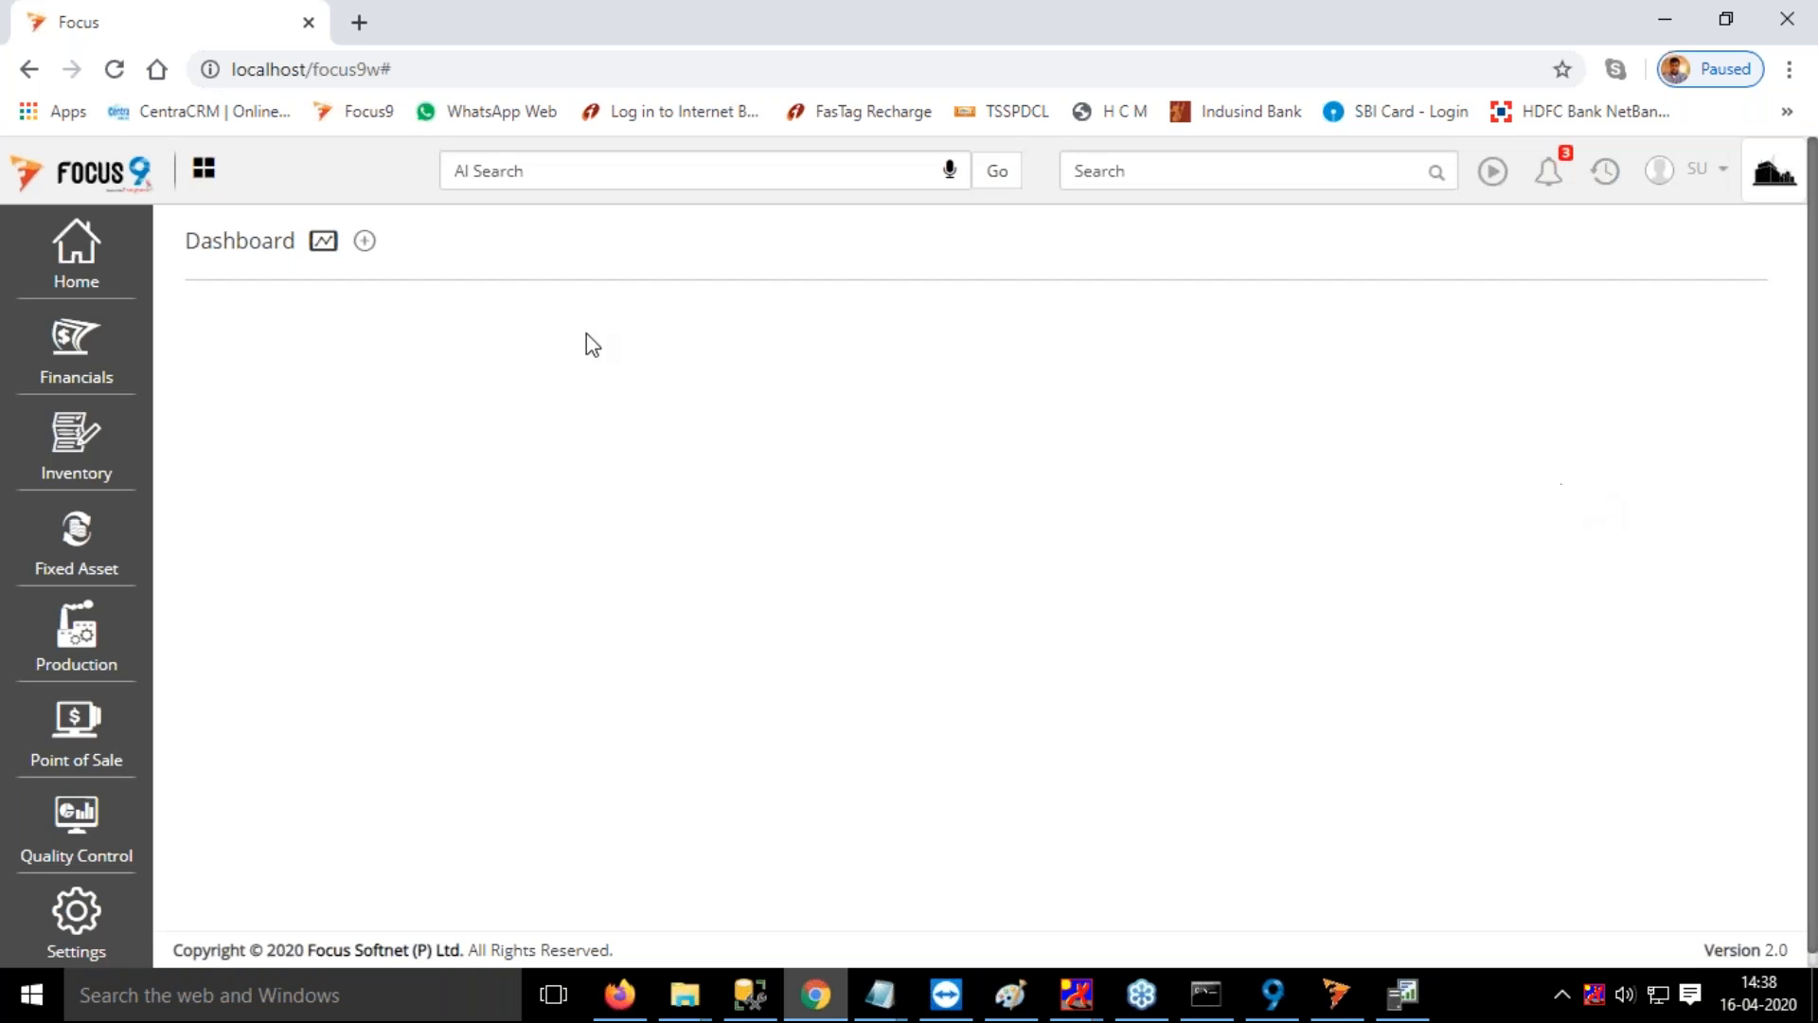
Open the workflow designer from the settings and load the Sales Flow workflow
click(76, 930)
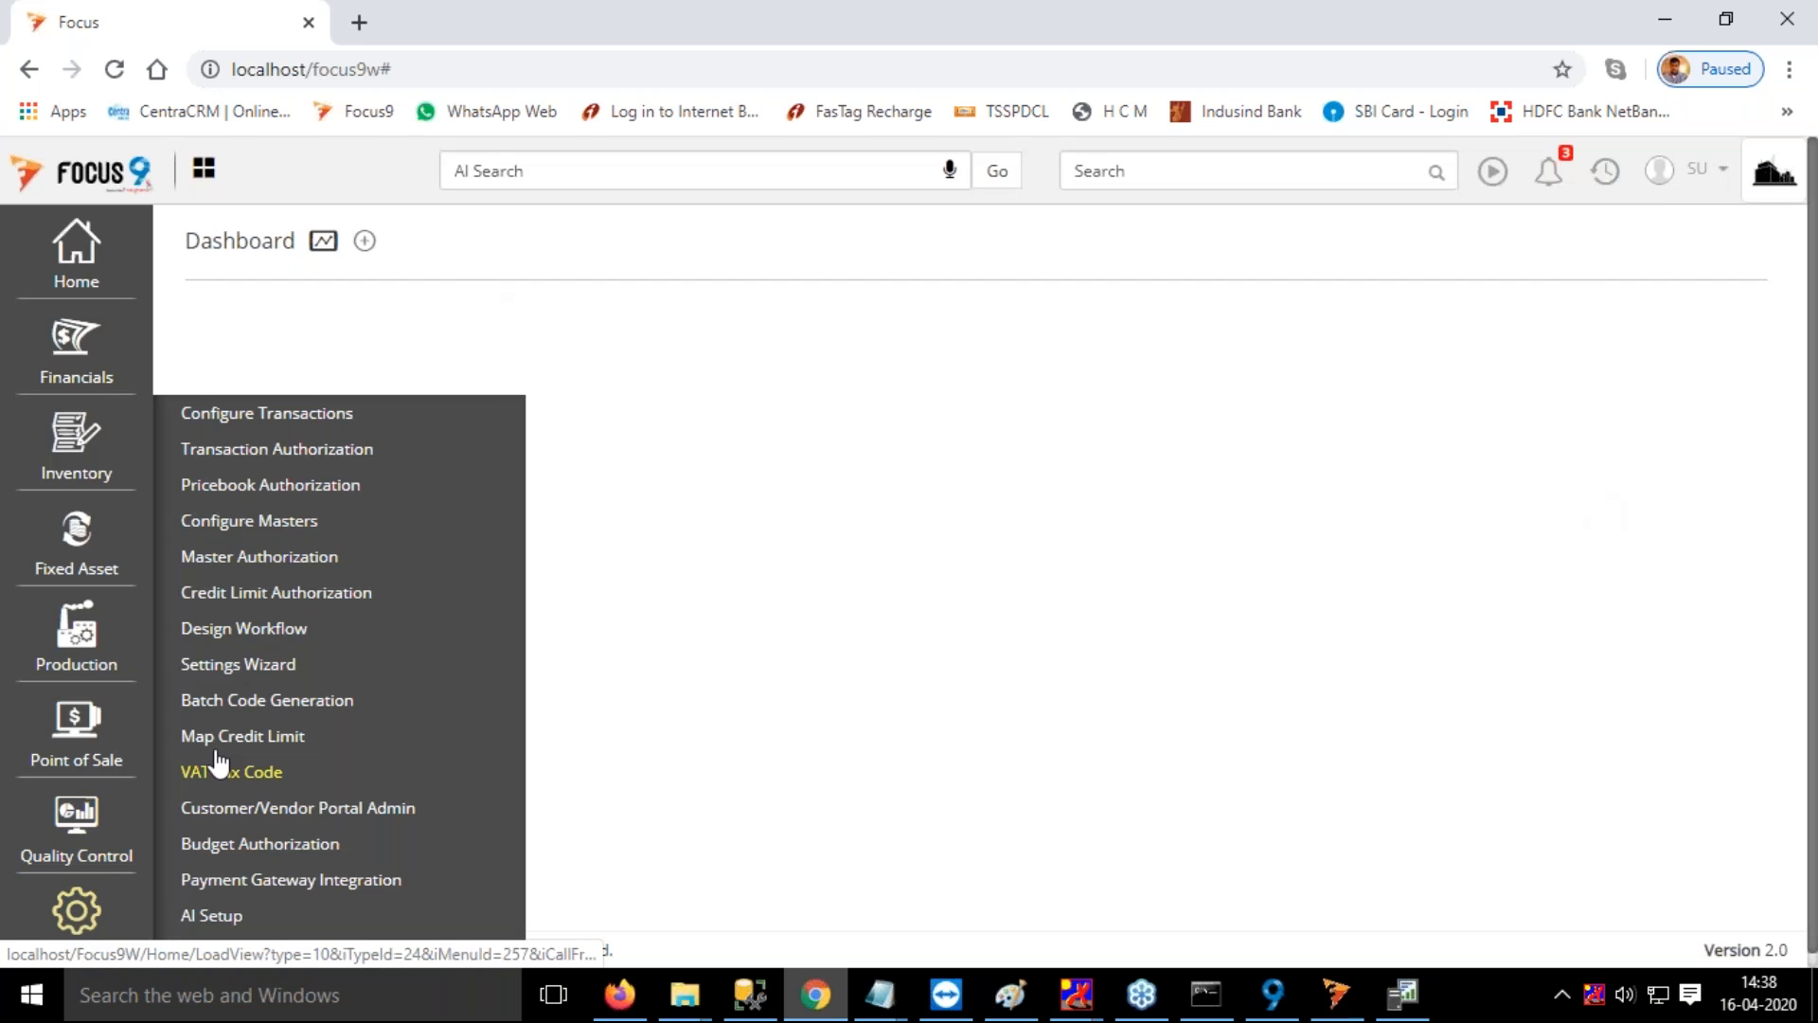
click(268, 428)
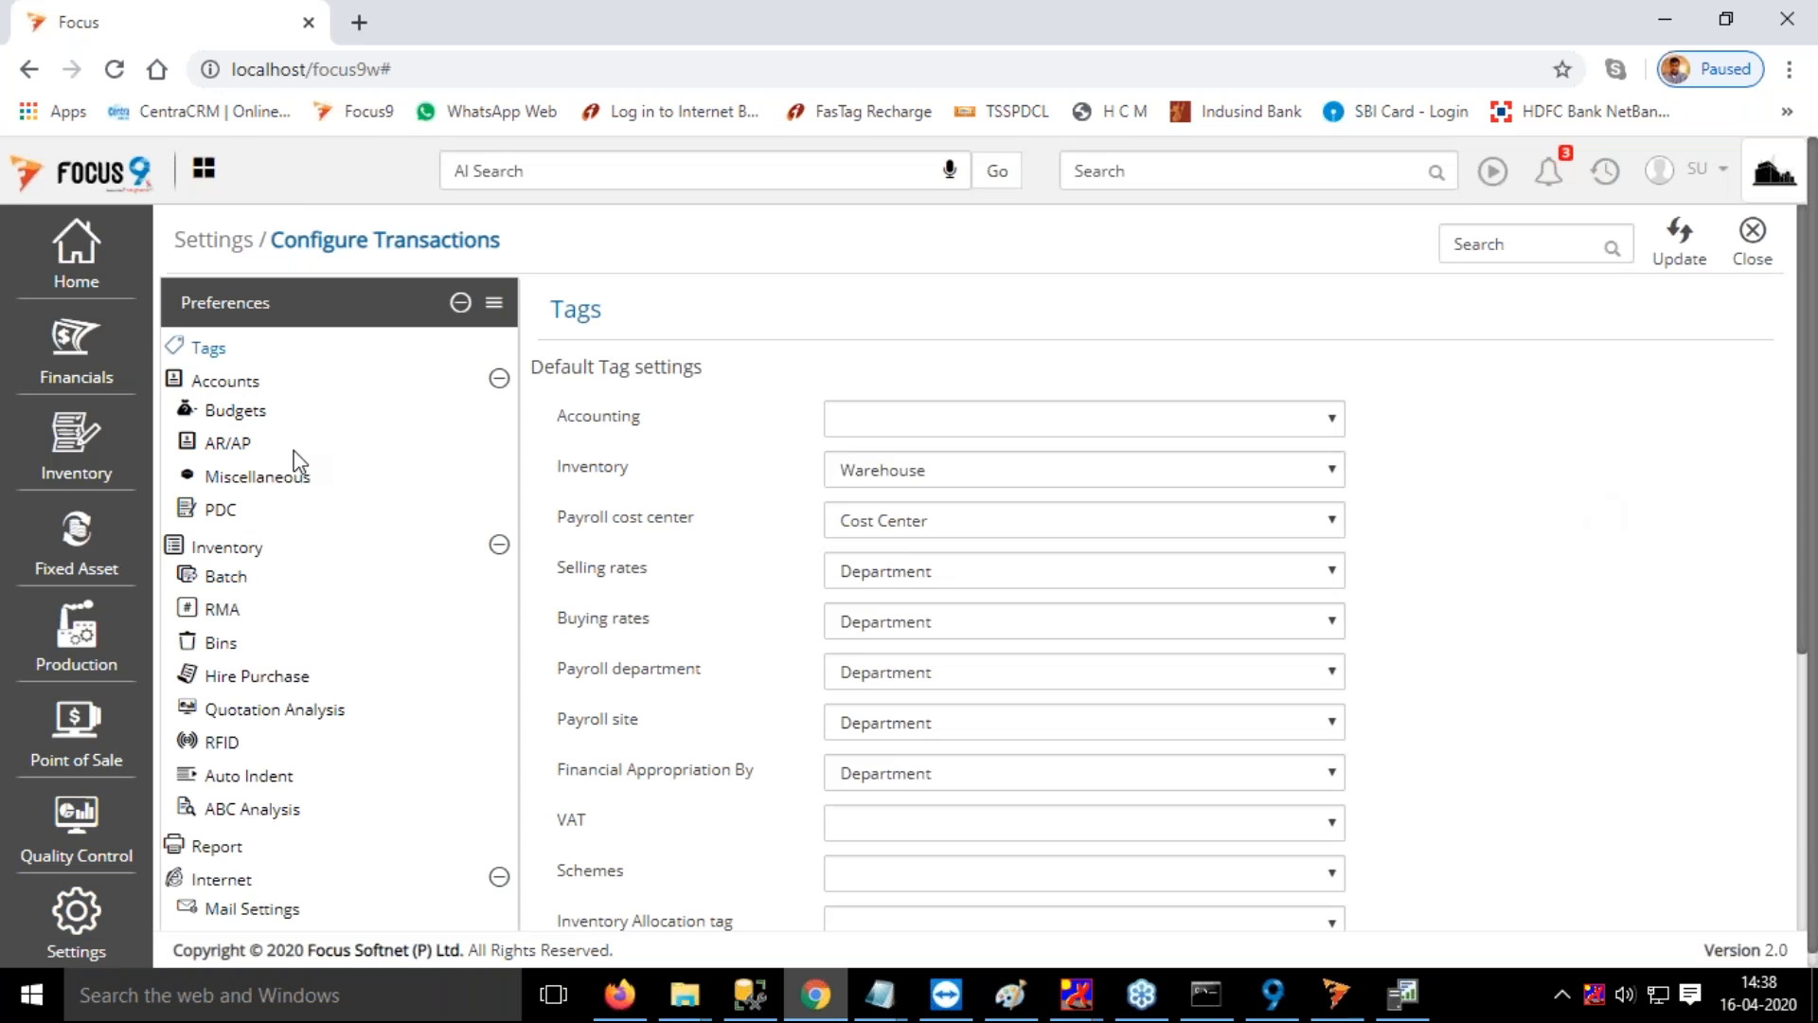
click(77, 914)
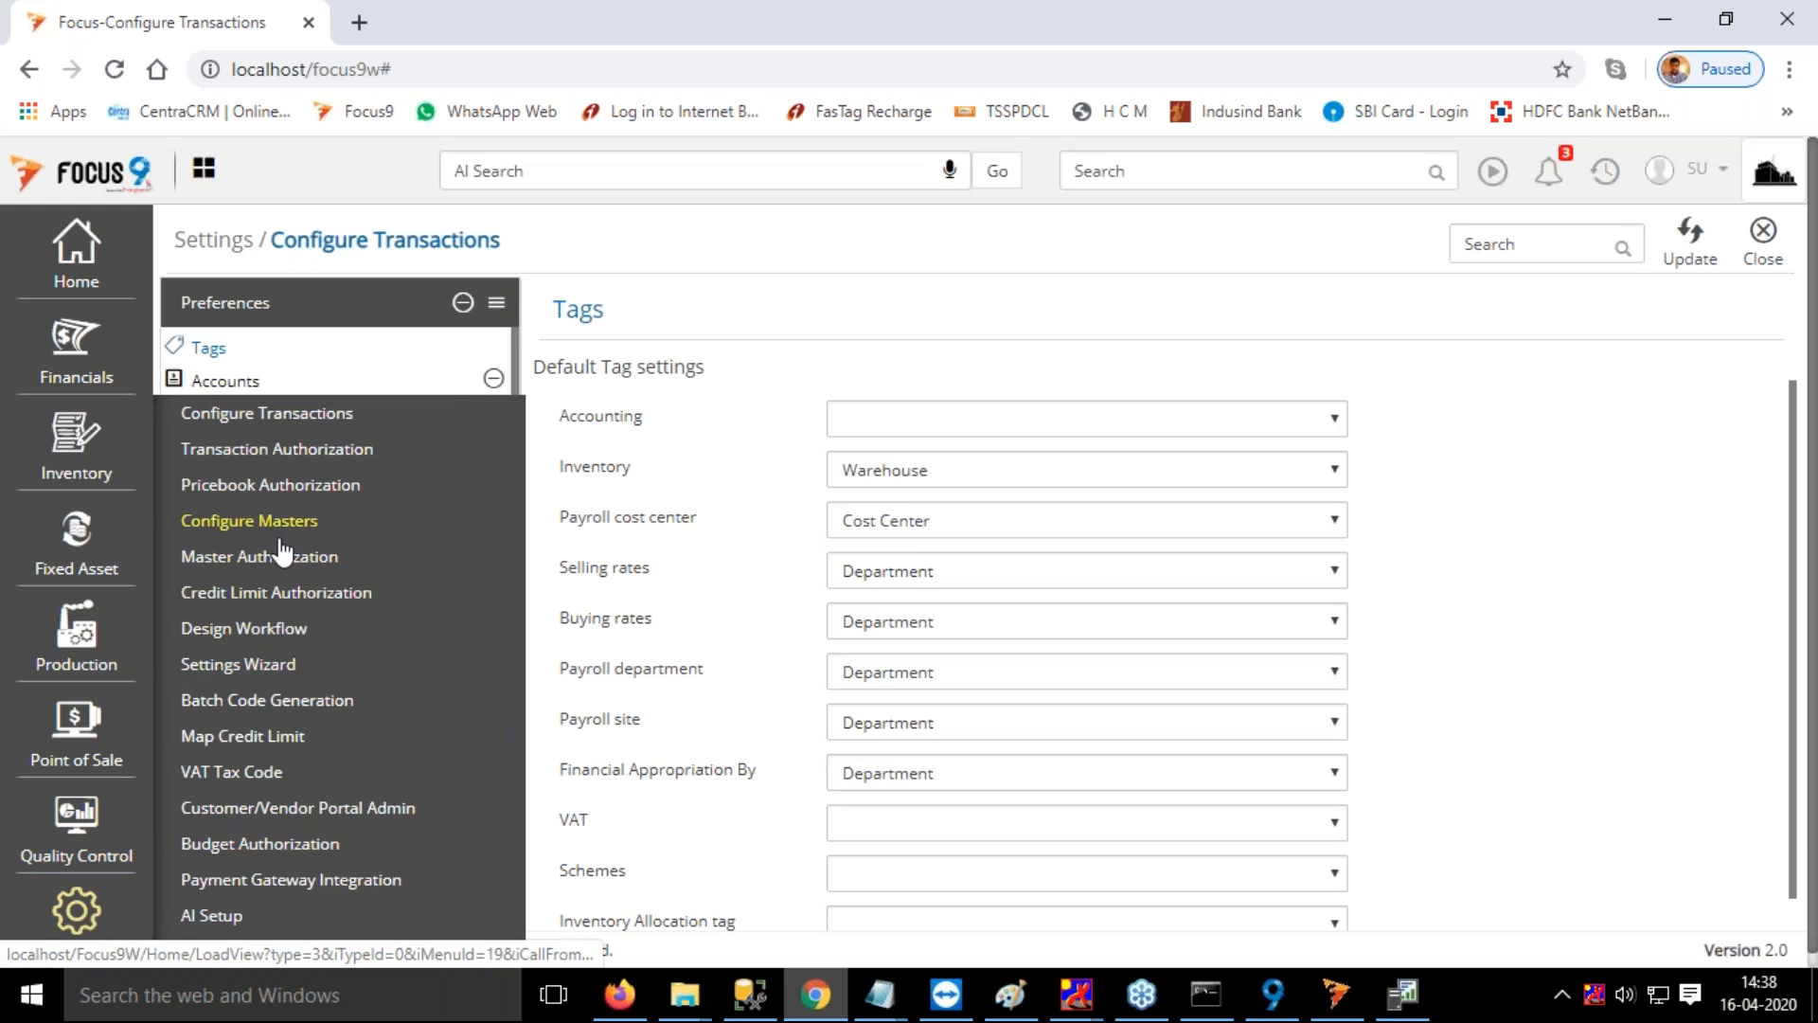
click(270, 629)
click(480, 319)
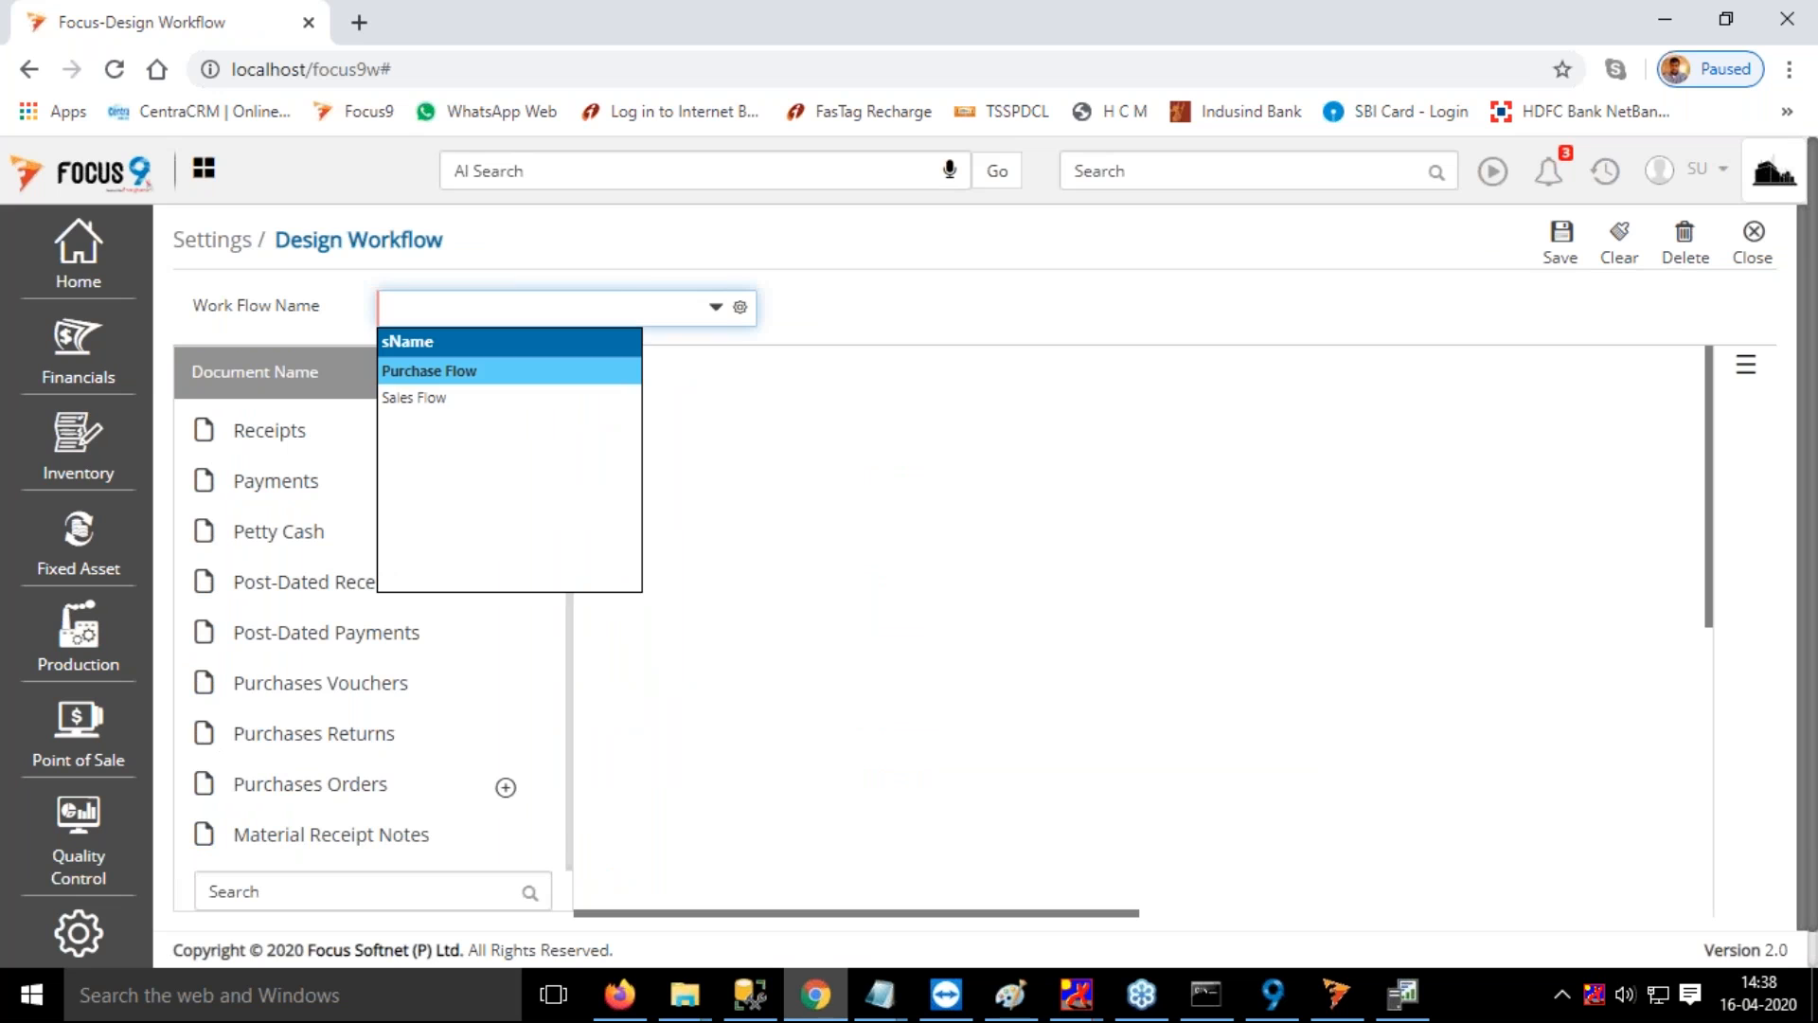
click(414, 397)
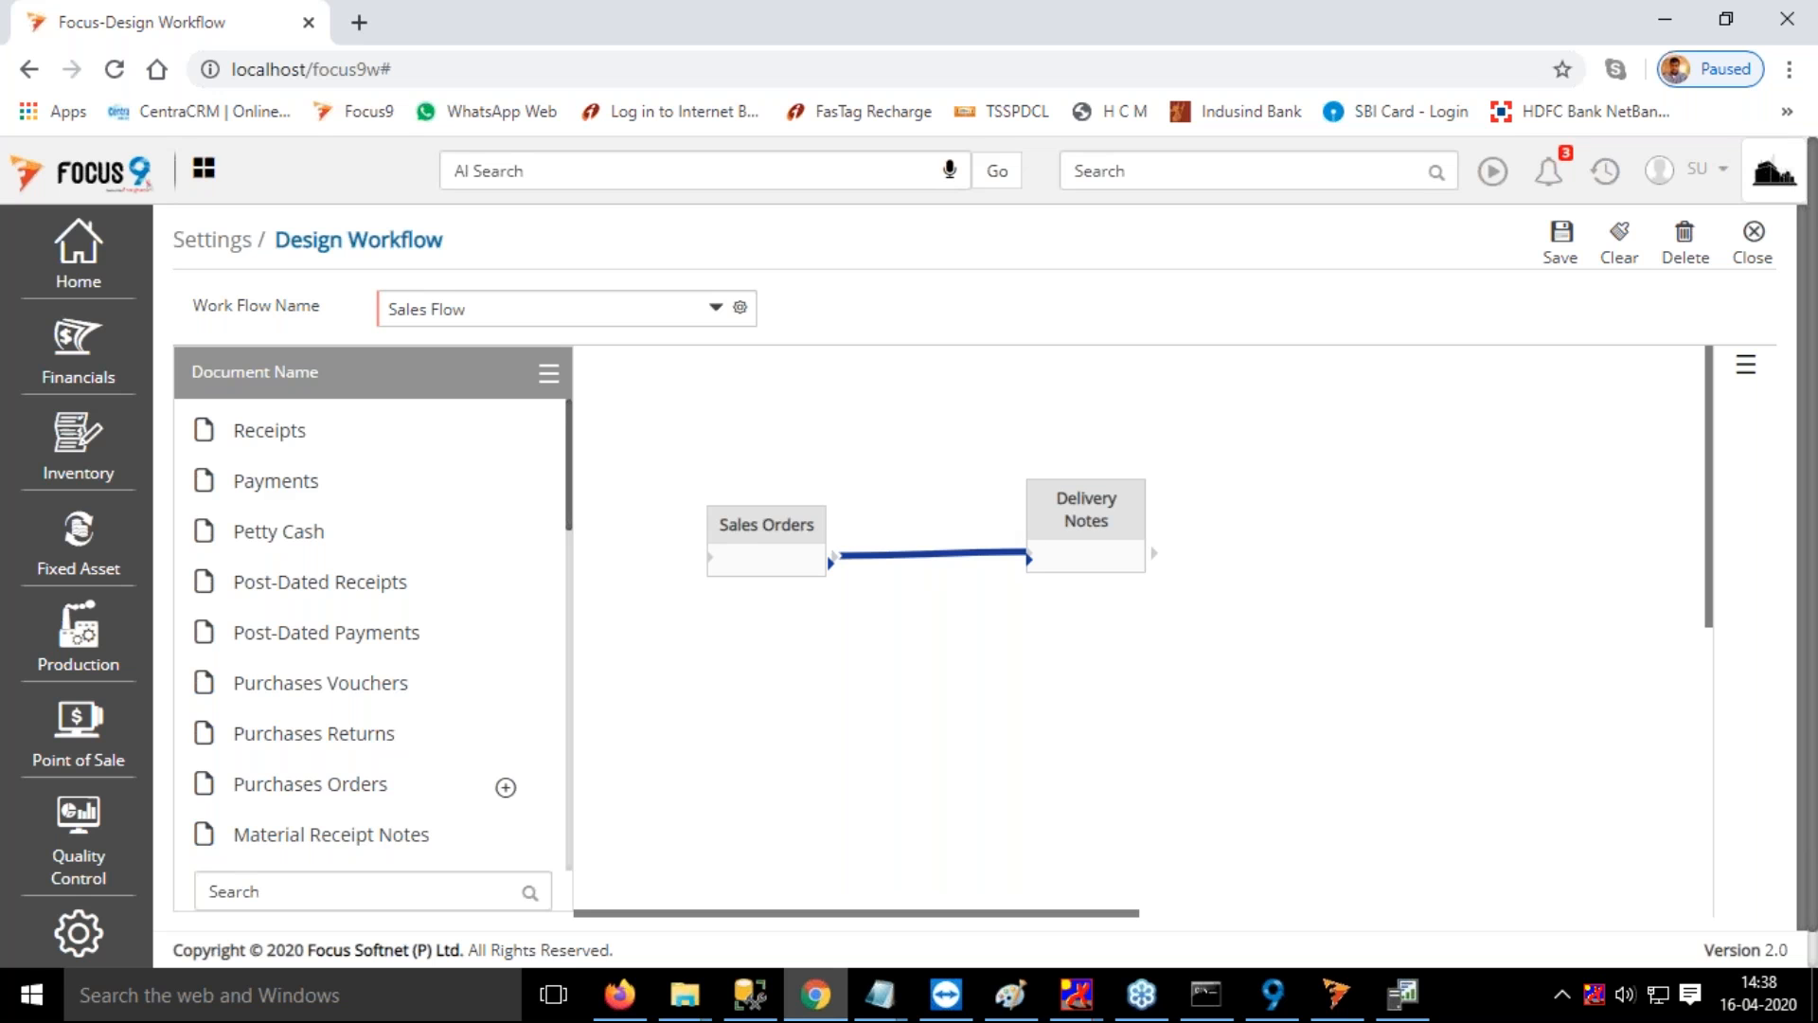
Review the settings of the link between Sales Orders and Delivery Notes, including its RelatesTo options, and leave without changes
double_click(914, 556)
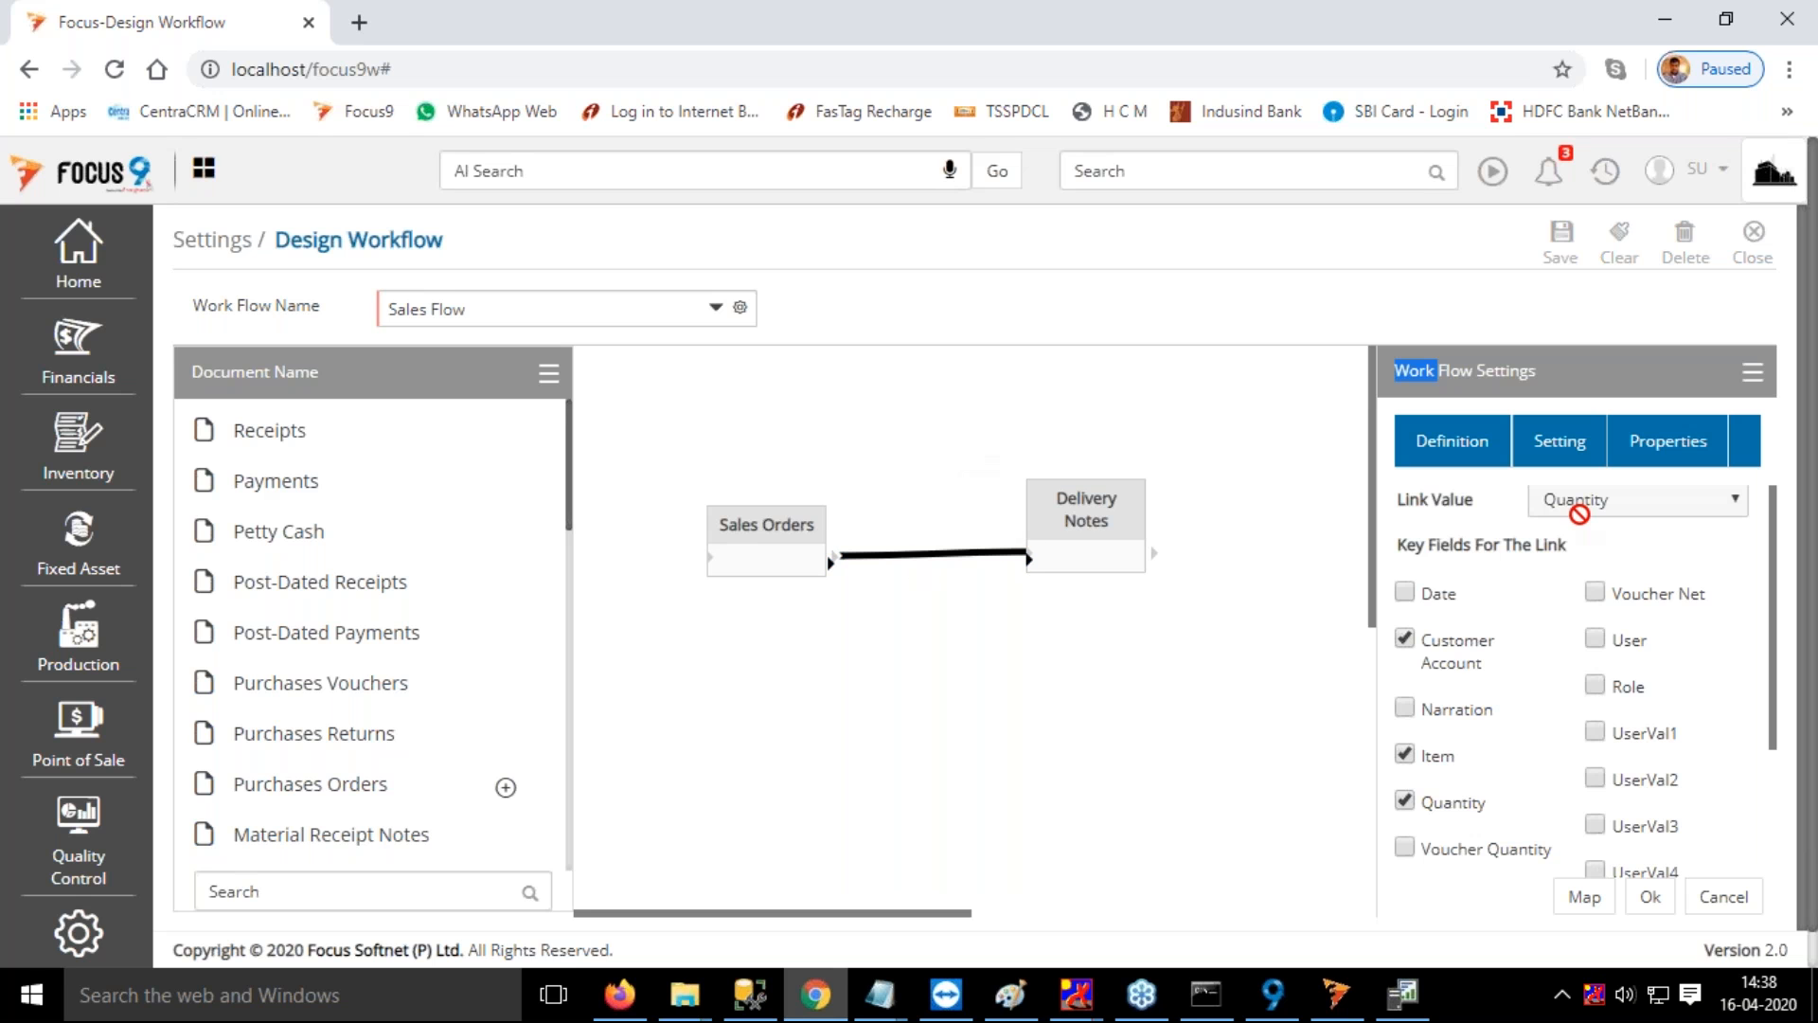
click(1568, 459)
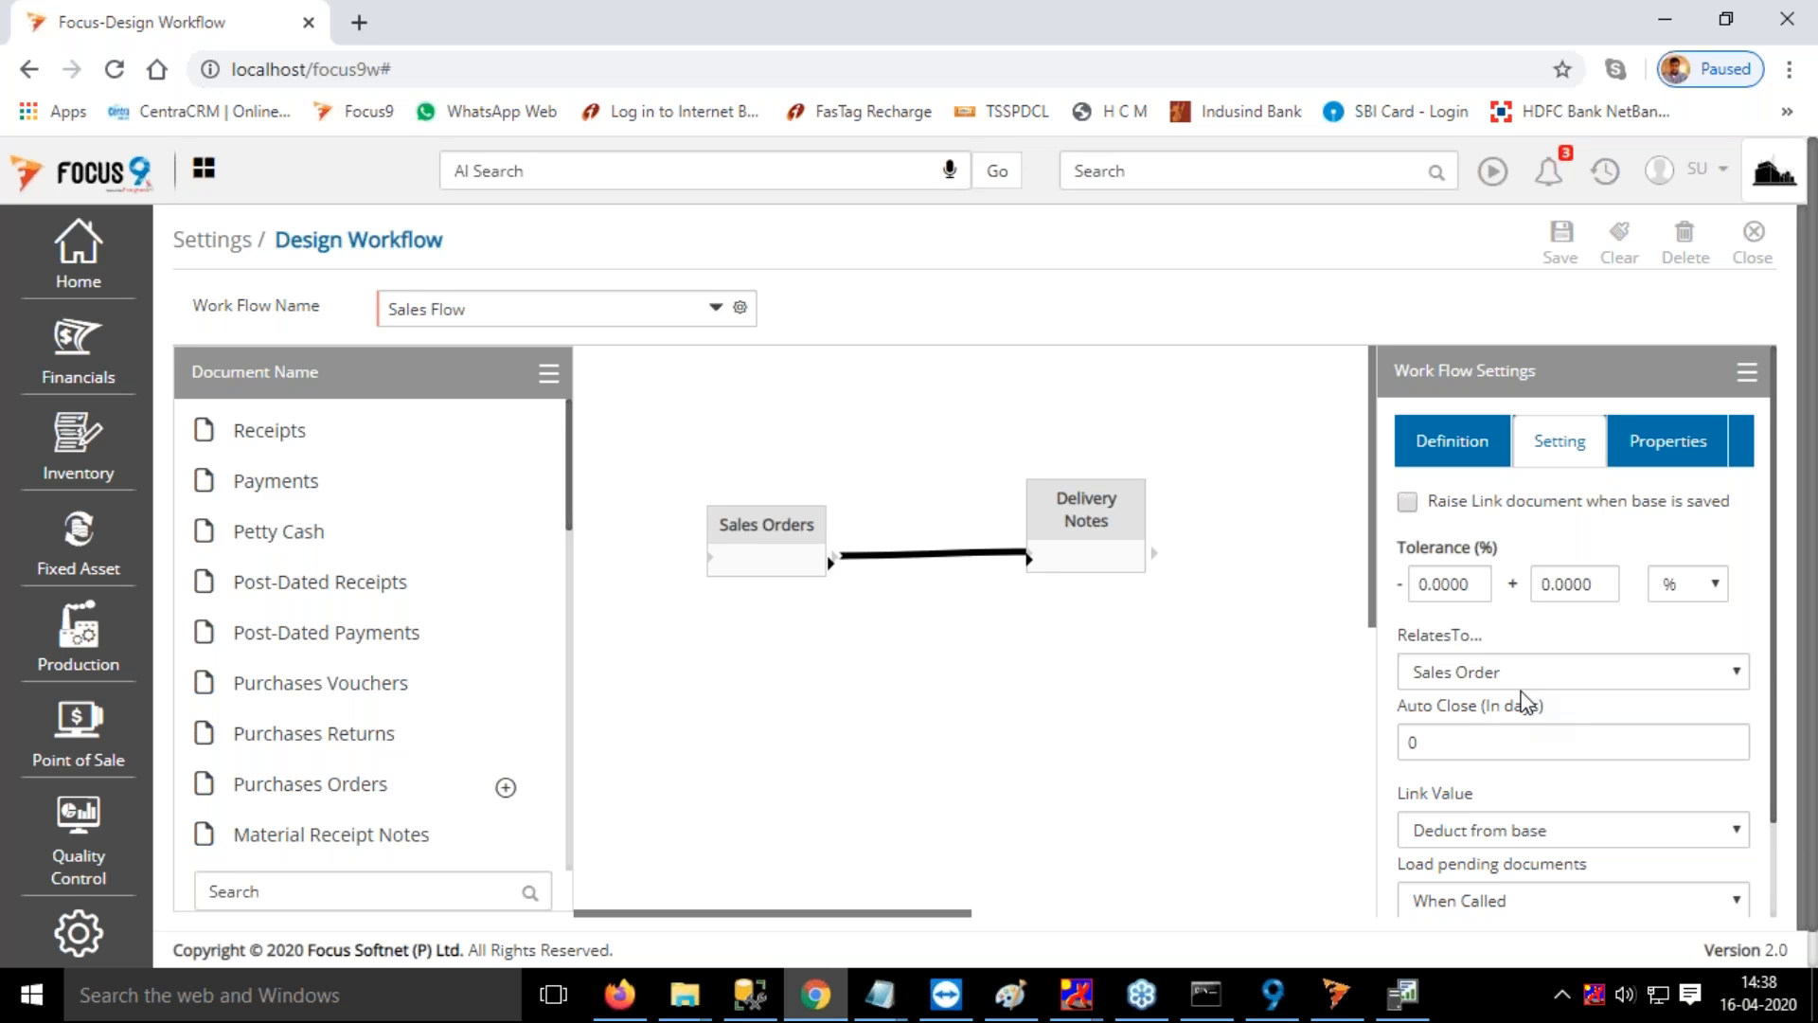
click(1496, 674)
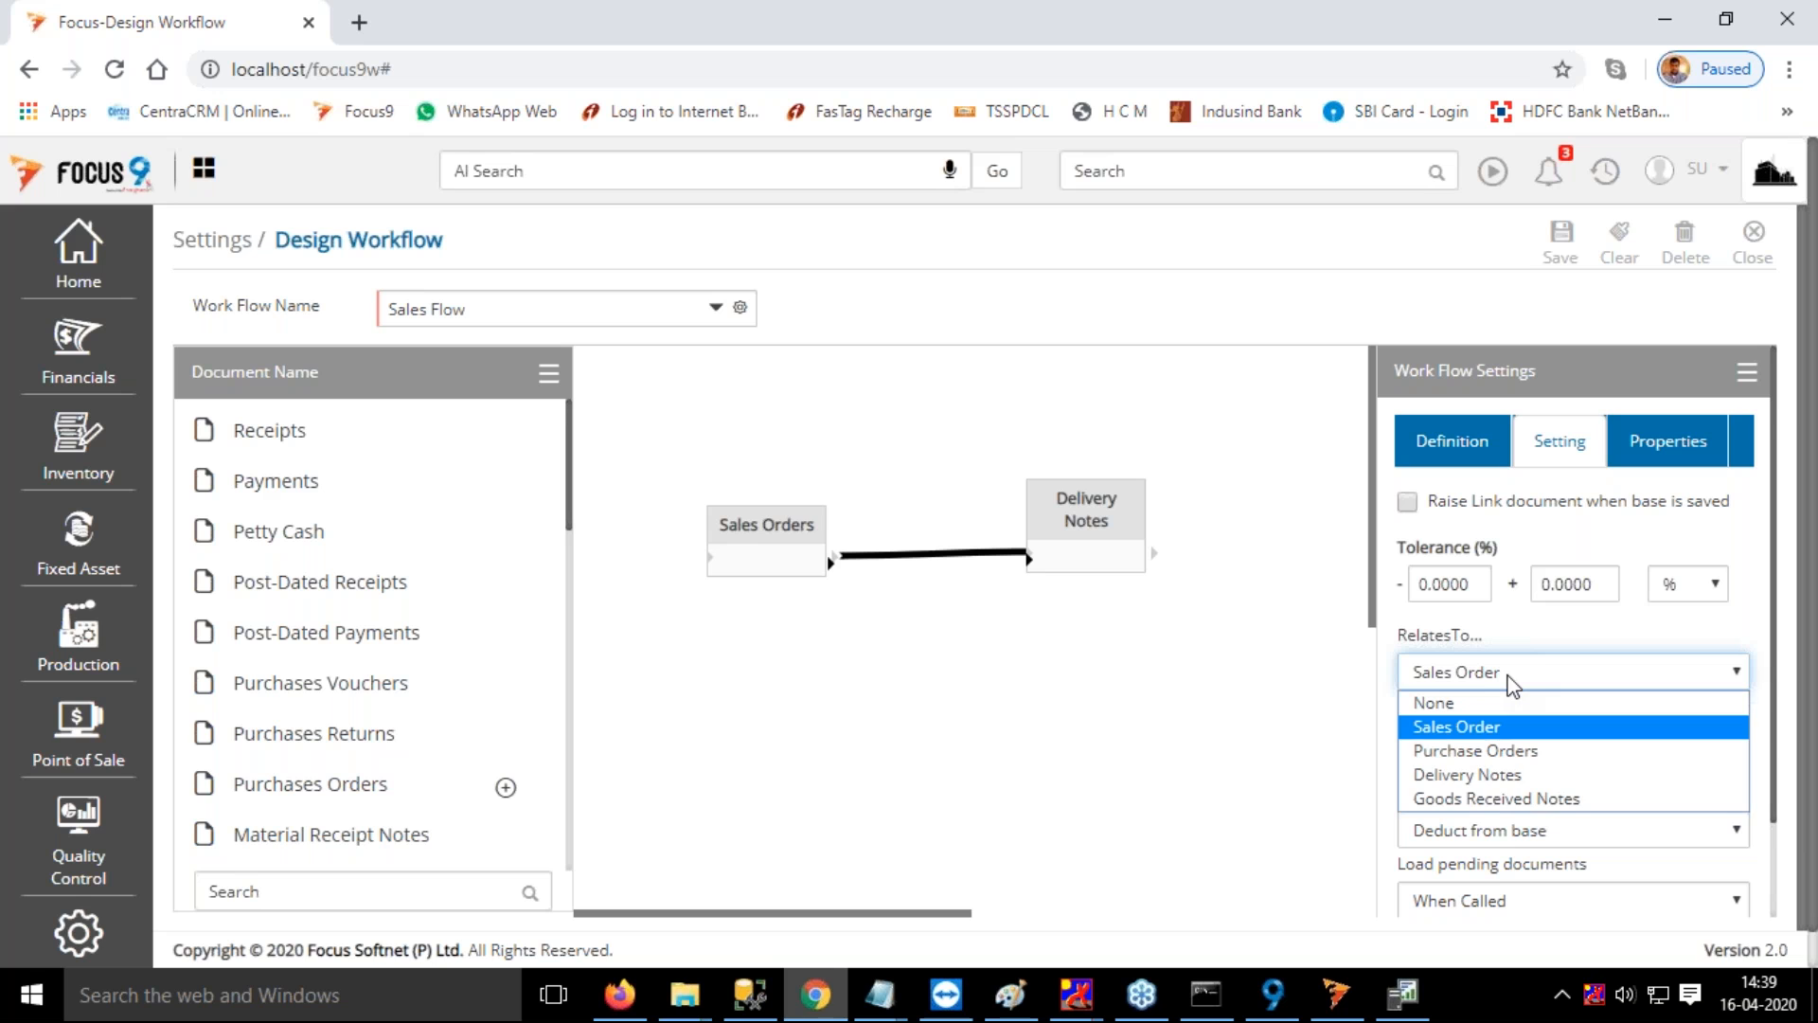
click(1506, 674)
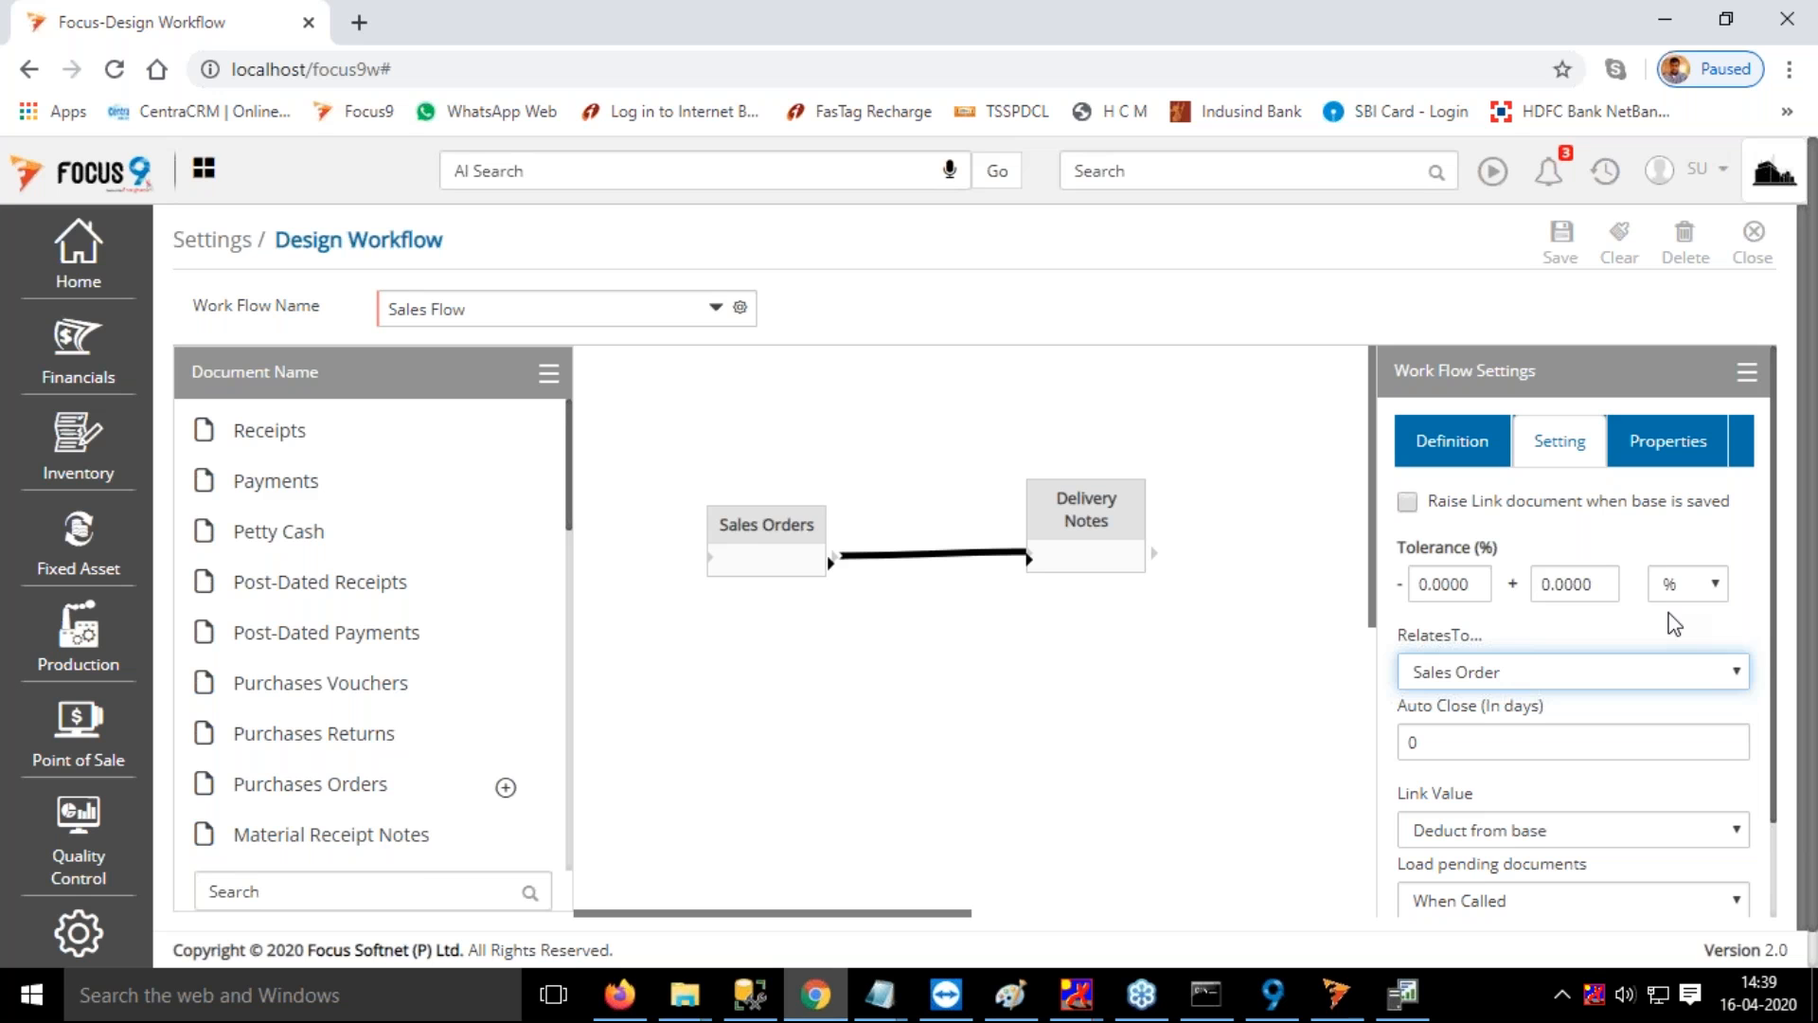
click(1560, 687)
click(1223, 673)
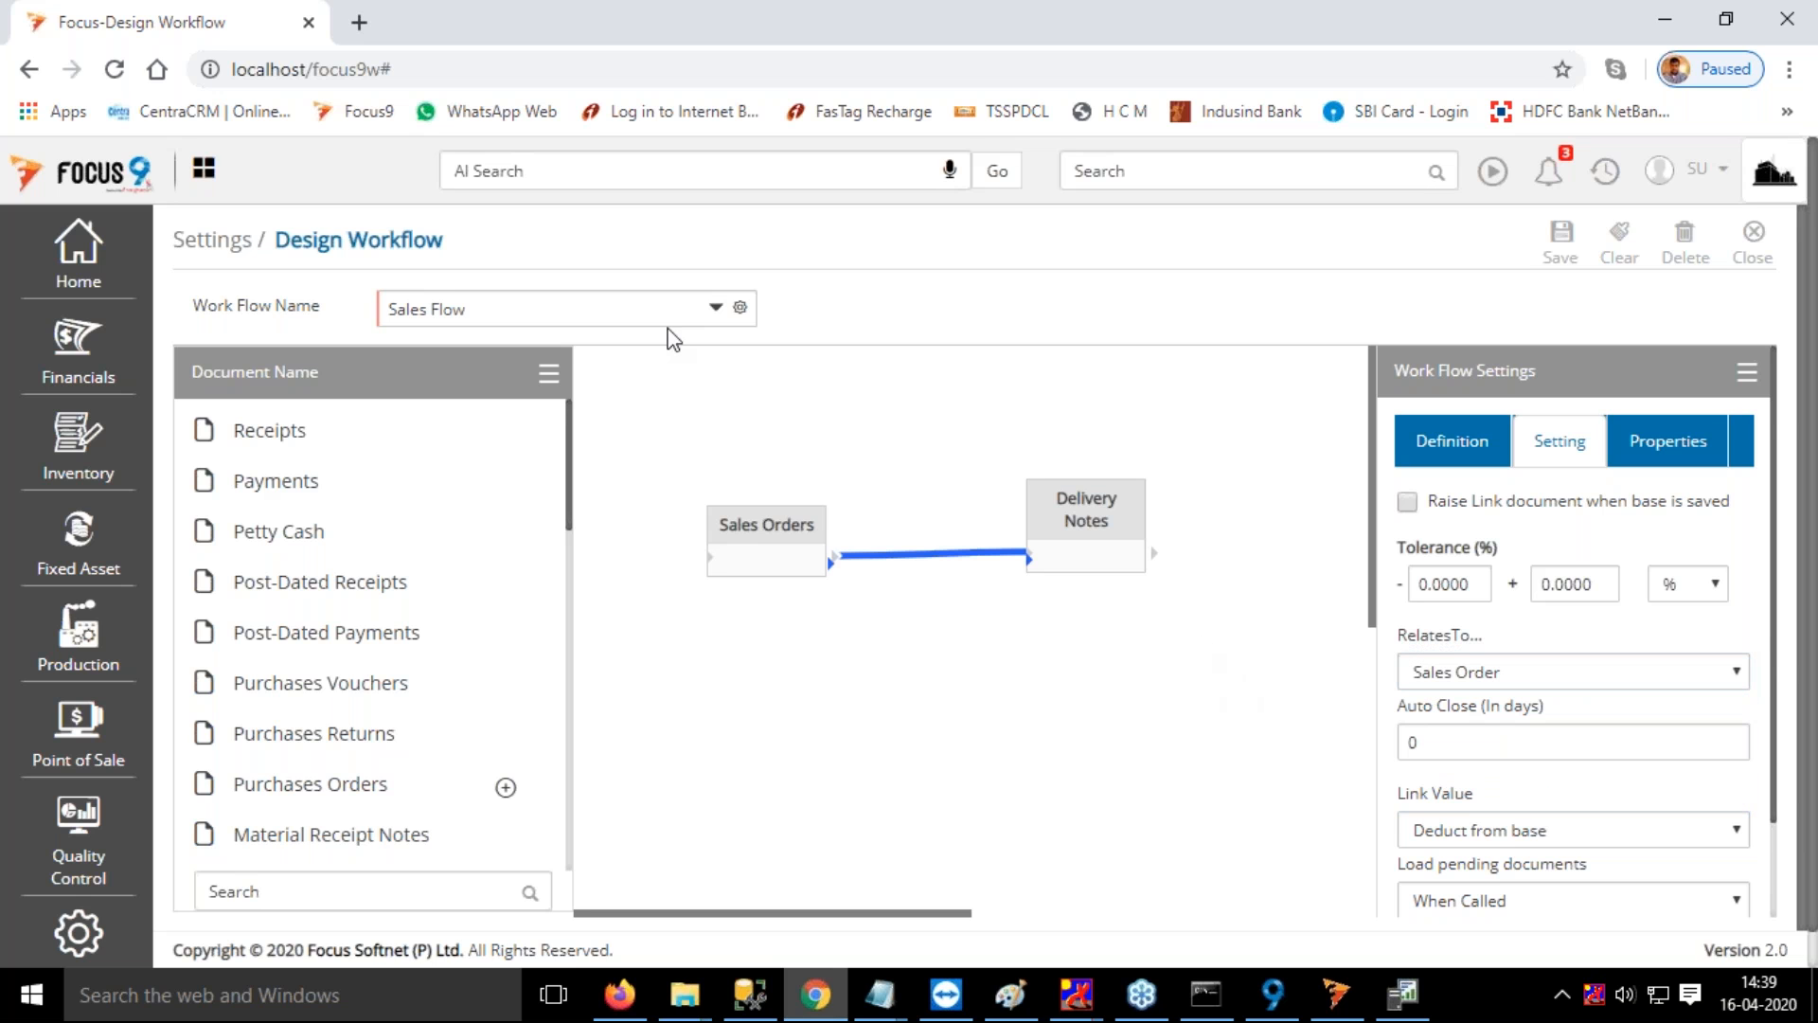
scroll(1696, 796, down, 3)
click(1716, 900)
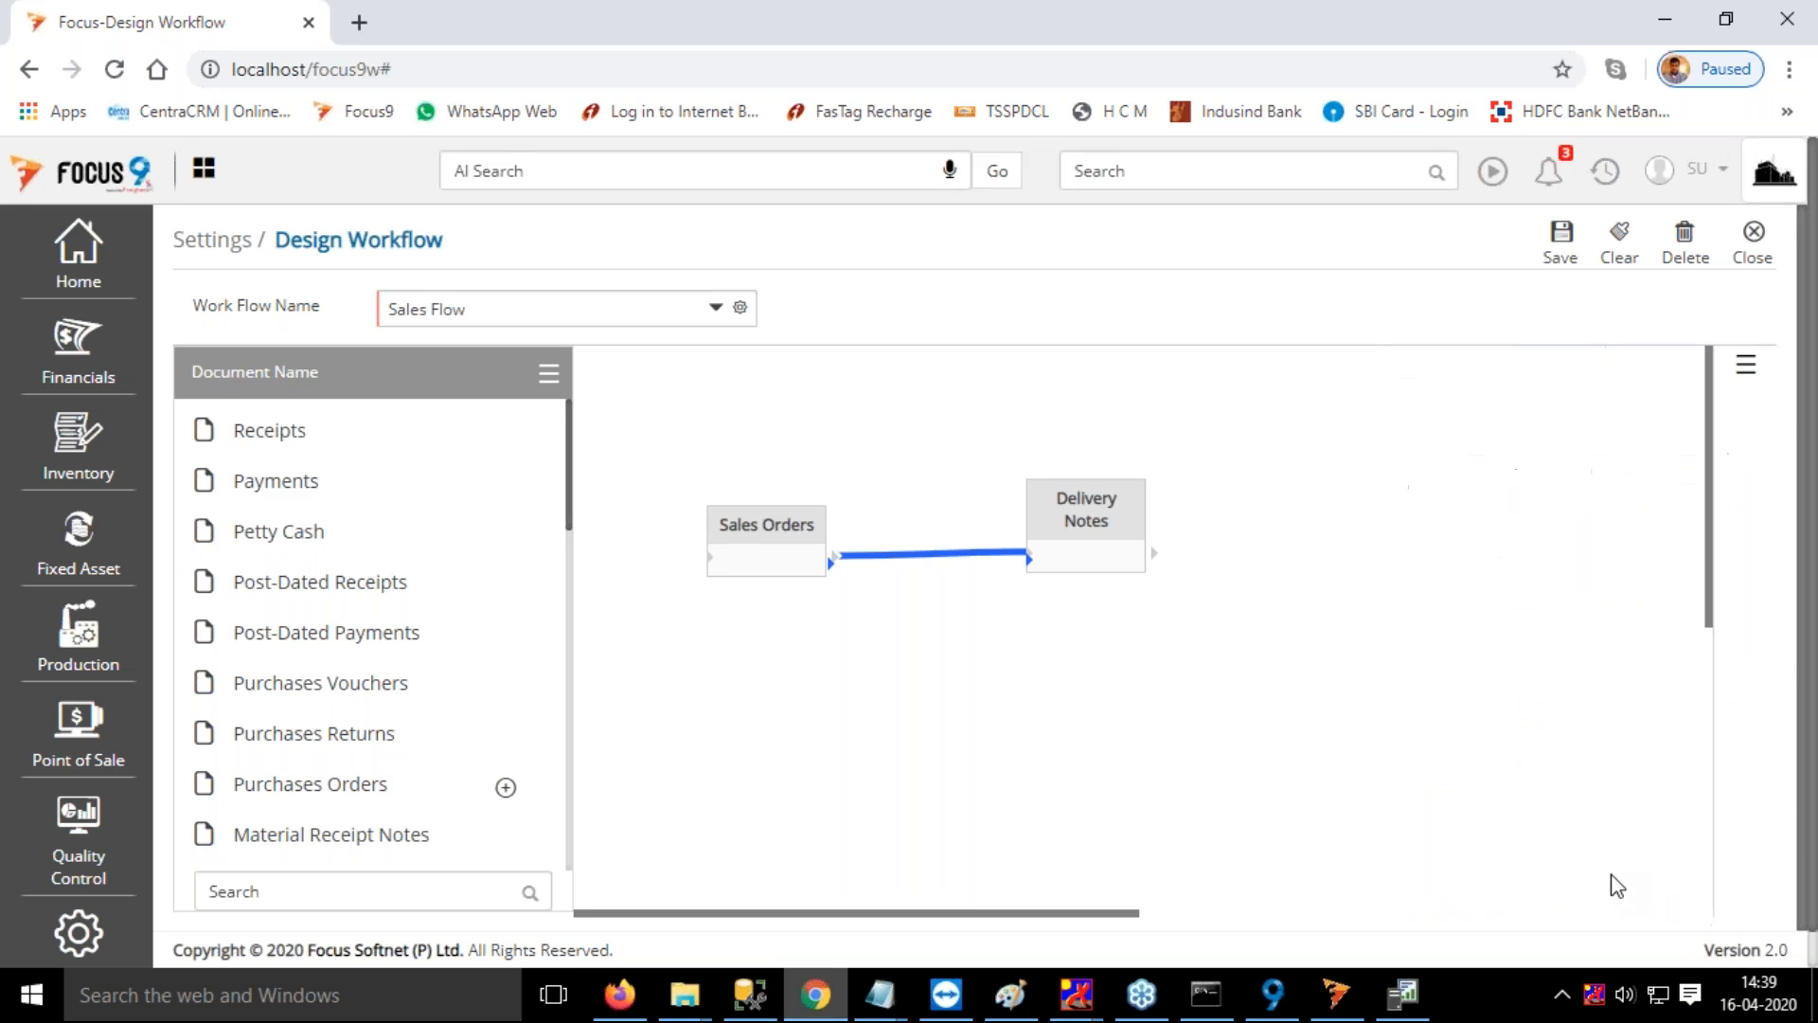
Replace the loaded workflow with Purchase Flow
click(515, 305)
drag(515, 305, 338, 326)
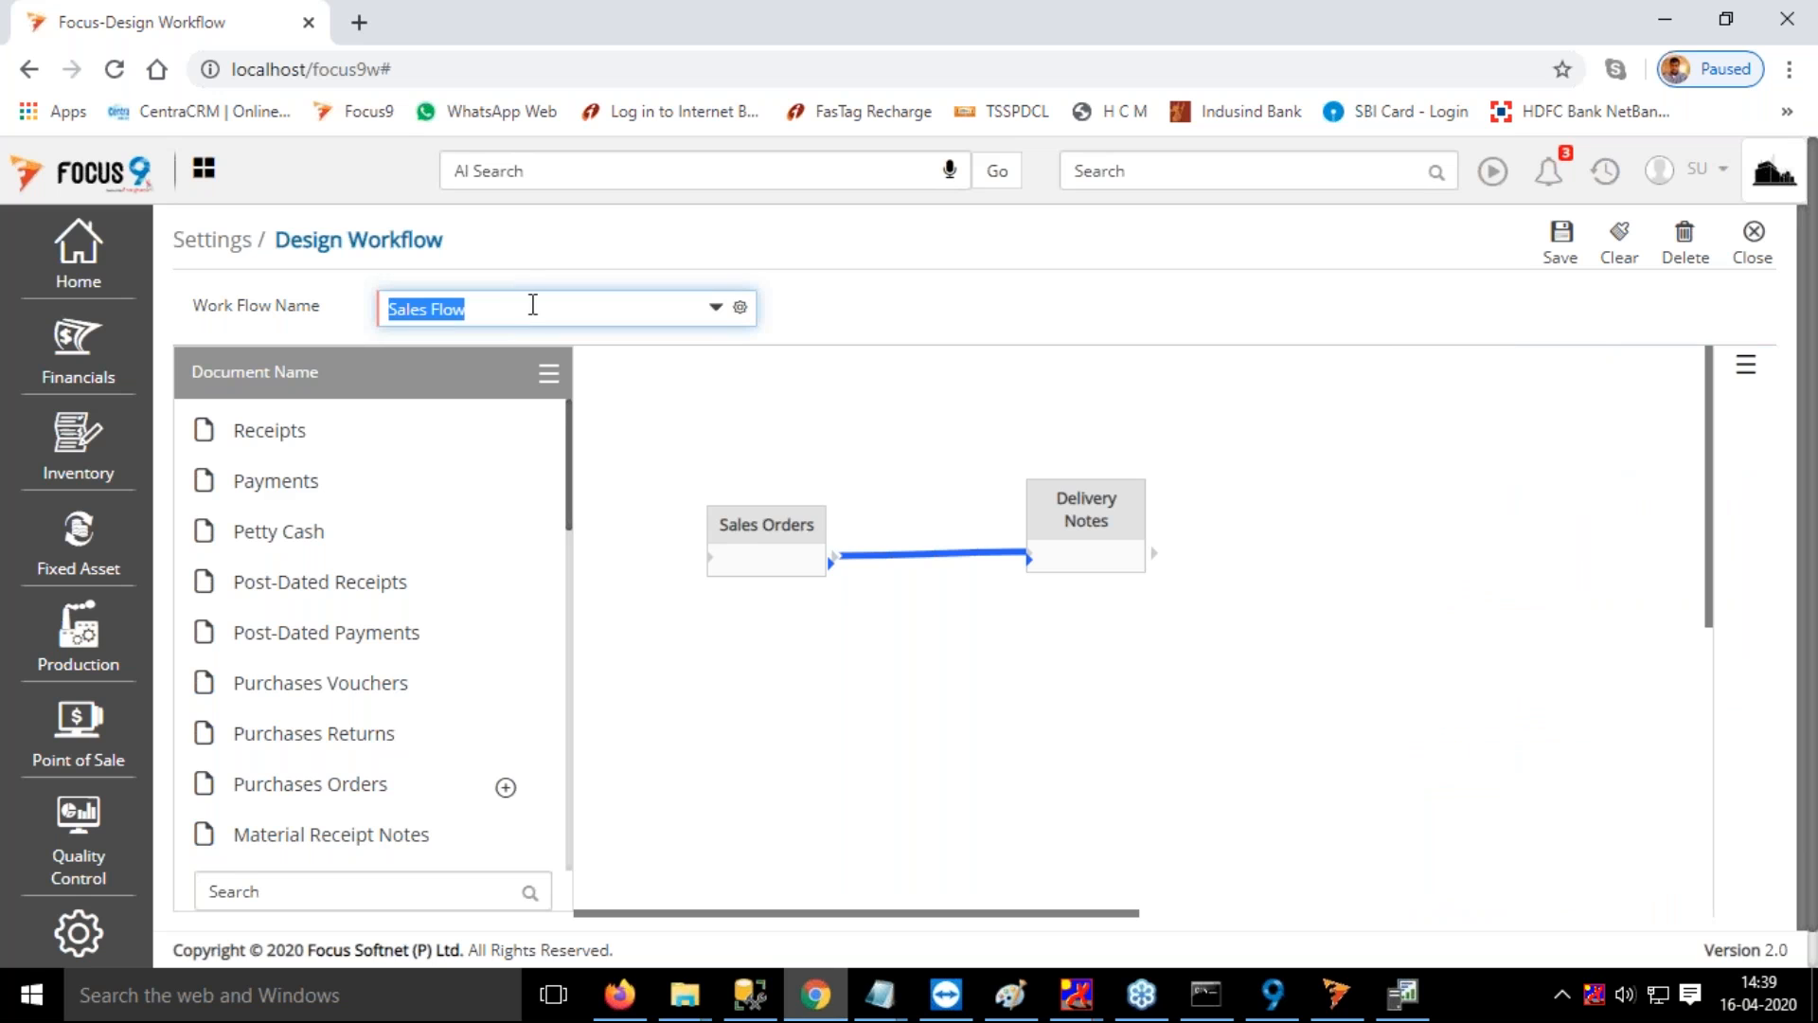
key(BackSpace)
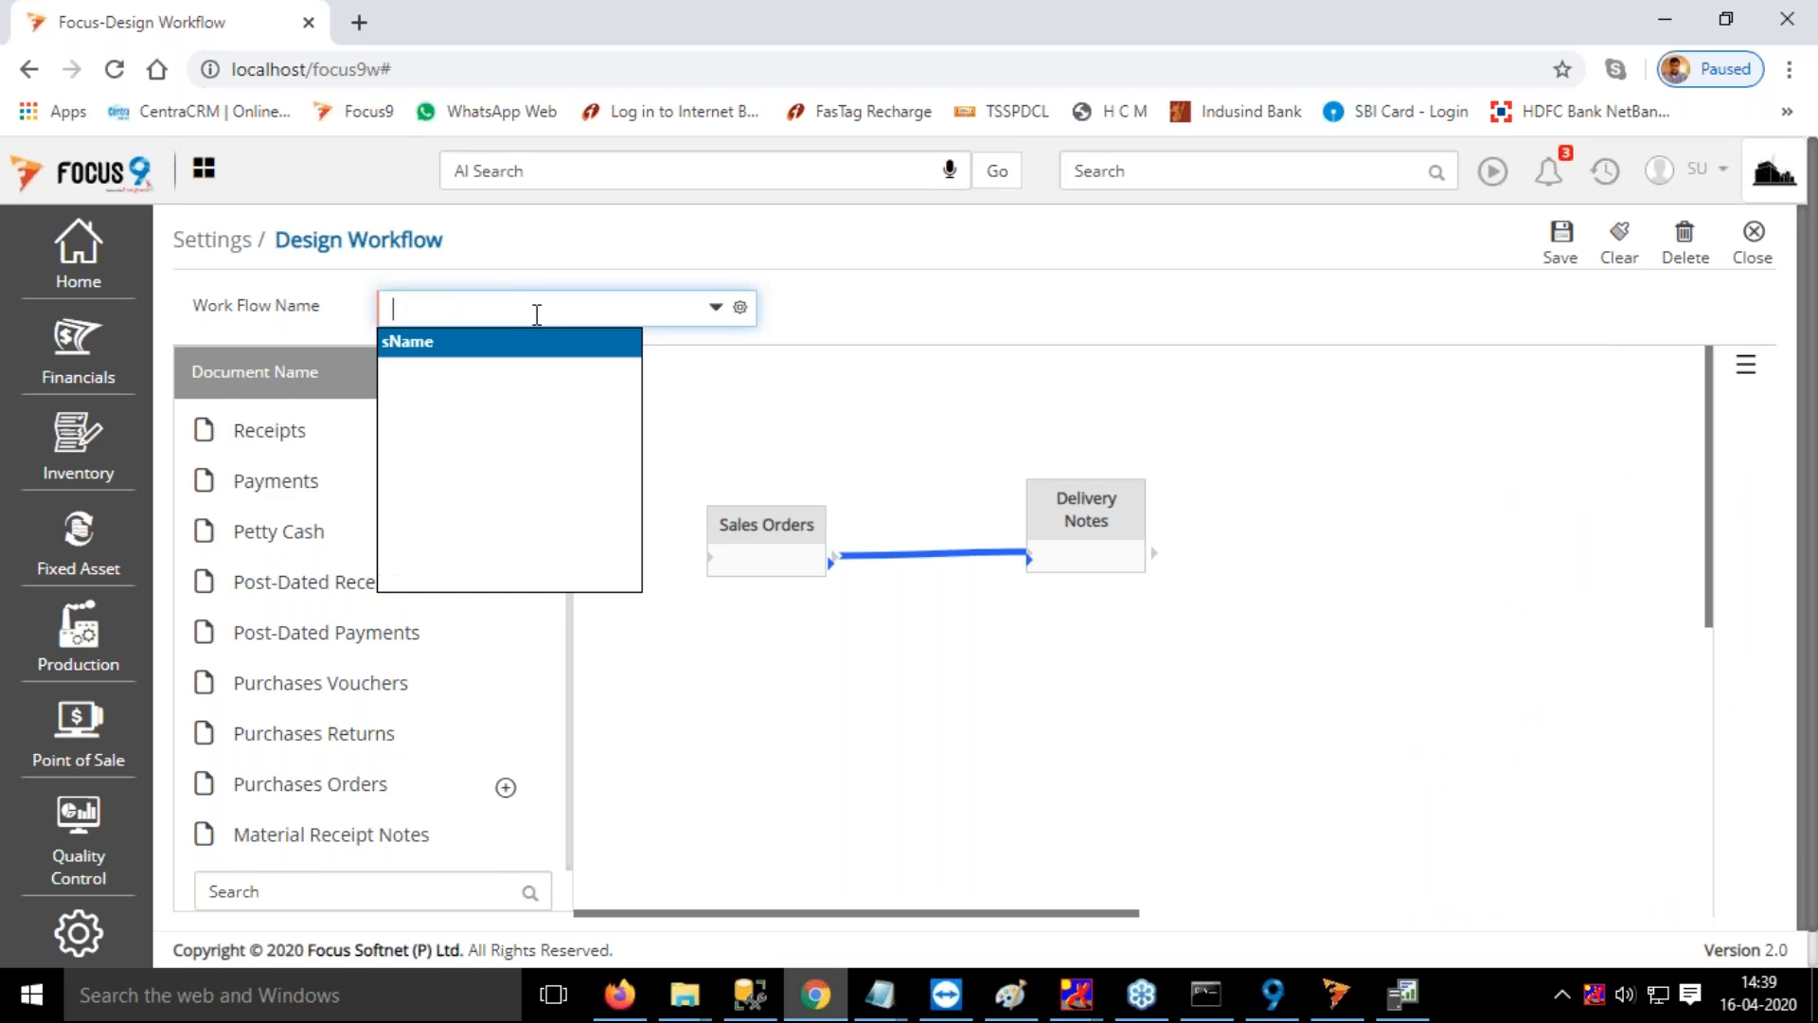
click(431, 379)
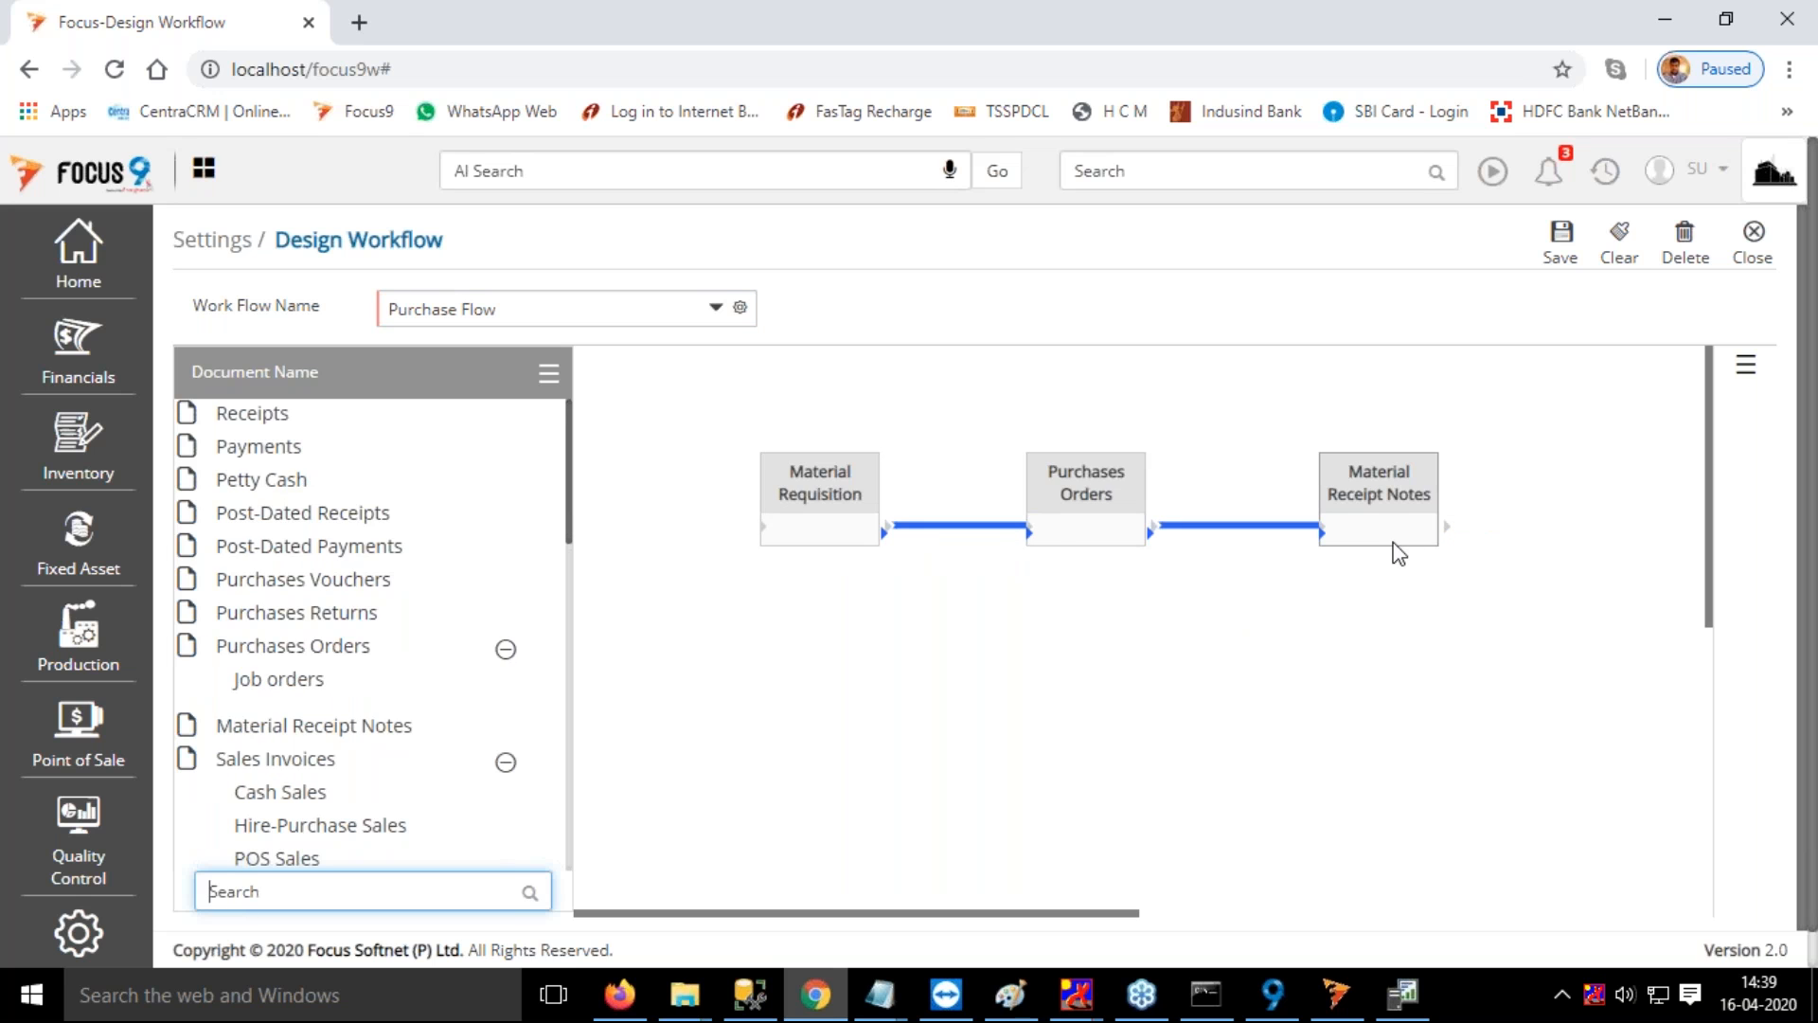
Review the settings of the link between Material Requisition and Purchases Orders, and close them without changes
click(956, 525)
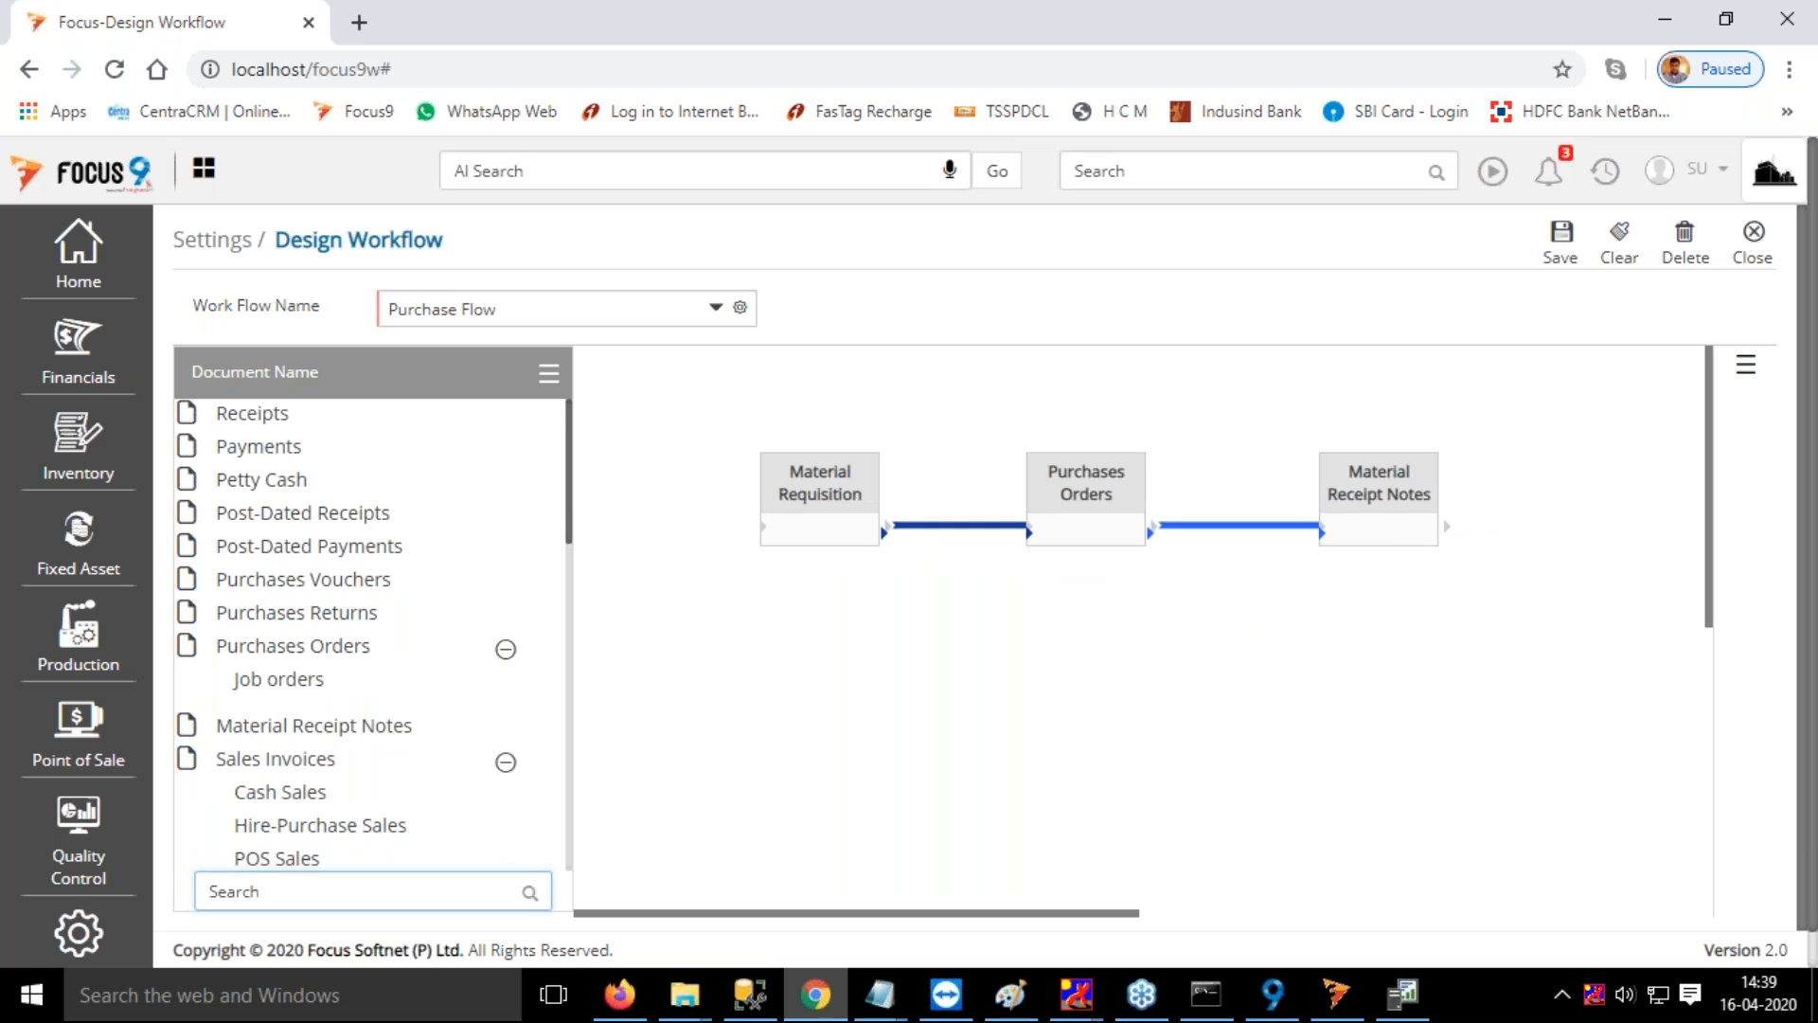
click(1561, 463)
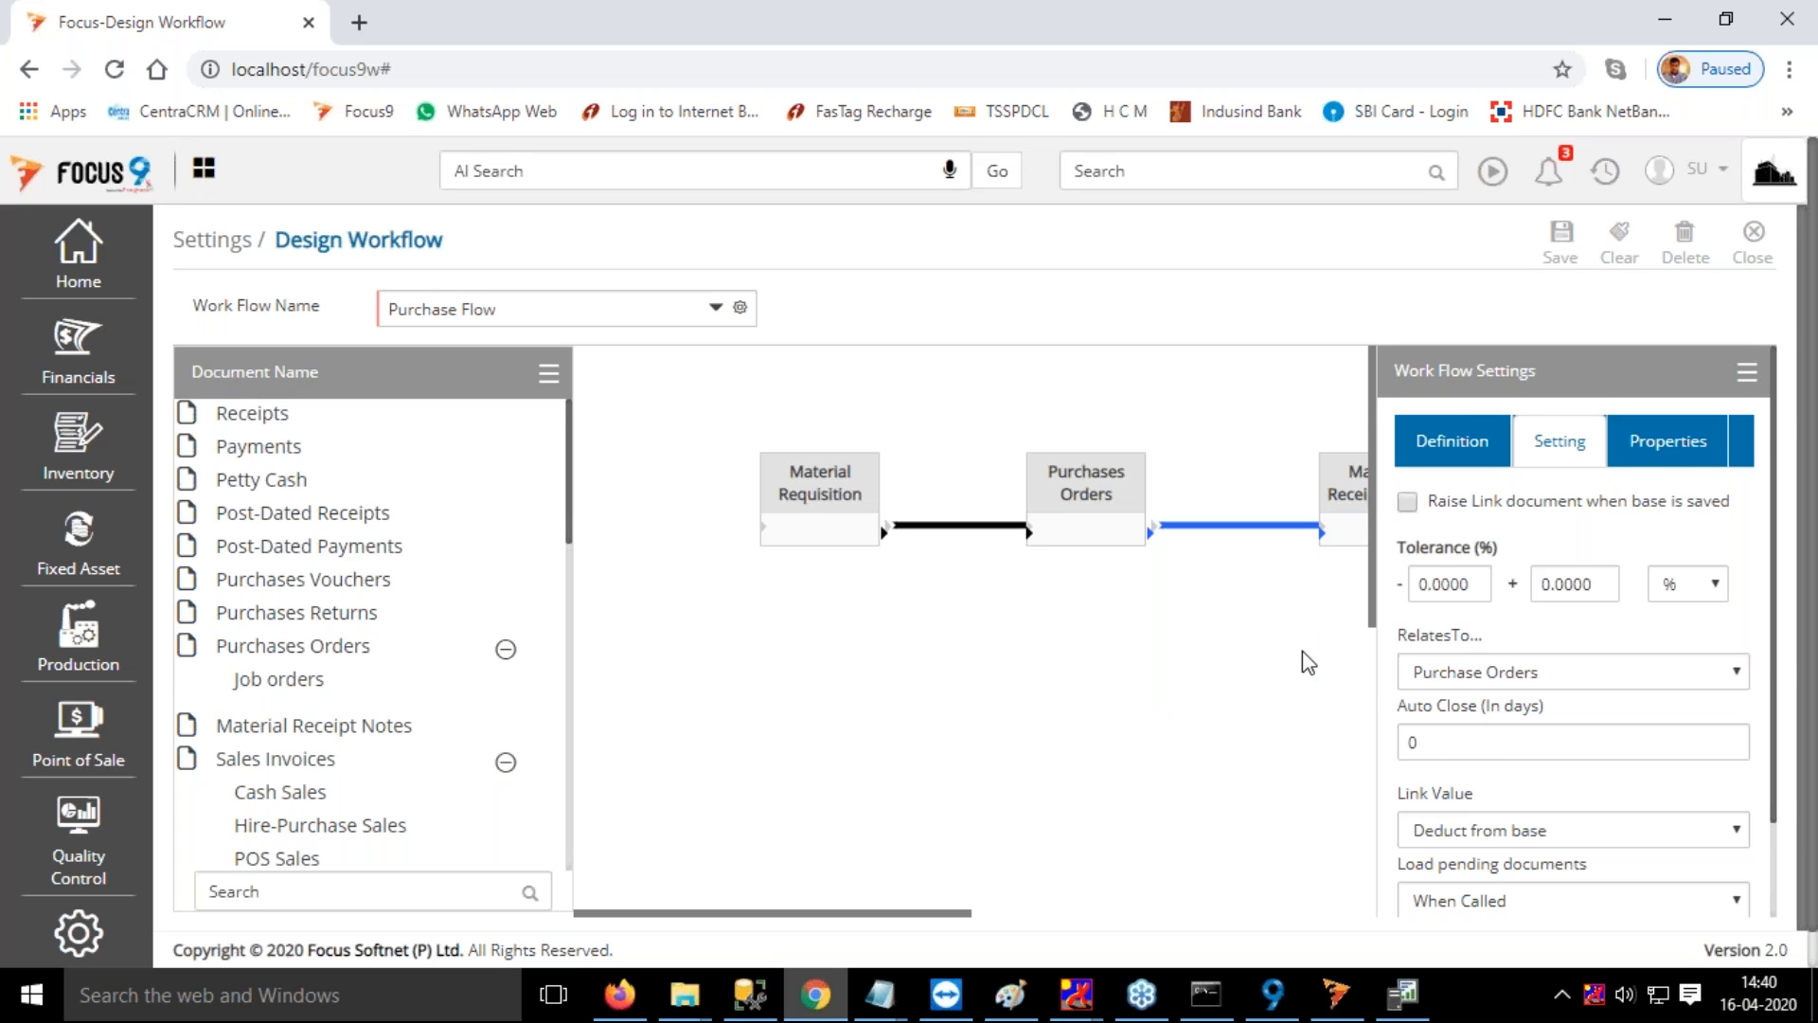
scroll(1155, 673, down, 2)
click(1716, 896)
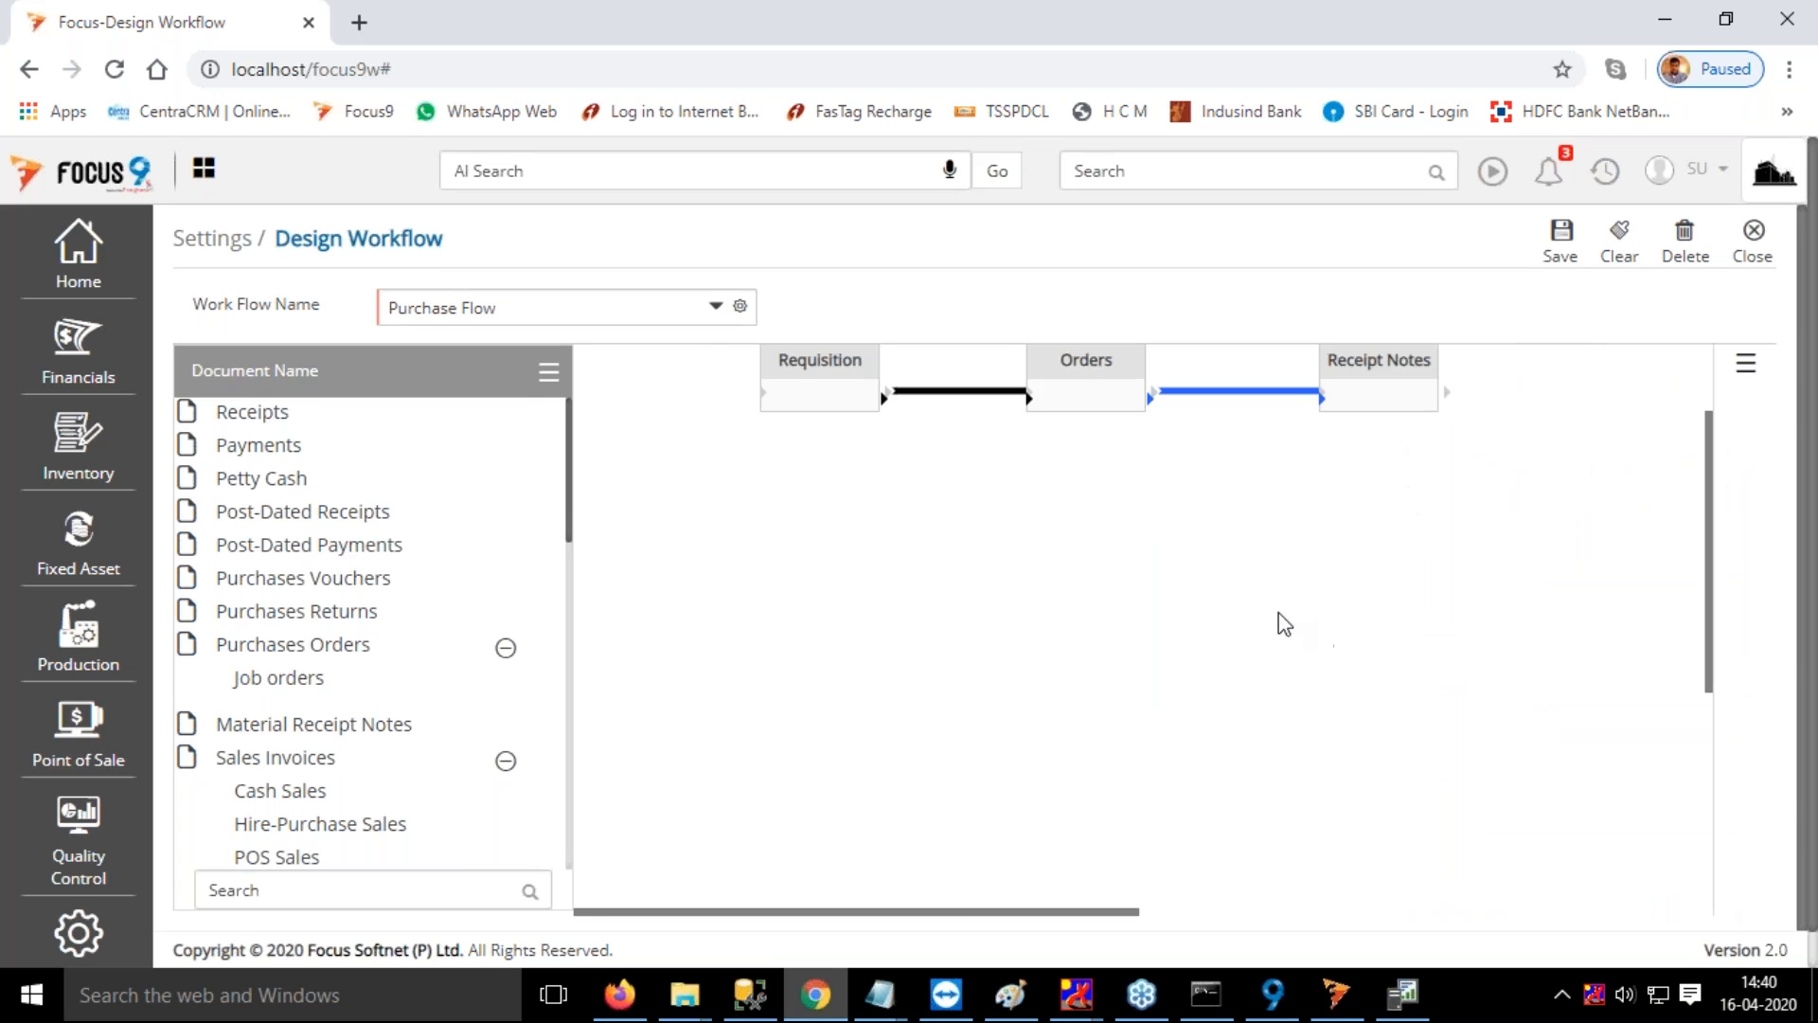
scroll(1098, 578, up, 2)
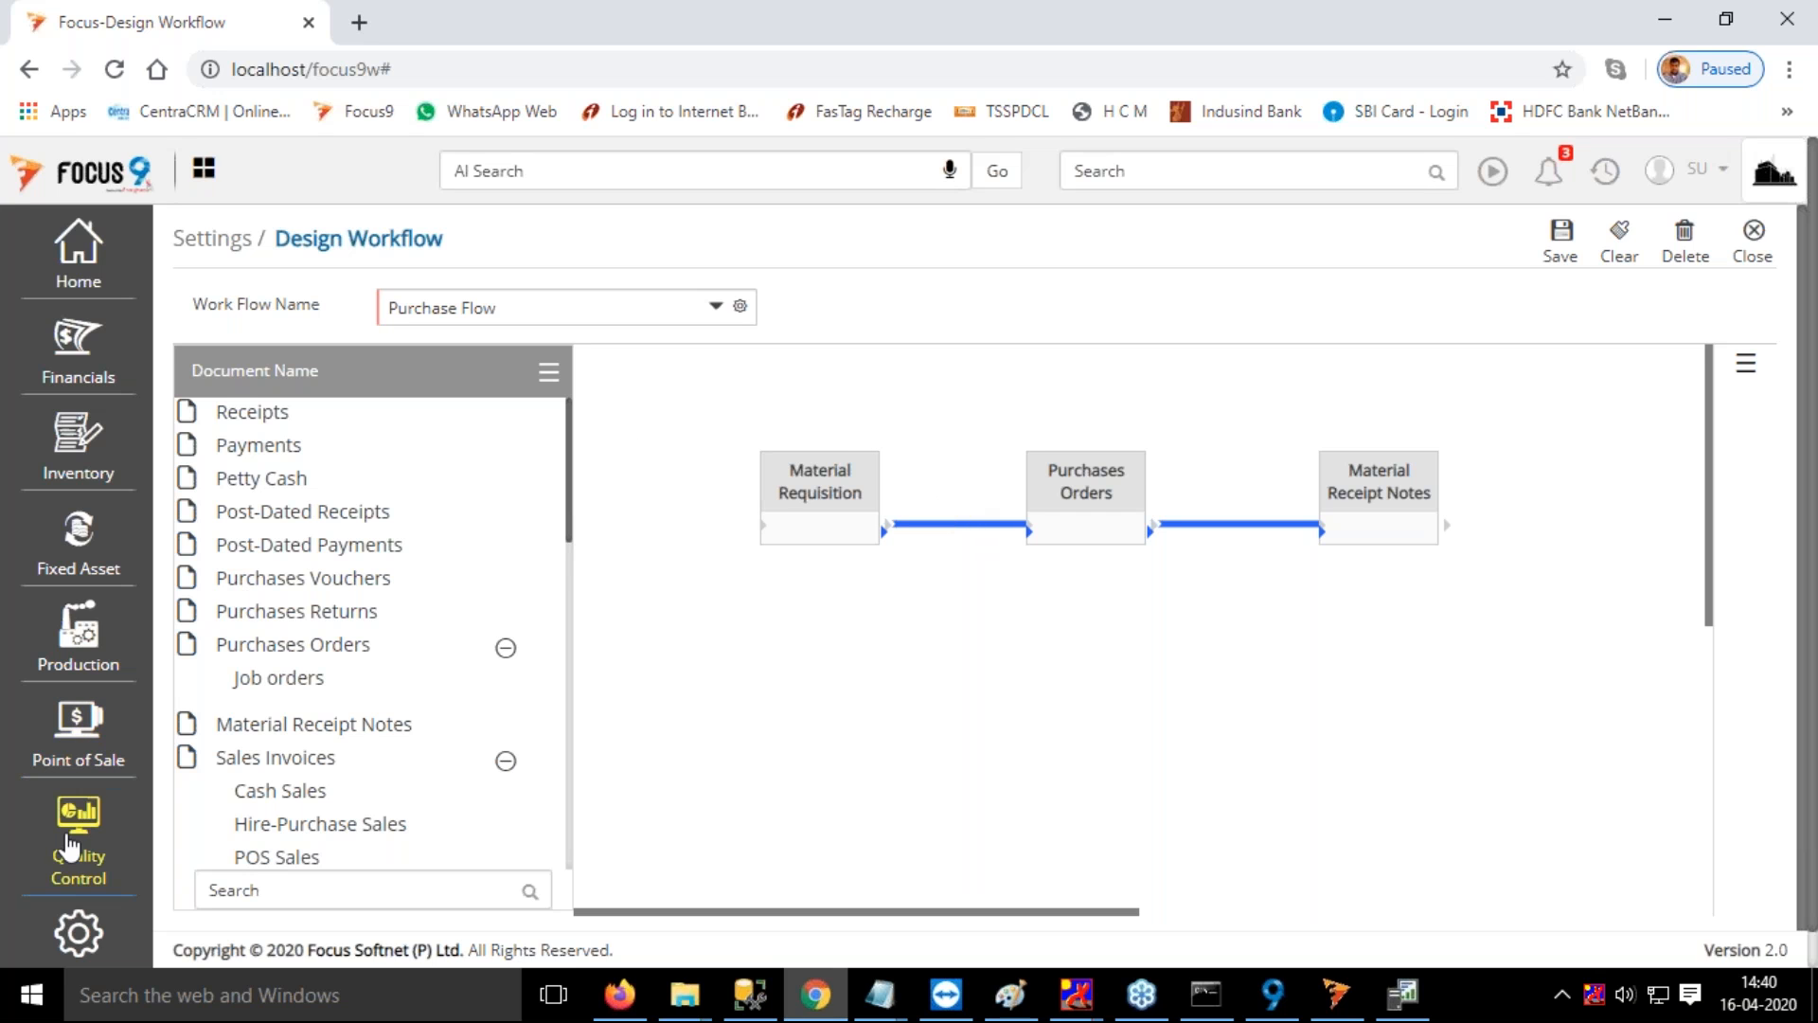
Check the MRP1 and MRP2 pages of the Settings Wizard, and exit the wizard without updating
click(92, 940)
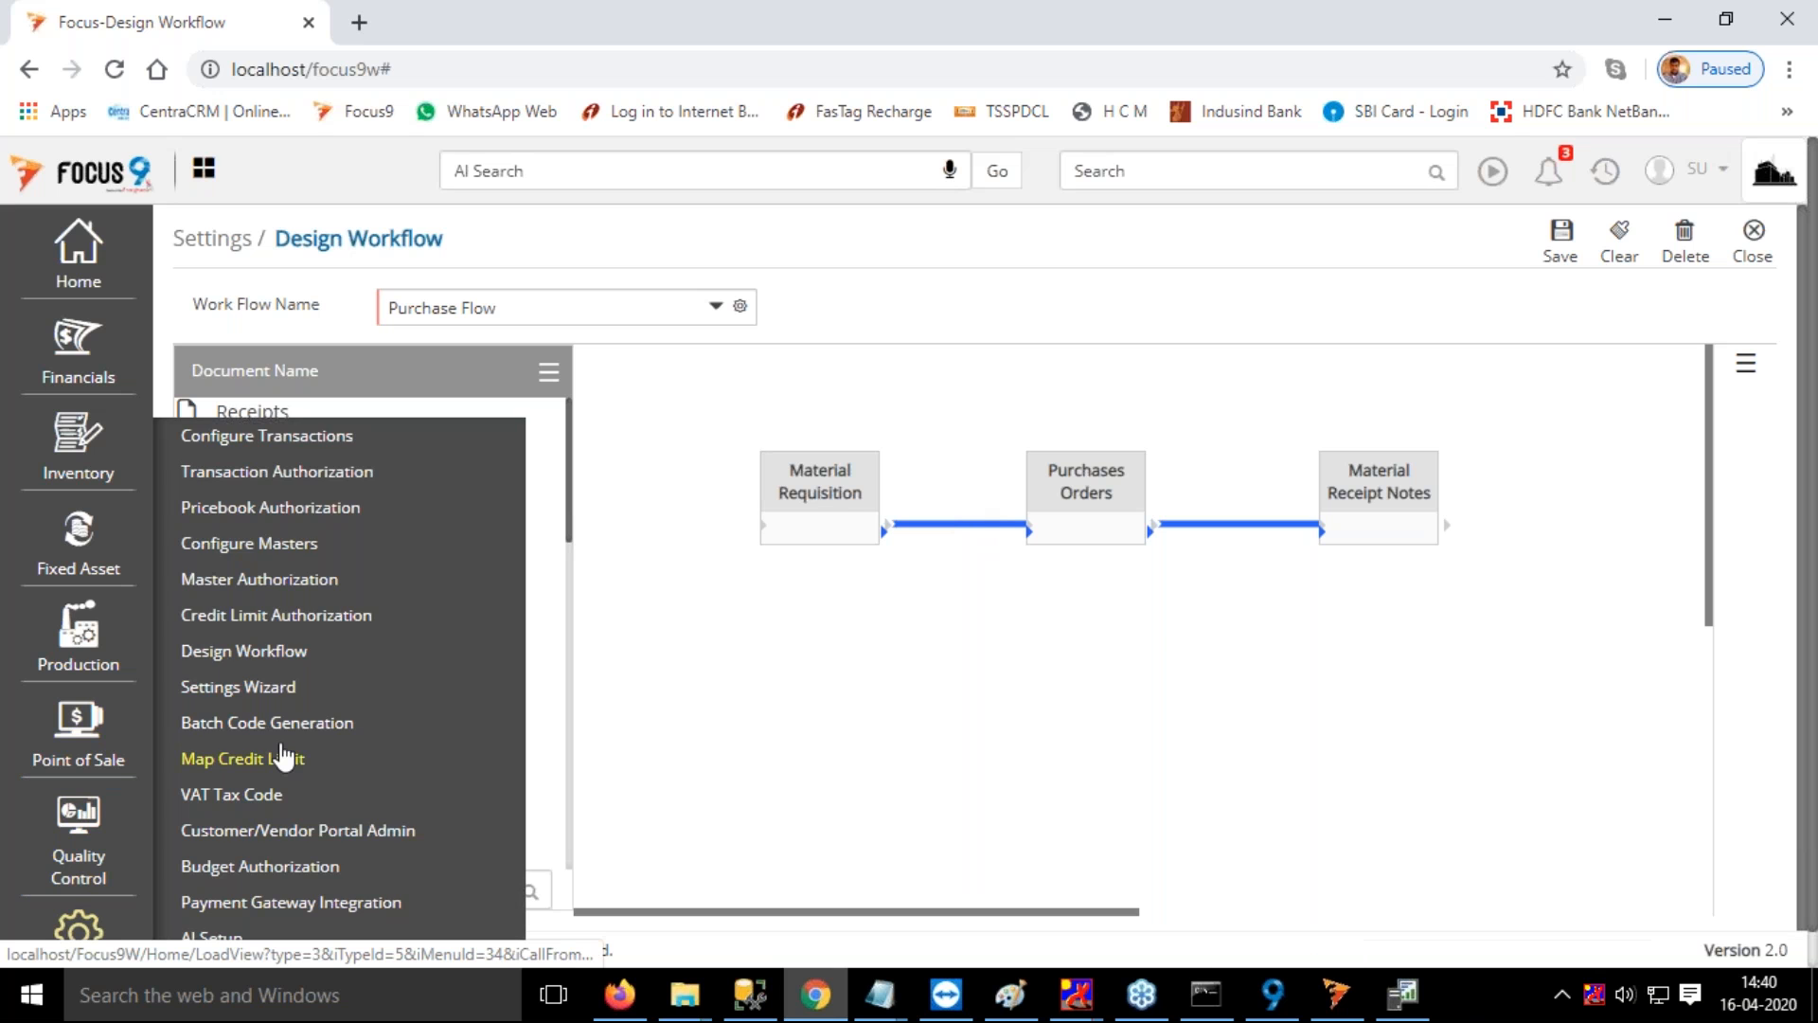
click(256, 701)
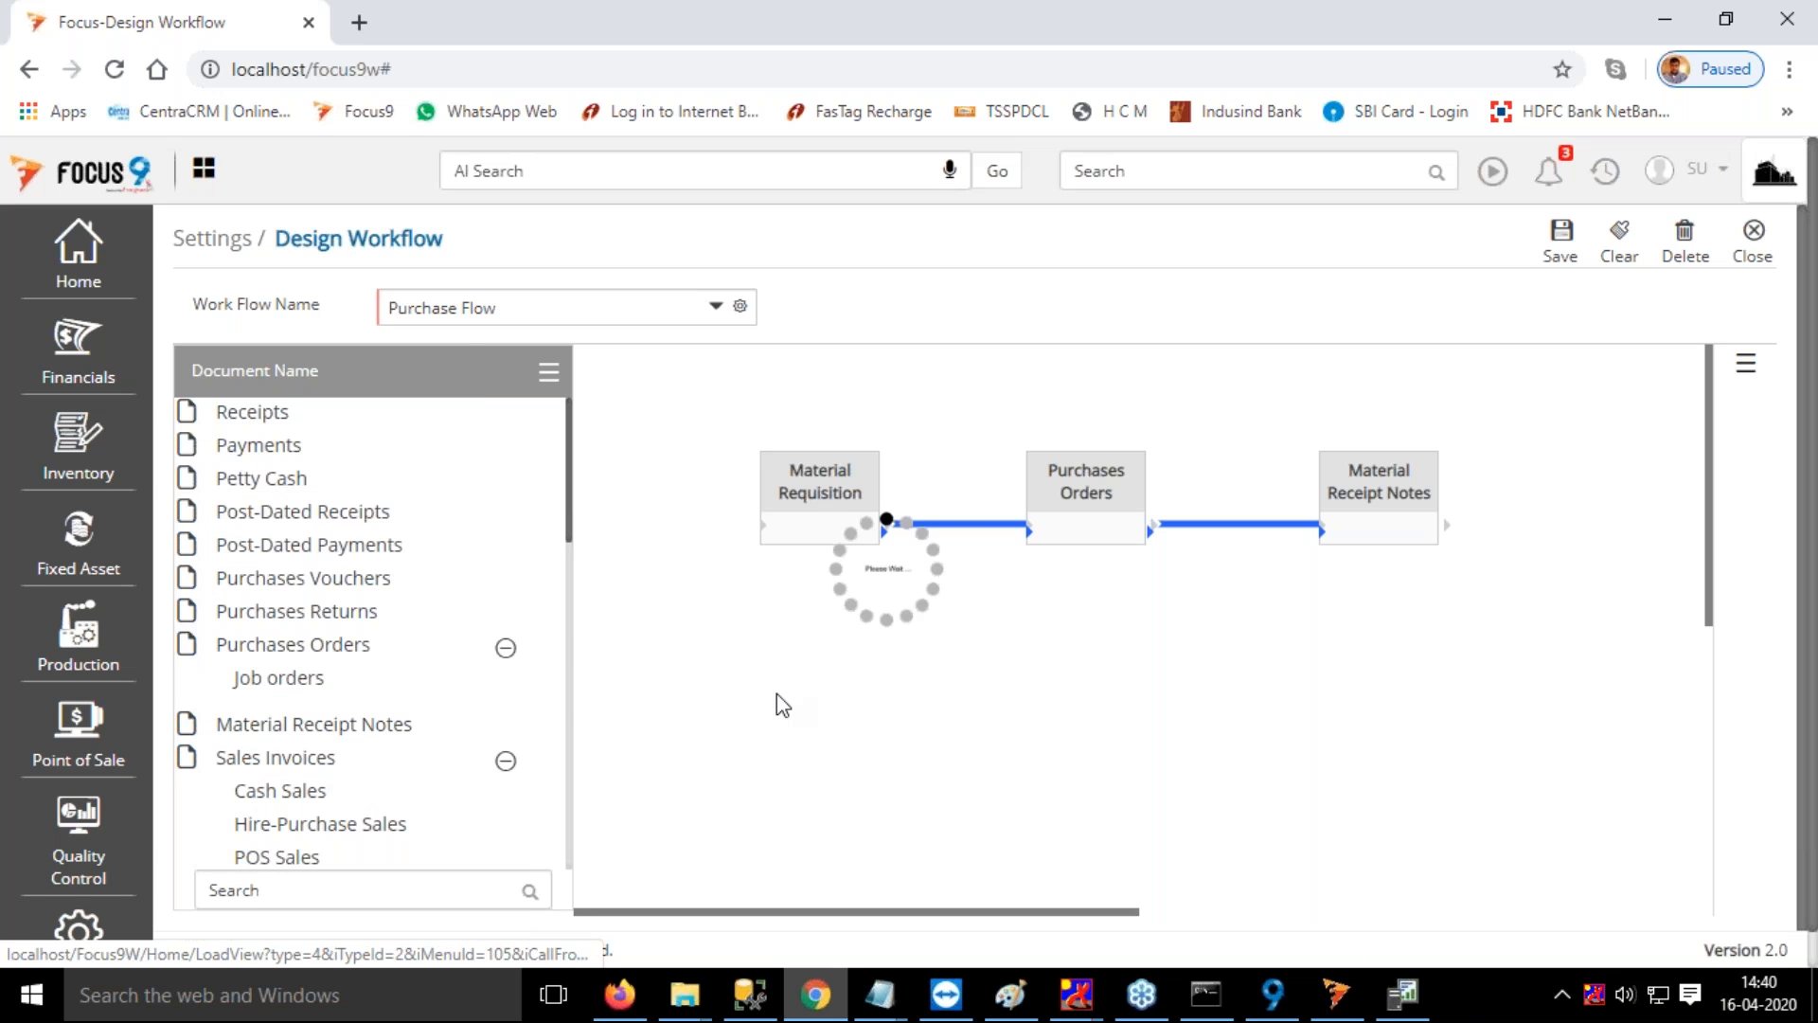
click(237, 748)
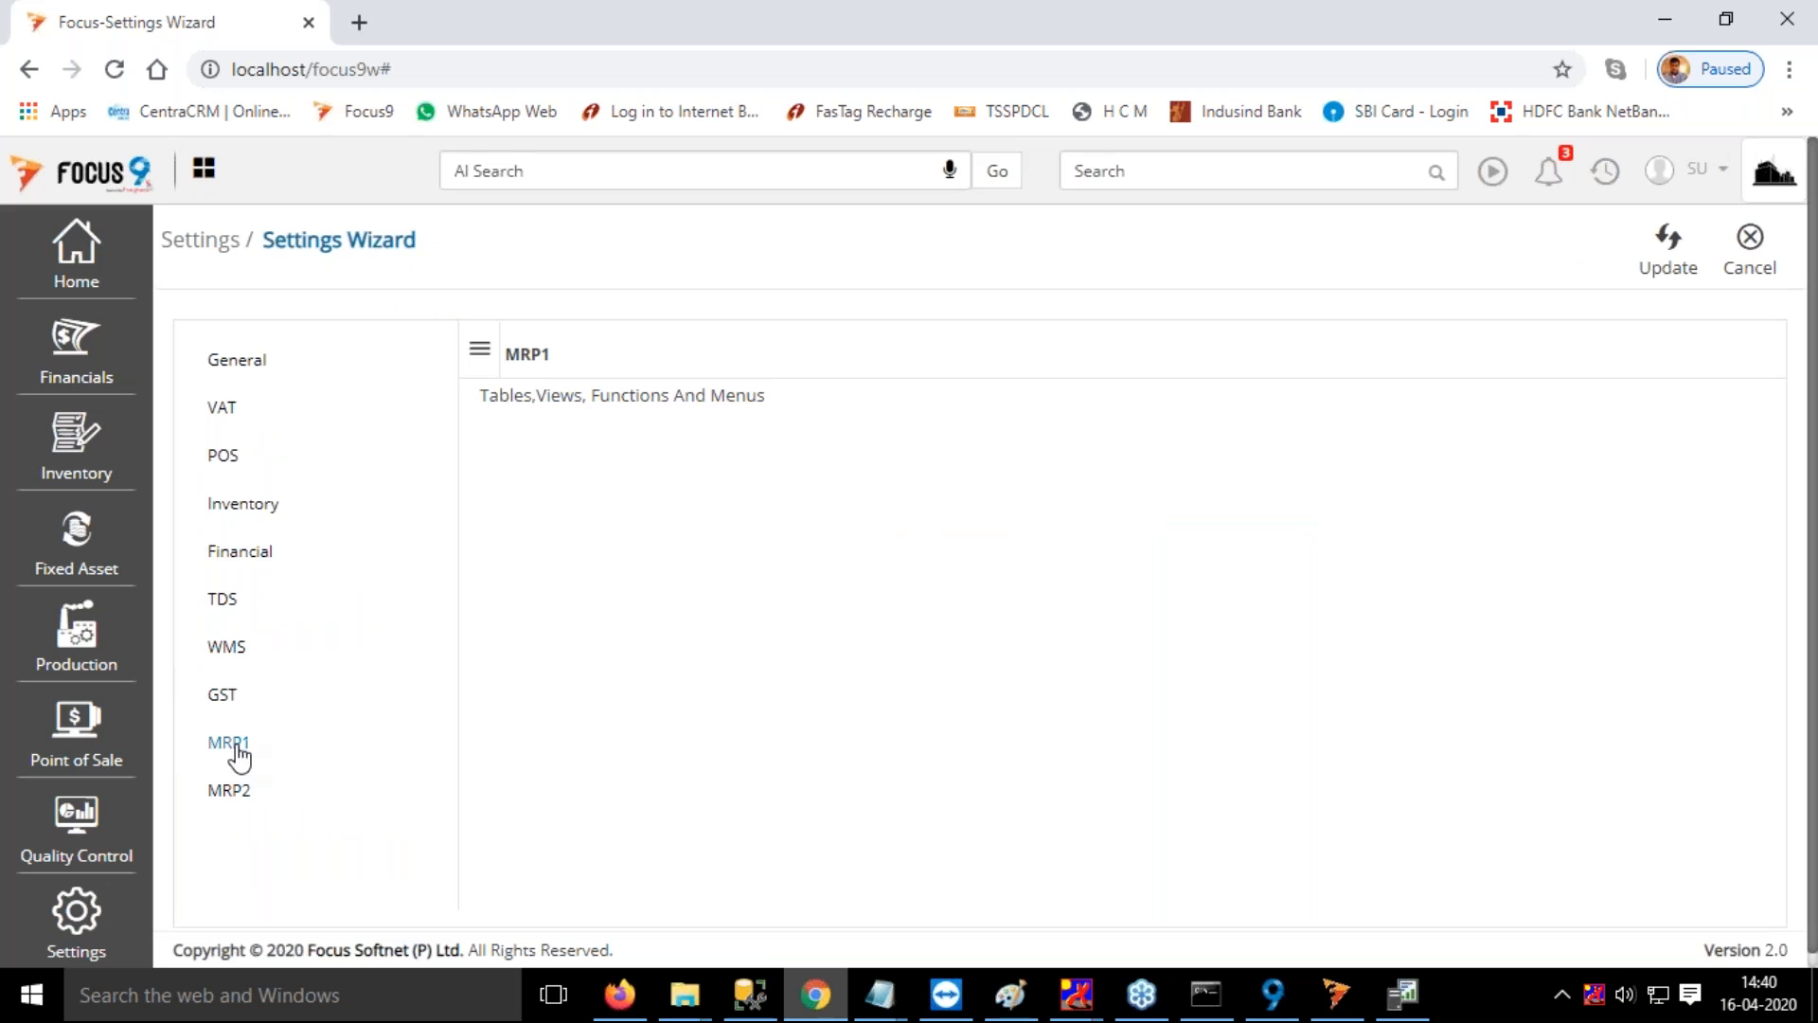
click(234, 793)
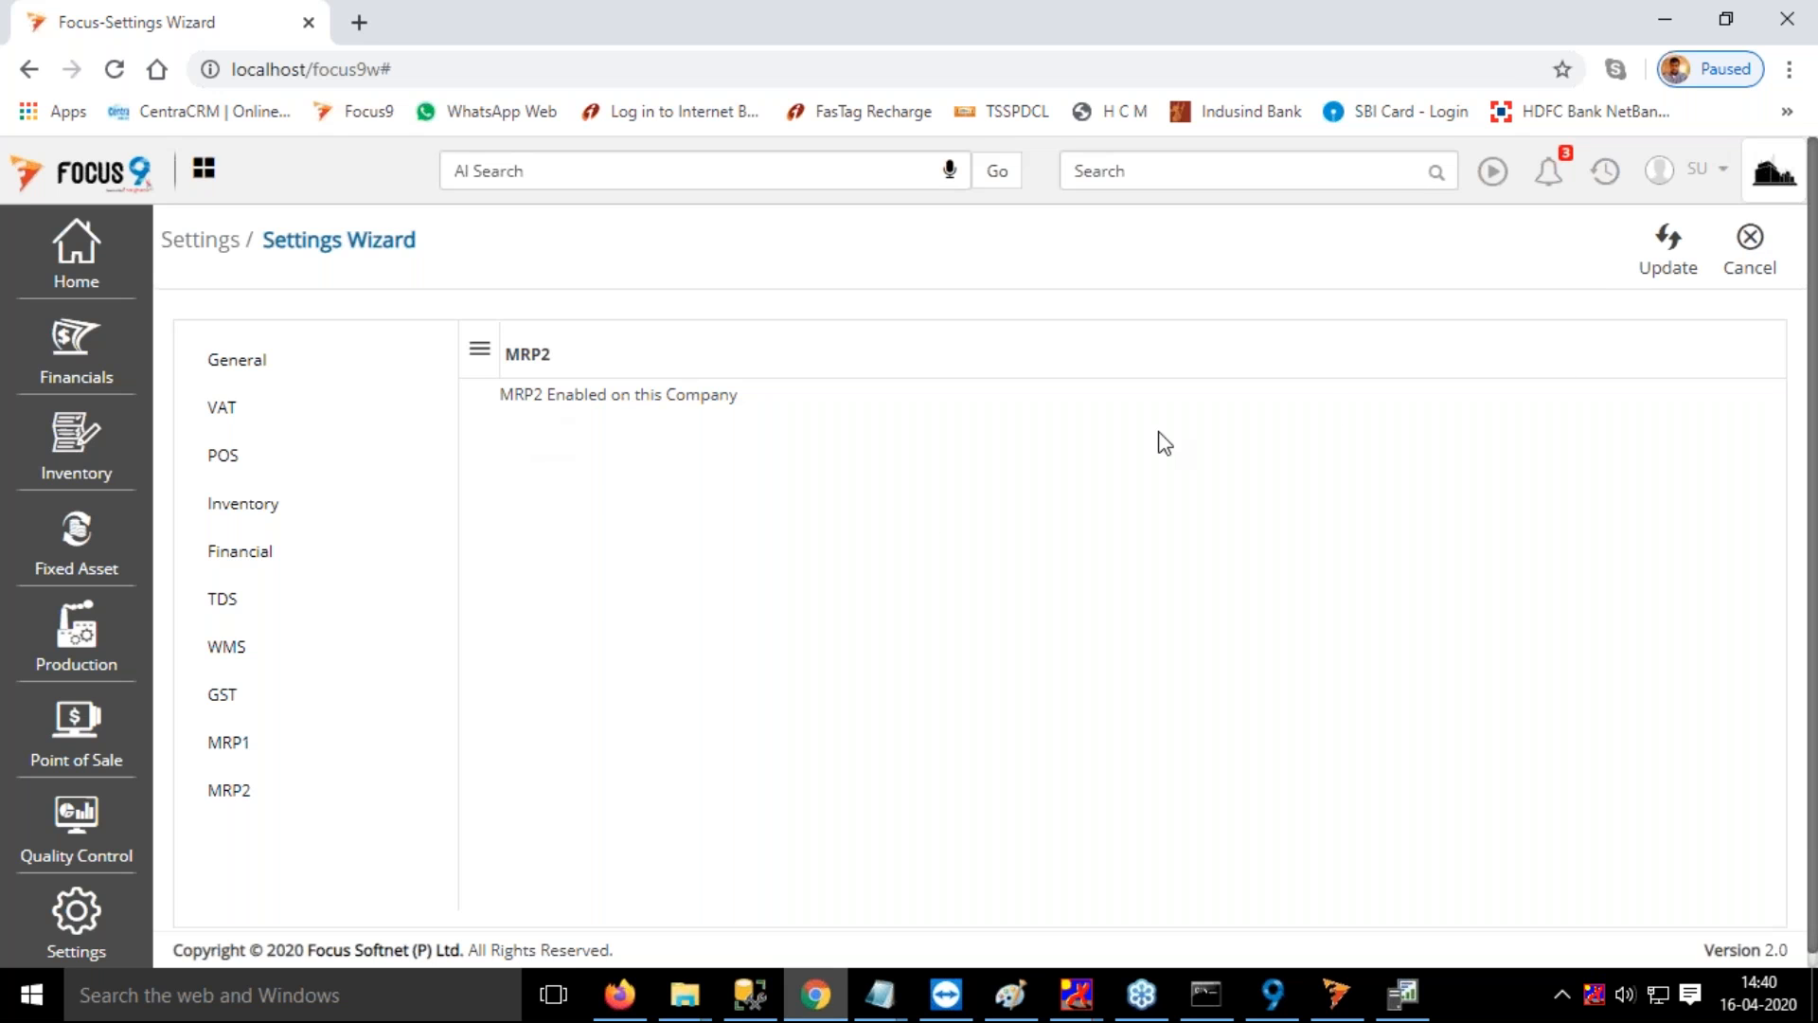
click(1751, 242)
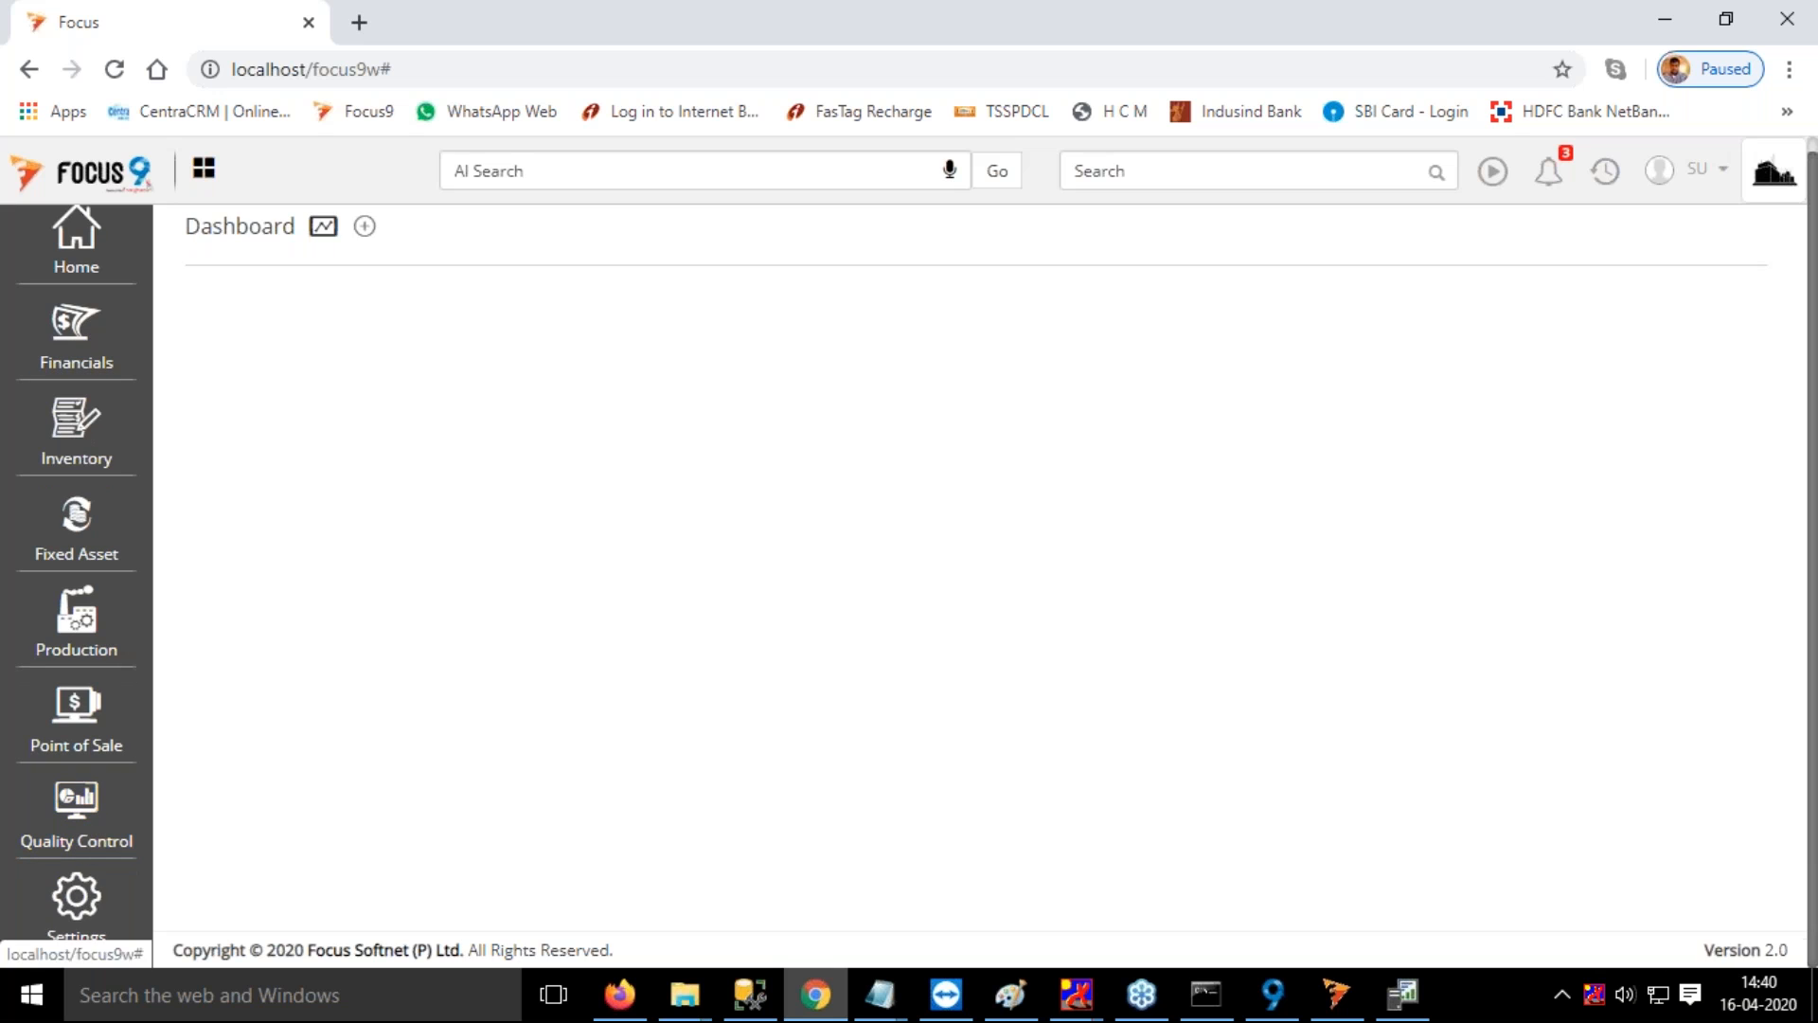
Open Configure Transactions and look through its list of preferences
click(88, 909)
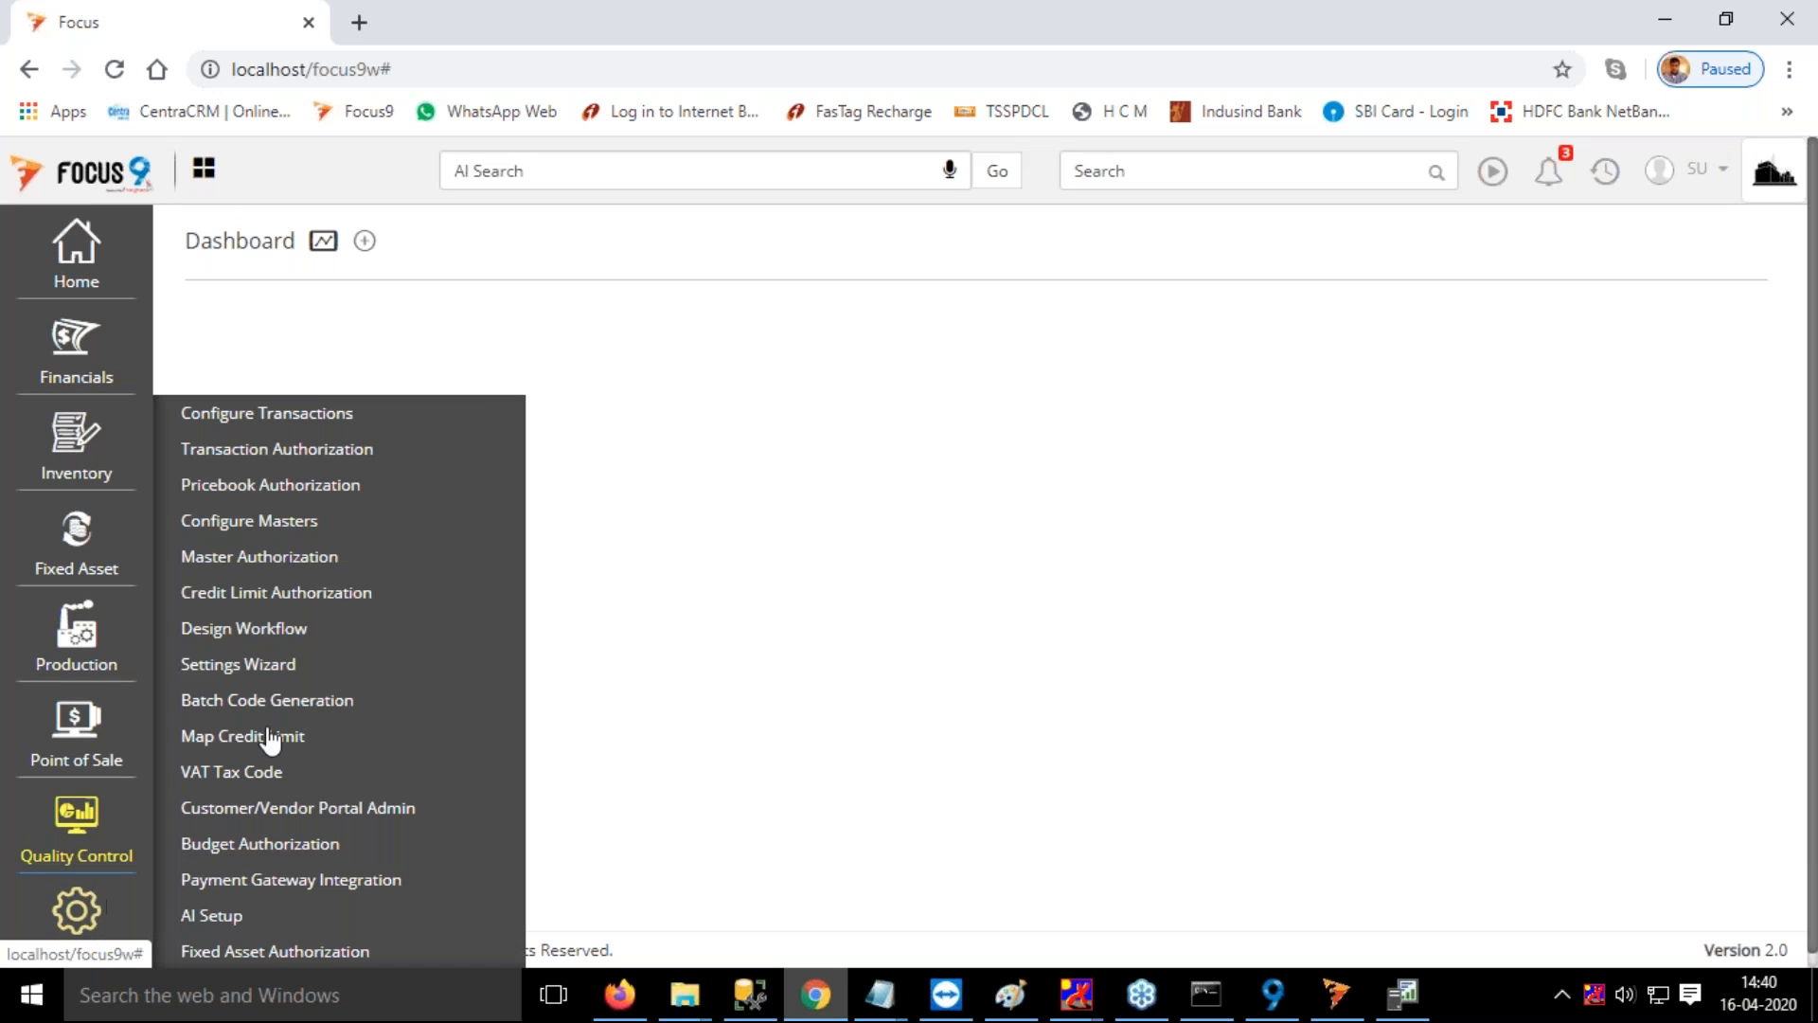
click(267, 413)
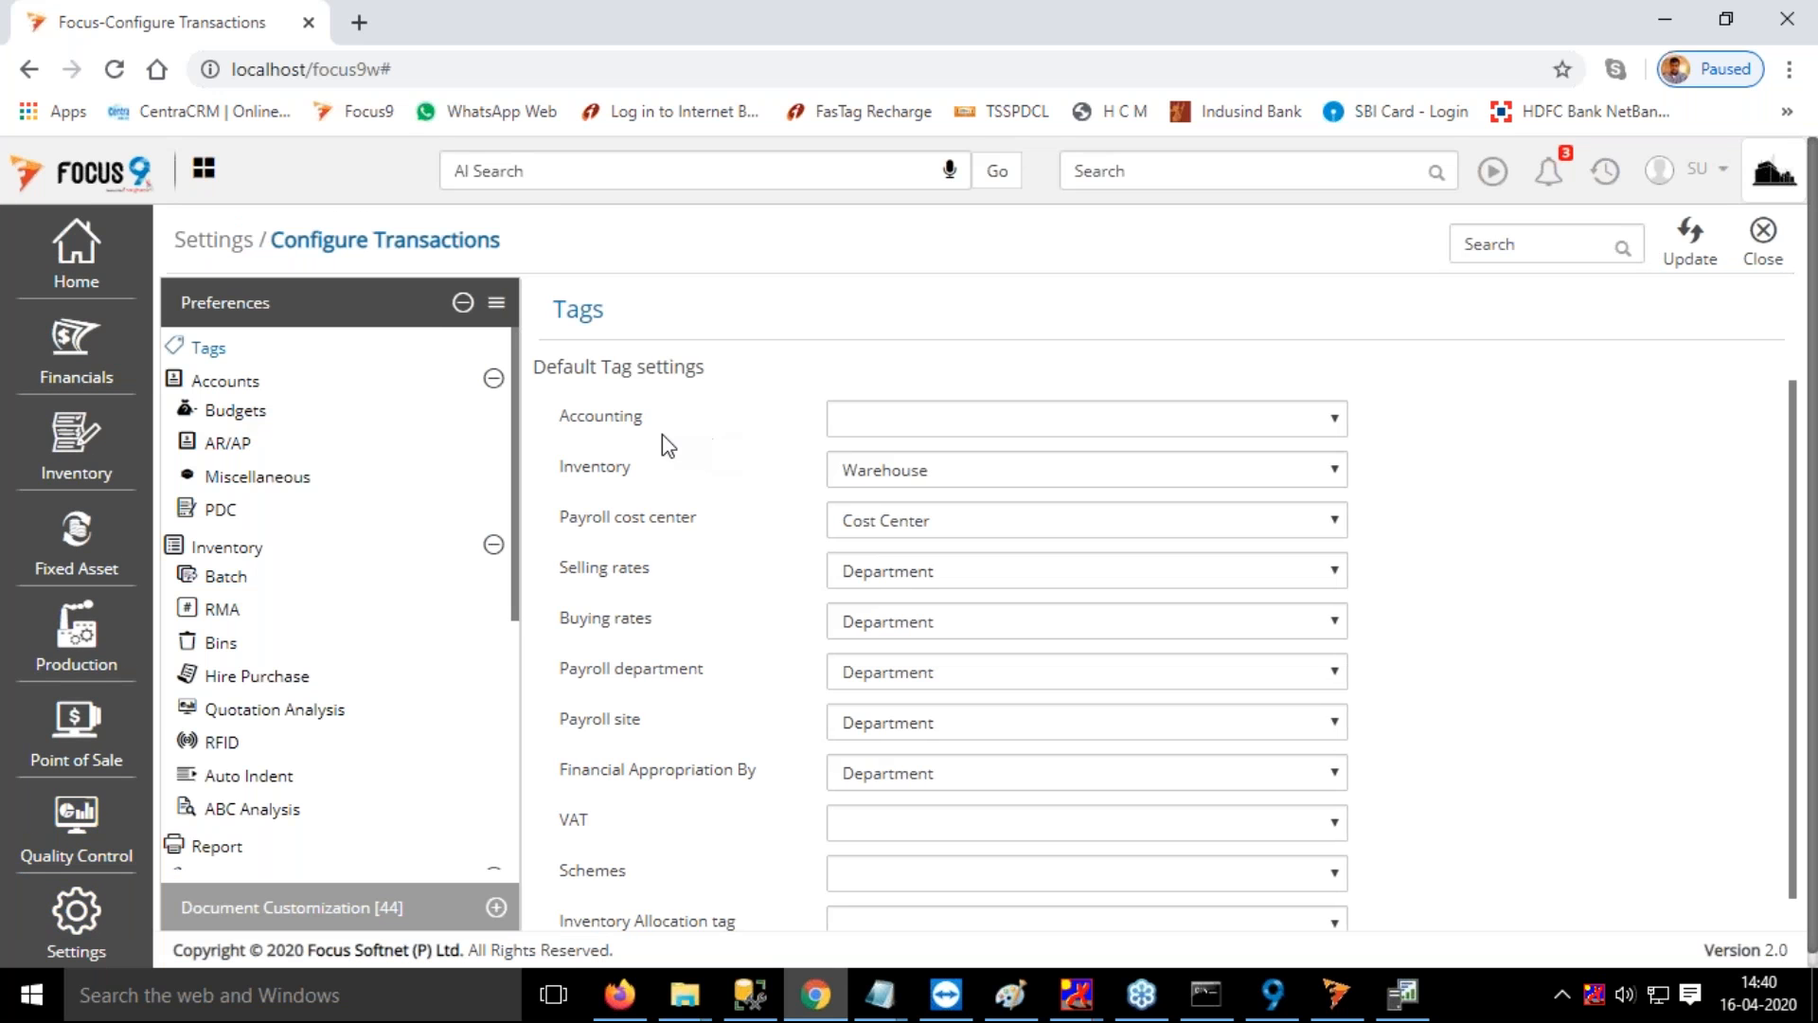
scroll(341, 578, down, 1)
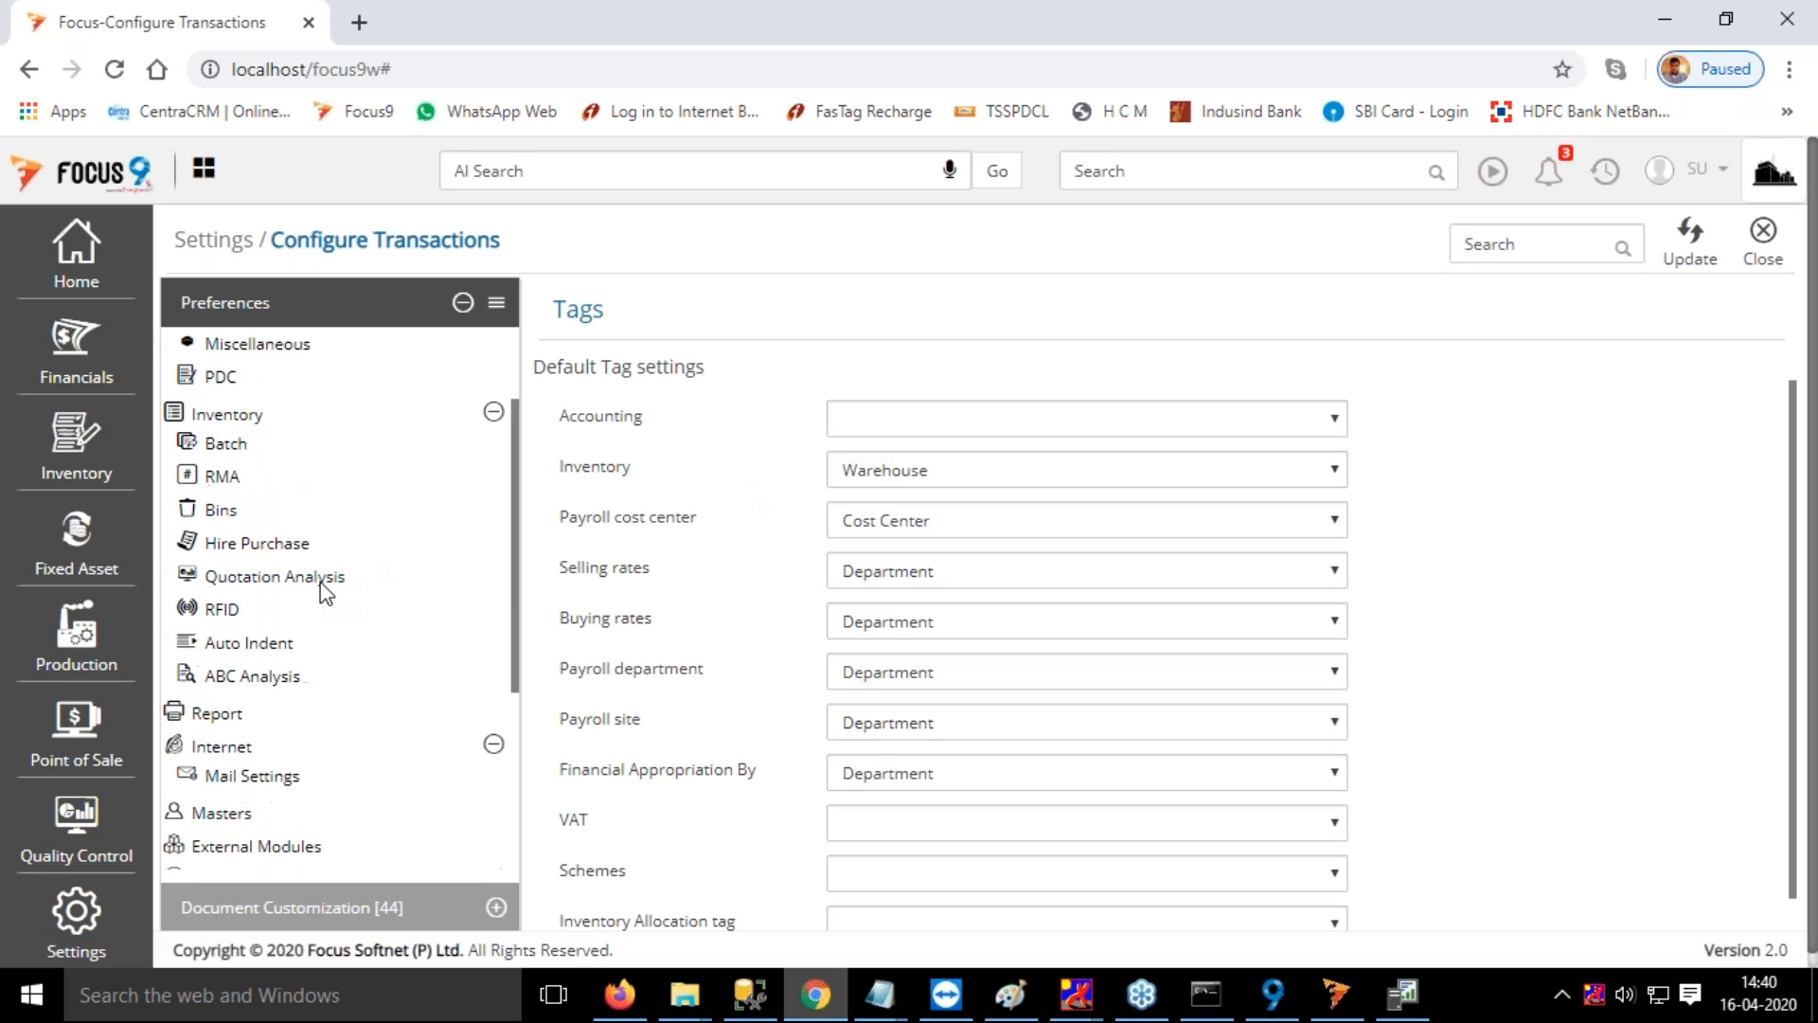
Reopen the Settings Wizard to view its list of setup categories
click(88, 668)
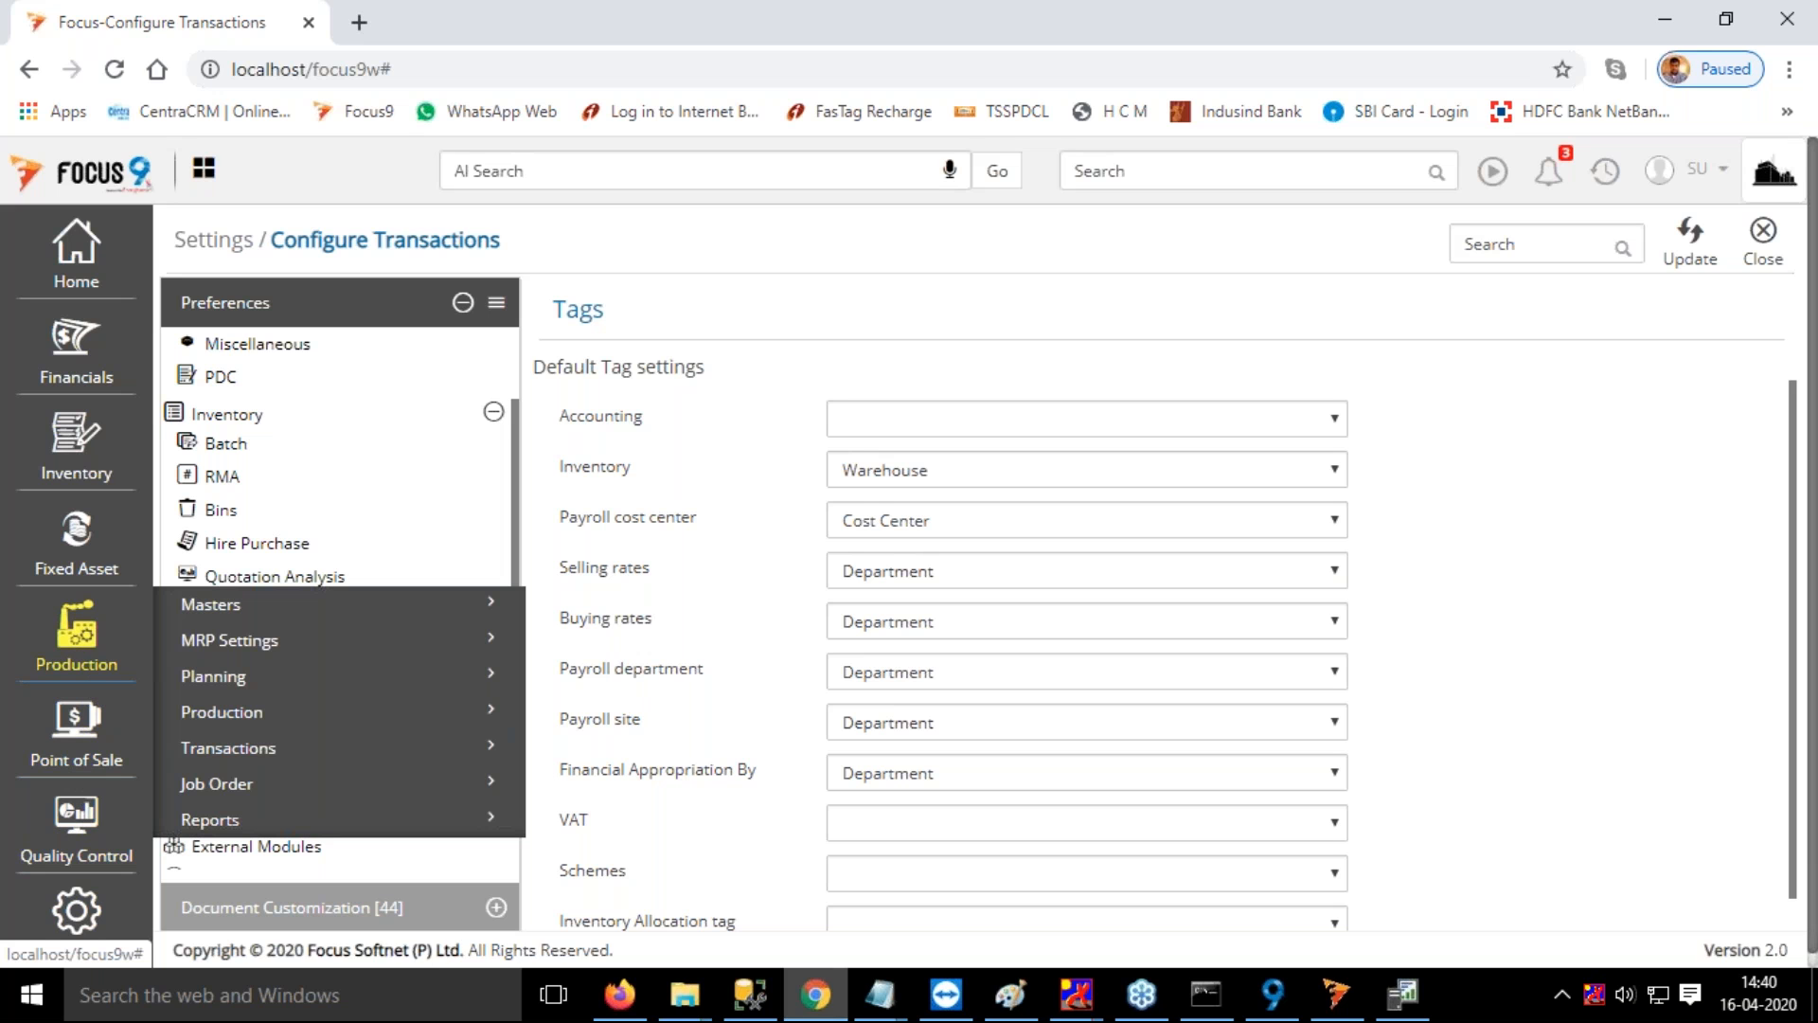
click(75, 911)
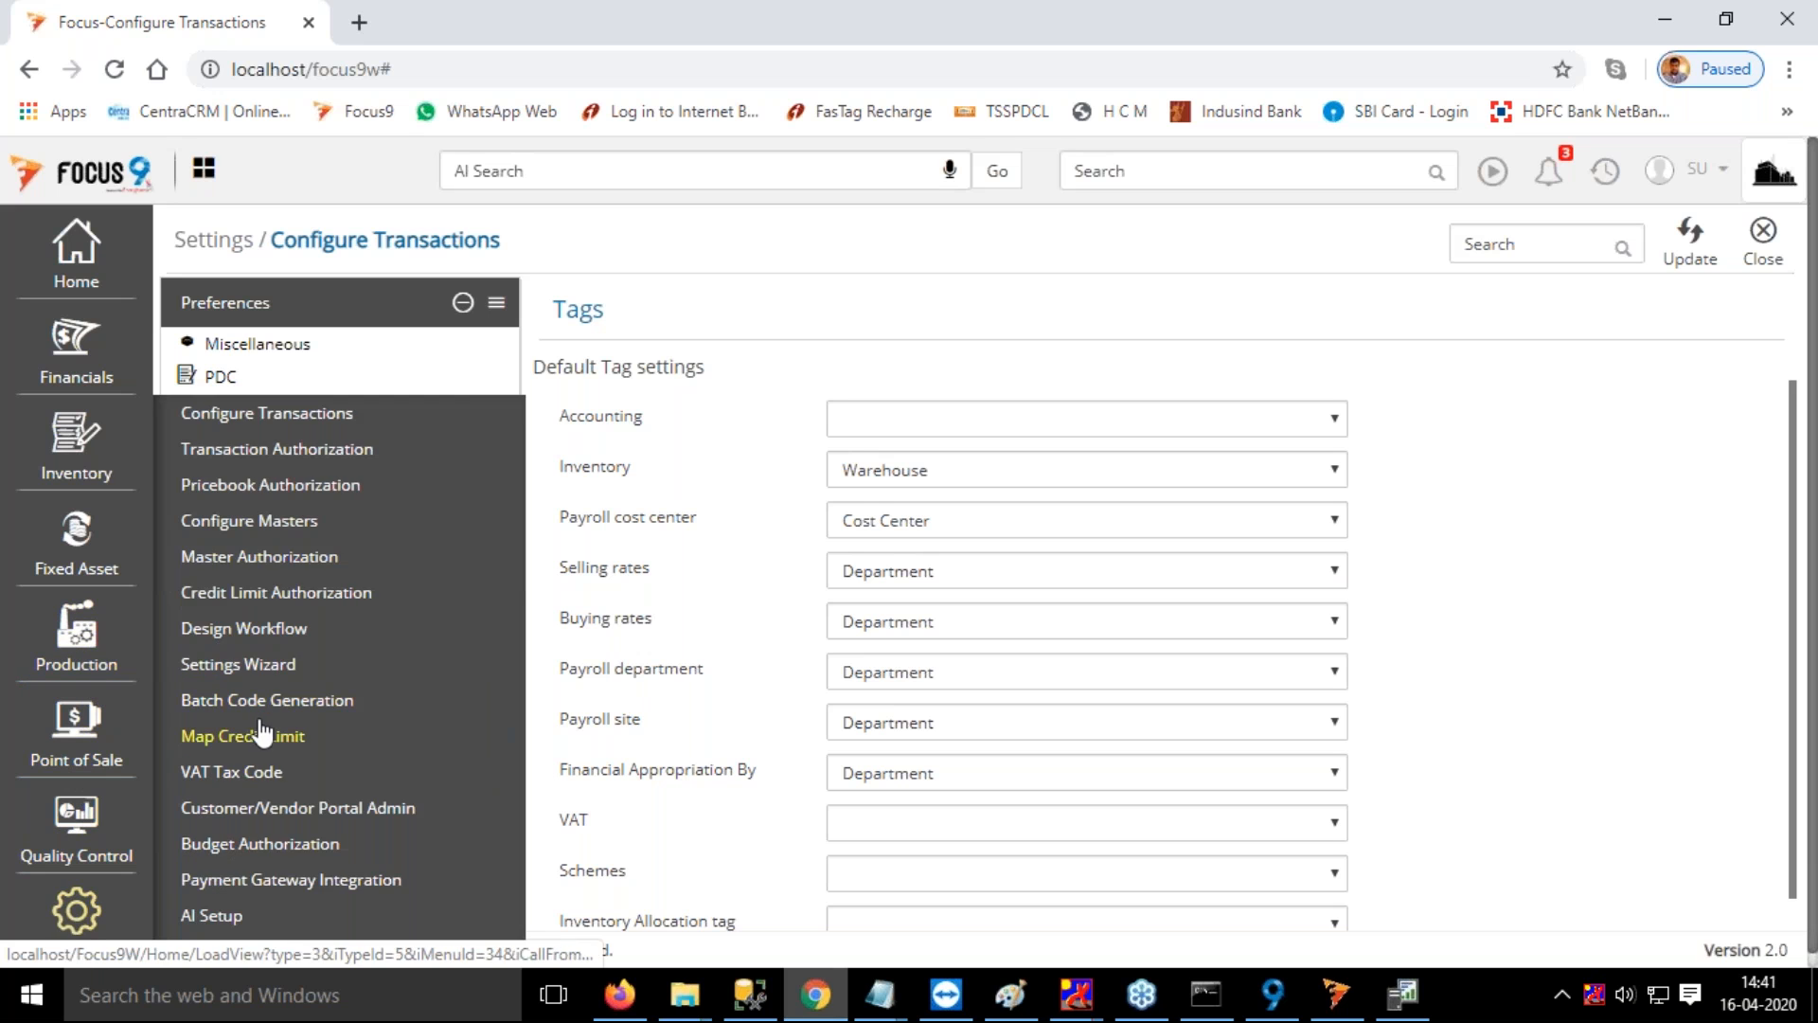
click(262, 678)
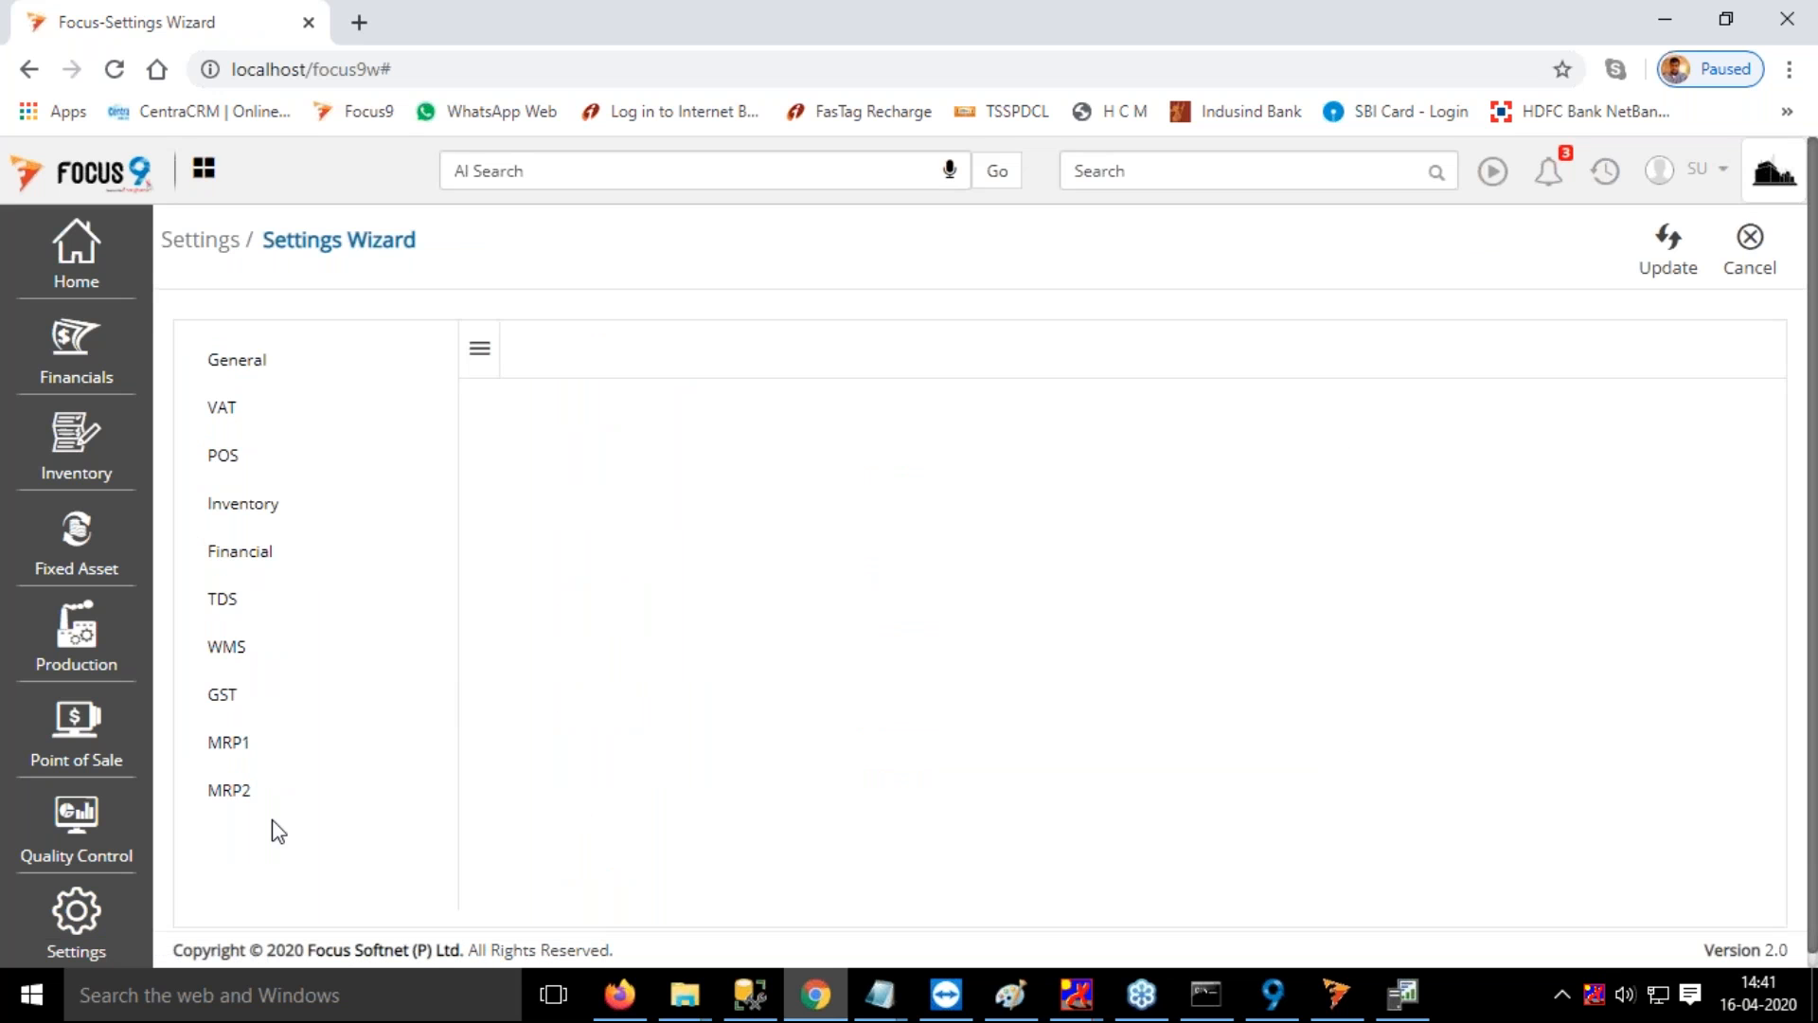
Examine the functions offered under MRP Settings and Planning in the Production module
click(82, 647)
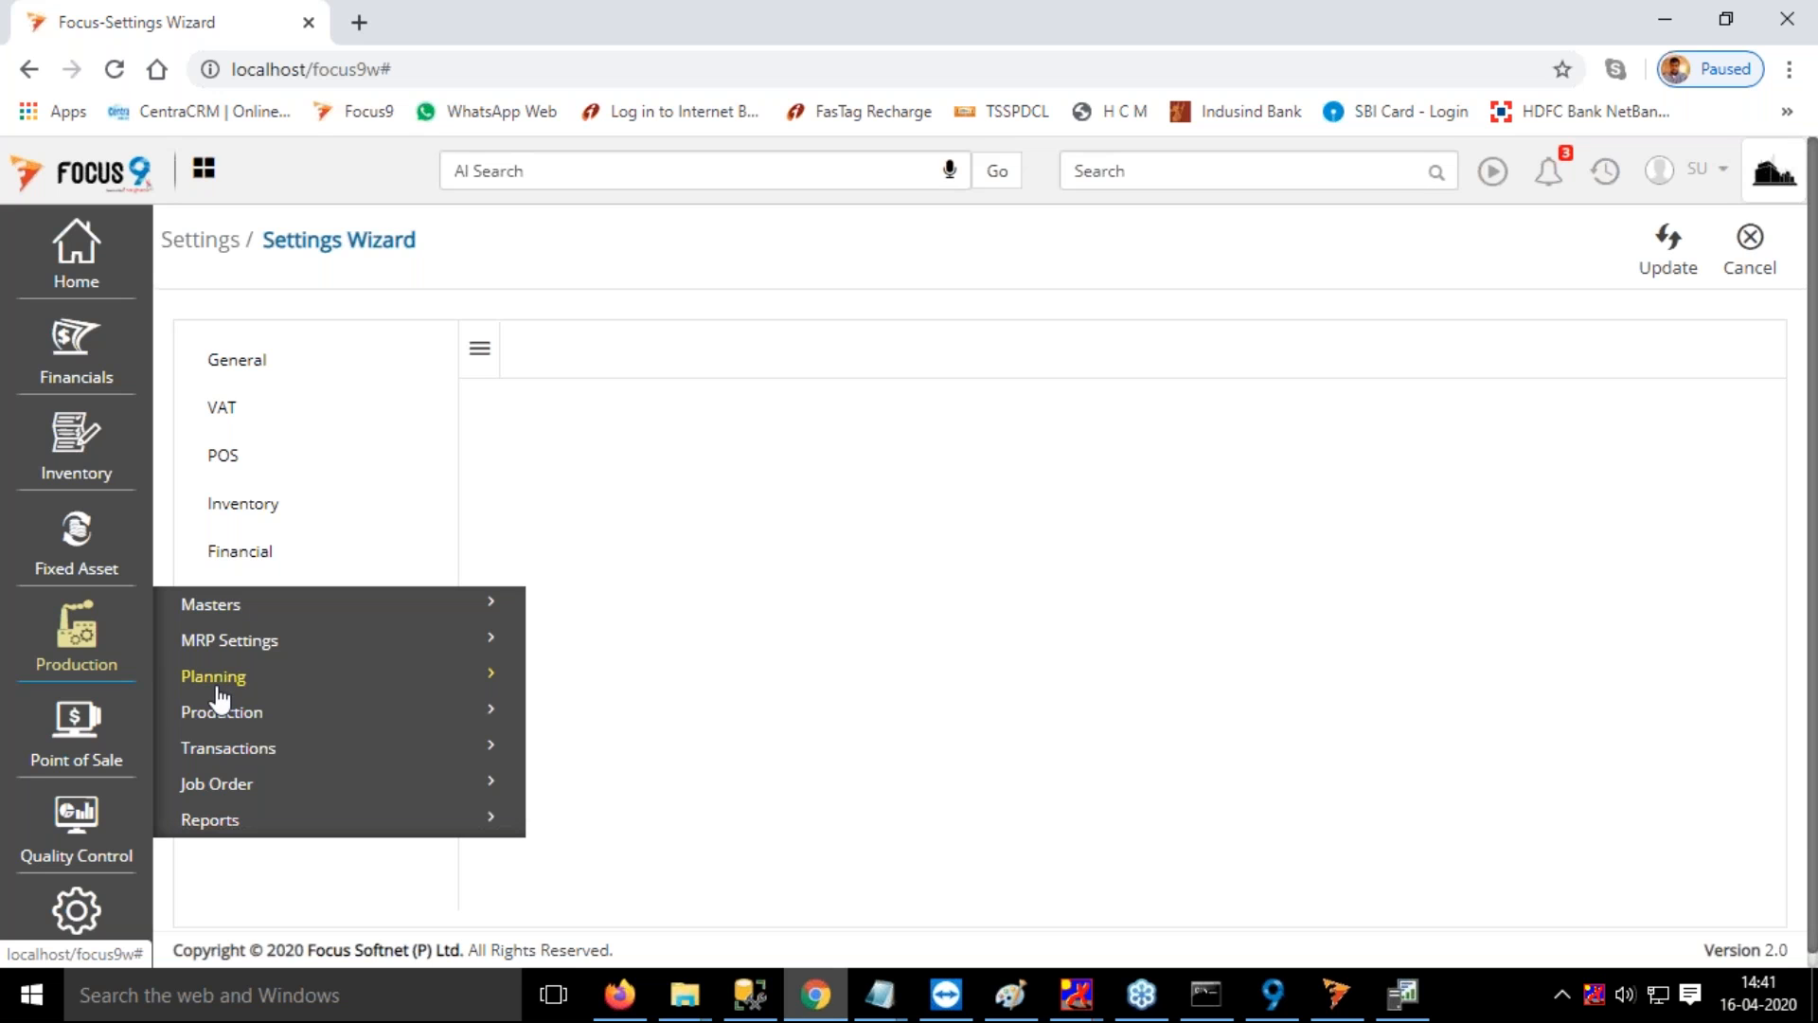
click(252, 642)
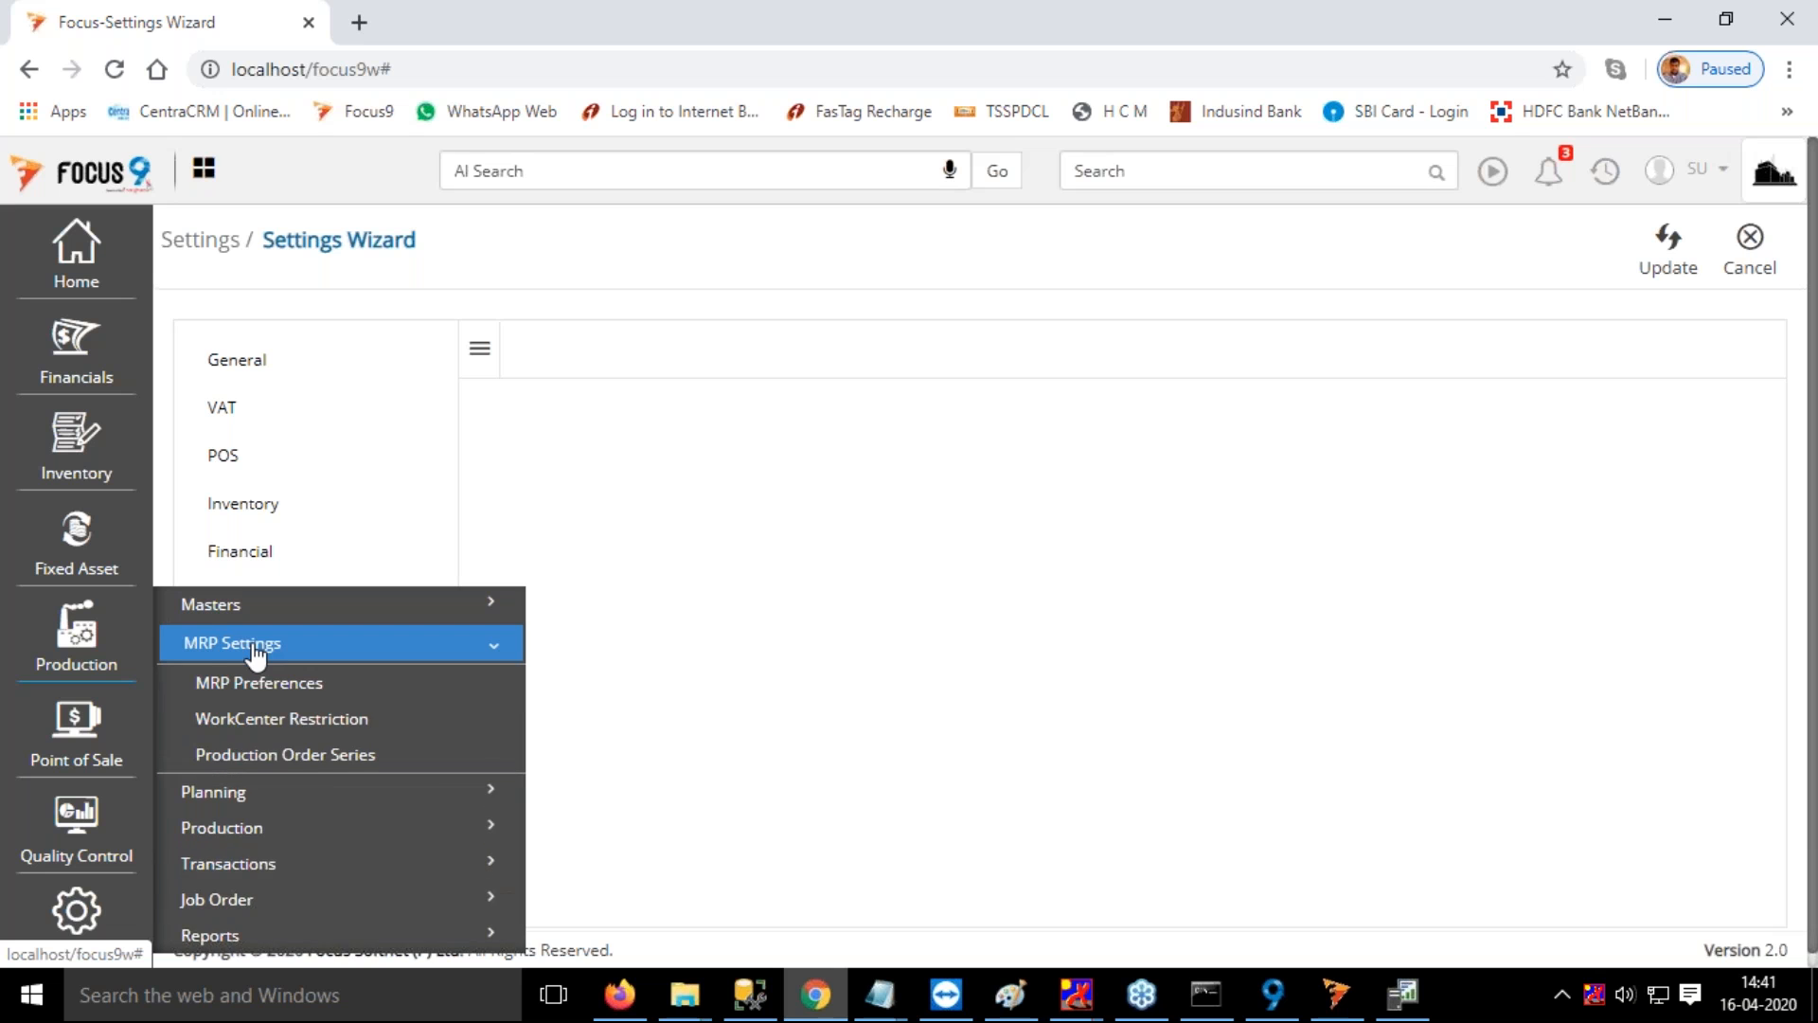
click(252, 643)
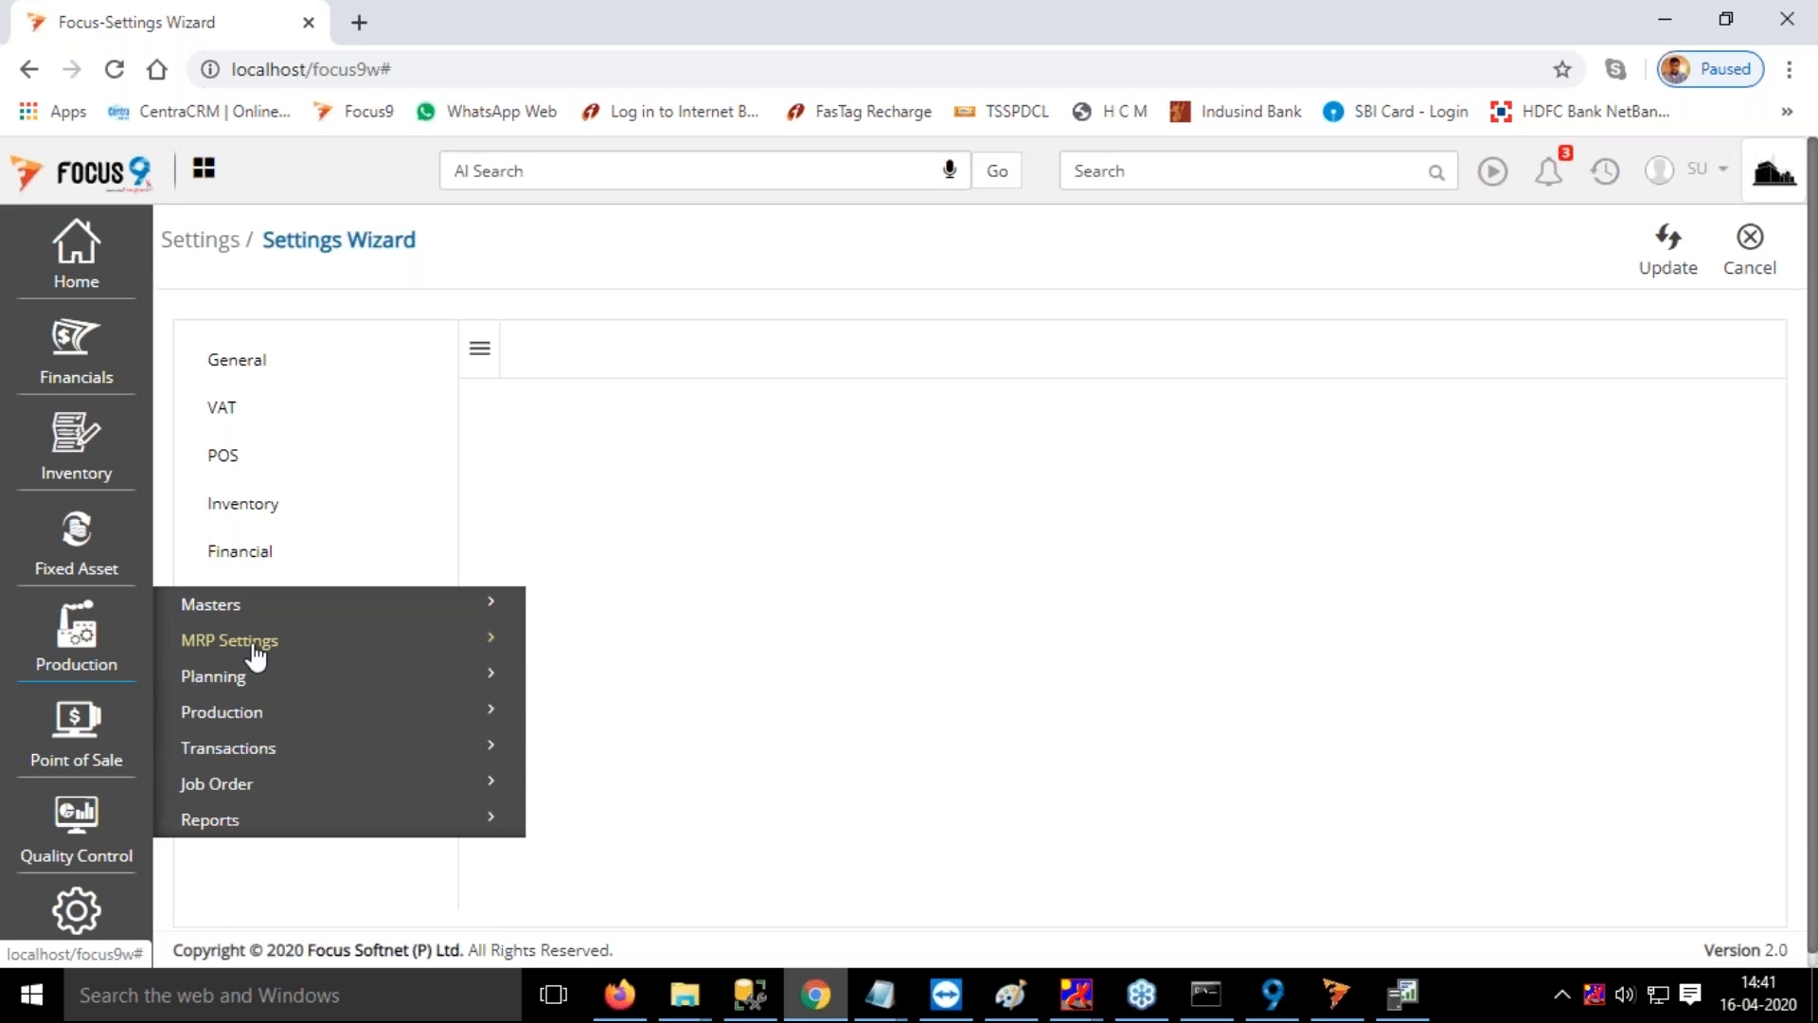
click(246, 680)
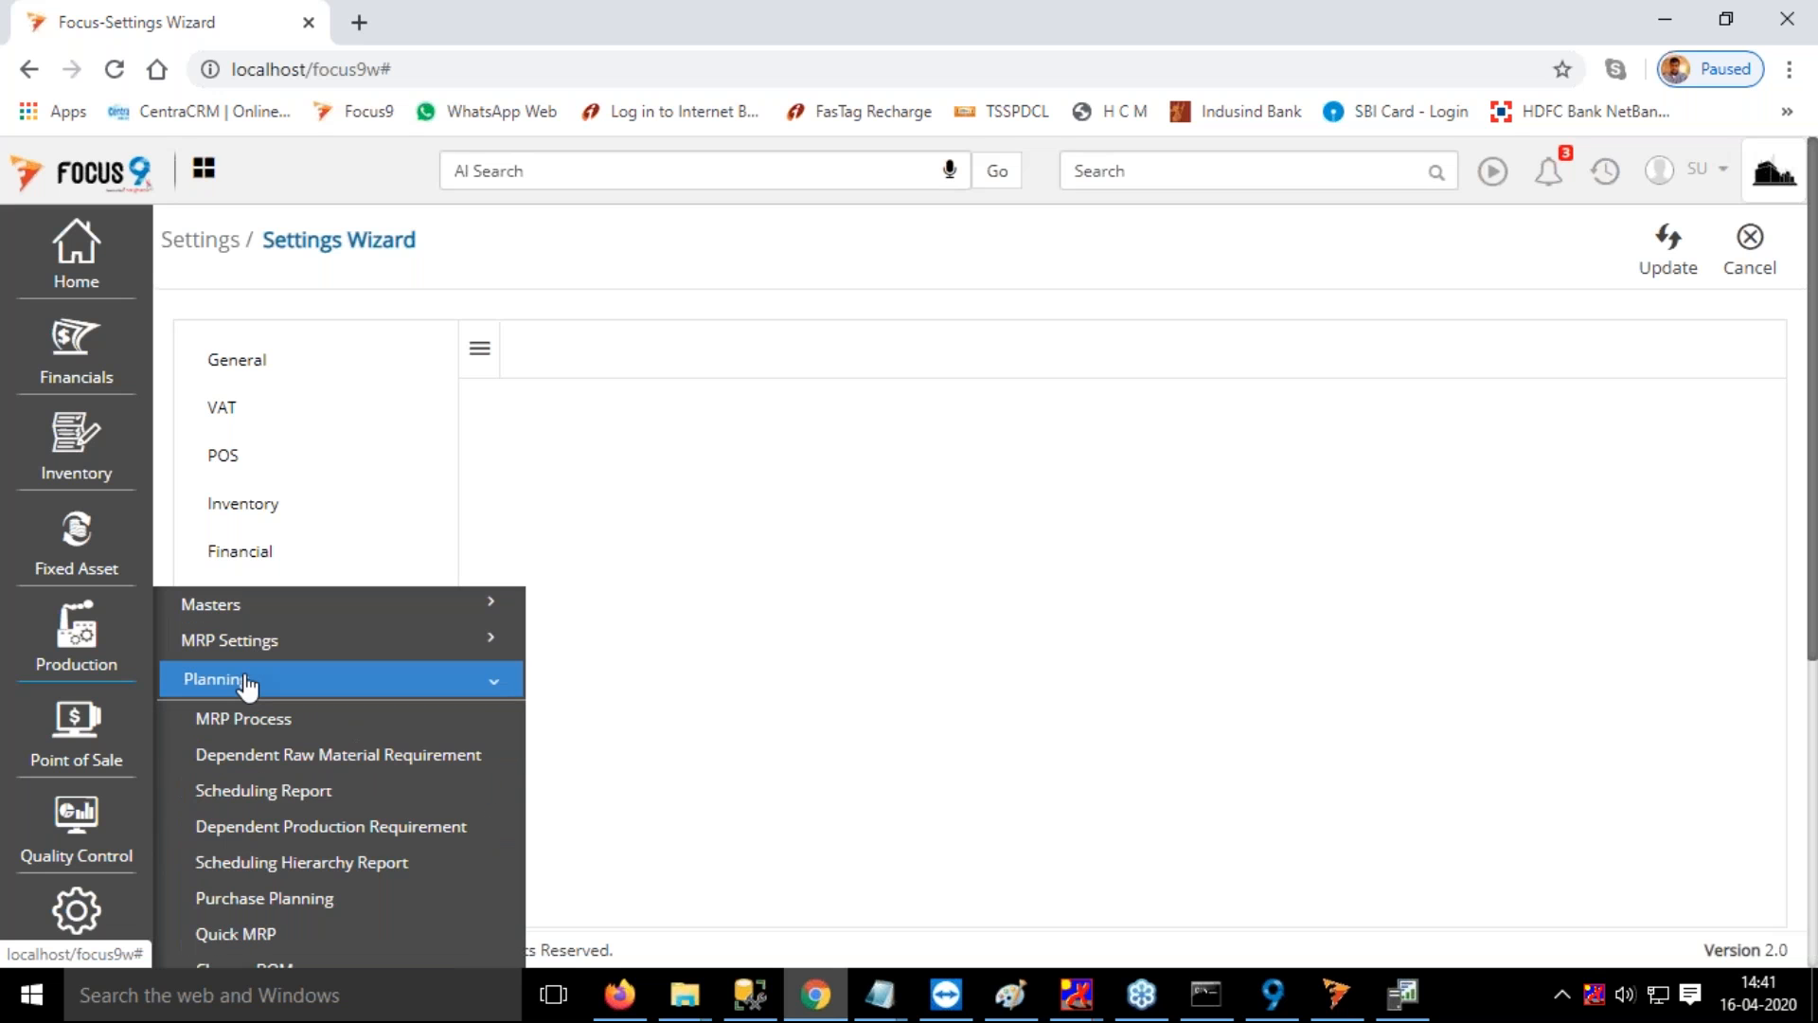
click(246, 680)
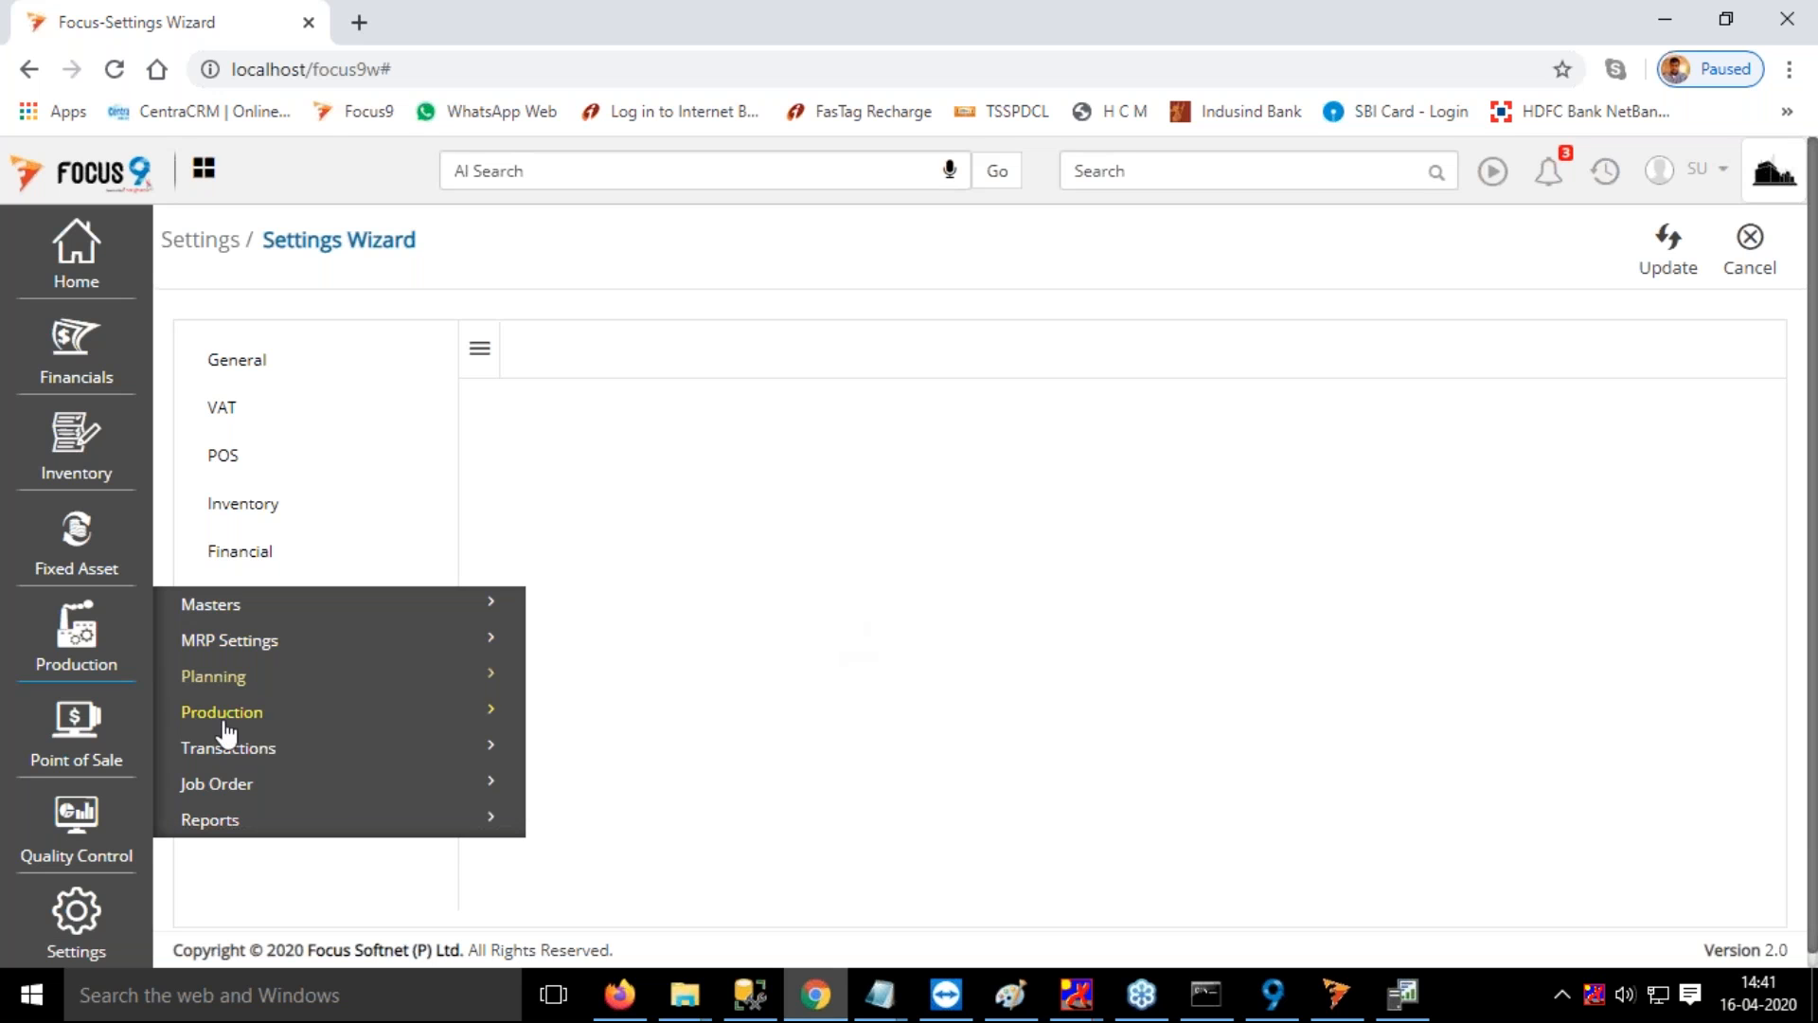
click(225, 615)
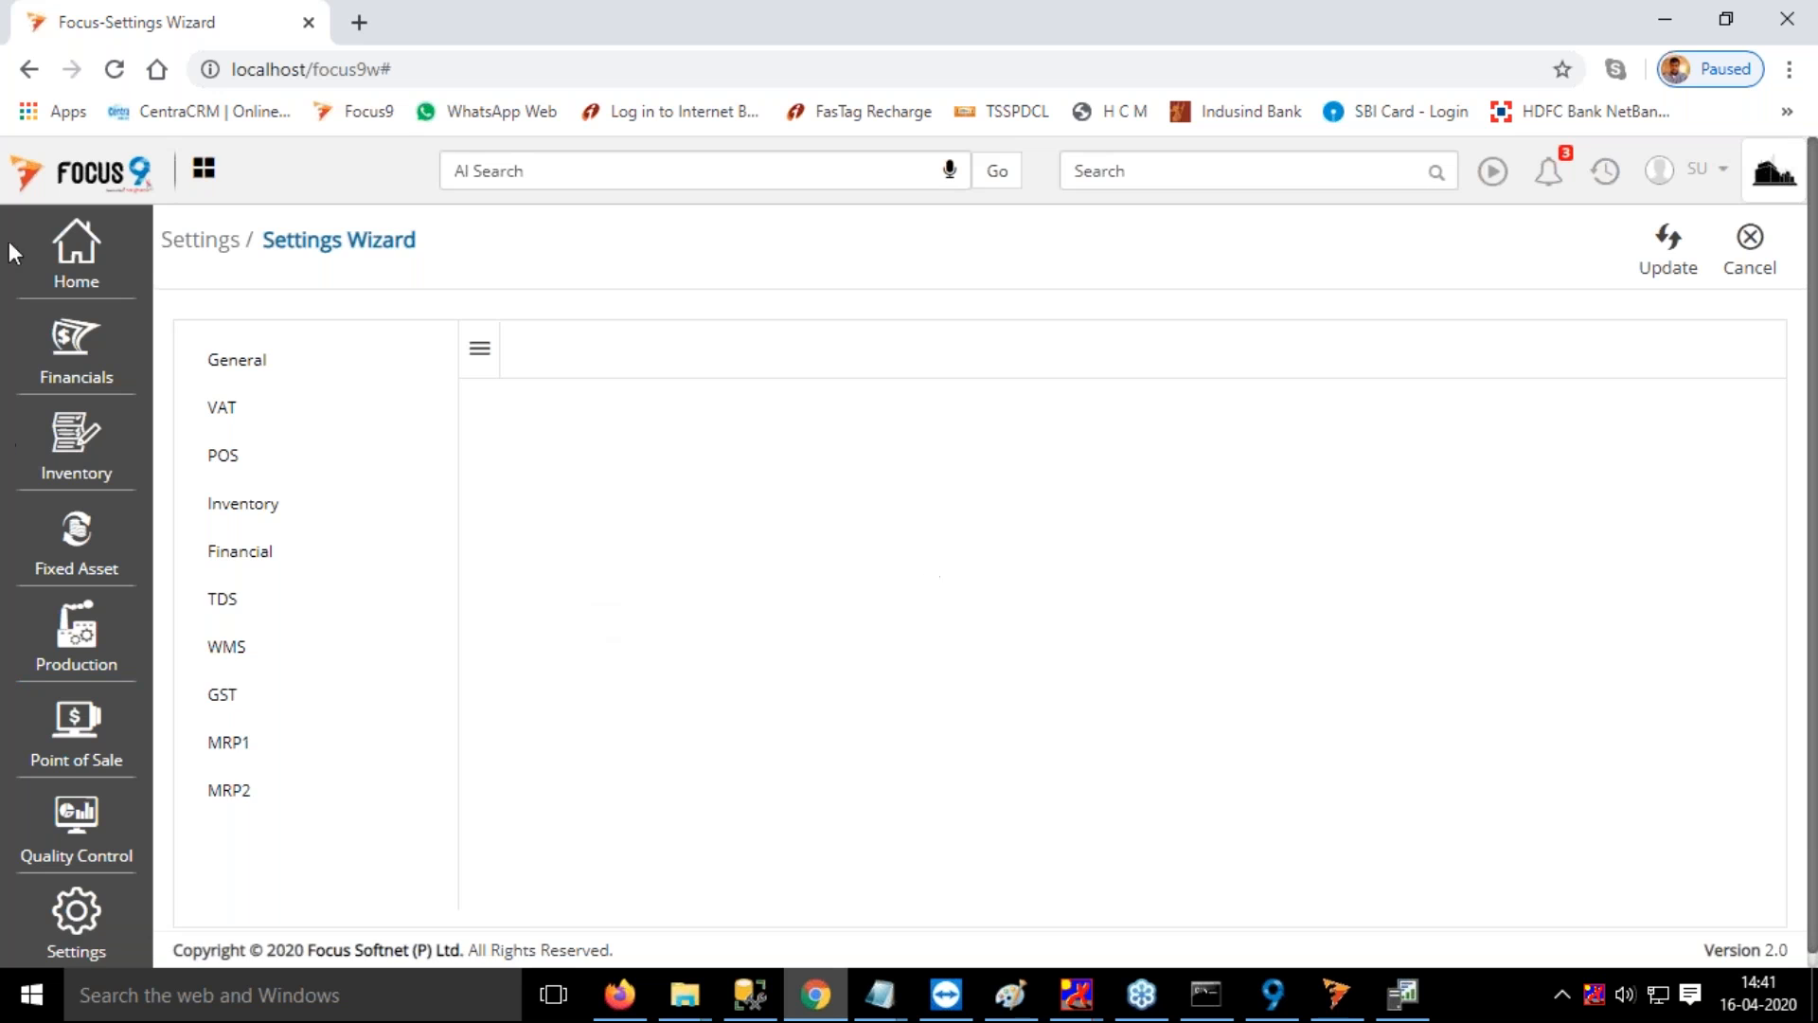
Open the Work Center master under the MRP masters and open the record for Work Center 1
click(75, 251)
click(232, 298)
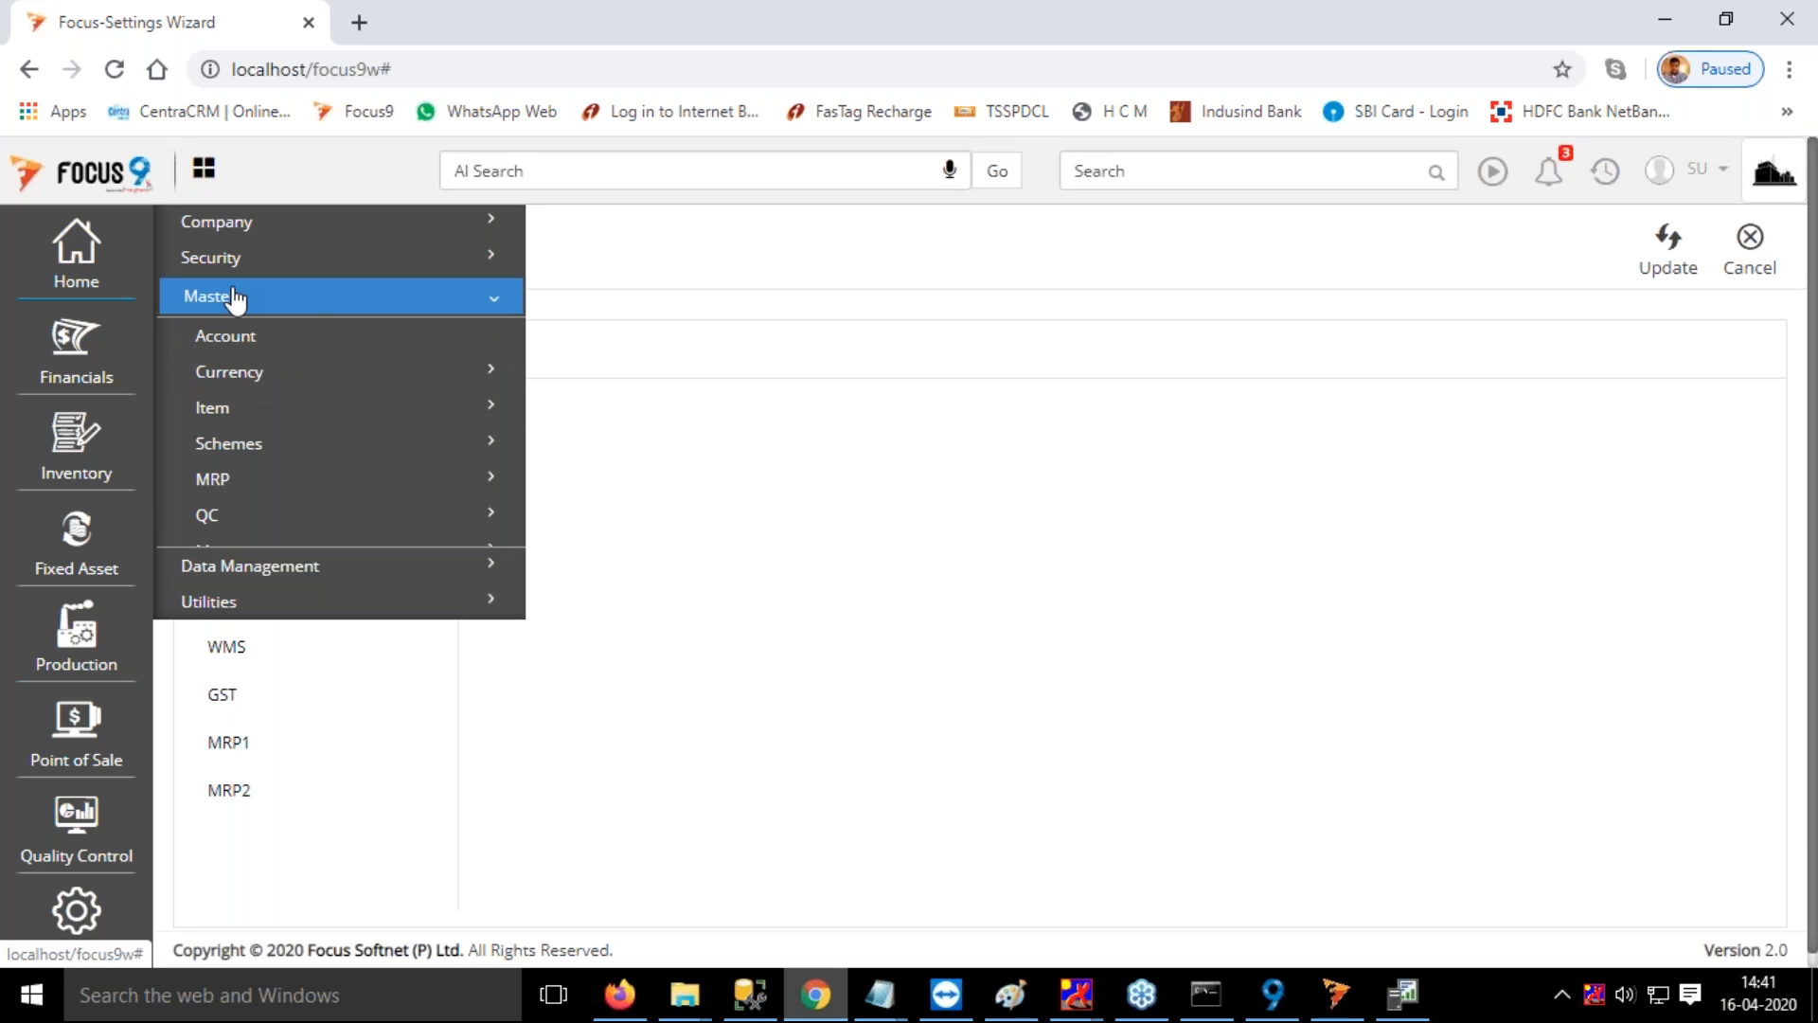
click(471, 417)
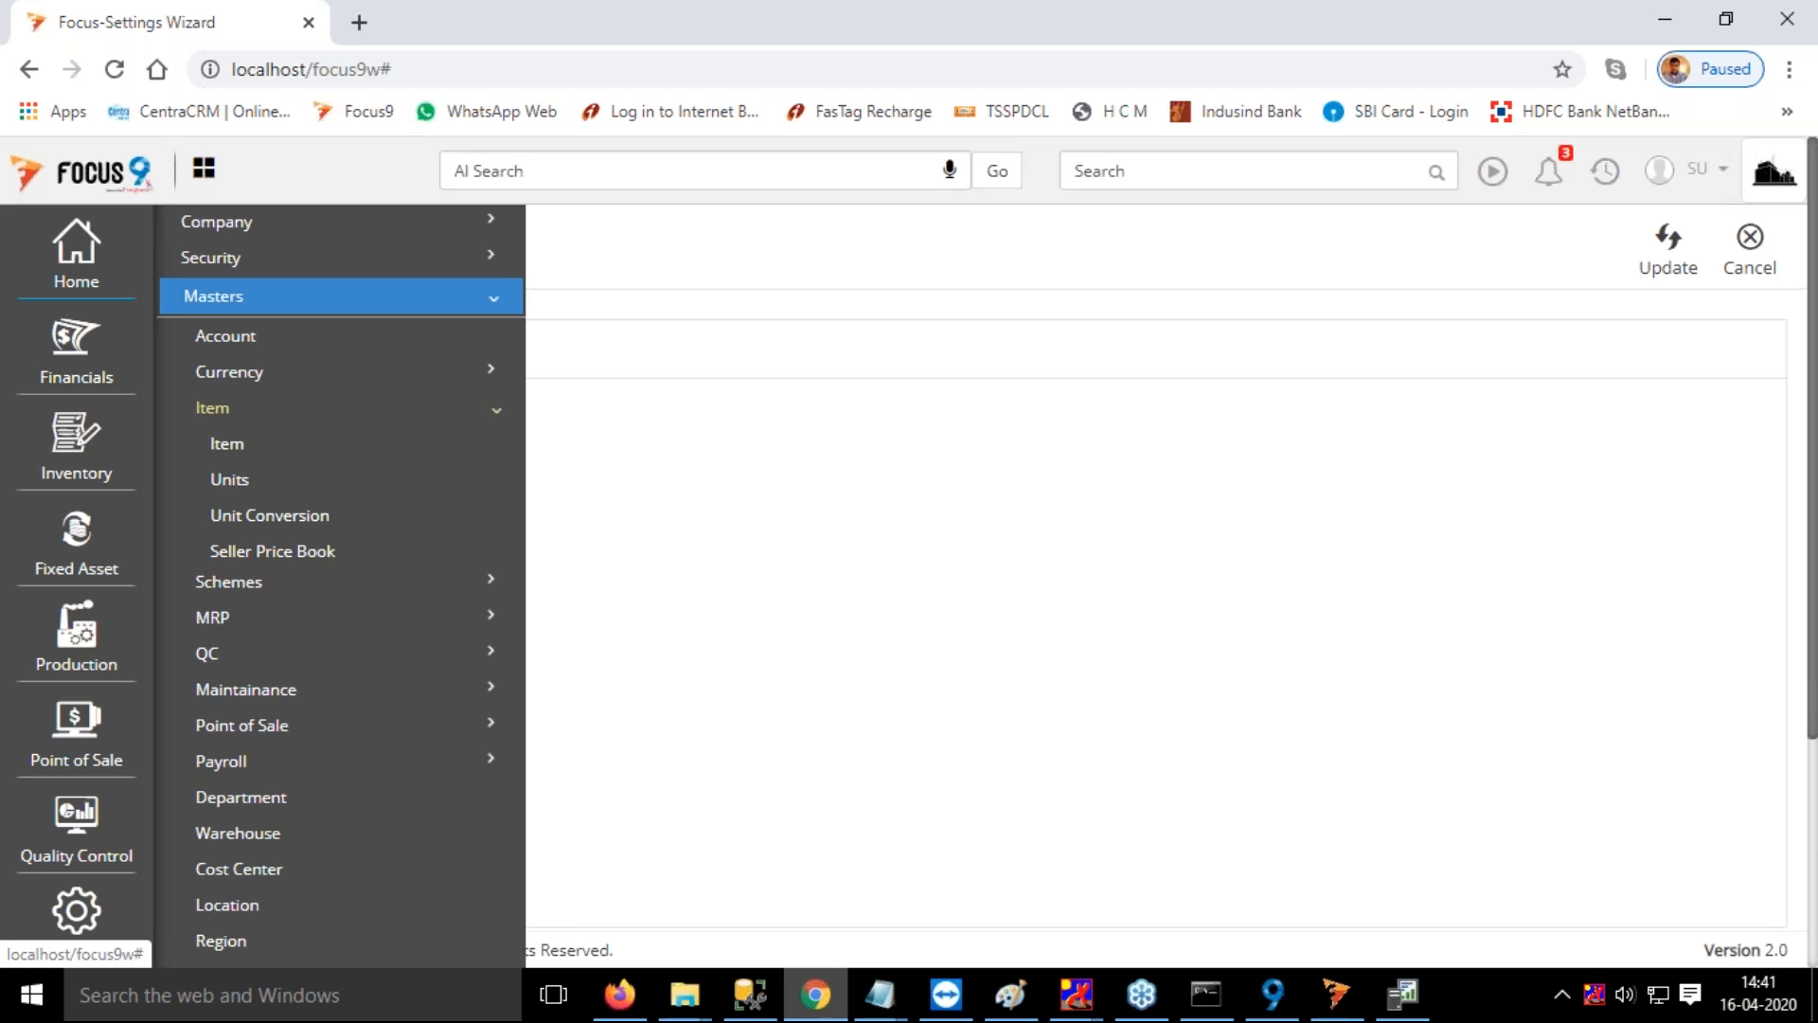
click(251, 414)
click(259, 485)
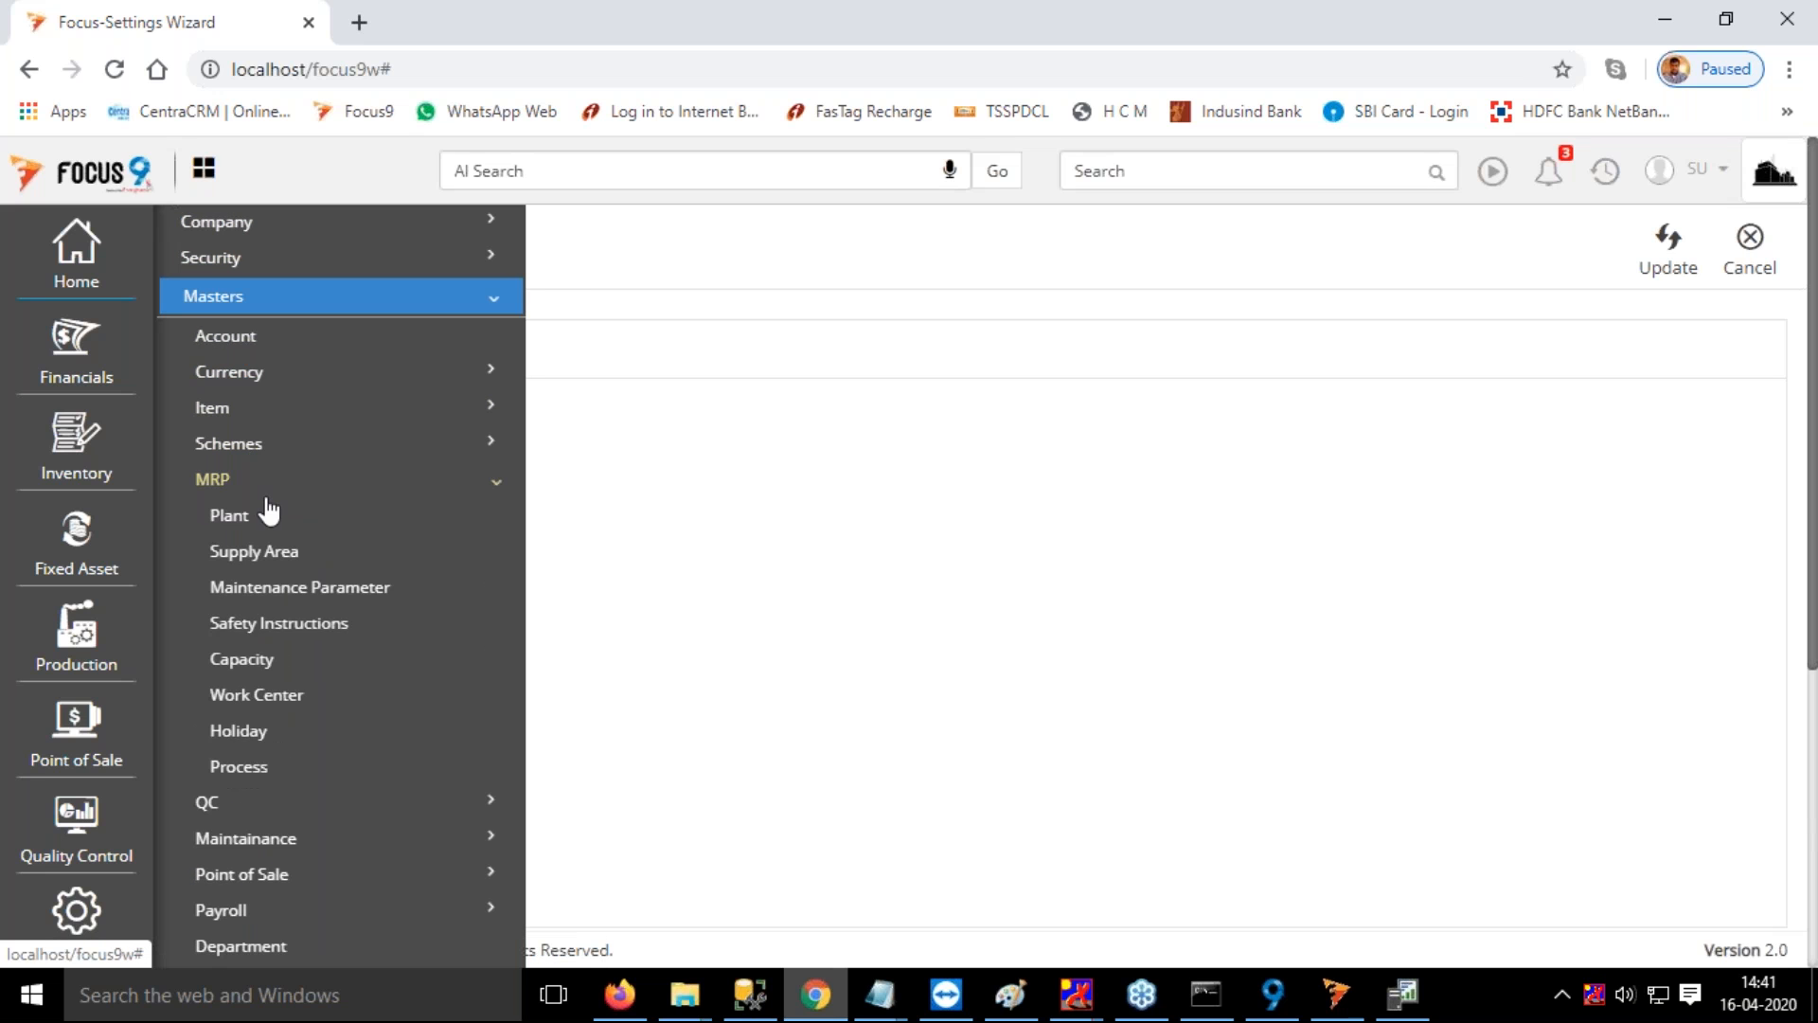
click(284, 706)
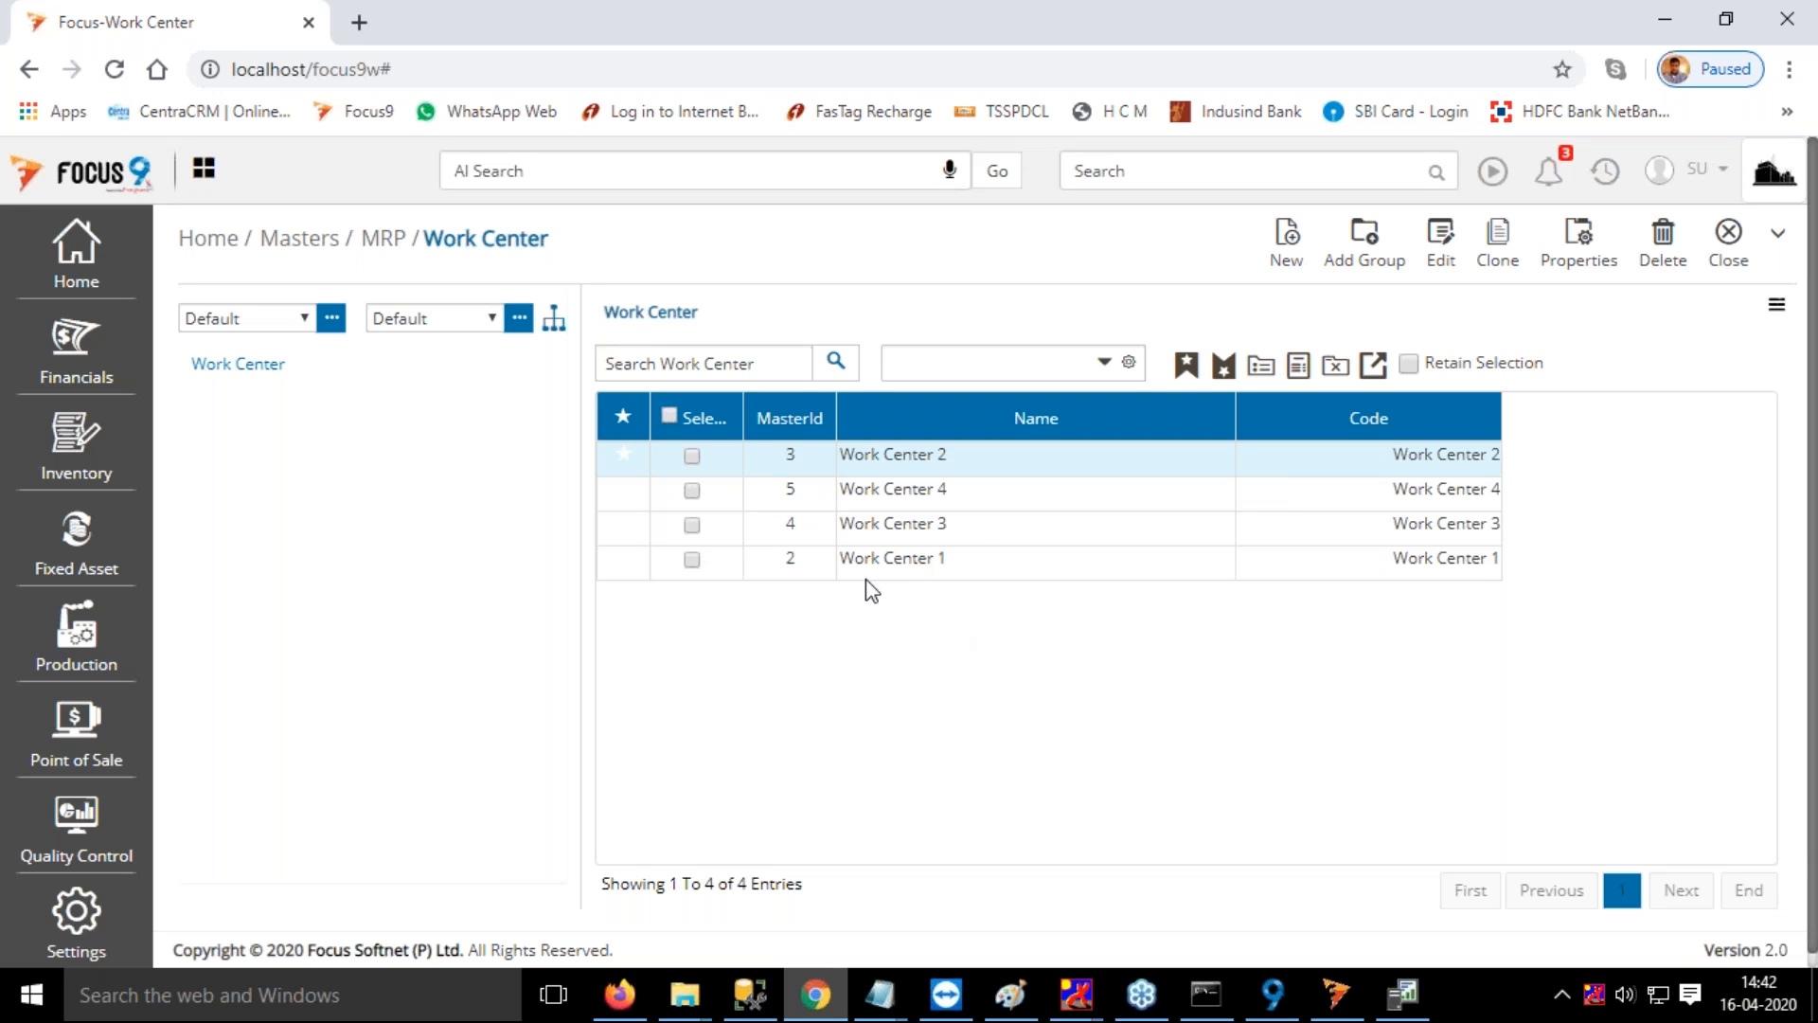
double_click(975, 571)
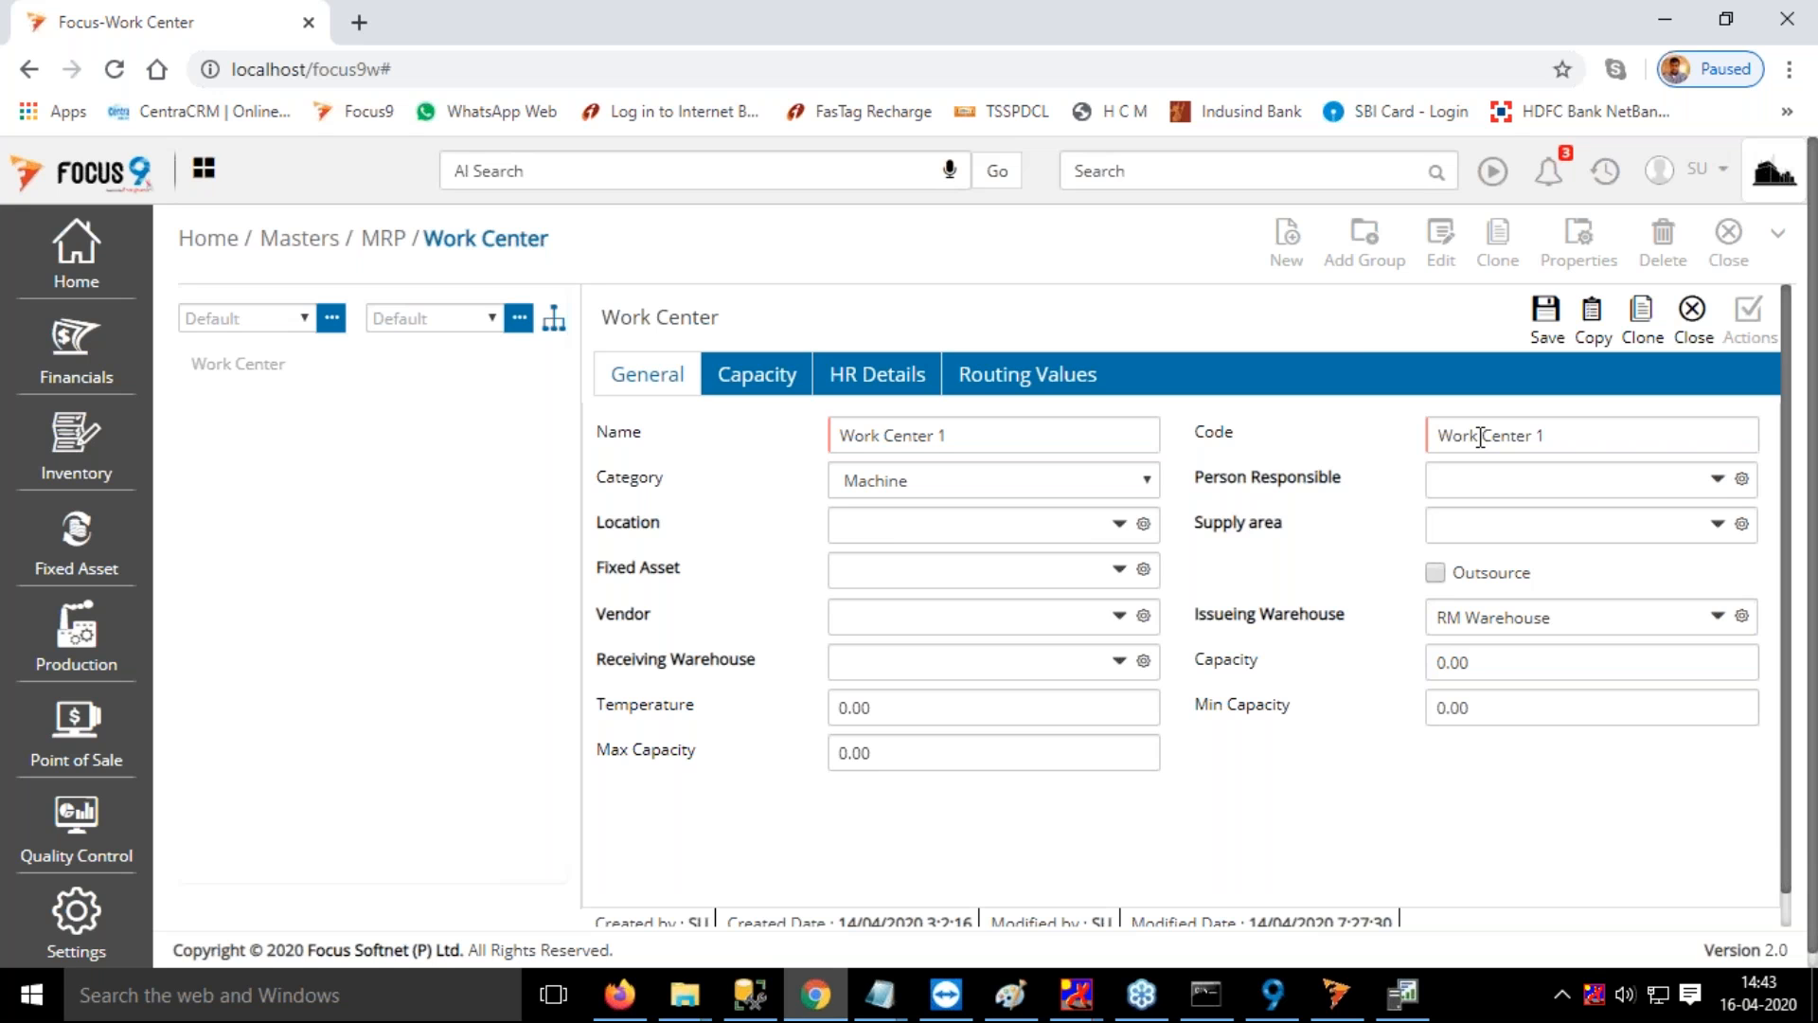
Review Work Center 1's general fields, including the Category choices, Person Responsible and Location
click(1030, 491)
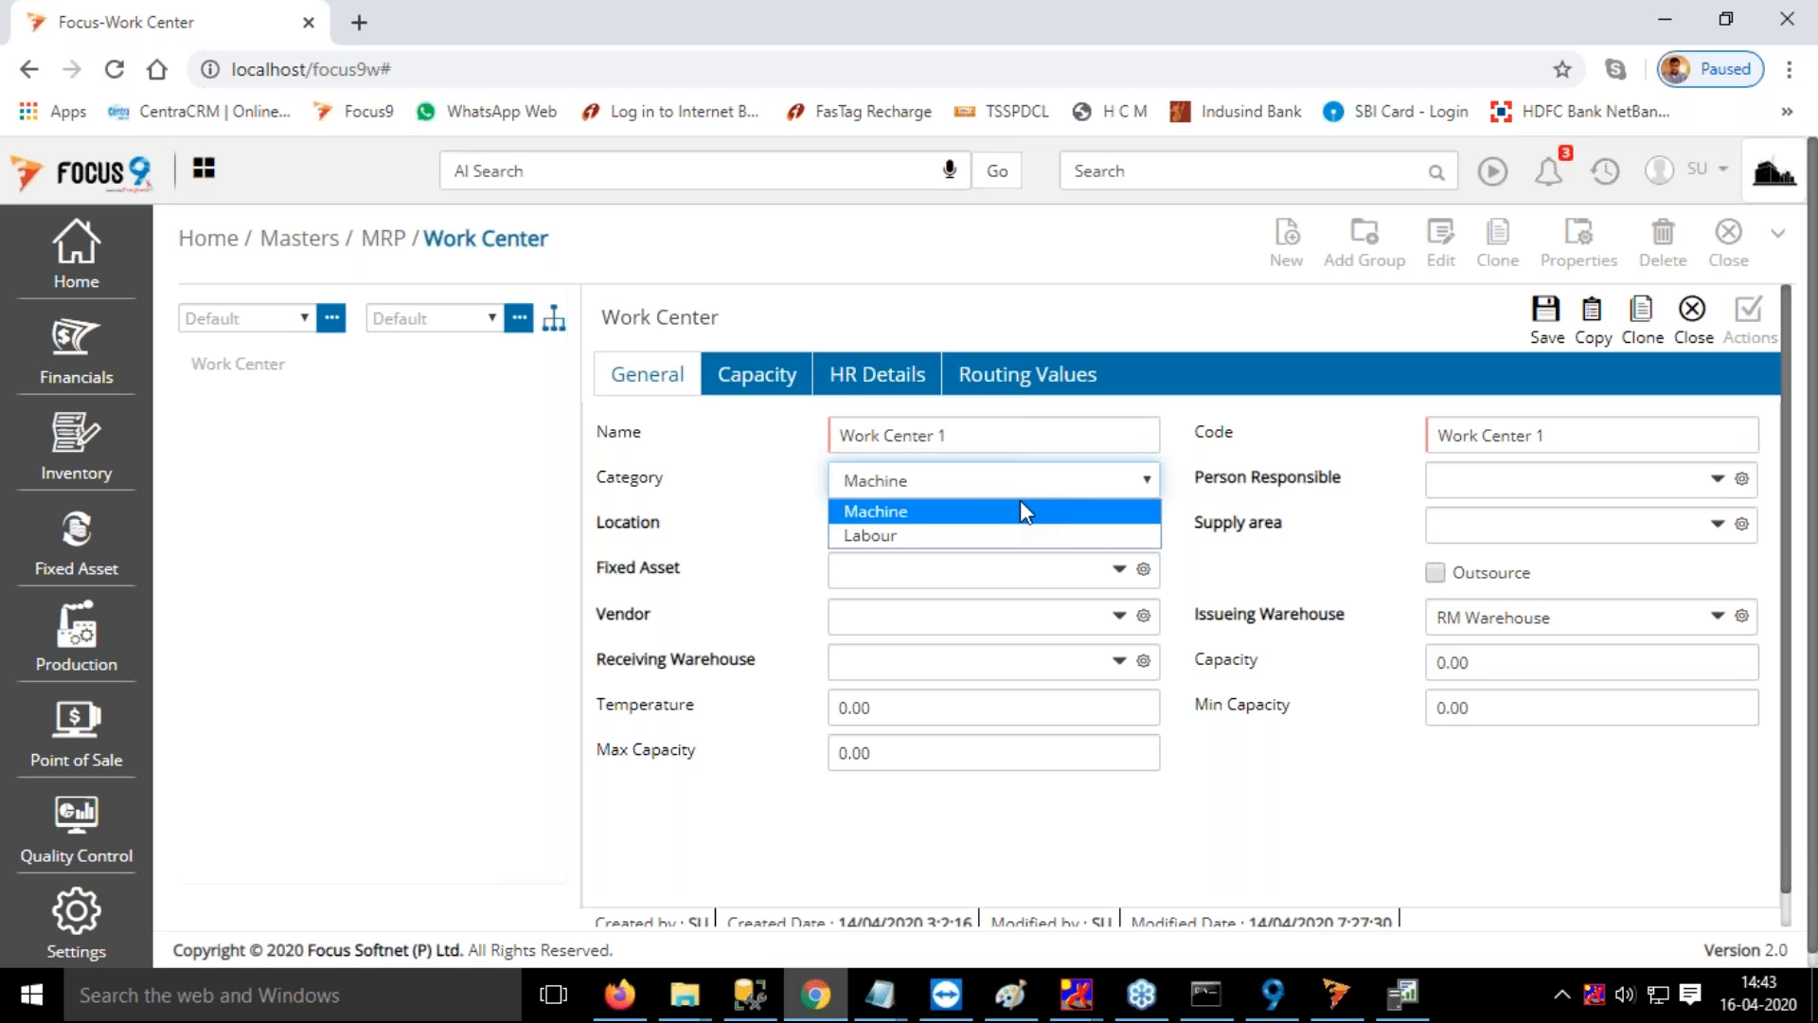
click(1298, 455)
click(1486, 479)
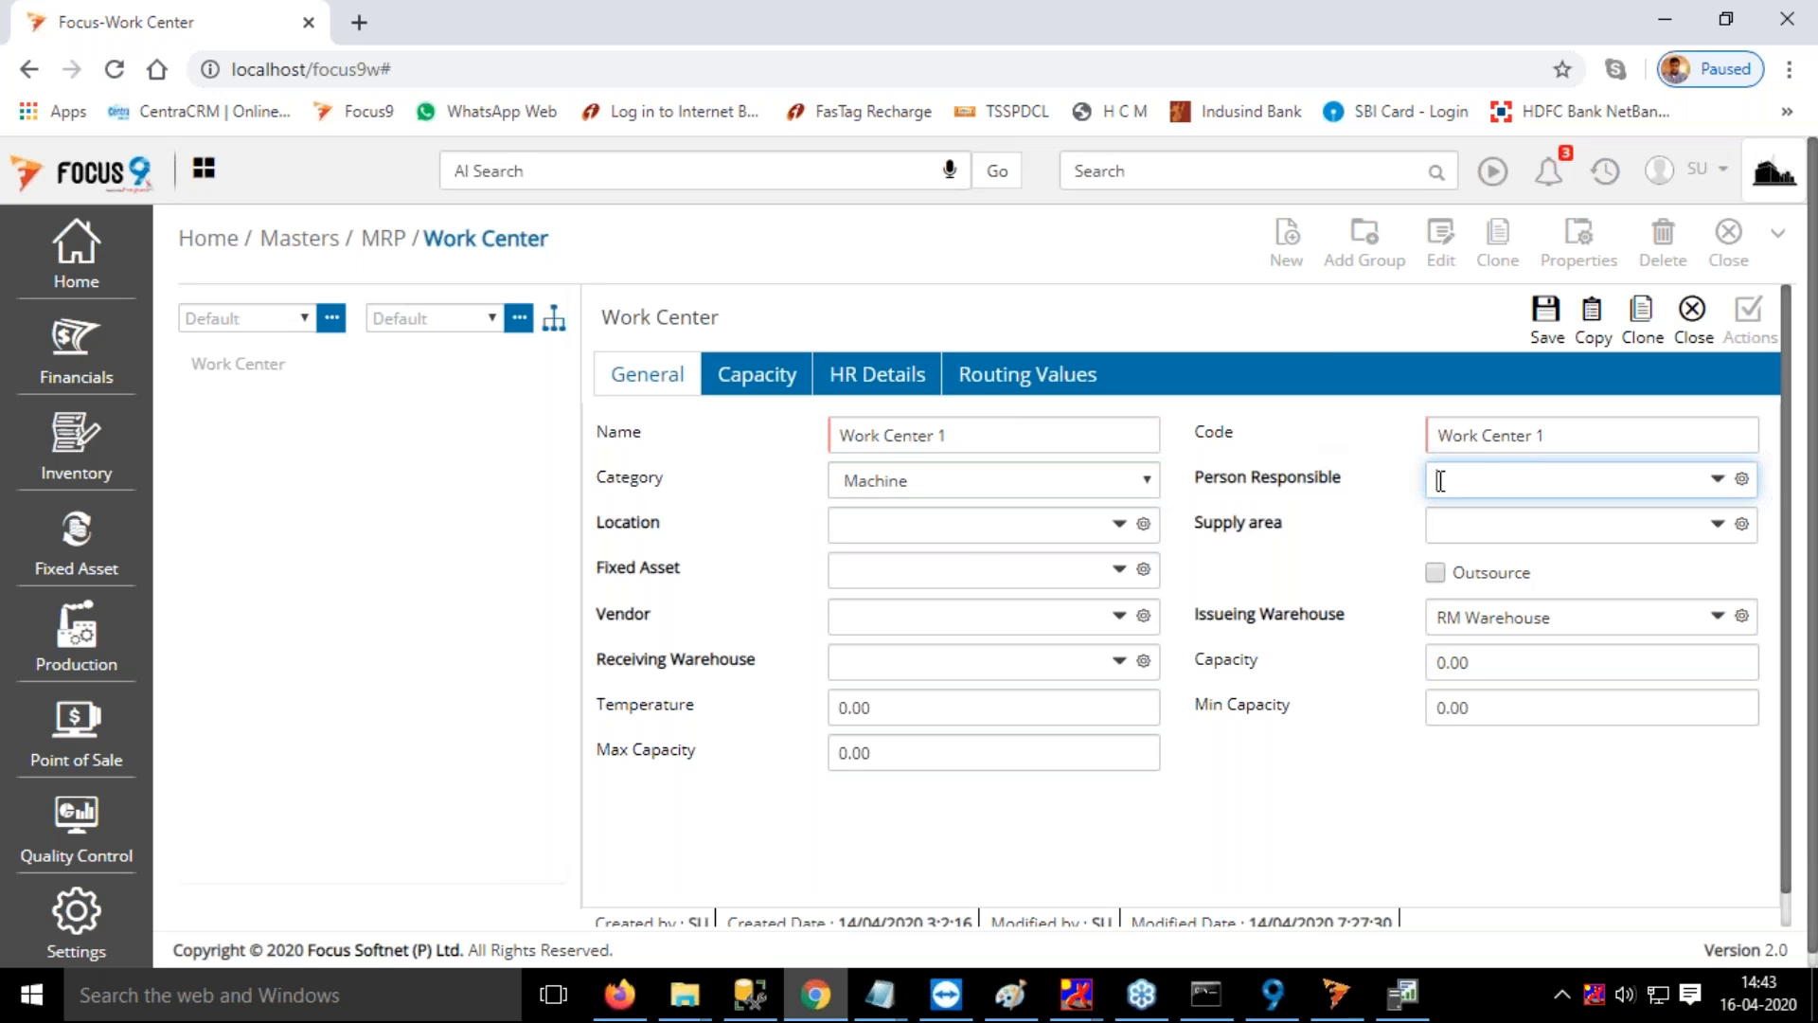
click(948, 536)
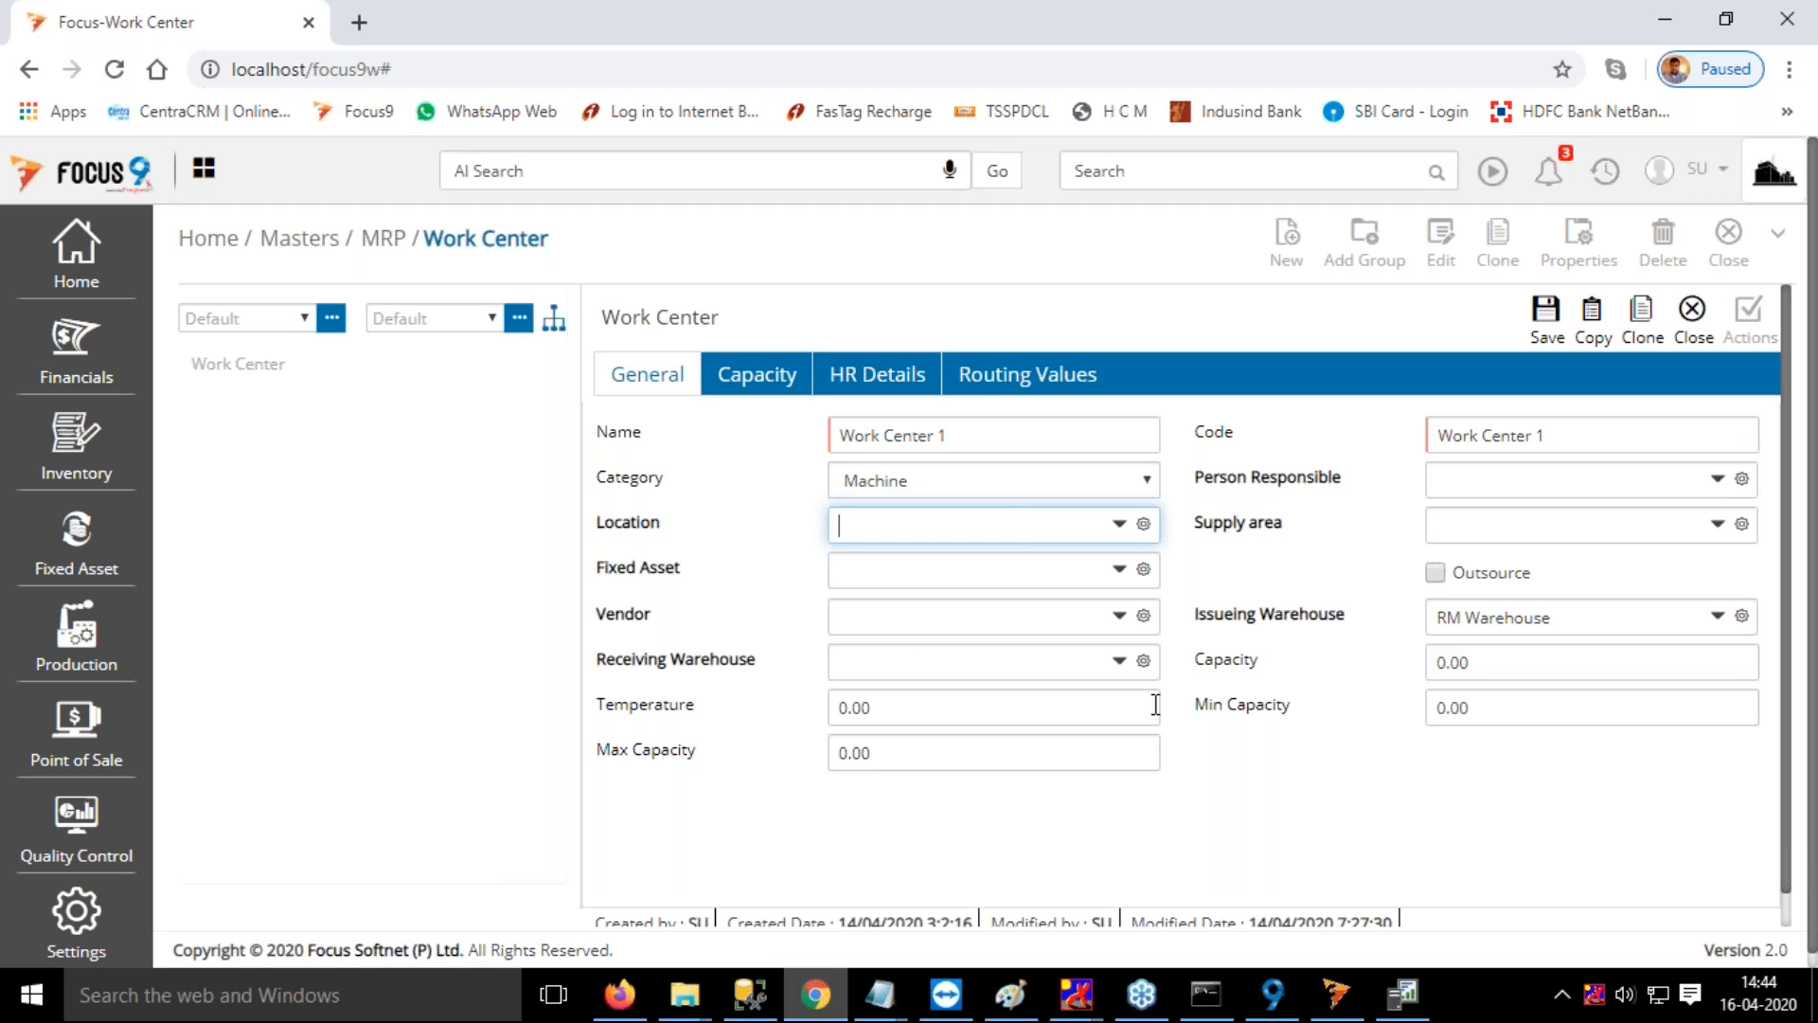
click(1323, 777)
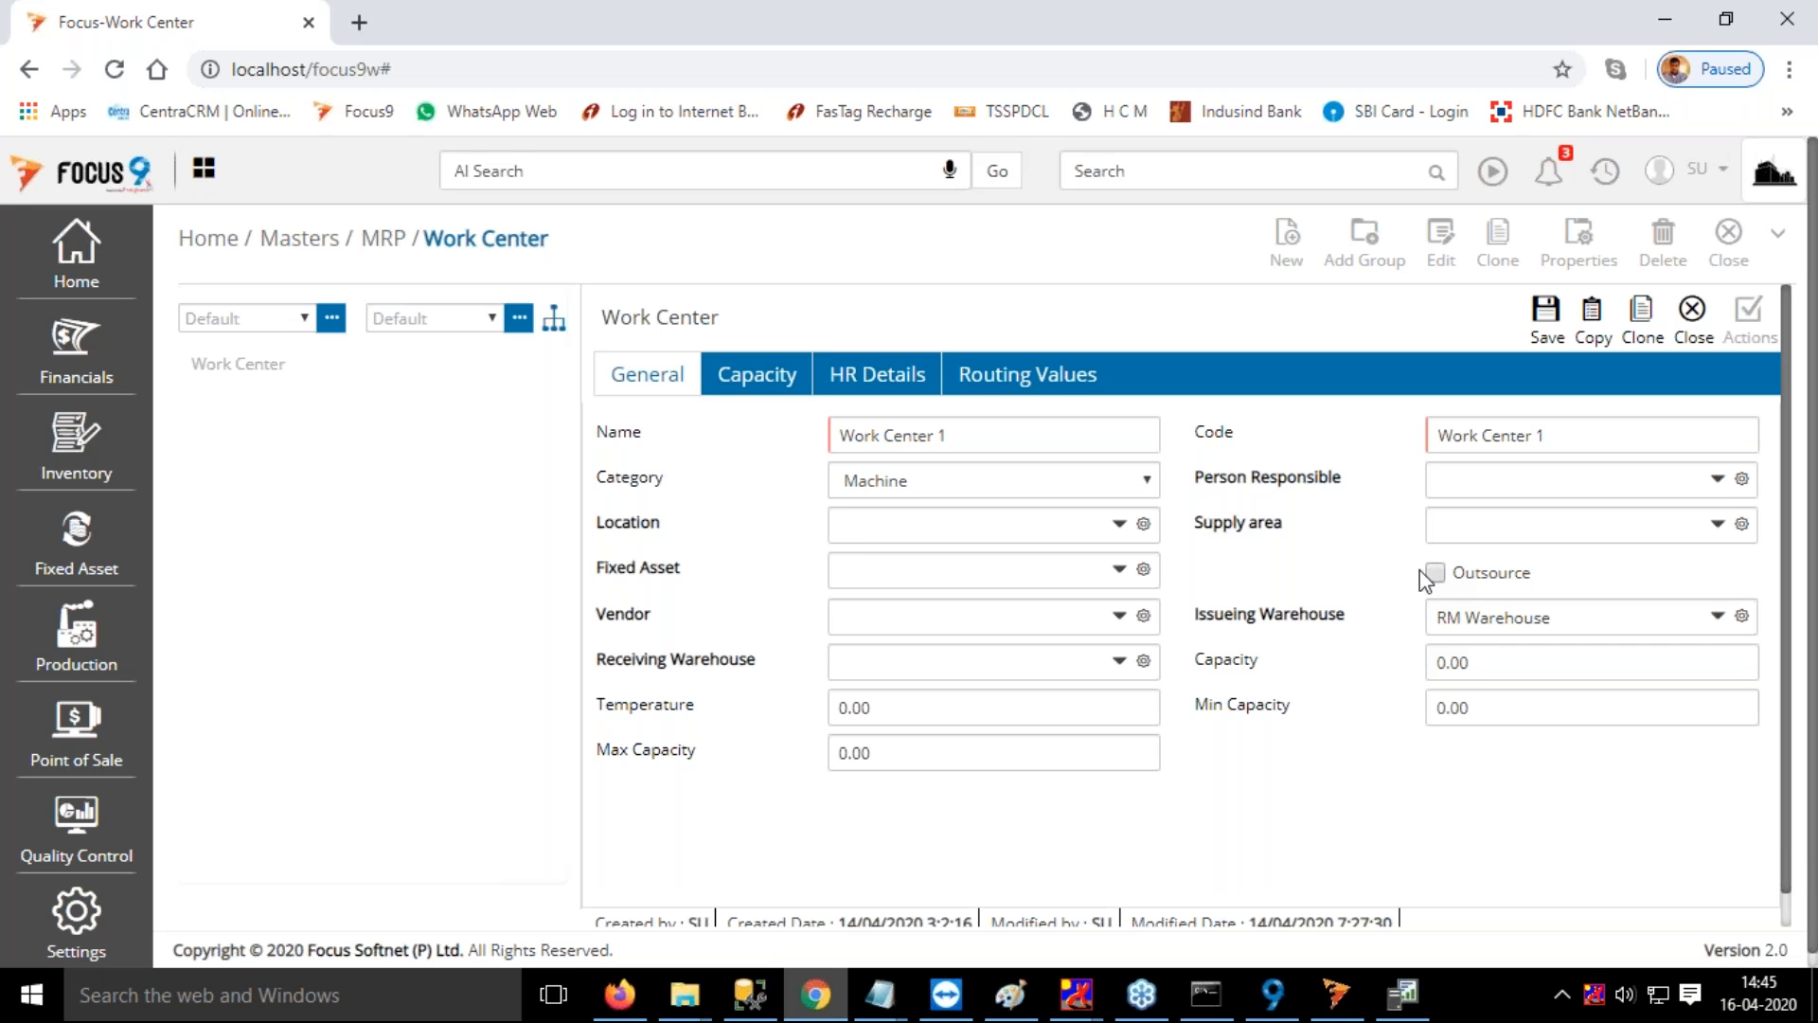
Look through Work Center 1's capacity details from the setup formula to the cooldown formula
click(769, 397)
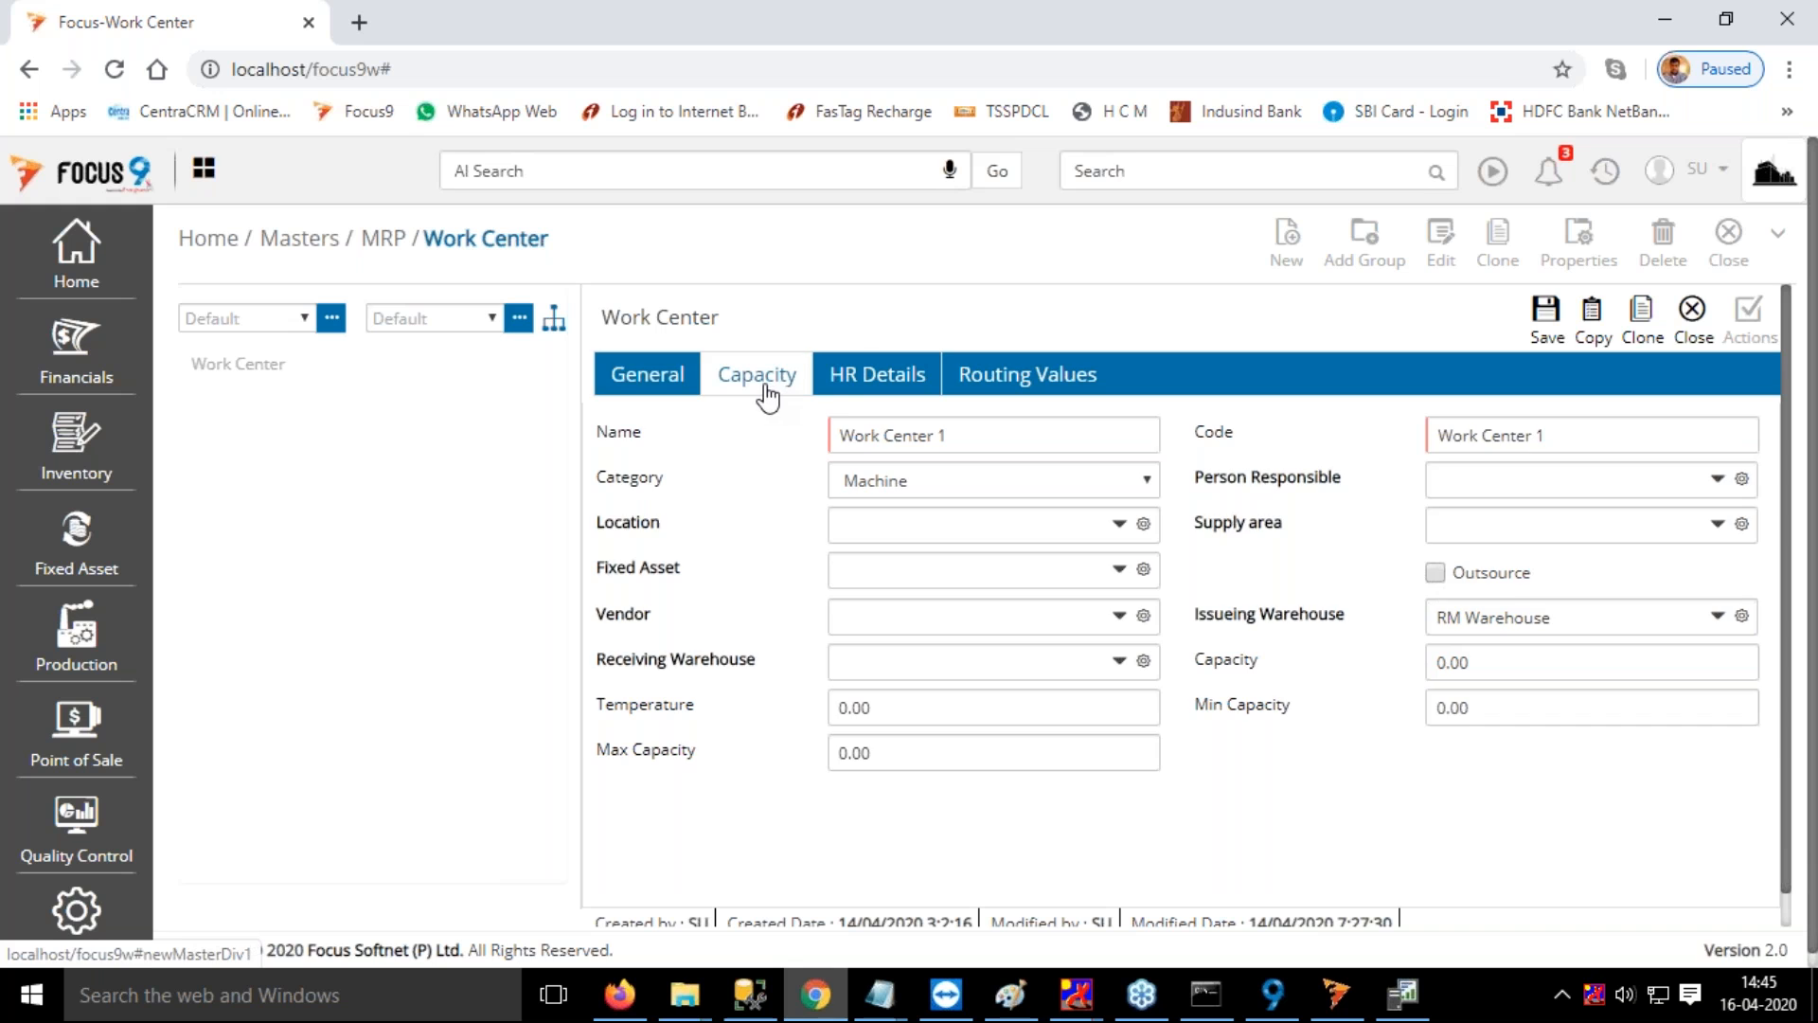
drag(811, 765, 754, 775)
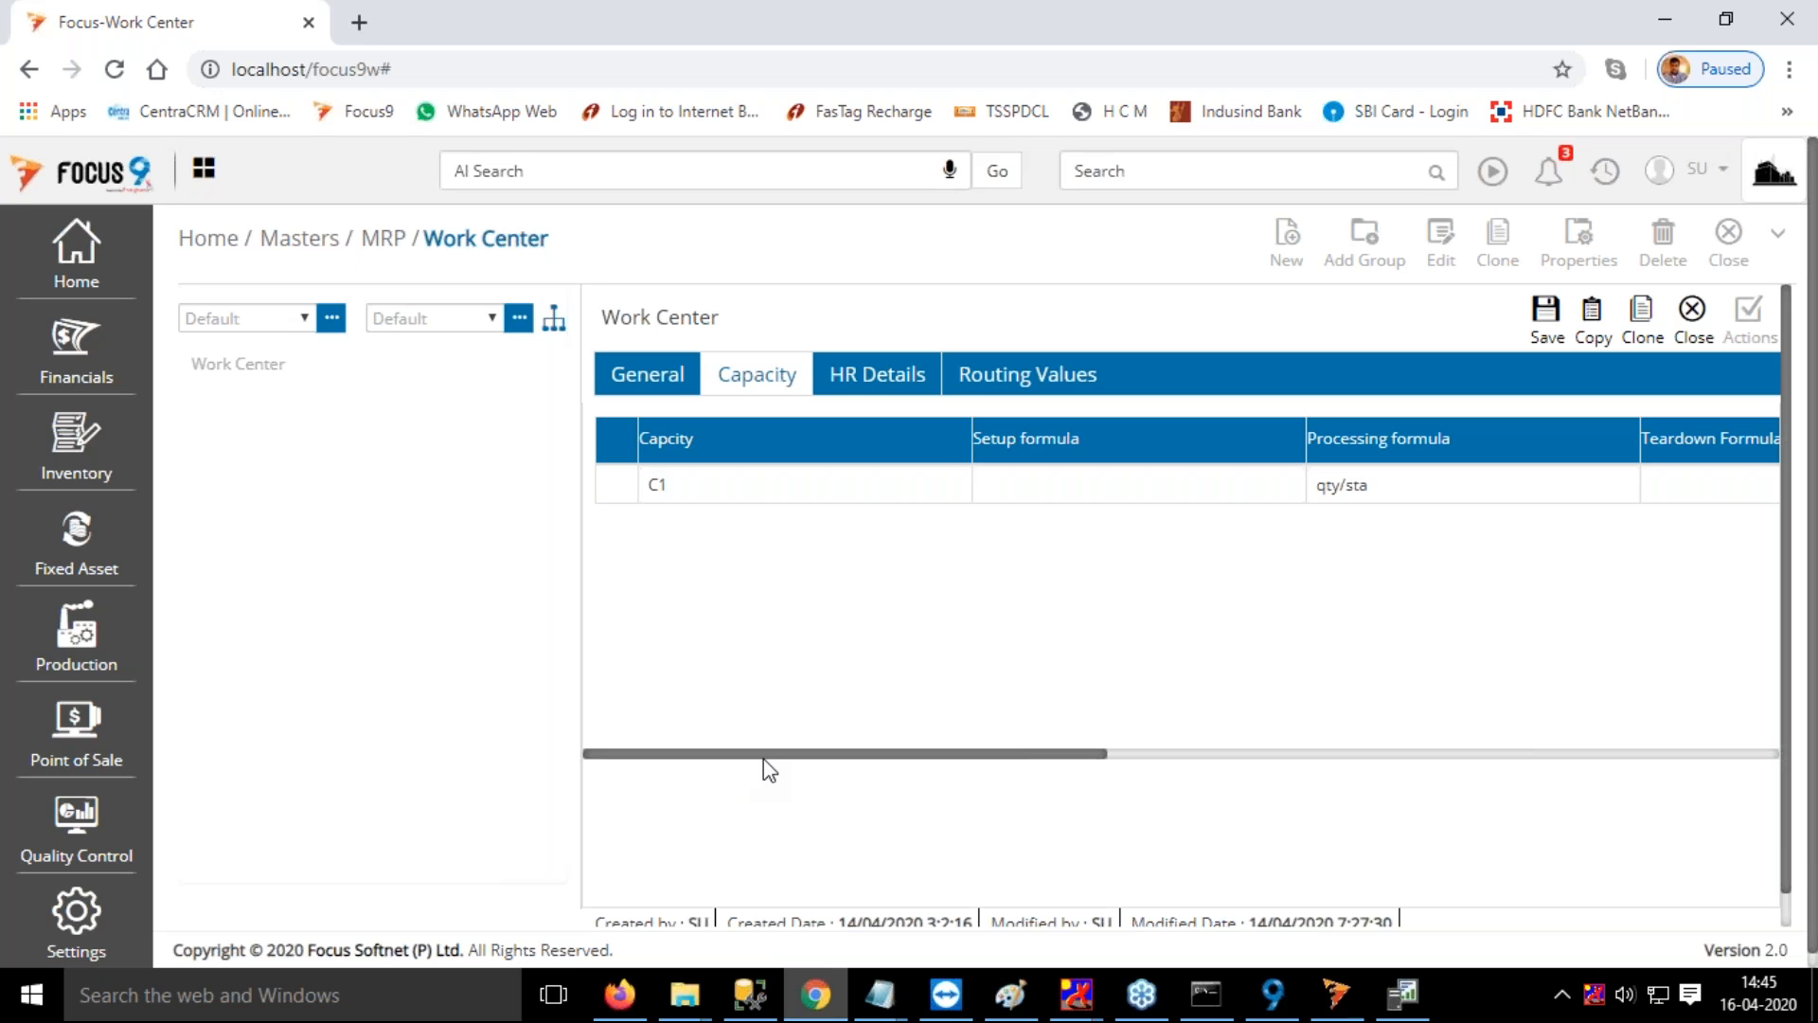
drag(769, 757, 814, 755)
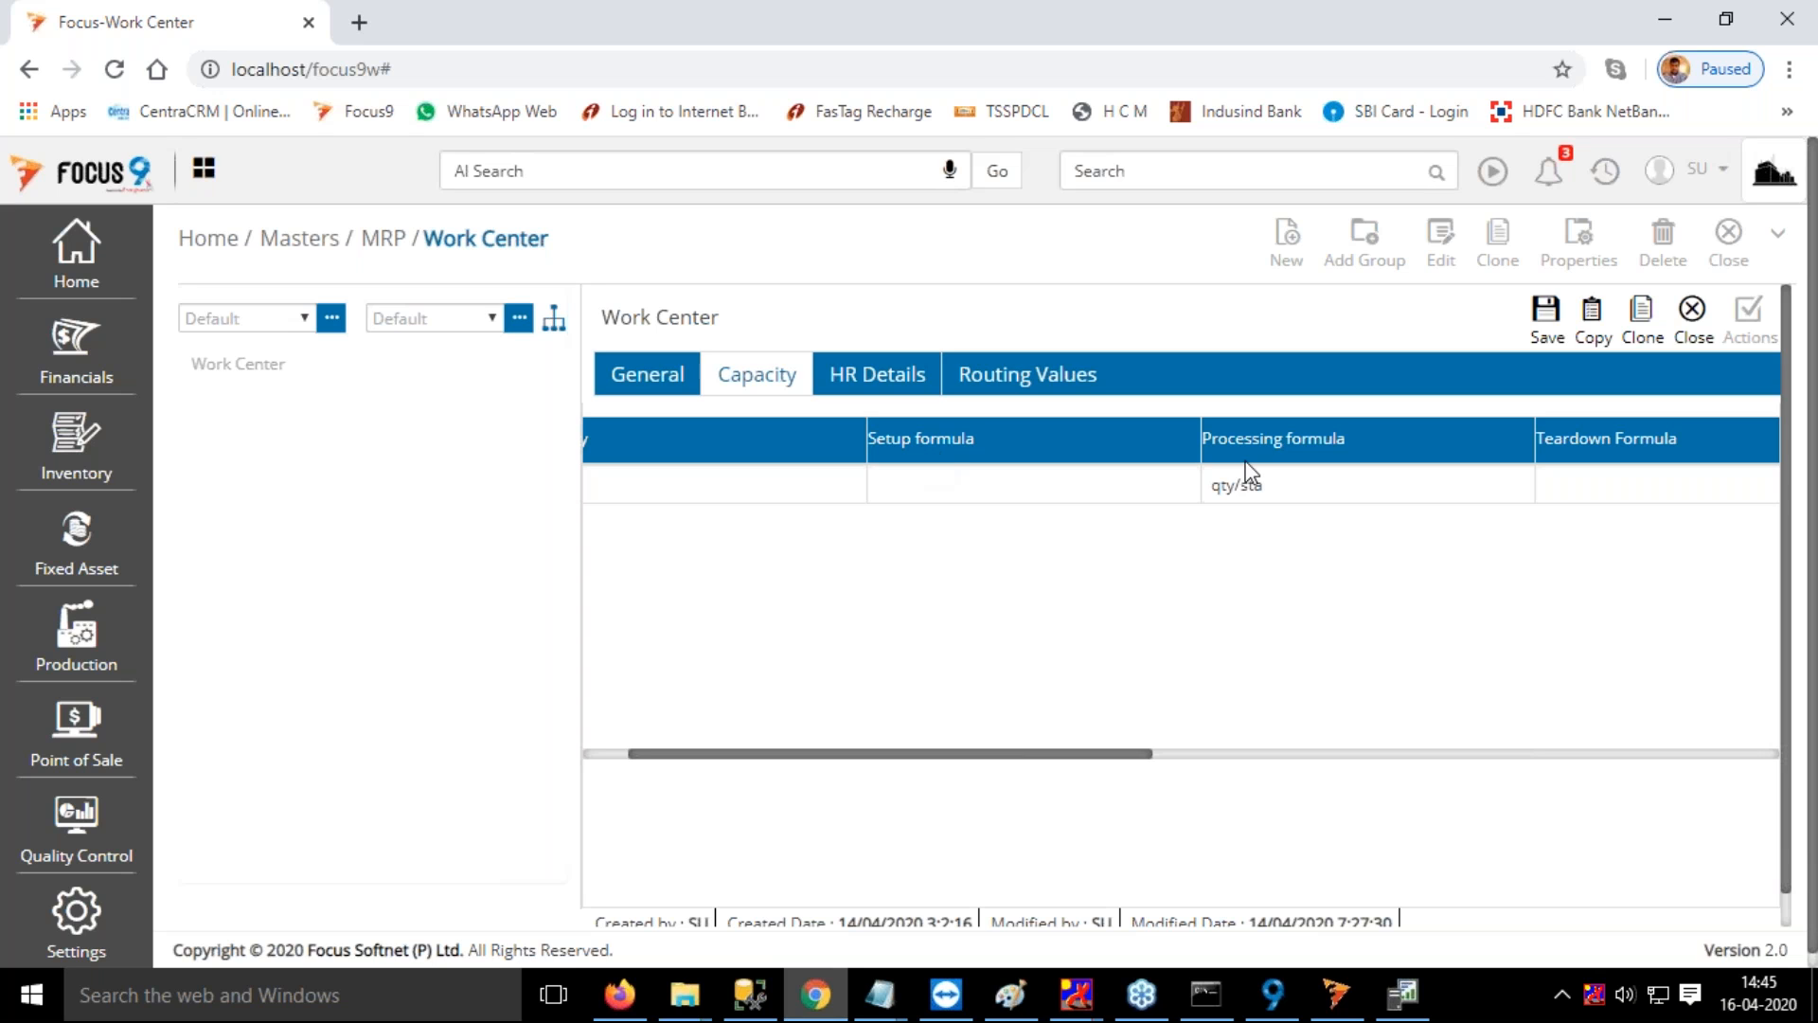
drag(1019, 755, 1061, 755)
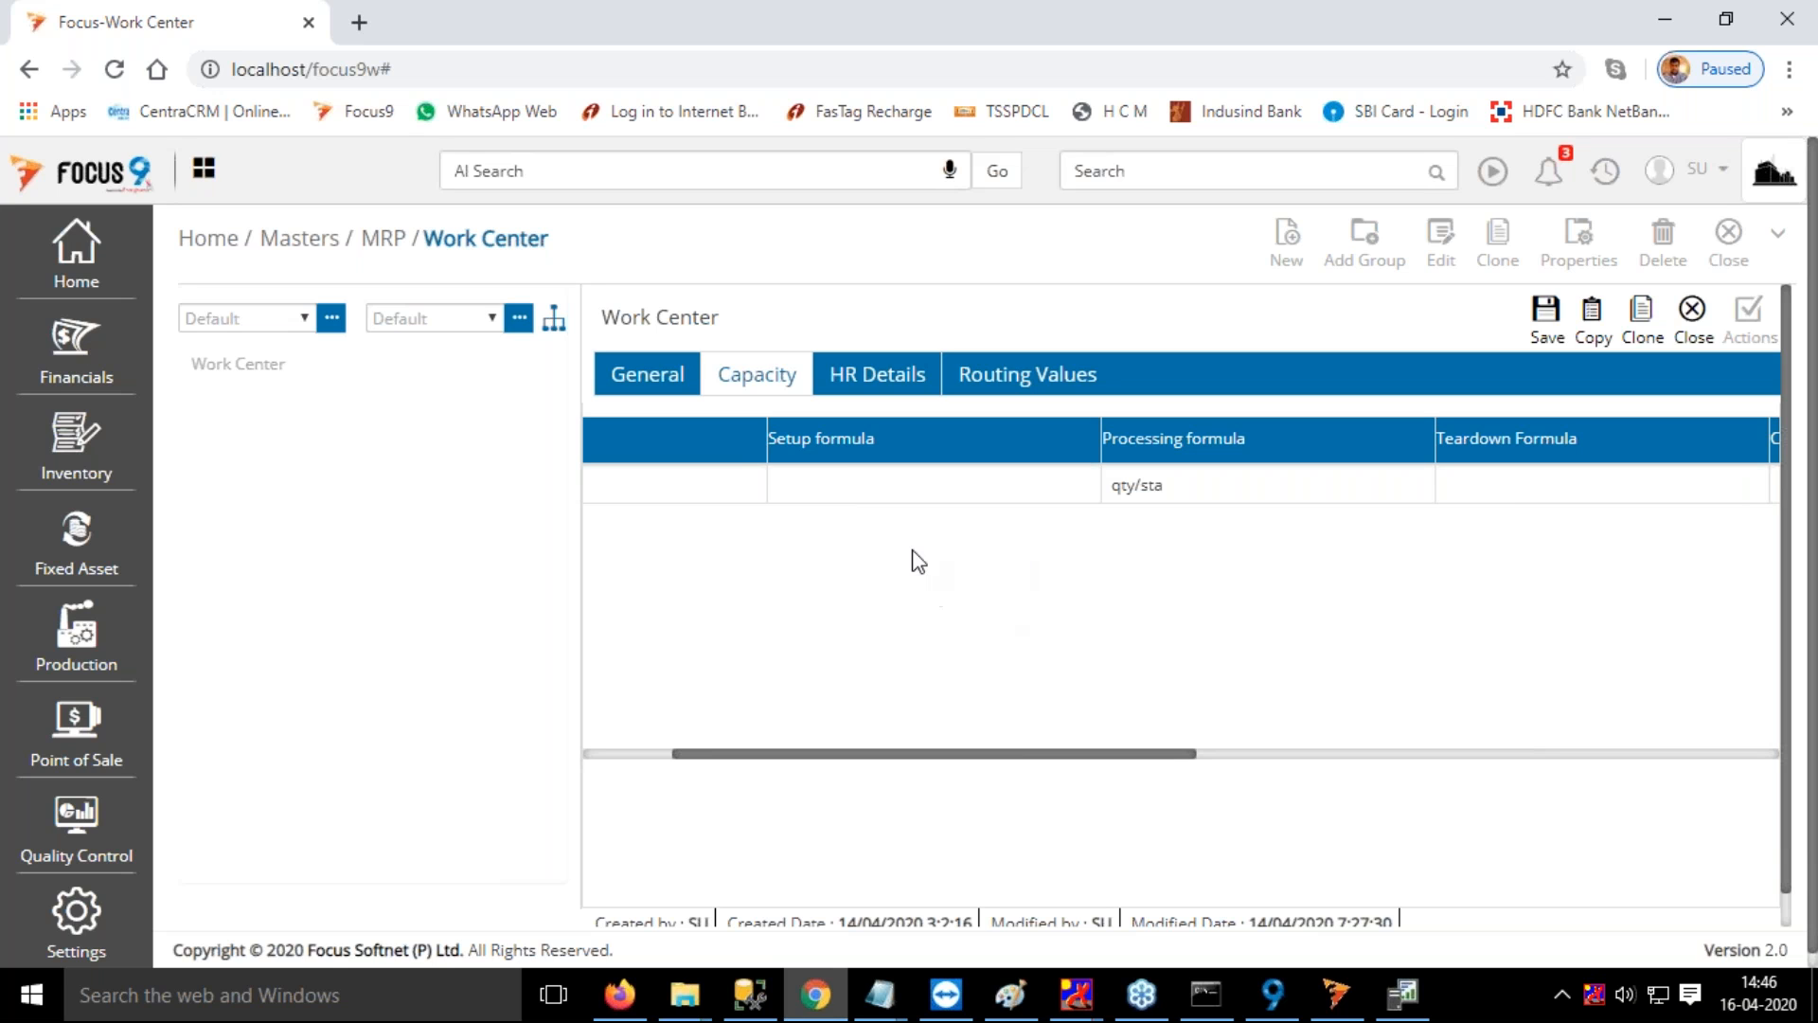
drag(1051, 758, 1153, 775)
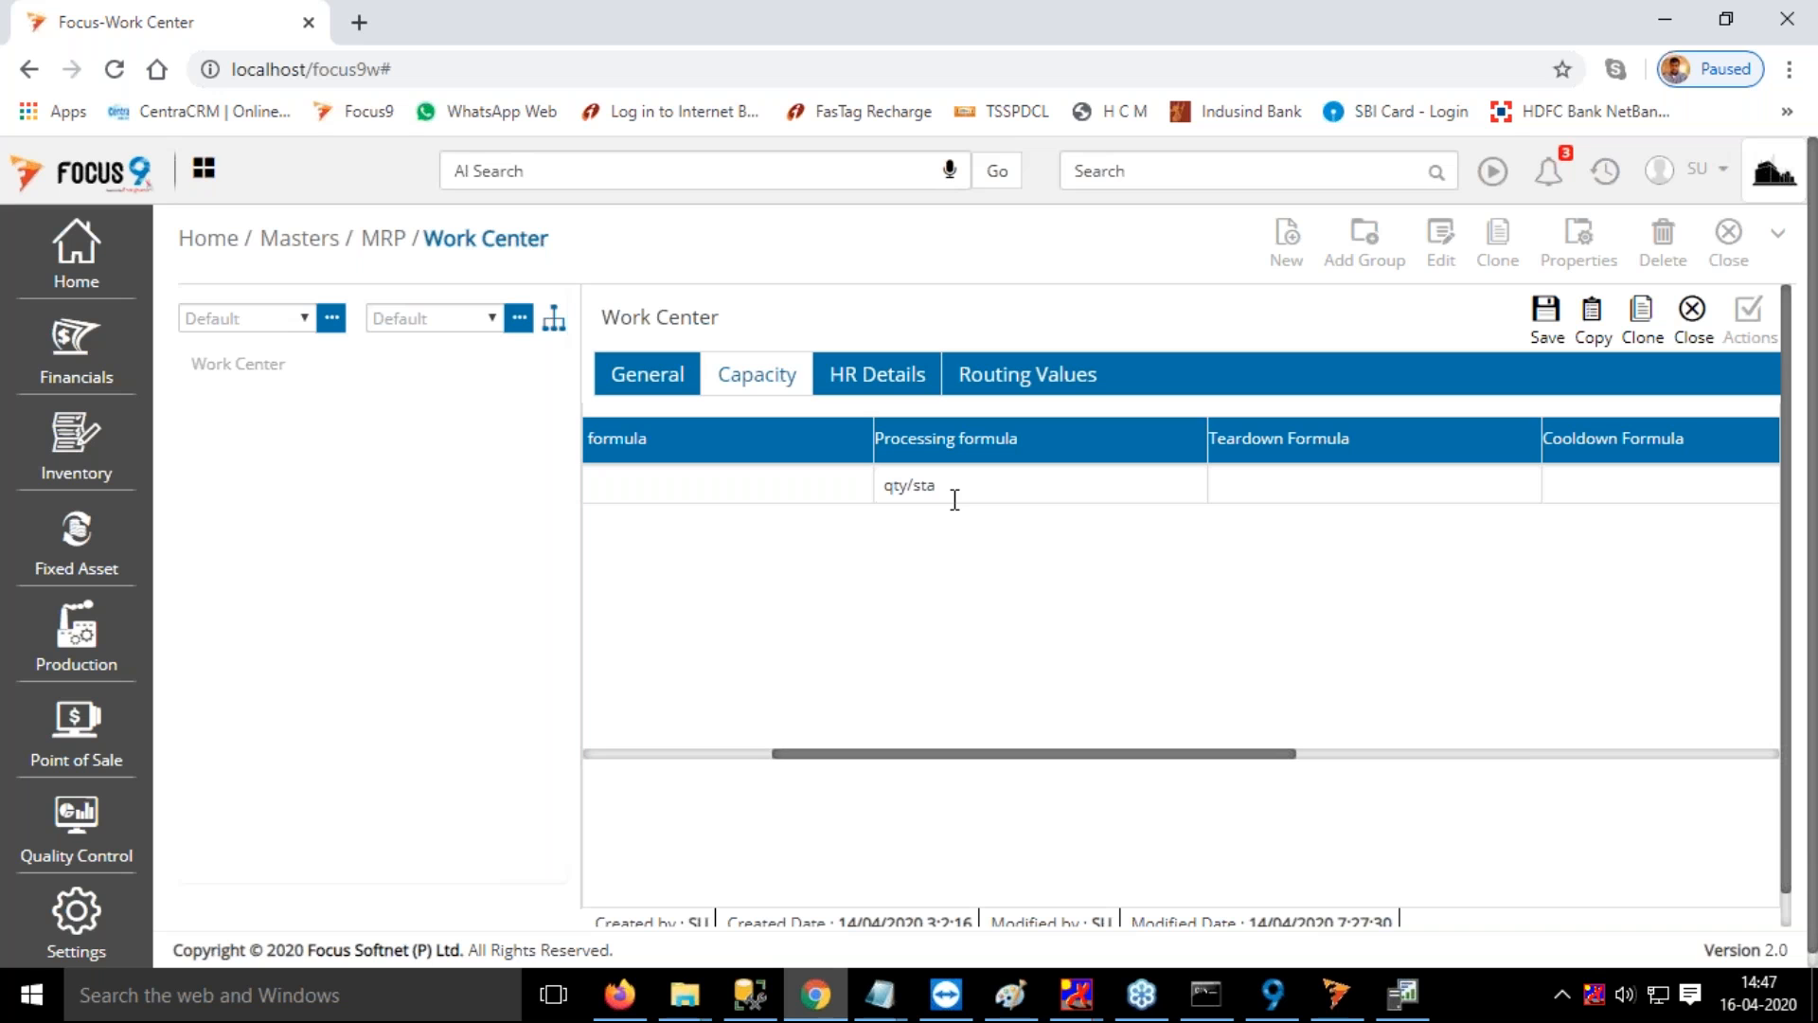
Examine the processing formula in Work Center 1's capacity row and compare it with the general details
click(663, 369)
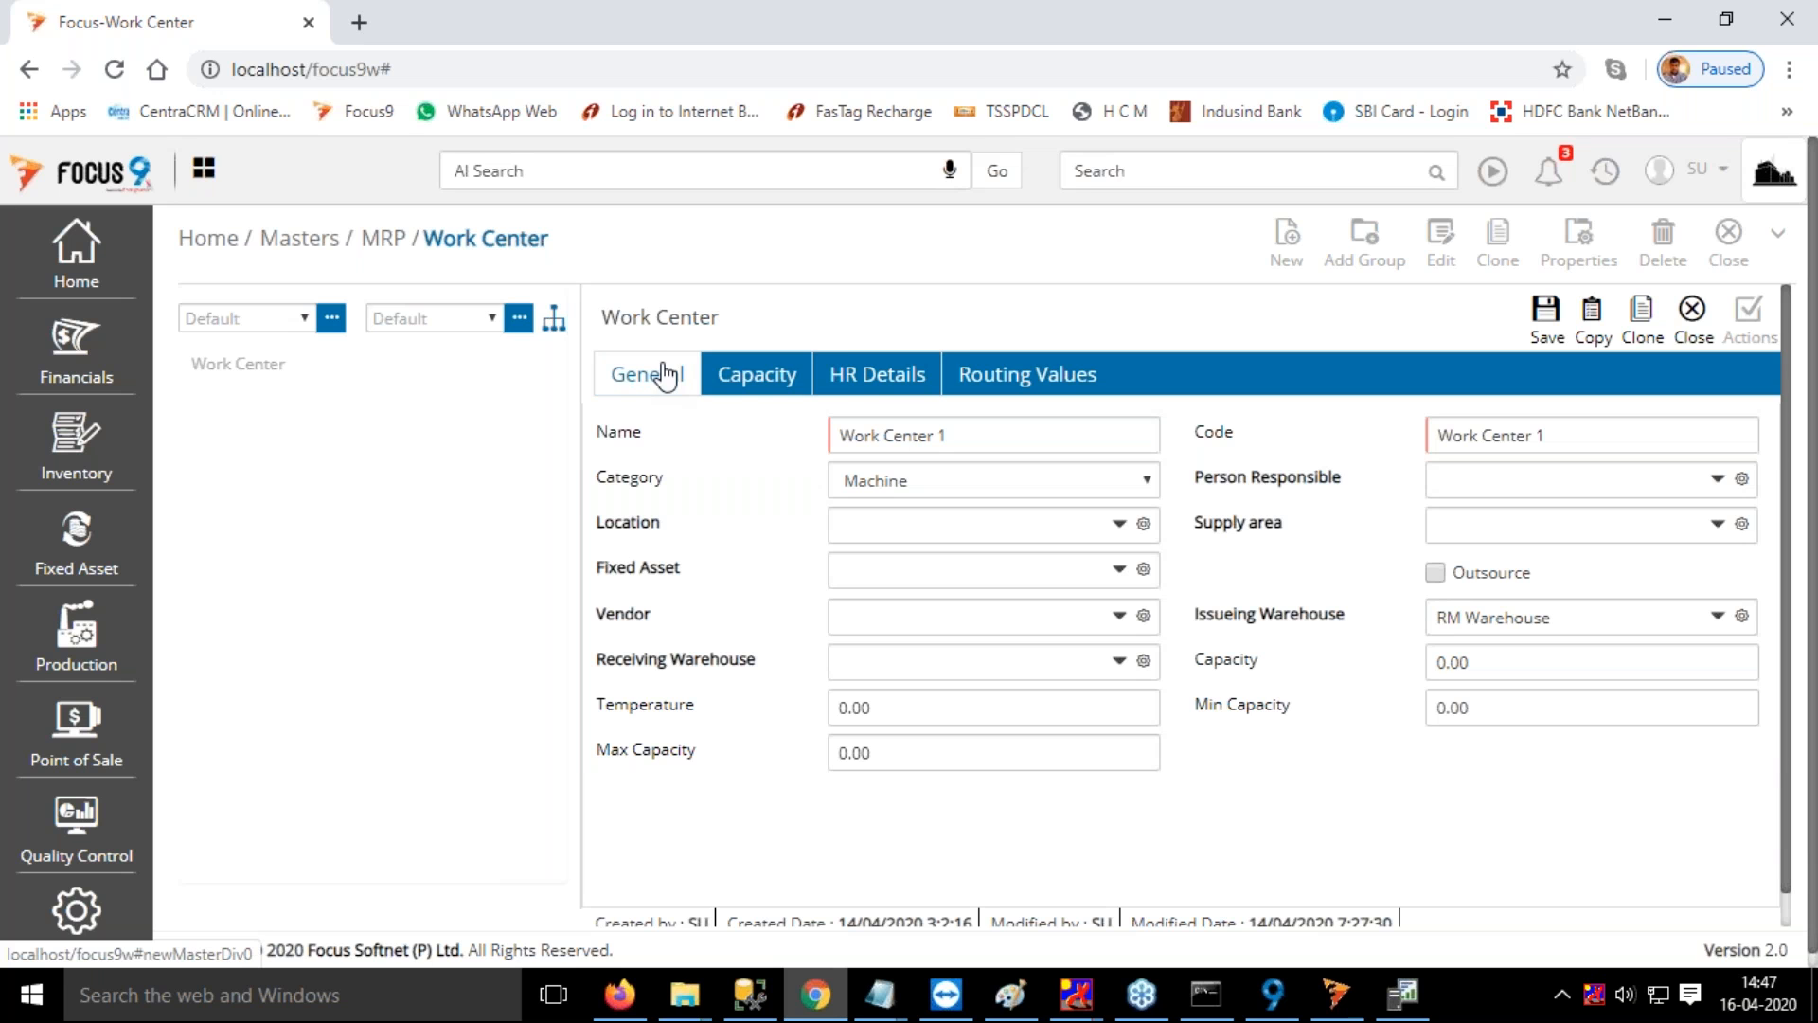
click(771, 378)
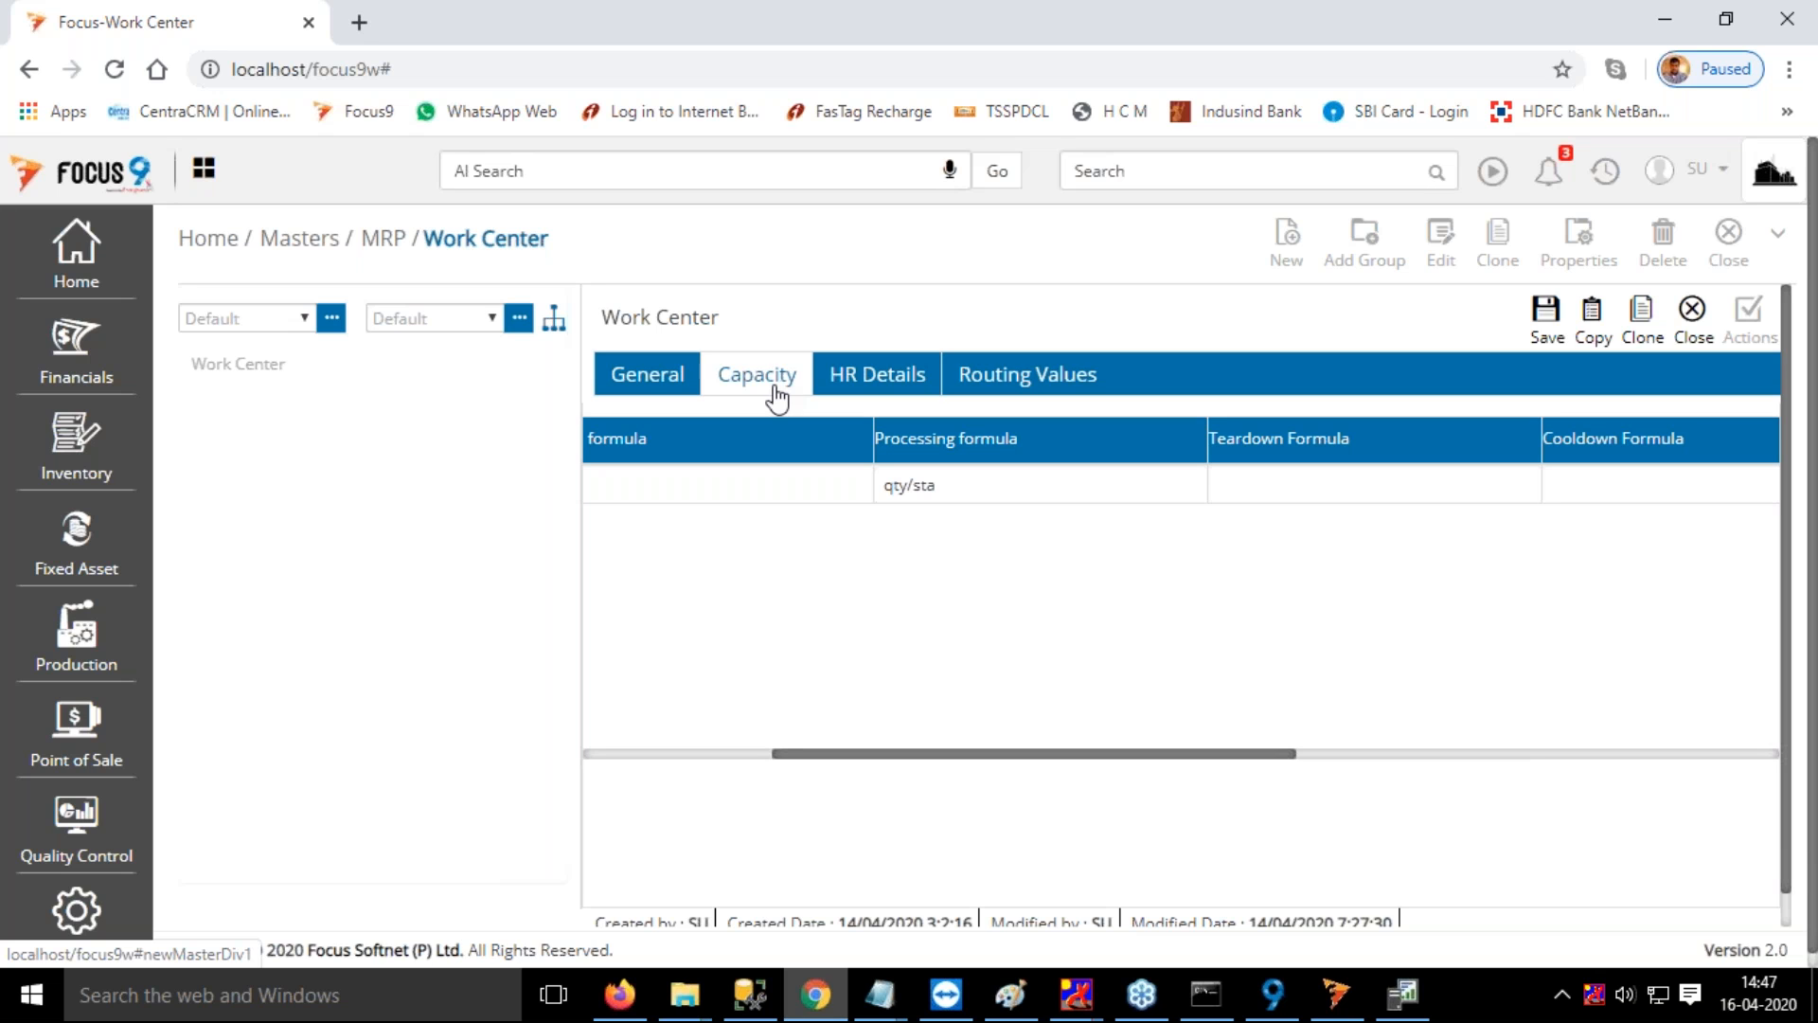
click(941, 486)
drag(941, 486, 880, 489)
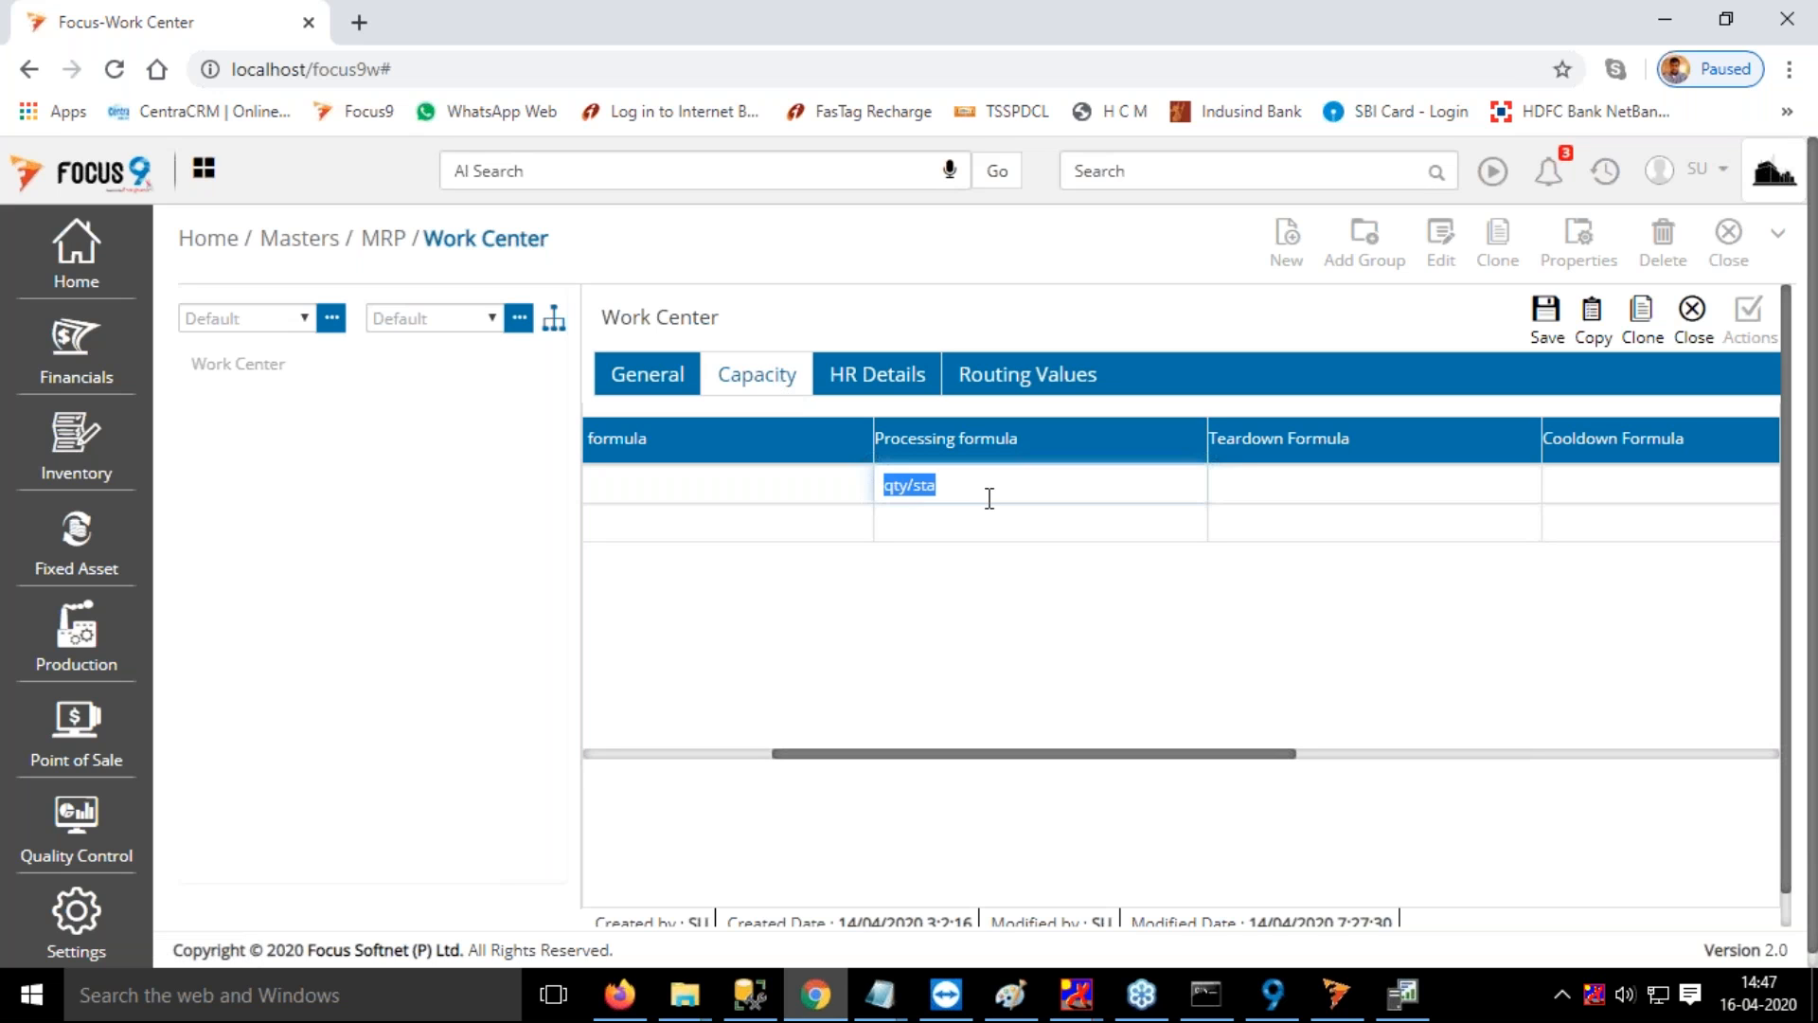
click(990, 499)
click(643, 390)
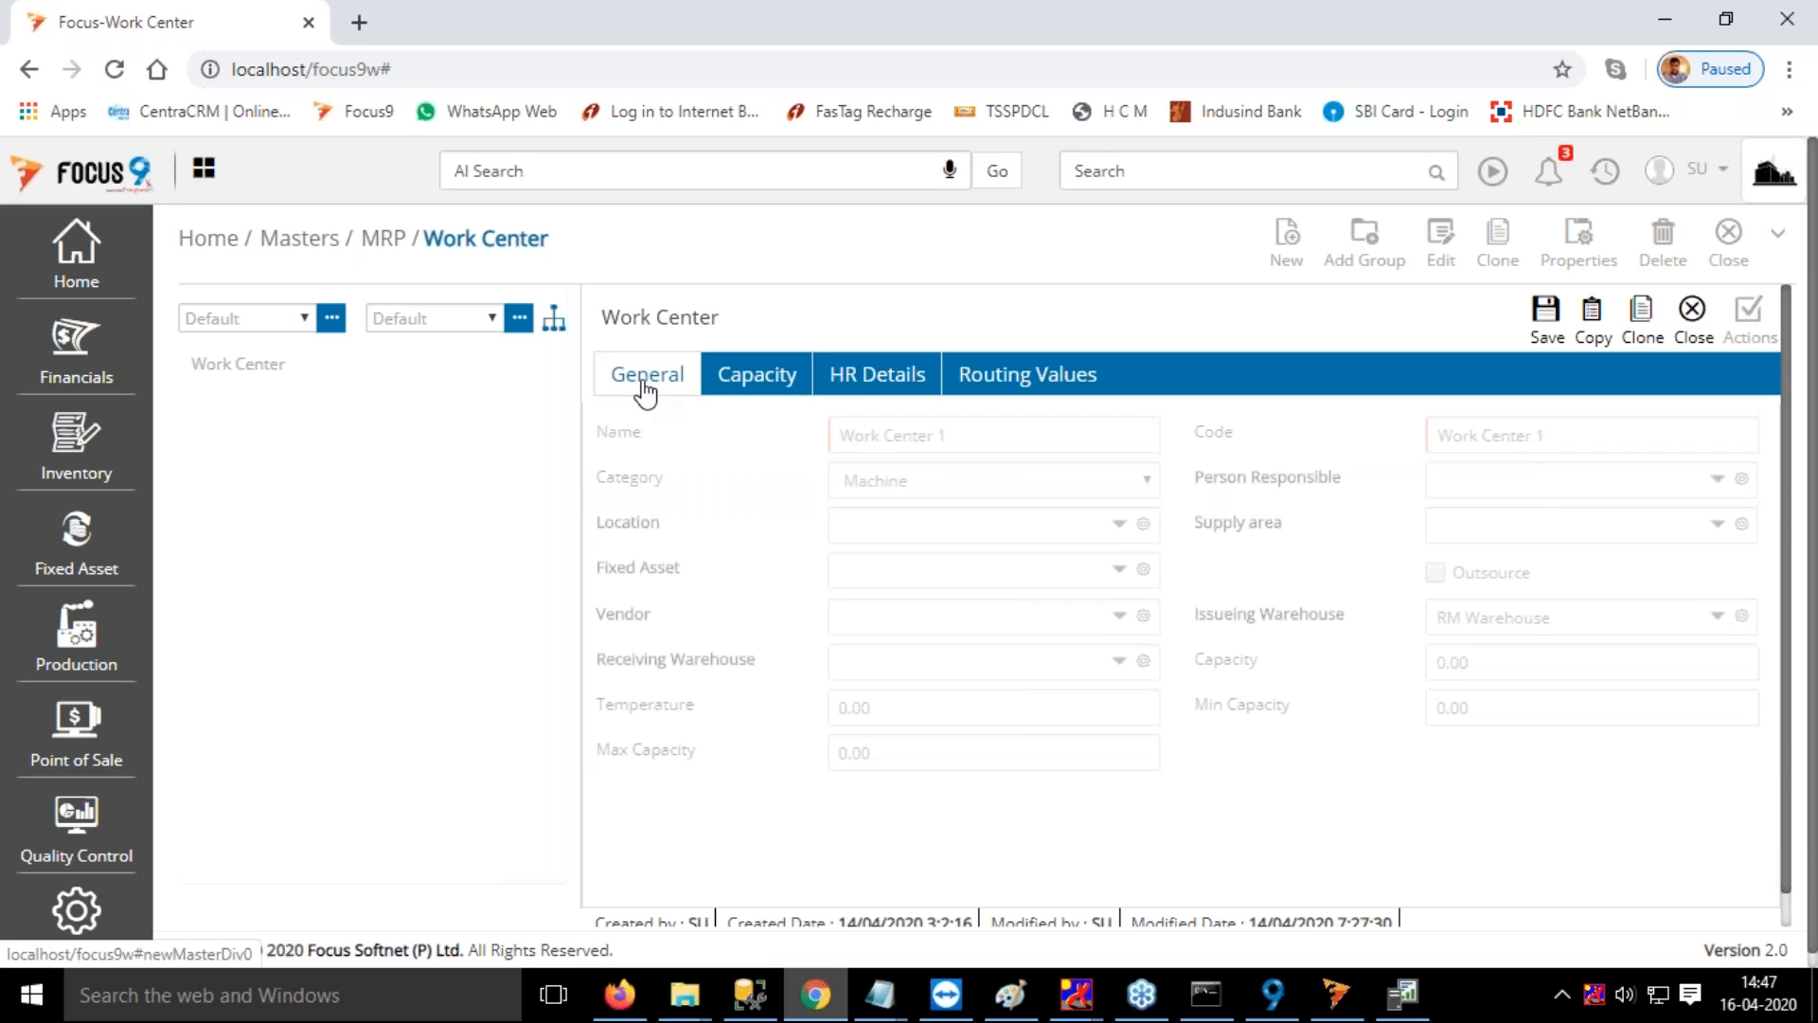
click(779, 388)
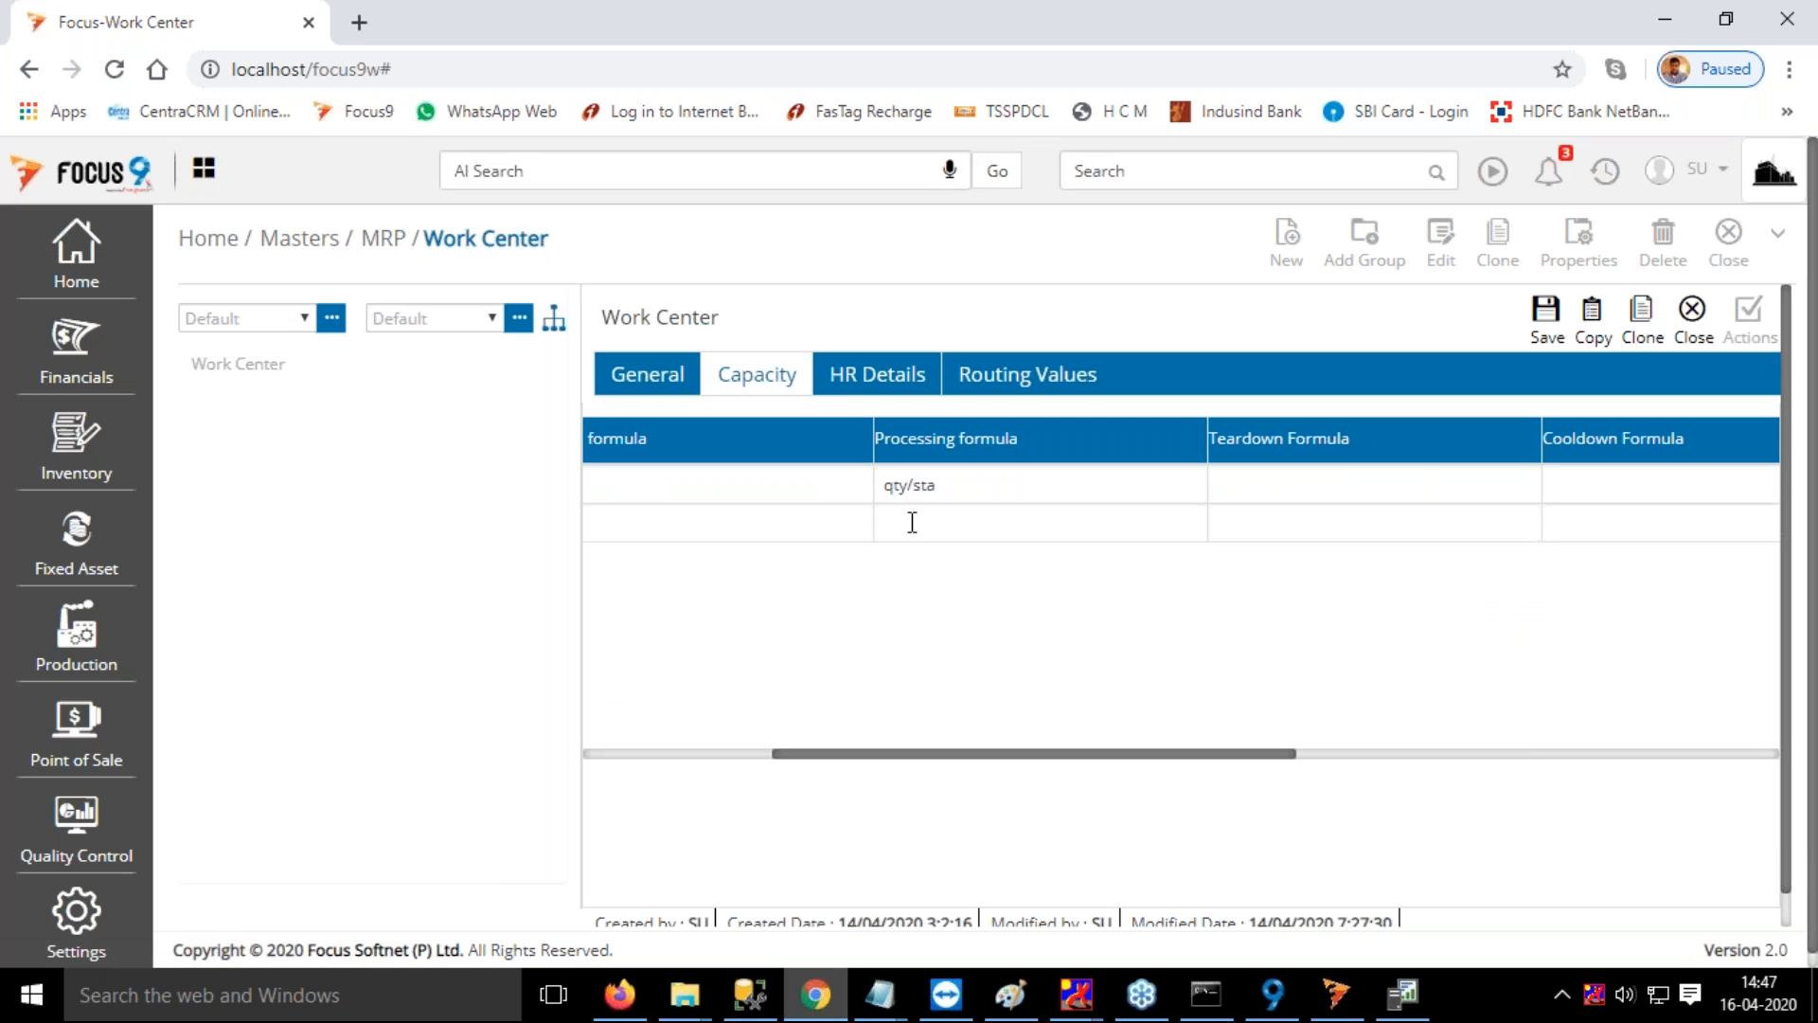
Check the capacity processing formula against the description of Standard value 1 (sta) in the routing values
click(1015, 390)
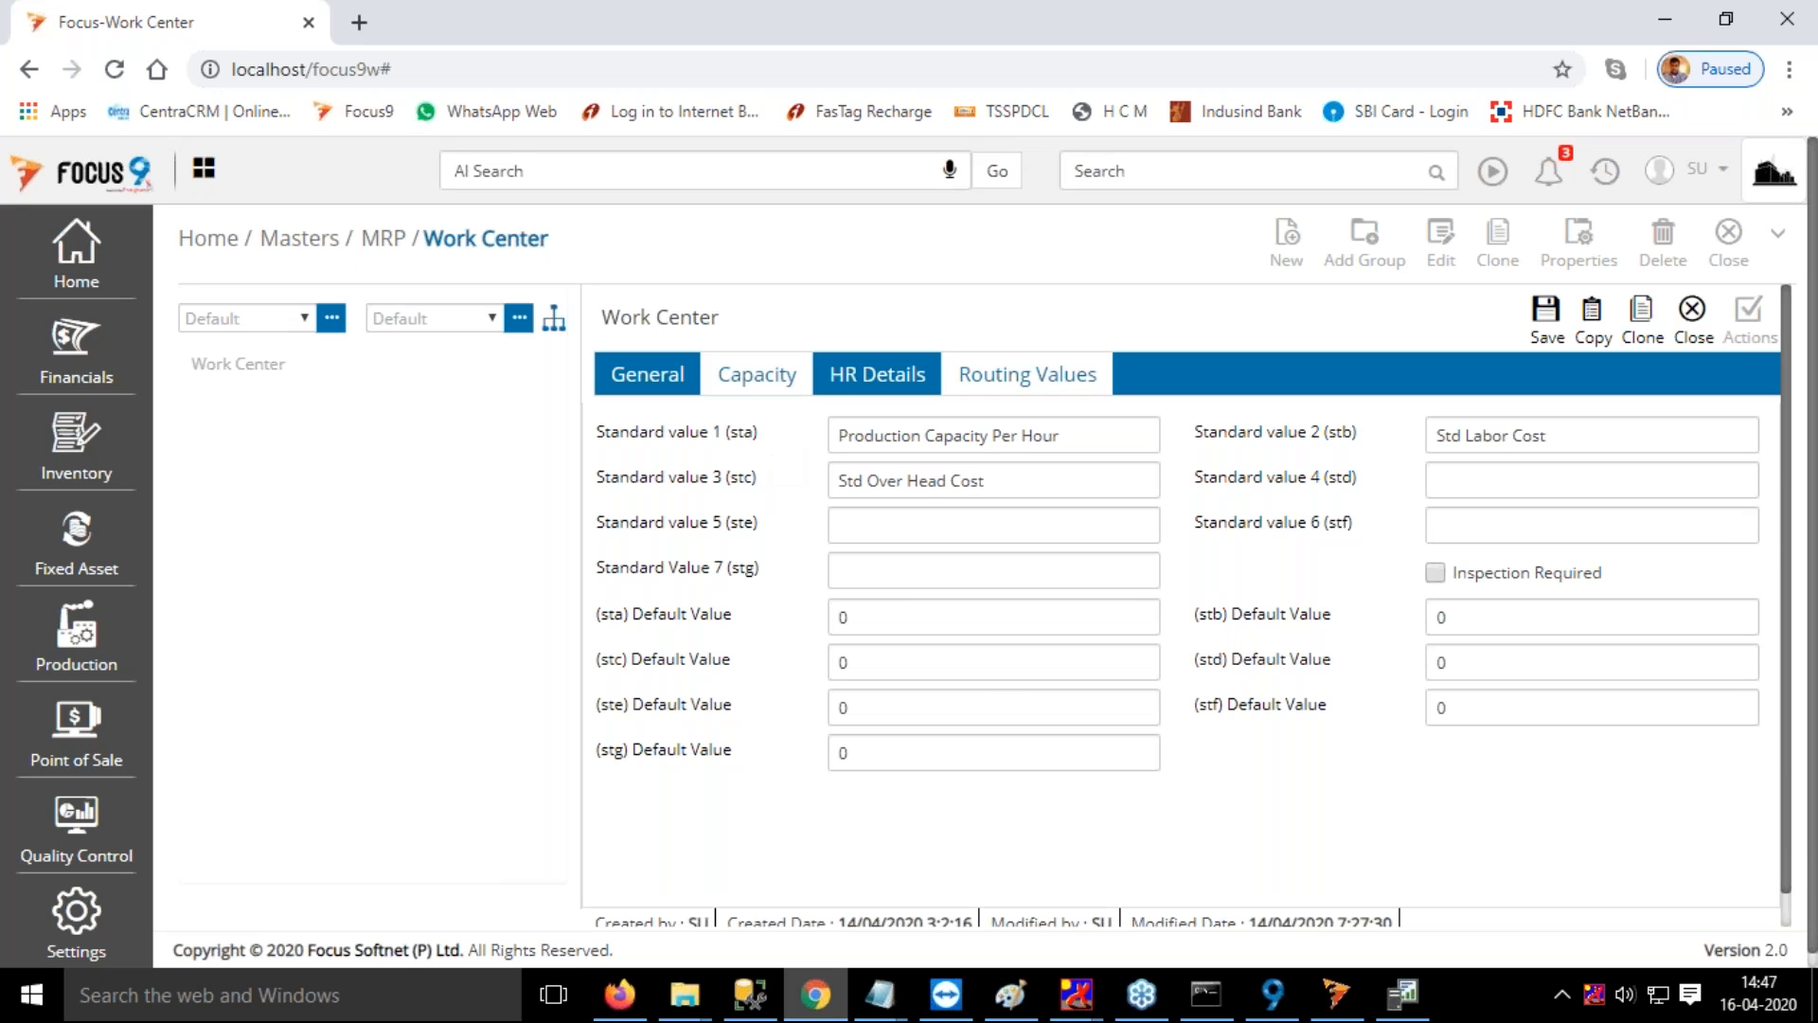
click(758, 384)
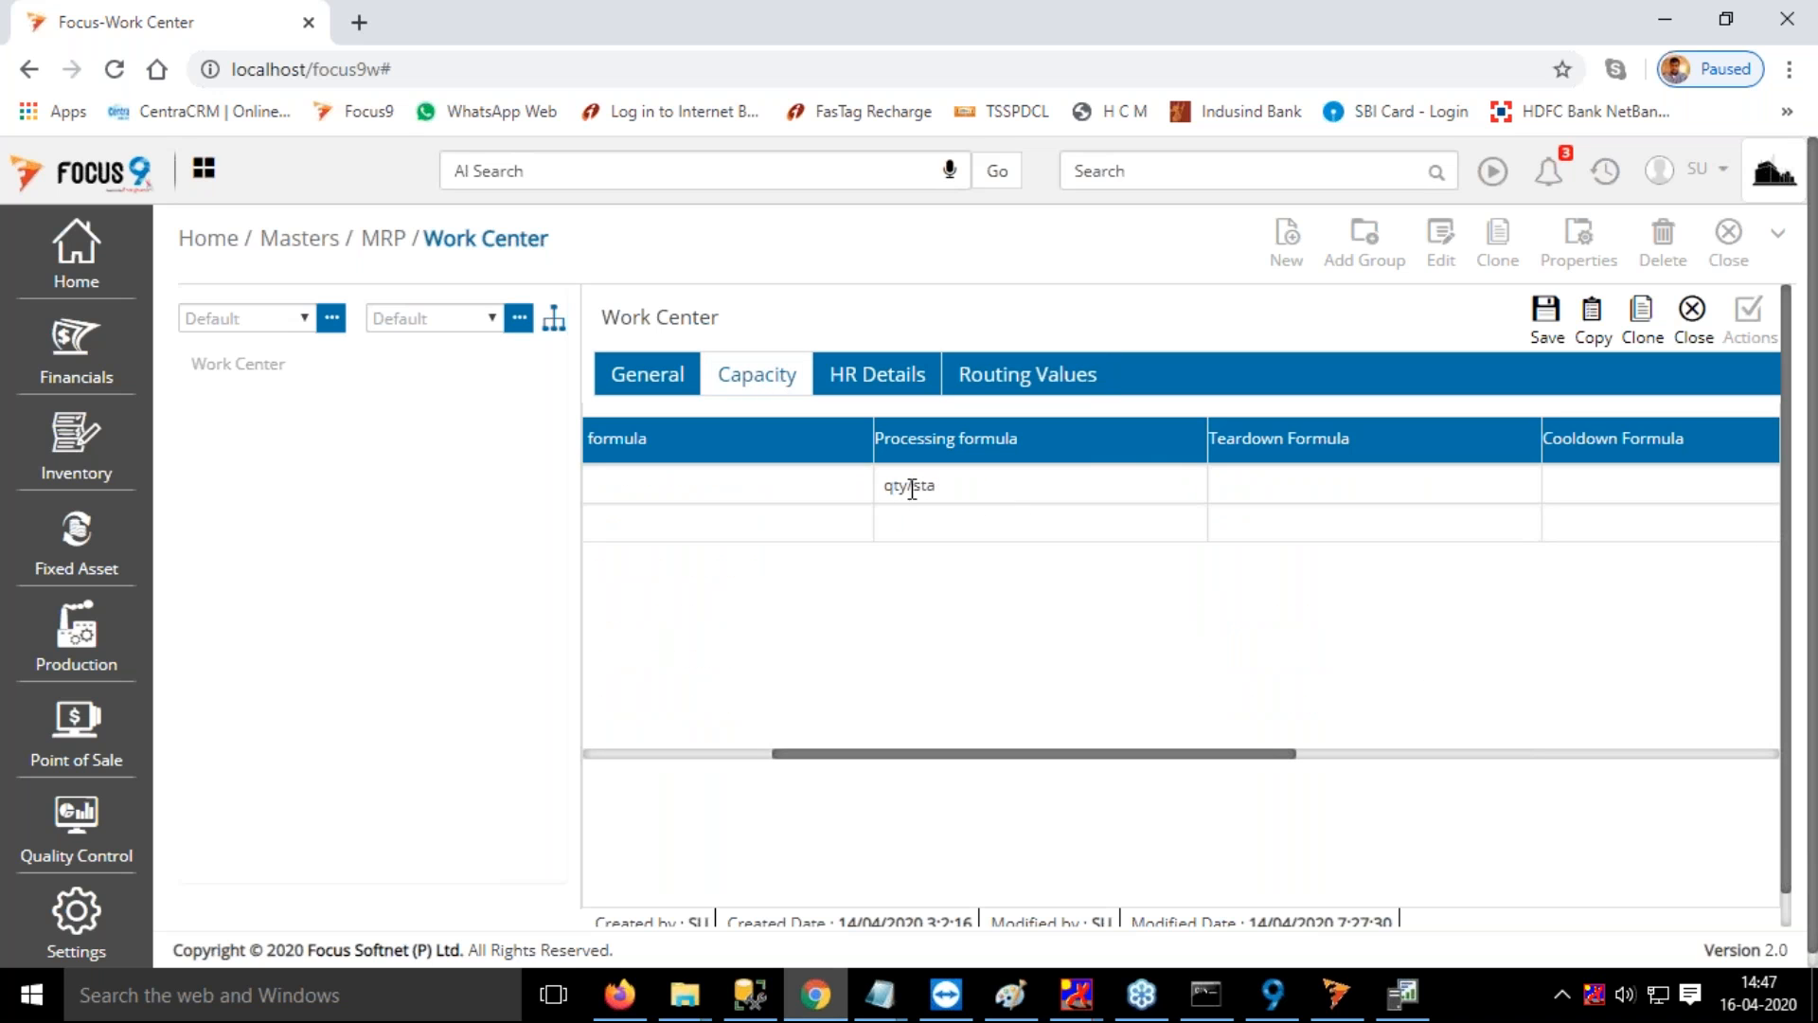
click(1037, 398)
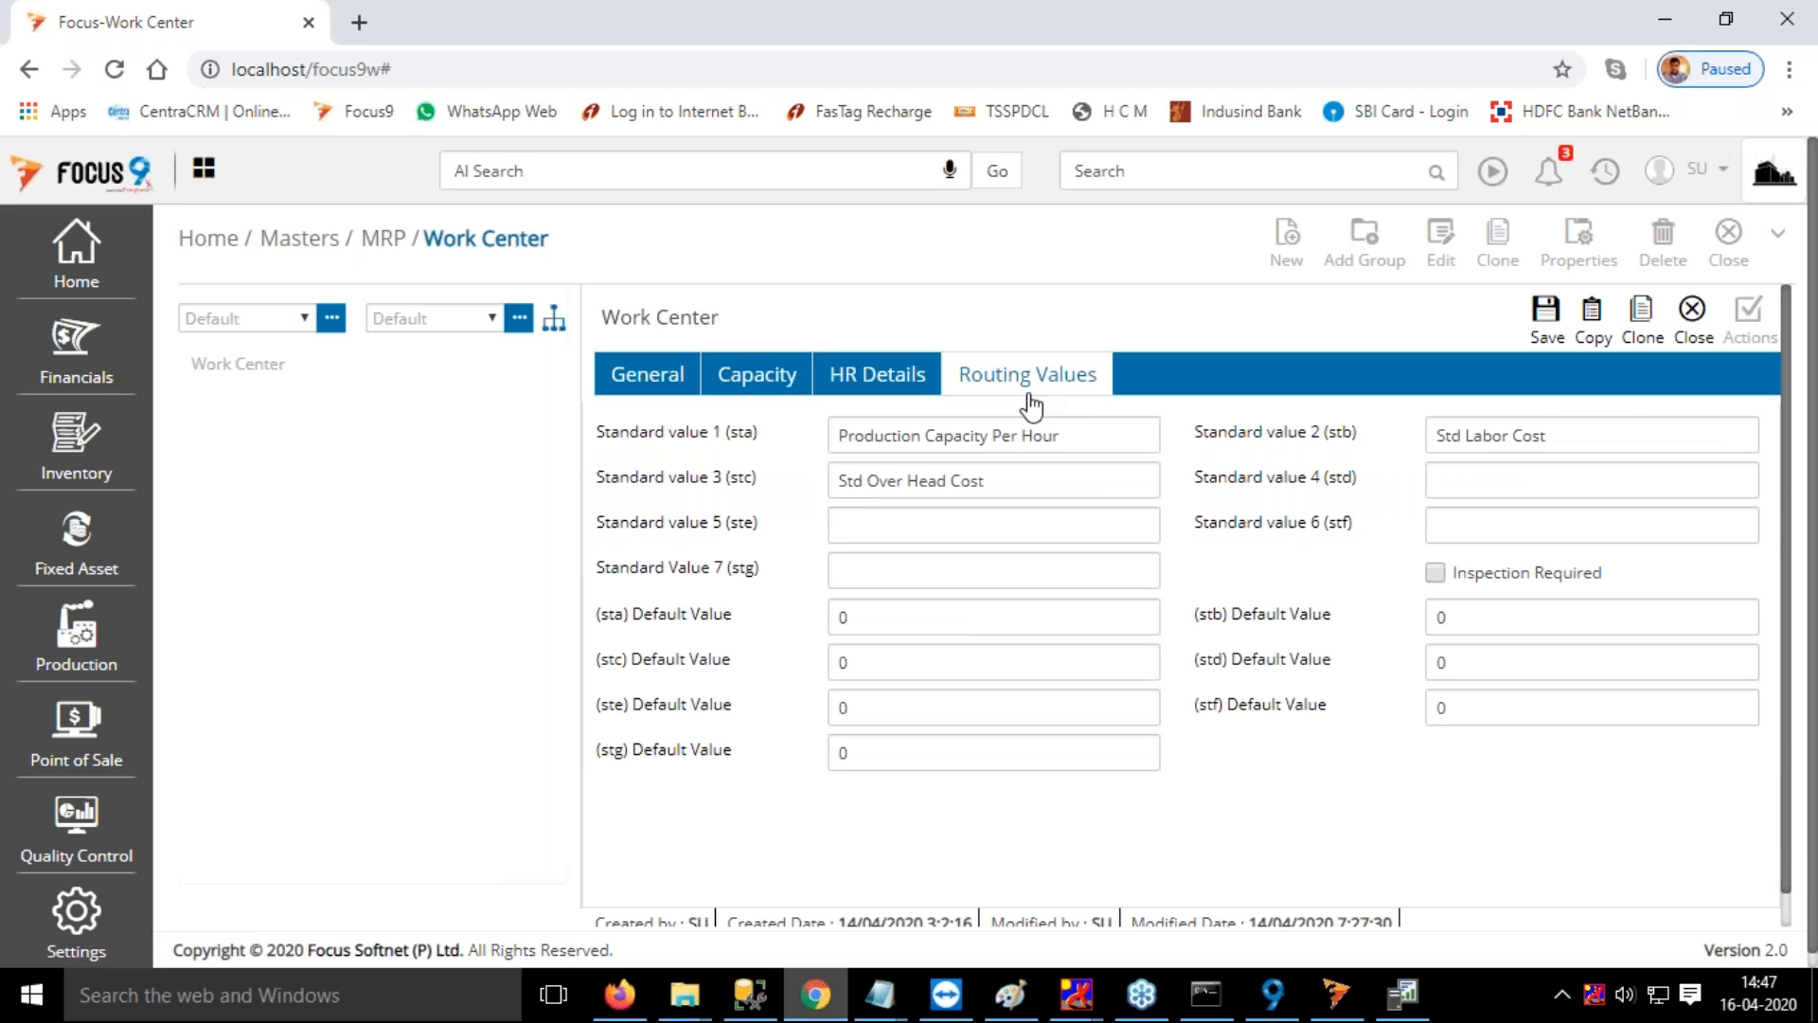
click(837, 435)
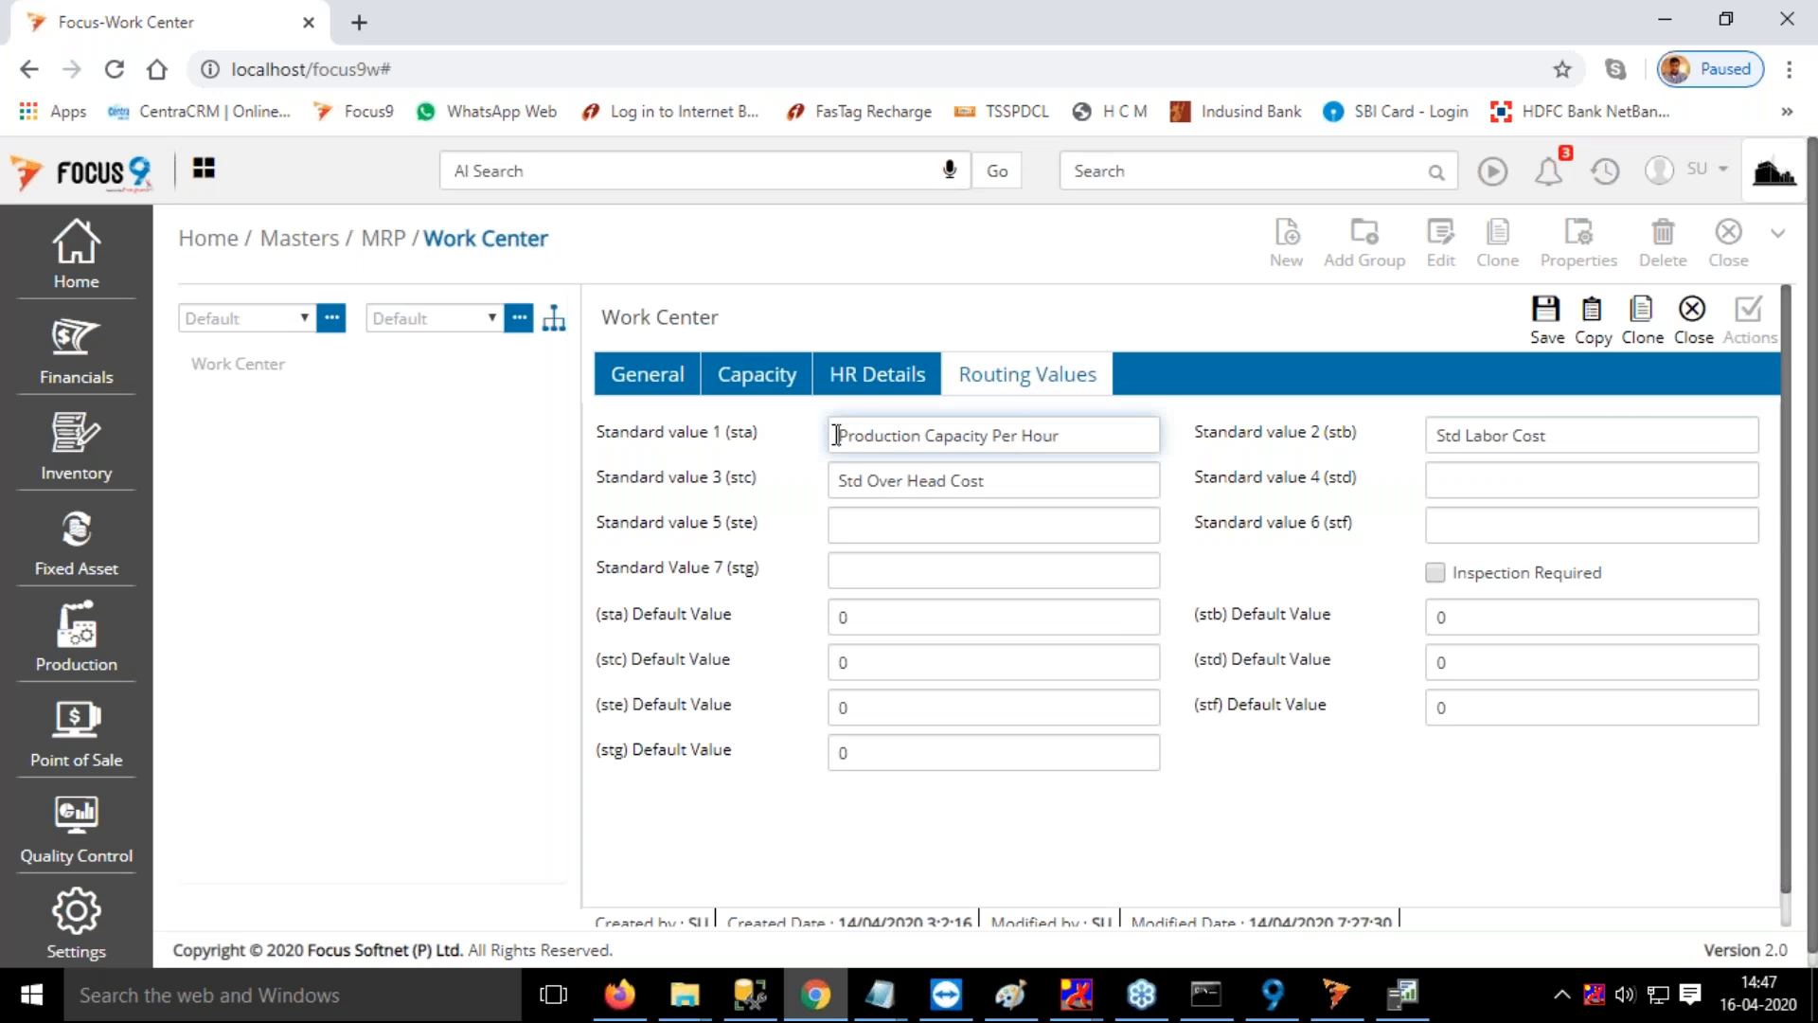
drag(840, 435, 1079, 443)
click(872, 389)
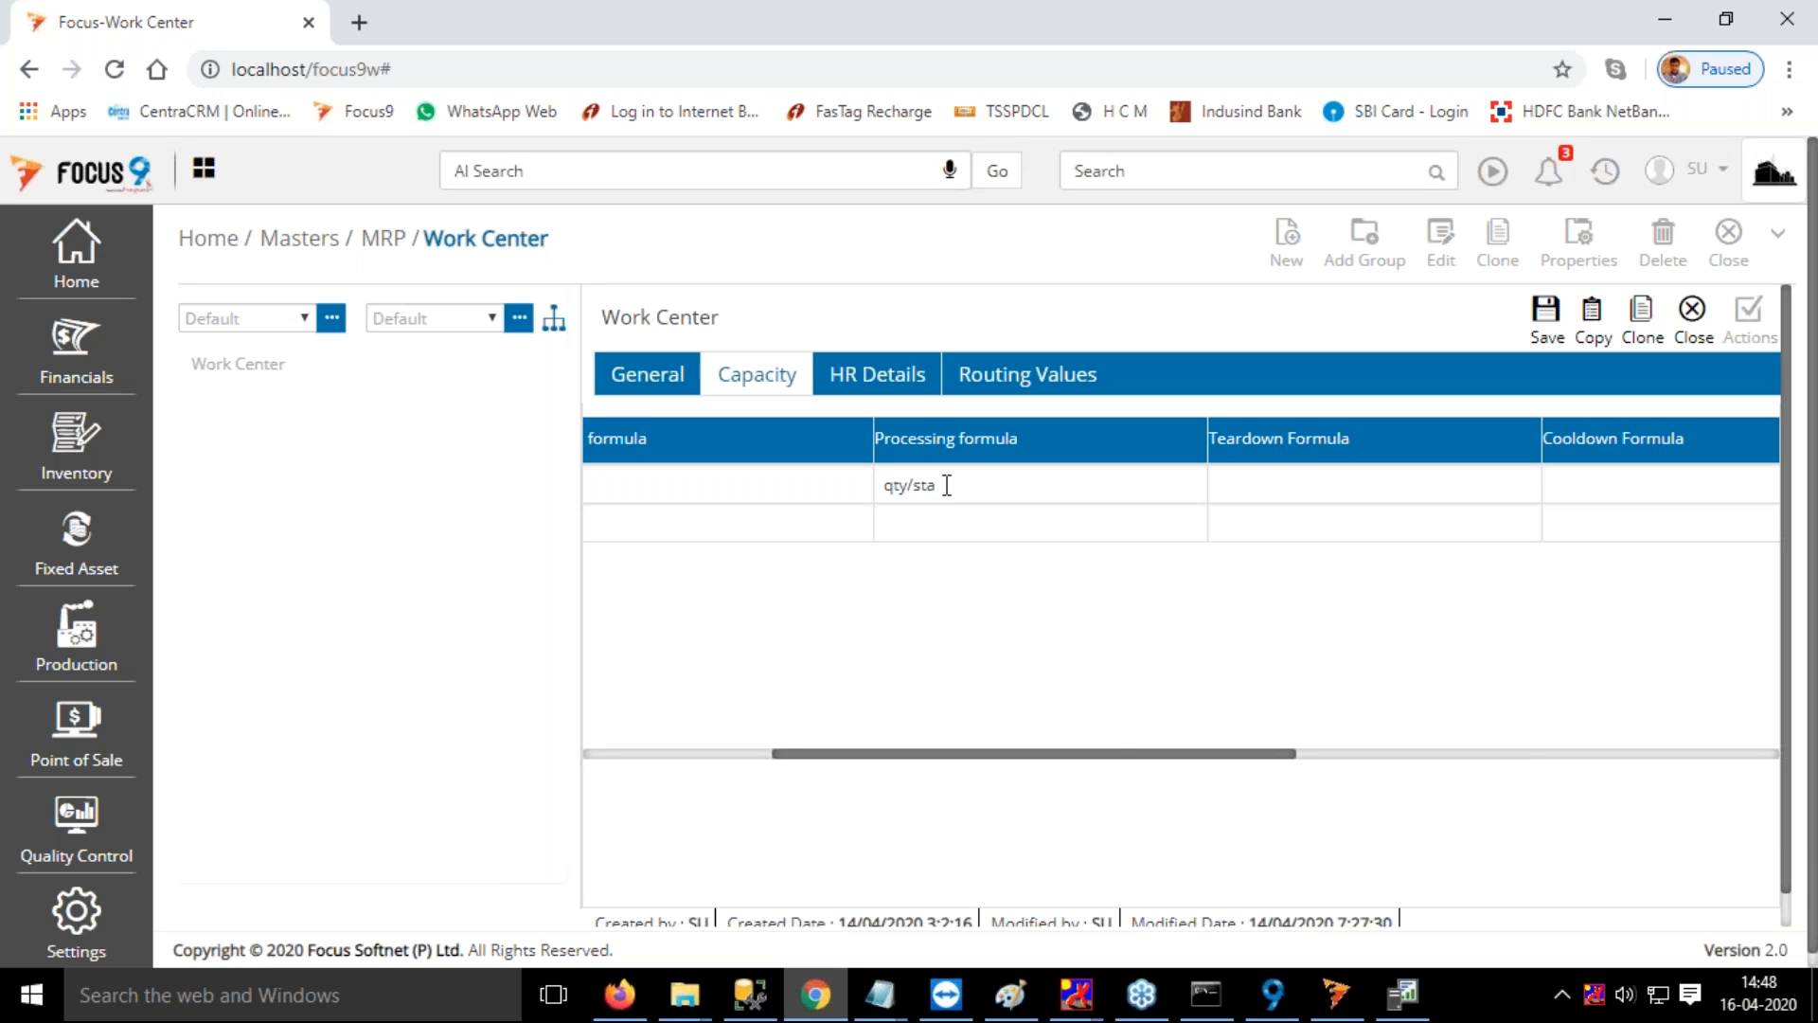
Examine the remaining capacity columns of Work Center 1, focusing on the standard-value variables in its costing formula
drag(1124, 755, 1241, 762)
click(1054, 484)
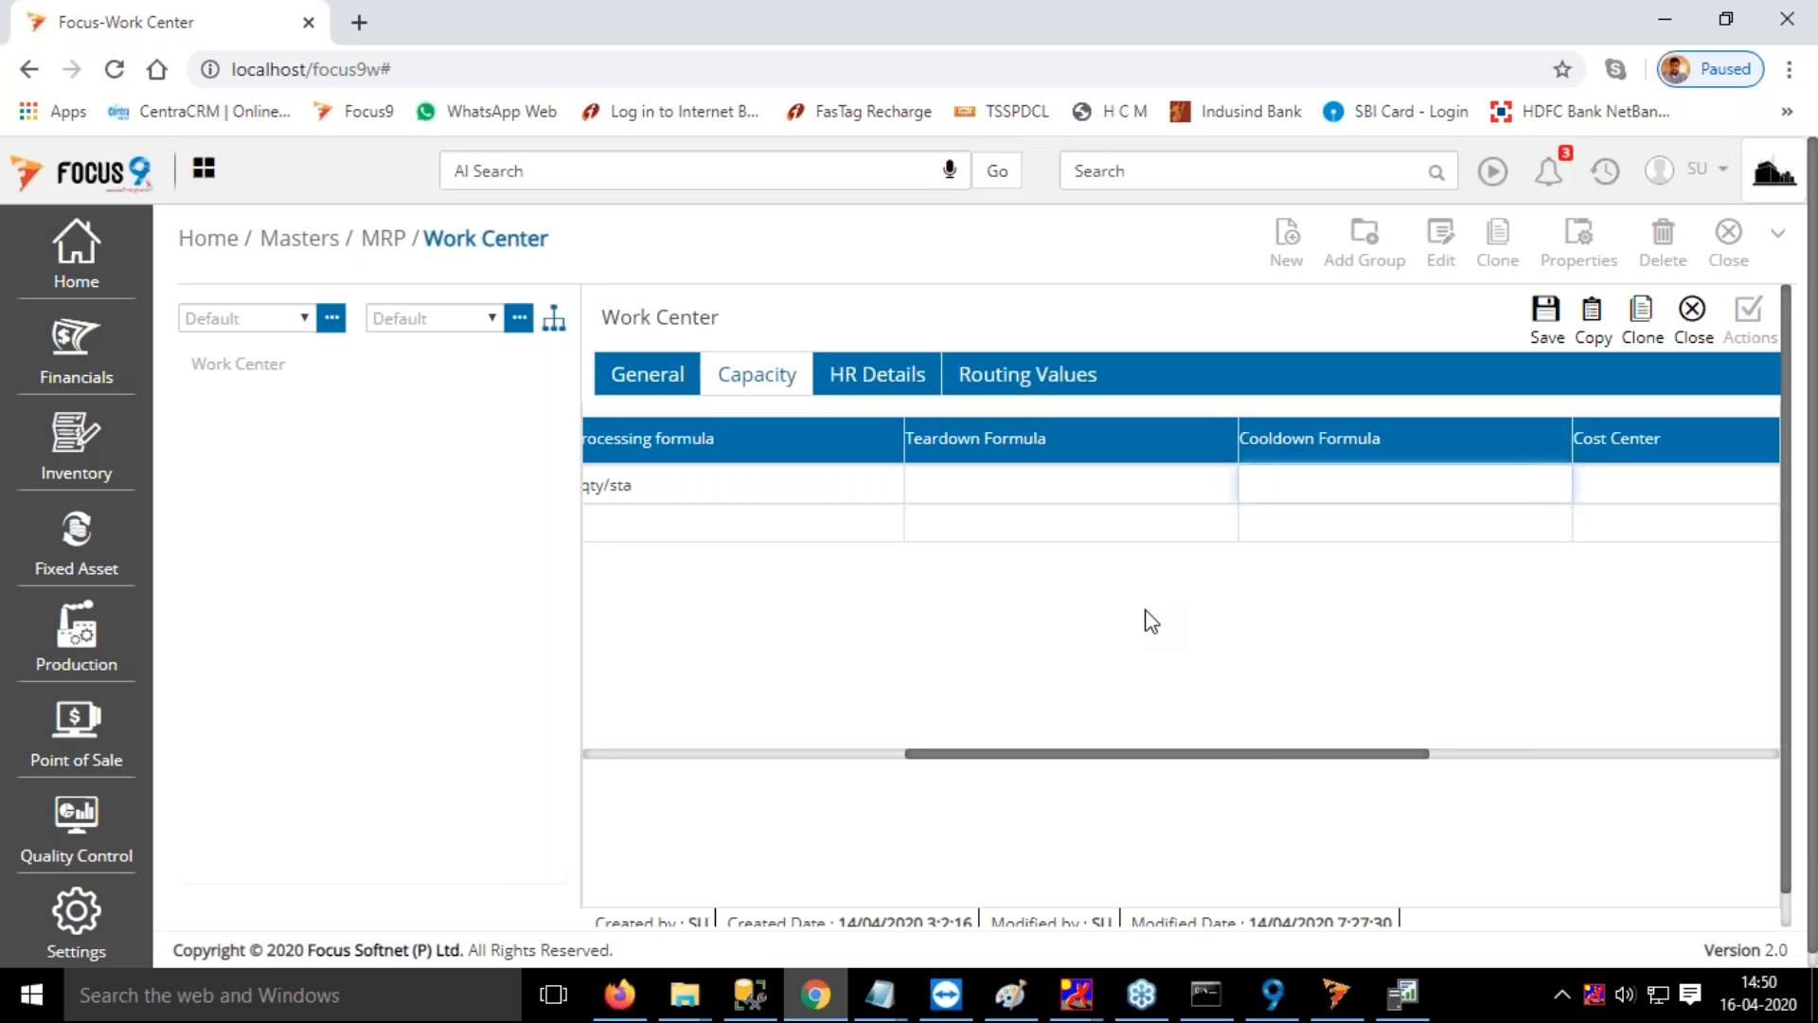
drag(1385, 754, 1662, 755)
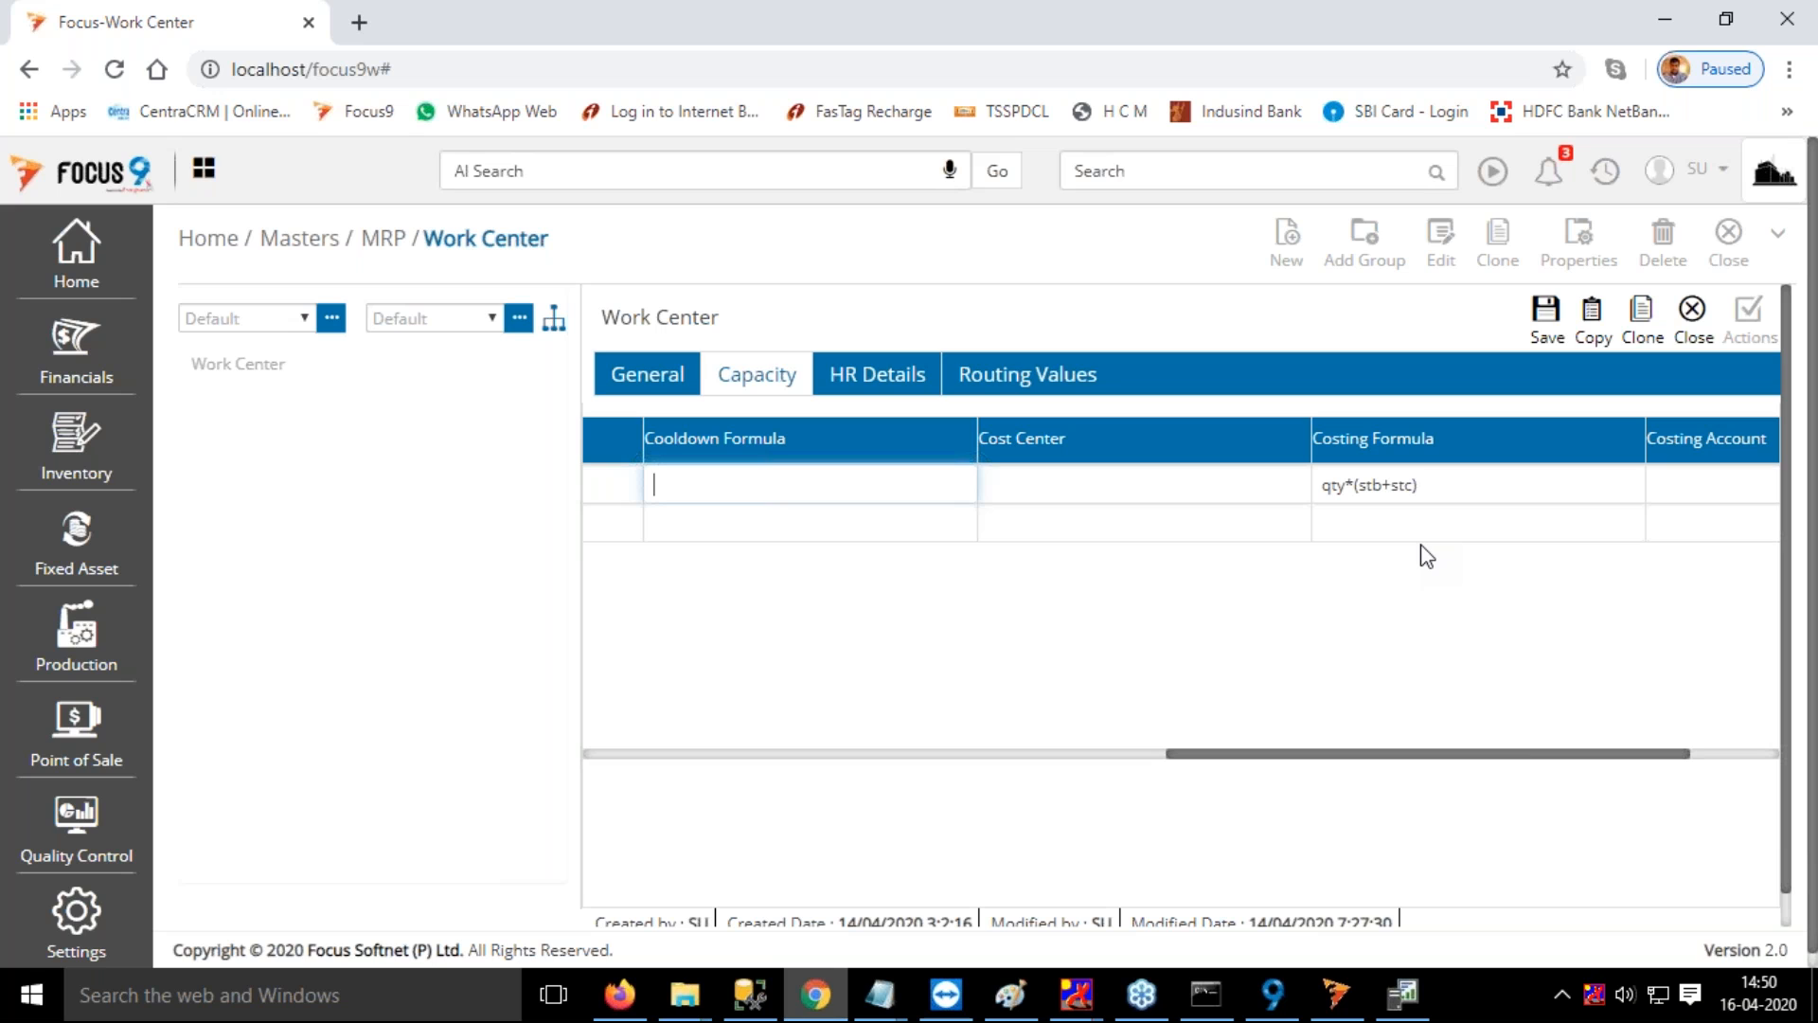
double_click(1379, 485)
drag(1378, 485, 1429, 476)
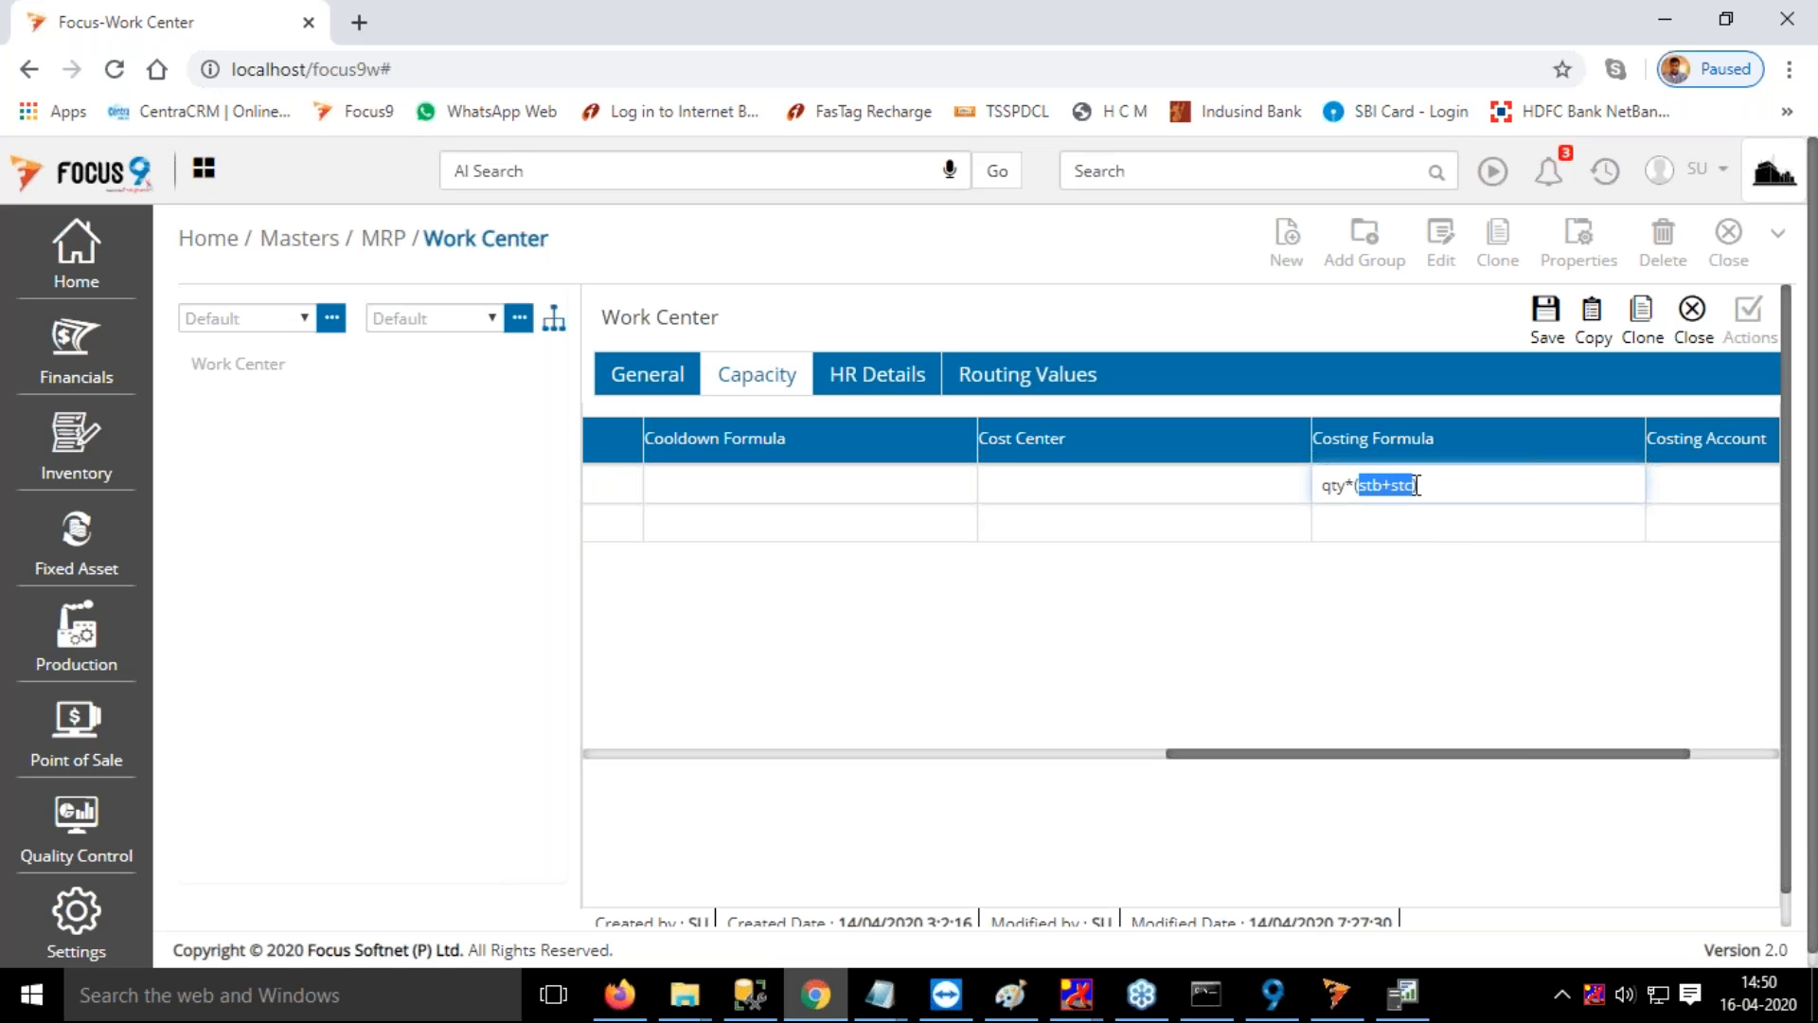
click(1465, 483)
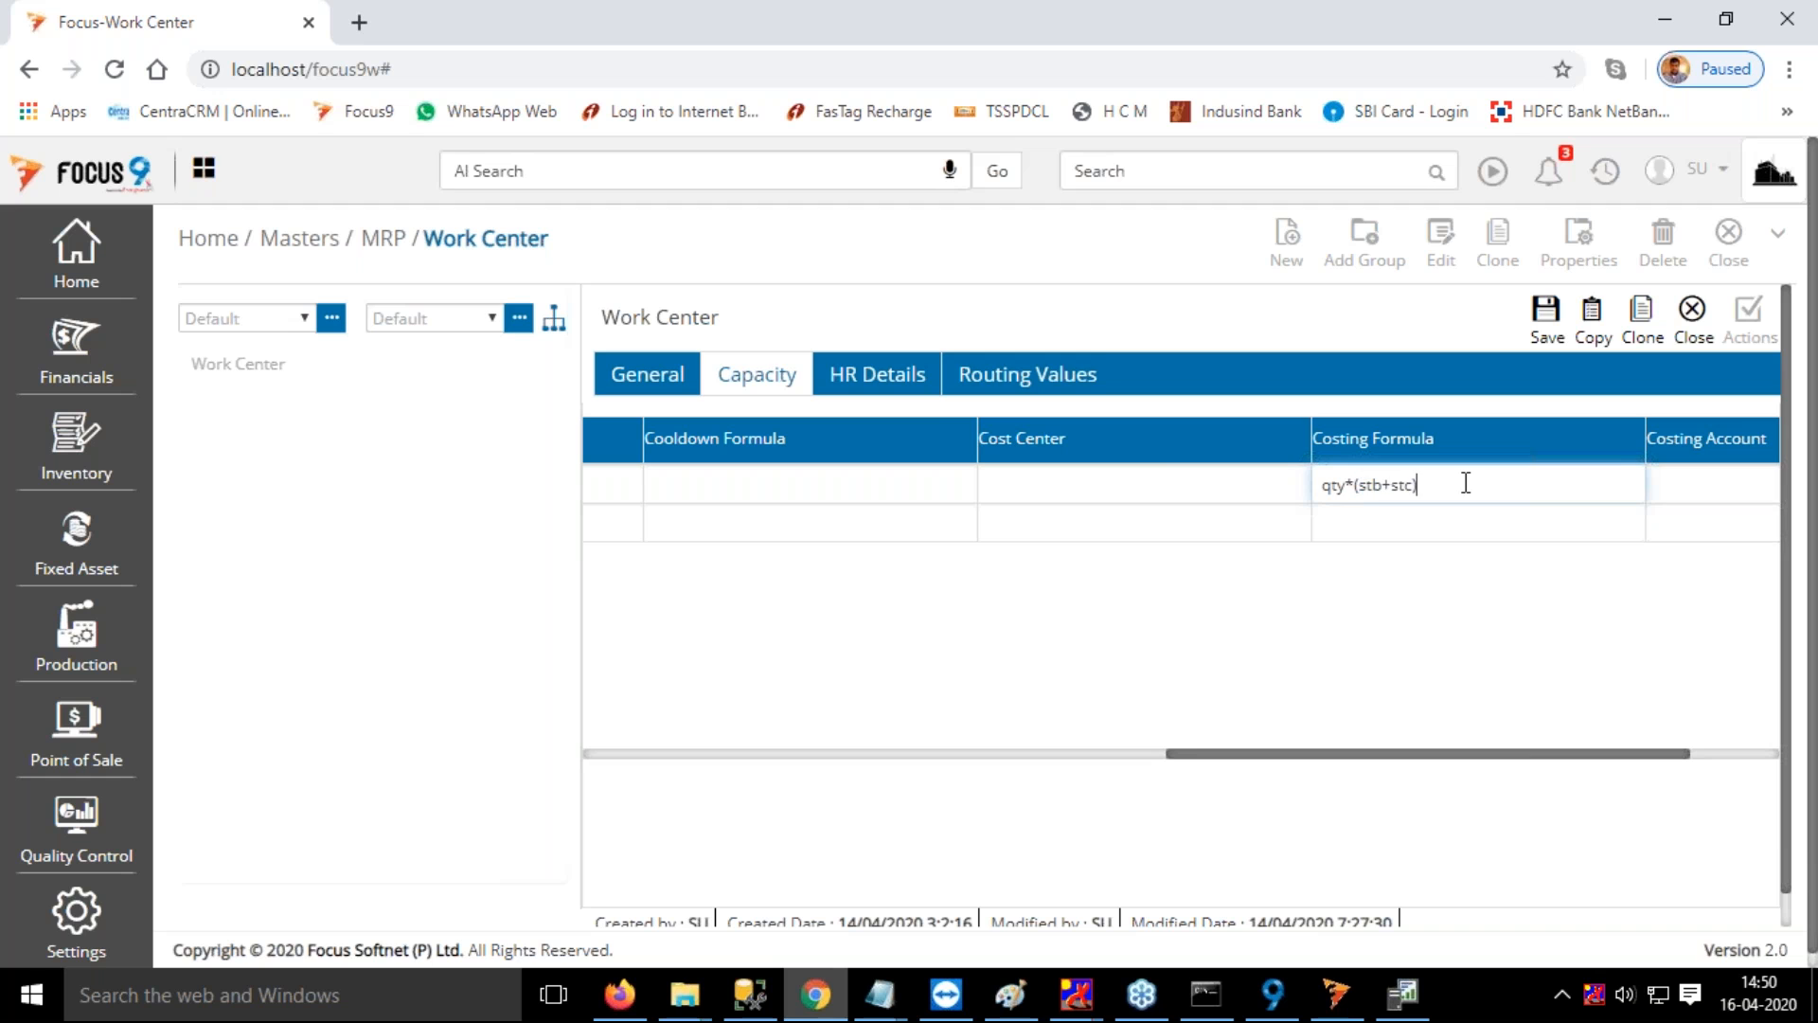
Review the routing values of Work Center 1, covering the standard value descriptions and the sta, stc and ste default value fields
click(1035, 396)
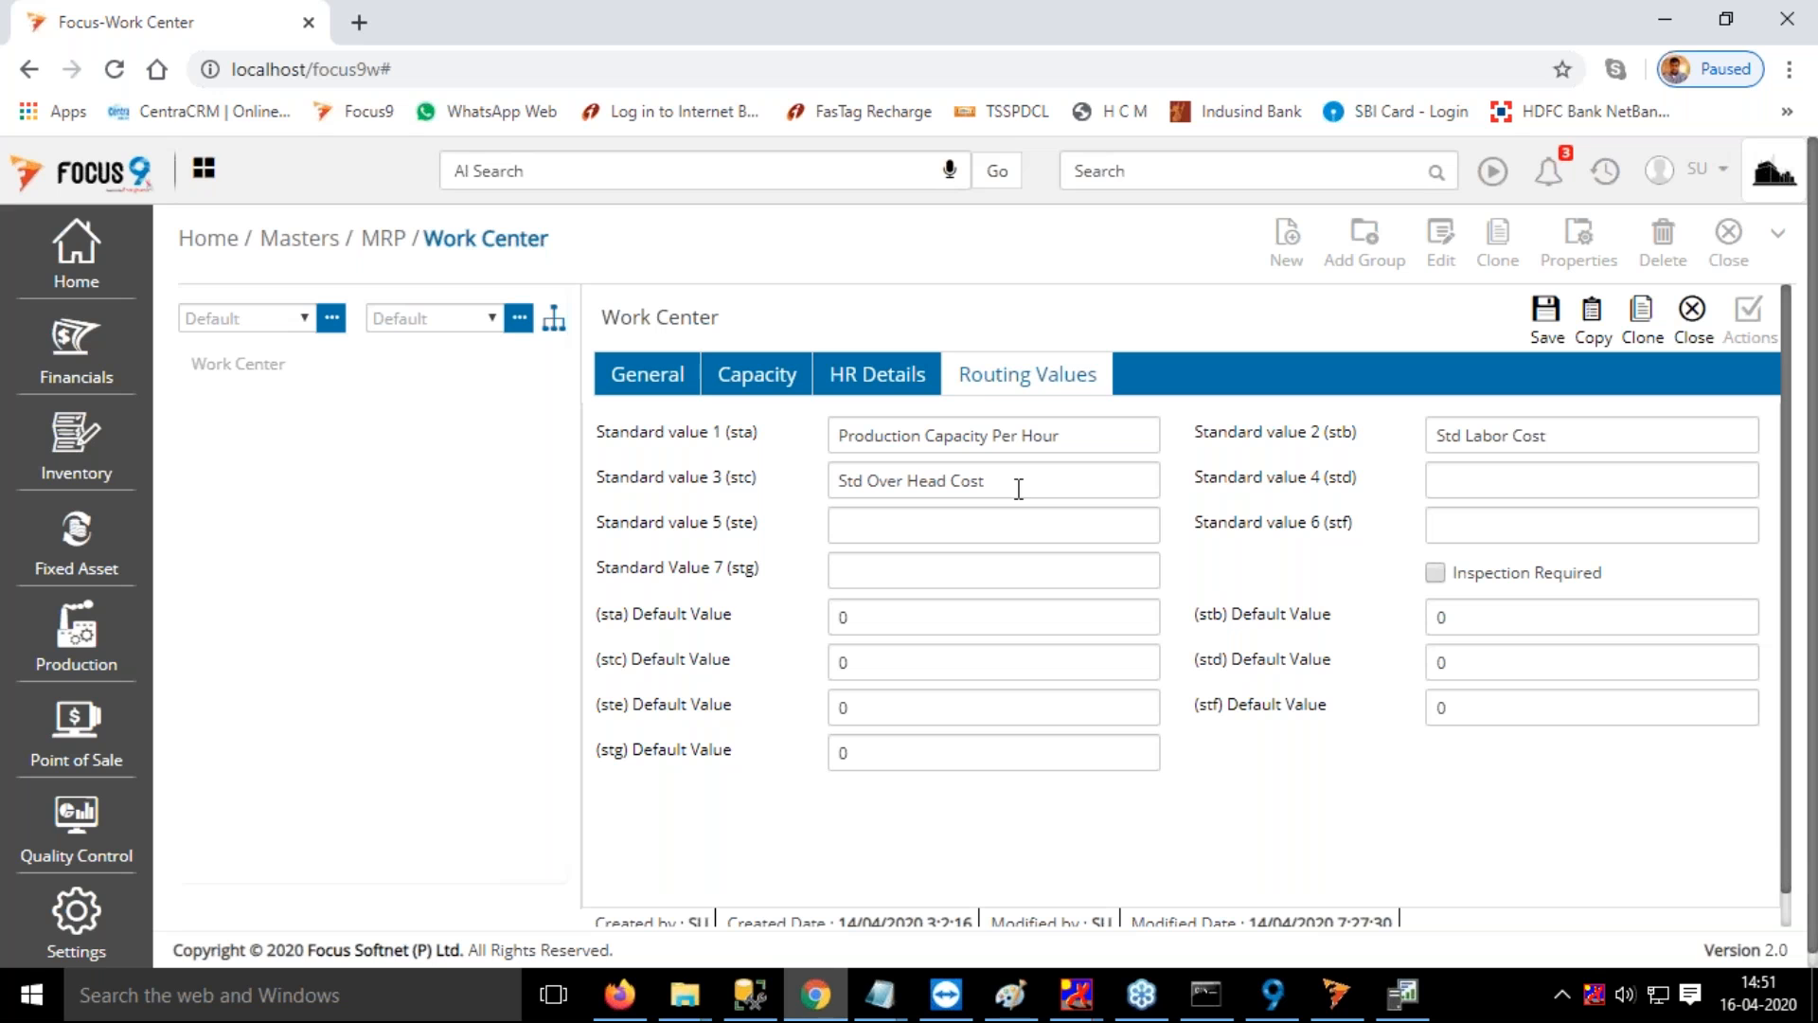
drag(1061, 436, 816, 435)
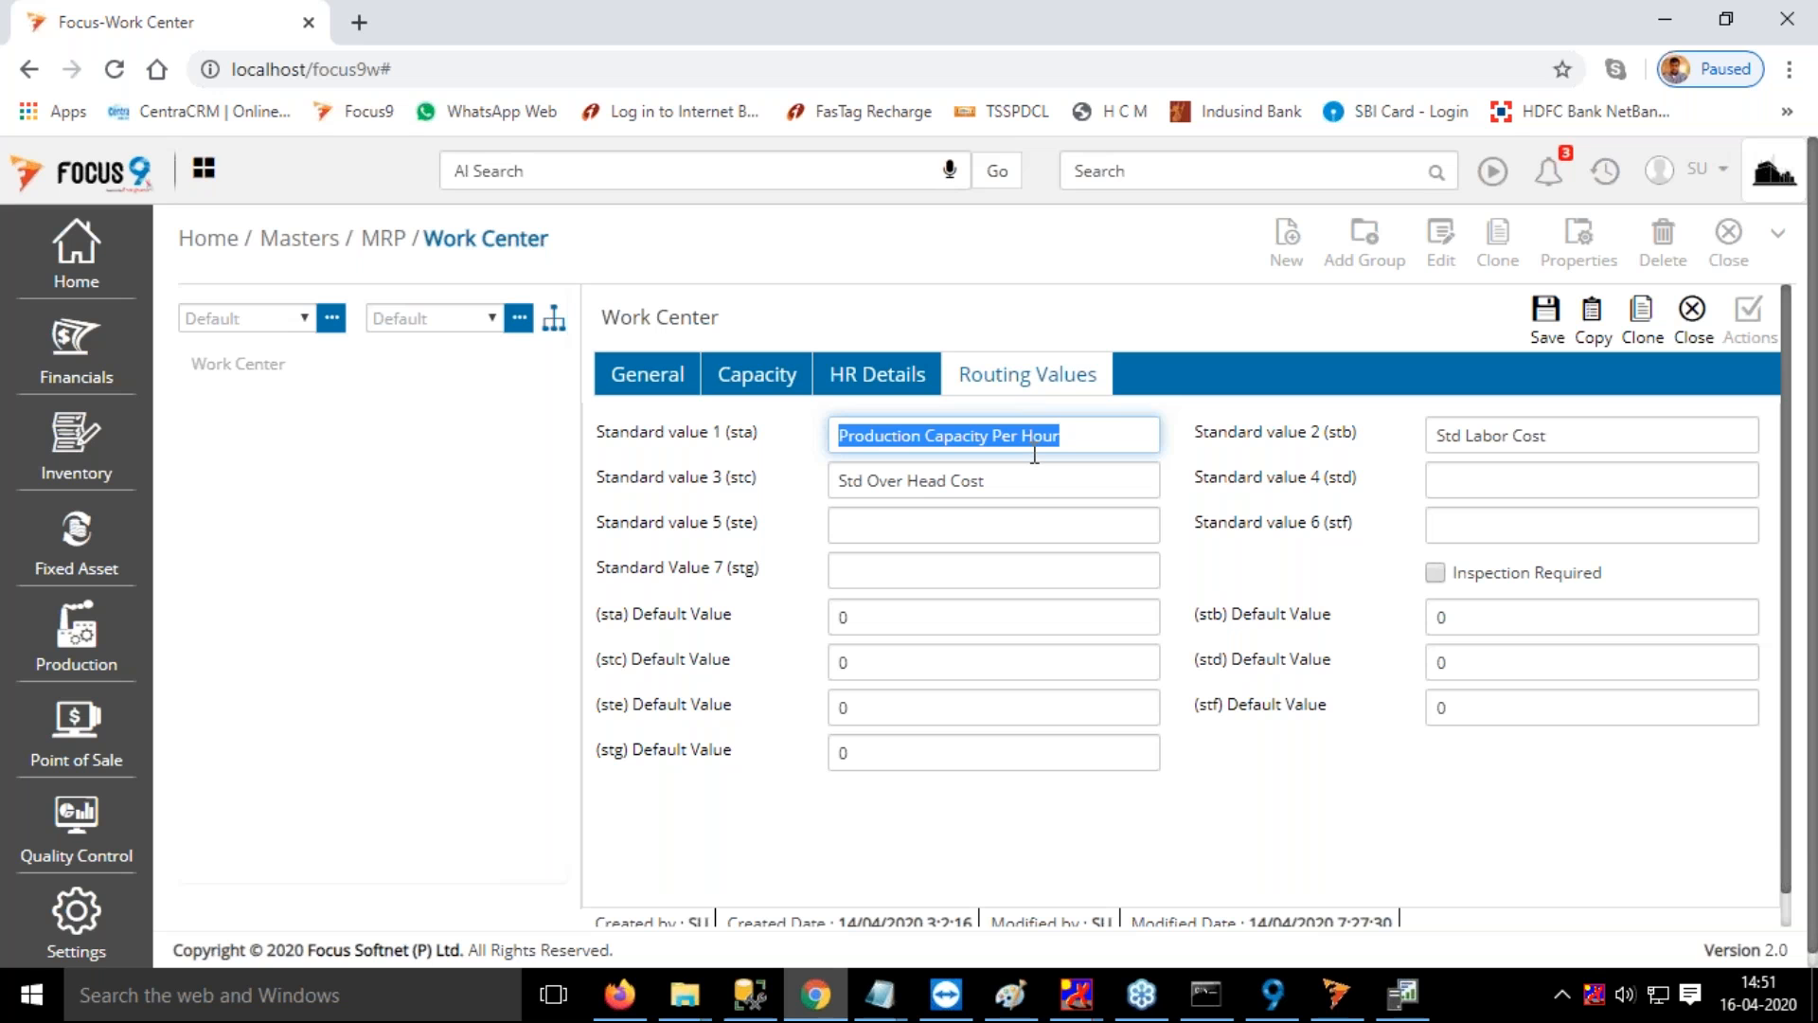
click(670, 381)
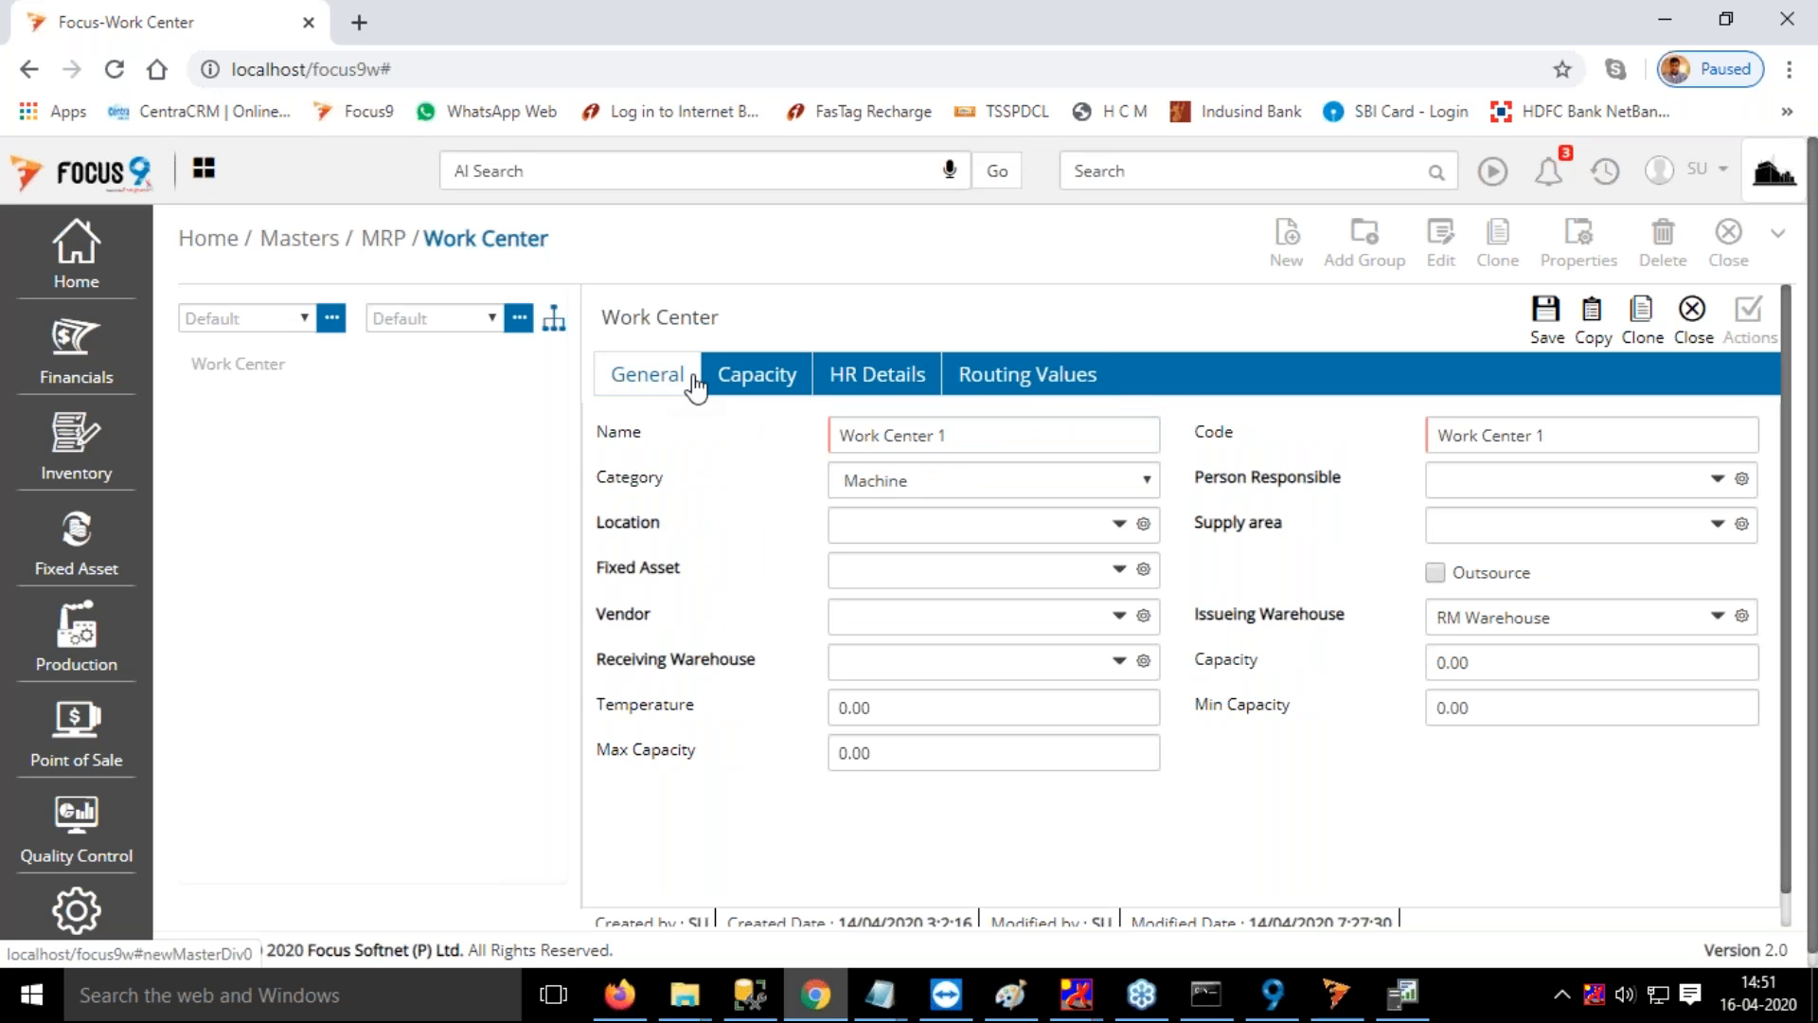
click(1007, 386)
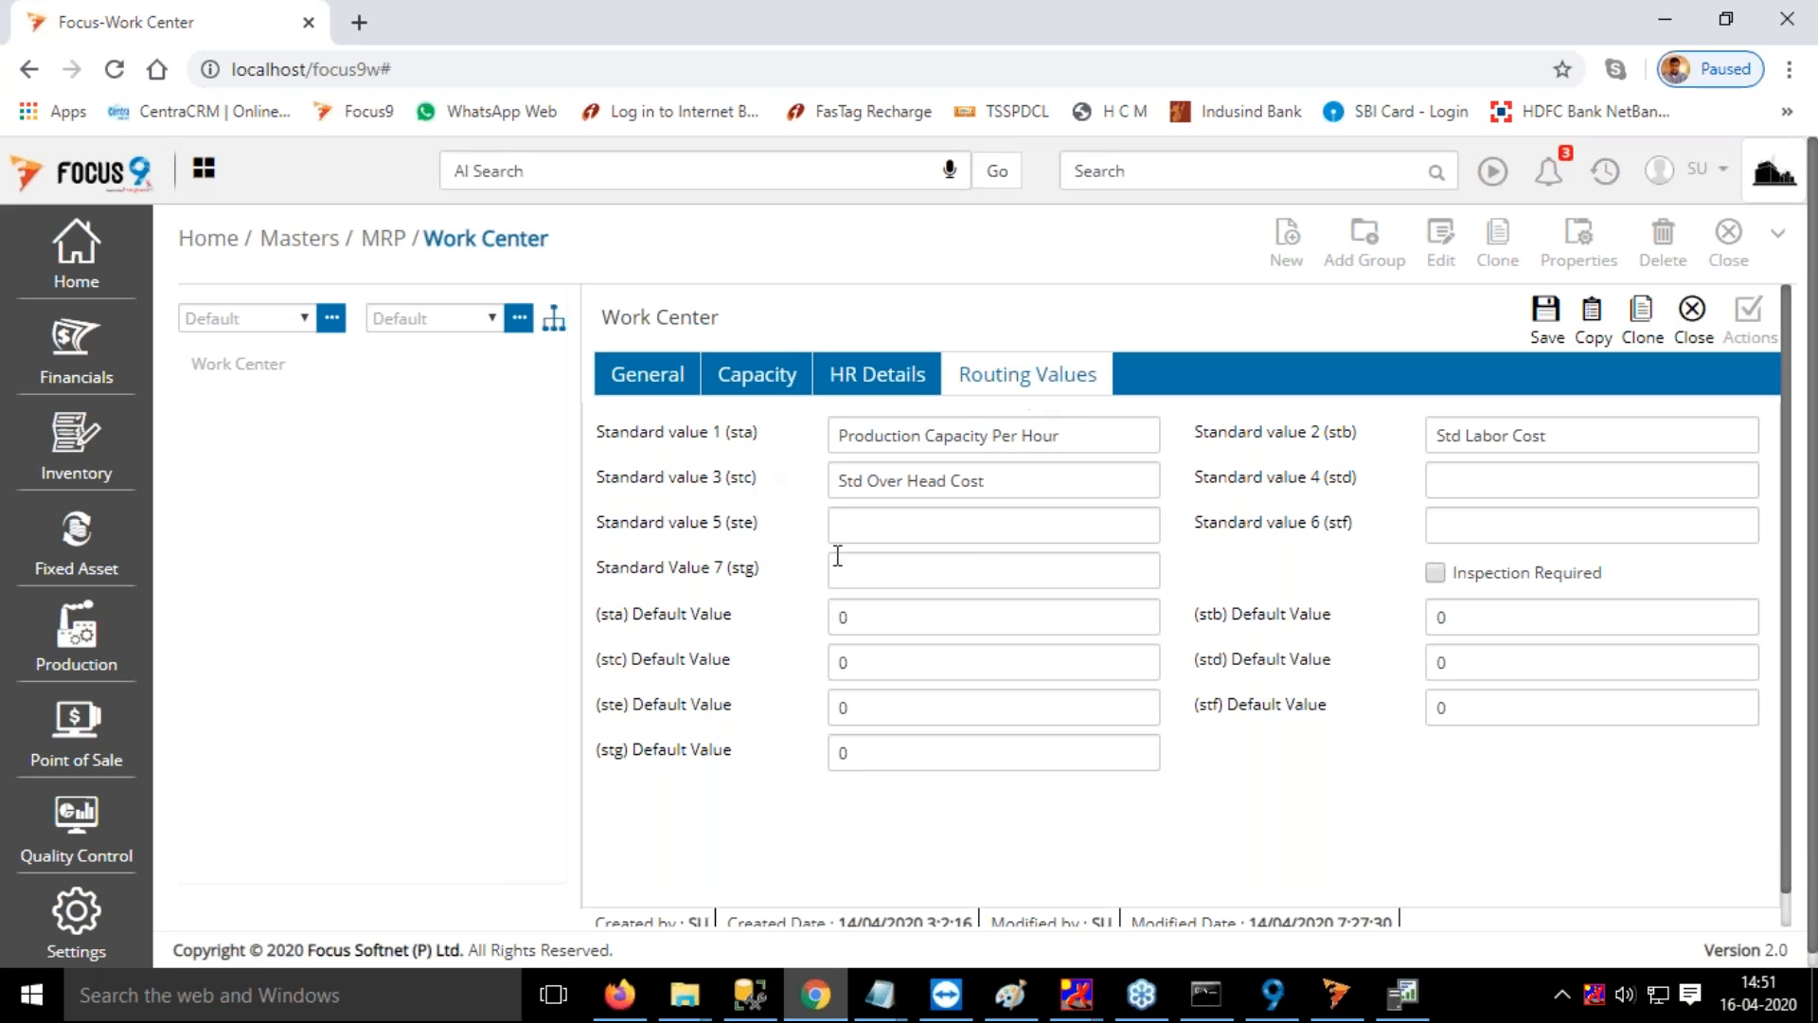
drag(635, 615, 740, 621)
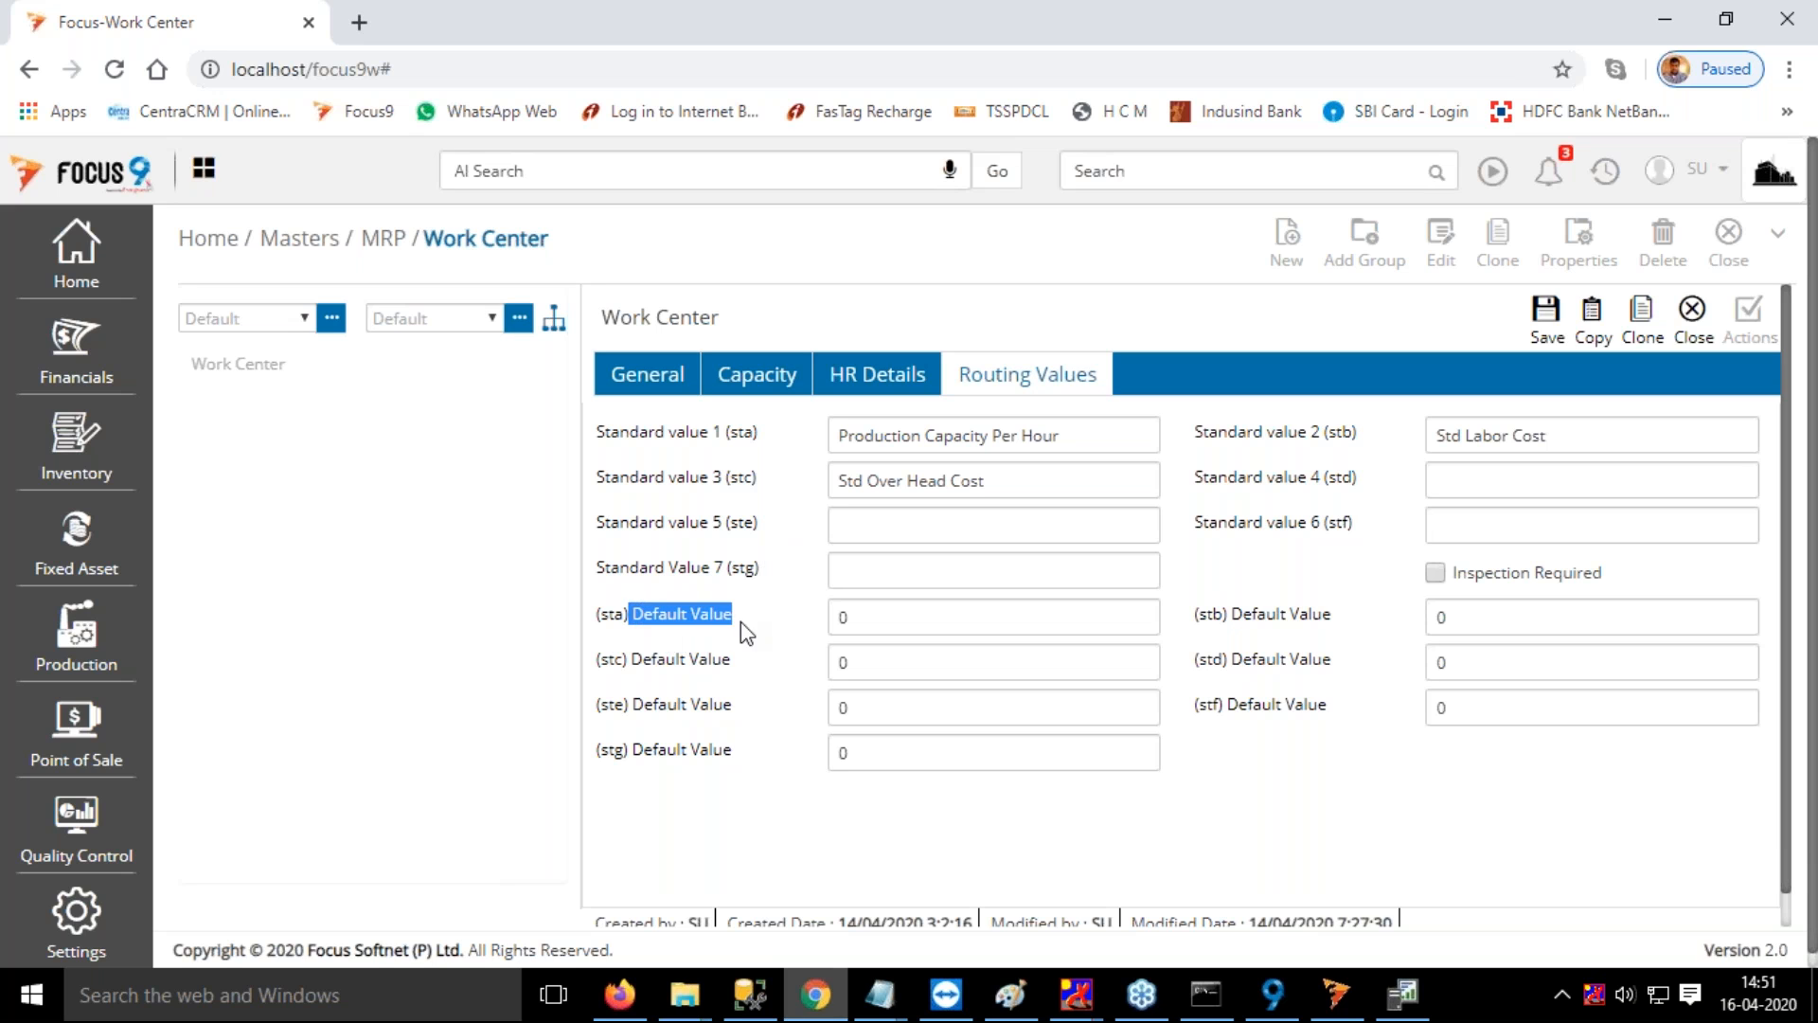
drag(632, 660, 738, 663)
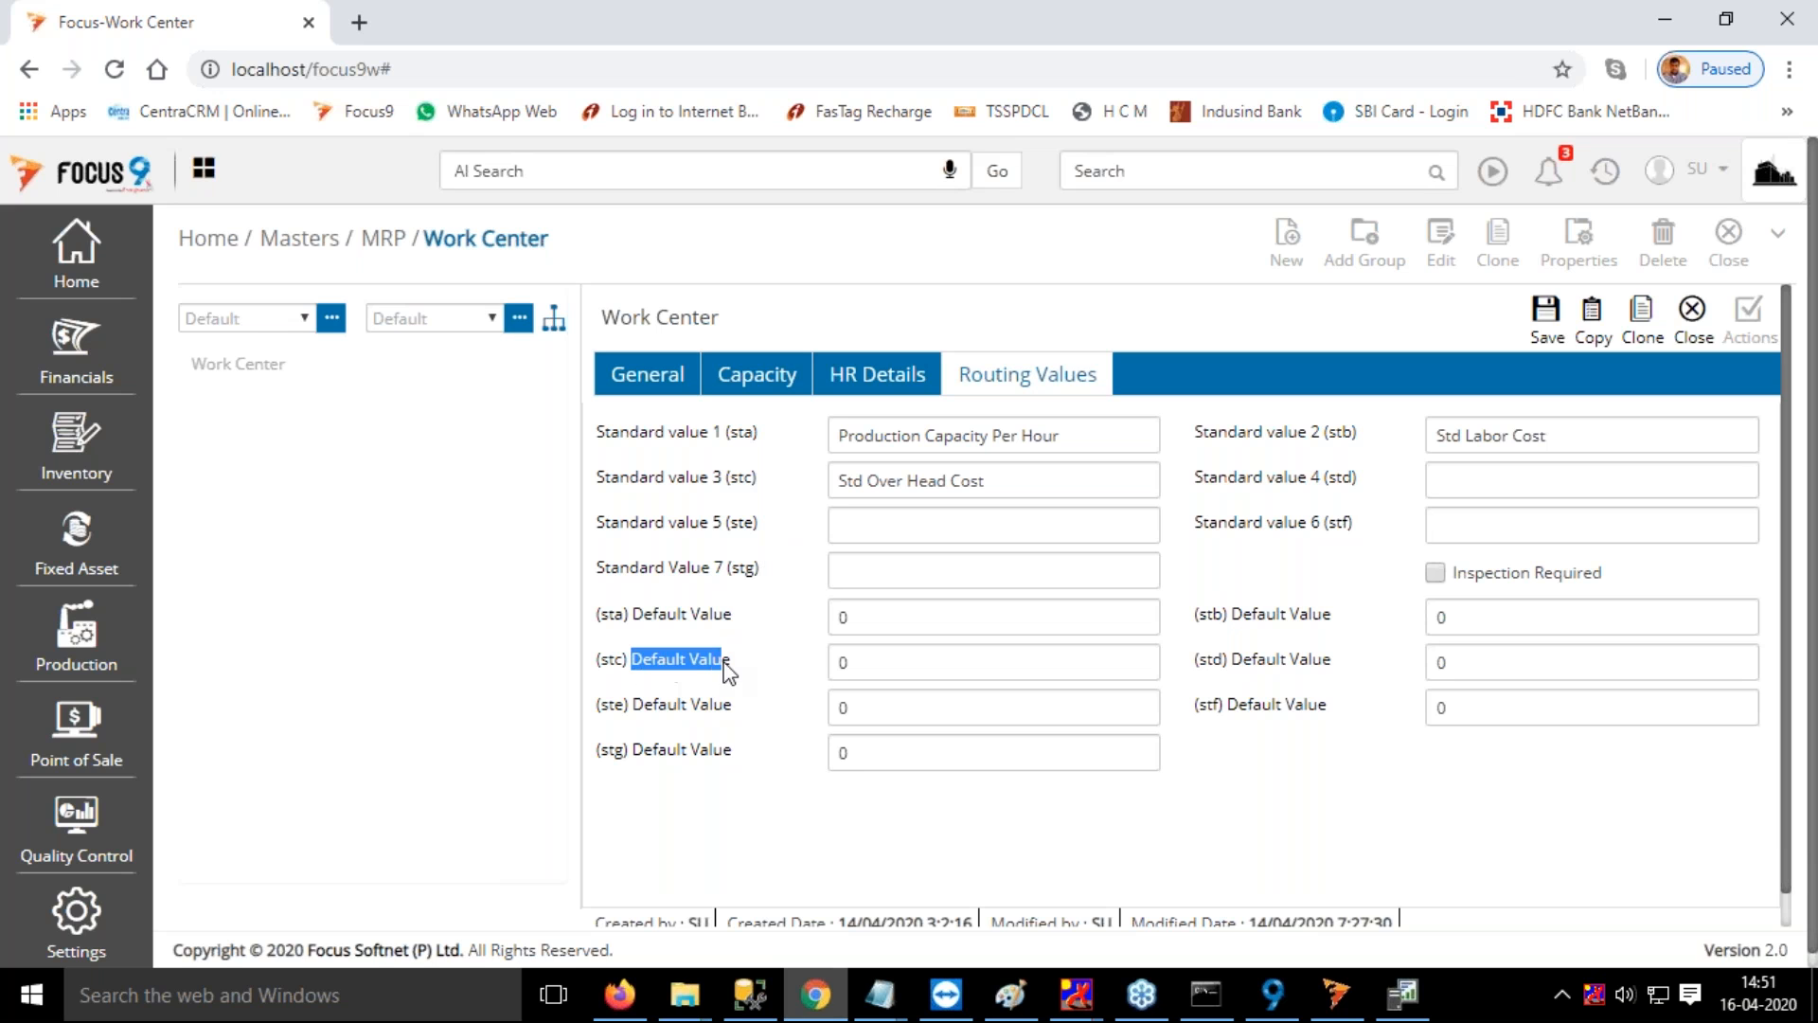
drag(636, 705, 742, 701)
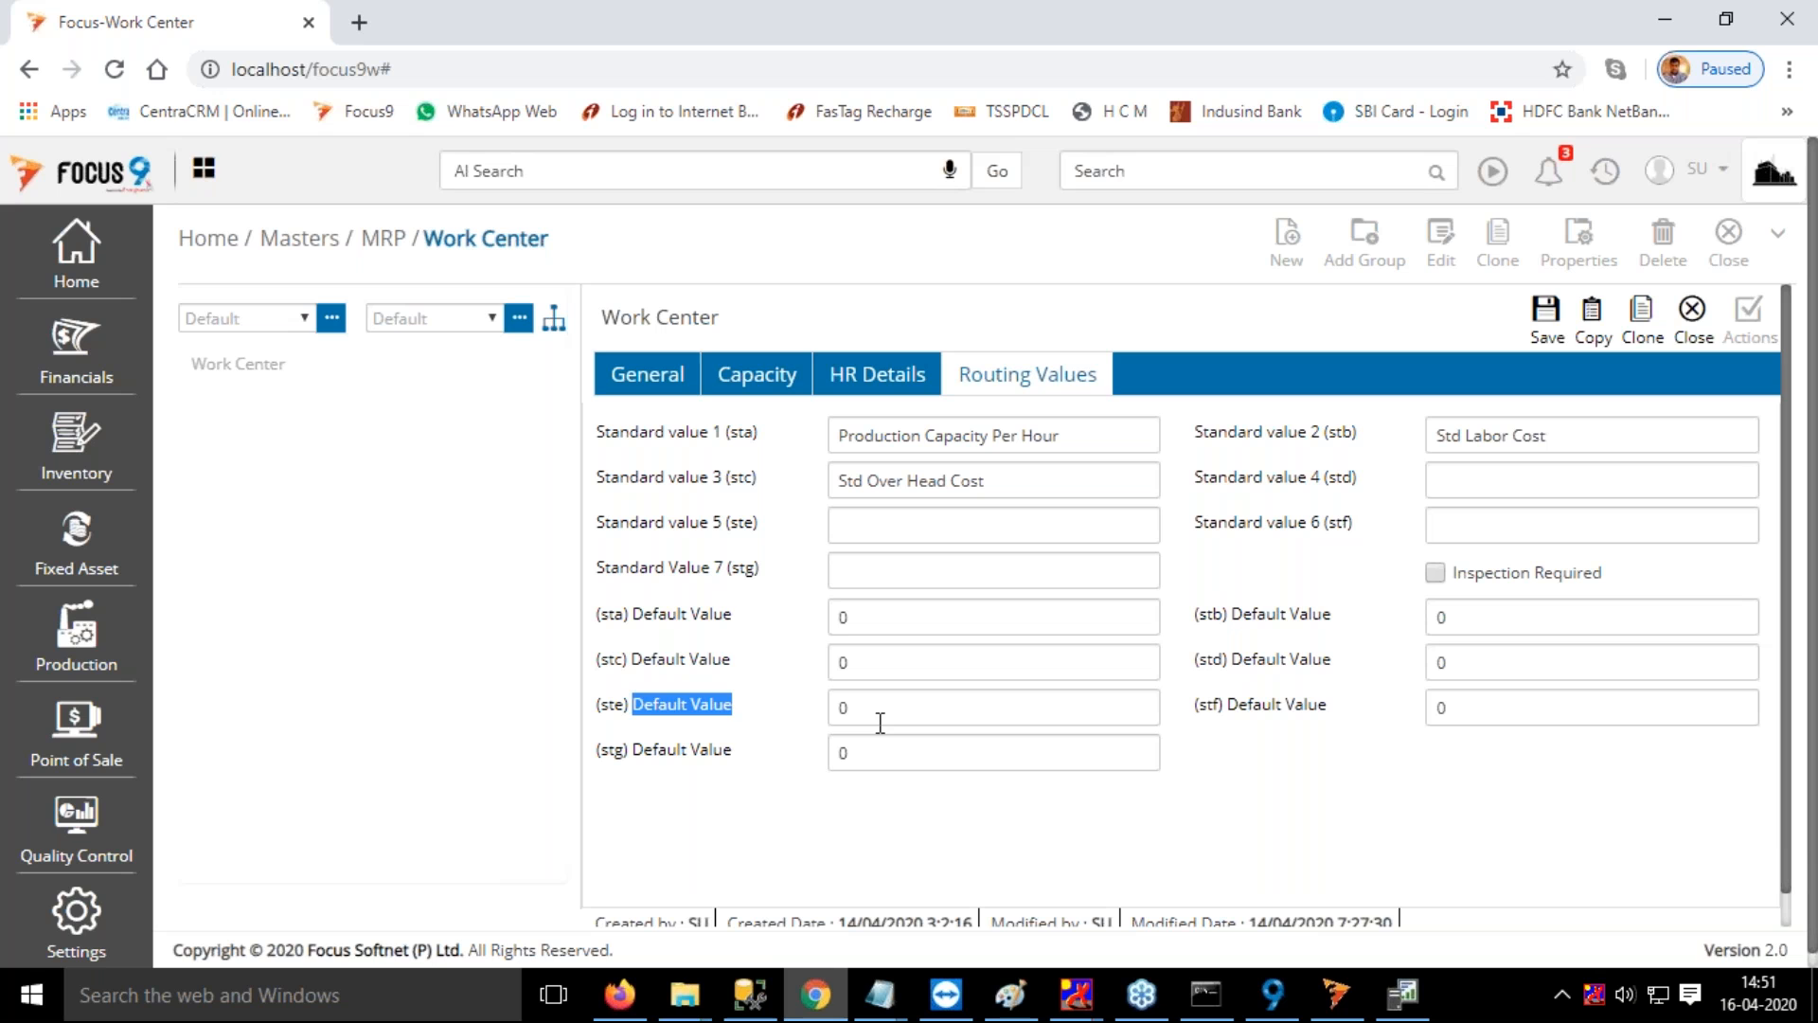
Set the (sta) default value in Work Center 1's routing values to 10
click(836, 616)
text(10)
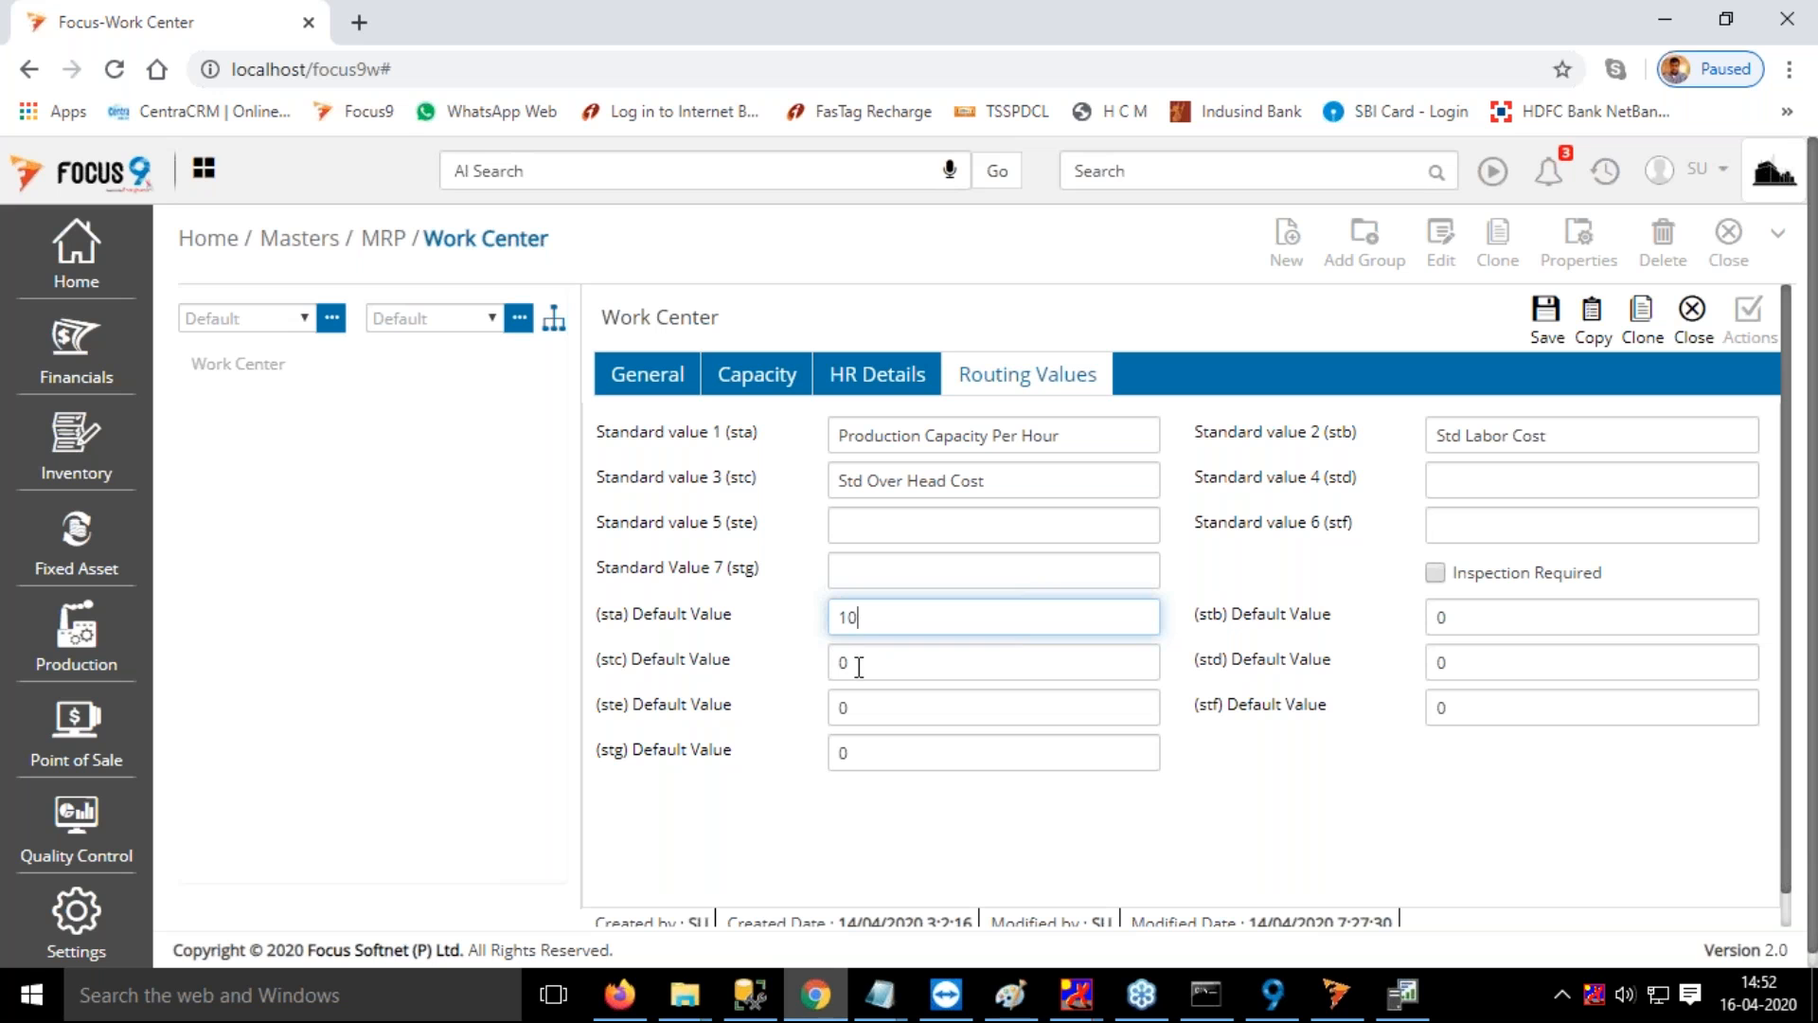
Review the skill set and number of employees fields in Work Center 1's HR details, and close the Work Center master without saving
click(914, 391)
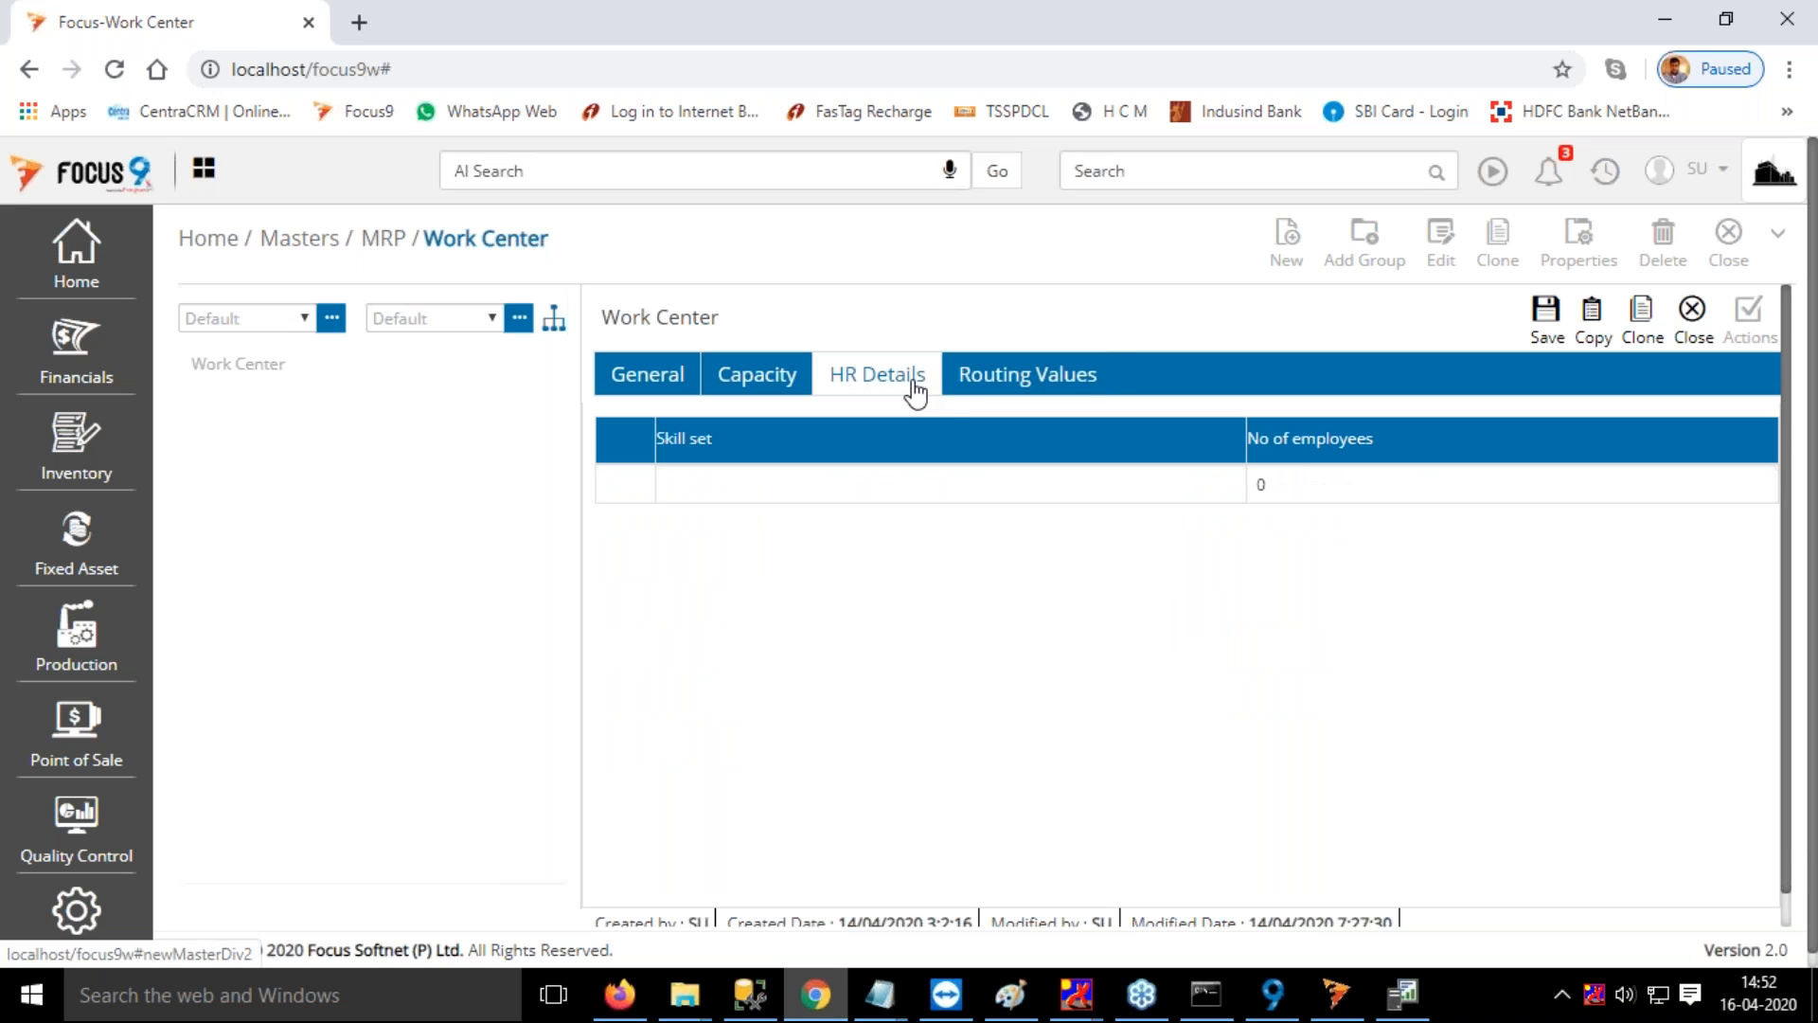
click(758, 490)
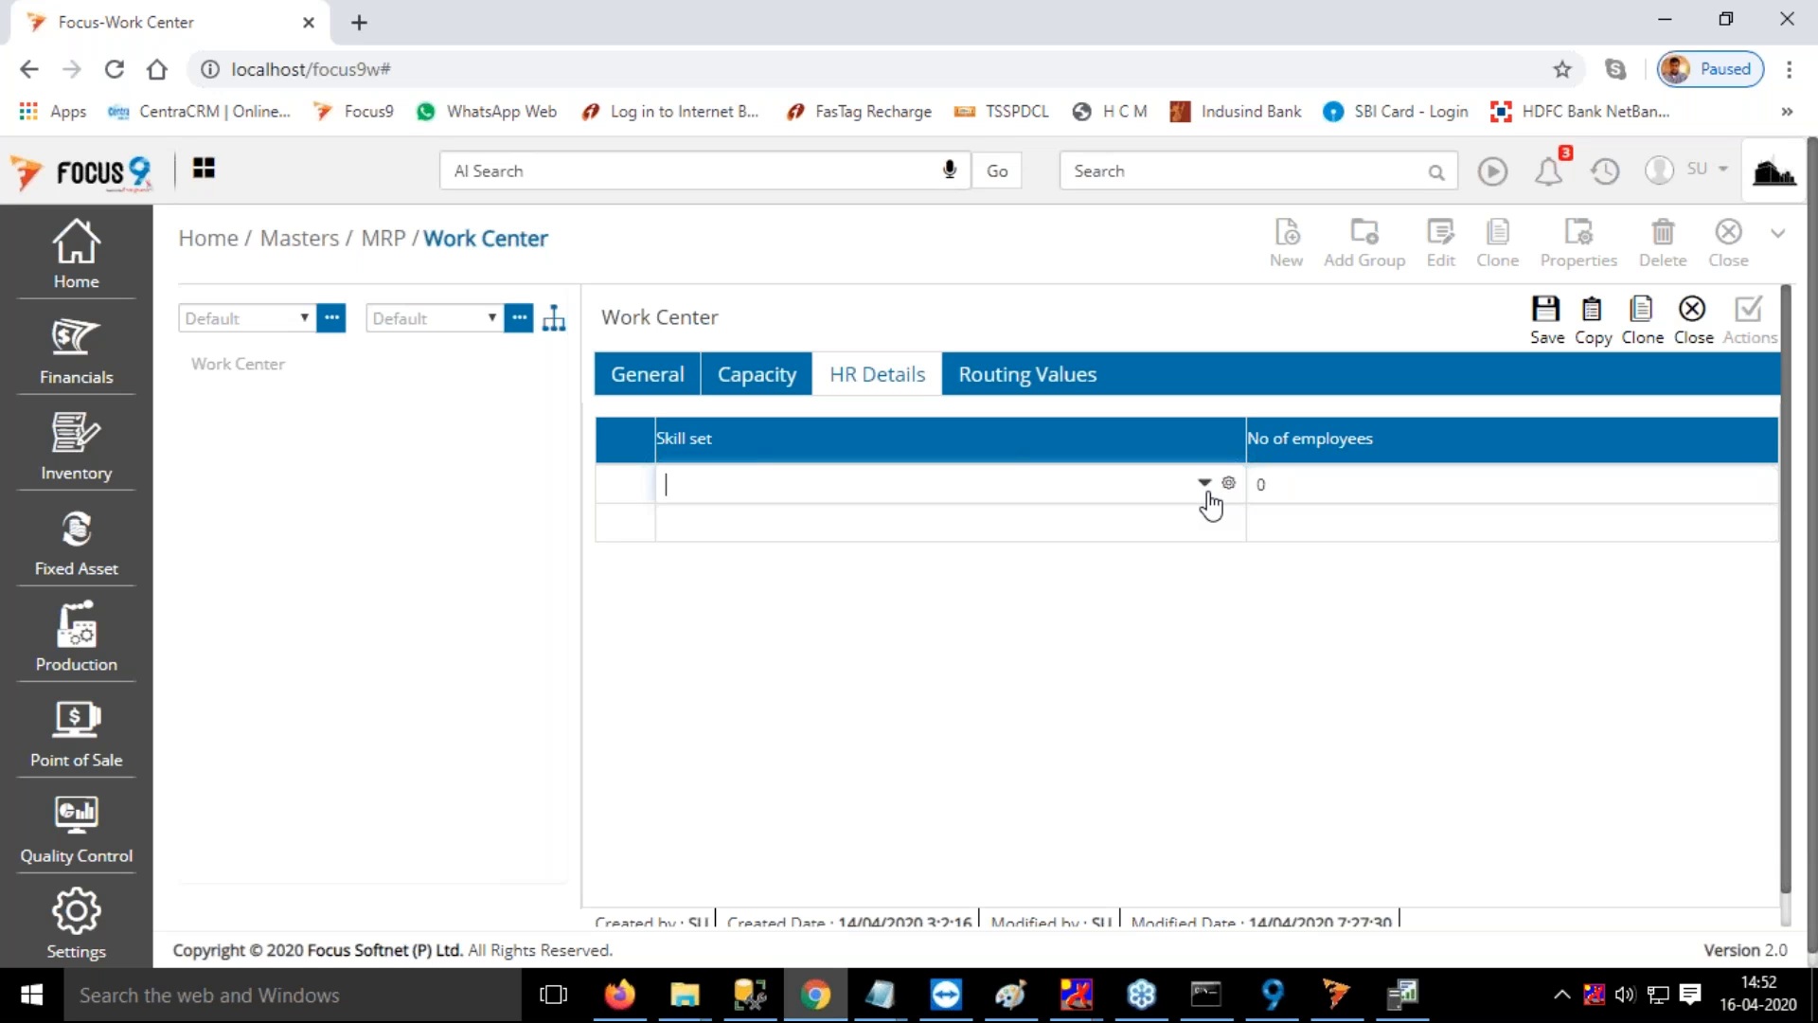
click(1355, 497)
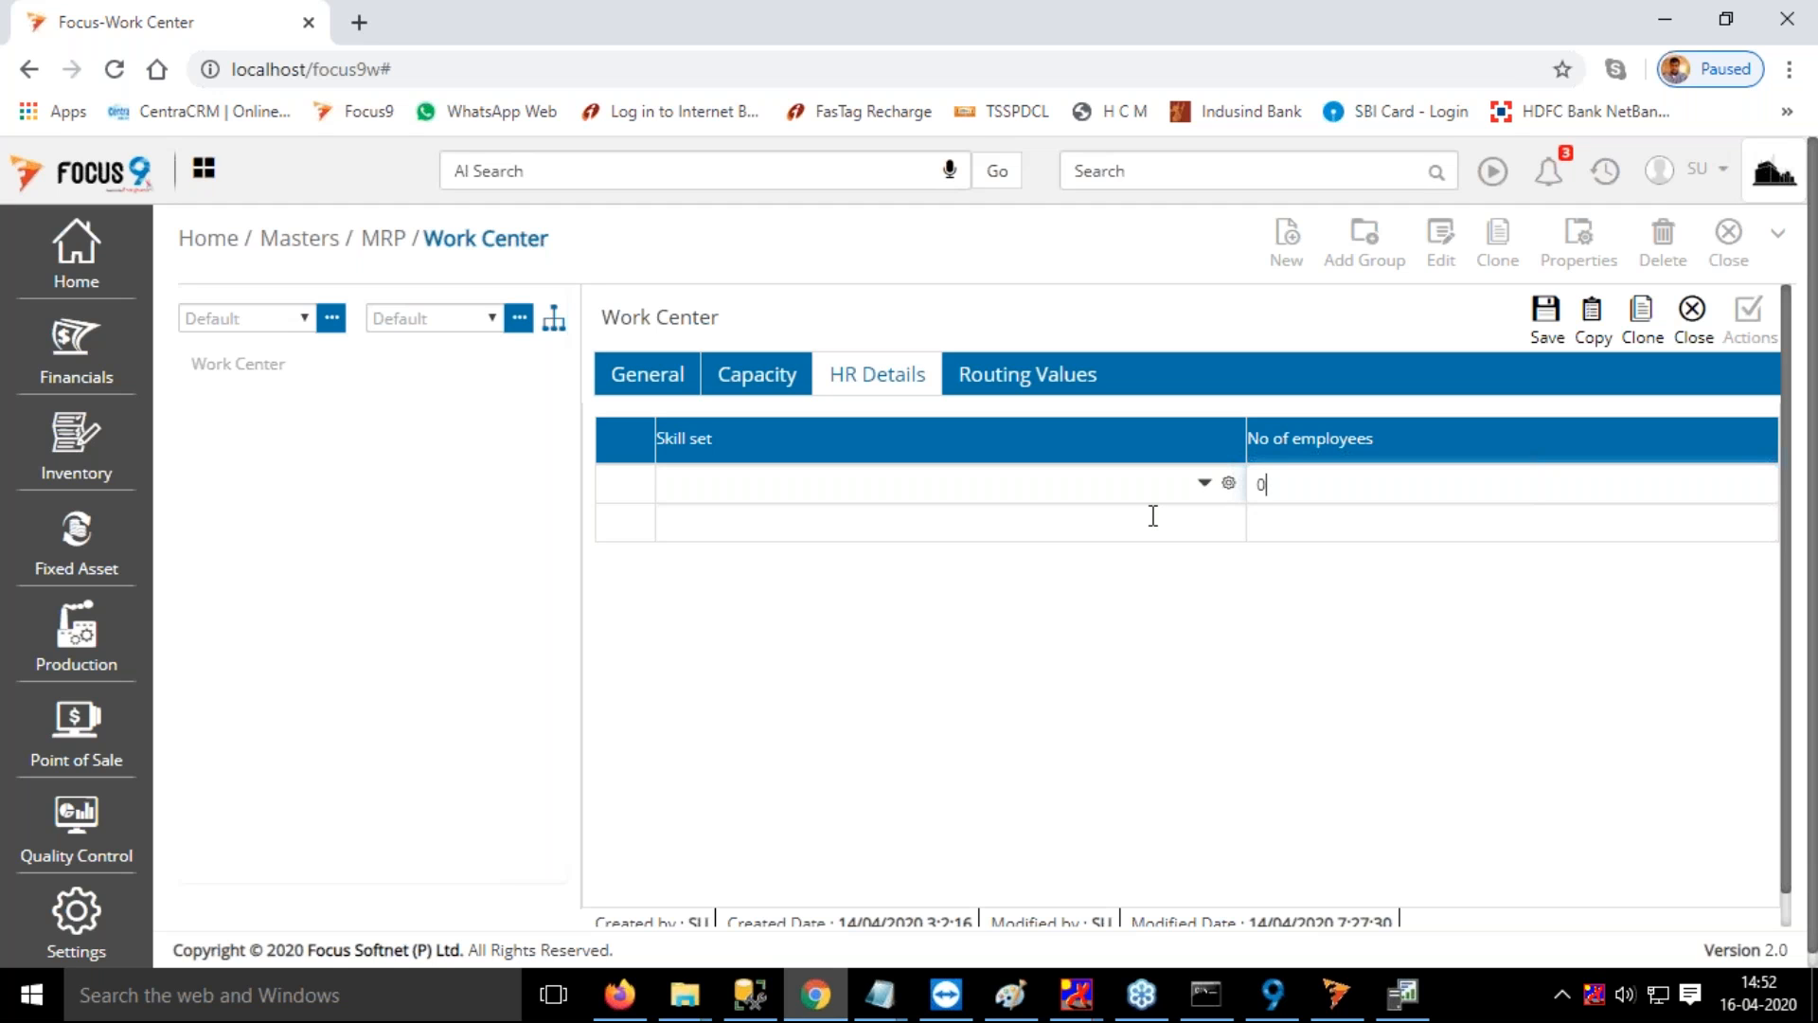
click(1695, 318)
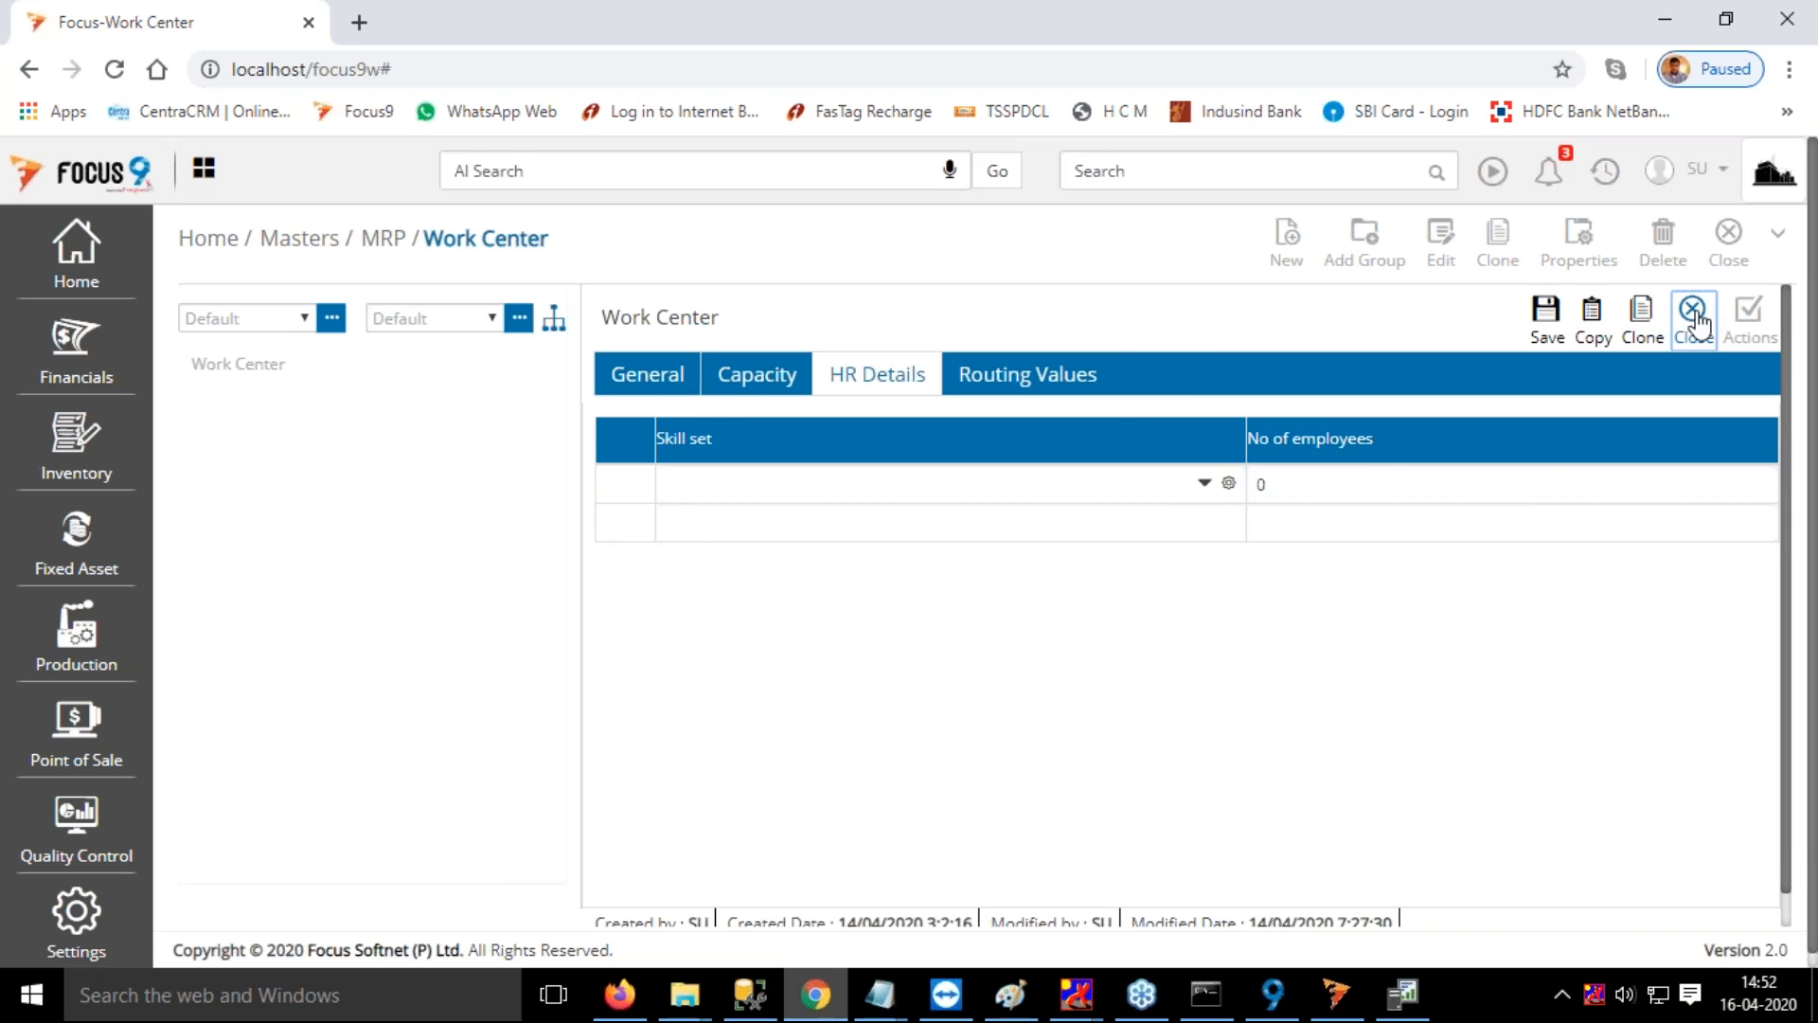
double_click(997, 559)
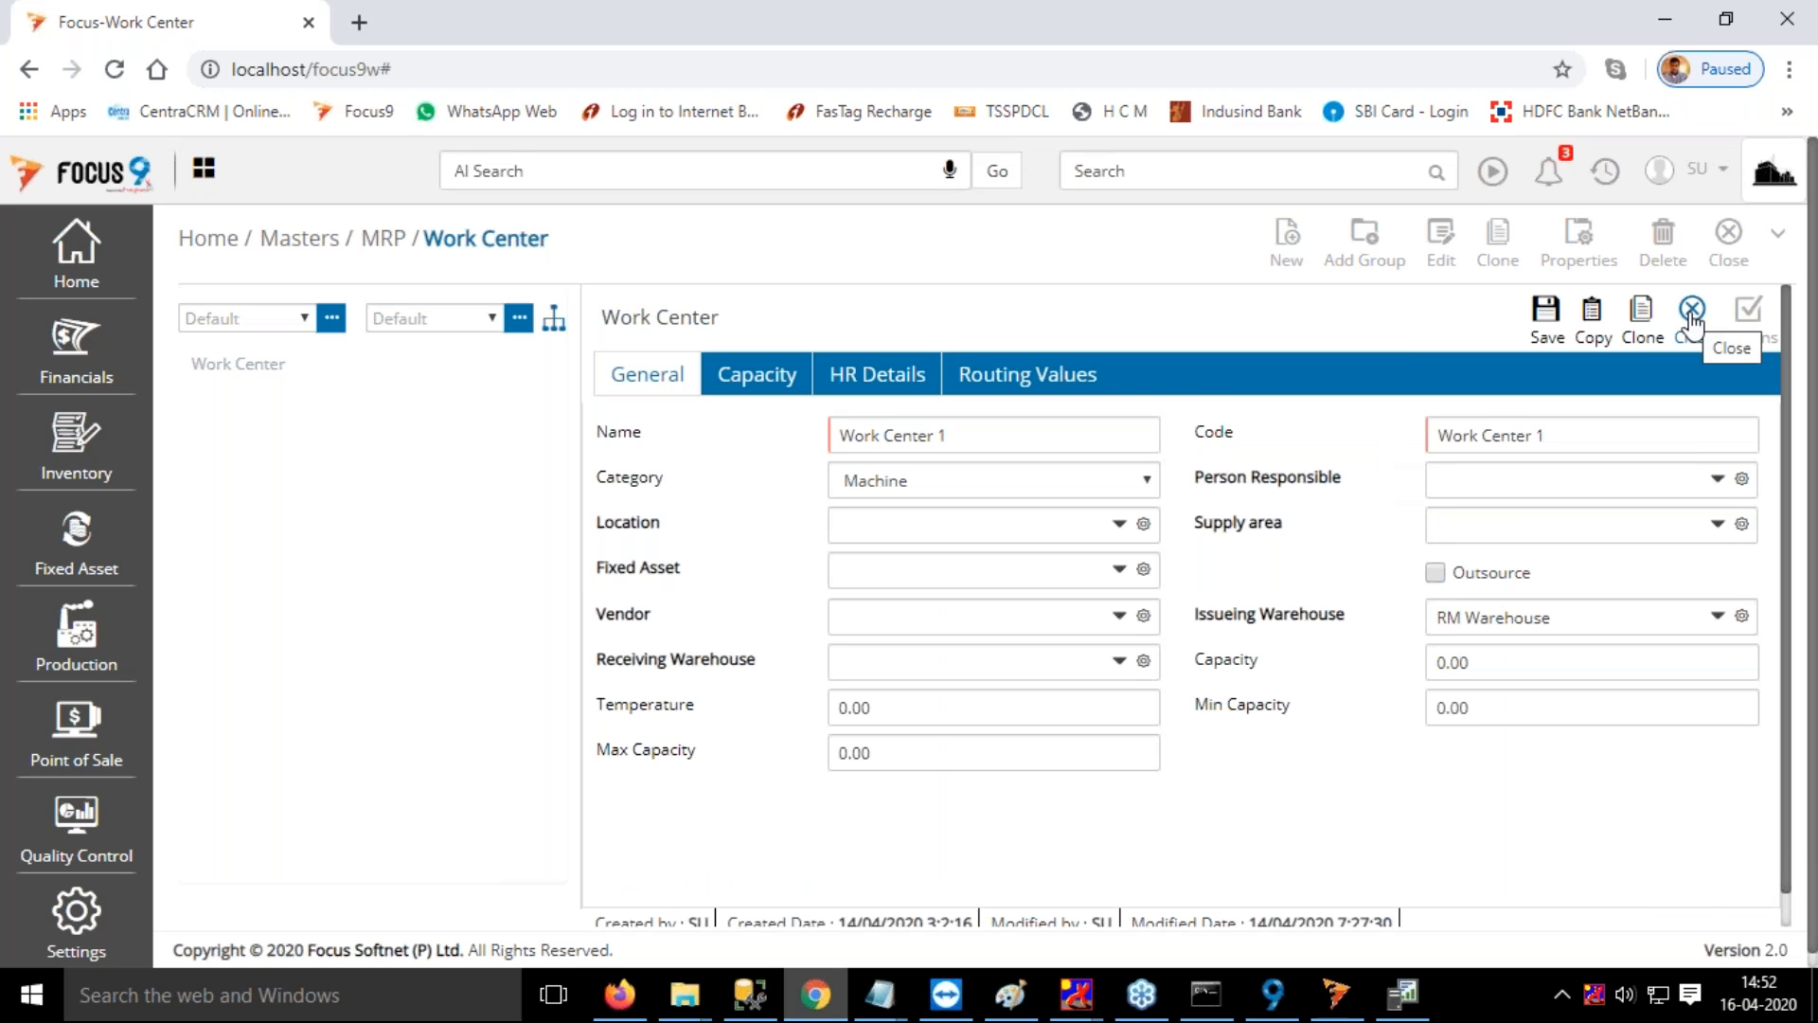
click(1692, 313)
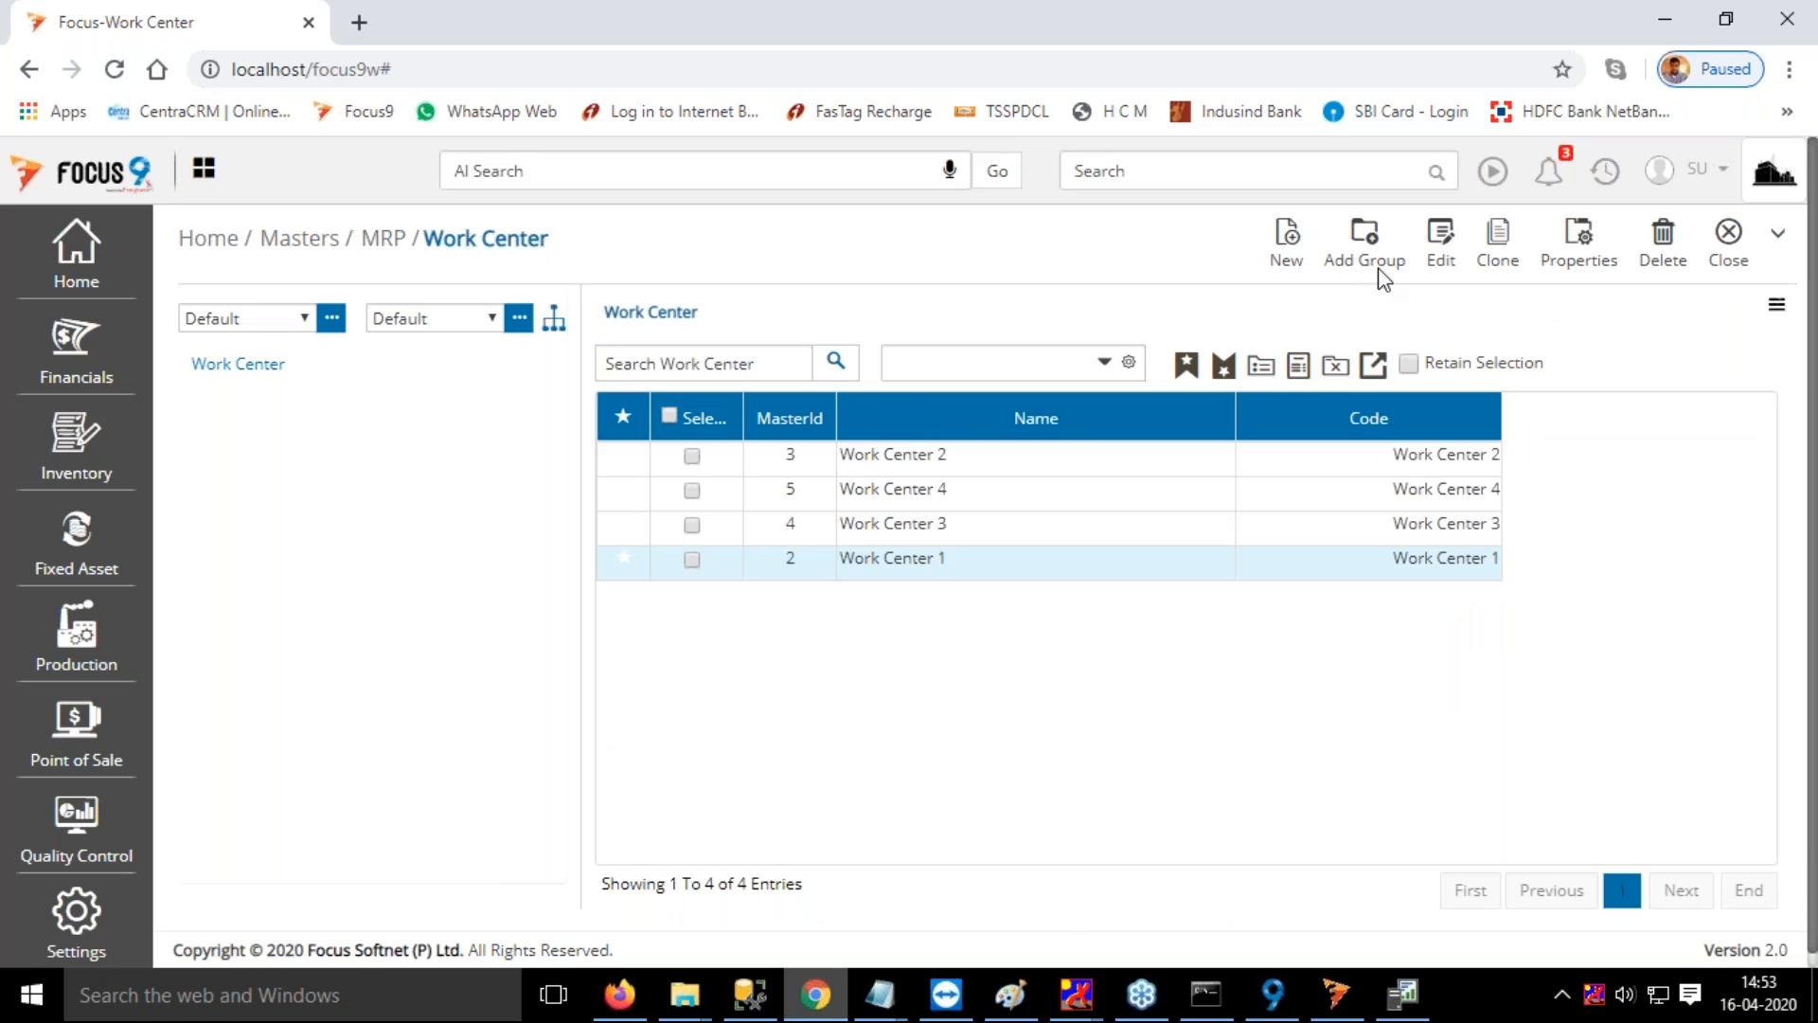
click(1740, 241)
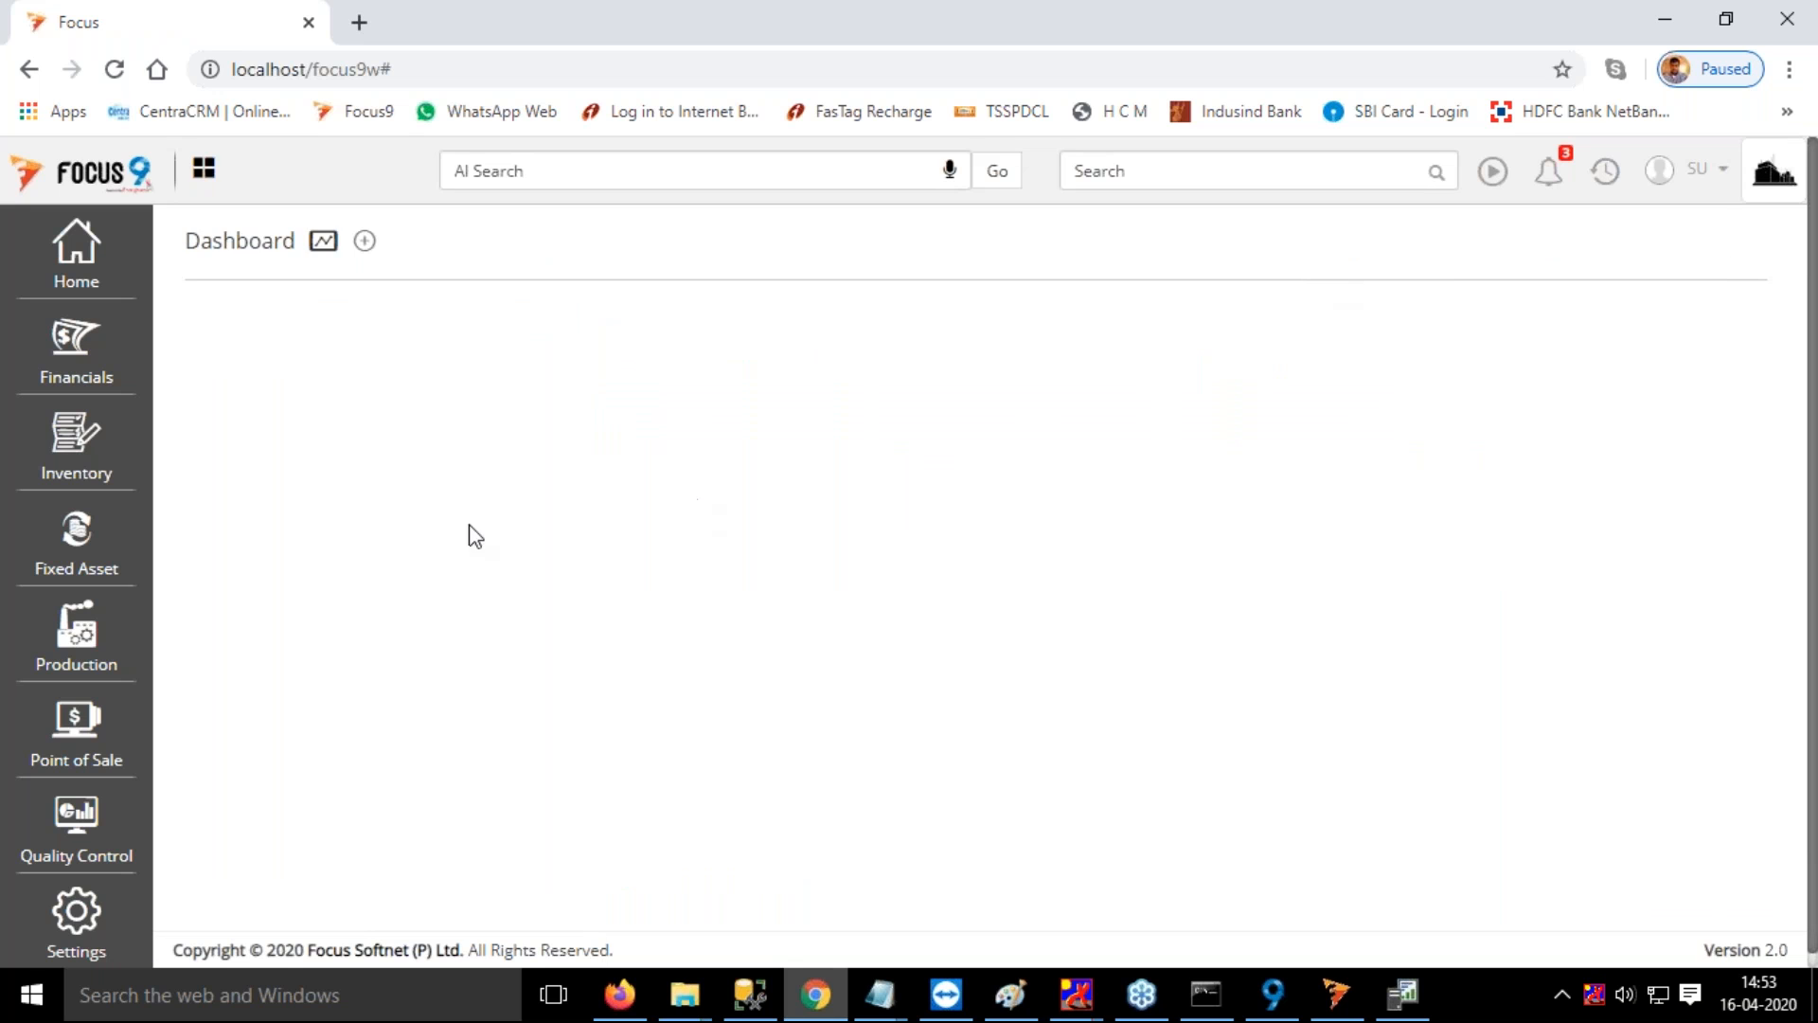
Open Chair BOM from the production Bill Of Material master and review its output item and input components
click(86, 655)
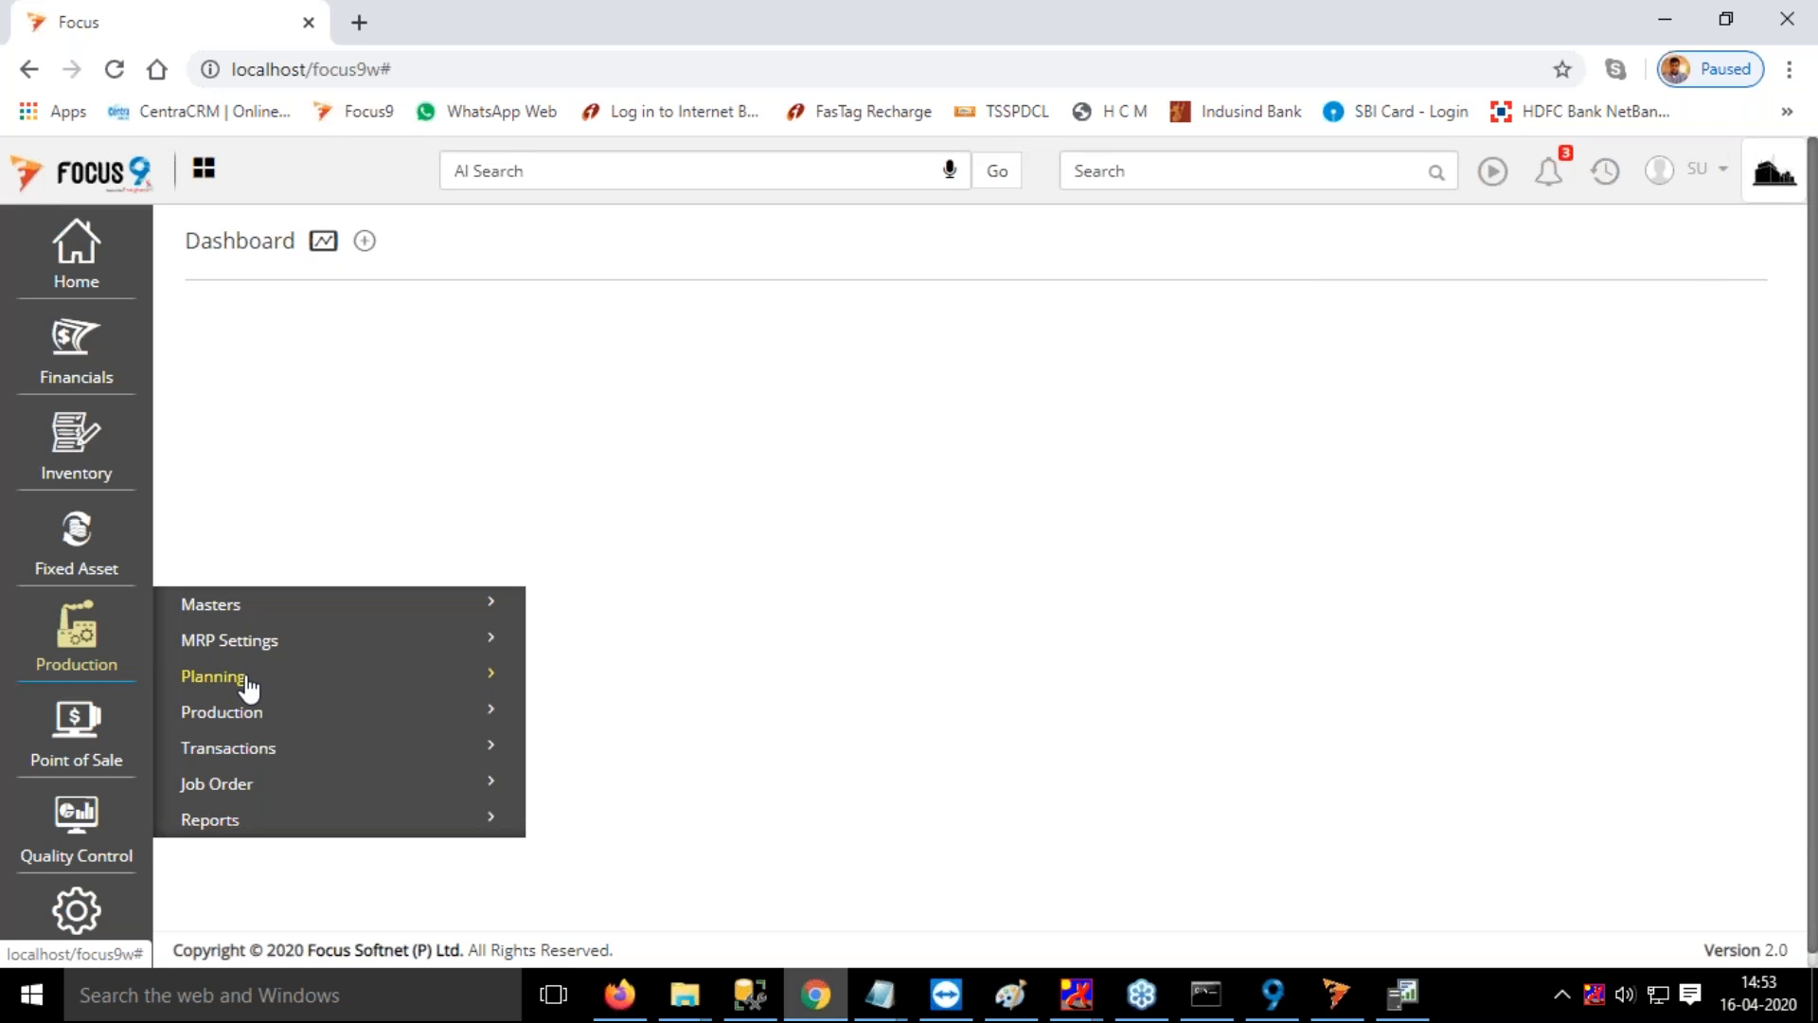
click(237, 608)
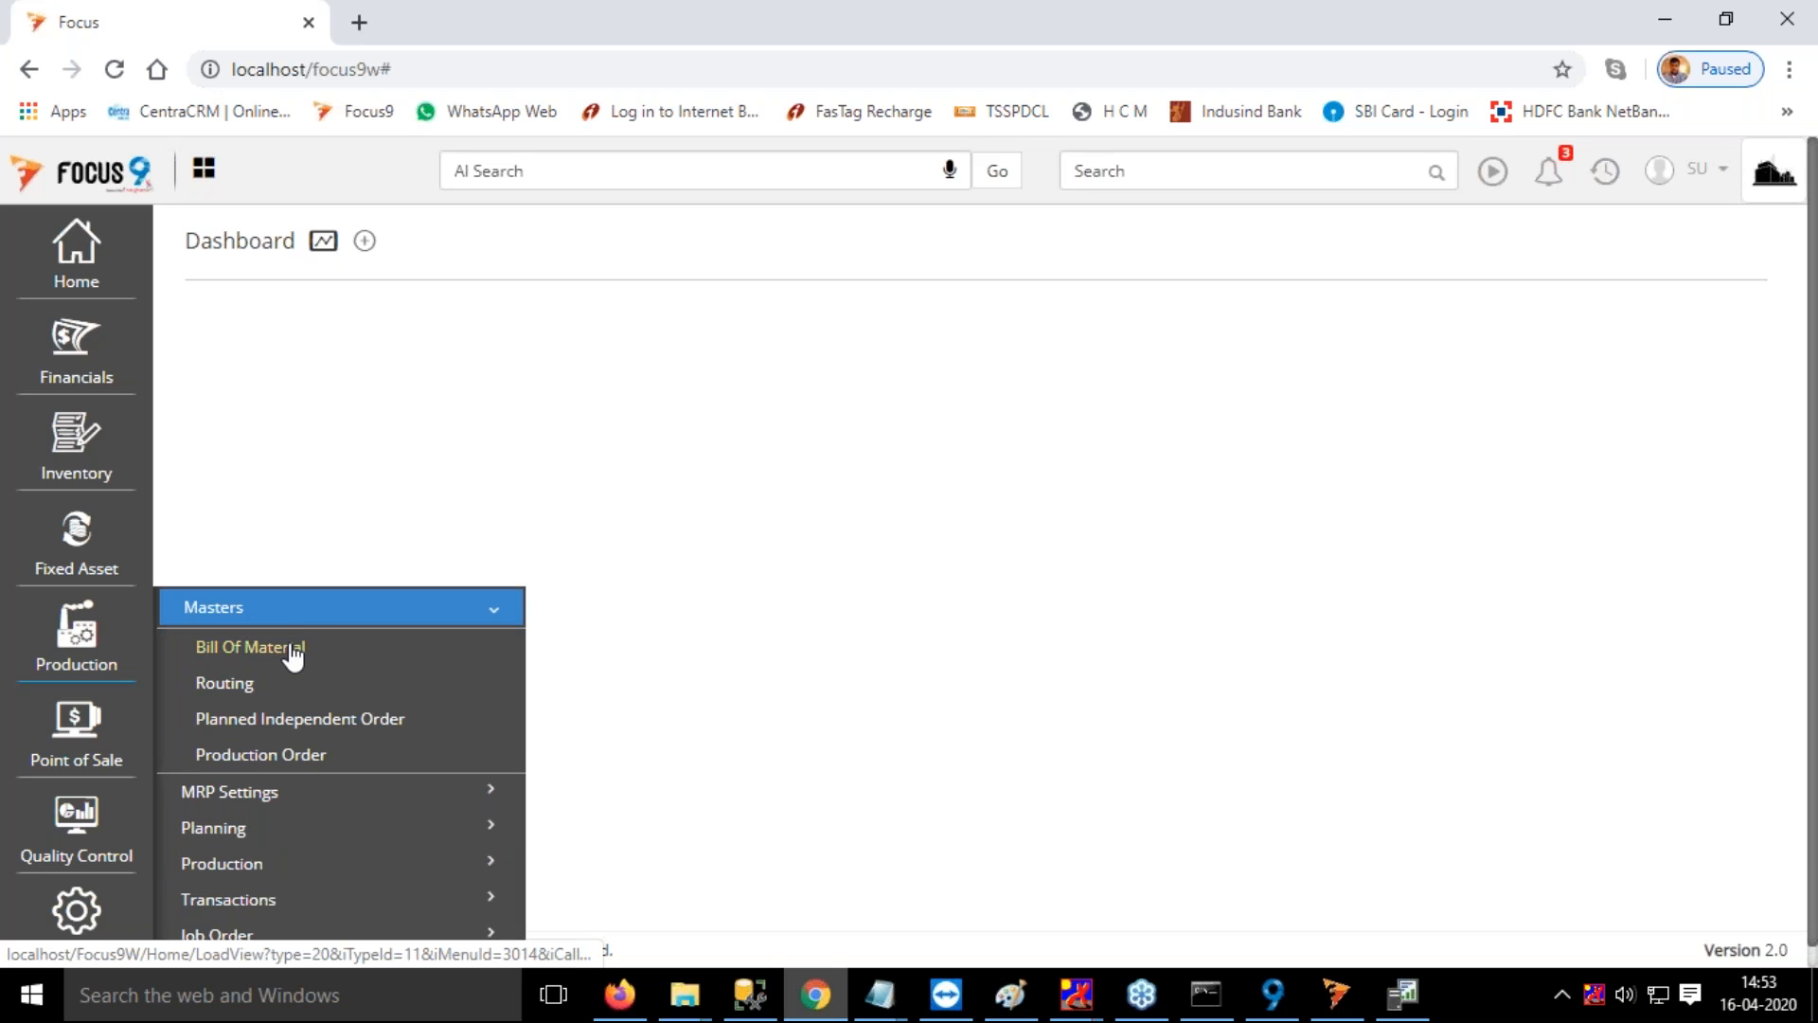
click(295, 652)
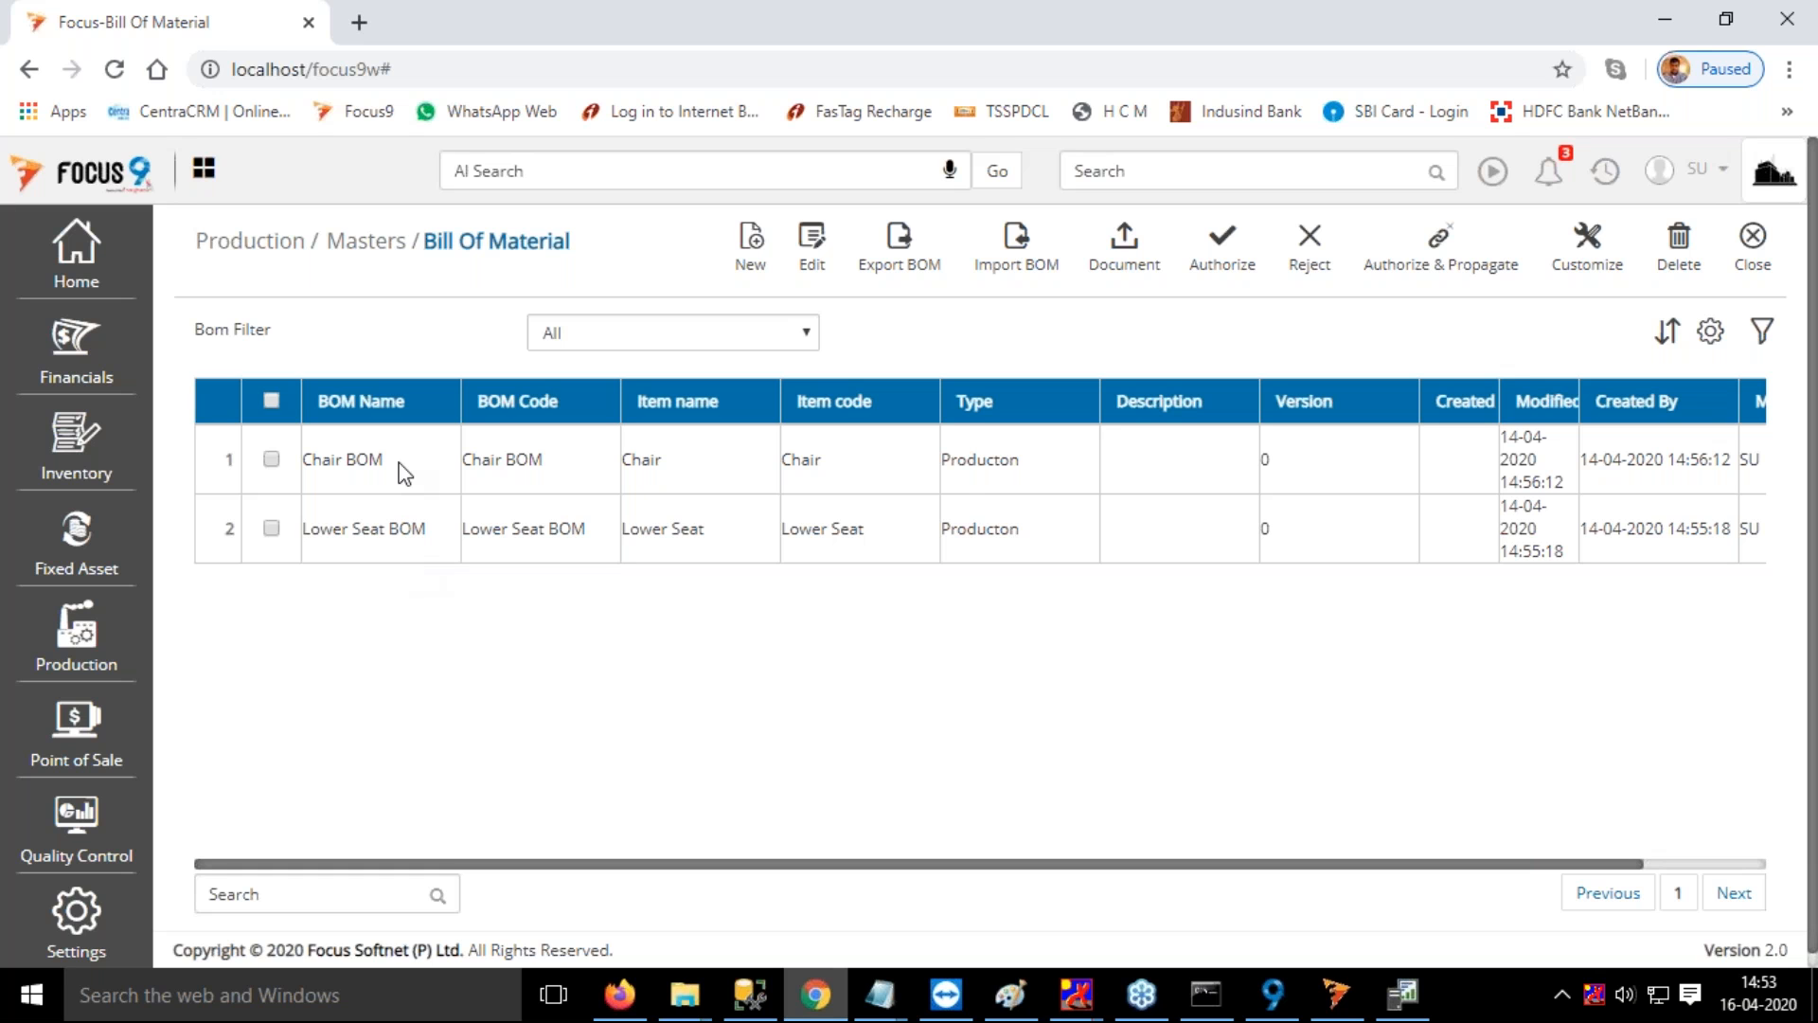
double_click(961, 471)
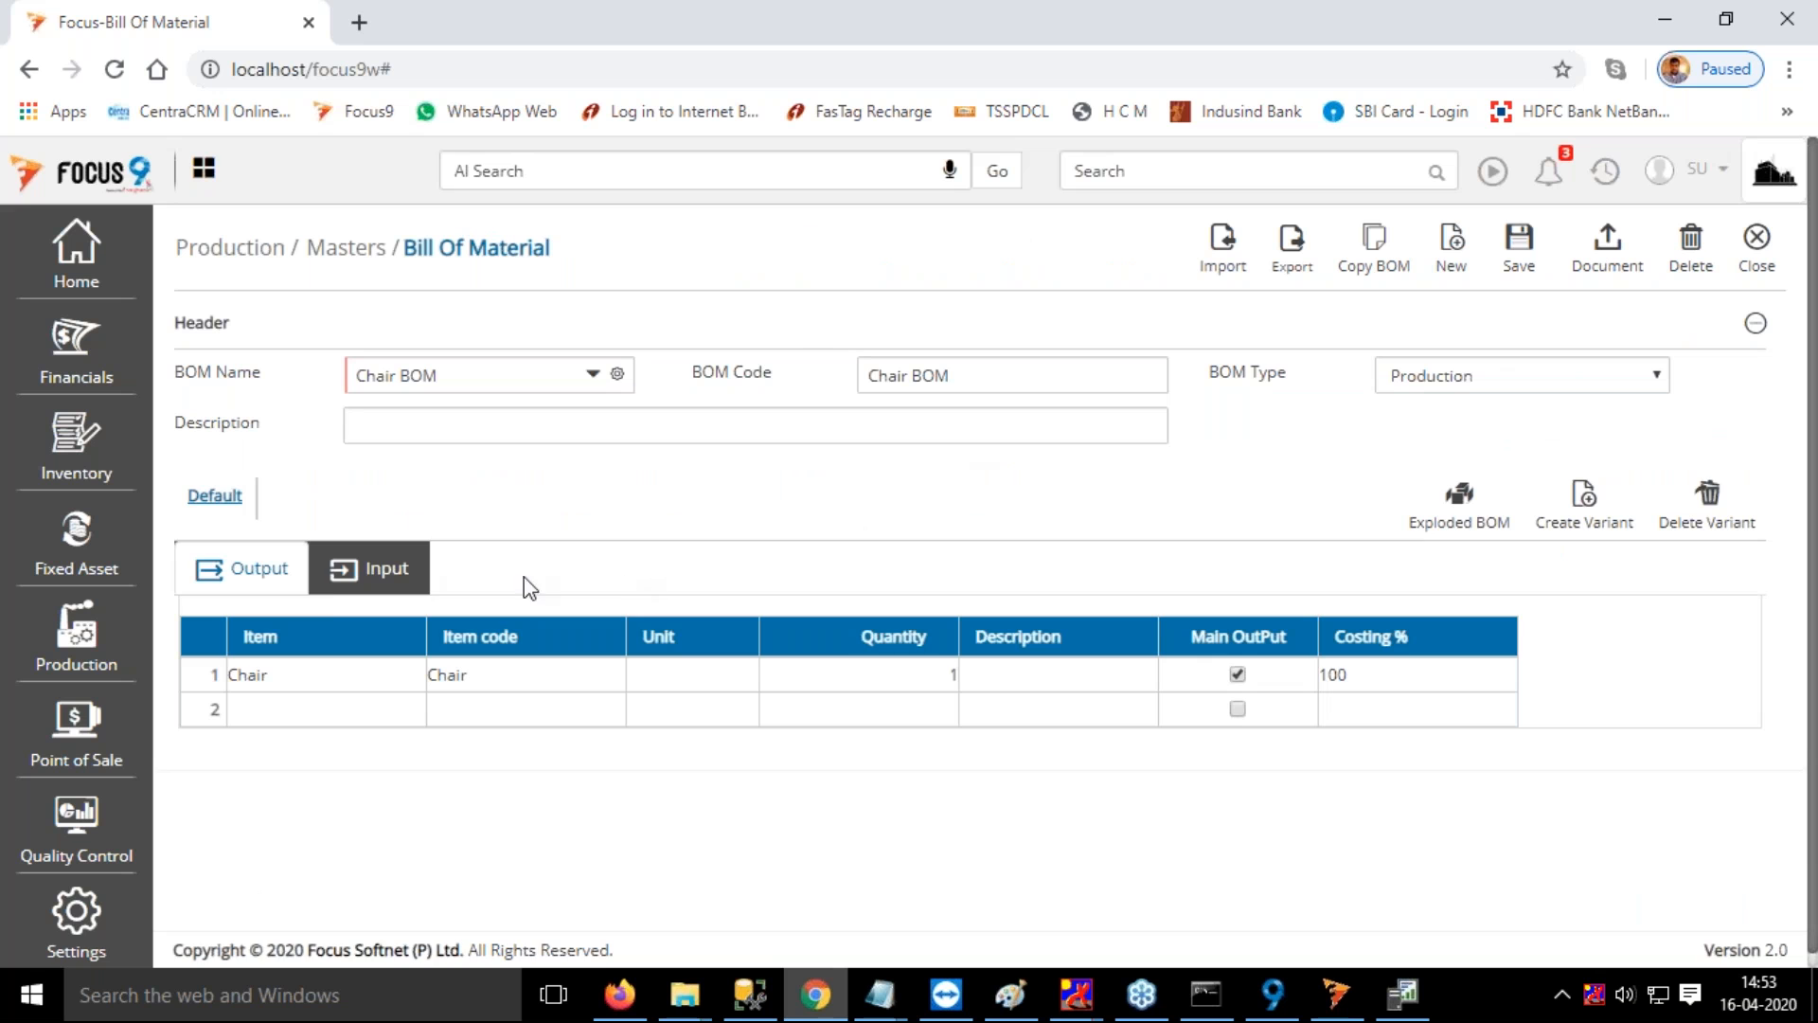
click(396, 577)
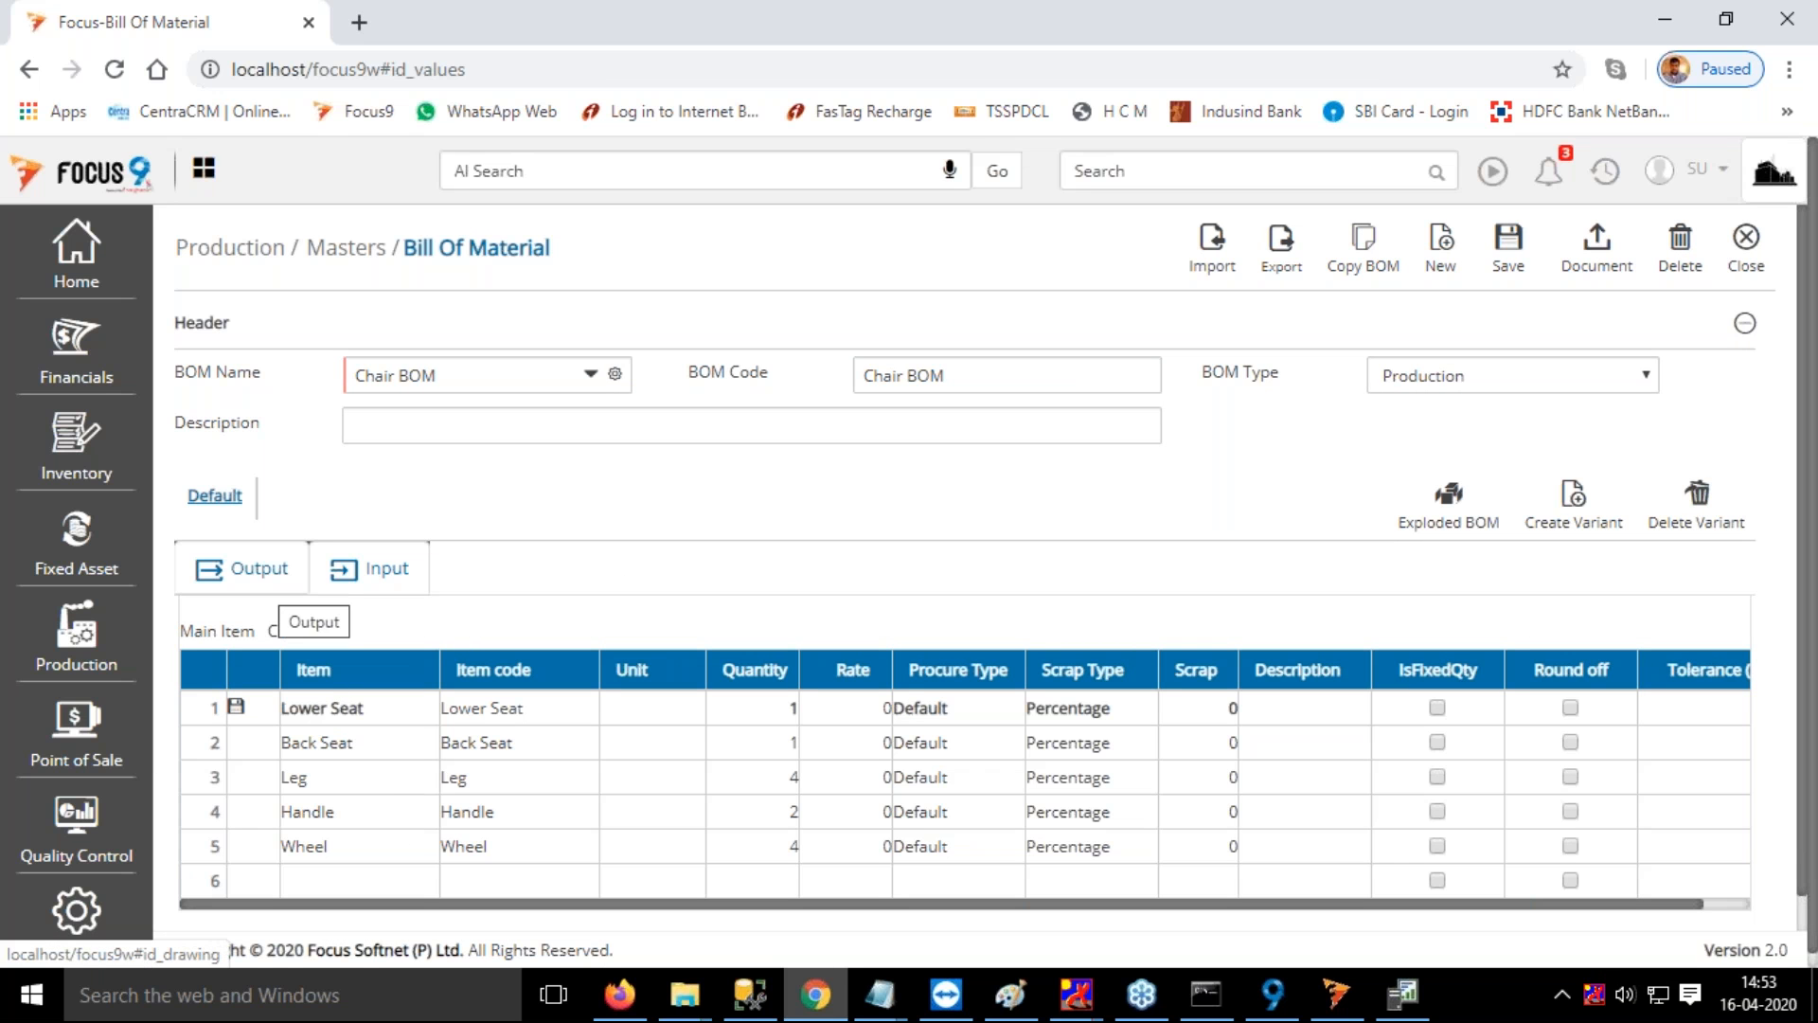
click(258, 570)
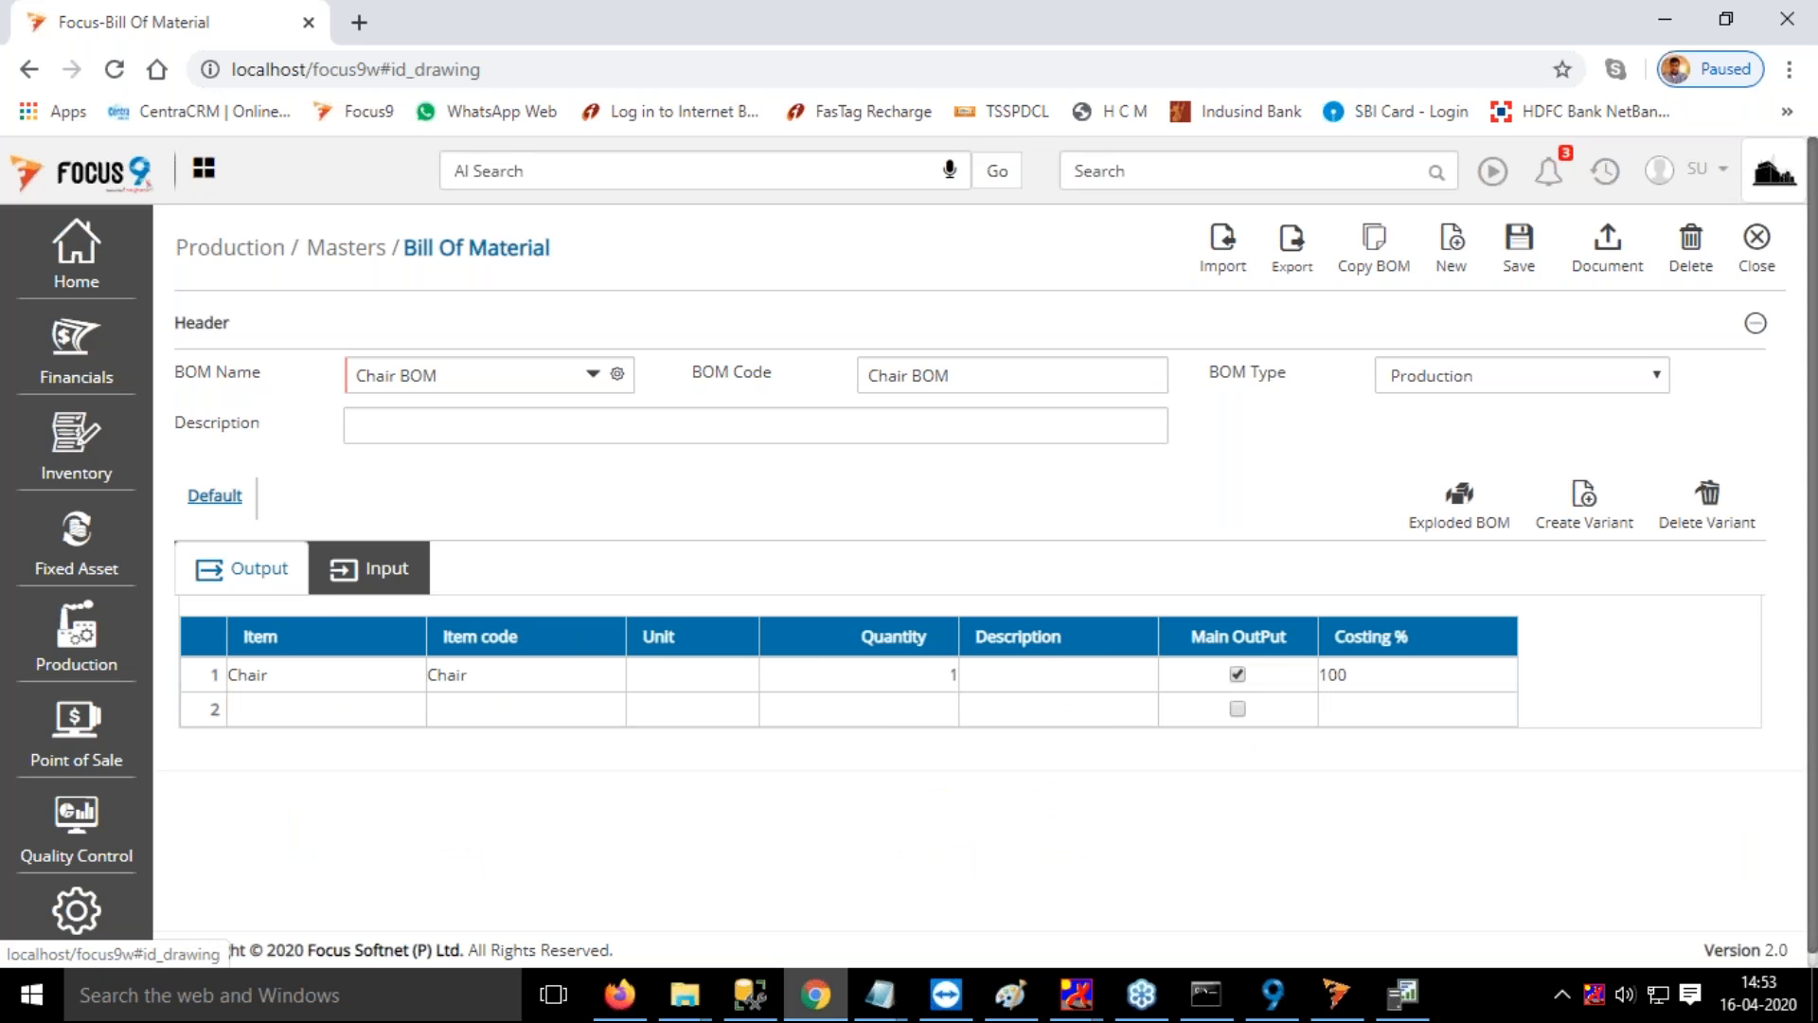
click(371, 570)
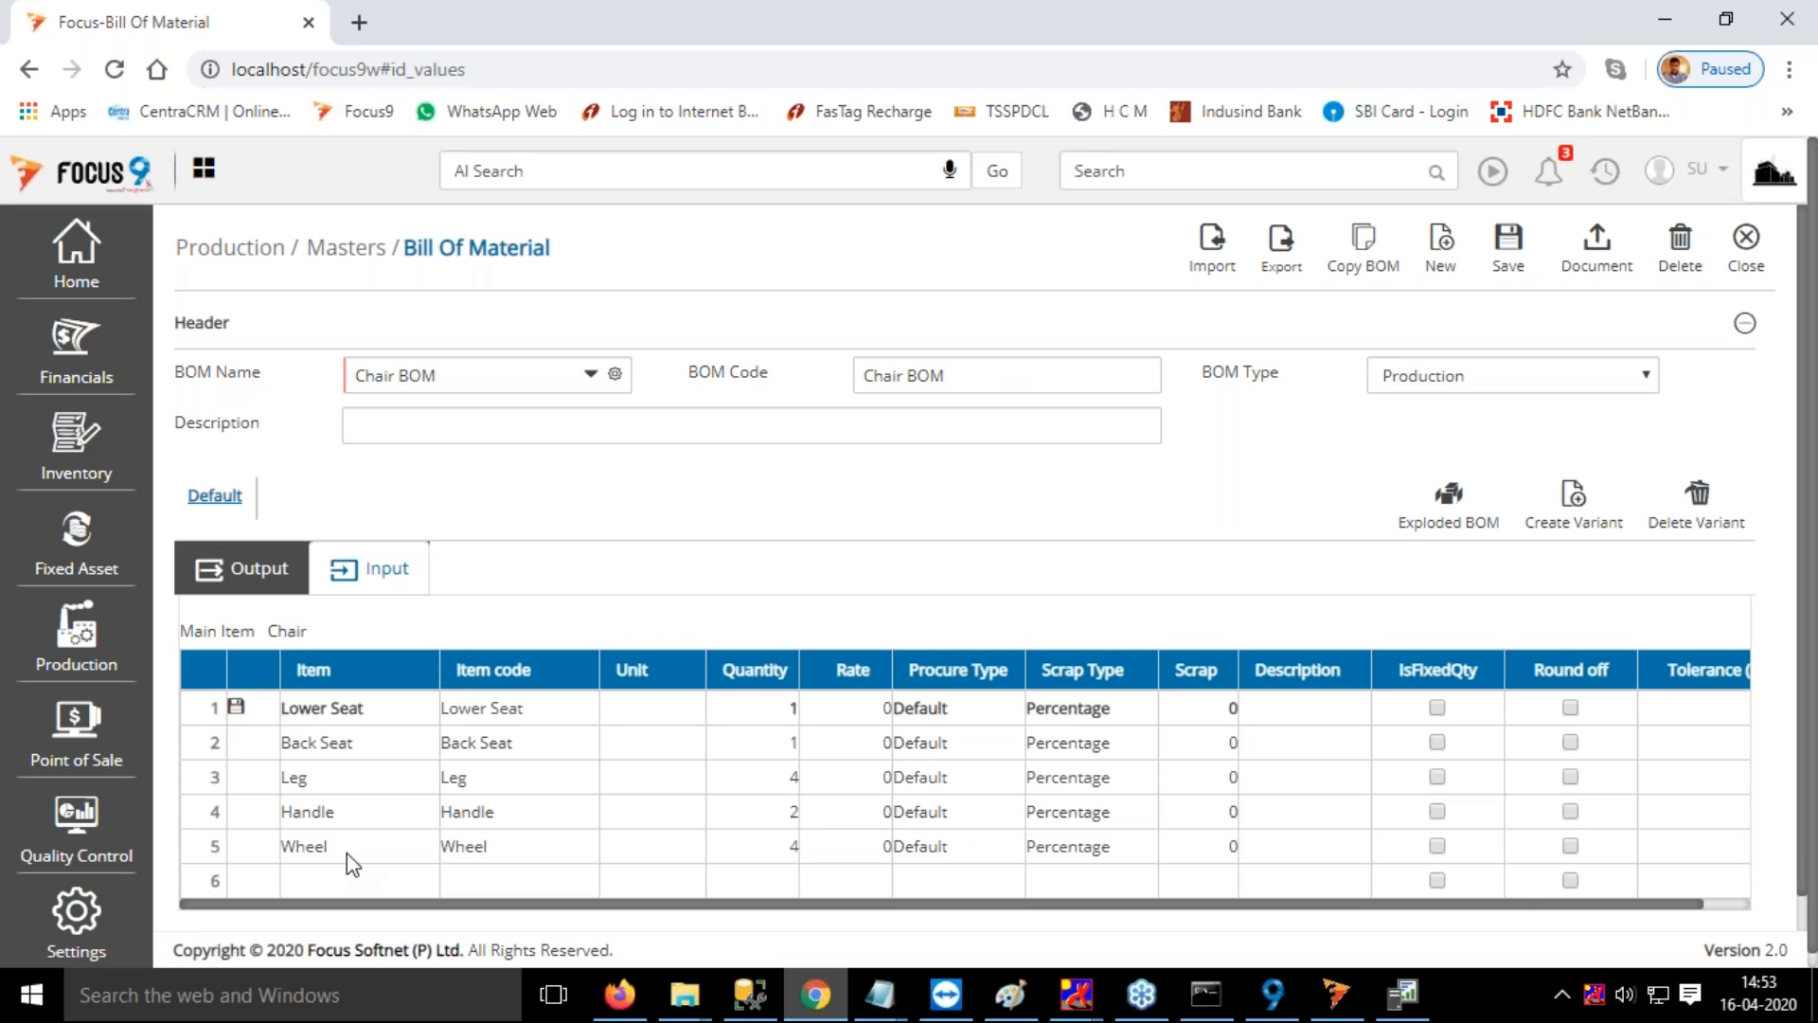
Explode the Chair BOM for a per quantity of 100 and export the exploded view
click(1452, 506)
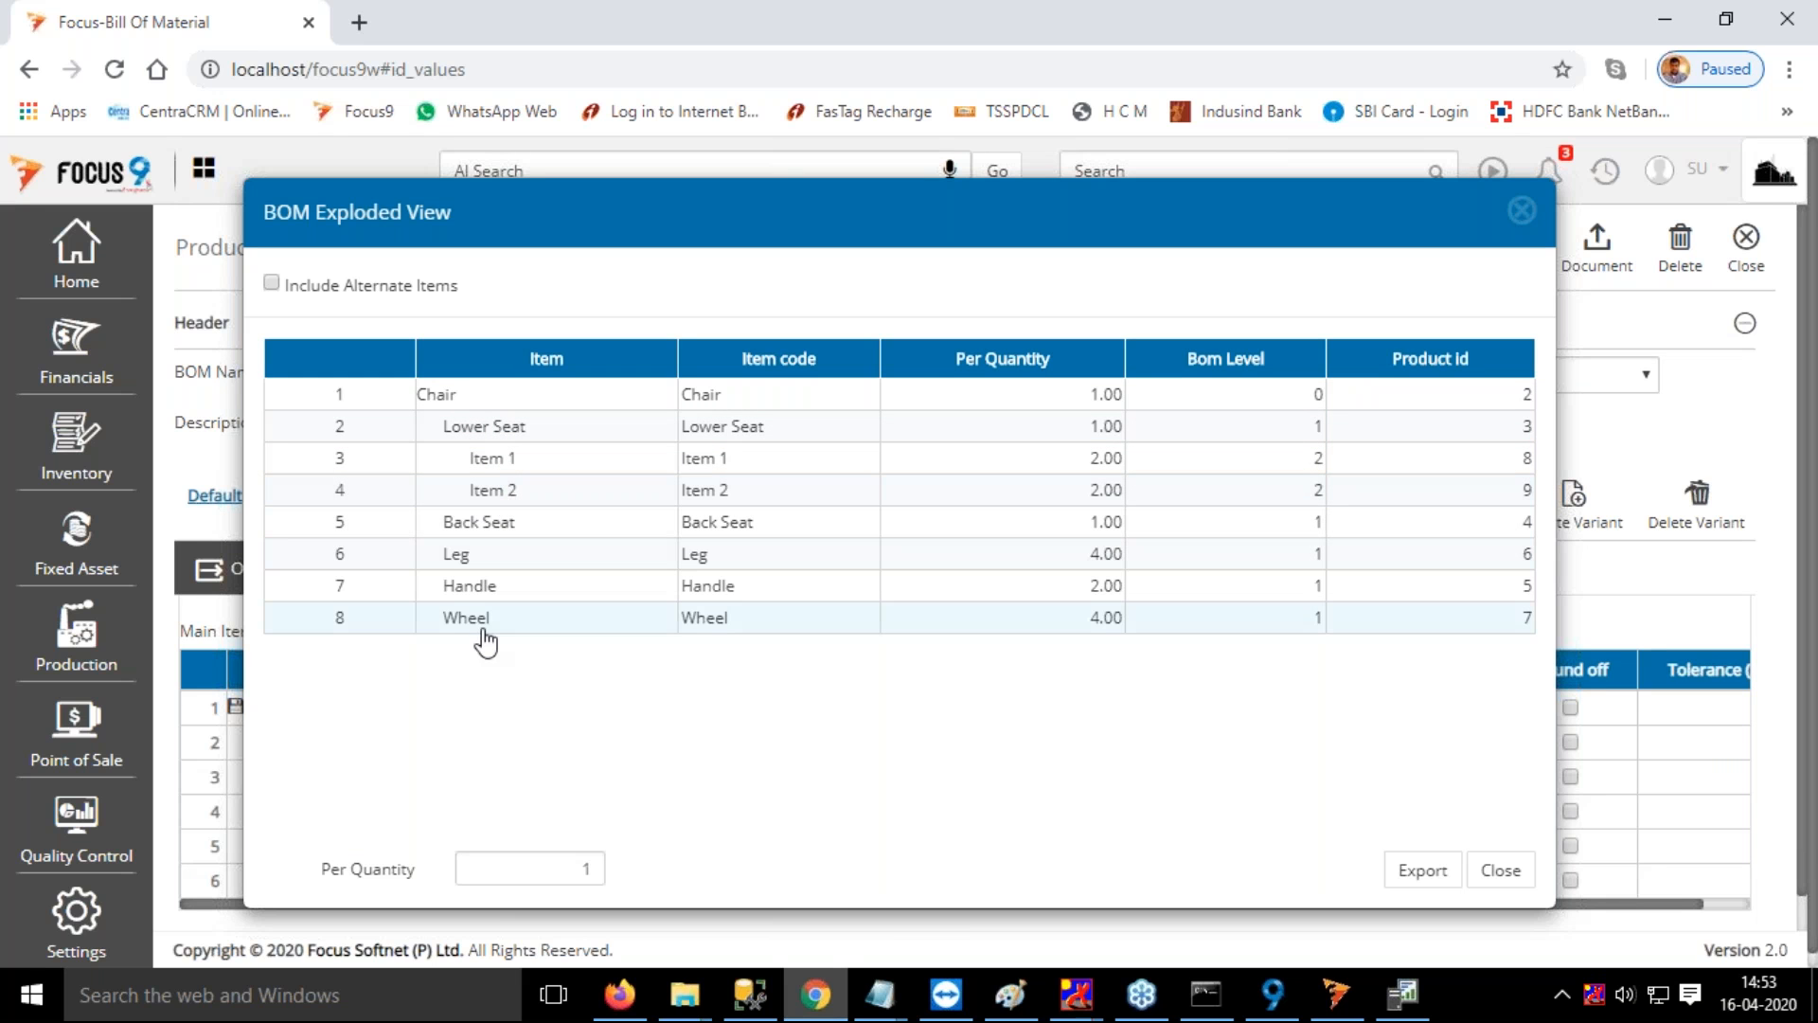
click(584, 868)
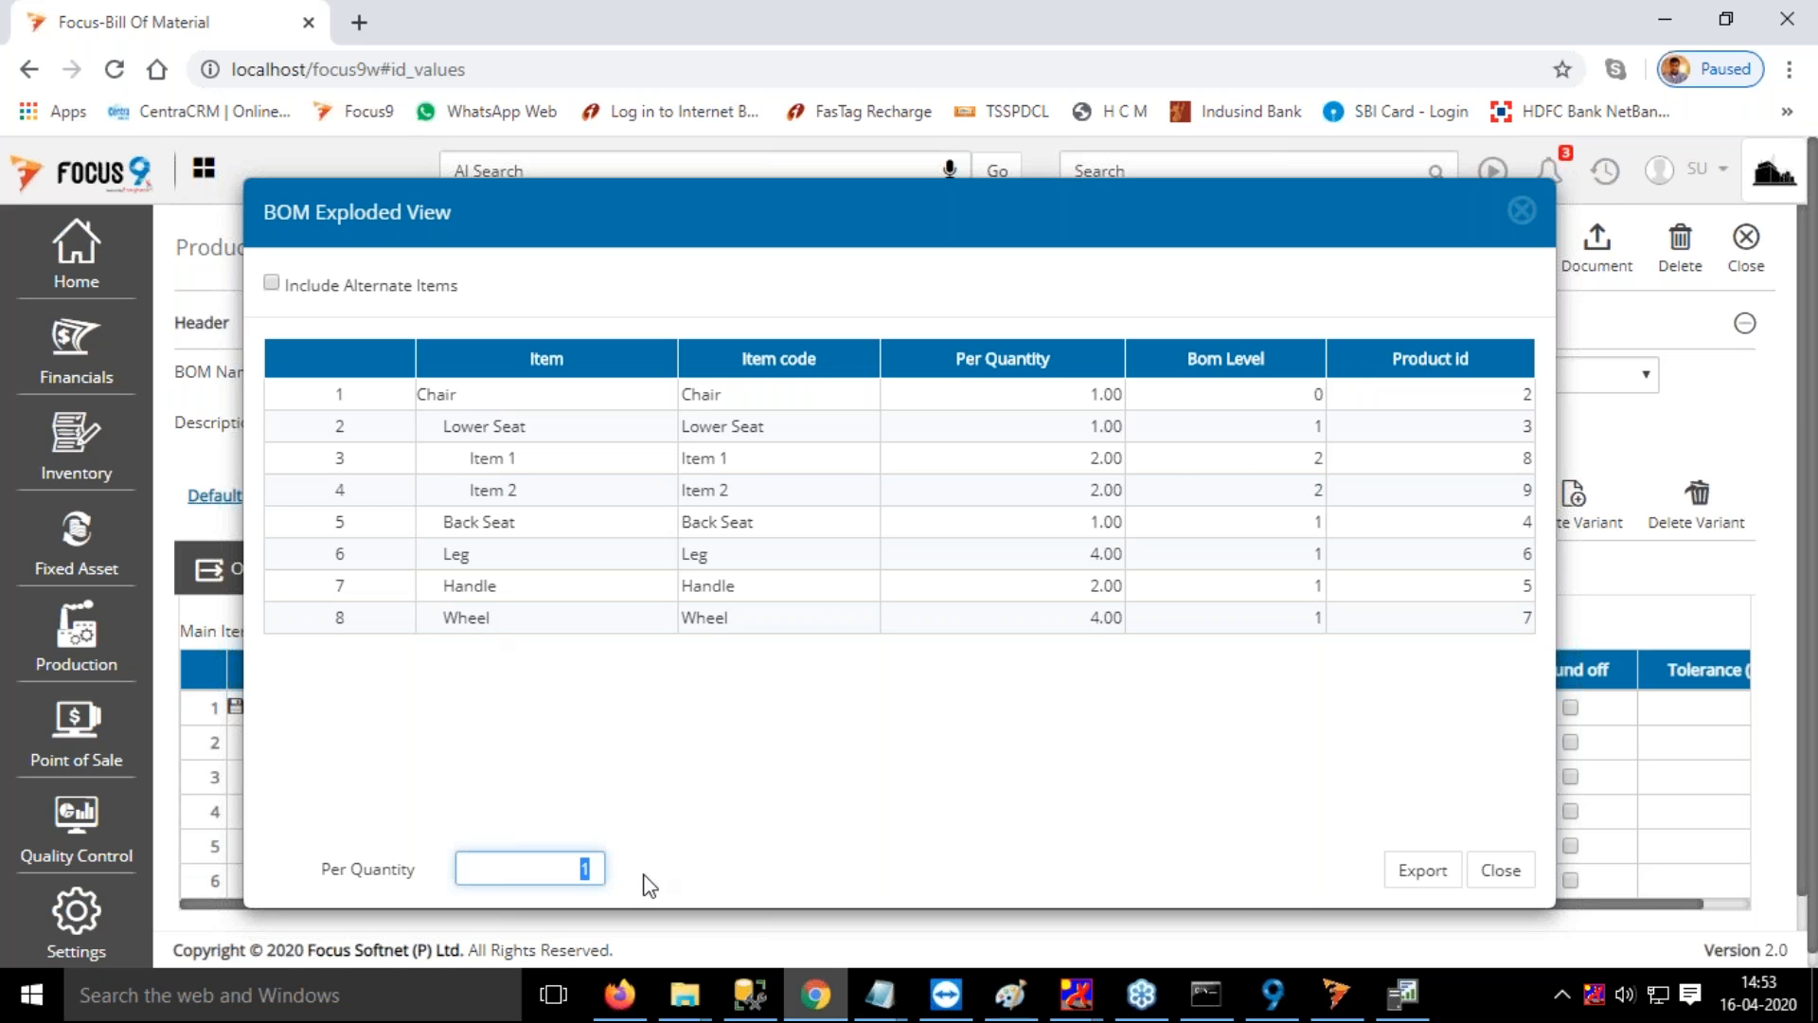
text(100)
key(Tab)
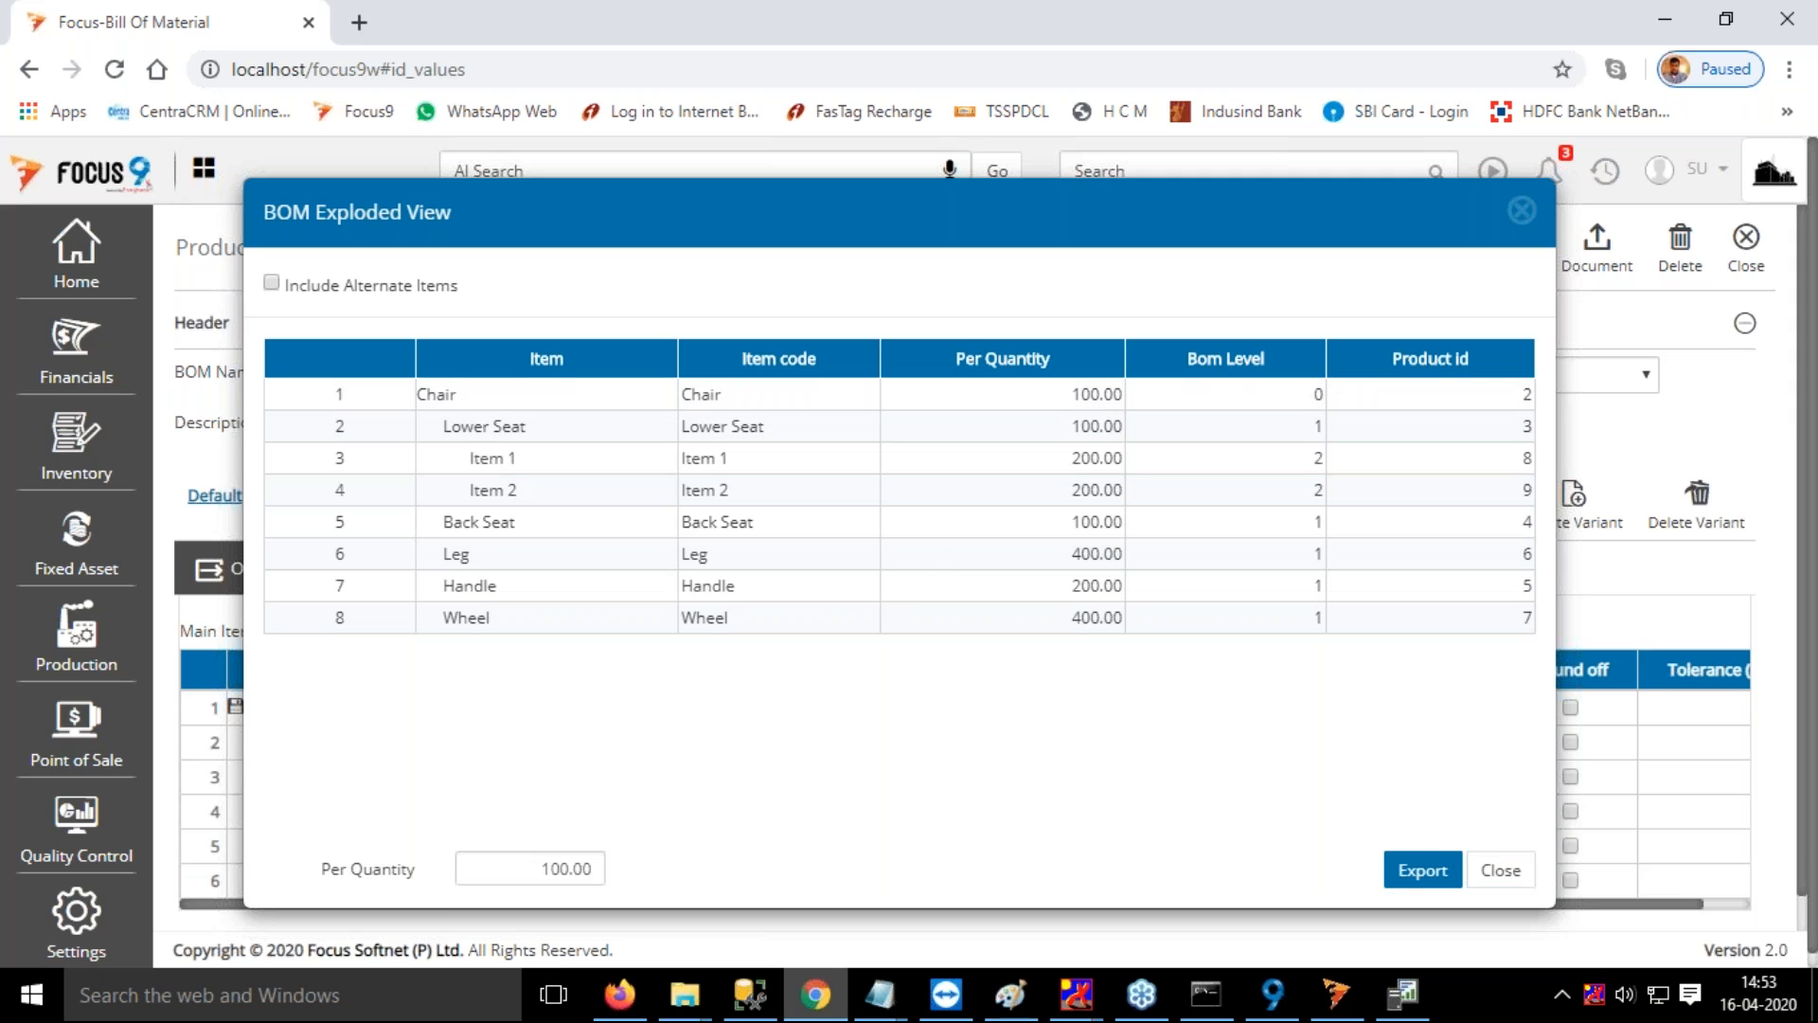
click(1401, 879)
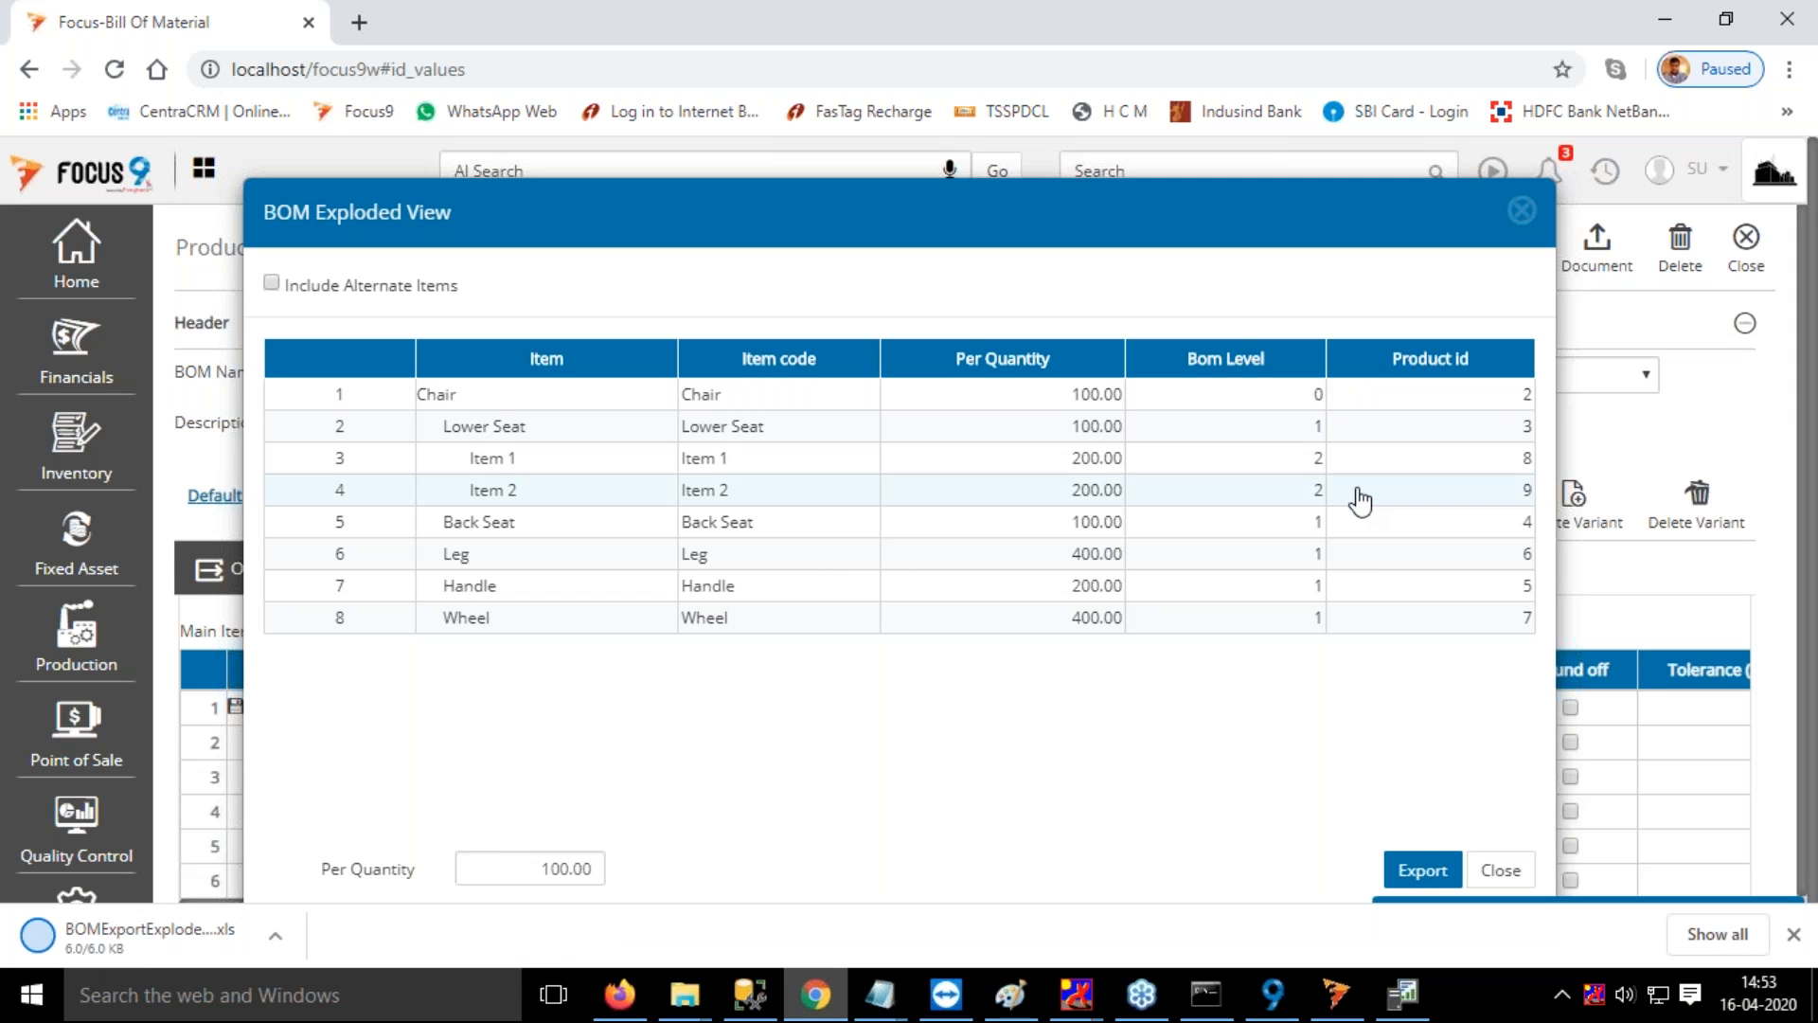
Open the exported BOM file in Excel, examine its product types and quantities, and close it along with the exploded view
click(274, 935)
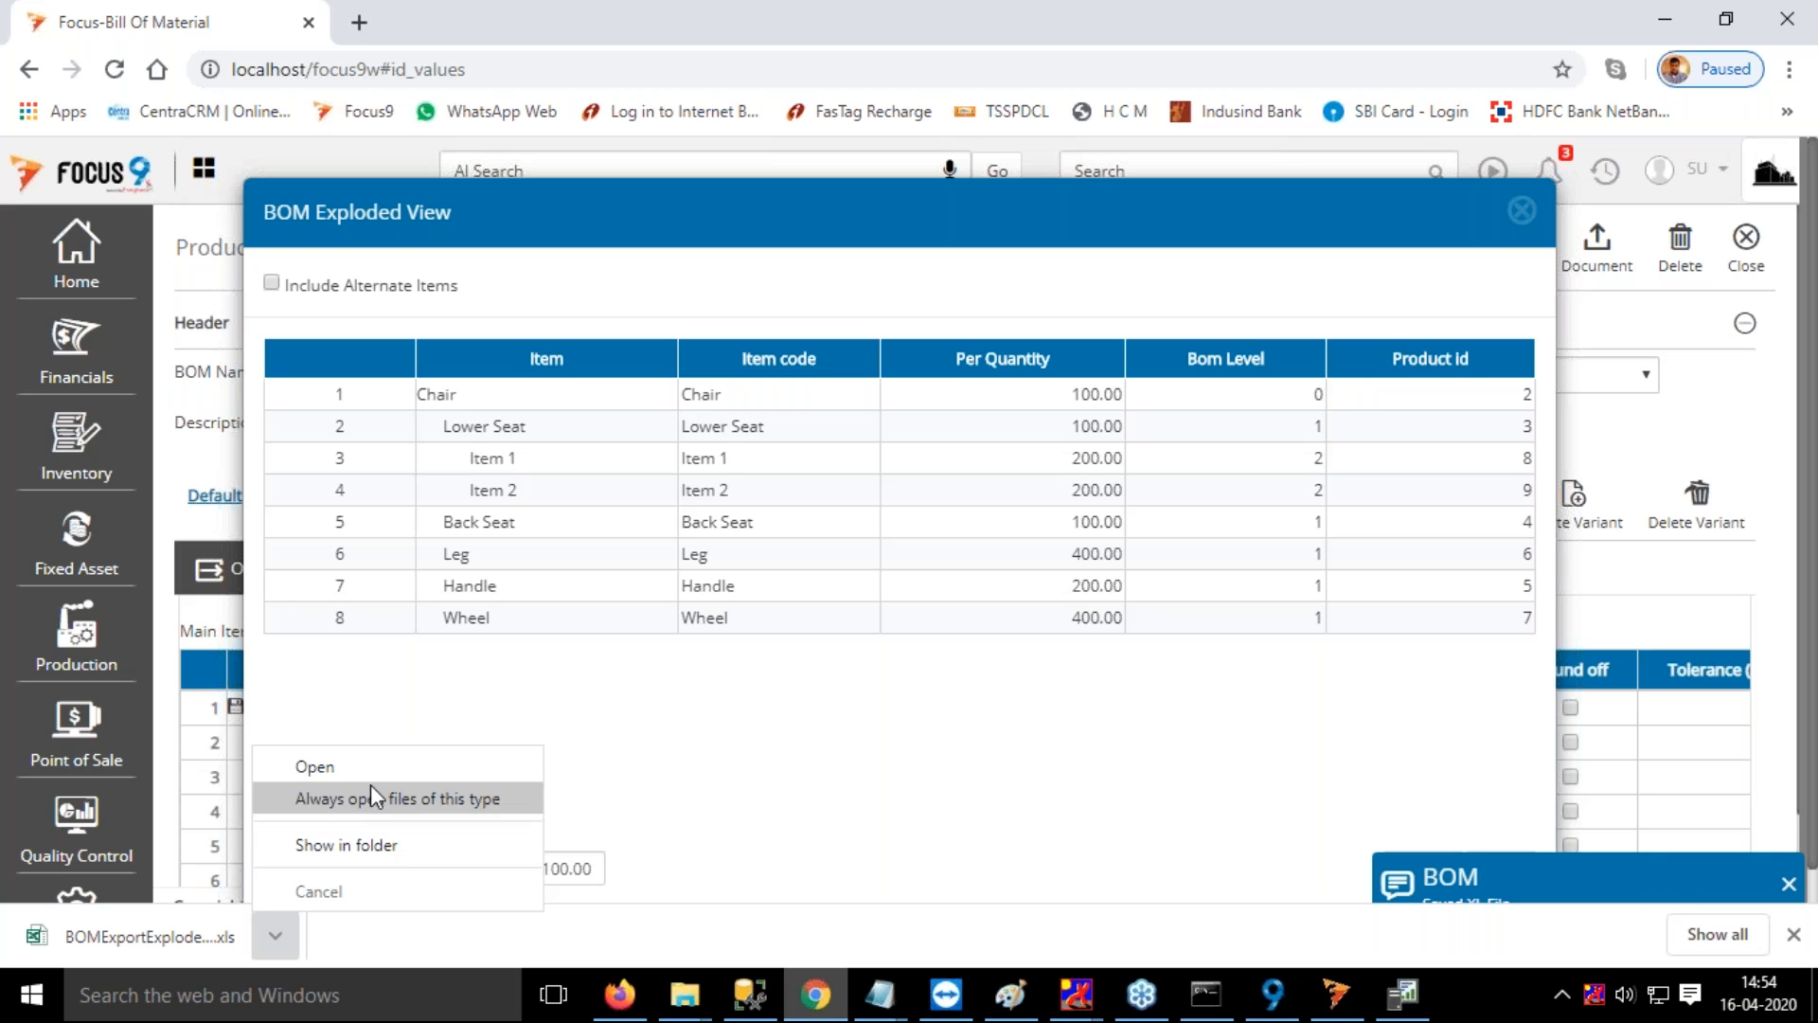
click(350, 767)
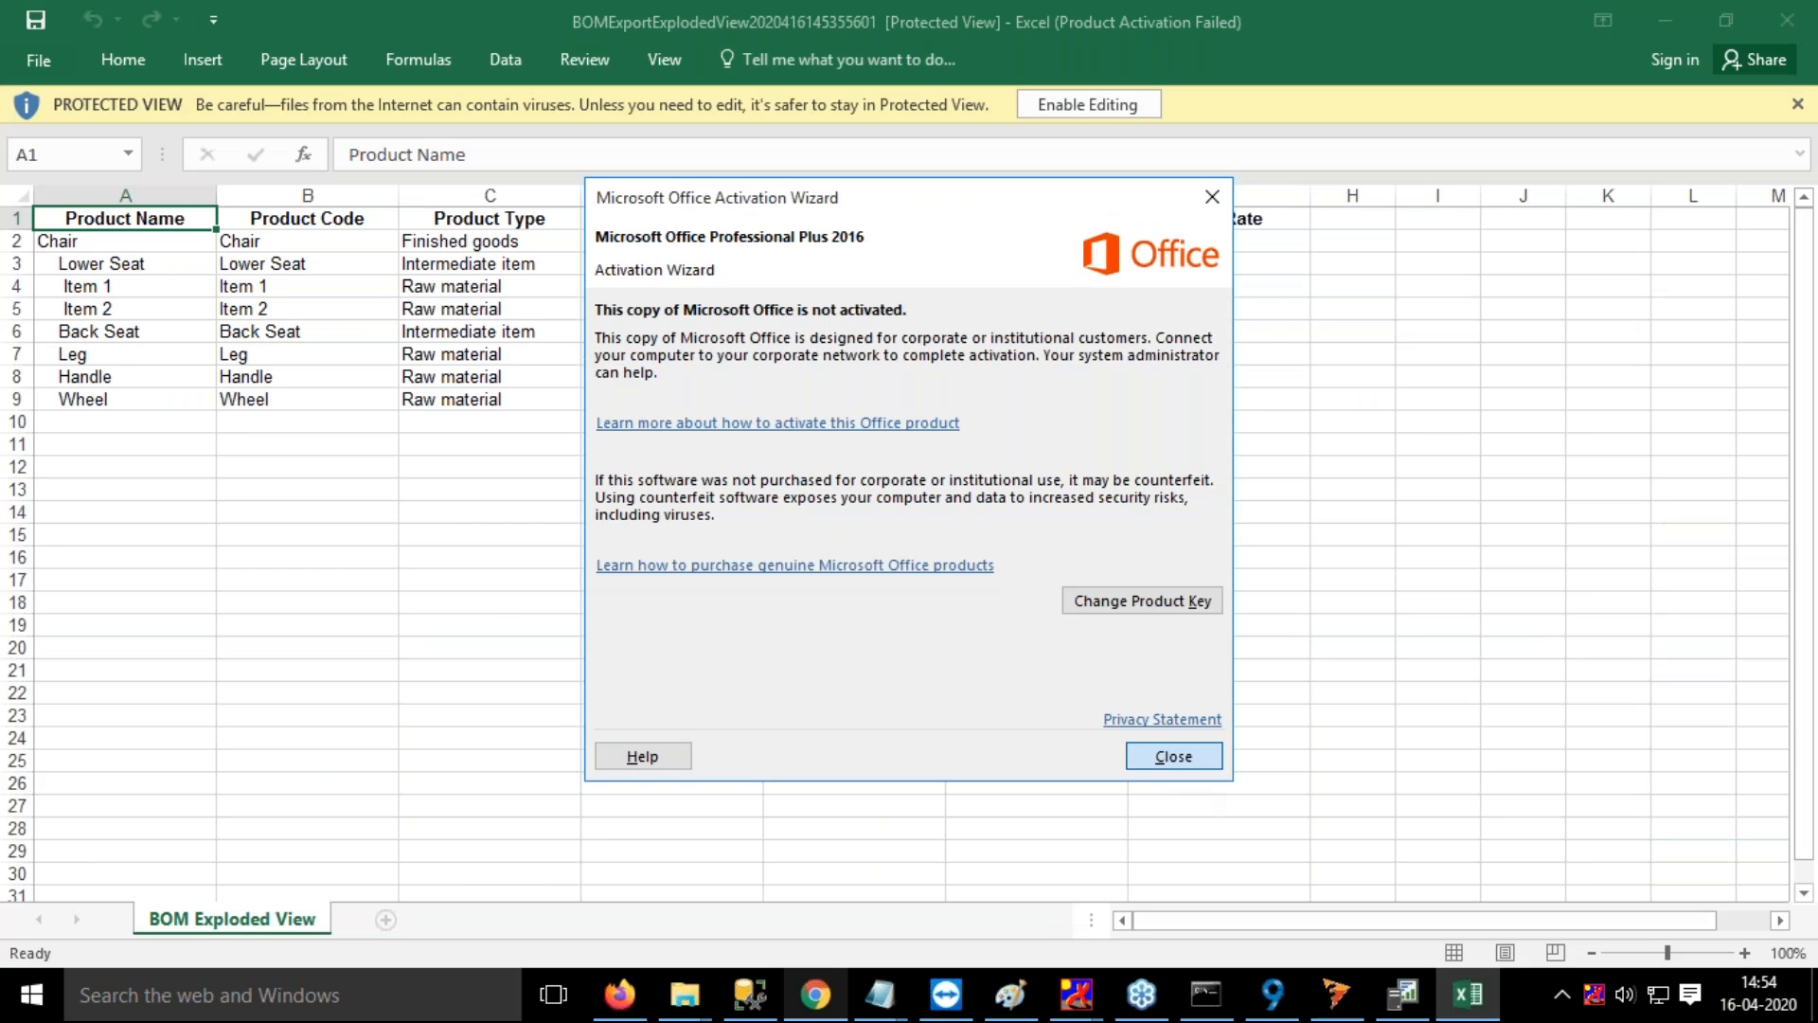
click(1171, 755)
click(602, 558)
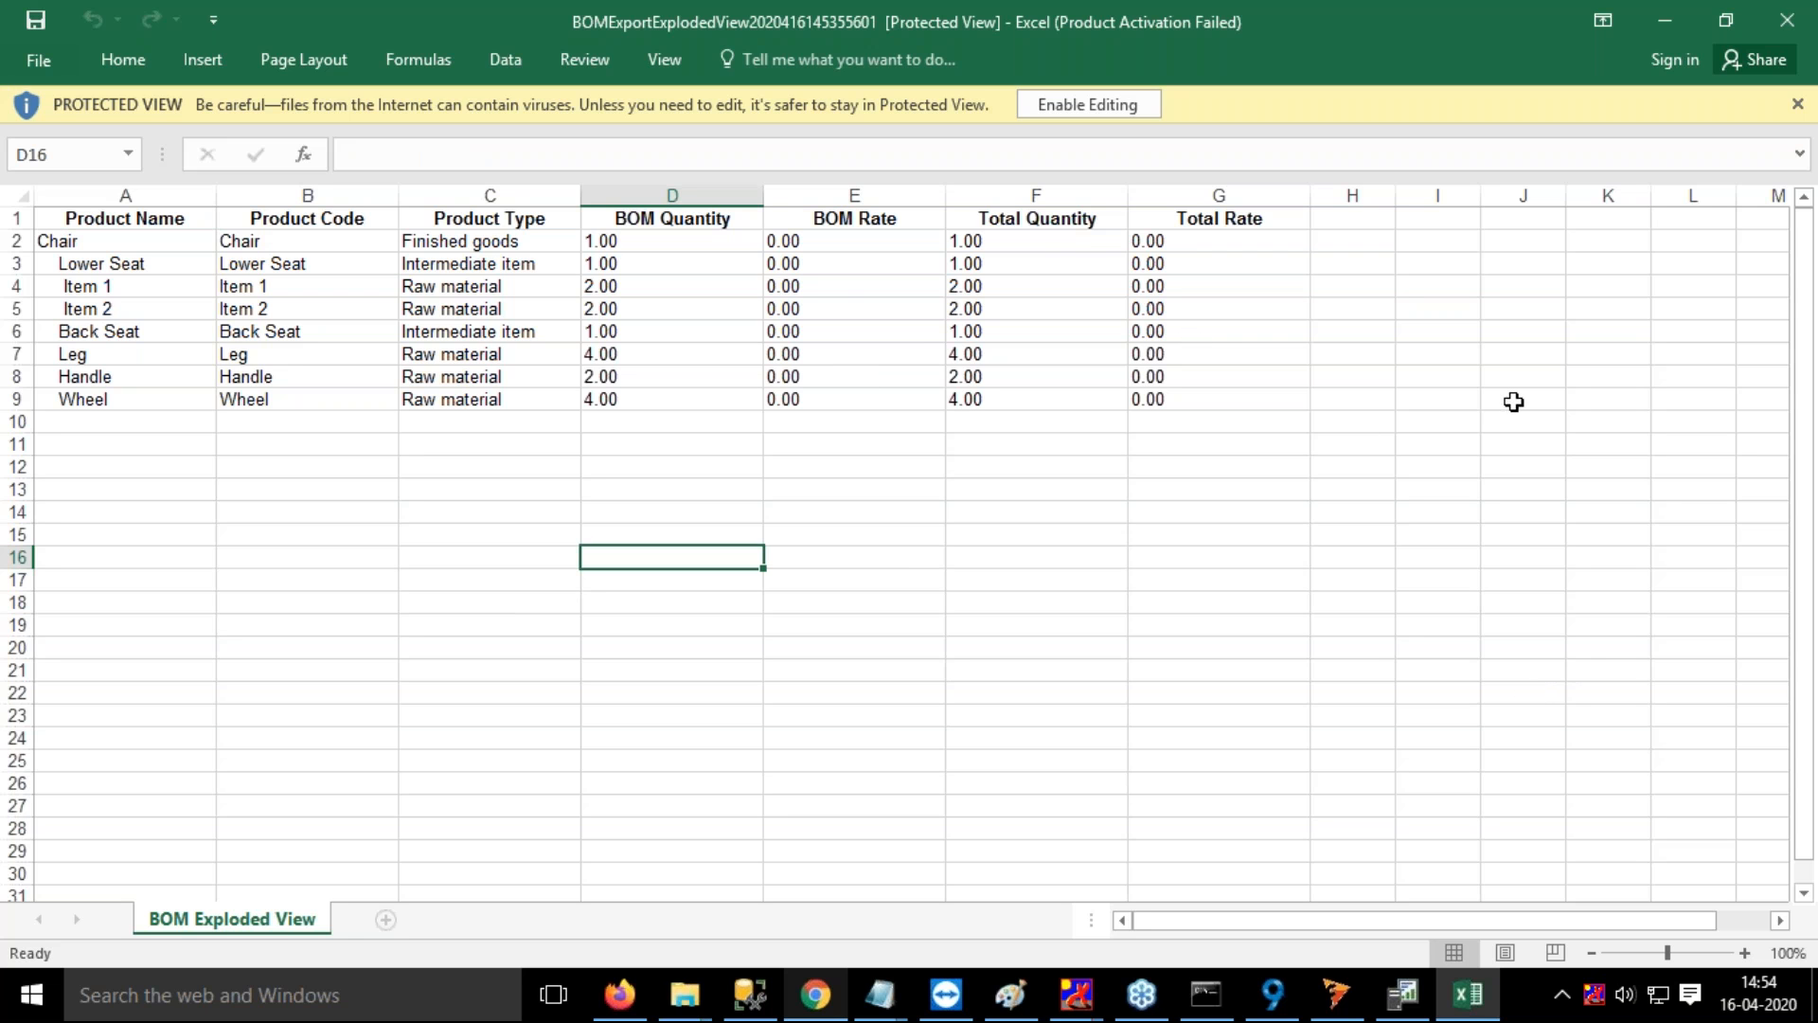
click(1786, 21)
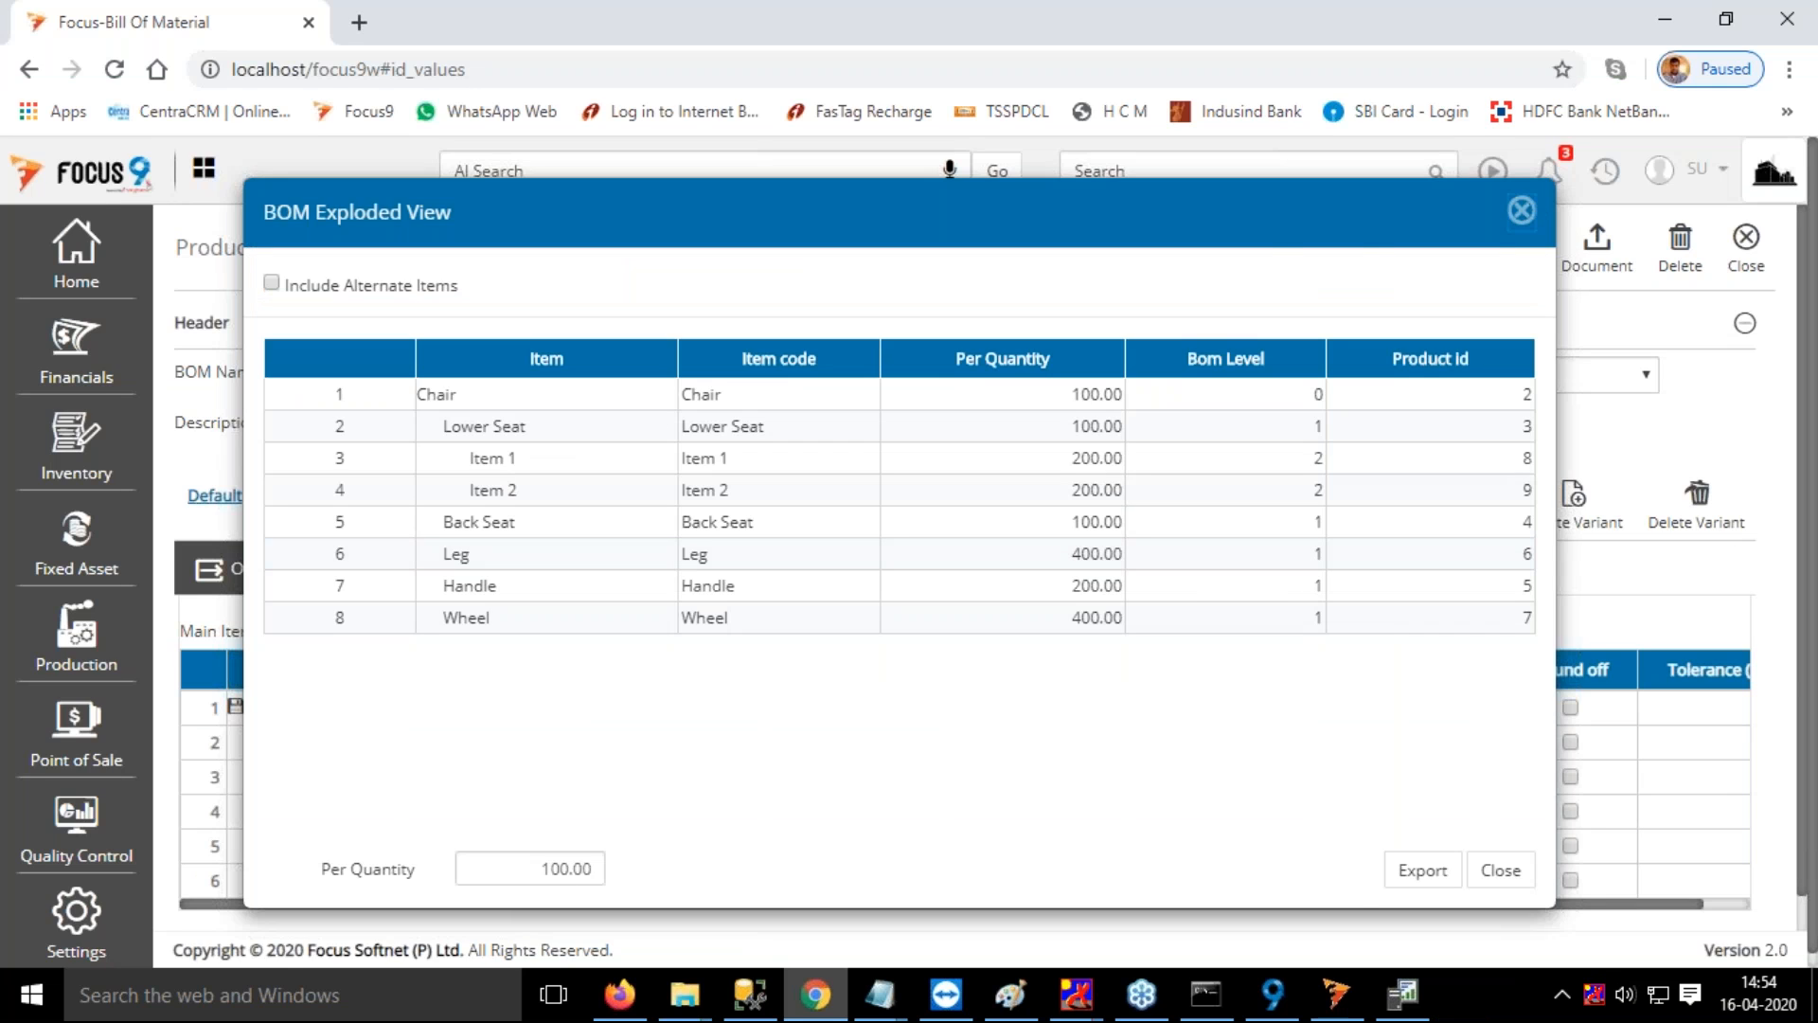
click(1521, 210)
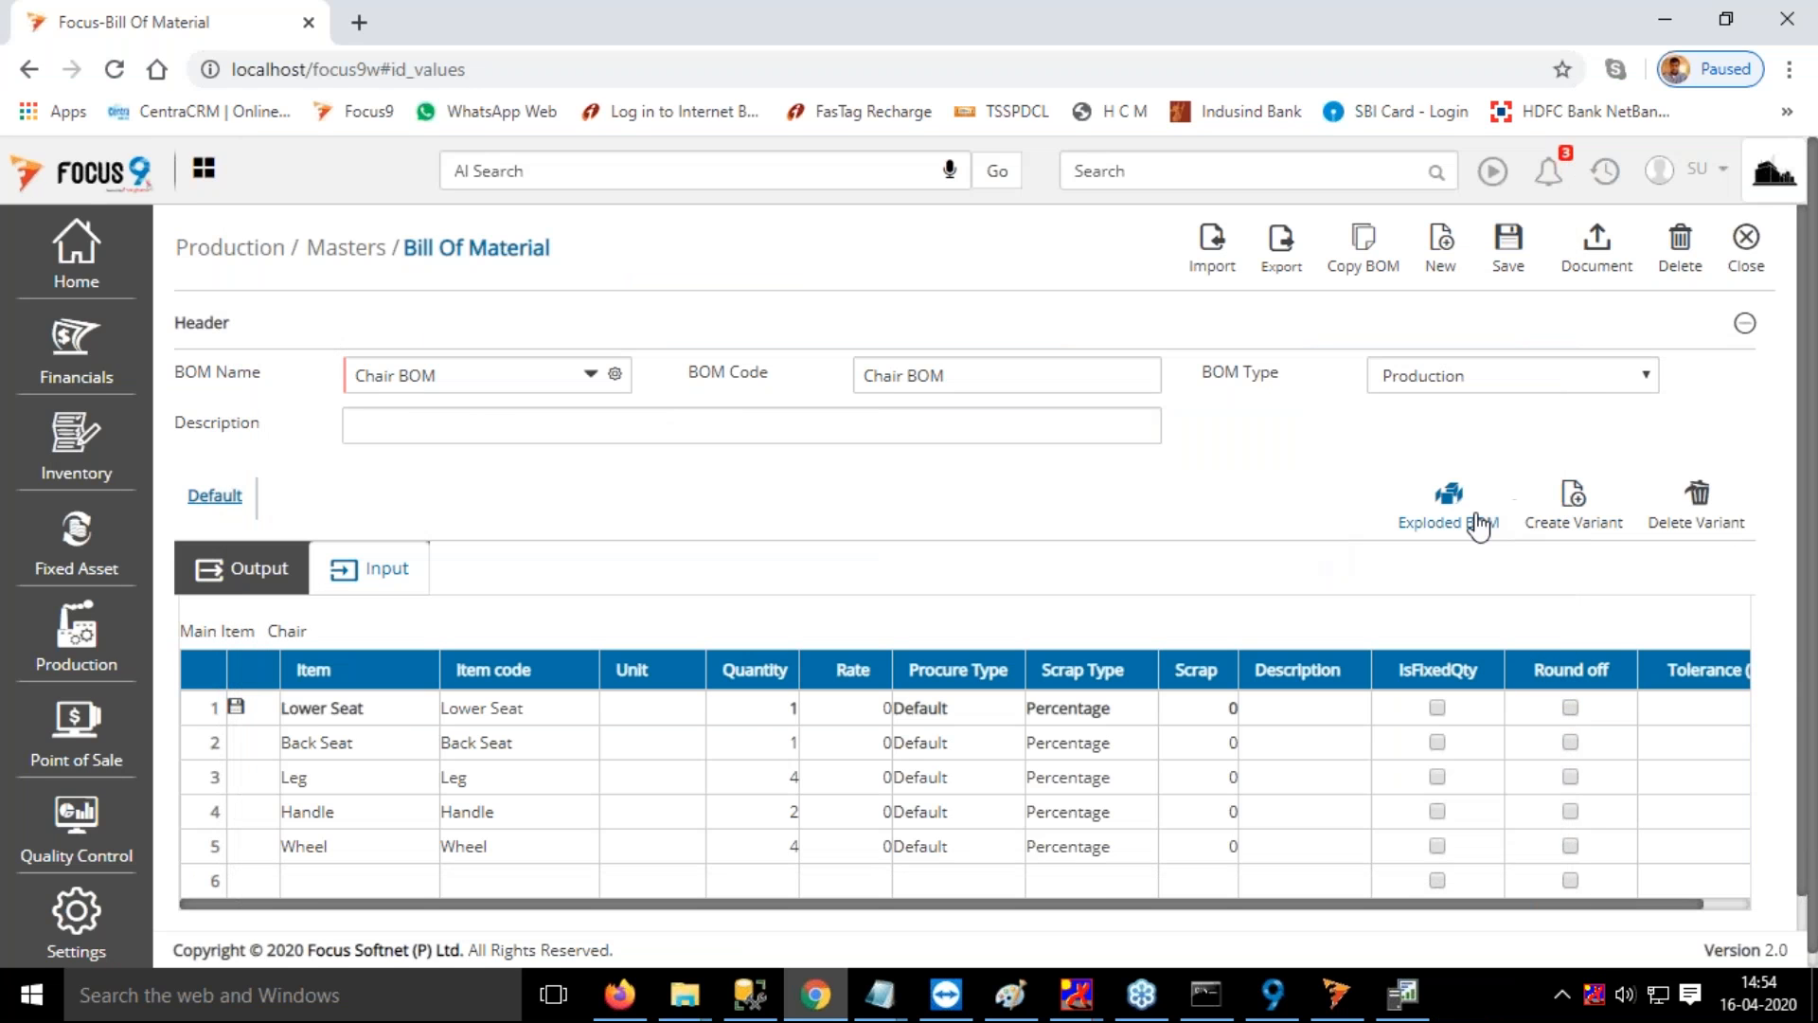
Create a variant of the Chair BOM named Var 1
click(1582, 511)
click(907, 257)
text(Var 1)
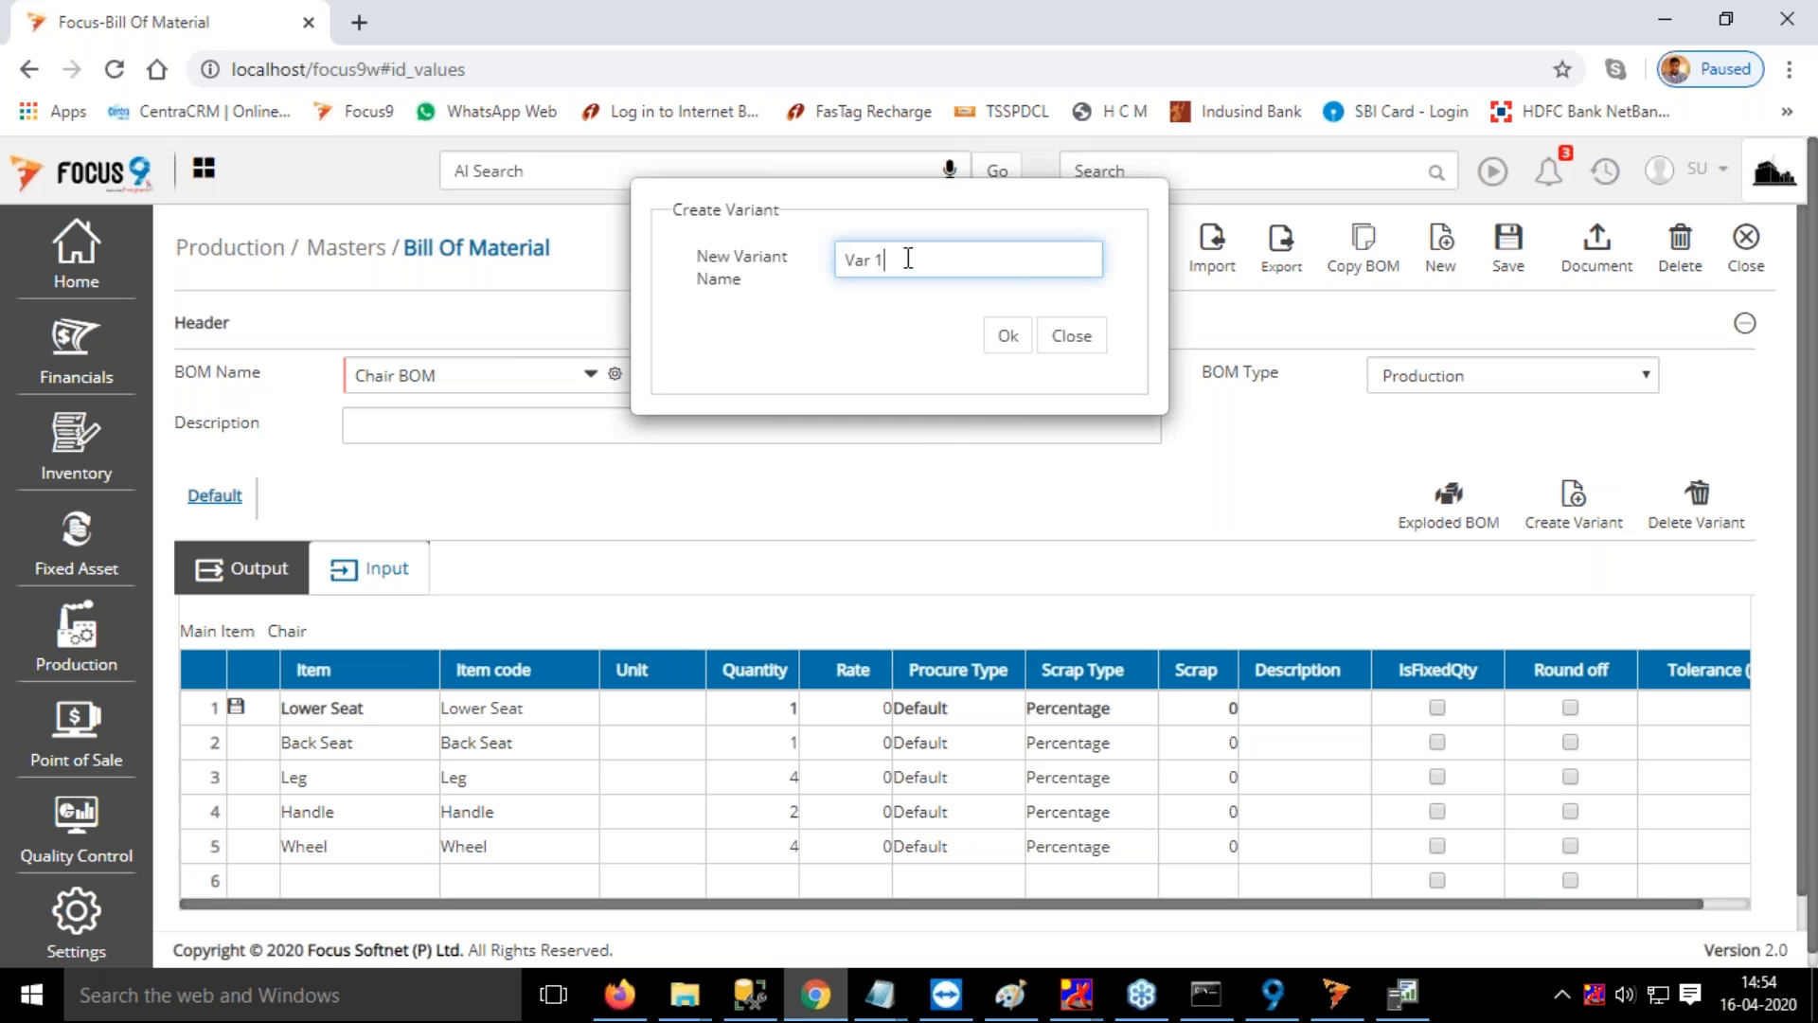
key(Tab)
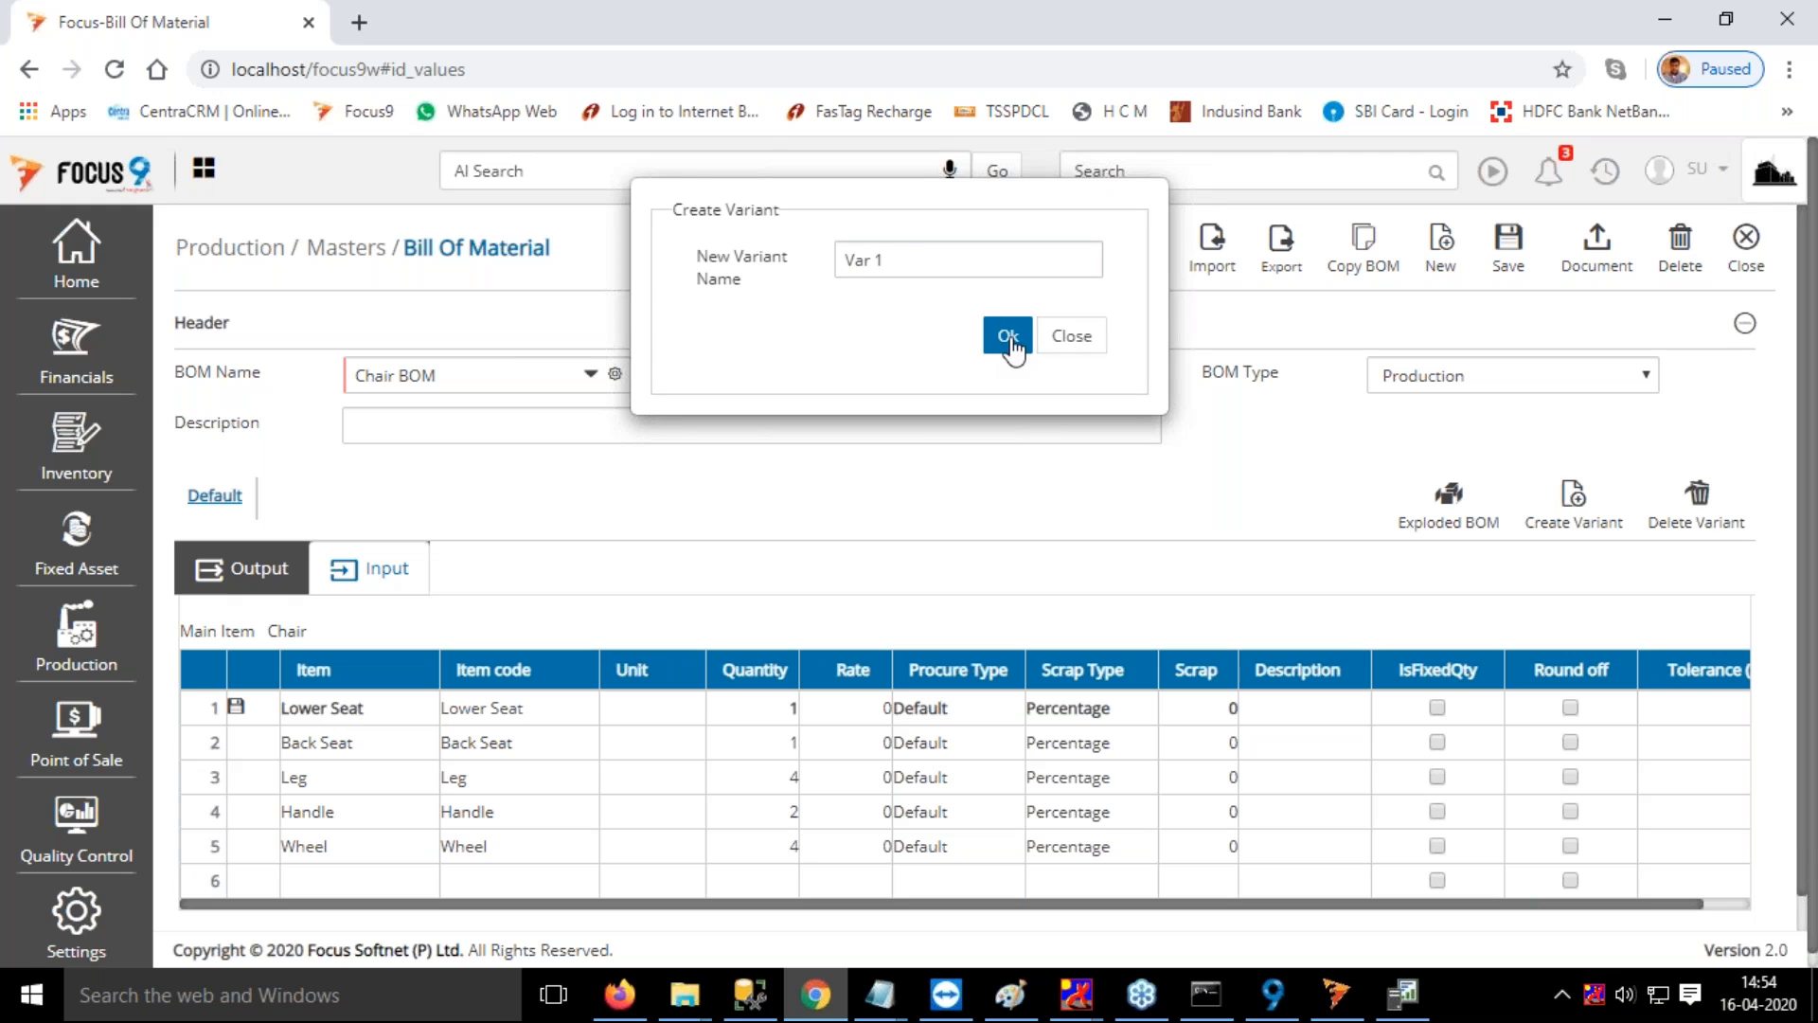
key(Return)
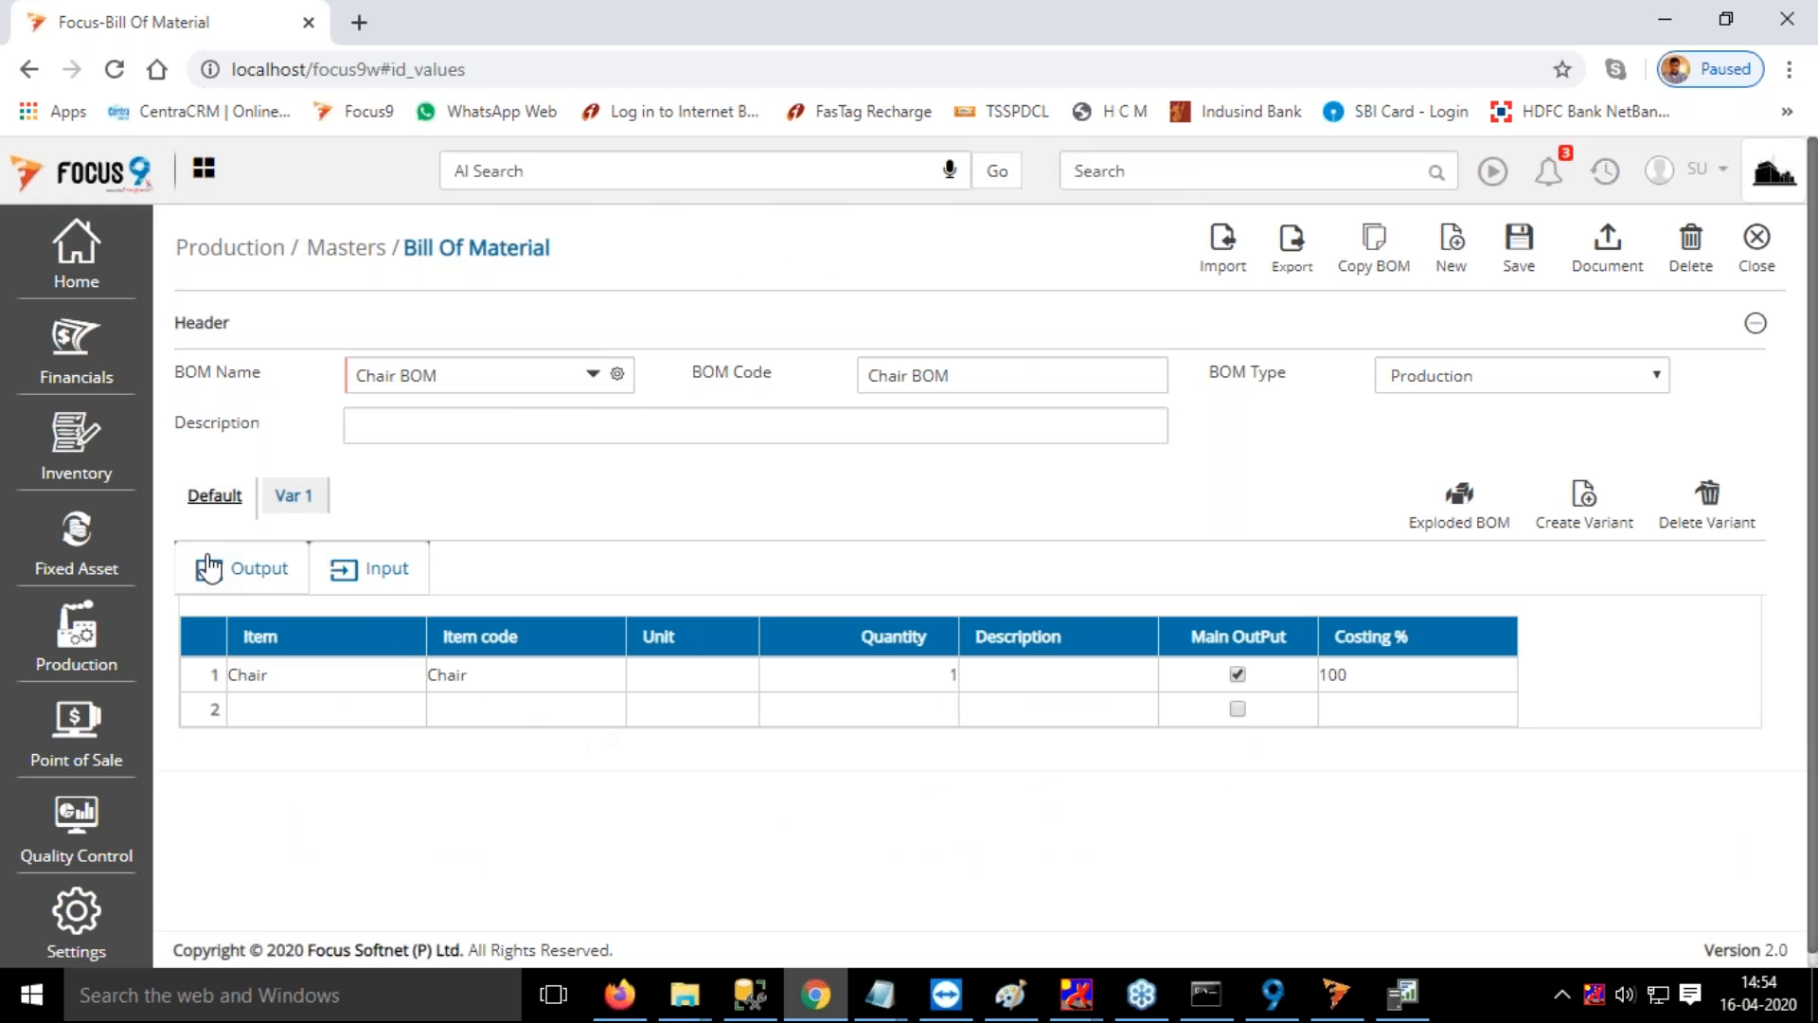
Compare the output items of the Default and Var 1 variants, and close the Chair BOM without saving
click(305, 510)
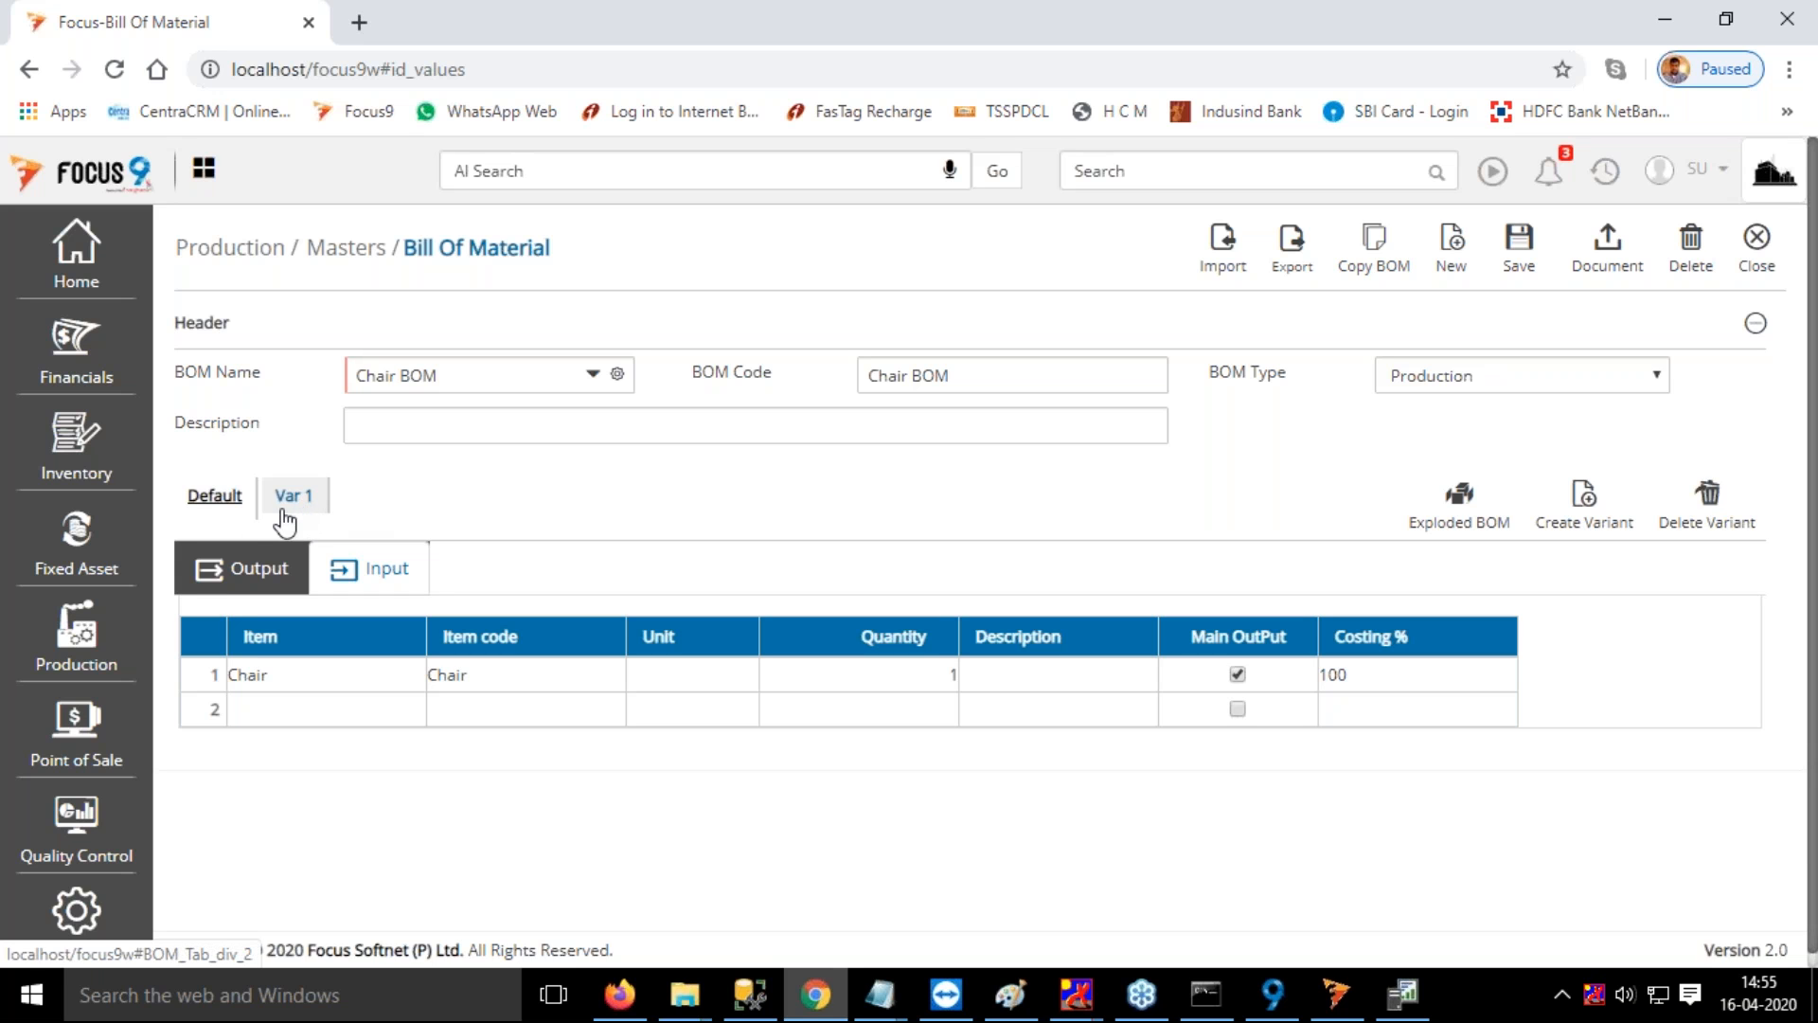
click(226, 506)
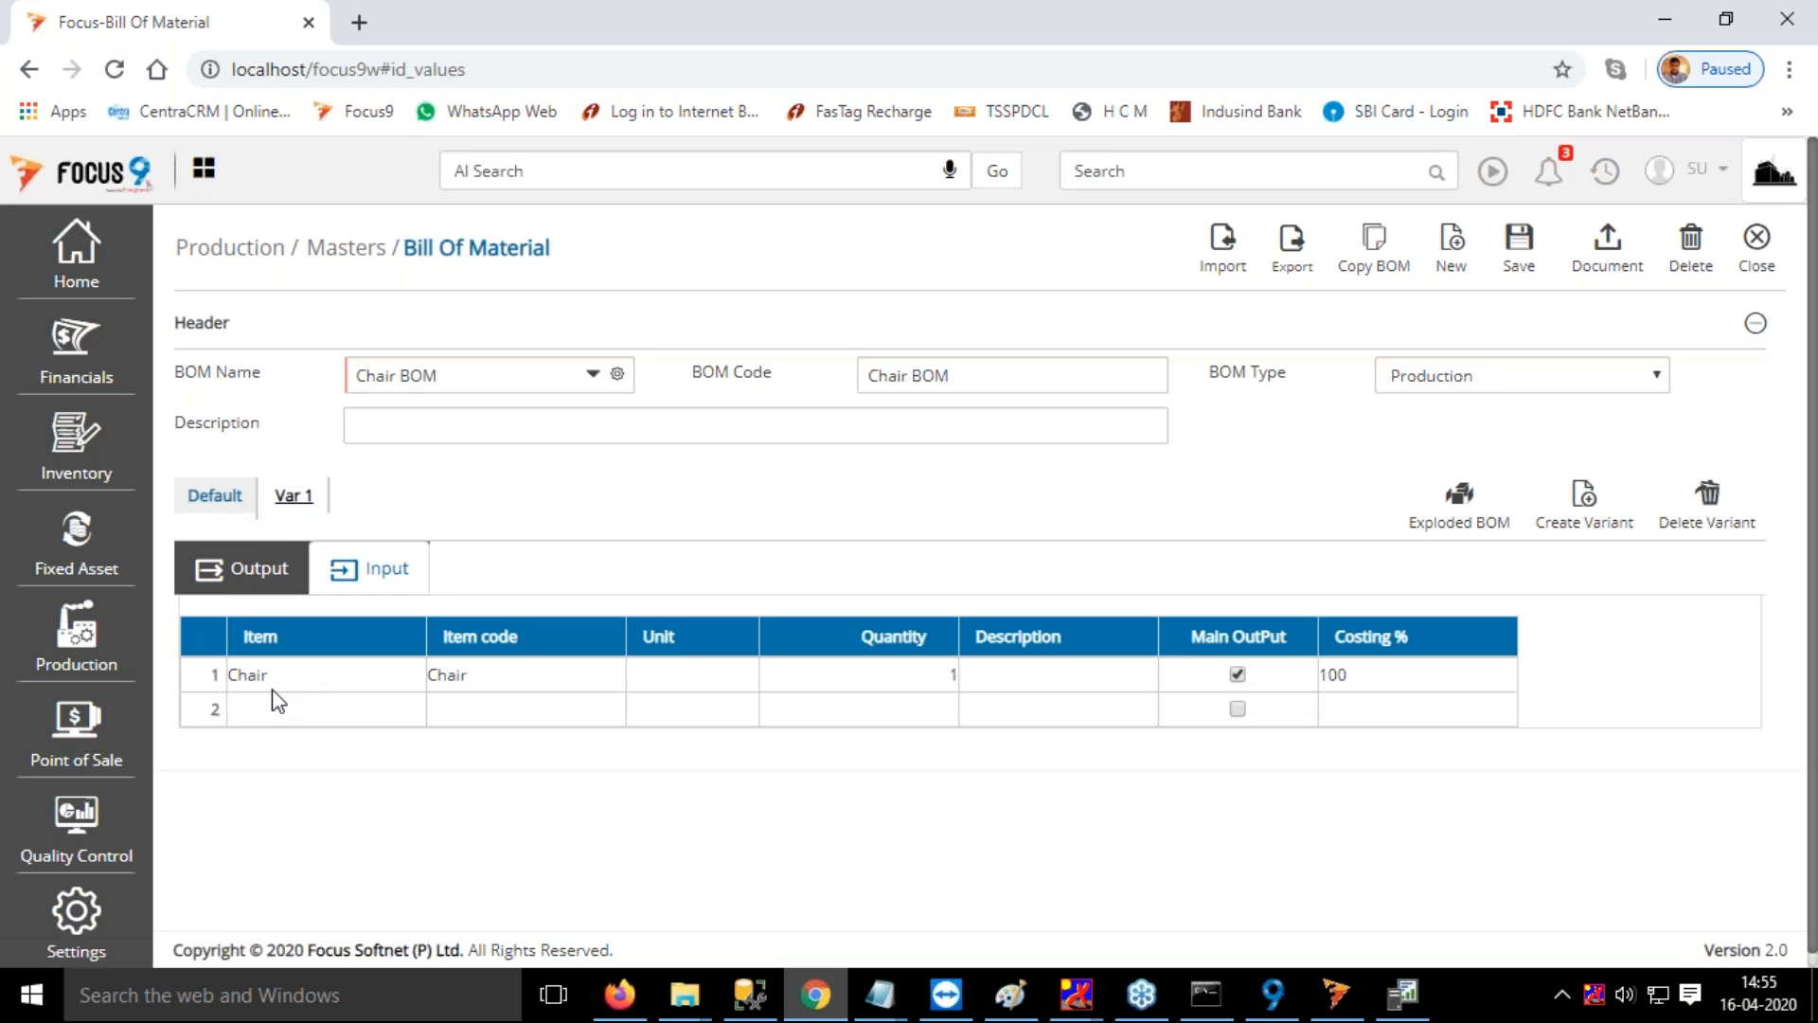
click(317, 508)
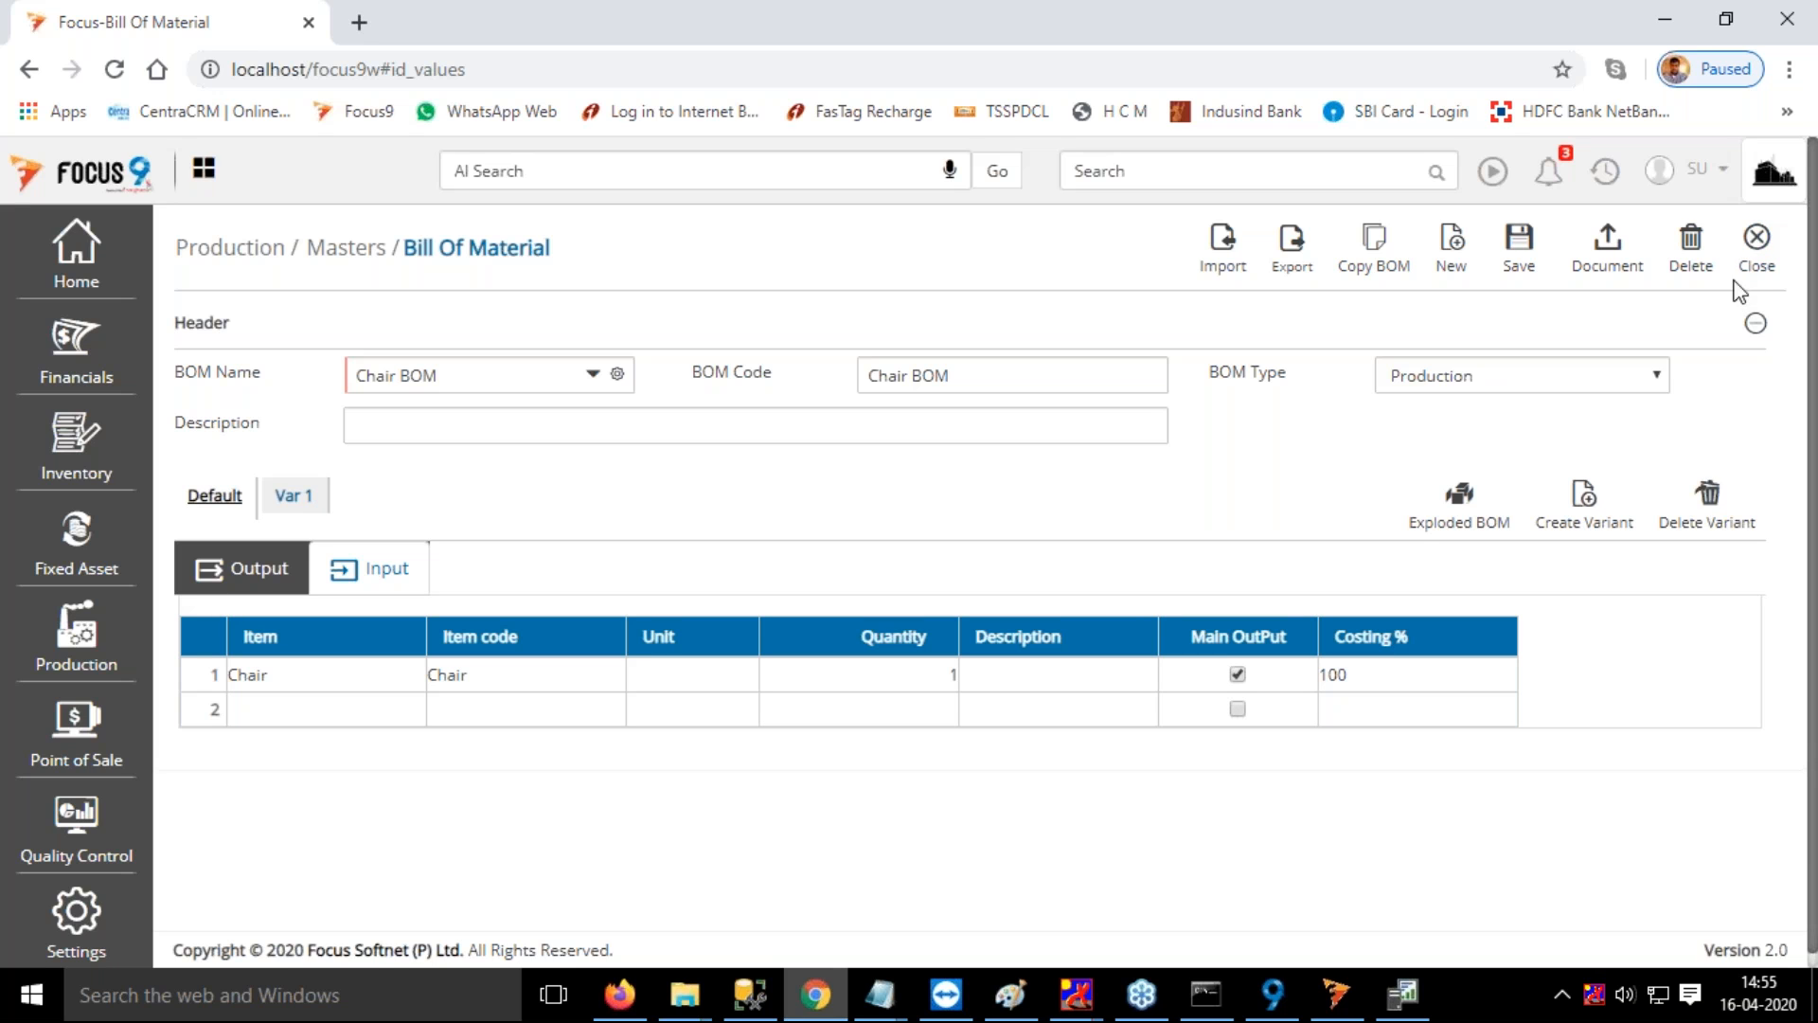
click(1765, 247)
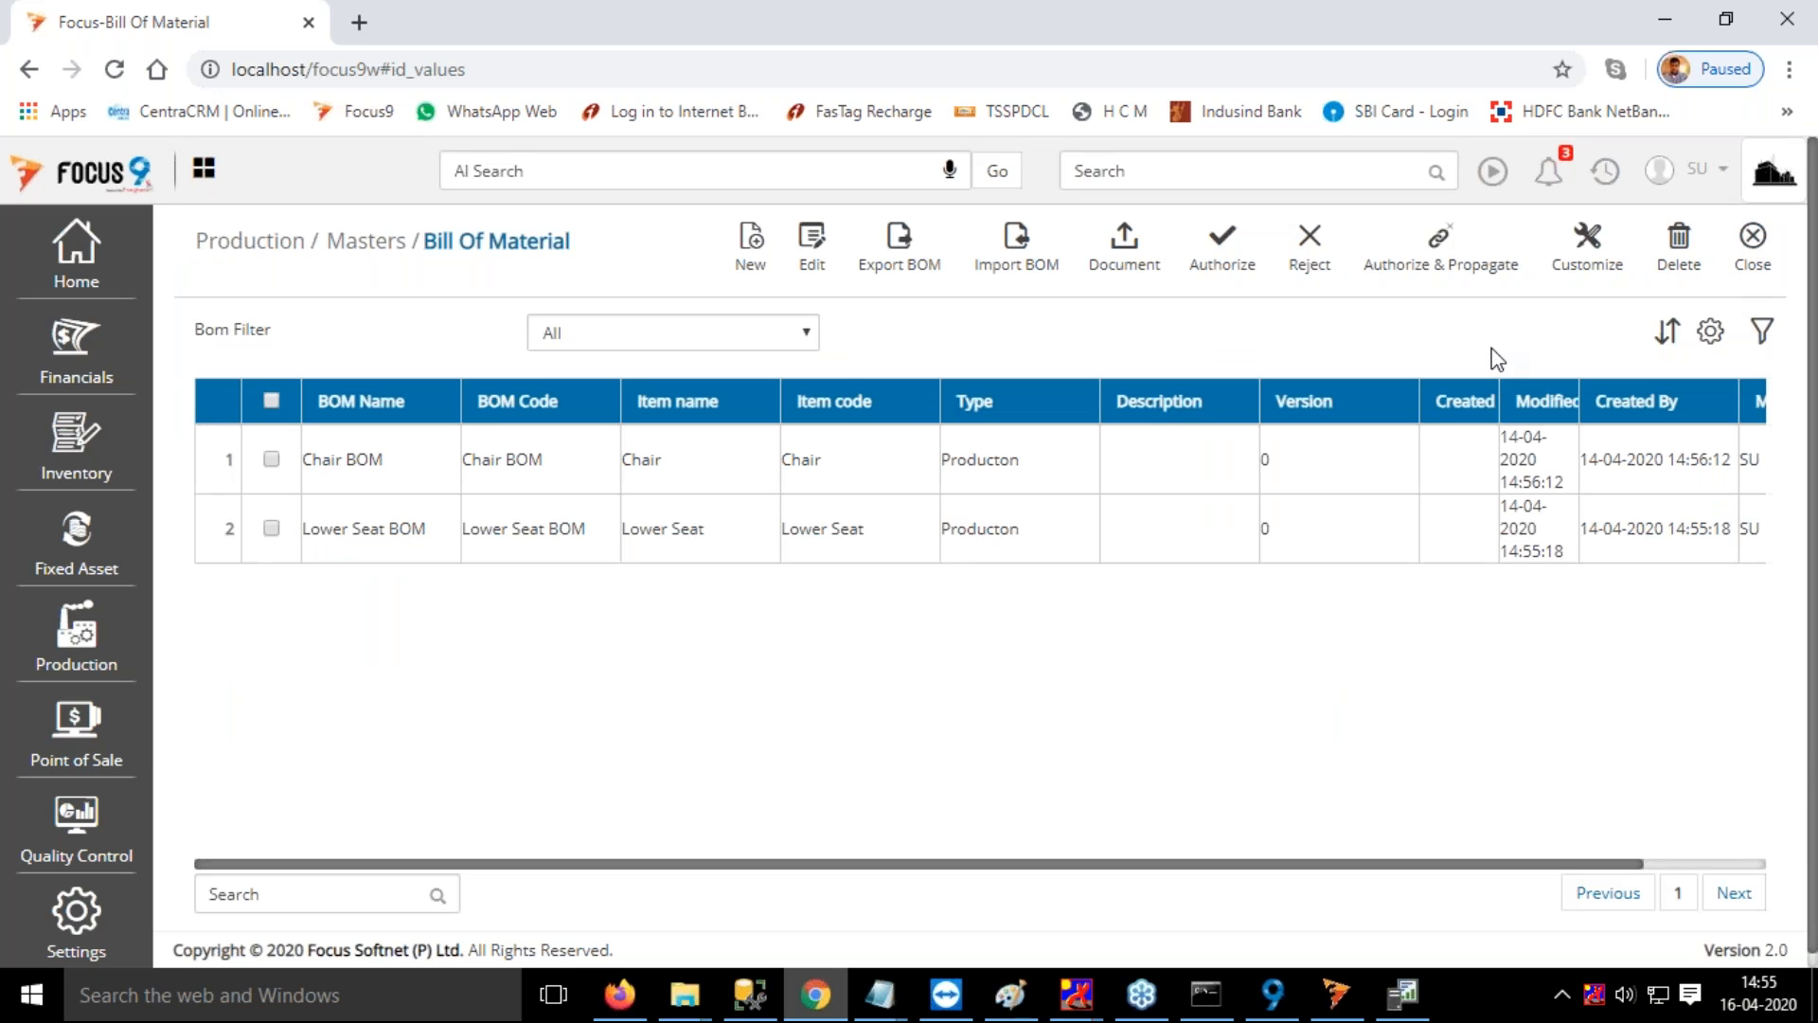
Examine the header and body field customization options for the Bill Of Material, and return to the BOM list
click(1600, 260)
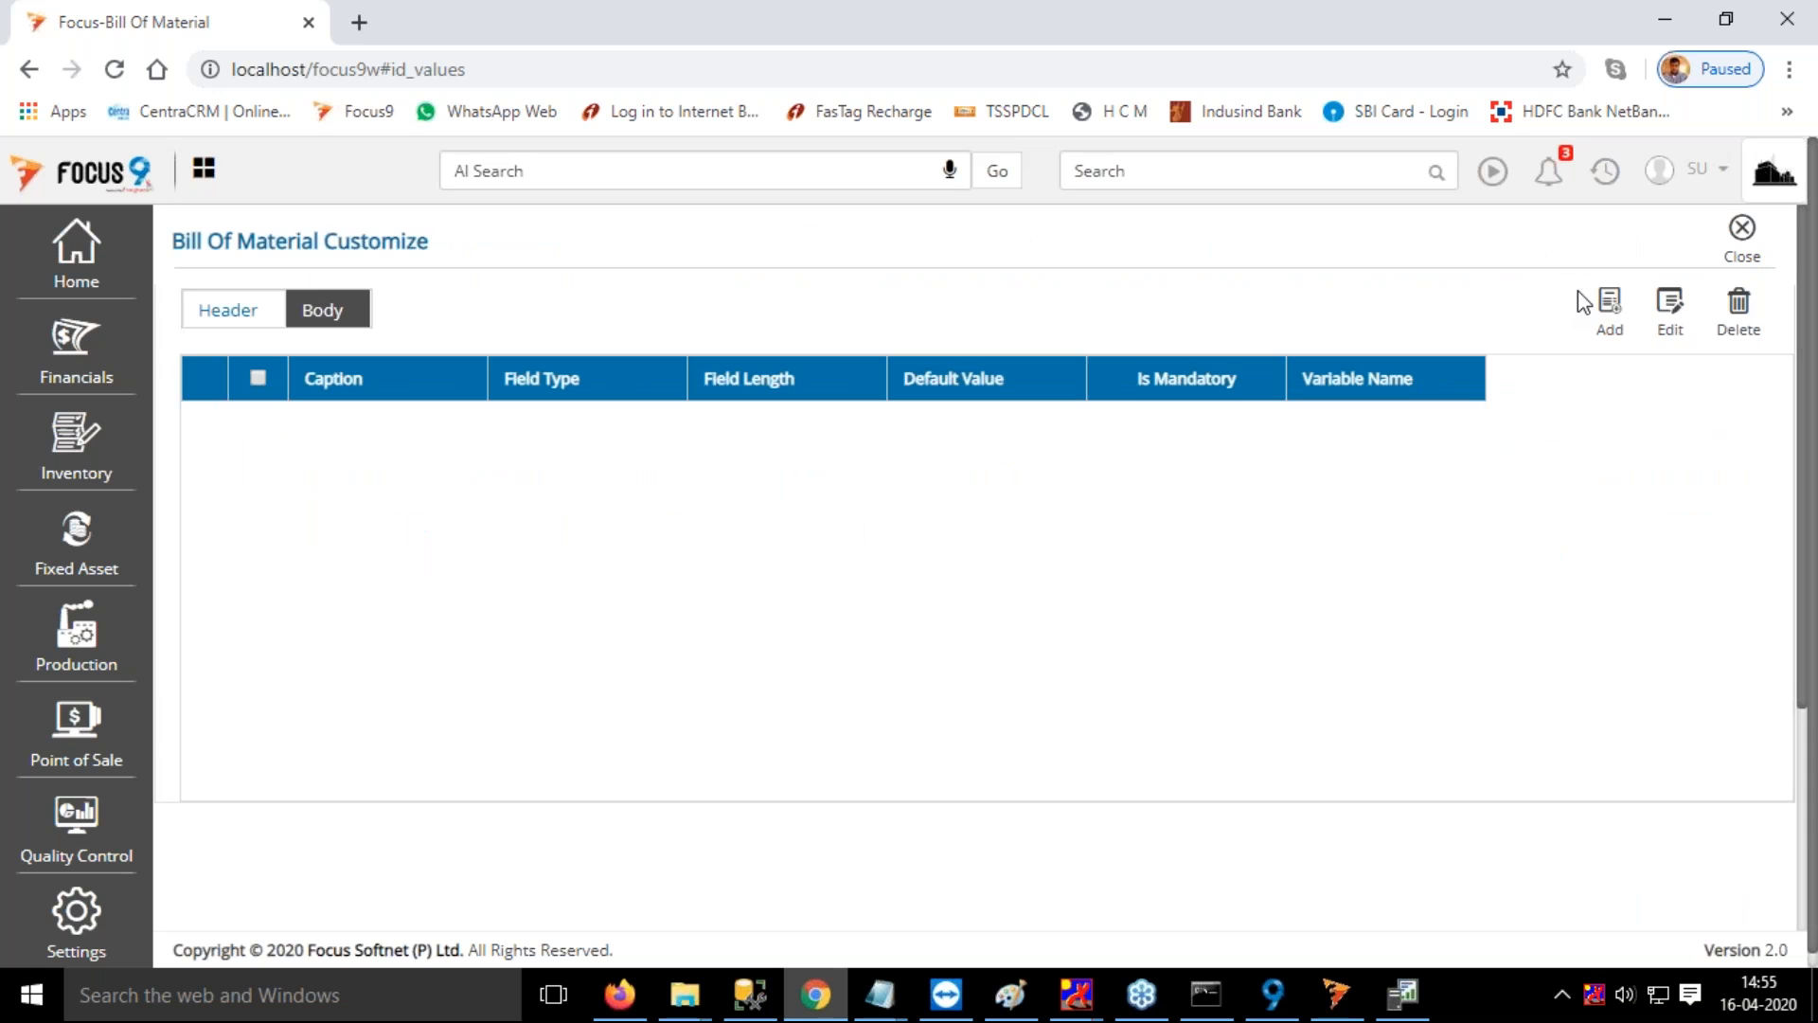
click(1745, 242)
click(1589, 248)
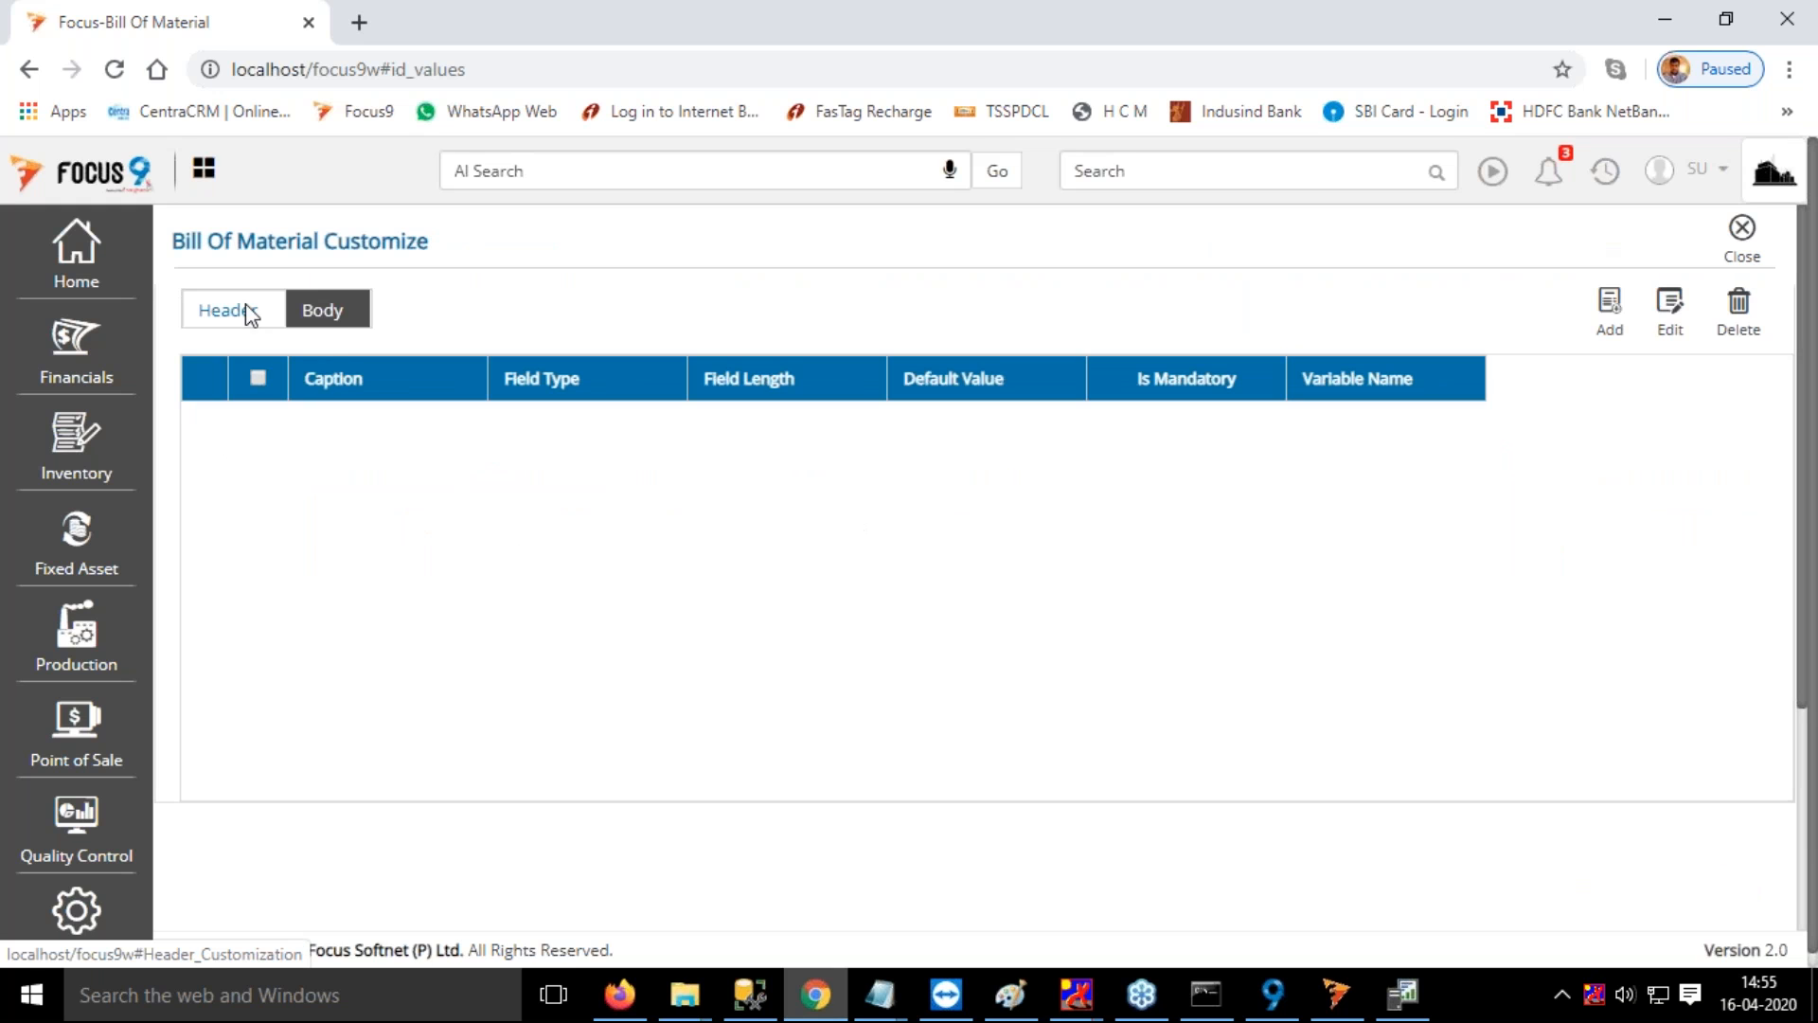
click(327, 317)
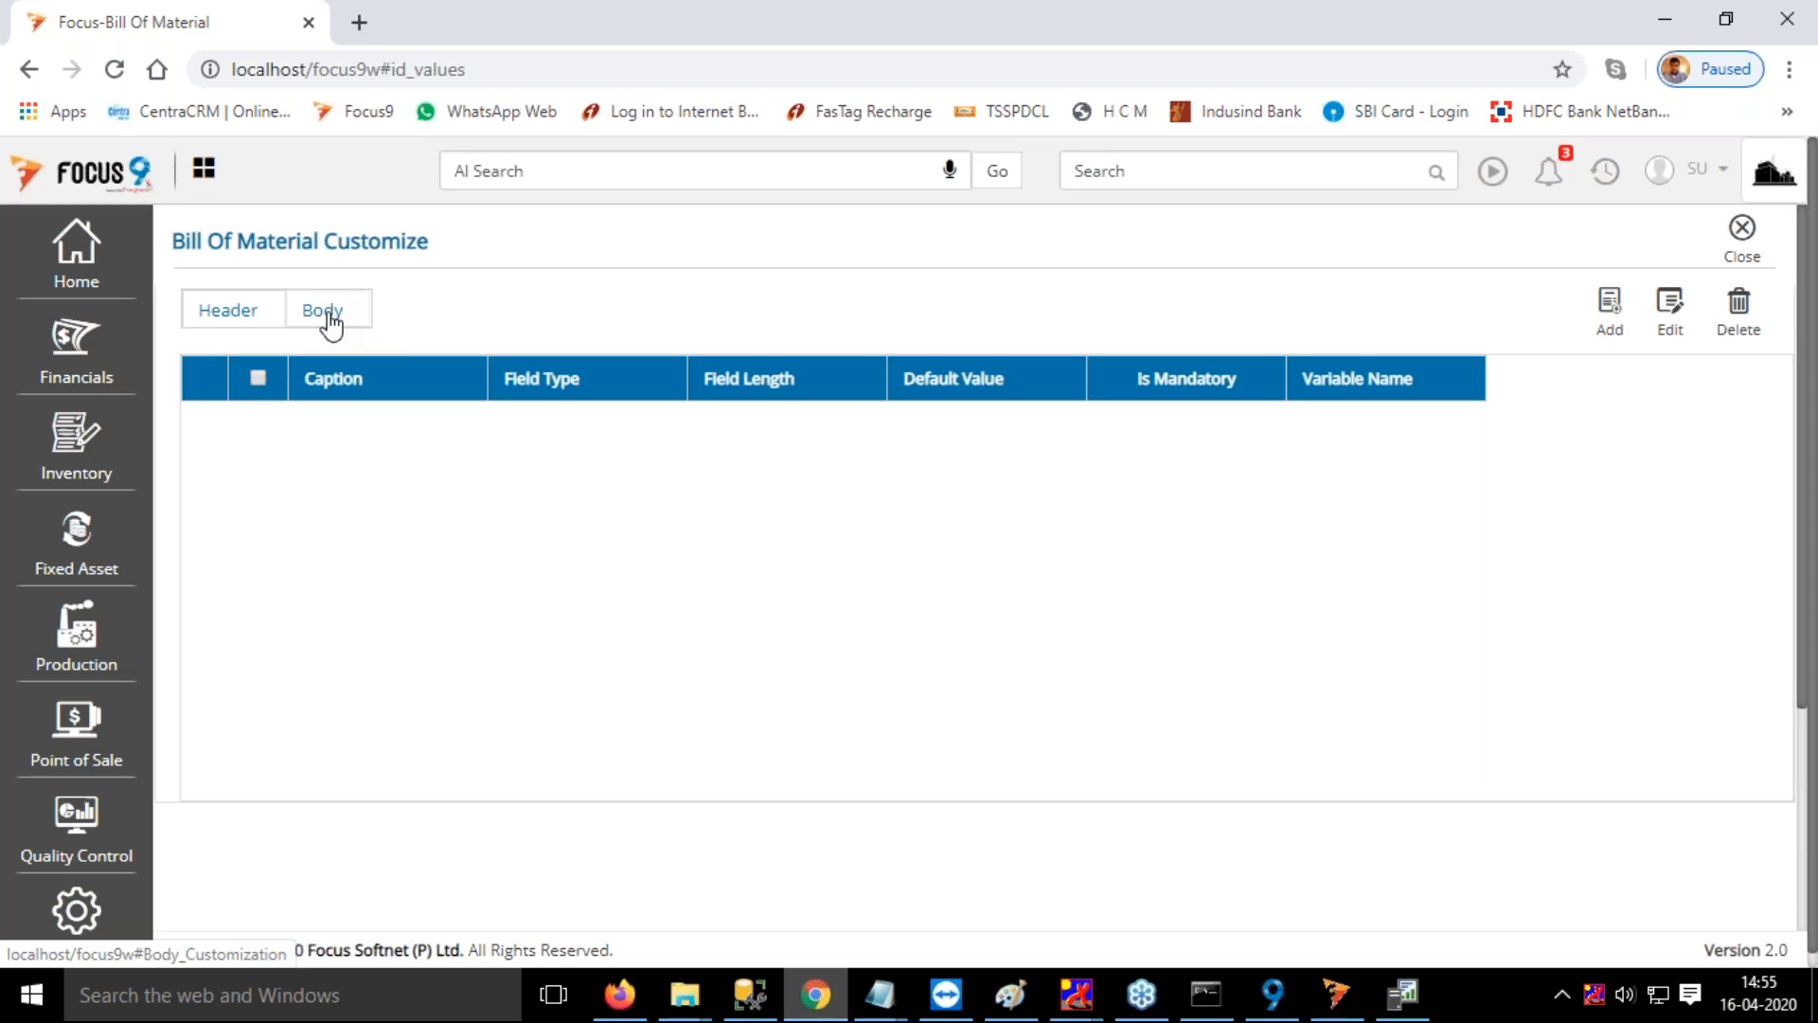
click(1752, 236)
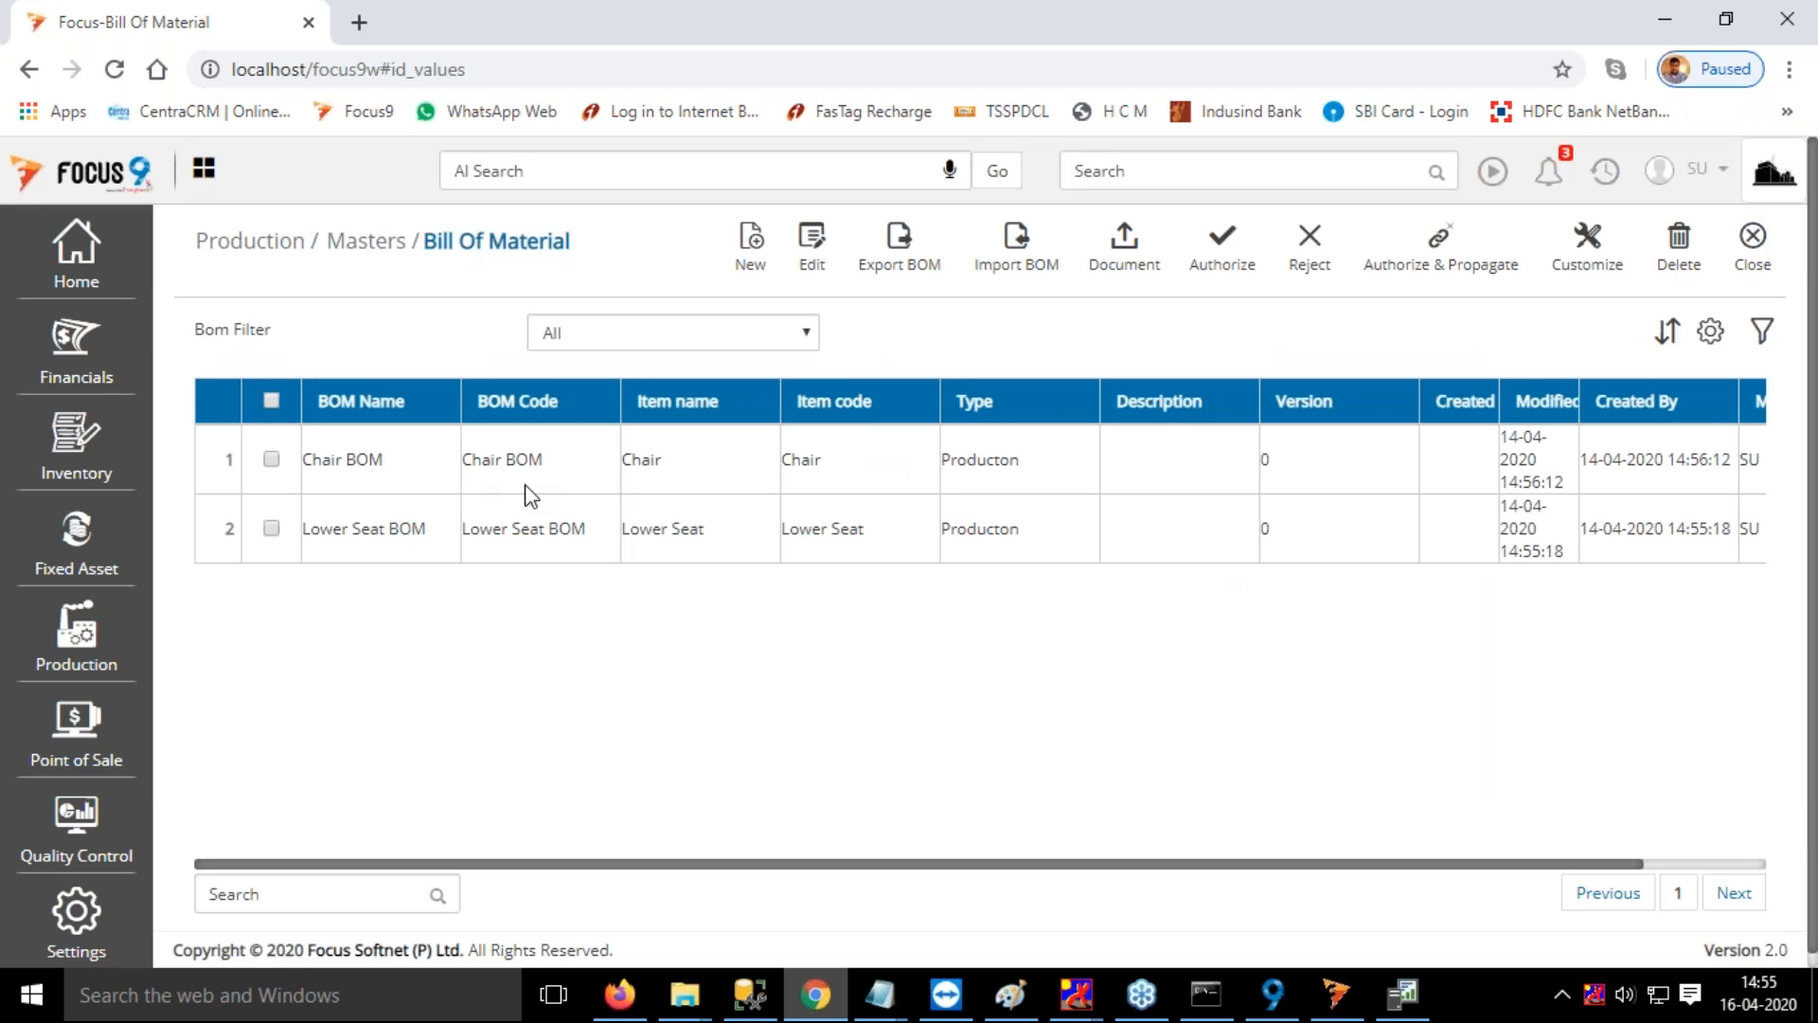
Open the Chair BOM to review its header and output item, and close it
double_click(355, 488)
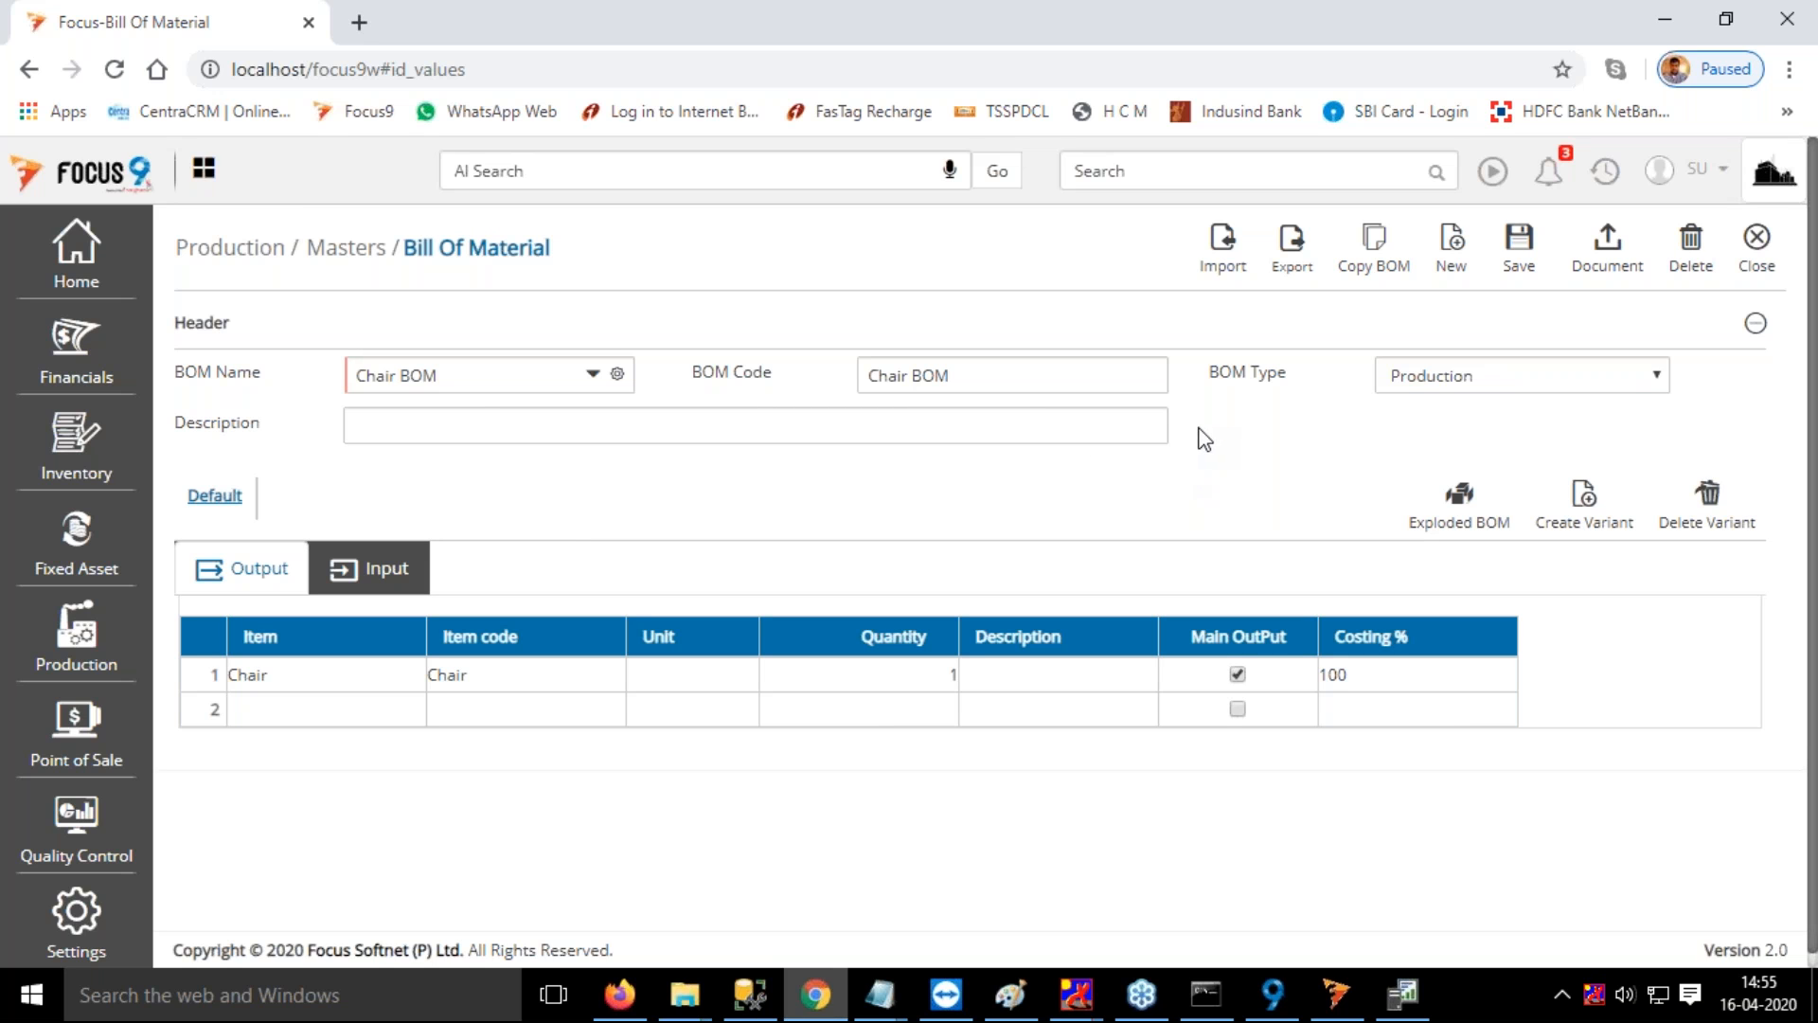
click(1763, 248)
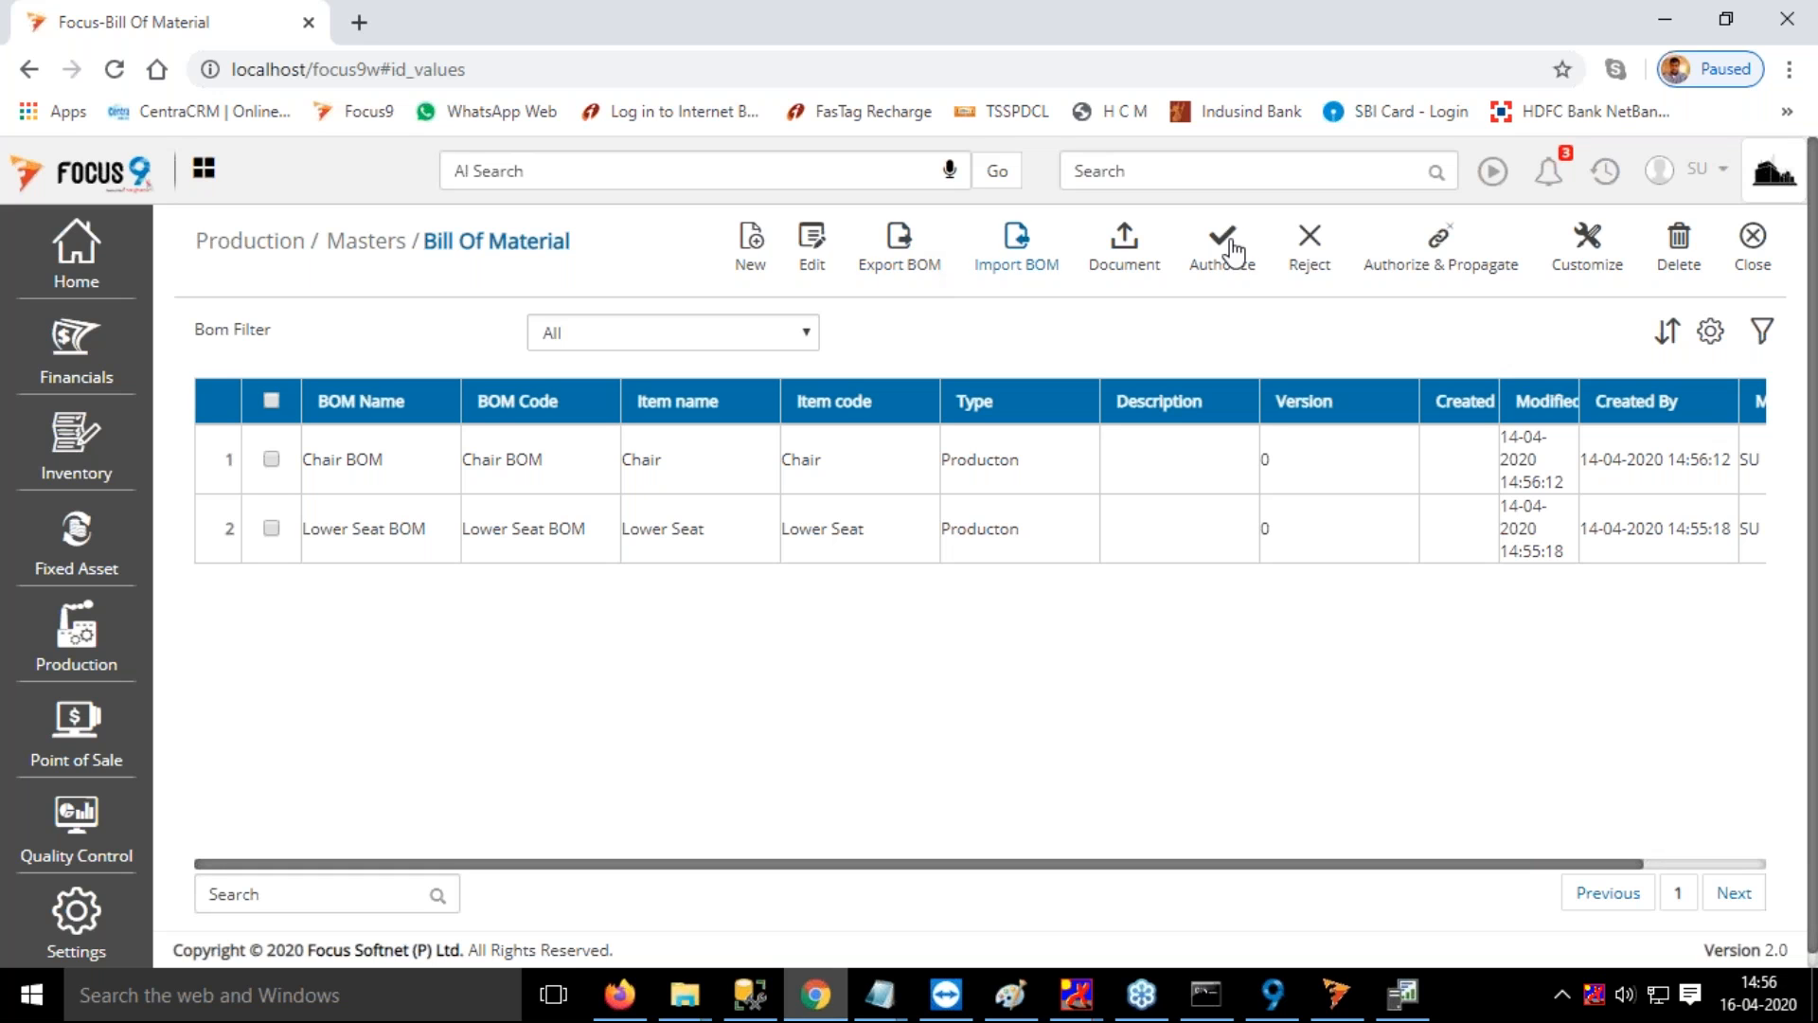
Export the Lower Seat BOM from the Bill Of Material list
click(900, 239)
click(270, 530)
click(900, 242)
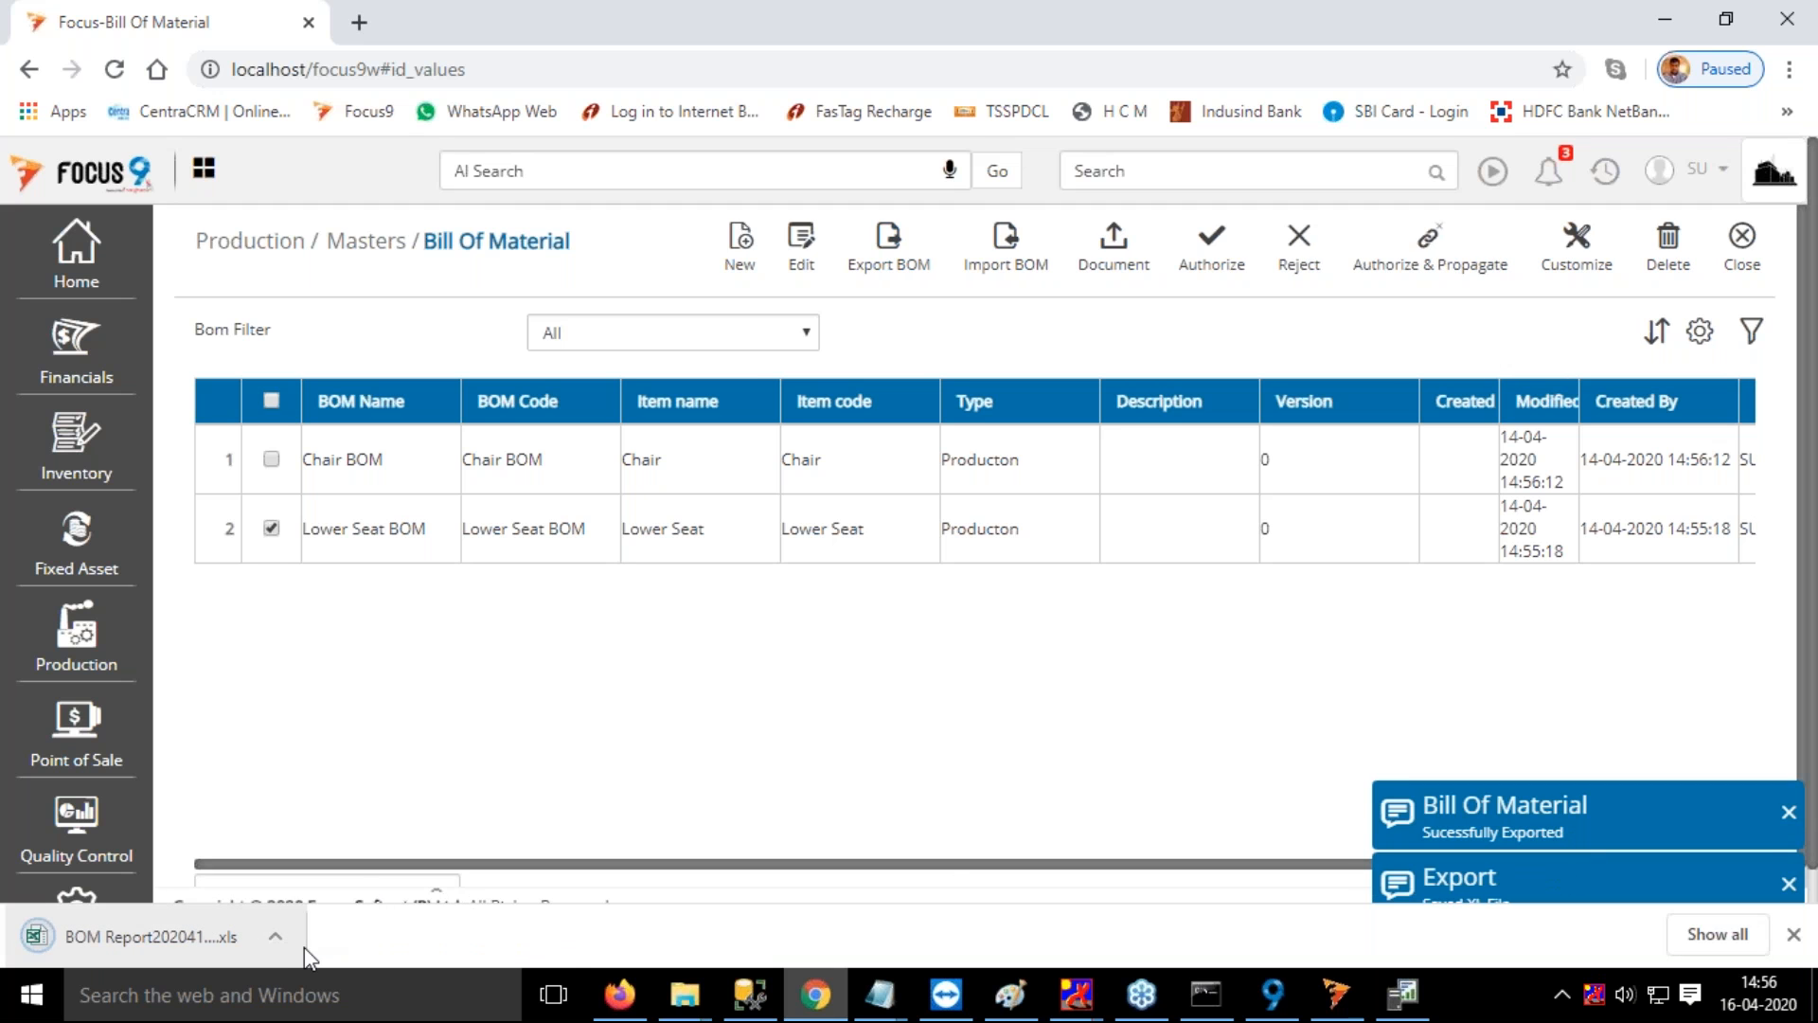
Open the exported BOM report in Excel, examine its BOM Header and BOM Body sheets, and close the workbook
click(276, 936)
click(339, 768)
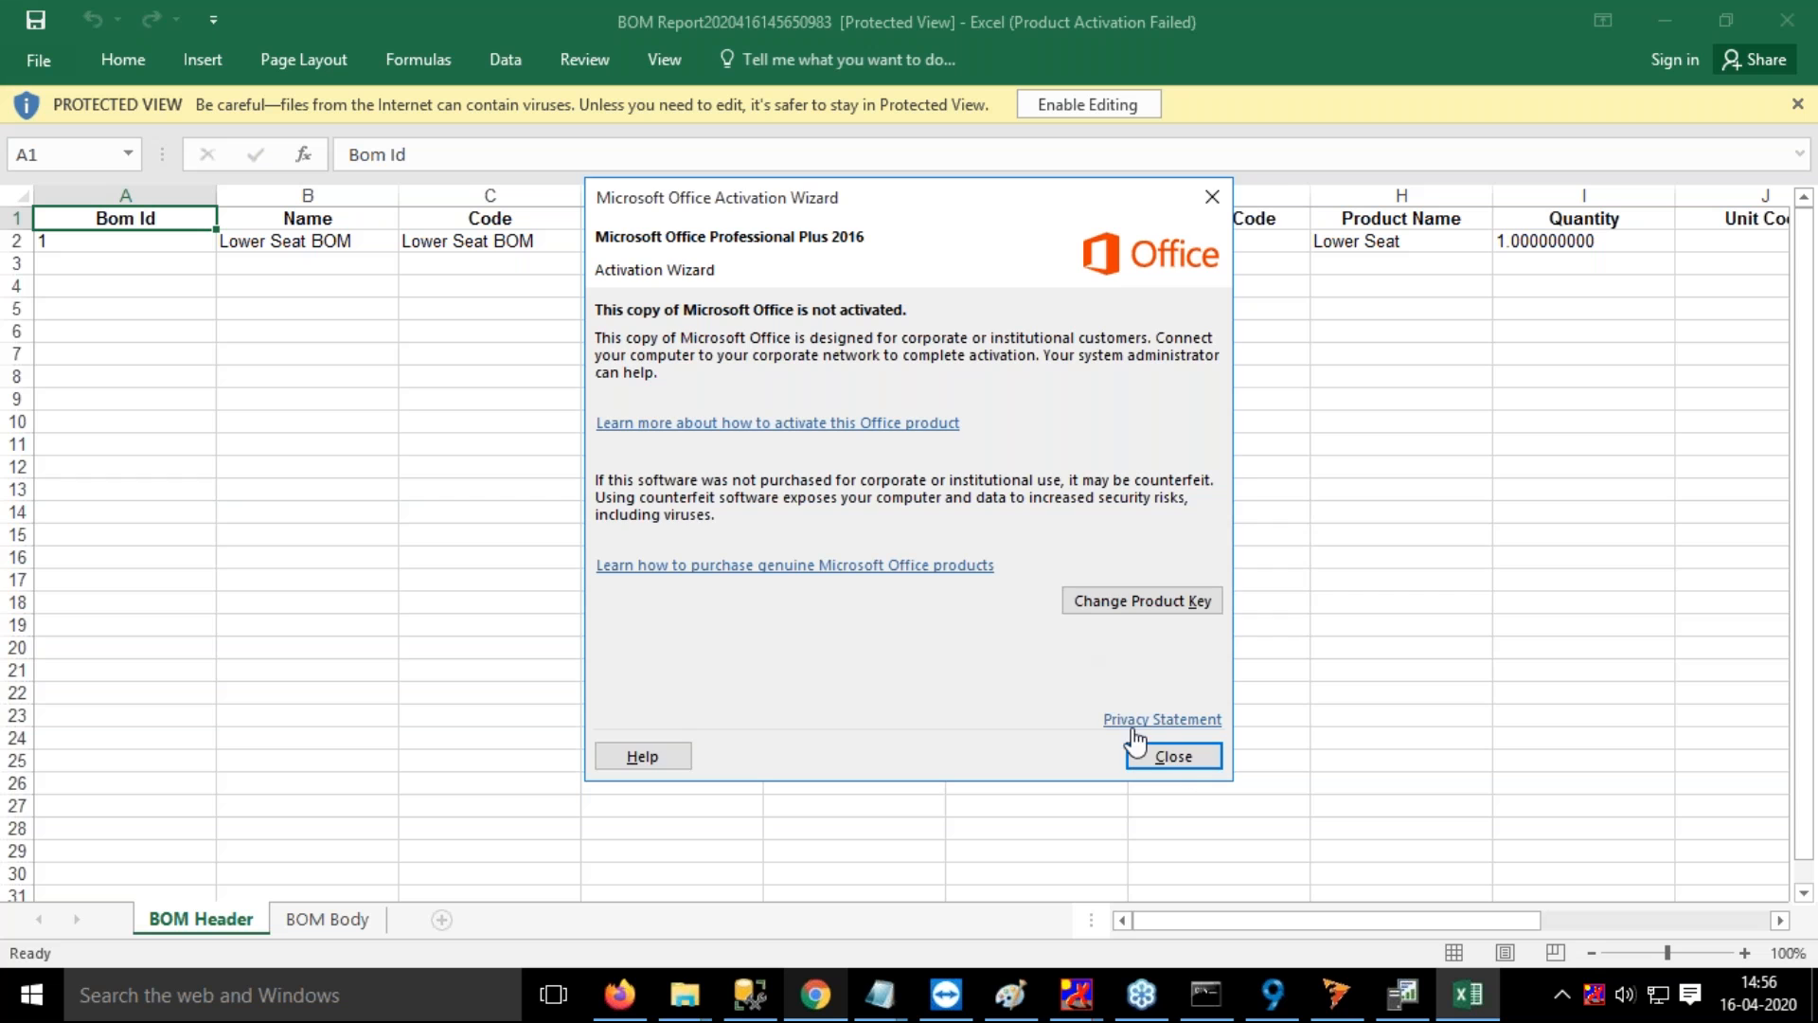
click(1167, 754)
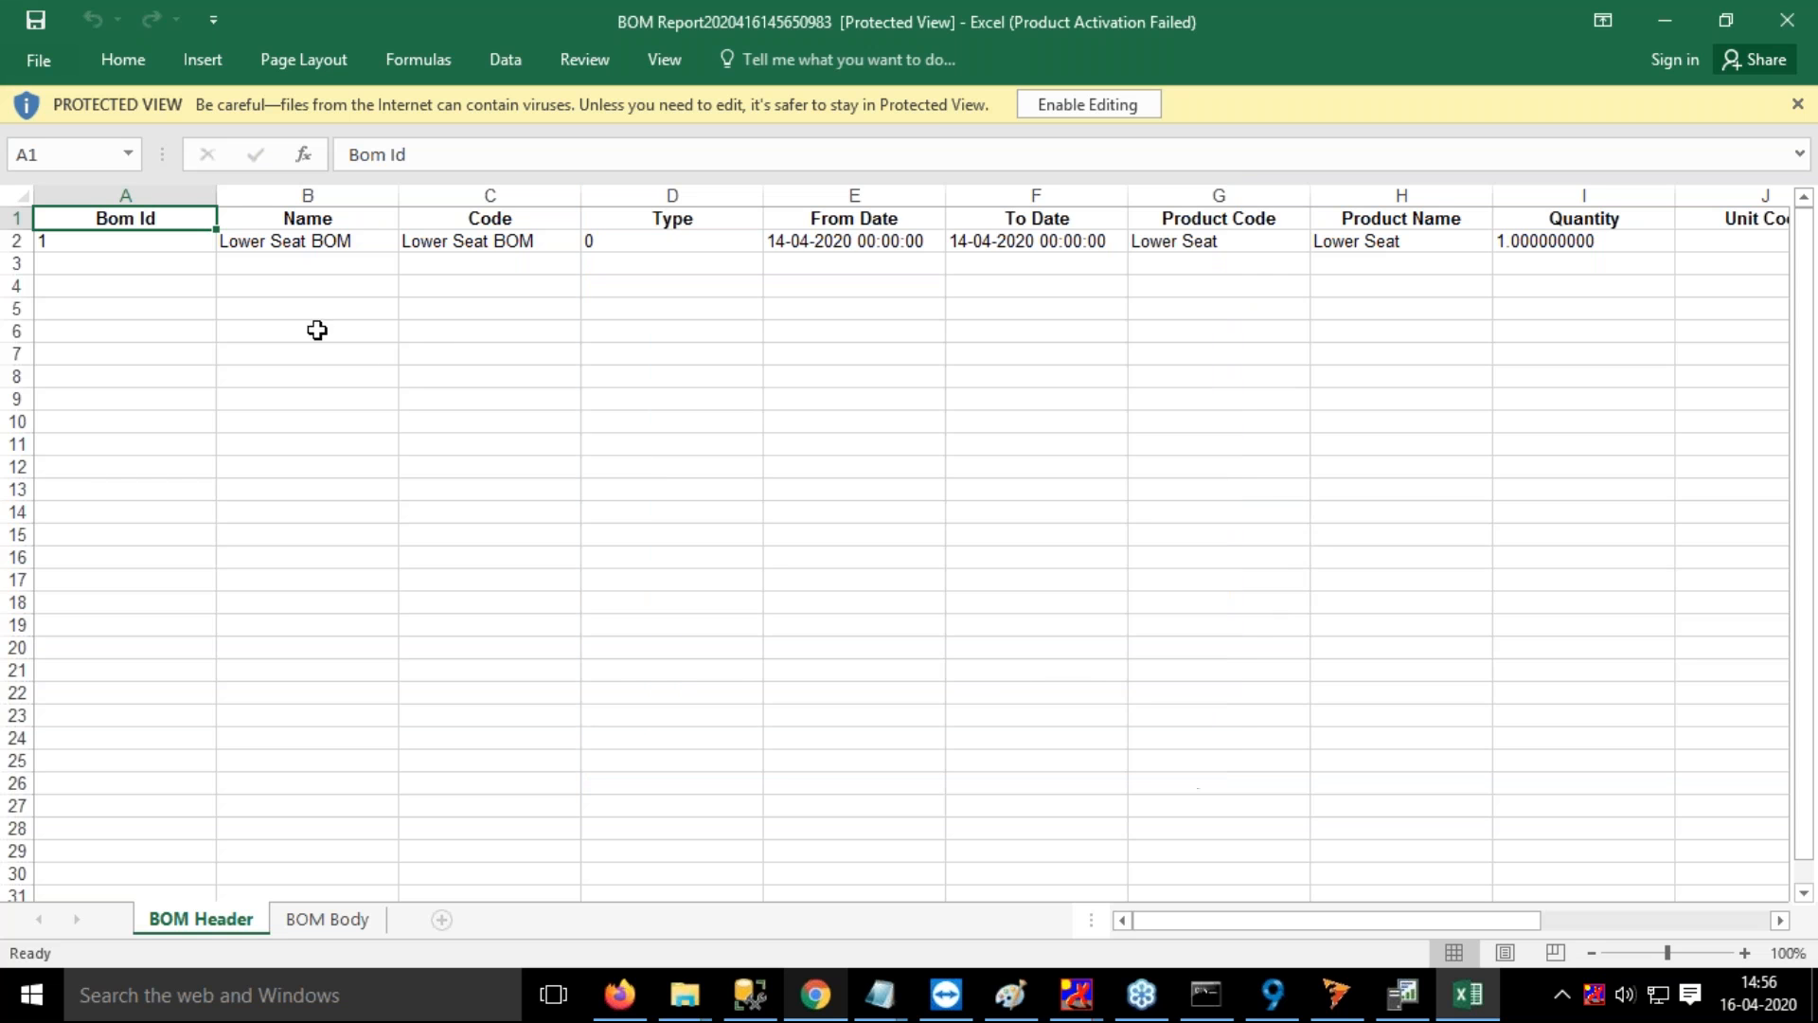
click(146, 265)
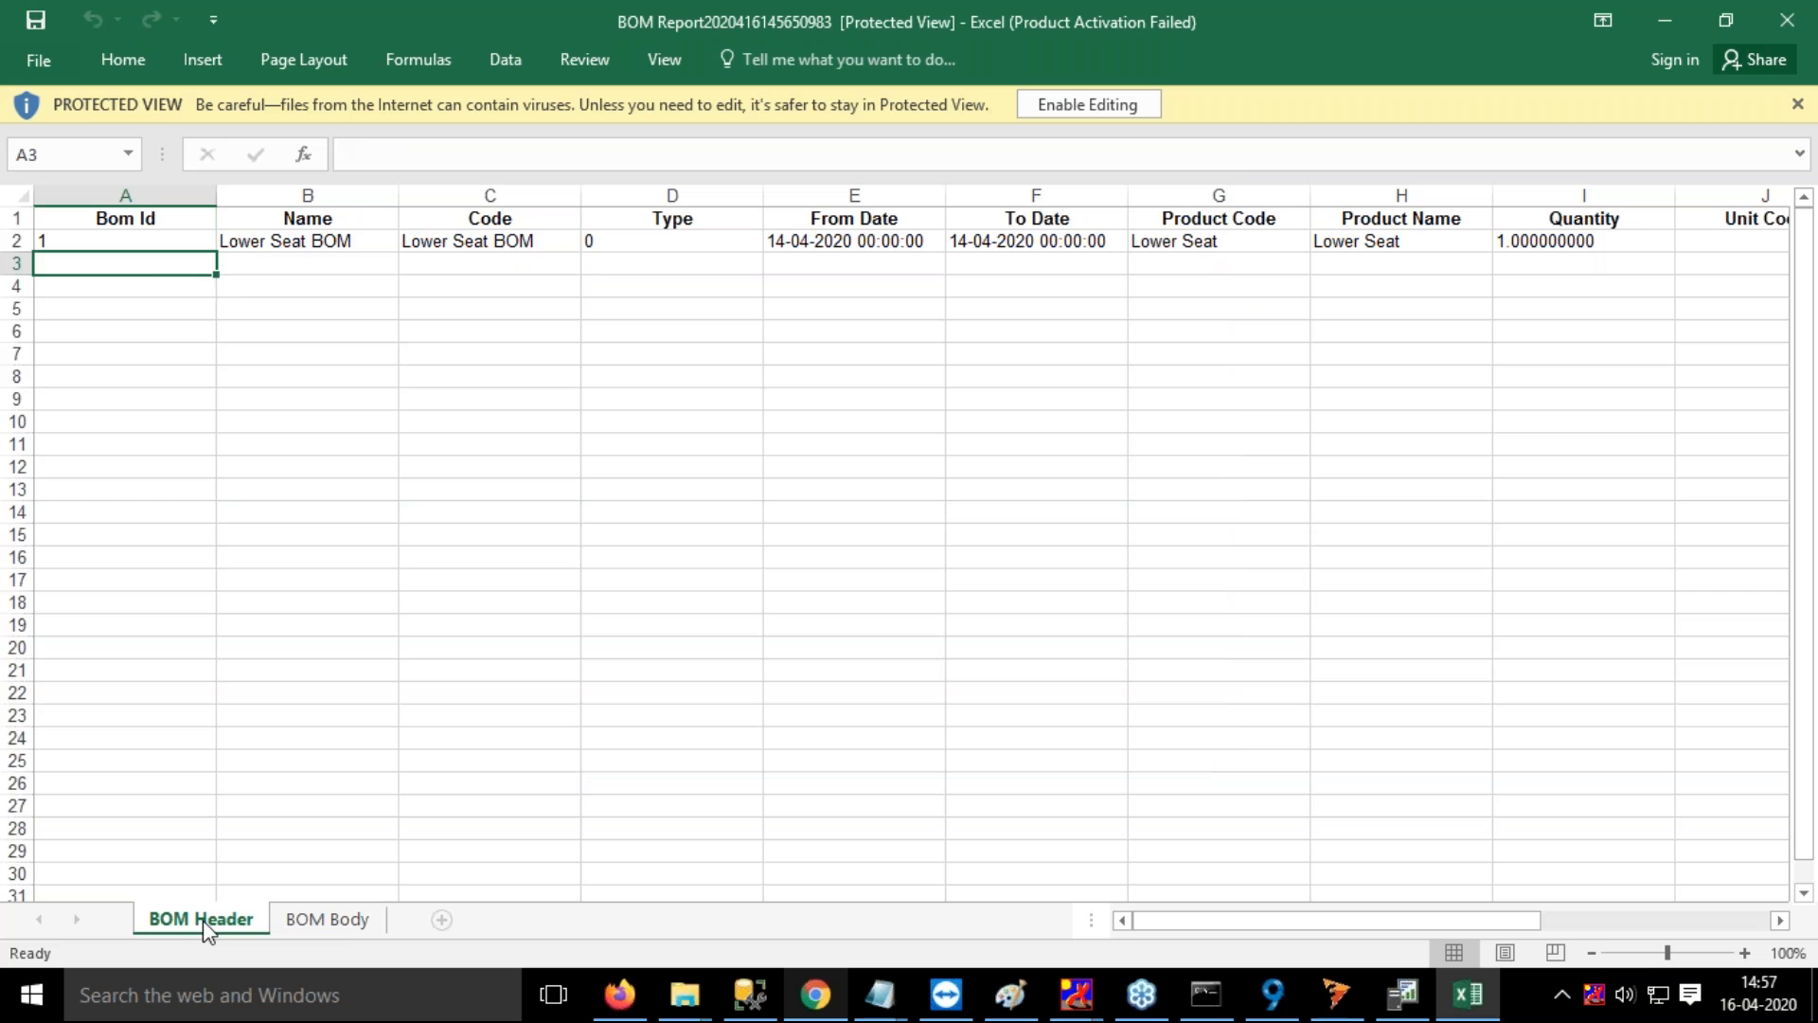
click(334, 925)
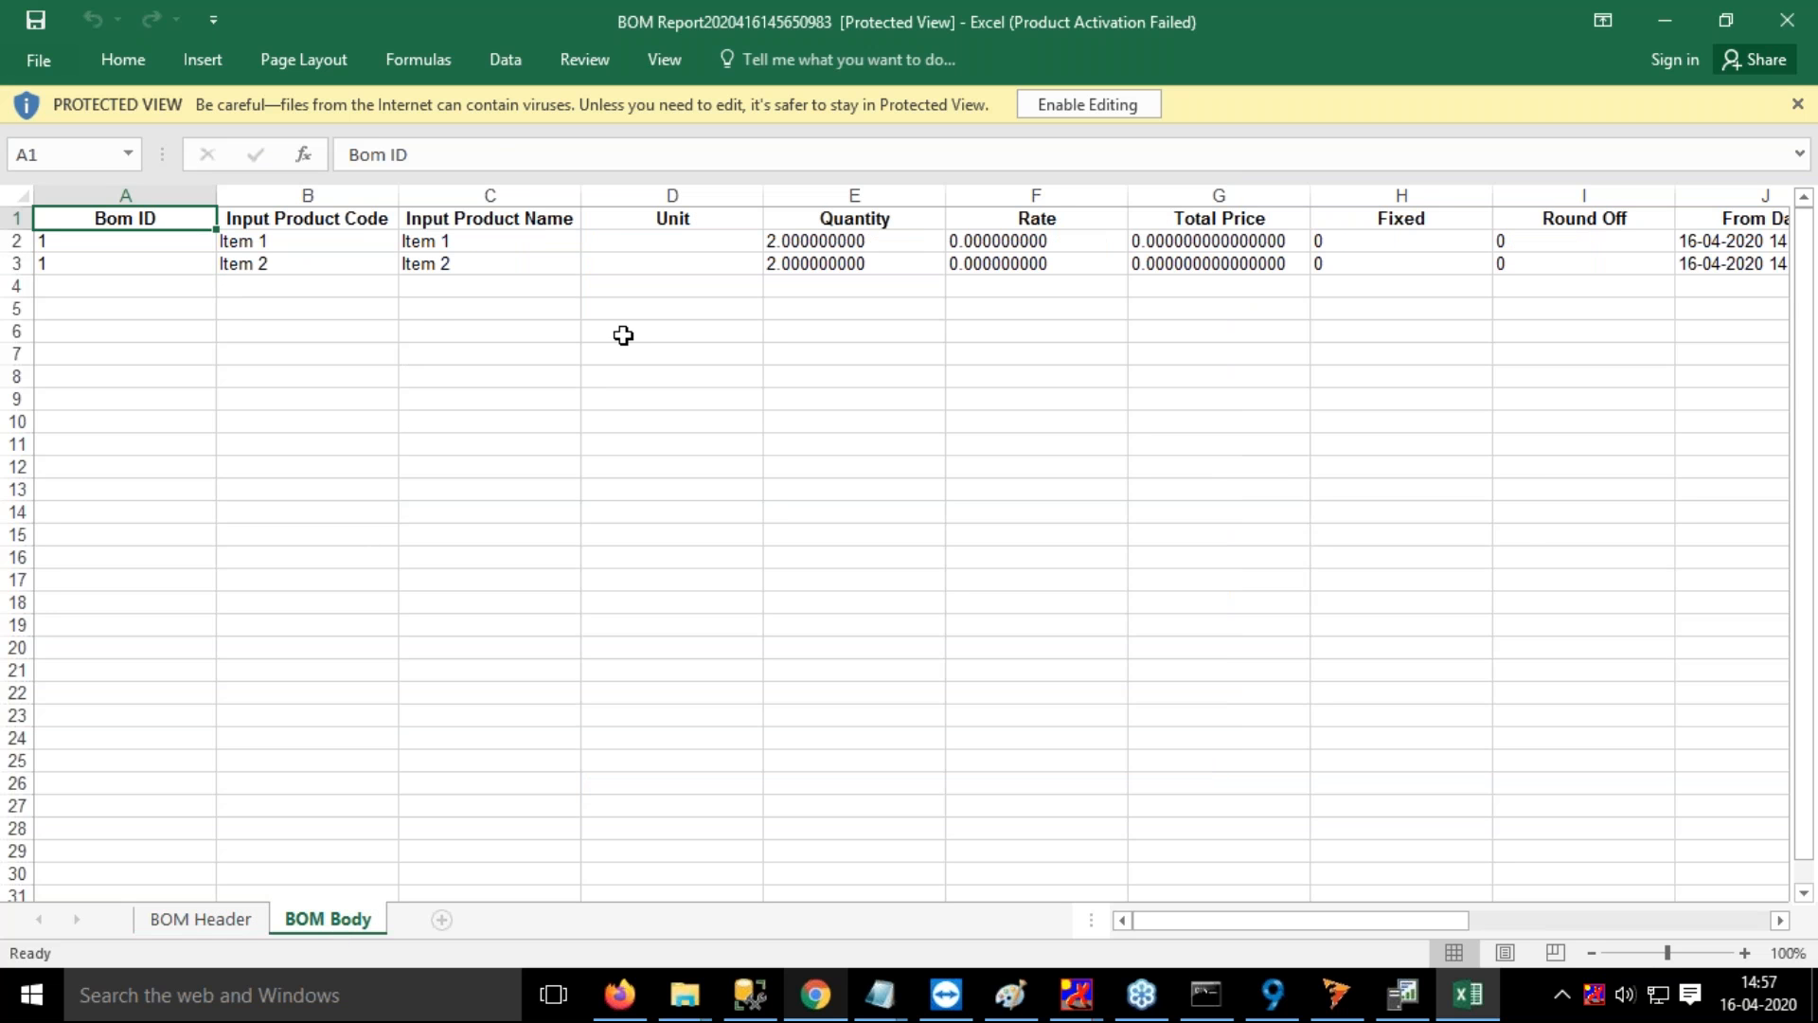
click(208, 928)
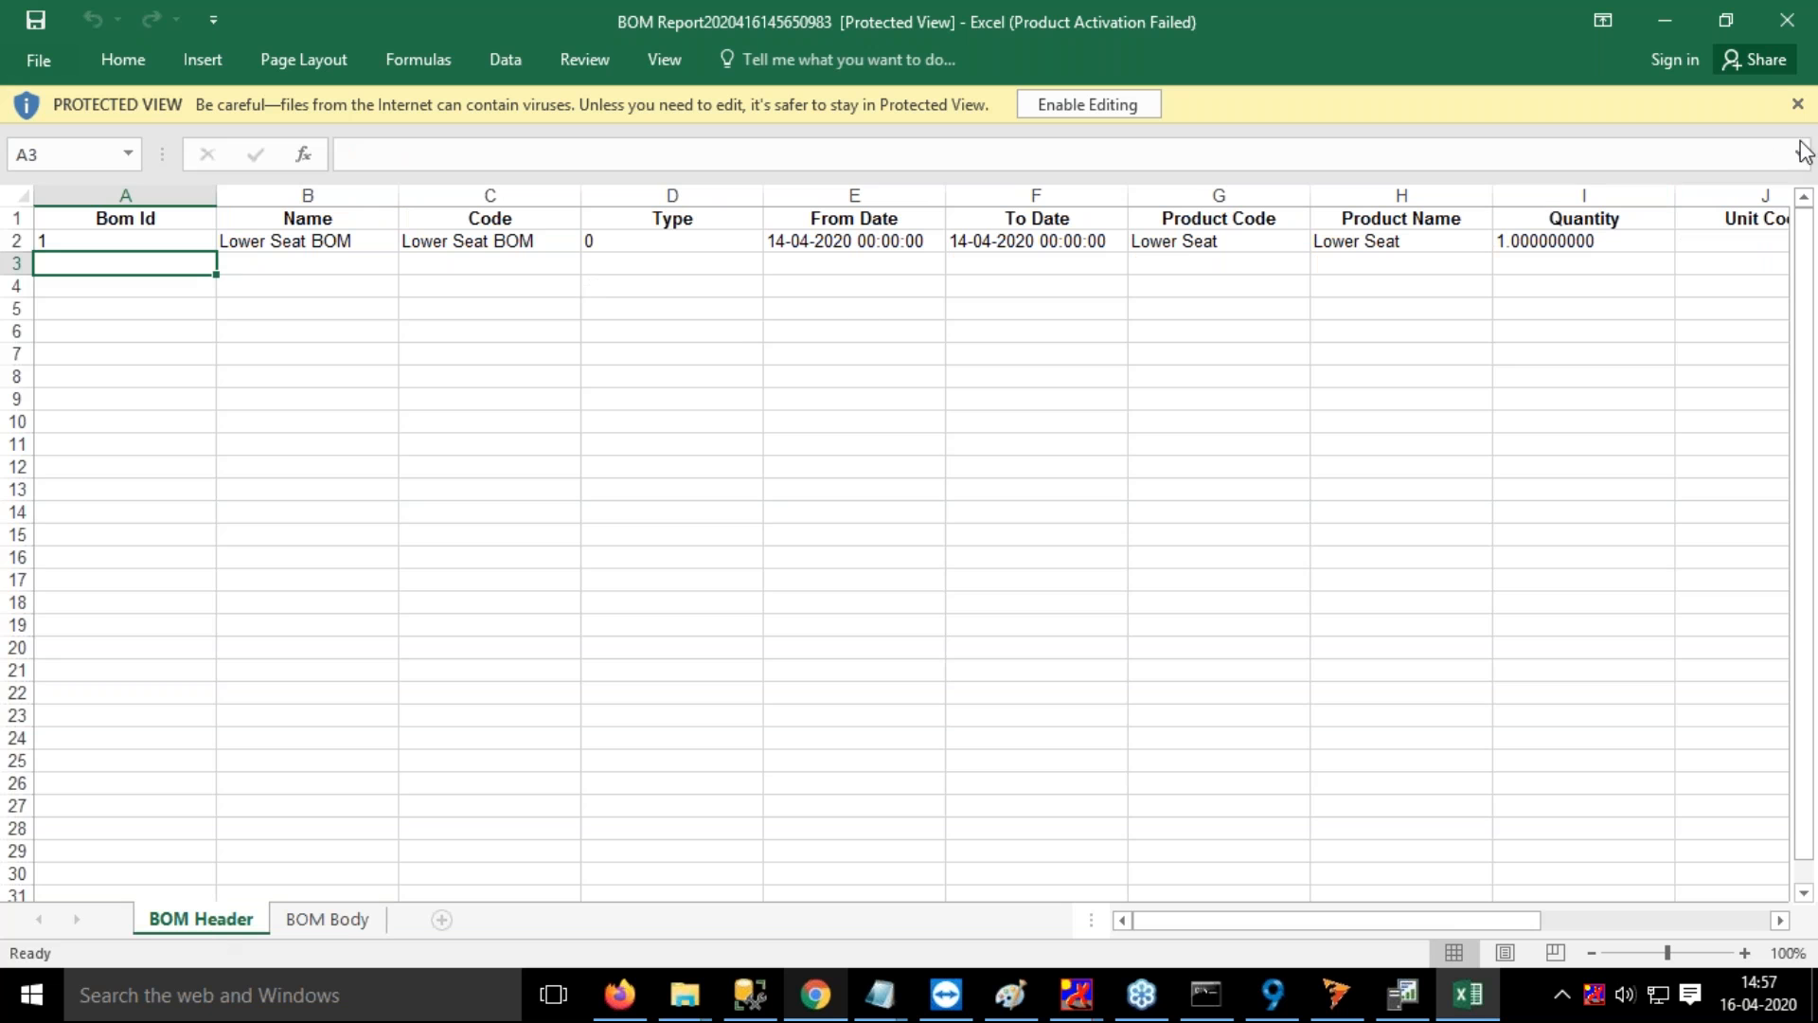
click(1786, 24)
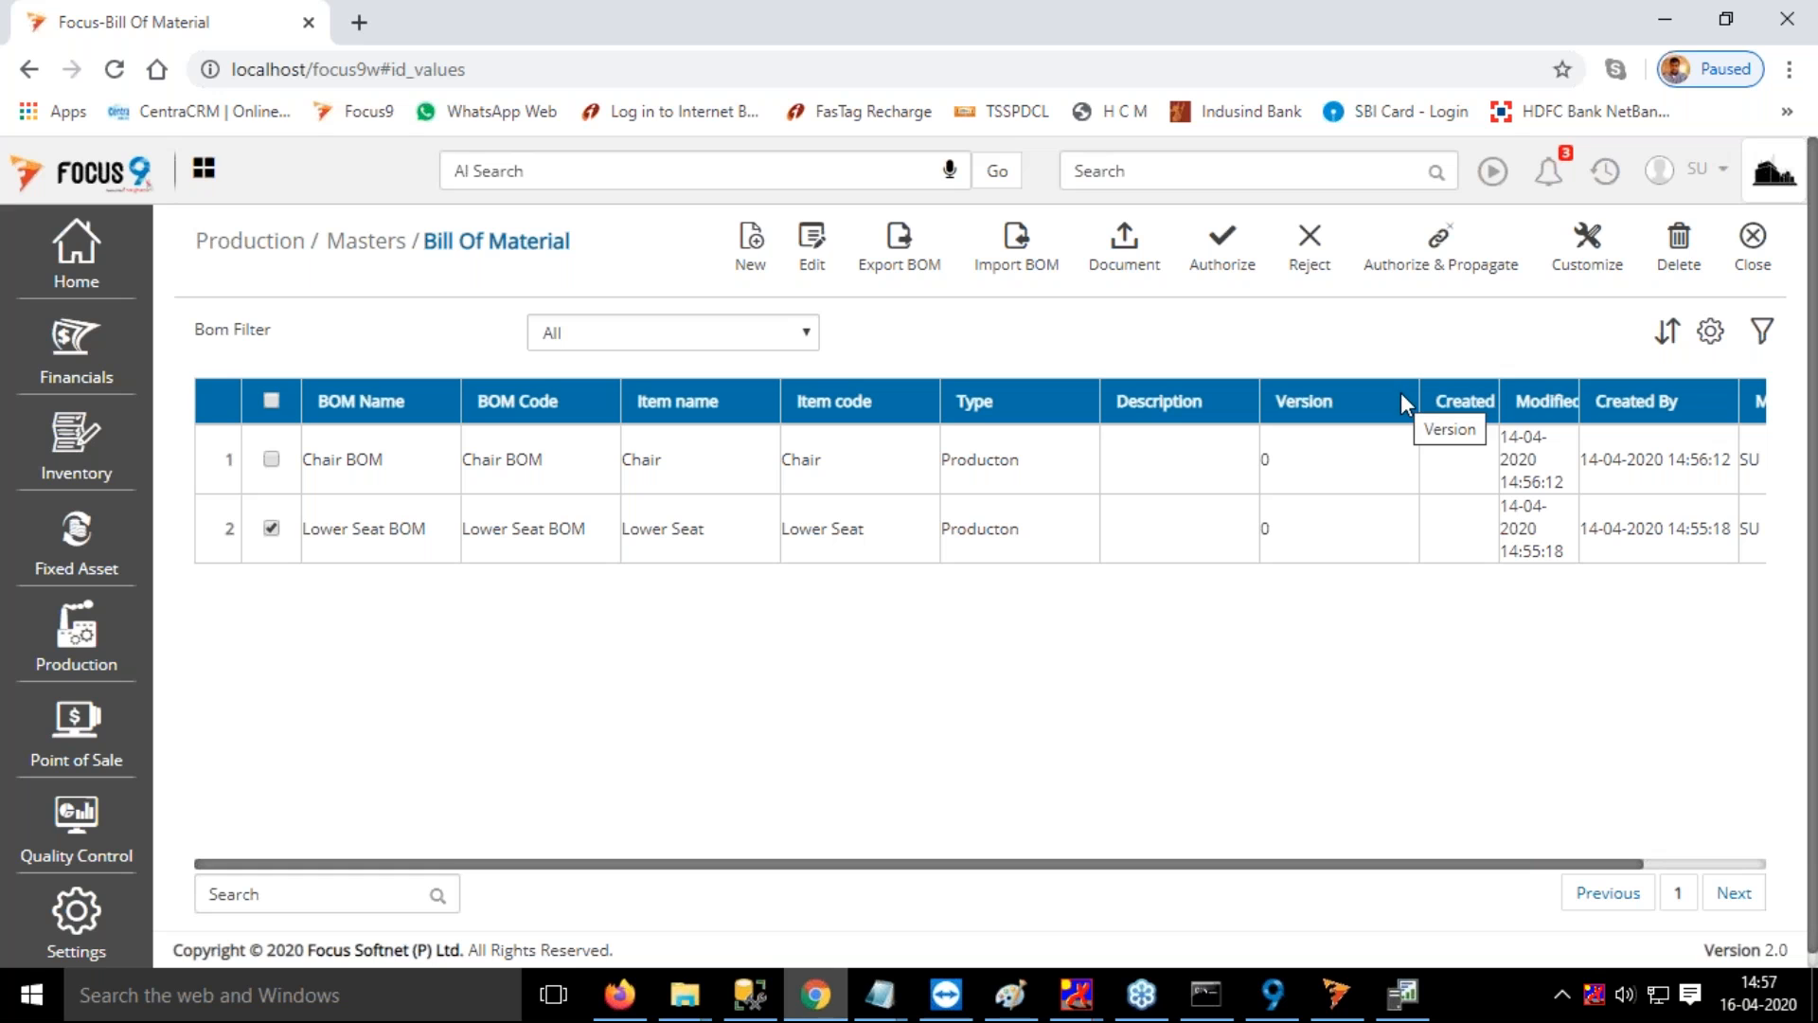
Close the Bill Of Material list and open the Chair BOM routing from the Routing master
click(1753, 244)
click(1147, 174)
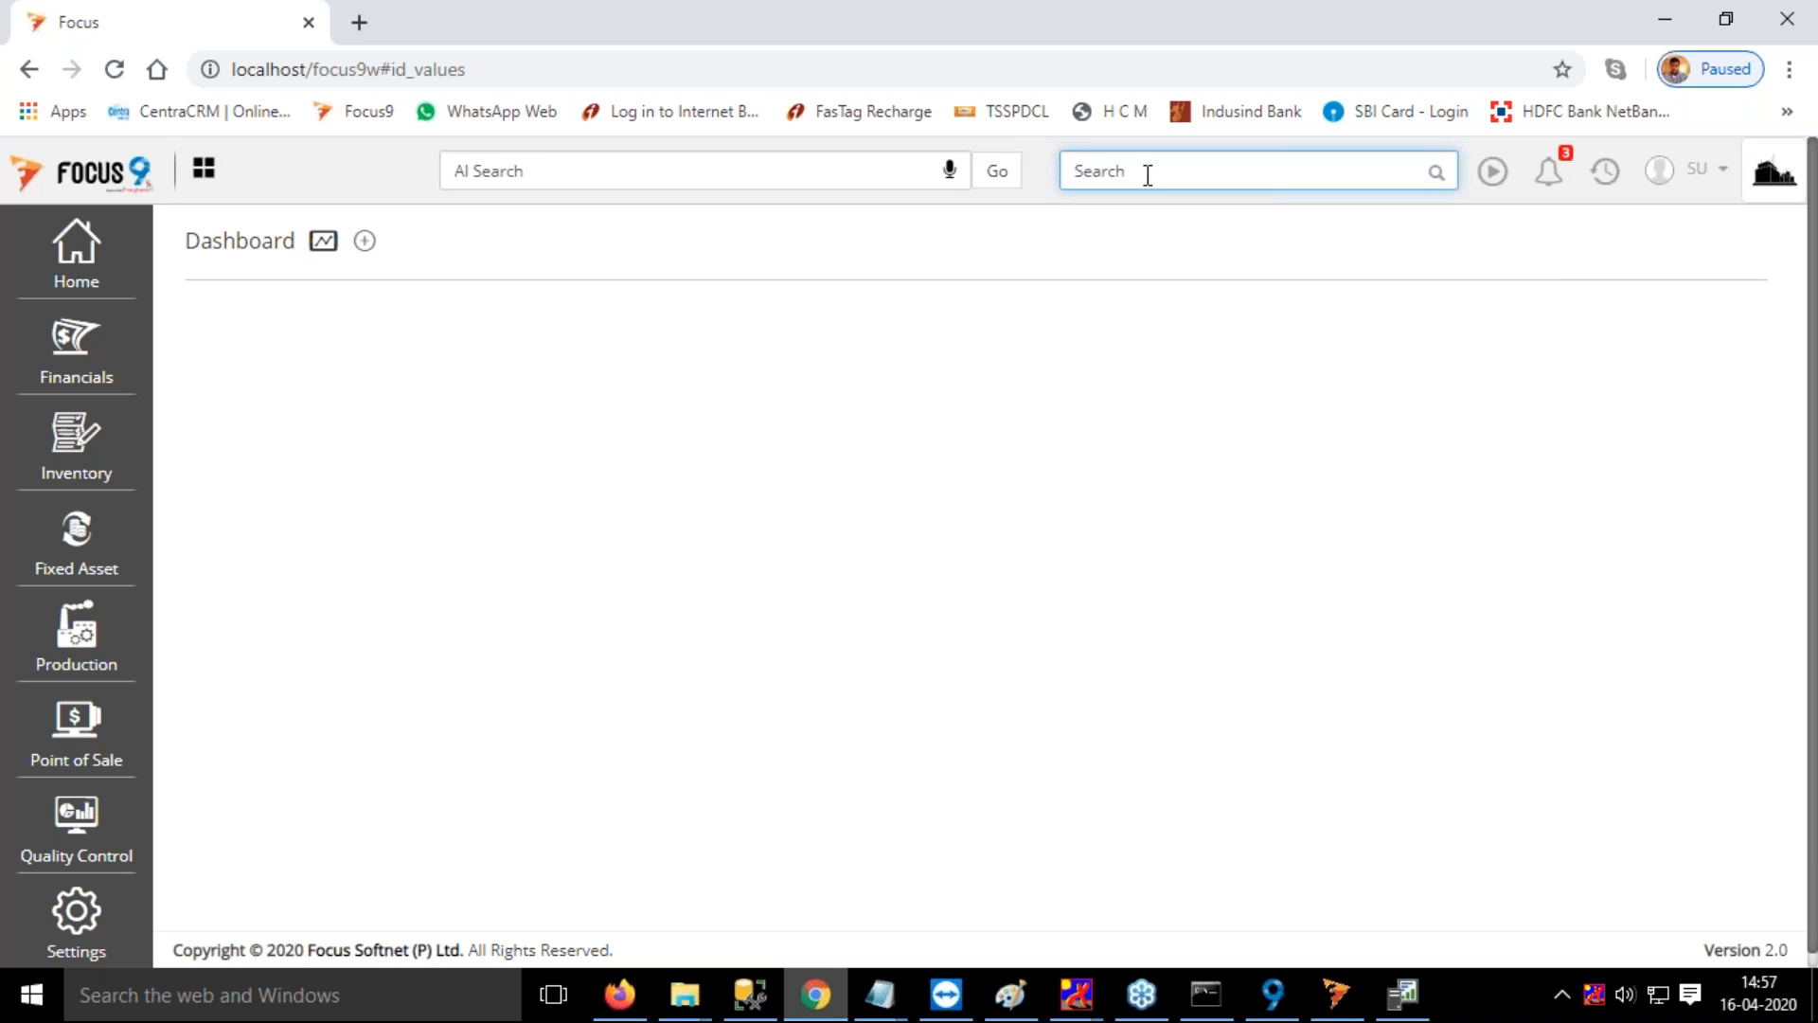
text(routi)
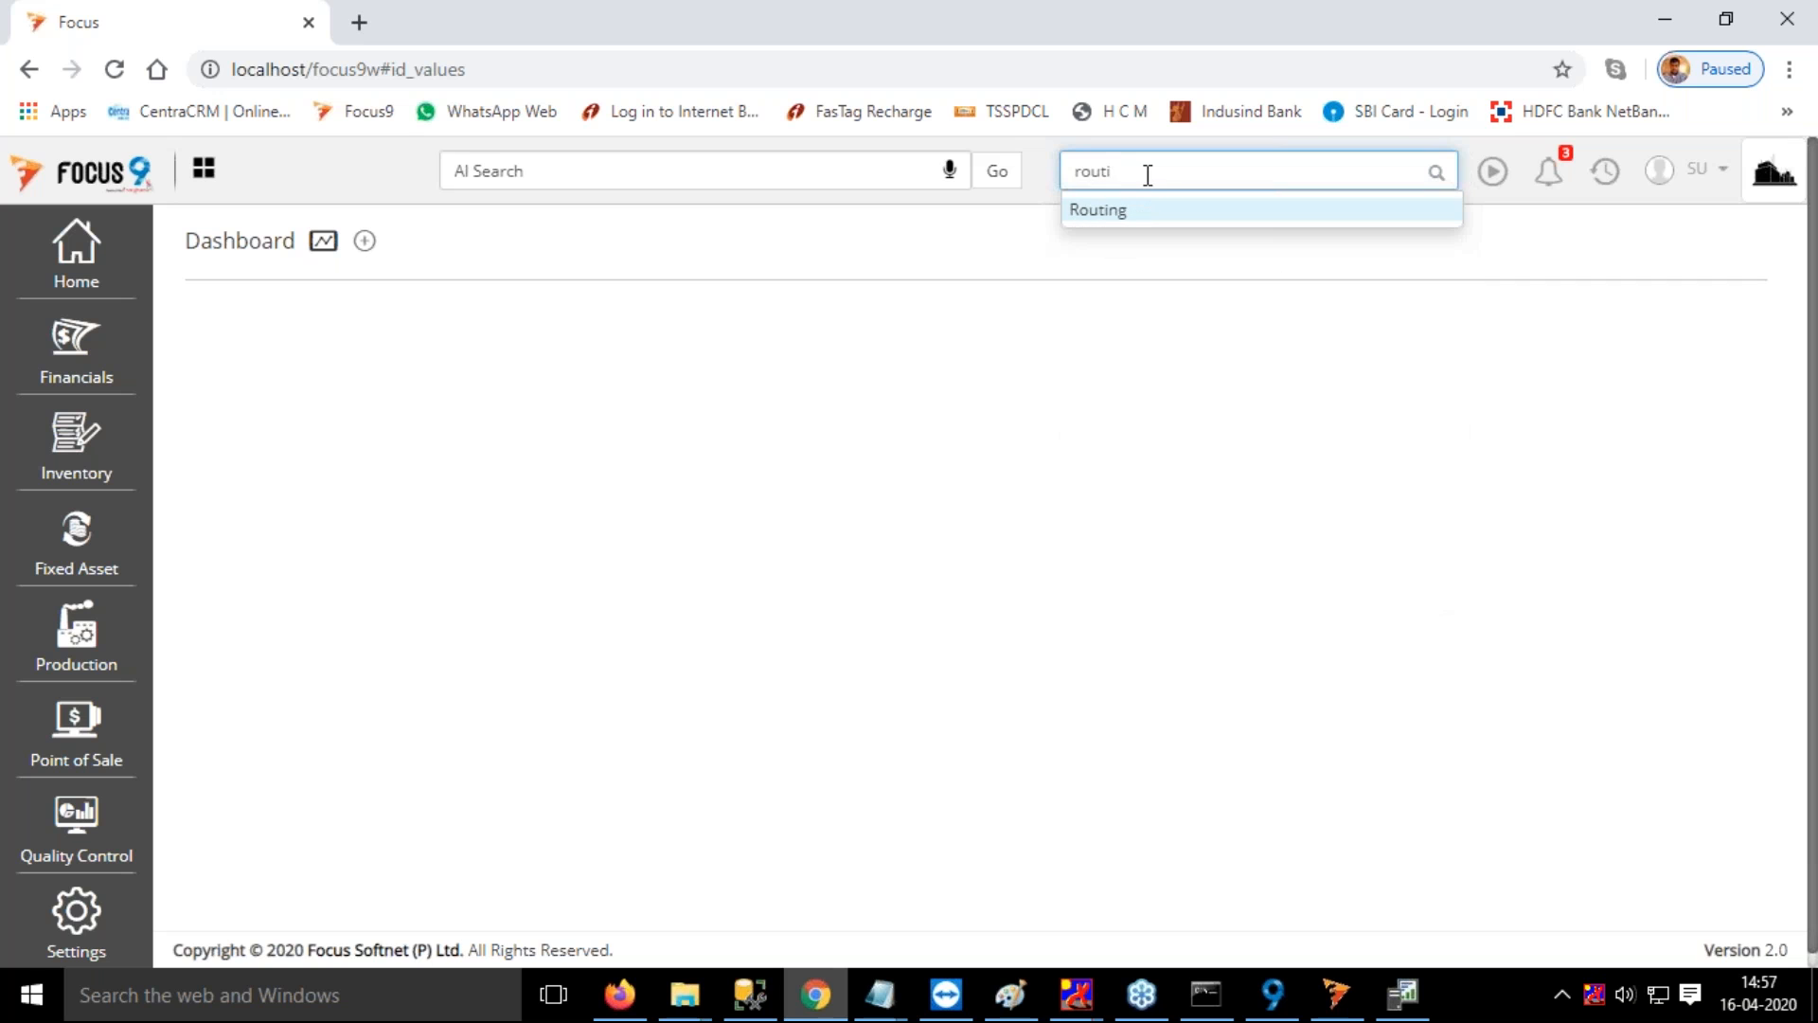
click(1119, 212)
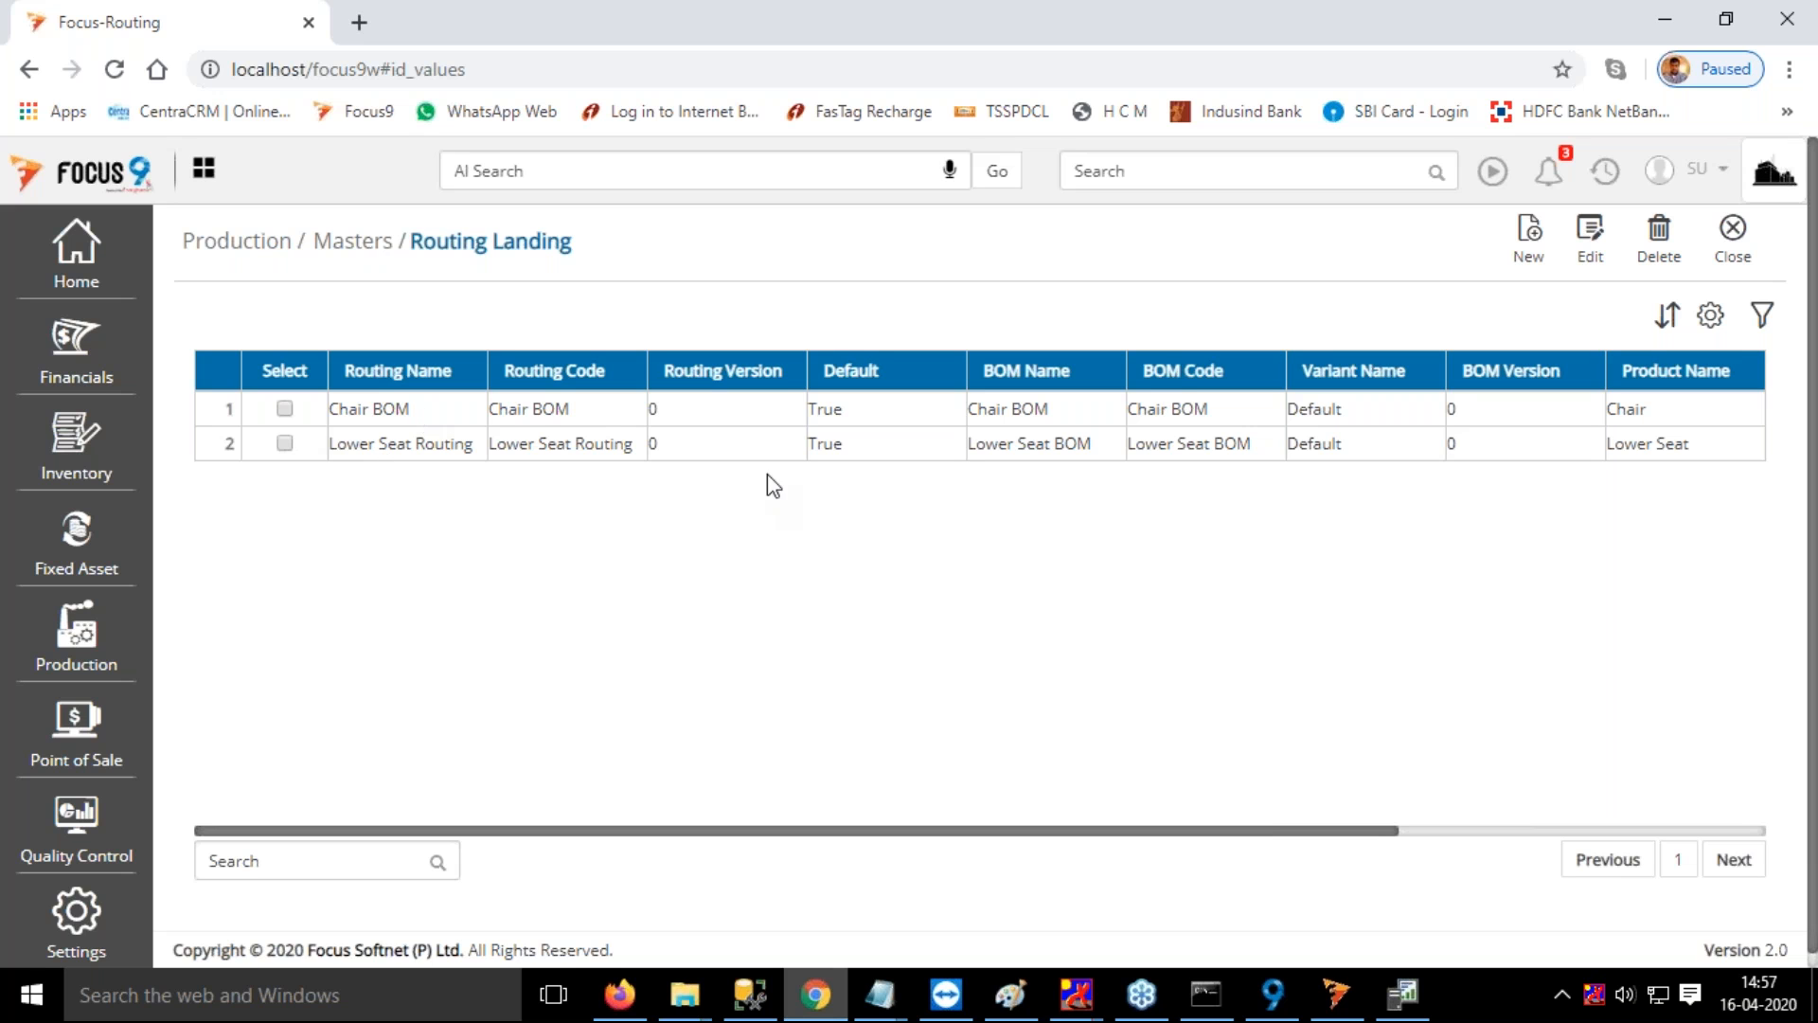
double_click(229, 409)
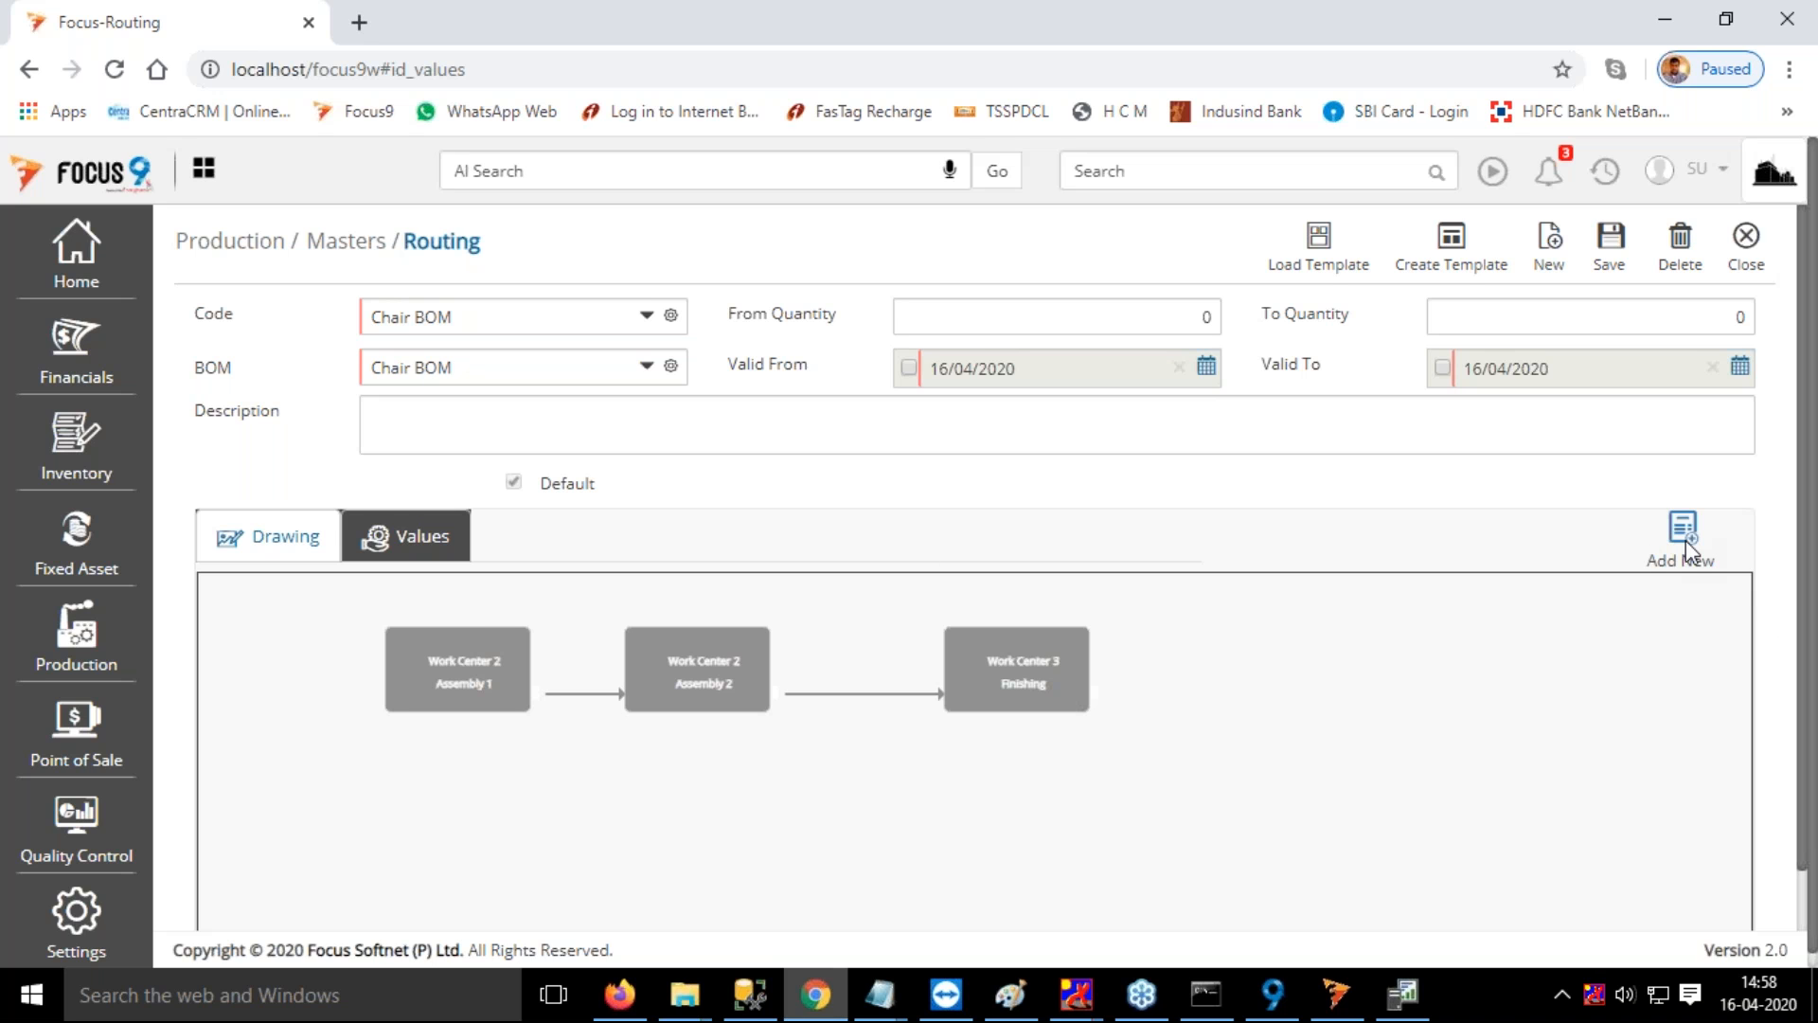
Start a new routing with the code Test for the Lower Seat BOM
click(1551, 268)
click(456, 320)
text(Test)
click(459, 356)
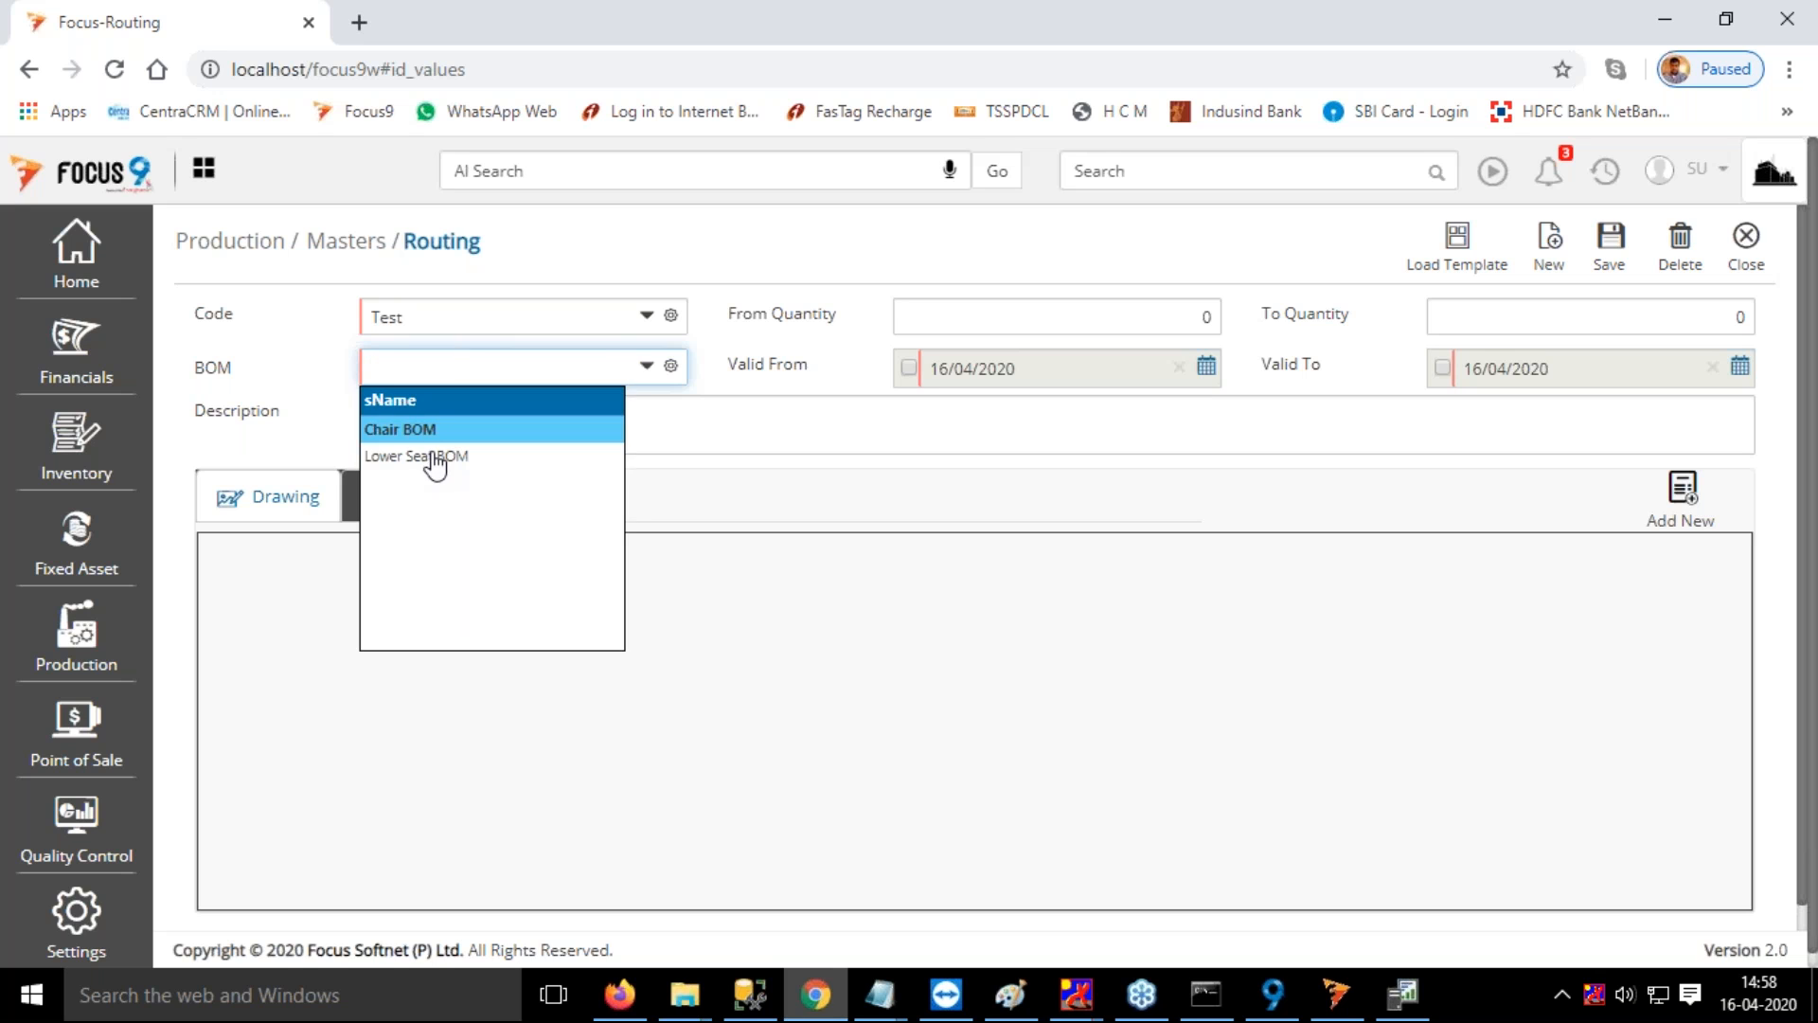
click(430, 456)
key(Tab)
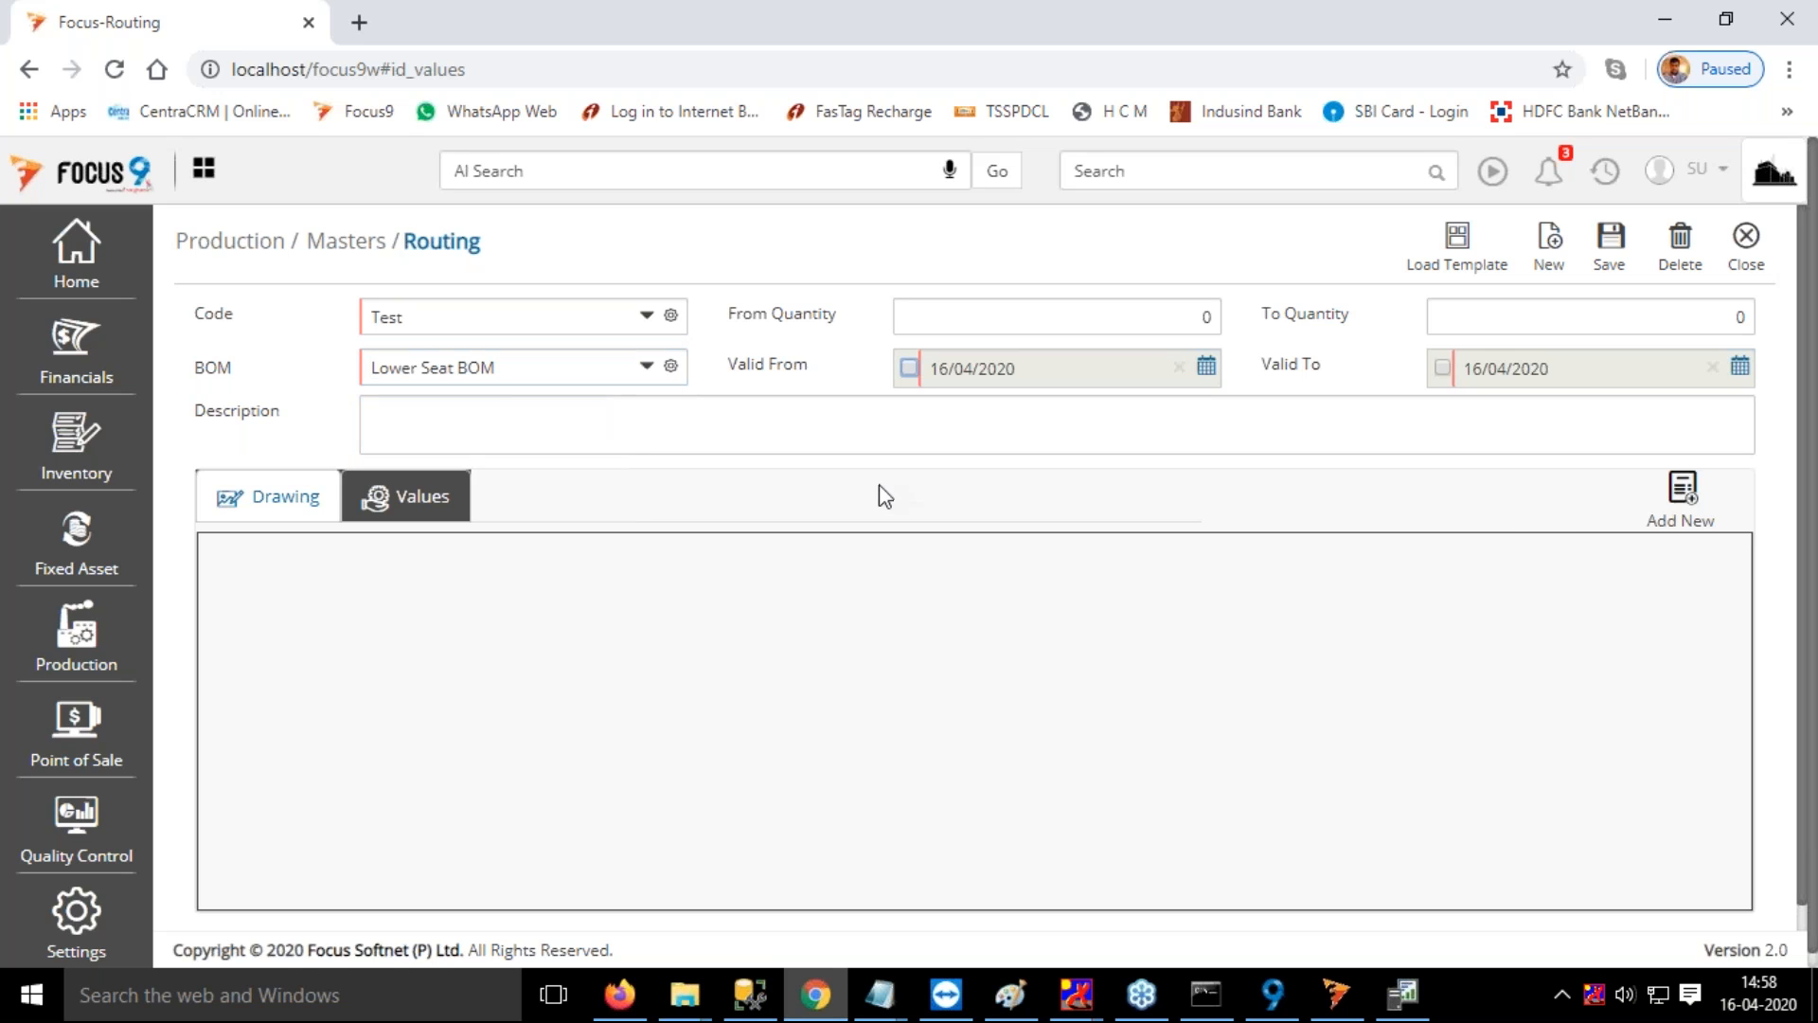
Add a routing operation with the process Cutting assigned to Work Center 1, loading that work center's standard fields
click(1685, 492)
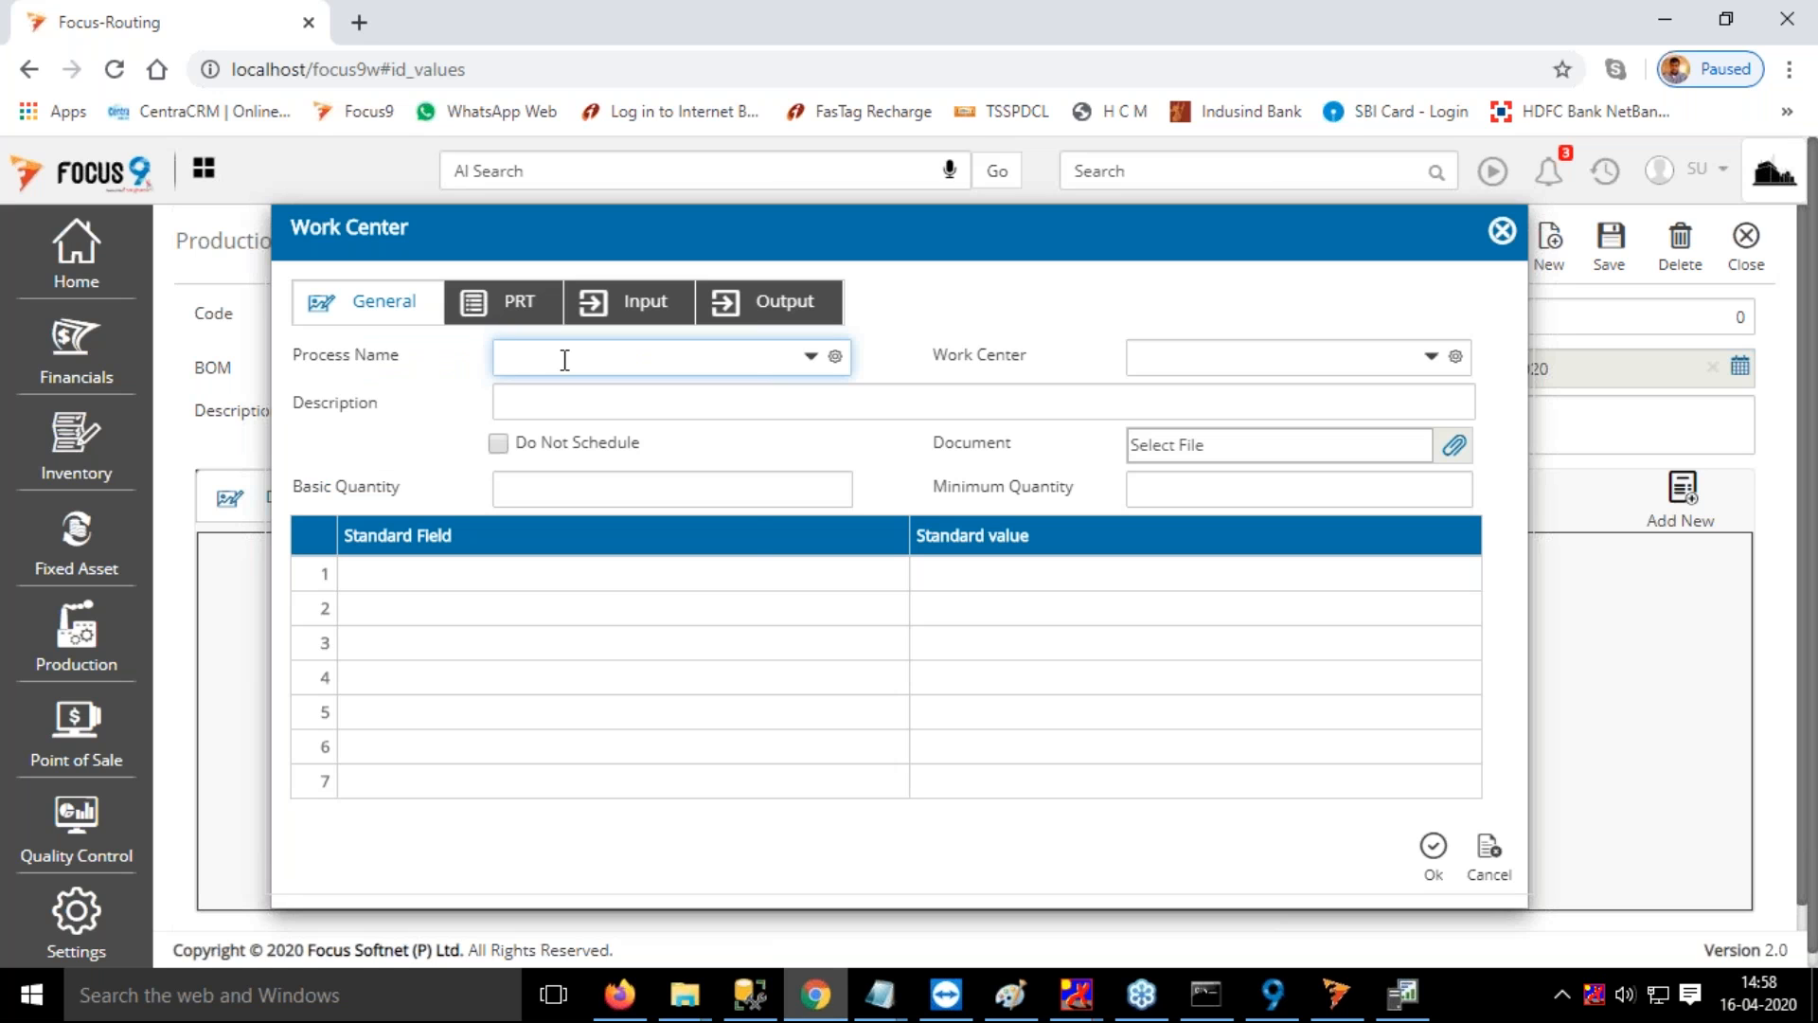
click(564, 360)
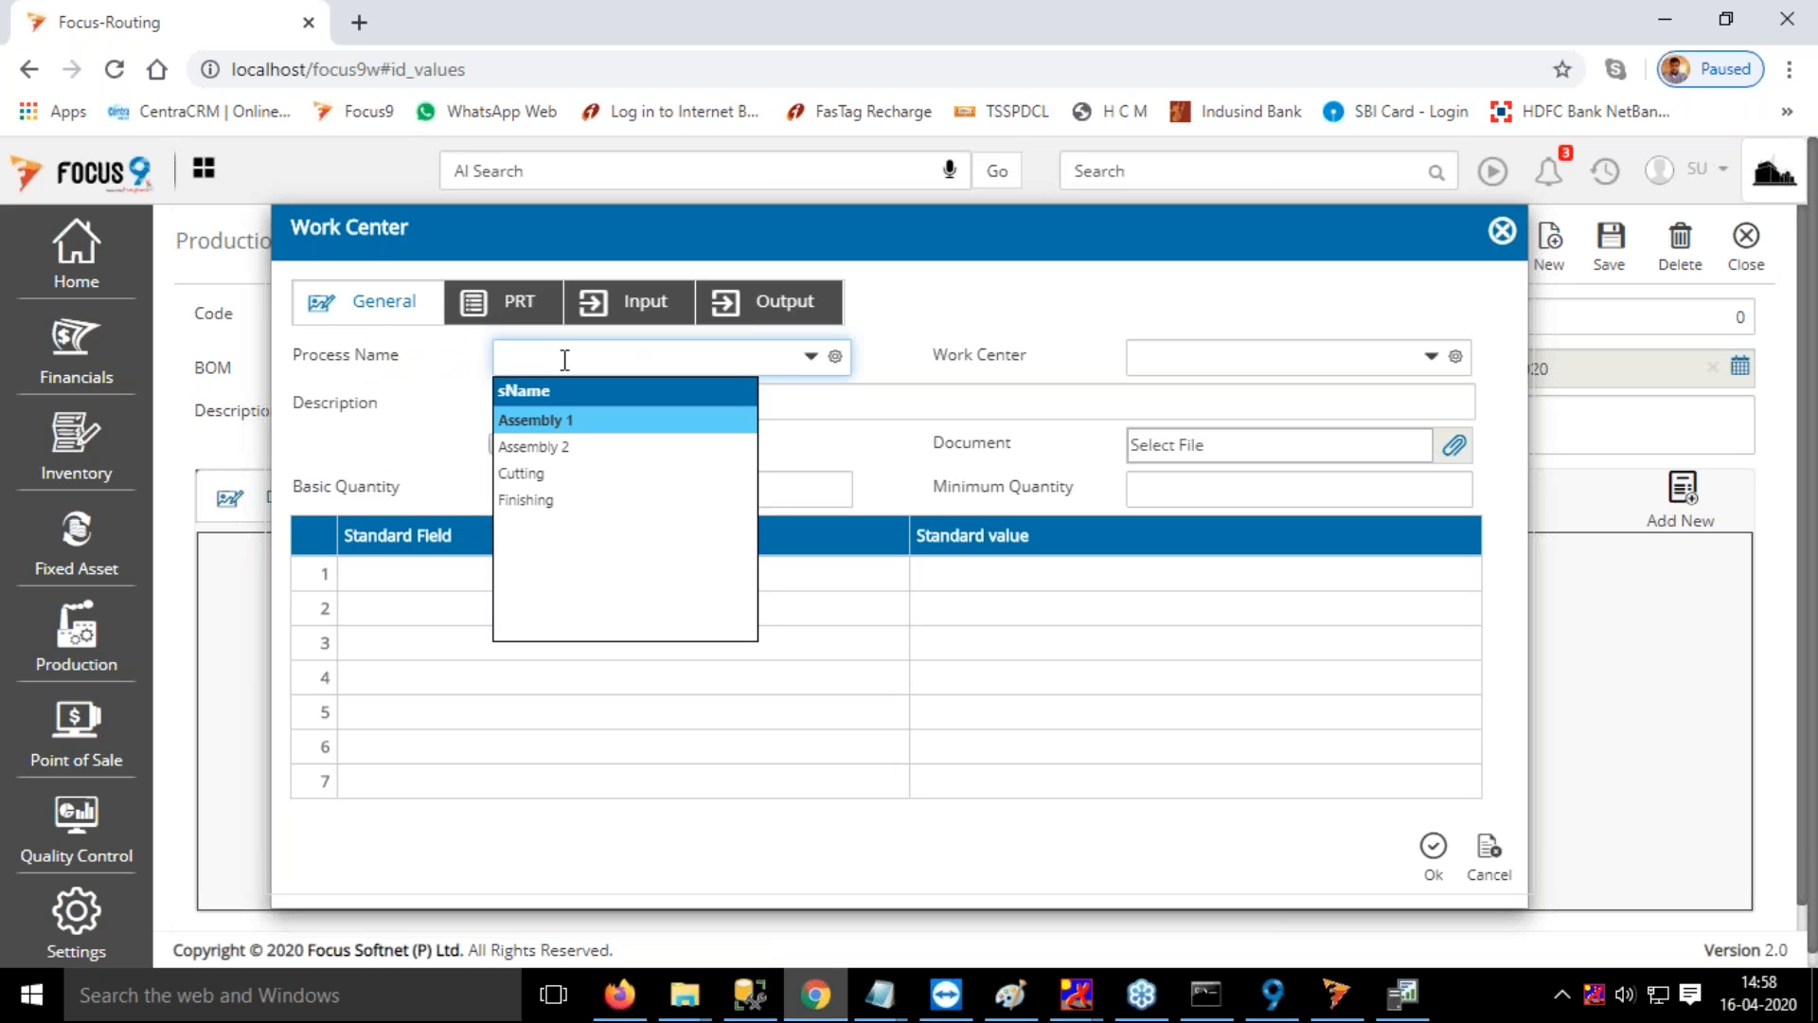
key(Down)
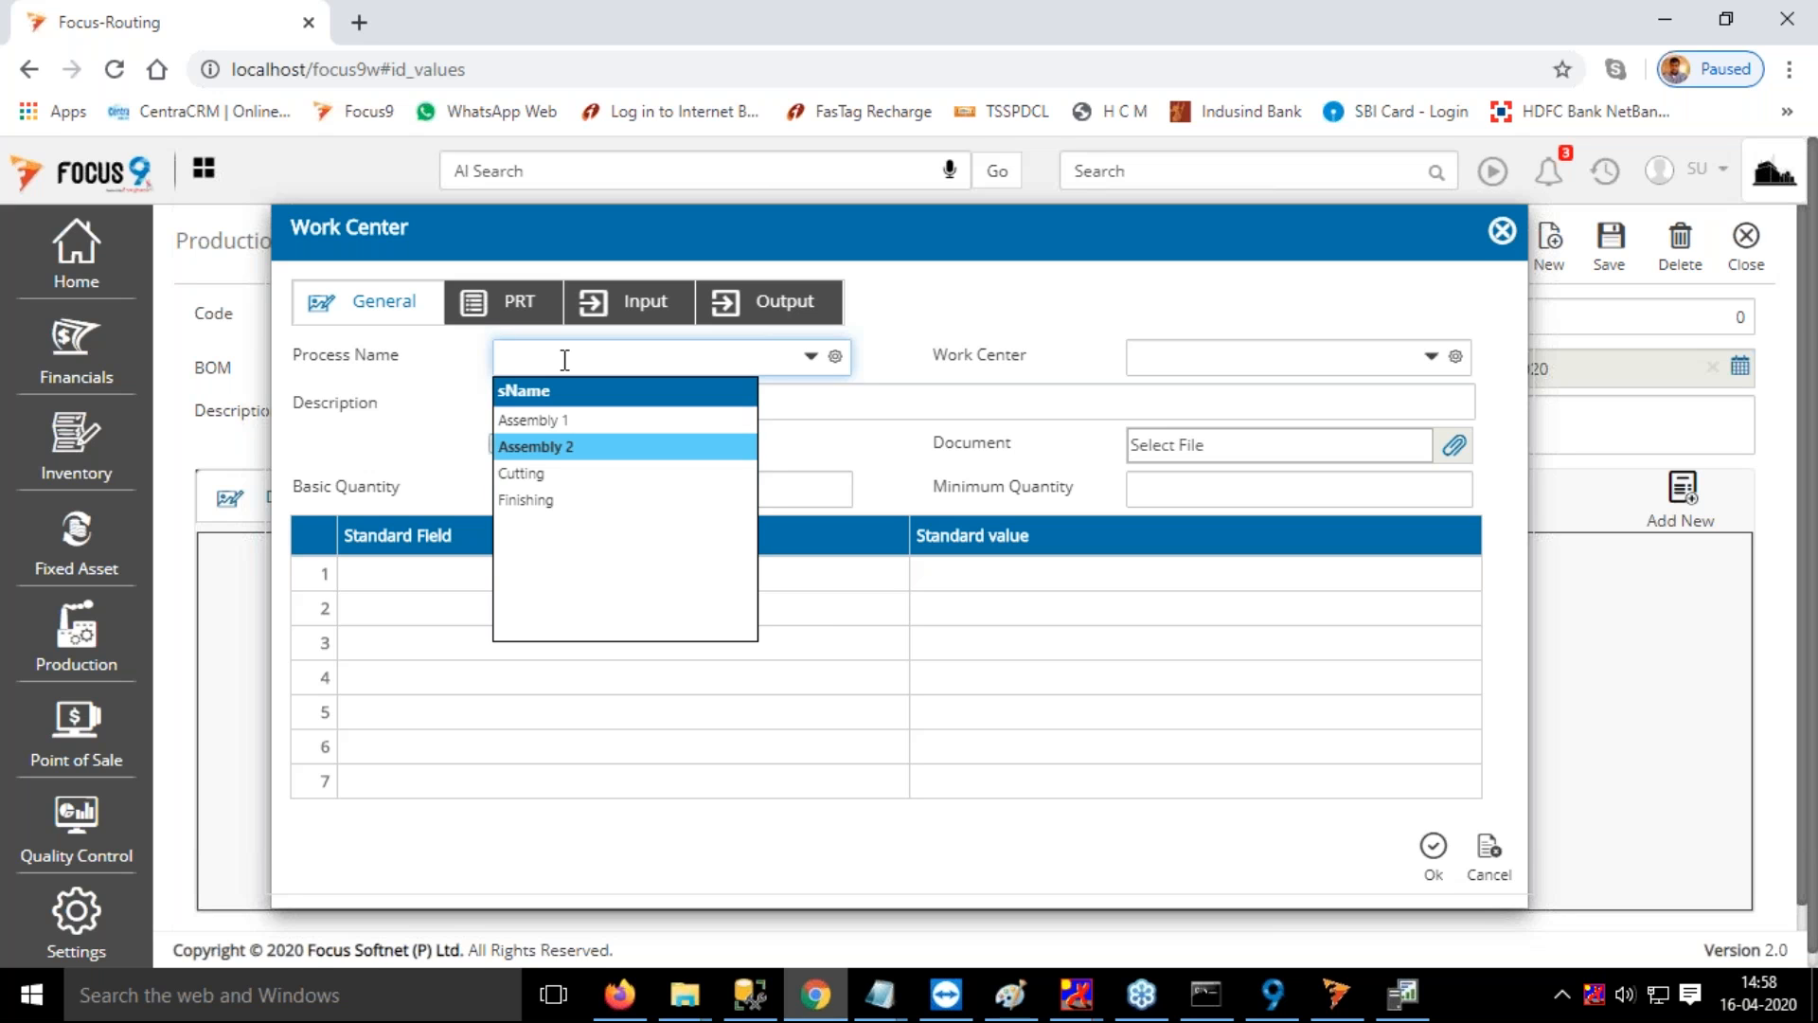
key(Down)
key(Tab)
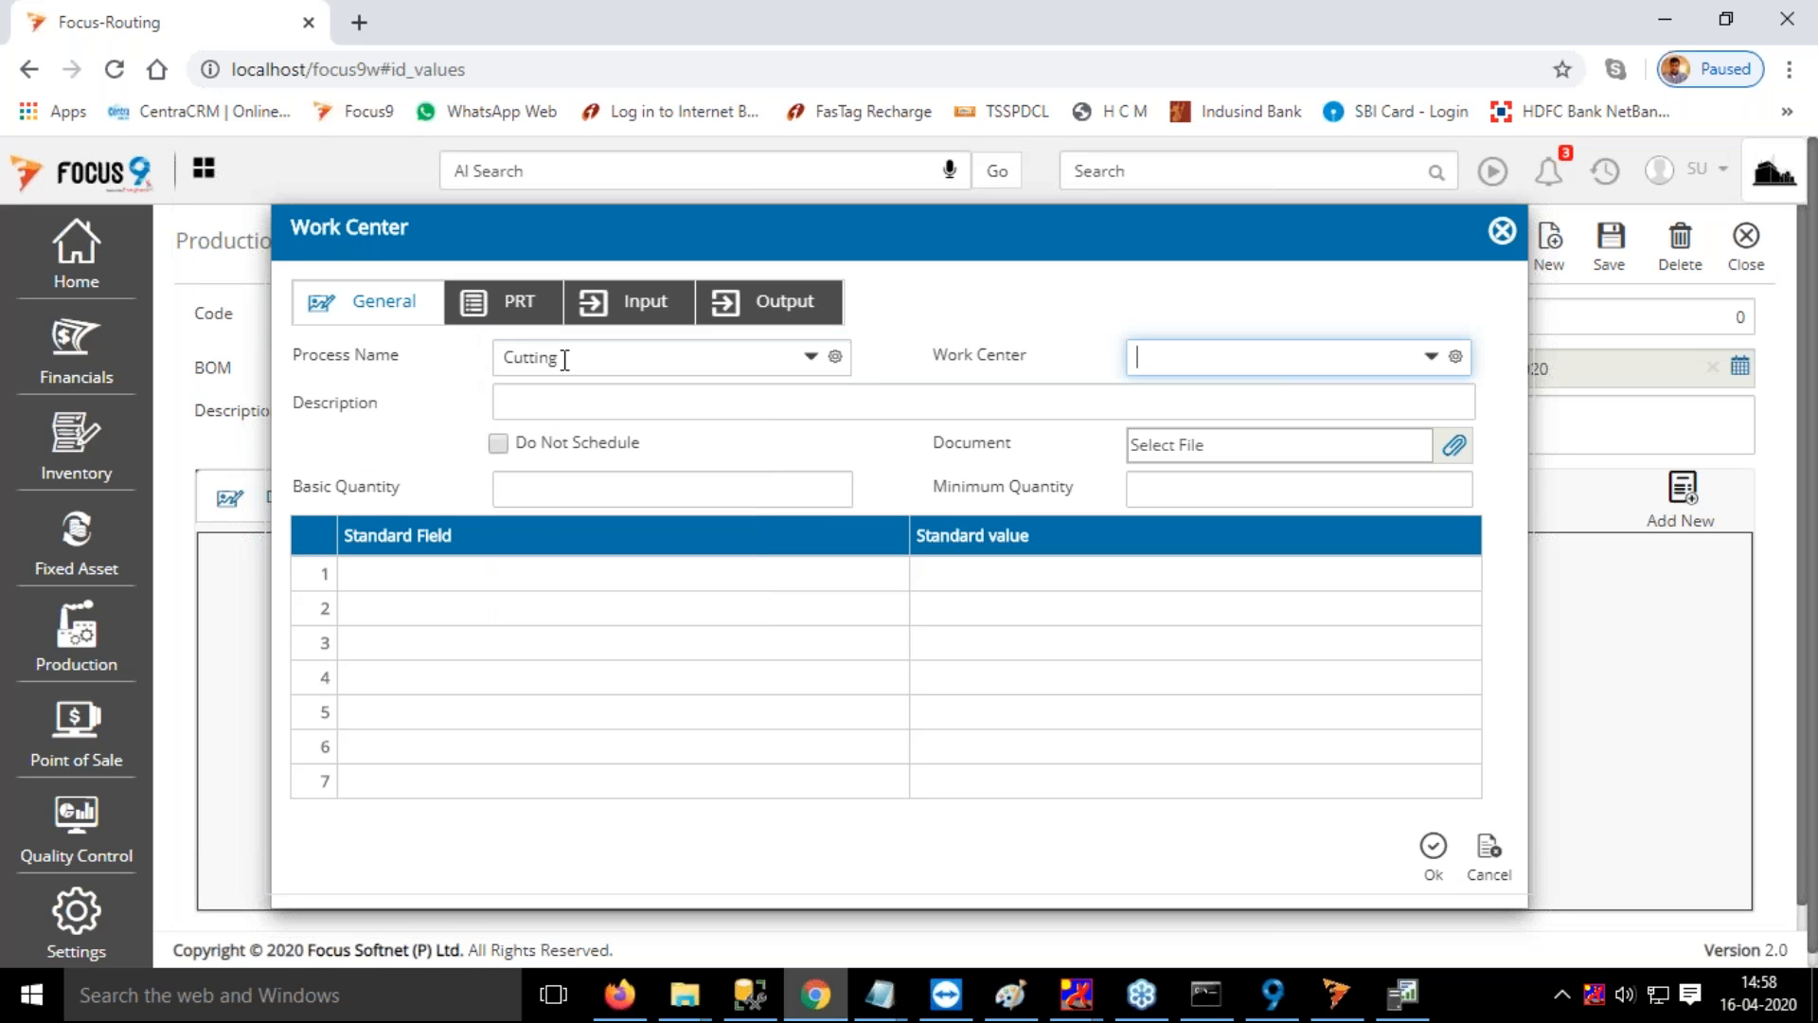
key(Down)
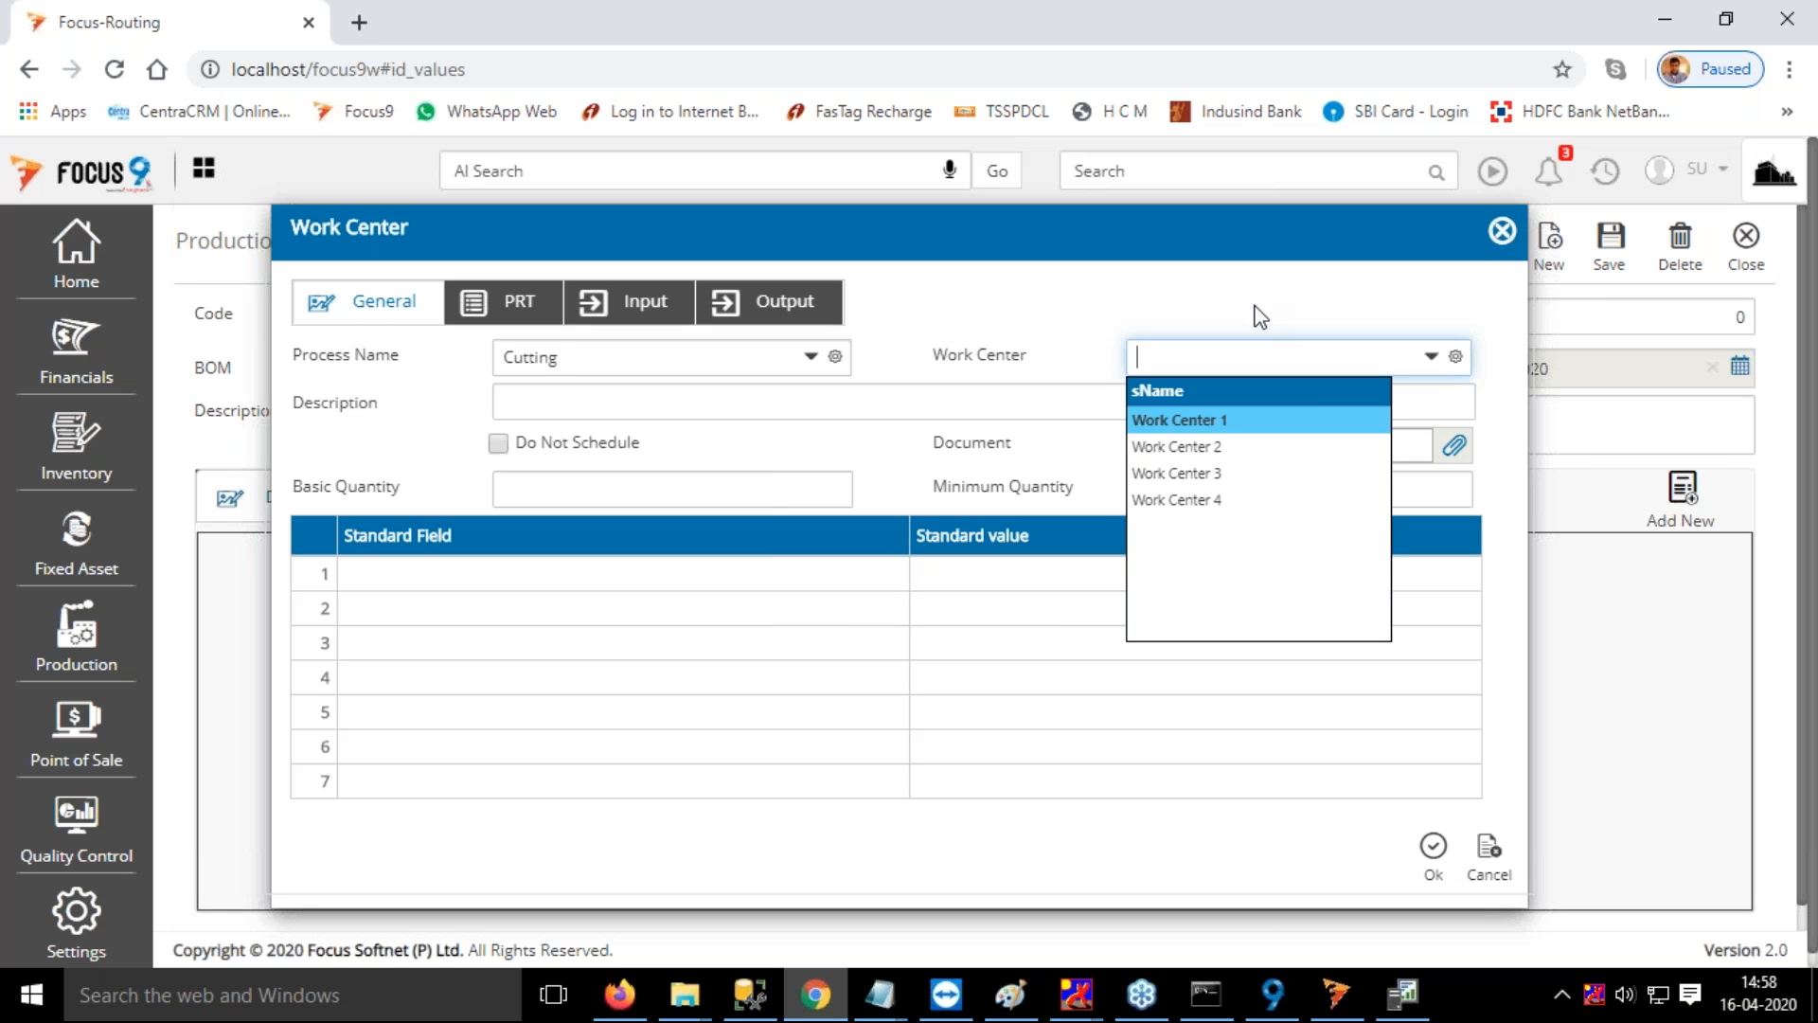
click(1203, 424)
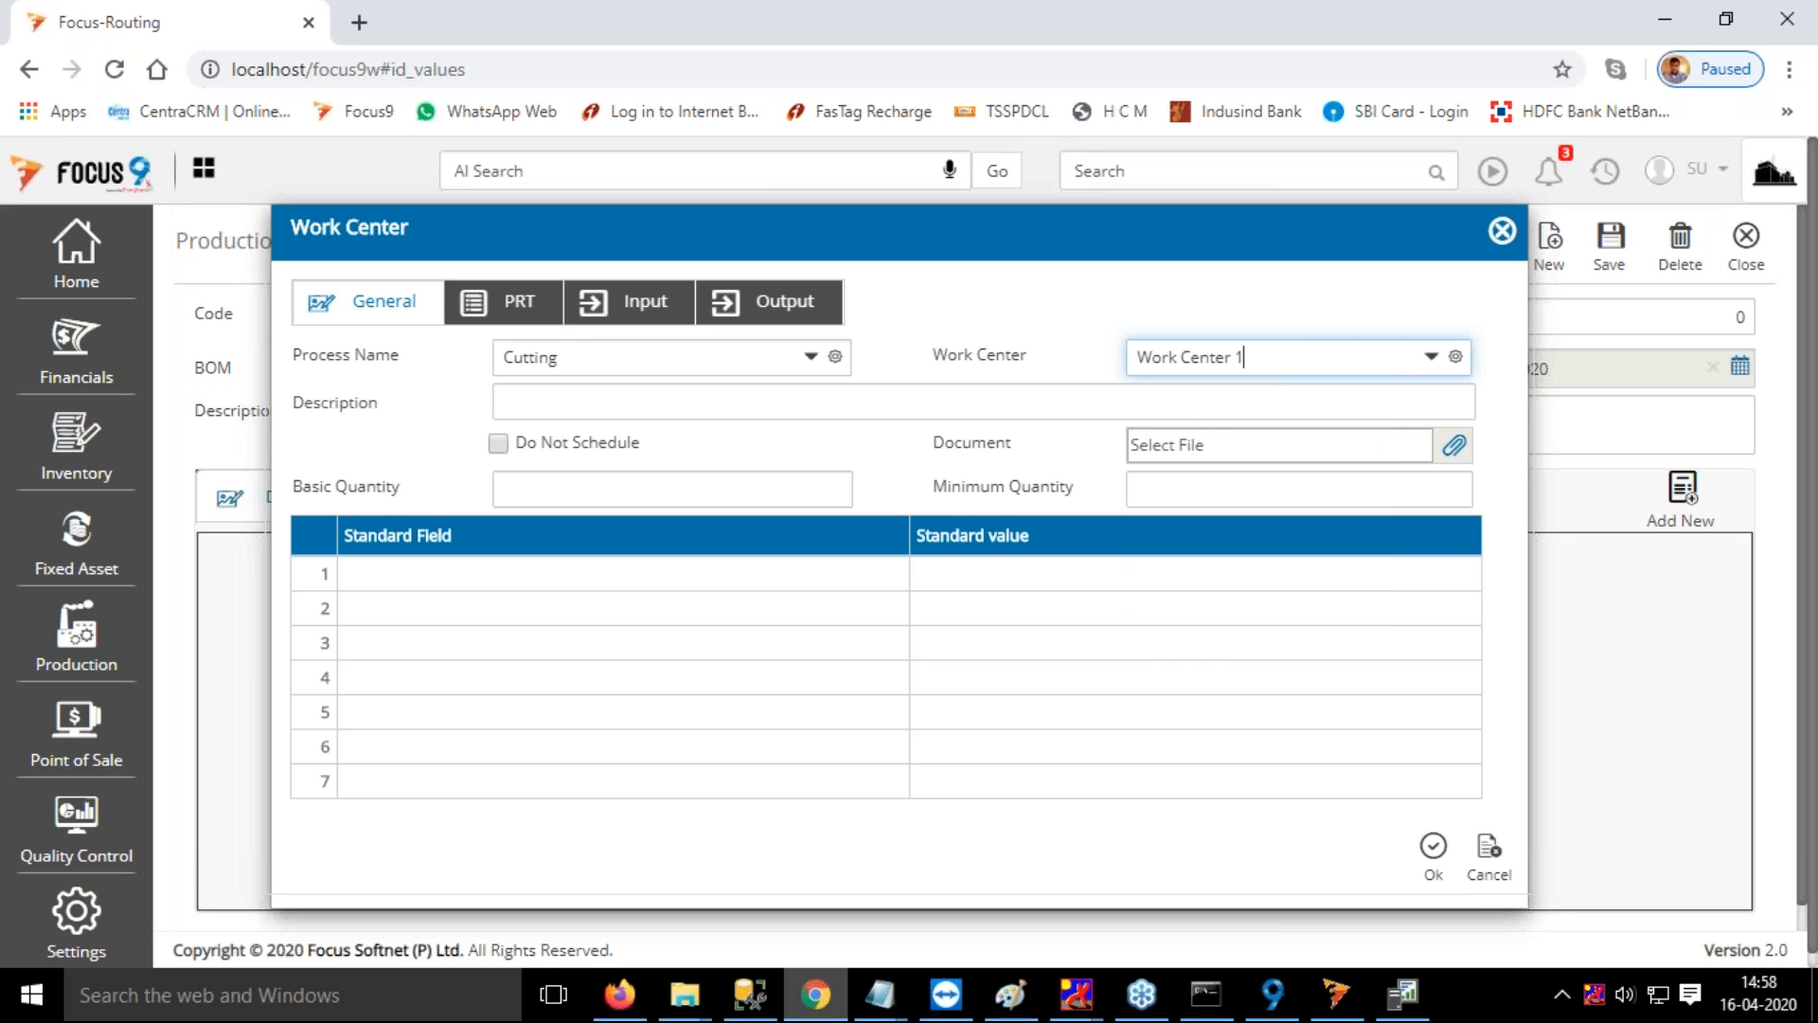
drag(1331, 353, 1098, 392)
key(BackSpace)
click(1219, 413)
key(Tab)
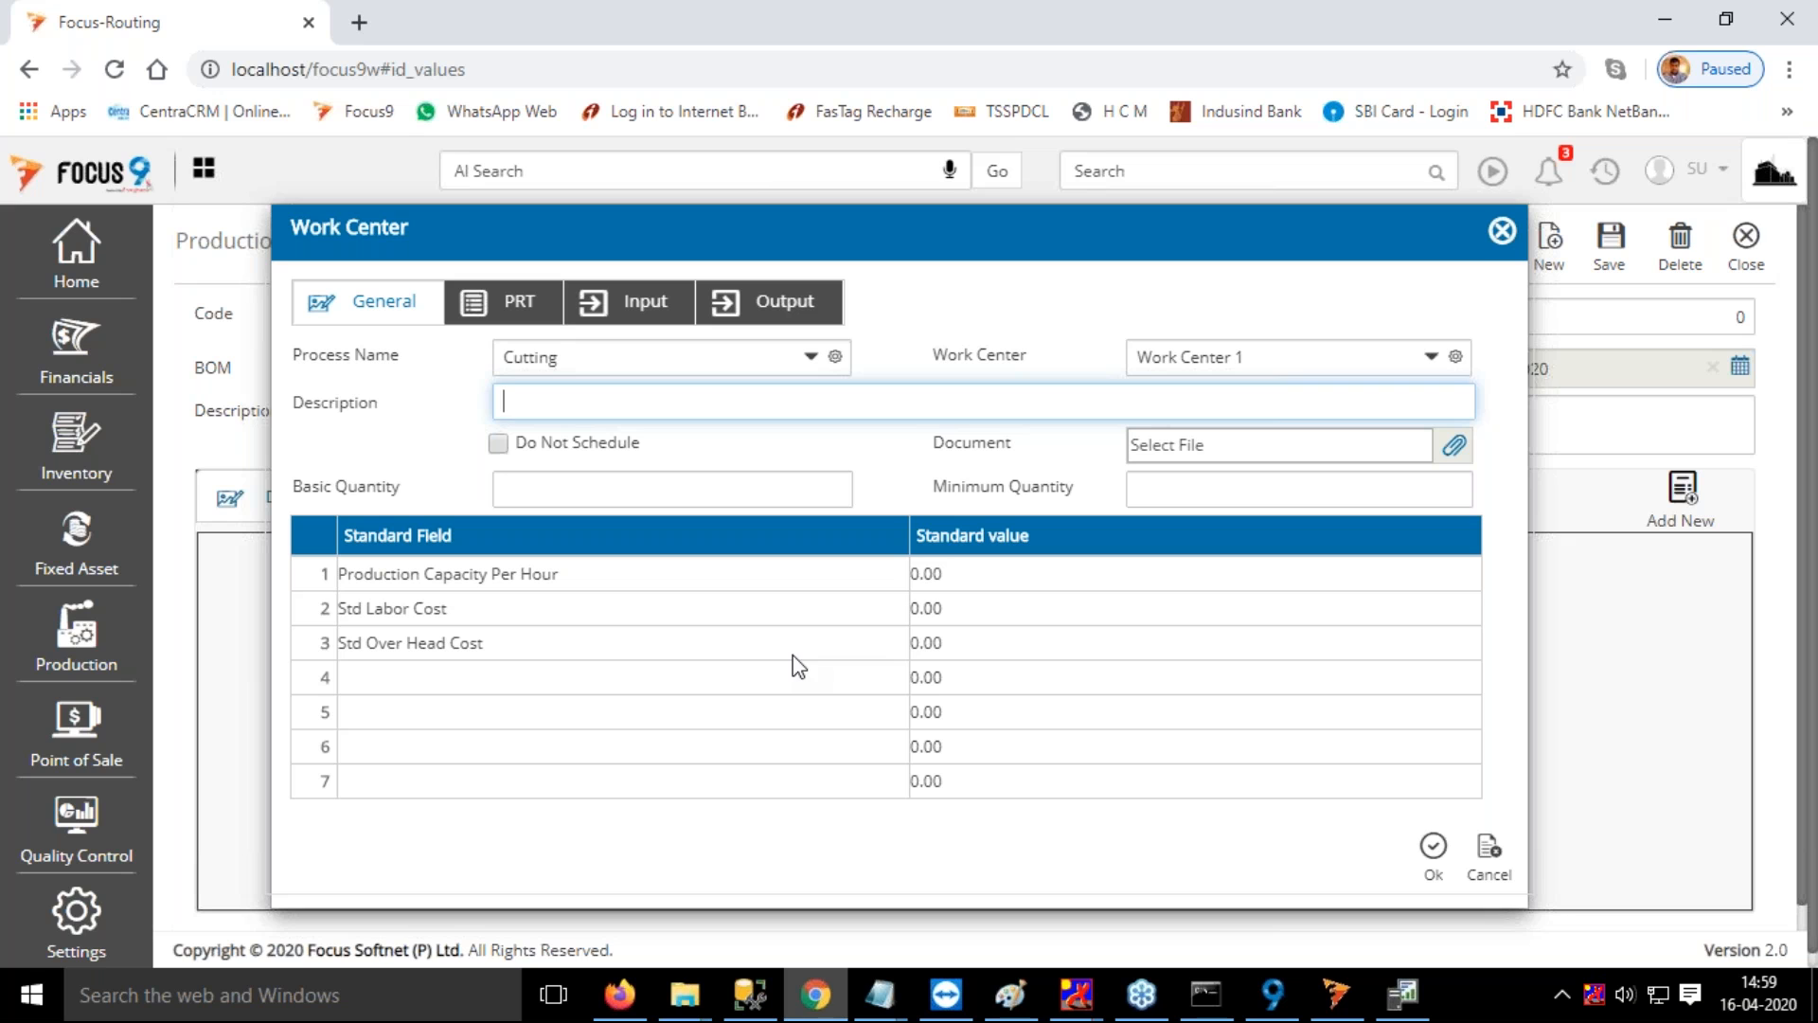
Examine the document attachment options for the Cutting operation without attaching a file
click(1155, 307)
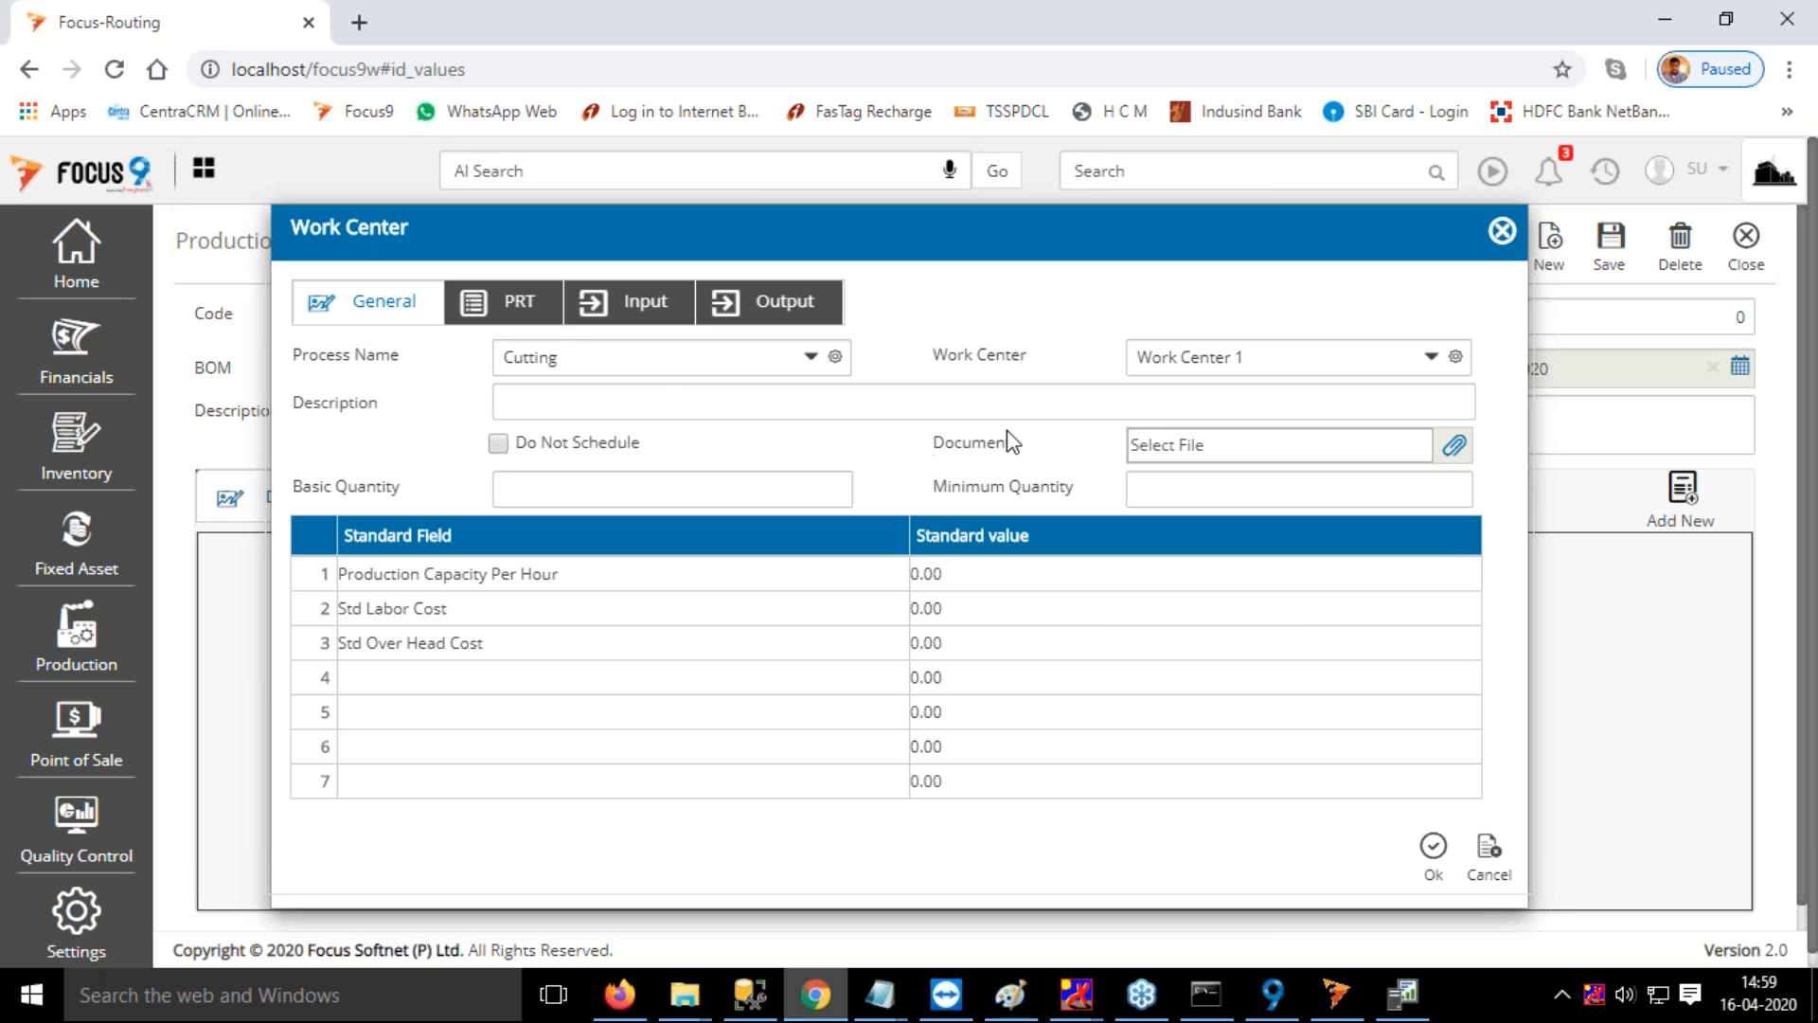
click(1451, 447)
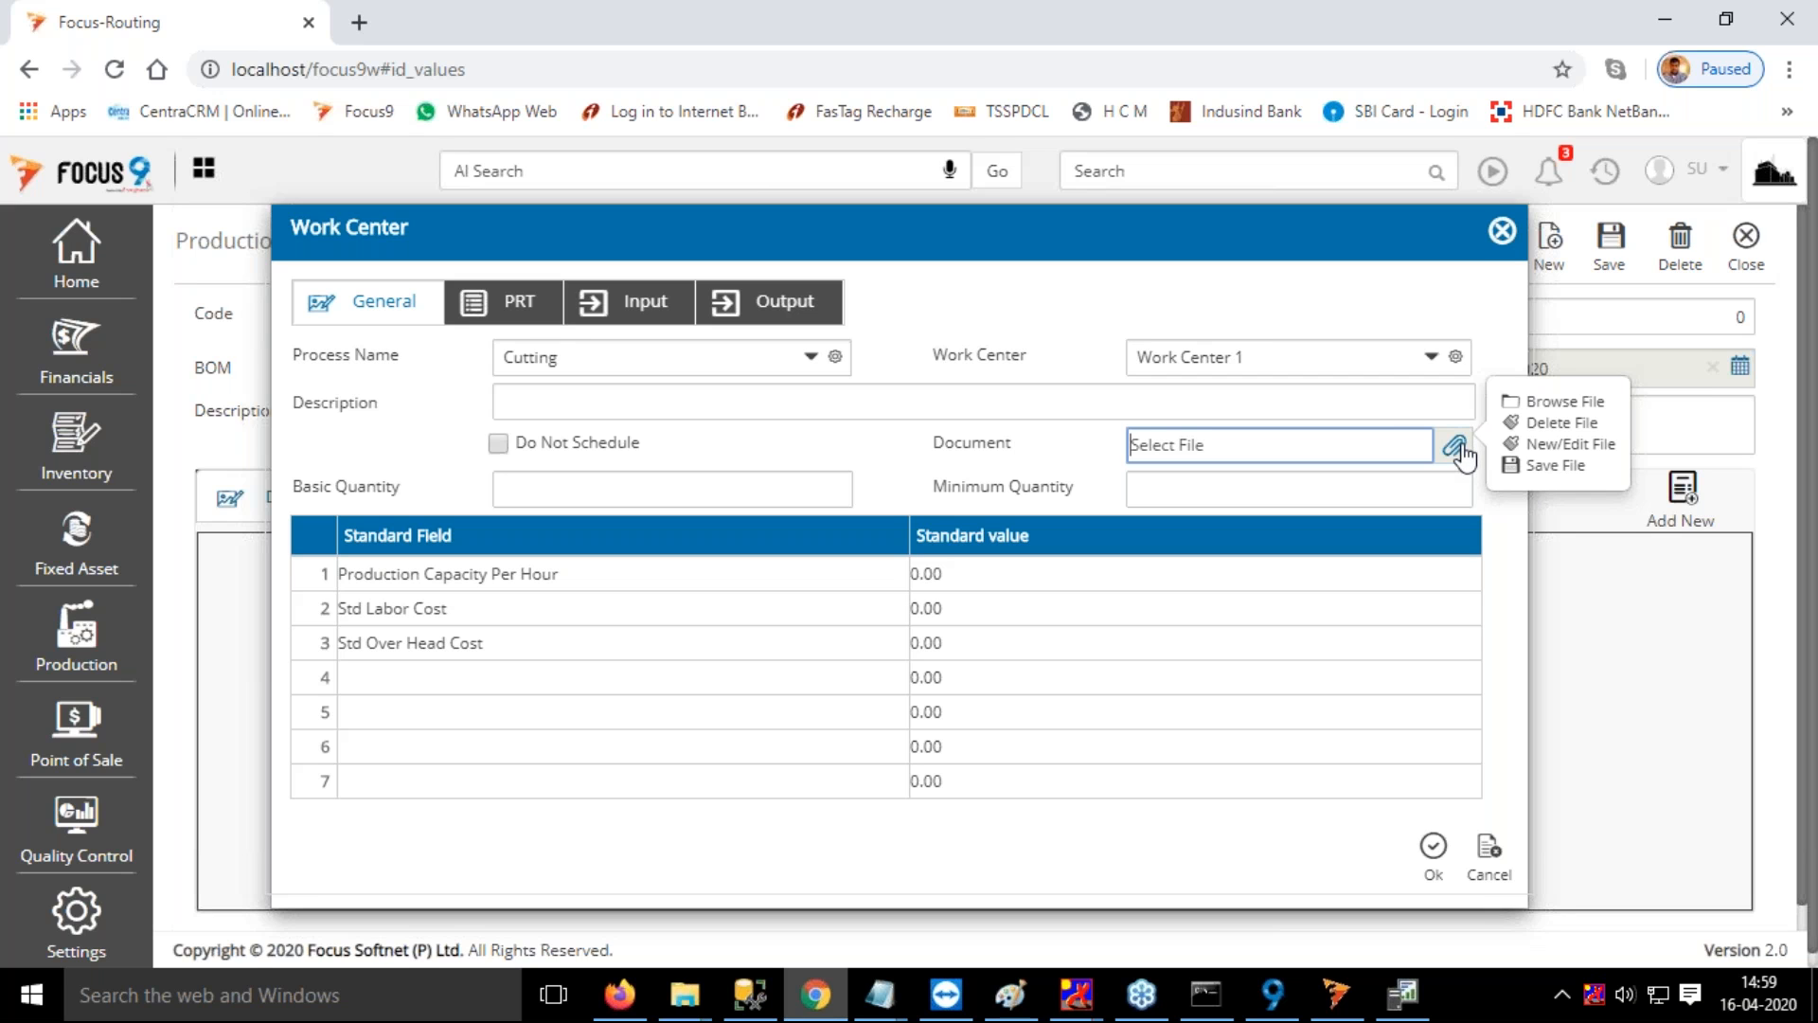
click(907, 457)
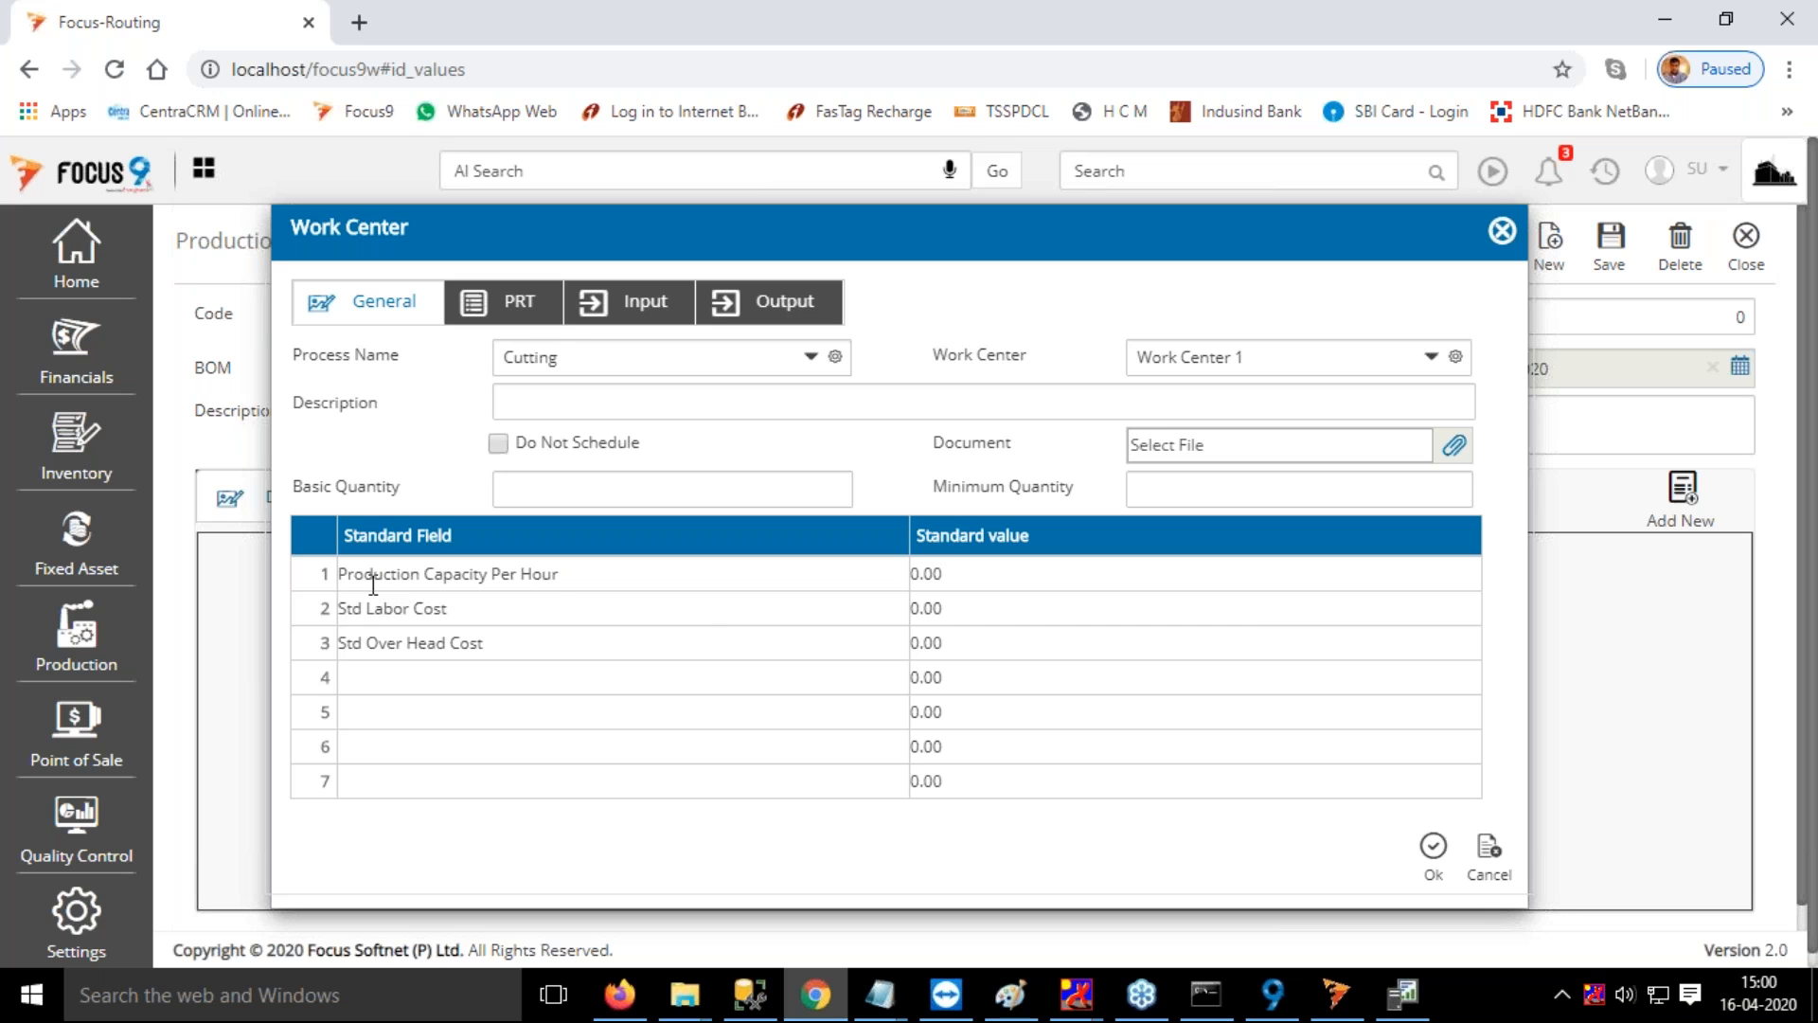
Set the Cutting operation's standard value for Production Capacity Per Hour to 200
click(1012, 576)
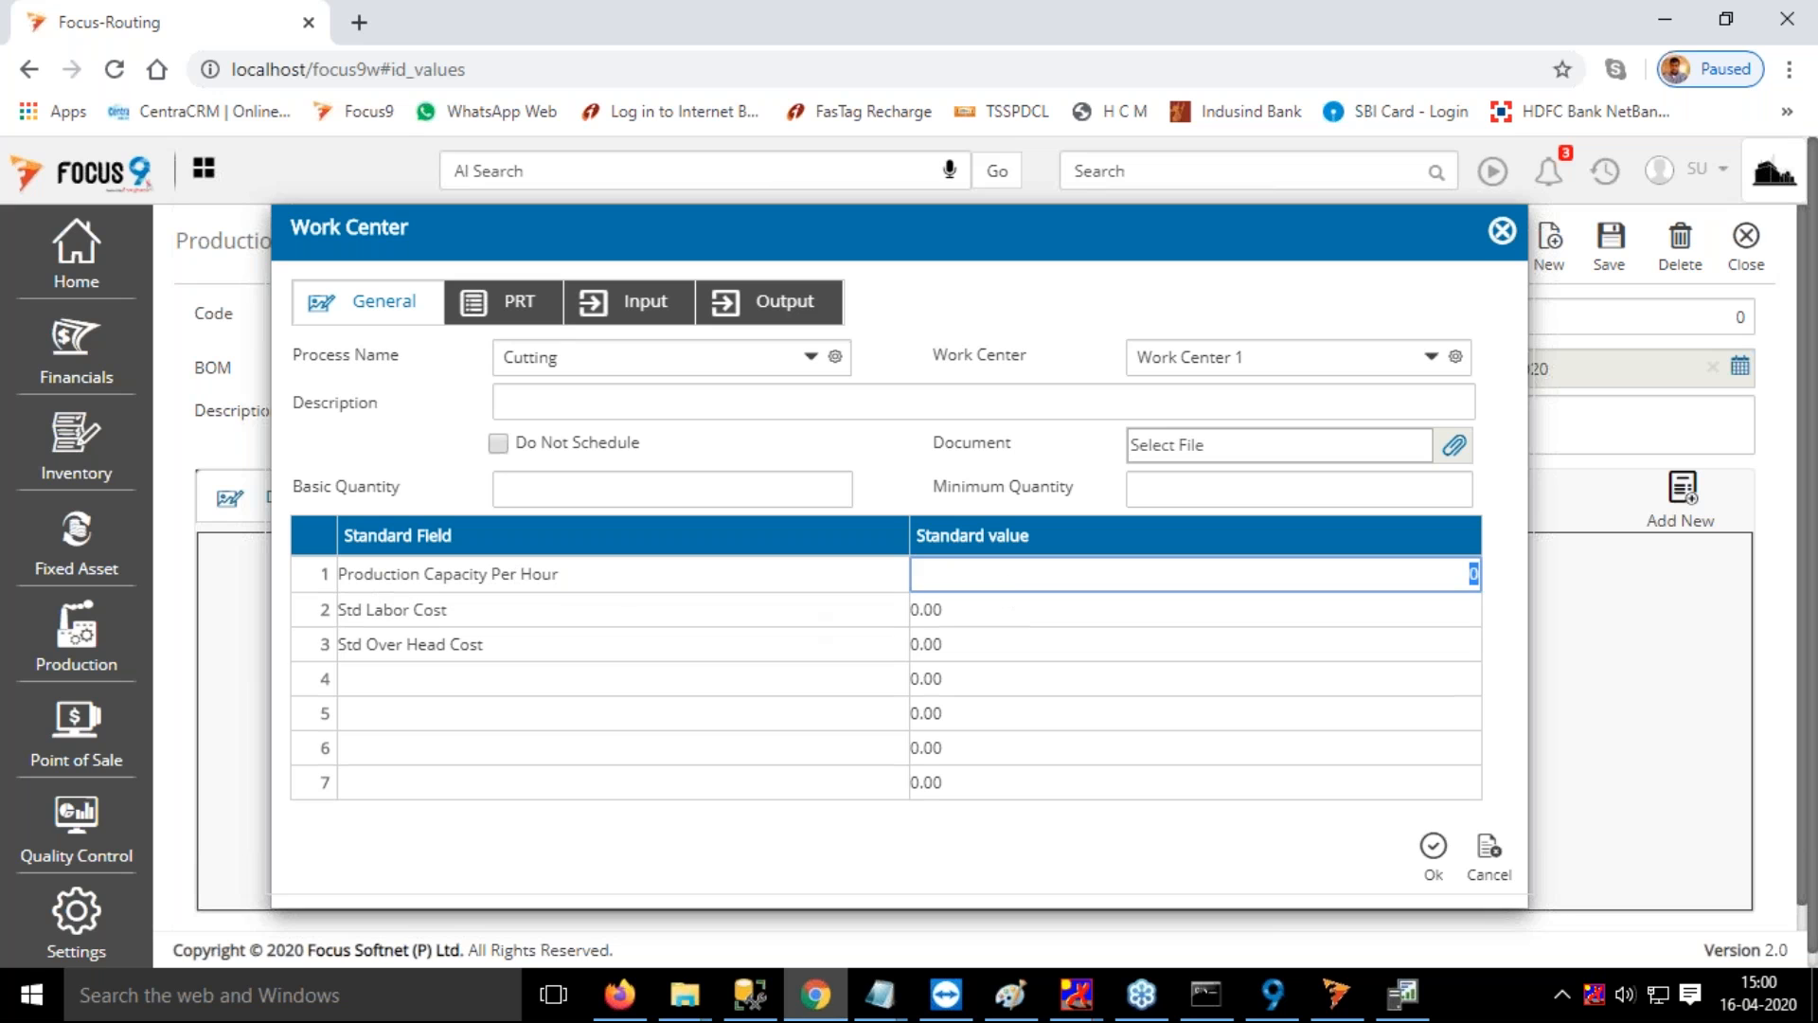
text(200)
key(Return)
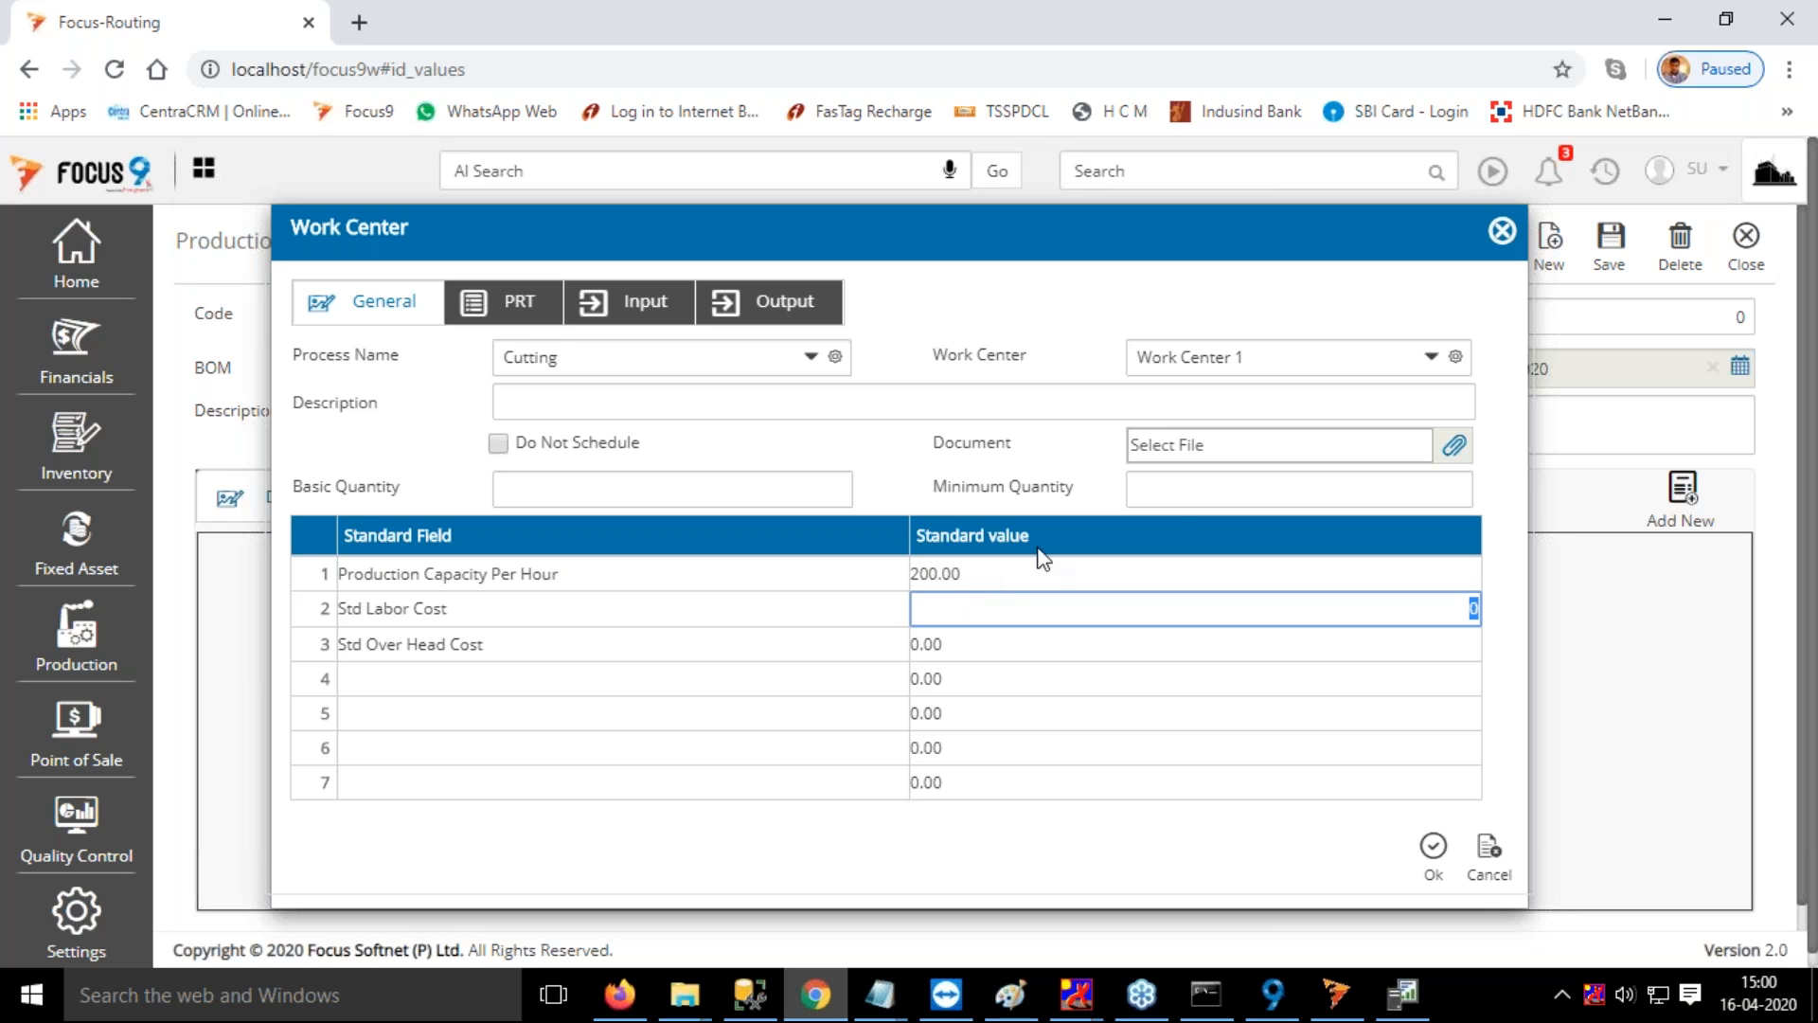
Assign Item 1 with a quantity of 1 as input to the Cutting operation and confirm the operation
click(637, 304)
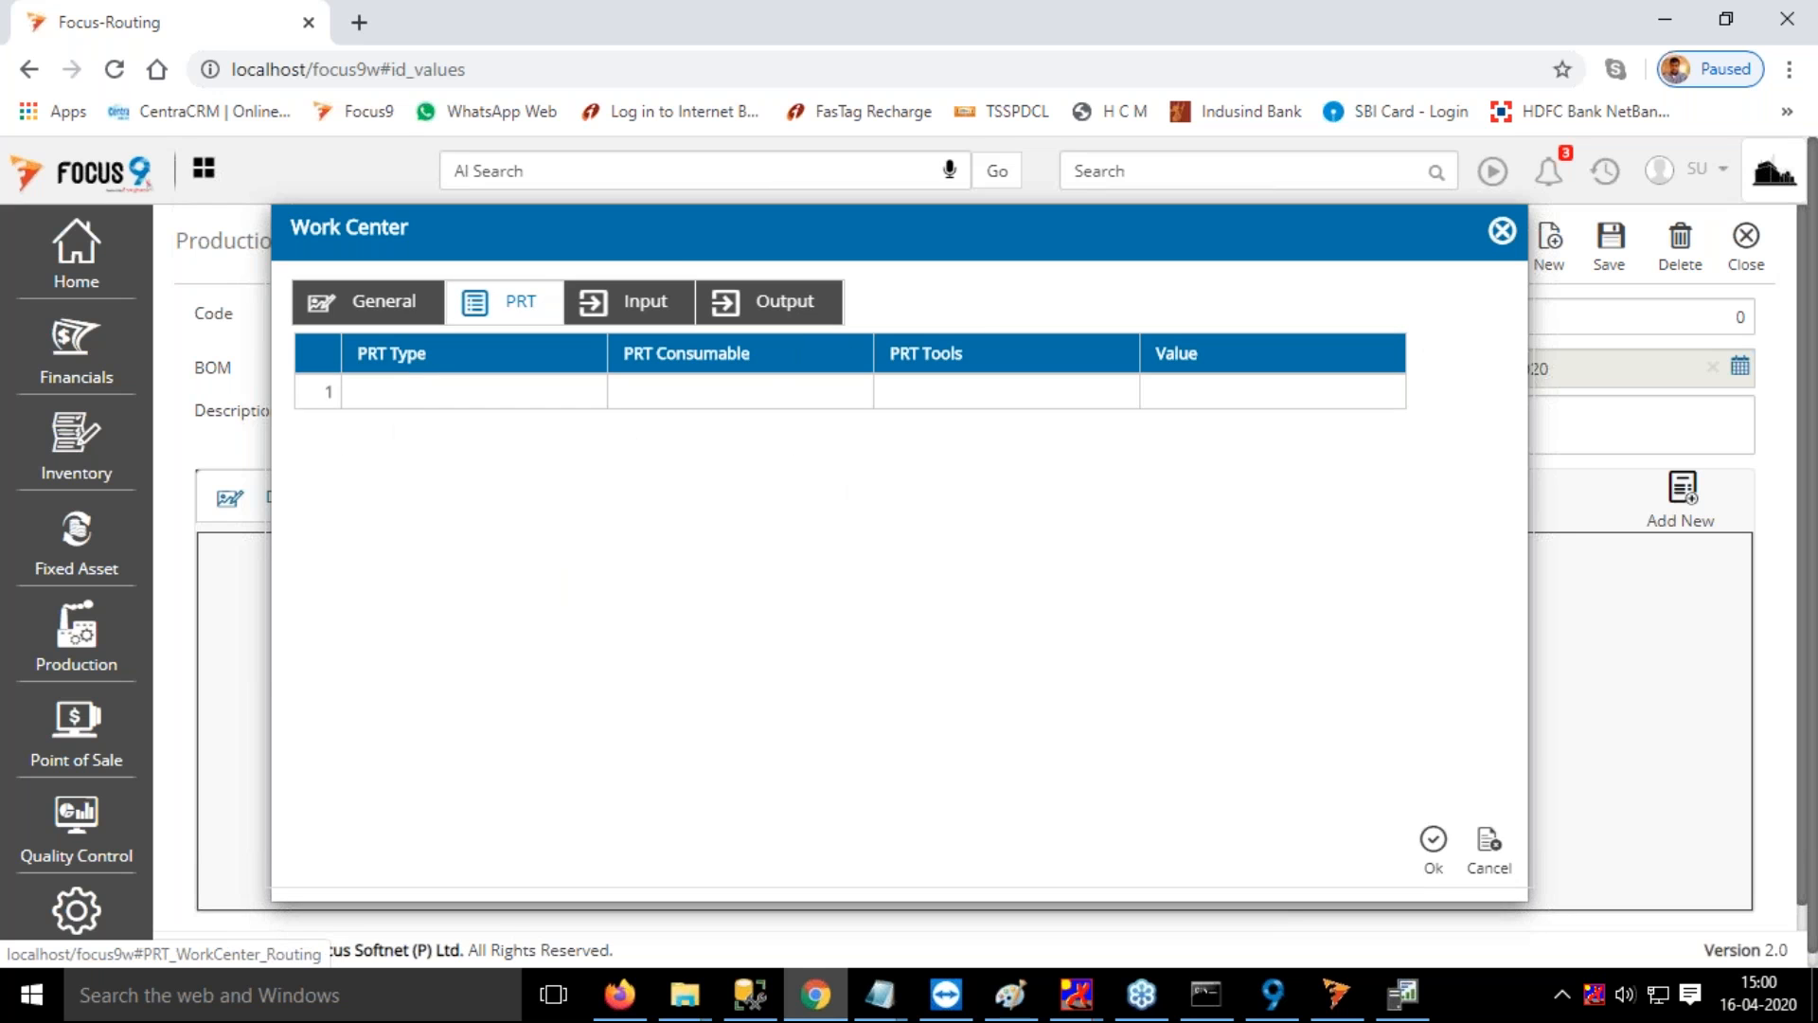
click(644, 306)
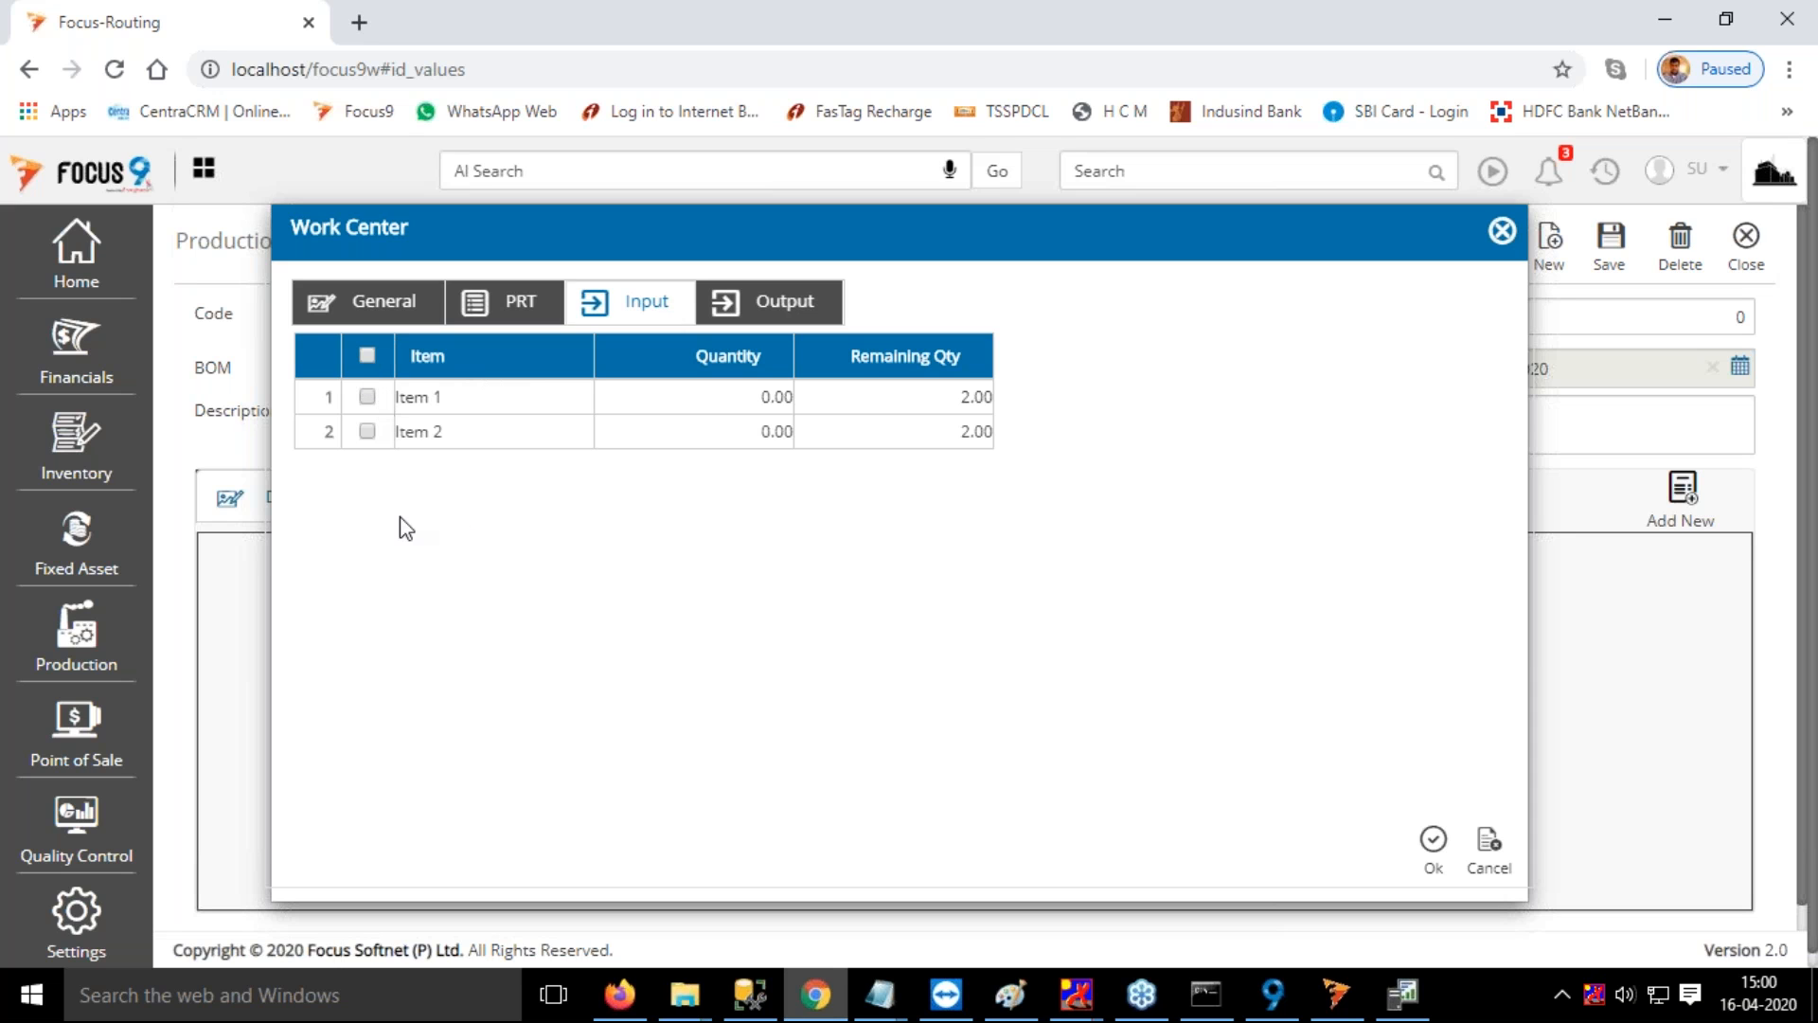
click(367, 396)
click(767, 405)
text(1)
key(Return)
click(1434, 848)
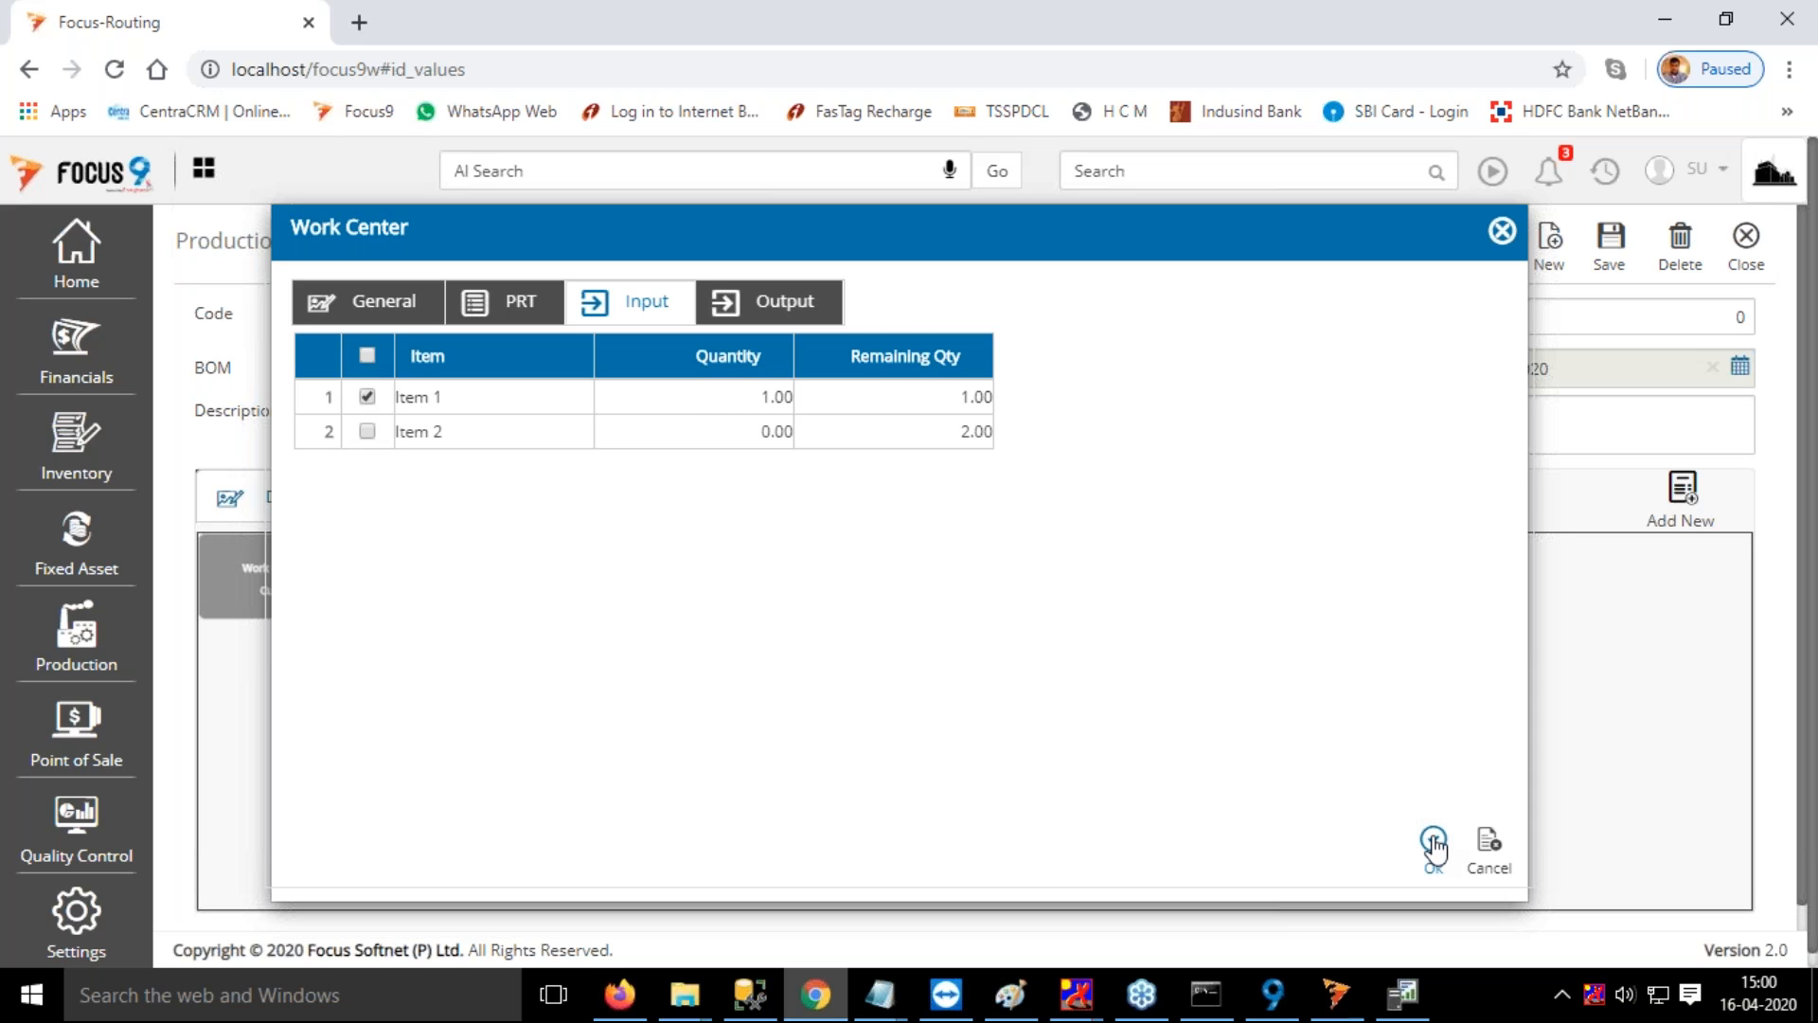
Move the Work Center 1 Cutting block away from the corner of the routing drawing, toward its center
drag(265, 574, 613, 625)
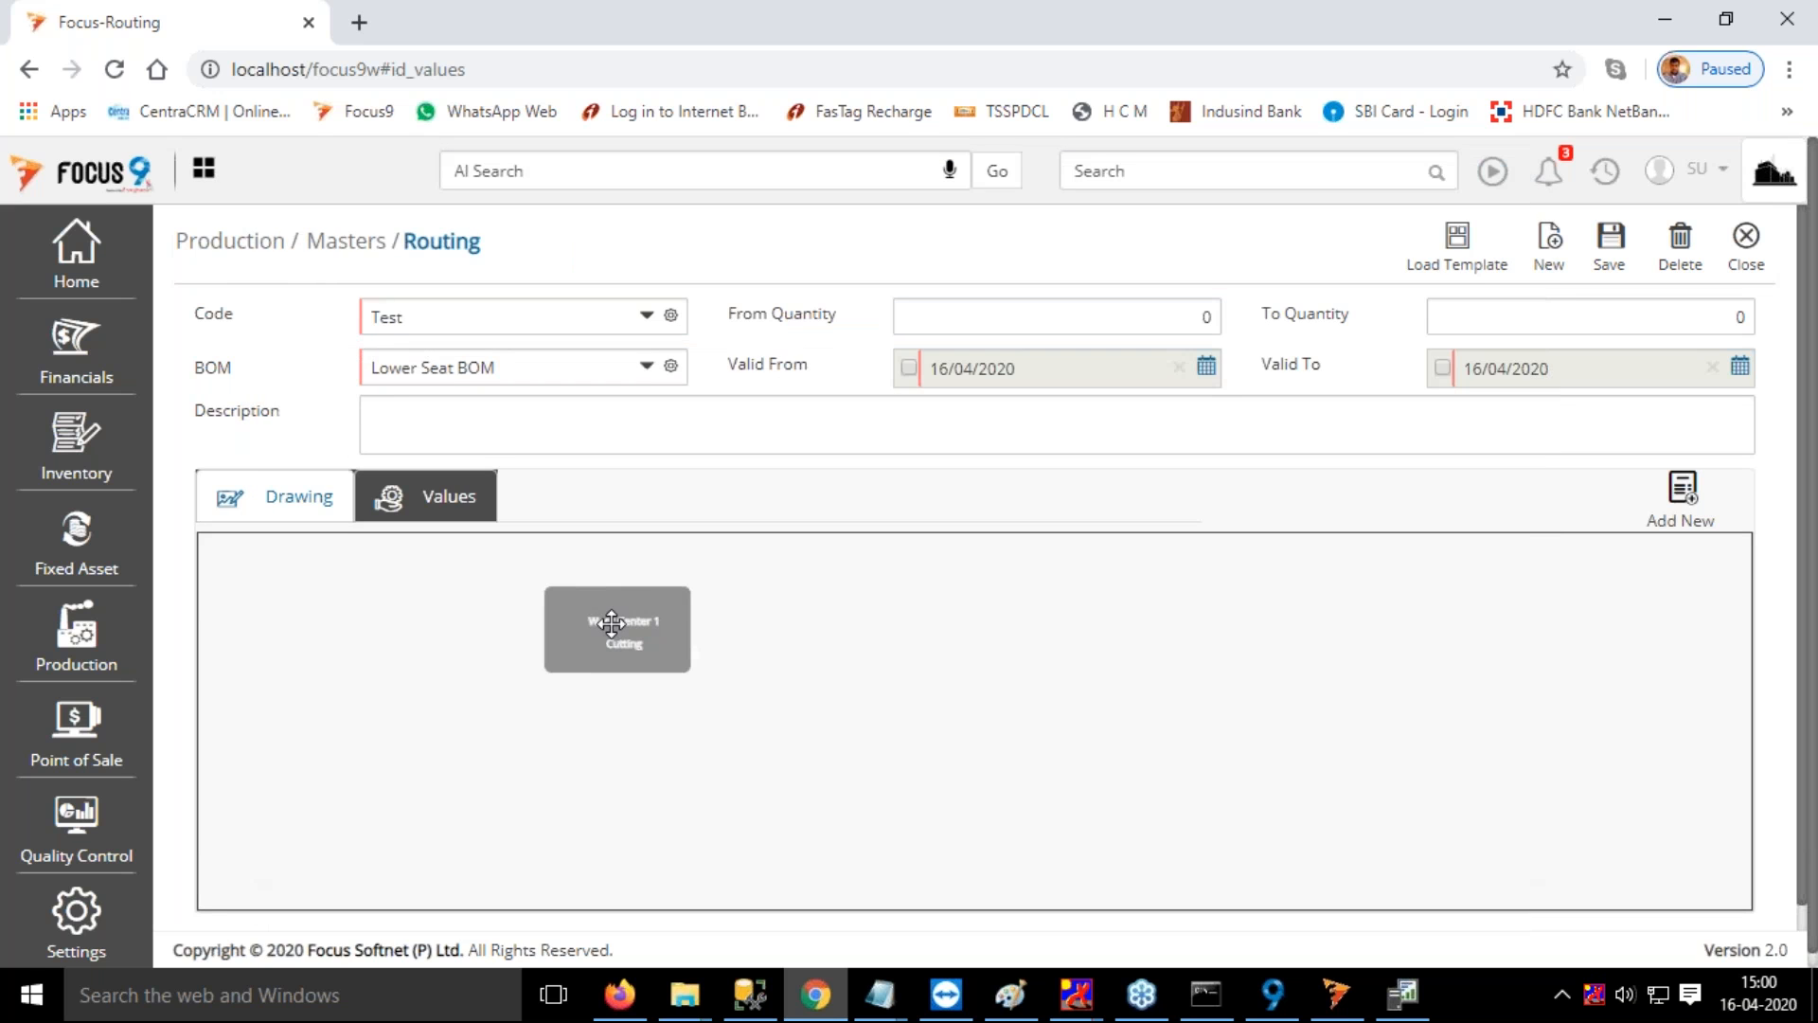
click(611, 637)
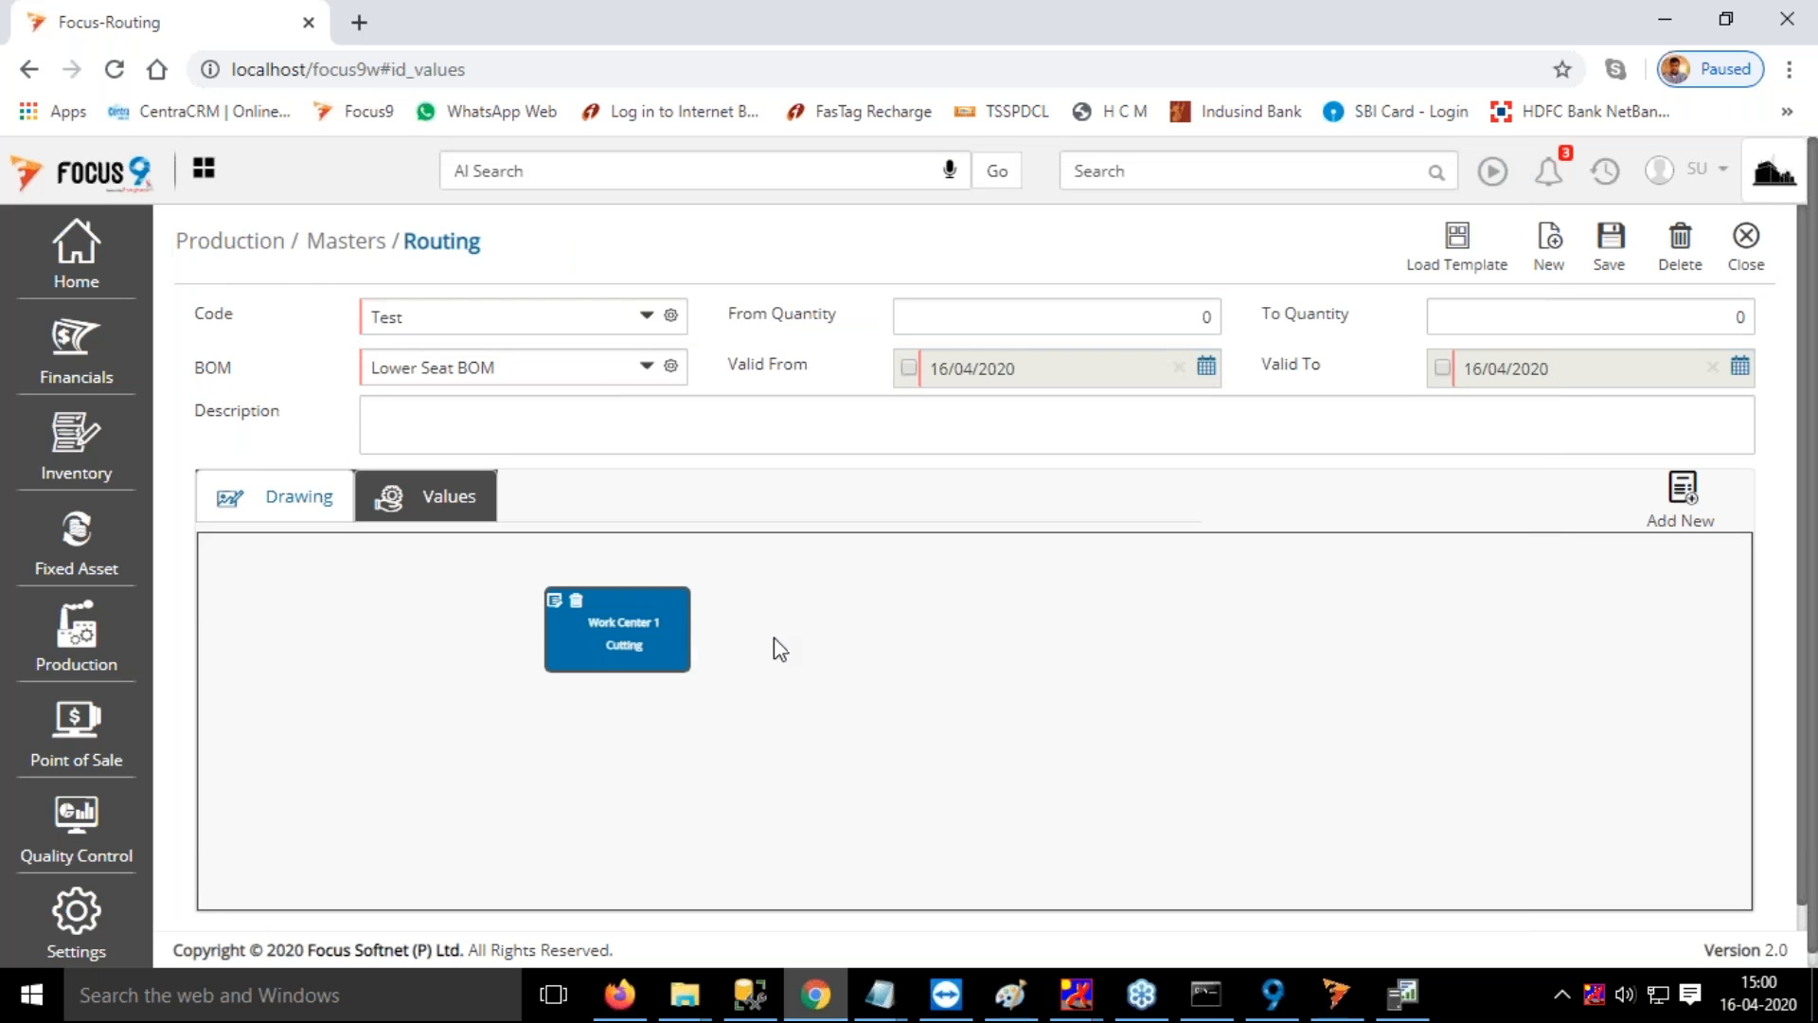
click(966, 634)
Add a second operation to the routing drawing with the Finishing process at Work Center 2
click(626, 624)
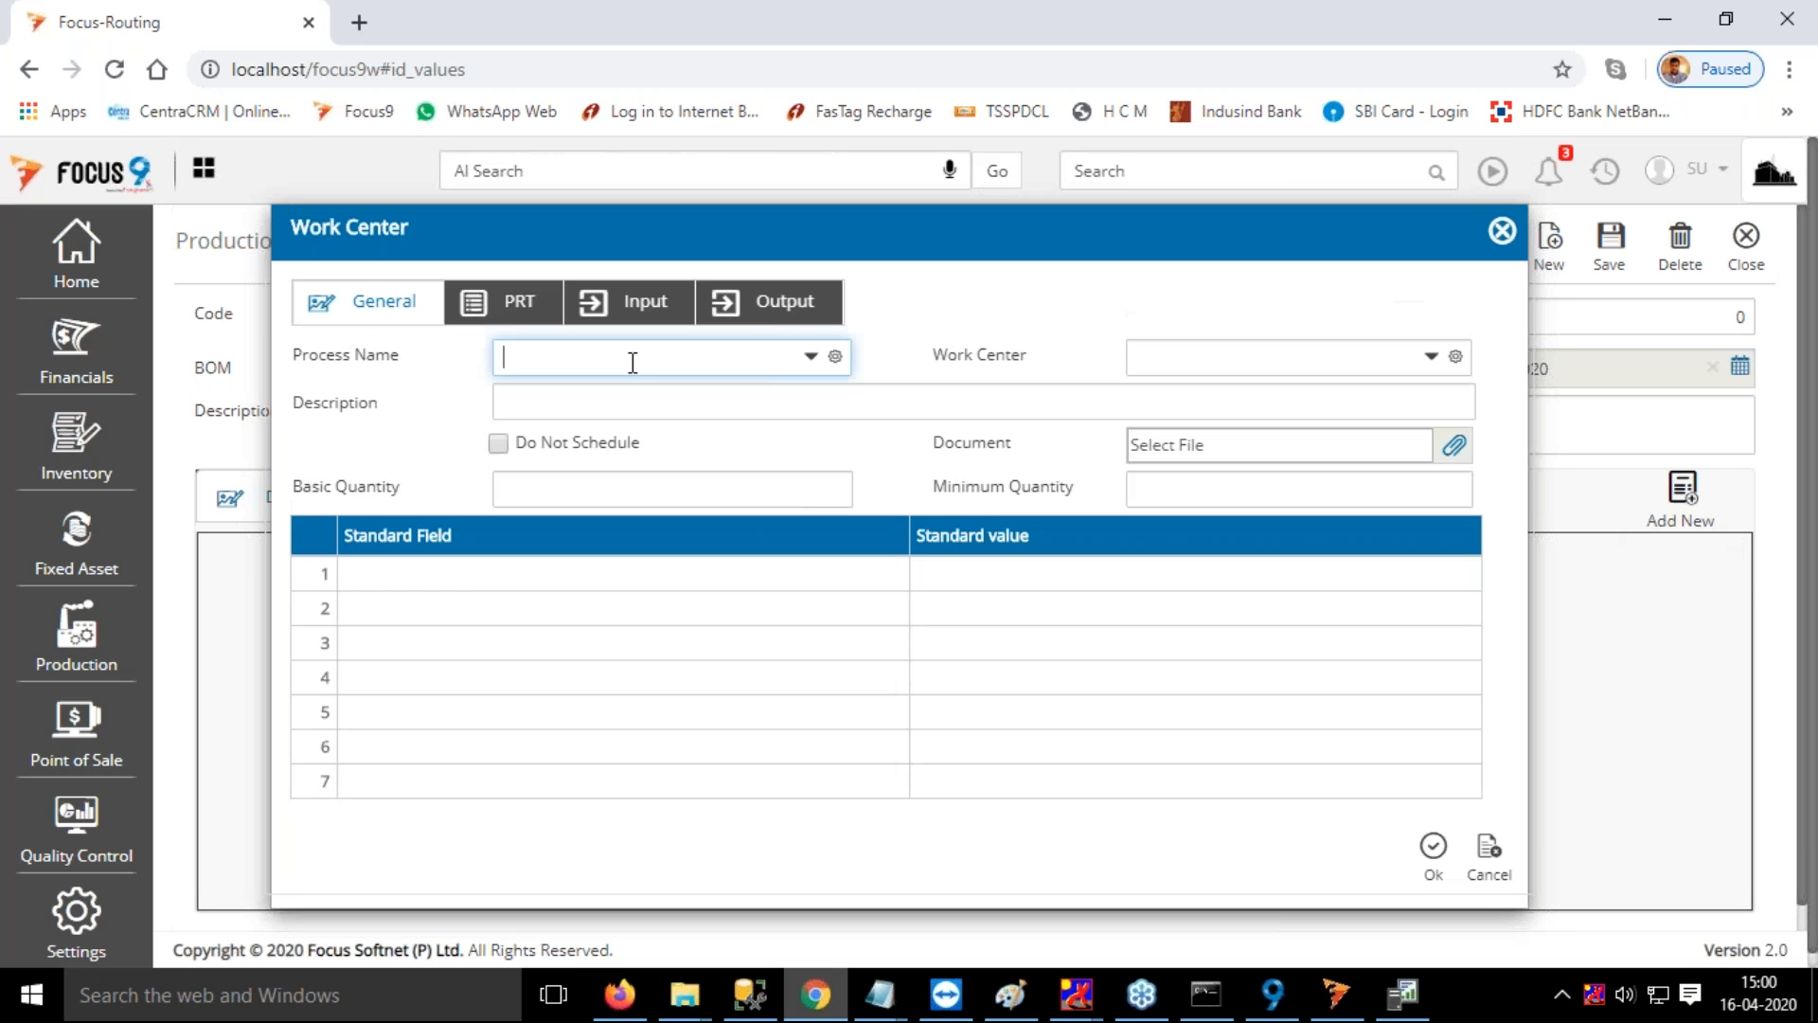
click(633, 359)
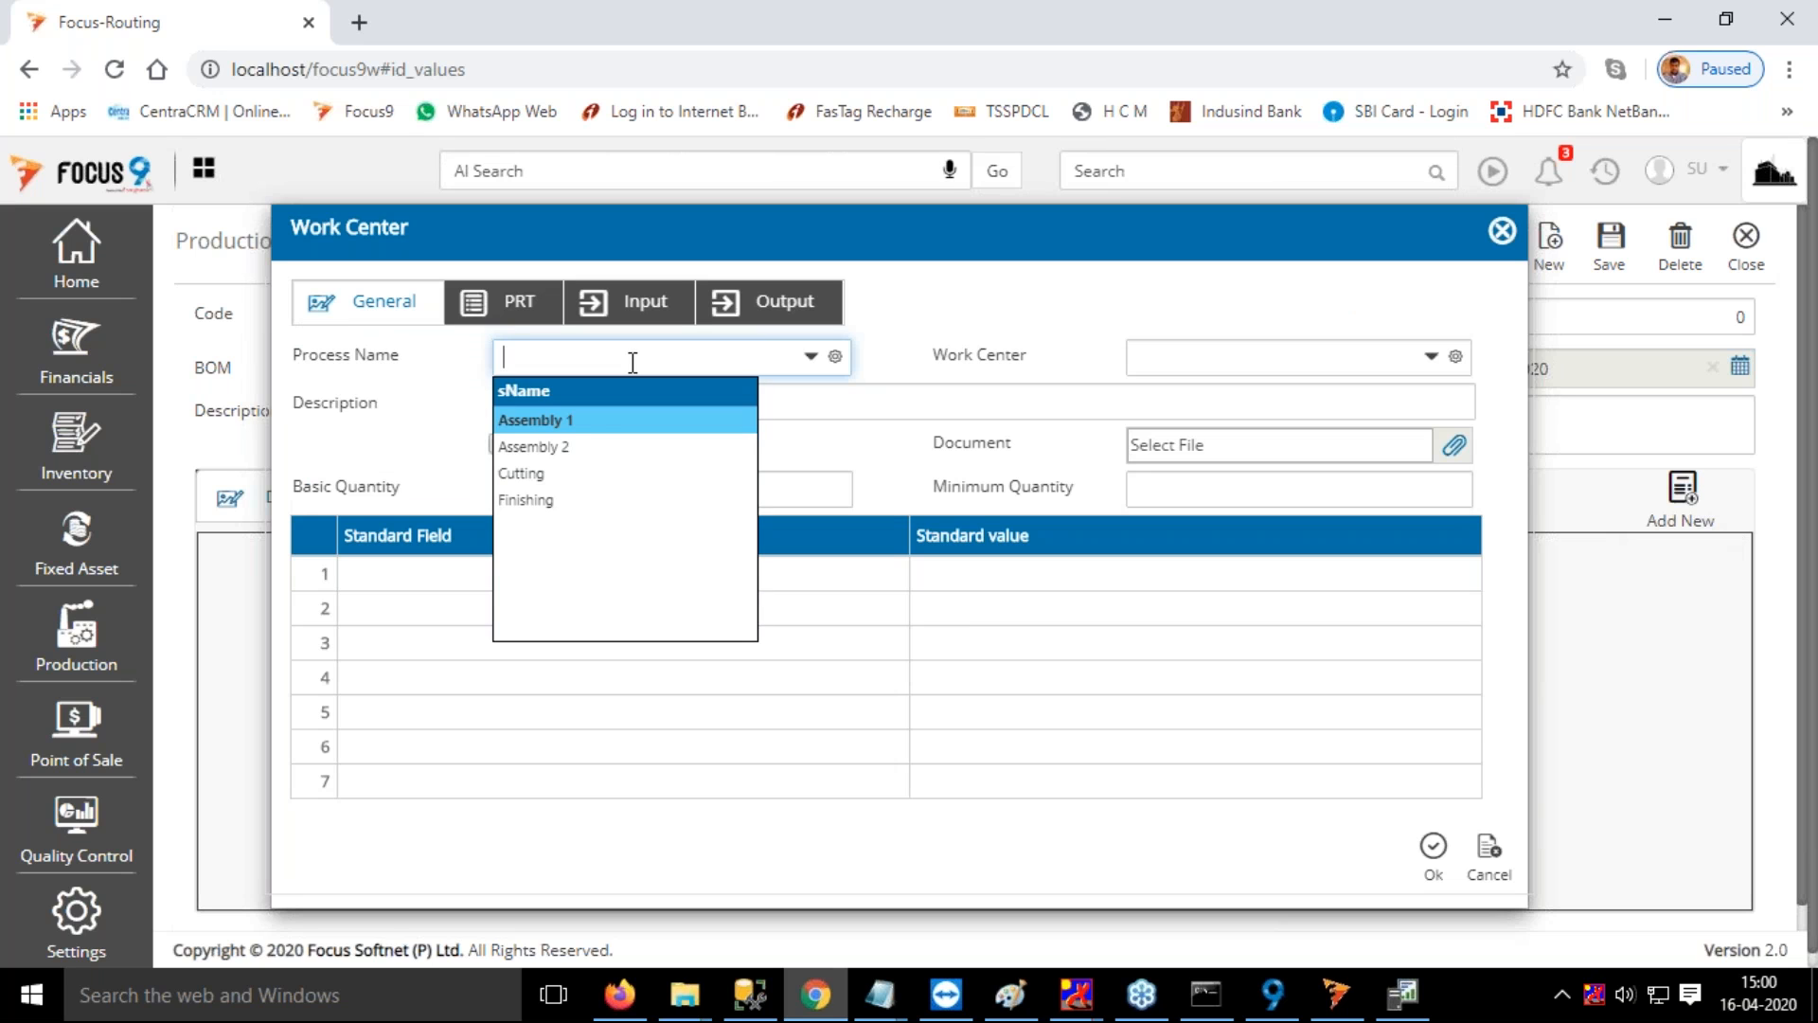
click(549, 500)
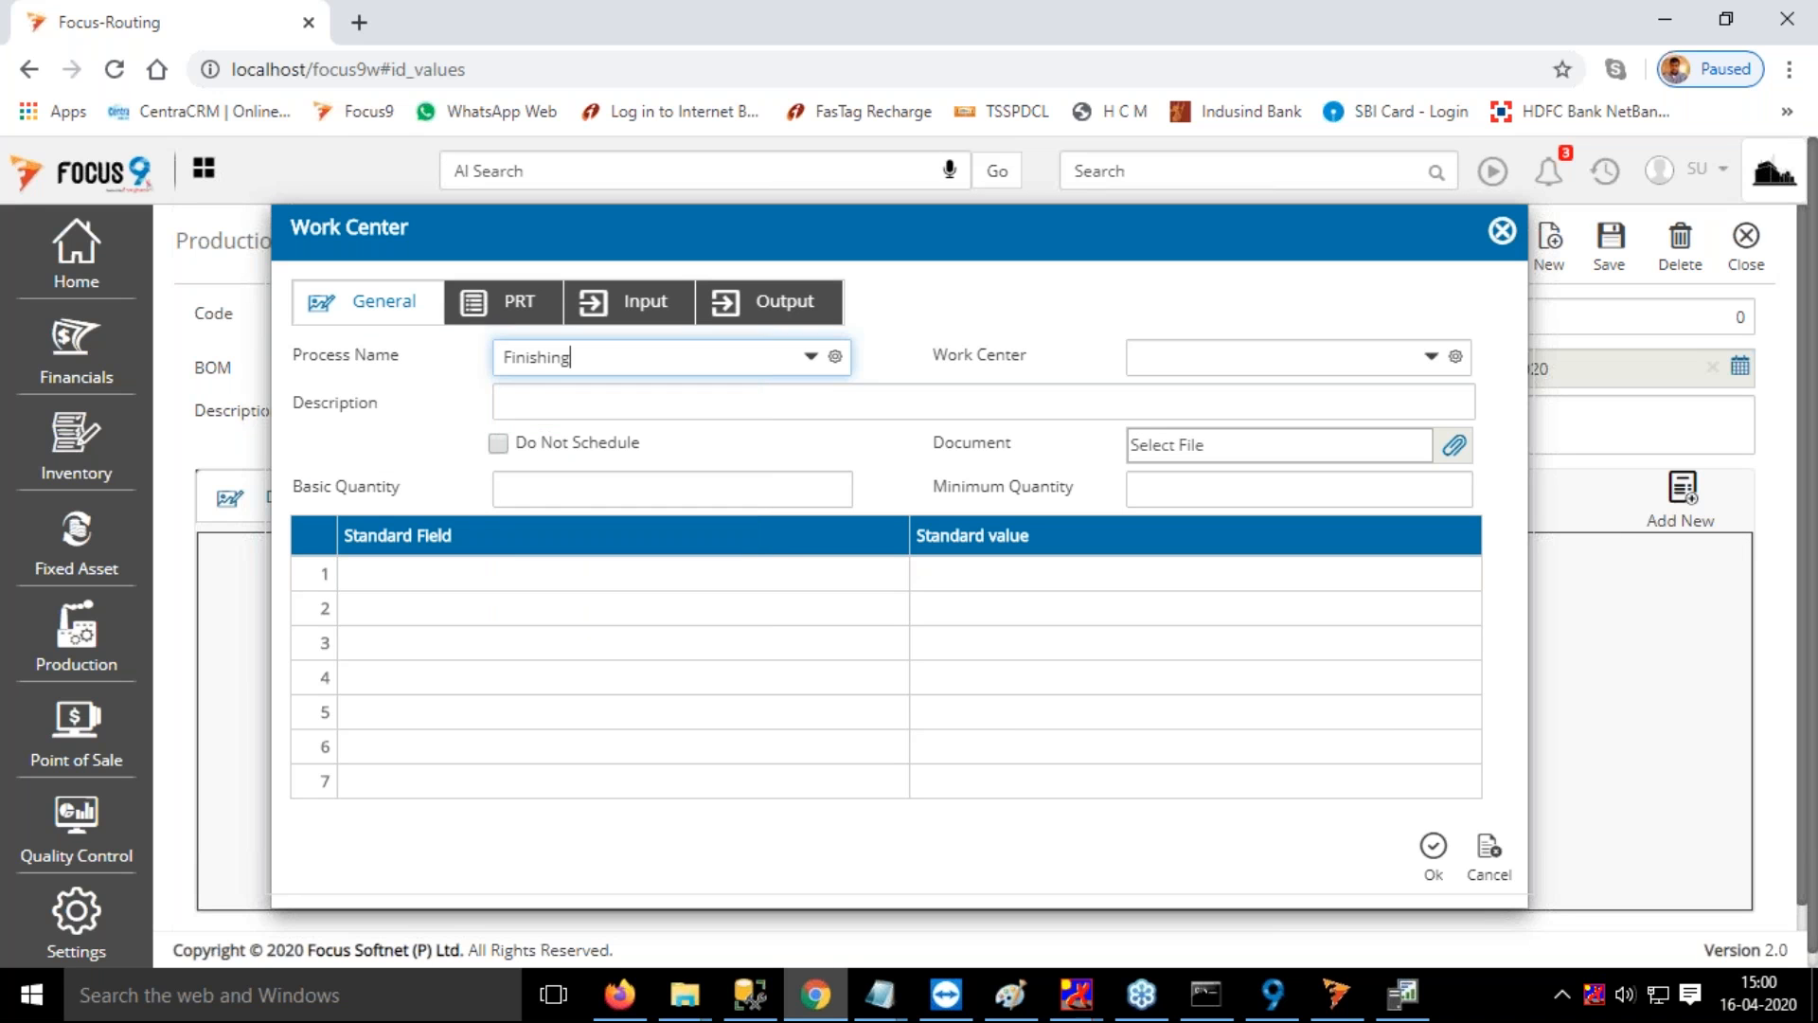
click(1326, 358)
click(1174, 446)
Set the Finishing operation's standard value for Production Capacity Per Hour to 100
click(928, 573)
text(100)
key(Tab)
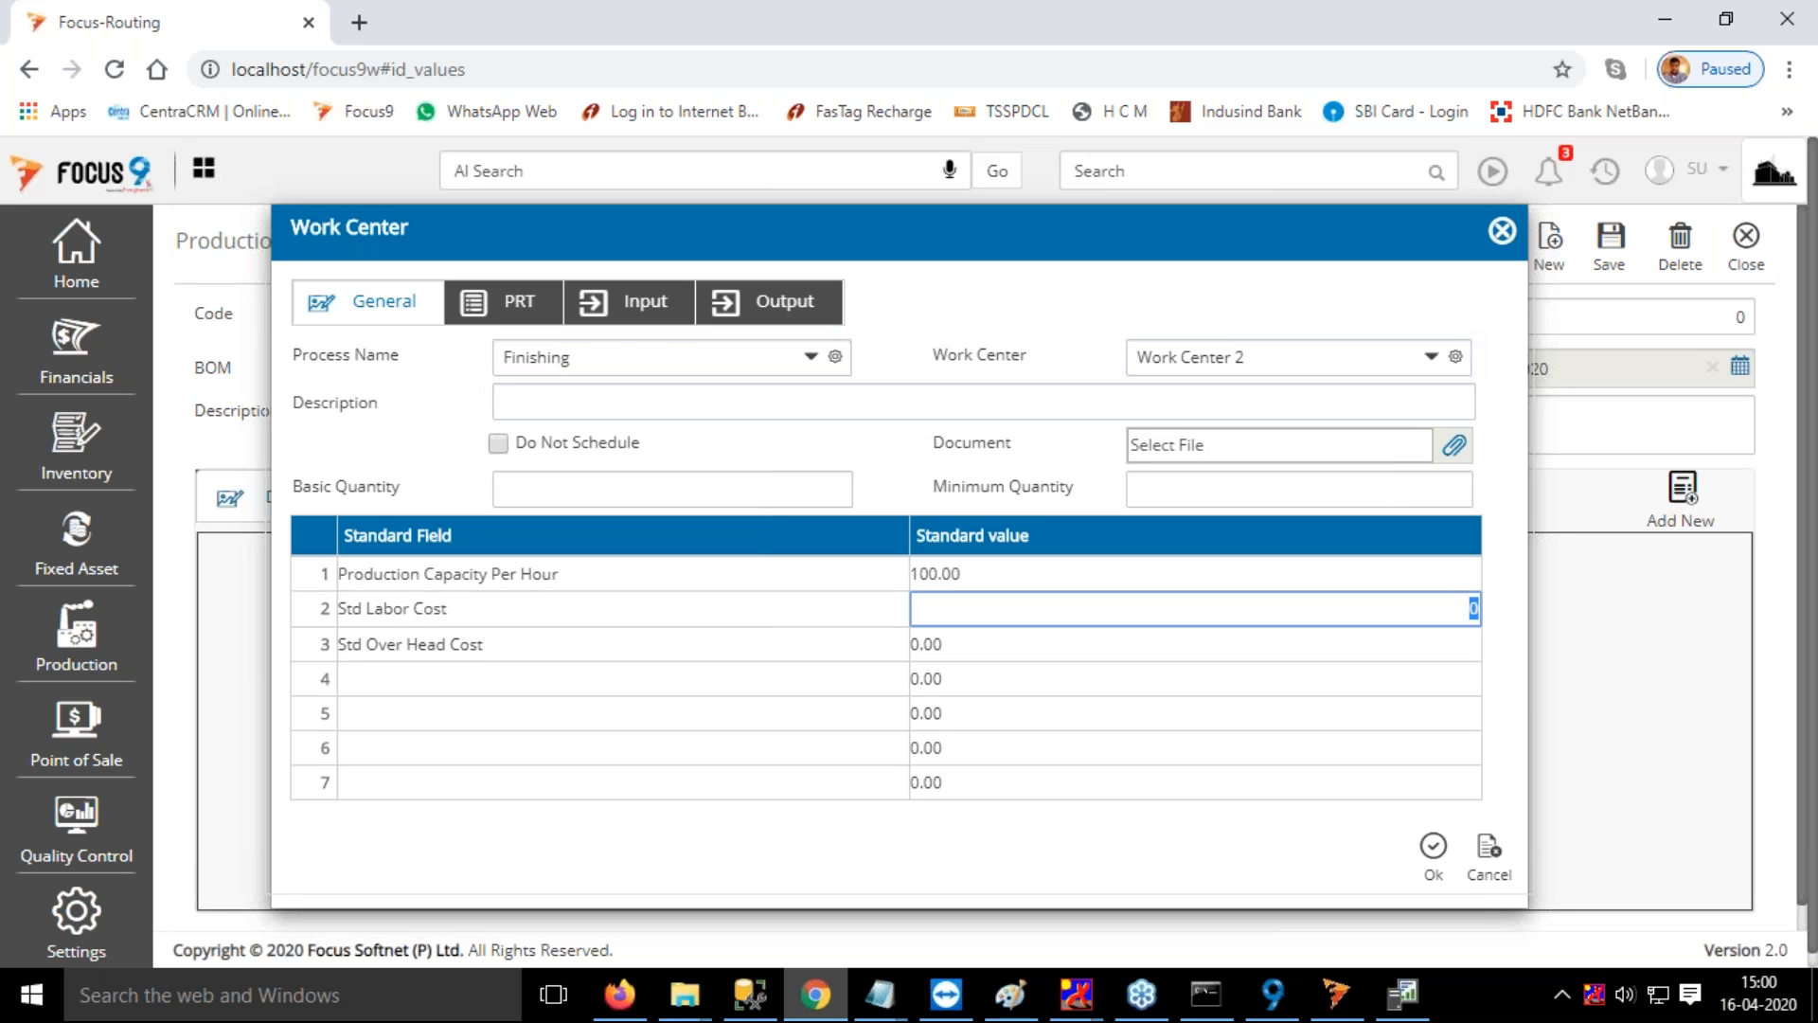
Assign Item 1 (quantity 1) and Item 2 (quantity 2) as Finishing inputs, pick Lower Seat as output and confirm the operation
click(663, 308)
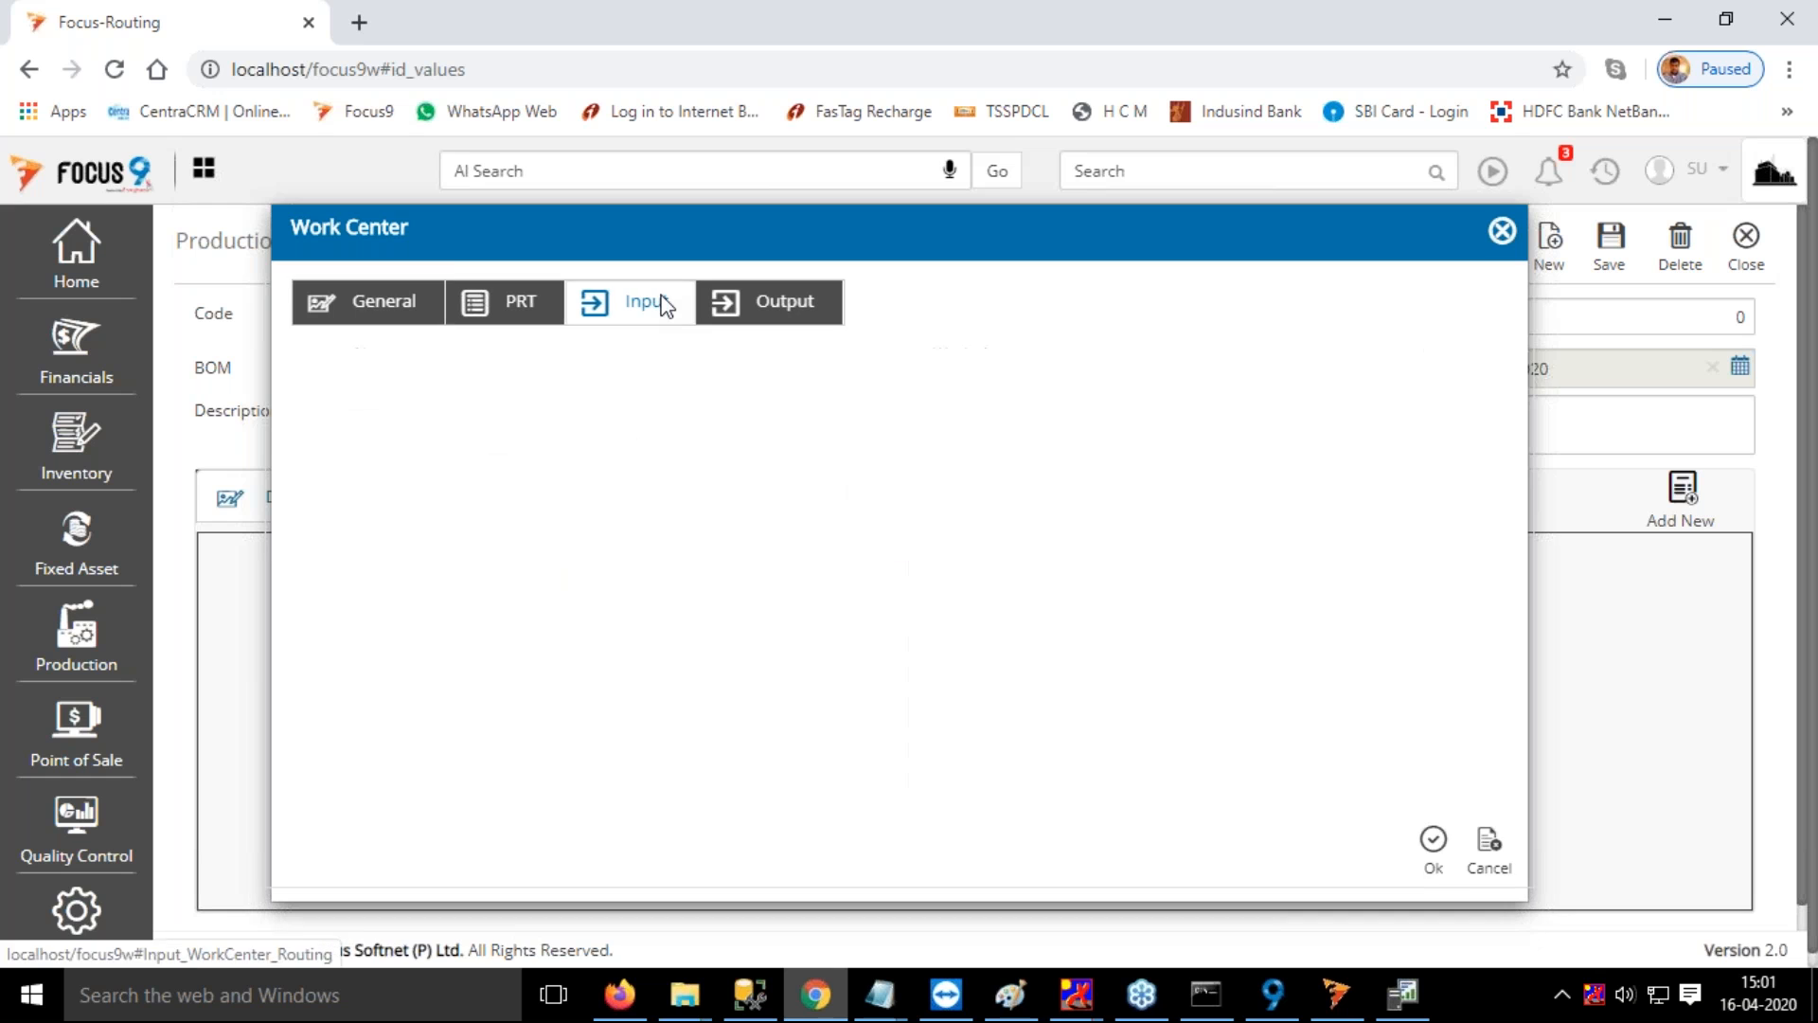
click(763, 313)
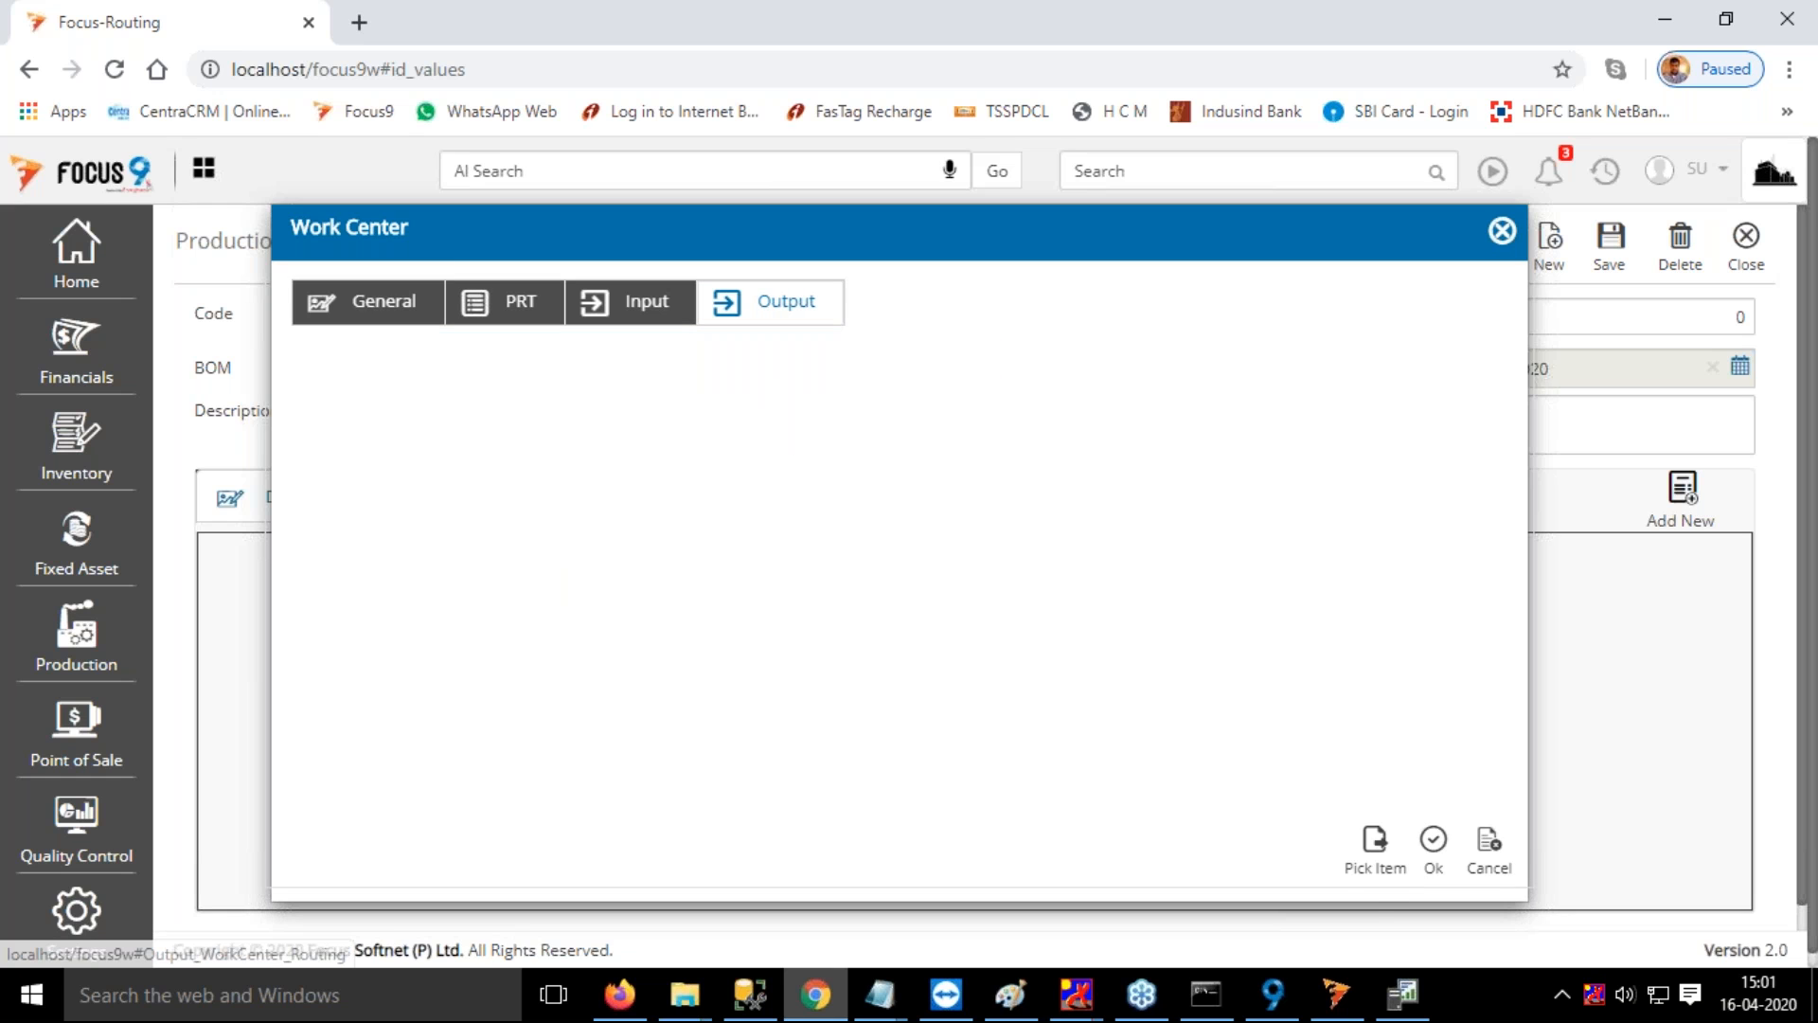
click(1375, 852)
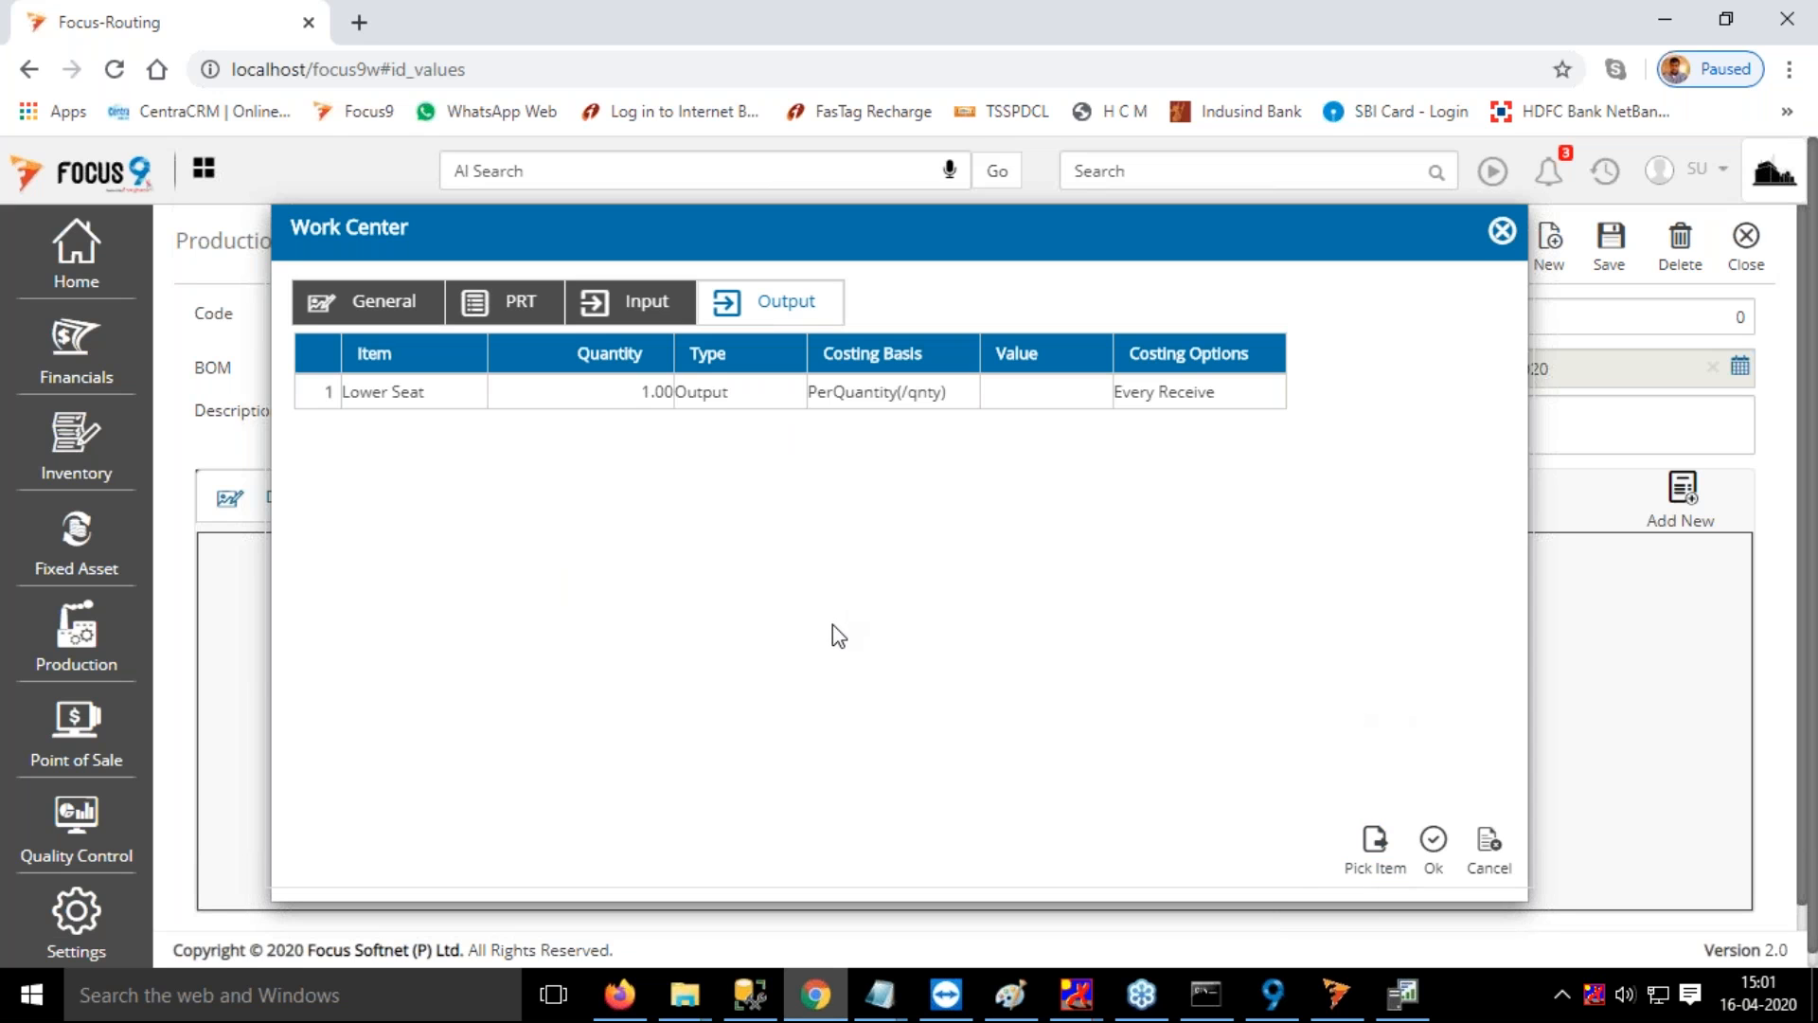
click(1434, 843)
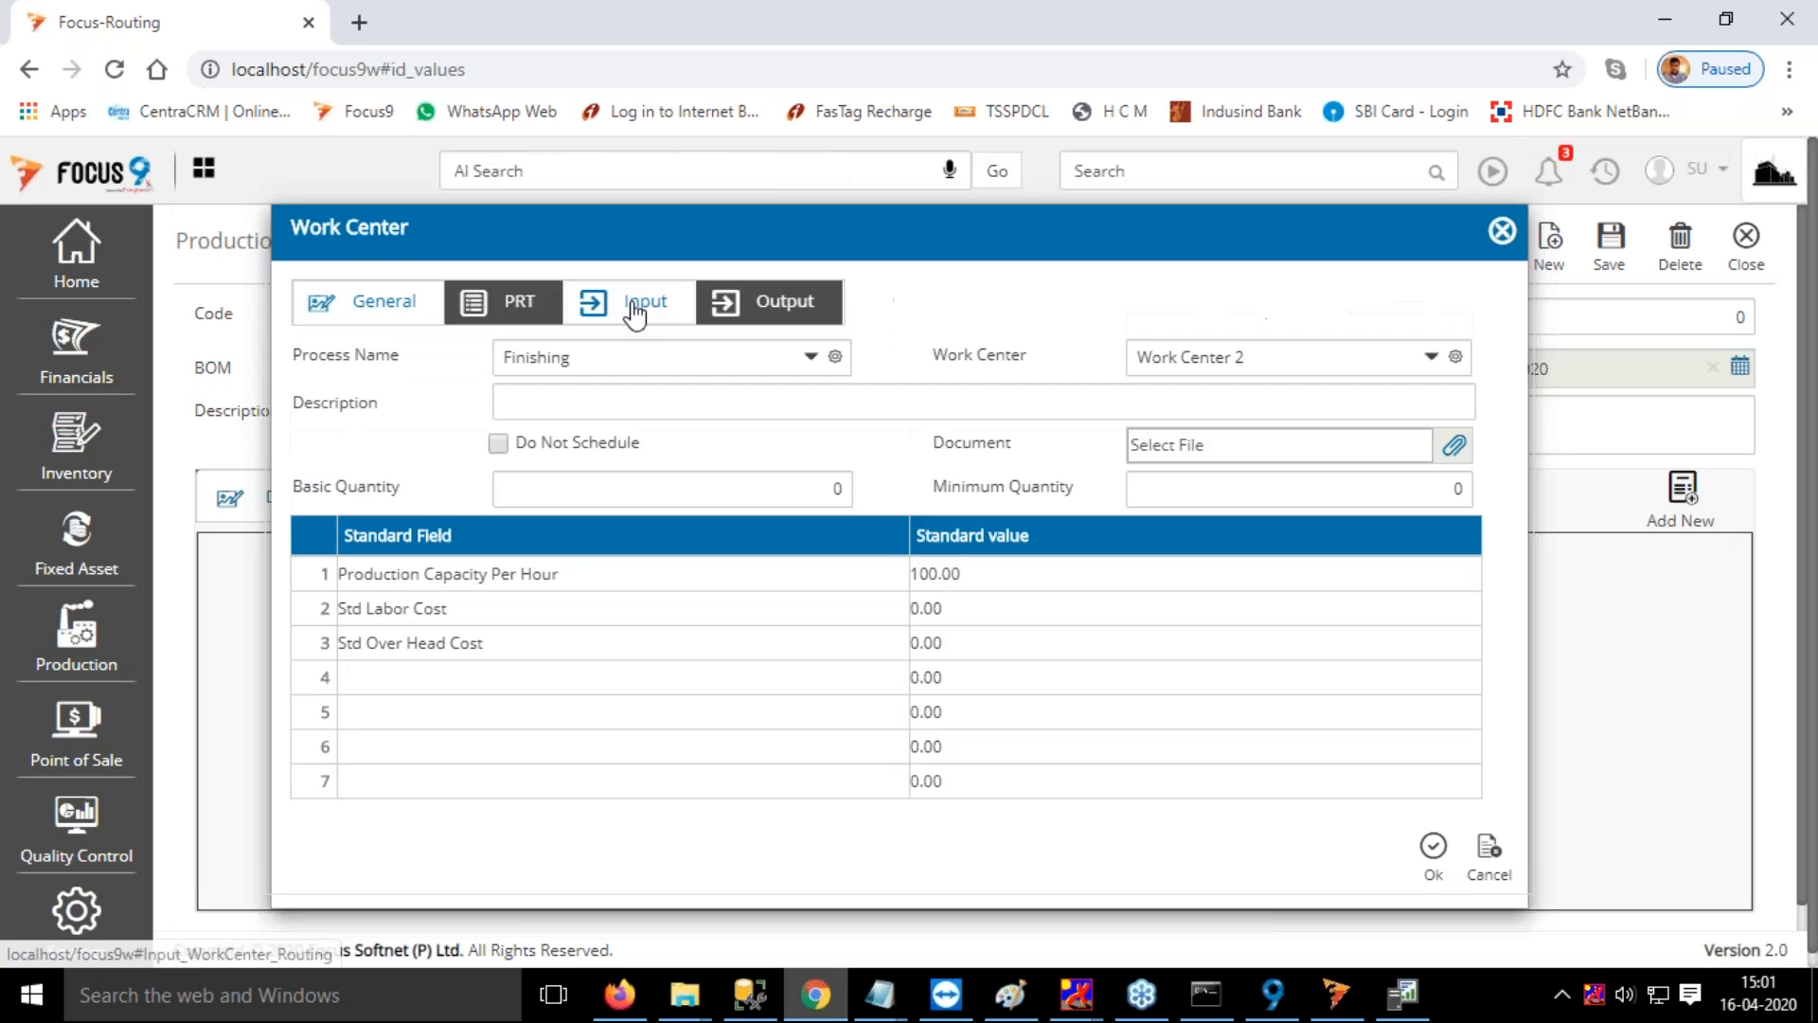
Review the Finishing operation's inputs and output, and the Cutting operation's output, without changing either
click(636, 303)
click(762, 301)
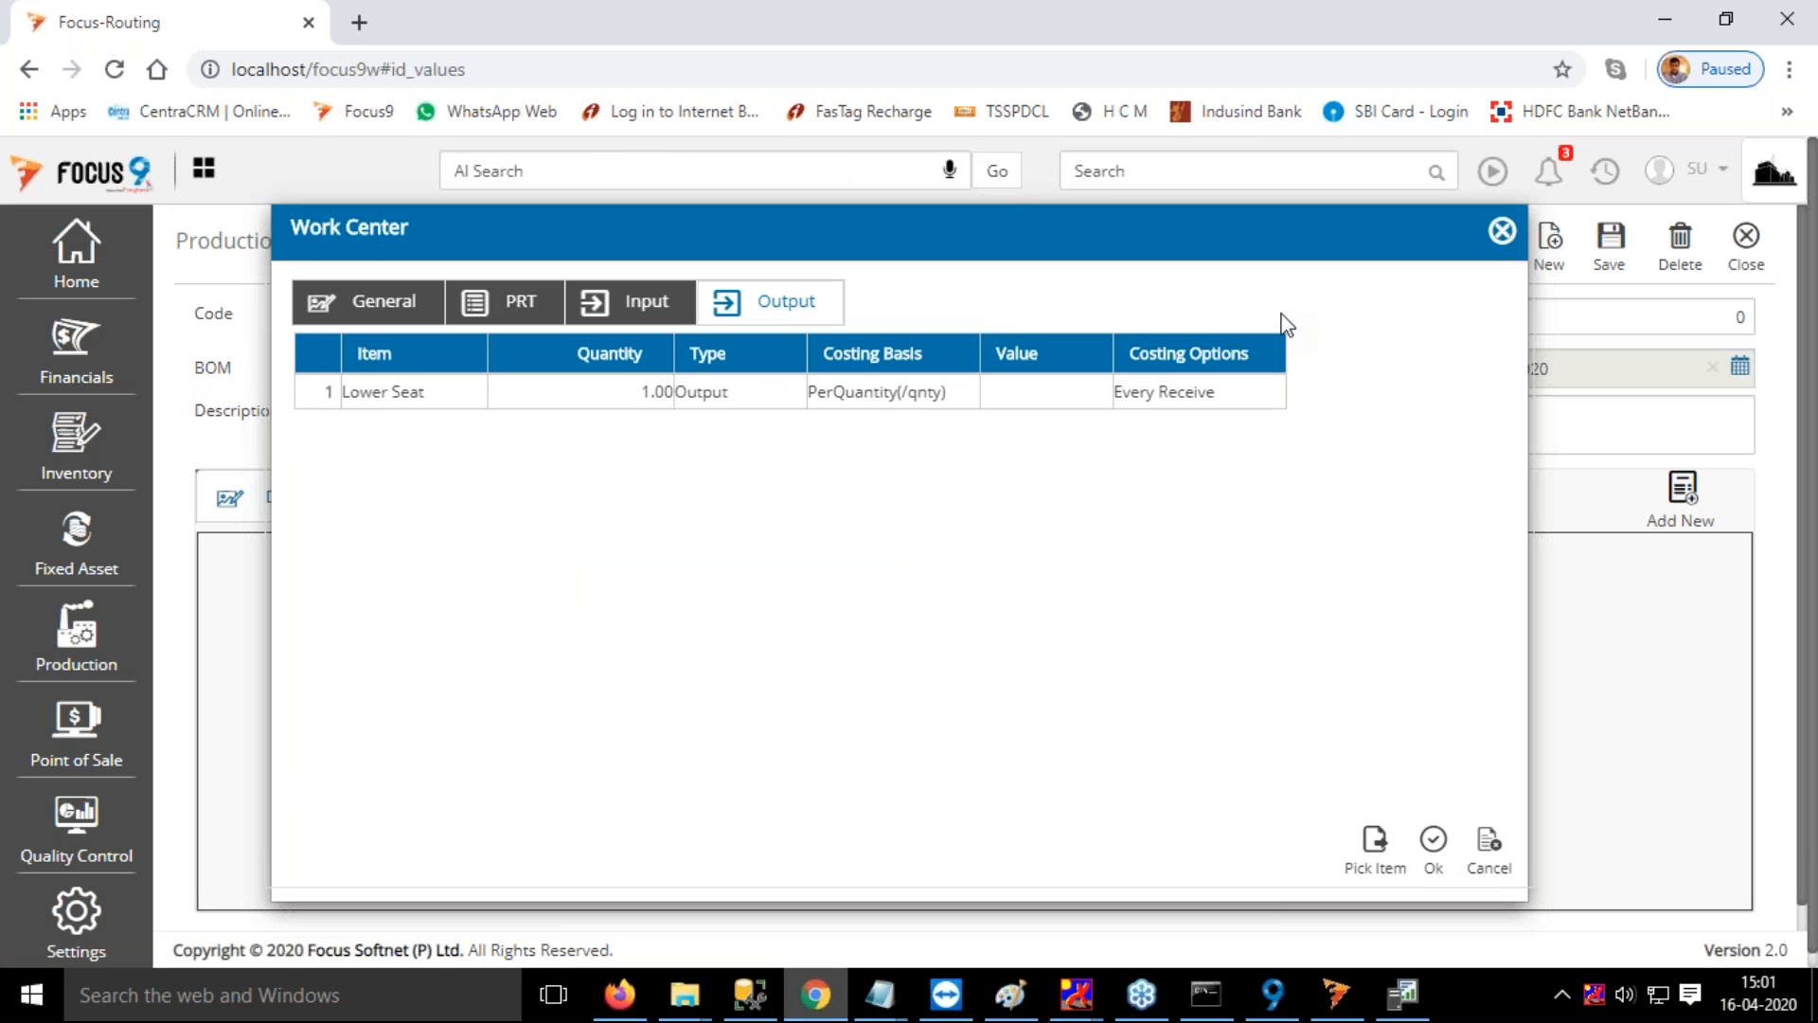
click(1502, 233)
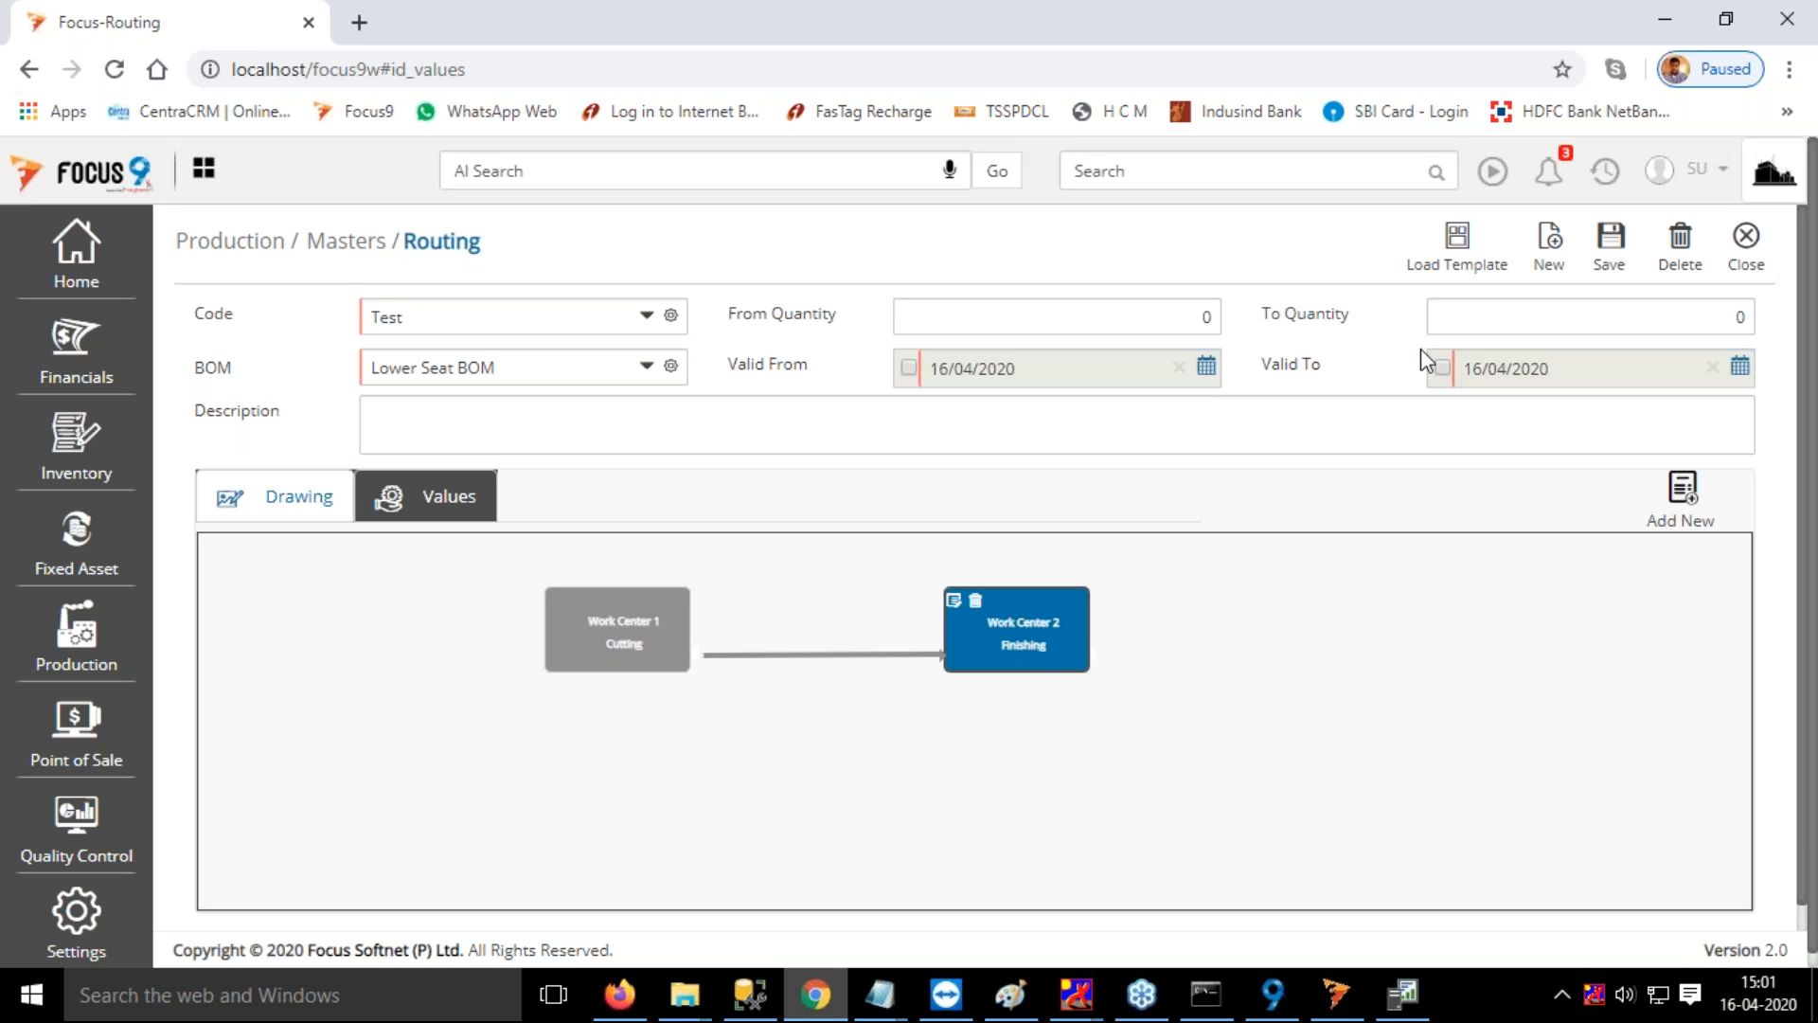
click(628, 658)
click(623, 623)
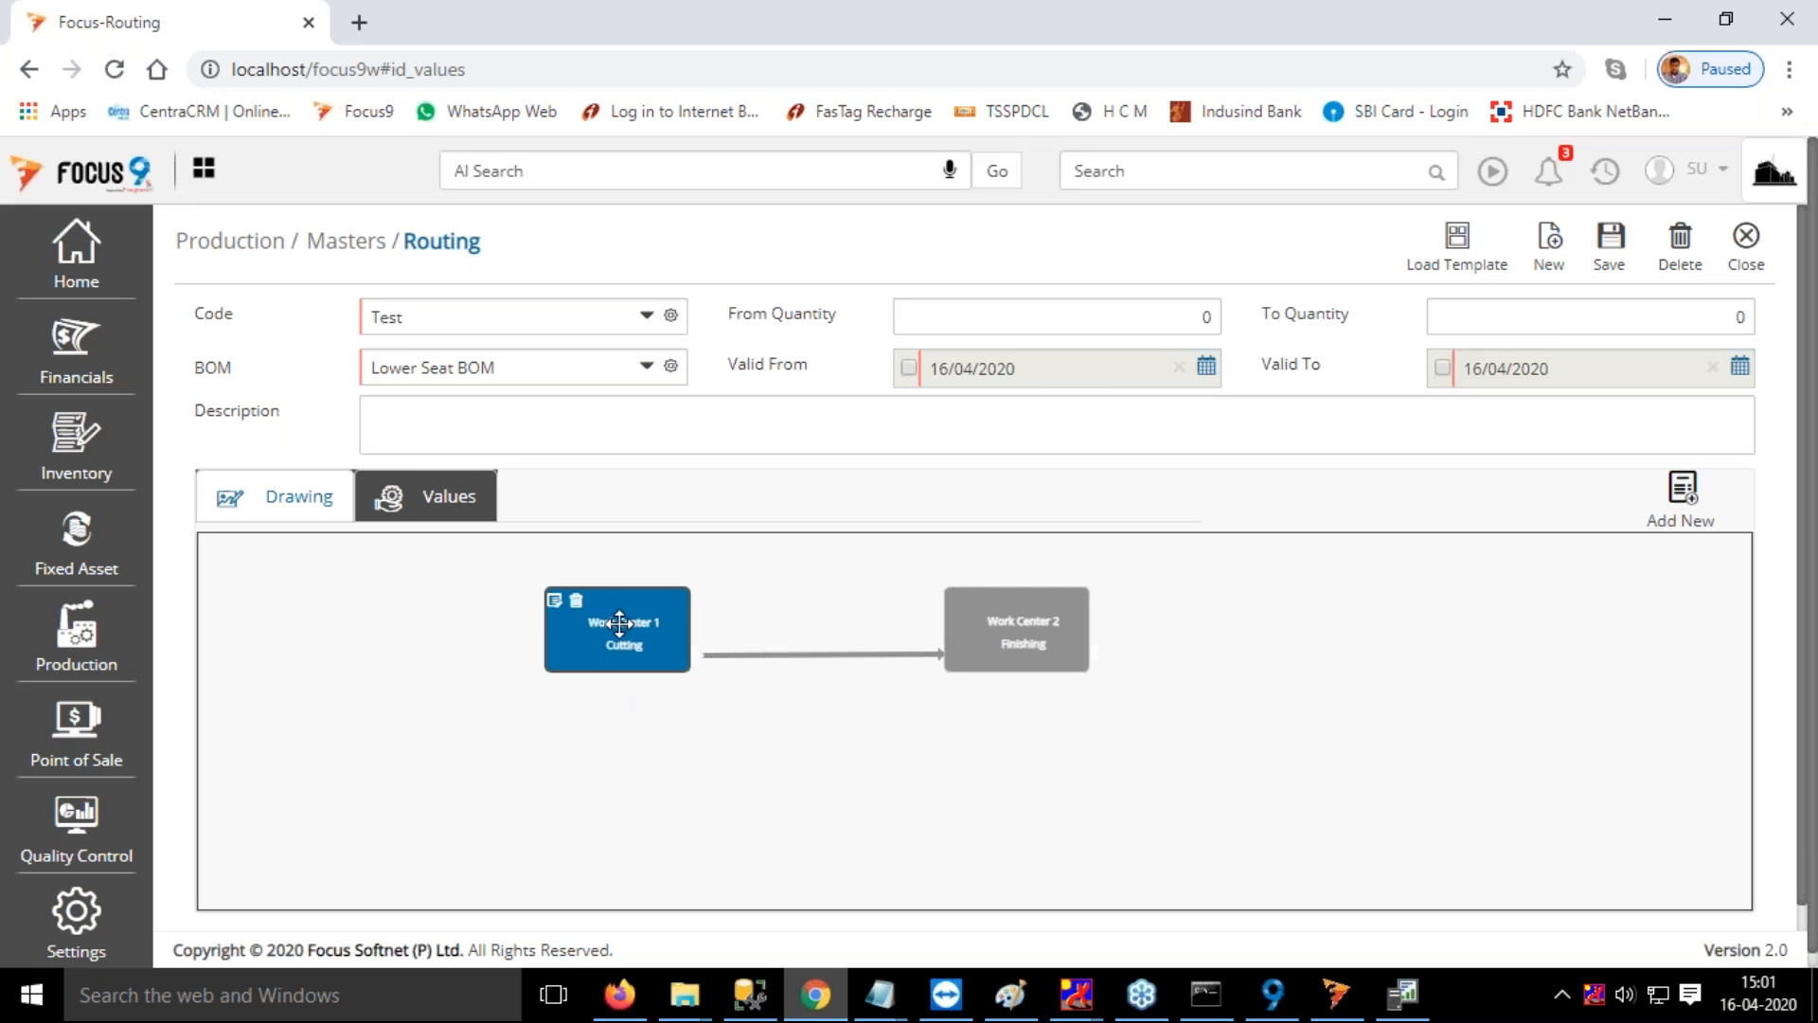
click(555, 600)
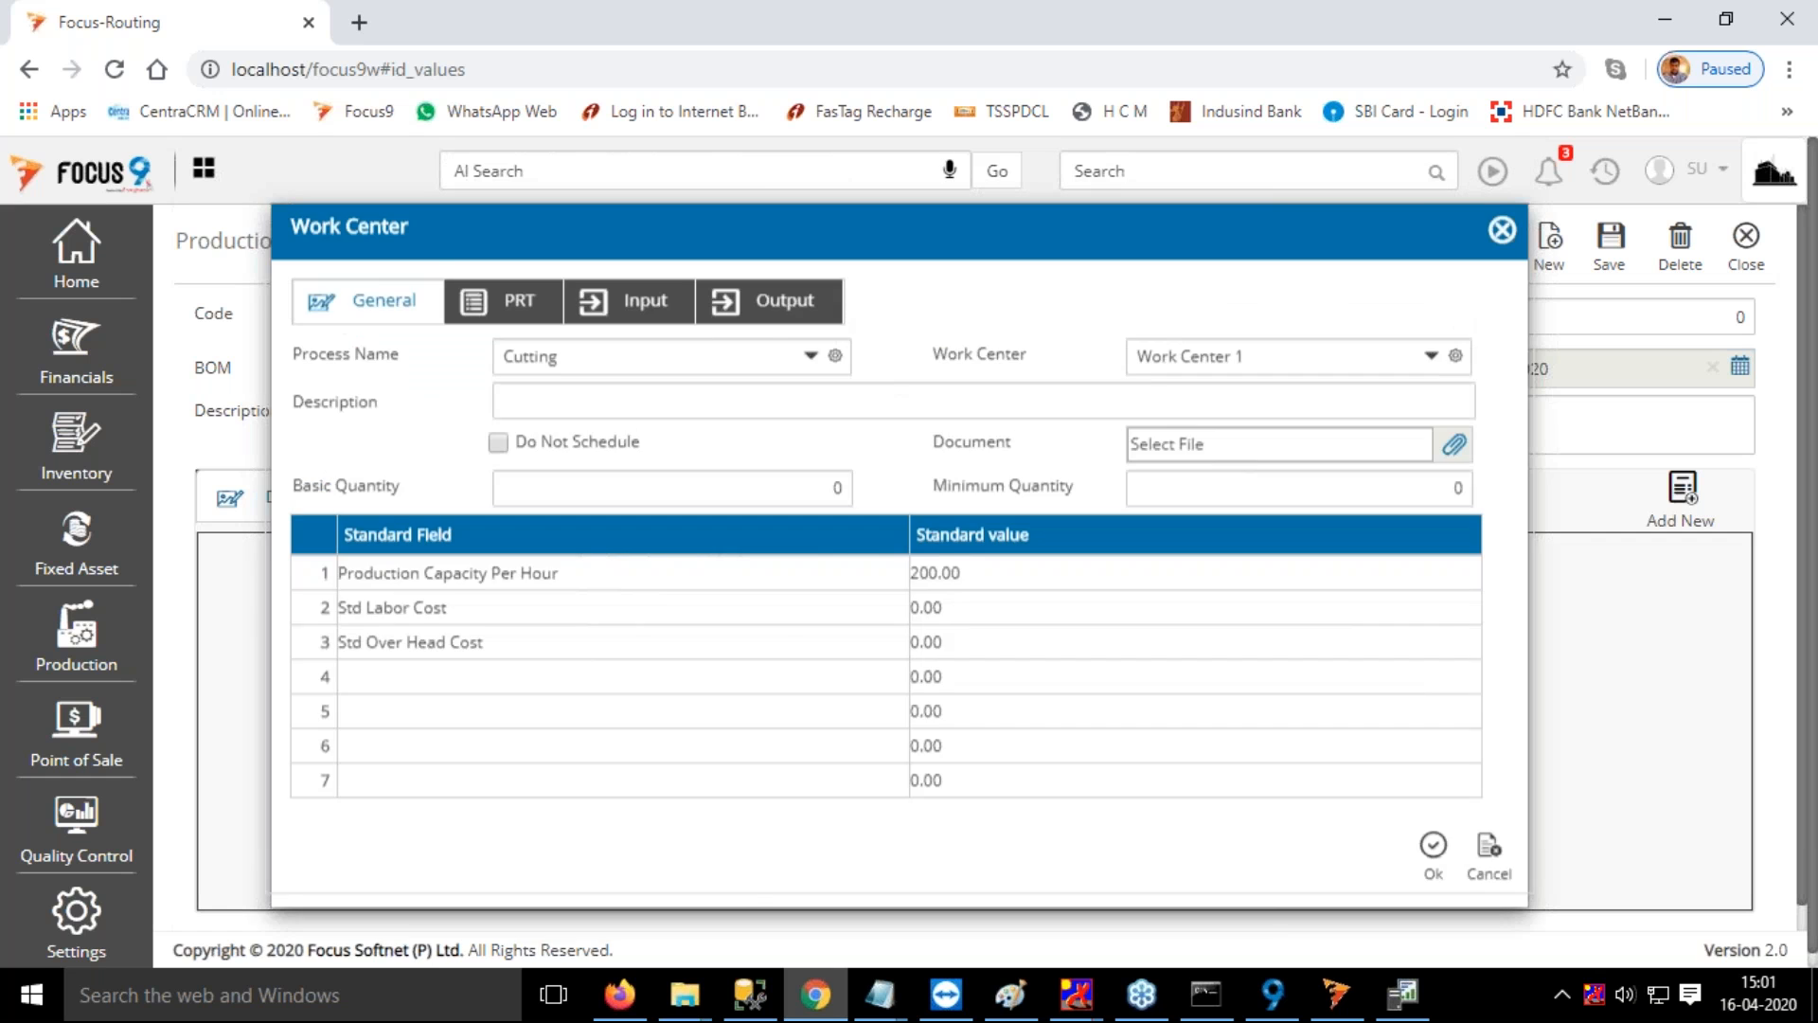
click(762, 300)
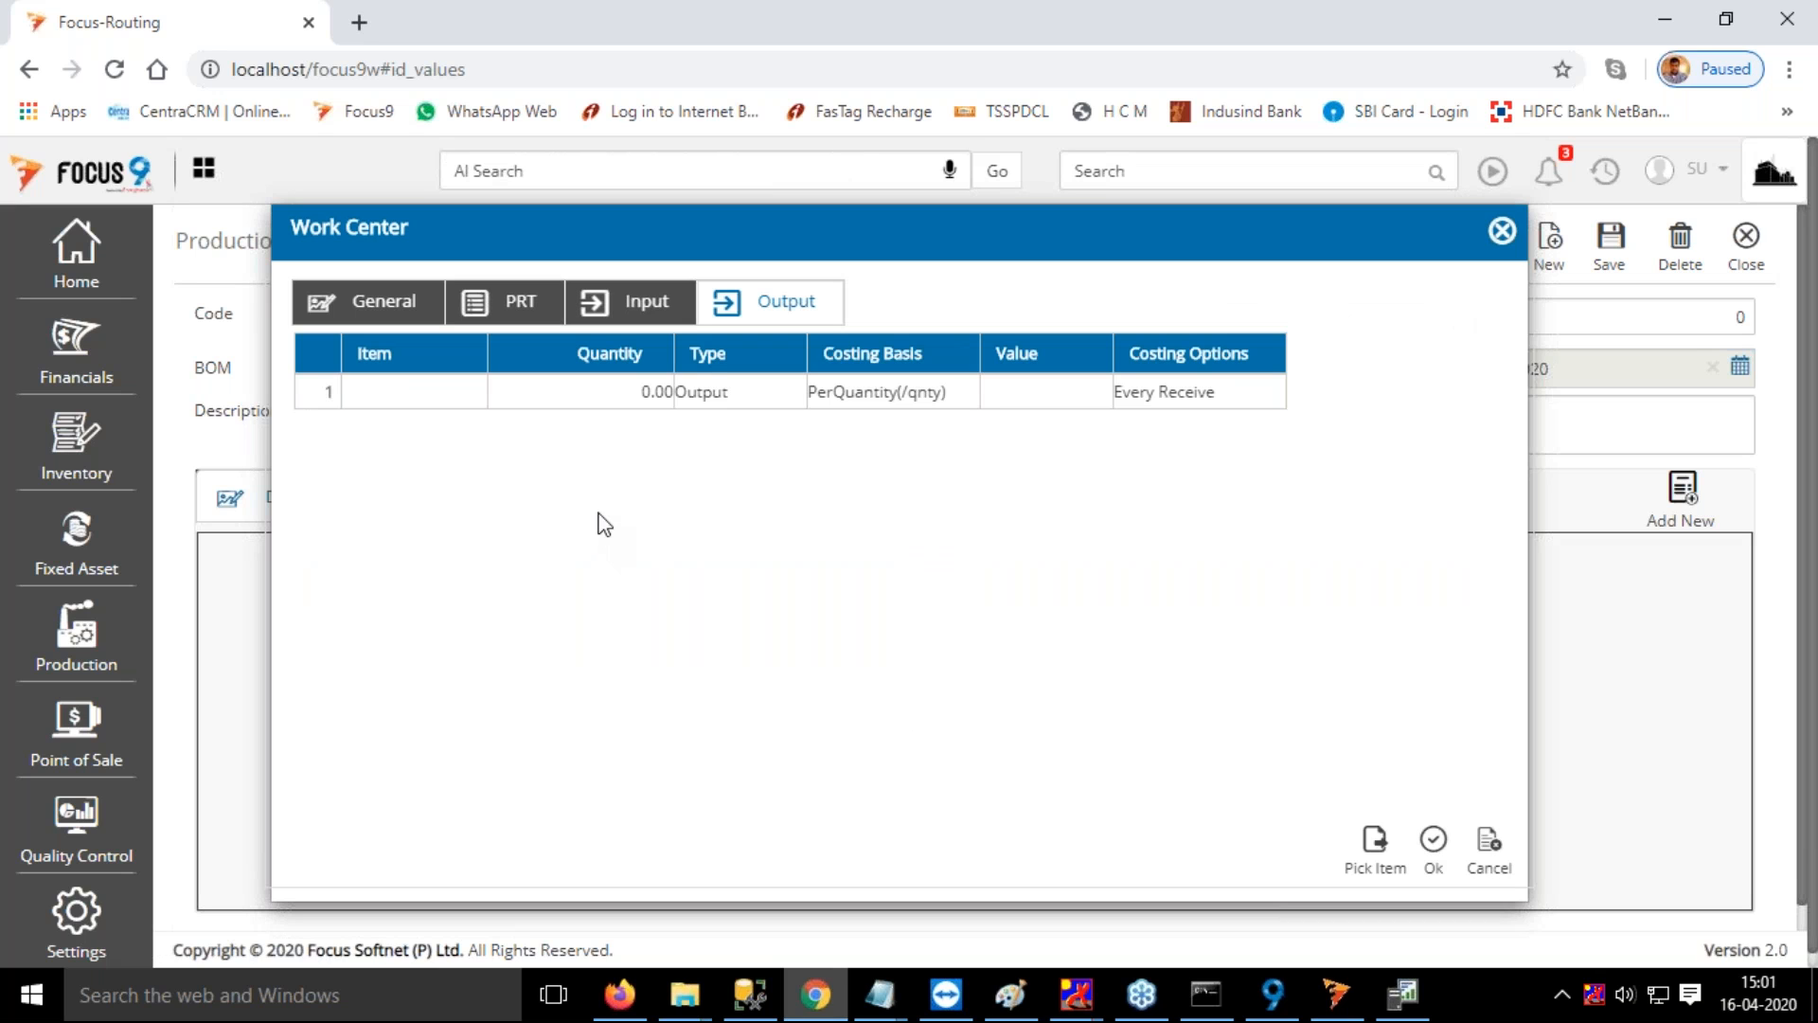
click(1502, 232)
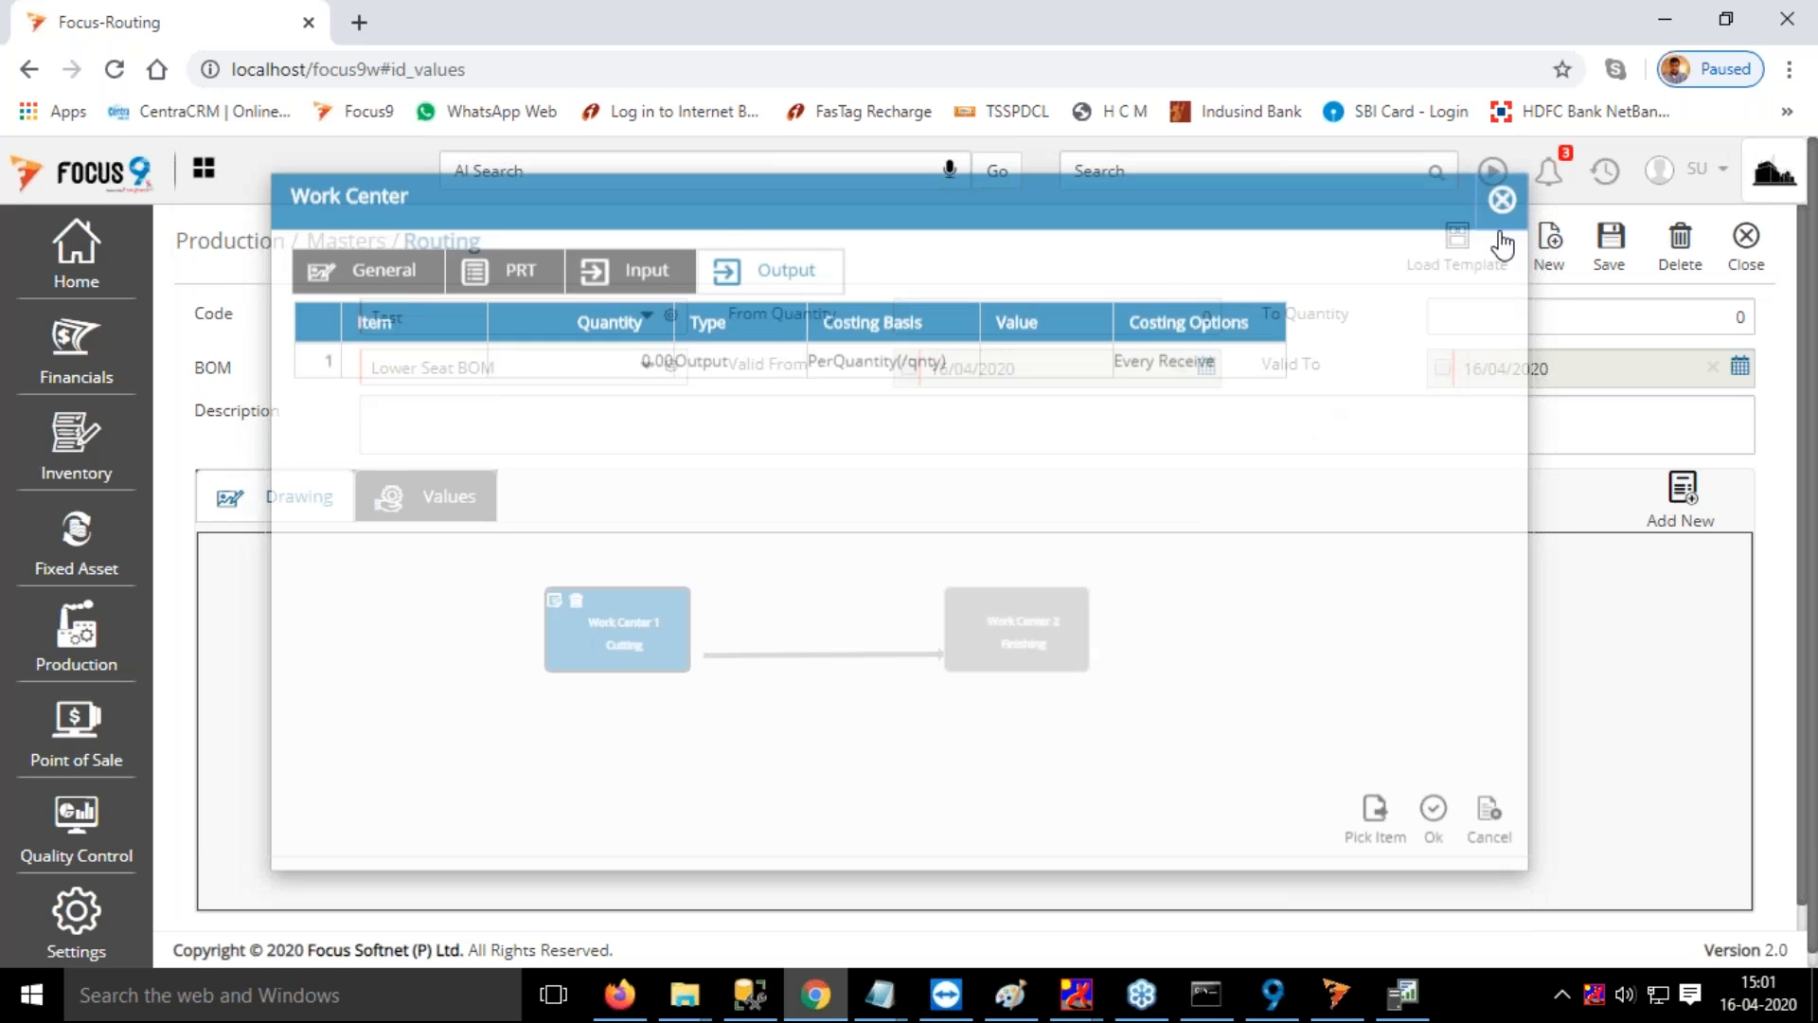
Set the routing's From Quantity to 1 and To Quantity to 1000
click(1184, 318)
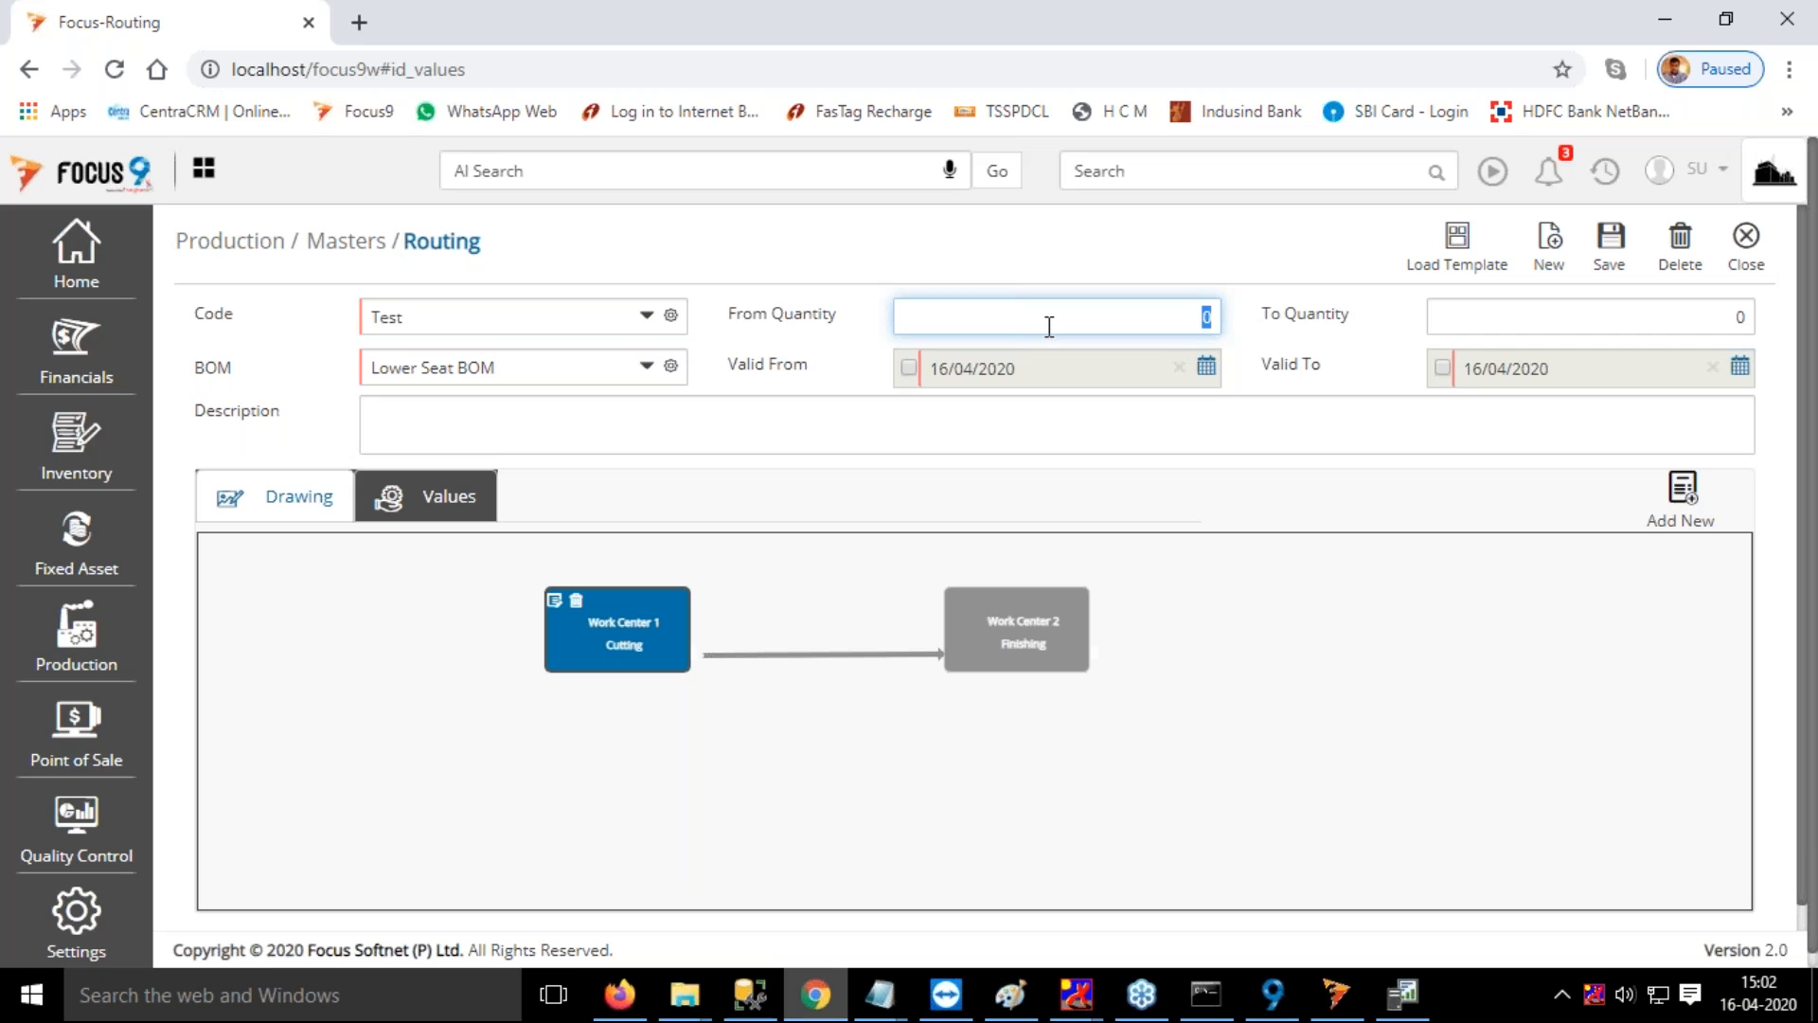
click(1187, 317)
key(Tab)
text(1000)
key(Tab)
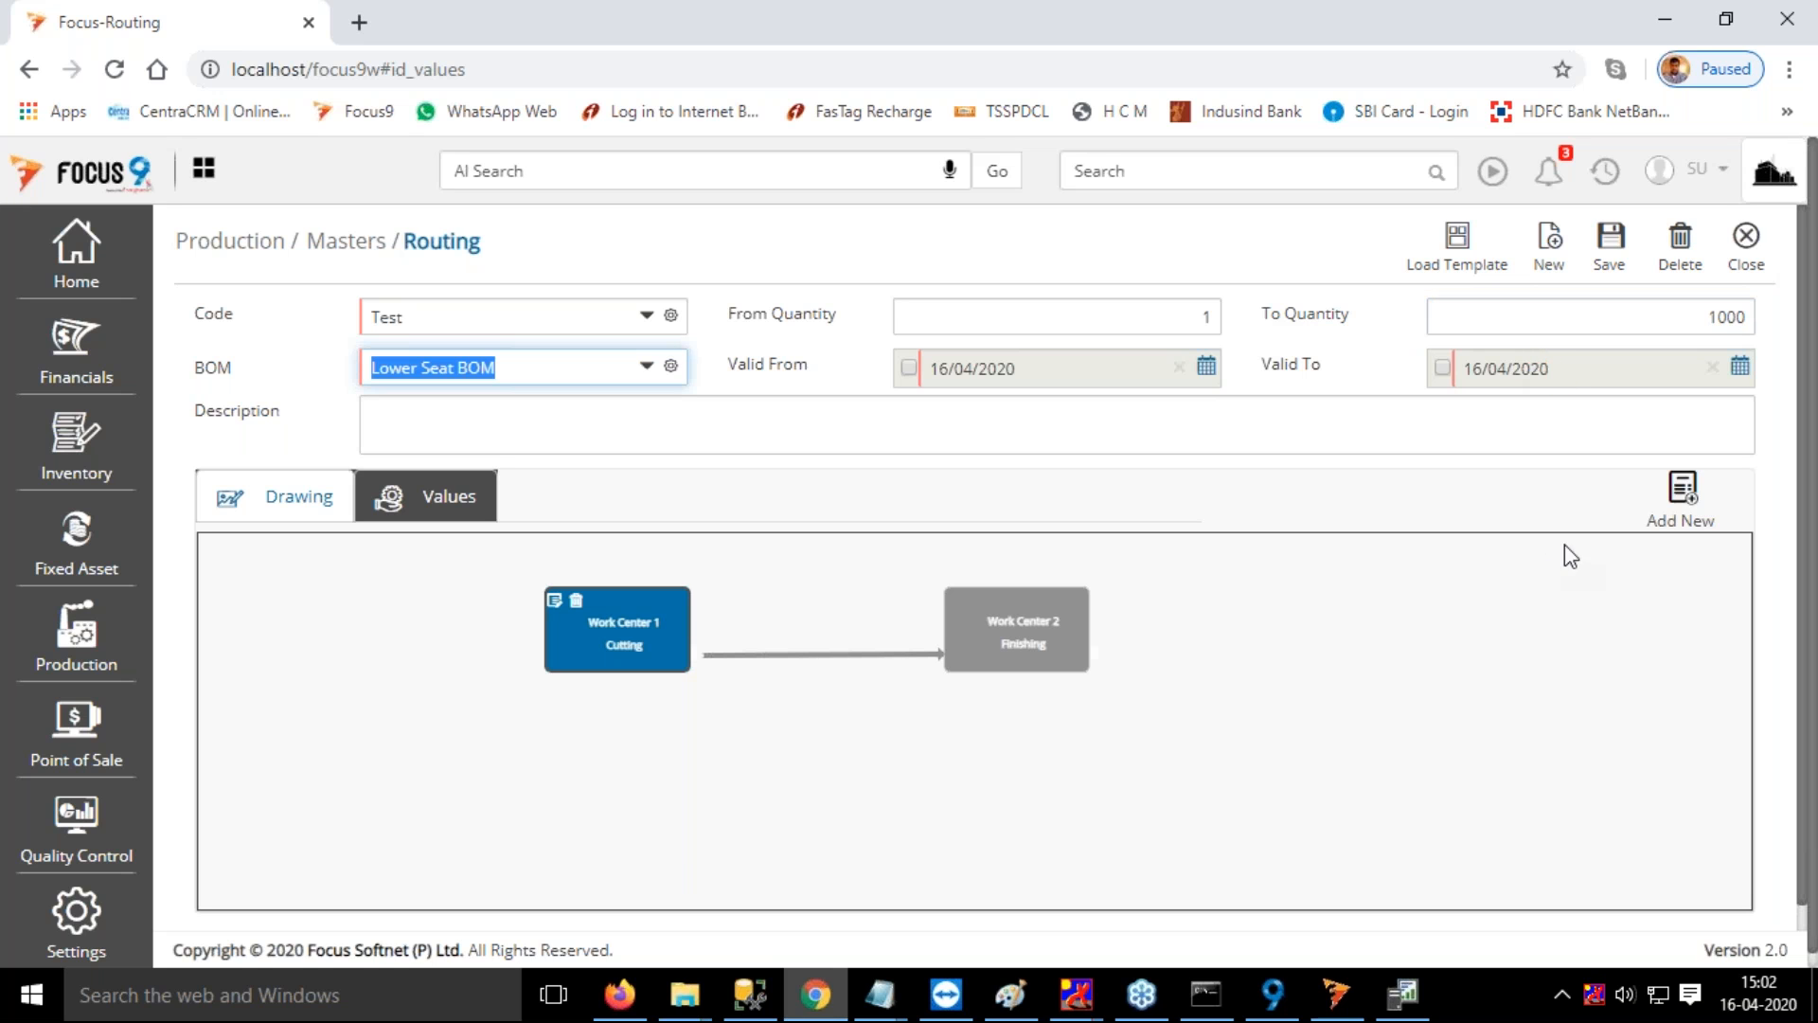
Clear the unsaved Test routing and open the Chair BOM routing to examine its Assembly 1, Assembly 2 and Finishing operations
click(1745, 239)
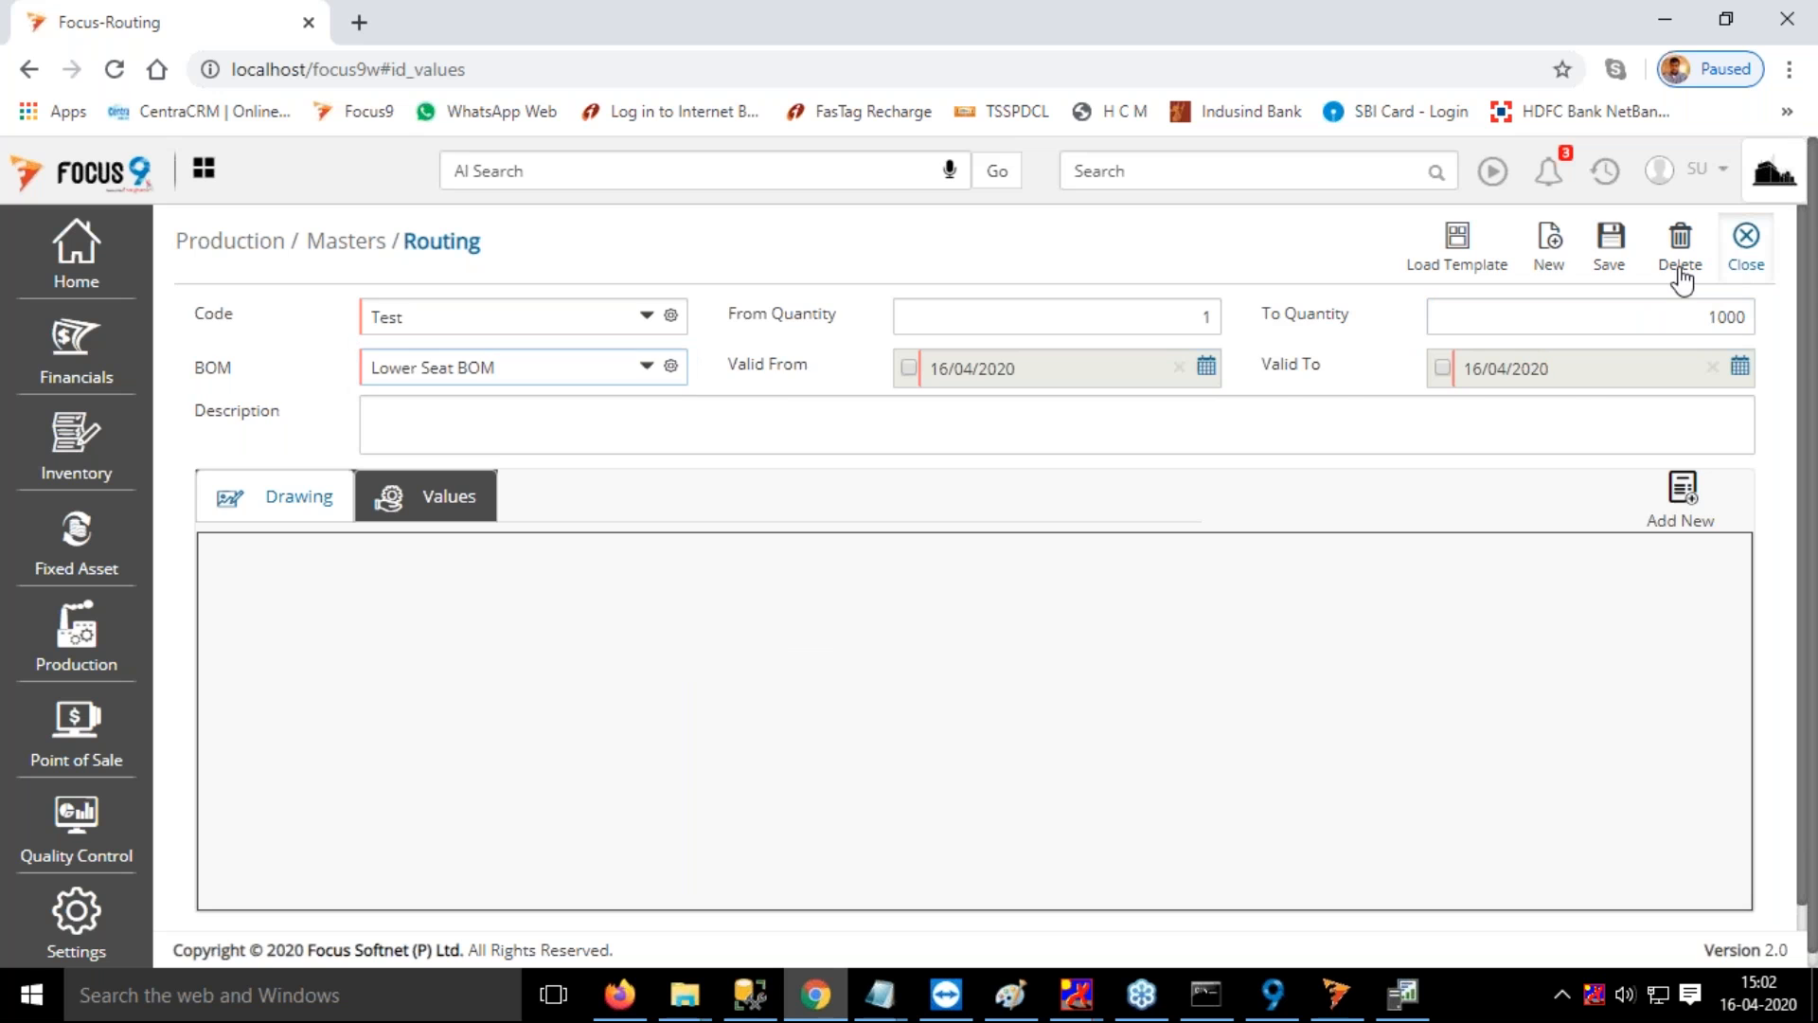
click(1529, 242)
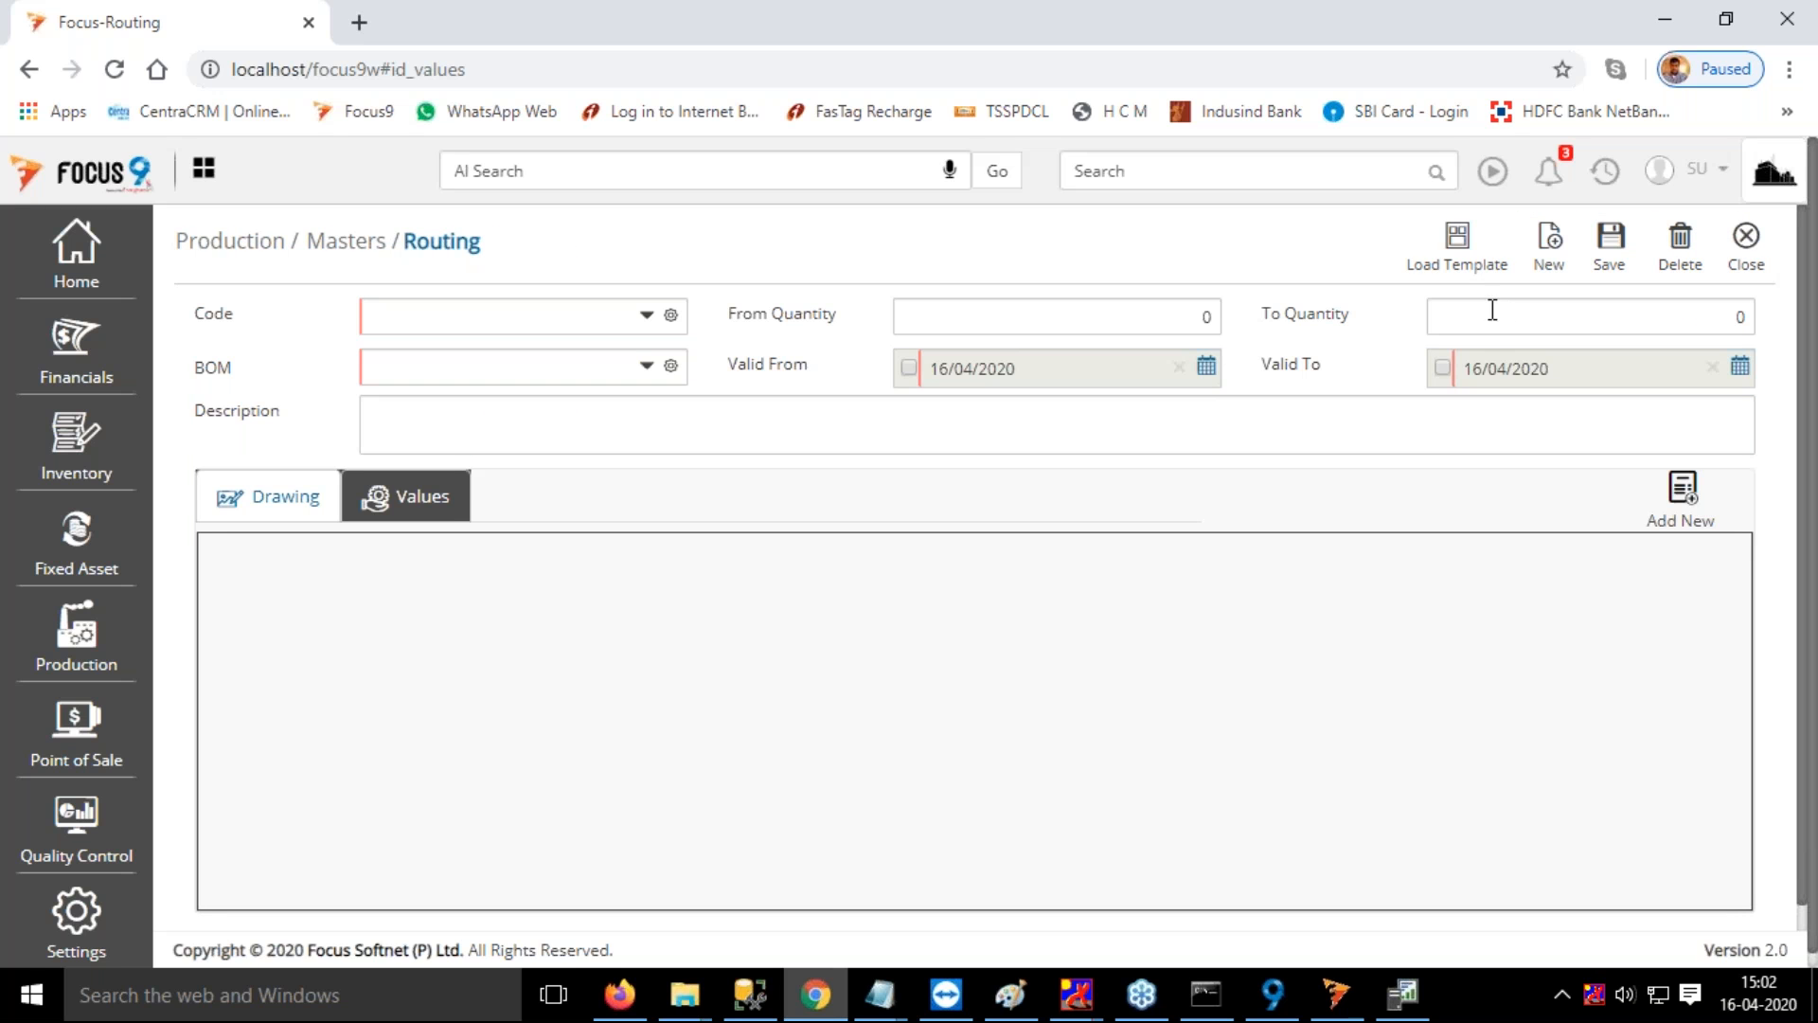
click(507, 320)
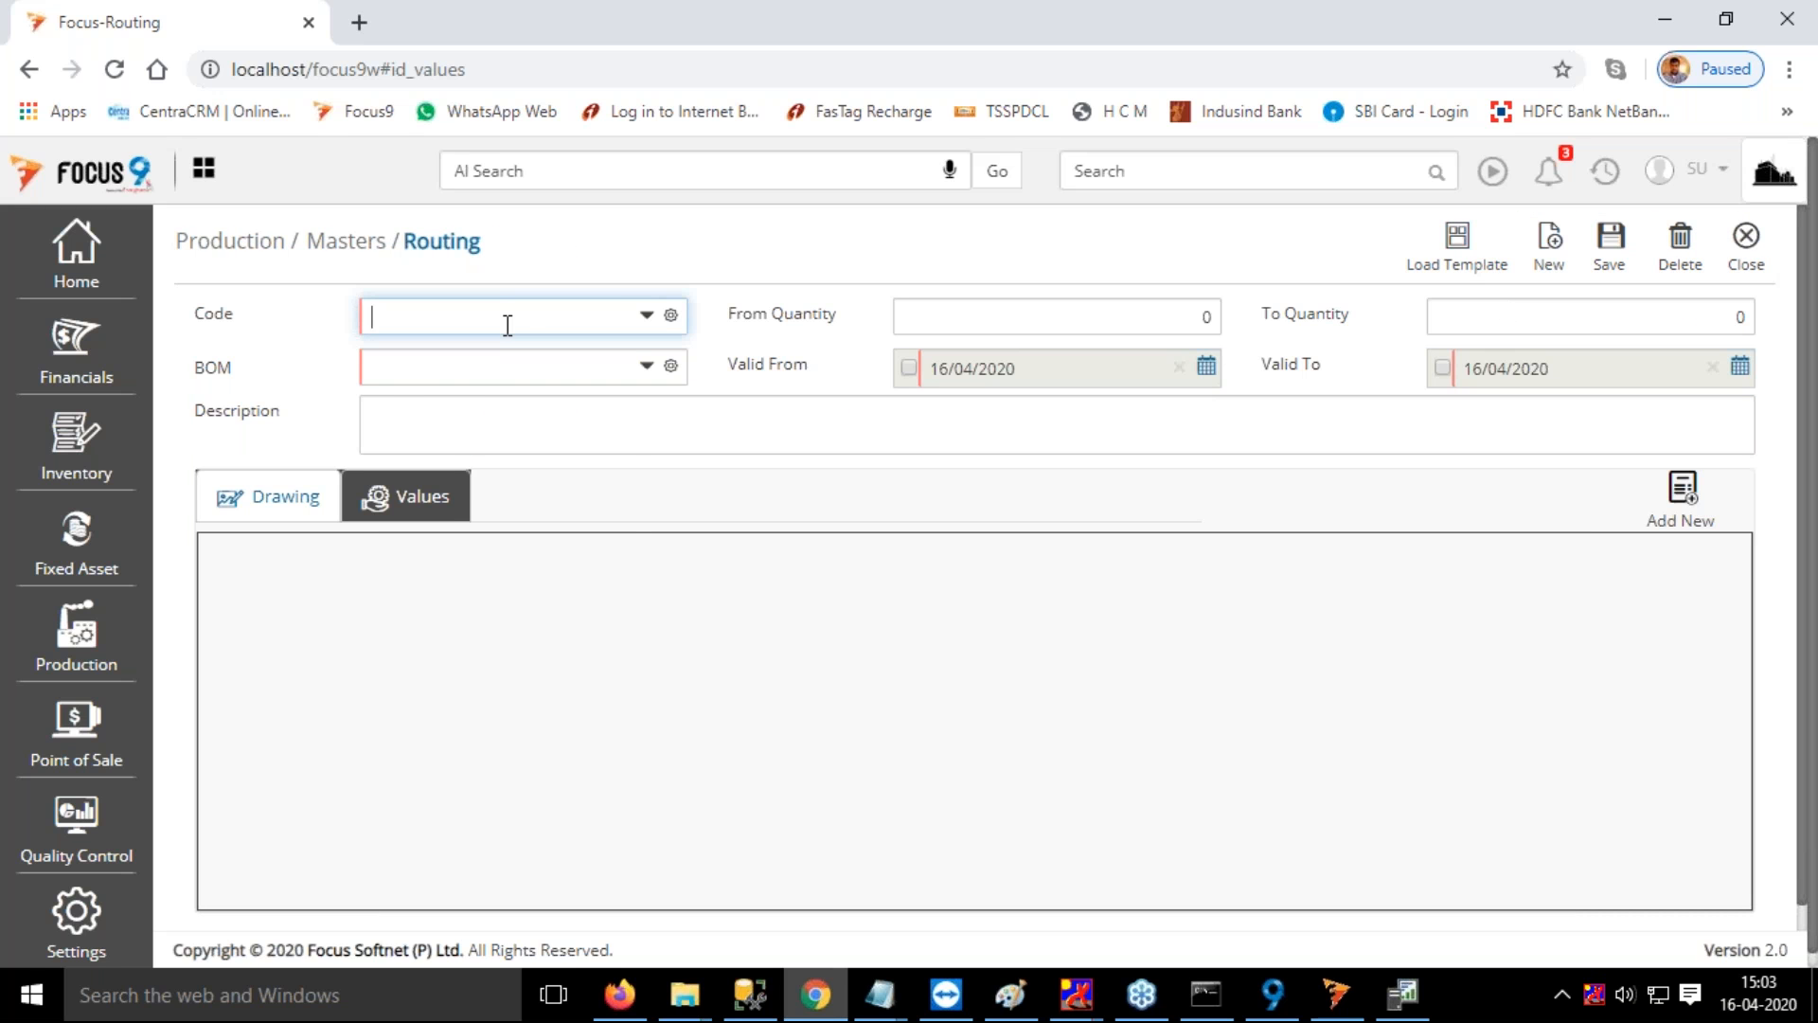
click(416, 382)
key(Tab)
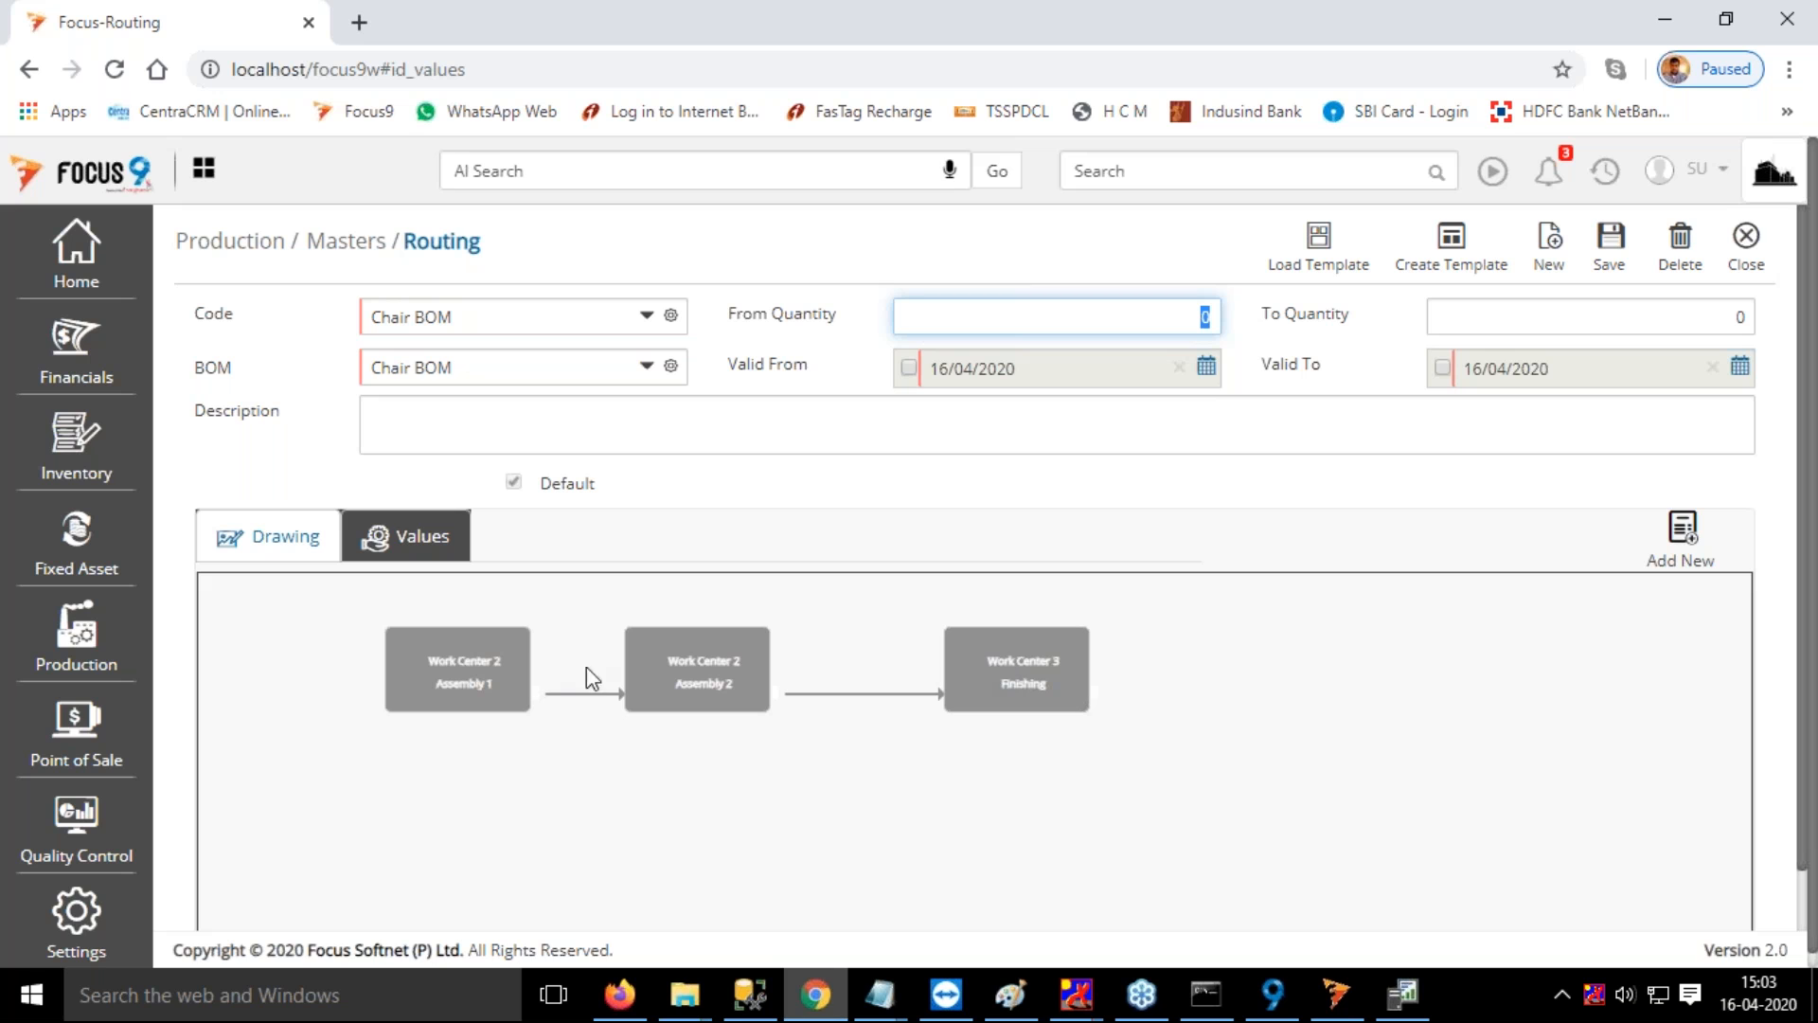
click(483, 677)
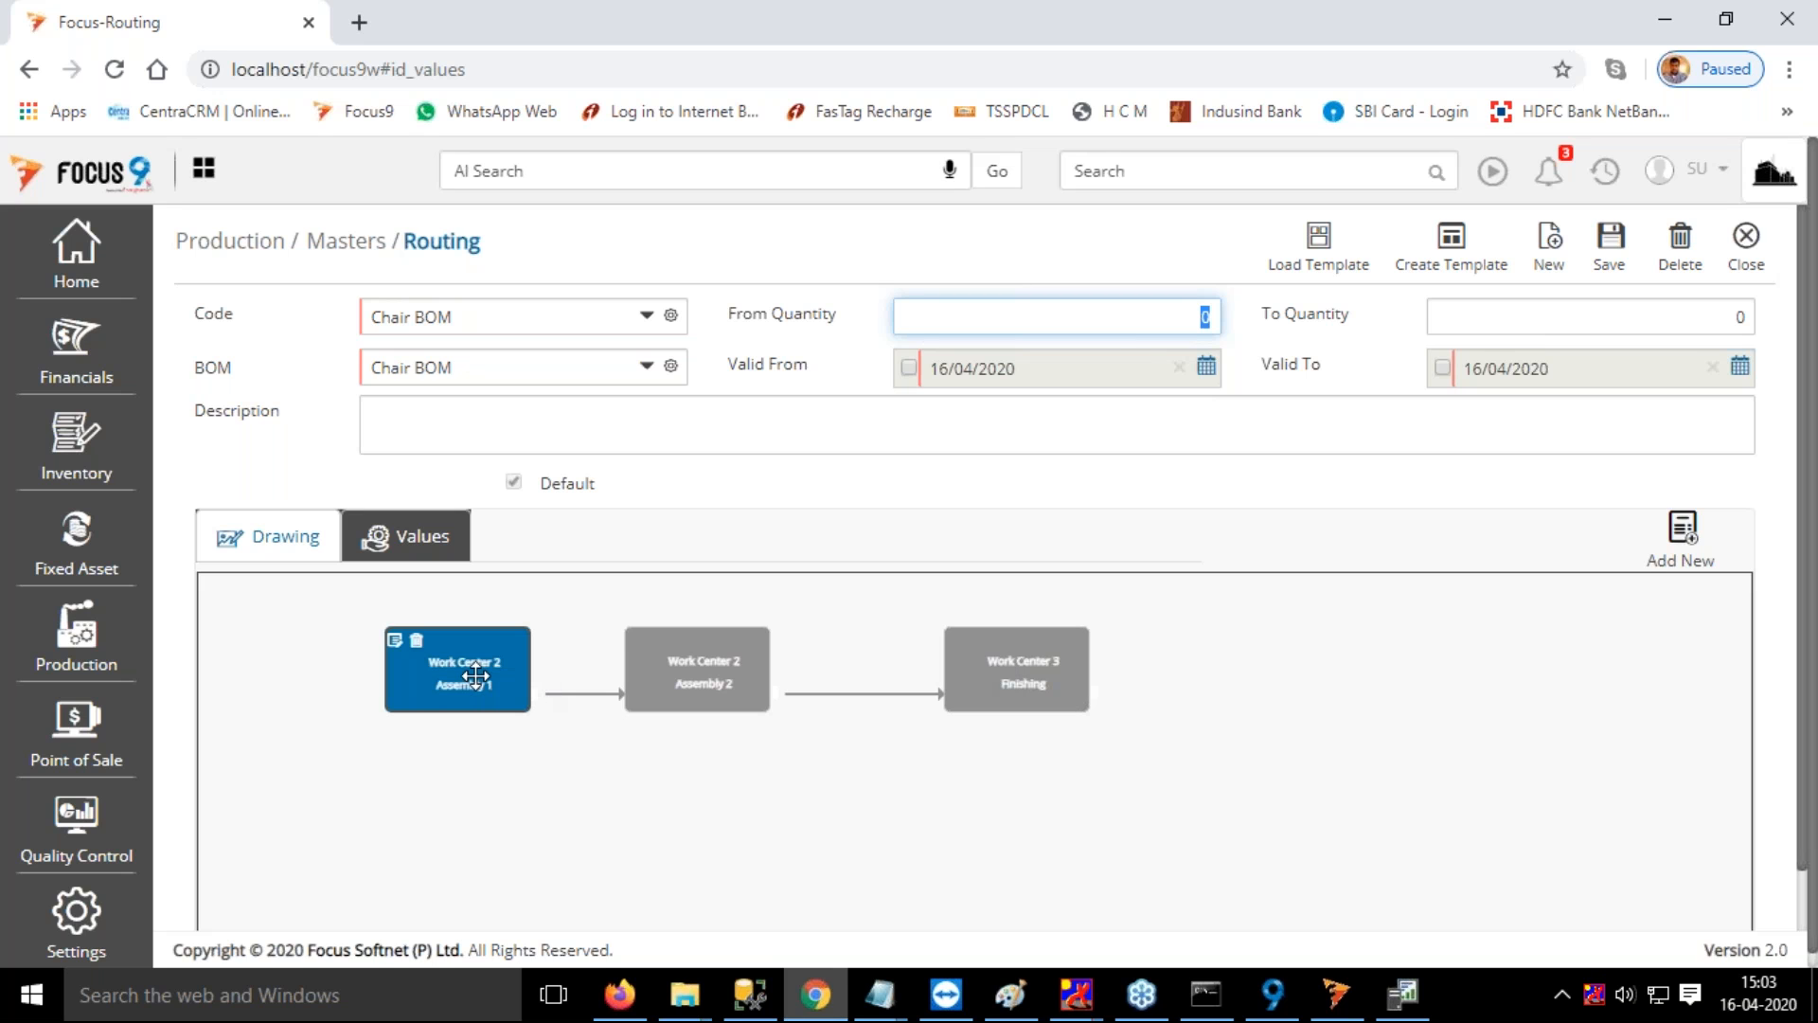
click(689, 666)
drag(1059, 687, 1319, 706)
click(1034, 675)
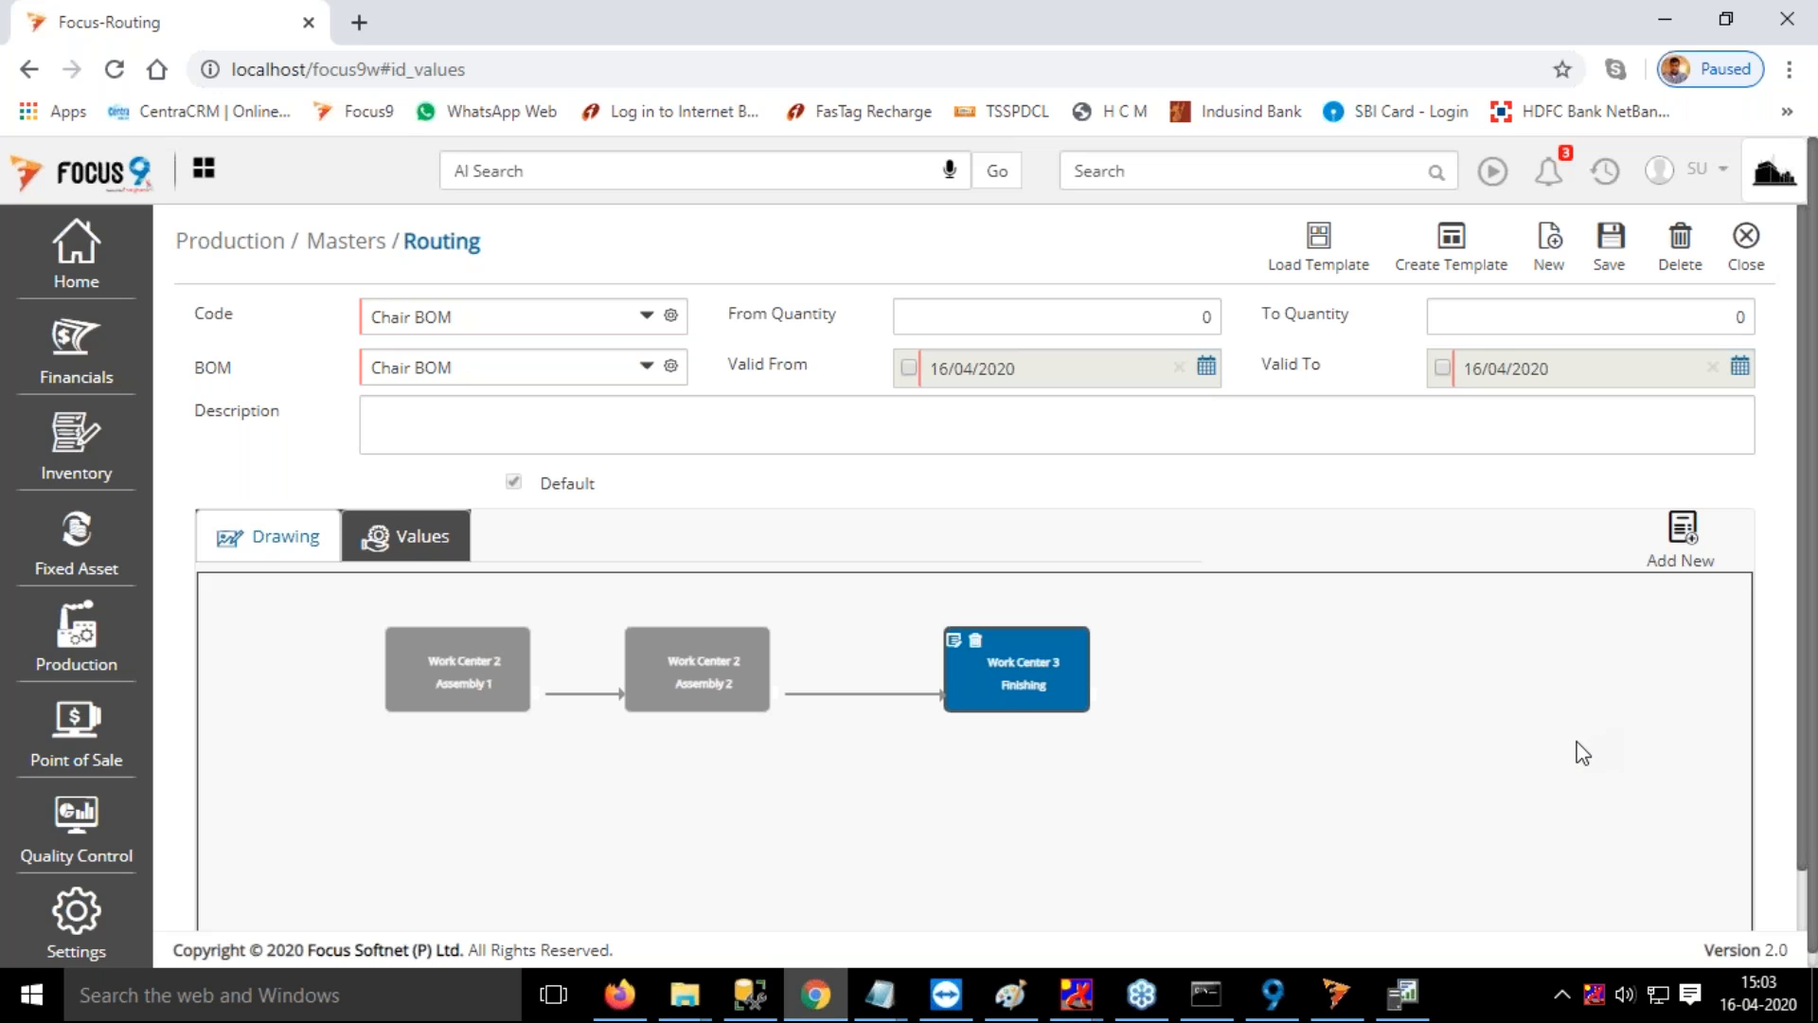
Start a new blank routing and try to load the Chair Template into it
click(1557, 258)
click(1457, 239)
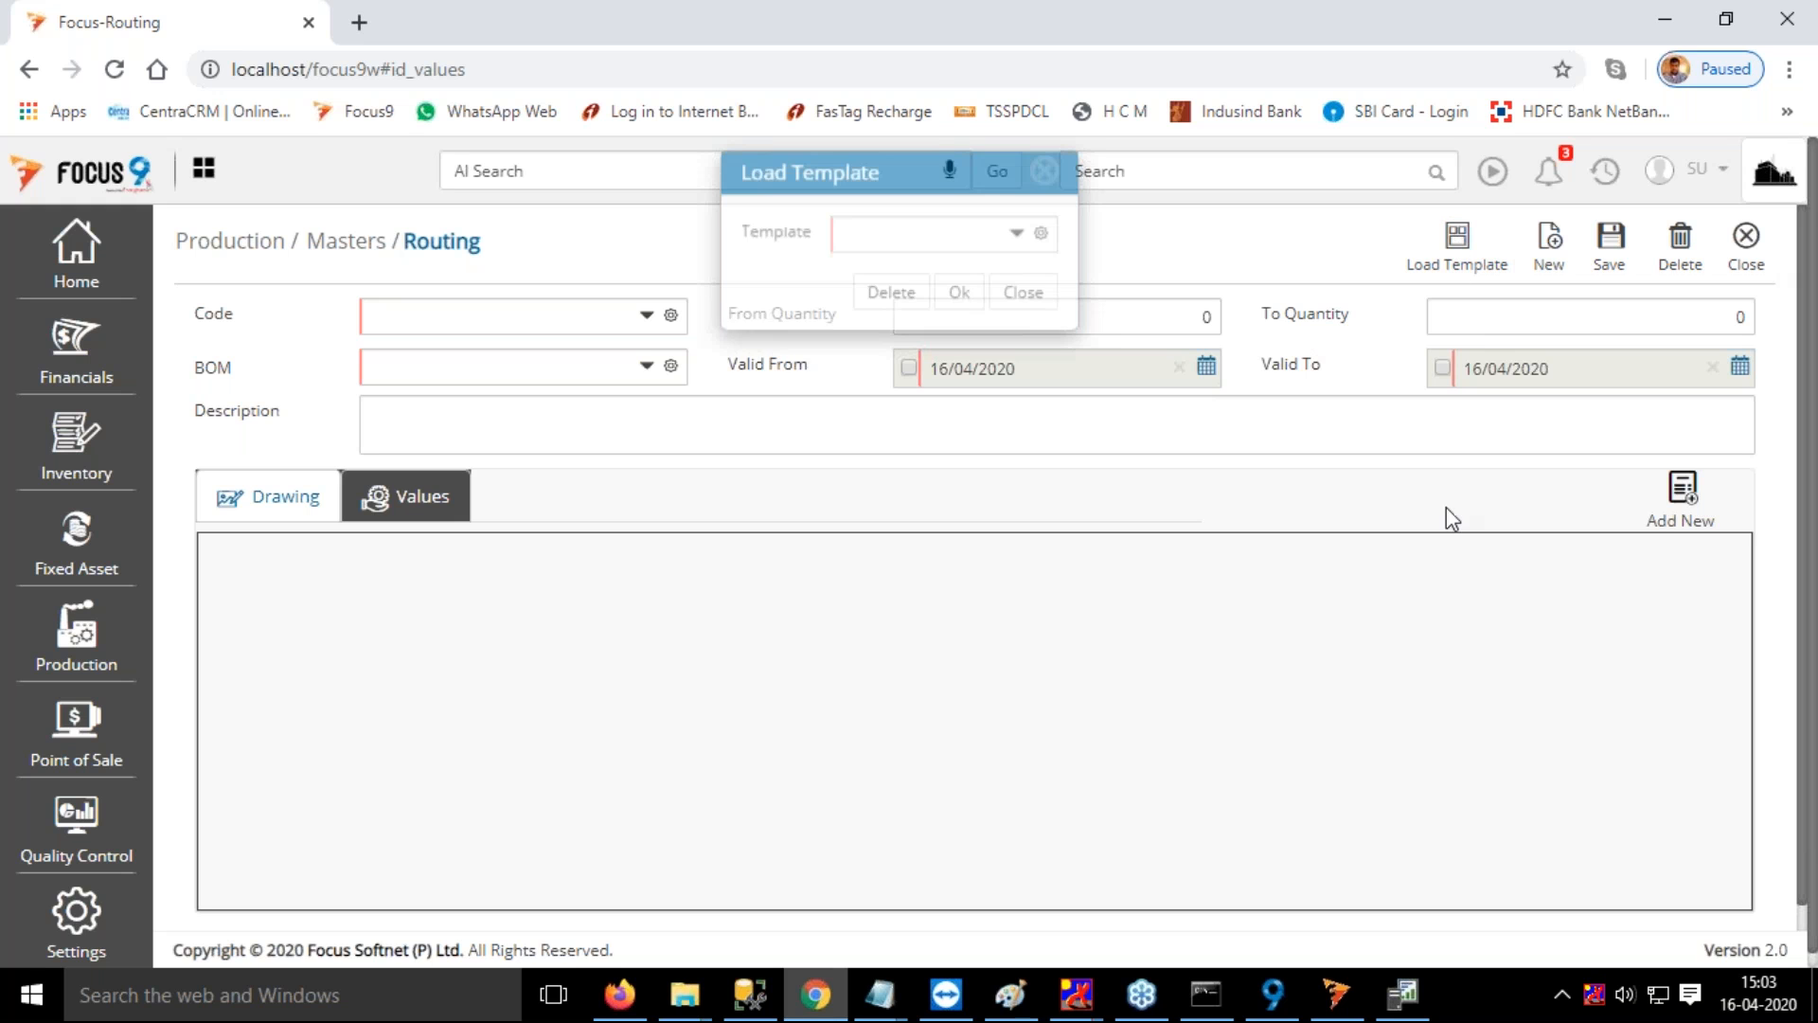
click(884, 260)
click(885, 323)
click(958, 318)
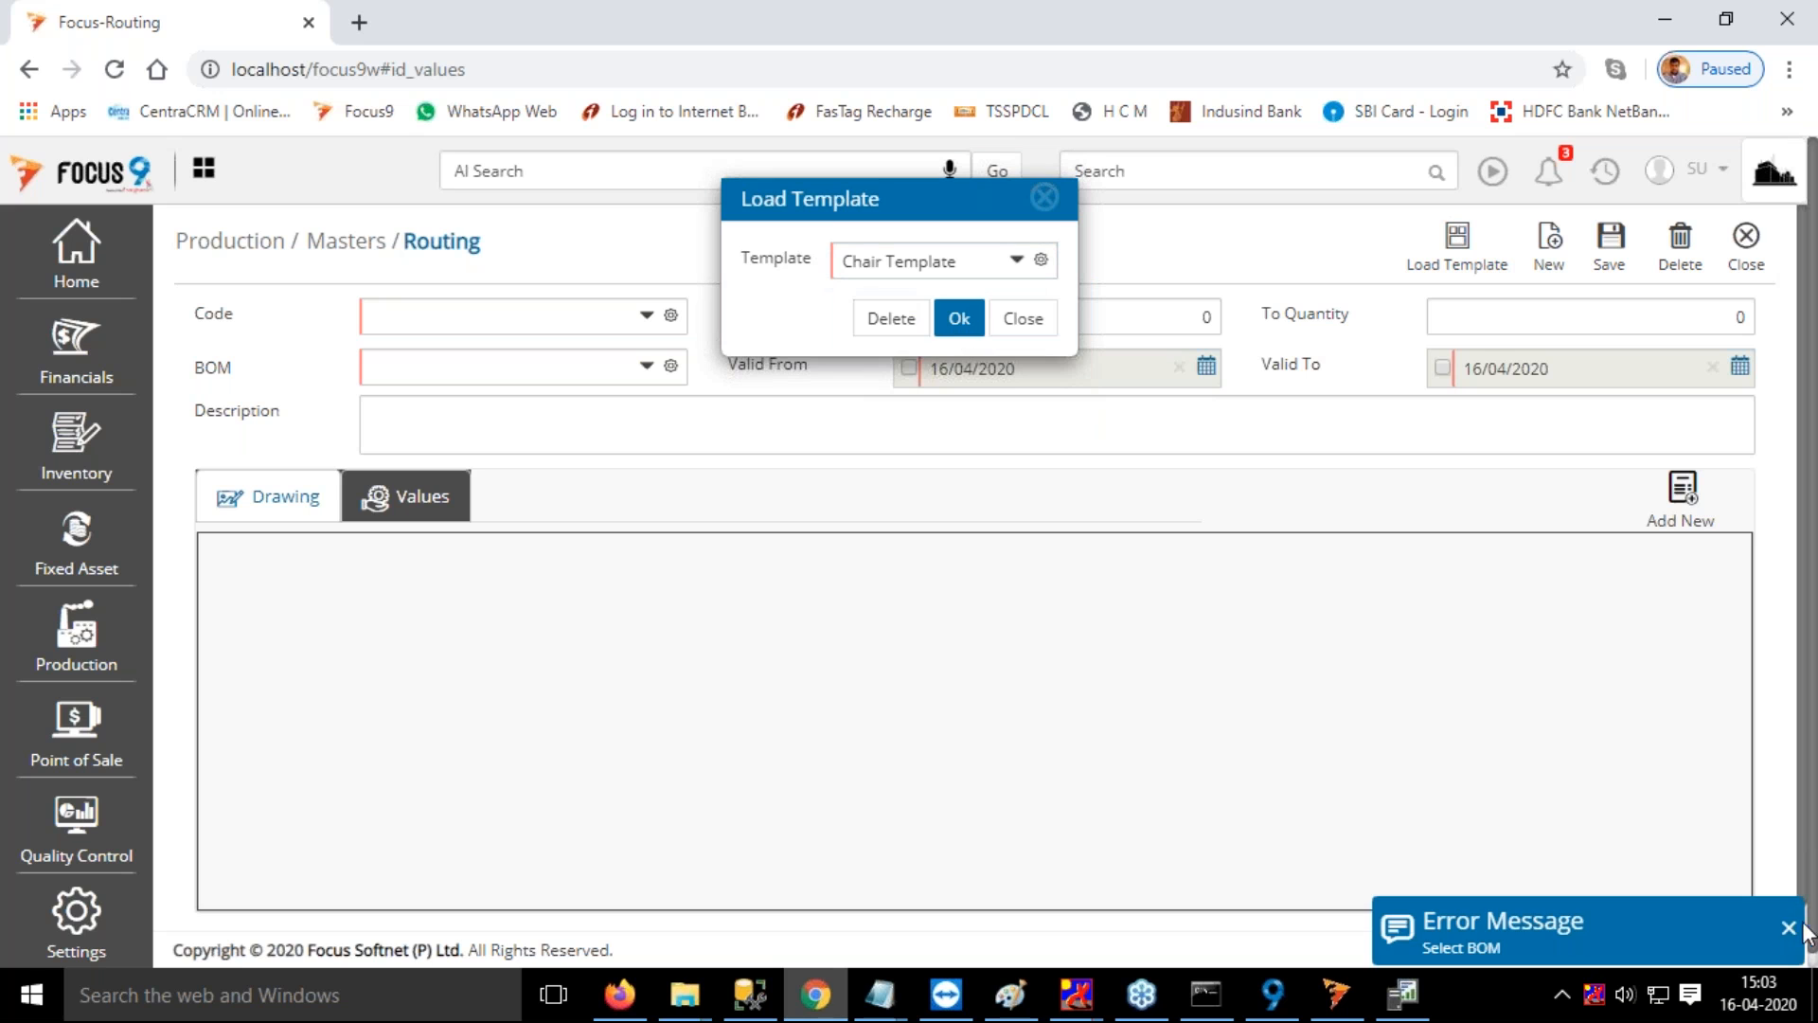
click(1788, 928)
click(1045, 198)
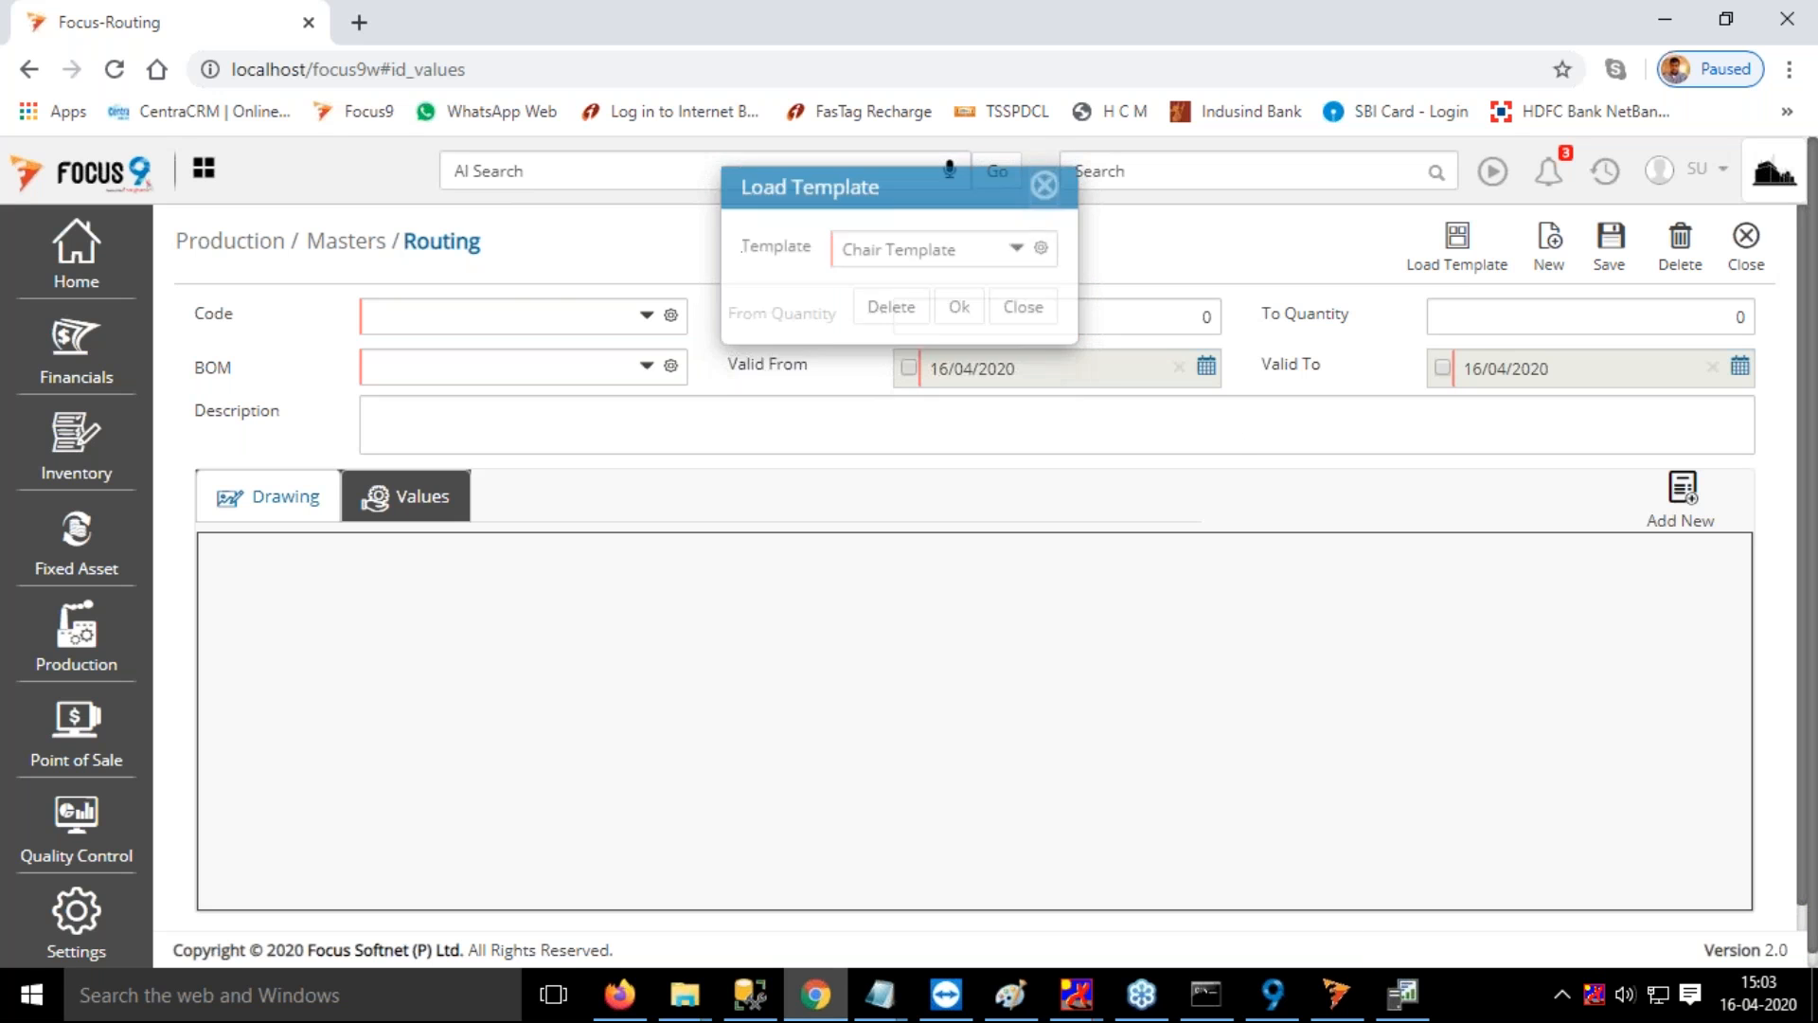
Enter Routing 1 as the new routing's code and choose Lower Seat BOM as its BOM
click(503, 310)
text(Routing 1)
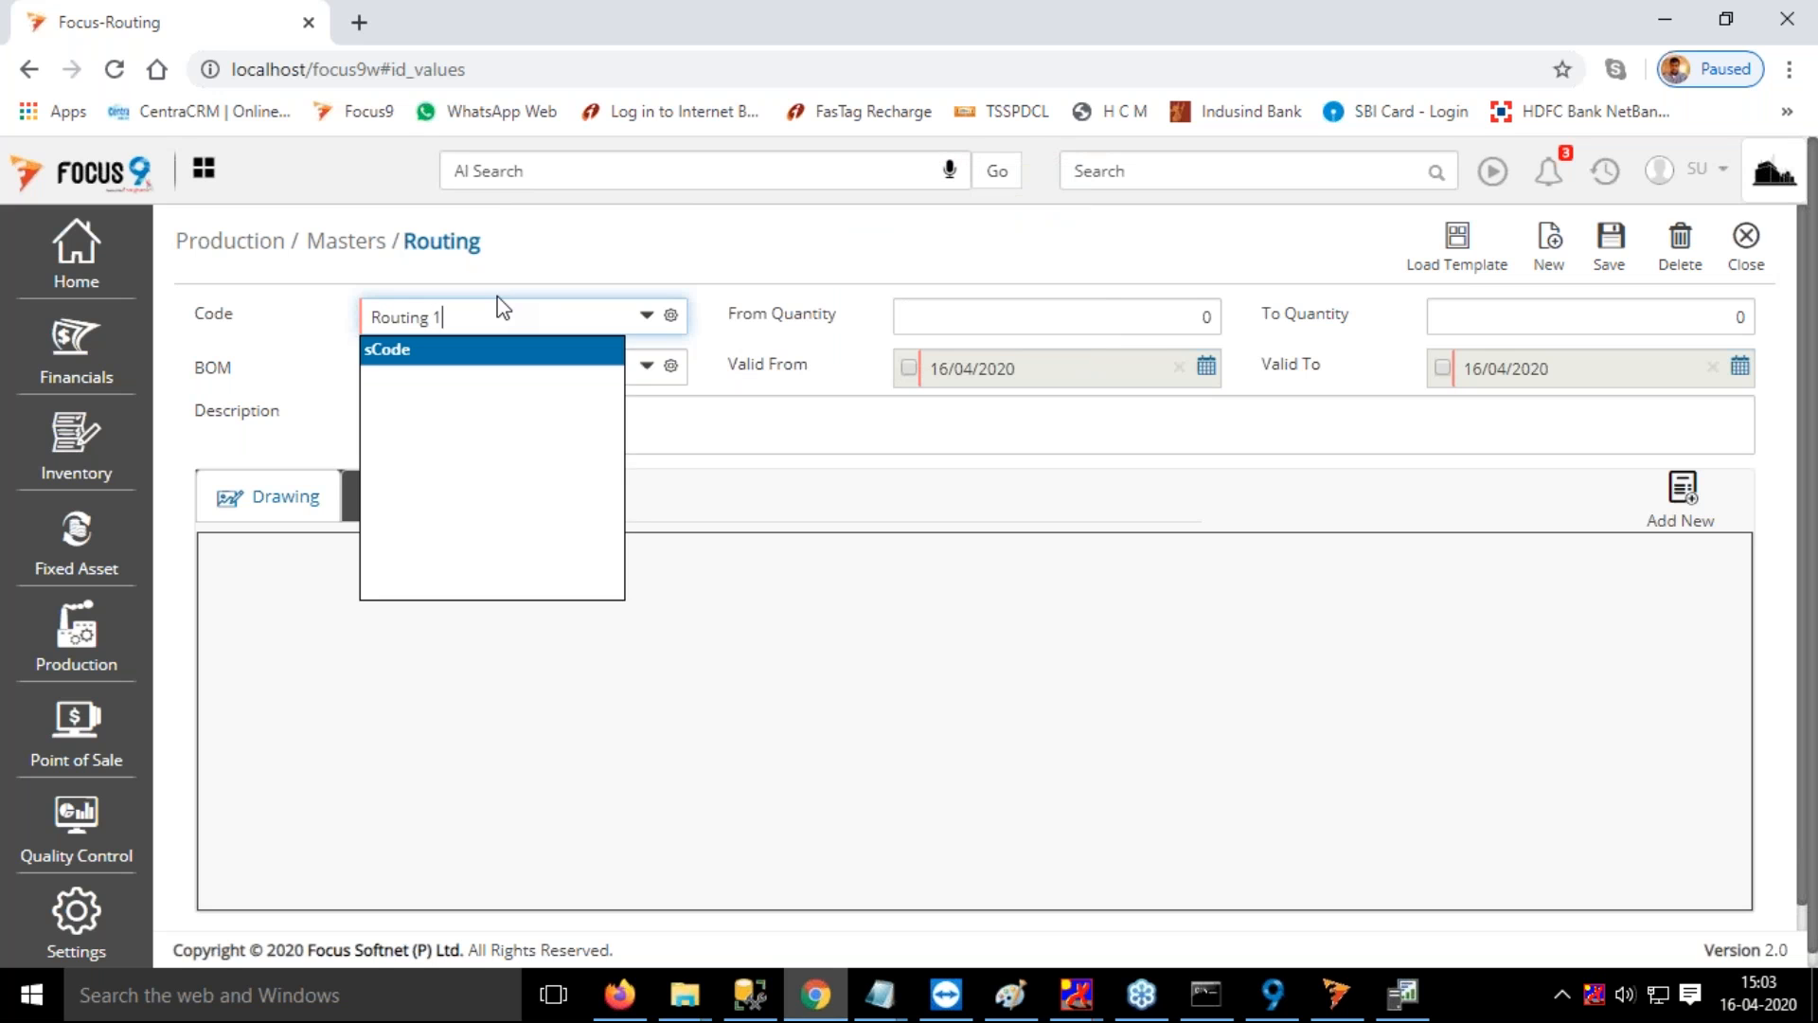
key(Tab)
click(470, 365)
click(425, 459)
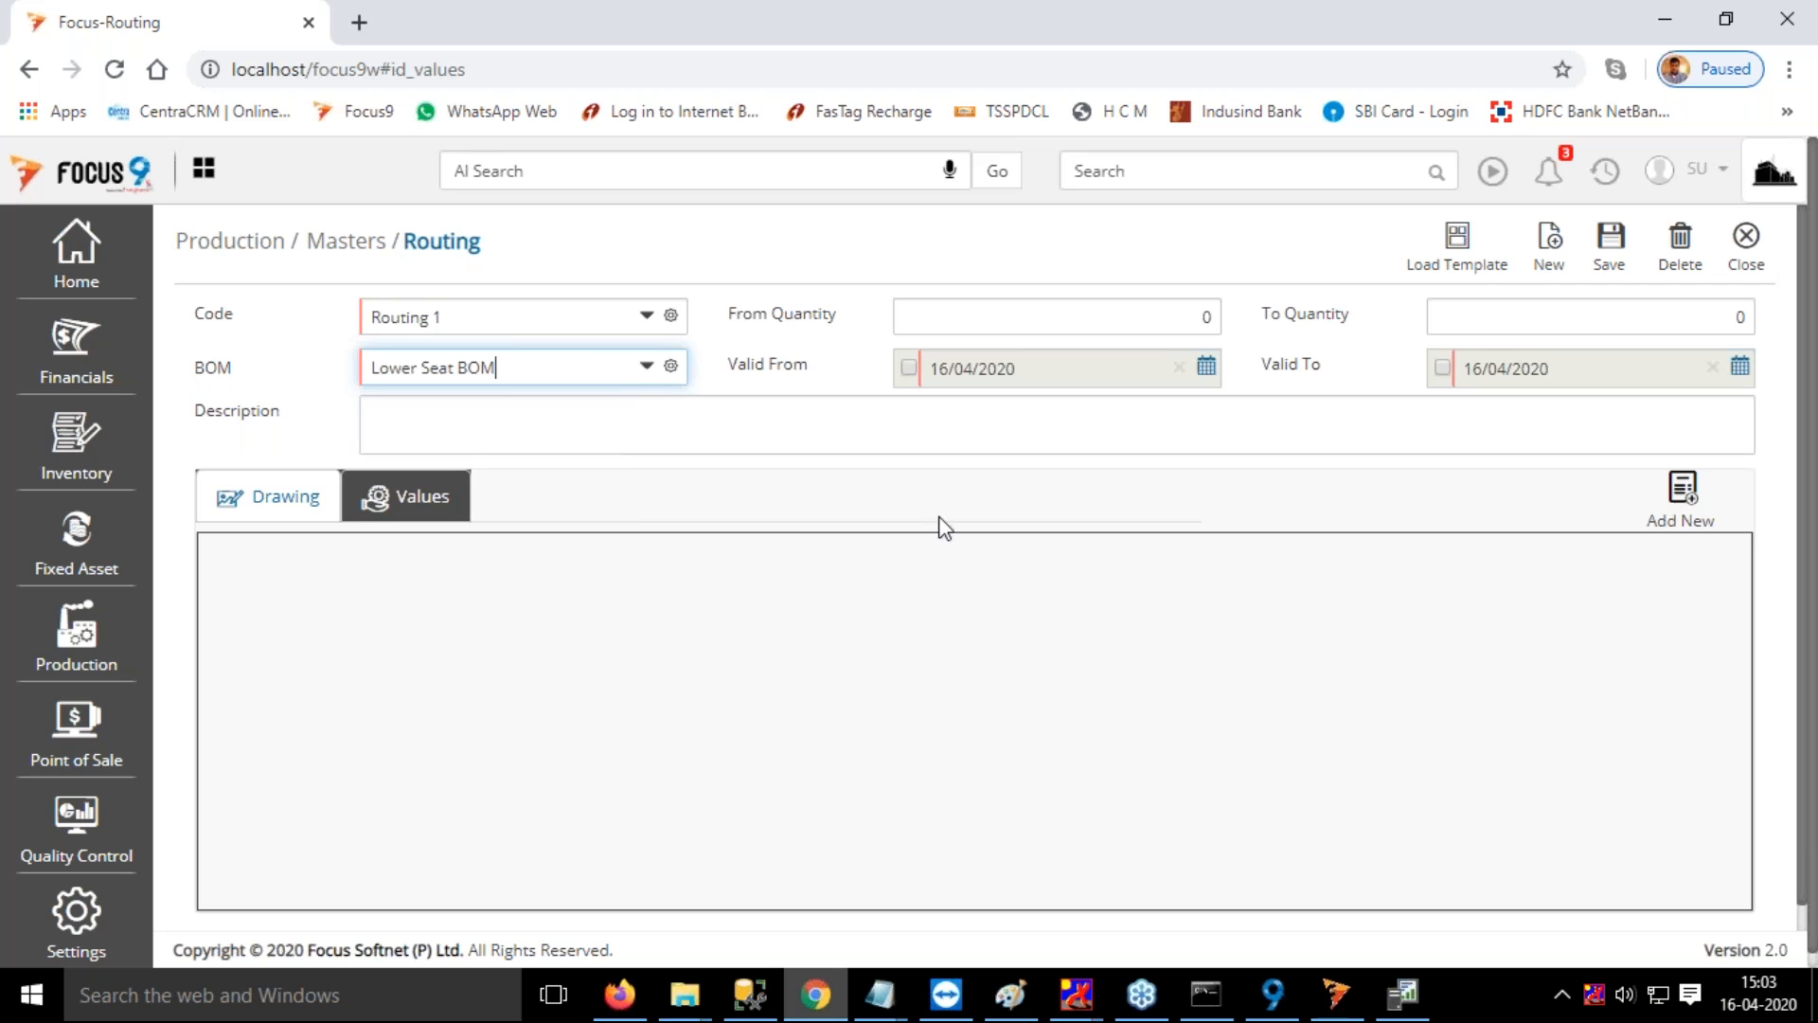
Load the Chair Template into the Routing 1 drawing
click(1457, 244)
drag(961, 257, 812, 269)
key(BackSpace)
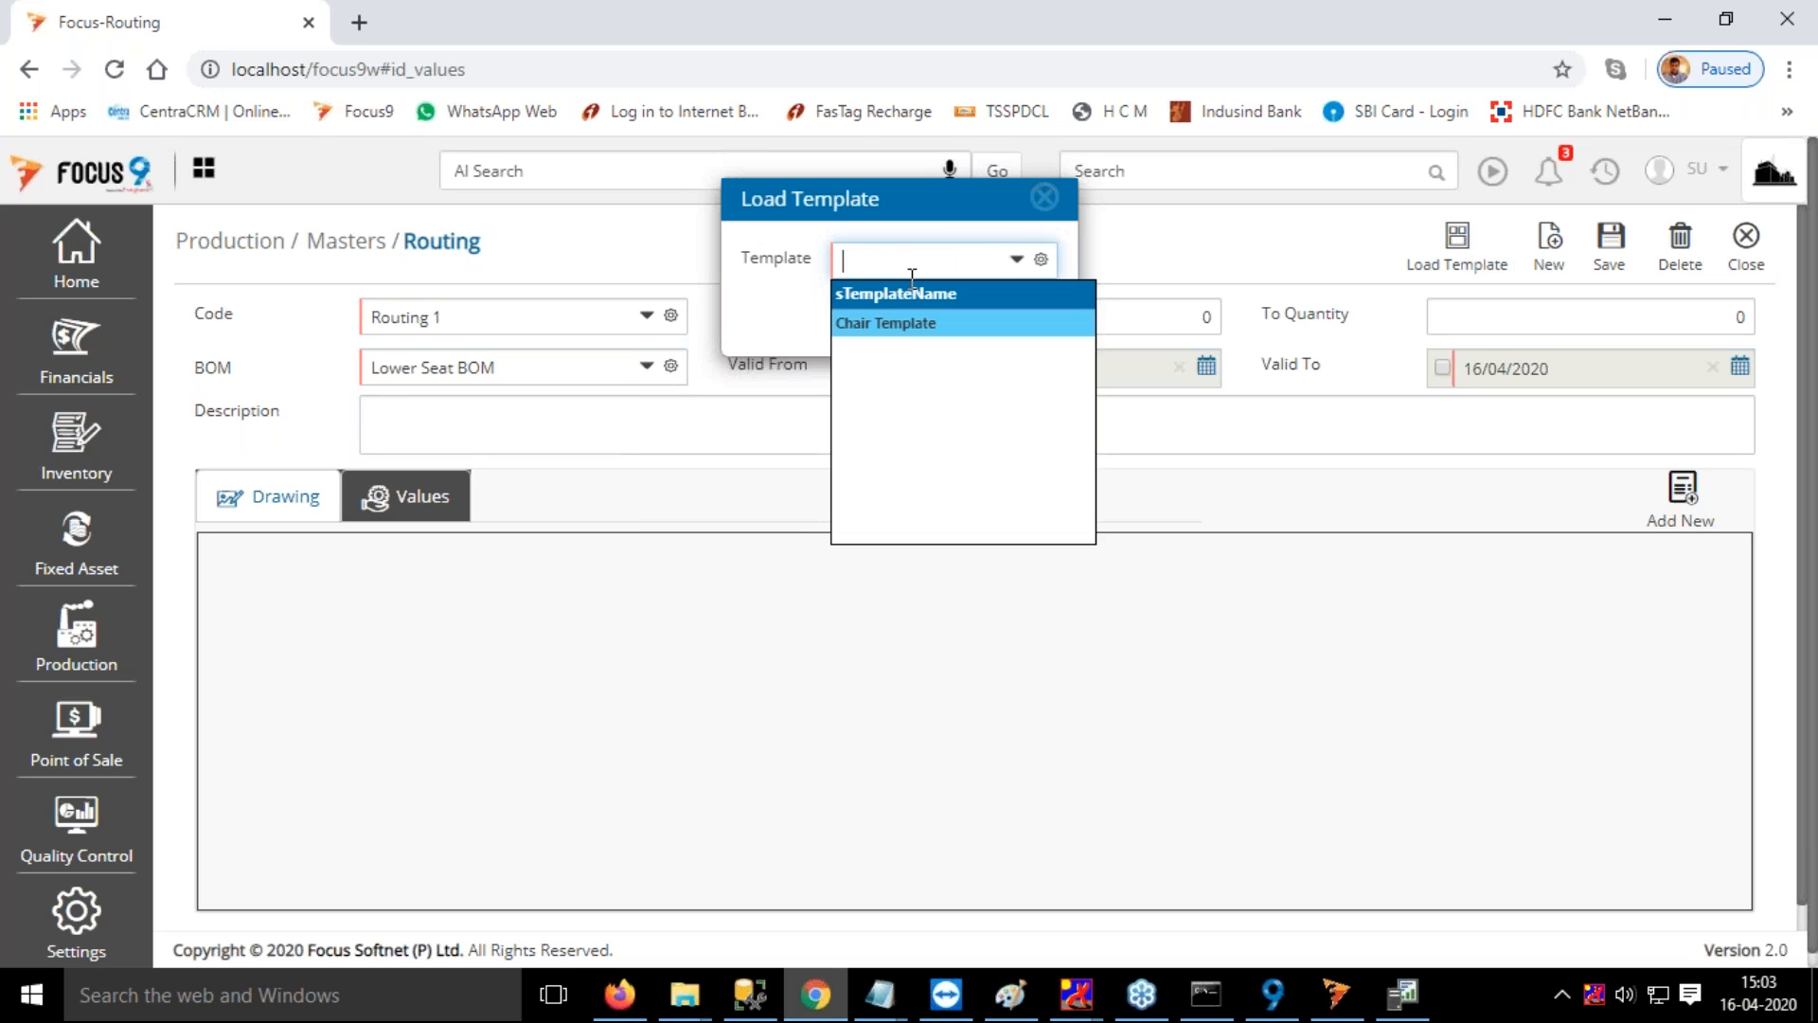
click(897, 326)
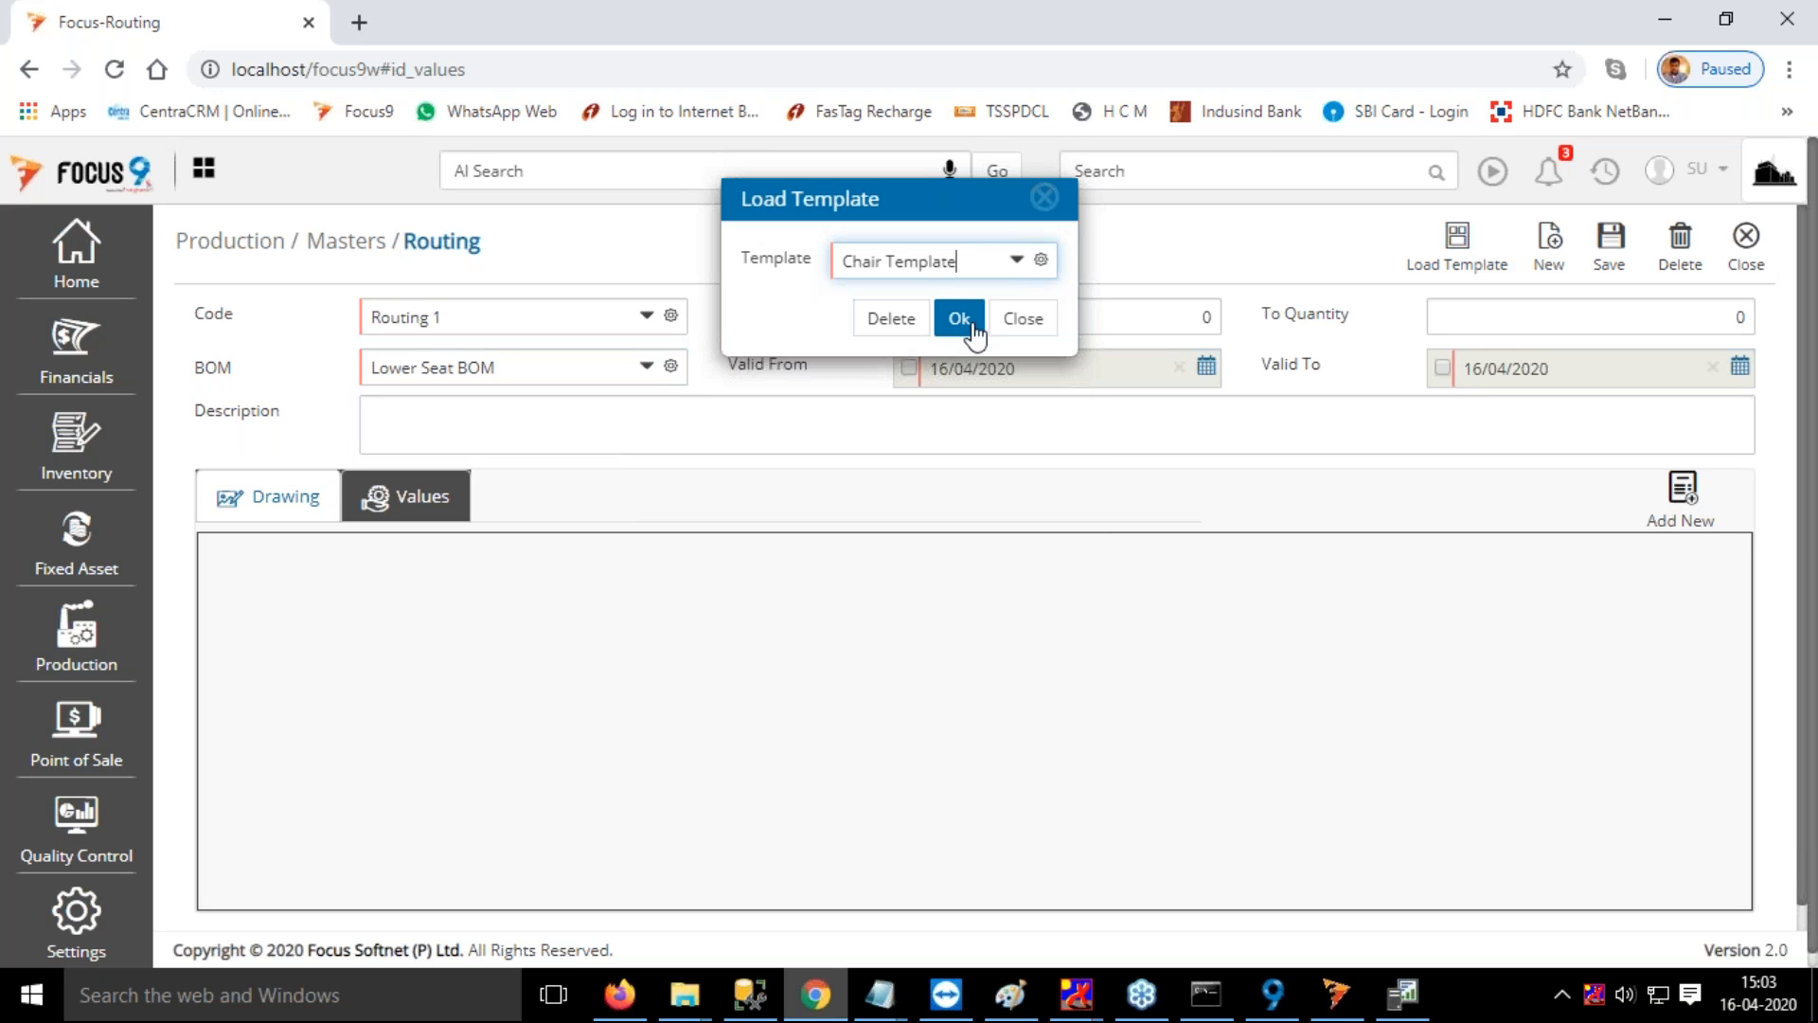
click(960, 320)
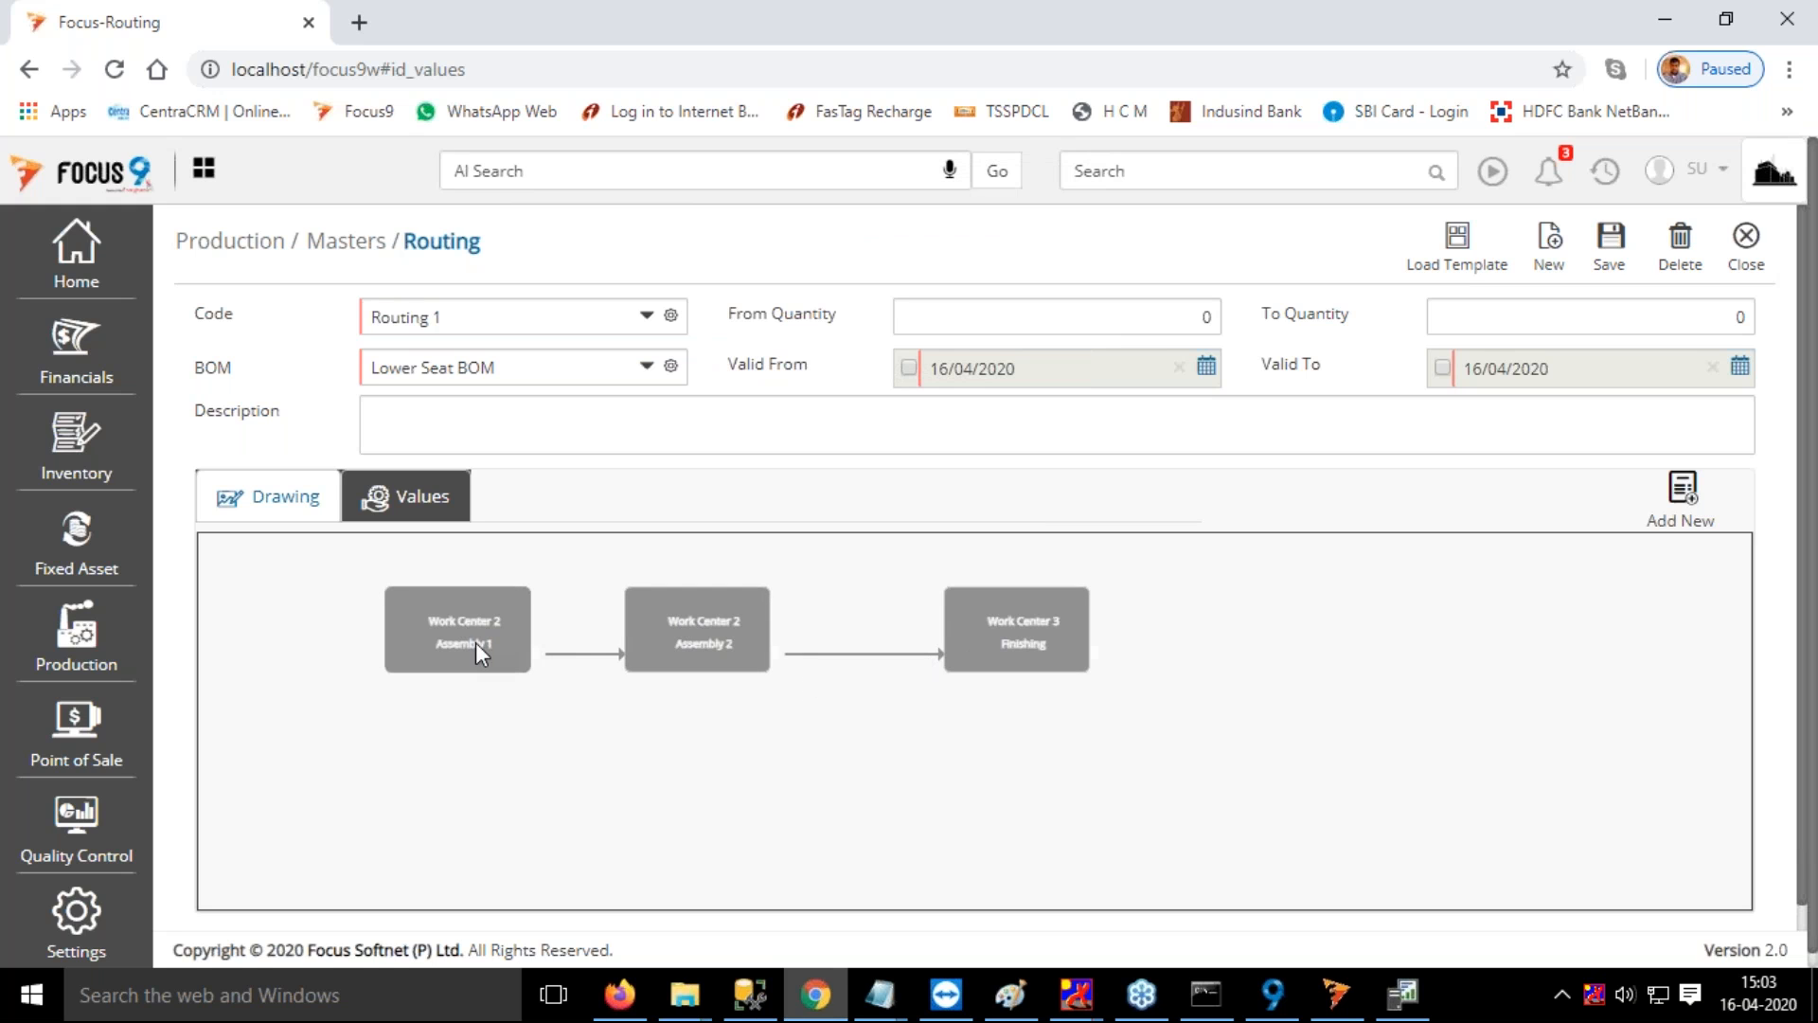
Examine the General, Input and Output details of the Assembly 1 operation at Work Center 2 in the Routing 1 drawing
click(450, 620)
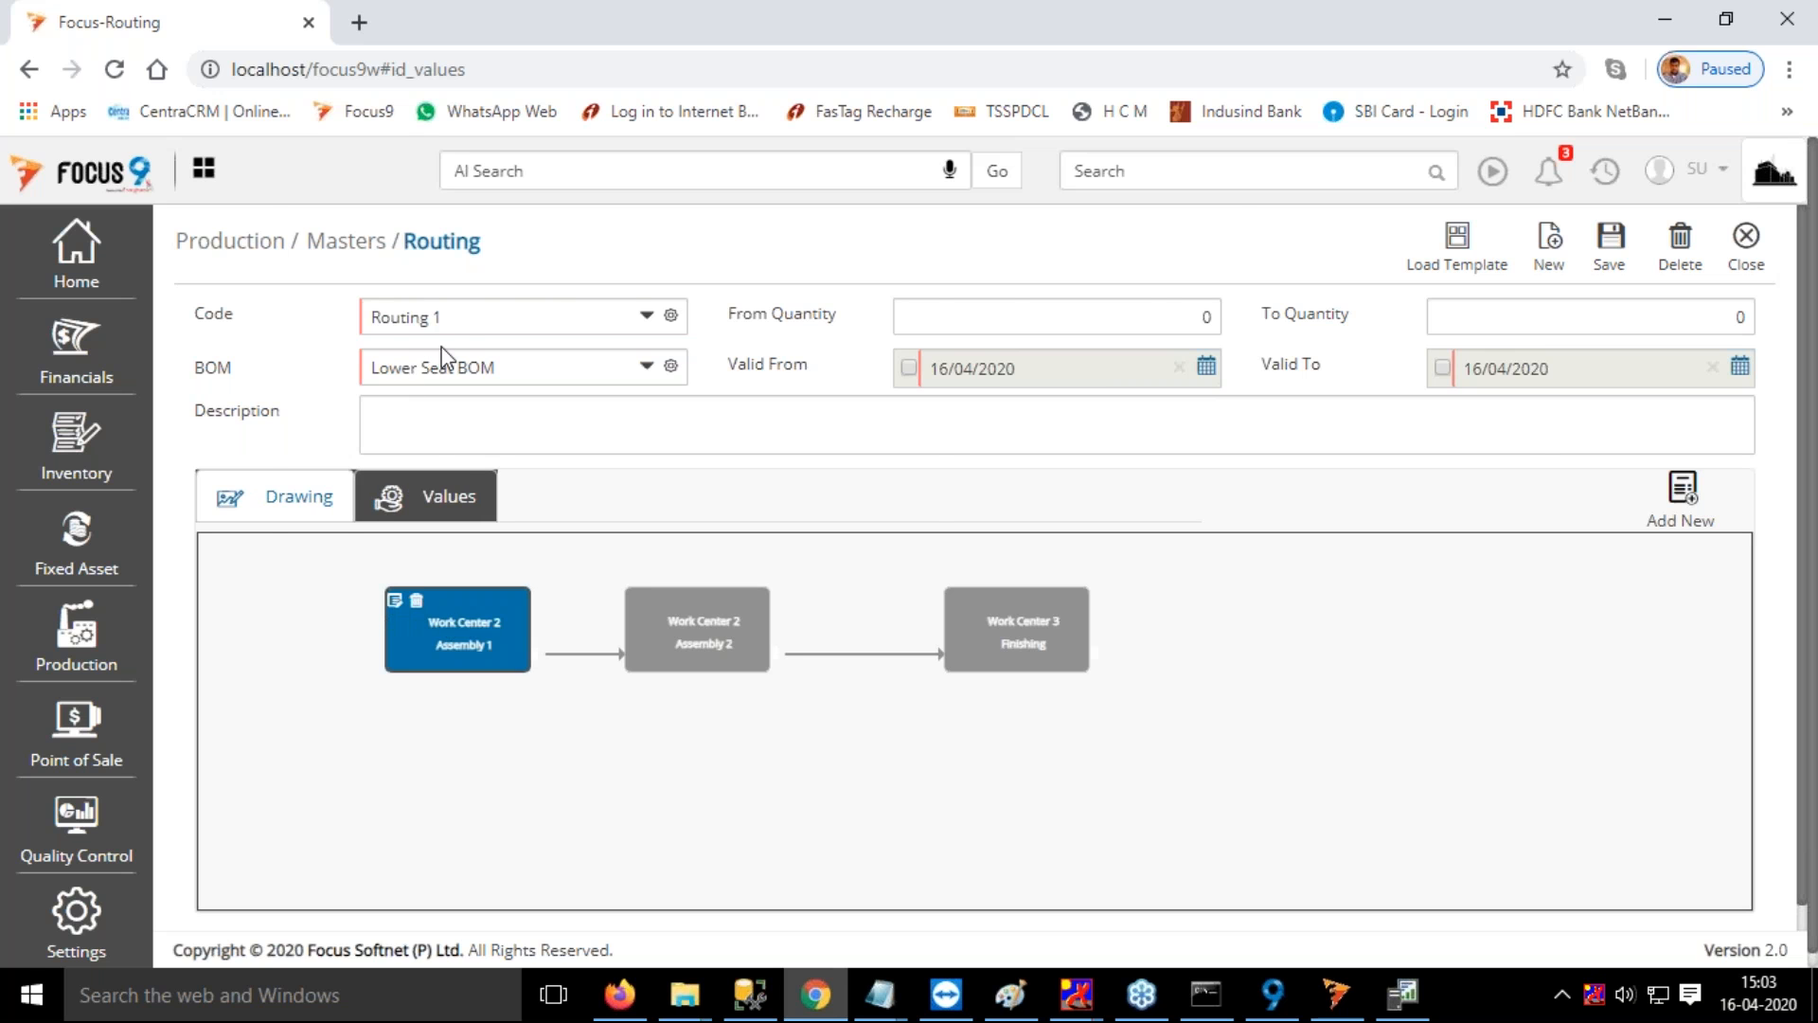
click(629, 315)
drag(812, 398, 880, 224)
click(1010, 317)
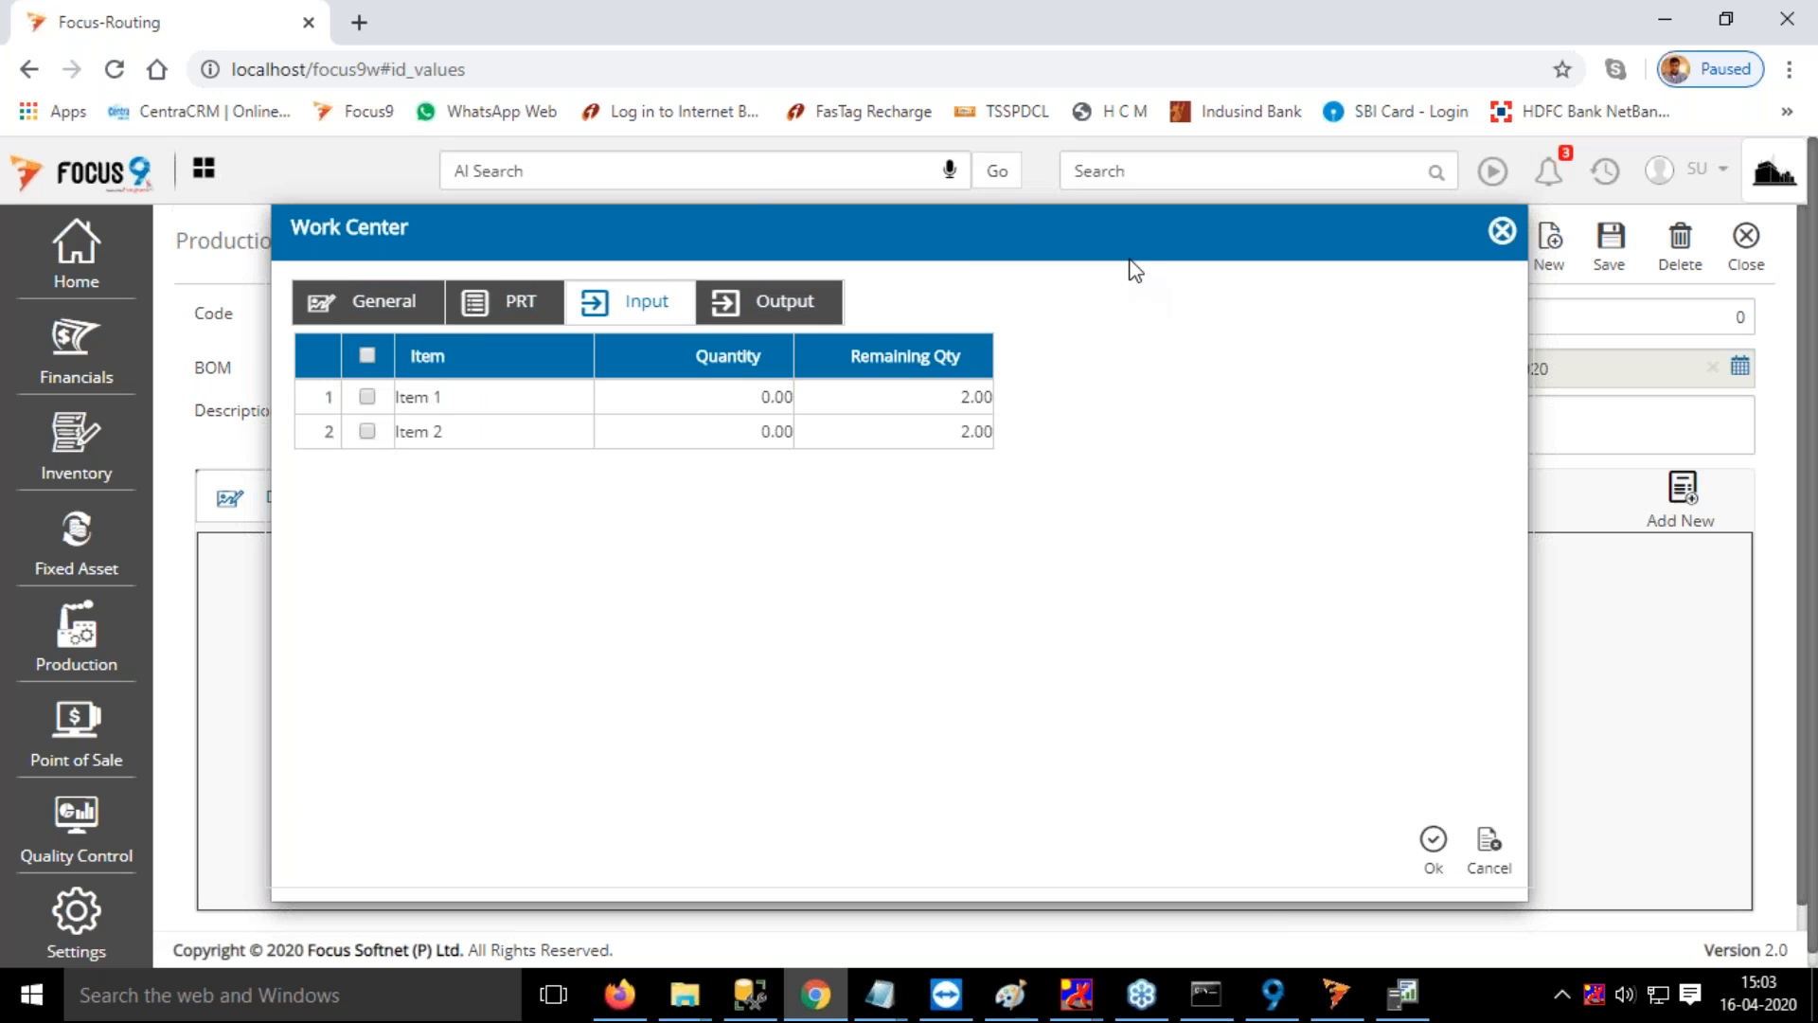
drag(1135, 270, 1236, 445)
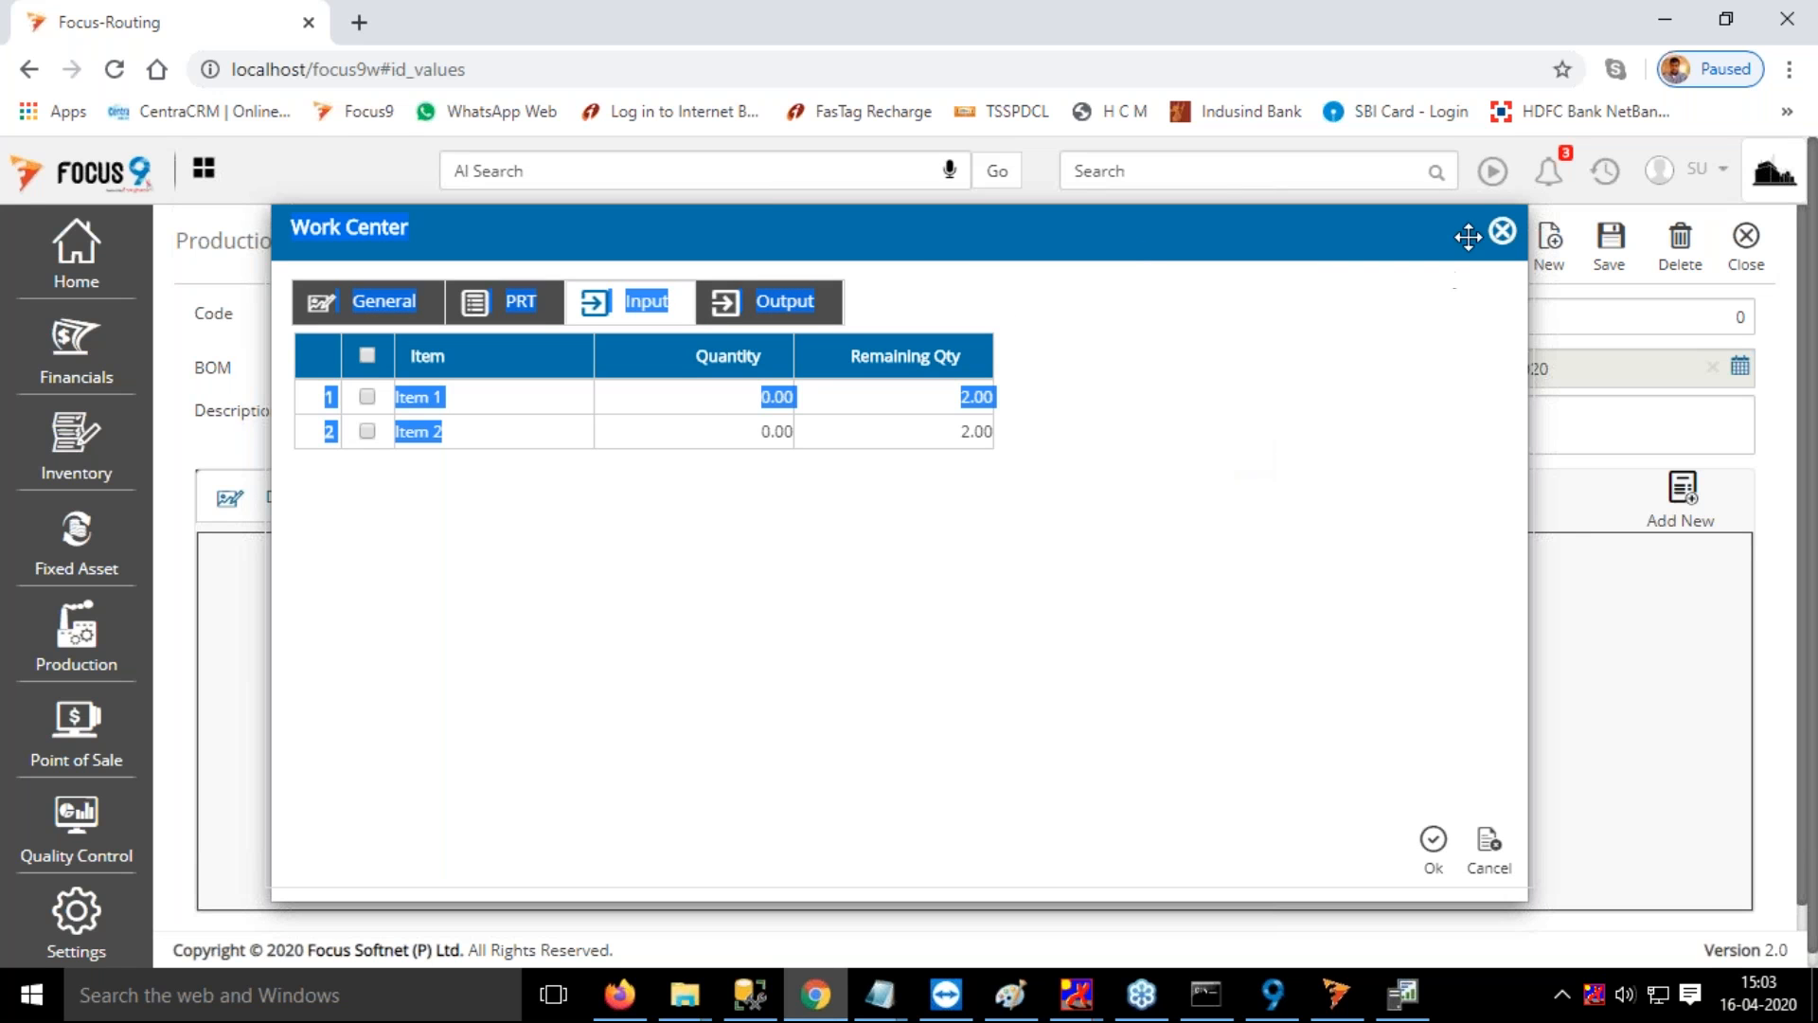
click(1503, 232)
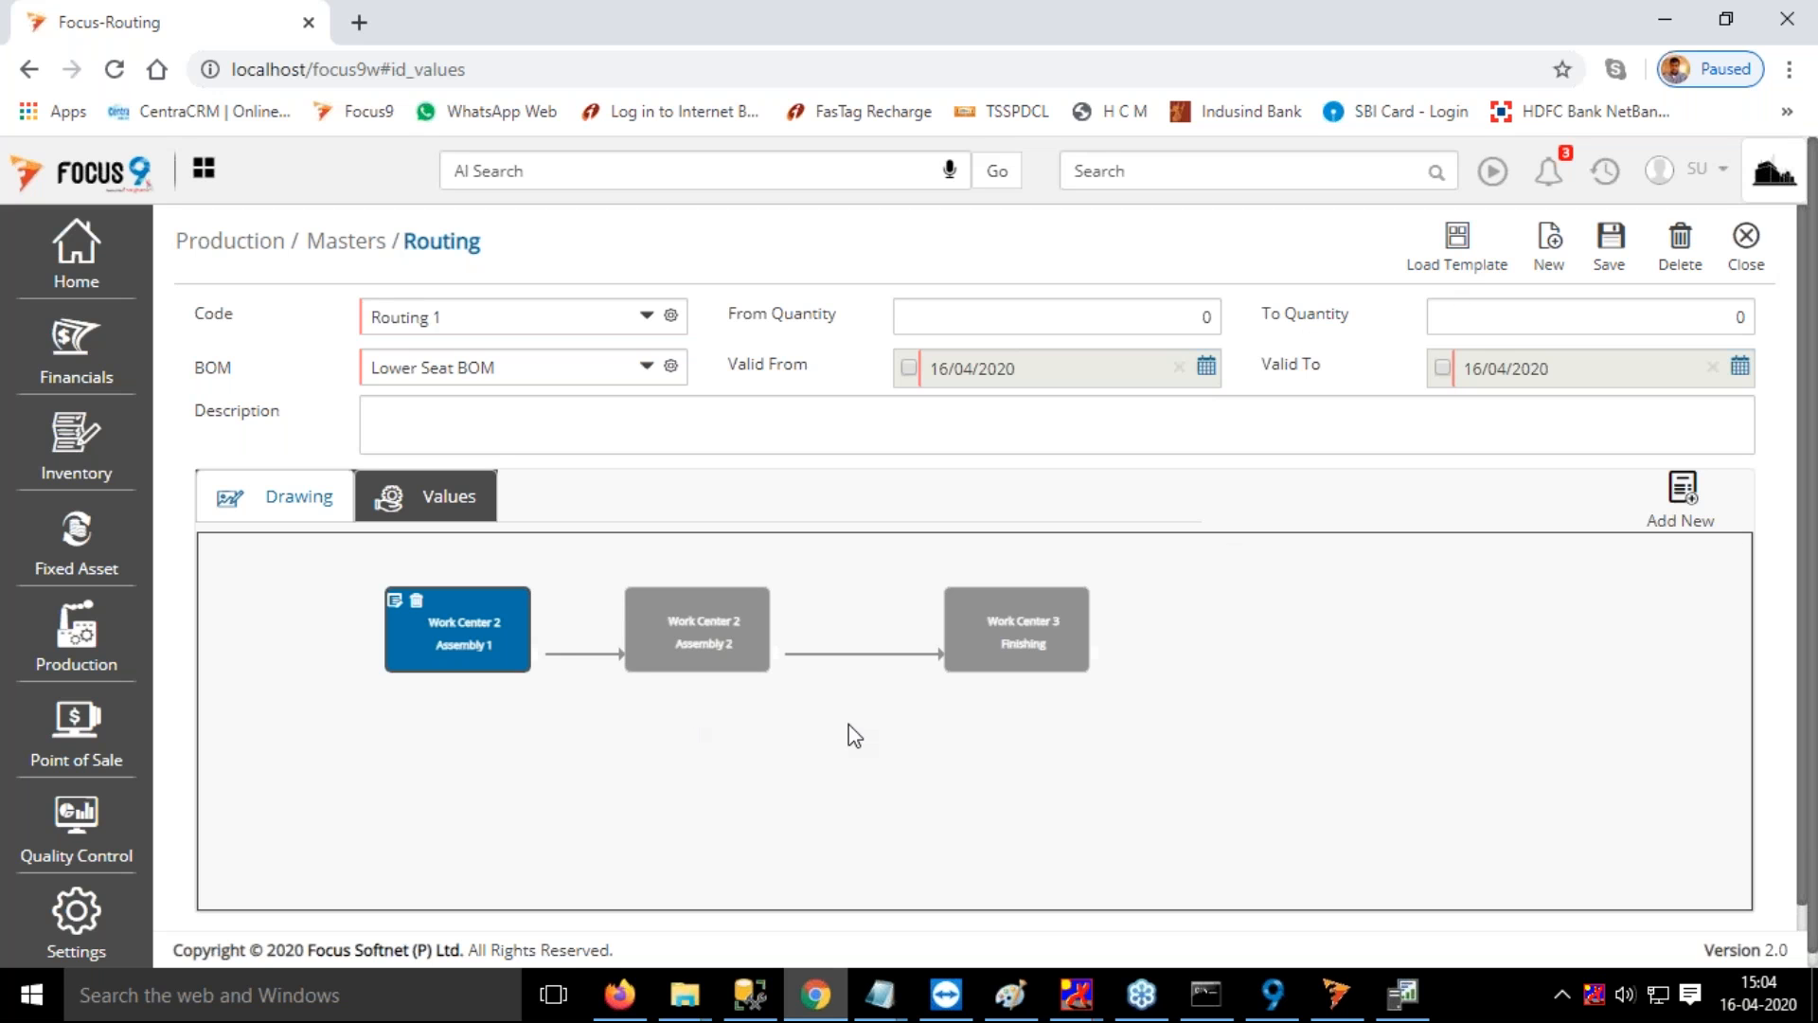
click(395, 603)
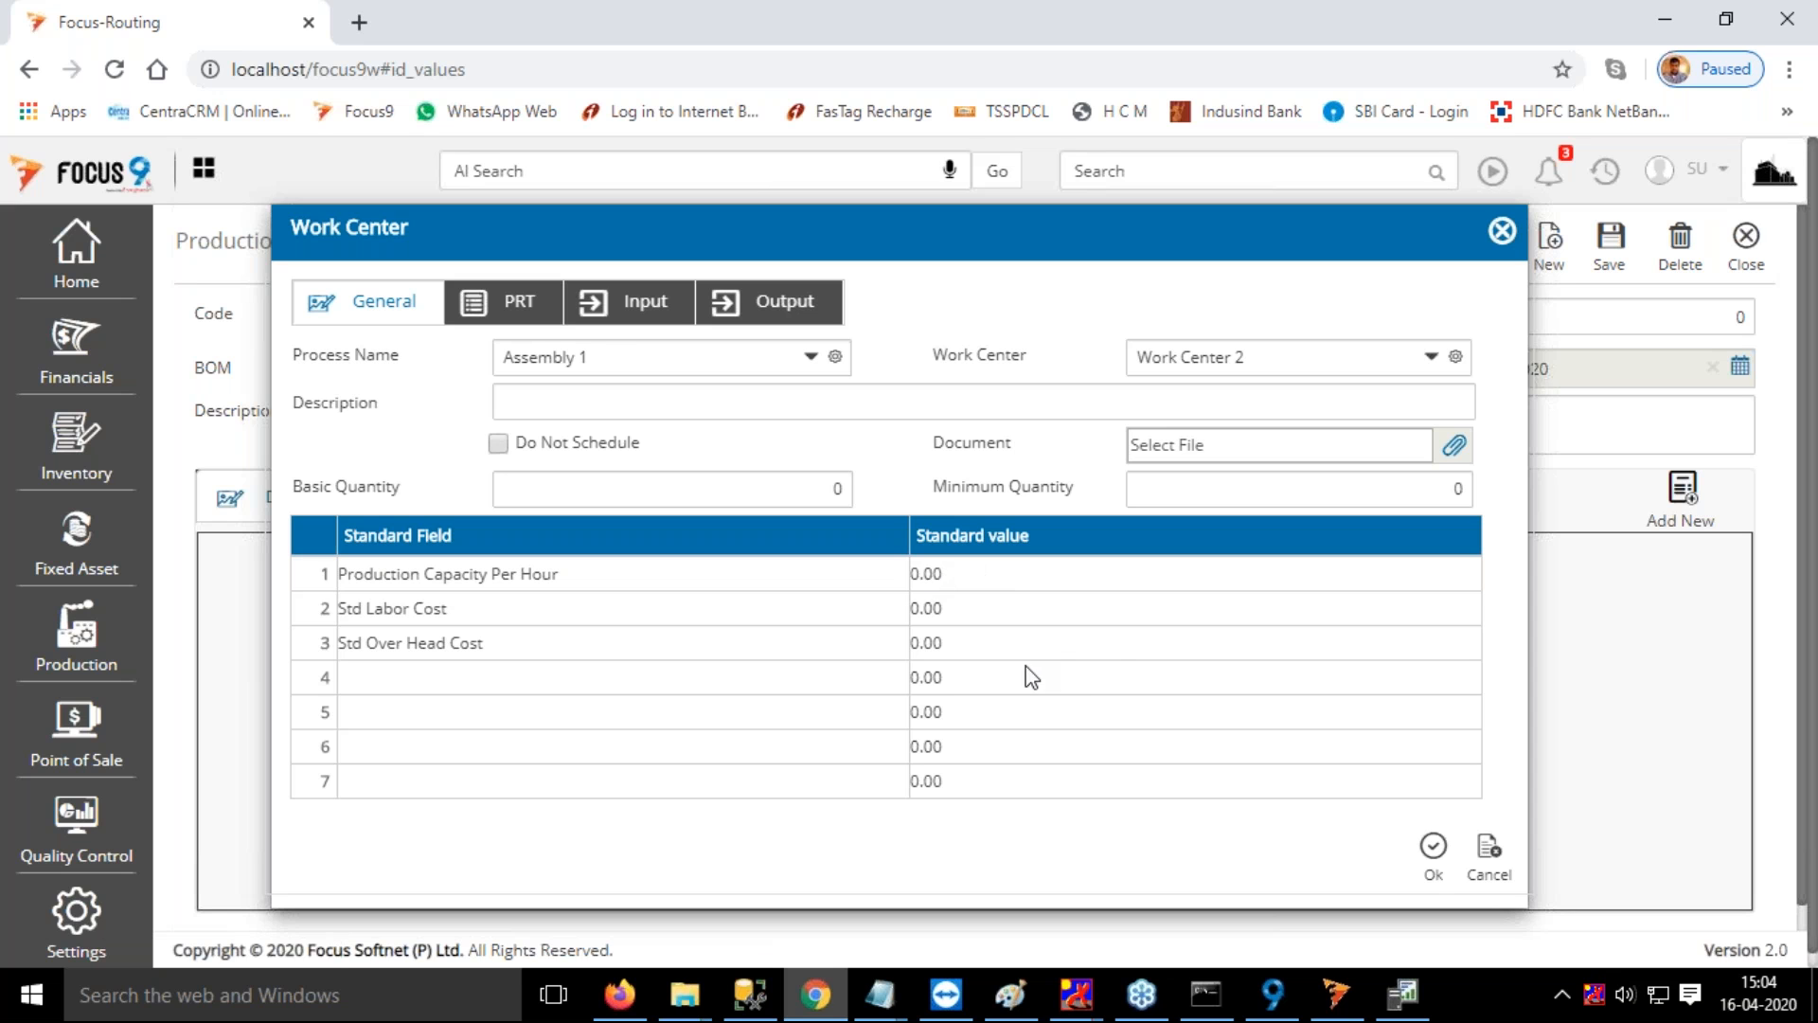
click(617, 317)
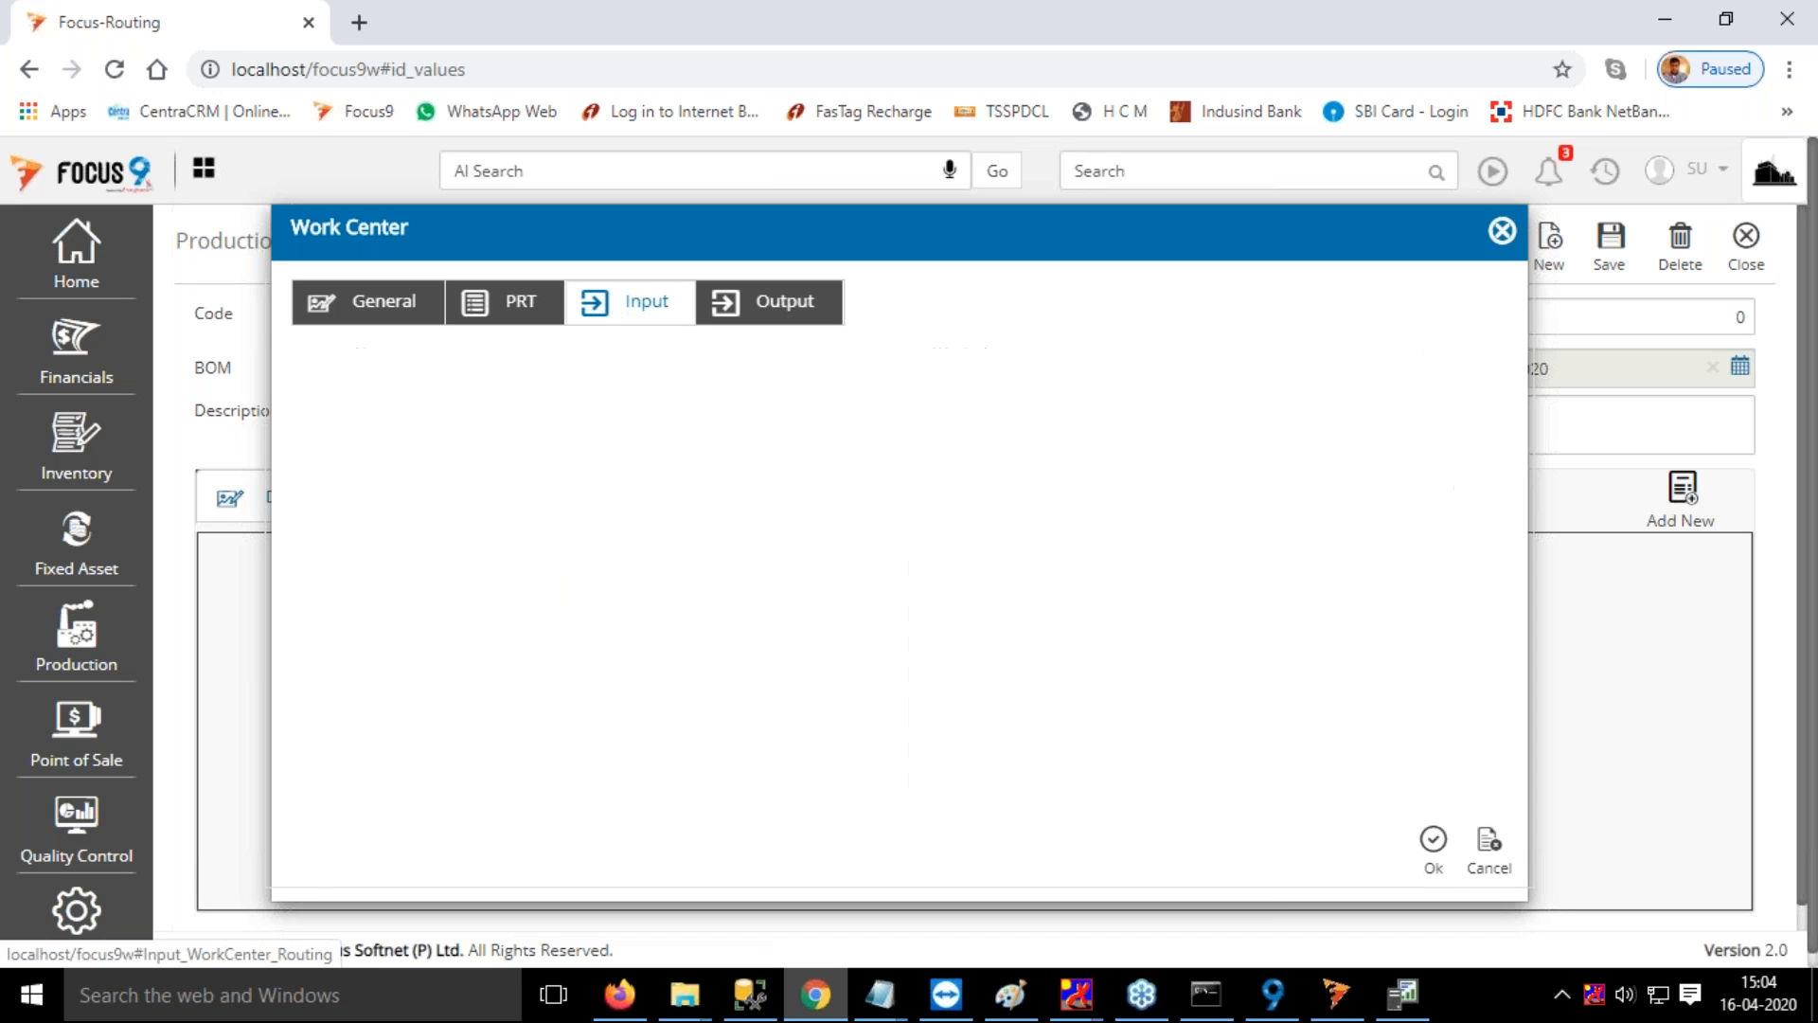
click(829, 317)
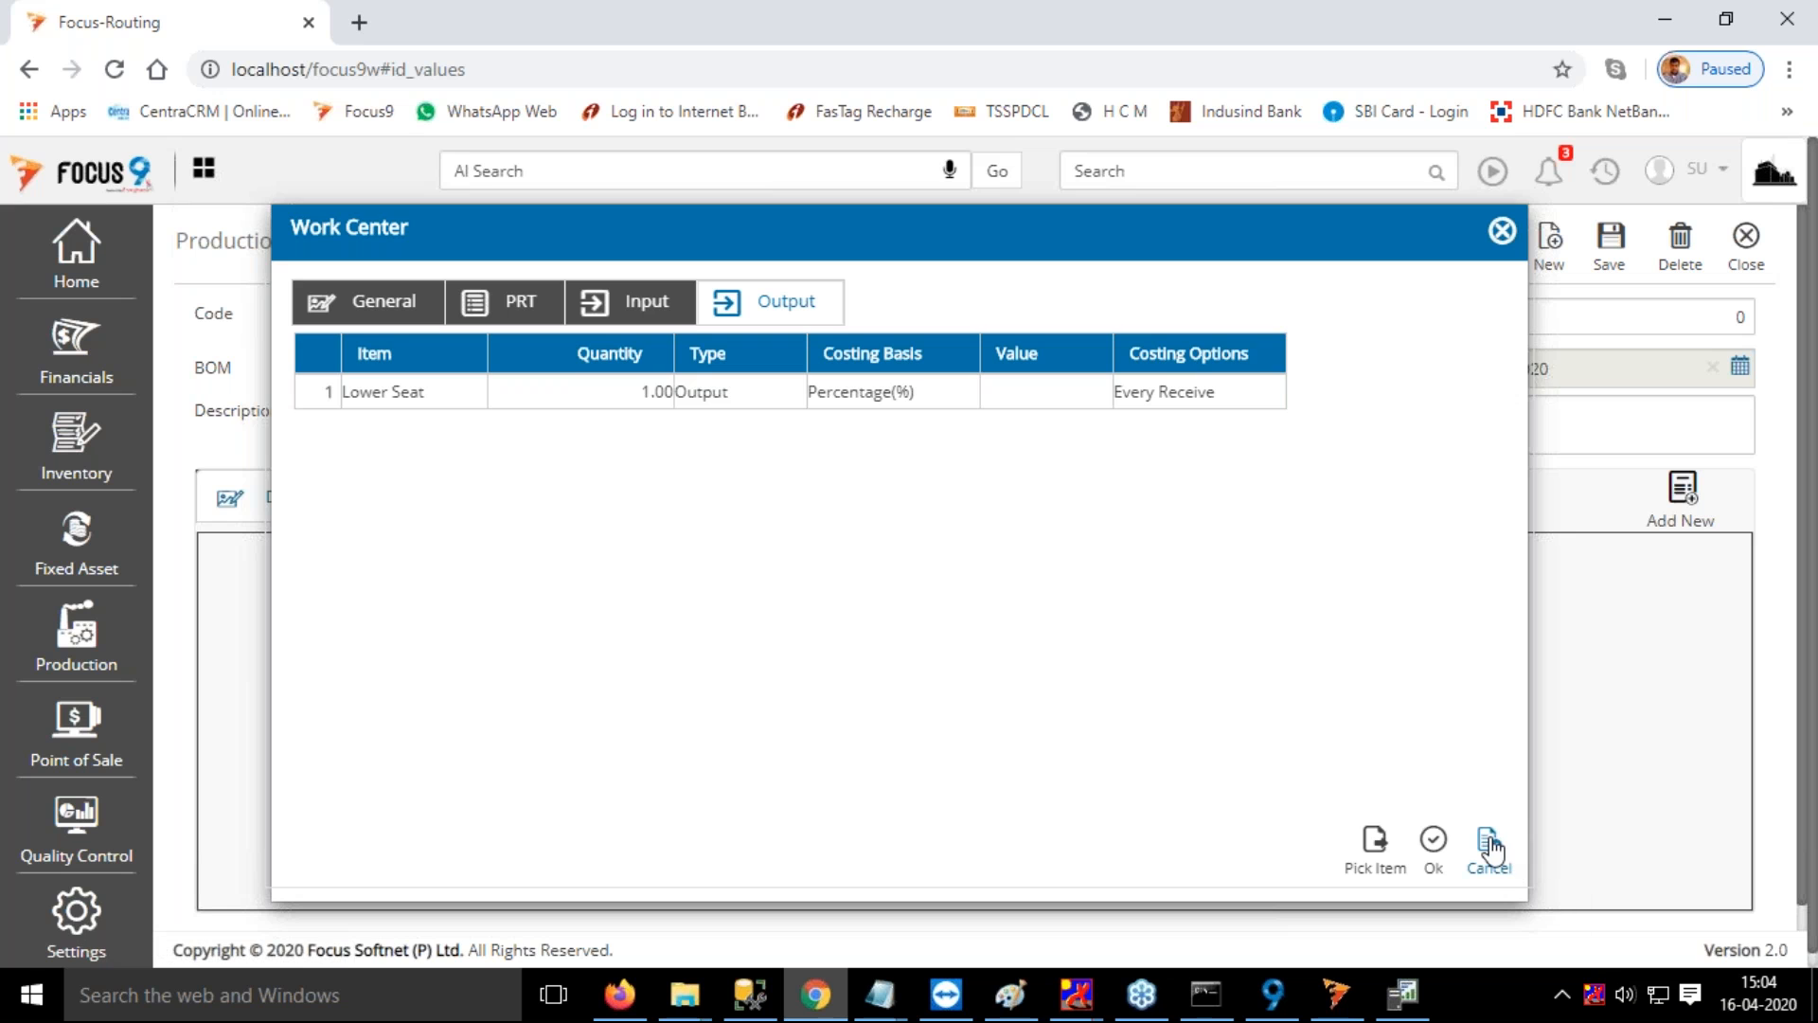
click(1502, 231)
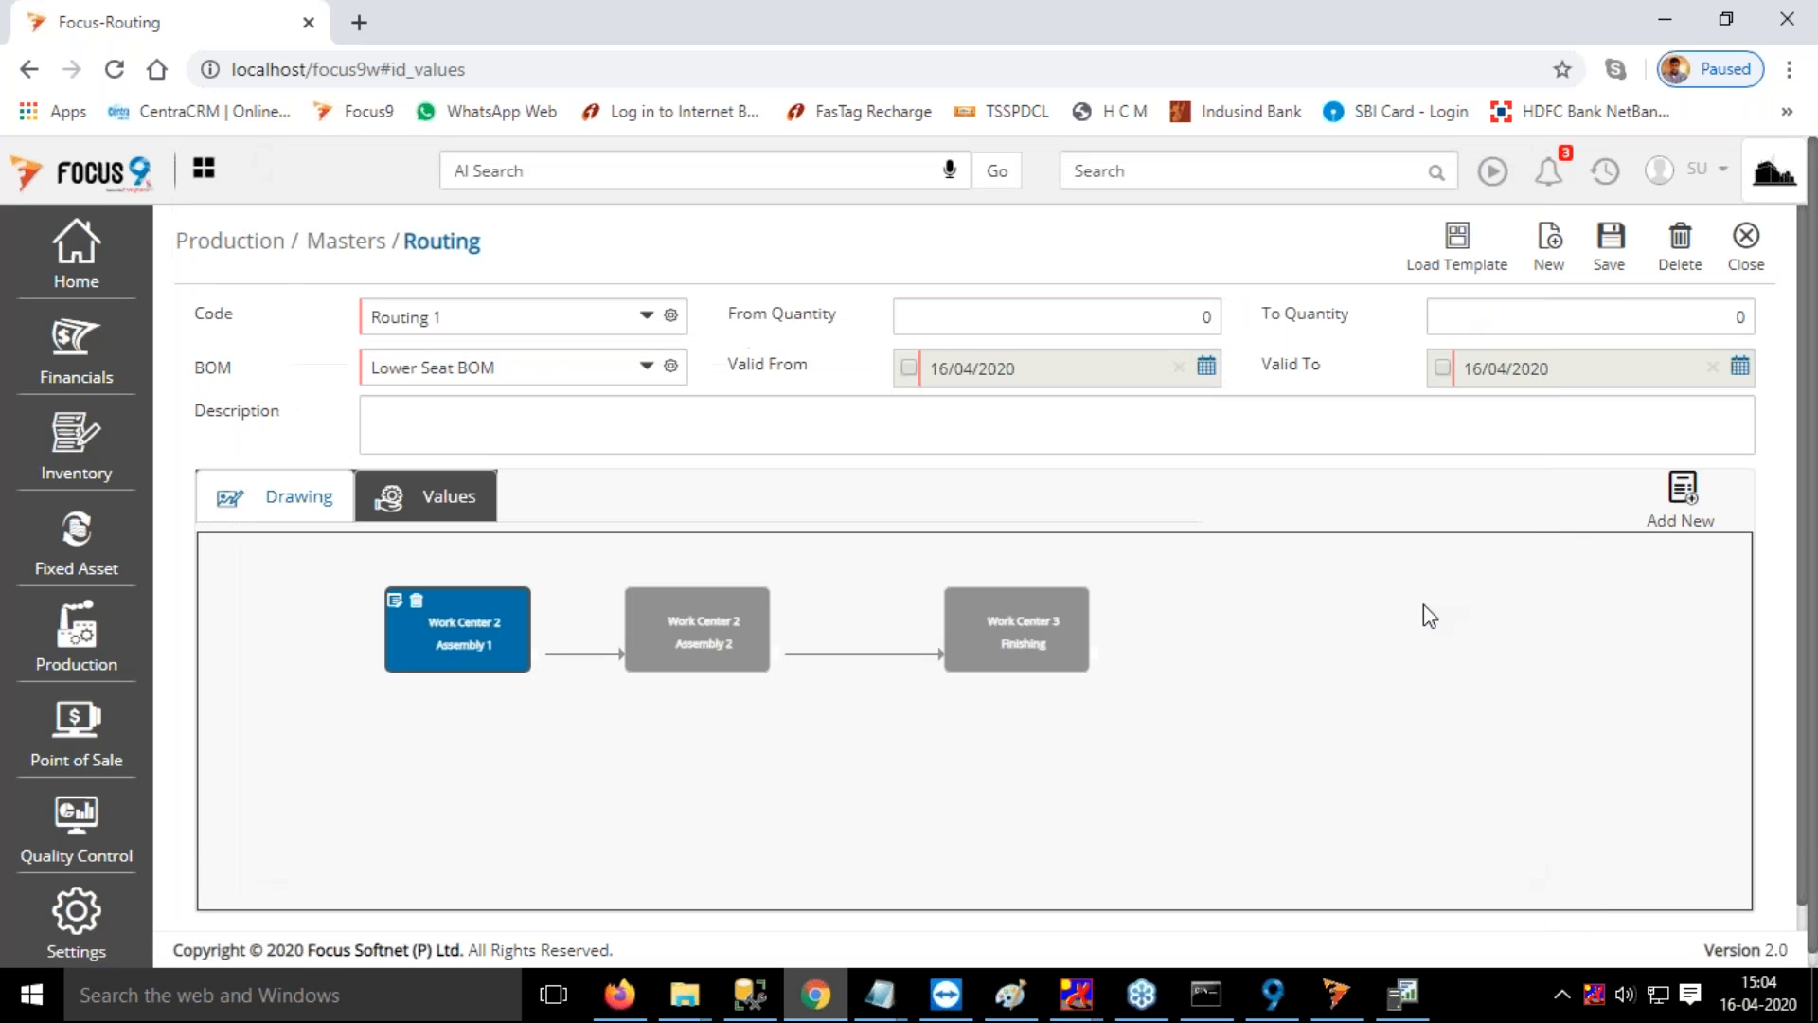
Close Routing 1 without saving it and leave the routing list
click(1749, 238)
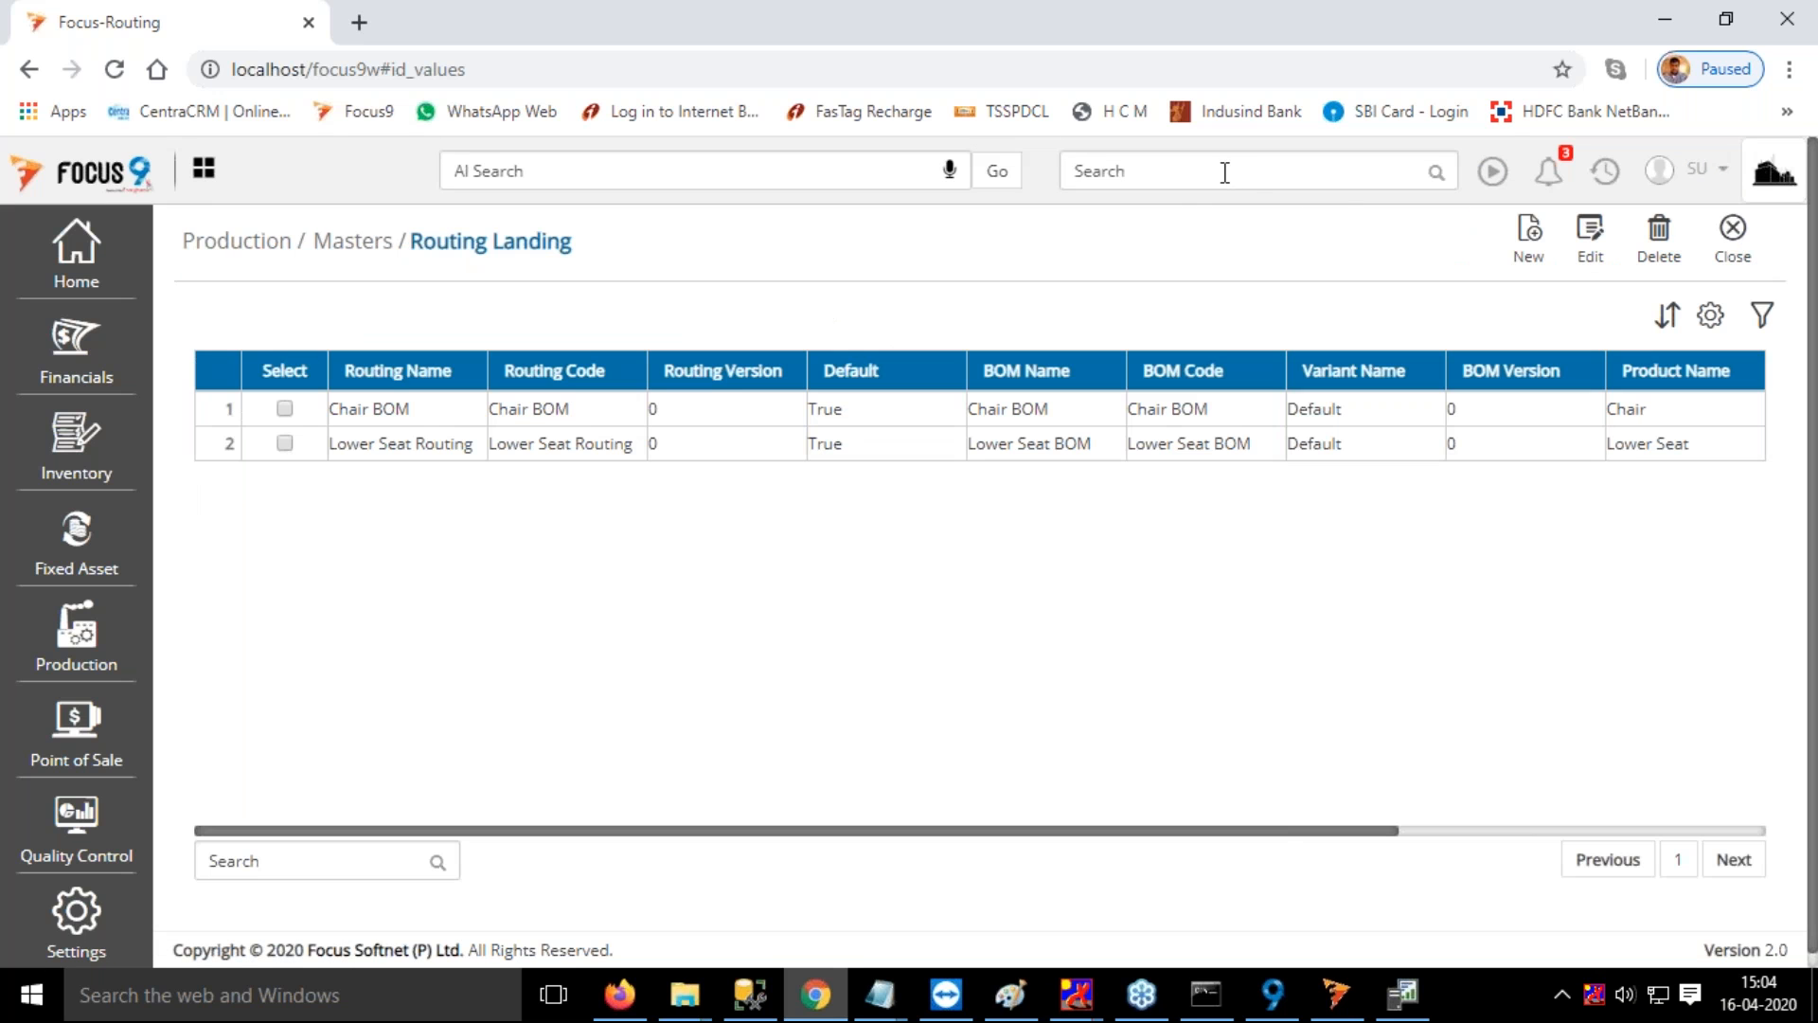
click(1732, 237)
click(1159, 170)
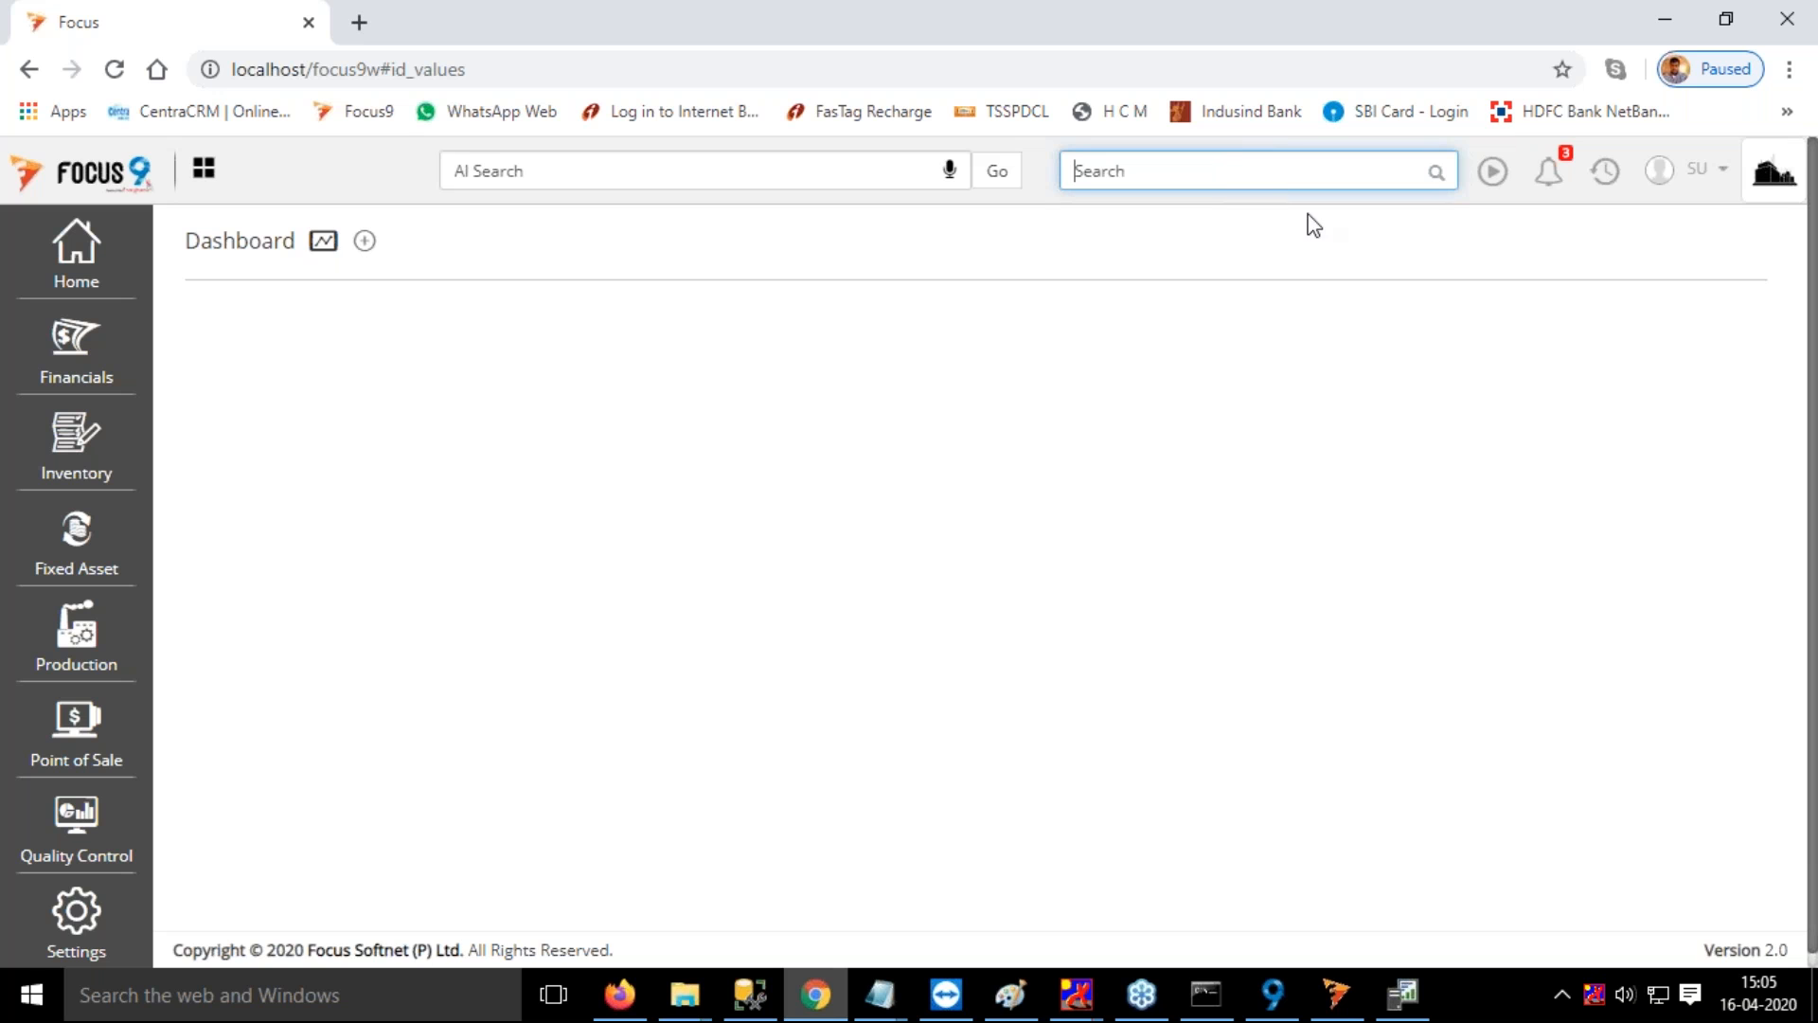
Start a Planned Independent Order and enter the item Chair with a quantity of 10
click(79, 660)
click(239, 617)
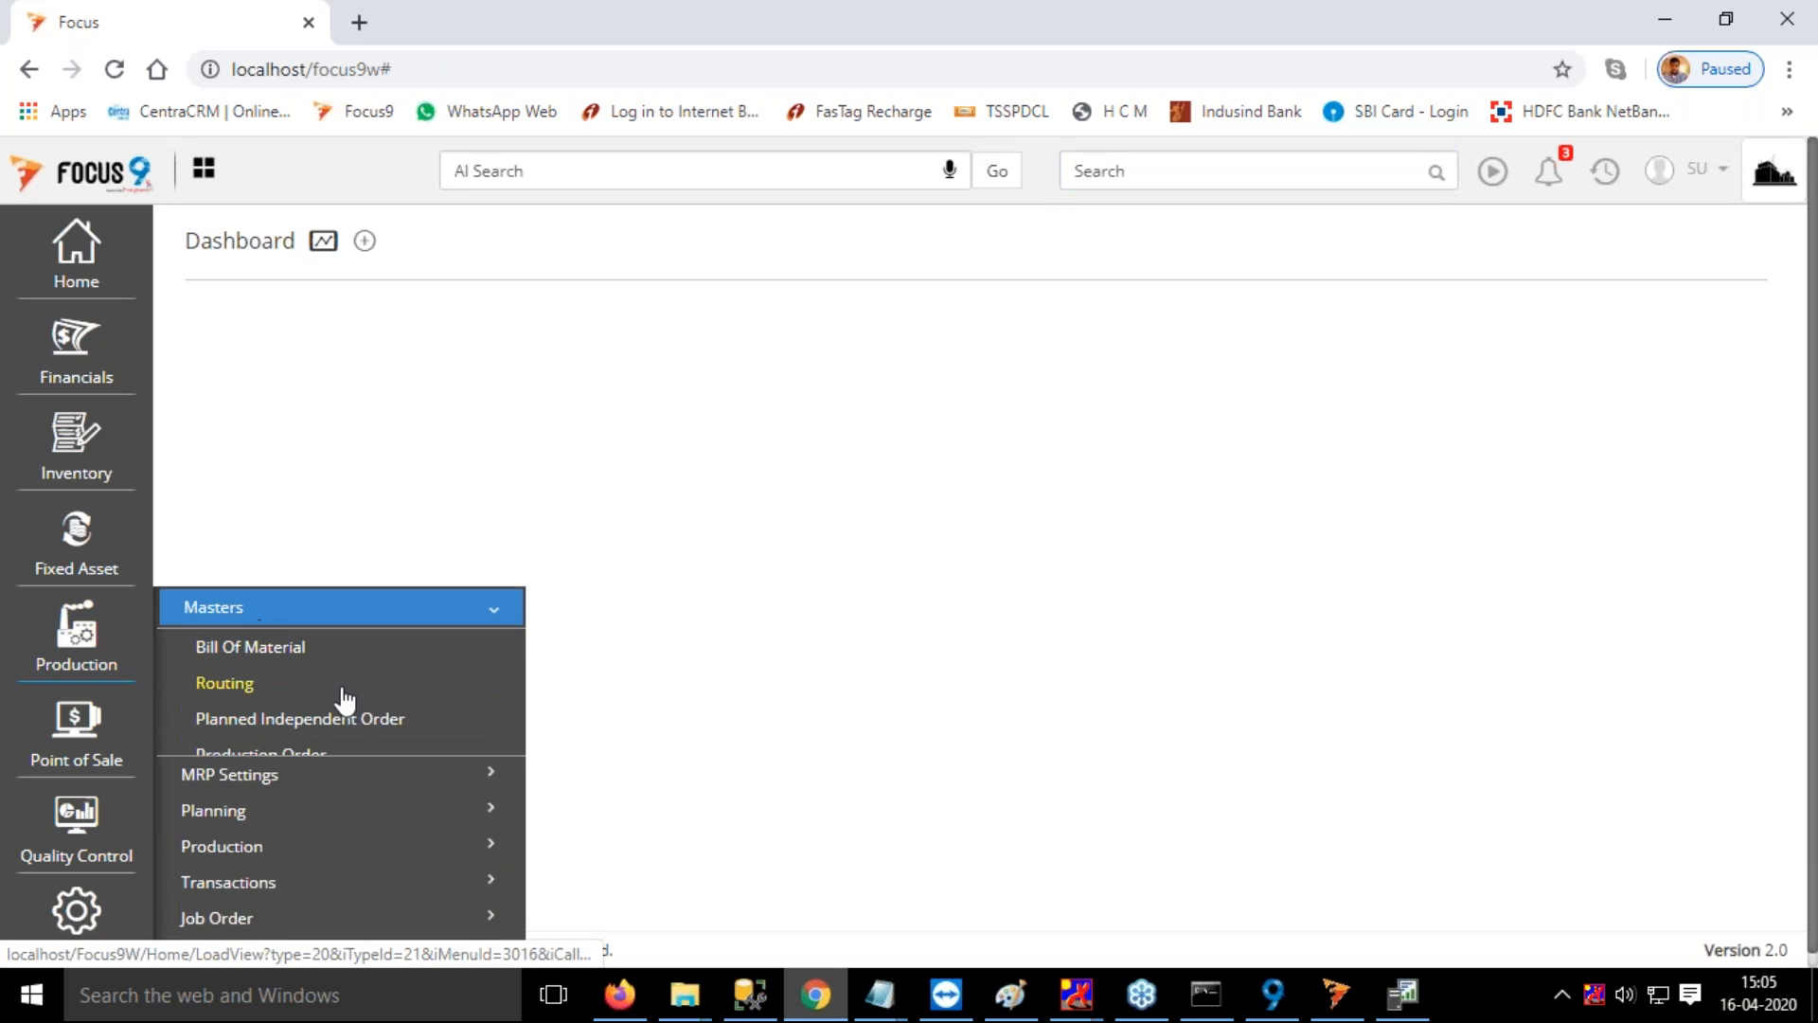
click(344, 722)
click(1484, 232)
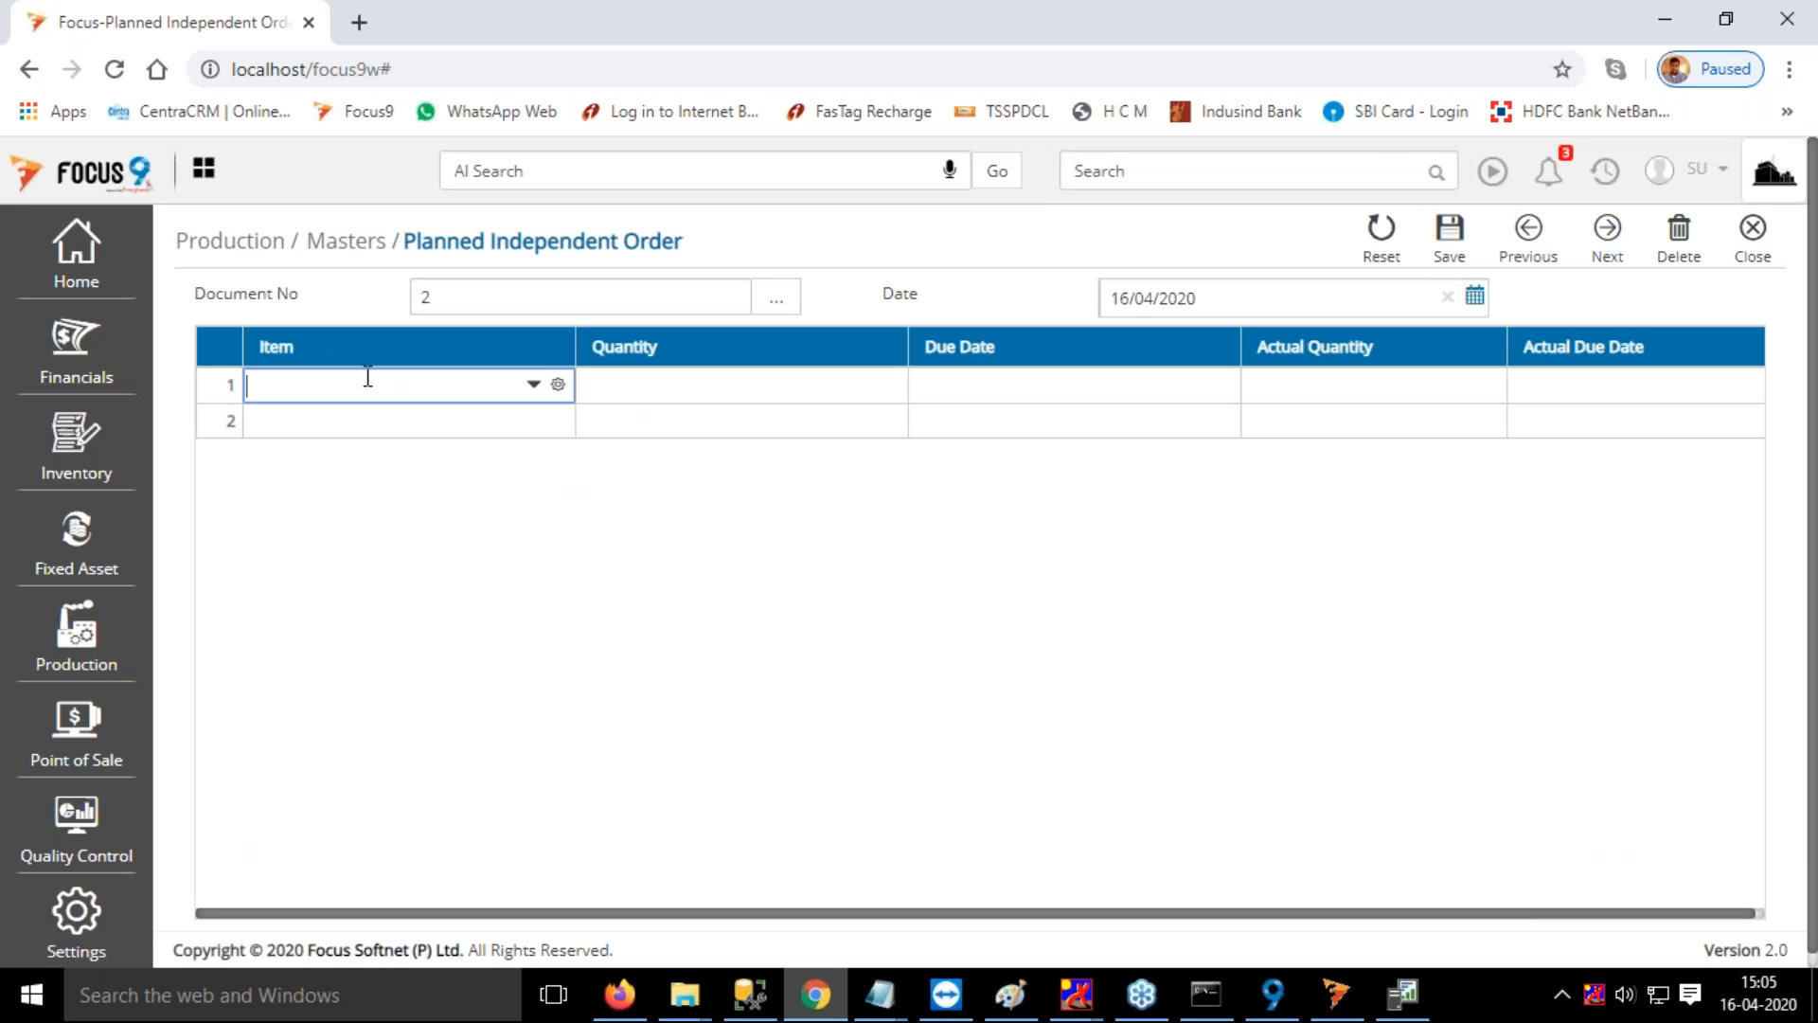
text(ch)
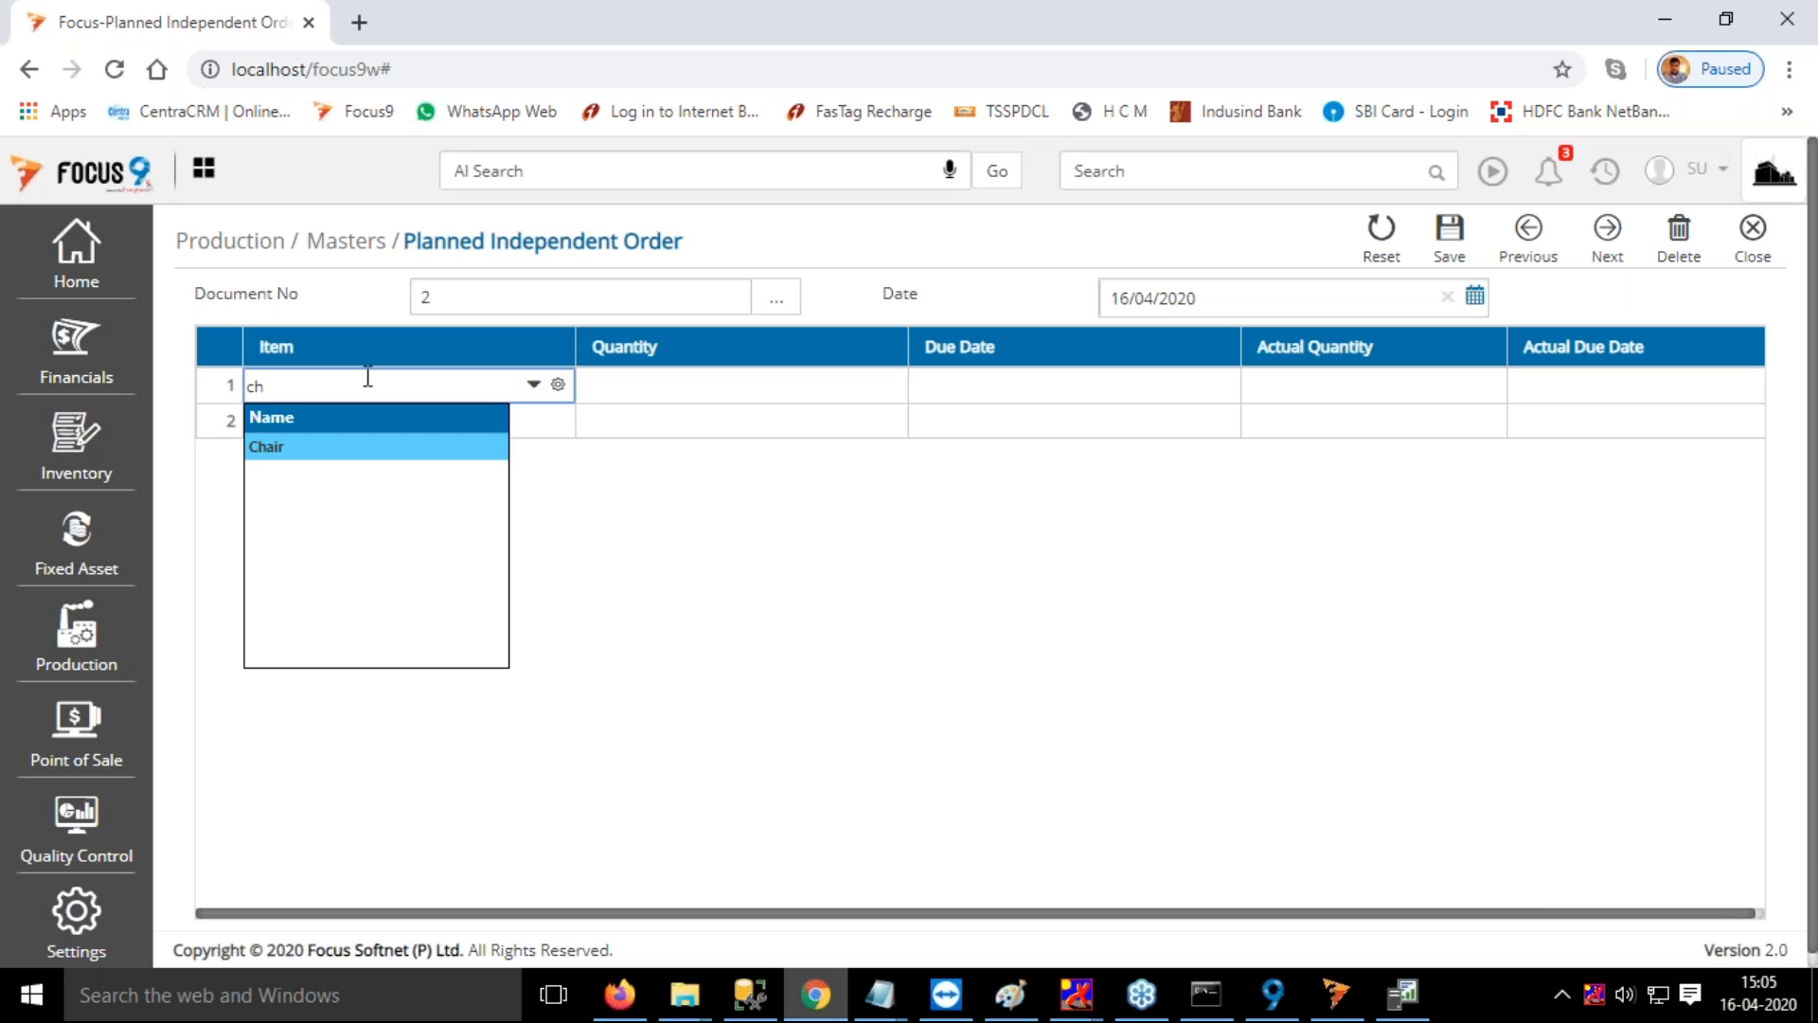
key(Return)
text(10)
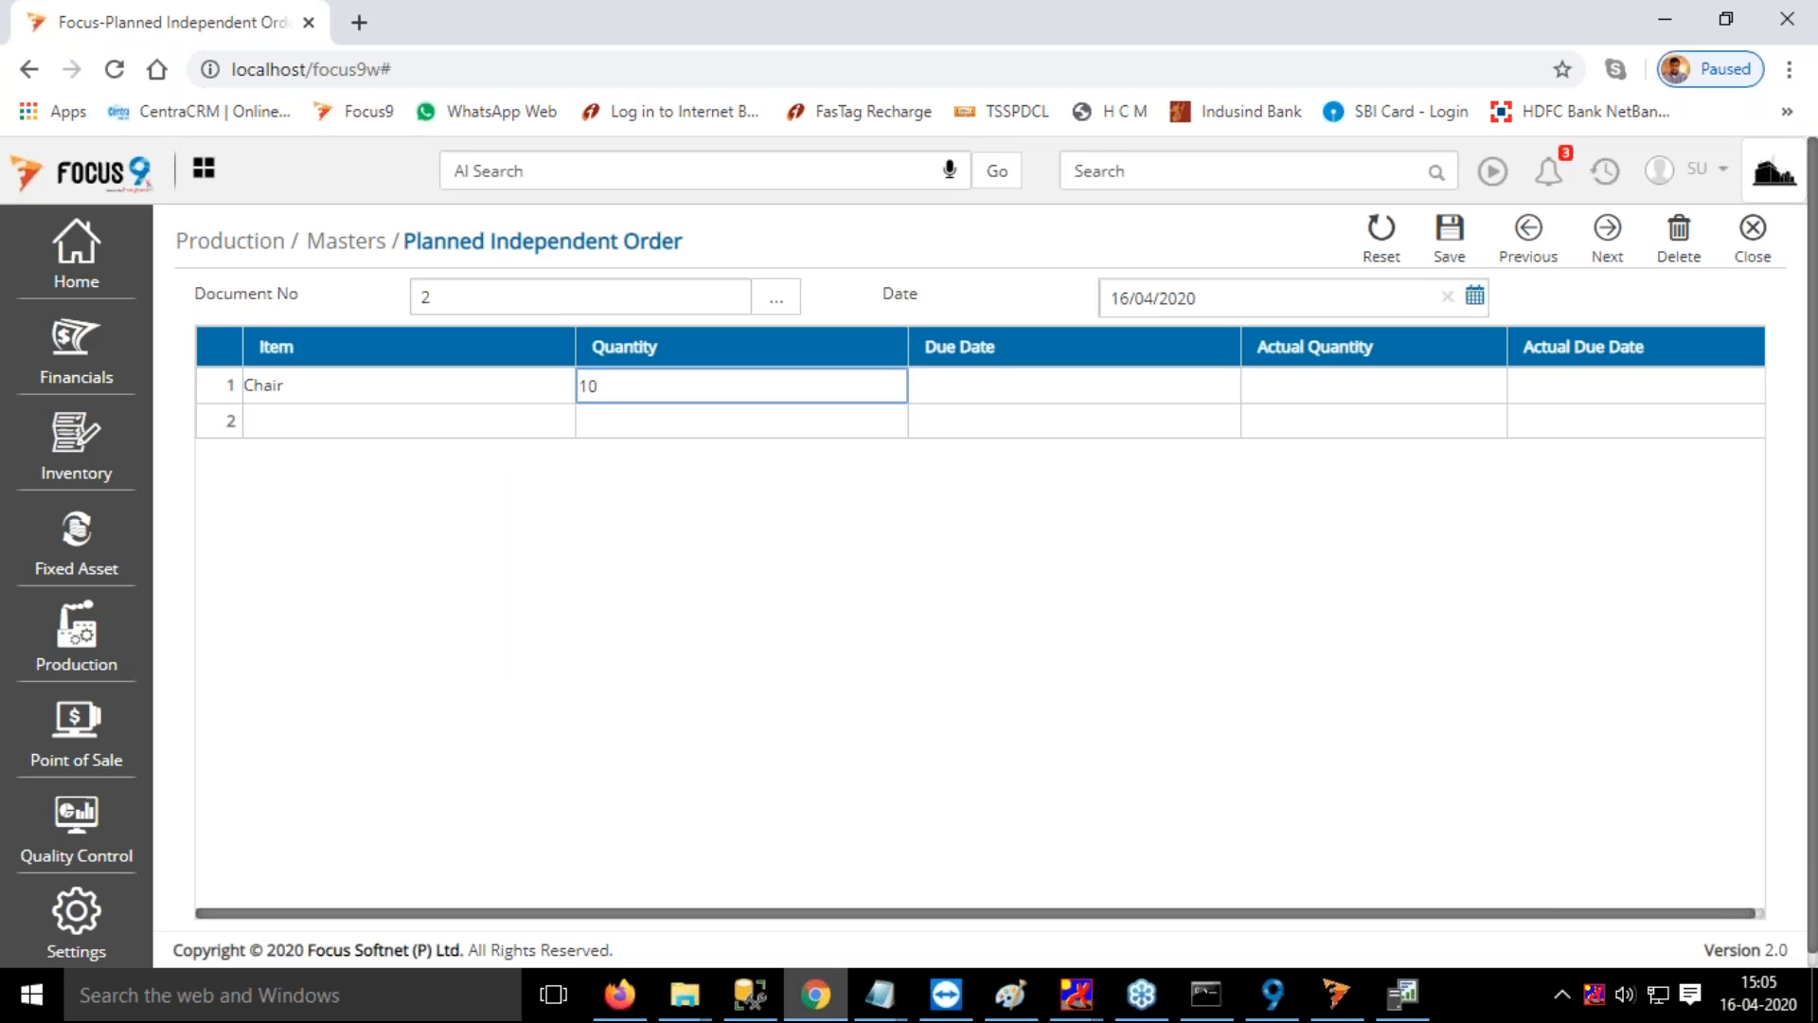
key(Return)
Set the Chair line's due date to 22/05/2020 and save the planned independent order
click(1225, 384)
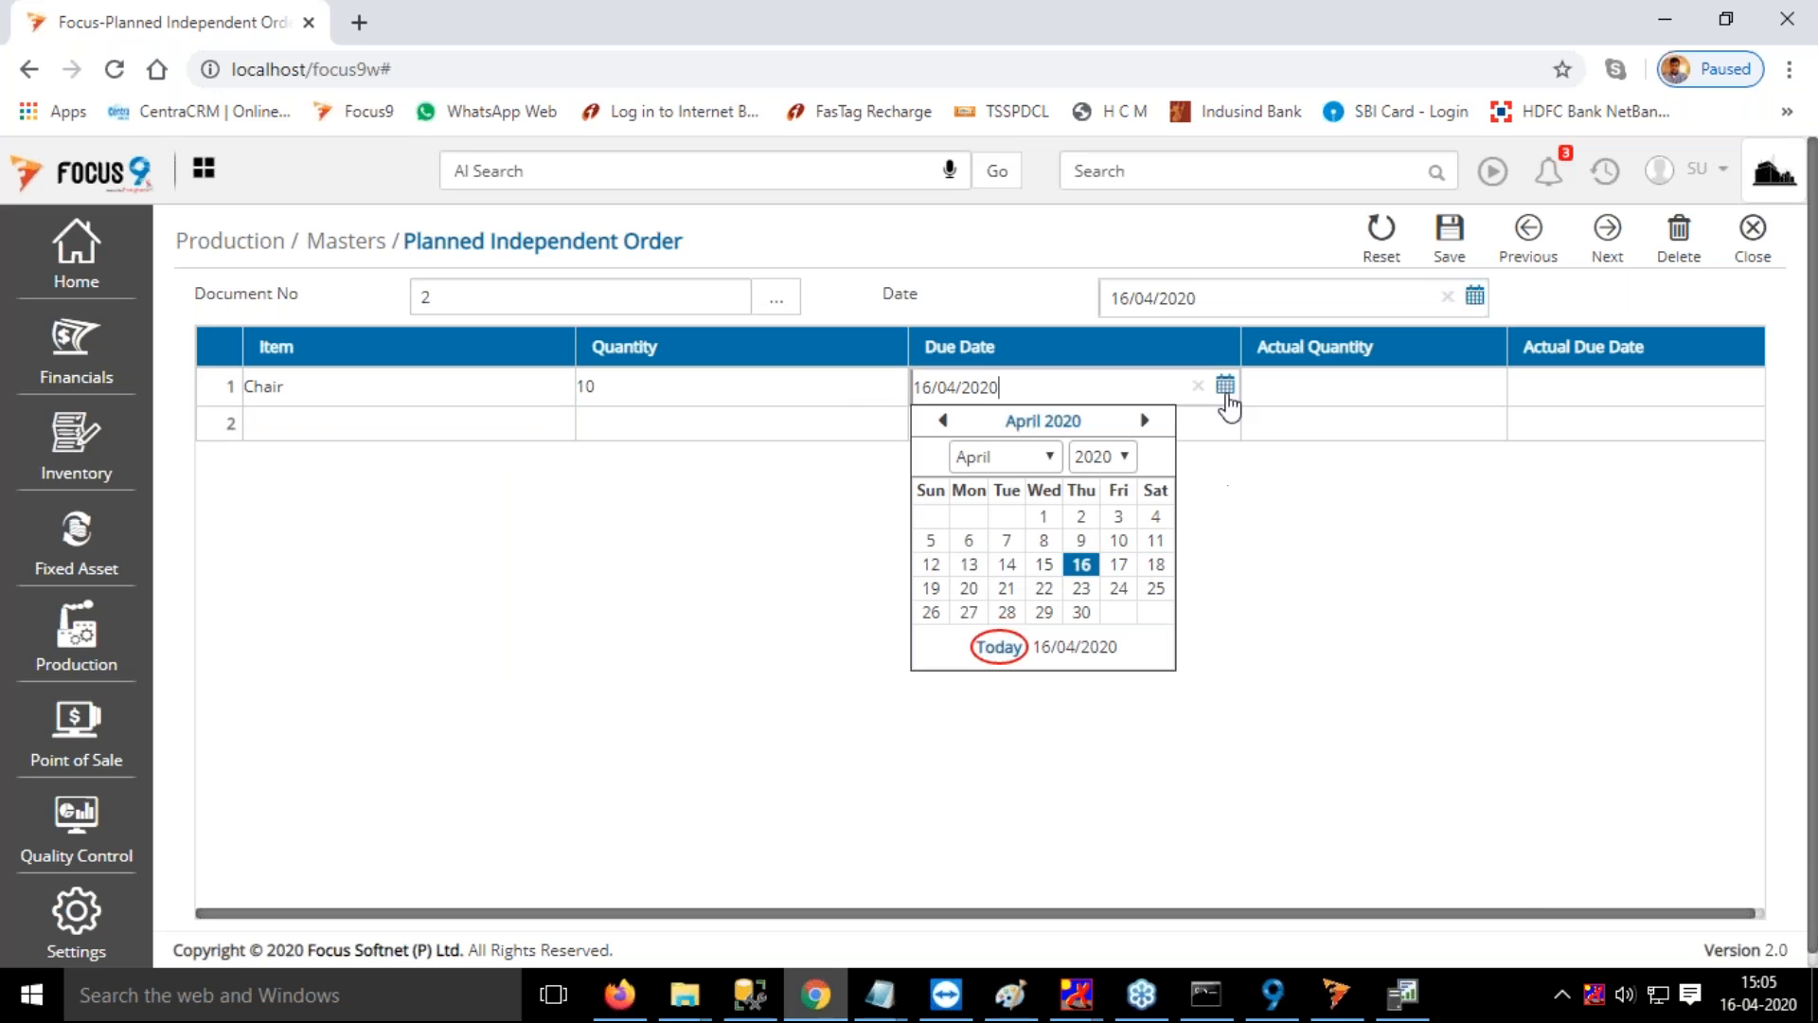
click(1144, 420)
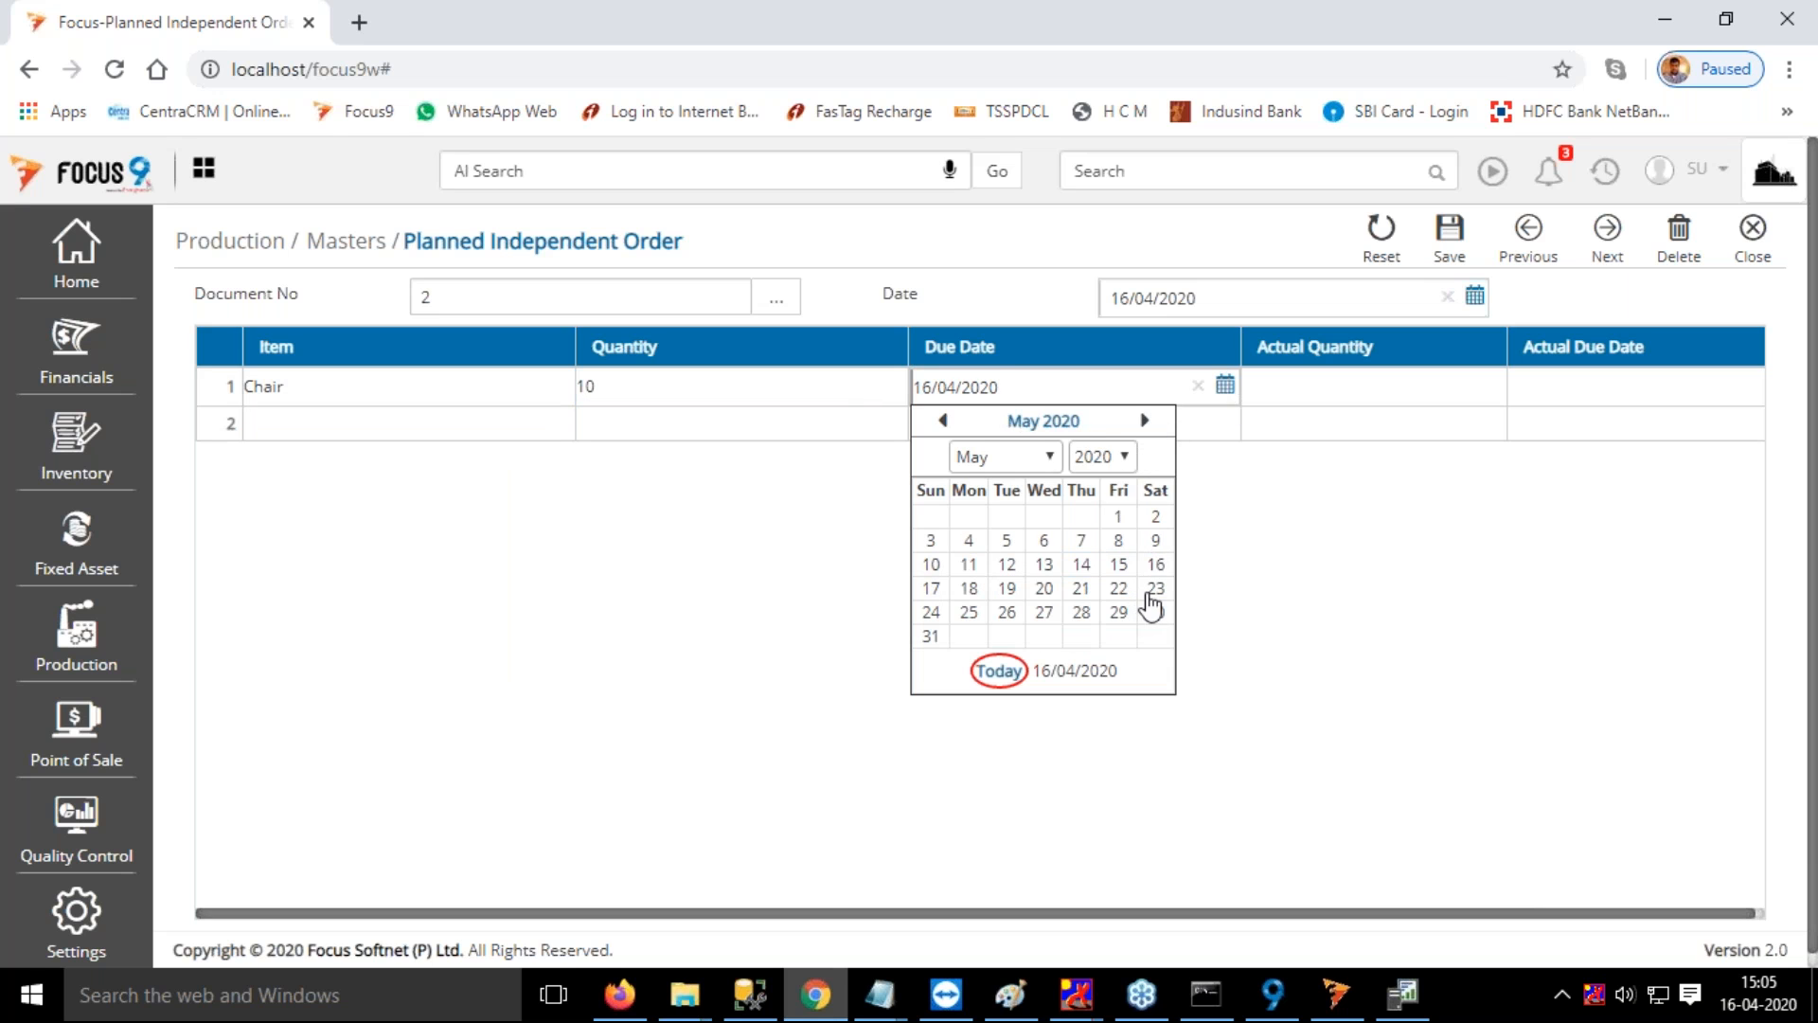
click(1119, 592)
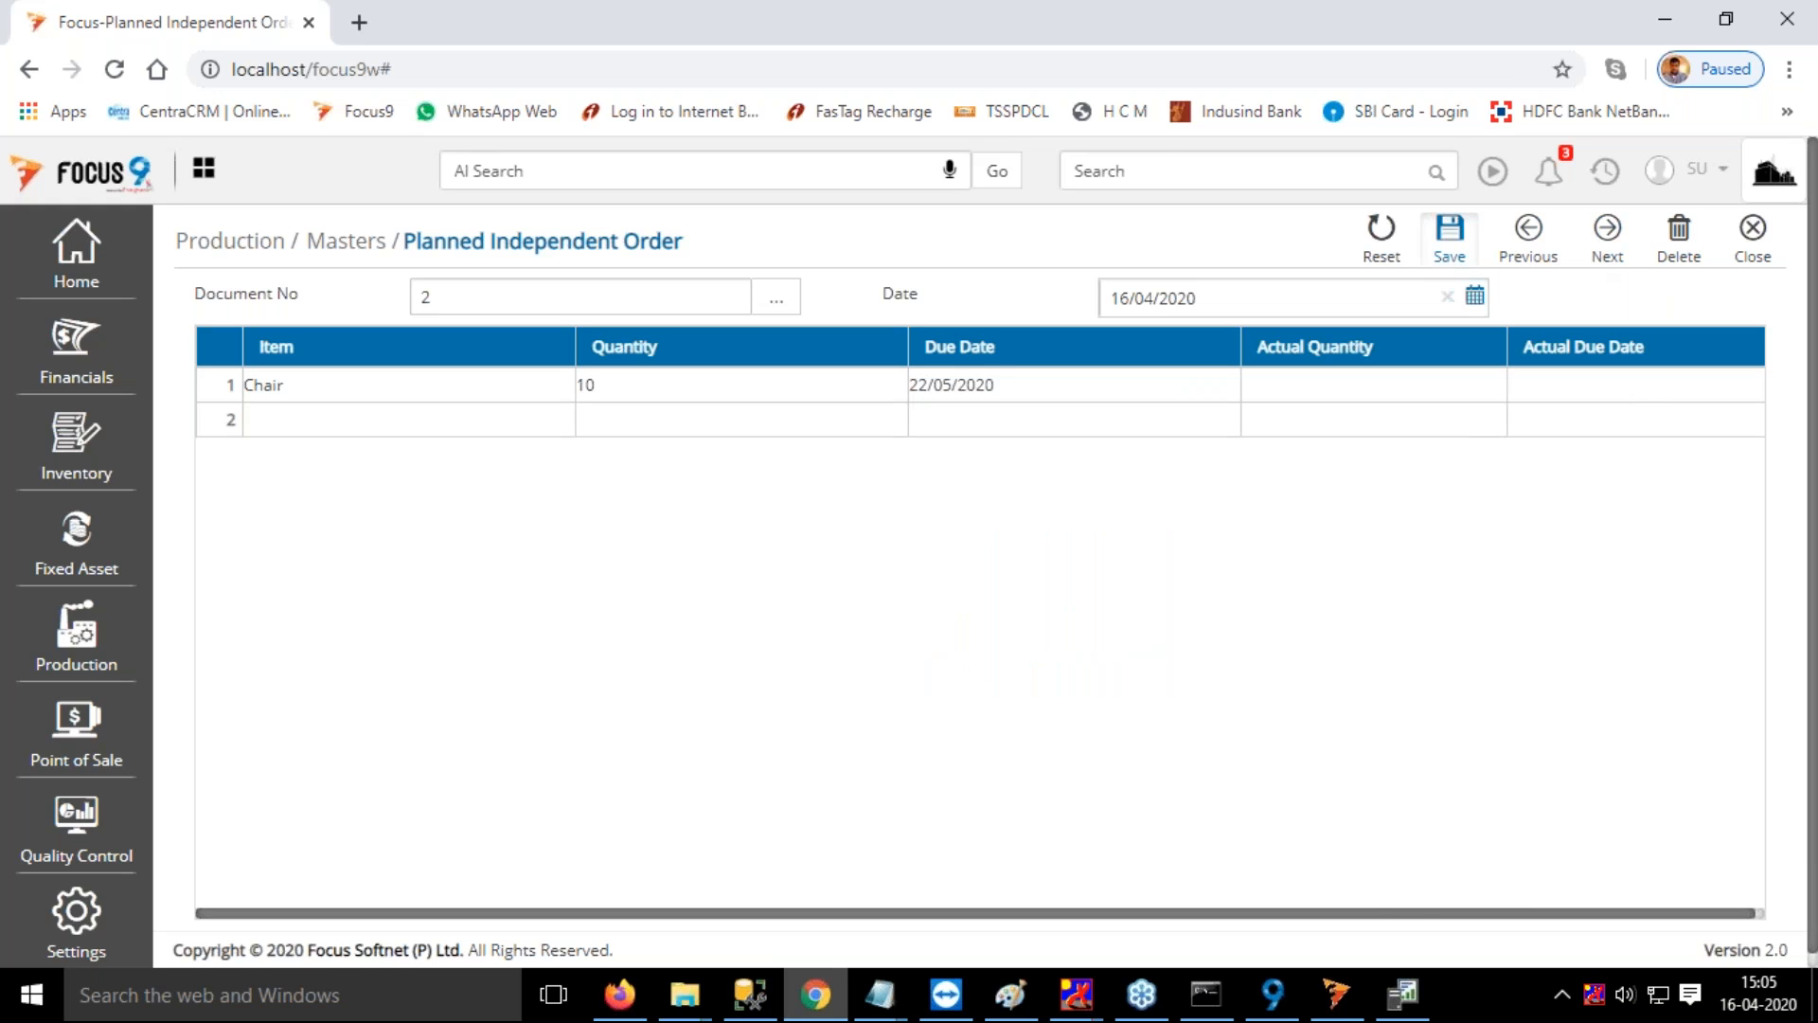
click(1448, 236)
click(1157, 171)
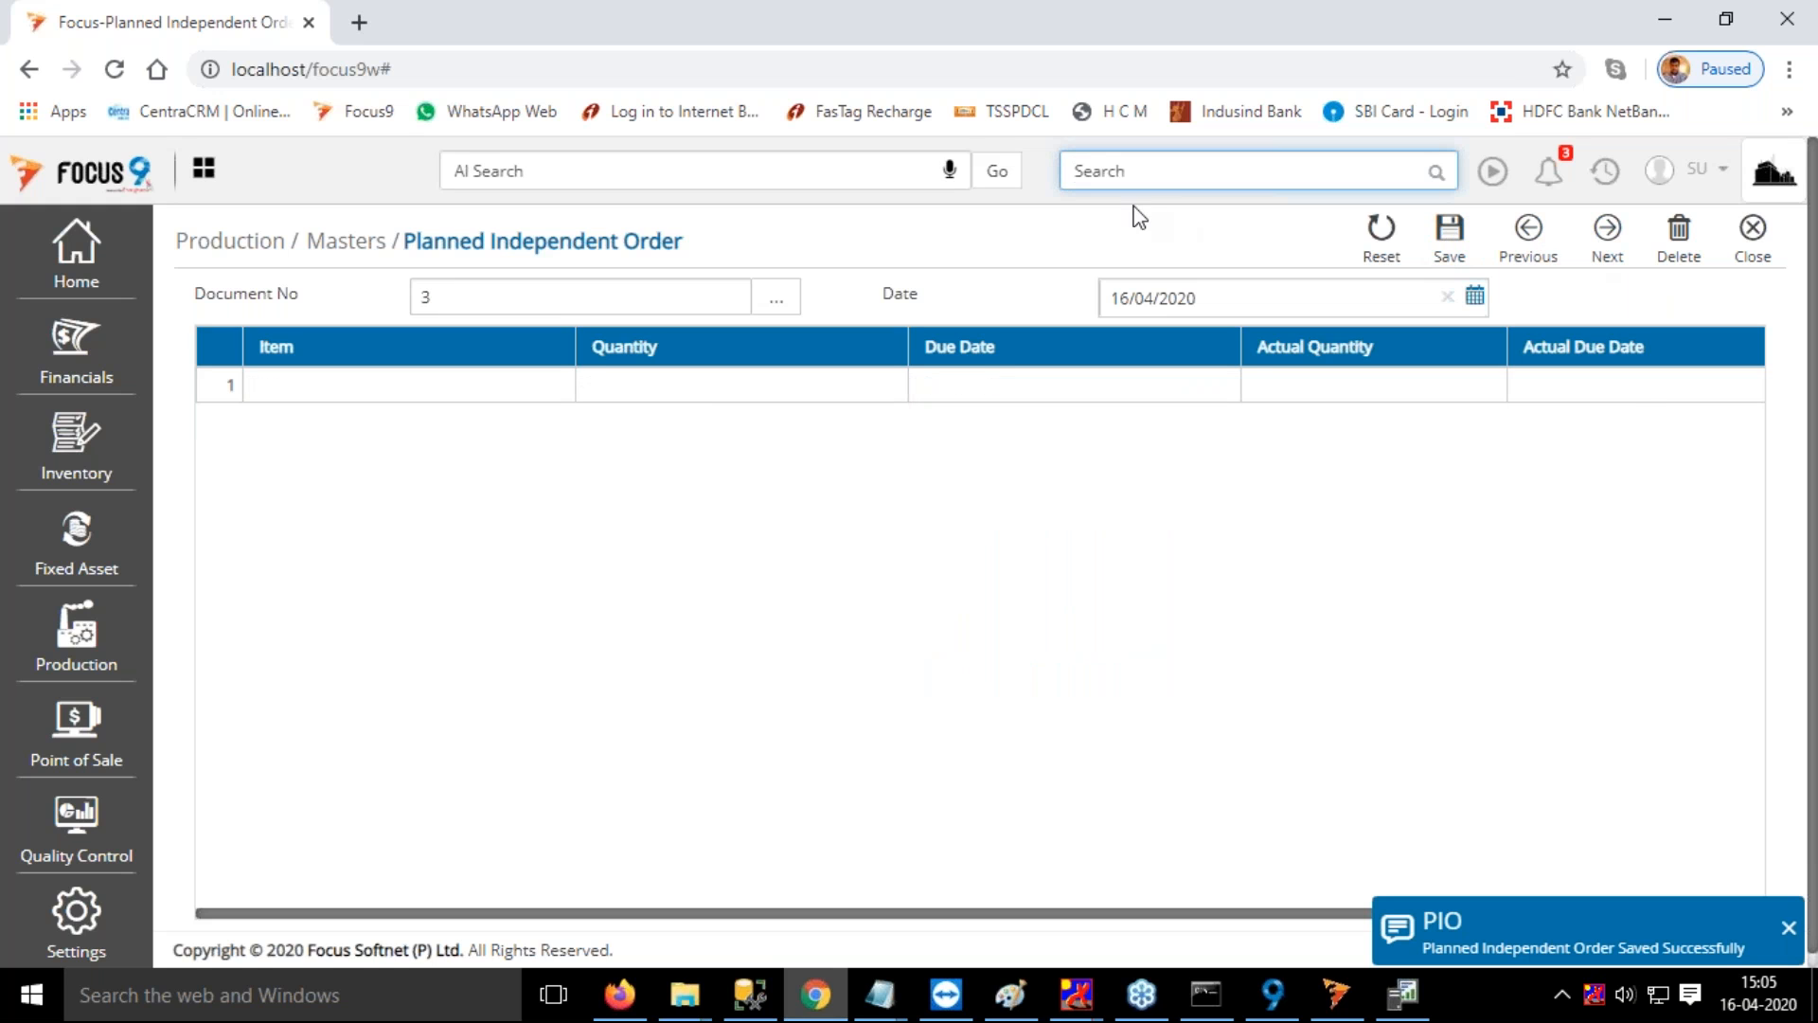
Open the MRP Process for production planning
click(92, 663)
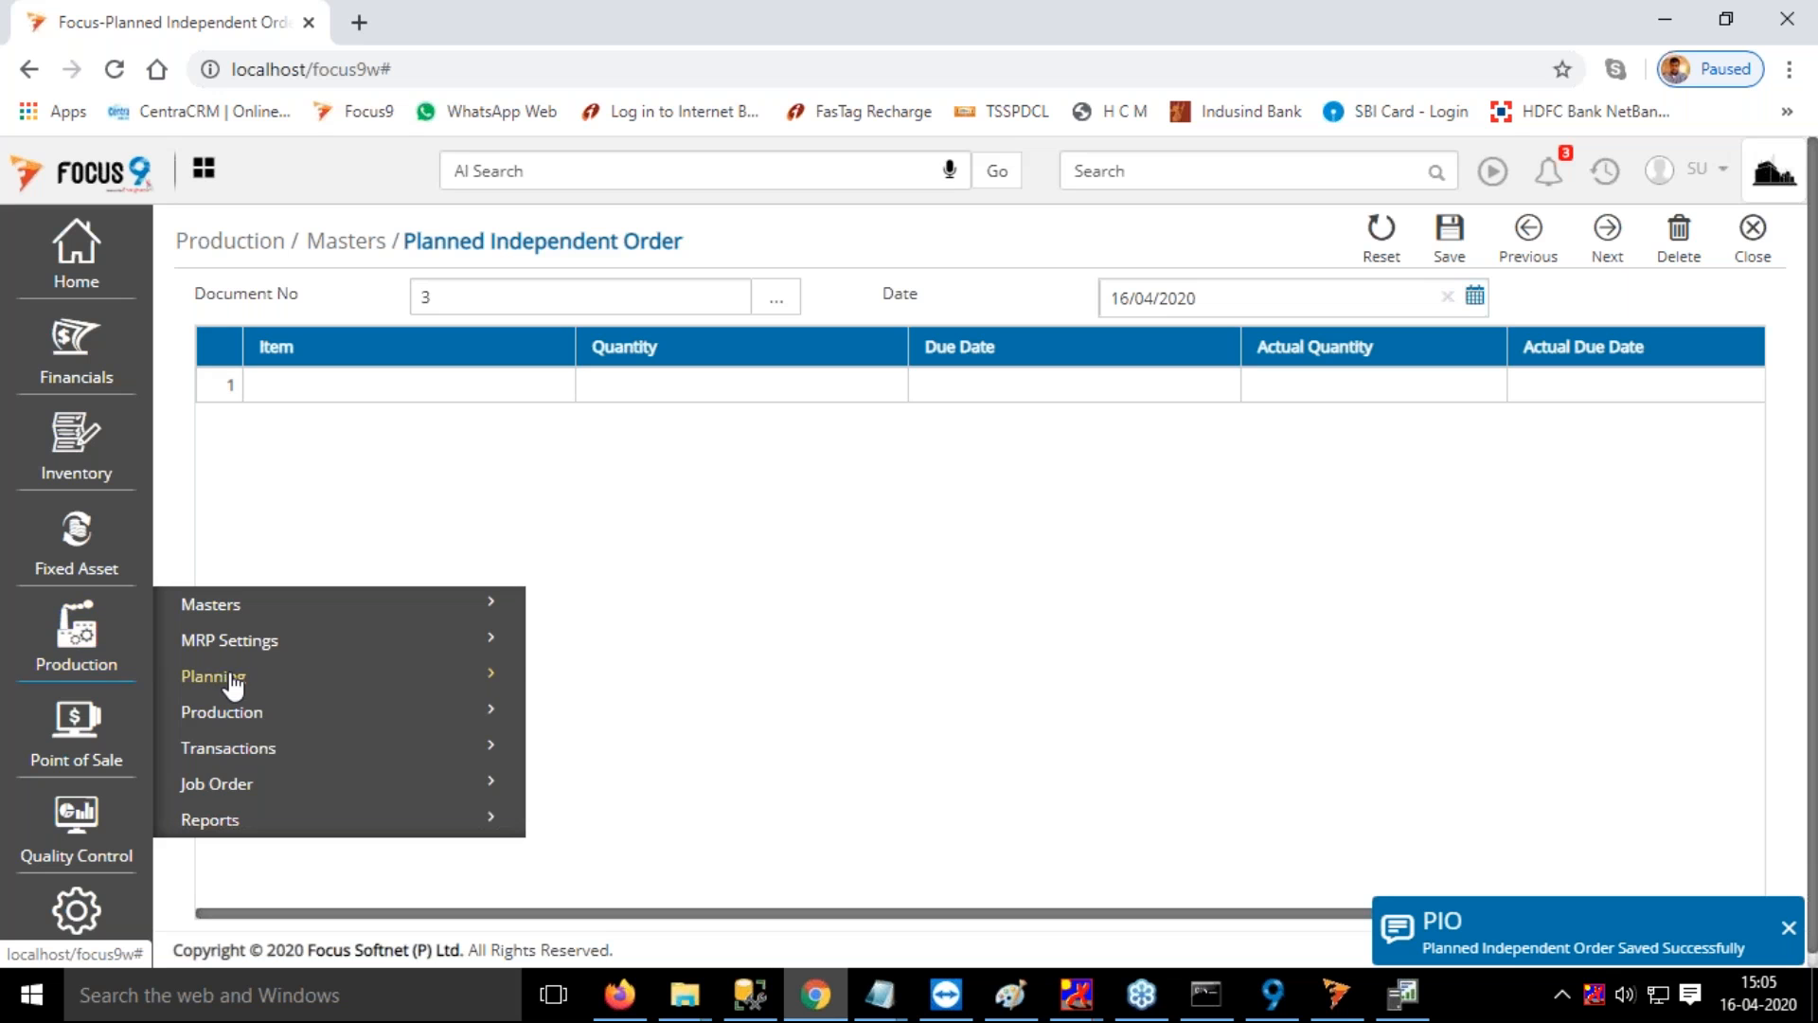
click(232, 680)
scroll(606, 689, down, 2)
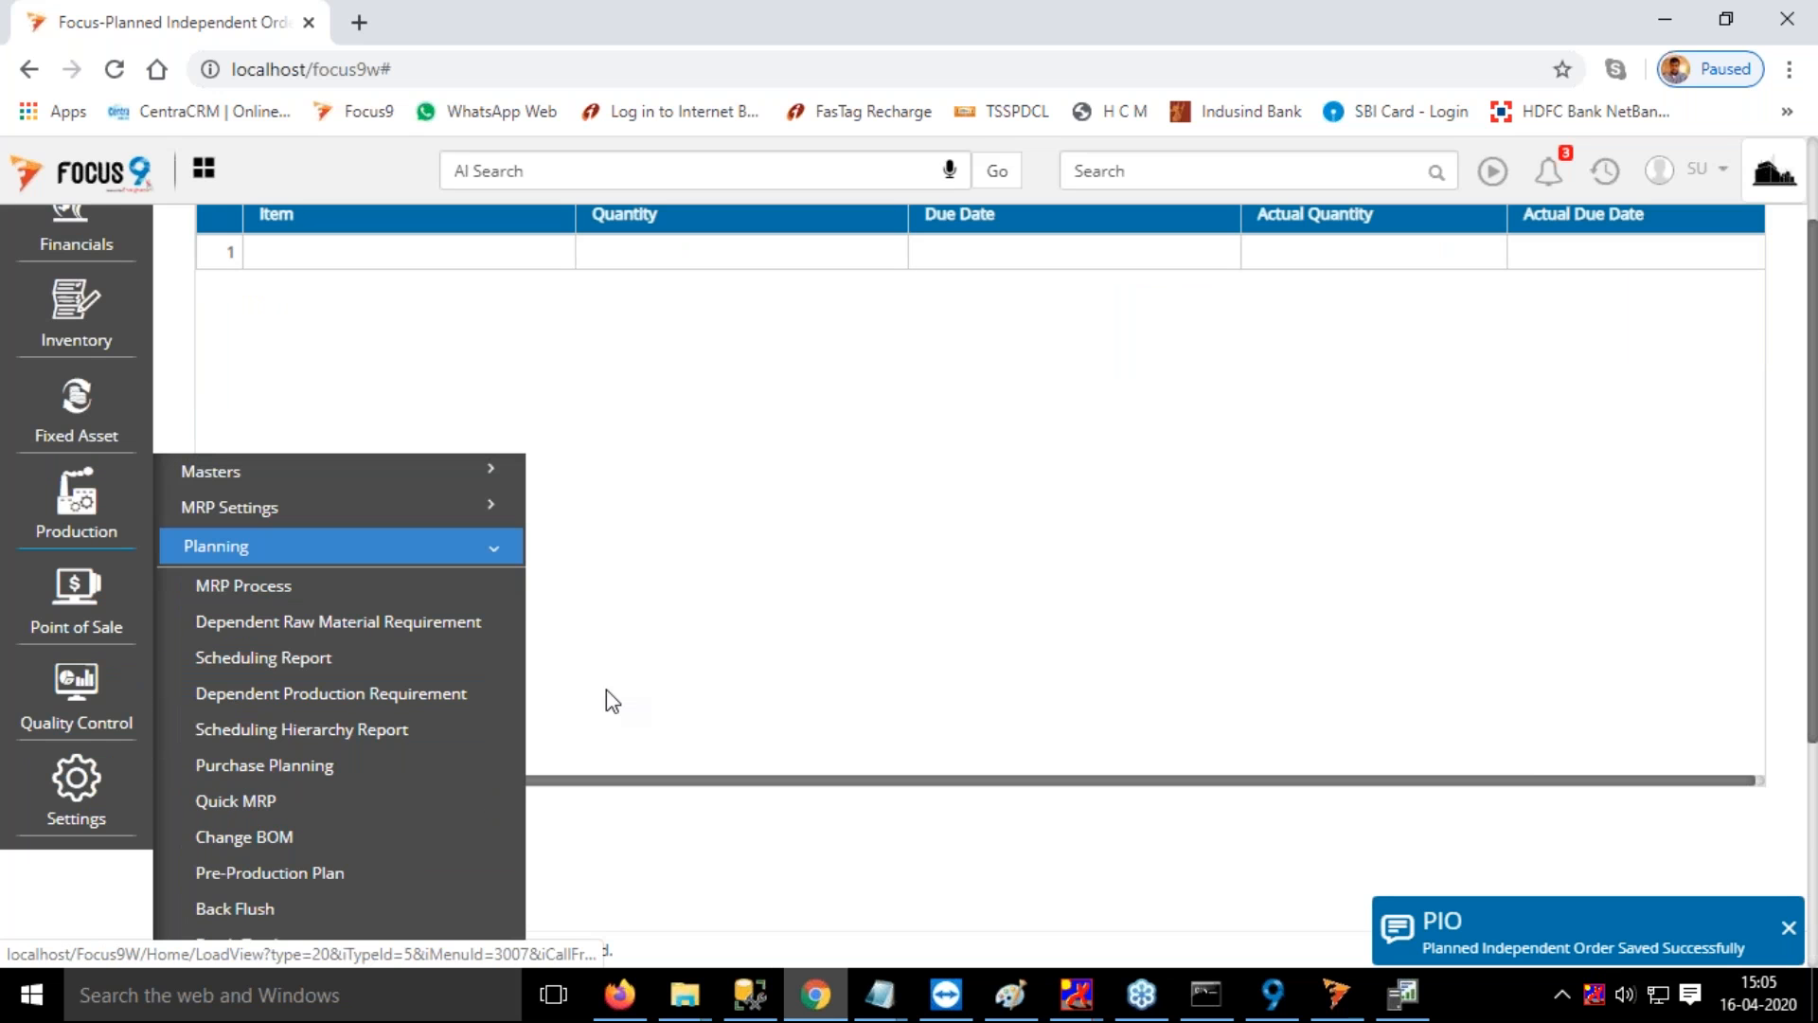
click(281, 592)
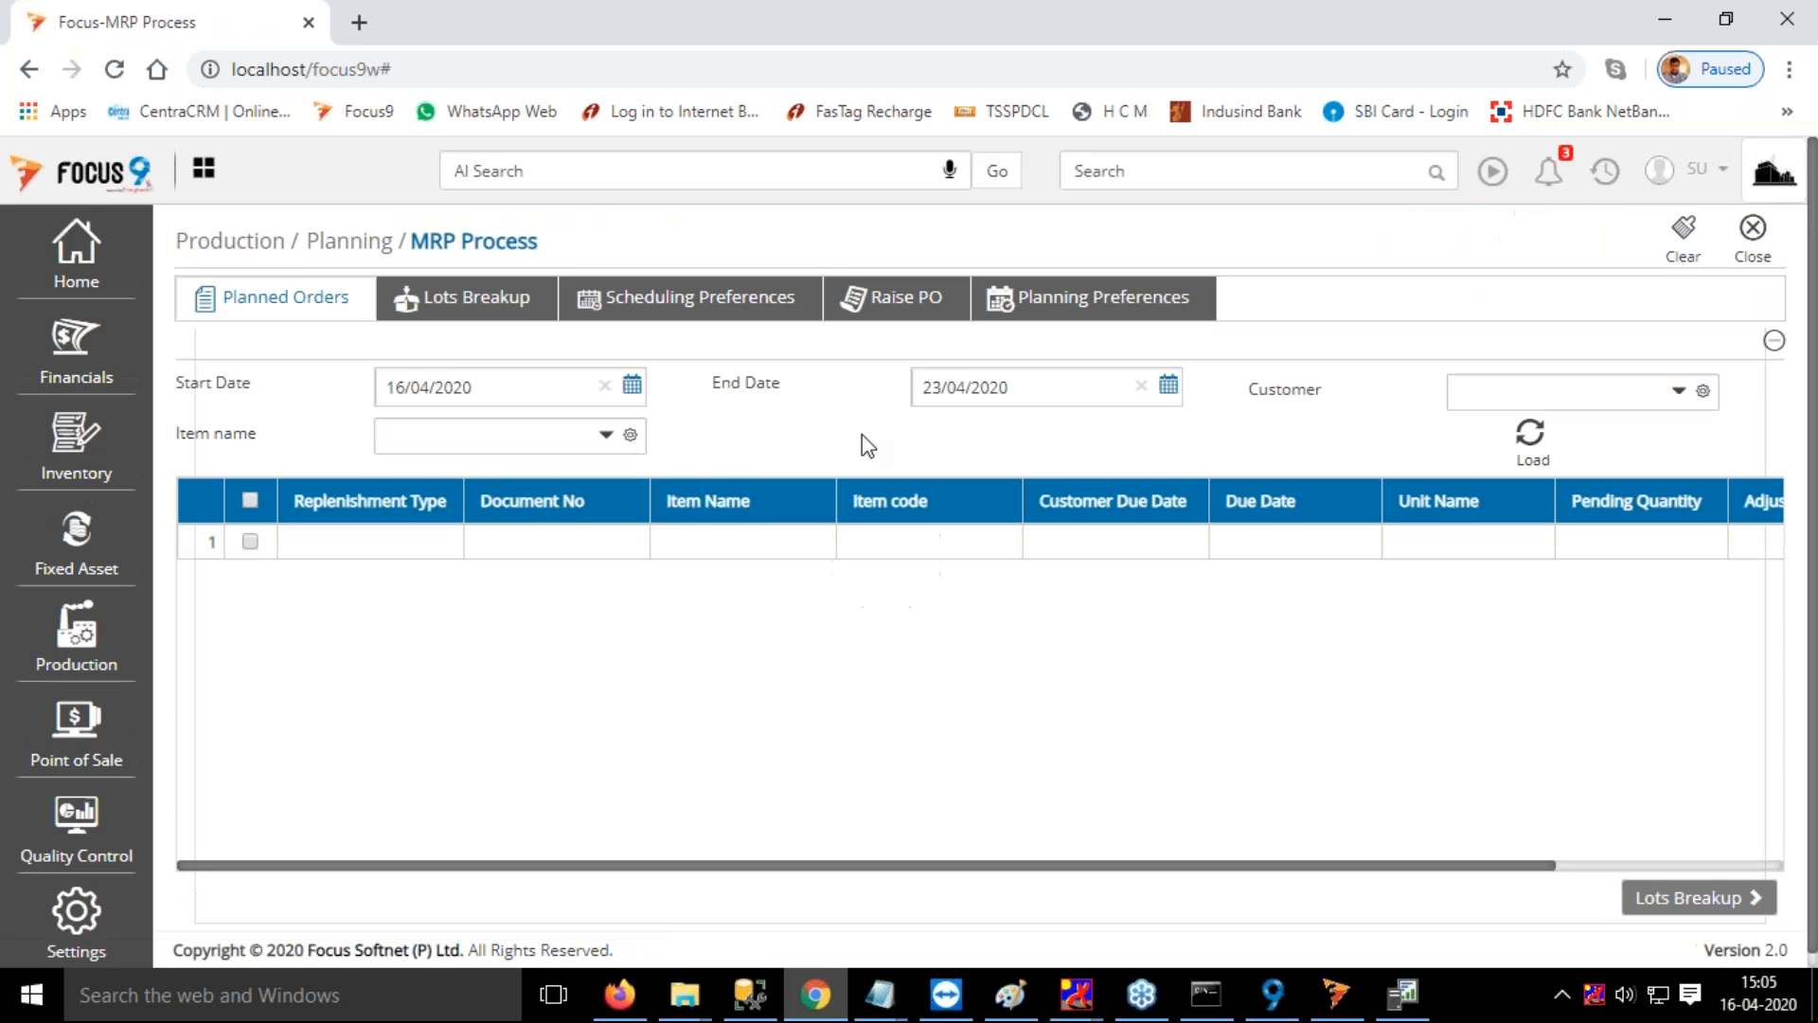
Set the planned orders' end date to 29/08/2020 and load the orders
double_click(992, 388)
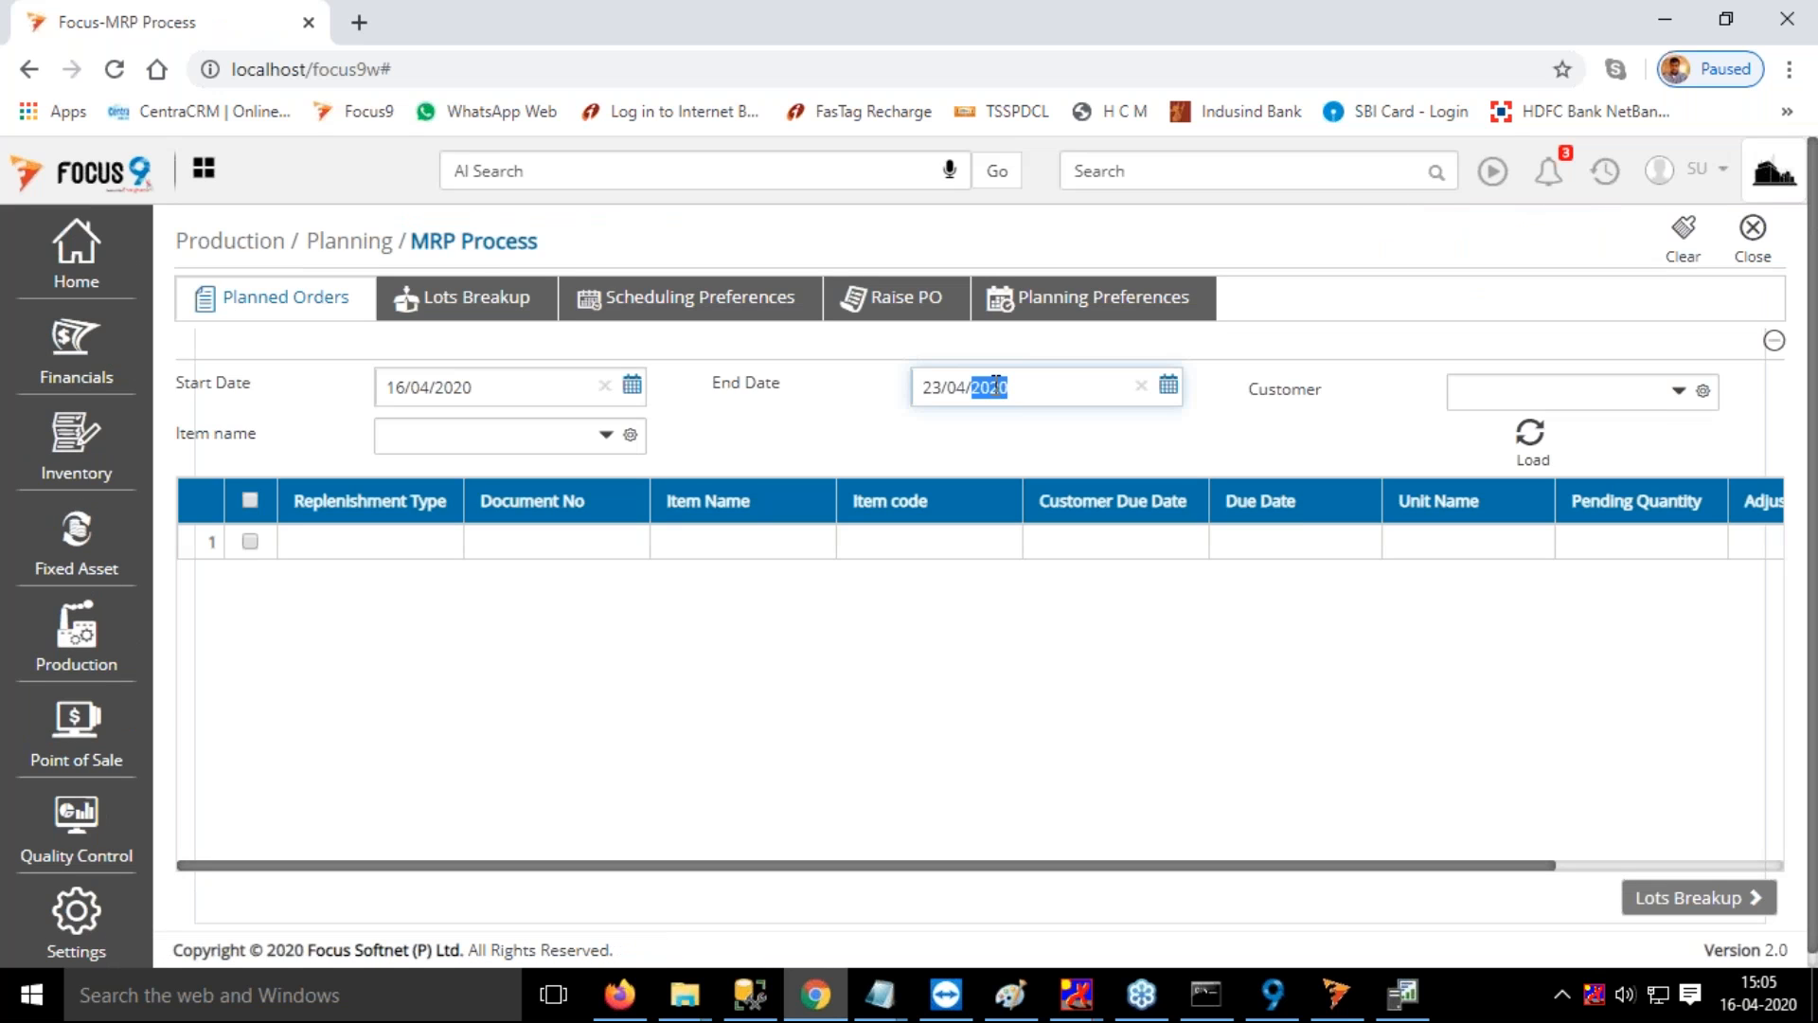
click(1171, 391)
click(1147, 424)
click(1146, 424)
click(1147, 424)
click(1147, 423)
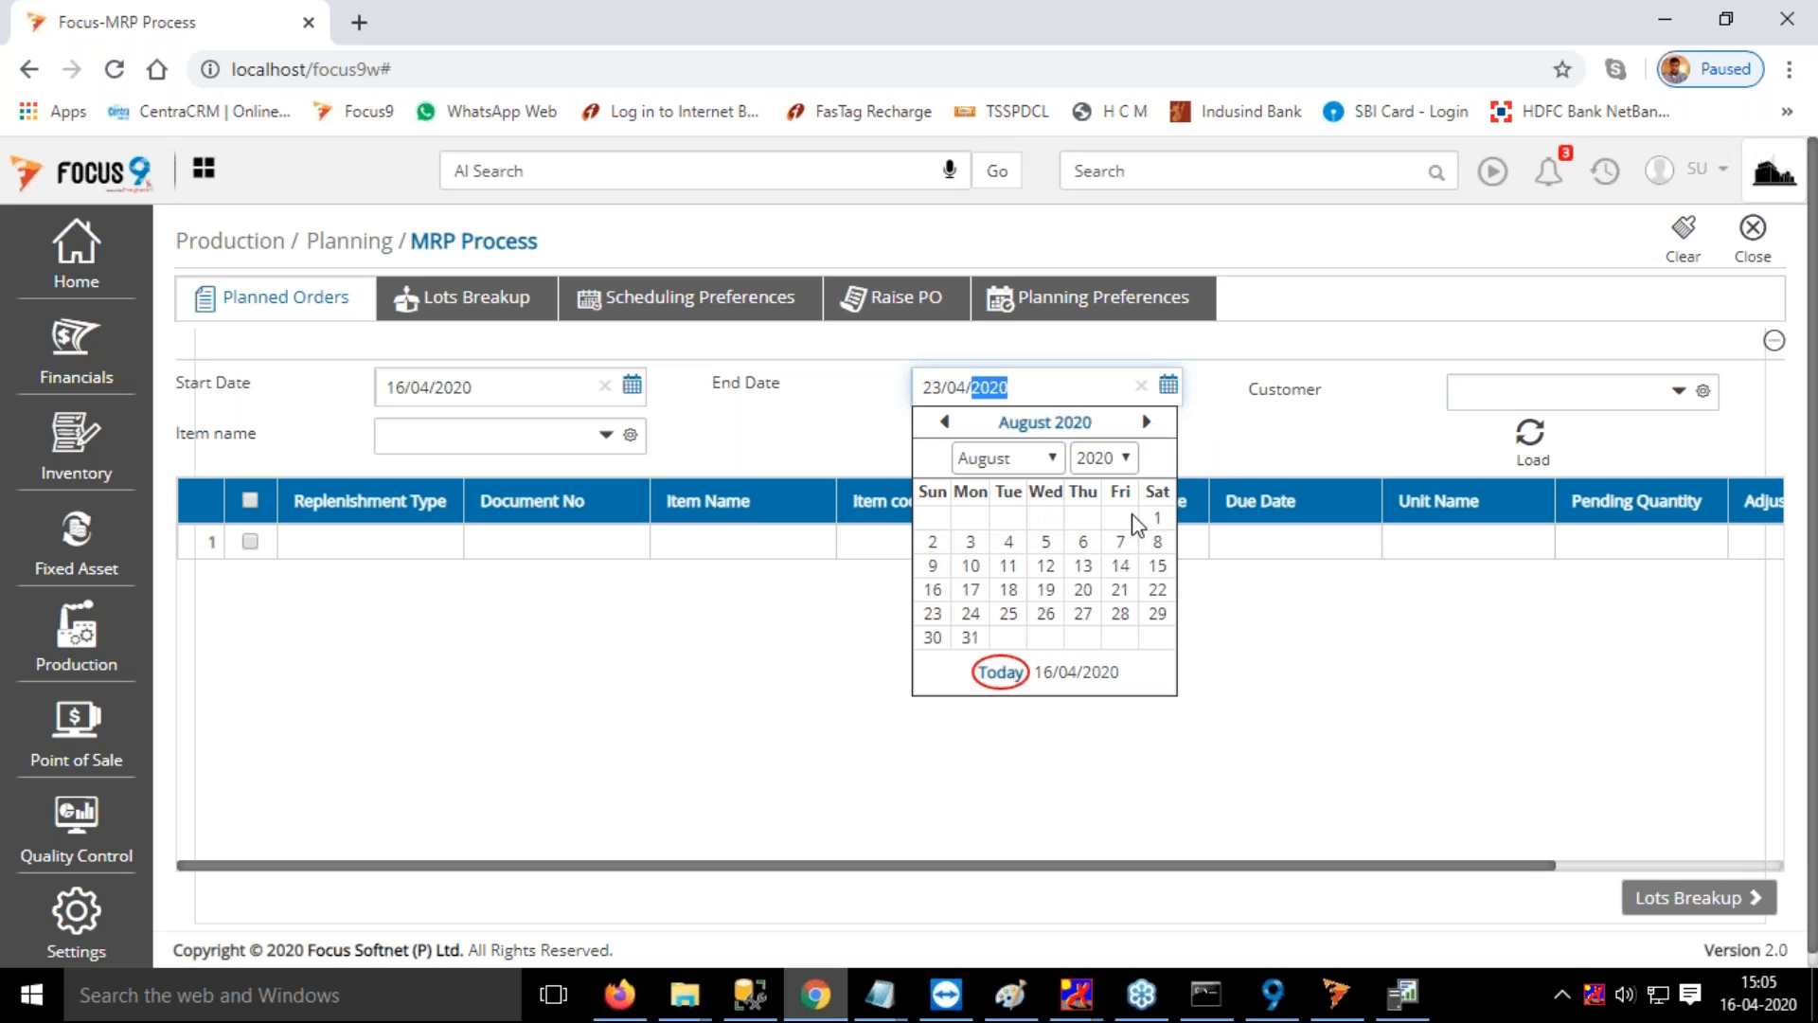
click(1157, 612)
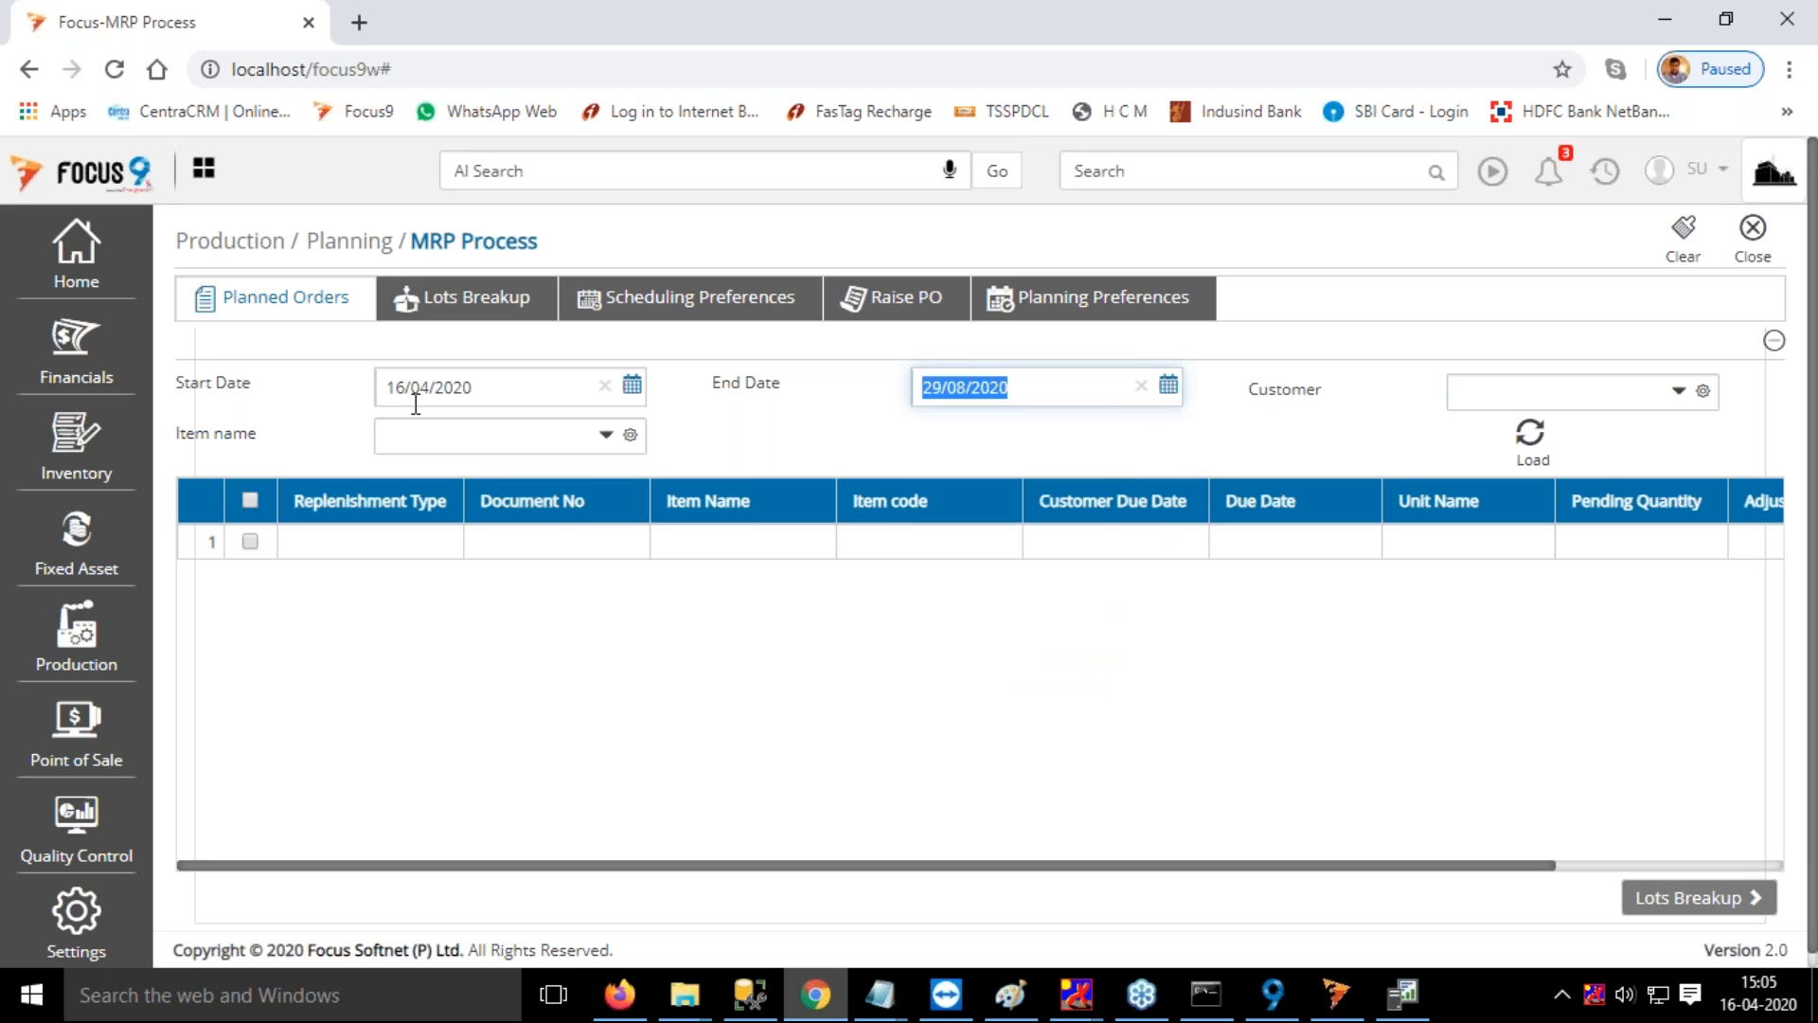
click(1529, 435)
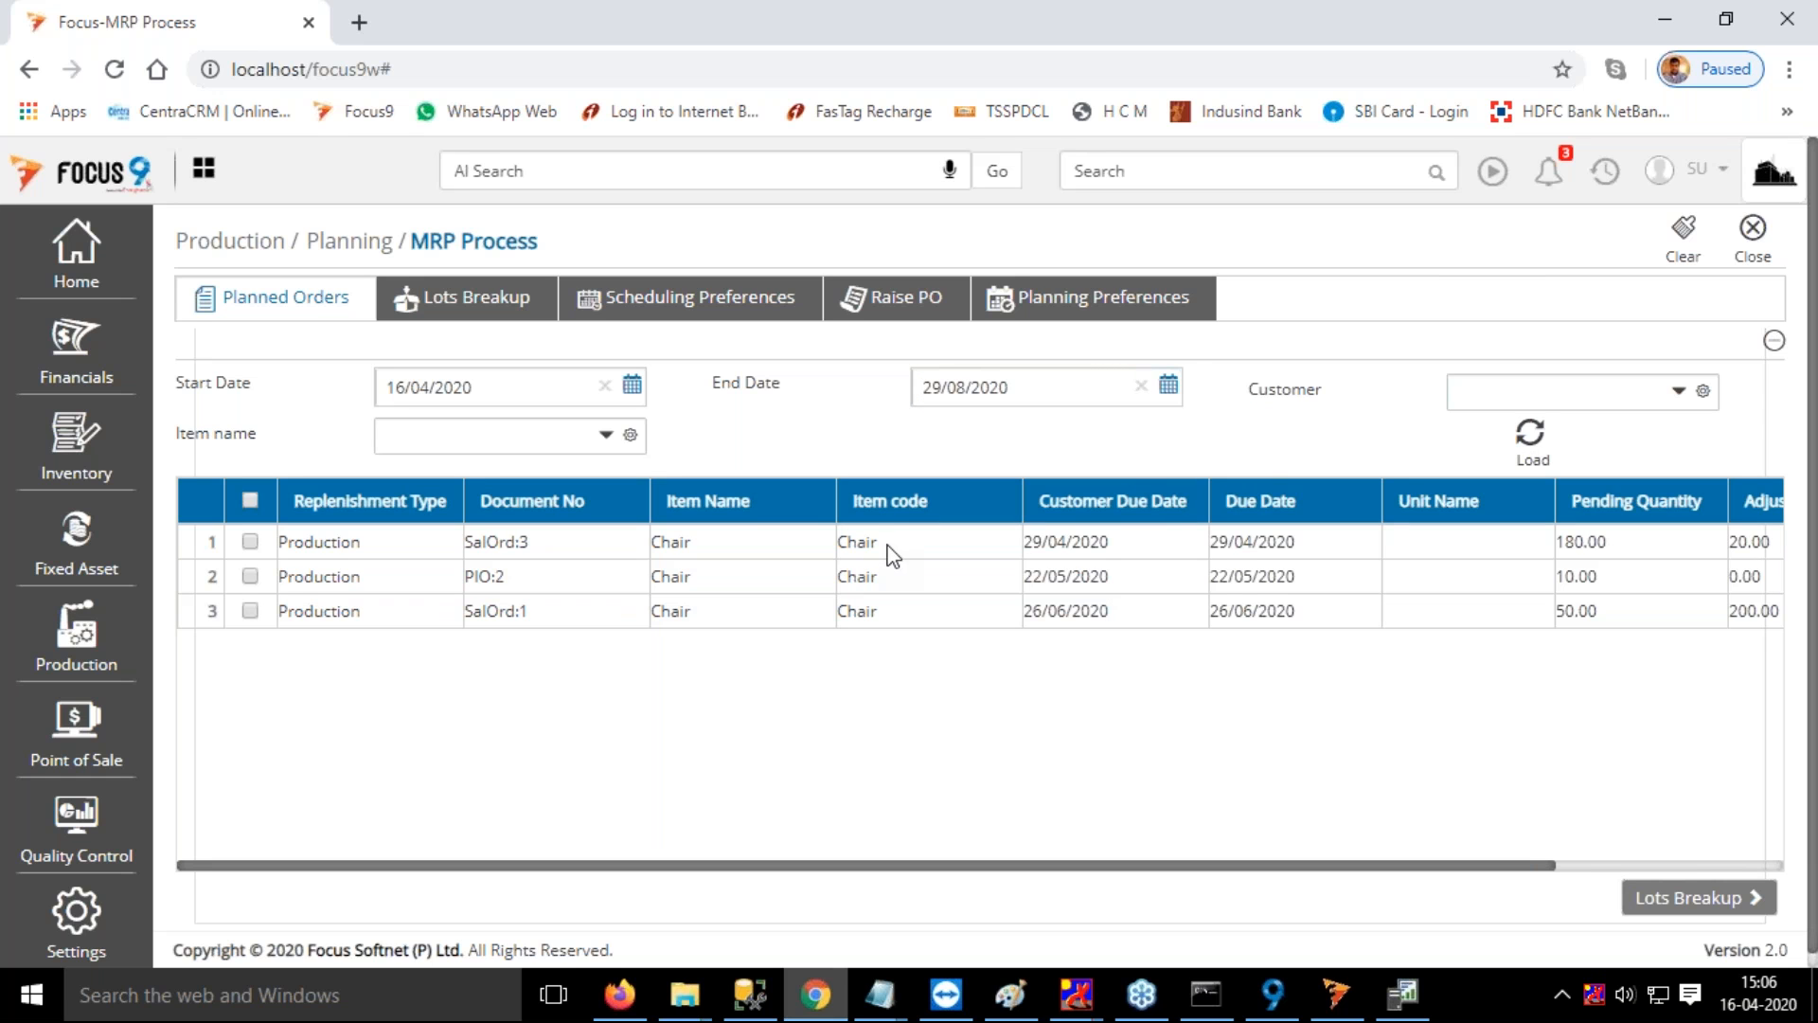
Filter the planned orders by Customer A, Customer B and Customer C in turn, loading the list for each one
click(1582, 383)
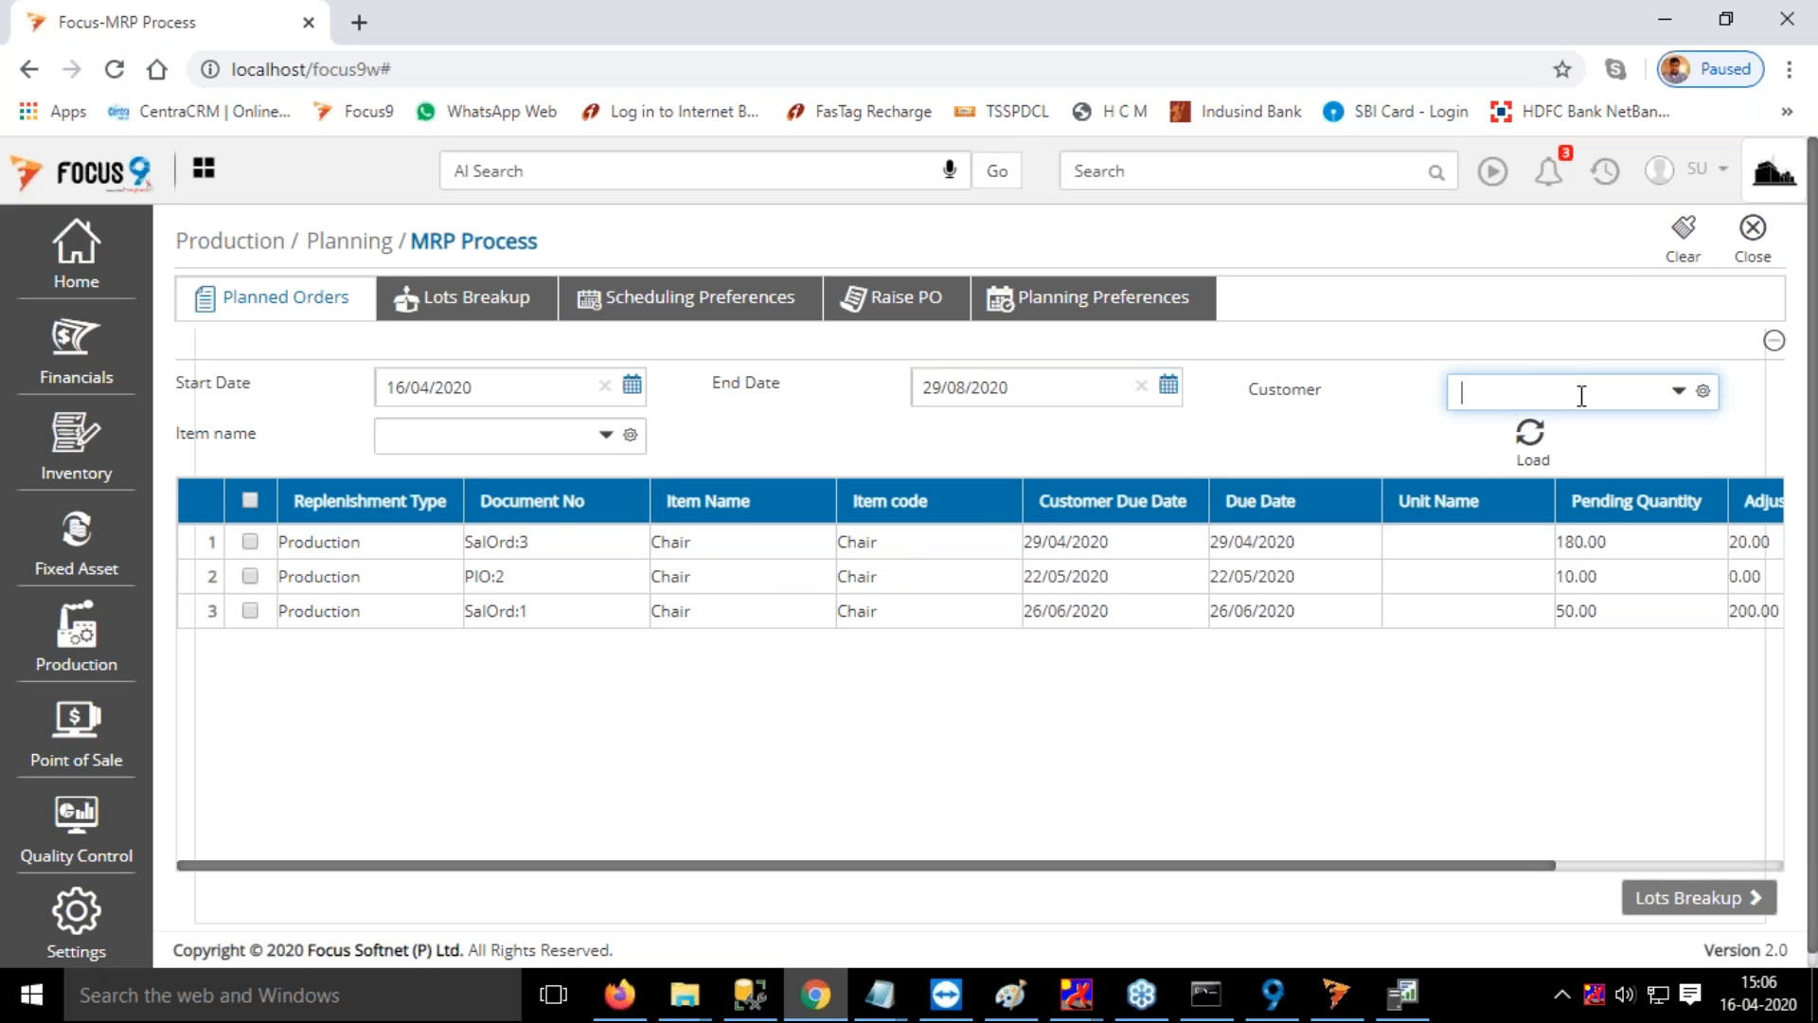
click(1491, 457)
click(1532, 437)
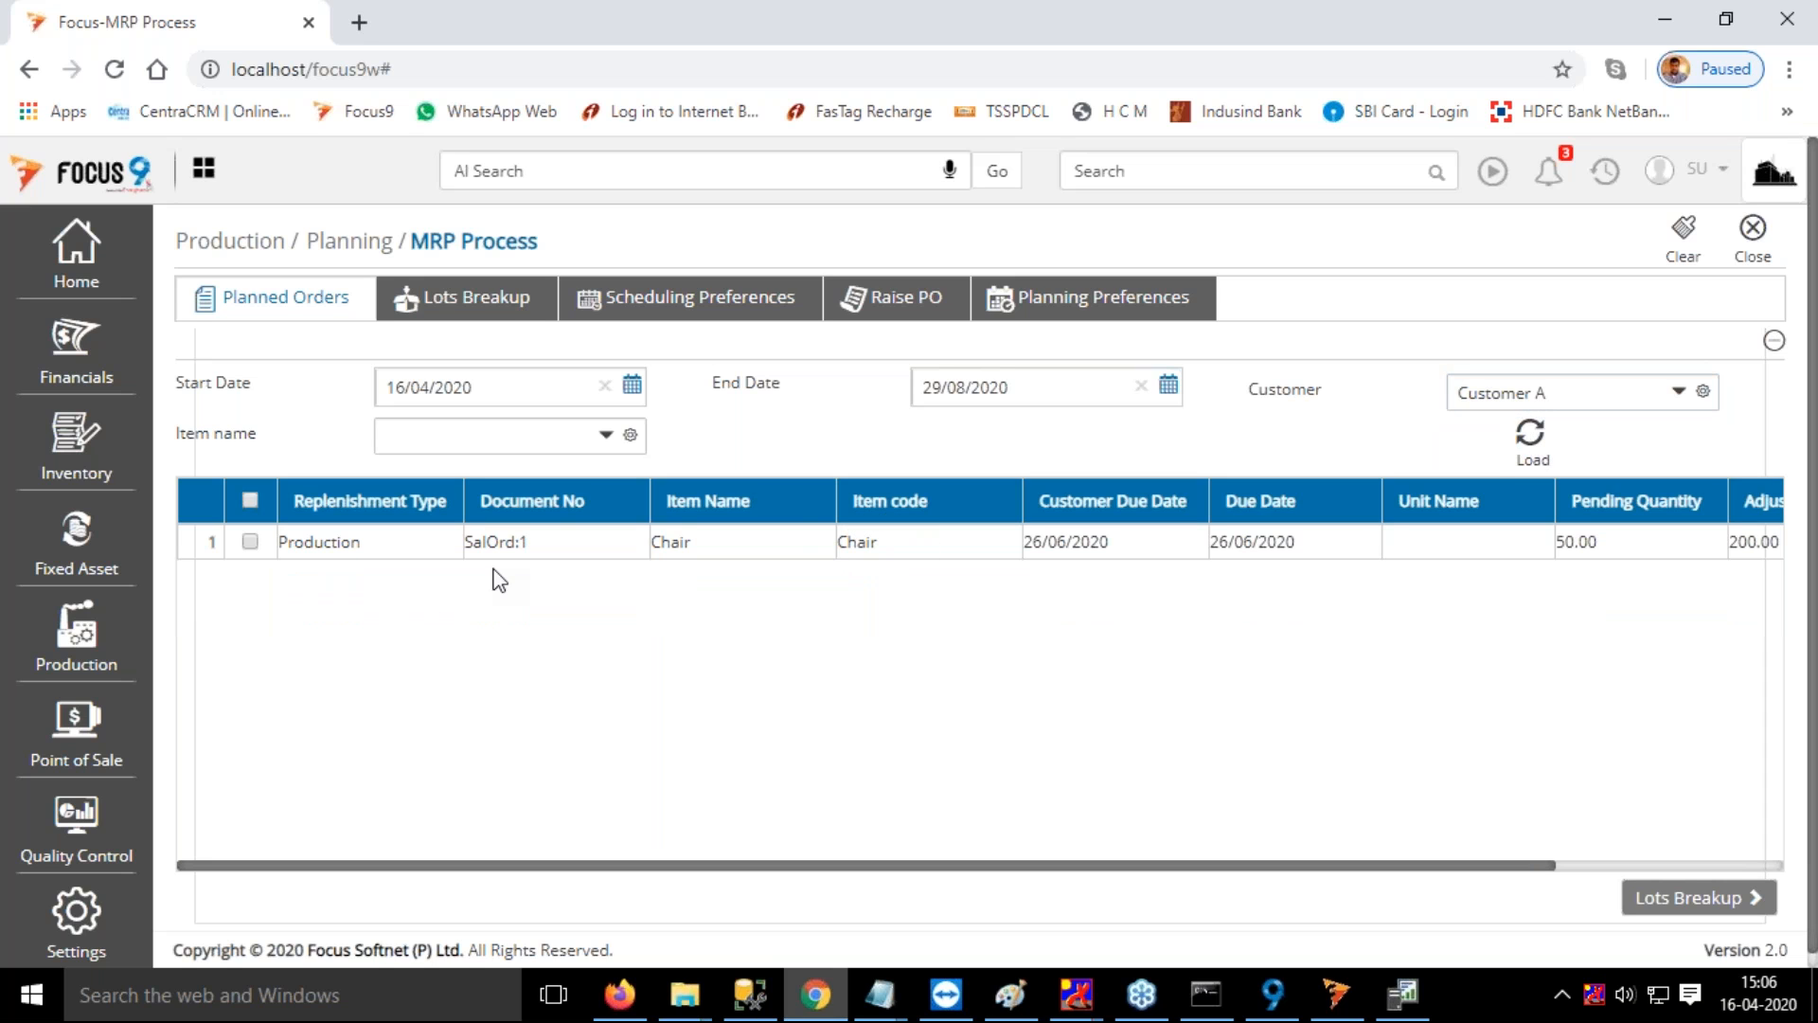
click(1469, 395)
key(BackSpace)
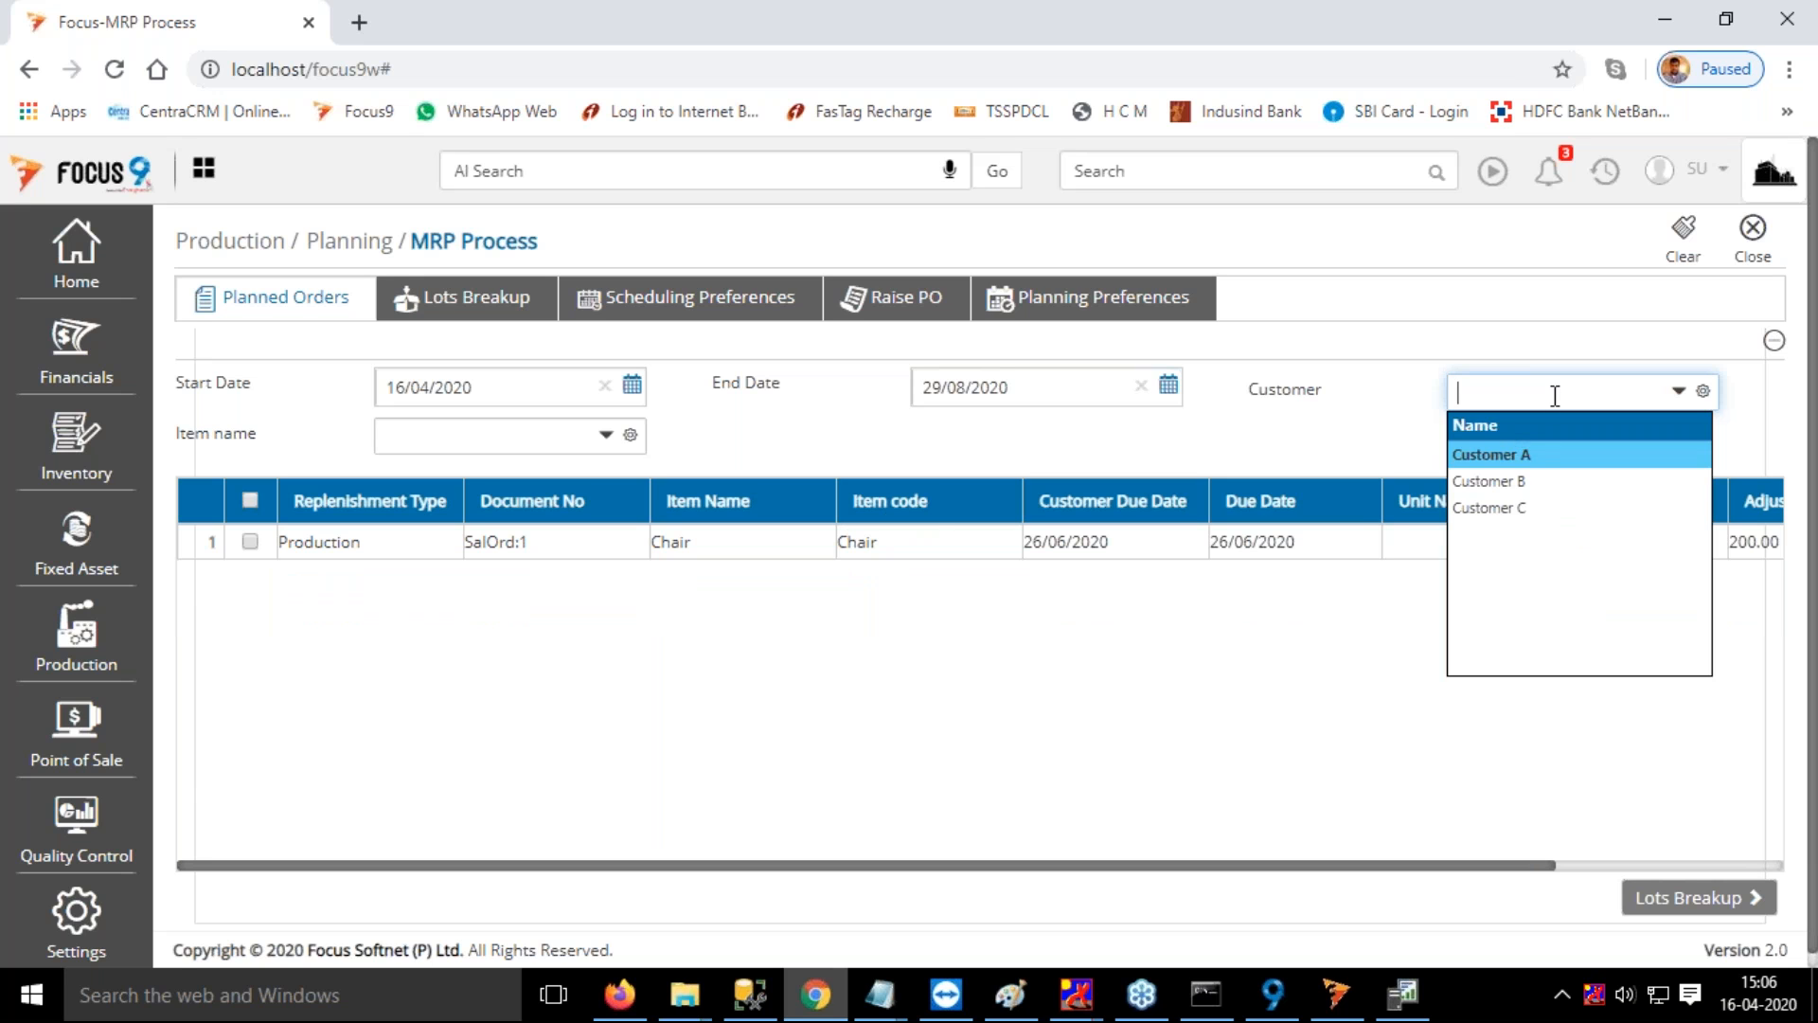
click(1515, 483)
click(1528, 437)
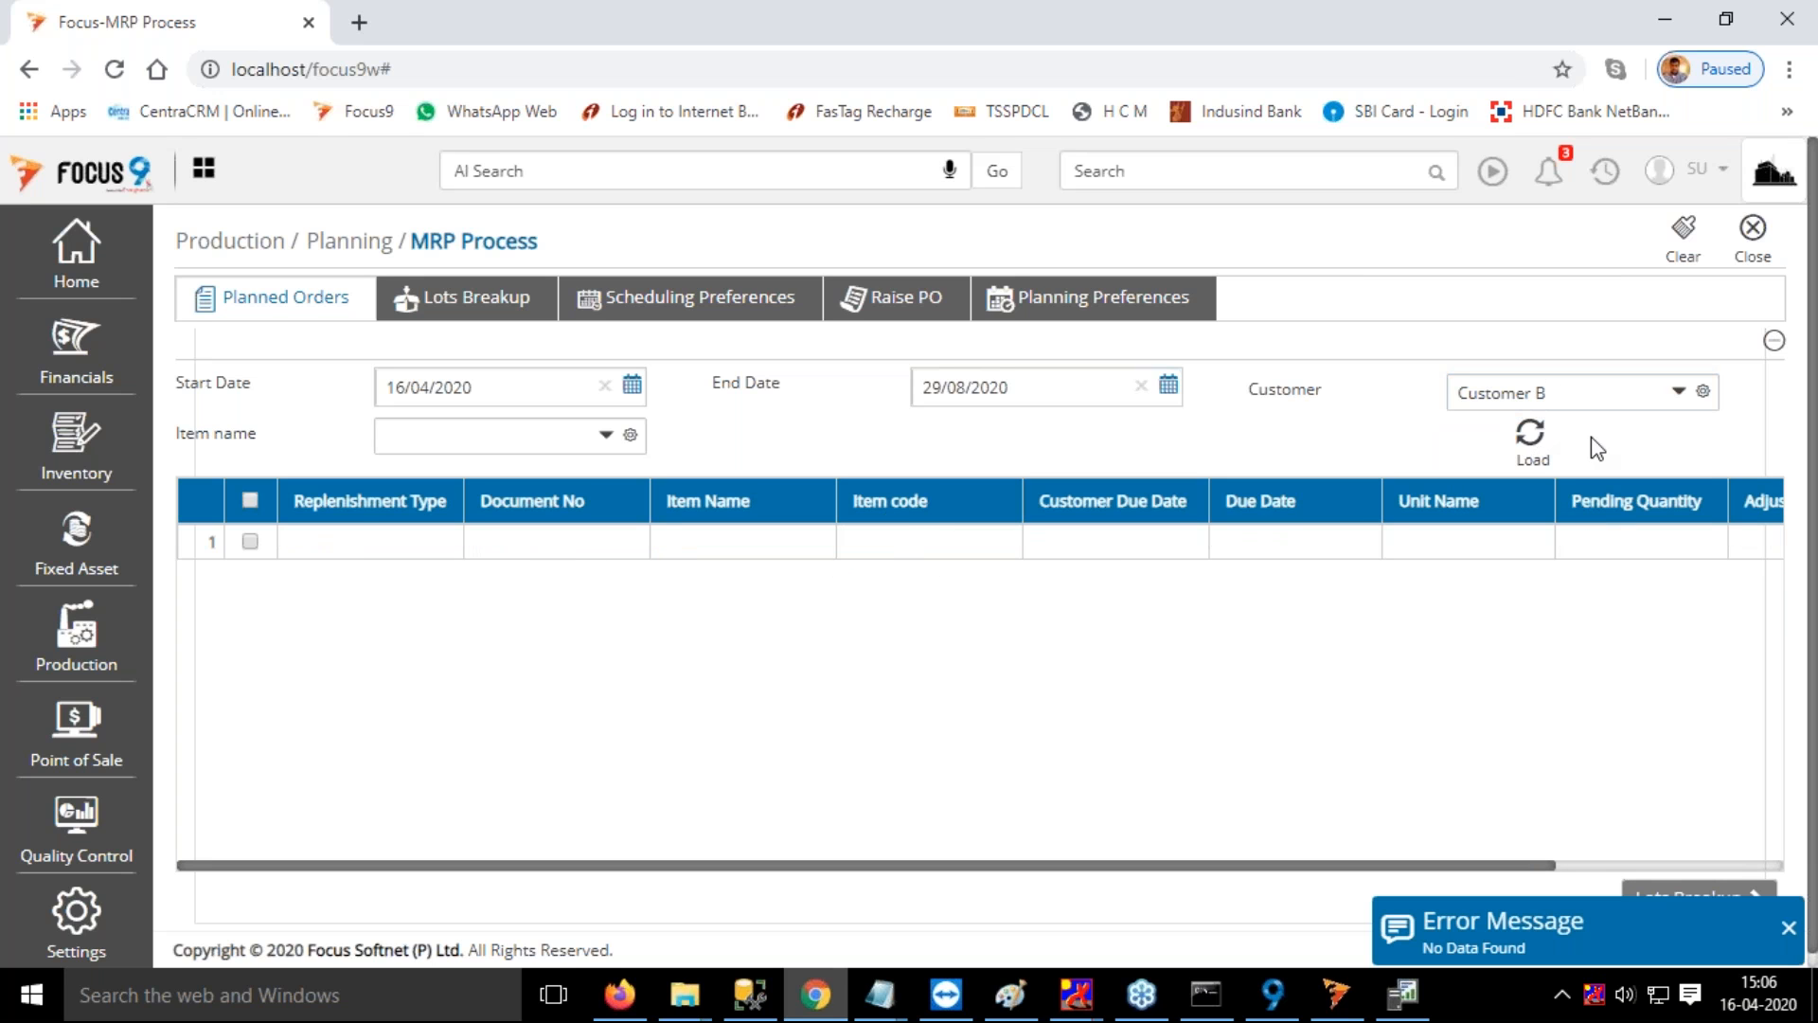
click(1571, 394)
key(BackSpace)
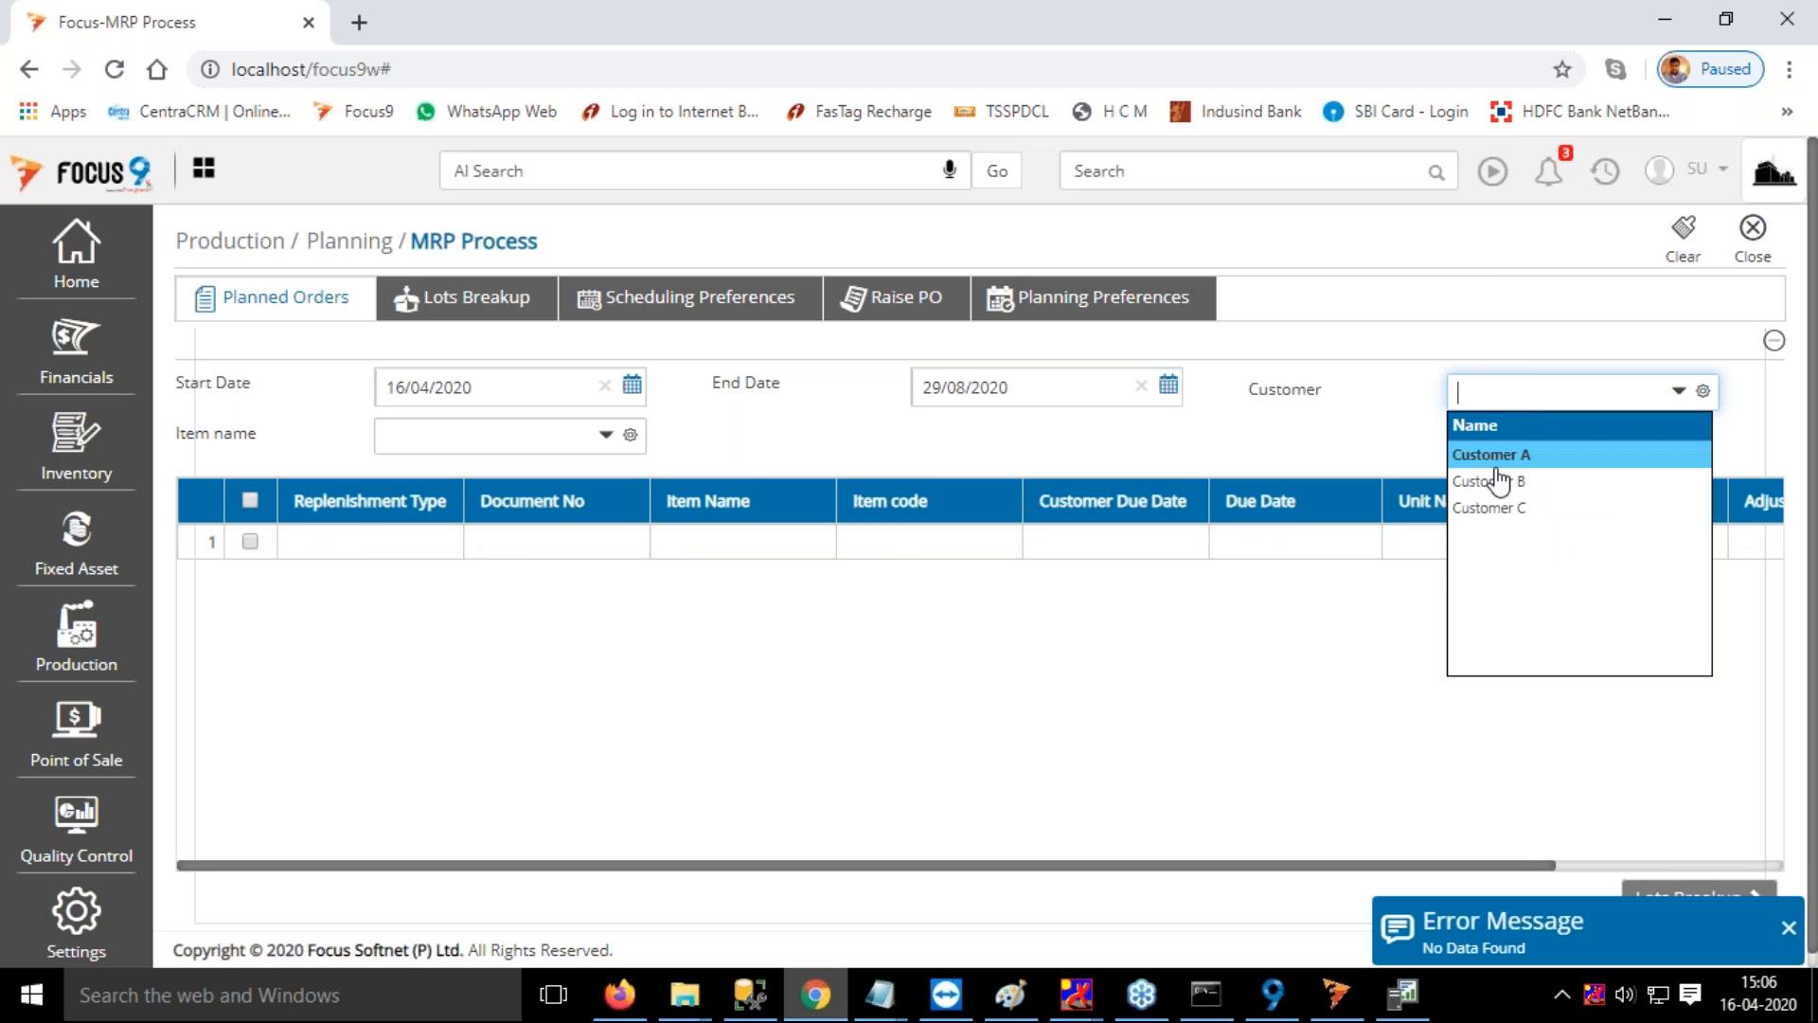
click(1500, 508)
click(1553, 455)
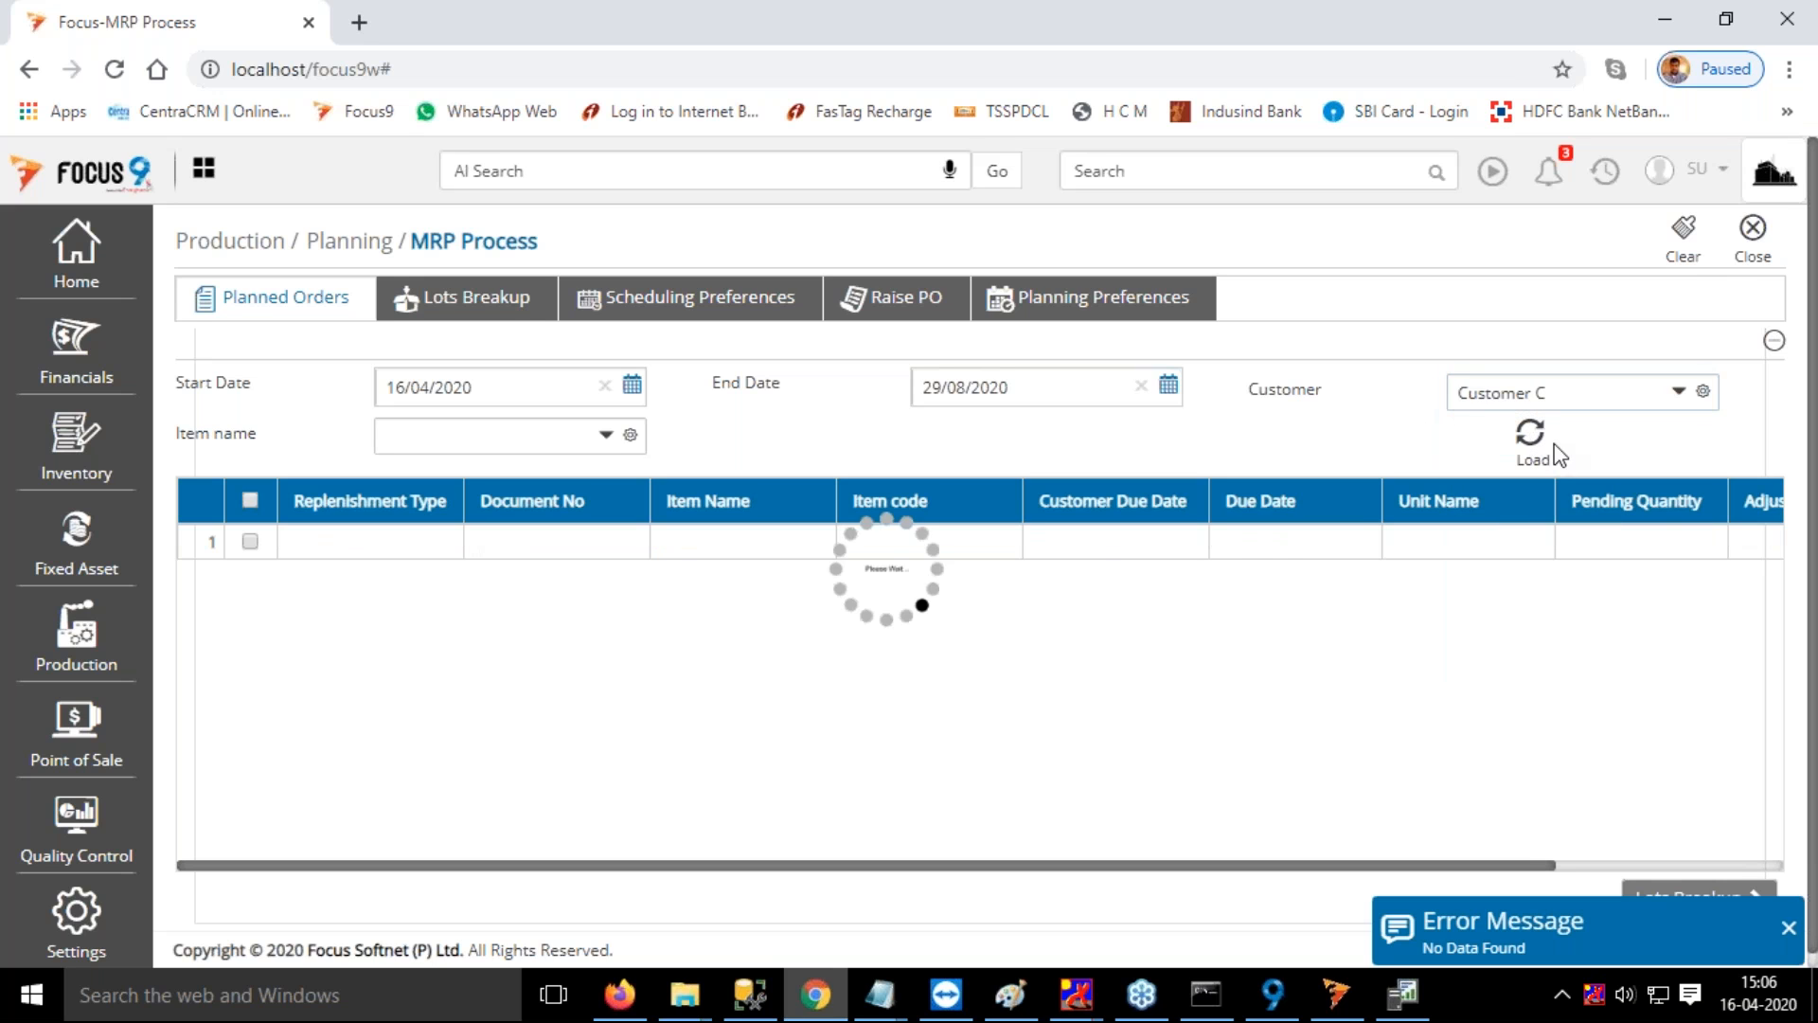
Clear the planned order filters, set the end date to 16/08/2020 and reload the orders for all customers
click(1690, 244)
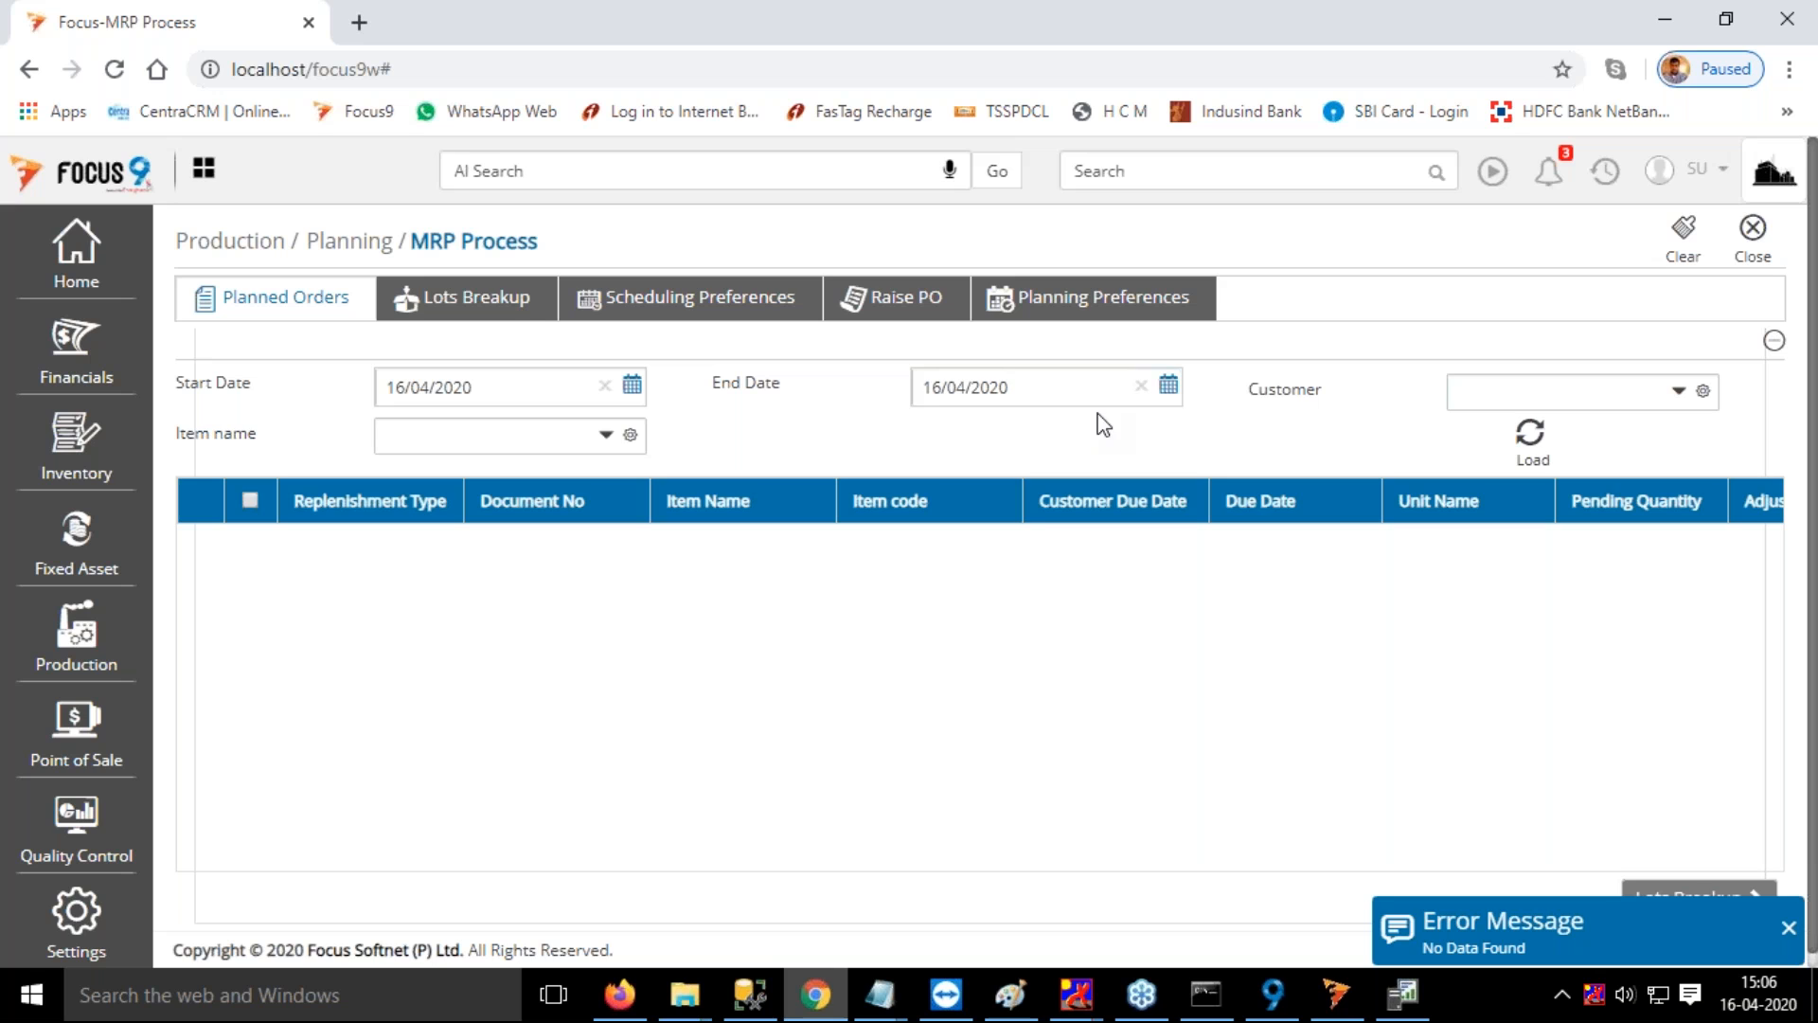
double_click(962, 393)
text(08)
key(Tab)
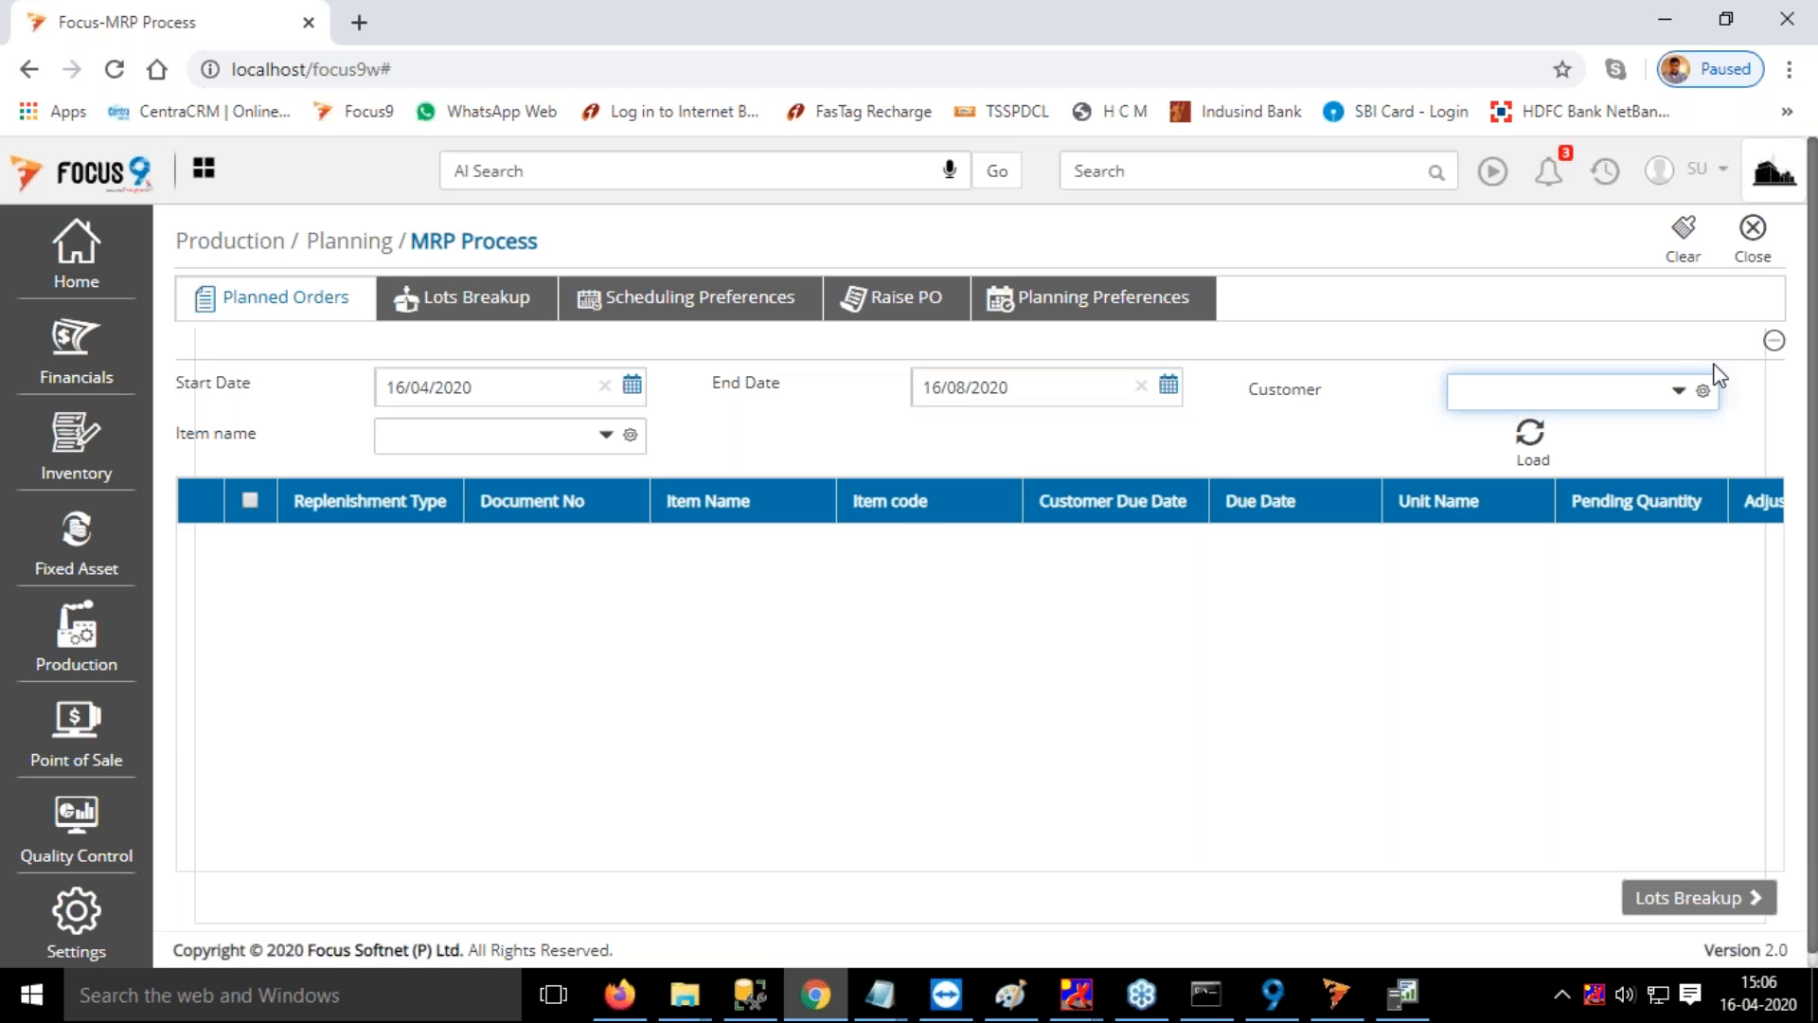
click(1529, 434)
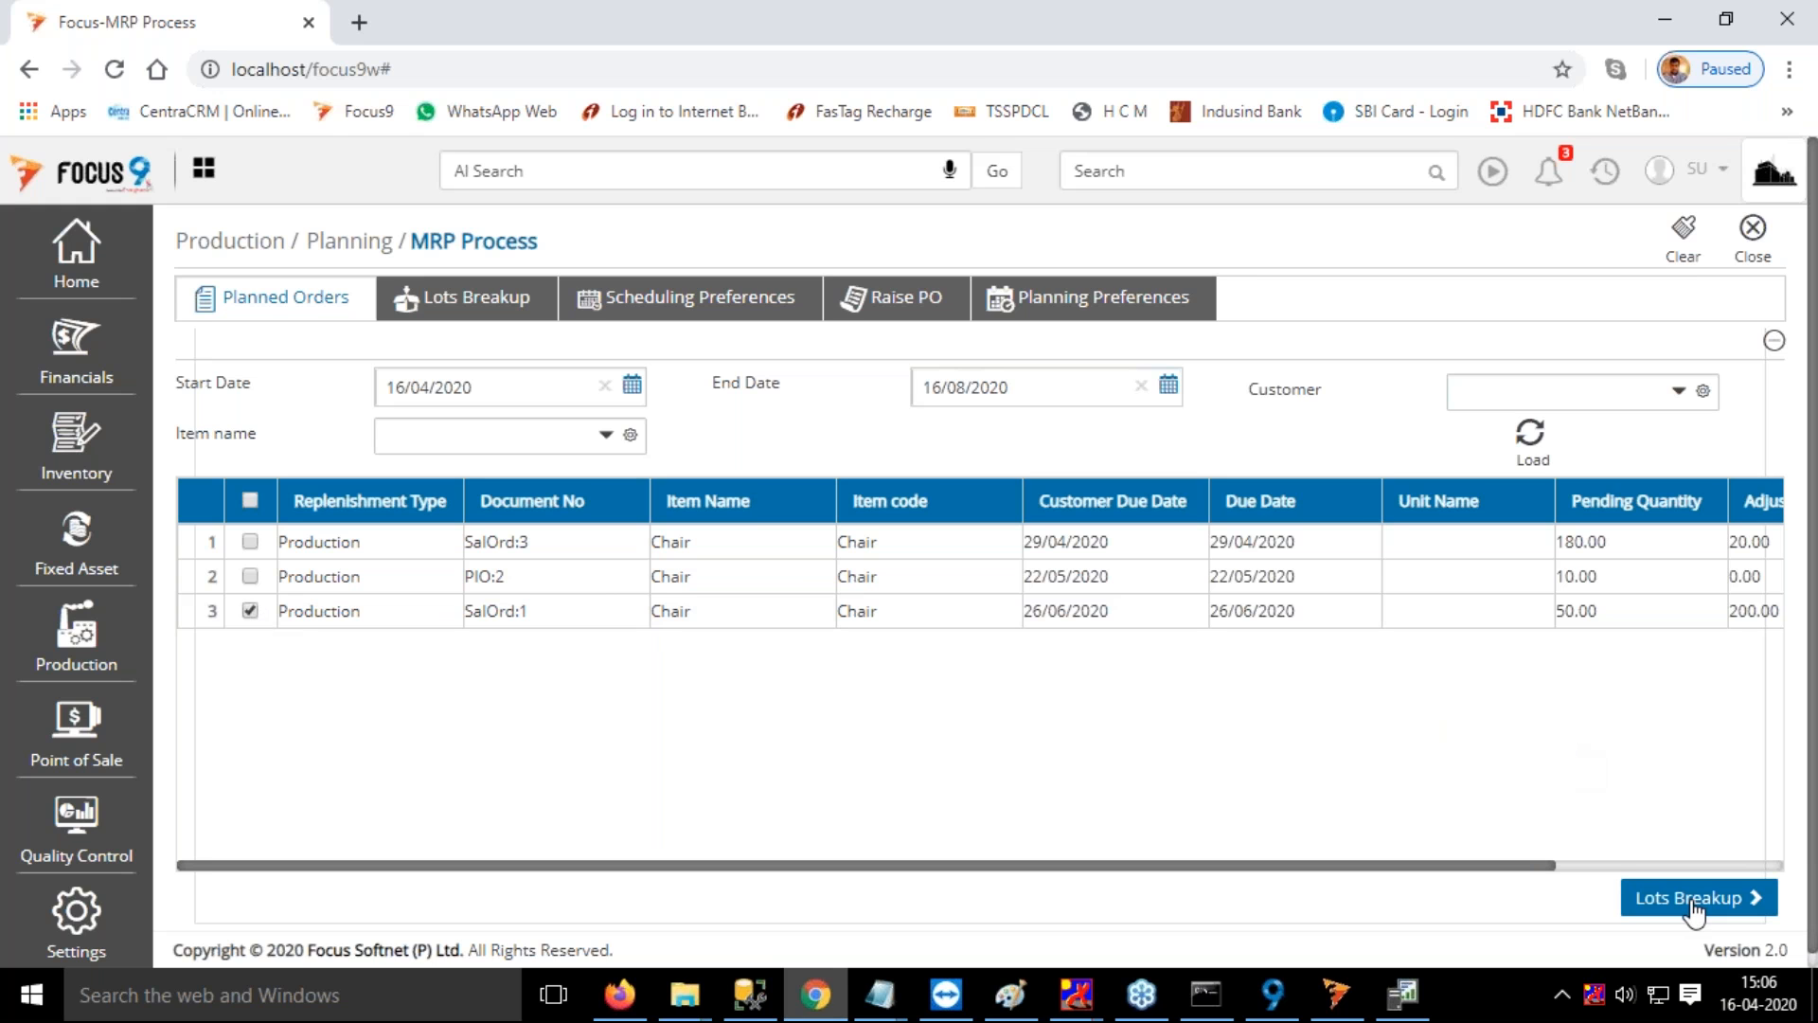
Select the Chair planned order SalOrd:1 and proceed to its lots breakup
click(1692, 904)
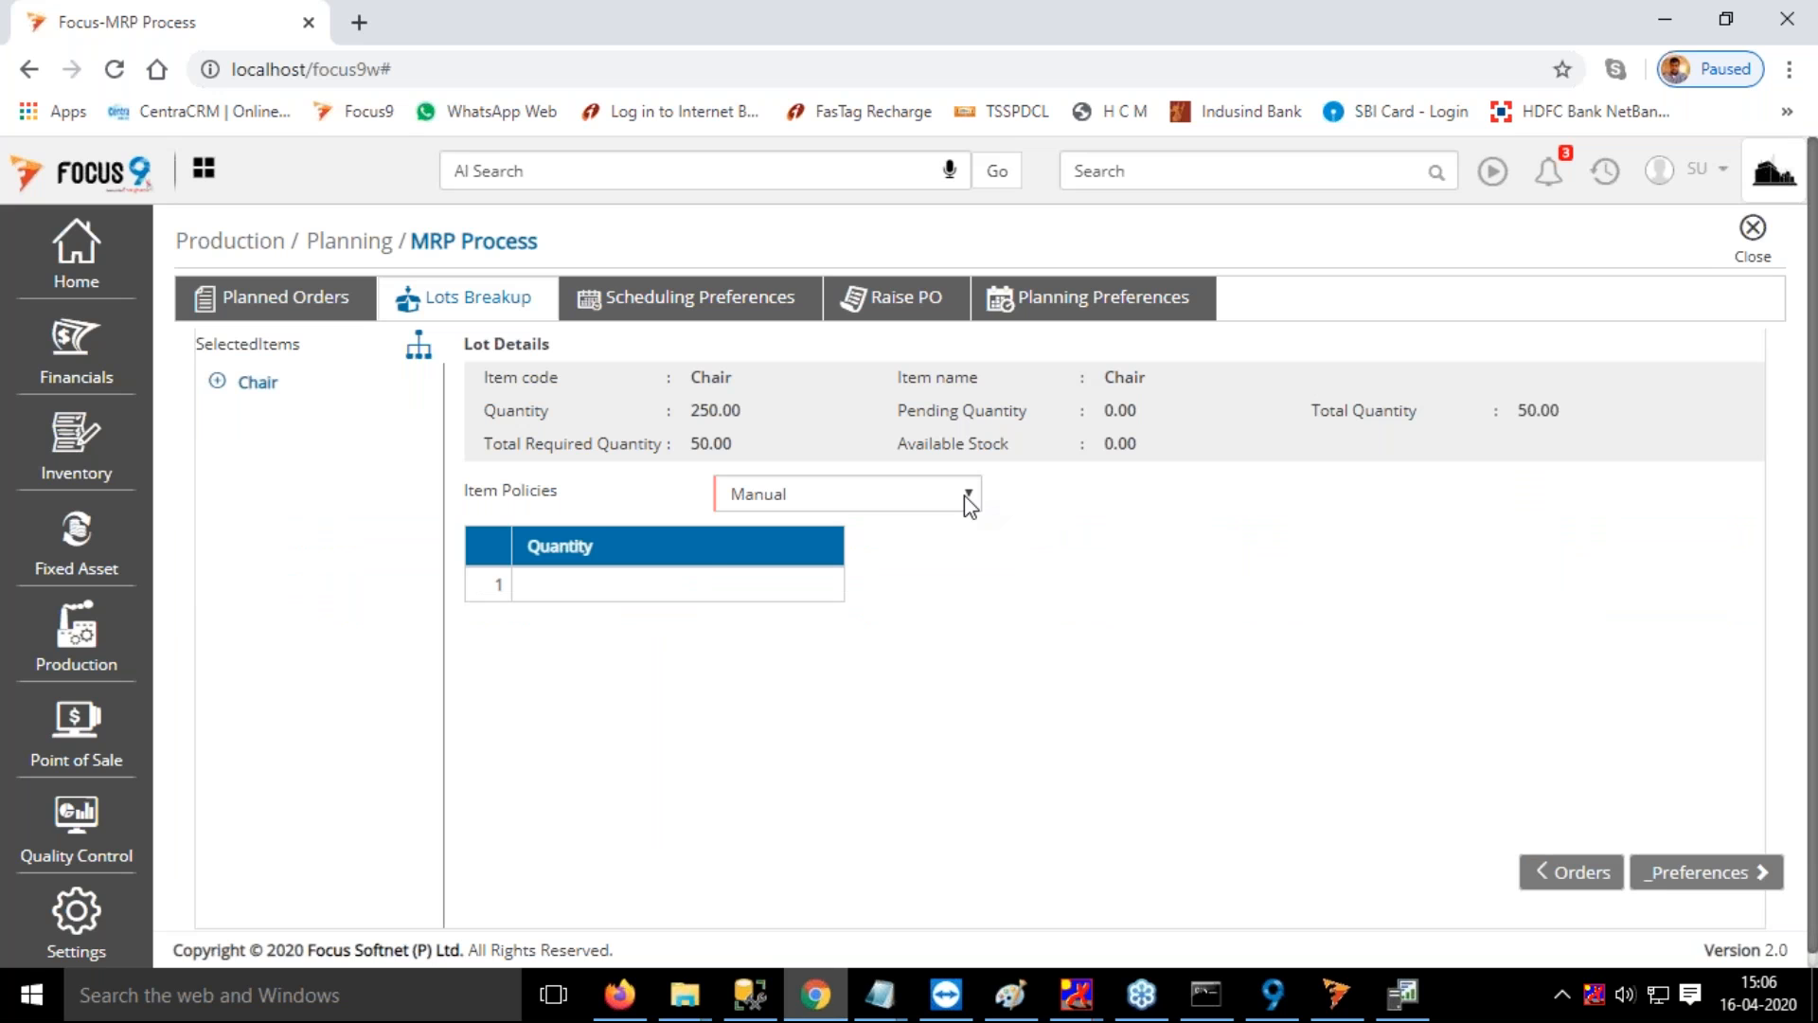
Keep the Manual item policy for Chair, enter a first lot quantity of 10 and proceed to the scheduling preferences
click(966, 496)
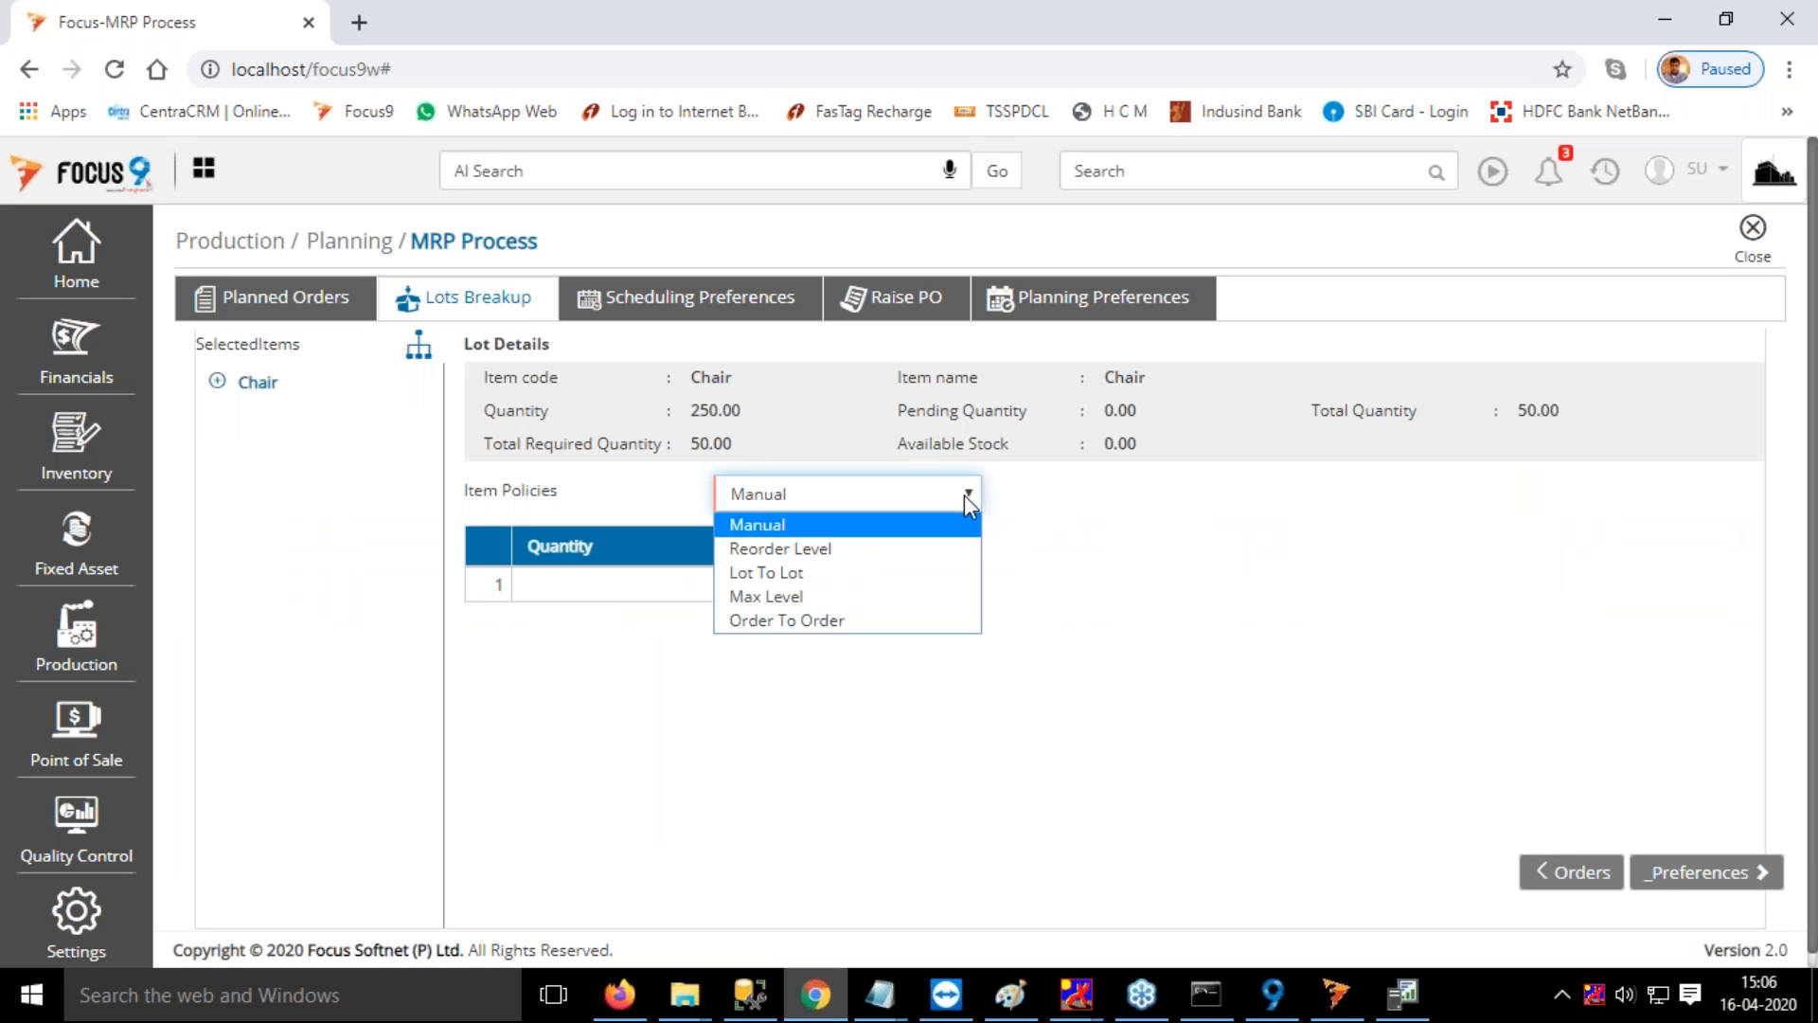
click(966, 496)
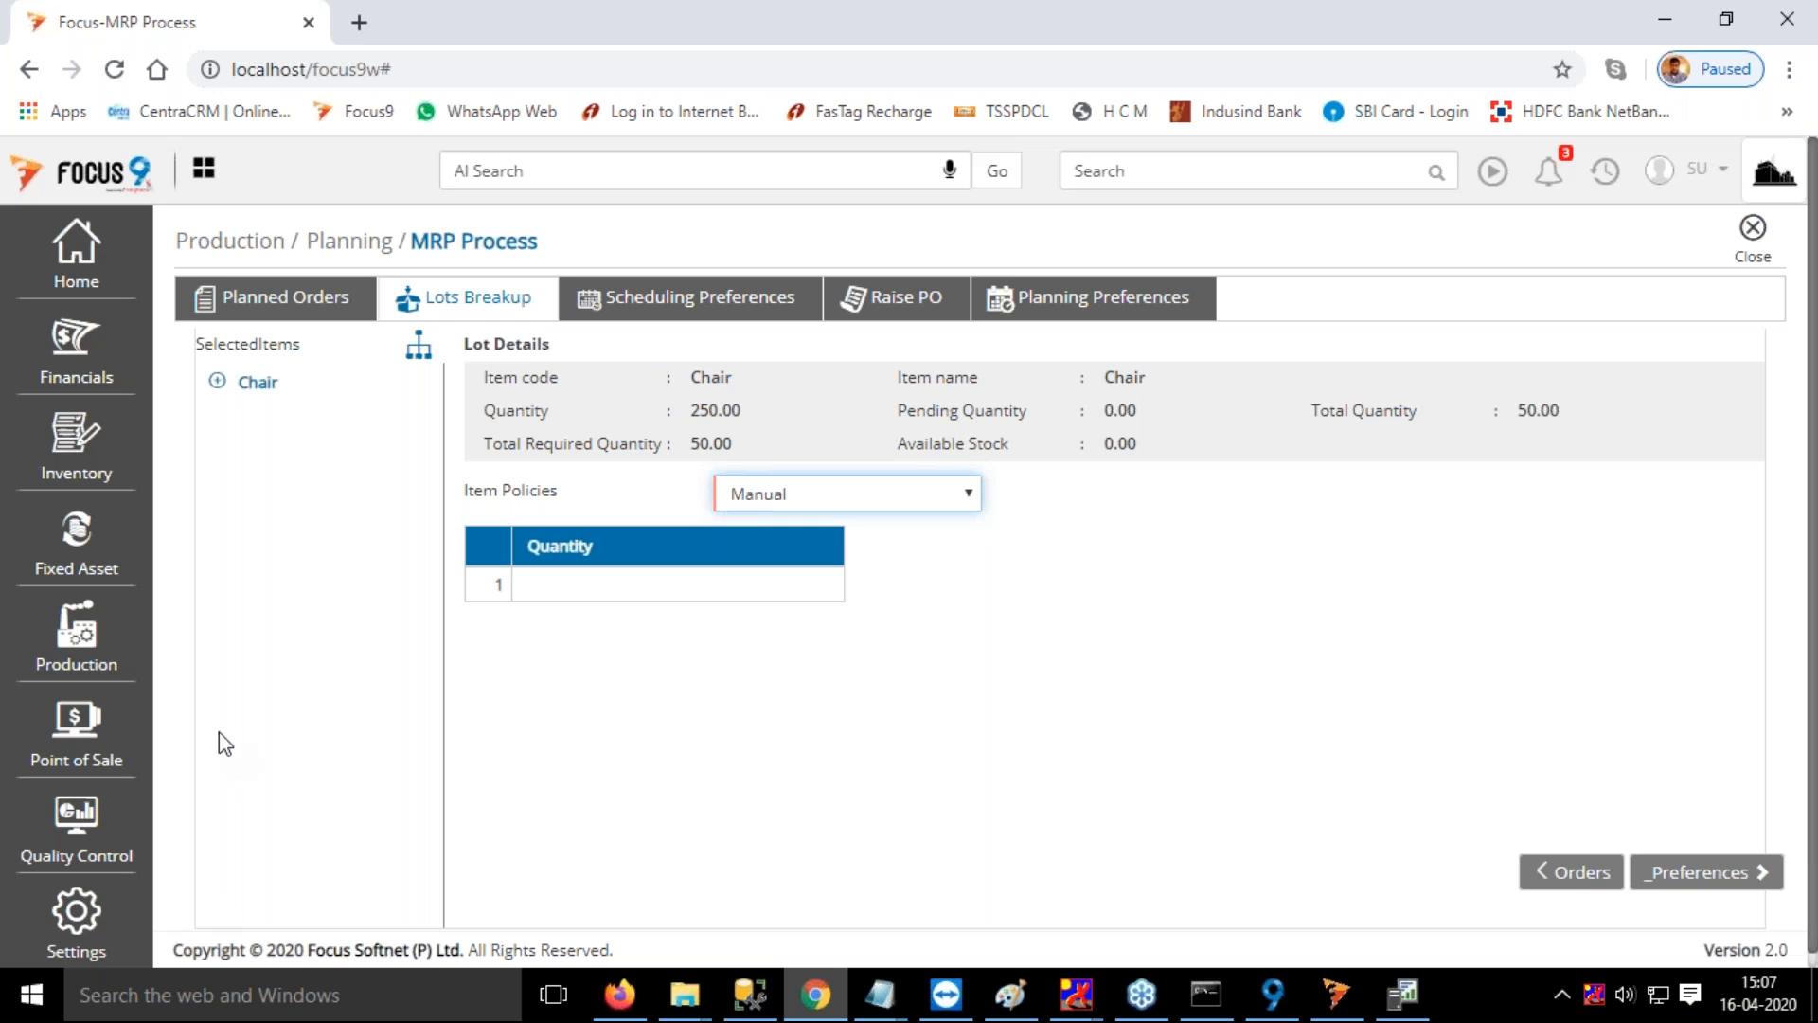
click(831, 587)
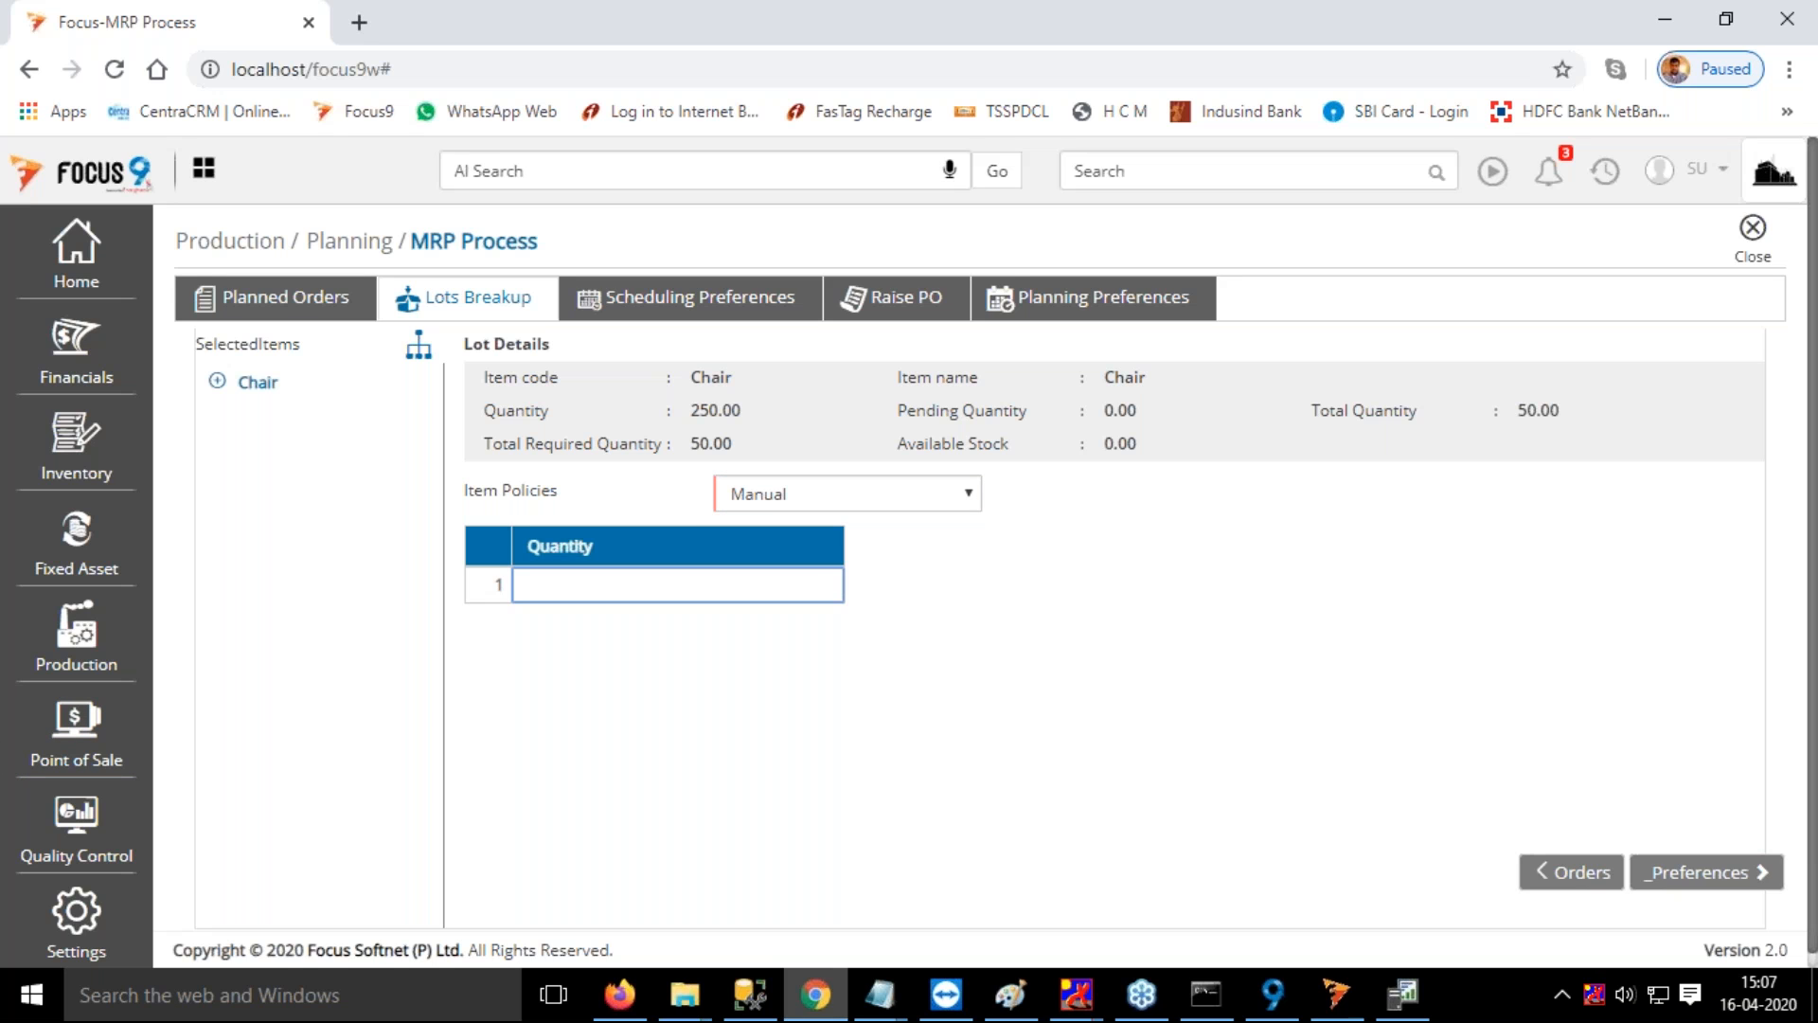
text(10)
key(Return)
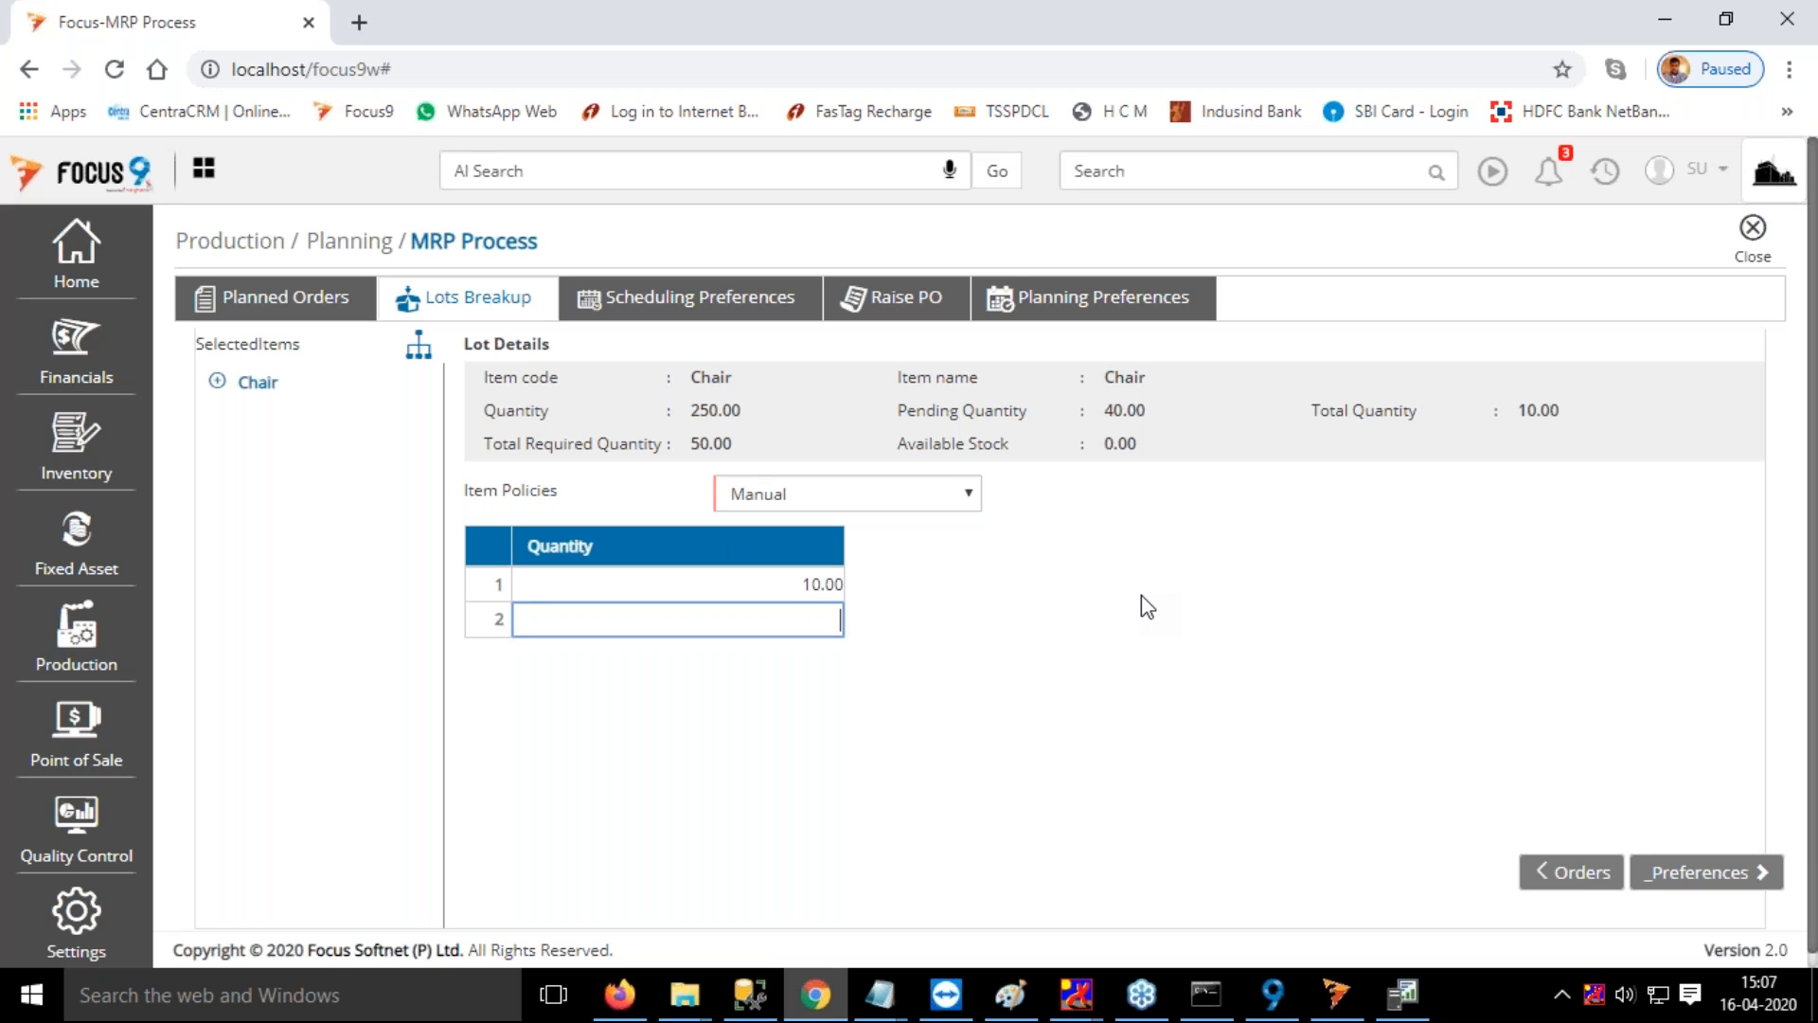
click(1704, 872)
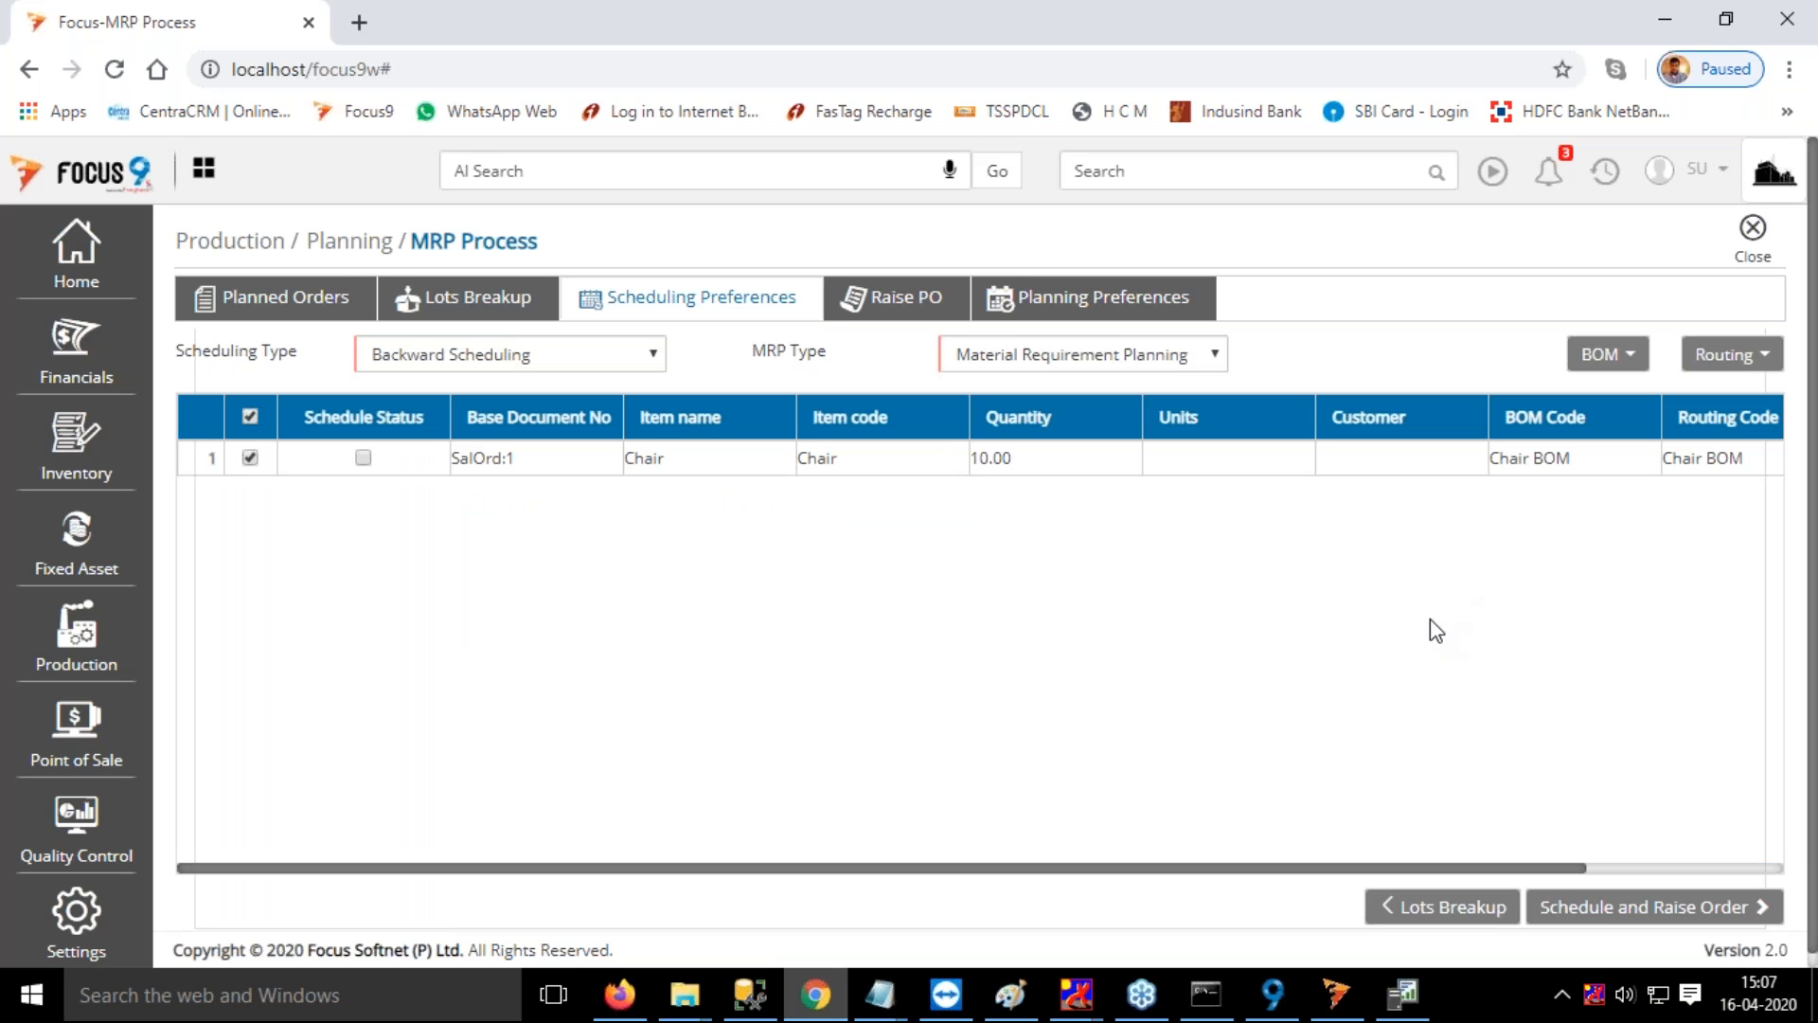
Examine the available Scheduling Type and MRP Type options for the Chair lot without changing either selection
click(643, 359)
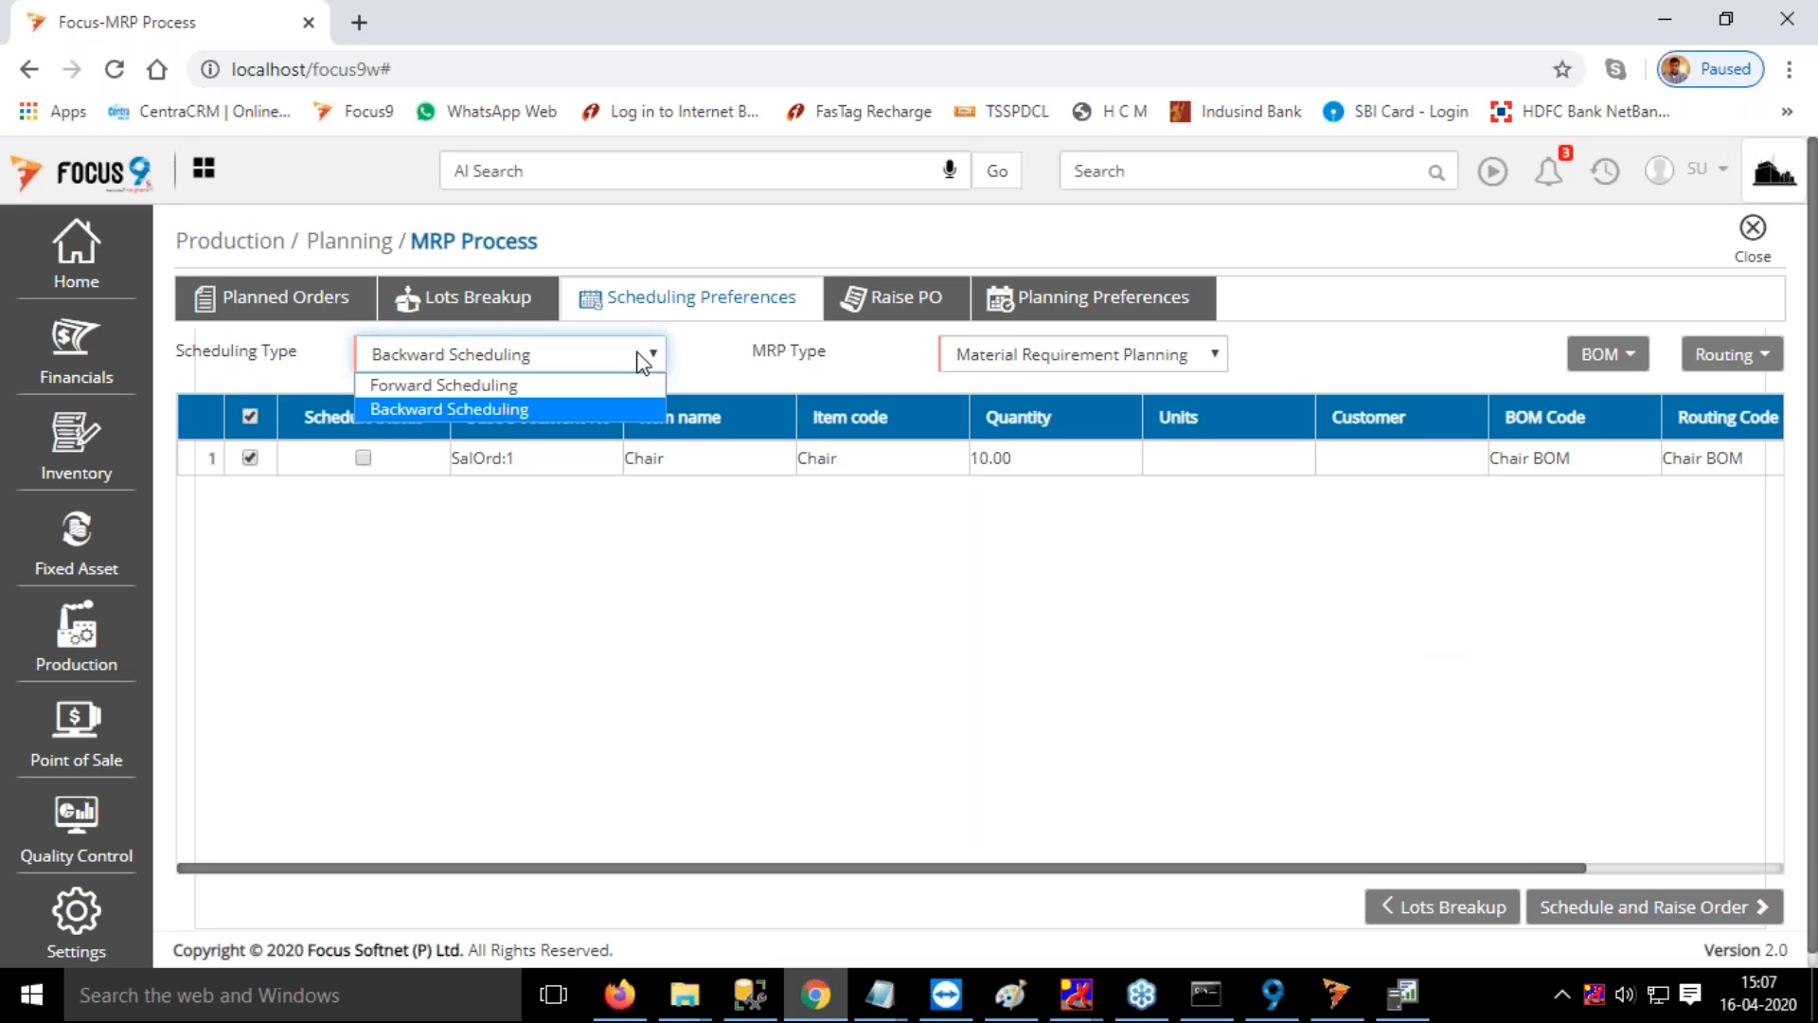
click(643, 360)
click(643, 360)
click(643, 363)
click(1084, 363)
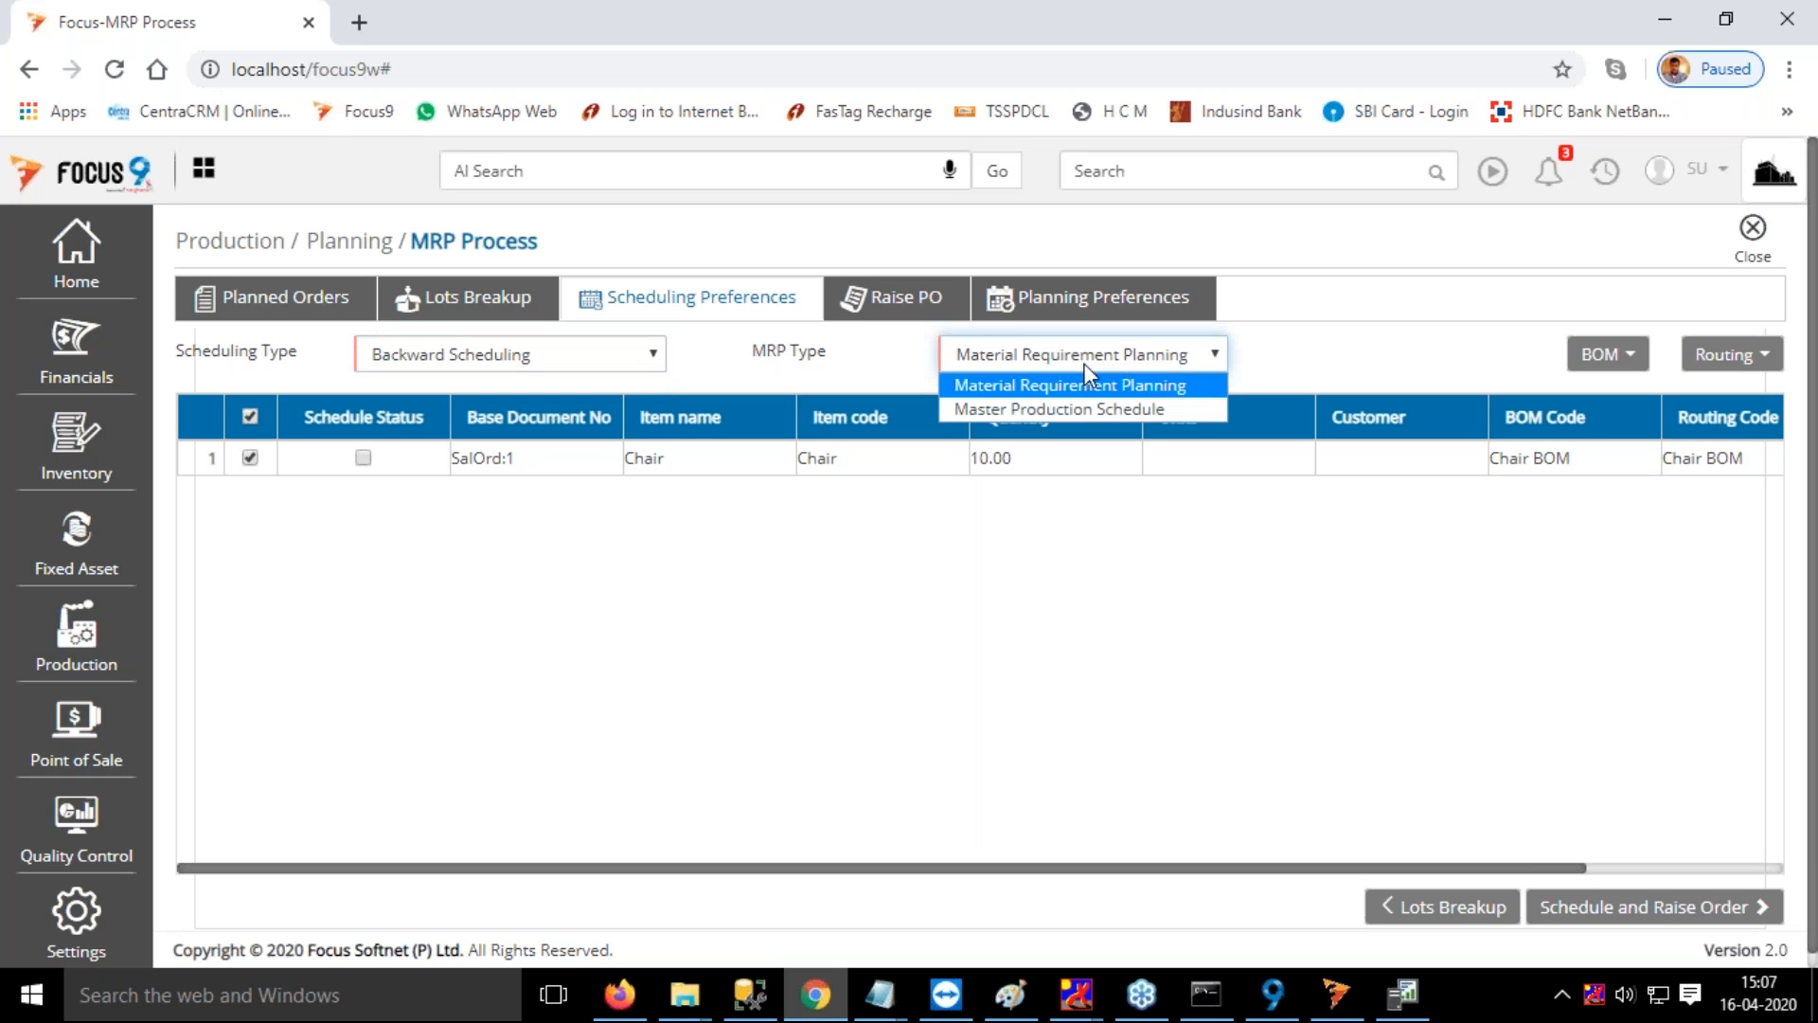
click(1083, 362)
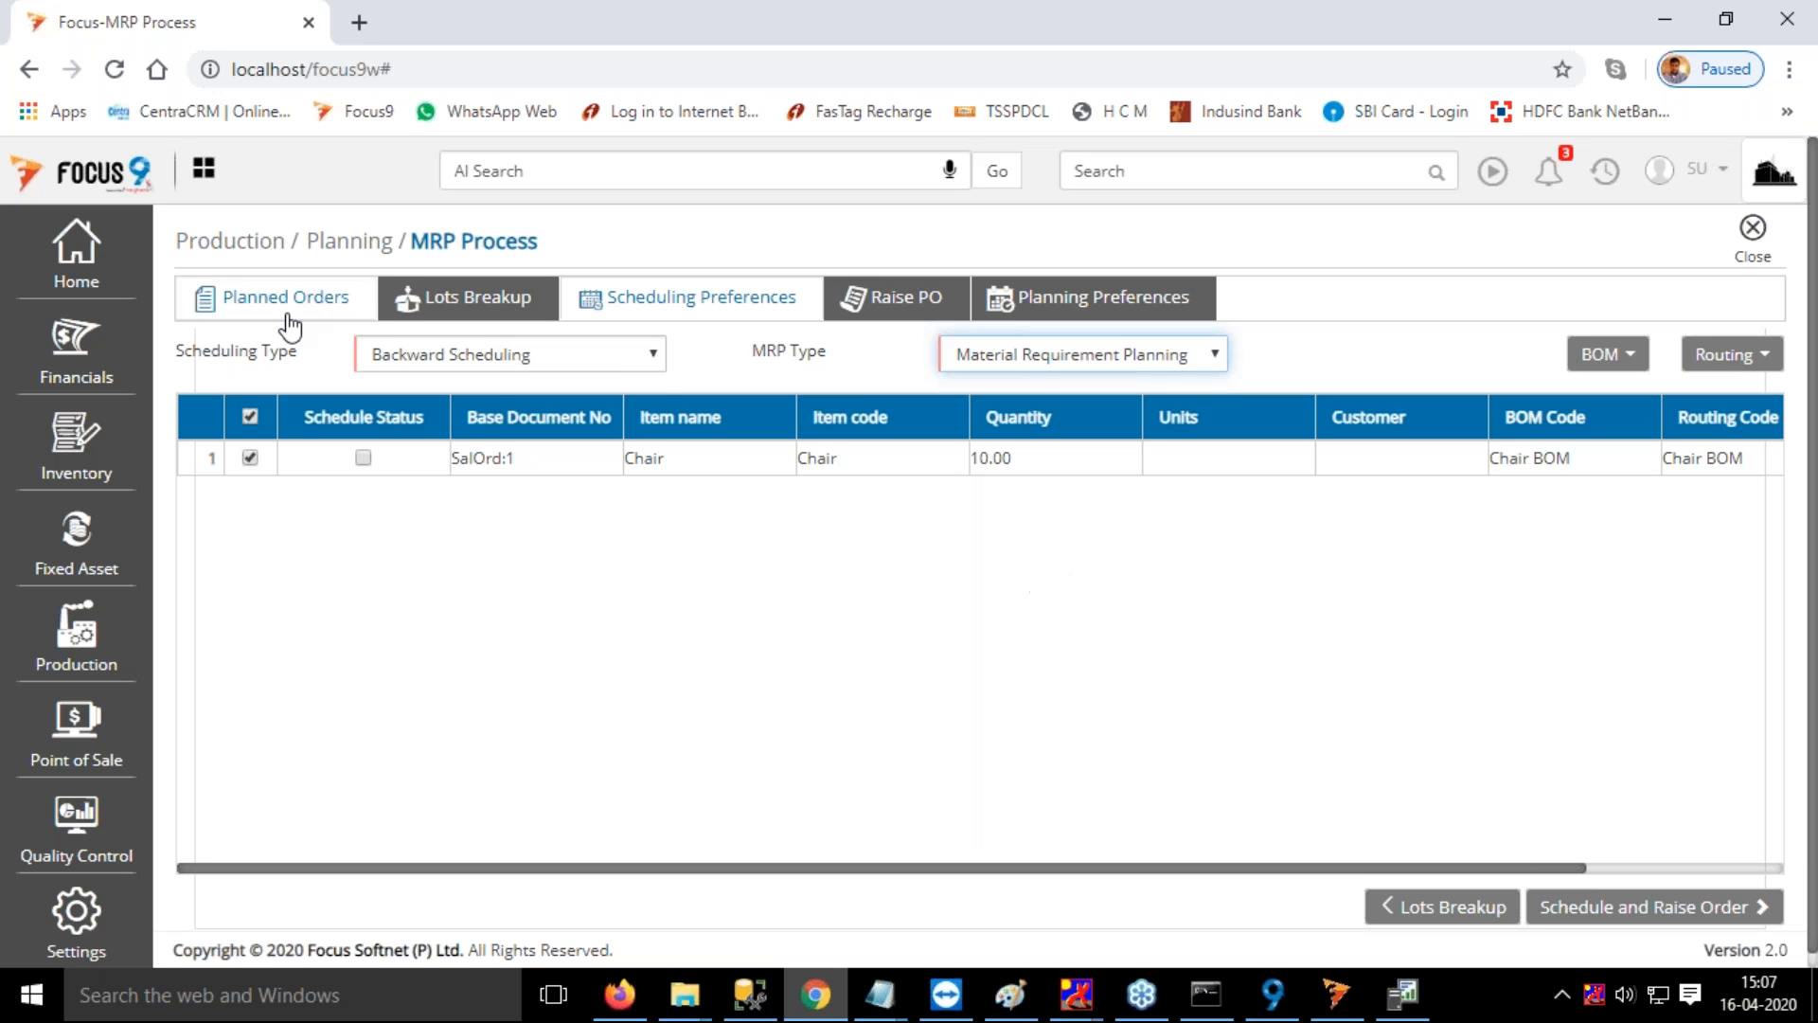
click(509, 356)
click(509, 356)
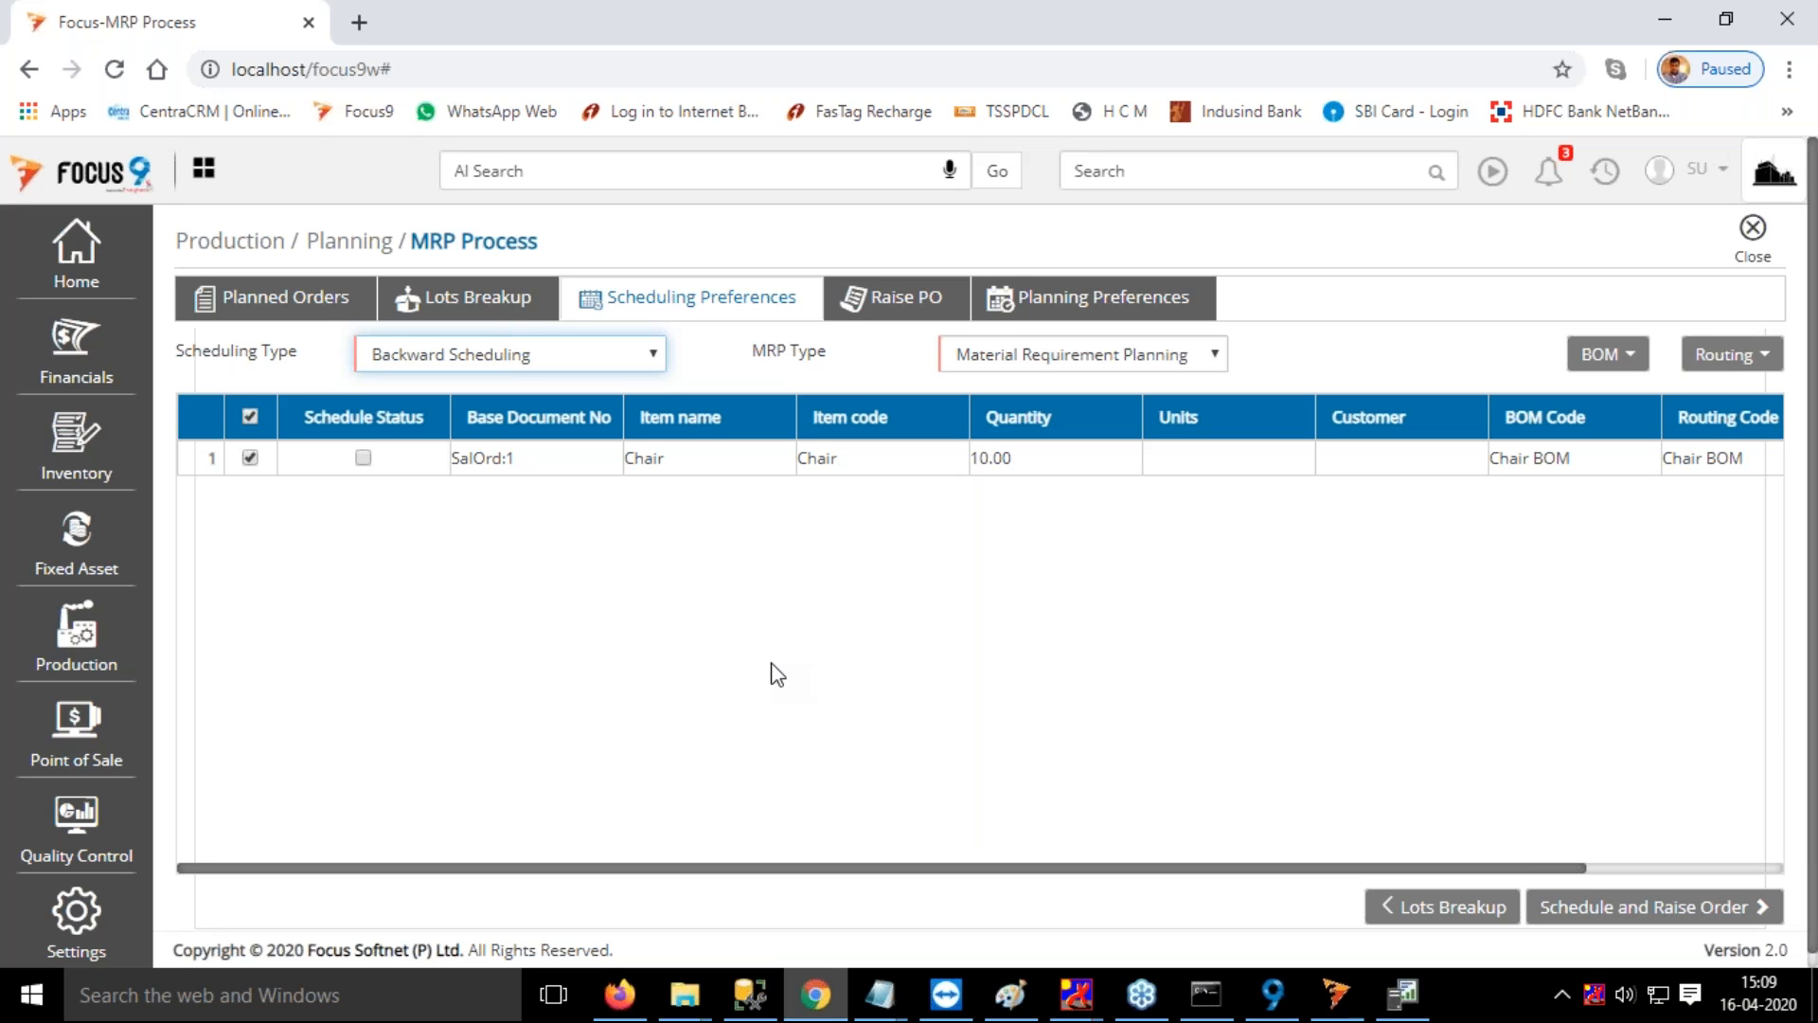
Keep Backward Scheduling as the Scheduling Type for the Chair lot, and schedule and raise its production order
click(580, 369)
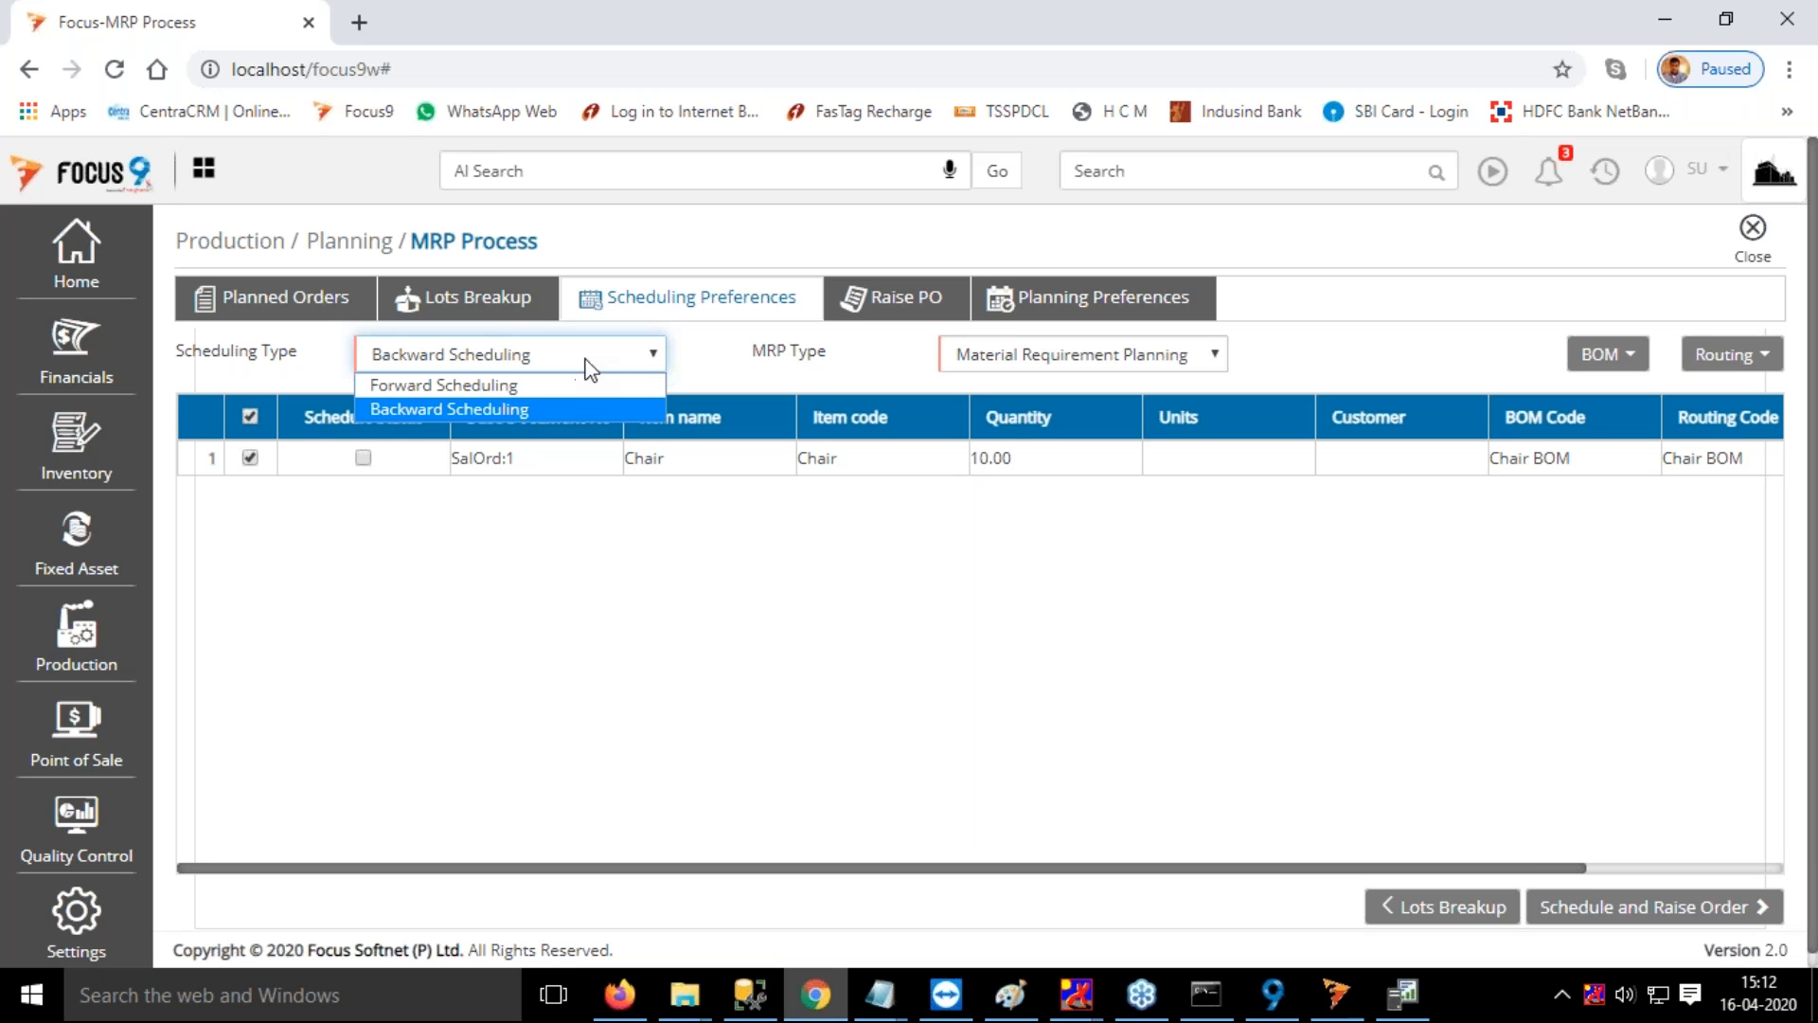
click(717, 355)
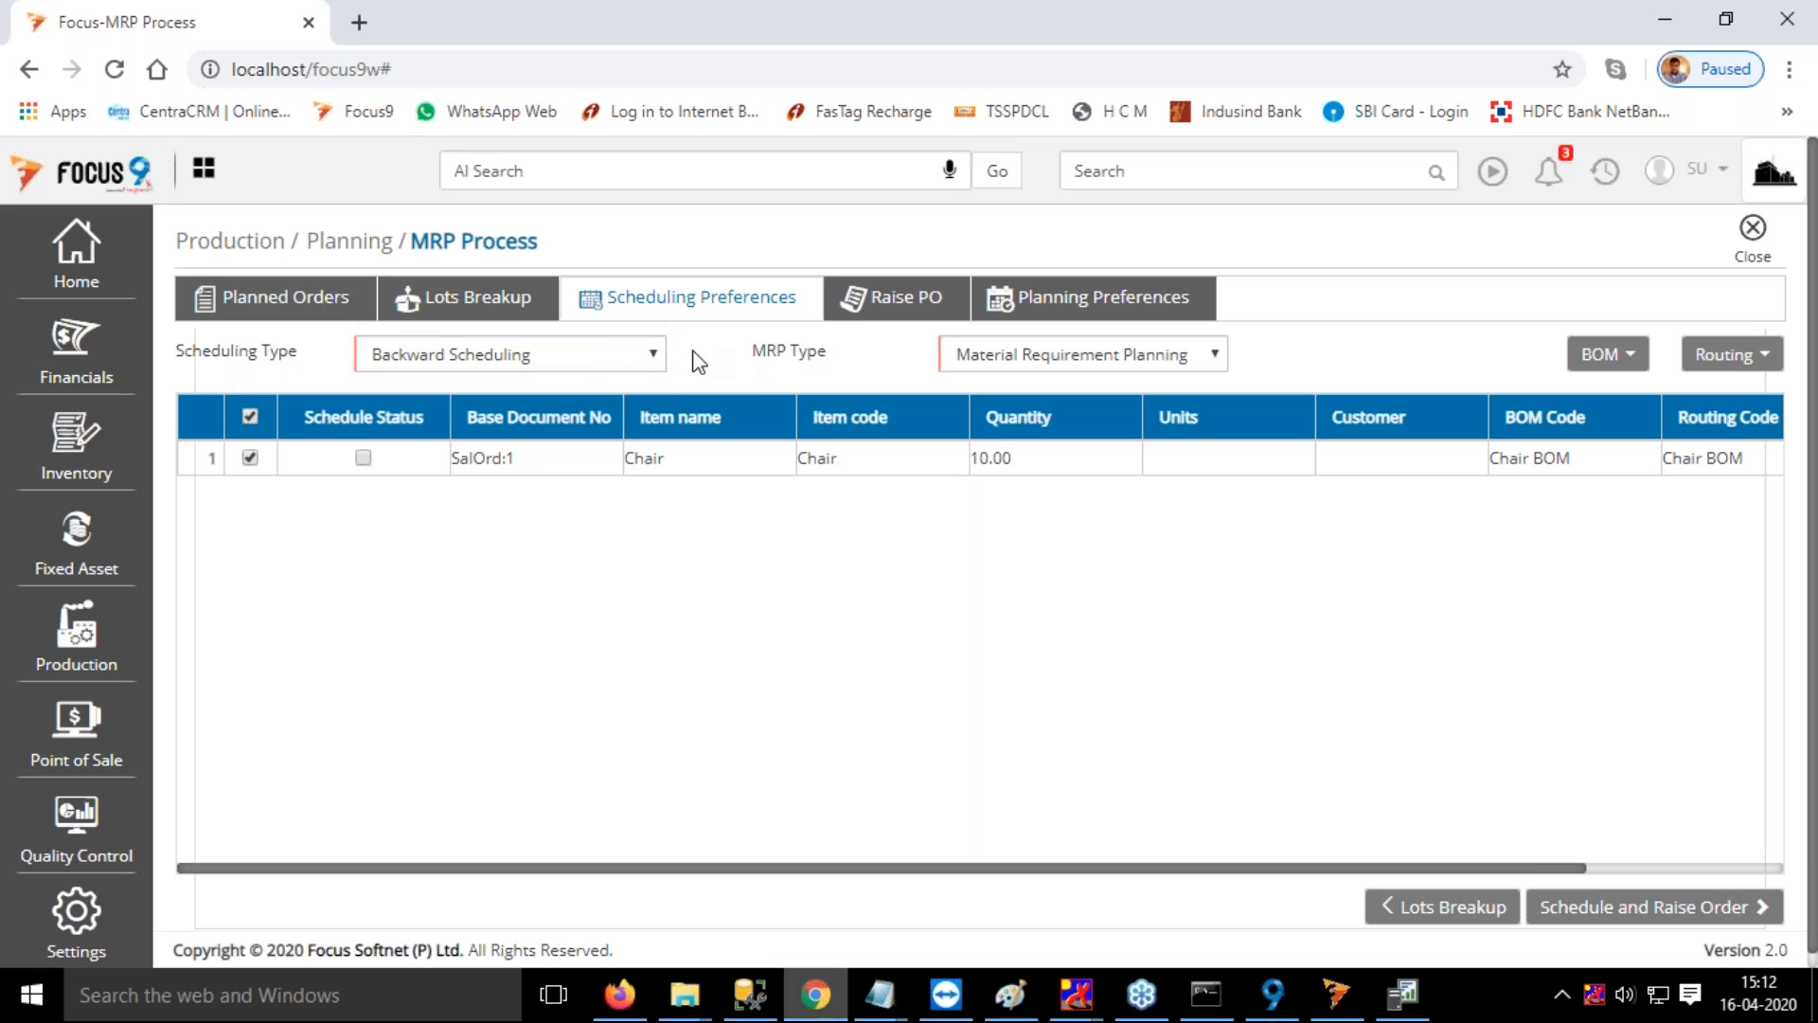
click(587, 358)
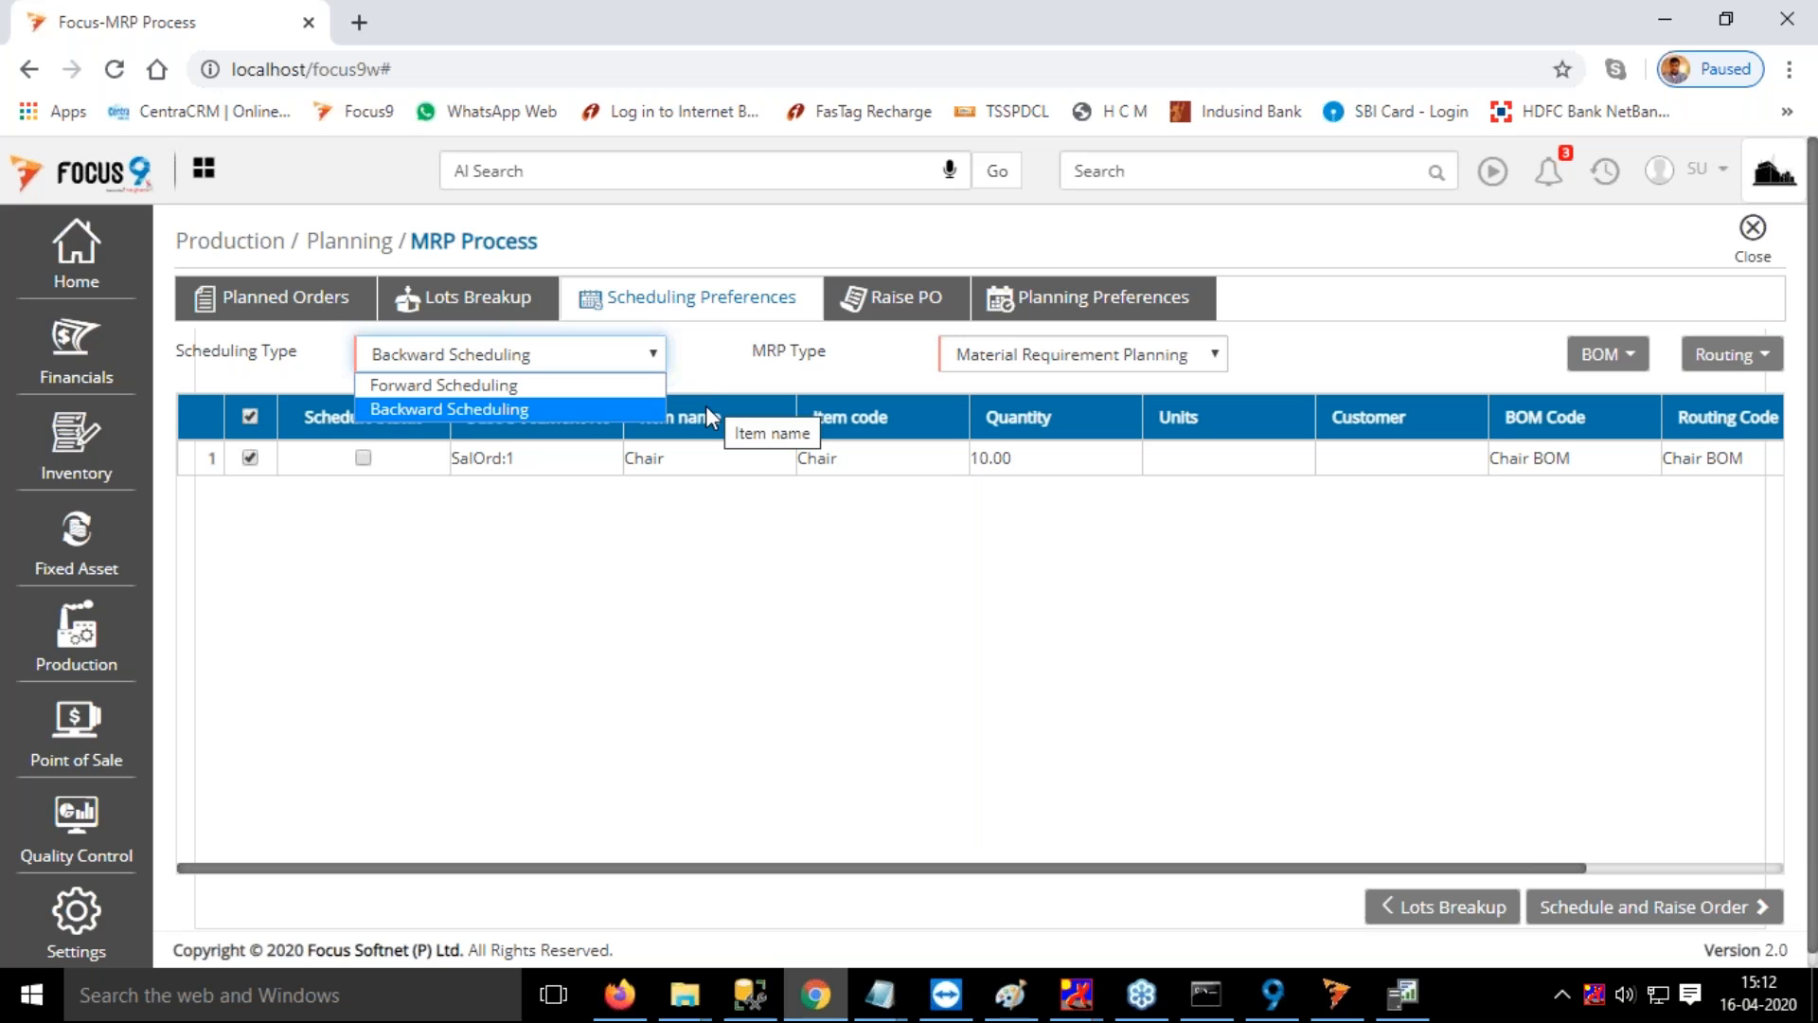
click(548, 408)
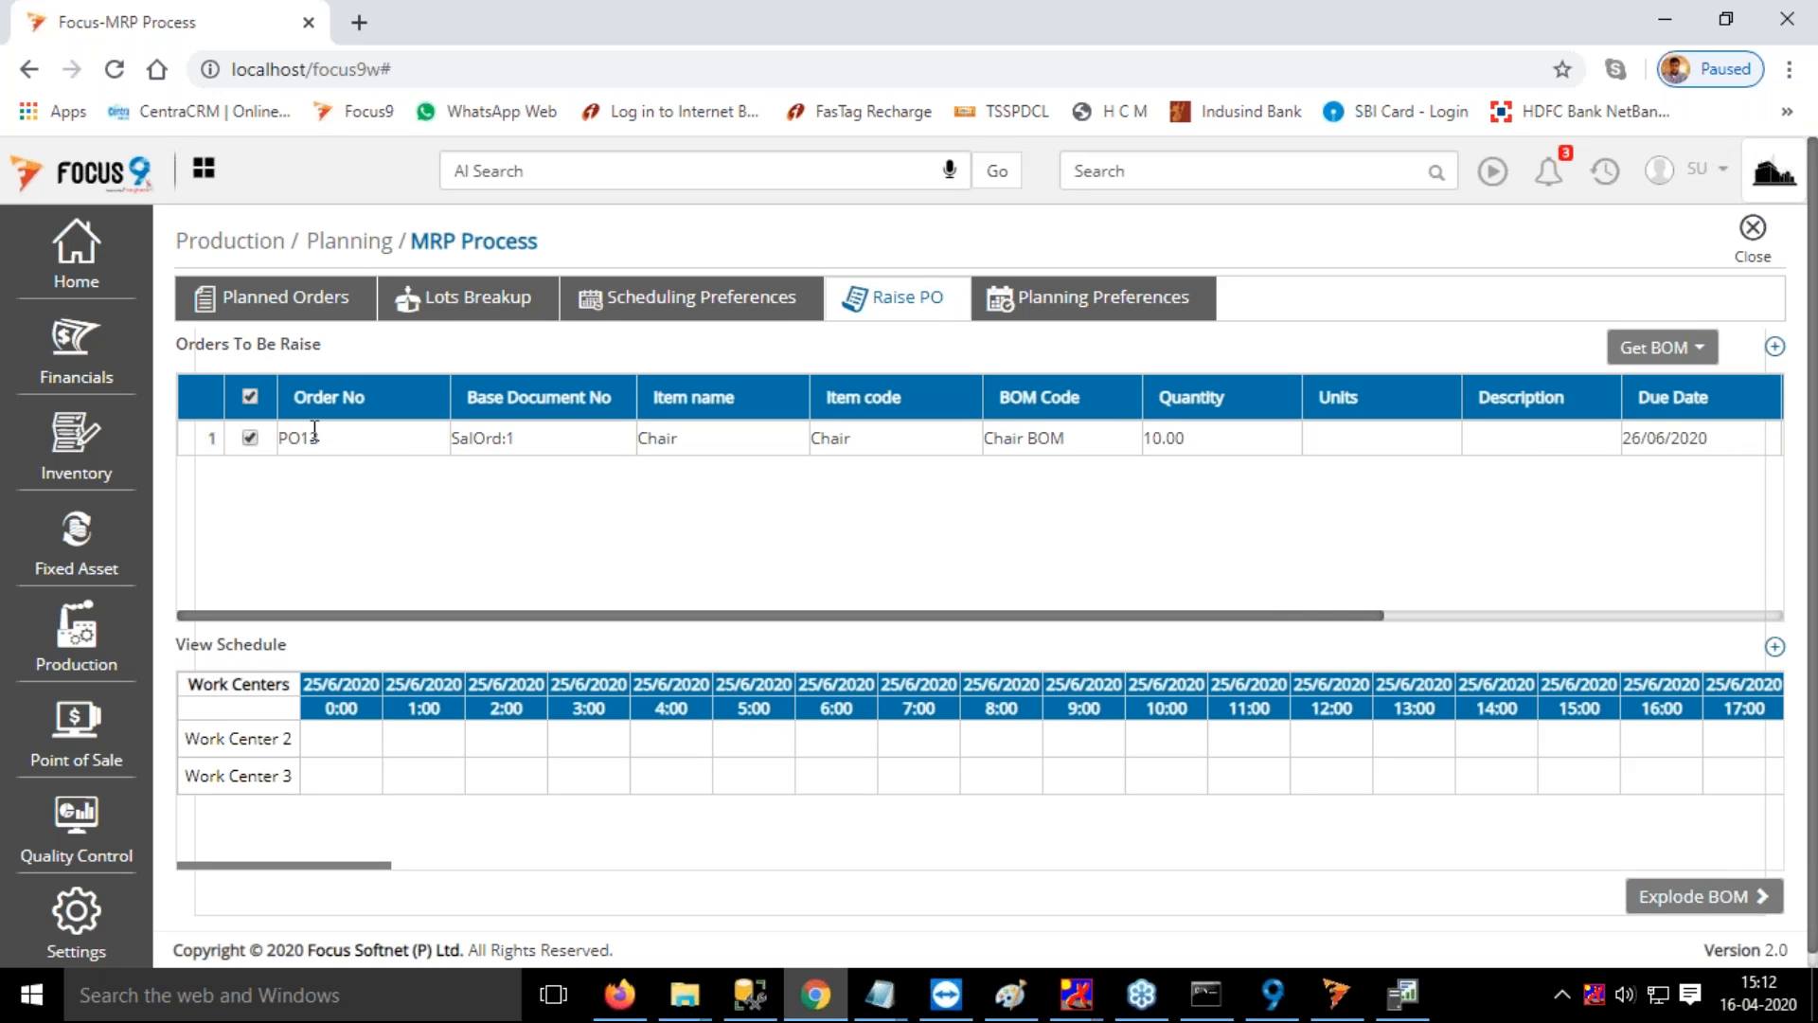
Examine the raised Chair order and its scheduled start and end times at Work Center 2 and Work Center 3
drag(277, 438, 327, 442)
click(334, 451)
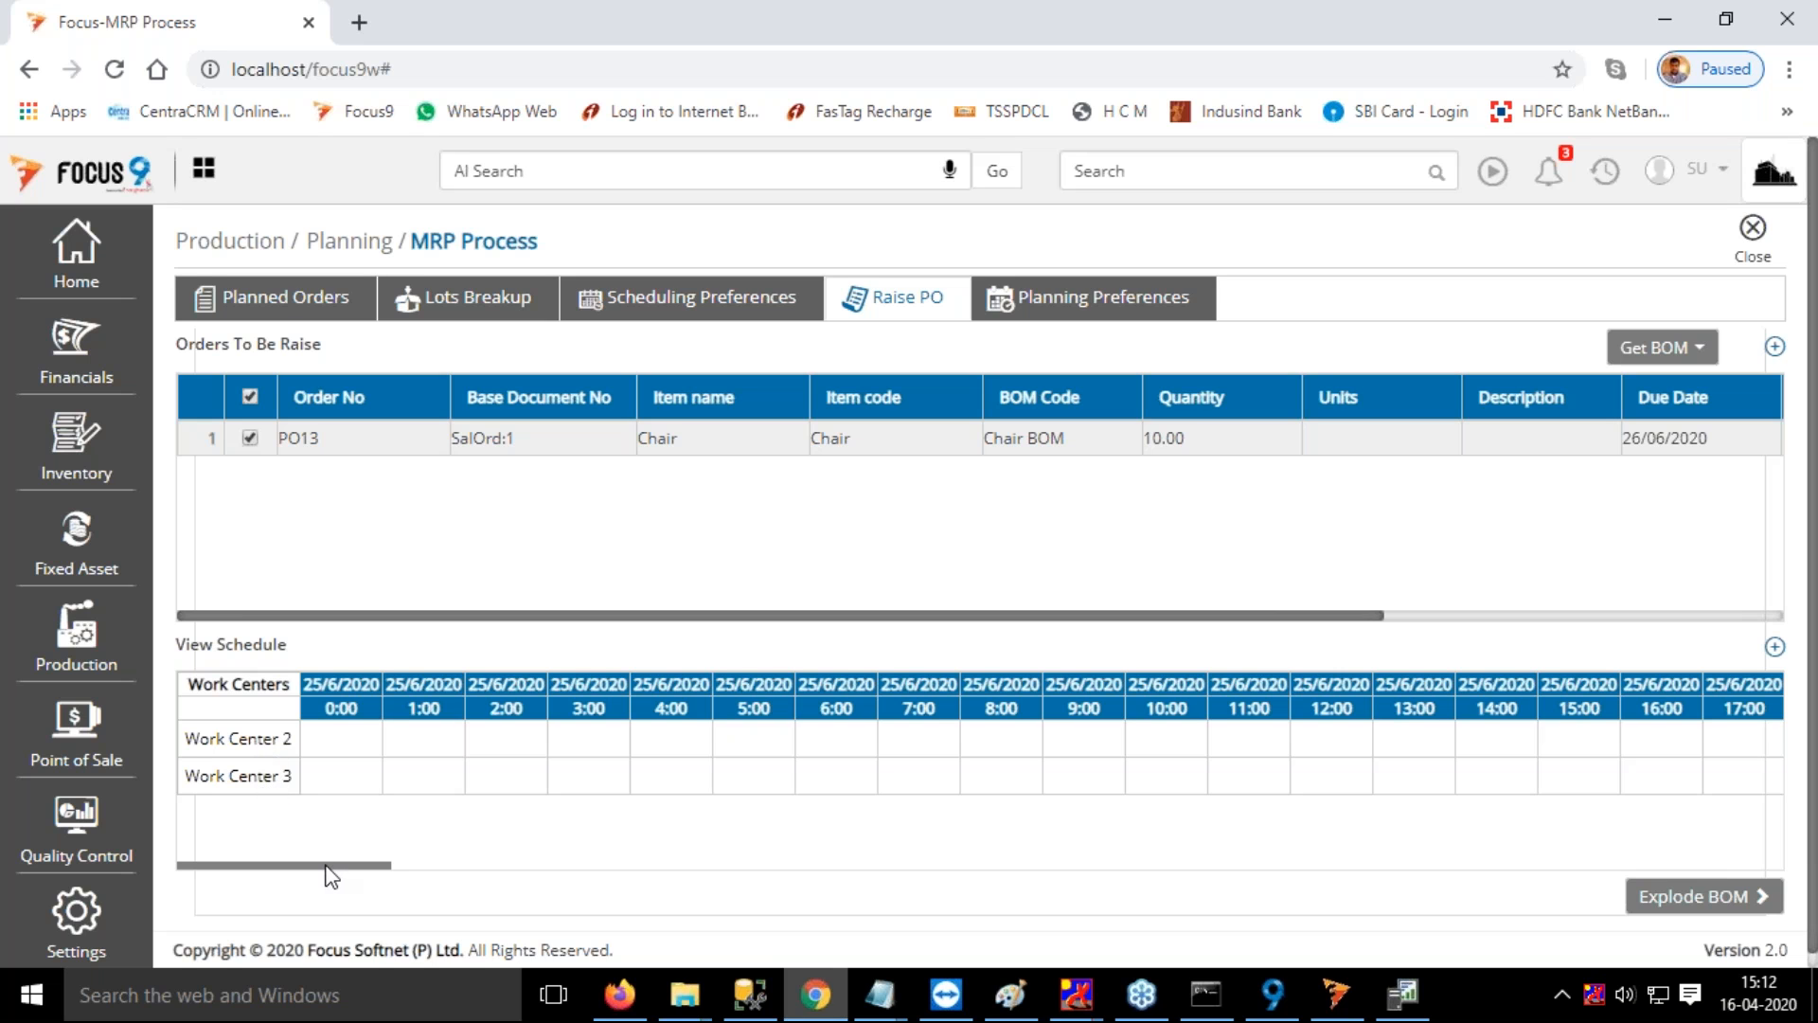
drag(325, 865, 499, 891)
mouse_move(994, 762)
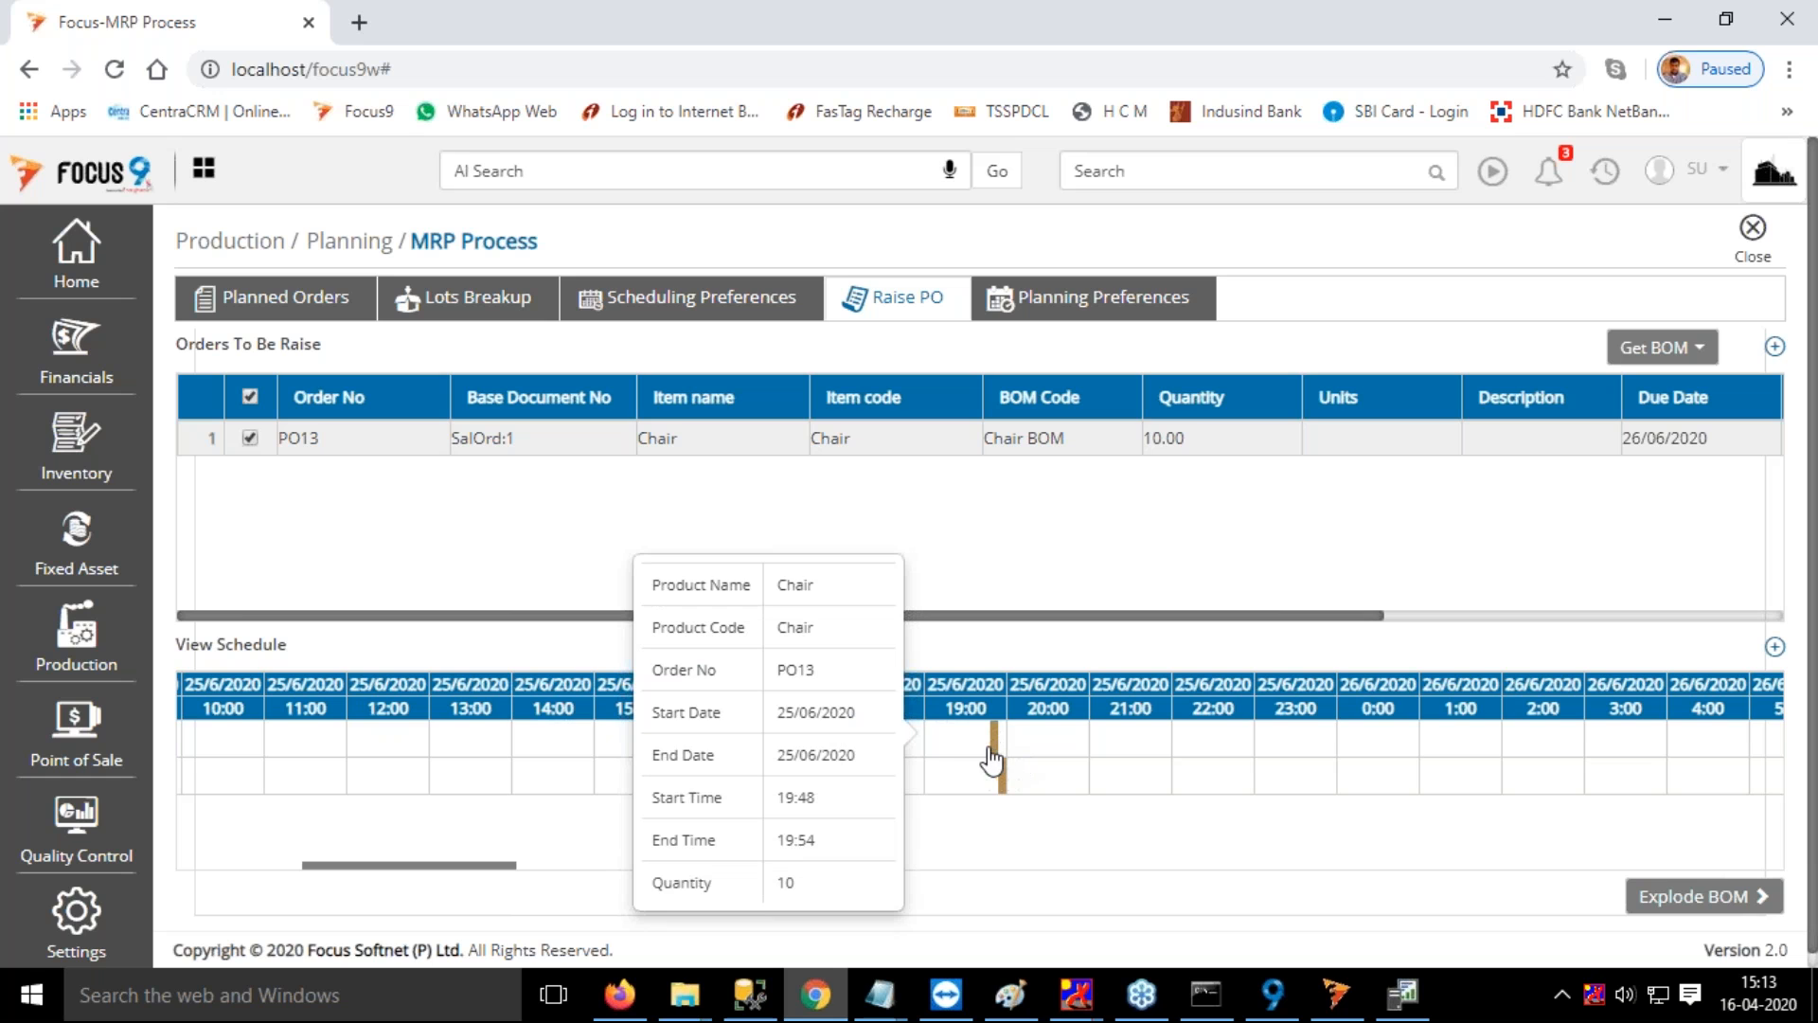
mouse_move(1010, 795)
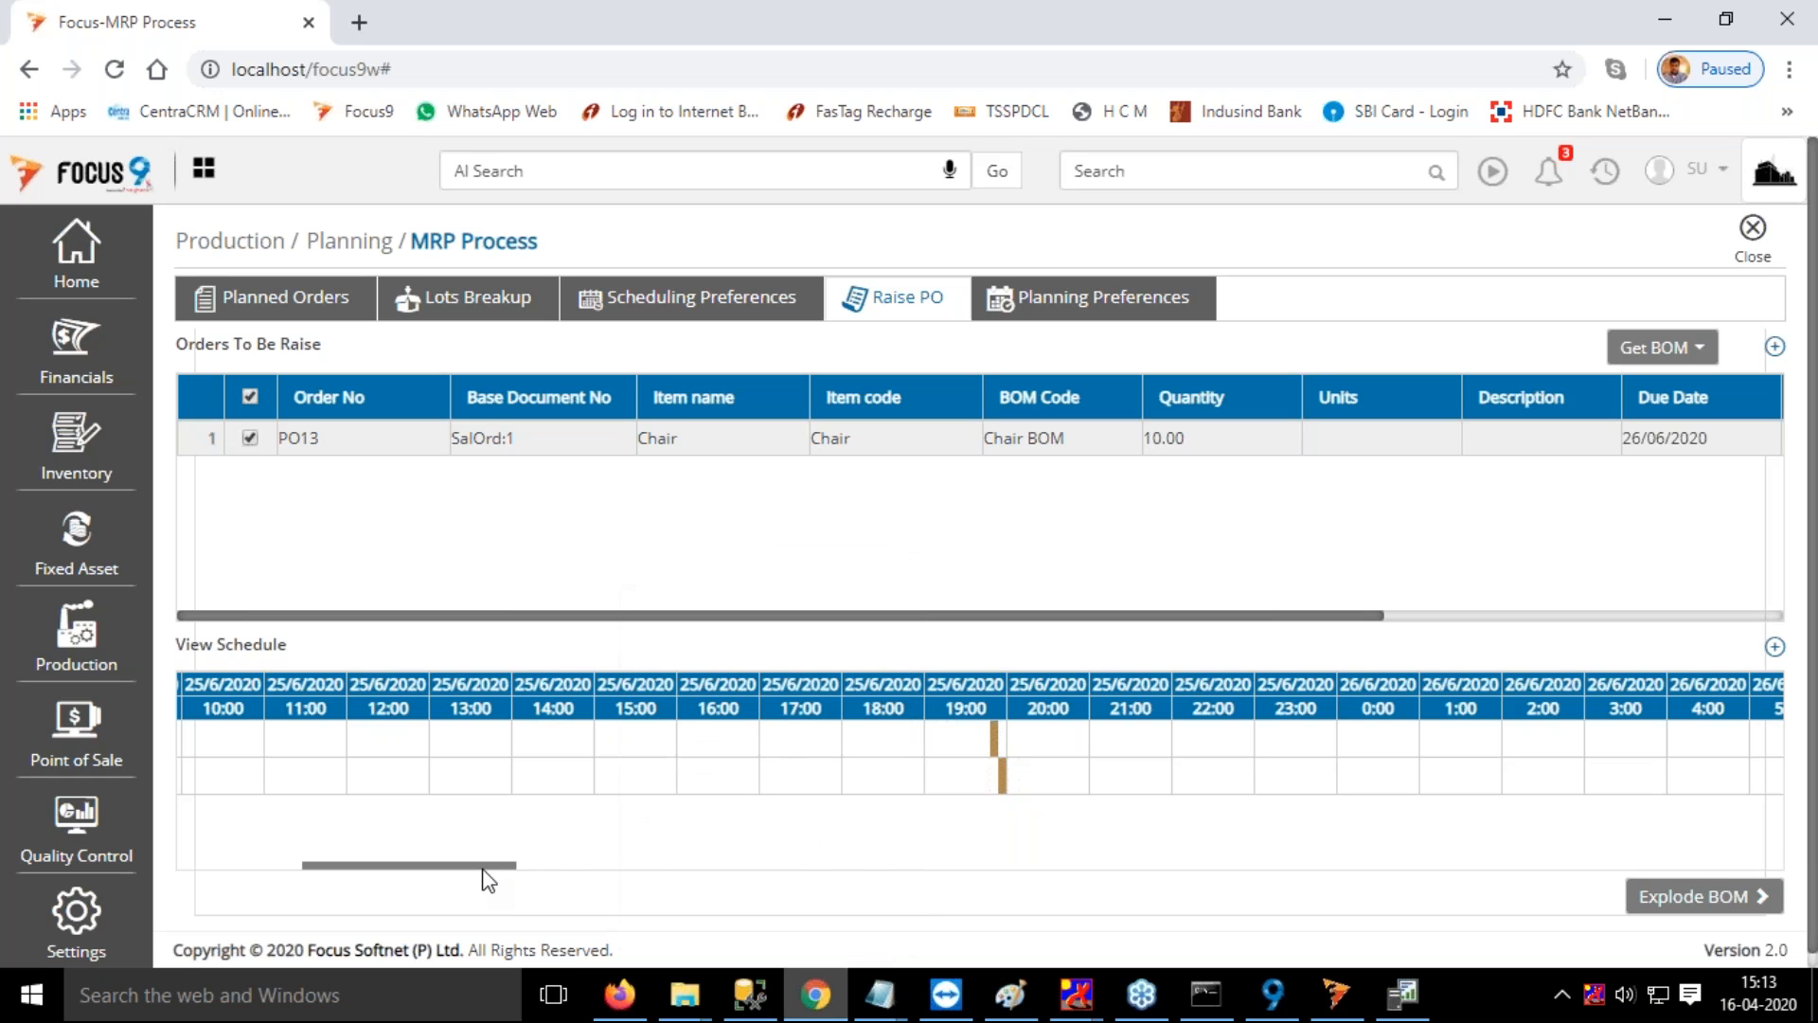
mouse_move(506, 867)
mouse_down()
mouse_move(538, 868)
mouse_move(516, 880)
mouse_up()
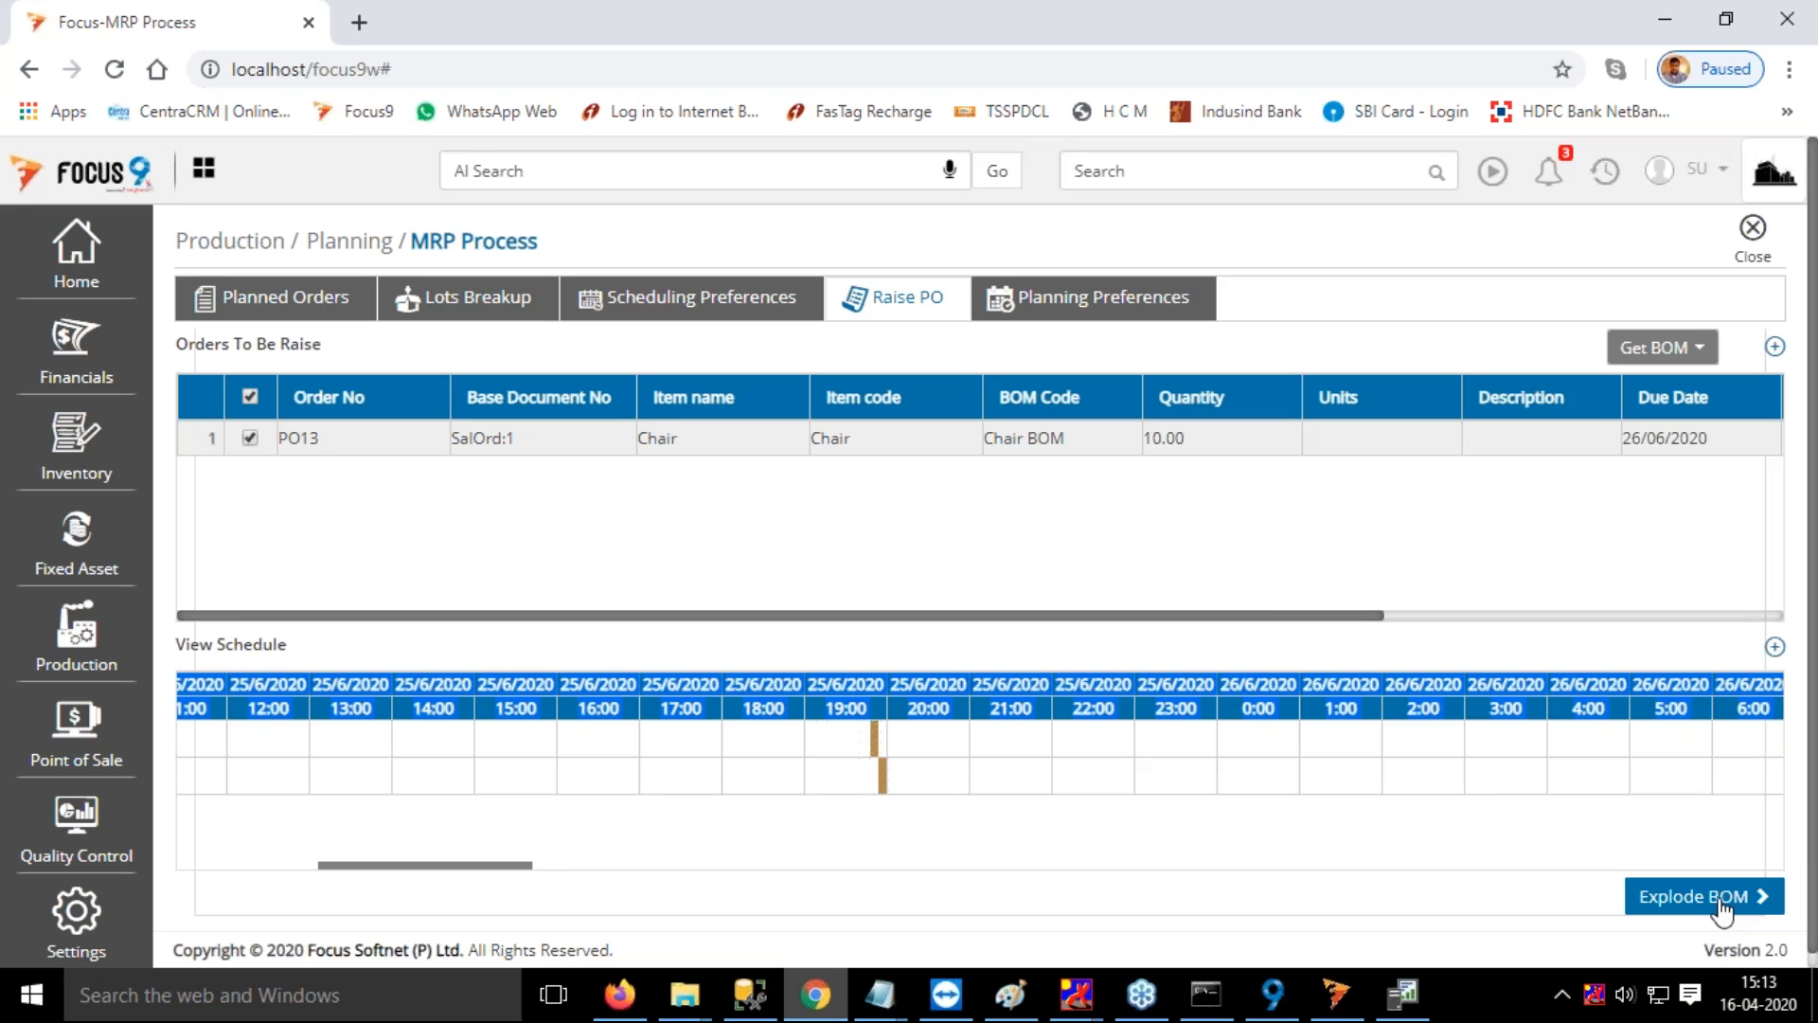
Explode the BOM of the raised Chair order and get the stock for all its products
click(1721, 907)
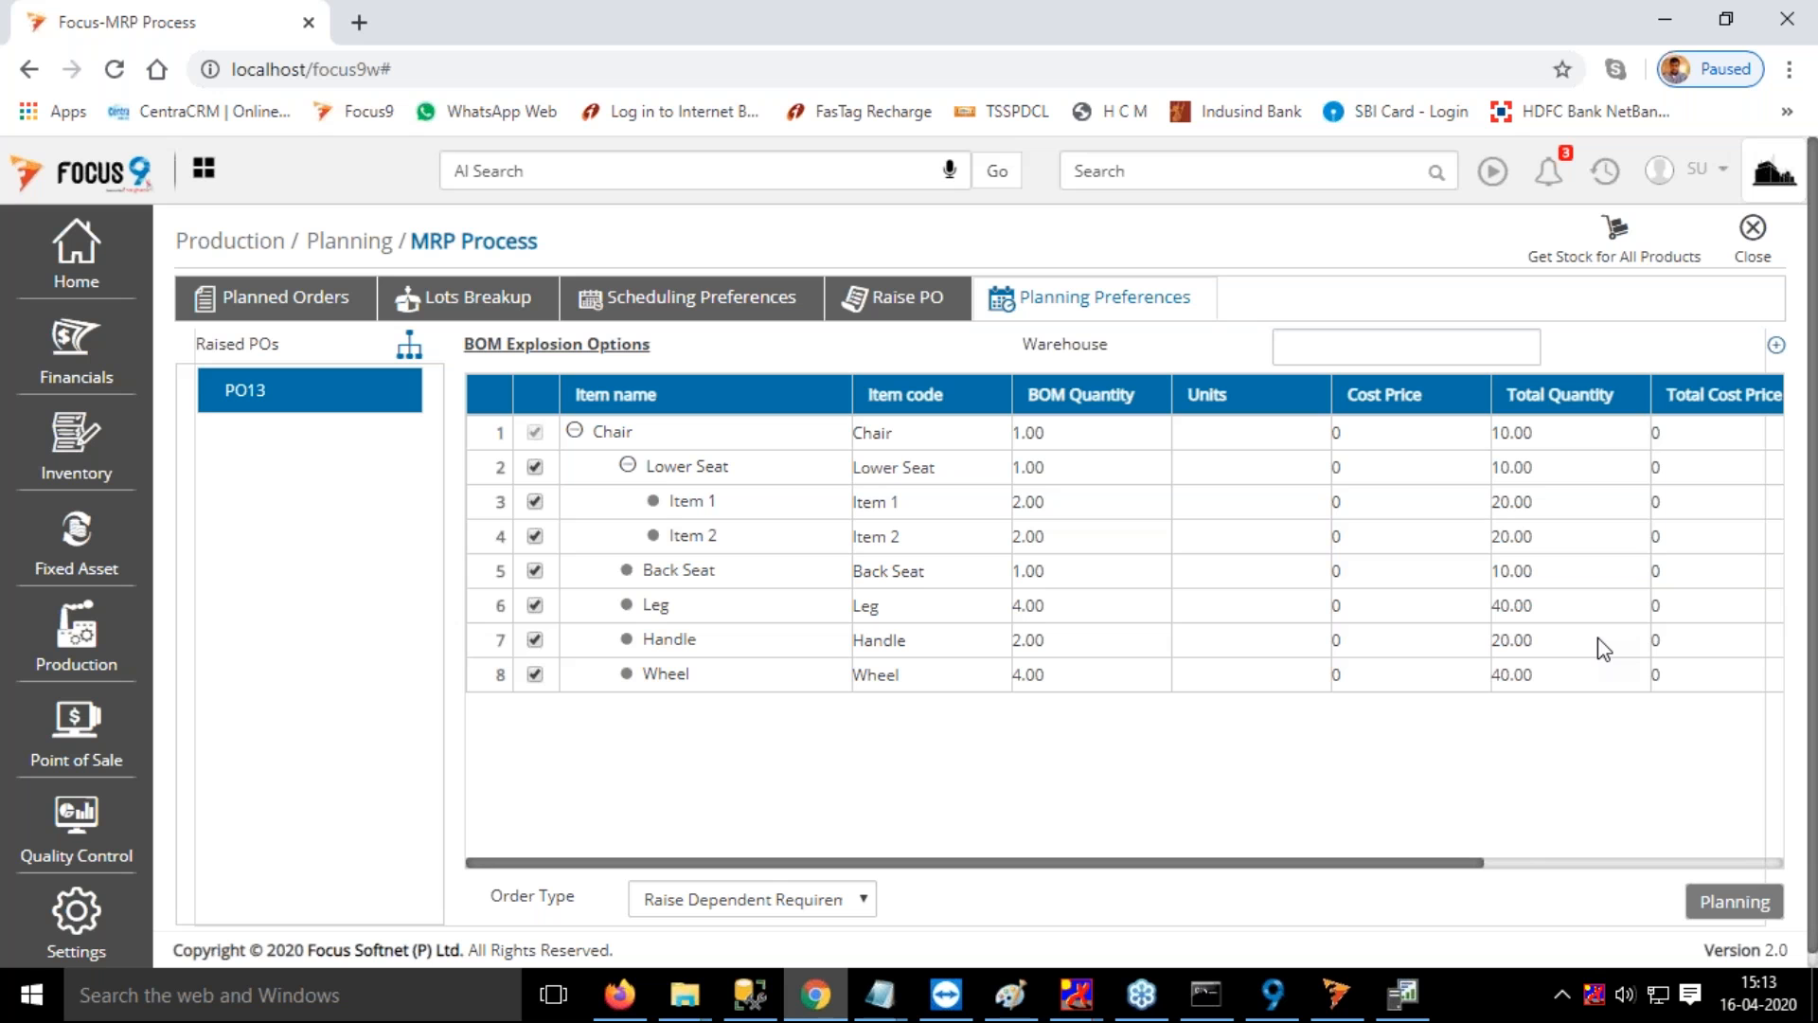
drag(1318, 865, 1704, 882)
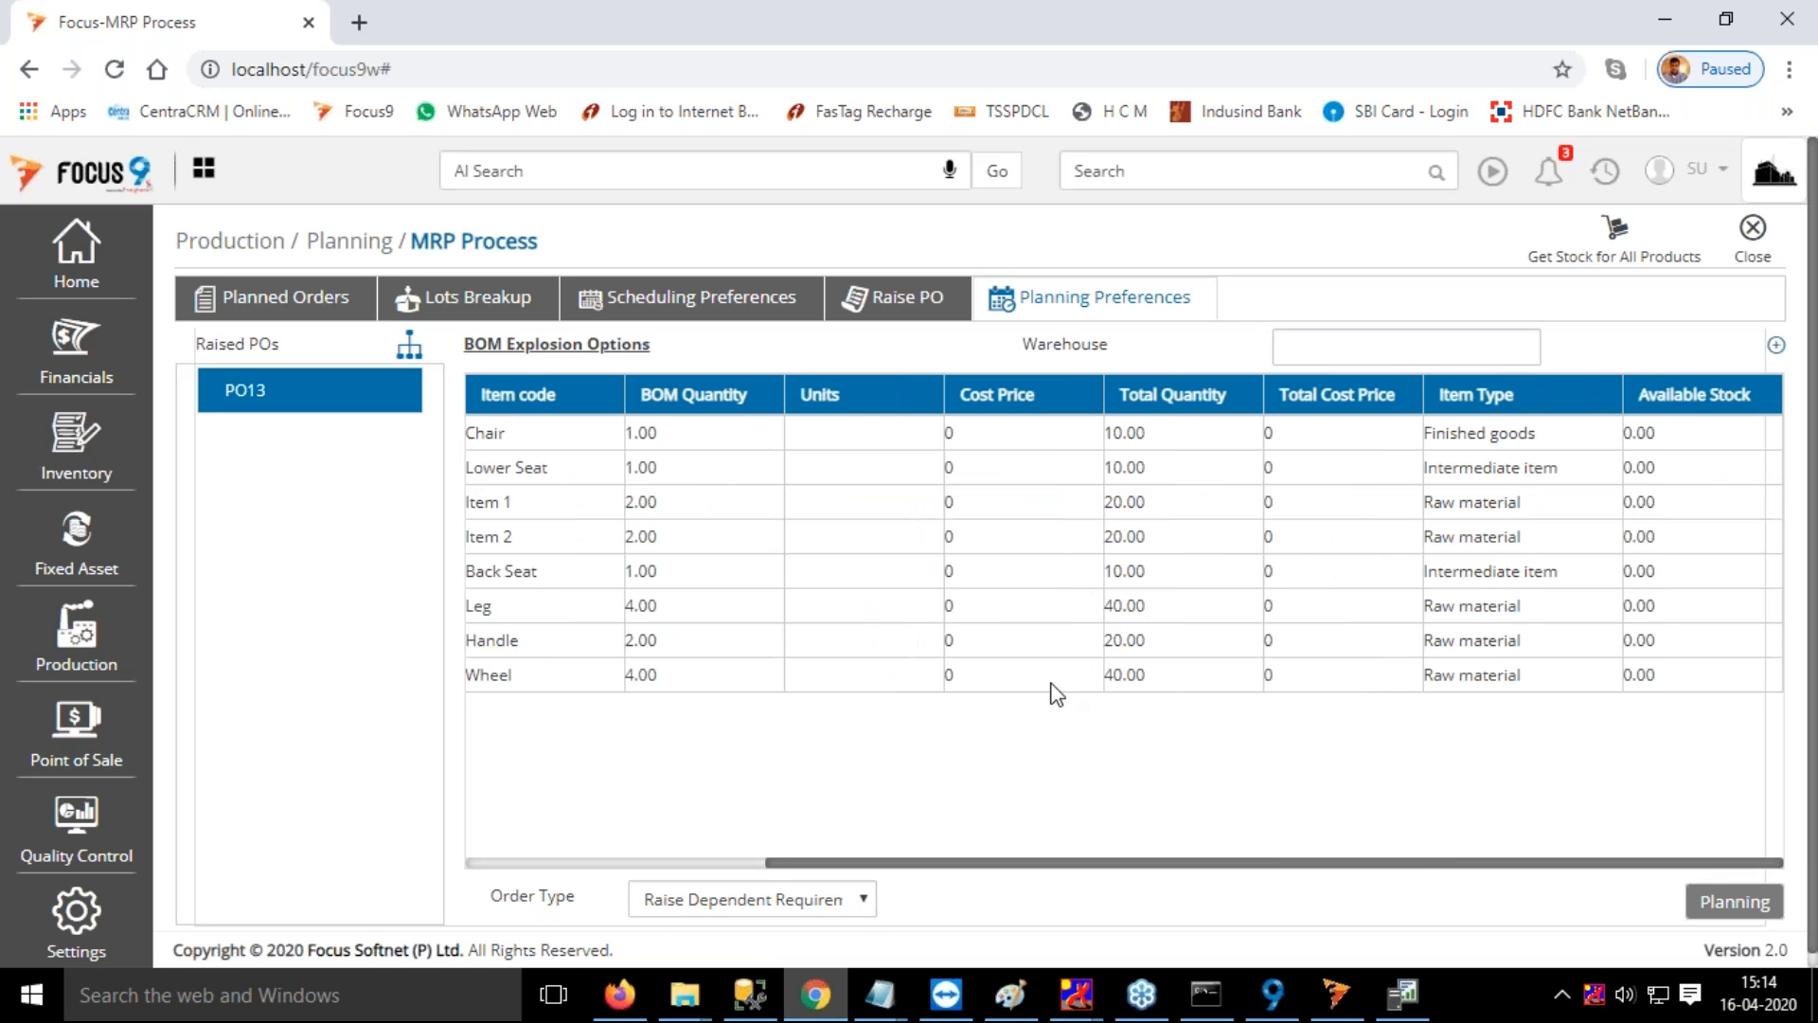
click(1613, 252)
click(1631, 268)
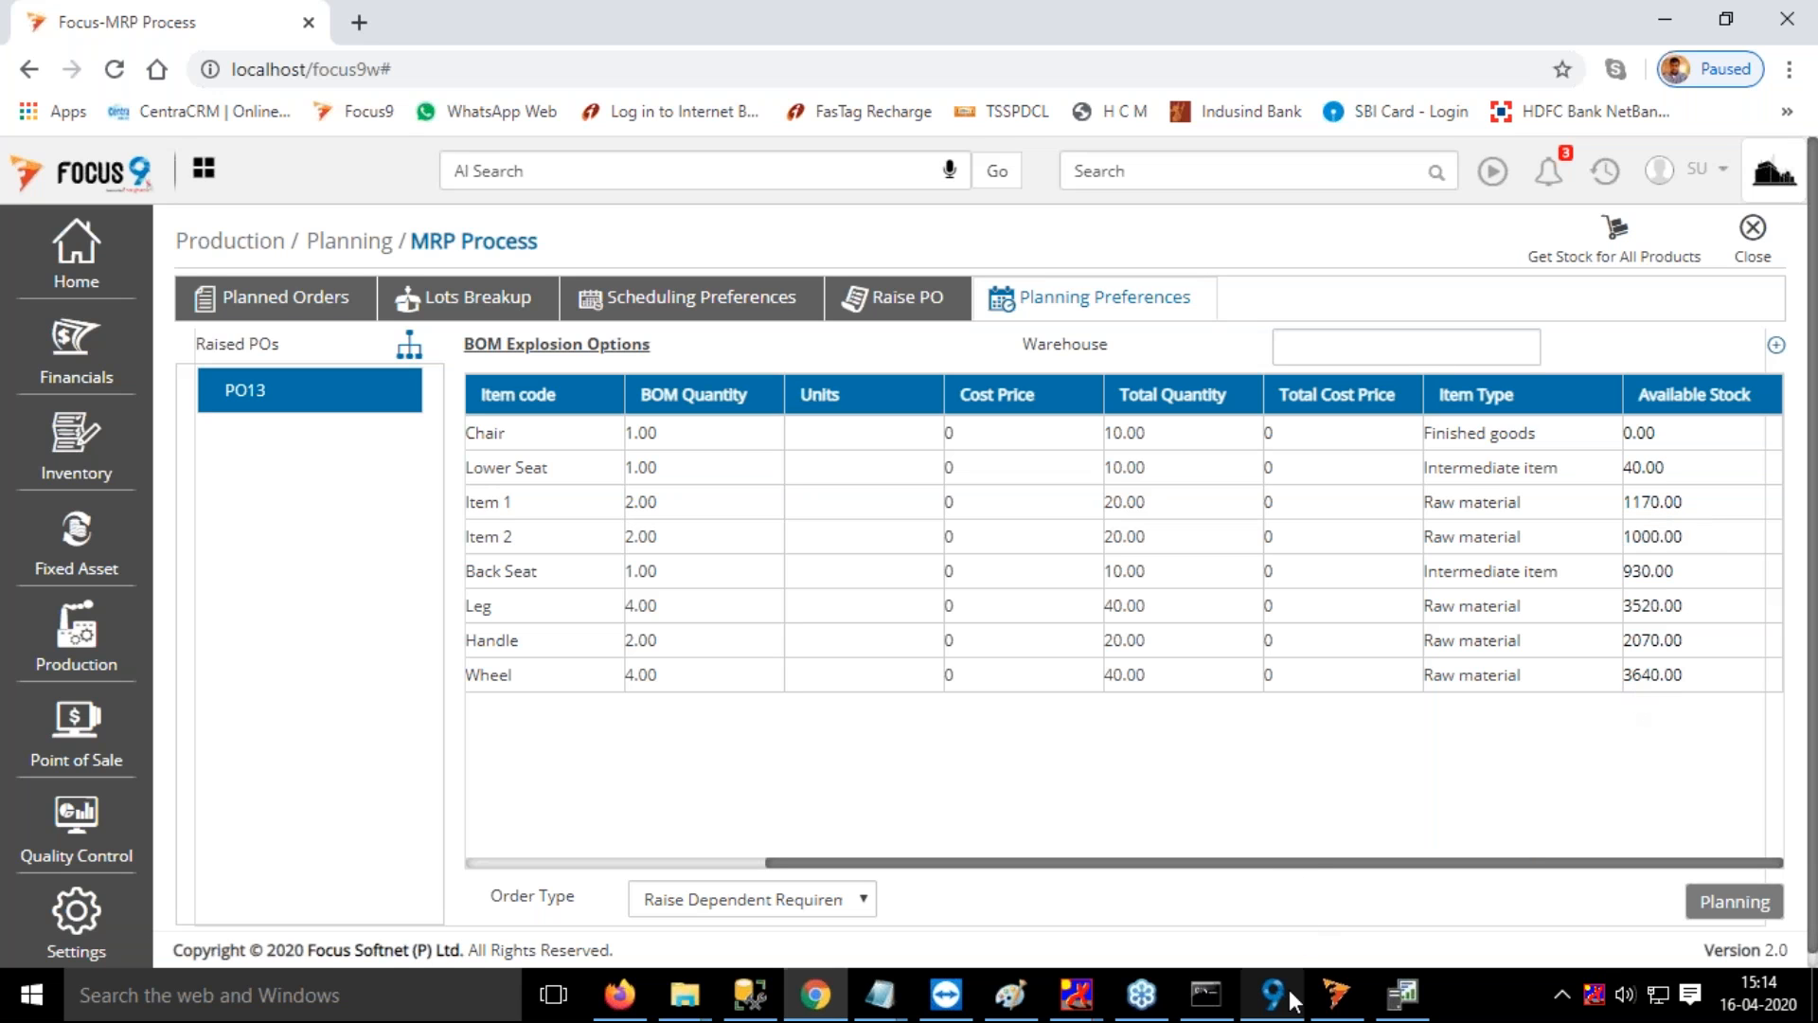
scroll(1297, 876, left, 6)
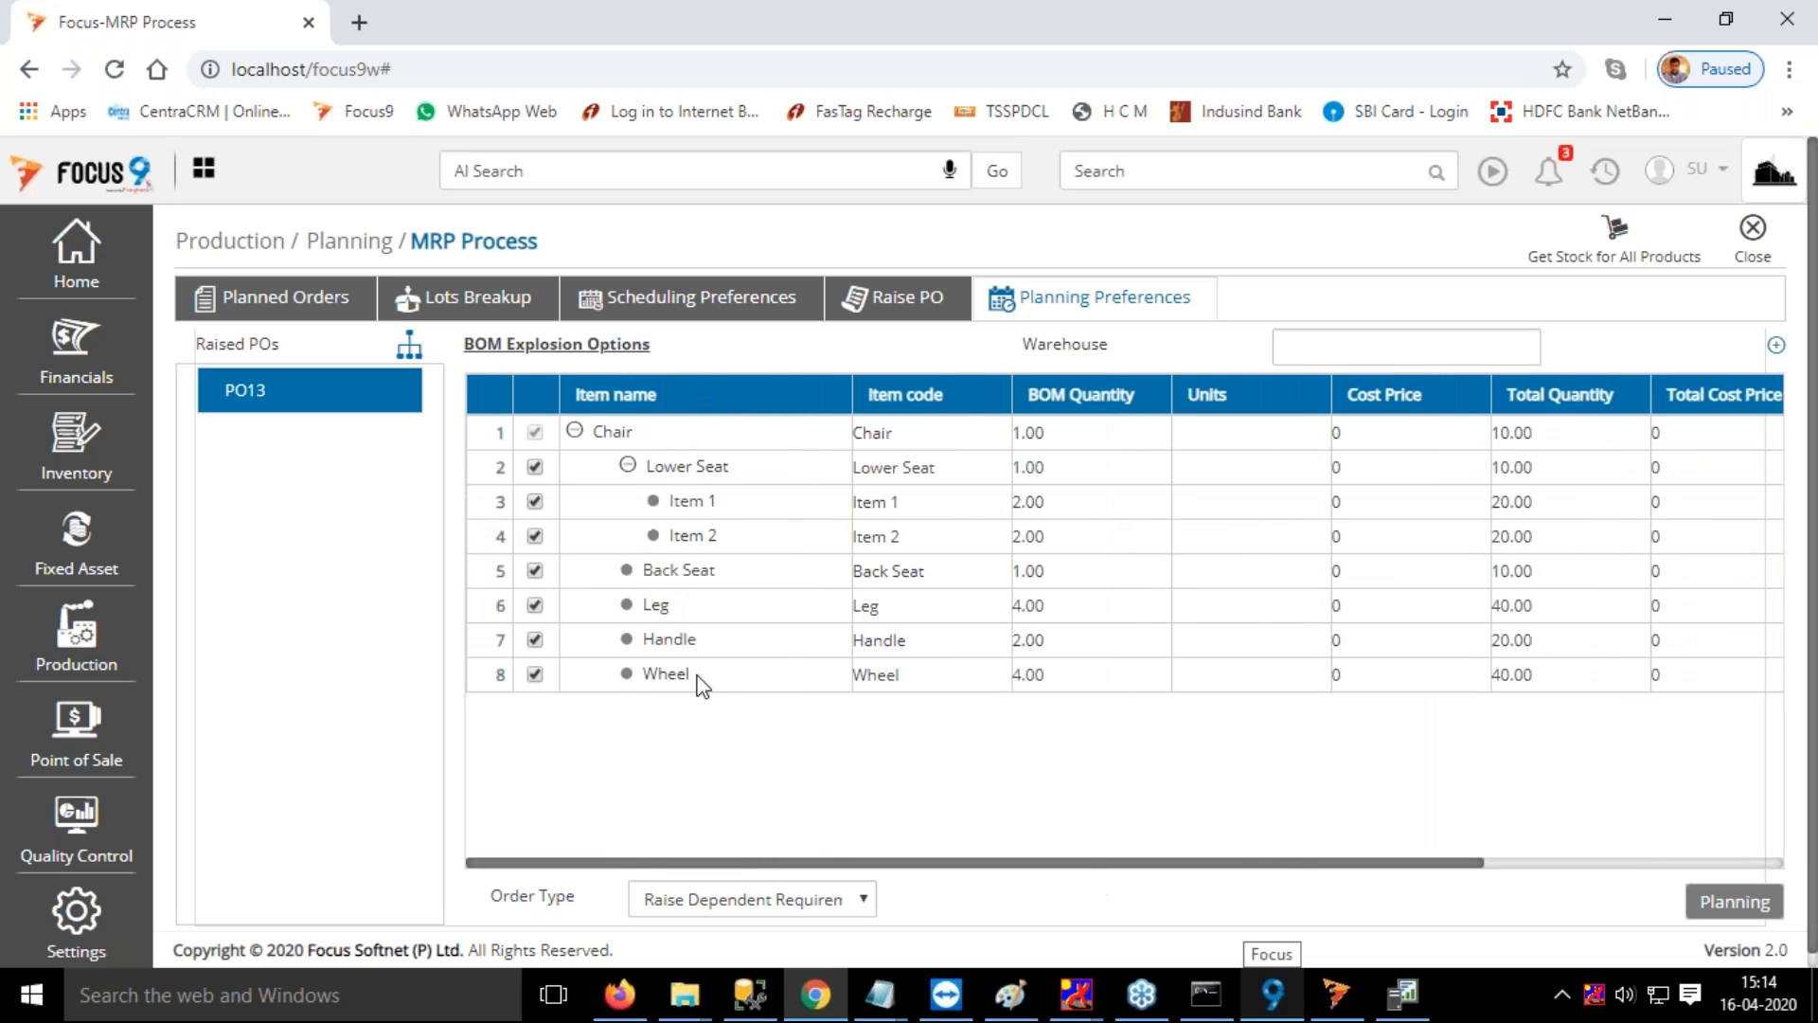
Set the BOM explosion option to Expload BOM to Select Alternate and review the Chair components' quantities, item types and stock
click(547, 345)
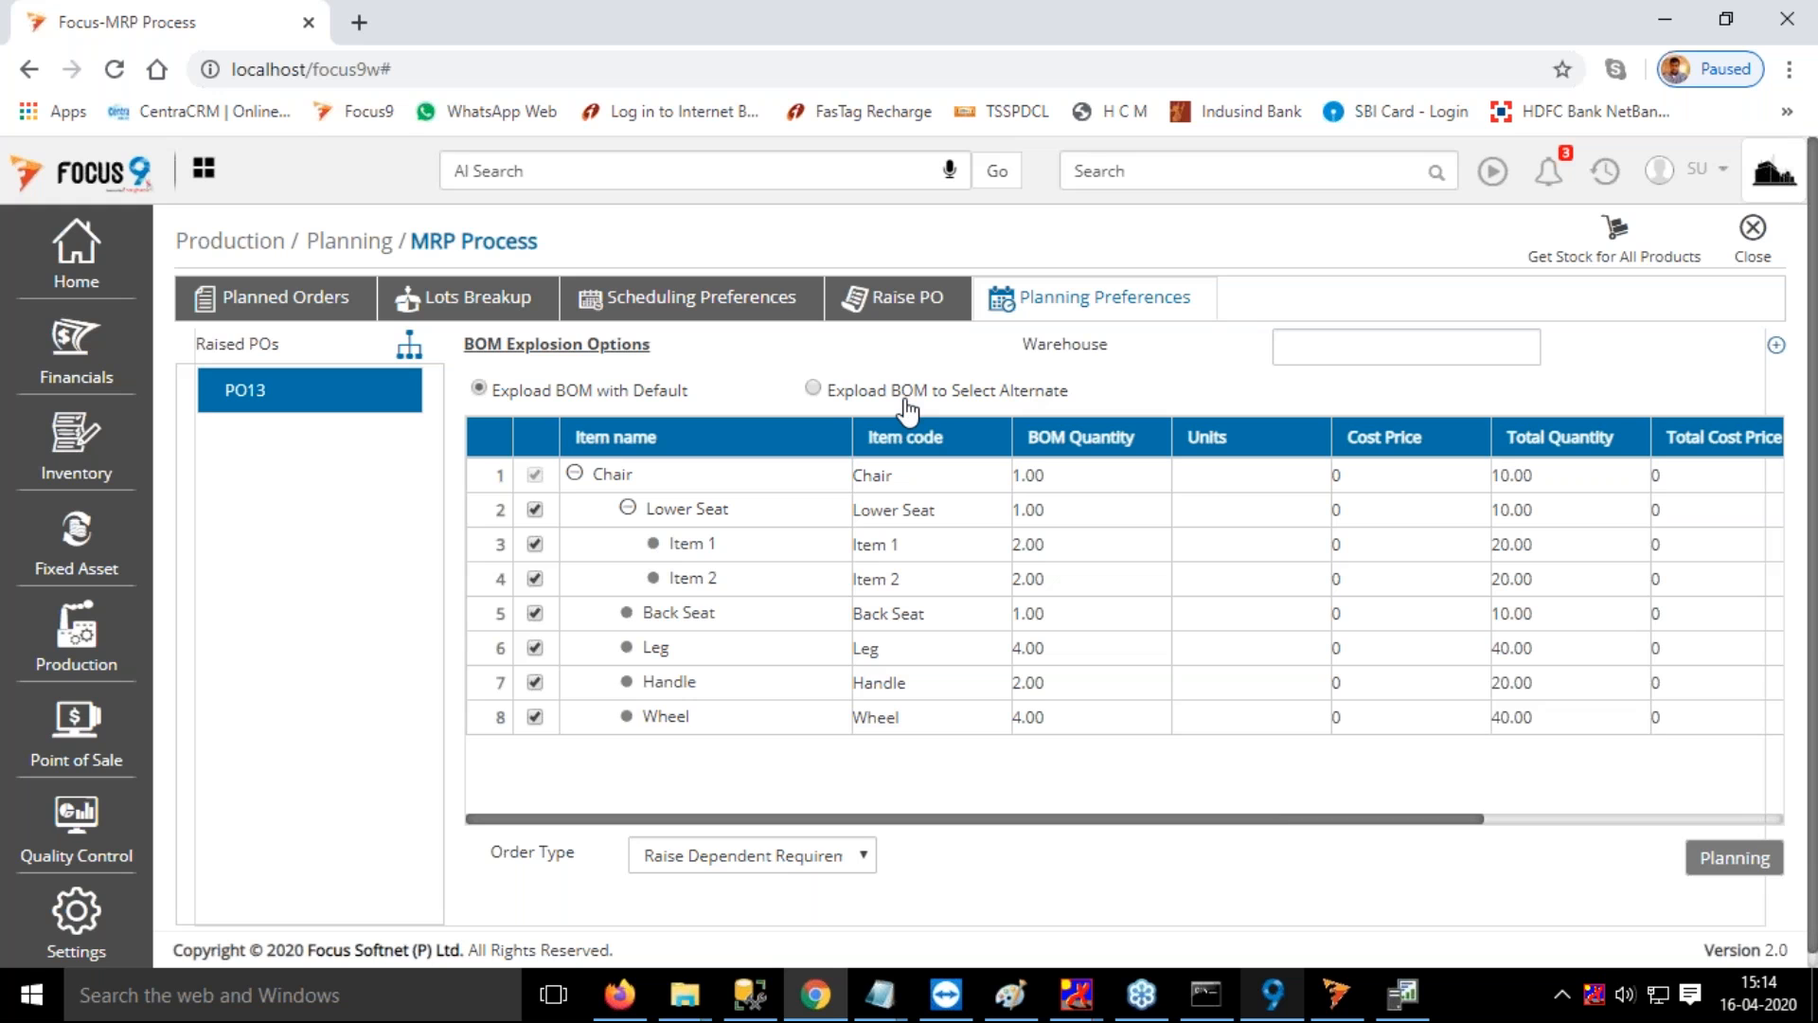
click(813, 388)
drag(1479, 820, 1676, 822)
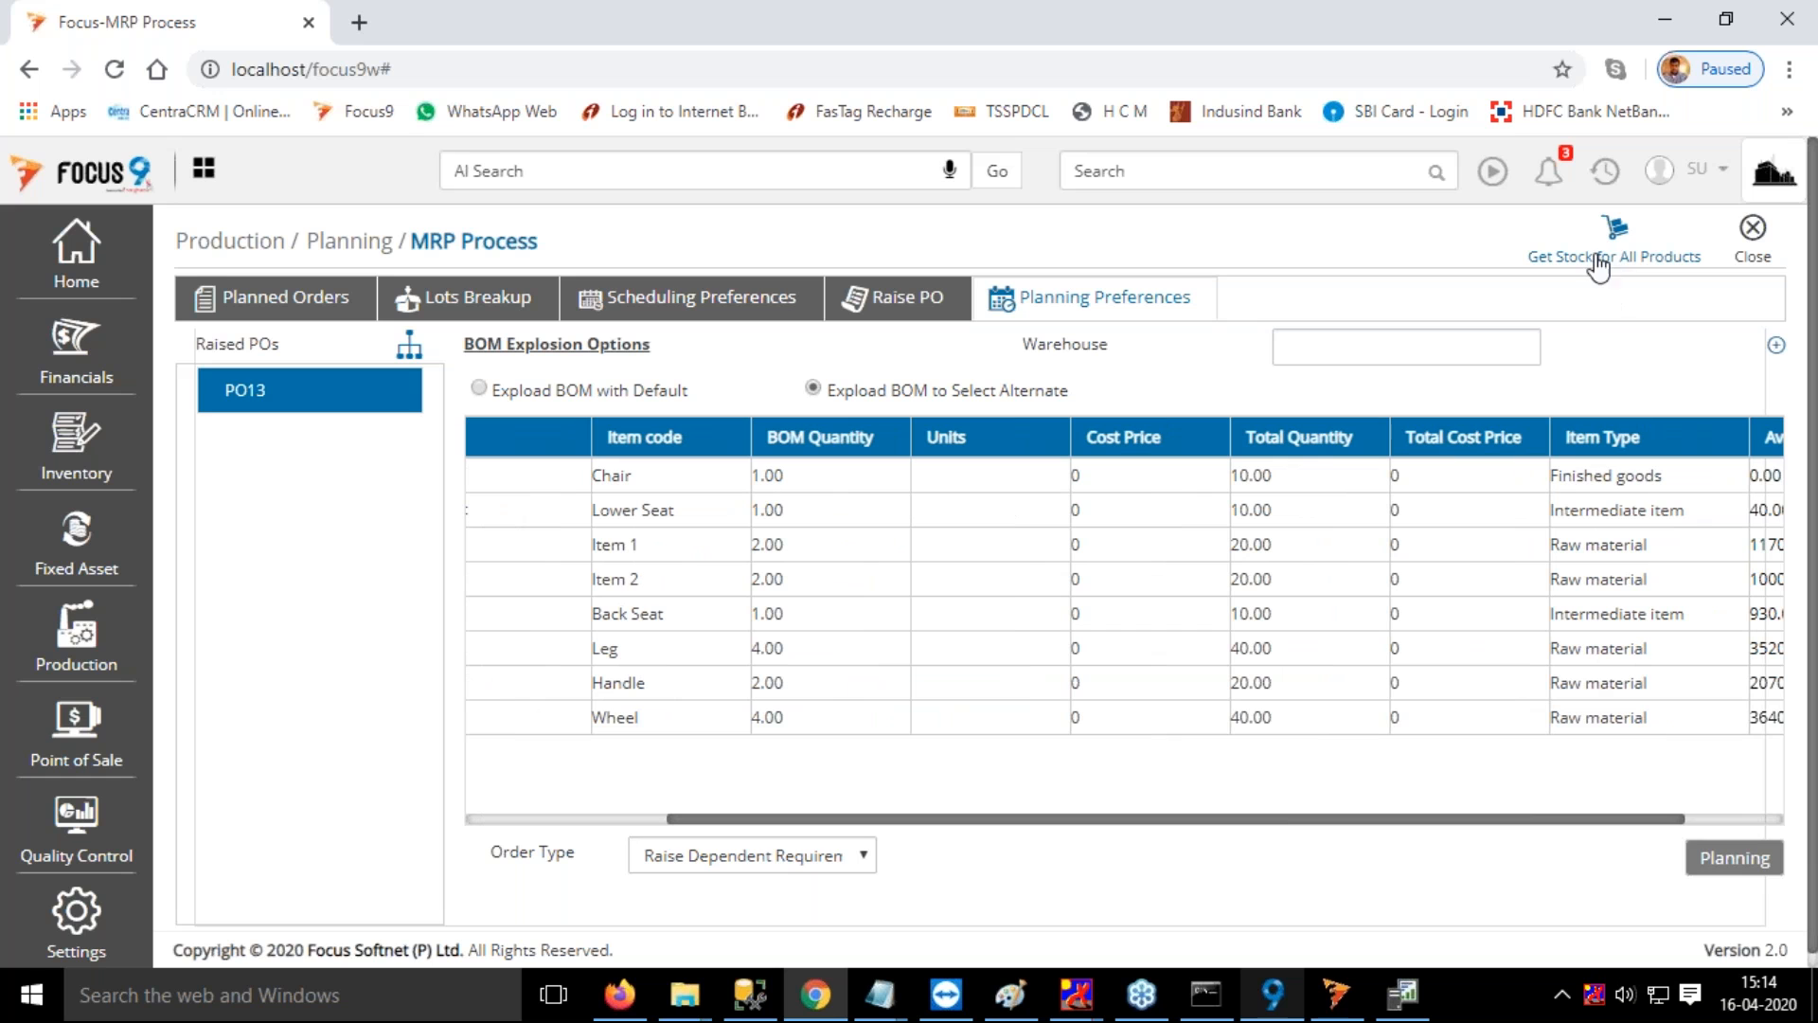
drag(1526, 820, 1494, 824)
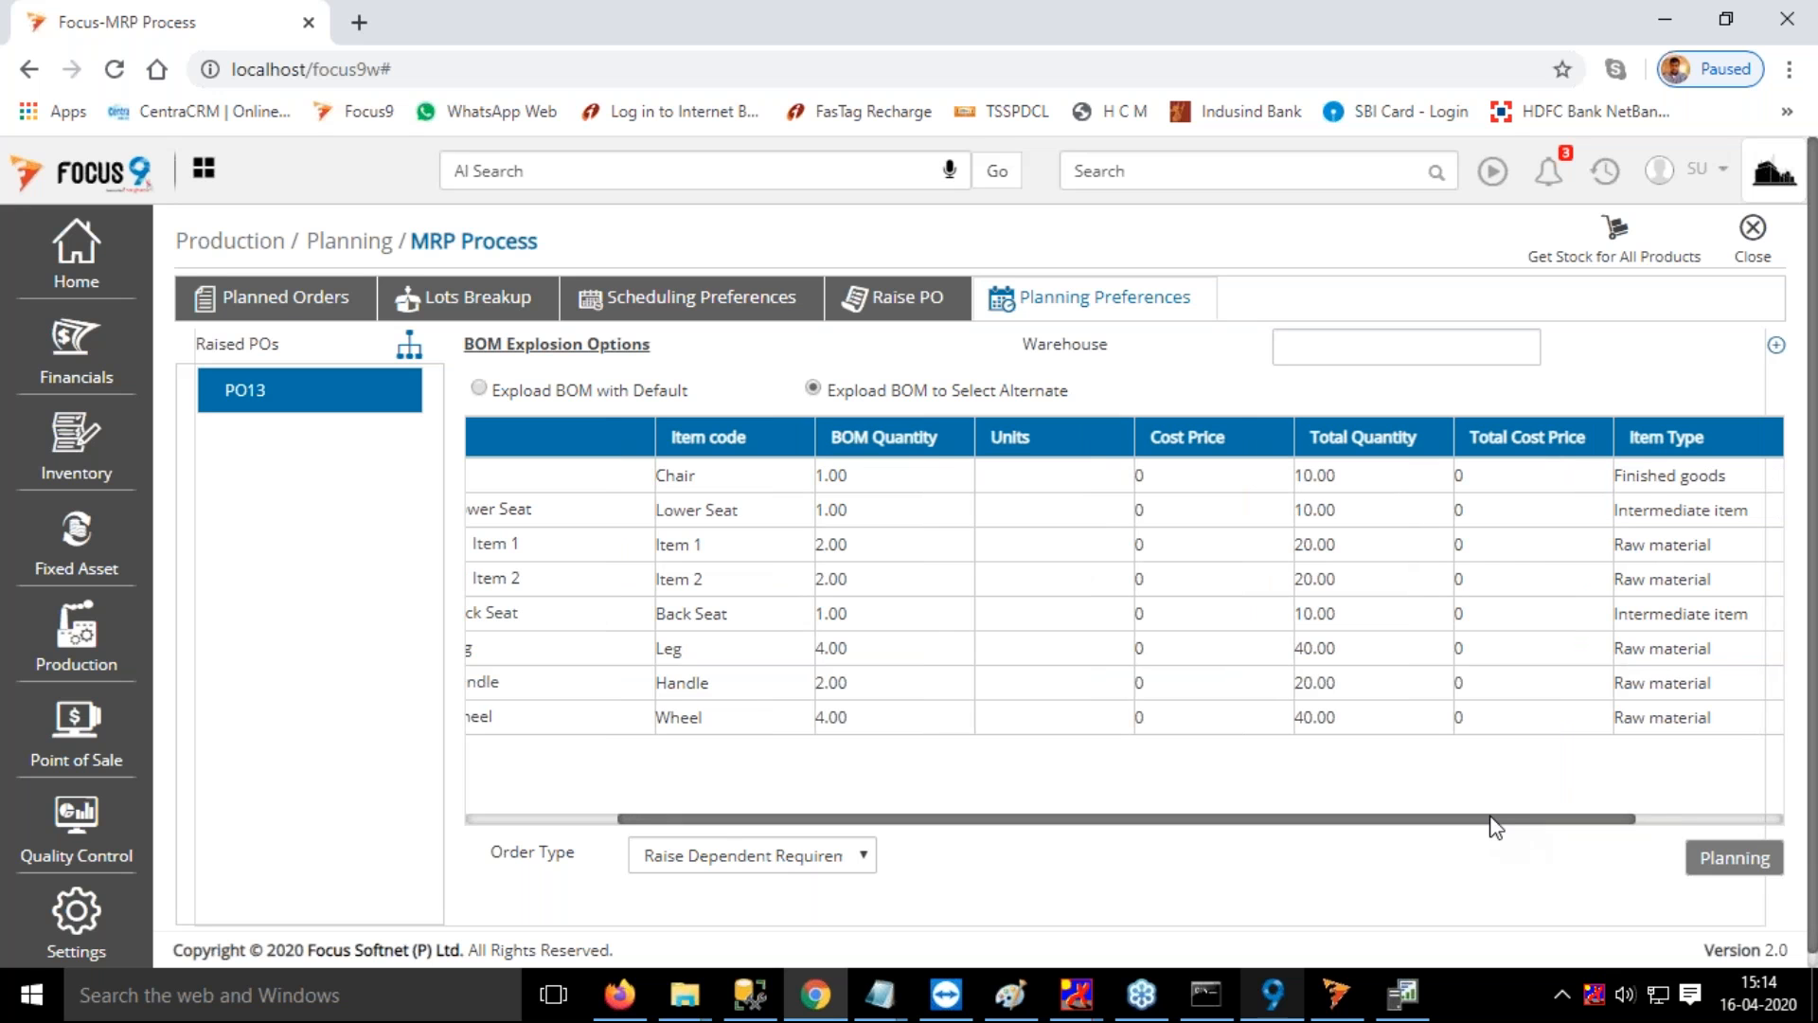
drag(1494, 826, 1676, 833)
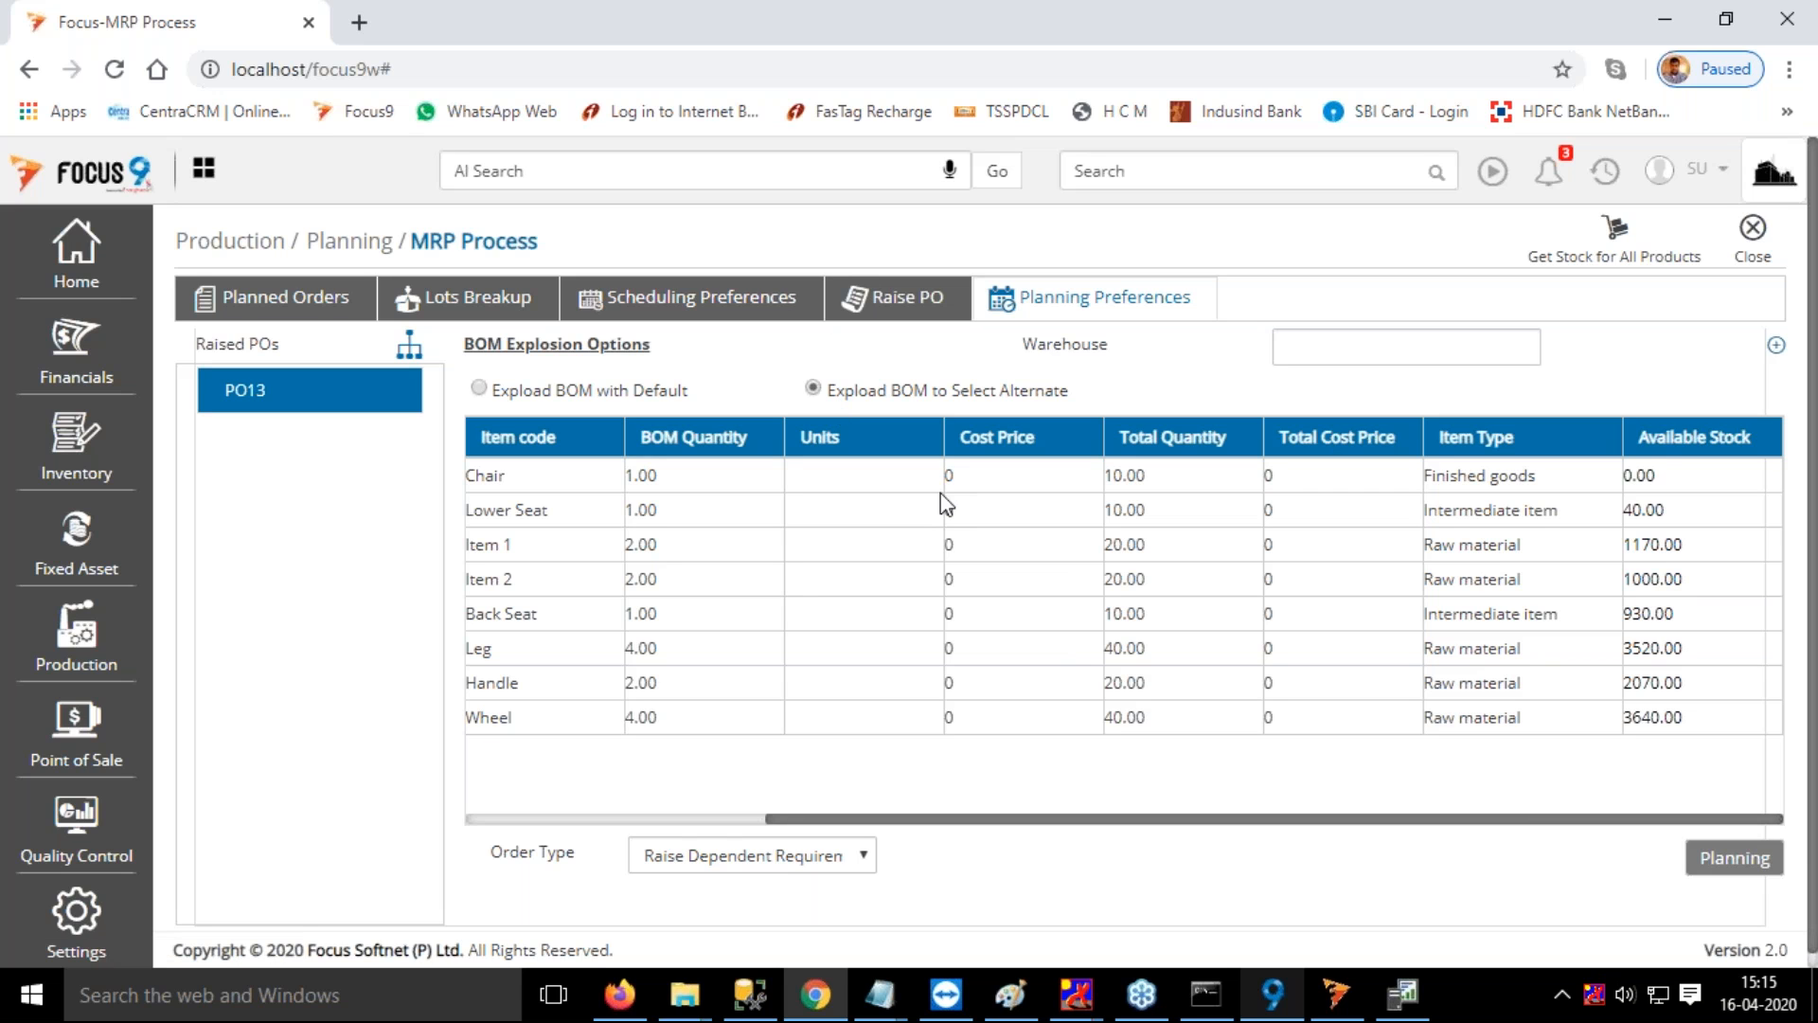
drag(1192, 821, 799, 764)
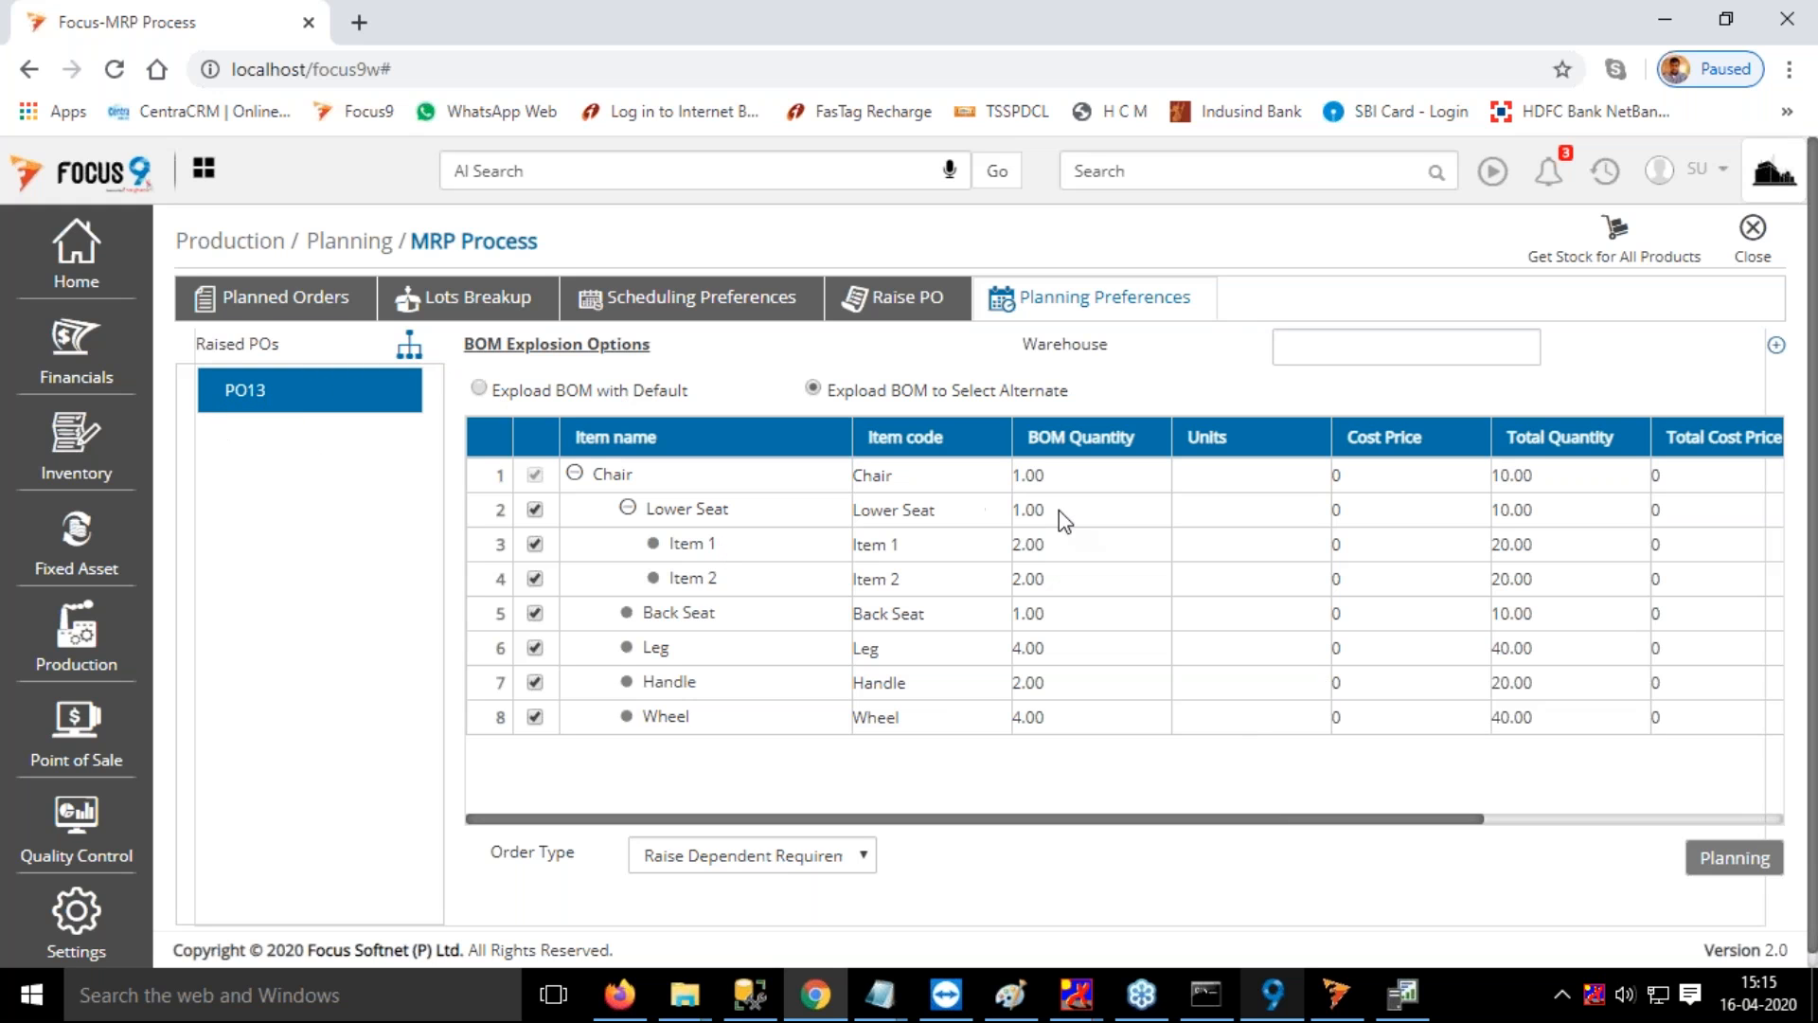
drag(1475, 827, 1740, 826)
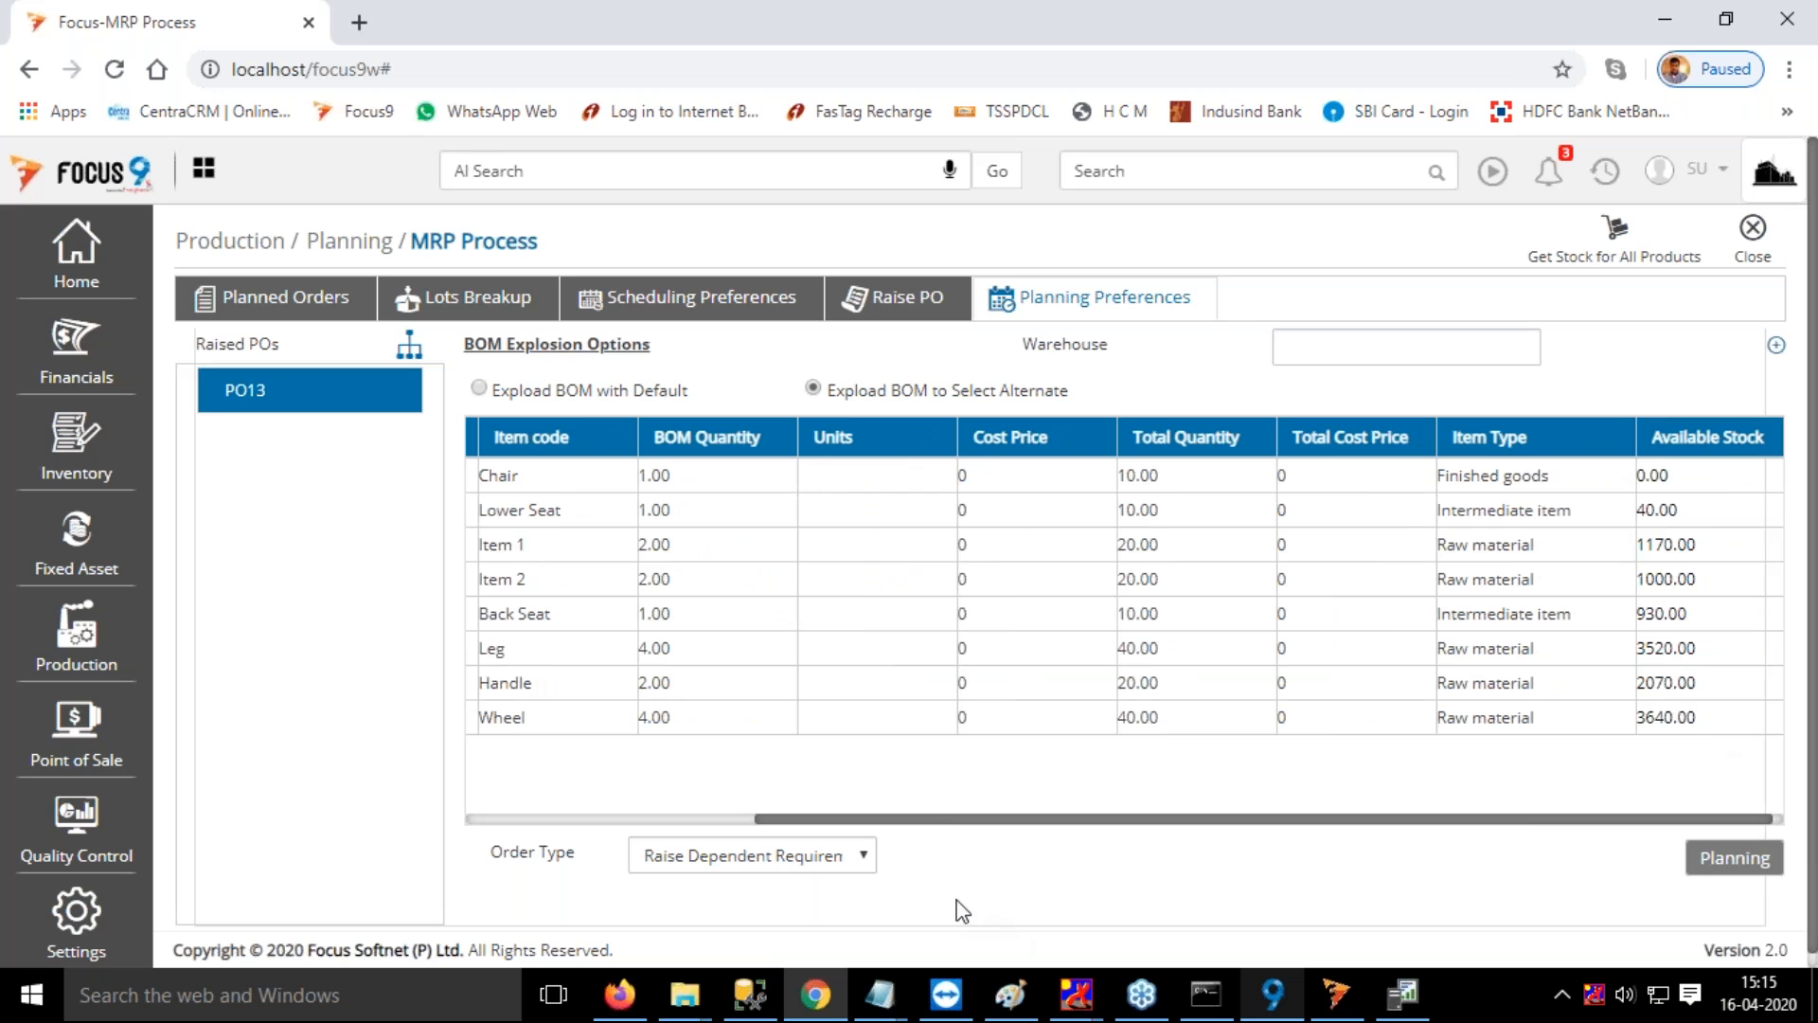
Review the available Order Type options for the Chair order without changing the selection
click(855, 856)
click(855, 856)
click(855, 856)
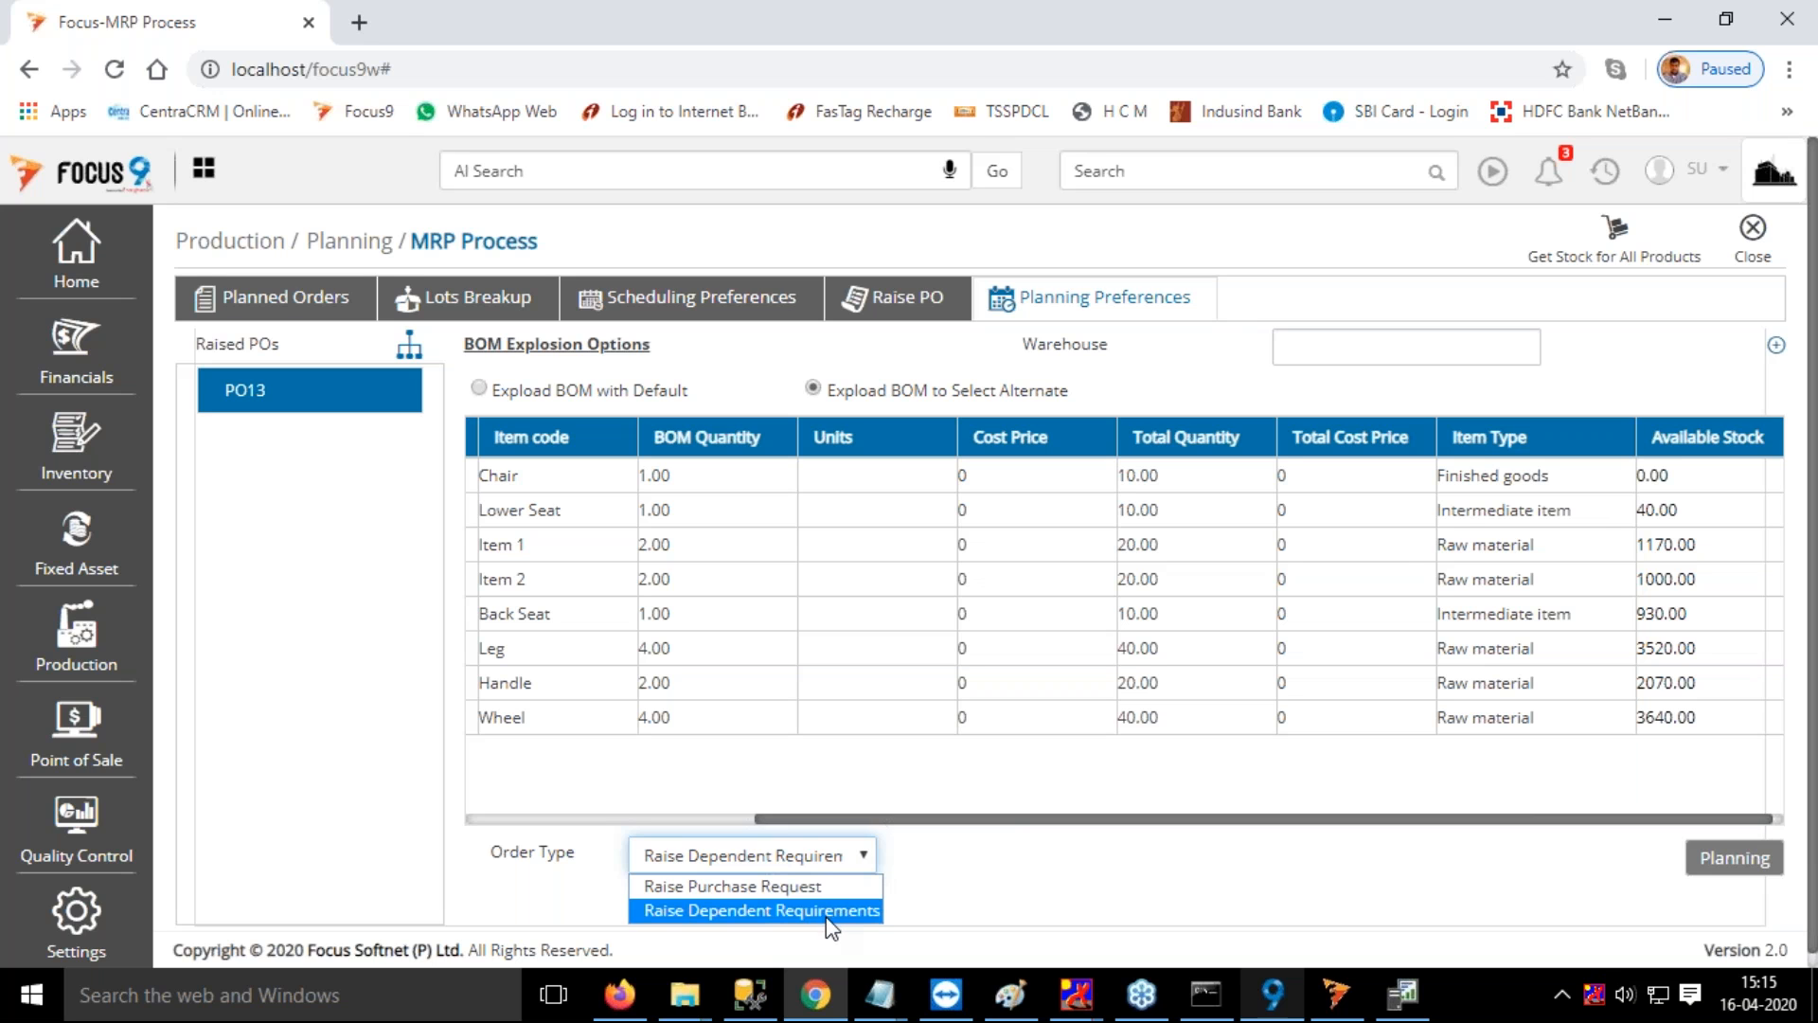
click(823, 859)
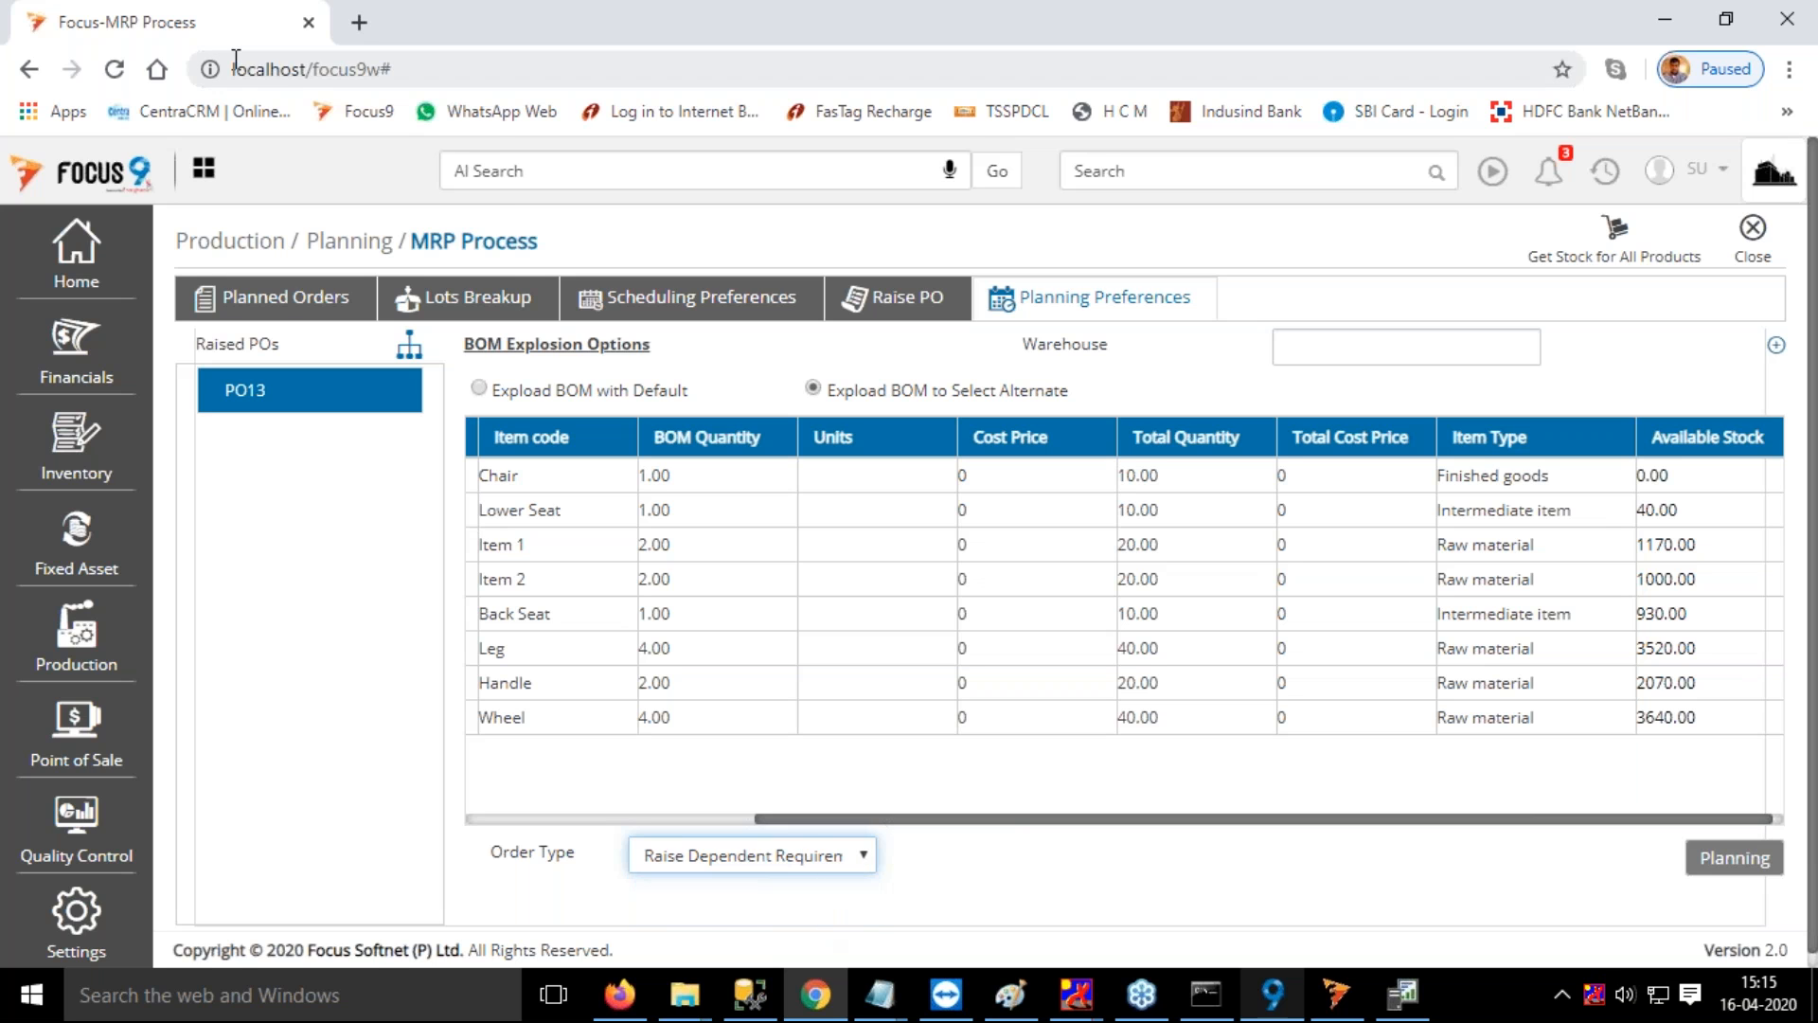
Duplicate the browser page and open the Transaction section of the MRP Preferences to check the Procurement Voucher
right_click(221, 15)
click(287, 113)
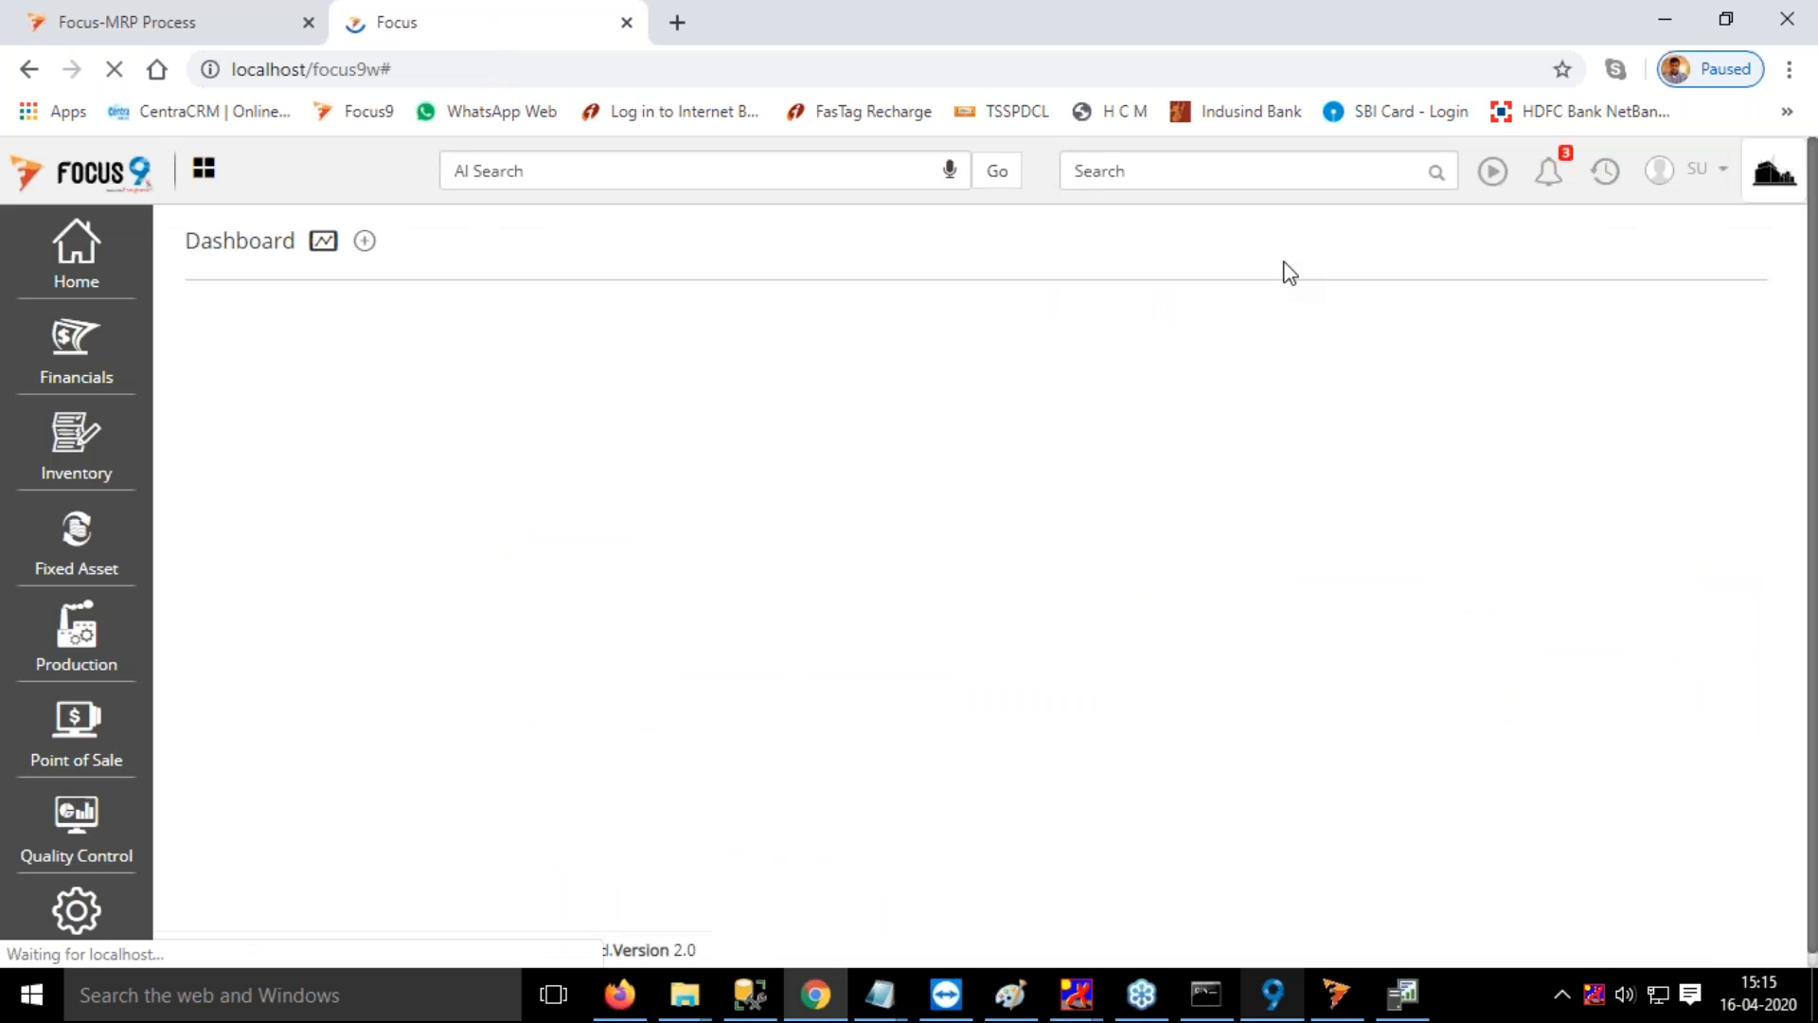
click(132, 639)
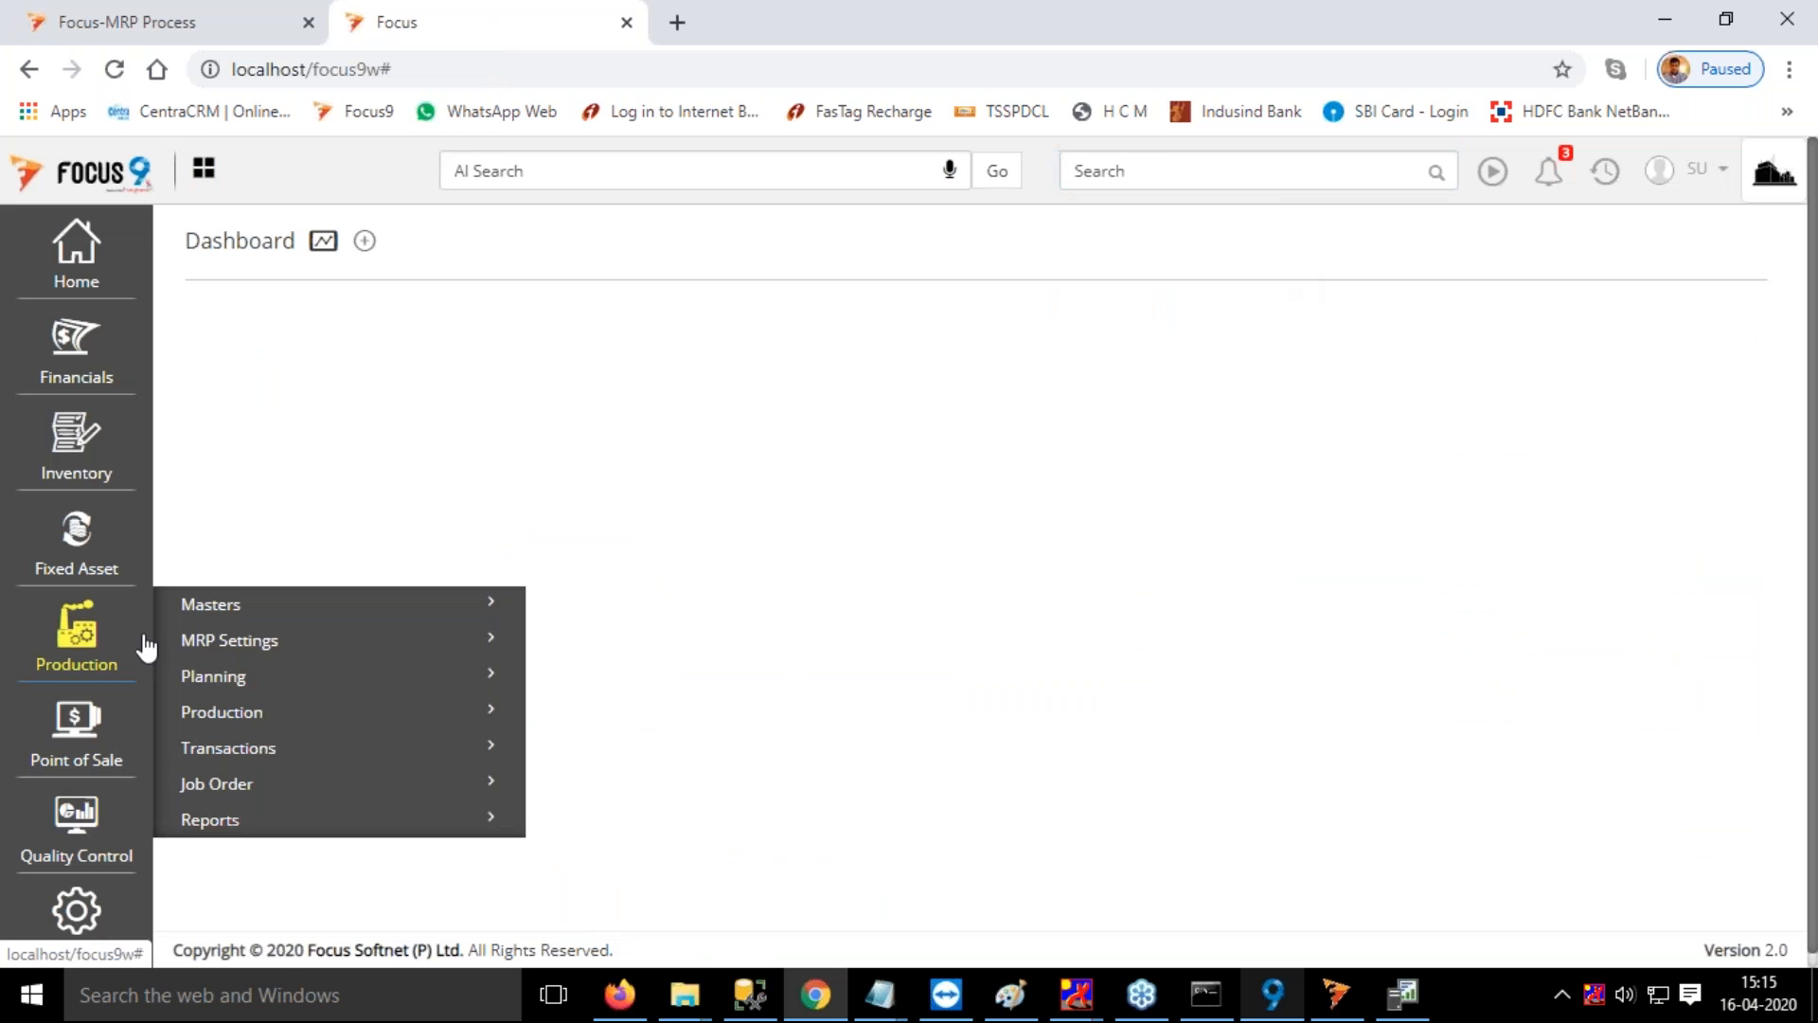
click(246, 642)
click(298, 697)
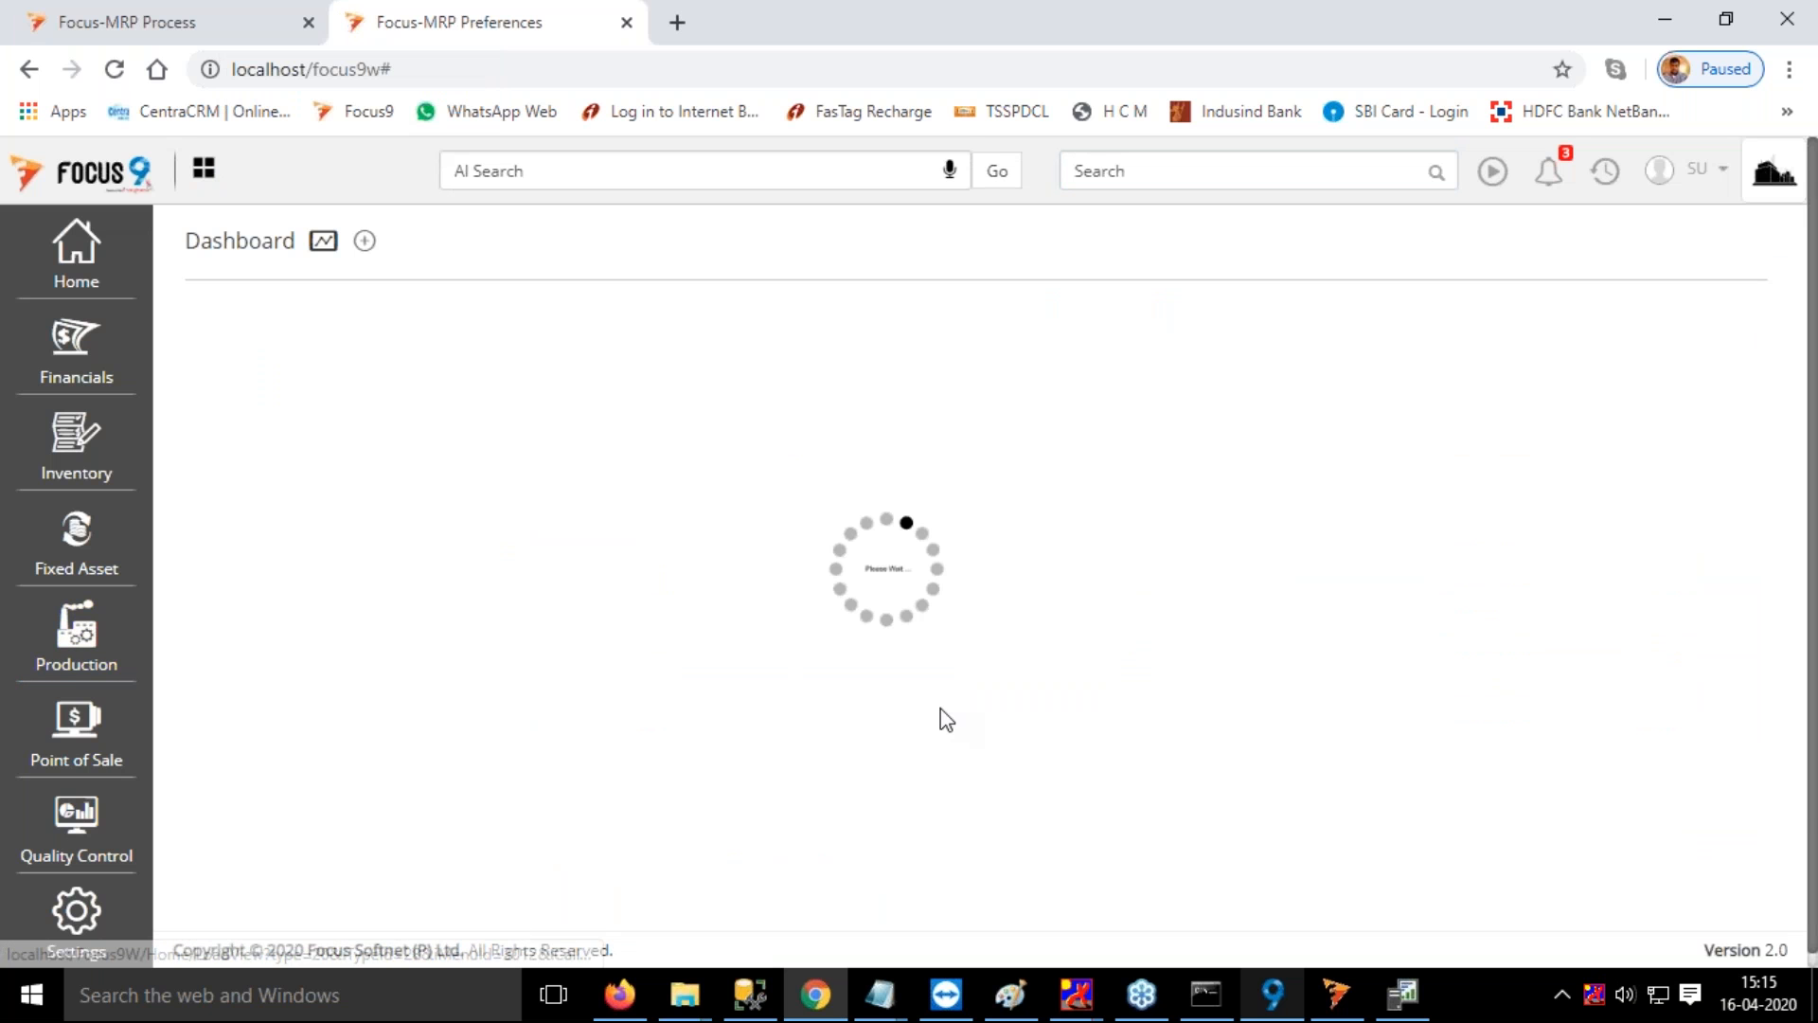
click(282, 350)
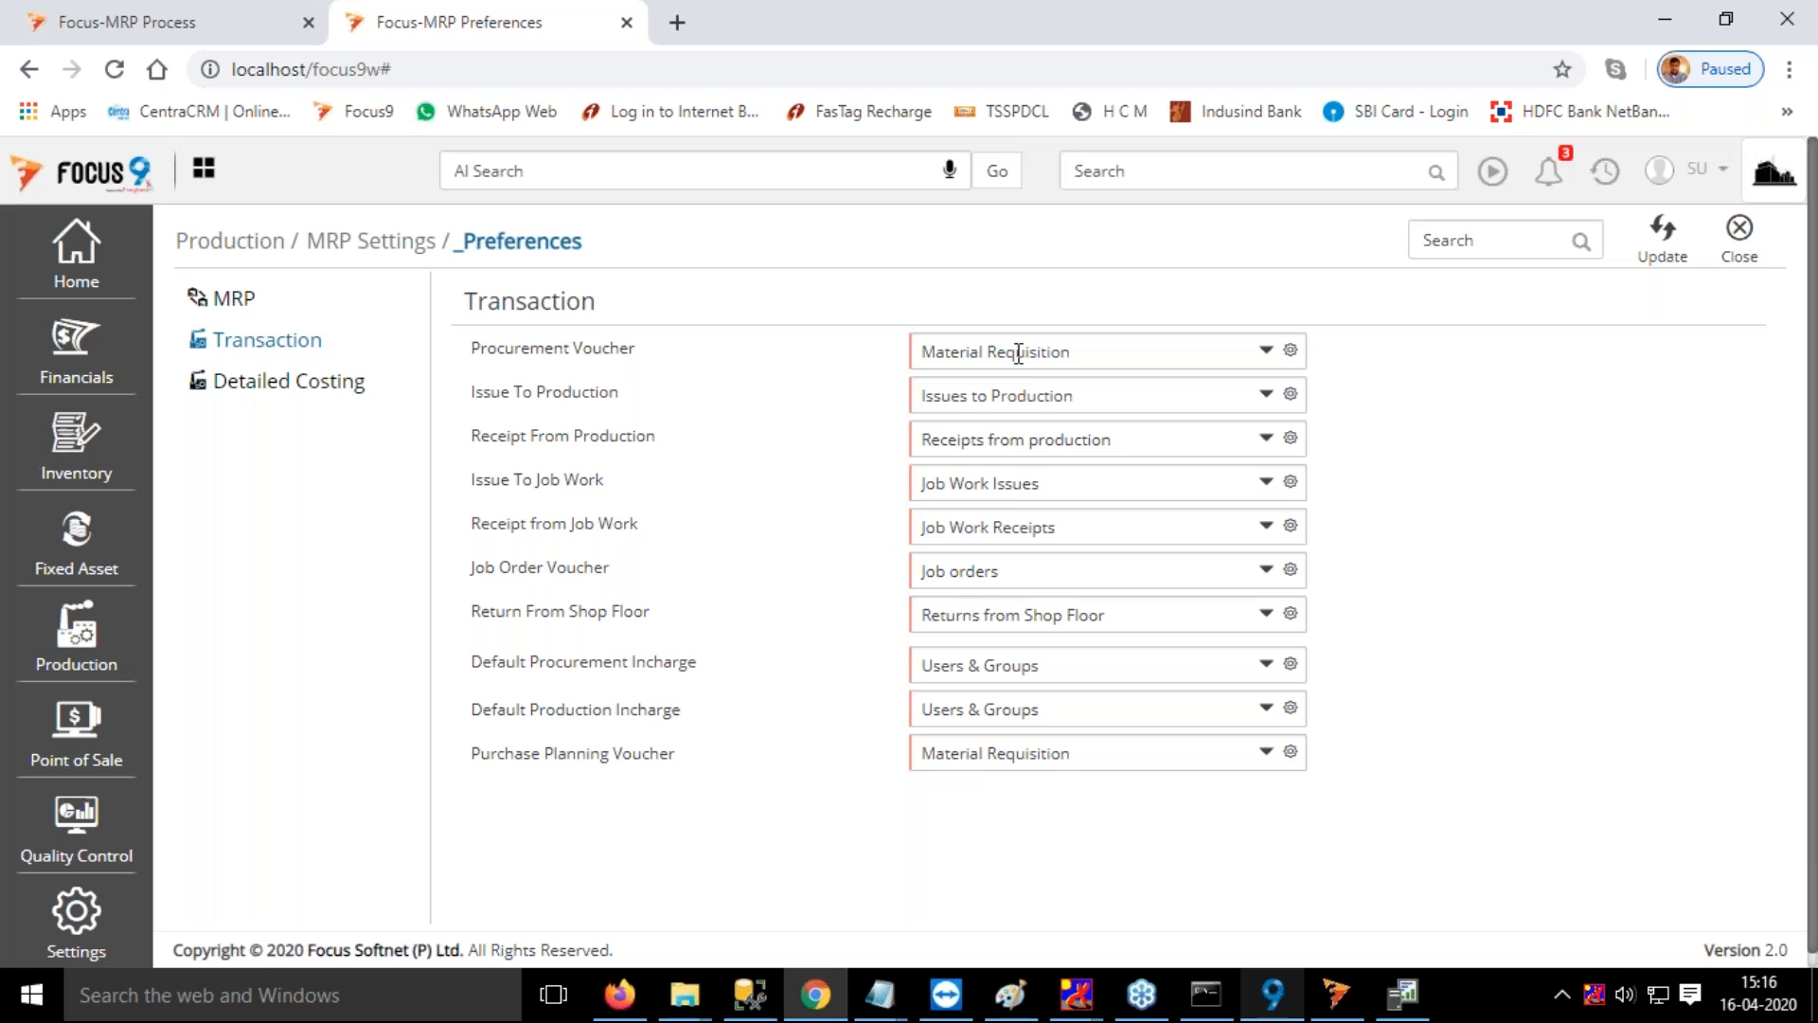
Return to the MRP Process, settle the Order Type on Raise Dependent Requirements and proceed to planning
click(177, 26)
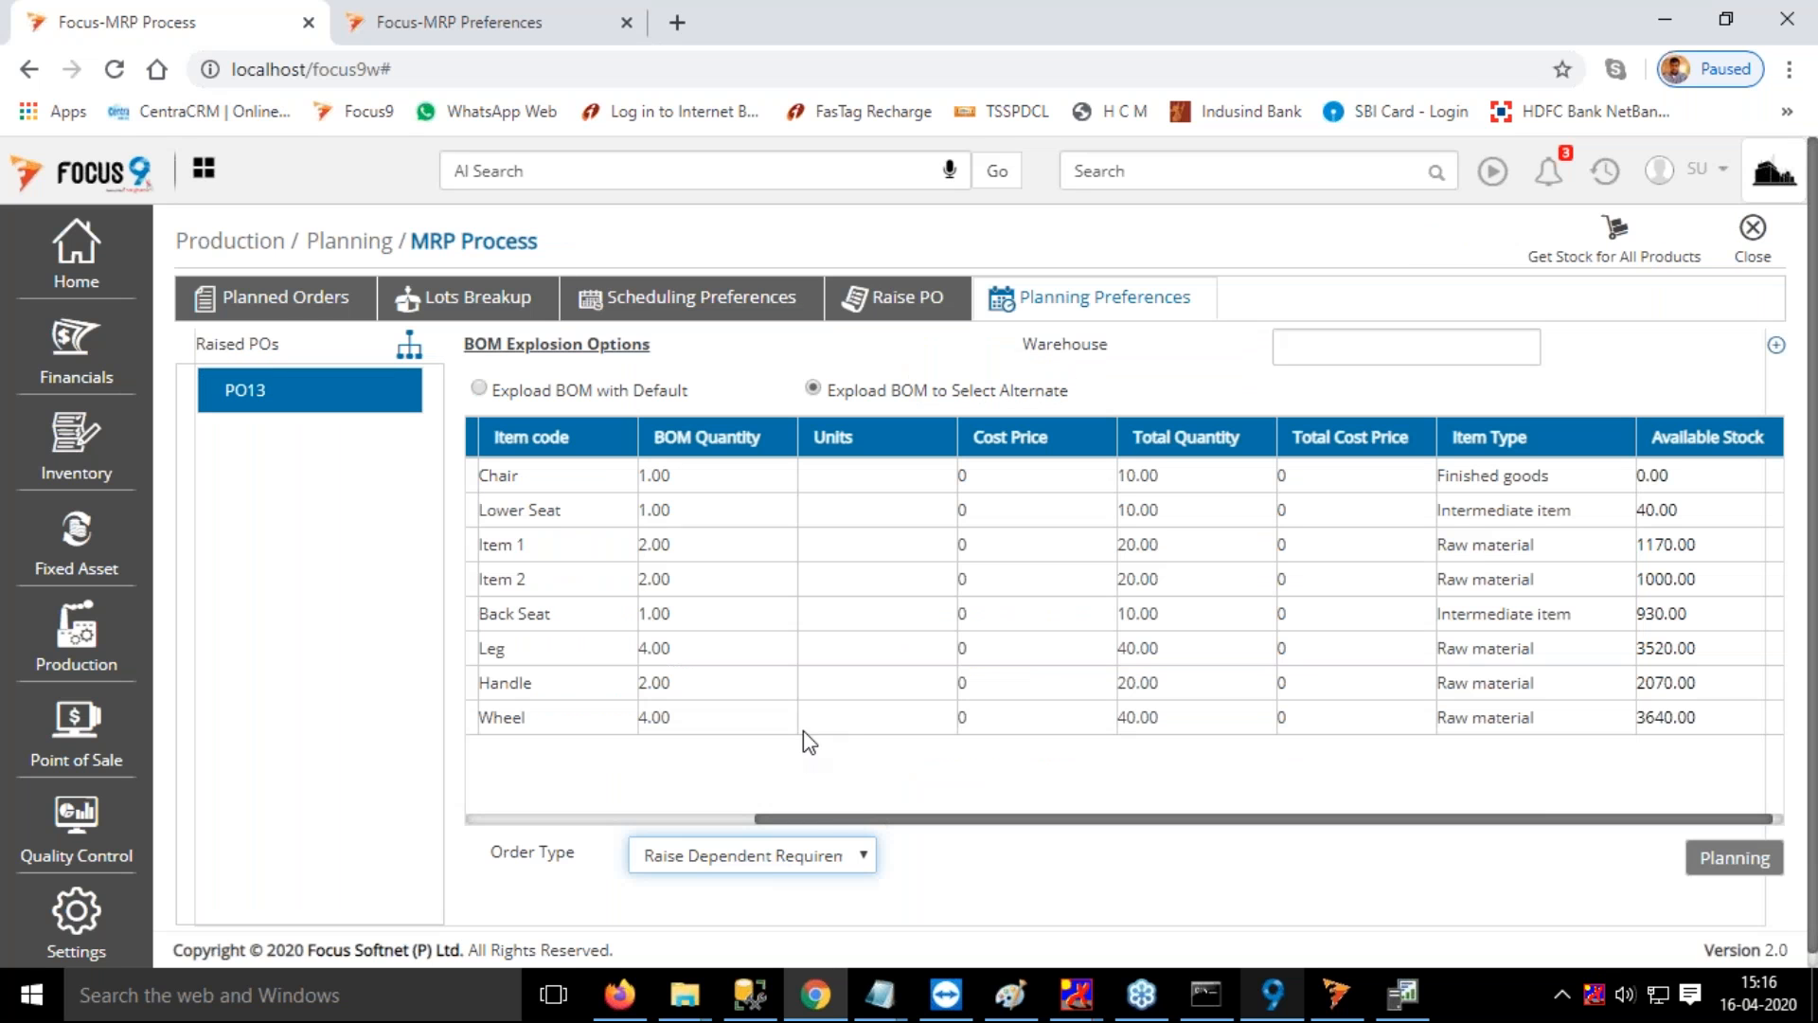
click(813, 858)
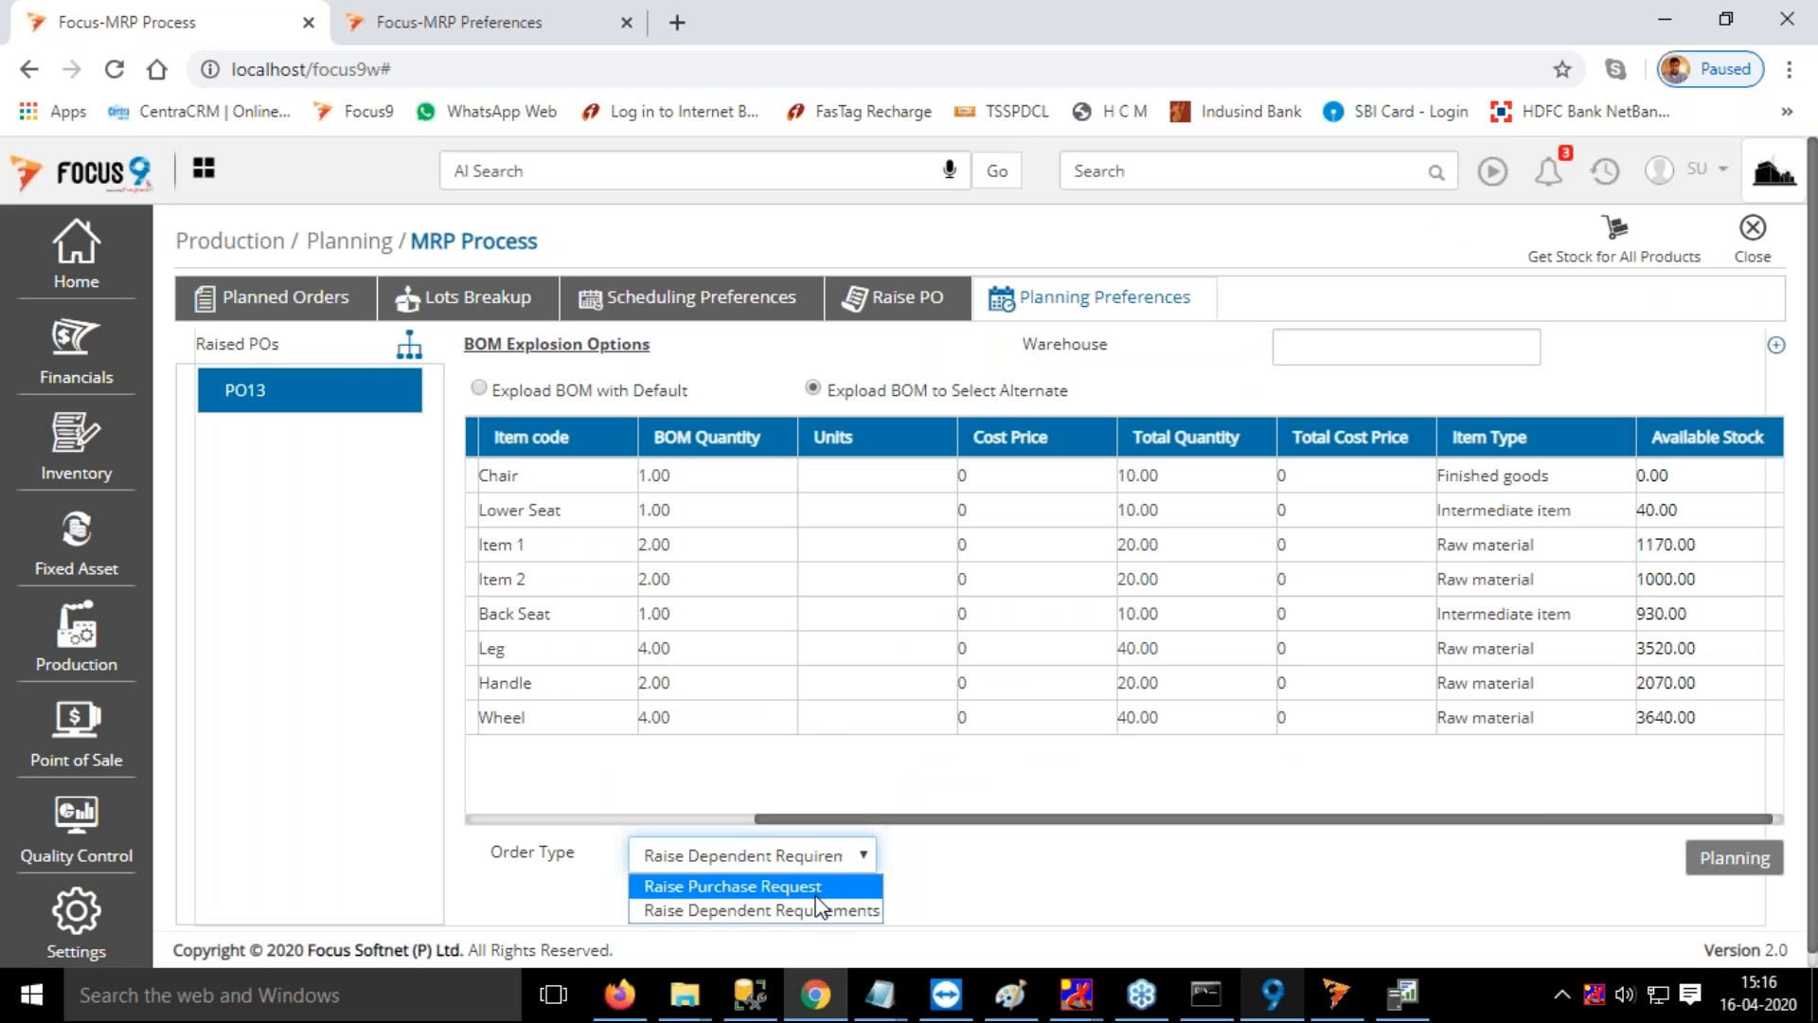
click(811, 895)
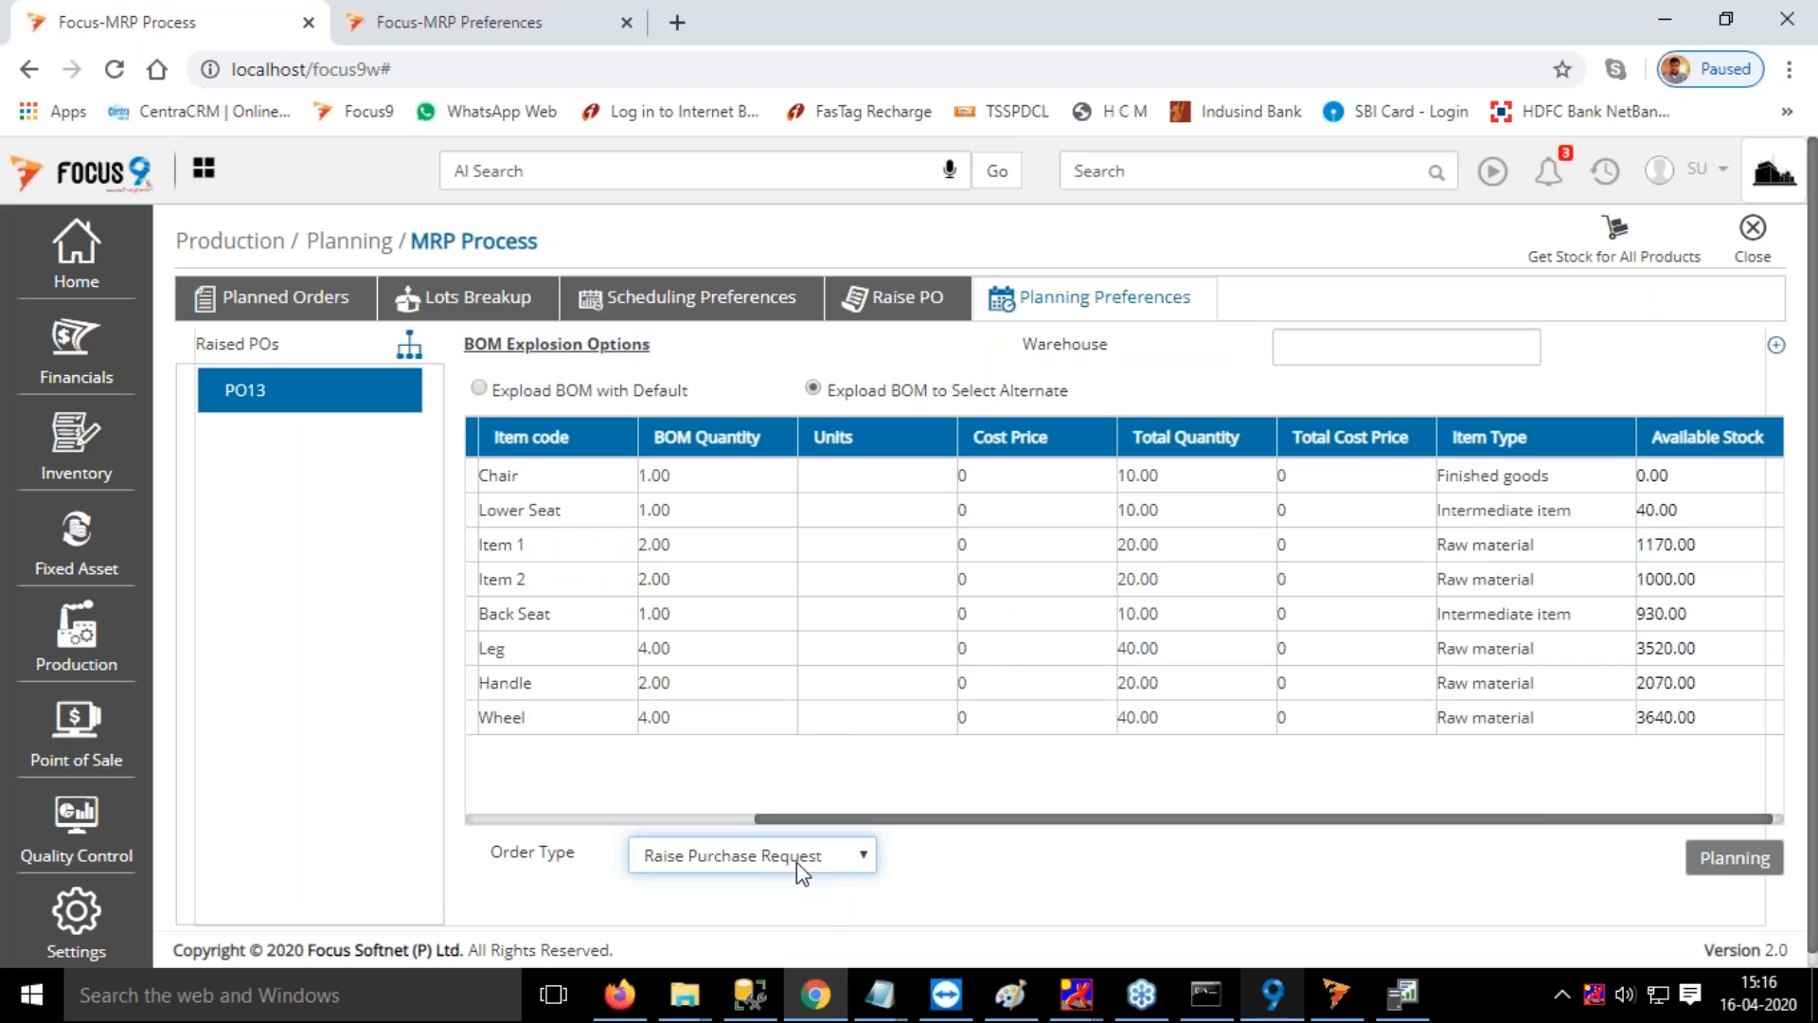
click(798, 861)
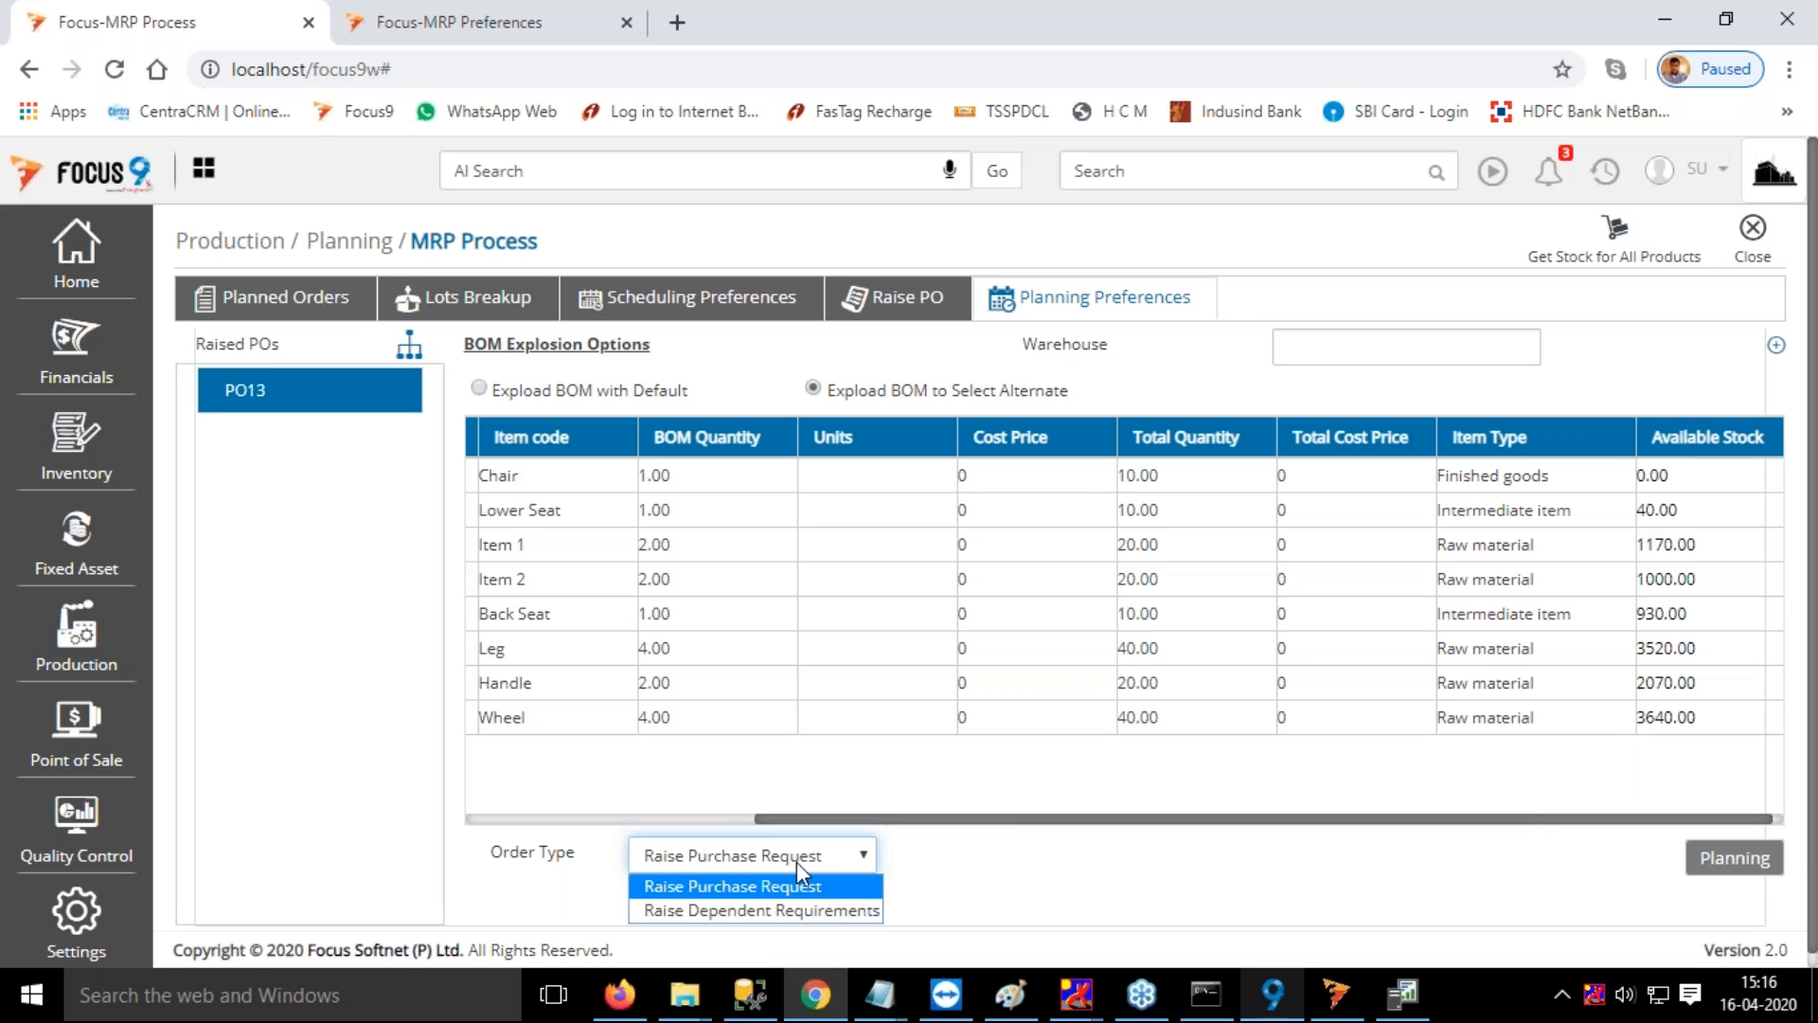
click(812, 911)
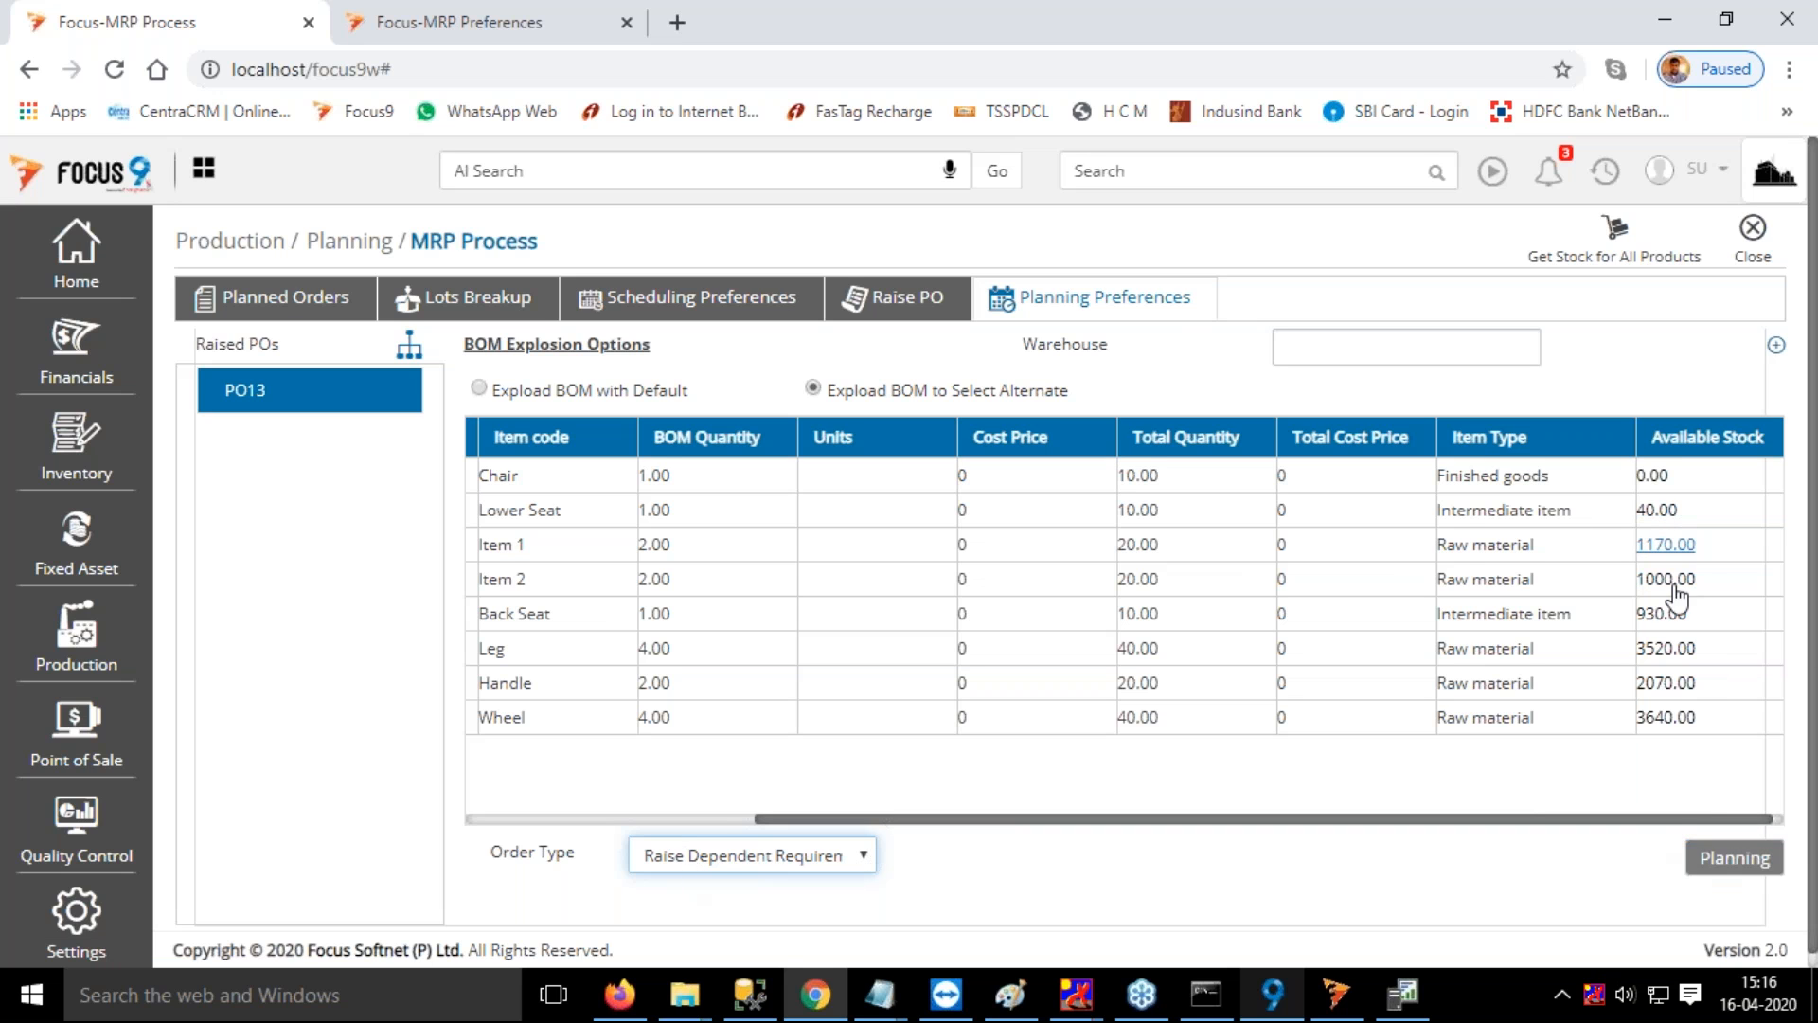
click(1732, 858)
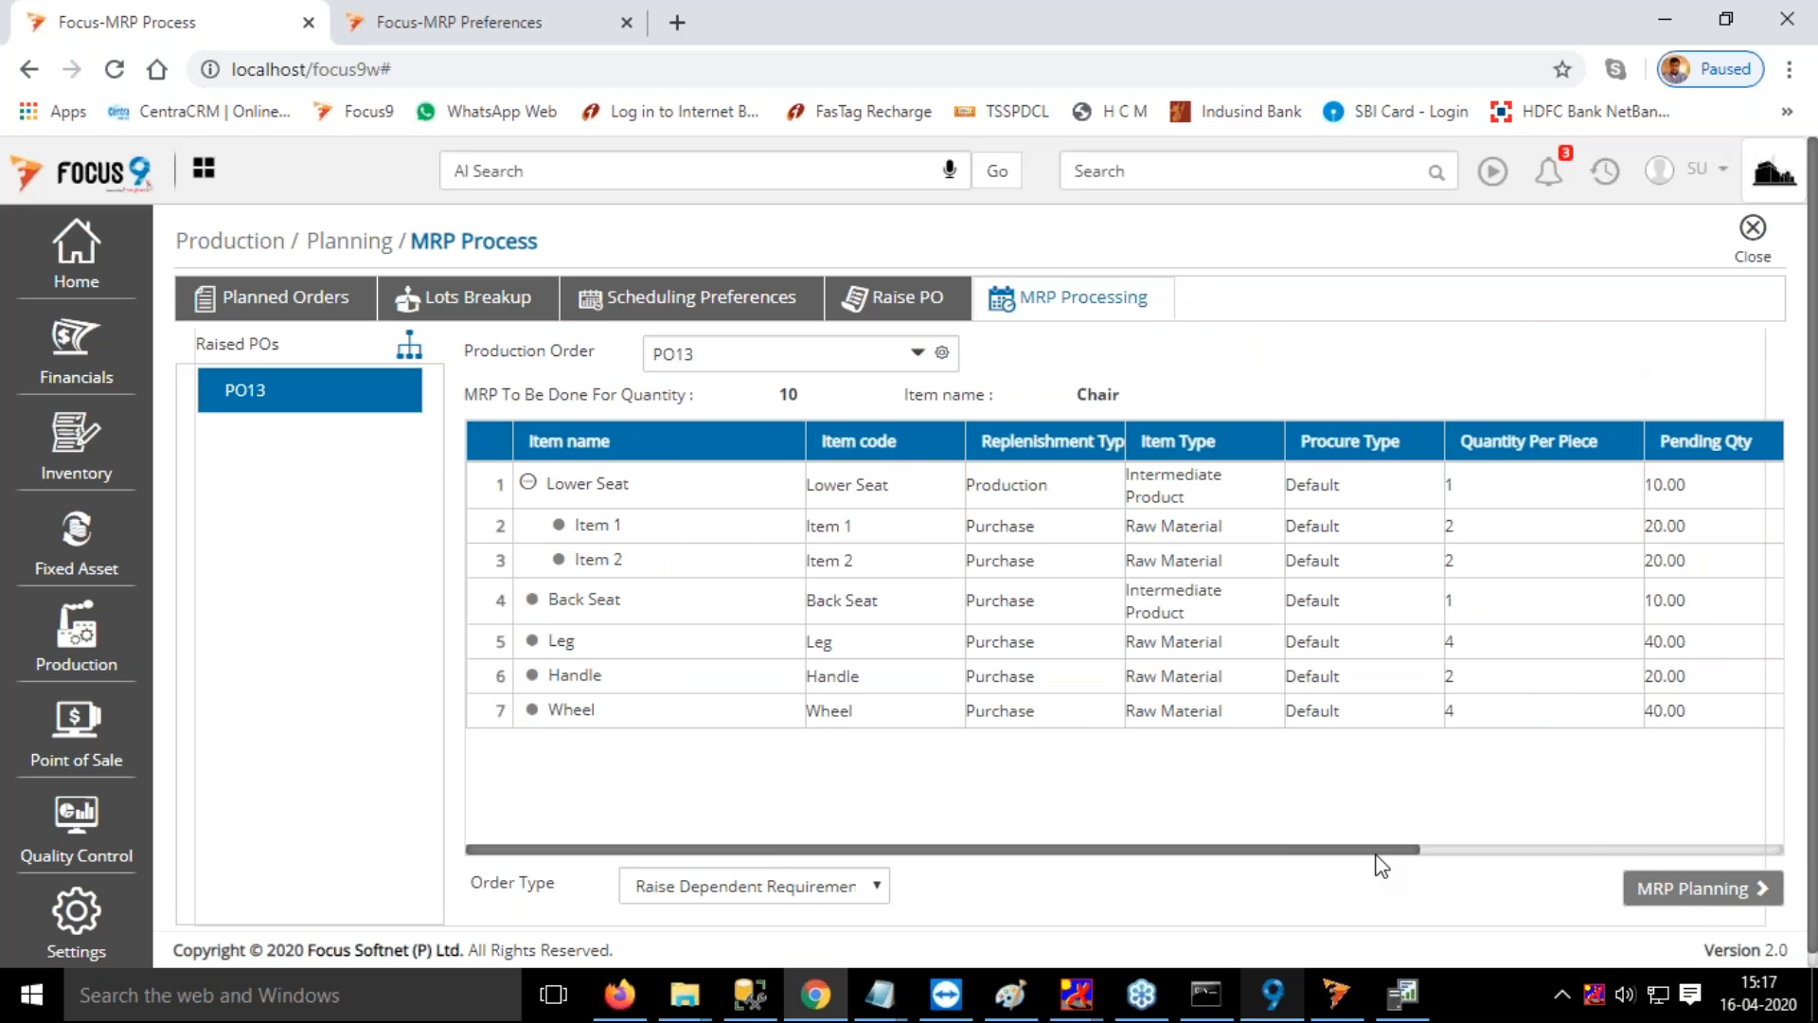
Run MRP Planning for the Chair production order and examine the pending, adjusted and raised quantities of its components
drag(1377, 850, 1560, 485)
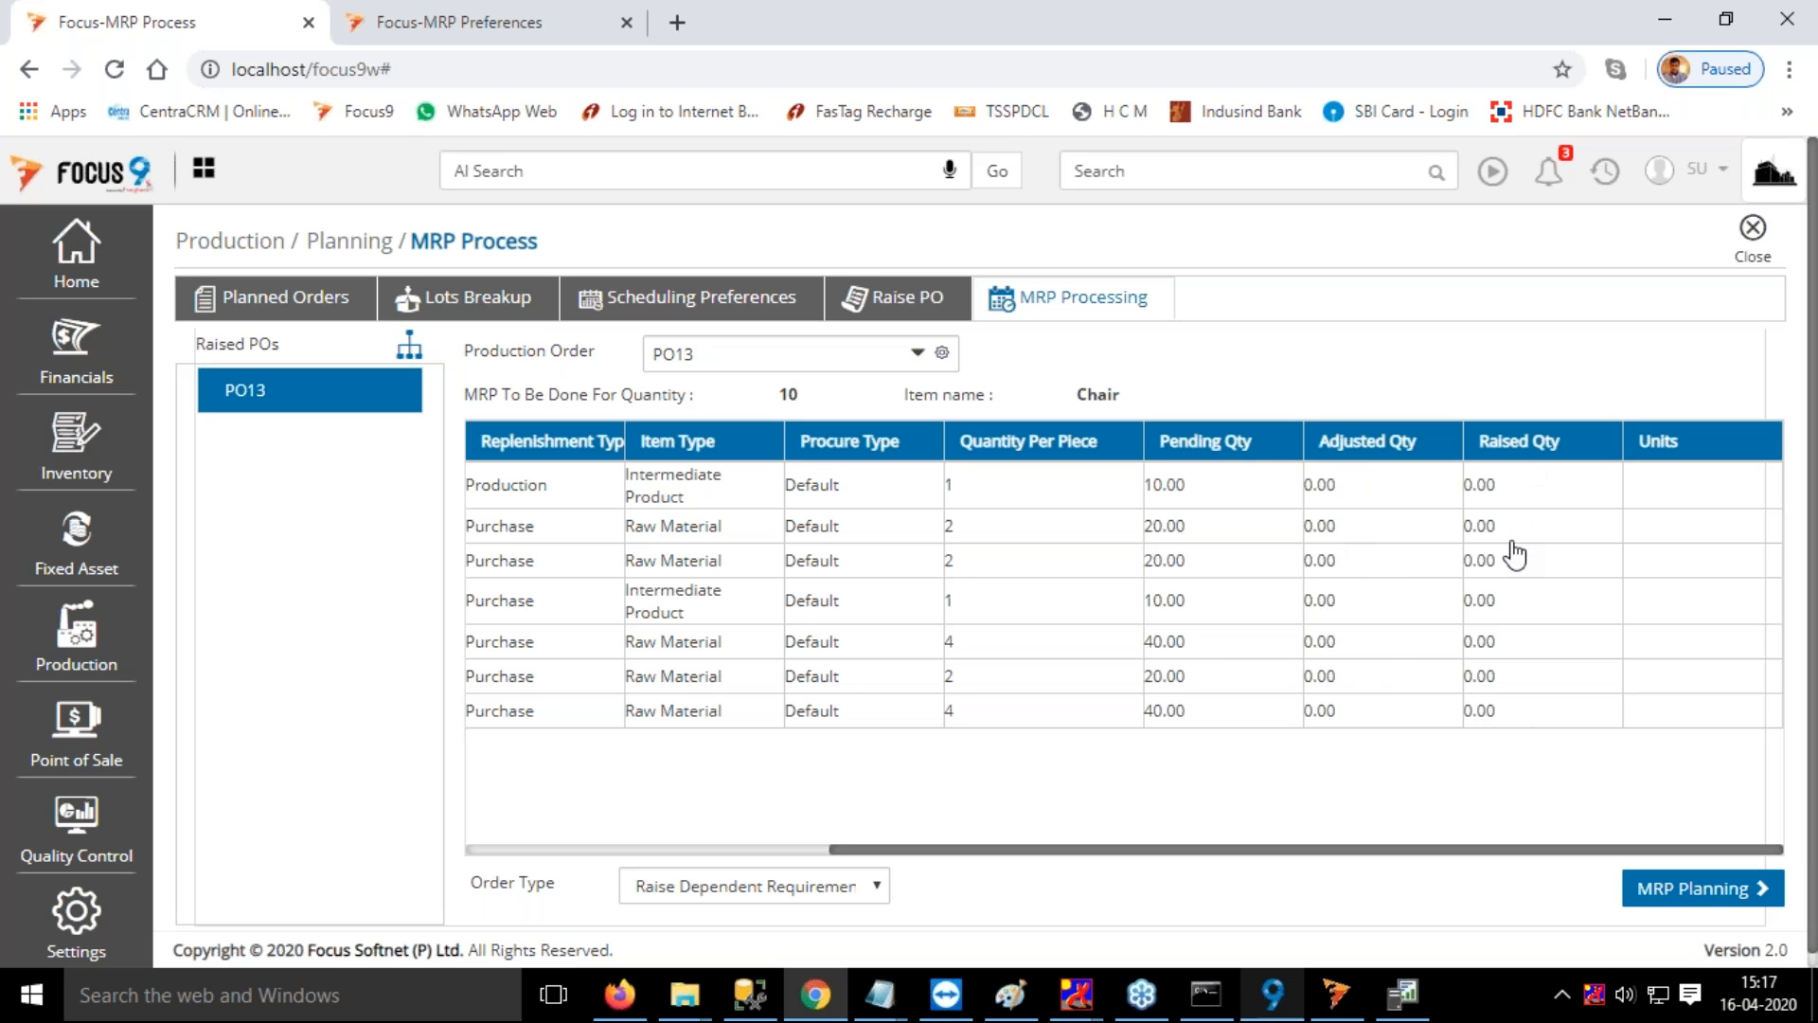
click(1703, 888)
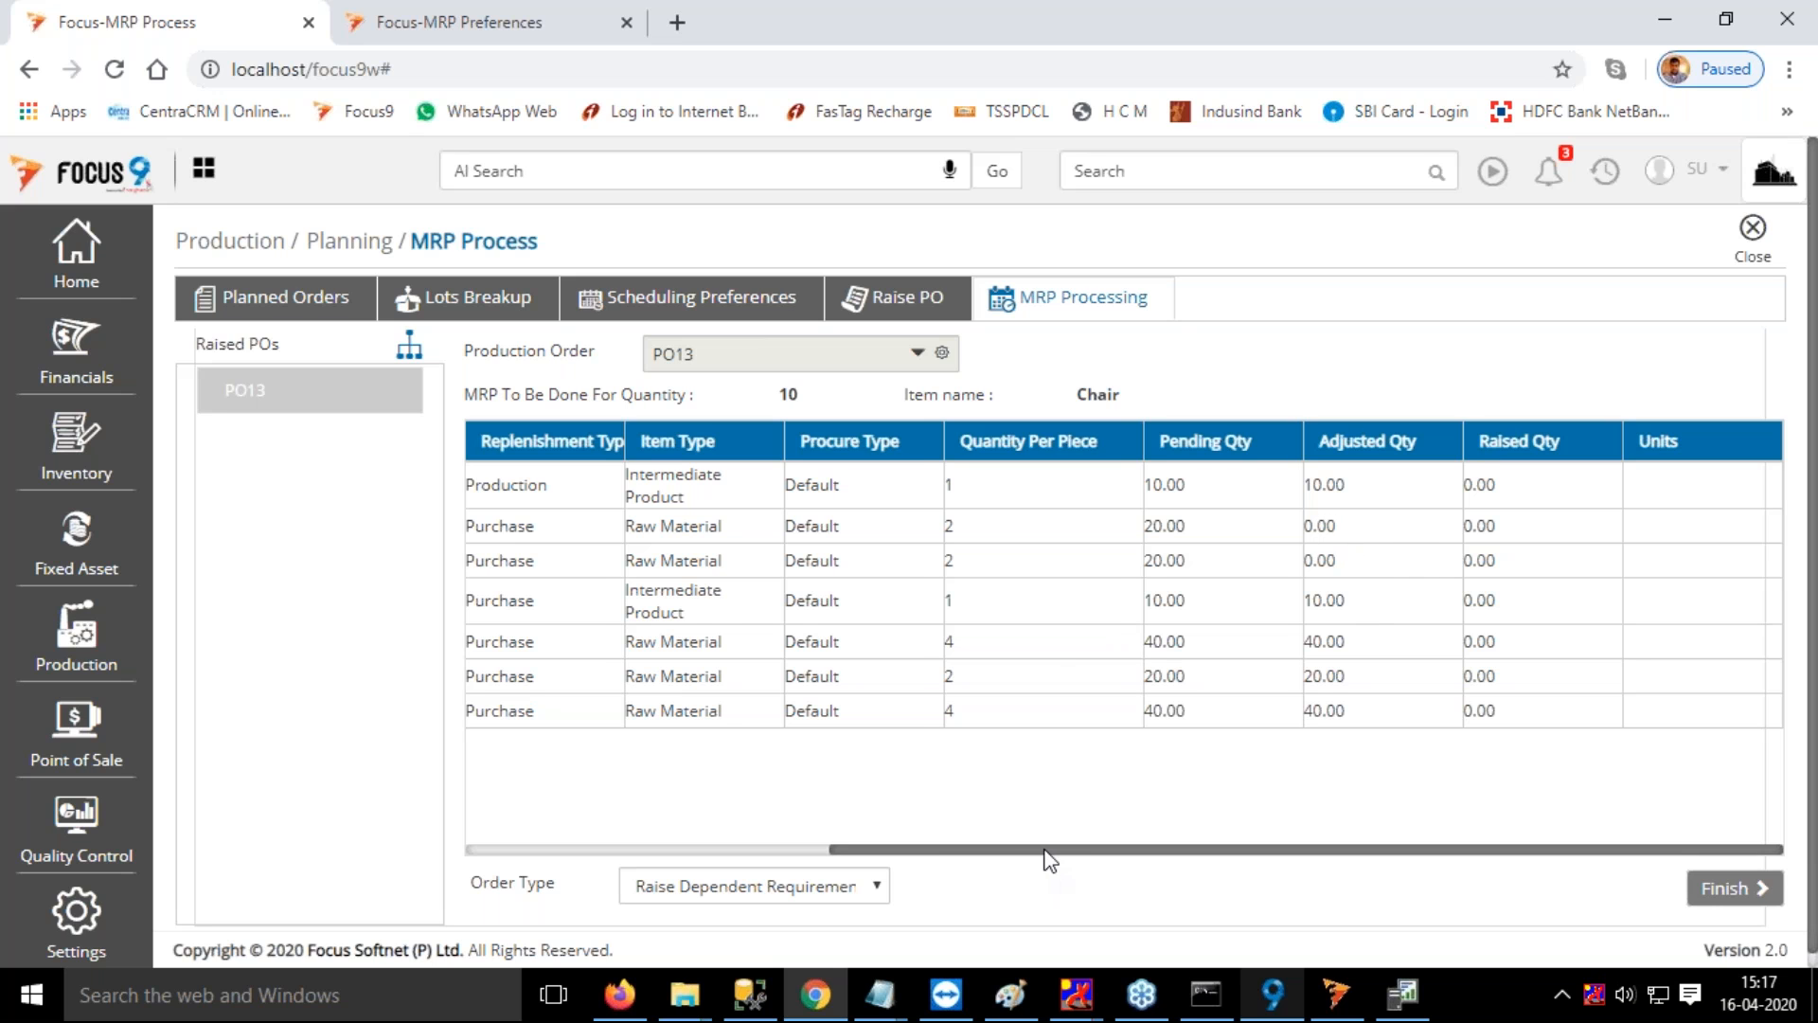
drag(1014, 852, 757, 852)
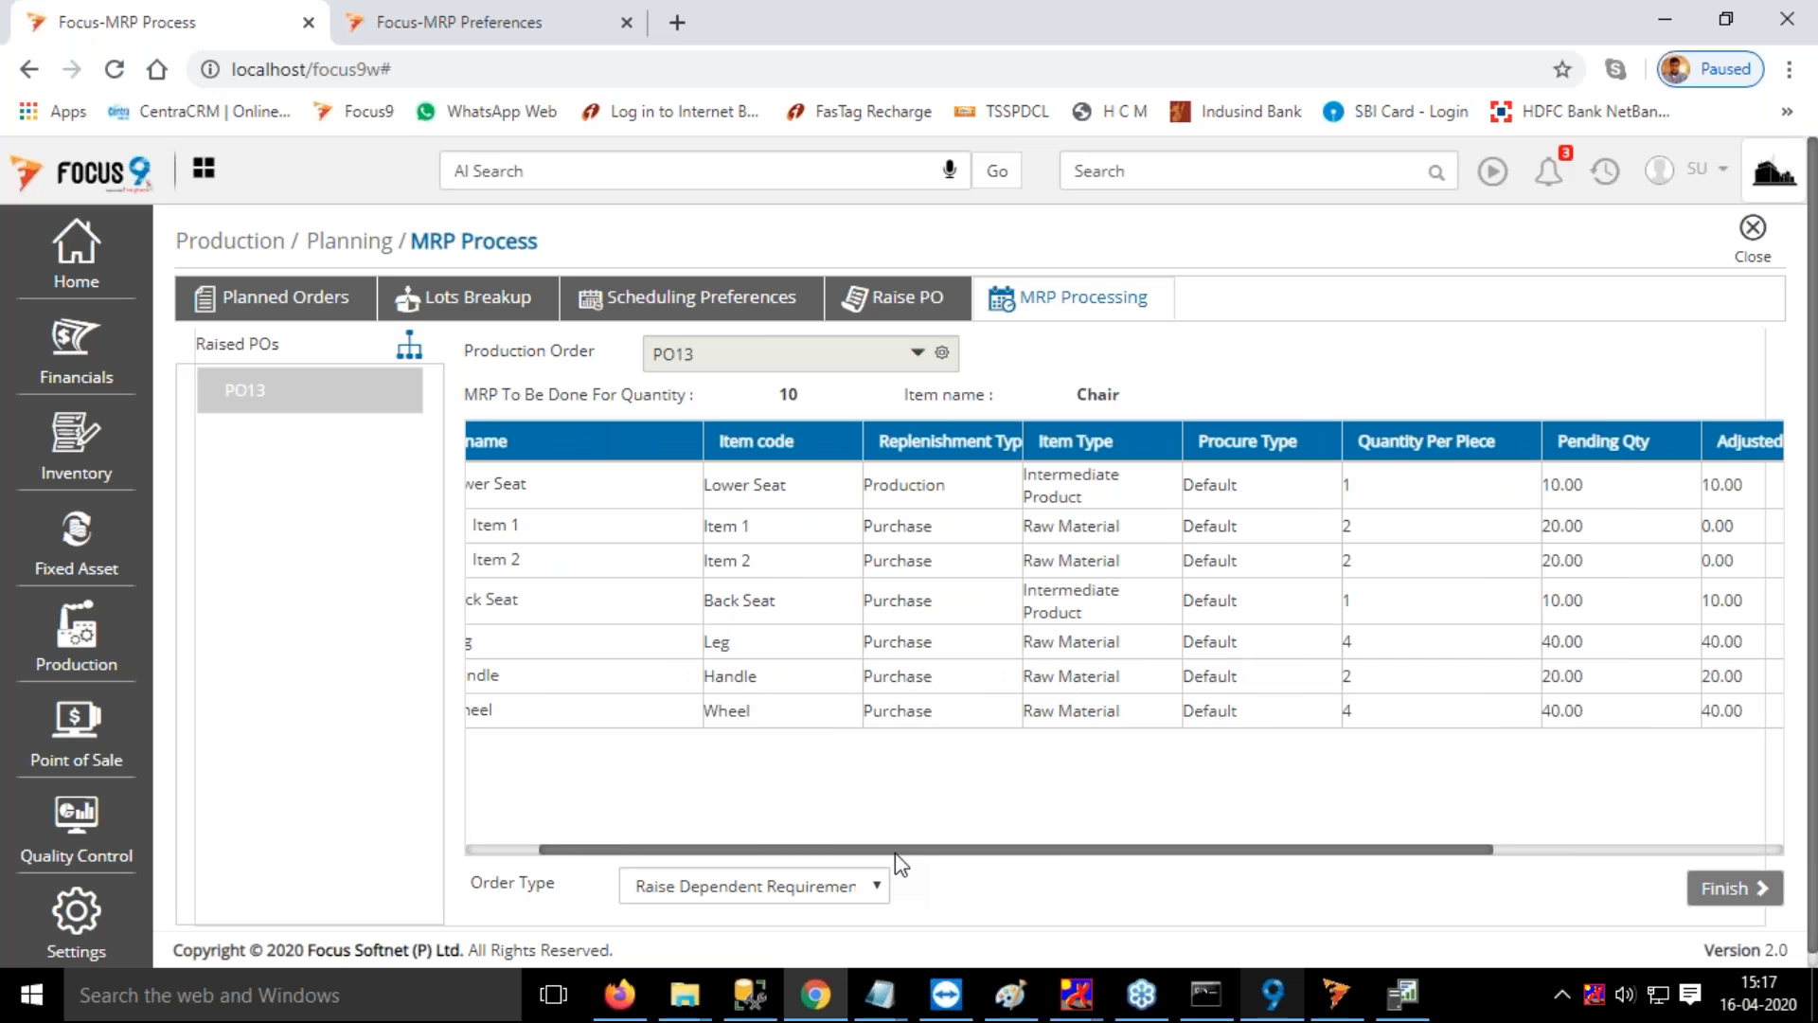
drag(899, 852, 1331, 513)
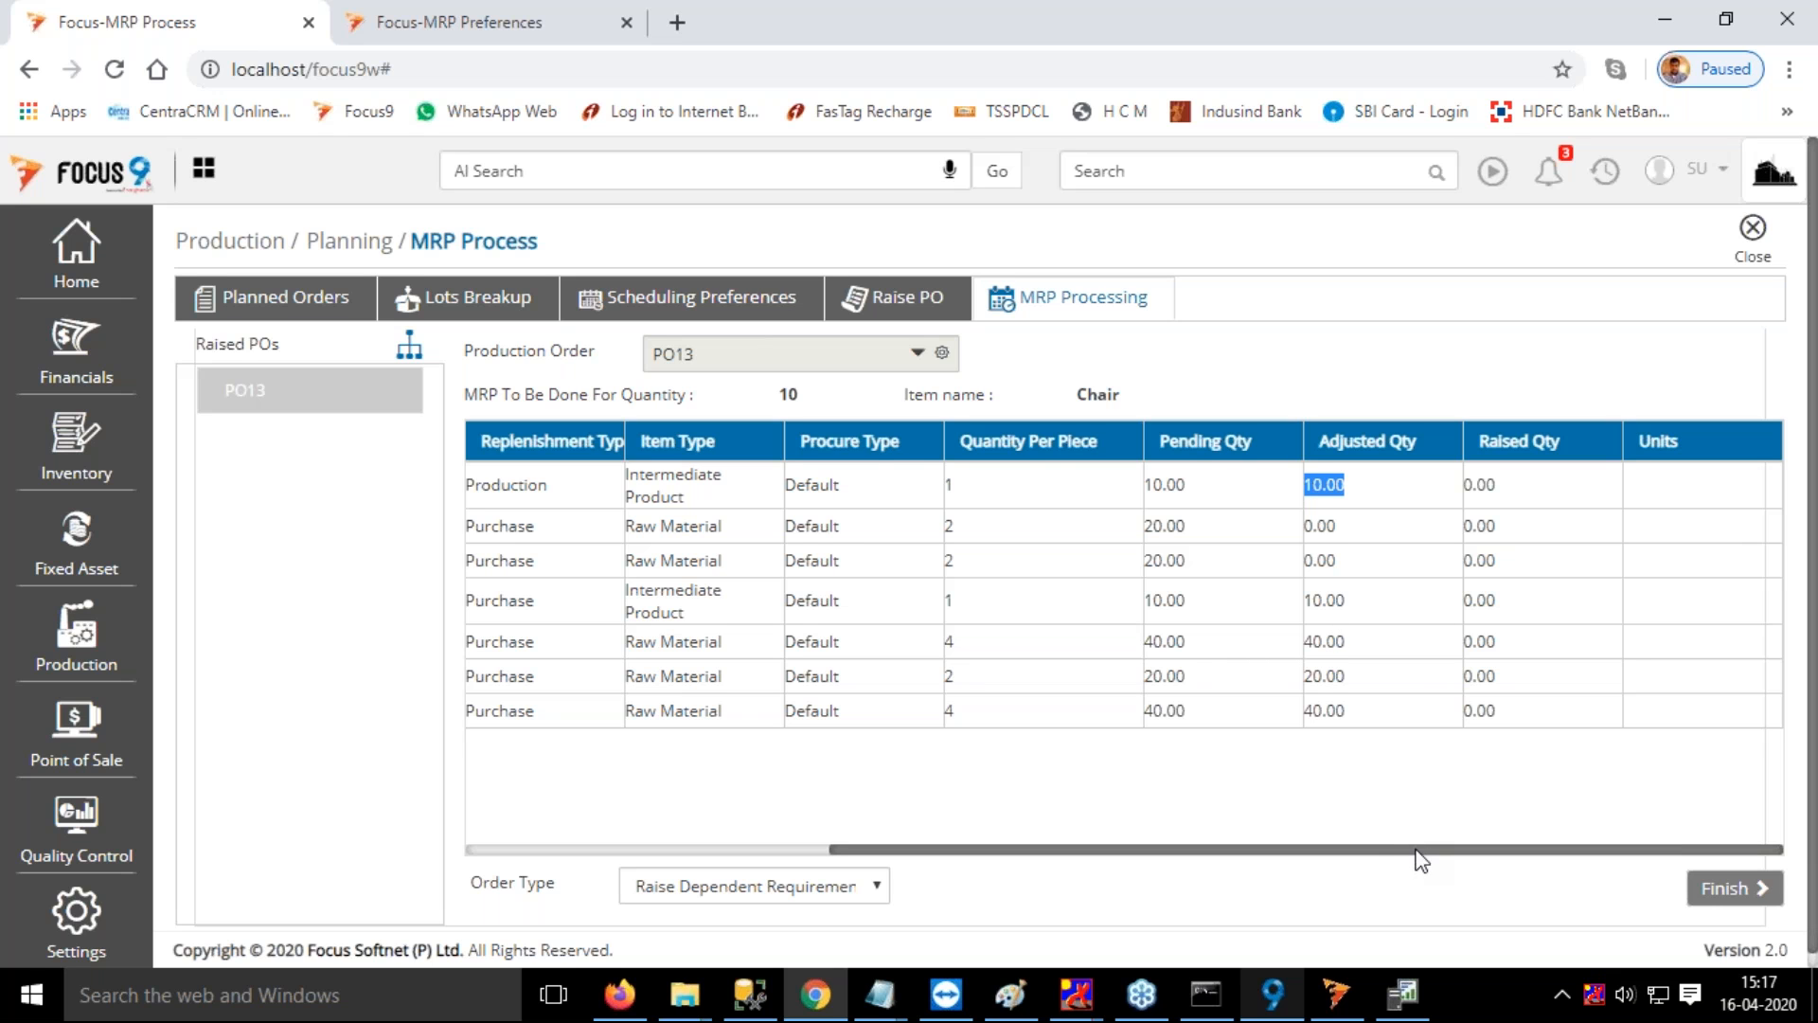
drag(1406, 852, 1080, 872)
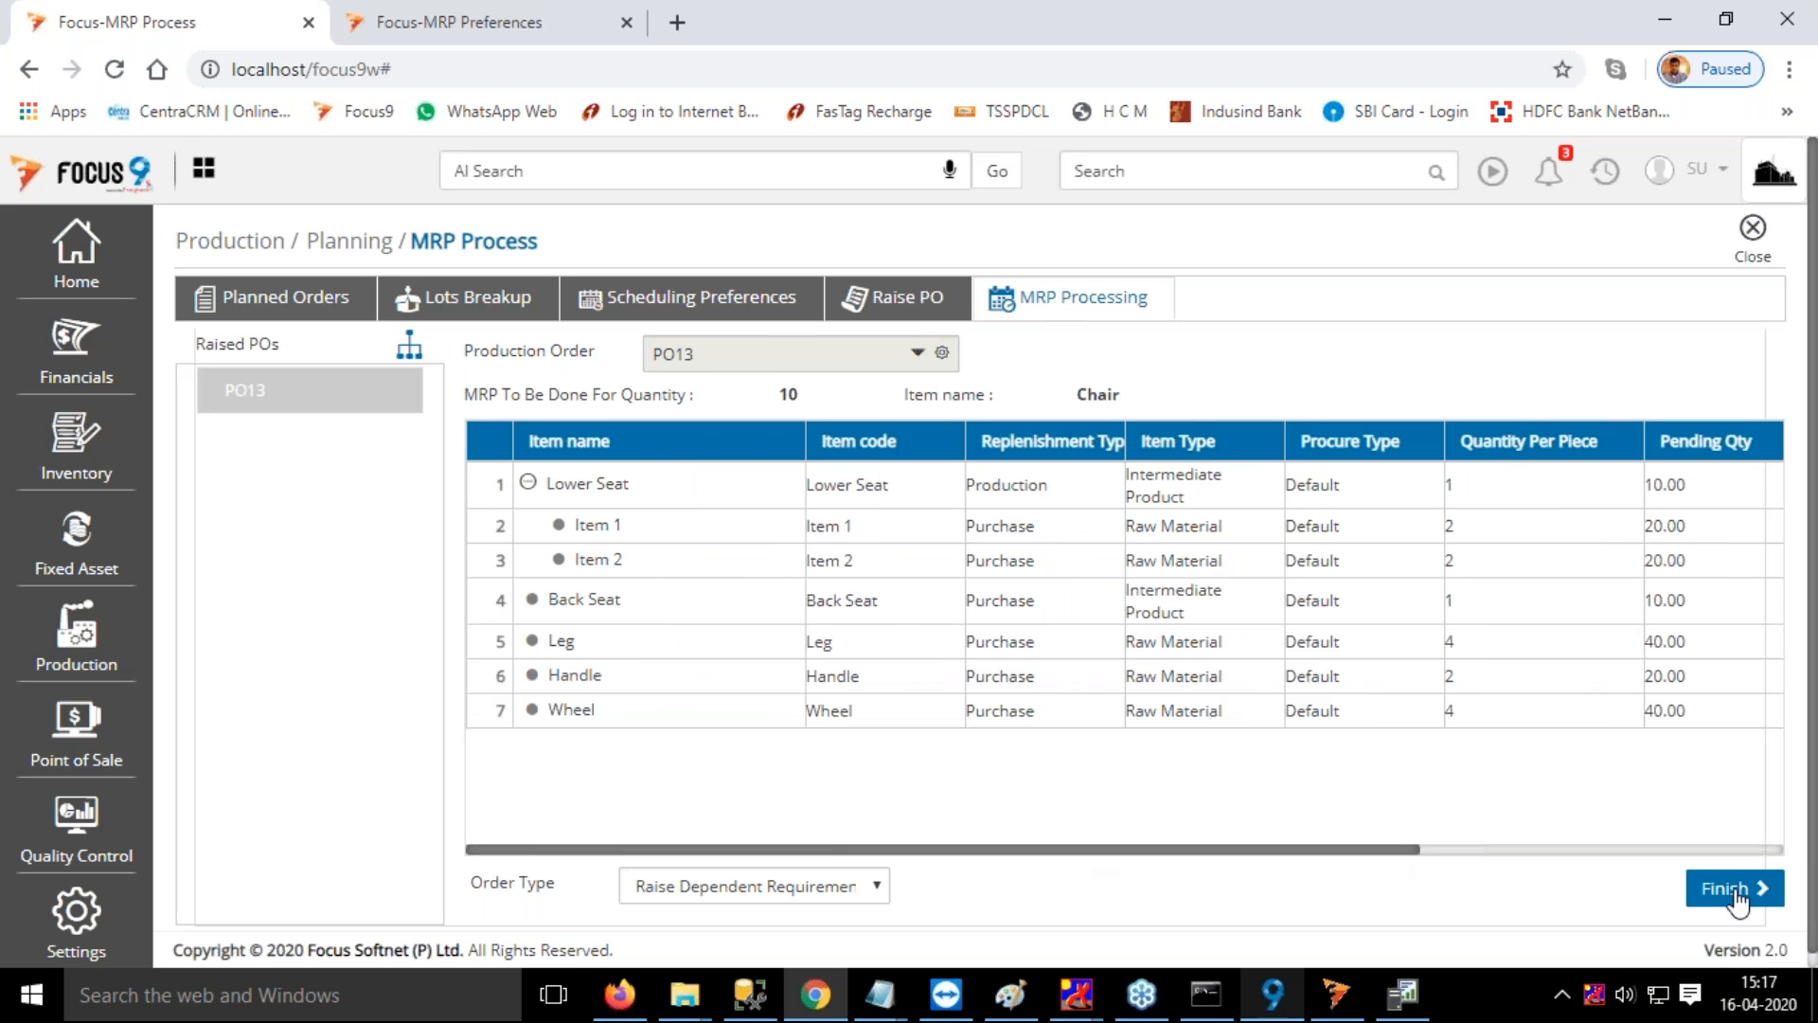
Finish MRP processing of the 10-unit Chair order and select planned order SalOrd:3 for lots breakup
click(1735, 890)
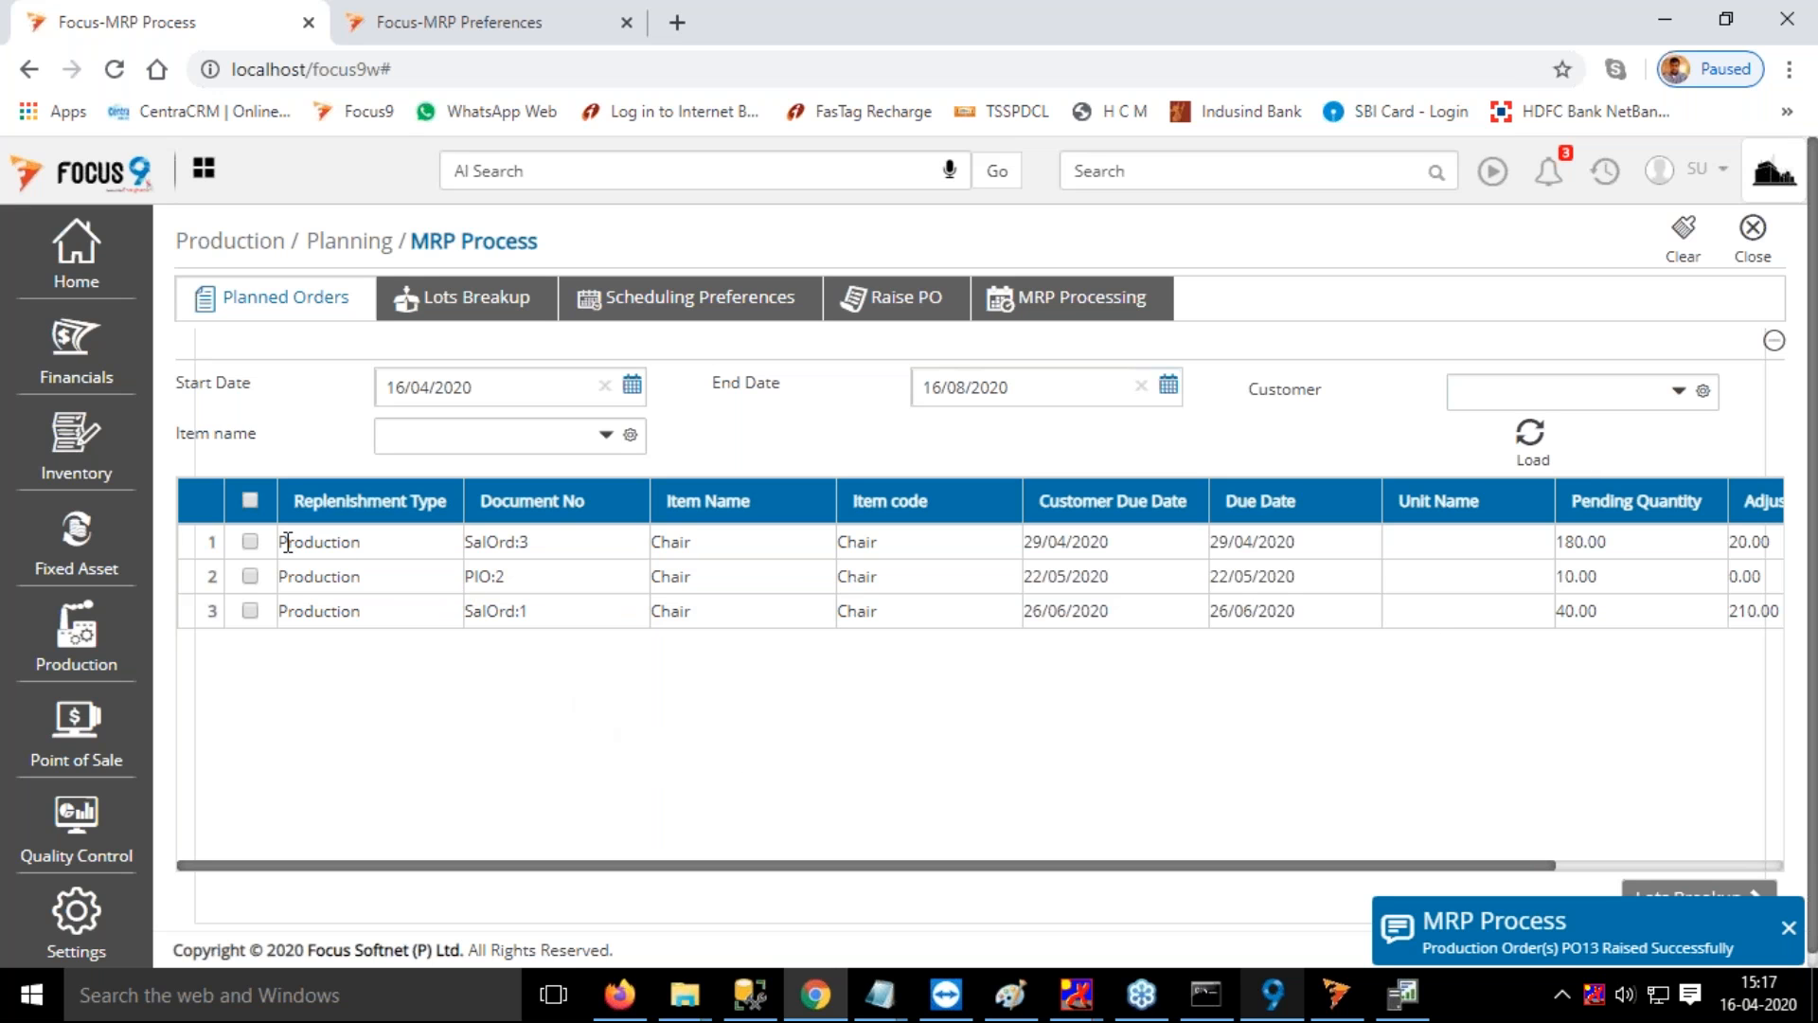
click(252, 543)
click(1788, 928)
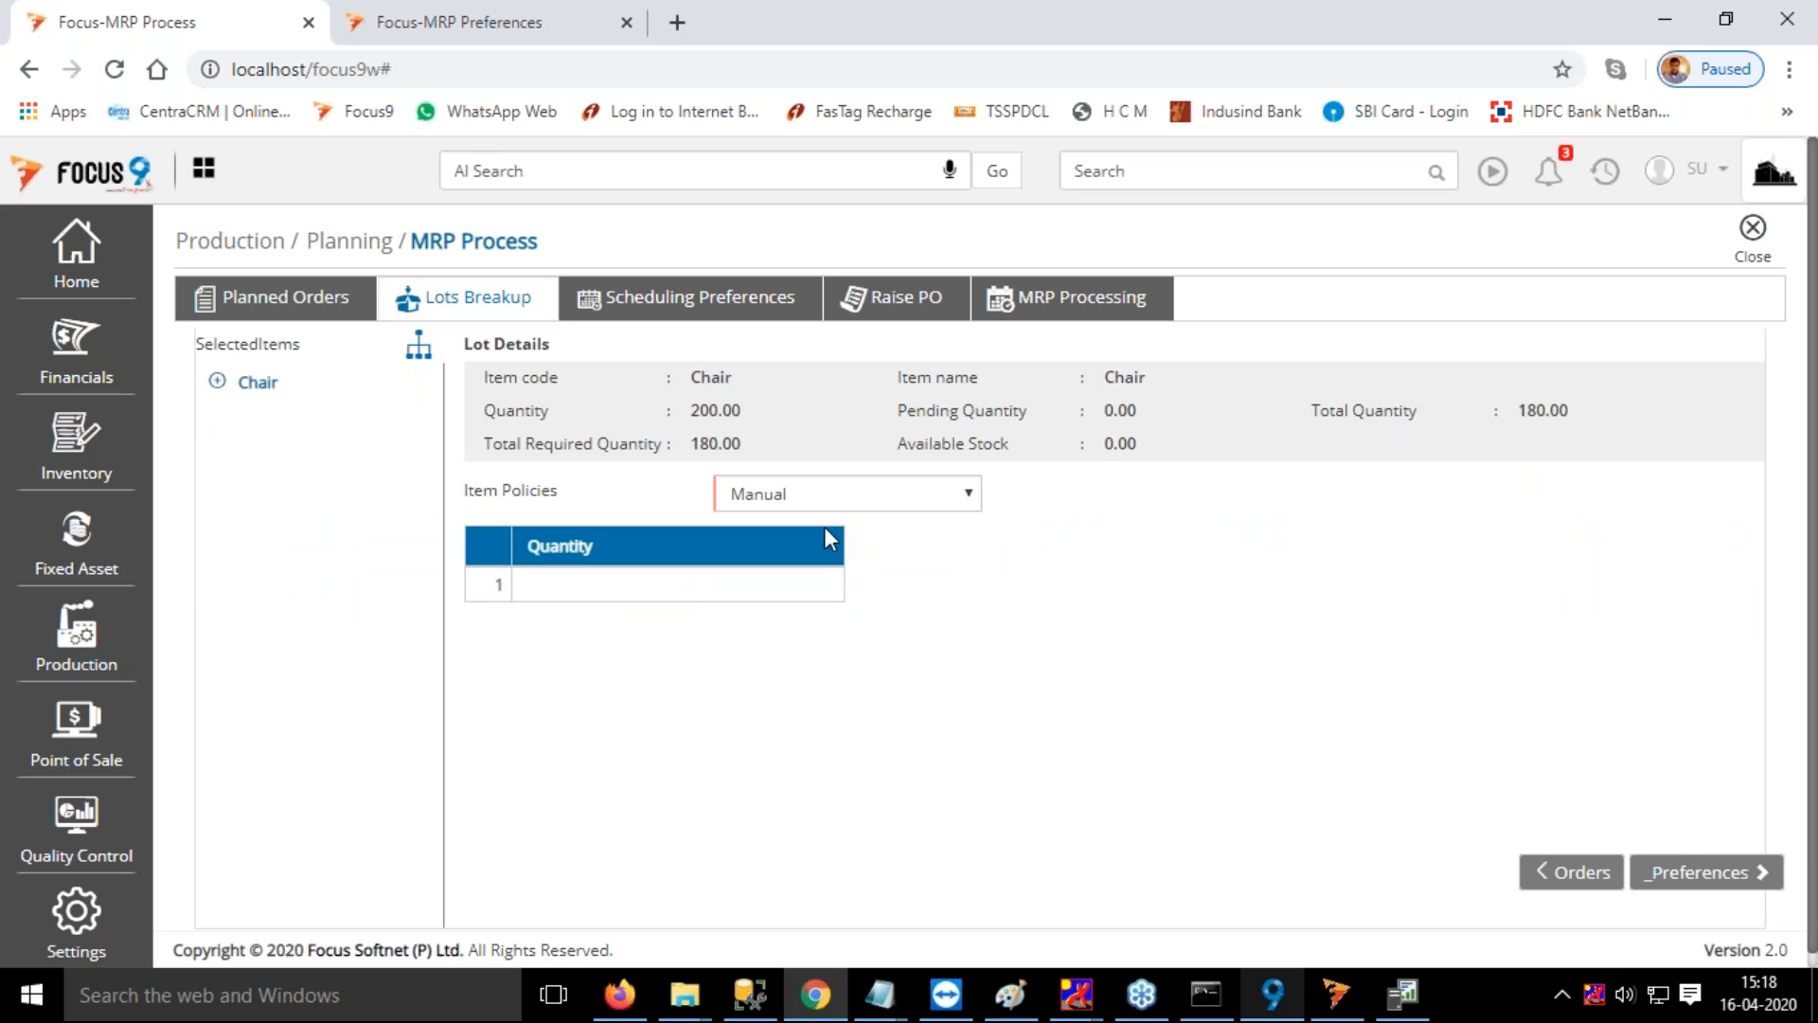
Enter a manual lot quantity of 100 for the Chair in SalOrd:3
click(734, 590)
text(100)
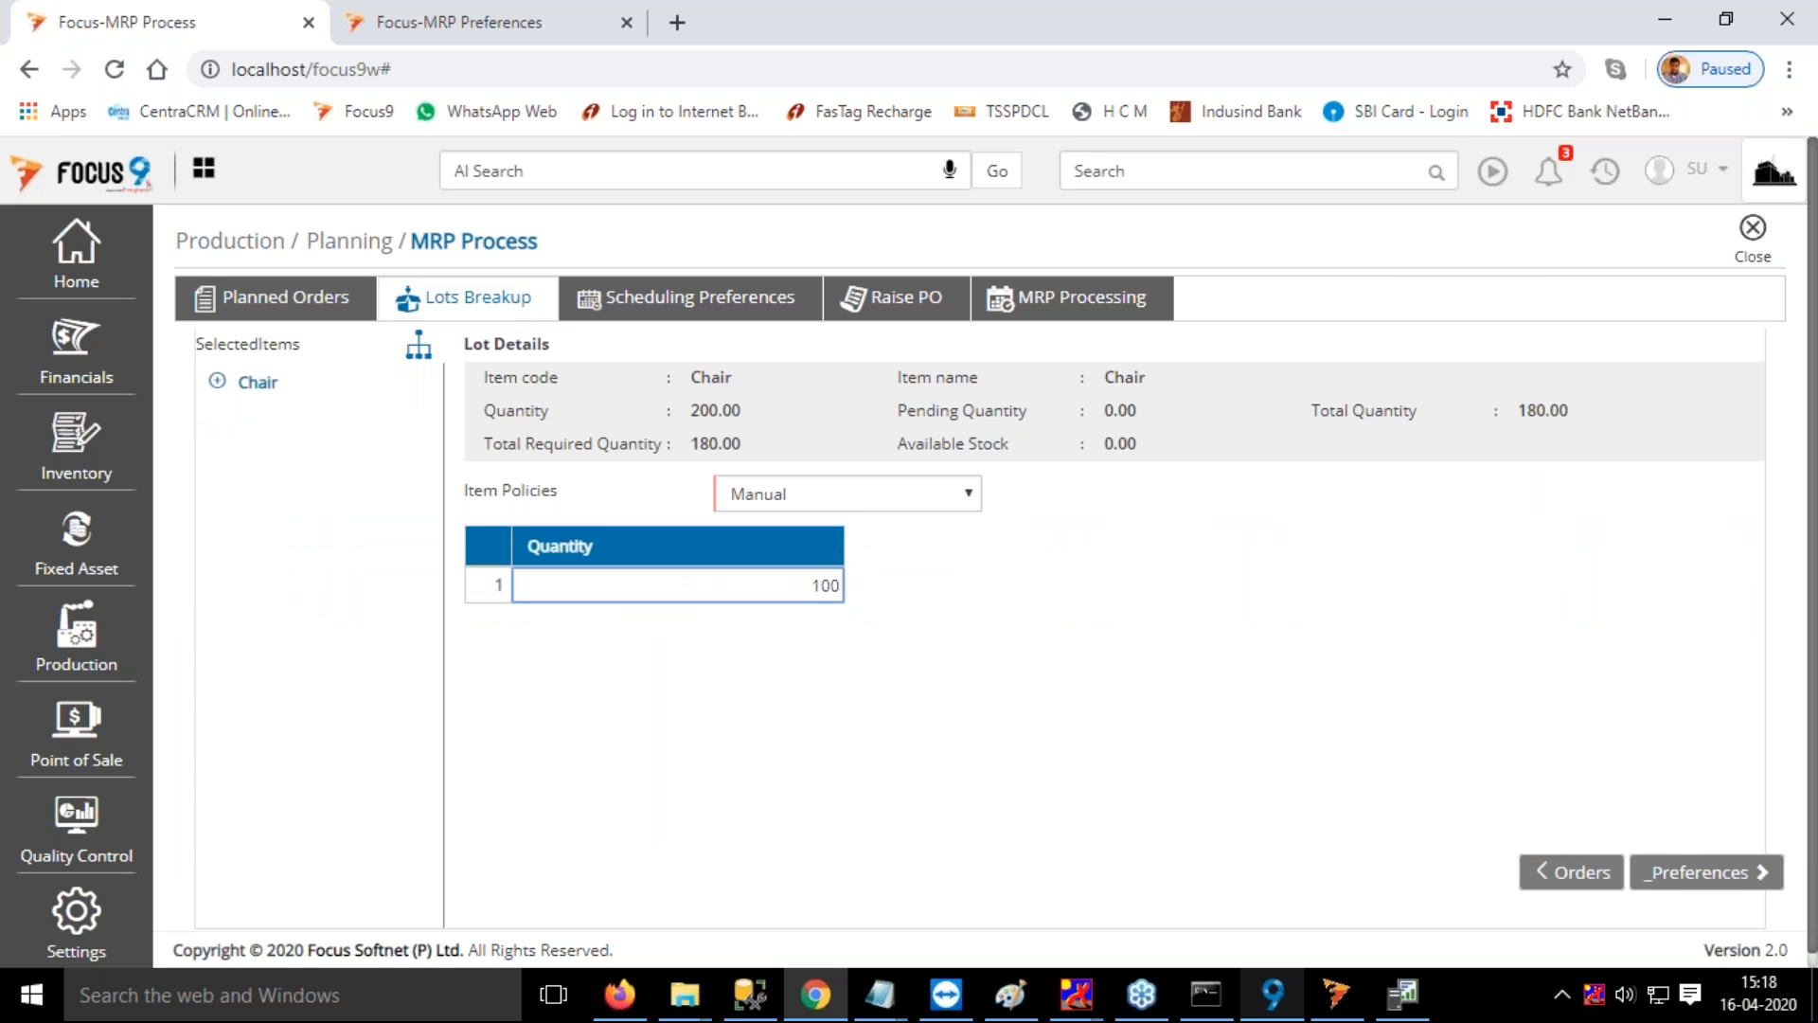
key(Return)
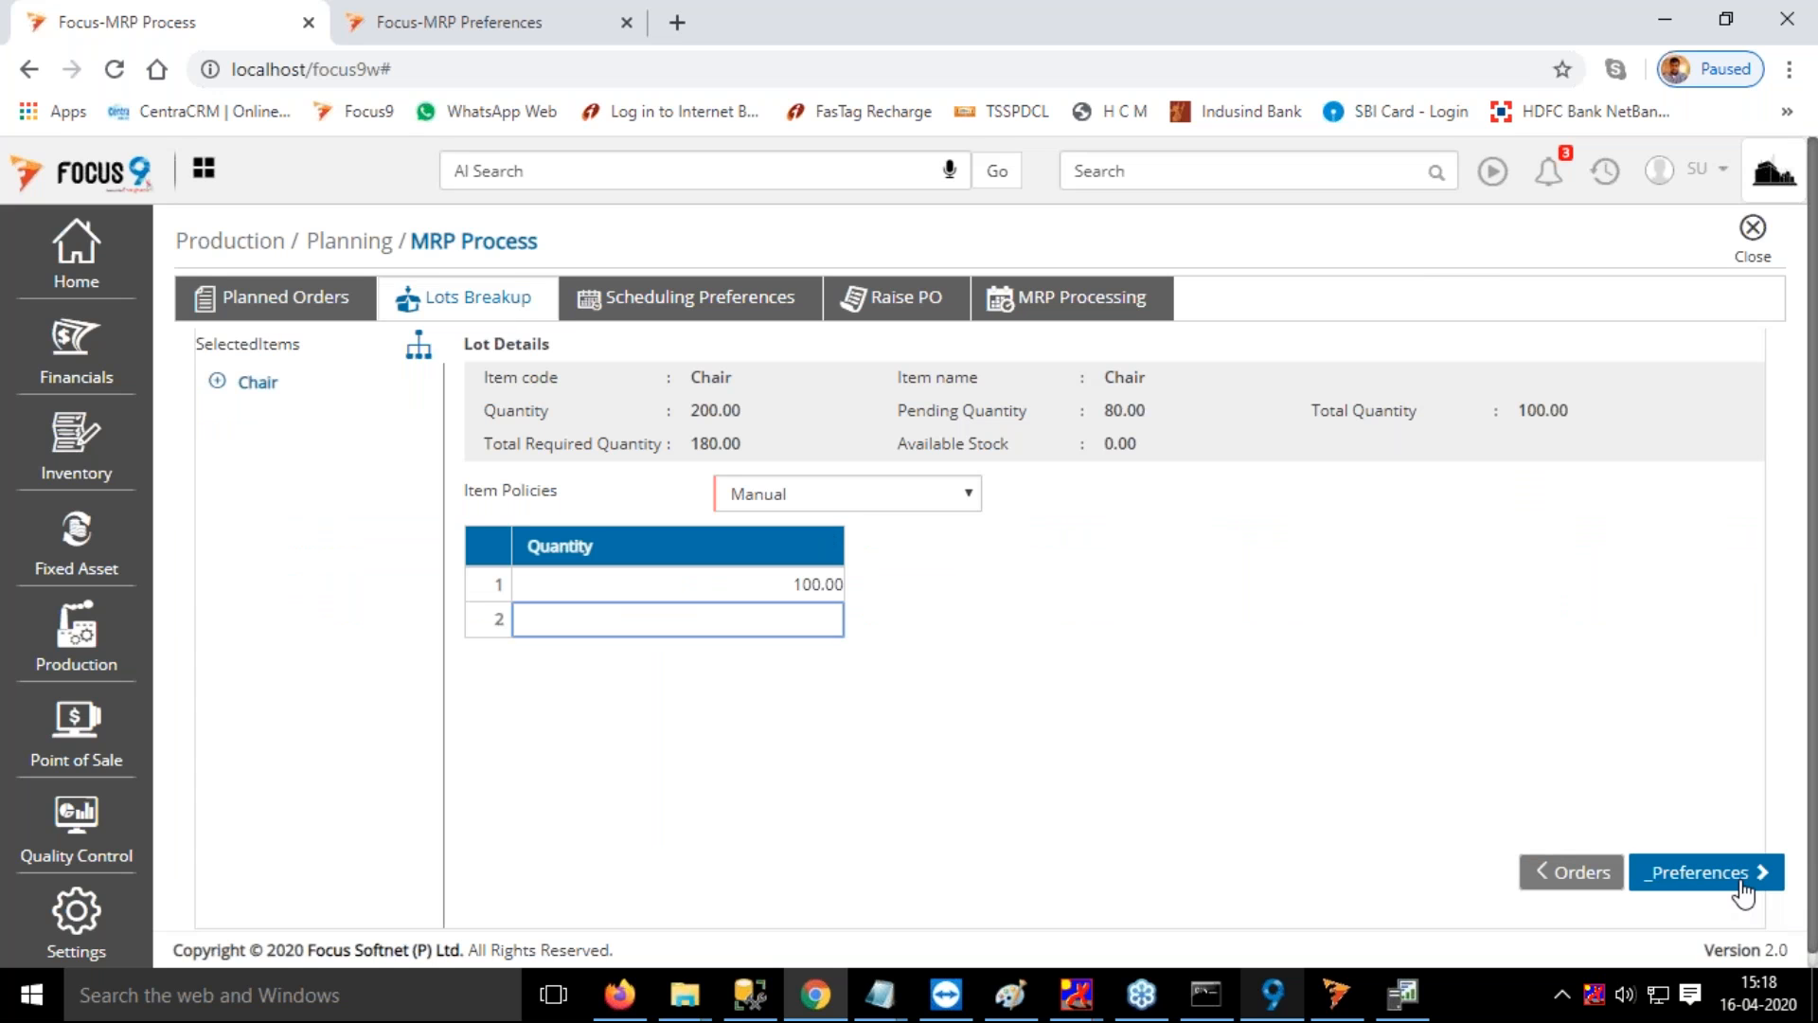
Schedule the 100-unit Chair lot with Backward Scheduling and examine the times of its operations on the schedule
click(1743, 892)
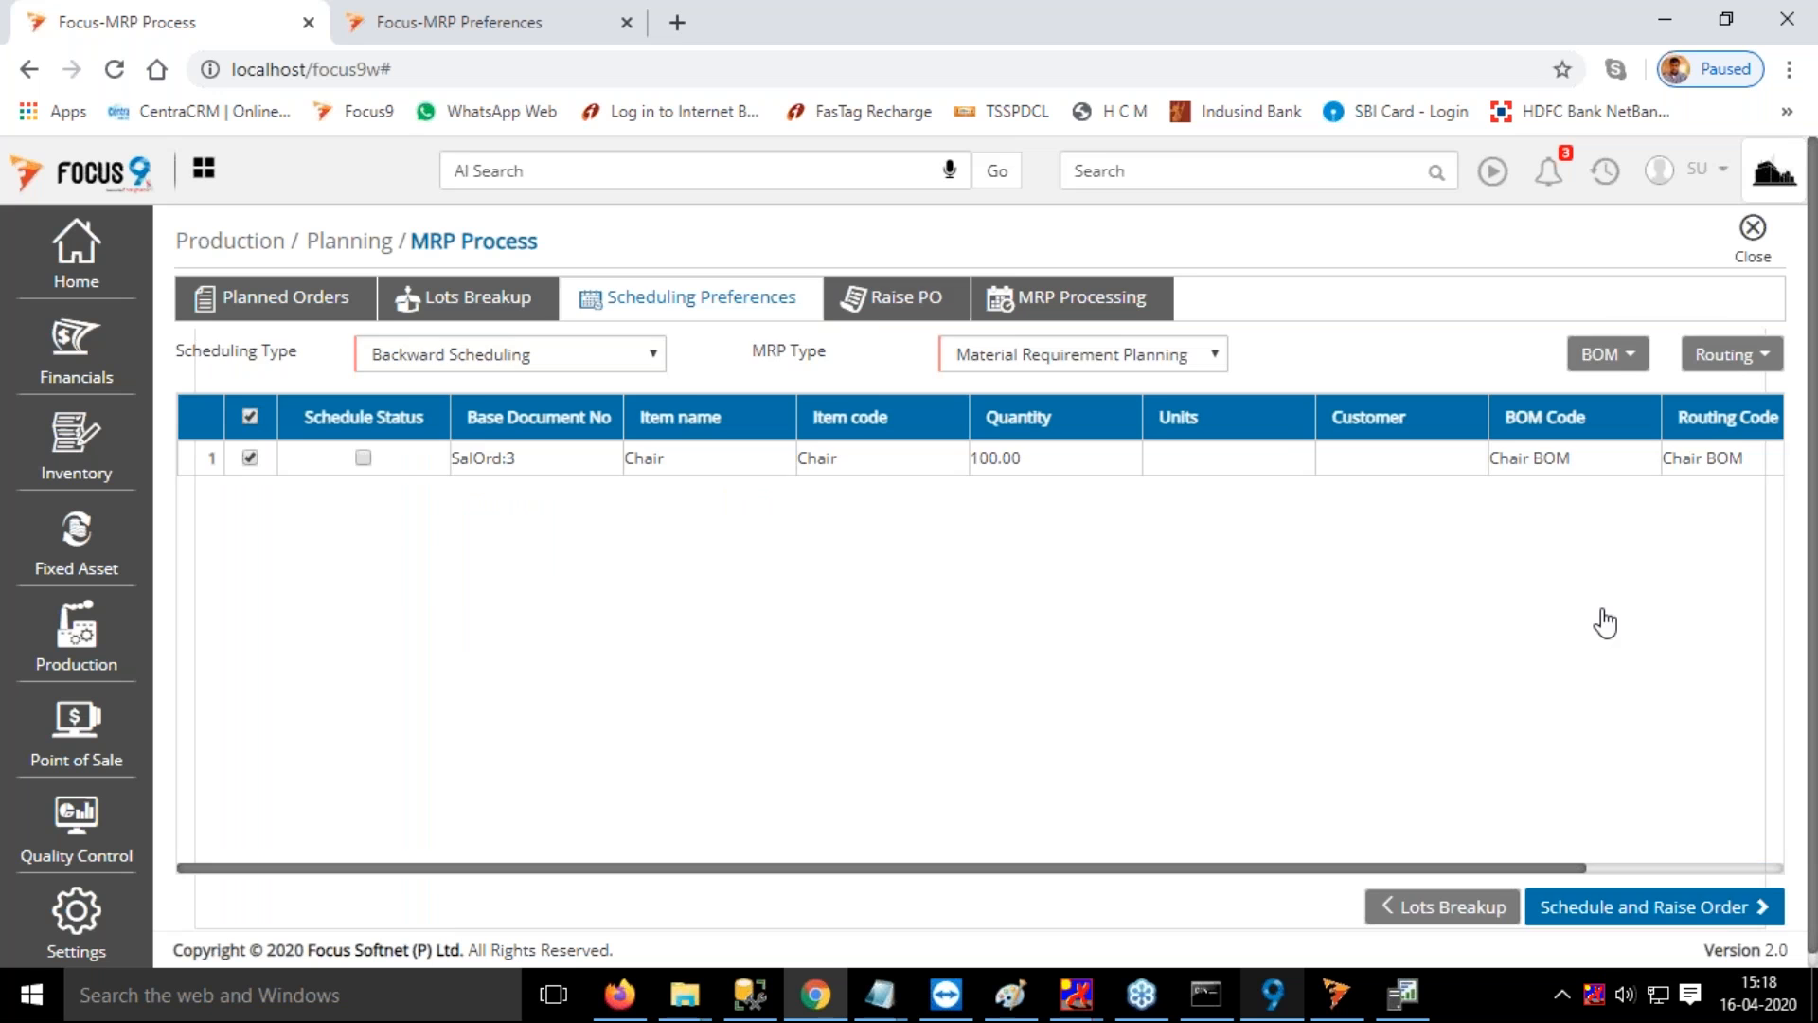
drag(601, 868, 755, 897)
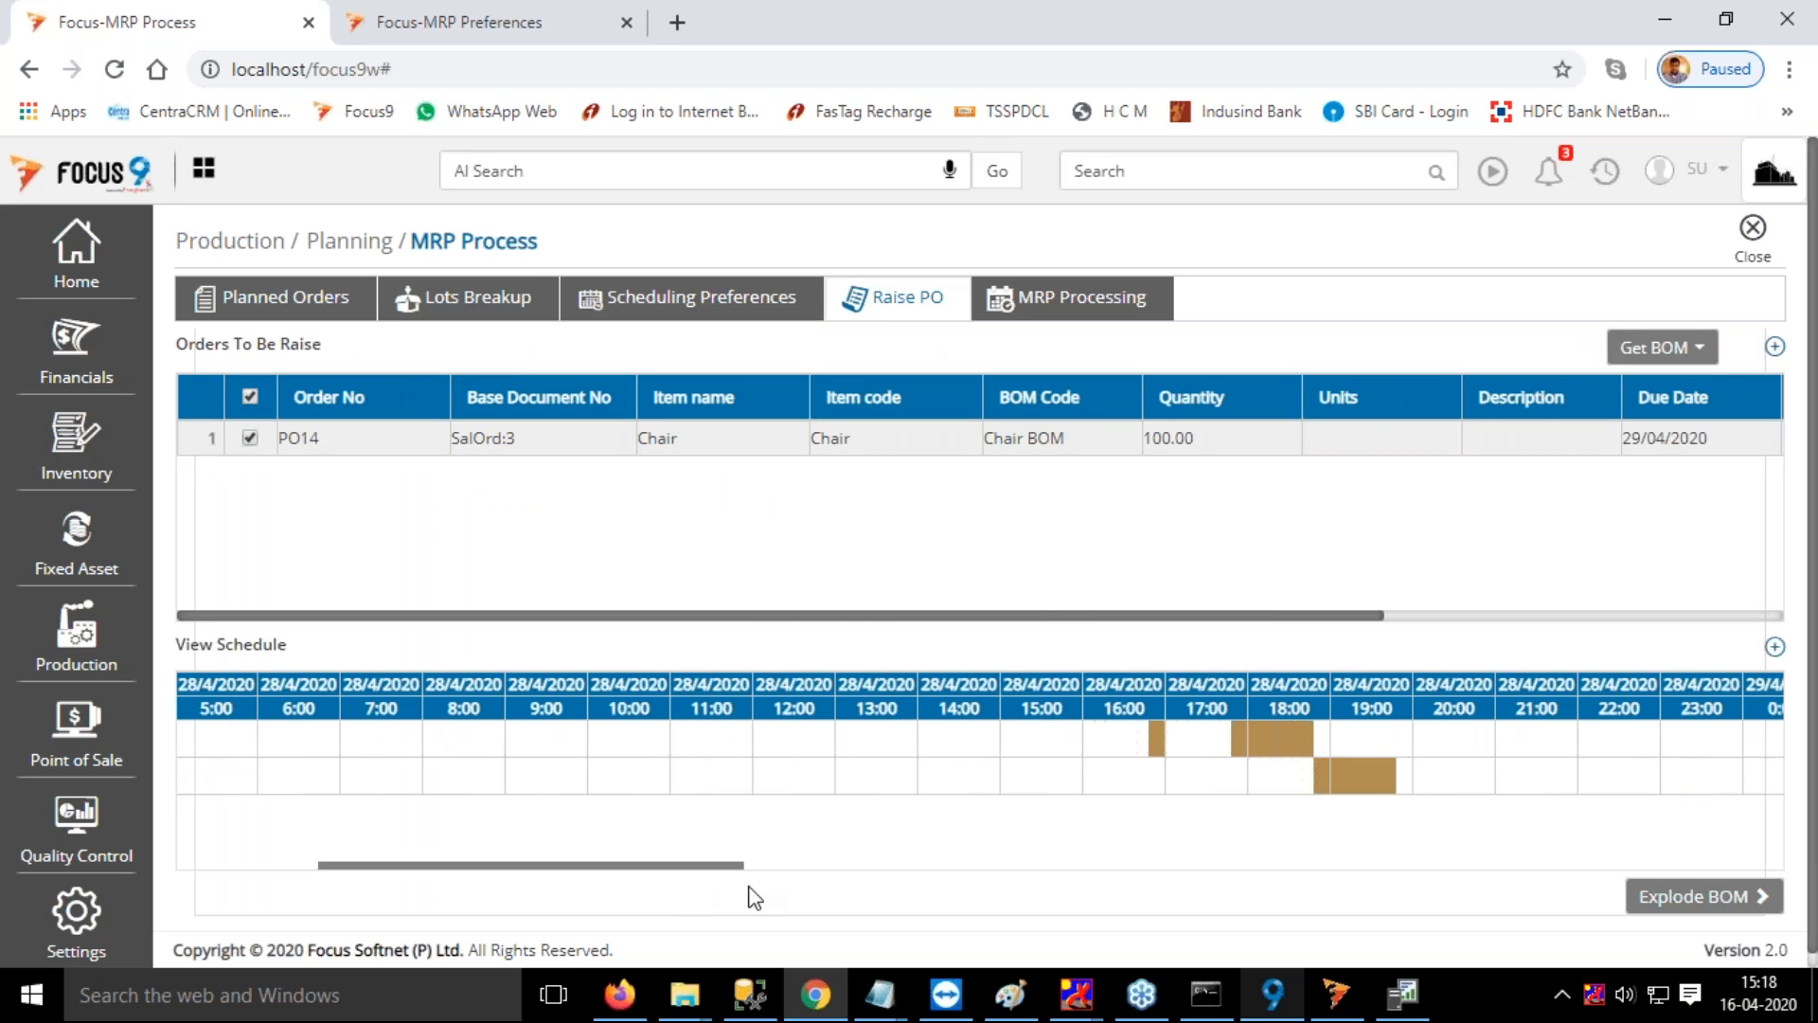
mouse_move(1079, 750)
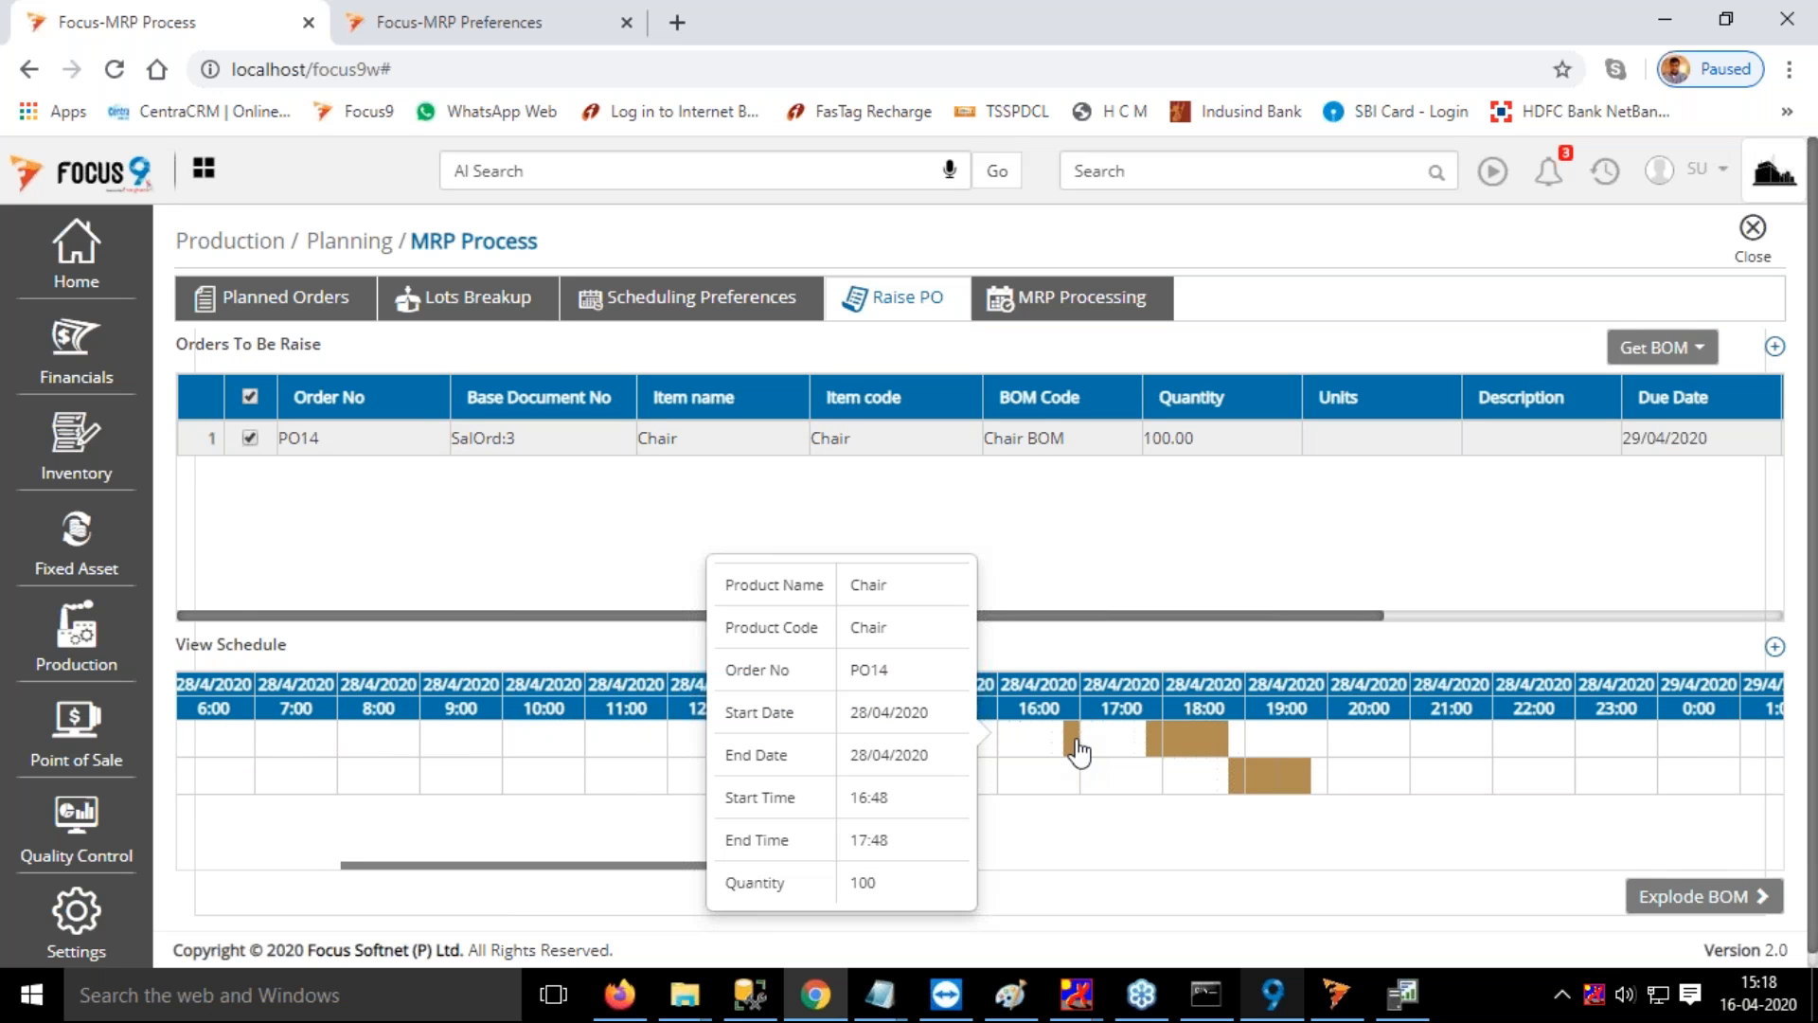
mouse_move(1193, 754)
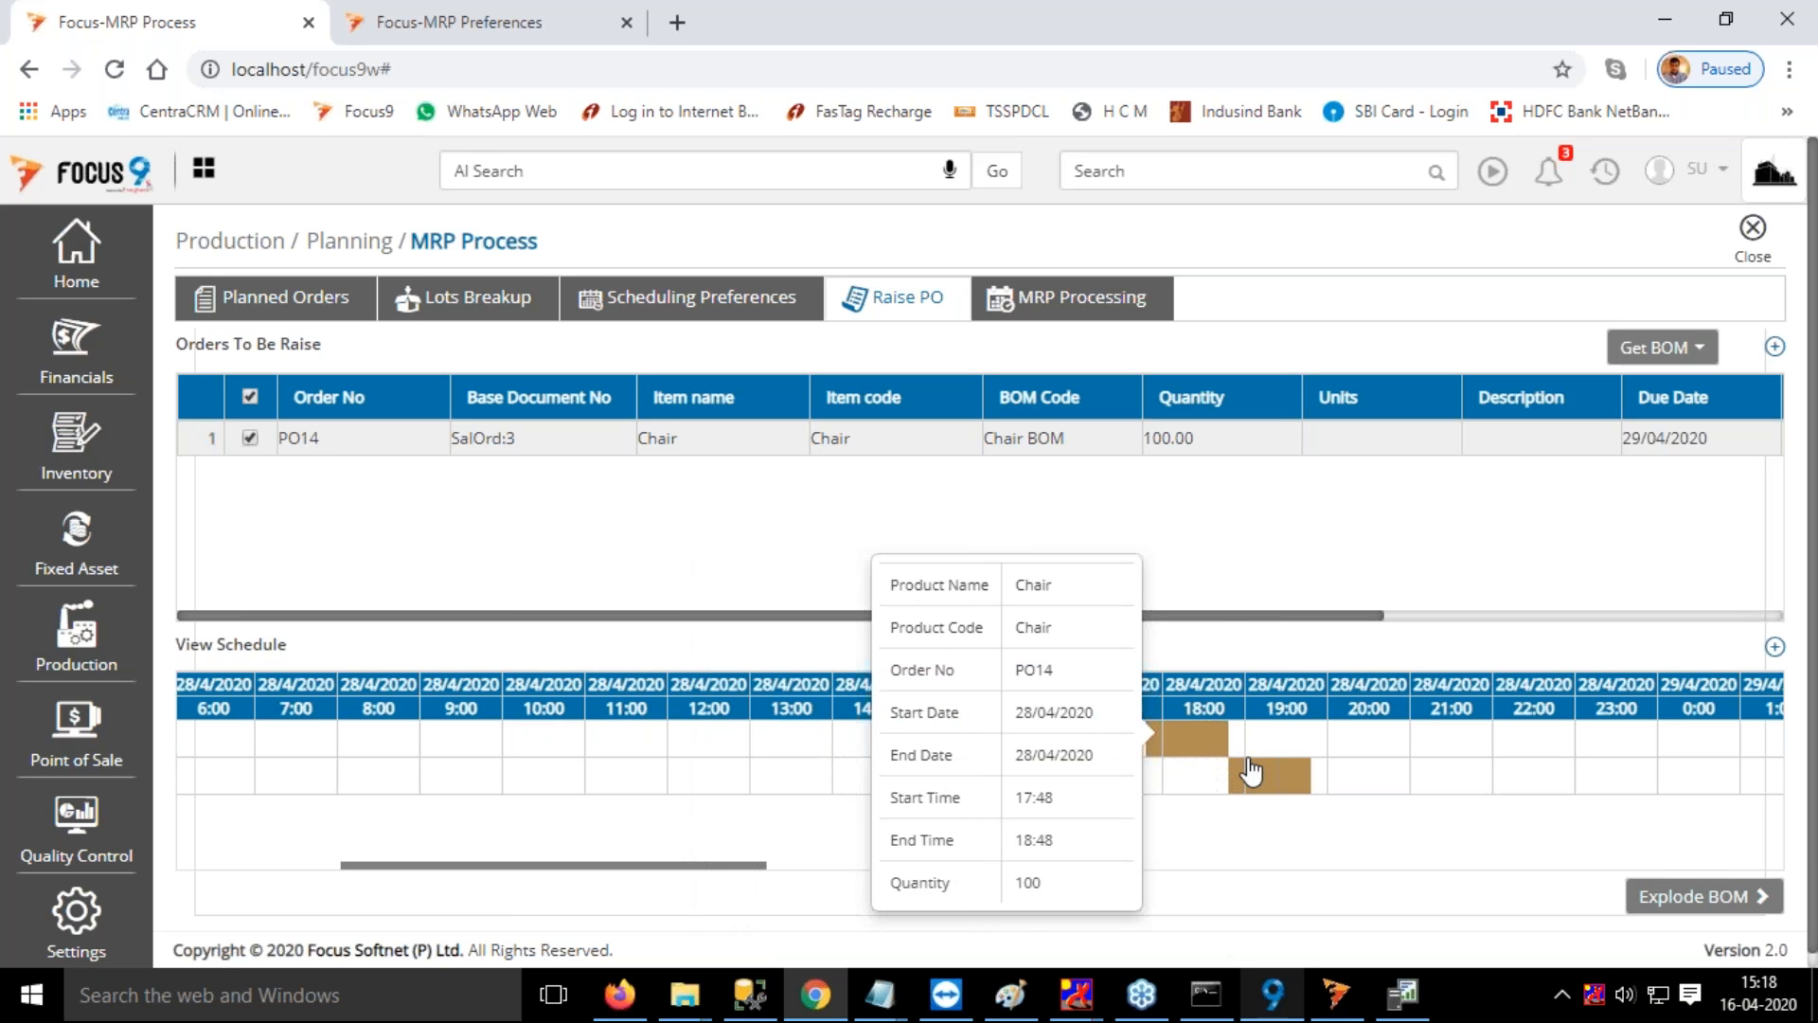
mouse_move(1262, 786)
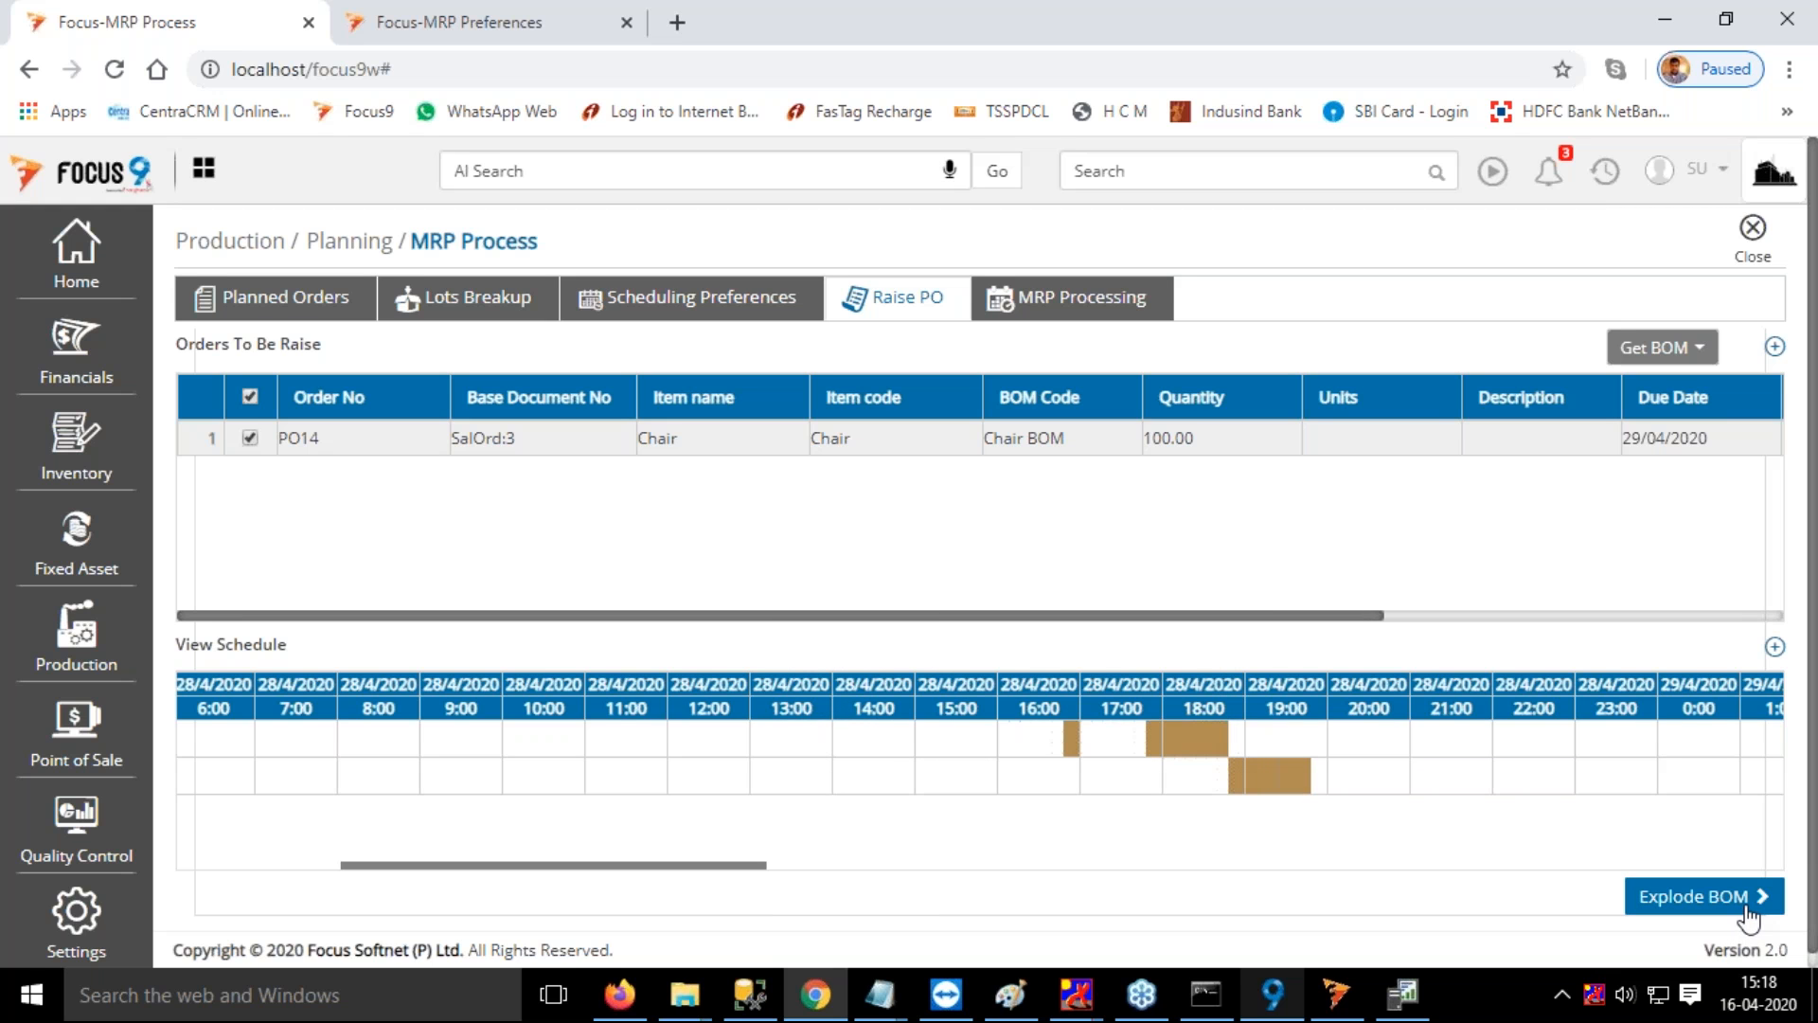
Complete BOM explosion and MRP planning for the 100-unit Chair order and check the adjusted quantities of the planned orders
click(1737, 894)
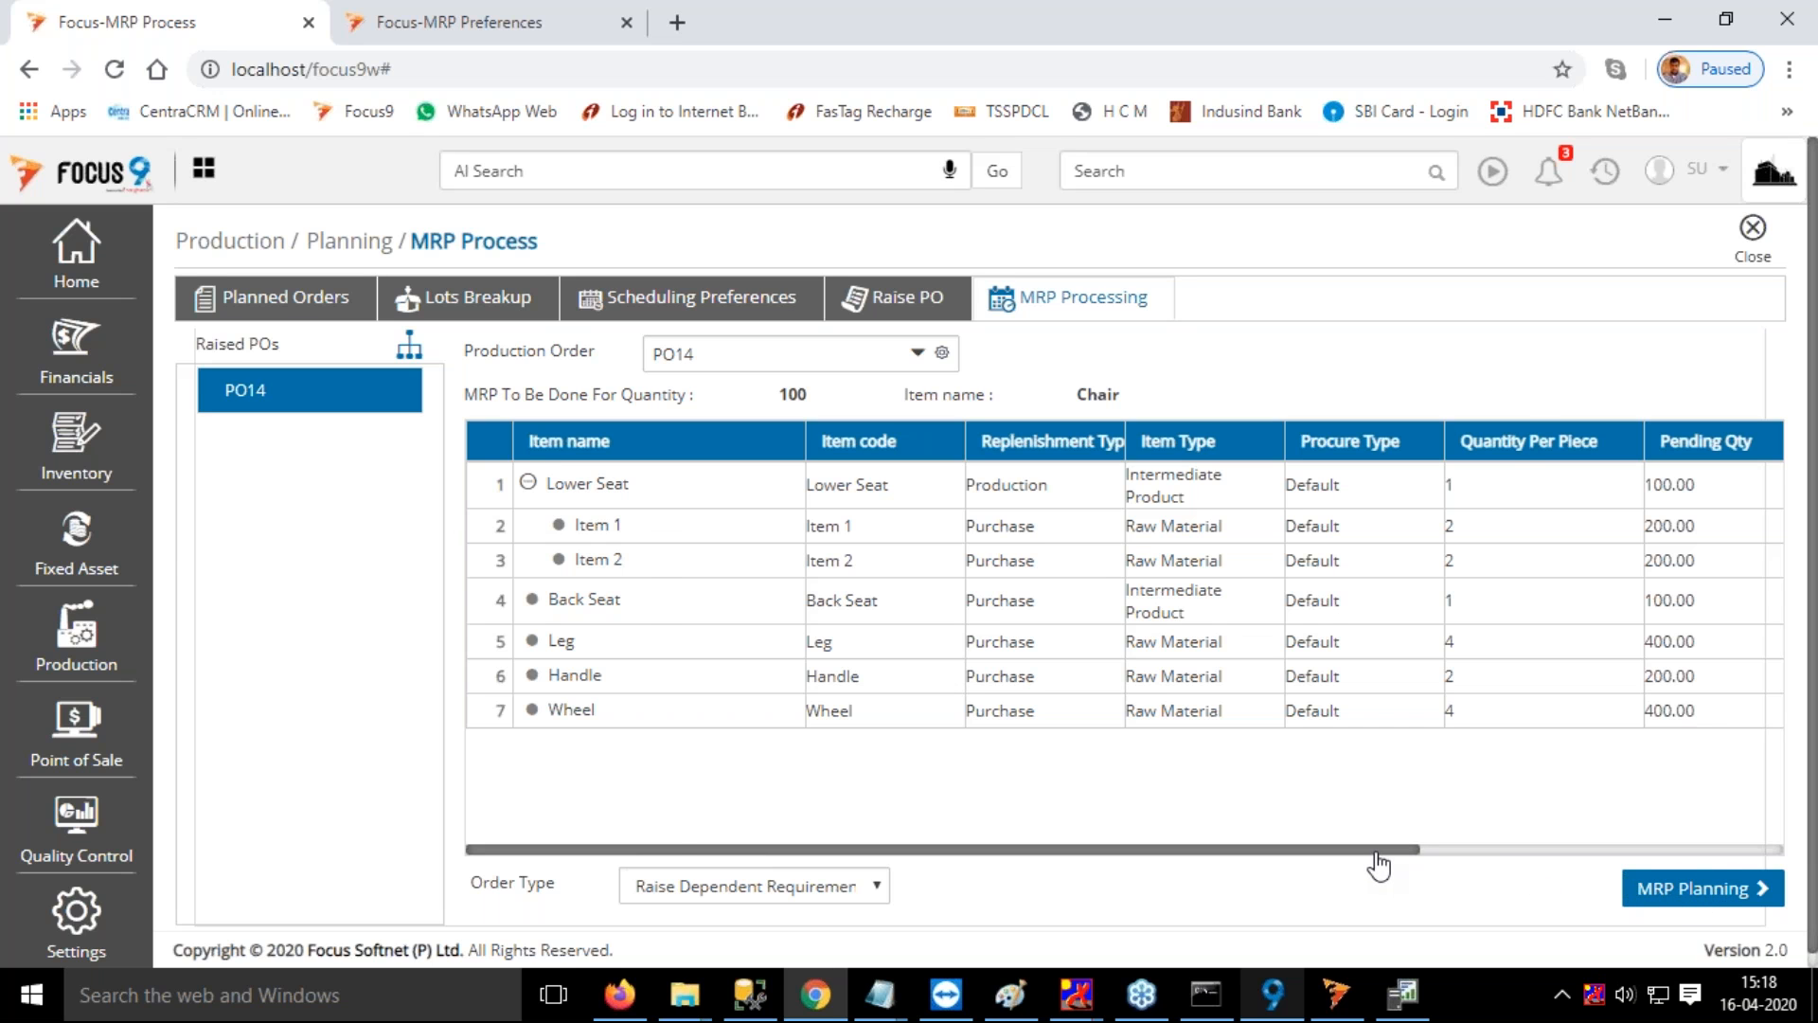
drag(1441, 866, 1678, 863)
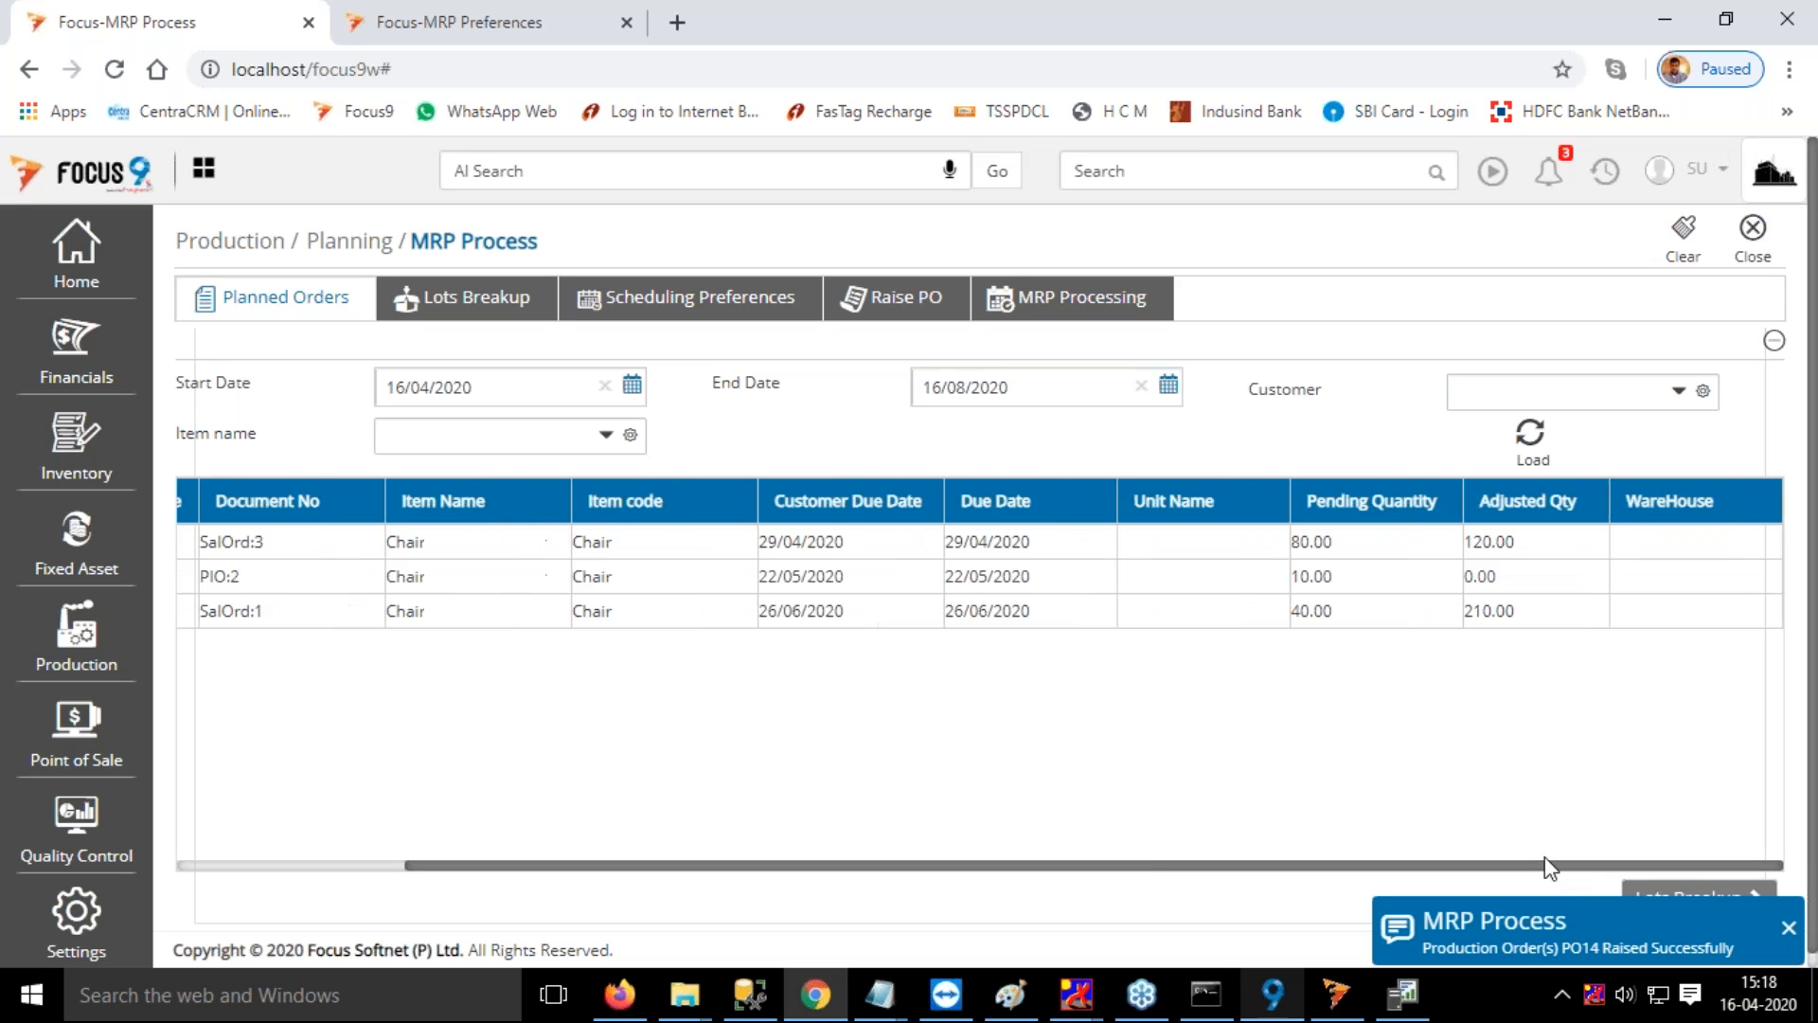
click(1788, 927)
drag(1136, 865, 599, 870)
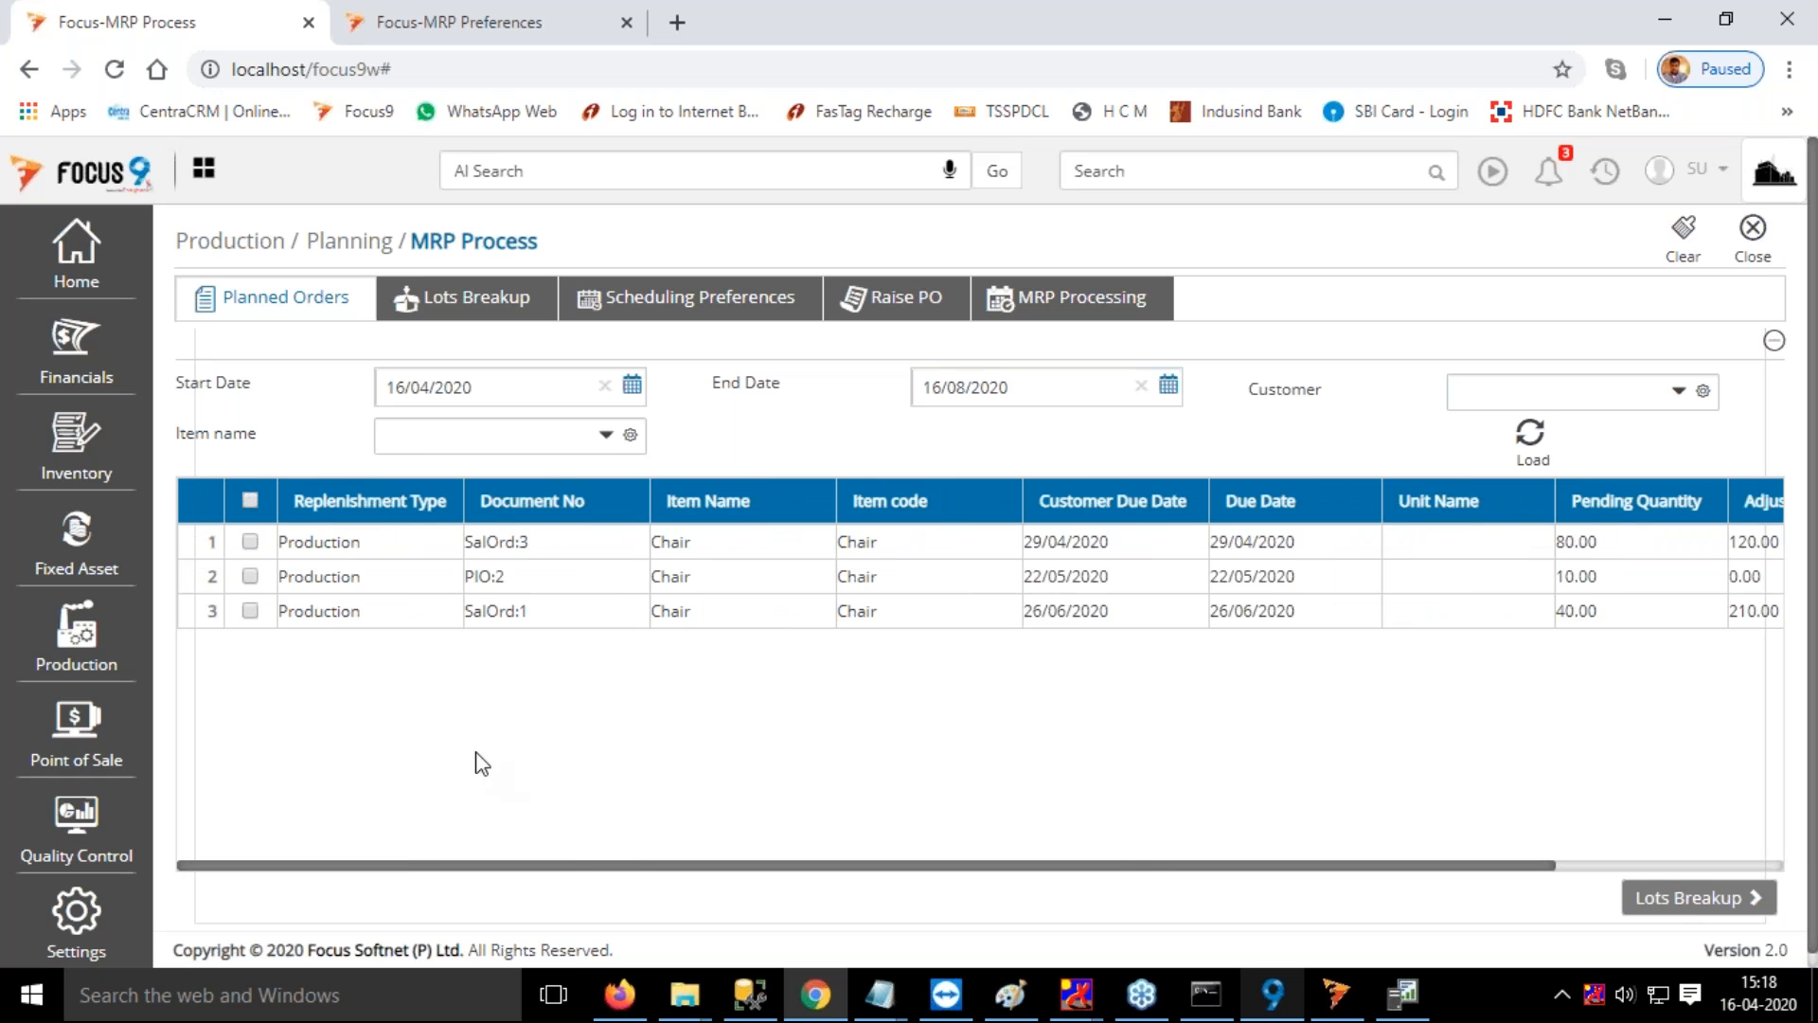
Select planned order PIO:2 and enter a manual lot quantity of 50 for the Chair
click(250, 576)
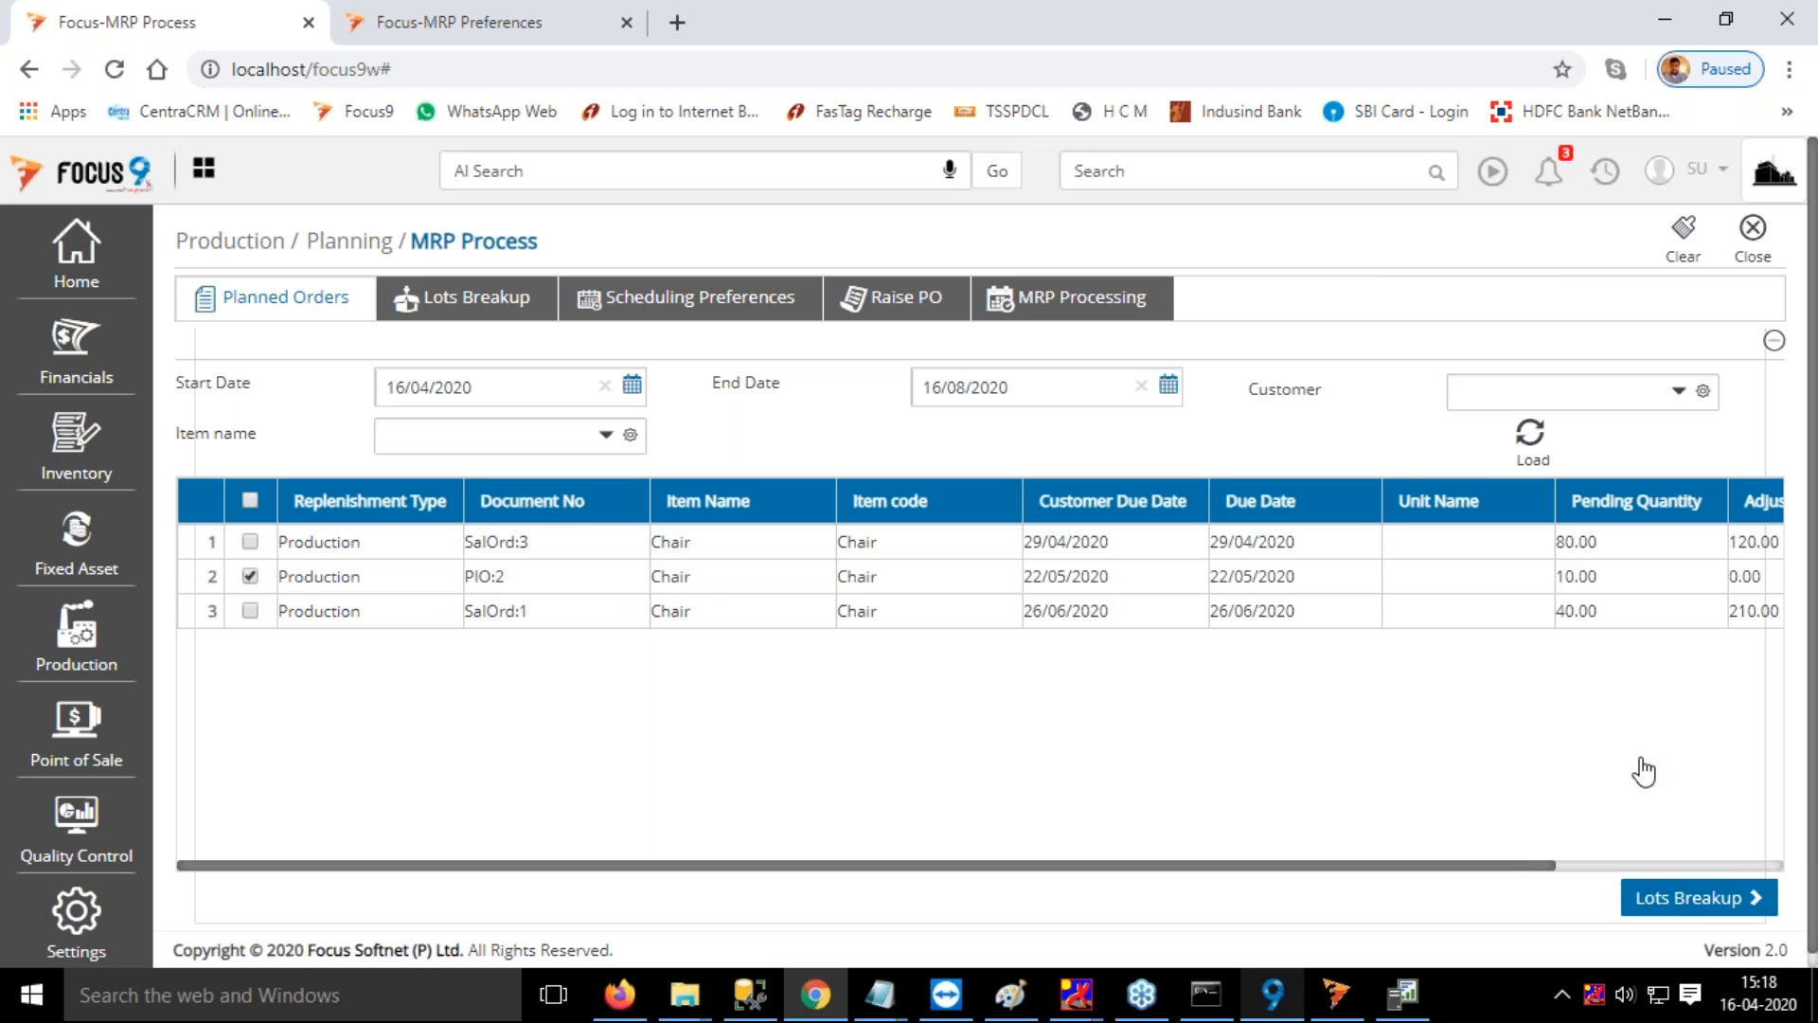
click(782, 587)
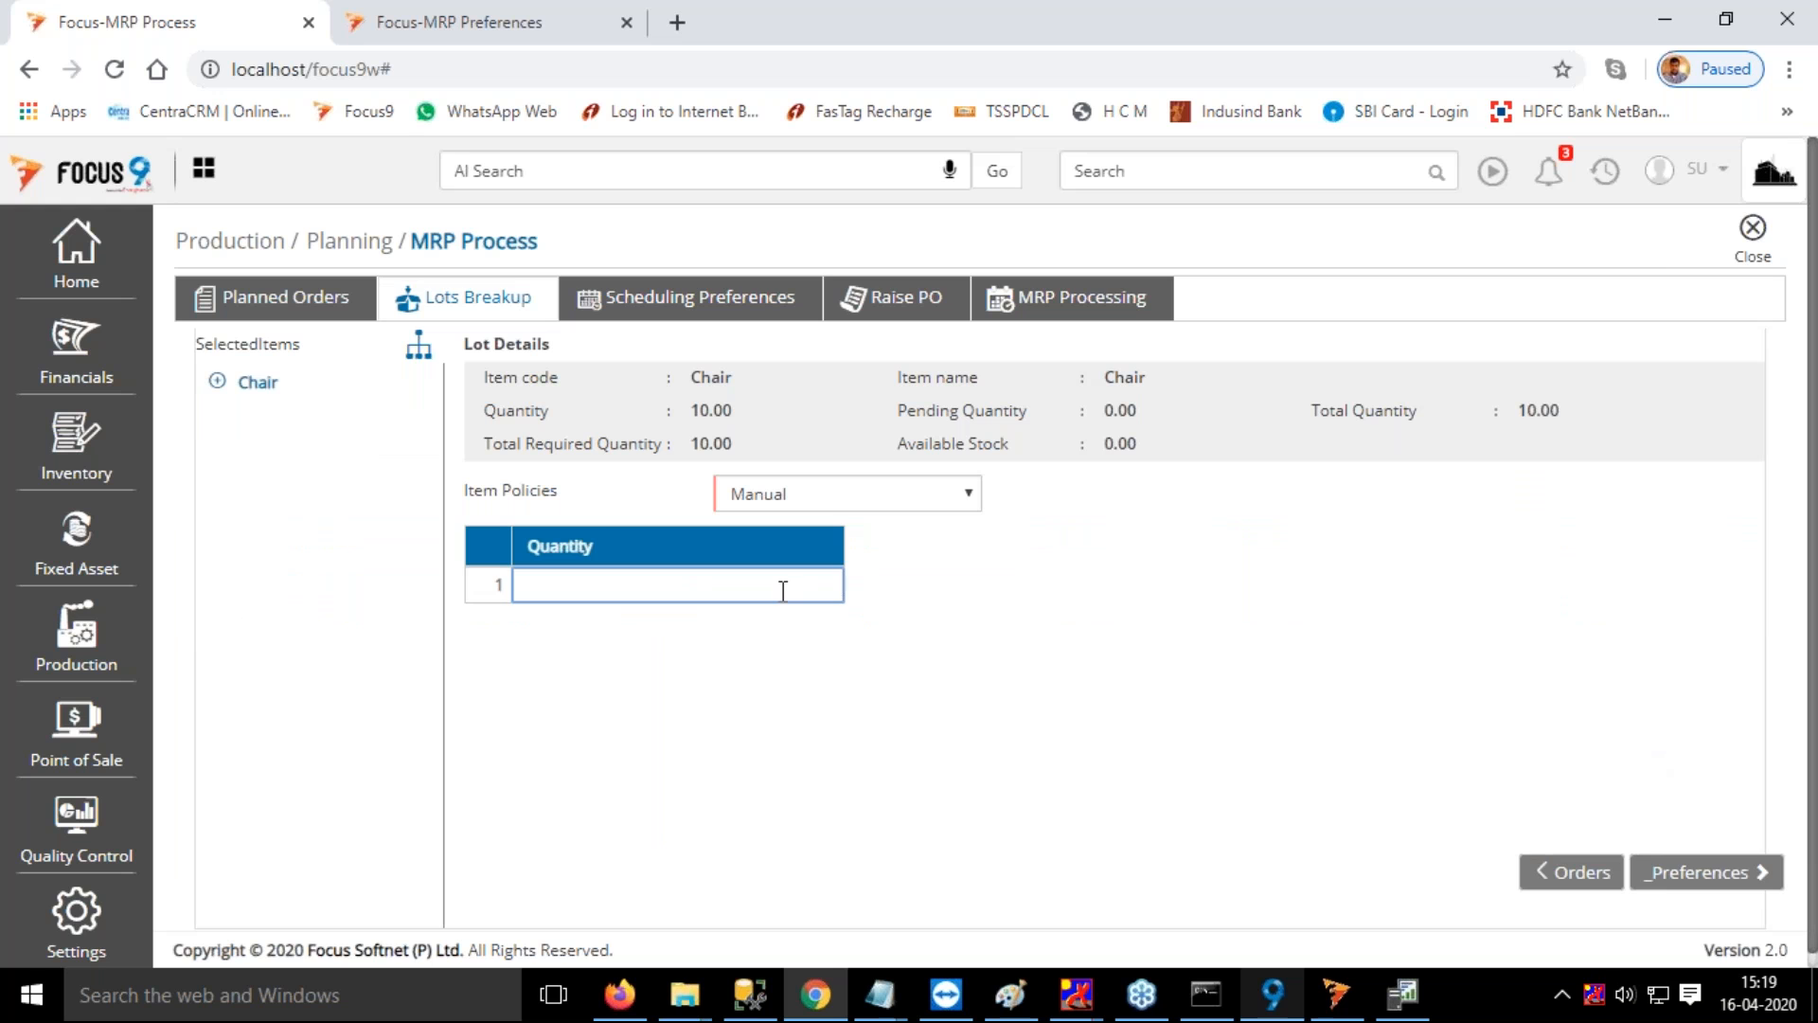
text(50)
key(Return)
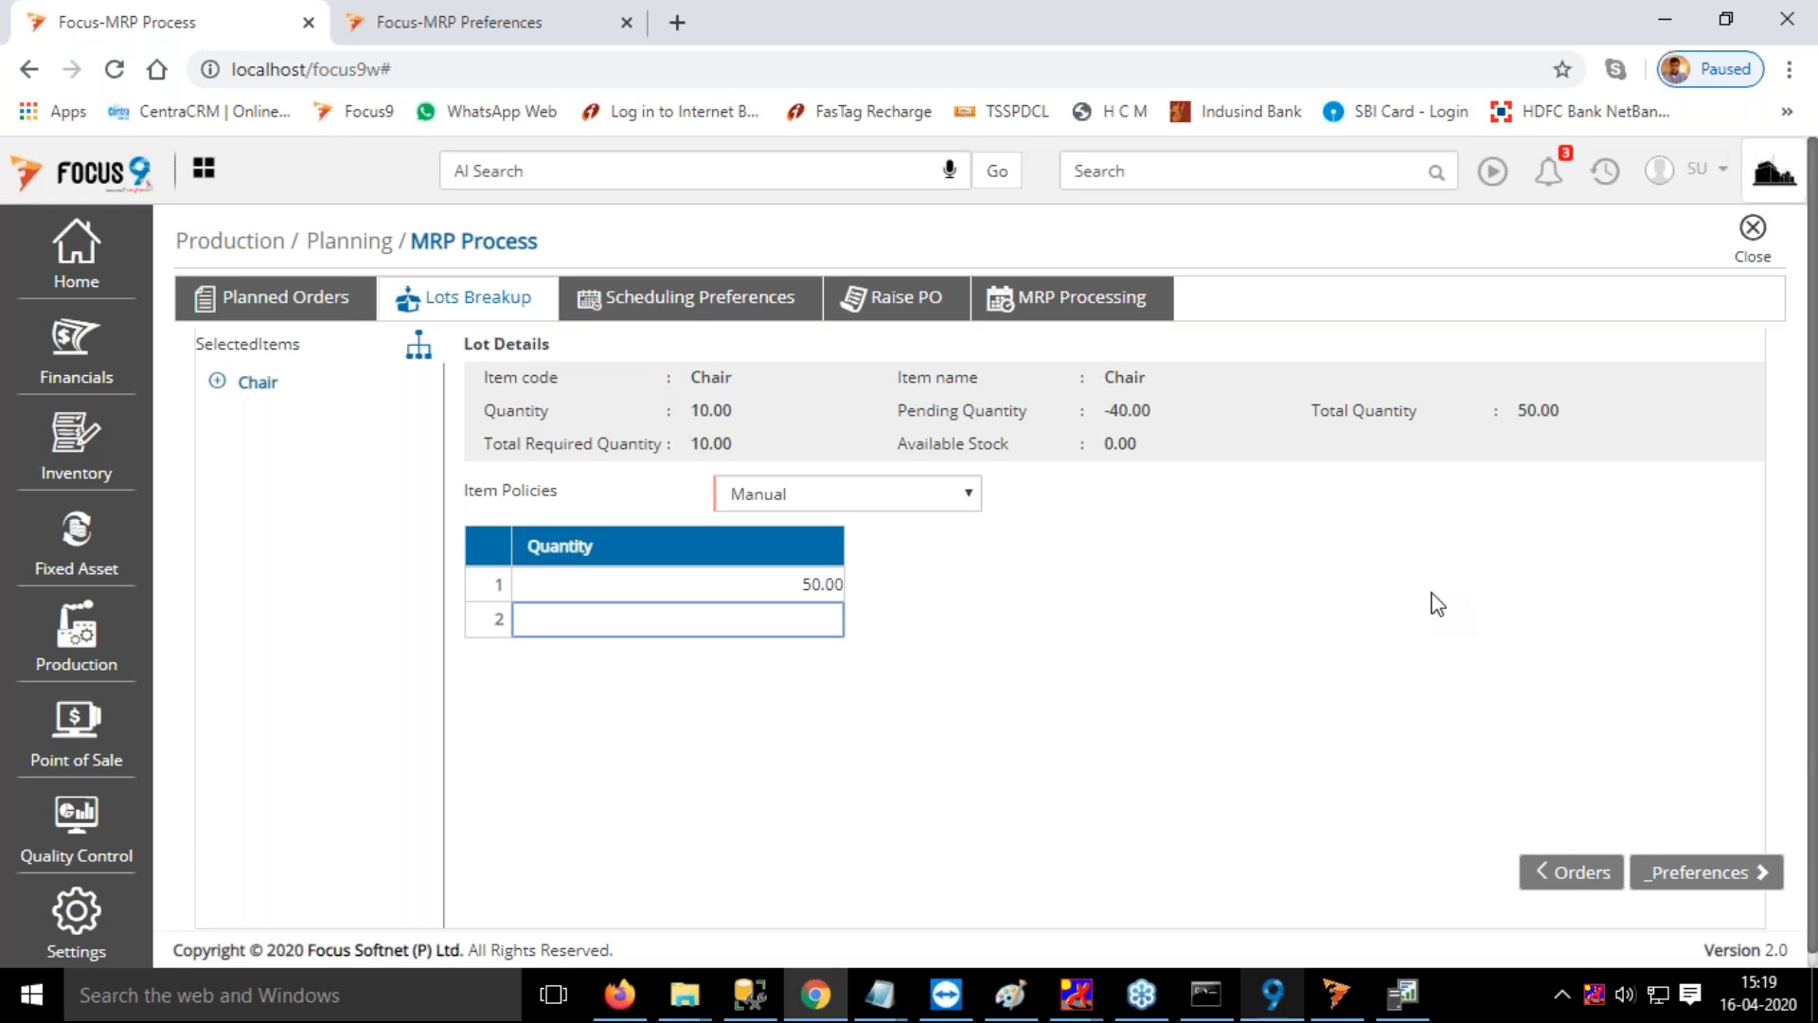
Schedule and raise the PIO:2 Chair lot with Forward Scheduling and look over its schedule
click(1708, 875)
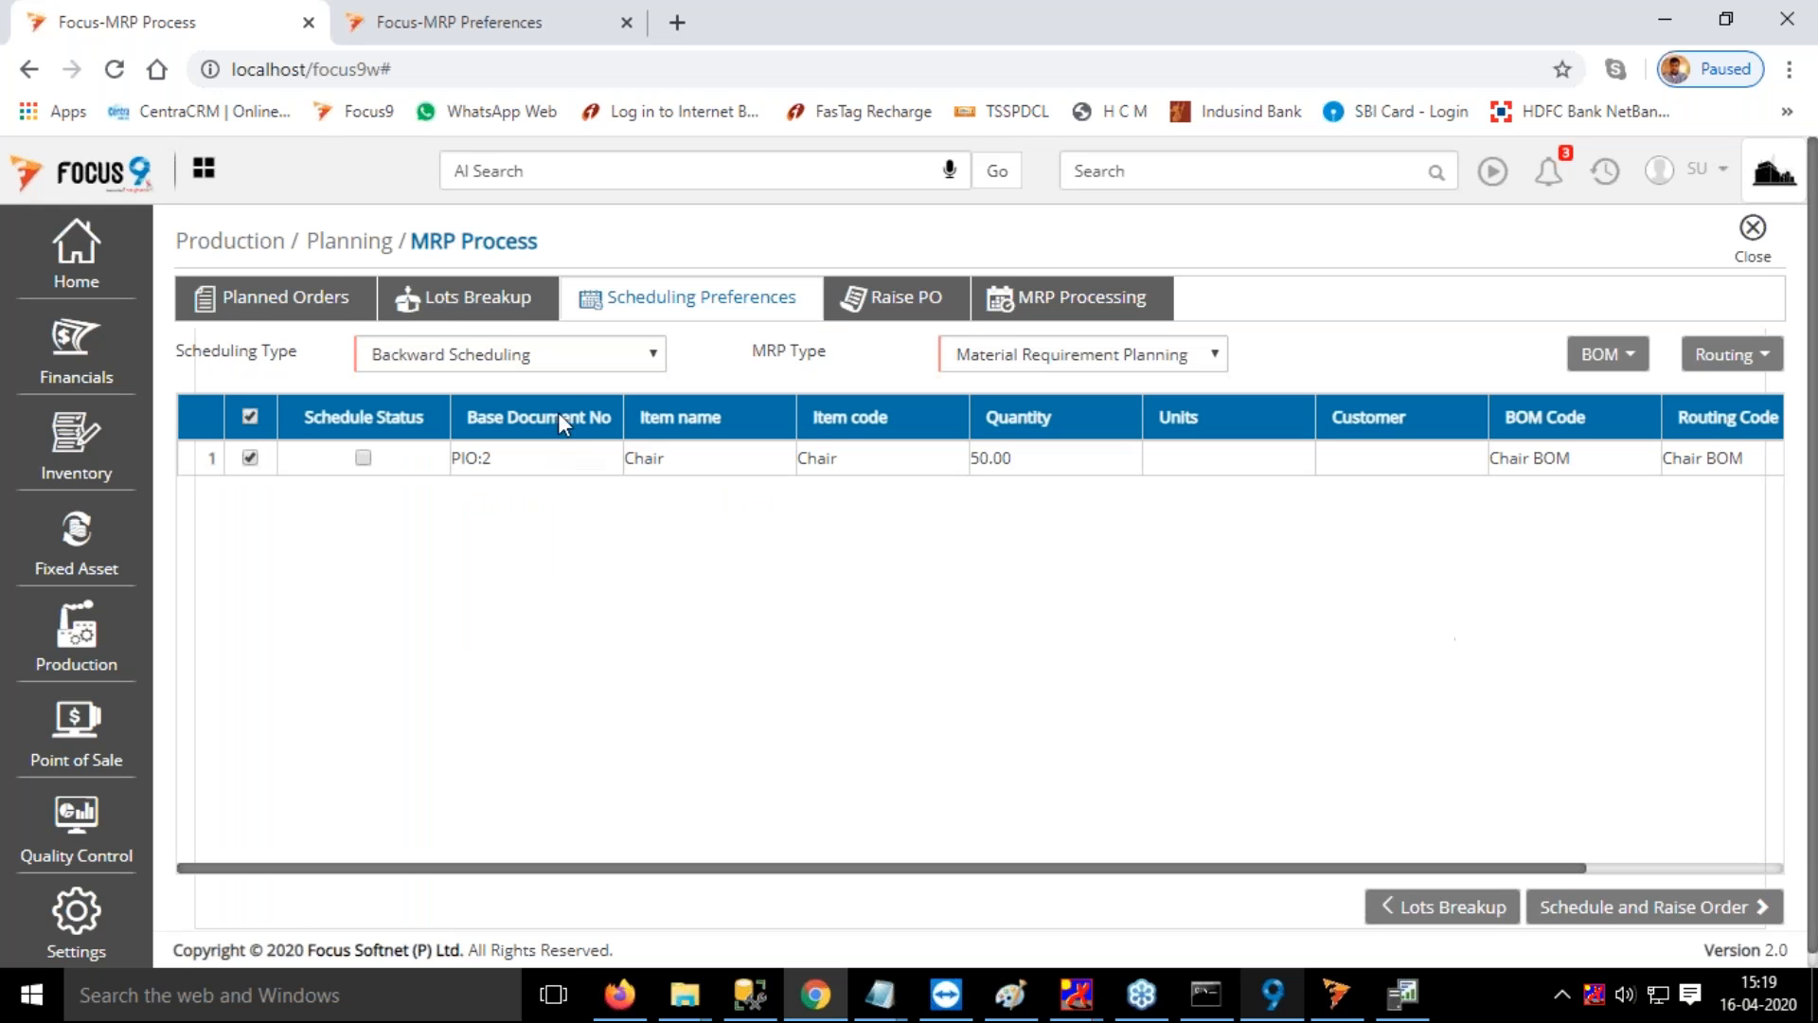
click(549, 354)
click(541, 386)
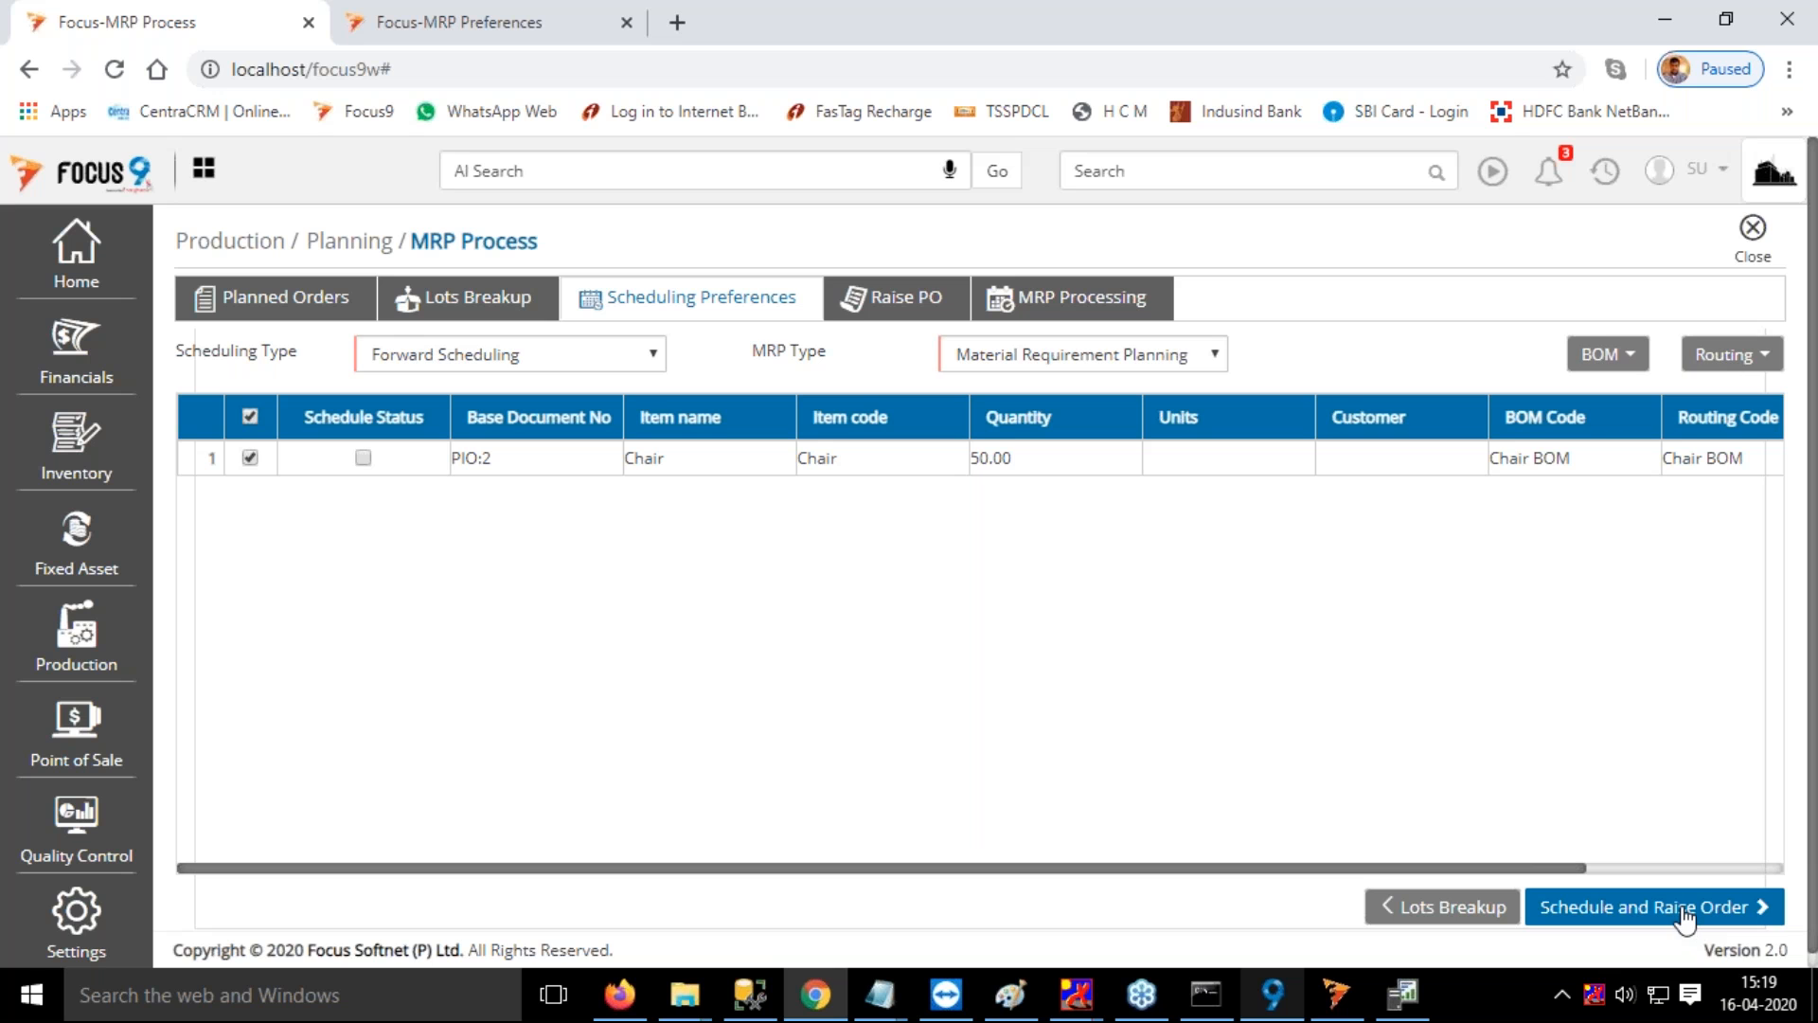
click(1682, 909)
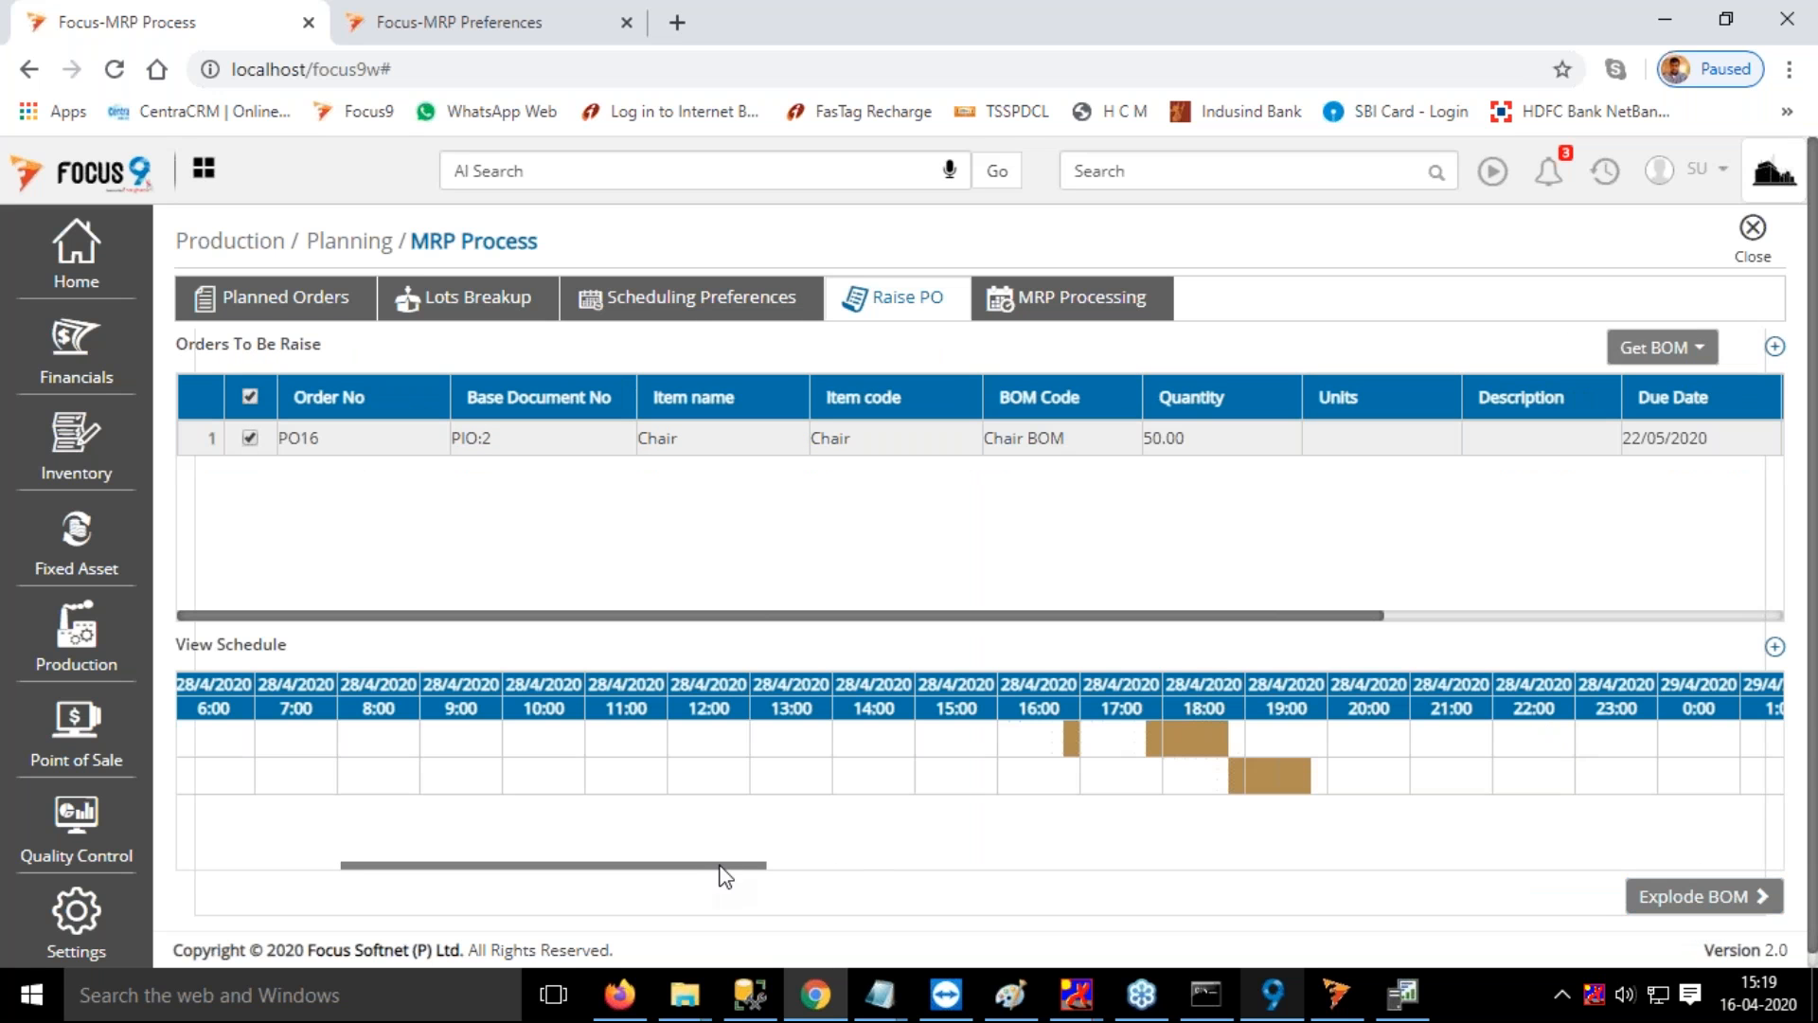
drag(720, 867, 688, 892)
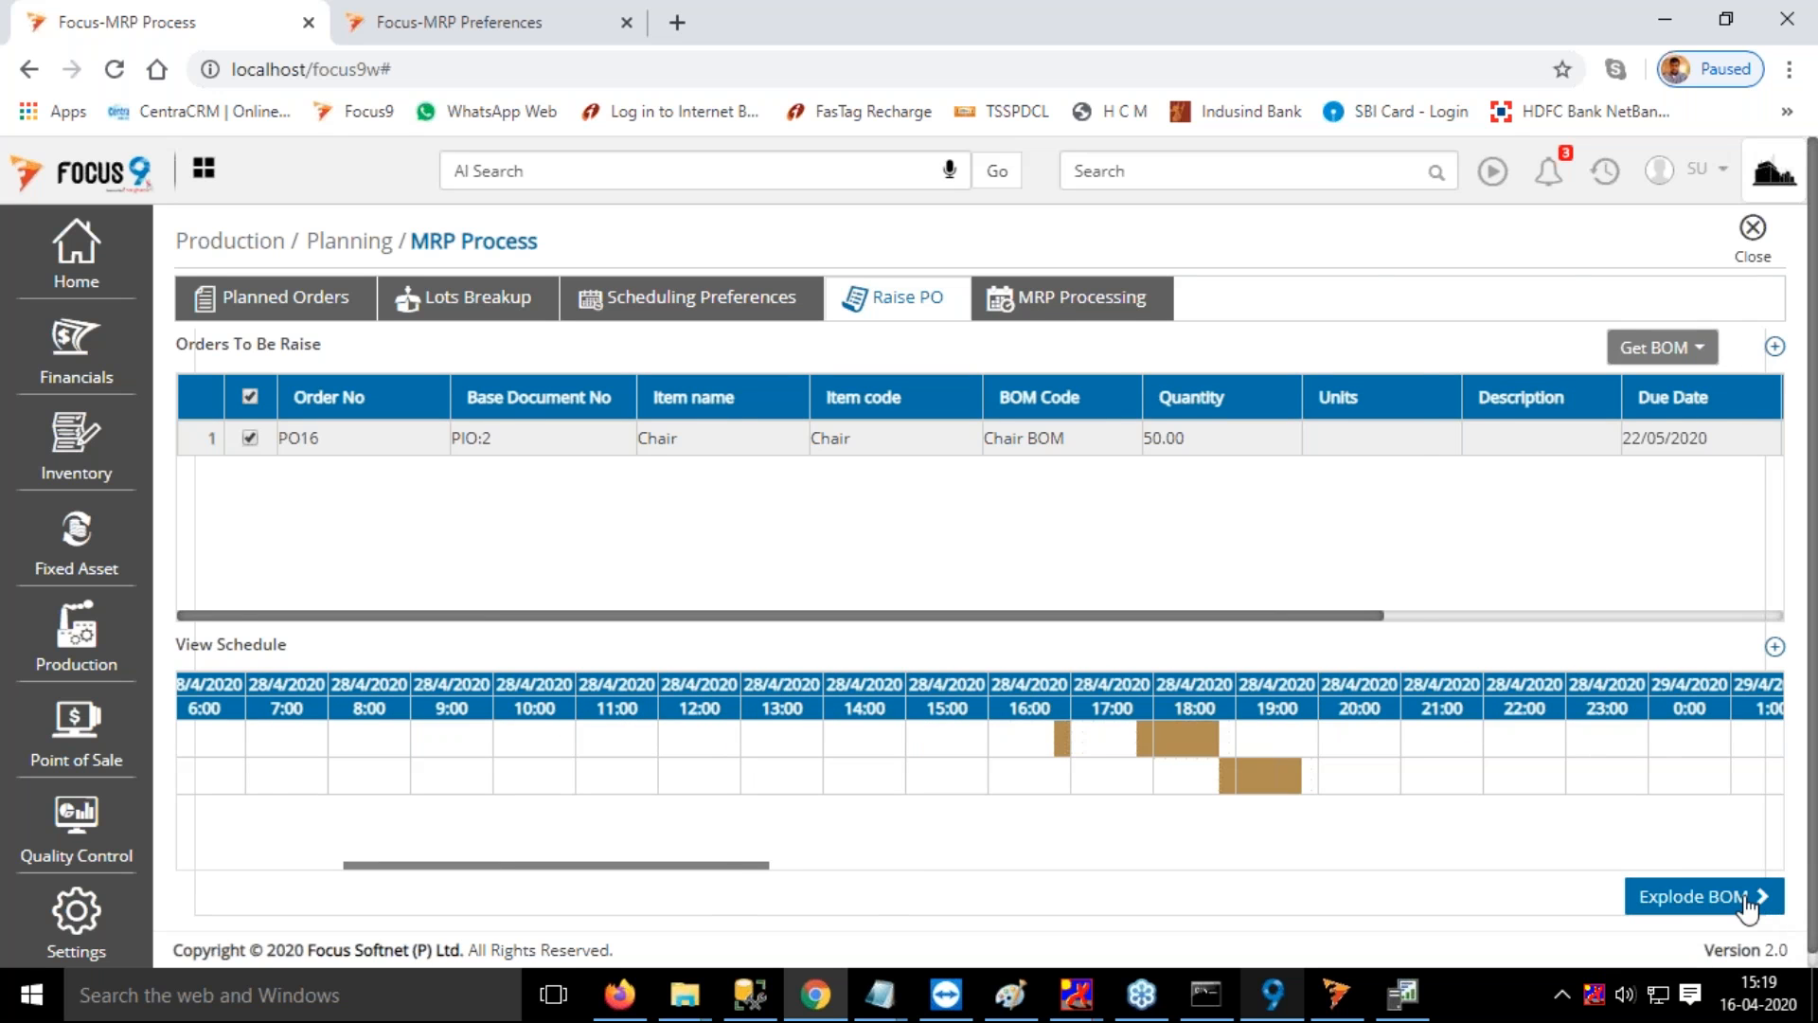
Explode the BOM of the 50-unit Chair order and complete its MRP planning with Raise Dependent Requirements
click(1747, 908)
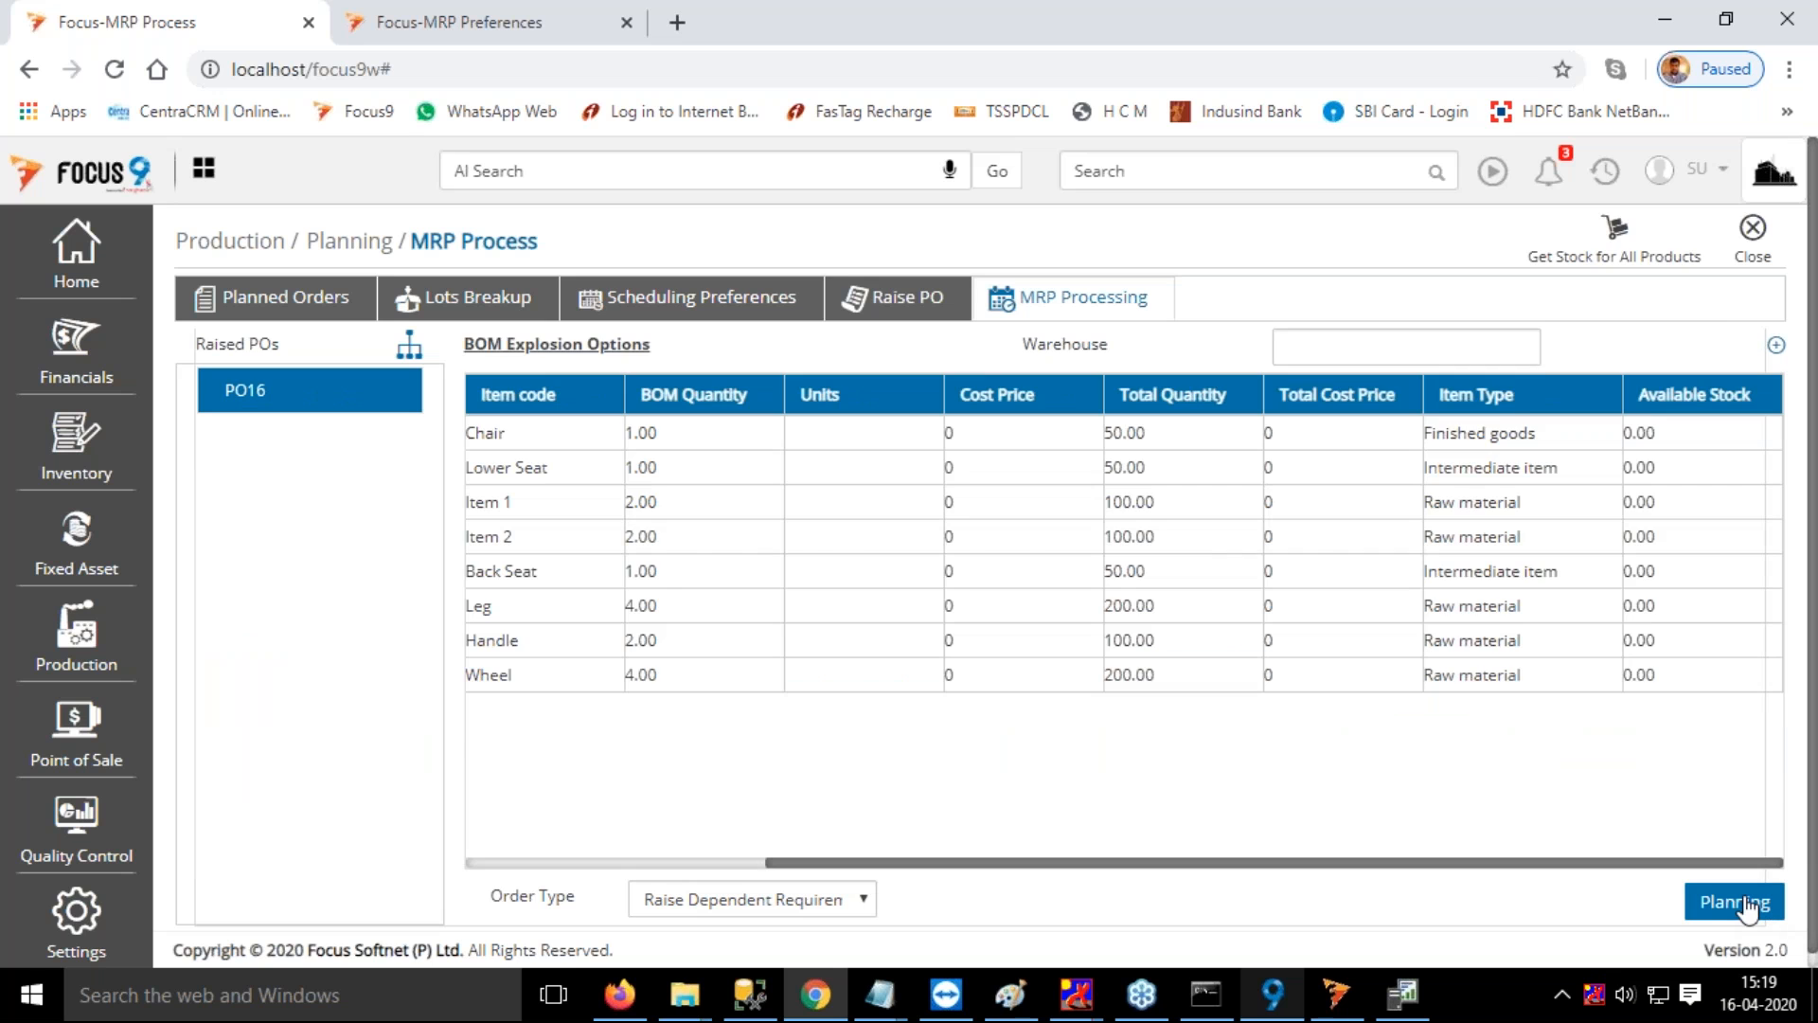
click(1747, 908)
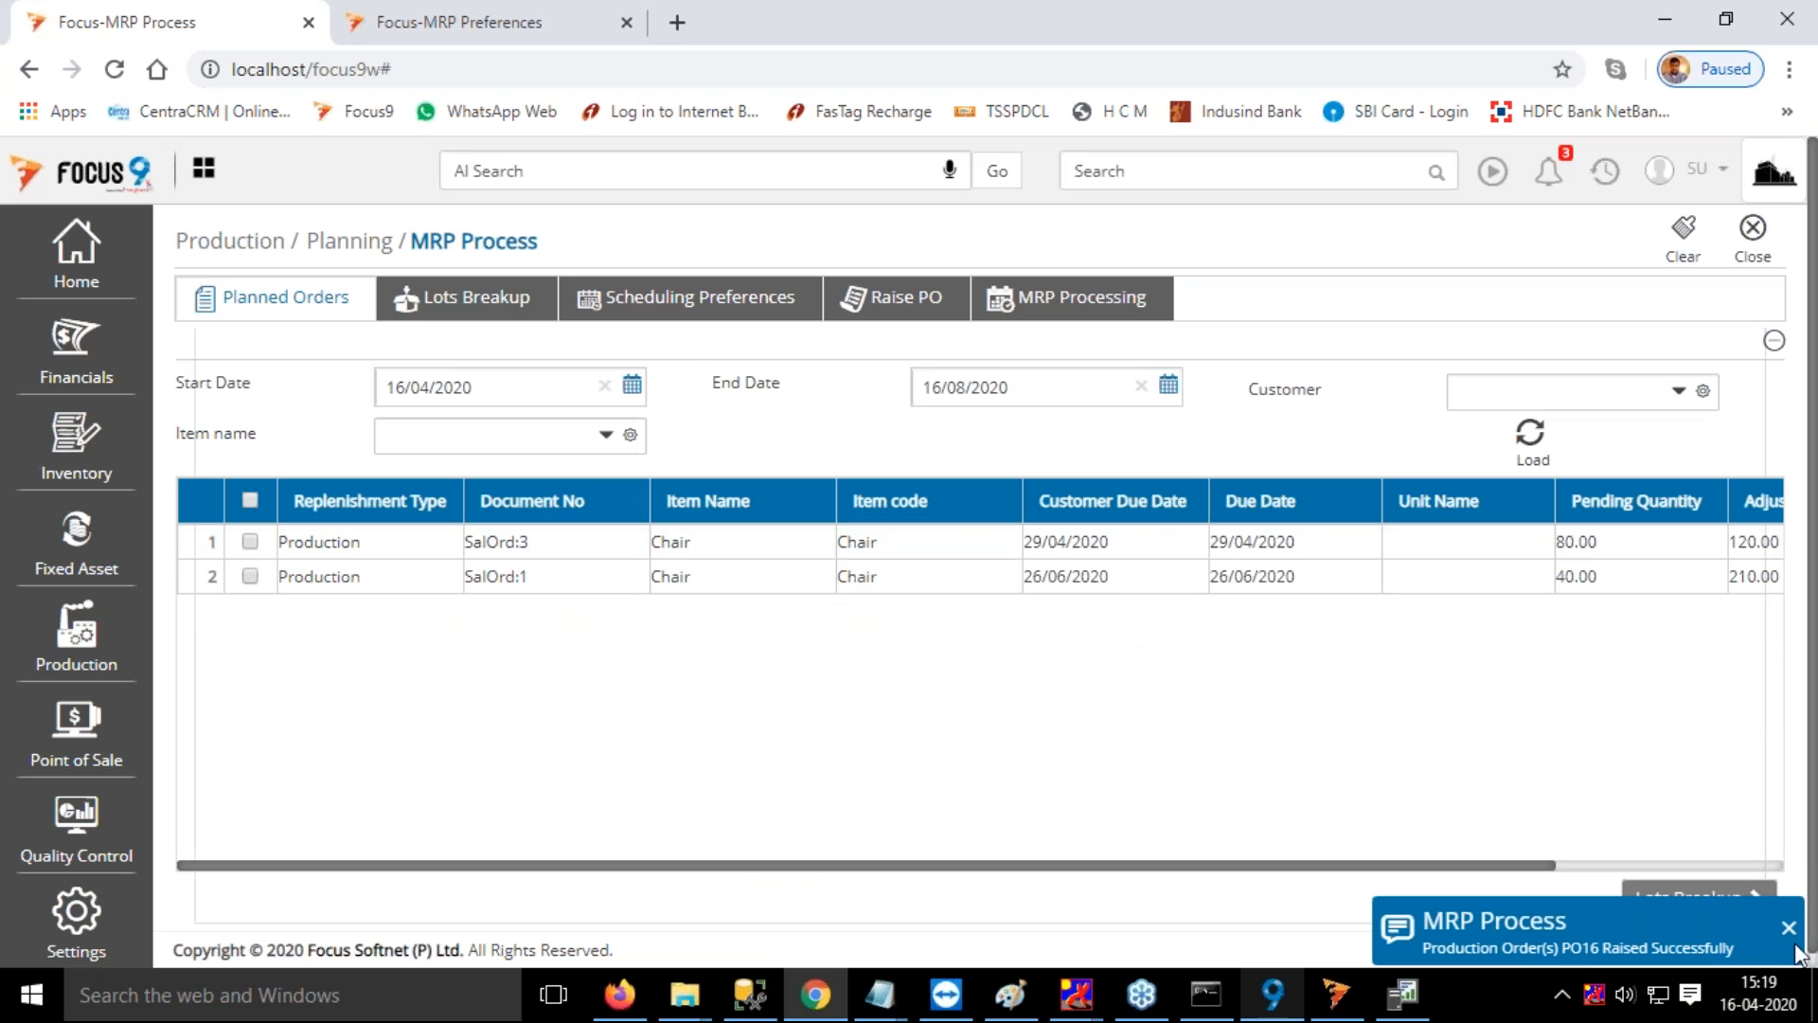
click(1786, 928)
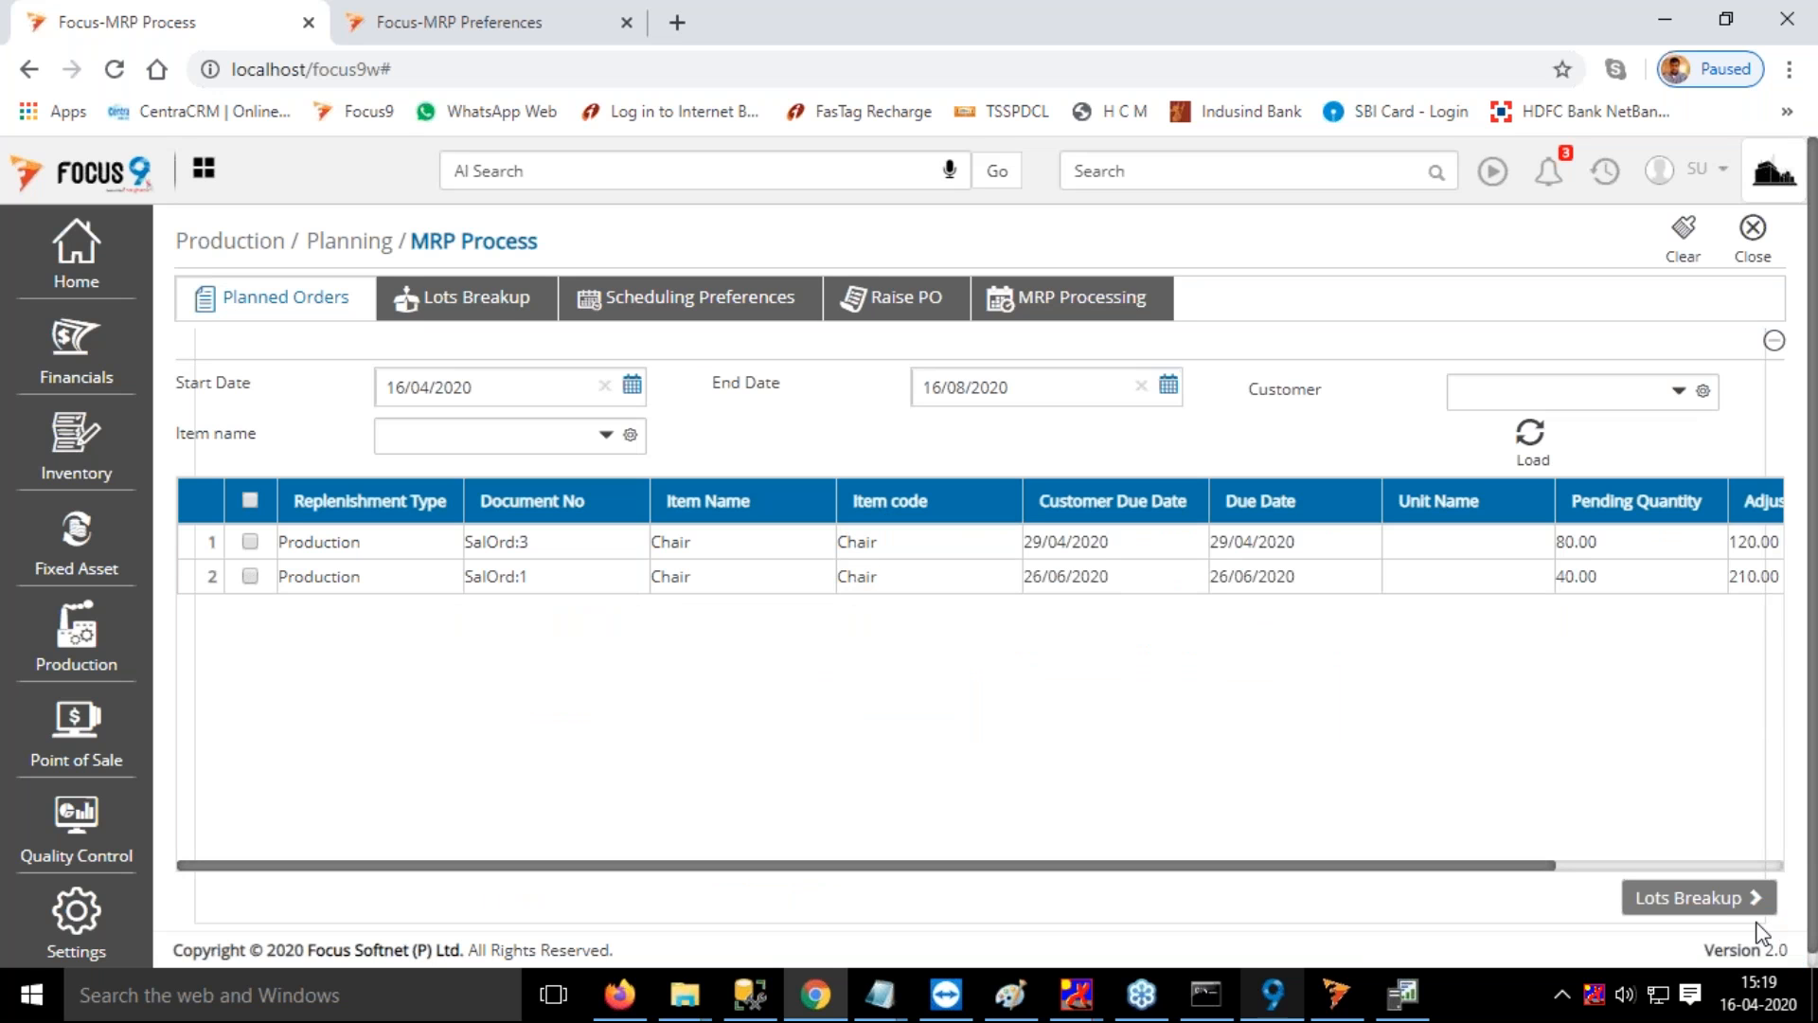
Close the MRP Process page and reopen it by searching for mrp
click(1754, 233)
click(1125, 169)
text(mrp)
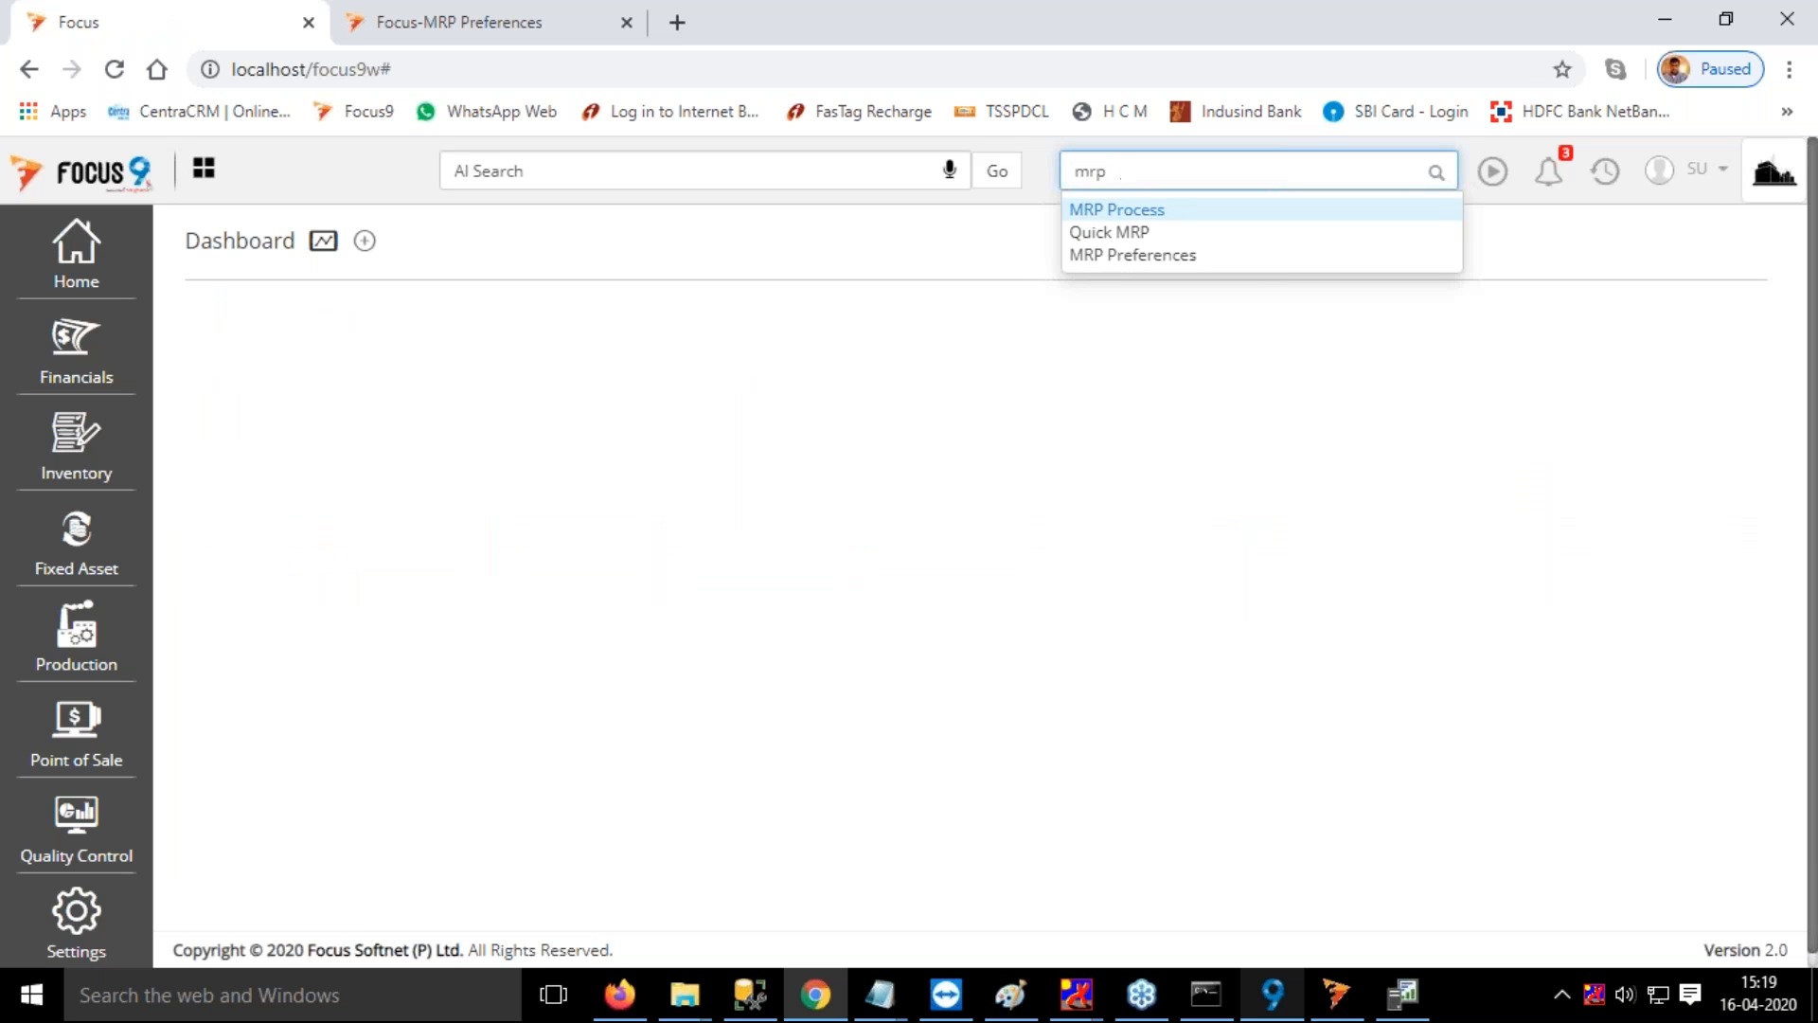
key(Return)
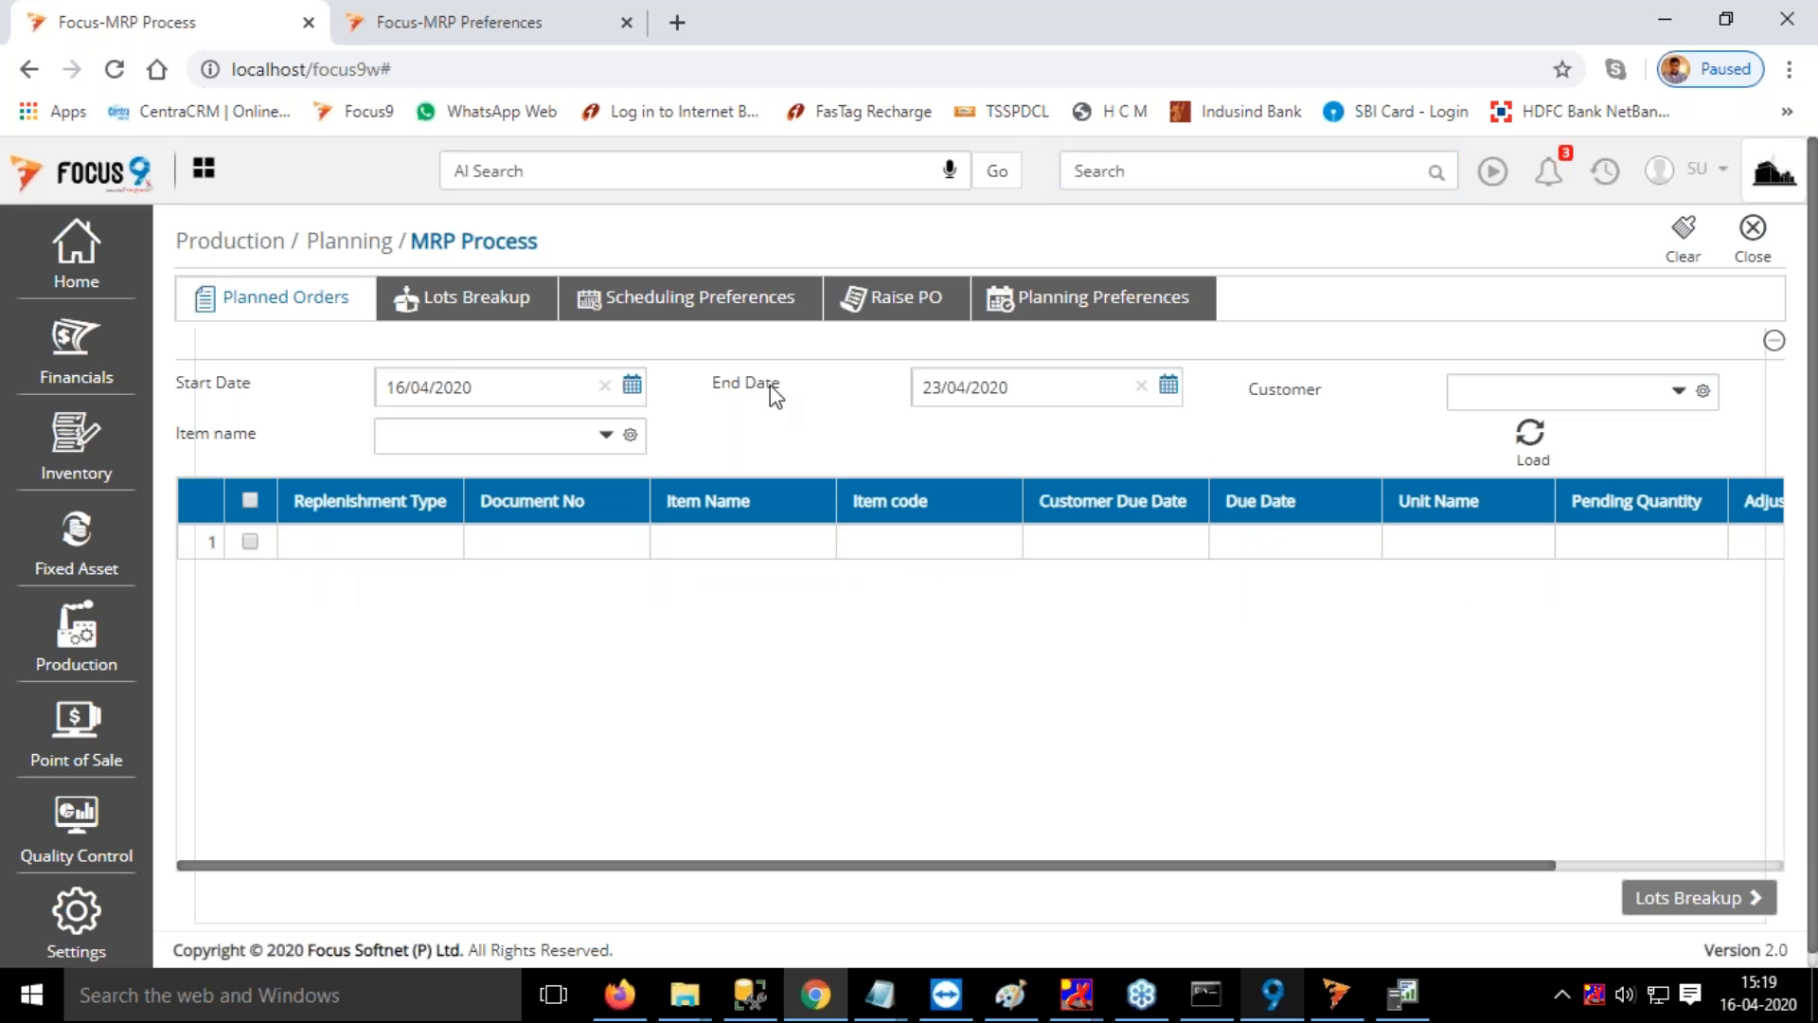
Go to the MRP section of the MRP Preferences and review the Default Scheduling Type and MRP Type options
click(466, 29)
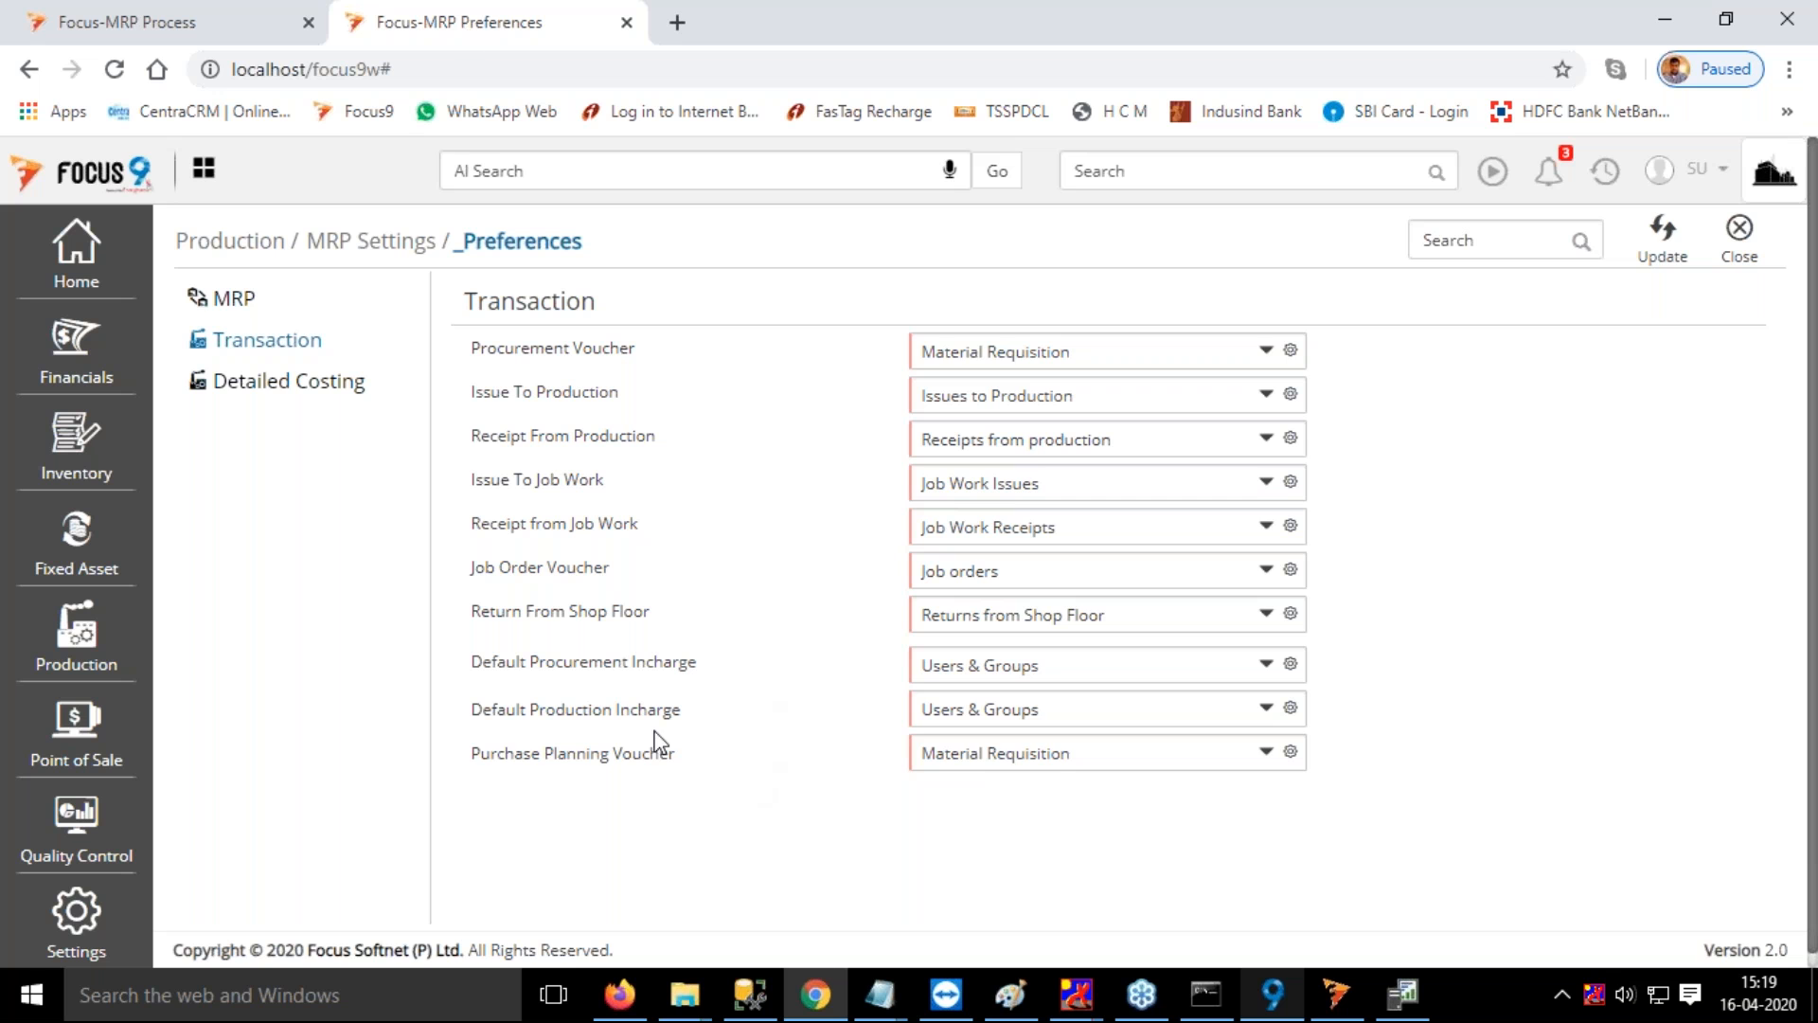
click(237, 301)
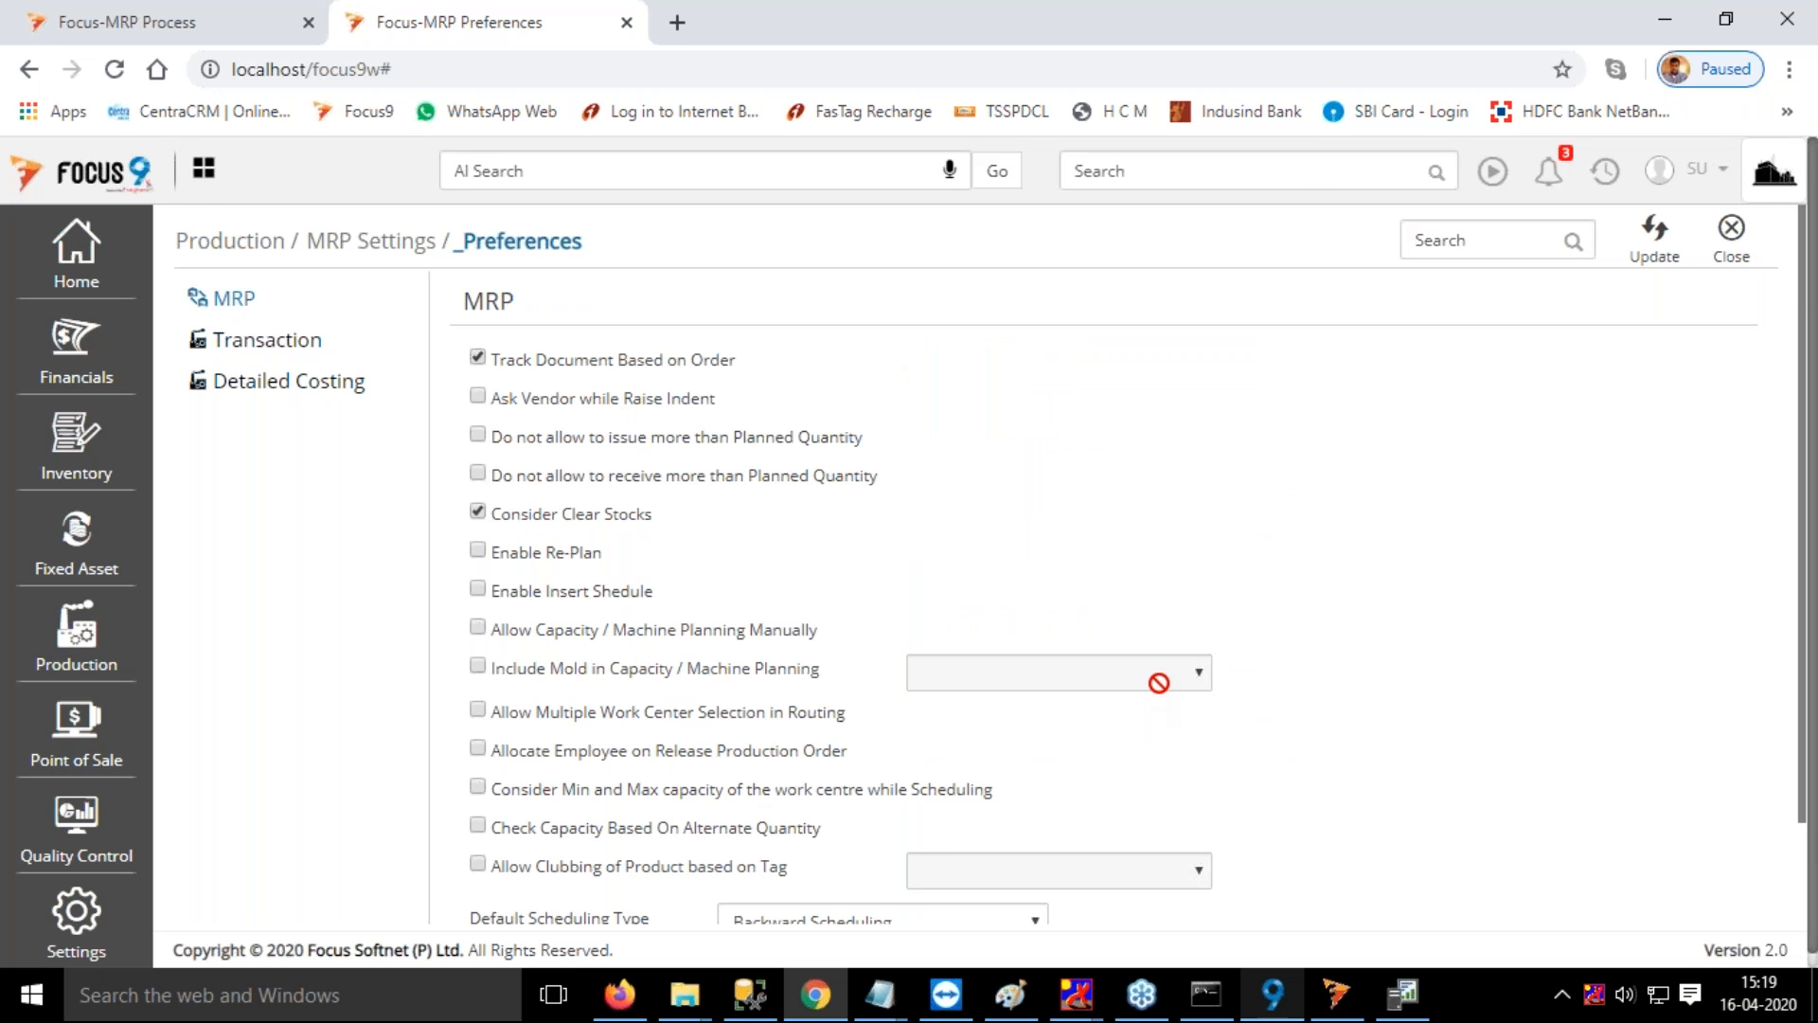
scroll(1042, 758, down, 1)
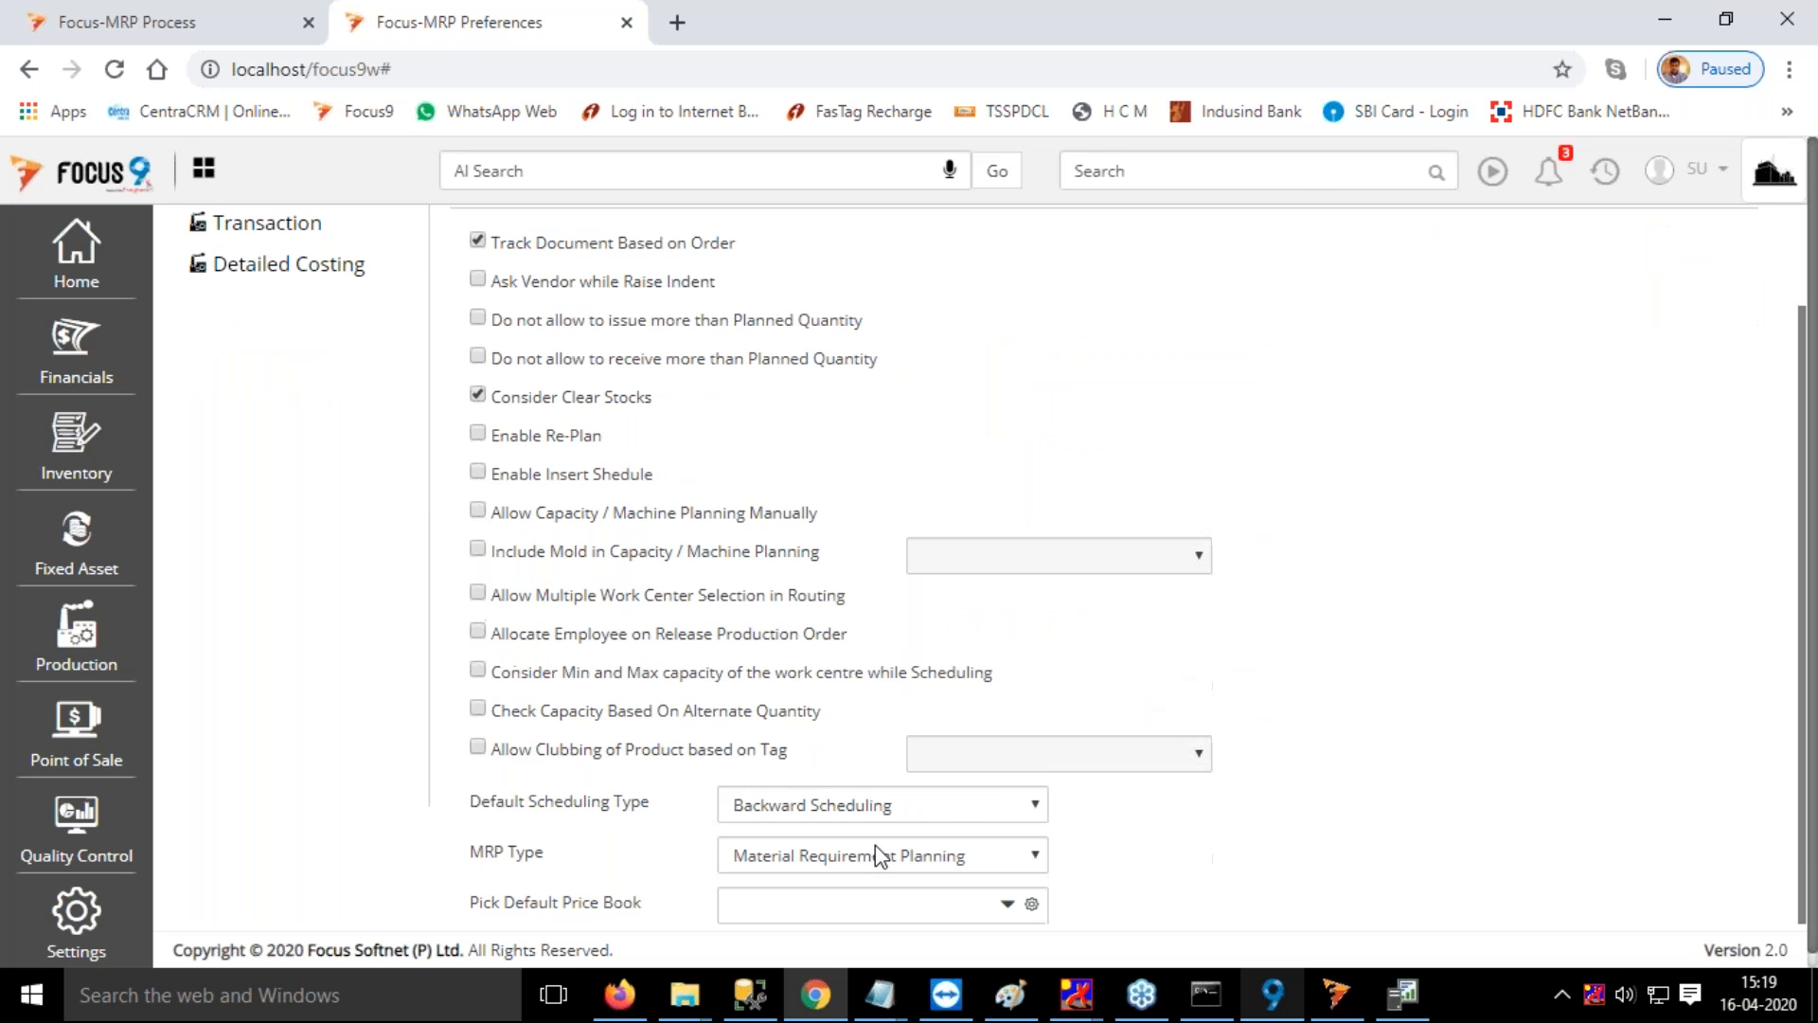
click(979, 807)
click(977, 813)
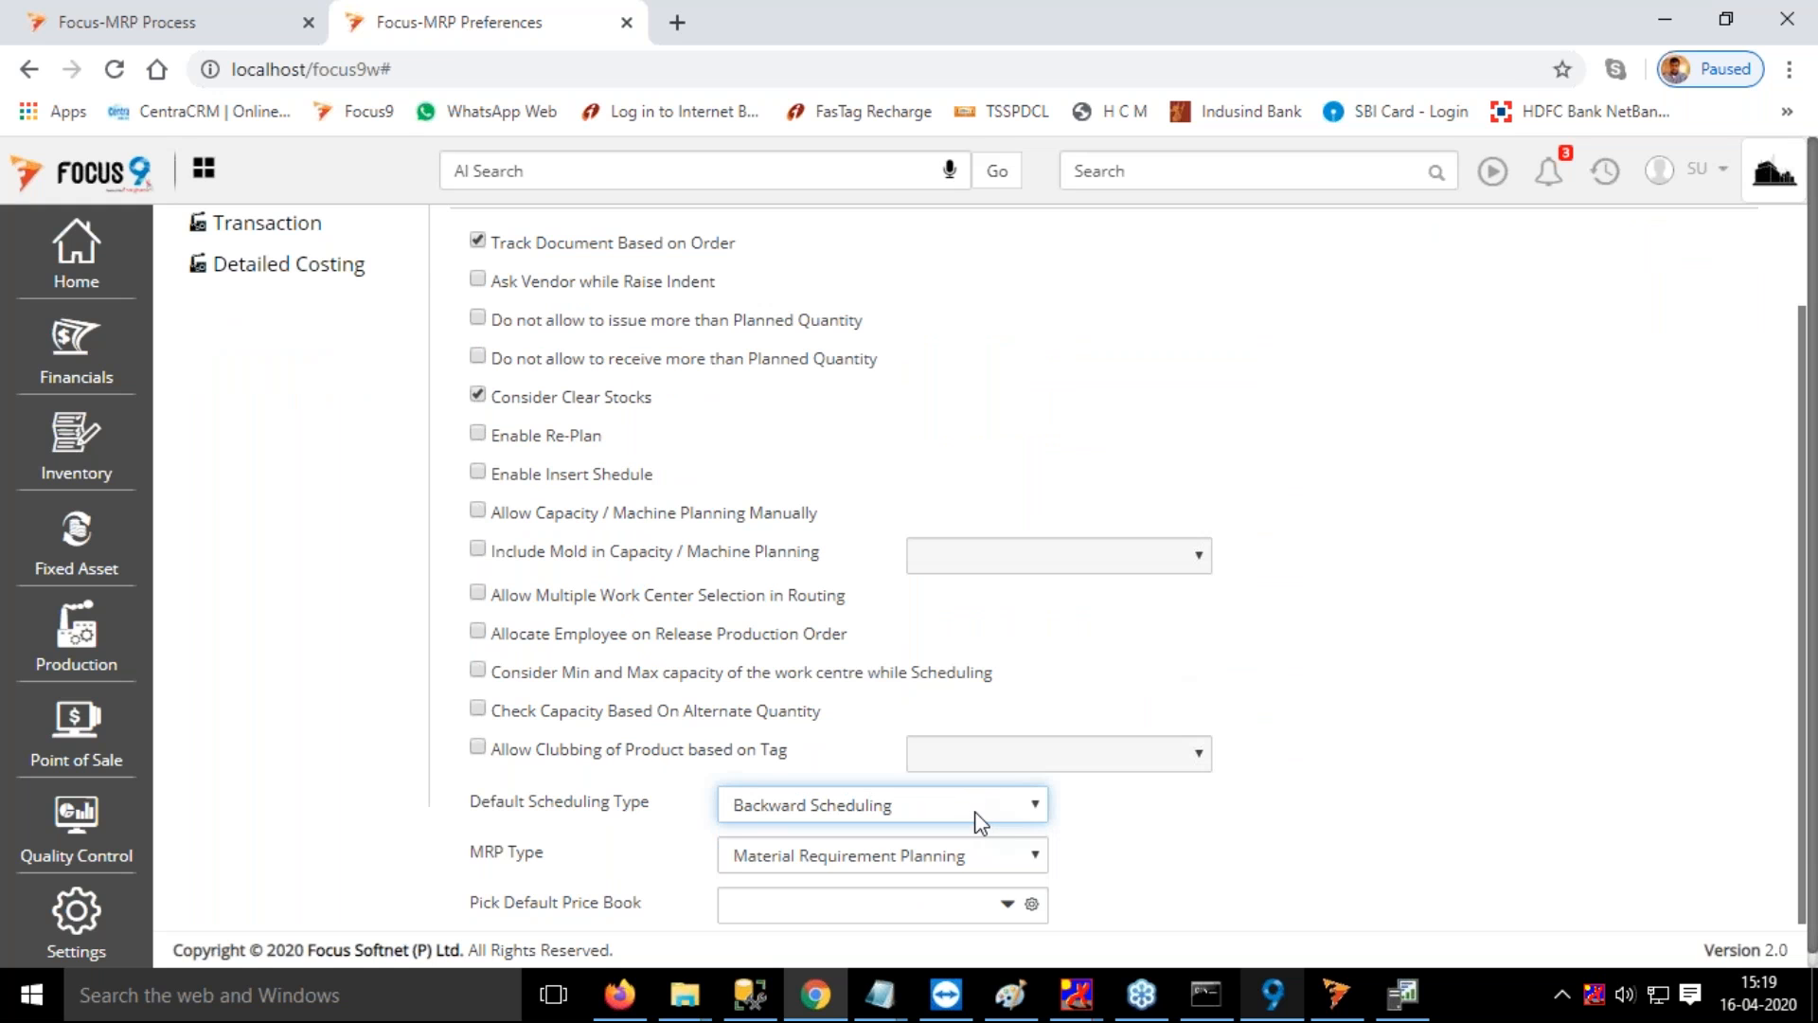
click(979, 863)
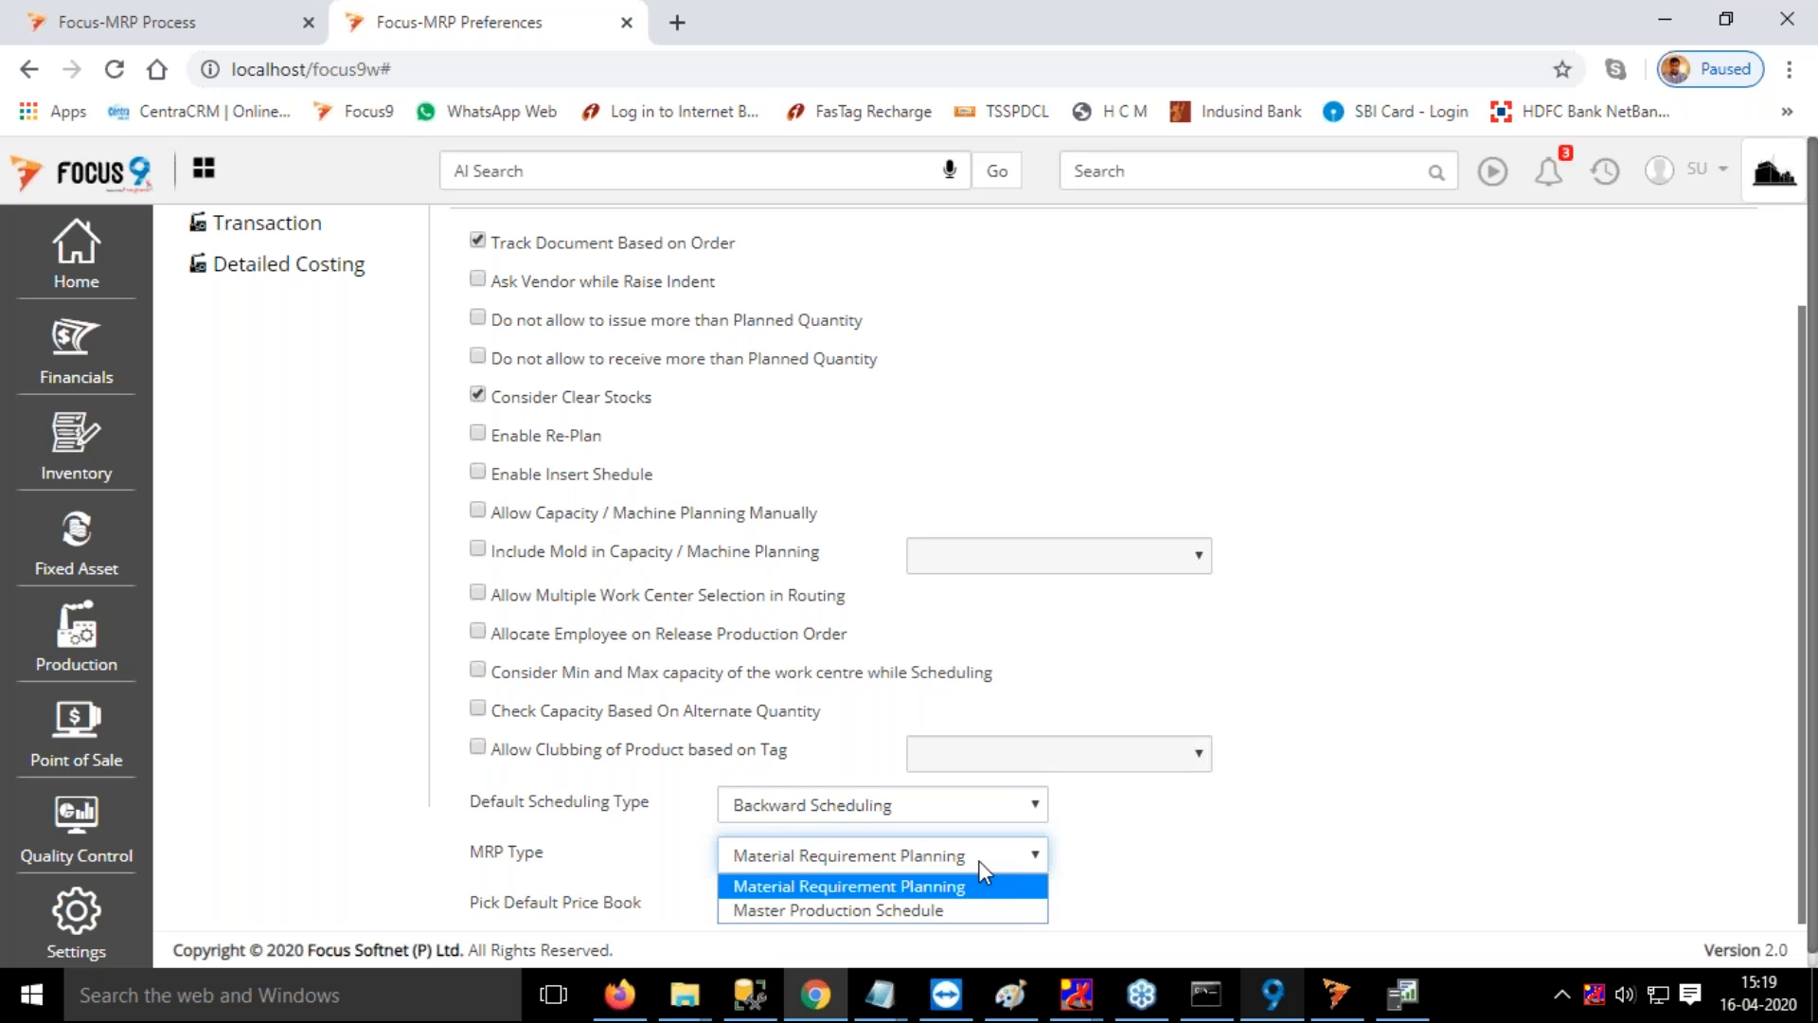
click(979, 860)
Set the Default Scheduling Type to Forward Scheduling and save the MRP Preferences
click(879, 807)
click(864, 833)
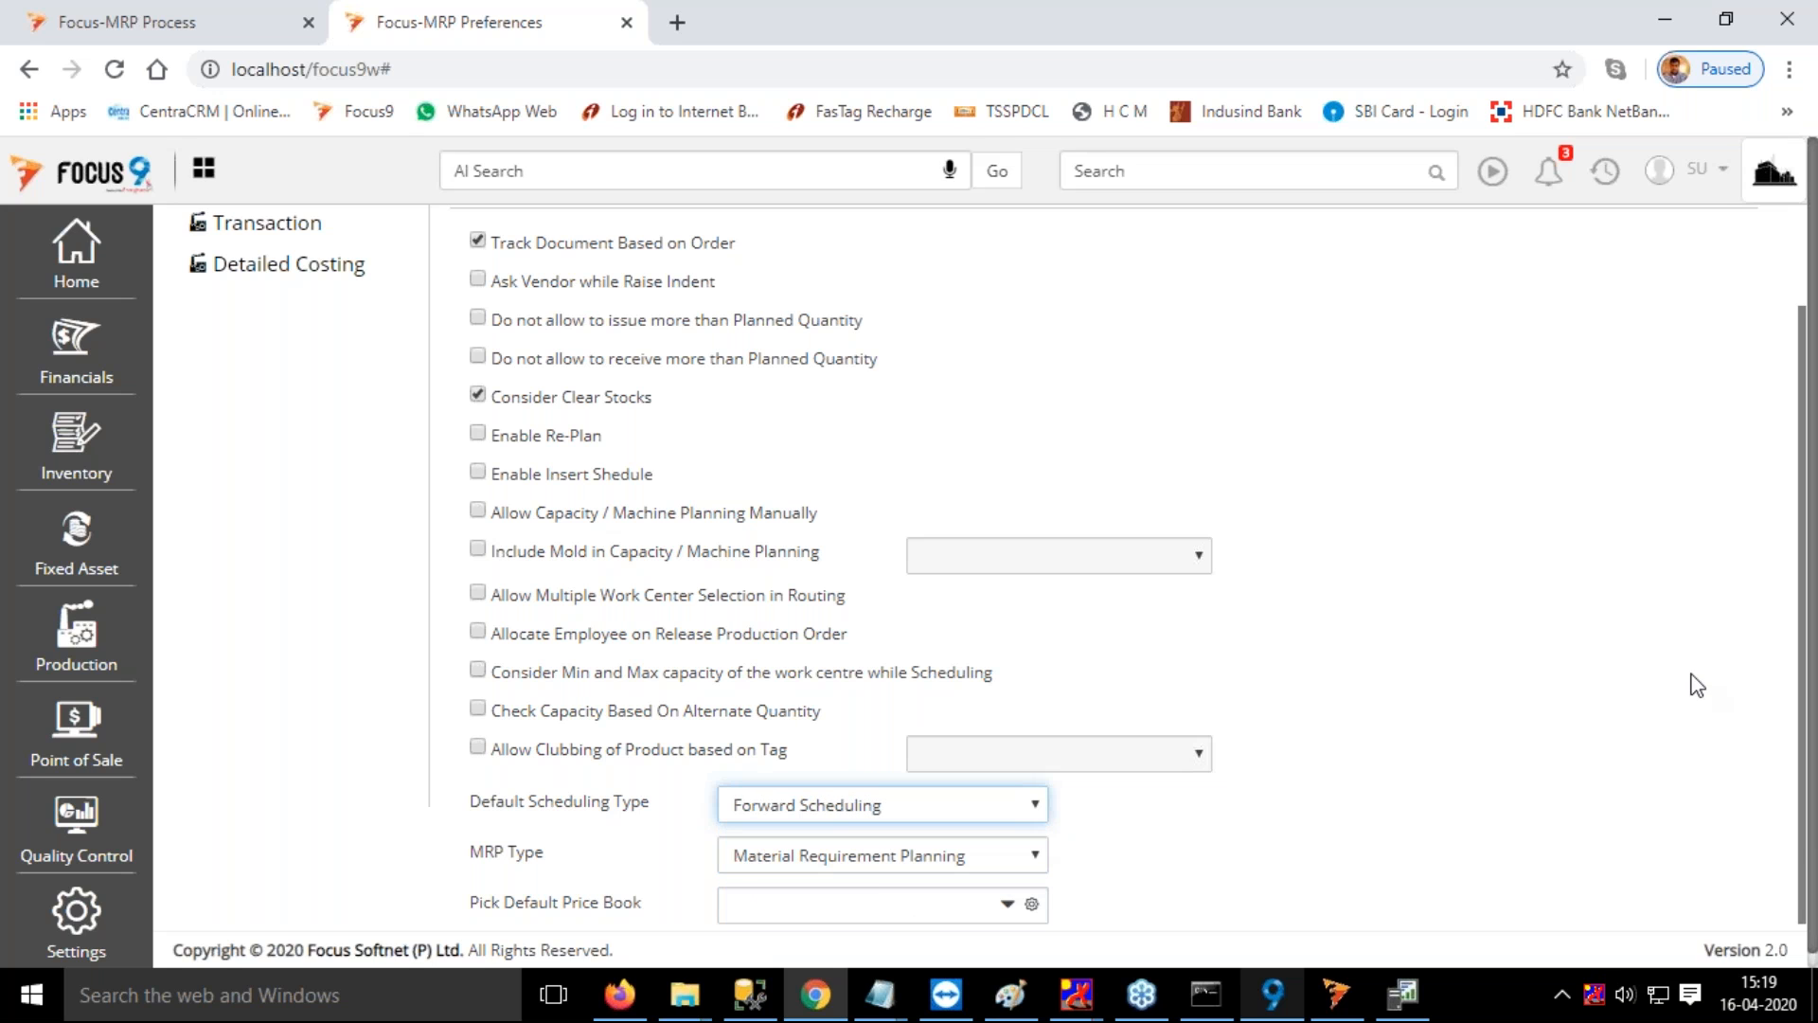
scroll(1695, 686, down, 1)
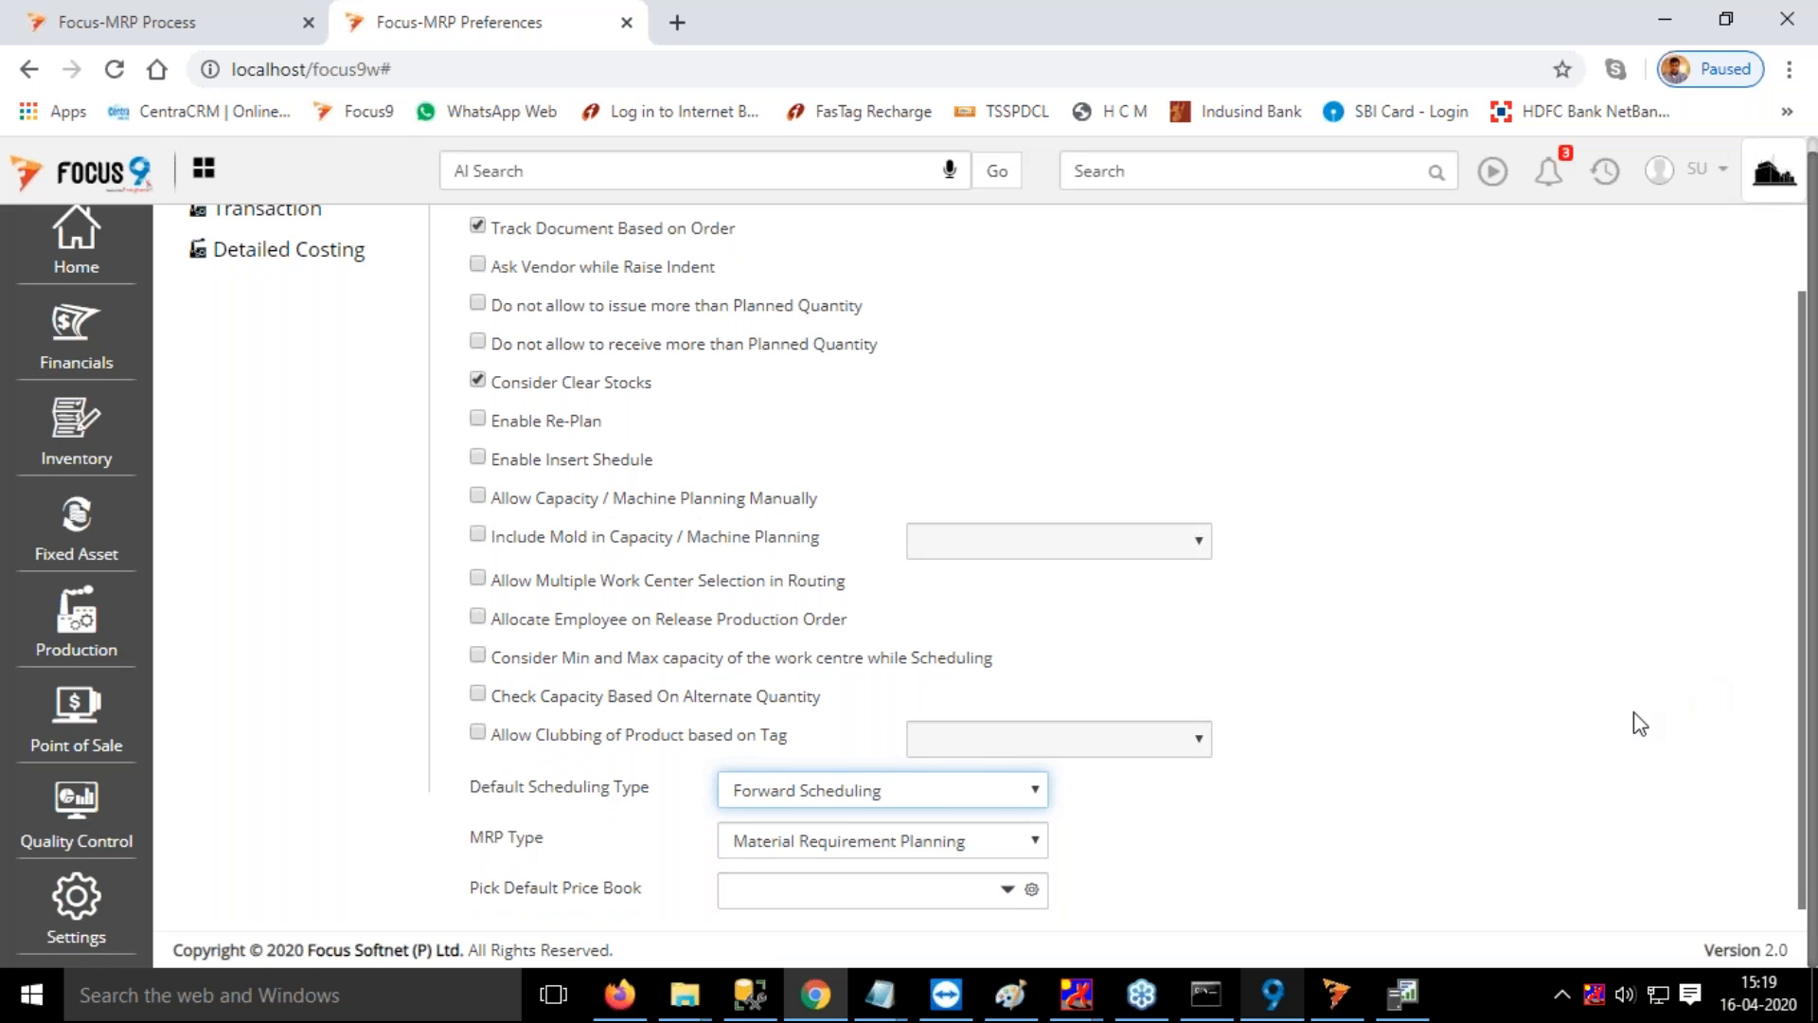
scroll(1638, 723, up, 3)
click(1654, 237)
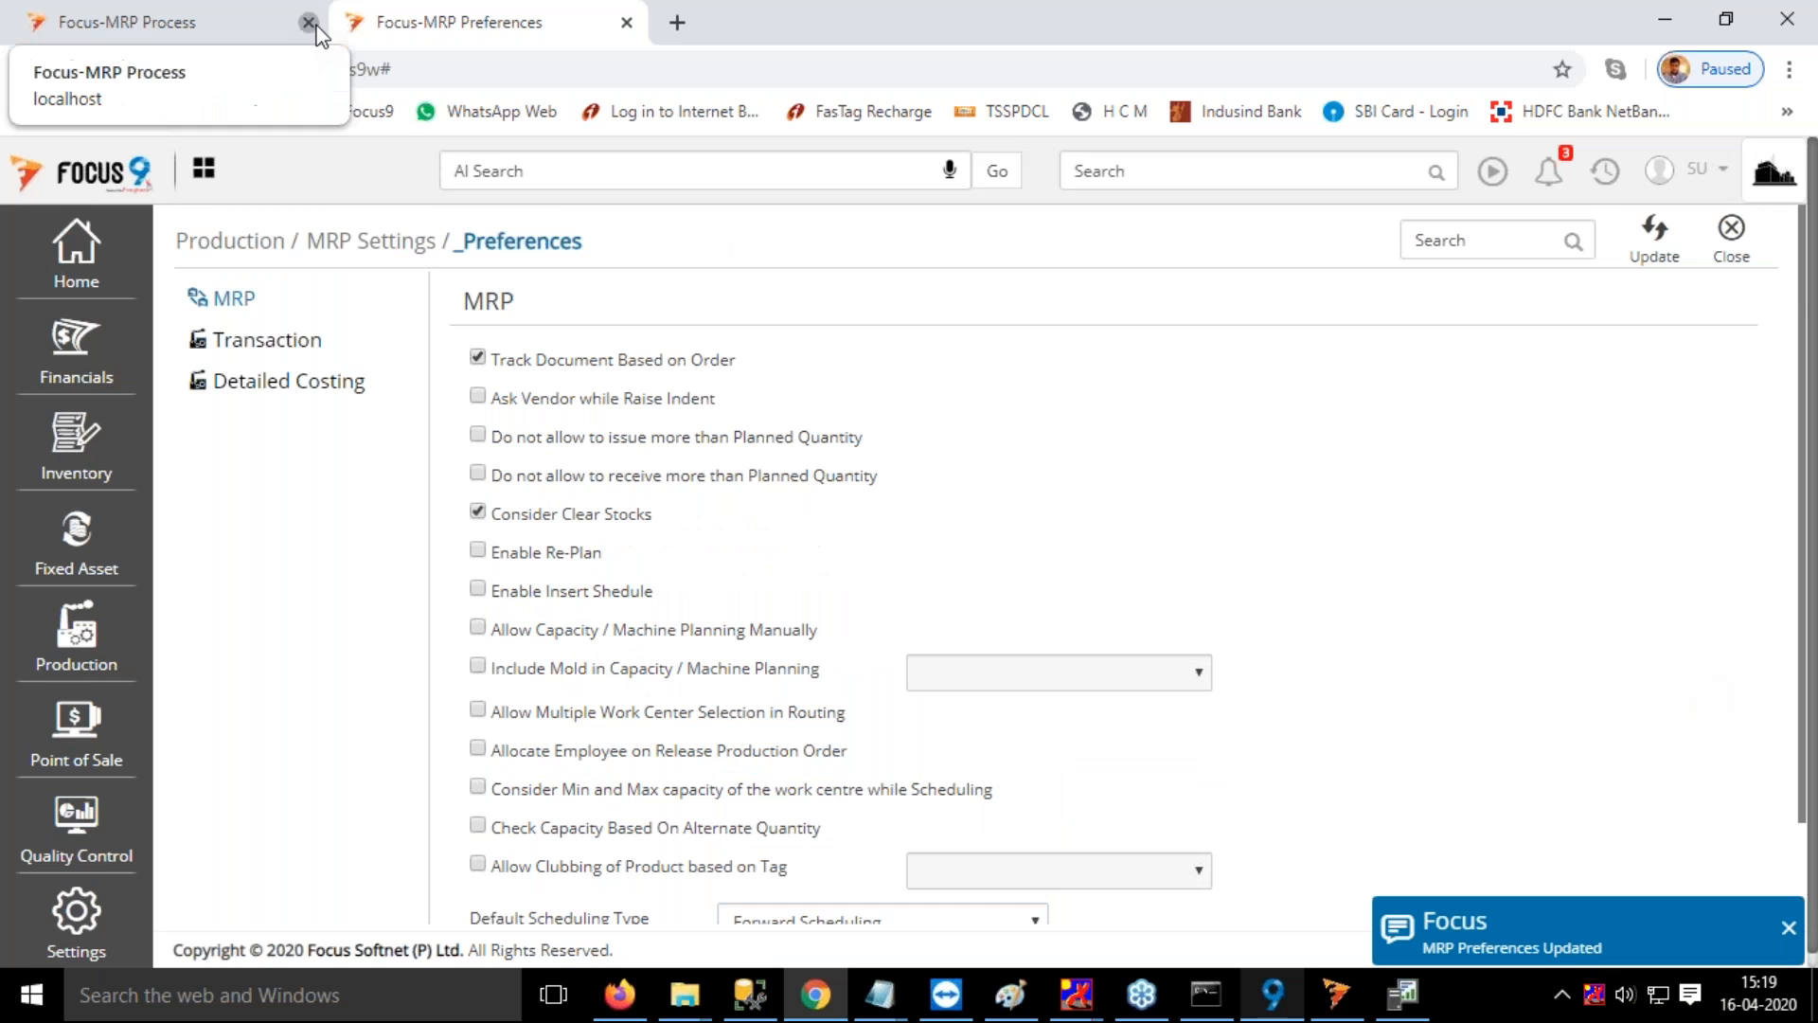
Close the MRP Process page, log out and sign in again to the MRP2 Auto Schedule company with the remembered credentials
click(315, 25)
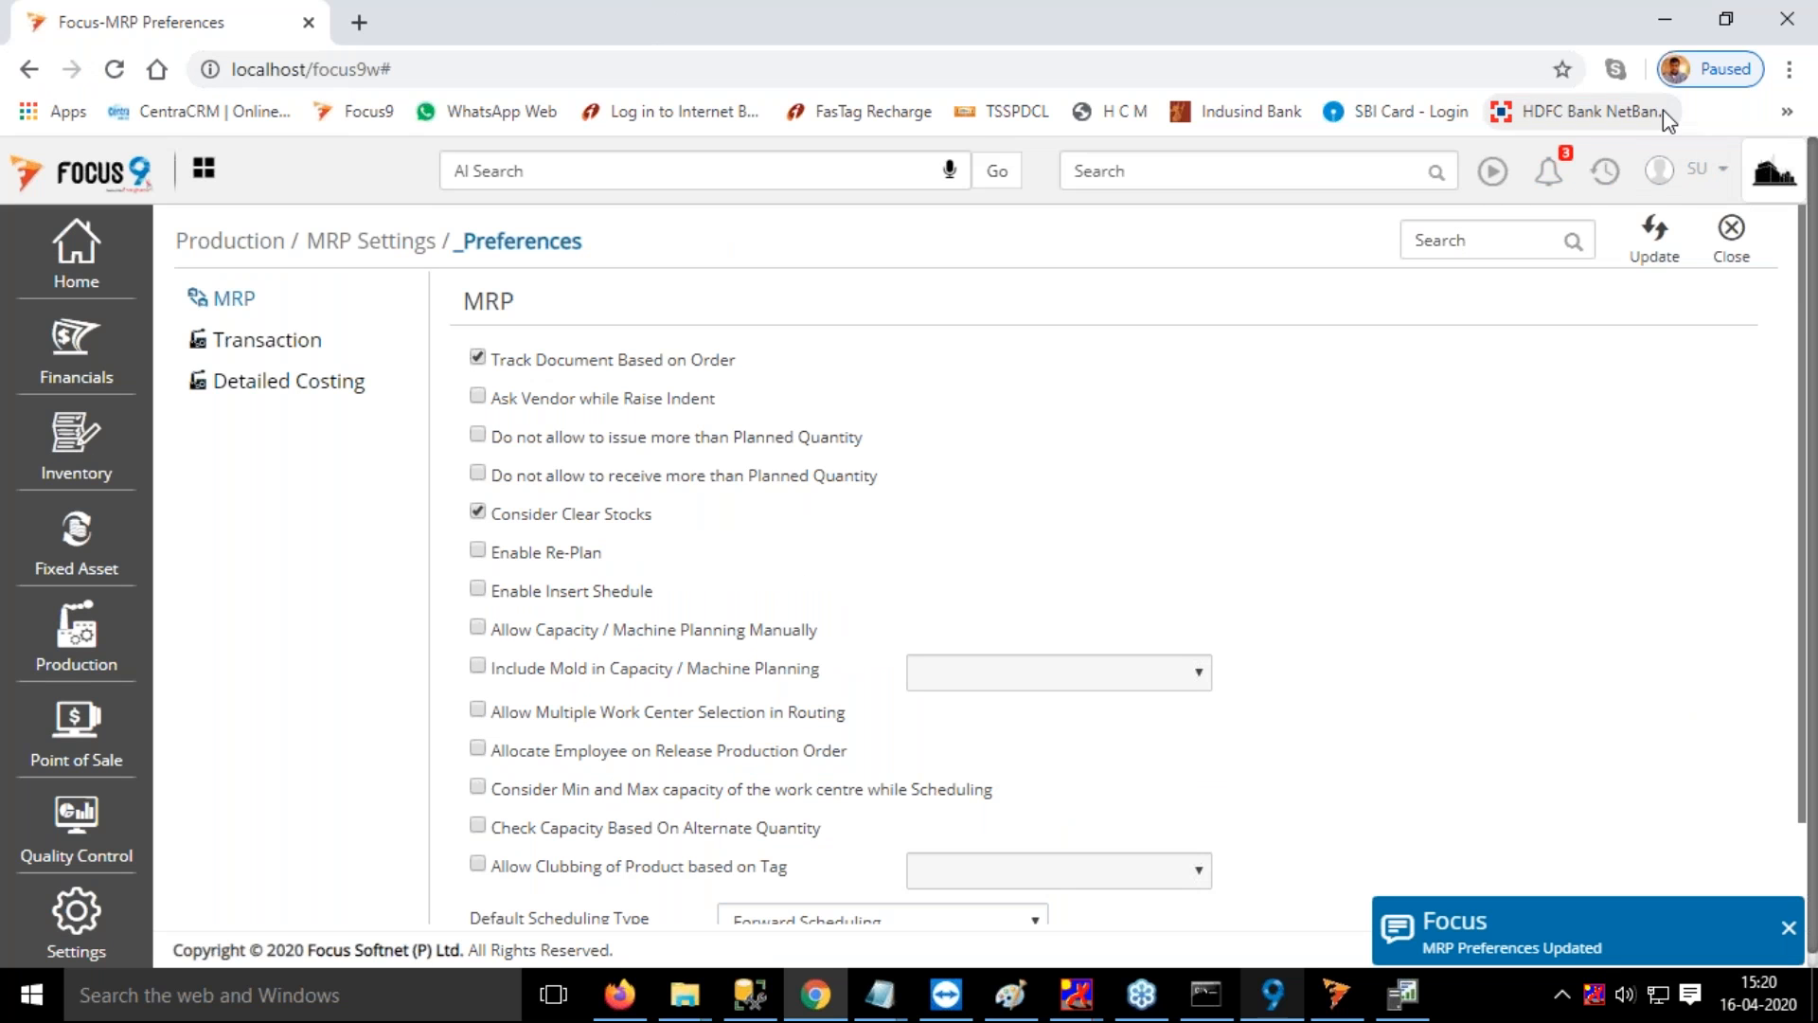
click(1718, 170)
click(1529, 296)
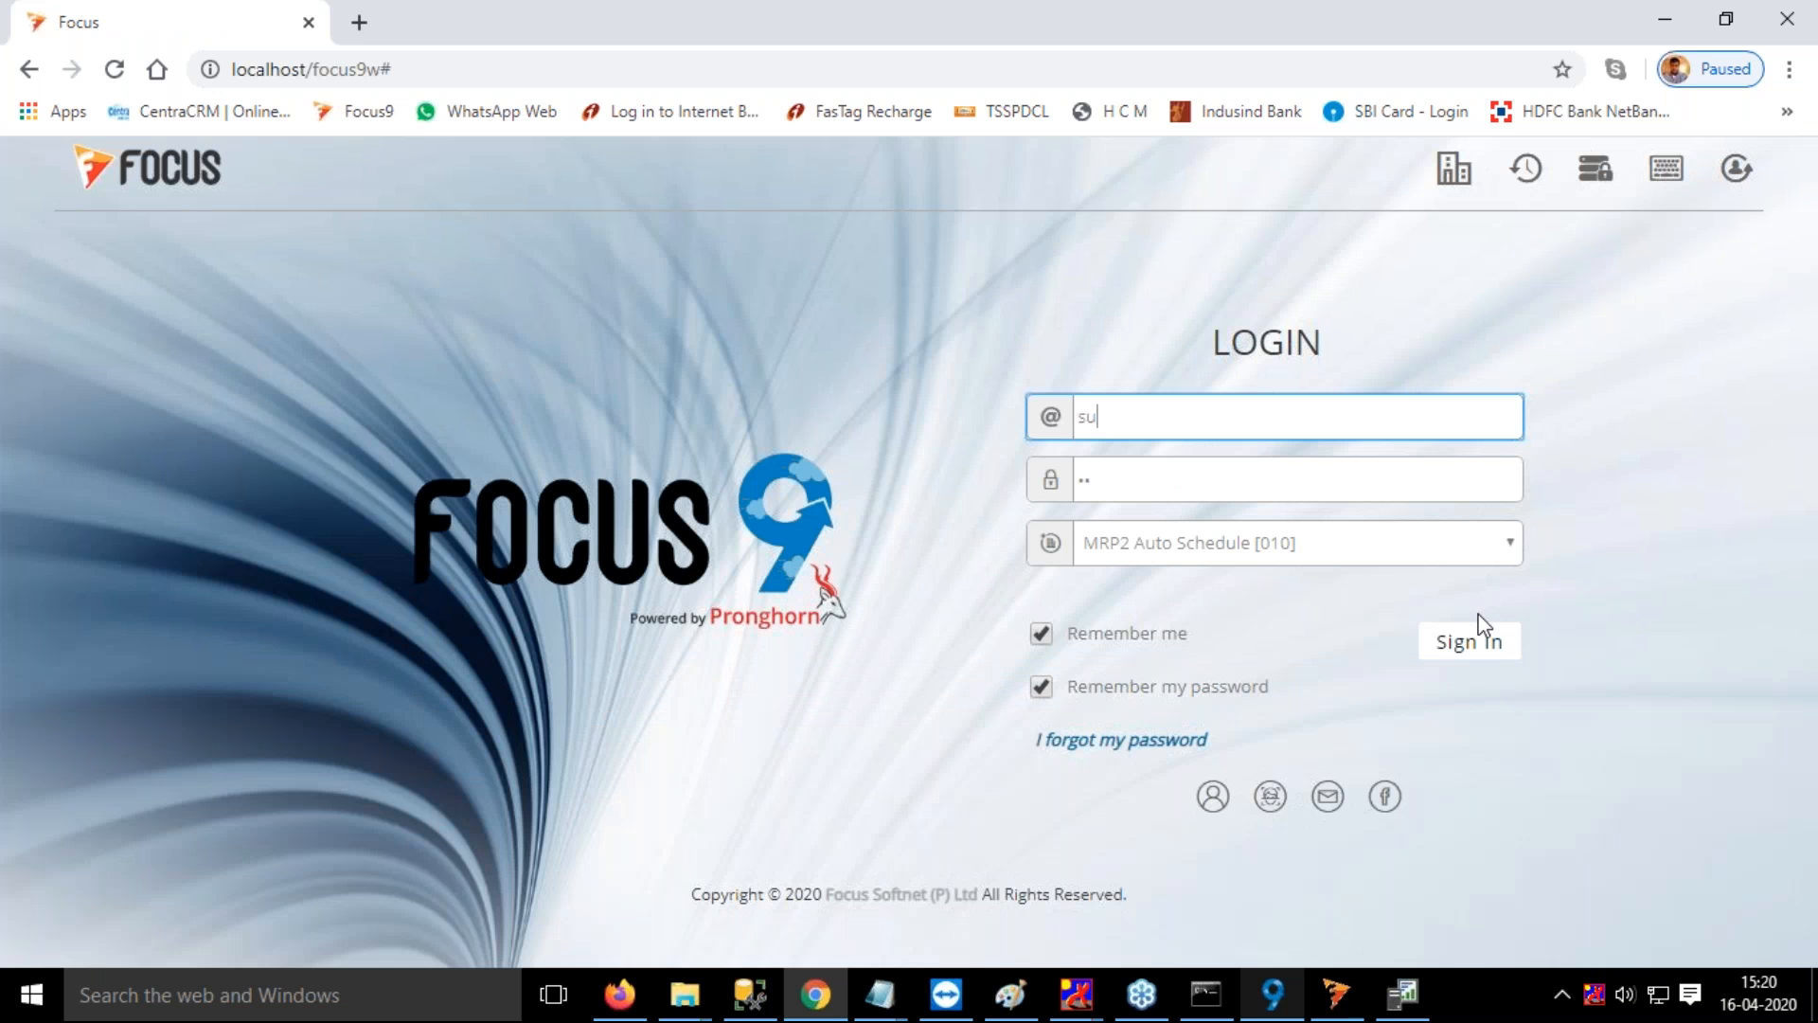
click(1477, 629)
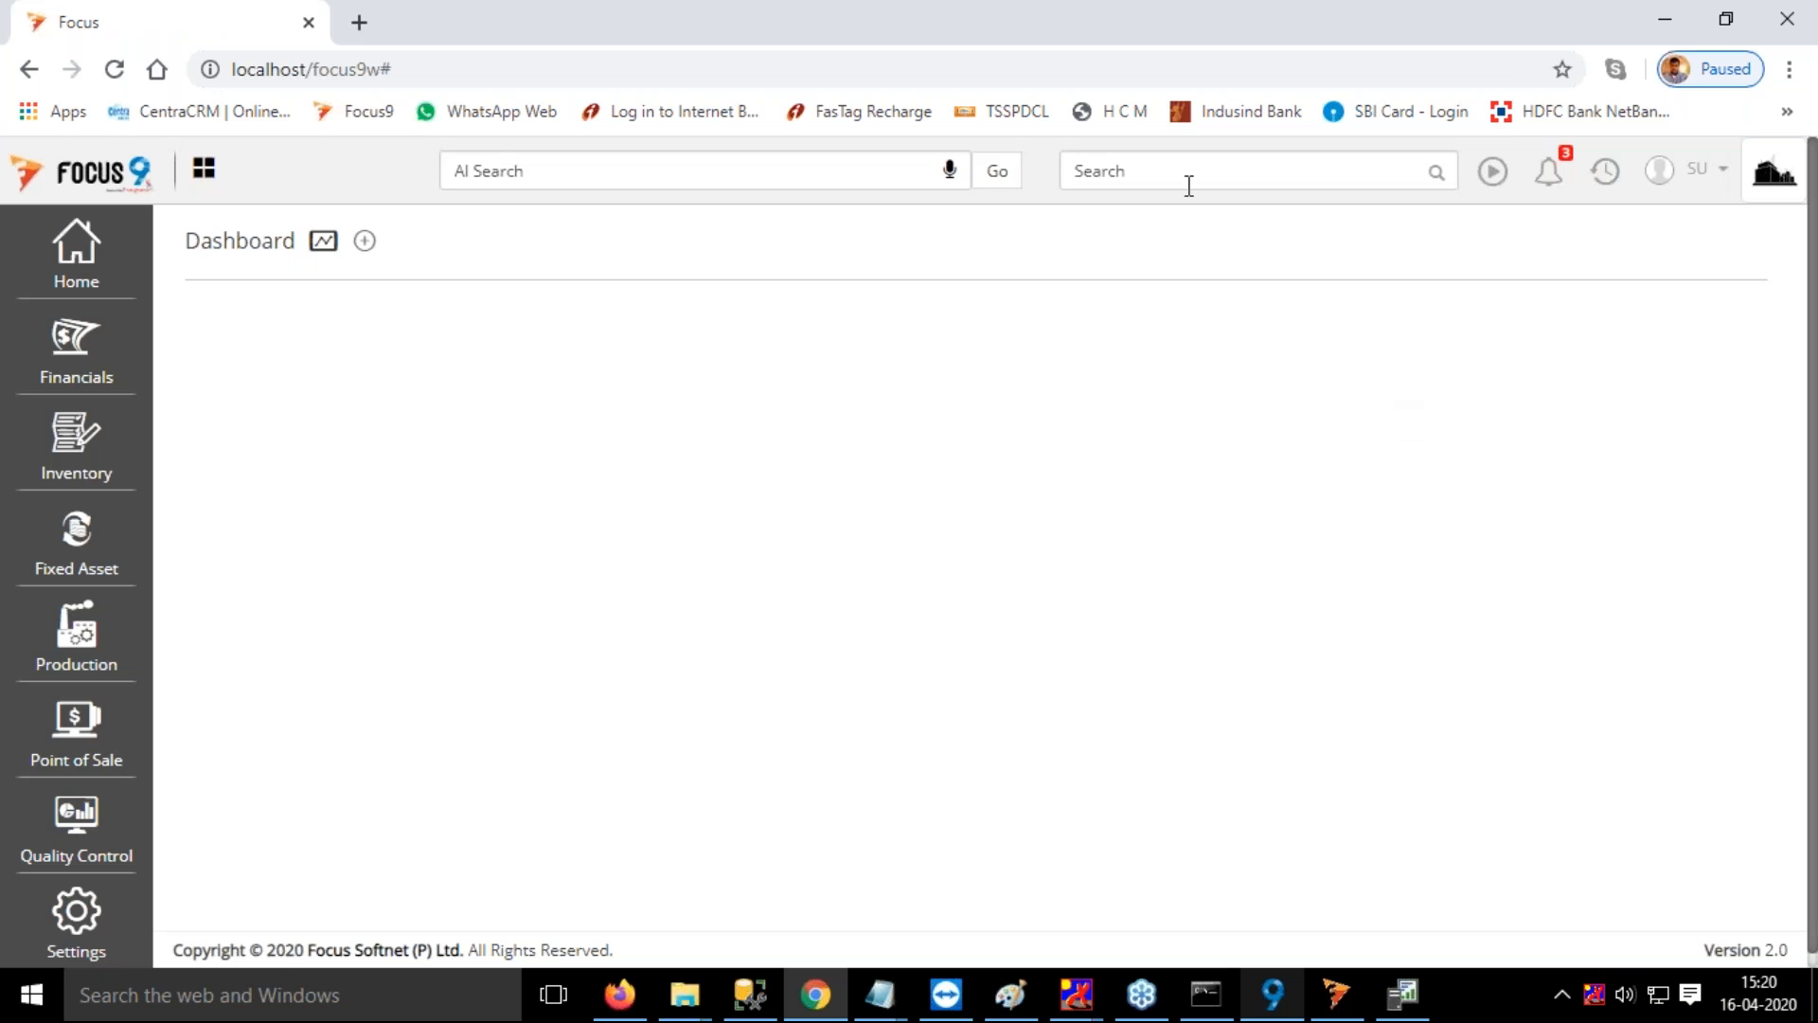
Open the MRP Process page by searching for mrp
click(1190, 186)
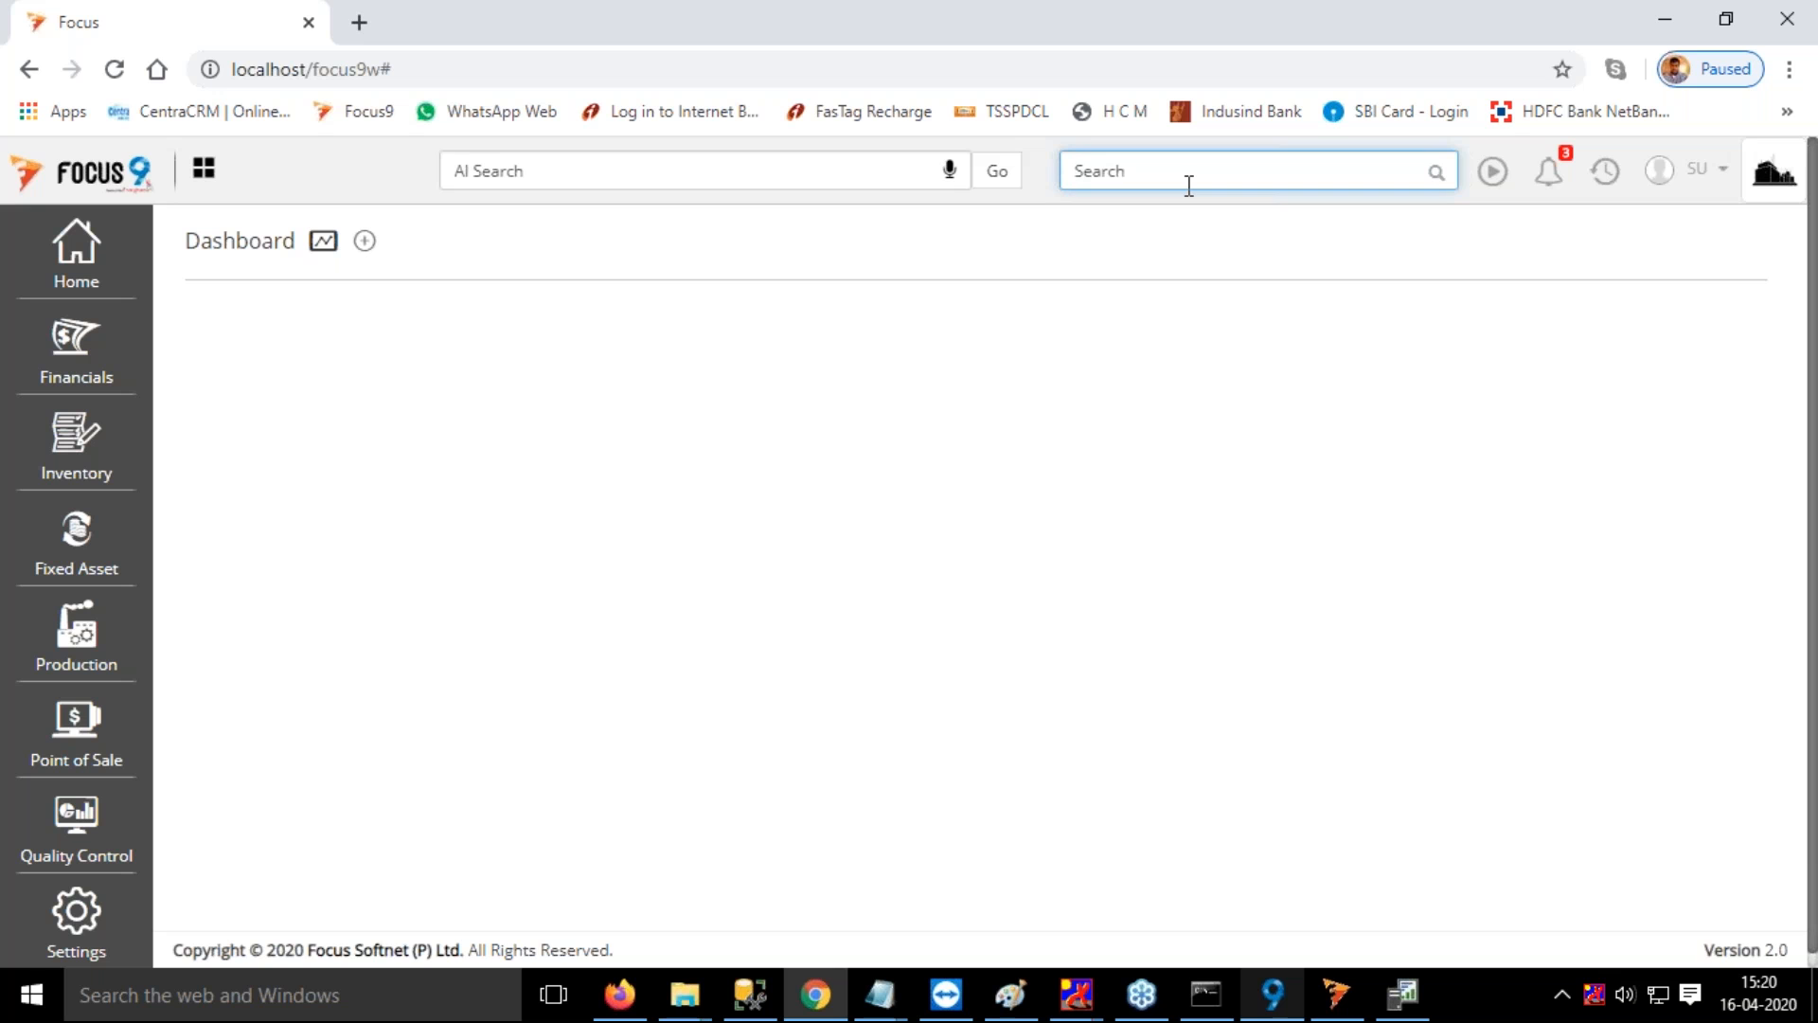
text(mrp)
click(1136, 209)
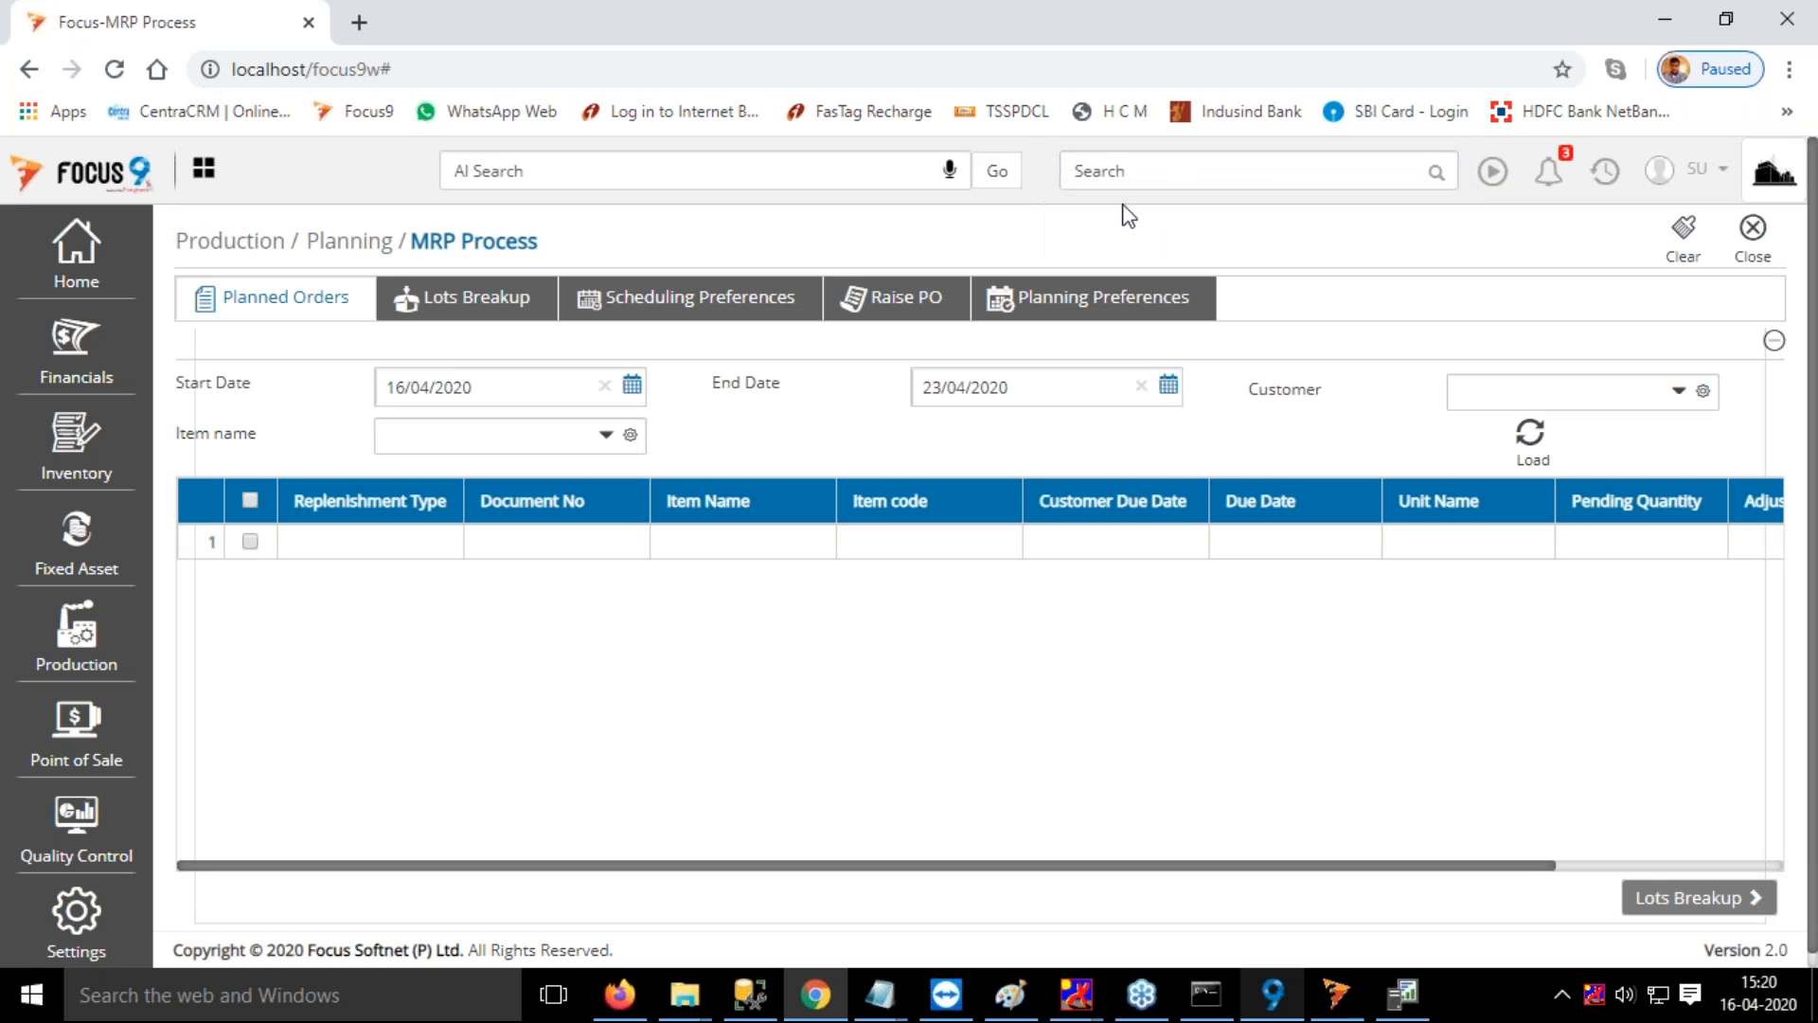
Load the planned orders with an end date of 23/04/2021 and select the Chair sales order due 26/06/2020
double_click(998, 385)
text(2021)
click(1530, 437)
click(250, 576)
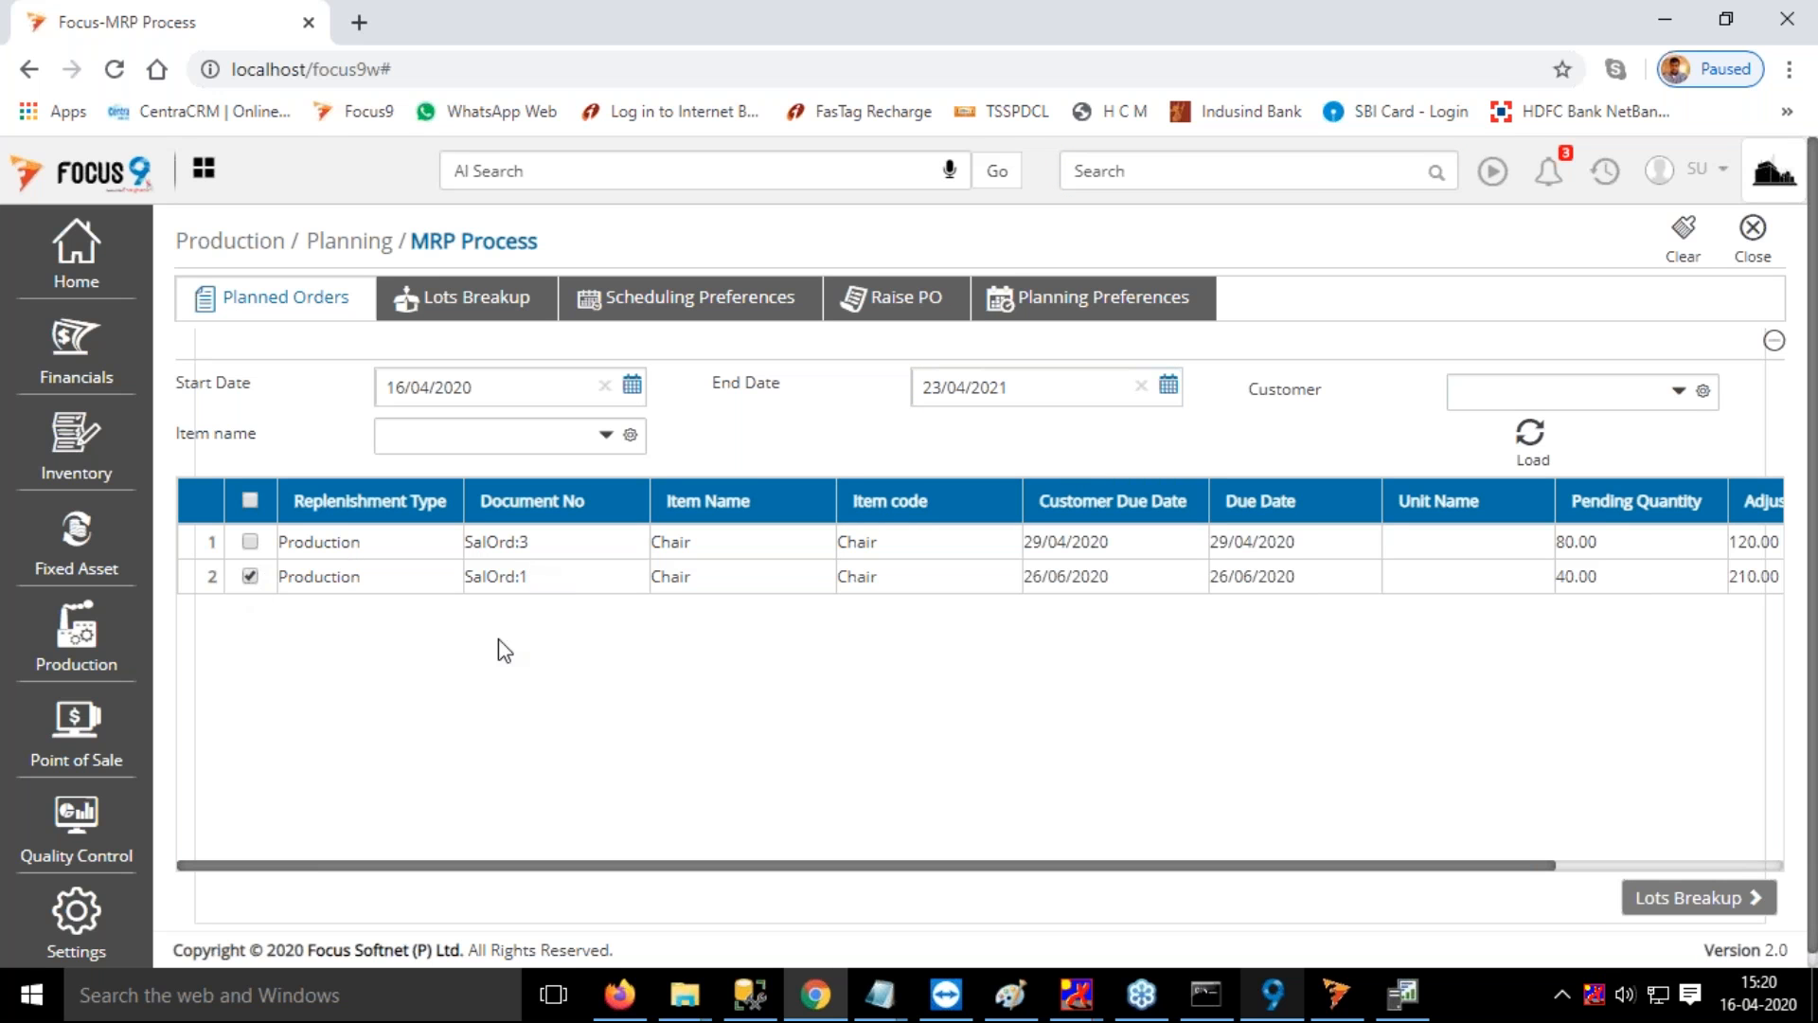
Enter a manual lot quantity of 10 for the Chair, and schedule and raise its production order with Forward Scheduling
click(1735, 902)
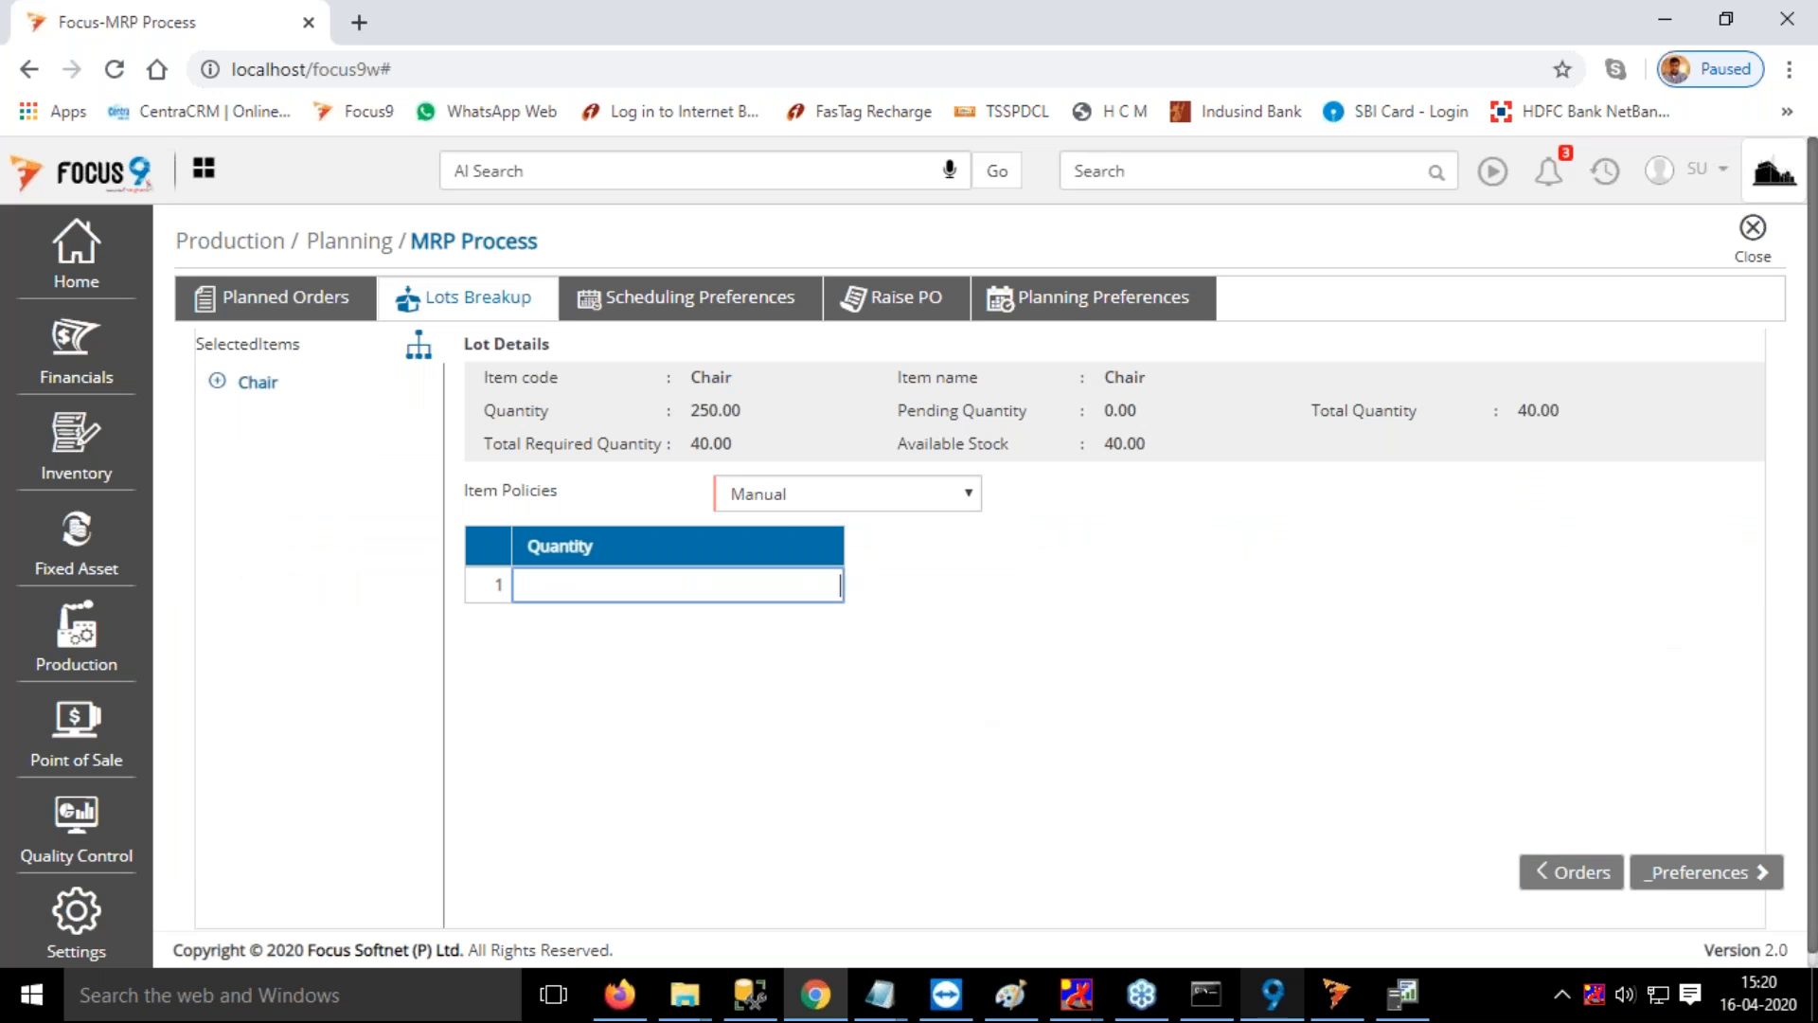
text(10)
key(Return)
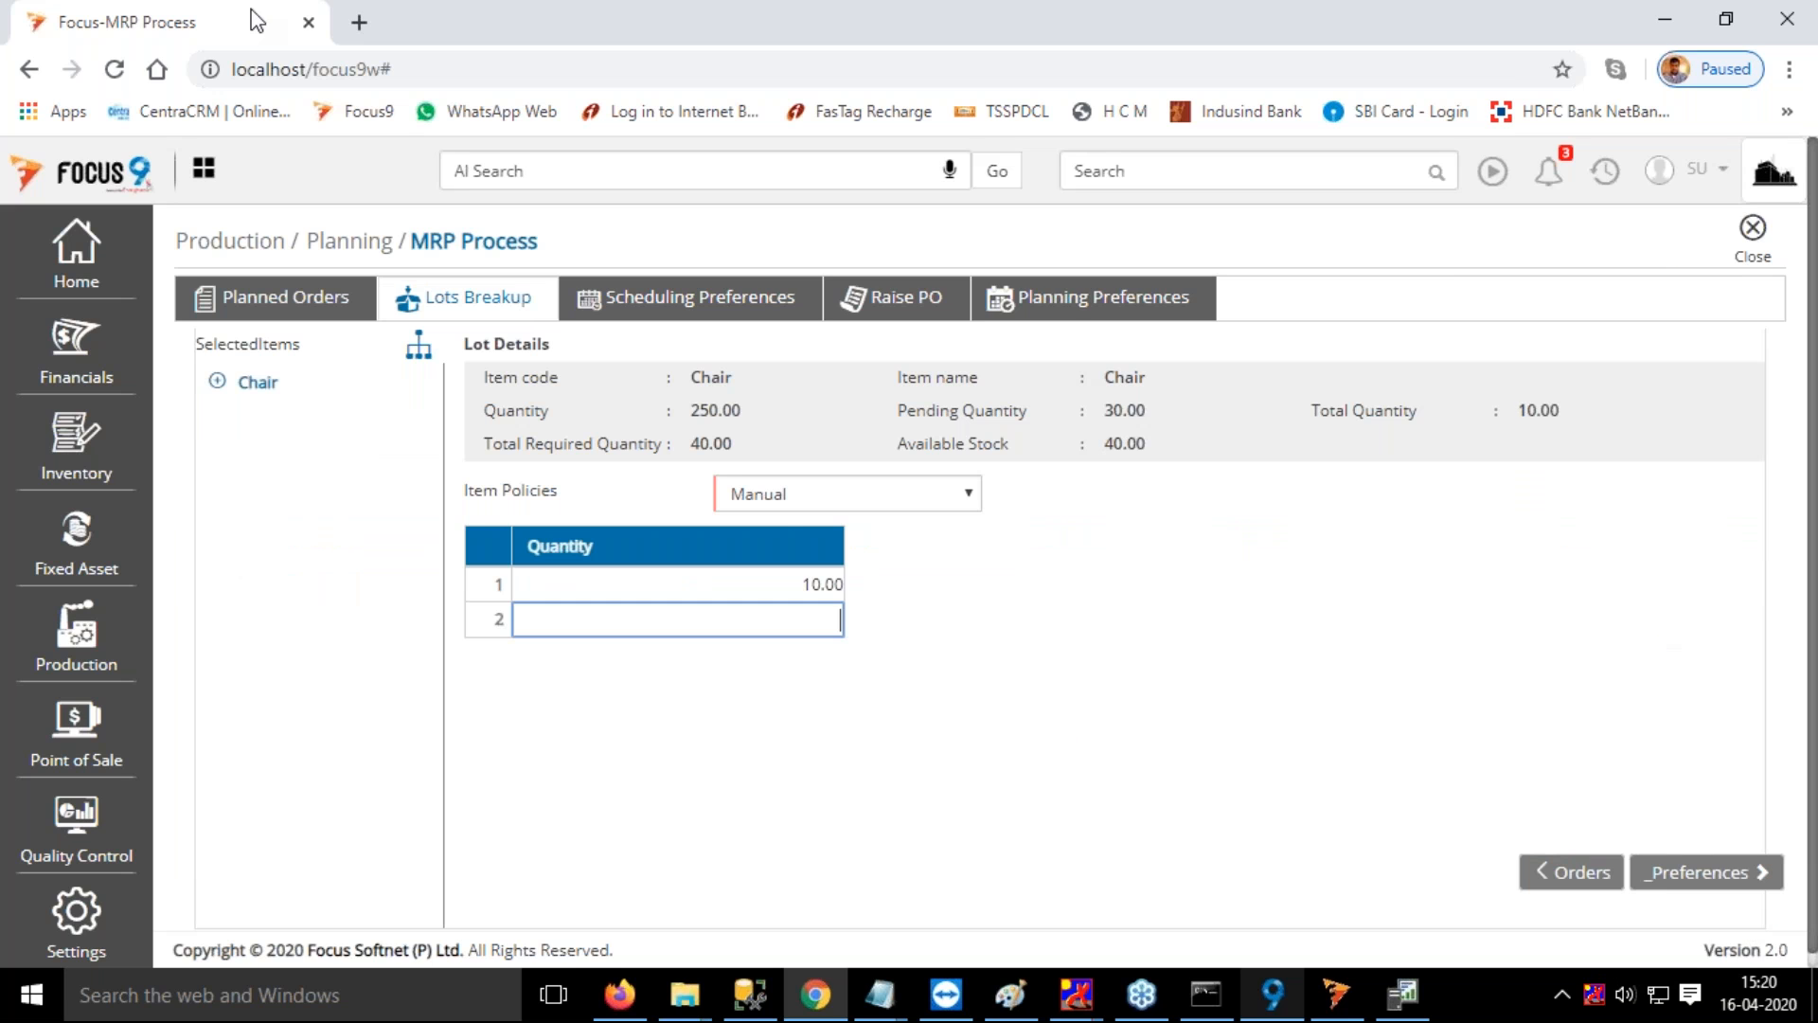
click(1688, 878)
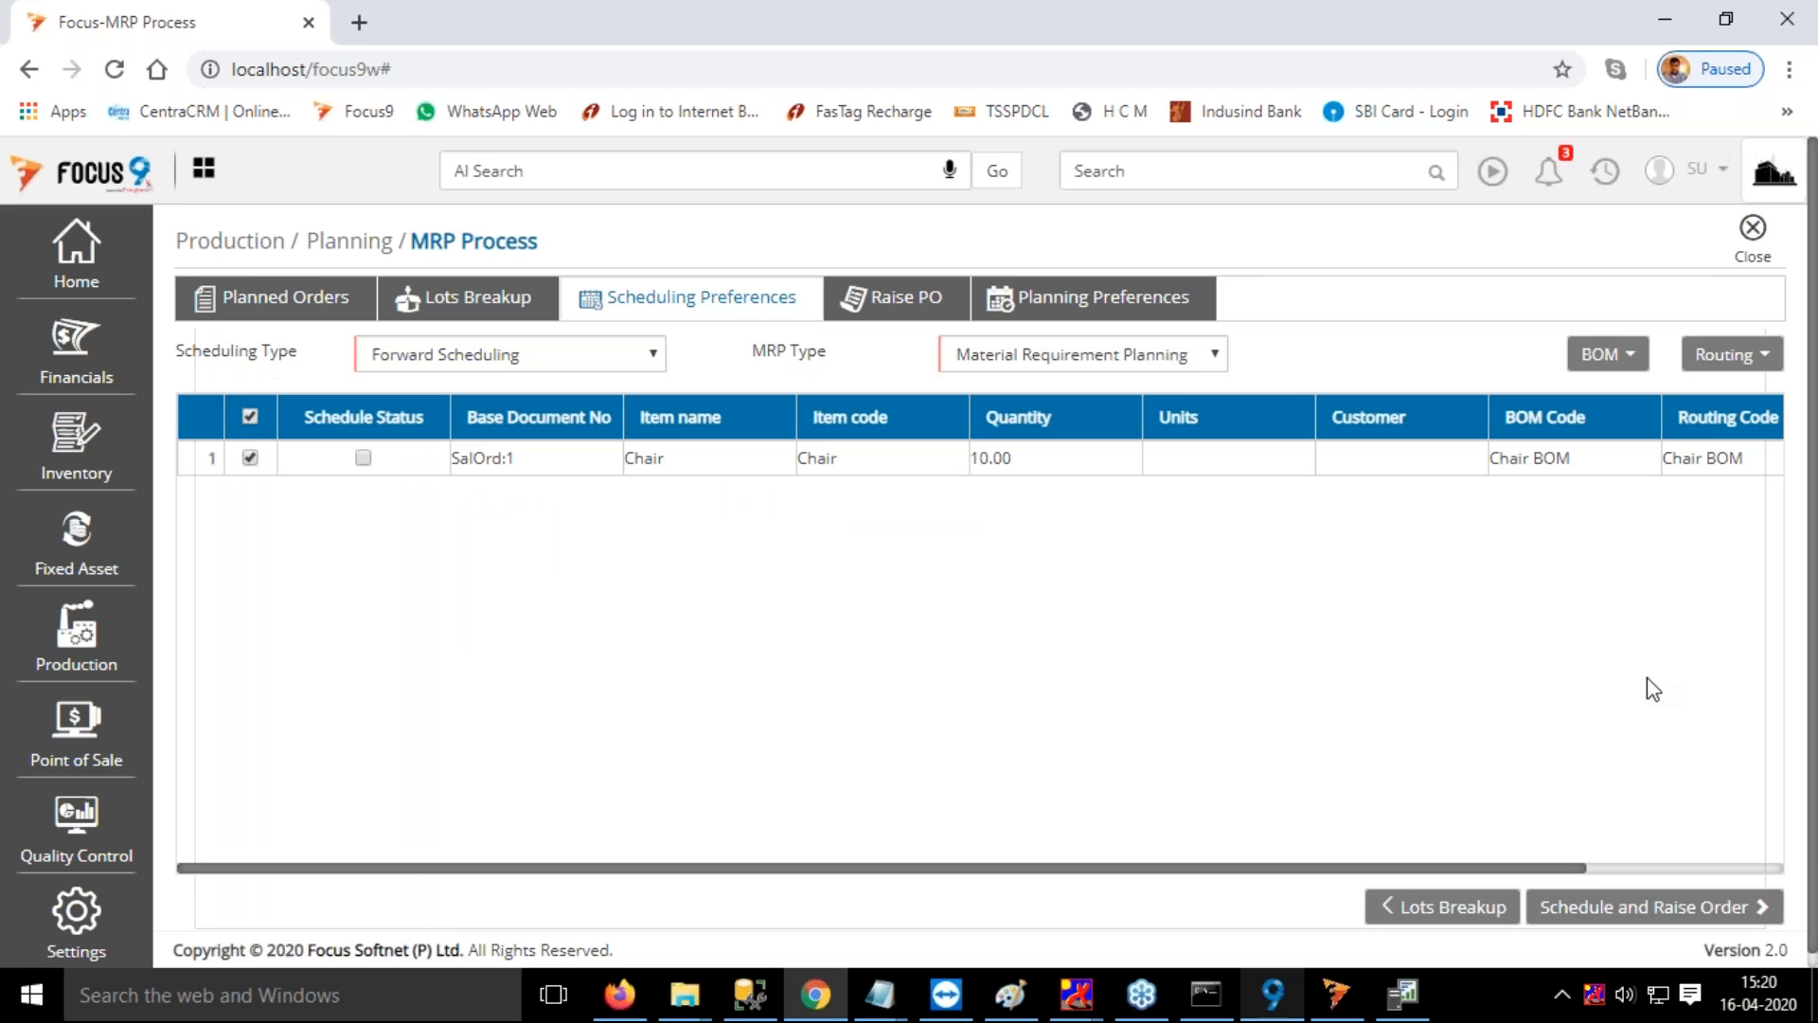
click(1747, 909)
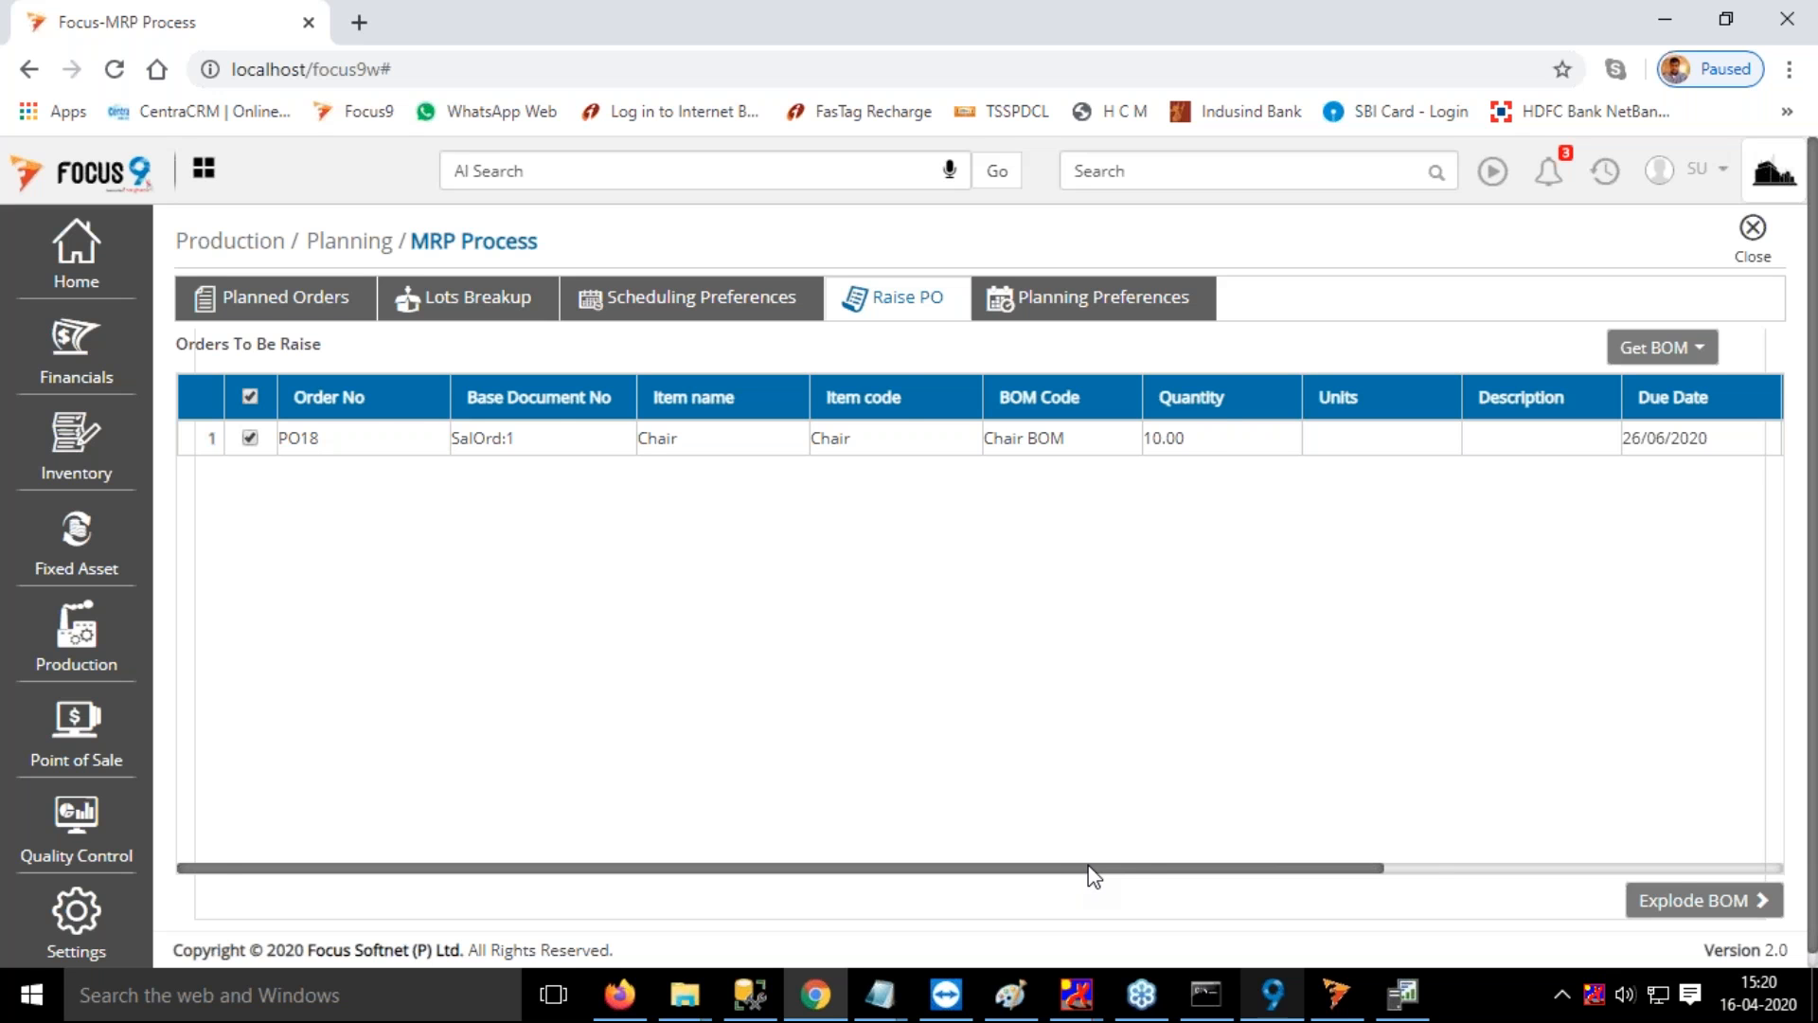
Explode the BOM of the raised Chair order for 10 units, and run and finish its MRP planning
mouse_move(1089, 871)
mouse_down()
mouse_move(1375, 900)
mouse_move(1079, 874)
mouse_up()
click(1729, 911)
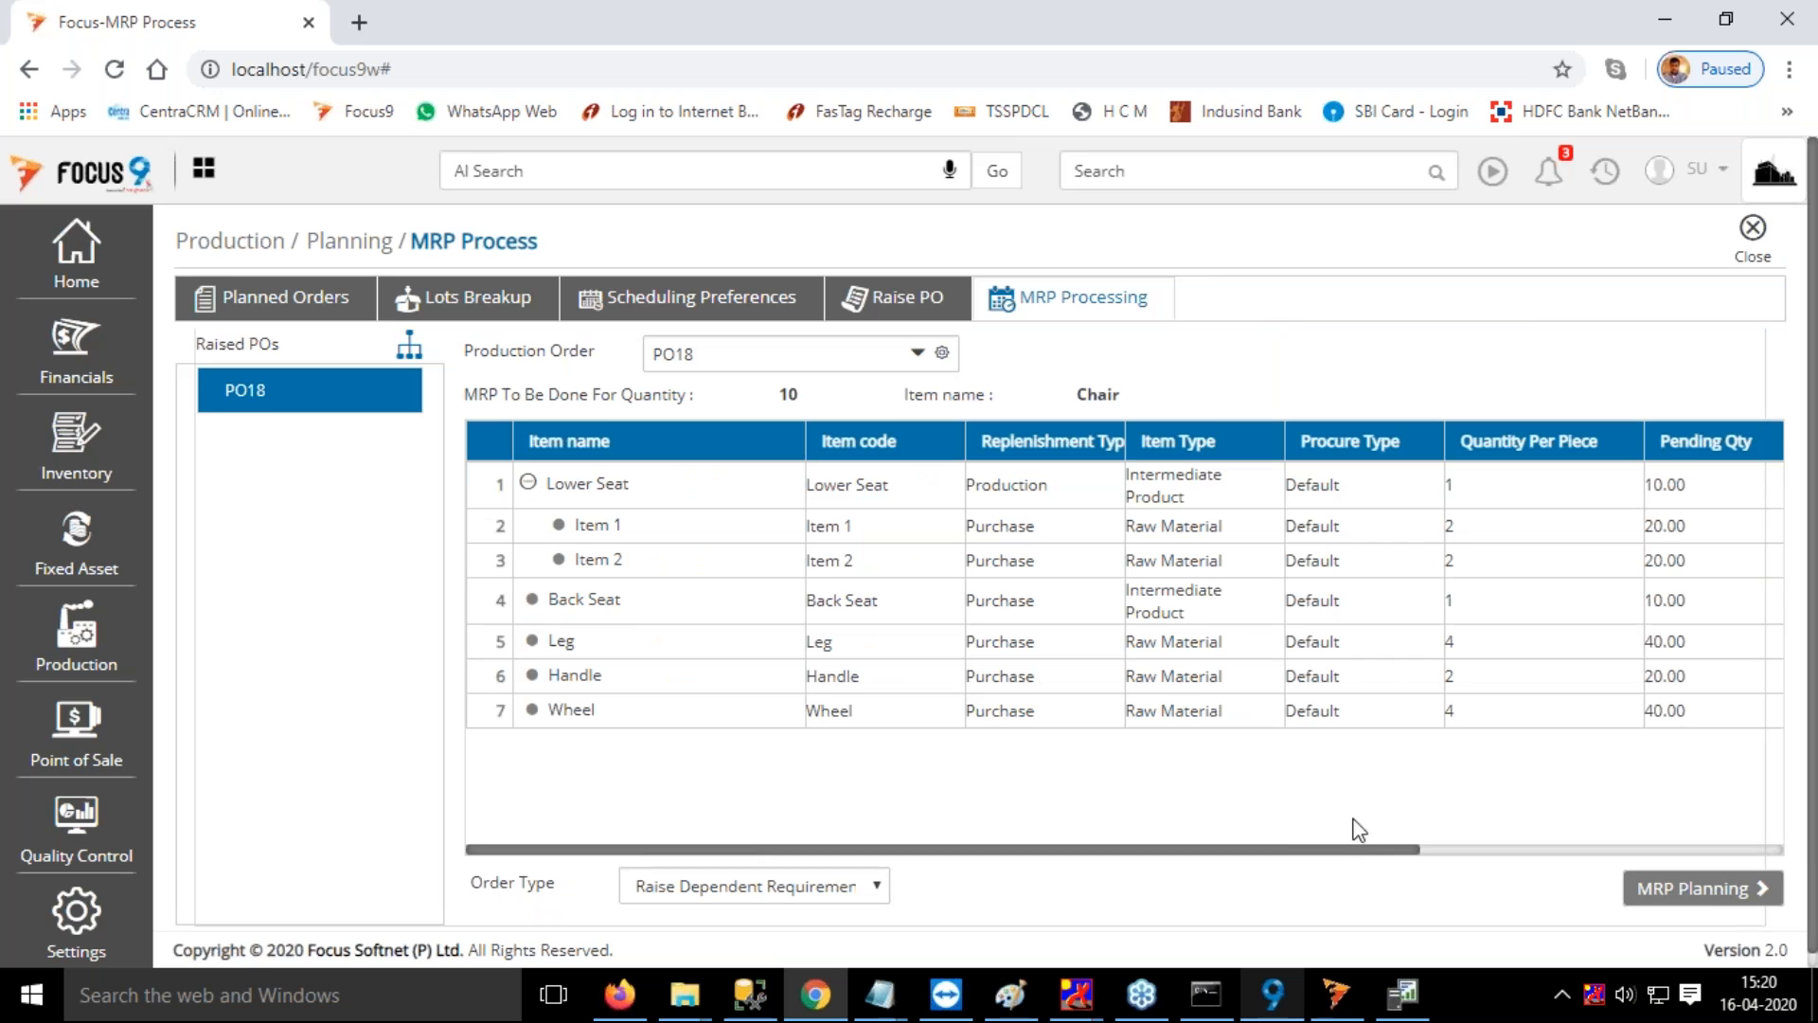
drag(1366, 858, 1711, 858)
click(1742, 896)
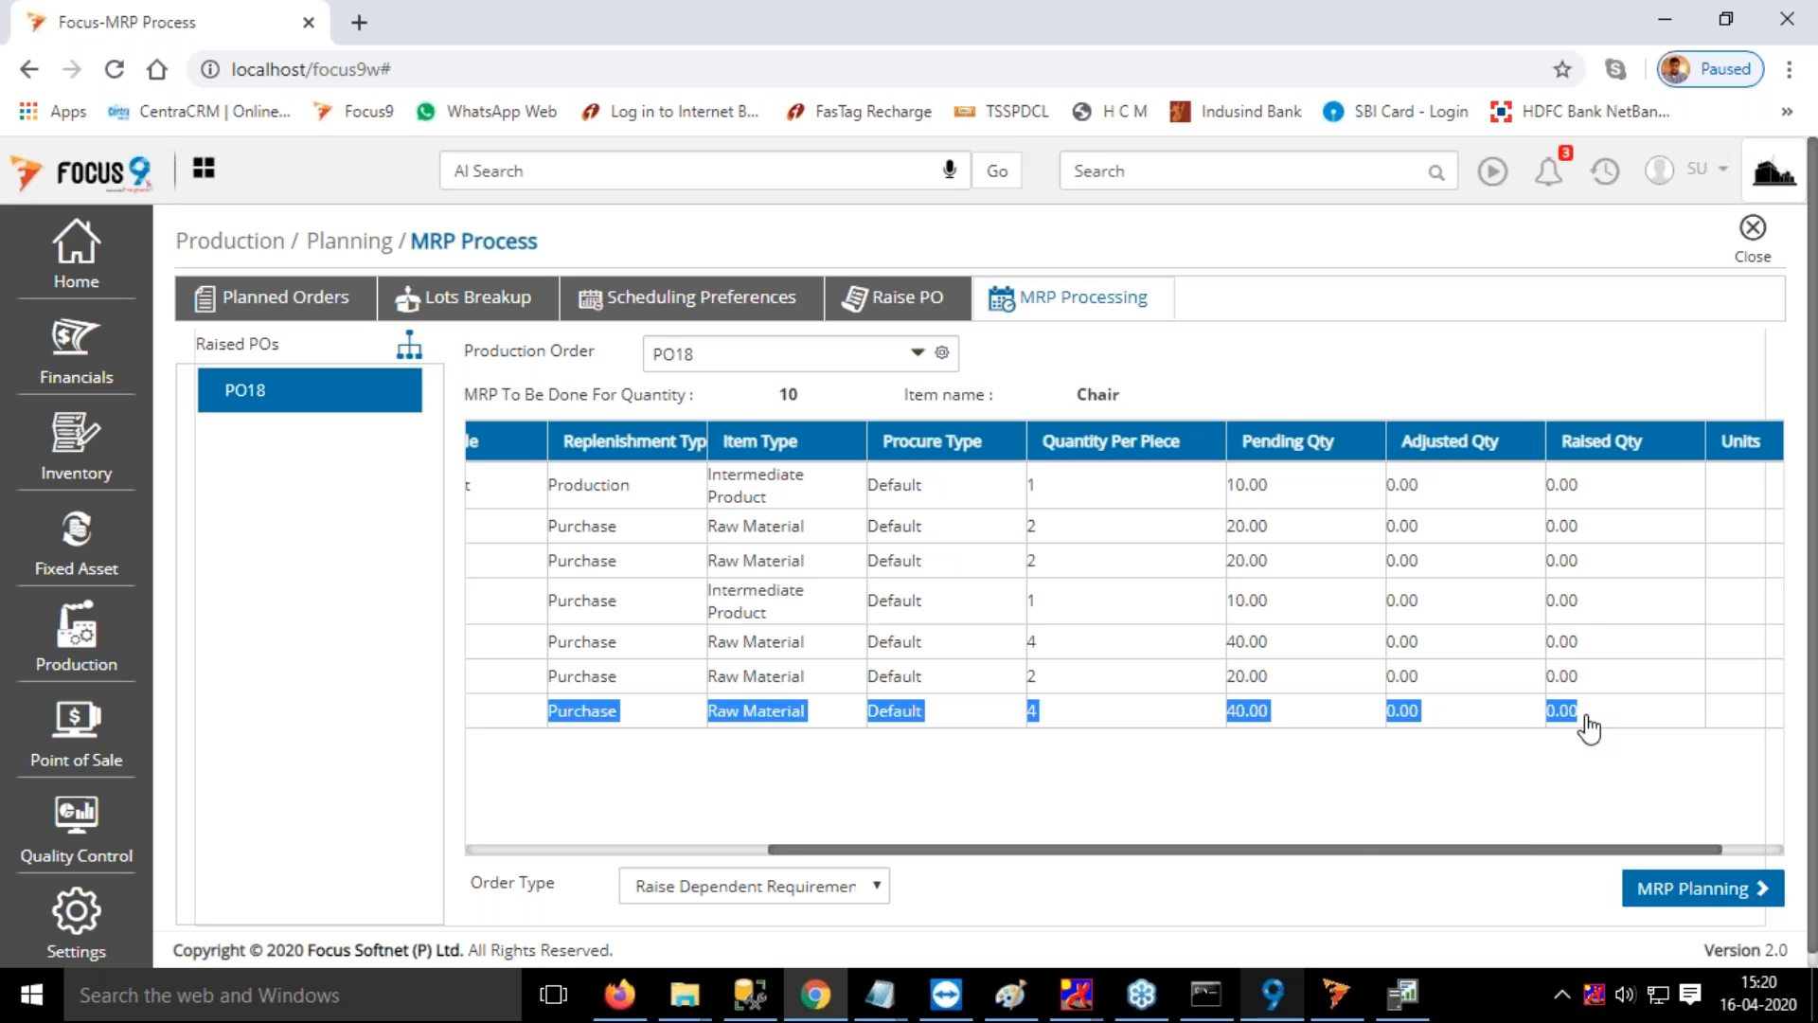
click(1715, 911)
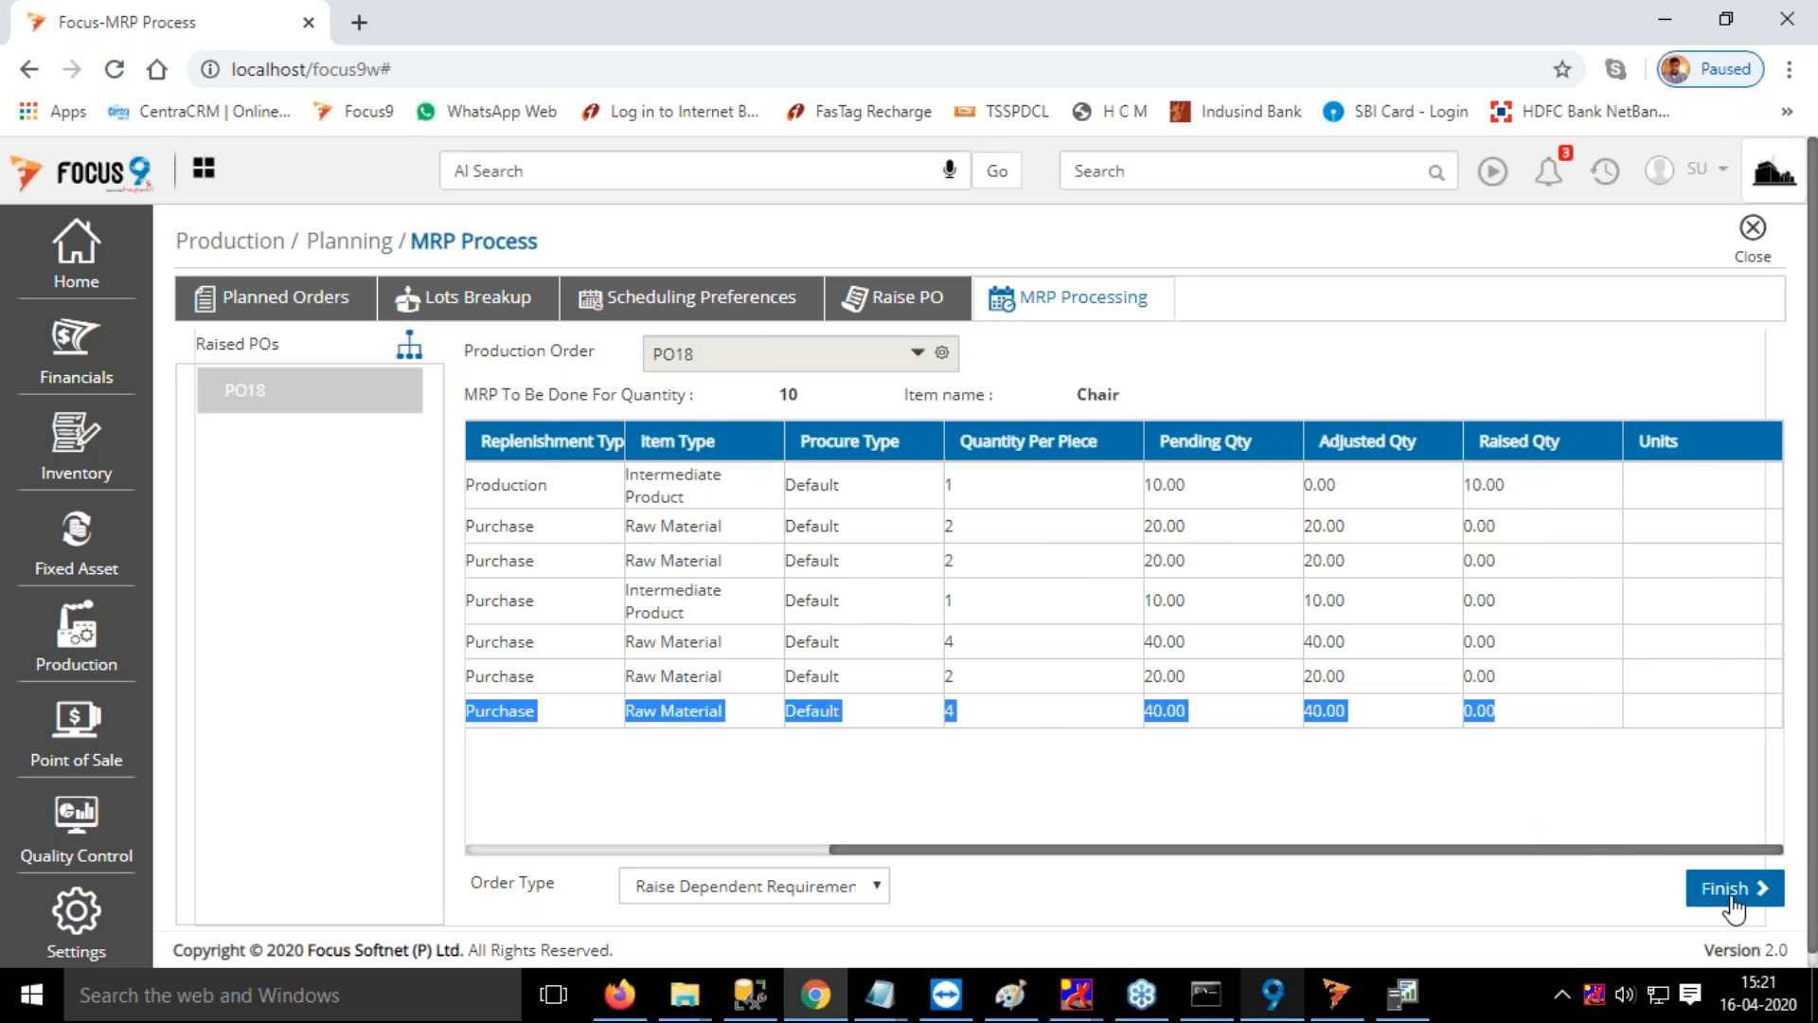
click(1735, 895)
Select the Chair sales order due 29/04/2020, enter a manual lot quantity of 20 and proceed to its scheduling preferences
click(1158, 172)
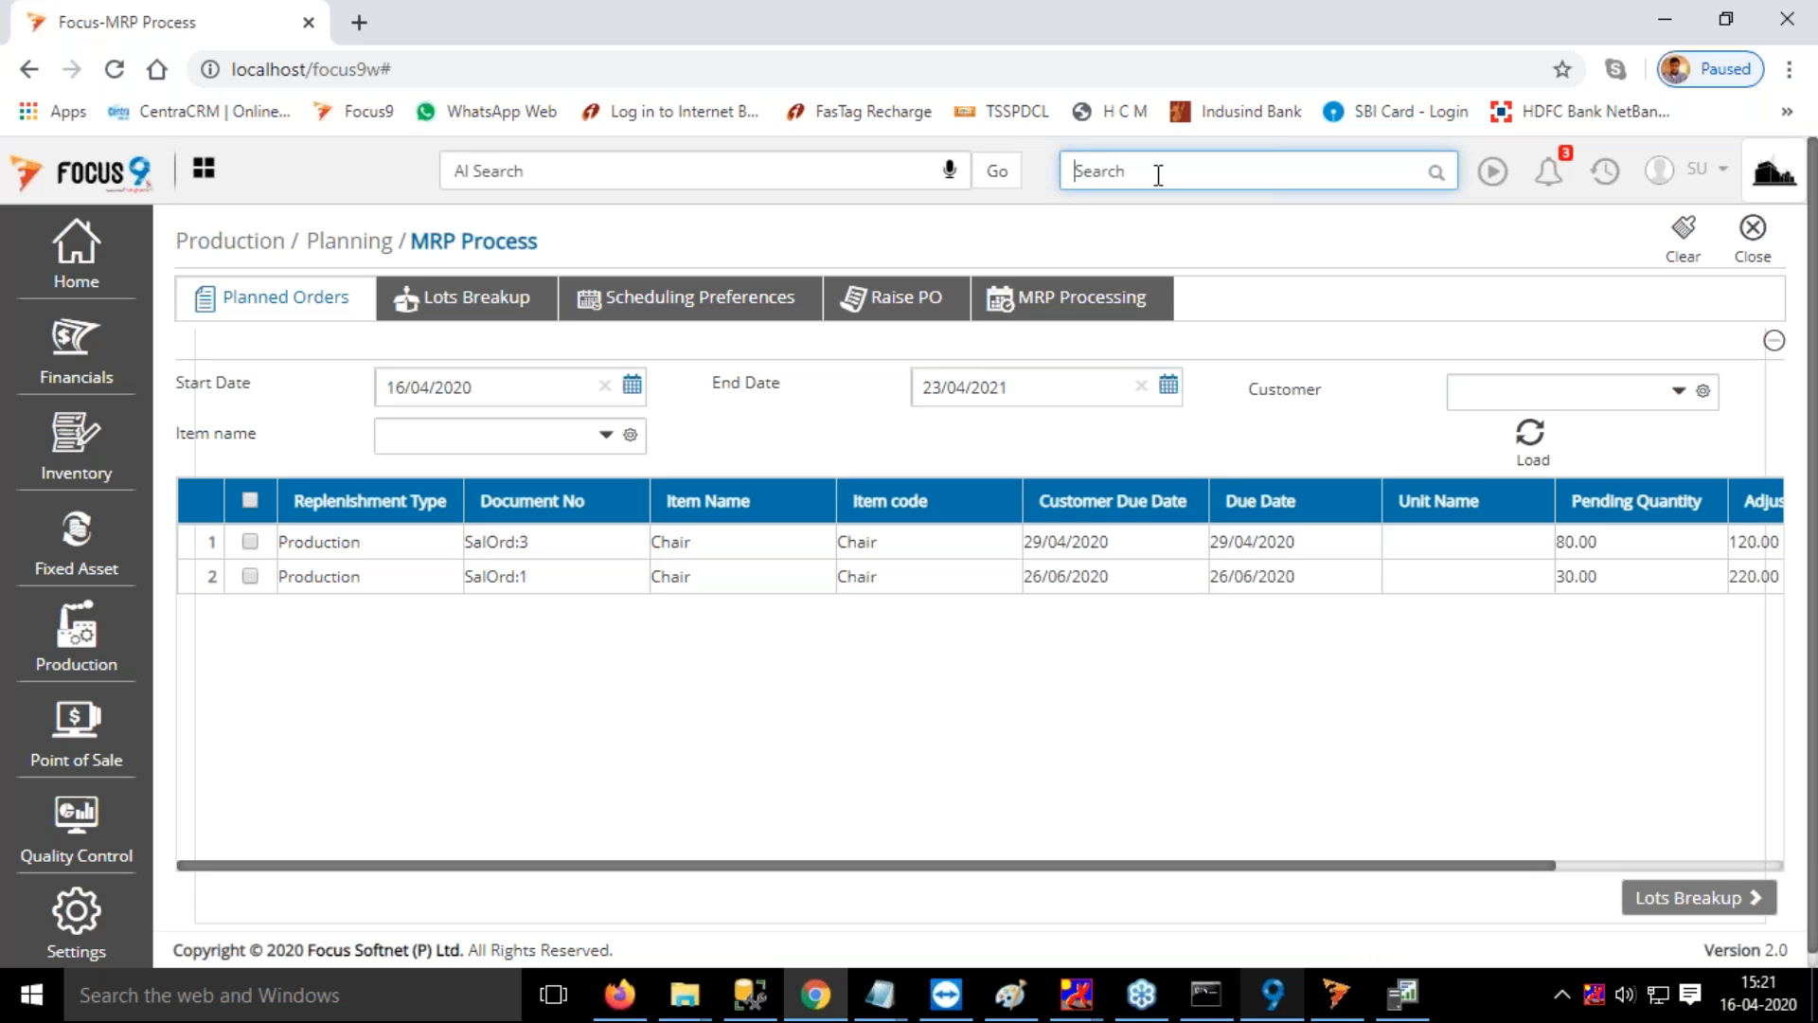
click(252, 544)
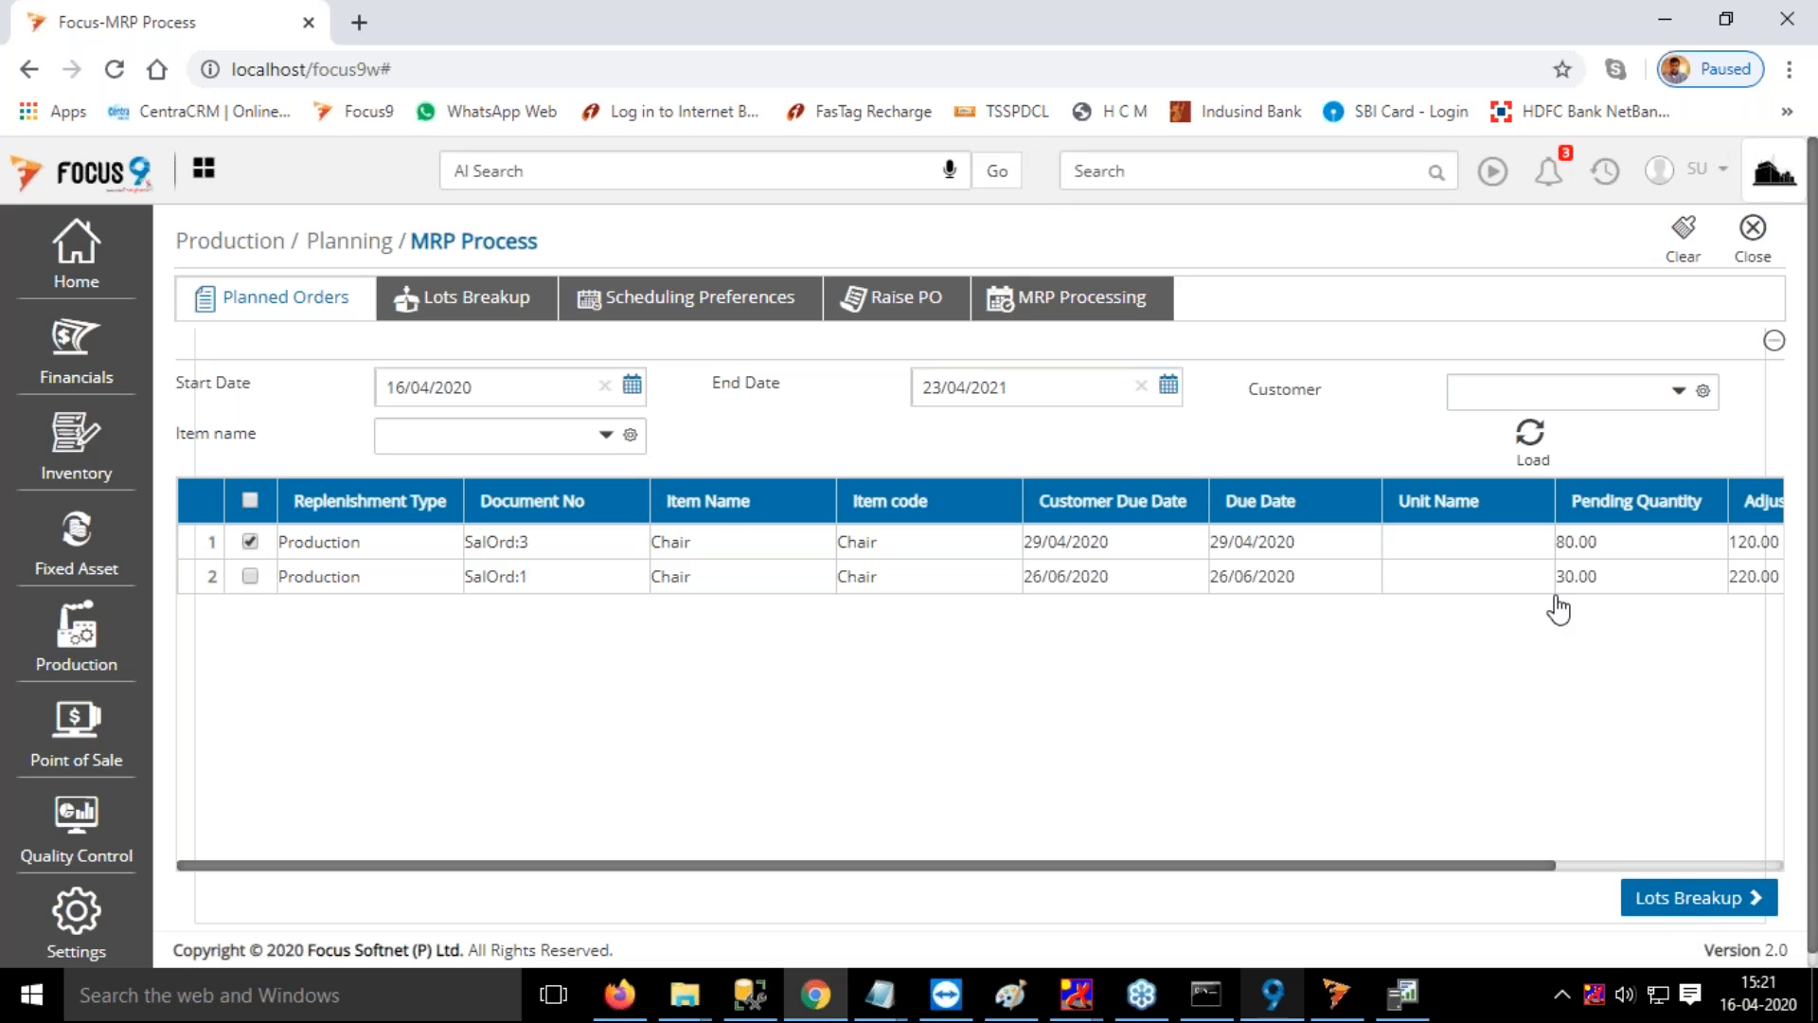
click(775, 587)
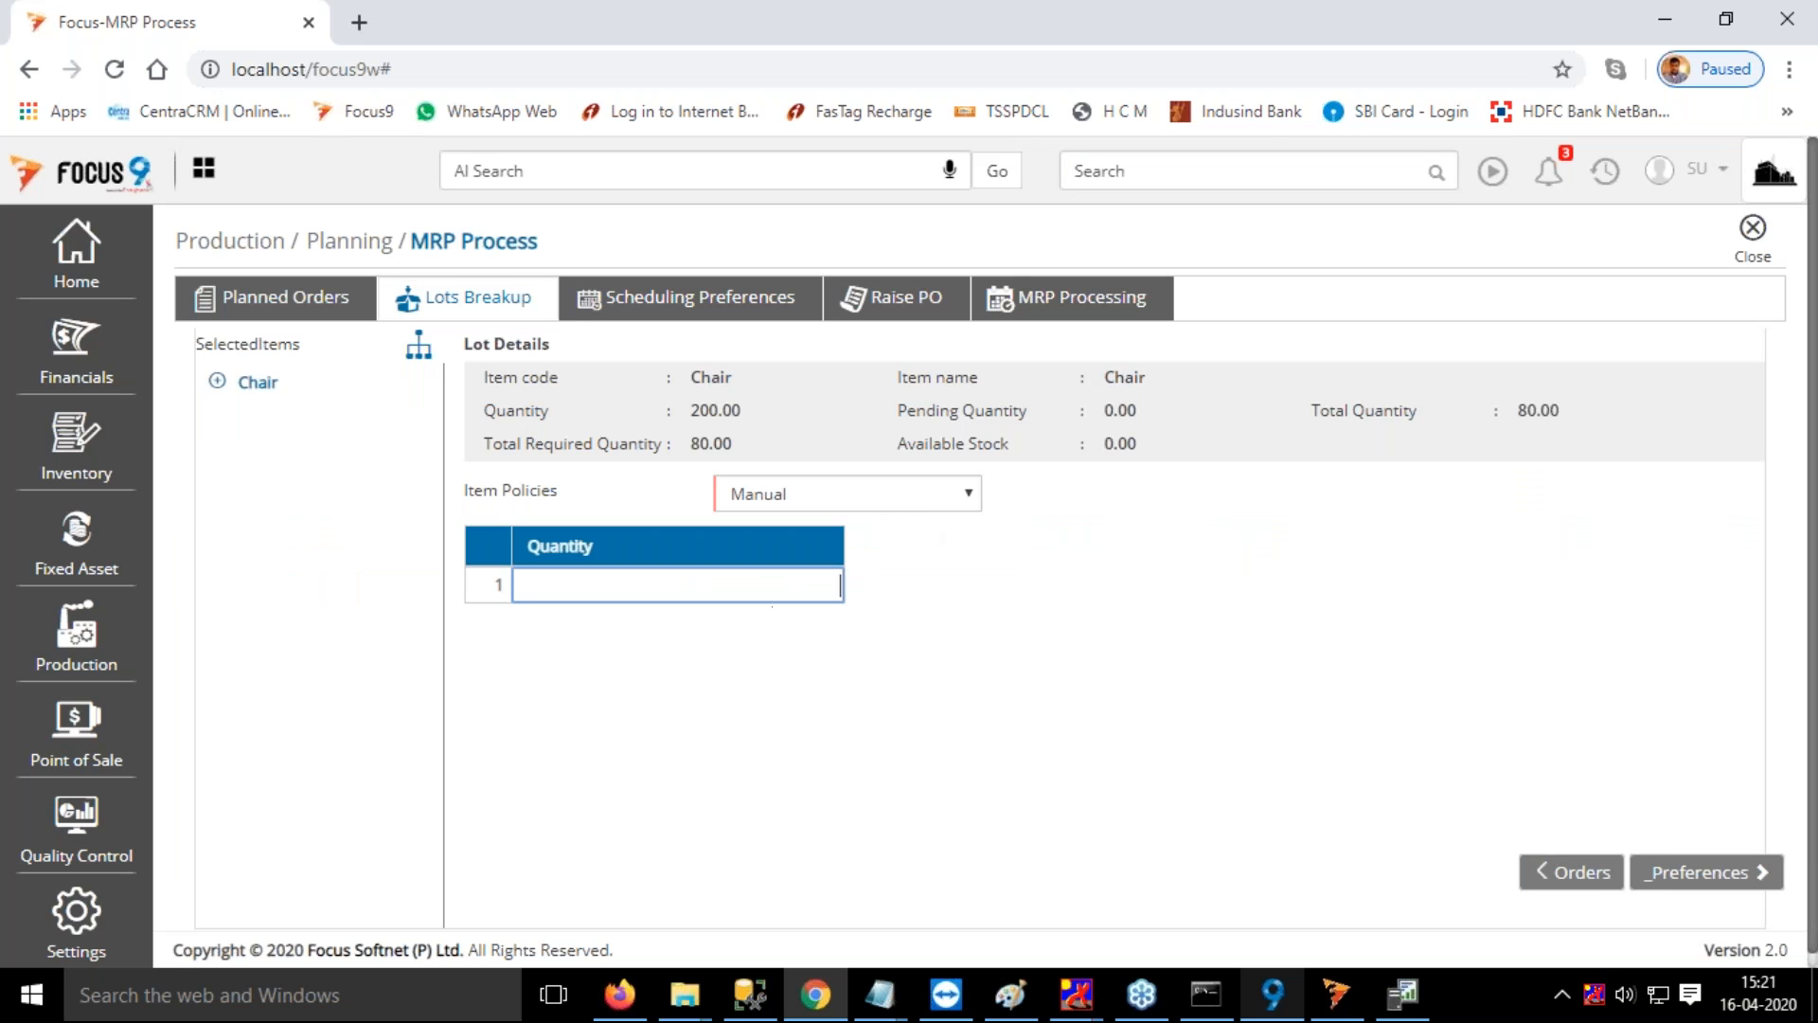
text(20)
key(Return)
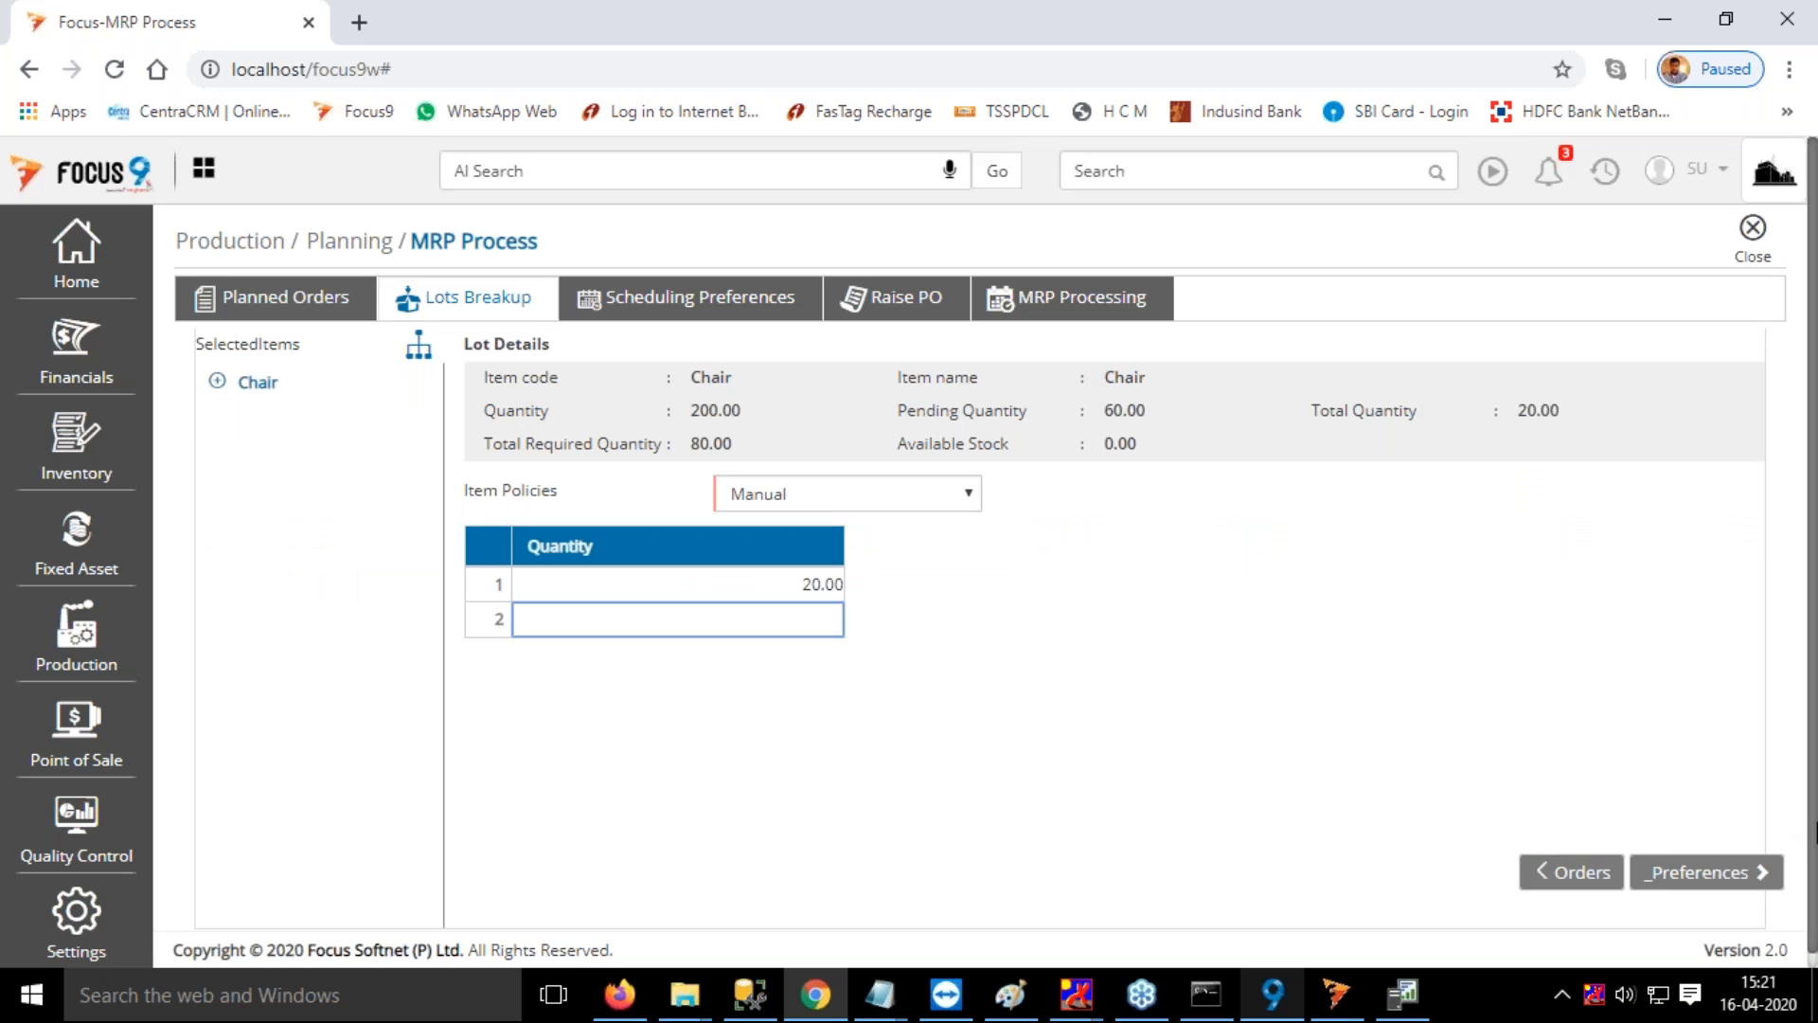
click(1727, 880)
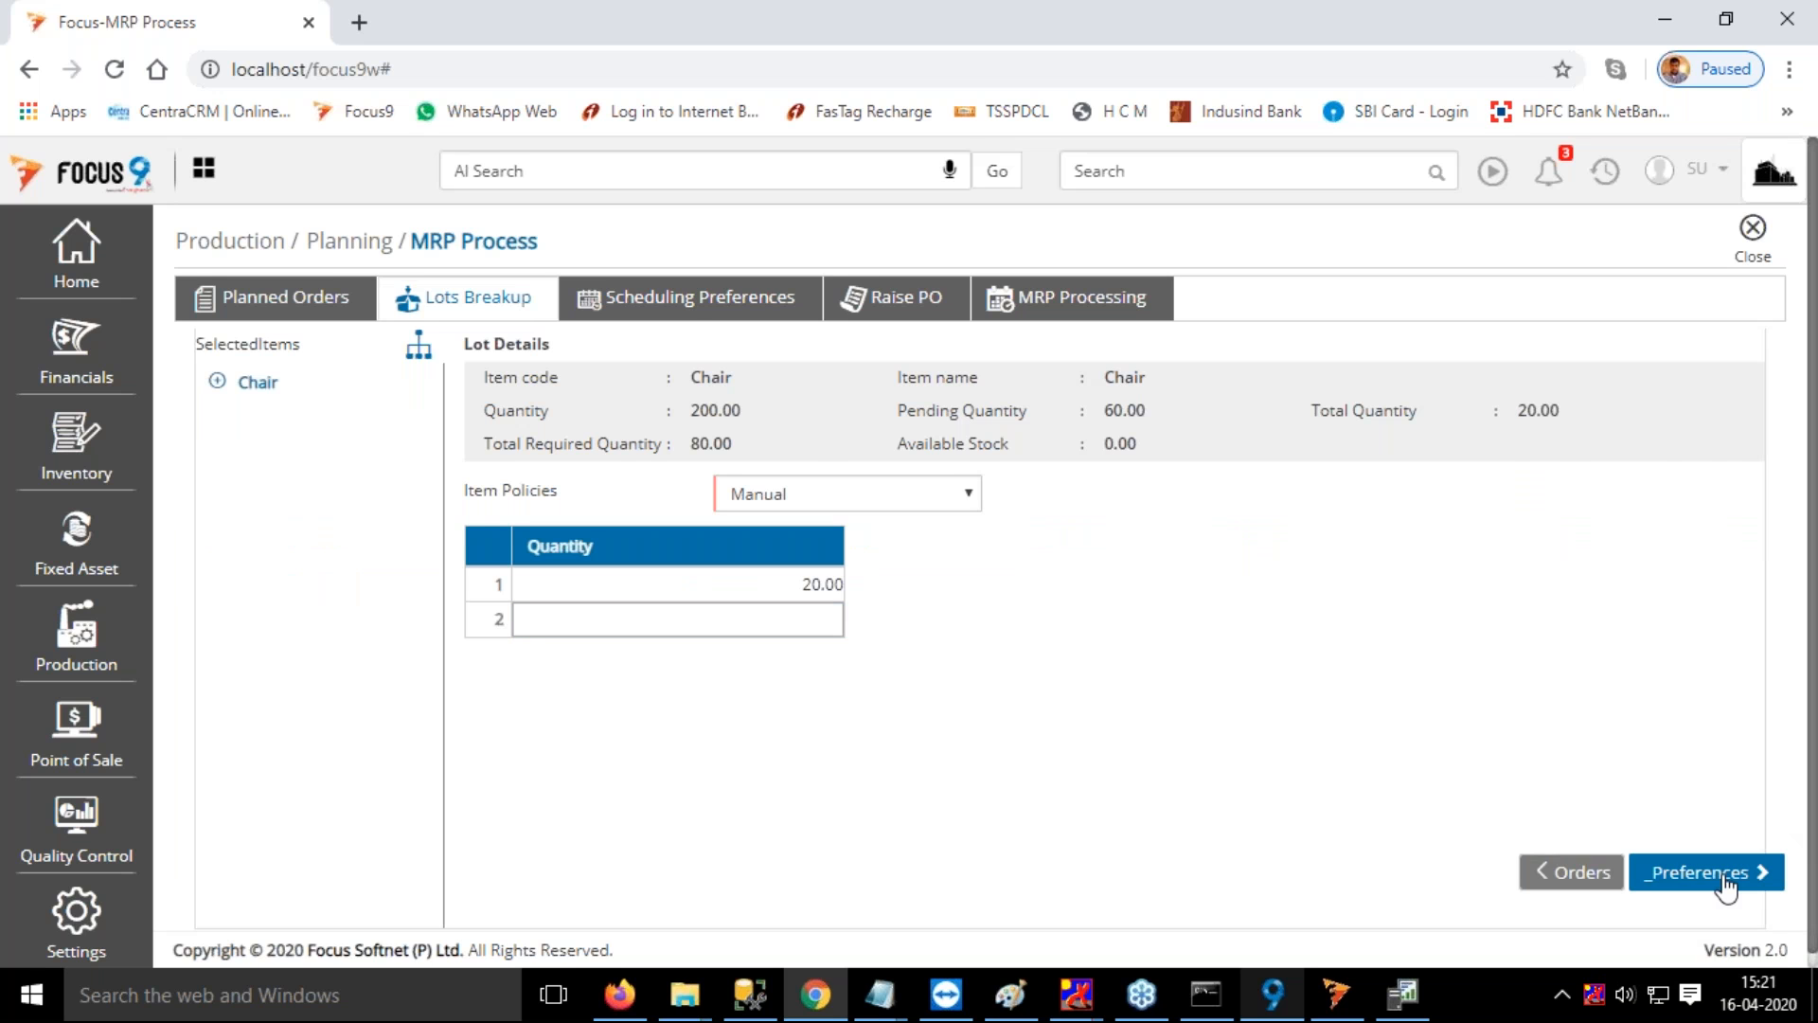
Schedule and raise the production order for the 20-unit Chair lot with Forward Scheduling, and explode its BOM
drag(1456, 872, 1721, 862)
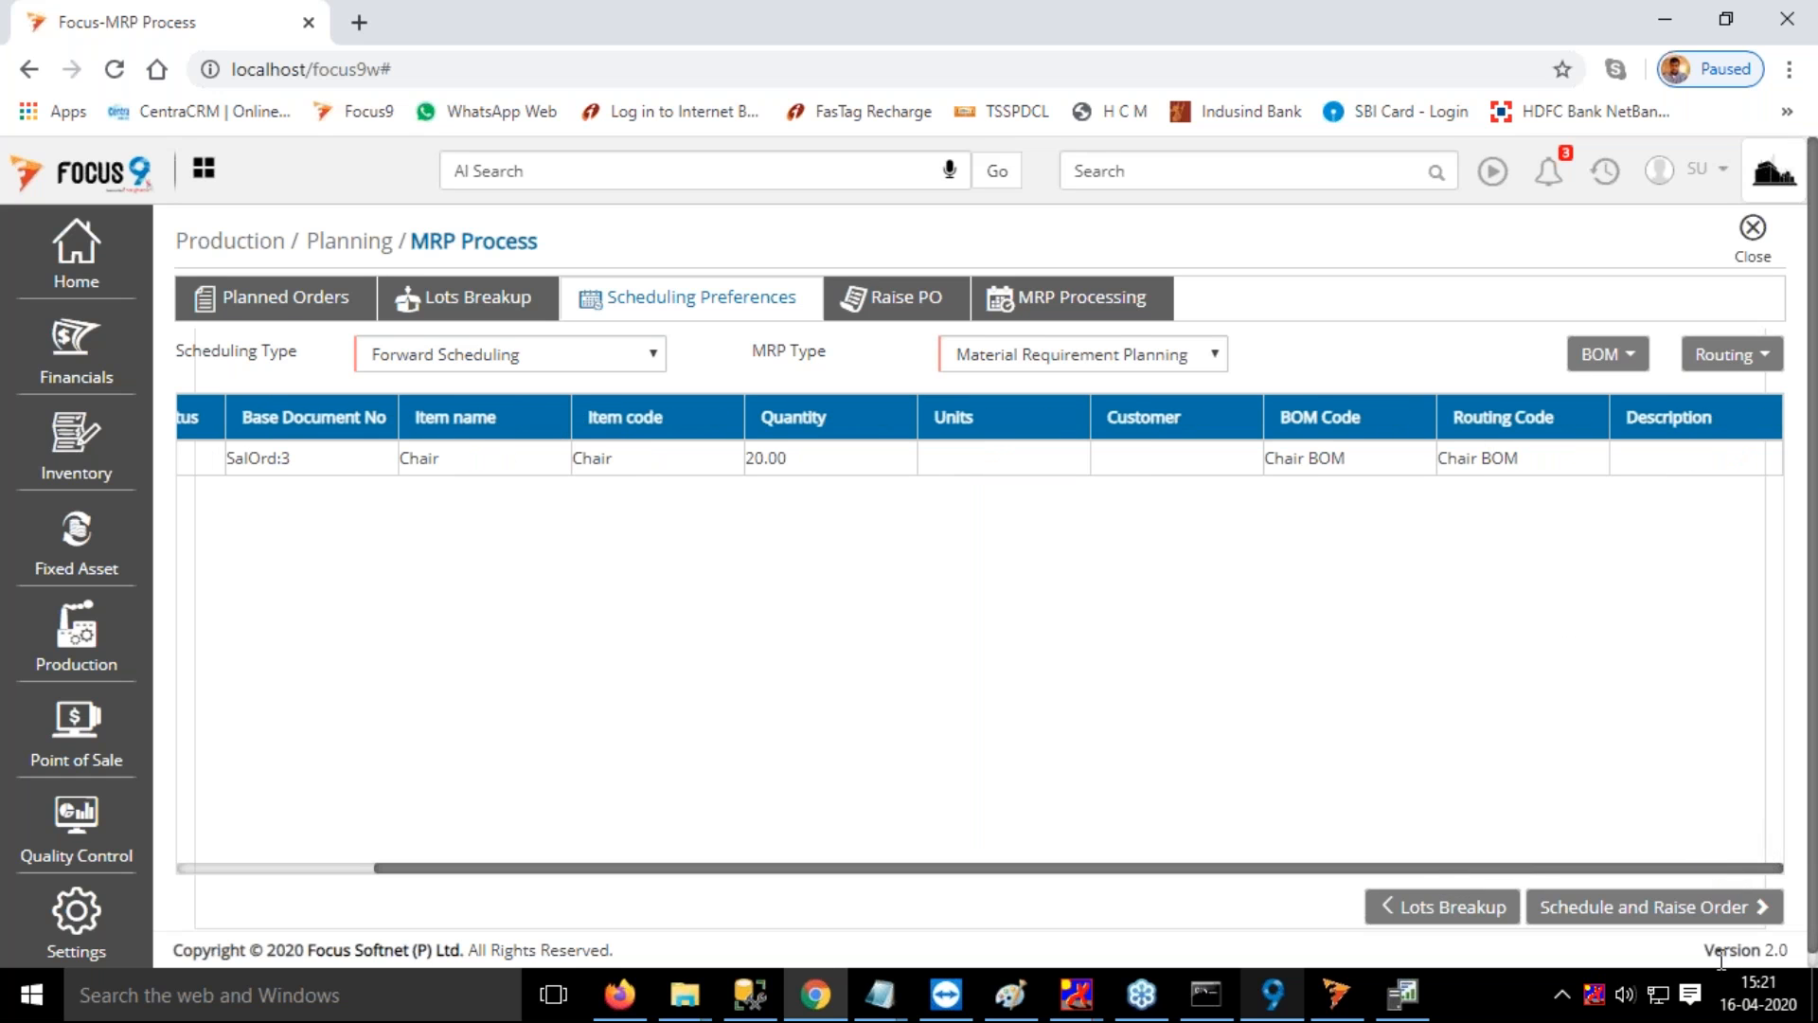
click(1719, 907)
drag(1375, 865, 1767, 892)
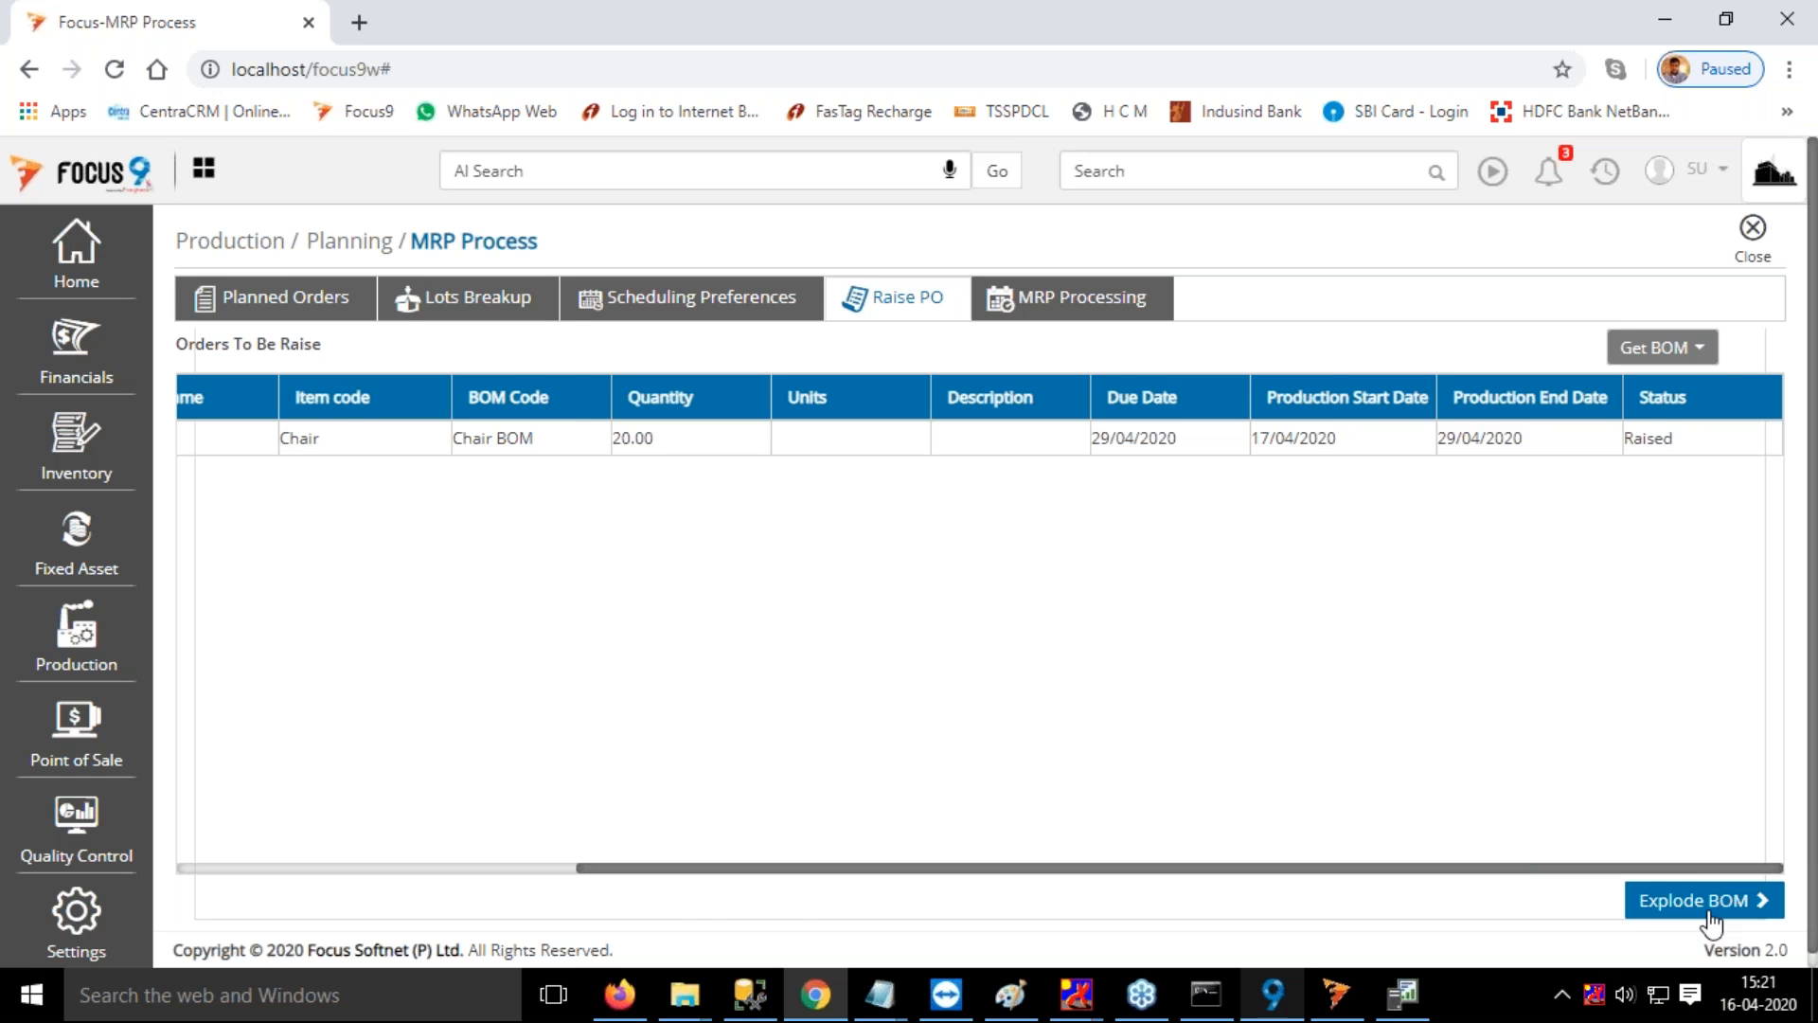
click(1704, 900)
Run MRP planning for the 20-unit Chair order, keep the process screen open and finish the process
click(1710, 914)
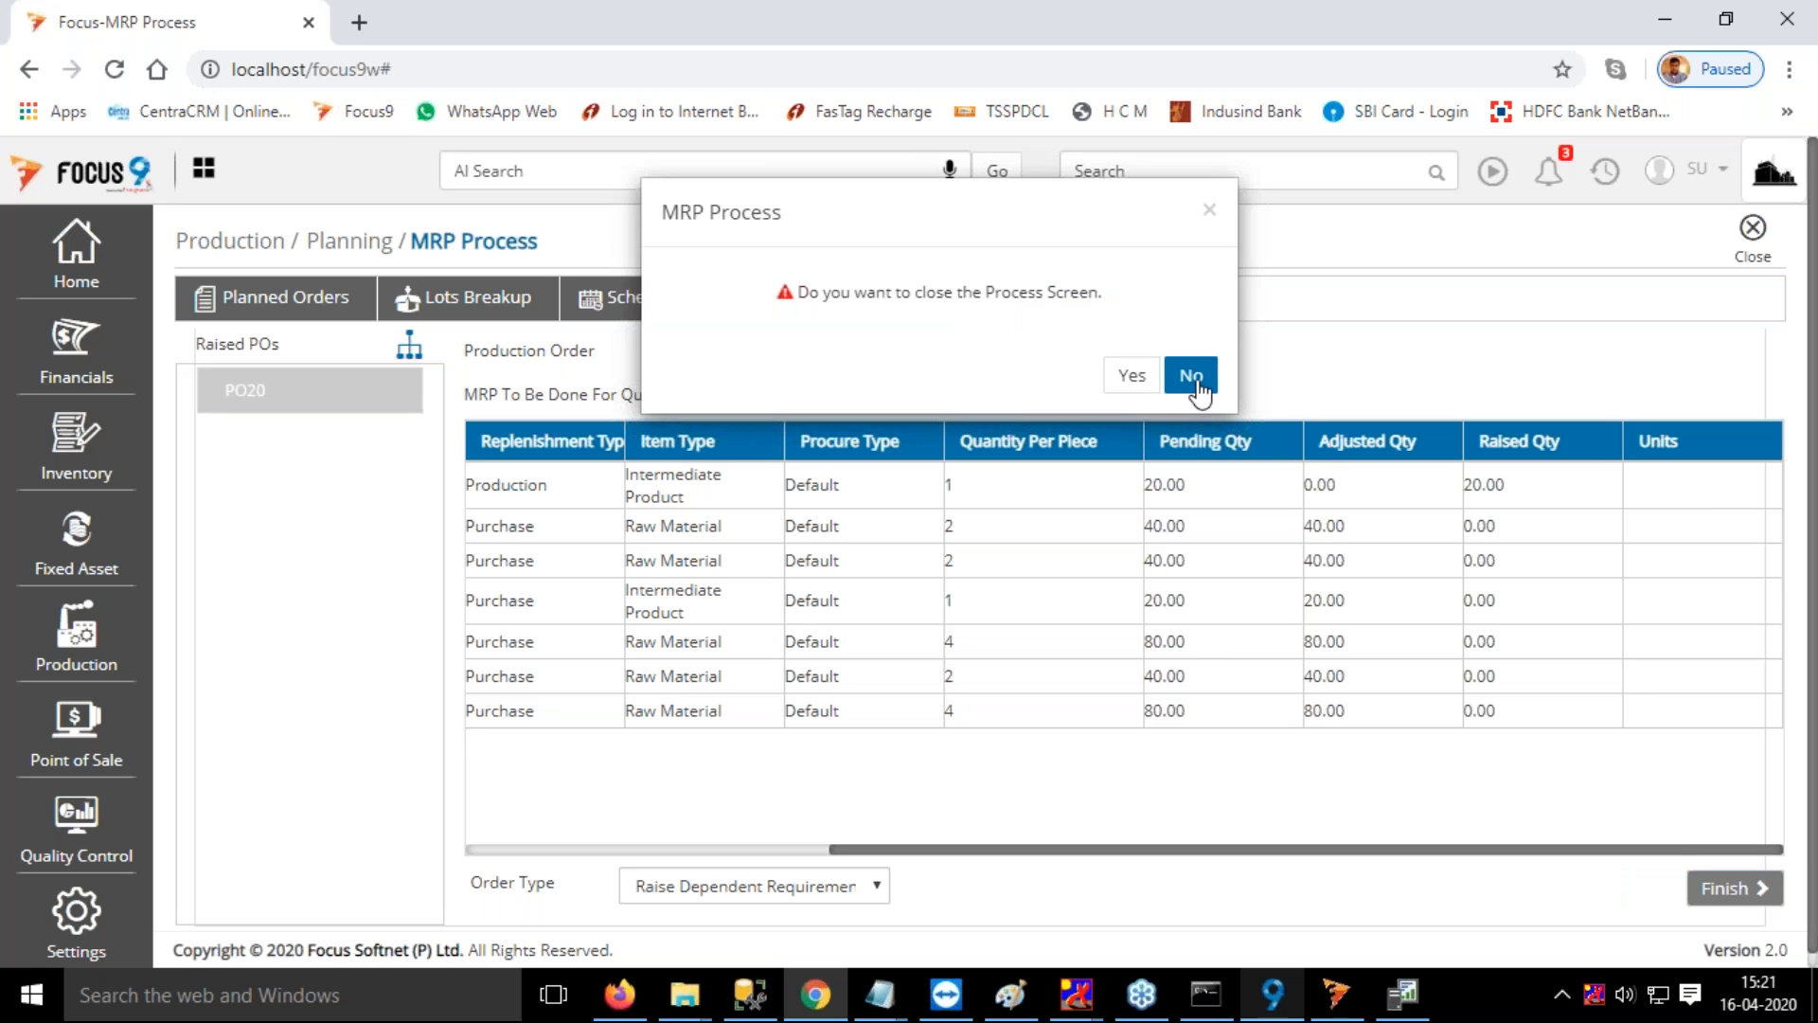
click(1191, 375)
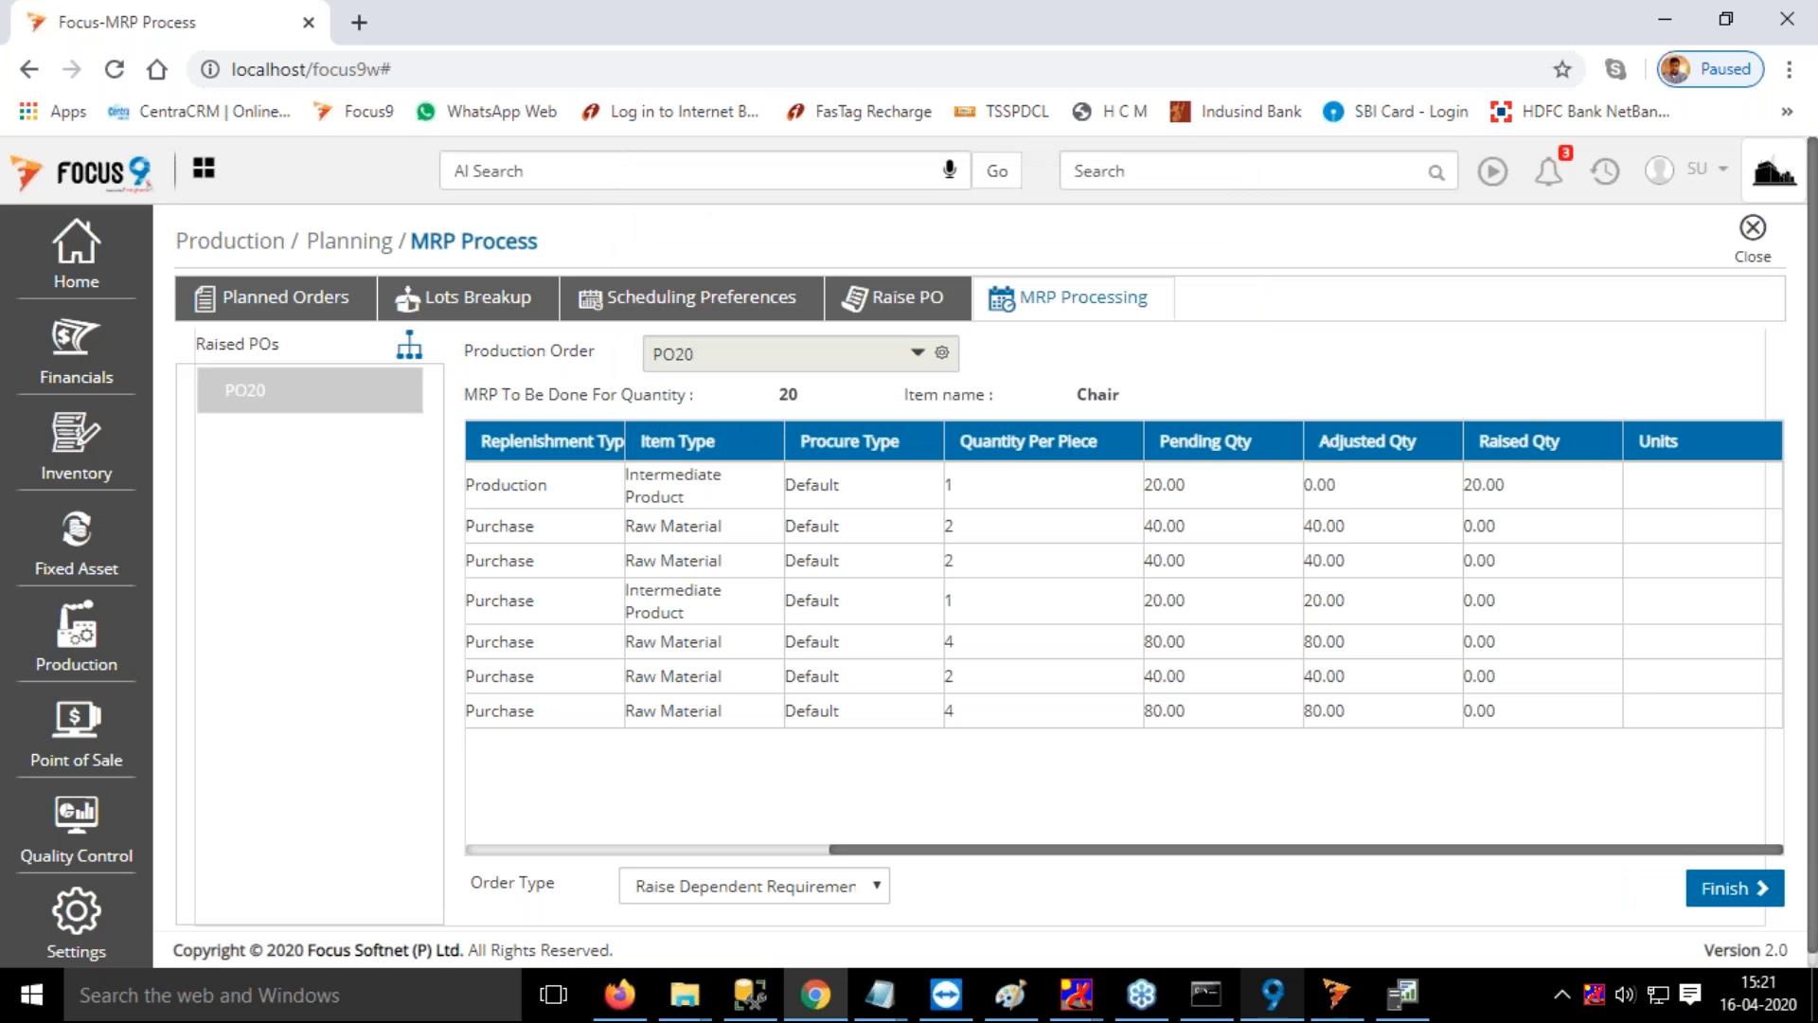
click(1734, 887)
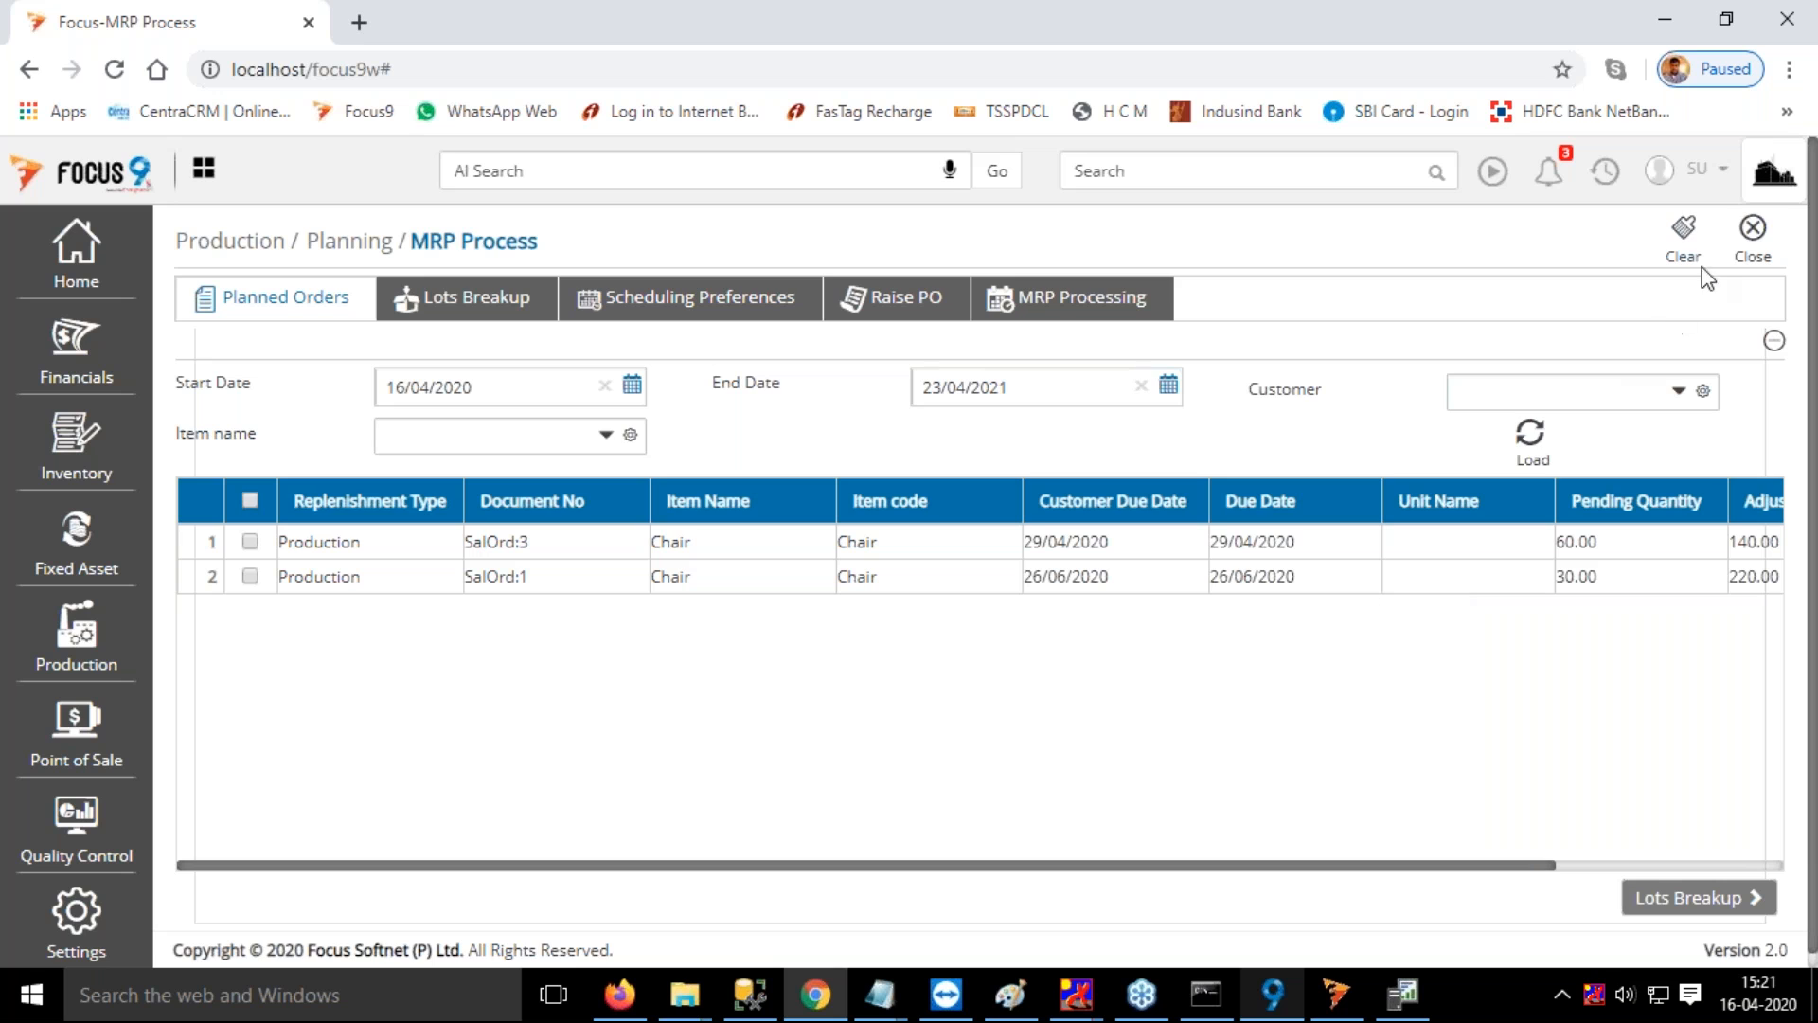
Close the MRP Process page and open Release Production Order by searching for releas
click(1745, 244)
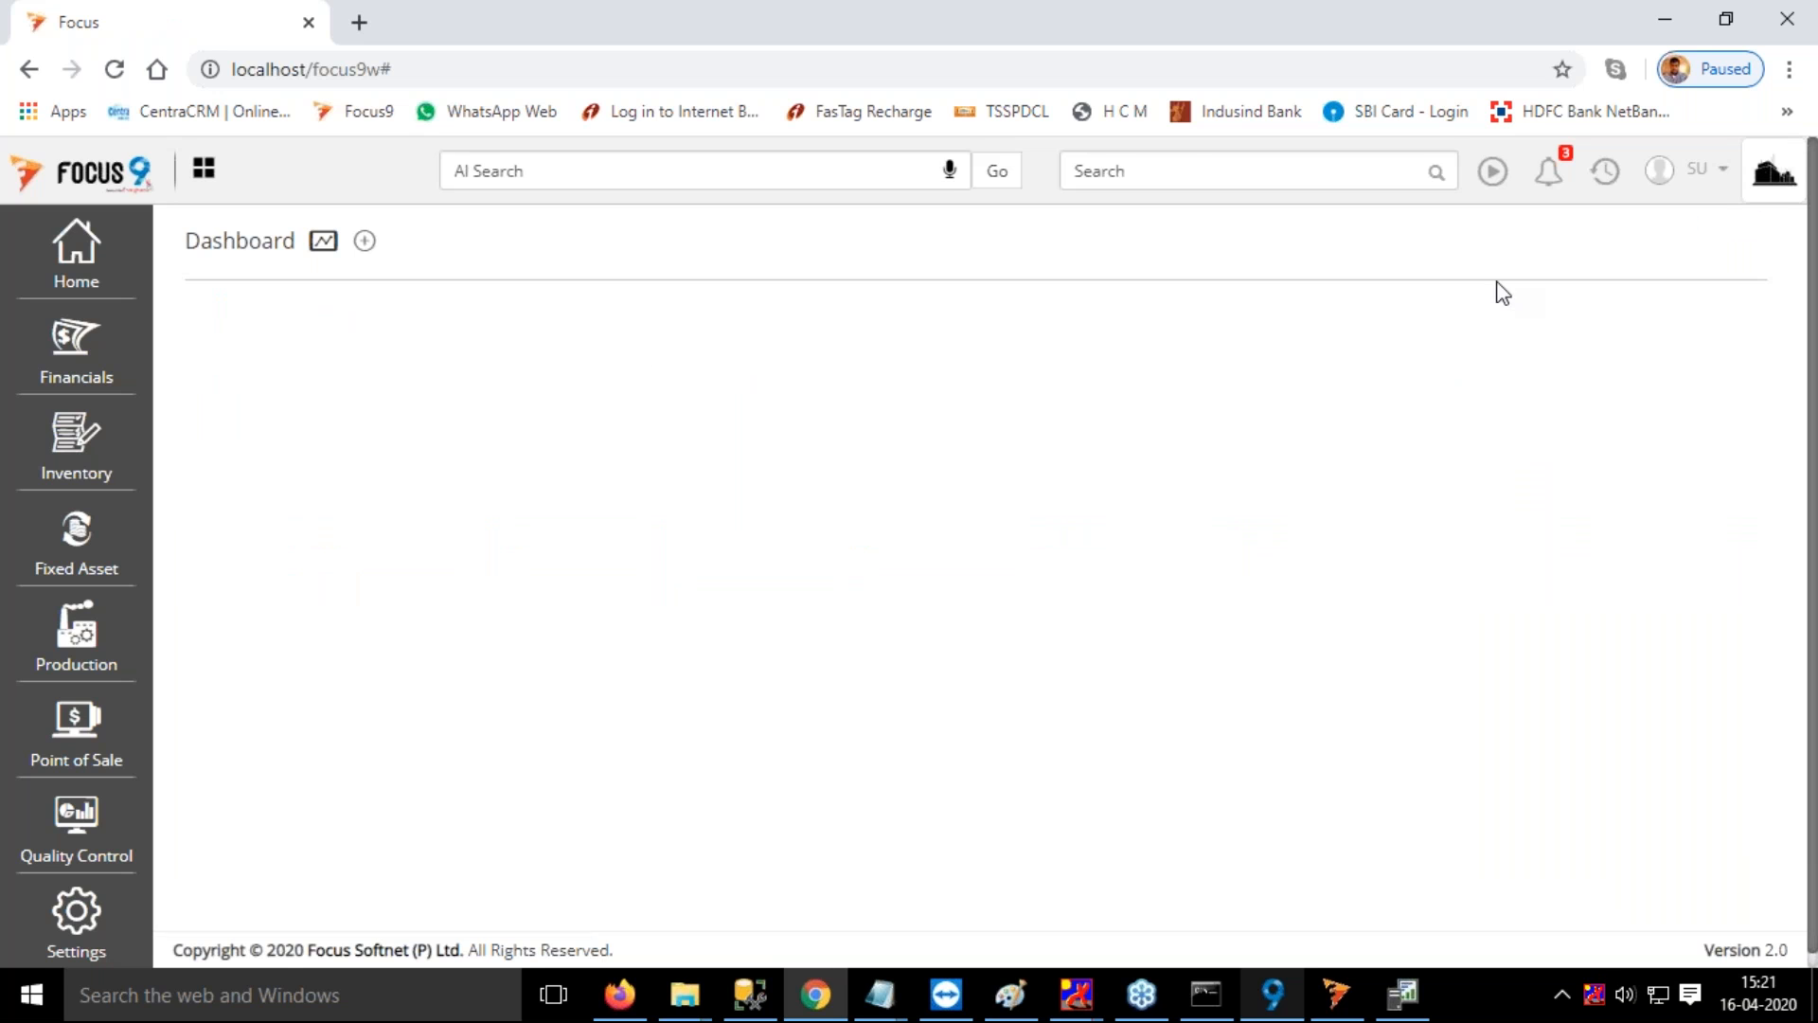
click(1194, 167)
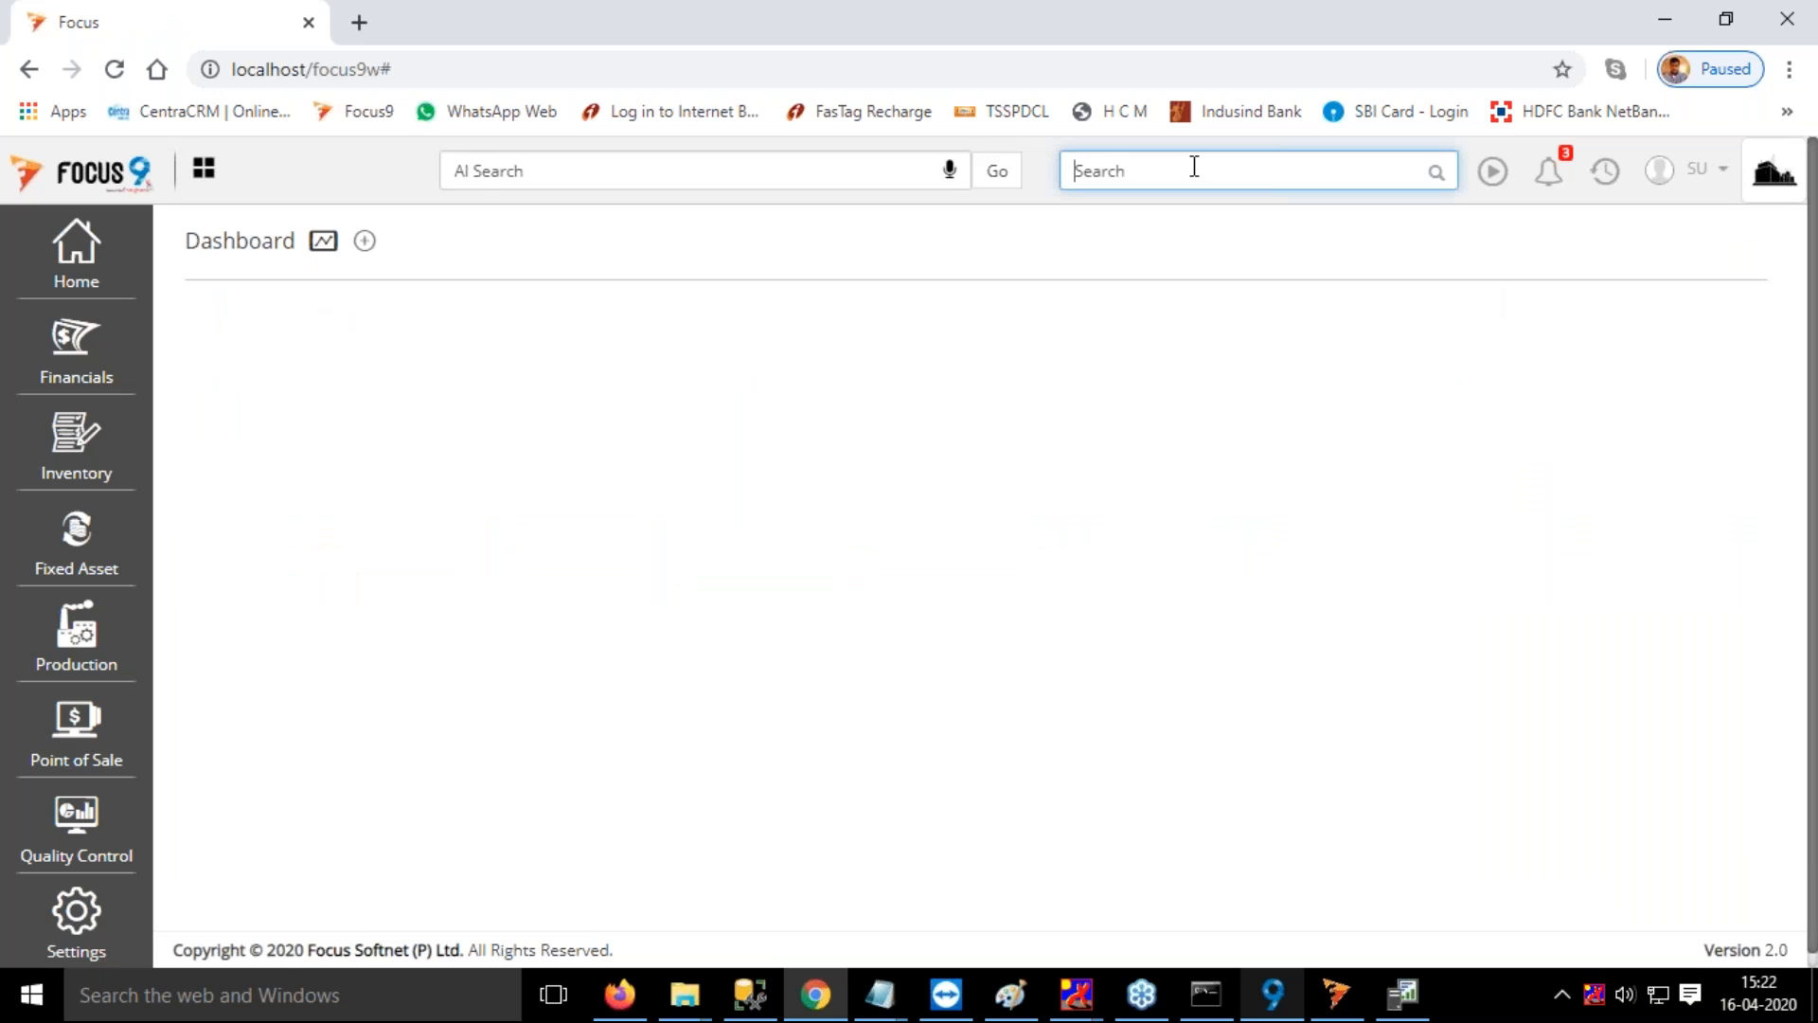
text(relase)
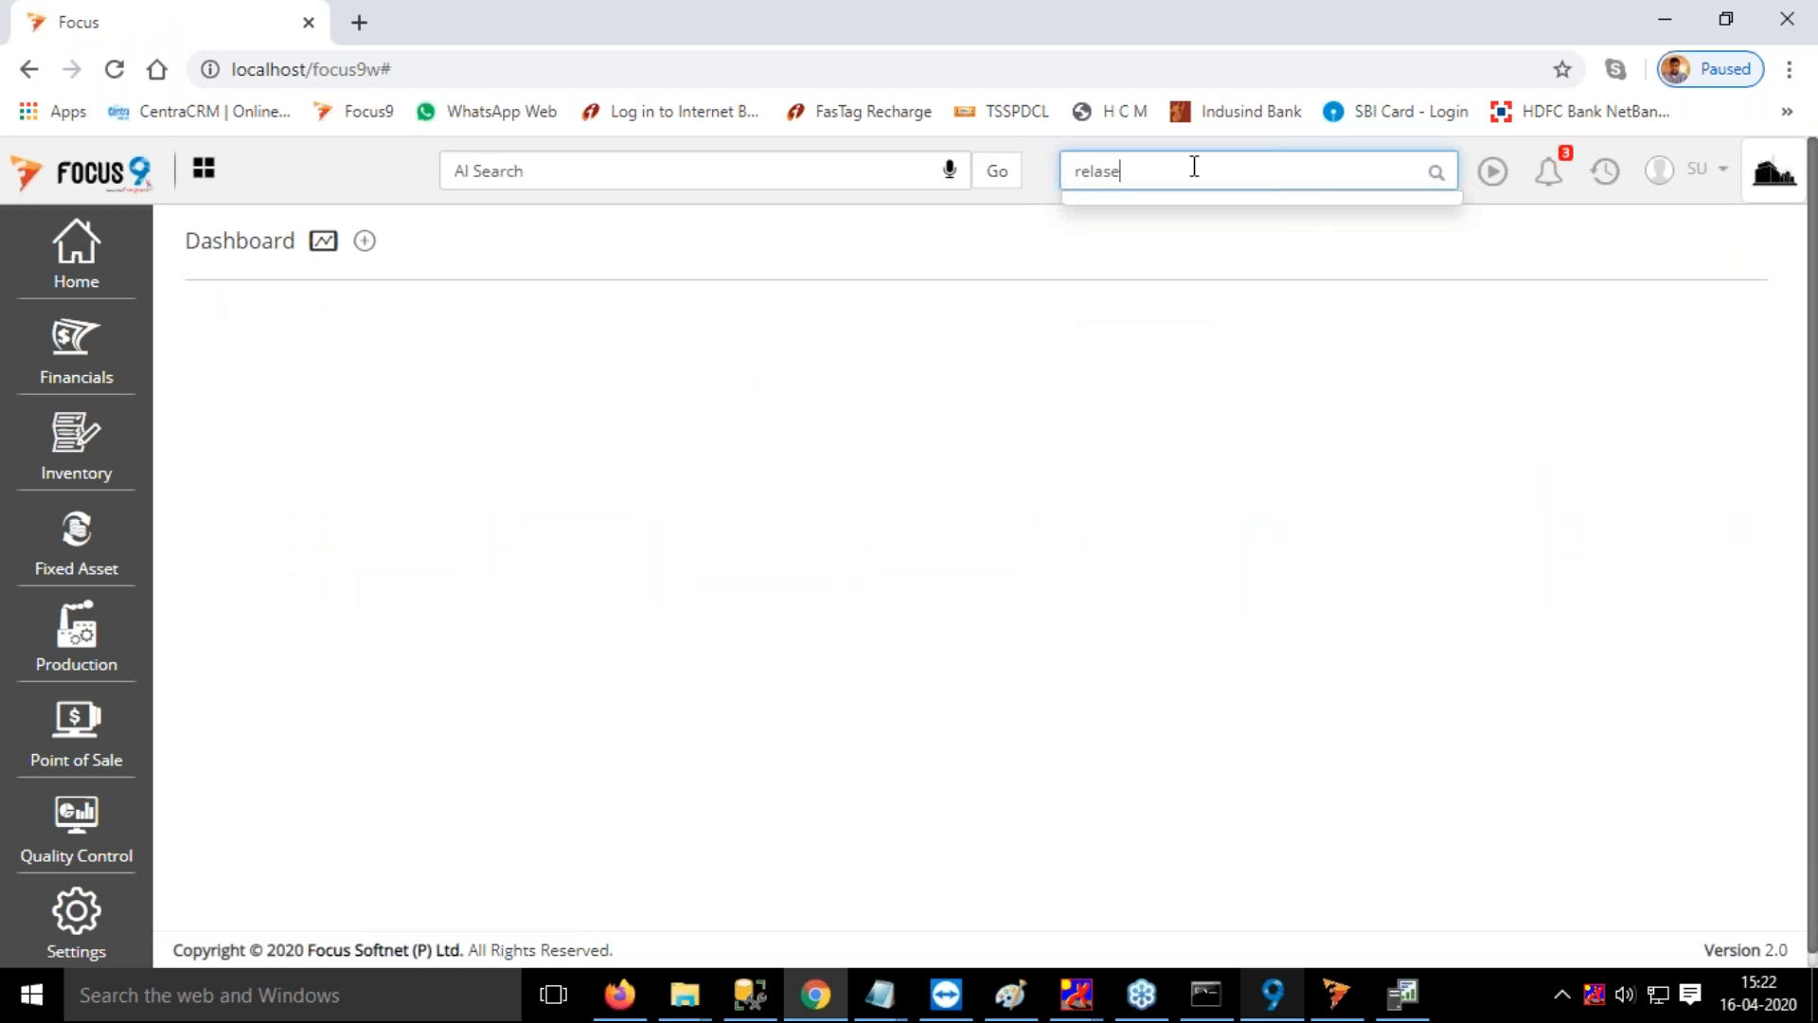
key(BackSpace)
key(BackSpace)
key(BackSpace)
key(BackSpace)
key(BackSpace)
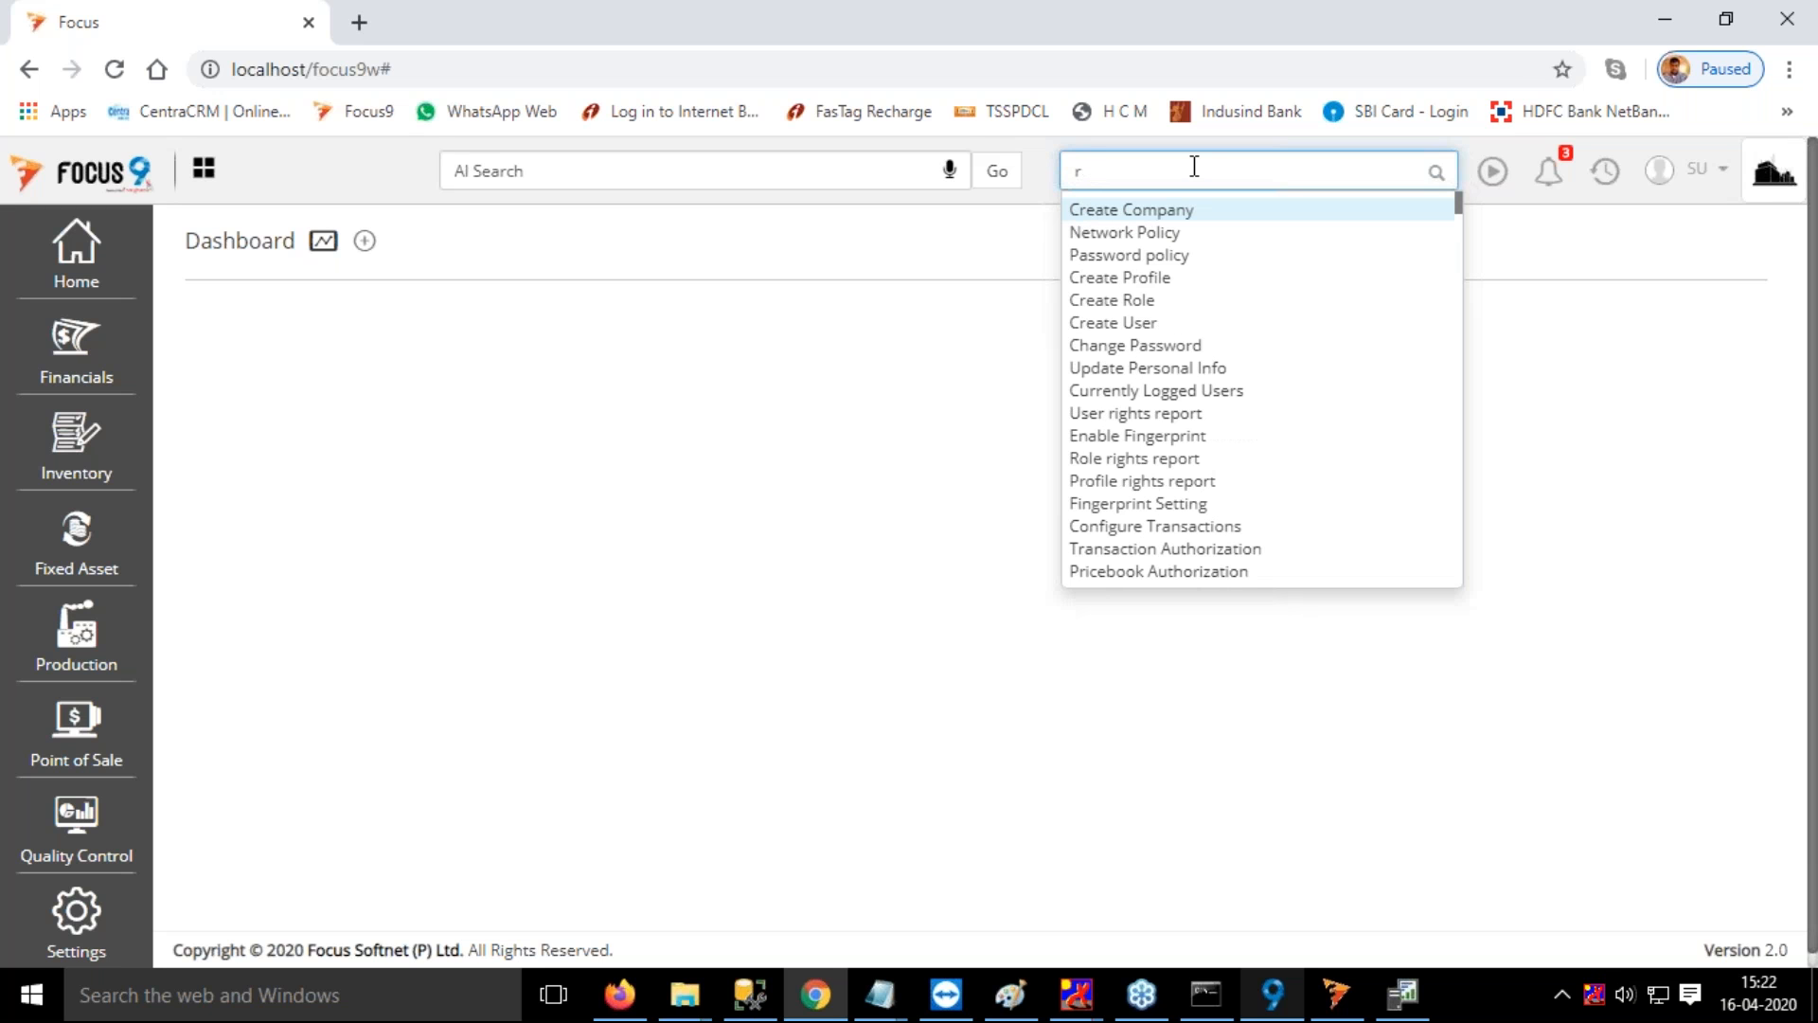
text(eleas)
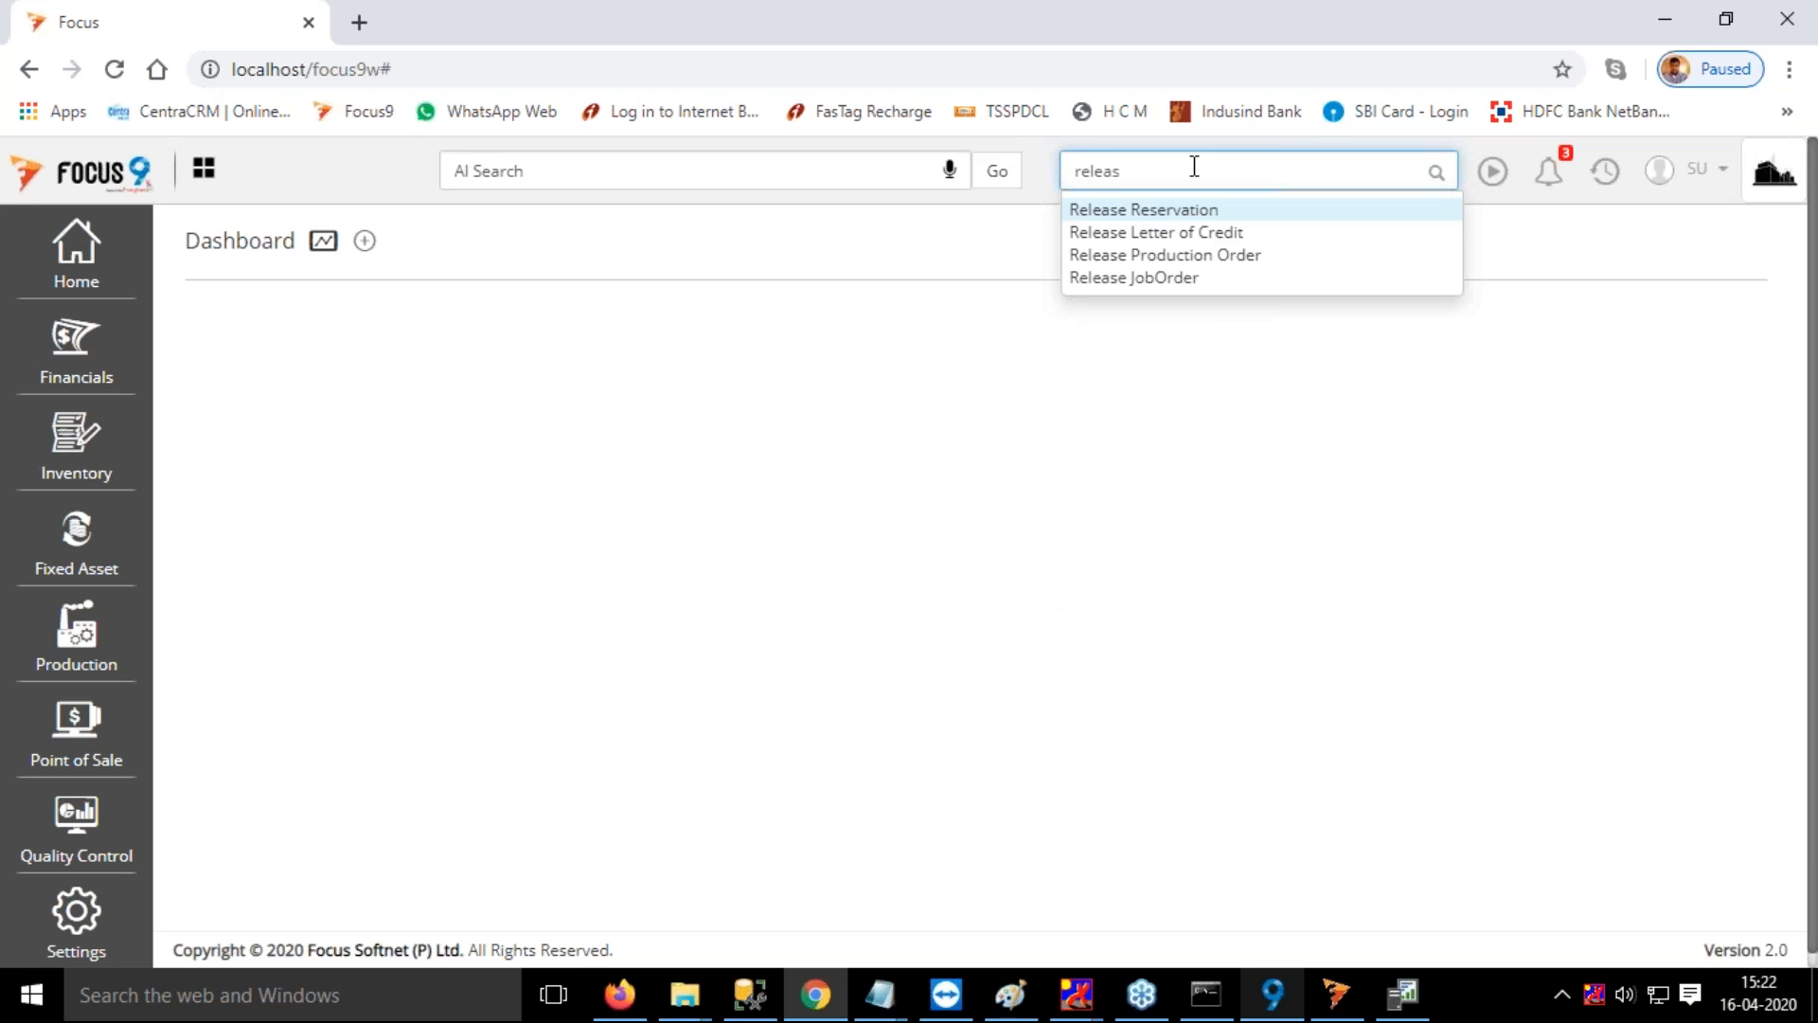
click(1197, 255)
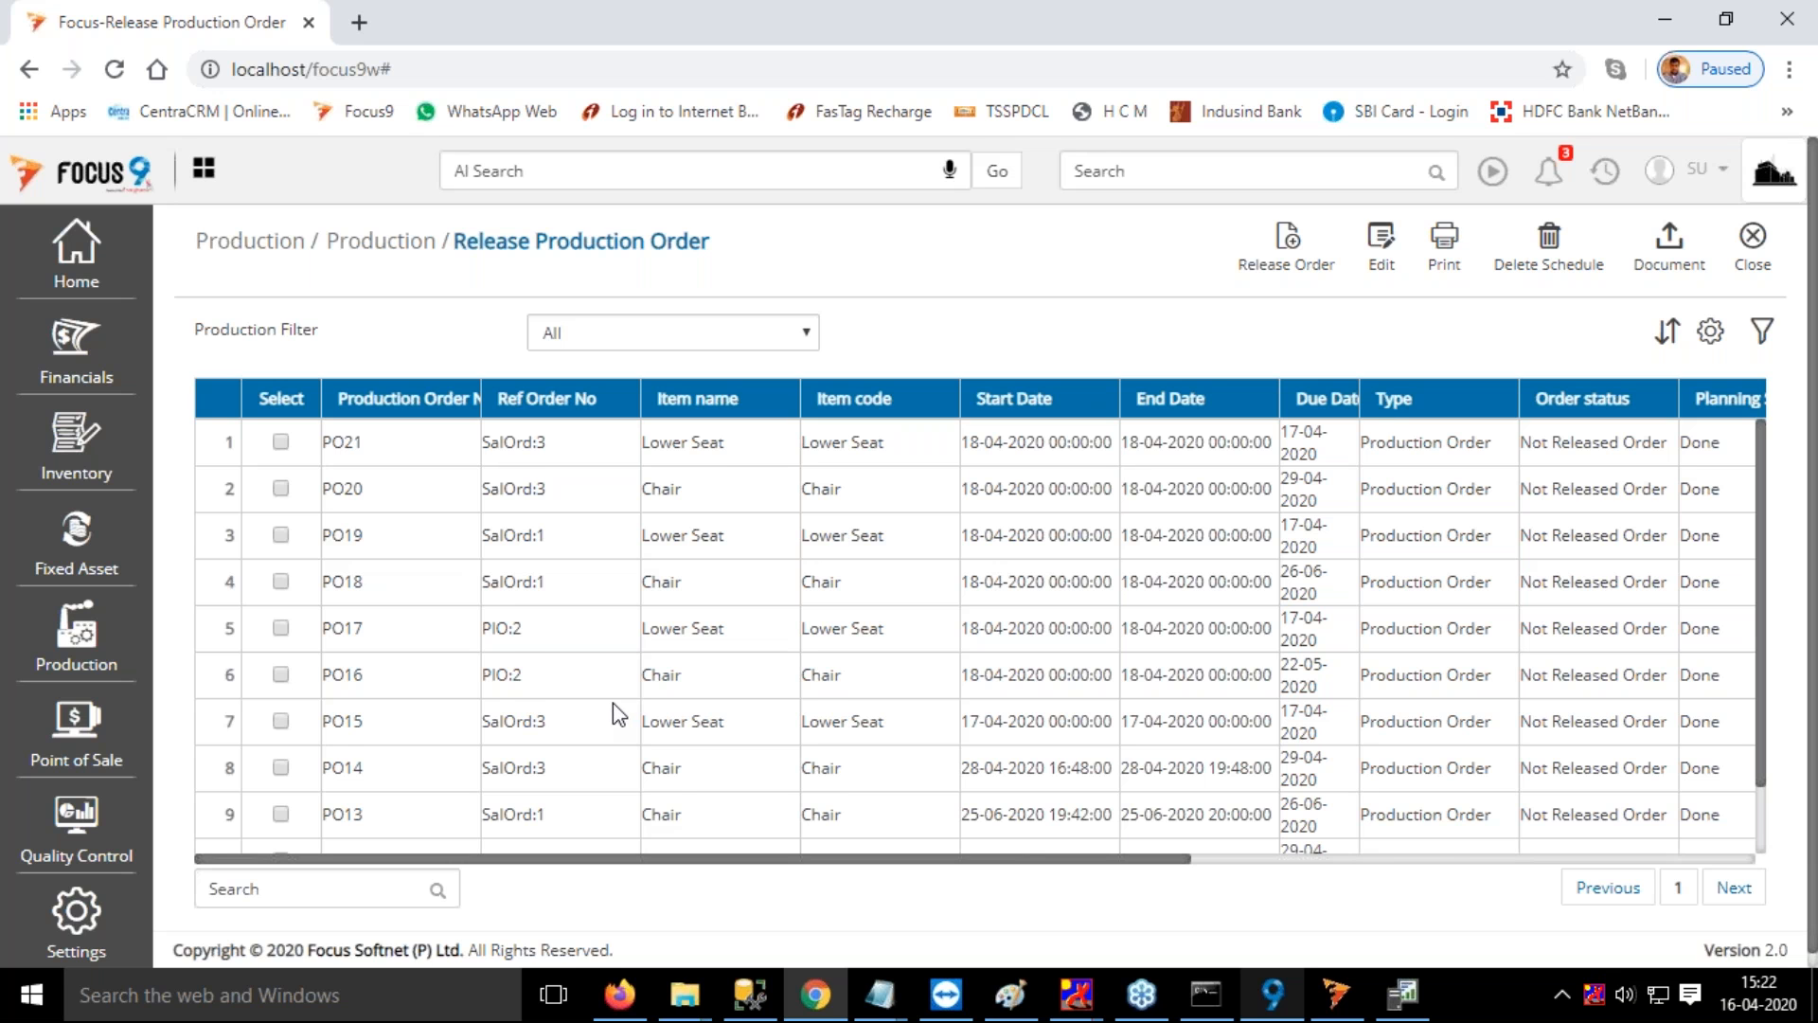
scroll(612, 702, down, 1)
scroll(611, 714, down, 1)
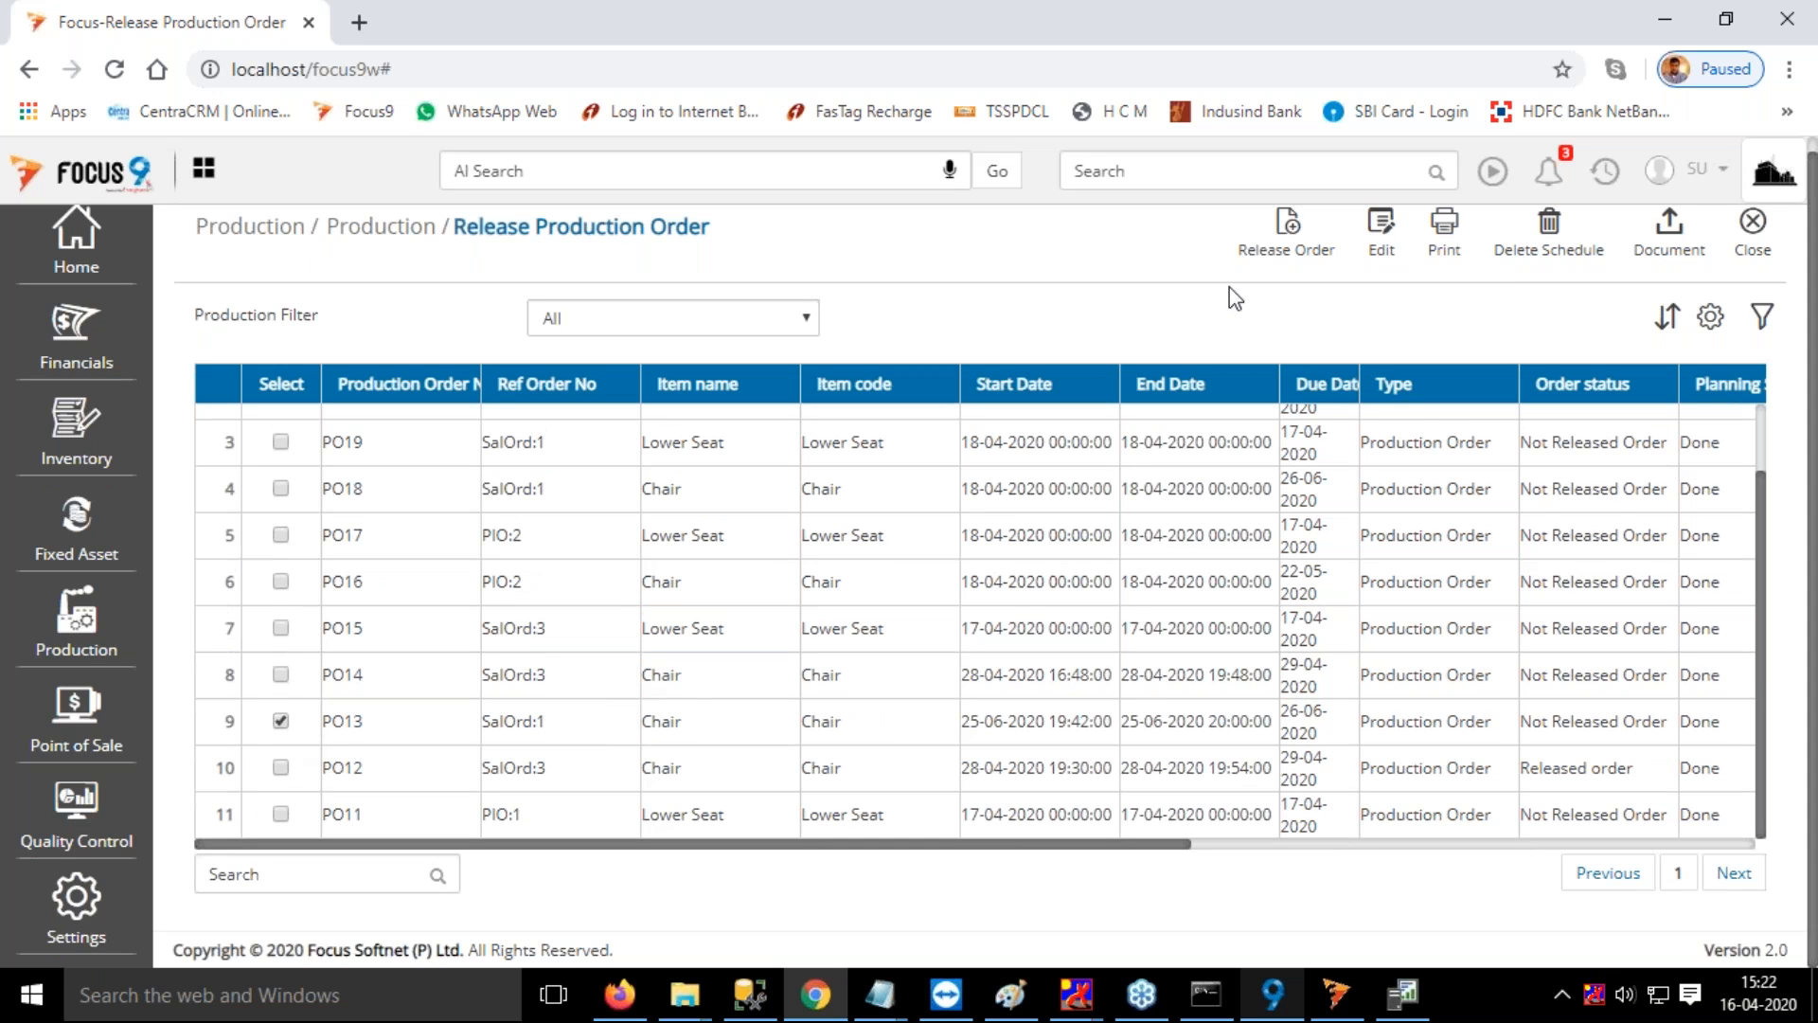
click(1294, 234)
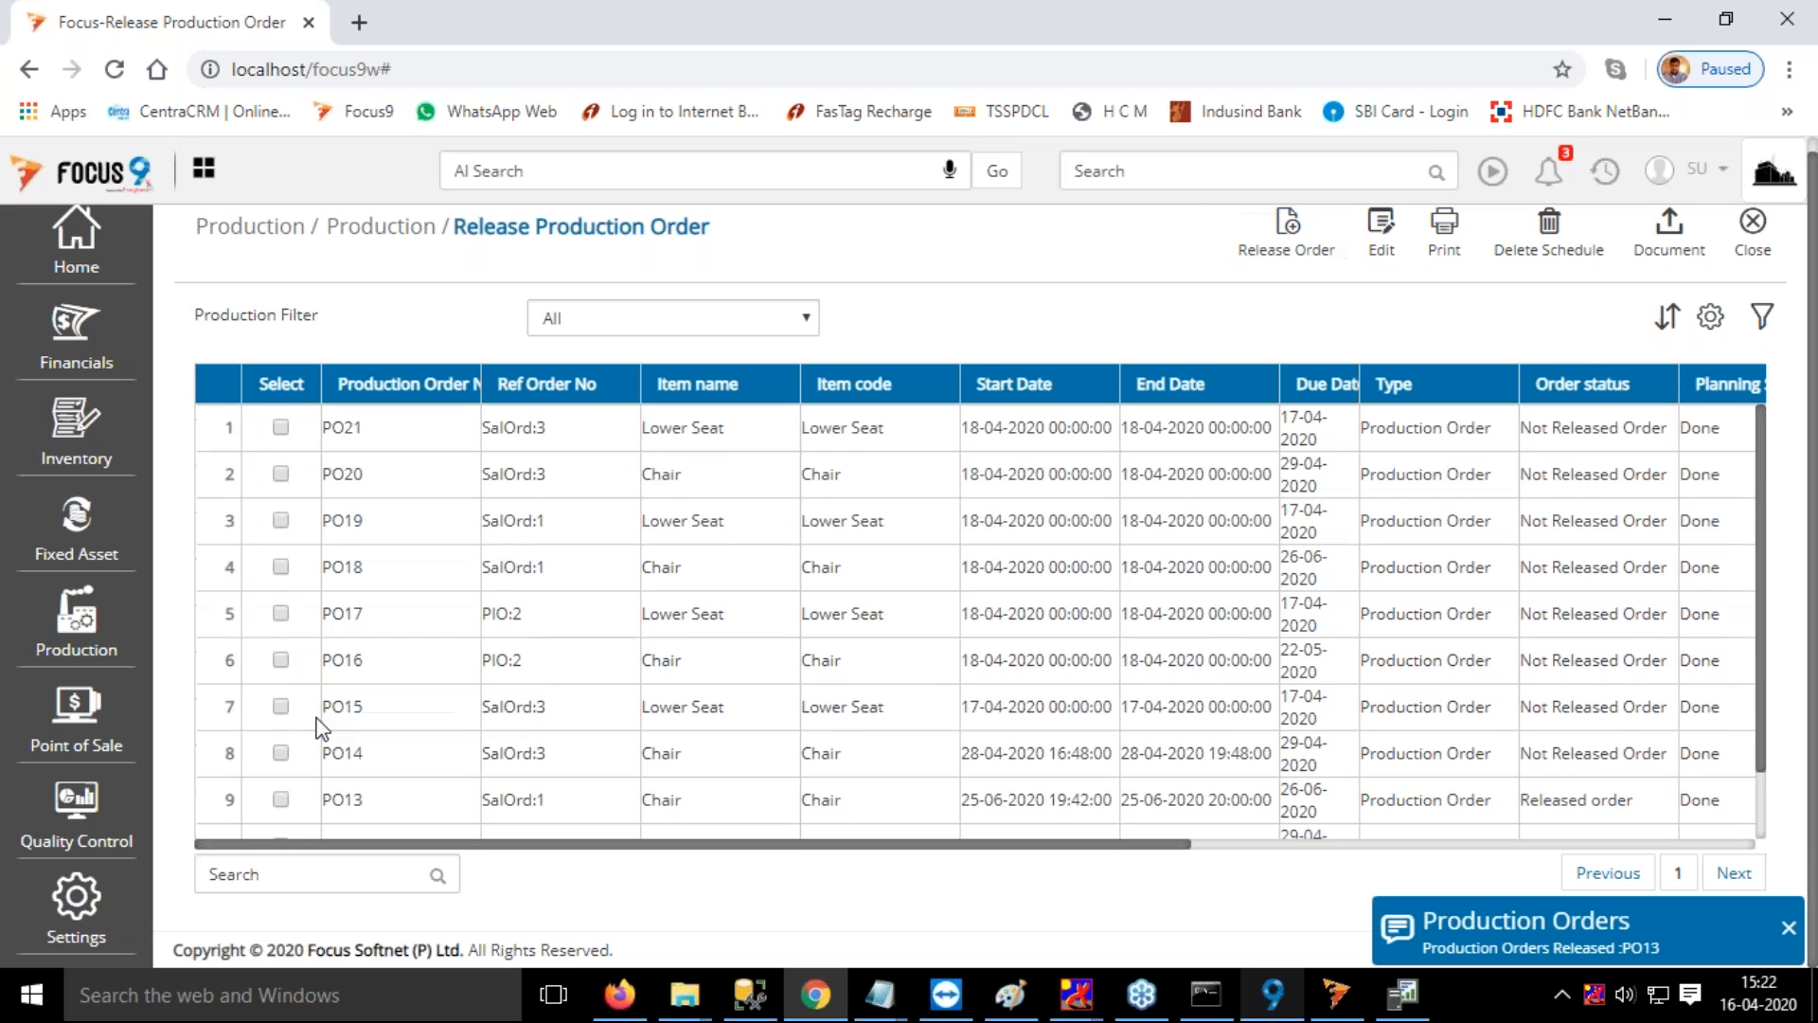
click(281, 767)
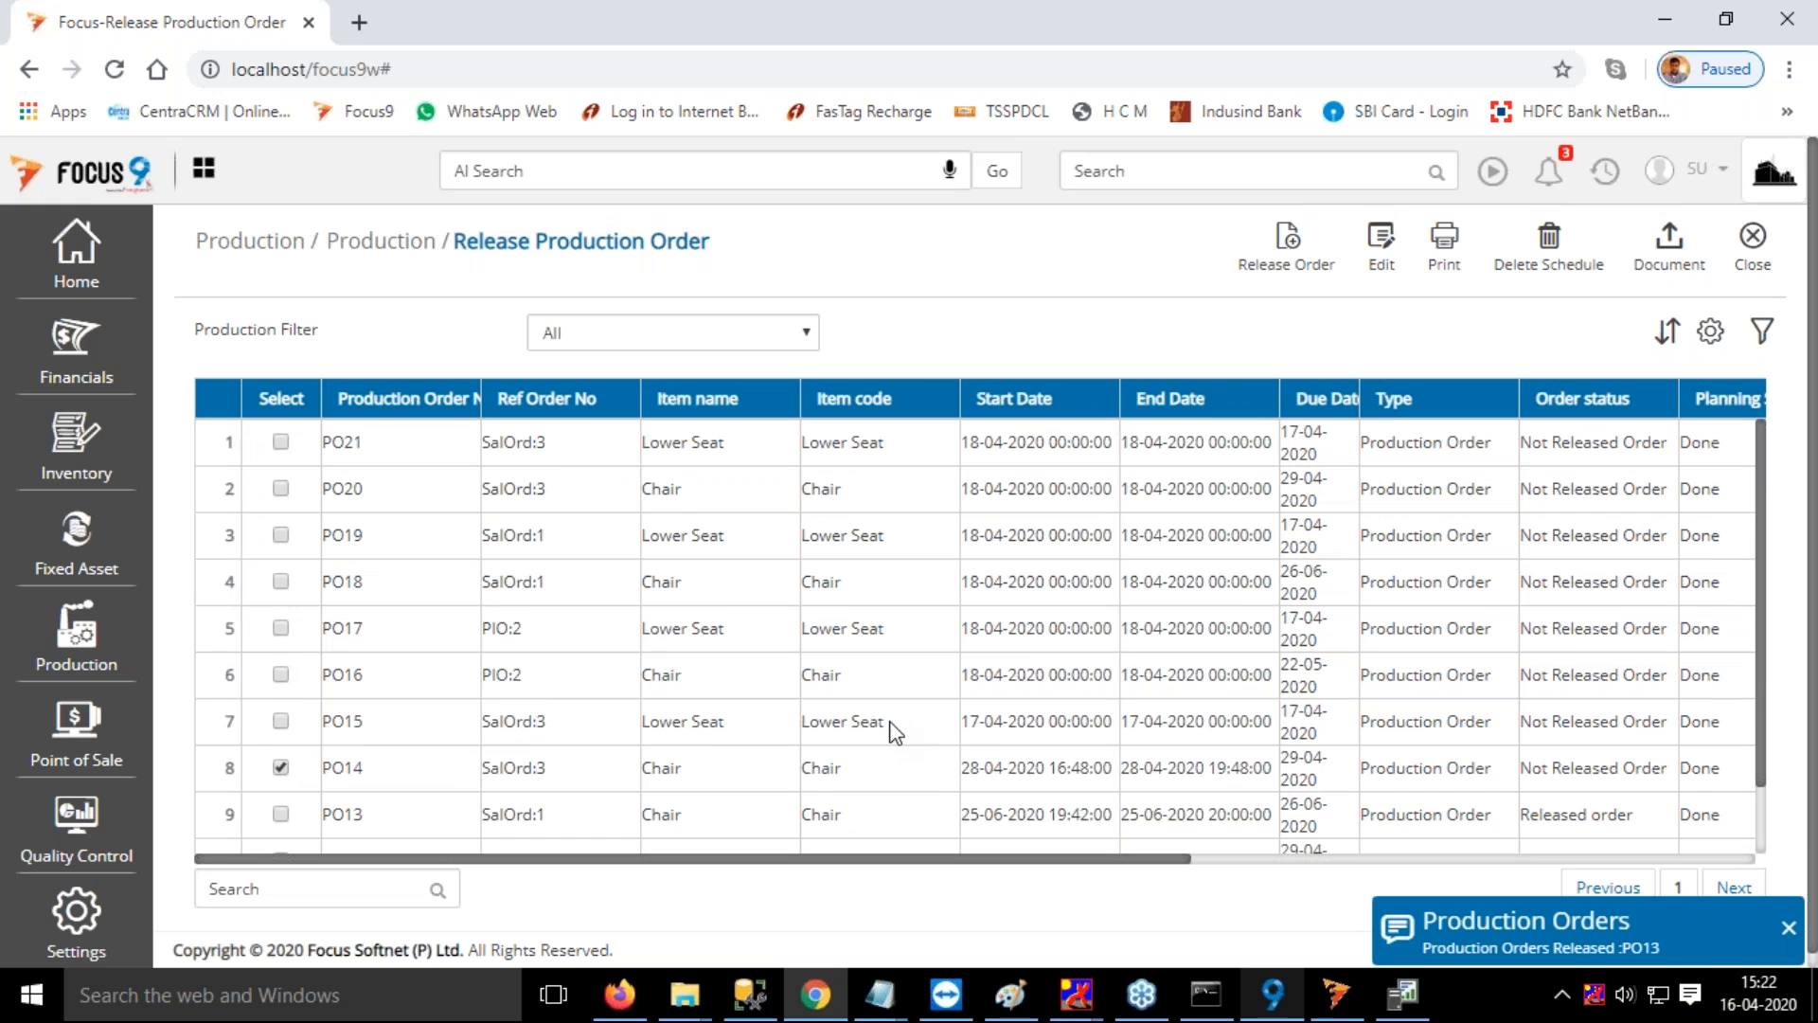
click(1287, 265)
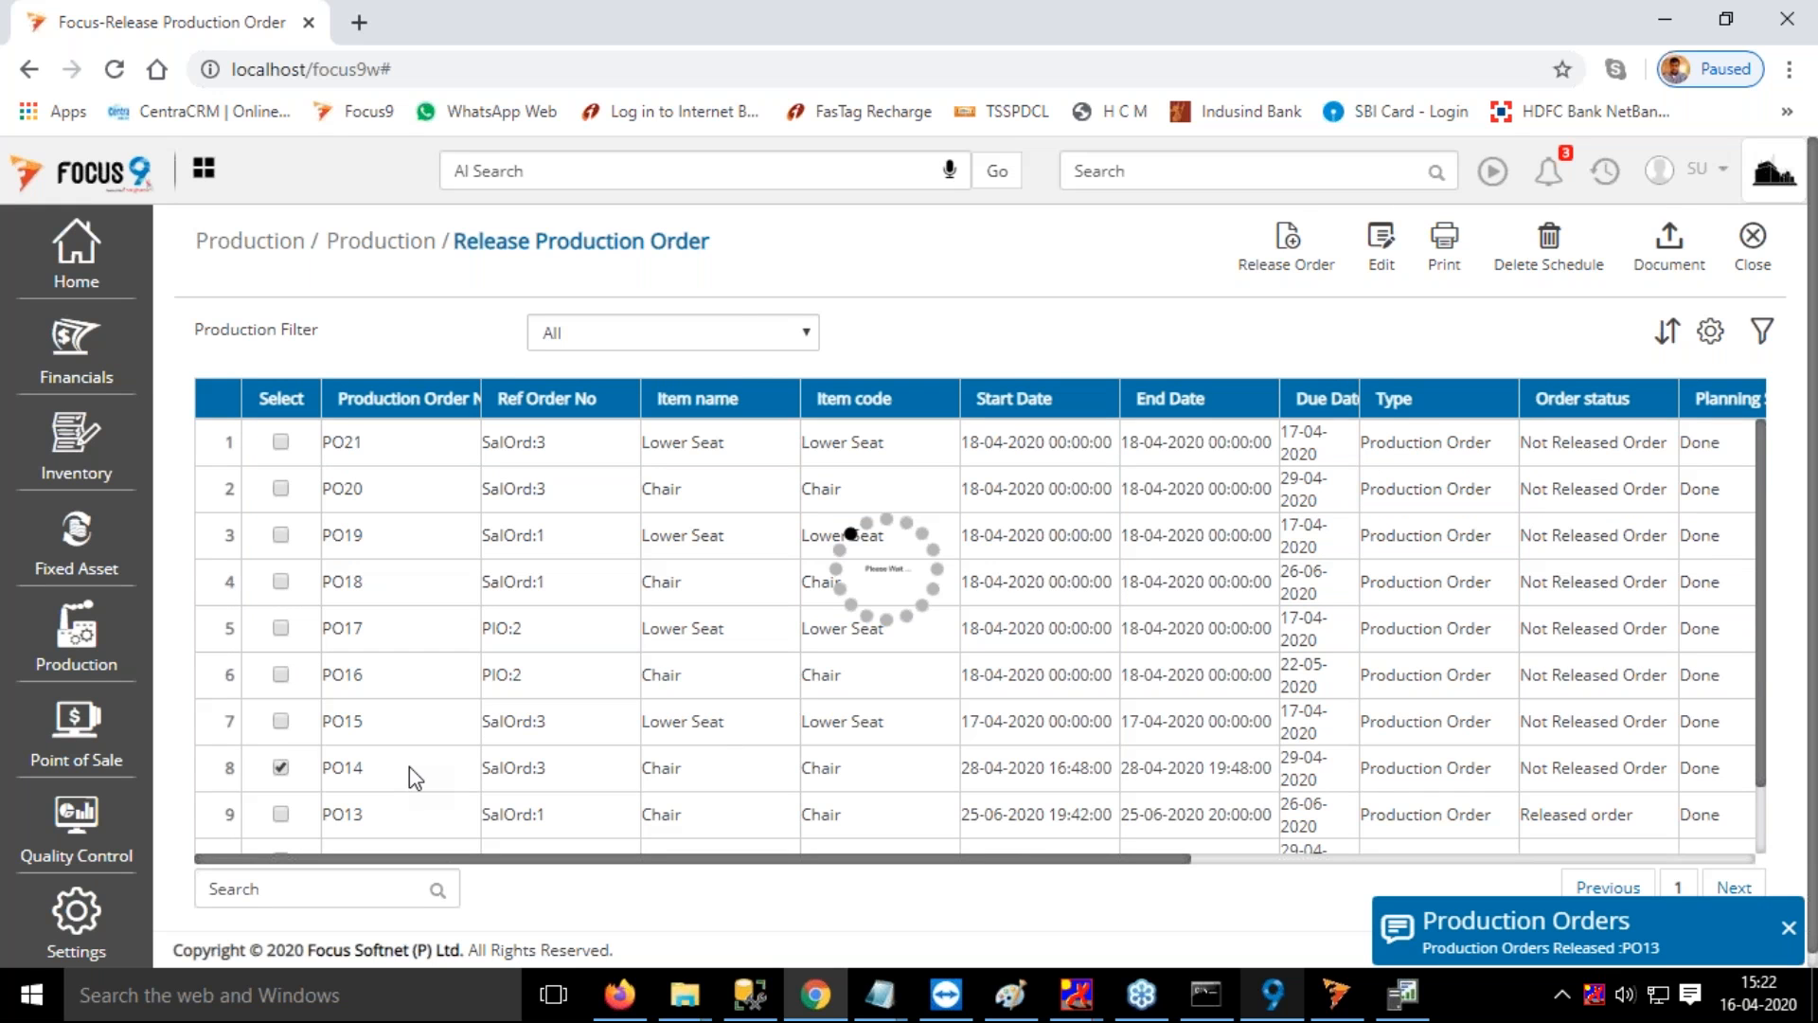
click(1508, 398)
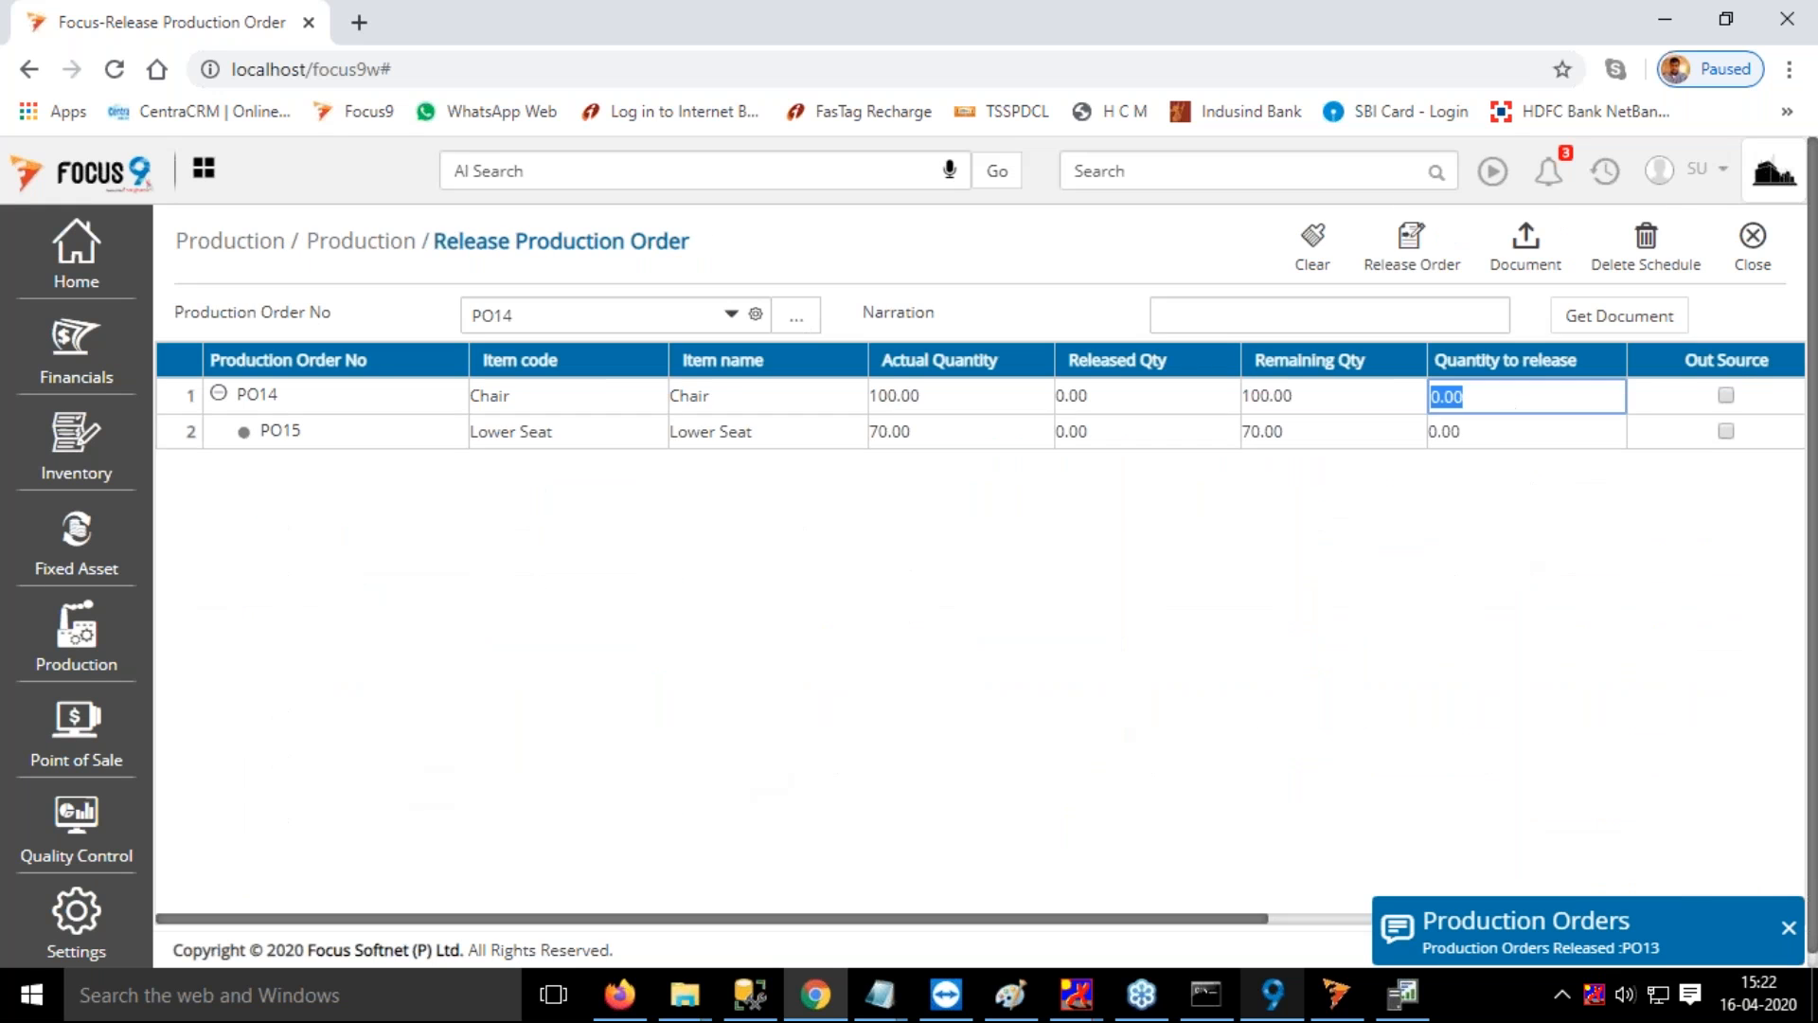
text(50)
key(Tab)
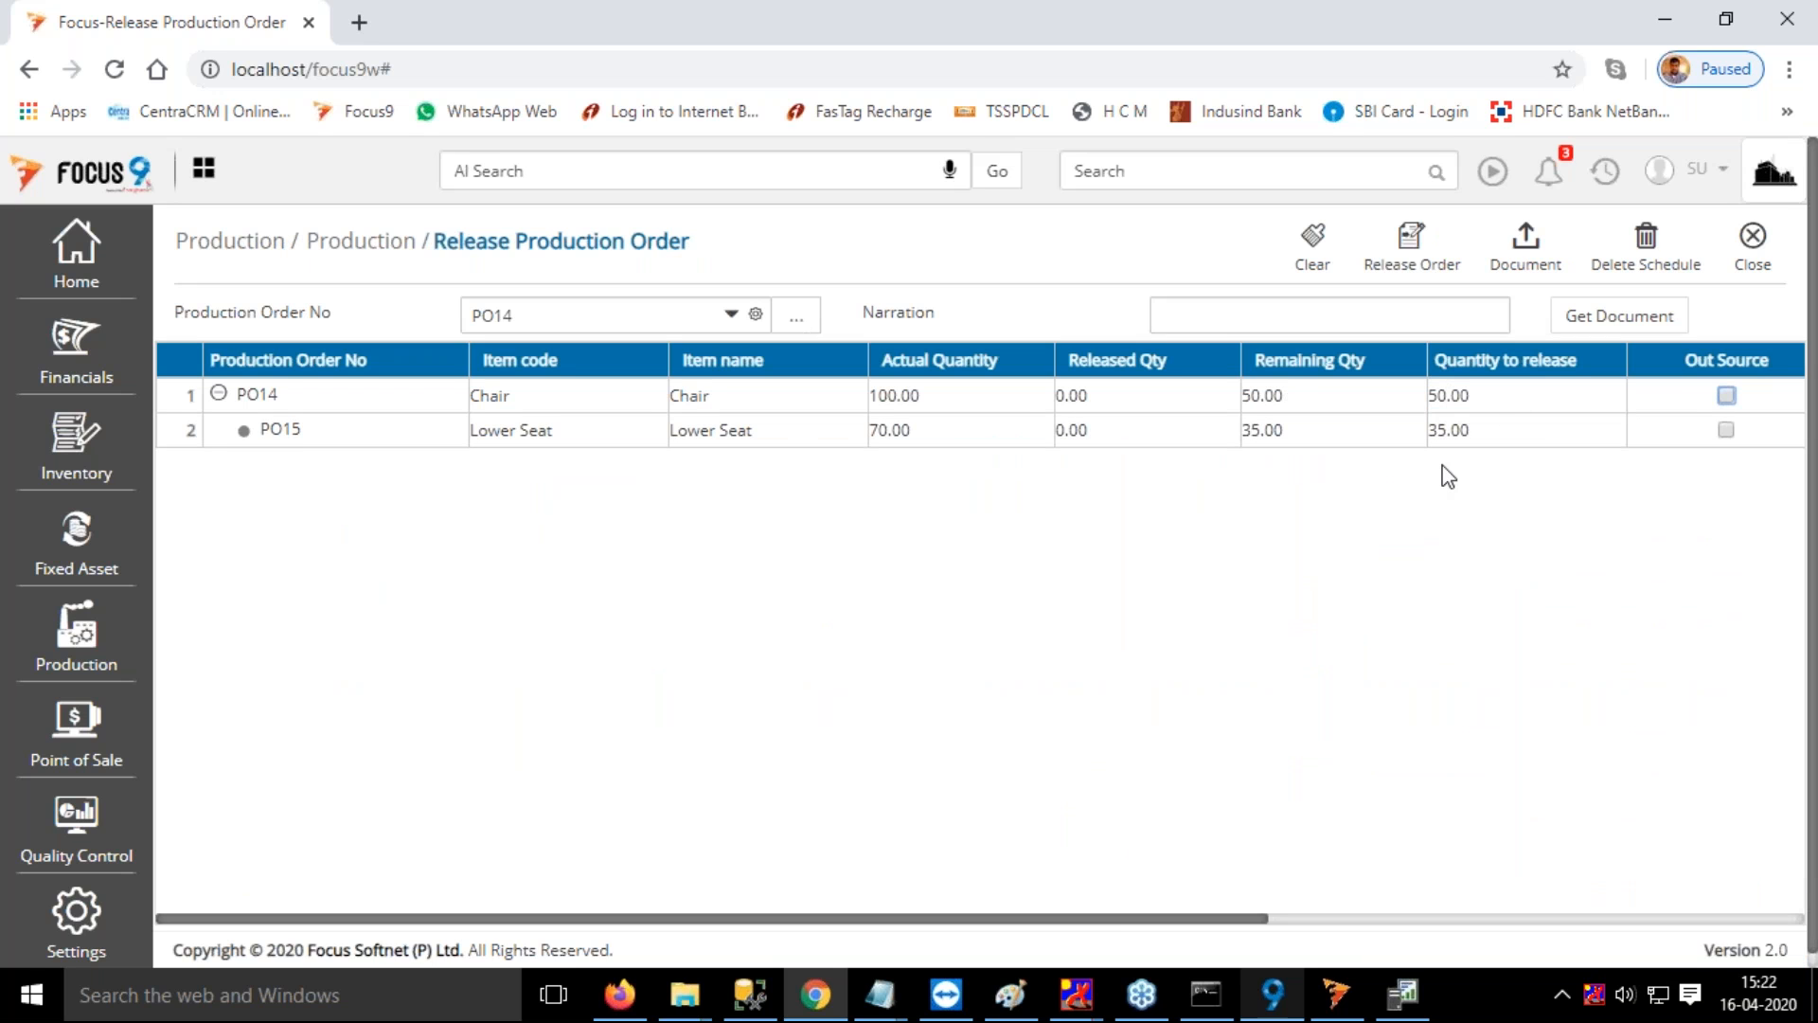
drag(1259, 918, 1348, 926)
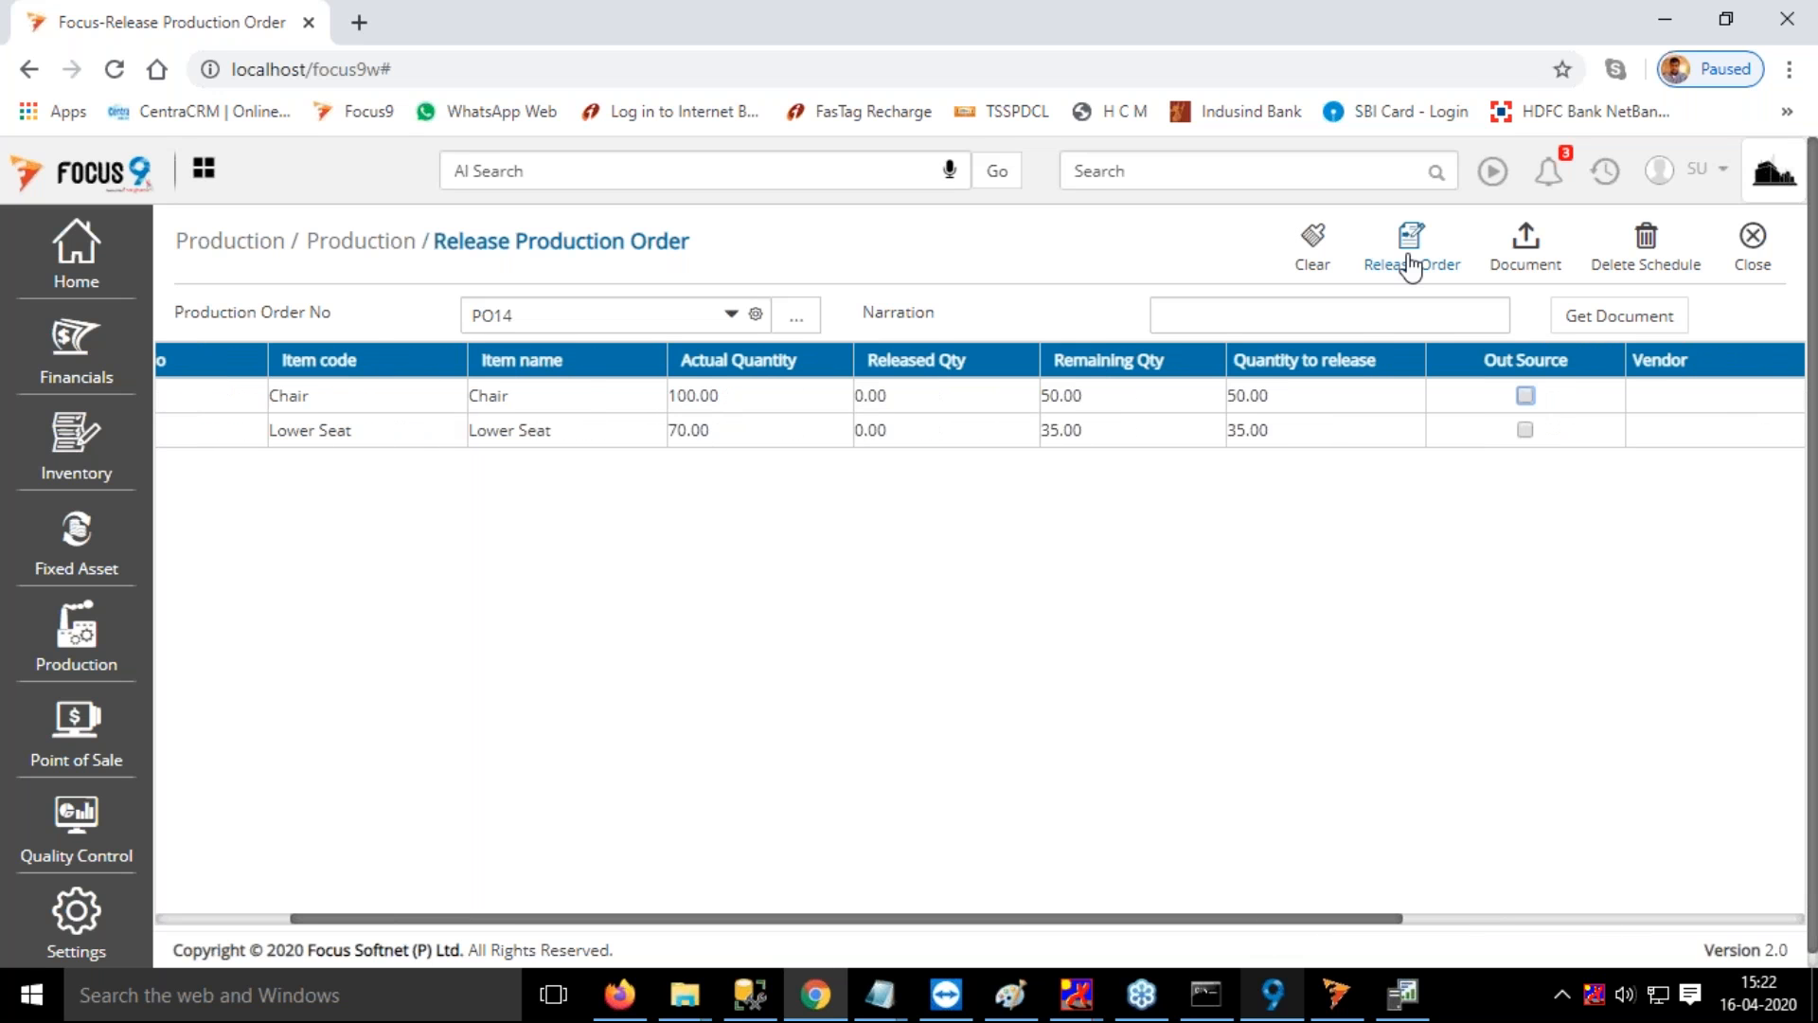
click(1411, 257)
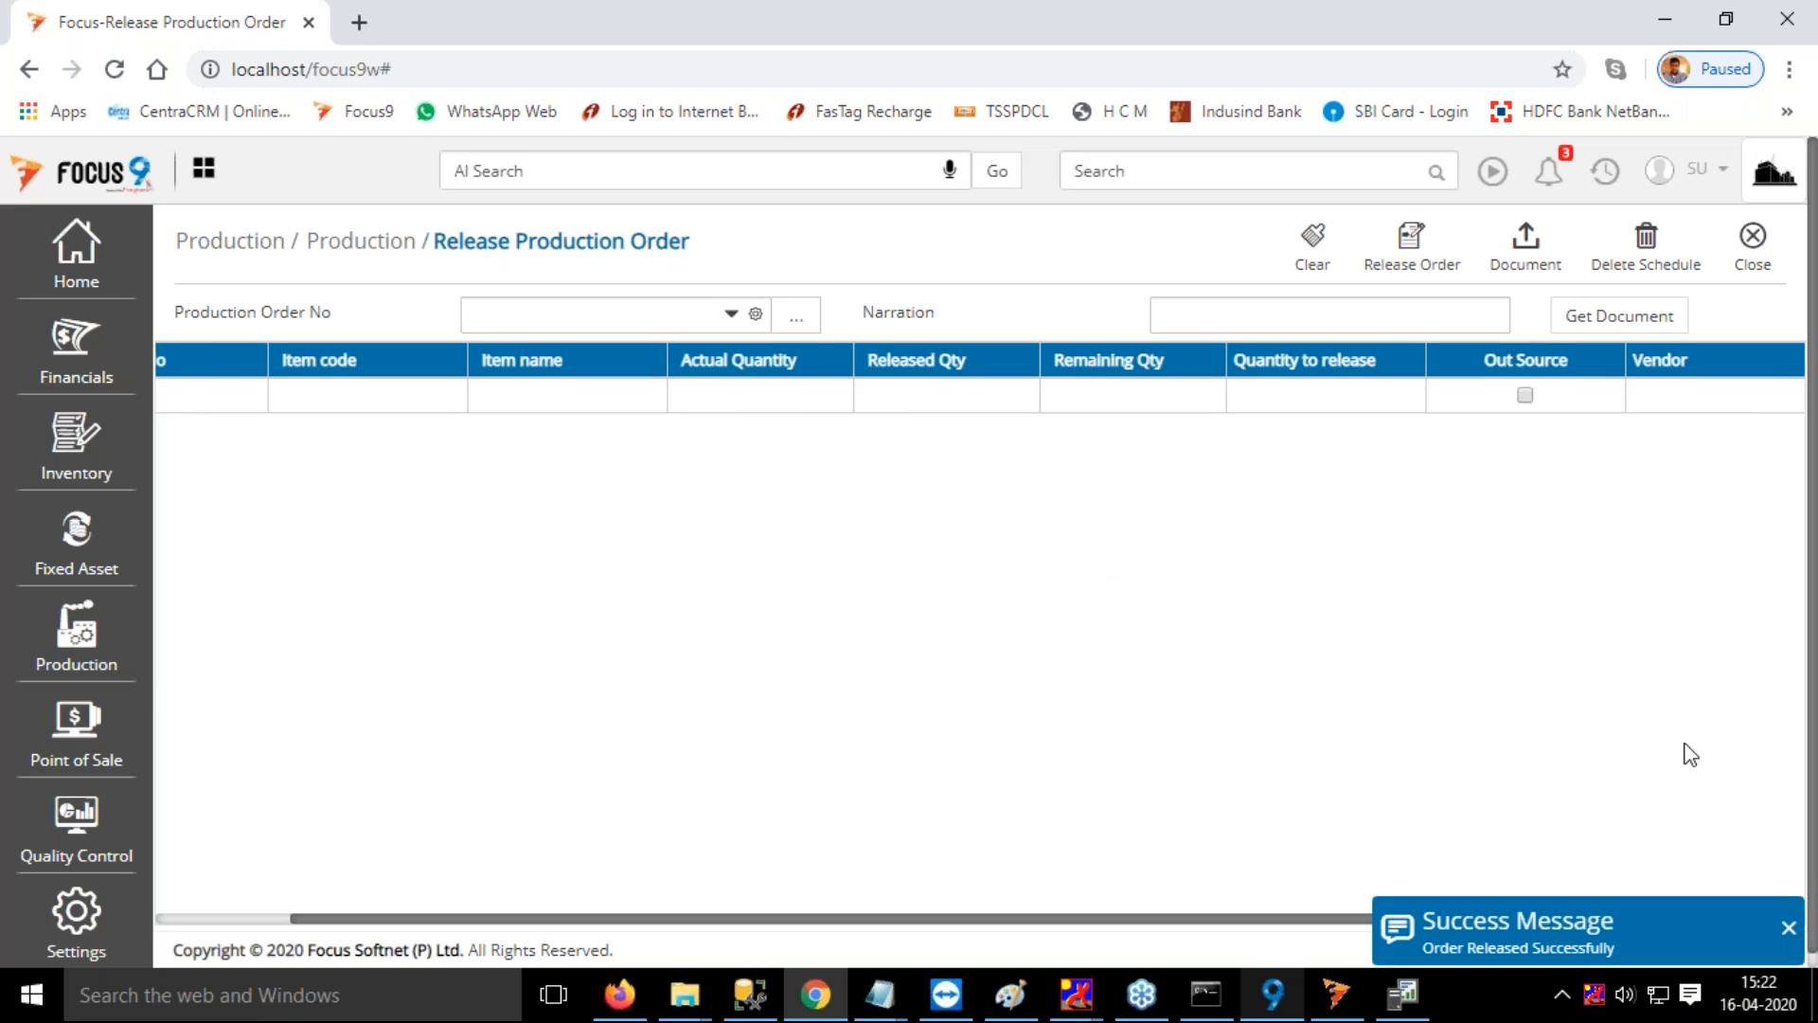
click(1788, 929)
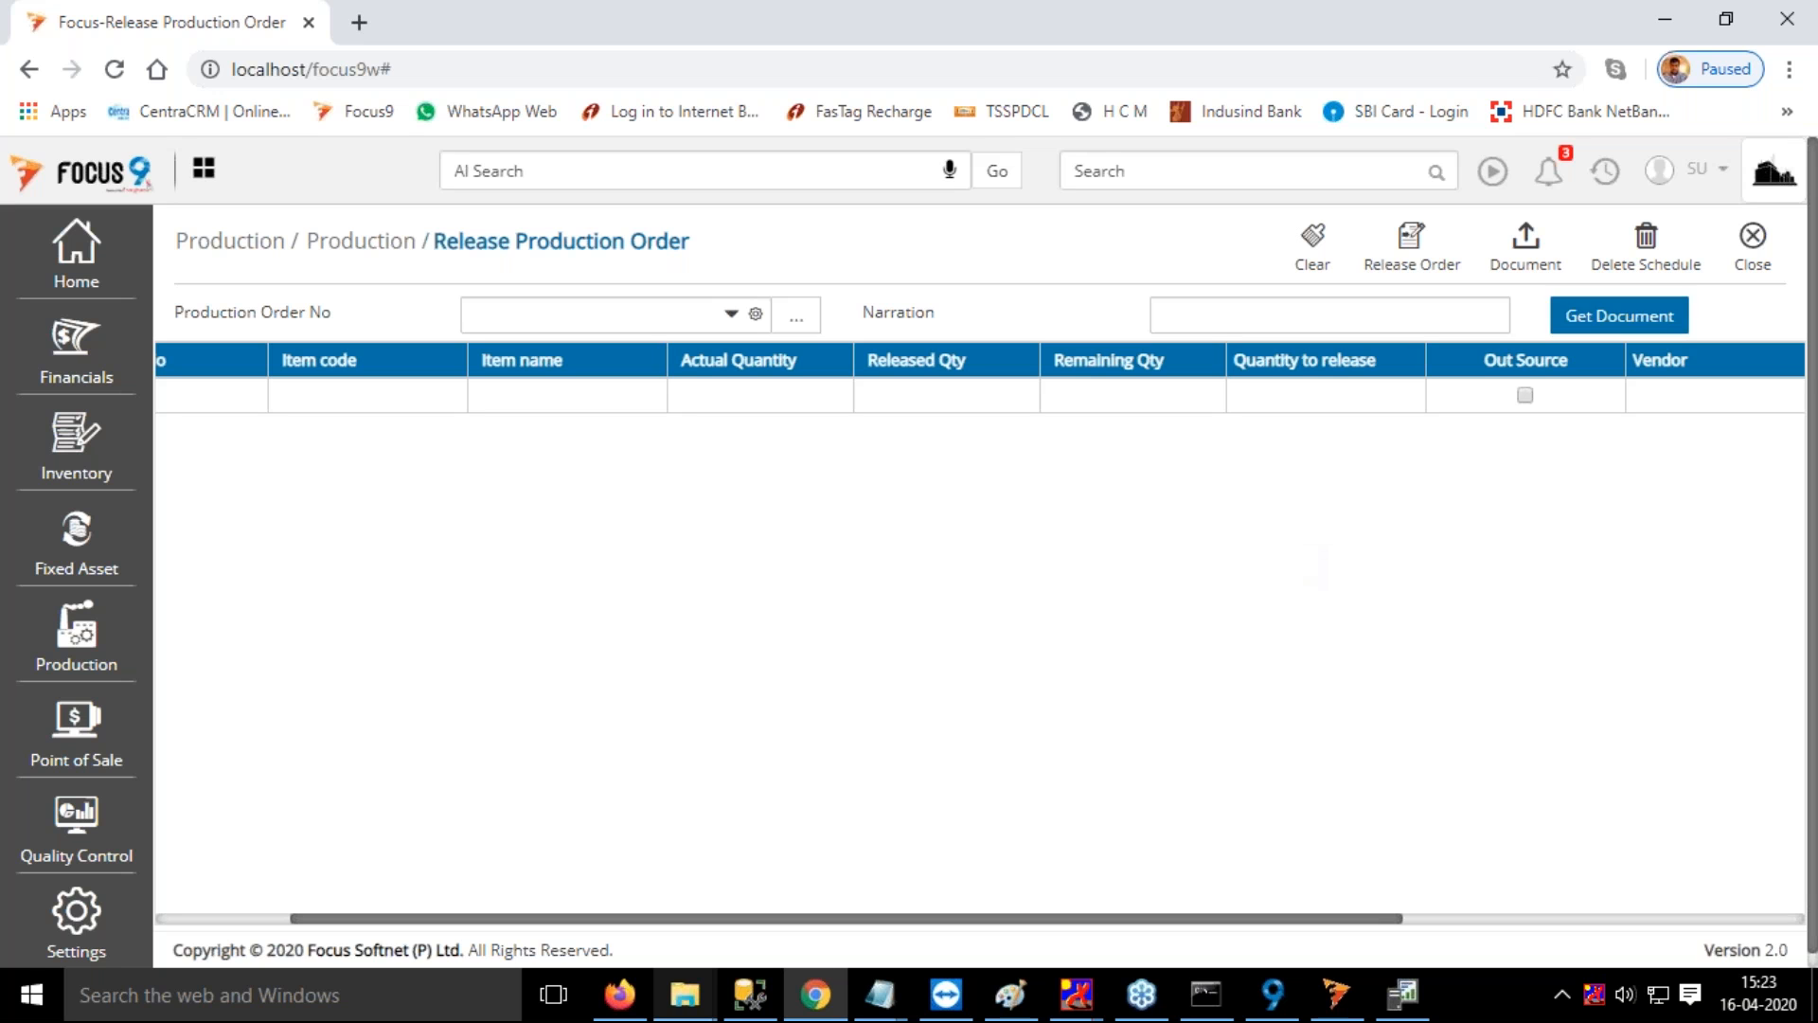
click(1193, 172)
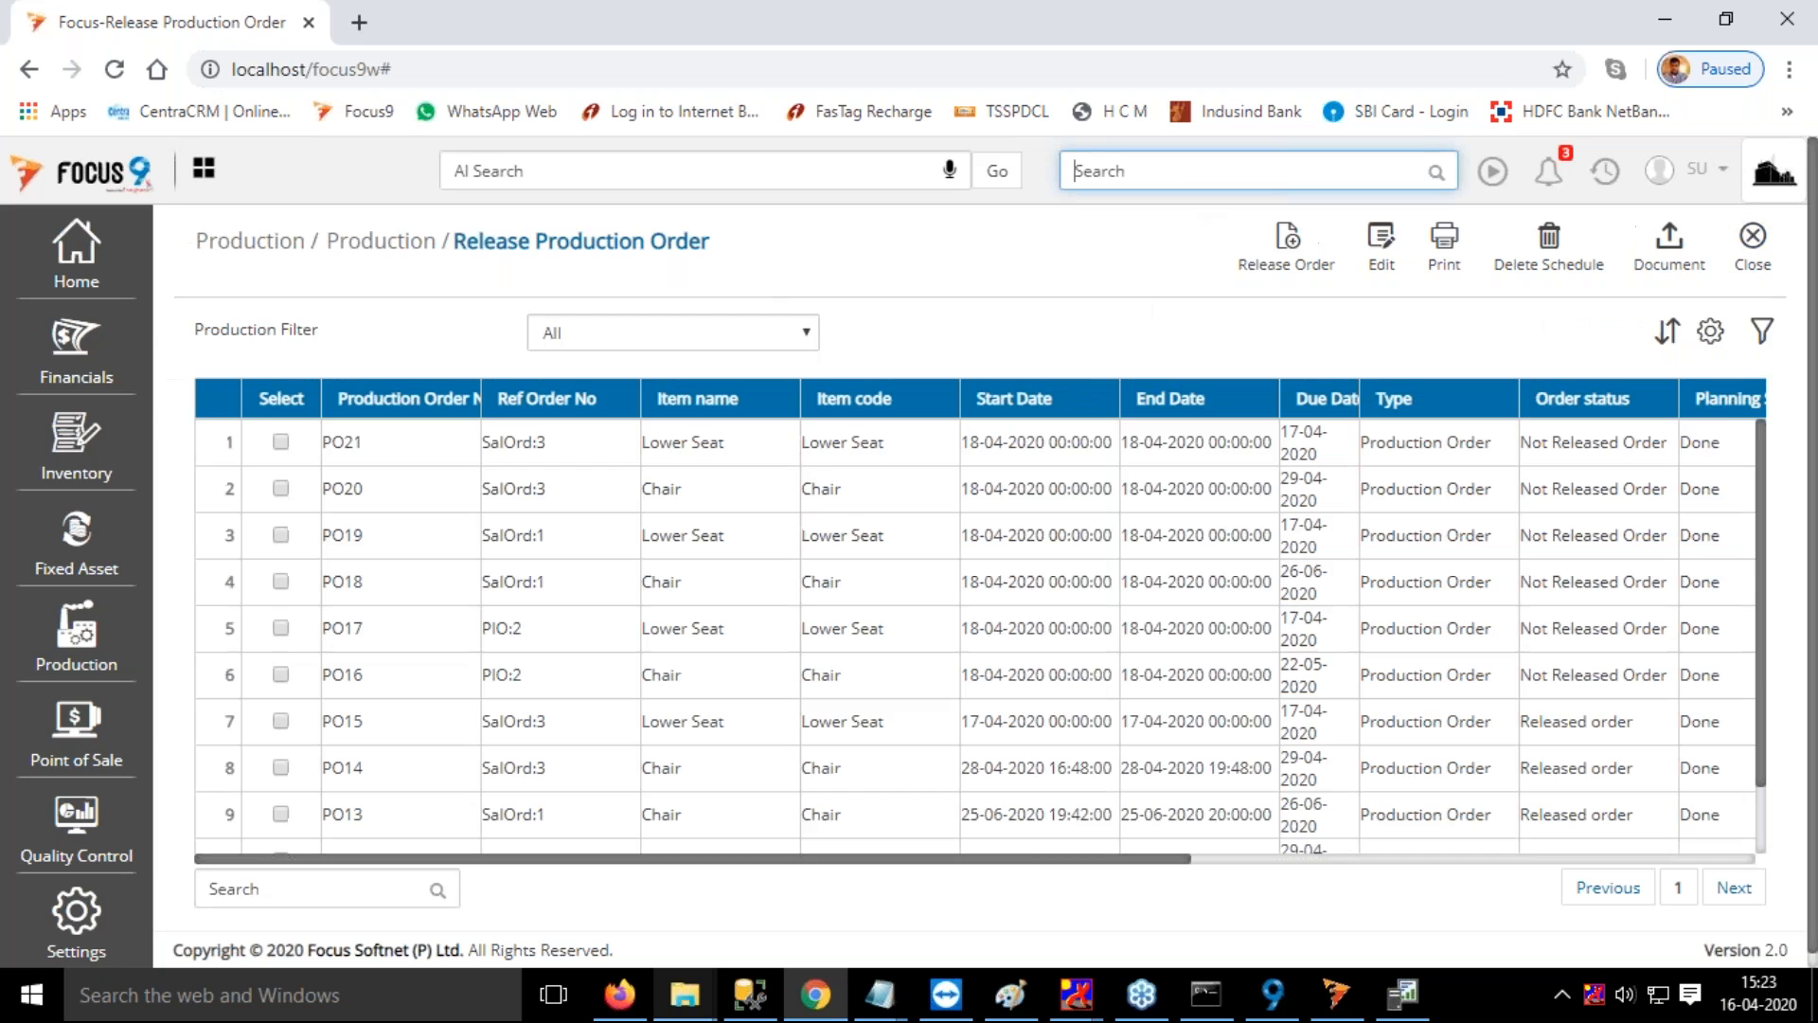
text(iss)
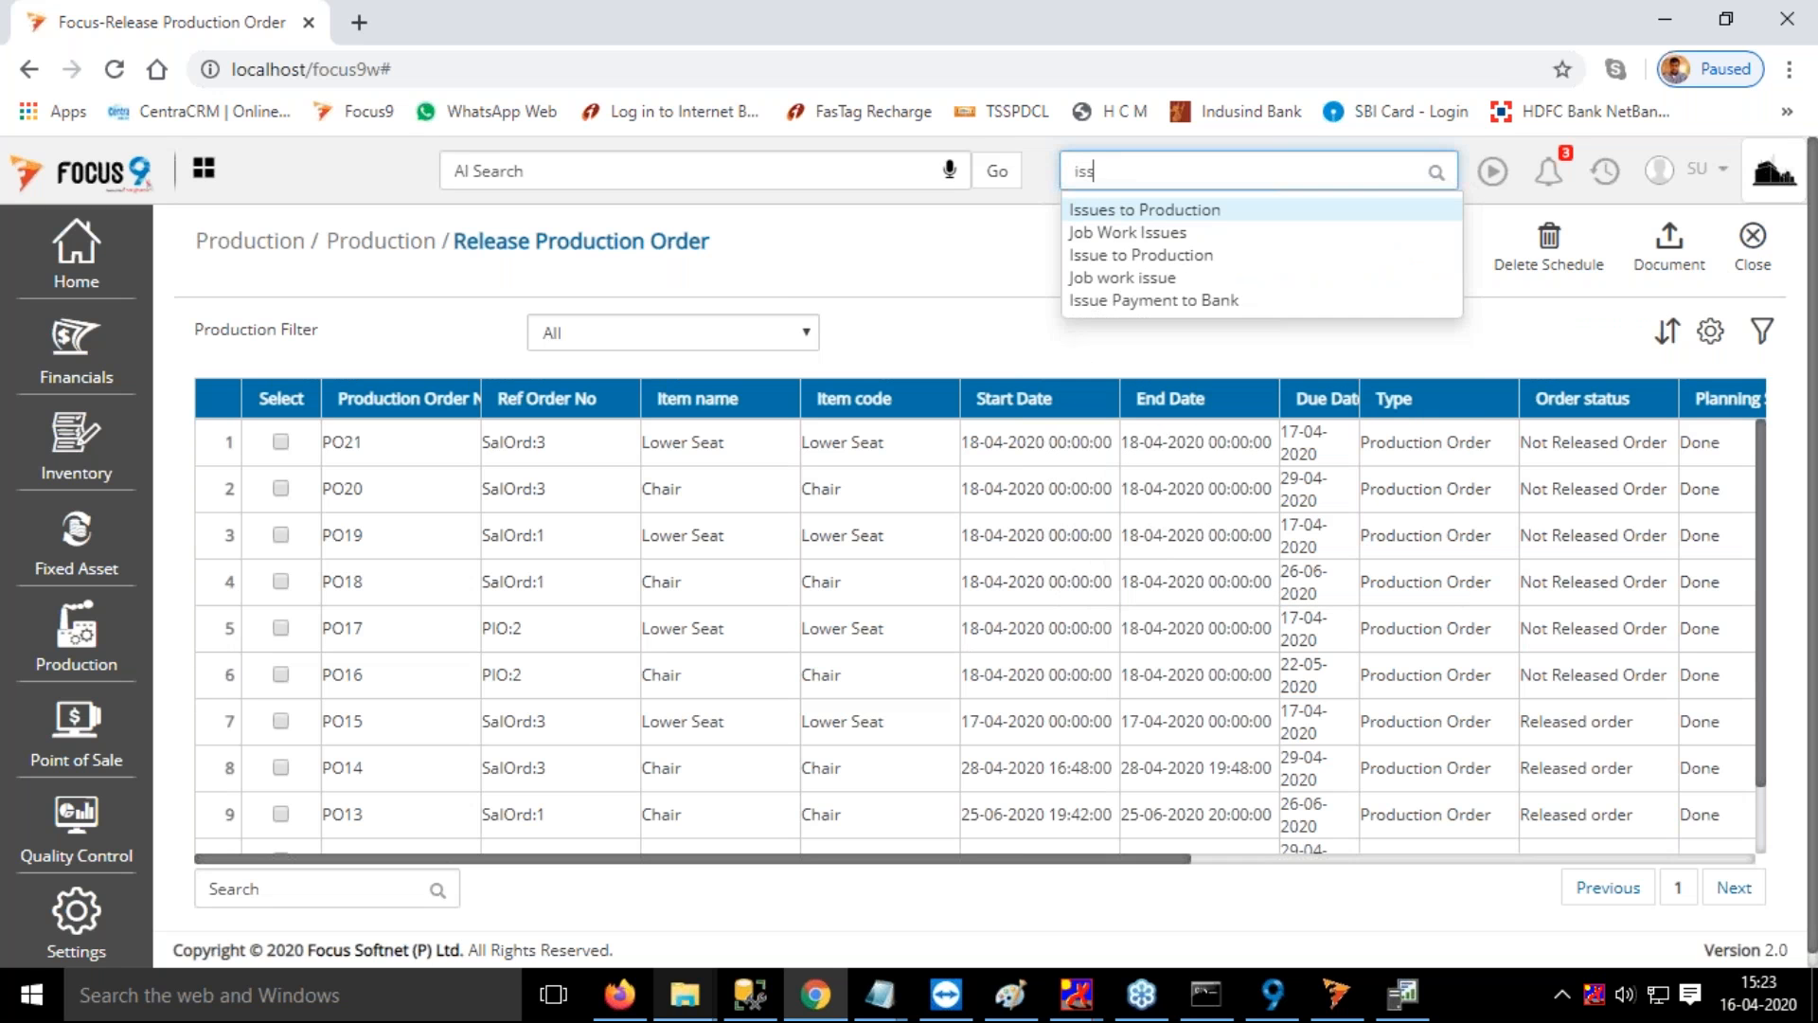
click(1201, 212)
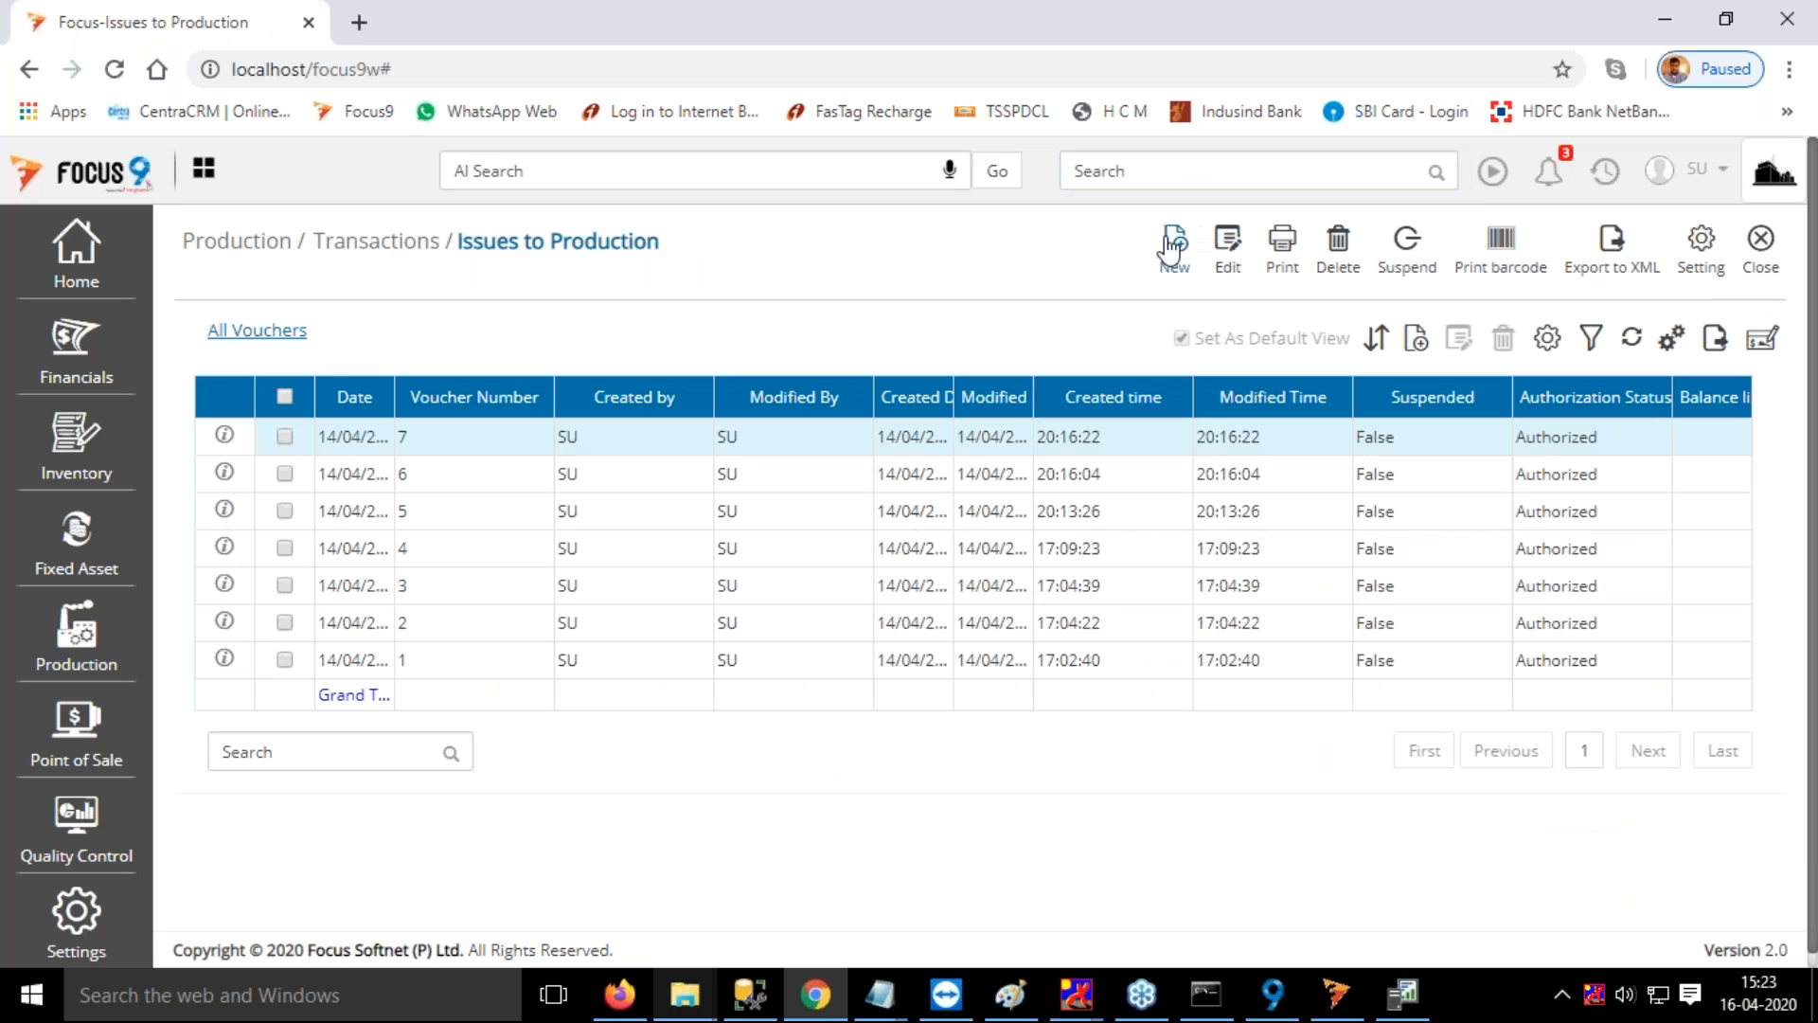
click(1179, 251)
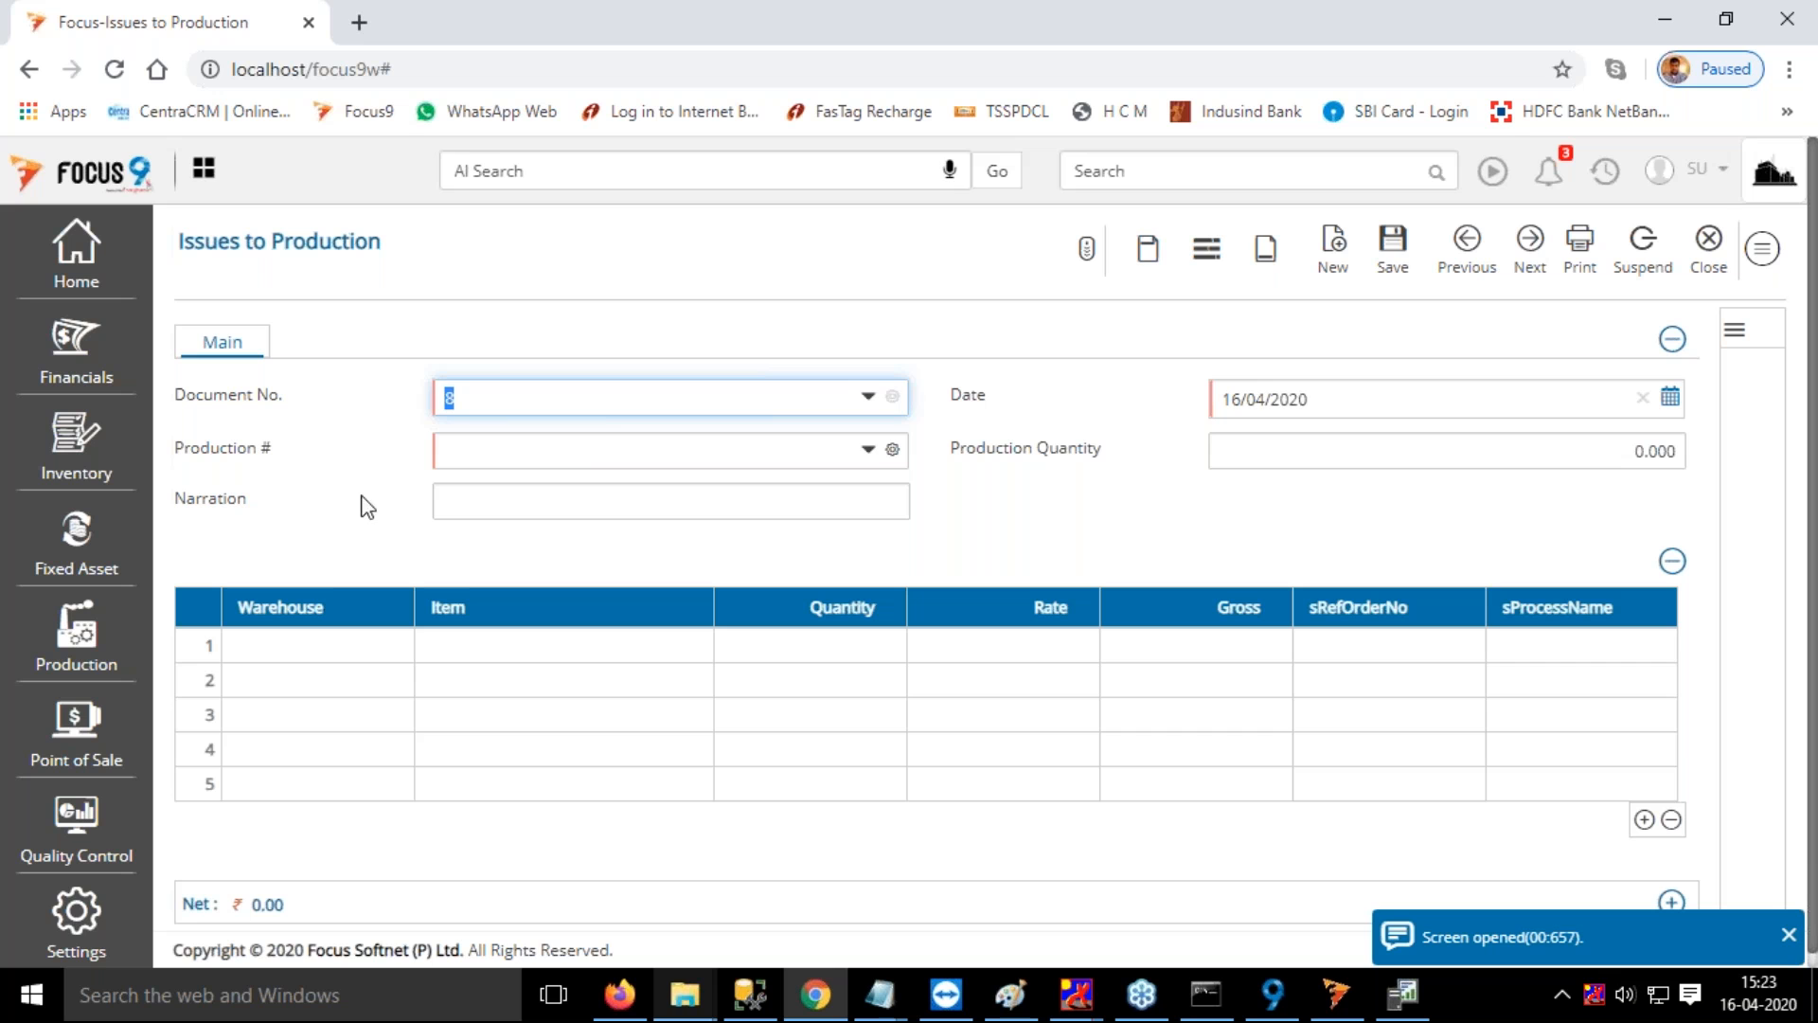
Search for iss and open the MRP Issue to Production page instead of the Issues to Production voucher
click(1207, 183)
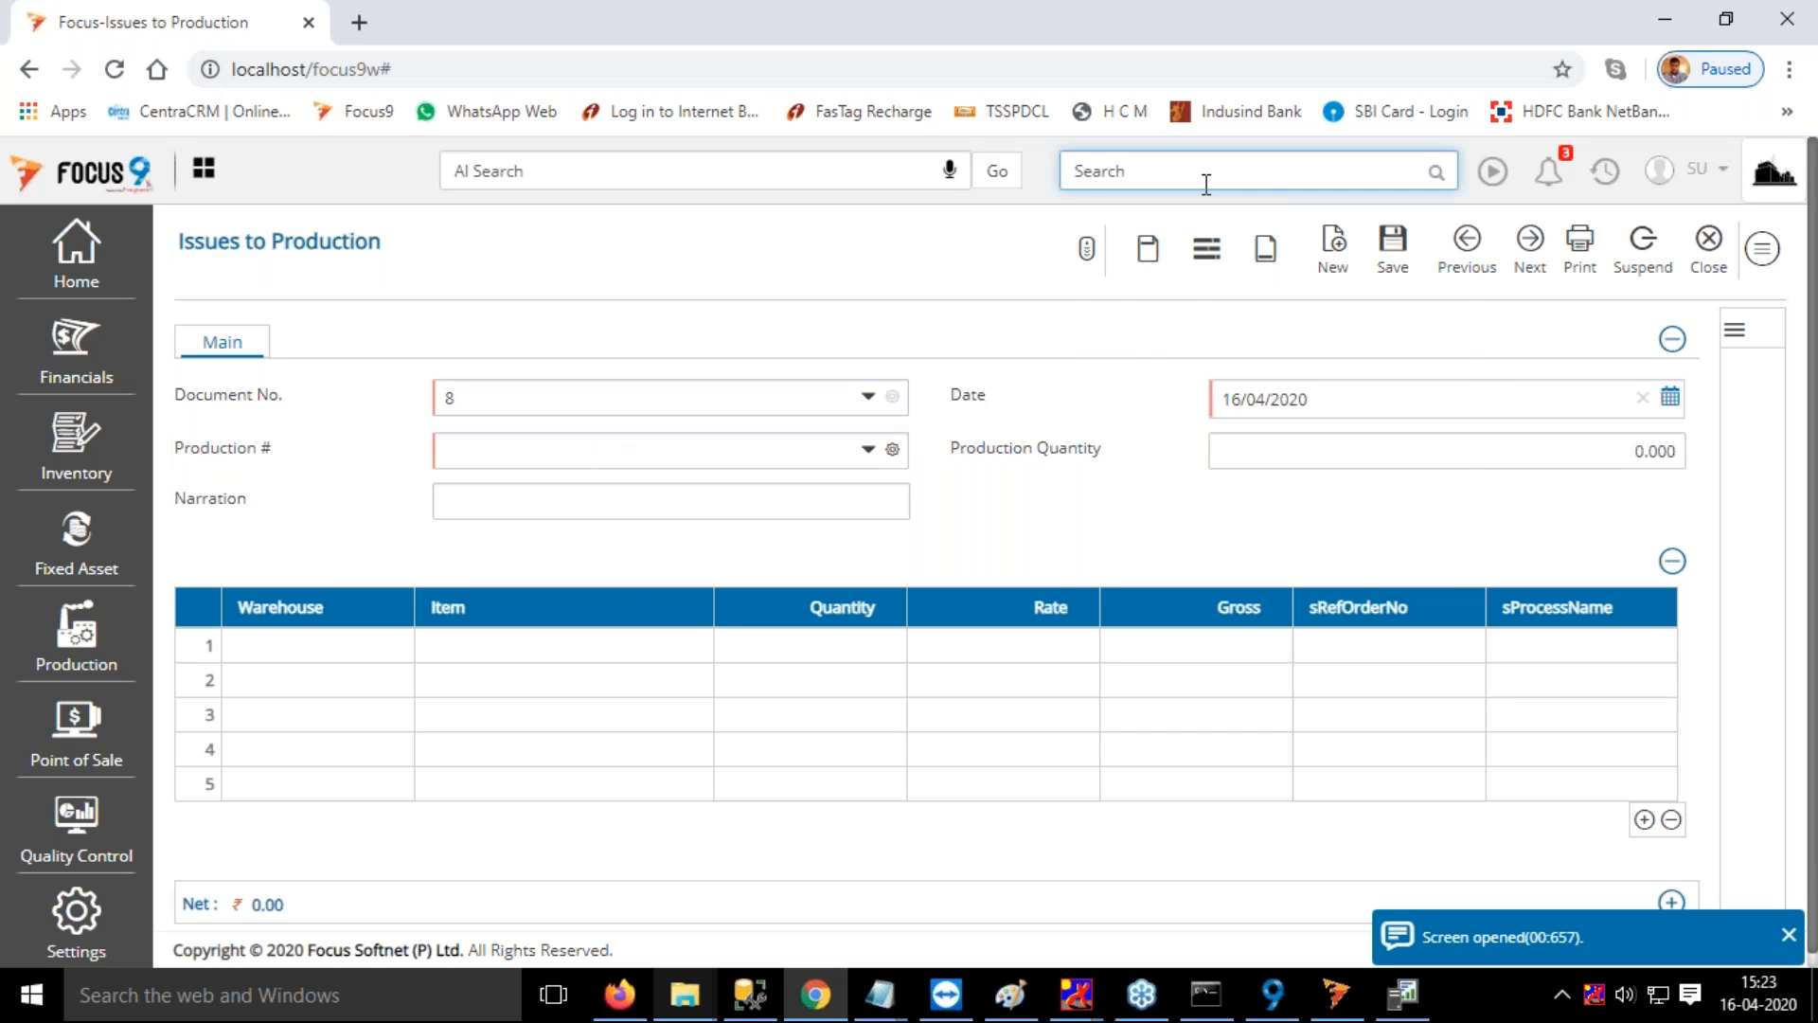
text(iss)
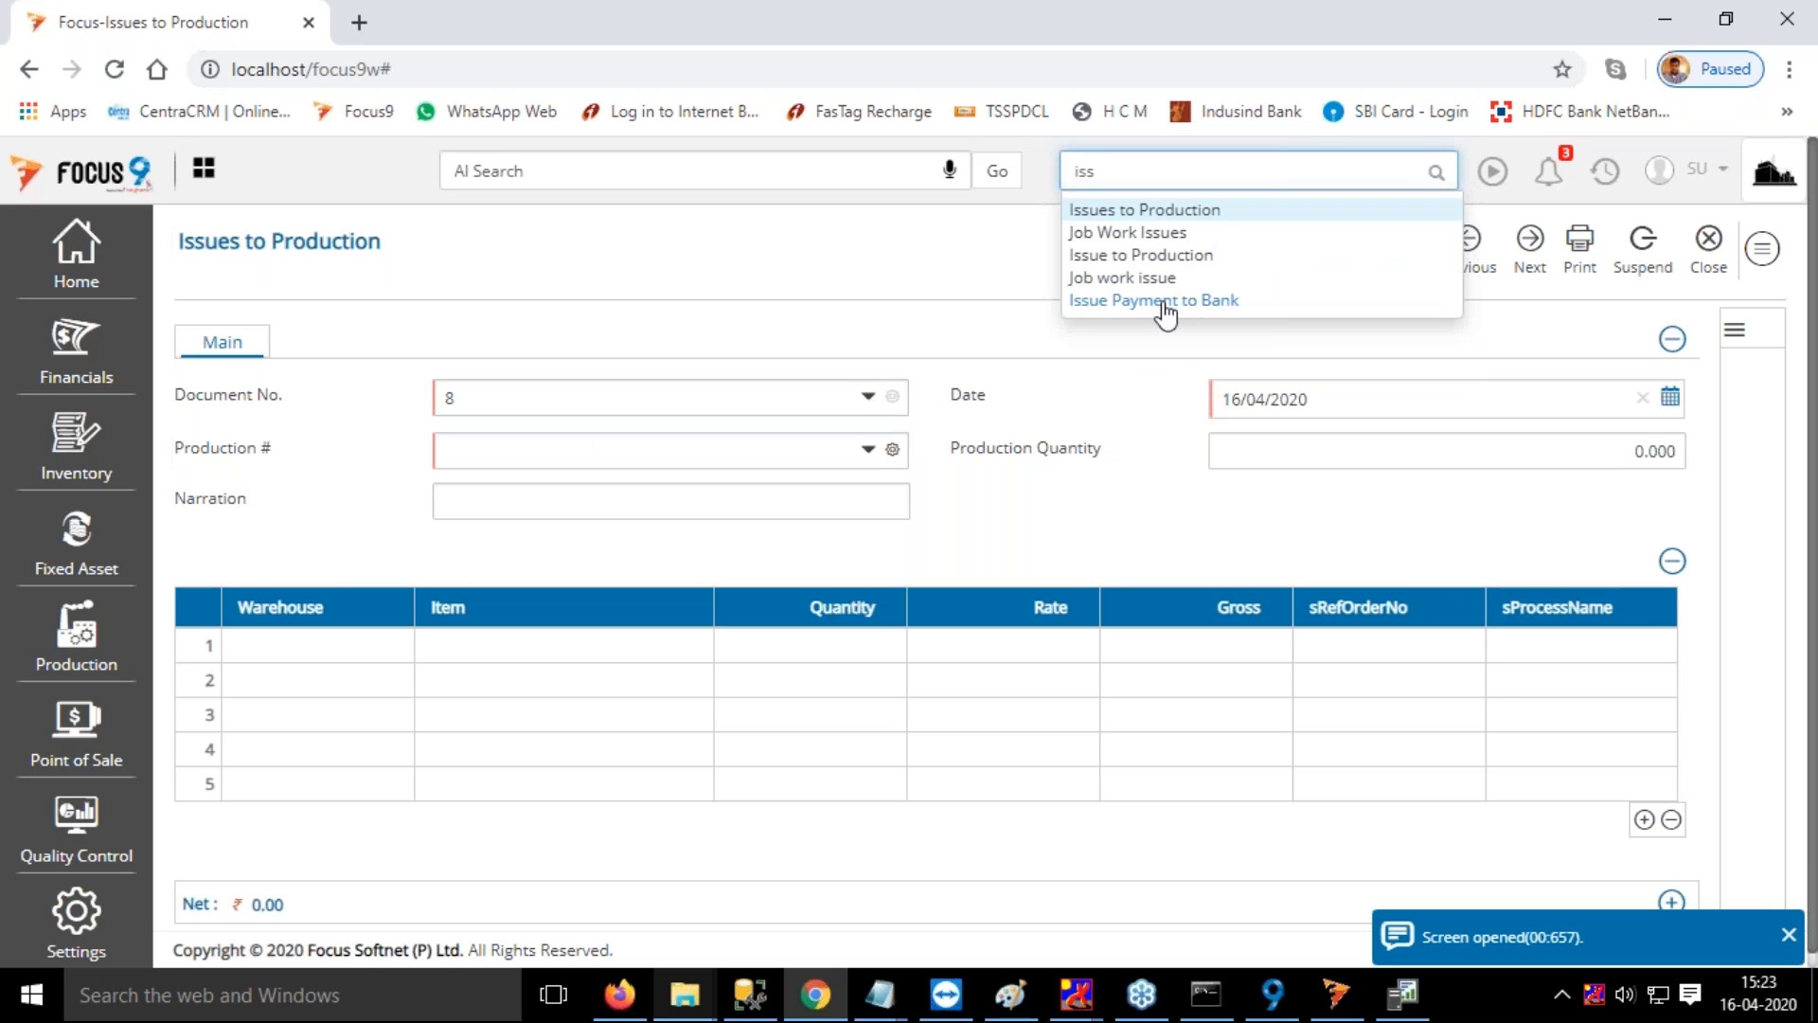
click(1163, 256)
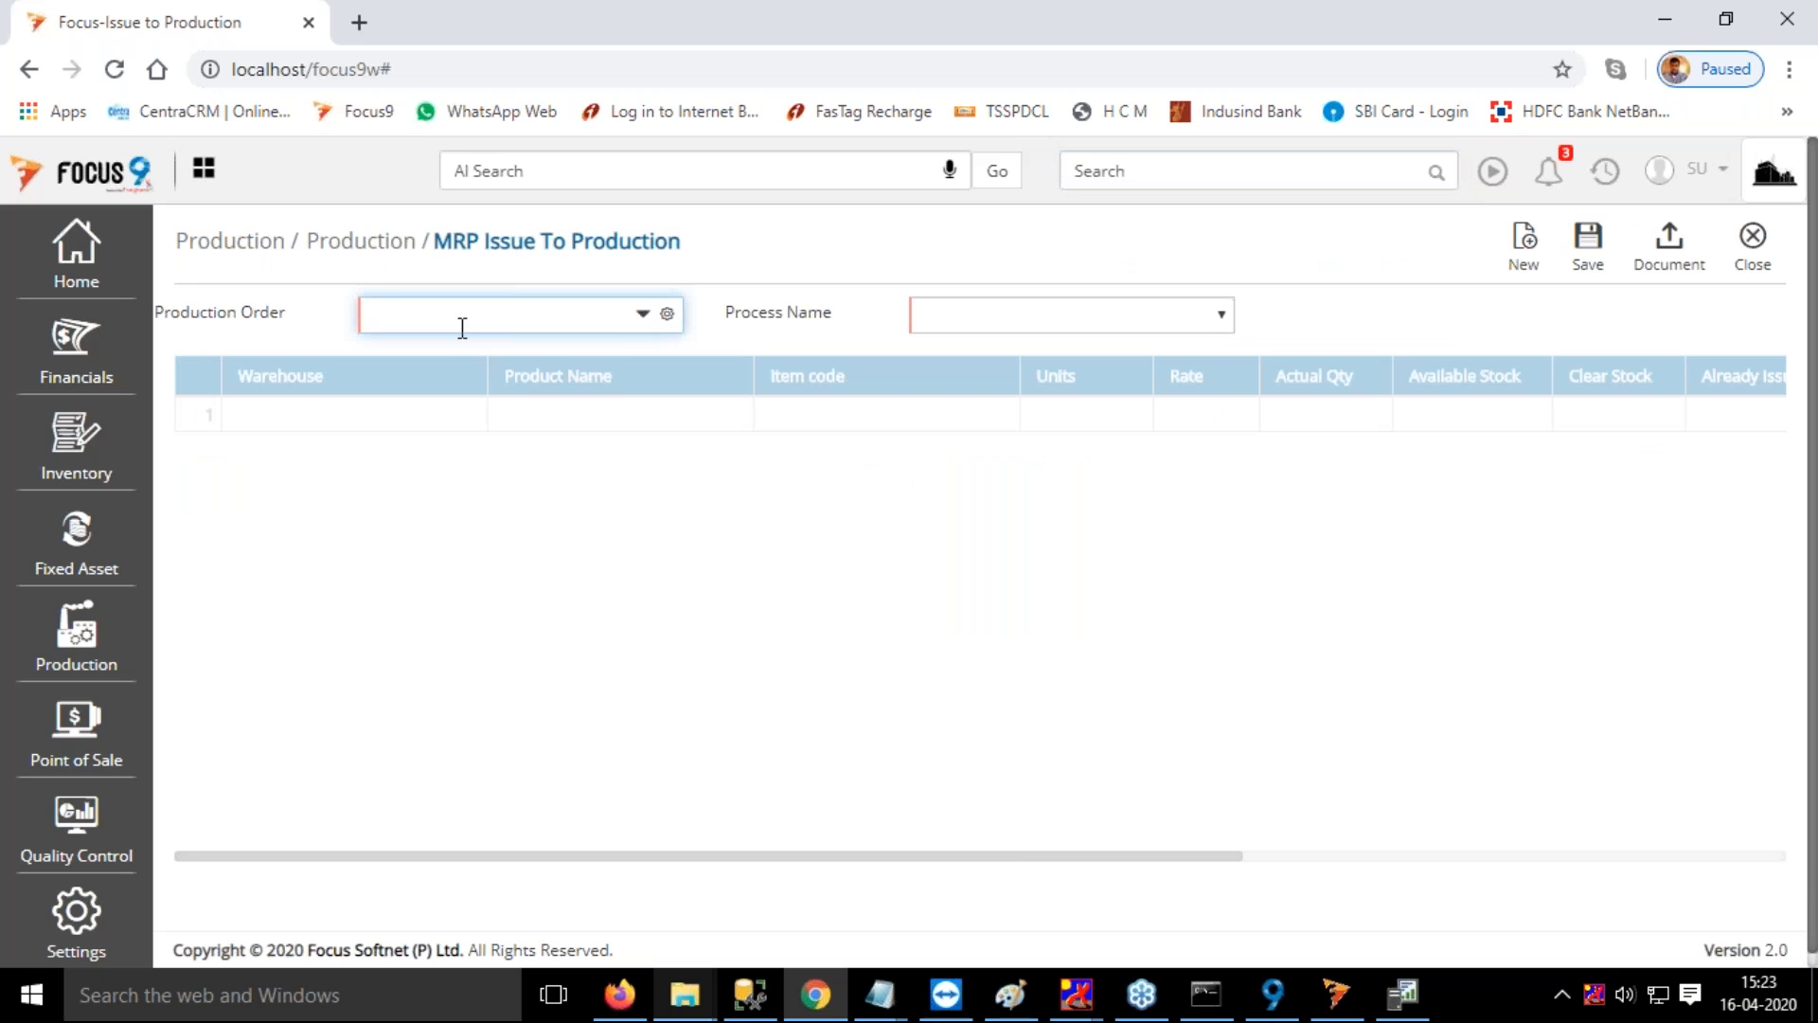
Load the second listed Chair production order for issue with the process Assembly 1
click(462, 328)
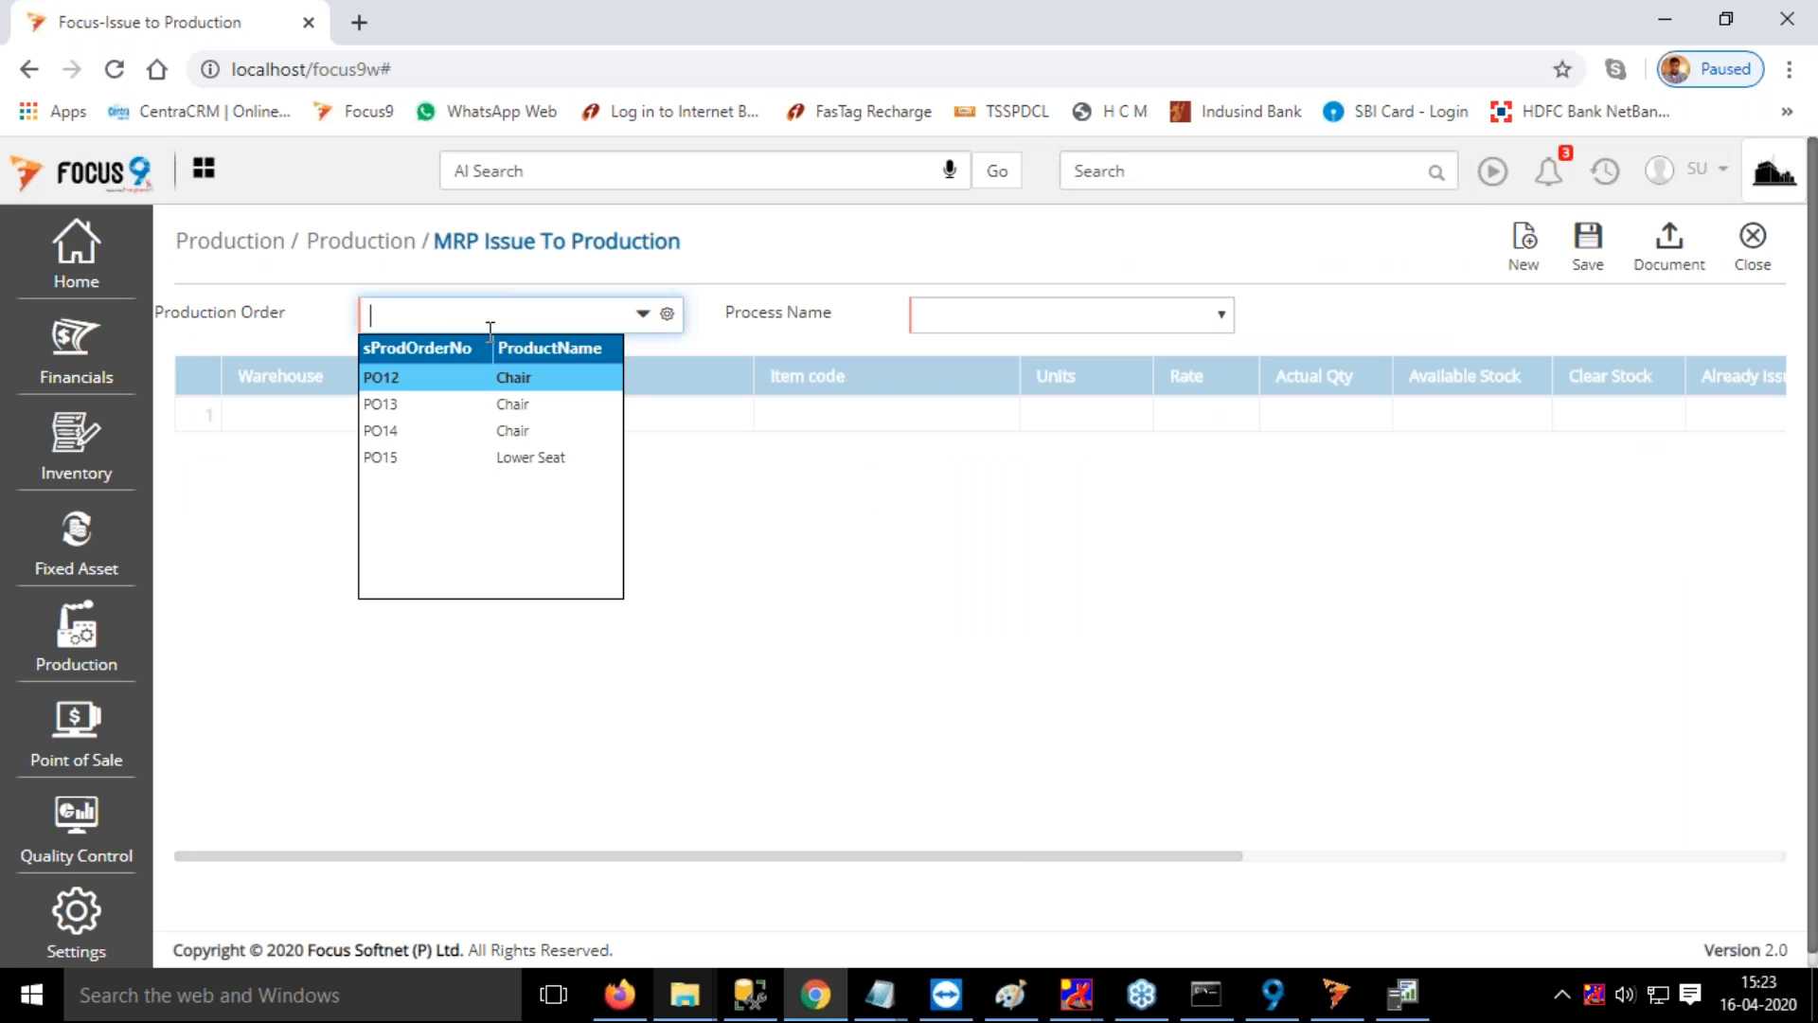
click(414, 405)
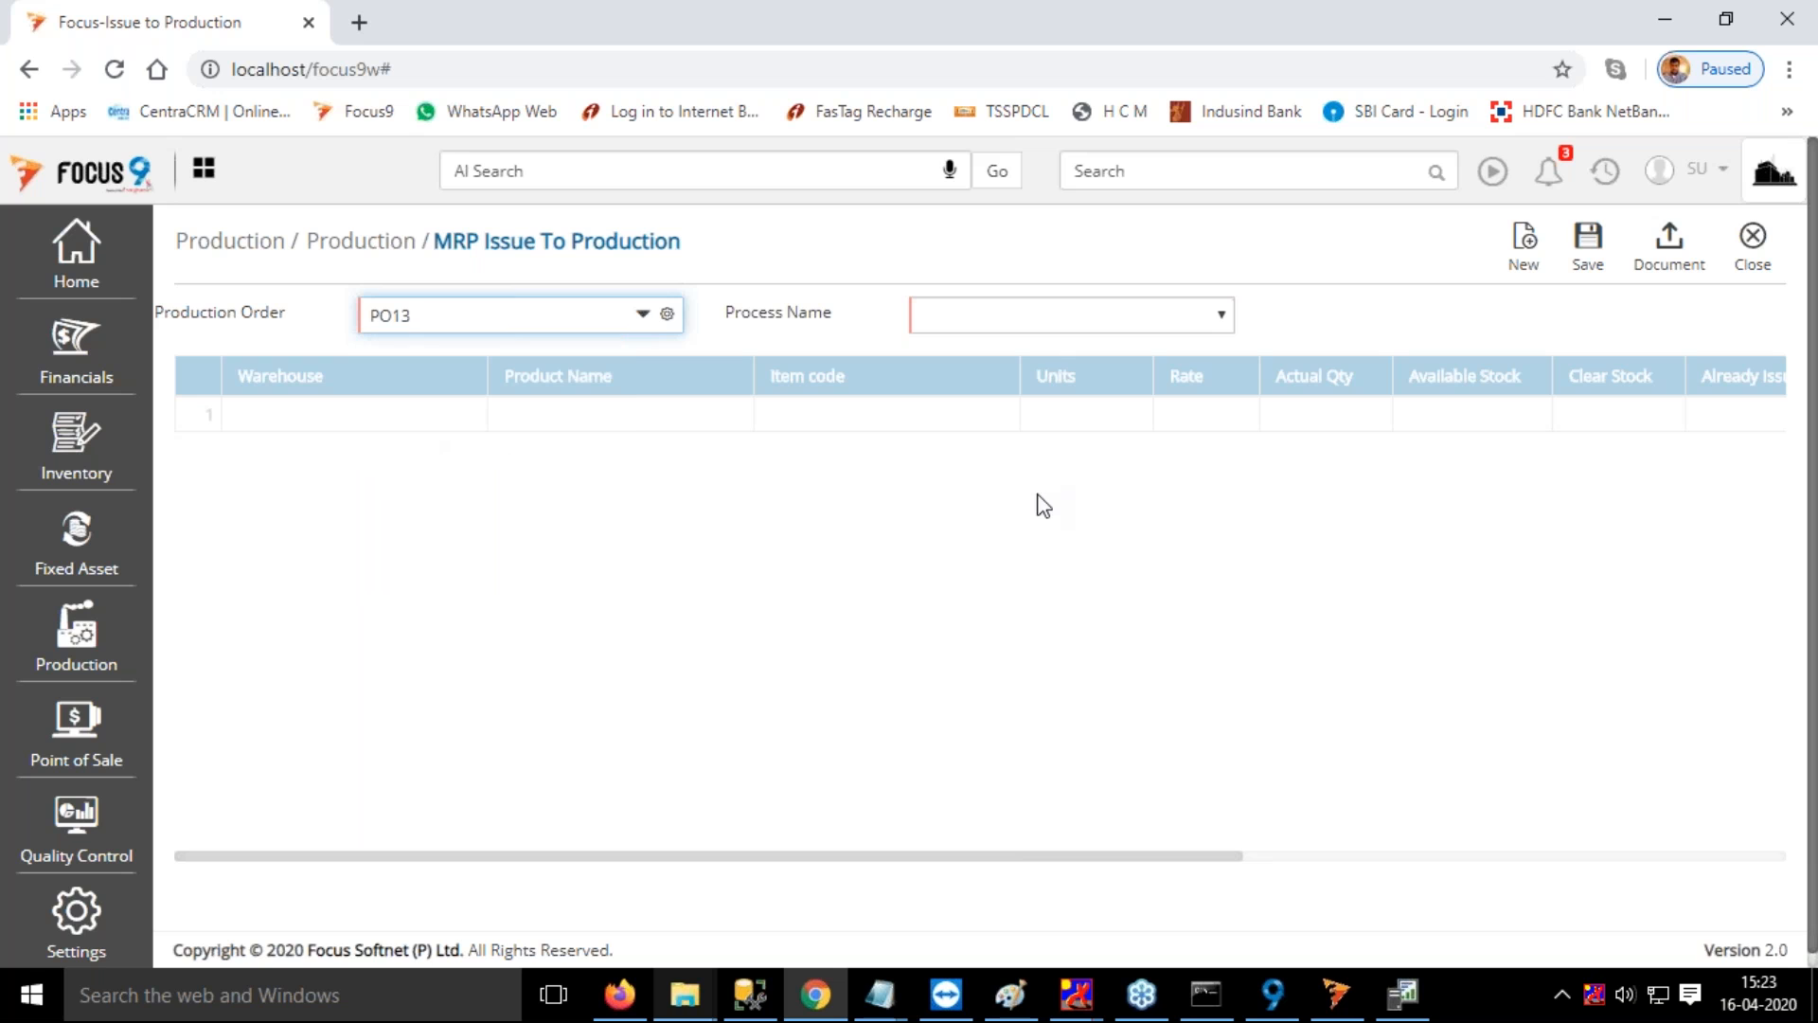
click(1034, 316)
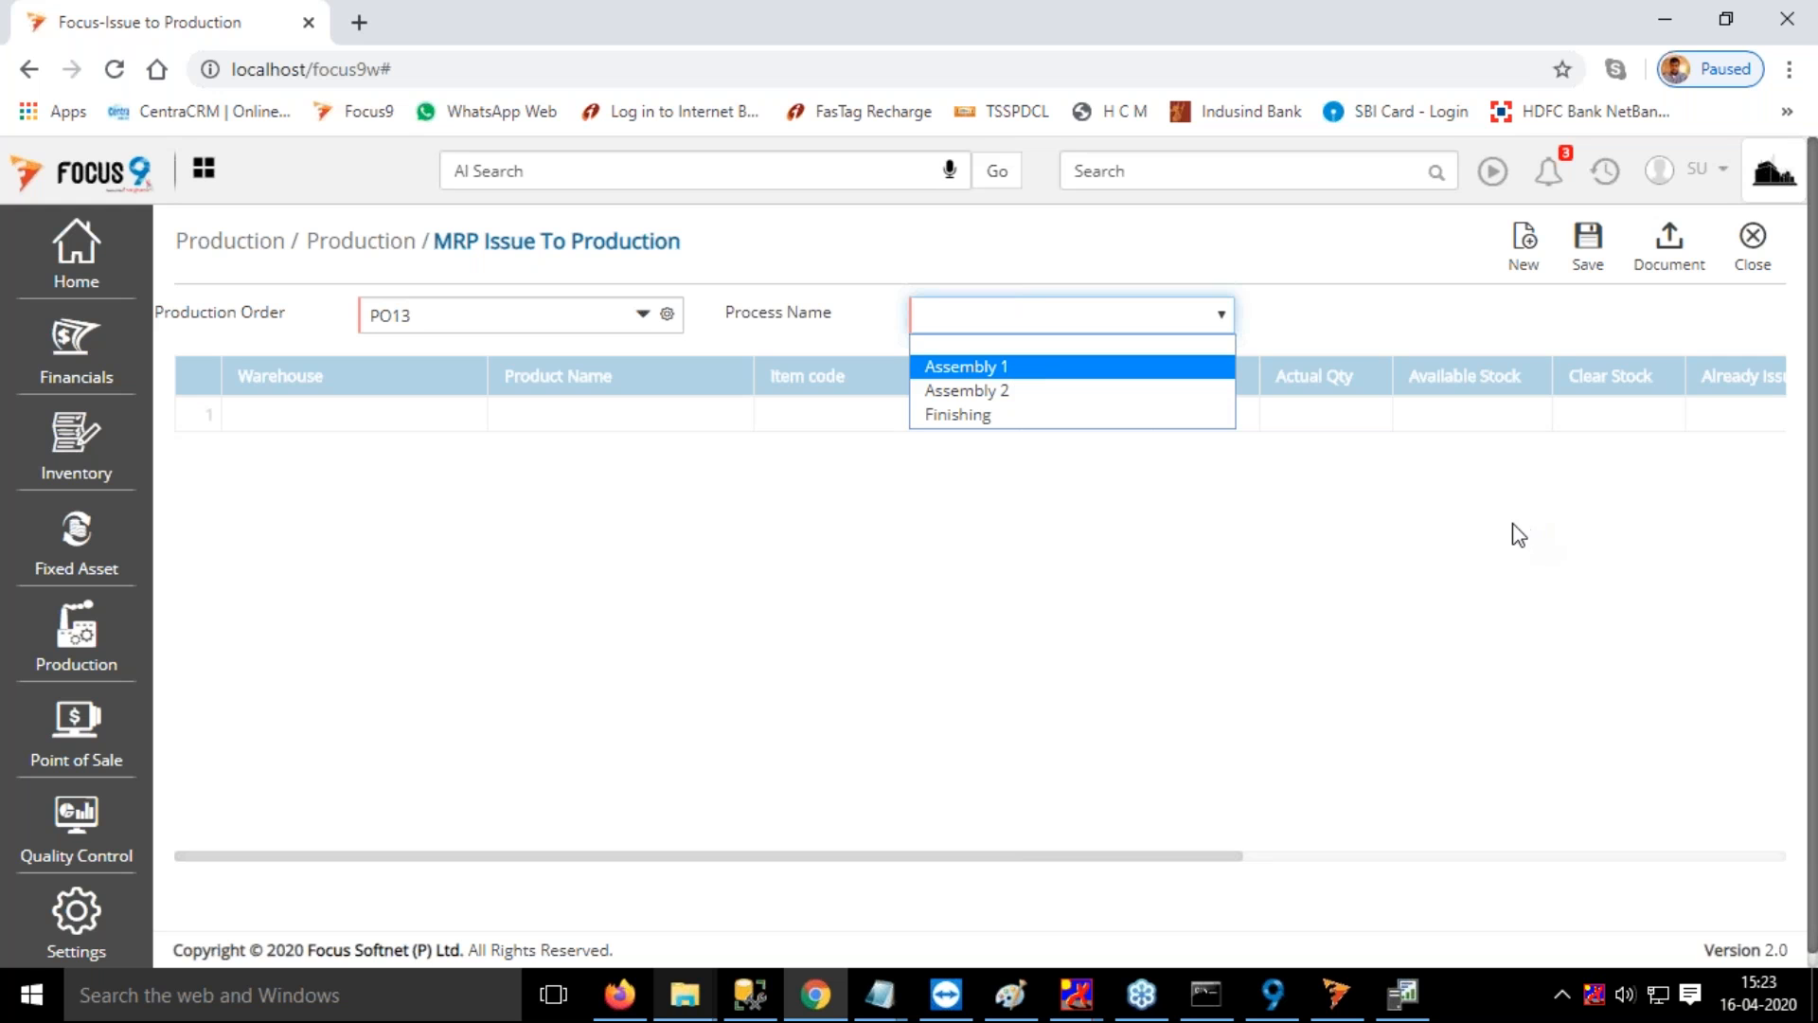
key(Return)
Set the Lower Seat row's warehouse to RM Warehouse and dismiss the notifications
click(287, 421)
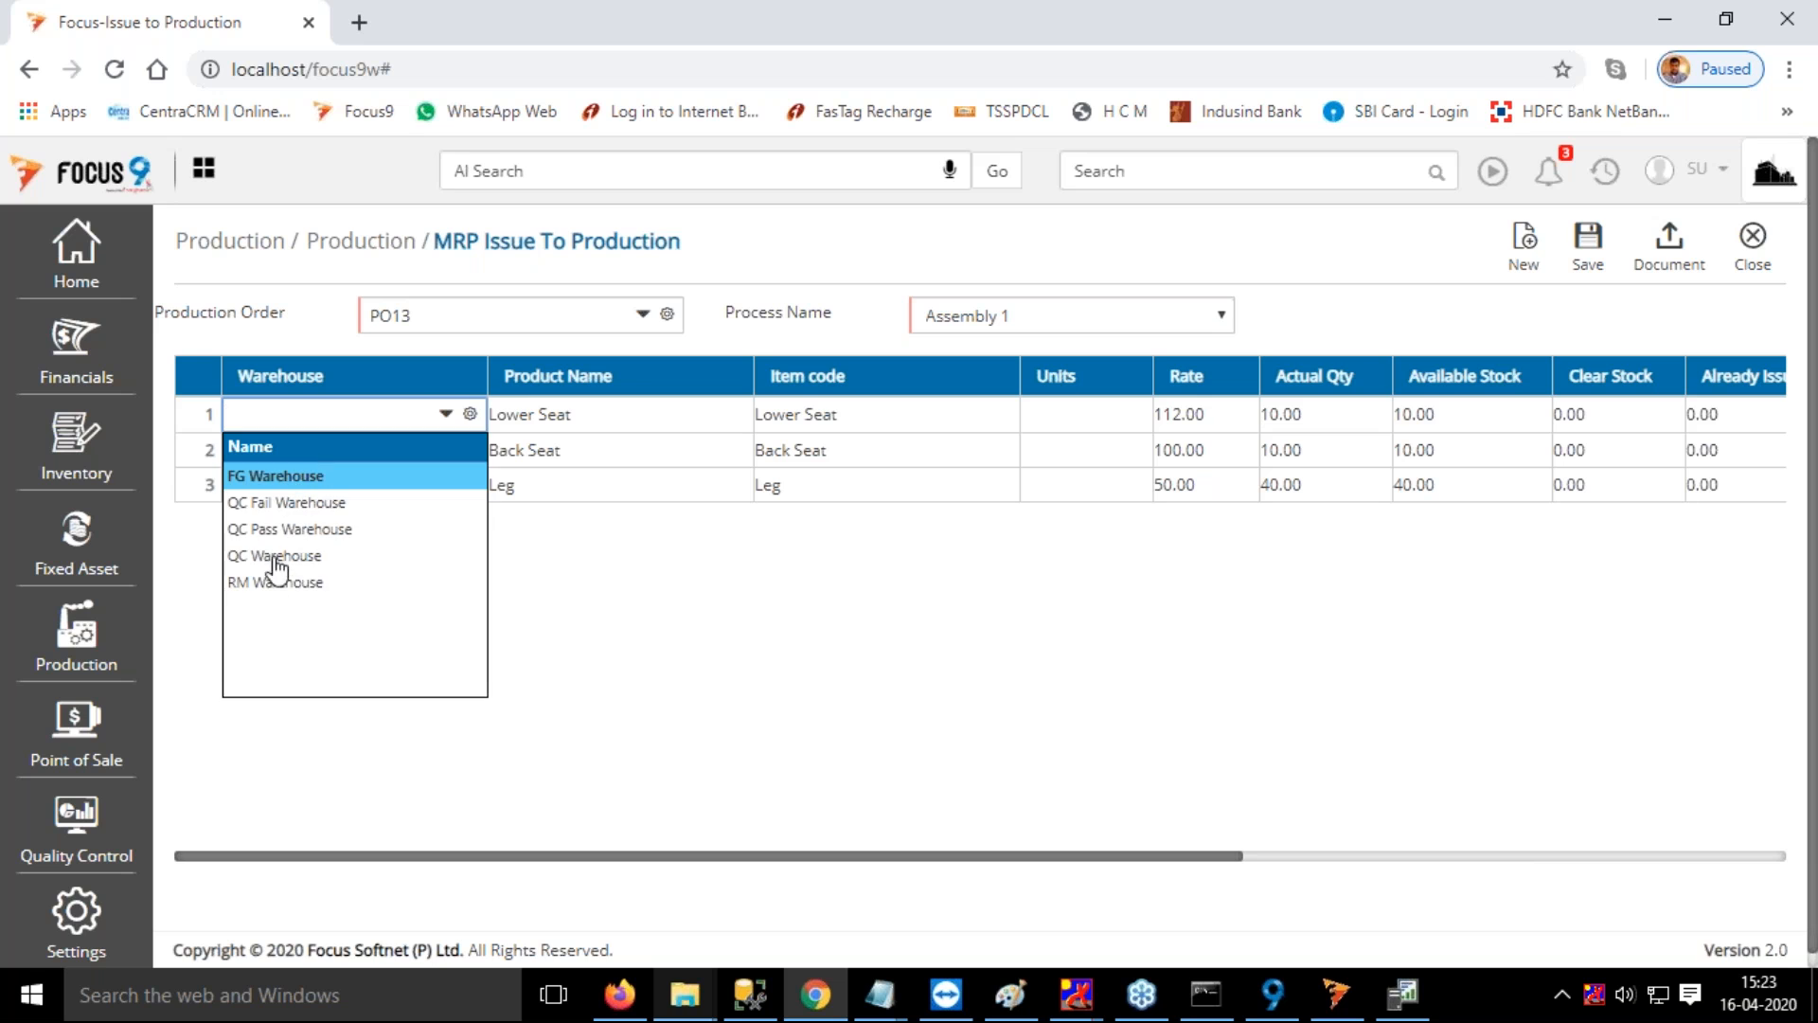
click(274, 587)
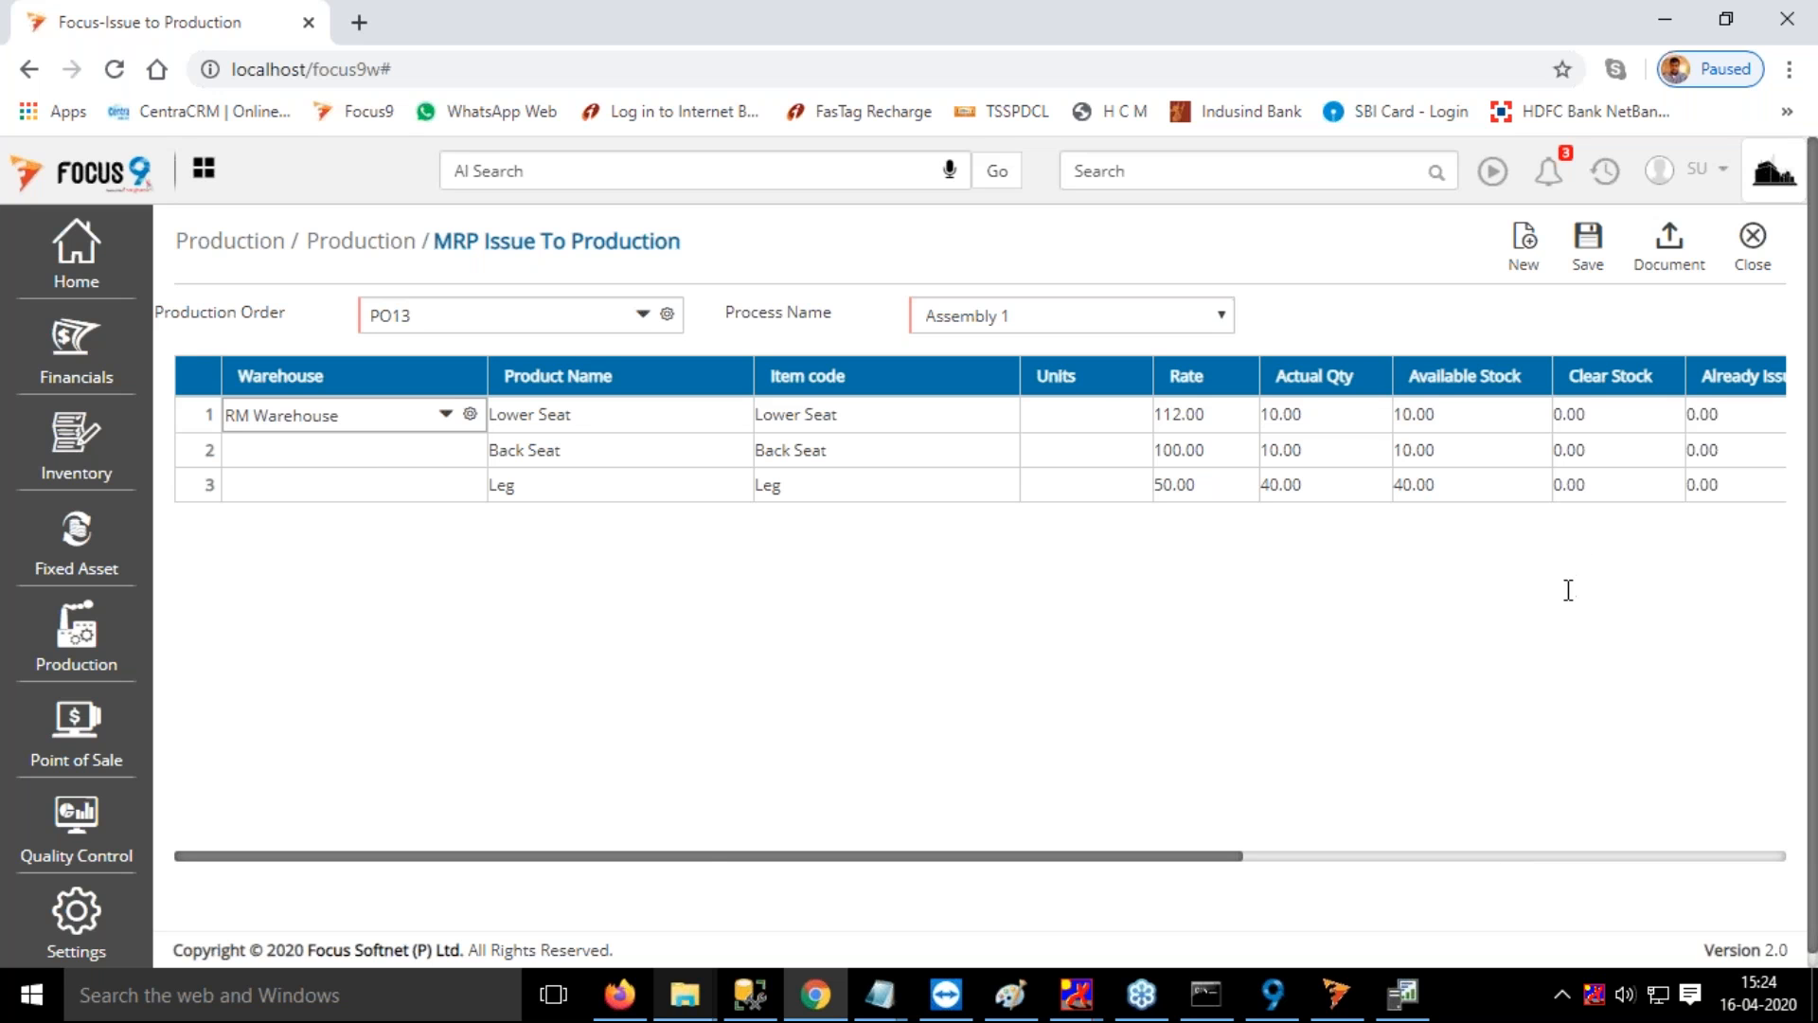
key(Tab)
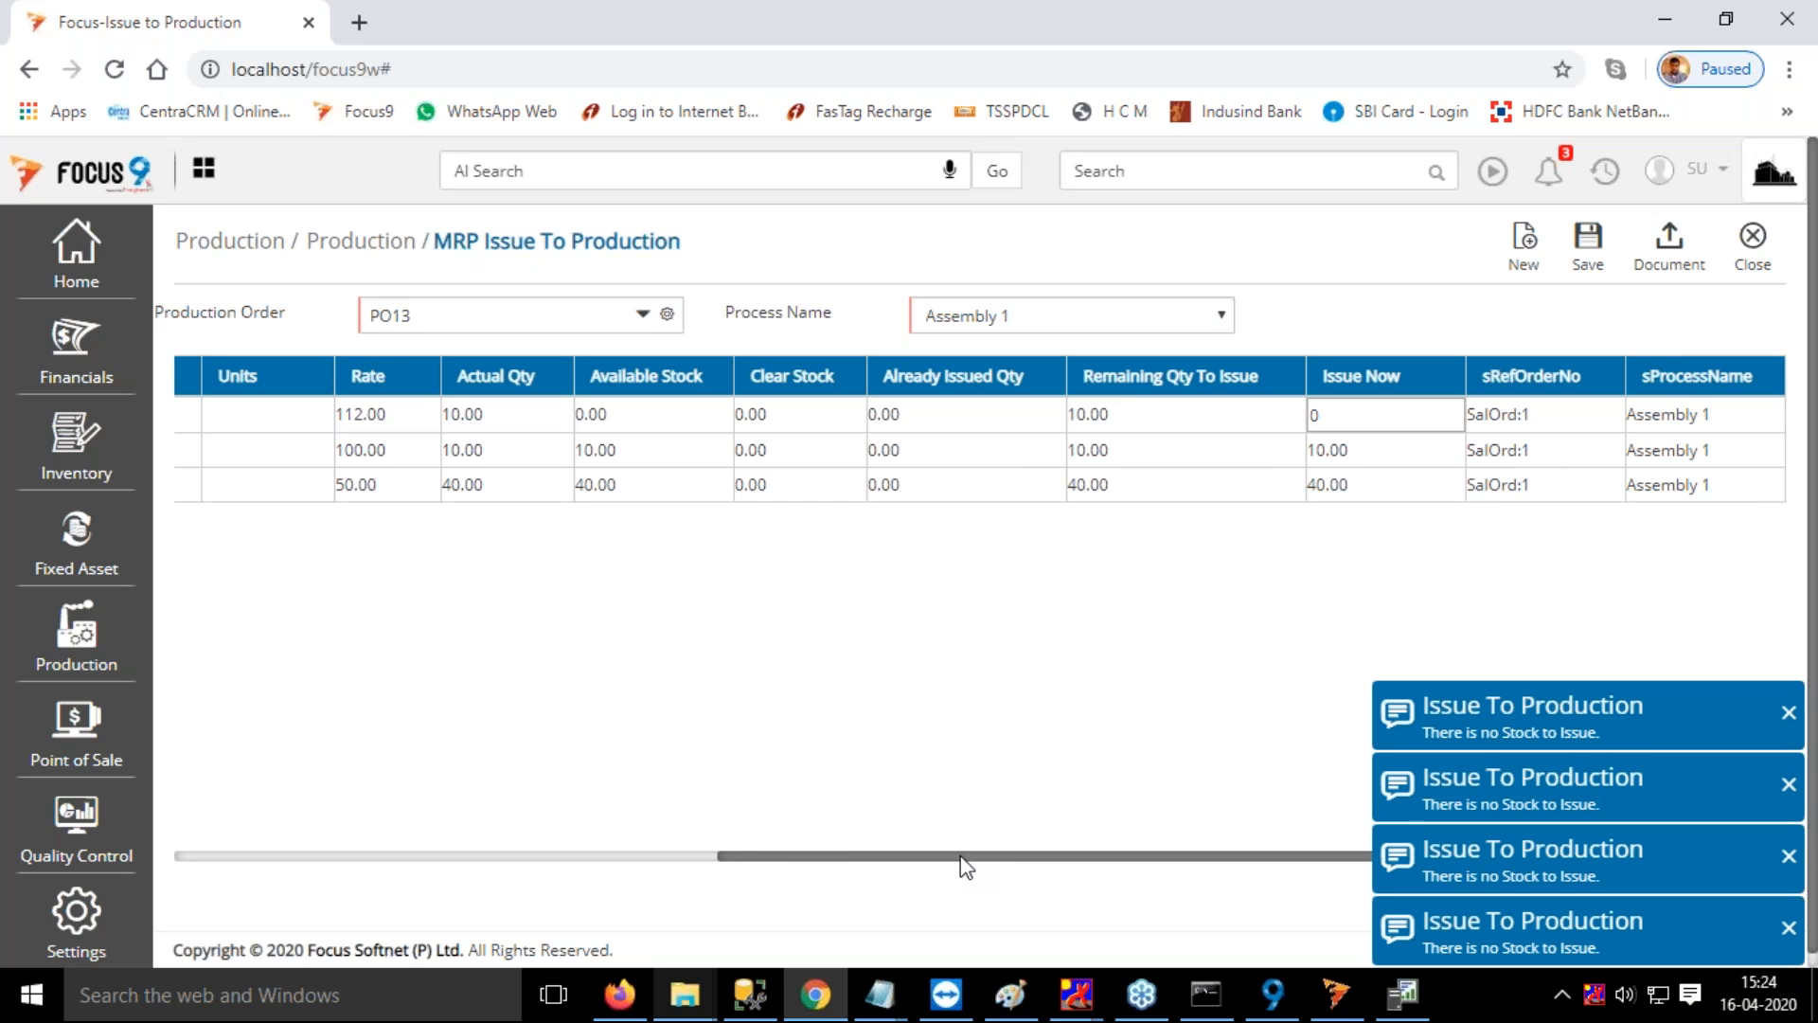
click(1789, 712)
click(1789, 784)
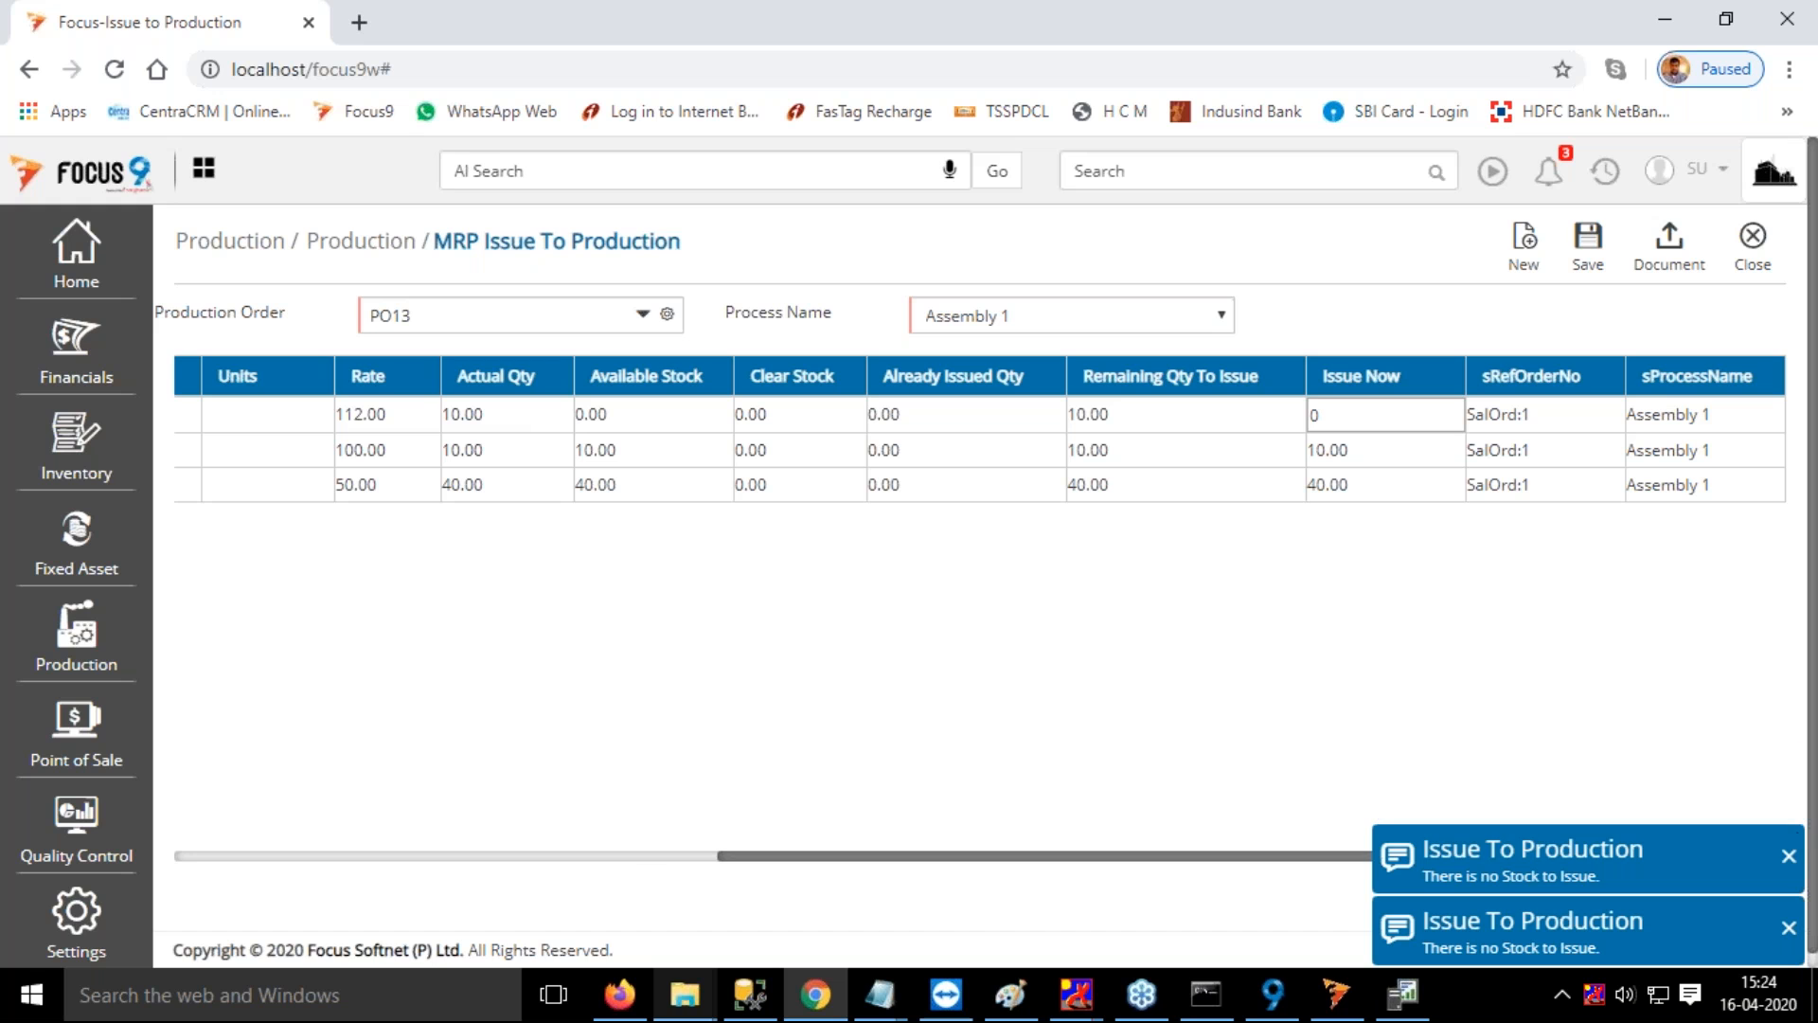
click(1789, 855)
click(1788, 927)
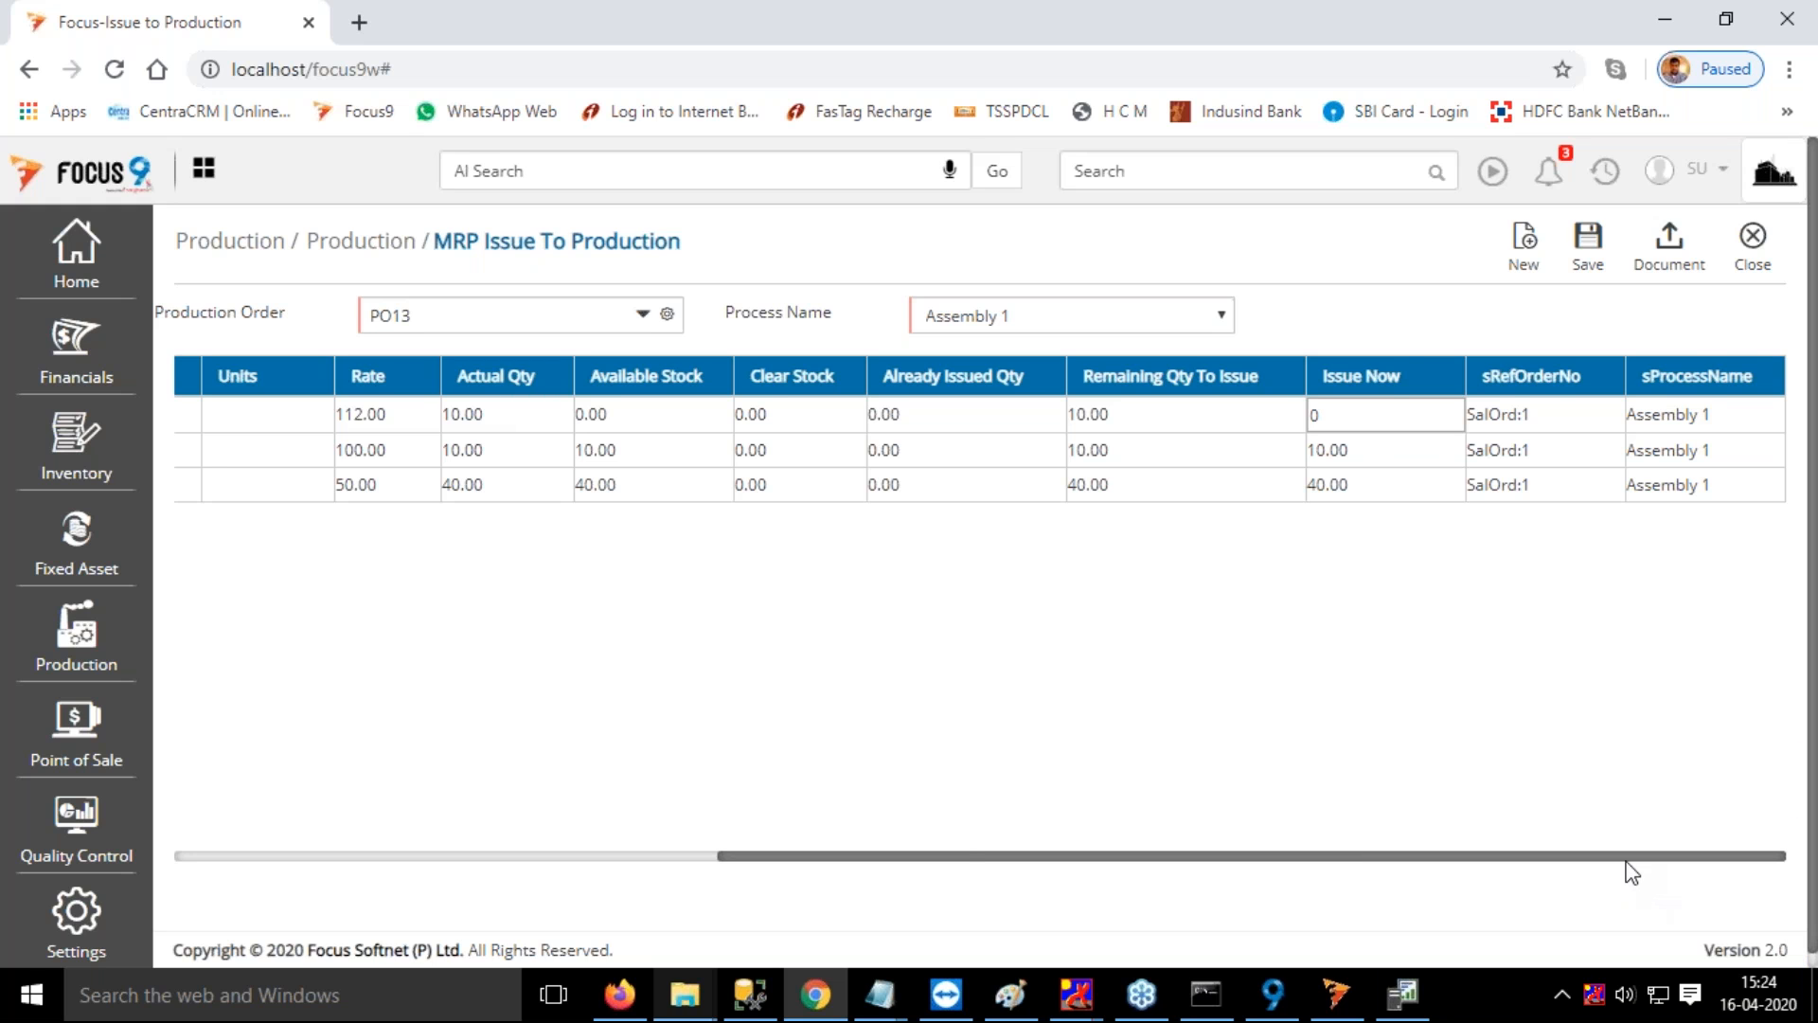
Try to reopen the Lower Seat row's warehouse for editing, dismissing the notifications
drag(1609, 858, 325, 557)
drag(353, 419, 219, 421)
scroll(316, 422, down, 1)
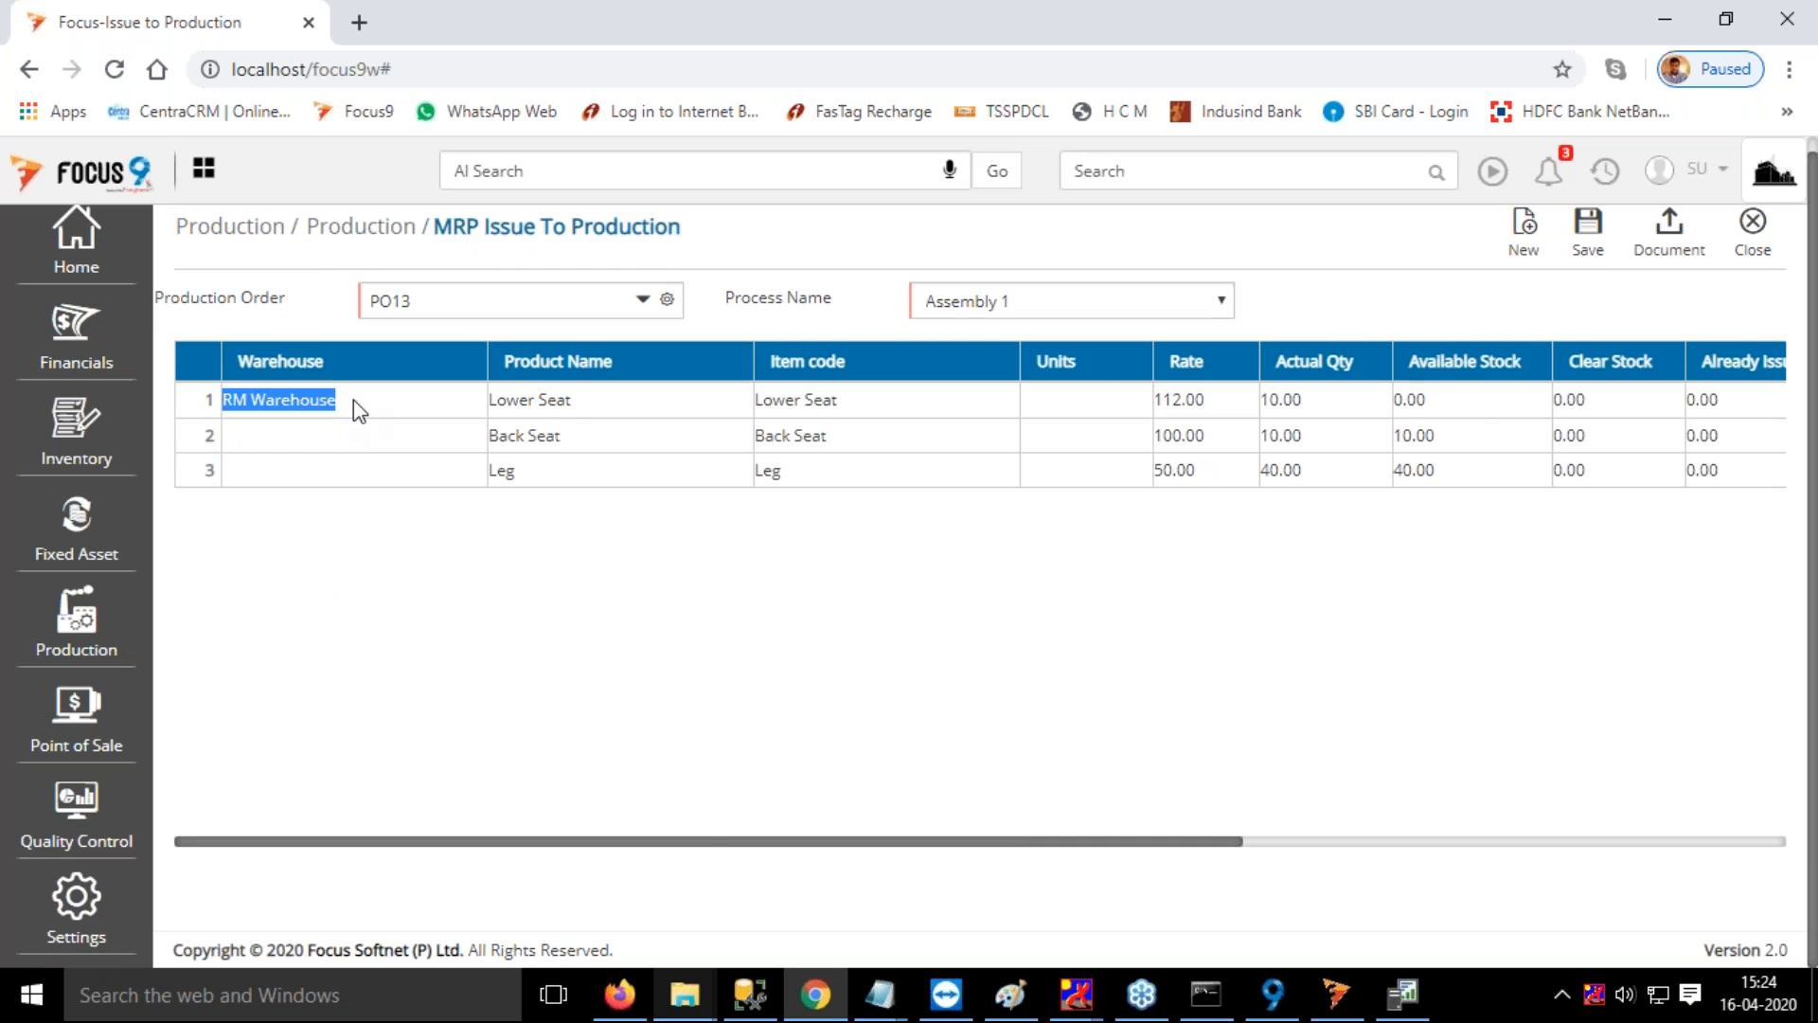
click(353, 399)
click(561, 840)
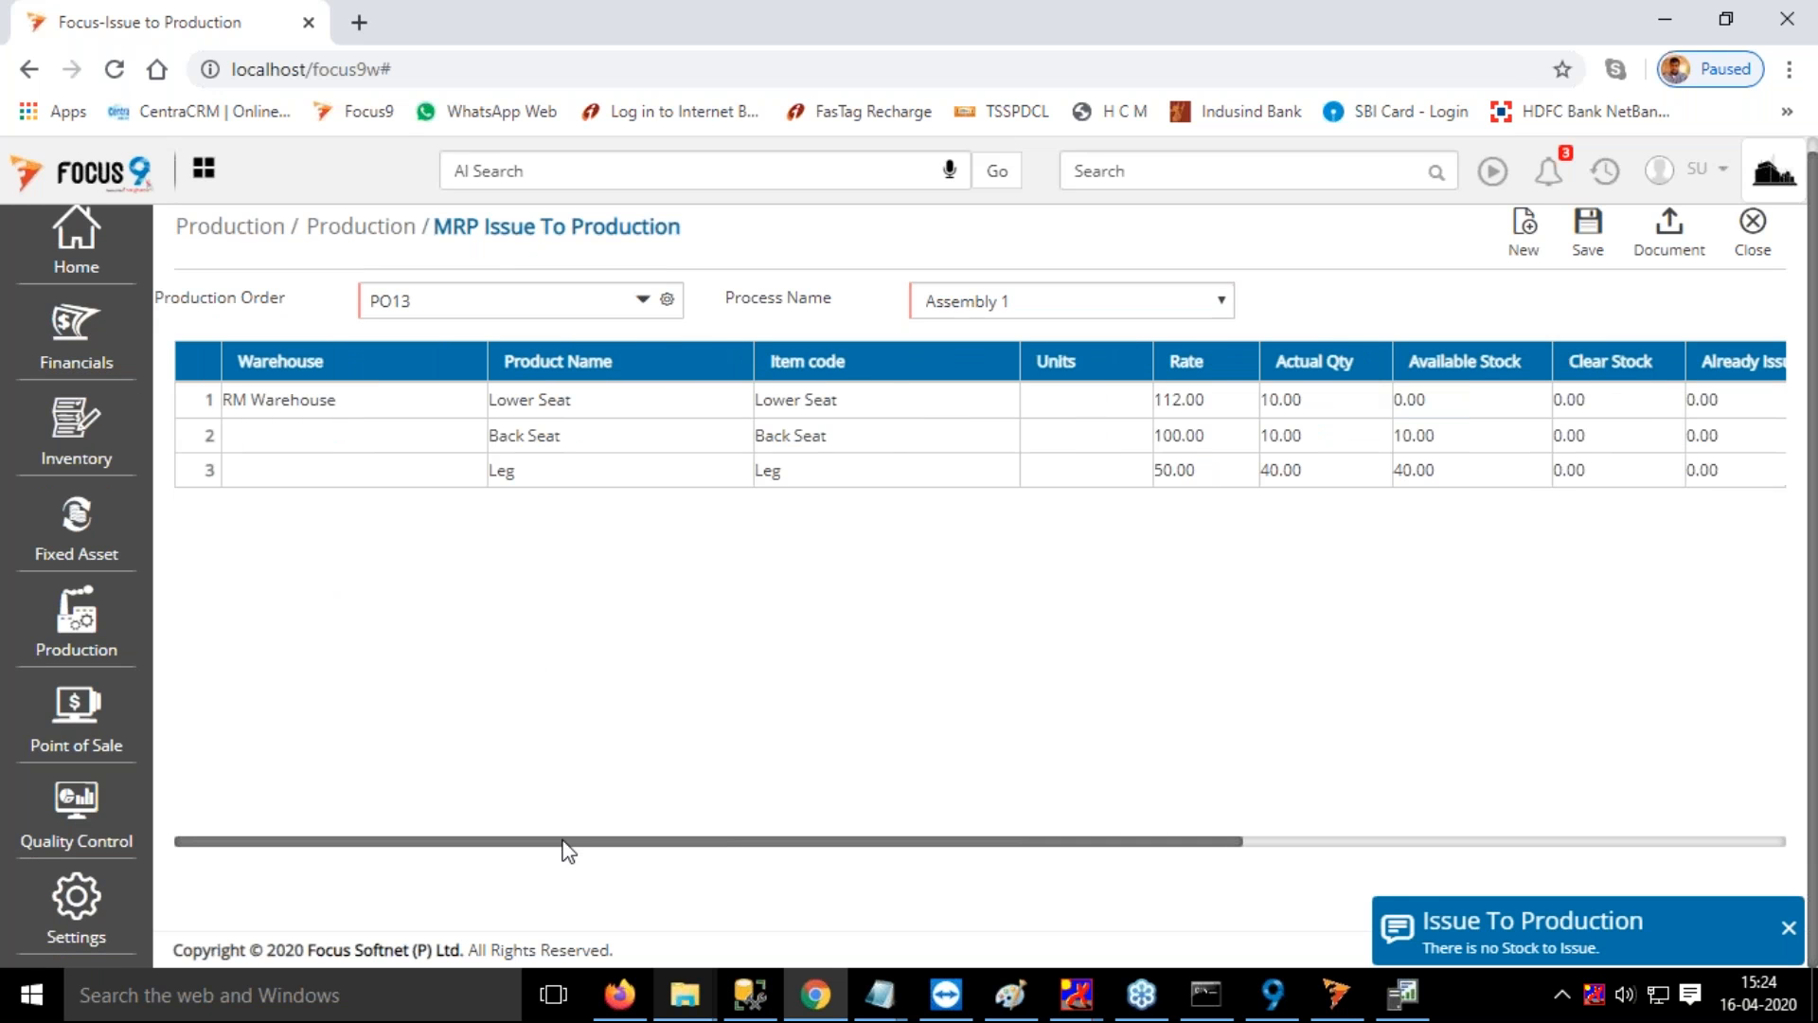
click(332, 406)
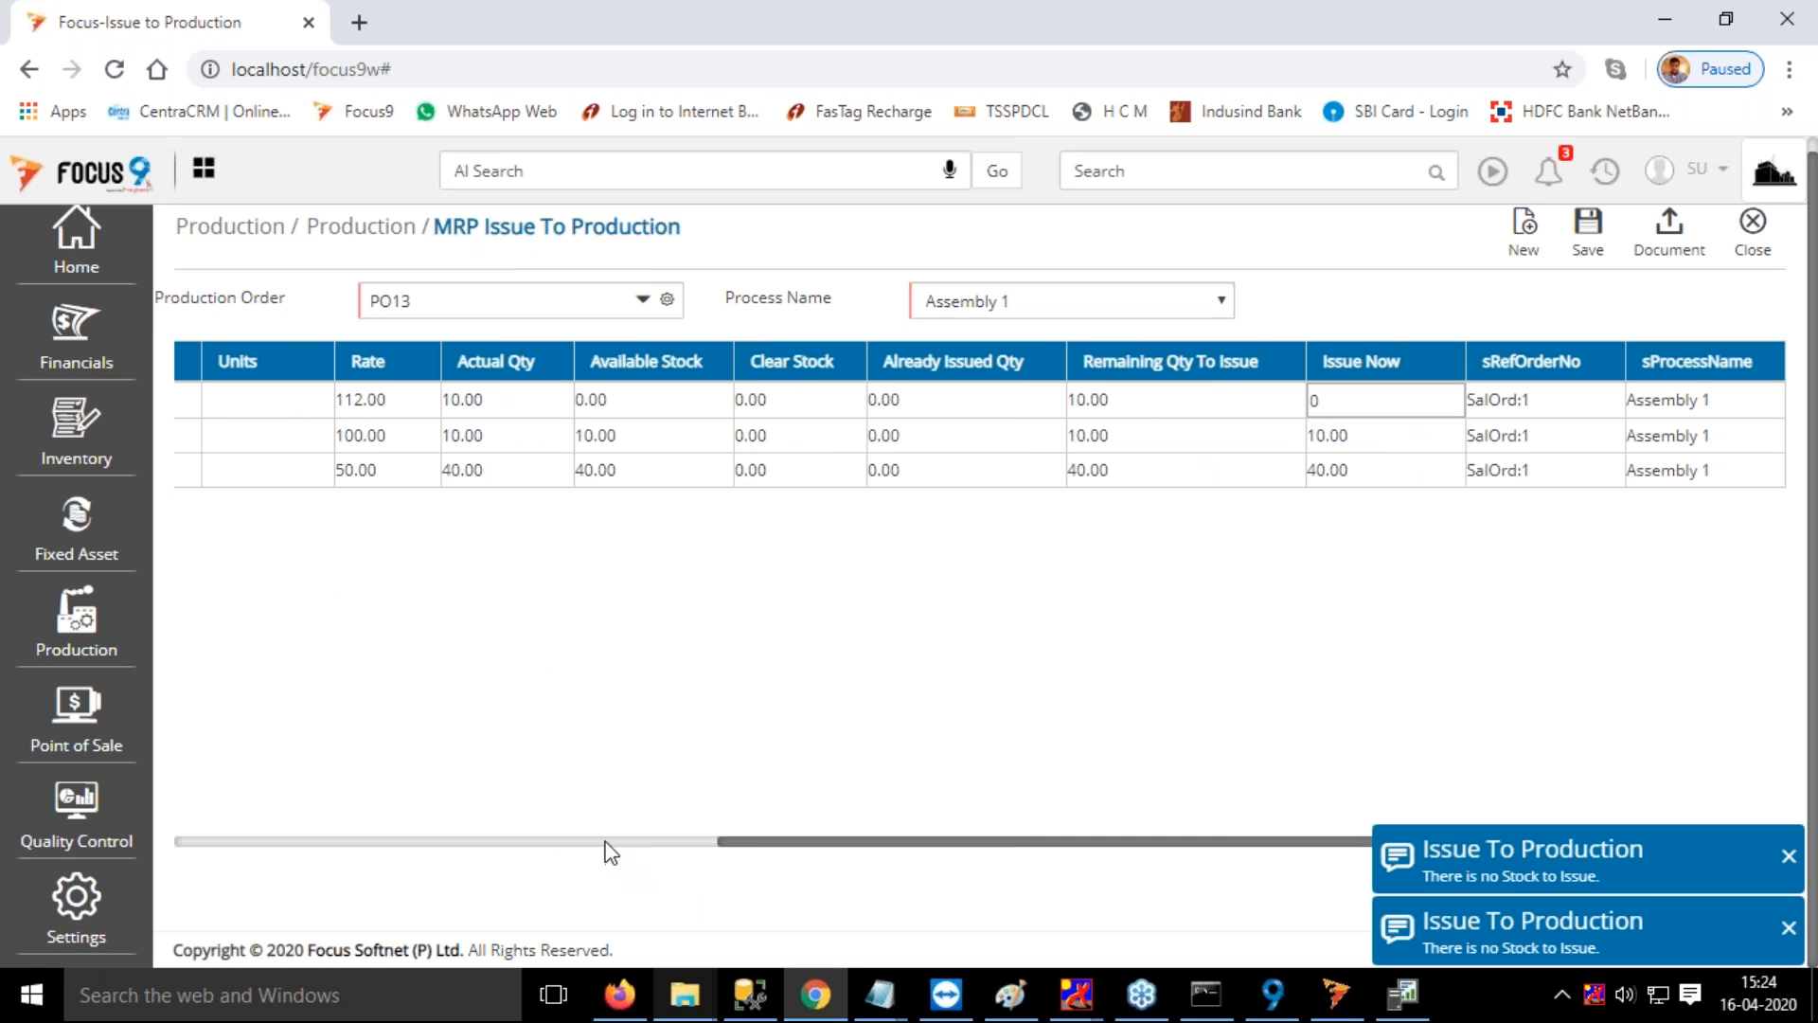
click(1789, 856)
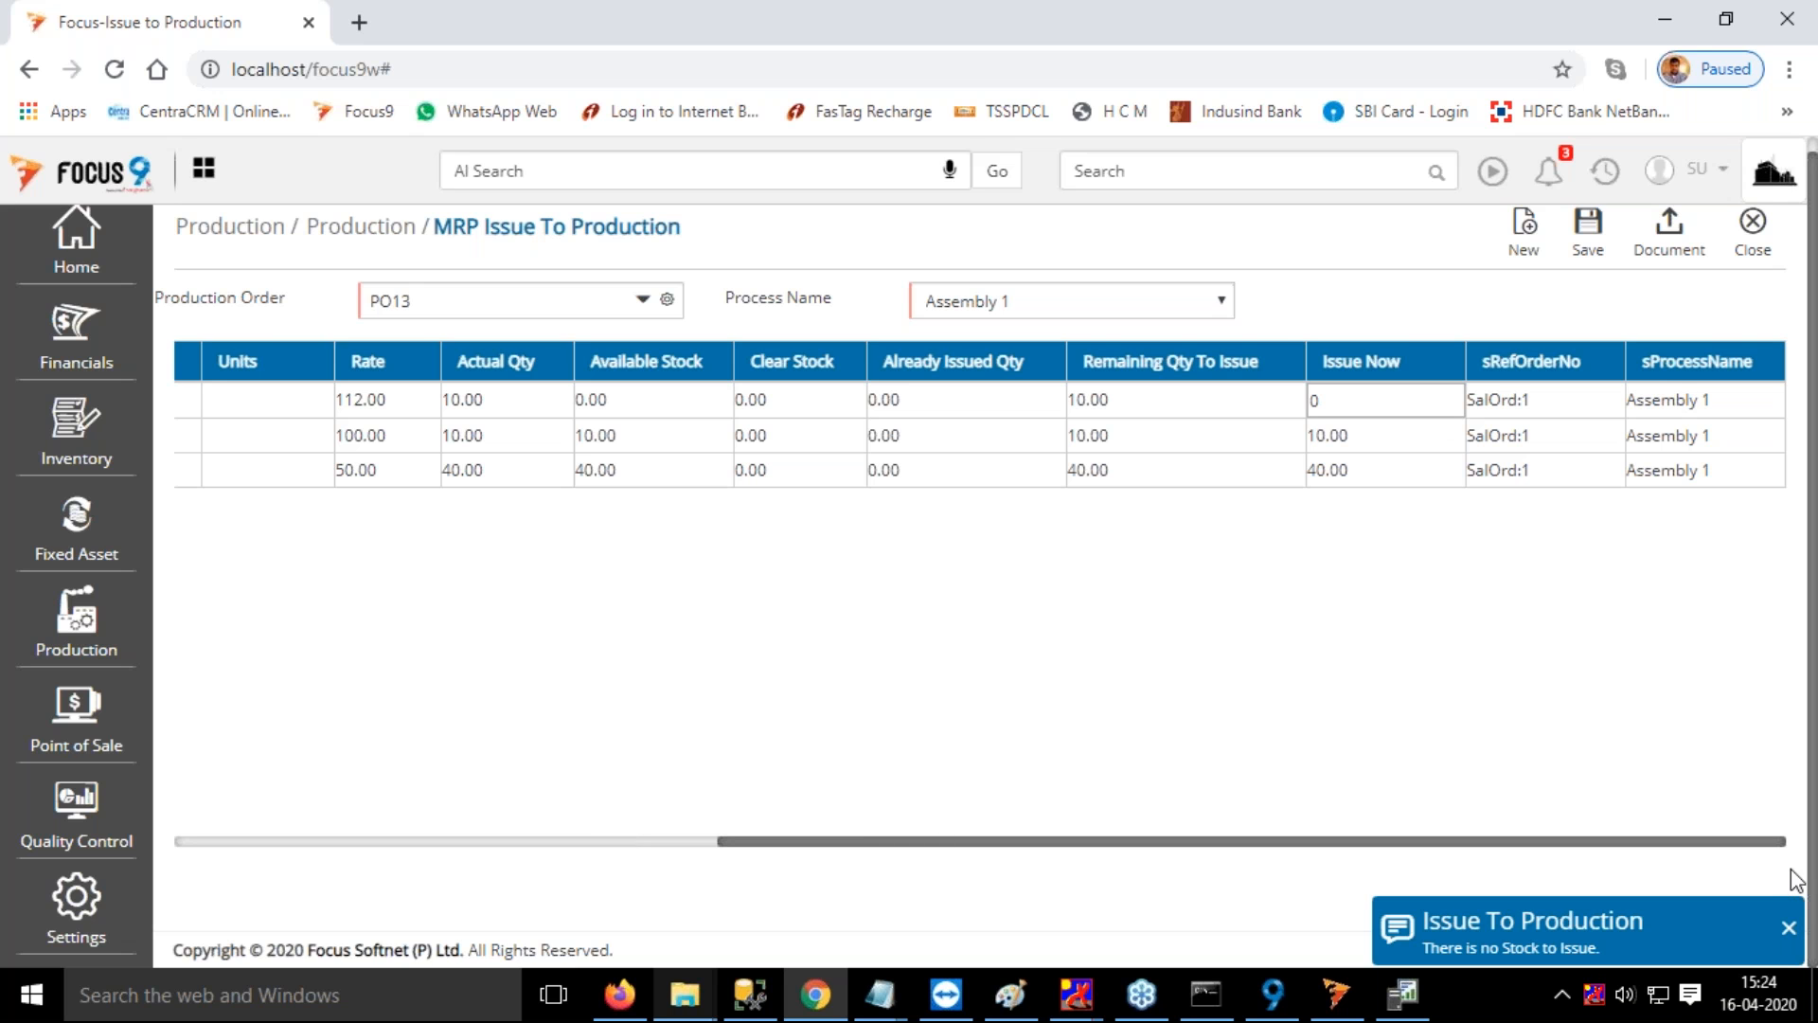
click(1790, 928)
scroll(1648, 857, left, 1)
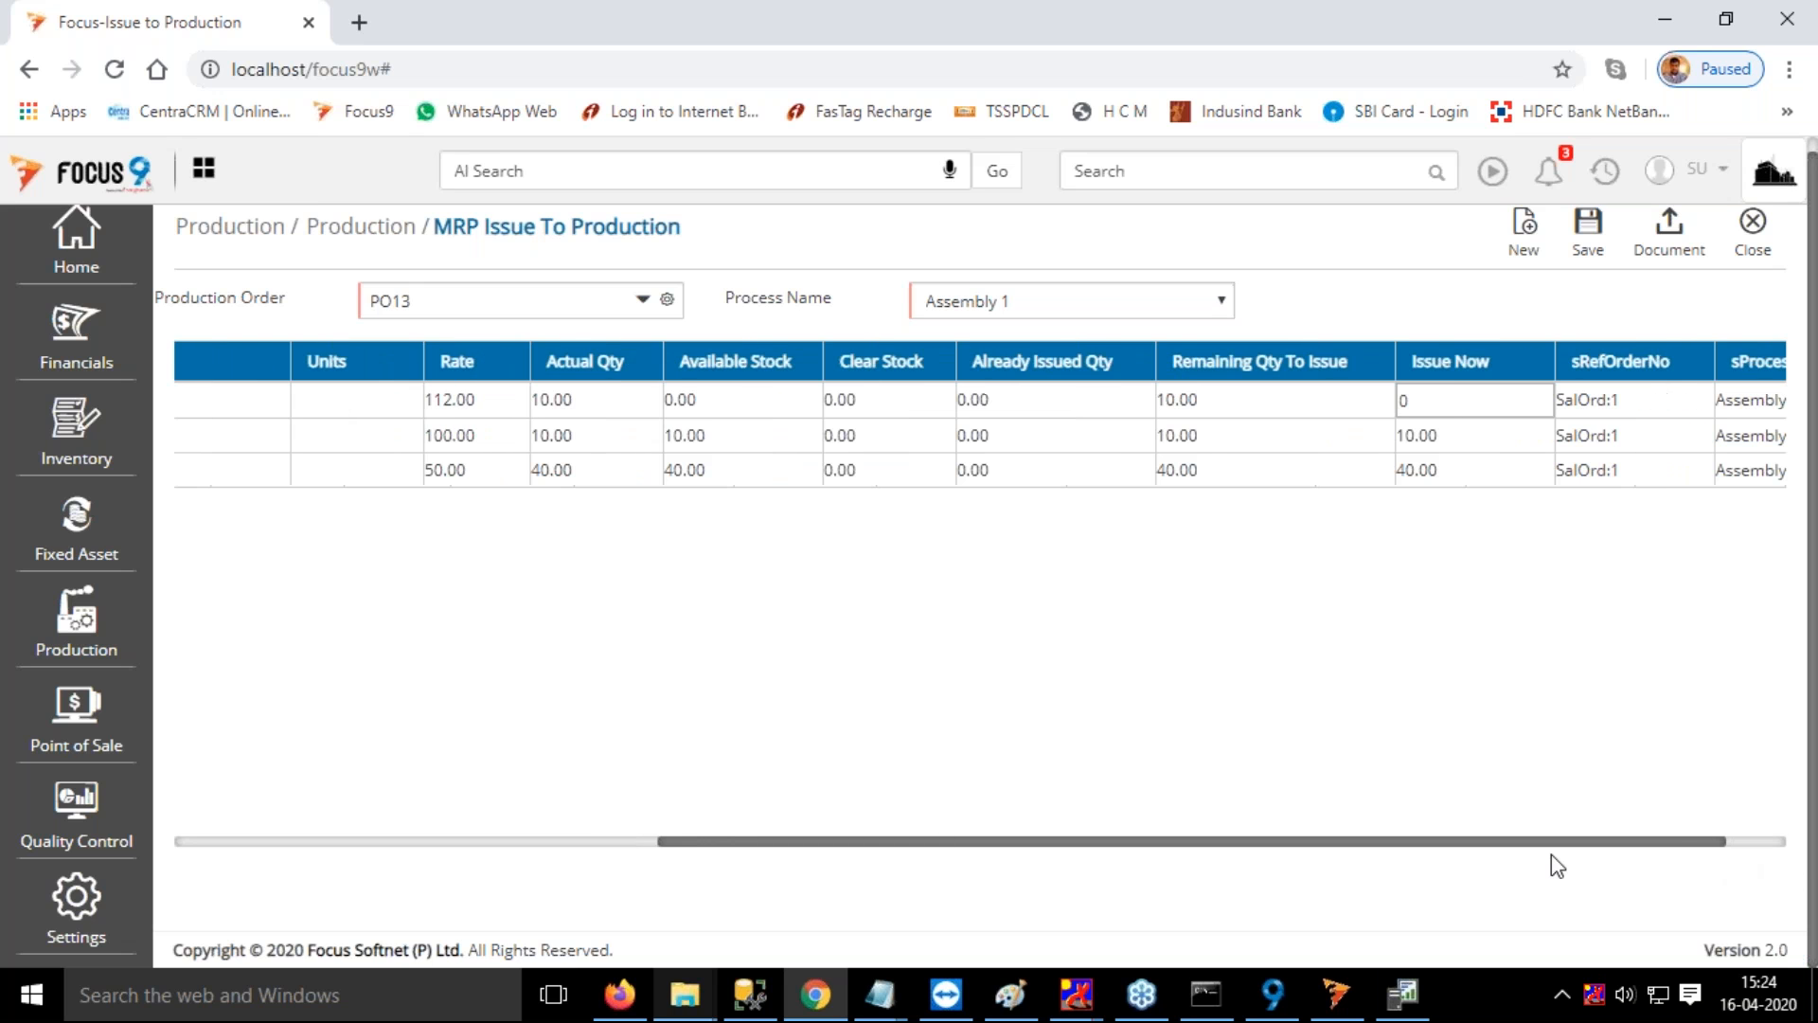
scroll(1551, 854, left, 5)
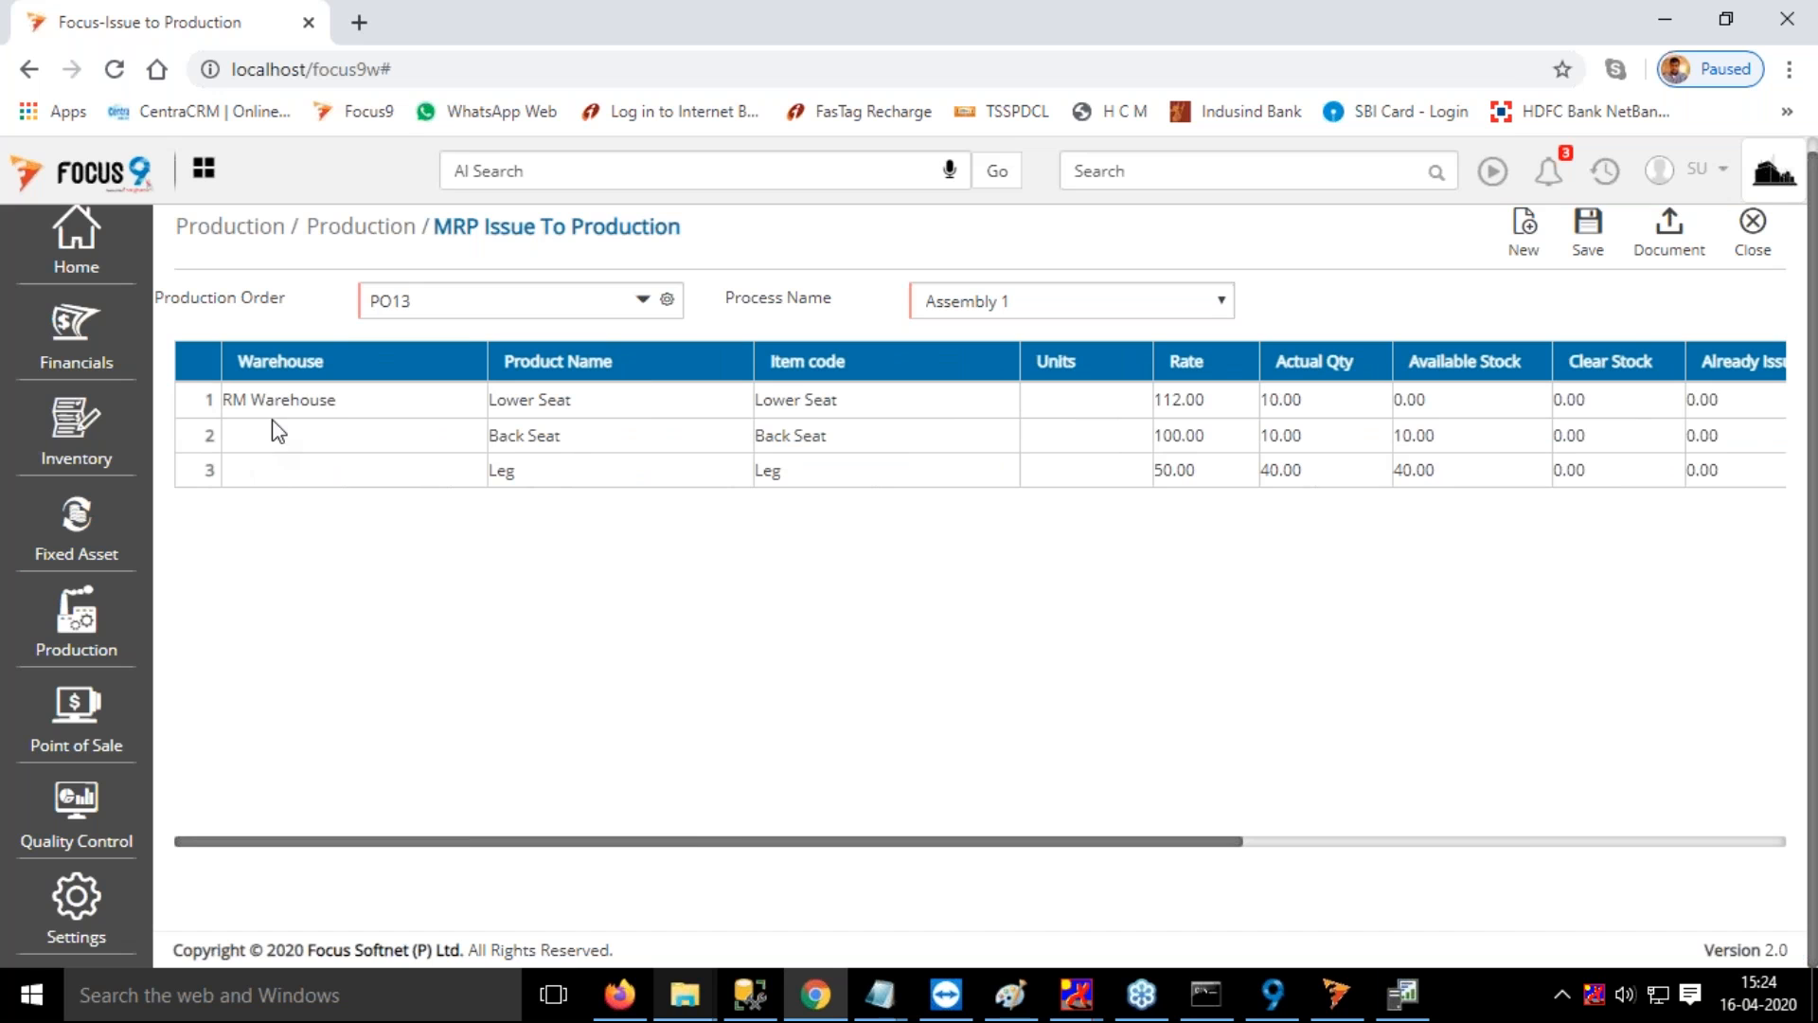
drag(329, 401, 227, 406)
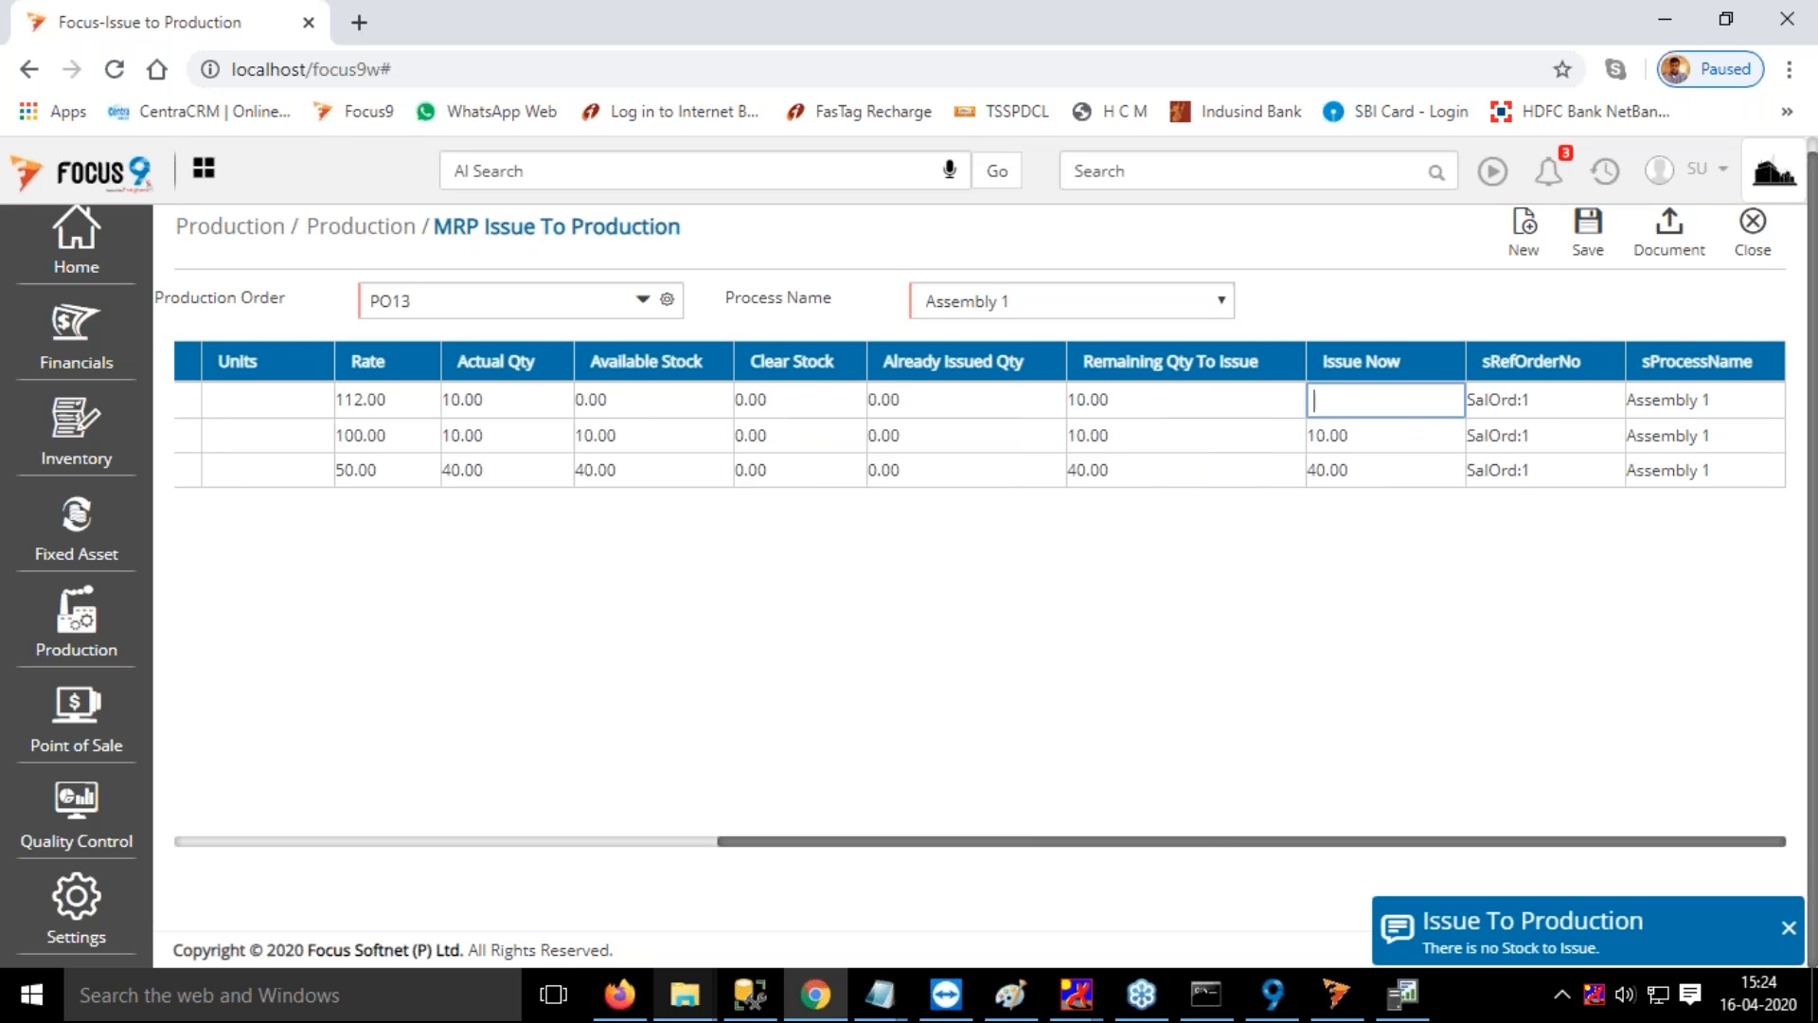
click(595, 840)
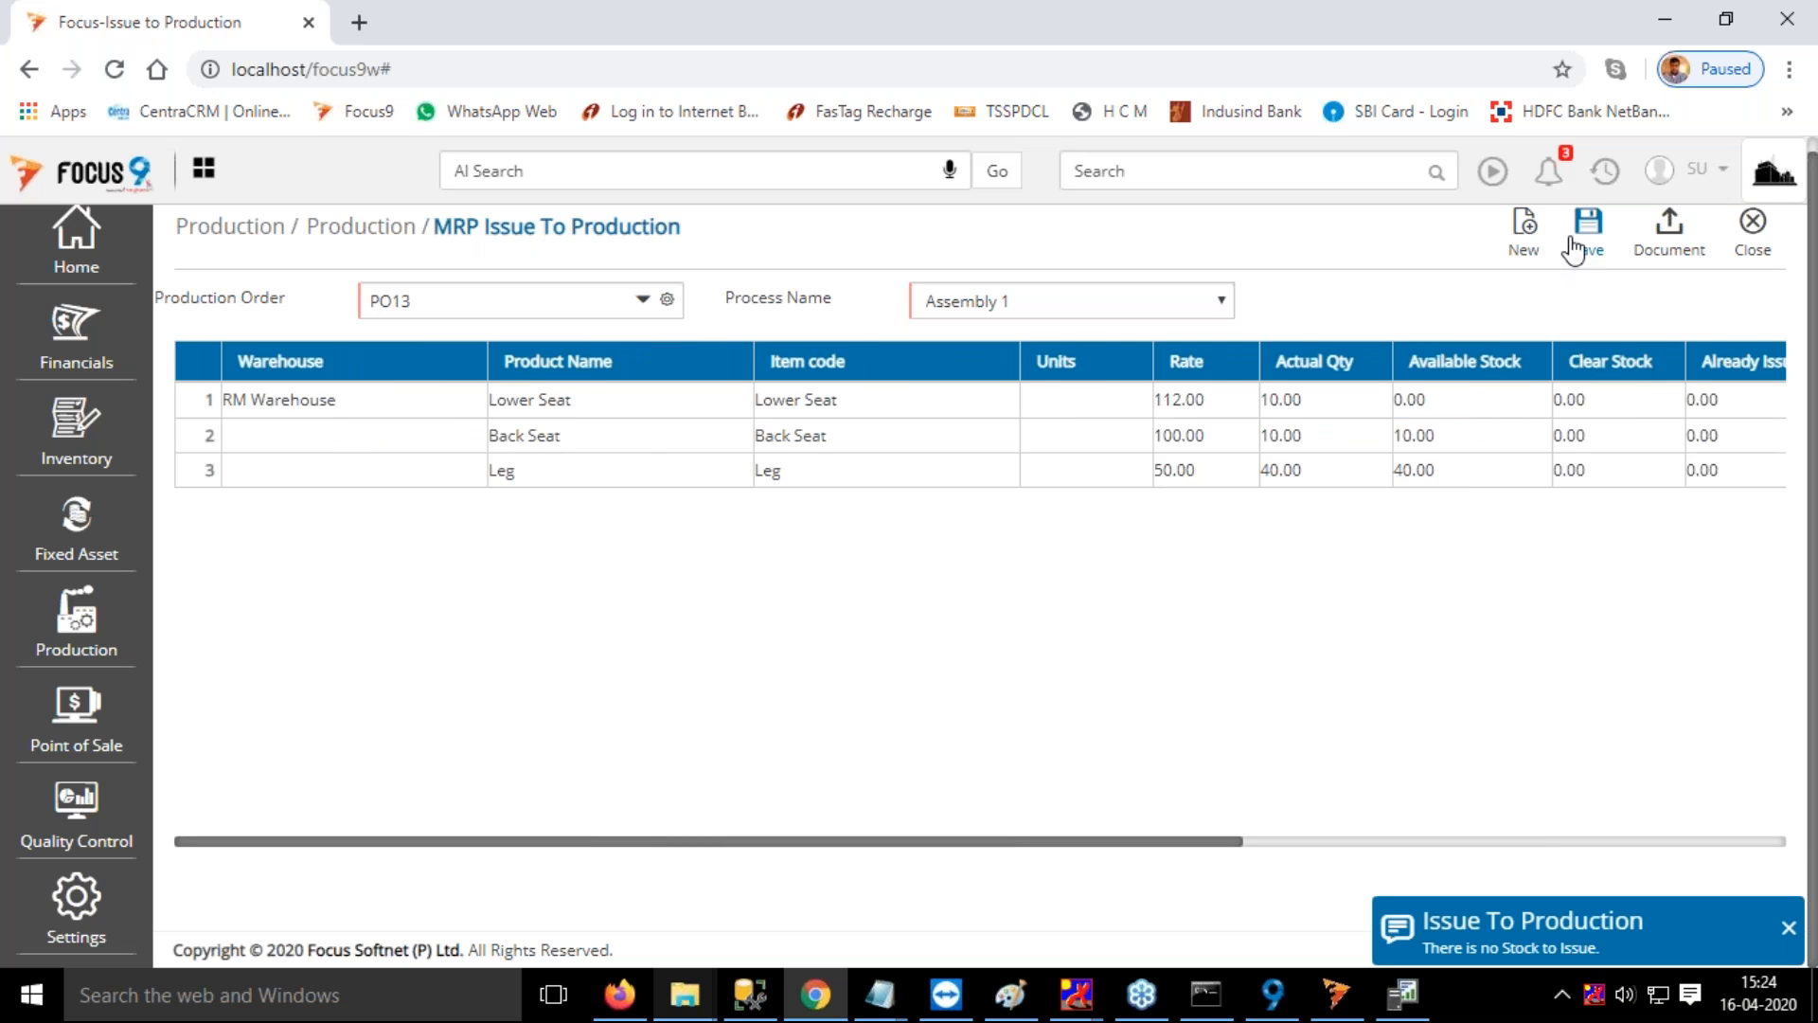
Try to open the Leg row's warehouse for editing, dismissing the notifications
click(294, 467)
click(1788, 640)
click(1788, 712)
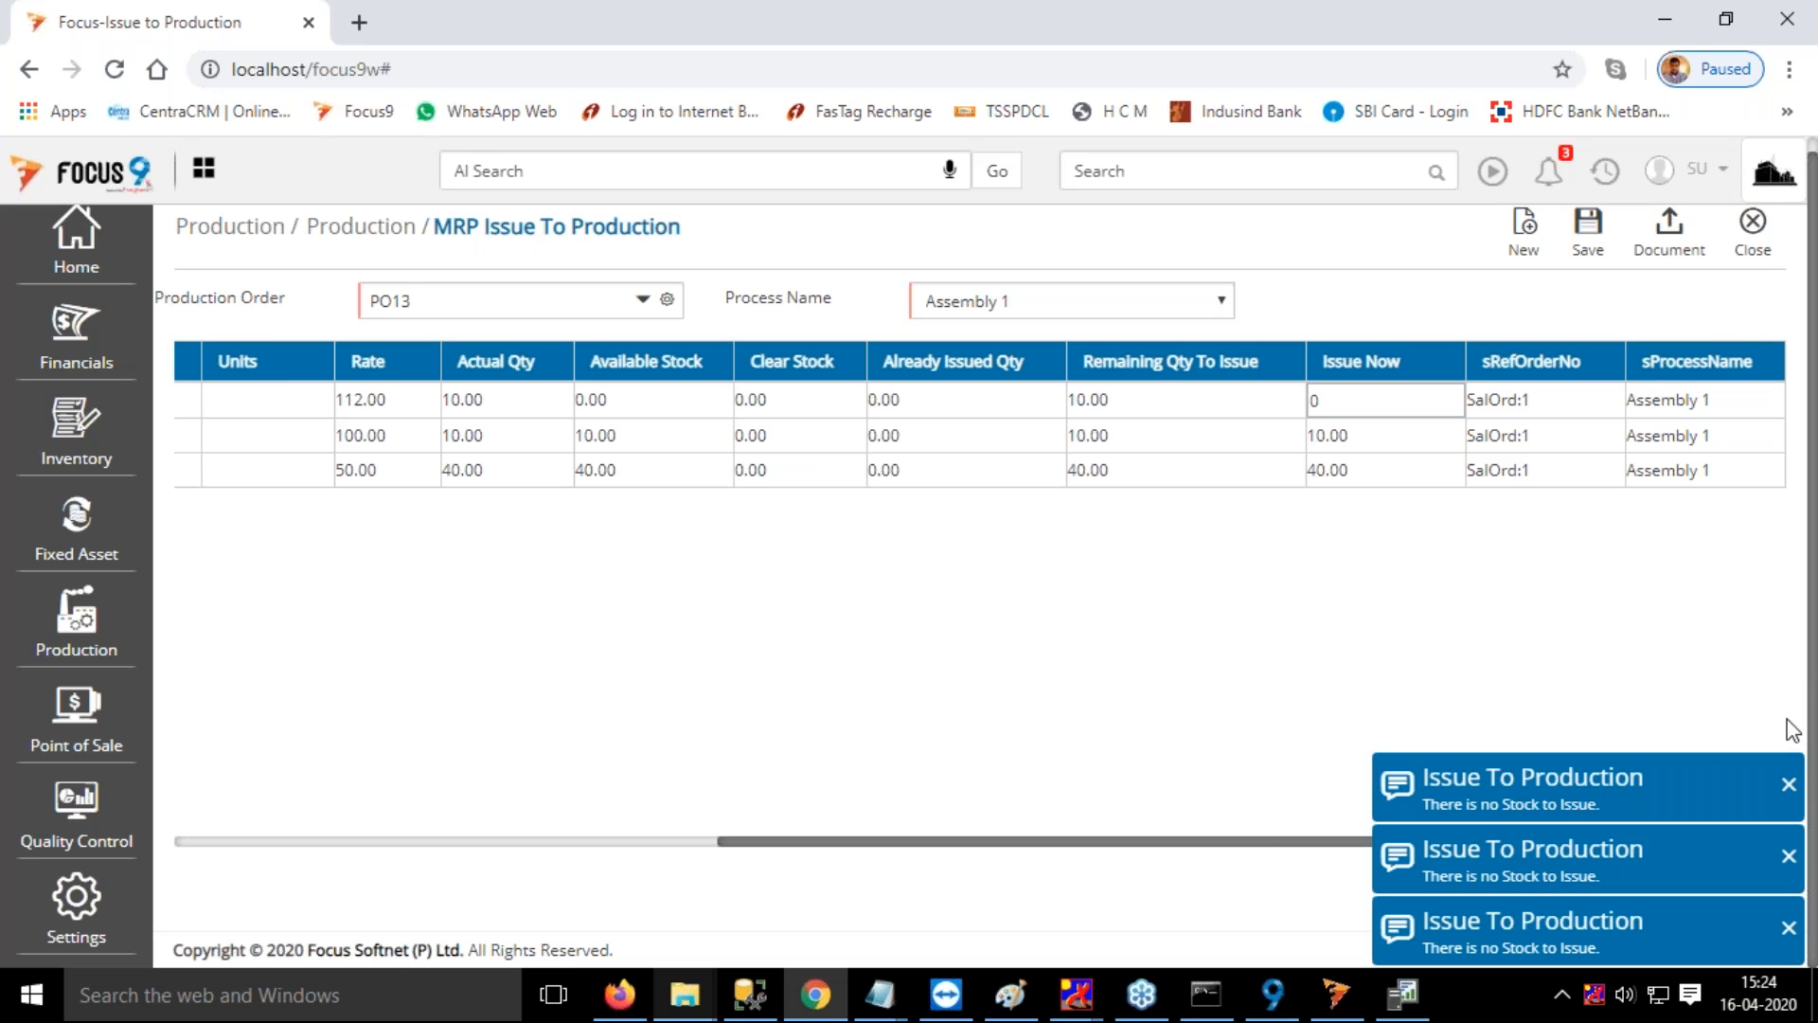
click(1789, 784)
click(1788, 855)
click(1789, 927)
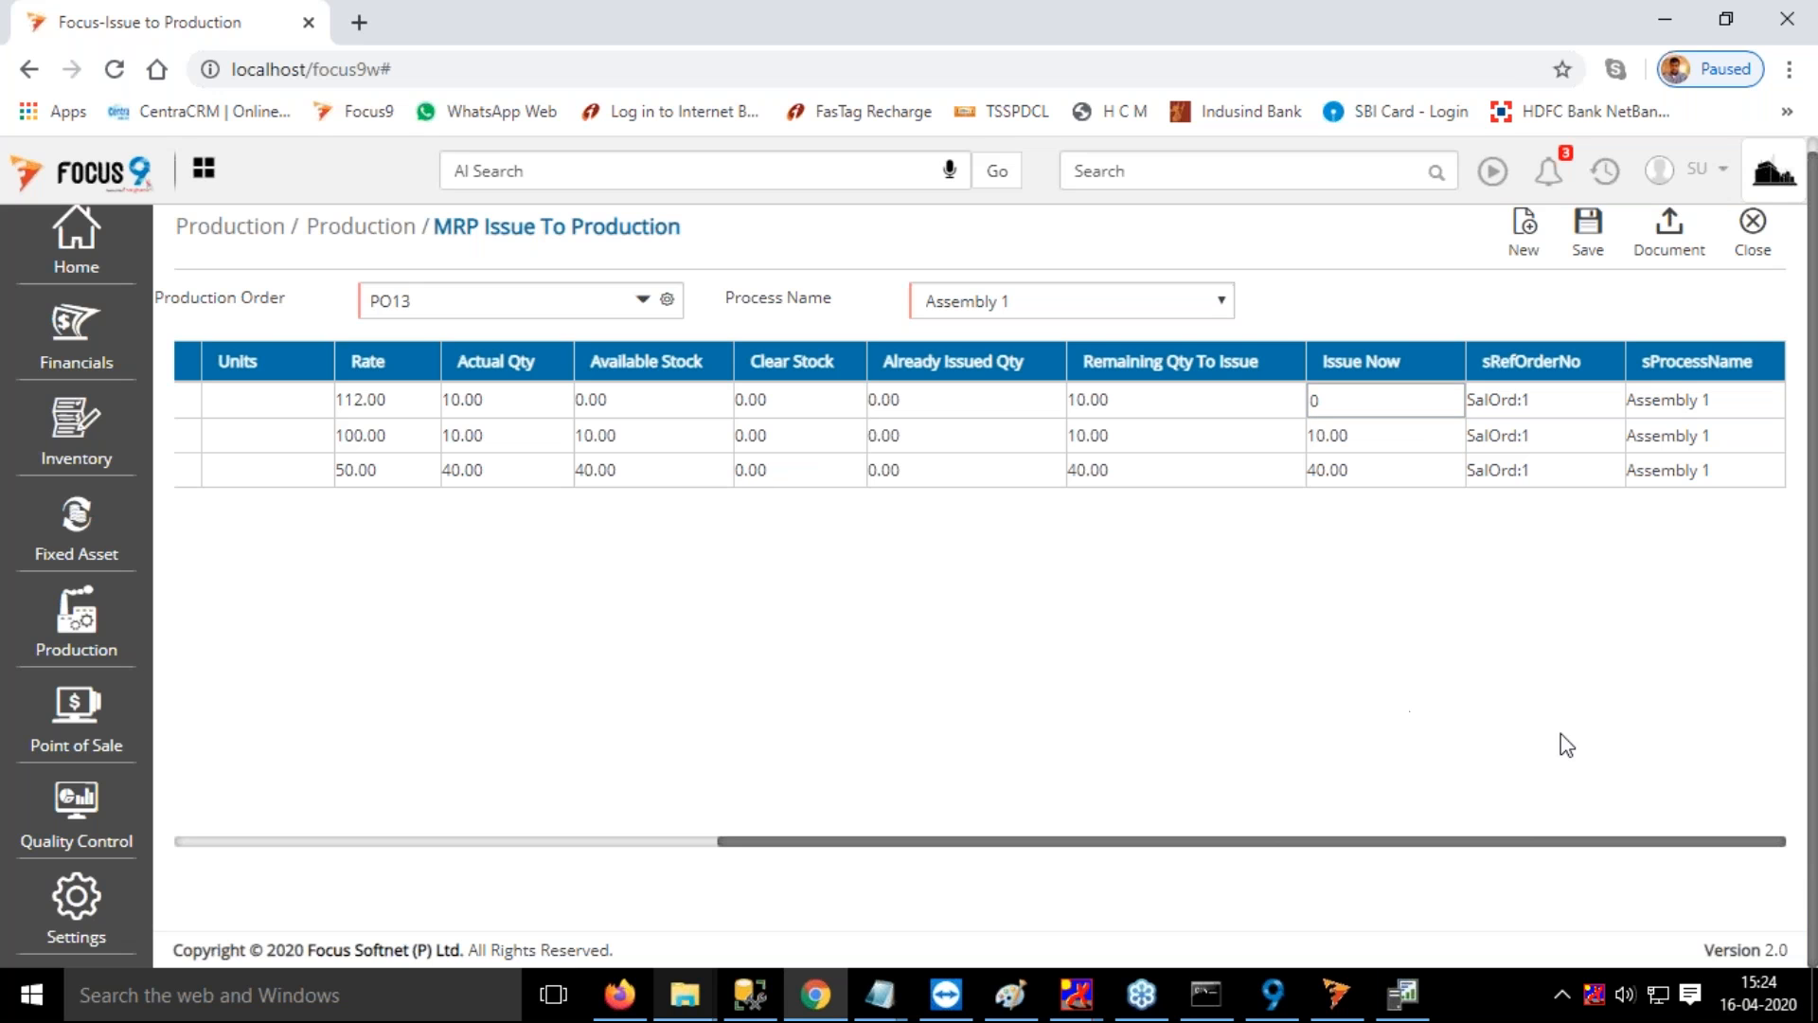
drag(1469, 843, 1372, 860)
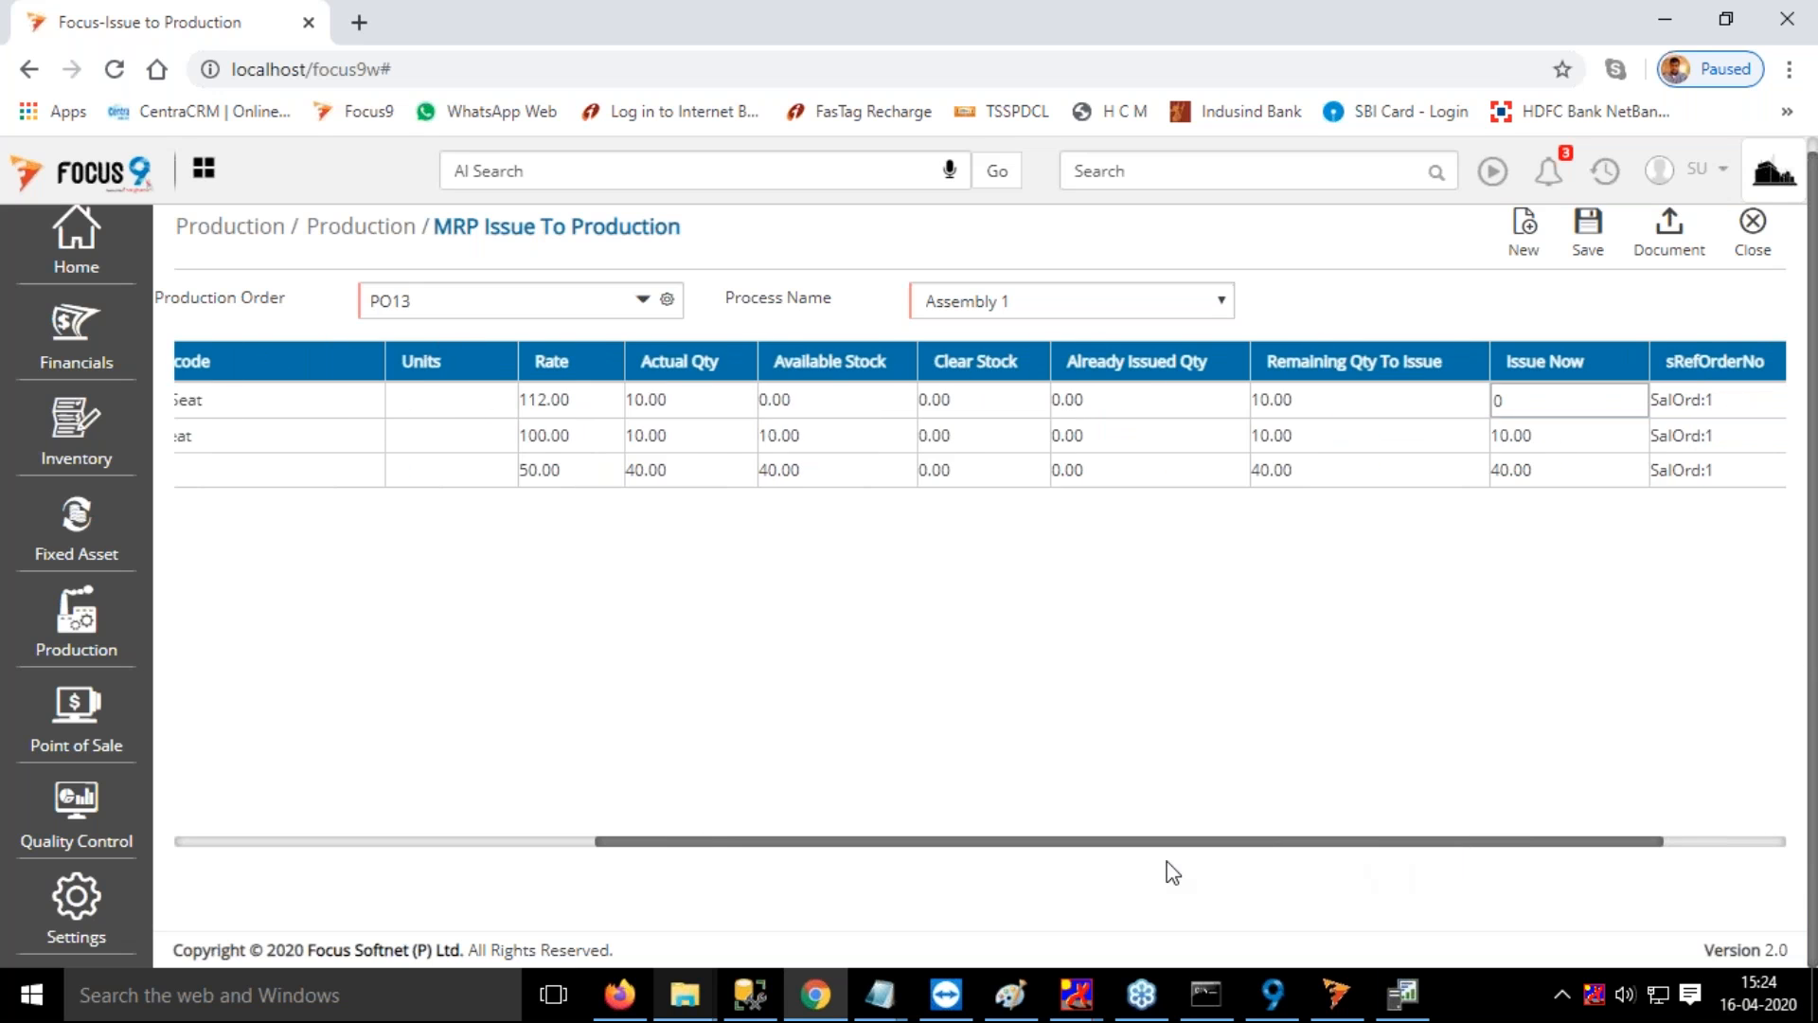
drag(1166, 861, 706, 777)
click(249, 472)
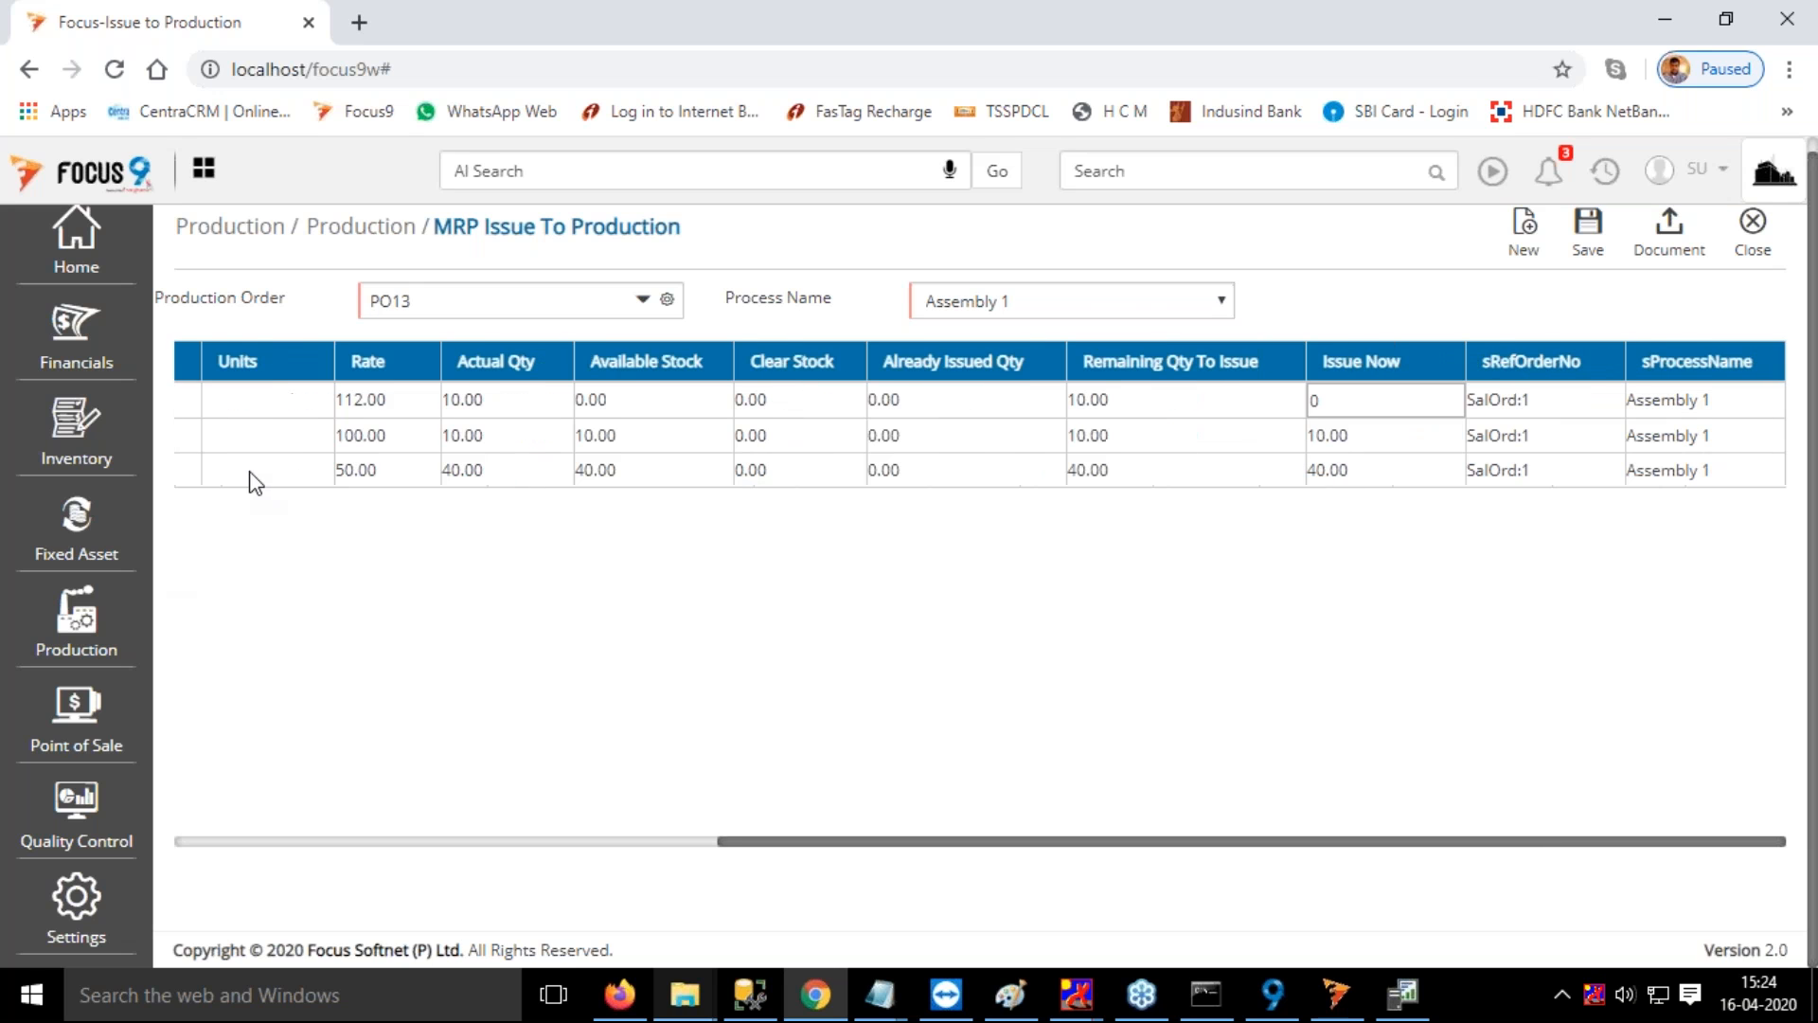
Try to set the Lower Seat row's Issue Now quantity to 10
click(1329, 400)
text(10)
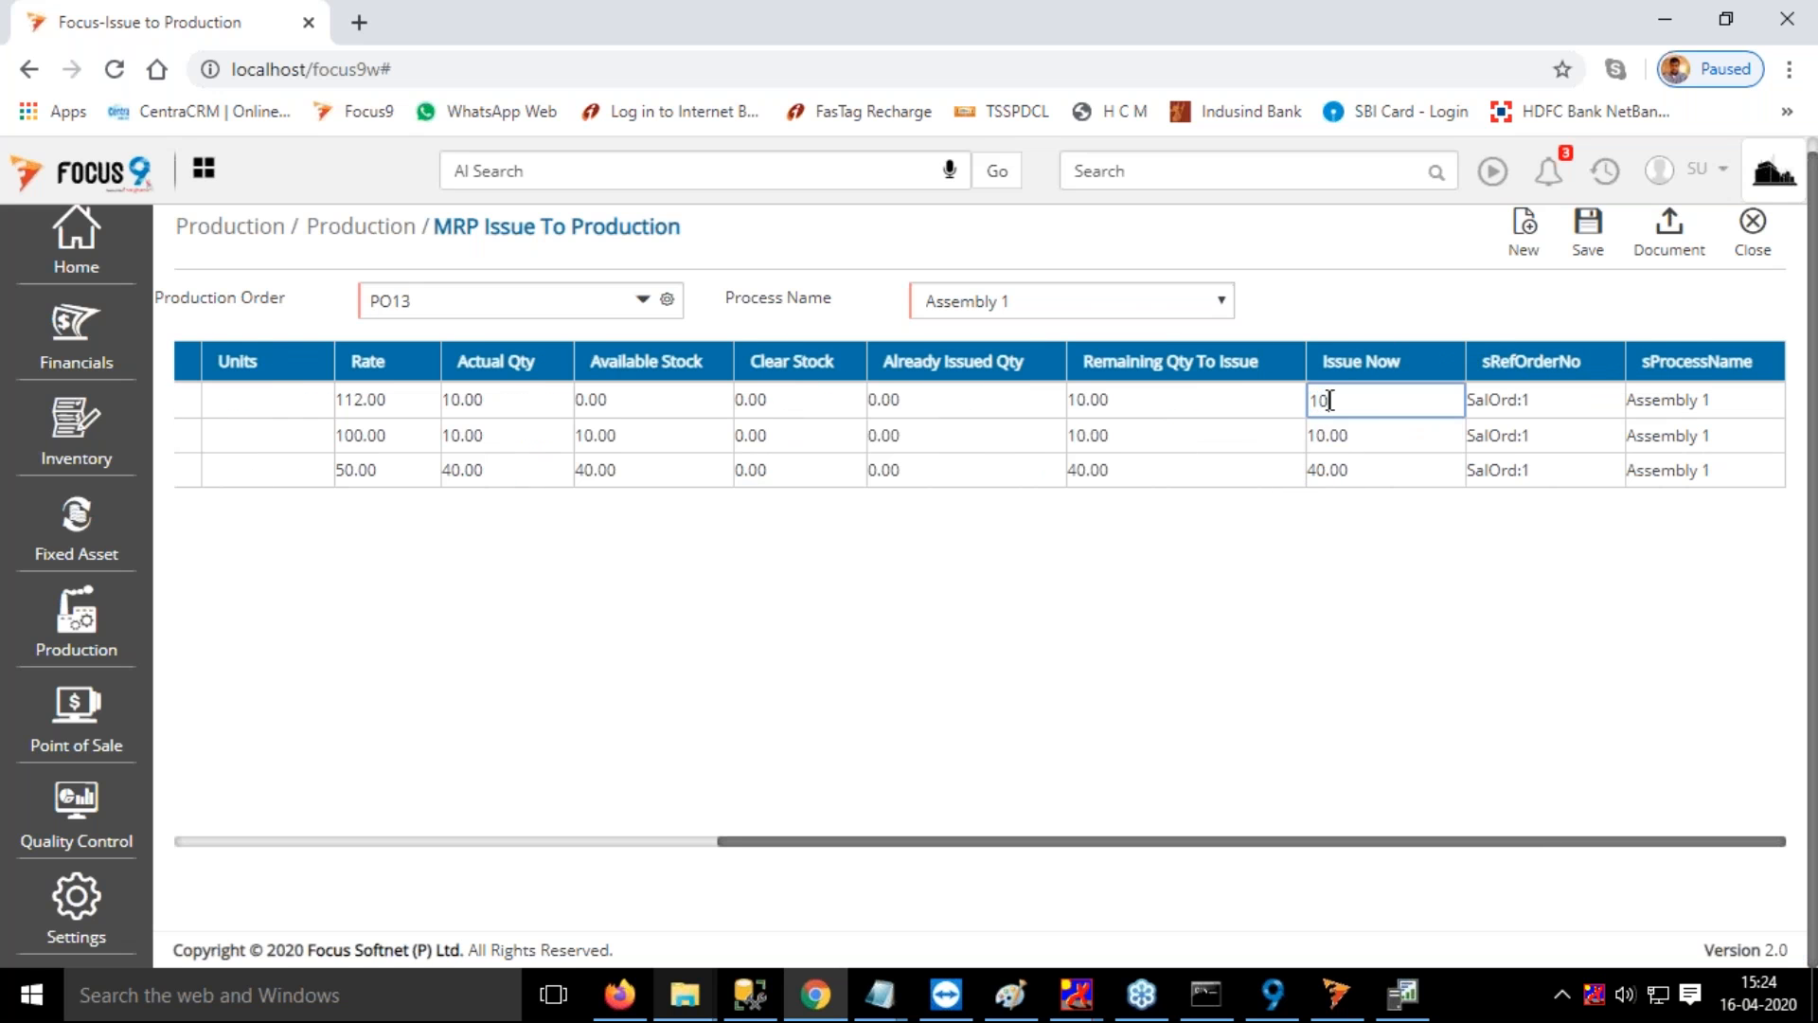
key(Tab)
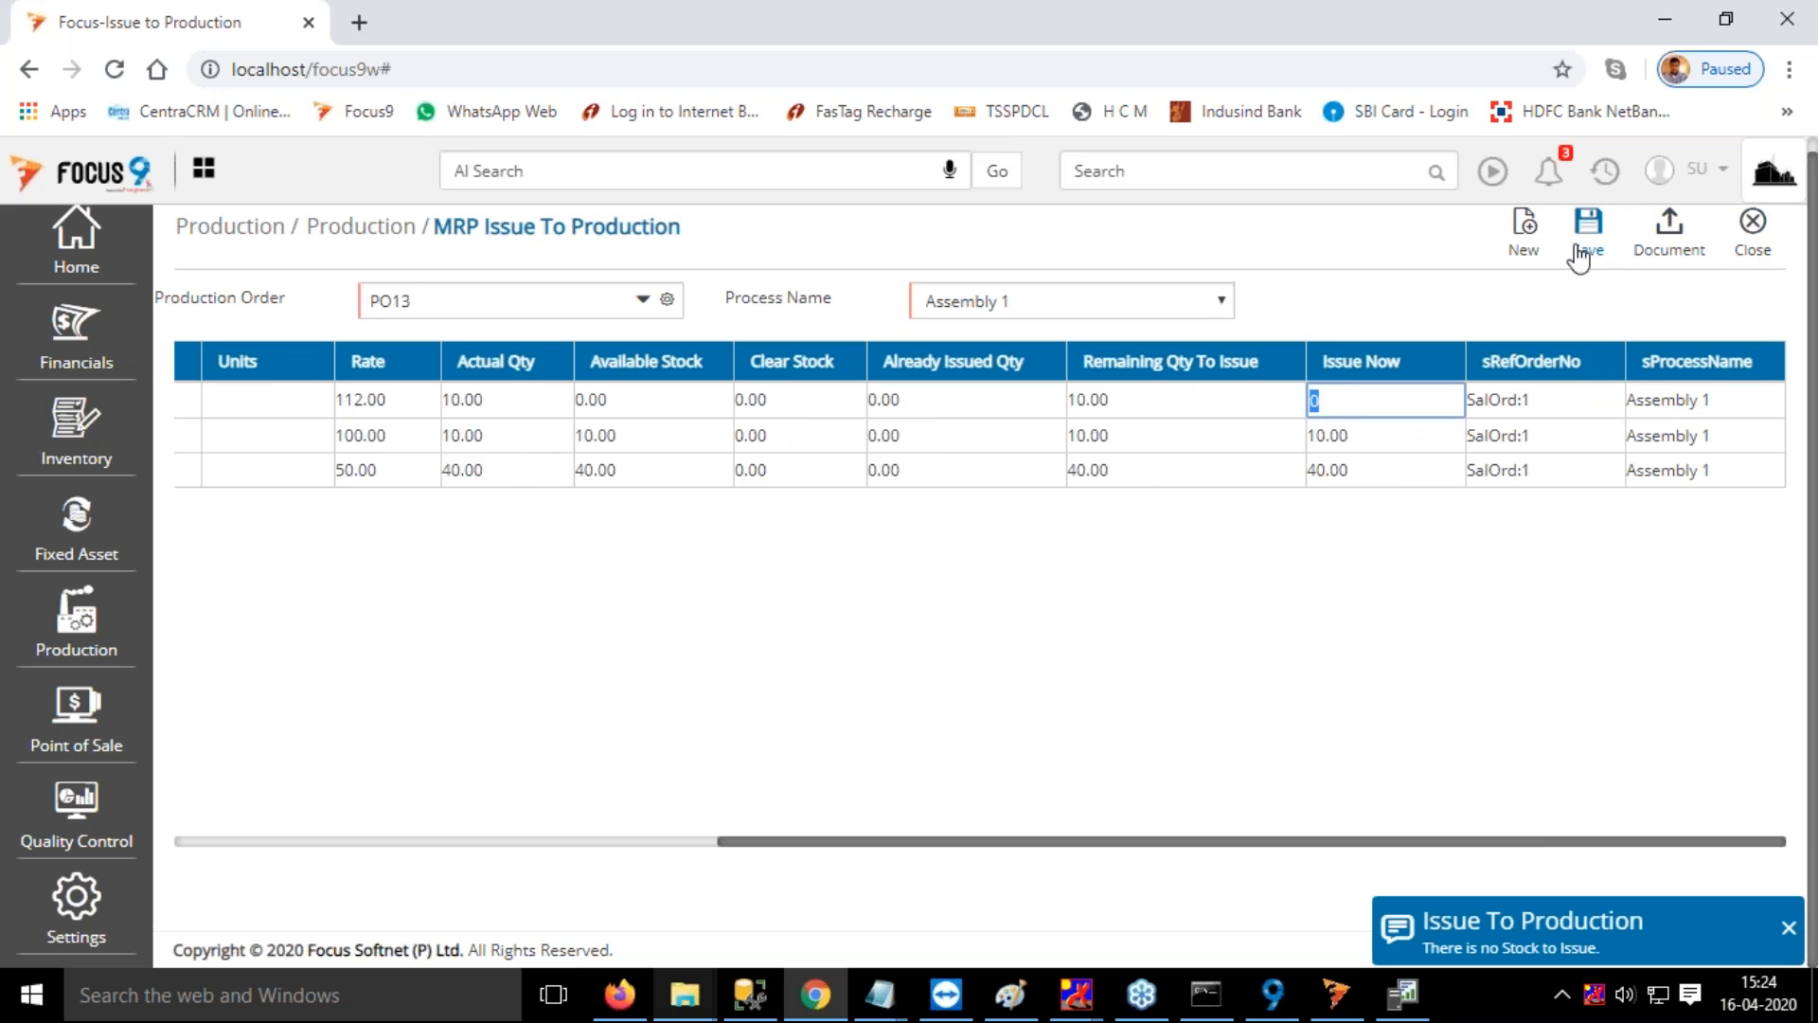
Discard the PO13 entry and start a blank MRP Issue To Production entry
click(1535, 249)
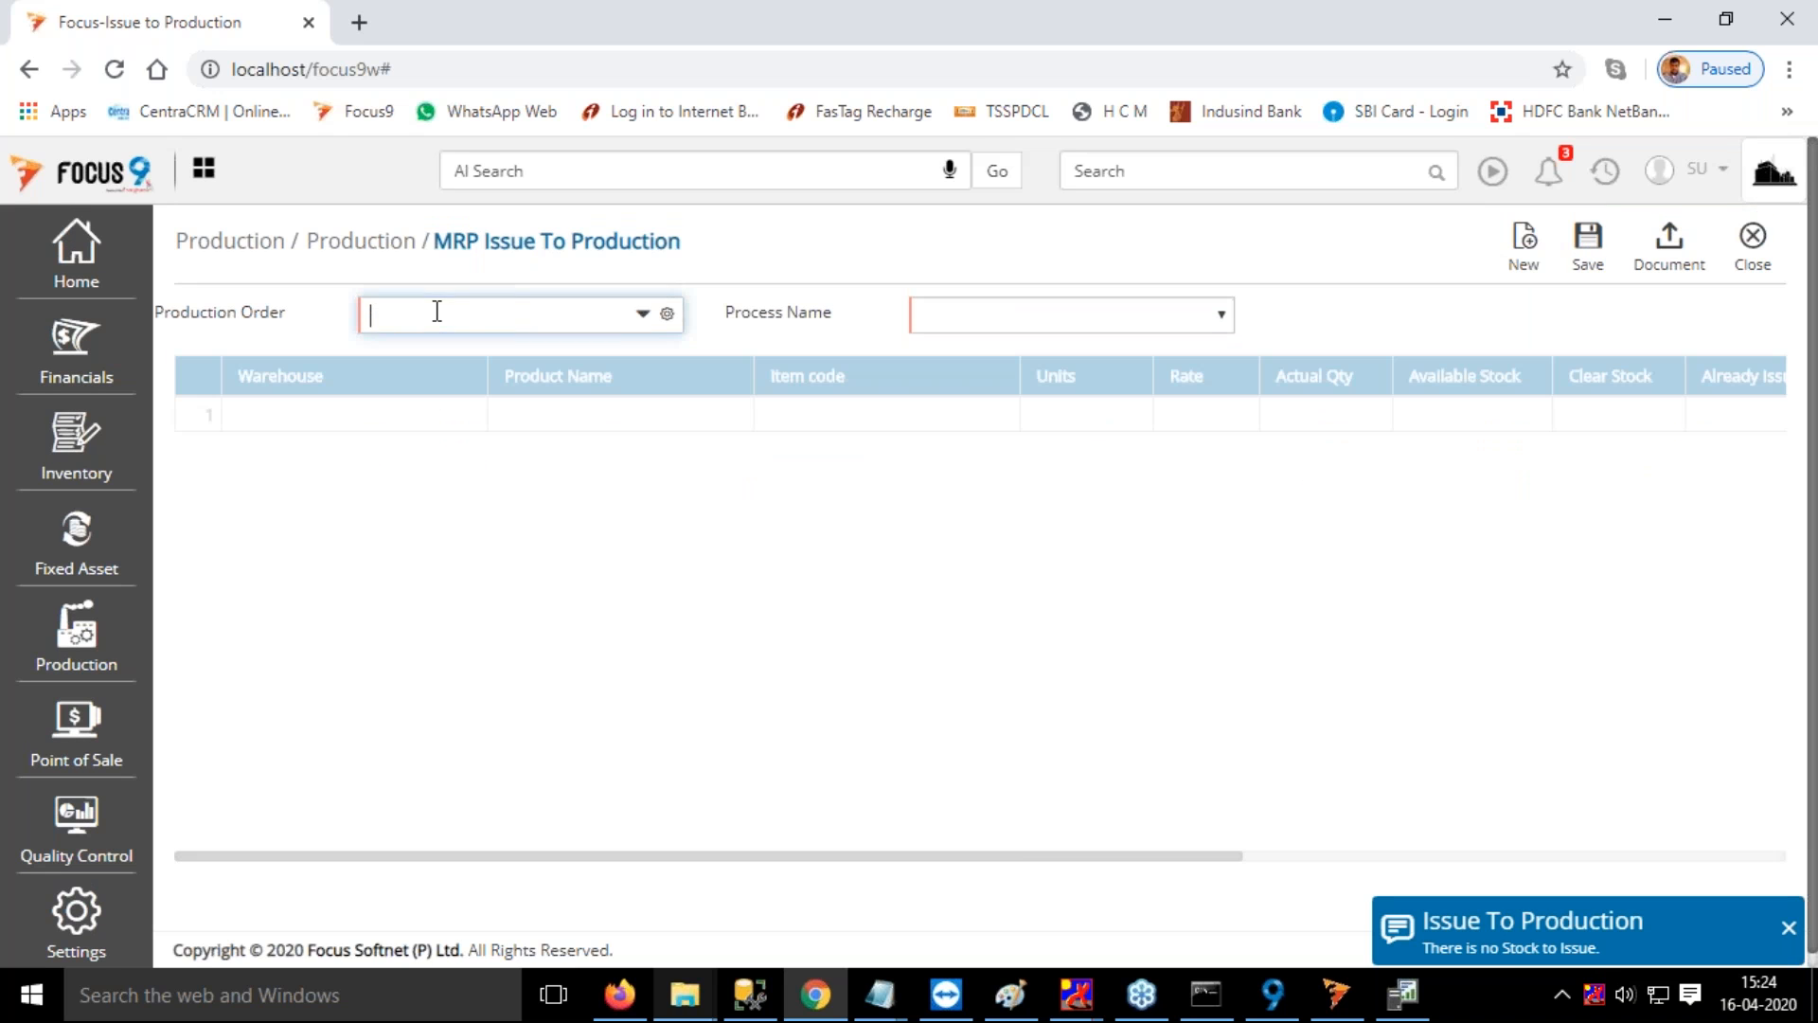
click(443, 308)
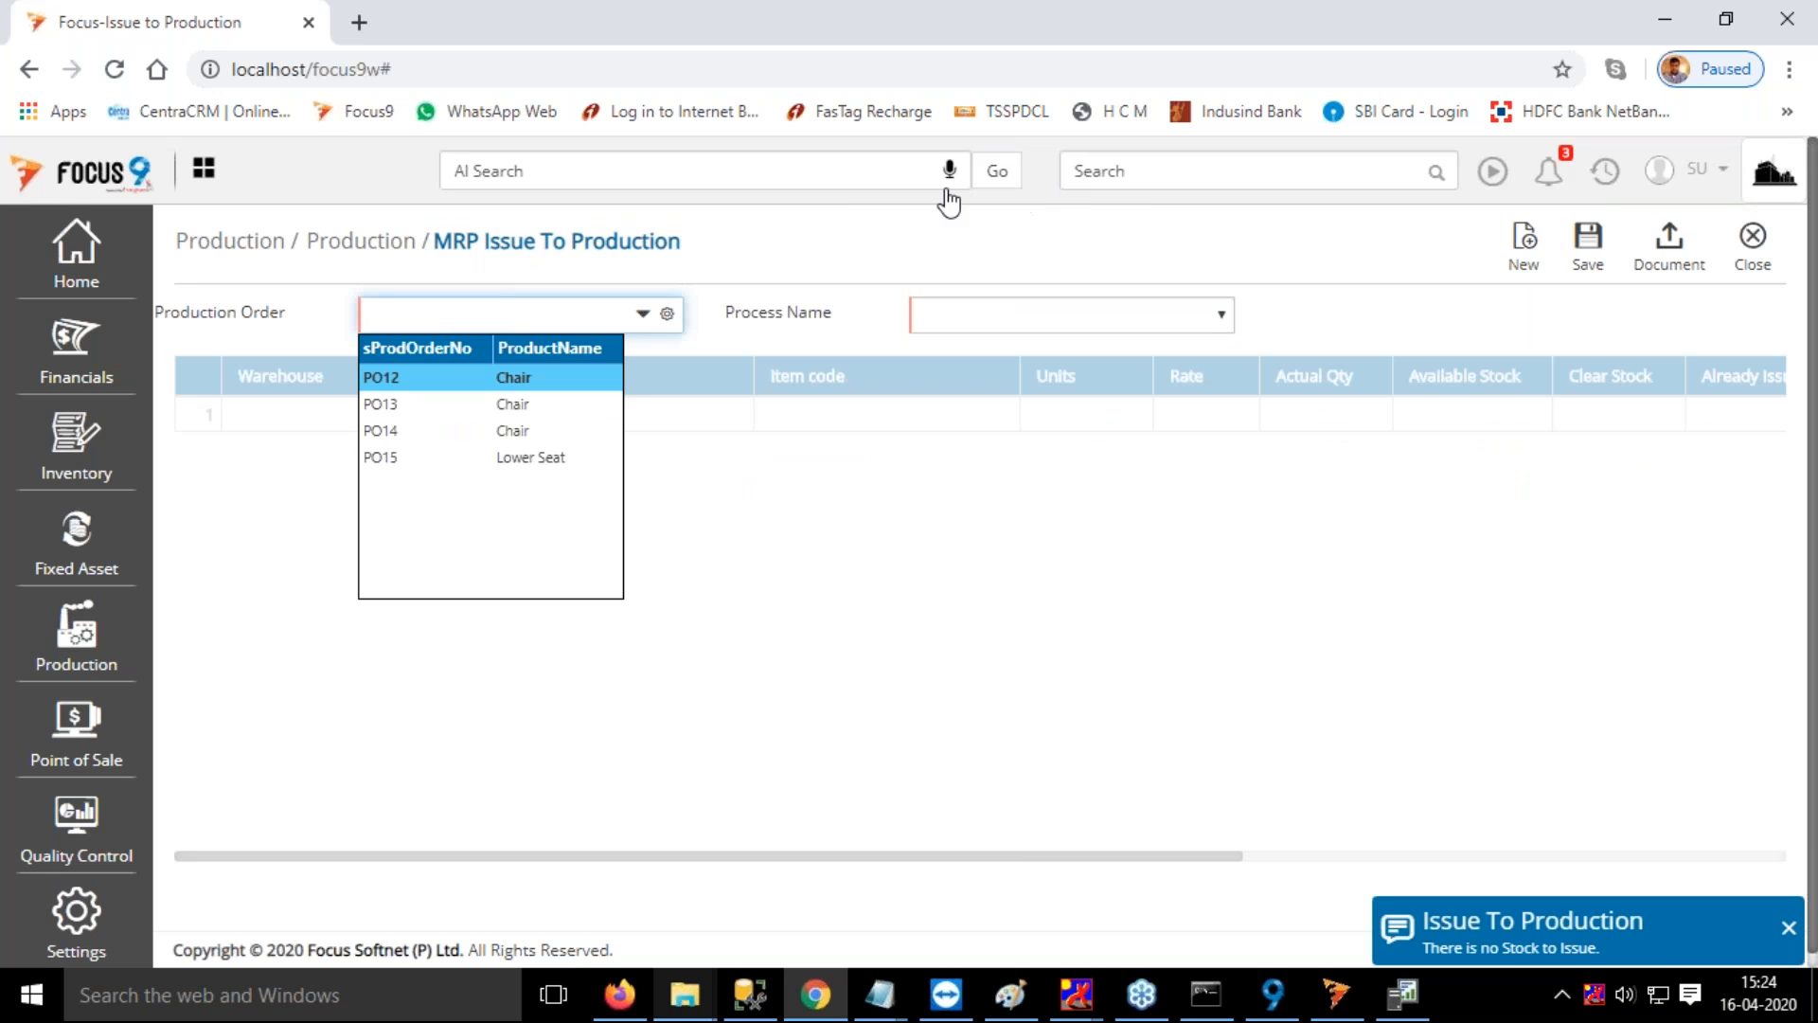
click(1221, 178)
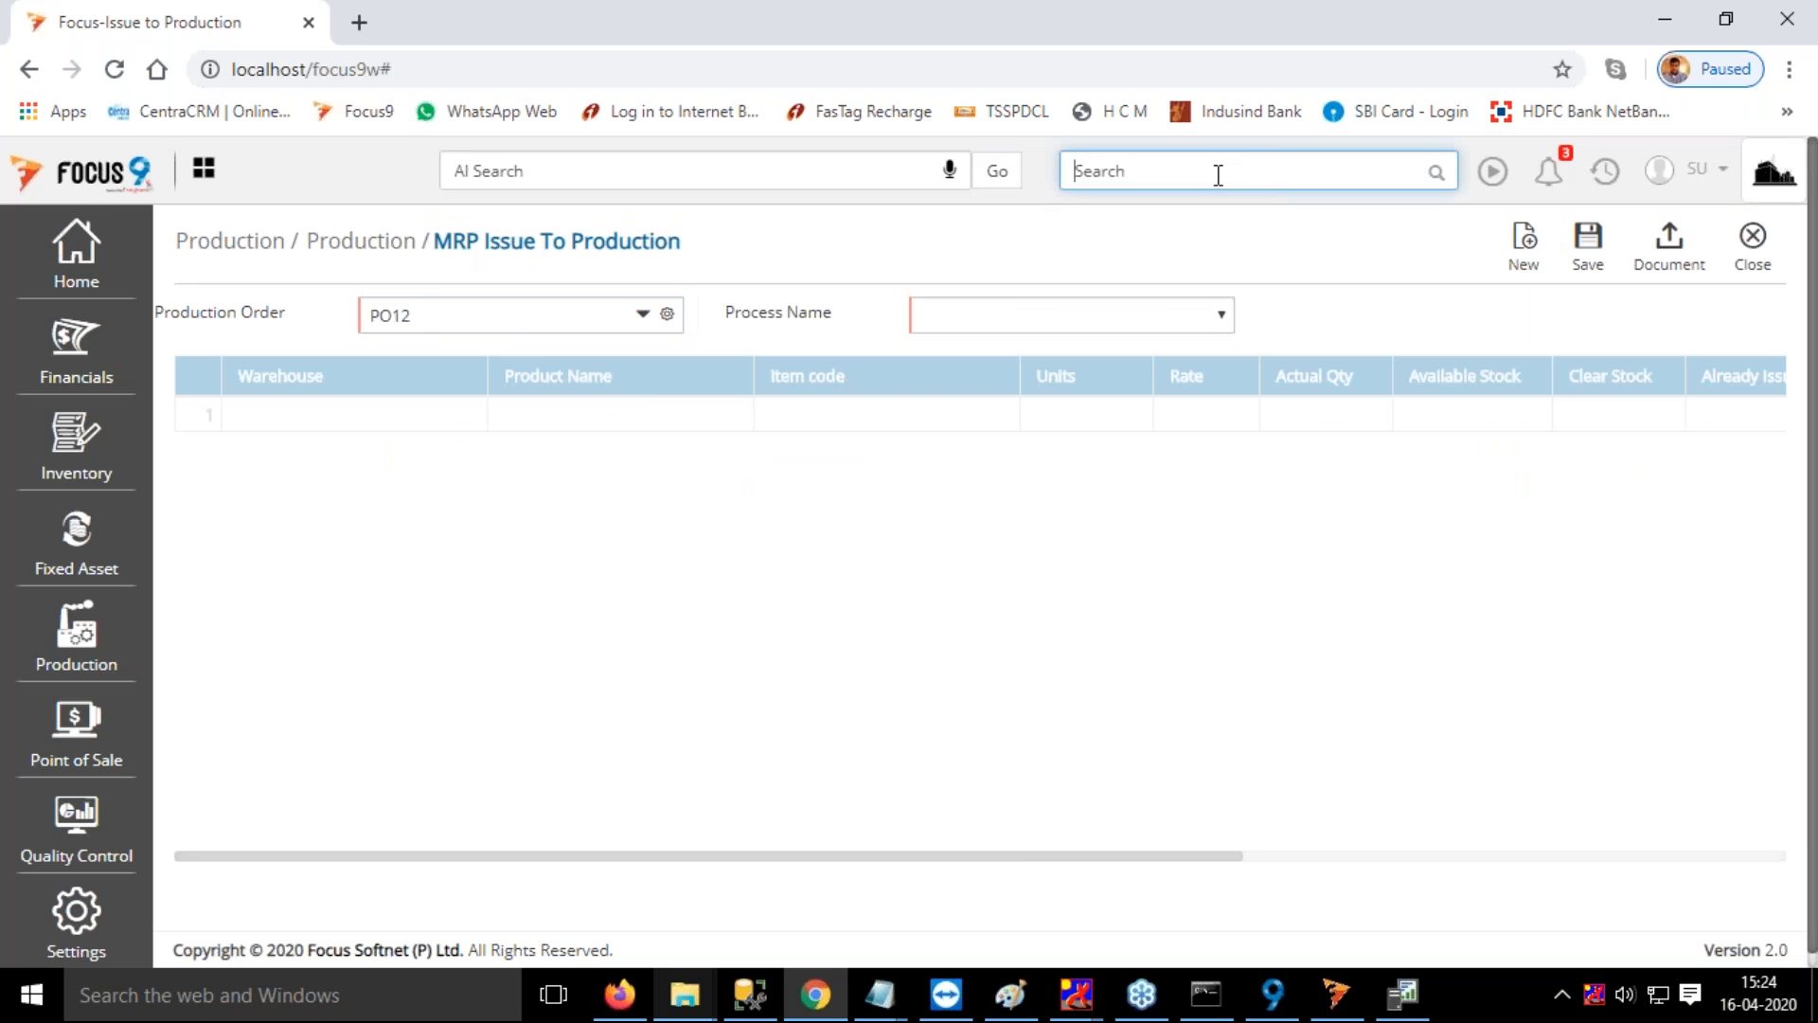
text(s)
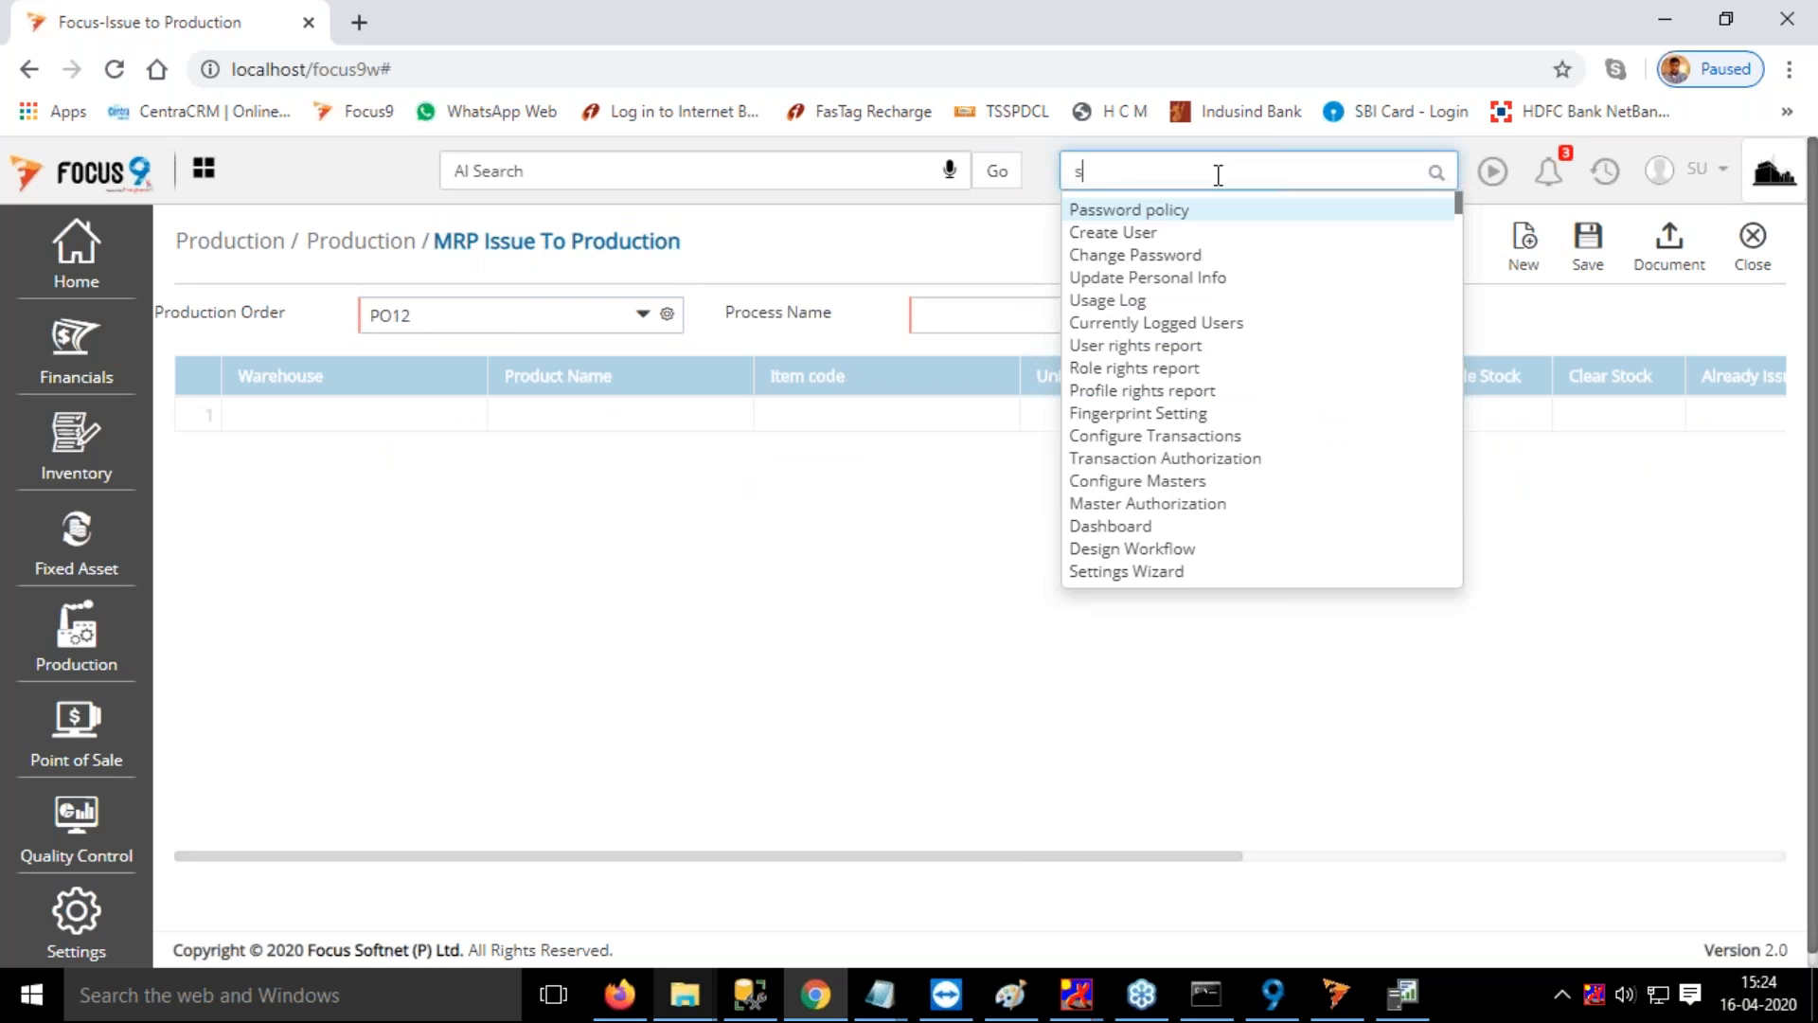
key(BackSpace)
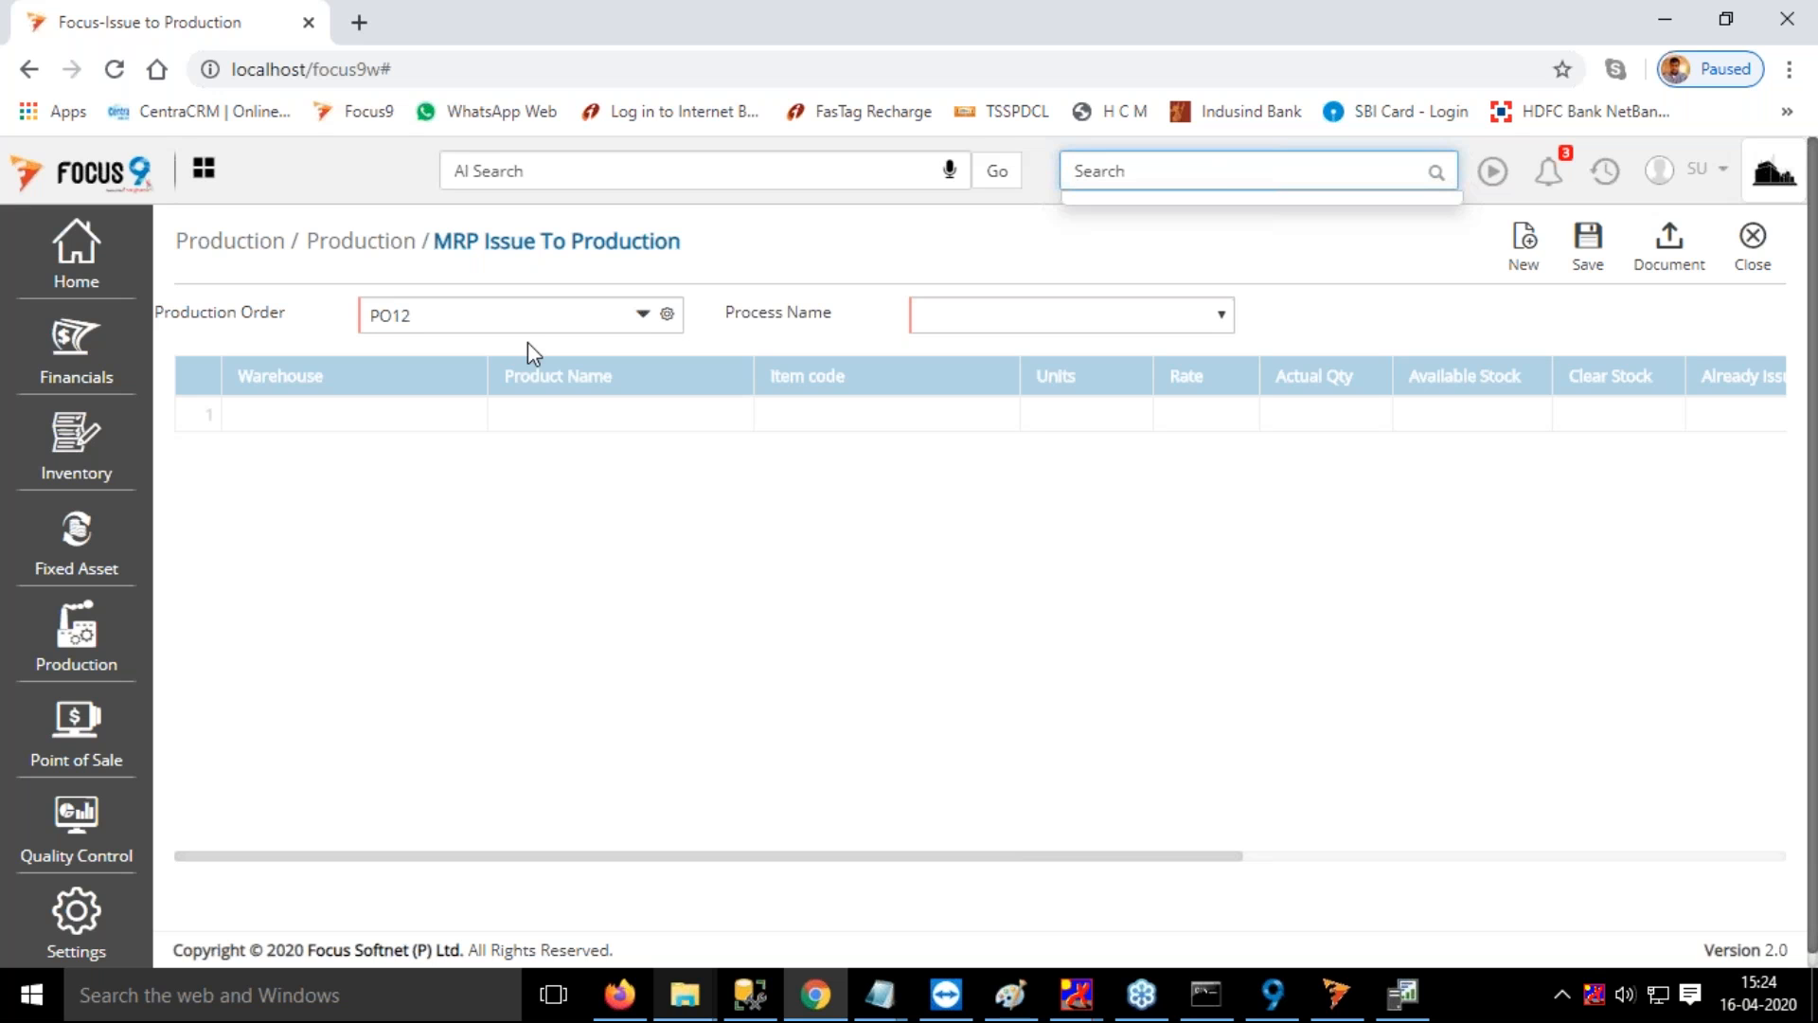
Load the materials of production order PO15 for the Cutting process
click(516, 320)
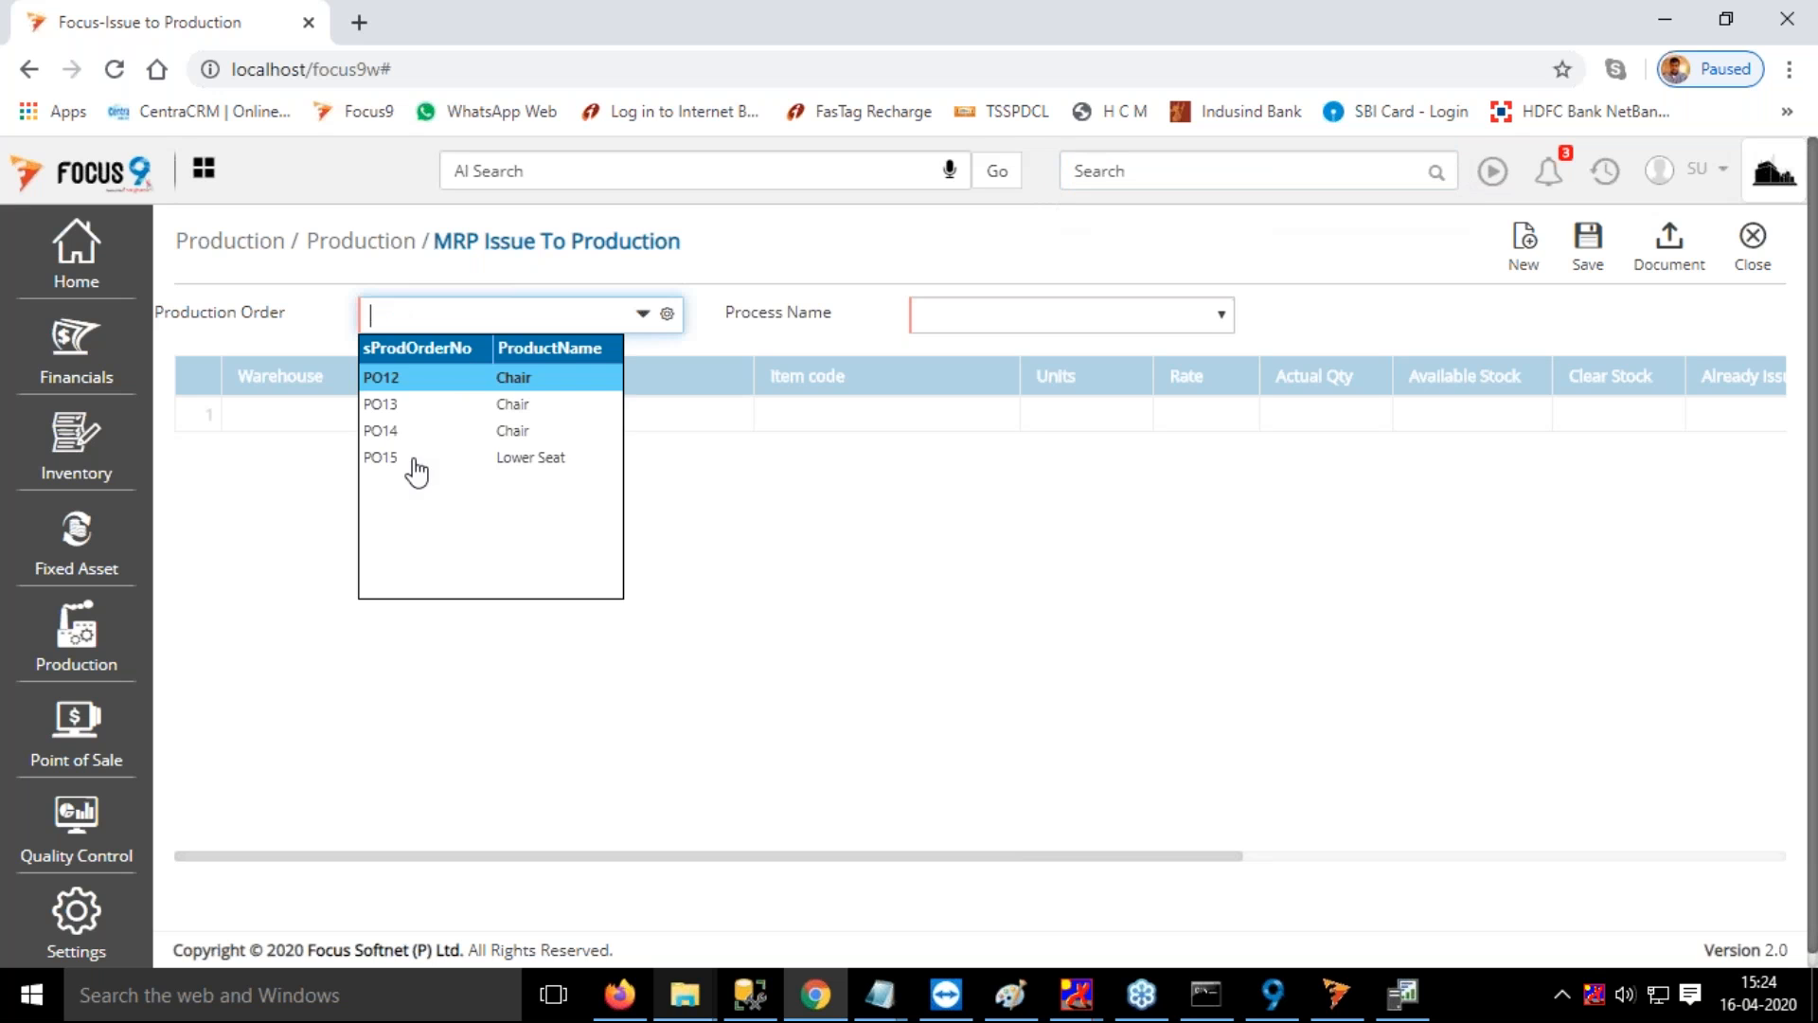
click(414, 460)
click(1070, 317)
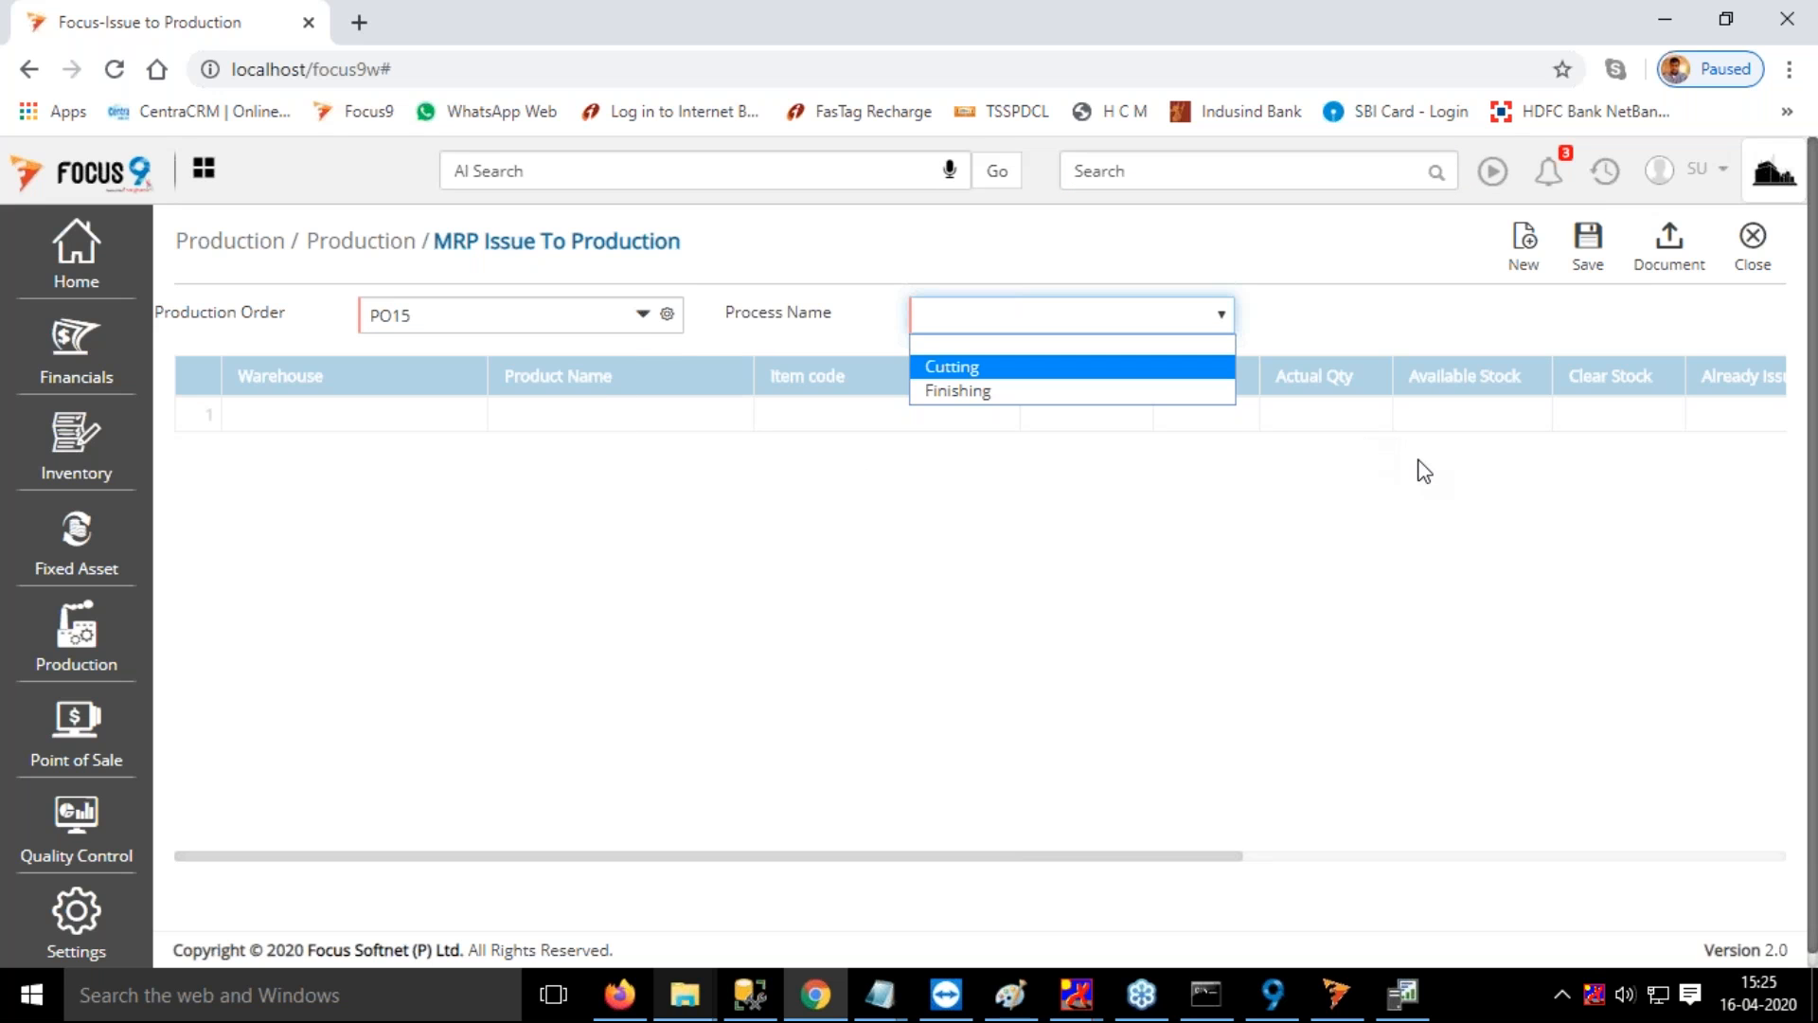
key(Return)
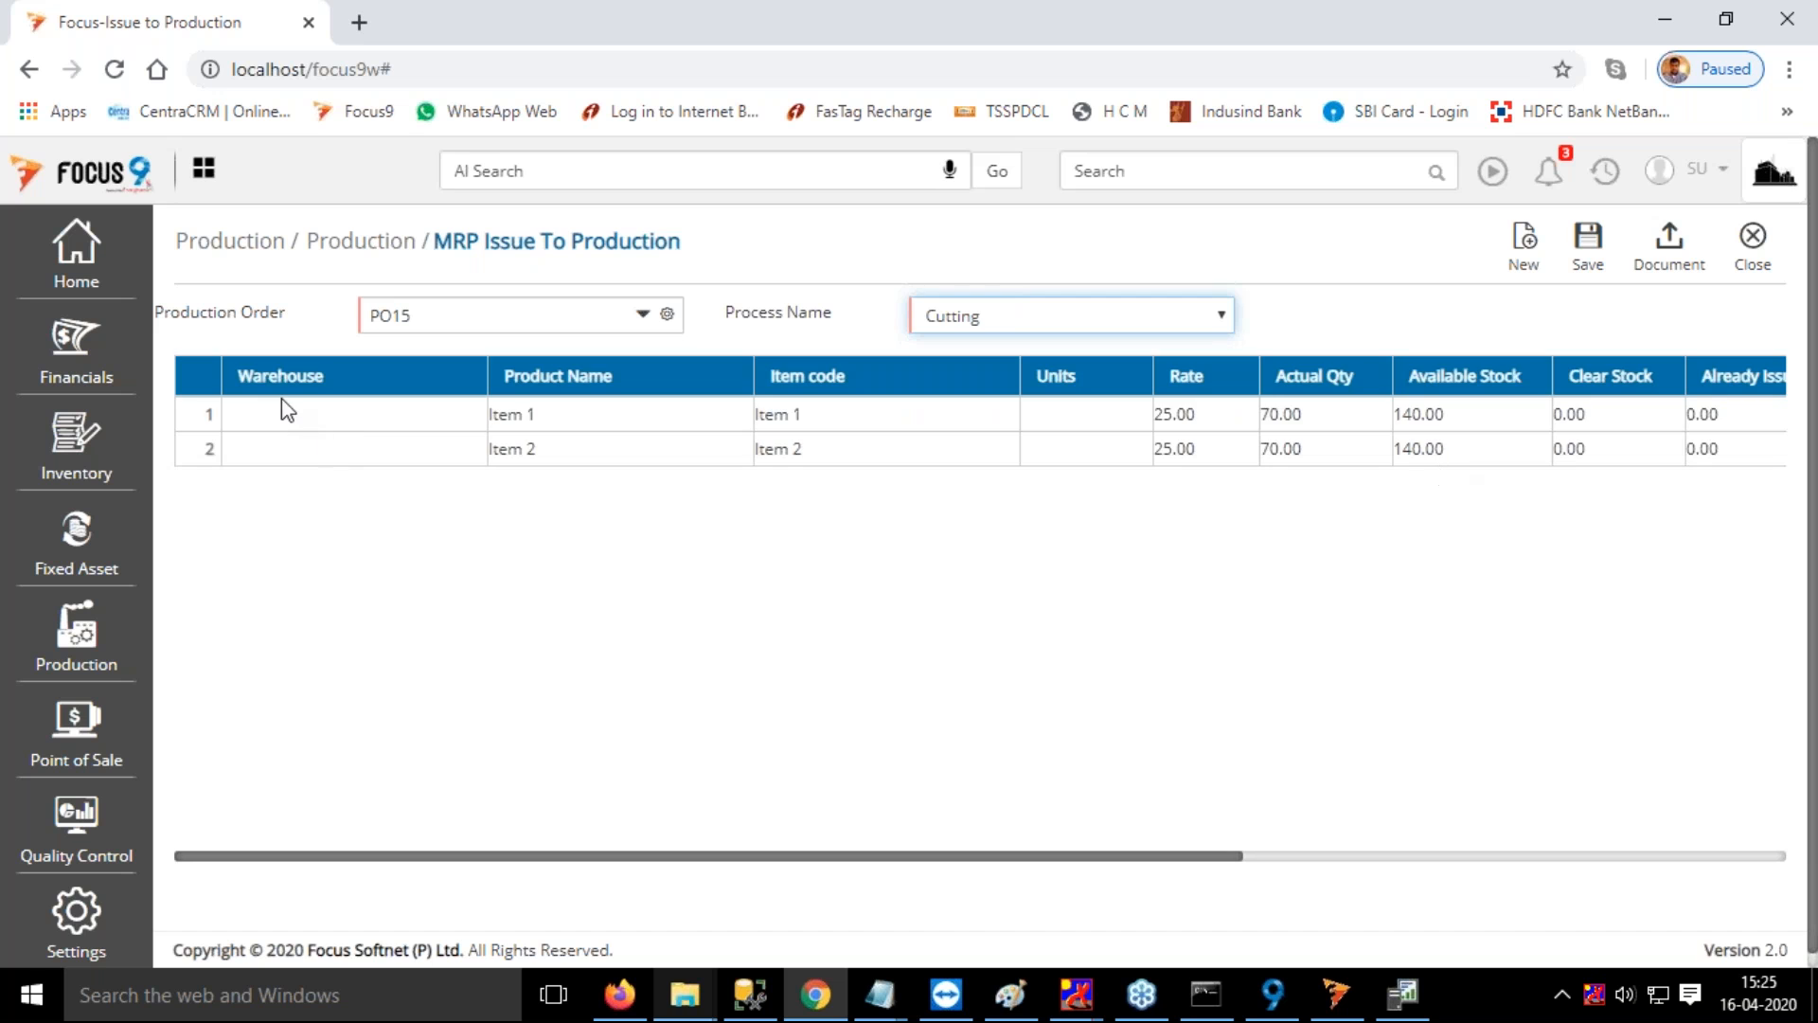
Set the warehouse of both the Item 1 and Item 2 rows to RM Warehouse
click(262, 423)
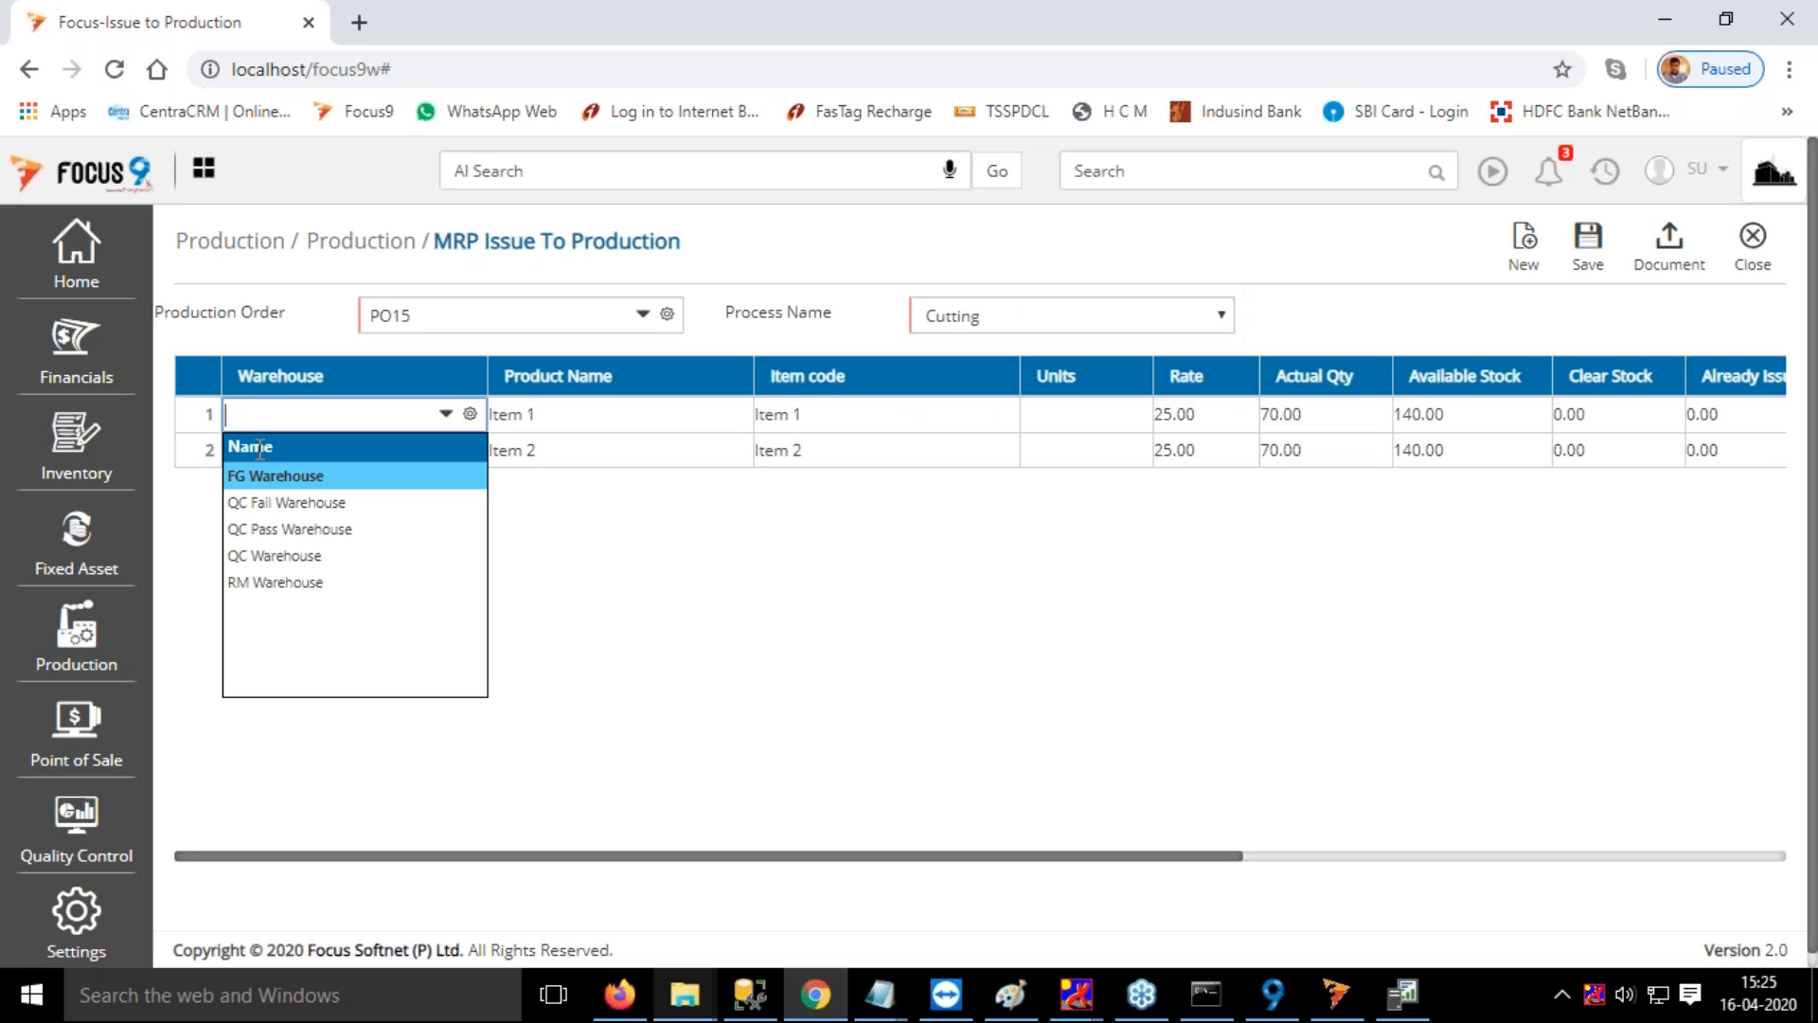
click(270, 584)
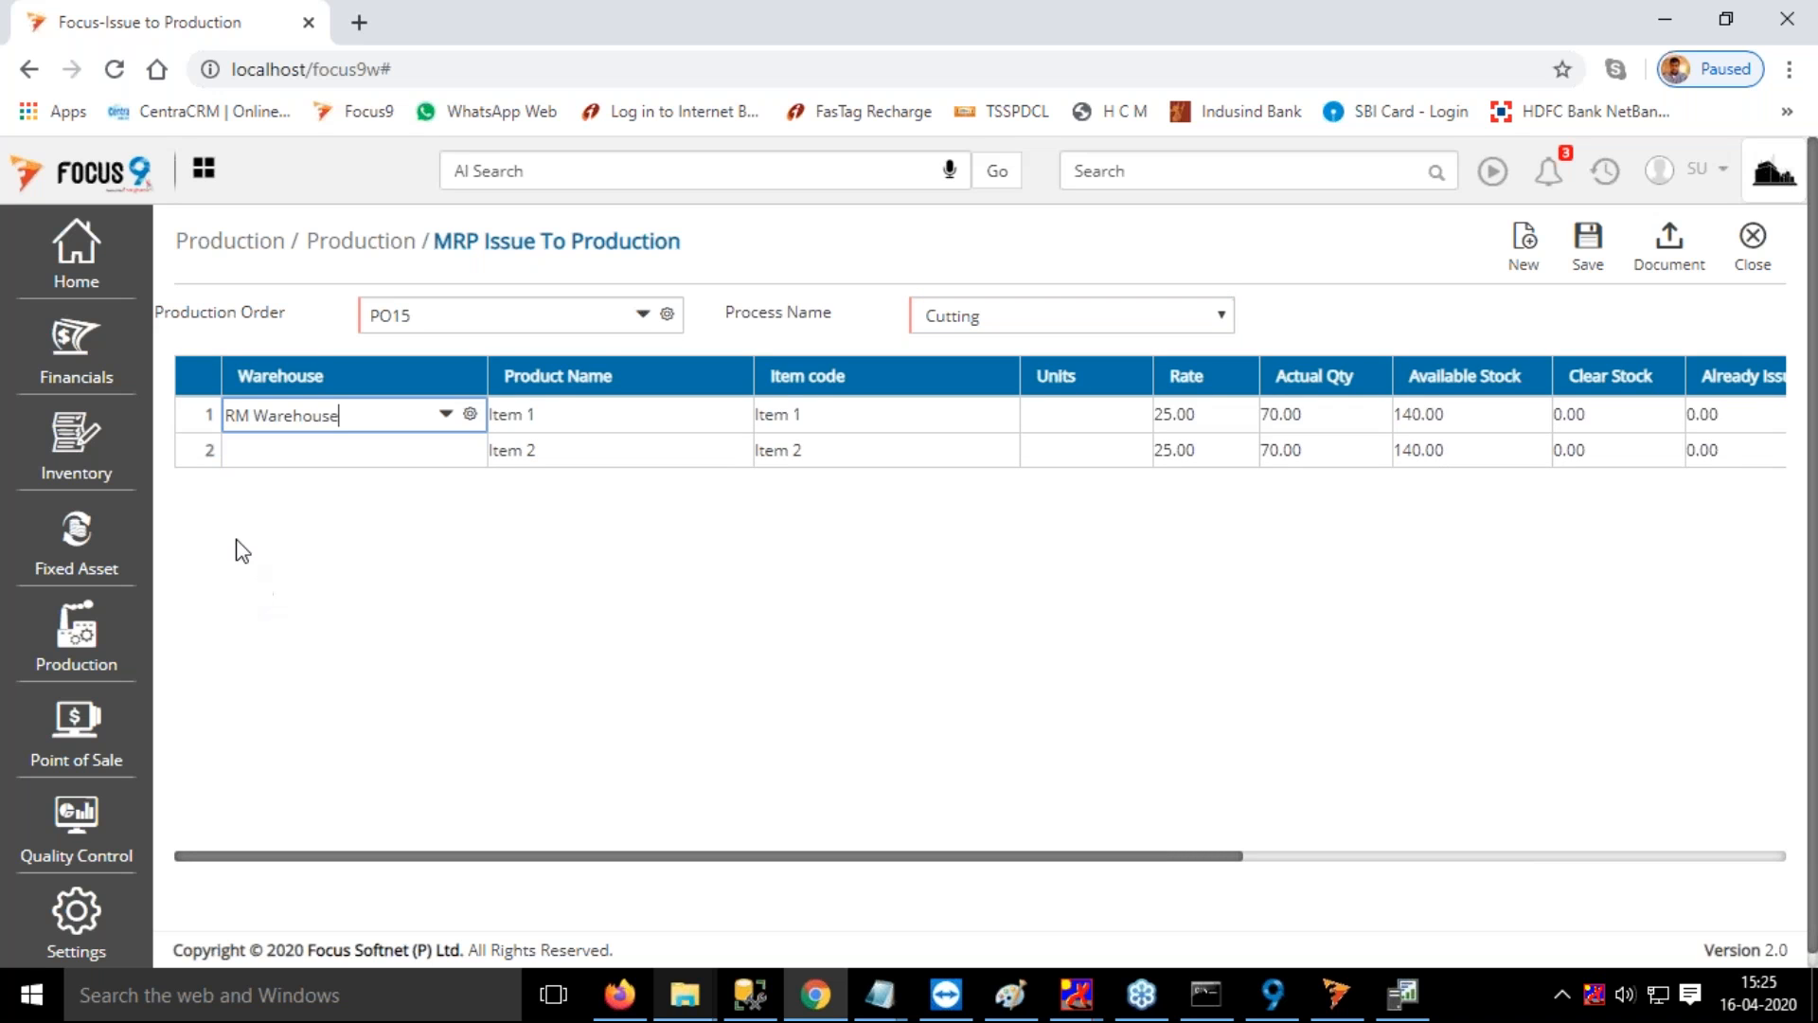
click(256, 458)
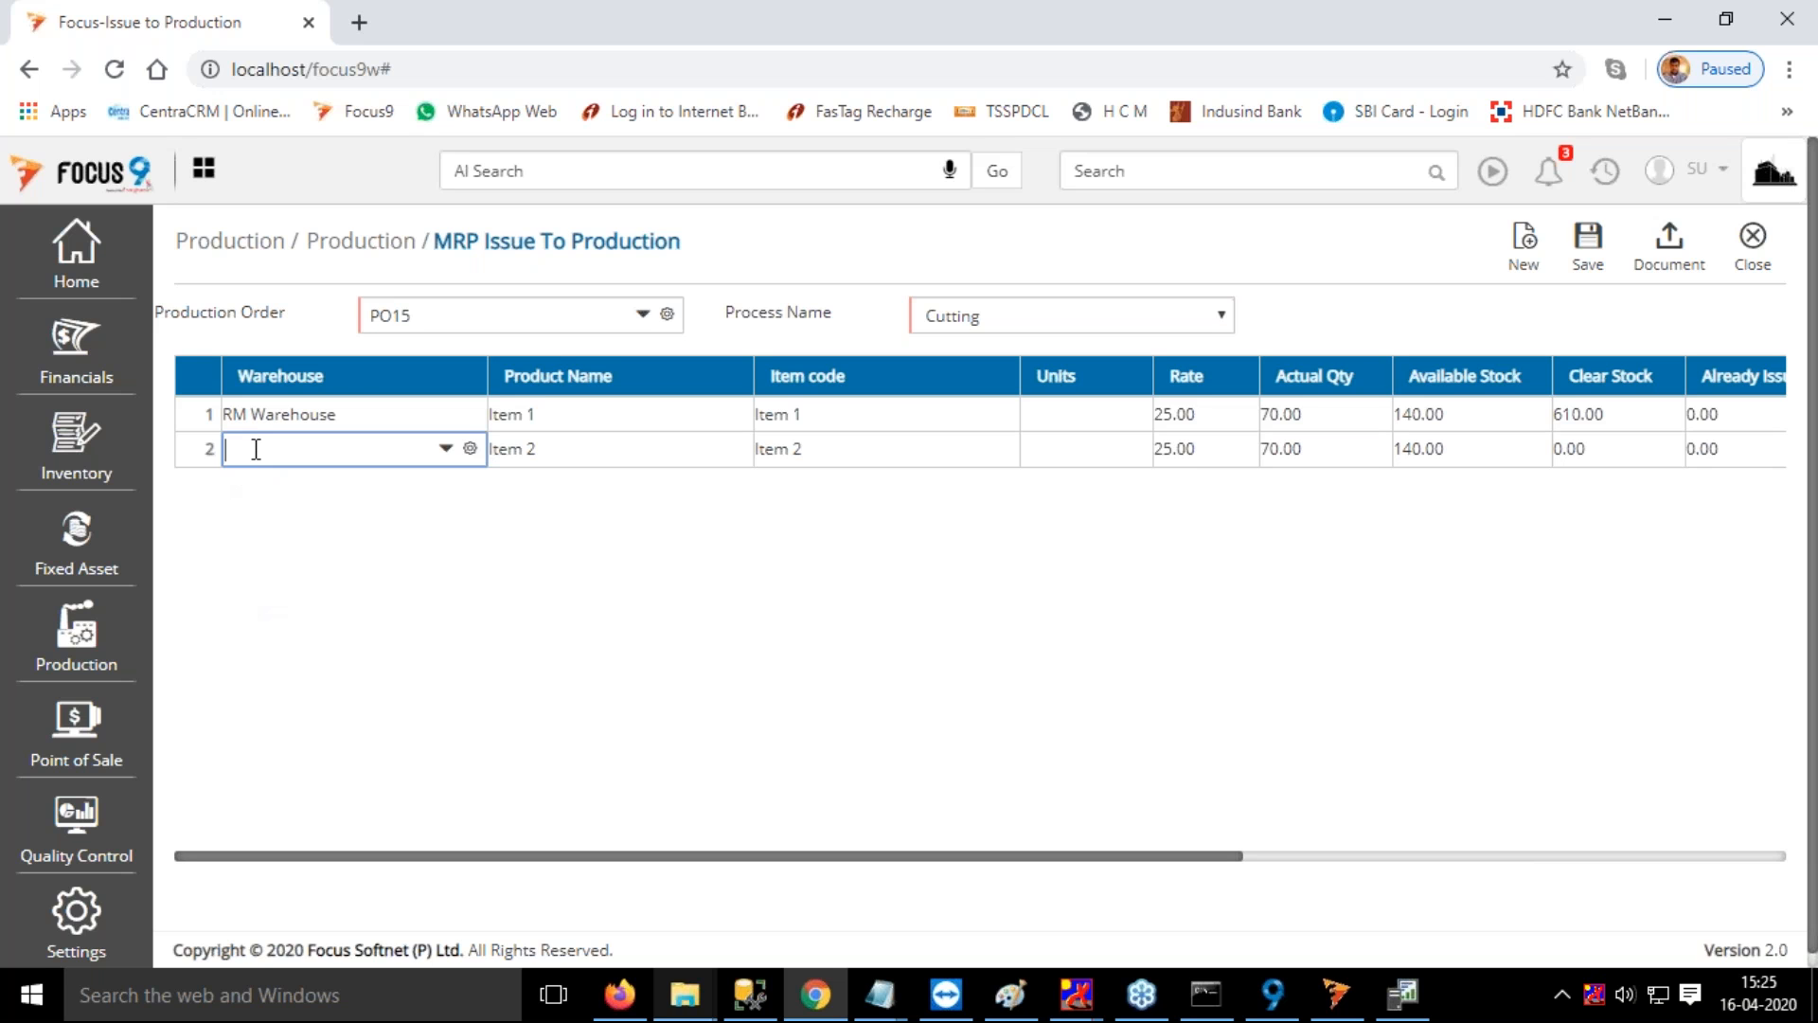
click(284, 617)
key(Tab)
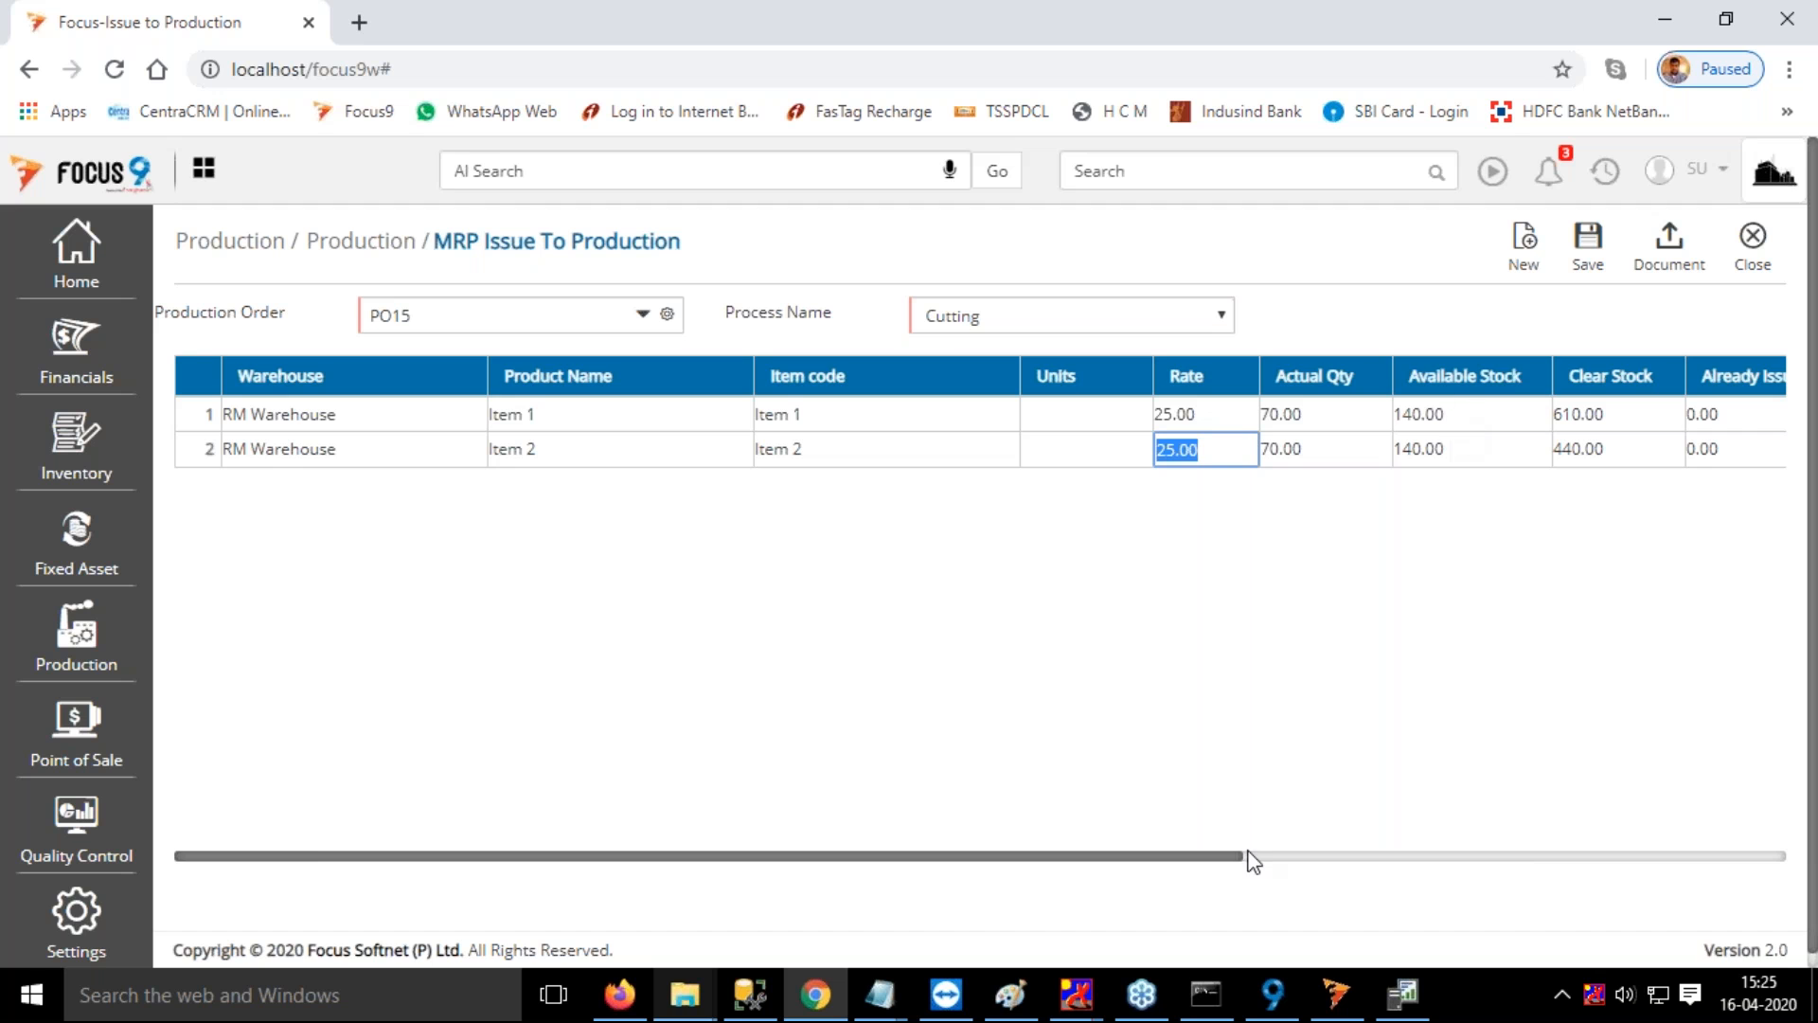
Review the stock and Issue Now quantities of Item 1 and Item 2, and save the PO15 issue
drag(1236, 862, 1453, 862)
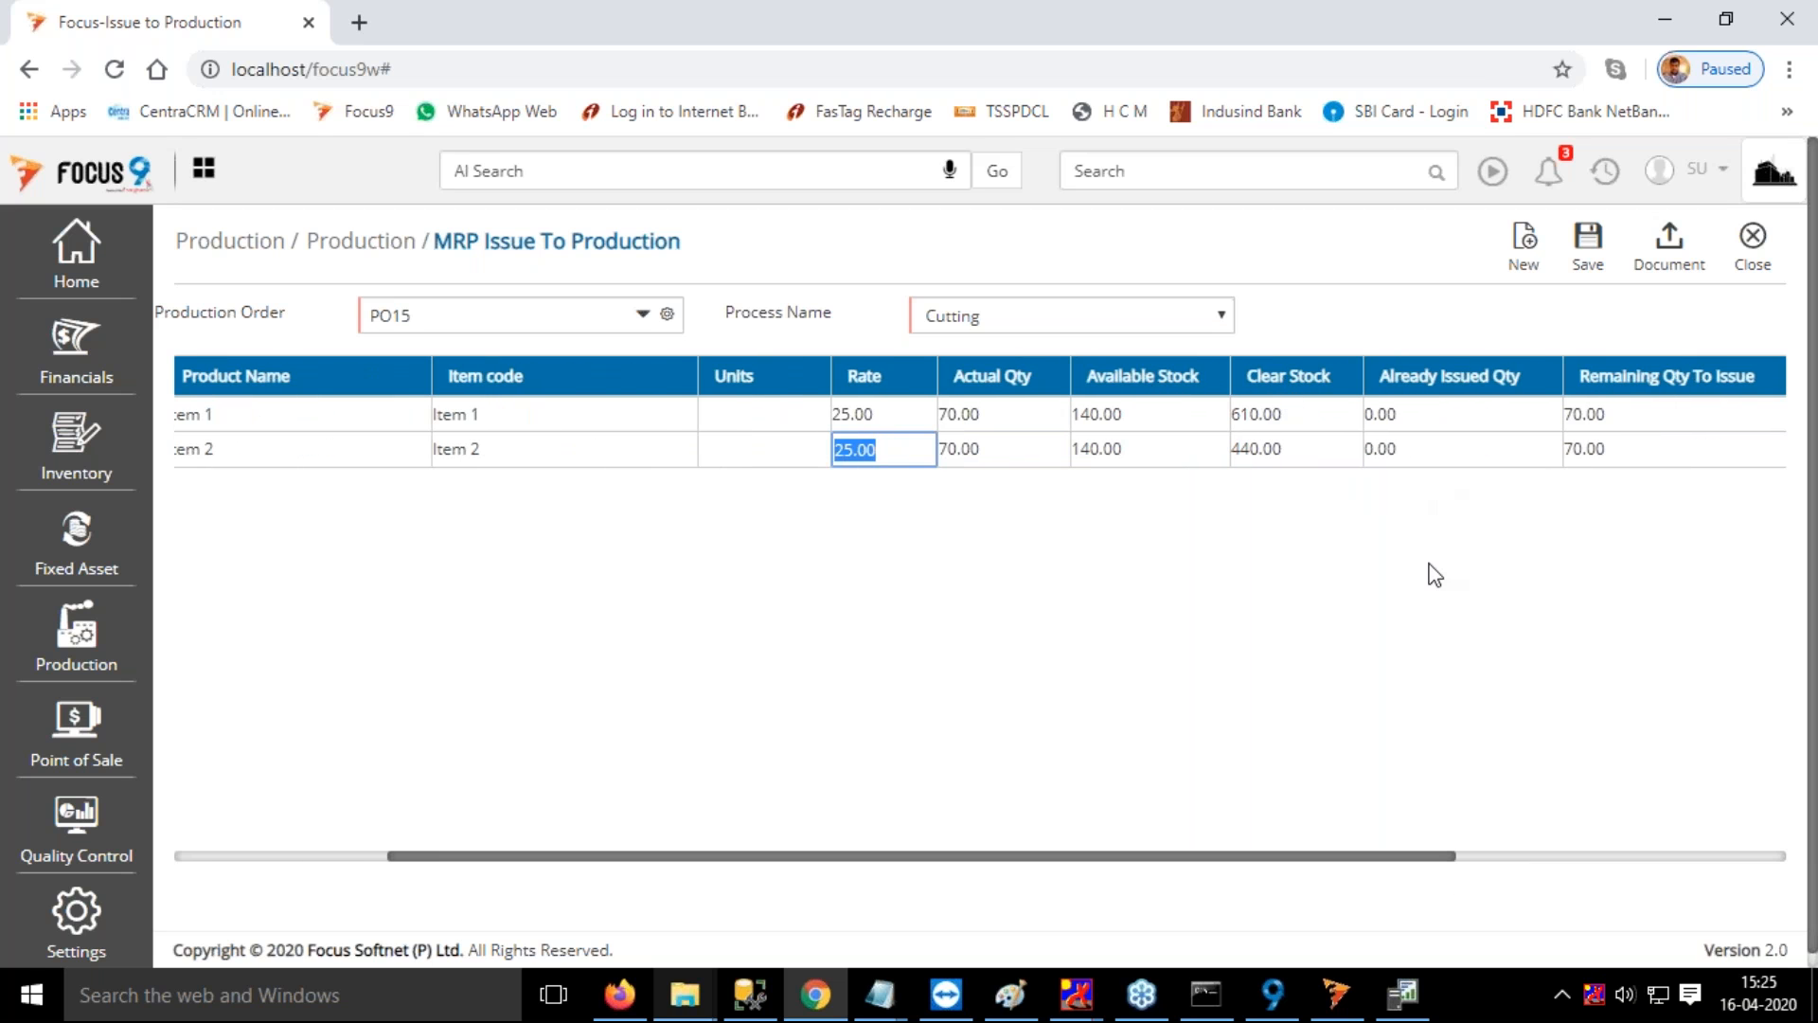
drag(1359, 855, 1464, 856)
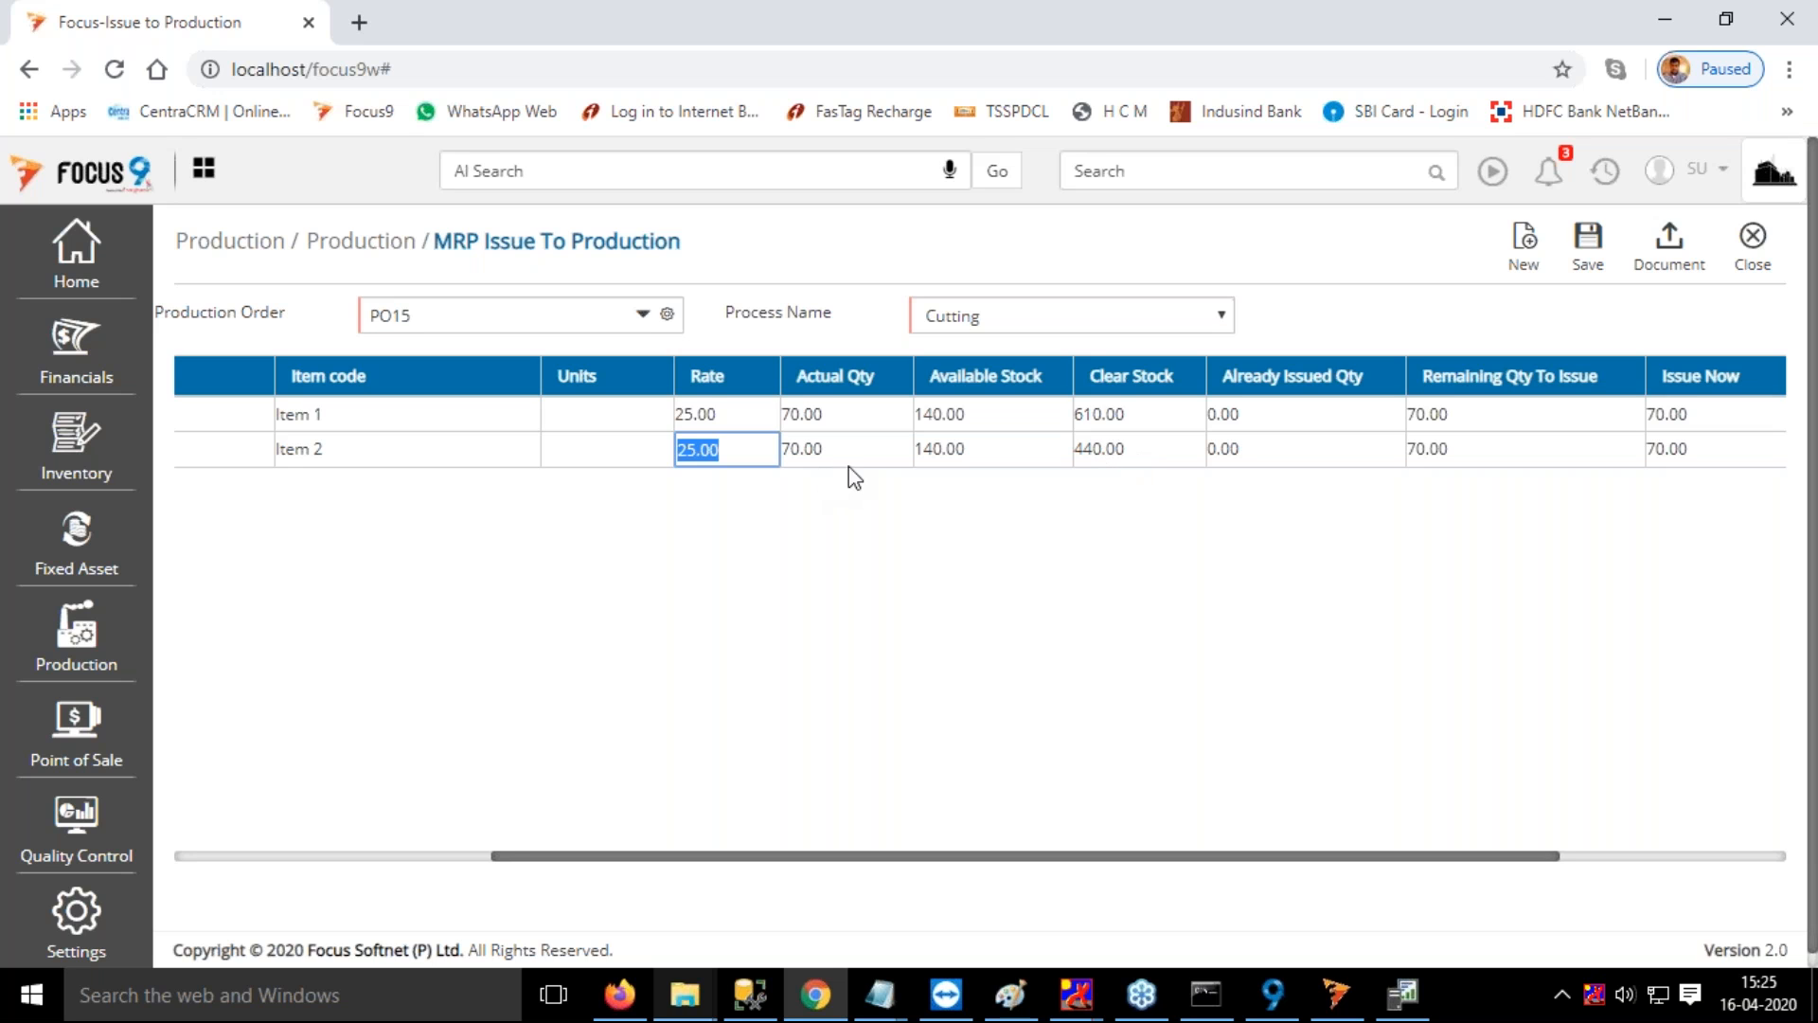
click(1078, 454)
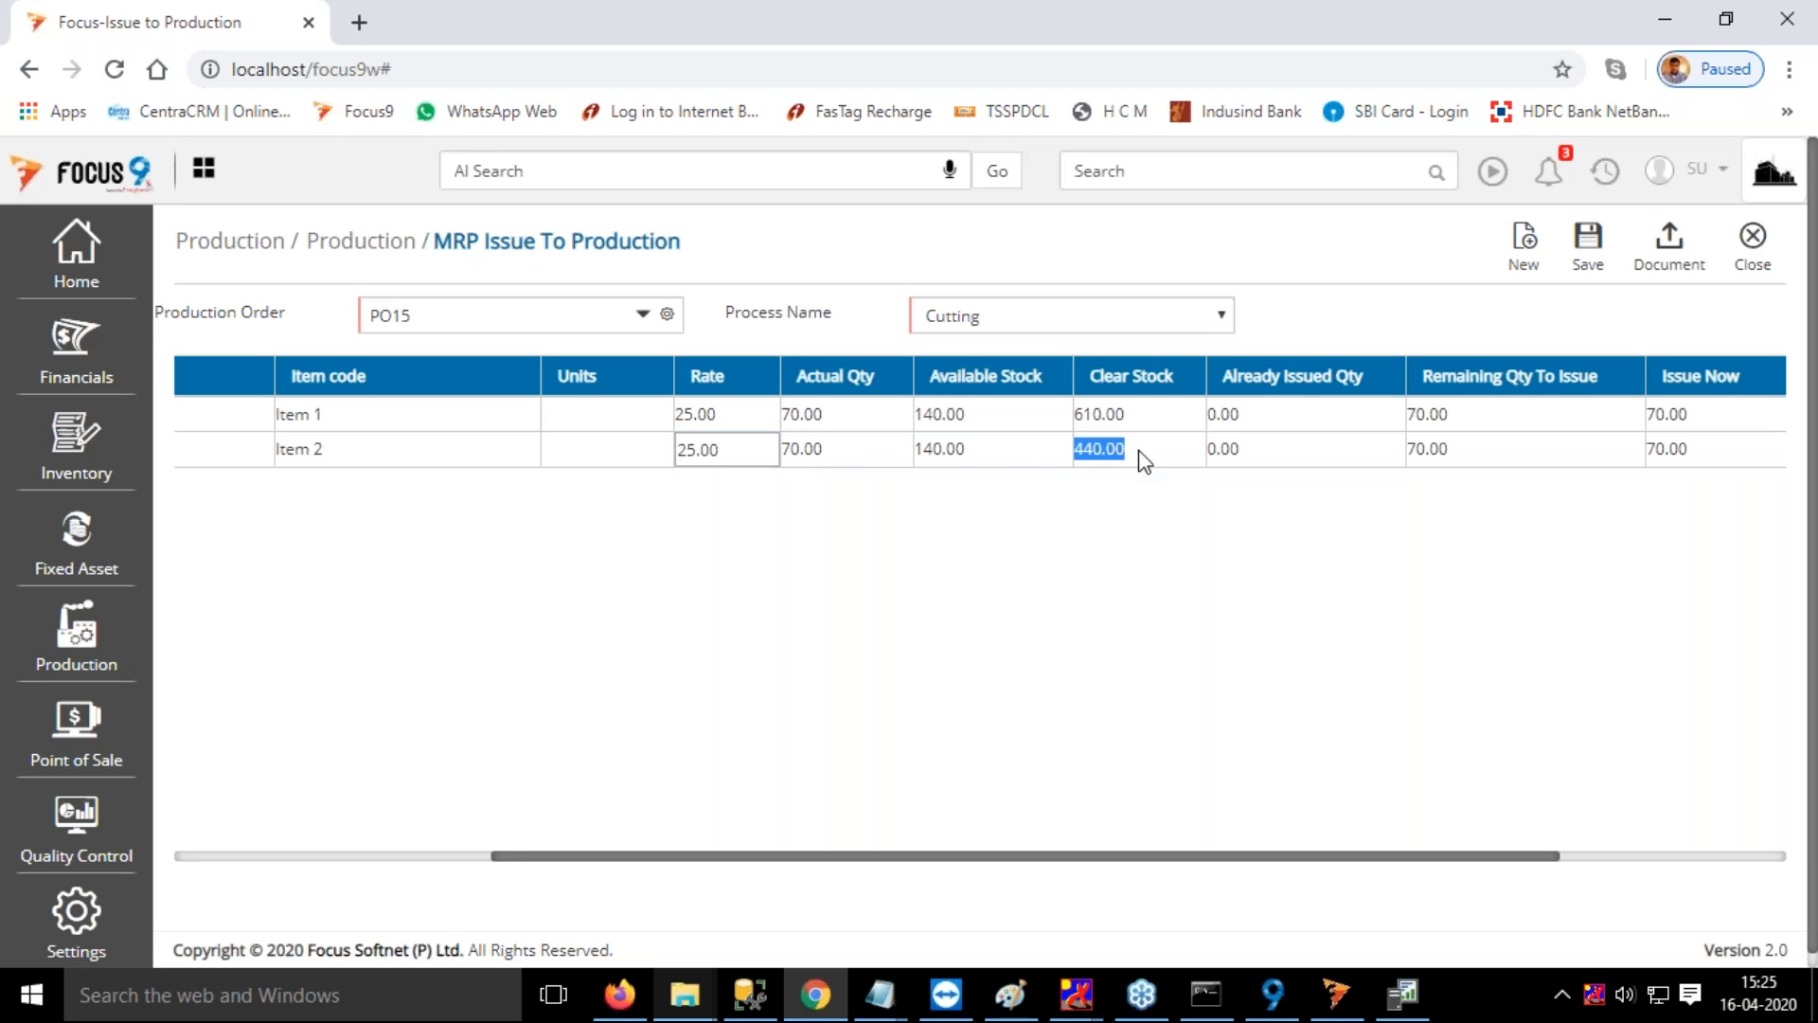
key(Tab)
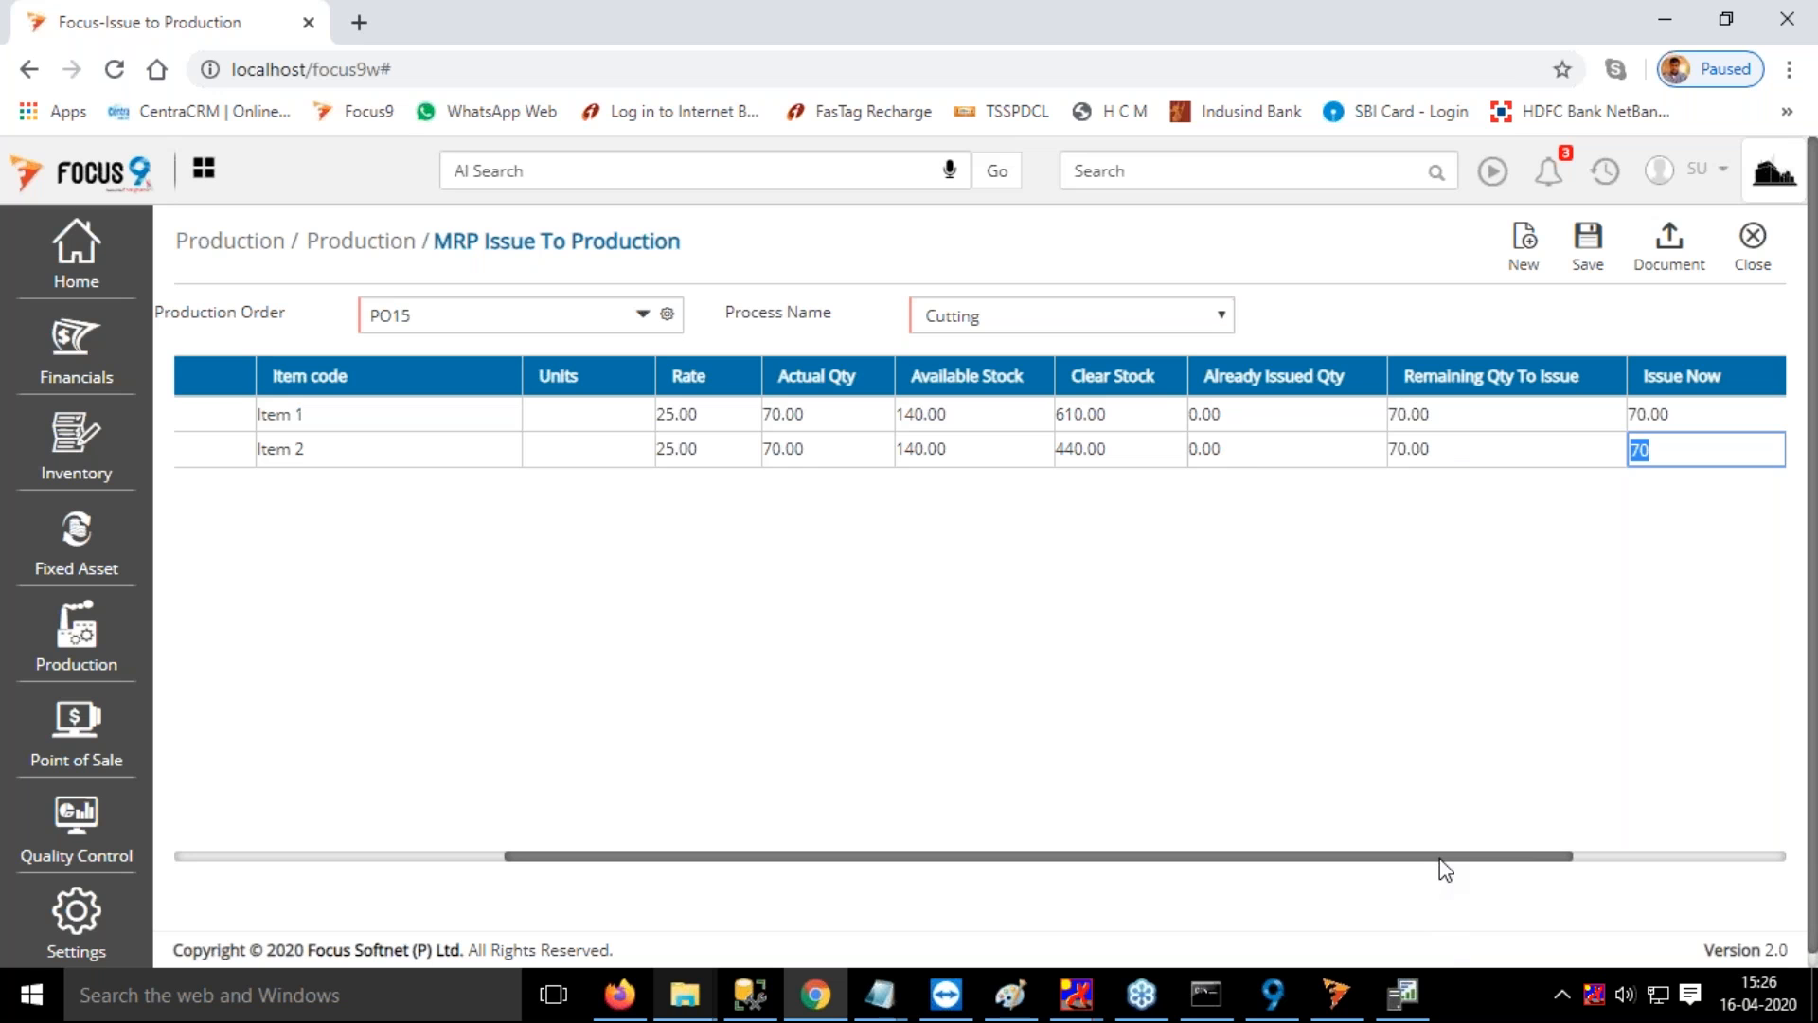
drag(1447, 860, 1465, 859)
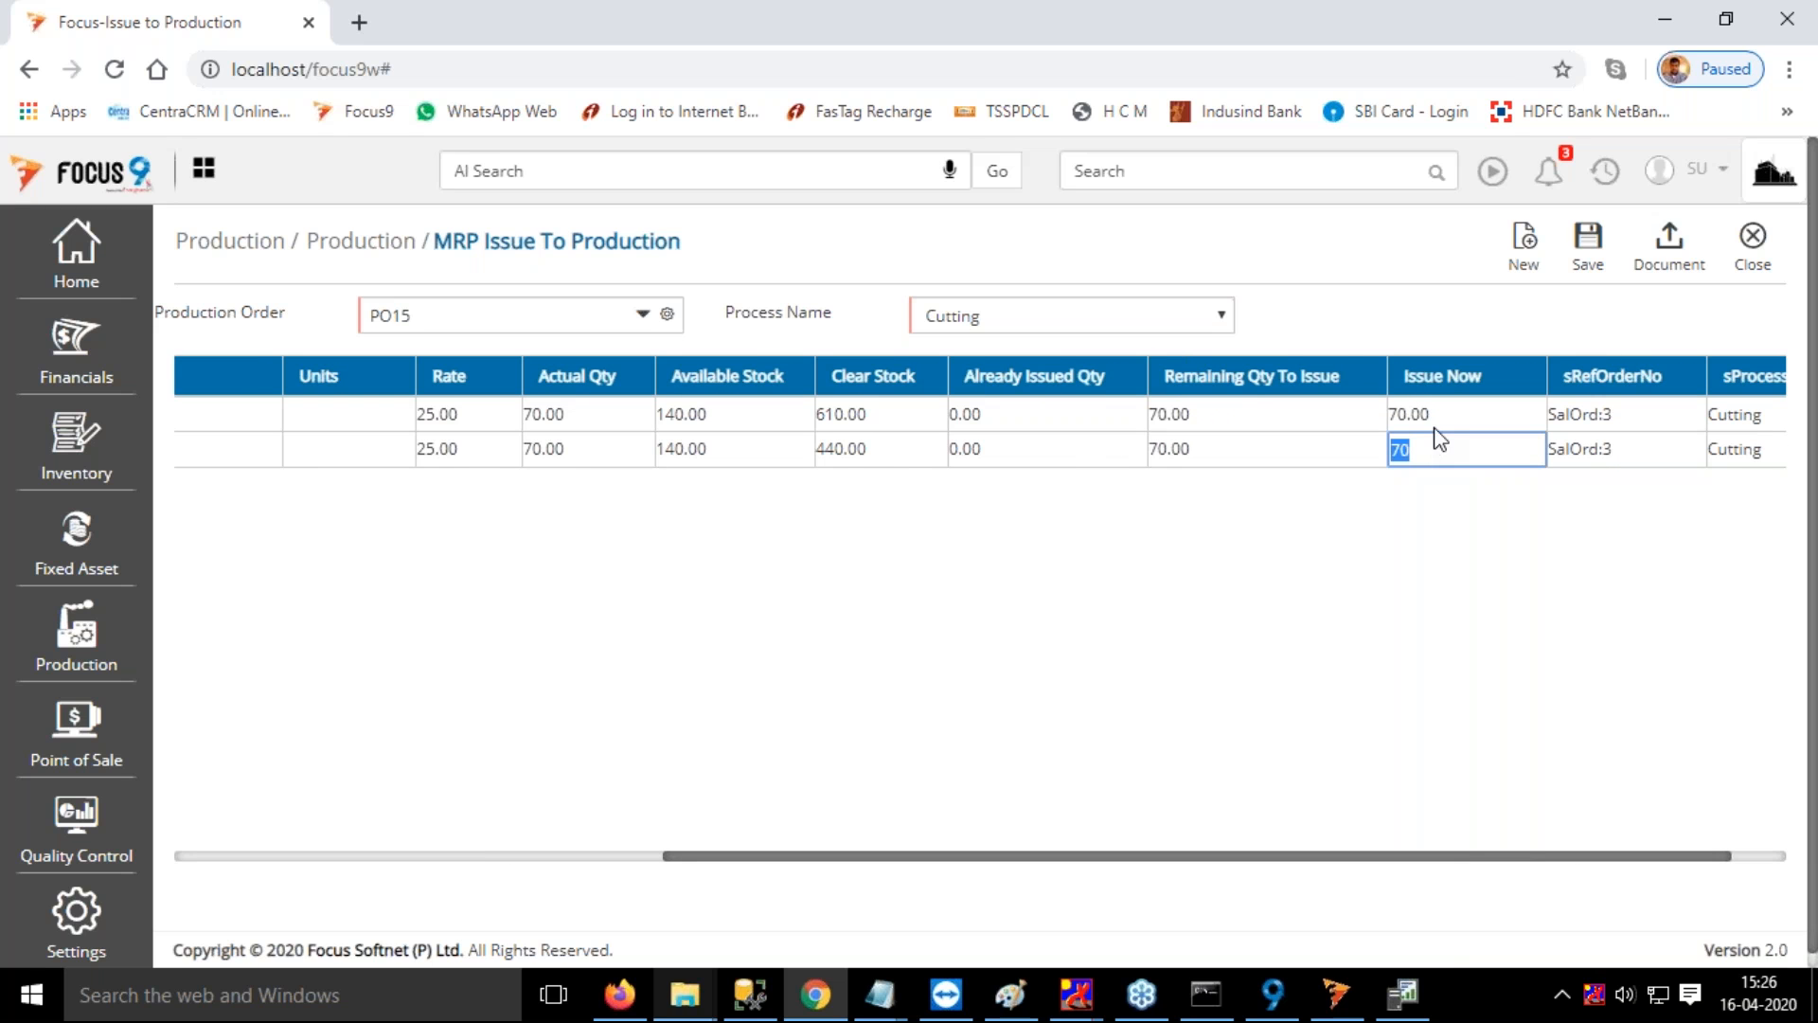
click(1457, 418)
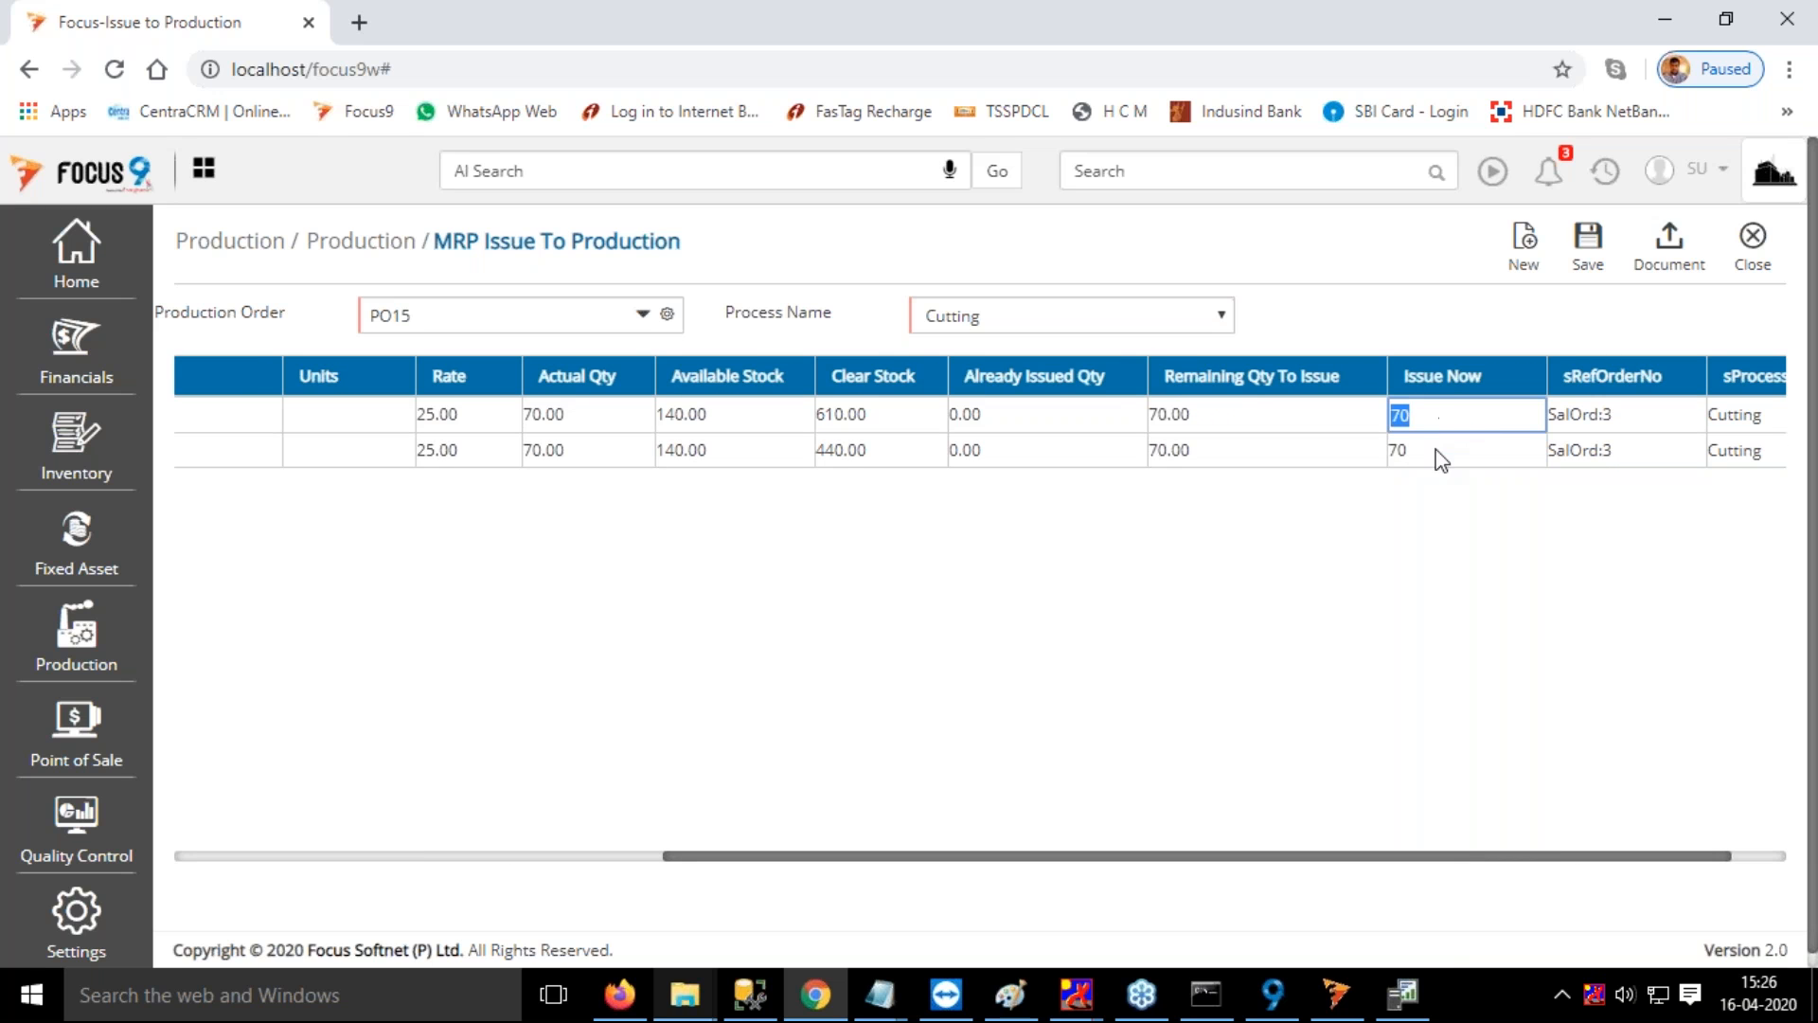
click(1436, 454)
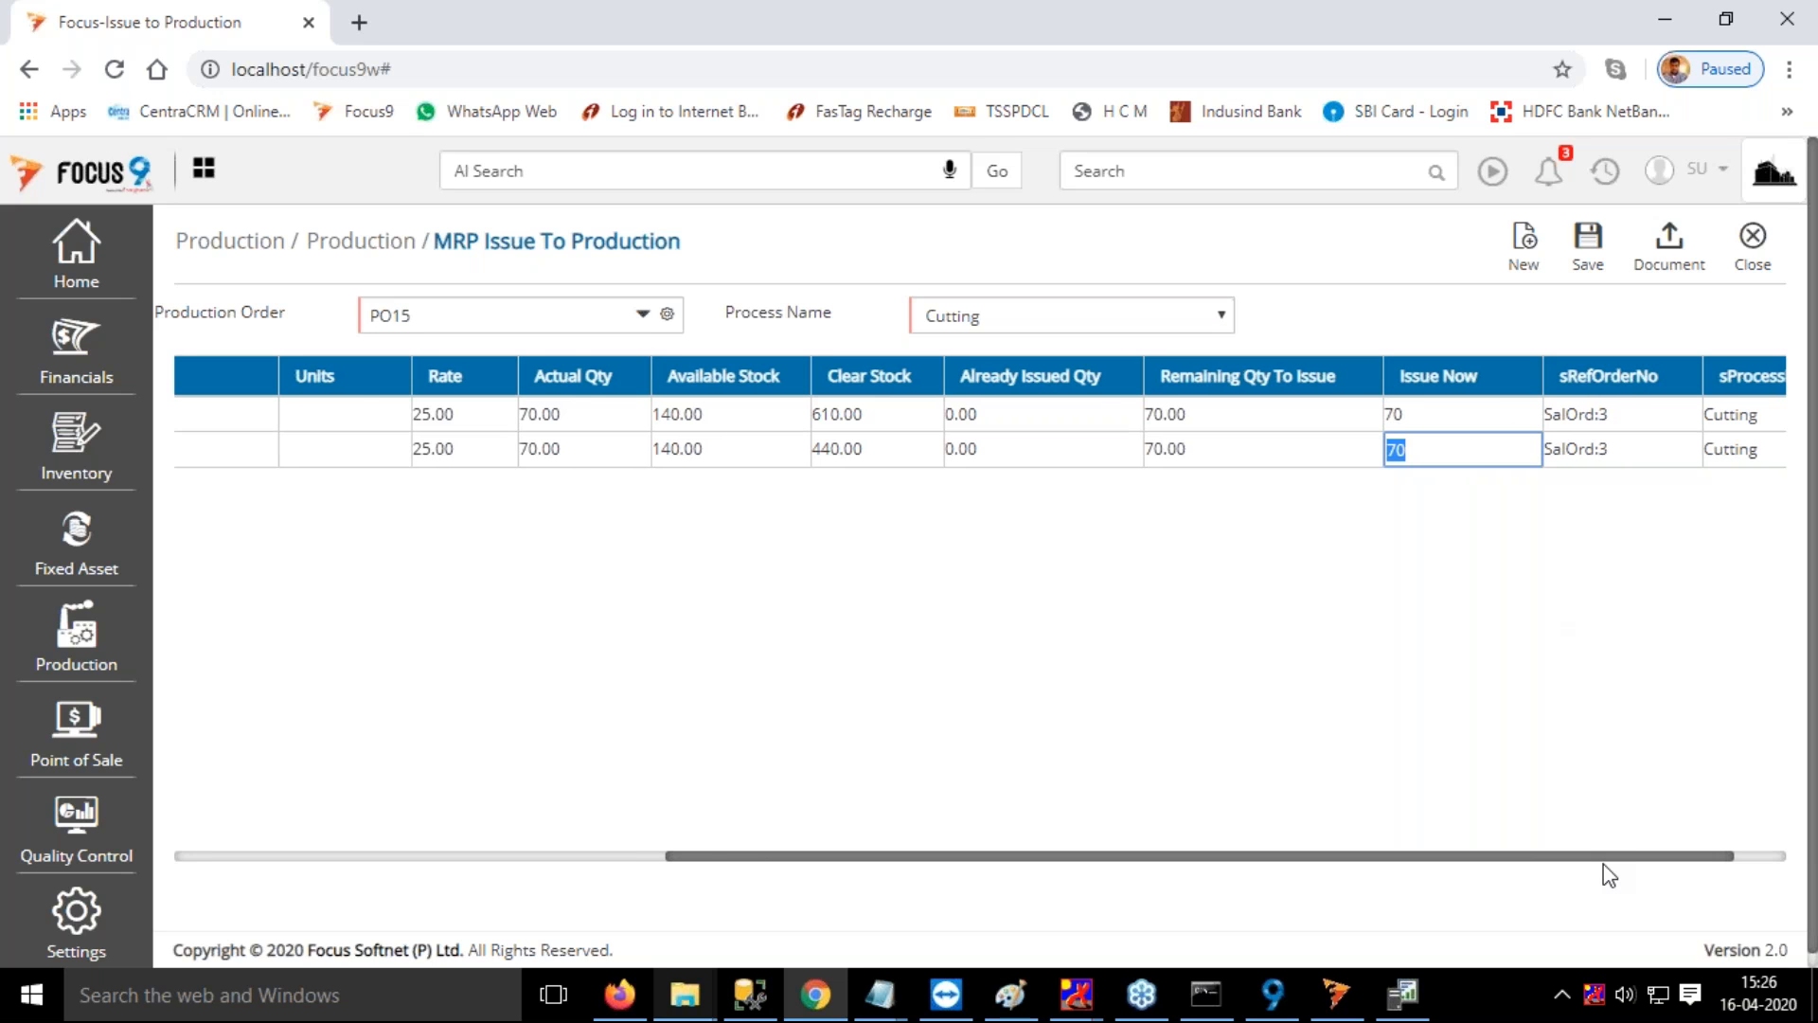
drag(1604, 863, 1732, 864)
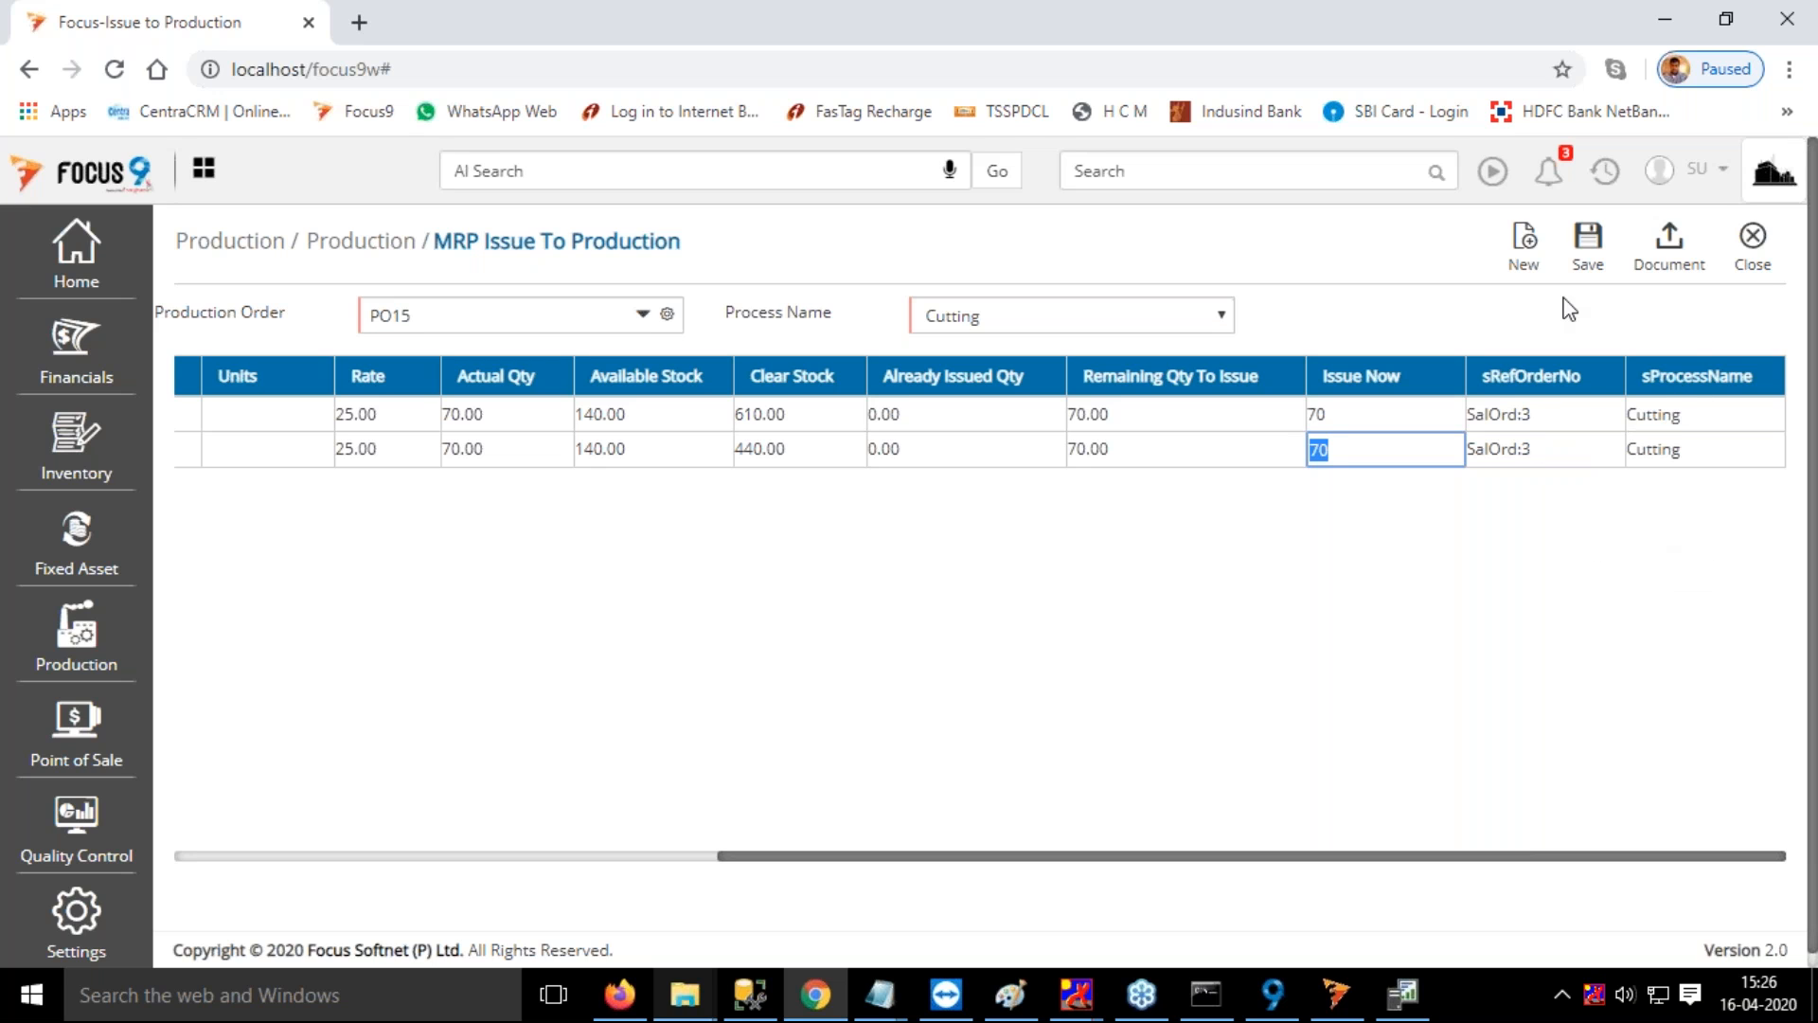
click(1589, 245)
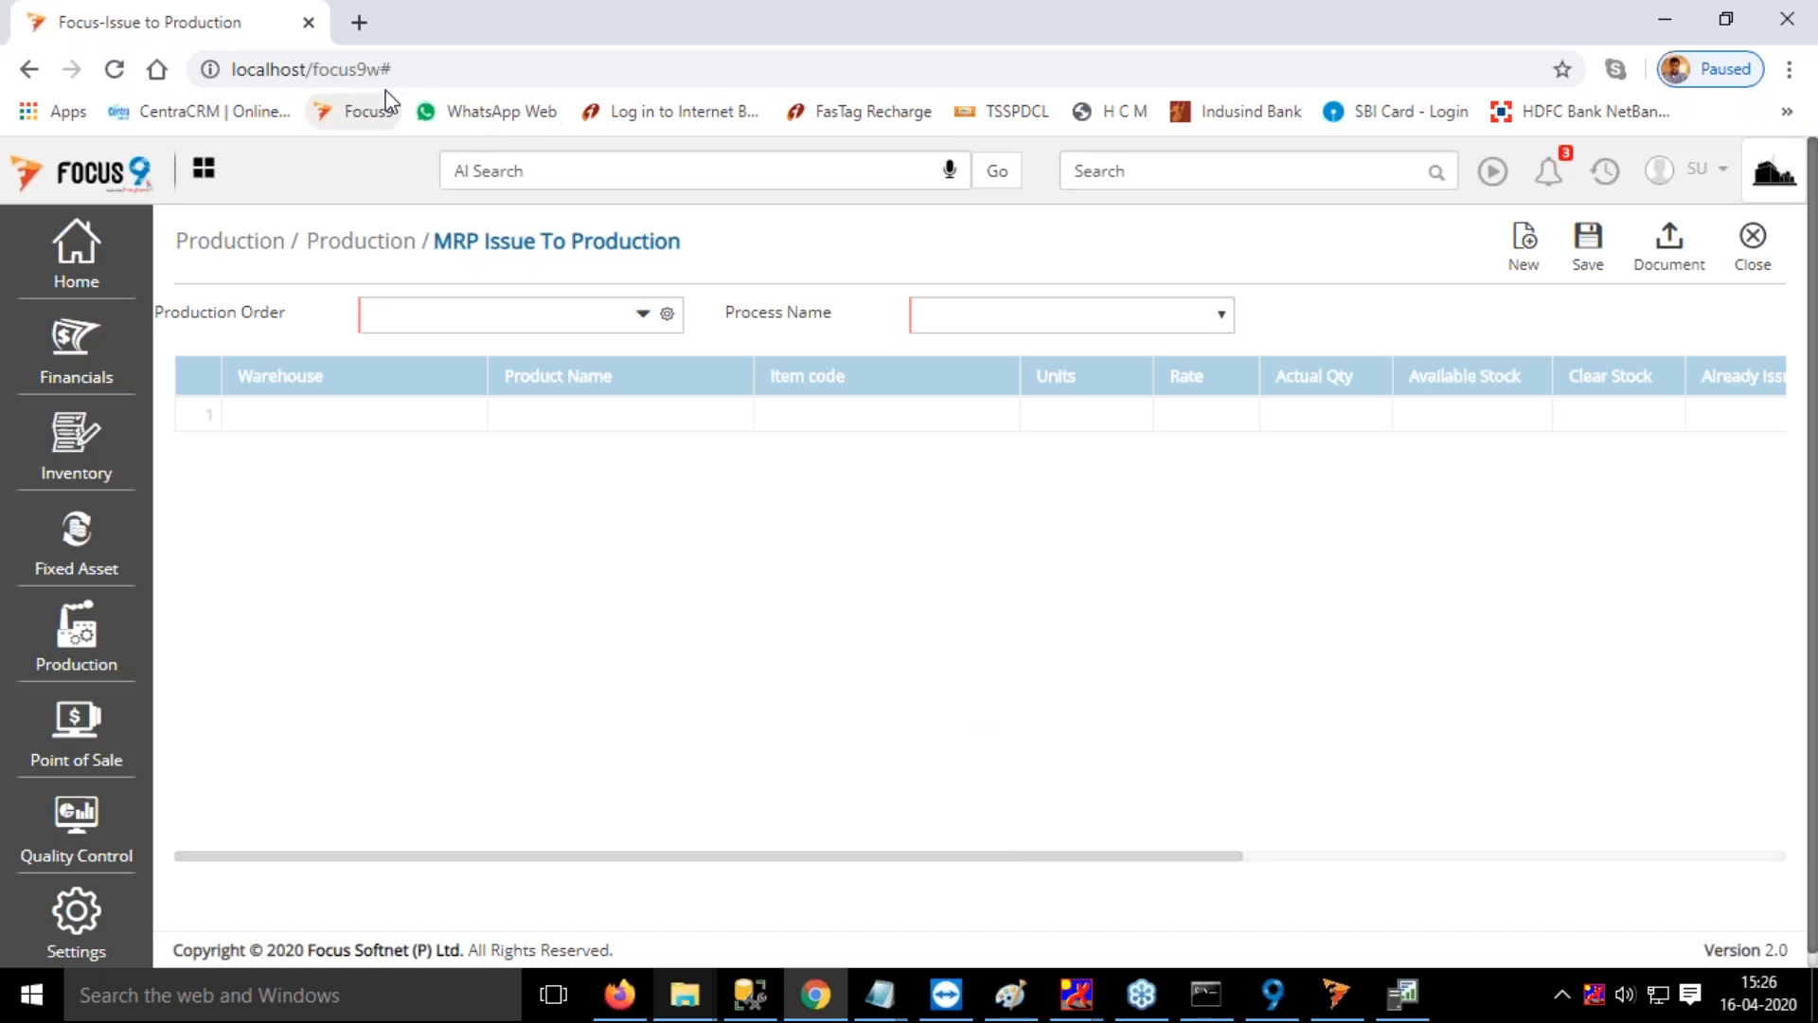
In a duplicate browser tab, open voucher 8 from the Issues to Production vouchers to examine the posted issue
right_click(254, 48)
key(Escape)
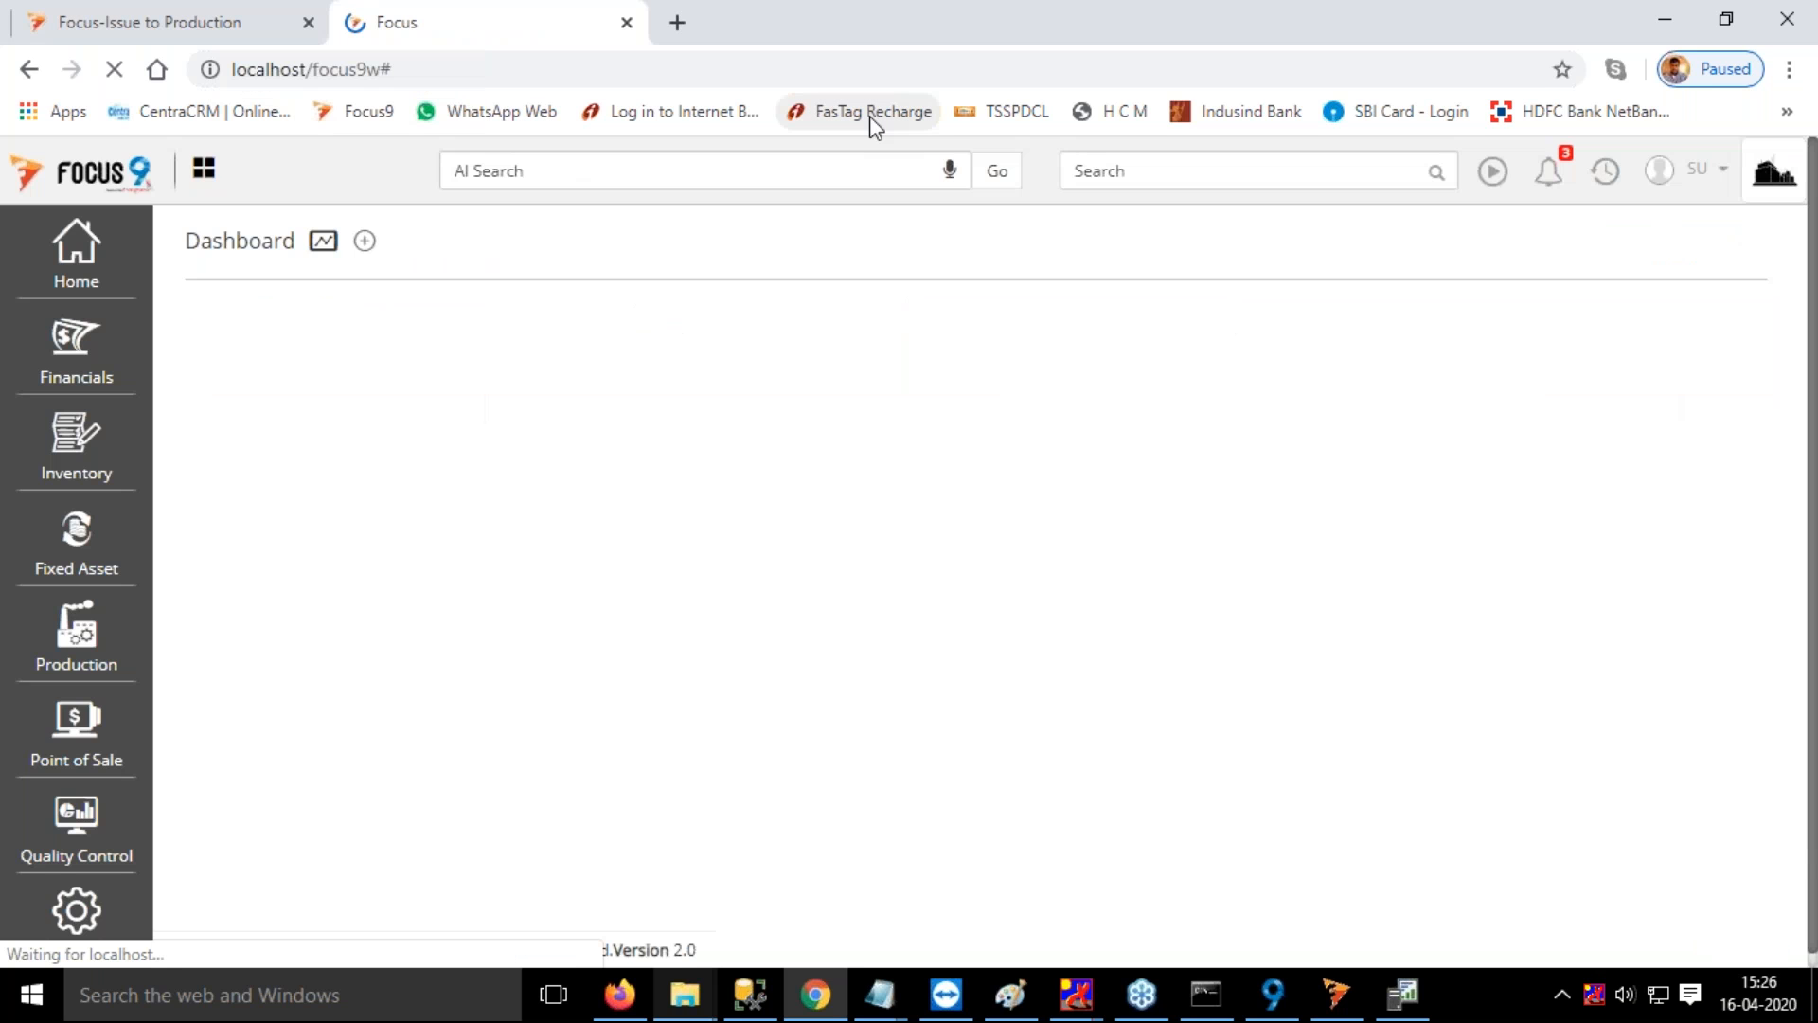
click(1126, 175)
text(iss)
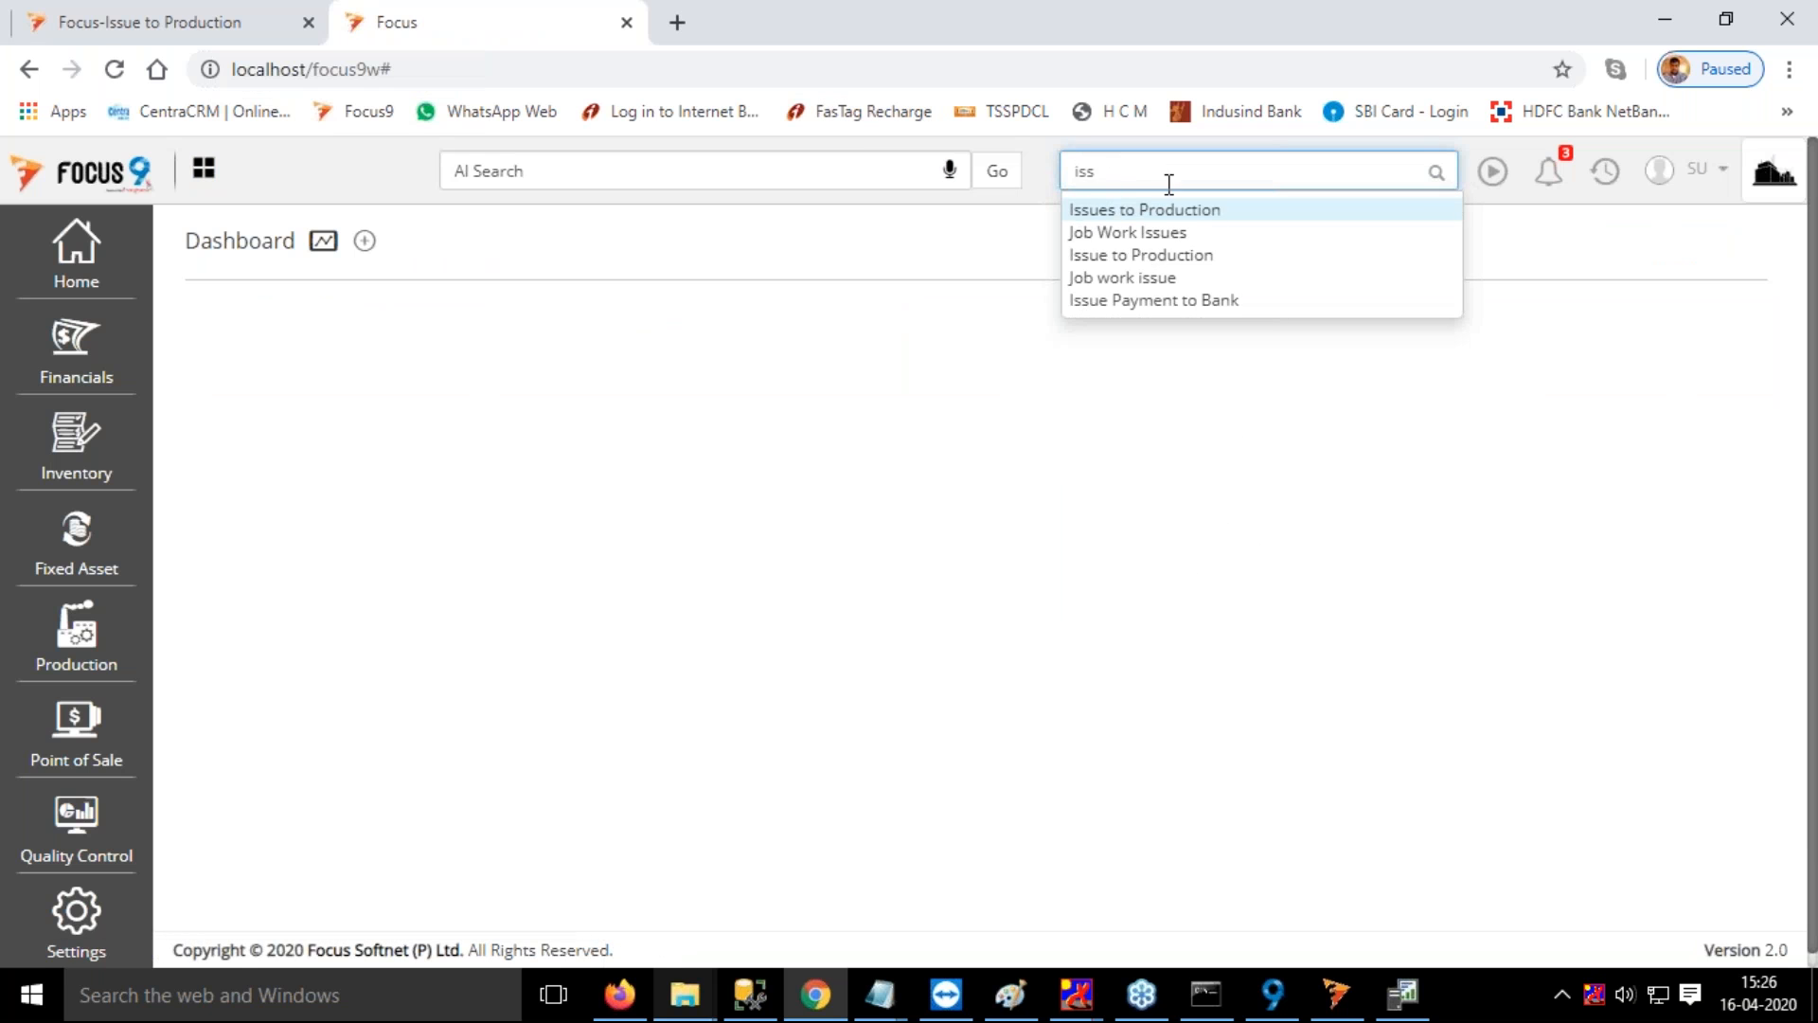
click(1184, 209)
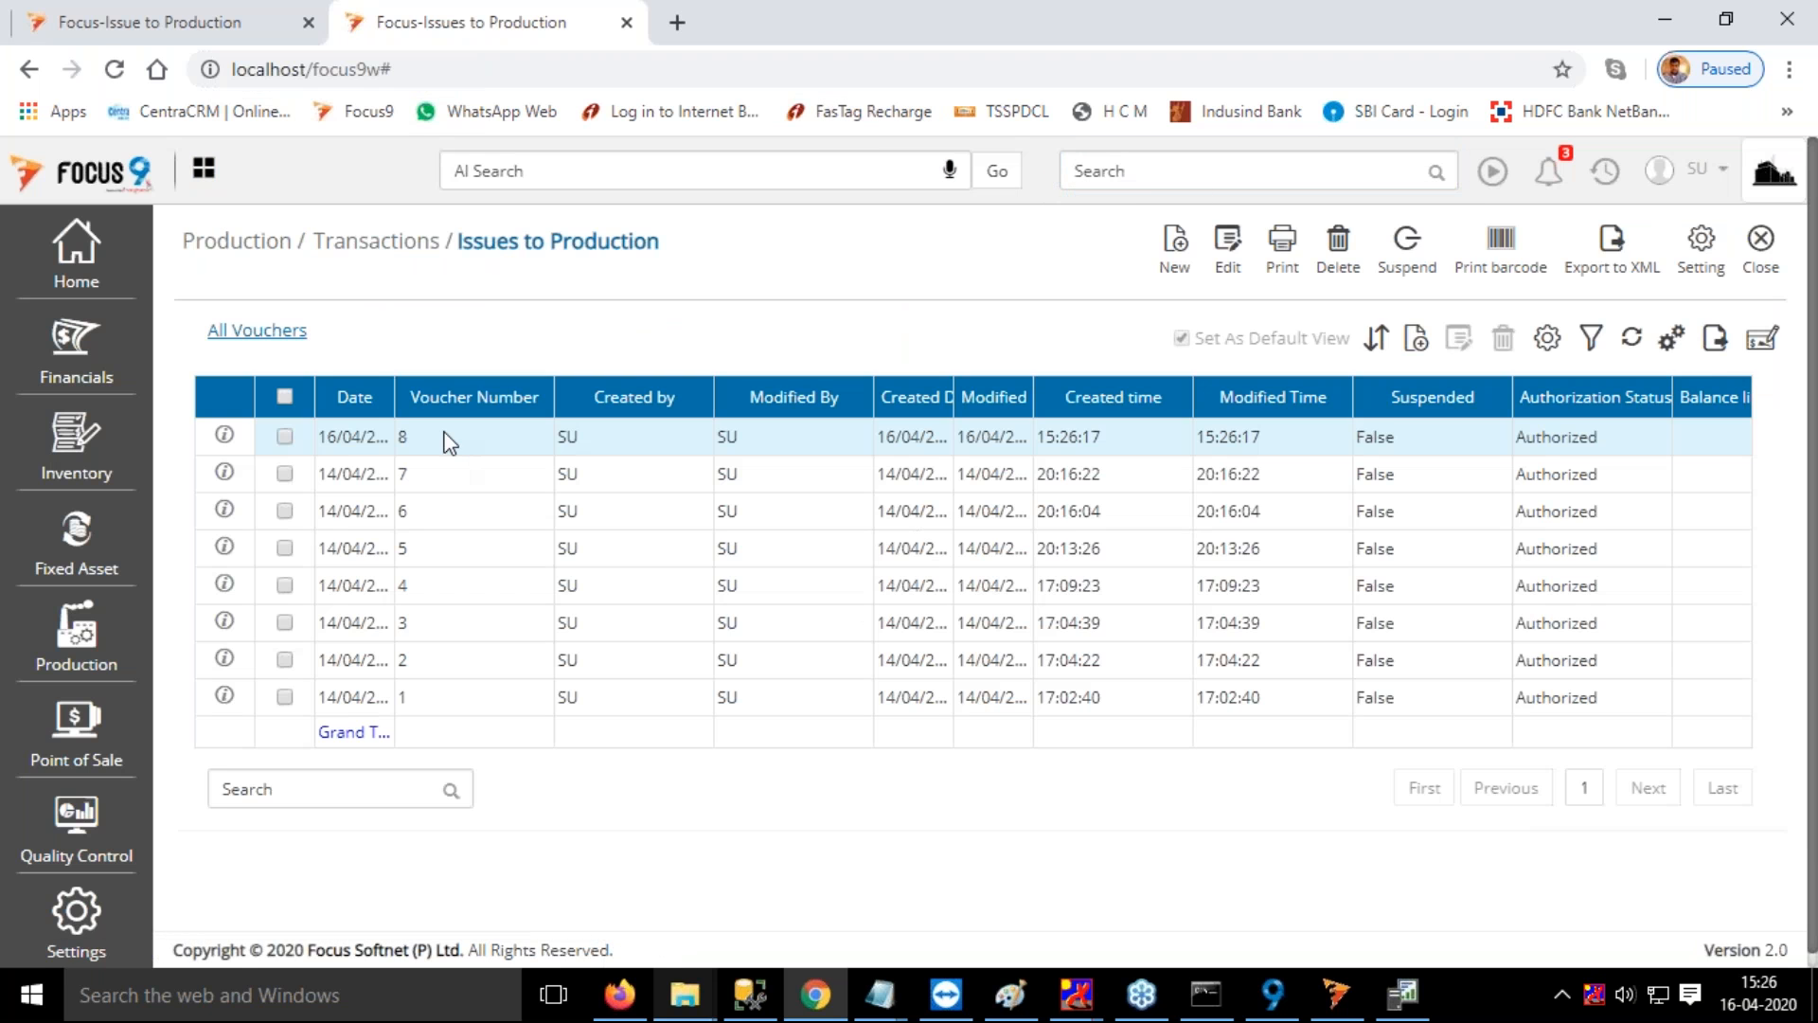
double_click(447, 435)
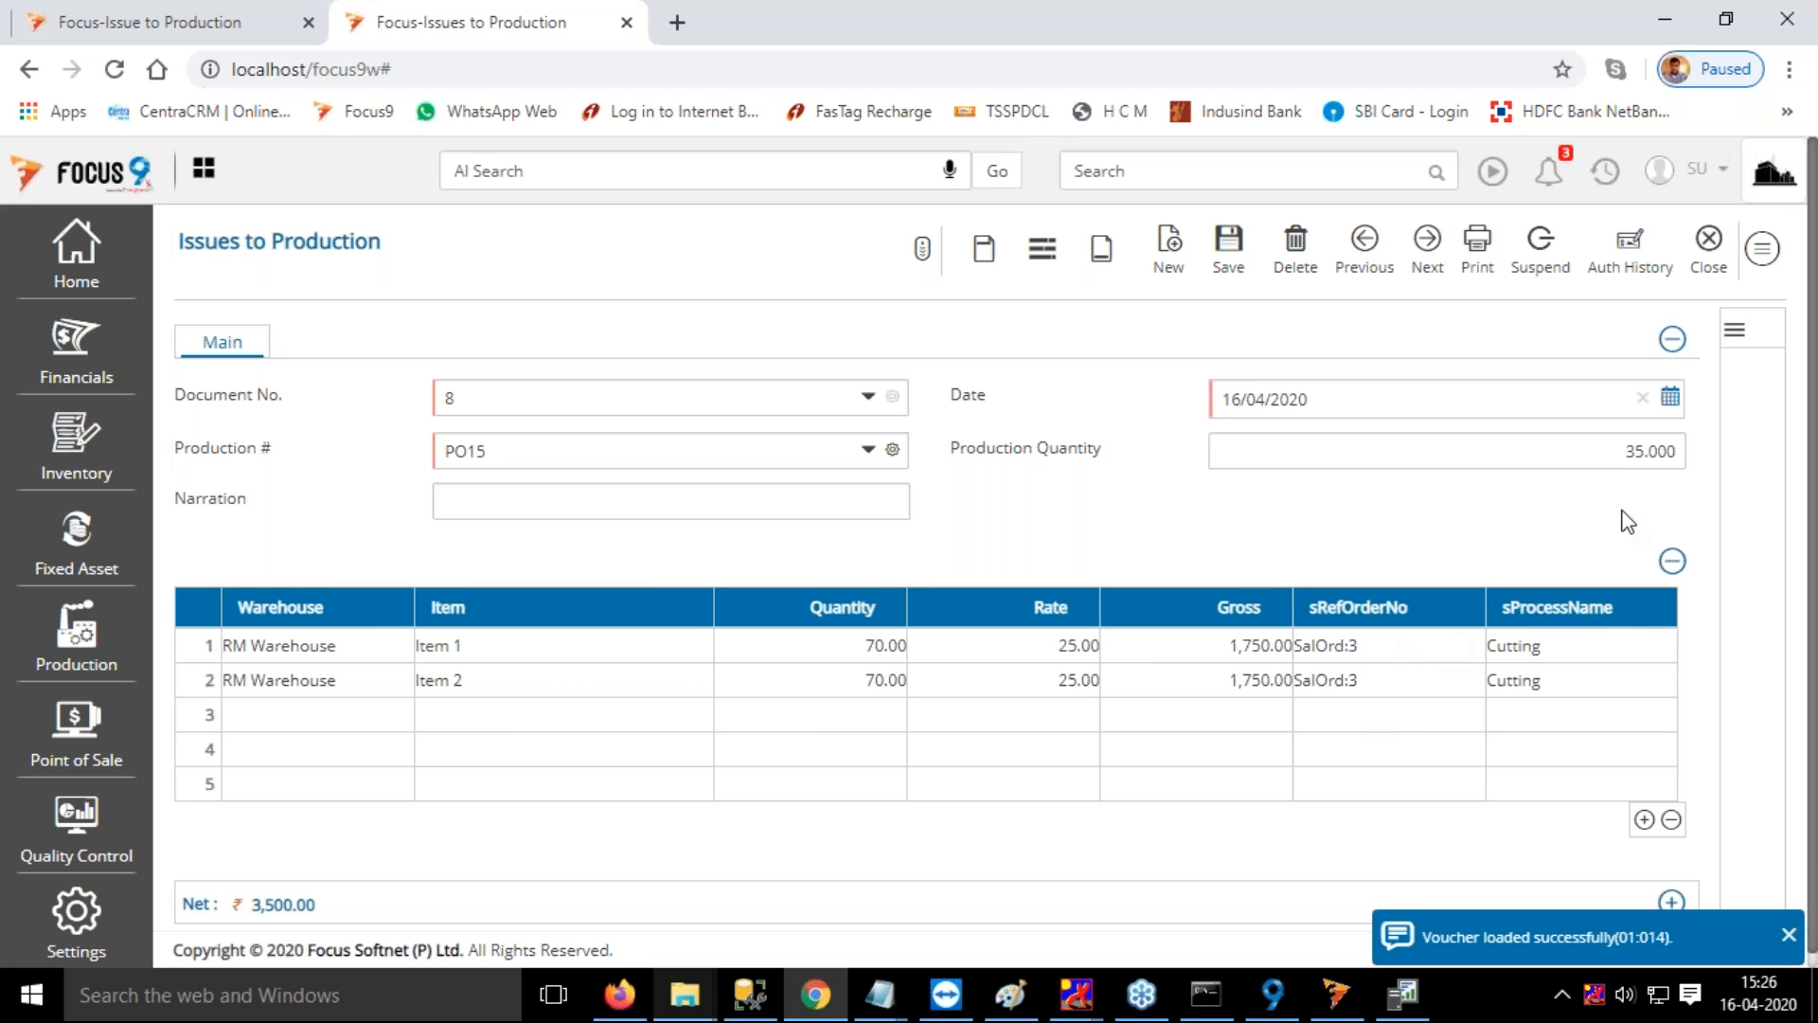
click(1789, 937)
Return to the original MRP Issue To Production tab and open the Receipt from Production screen there
click(137, 24)
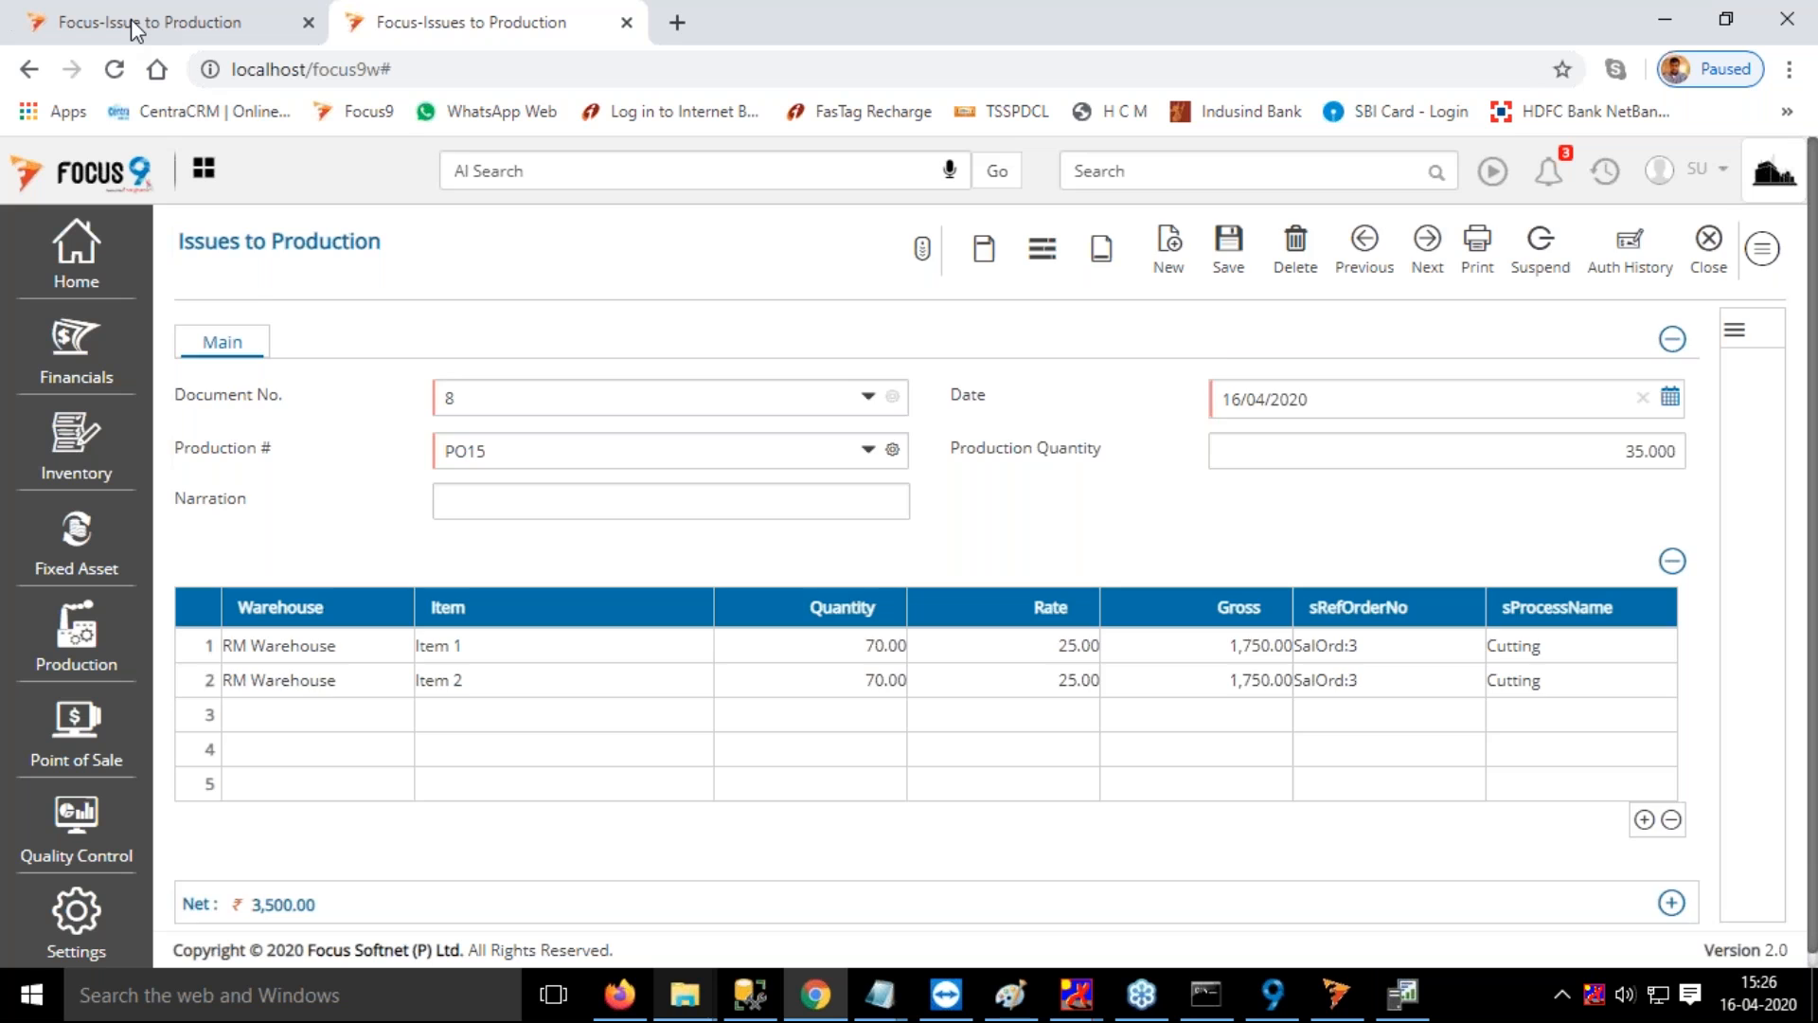
click(492, 312)
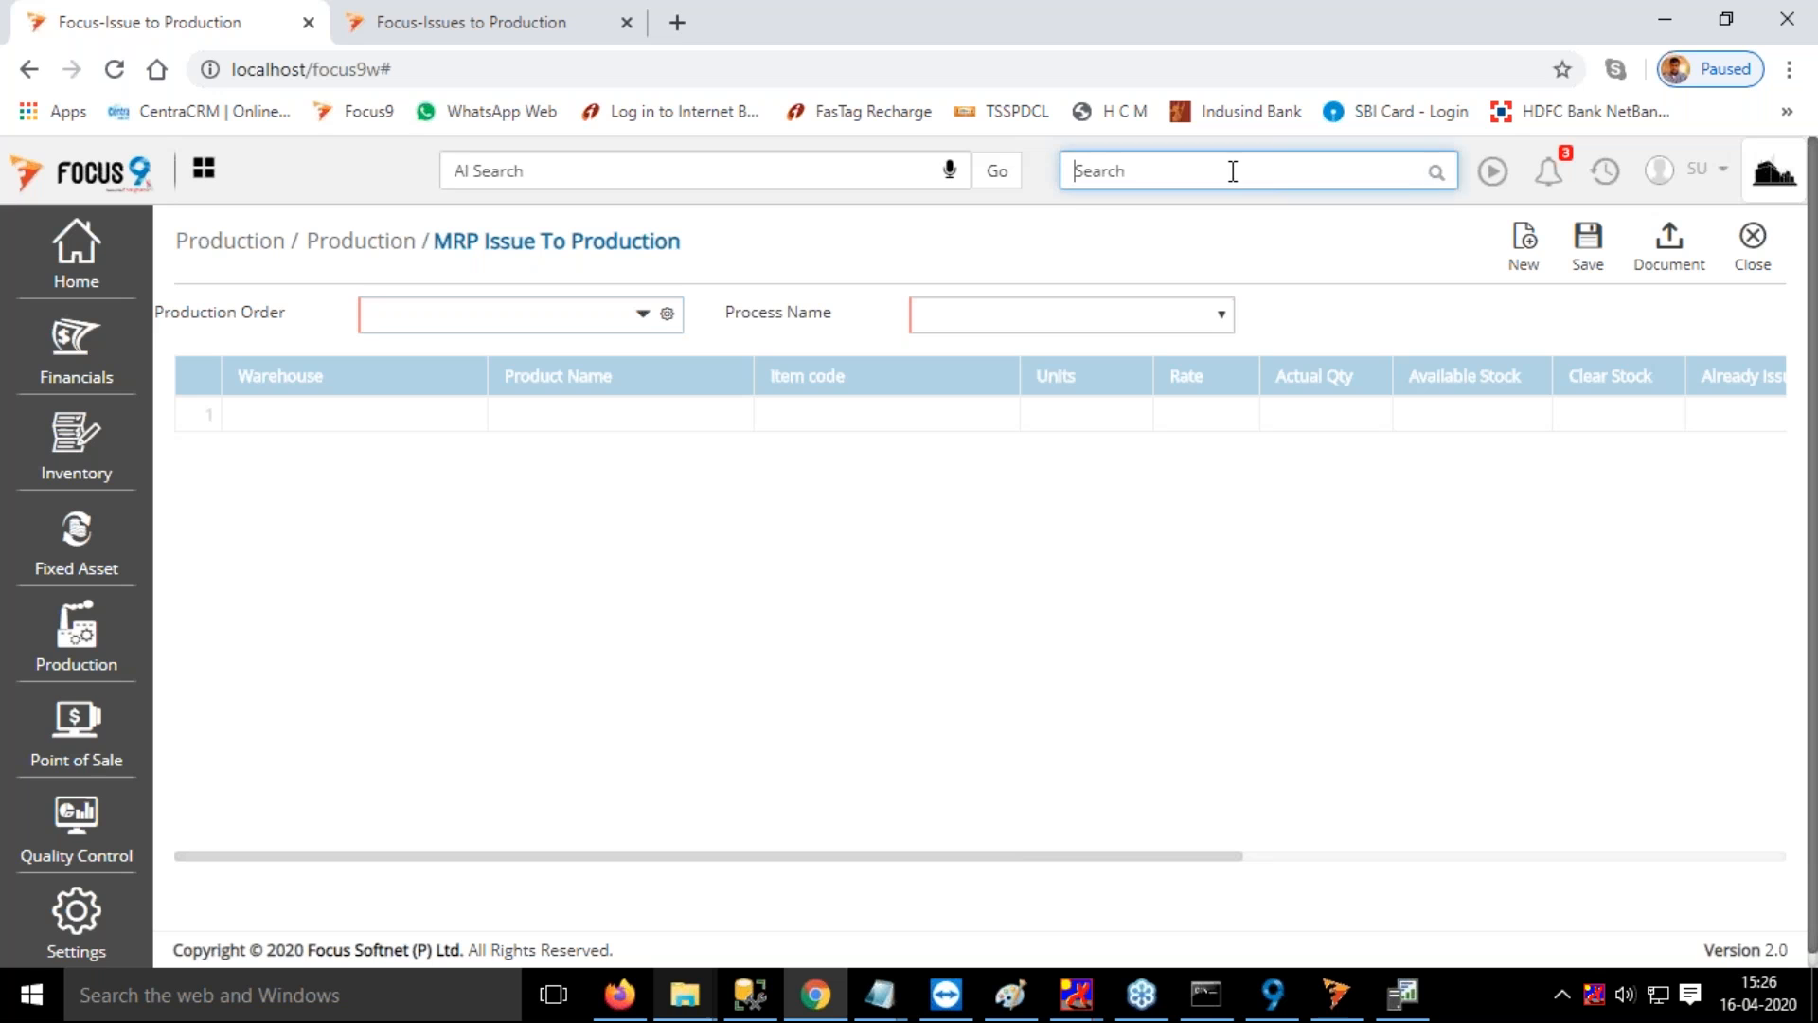
click(74, 651)
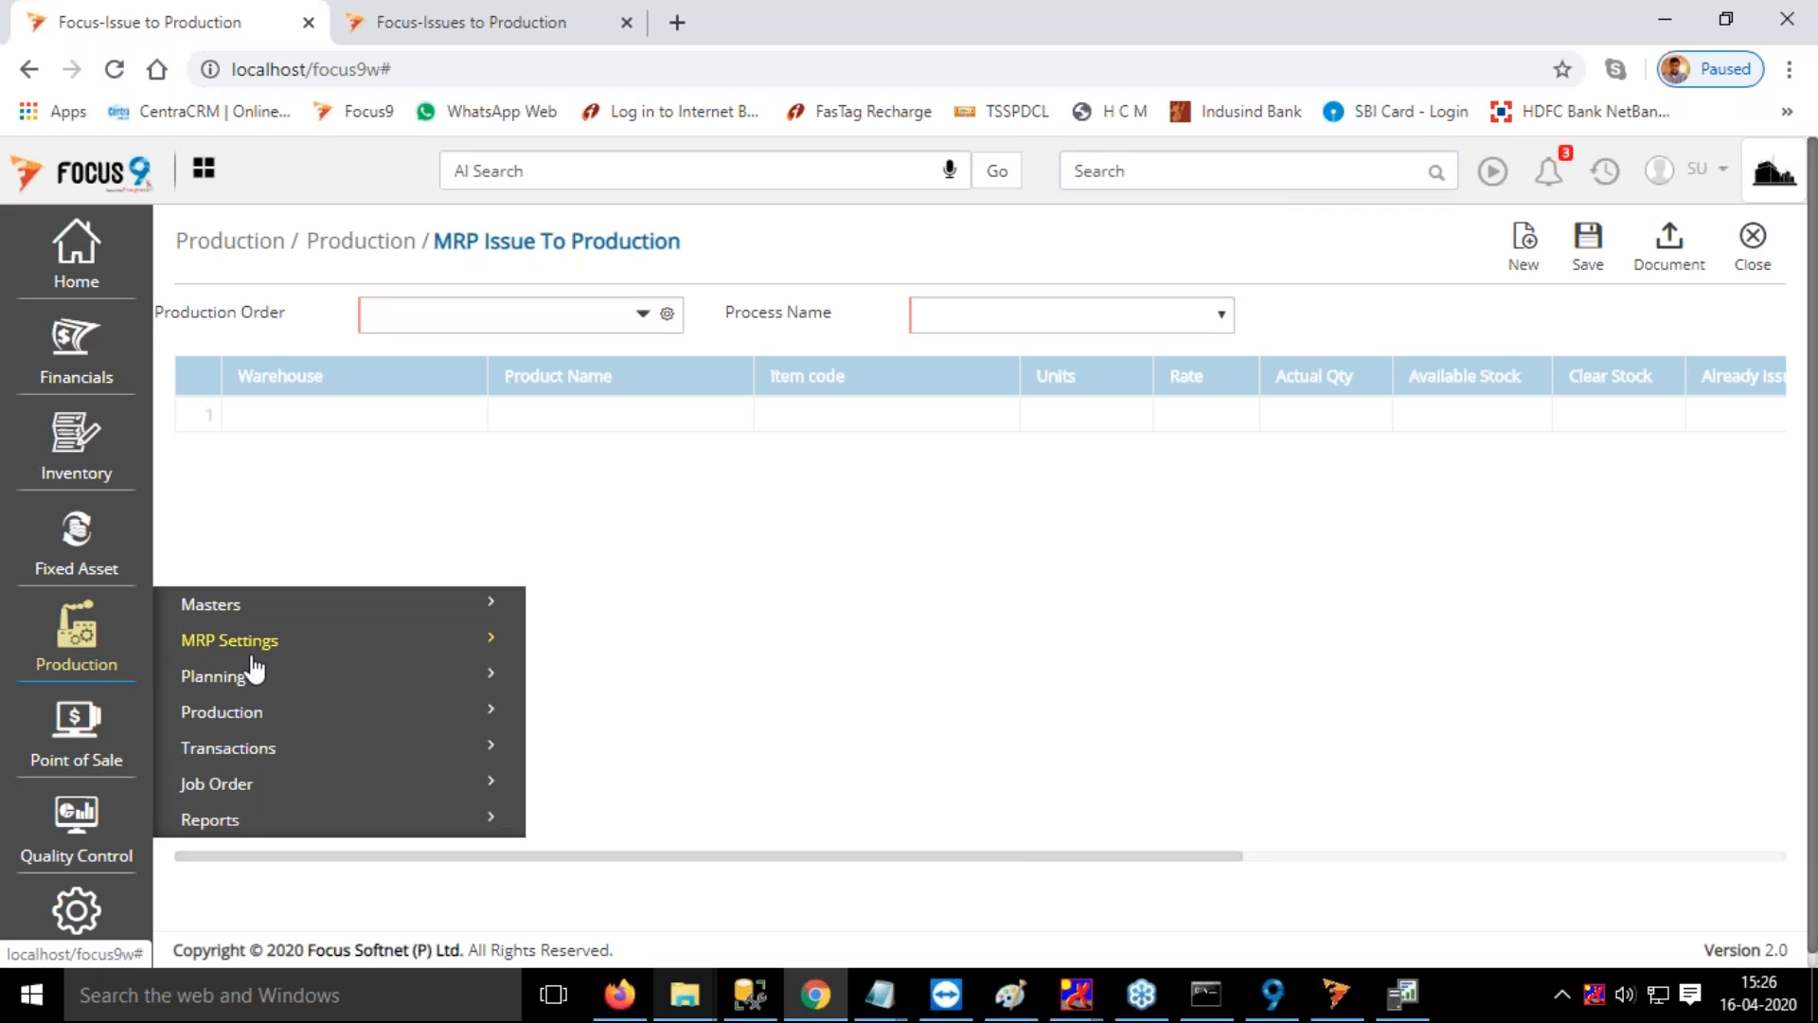
click(241, 715)
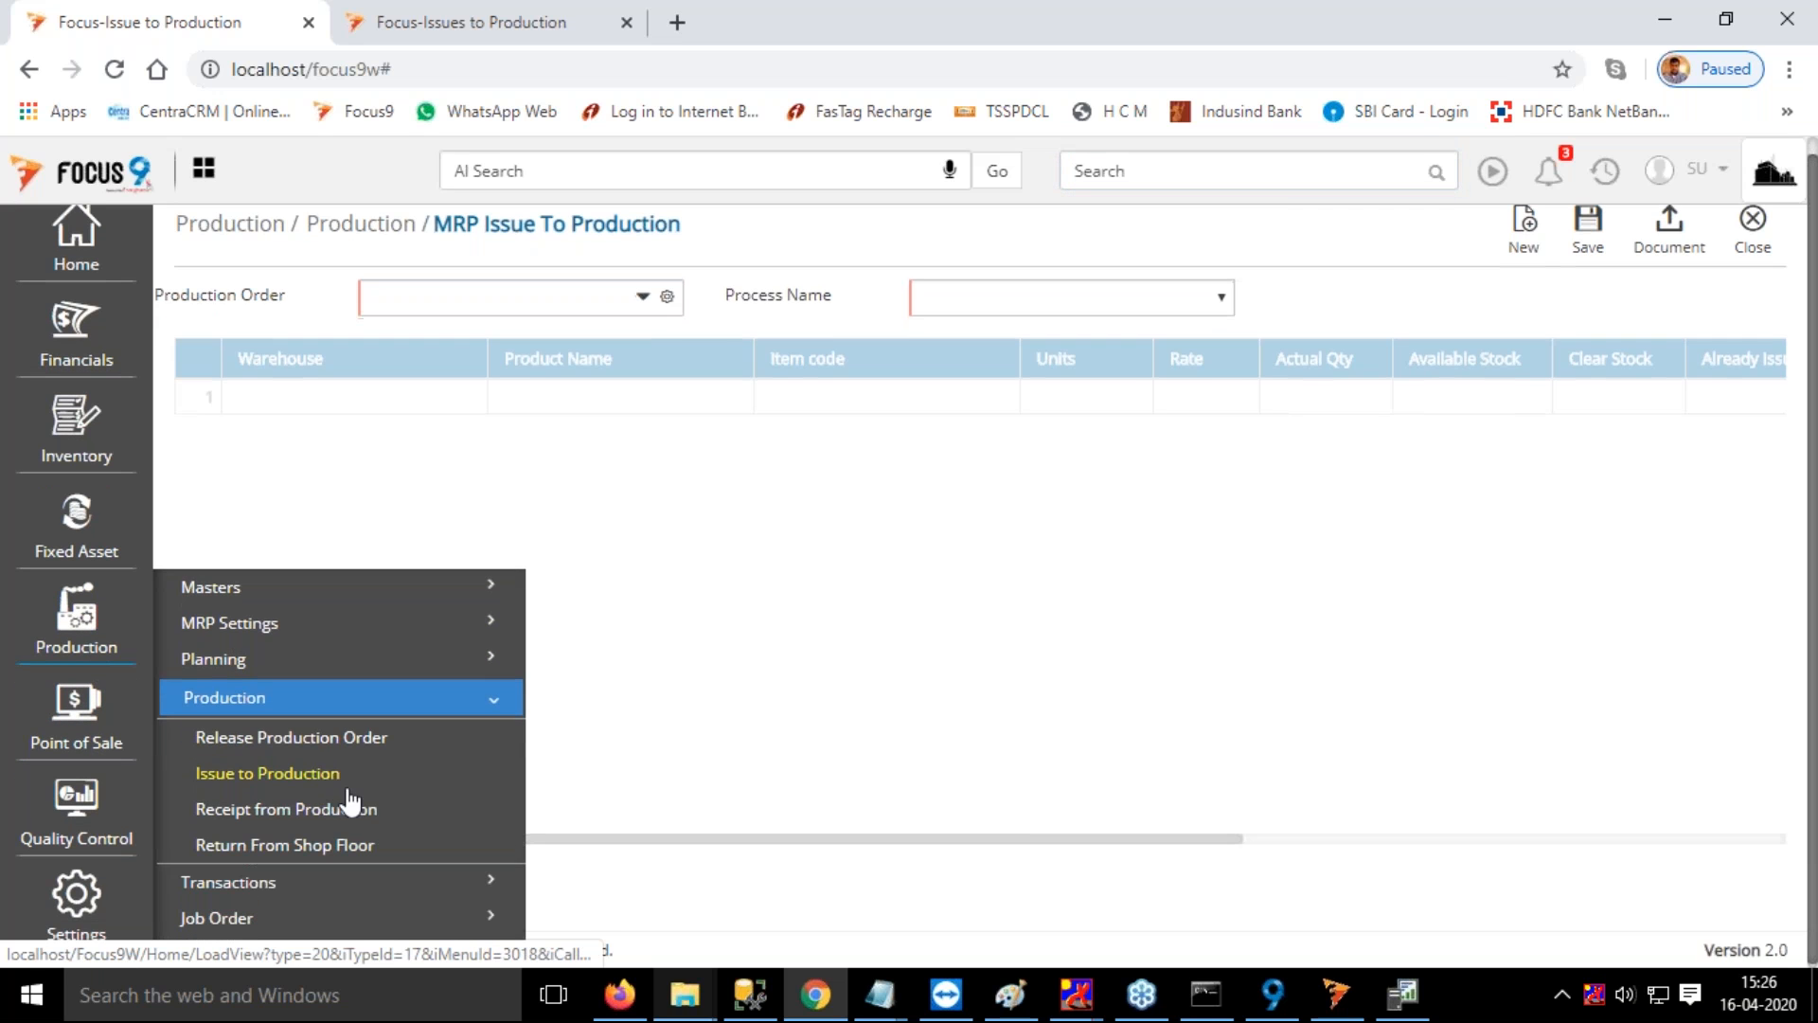
click(316, 810)
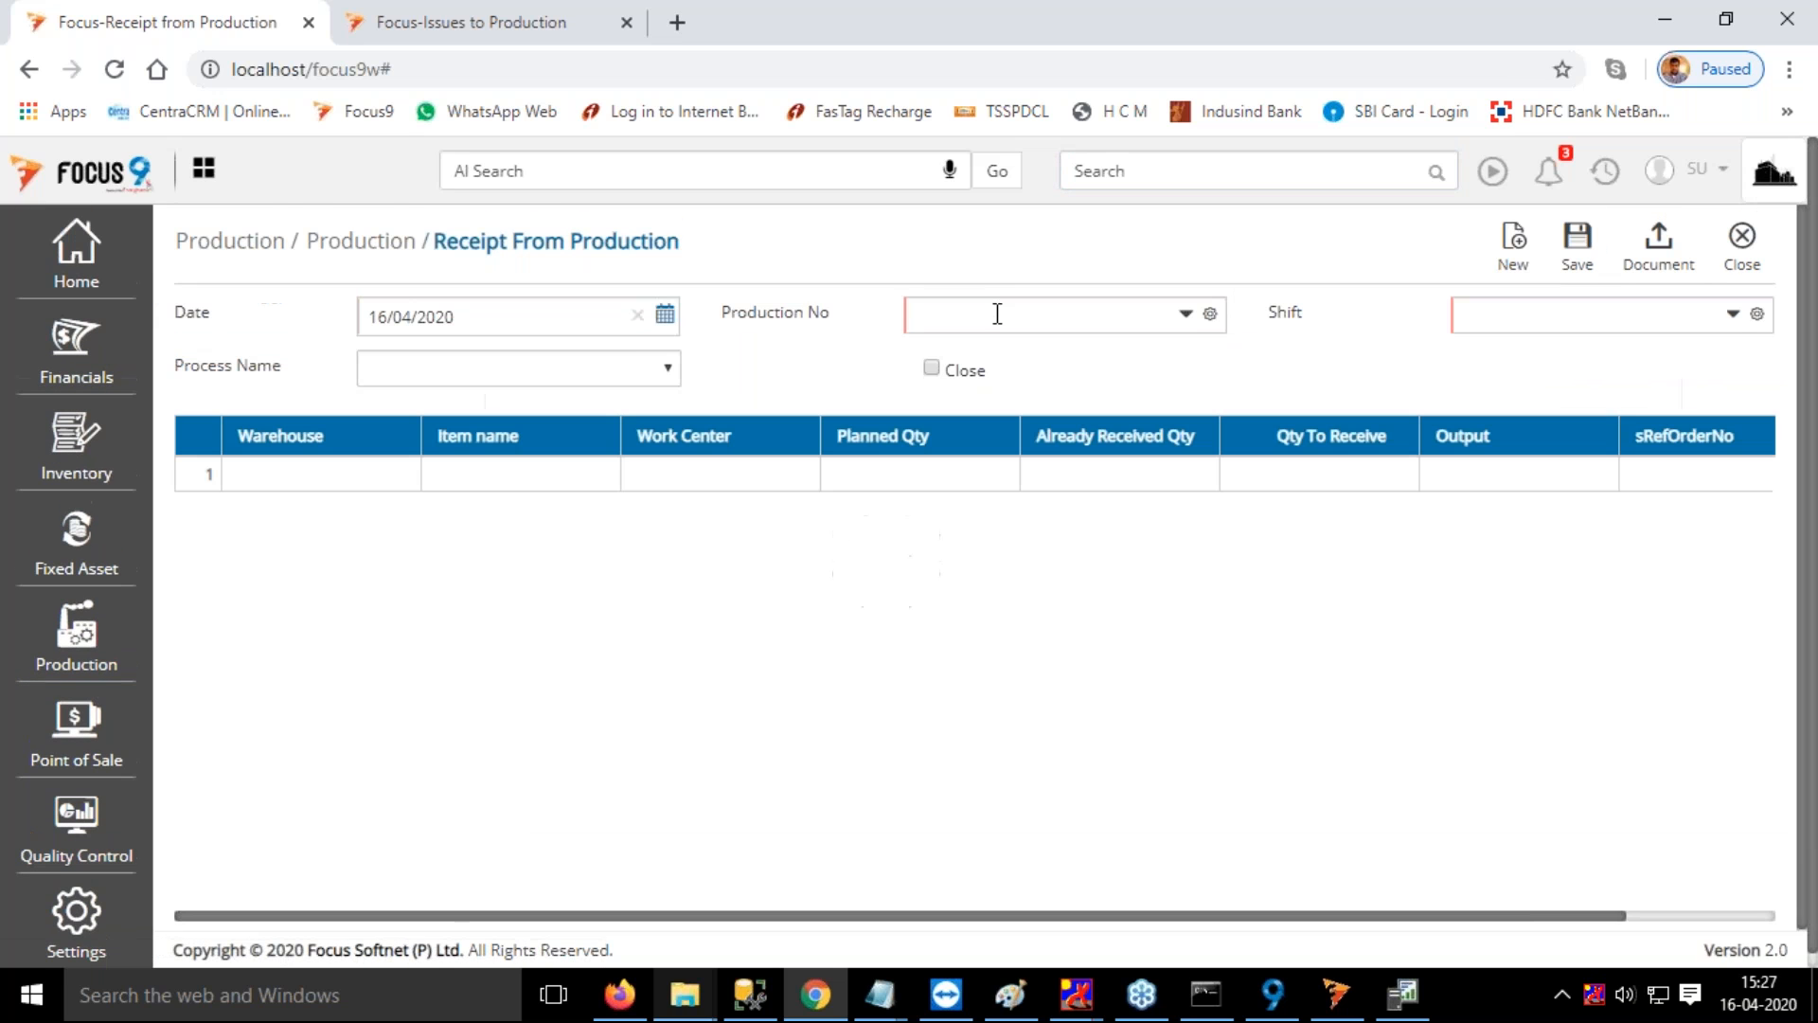
Set the date of the receipt from production to 16/06/2020
click(404, 317)
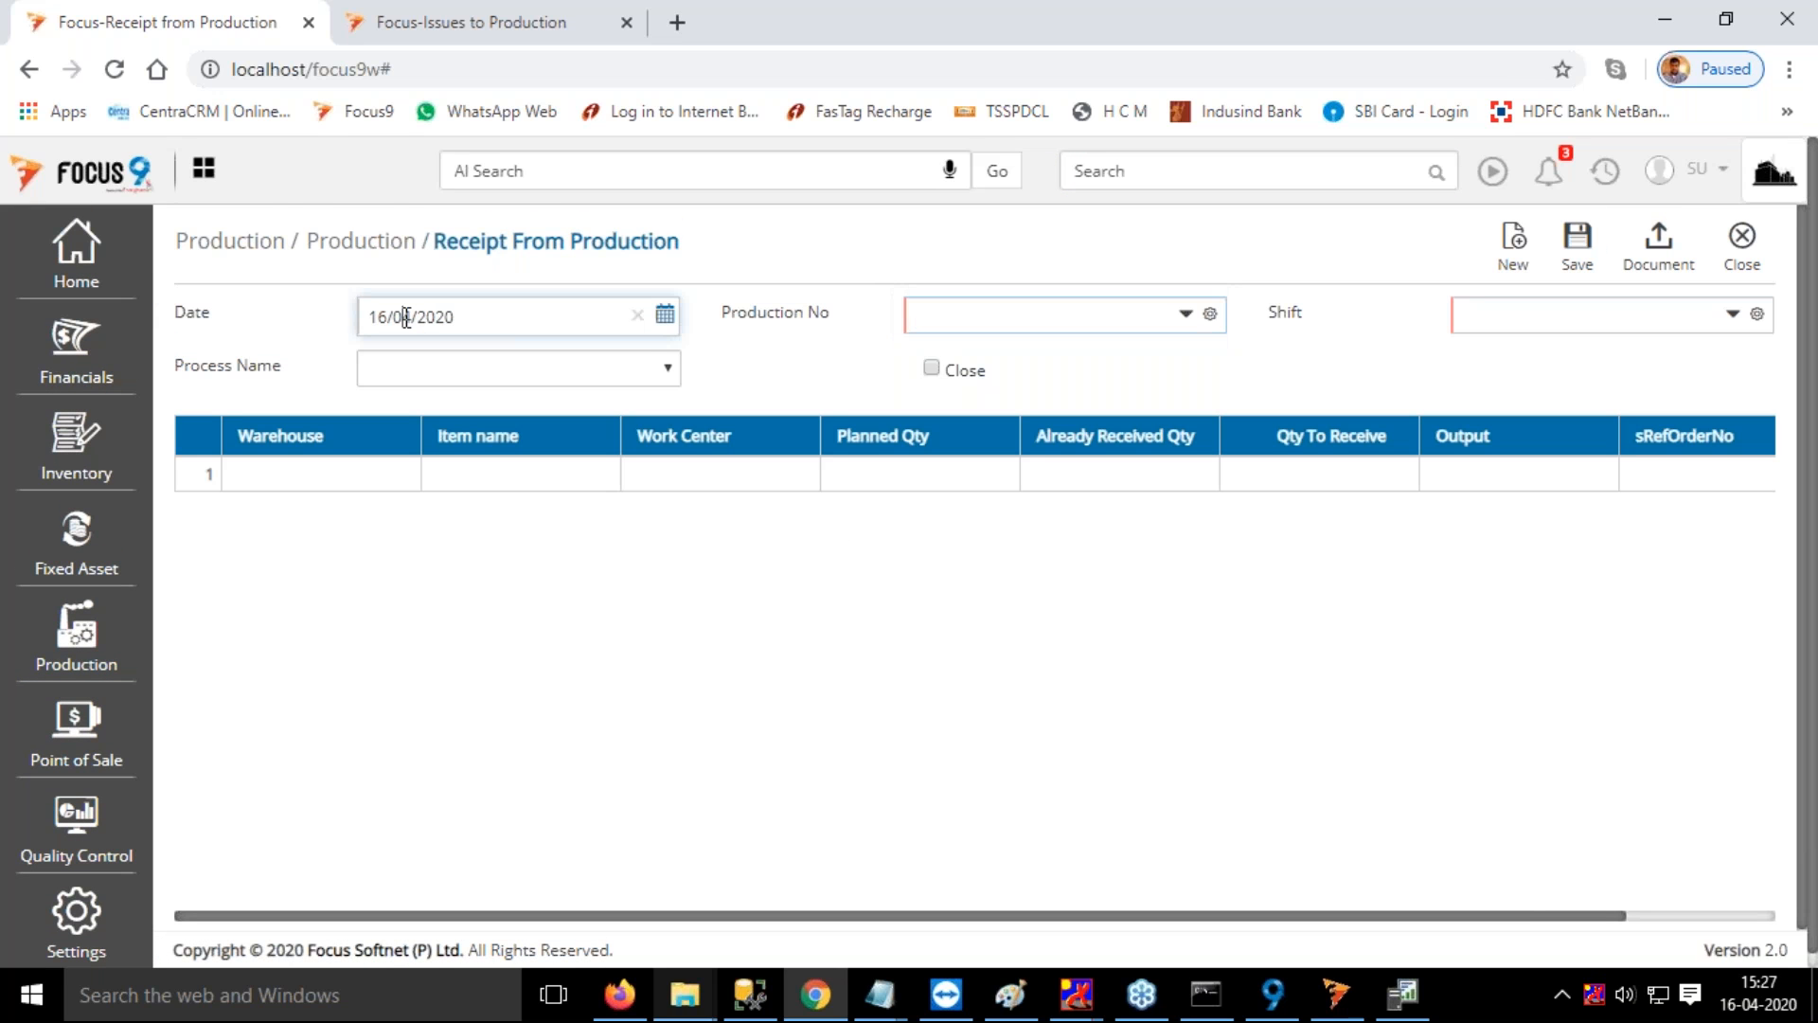
text(06)
key(Tab)
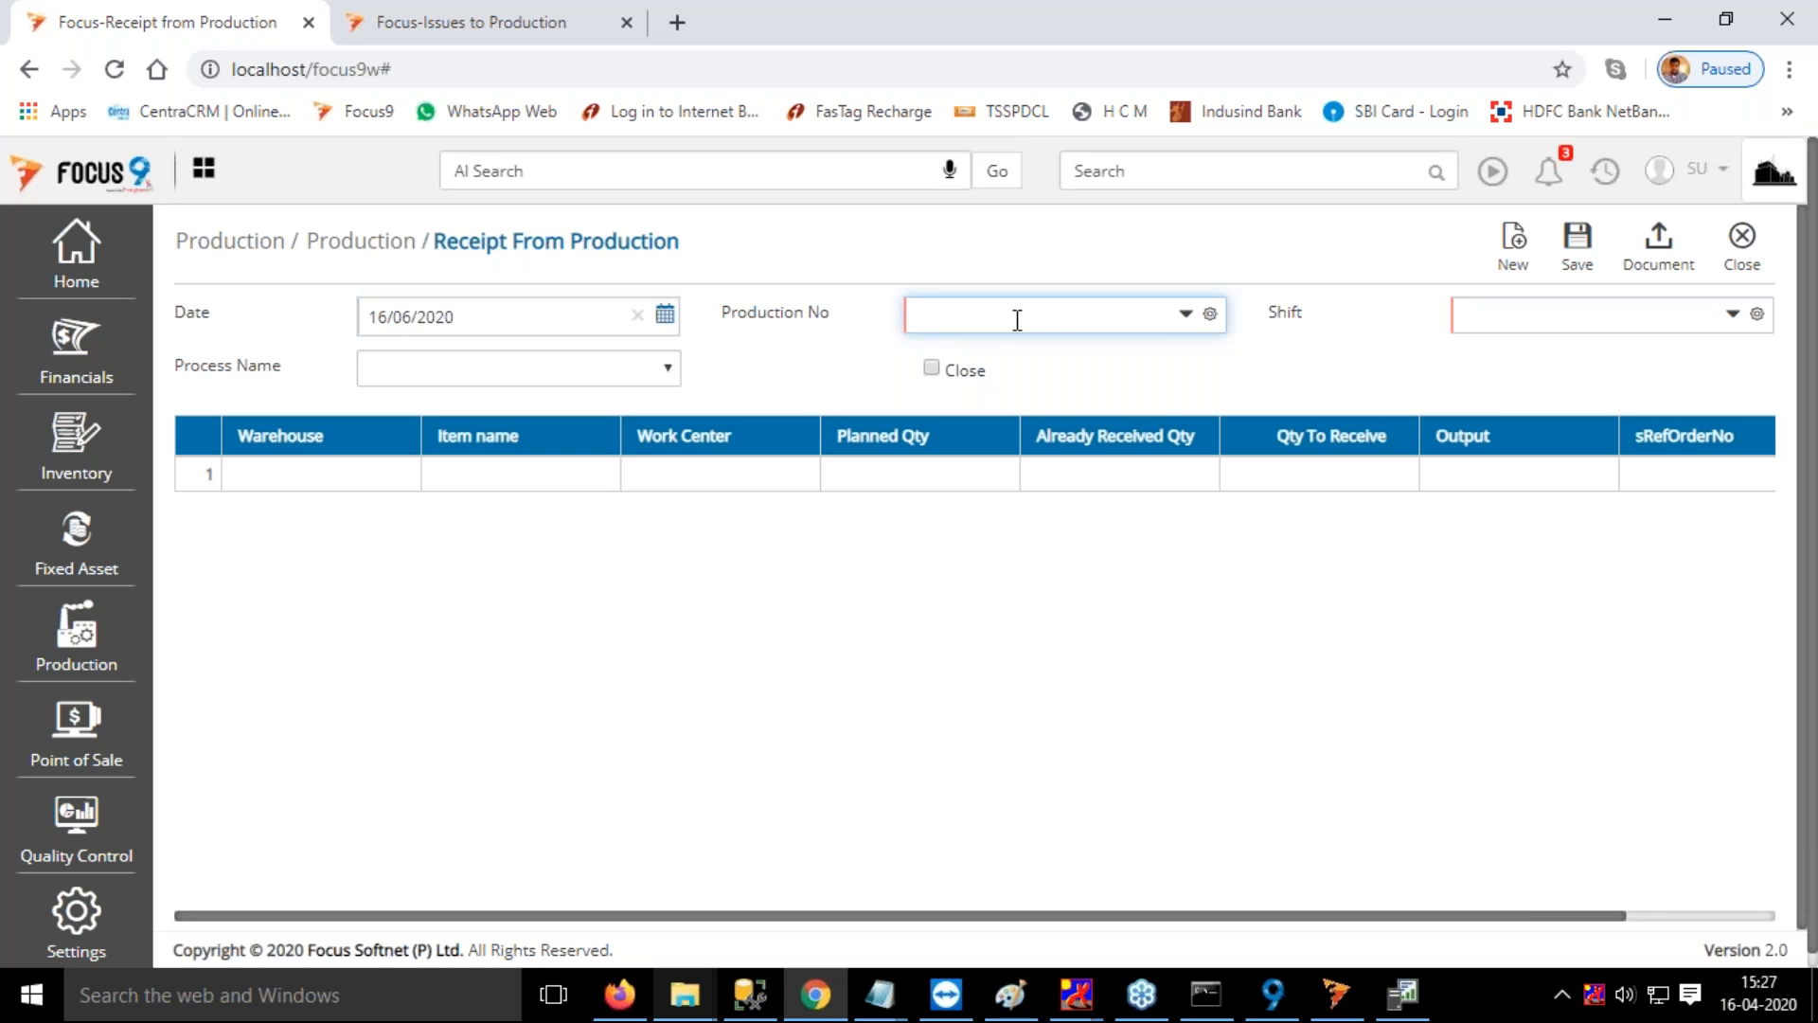
Select production order PO15, the General shift and the Finishing process for the receipt from production
click(1045, 315)
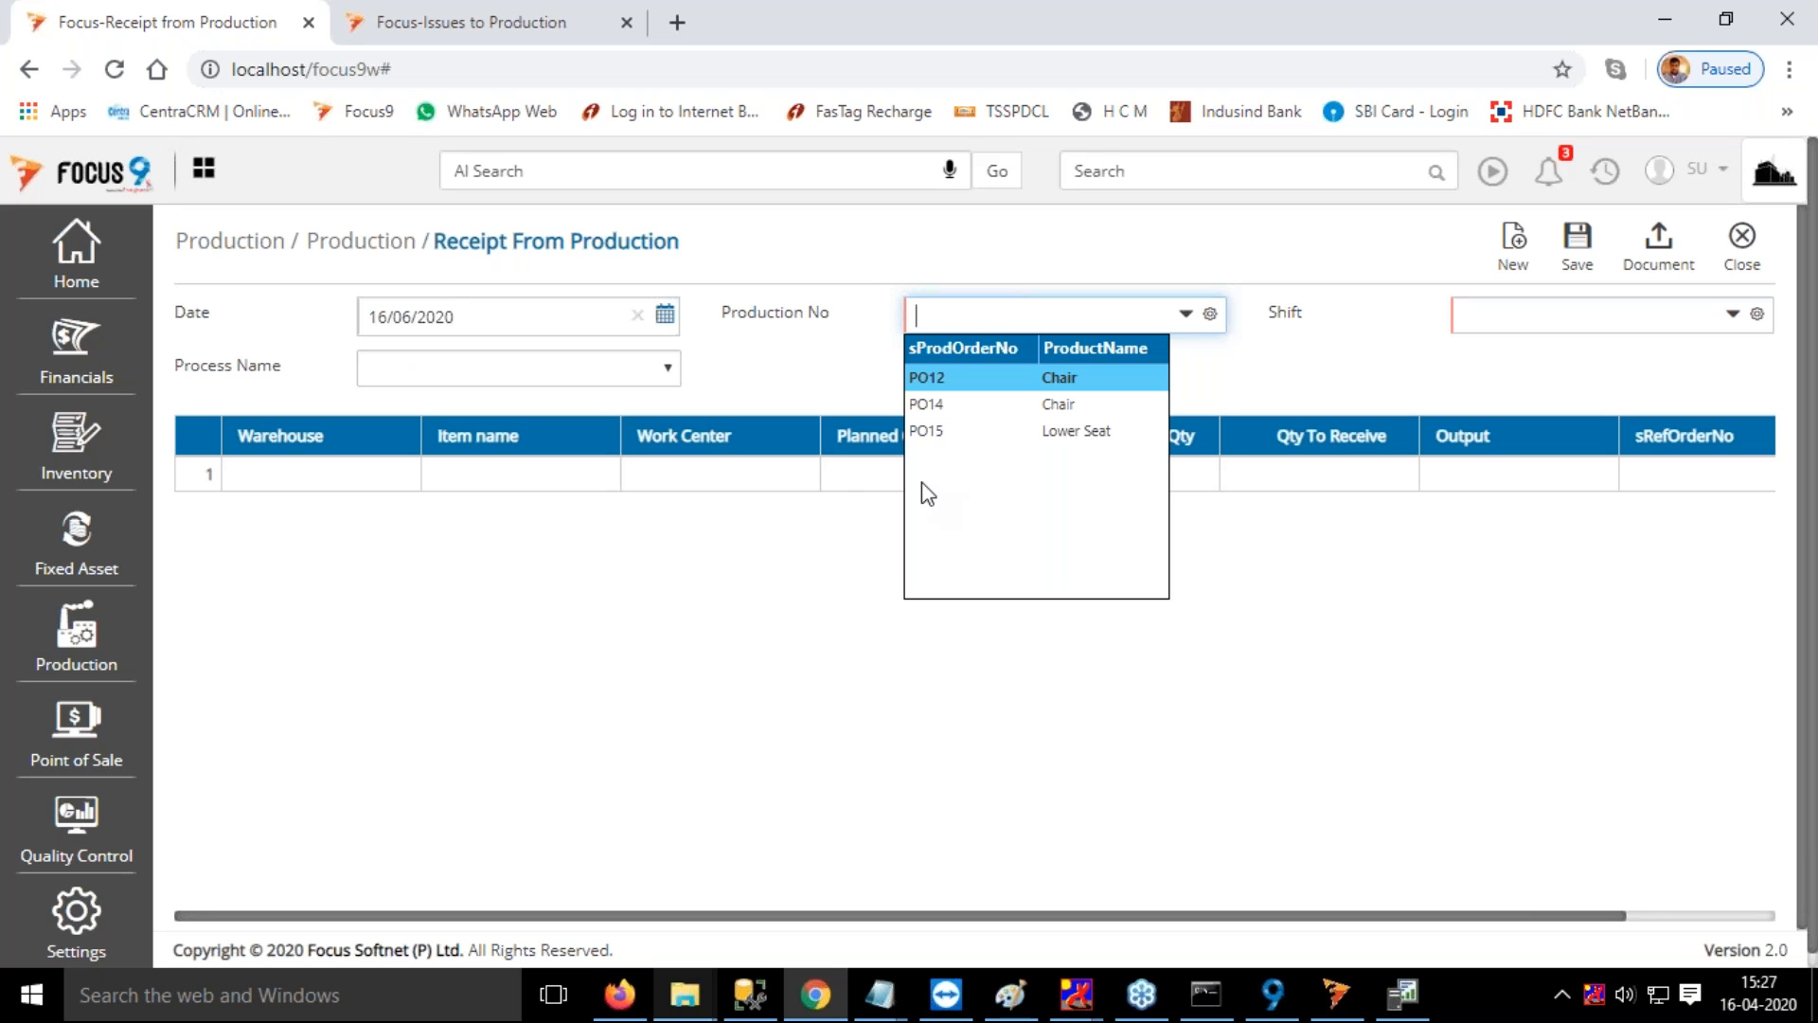
click(963, 433)
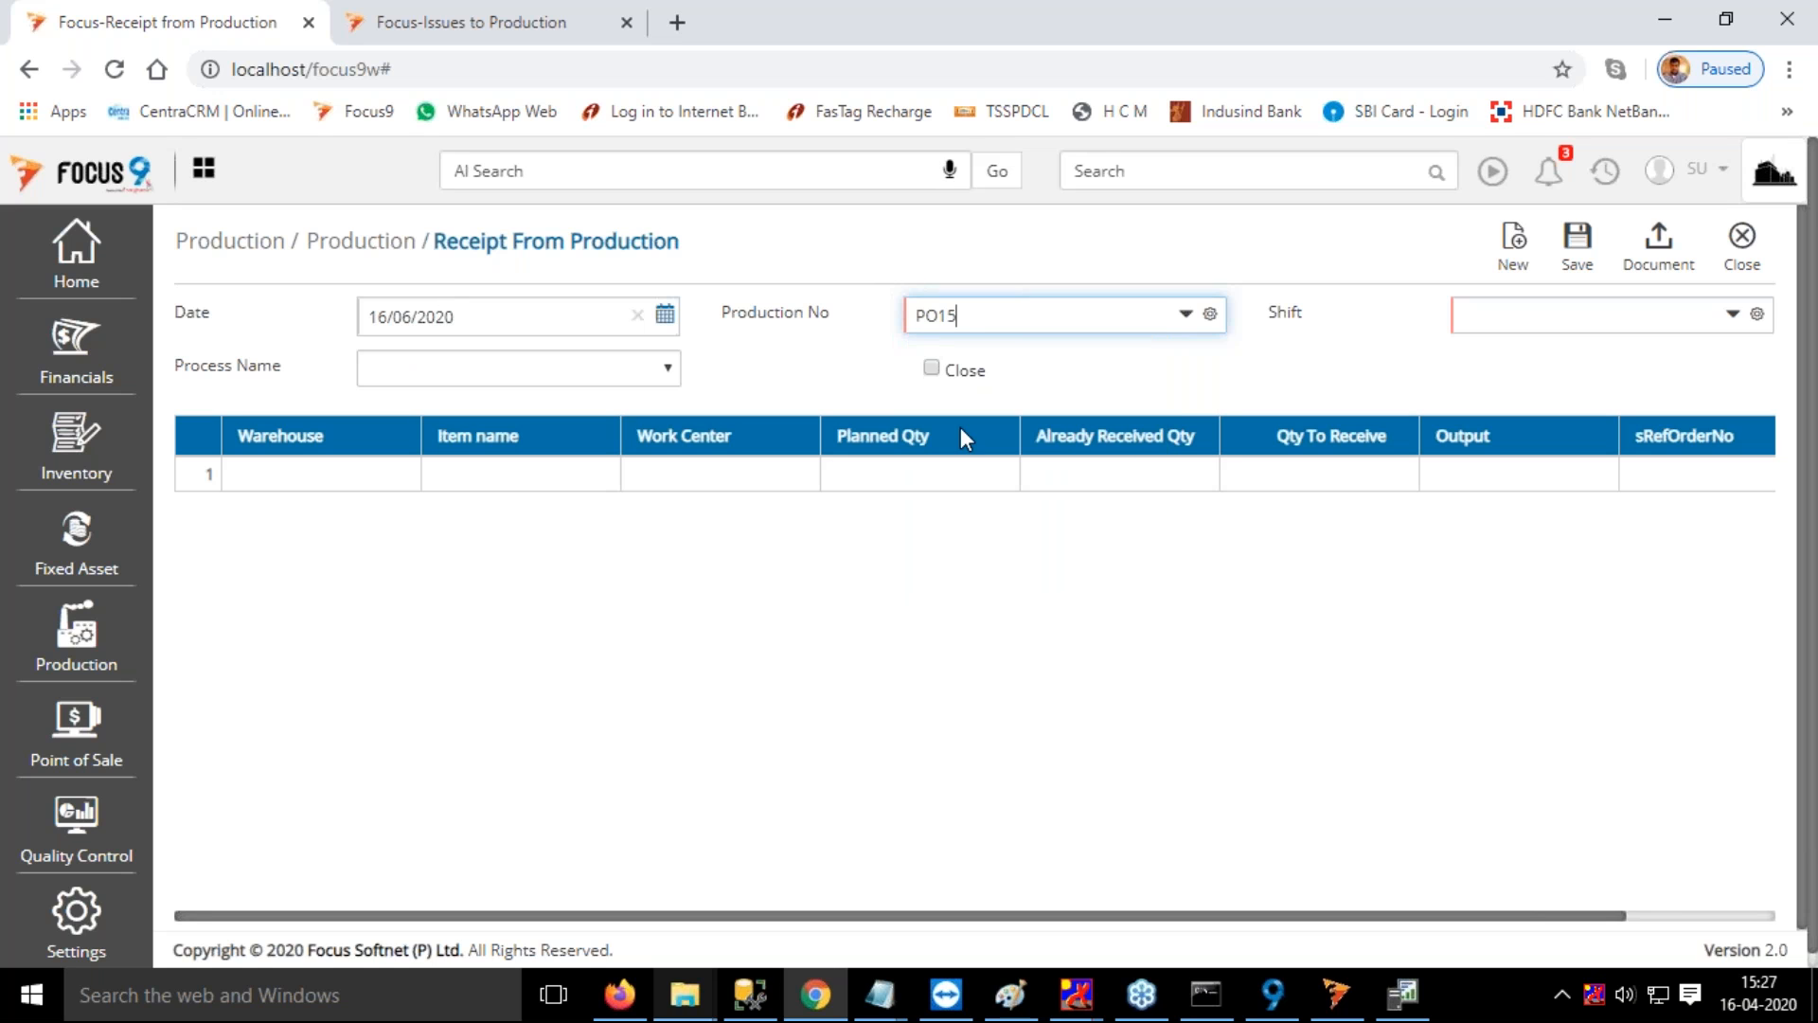
click(1561, 333)
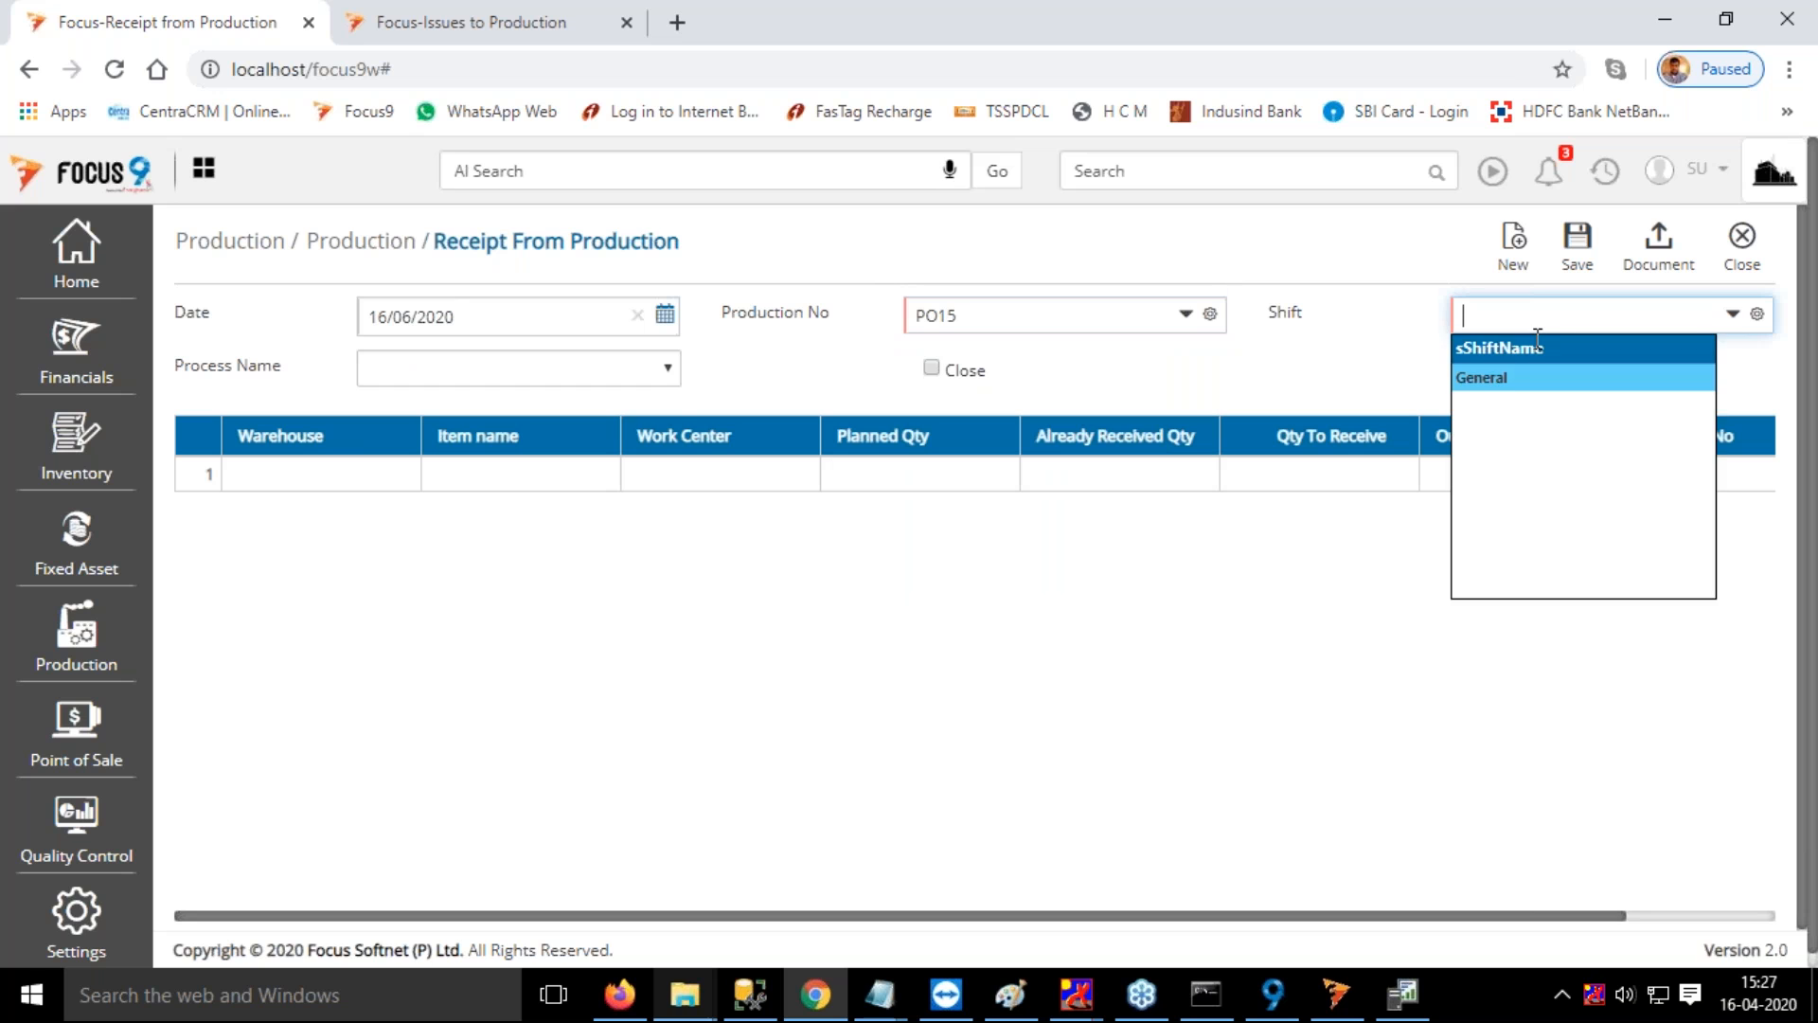
click(1501, 379)
click(437, 376)
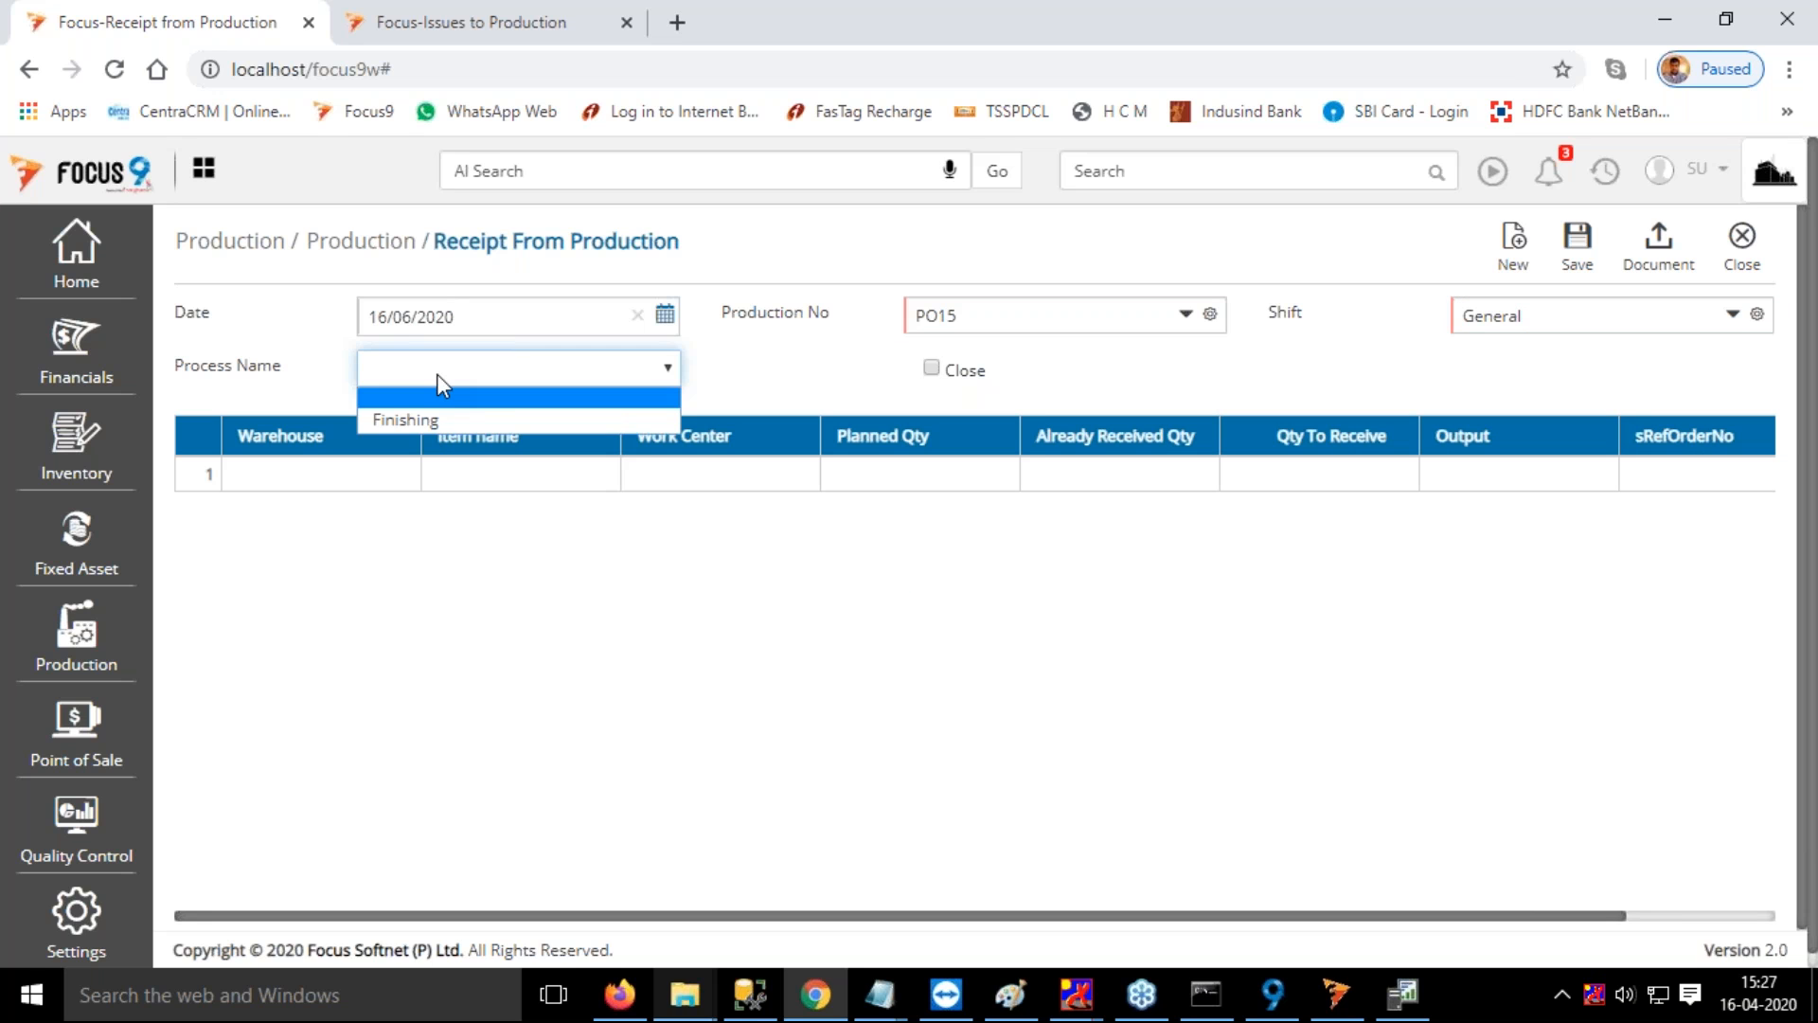
click(426, 421)
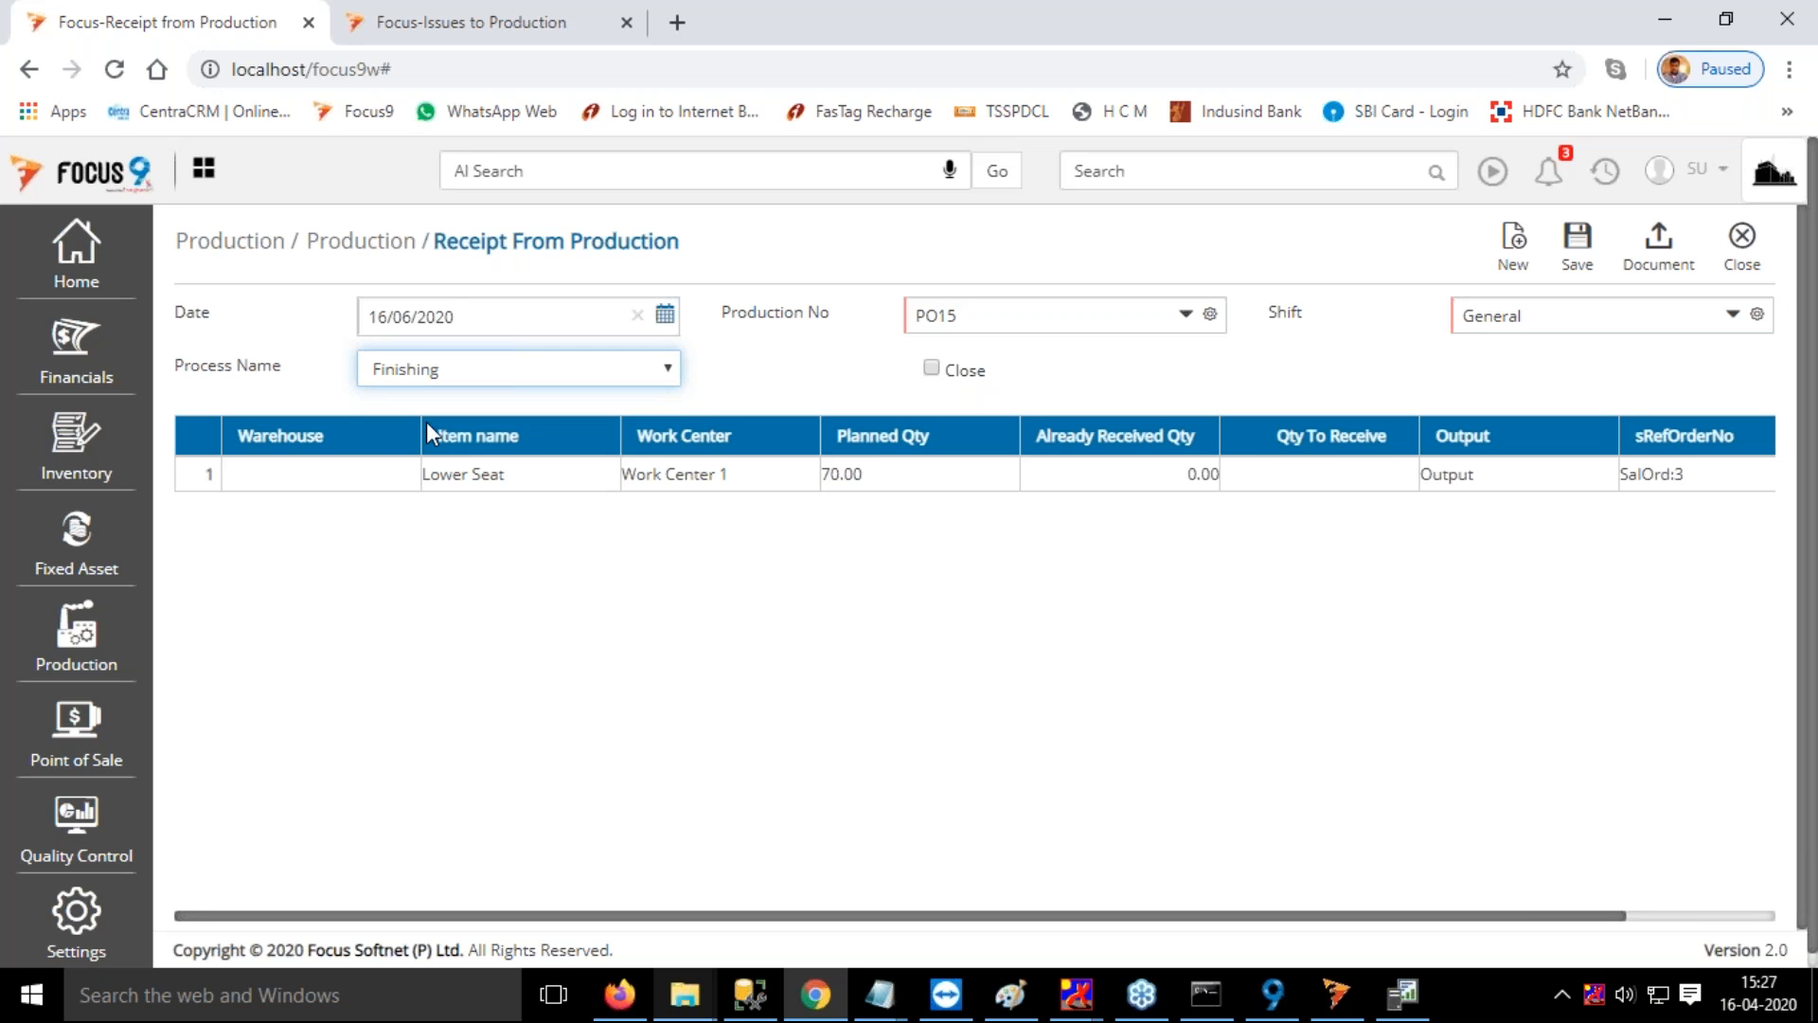
Set the warehouse of the Lower Seat row to FG Warehouse and move on to its quantity to receive
click(301, 473)
text(f)
click(286, 534)
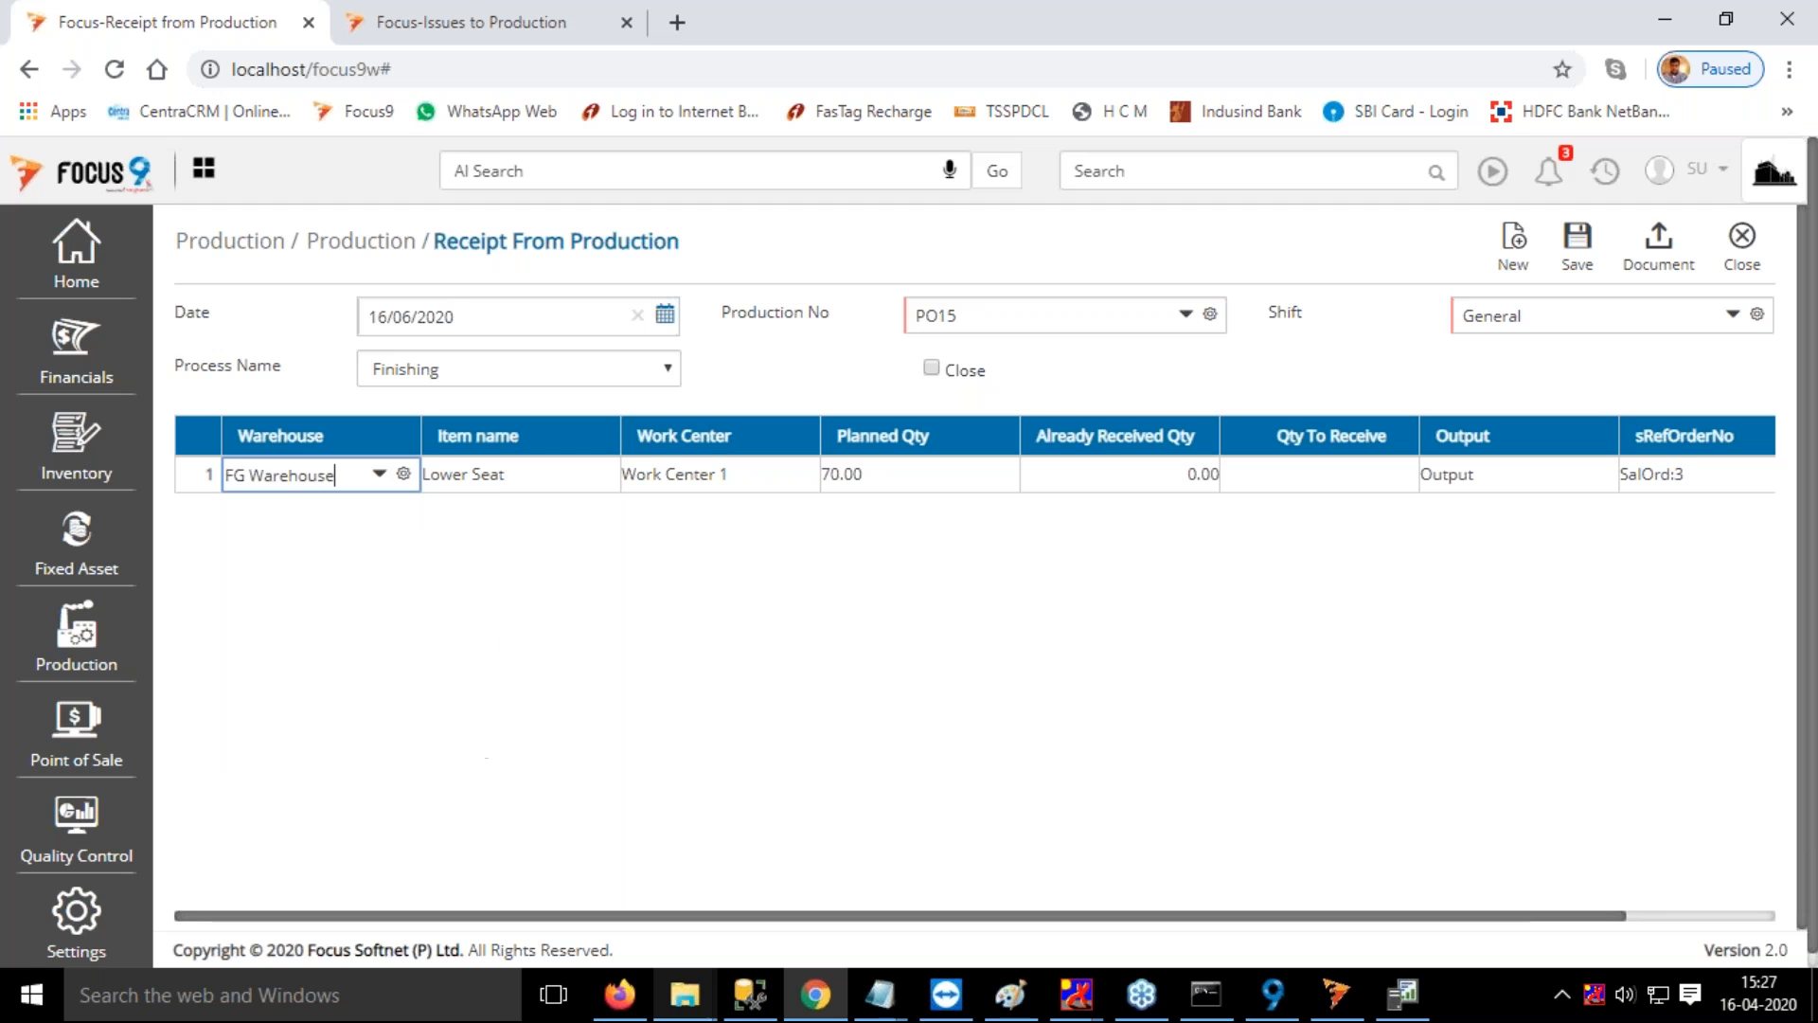
key(Tab)
key(Tab)
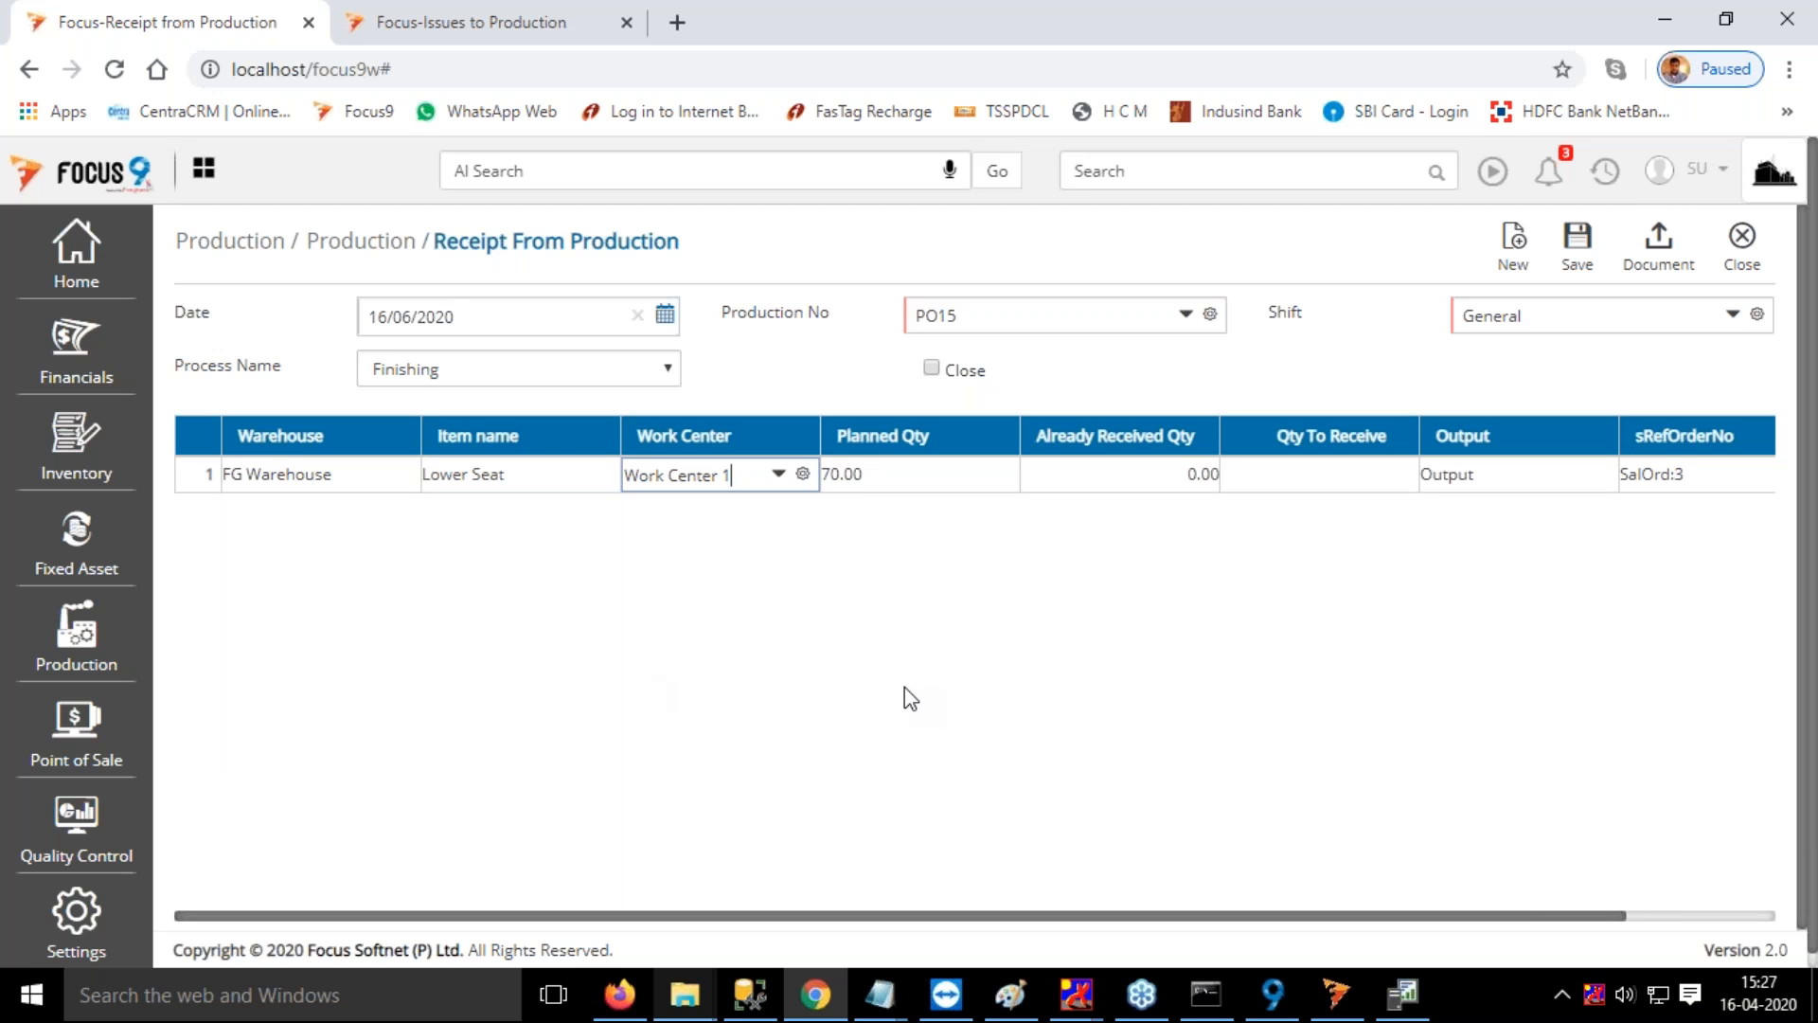
key(Tab)
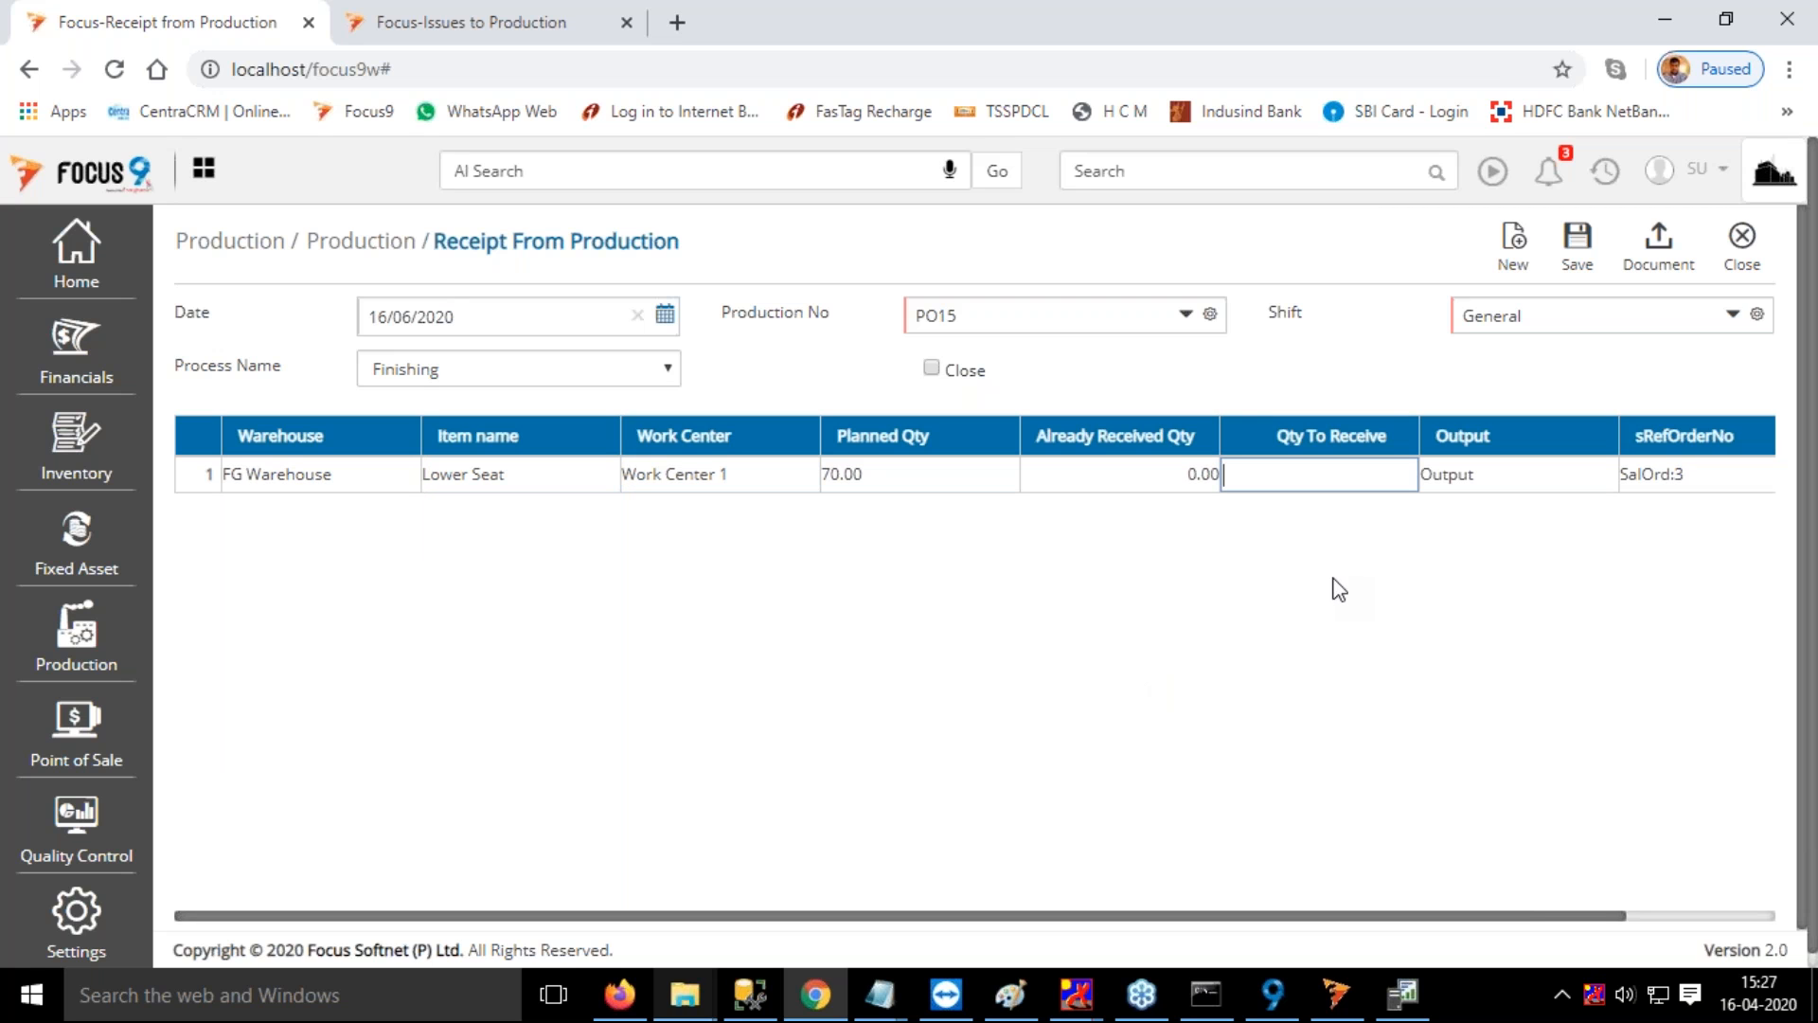
Try to enter 70 as the quantity to receive for Lower Seat, dismissing the error and retrying
text(70)
key(Tab)
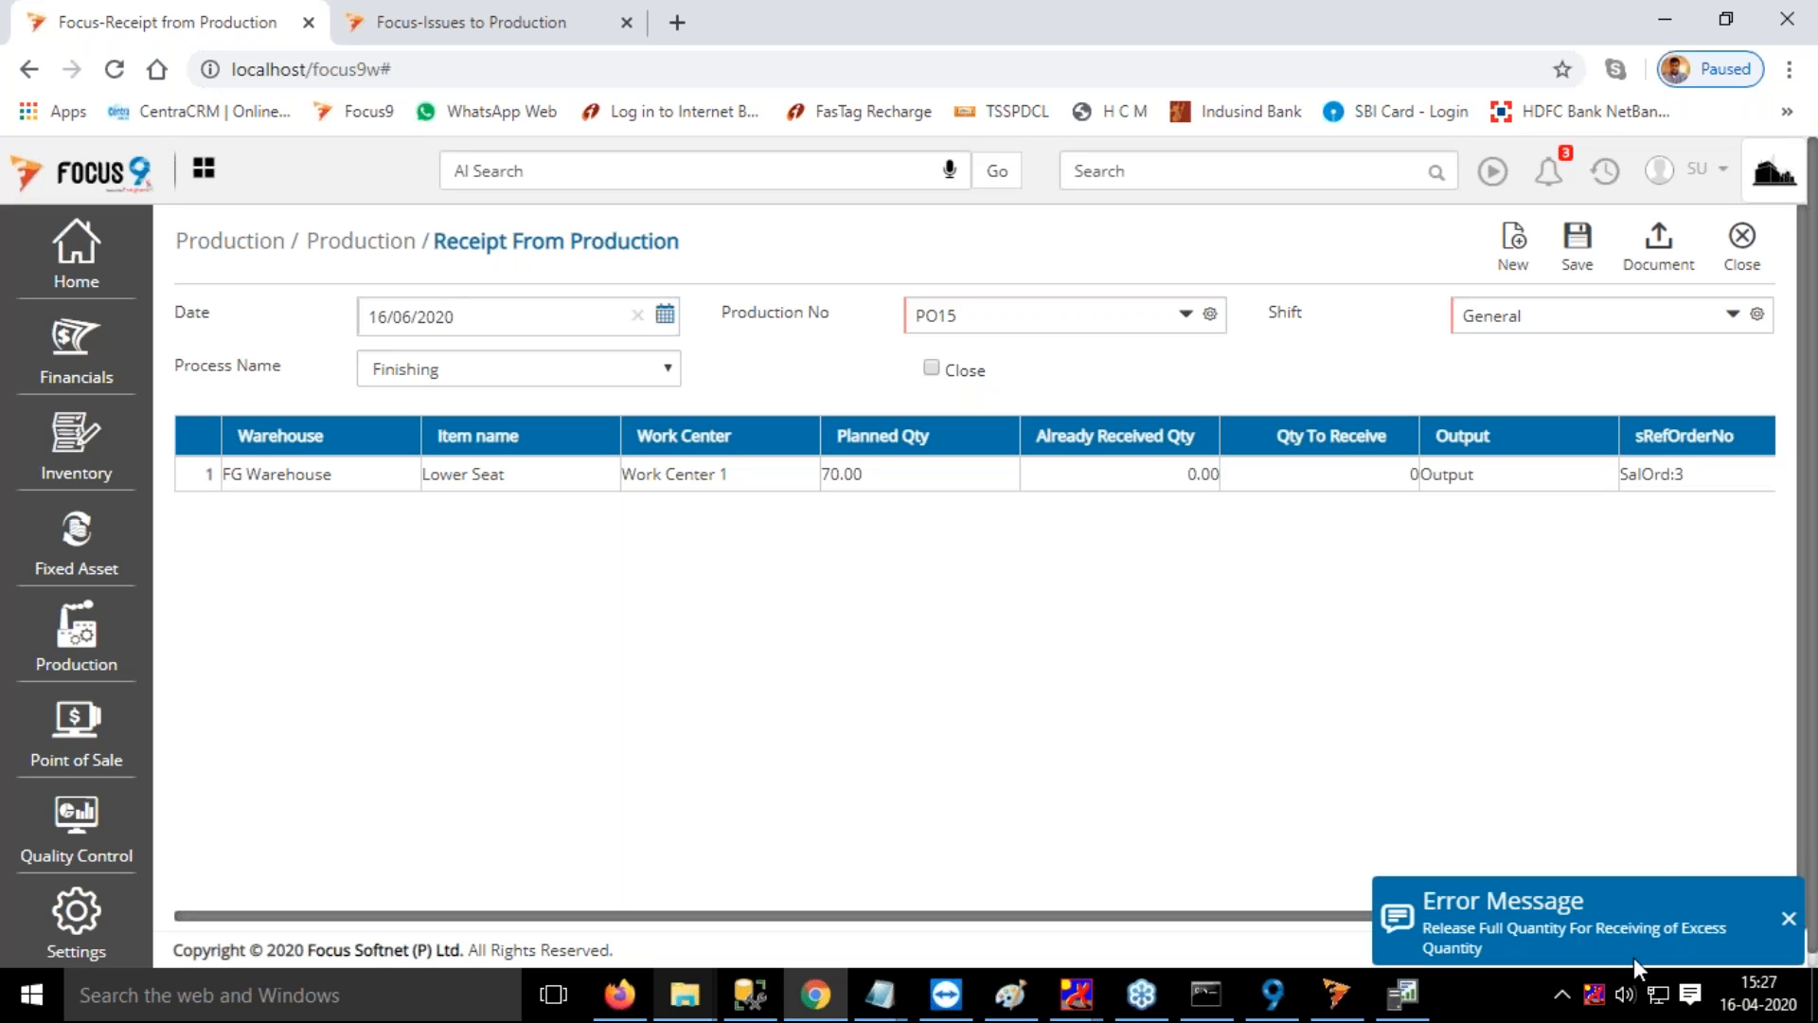
click(1788, 918)
click(1364, 479)
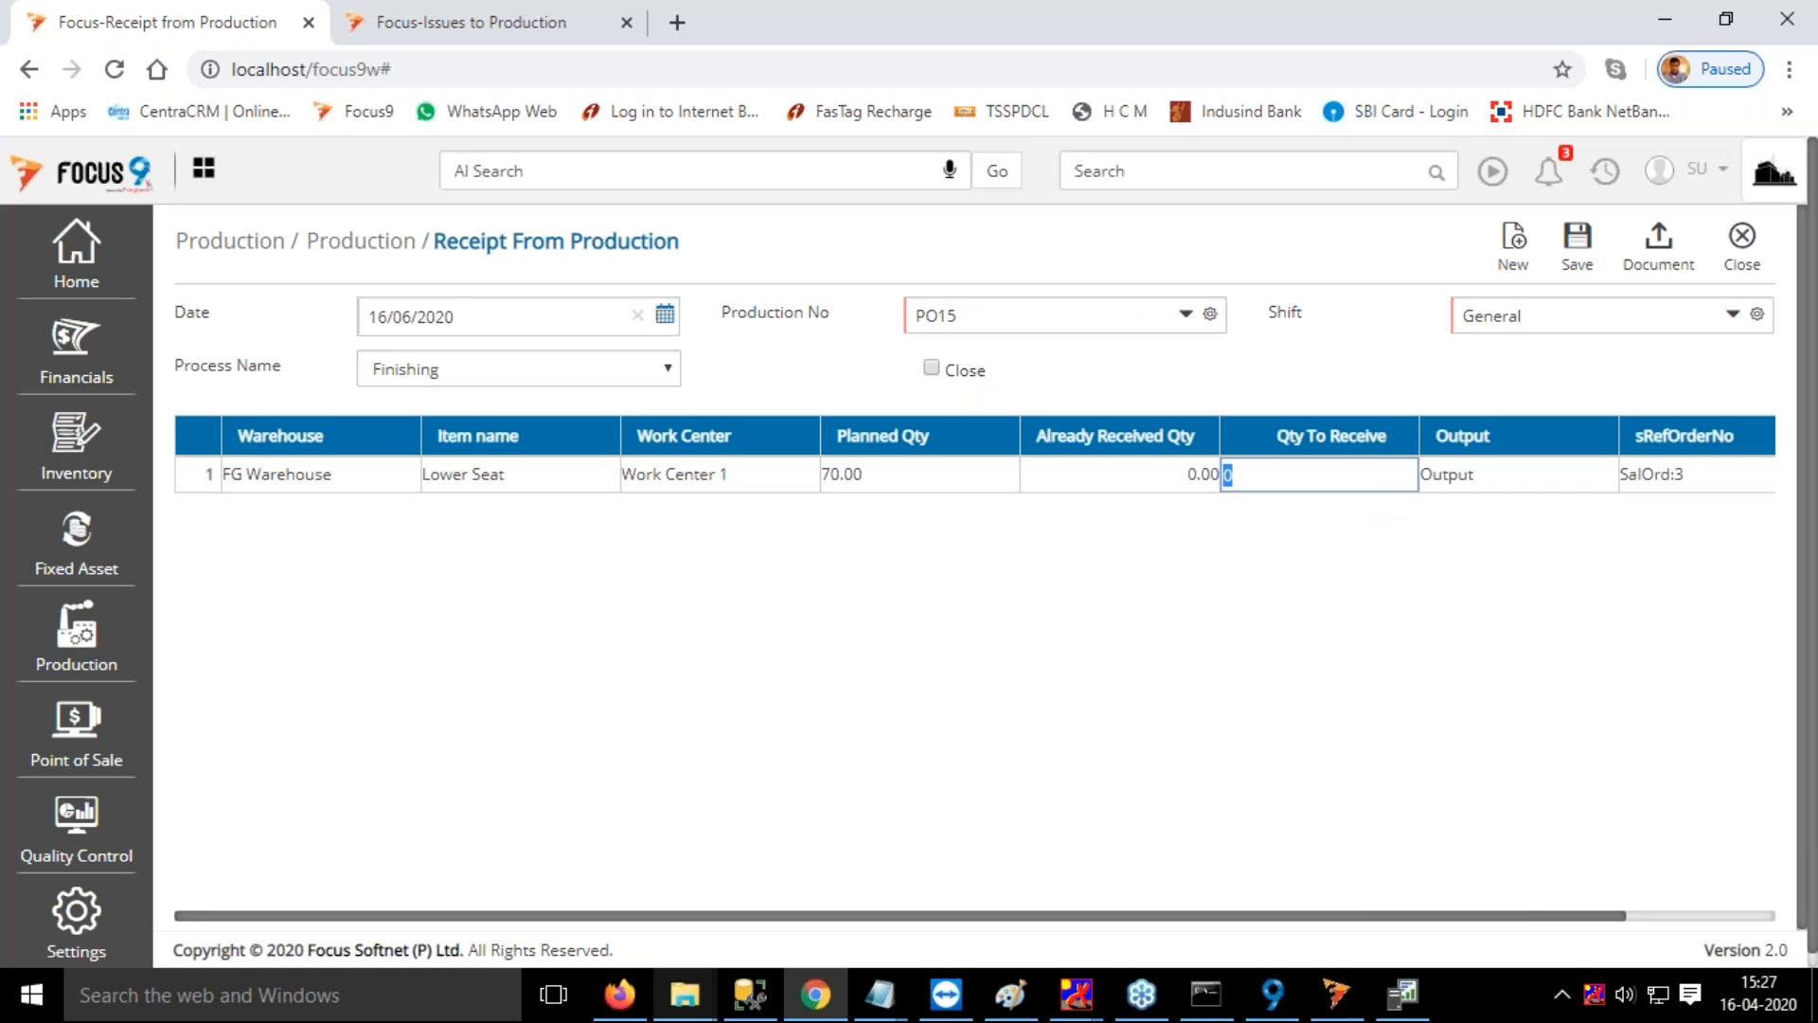
text(70)
click(1243, 519)
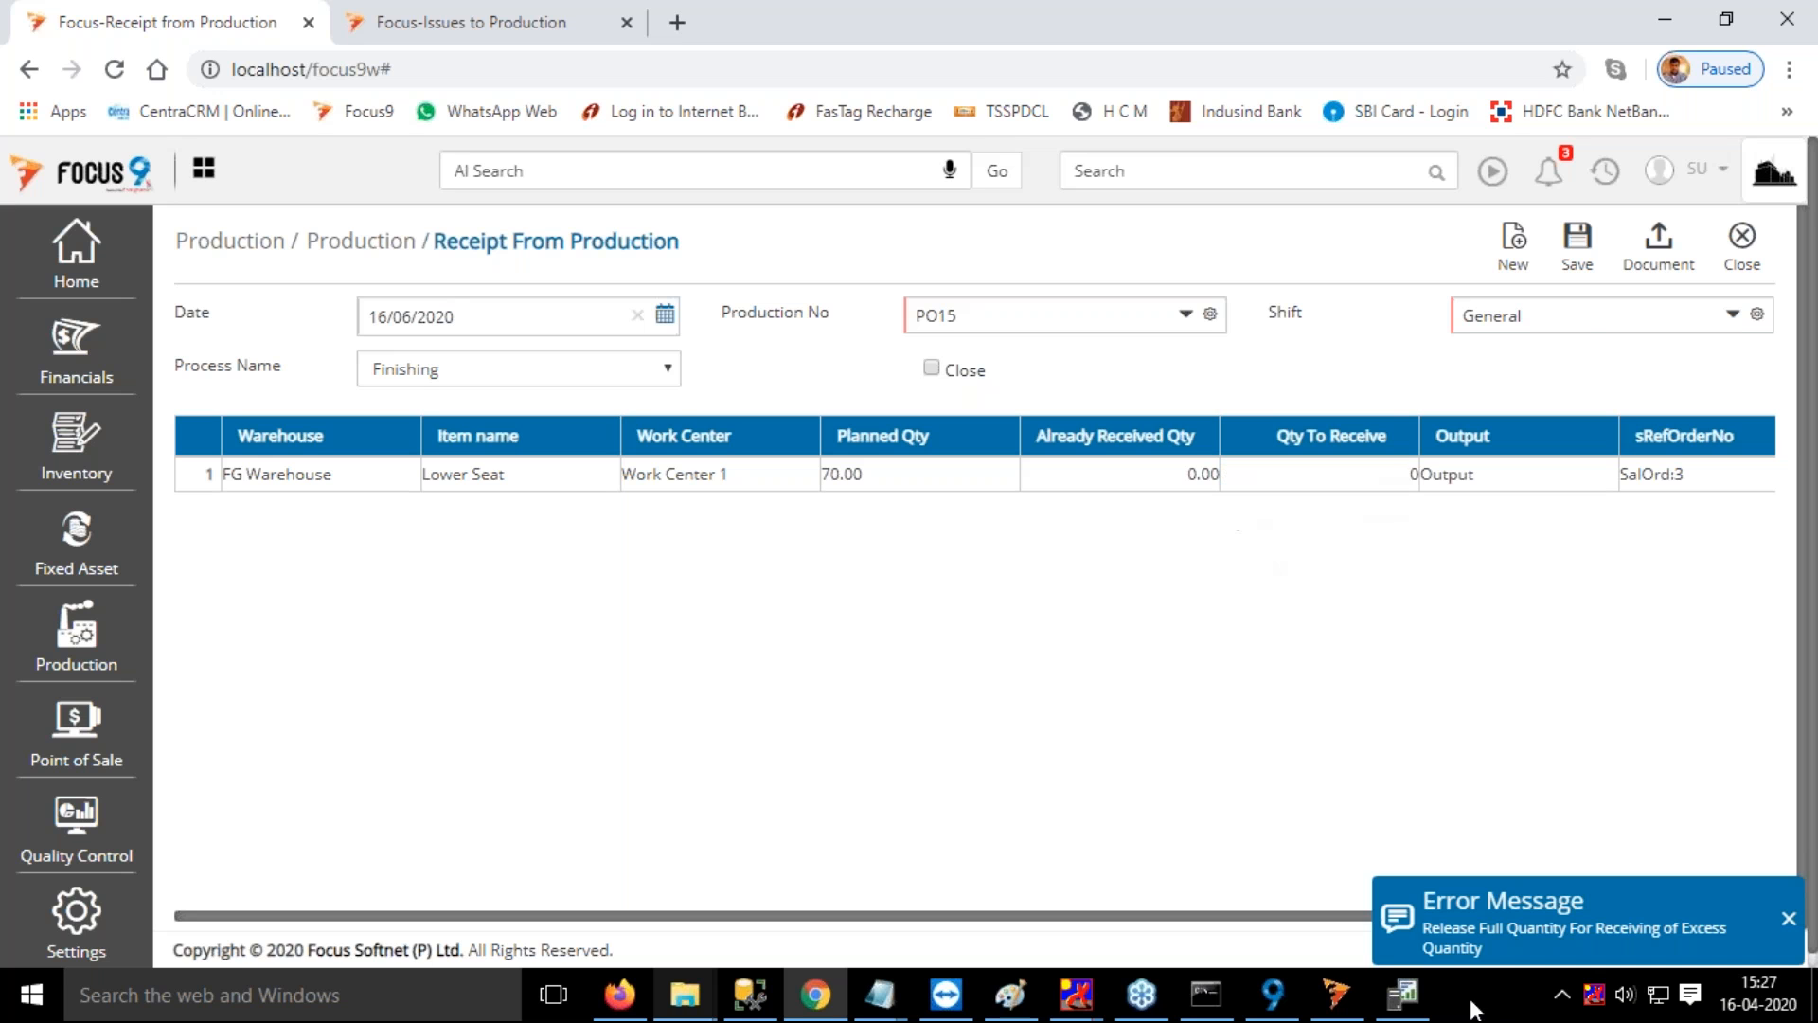
drag(1618, 916, 1501, 933)
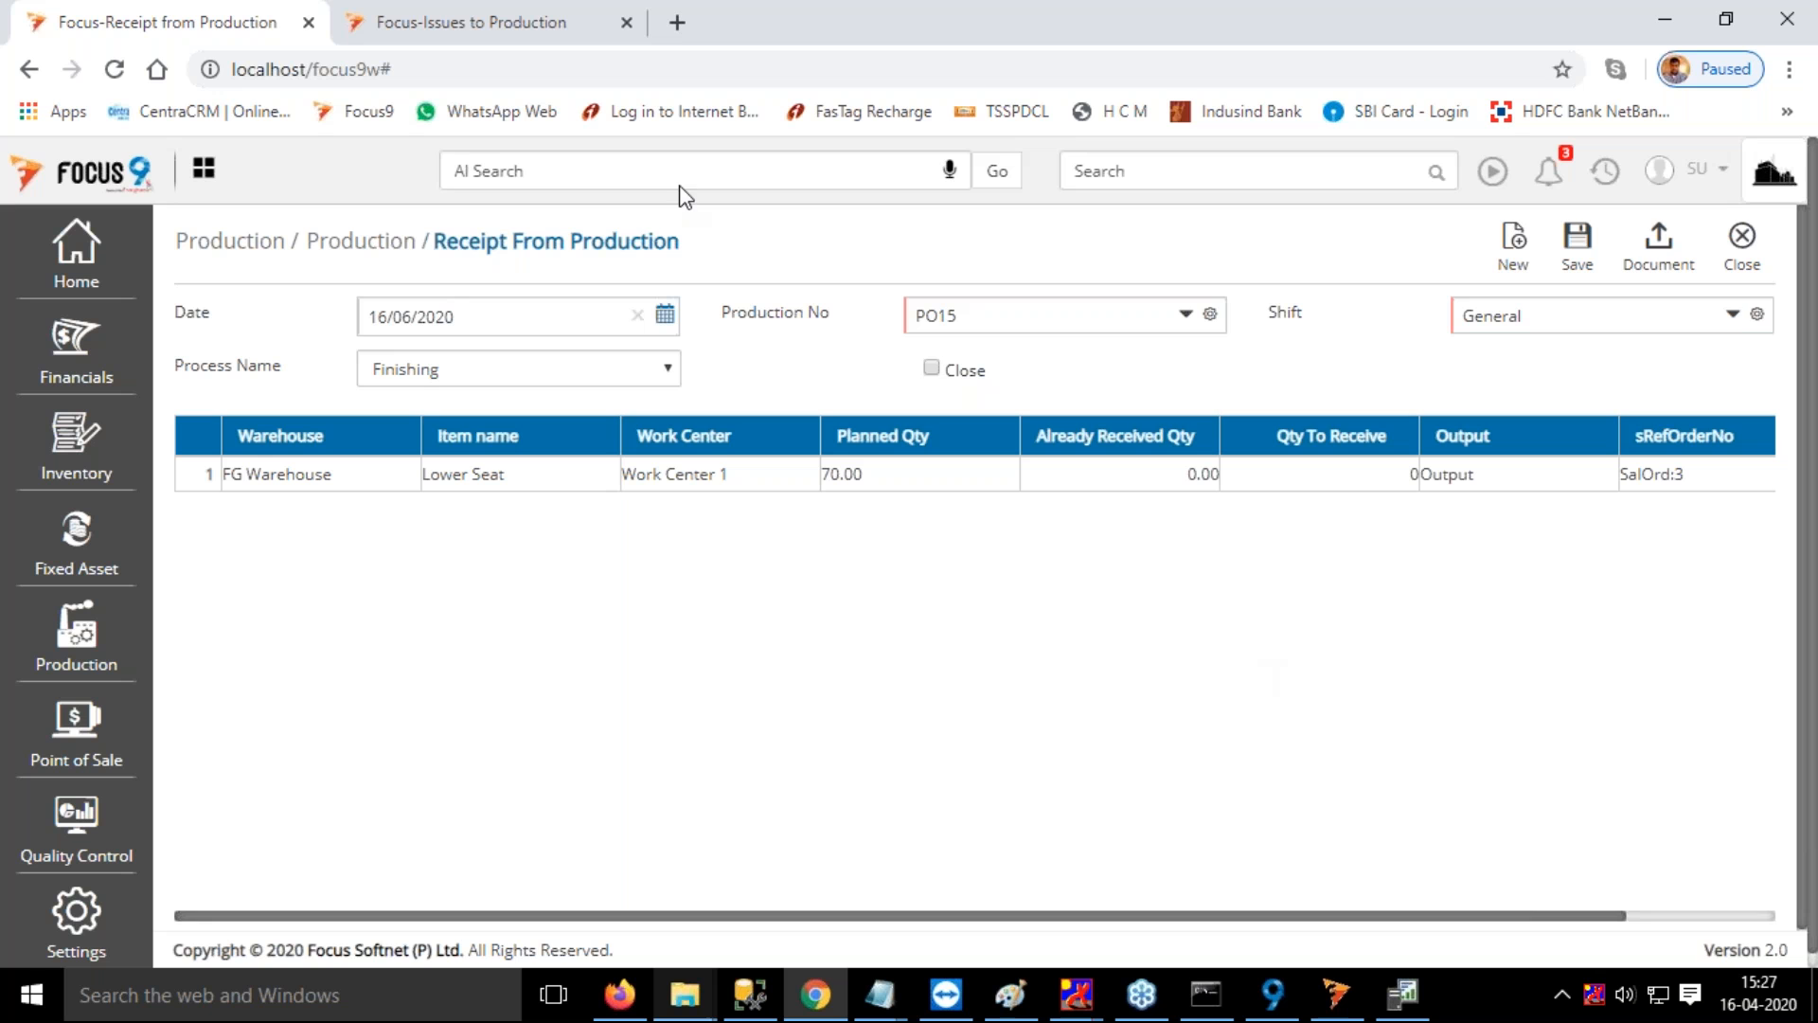
In the other browser tab, close the issue voucher and open the Receipts from production document and its settings
click(455, 23)
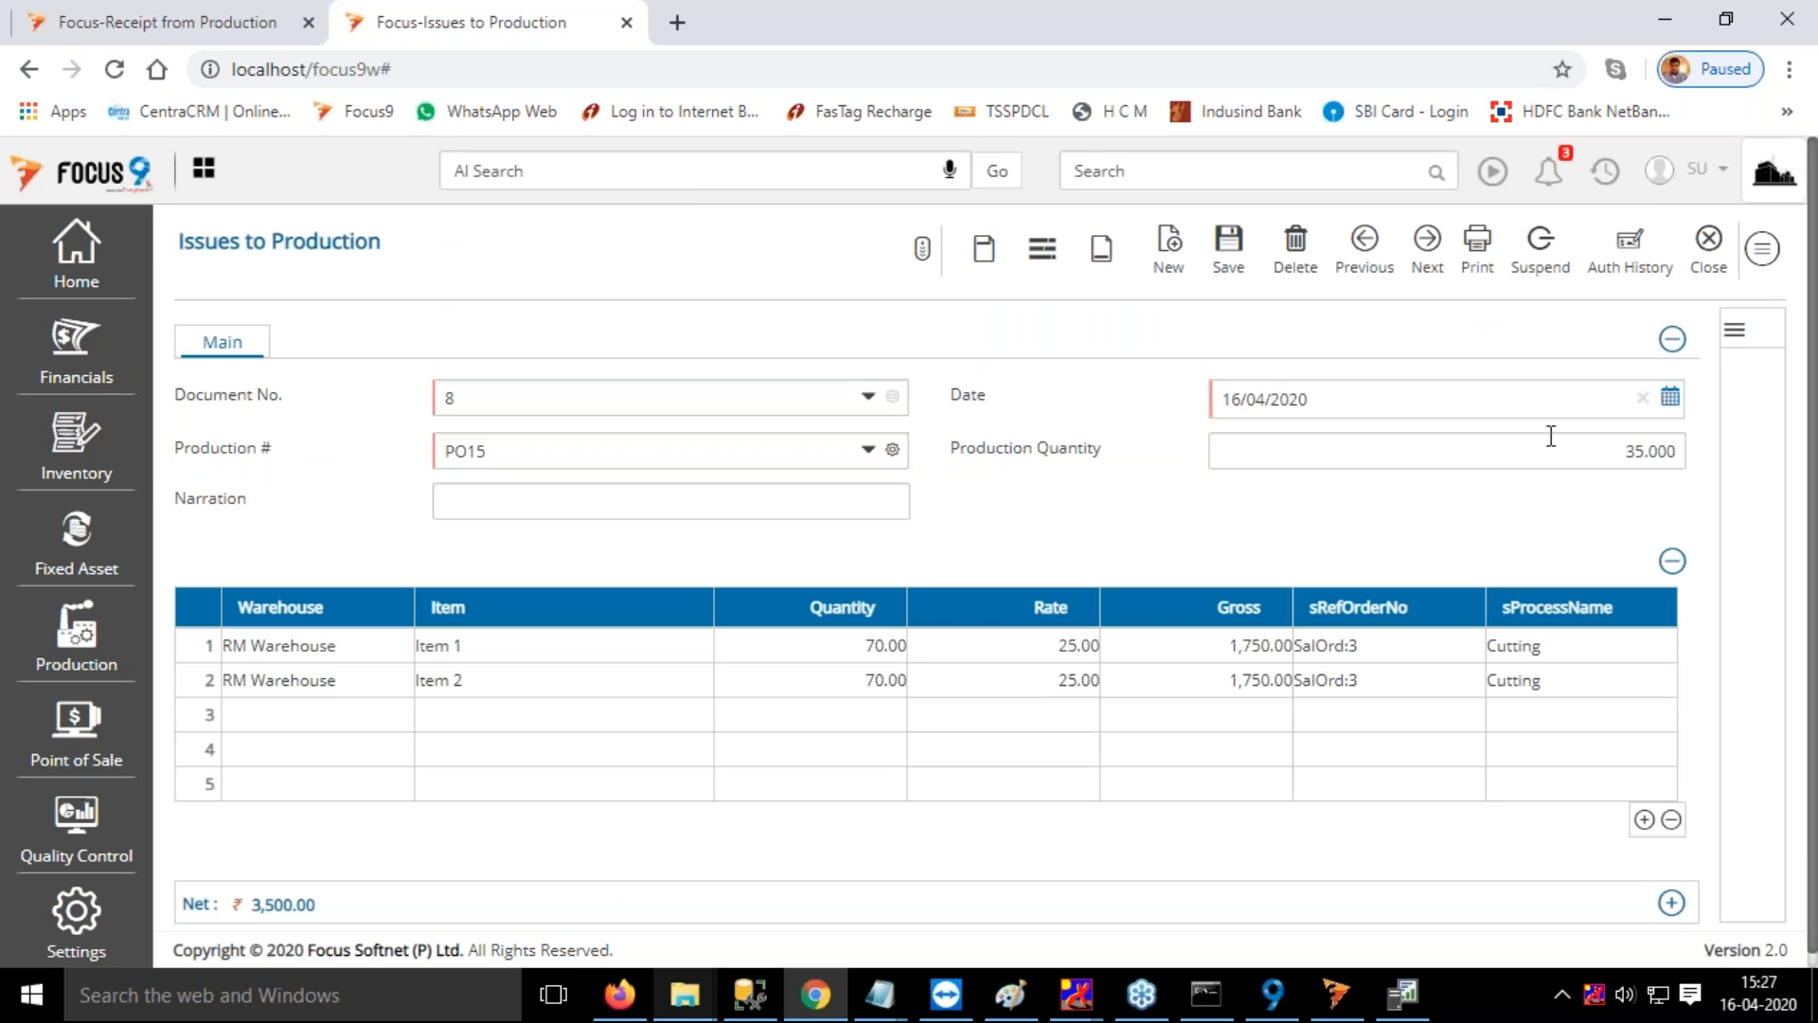
click(1707, 248)
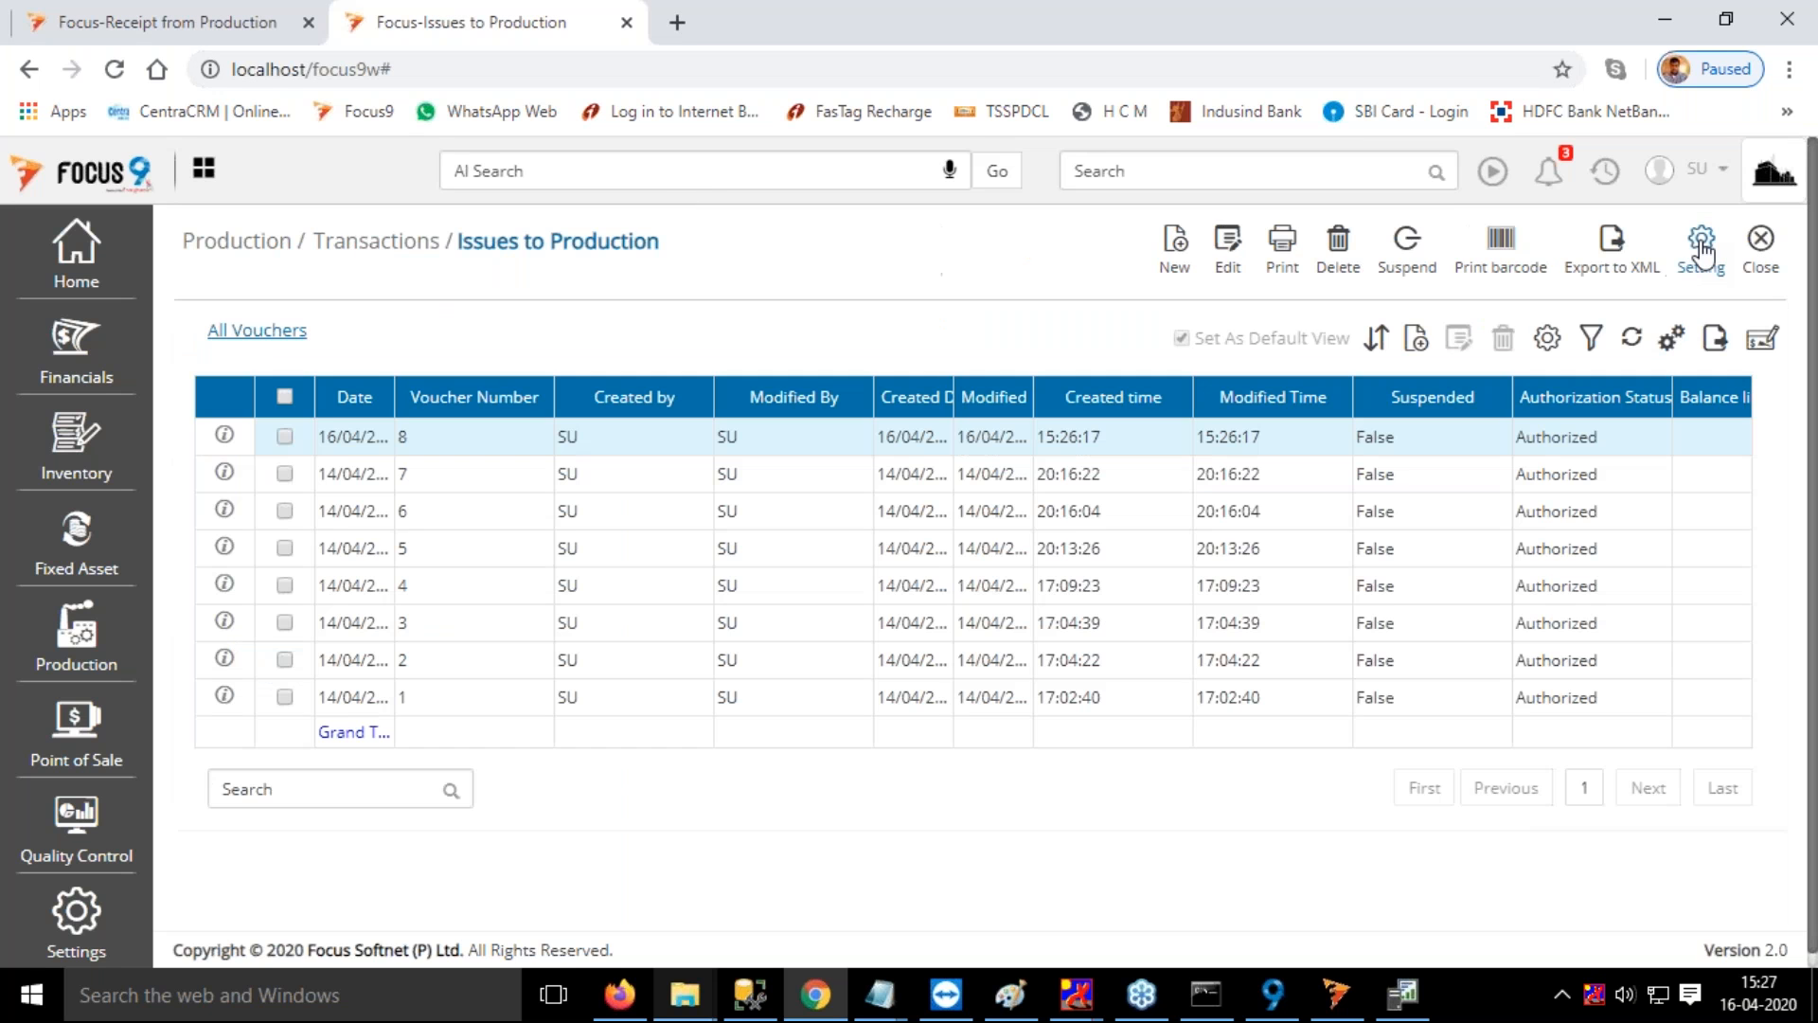
click(1197, 172)
text(rece)
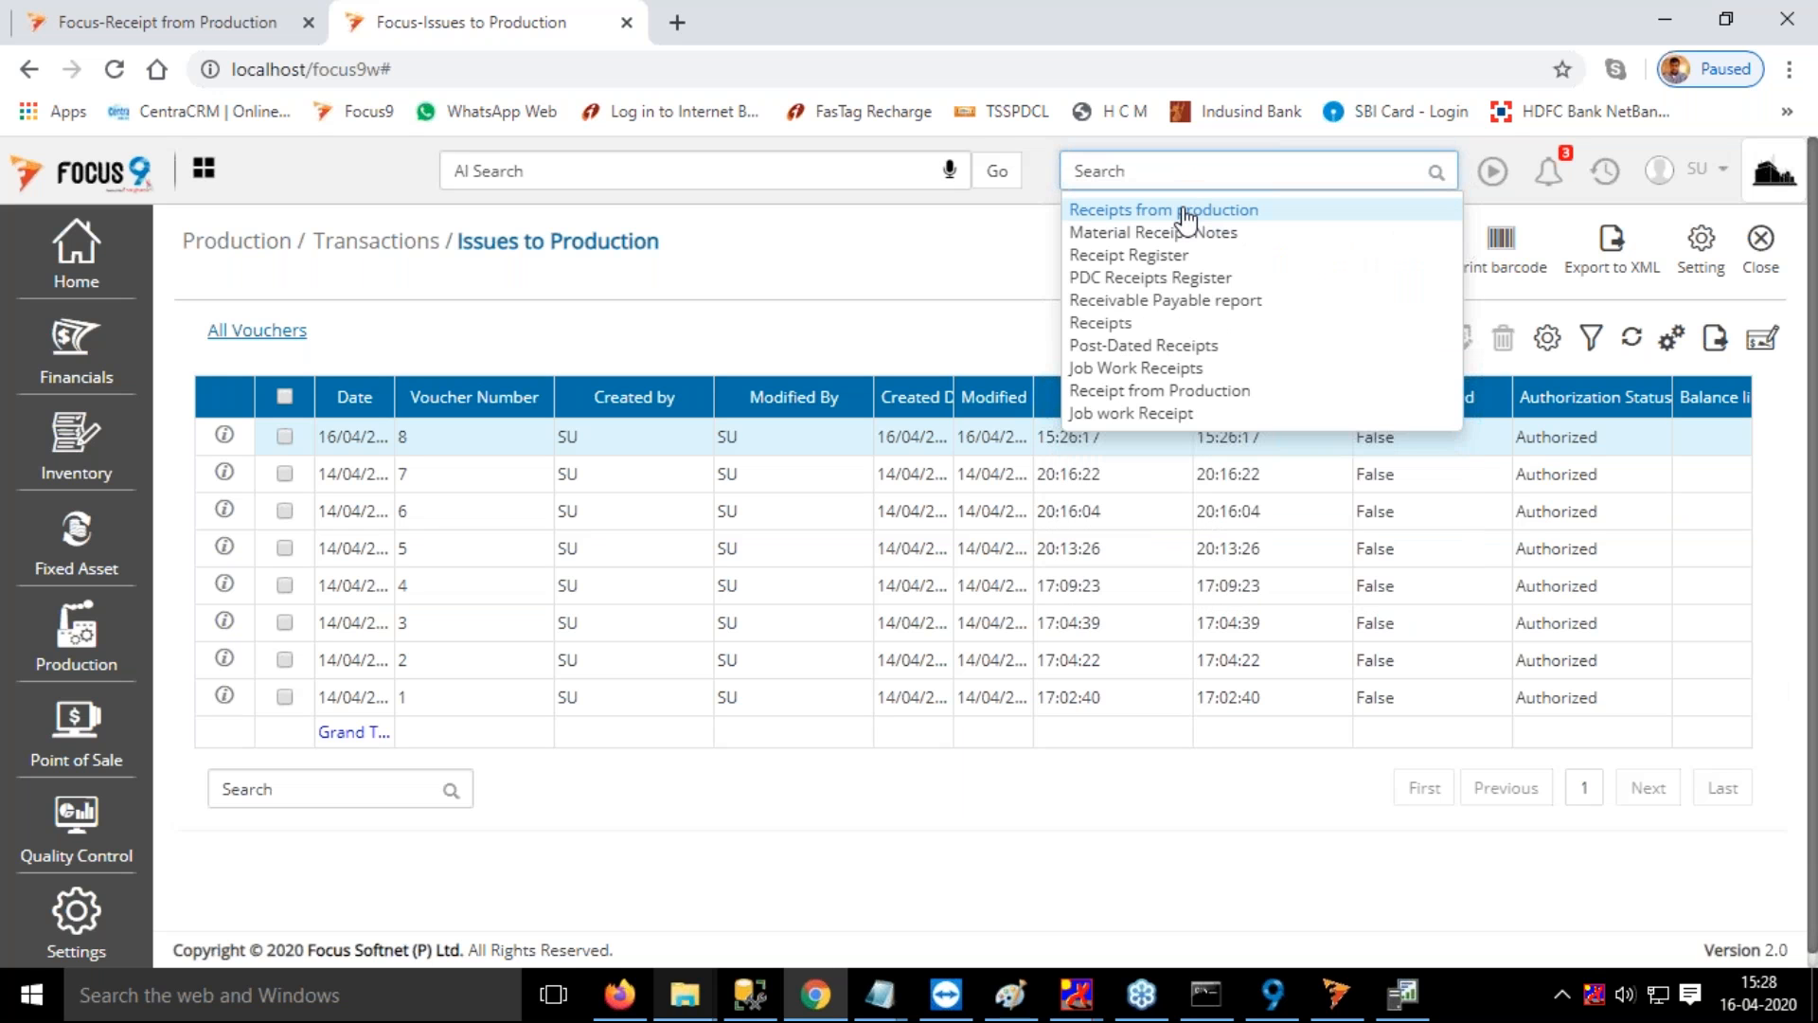
click(1187, 212)
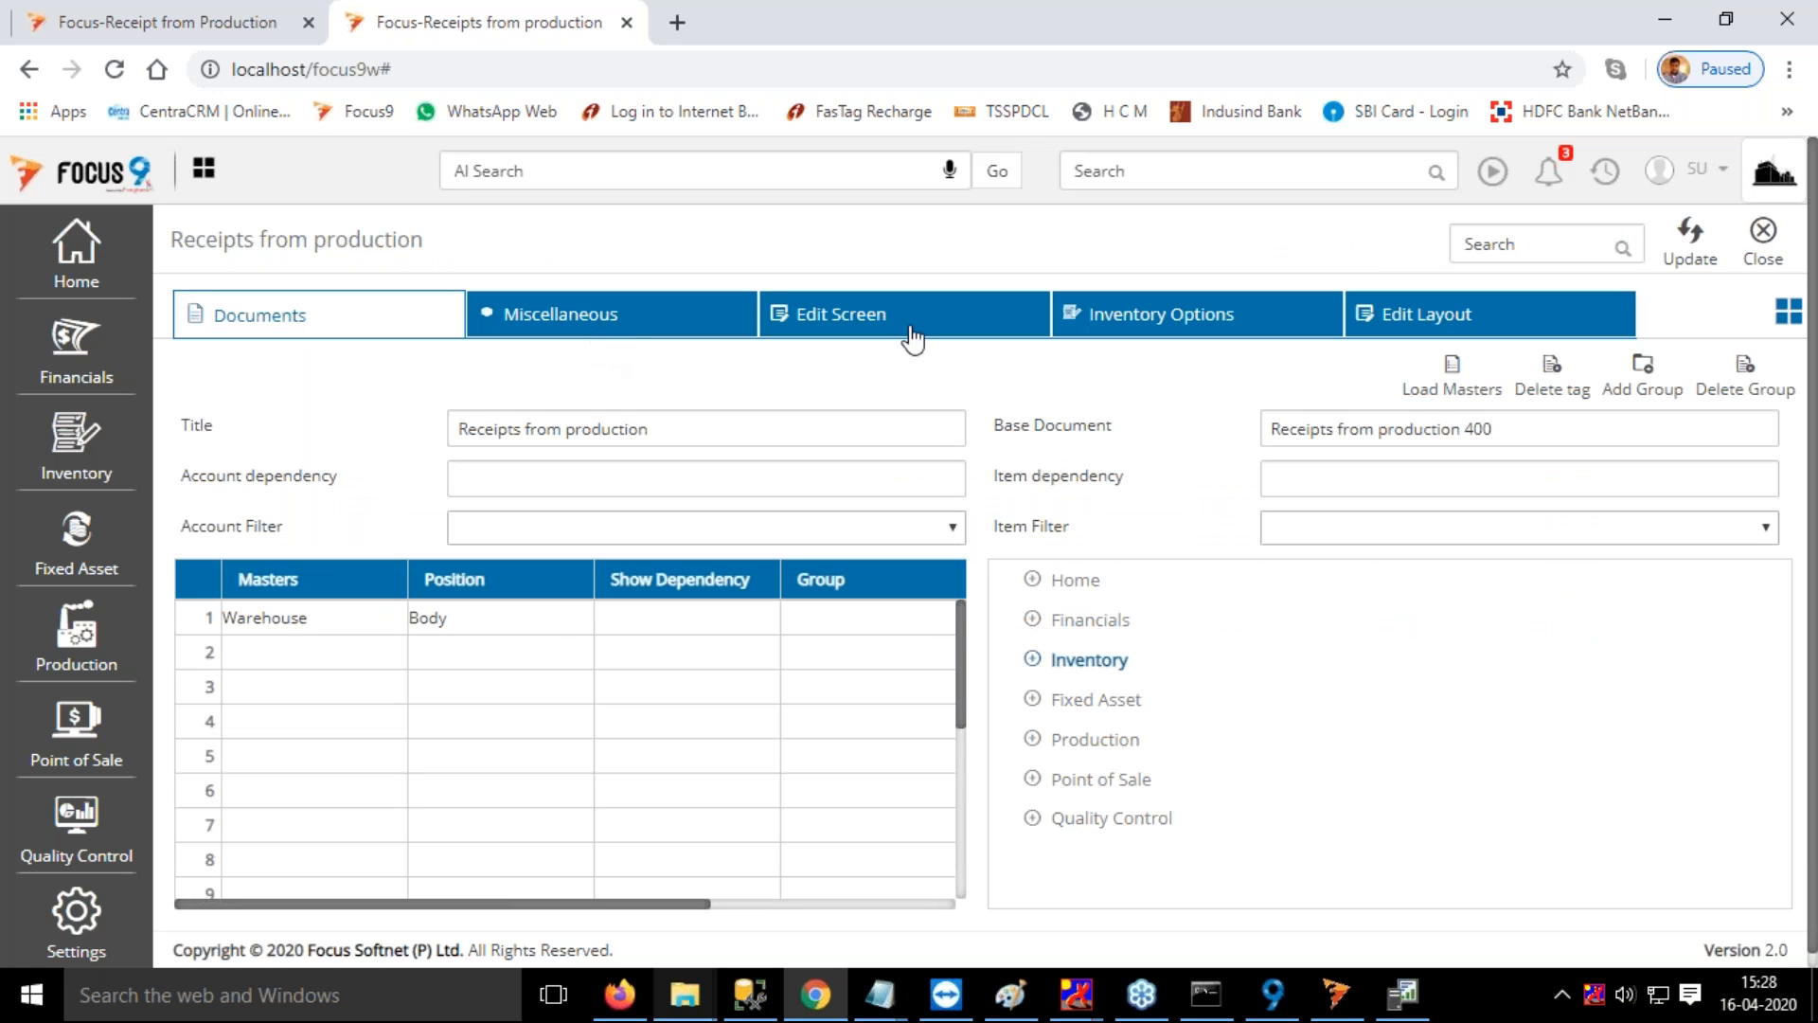
Examine the inventory options of the Receipts from production document, including the QC settings
click(1136, 329)
scroll(479, 496, down, 4)
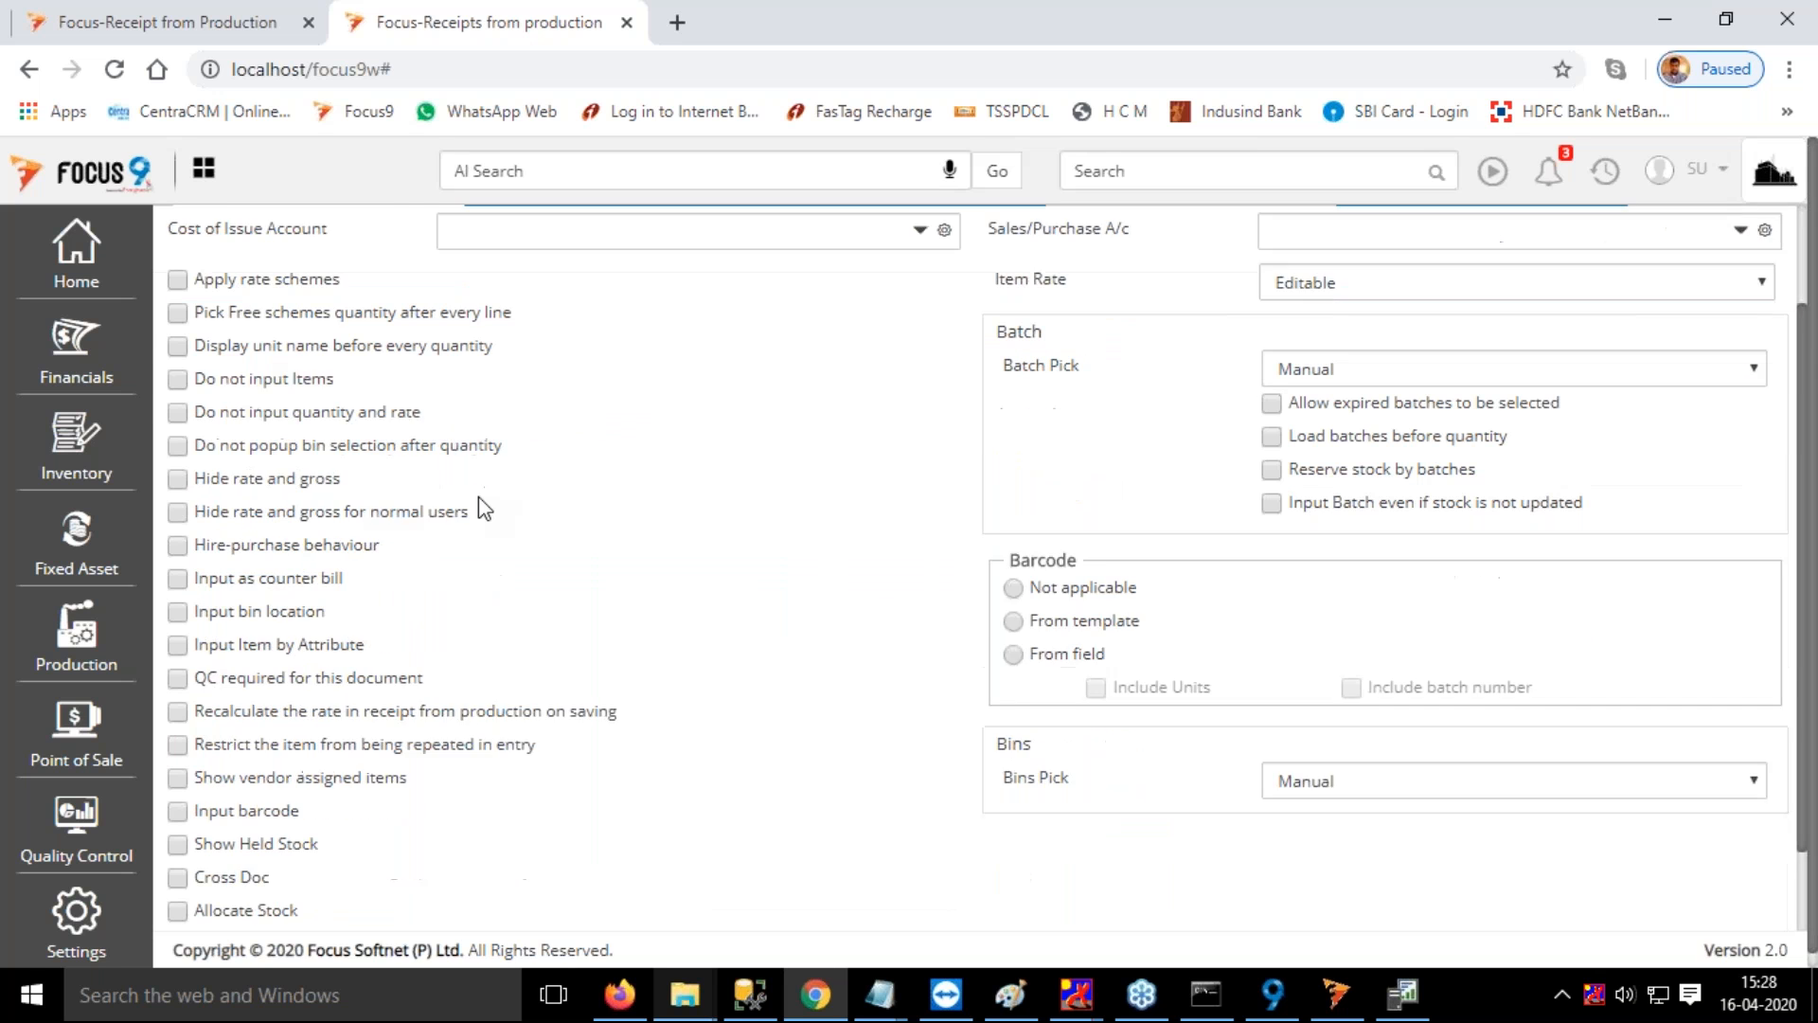
scroll(481, 521, down, 1)
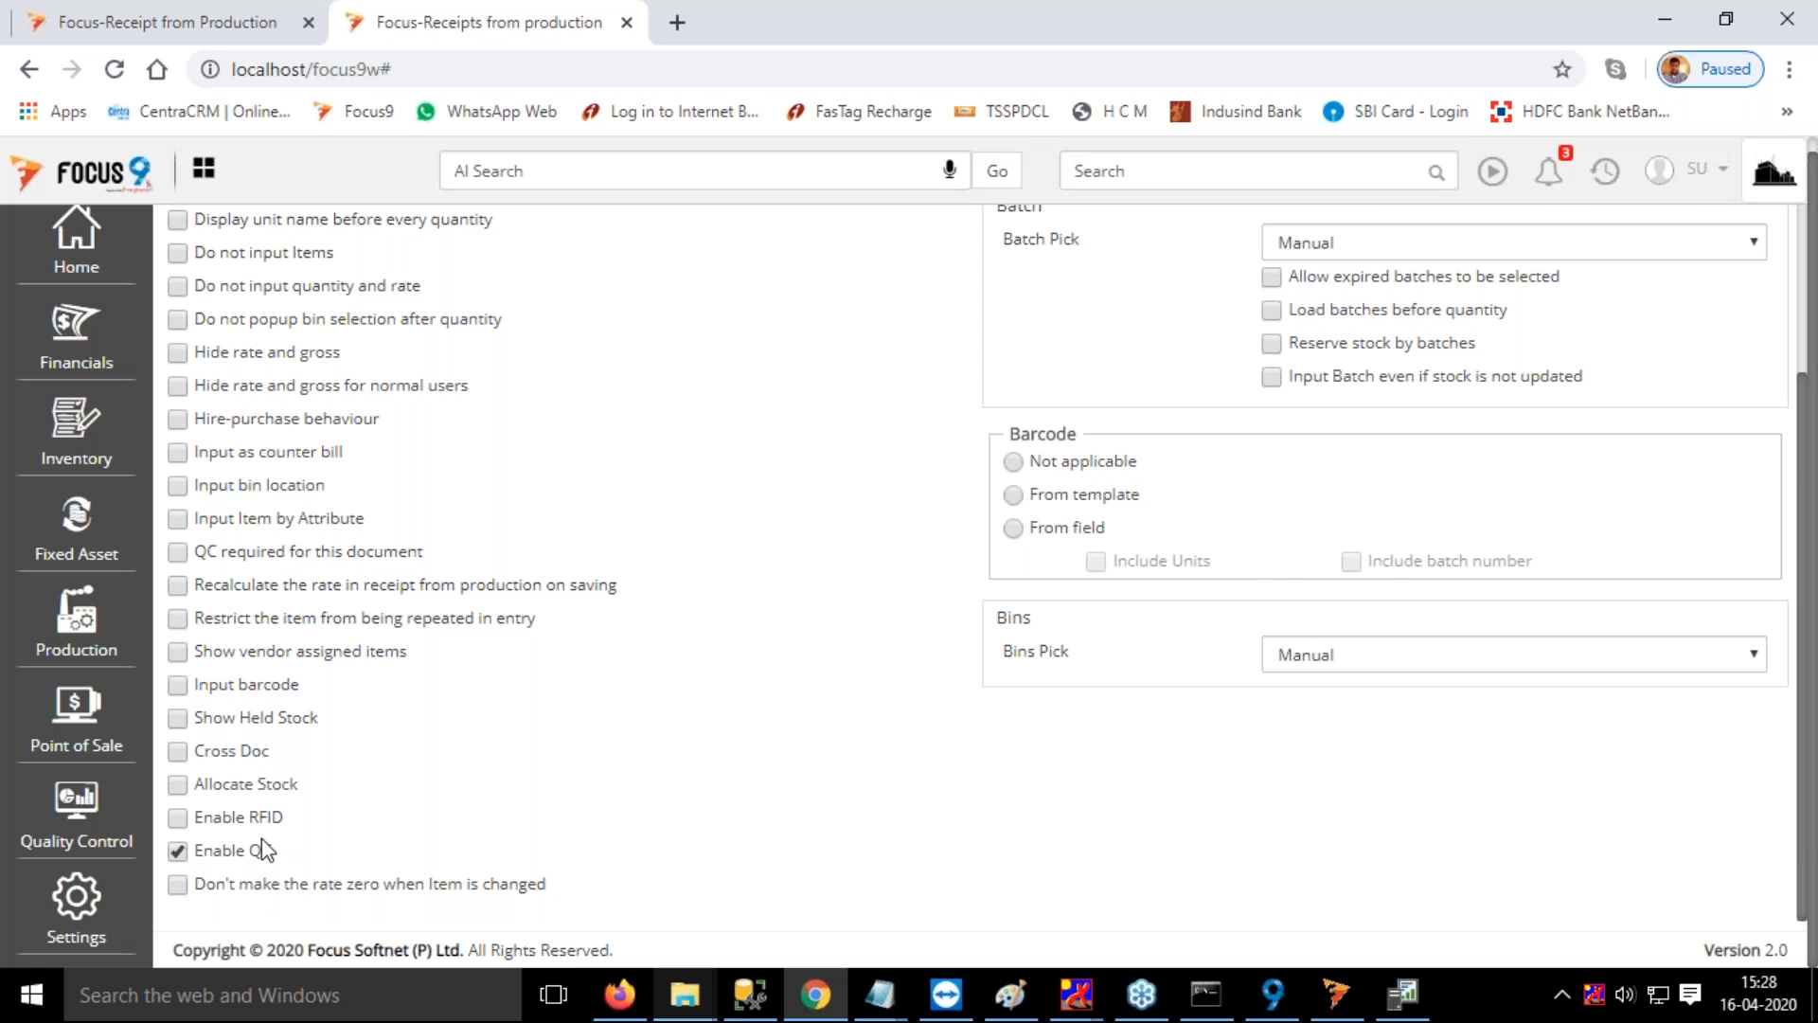
scroll(706, 577, up, 3)
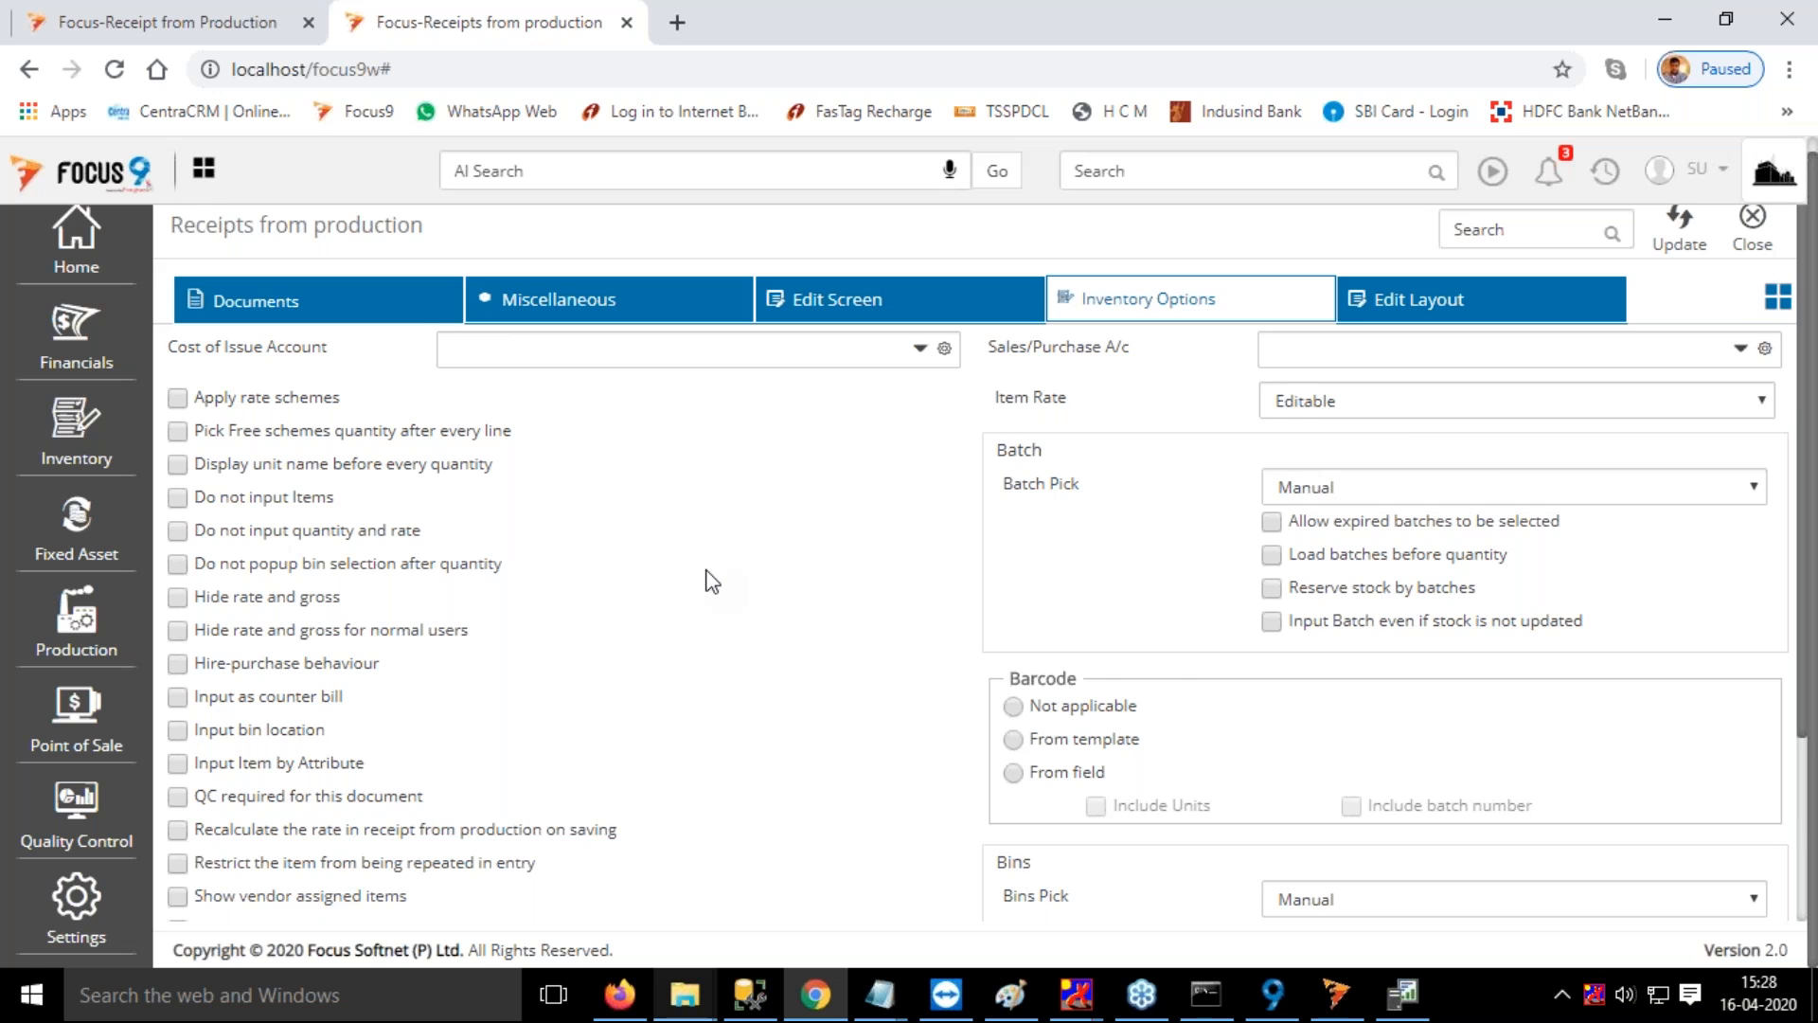
scroll(712, 577, down, 3)
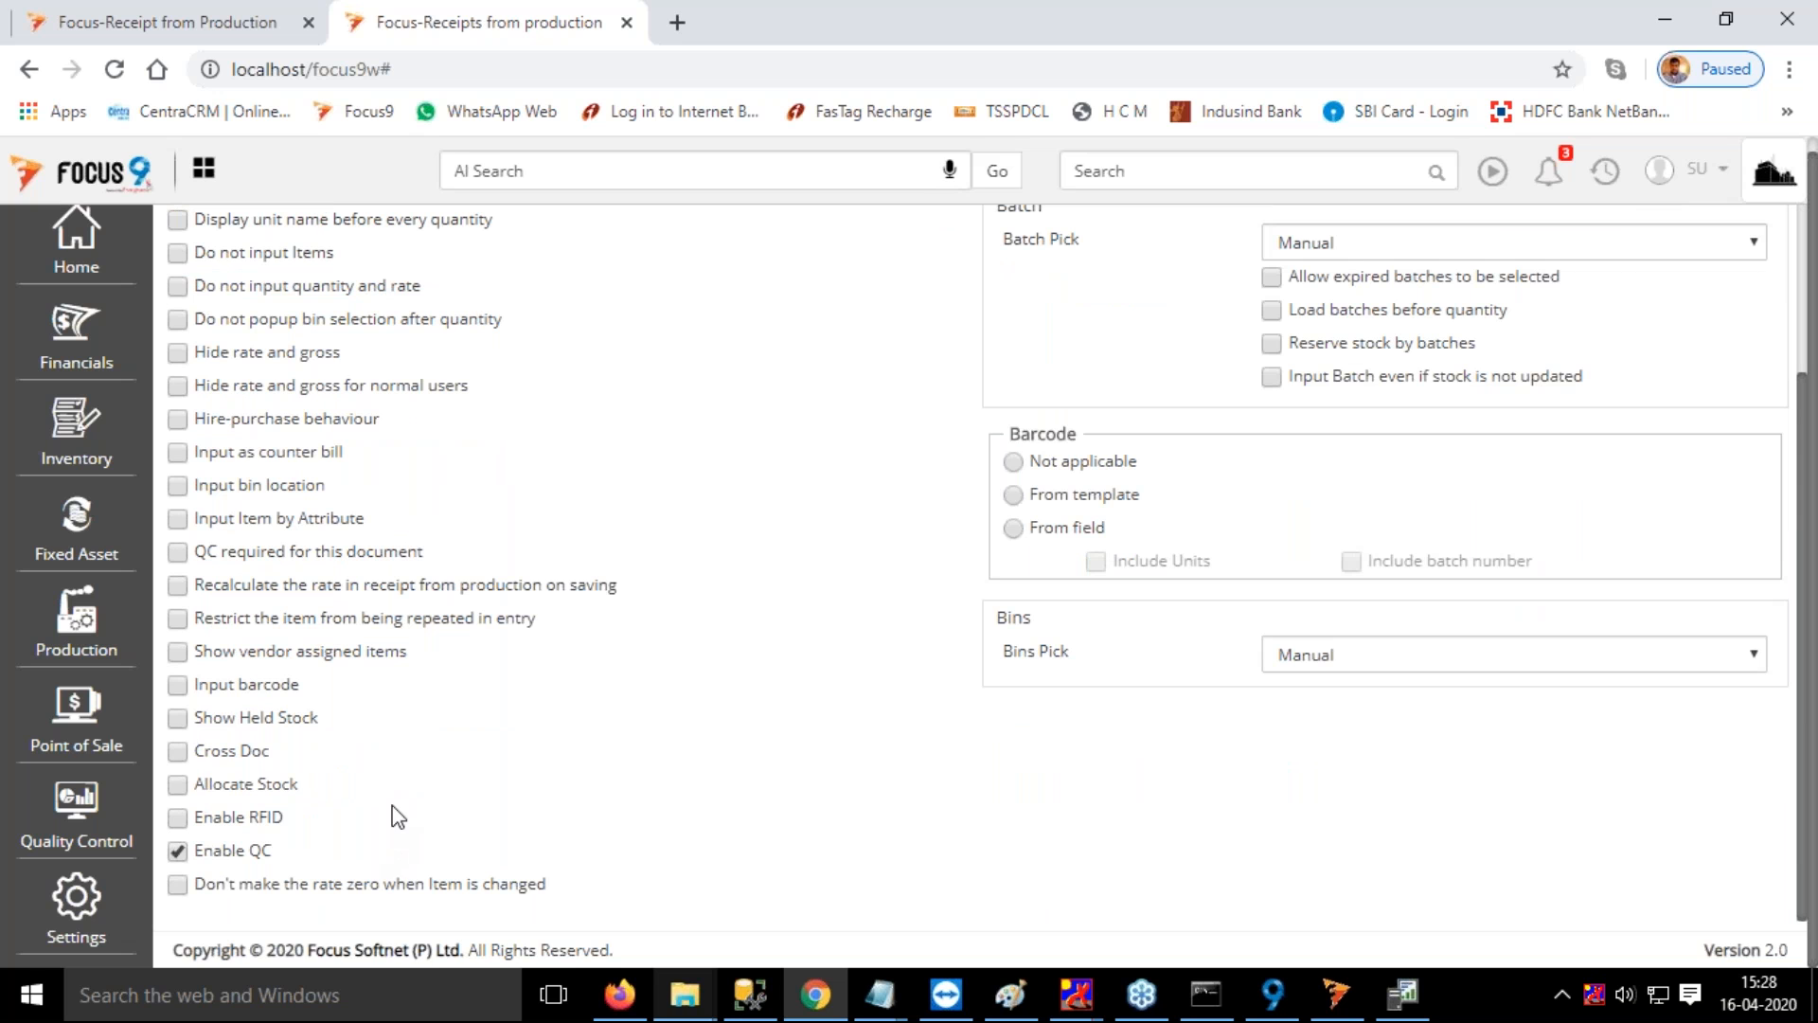
Return to the Receipt from Production browser tab, open the Release Production Order screen and load PO15
click(175, 23)
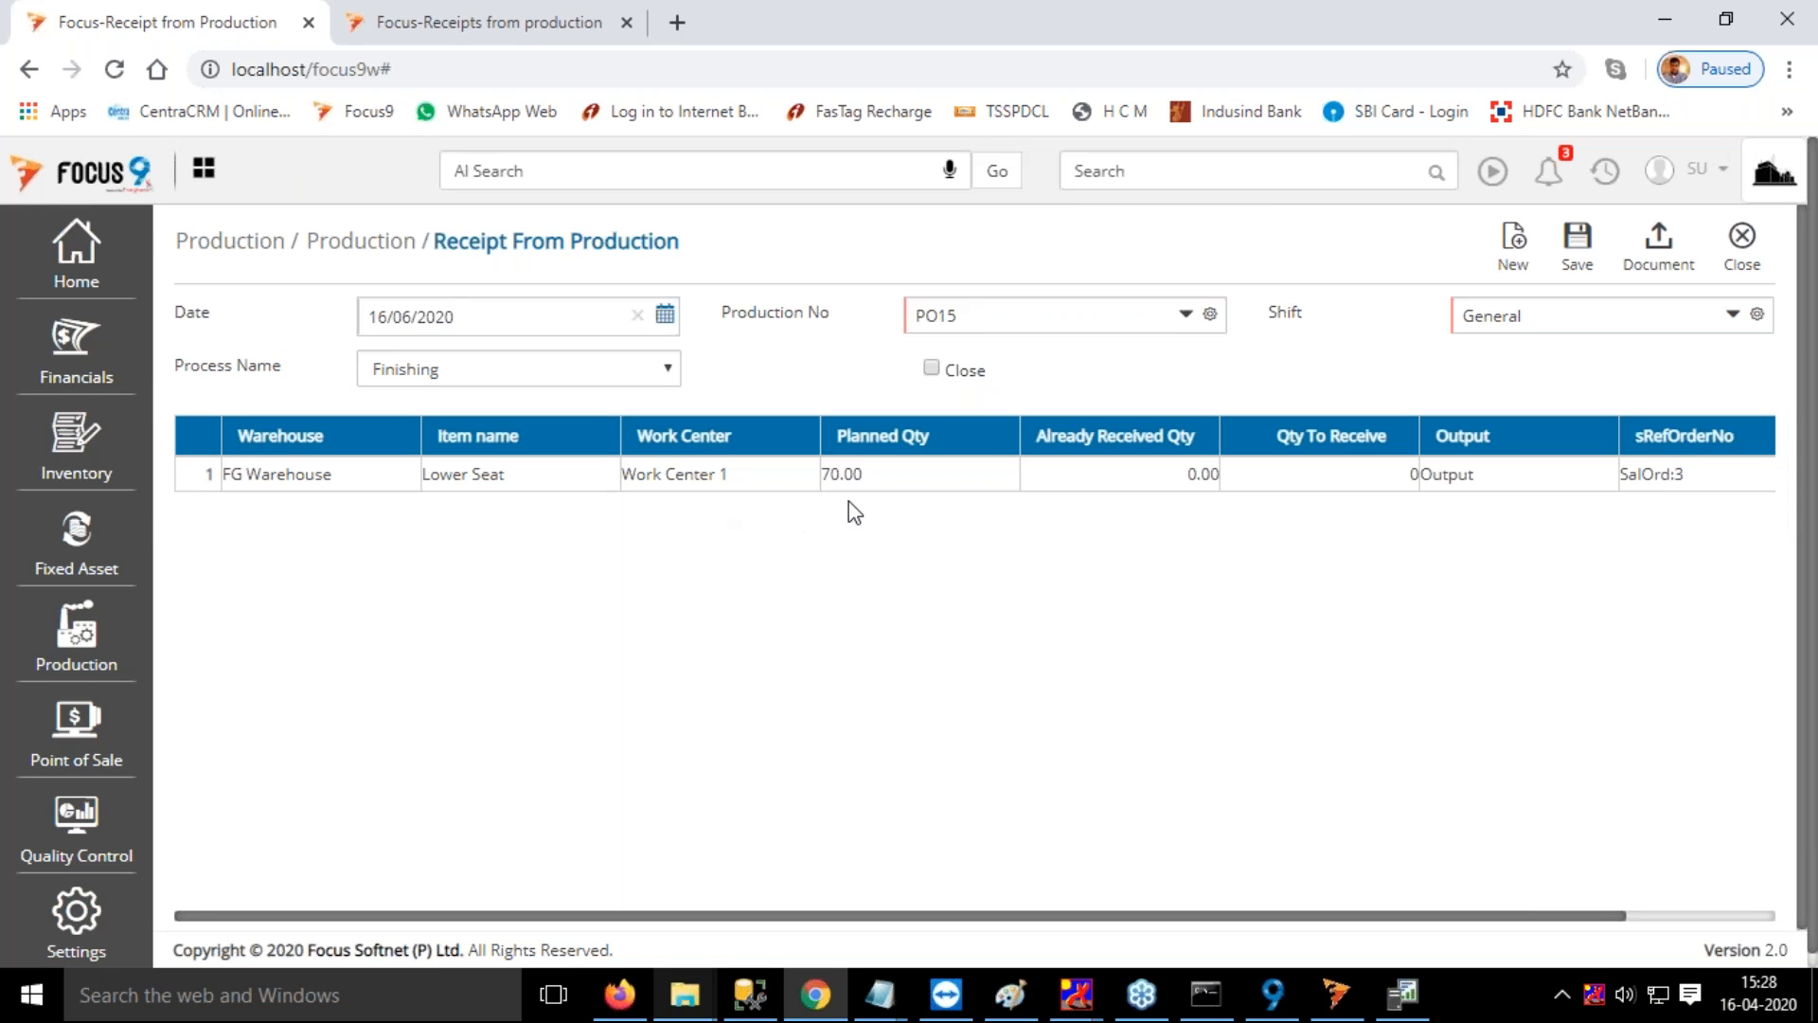
click(1144, 181)
text(rele)
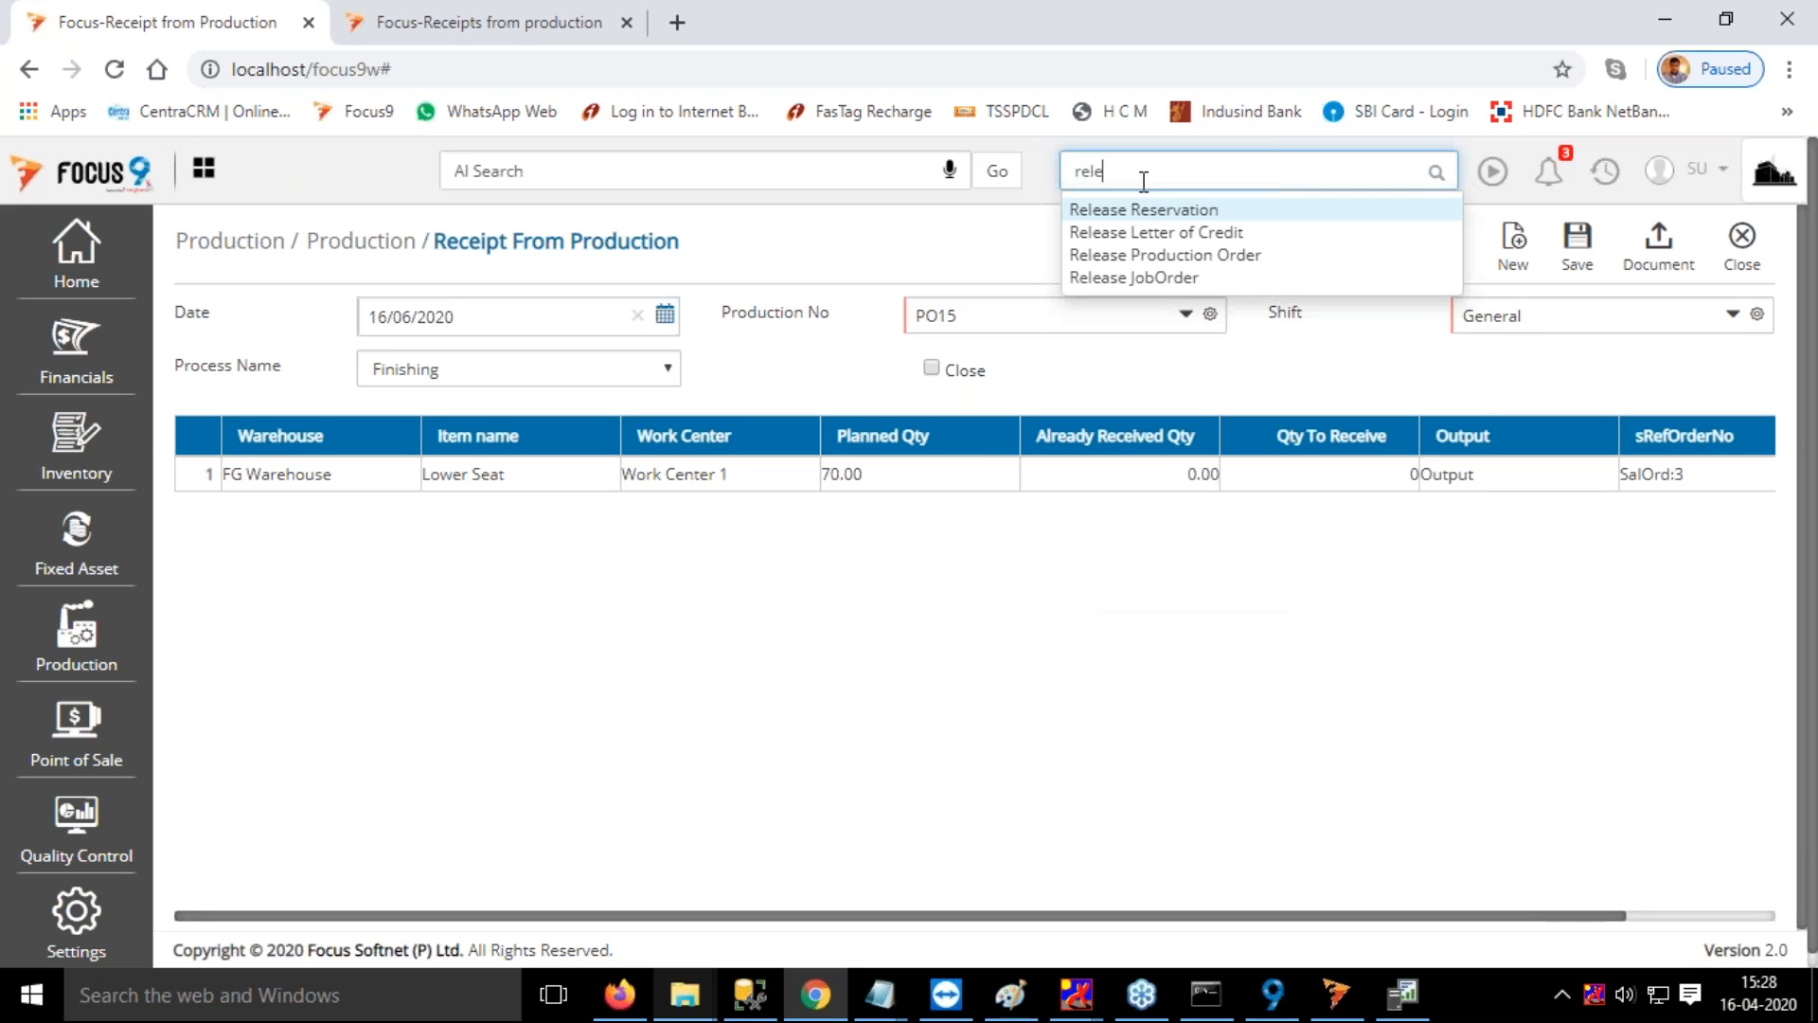
click(1203, 256)
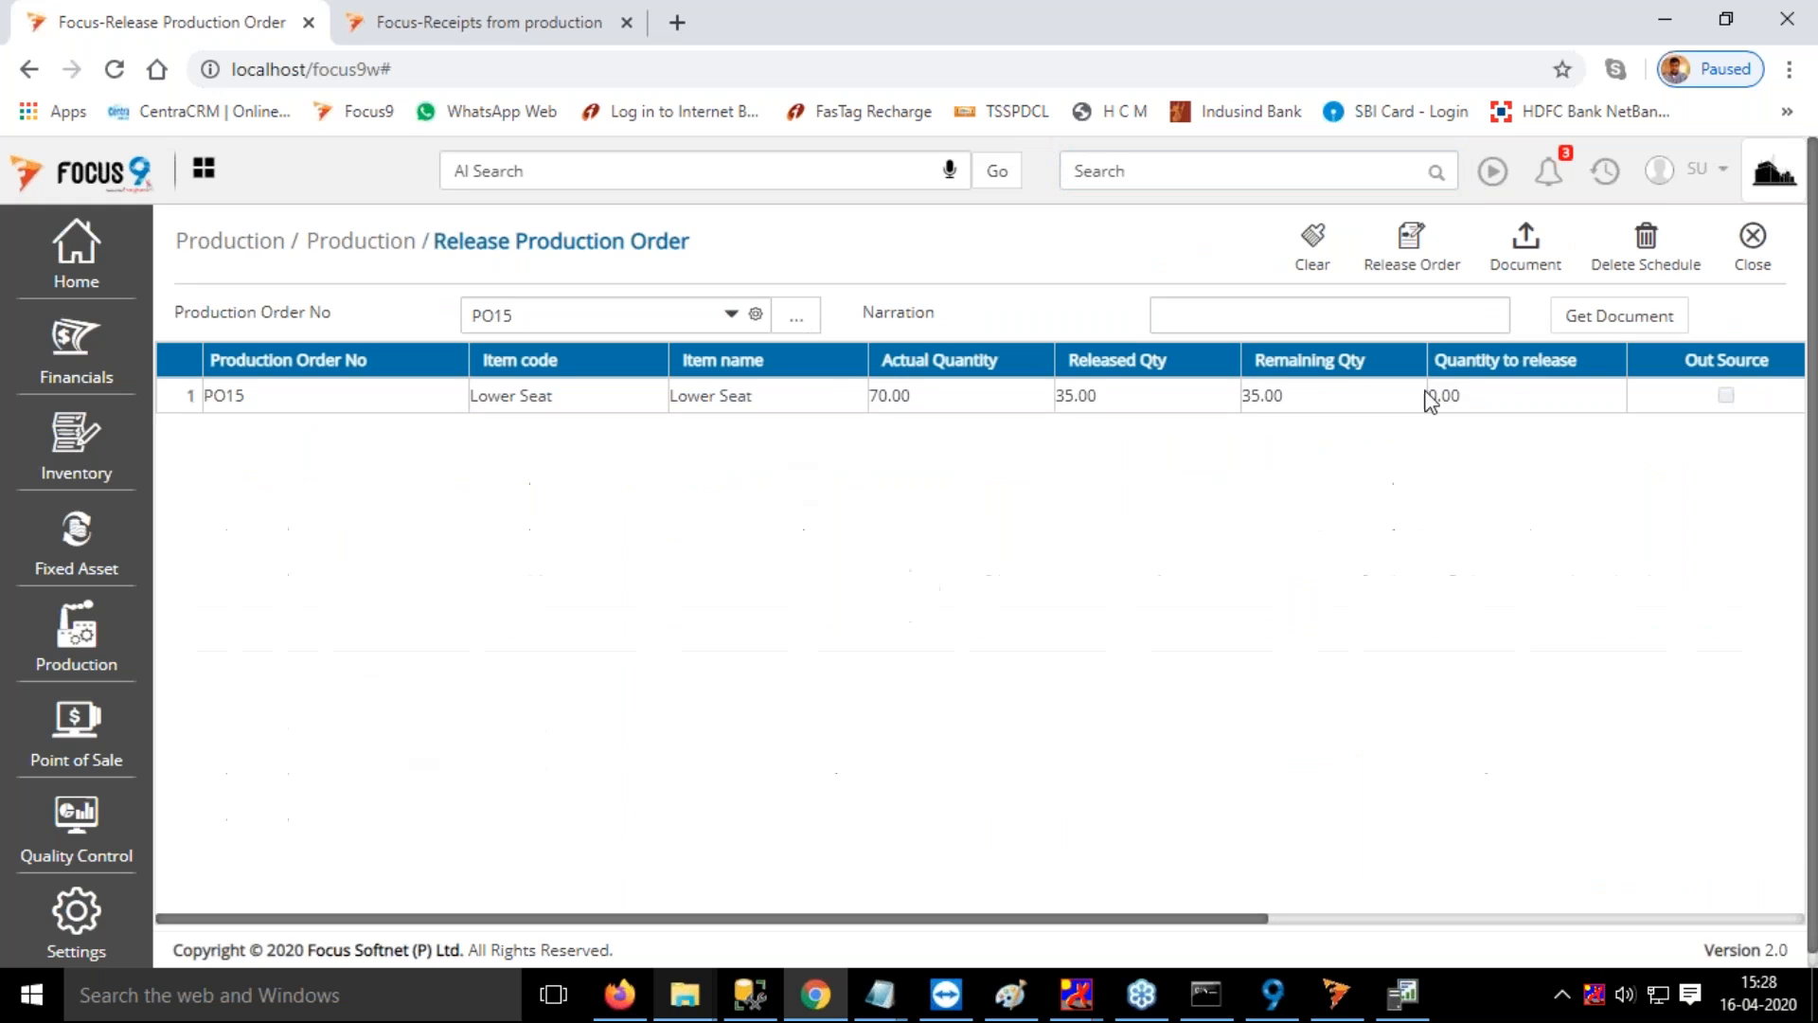
Set the quantity to release for PO15 to 35 and release the order
click(1430, 401)
text(35)
key(Tab)
click(1411, 260)
Open the Issue to Production screen and select production order PO15 with the Cutting process
click(1159, 173)
text(iss)
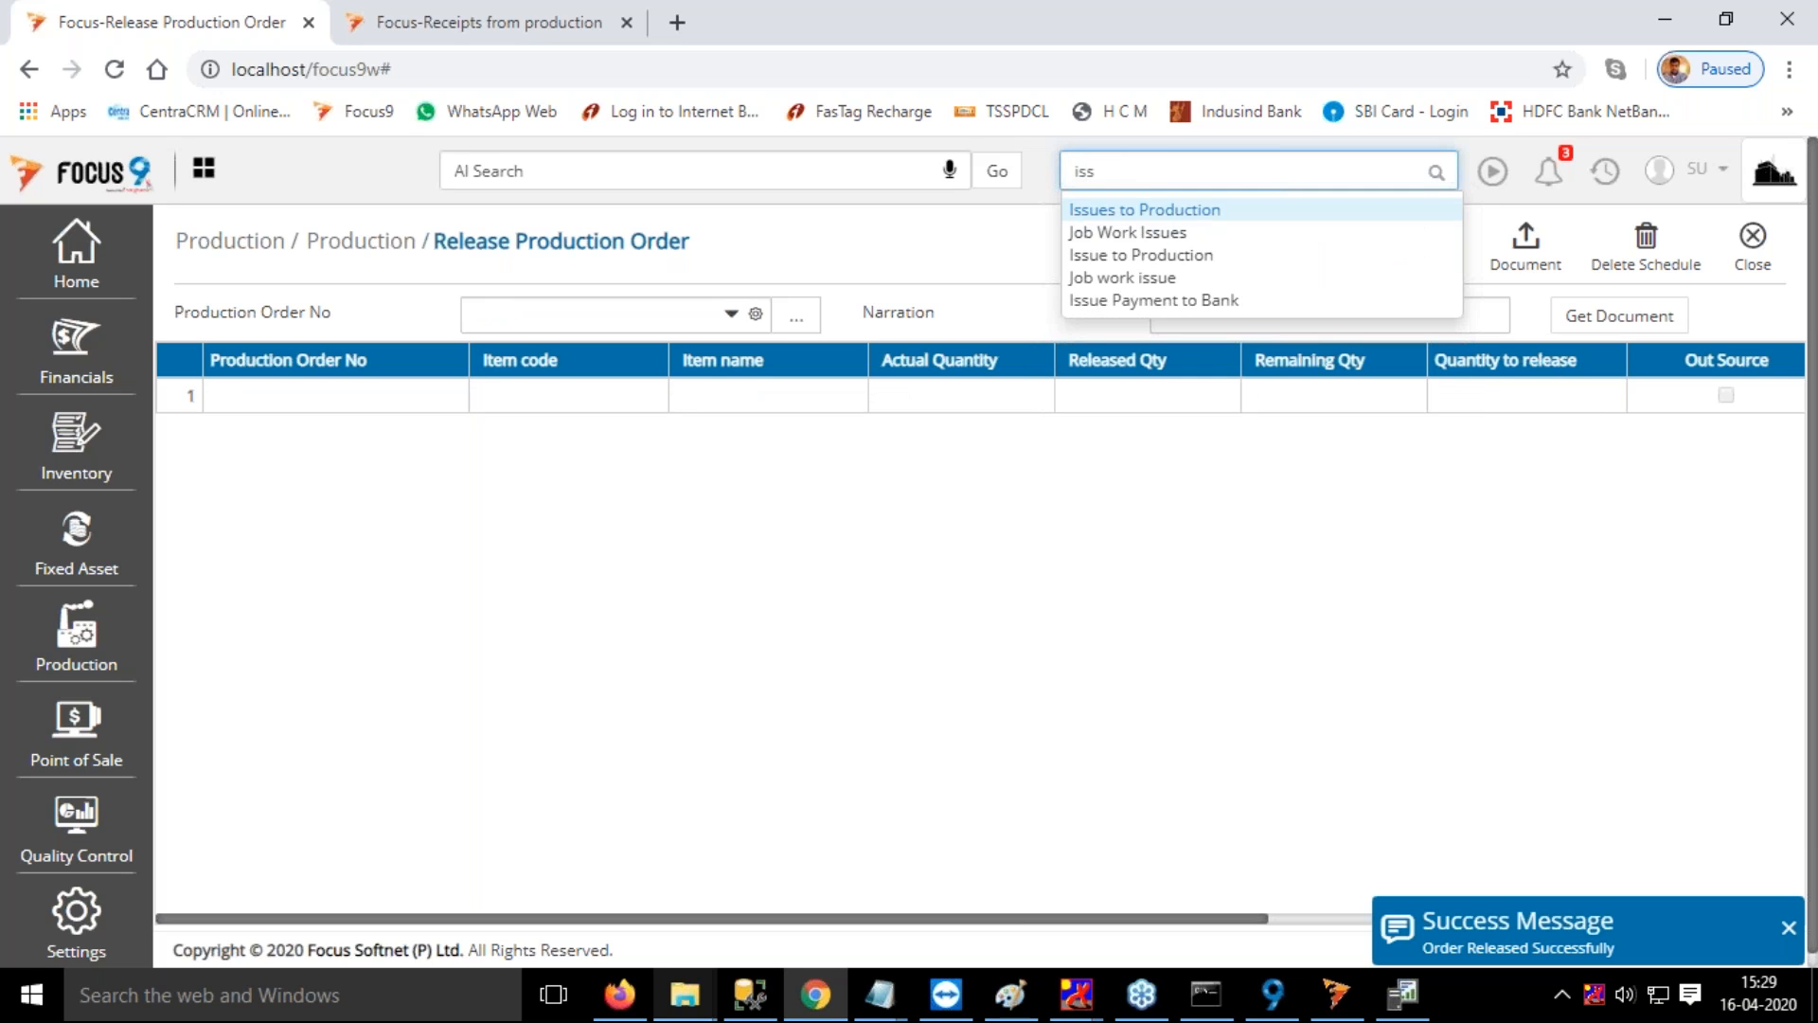
click(1165, 257)
click(643, 314)
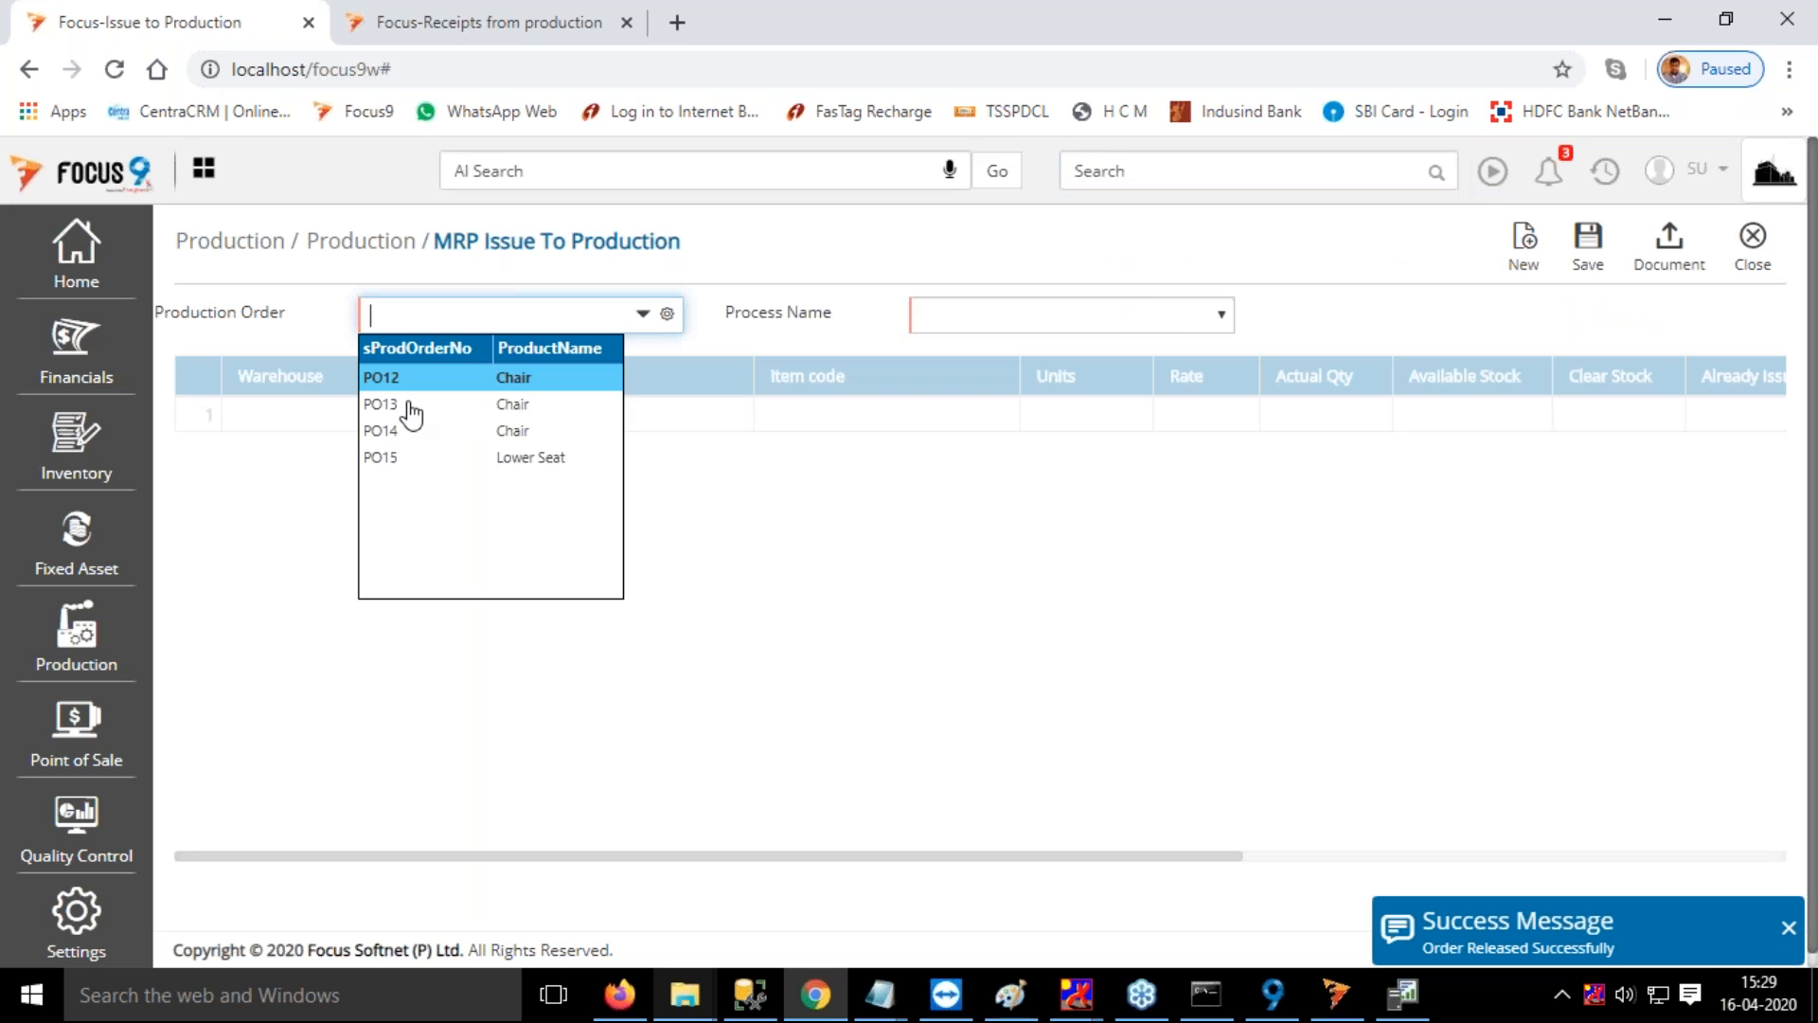
click(407, 457)
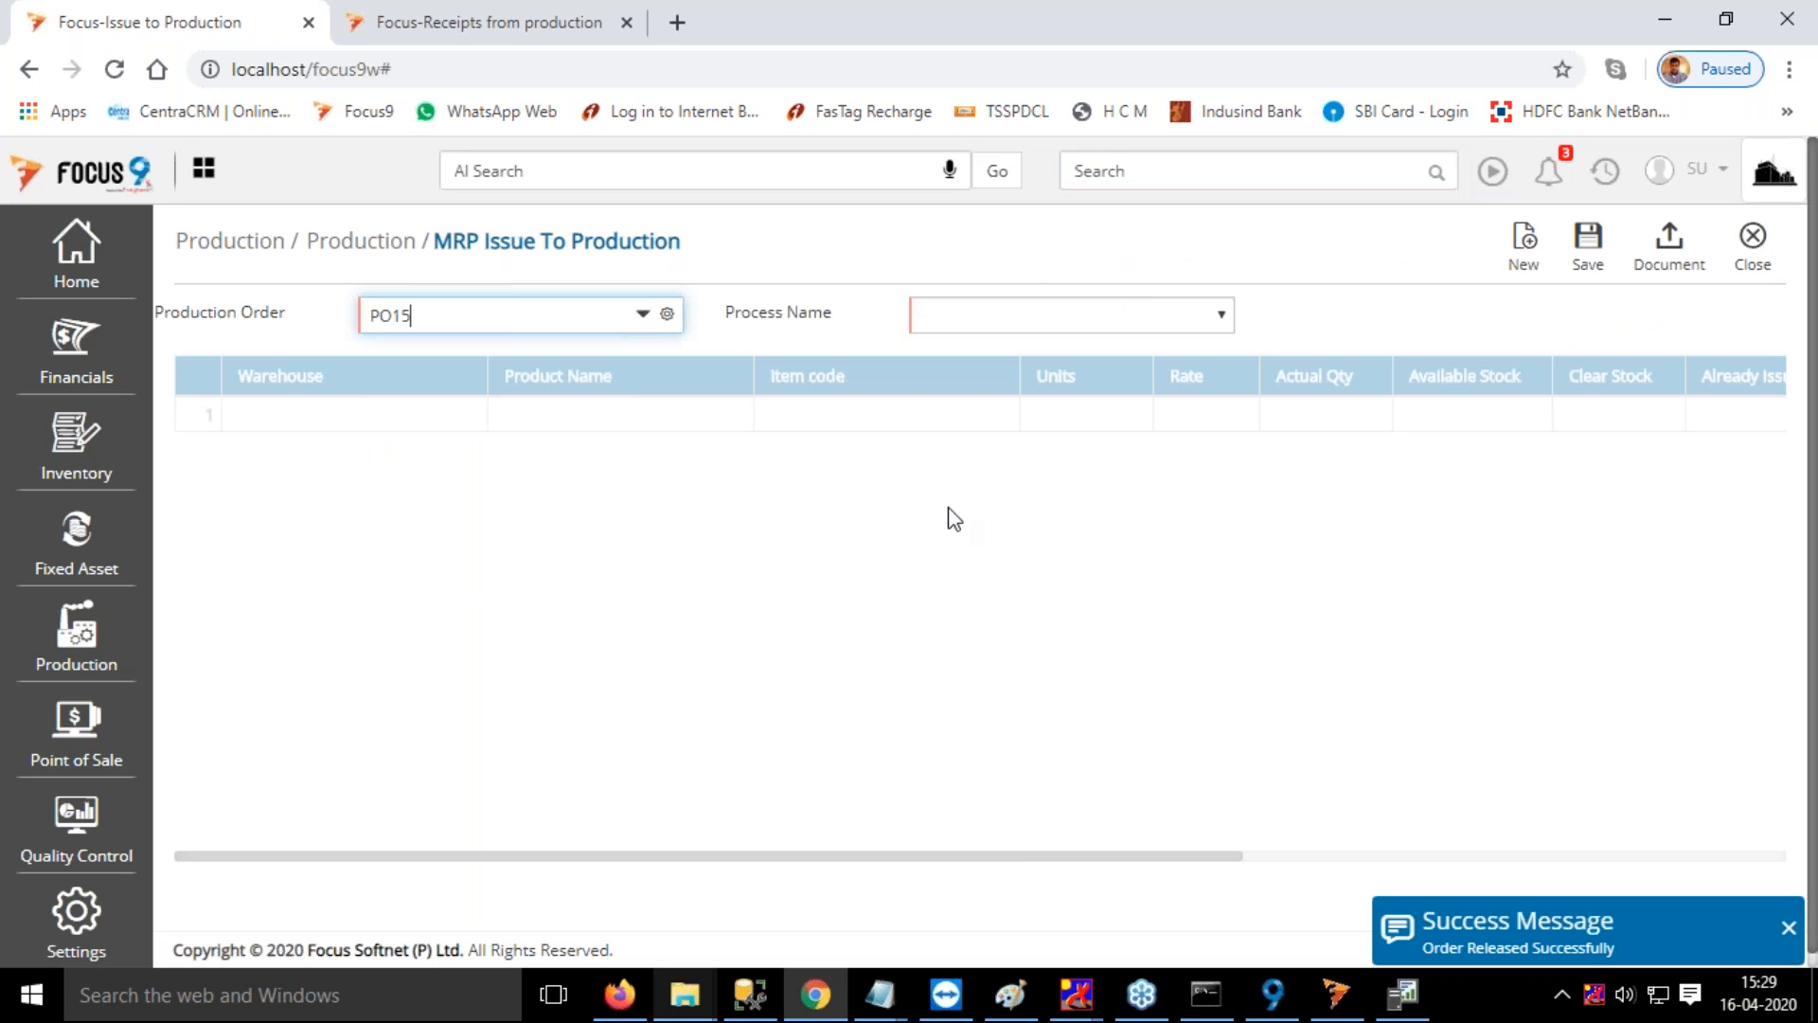
click(1042, 322)
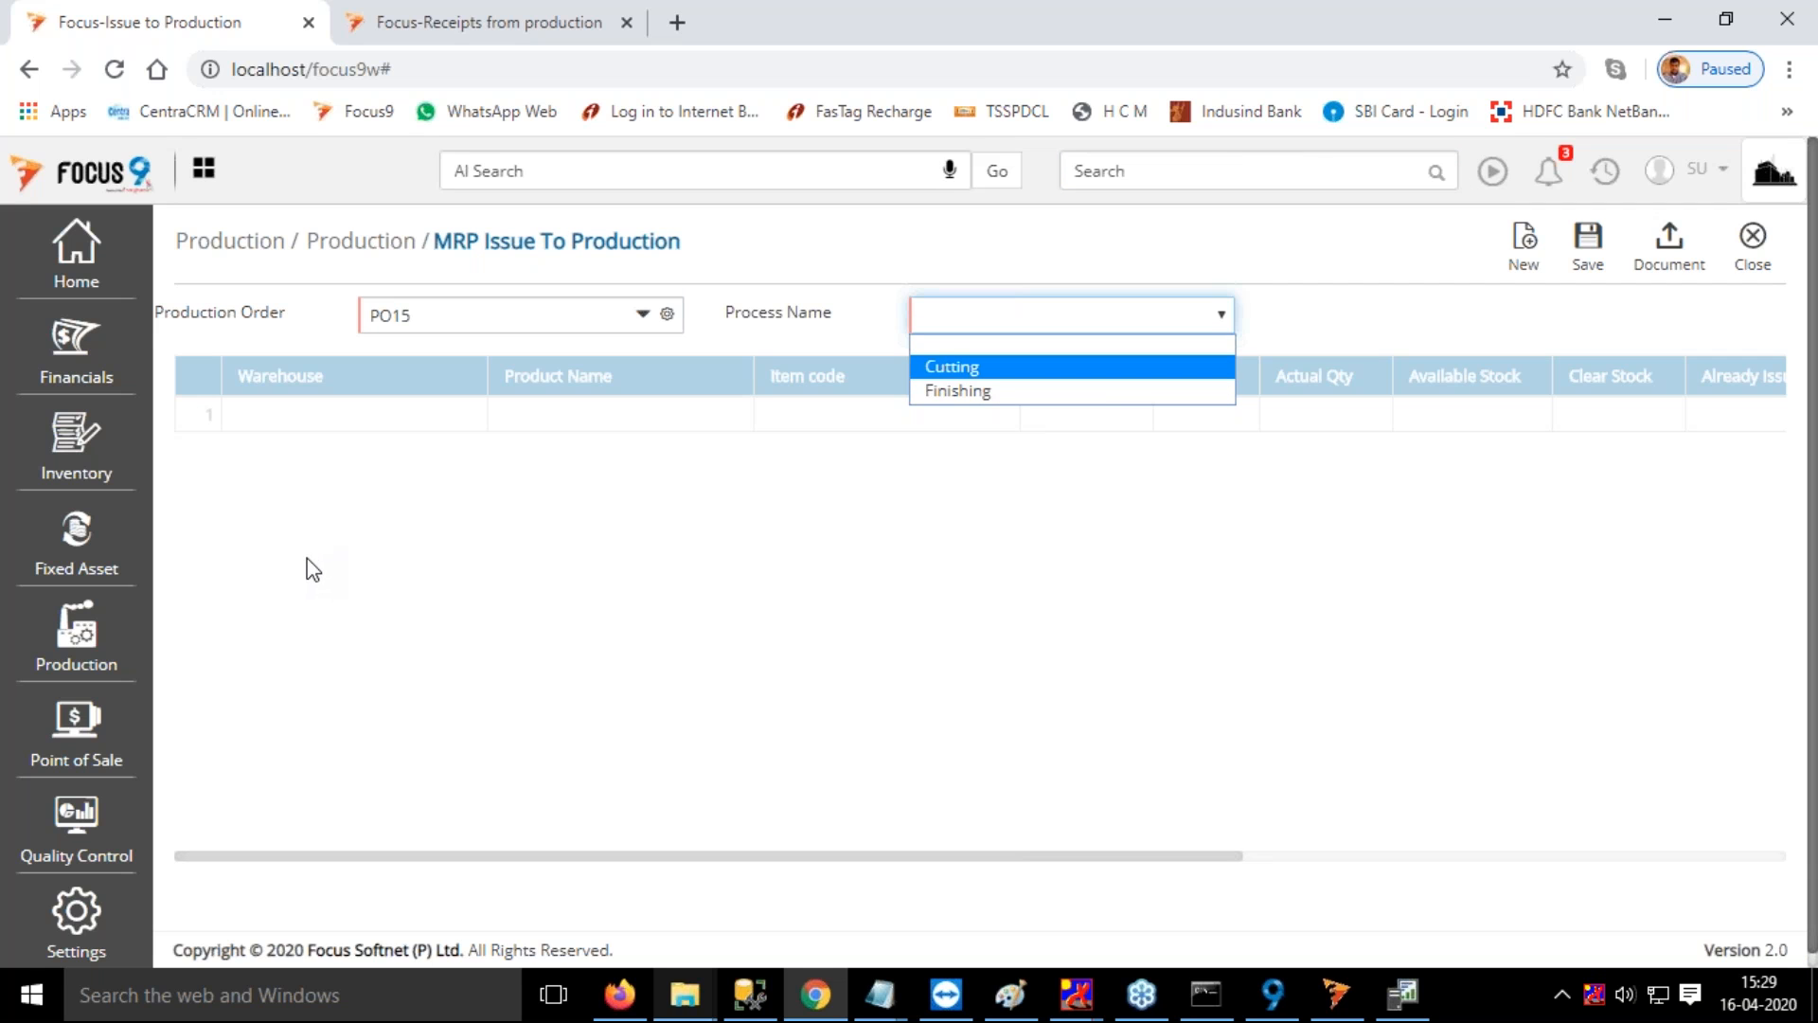
key(Return)
Set the warehouse of both Item 1 and Item 2 to RM Warehouse and save the issue
click(254, 416)
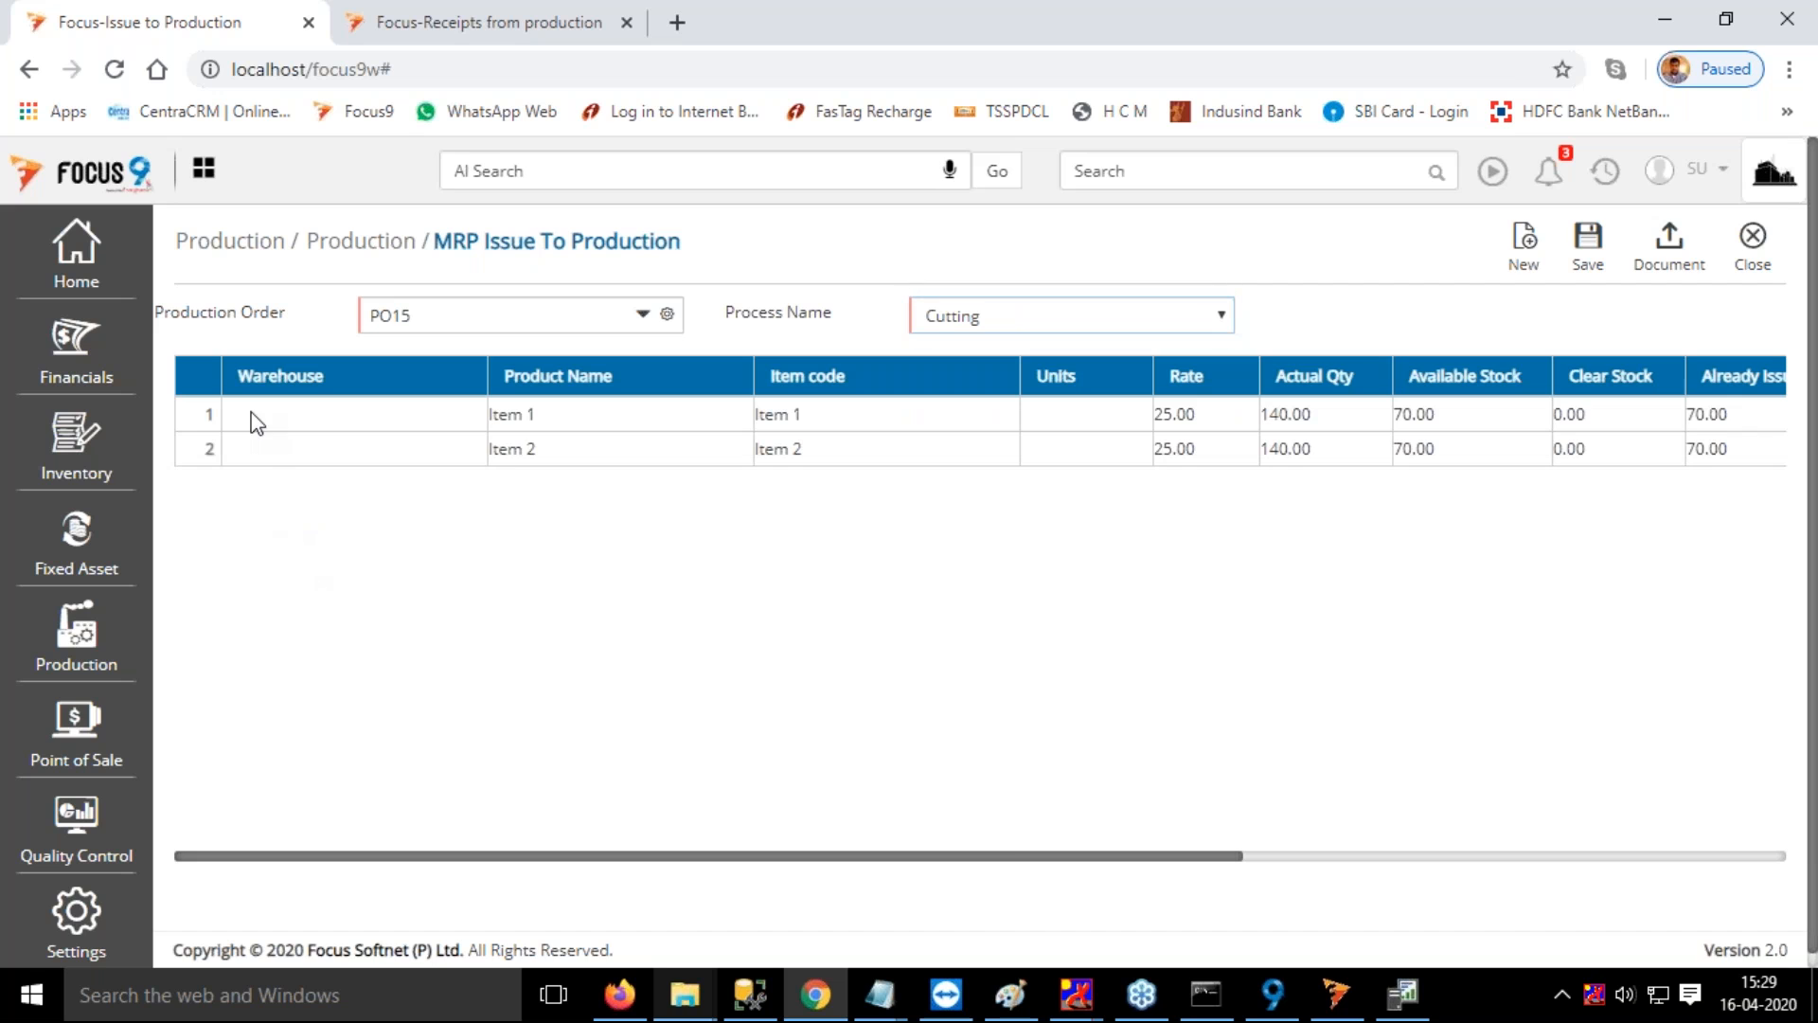
key(space)
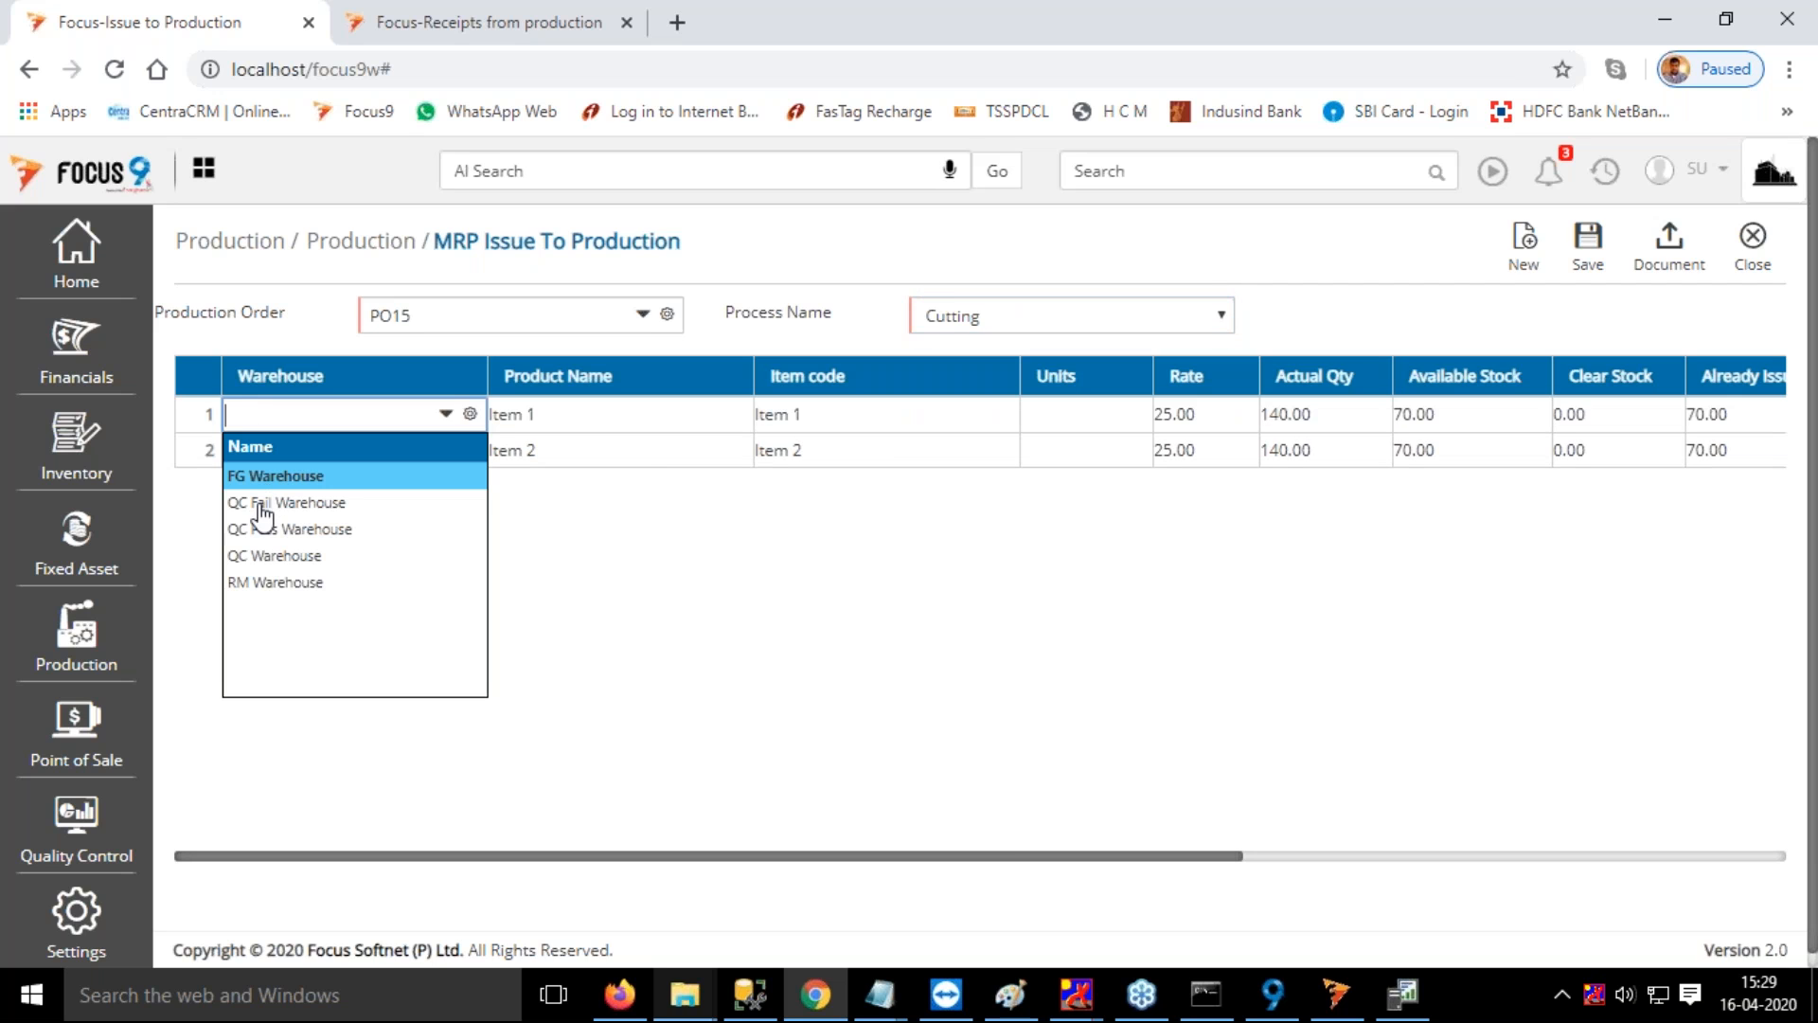
click(252, 583)
click(259, 455)
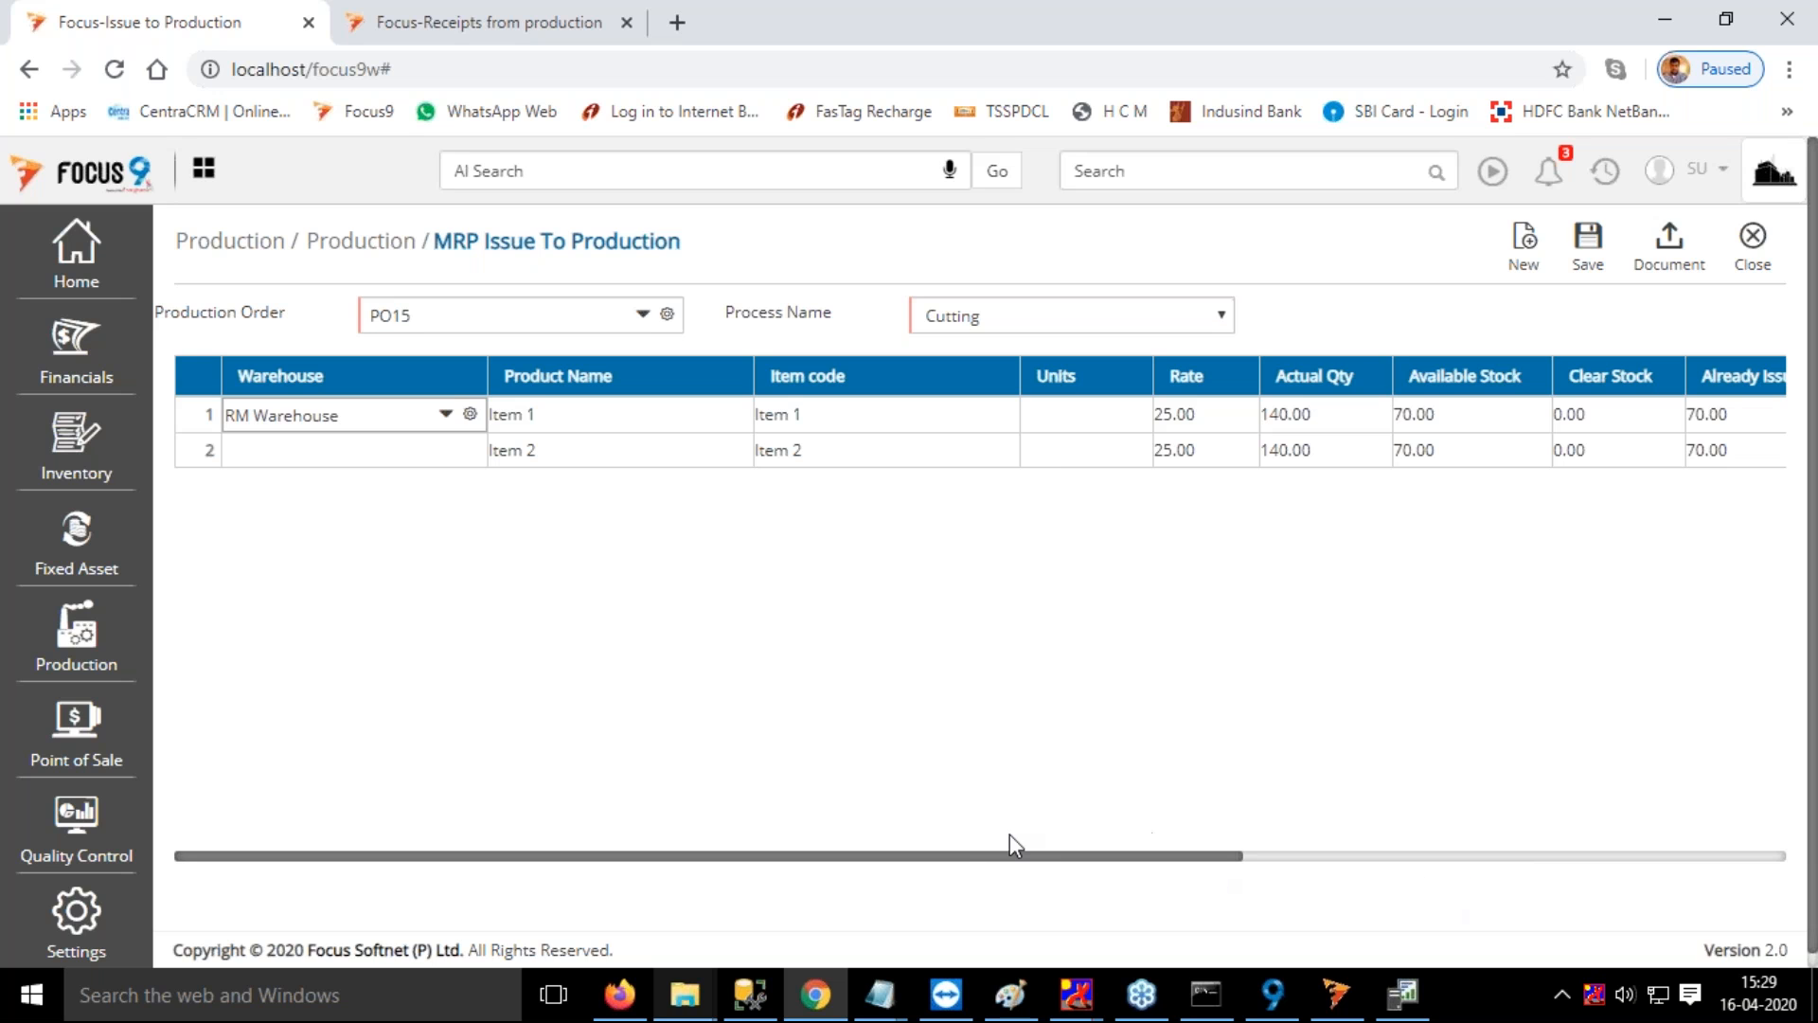
click(338, 453)
drag(961, 856, 606, 852)
click(284, 452)
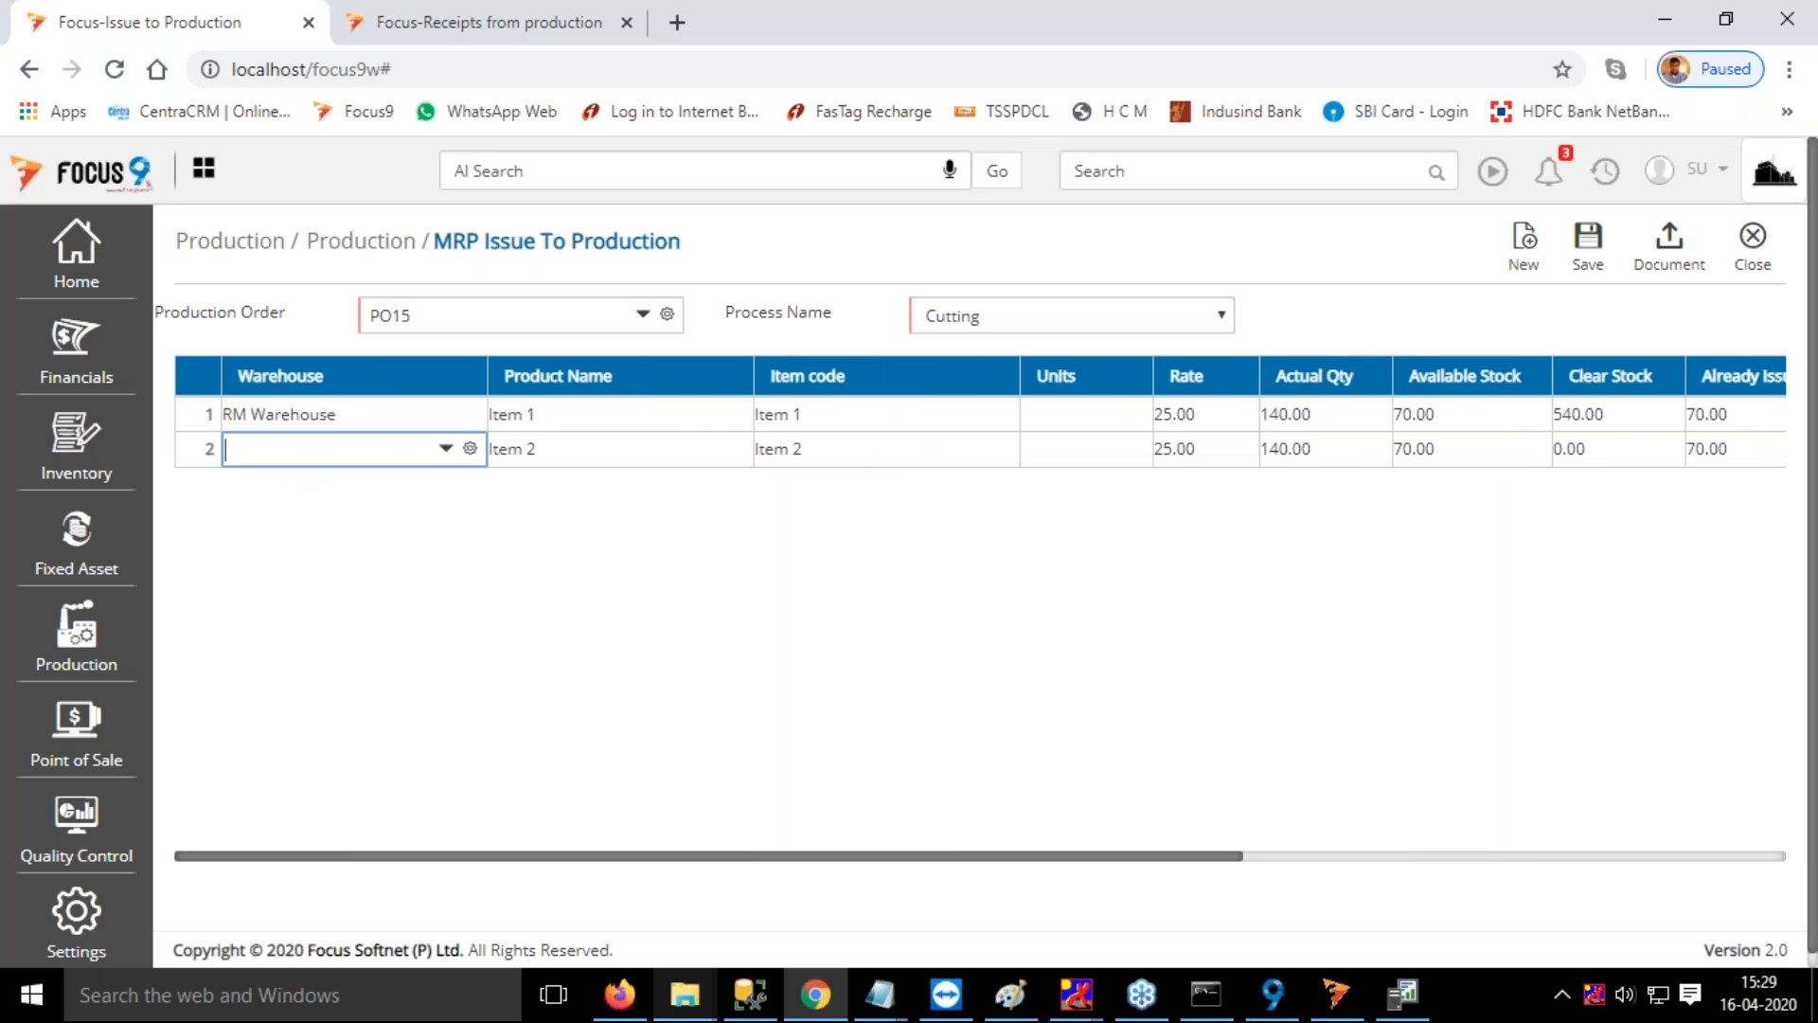
click(270, 620)
key(Tab)
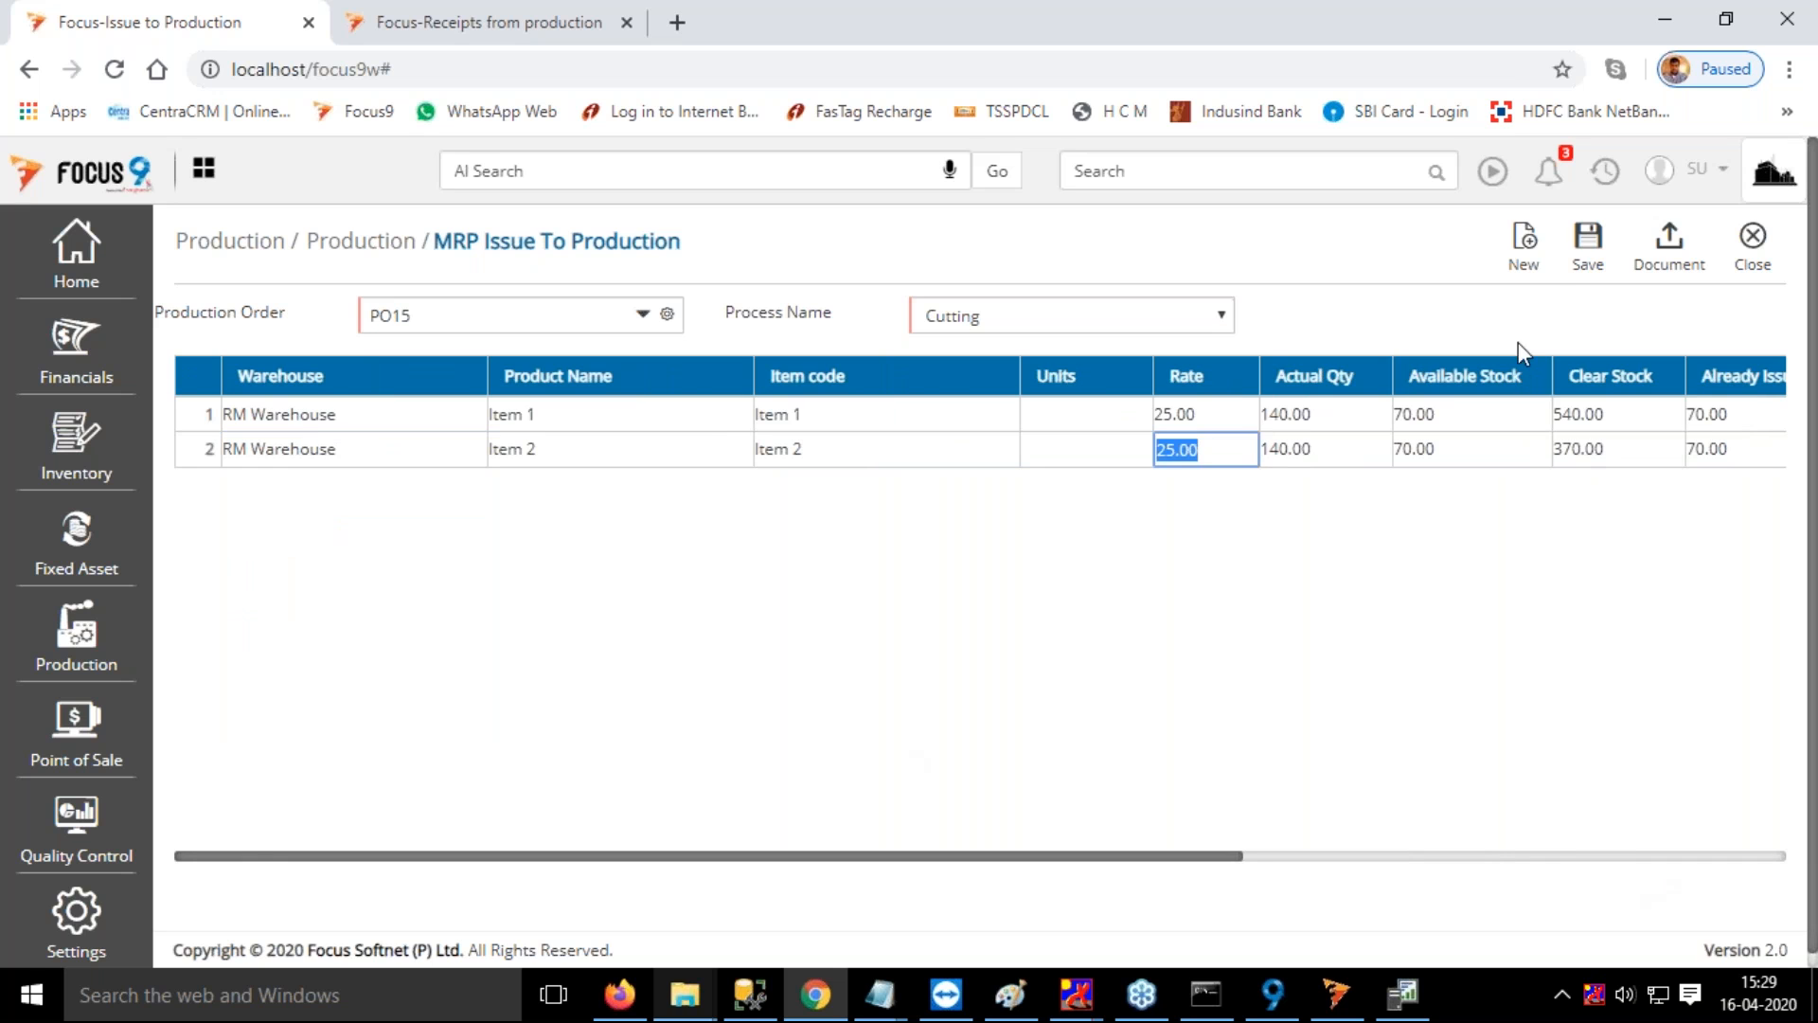
click(1579, 248)
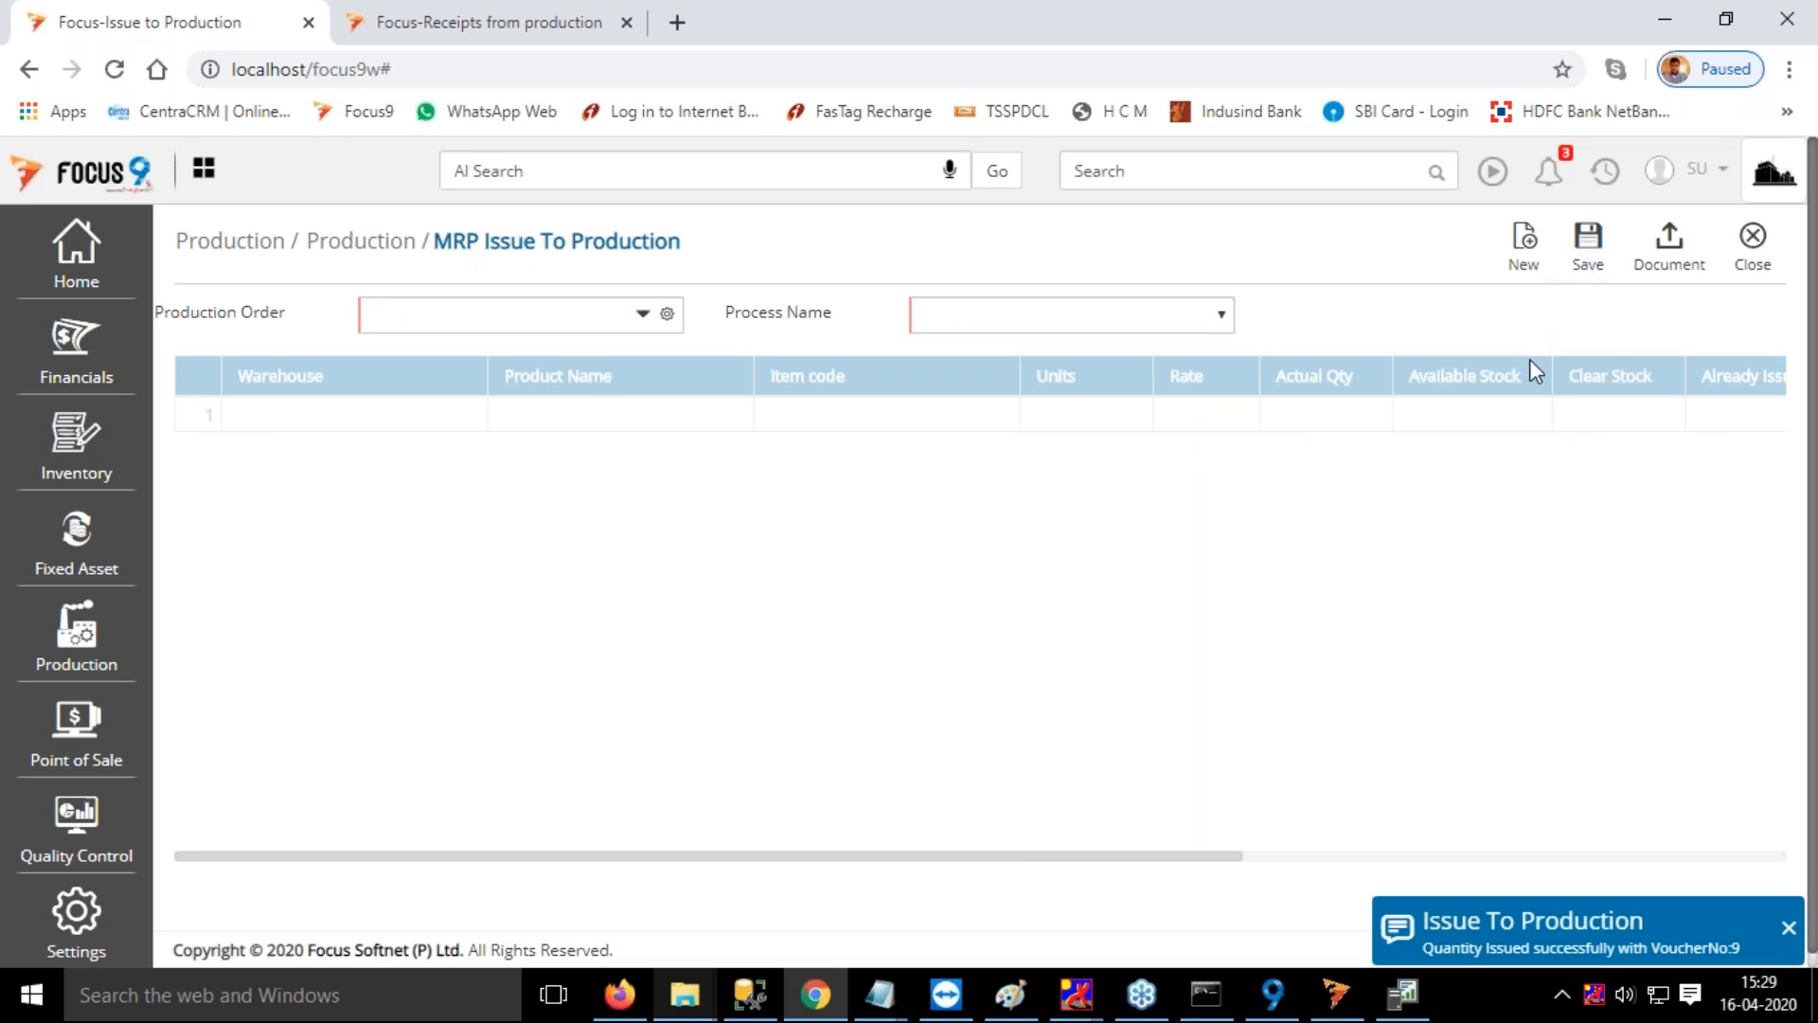
Open the Receipt from Production screen and set the receipt date to 16/04/2021
click(1094, 175)
text(re)
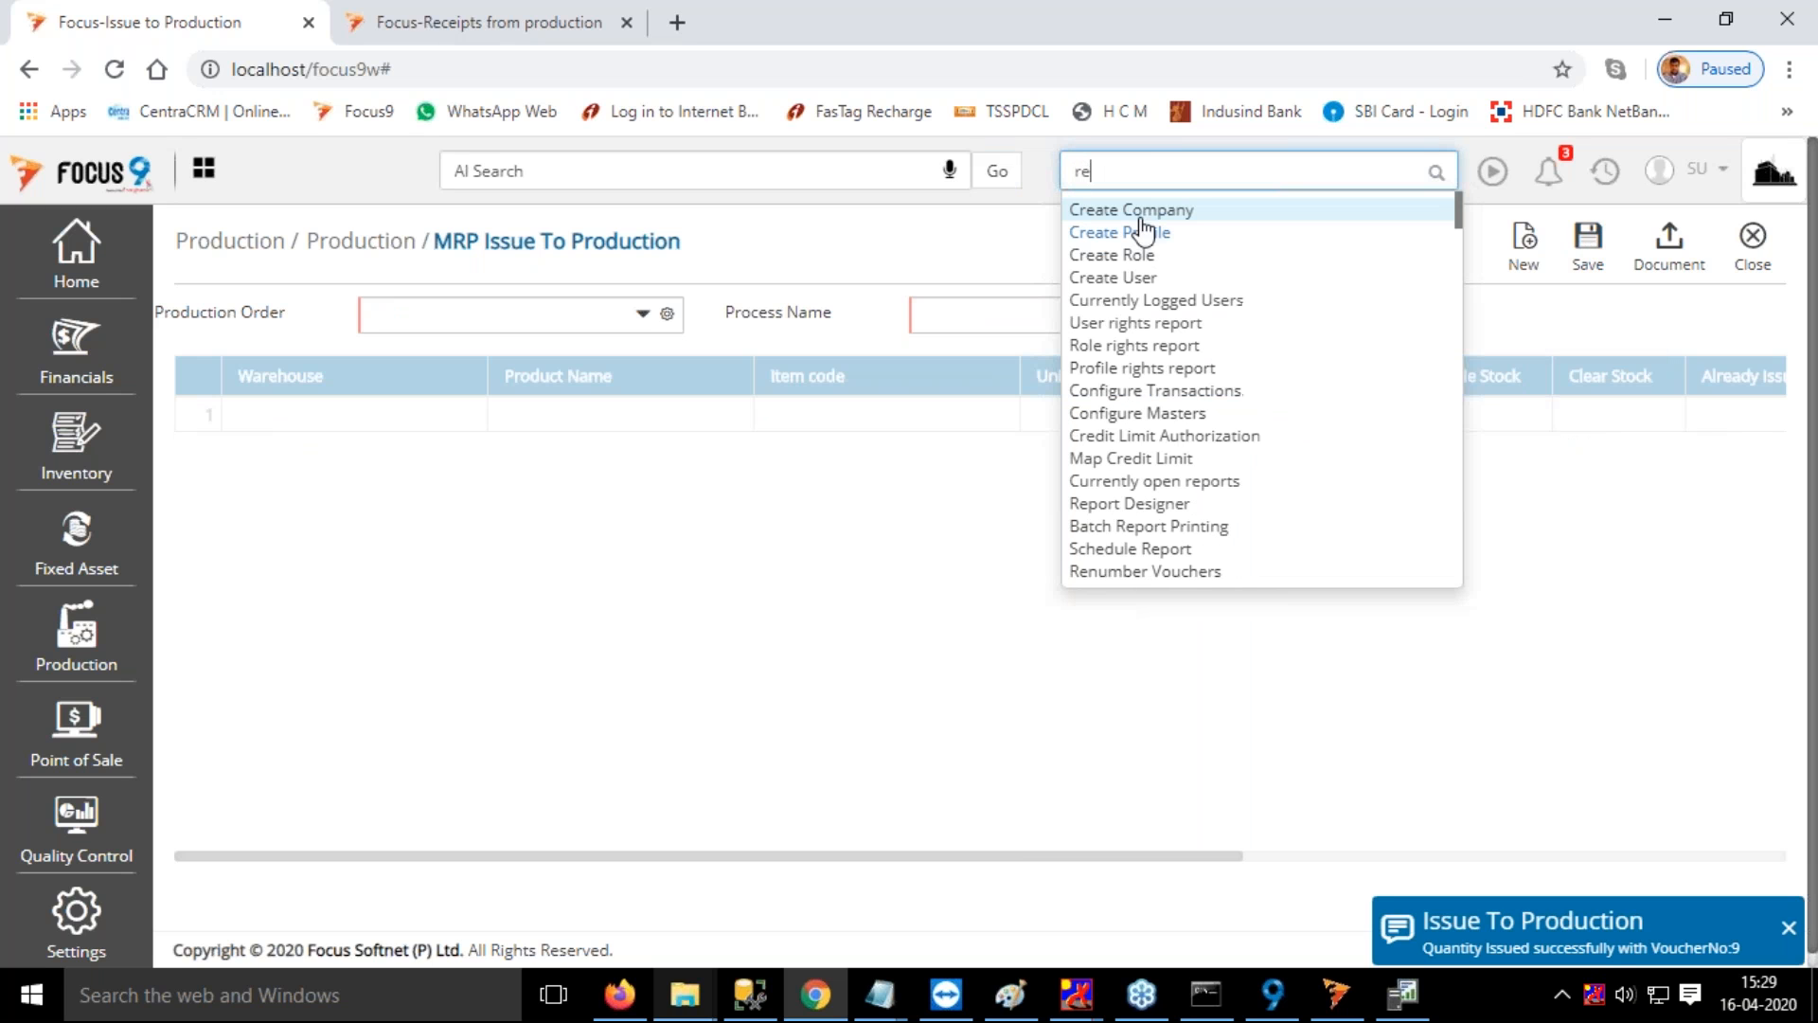
text(ce)
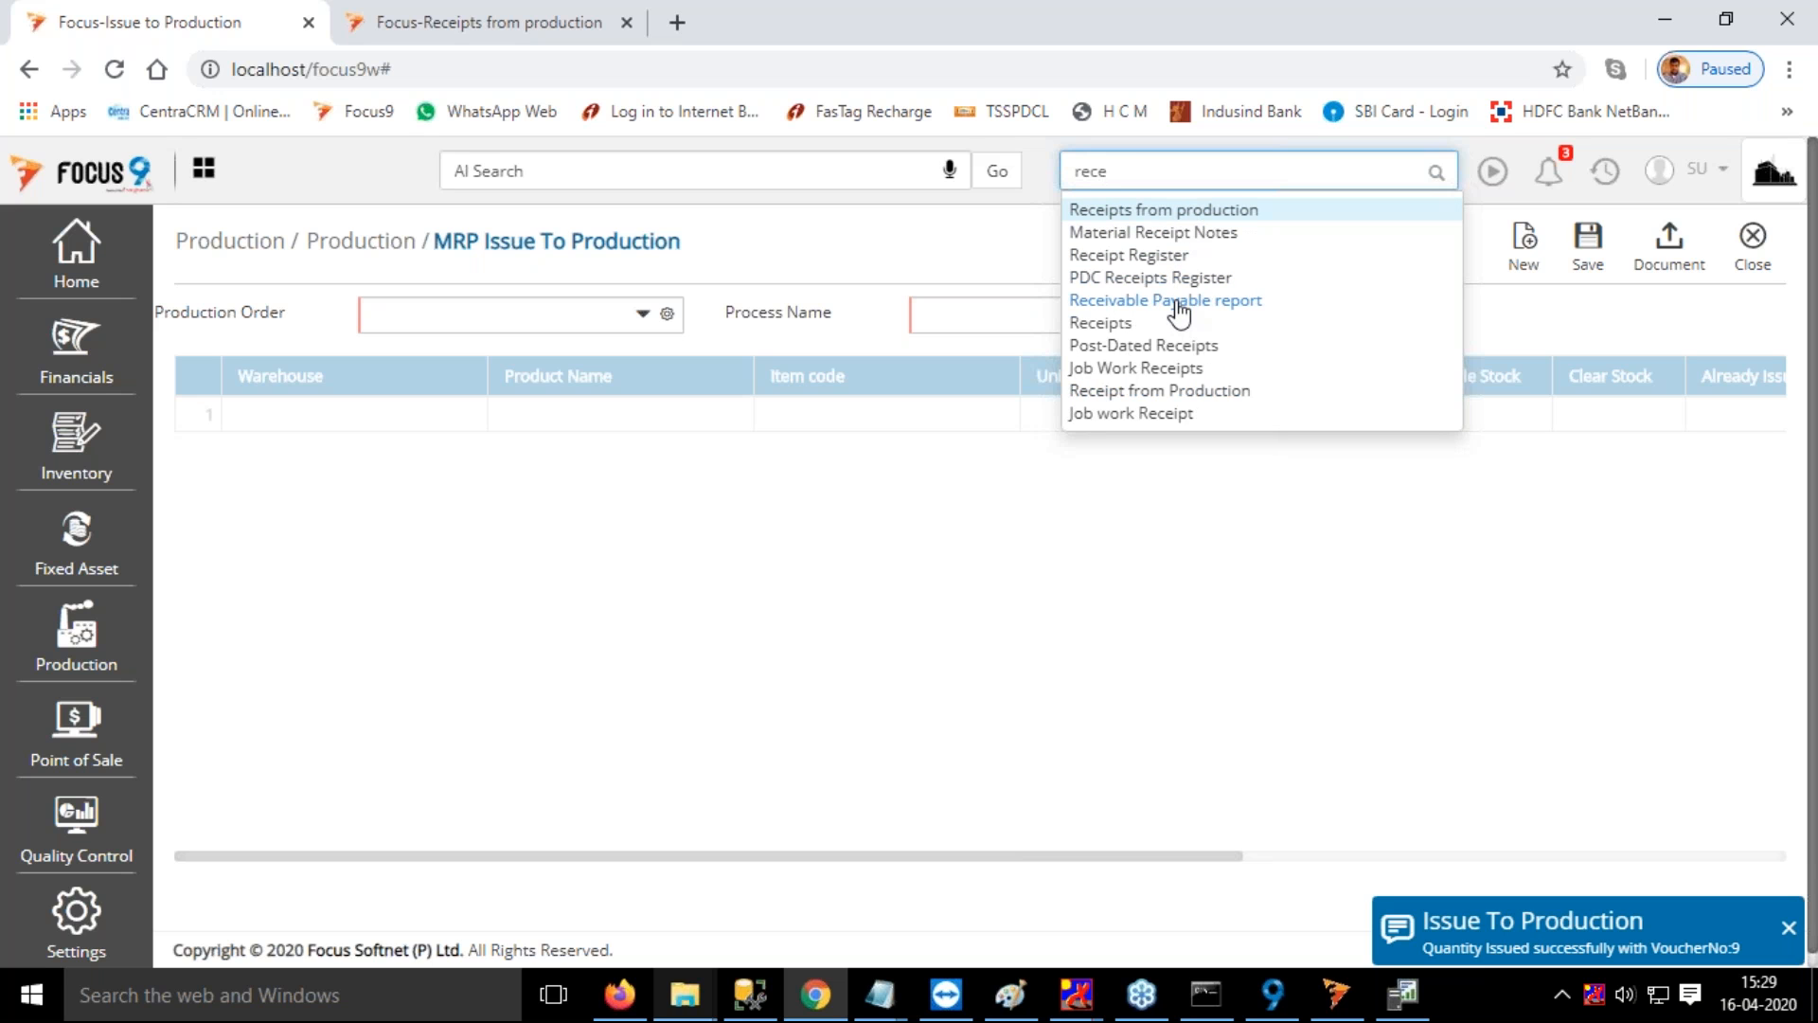
click(1179, 390)
click(442, 316)
text(1)
key(Tab)
Select production order PO15 with the General shift and the Finishing process for the receipt
key(Down)
key(Down)
key(Down)
key(Down)
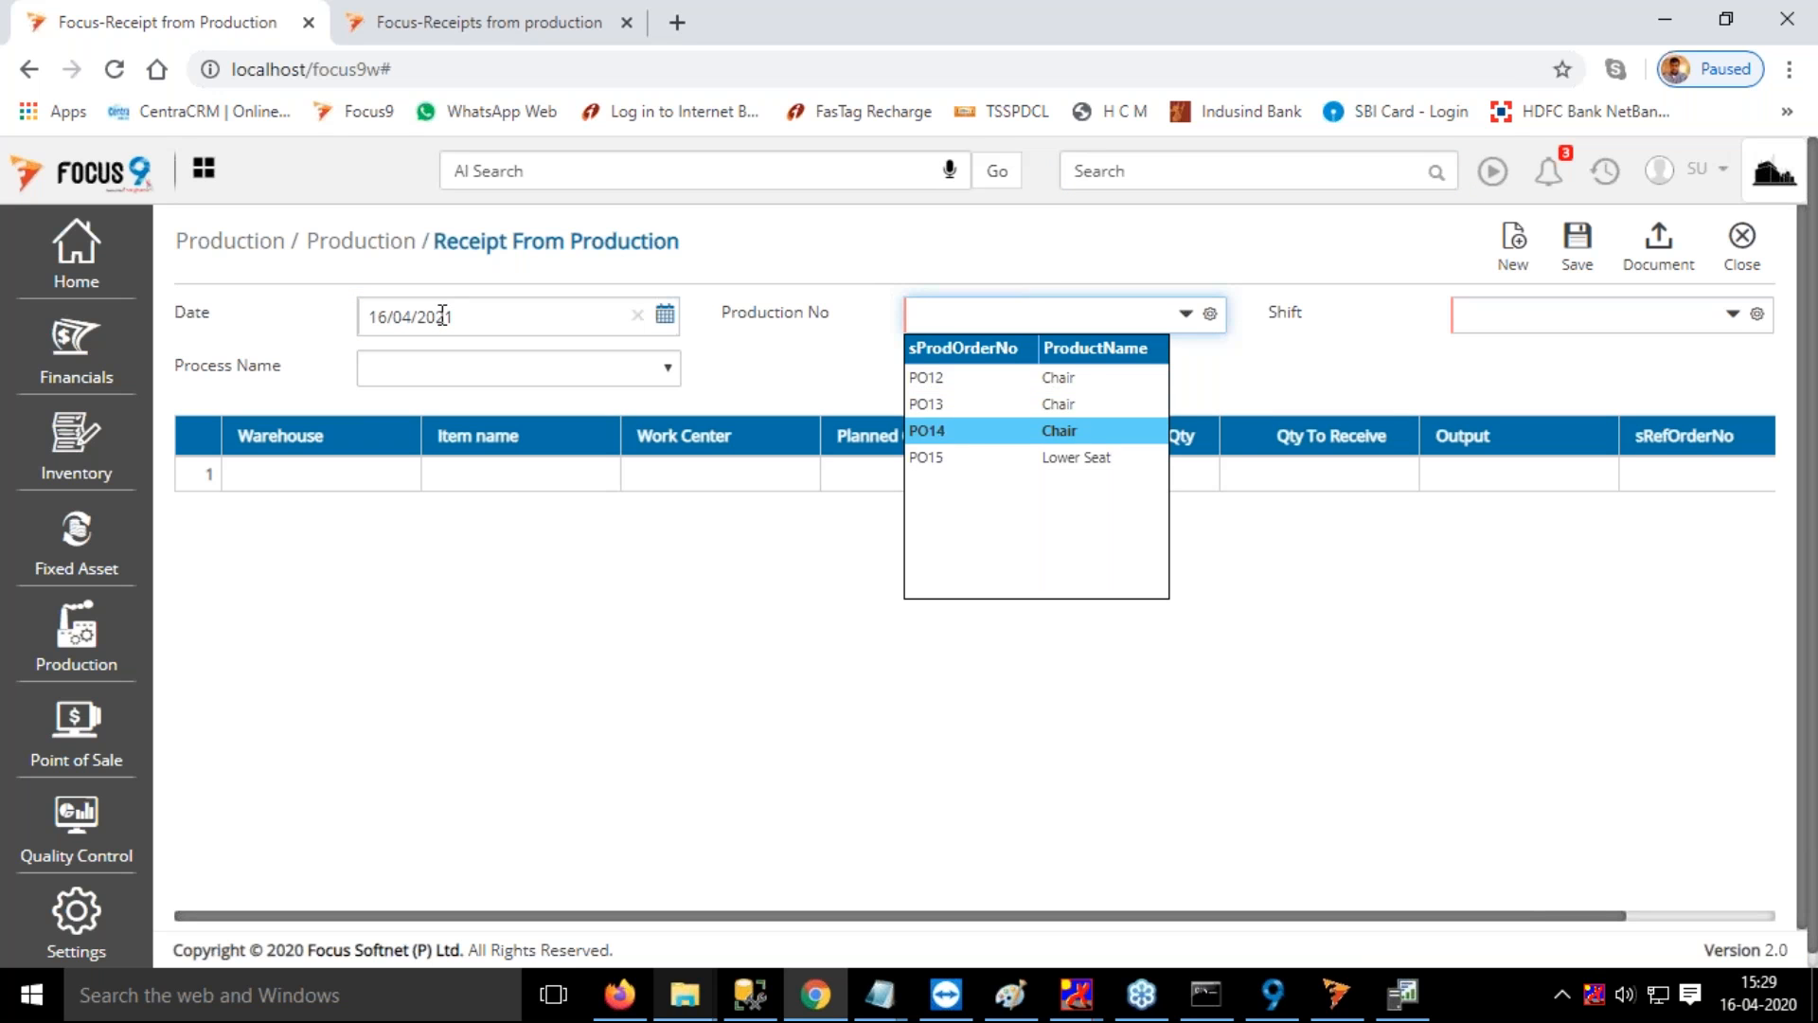
key(Tab)
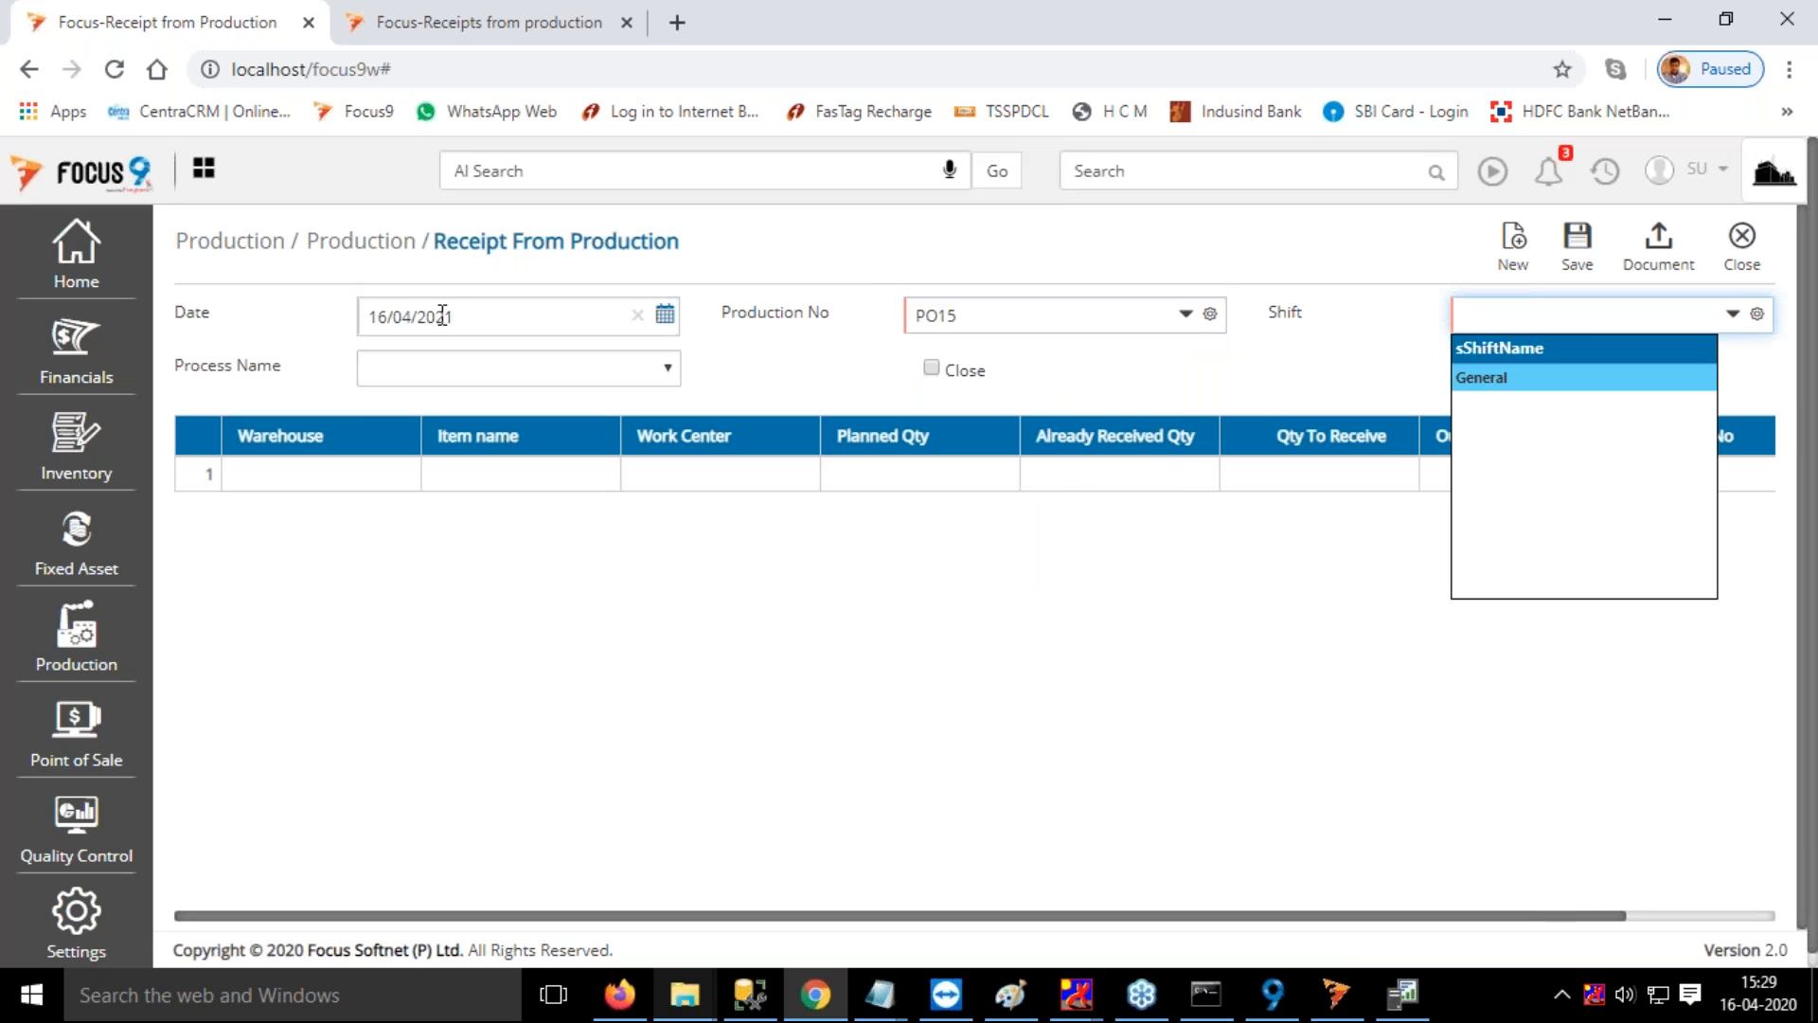
key(Tab)
key(Return)
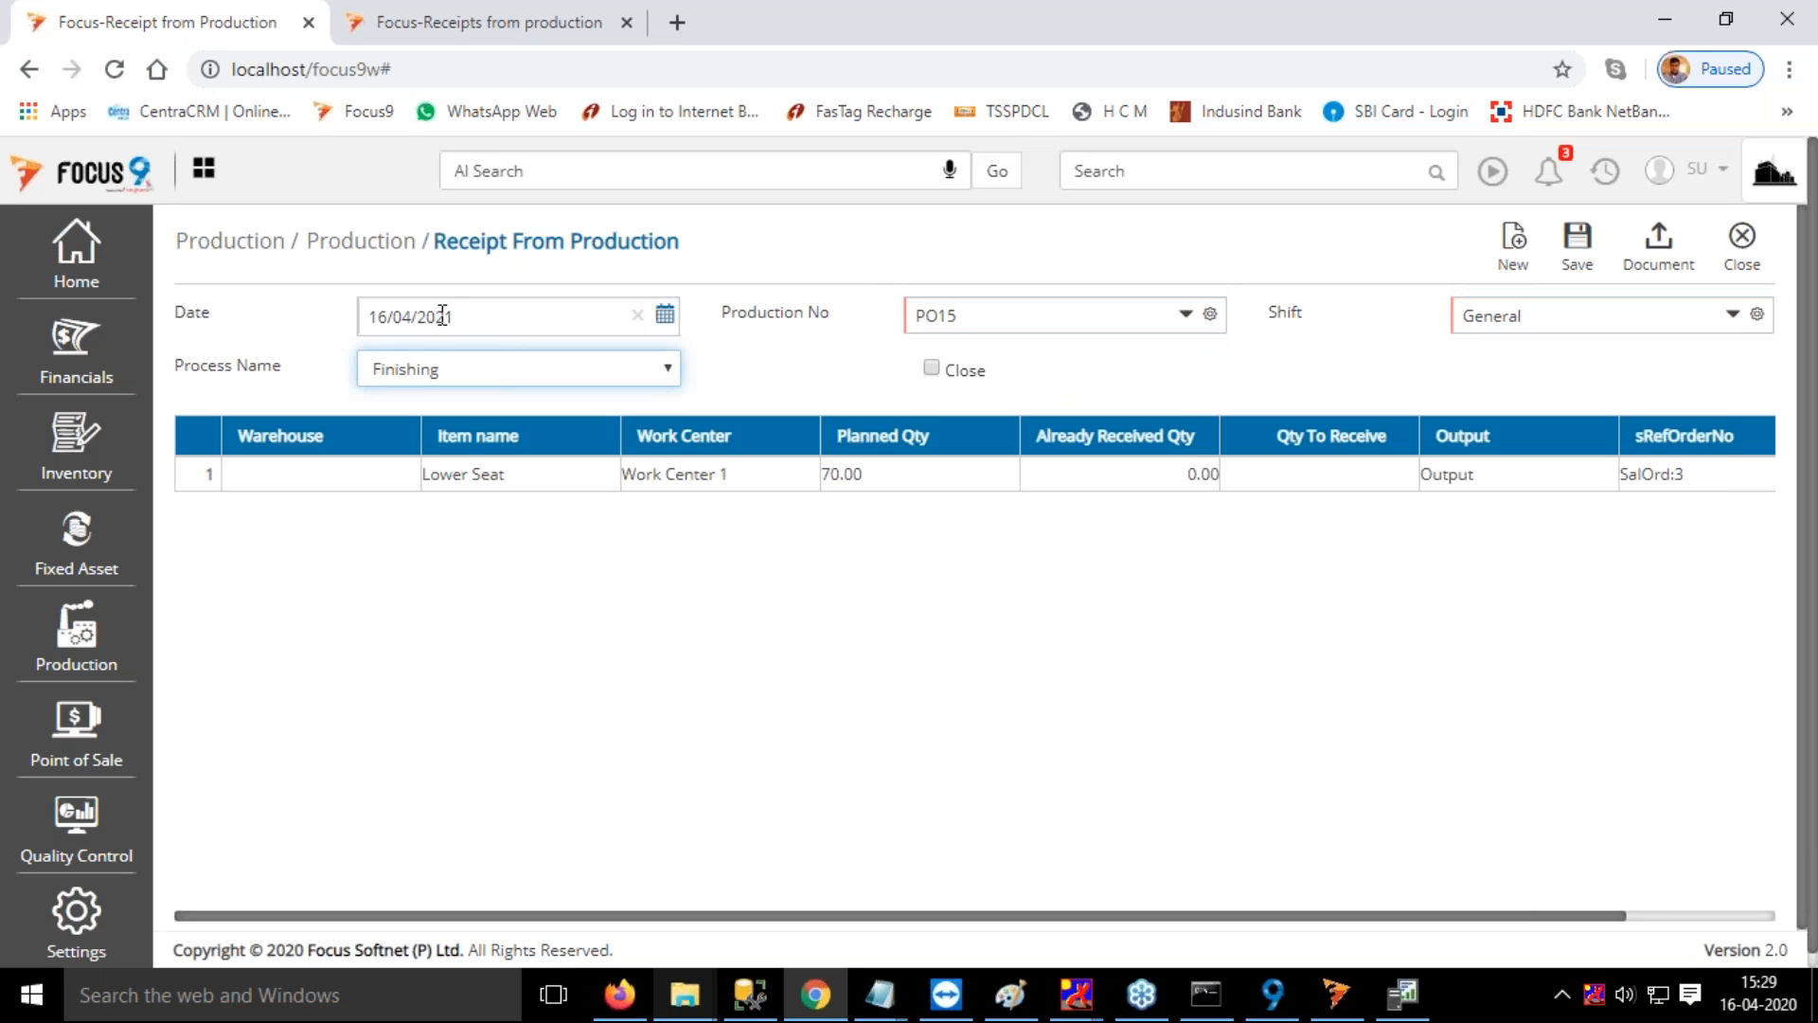
Set the warehouse of the Lower Seat row to FG Warehouse
click(288, 477)
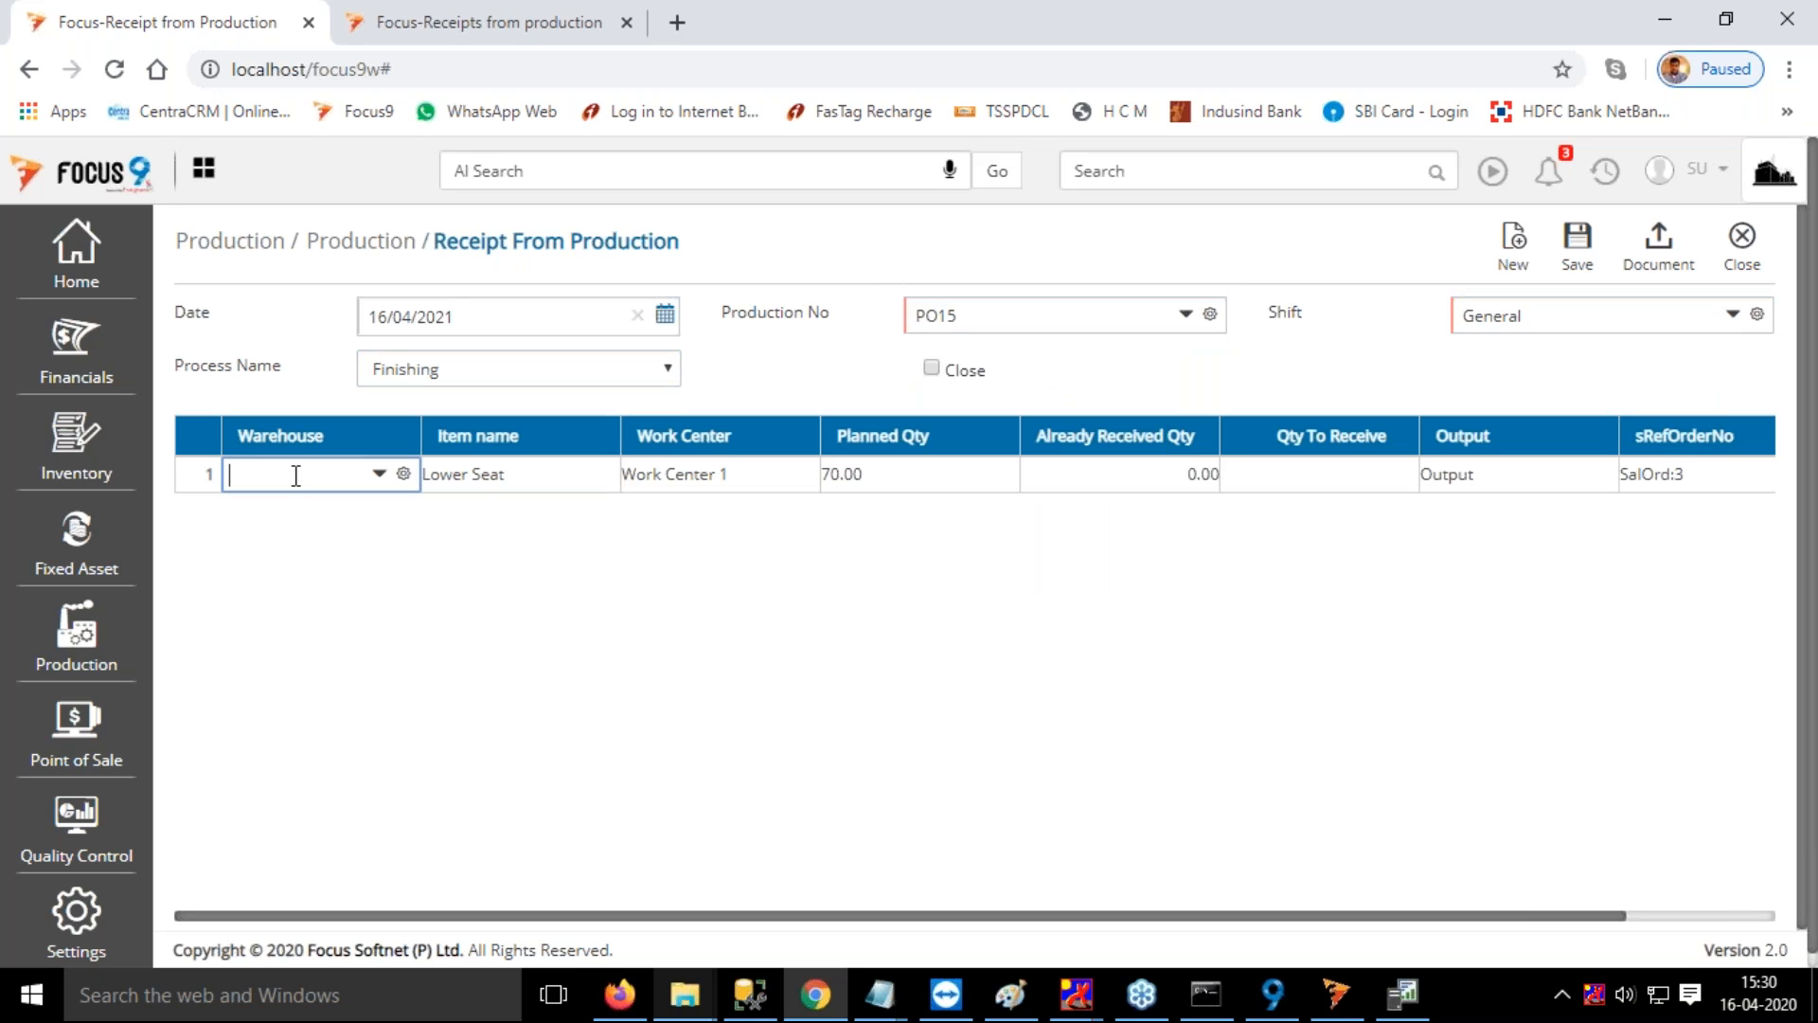
click(272, 536)
key(Tab)
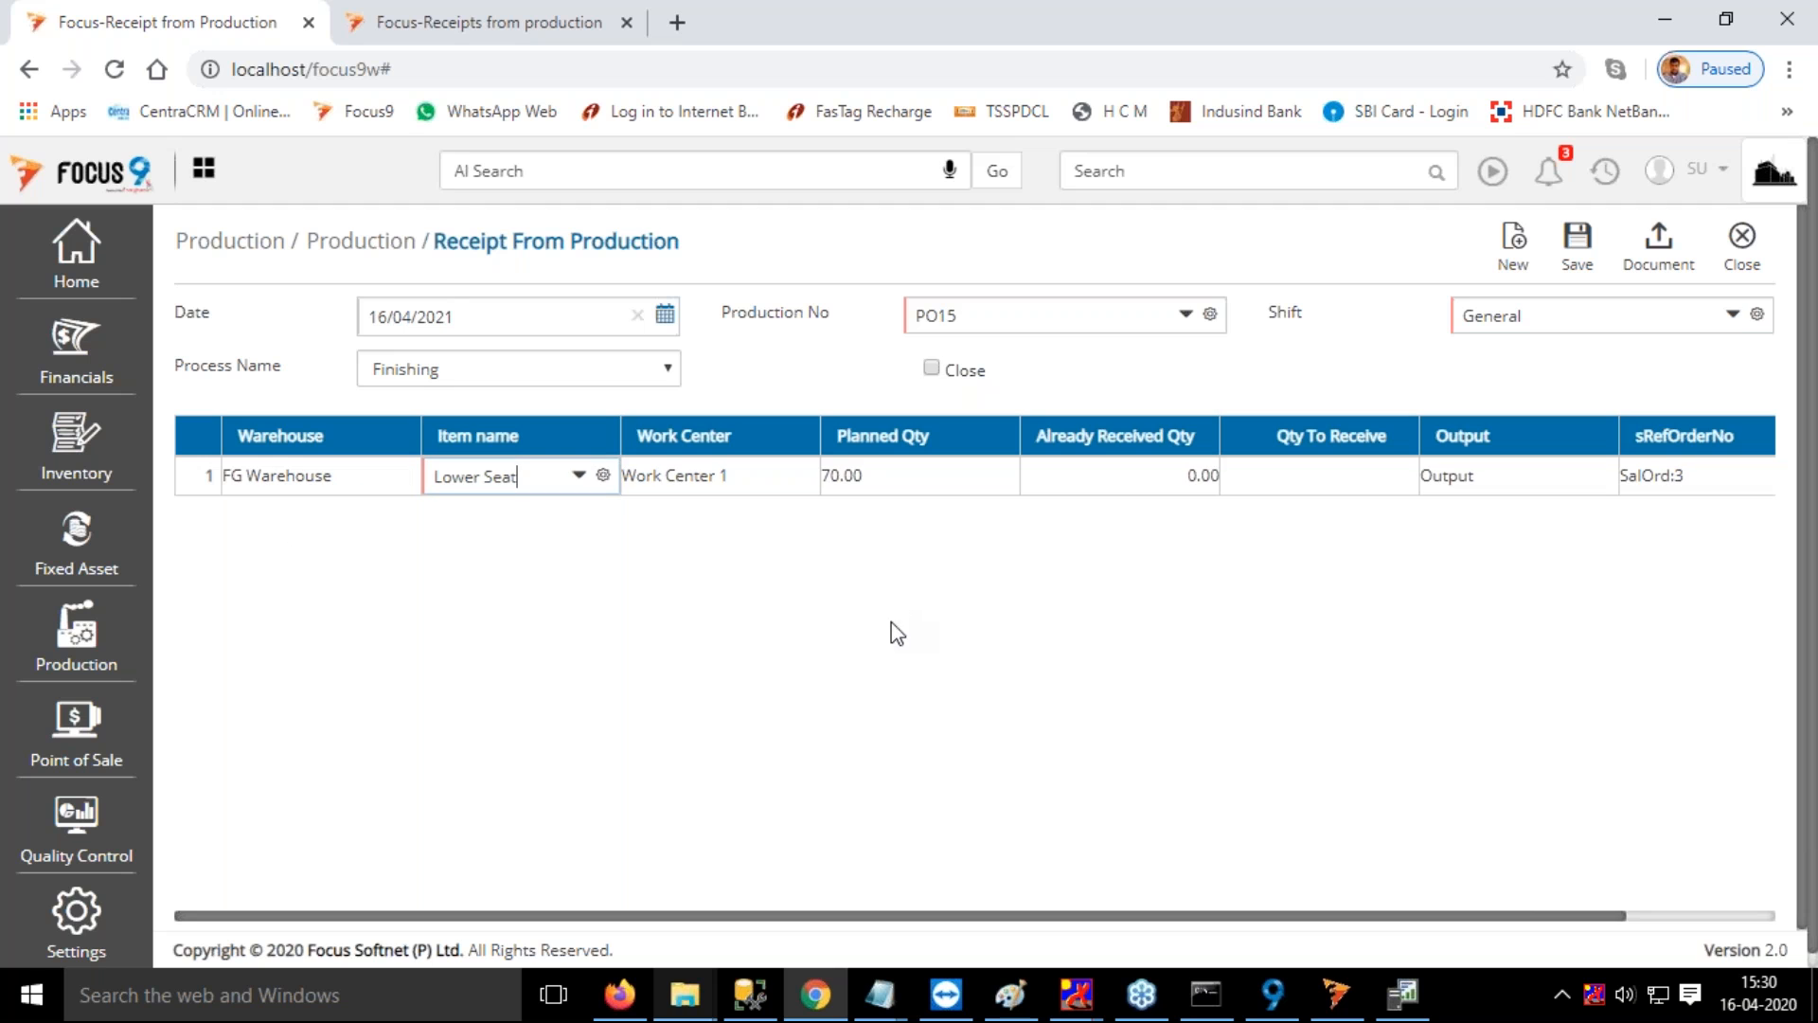
Set the Lower Seat's quantity to receive to 70, mark the receipt as closed and save it
key(Tab)
key(Tab)
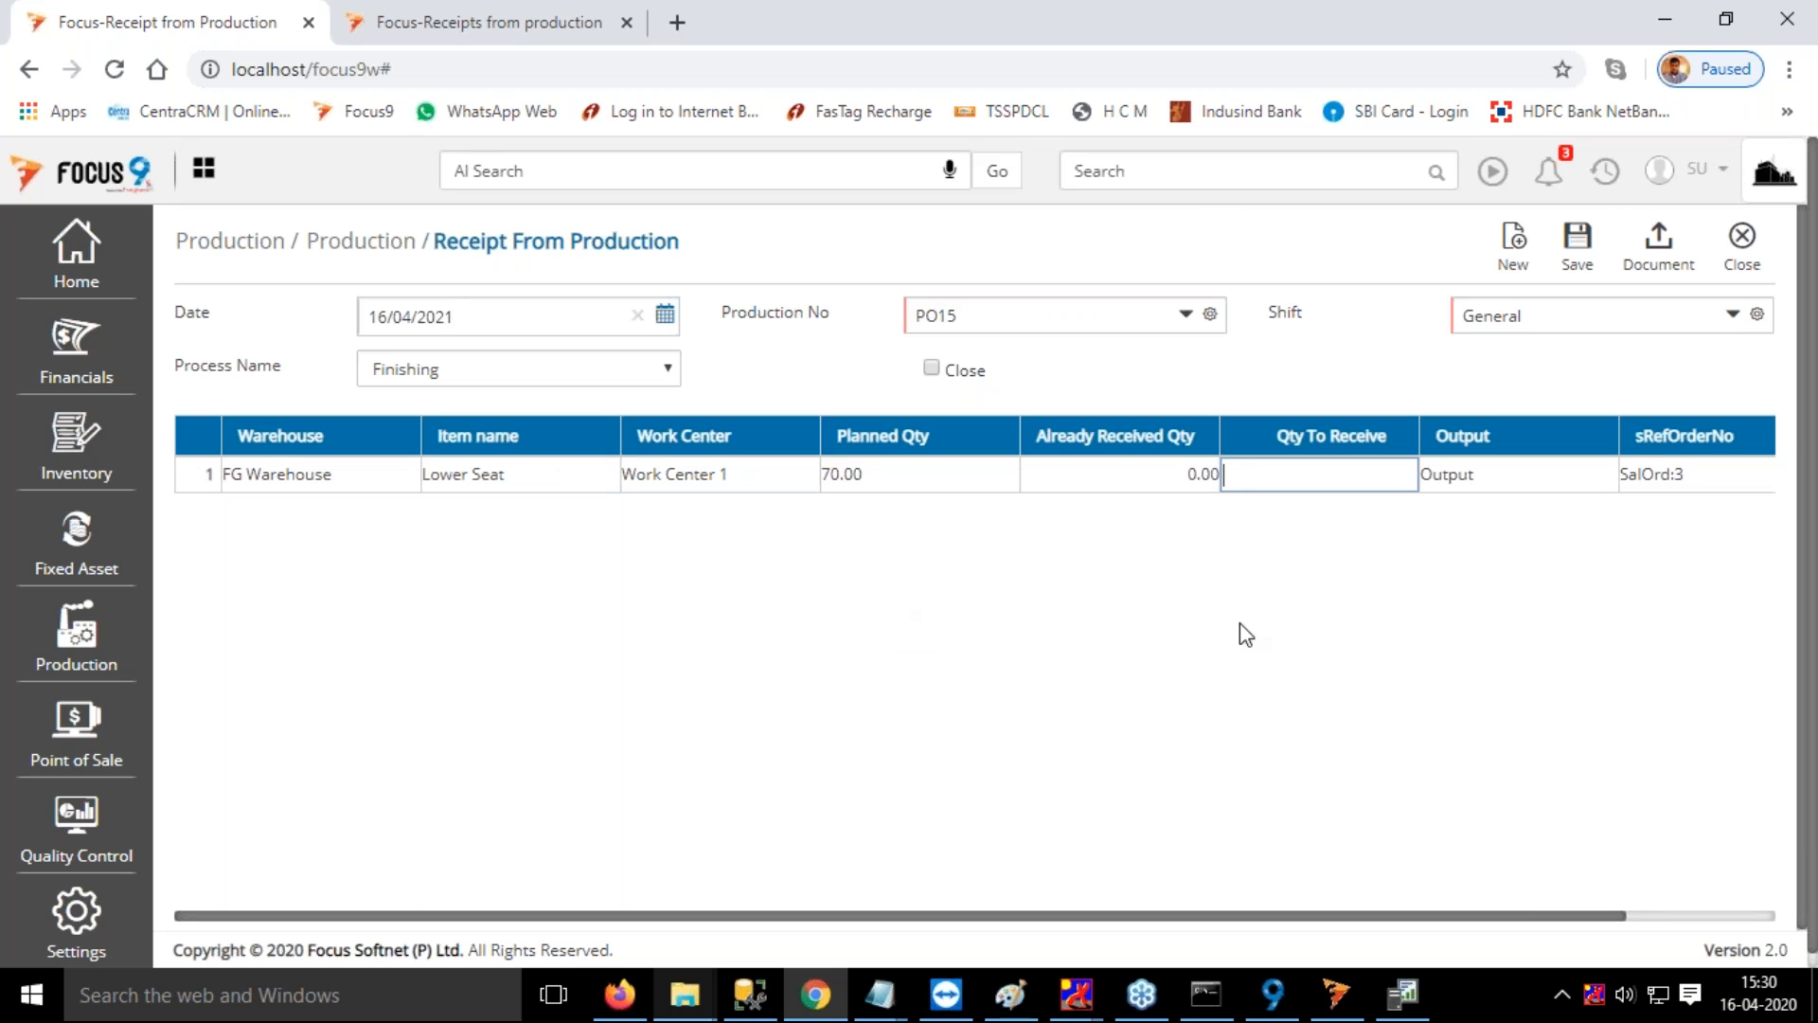
text(70)
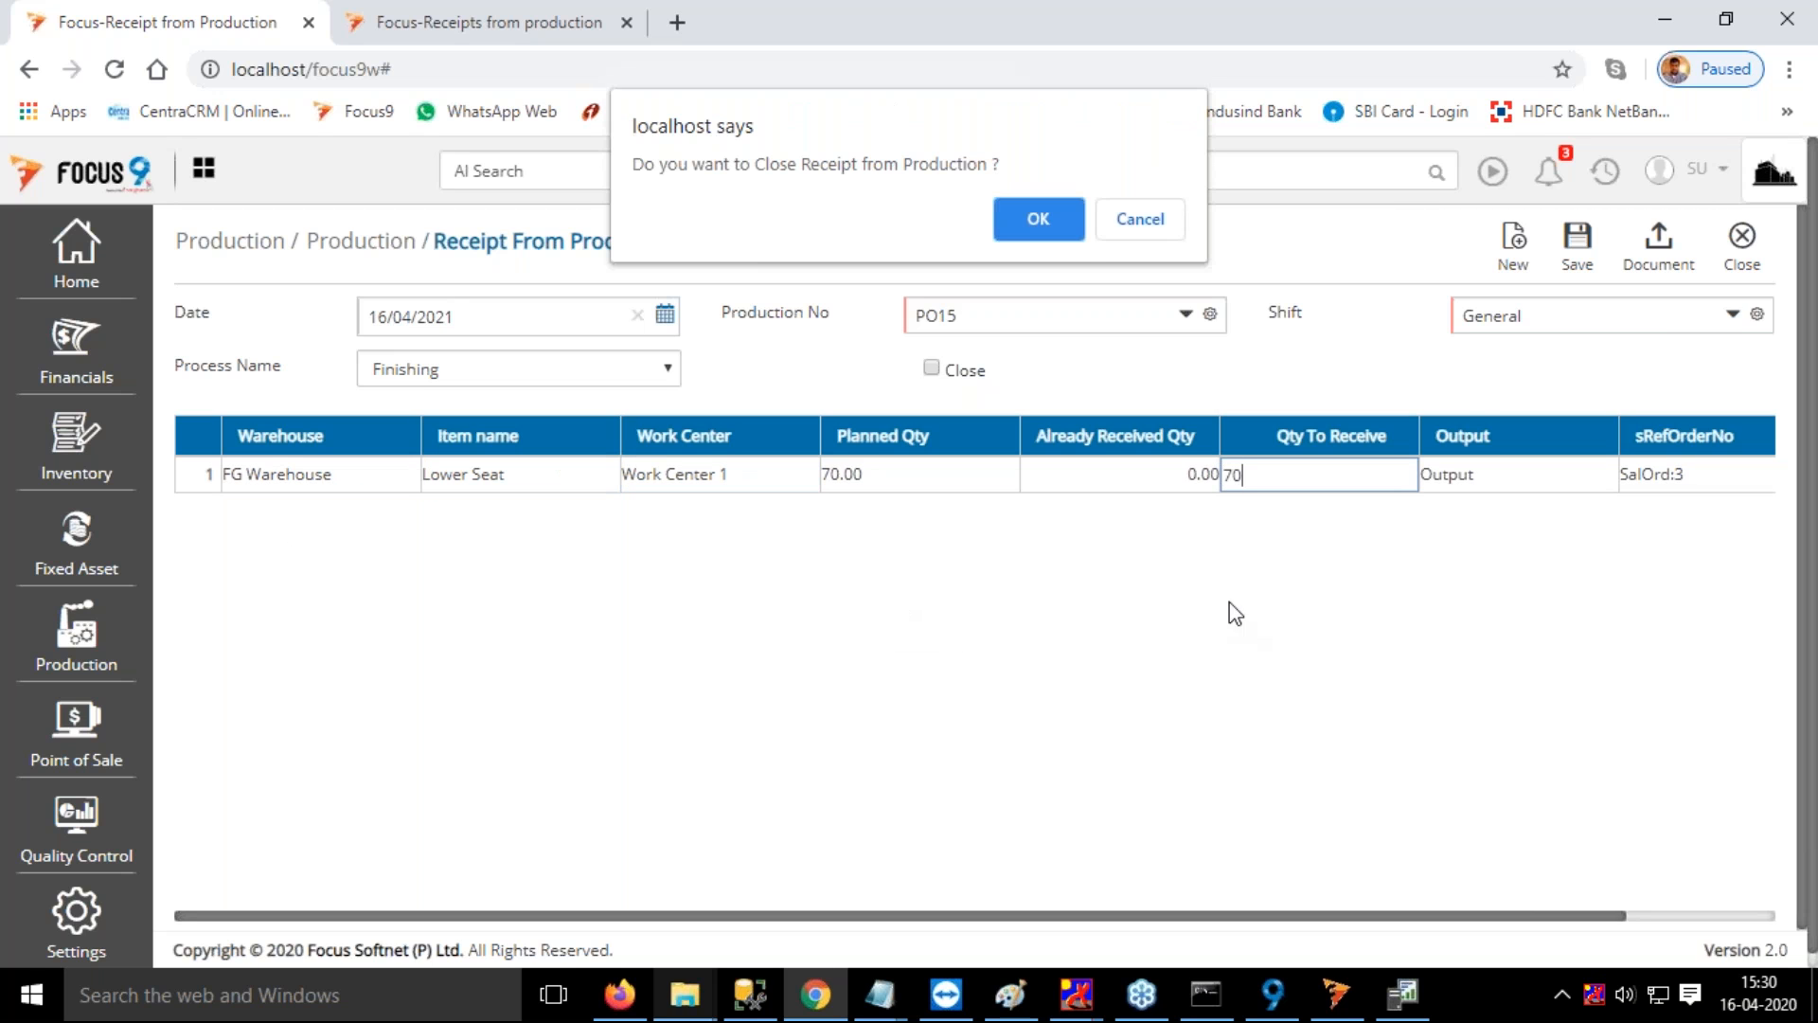
click(1053, 219)
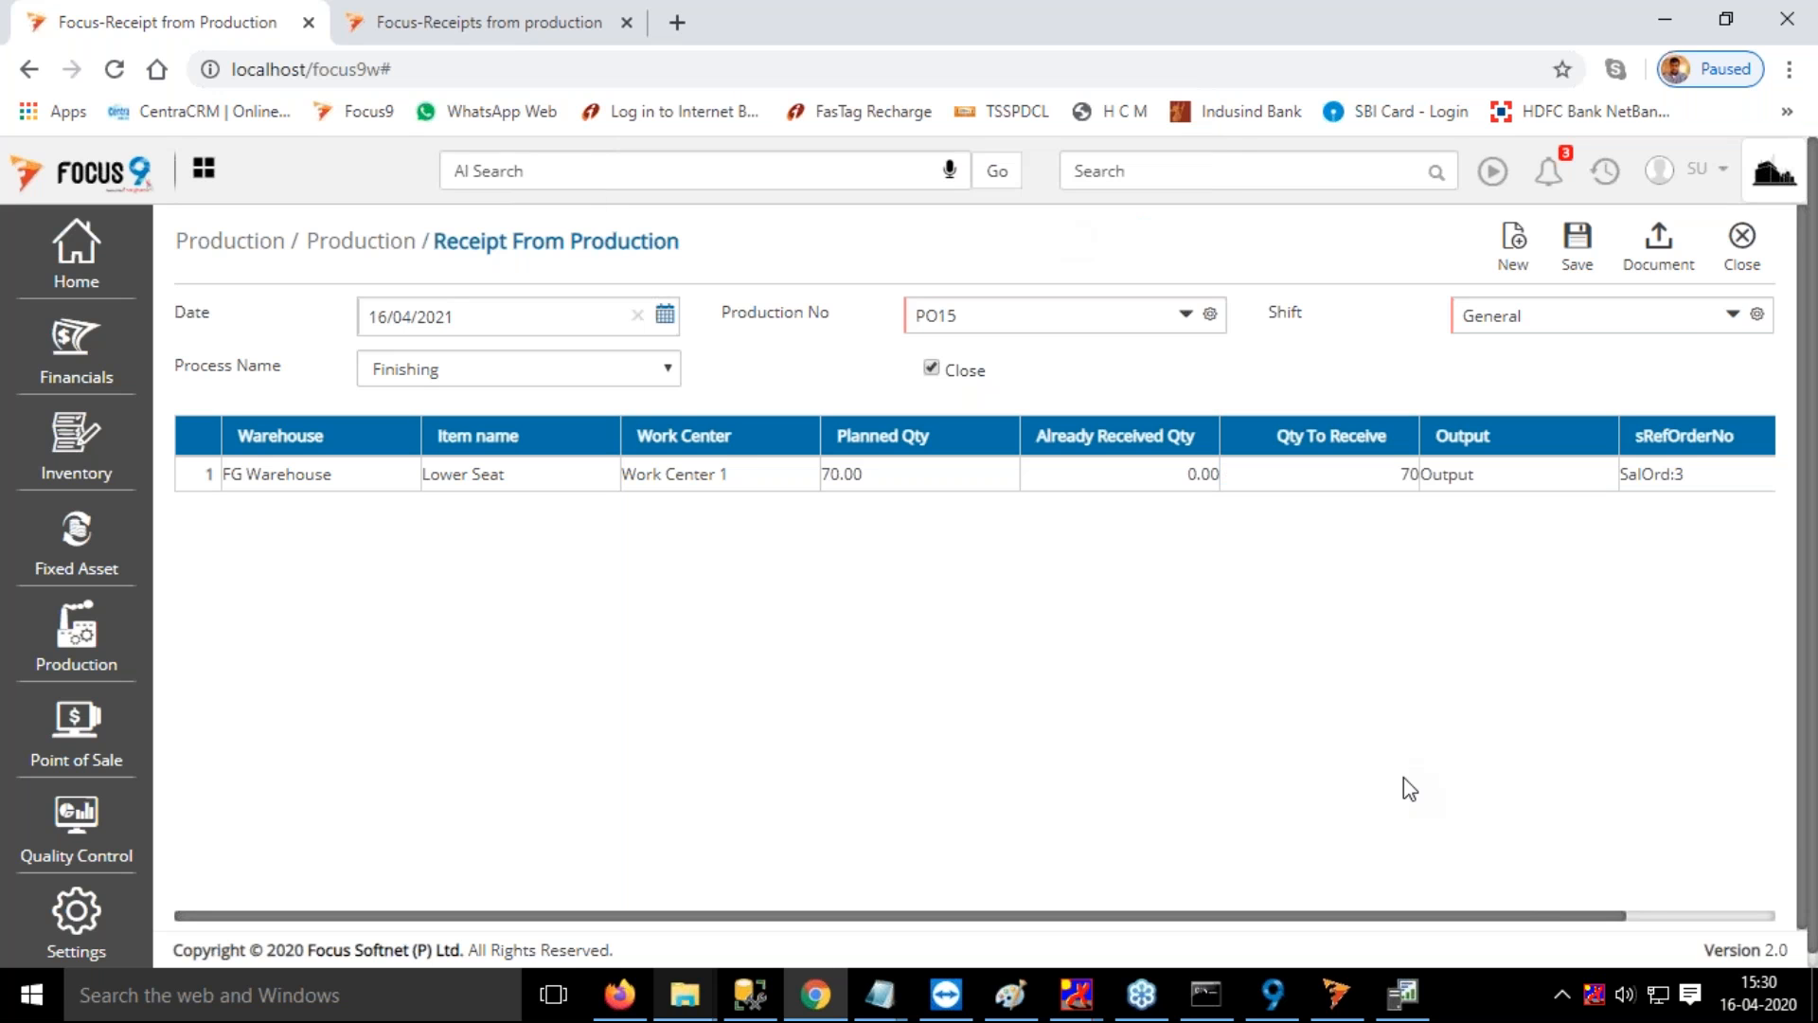
click(1580, 250)
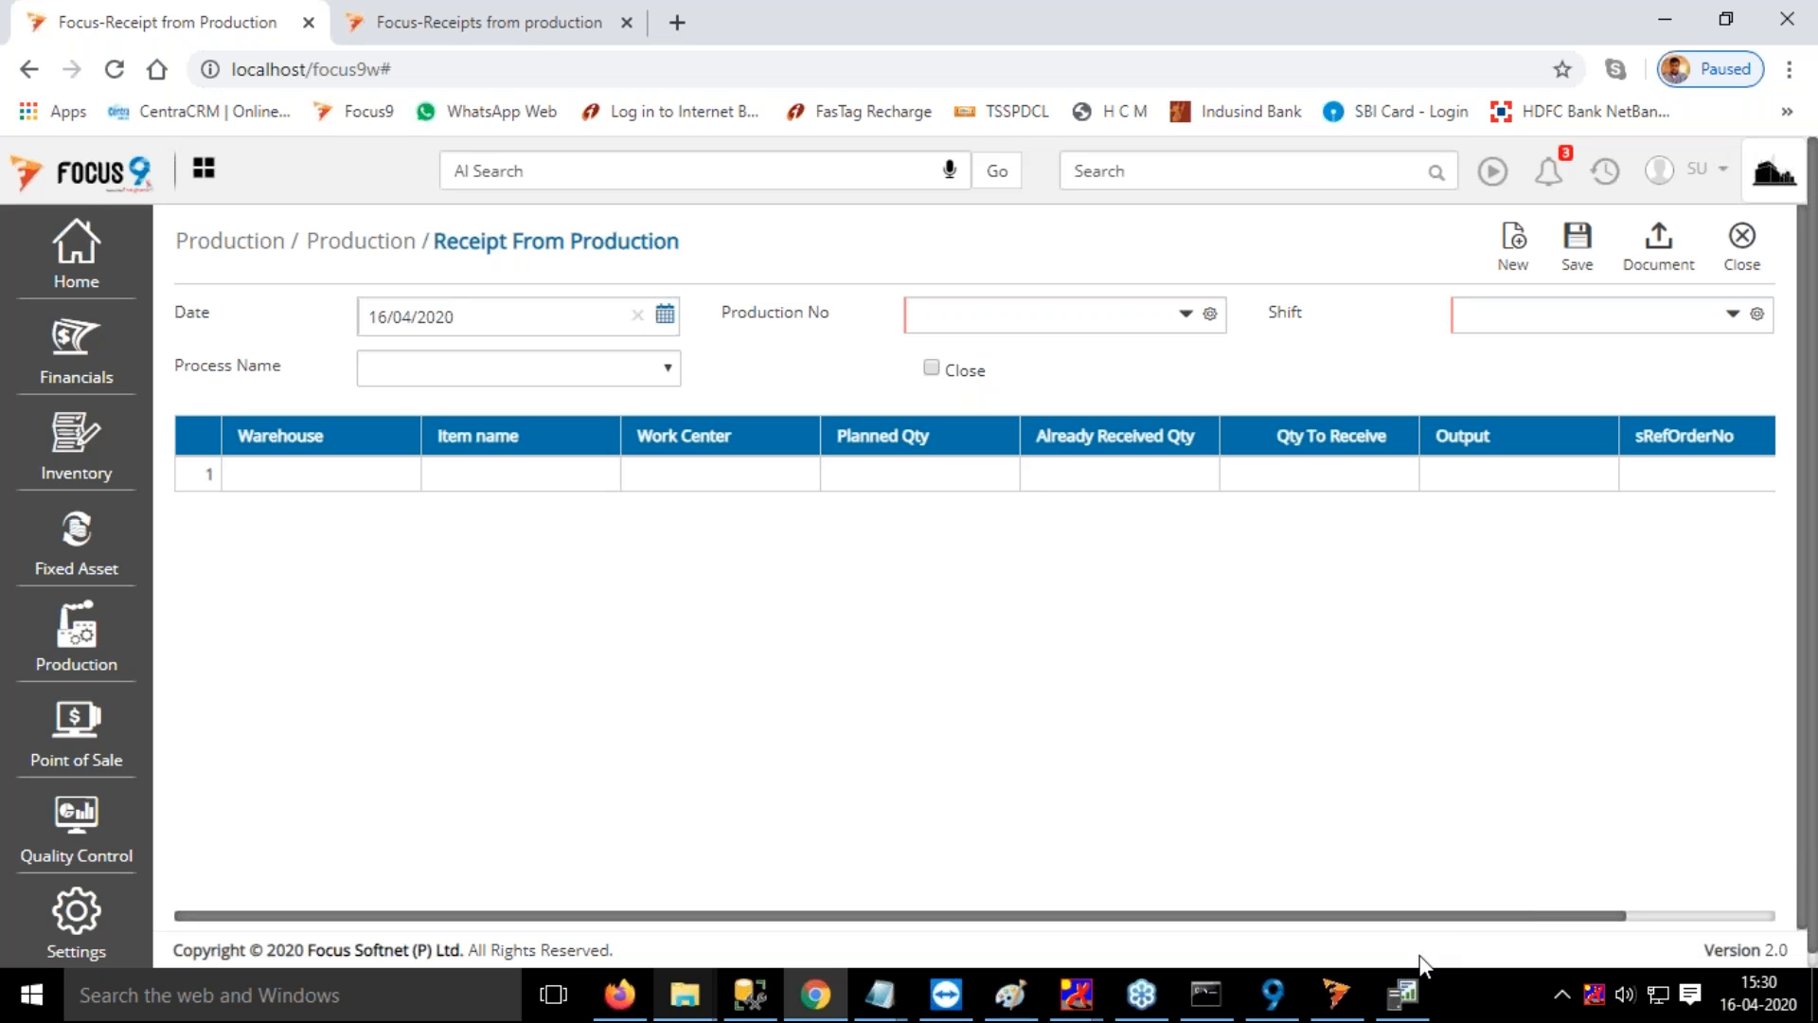
In the Receipts from production browser tab, leave the document settings and open the newest voucher, number 7
click(535, 33)
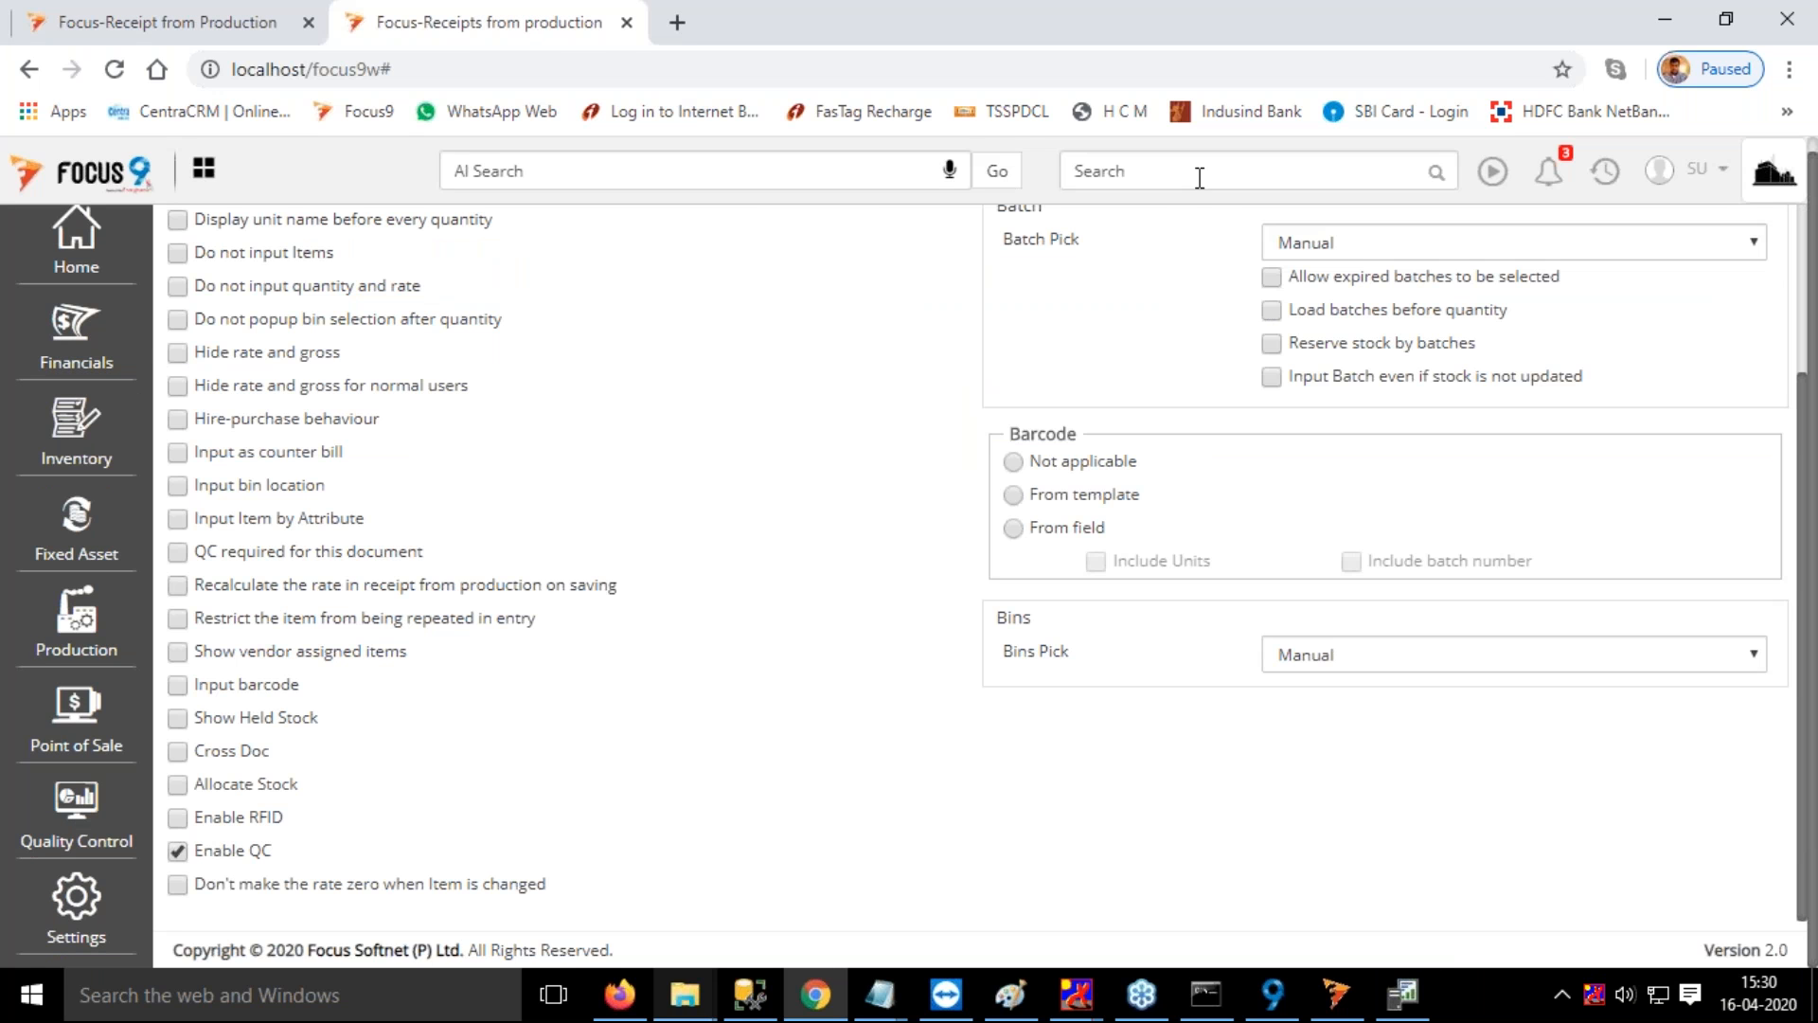
scroll(1705, 331, up, 10)
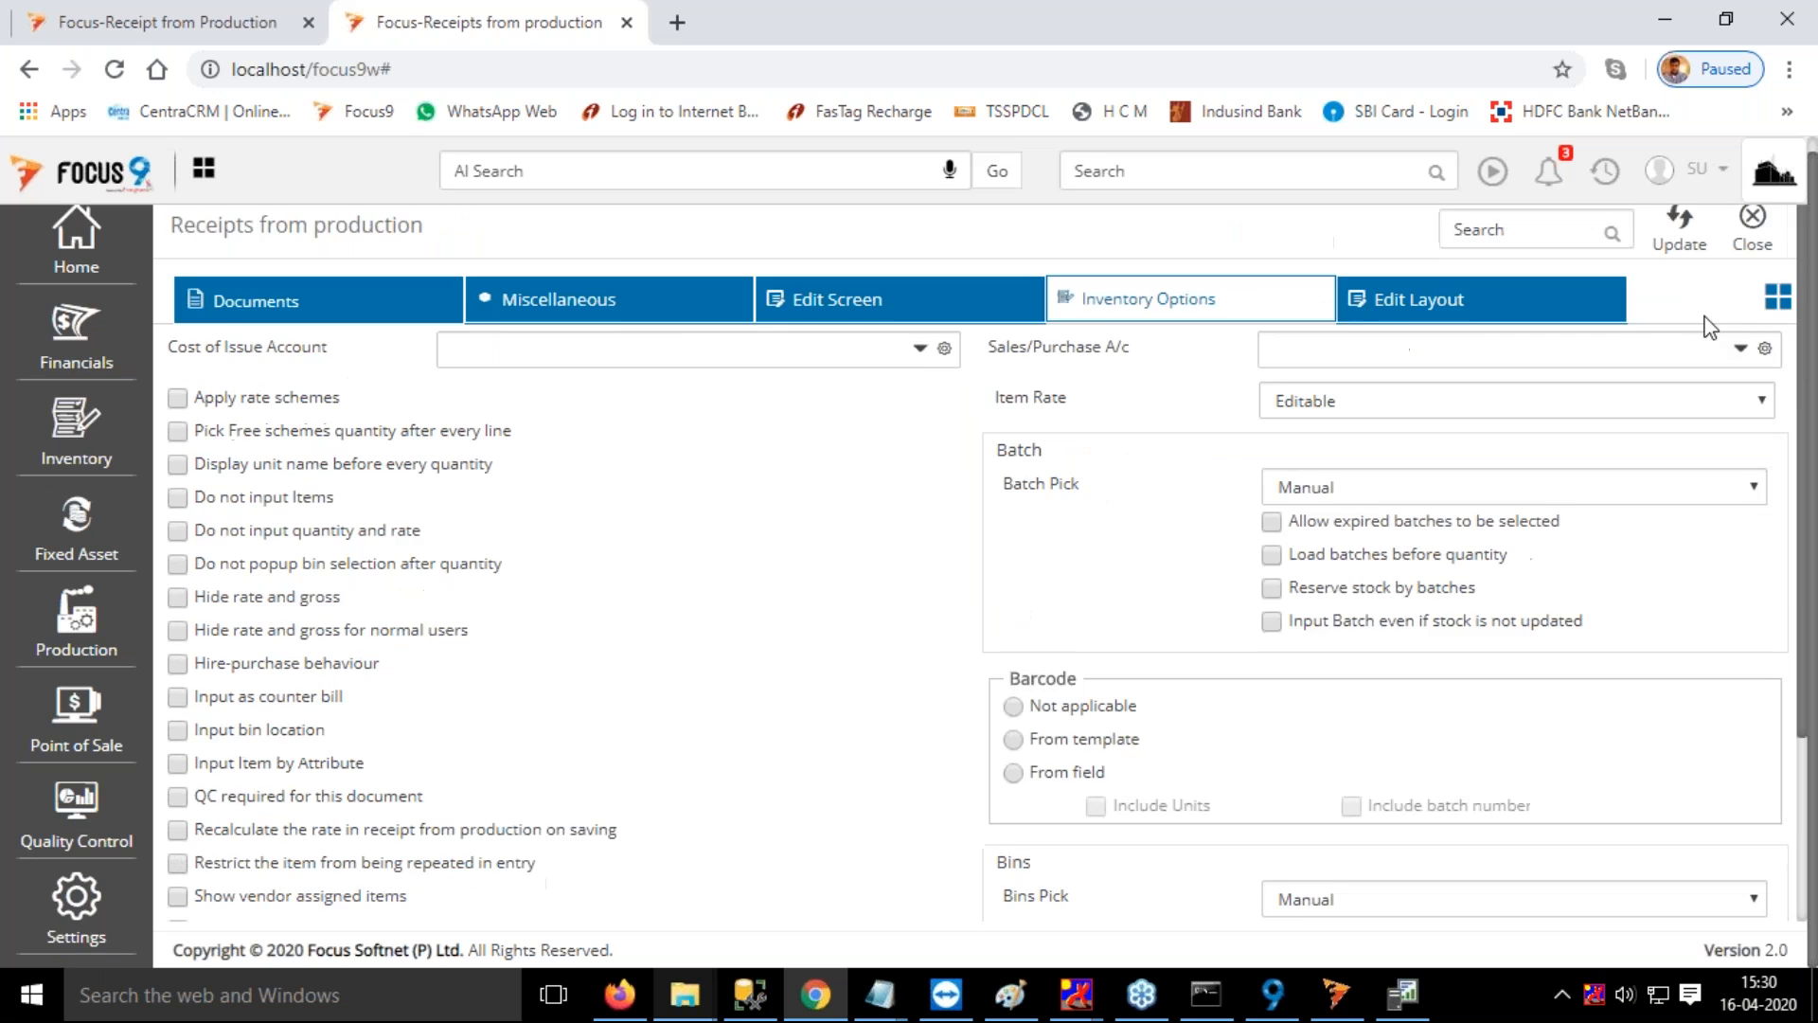
click(1723, 237)
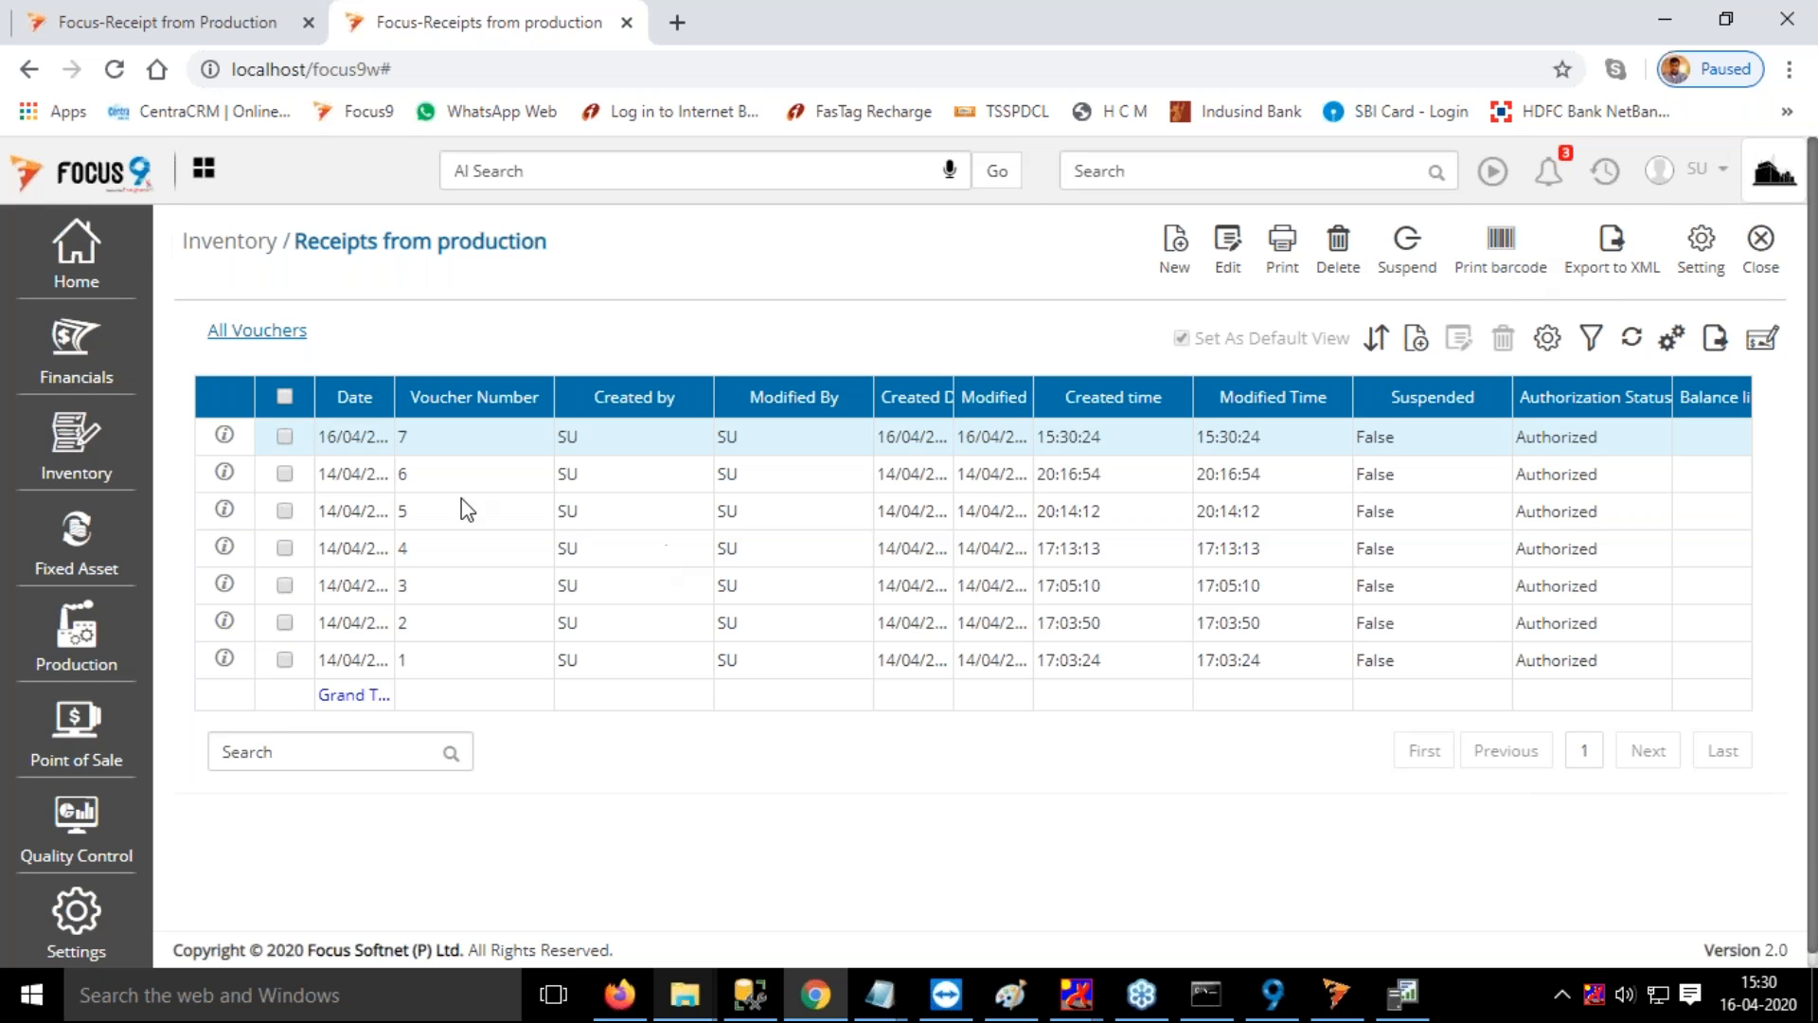
double_click(461, 447)
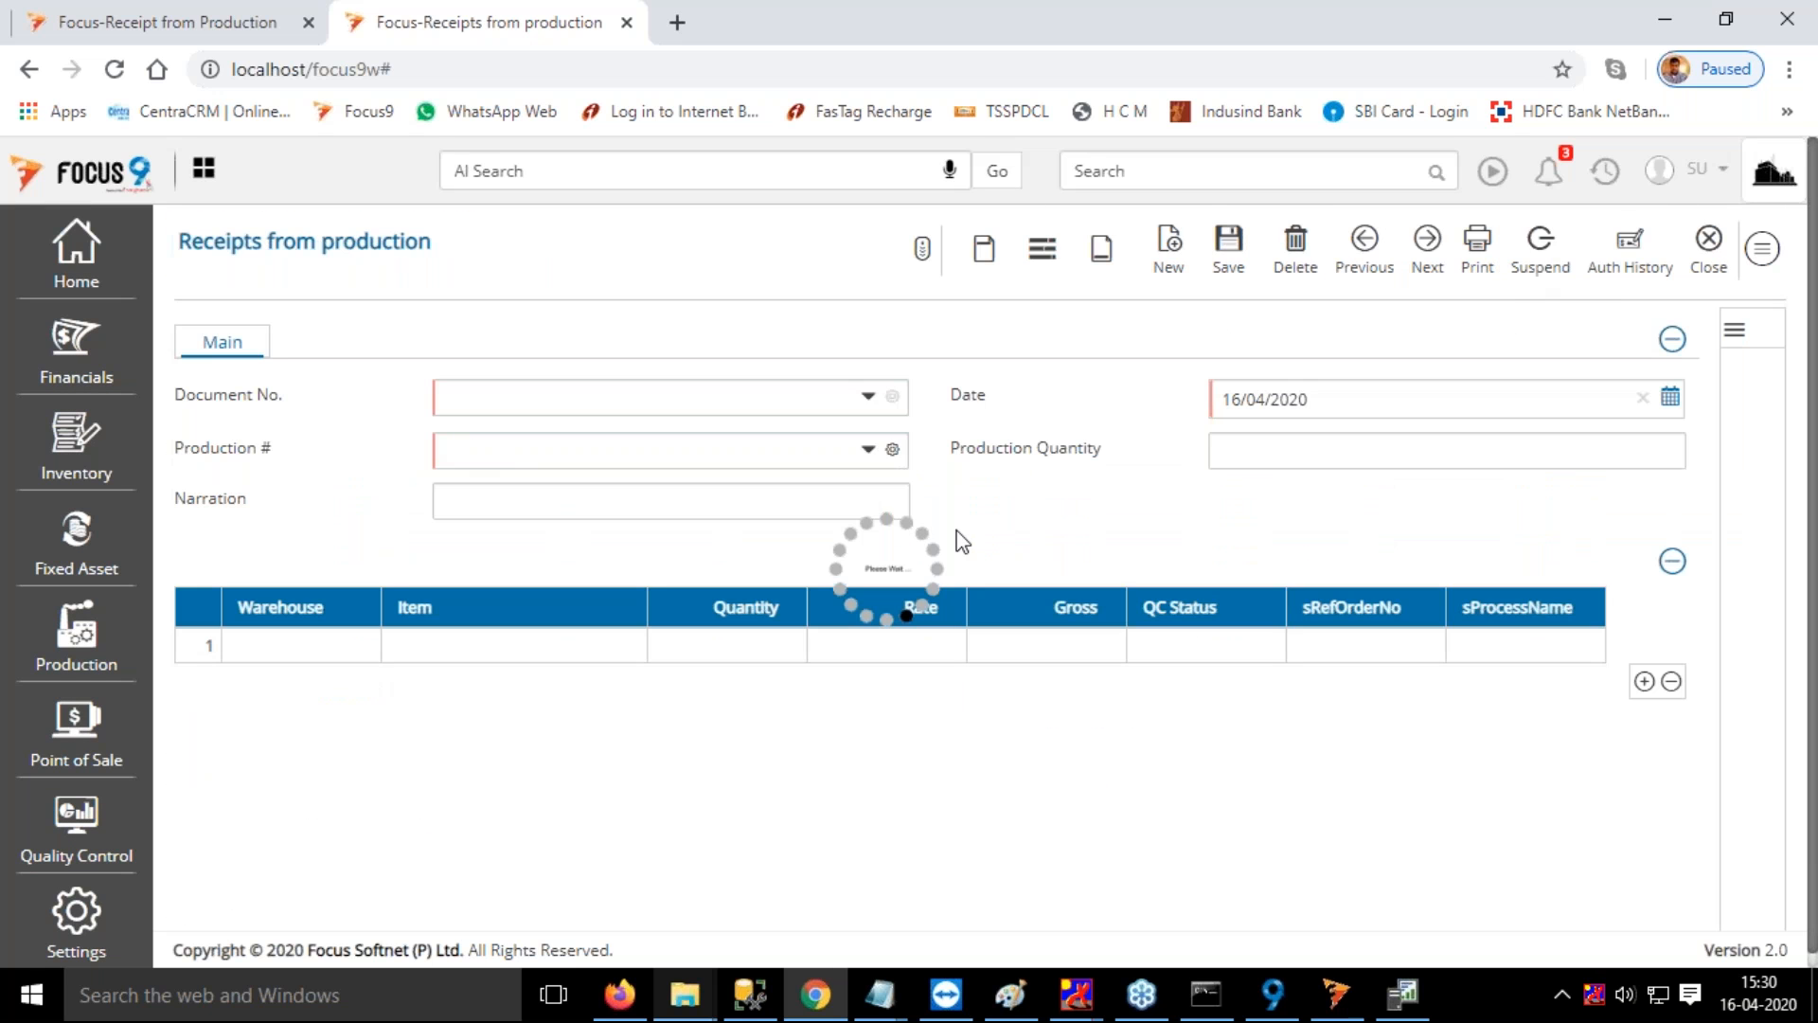
Open Issues to Production voucher 9 and the one before it, and compare their net amounts with that of the PO15 receipt
click(247, 23)
click(1211, 170)
text(iss)
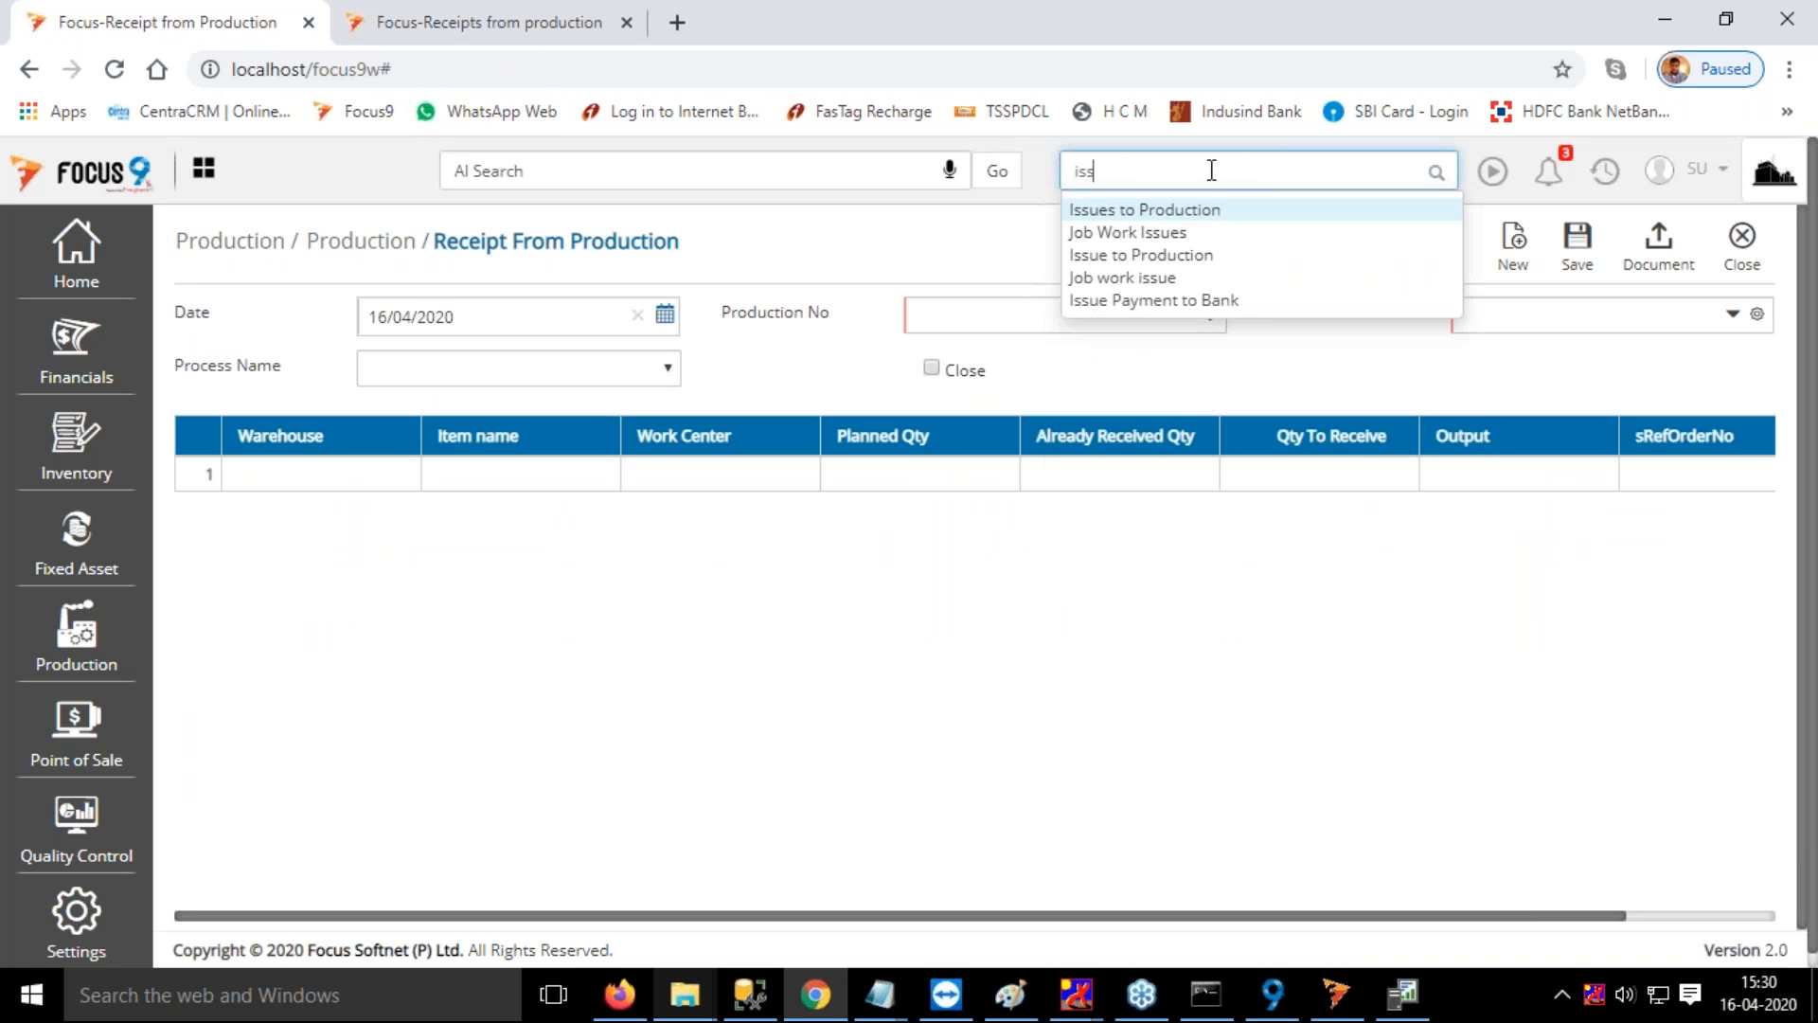
click(1177, 214)
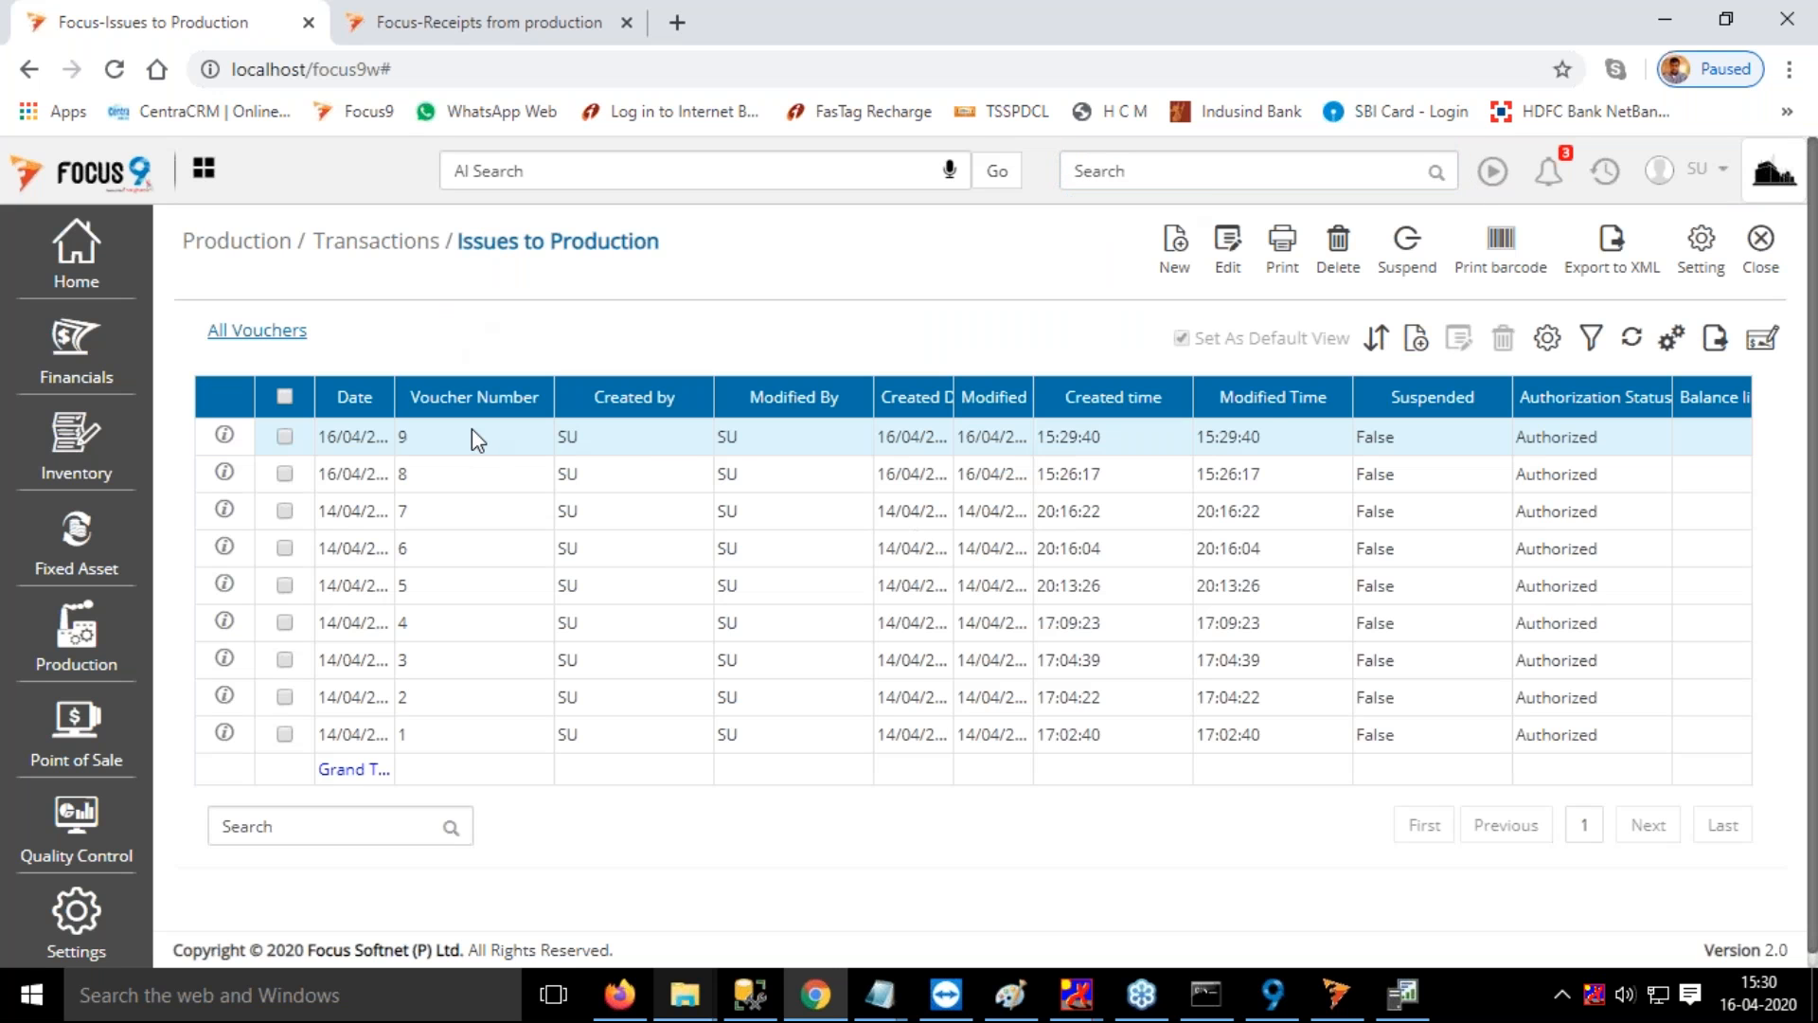
double_click(472, 434)
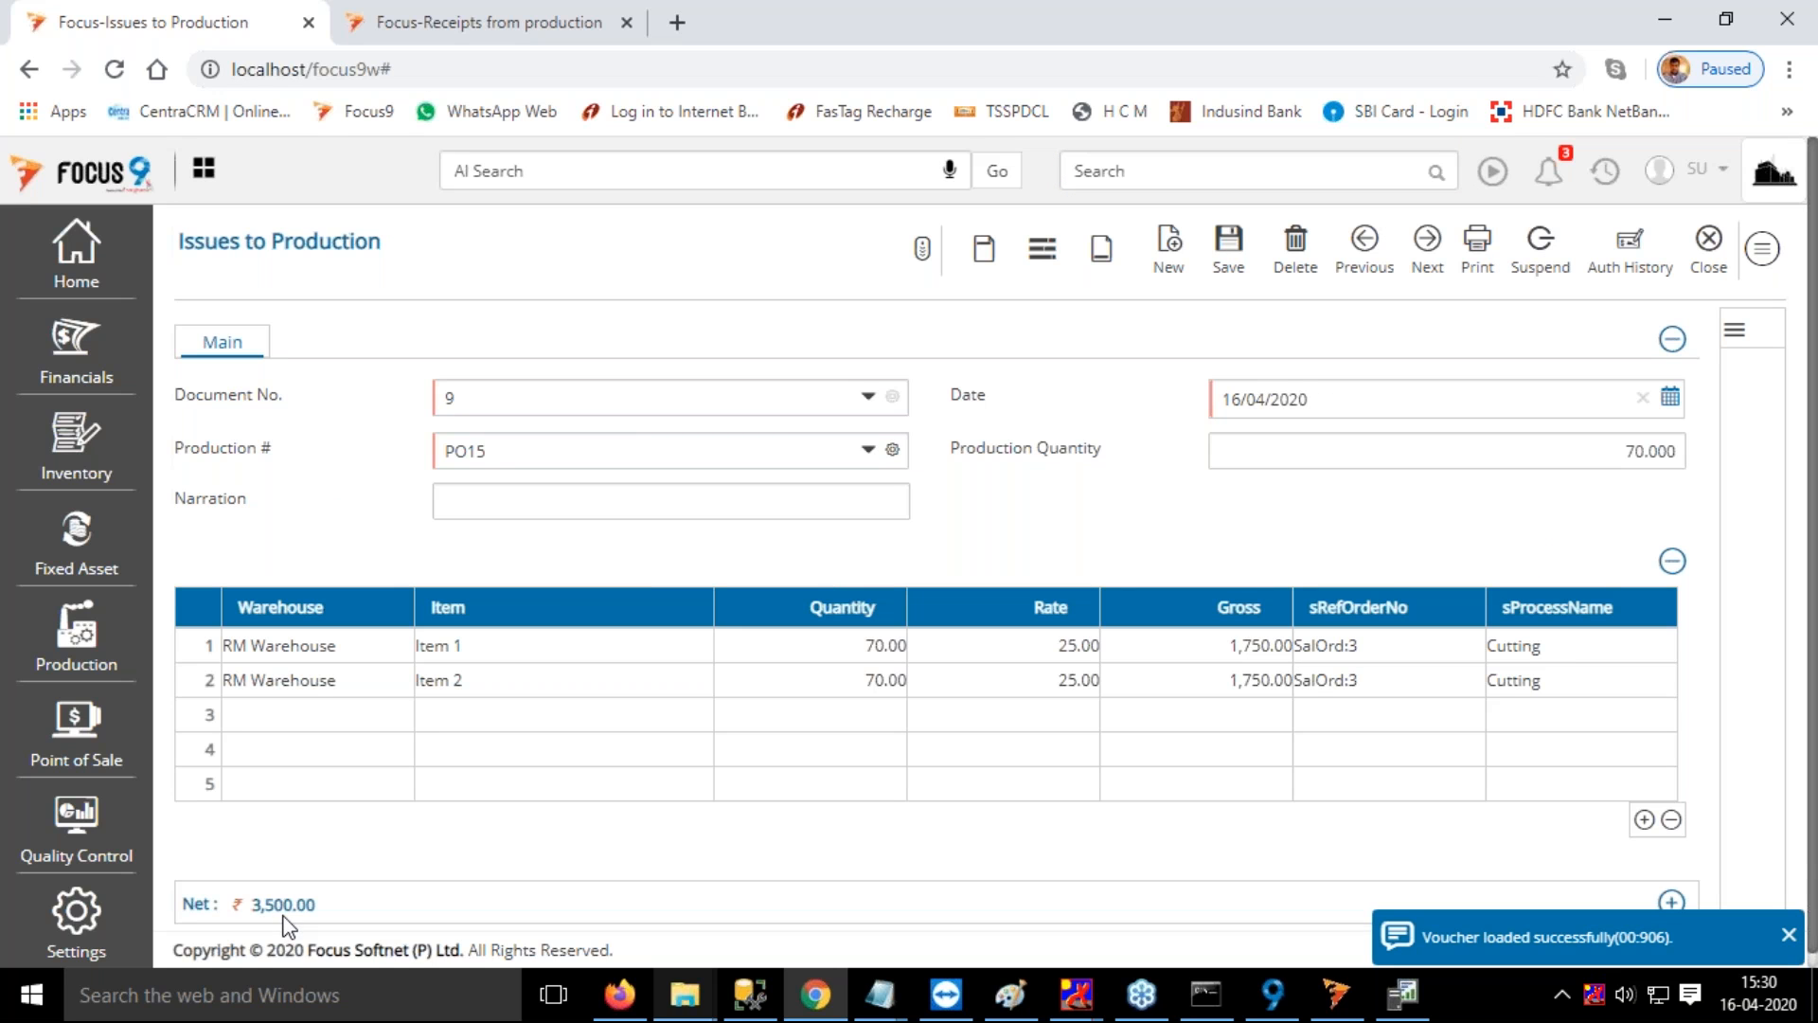
click(1365, 244)
click(486, 37)
mouse_move(270, 923)
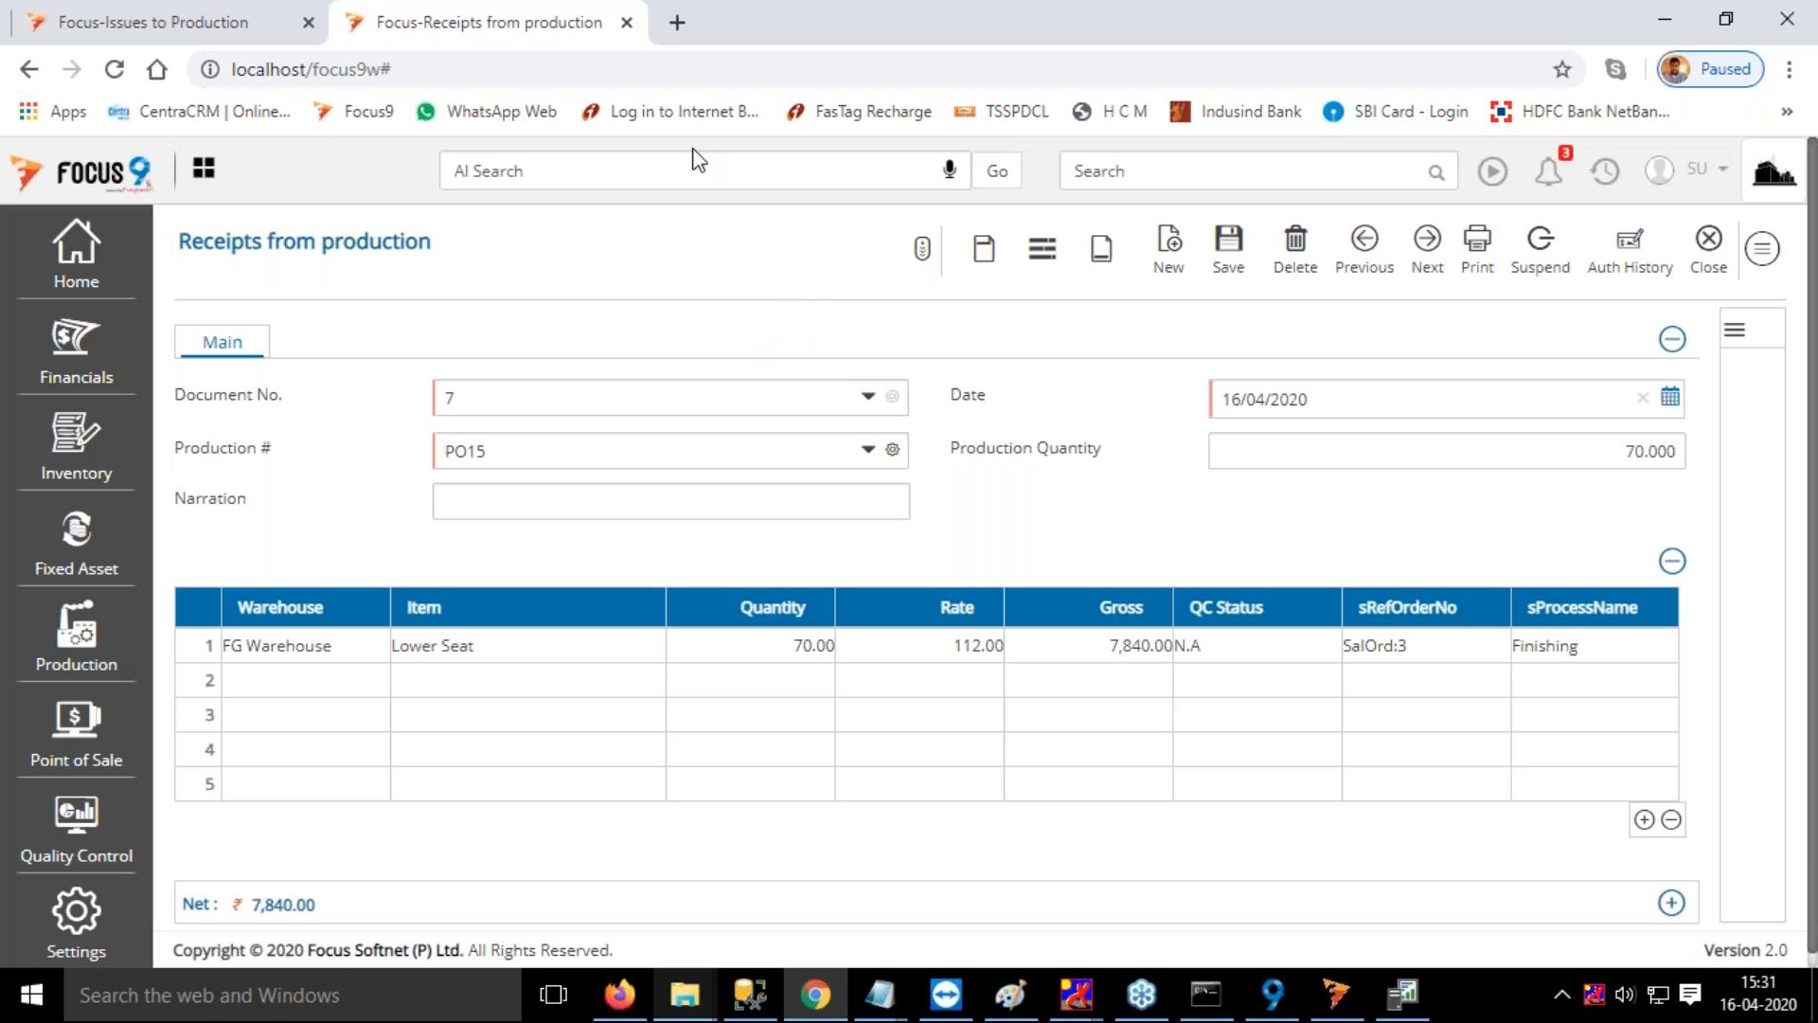
Duplicate the Receipts from production browser tab and open the Routing list in the copy
click(677, 22)
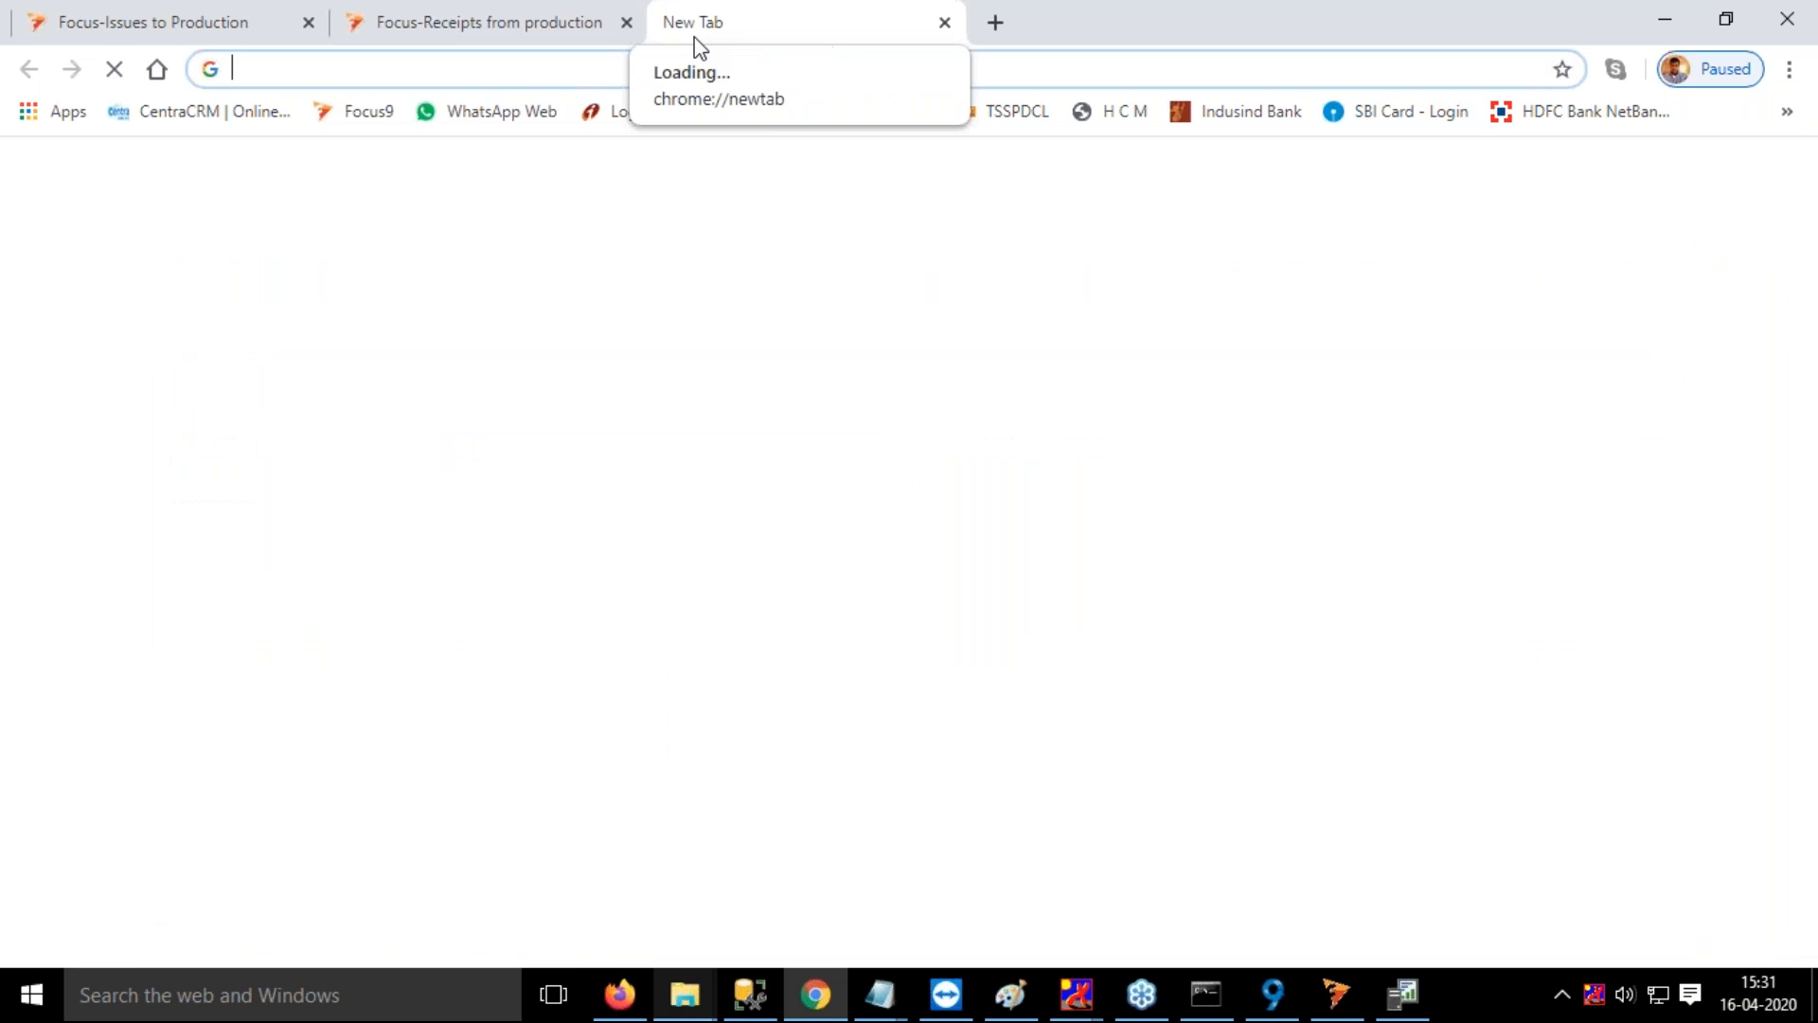
click(503, 25)
right_click(505, 26)
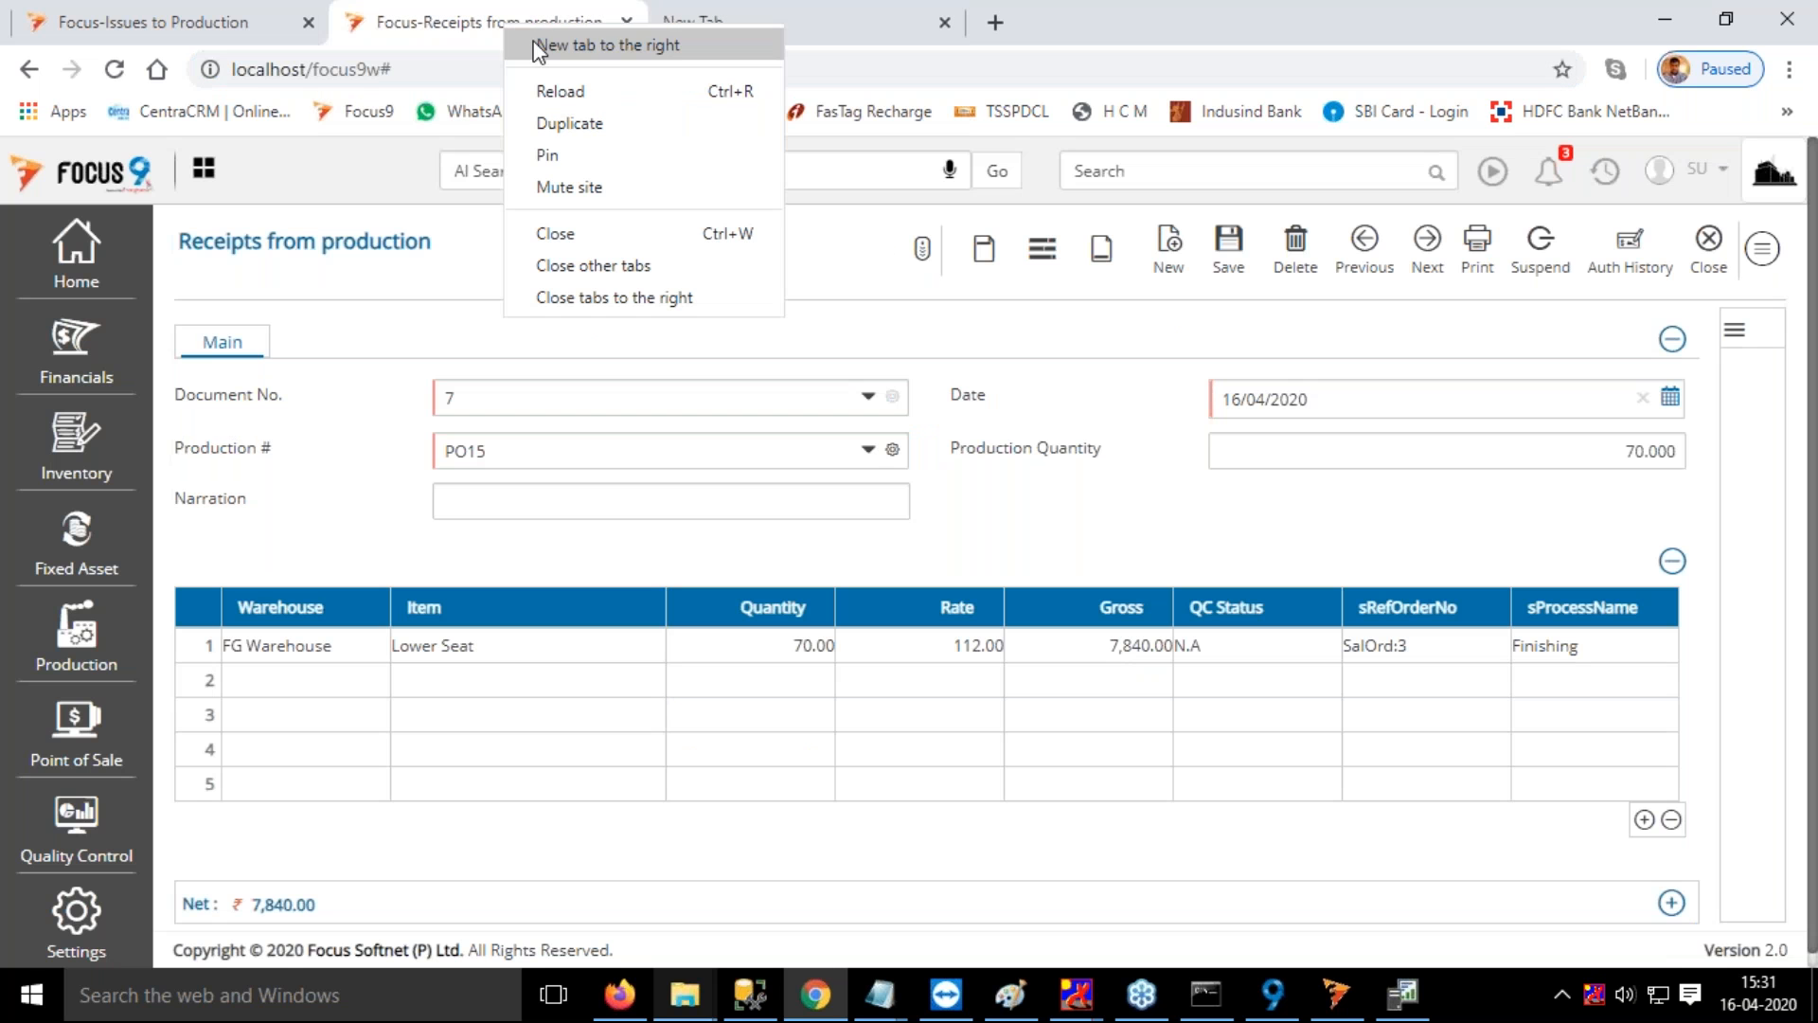
click(560, 124)
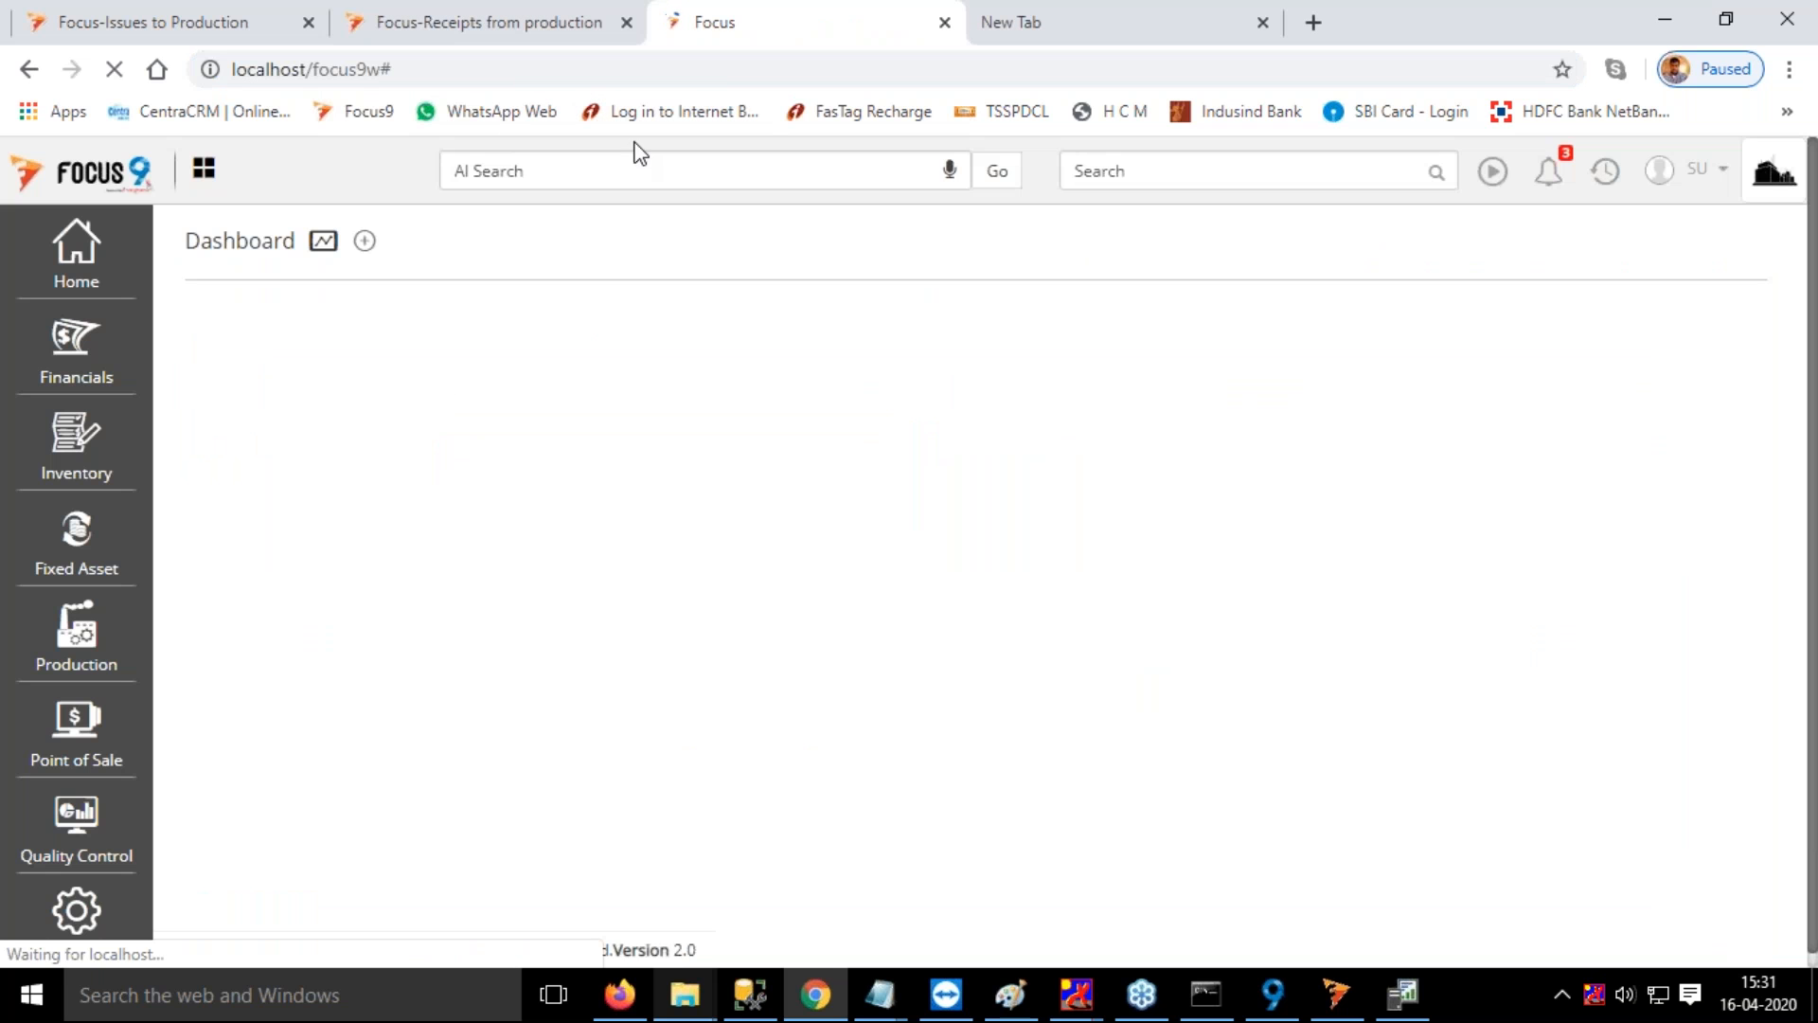
click(1209, 171)
text(routi)
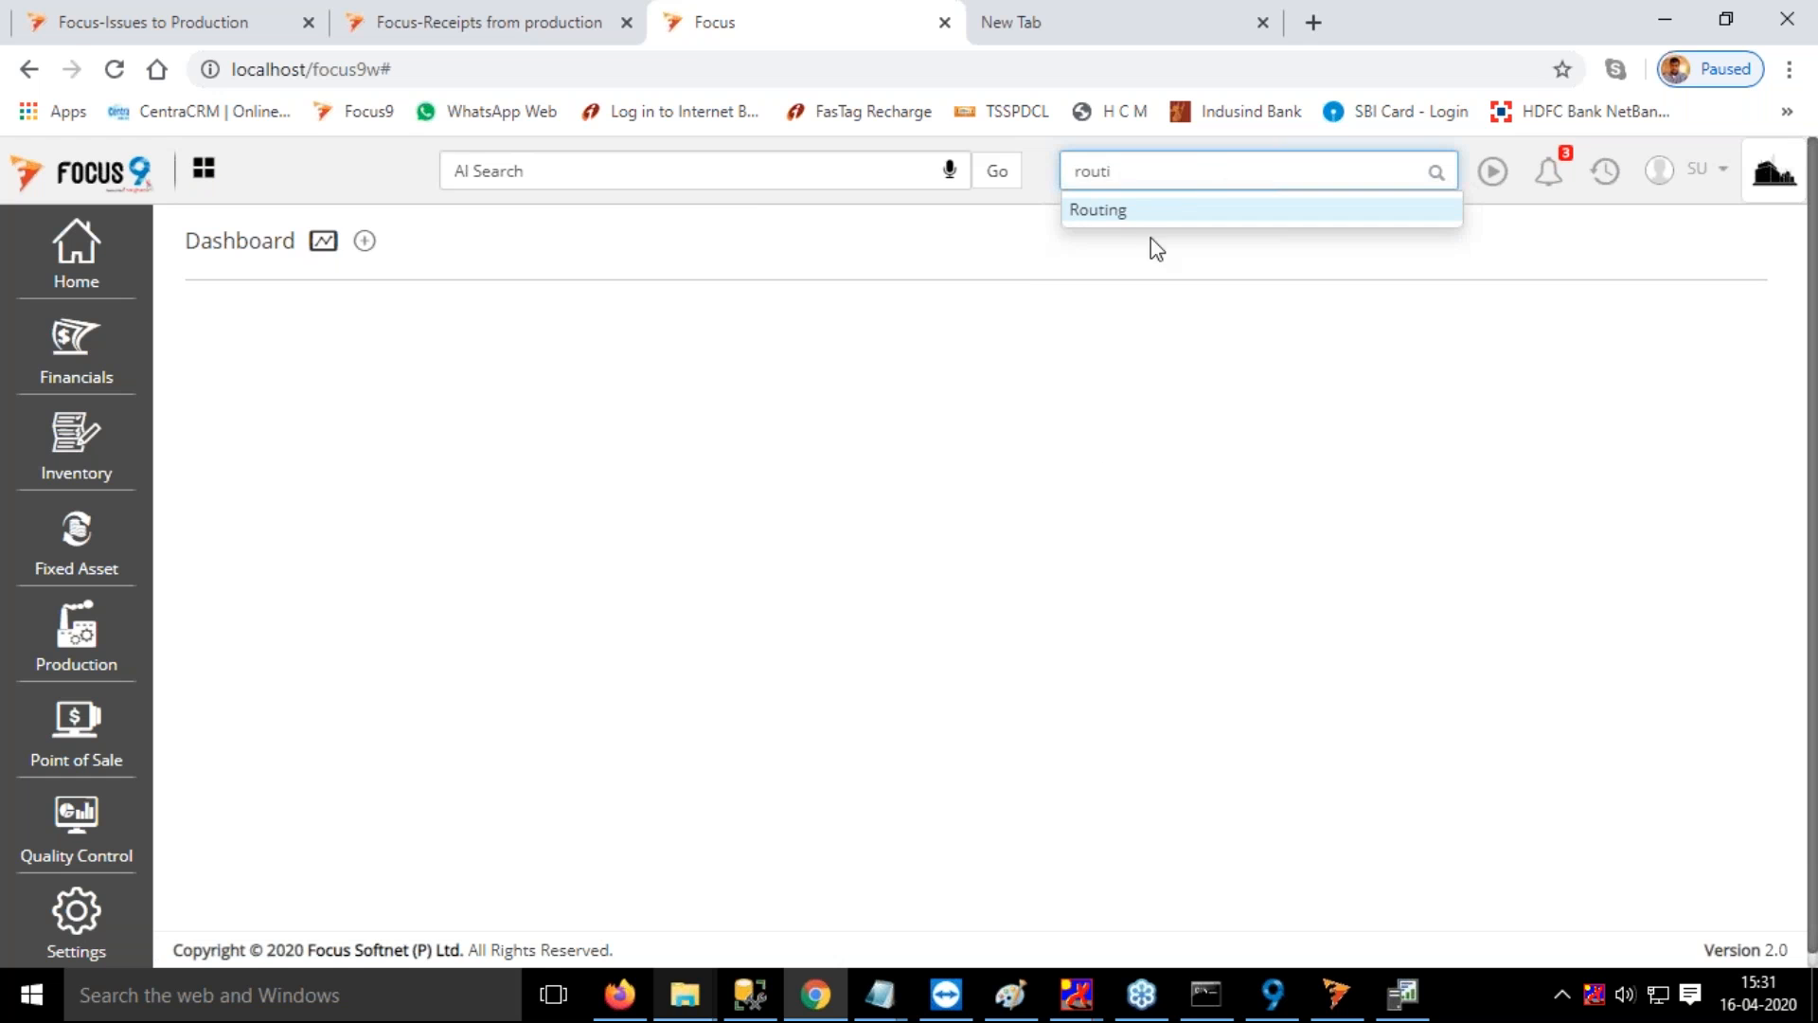
click(1081, 210)
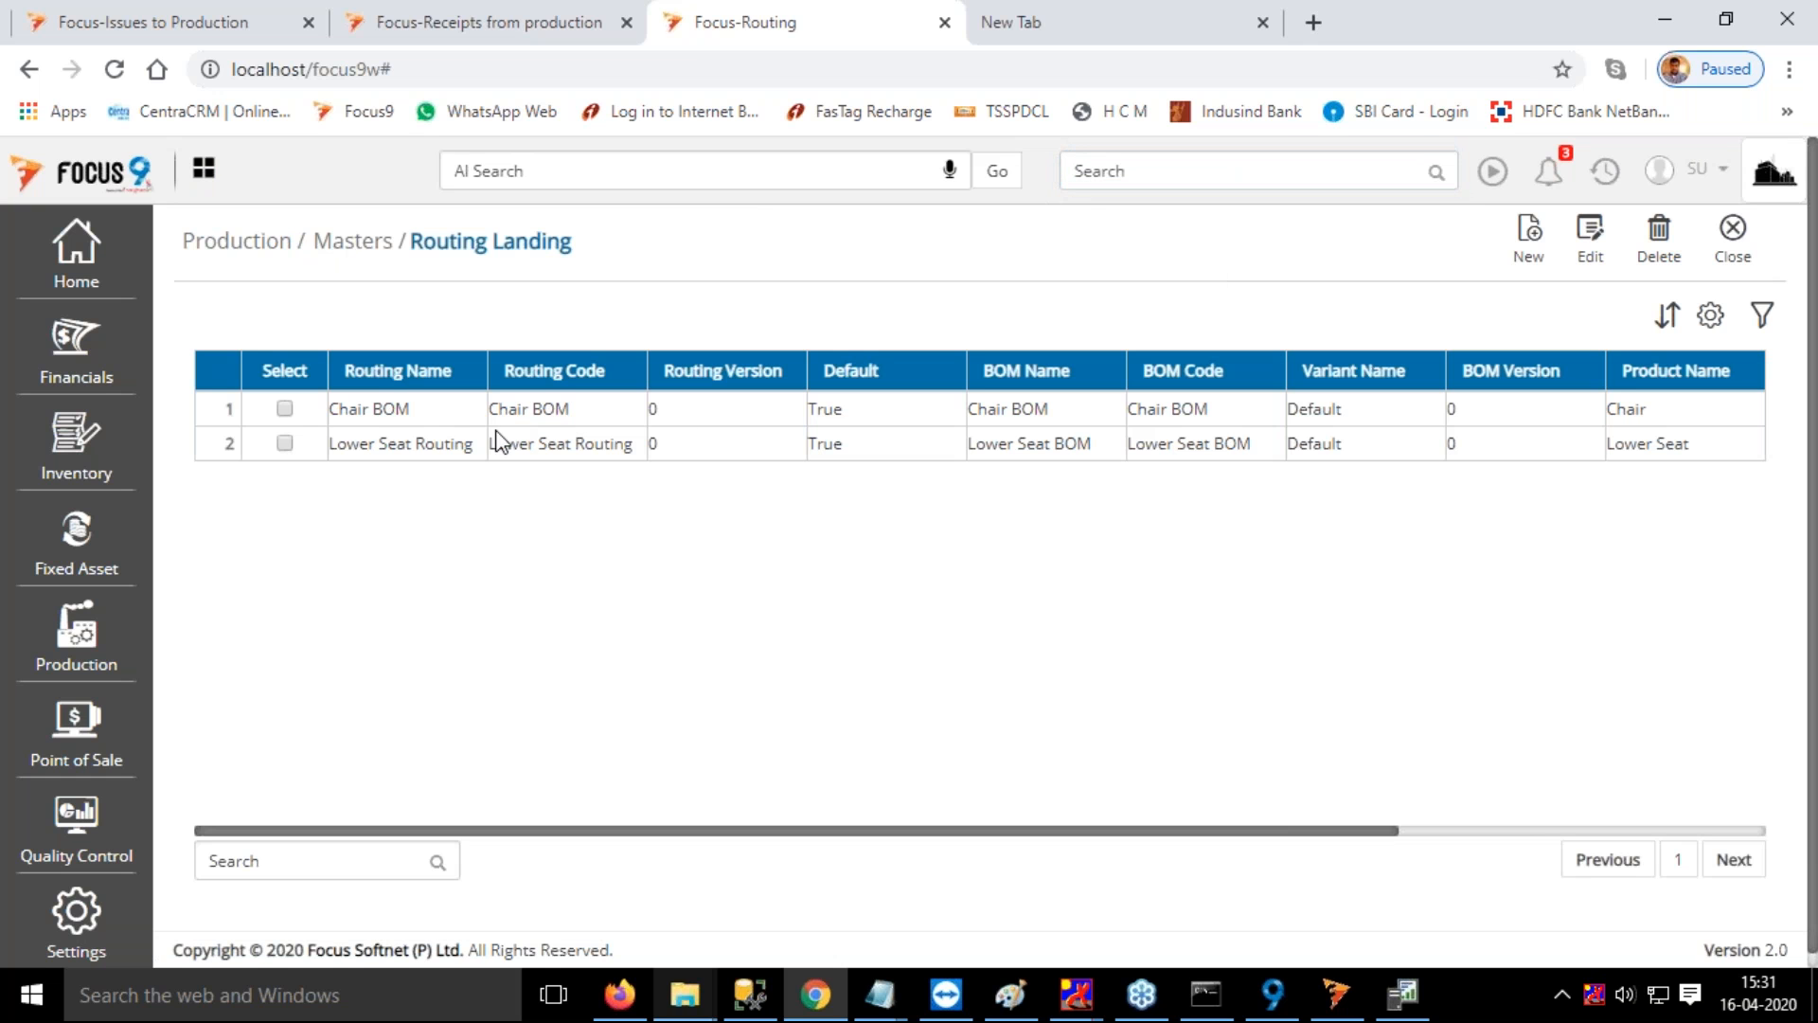
Open Lower Seat Routing and examine the standard labor and overhead costs of the Cutting process at Work Center 1
double_click(443, 443)
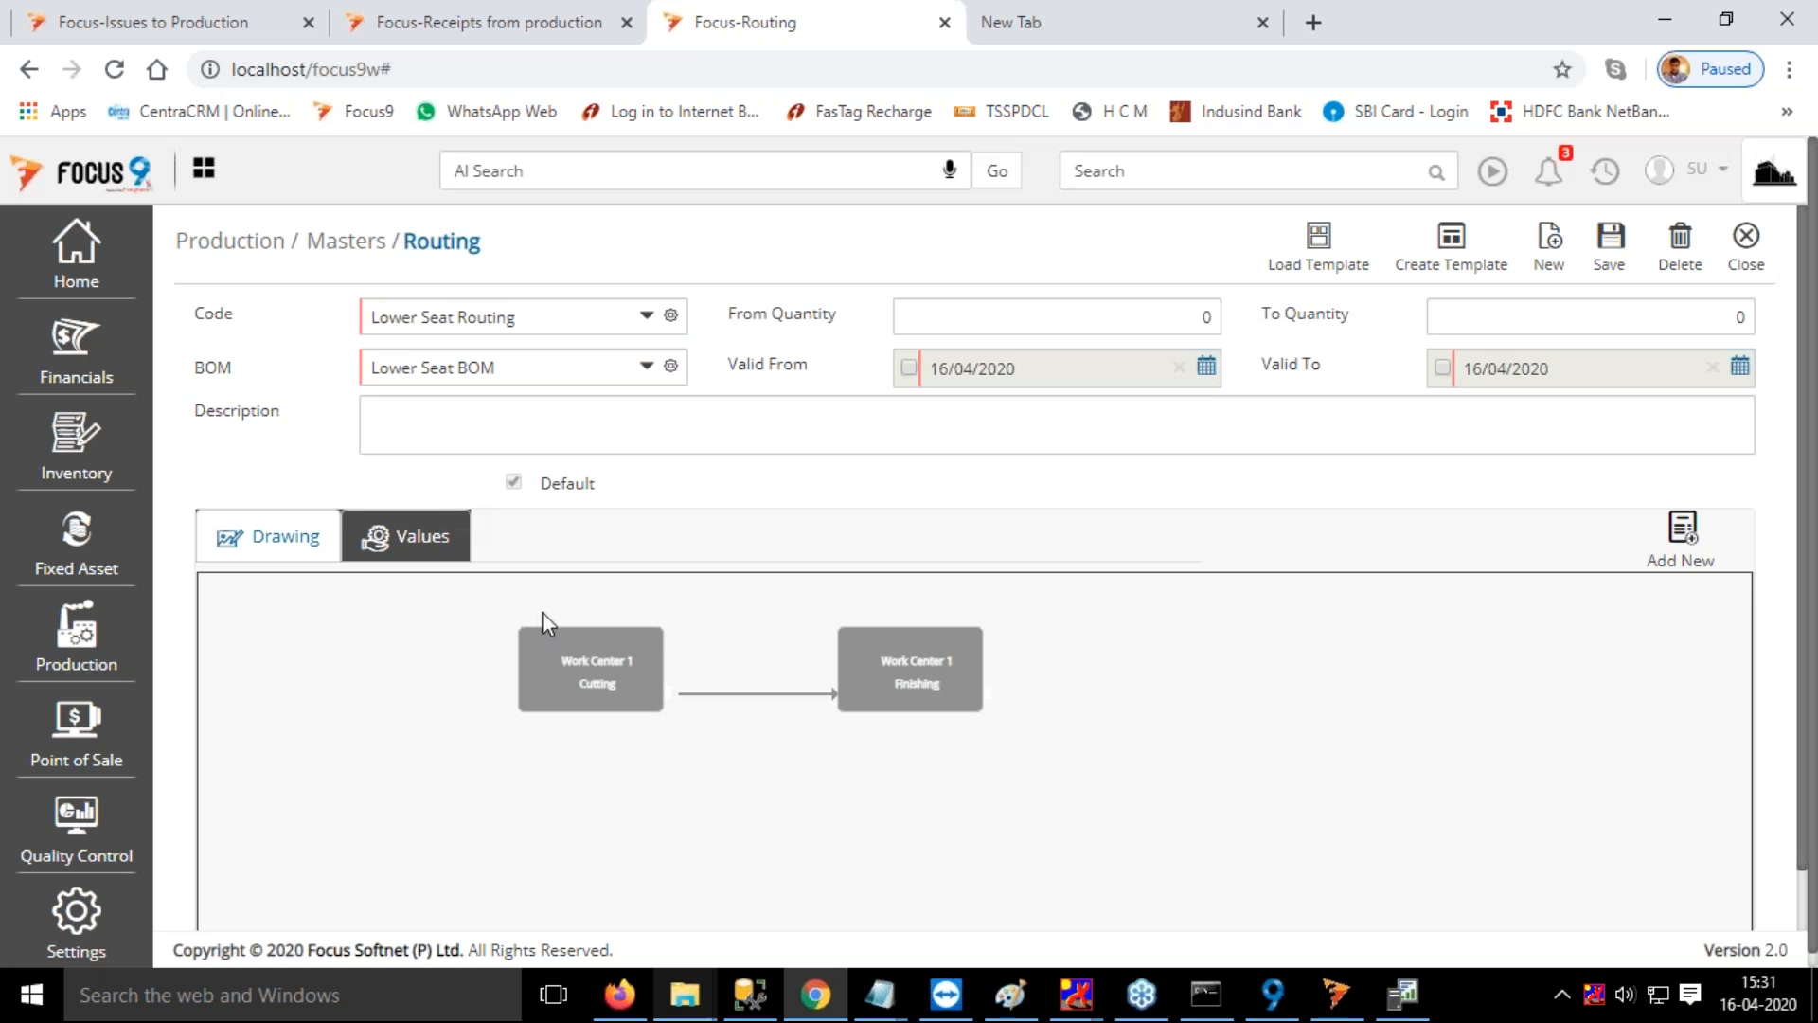
click(563, 657)
click(529, 642)
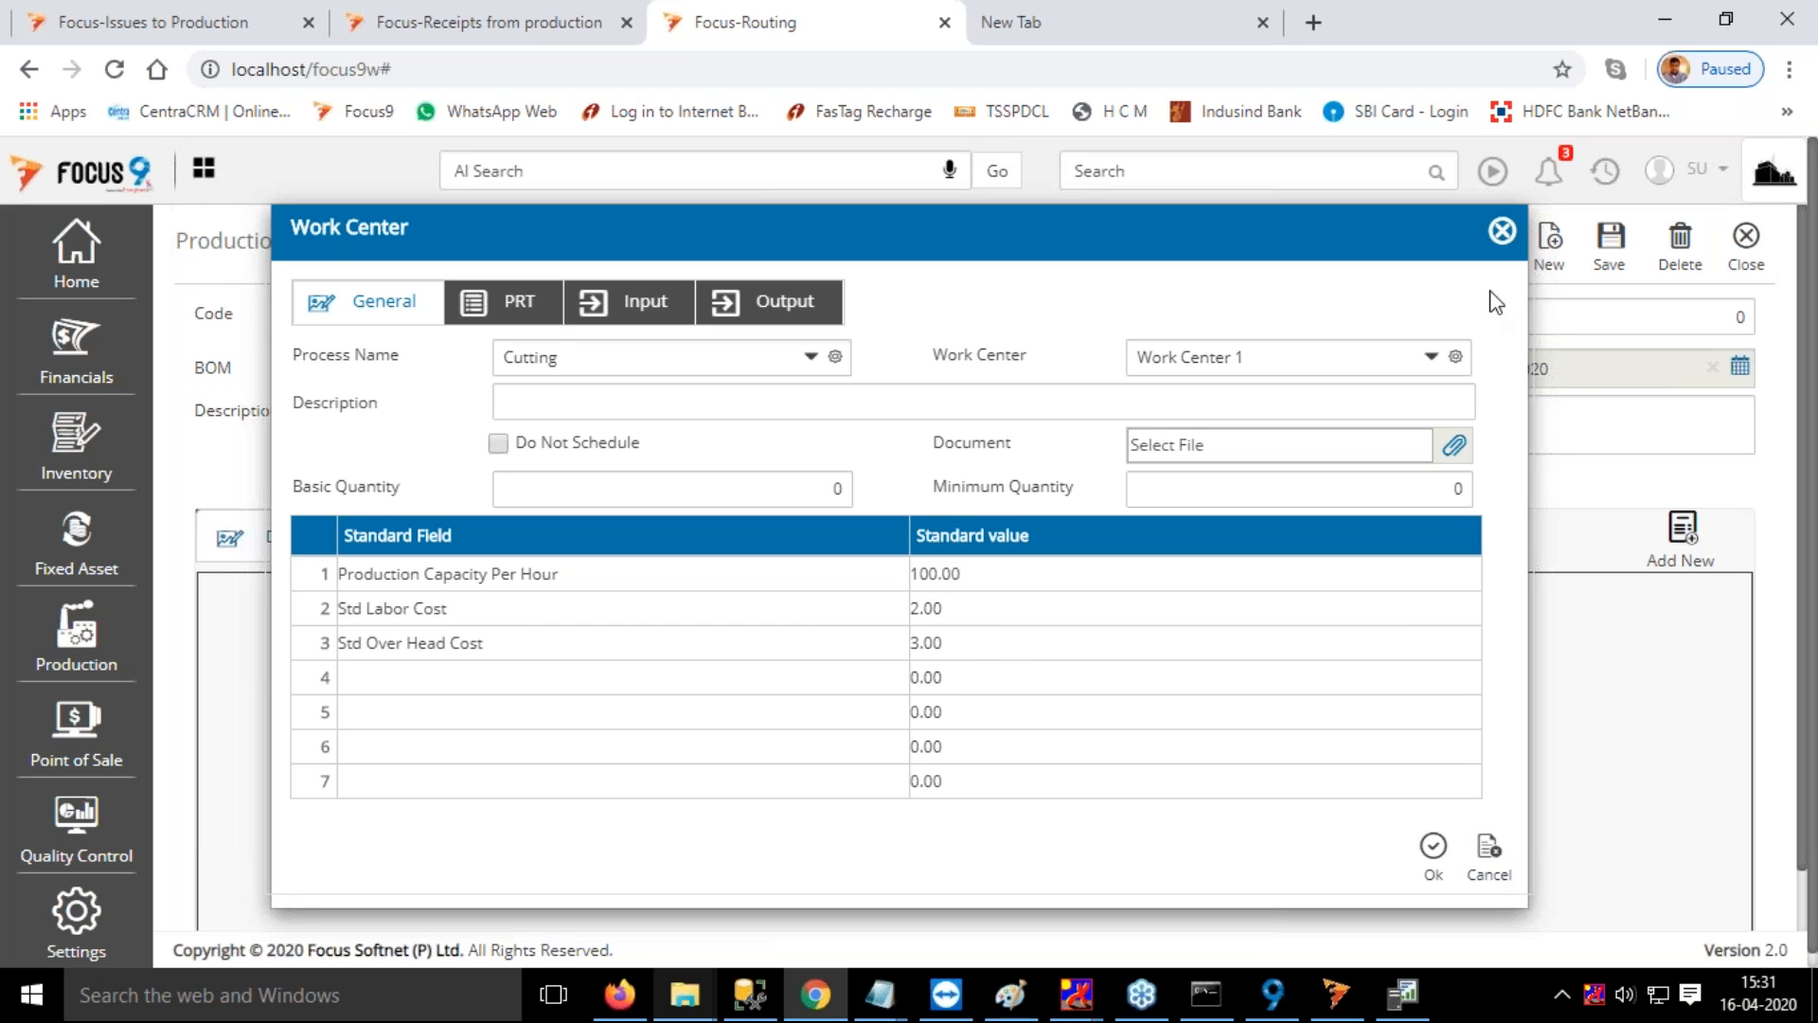
click(1505, 235)
click(1502, 232)
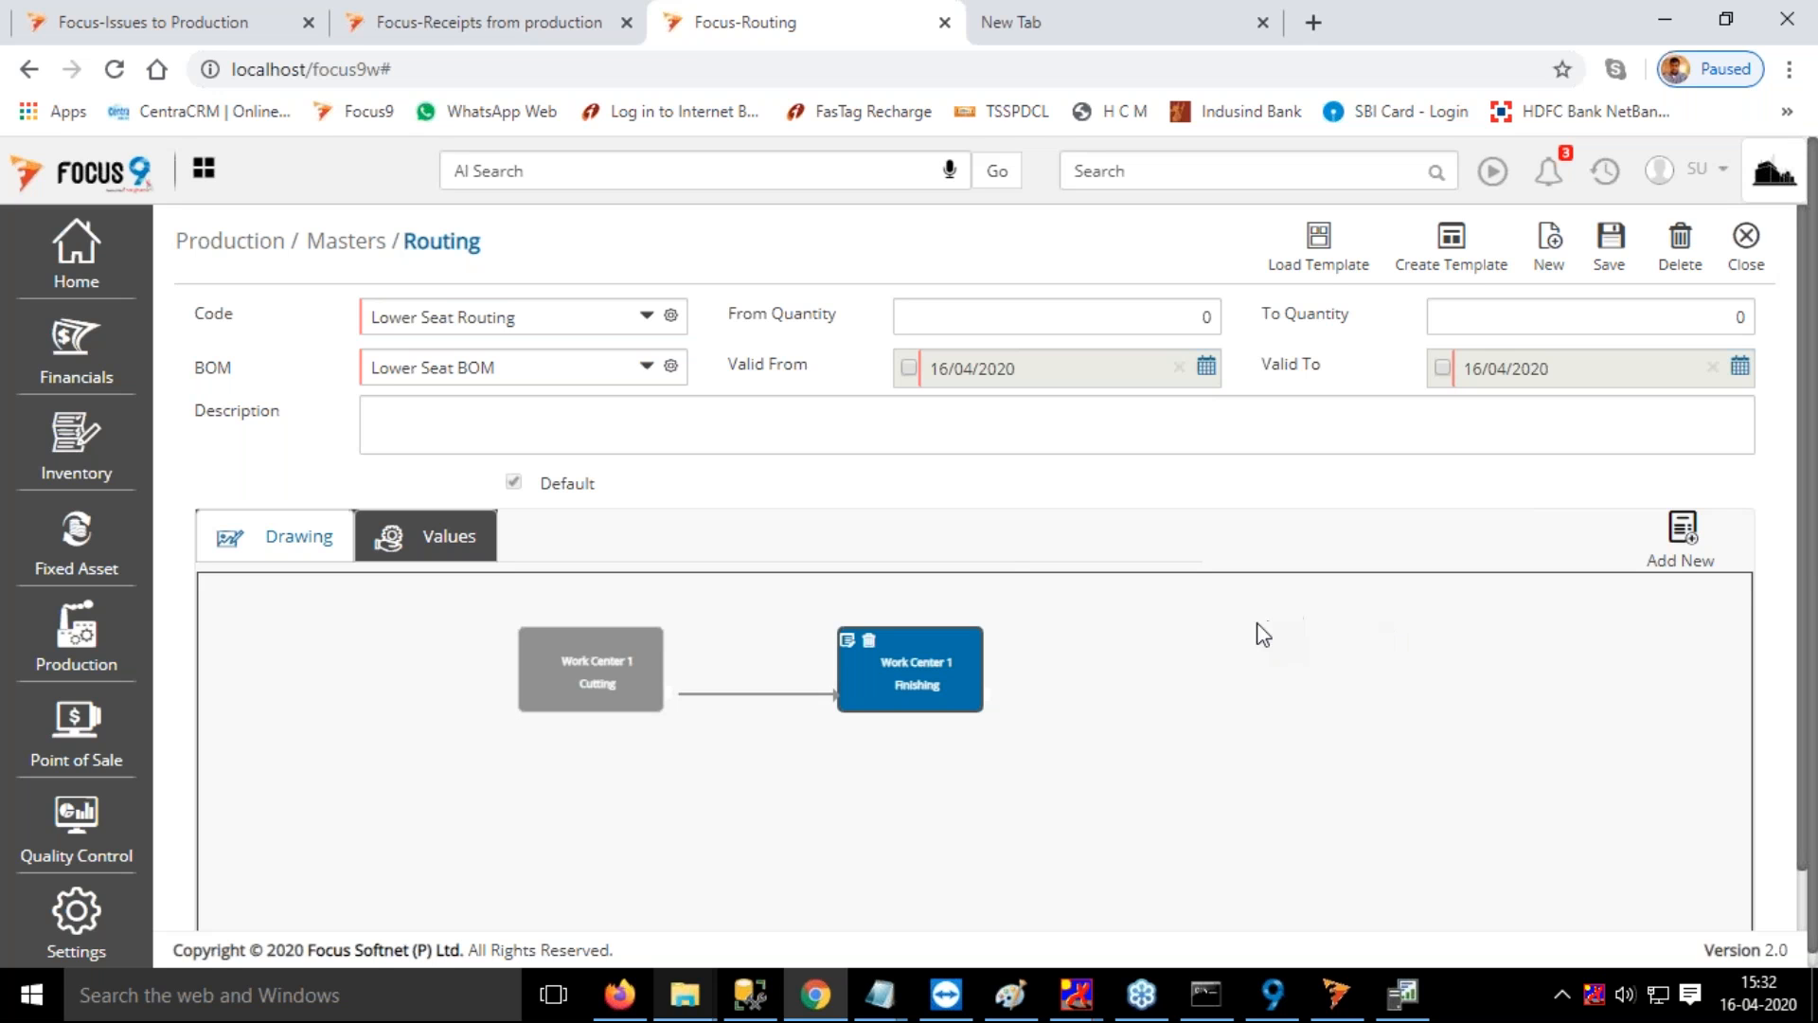
Return to the PO15 receipt voucher and check its gross and net amounts
click(469, 23)
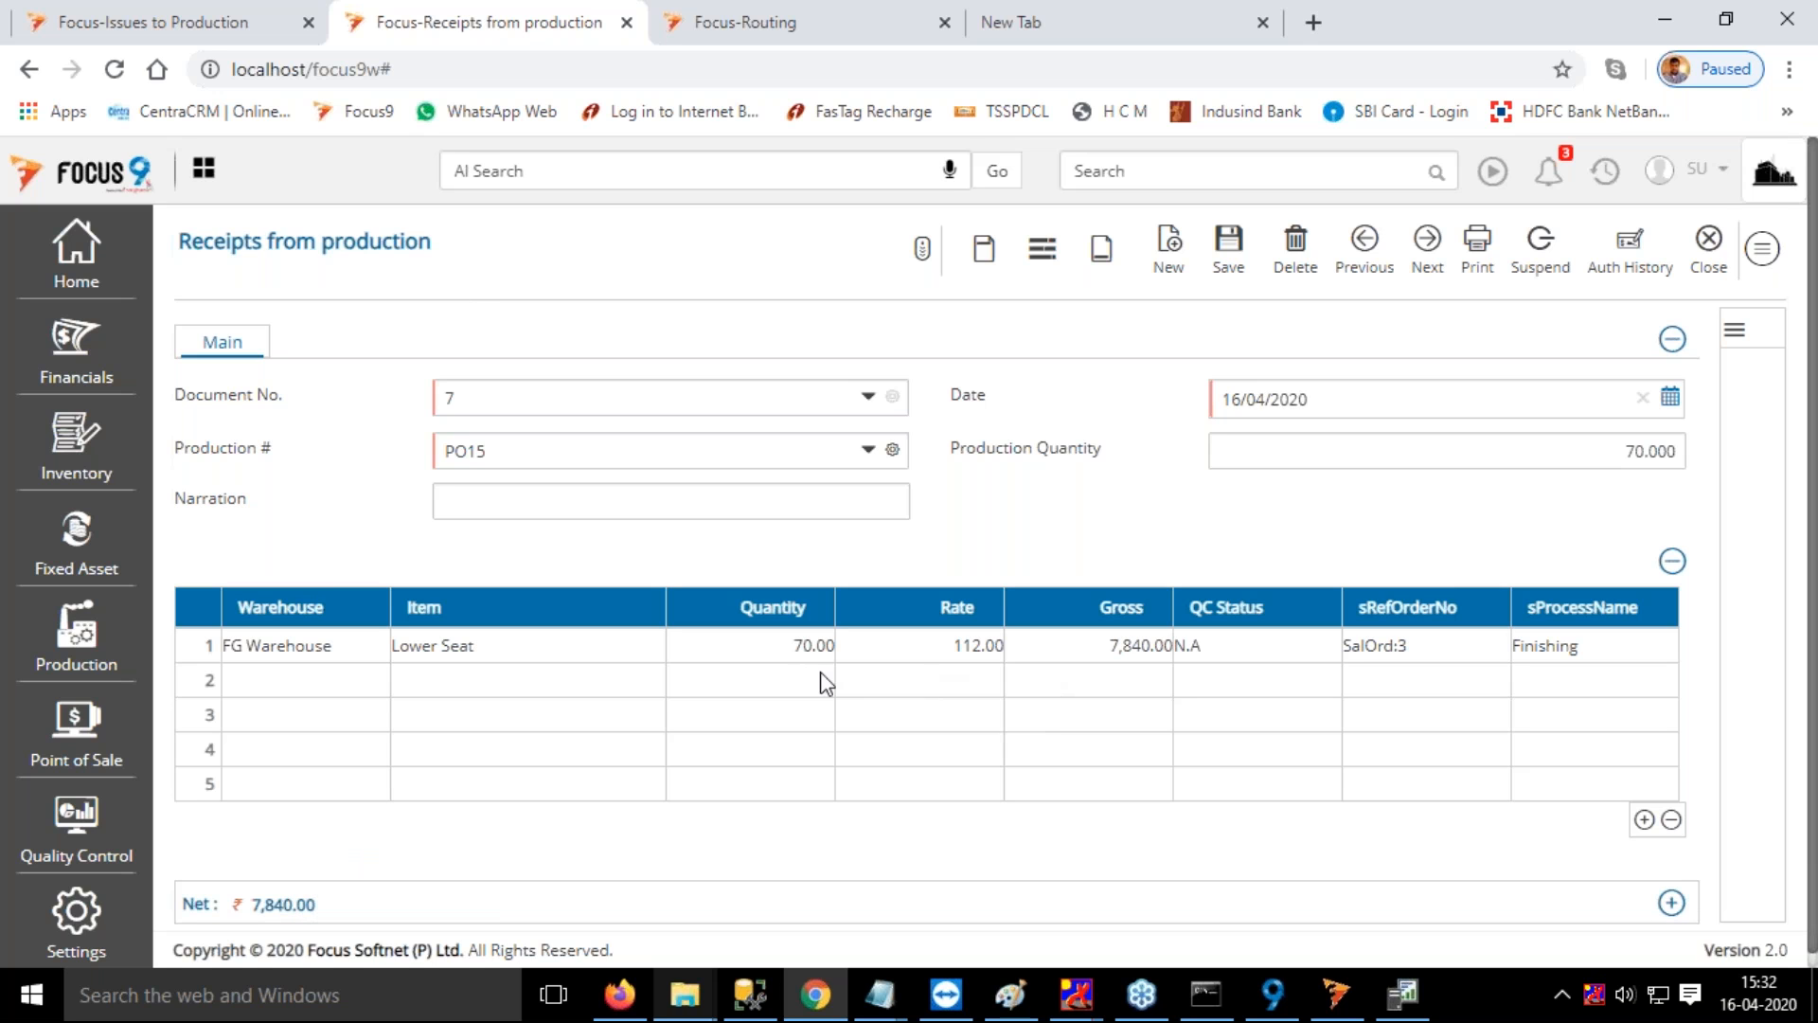
mouse_move(297, 930)
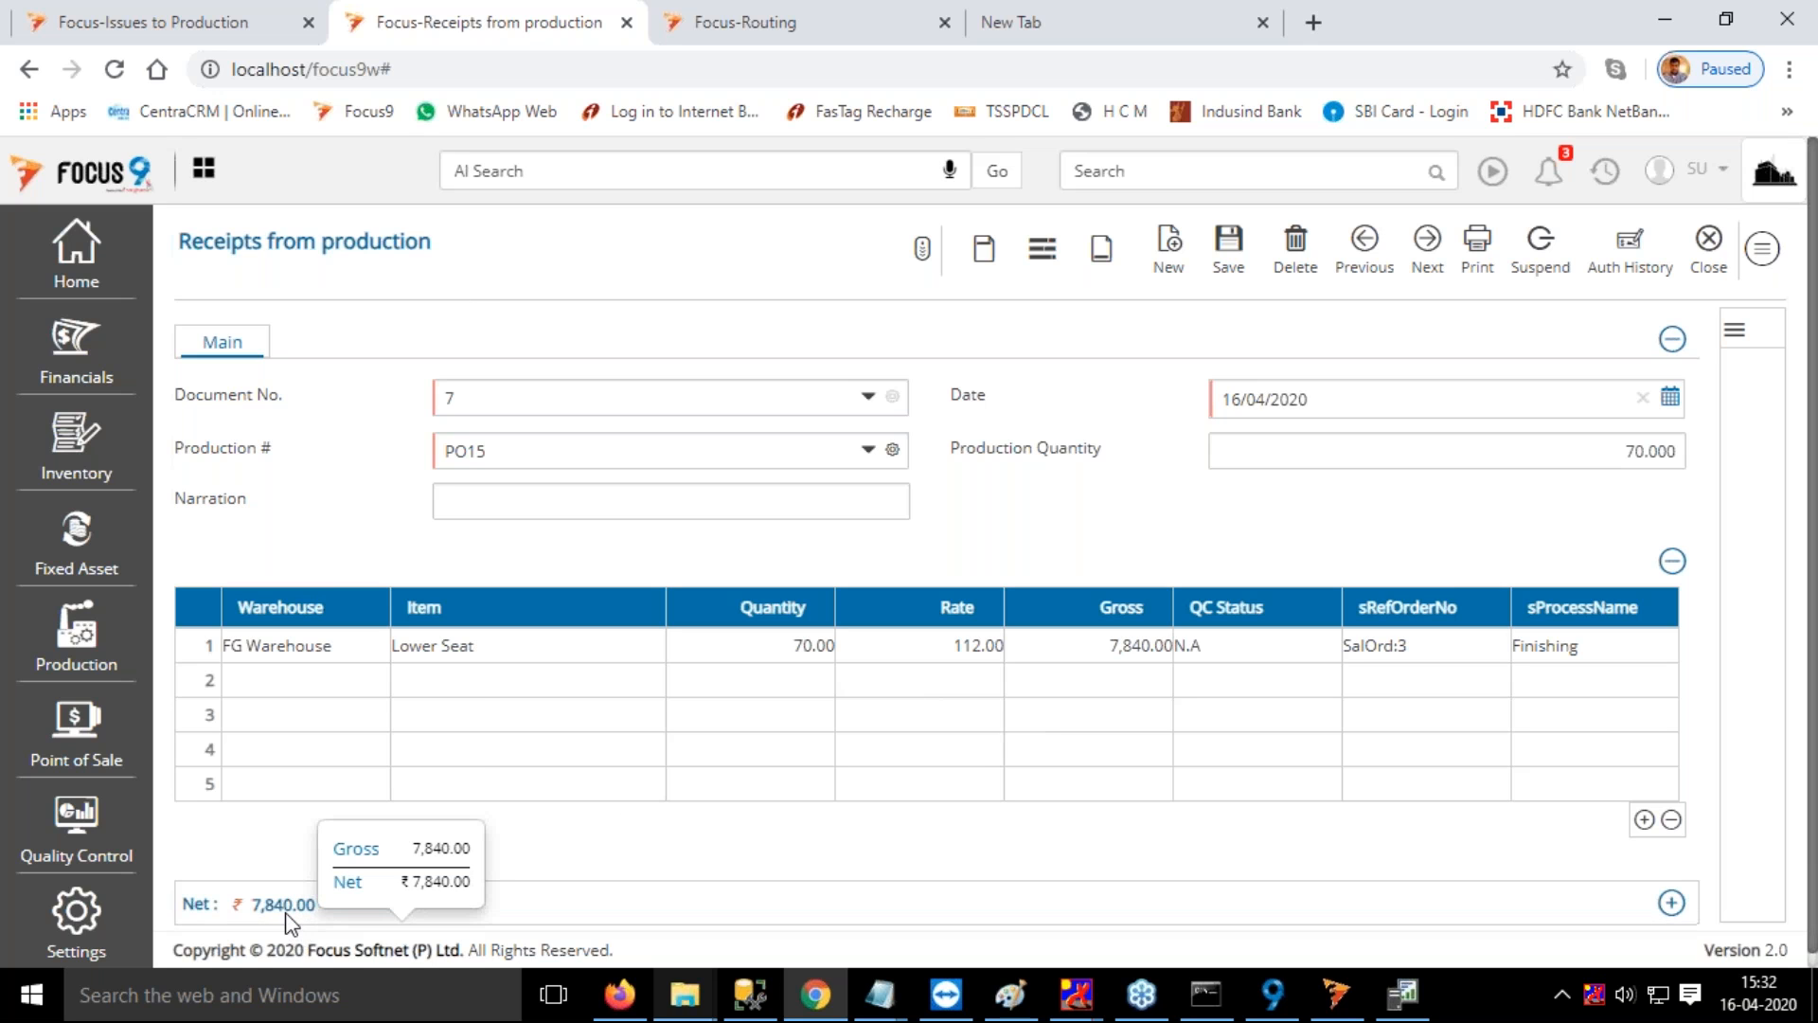
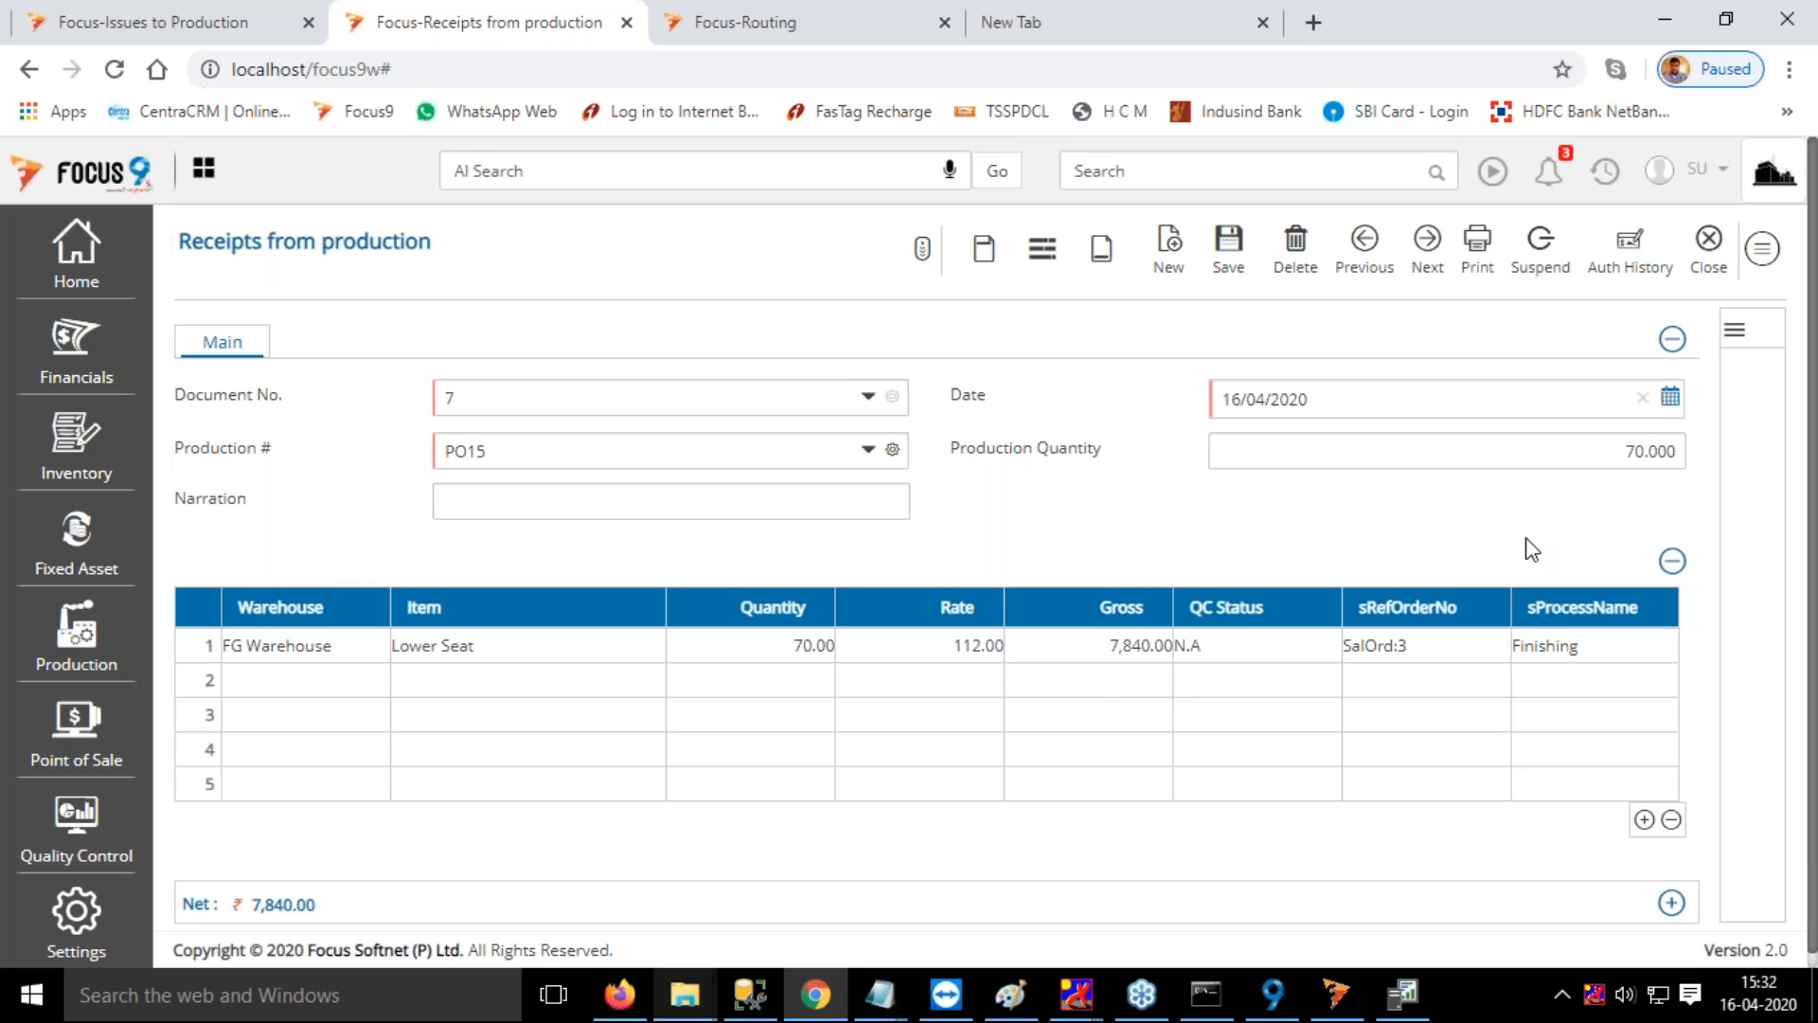
Close the PO15 receipt voucher and the duplicate Routing browser tab
click(1708, 244)
click(779, 38)
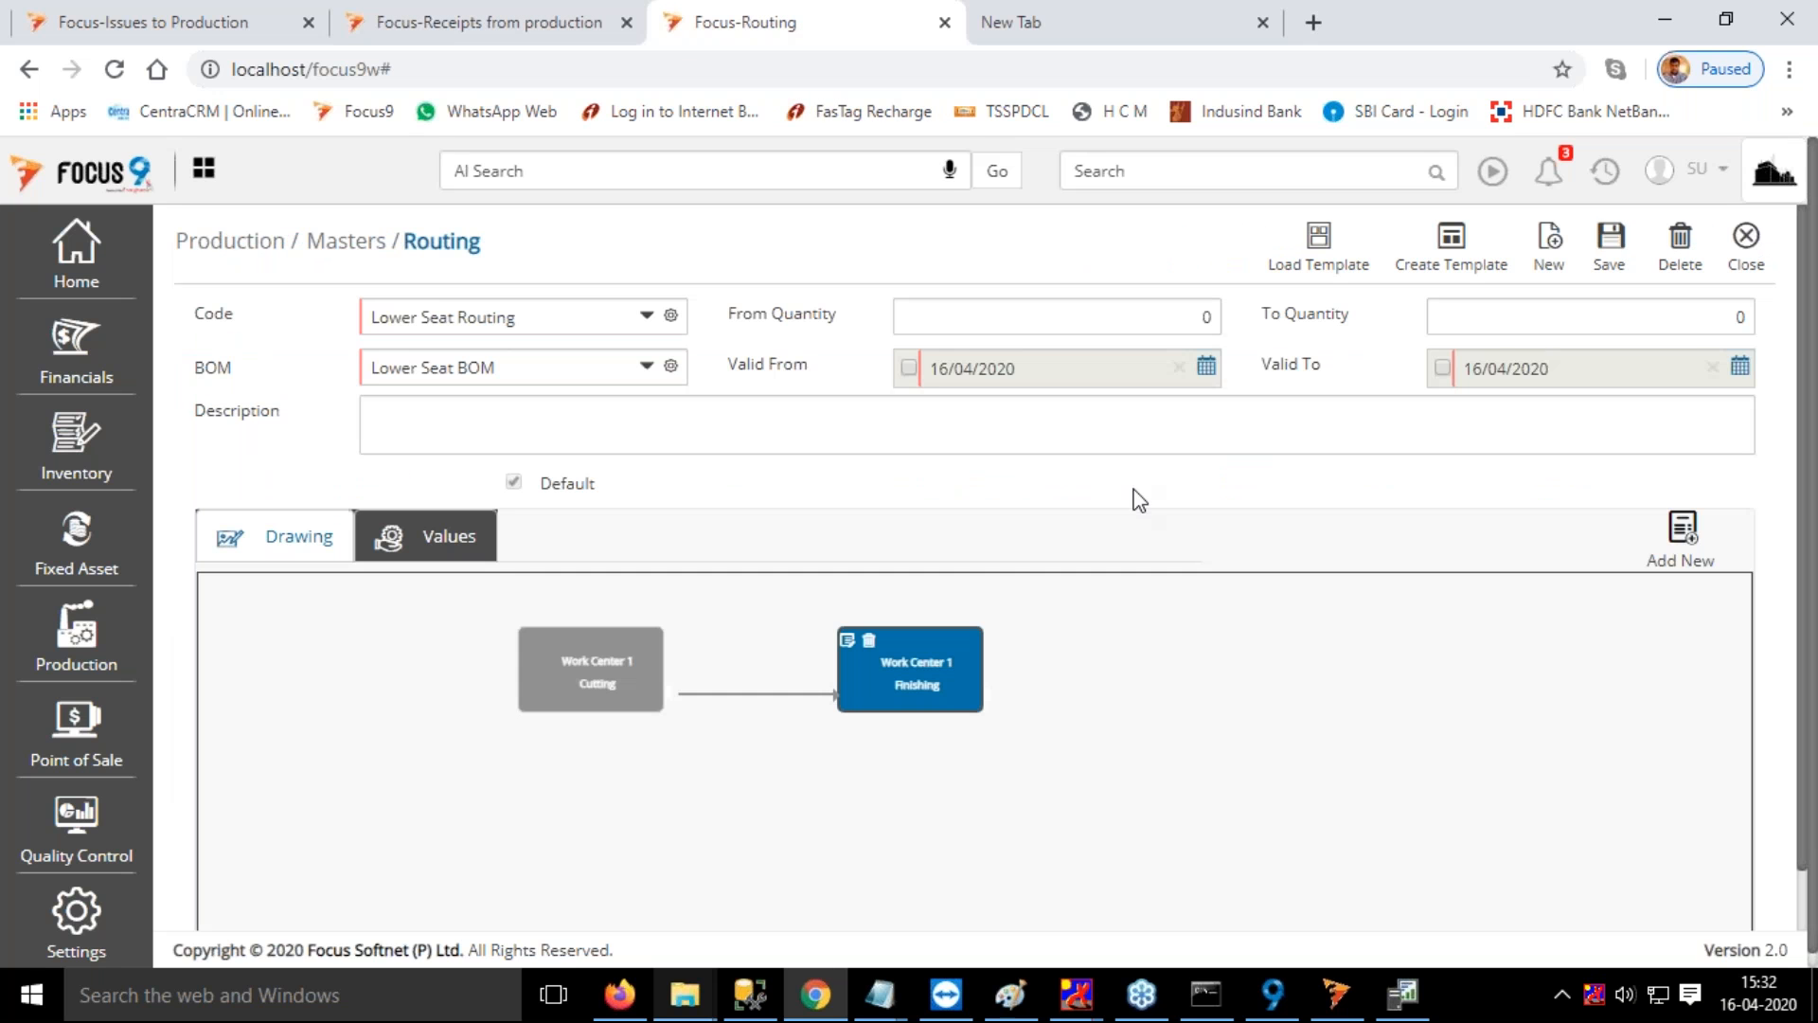
click(945, 23)
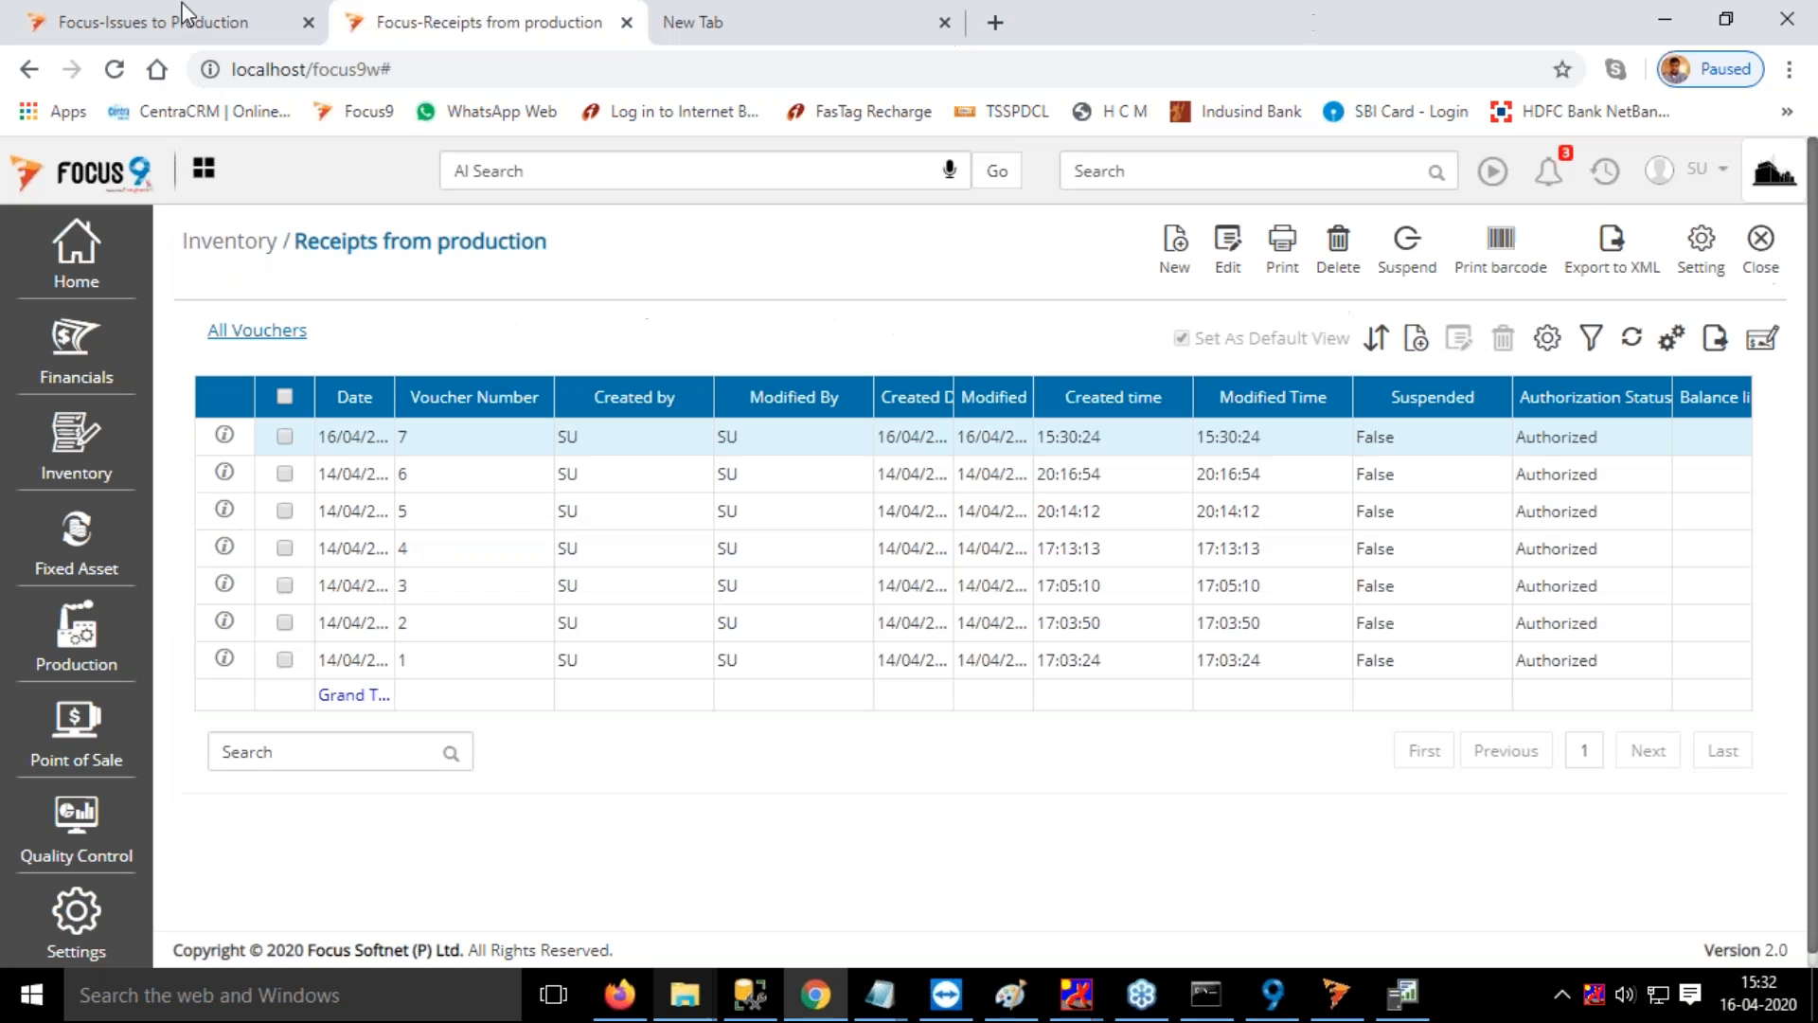
Open the quality control Requisition screen, examine the Item 1 material requisition, and close it
click(1124, 173)
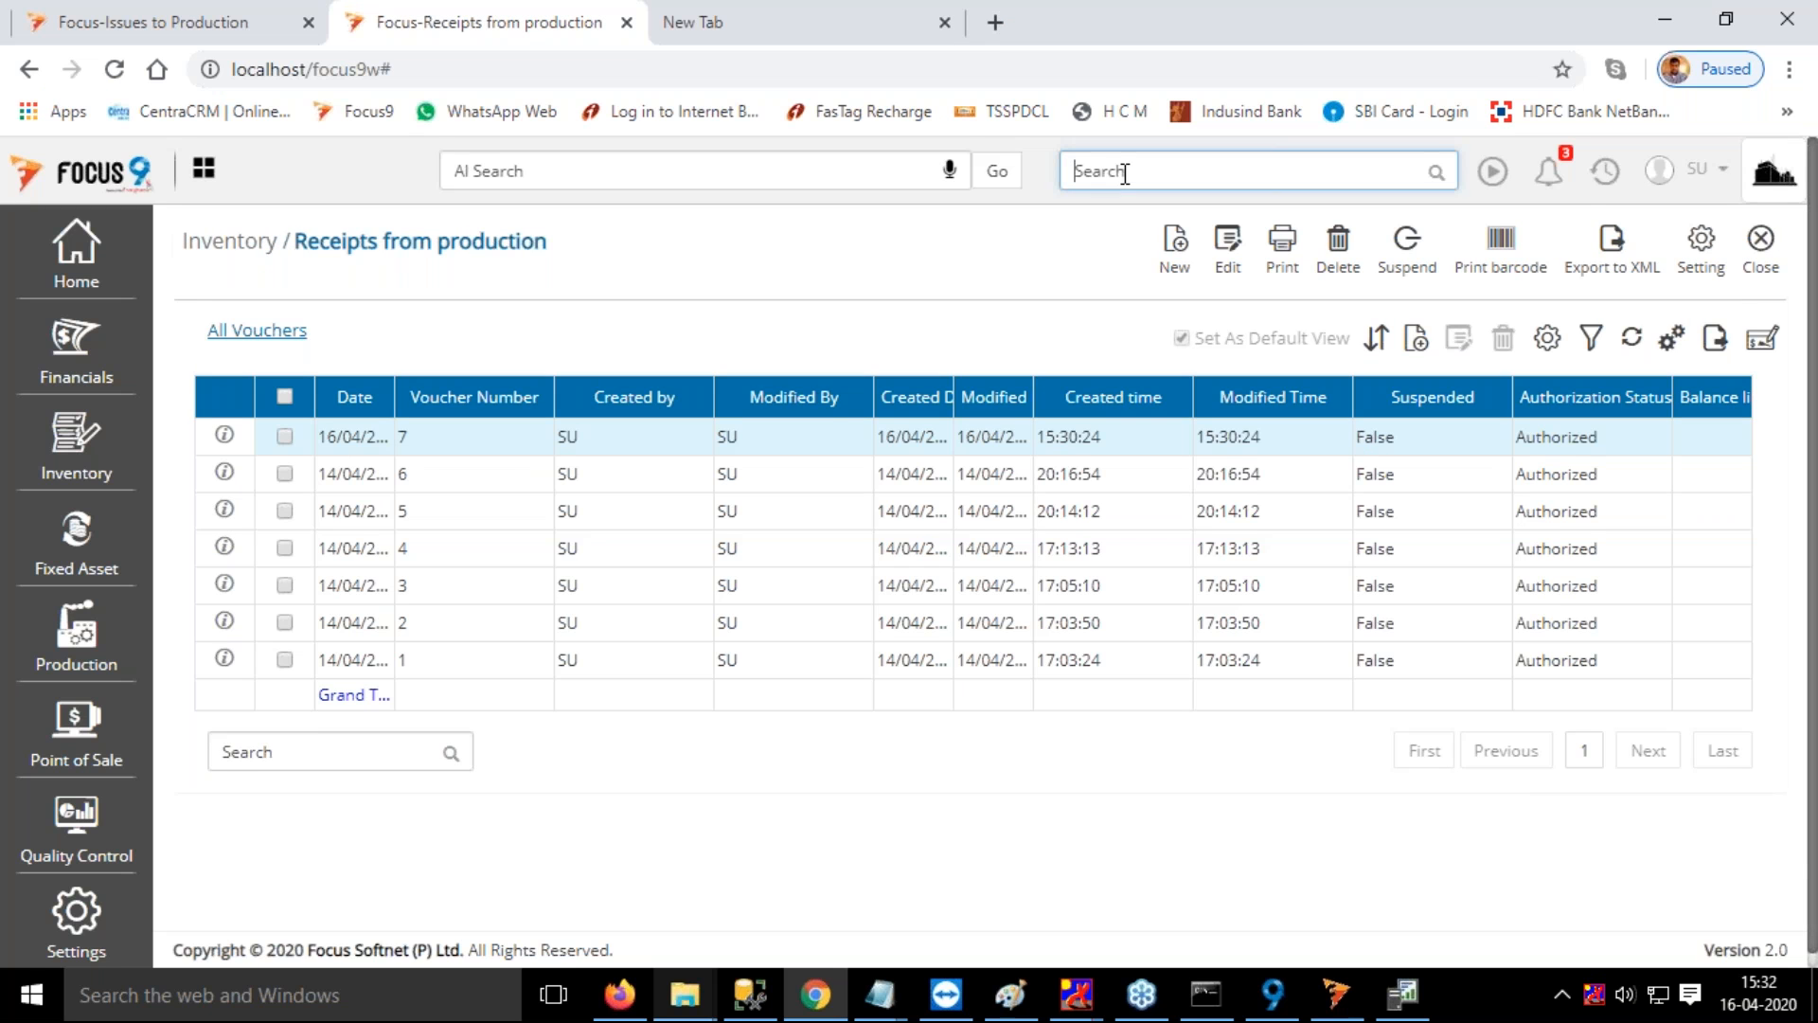
text(requ)
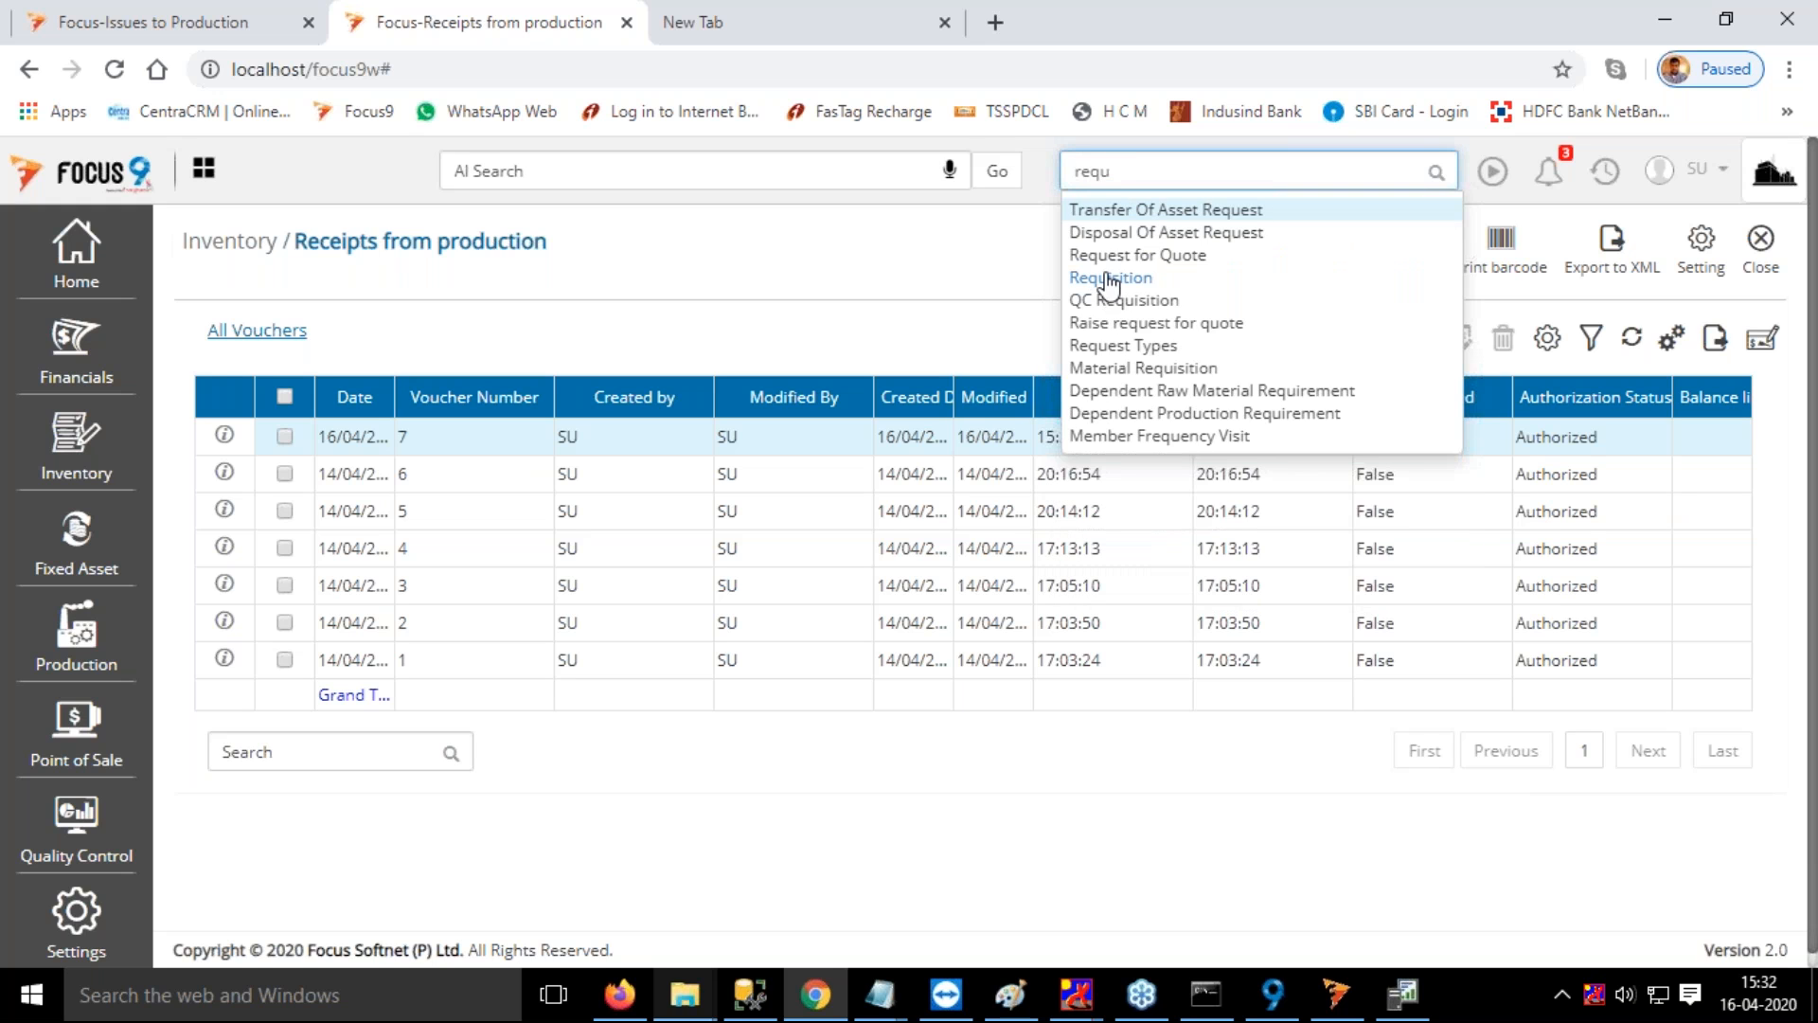
click(1110, 284)
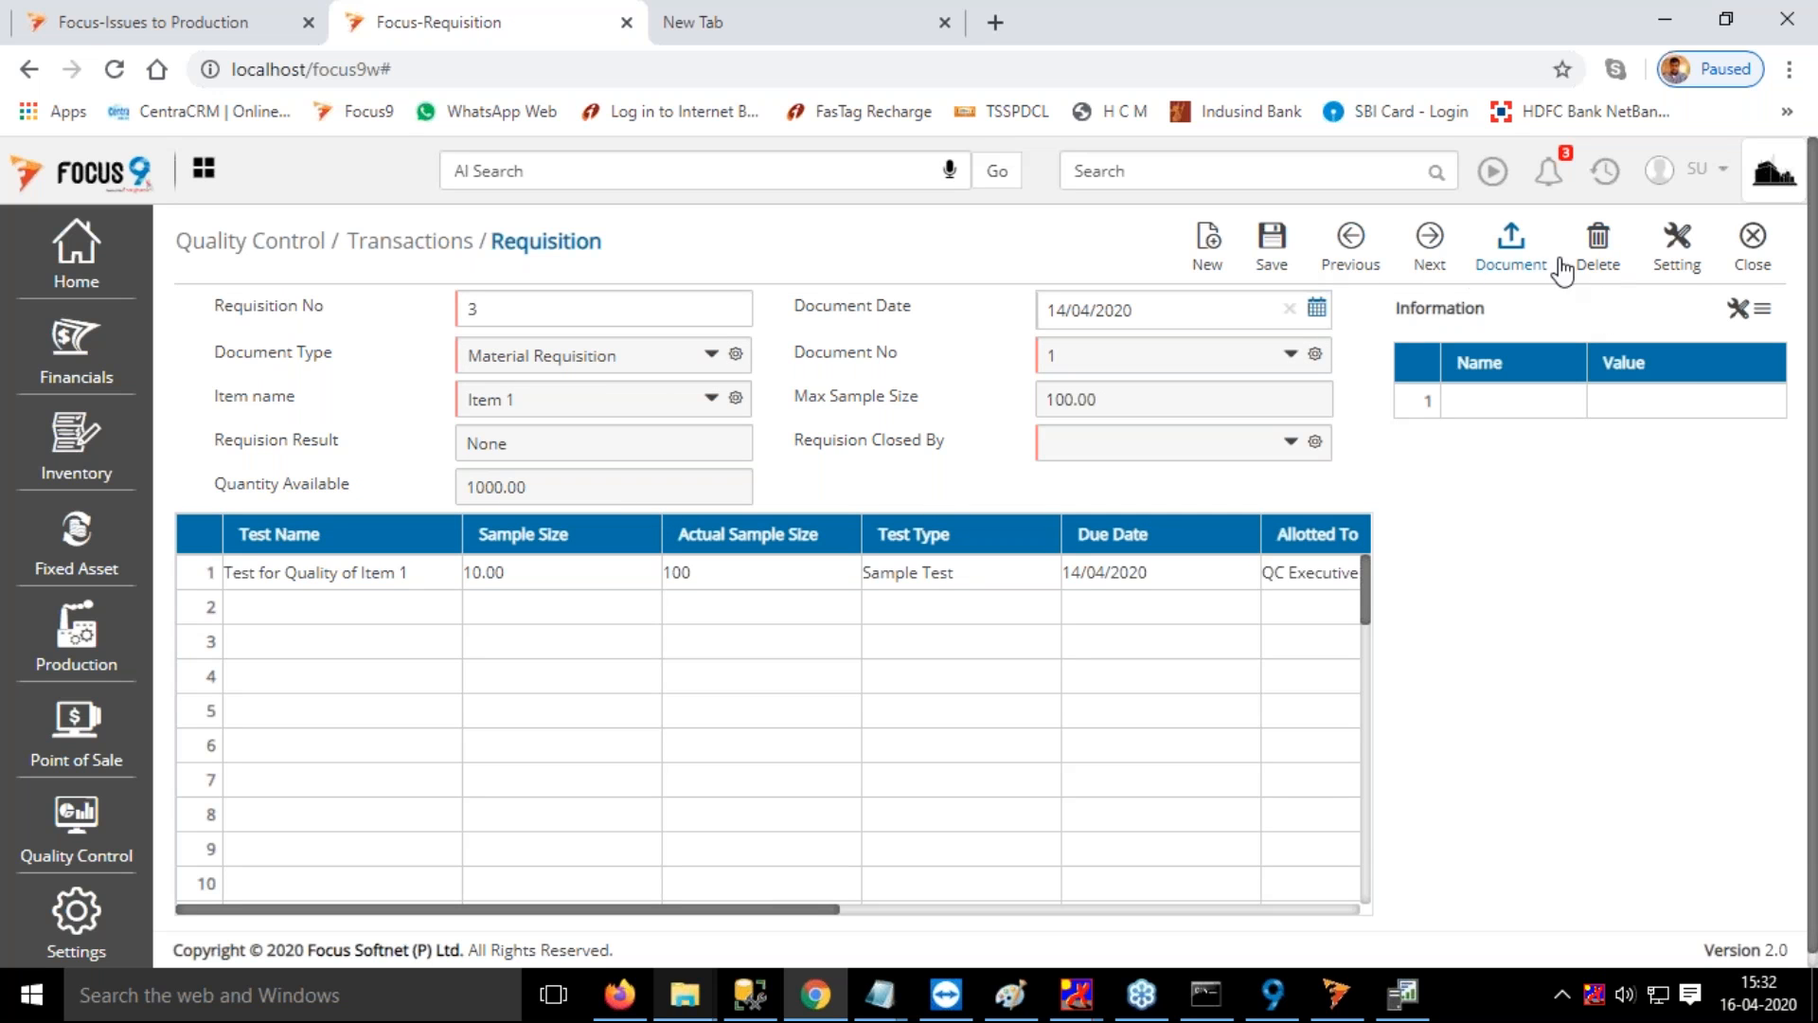
click(1750, 248)
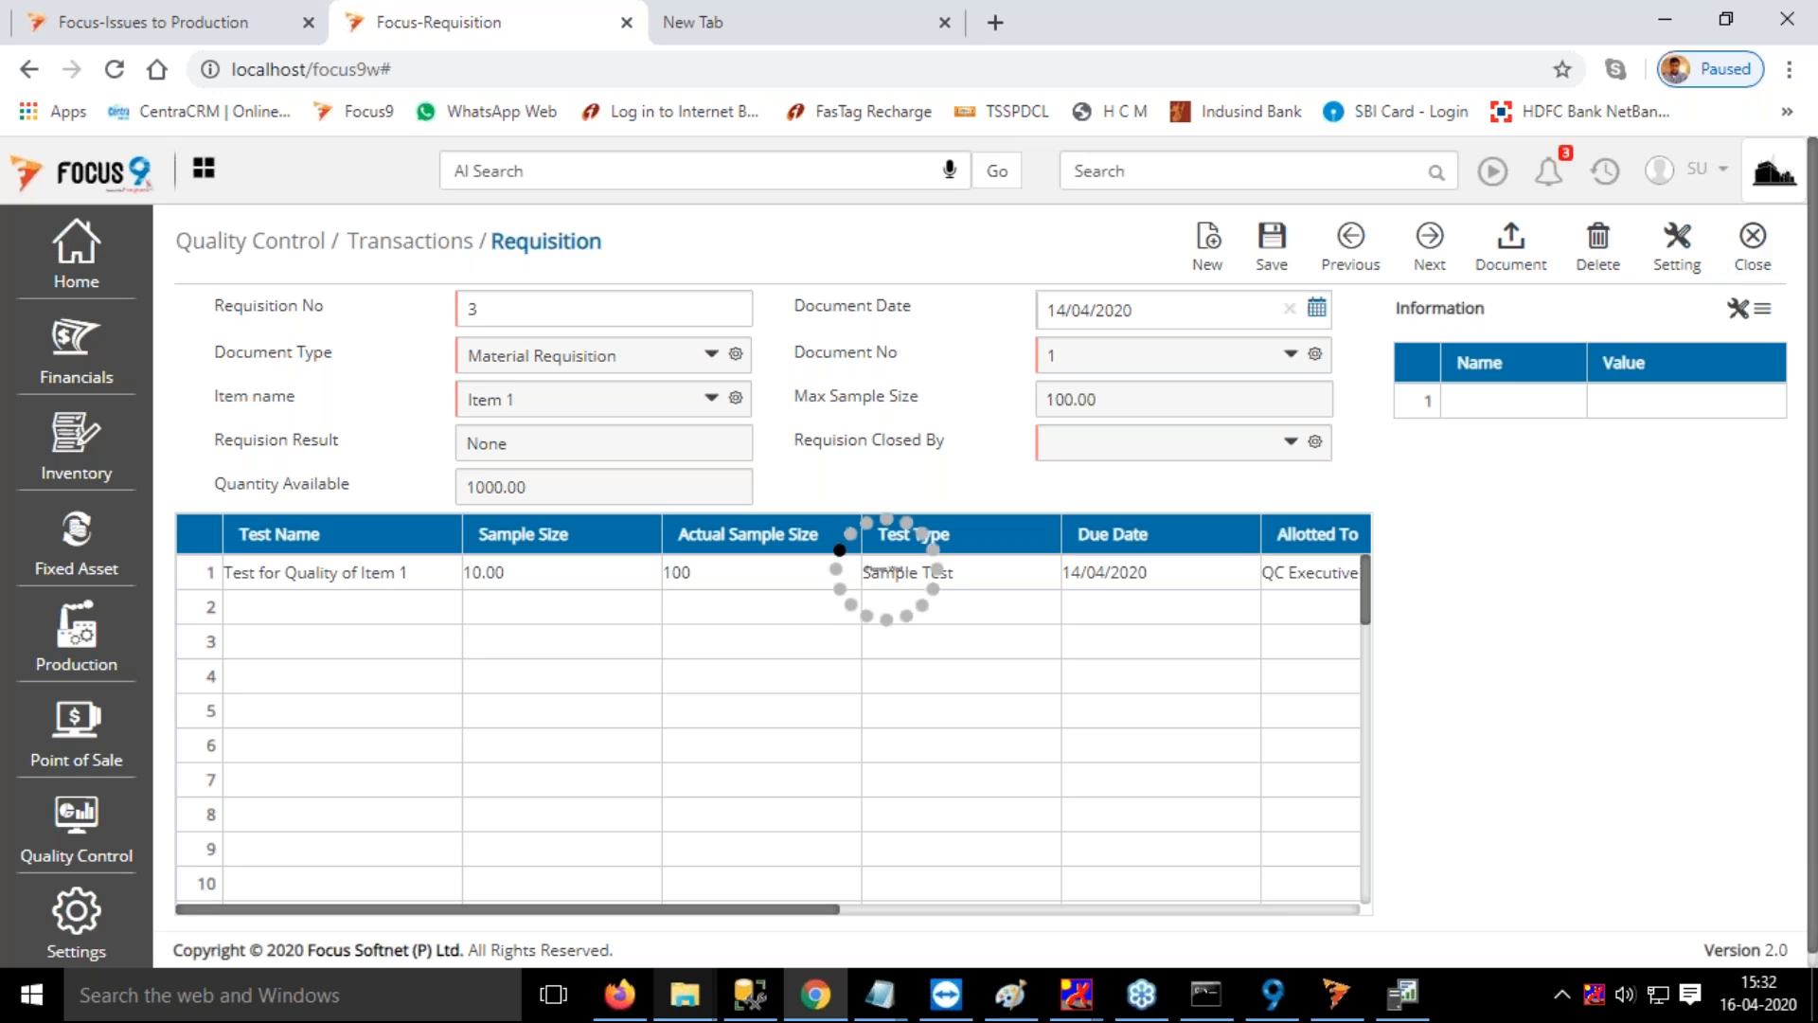
Open the Test Definition list and examine the definition Test for Quality of Item 1
click(1167, 171)
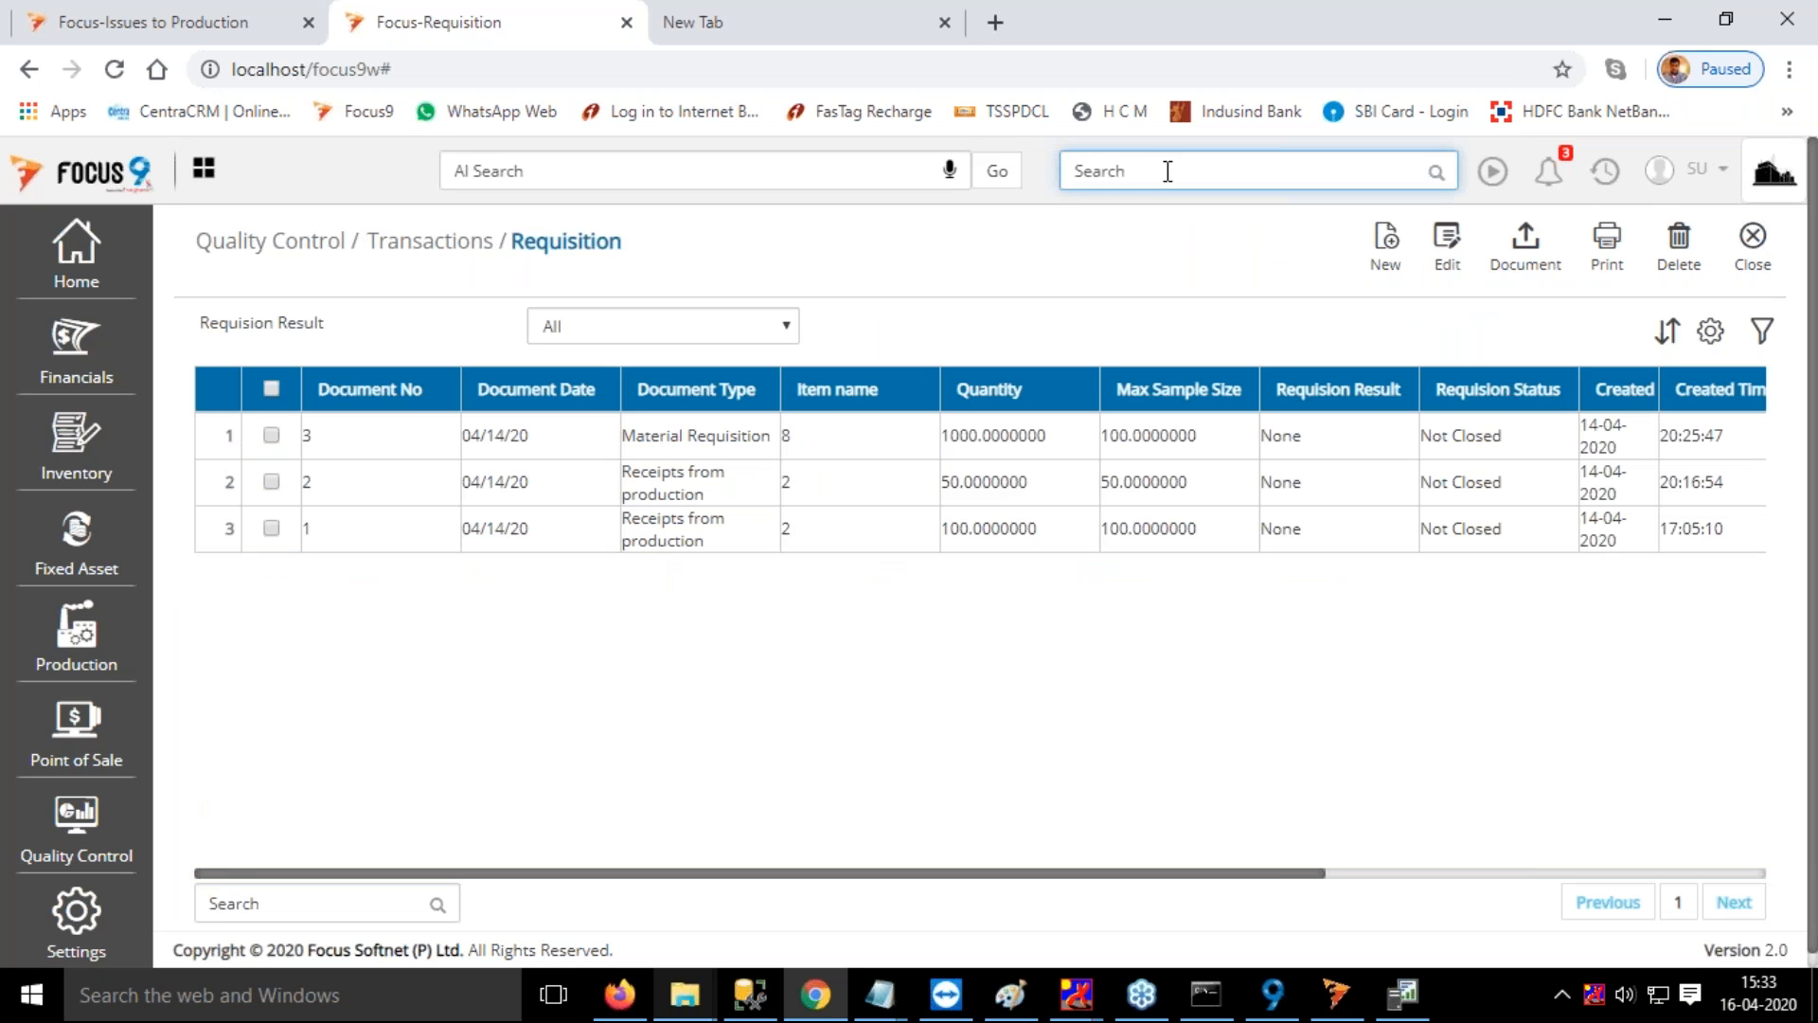
text(tes)
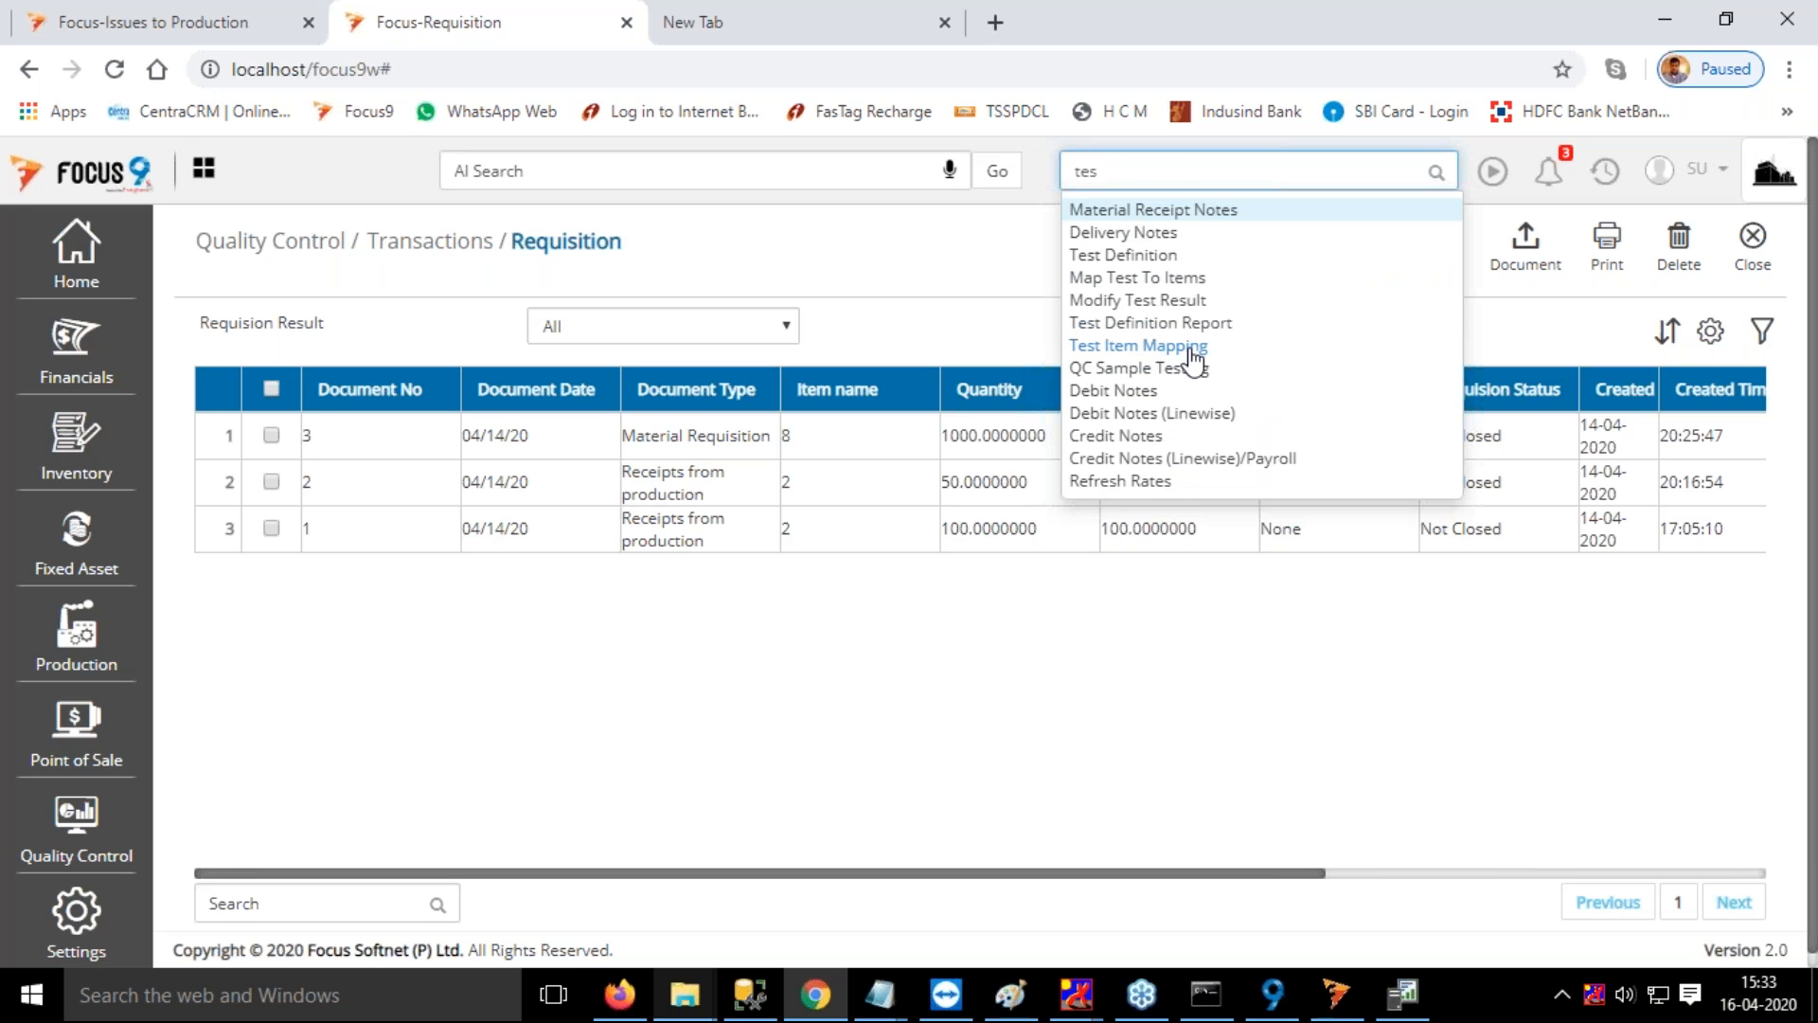
text(t)
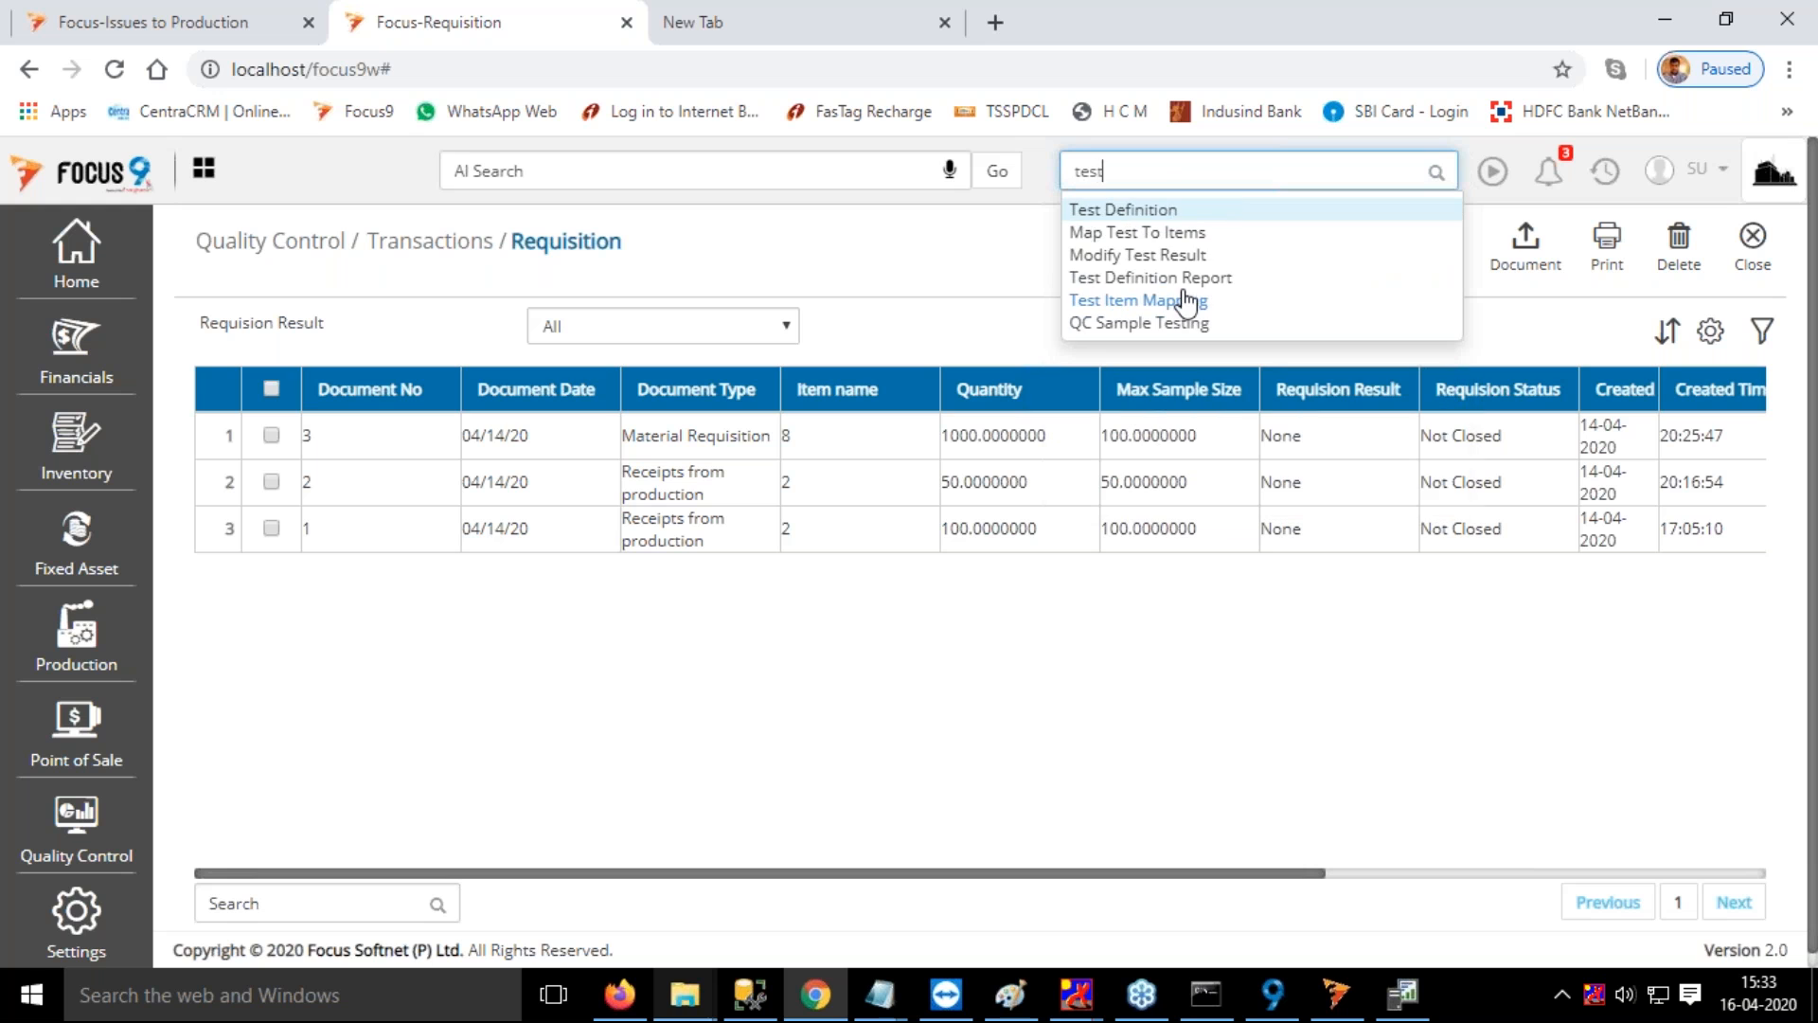
click(1150, 212)
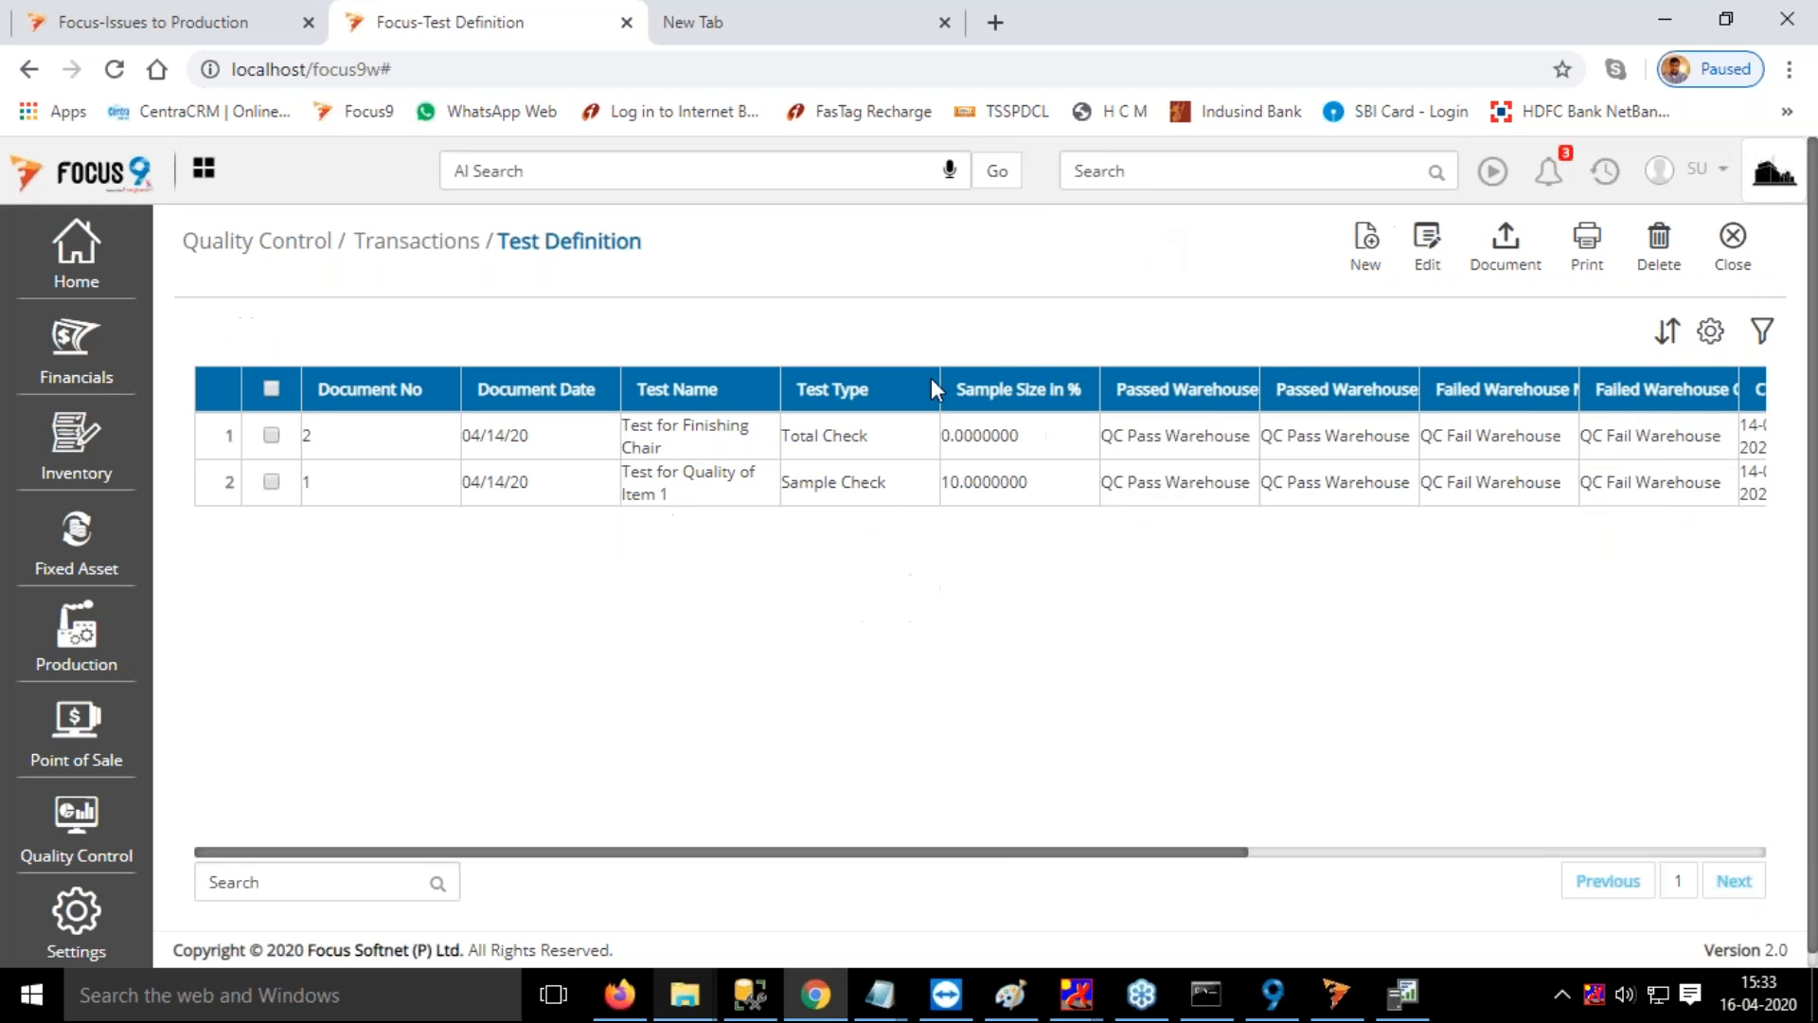
double_click(381, 485)
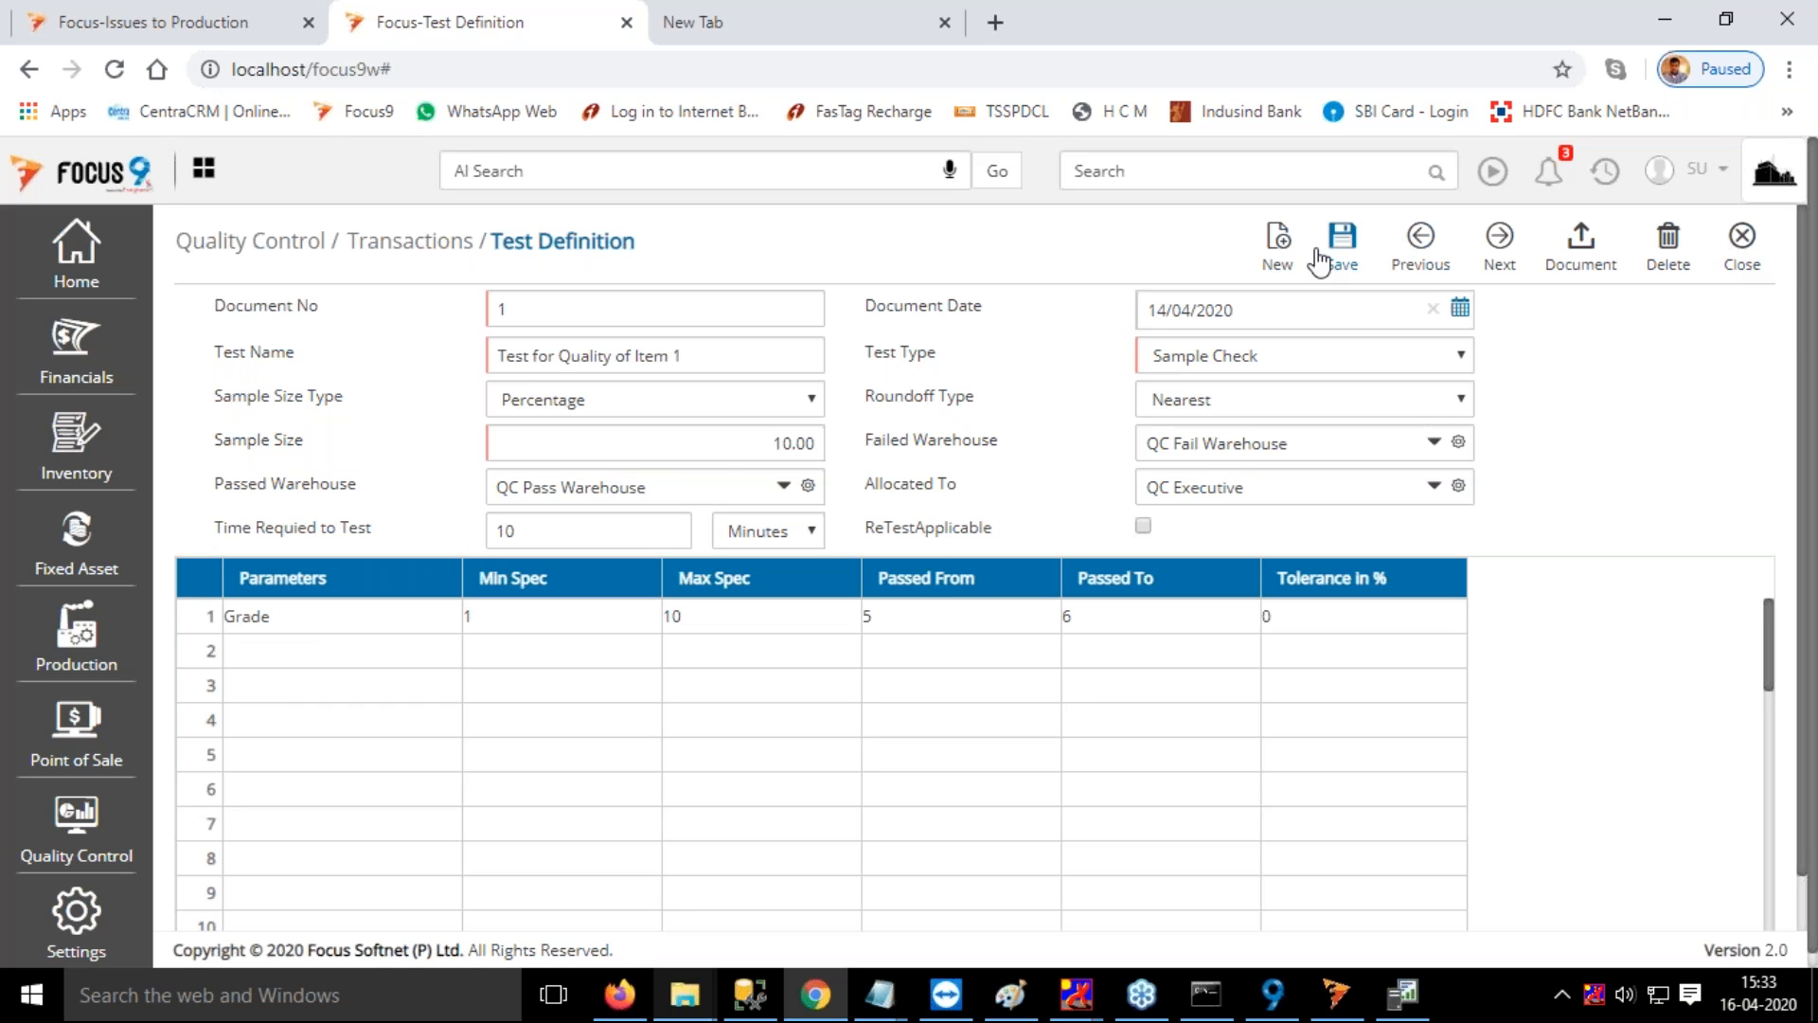
Load test definition document 2 and examine the Test for Finishing Chair settings and parameters
click(1277, 240)
click(560, 348)
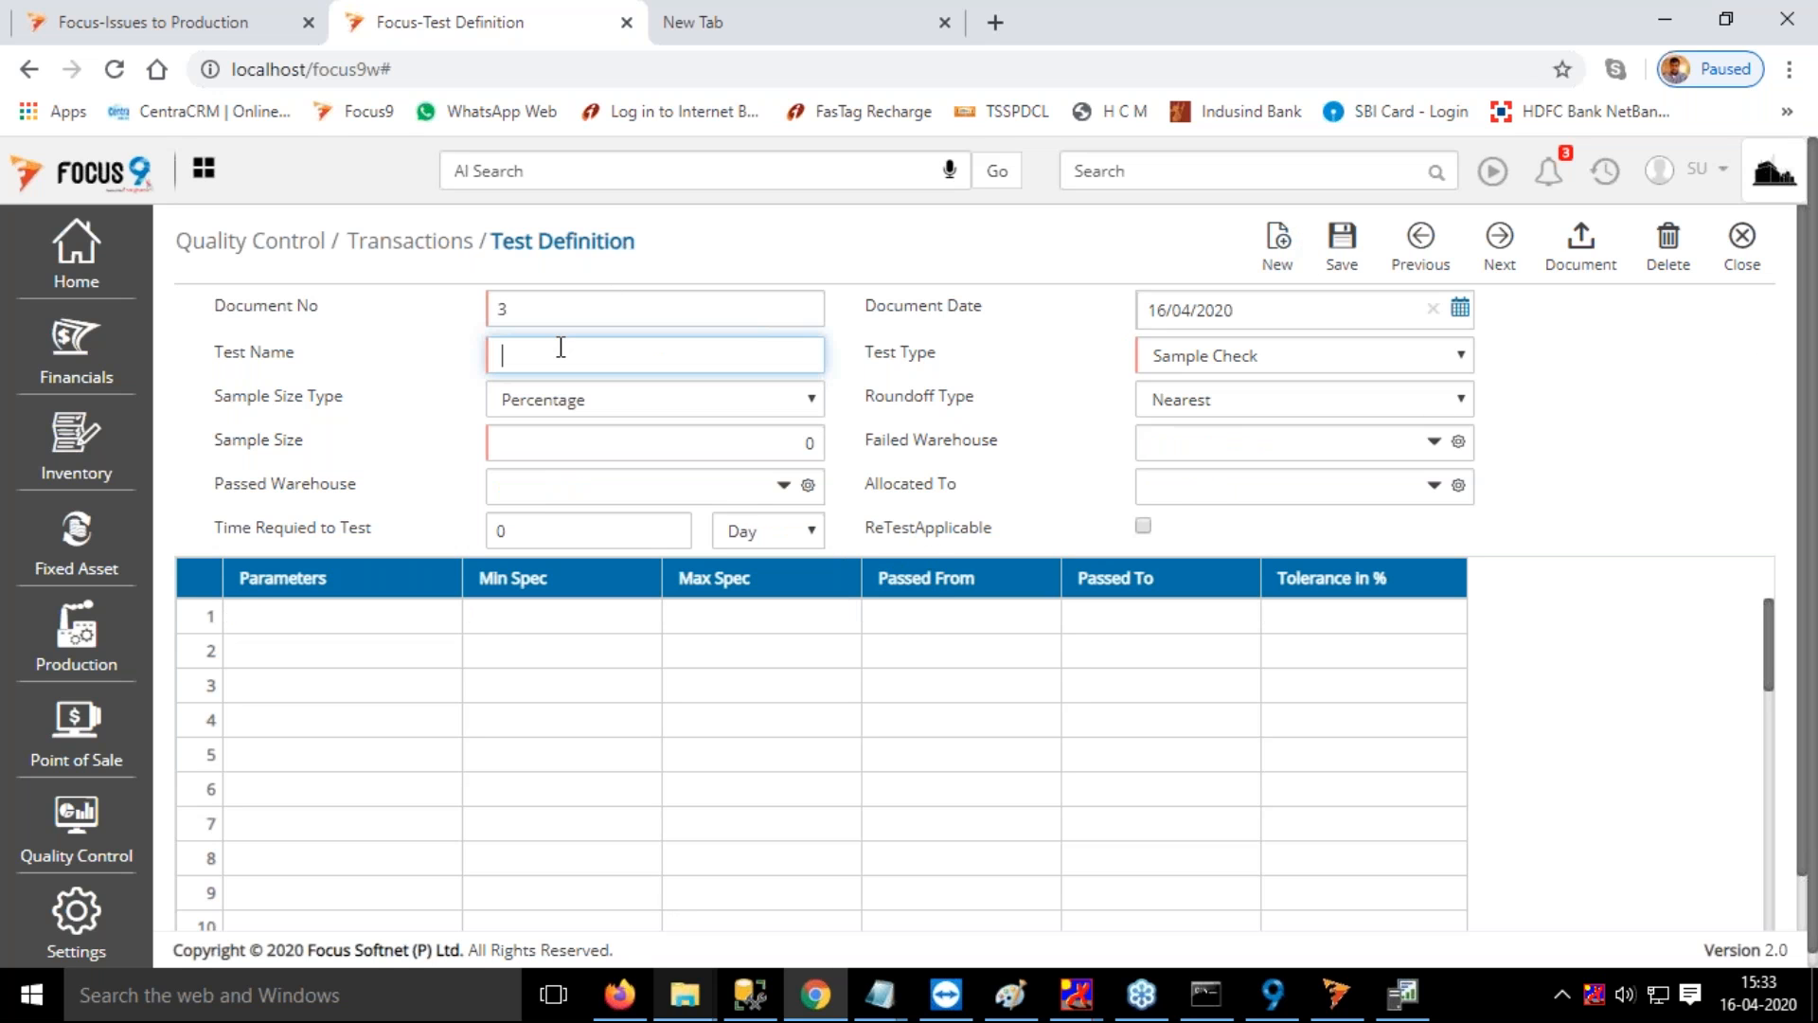
click(664, 314)
click(1275, 262)
drag(546, 312, 448, 310)
text(2)
key(Tab)
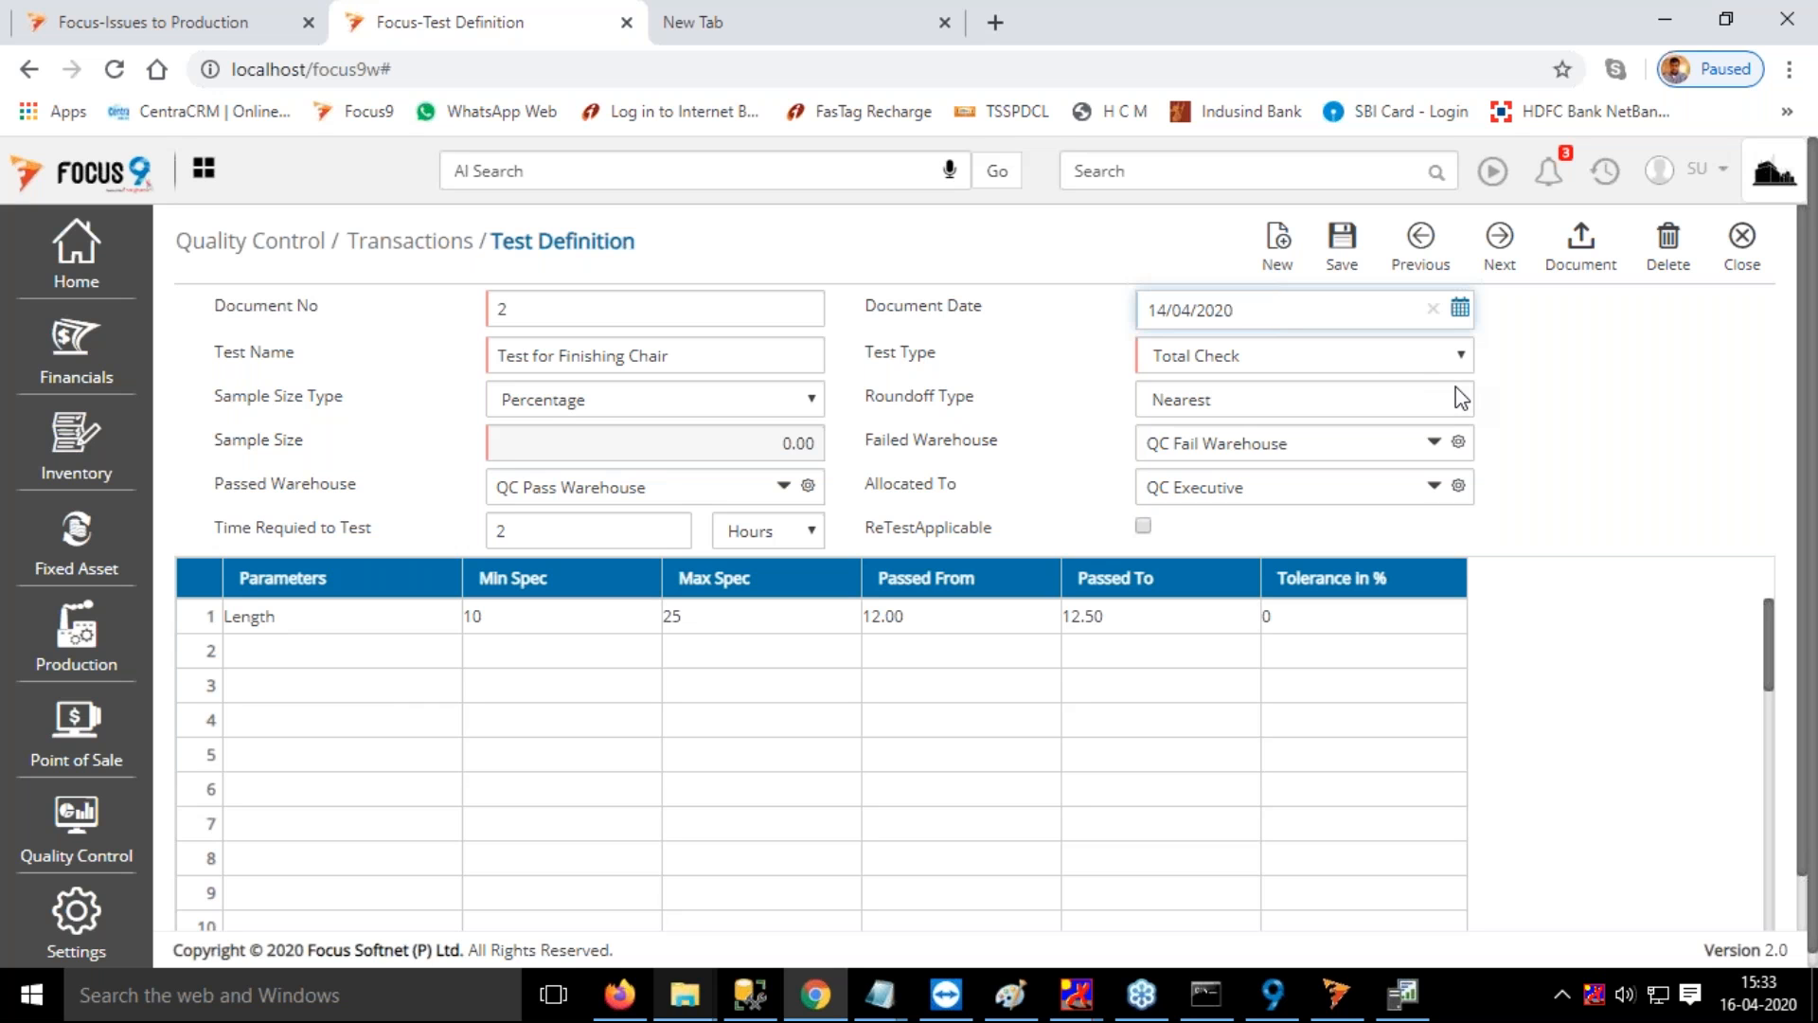
In the Issues to Production browser tab, open MRP Issue To Production and load the Assembly 1 process of production order PO14
click(133, 24)
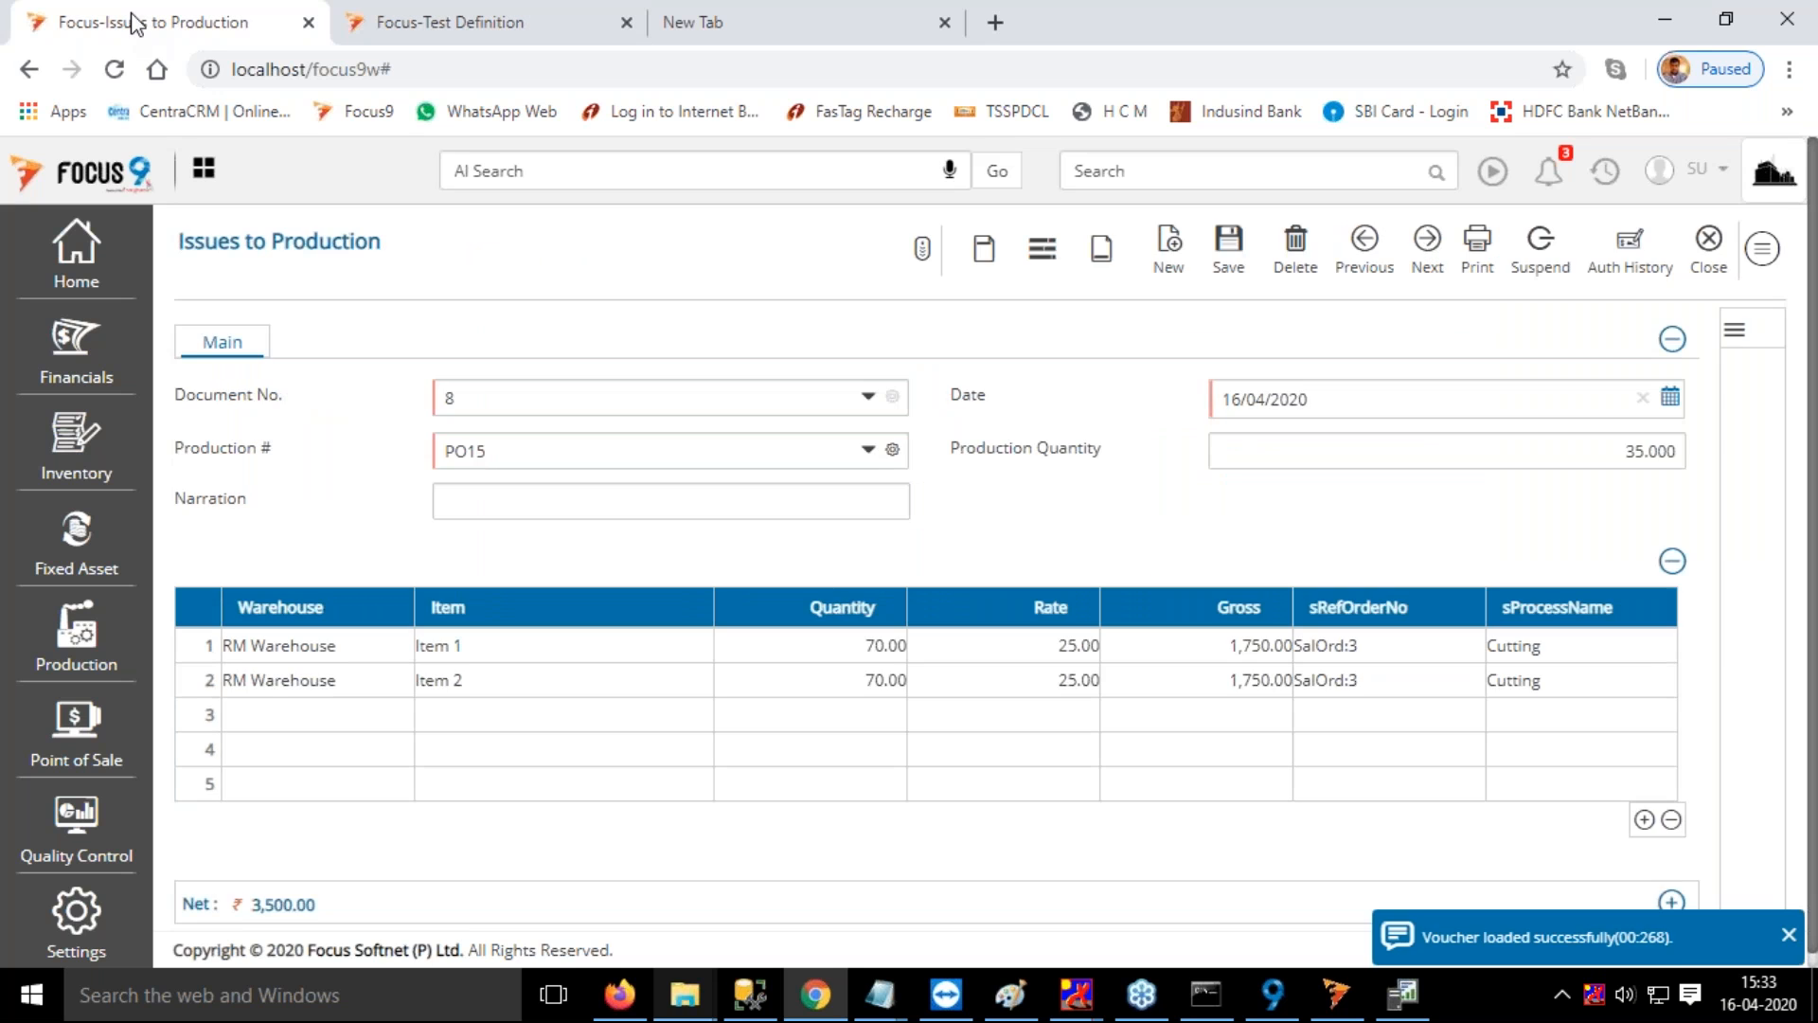
click(1210, 171)
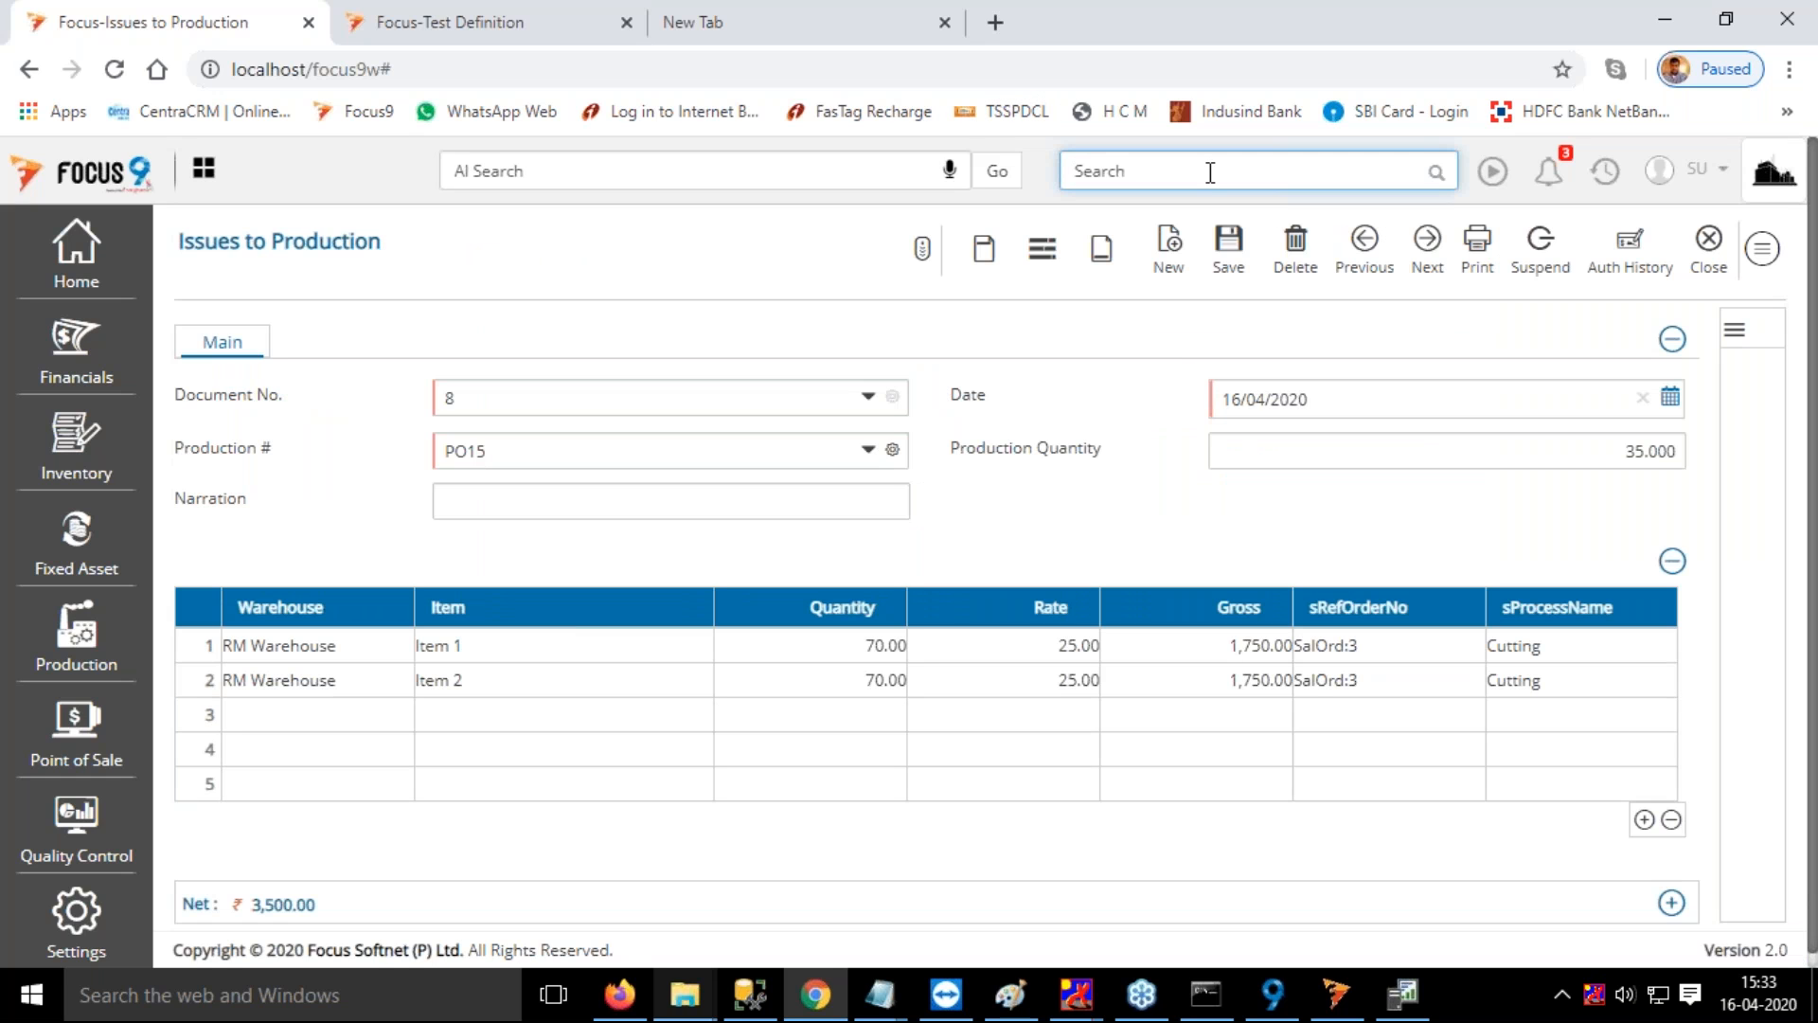
text(iss)
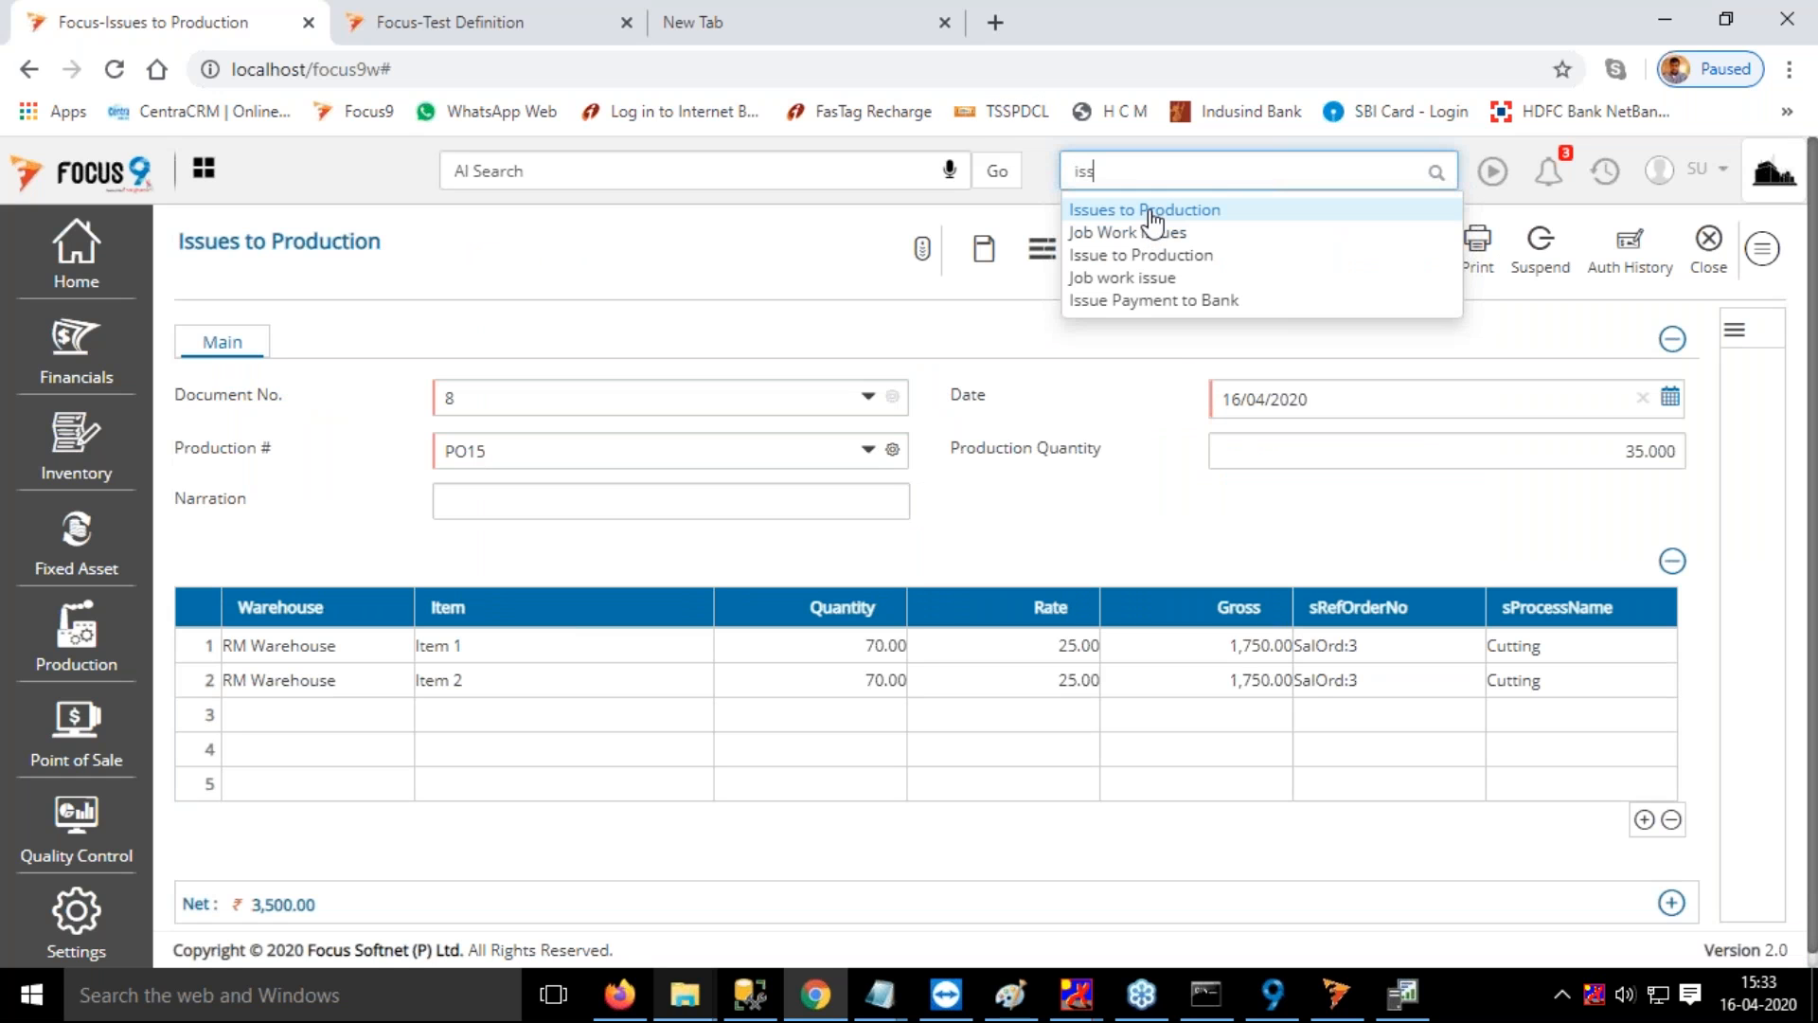
click(1148, 270)
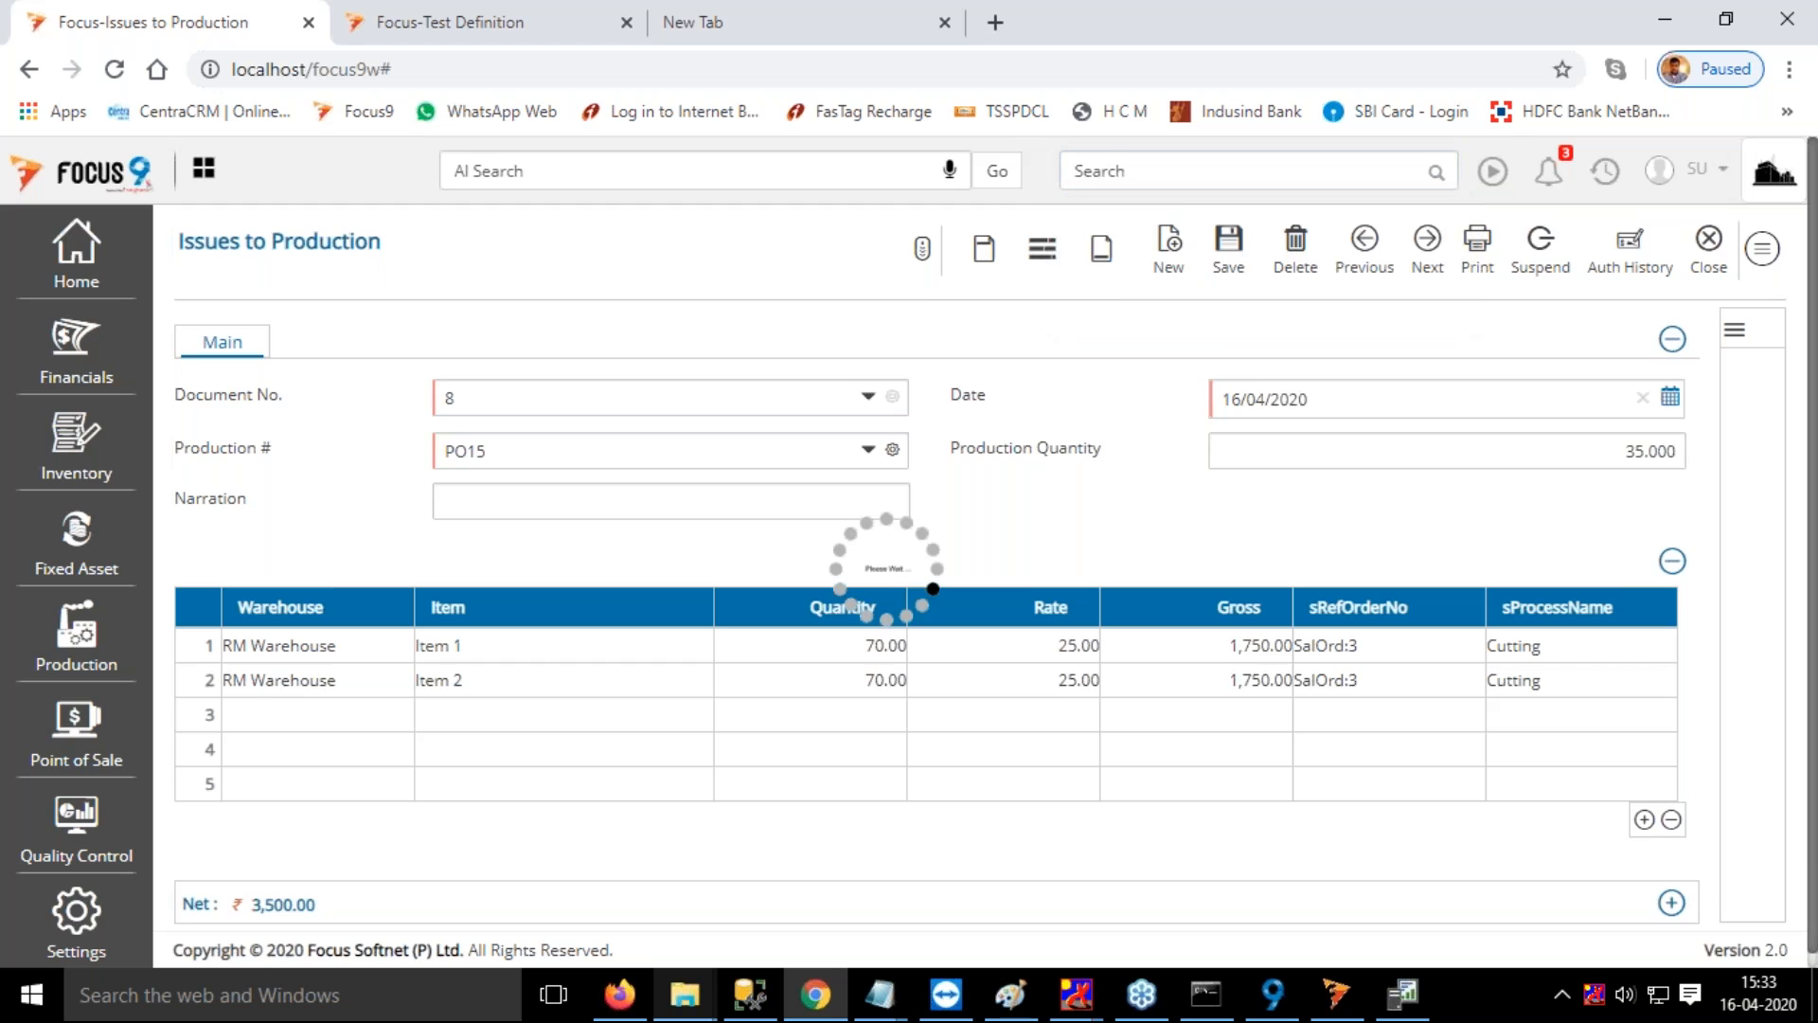
click(435, 313)
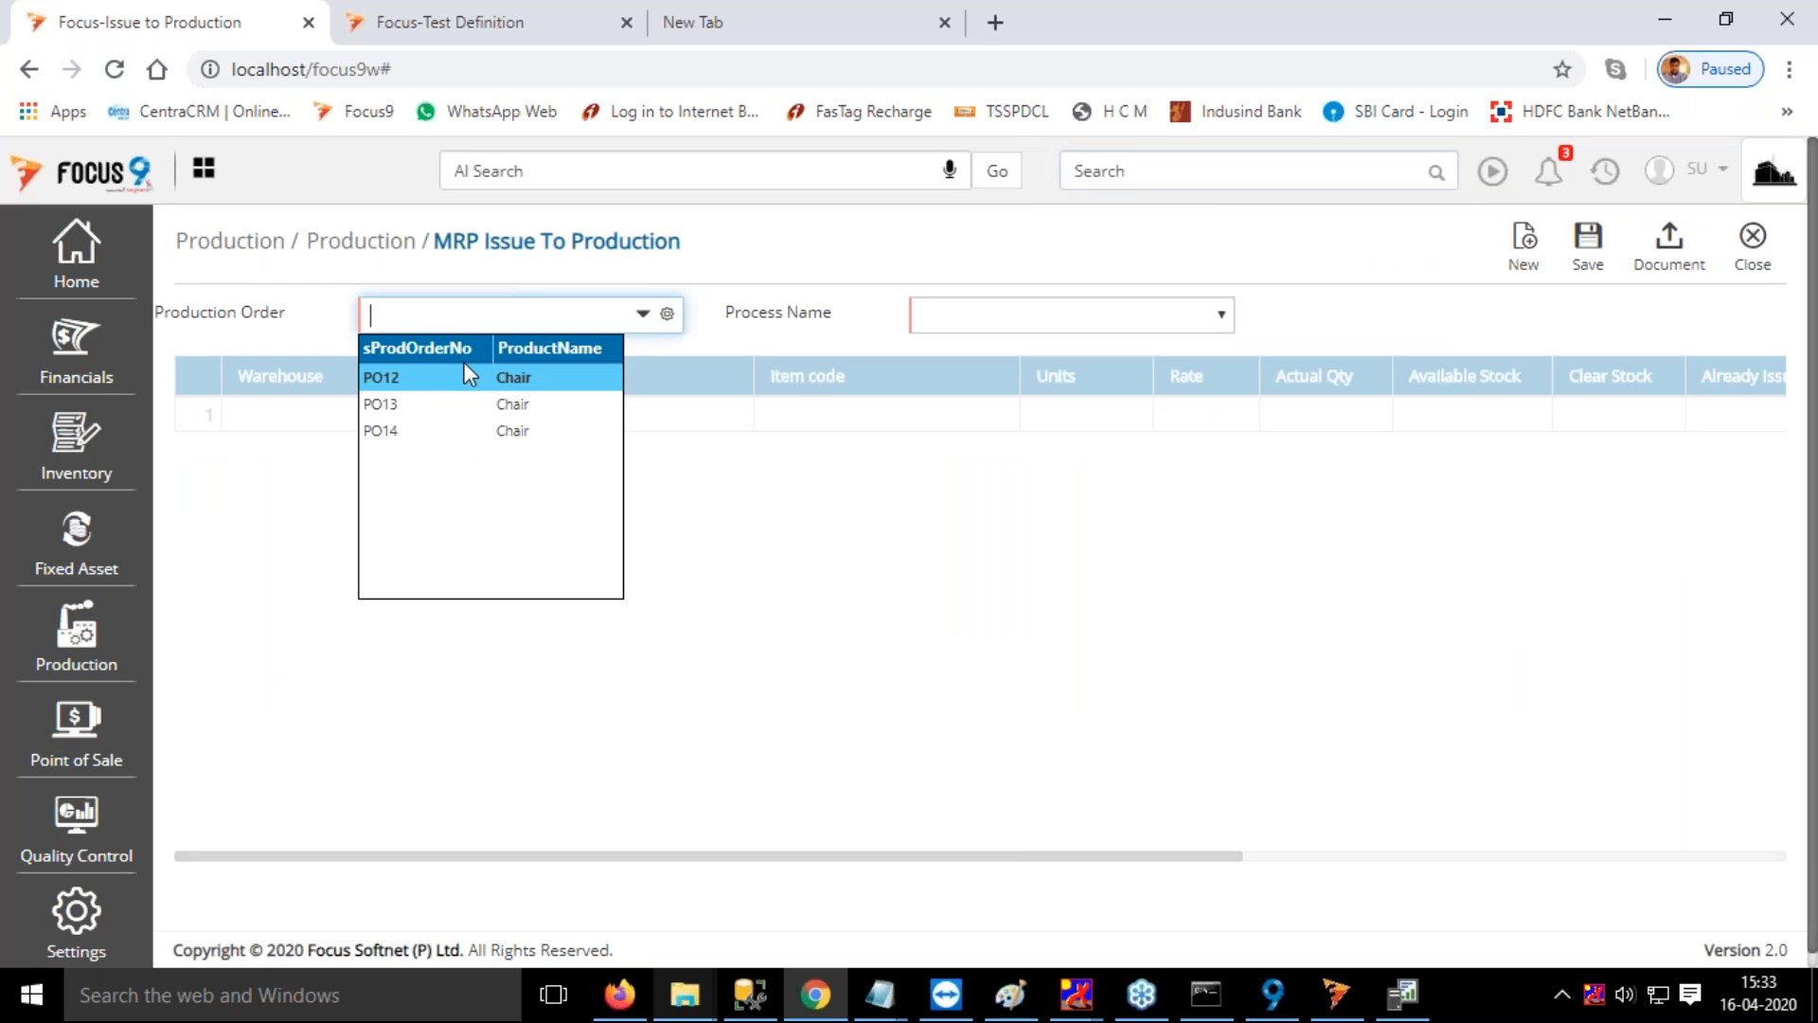
click(396, 431)
click(1070, 319)
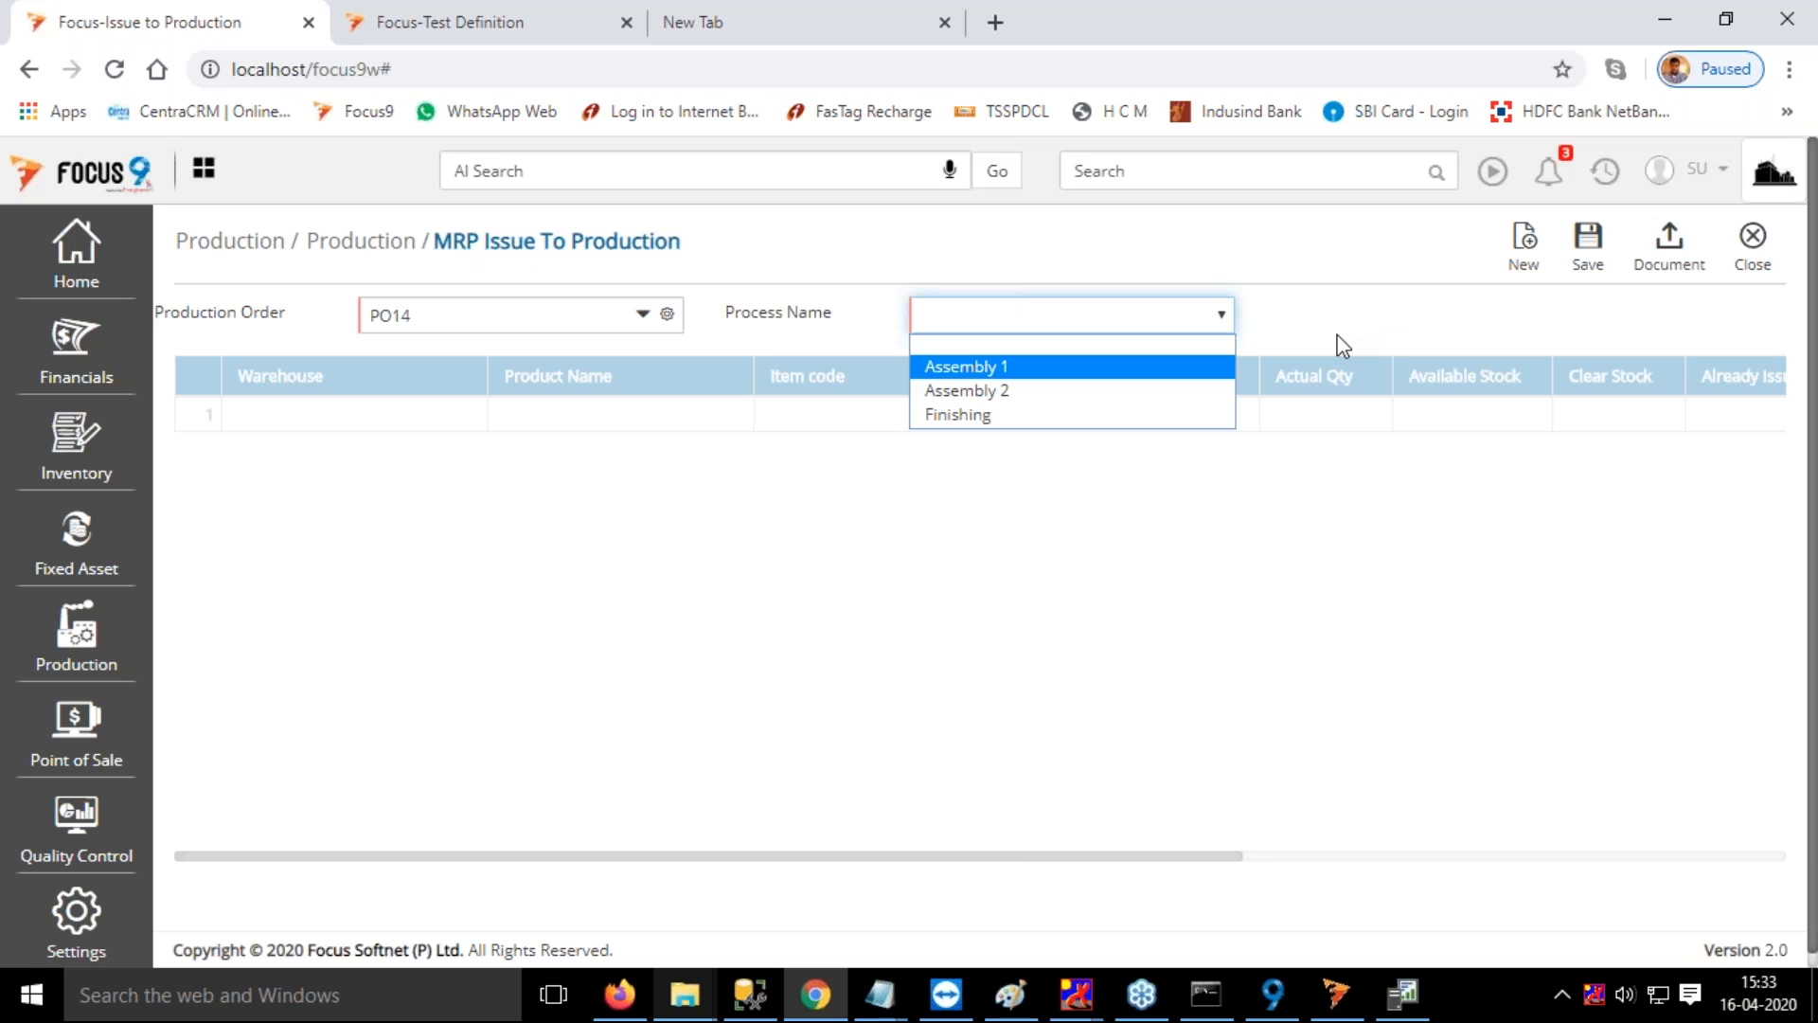
key(Return)
Assign FG Warehouse to the Lower Seat row and RM Warehouse to the Back Seat and Leg rows
click(332, 417)
text(fg)
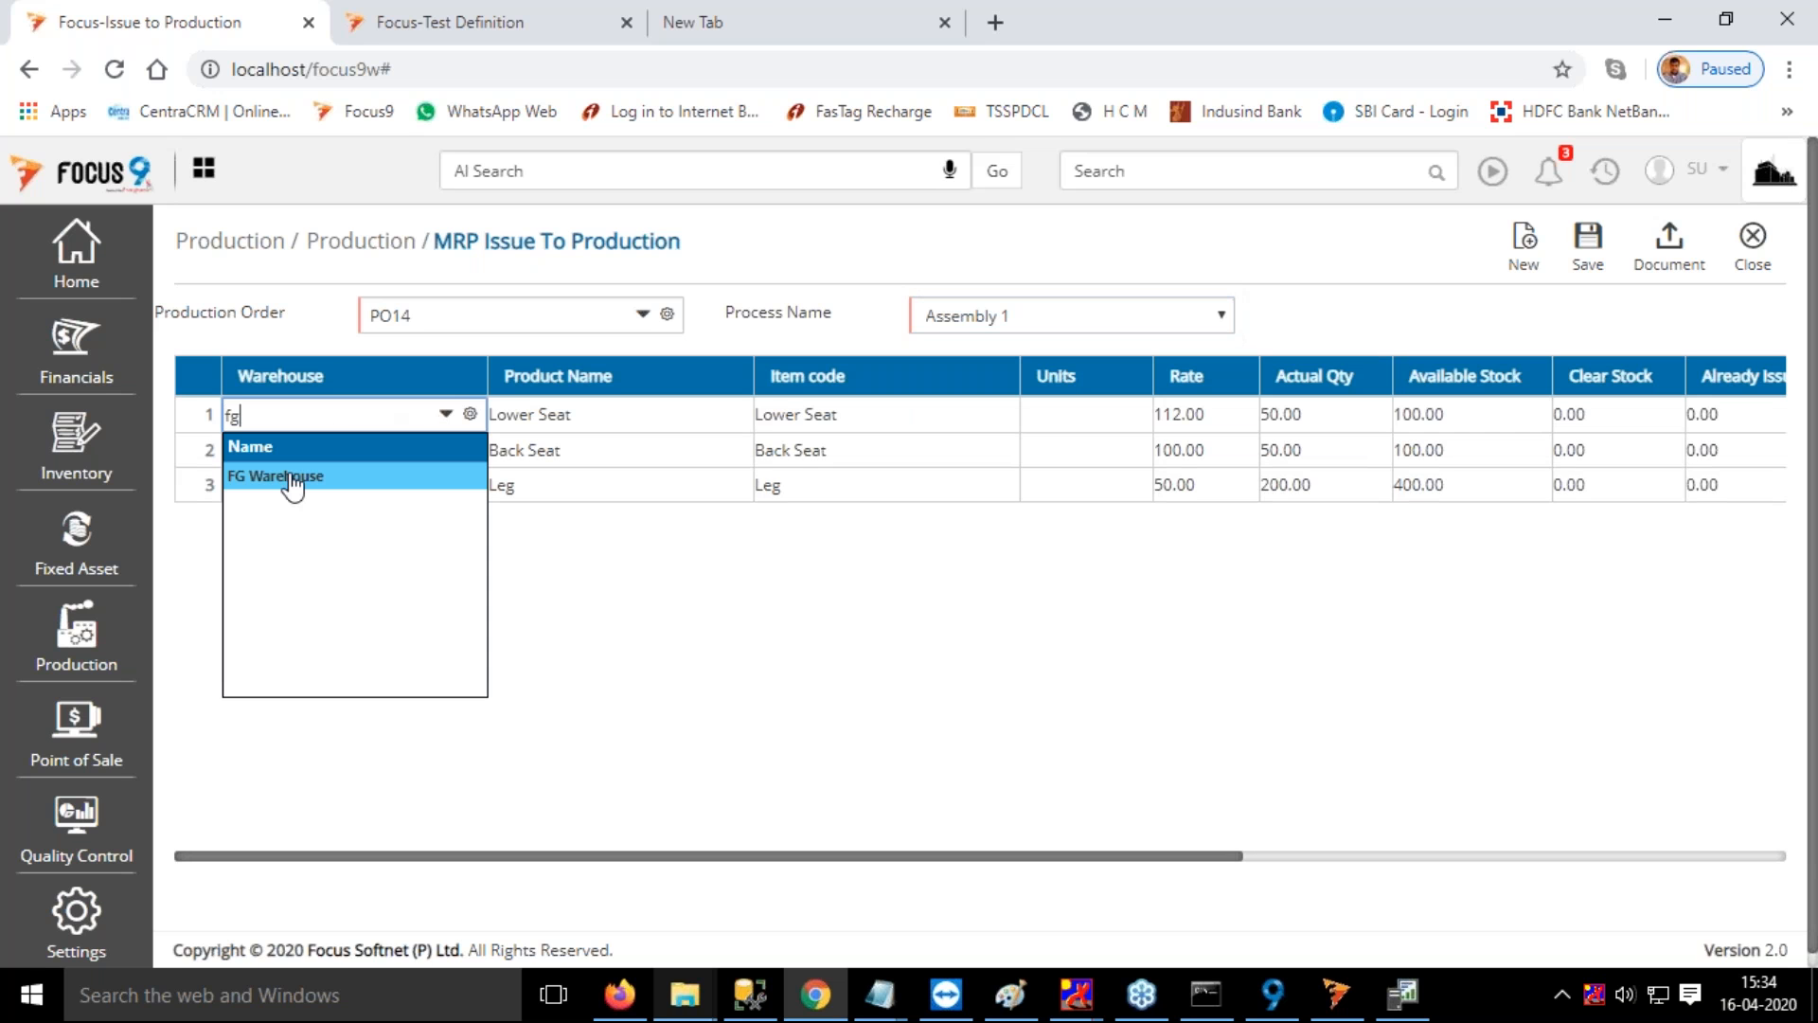
click(292, 477)
click(300, 461)
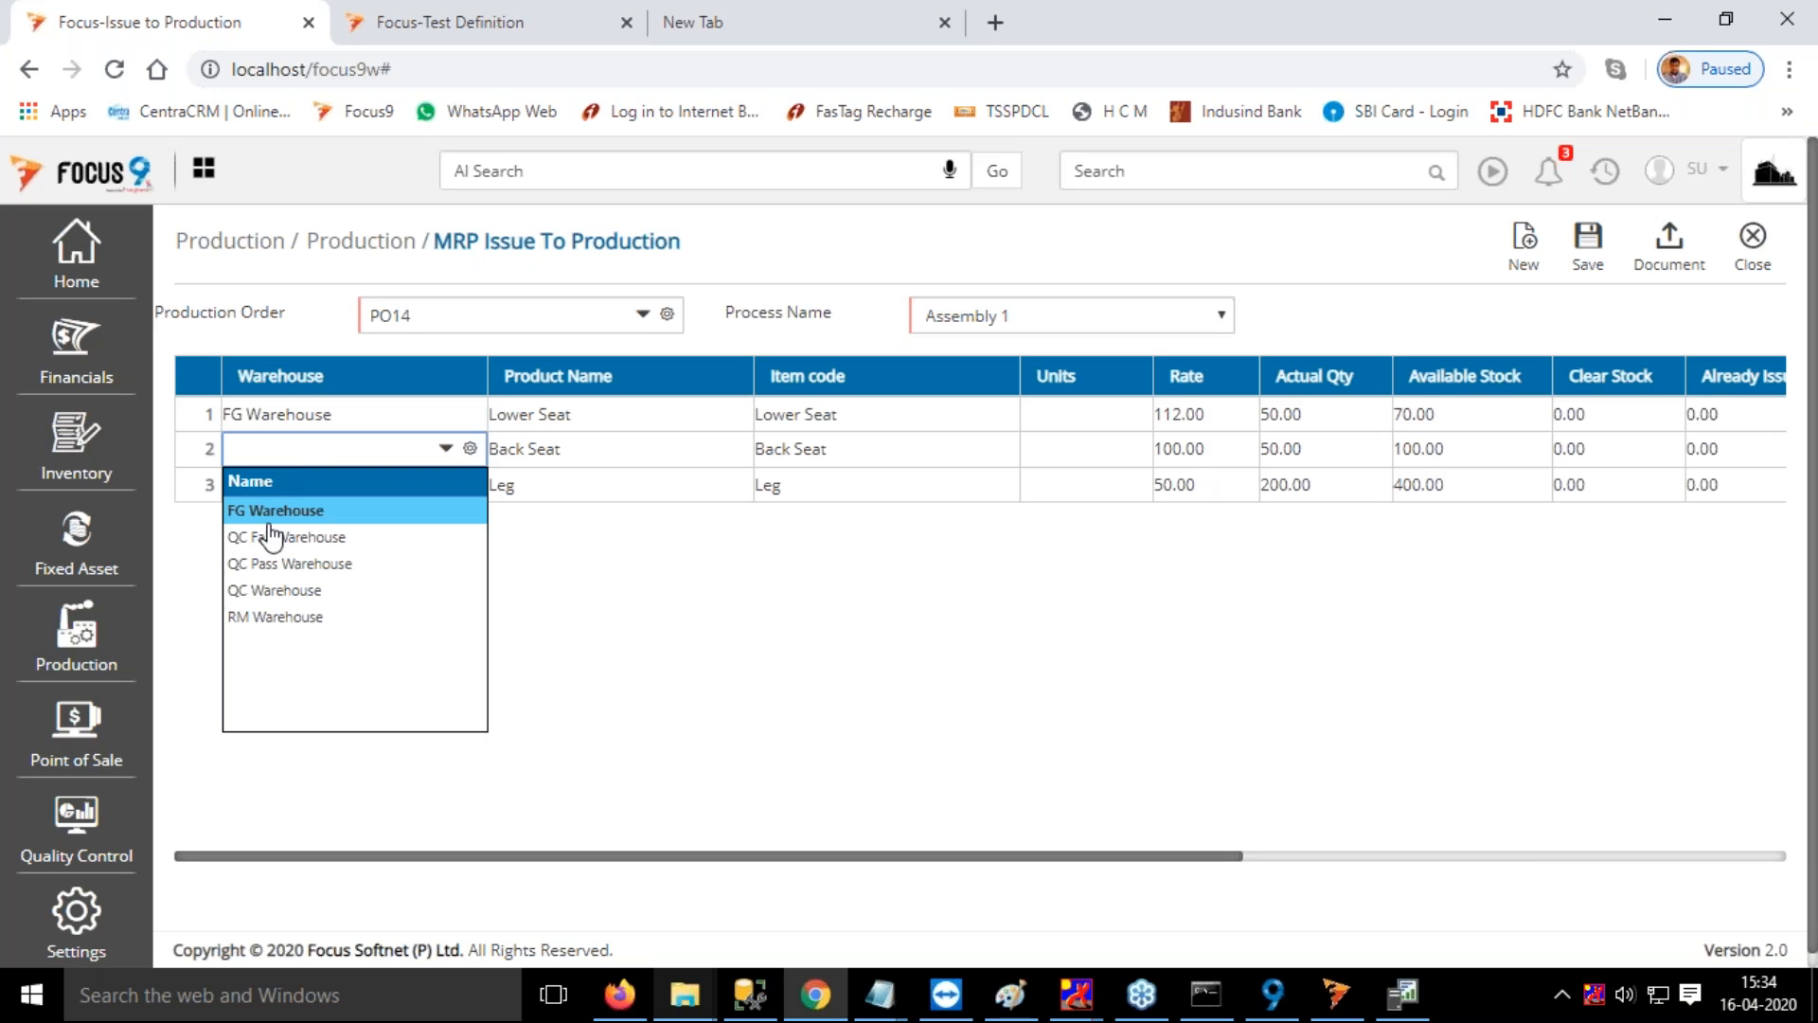
click(262, 616)
click(251, 482)
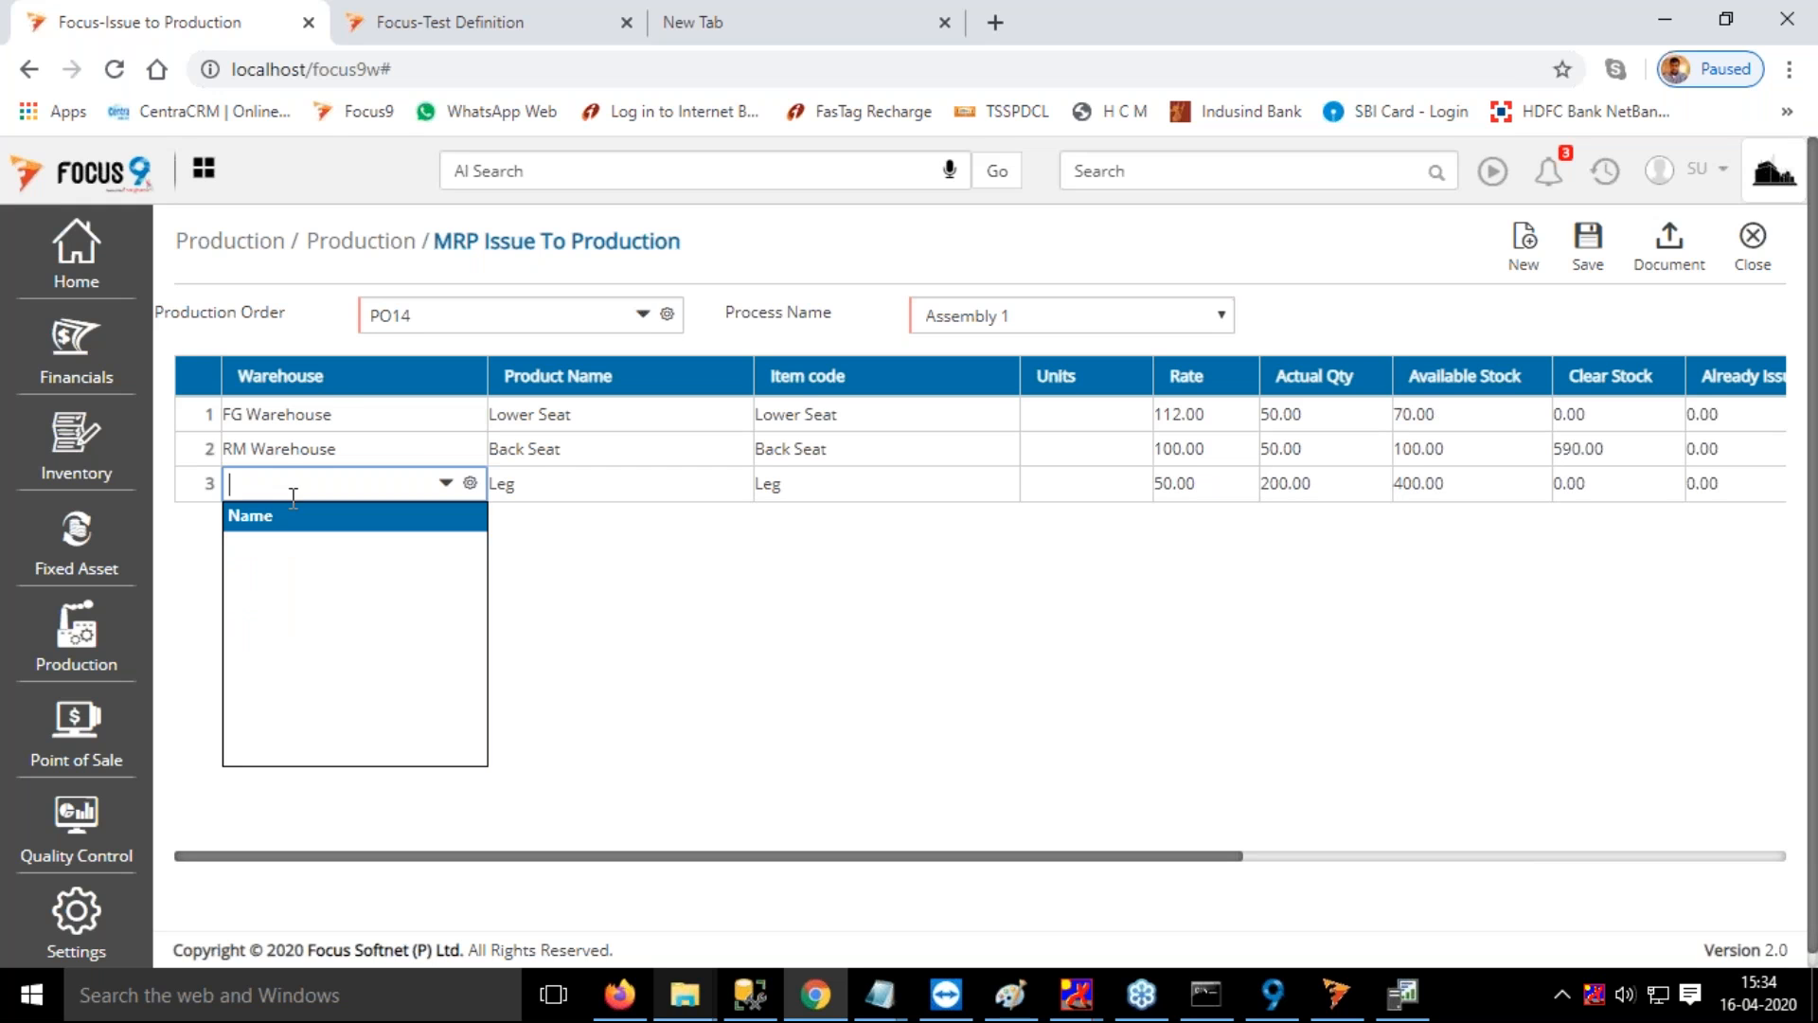
click(271, 651)
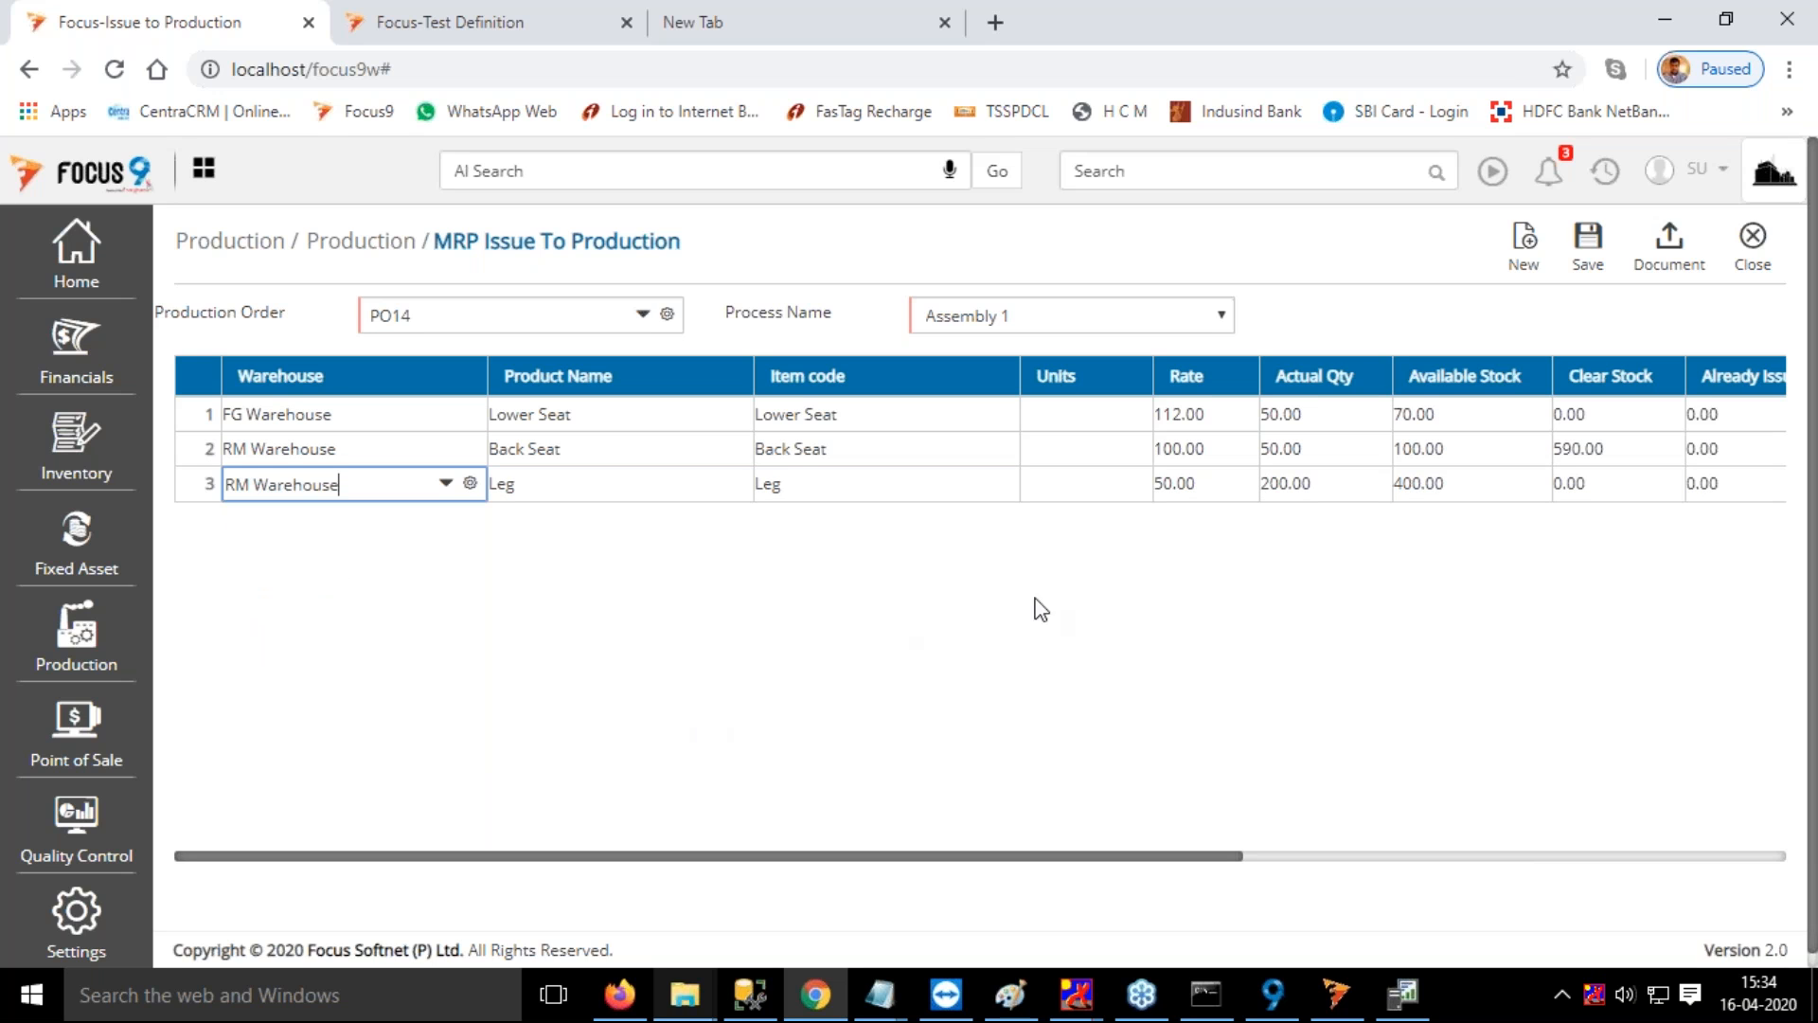
key(Tab)
Check the remaining and issue-now quantities of the Assembly 1 items, and save the issue
drag(1205, 858, 1524, 858)
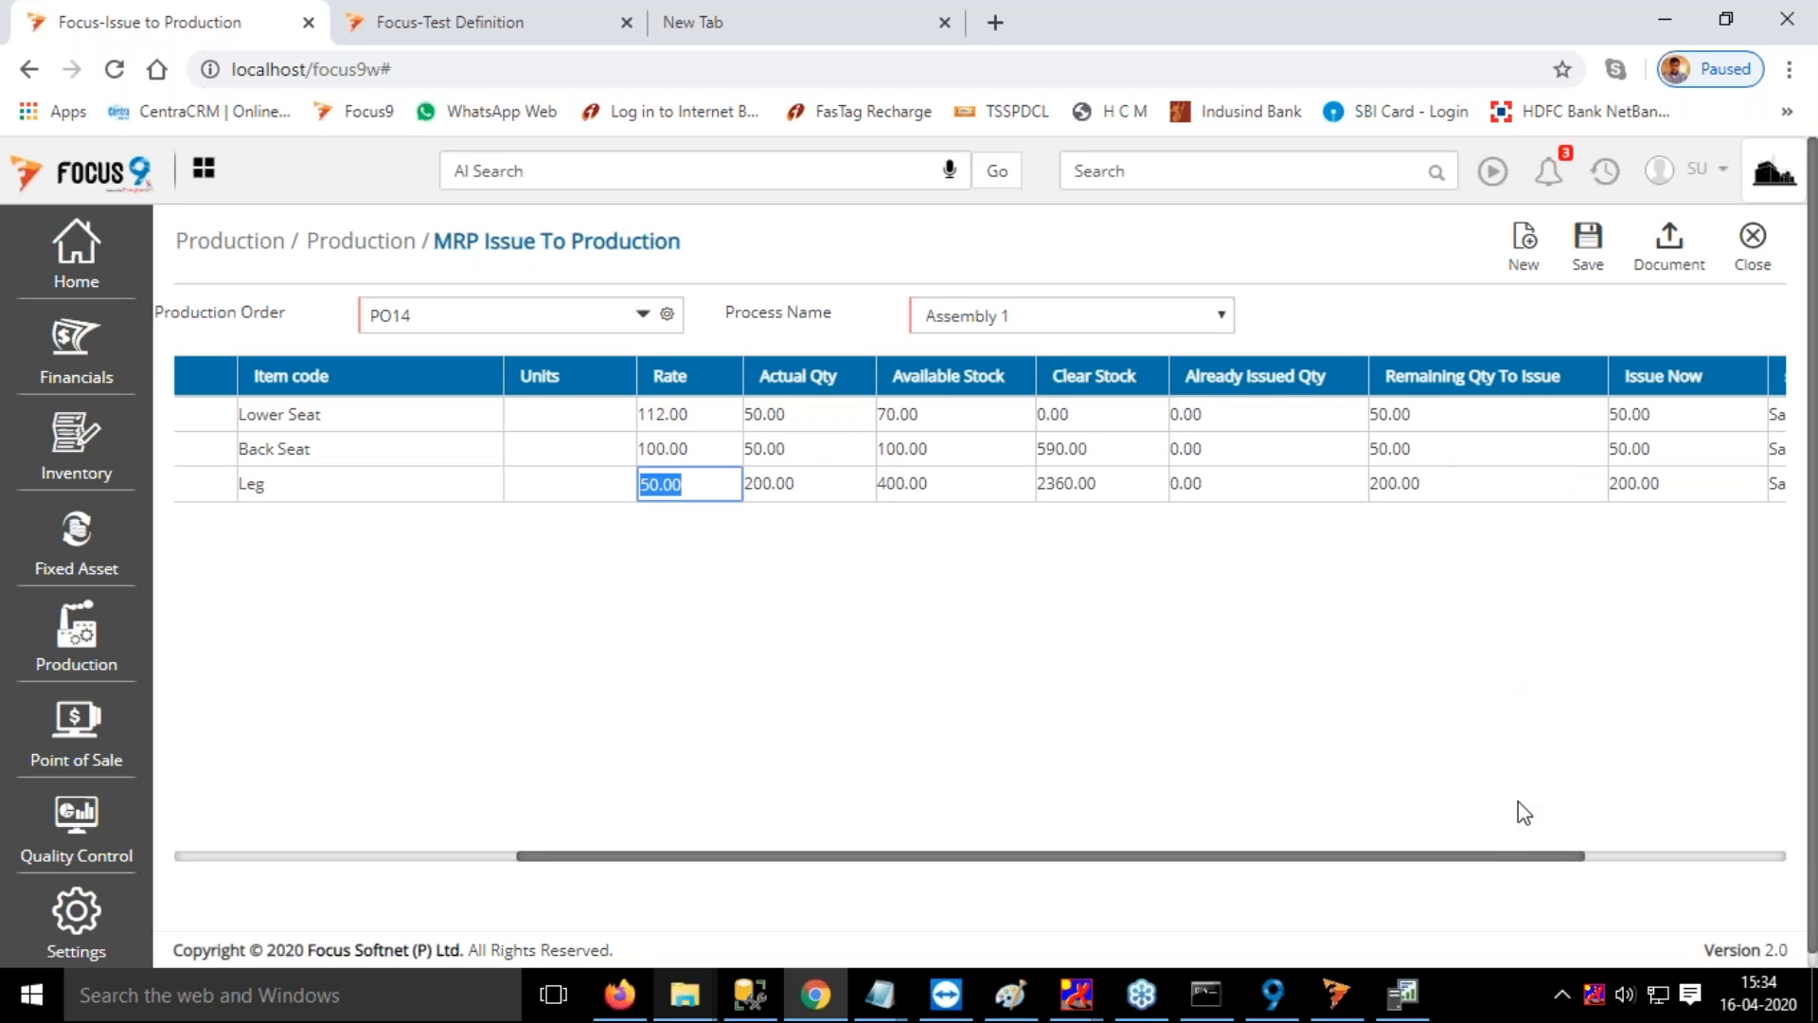
drag(1518, 863, 1588, 858)
click(1591, 251)
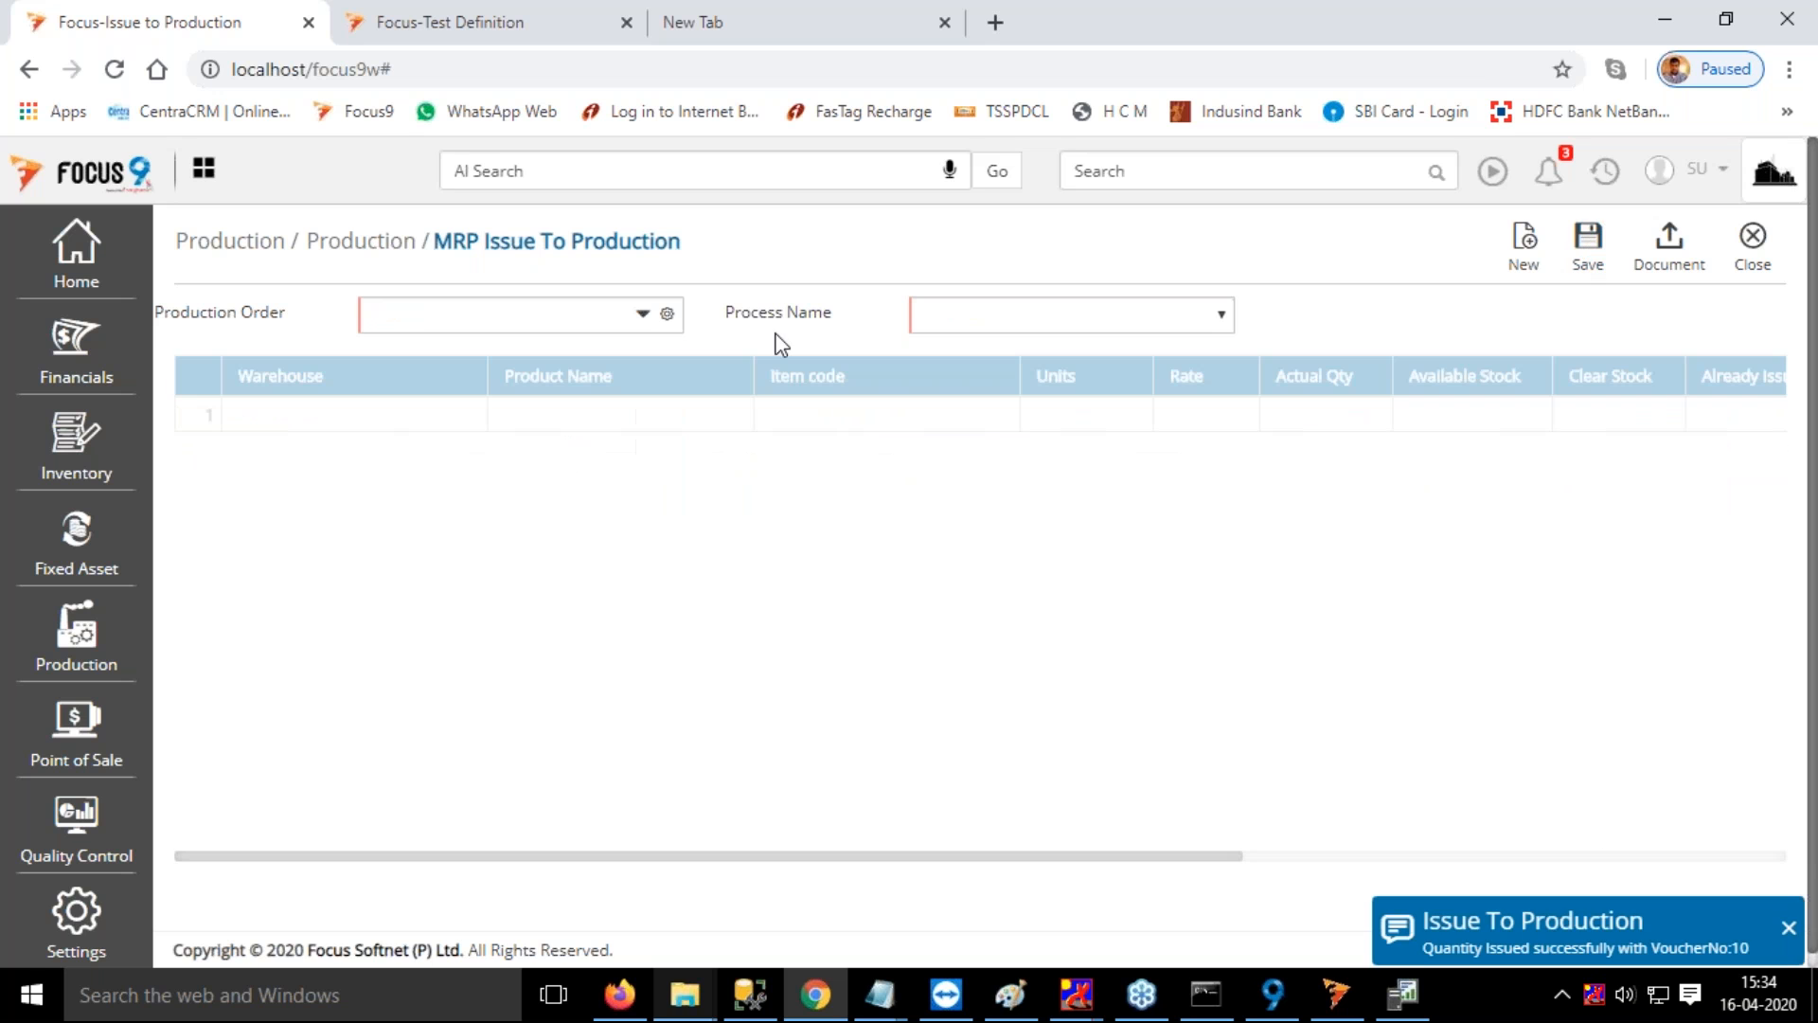
Load the Assembly 2 process of production order PO14 for a new material issue
click(515, 318)
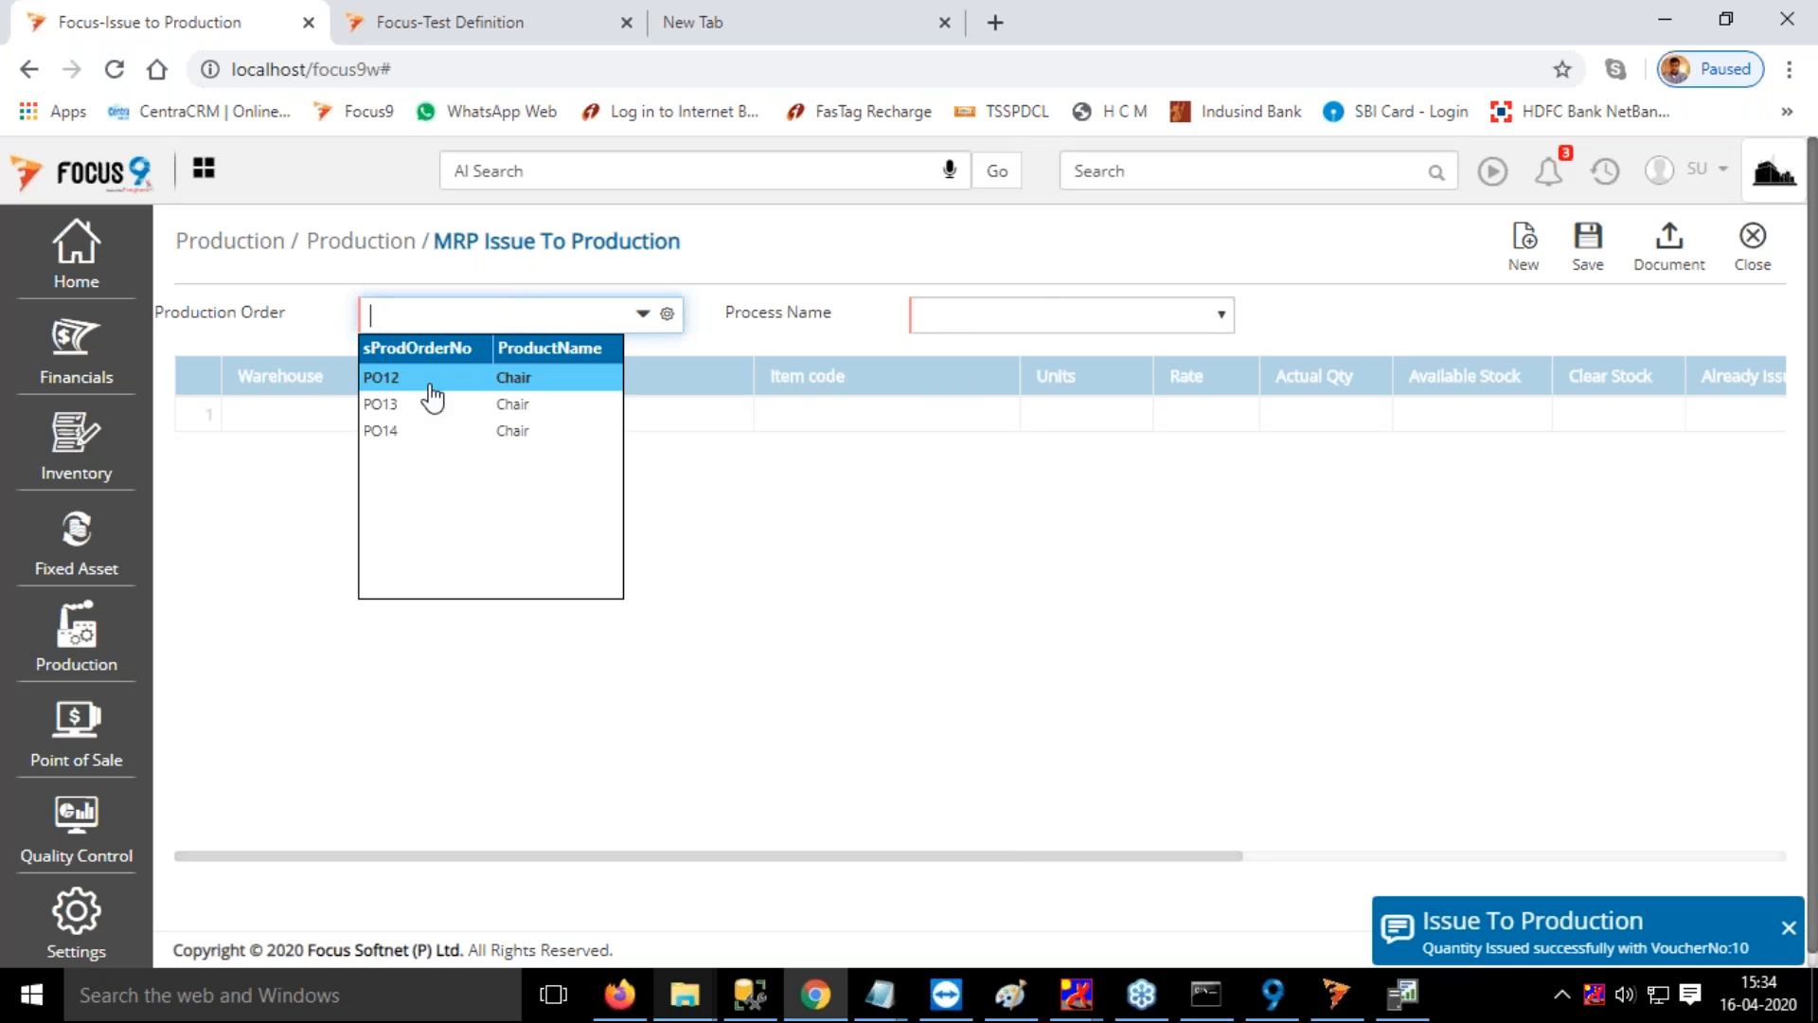
click(422, 430)
click(1005, 327)
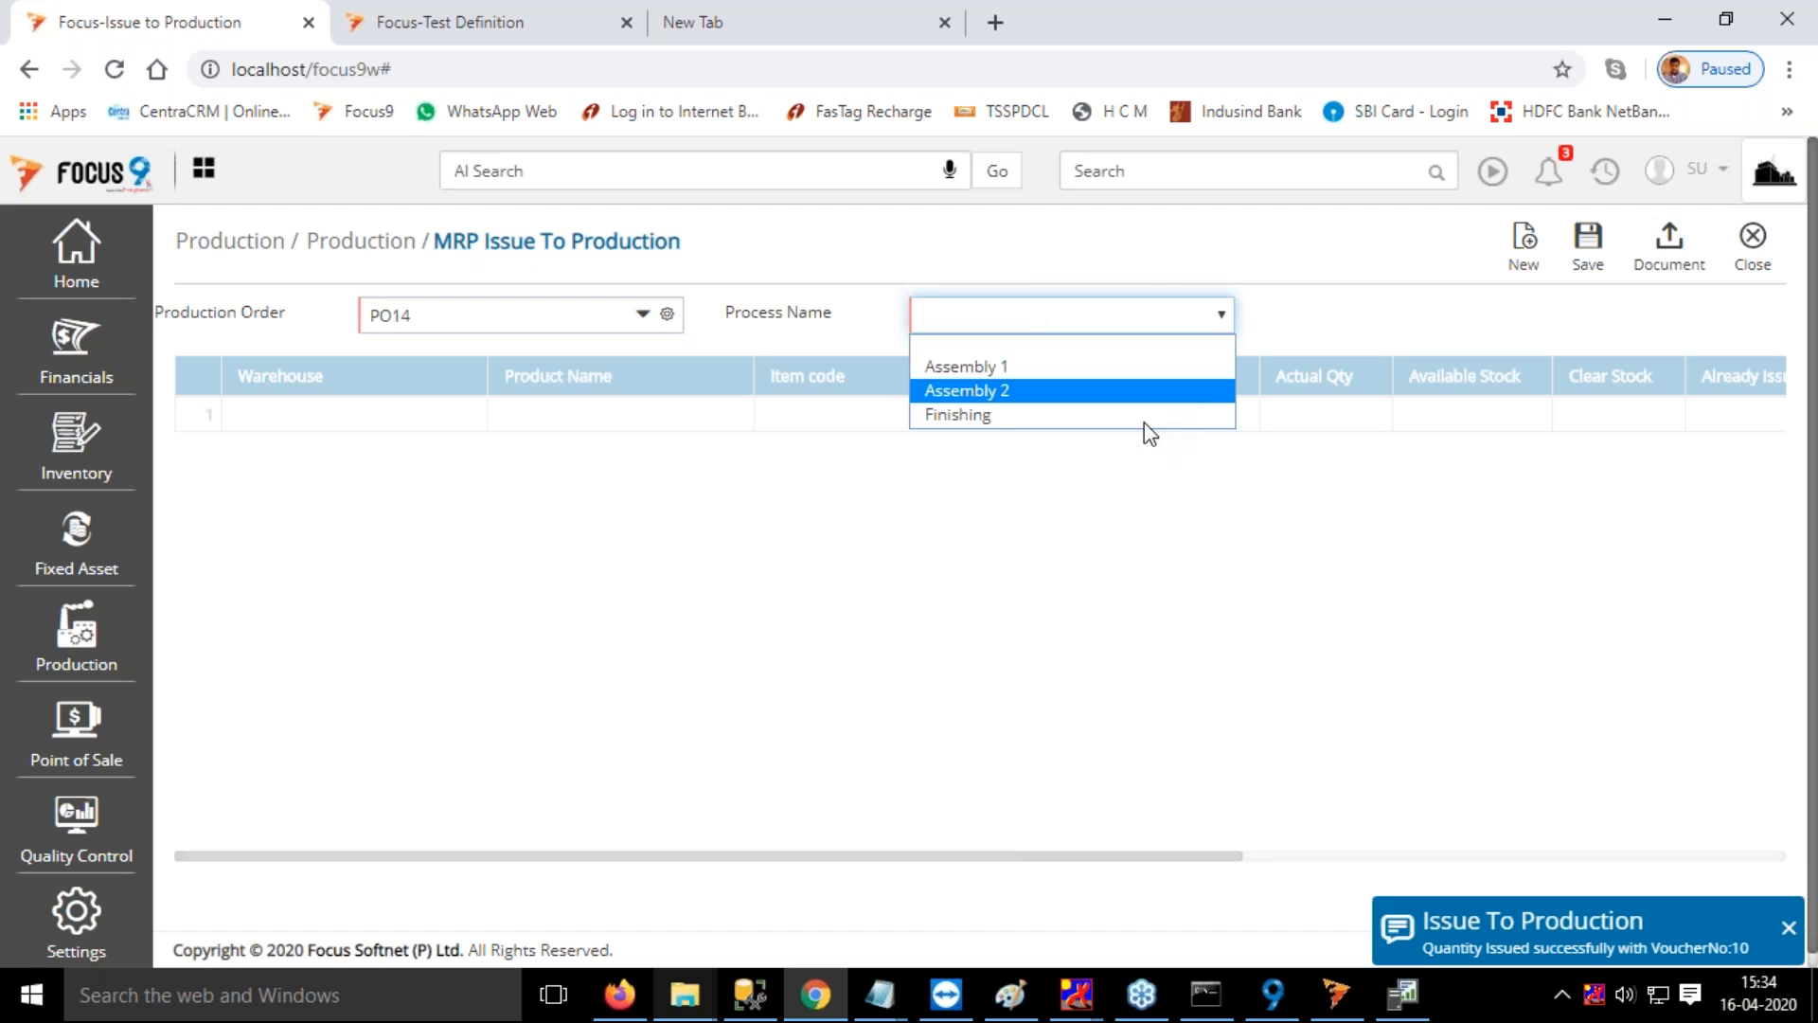
key(Return)
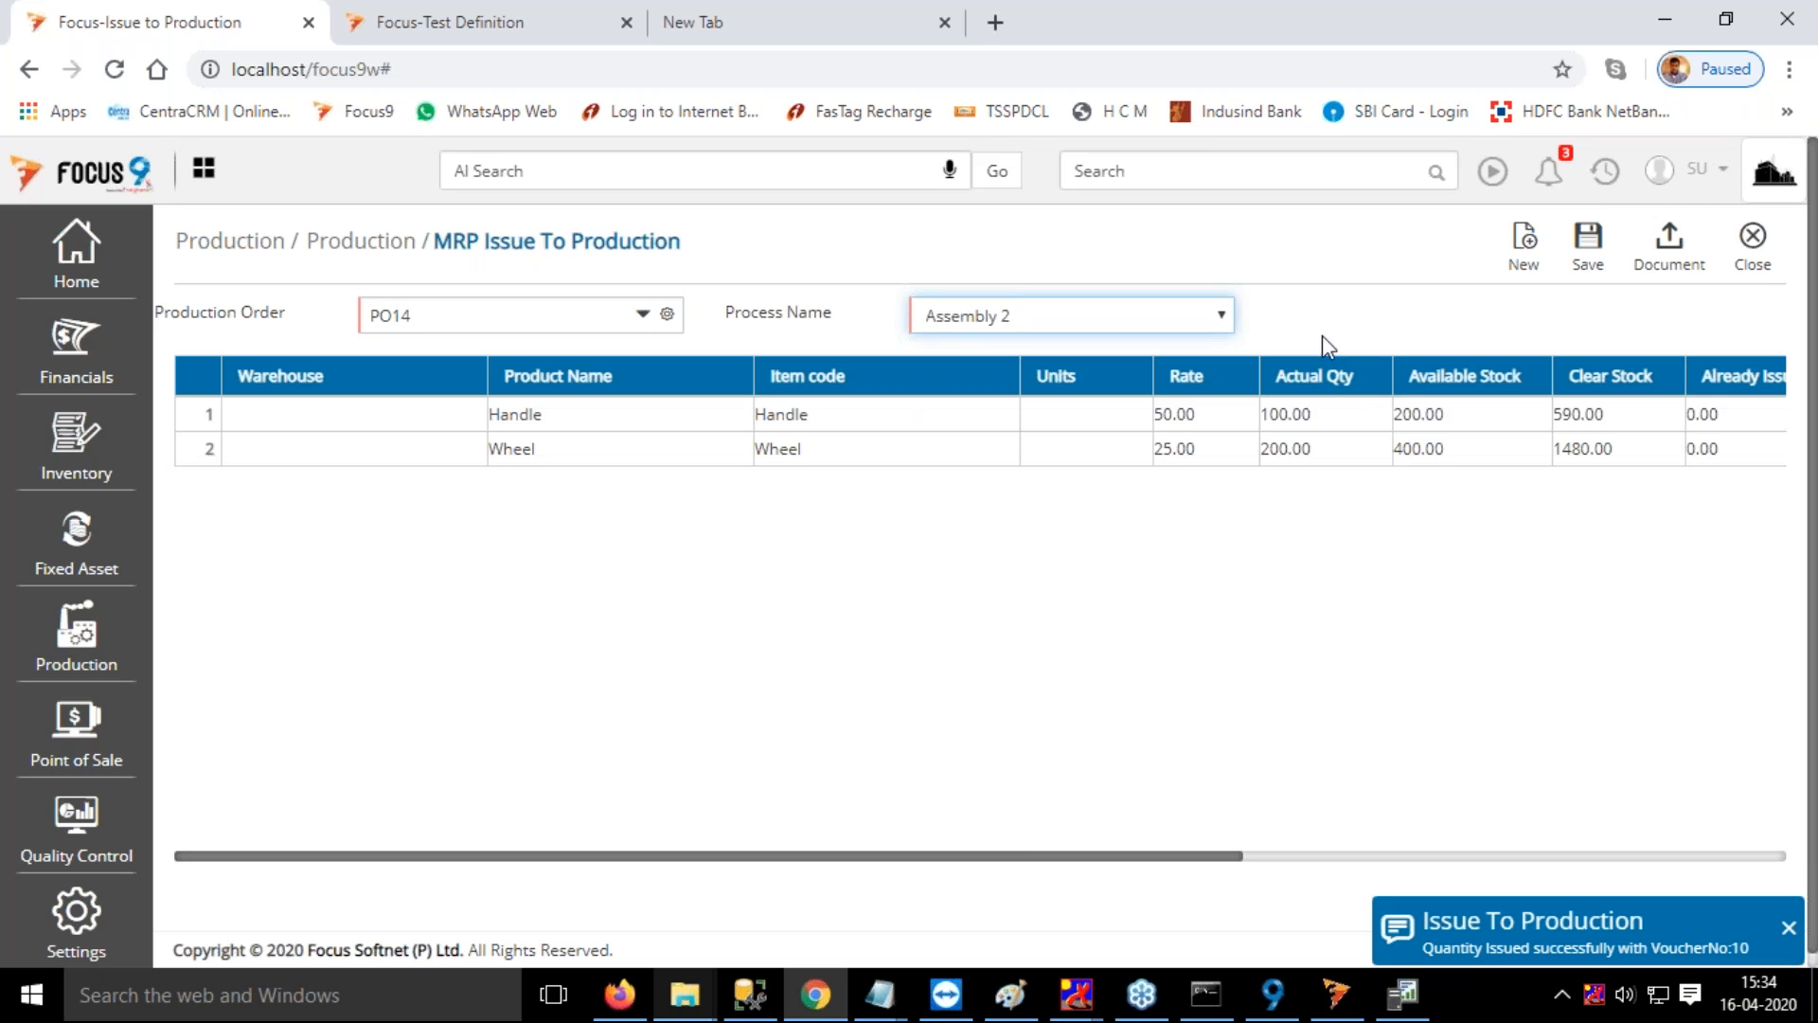
Assign RM Warehouse to the Handle and Wheel rows and save the Assembly 2 issue
click(353, 414)
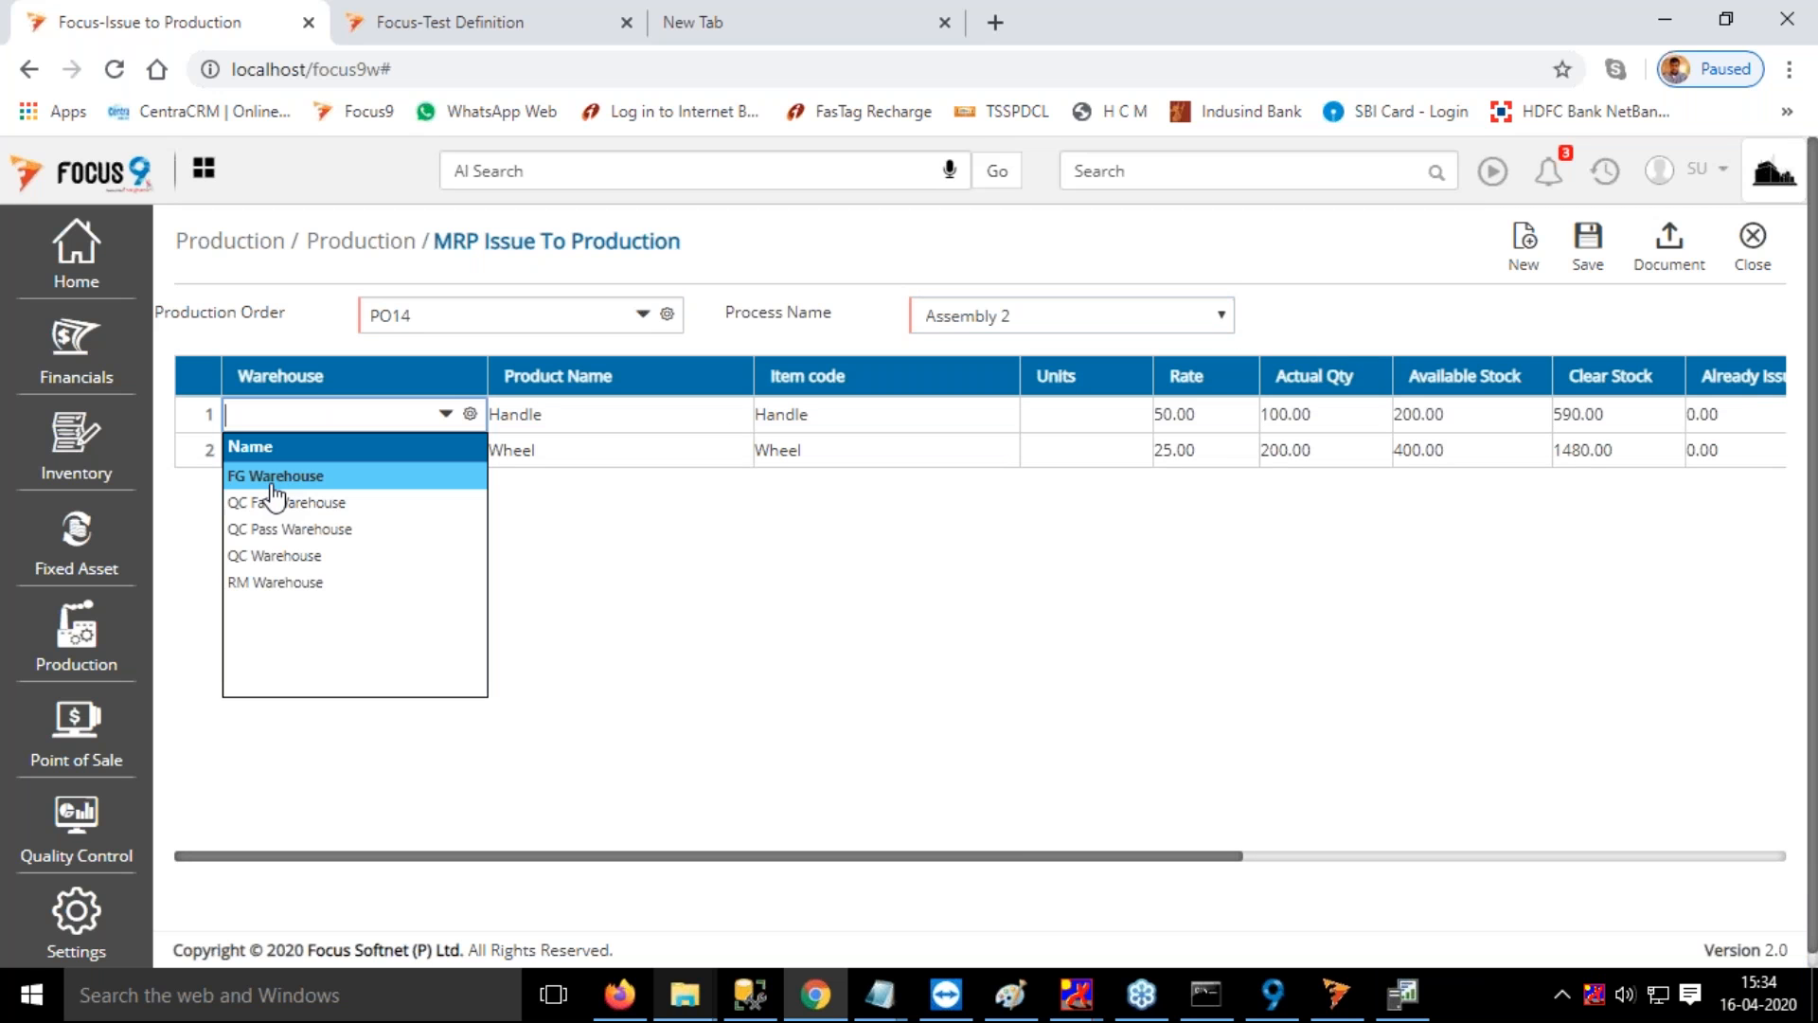
click(275, 582)
key(Tab)
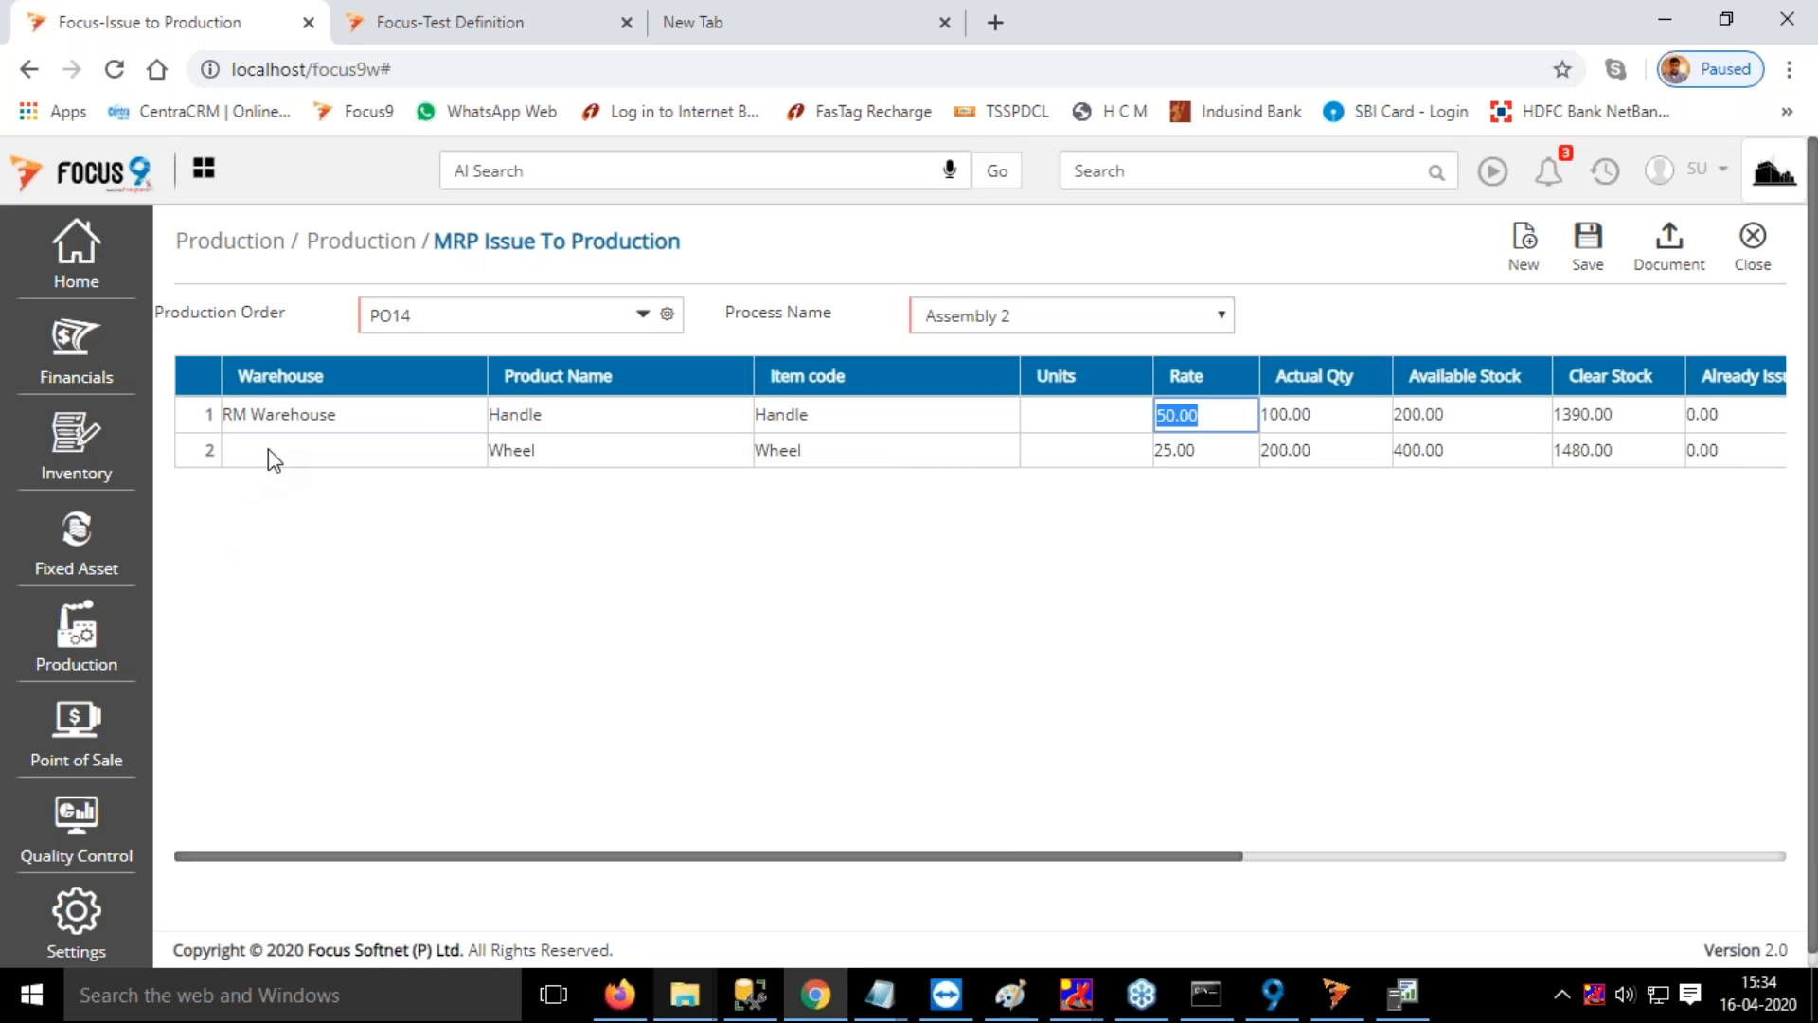
click(274, 452)
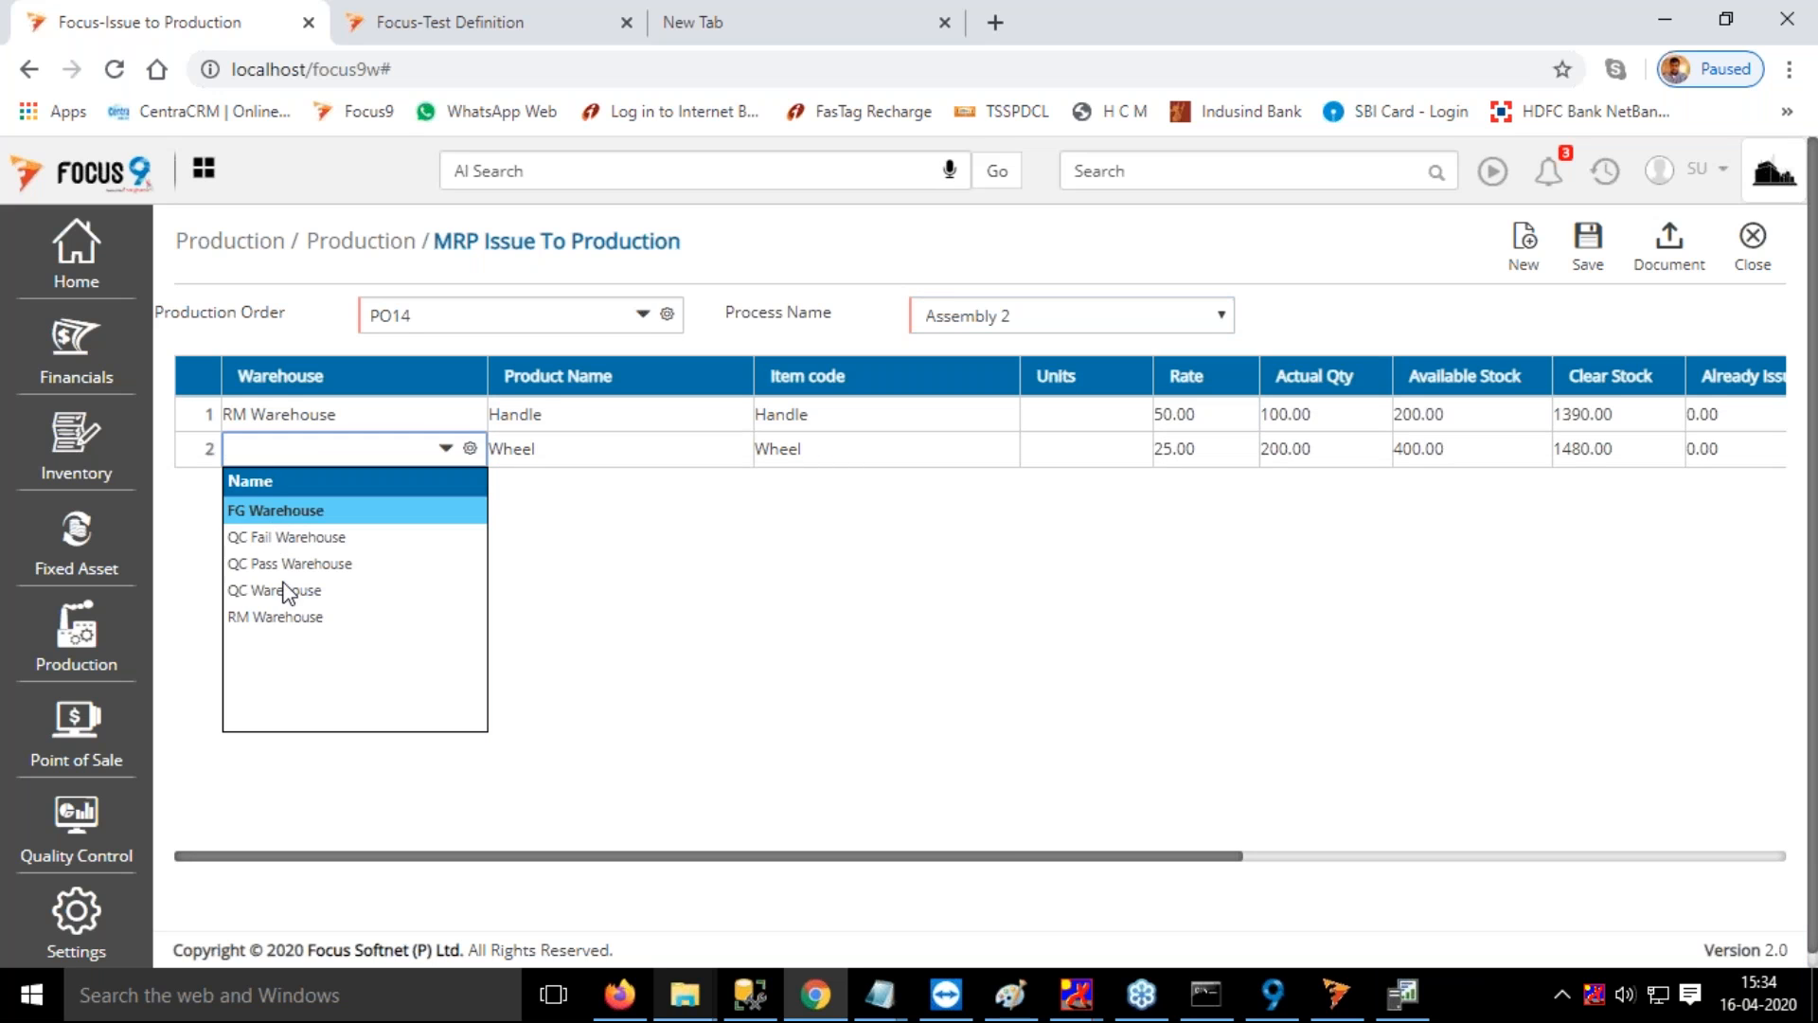
click(280, 620)
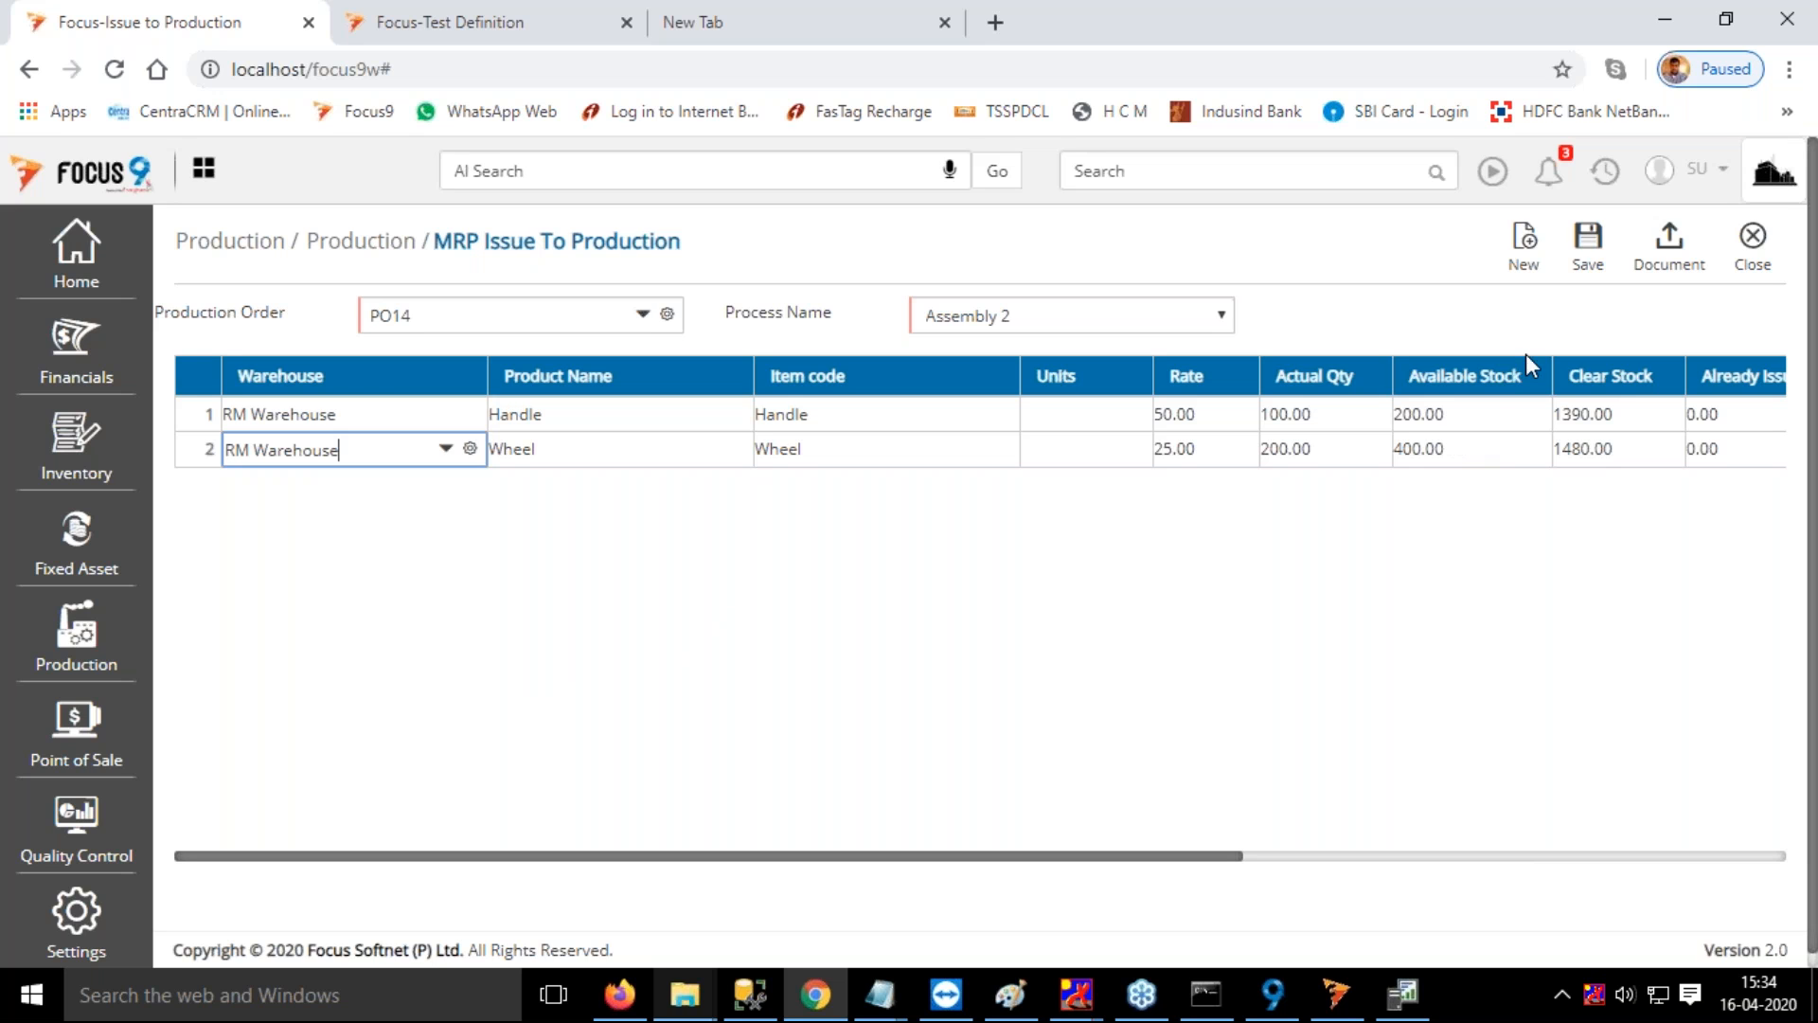
key(Tab)
click(1592, 248)
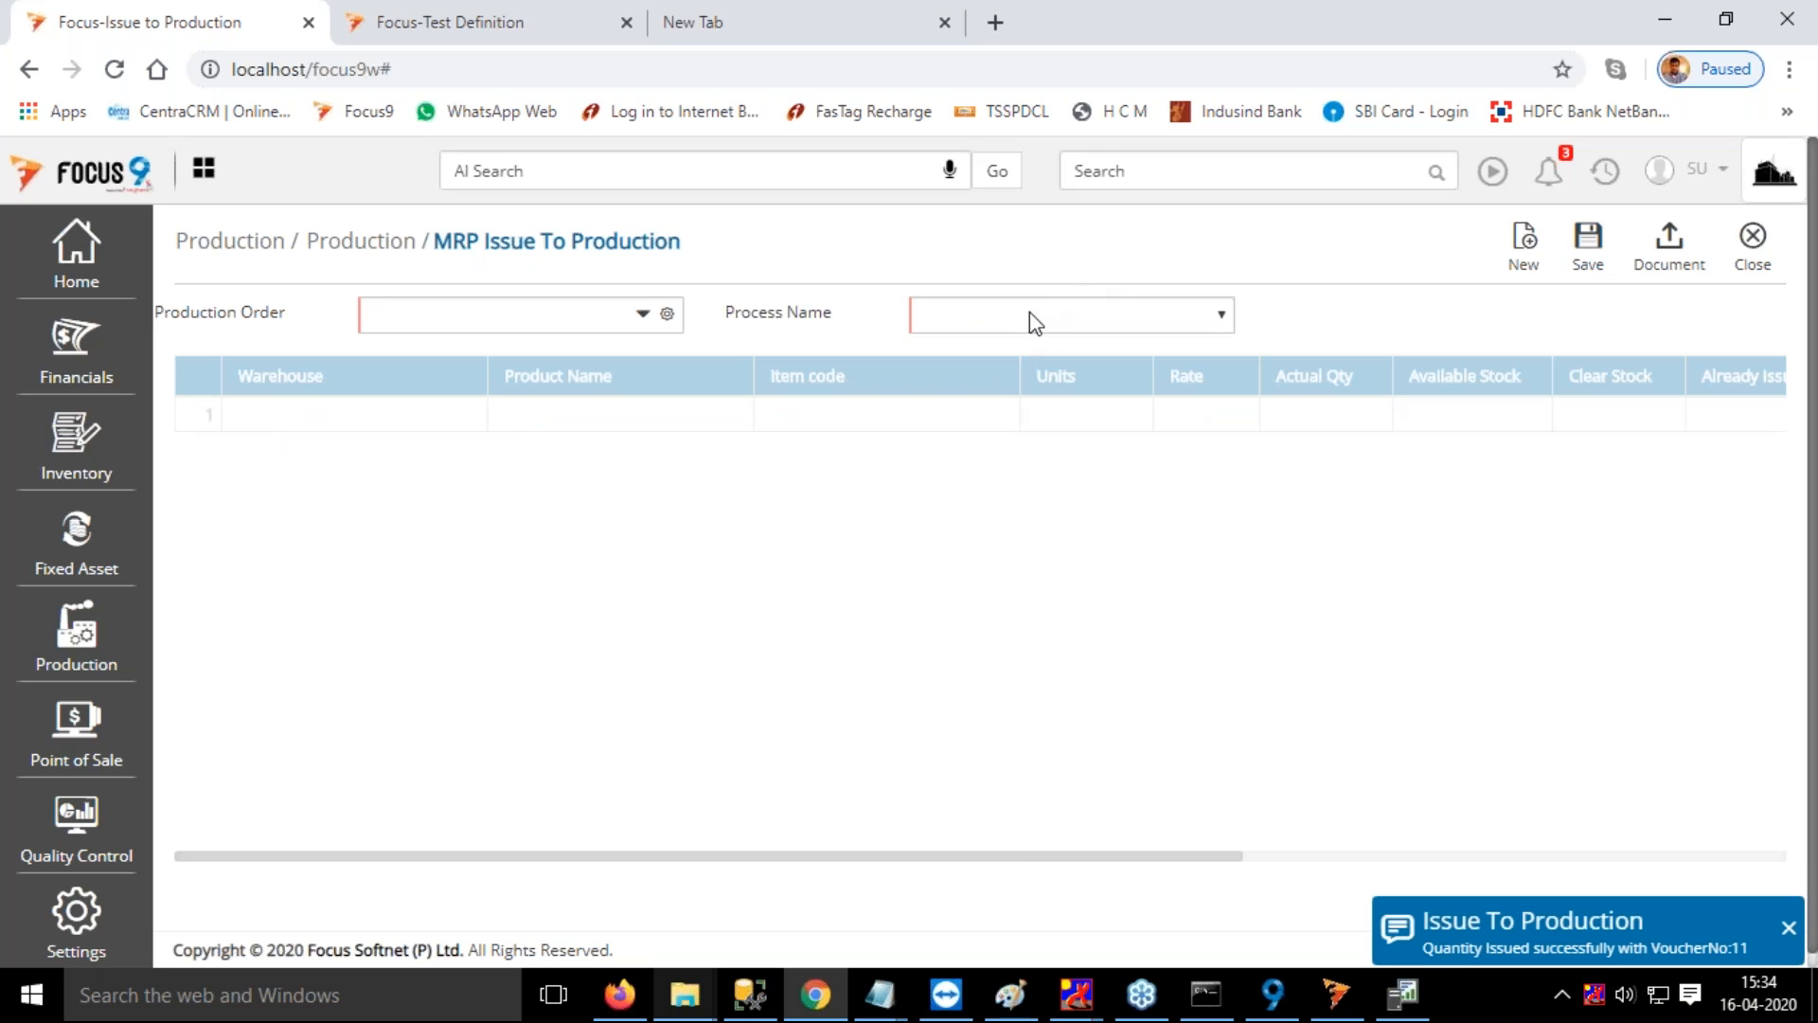
Open a new Receipt From Production entry and set its date to 16/05/2020
click(1118, 175)
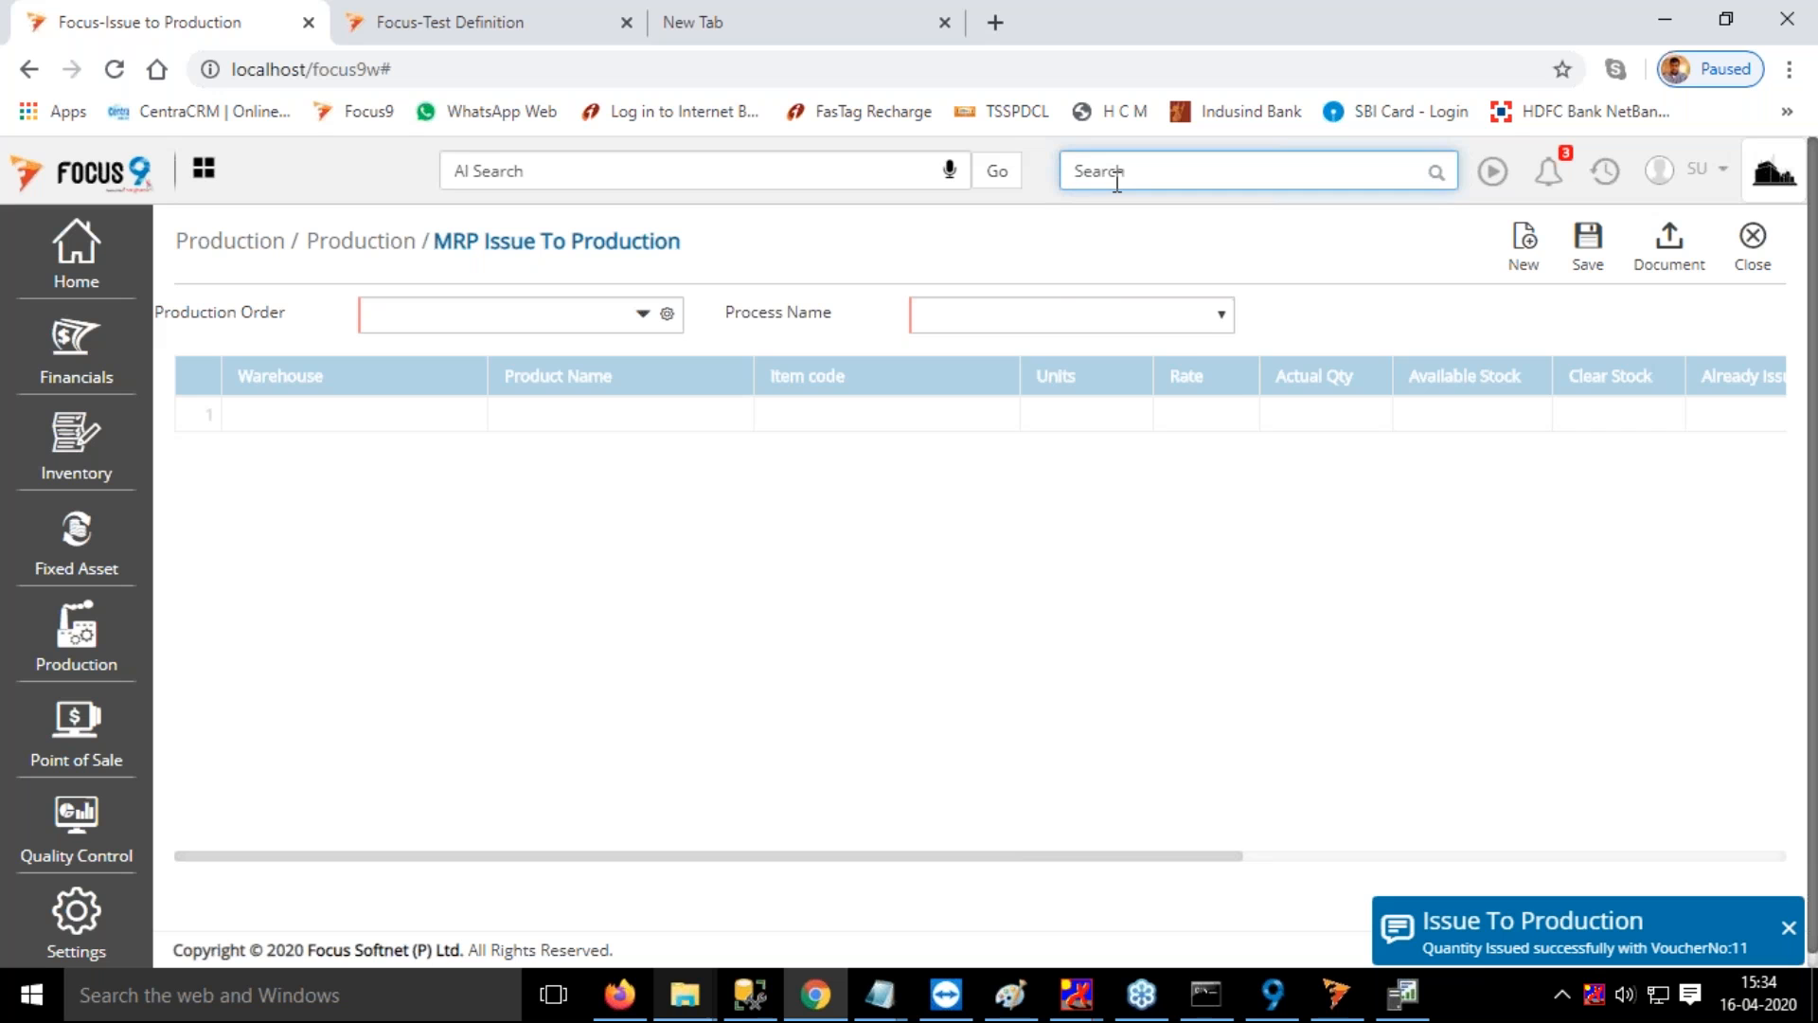
text(rece)
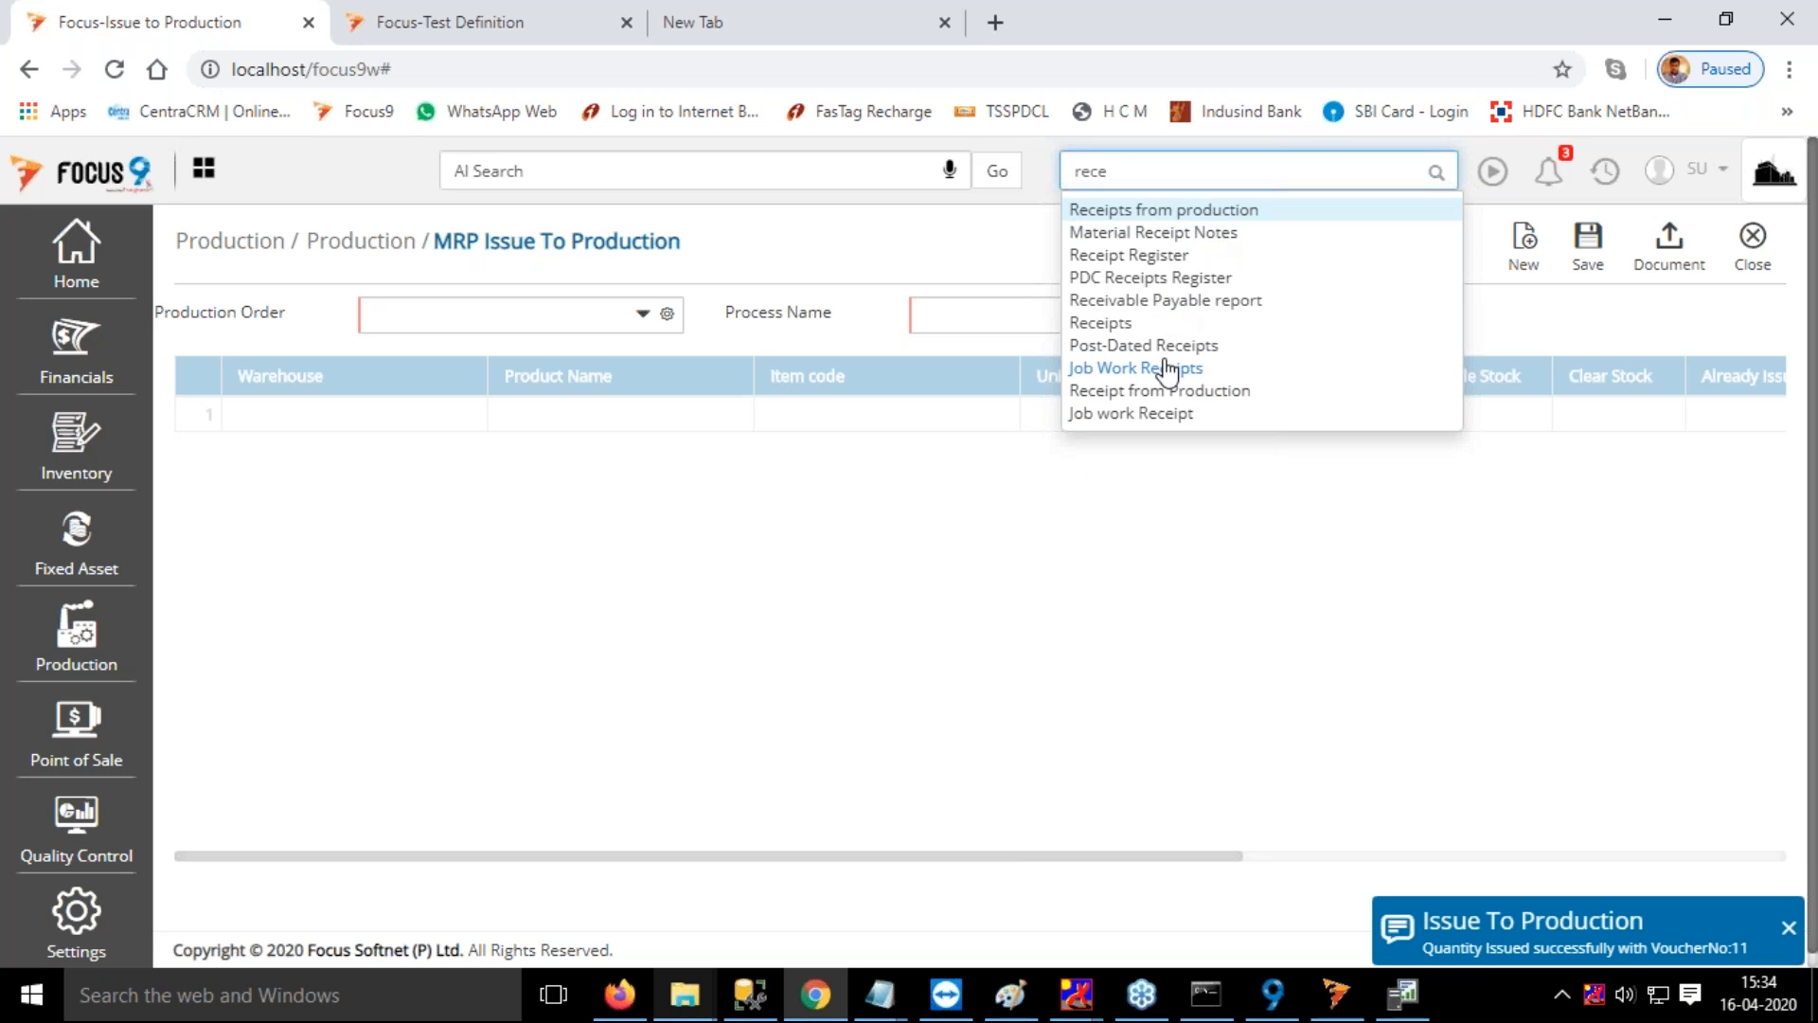
click(1175, 393)
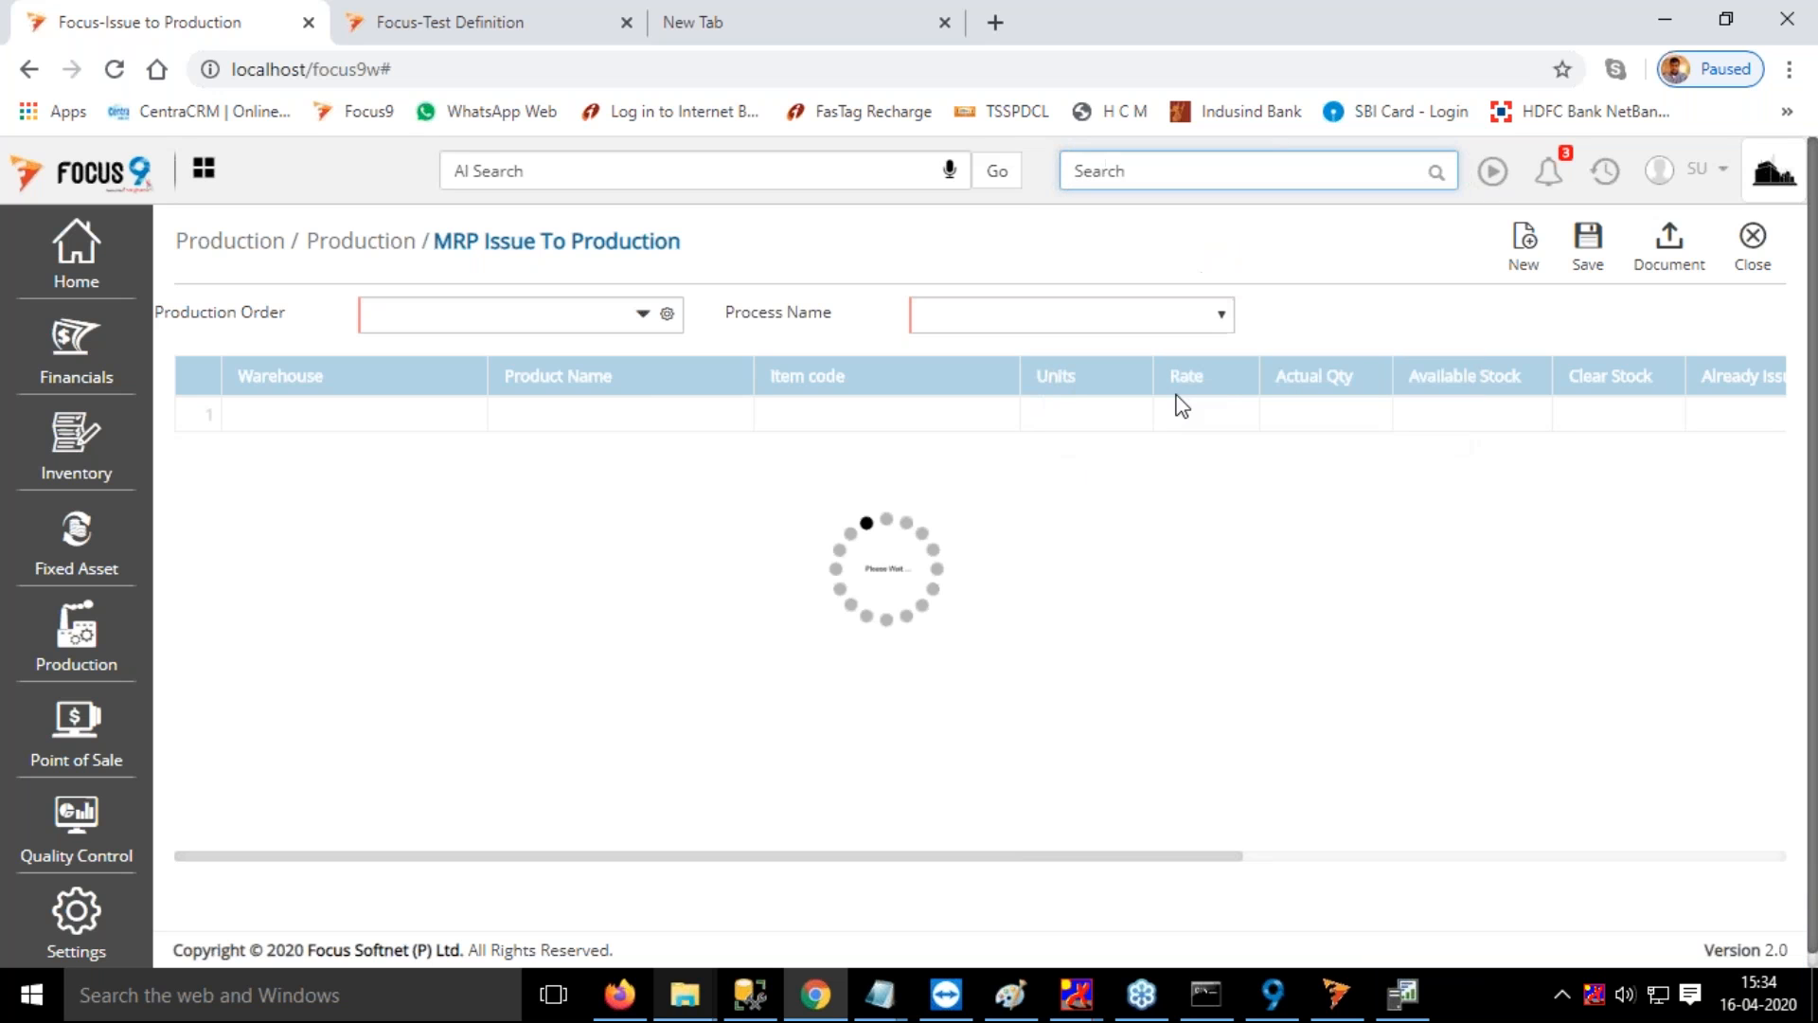
click(400, 317)
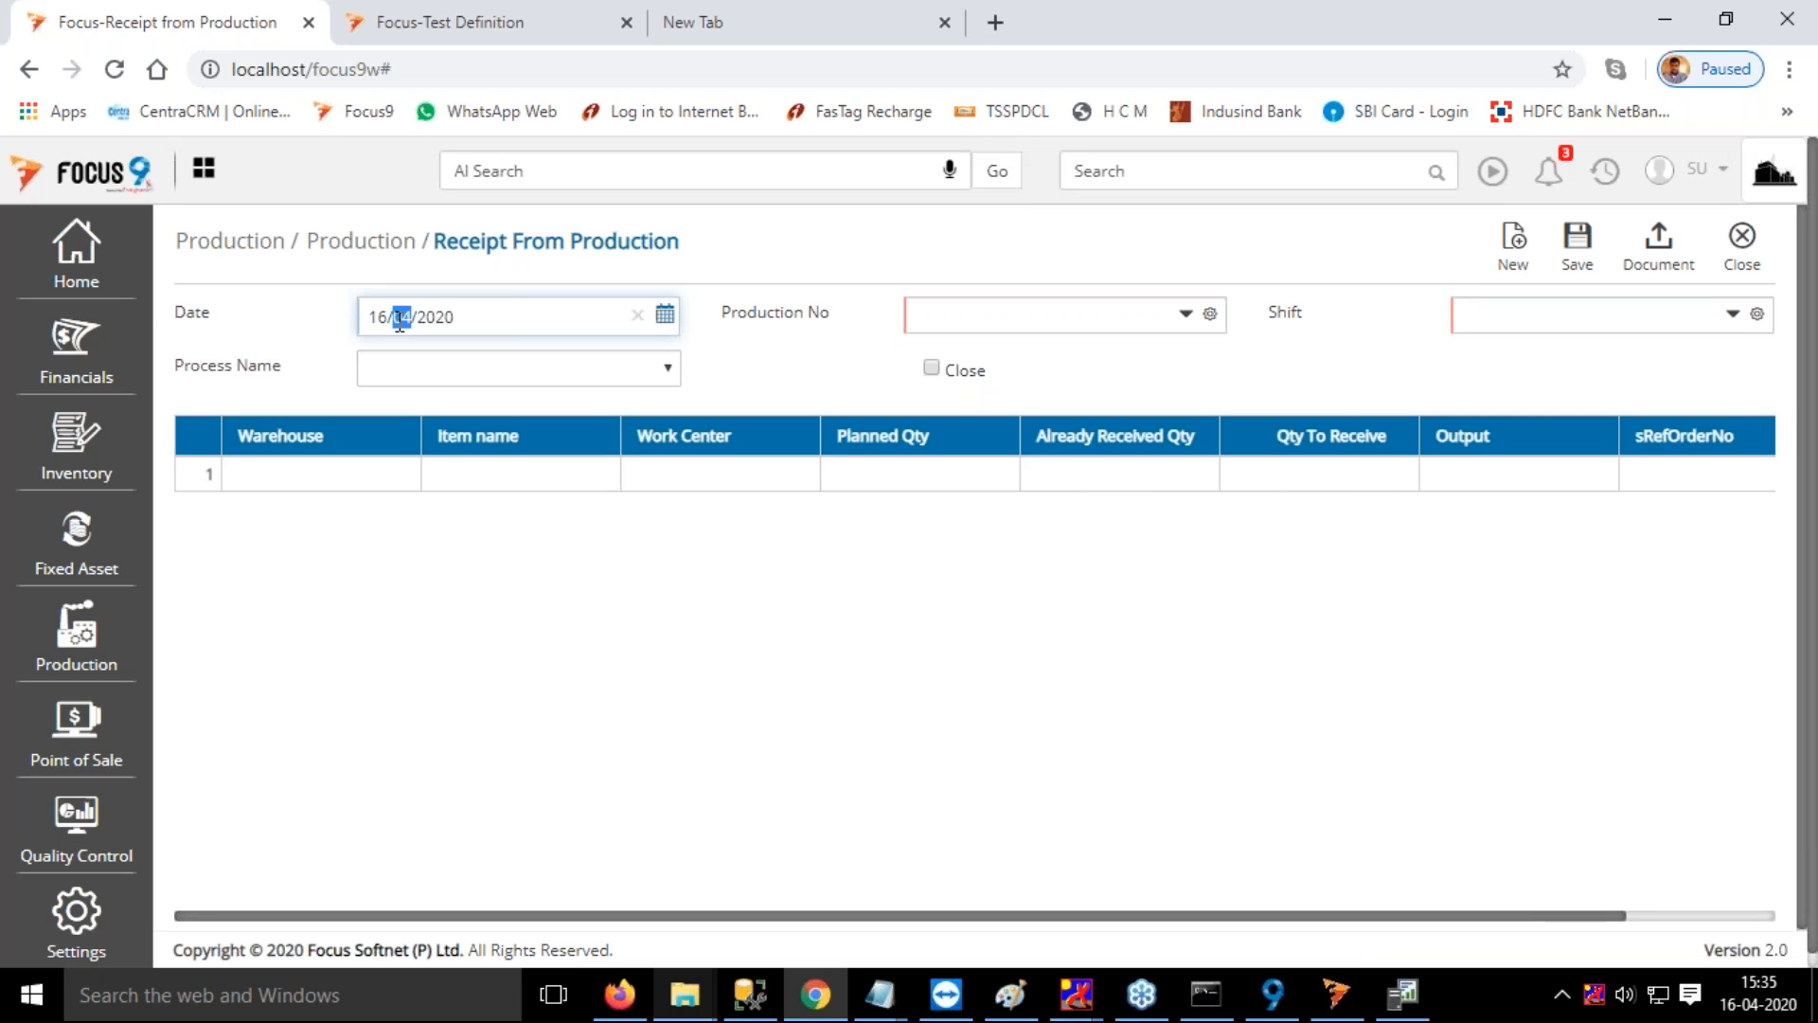
text(05)
key(Tab)
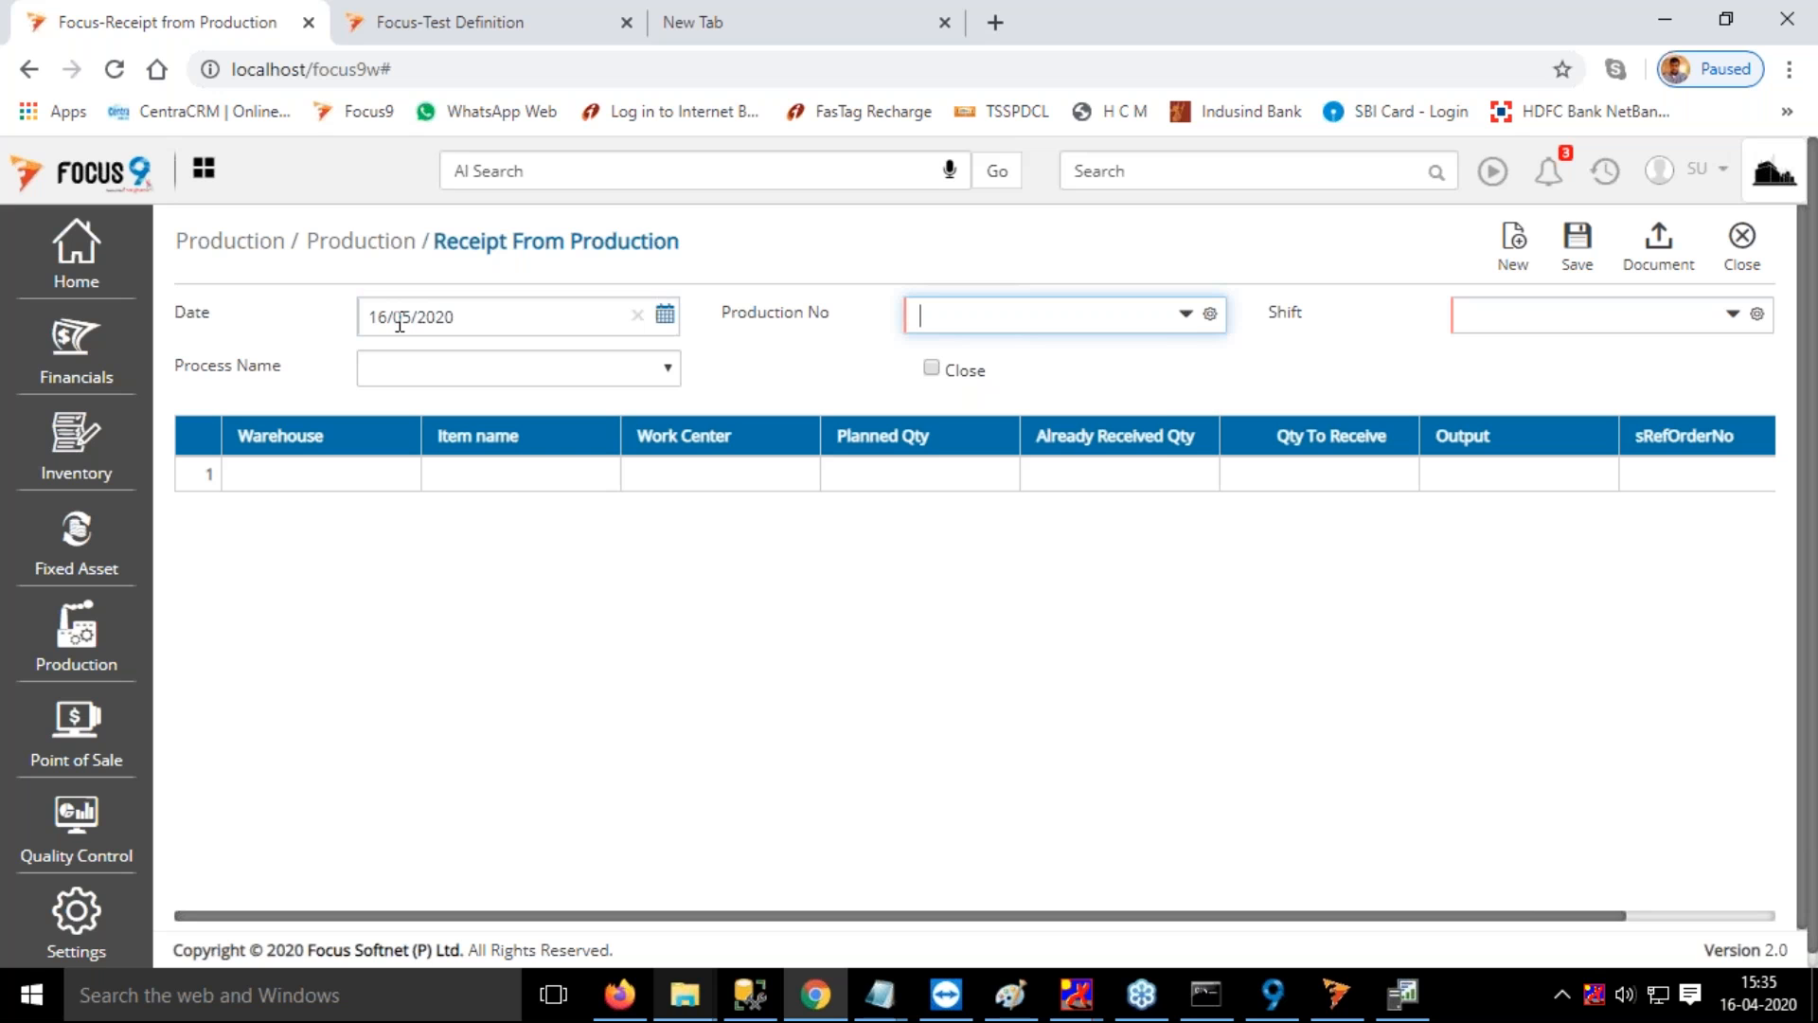
Select production order PO14, the General shift and the Finishing process for the production receipt
click(997, 407)
key(Tab)
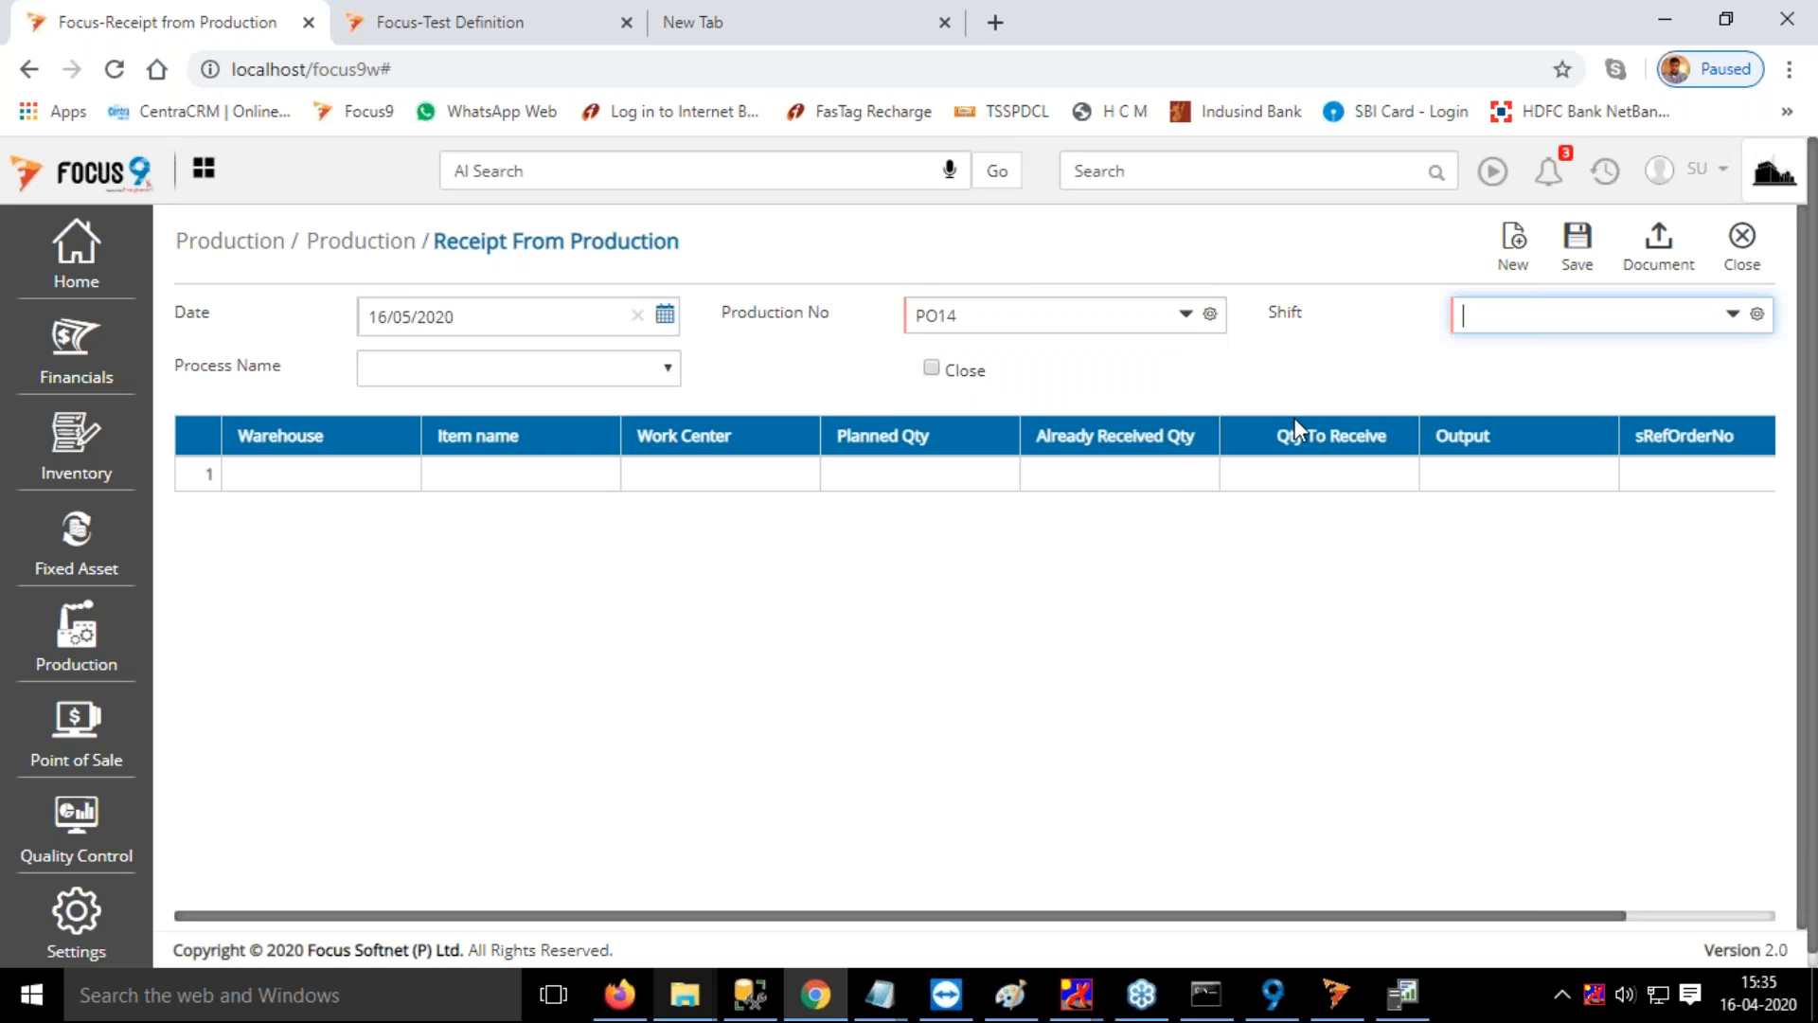
click(1505, 387)
key(Tab)
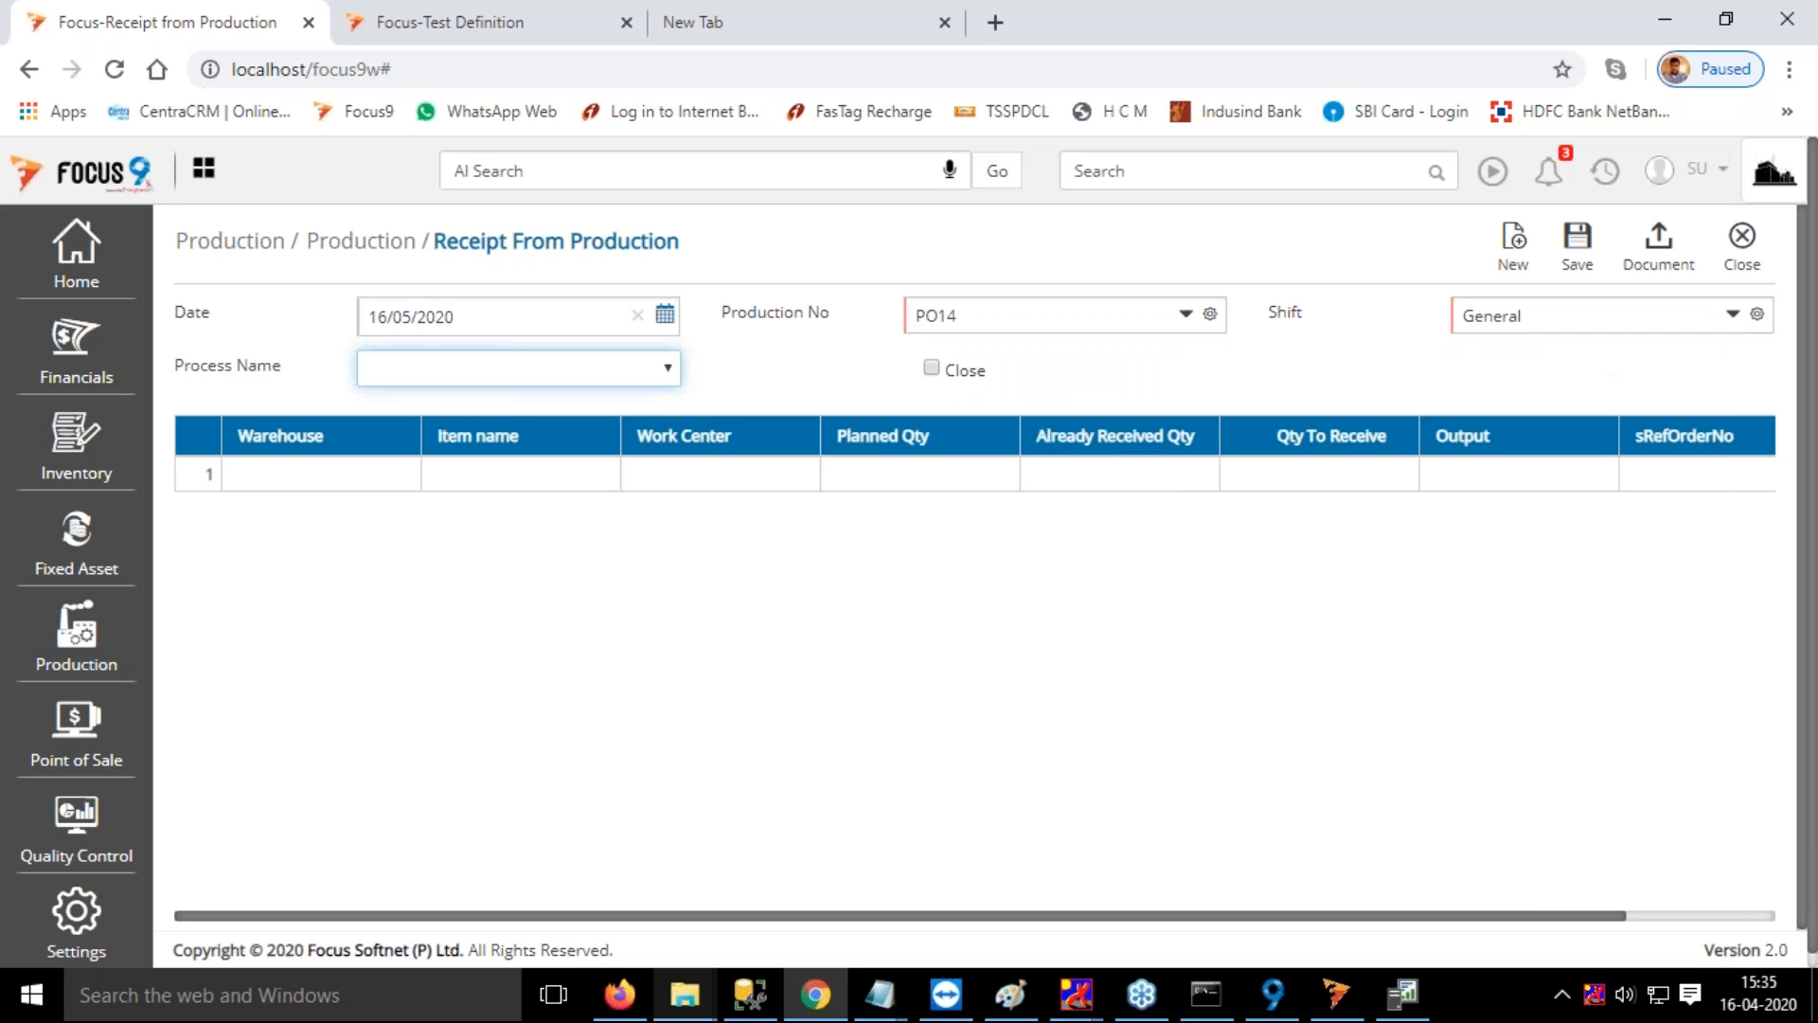
click(462, 379)
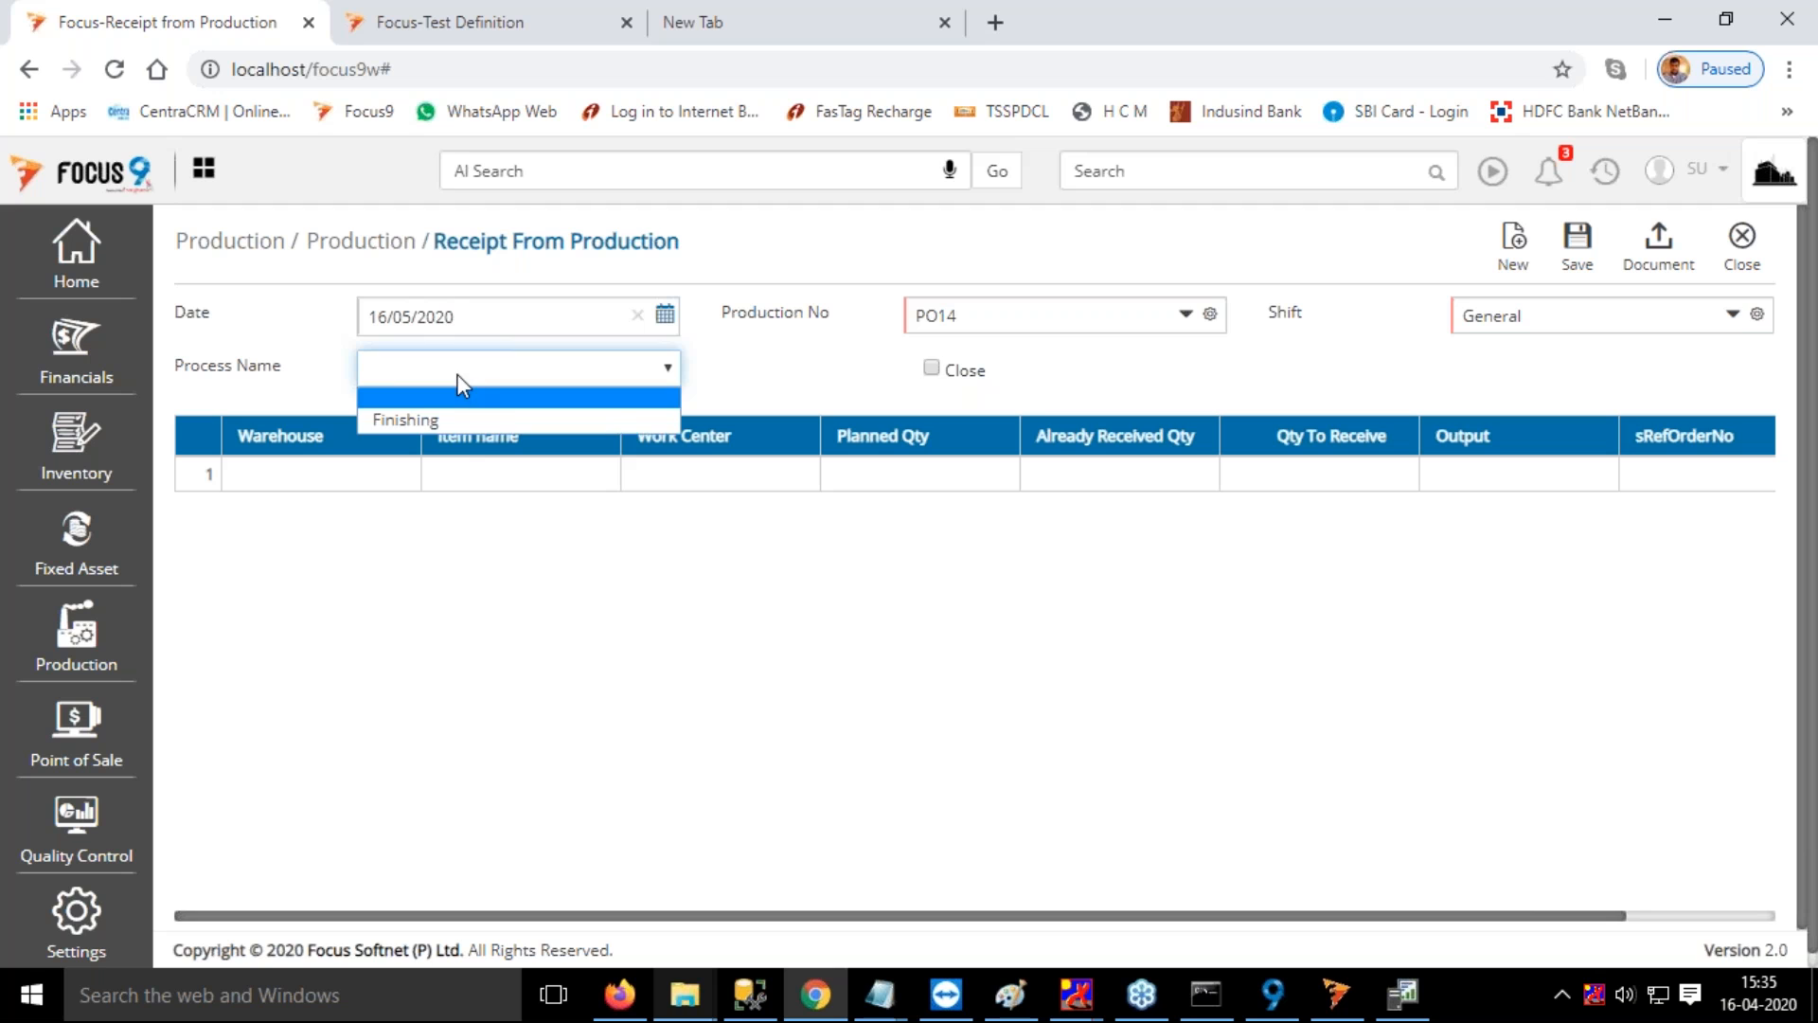
click(429, 415)
Receive 10 Chairs into FG Warehouse and save the production receipt
click(317, 485)
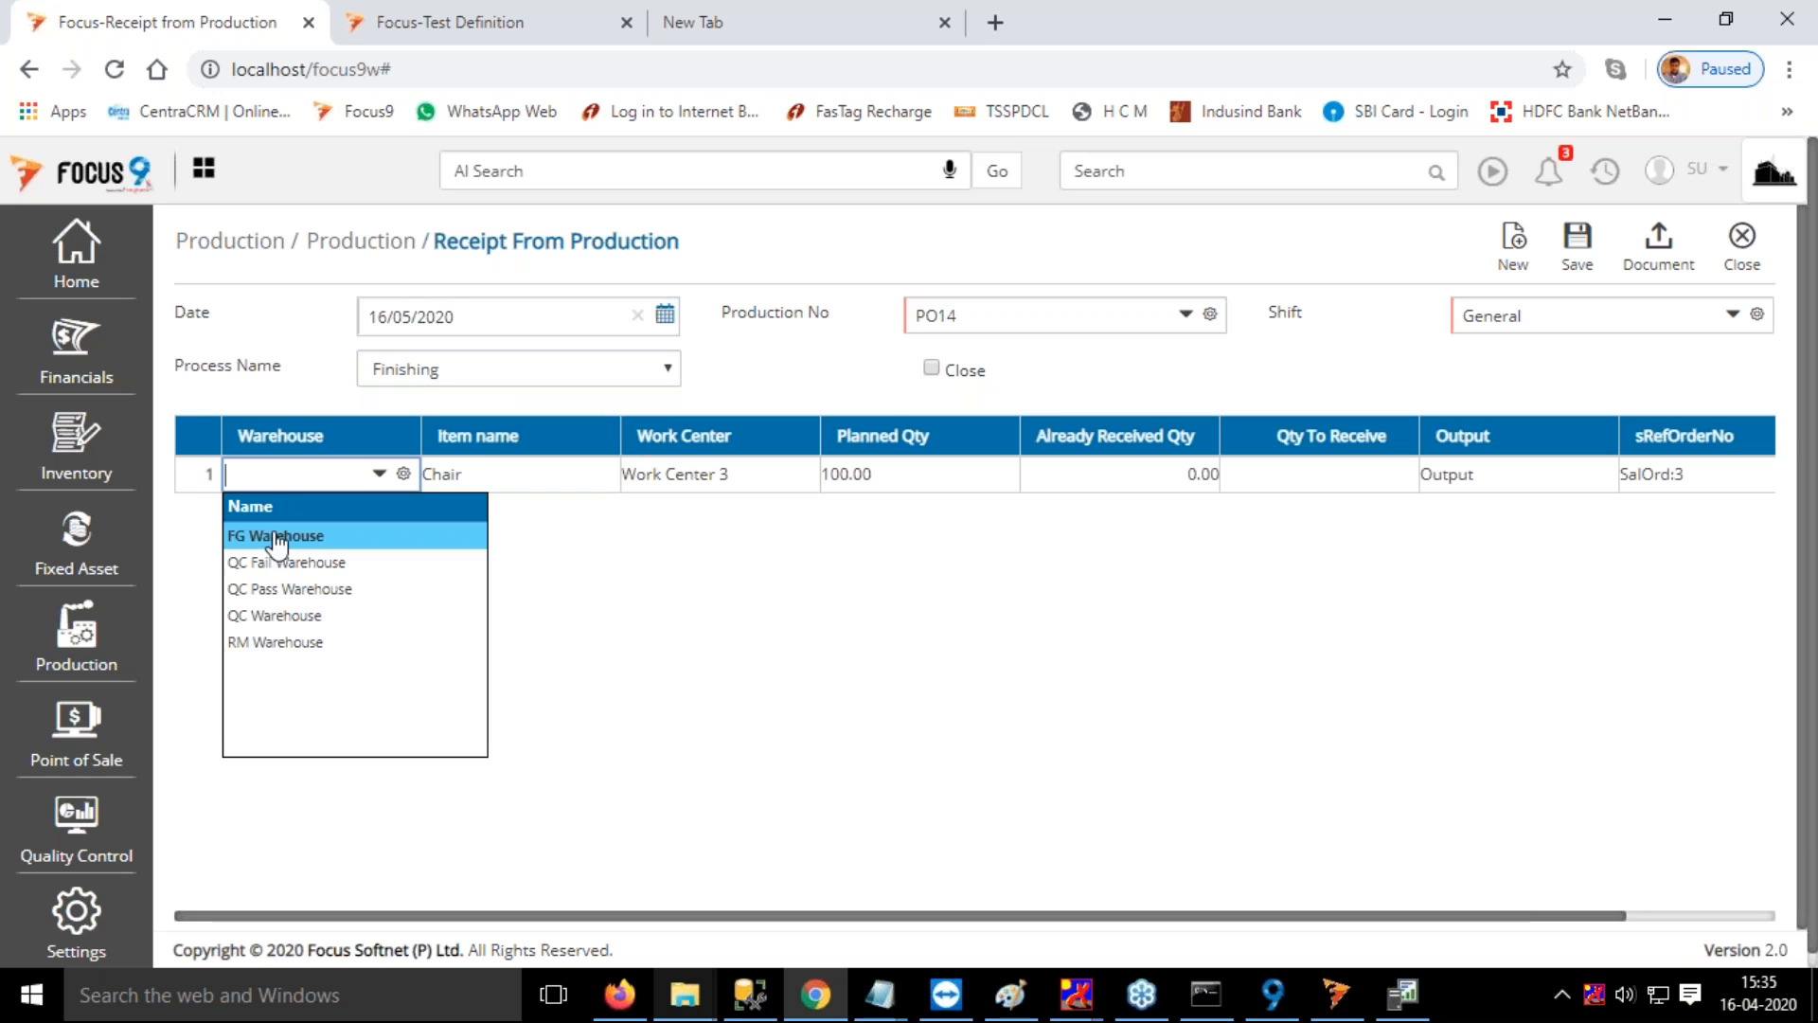
click(277, 535)
key(Tab)
key(Tab)
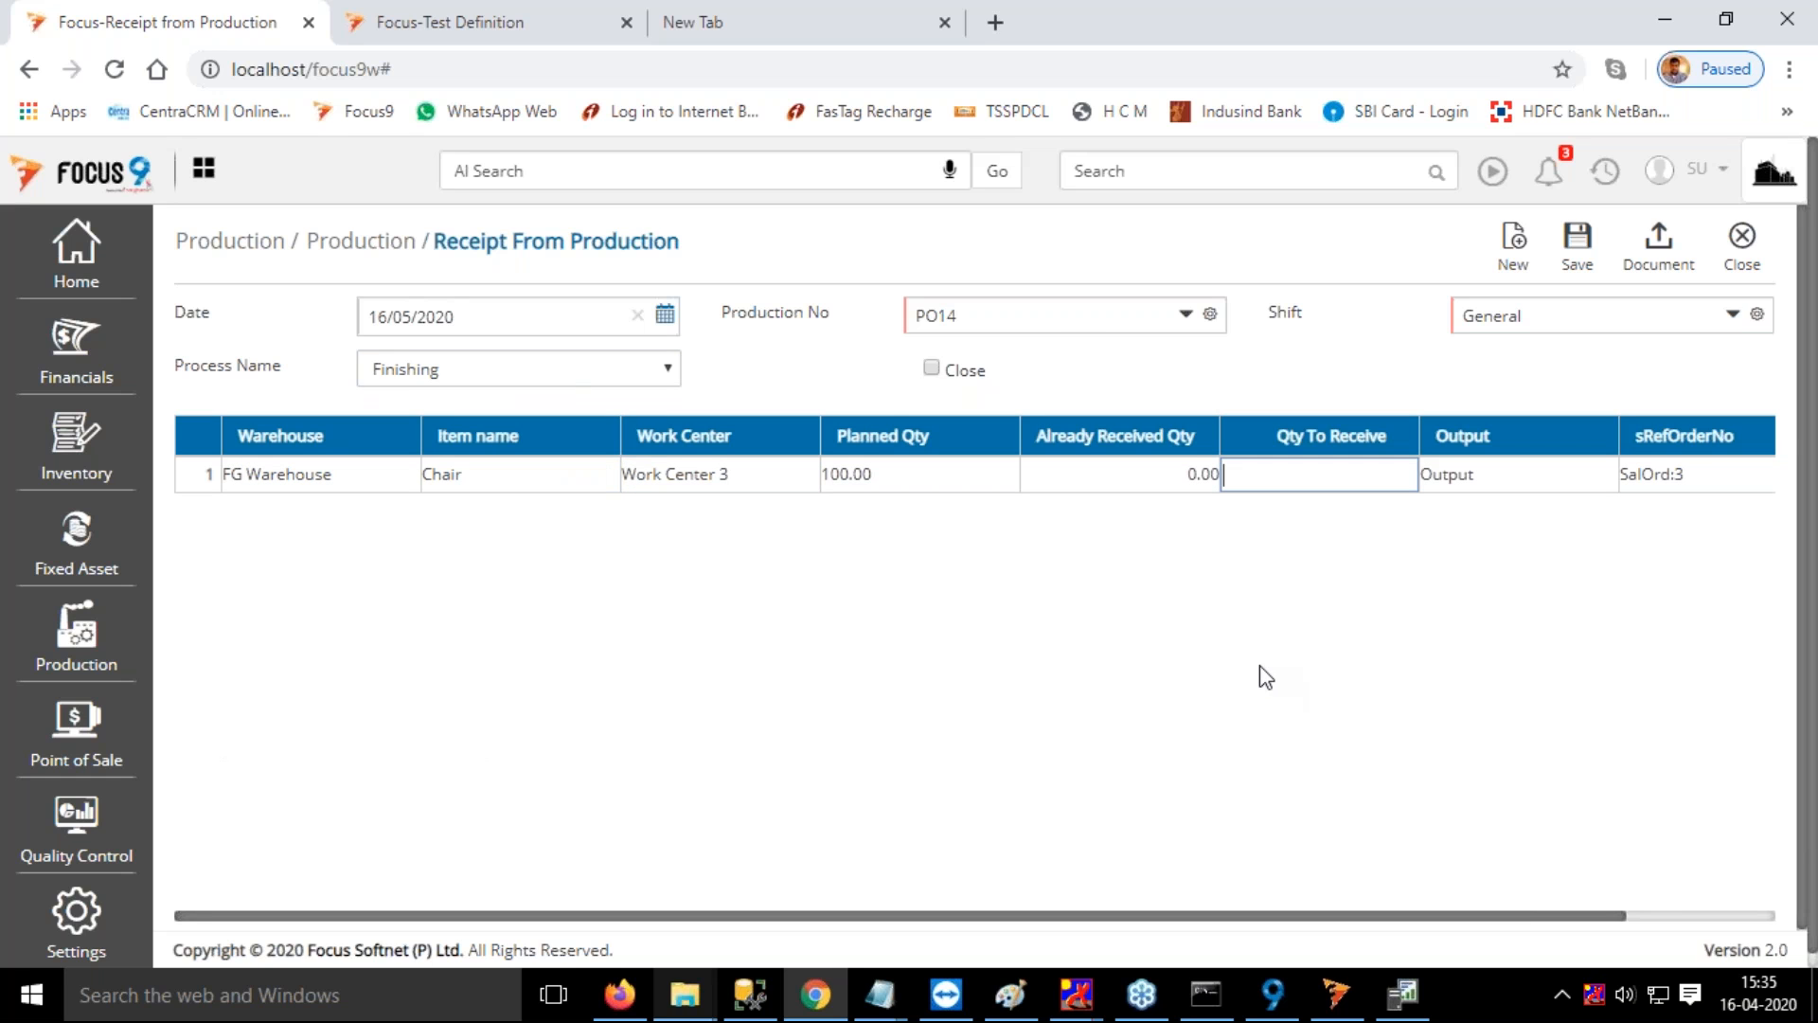
text(10)
key(Tab)
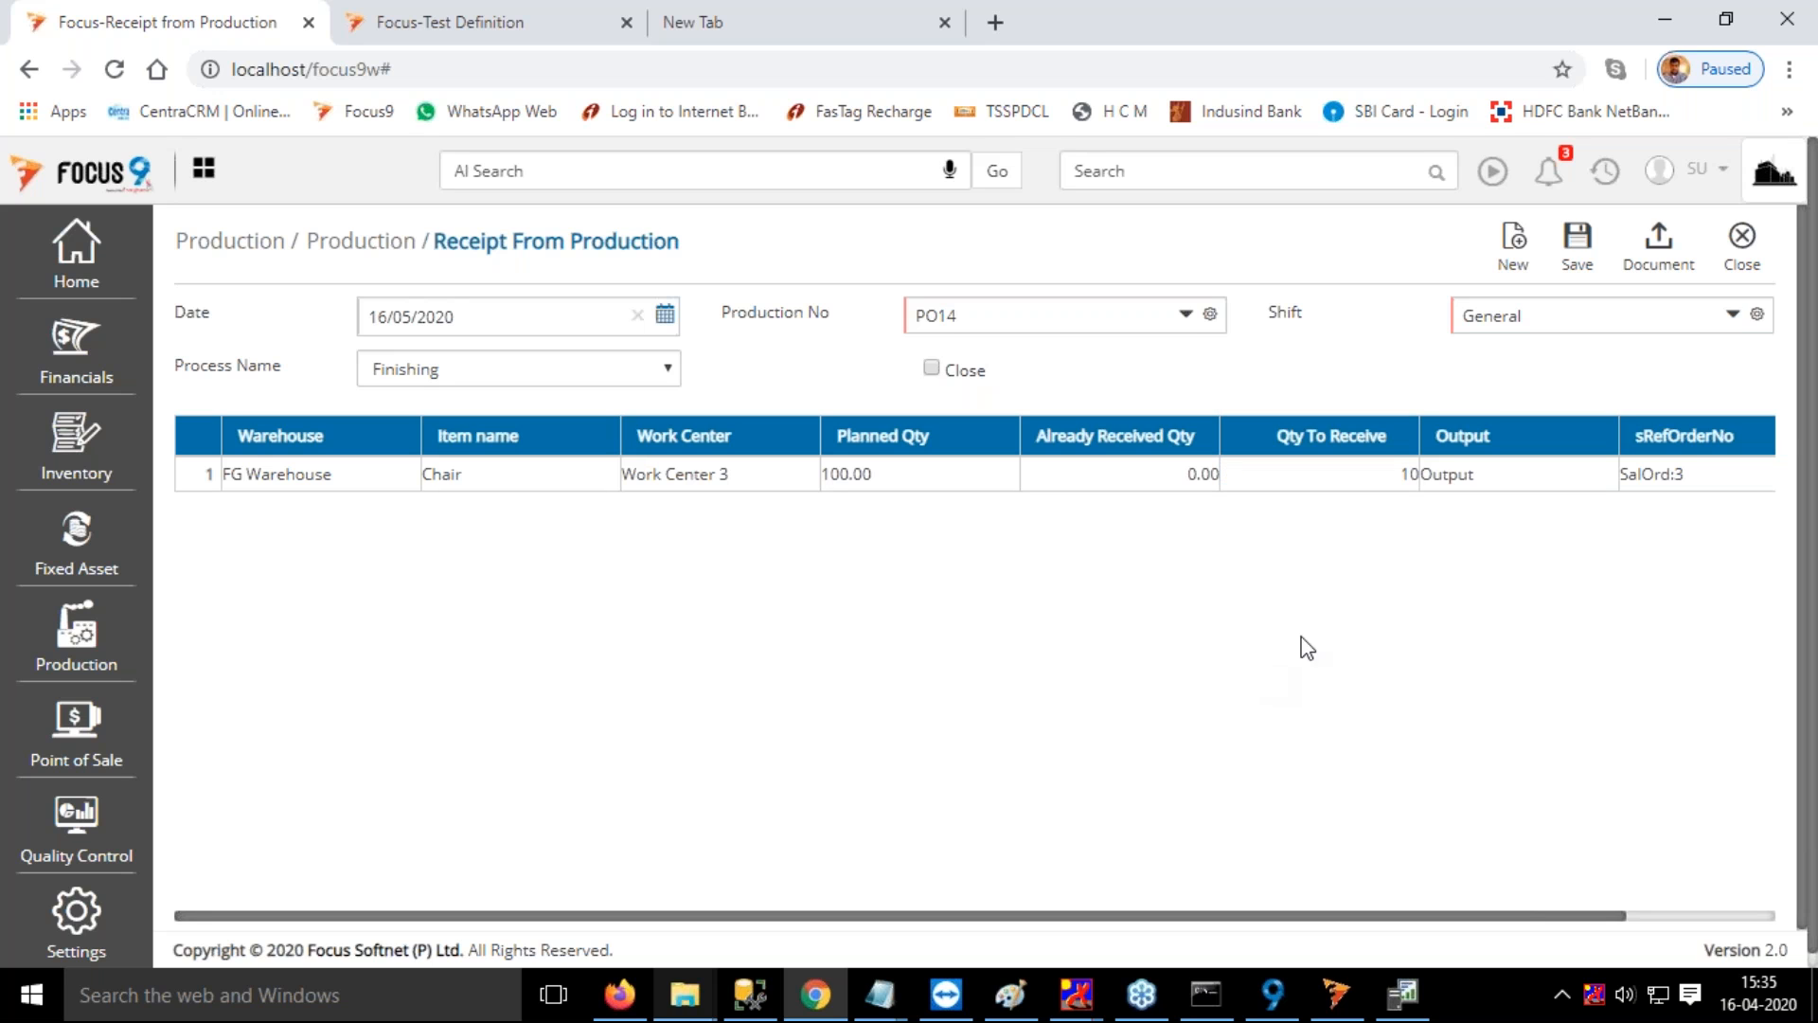
click(1575, 237)
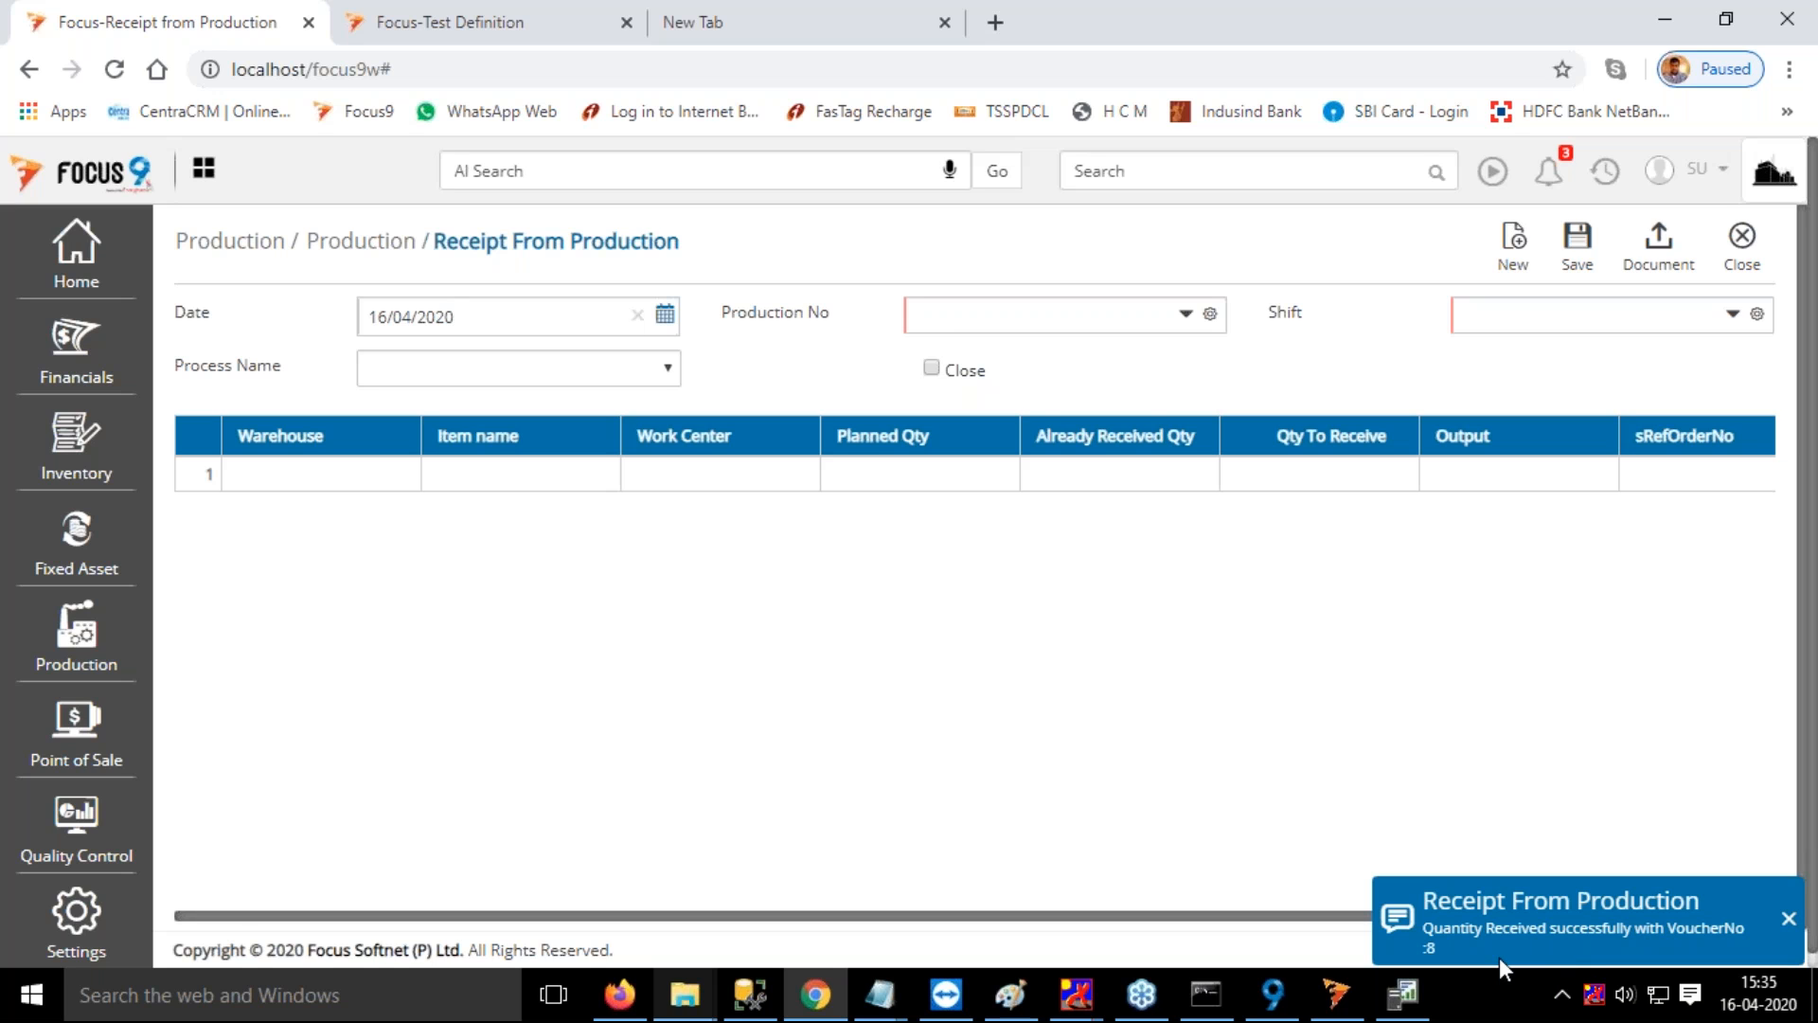
click(1789, 919)
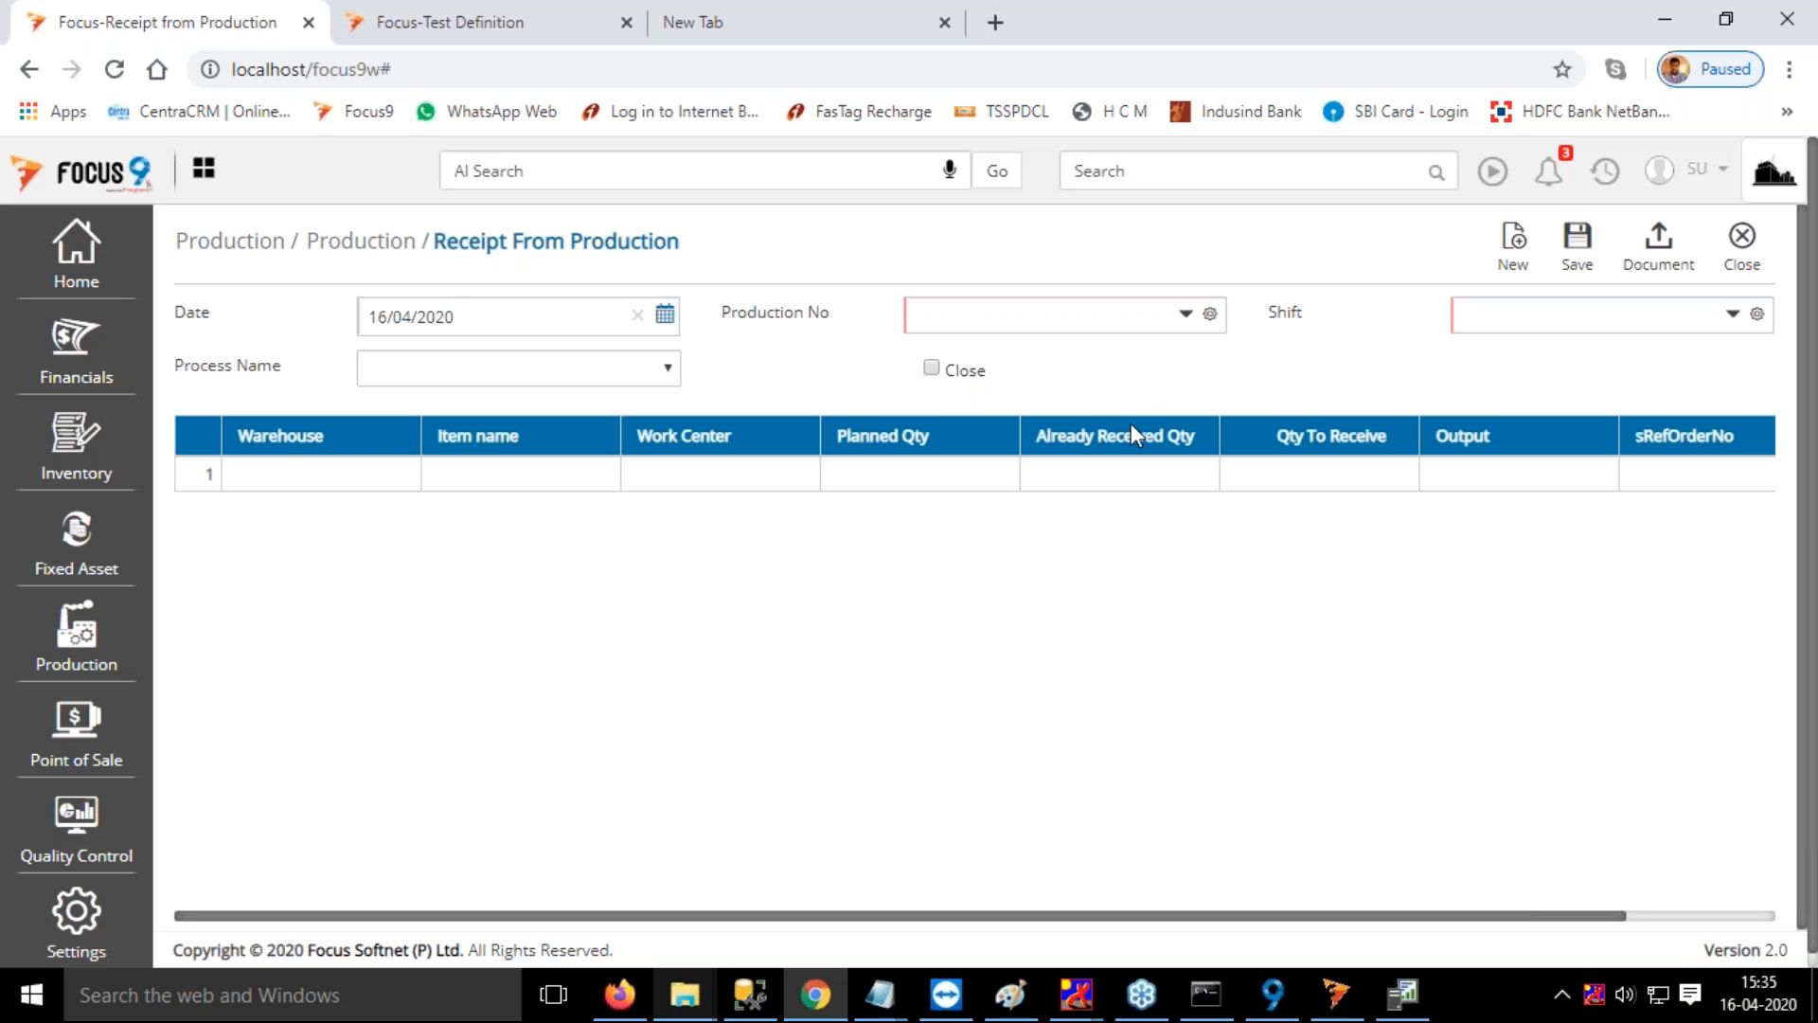
Open quality requisition 4 for the received Chairs and examine its test, sample size, allotment and due date columns
click(1157, 173)
text(requ)
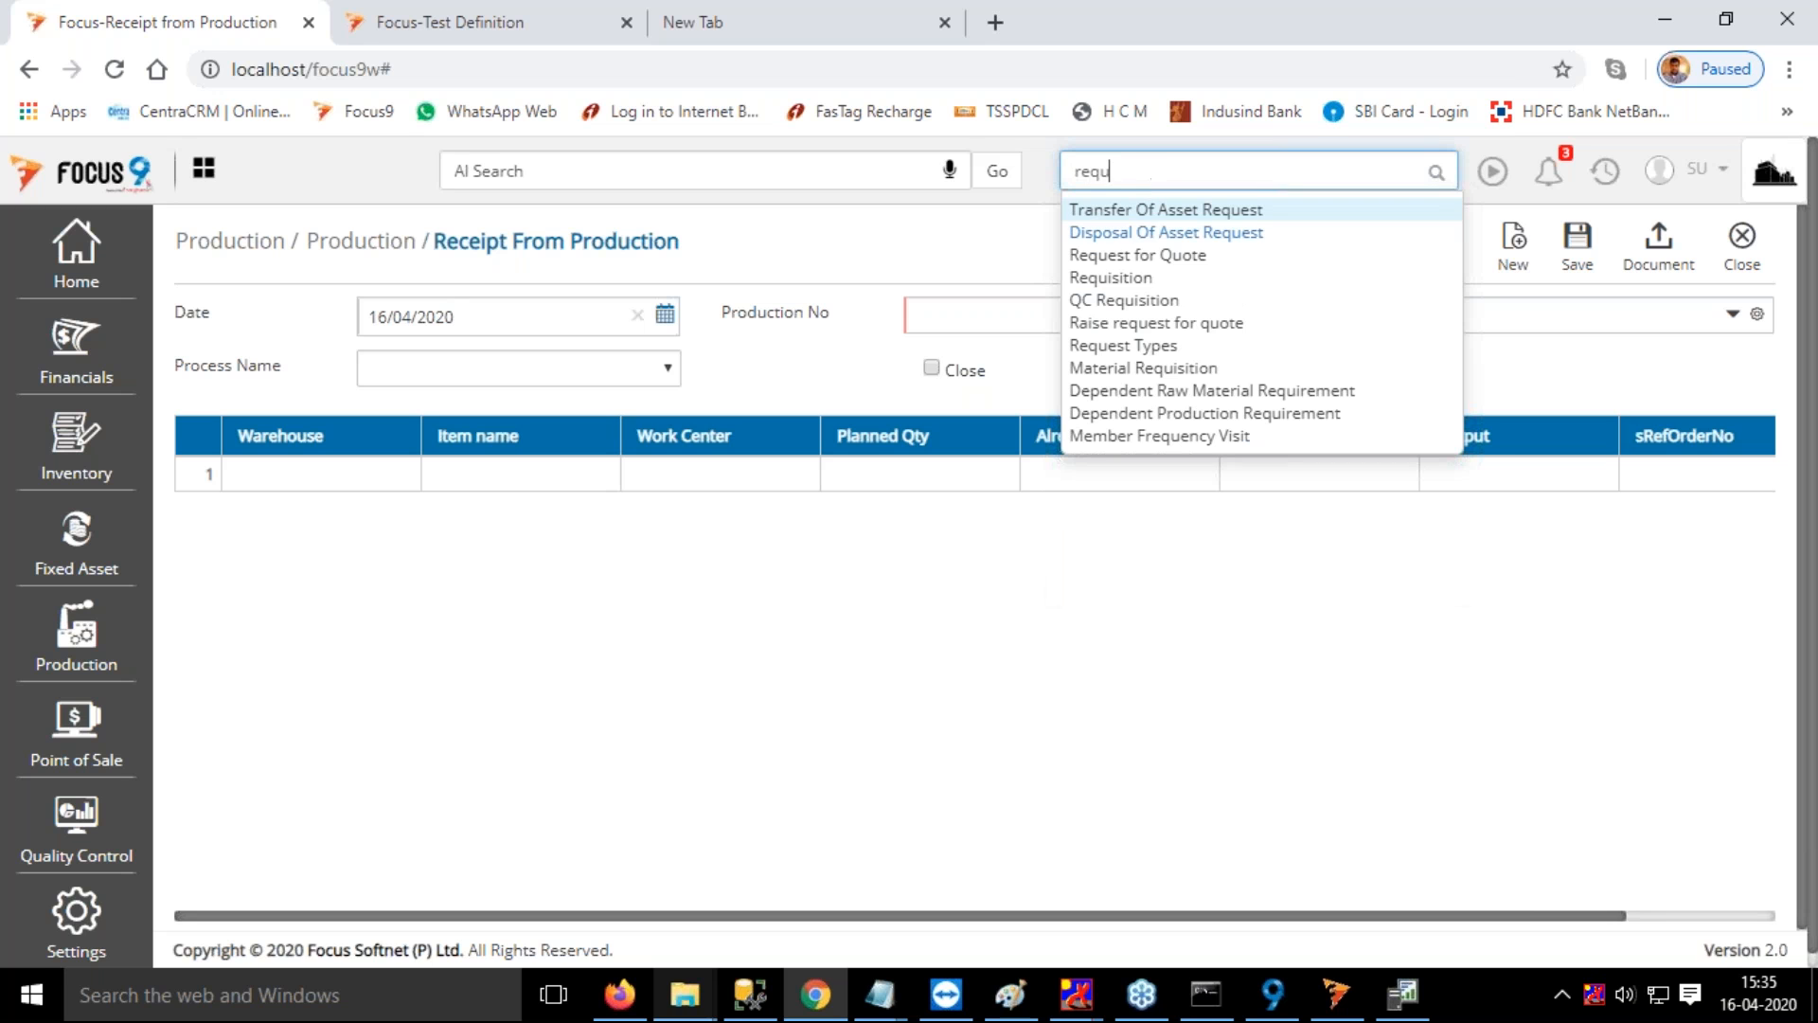
click(1117, 280)
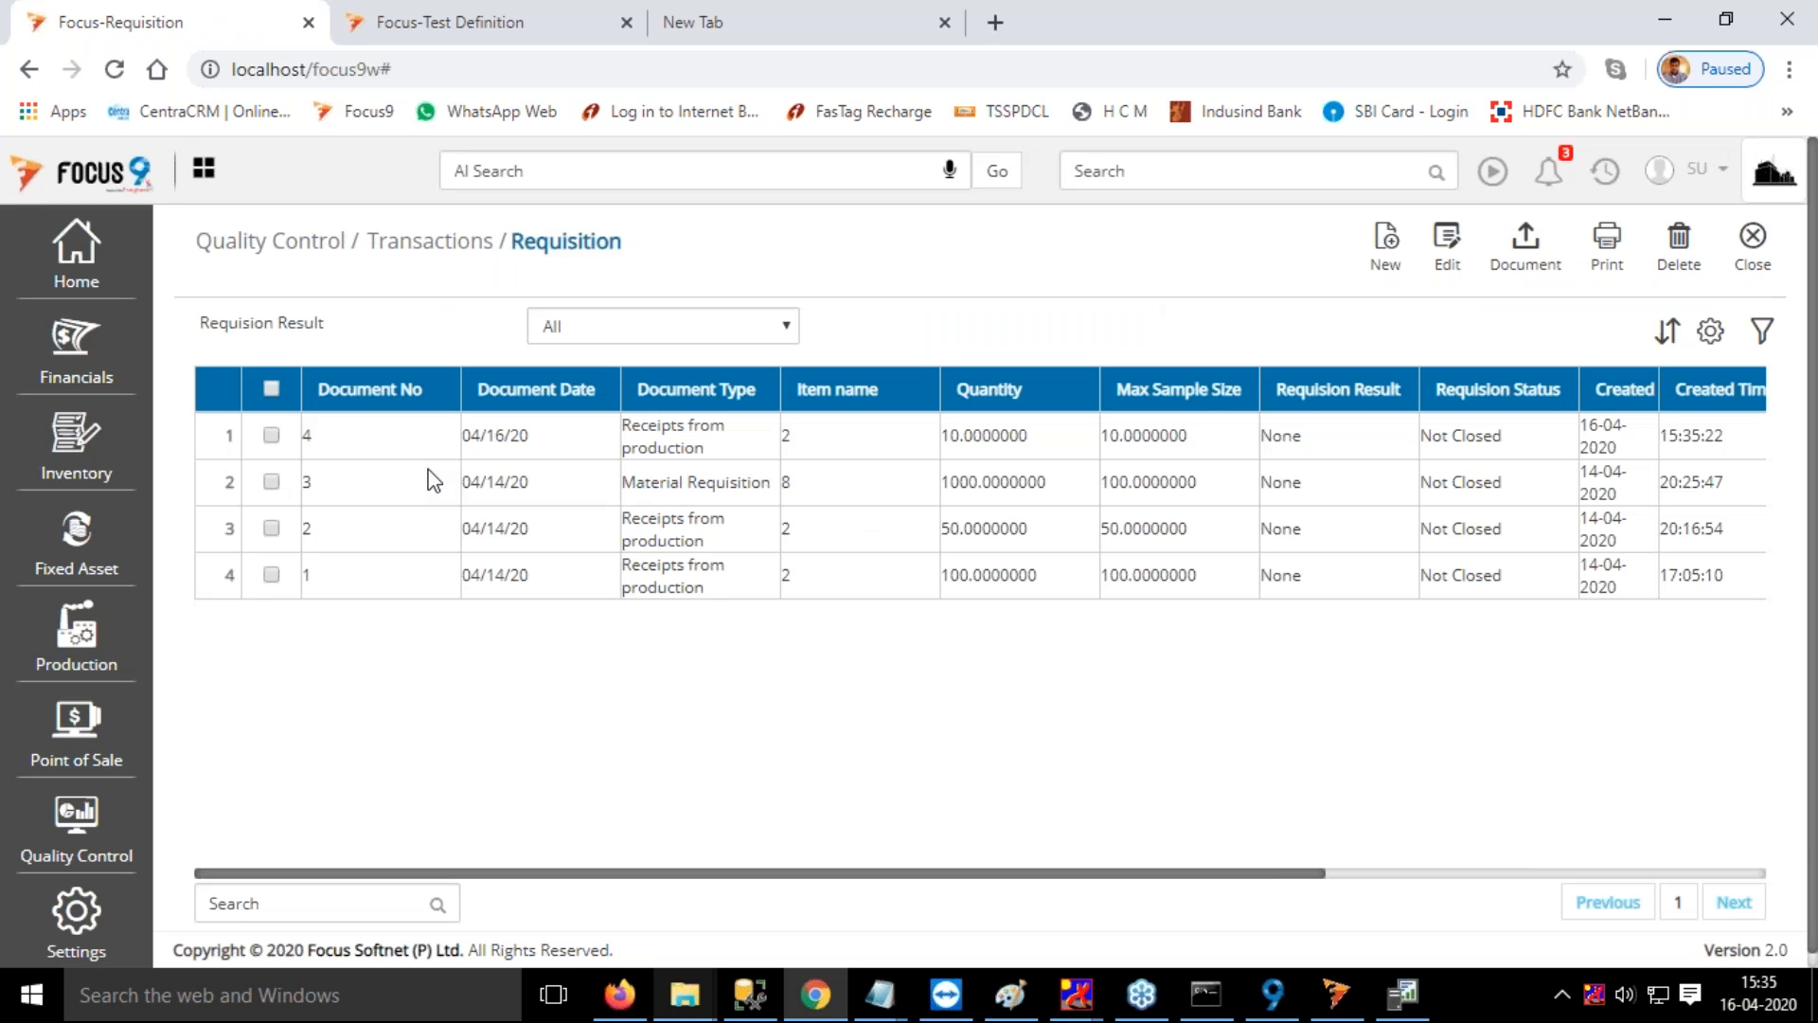
double_click(377, 445)
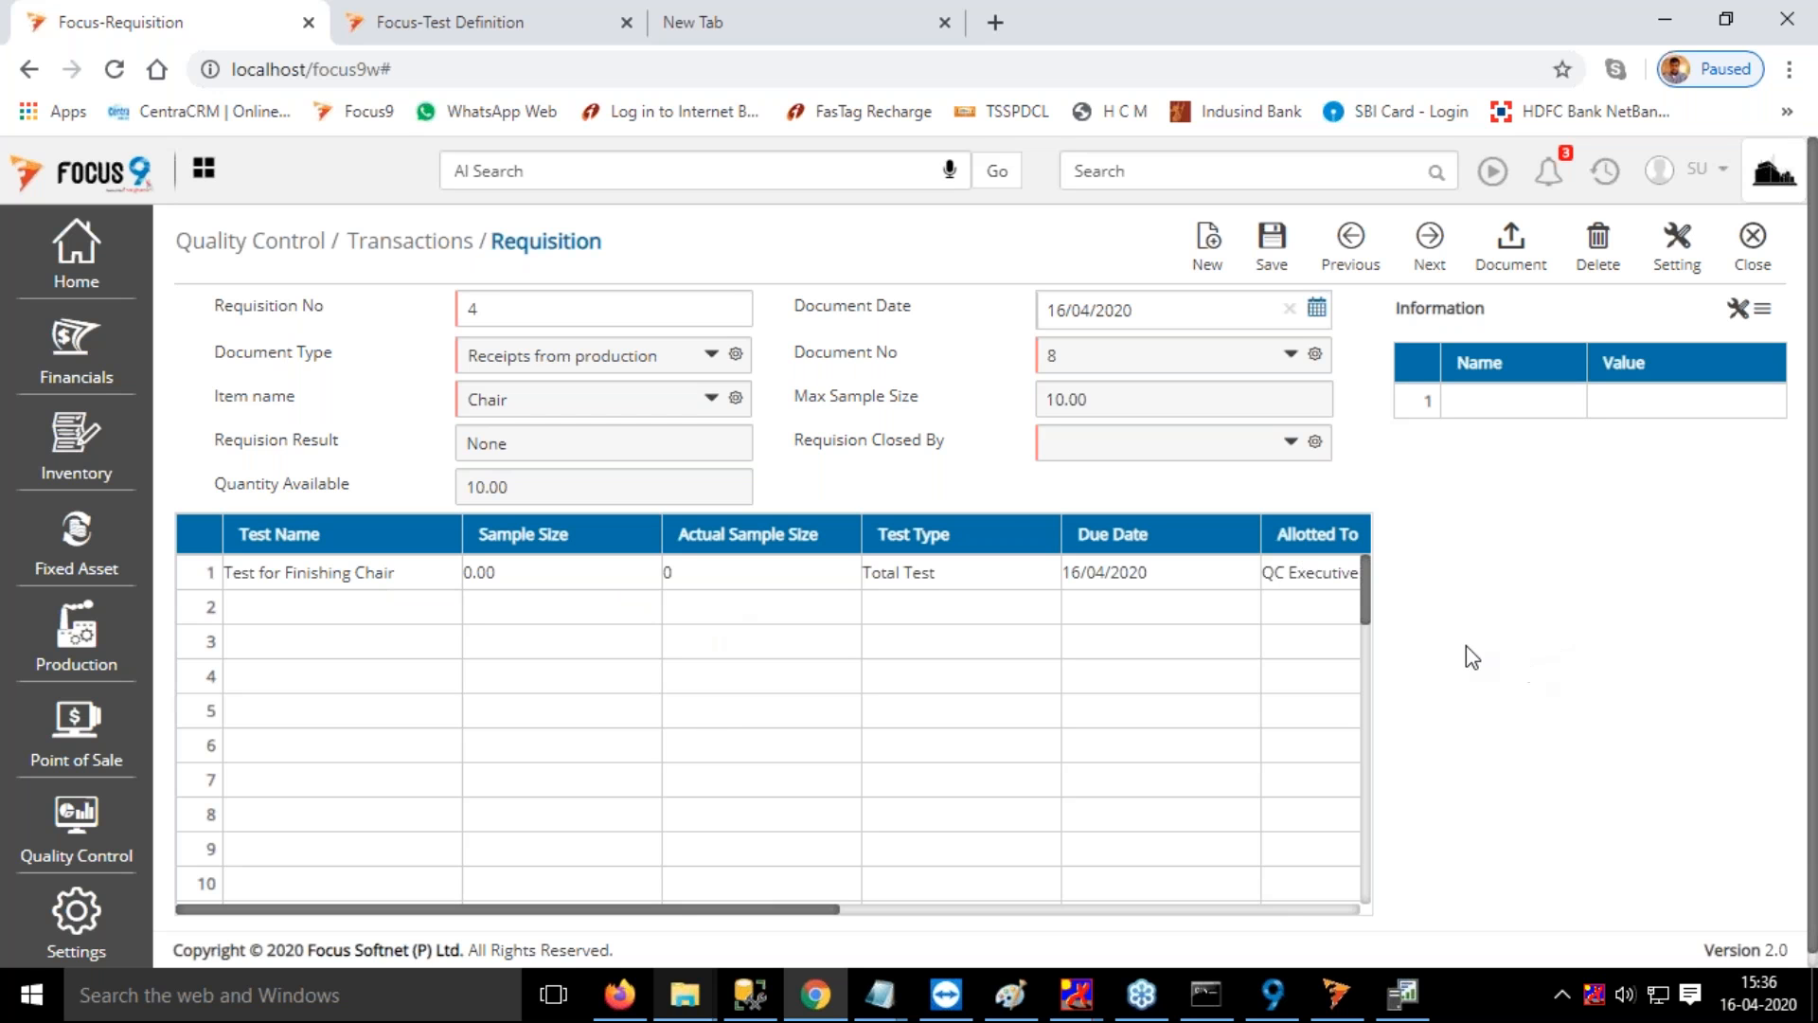
drag(673, 910, 1023, 815)
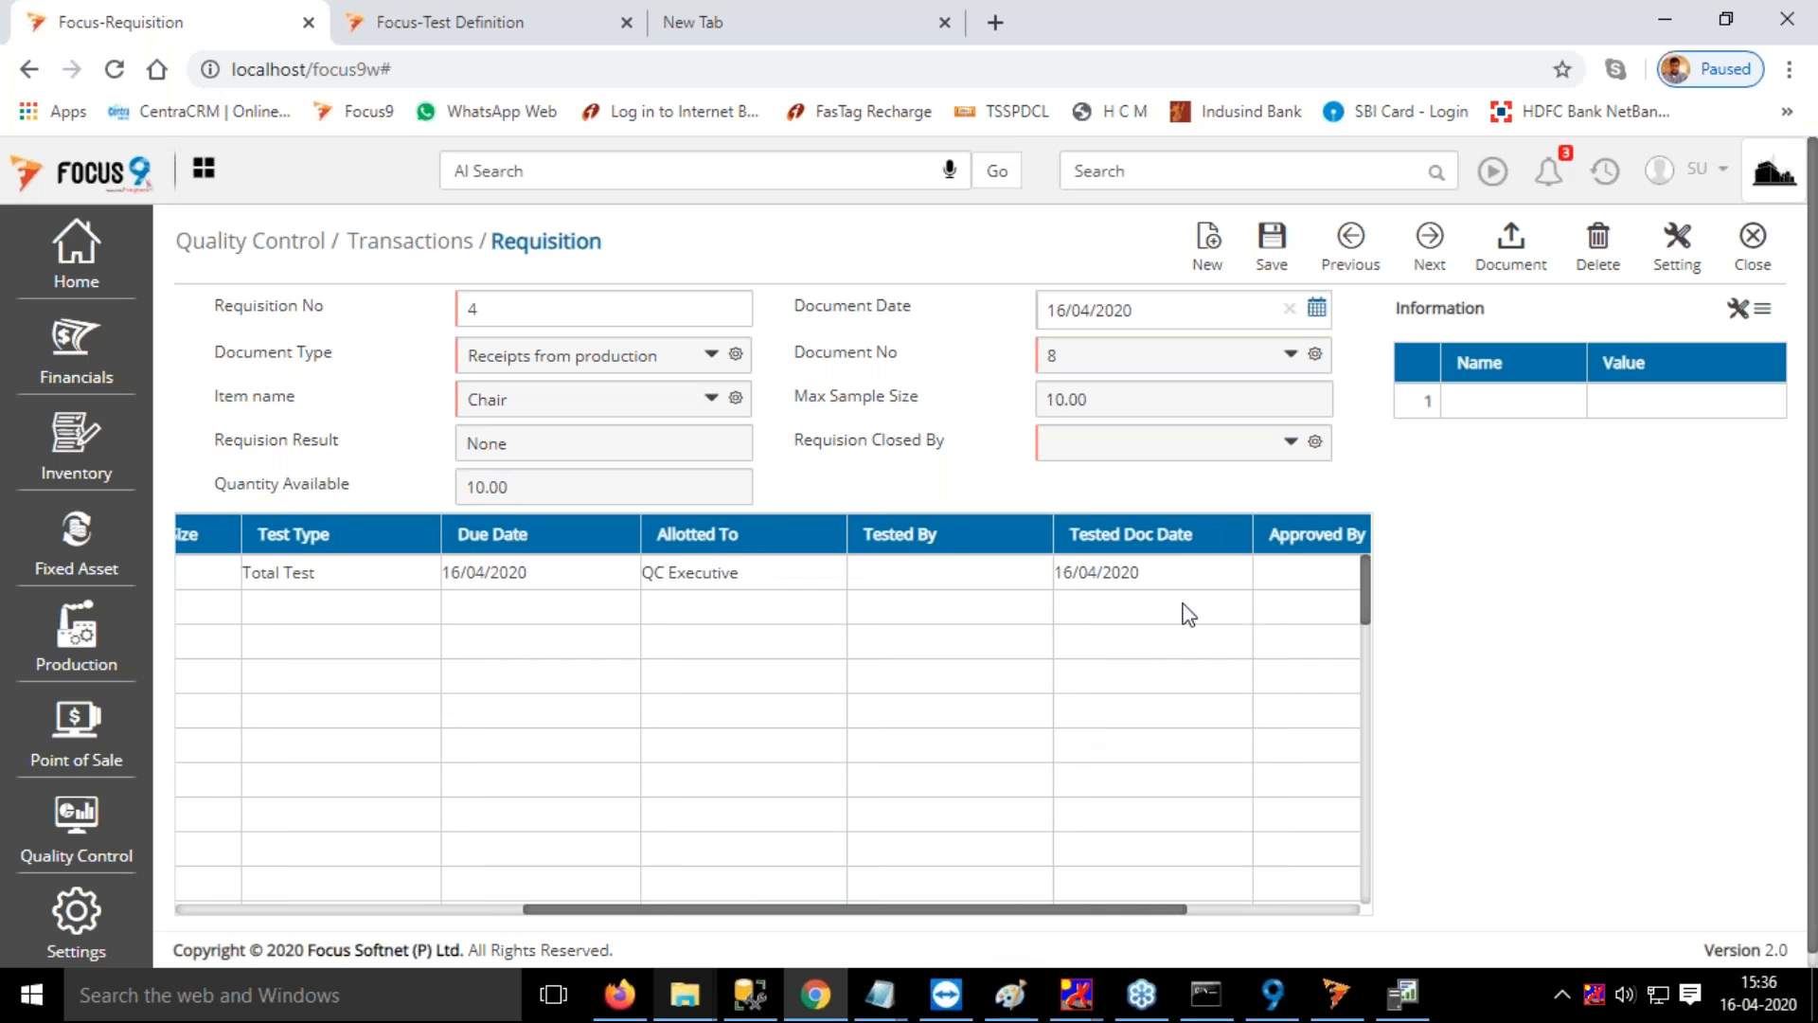
drag(1121, 916, 1077, 702)
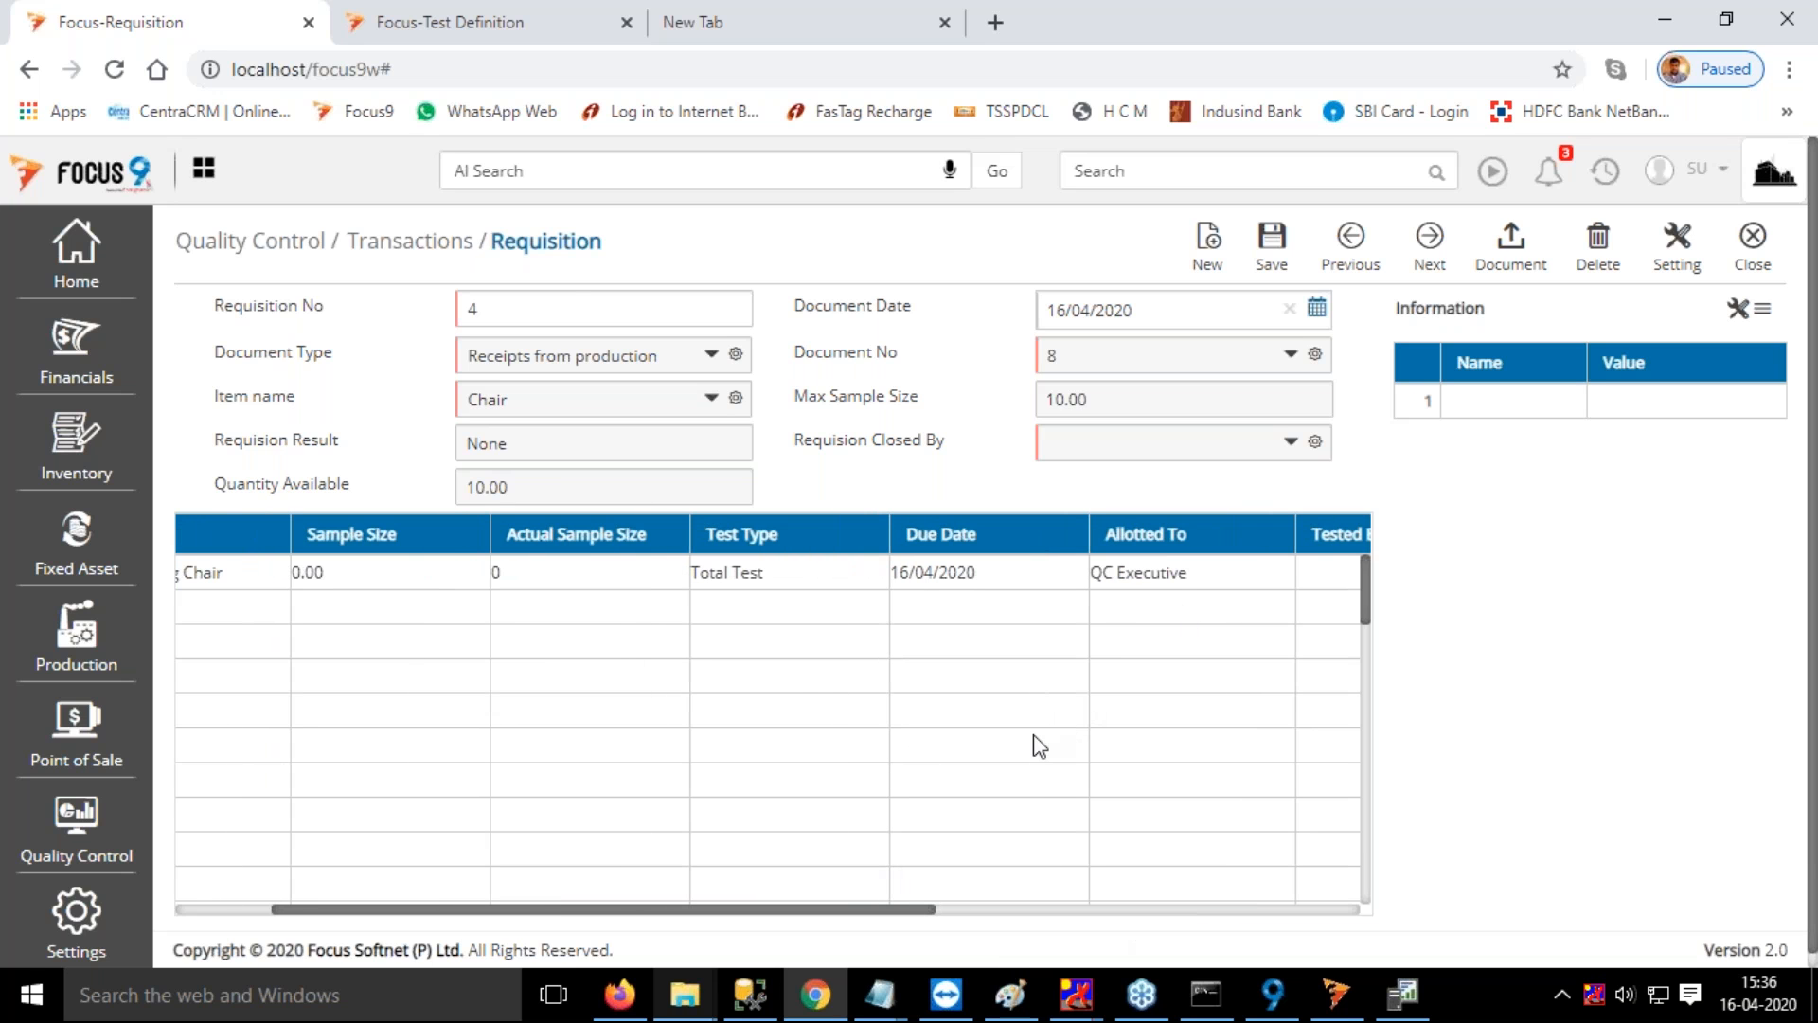
Check the test type and sample size type options in the Test for Finishing Chair definition
click(550, 40)
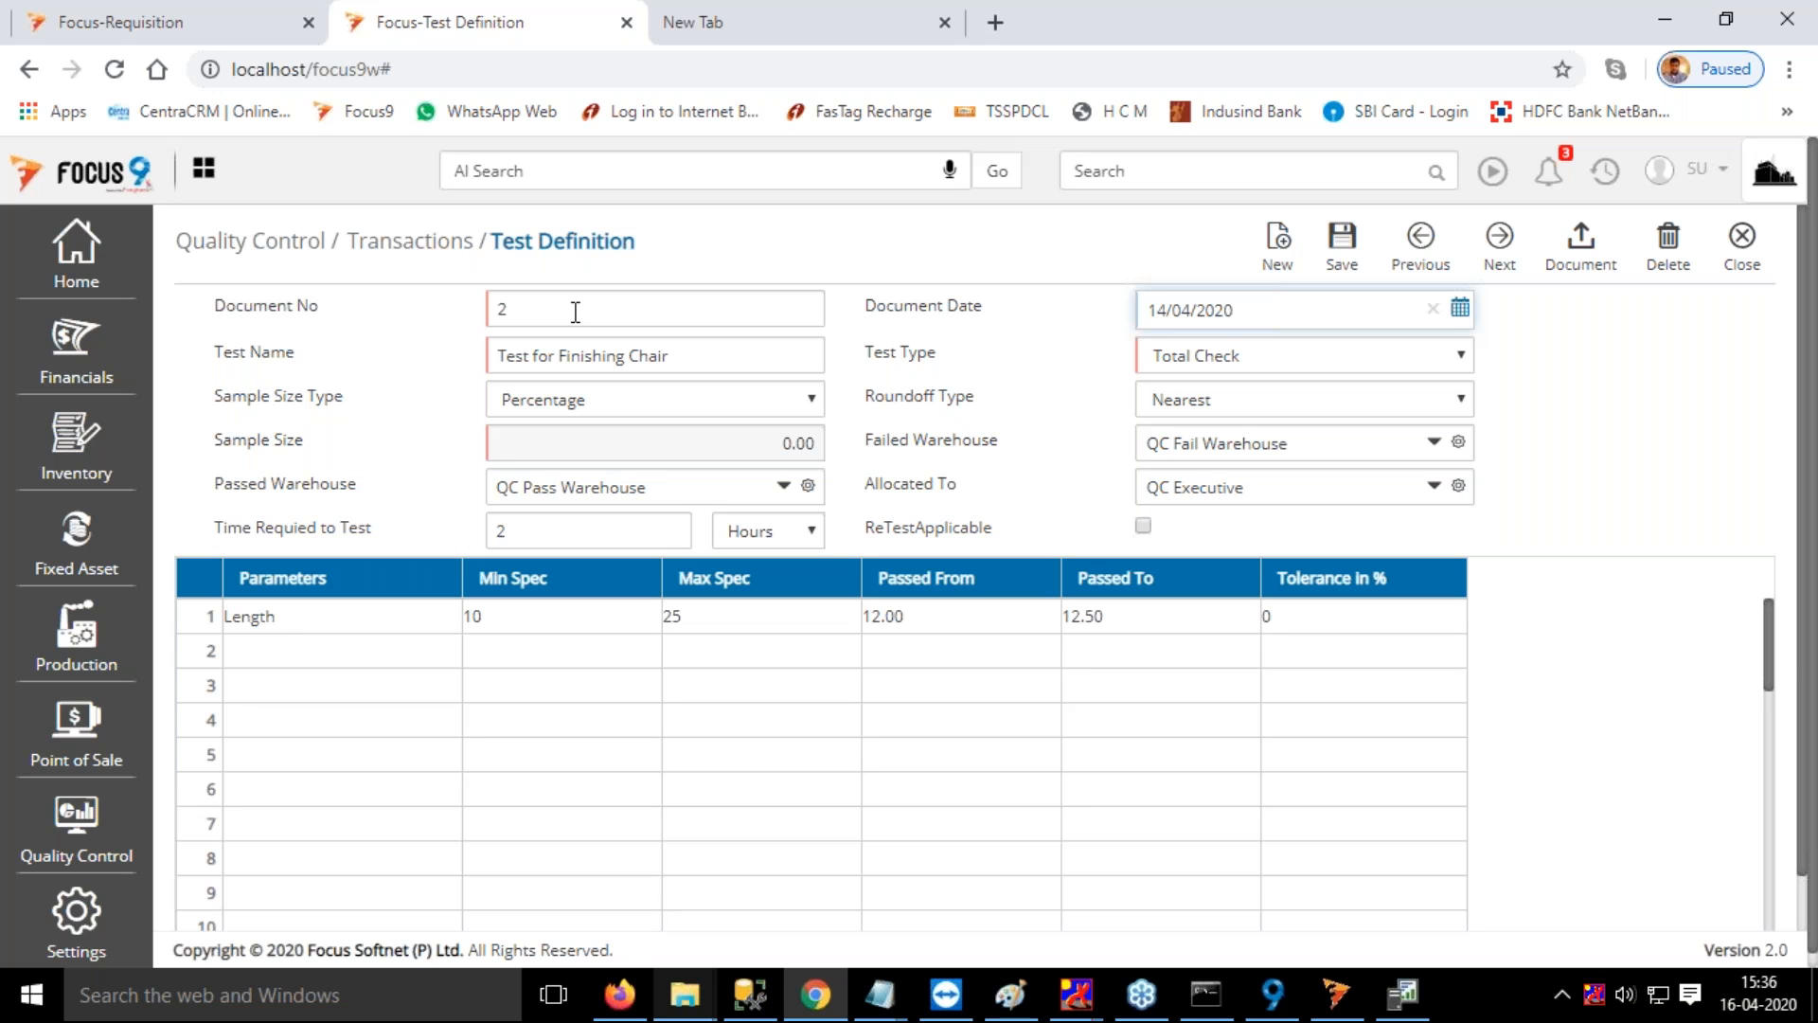
click(1295, 362)
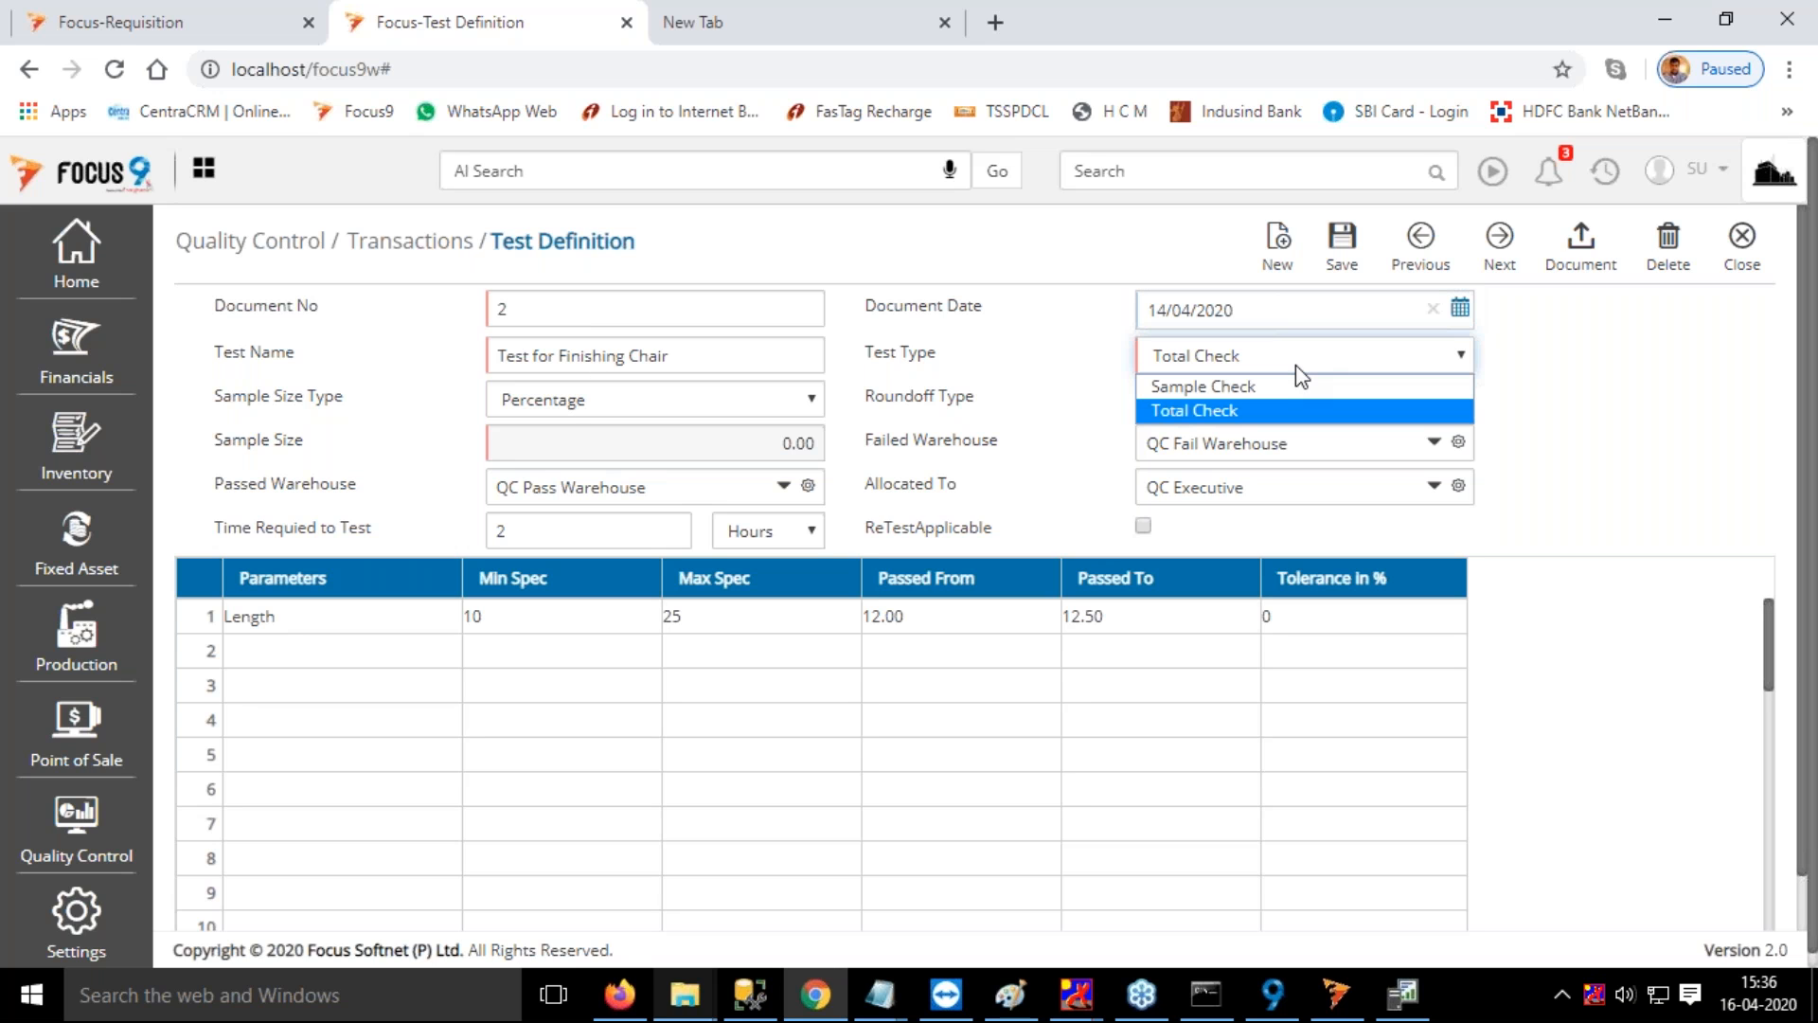
click(1295, 365)
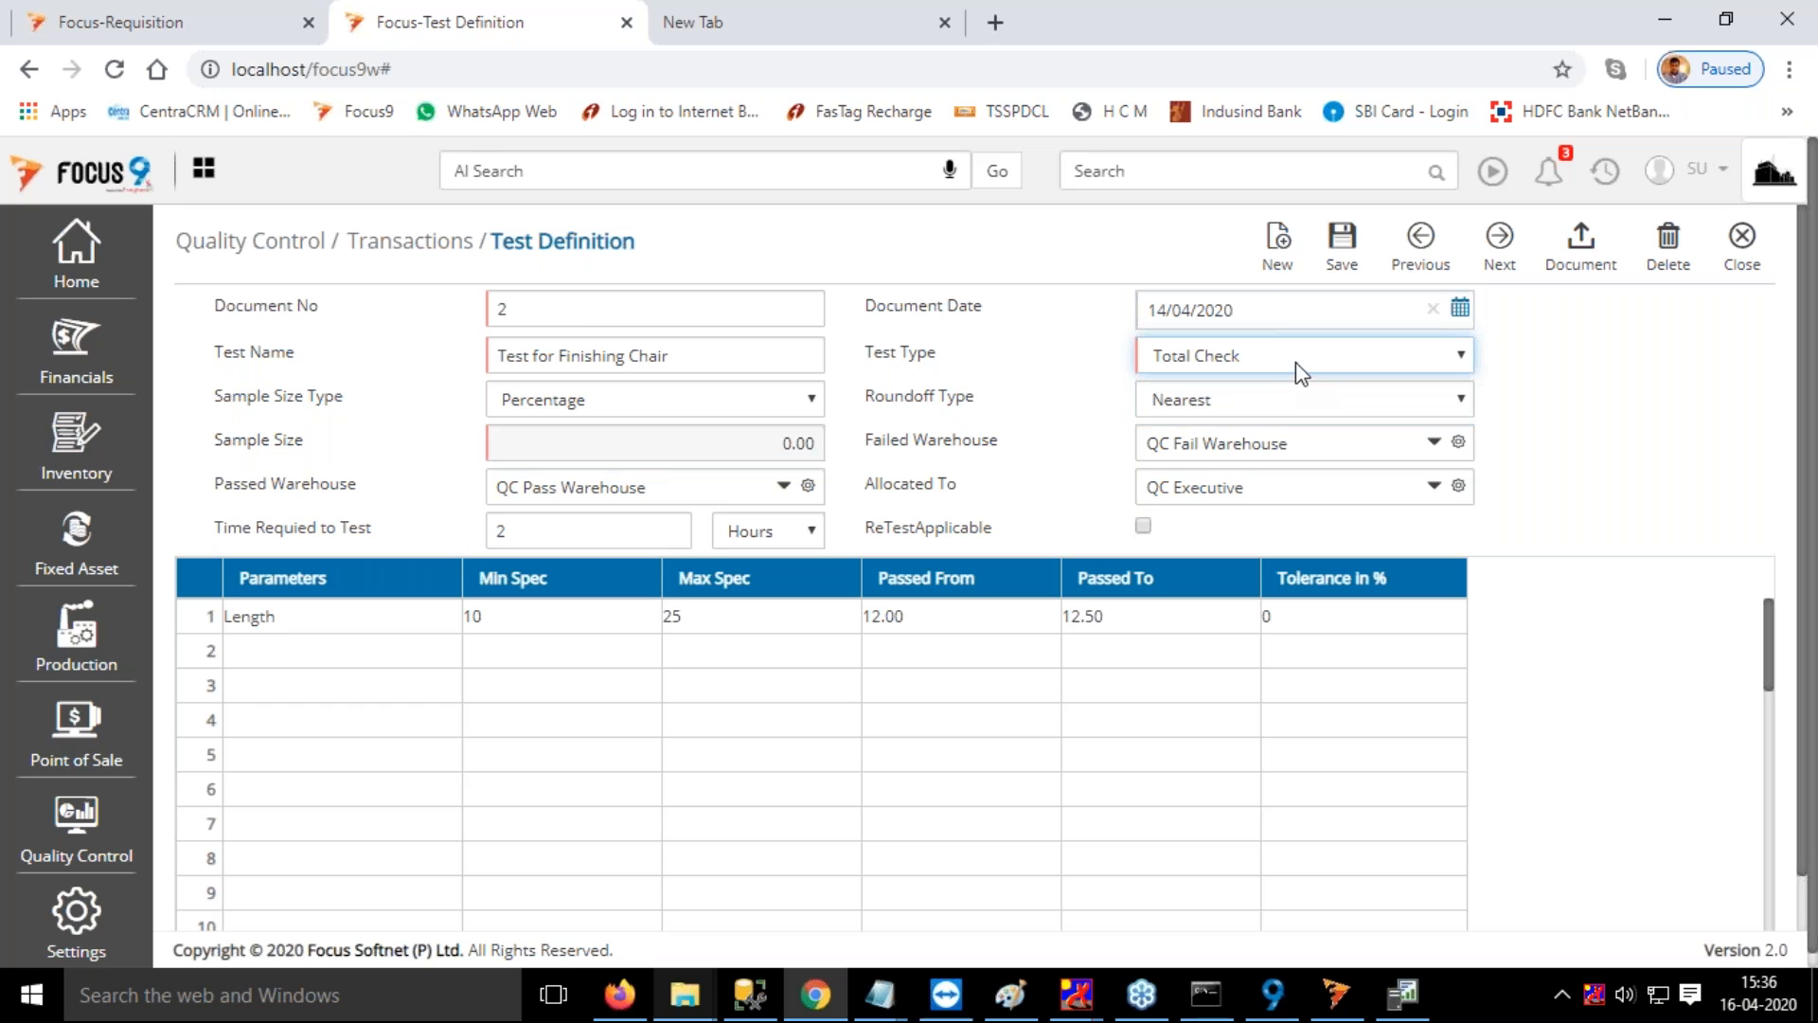
click(729, 403)
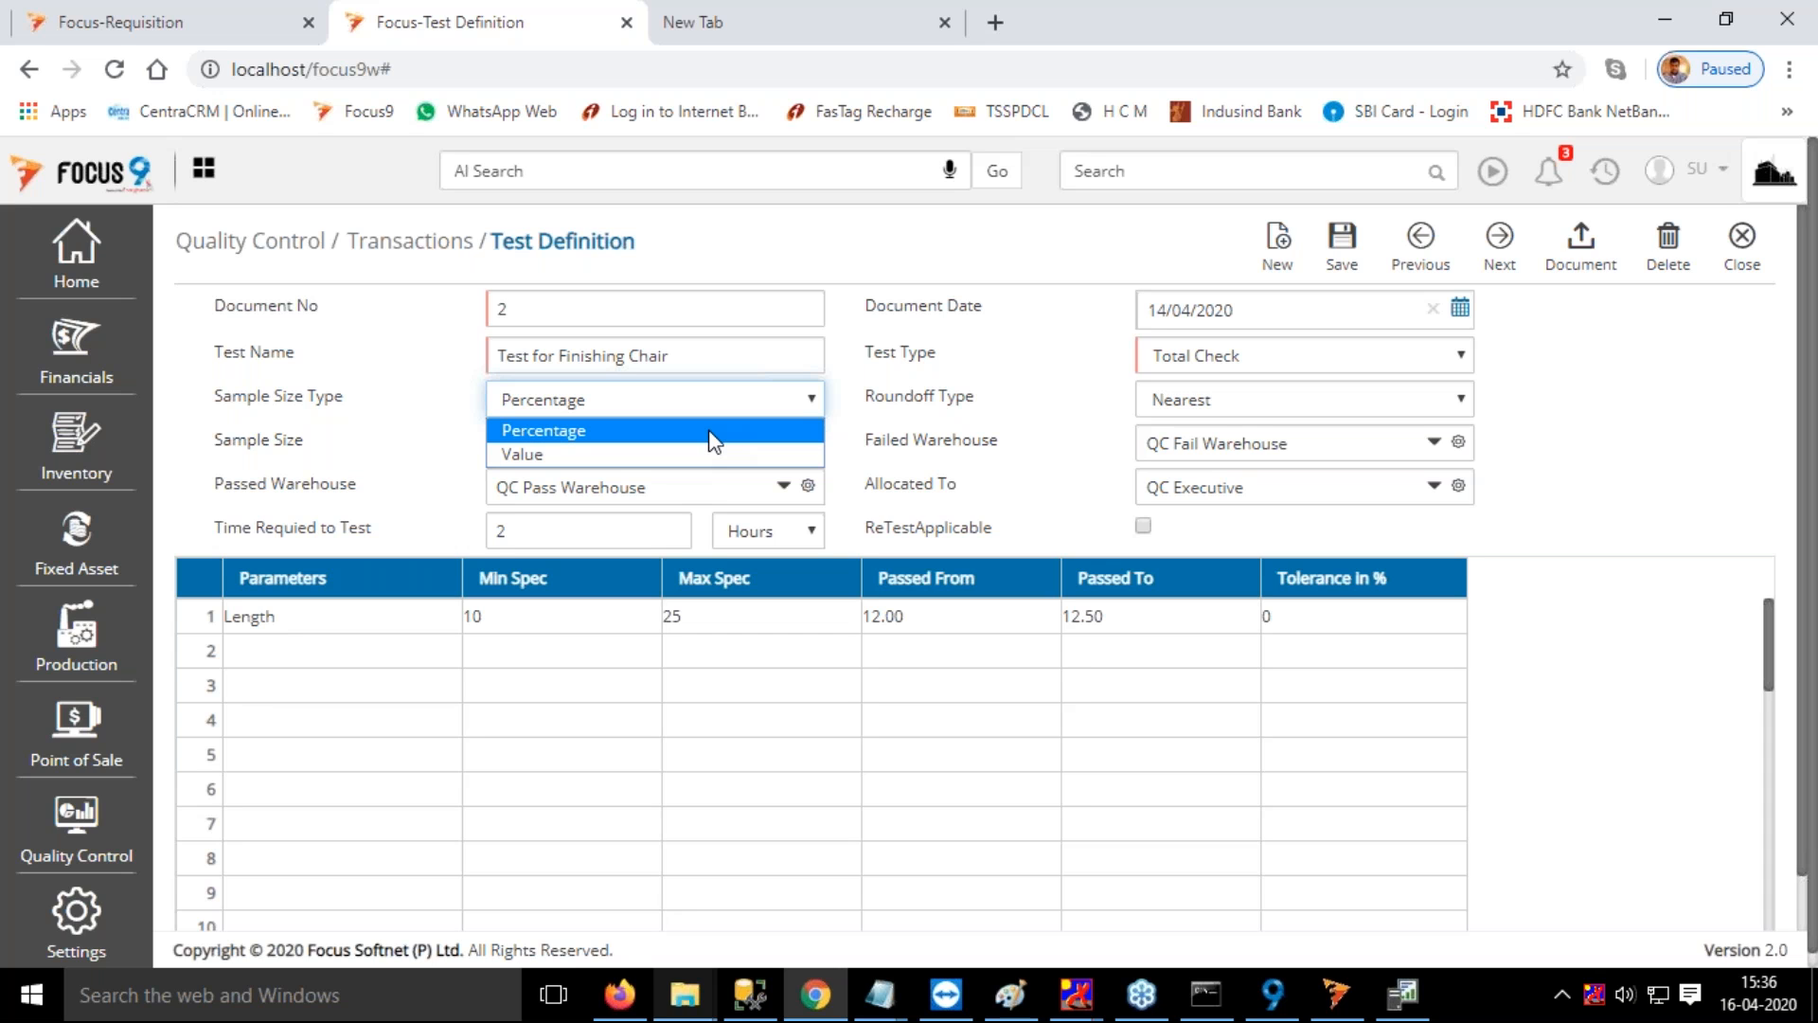
click(1052, 371)
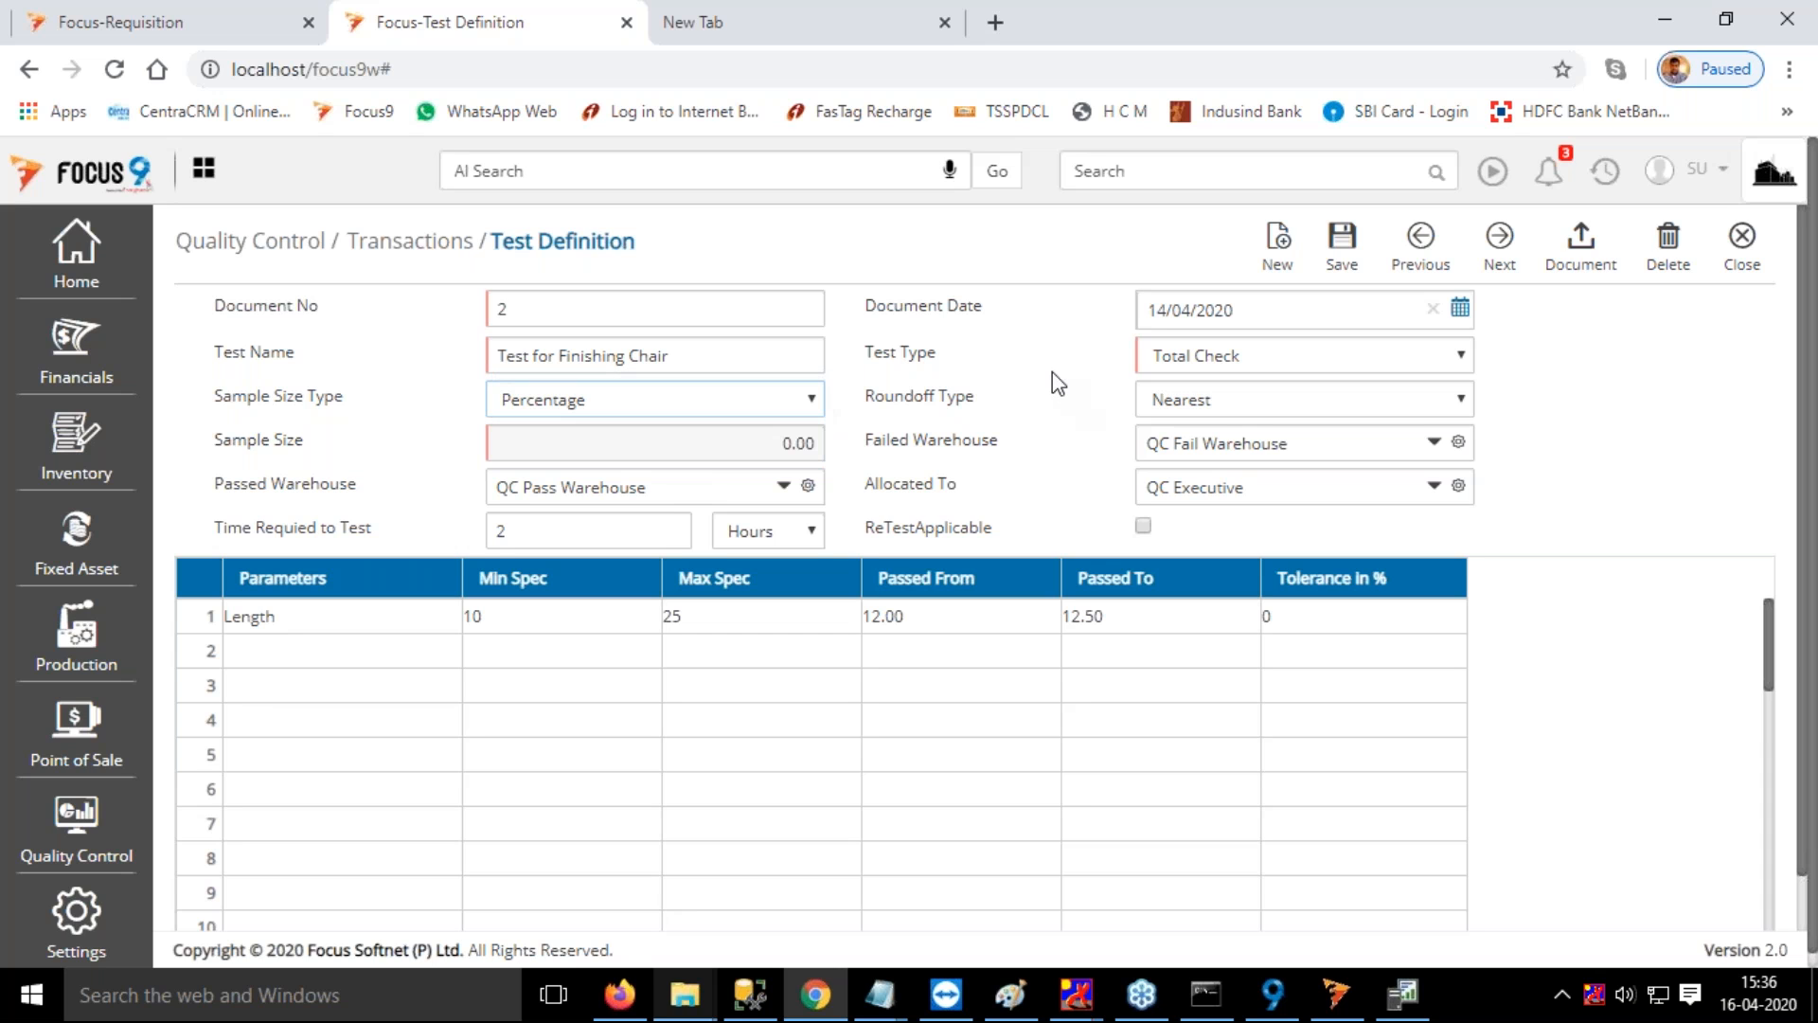
click(710, 407)
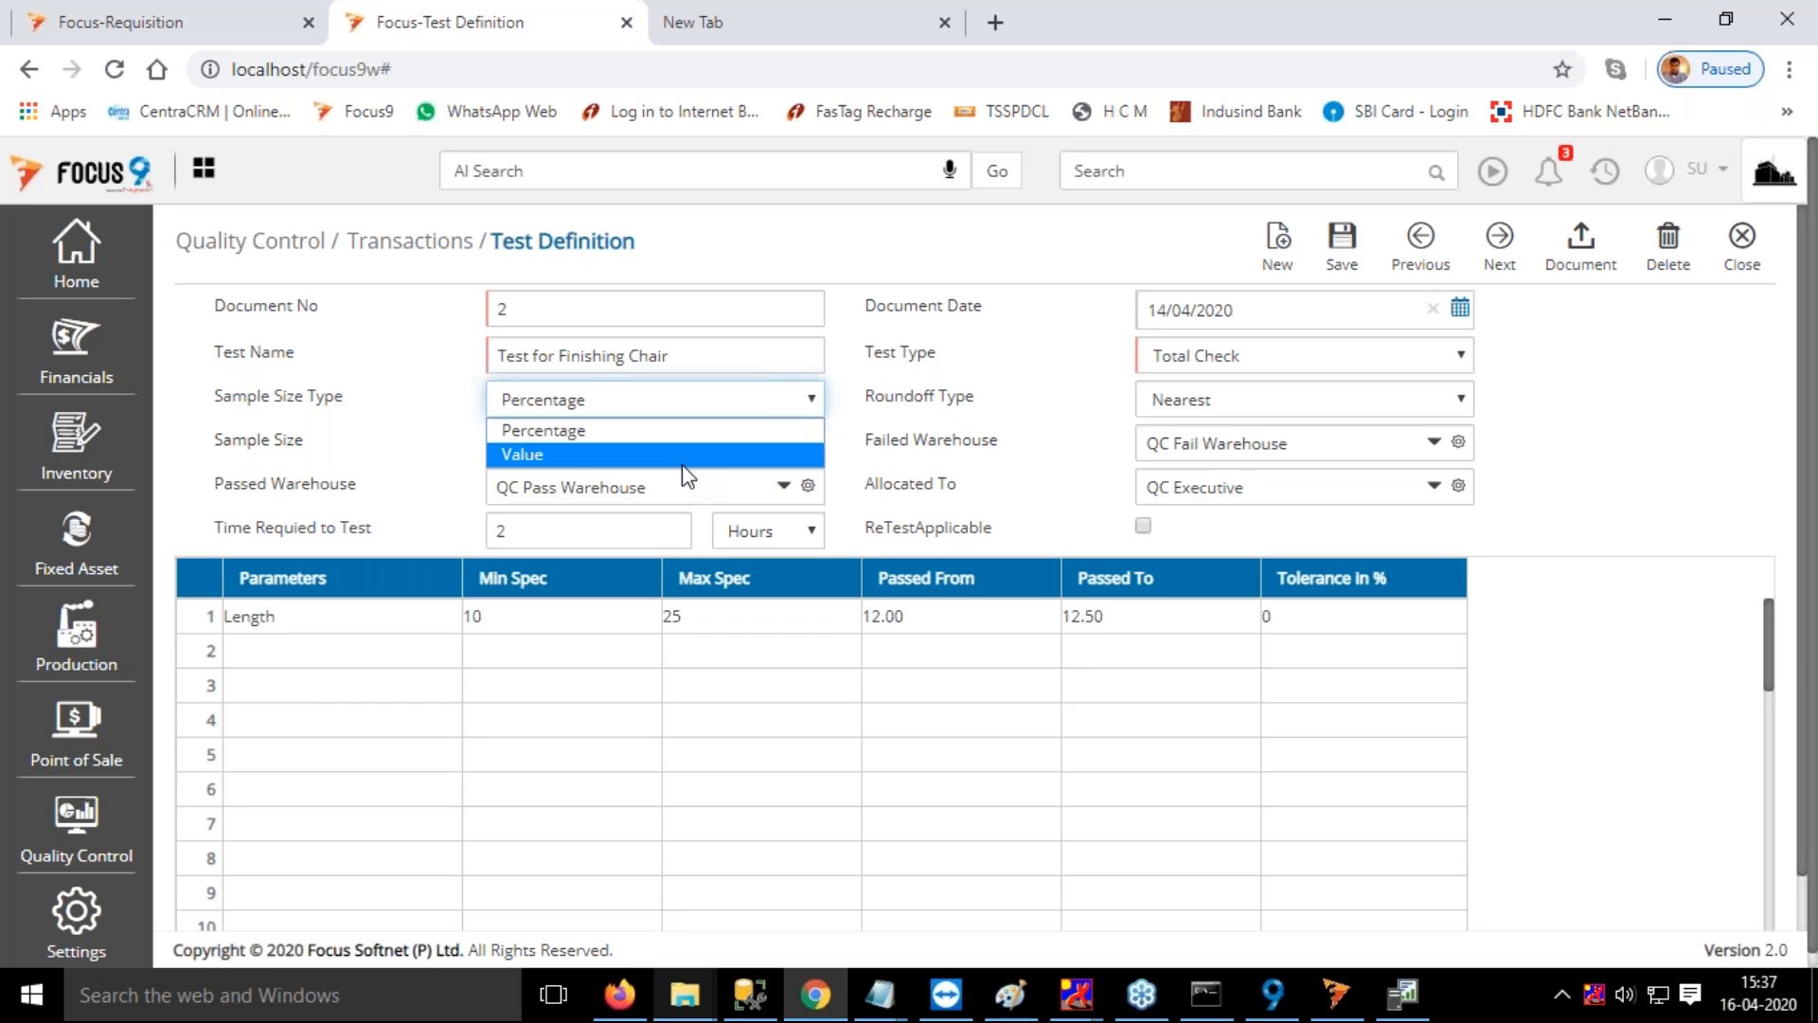
click(1045, 402)
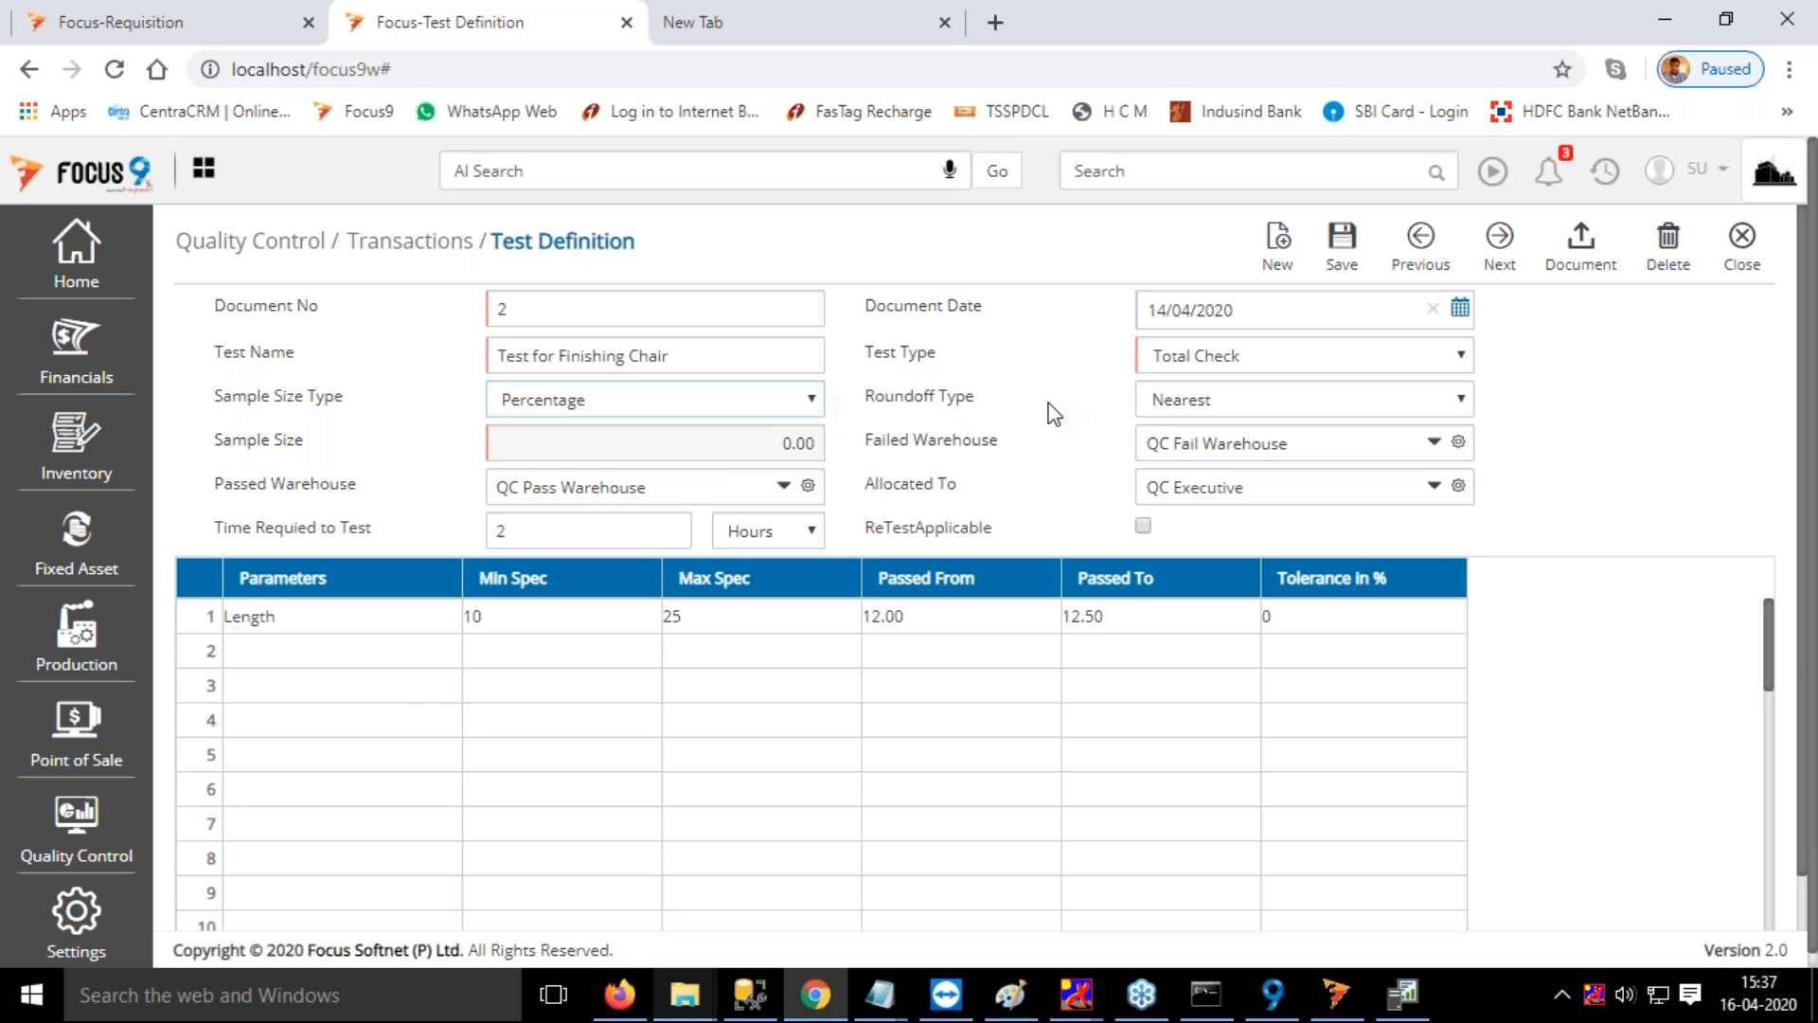
Review the available roundoff types in the Test for Finishing Chair definition
click(1269, 406)
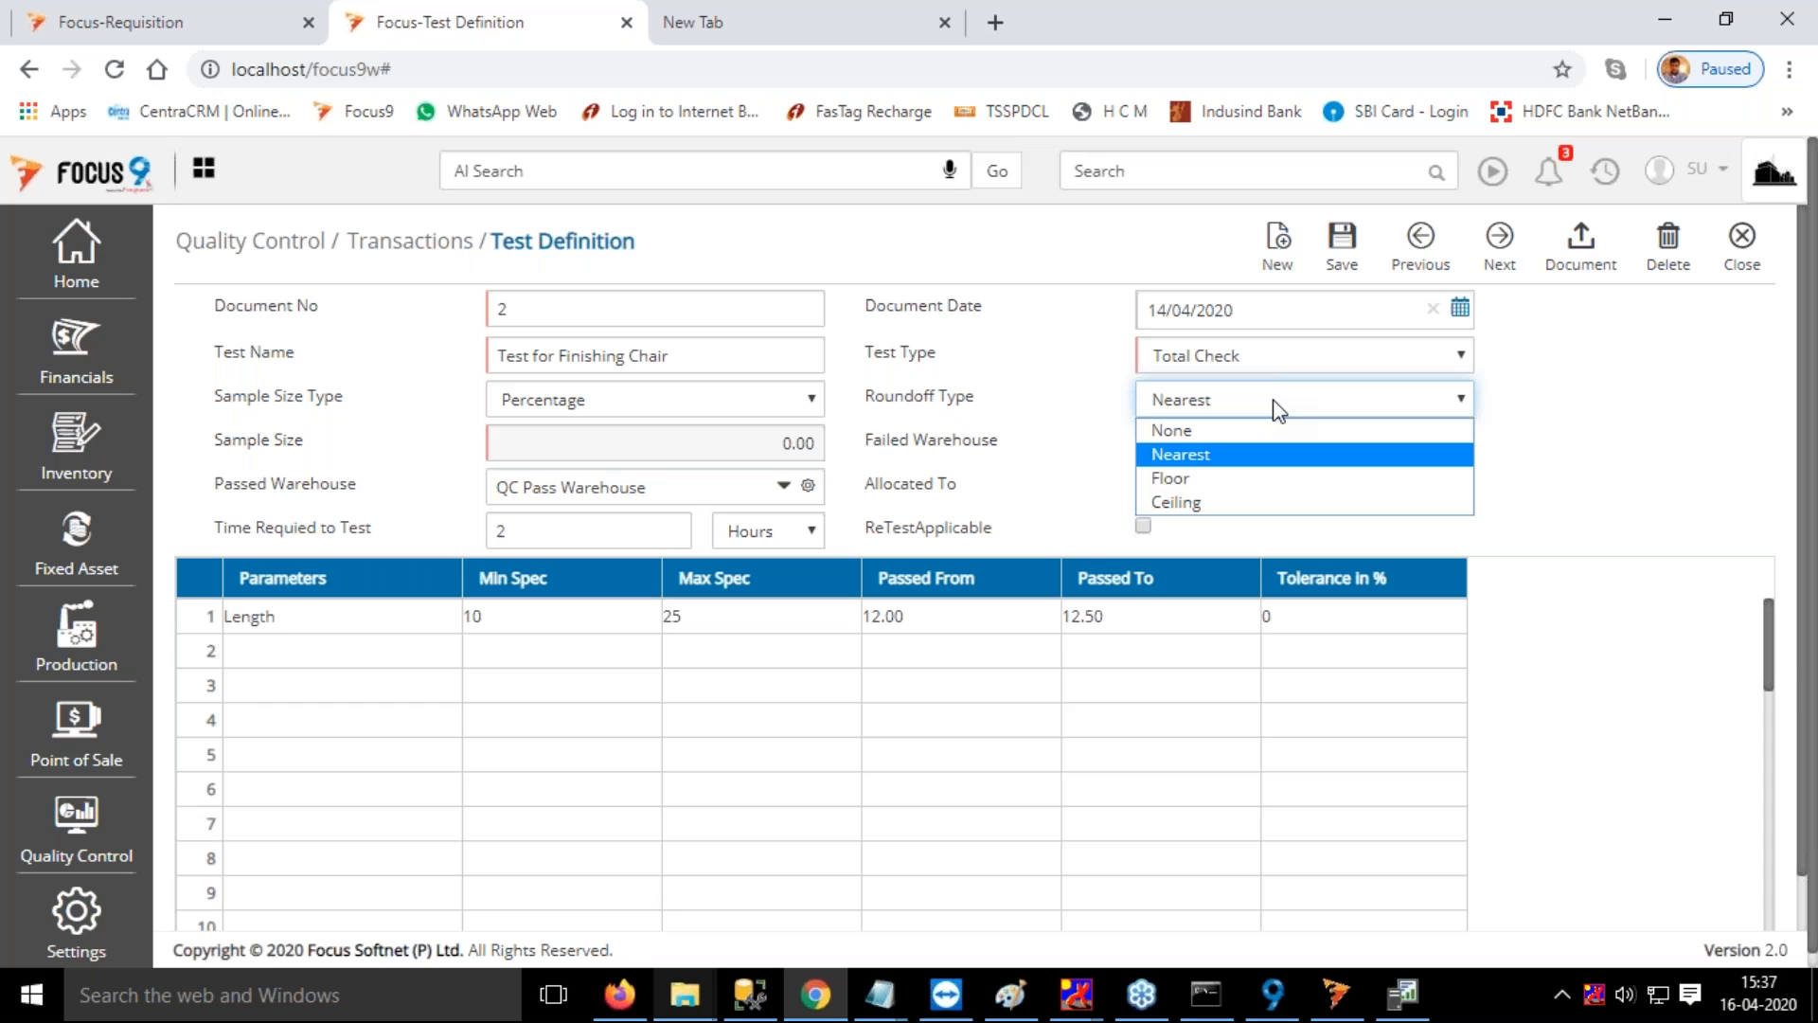
click(1278, 403)
click(1289, 403)
click(1251, 398)
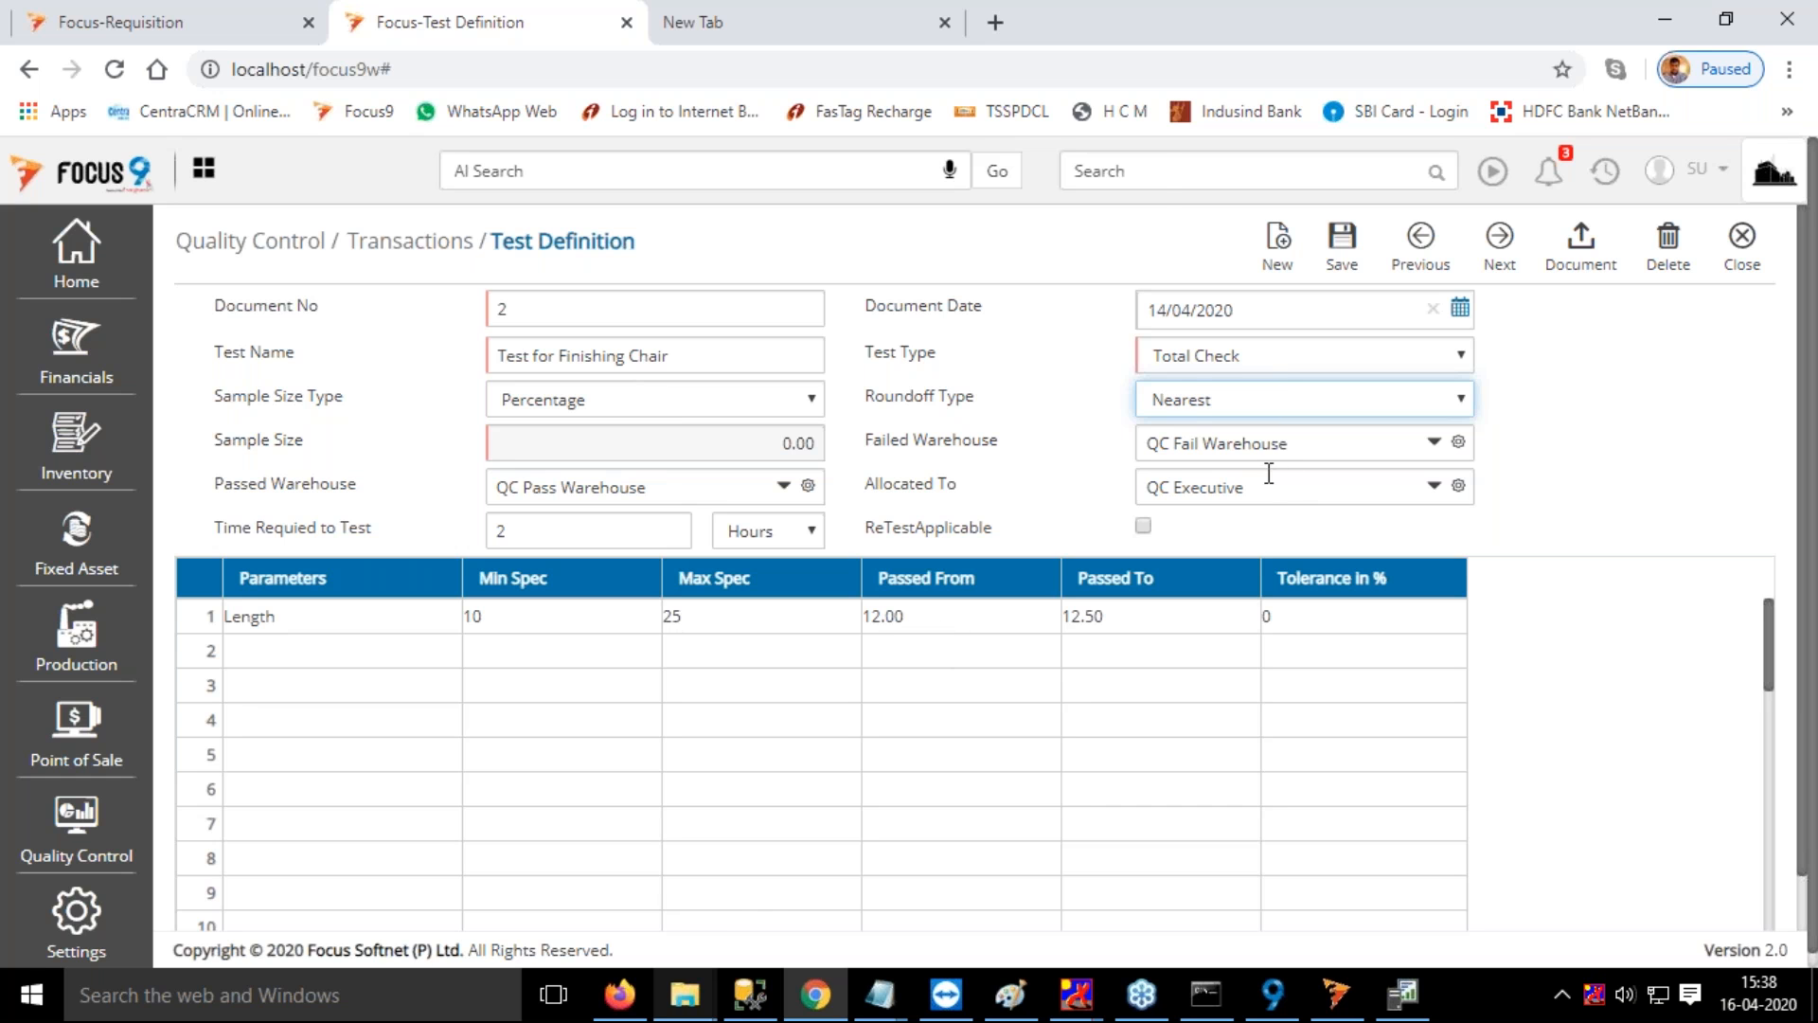
Open Map Test To Items and examine the test mapping of Item 1 and Chair, including the mandatory and sequence settings
click(1164, 174)
text(m)
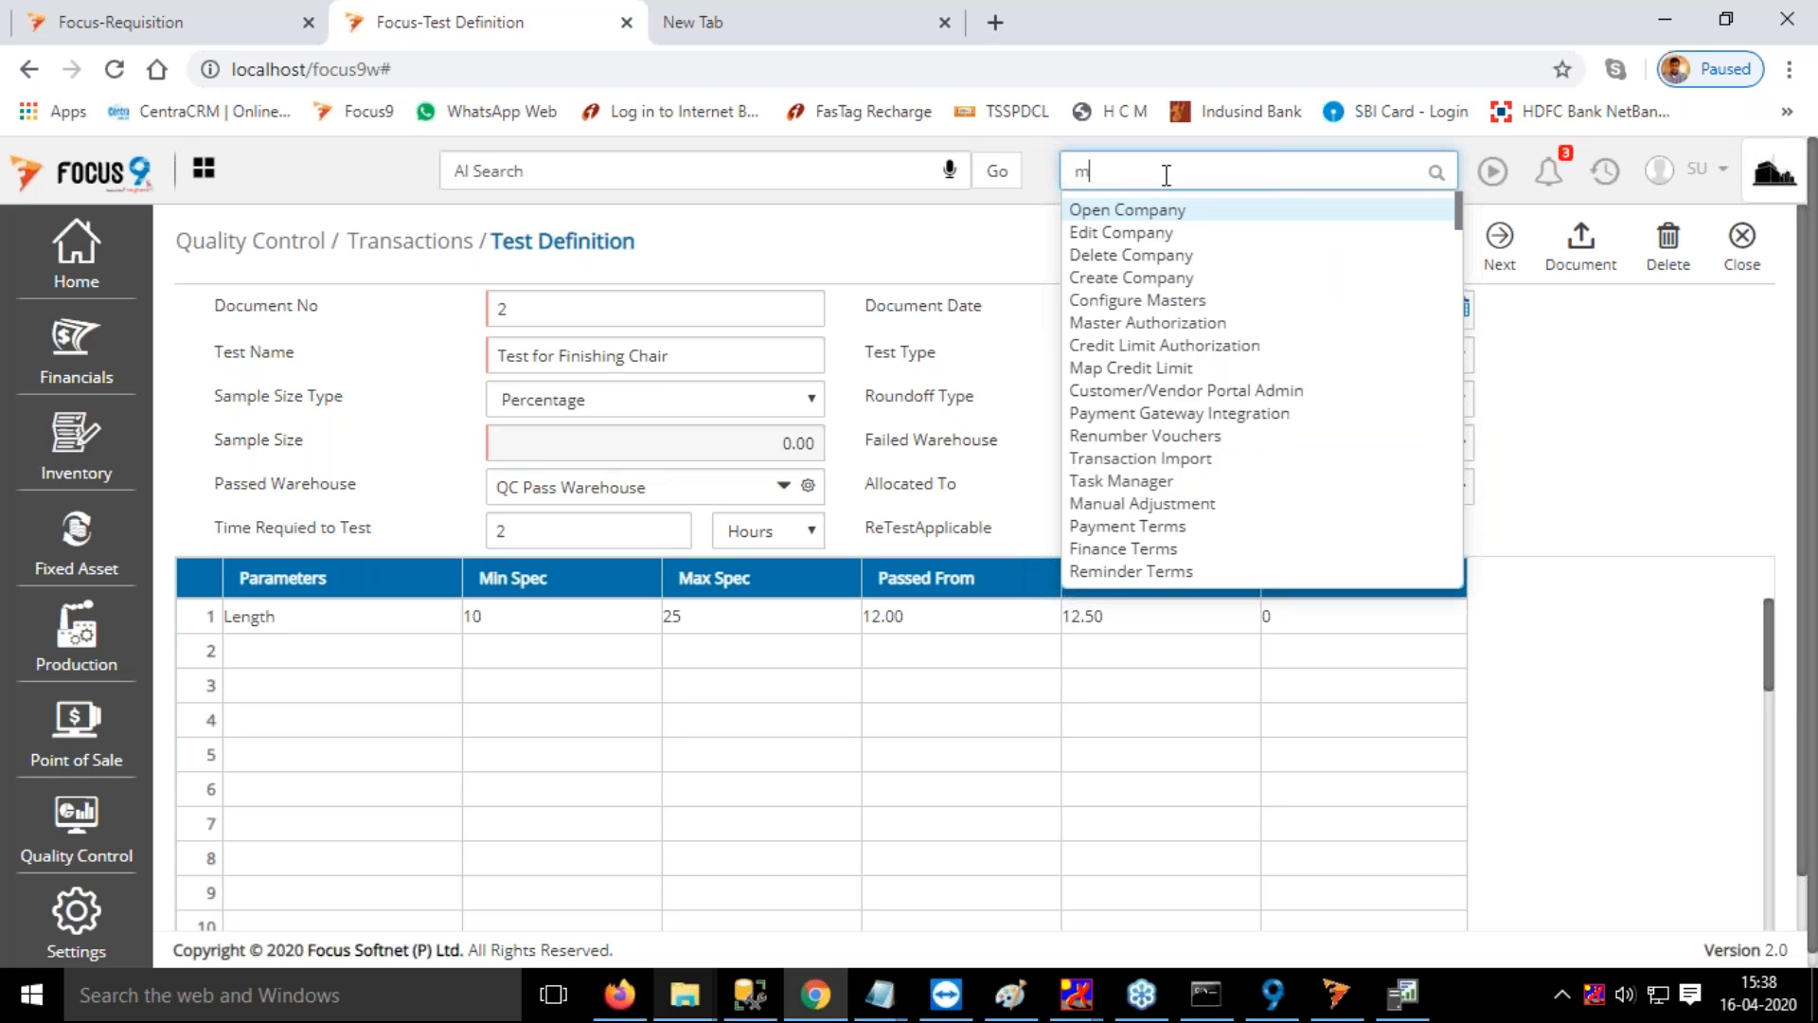
text(ap)
click(1180, 263)
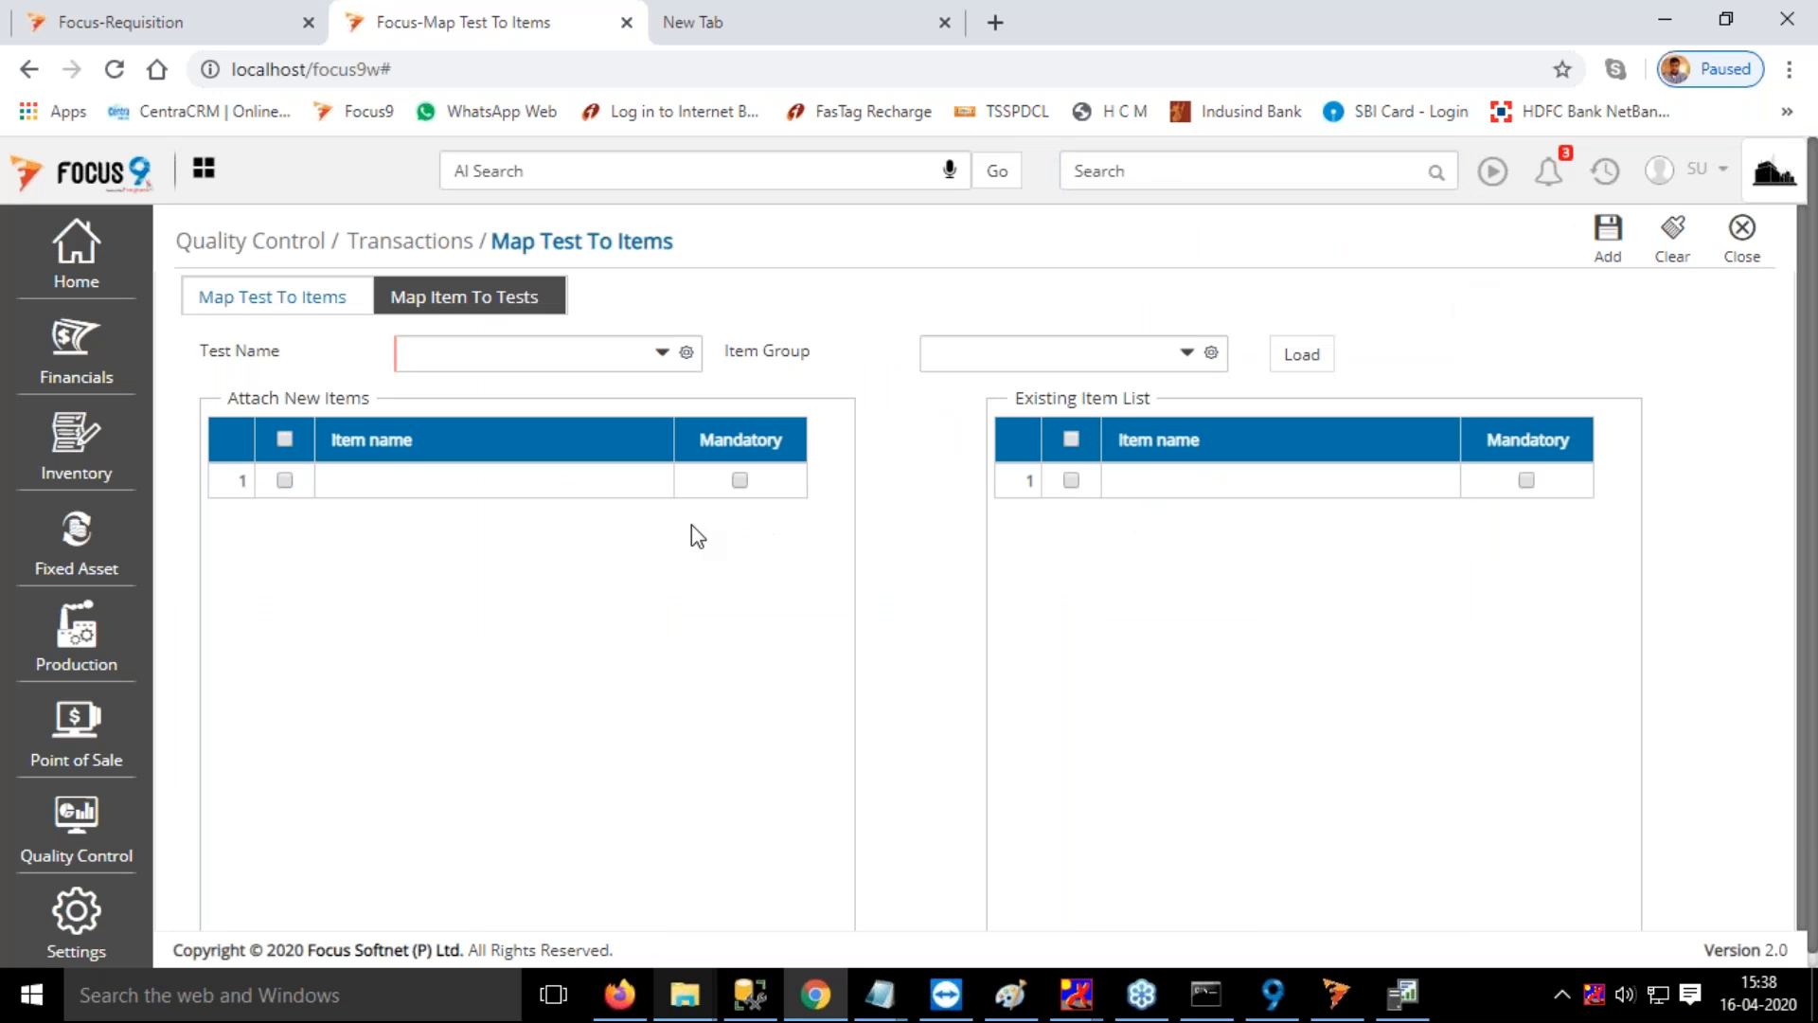
click(460, 319)
click(474, 303)
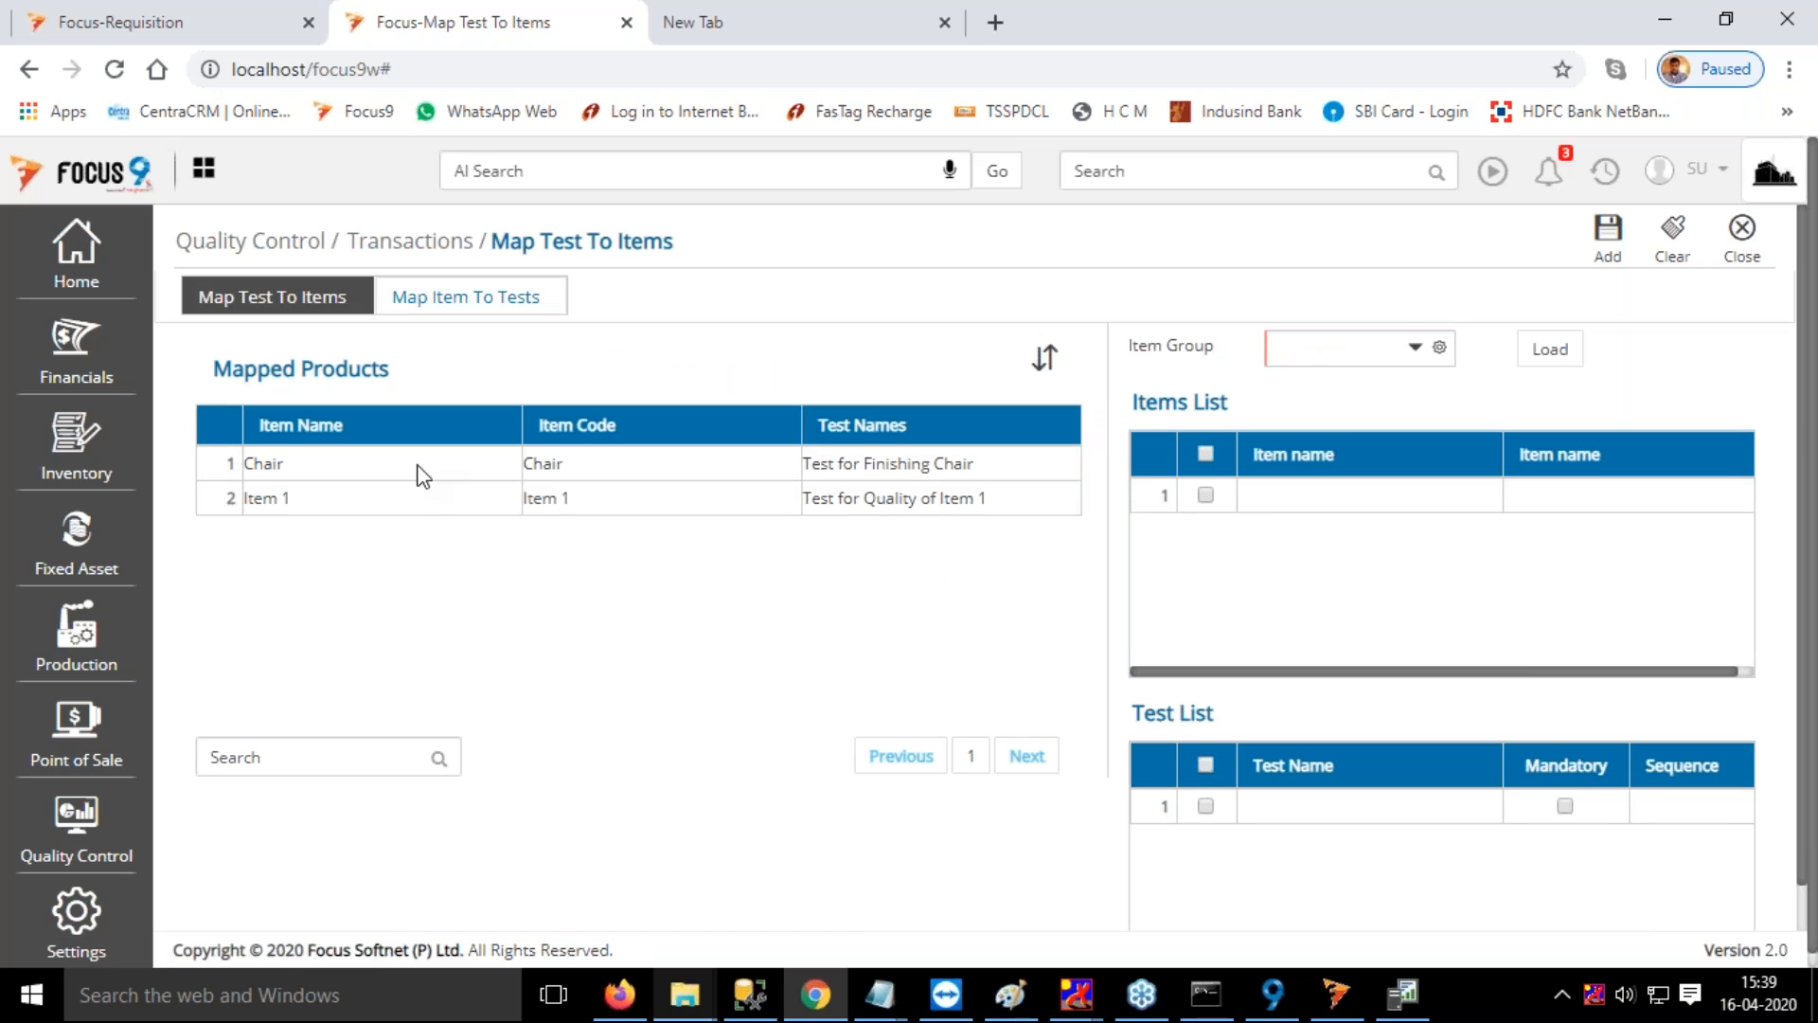
click(413, 507)
click(394, 477)
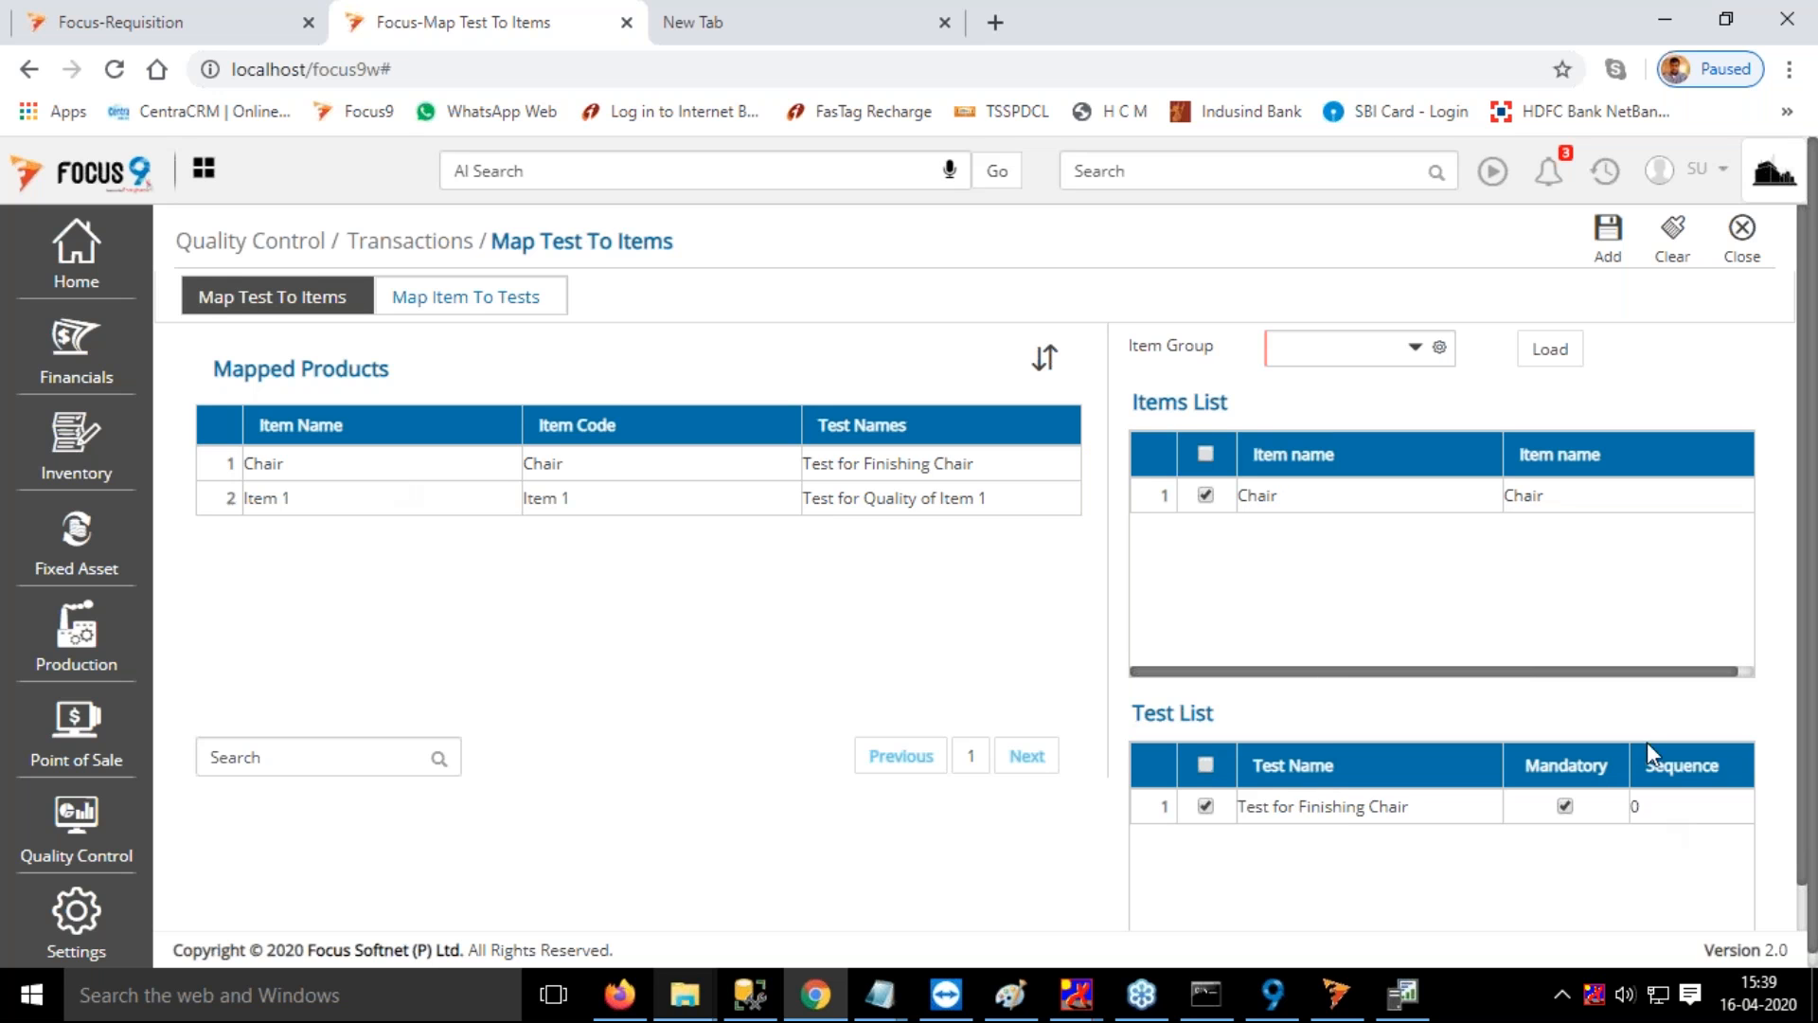
scroll(1646, 733, down, 1)
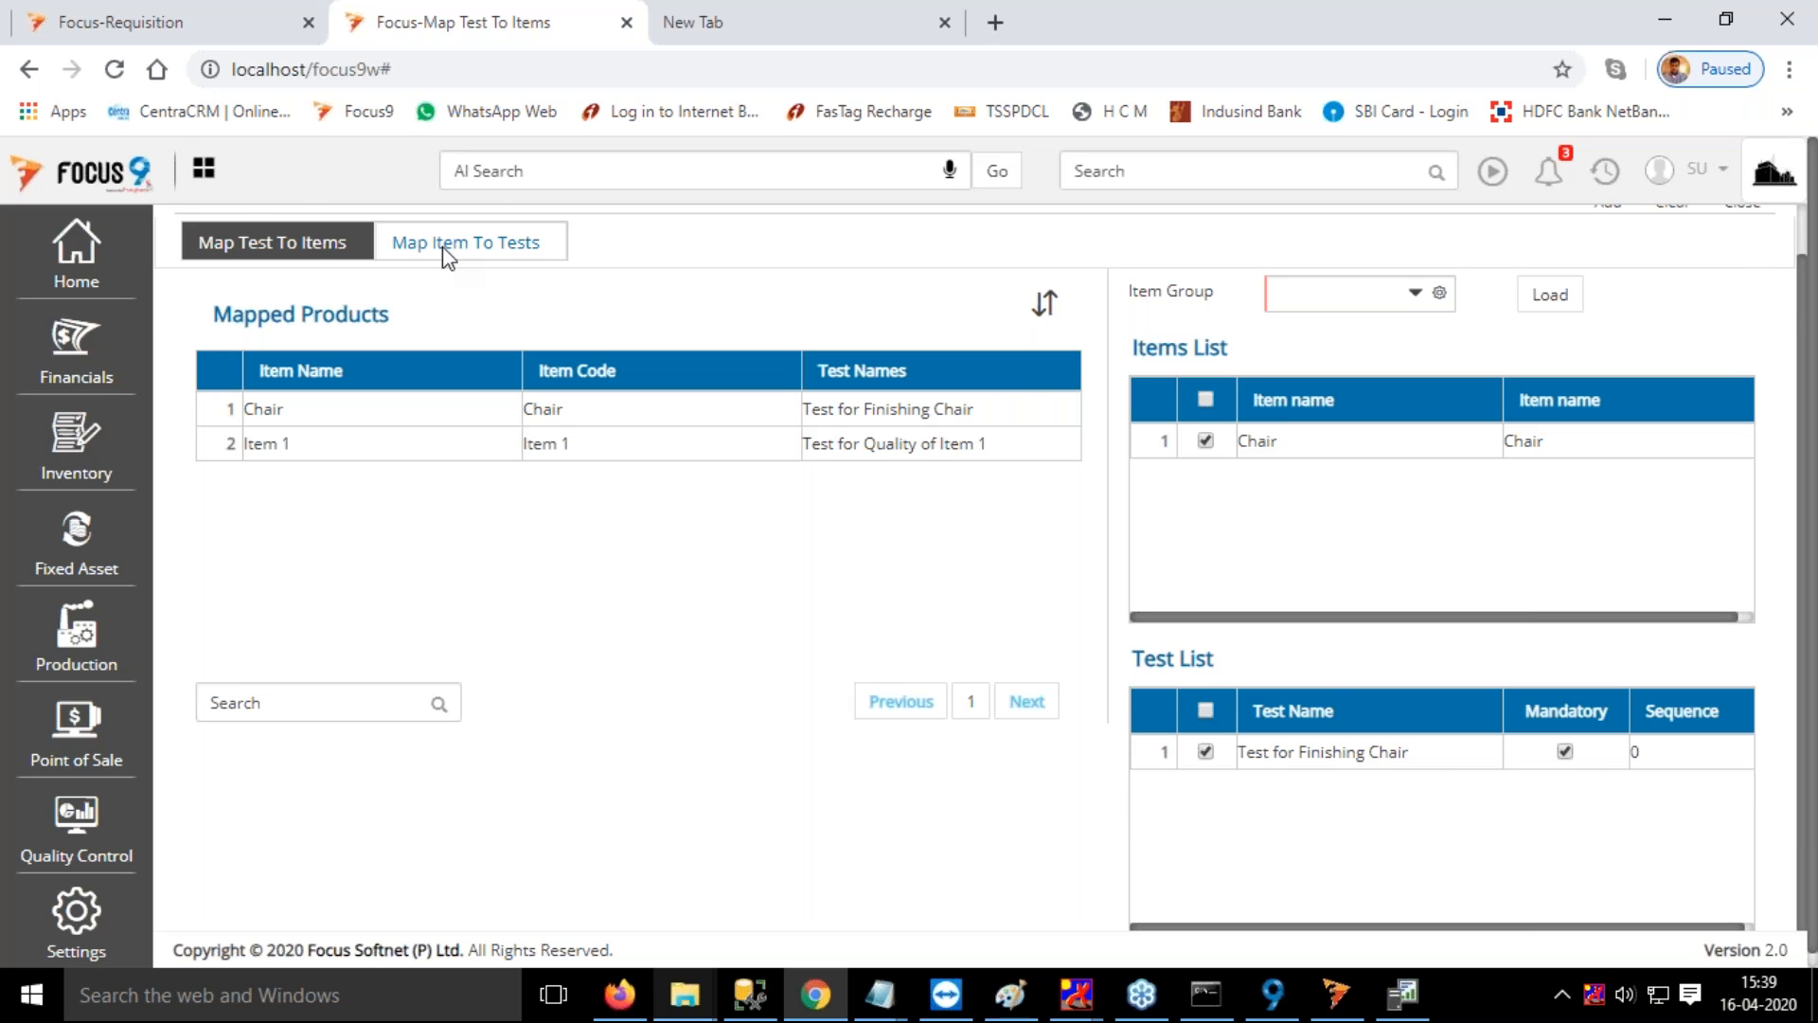
scroll(449, 257, up, 1)
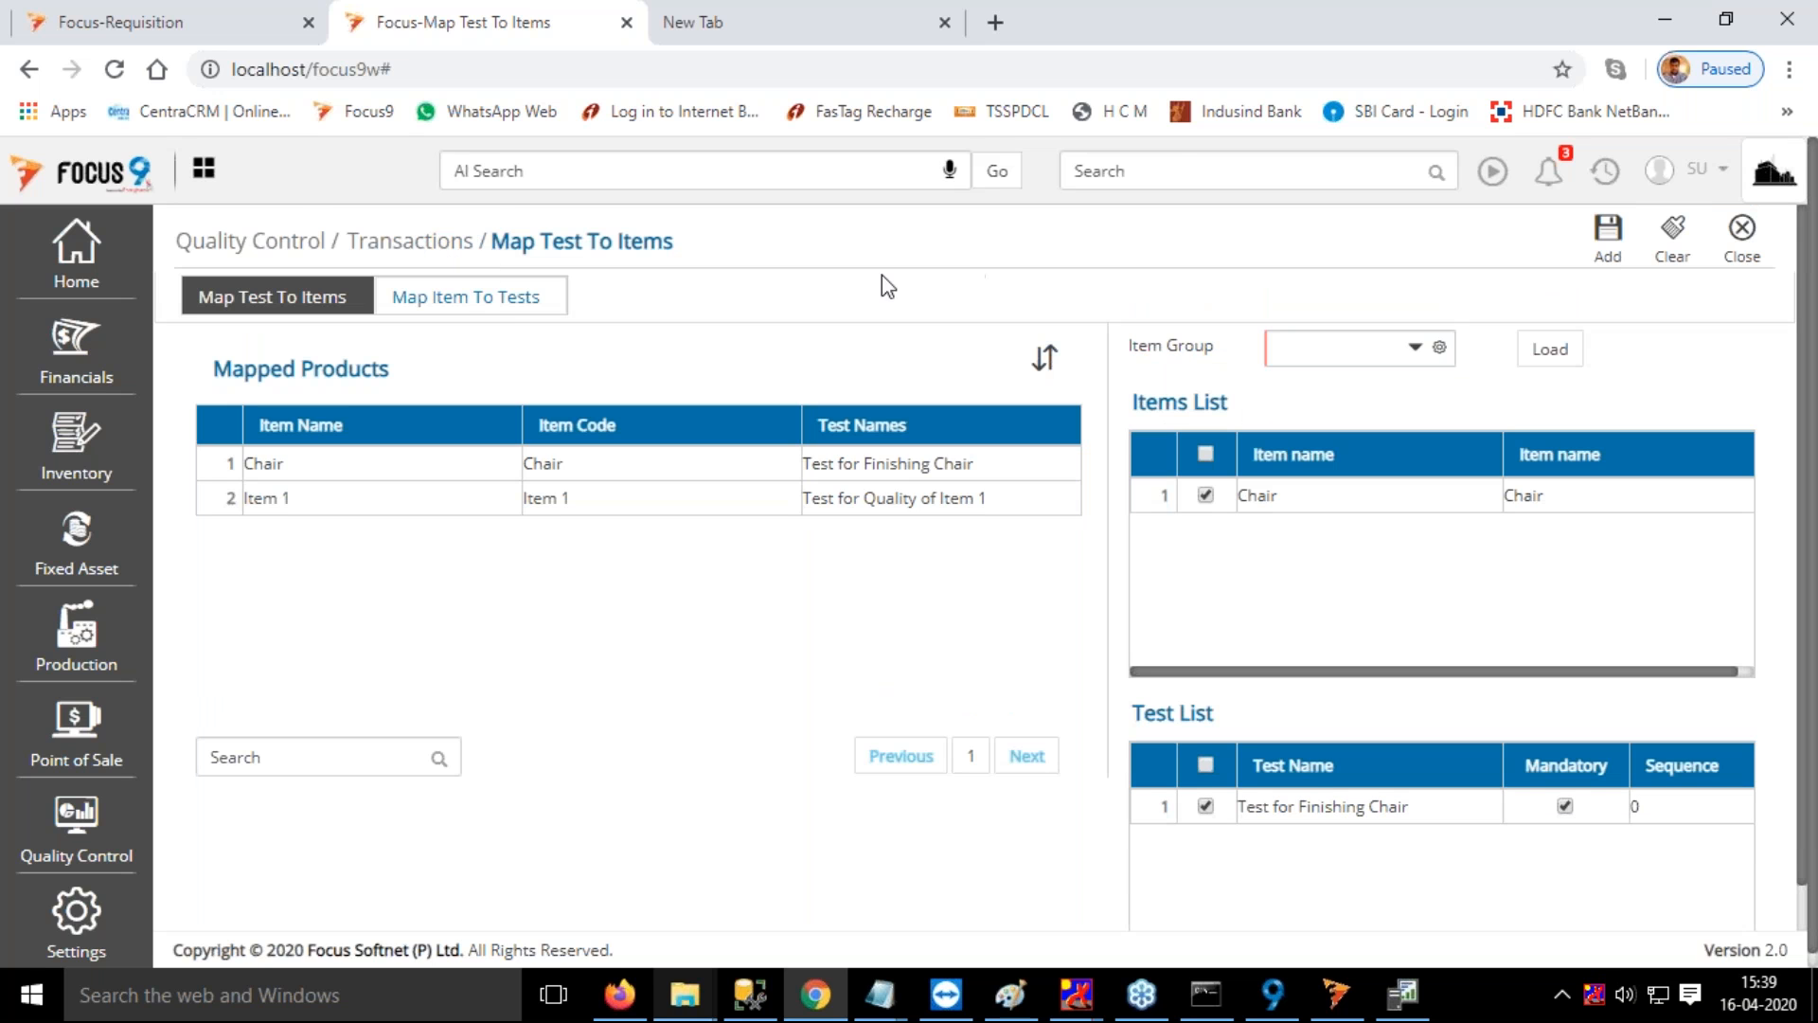
Start a new test definition named Test 2 with the test type Total Check
click(1178, 173)
text(test)
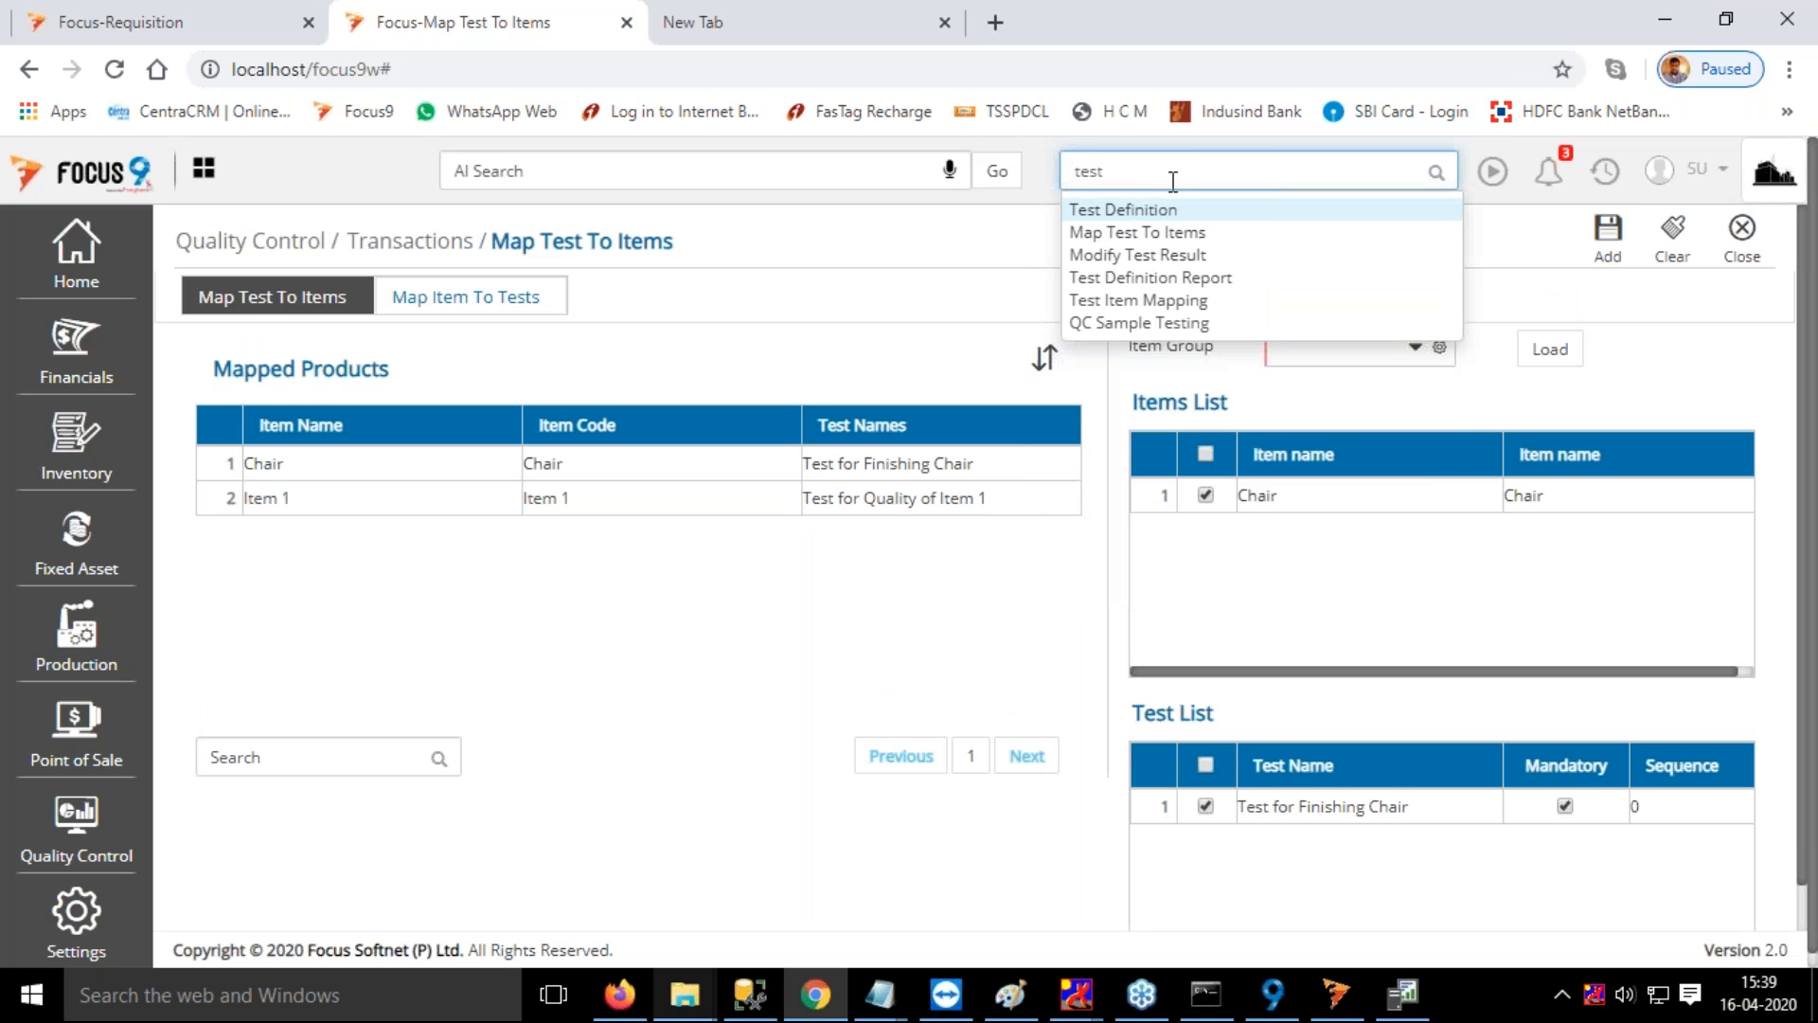
click(1156, 231)
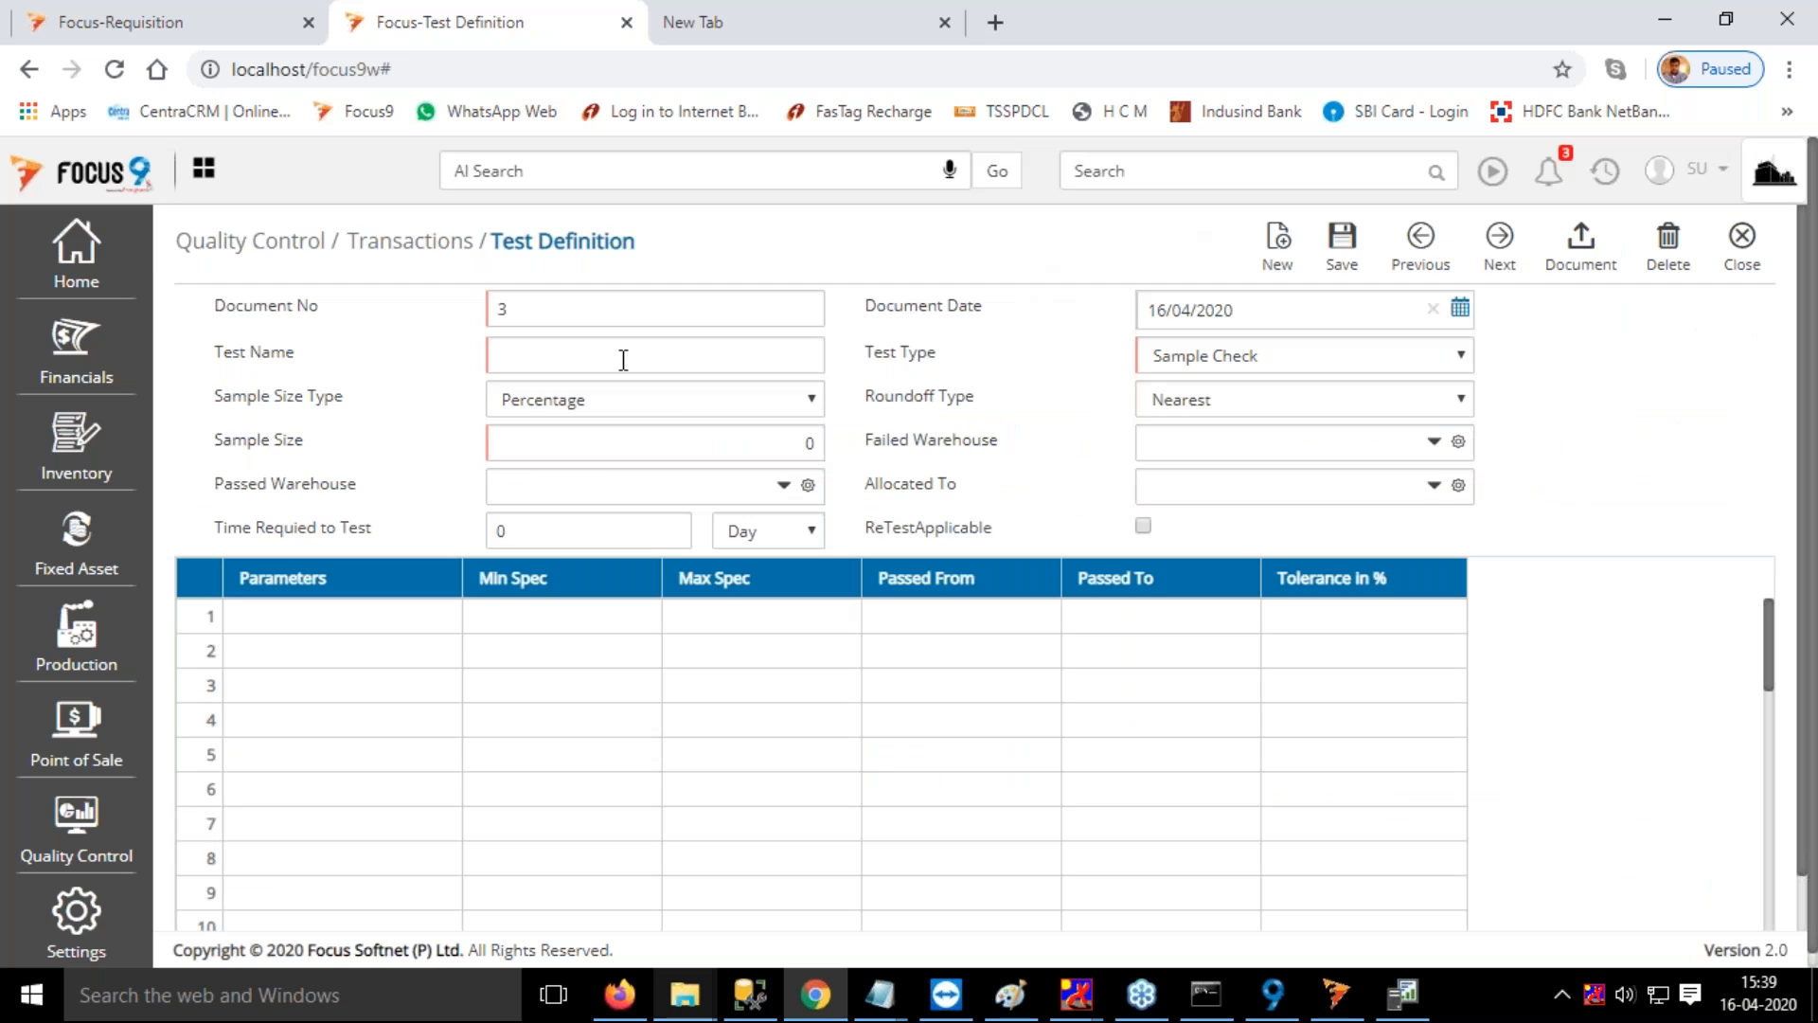
click(566, 356)
text(Test 2)
key(Tab)
click(1213, 362)
click(1221, 411)
click(609, 455)
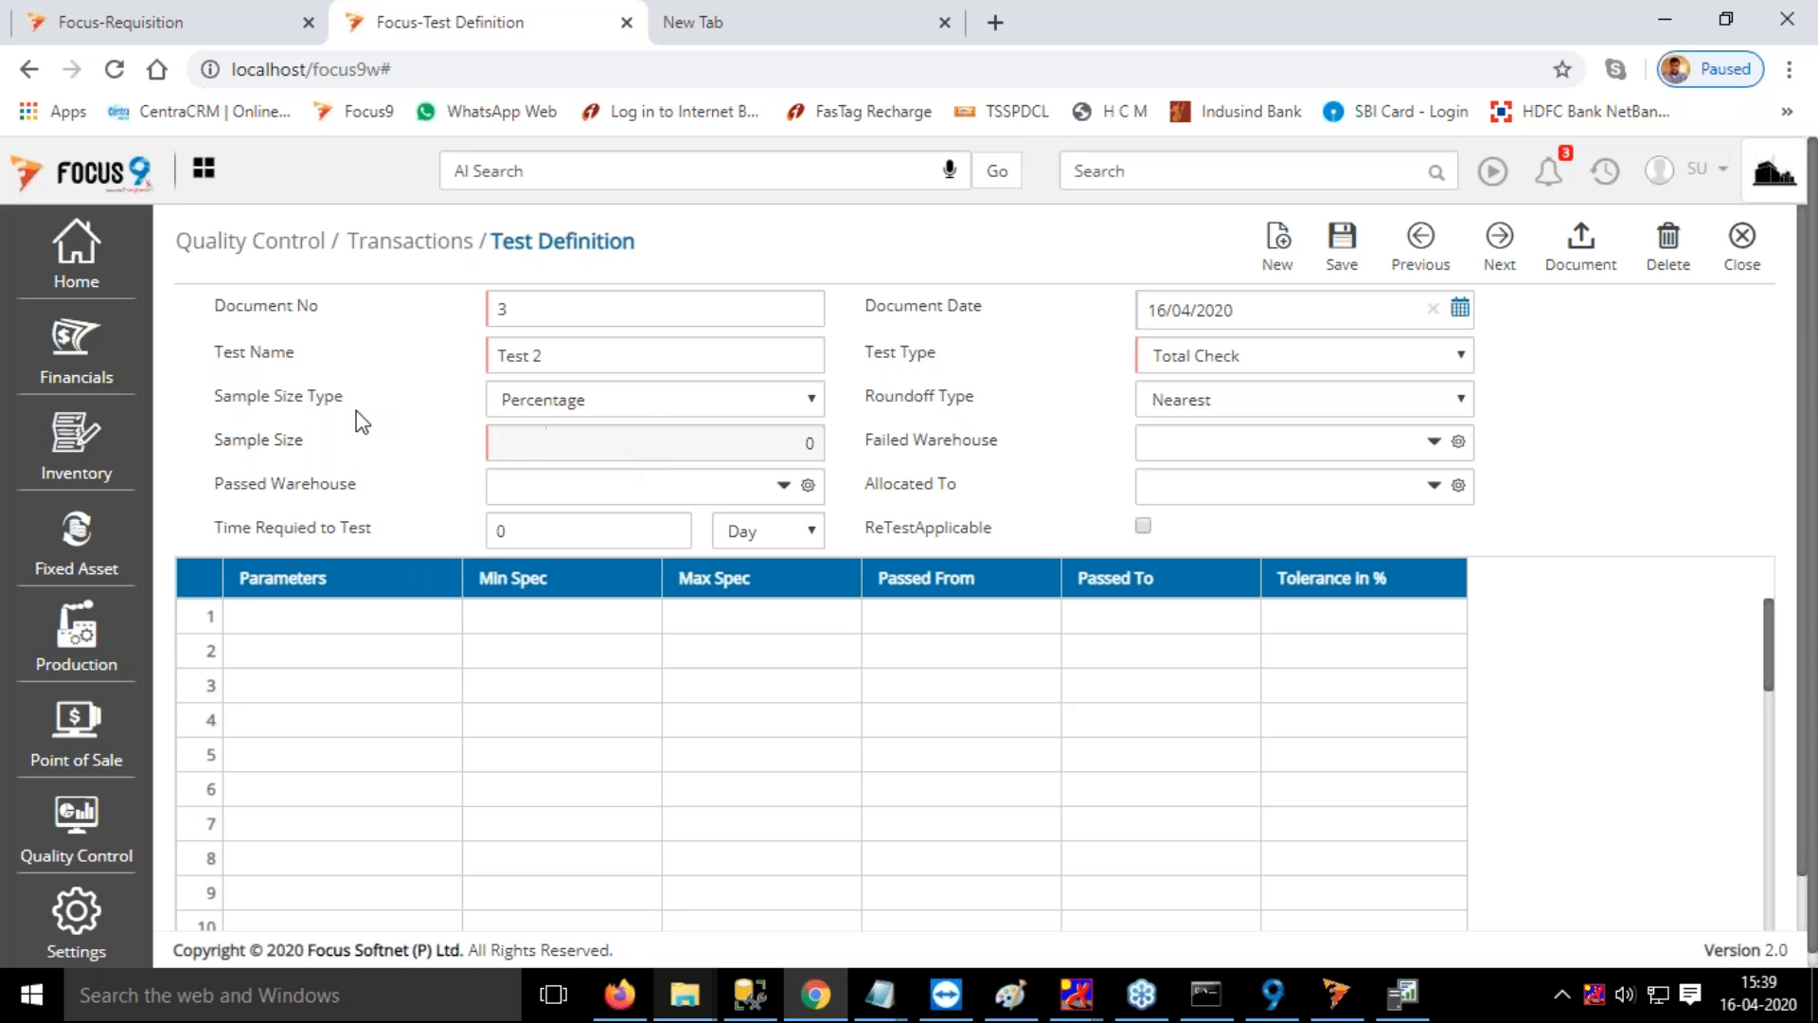
Set the failed warehouse to QC Fail Warehouse, the passed warehouse to QC Pass Warehouse, and allocate the test to QC Executive
click(1243, 445)
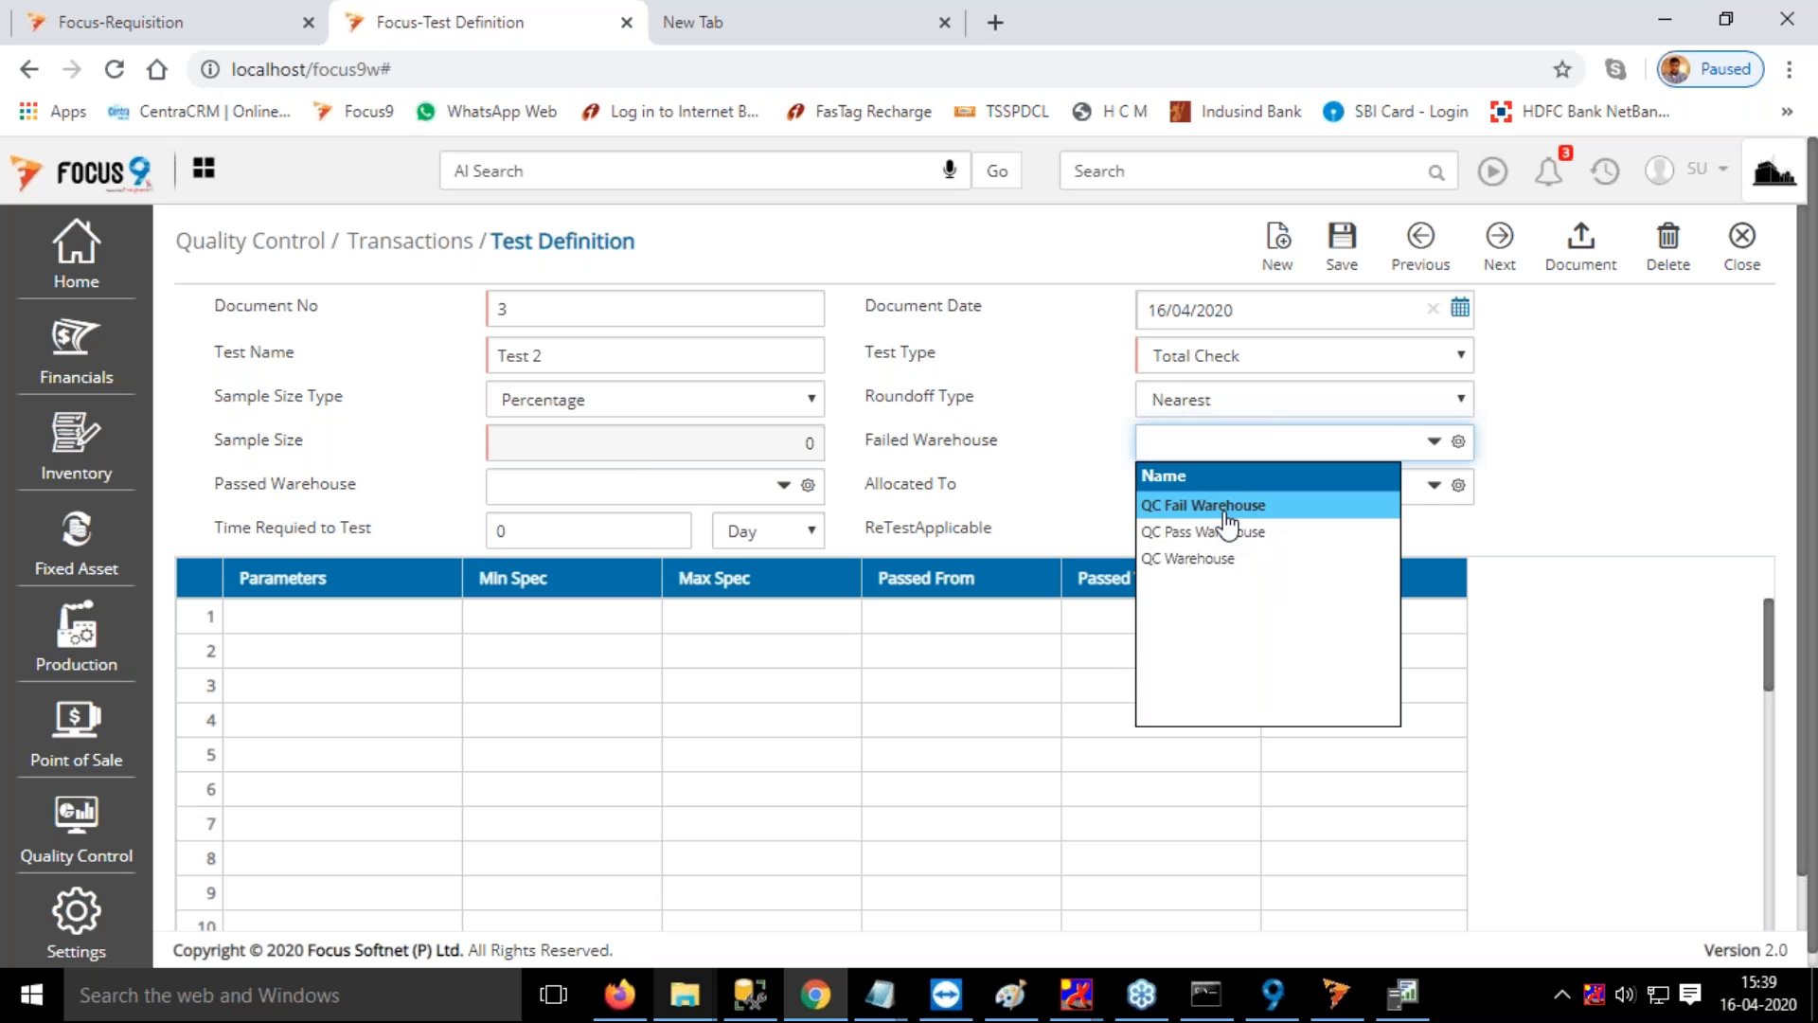
click(1224, 509)
click(555, 489)
click(581, 572)
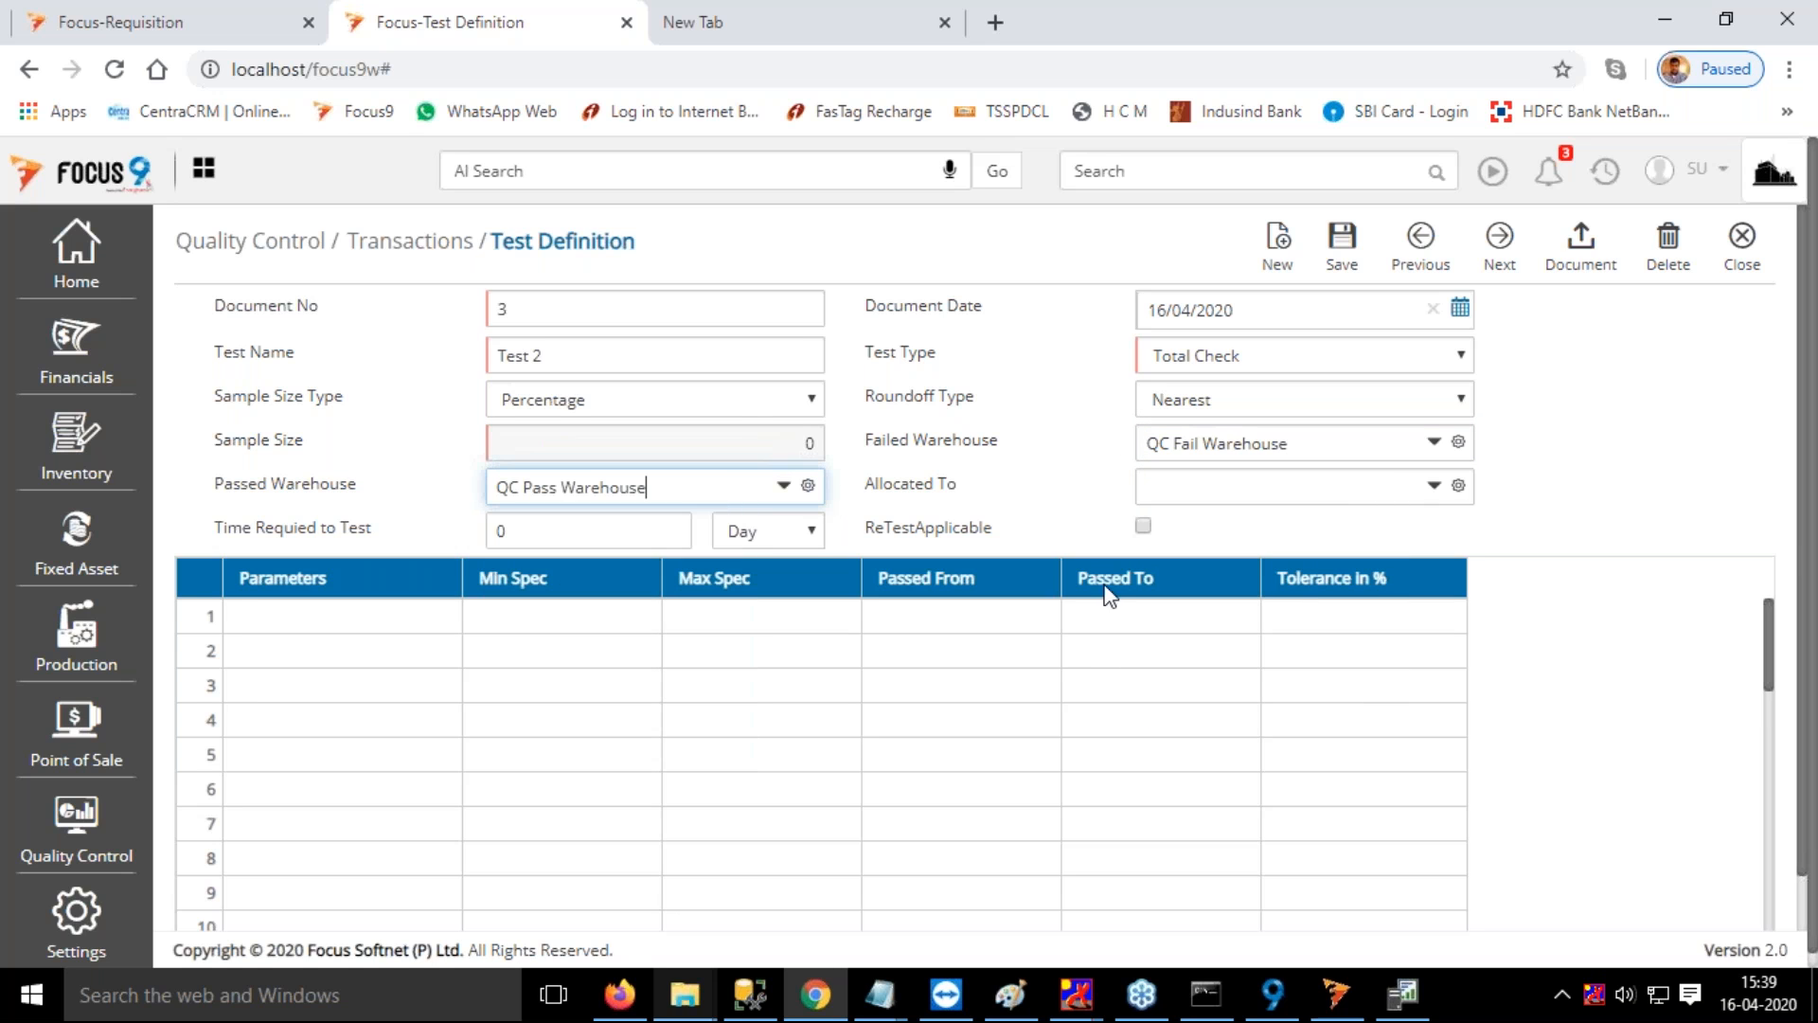
click(1250, 492)
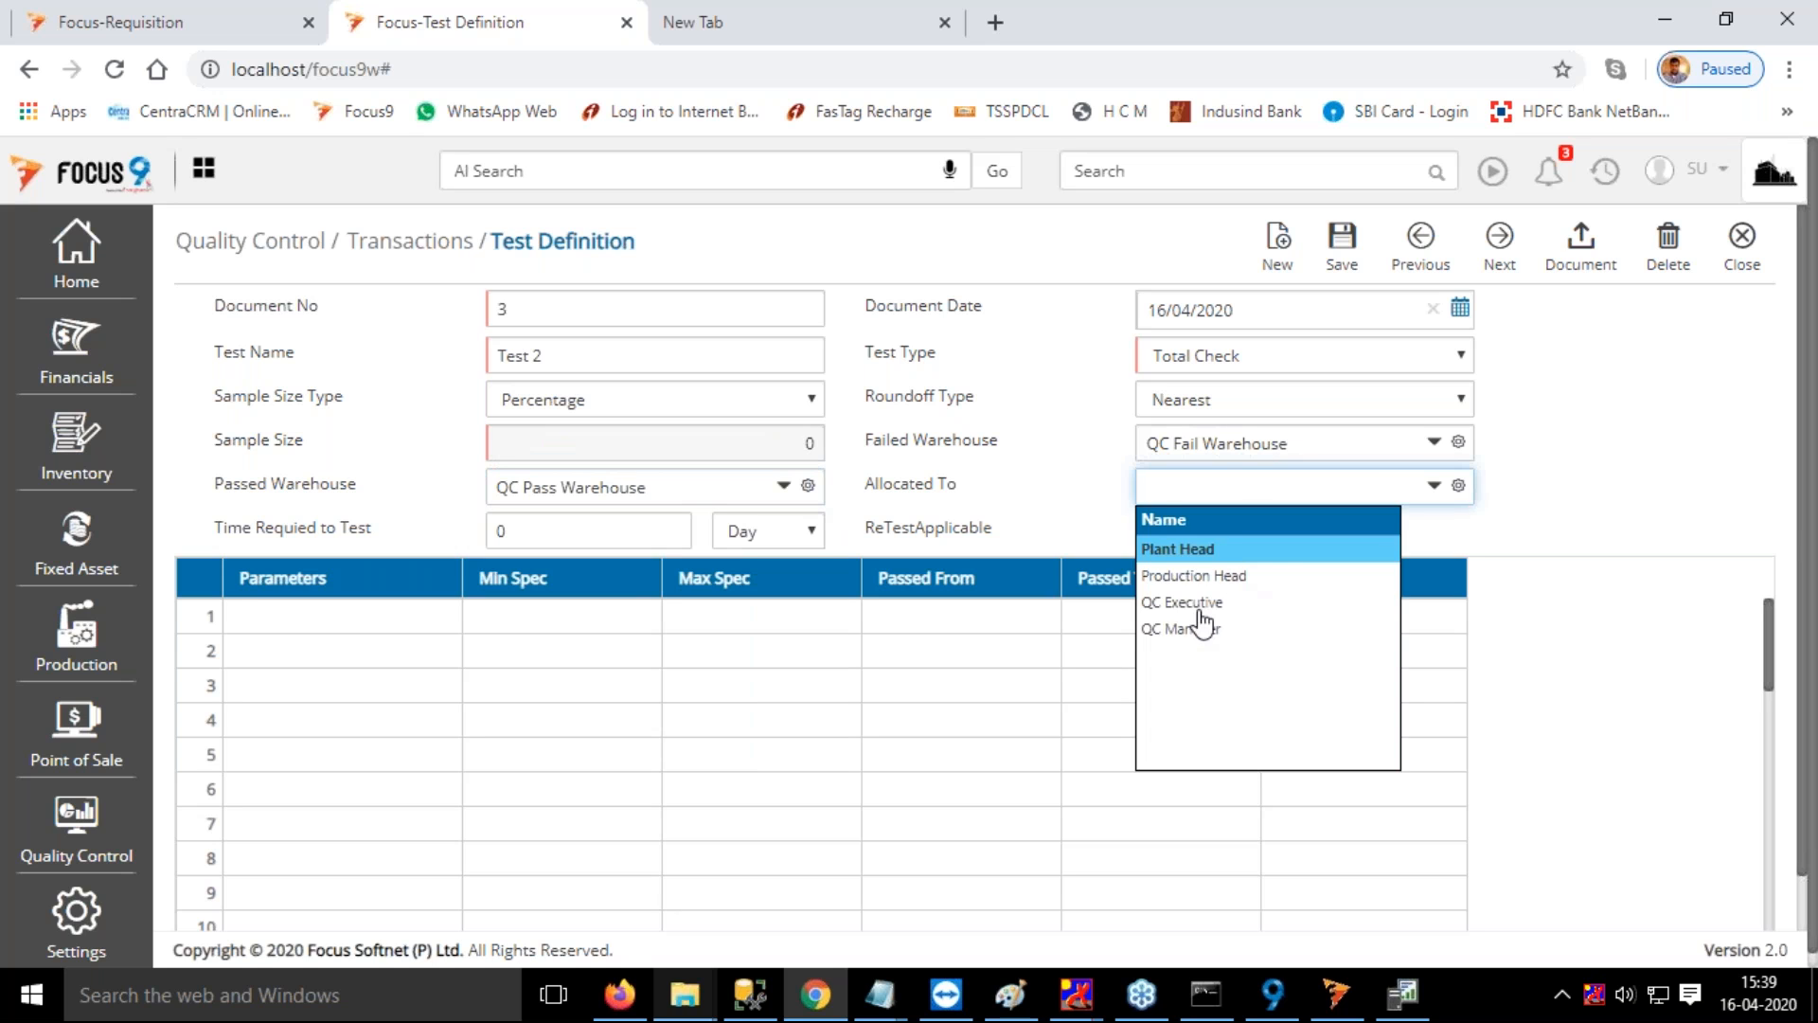
click(1193, 606)
Set the time required for Test 2 to 2 hours
click(560, 527)
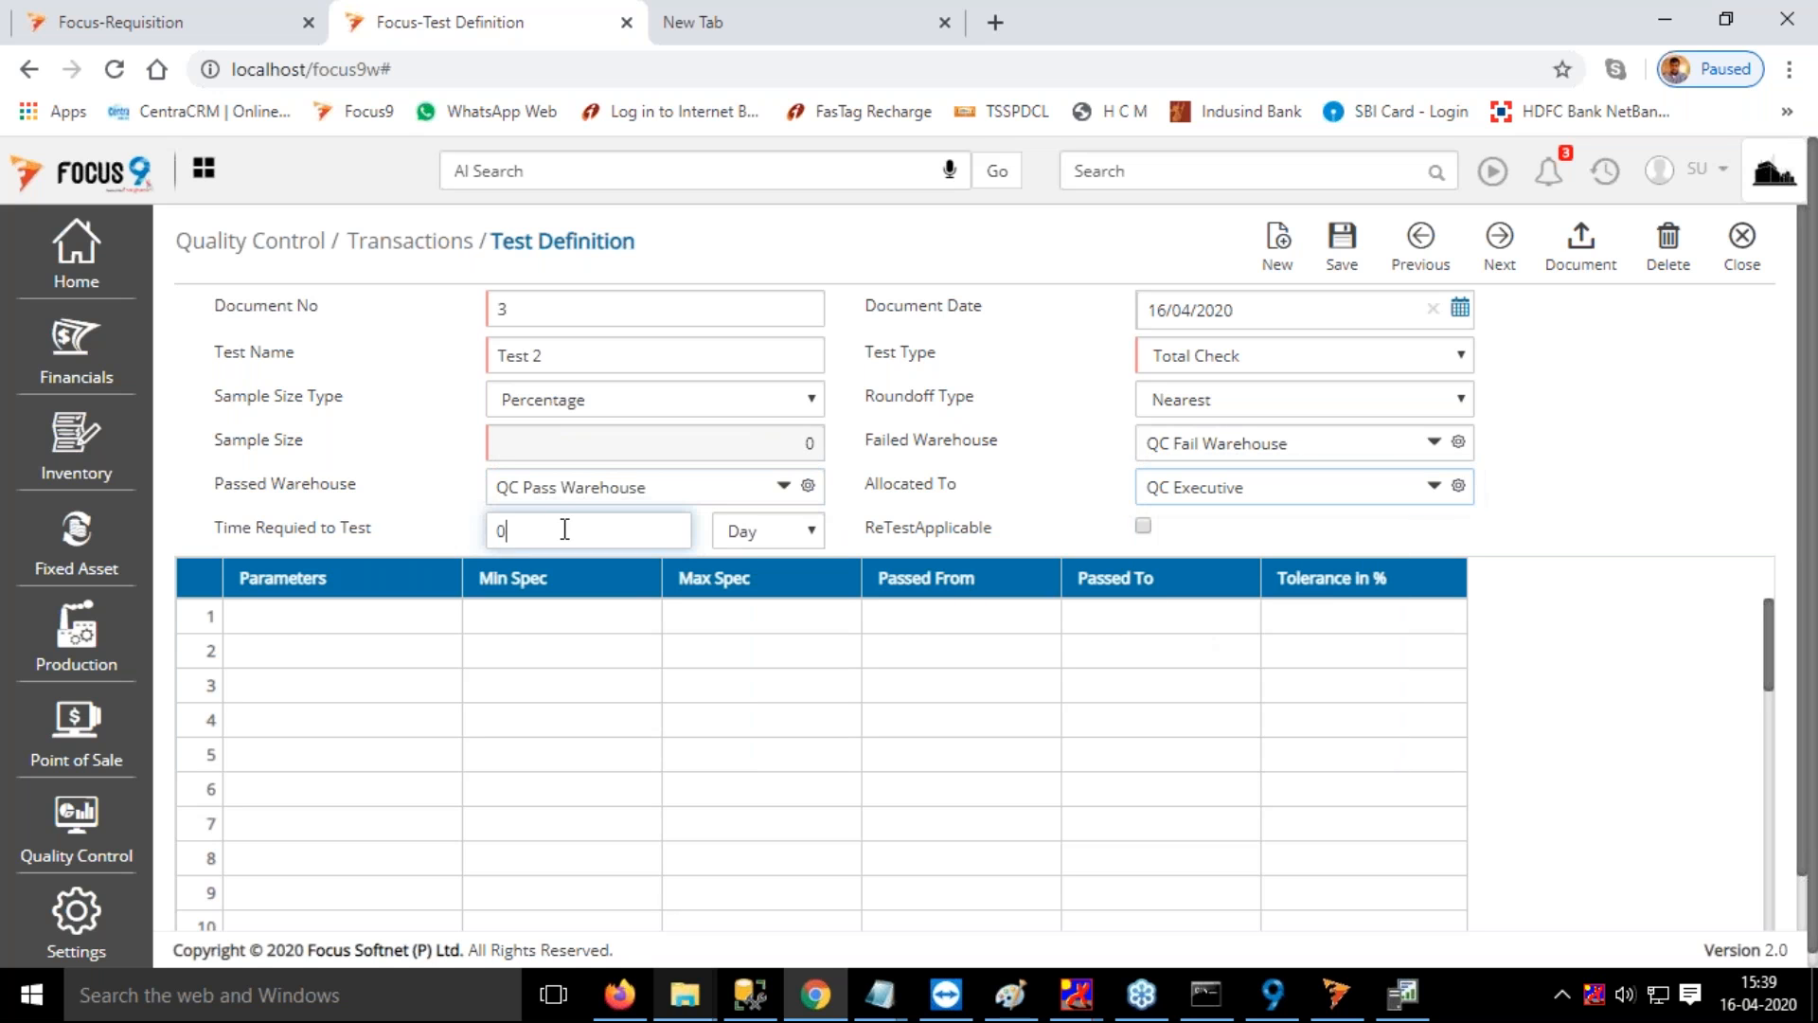
text(2)
click(743, 532)
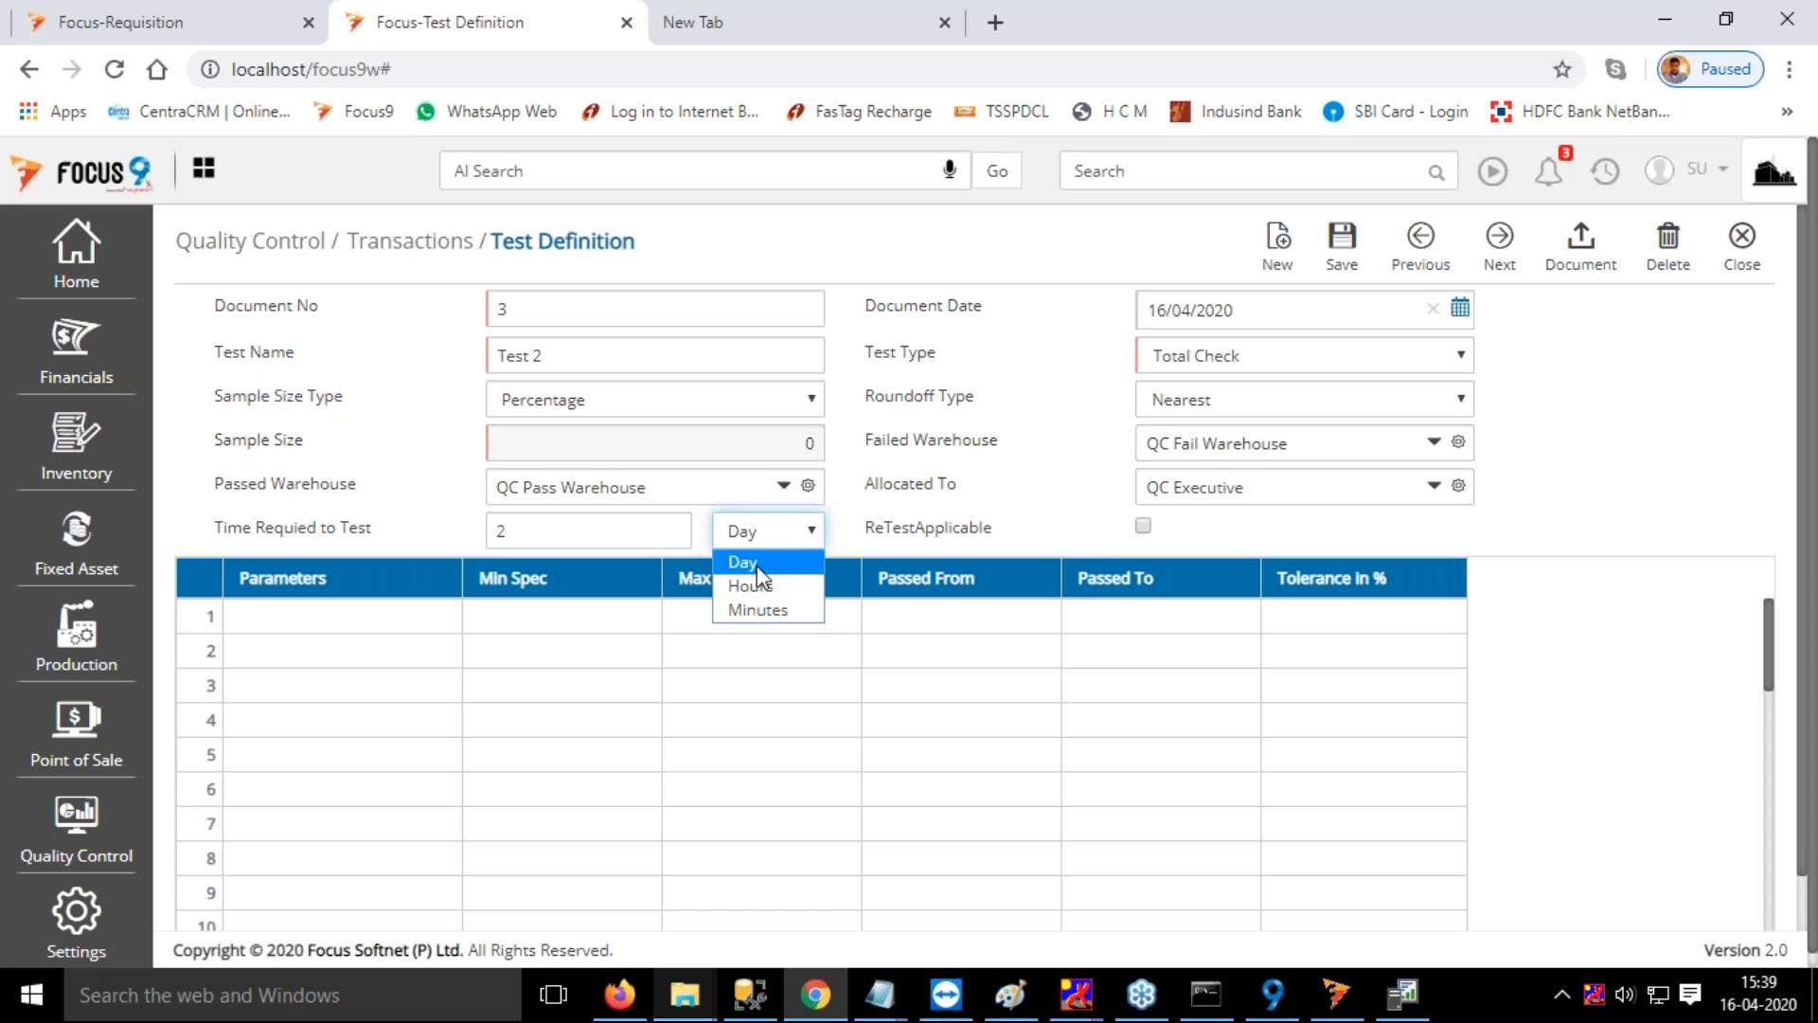
click(759, 587)
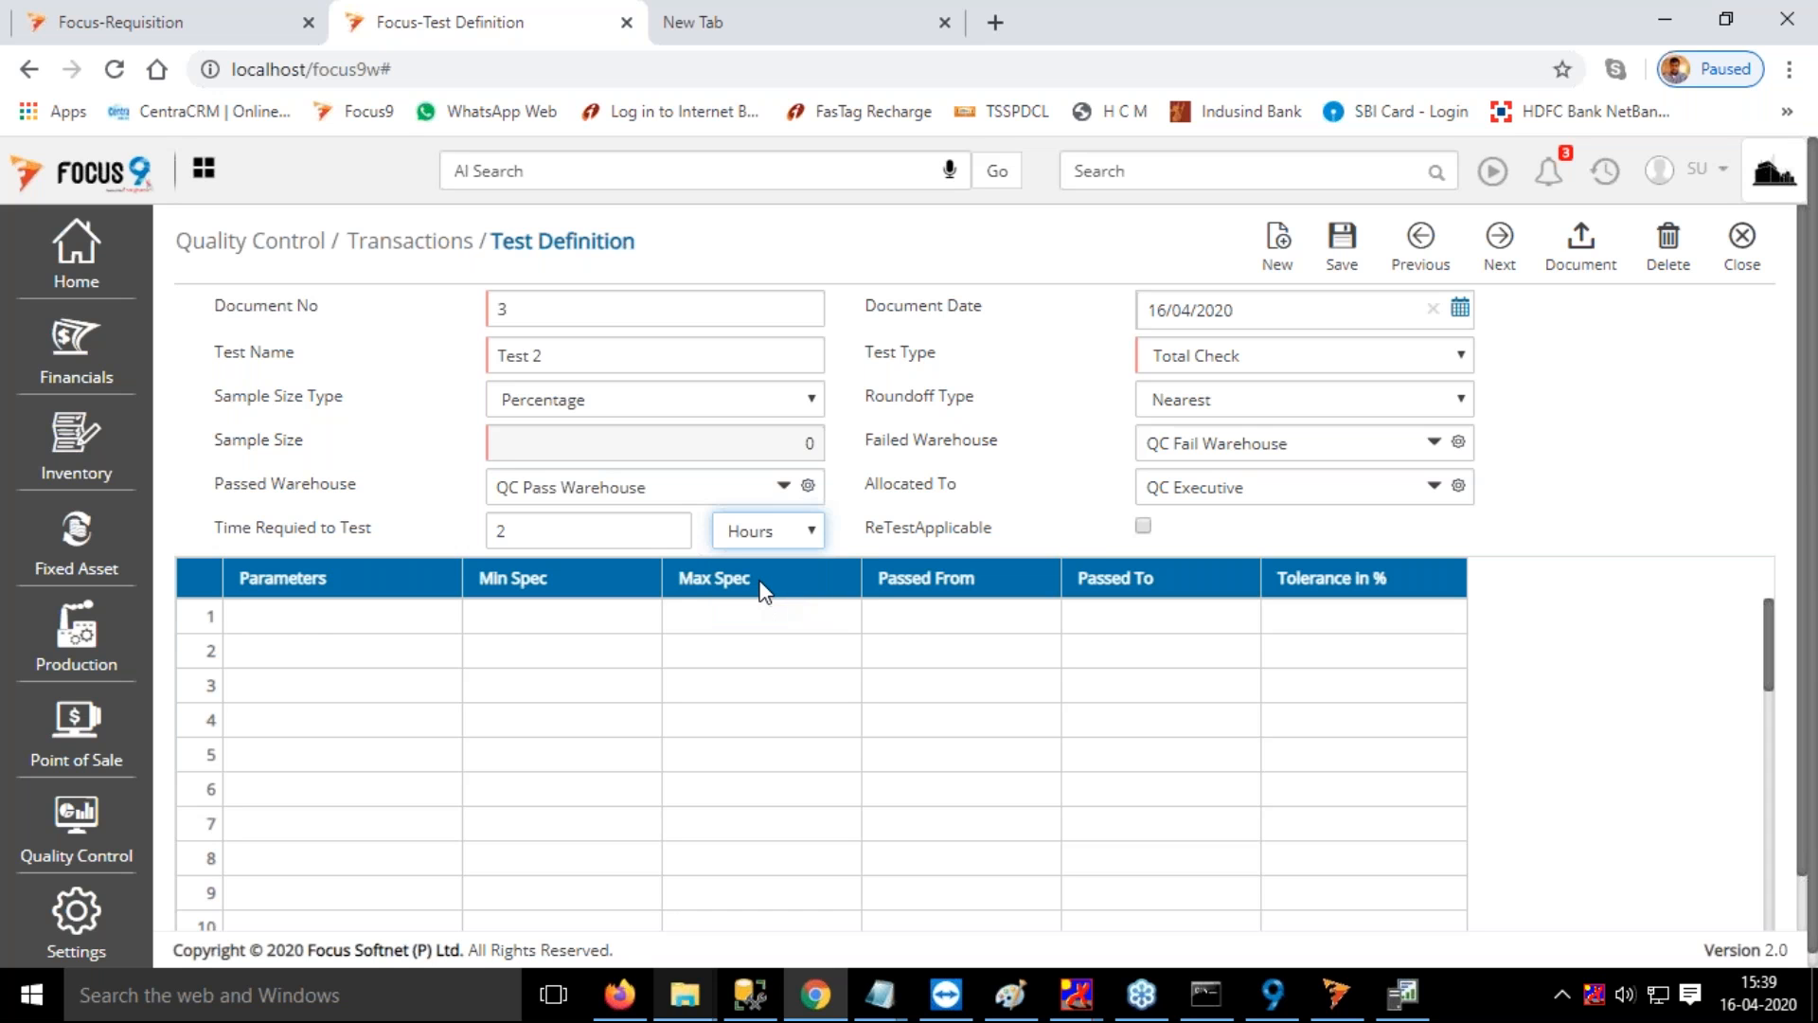
click(318, 618)
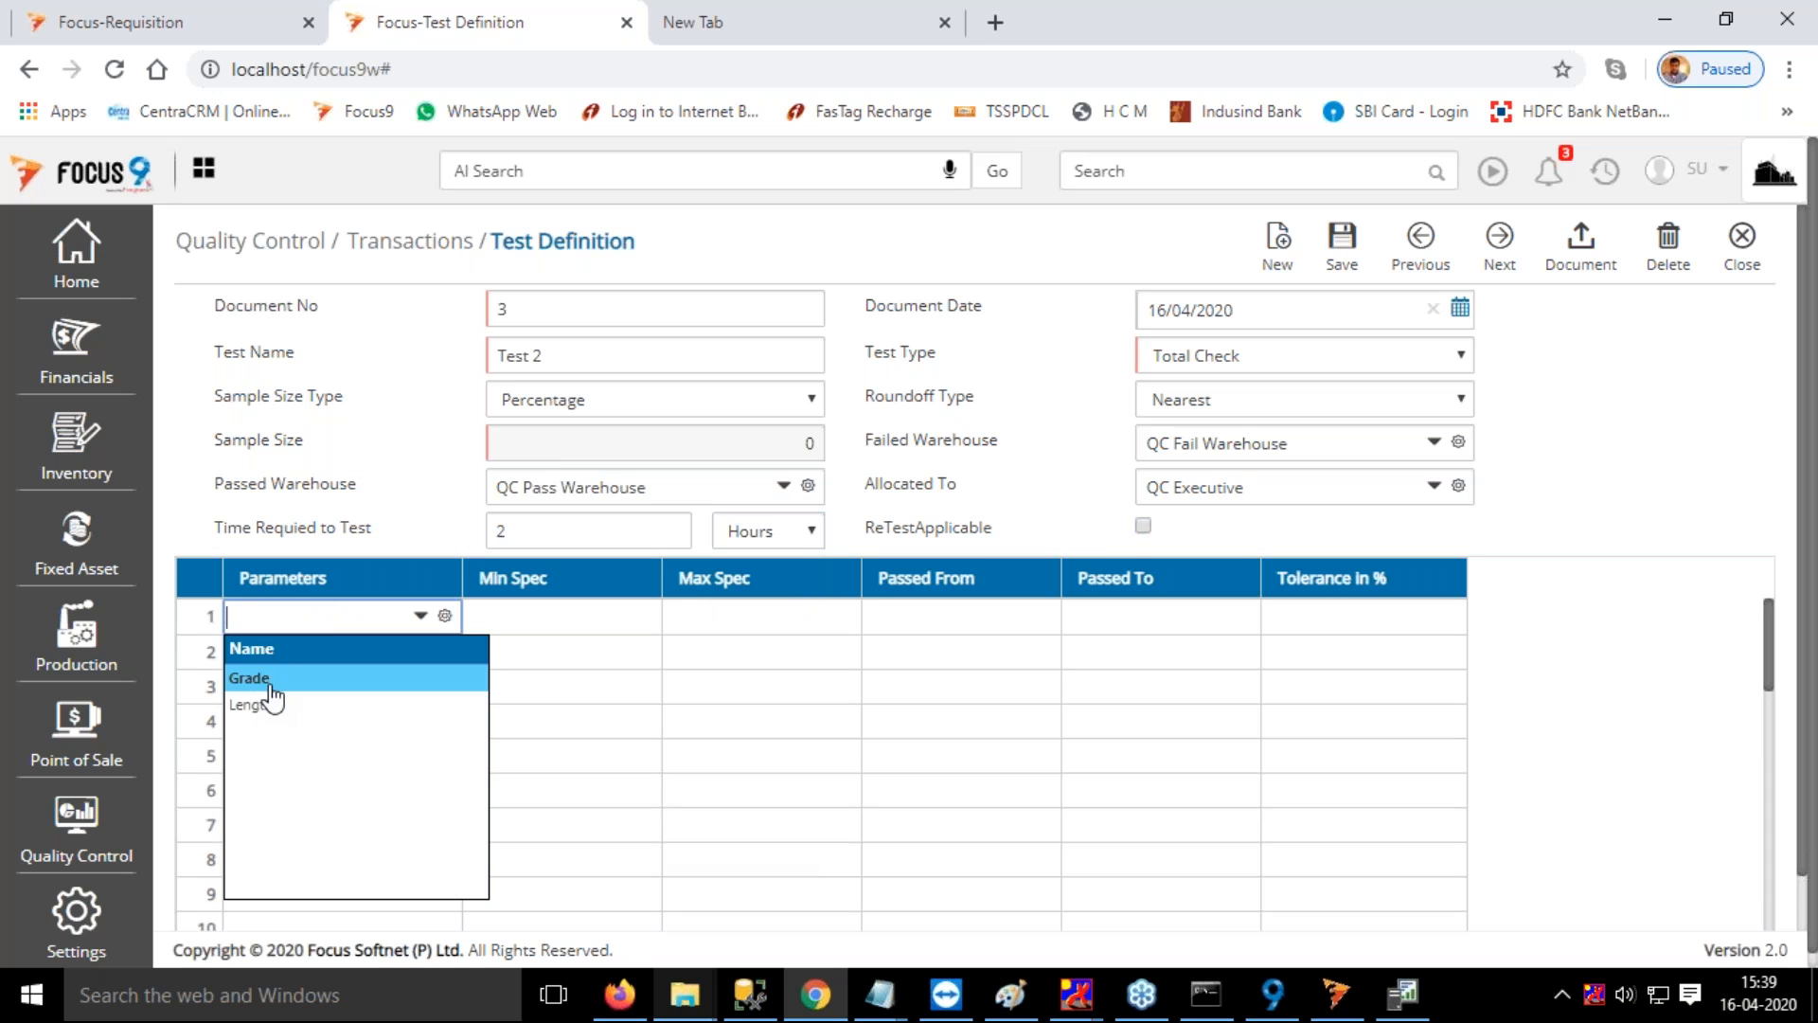
click(268, 680)
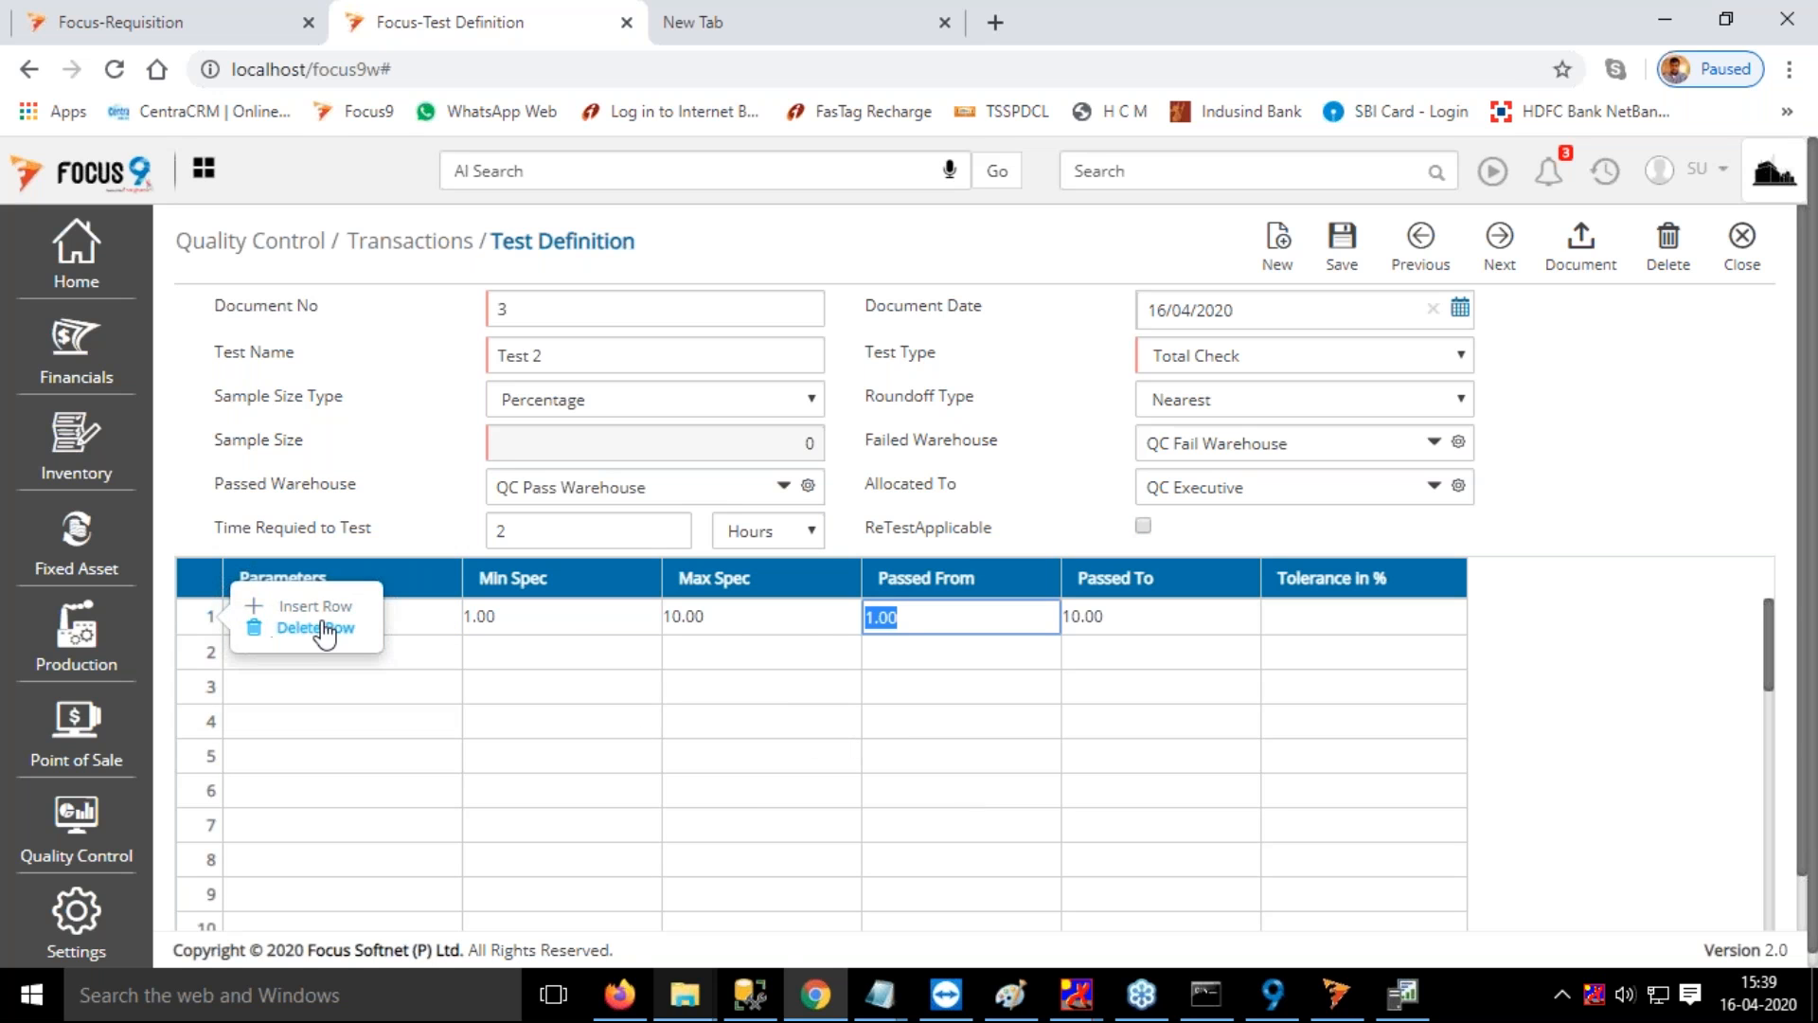
click(354, 625)
Add the Length parameter with a passed range from 15 to 16 and save the test definition
mouse_move(214, 619)
click(421, 615)
click(273, 705)
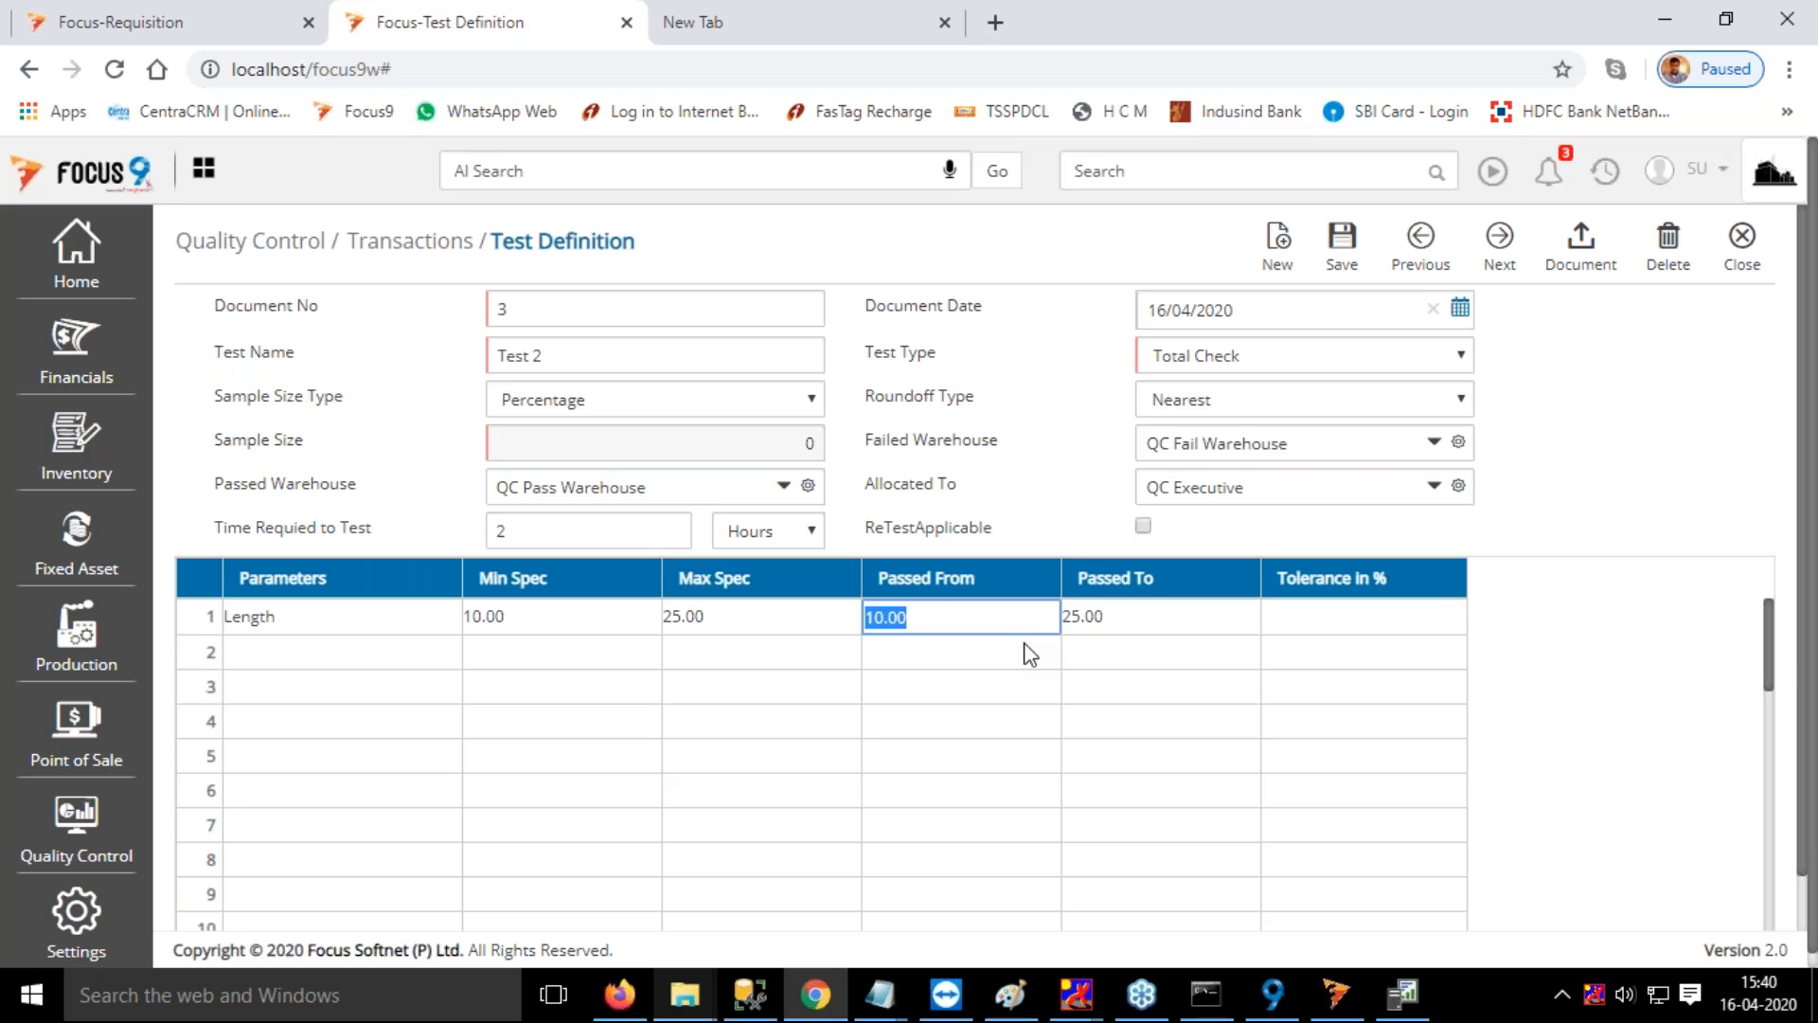
text(15)
key(Tab)
text(16)
key(Tab)
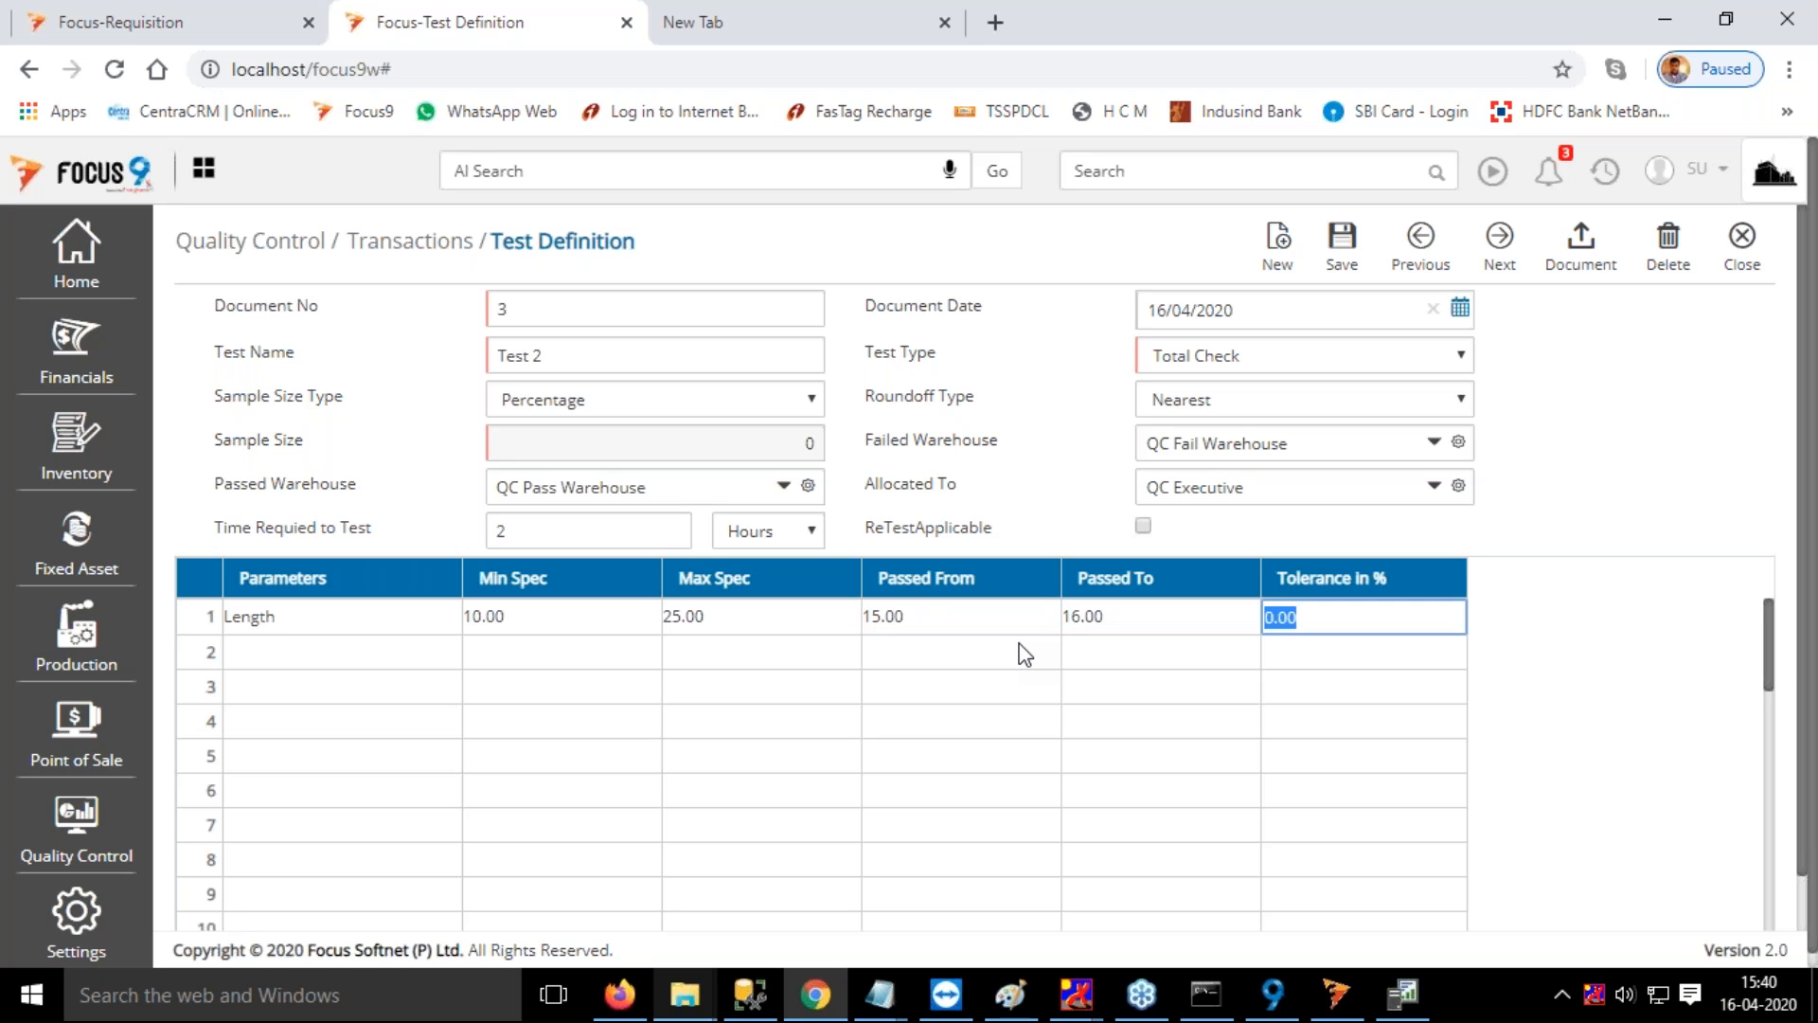
click(1343, 251)
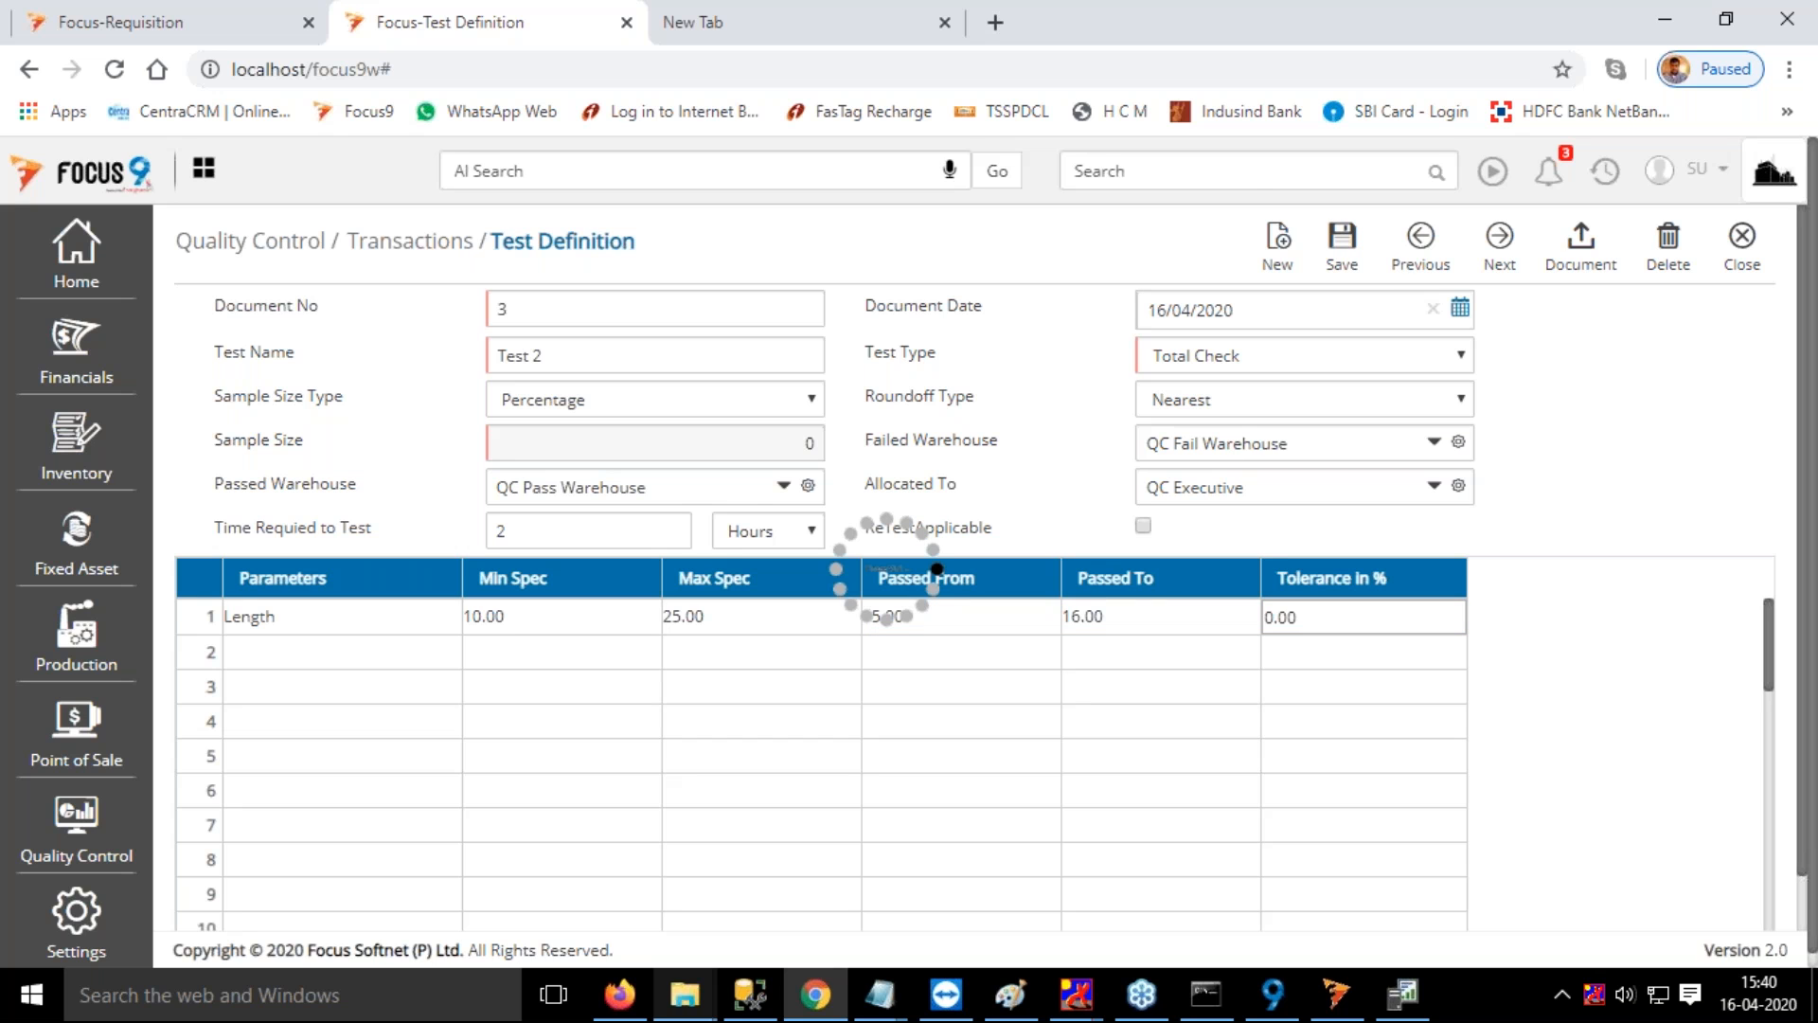
Open Map Test To Items and view the Map Item To Tests mapping for Test 2
click(1201, 173)
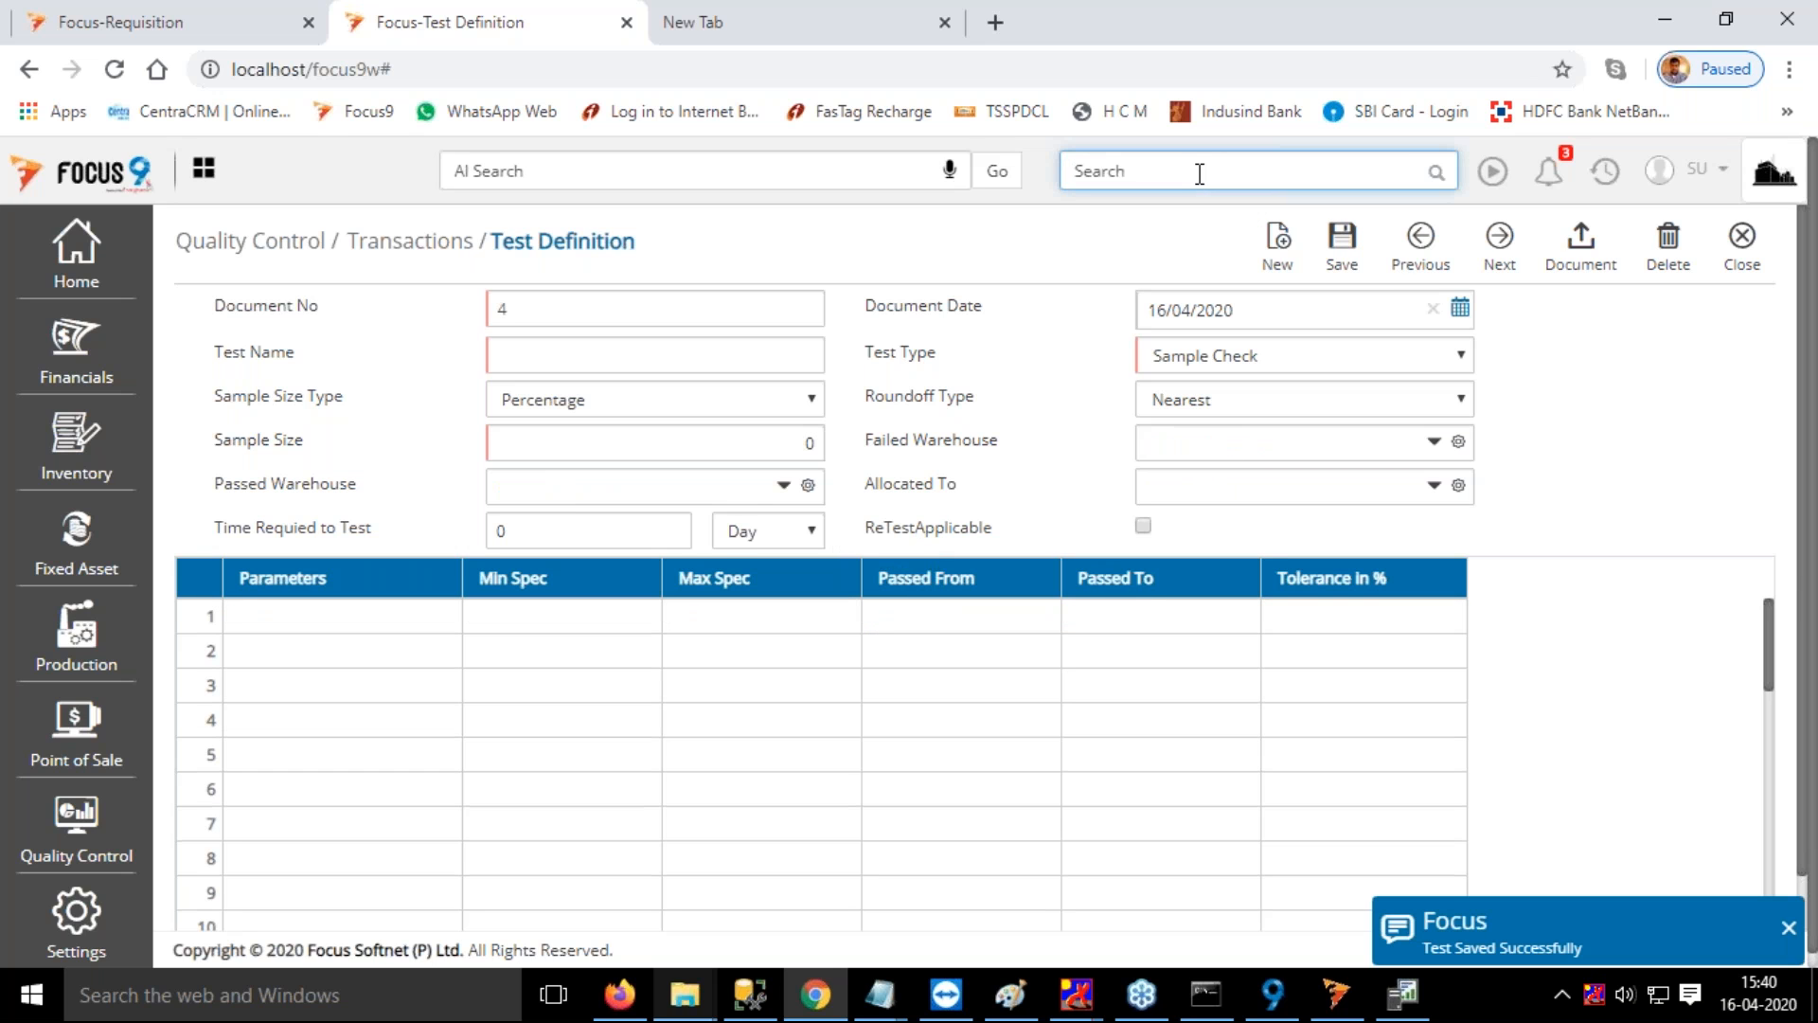
text(map)
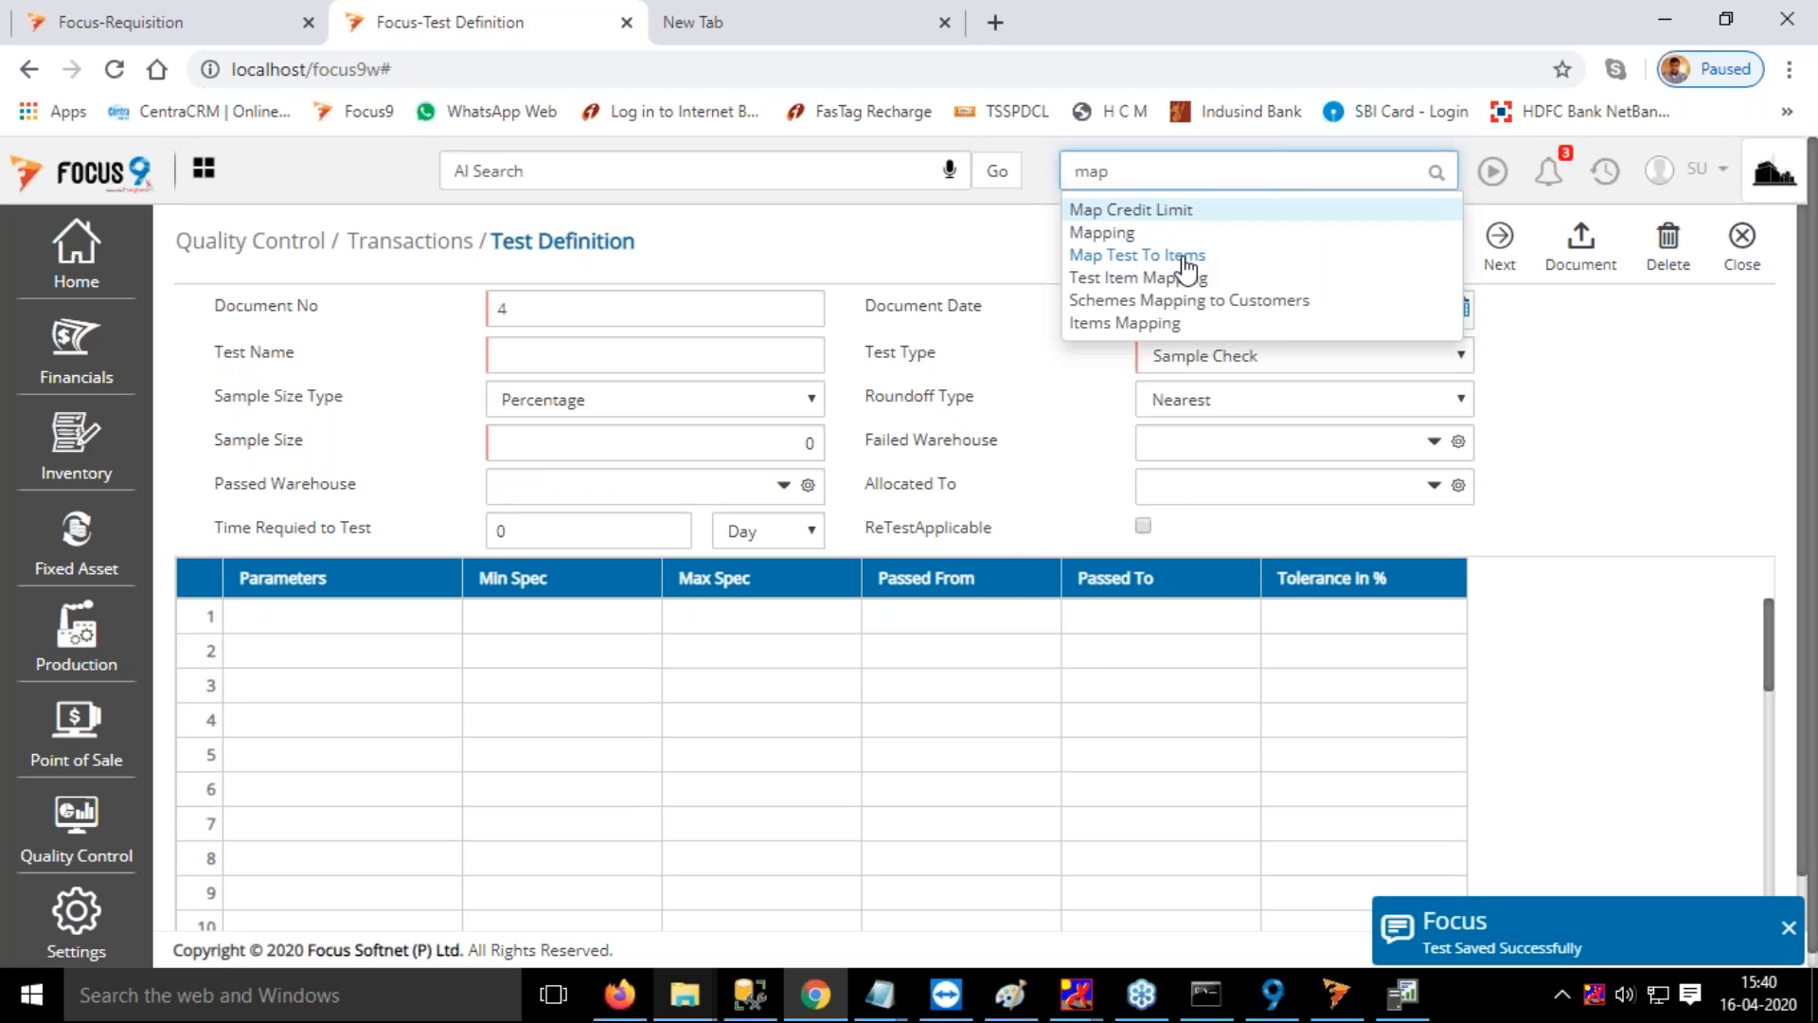
click(1185, 268)
click(489, 313)
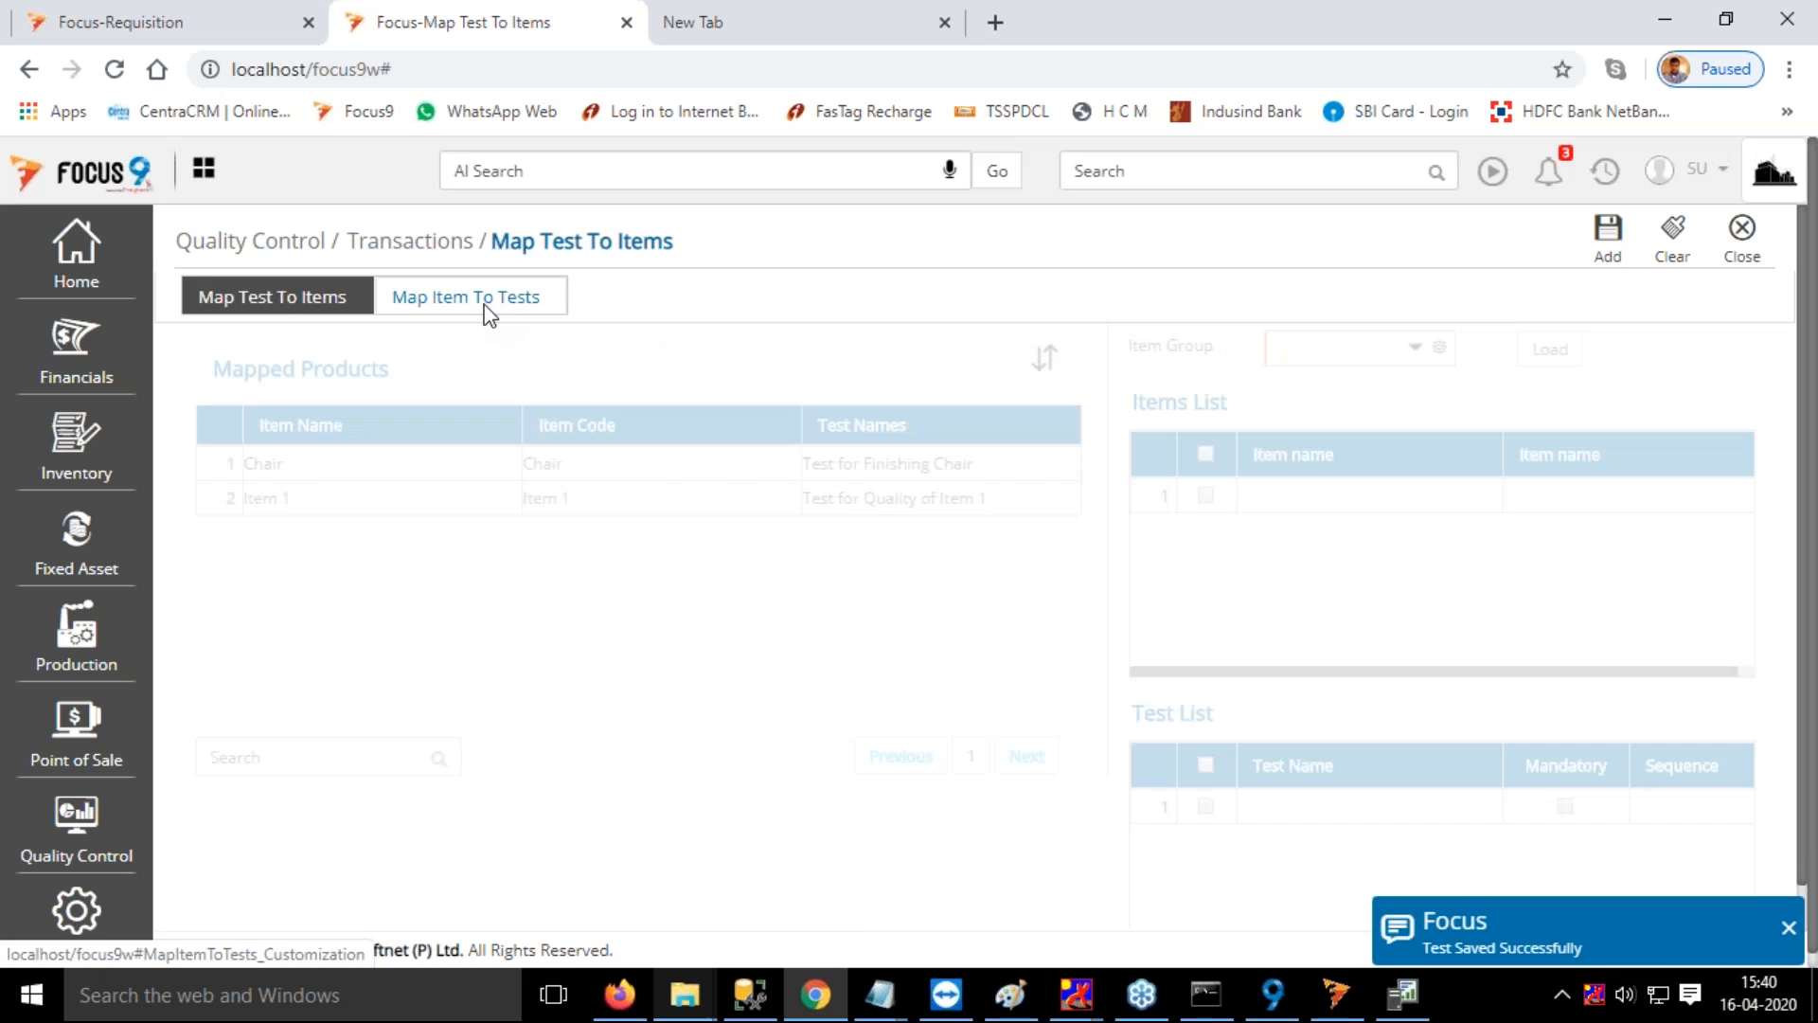
click(320, 471)
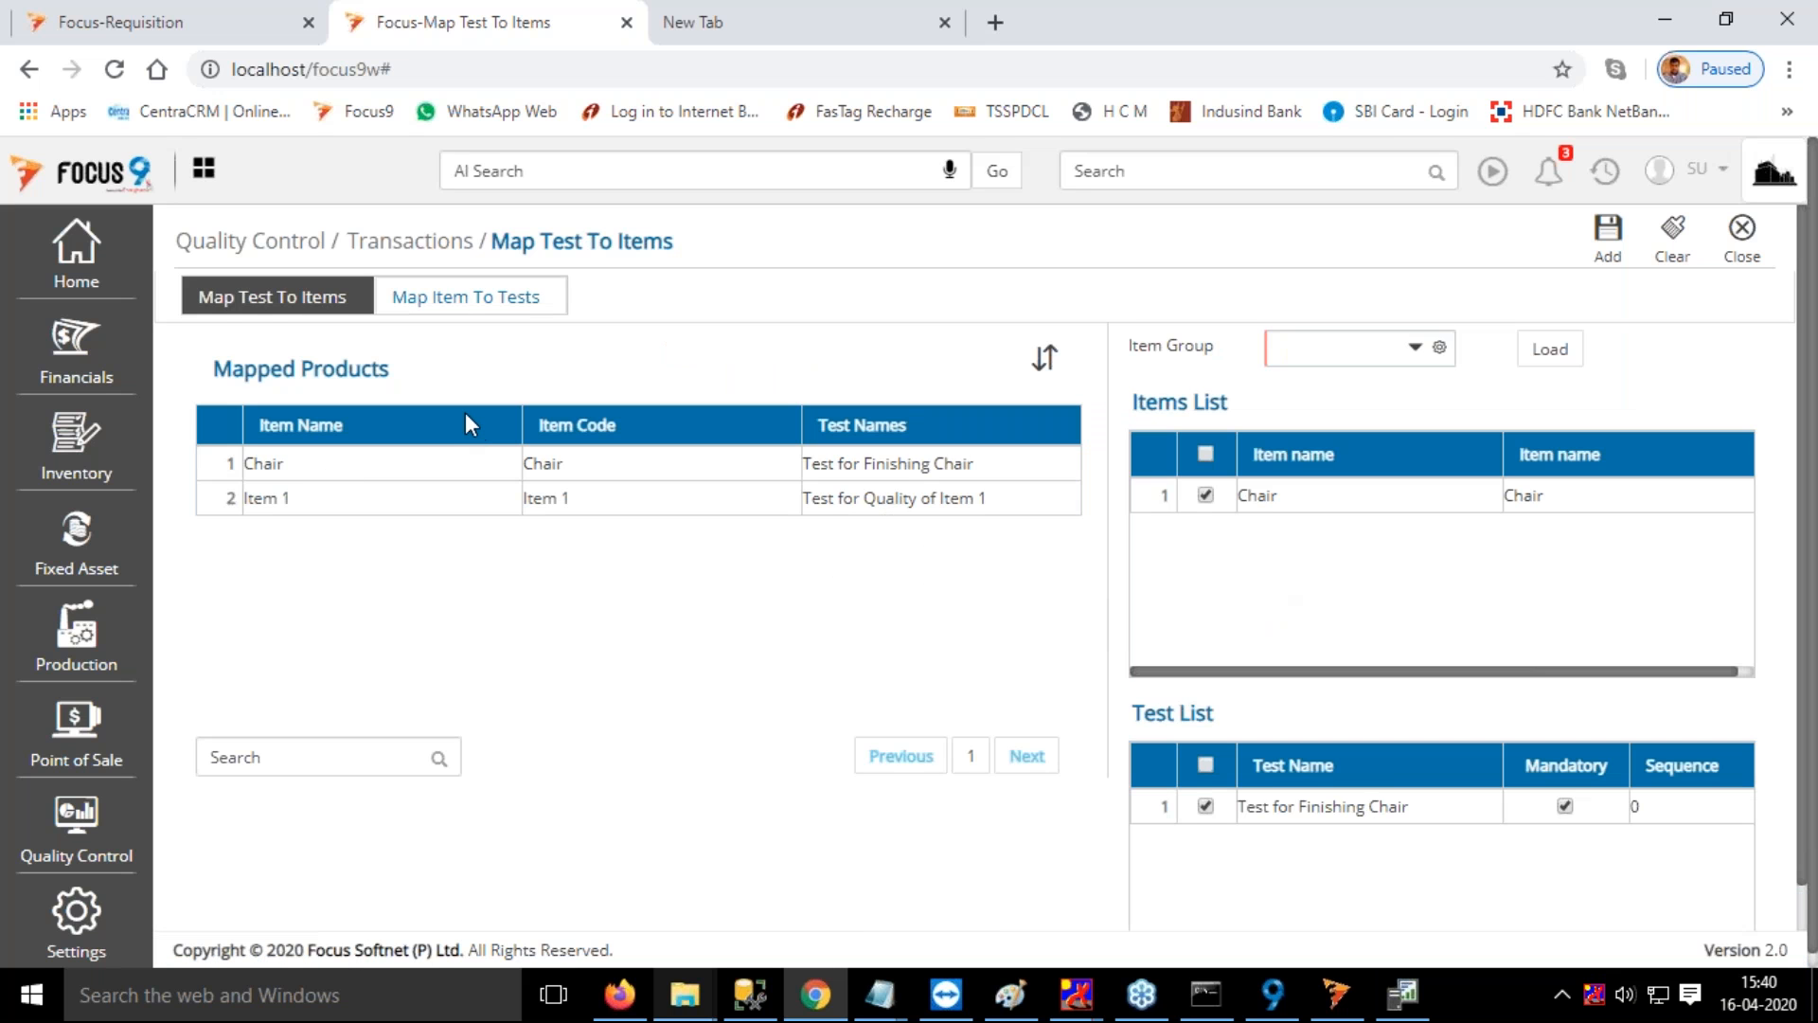
click(266, 297)
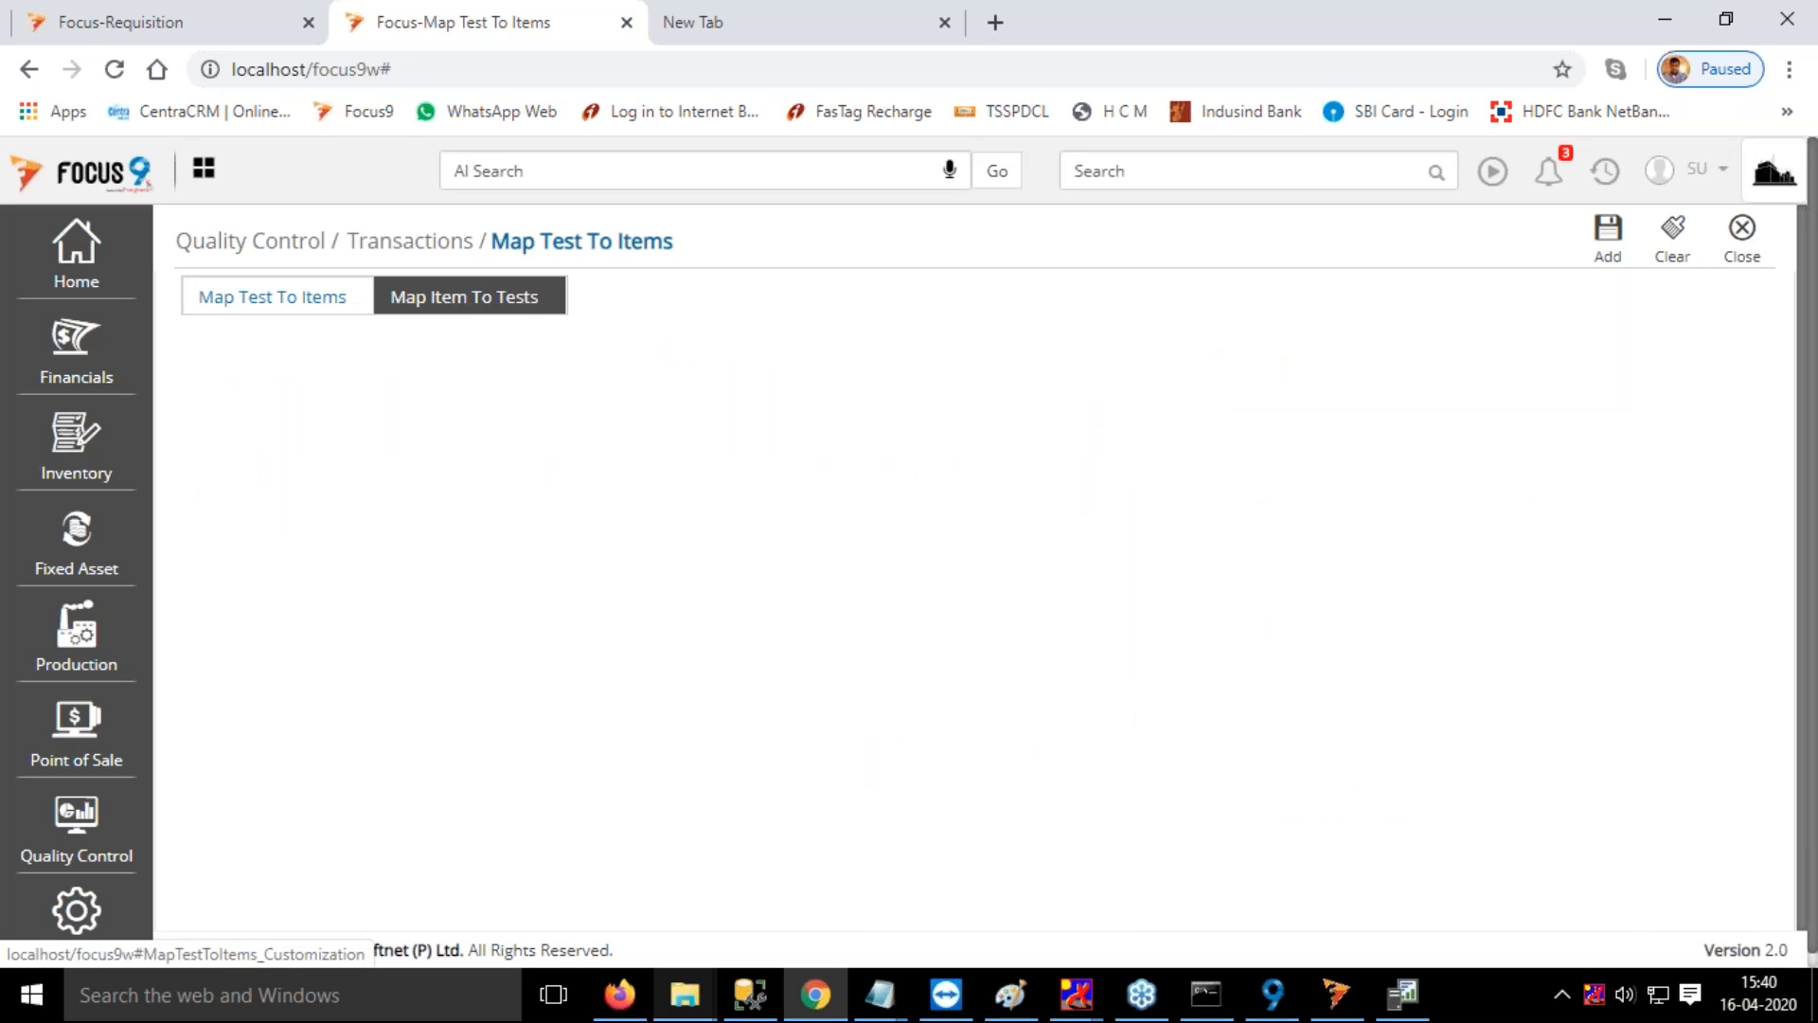
click(481, 358)
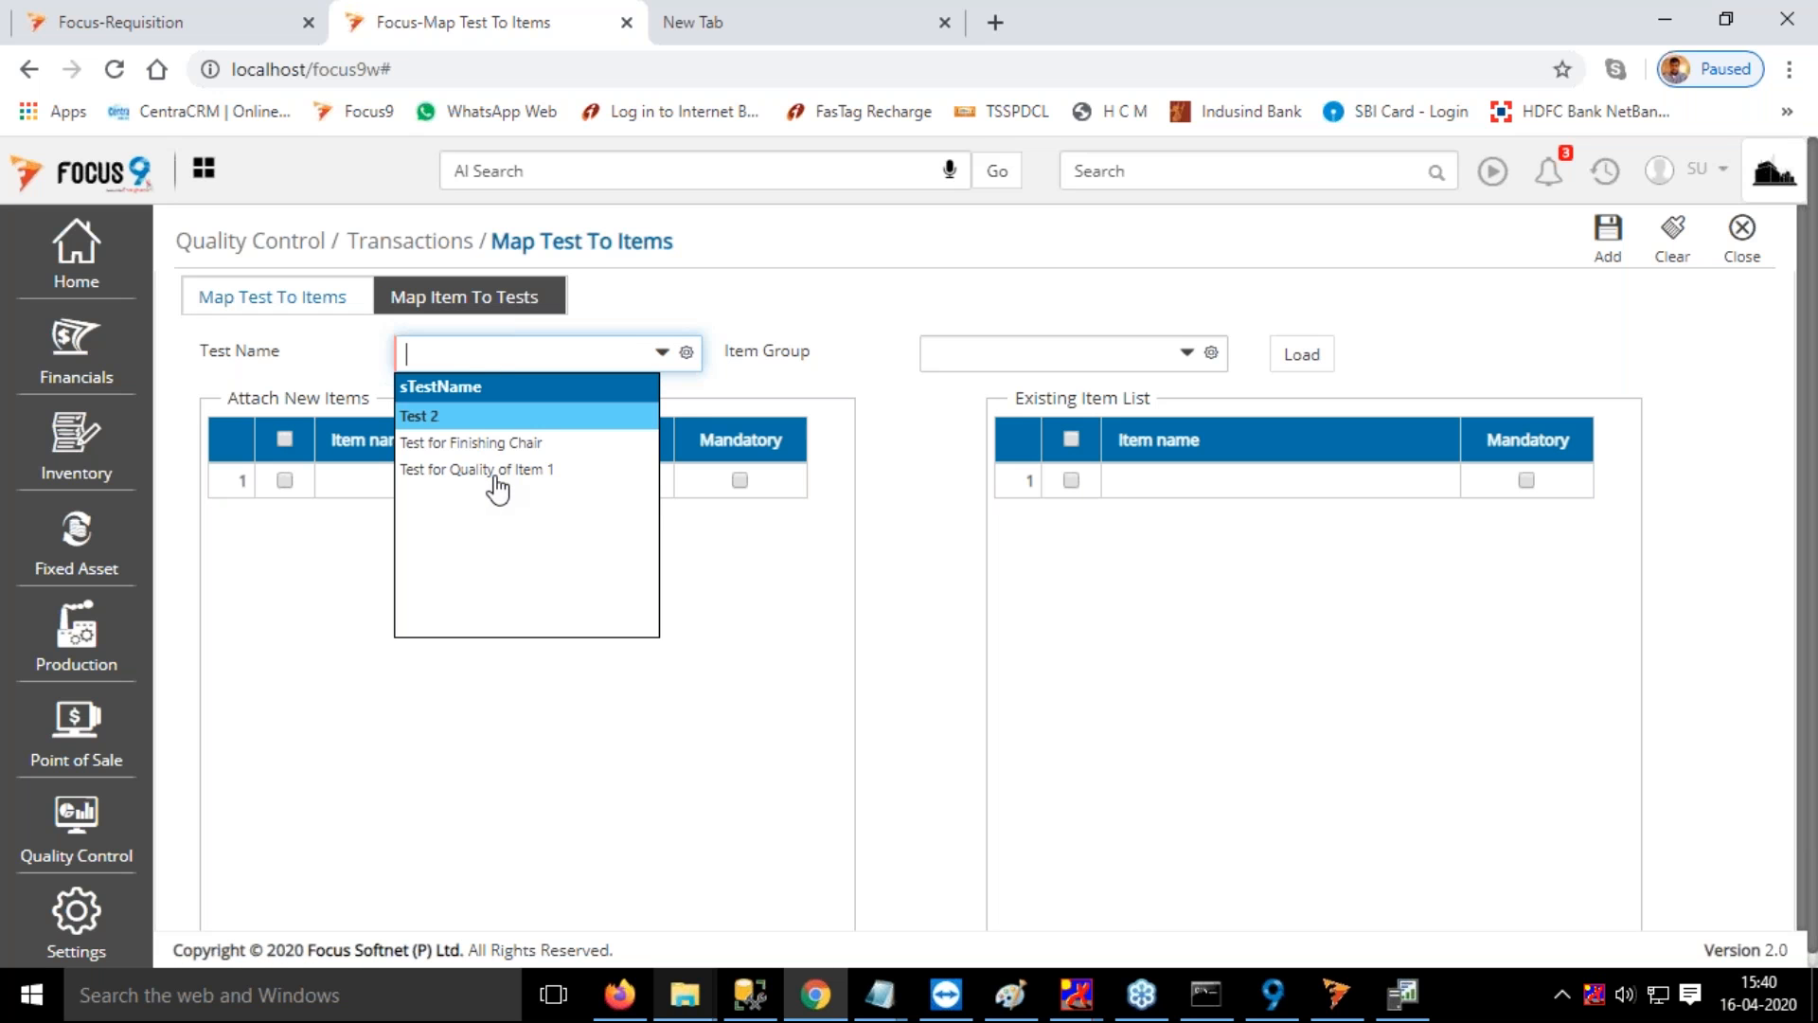
key(Return)
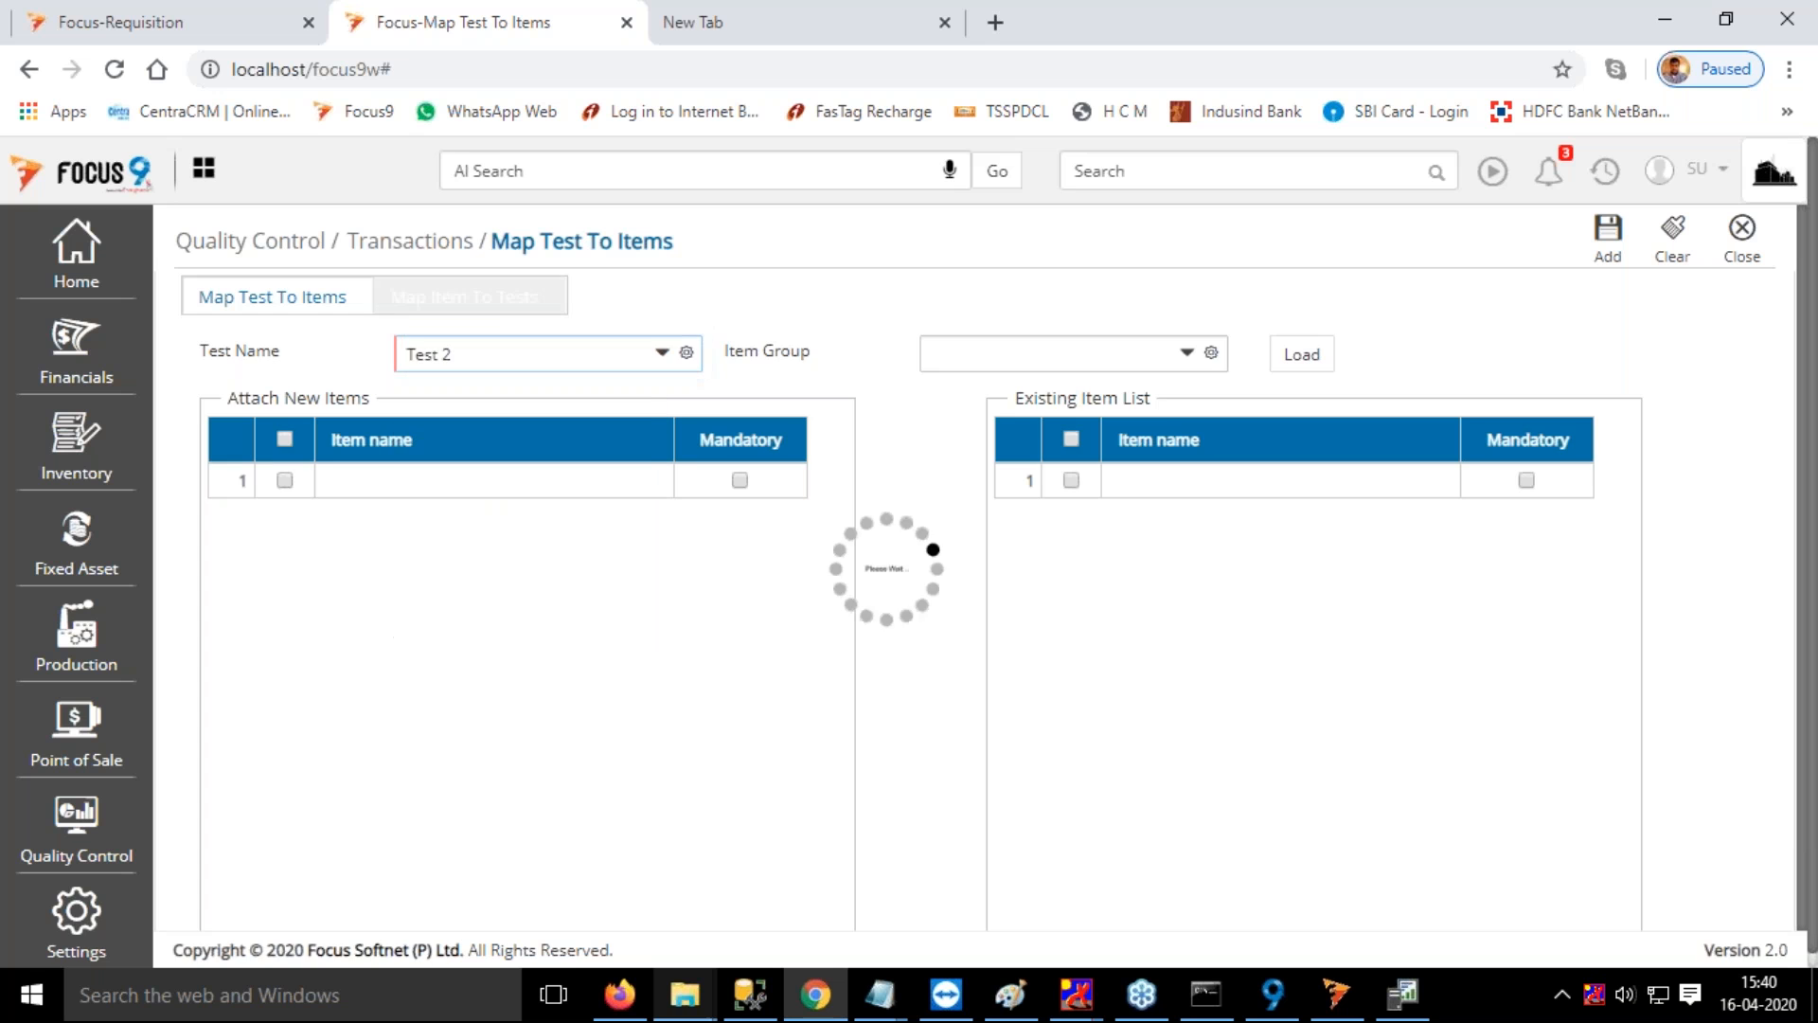
Try to load the items for Map Test To Items without choosing an item group
click(1298, 352)
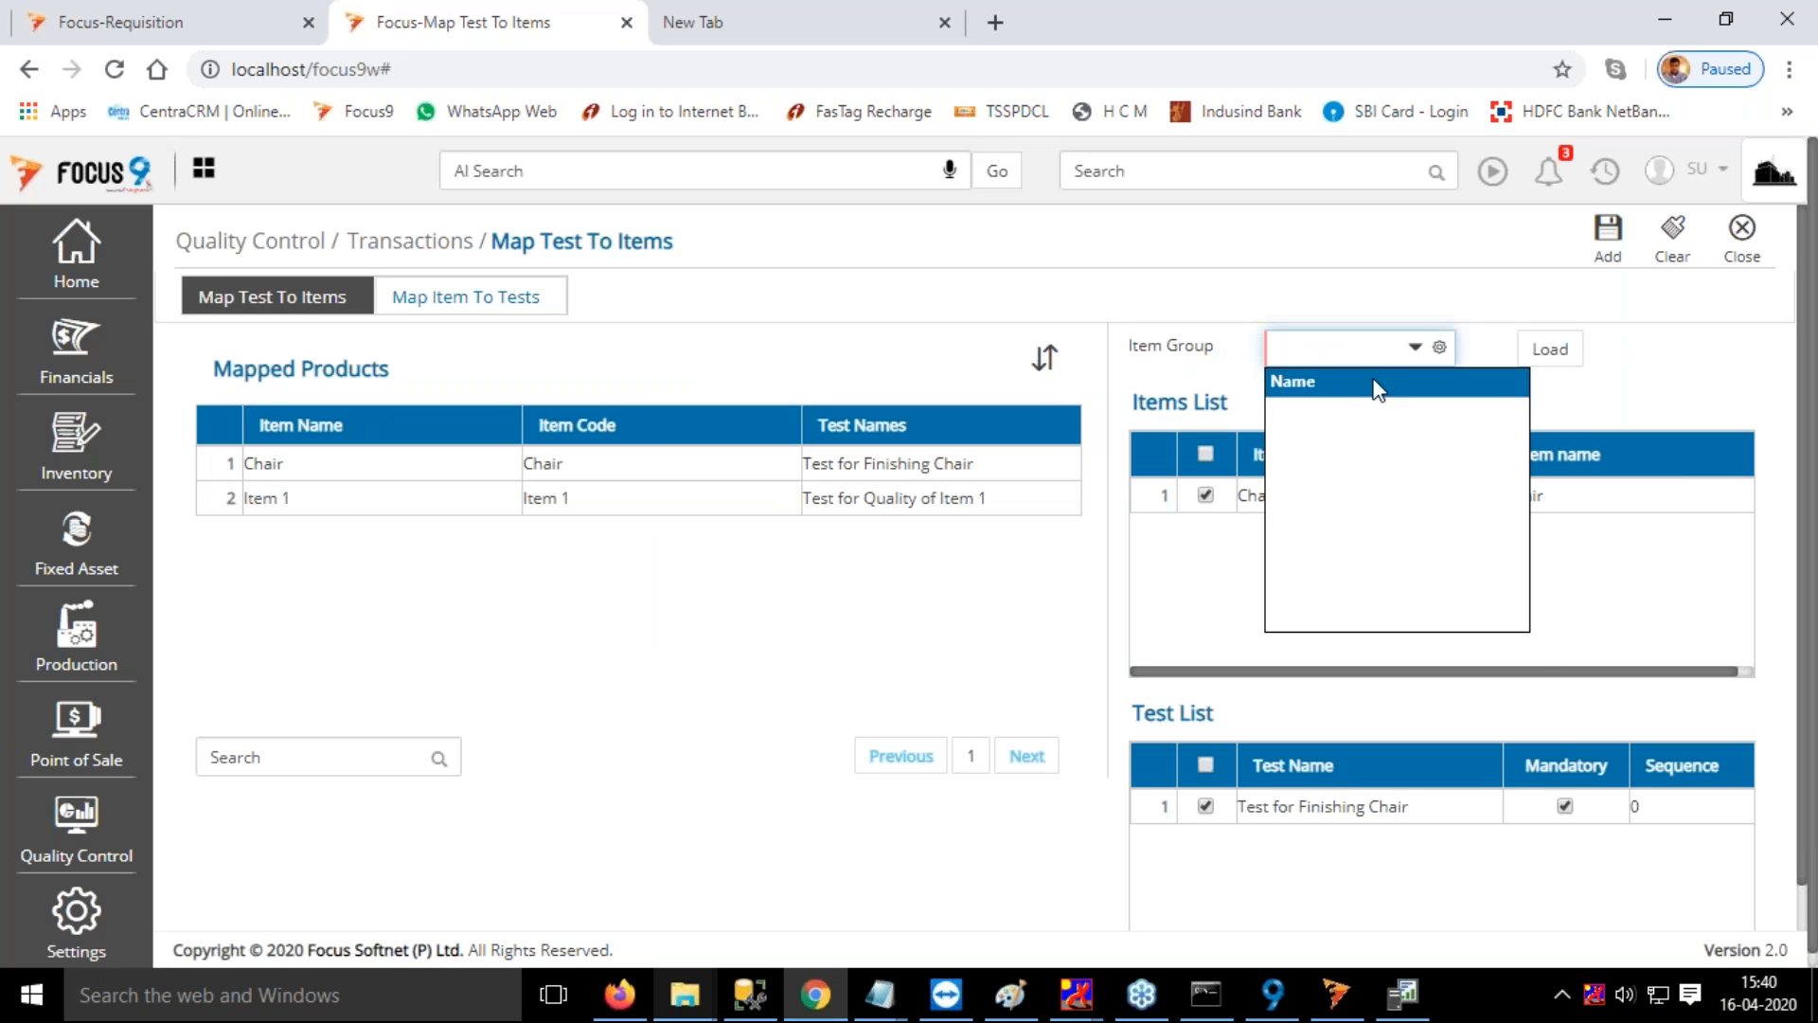
click(1553, 355)
click(1553, 355)
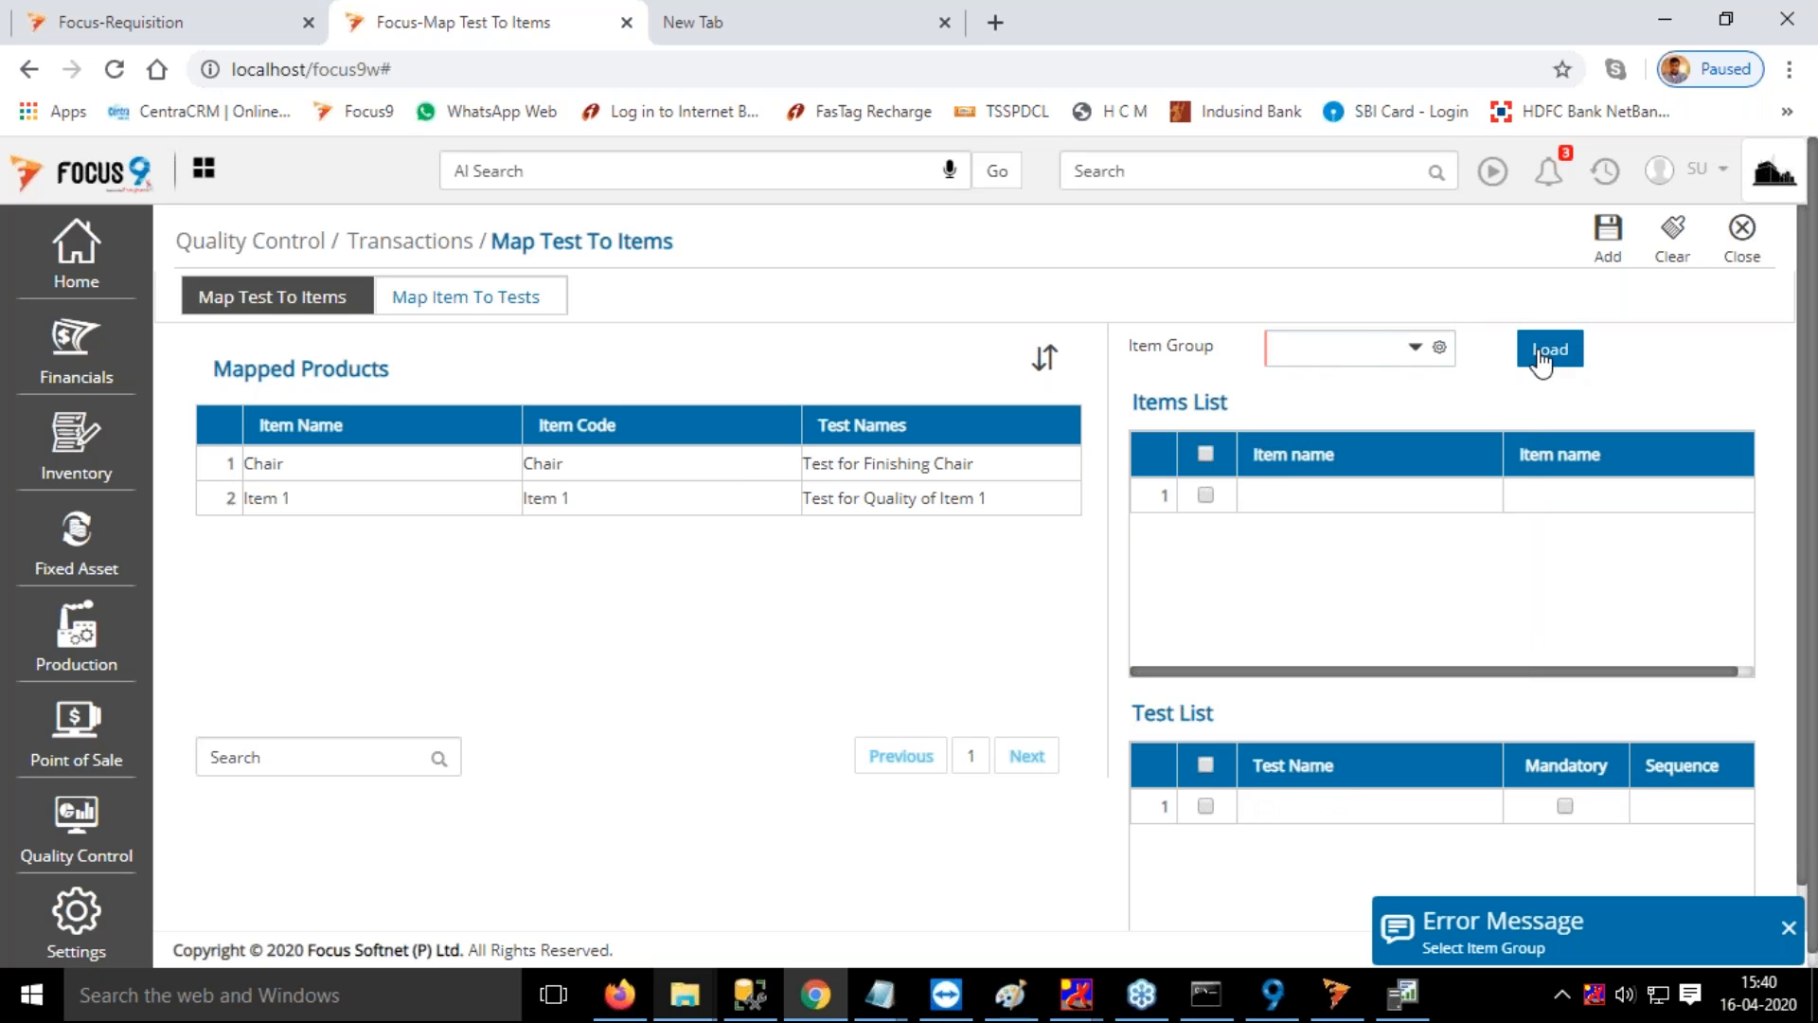
click(1349, 350)
click(1549, 348)
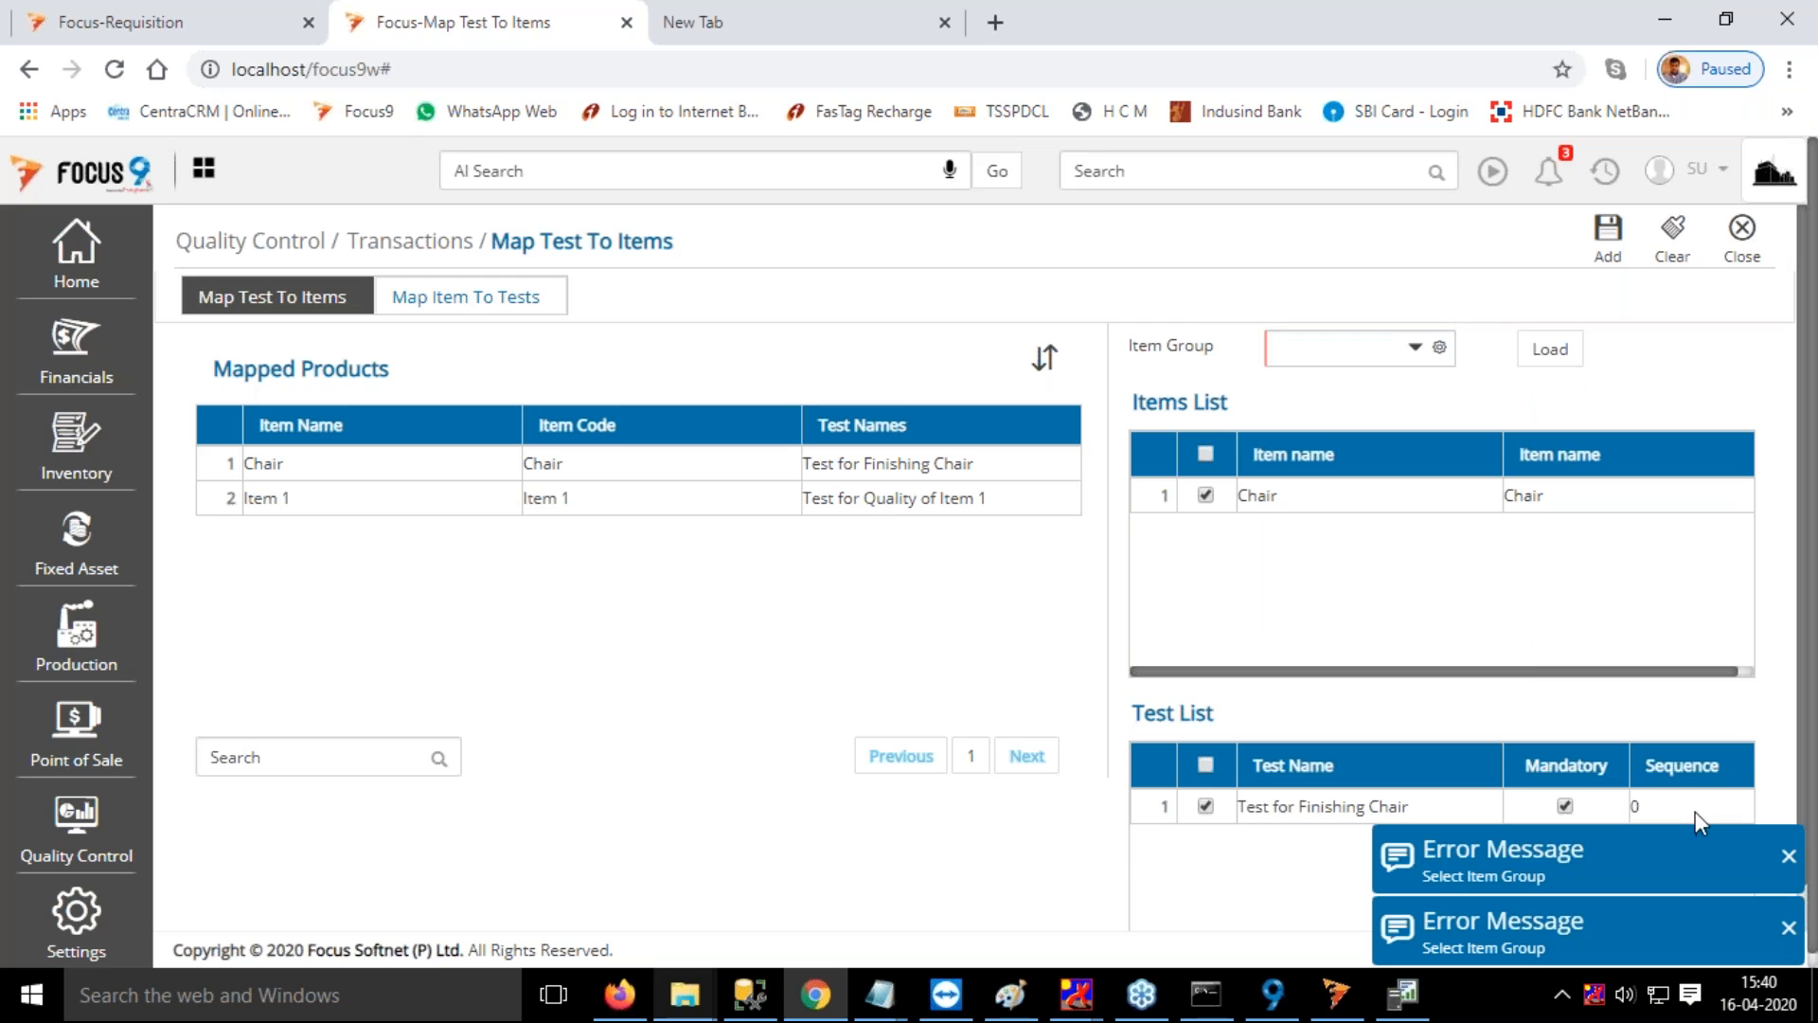
Set Test for Finishing Chair to sequence 1 and add Test 2 with sequence 2 to Chair's test list
click(1763, 849)
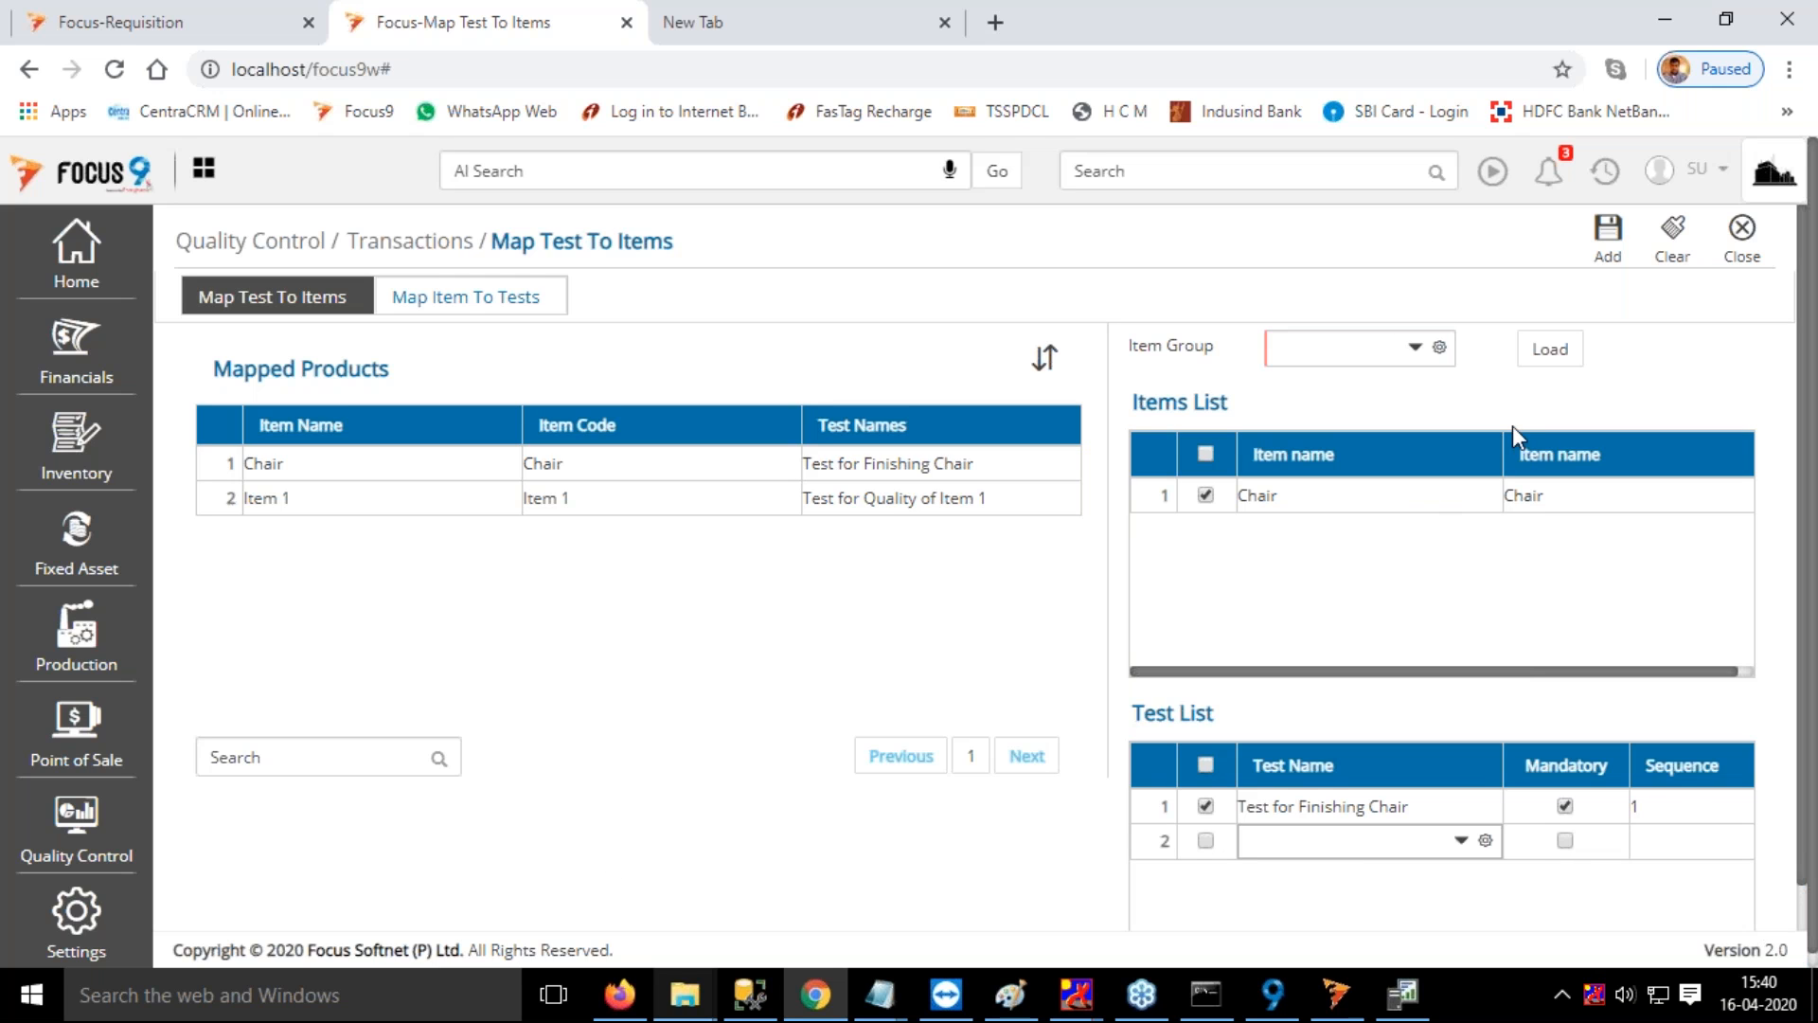
click(1323, 838)
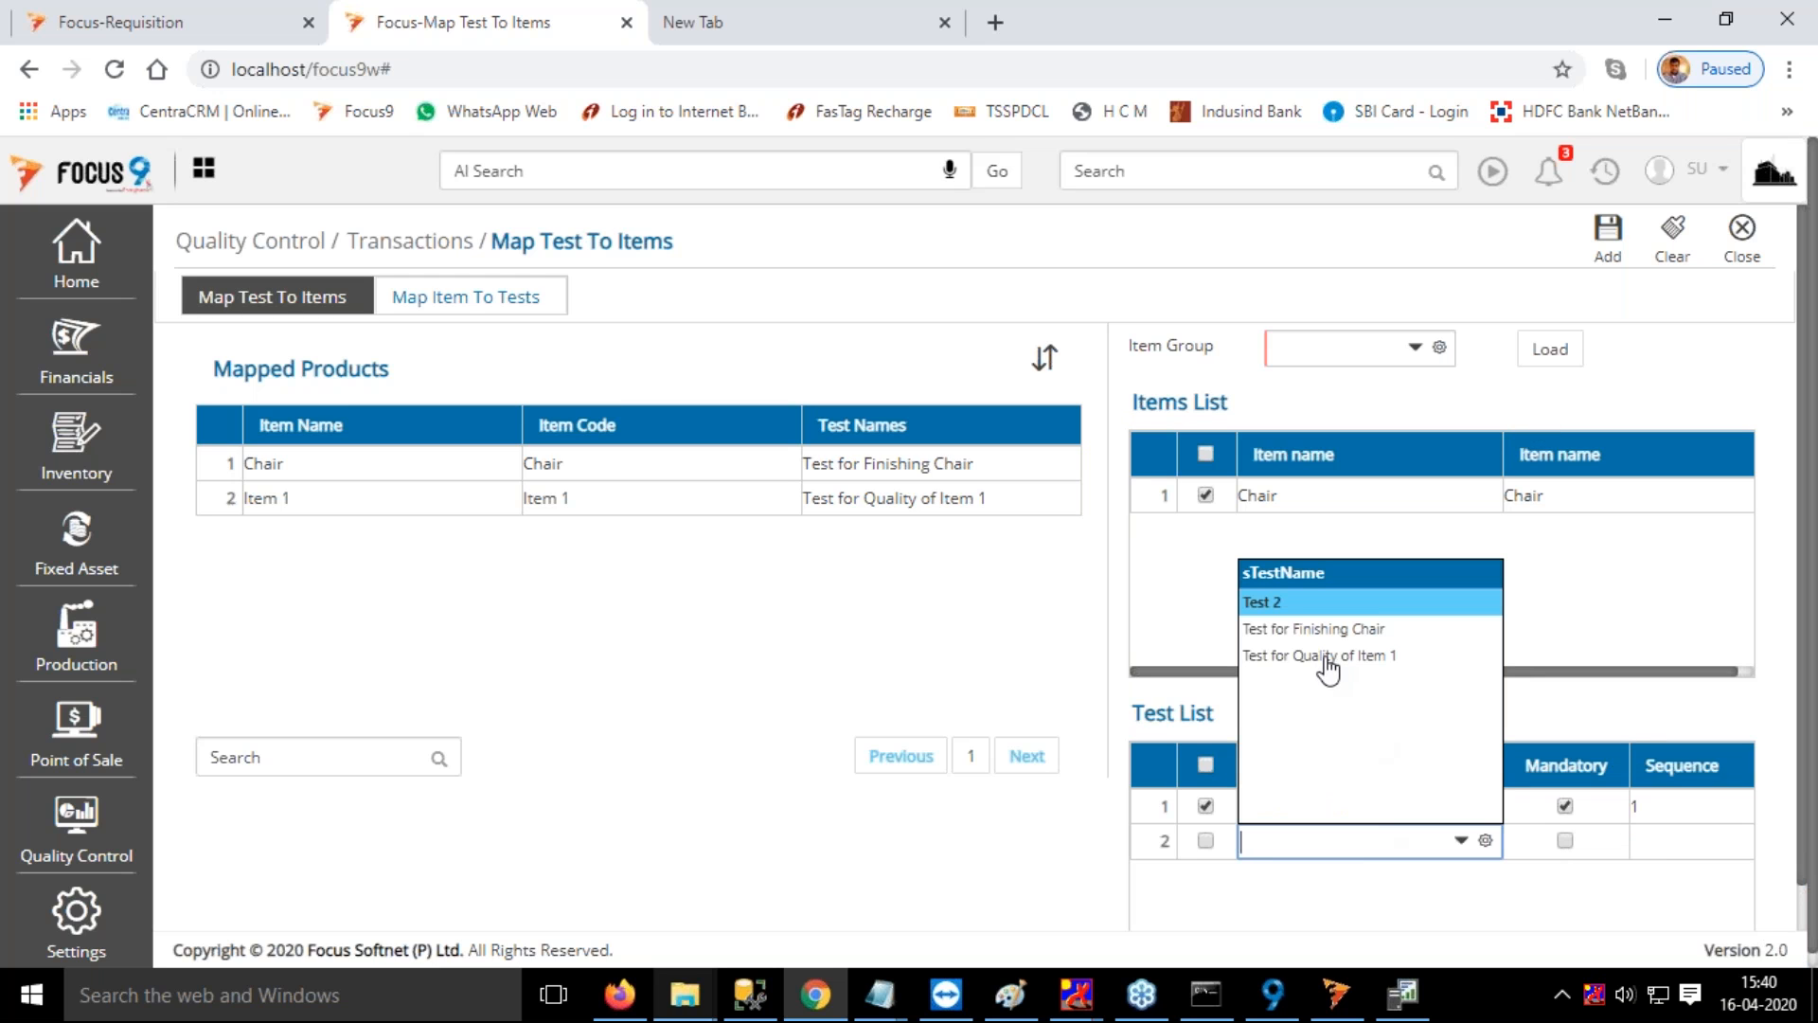
click(1304, 629)
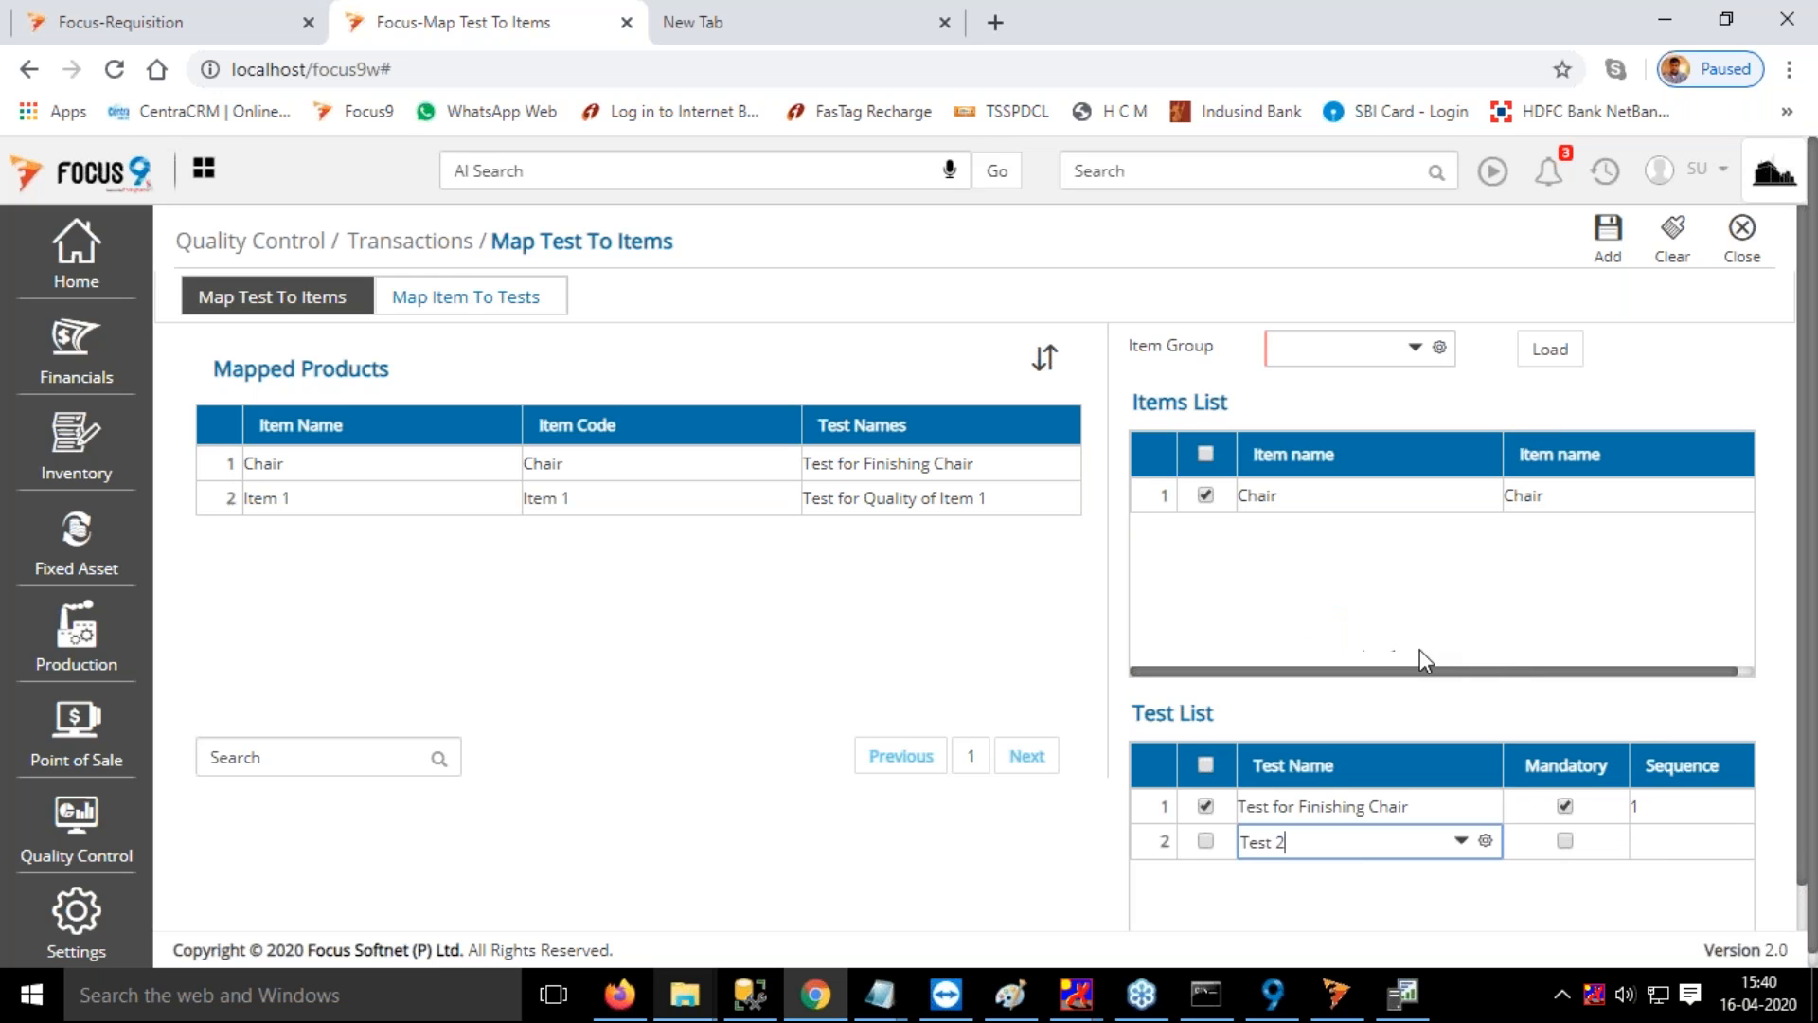
click(1278, 842)
click(1293, 610)
click(1635, 840)
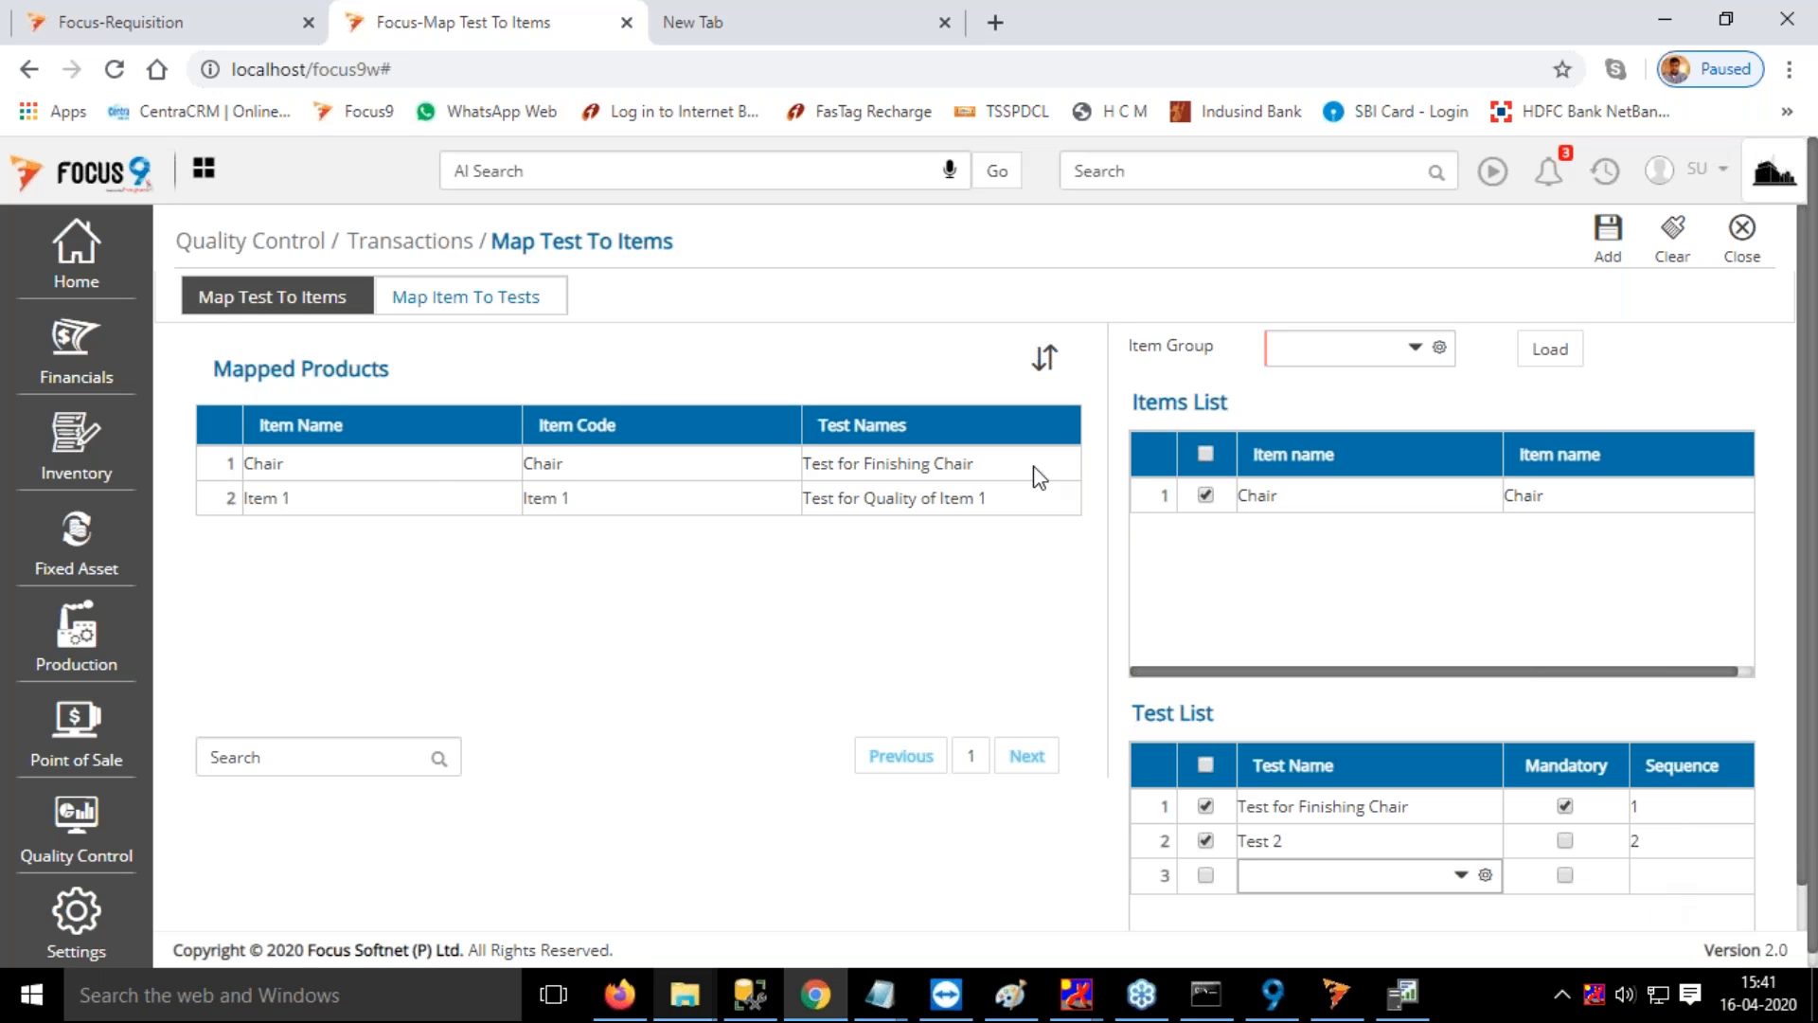
Look at the items mapped to Test 2, and review and close quality requisition 4 for Chair
click(275, 308)
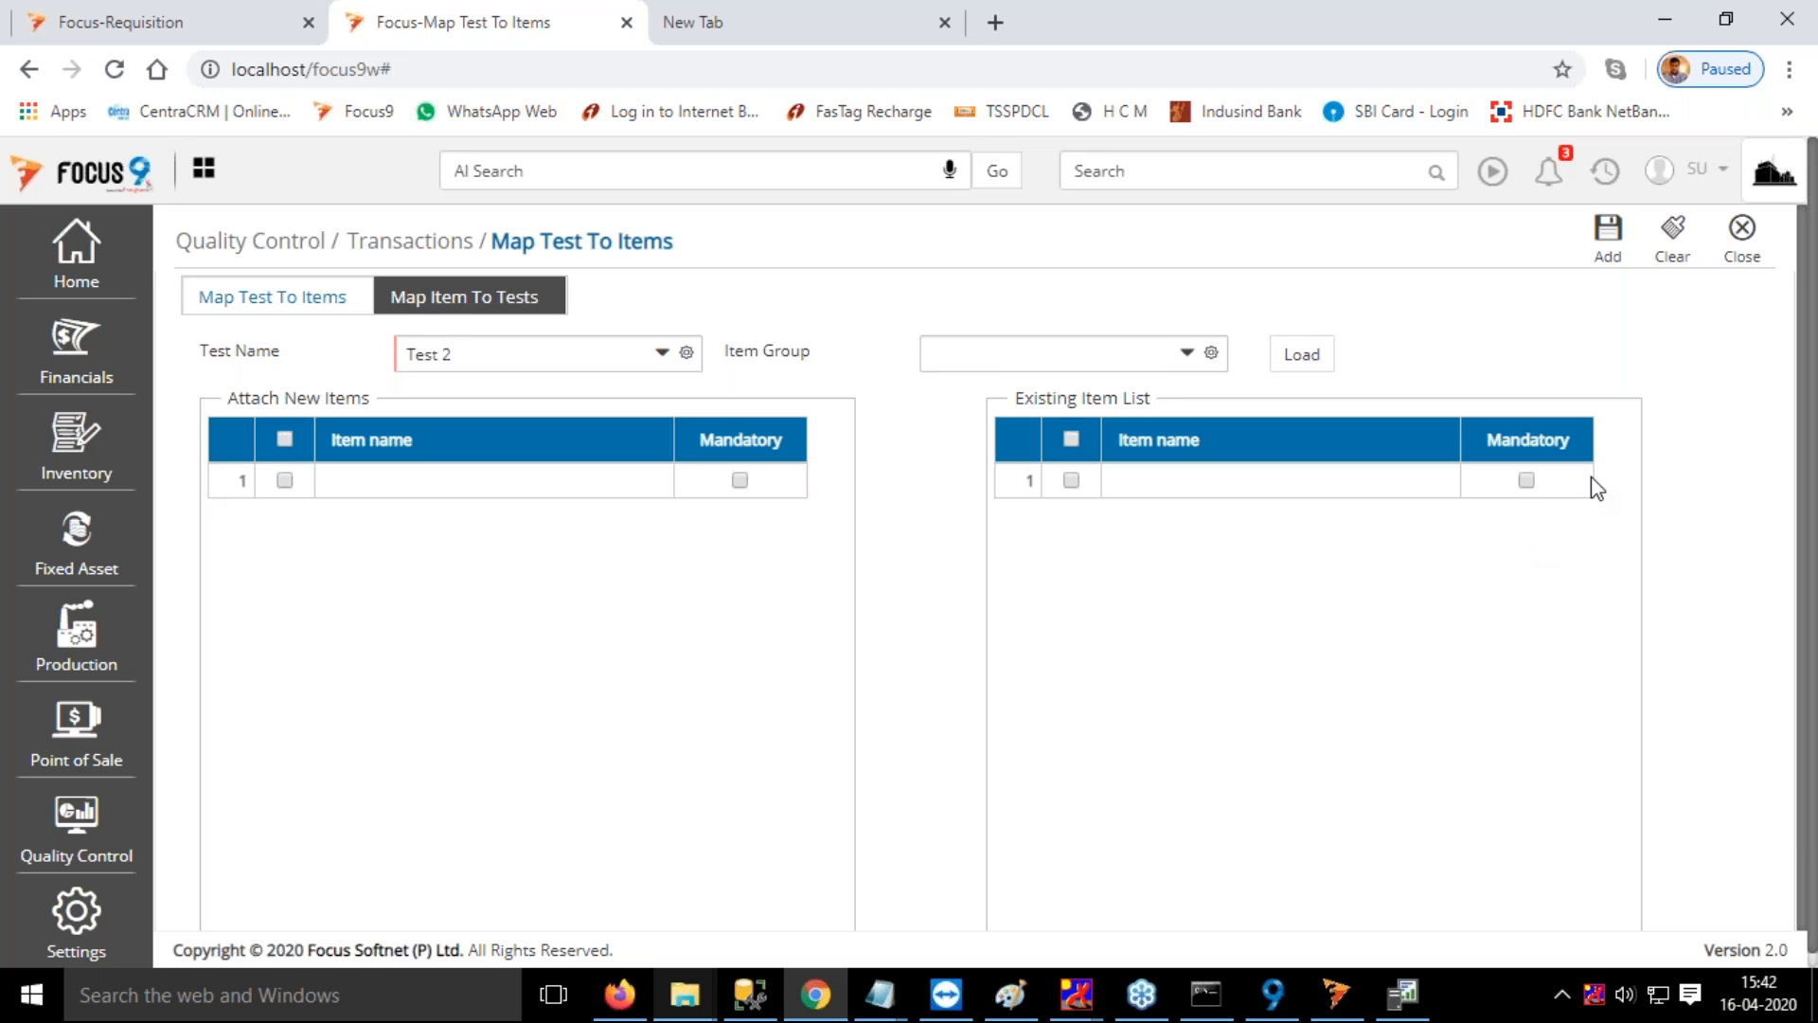
click(1182, 174)
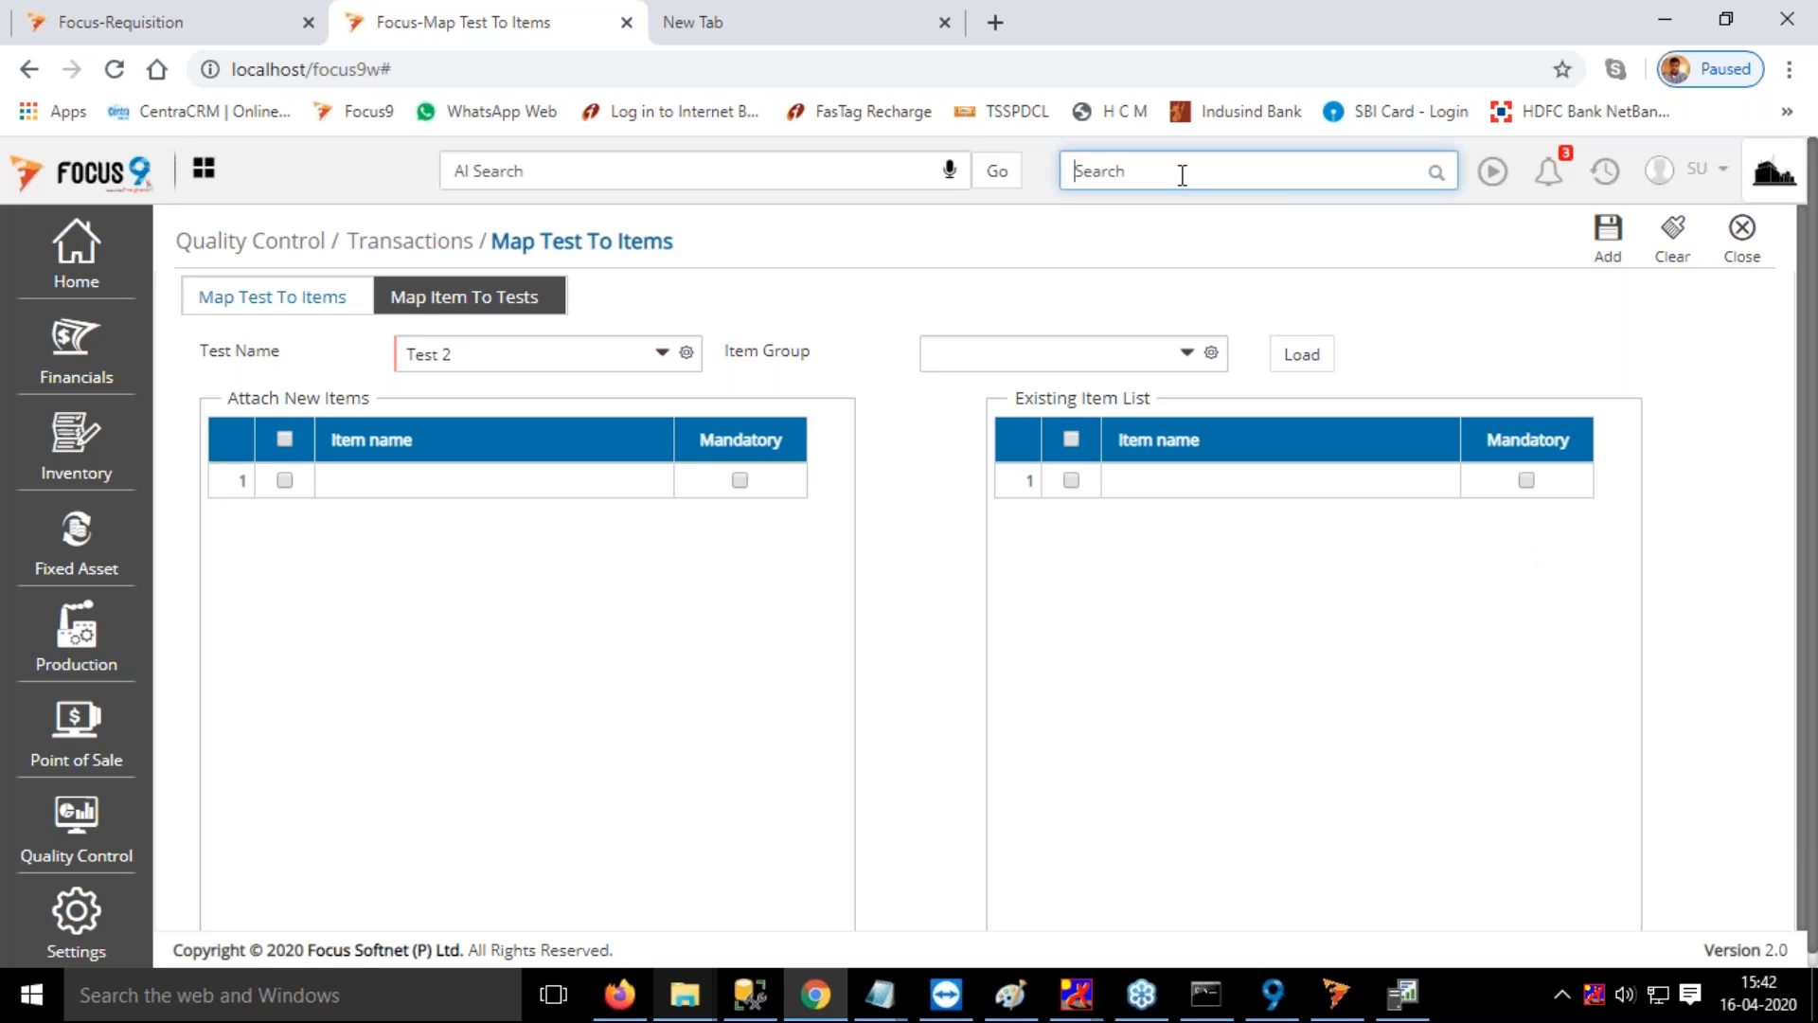
text(re)
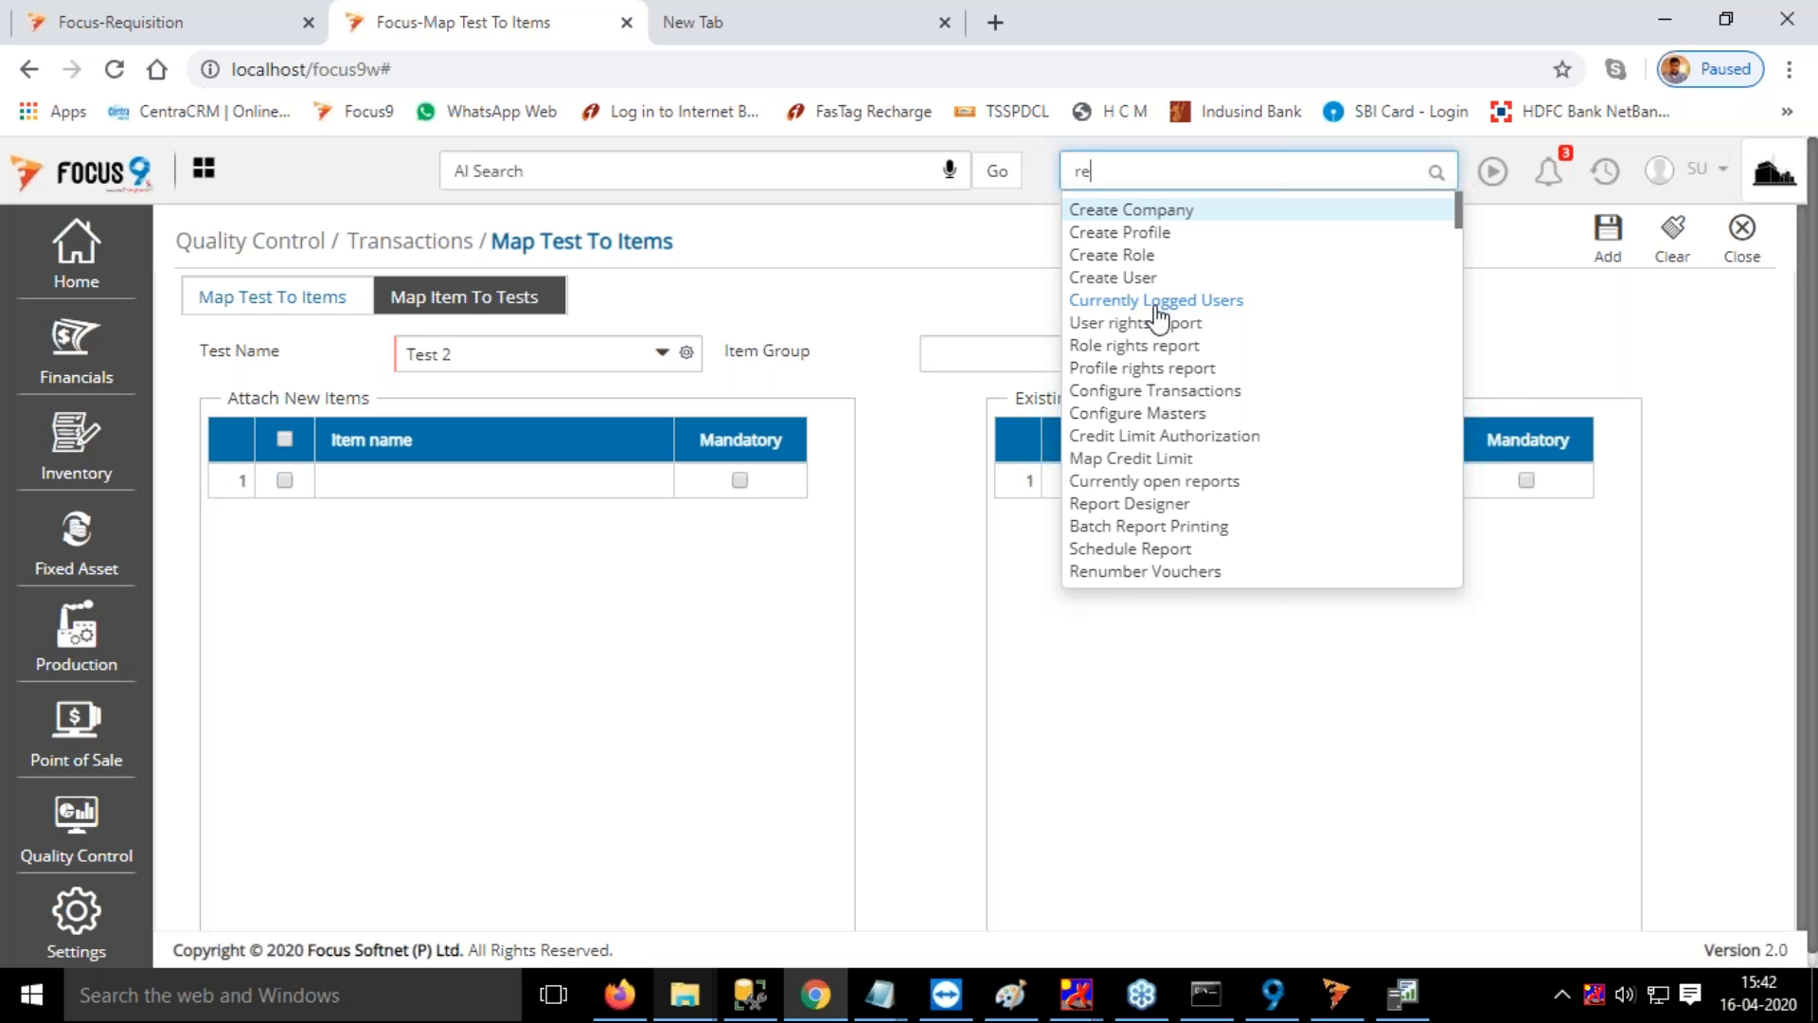
text(q)
click(1136, 281)
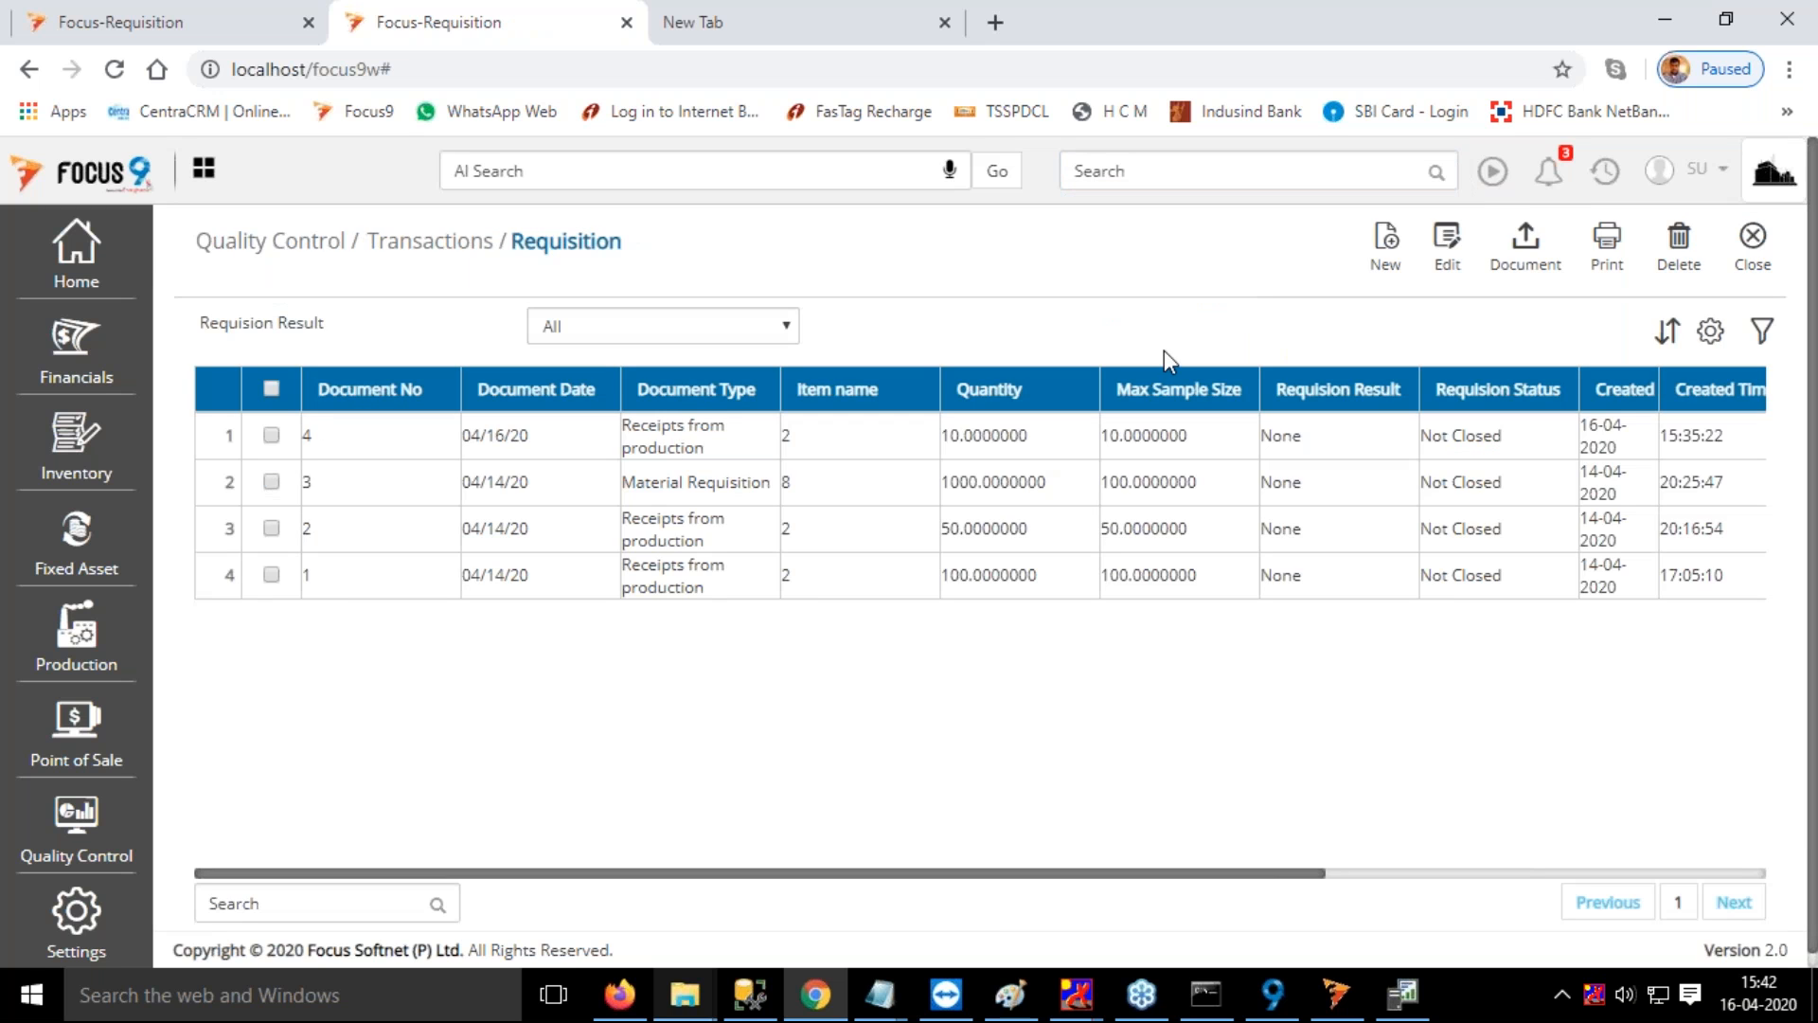
click(1157, 172)
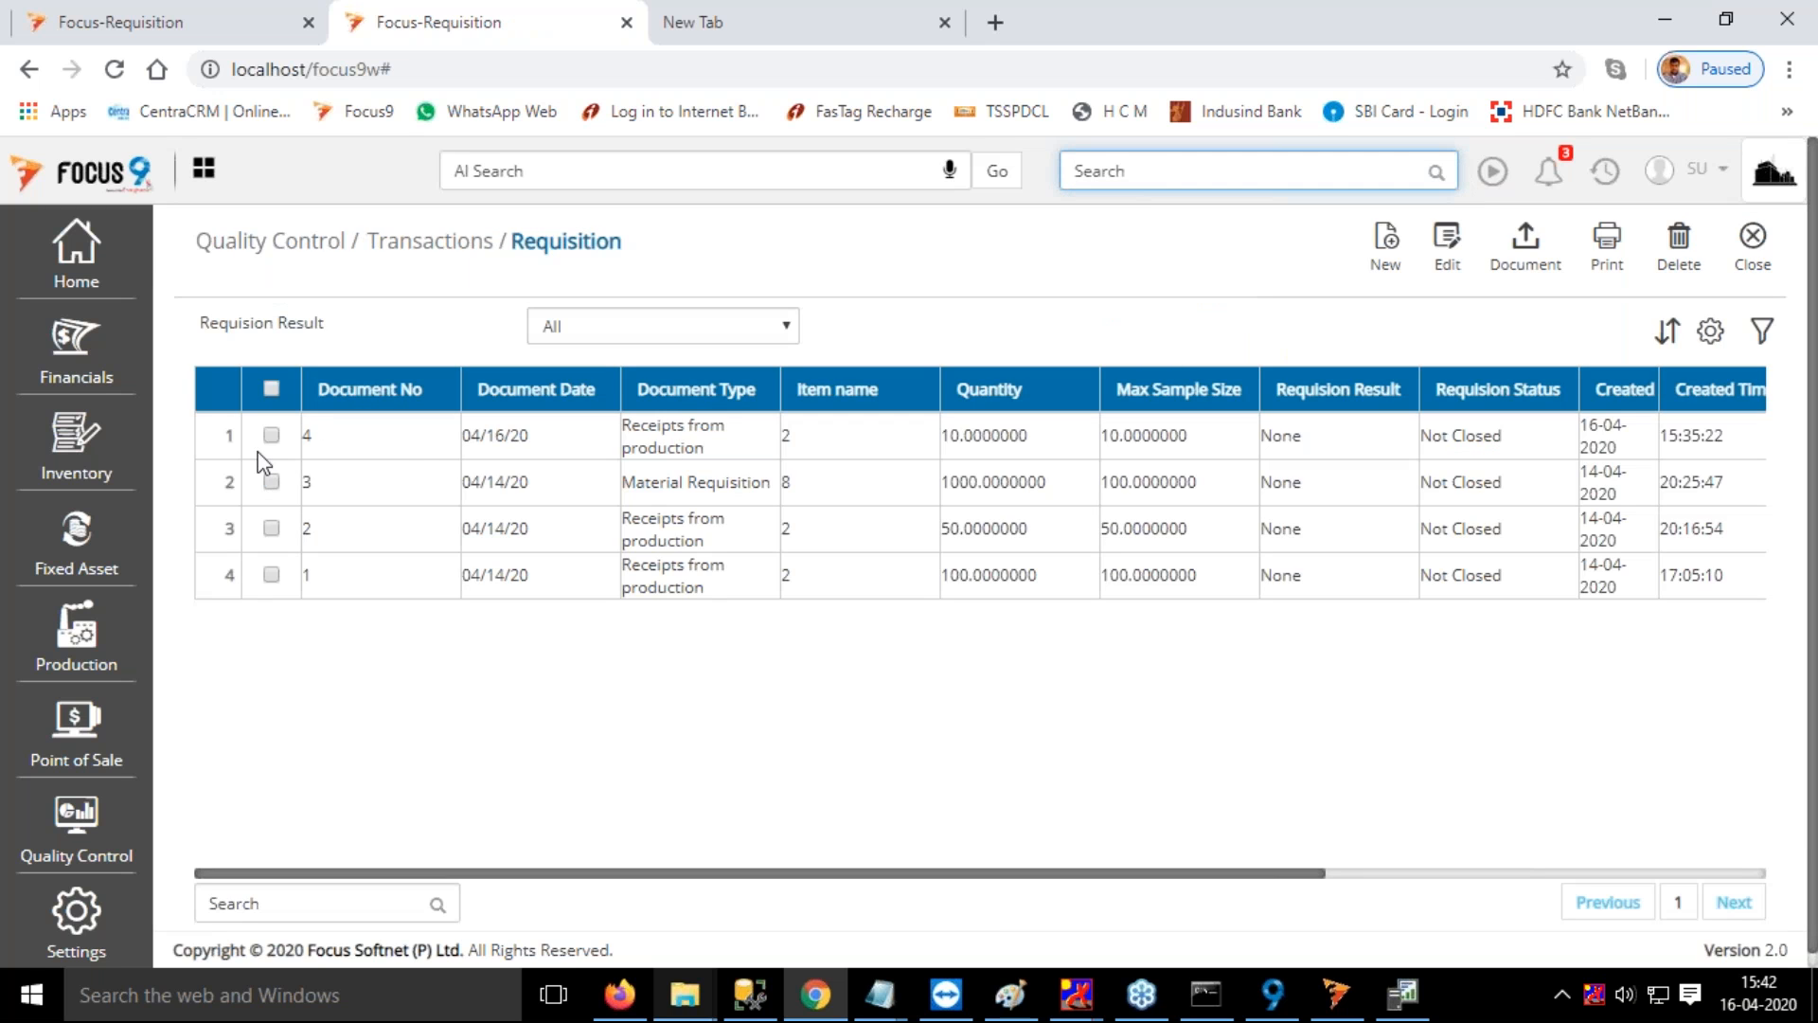
double_click(394, 445)
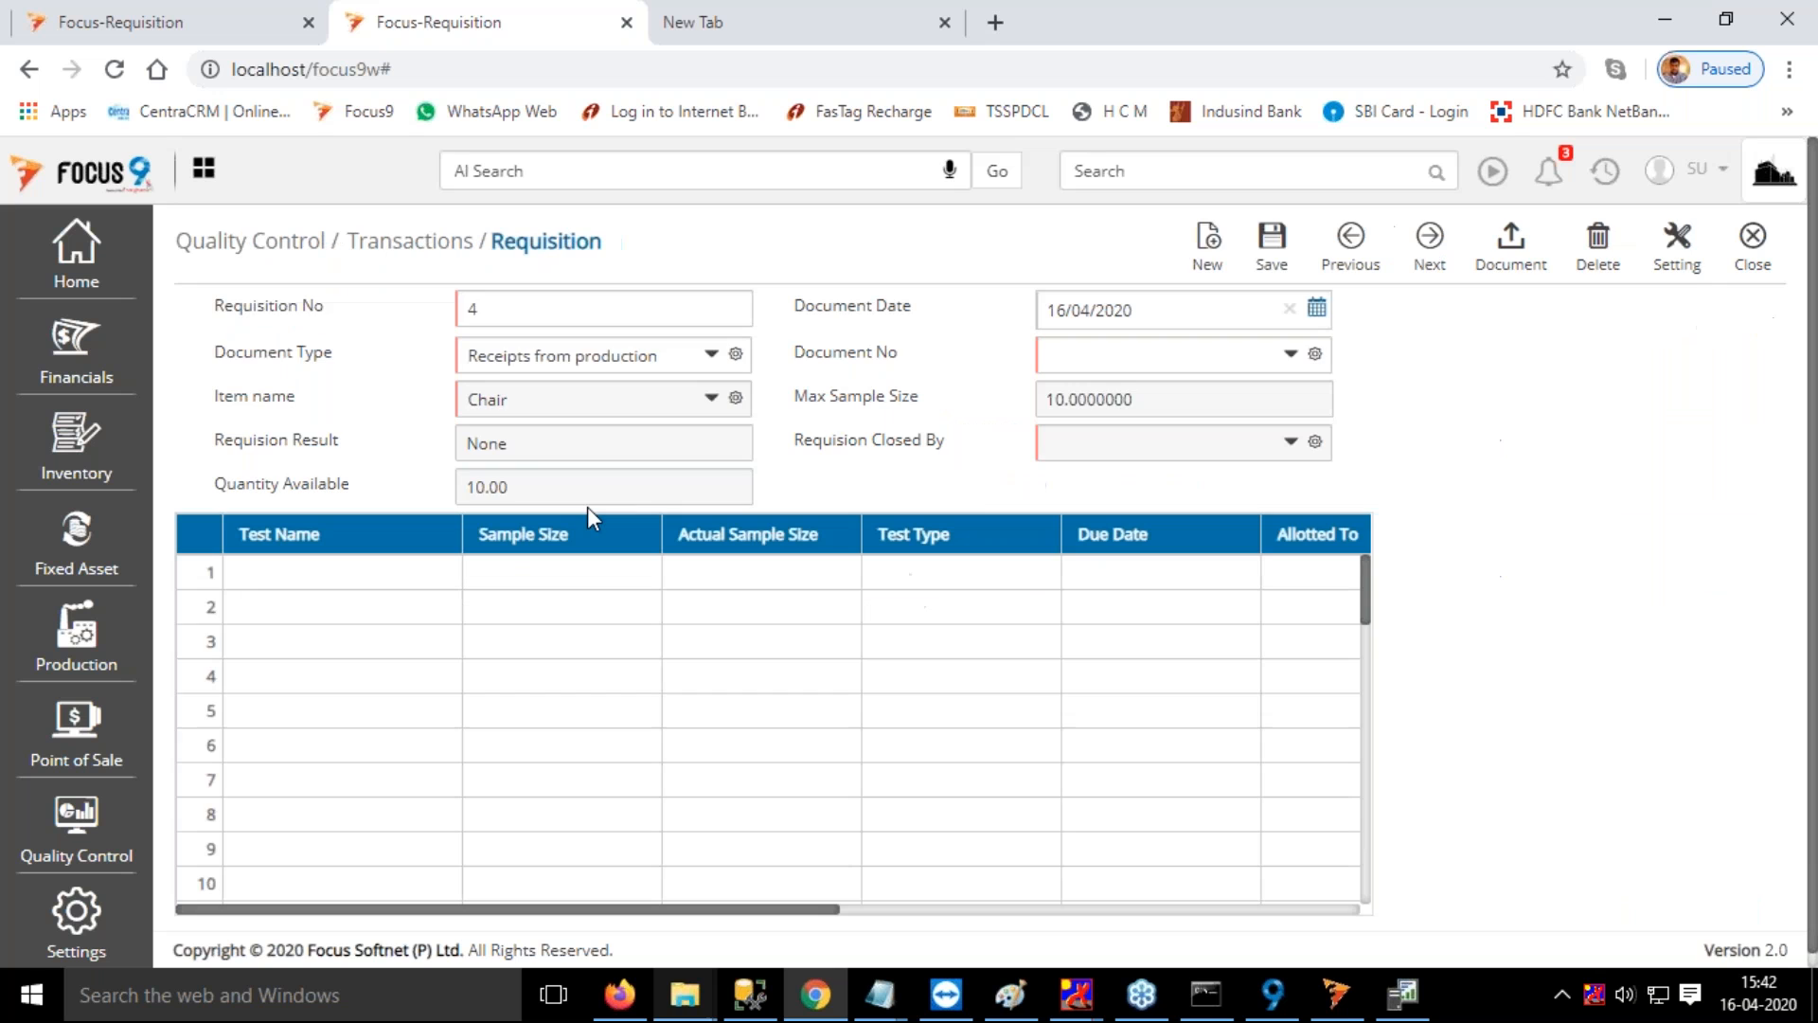
click(1751, 237)
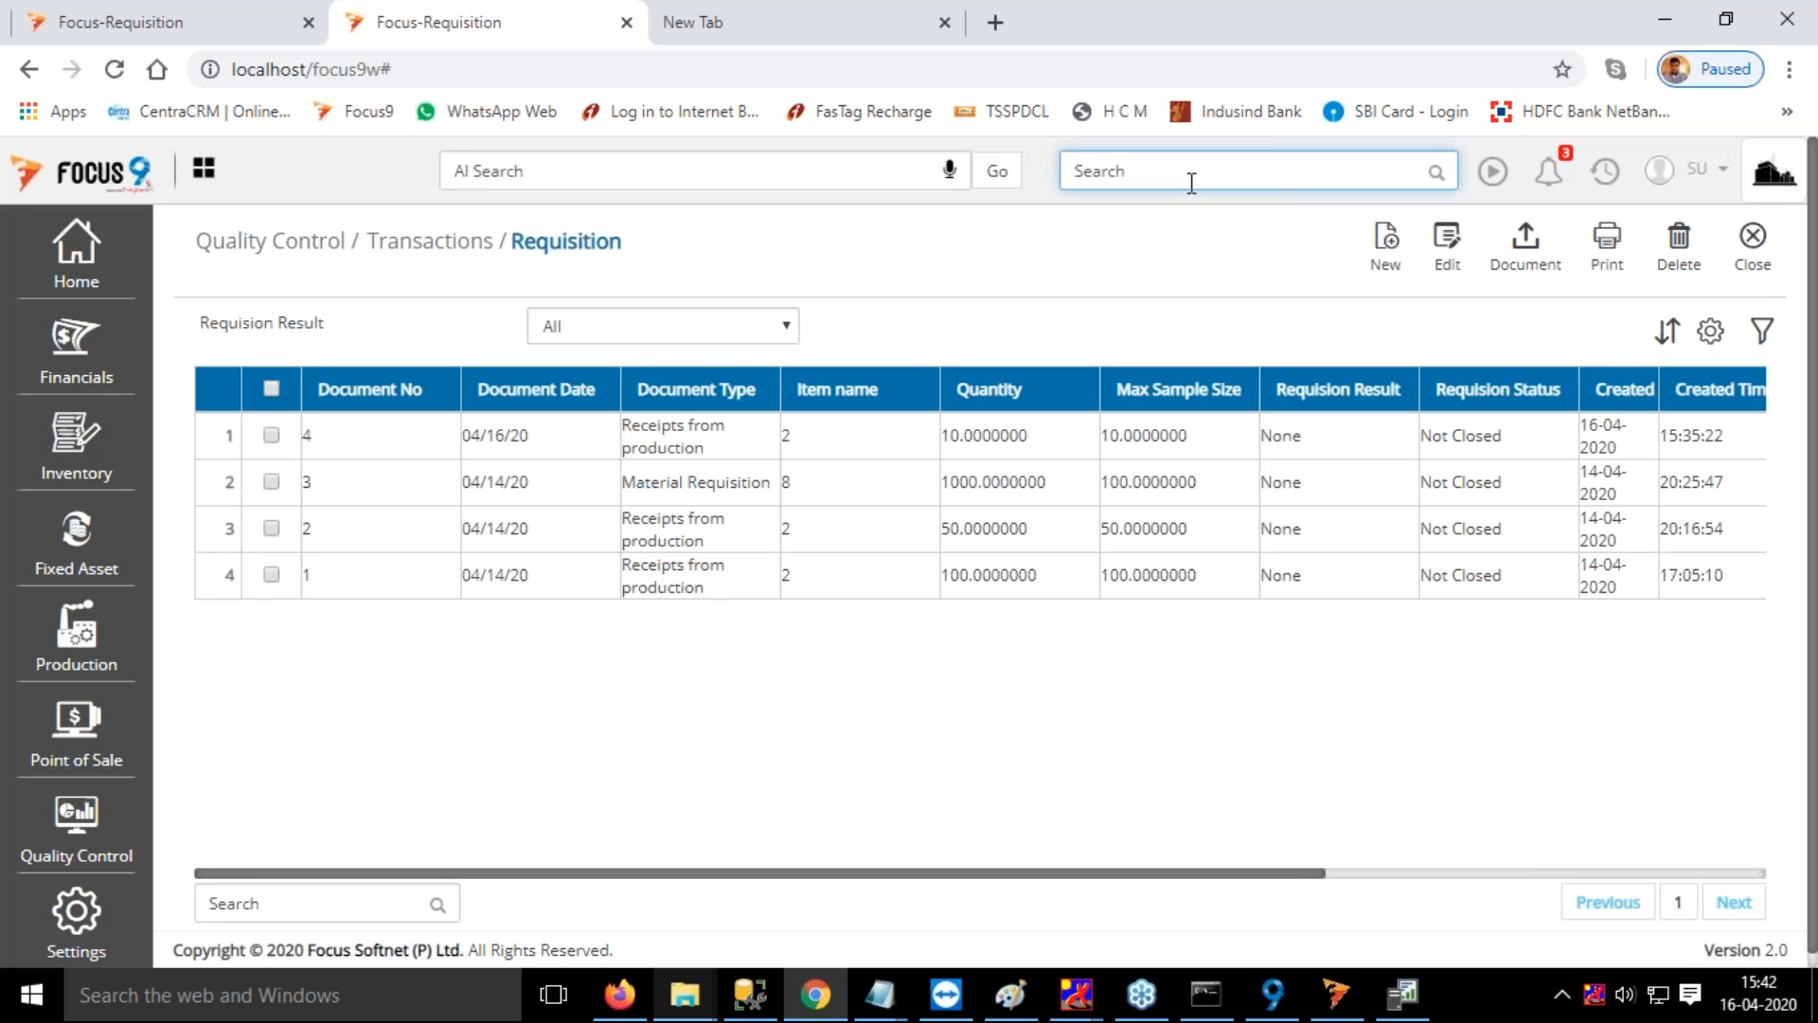
Open Total Check in Quality Control and start a new check
text(to)
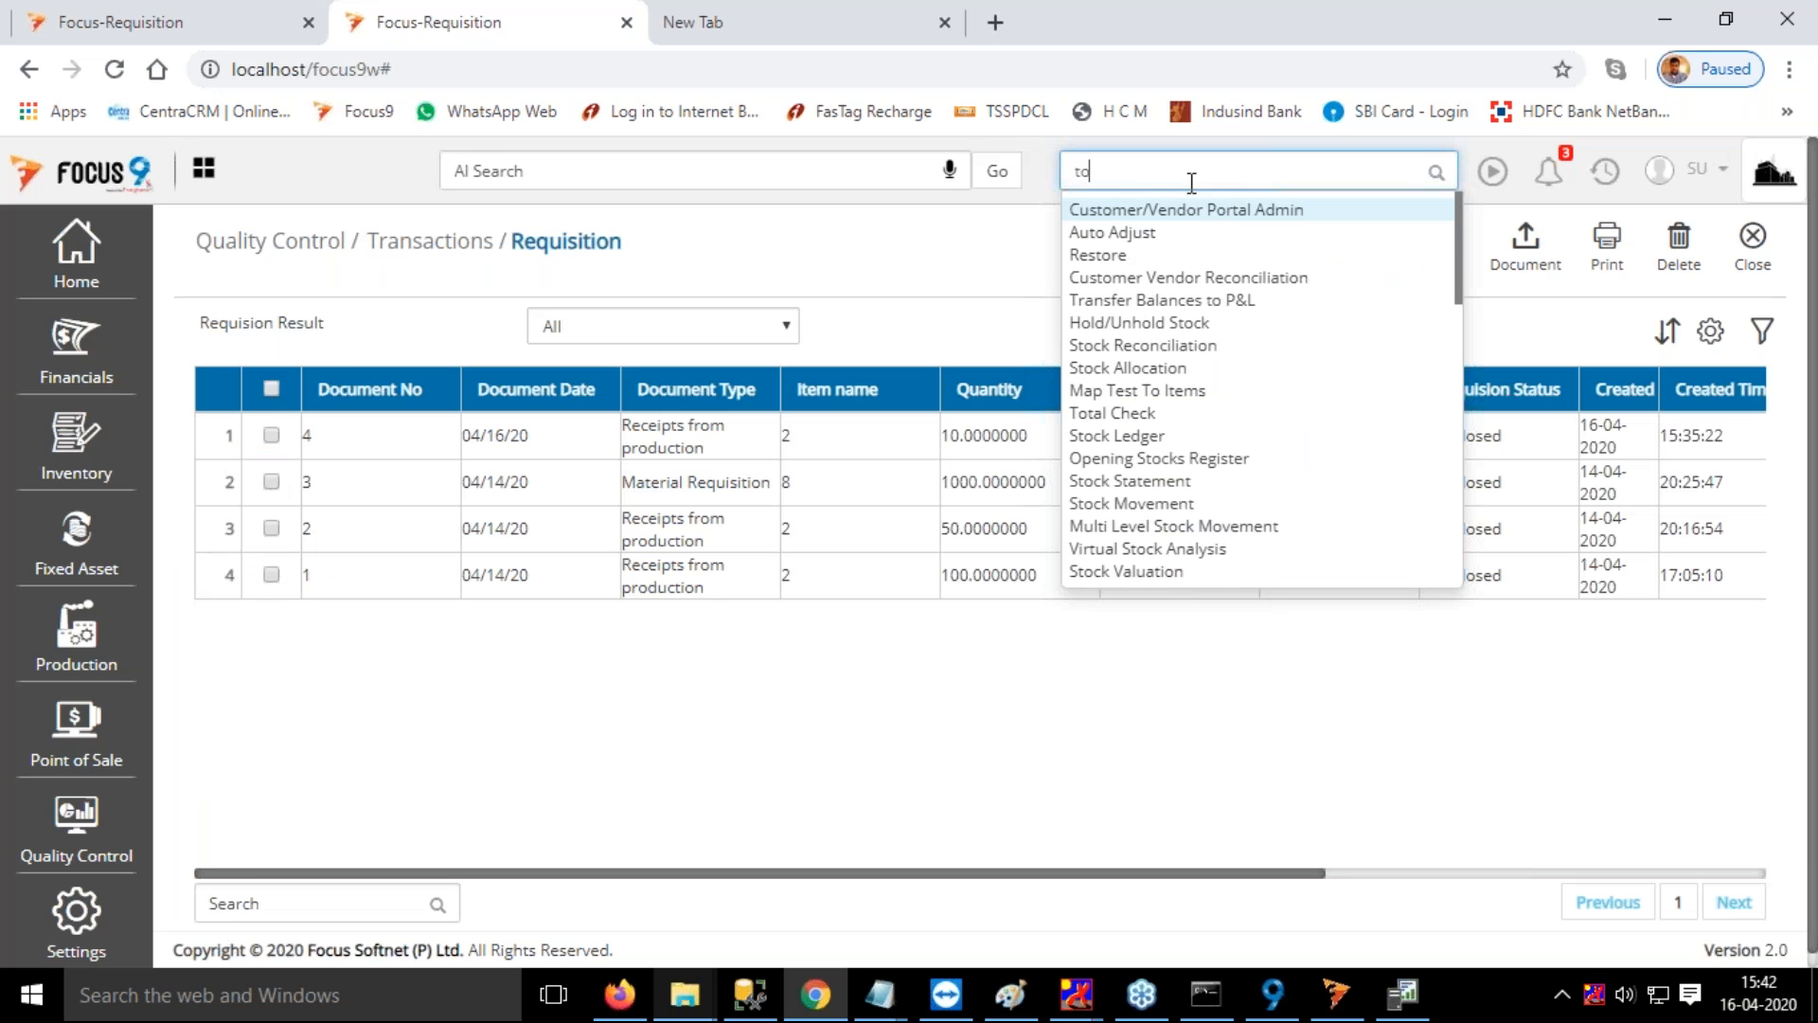
text(ta)
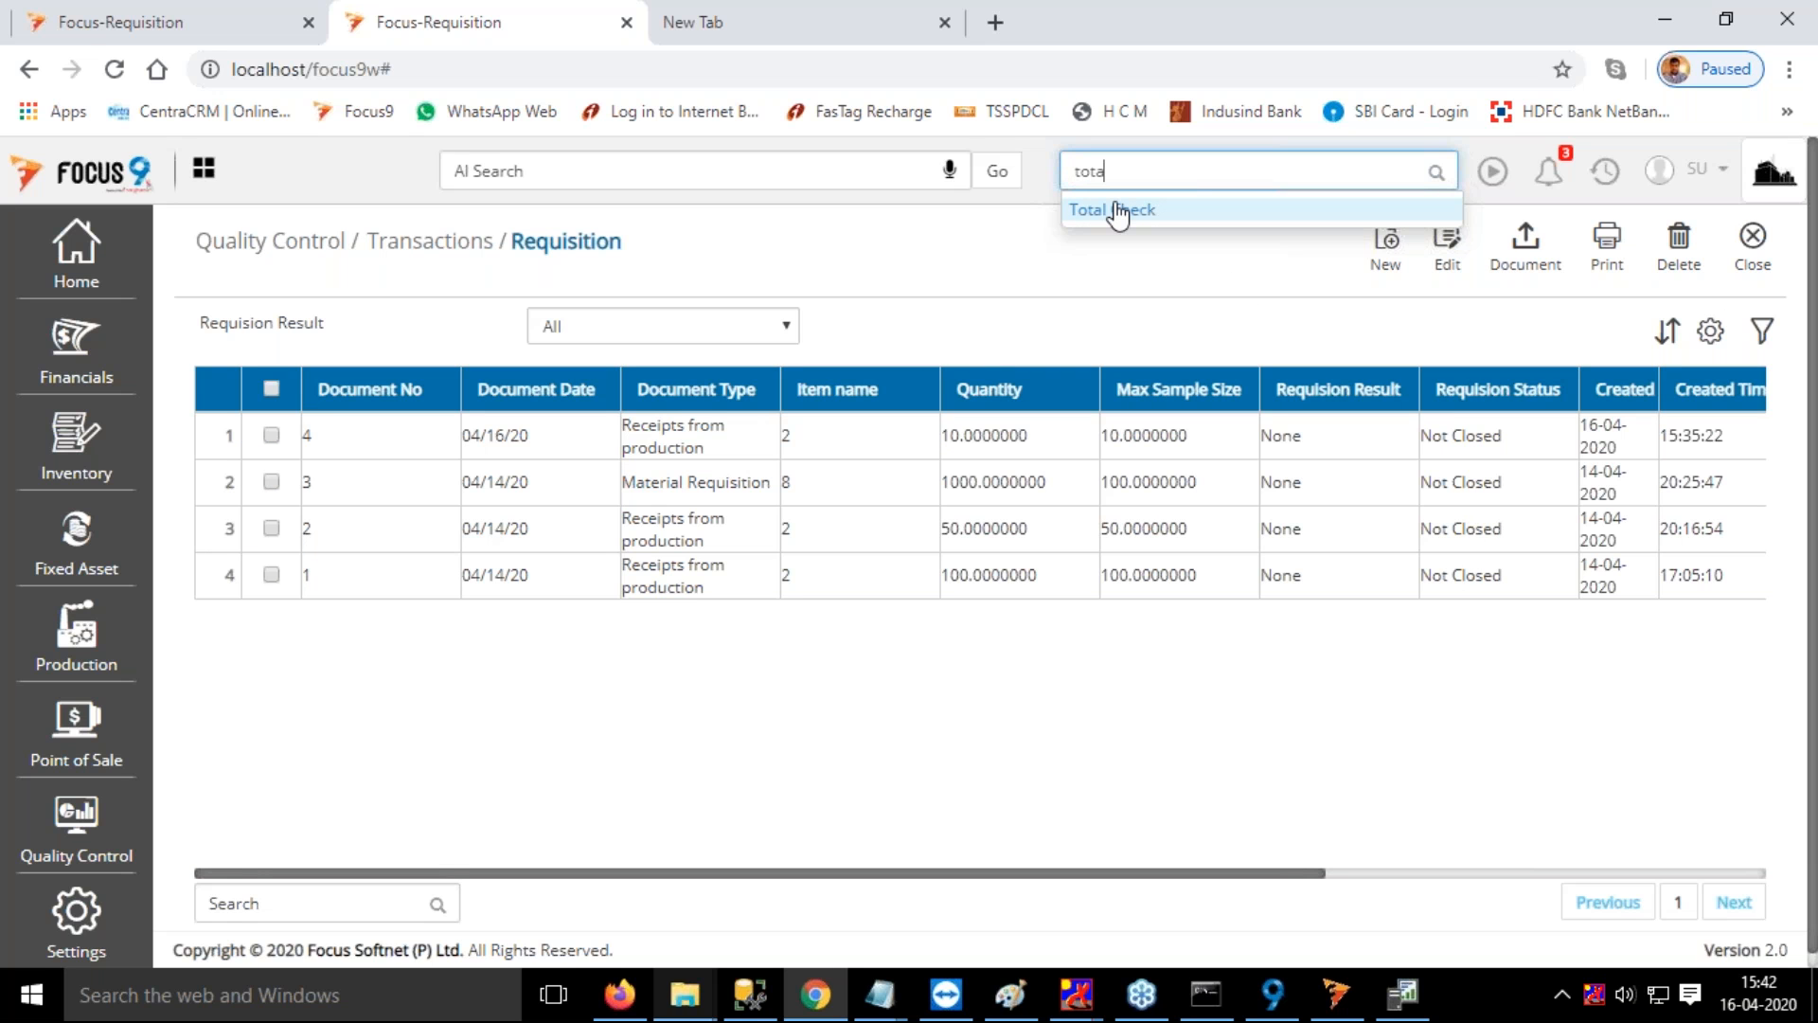
click(1118, 211)
click(1366, 242)
Set the check's item to Chair, requisition number to 4 and test name to Test for Finishing Chair
click(572, 364)
text(cha)
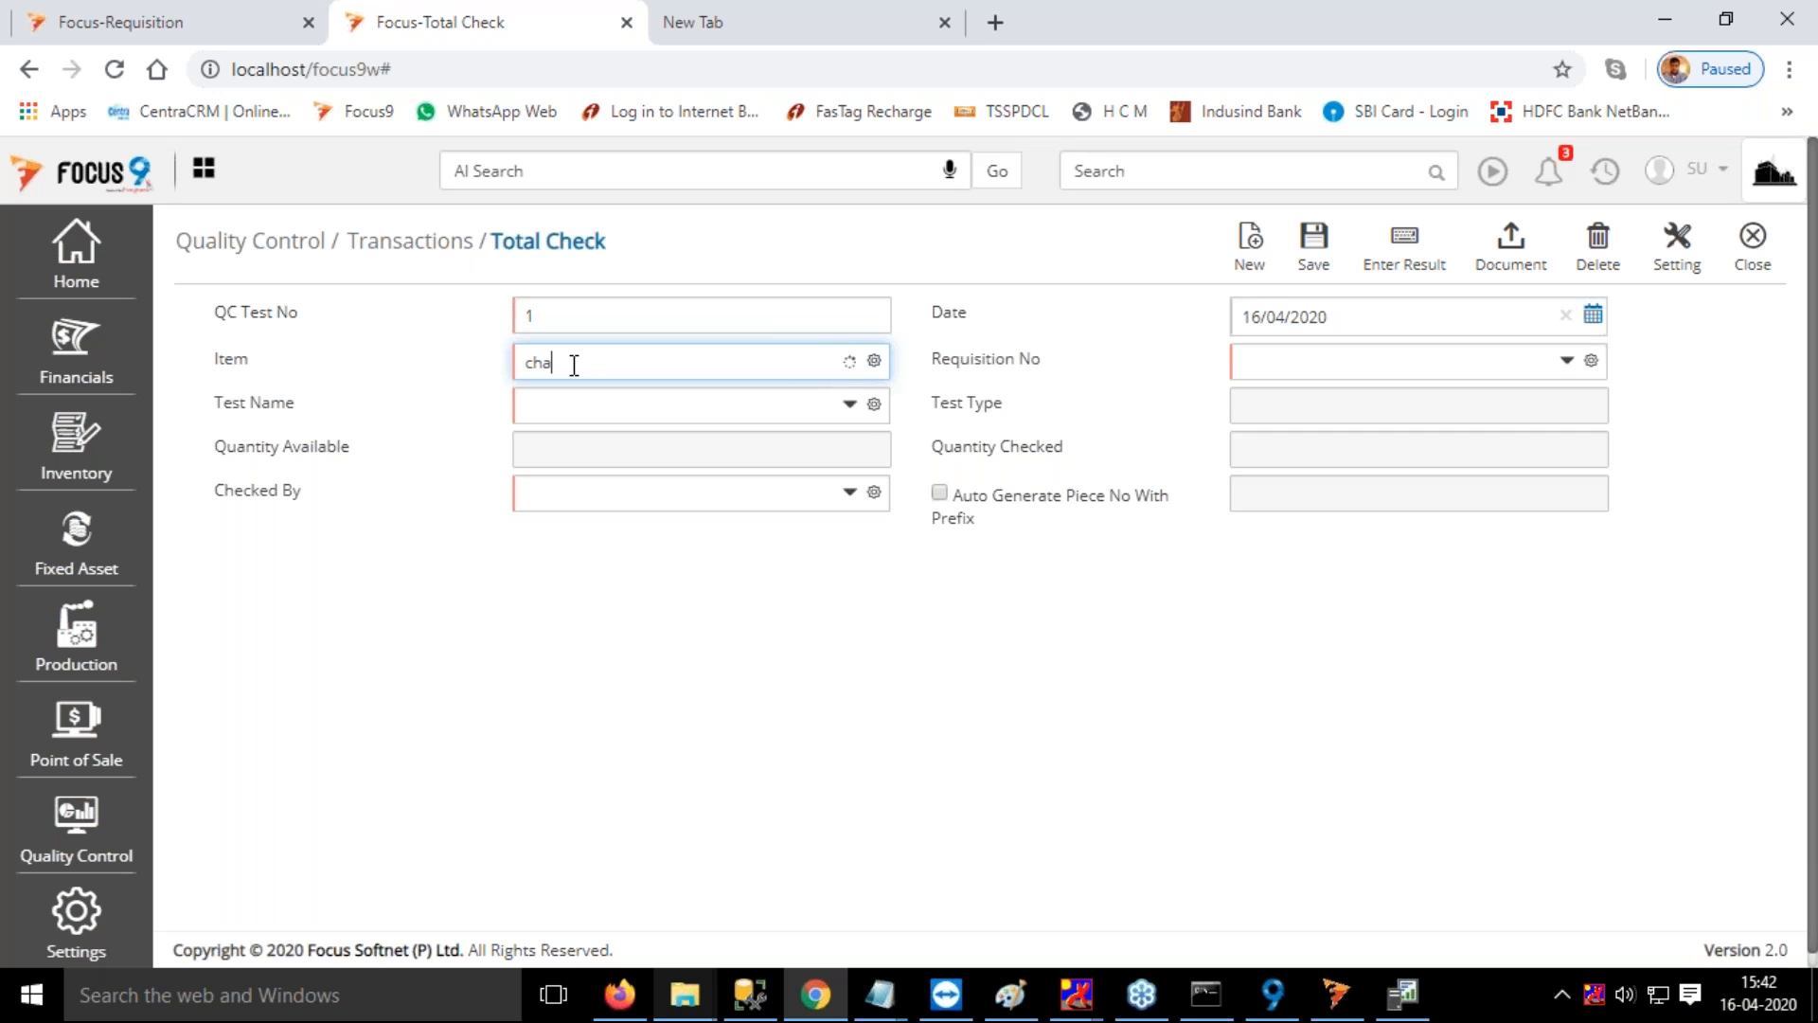
click(1266, 363)
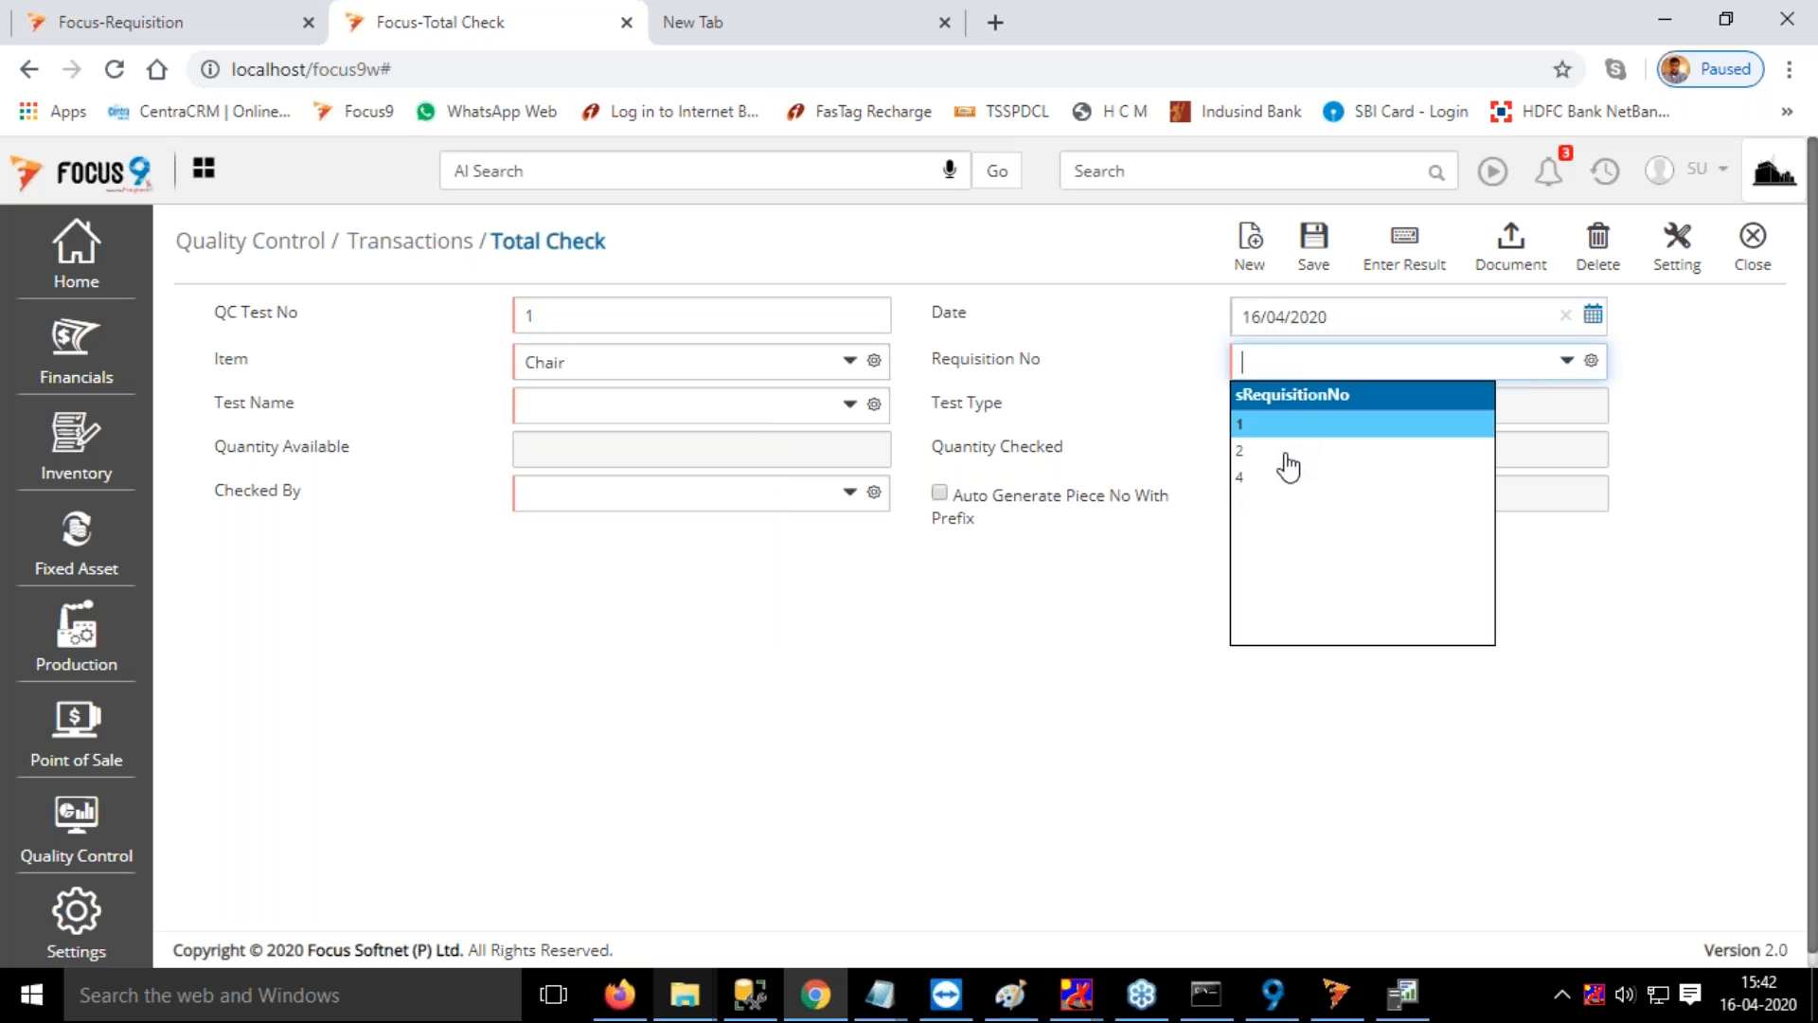
click(1242, 476)
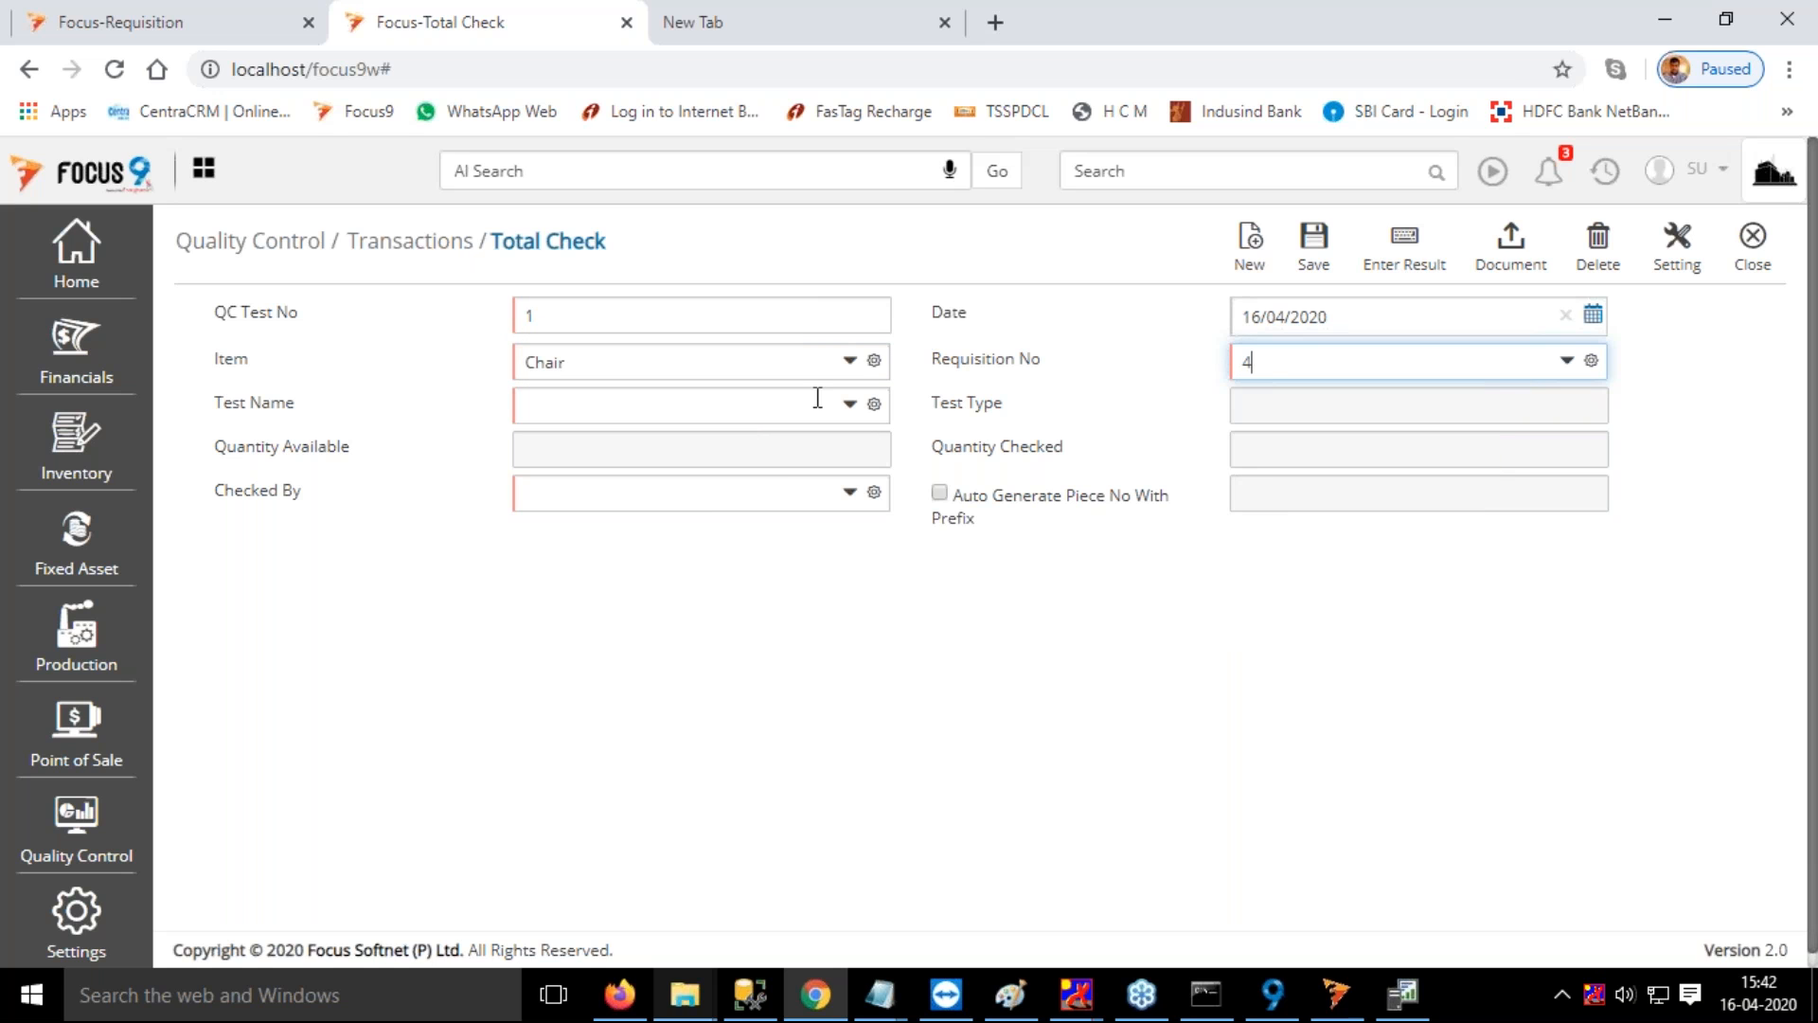
key(Tab)
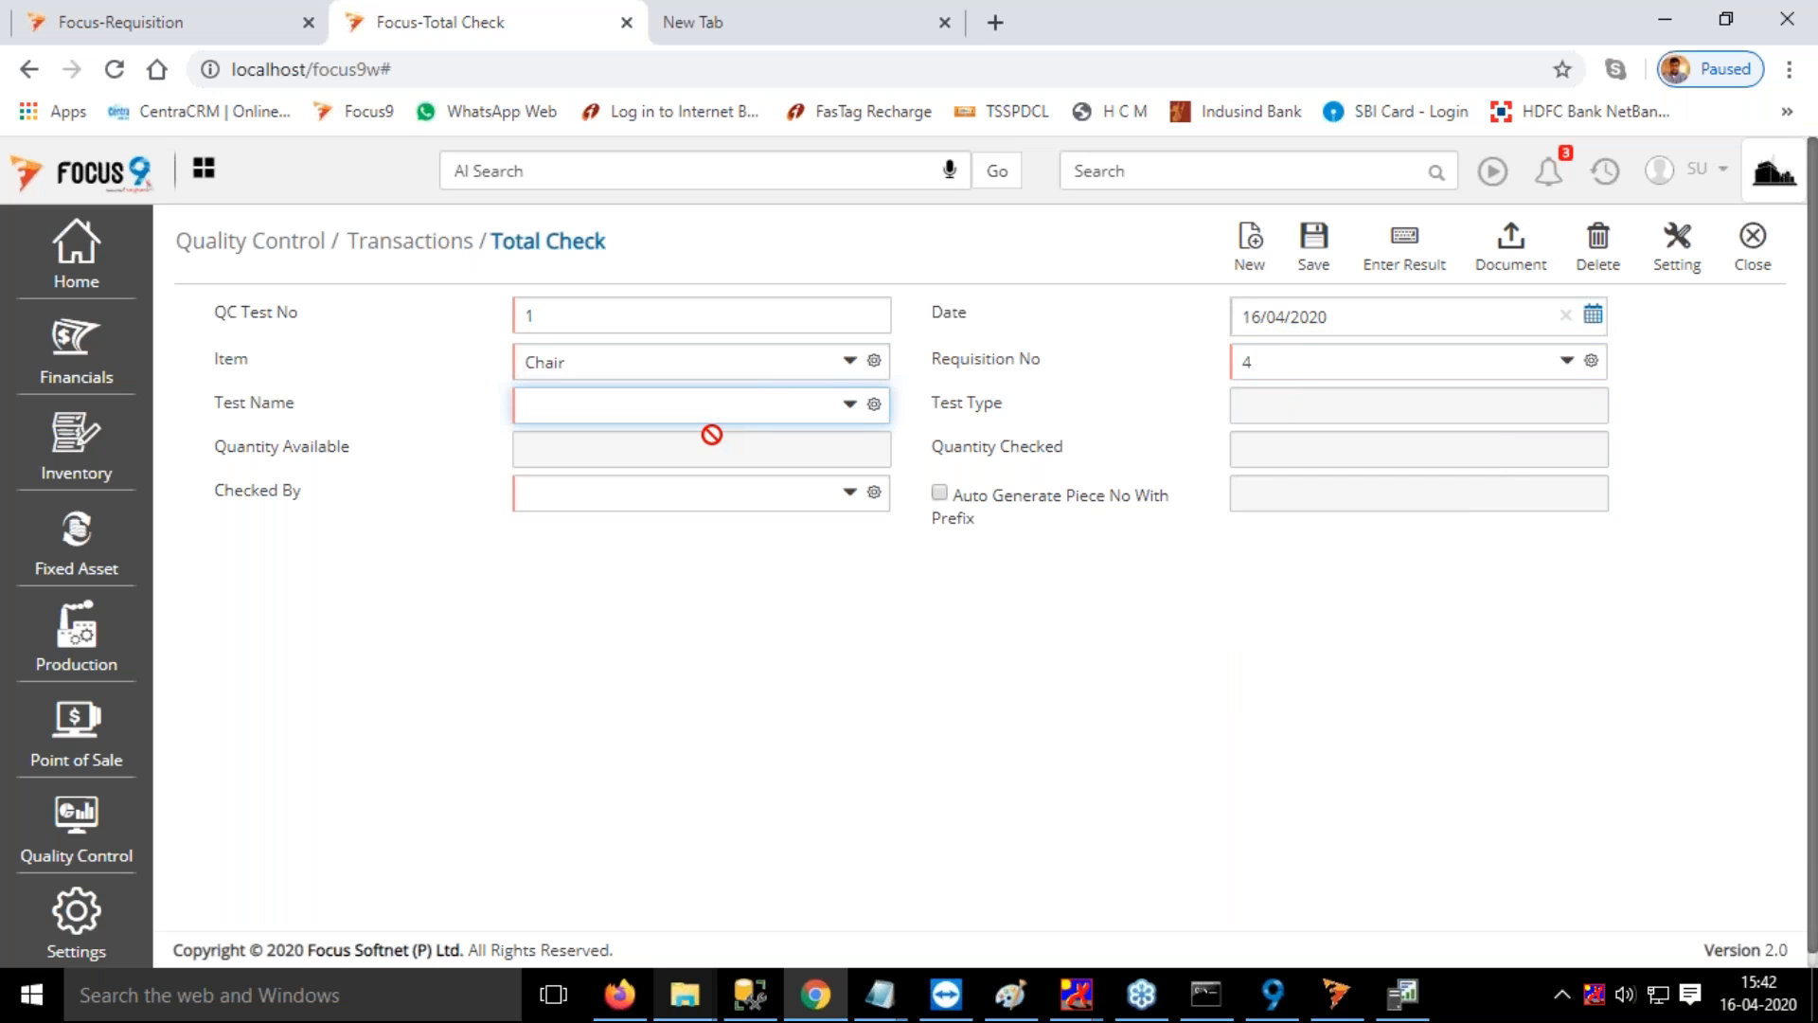
click(594, 409)
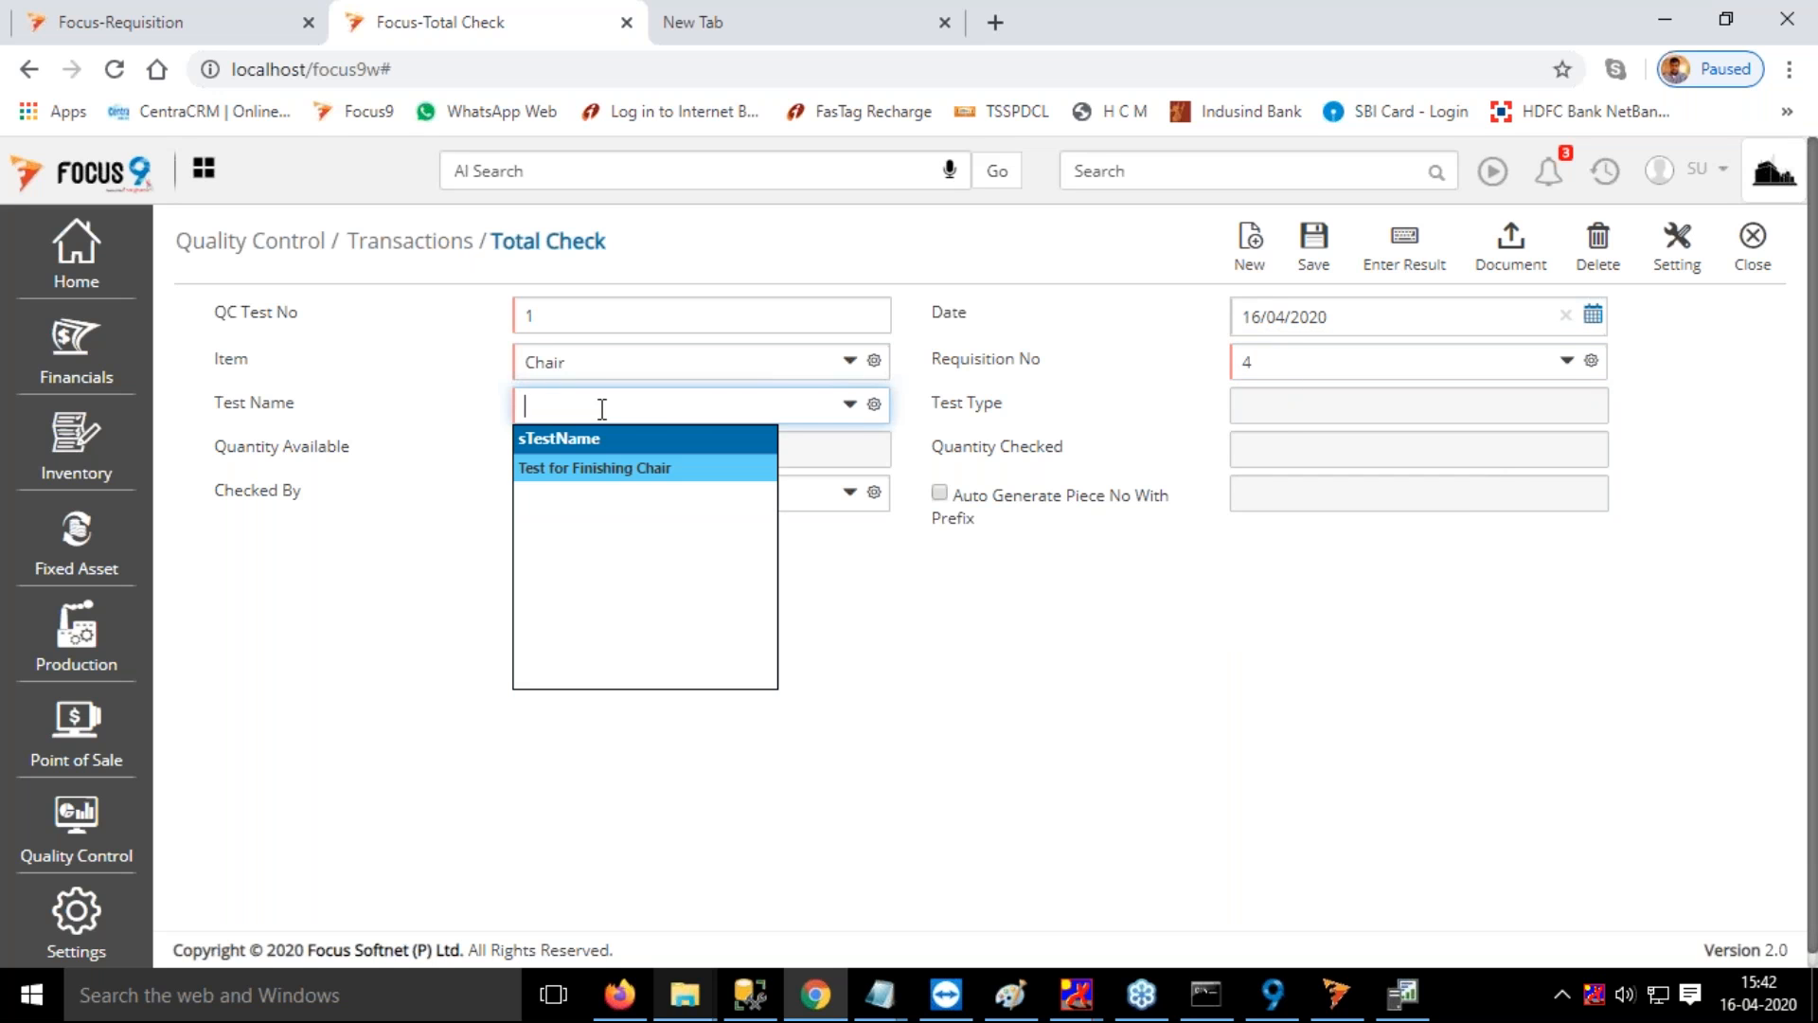
click(604, 473)
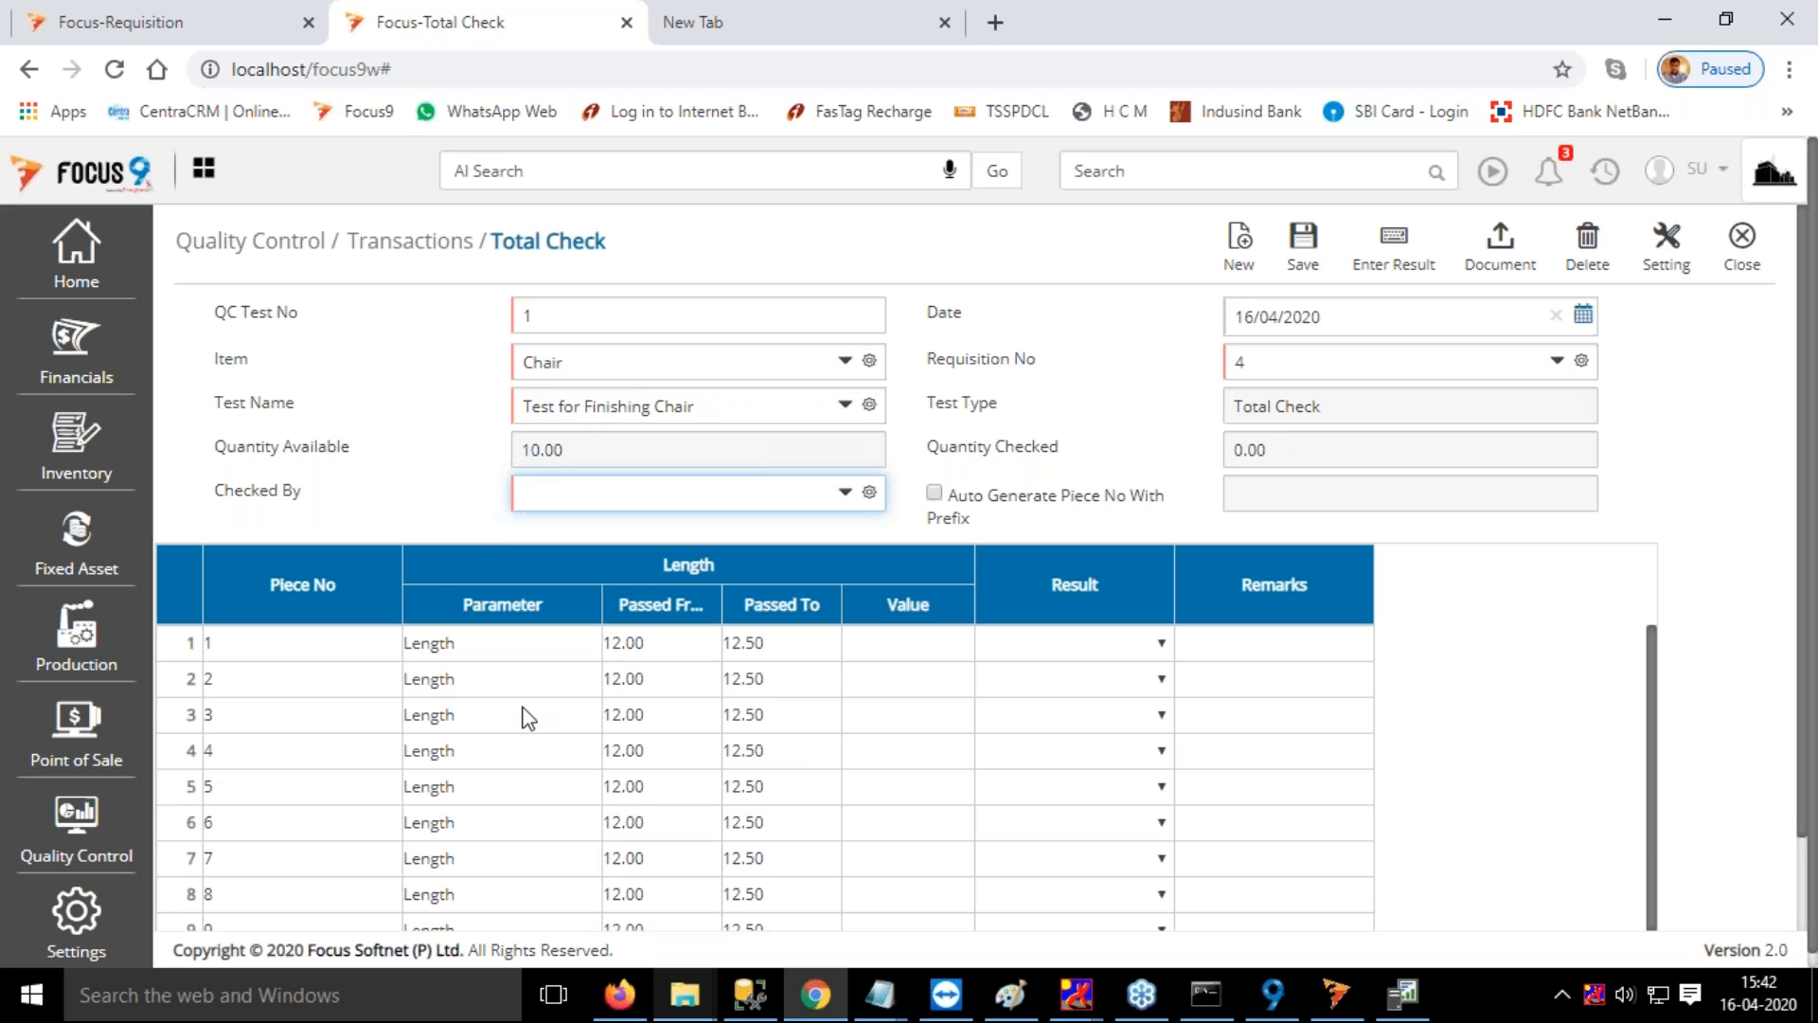
Enter the measured lengths 11, 5 and 14 for pieces 1, 2 and 3
scroll(696, 699, down, 3)
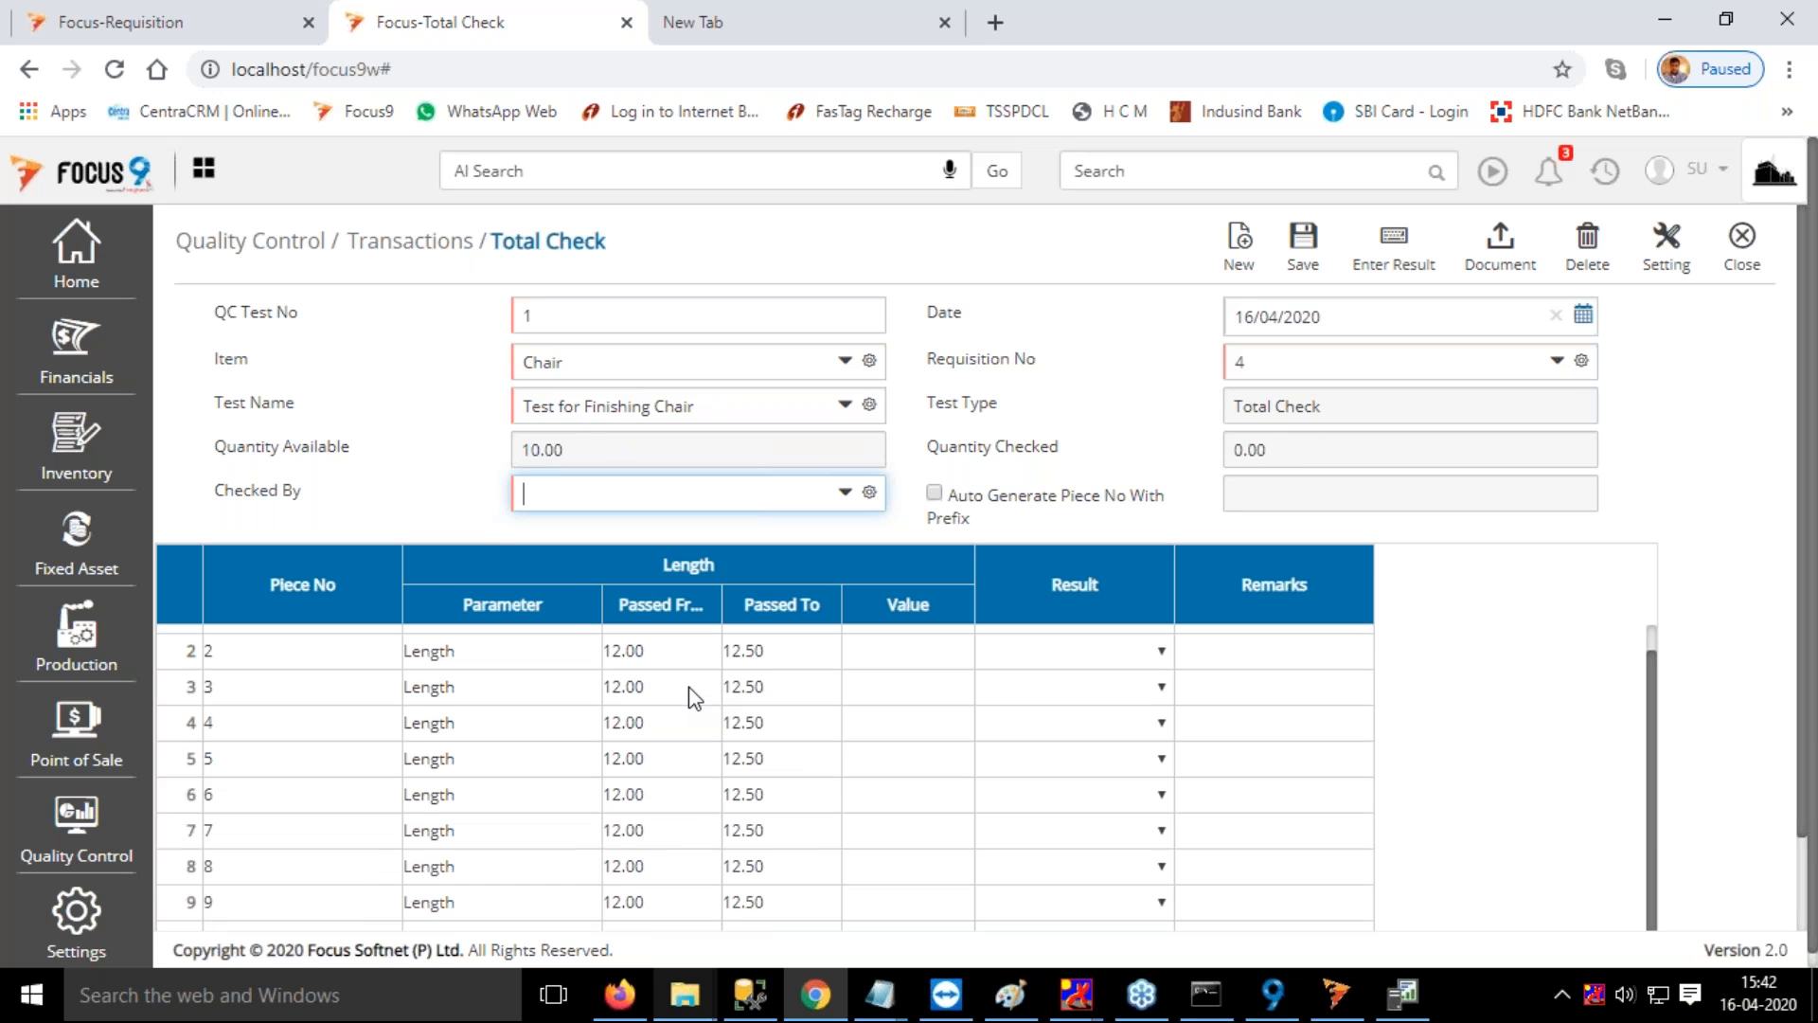
scroll(777, 701, up, 1)
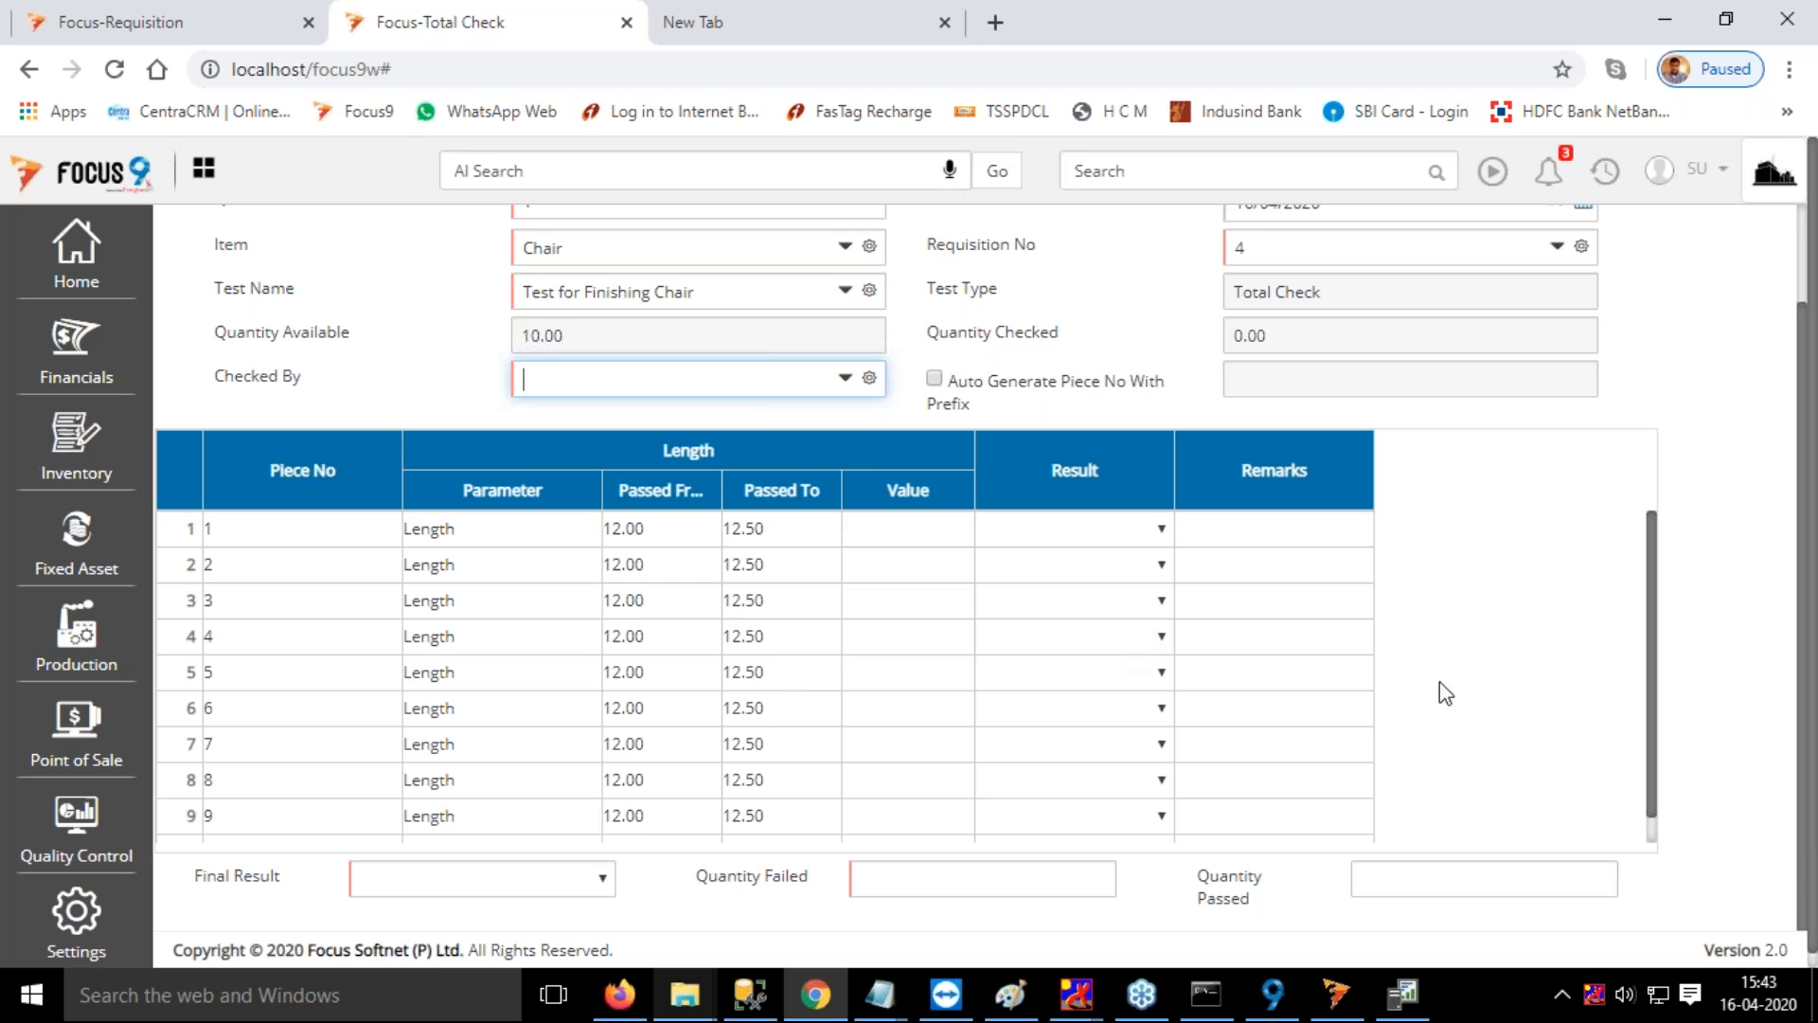
scroll(1505, 641, up, 1)
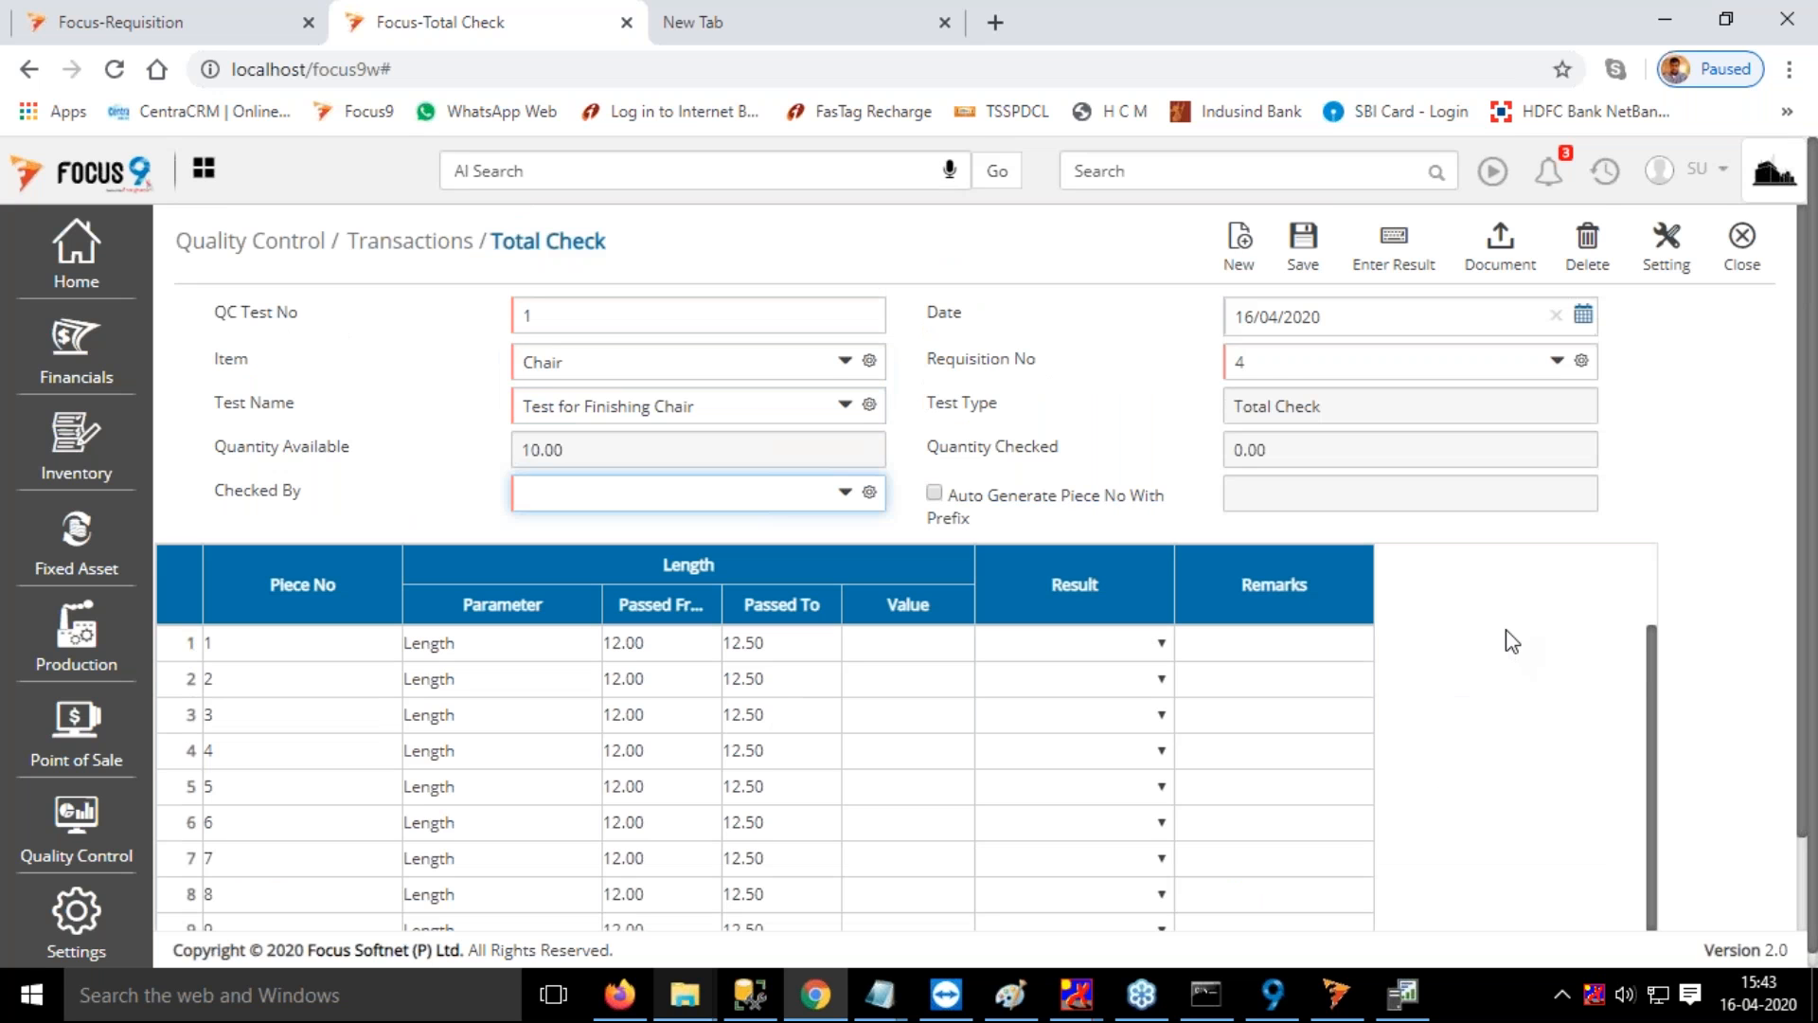
click(946, 649)
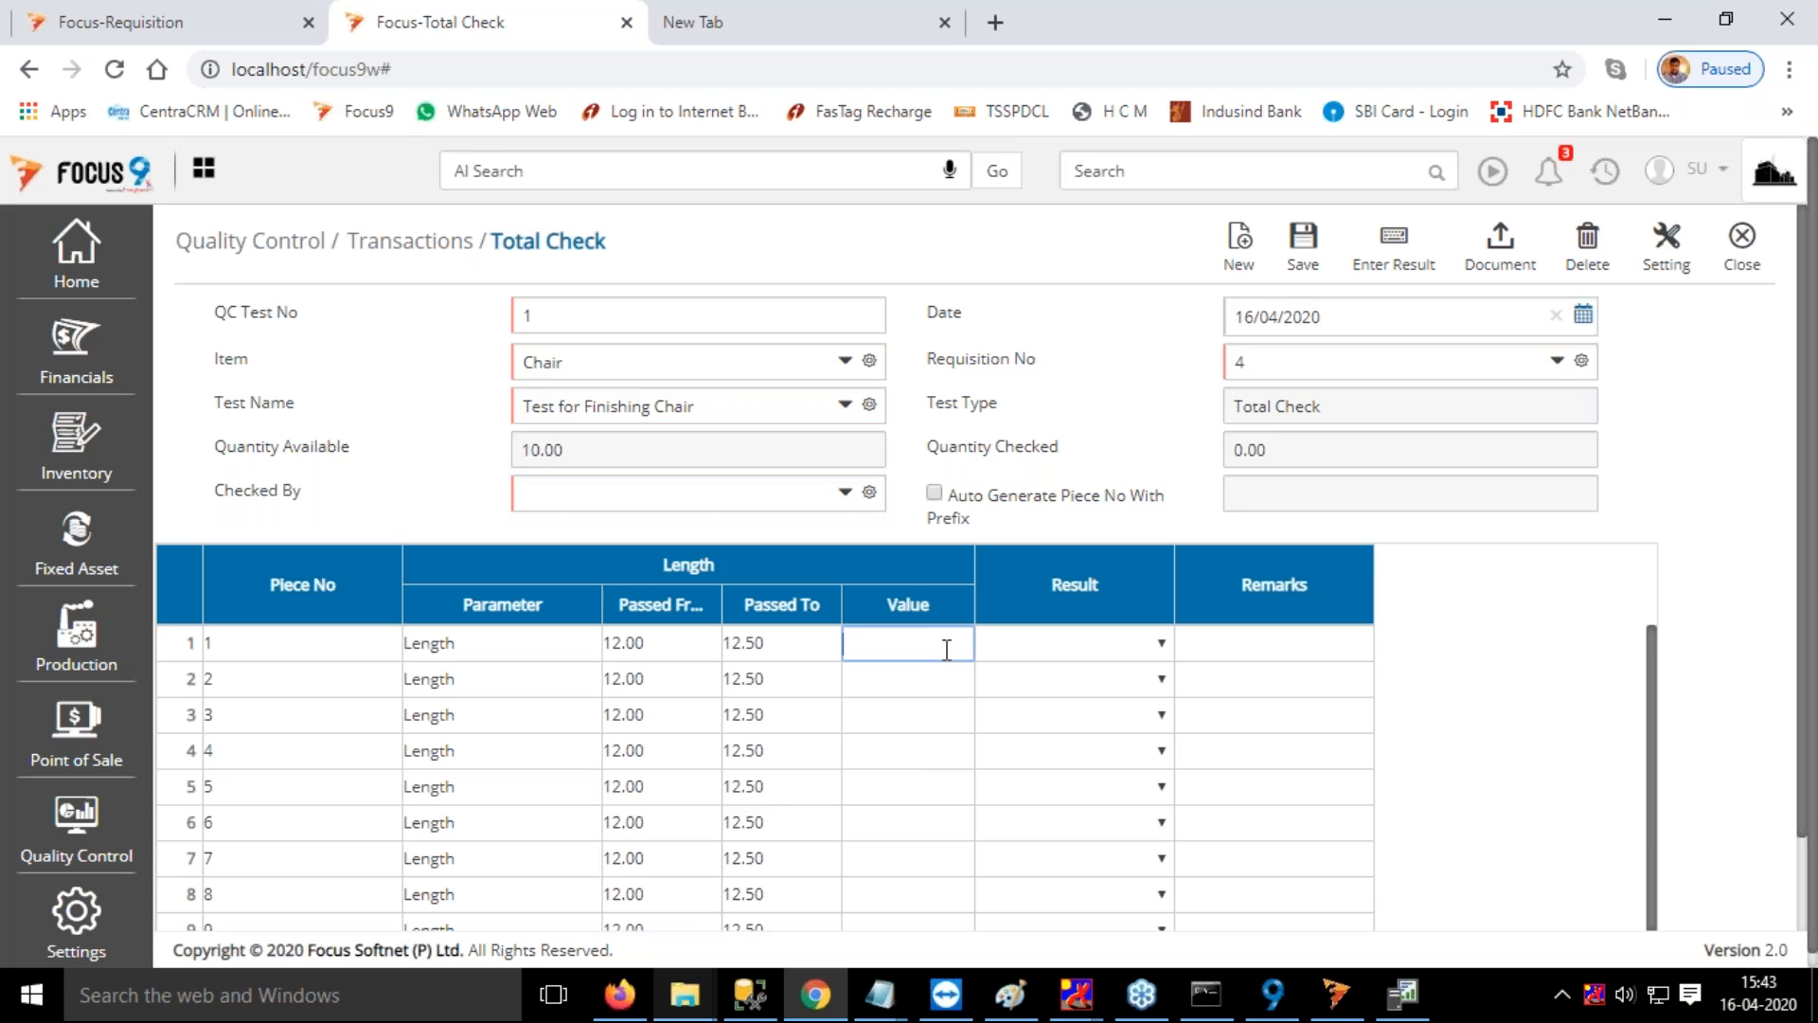
text(11)
key(Tab)
click(921, 682)
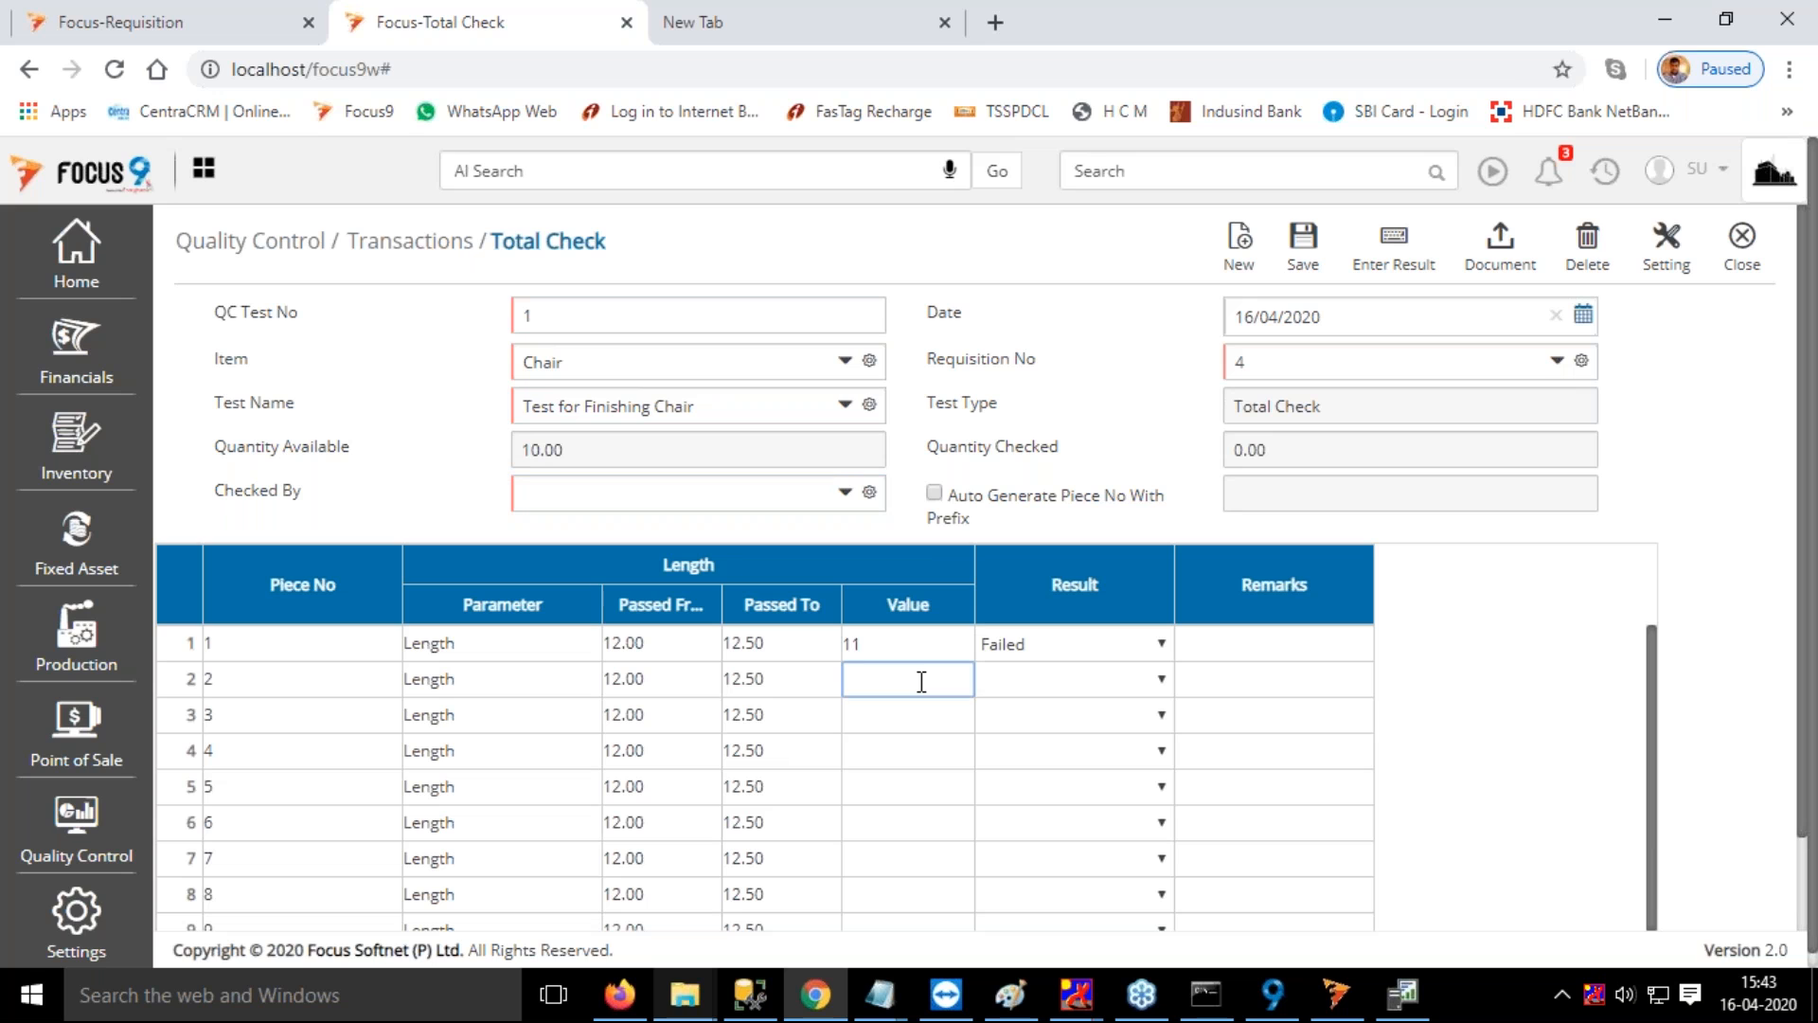
text(5)
key(Tab)
click(914, 716)
text(14)
key(Tab)
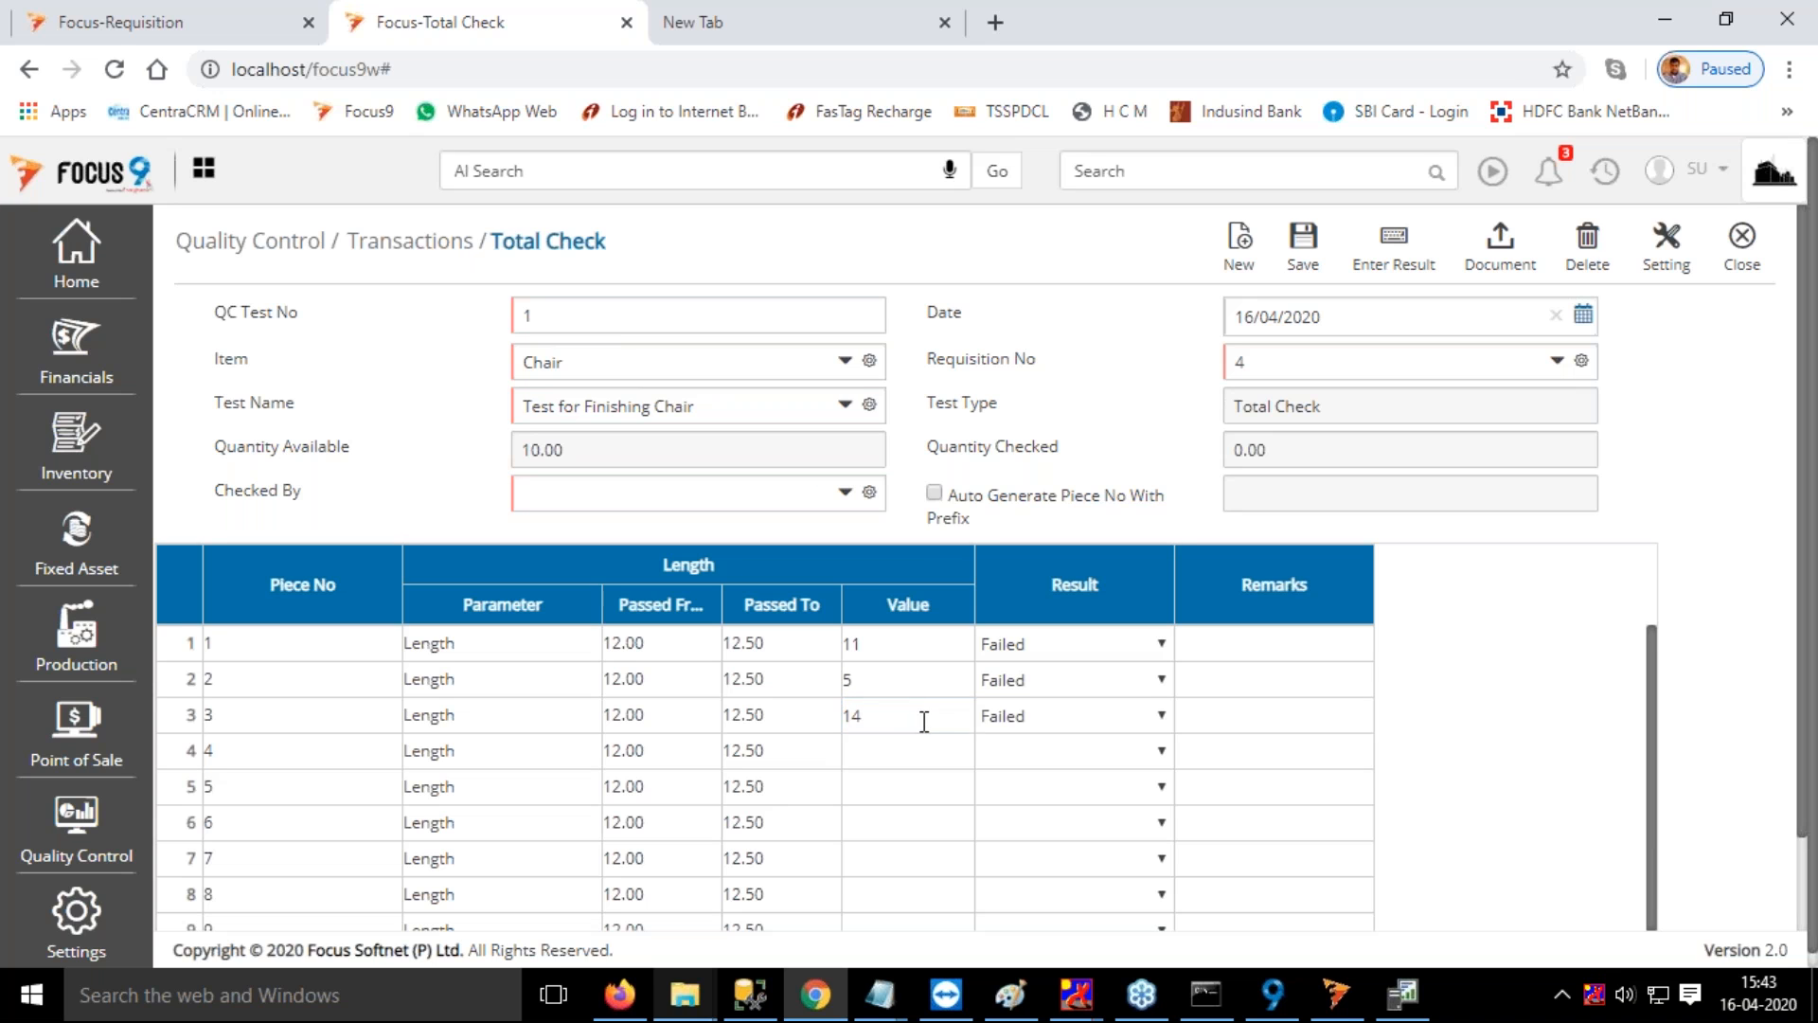
Enter a measured length of 12 for pieces 4 and 5
click(902, 752)
text(12)
key(Tab)
click(915, 784)
text(12)
key(Tab)
scroll(1070, 768, down, 1)
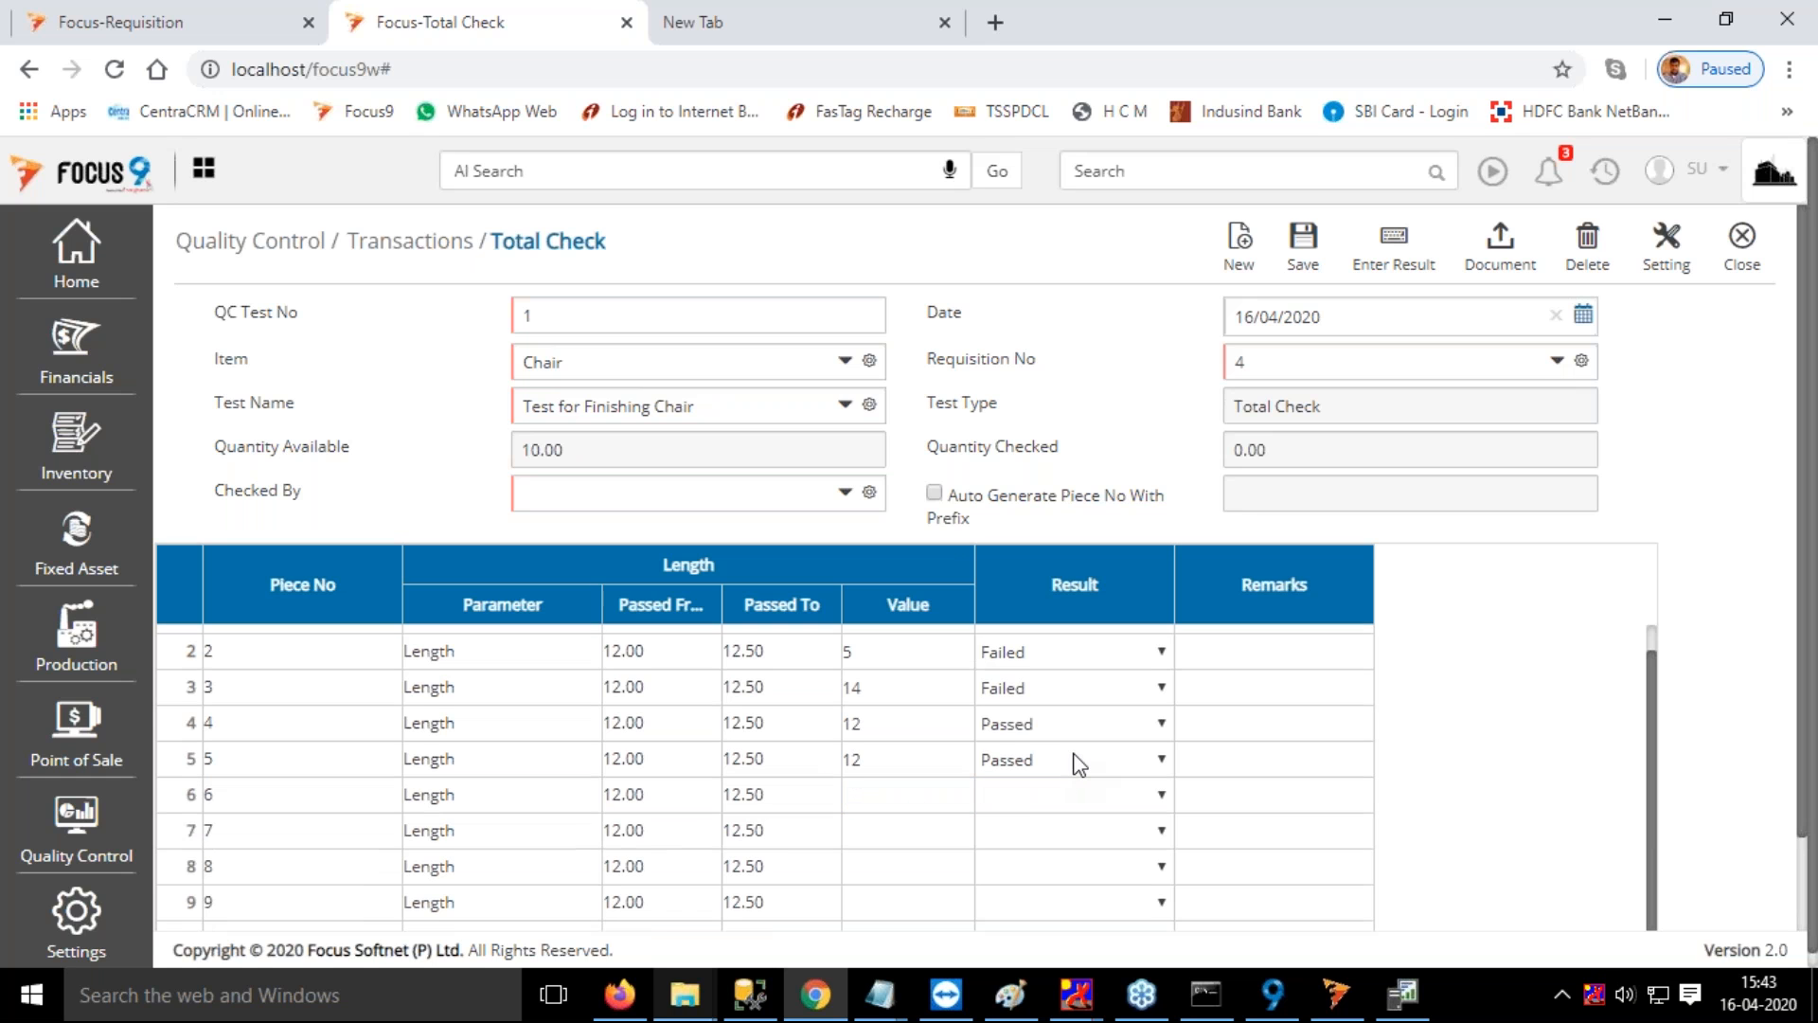
scroll(1077, 765, up, 1)
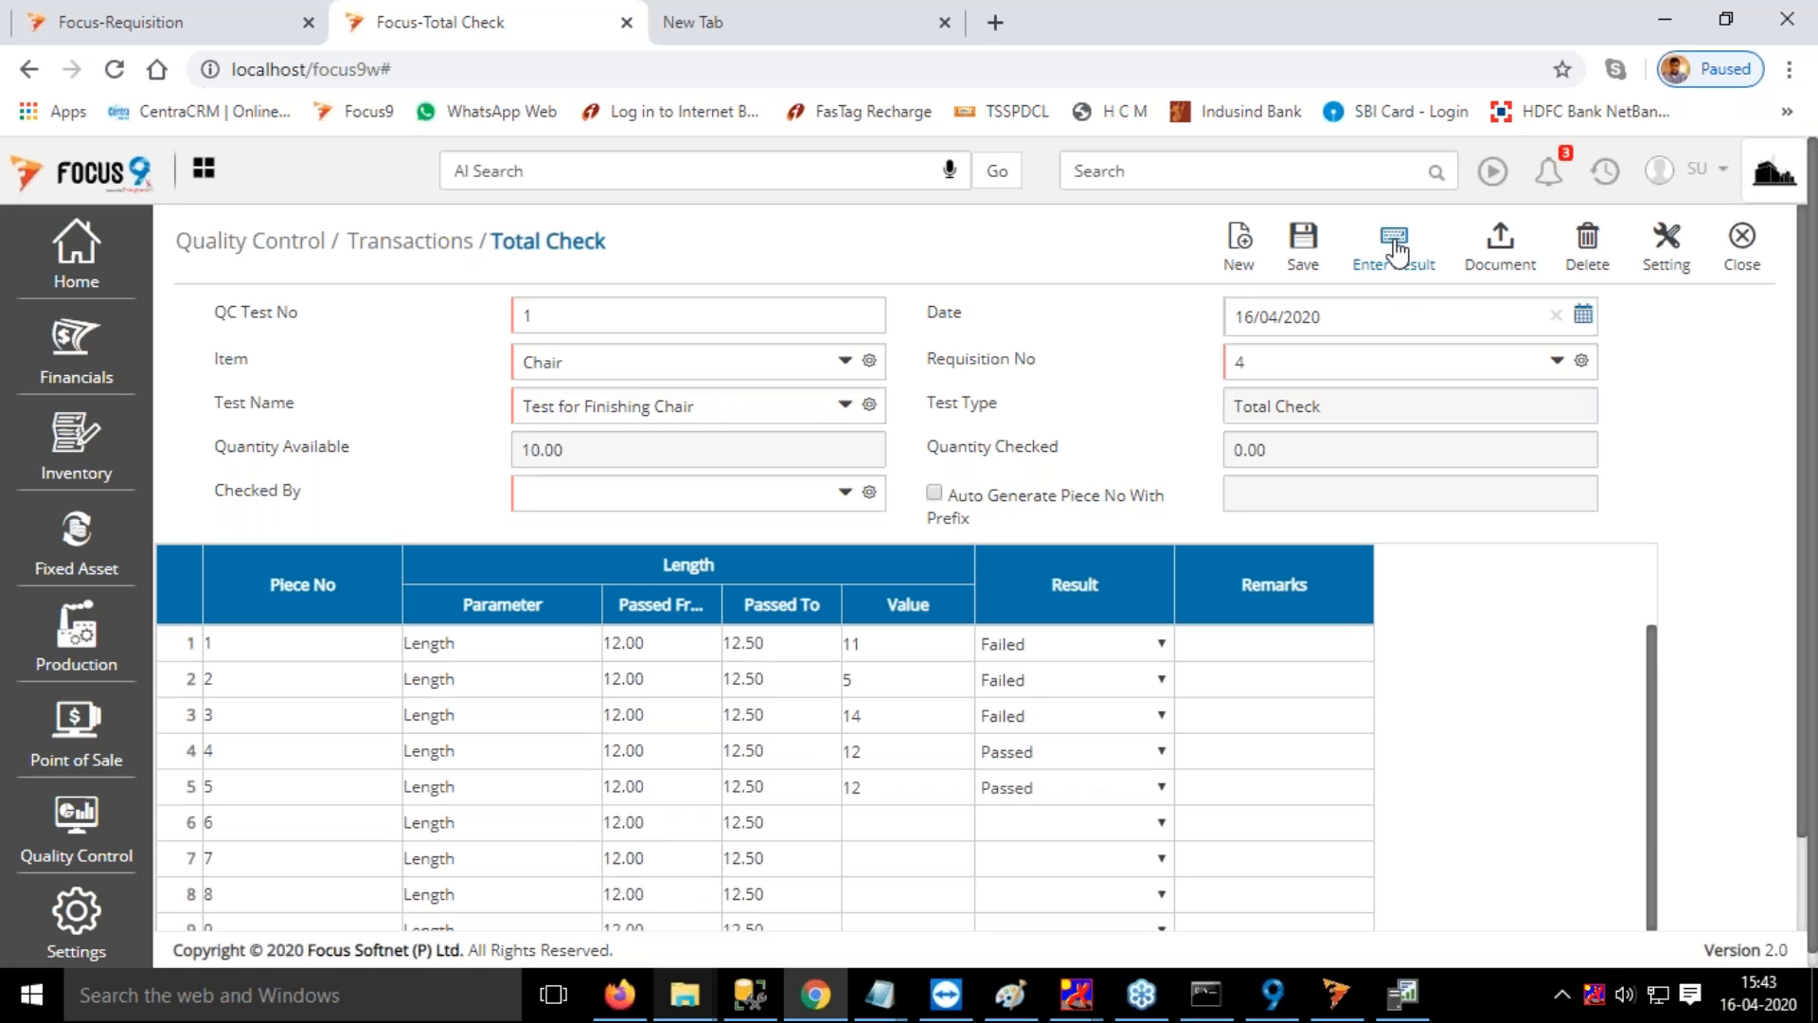
Fill in all piece results through Enter Result with a failed quantity of 2, and review the pieces
click(1394, 248)
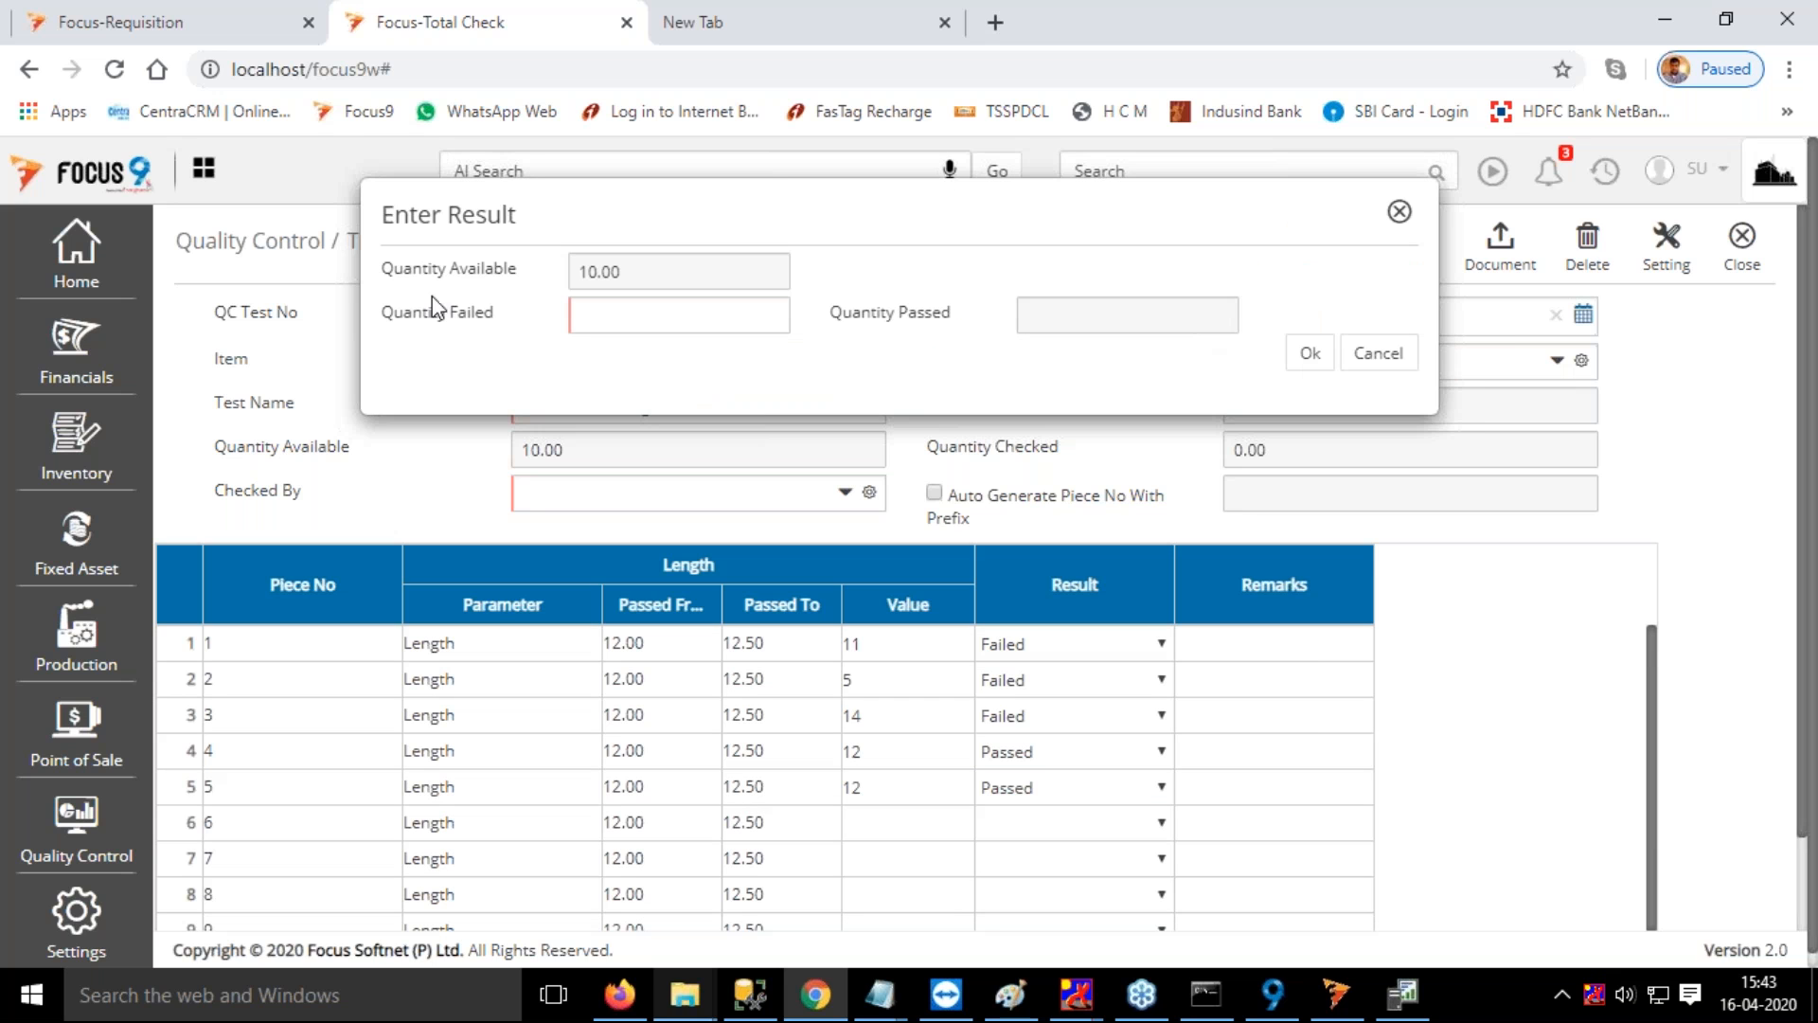
click(666, 318)
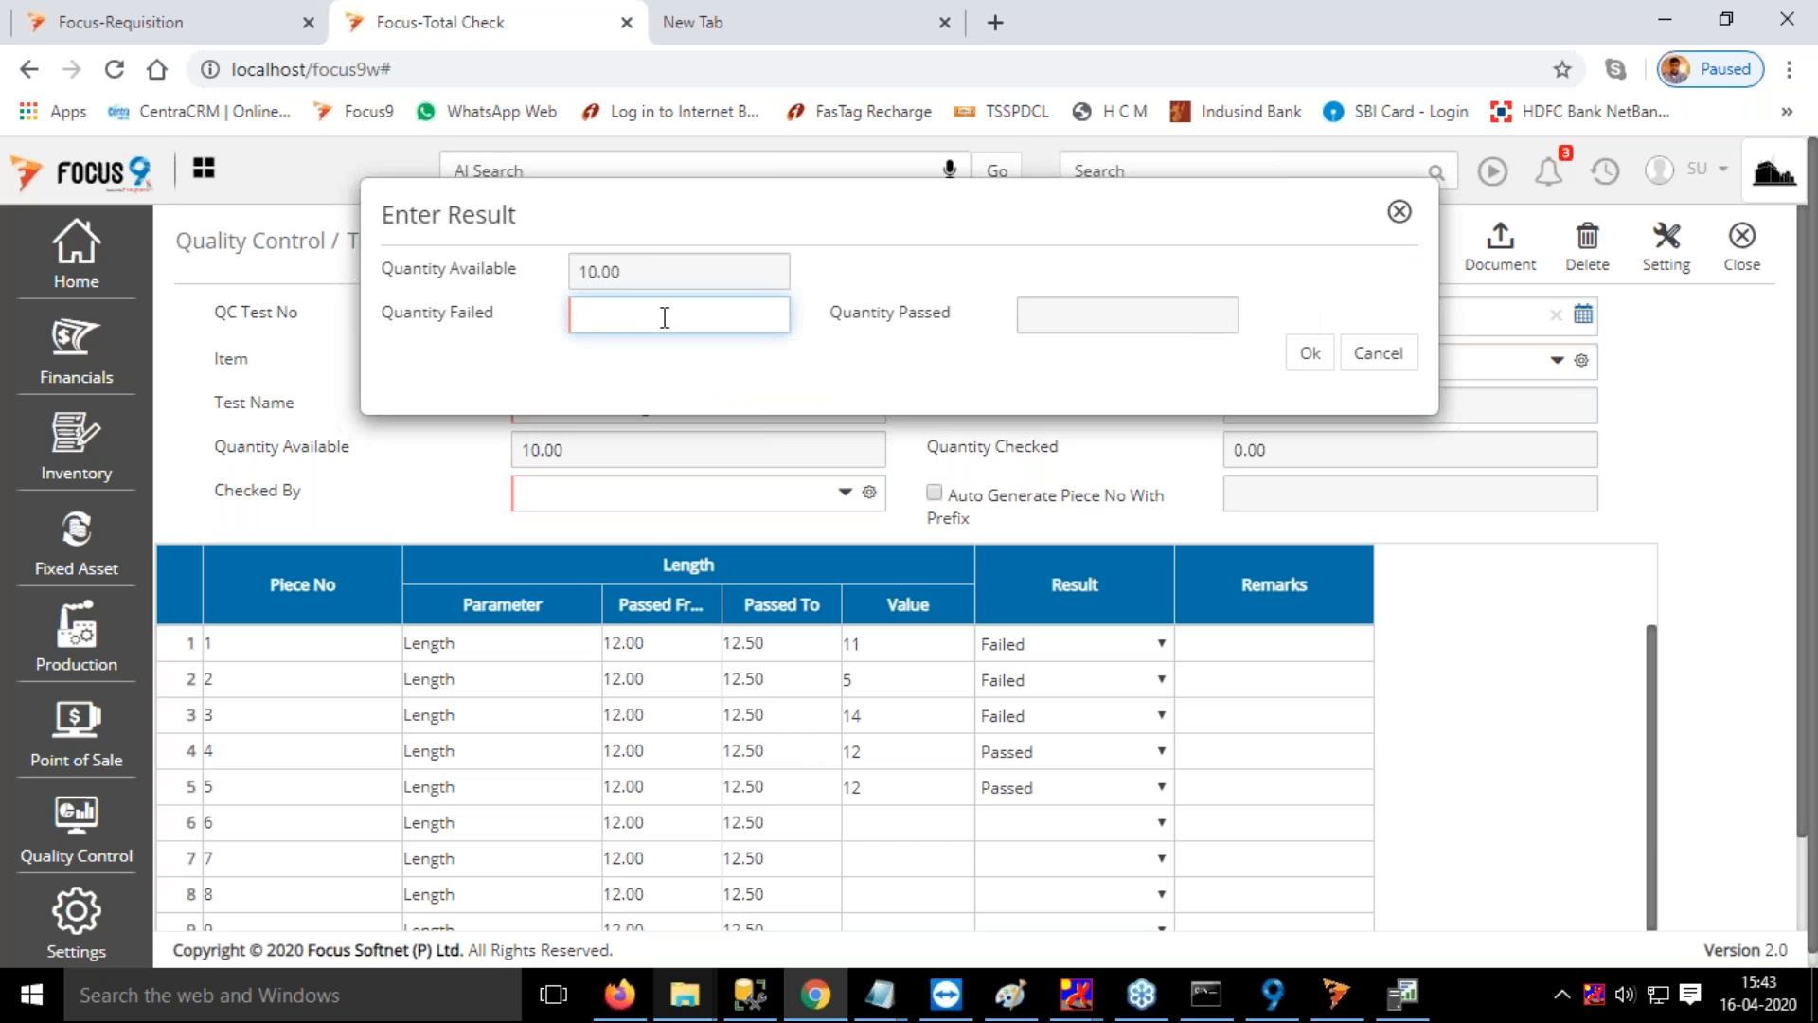
text(2)
click(1313, 369)
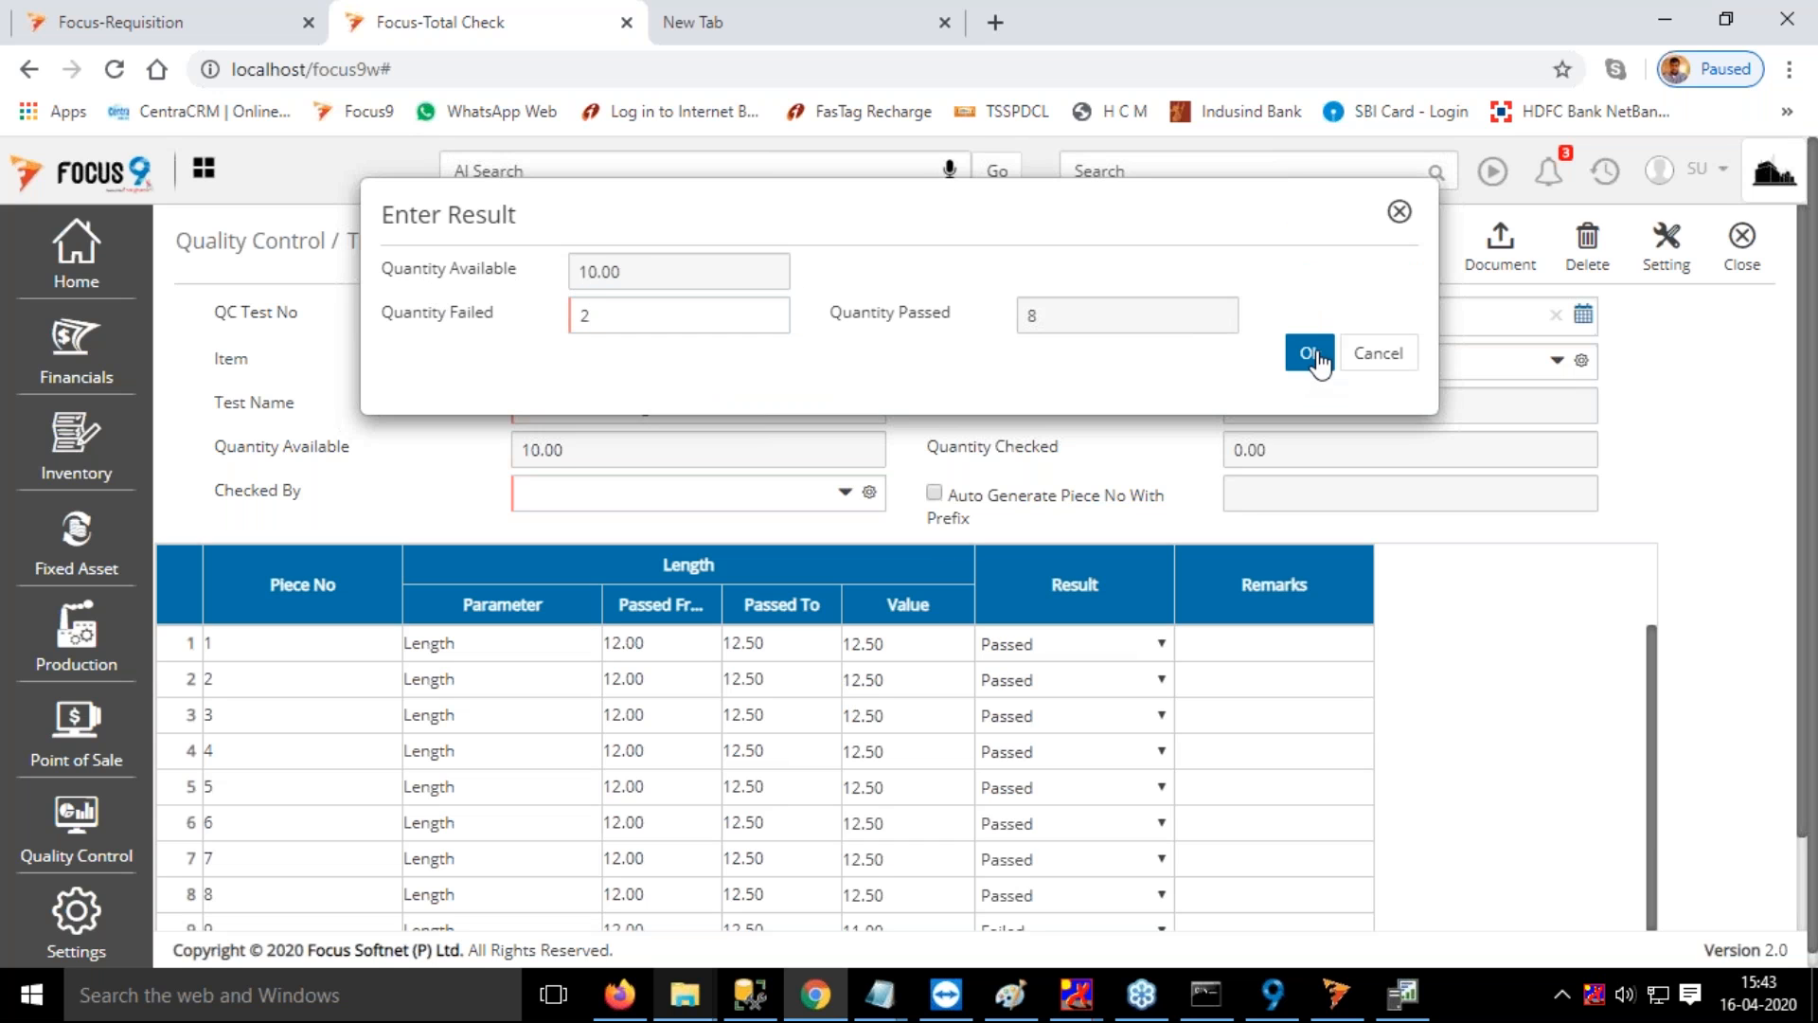
scroll(1086, 634, down, 1)
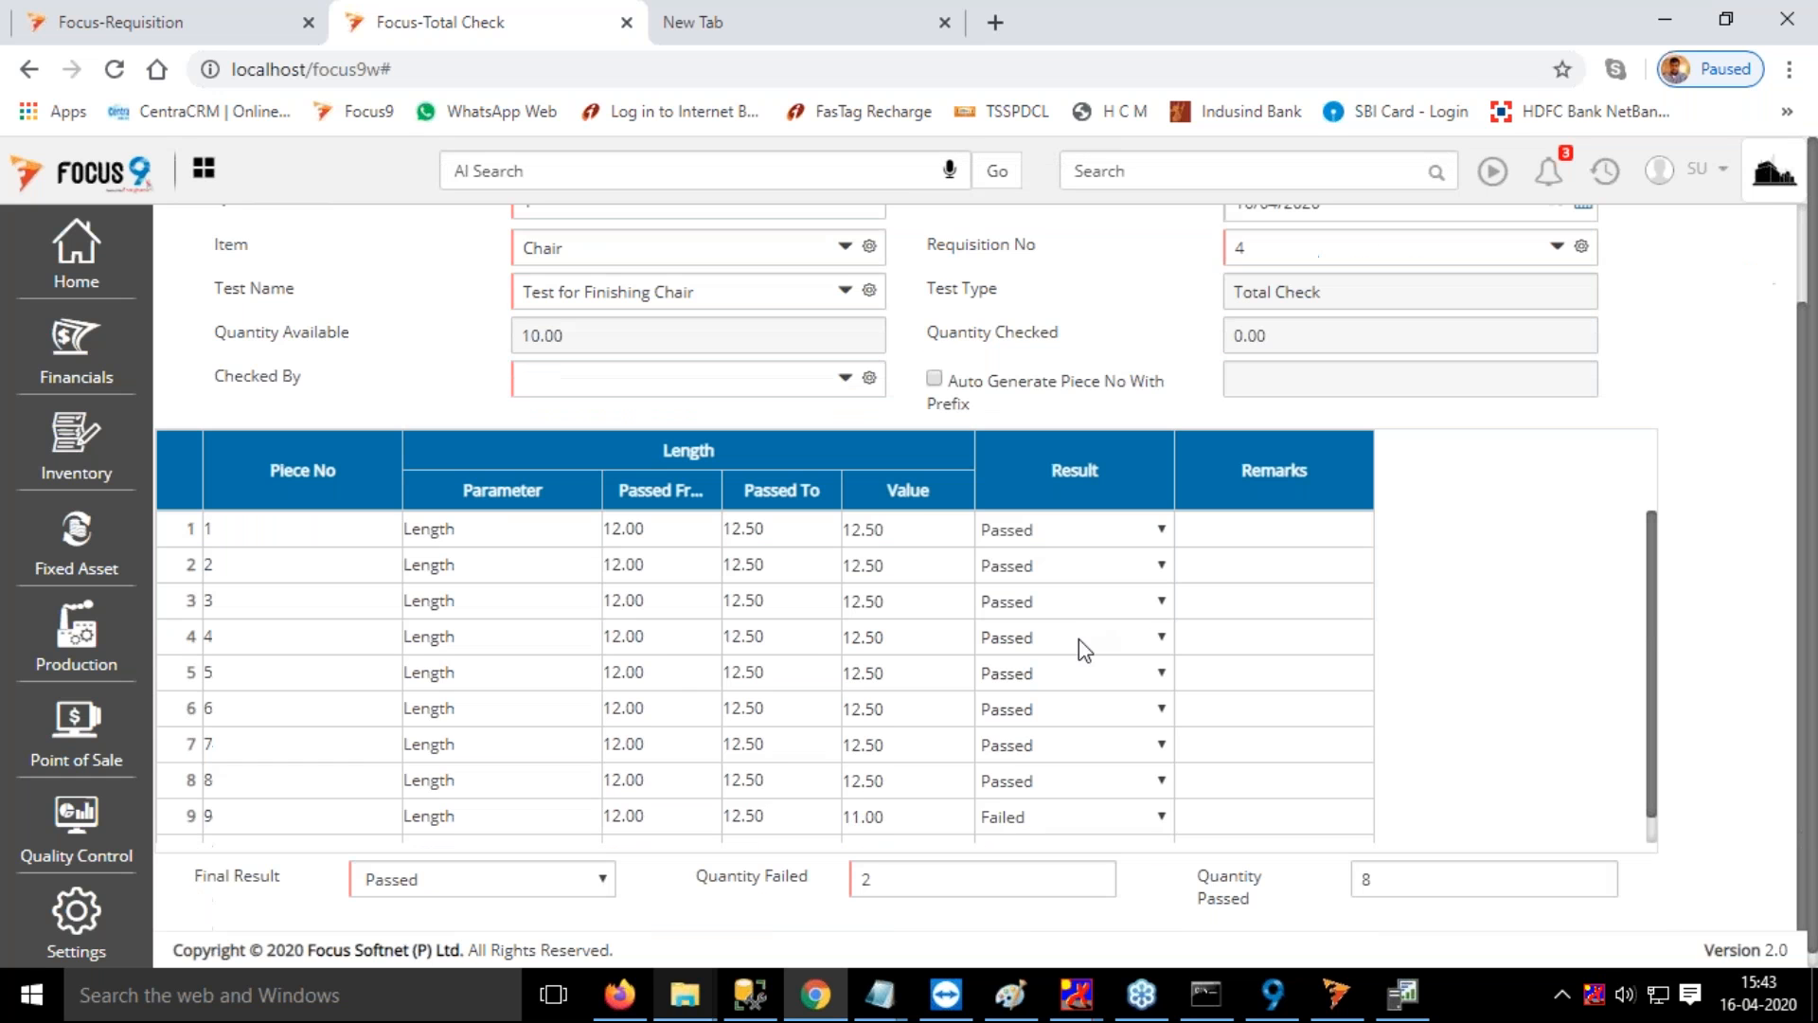
scroll(1020, 670, down, 1)
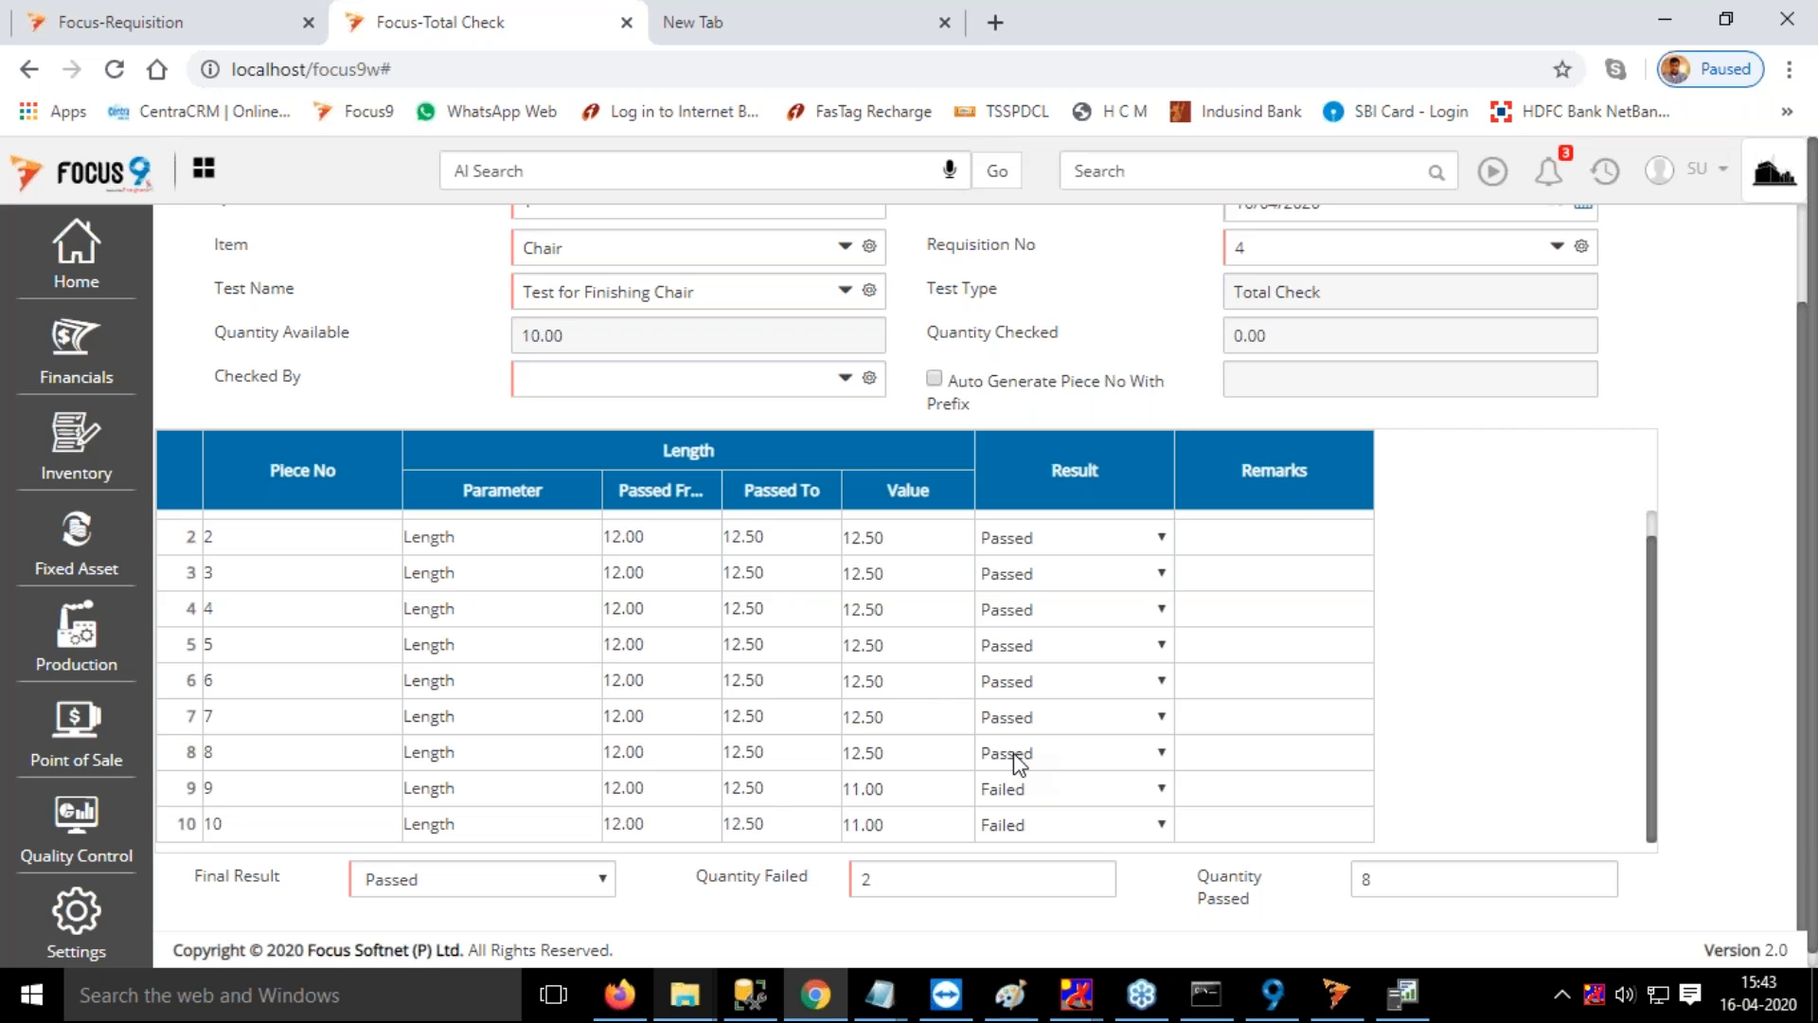
scroll(1270, 678, up, 3)
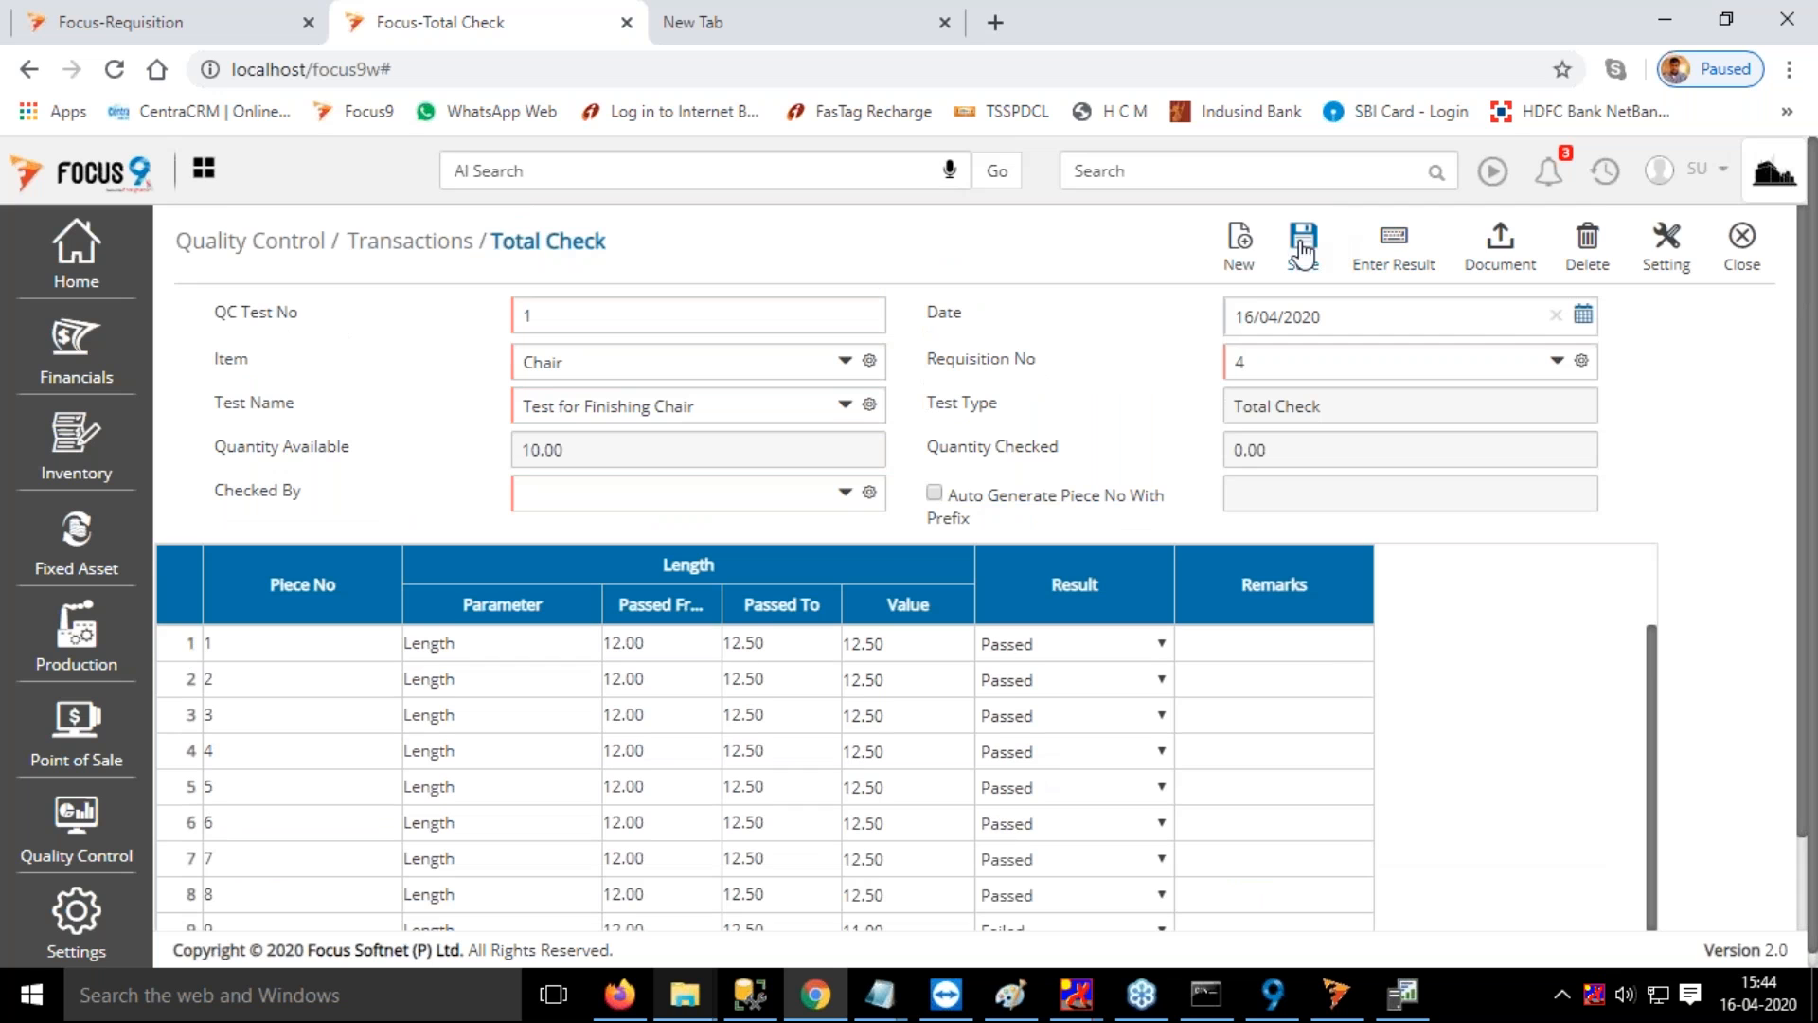
Try to save the total check without filling in Checked By
scroll(1023, 694, down, 3)
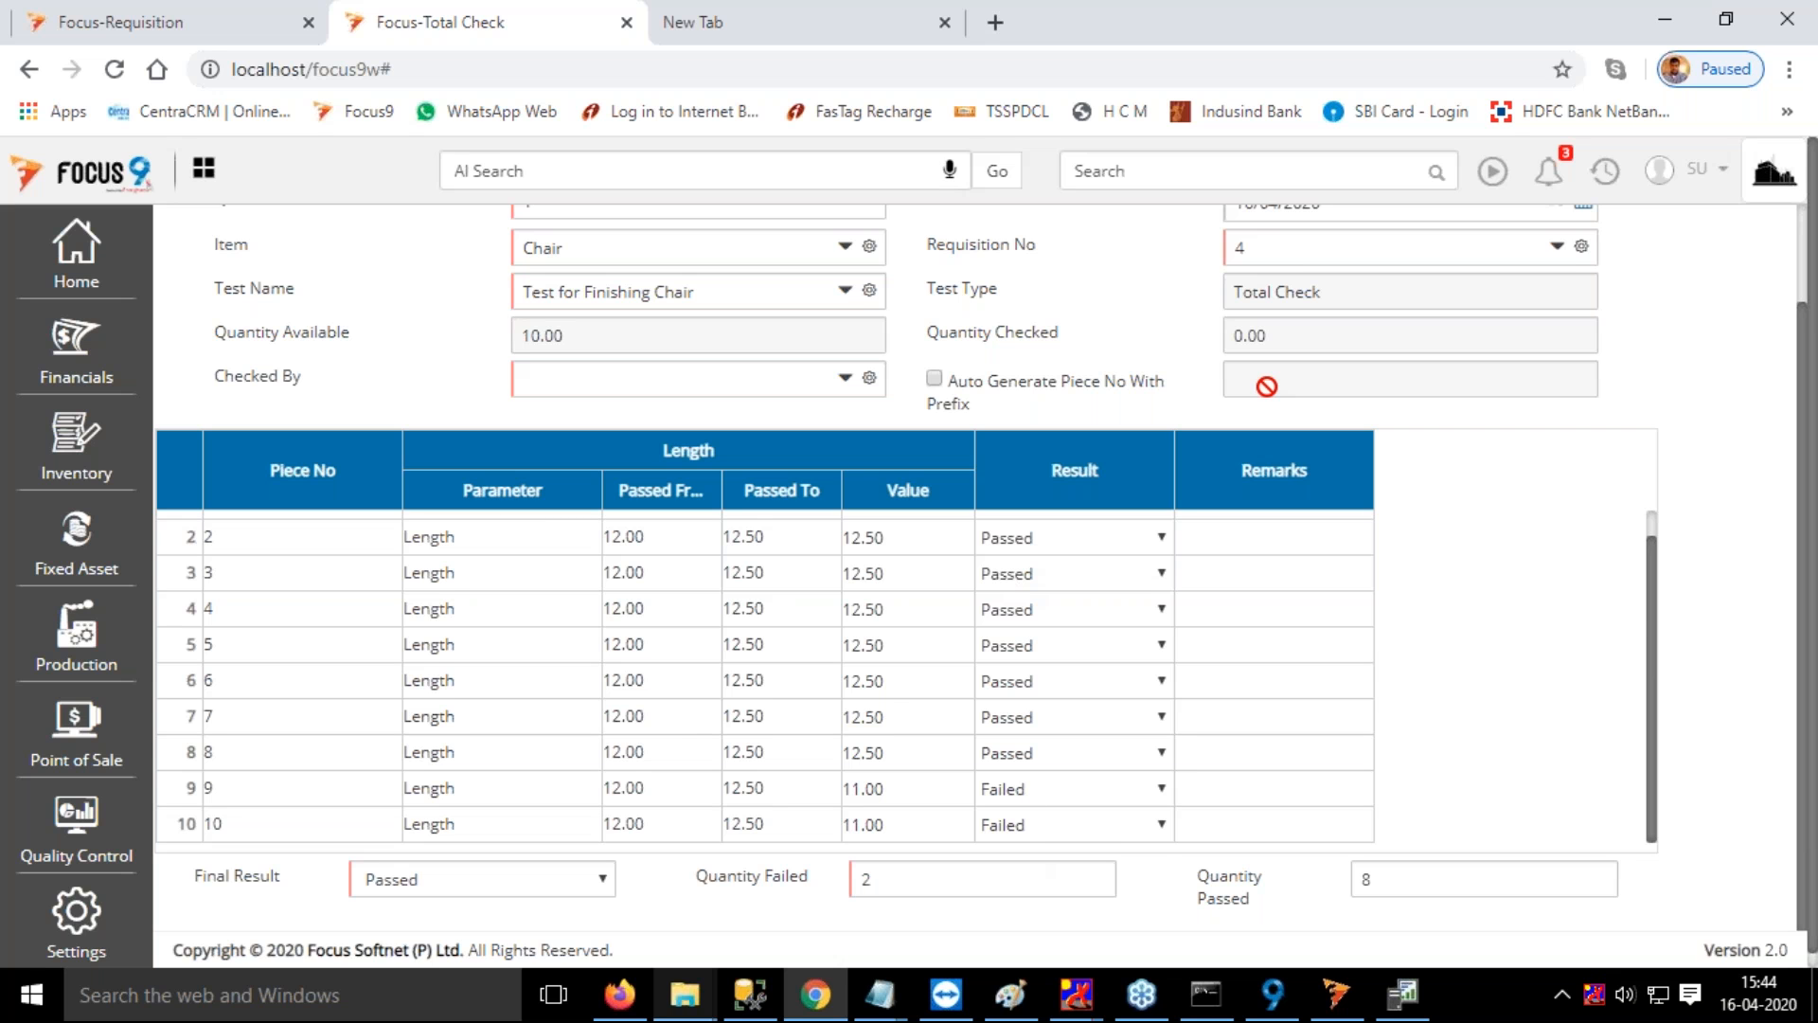
scroll(1267, 386, up, 2)
click(1303, 248)
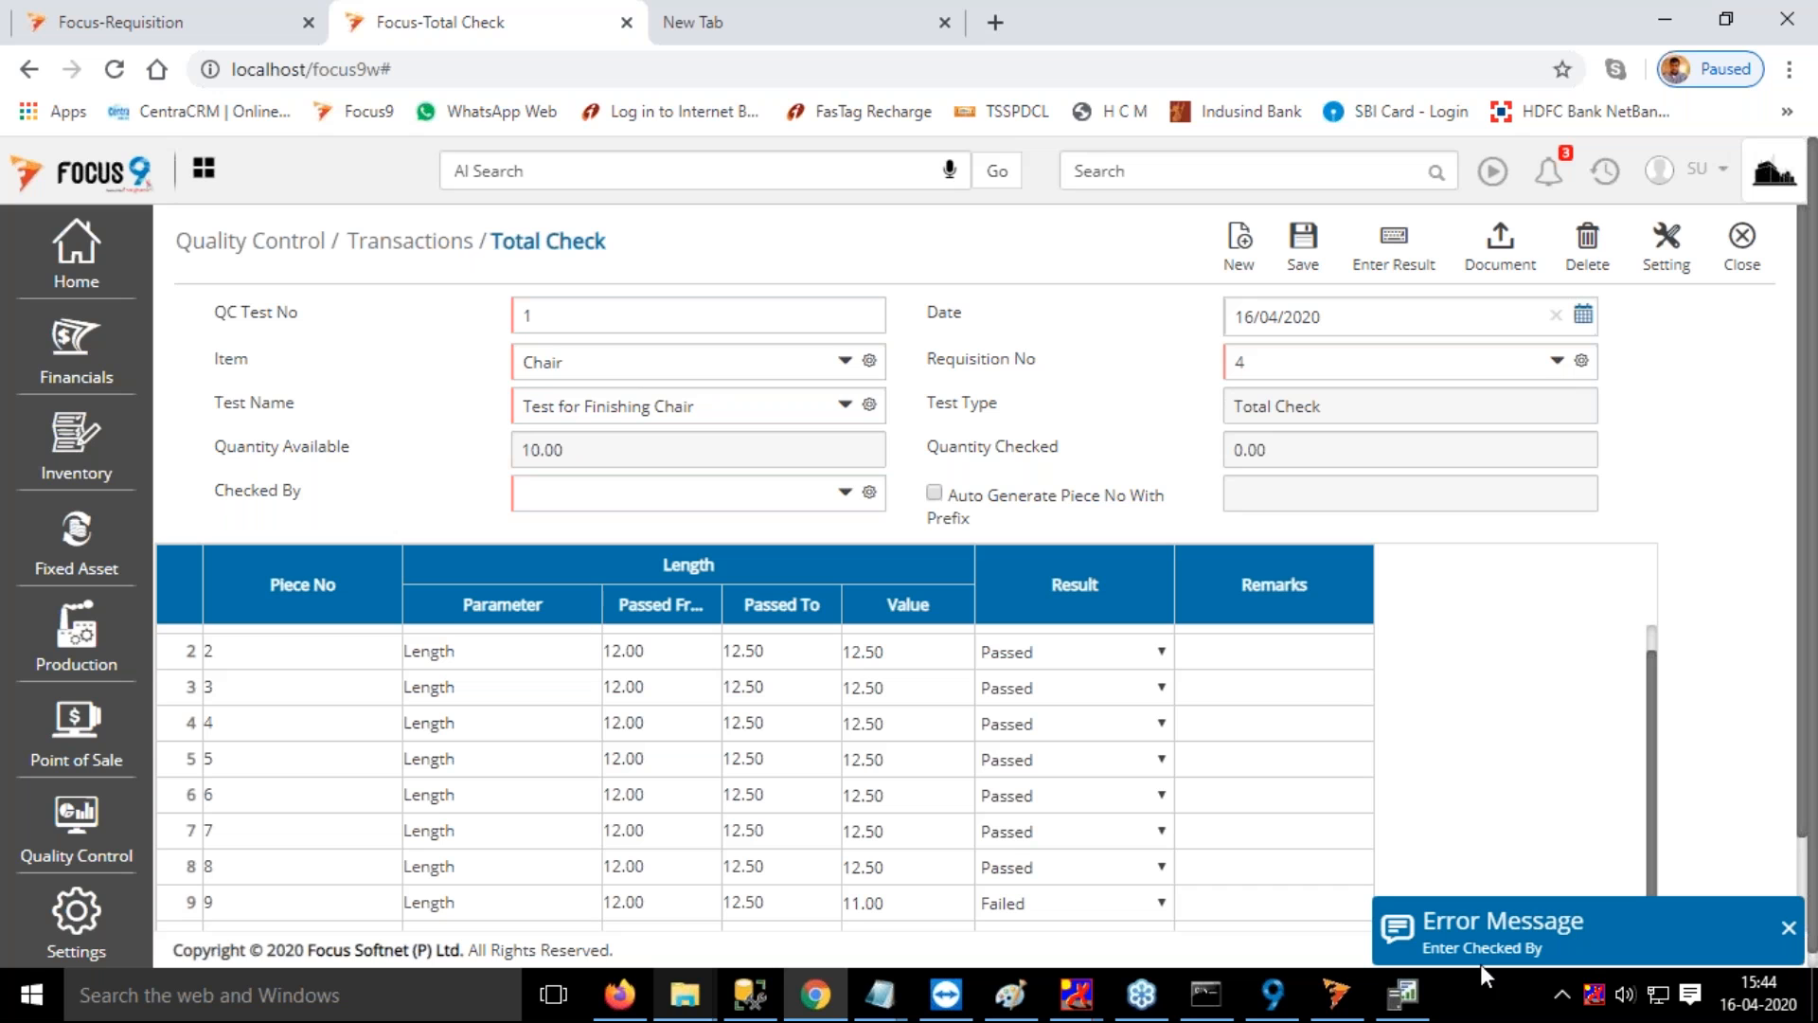
click(1784, 930)
Set Checked By to QC Manager, save the total check and close the entry form
click(627, 498)
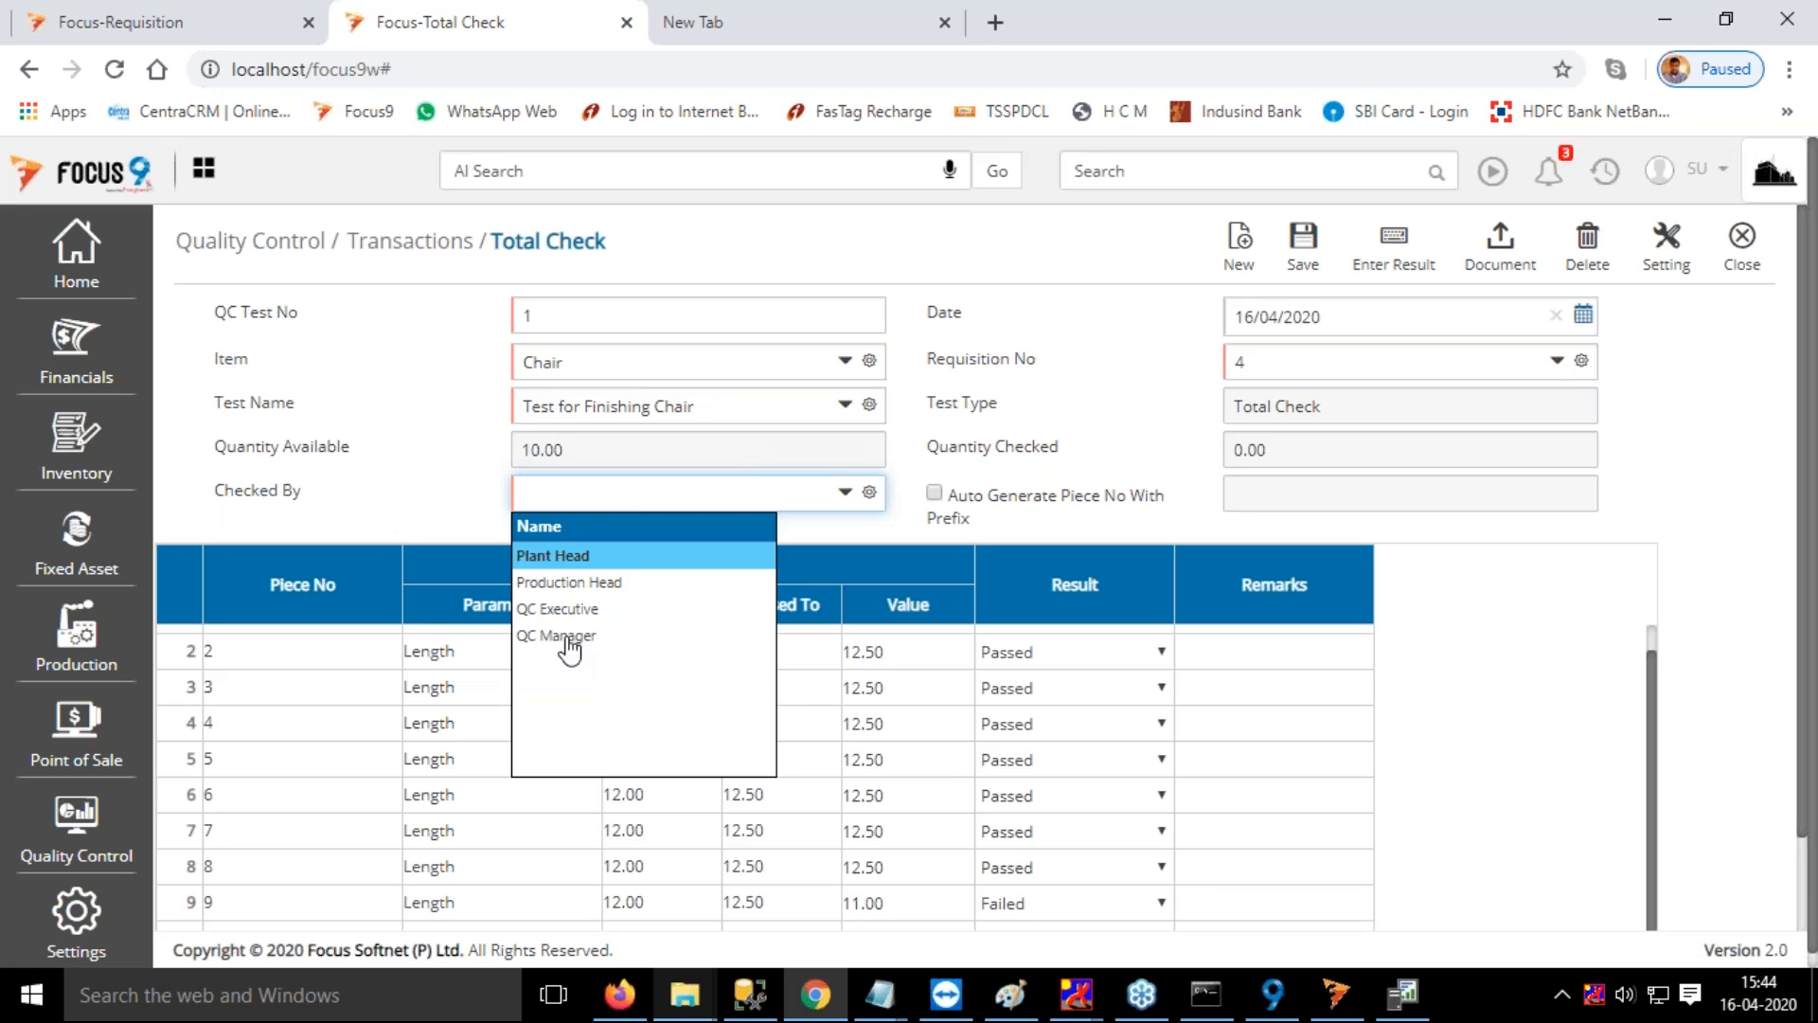
click(573, 640)
click(1678, 511)
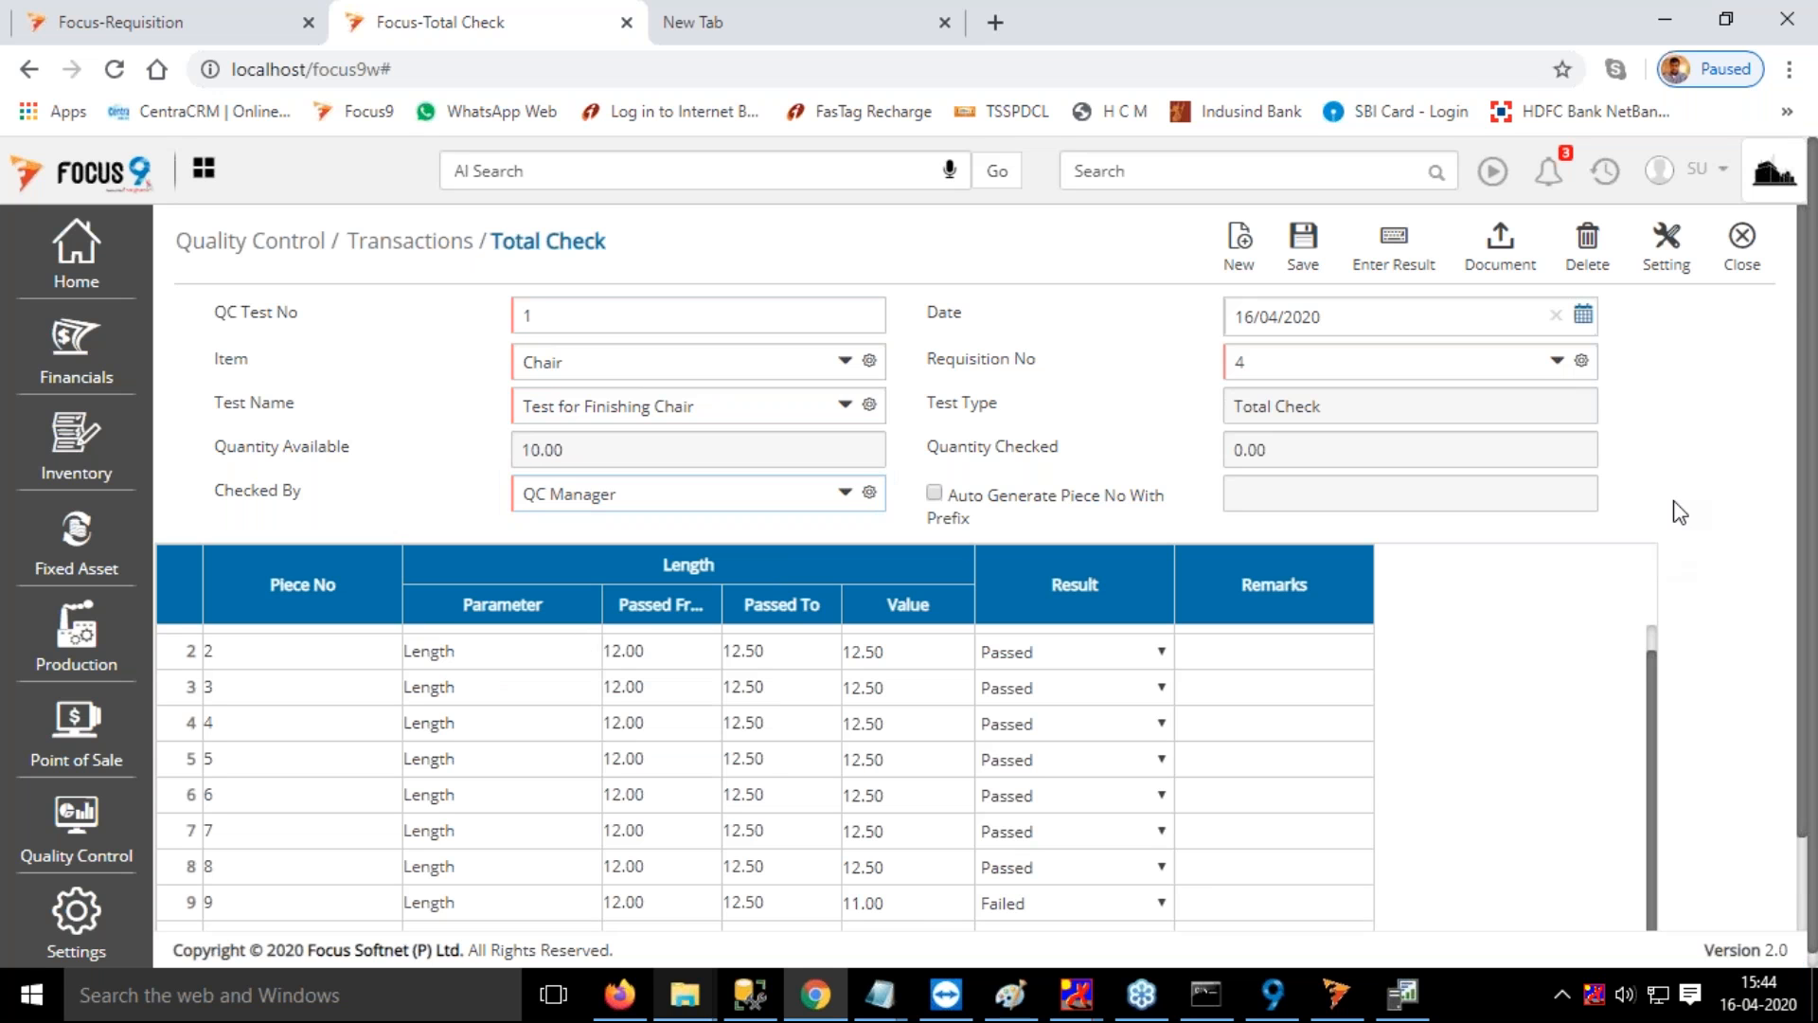
scroll(1511, 710, down, 2)
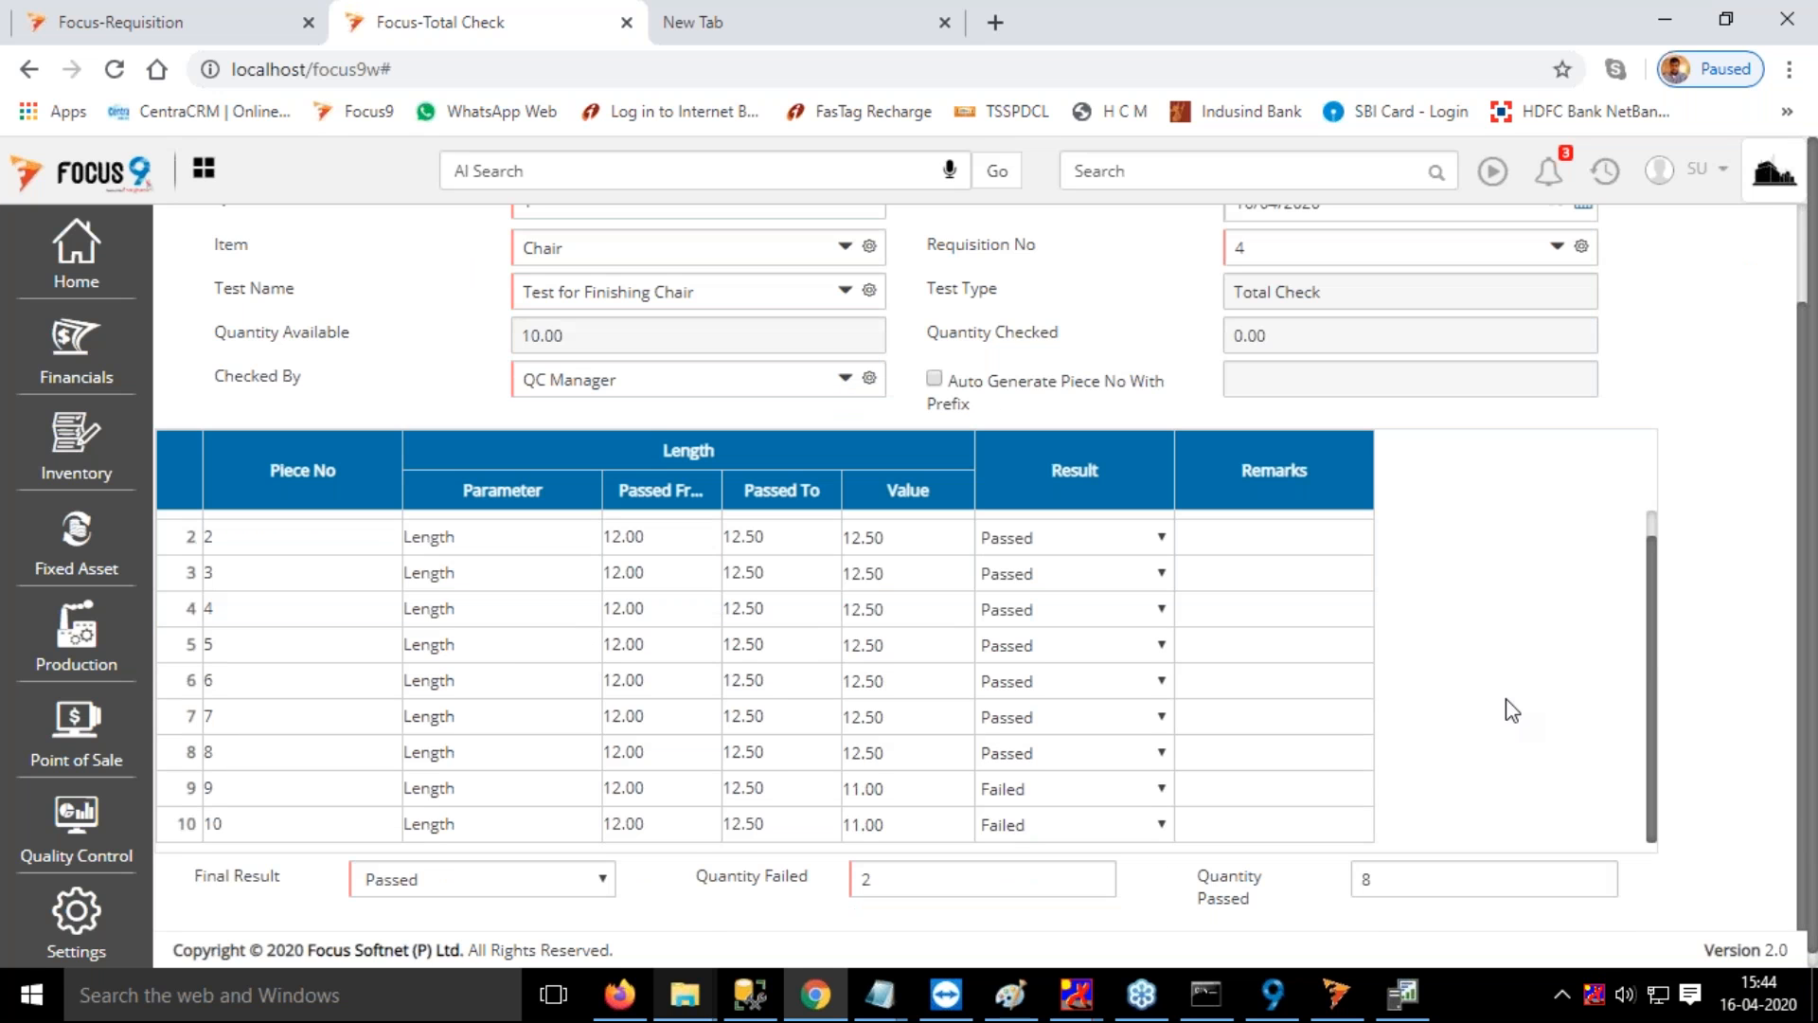
scroll(1313, 473, up, 2)
click(1313, 241)
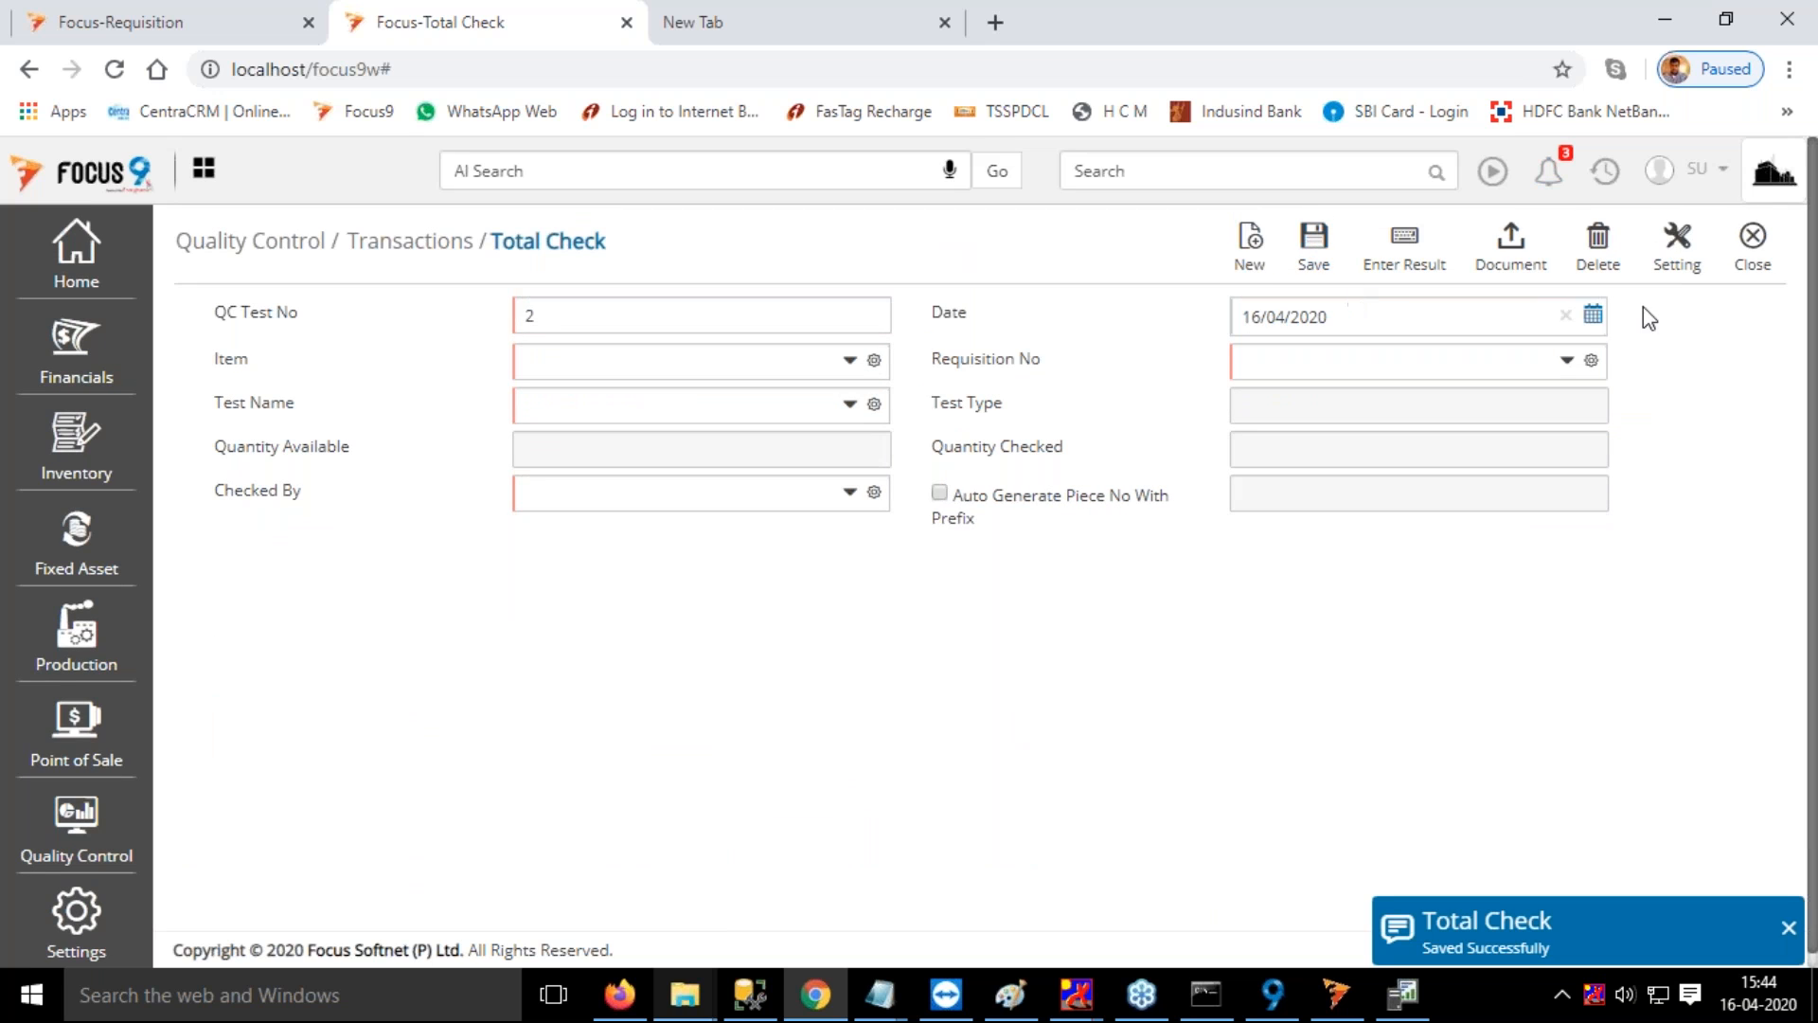
click(1739, 235)
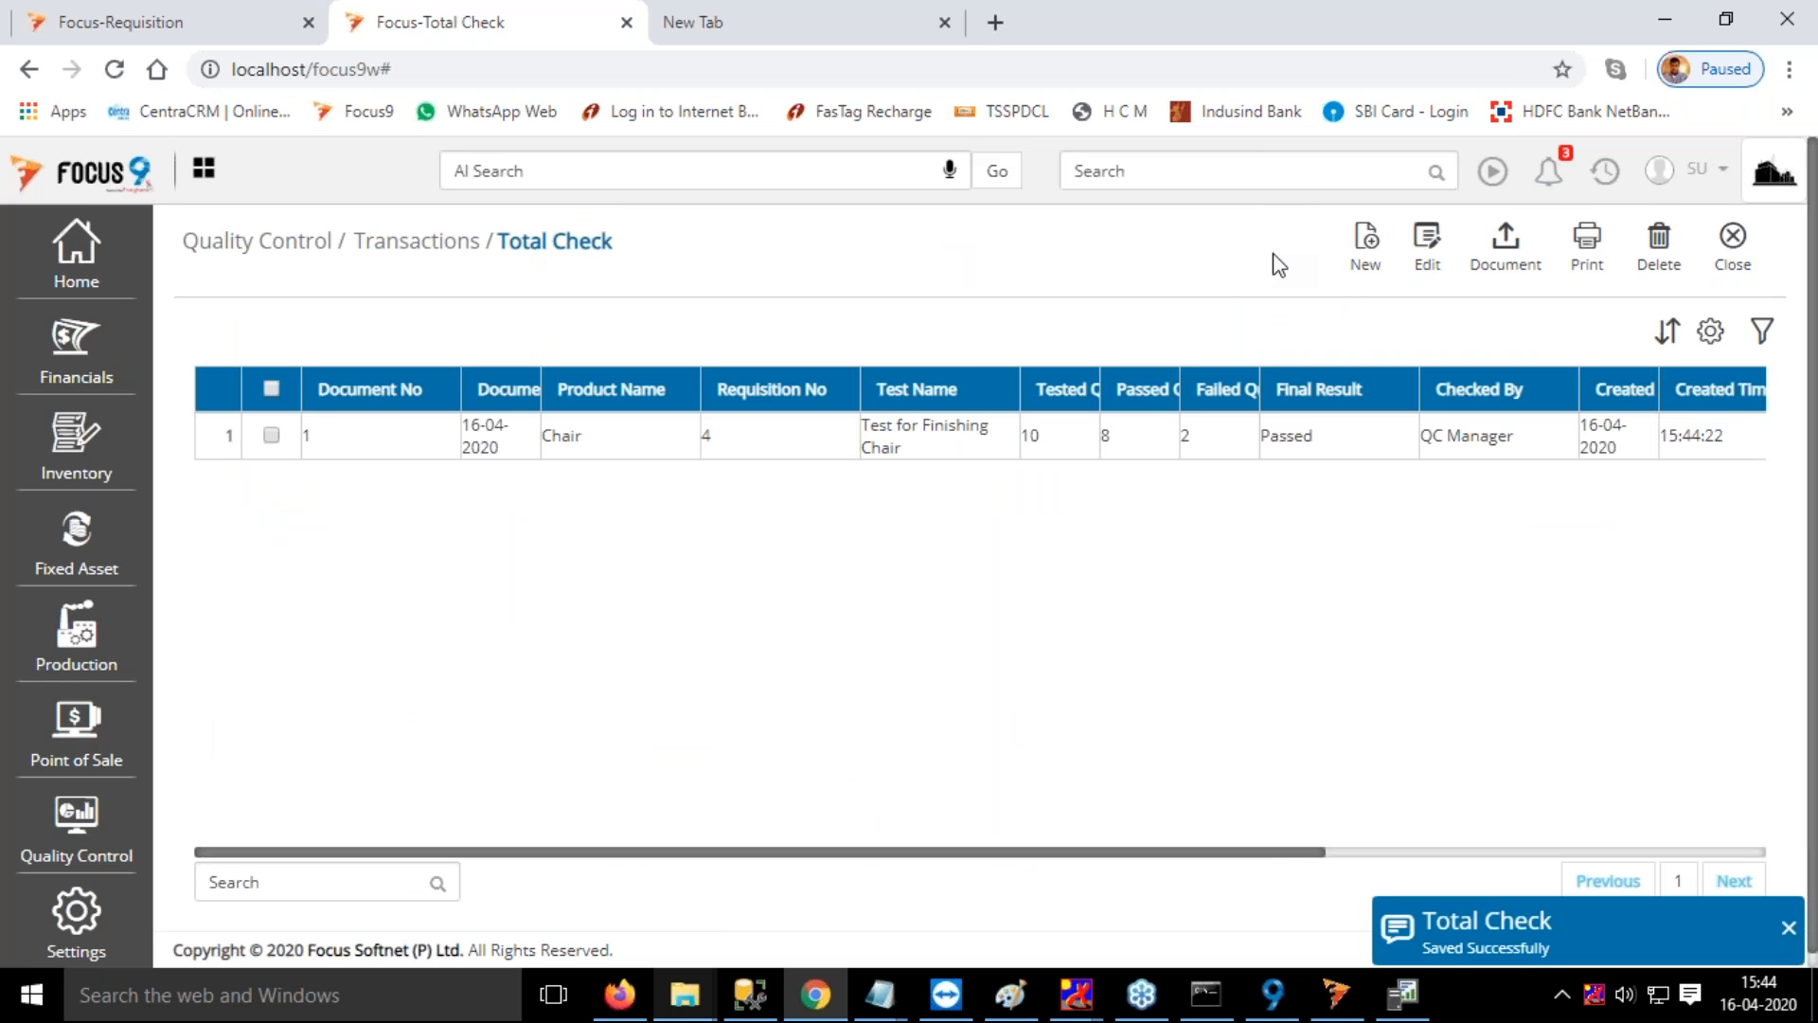
Open Quantity Breakup and start a new entry
click(1143, 171)
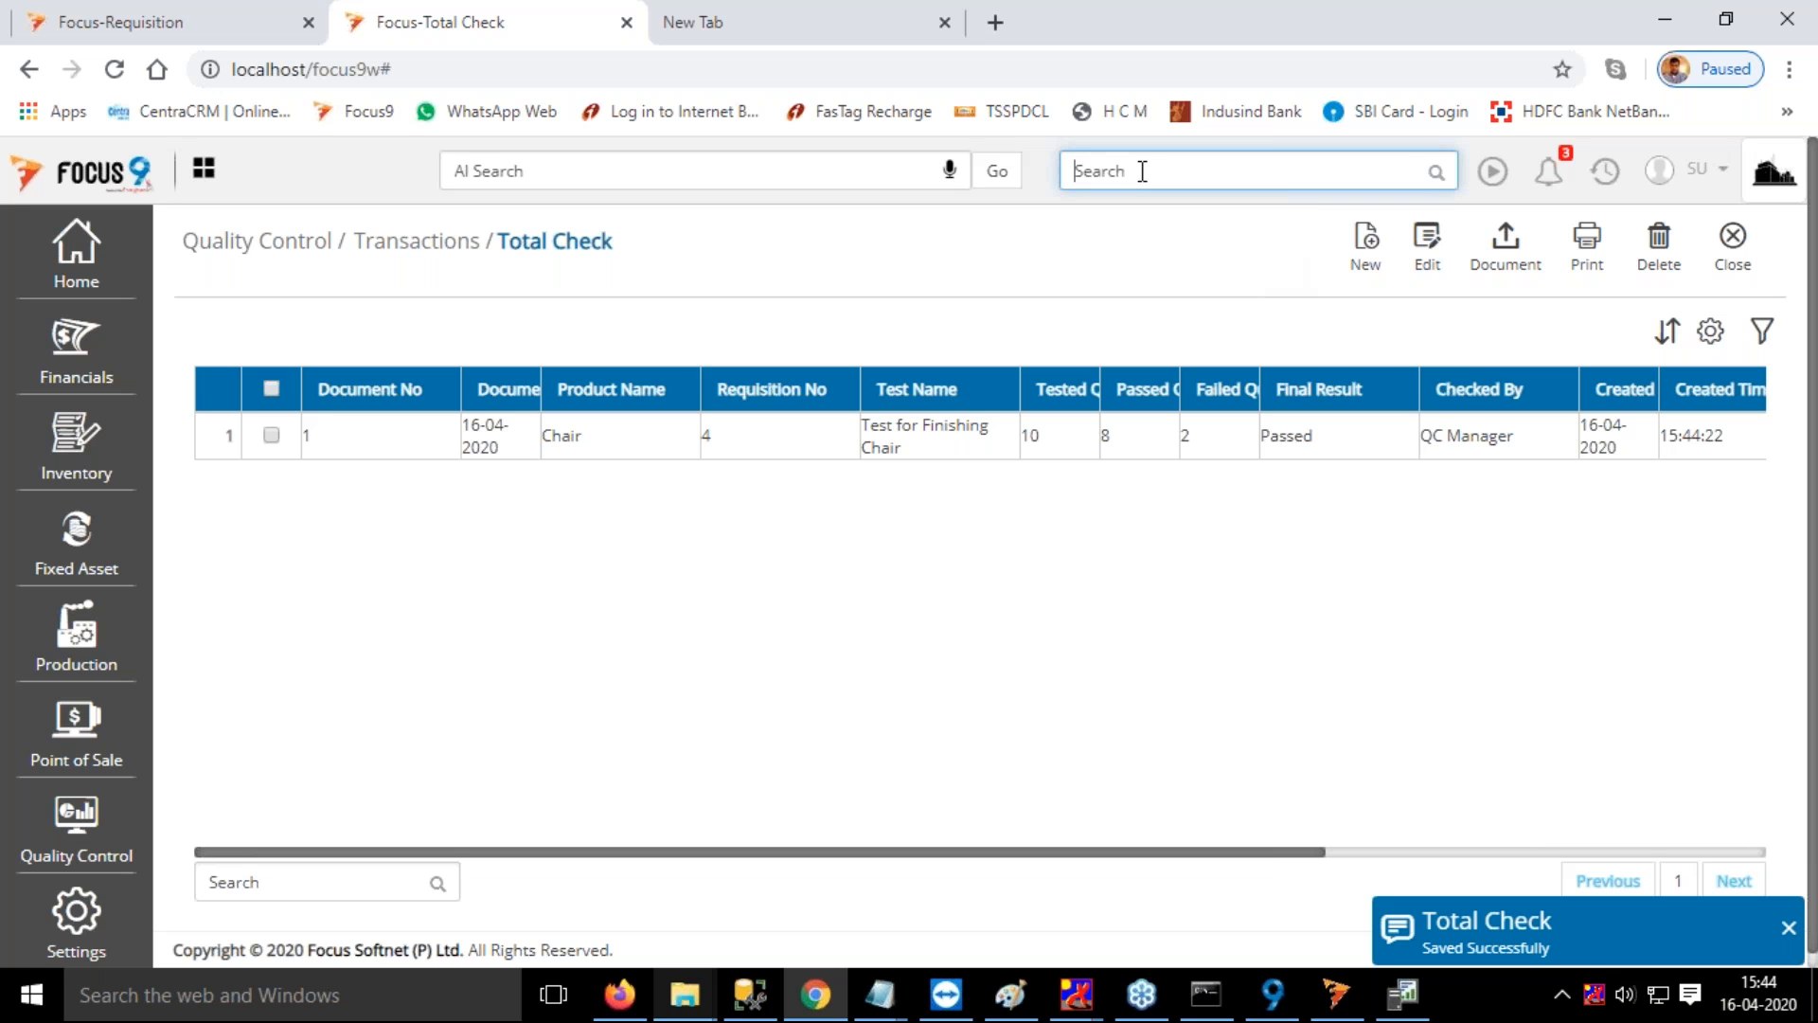
text(qua)
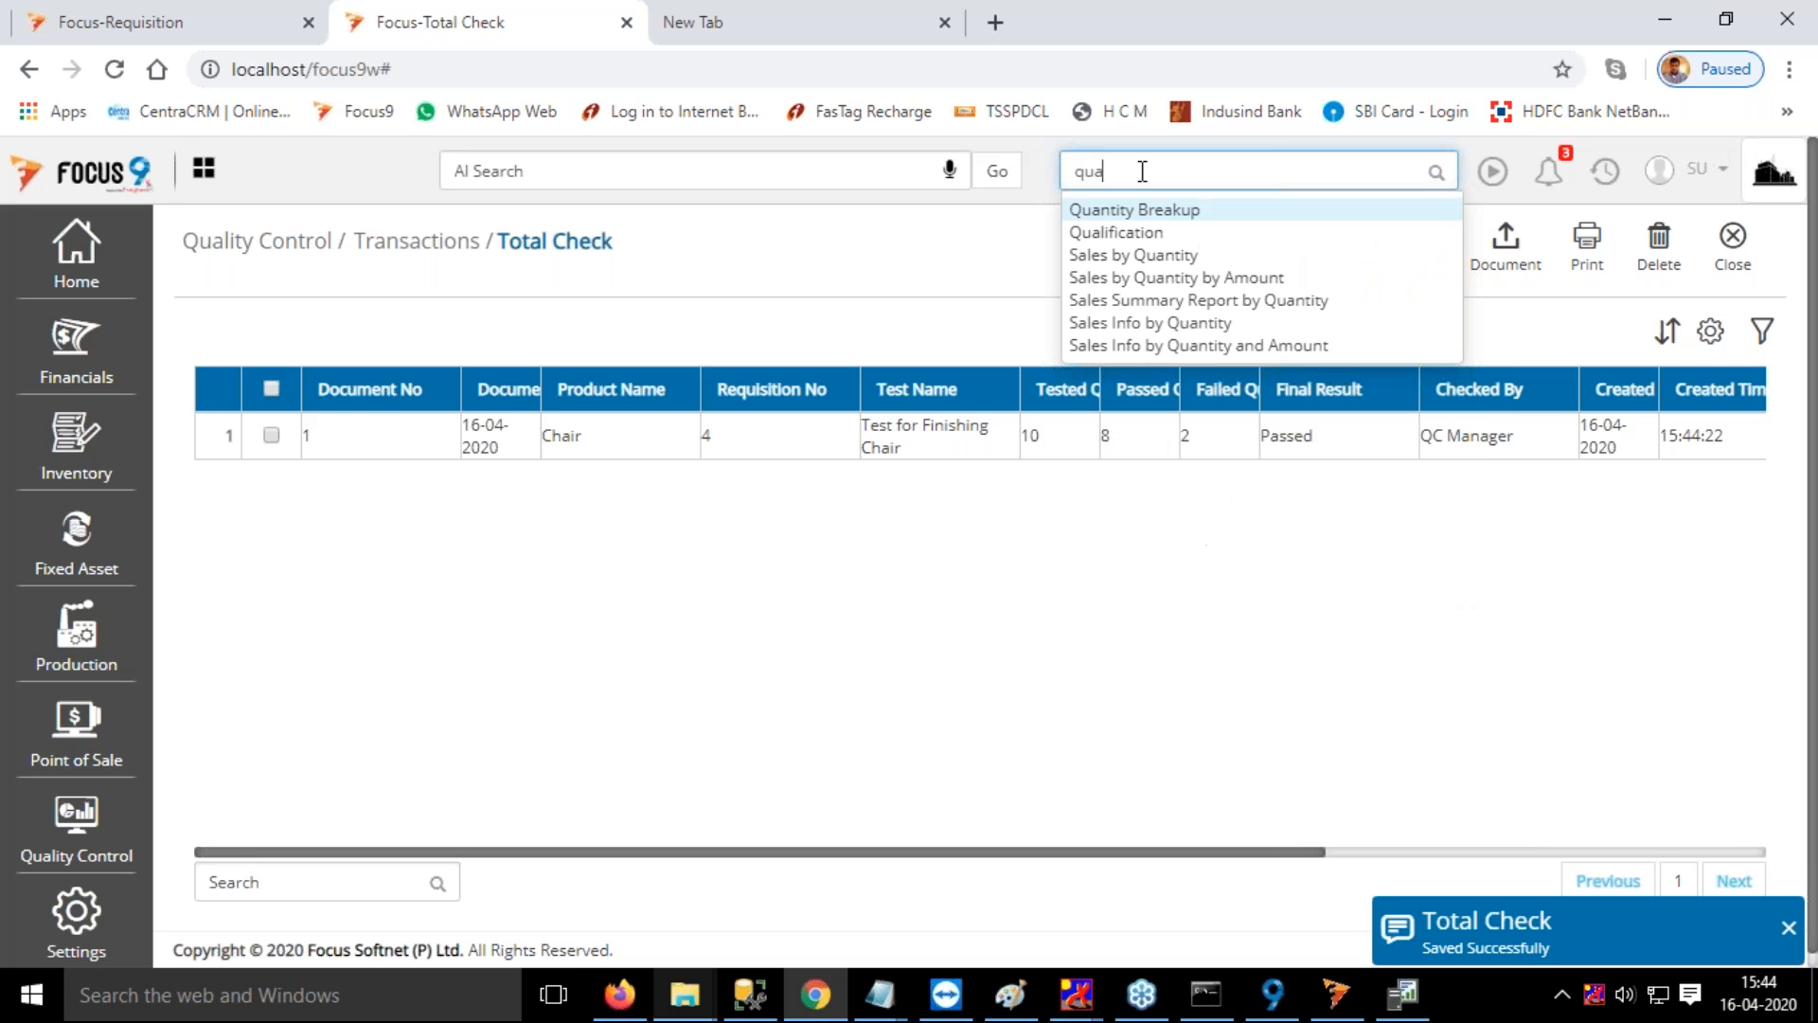
click(1143, 209)
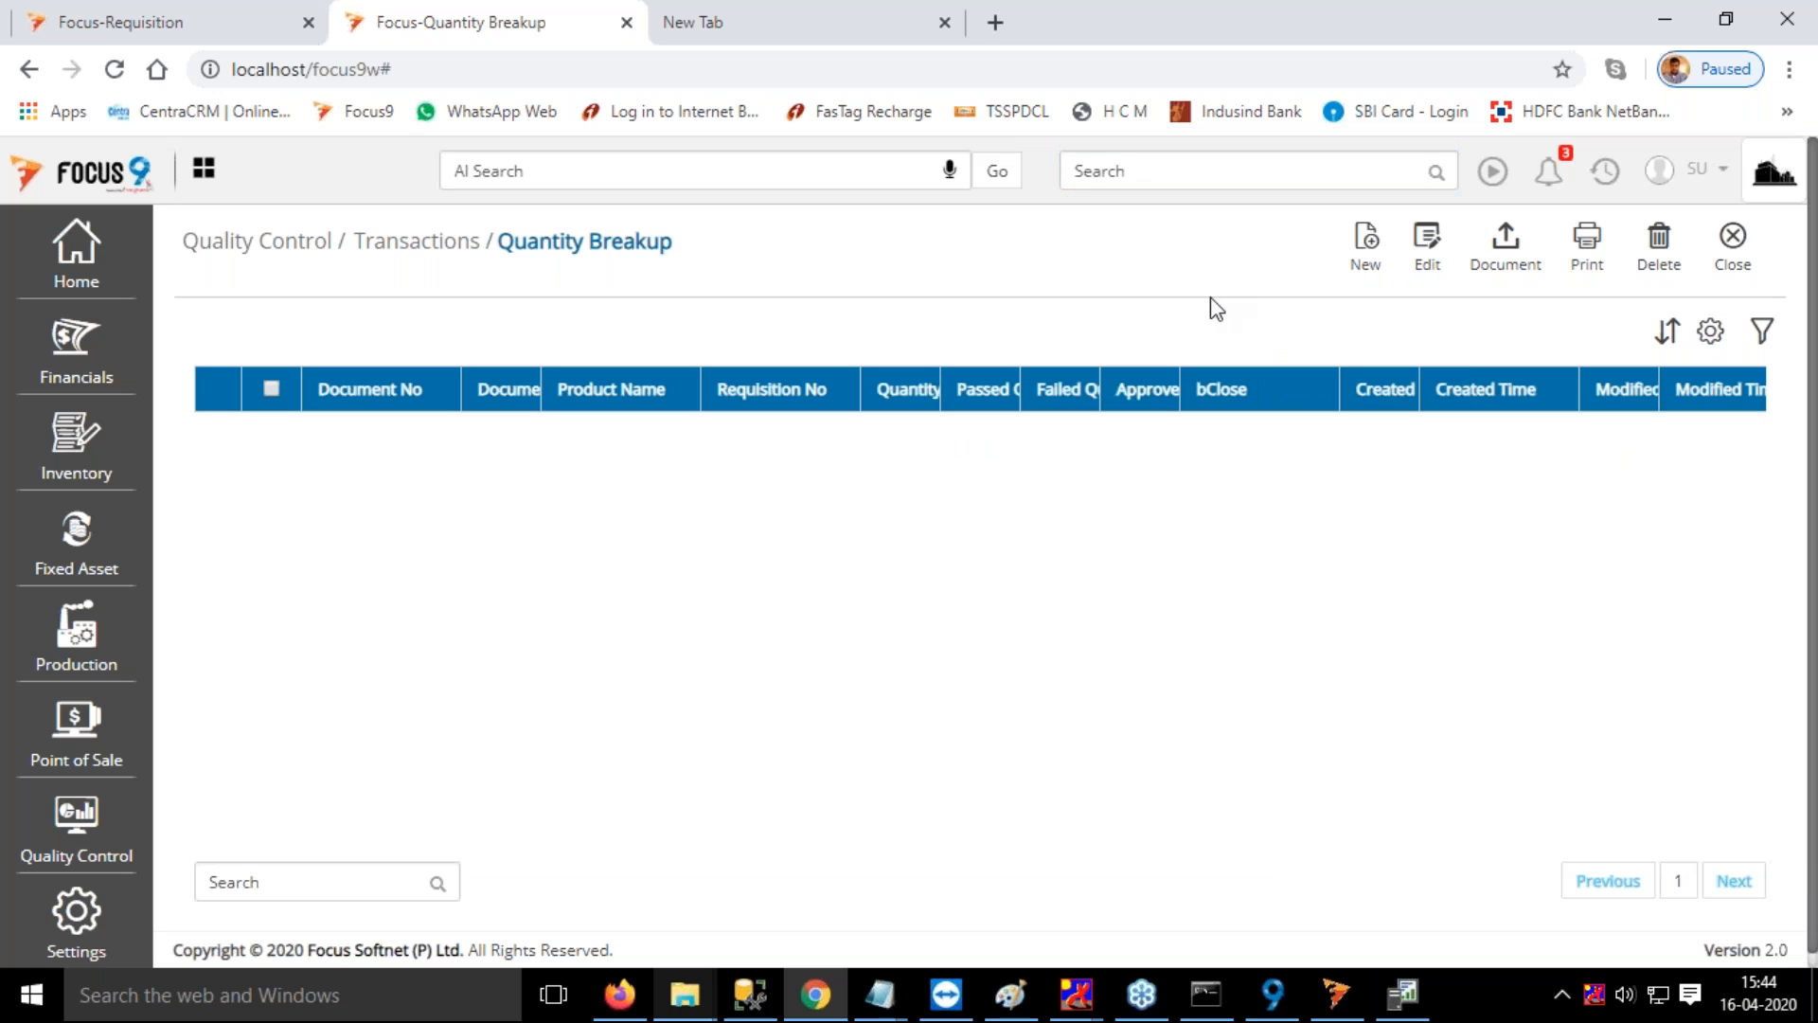
click(1372, 244)
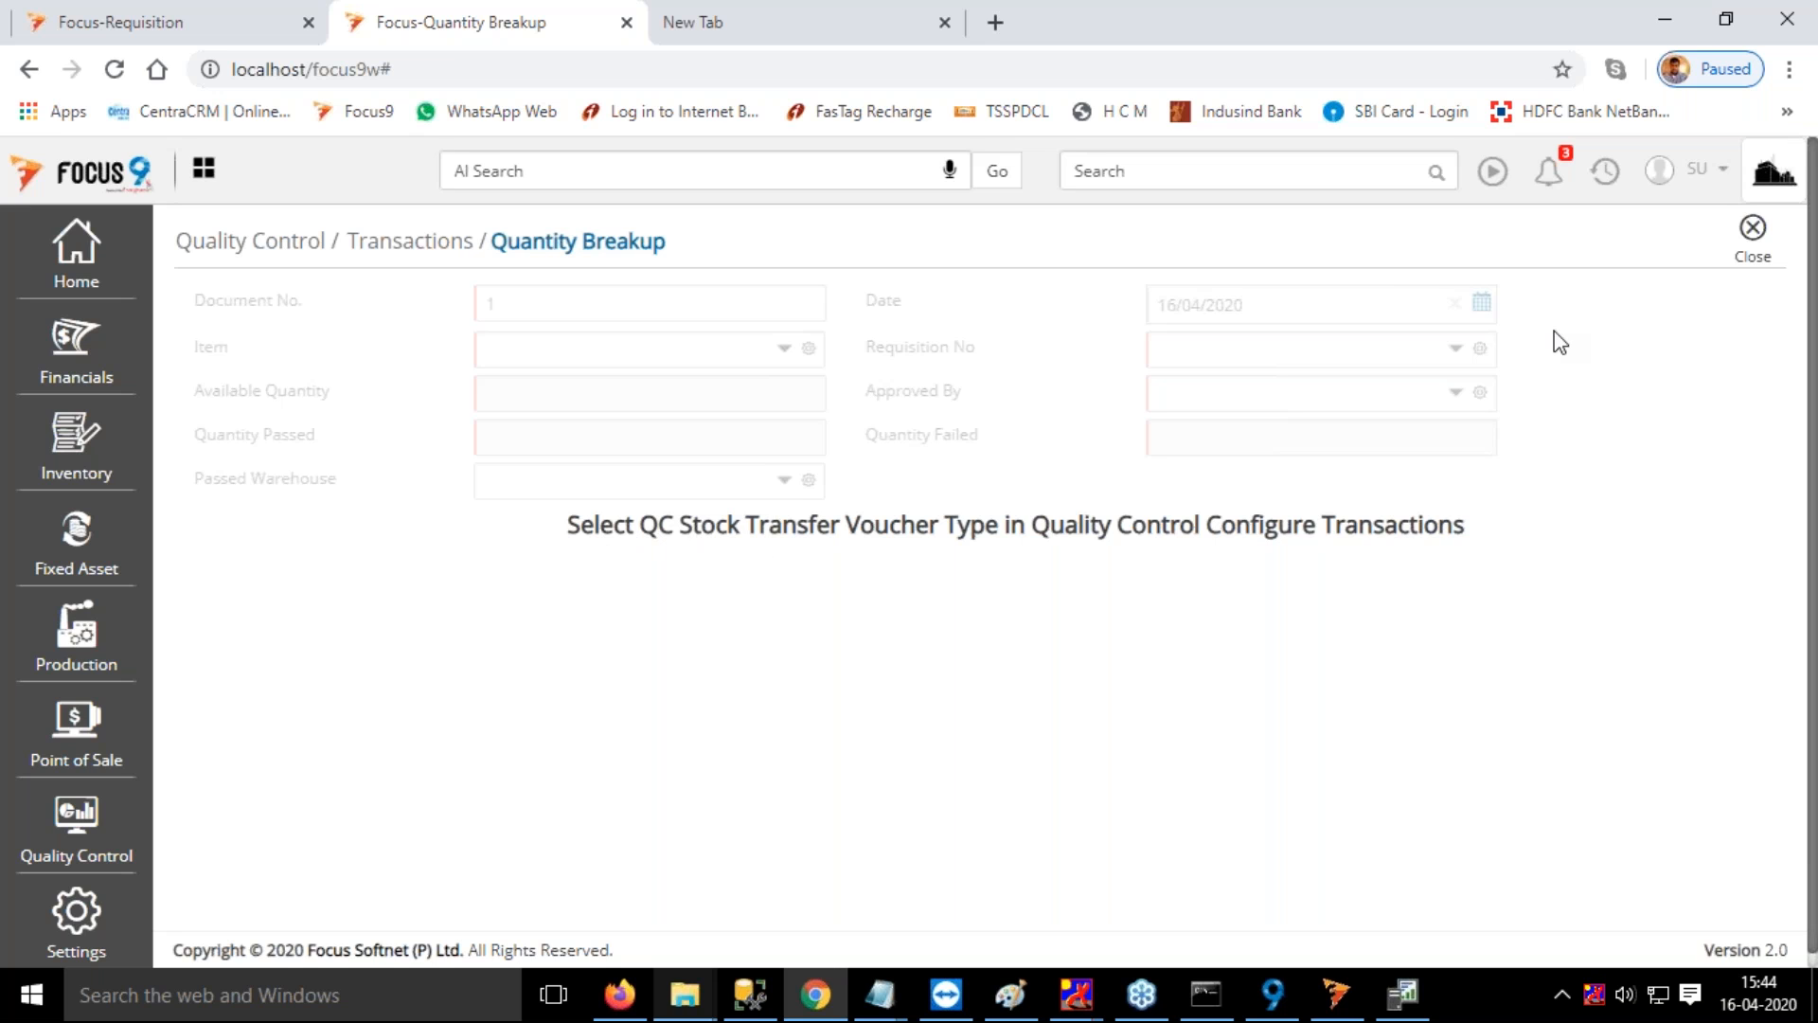
Open the Quality Control preferences in Configure Transactions and set the Quality Control Tag to Warehouse
click(75, 915)
click(253, 409)
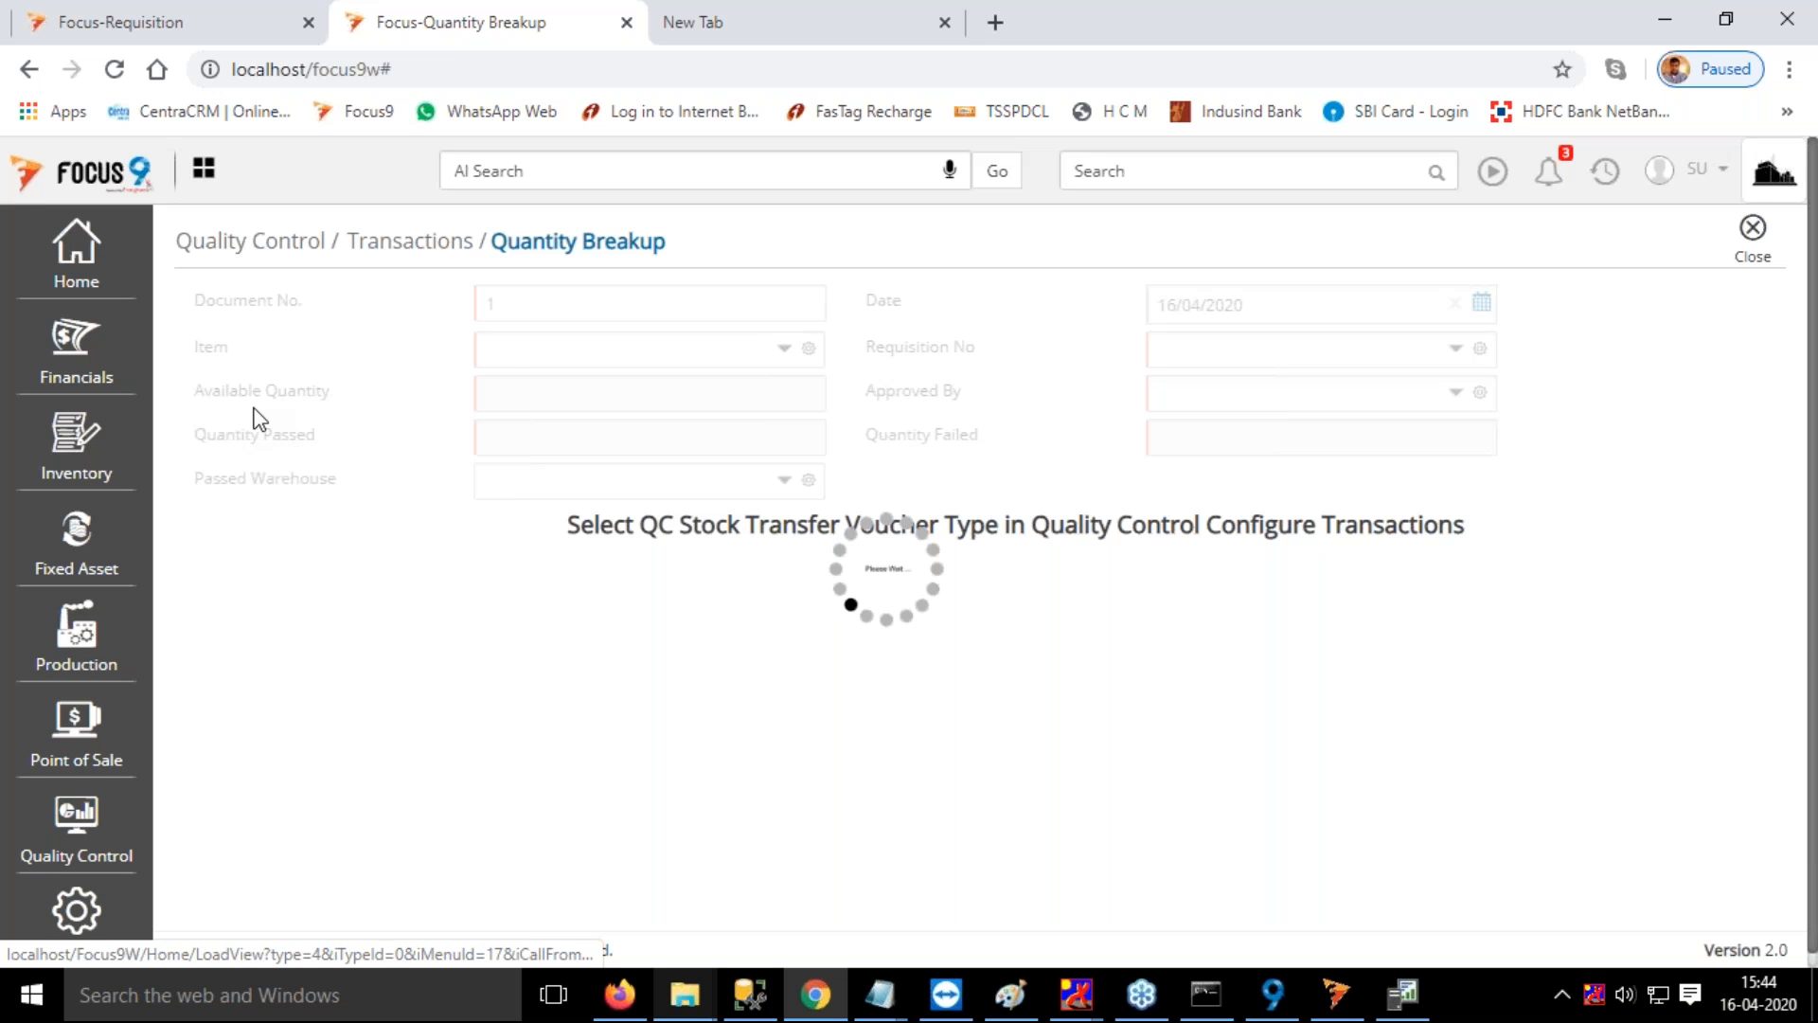
scroll(322, 630, down, 2)
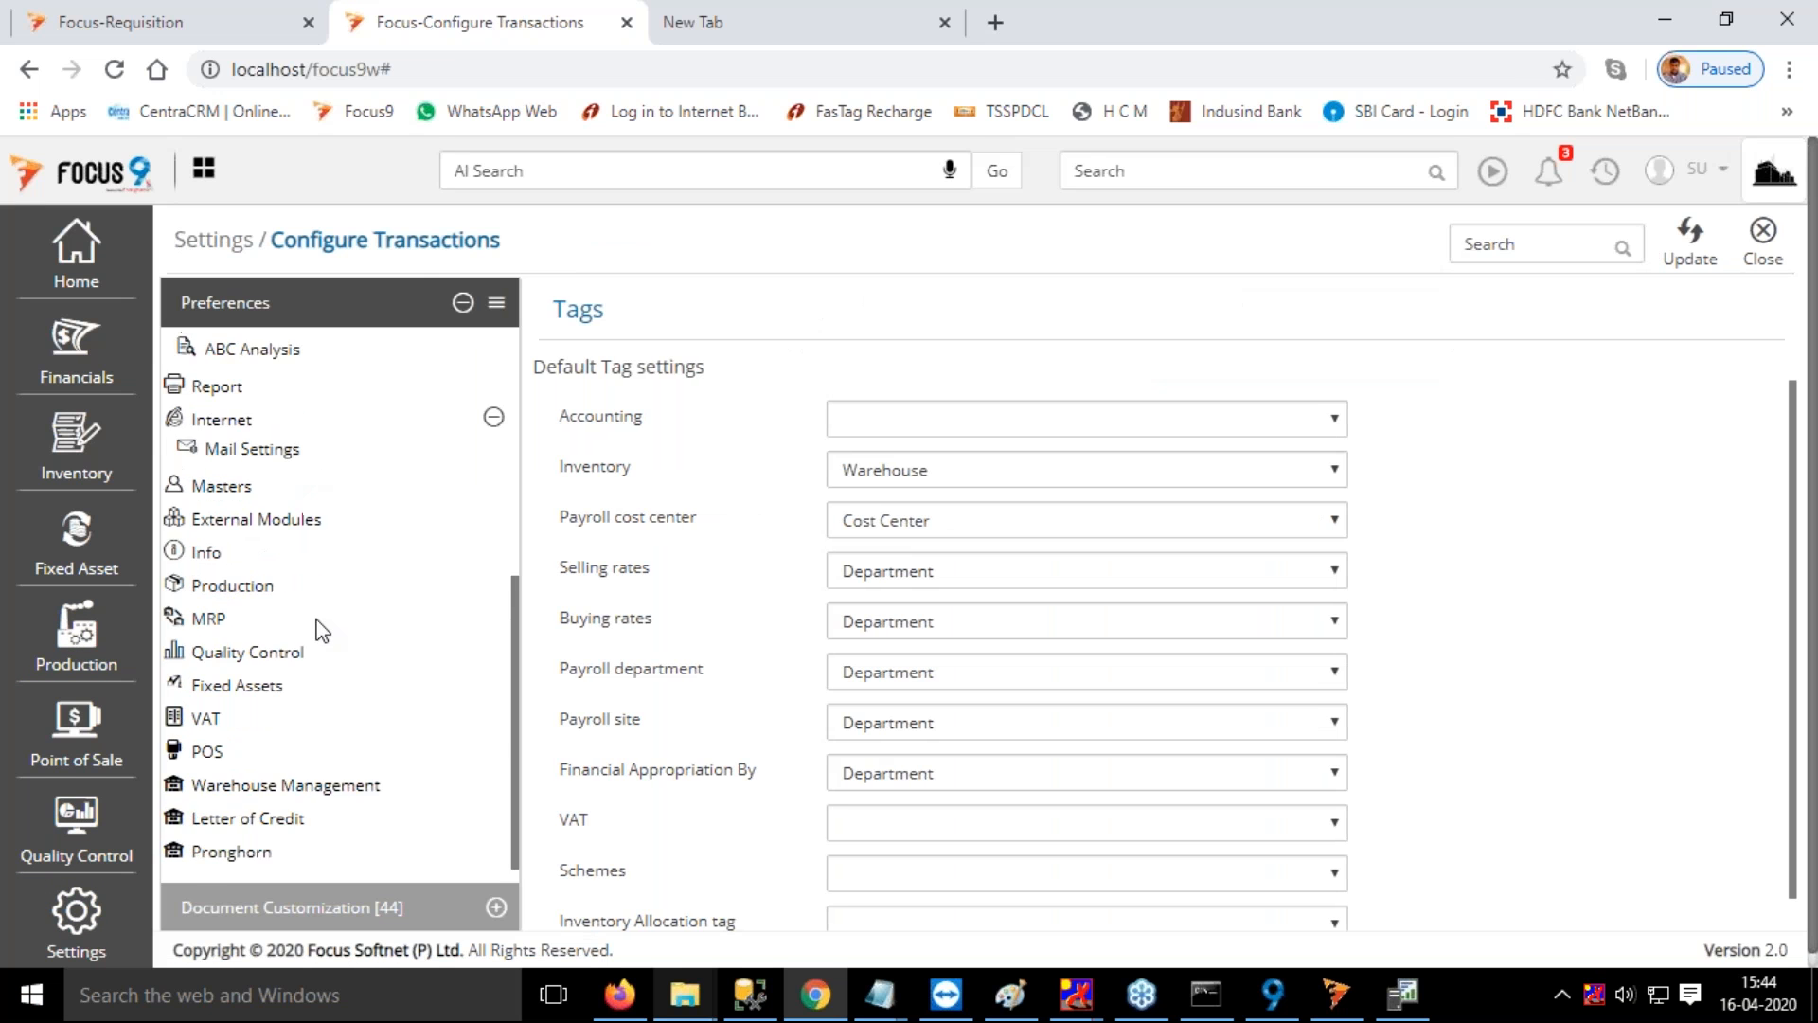
click(237, 638)
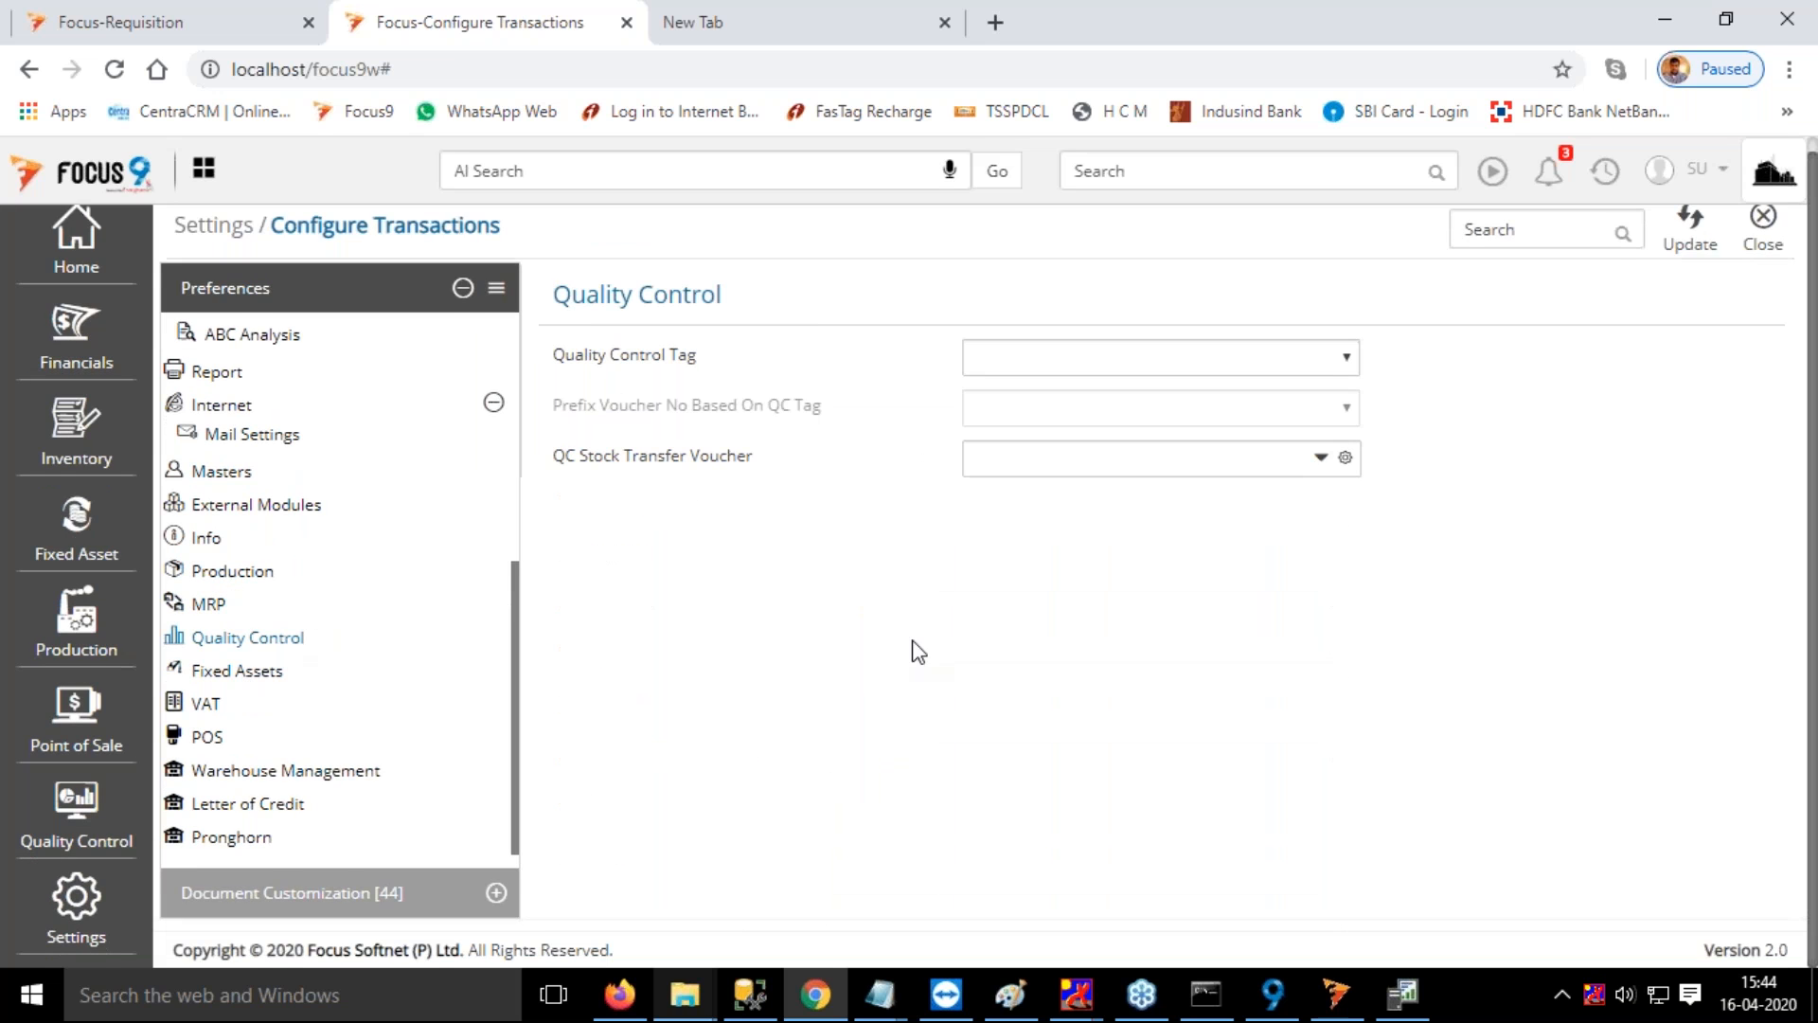
scroll(1172, 549, up, 1)
click(1094, 374)
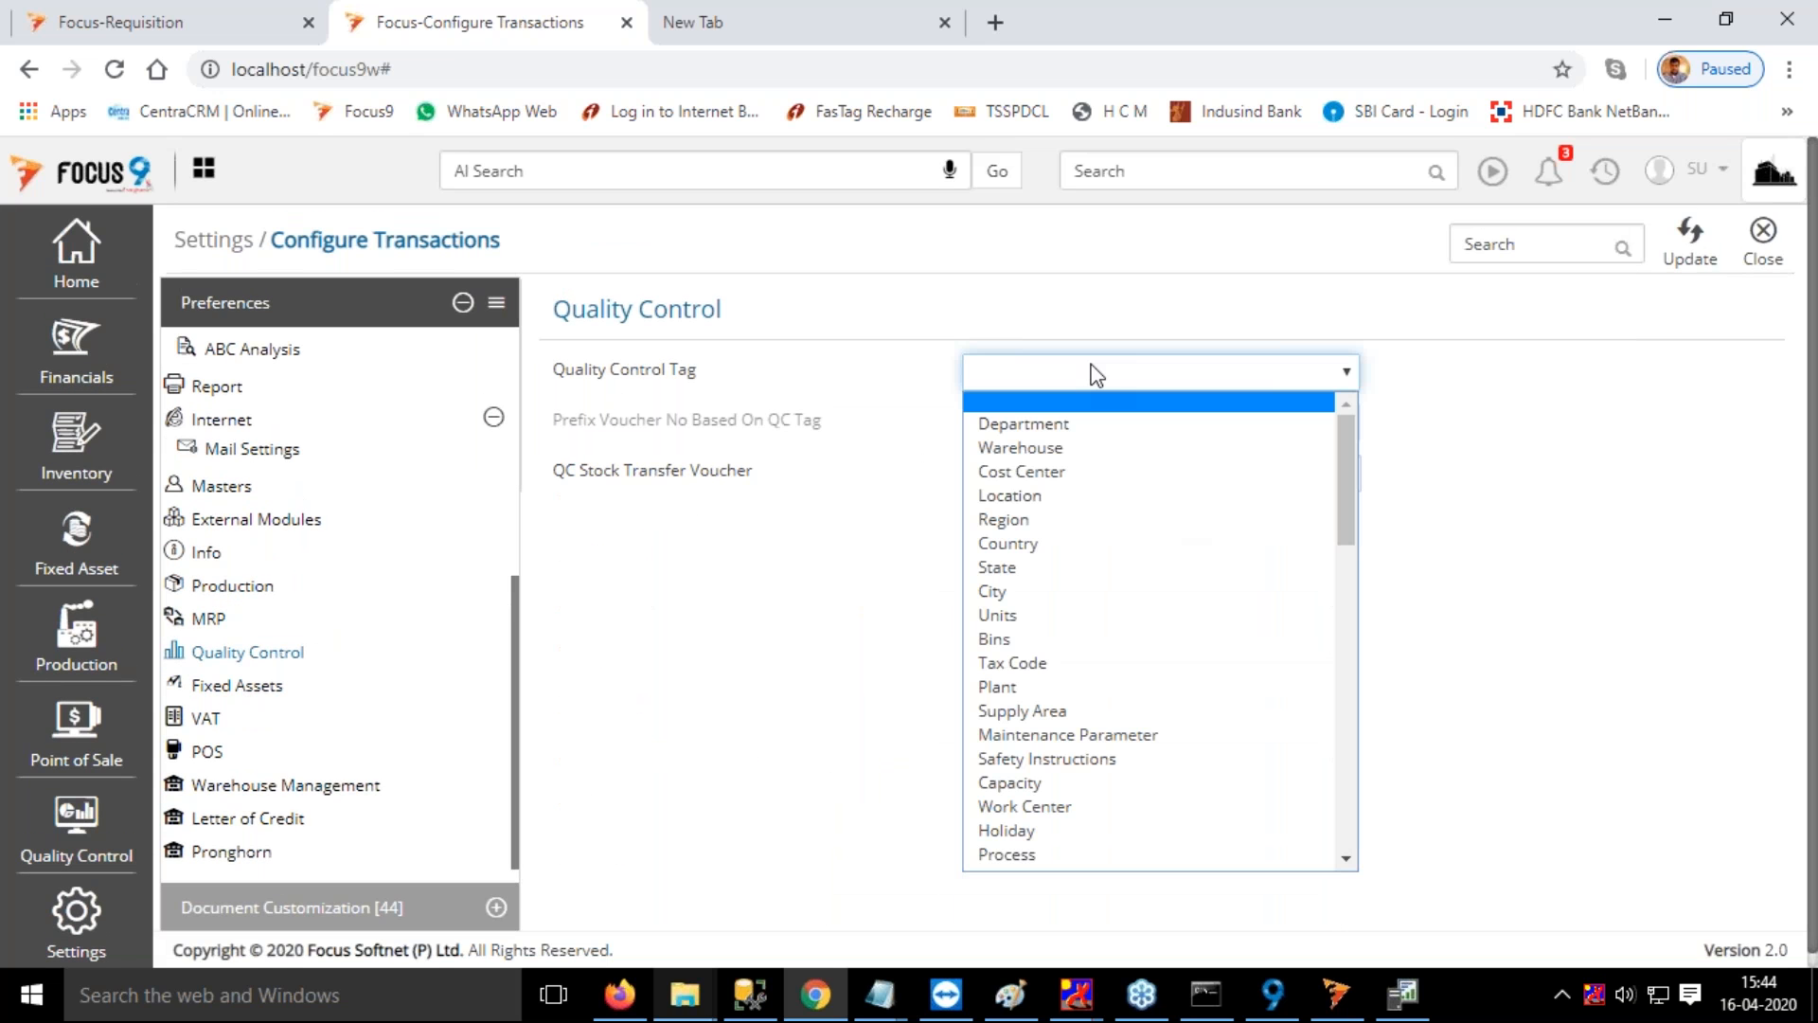
click(1065, 447)
Set the QC Stock Transfer Voucher to Stock Transfers, save the configuration changes and close Configure Transactions
click(1063, 471)
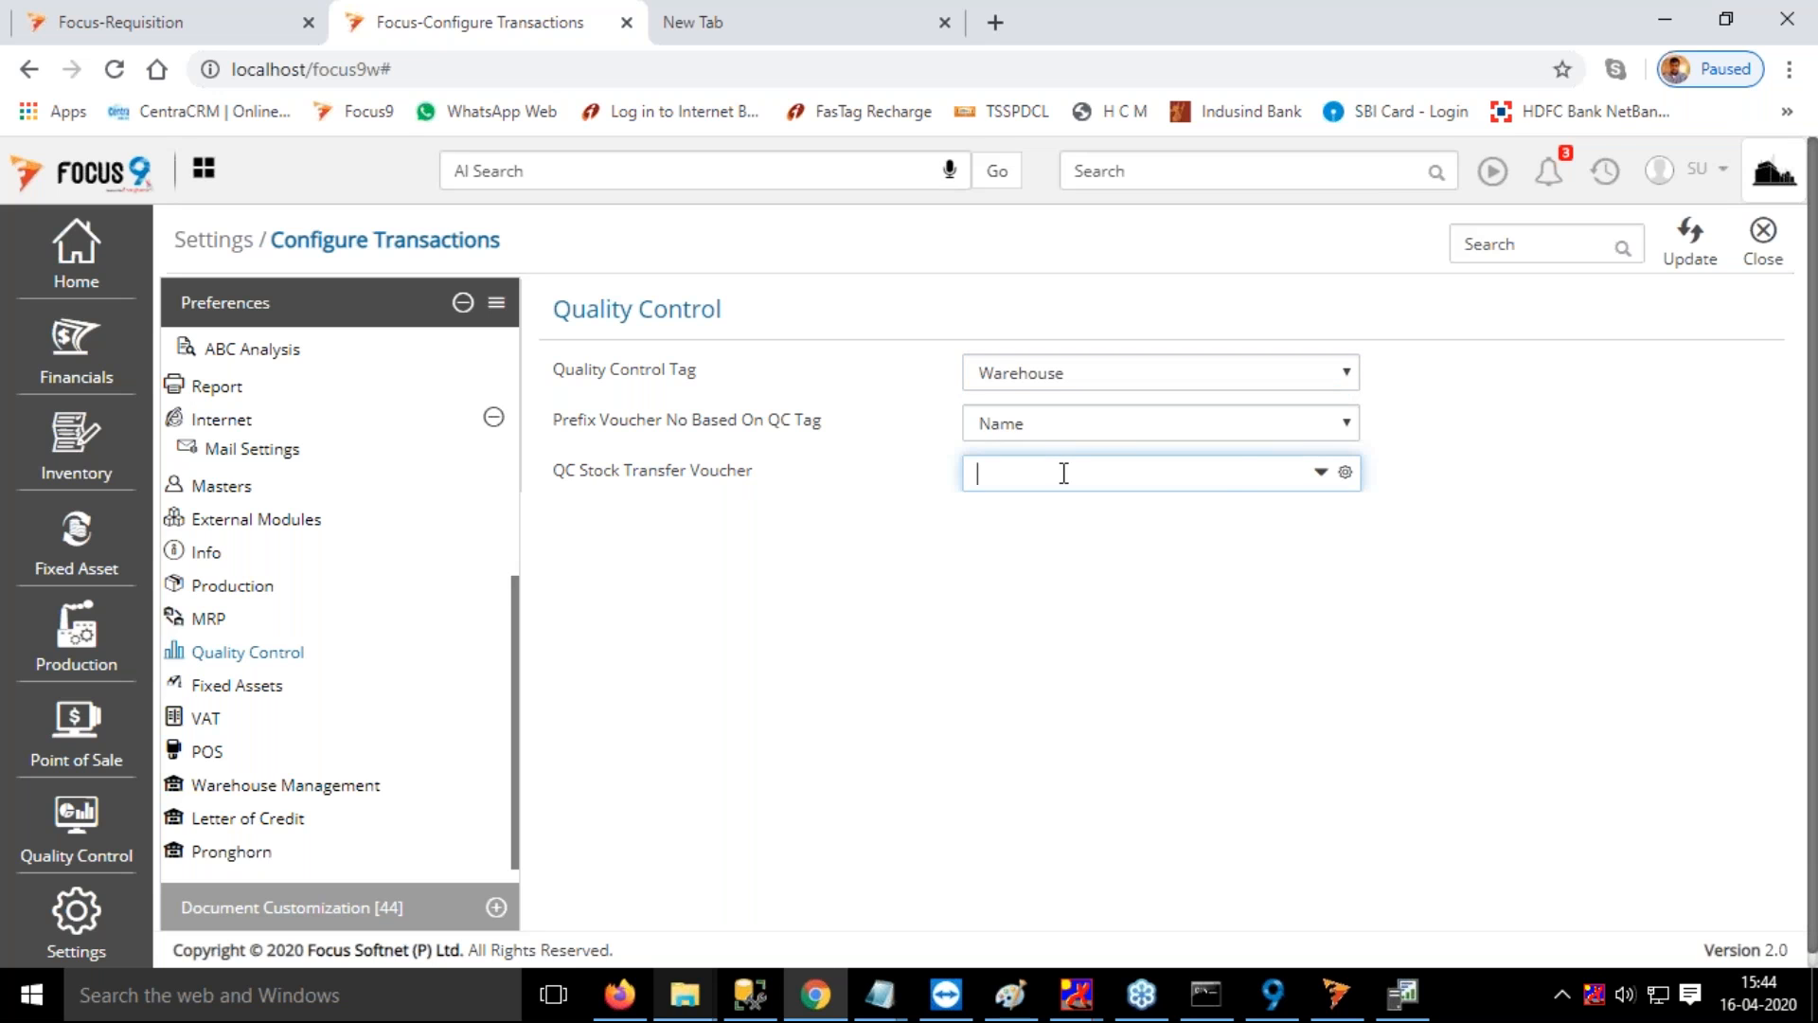
click(1043, 537)
click(1678, 251)
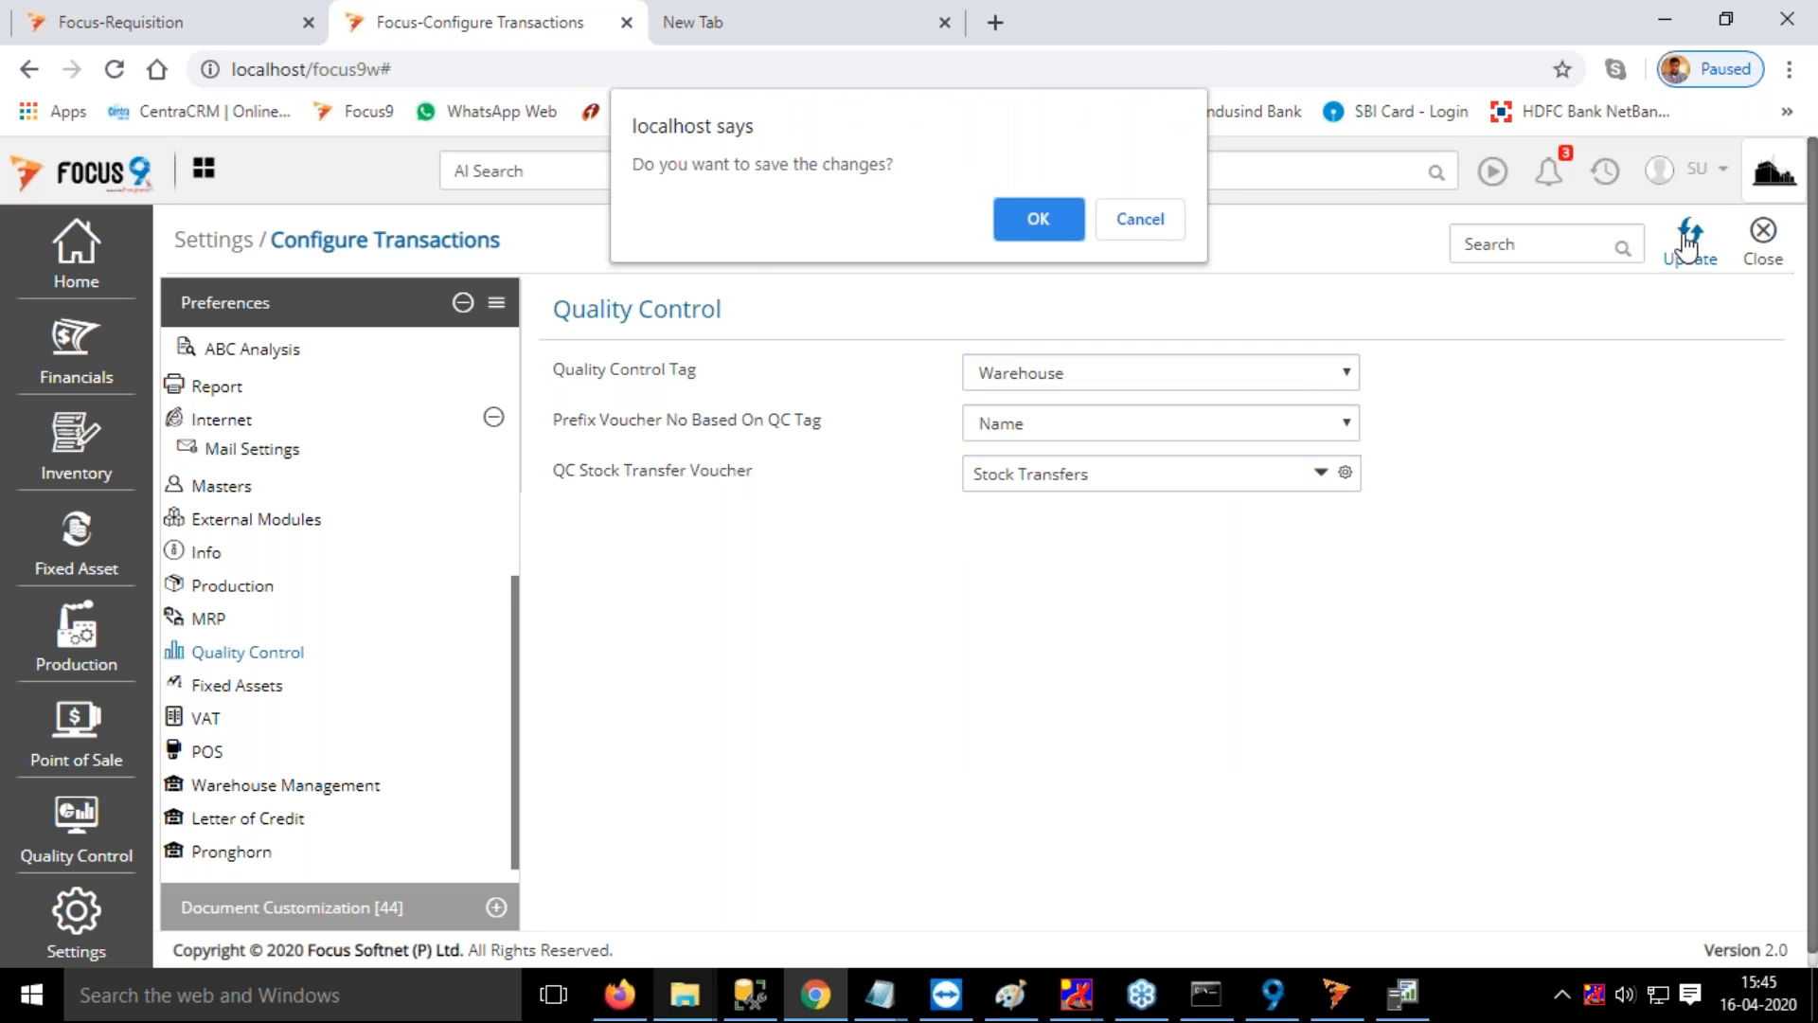
click(1037, 219)
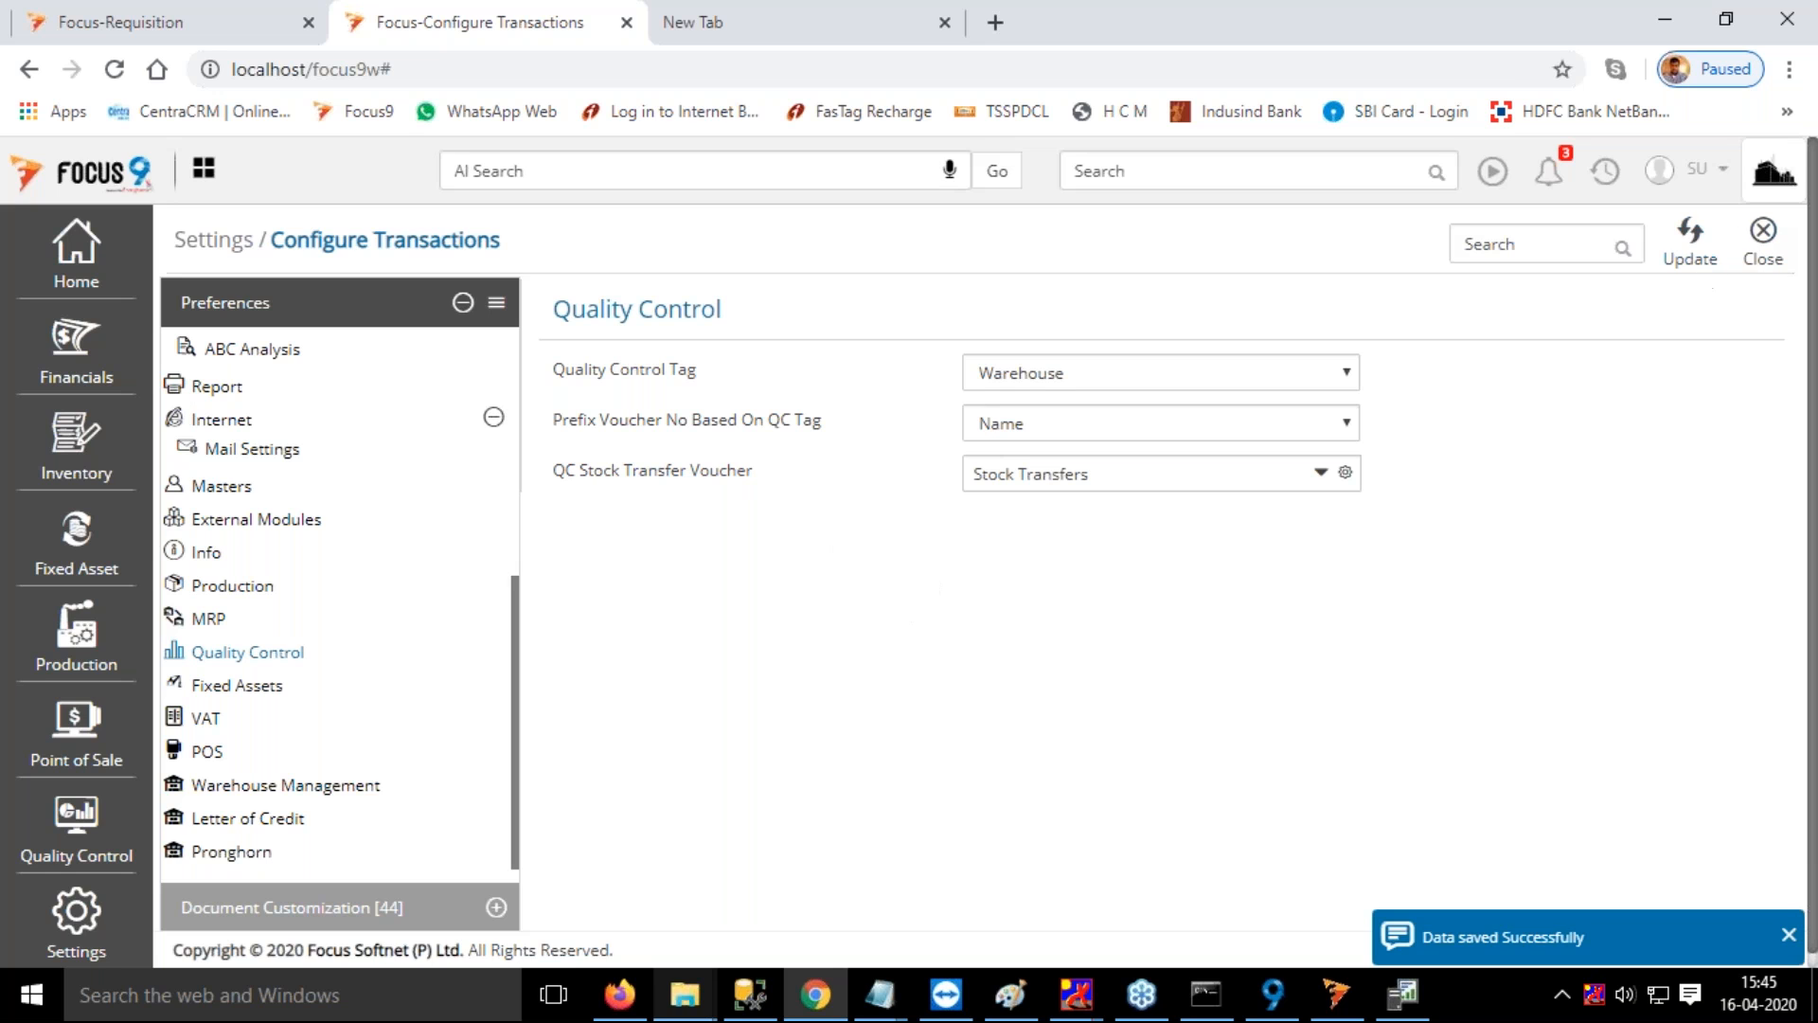
click(1763, 241)
Log out and sign back in to the MRP2 Auto Schedule company with the remembered credentials
click(1696, 168)
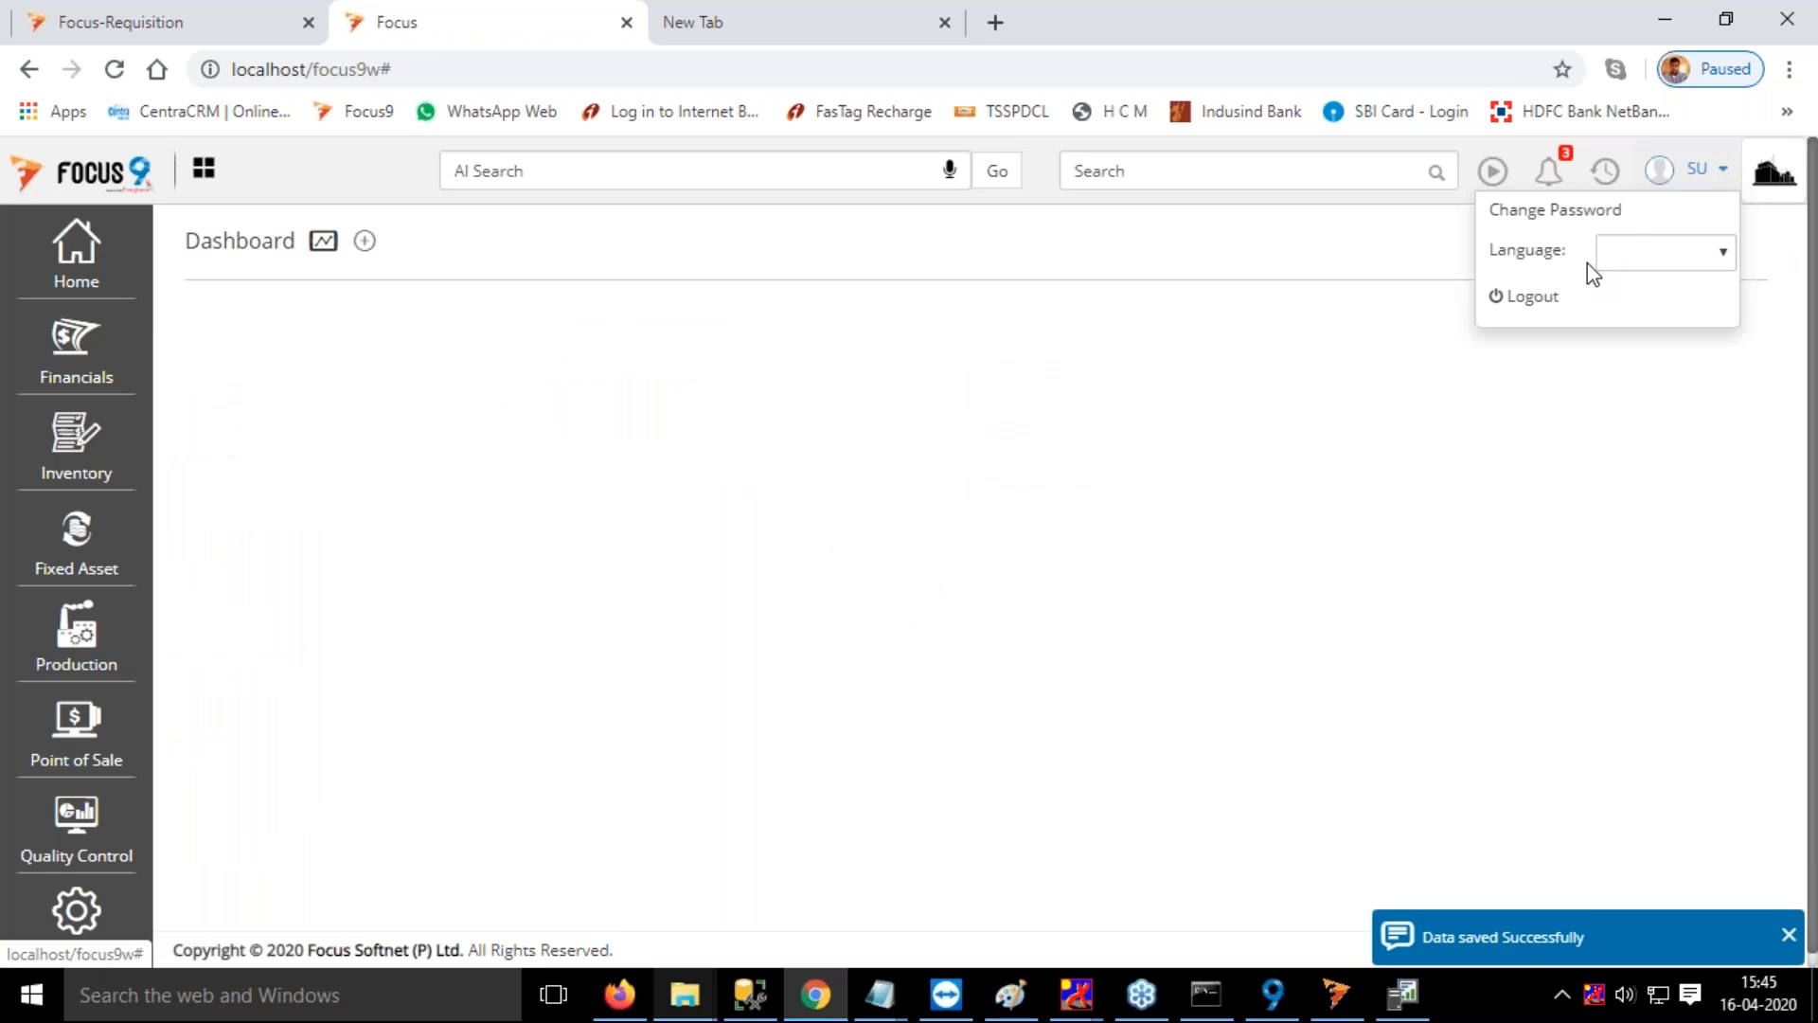
click(1560, 305)
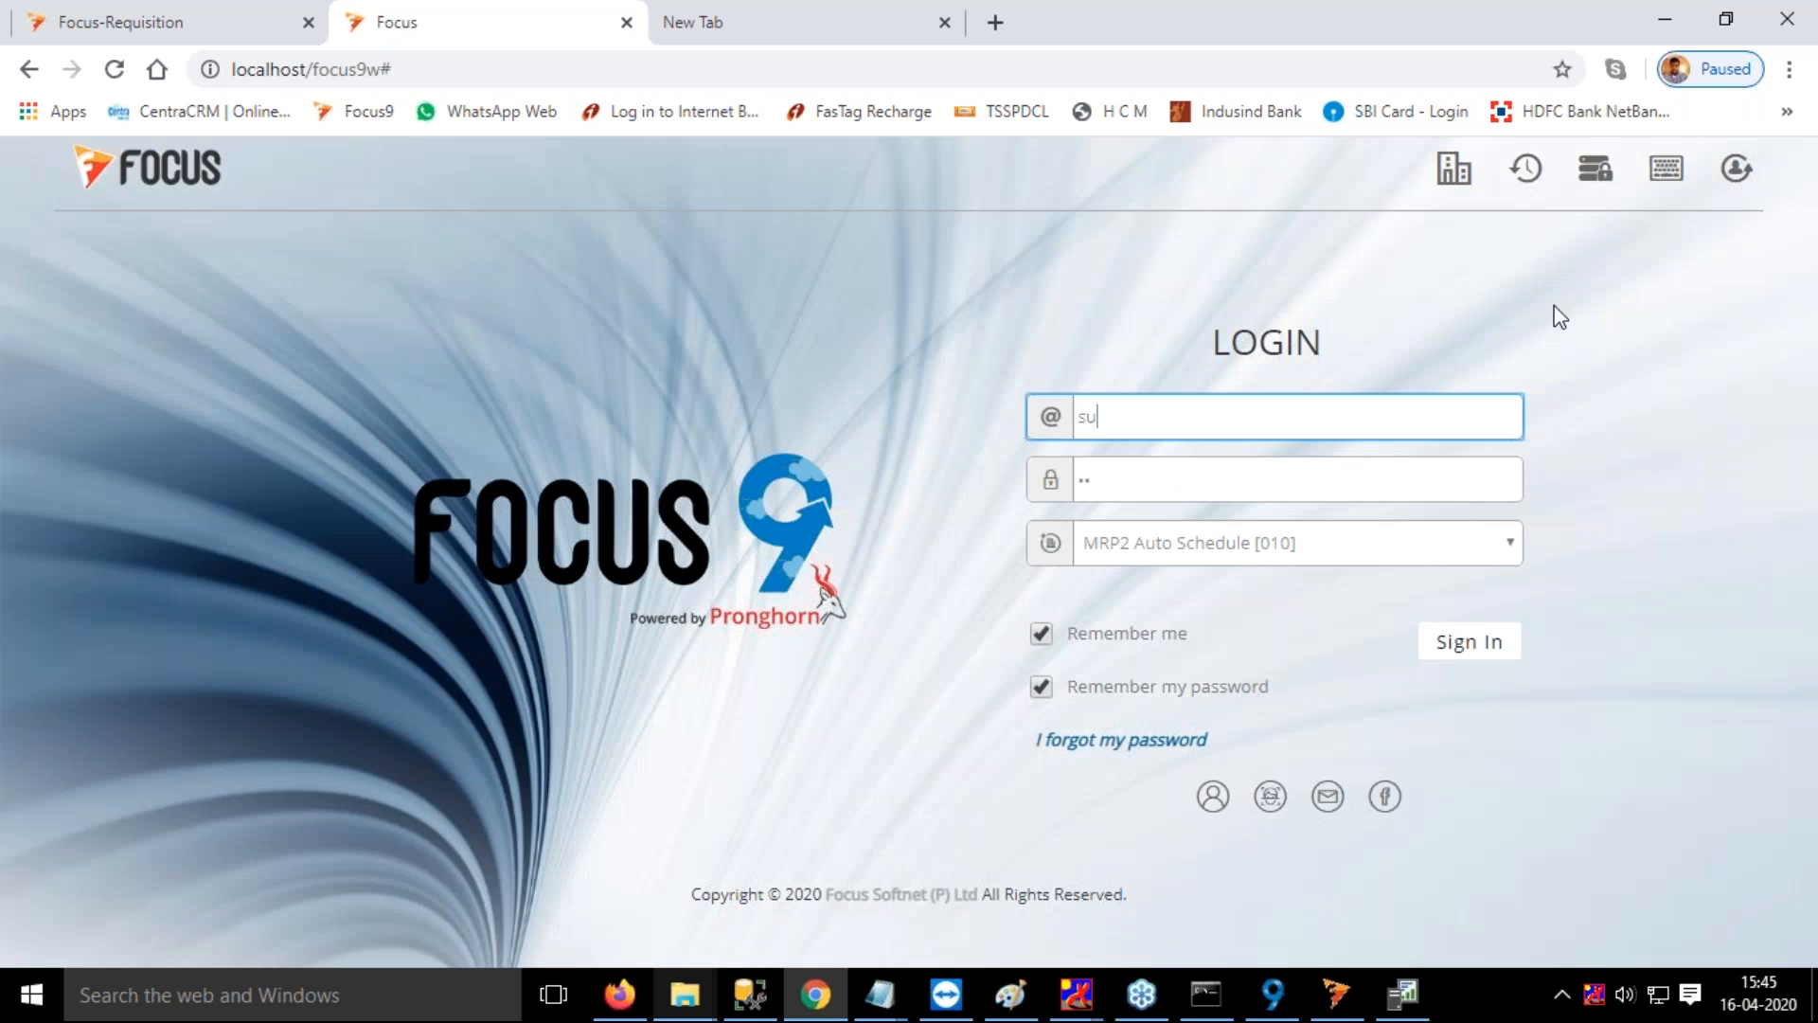
click(1468, 654)
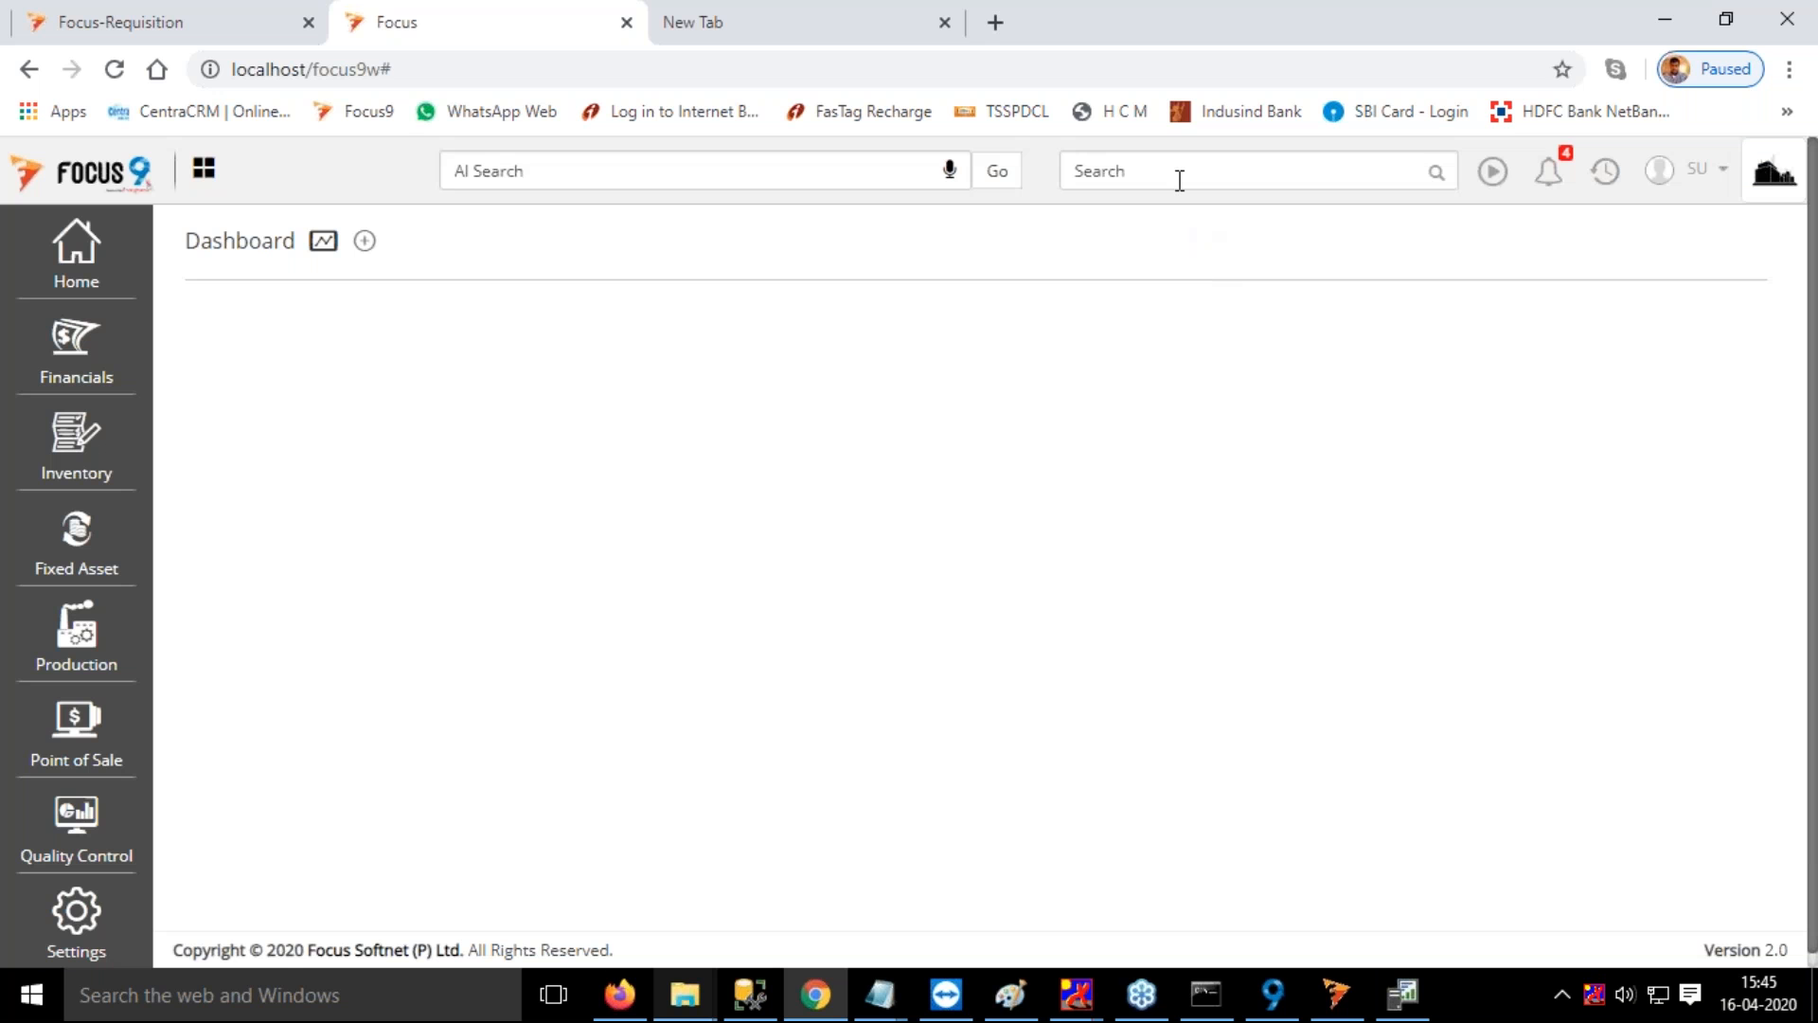
Search for "quan", open Quantity Breakup and start a new entry
click(1179, 180)
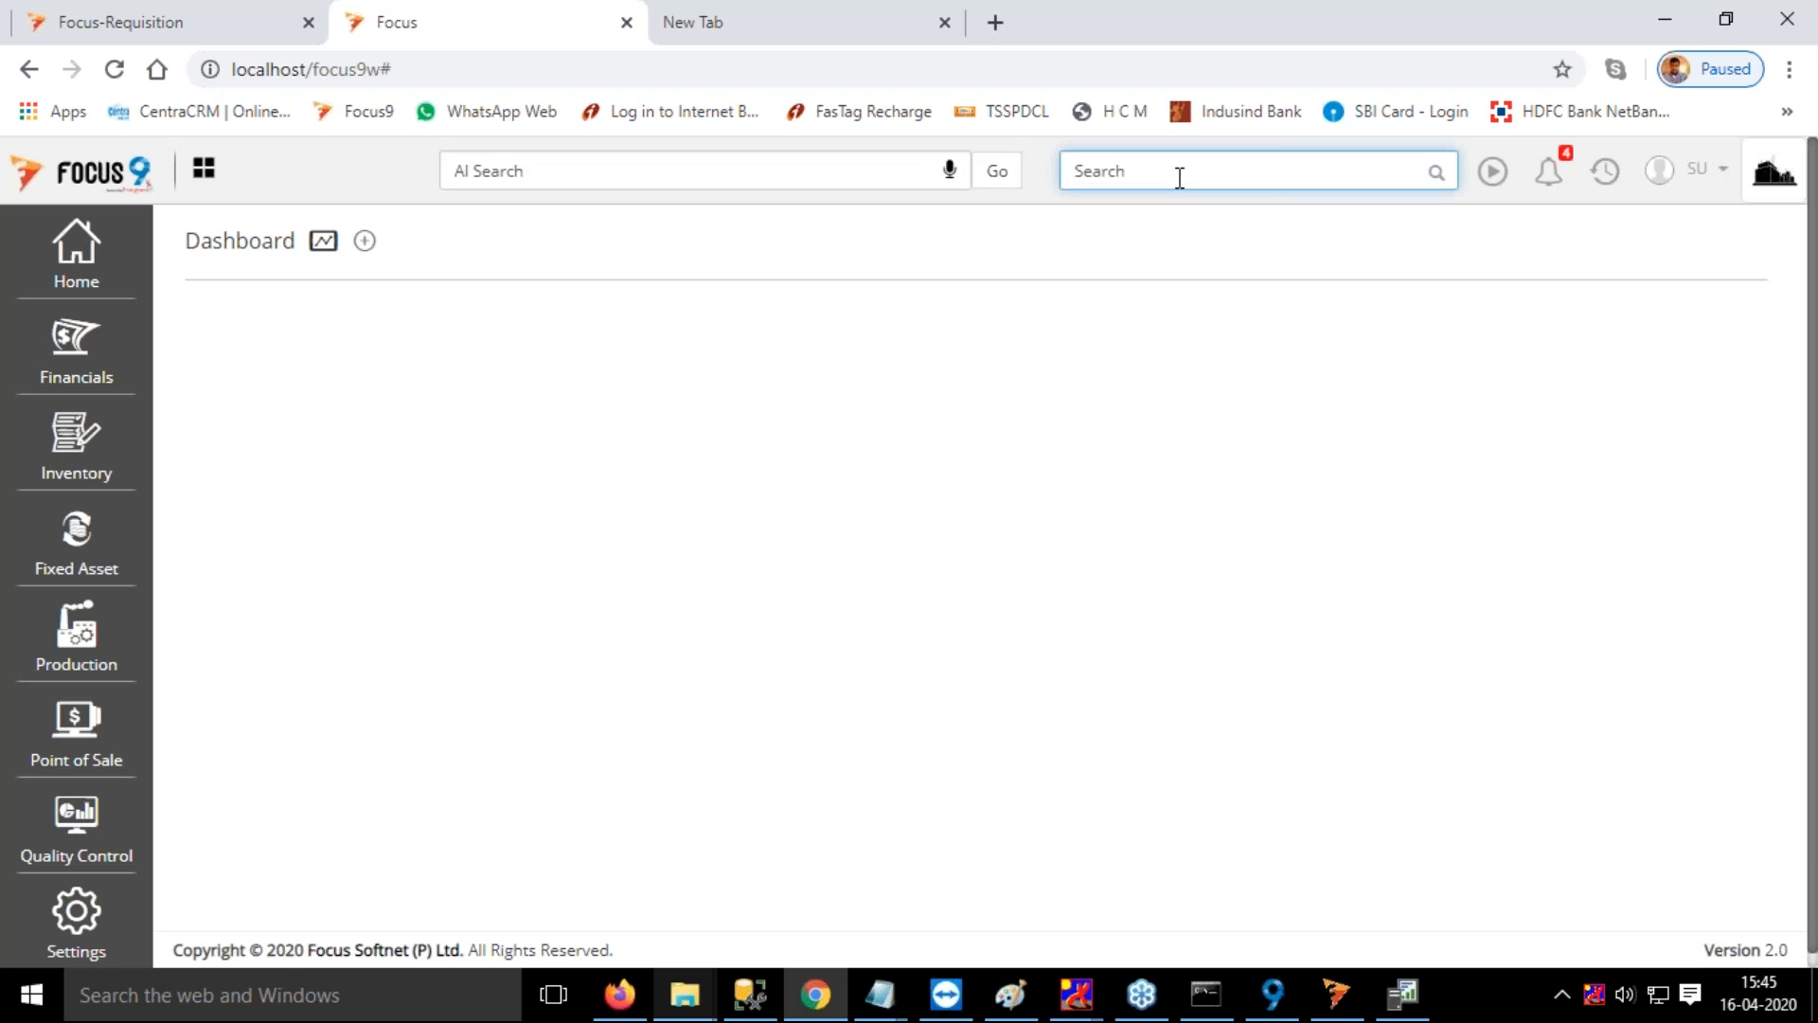
text(quan)
click(1144, 211)
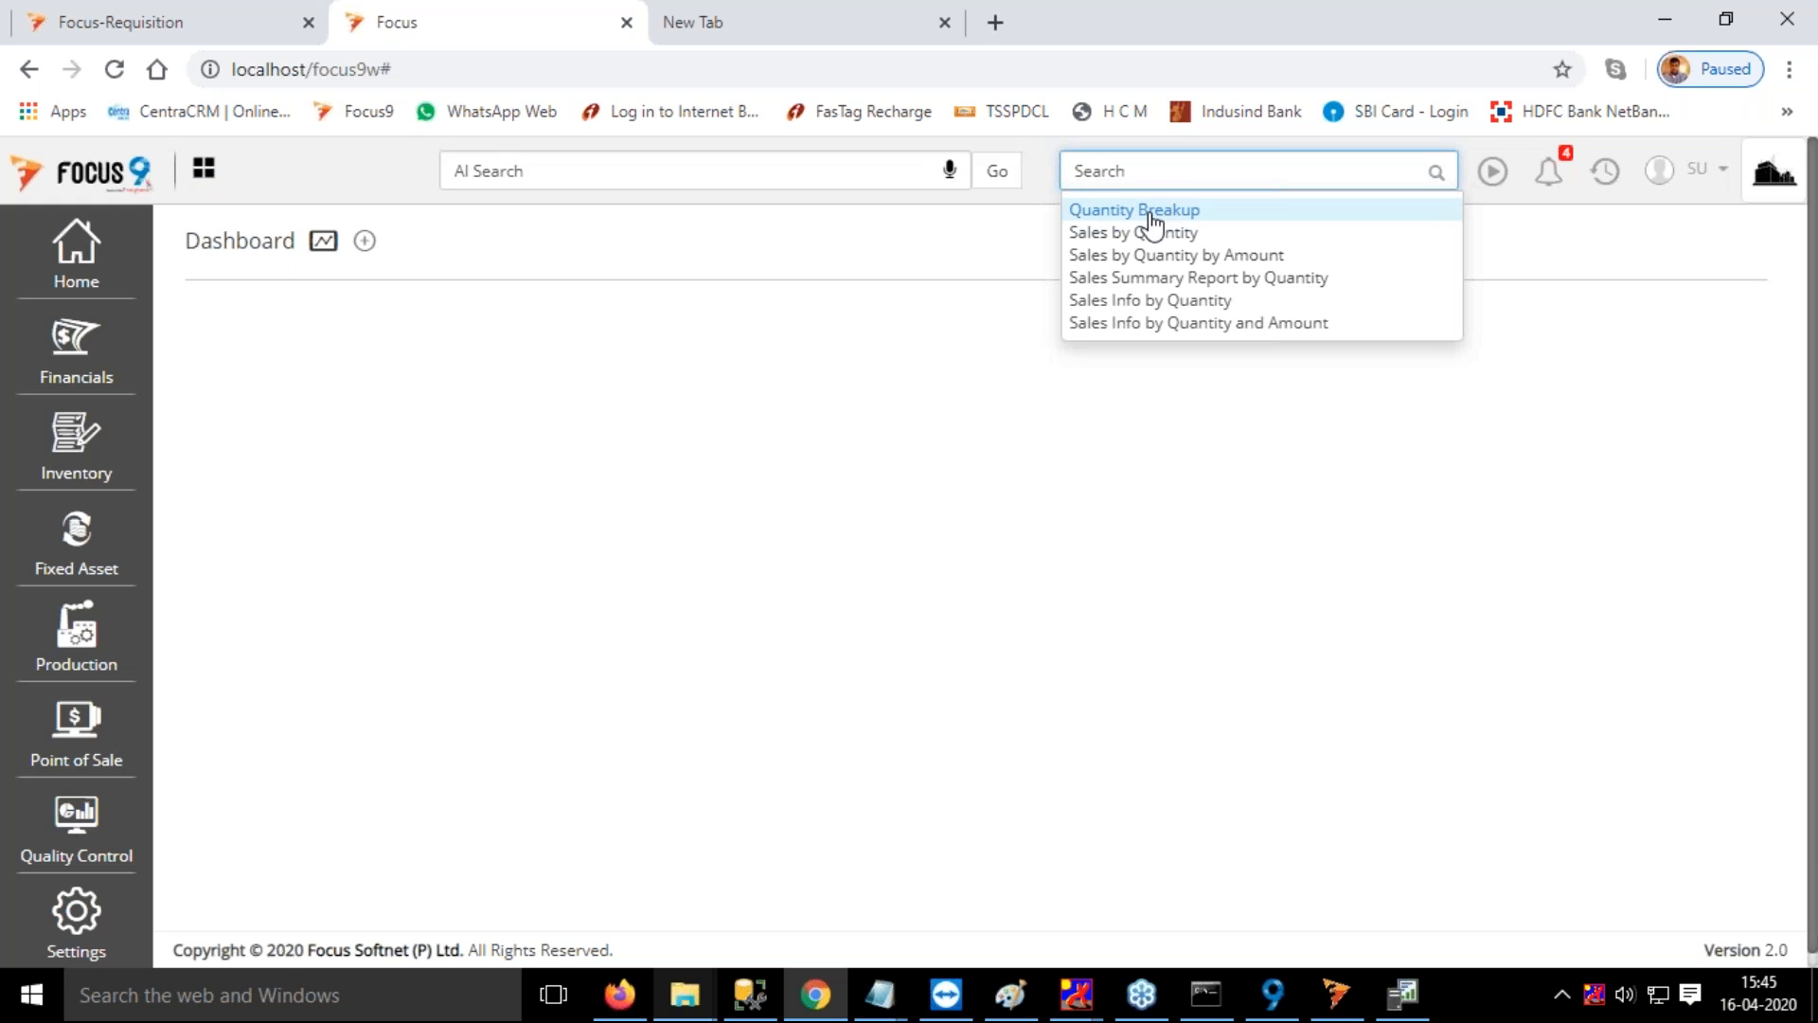
click(1365, 243)
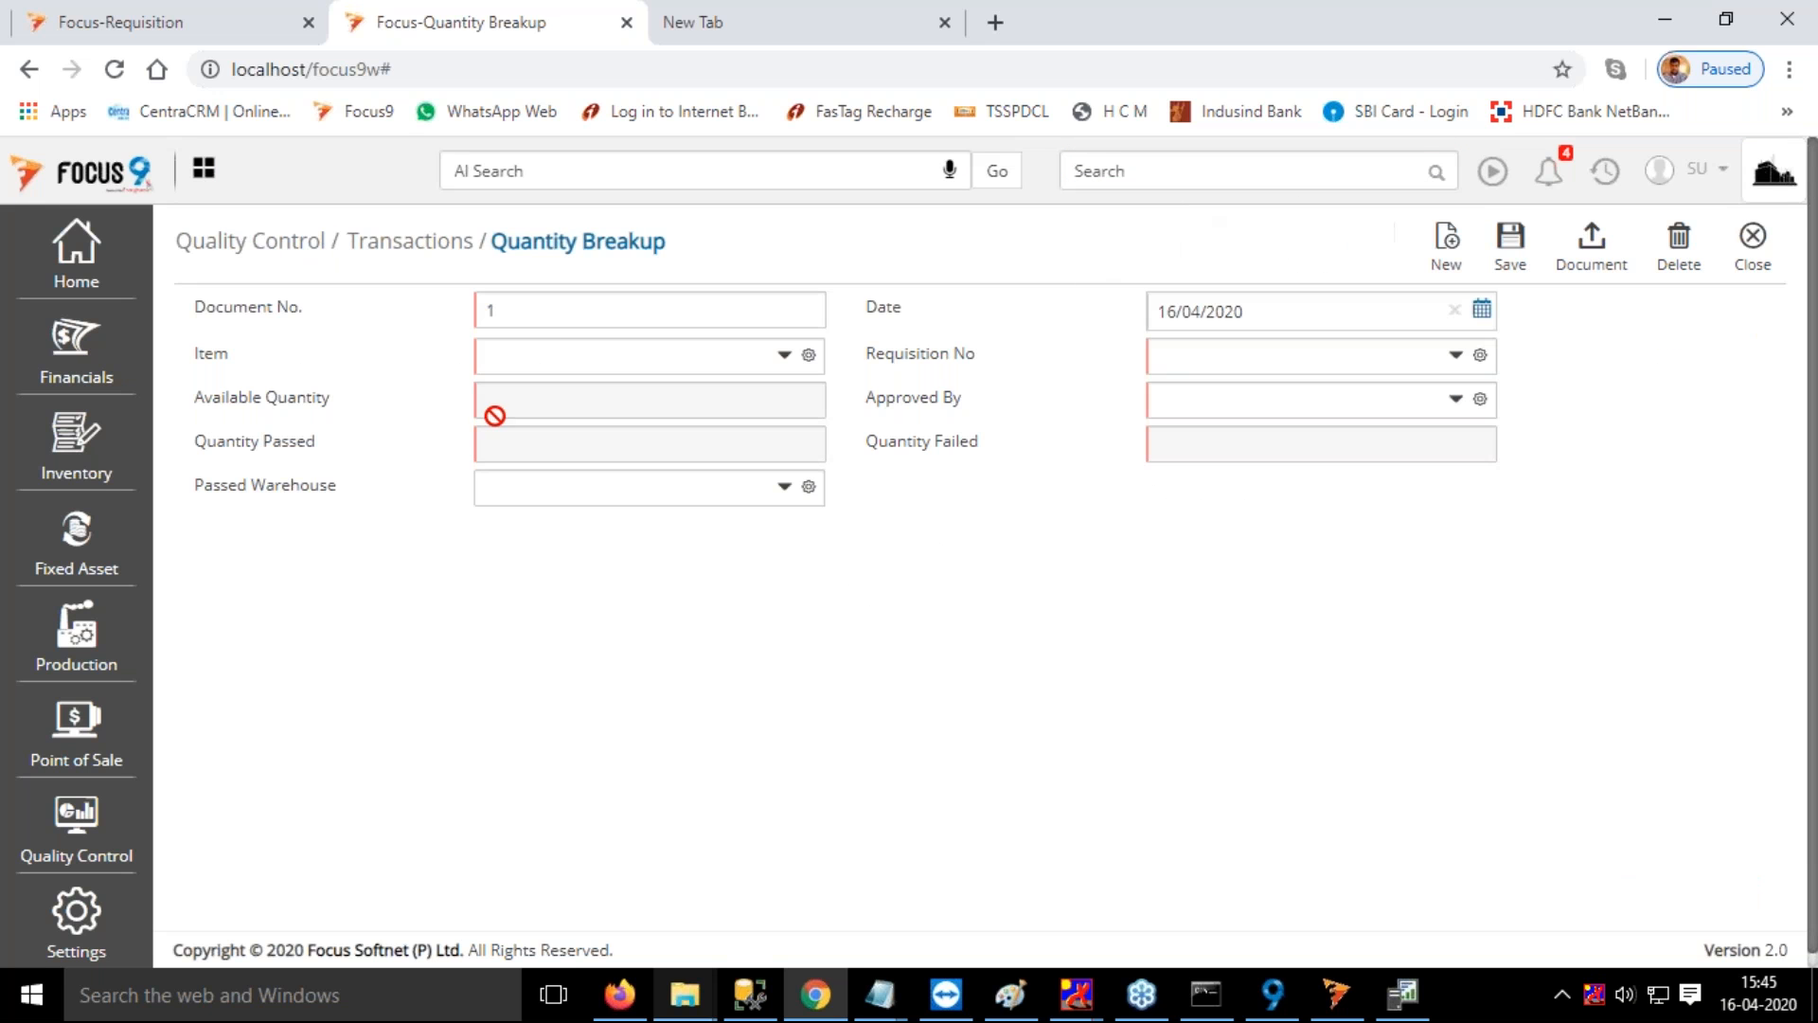
Select Chair as the item and 4 as the requisition number in the quantity breakup
click(560, 351)
text(cha)
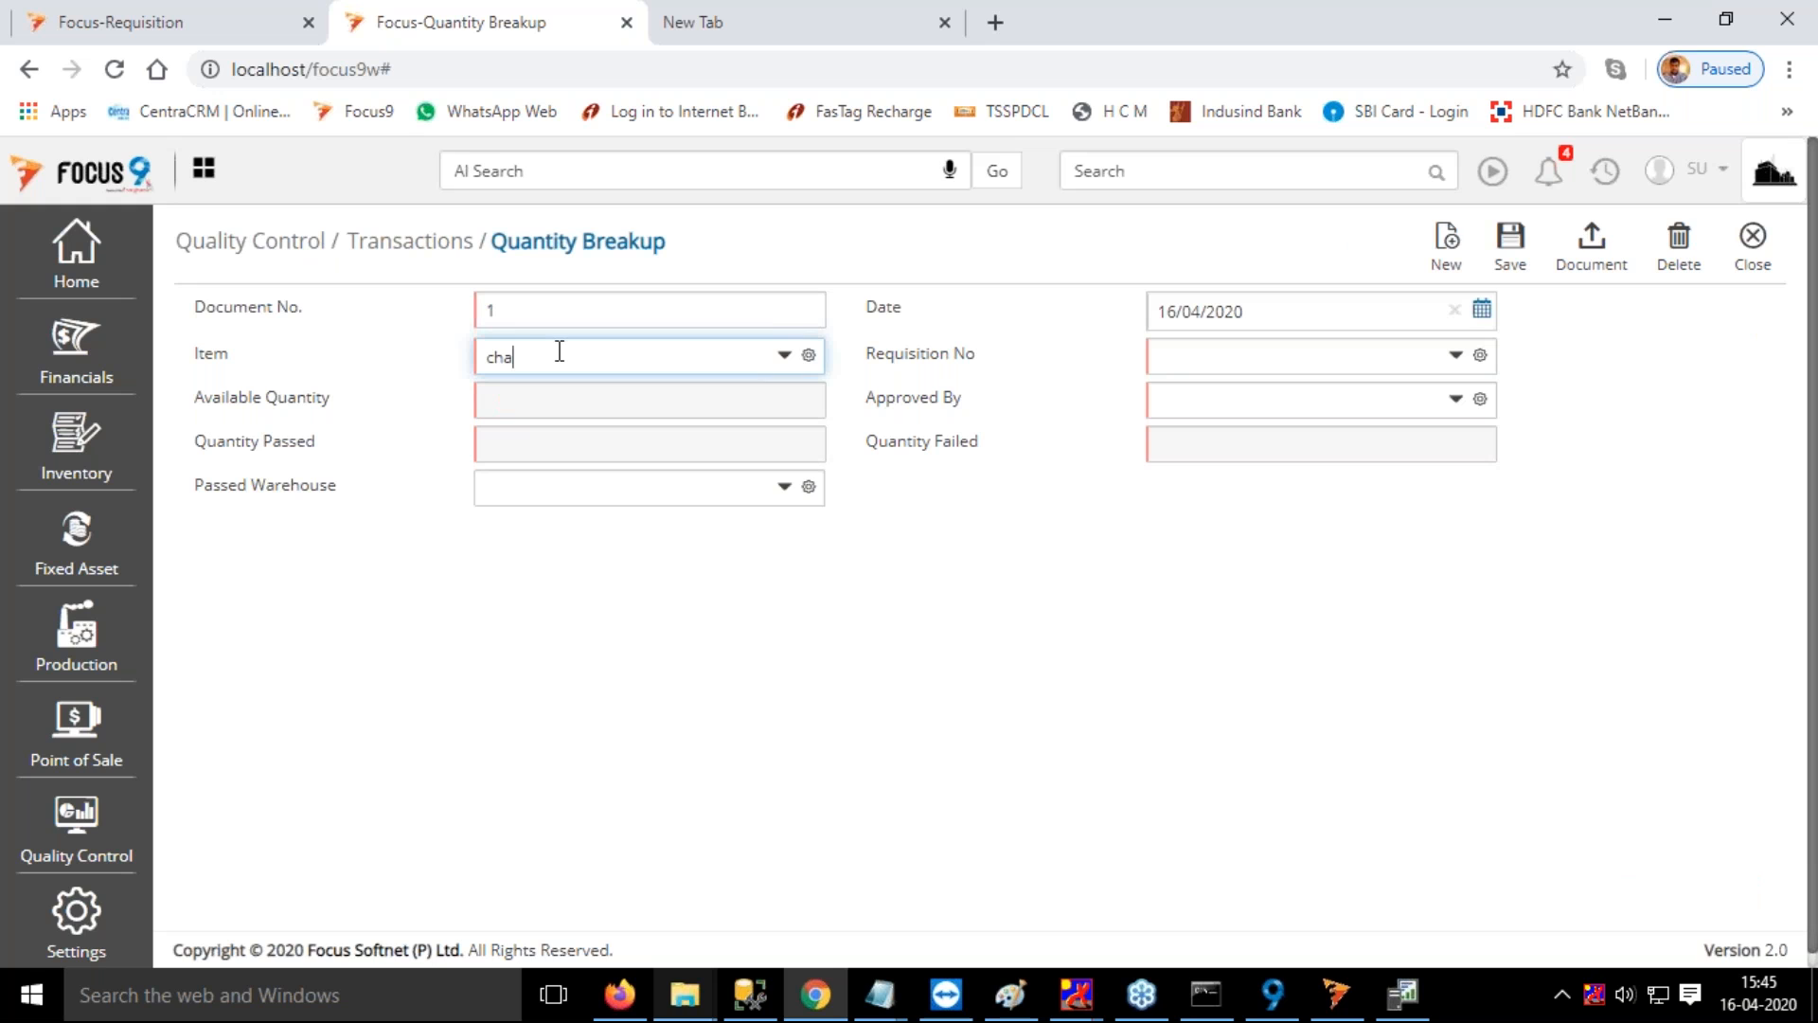
click(535, 417)
key(Tab)
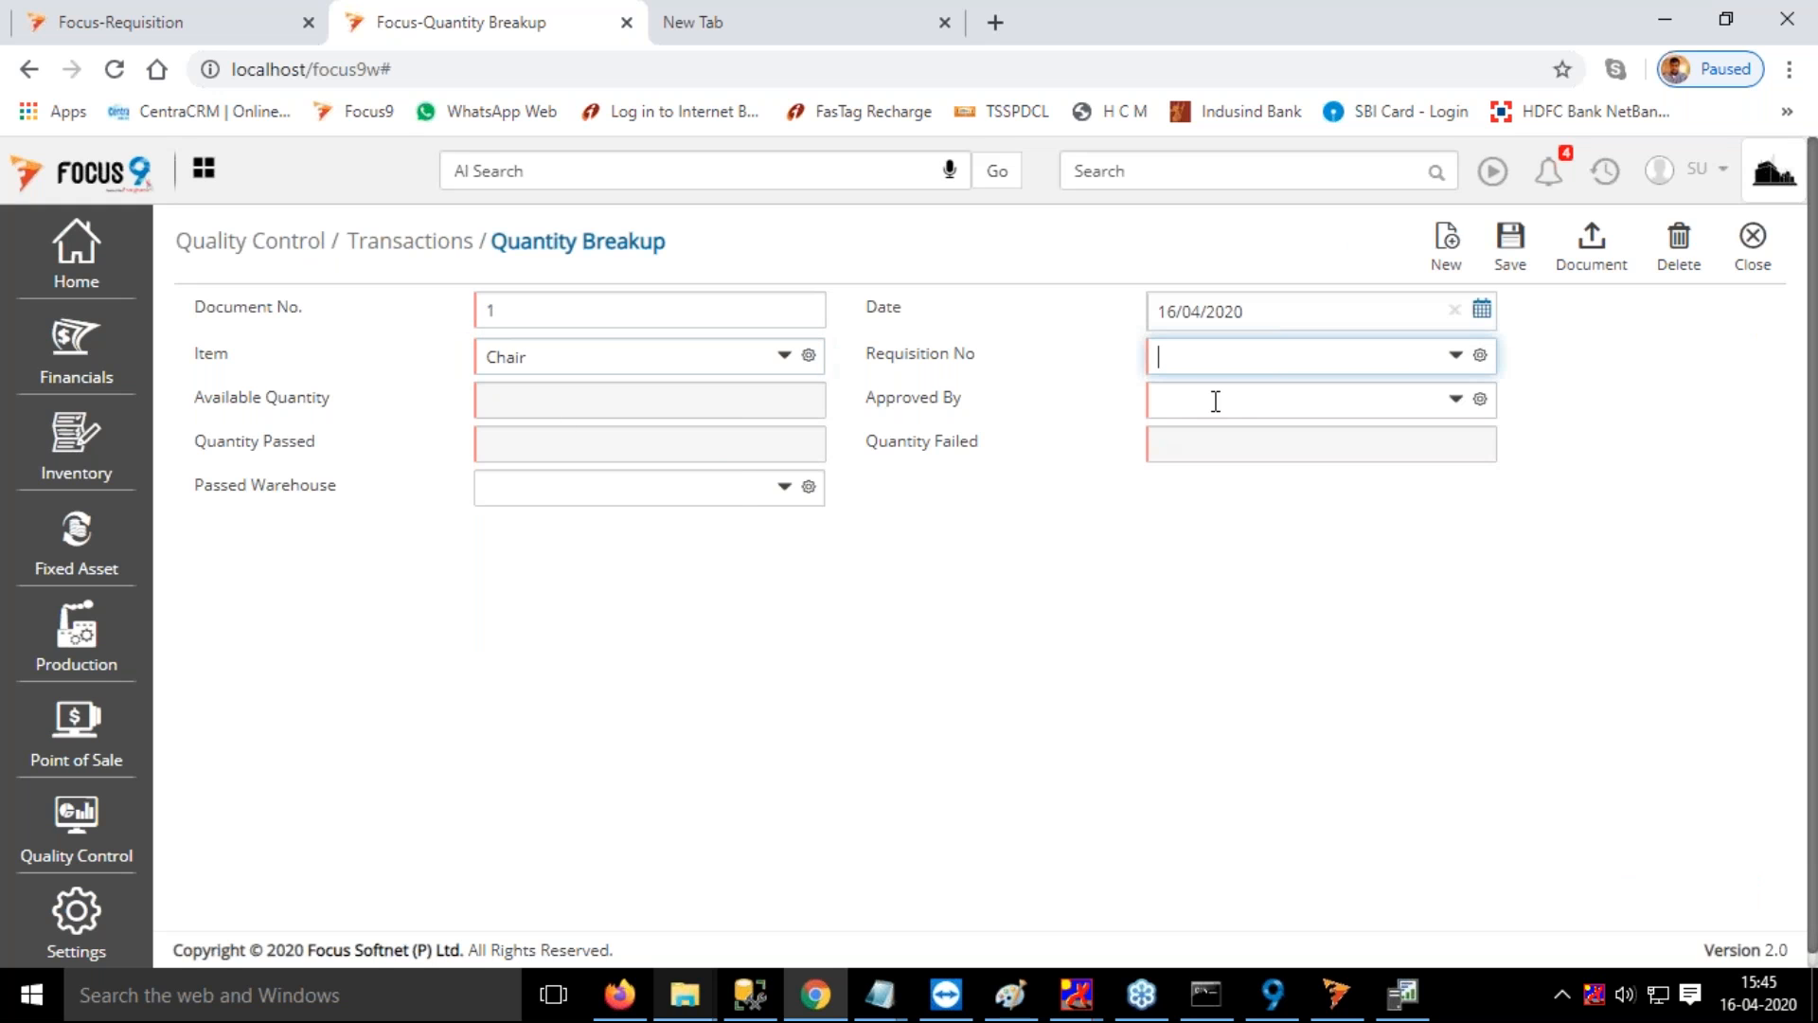
click(1183, 472)
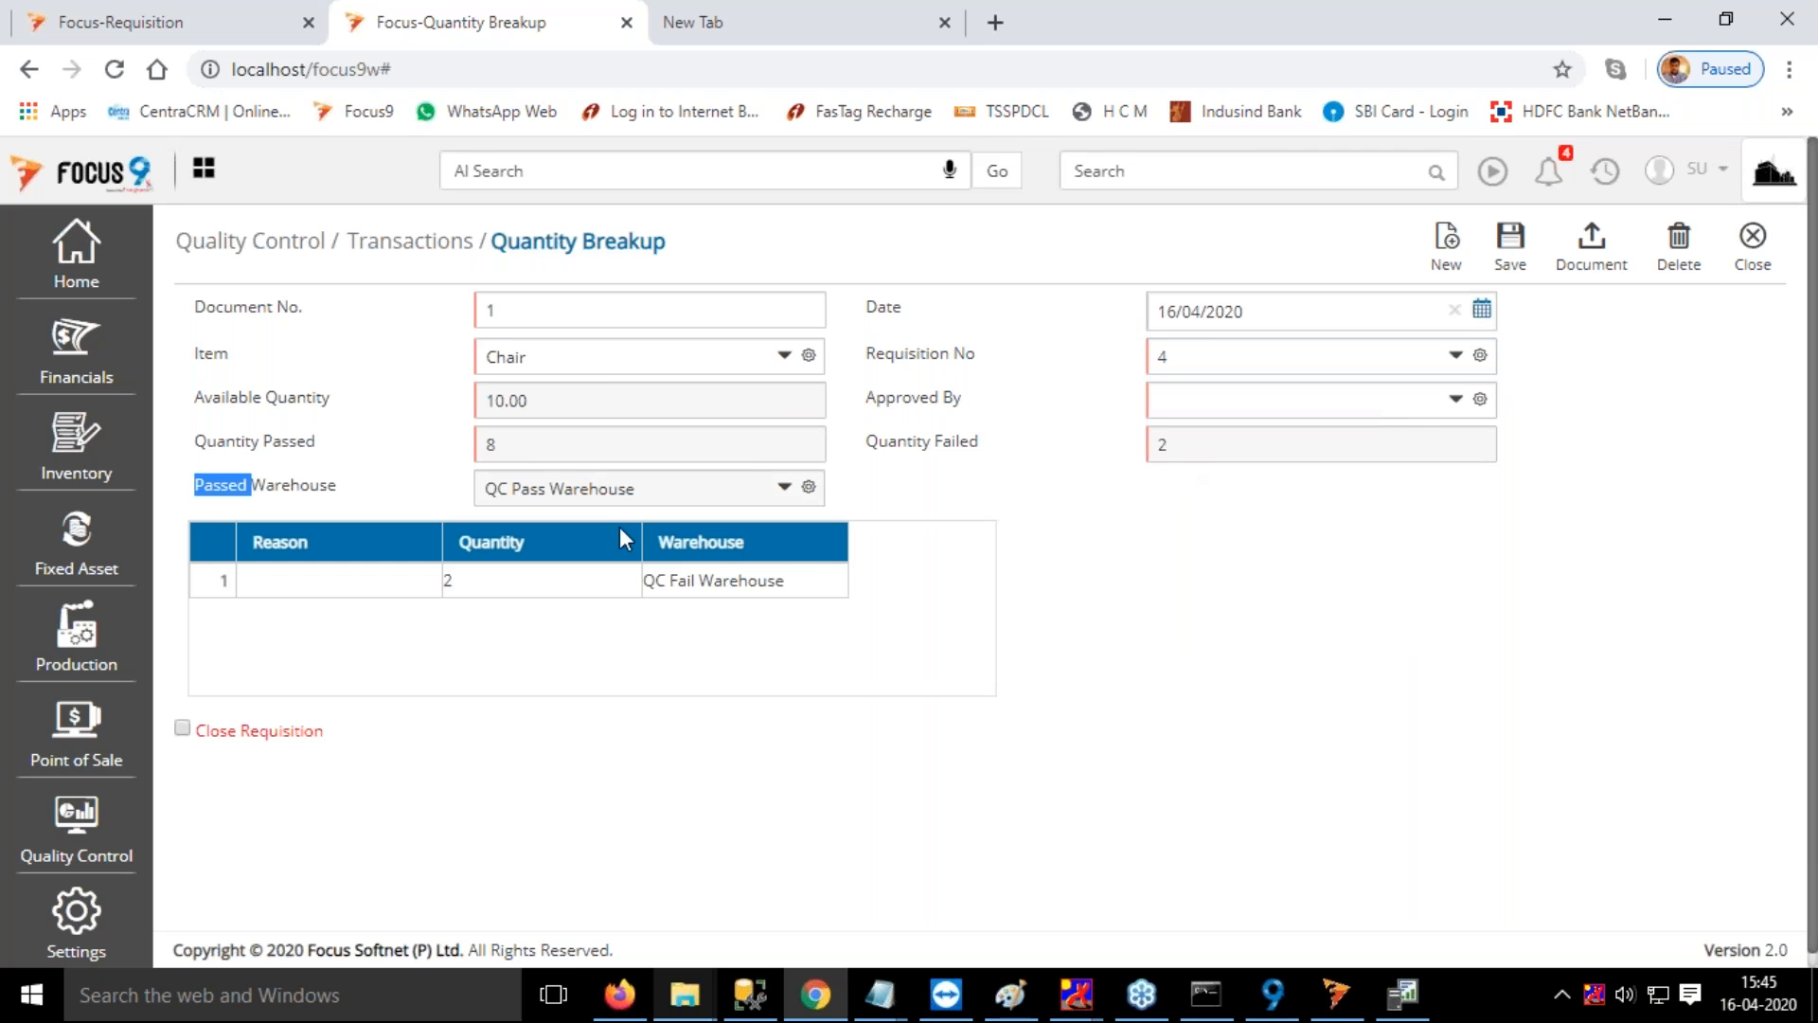
Check which failure reasons can be chosen for the failed quantity row
click(288, 457)
click(312, 580)
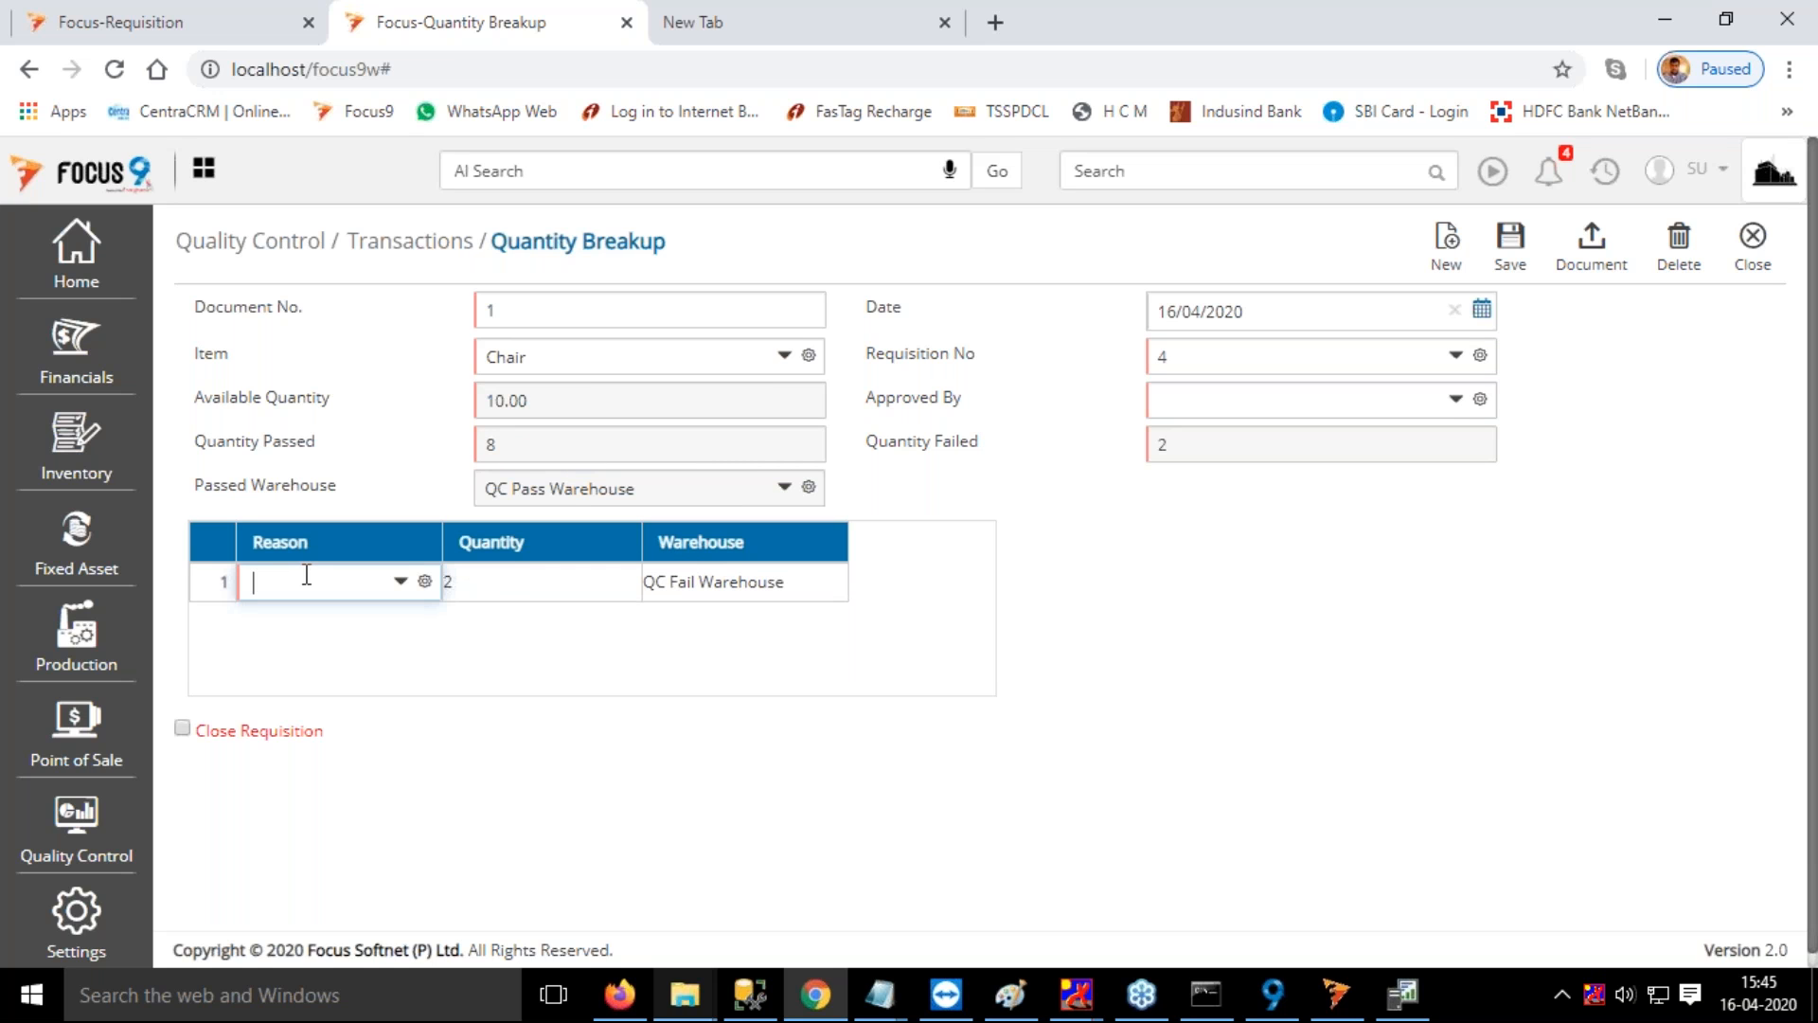
key(space)
click(1056, 710)
Duplicate the browser tab and open the Qc failure reason master in the copy
right_click(520, 12)
click(710, 112)
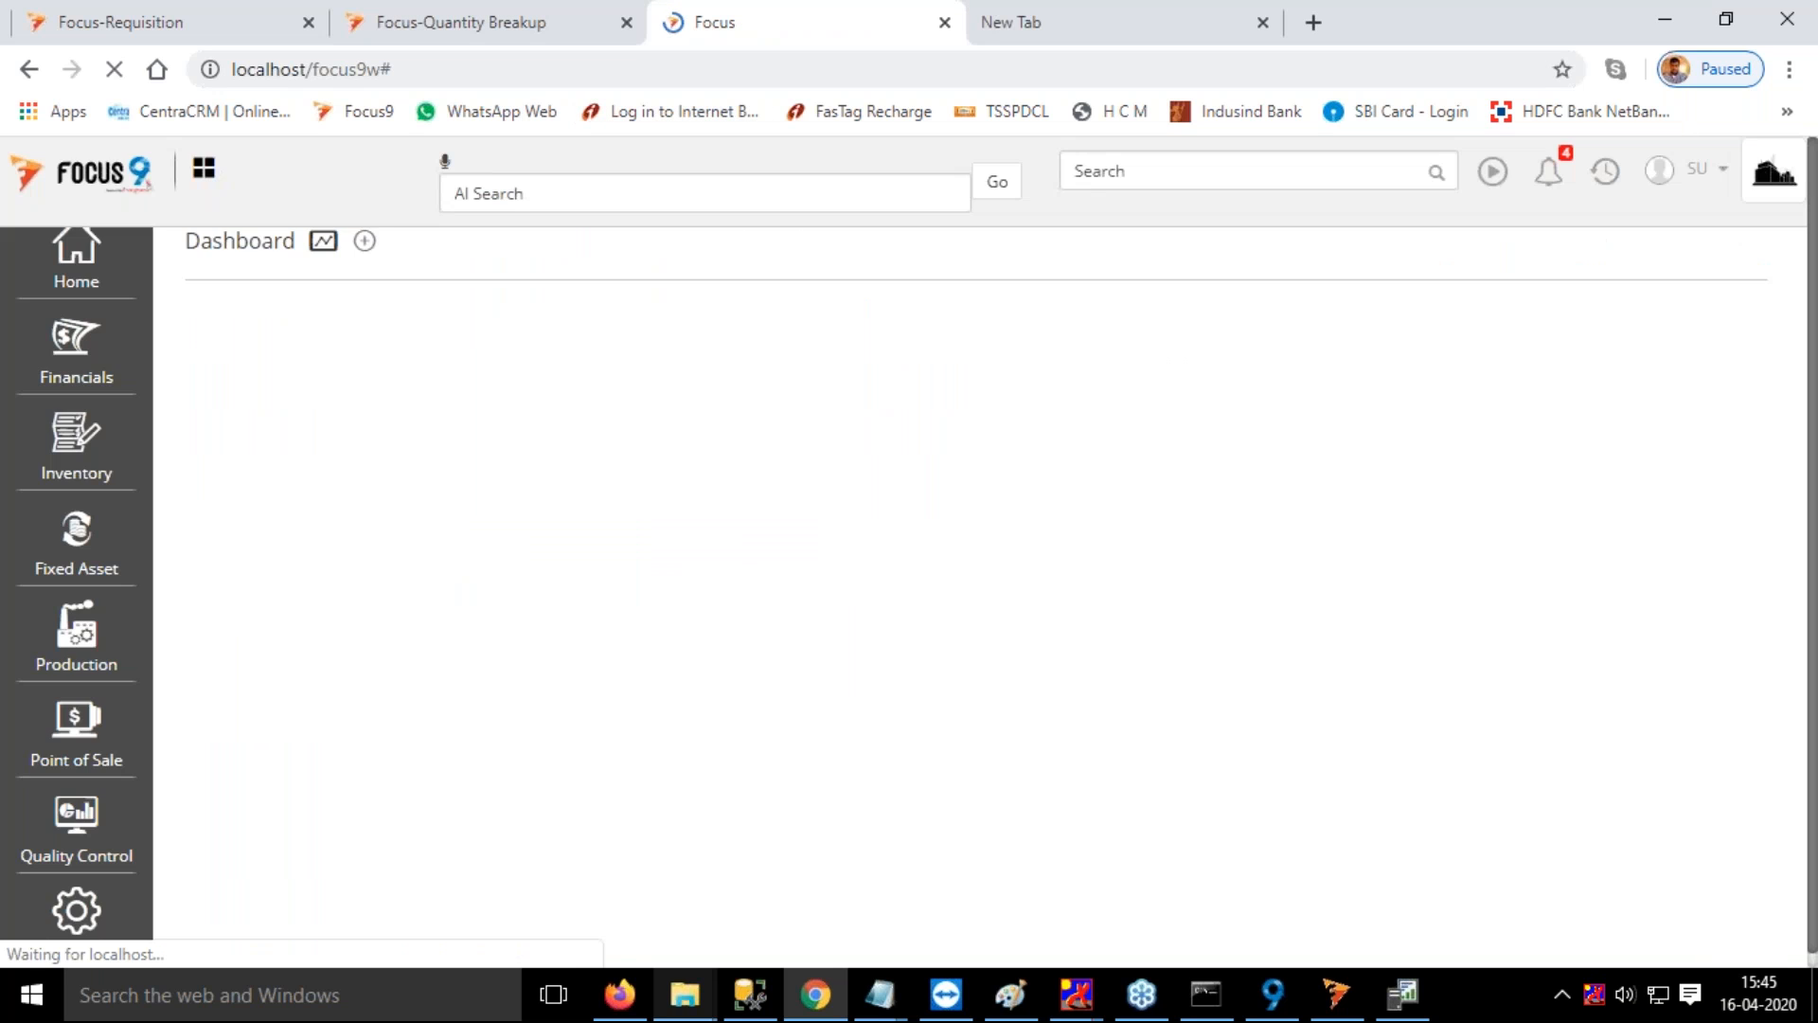
mouse_move(74, 248)
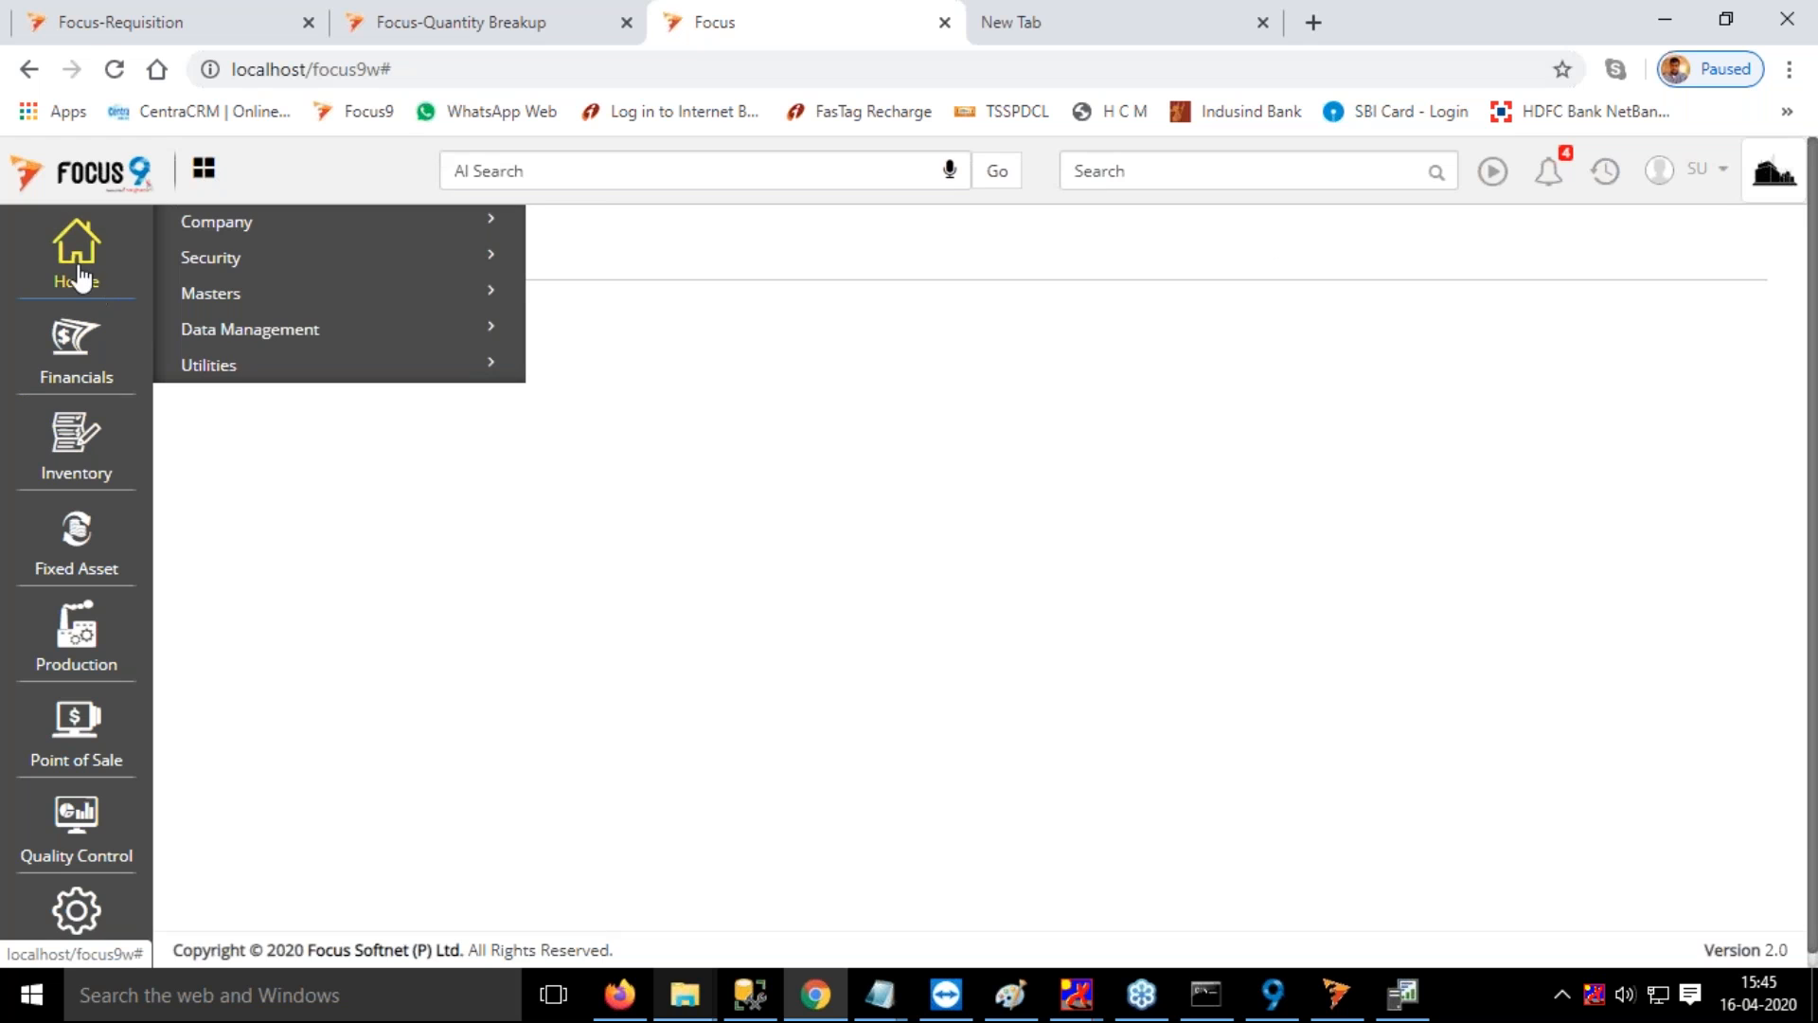
click(236, 296)
click(216, 523)
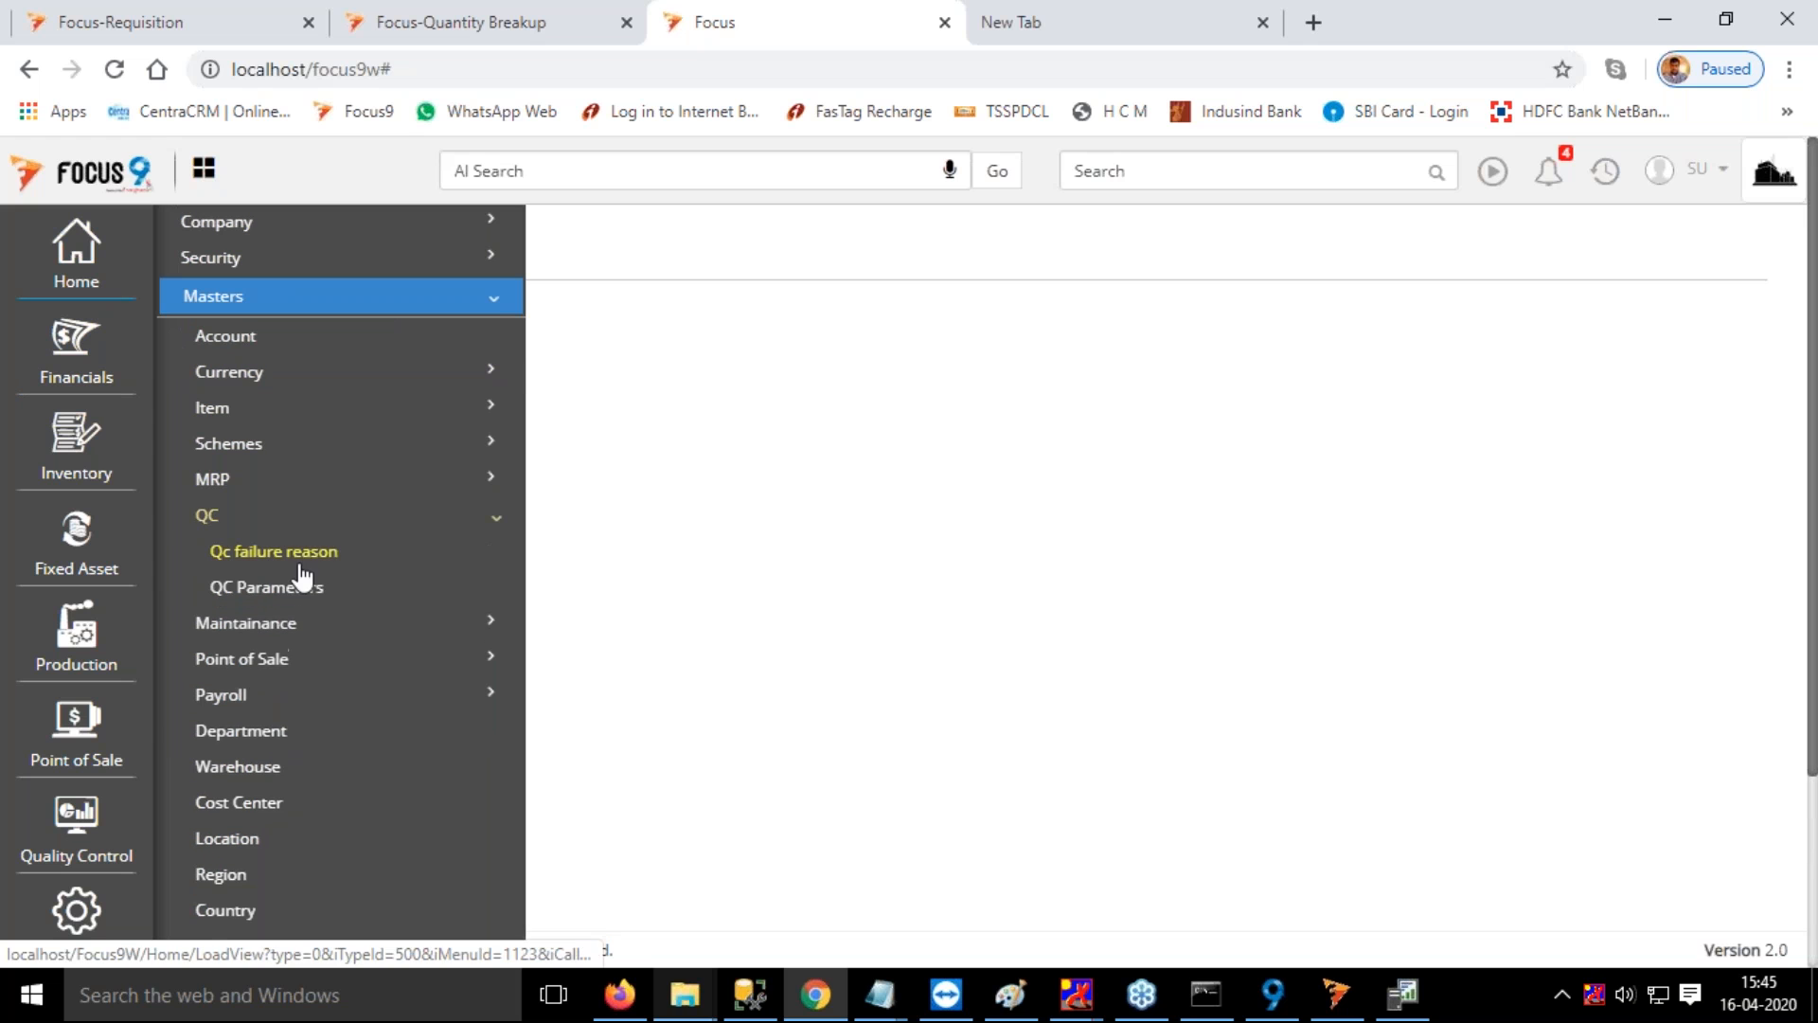
click(302, 554)
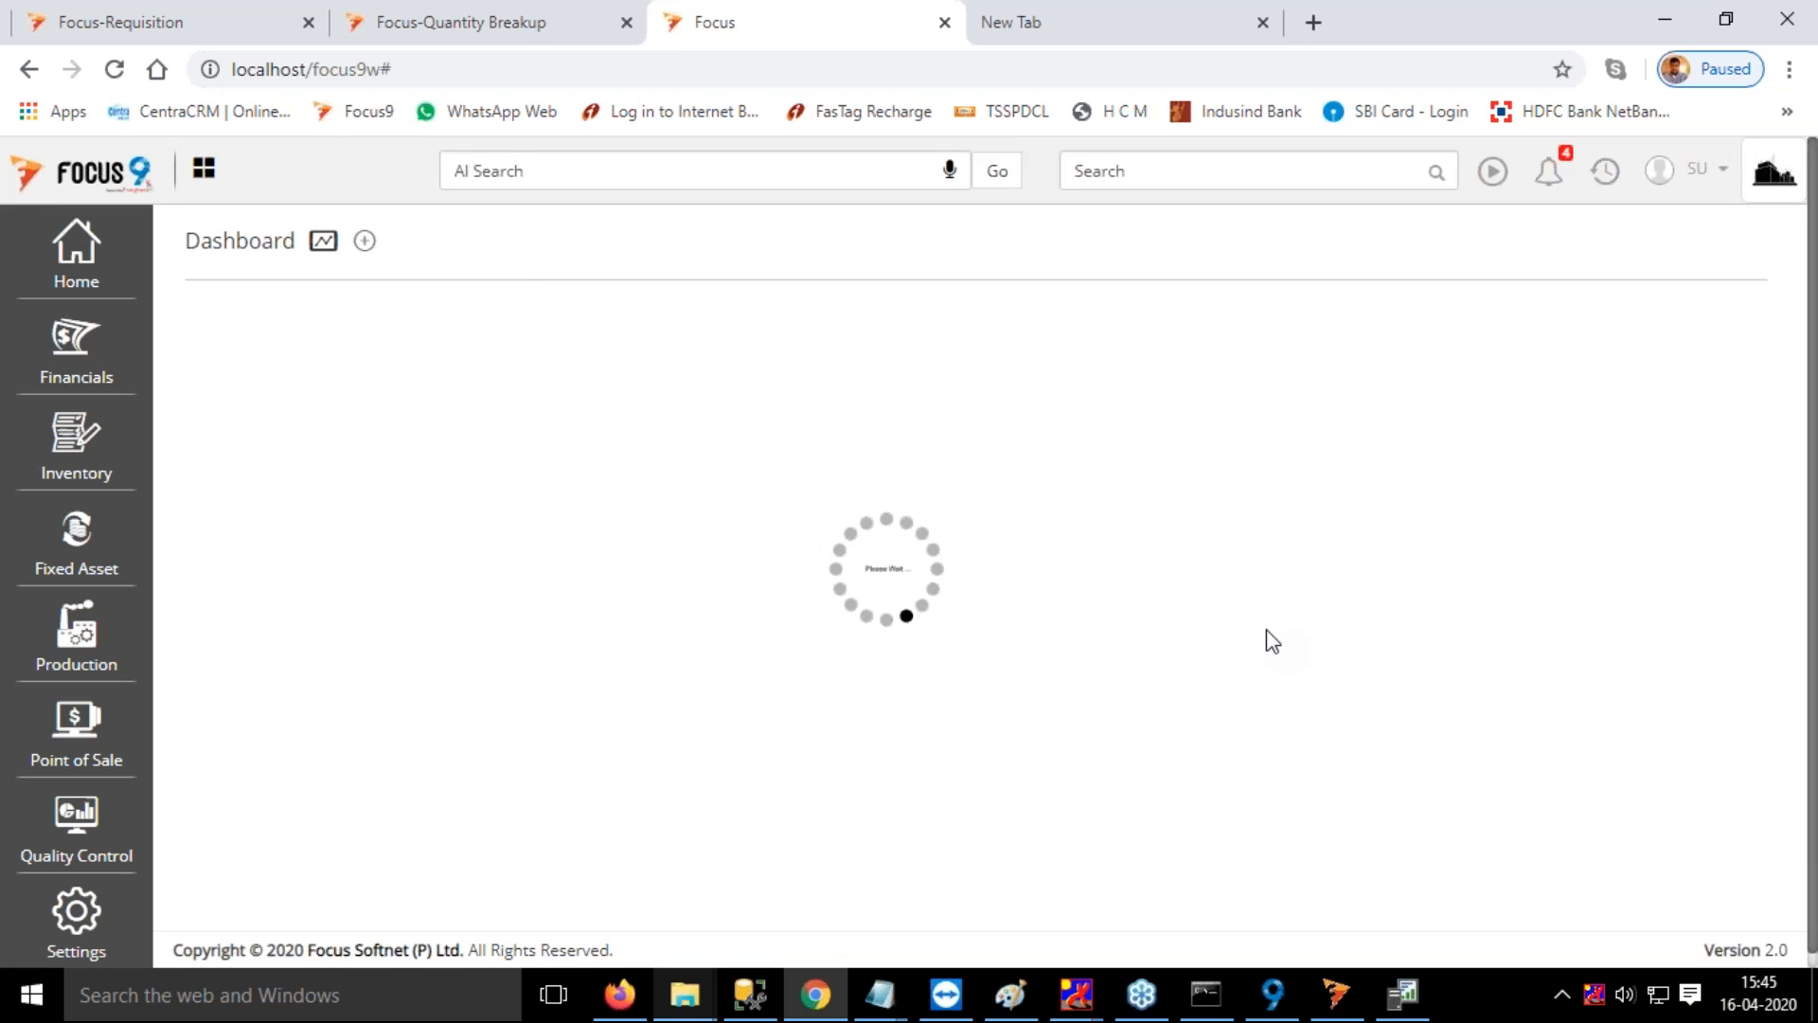
Create and save a QC failure reason with name R1 and code R1
click(1286, 241)
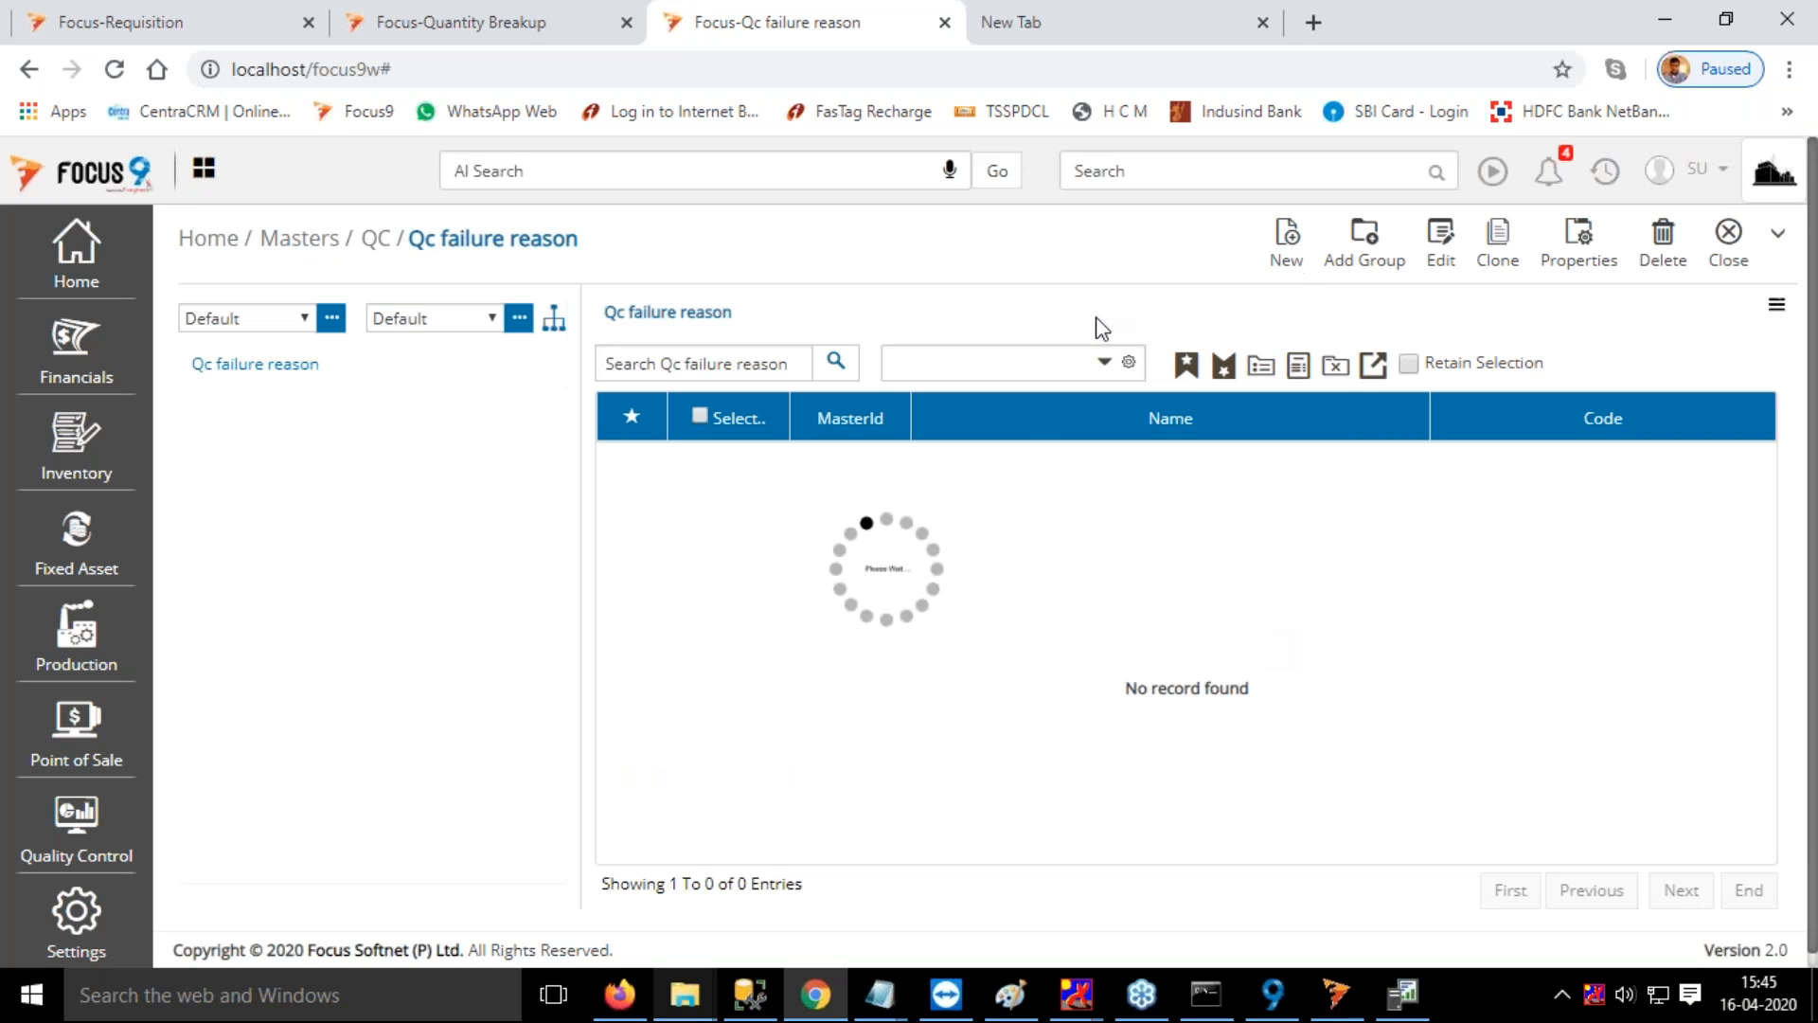
text(R1)
key(Tab)
text(R1)
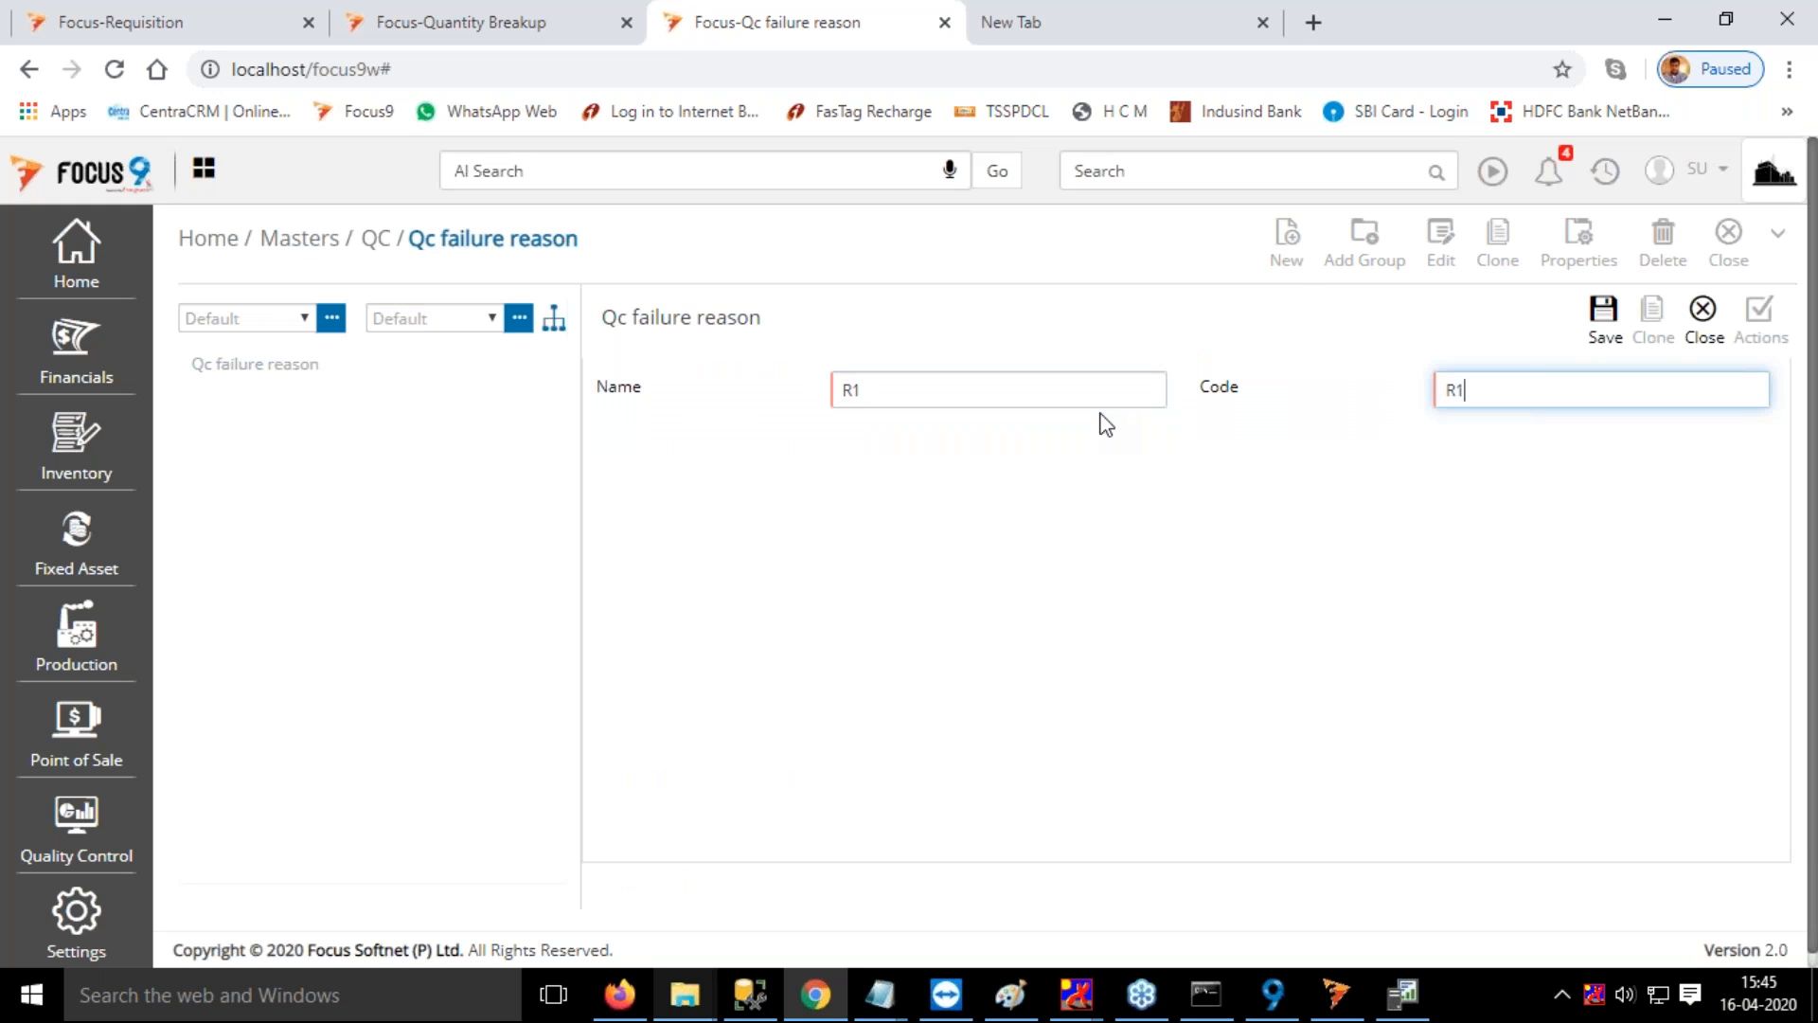
click(1603, 311)
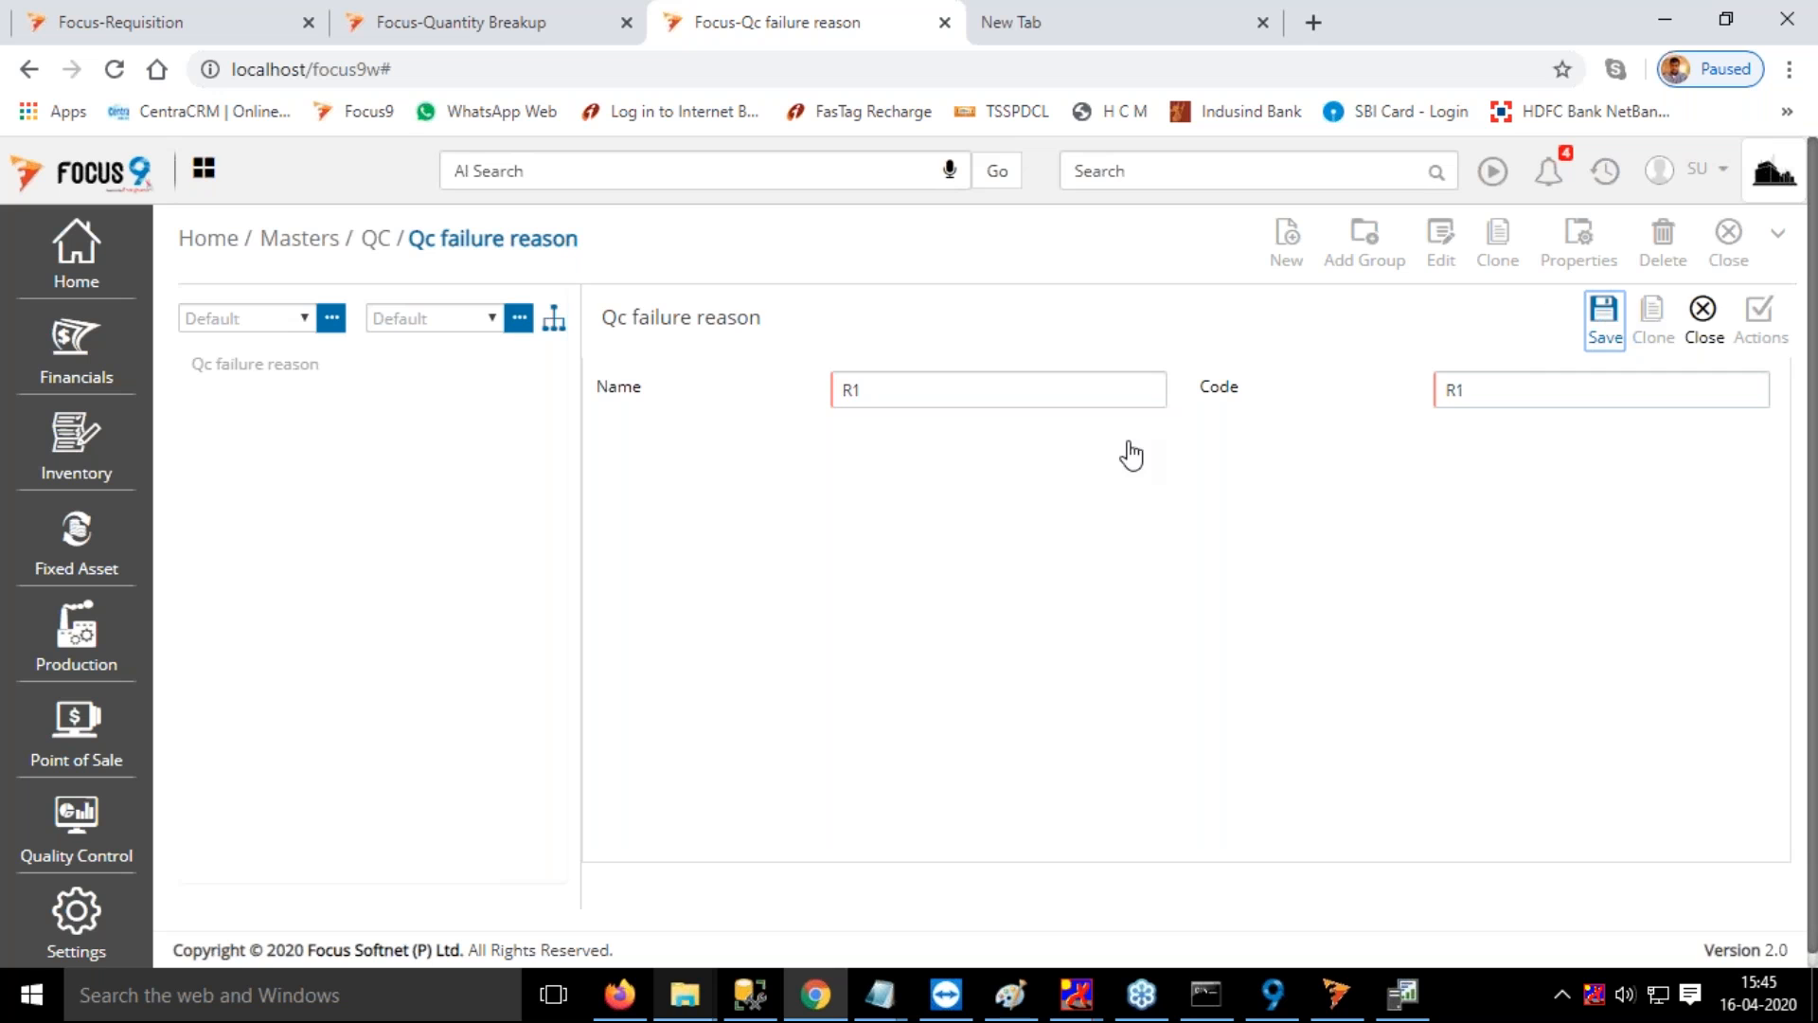
Create and save another QC failure reason with name R2 and code R2
text(R2)
key(Tab)
text(R2)
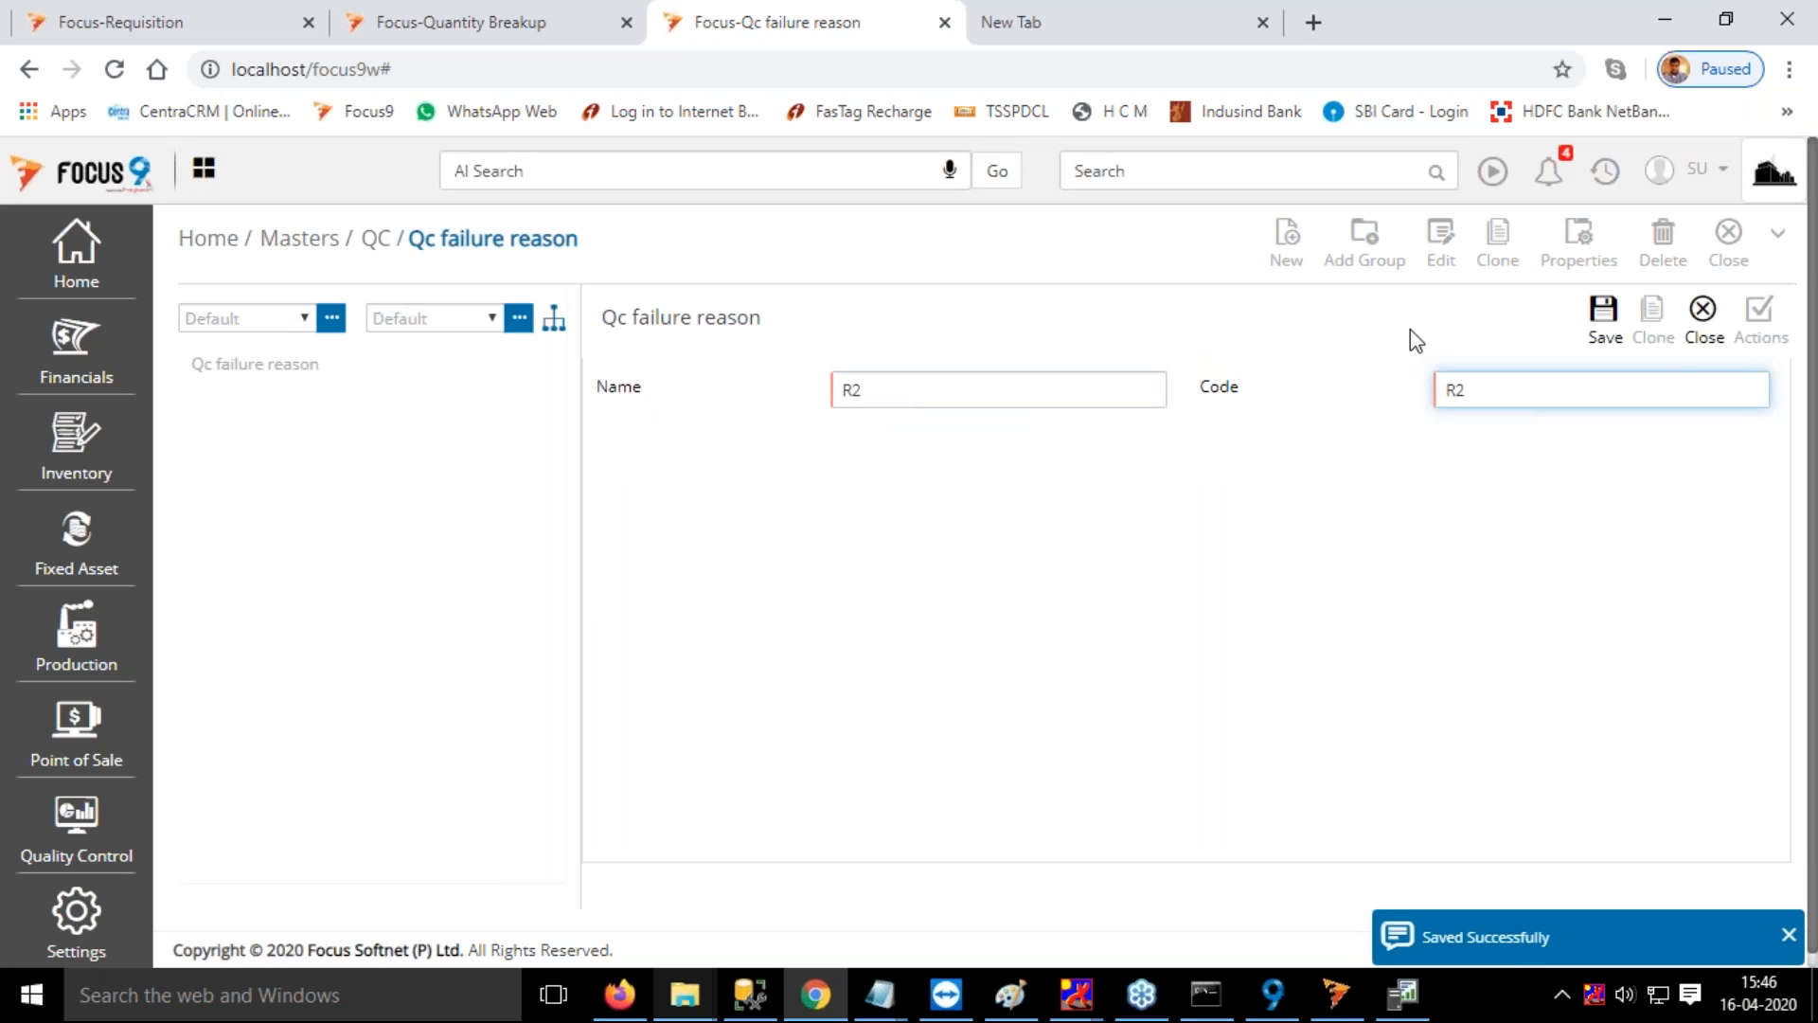
click(1603, 312)
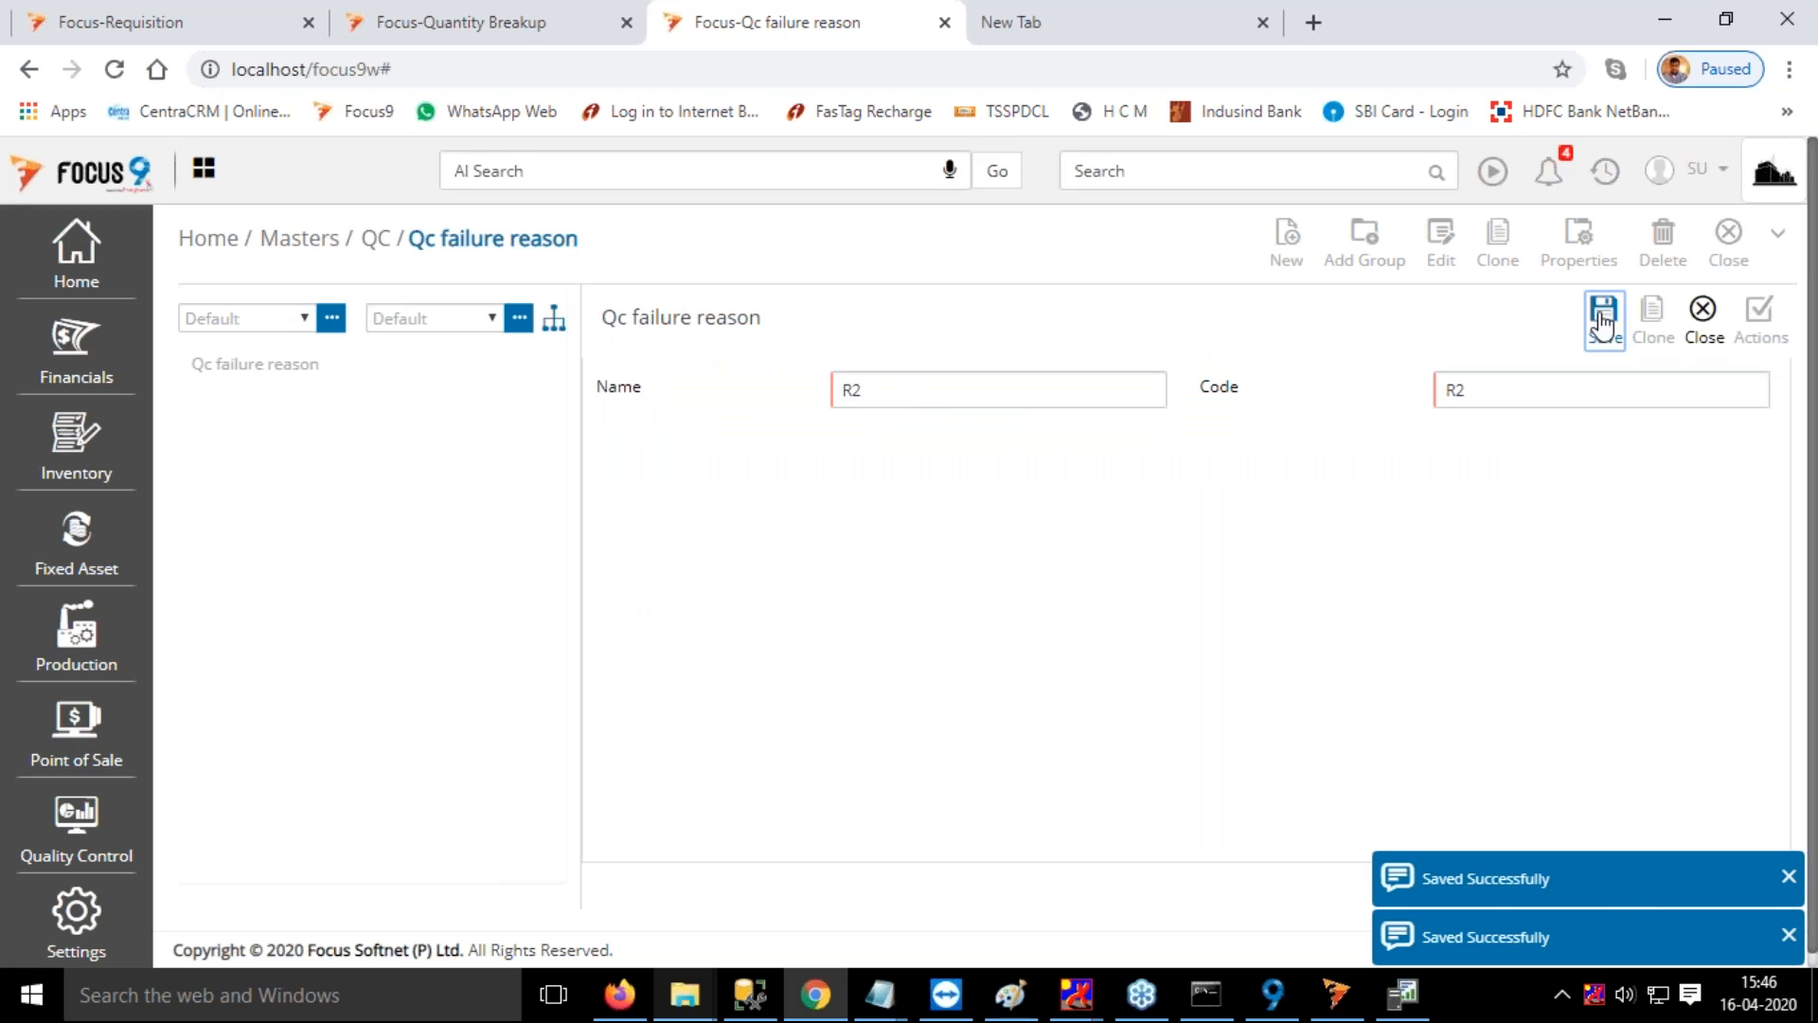
Return to the Quantity Breakup entry and assign reason R1 with quantity 1 to the first failure row
click(471, 36)
click(285, 588)
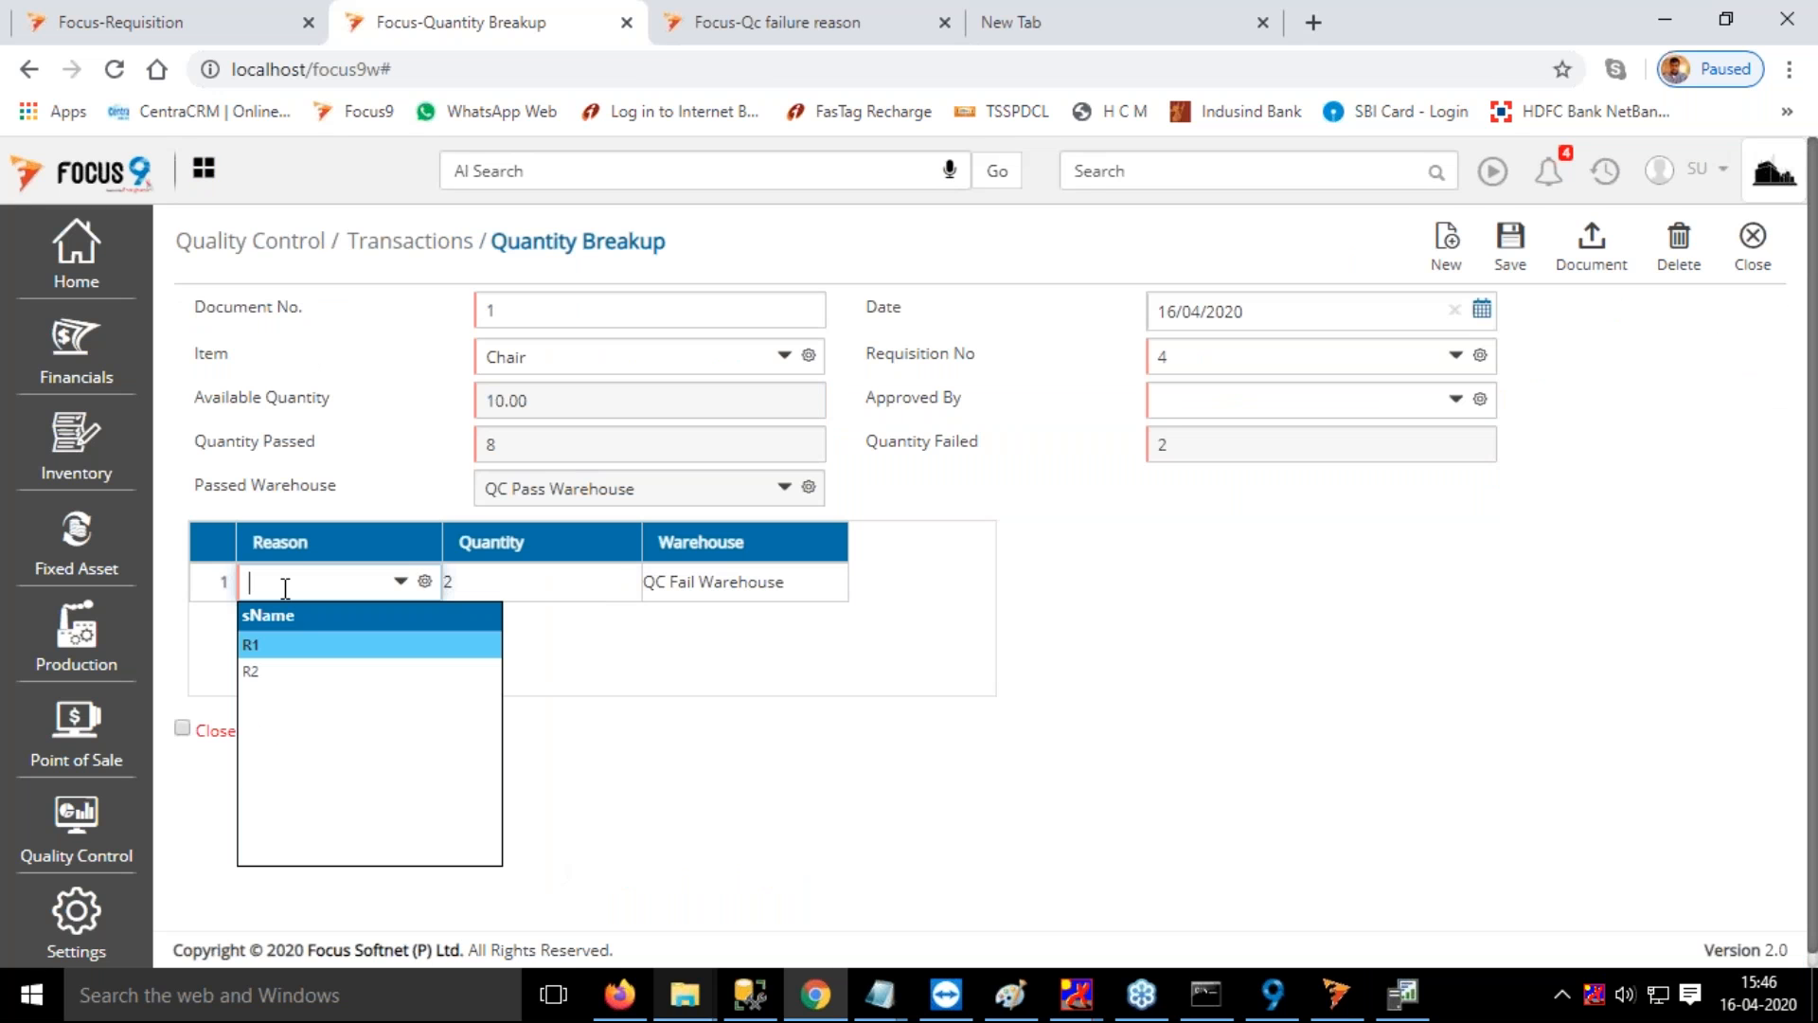
click(301, 646)
click(488, 591)
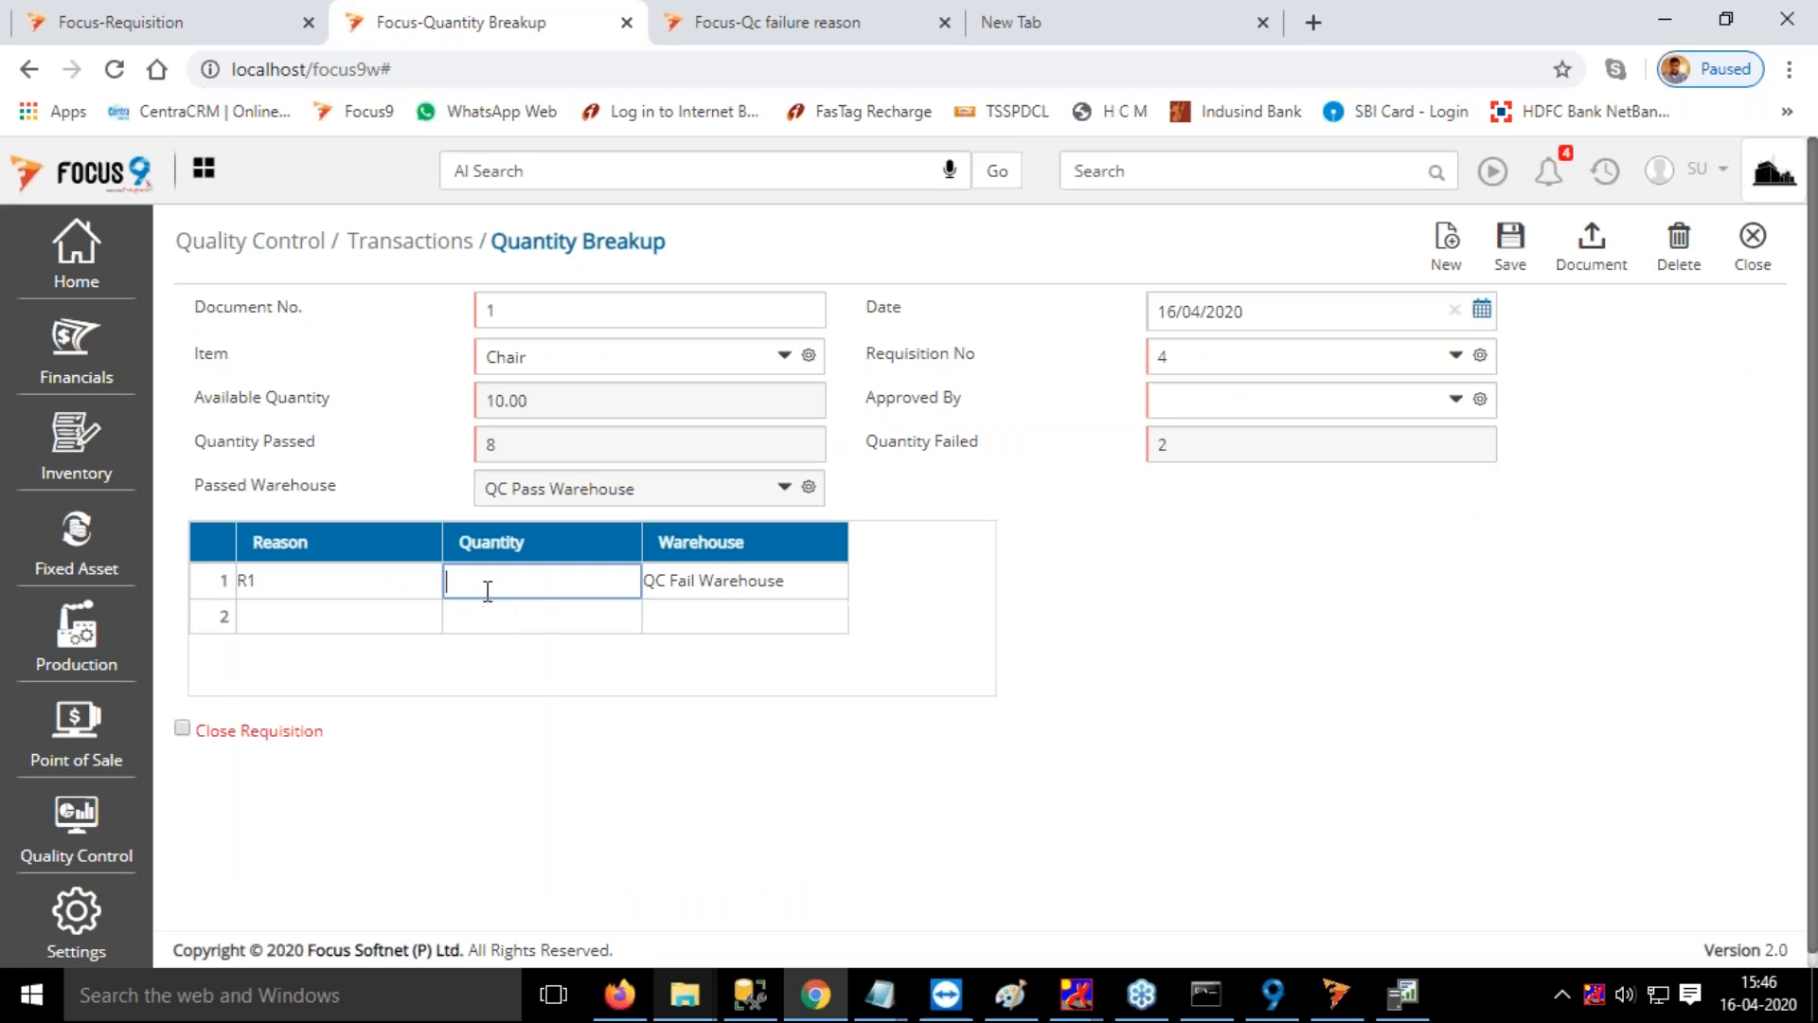
text(1)
Fill the second failure row with reason R2, quantity 1 and QC Fail Warehouse
click(334, 621)
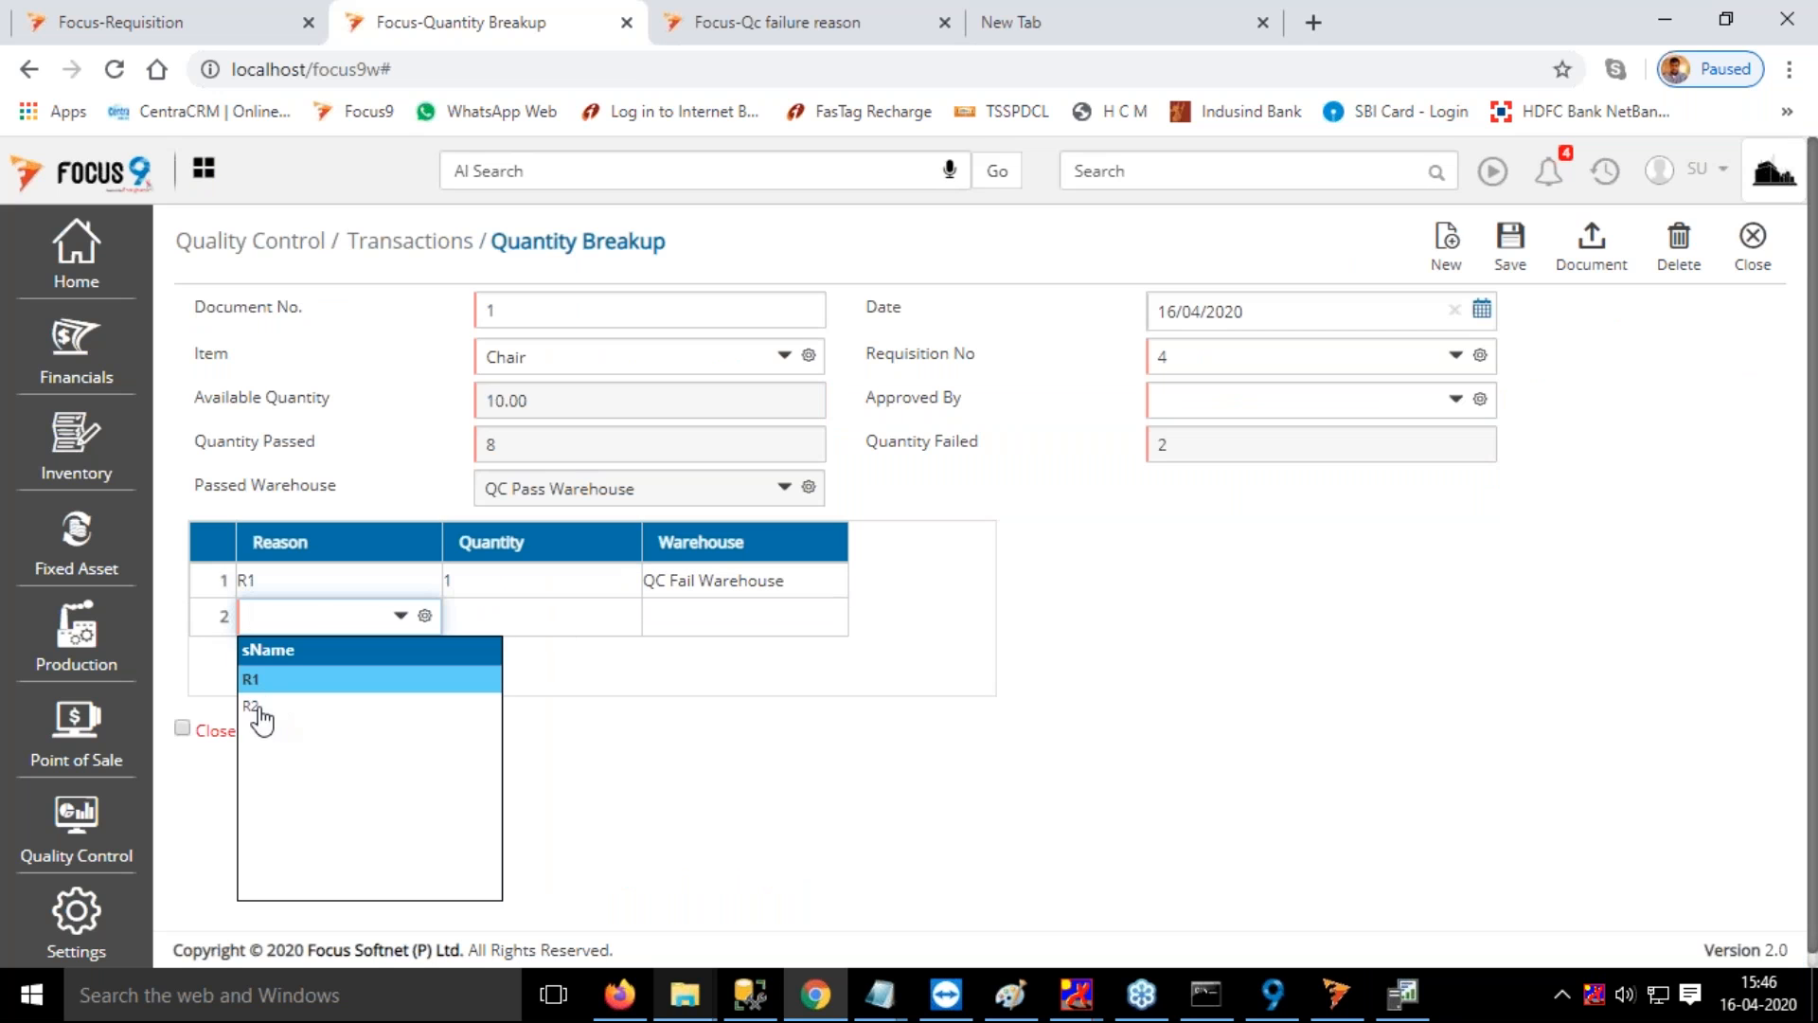
click(256, 712)
text(1)
key(Tab)
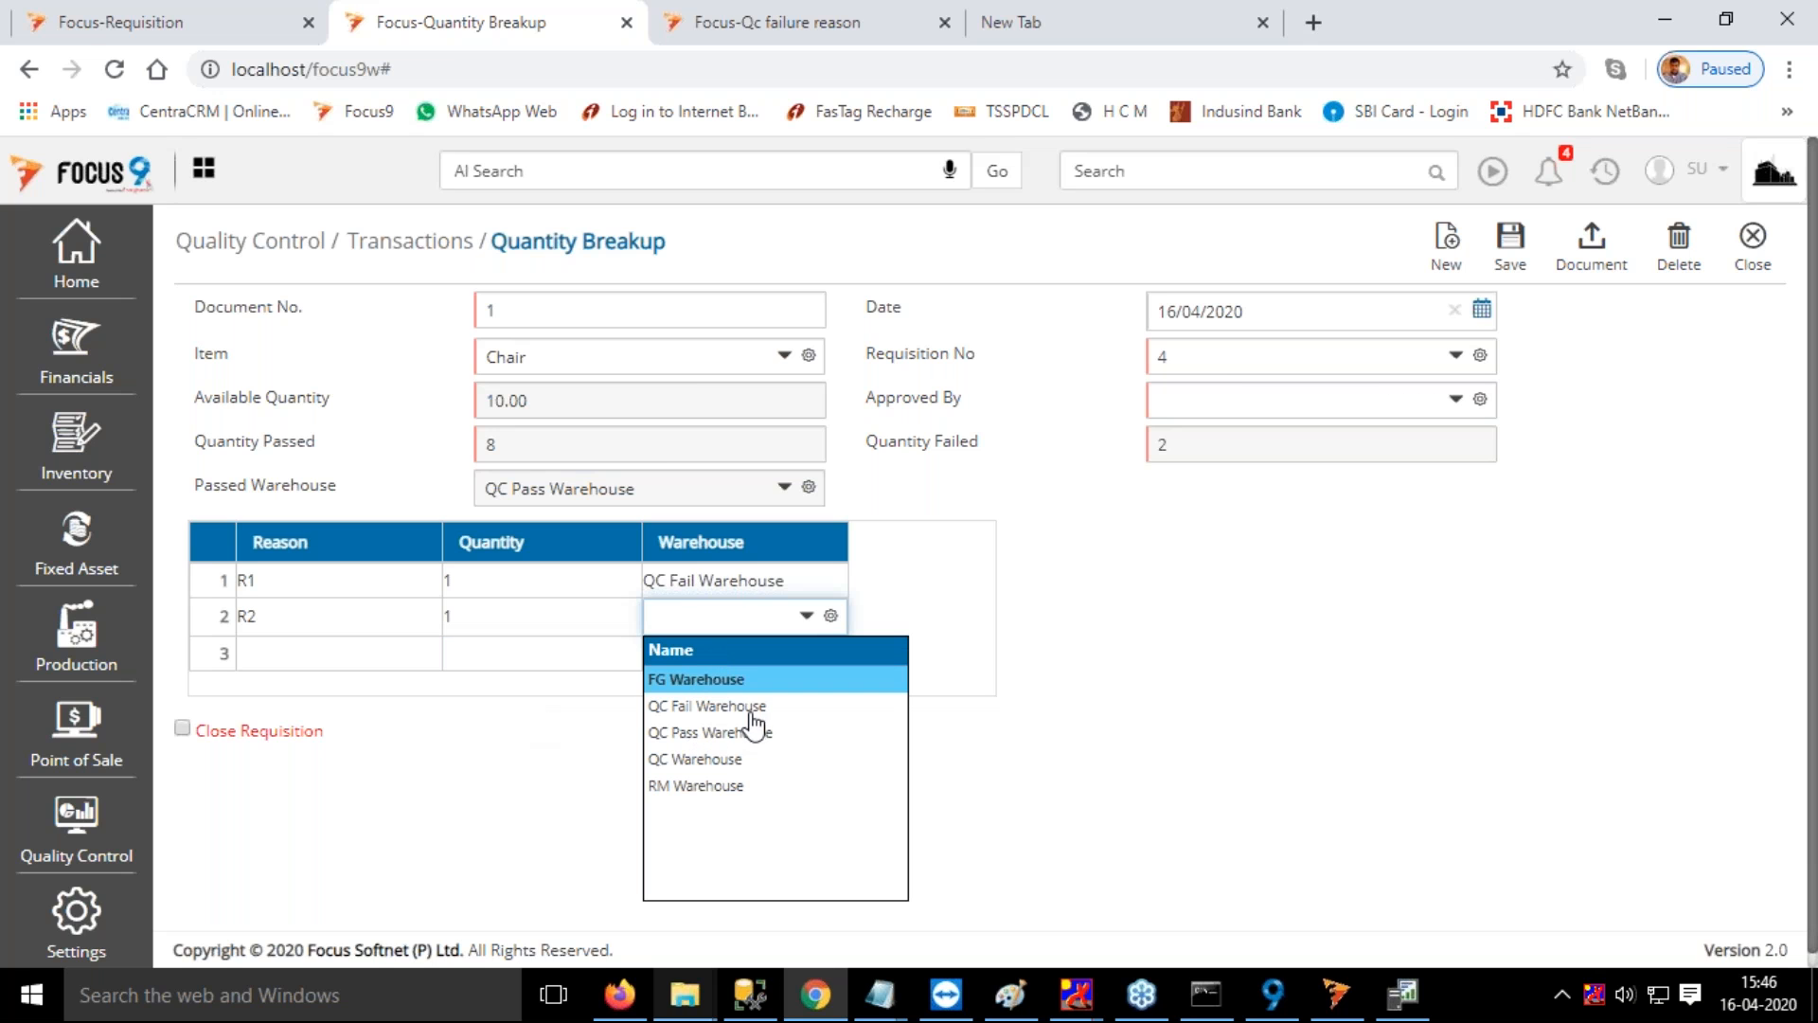
click(724, 705)
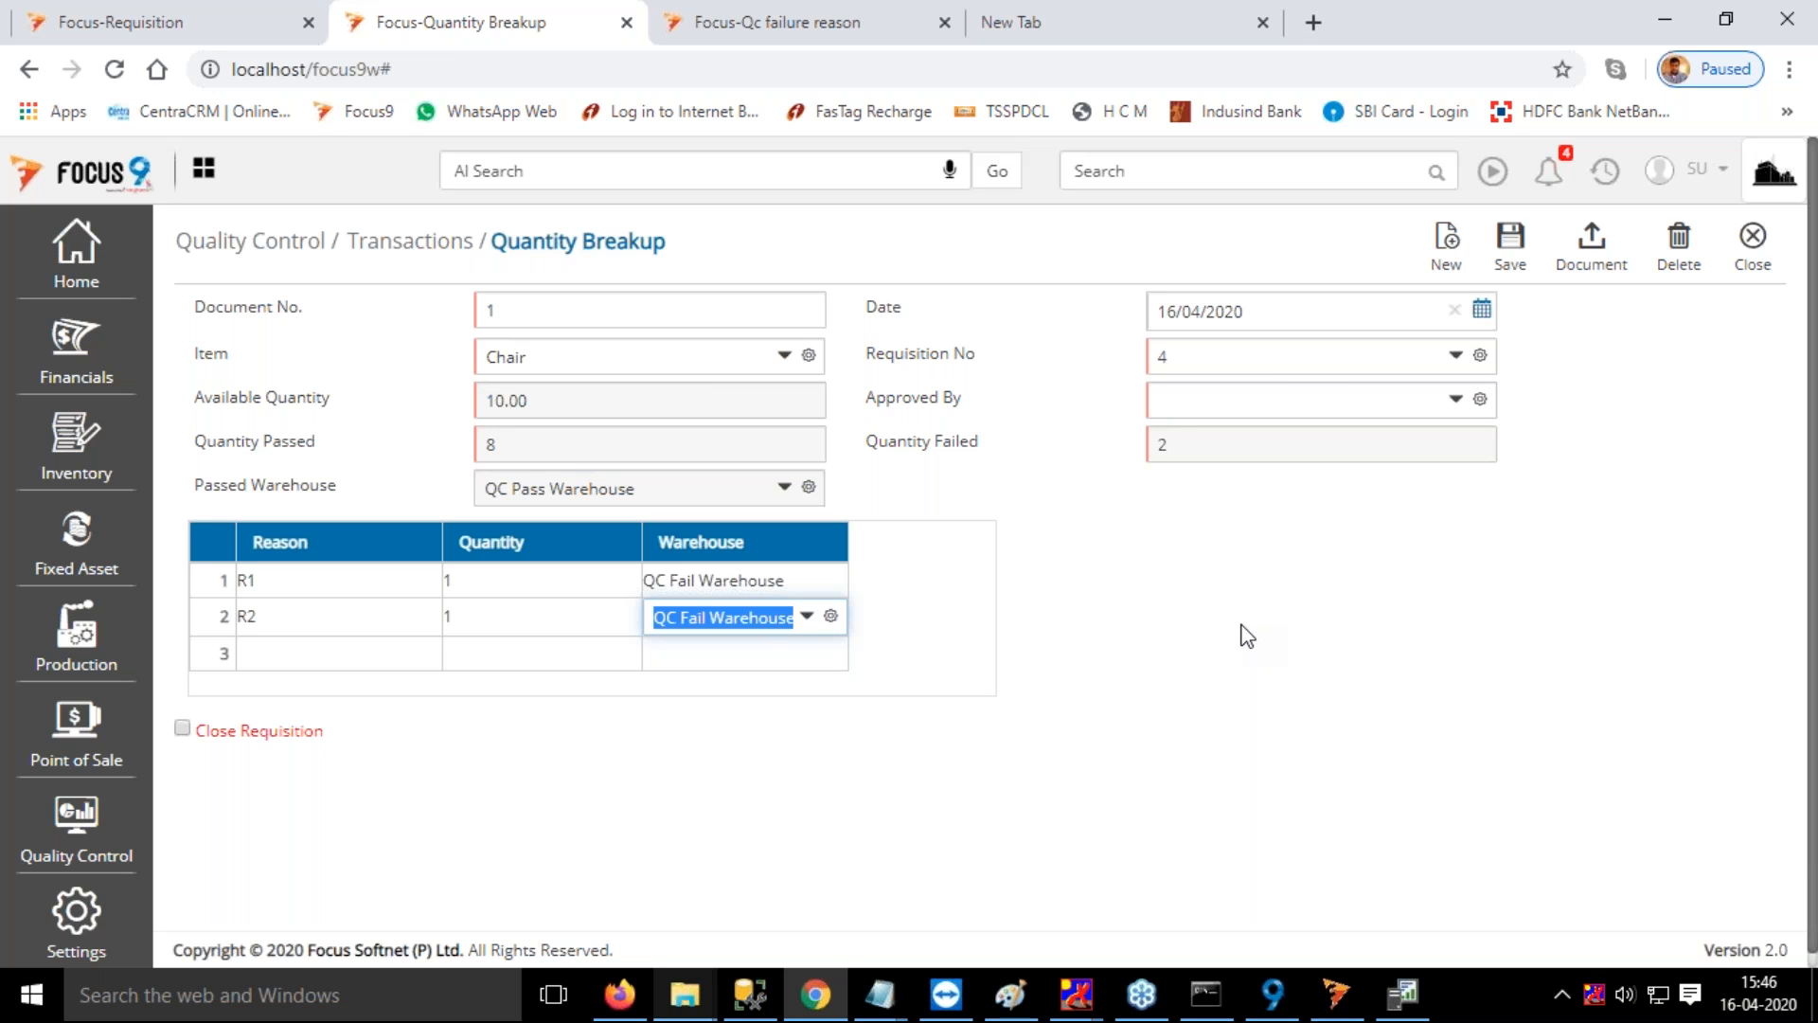
Mark the requisition for closing and enter "NOne" as its remarks
click(182, 728)
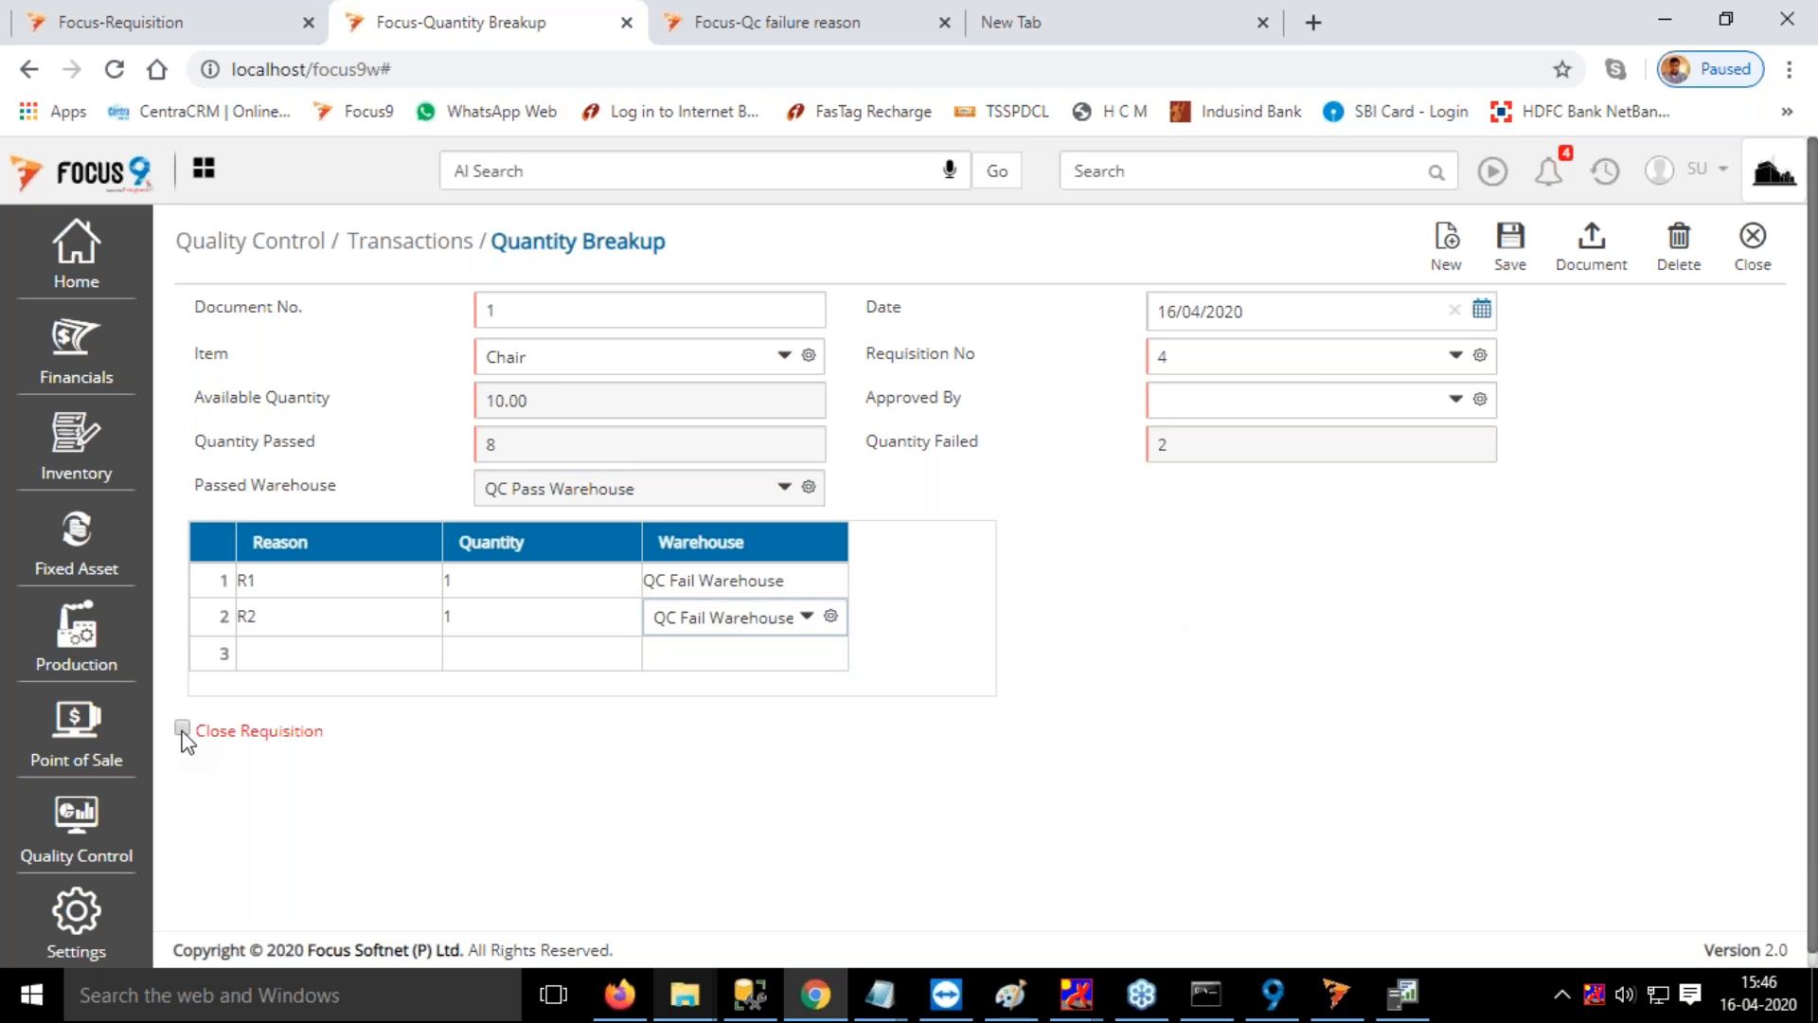
click(704, 735)
text(NOne)
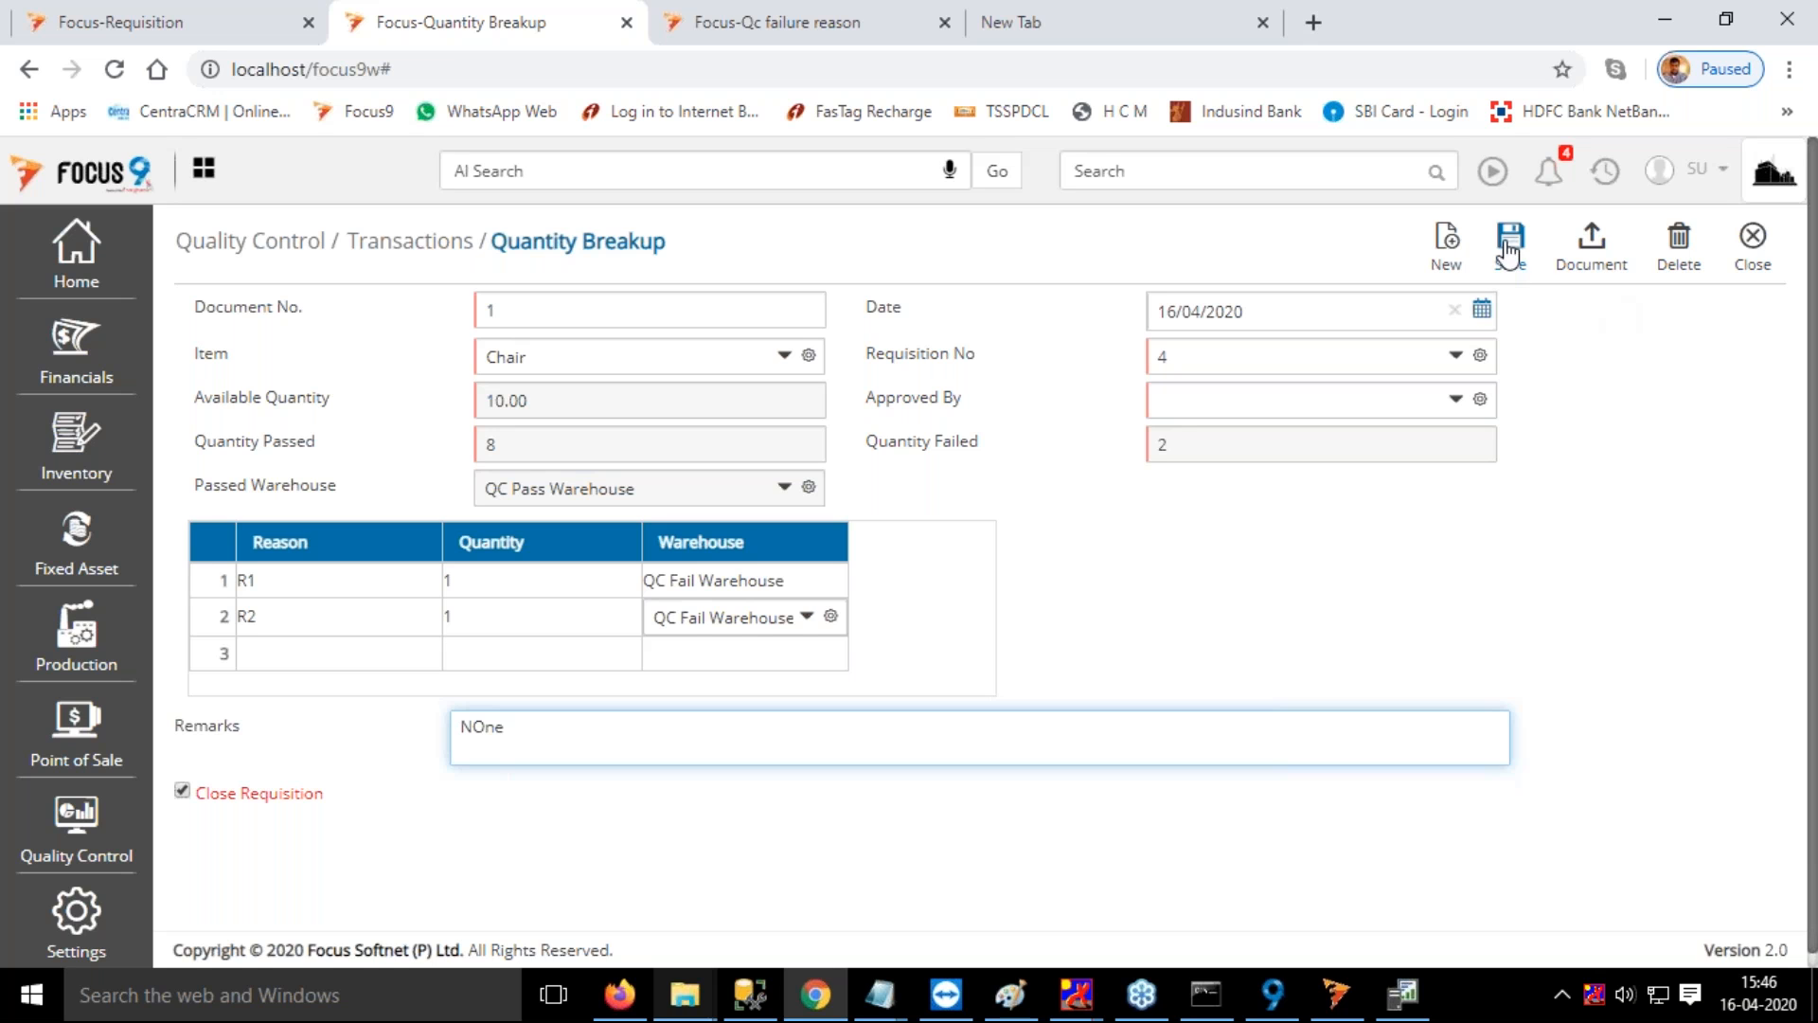
Set Approved By to Production Head and save the quantity breakup
click(1201, 406)
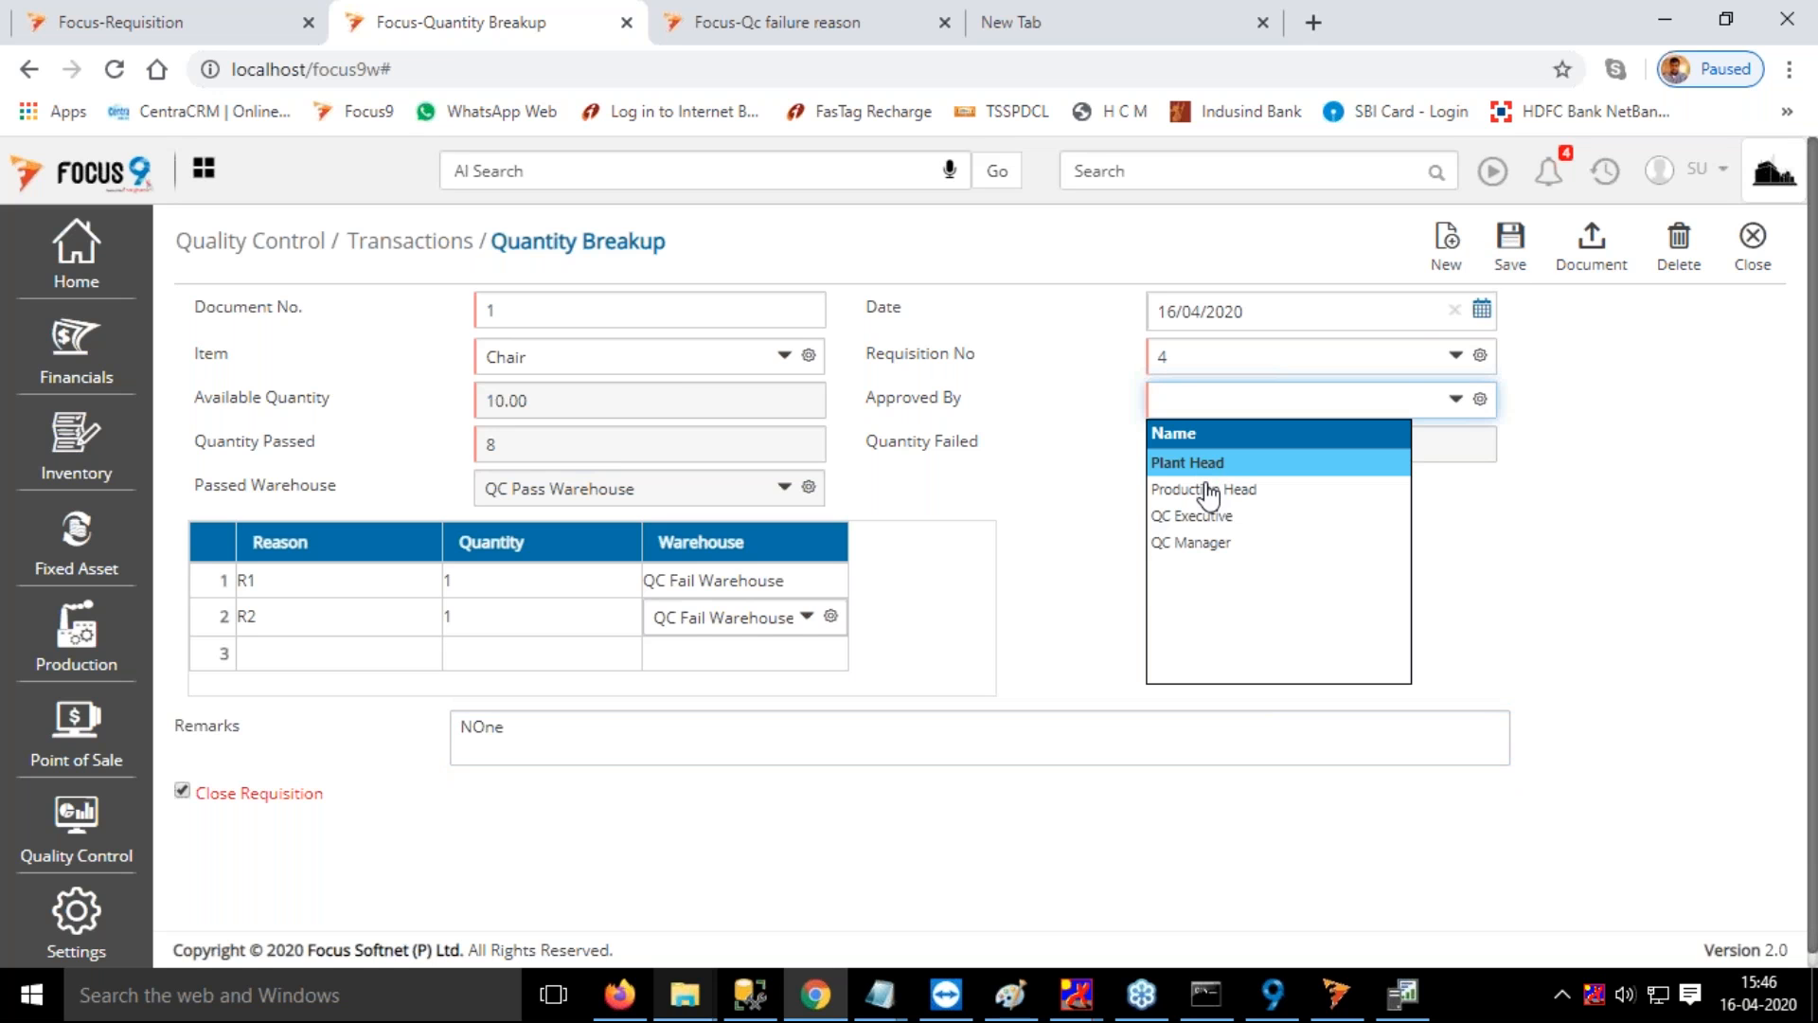
click(1207, 490)
click(1509, 238)
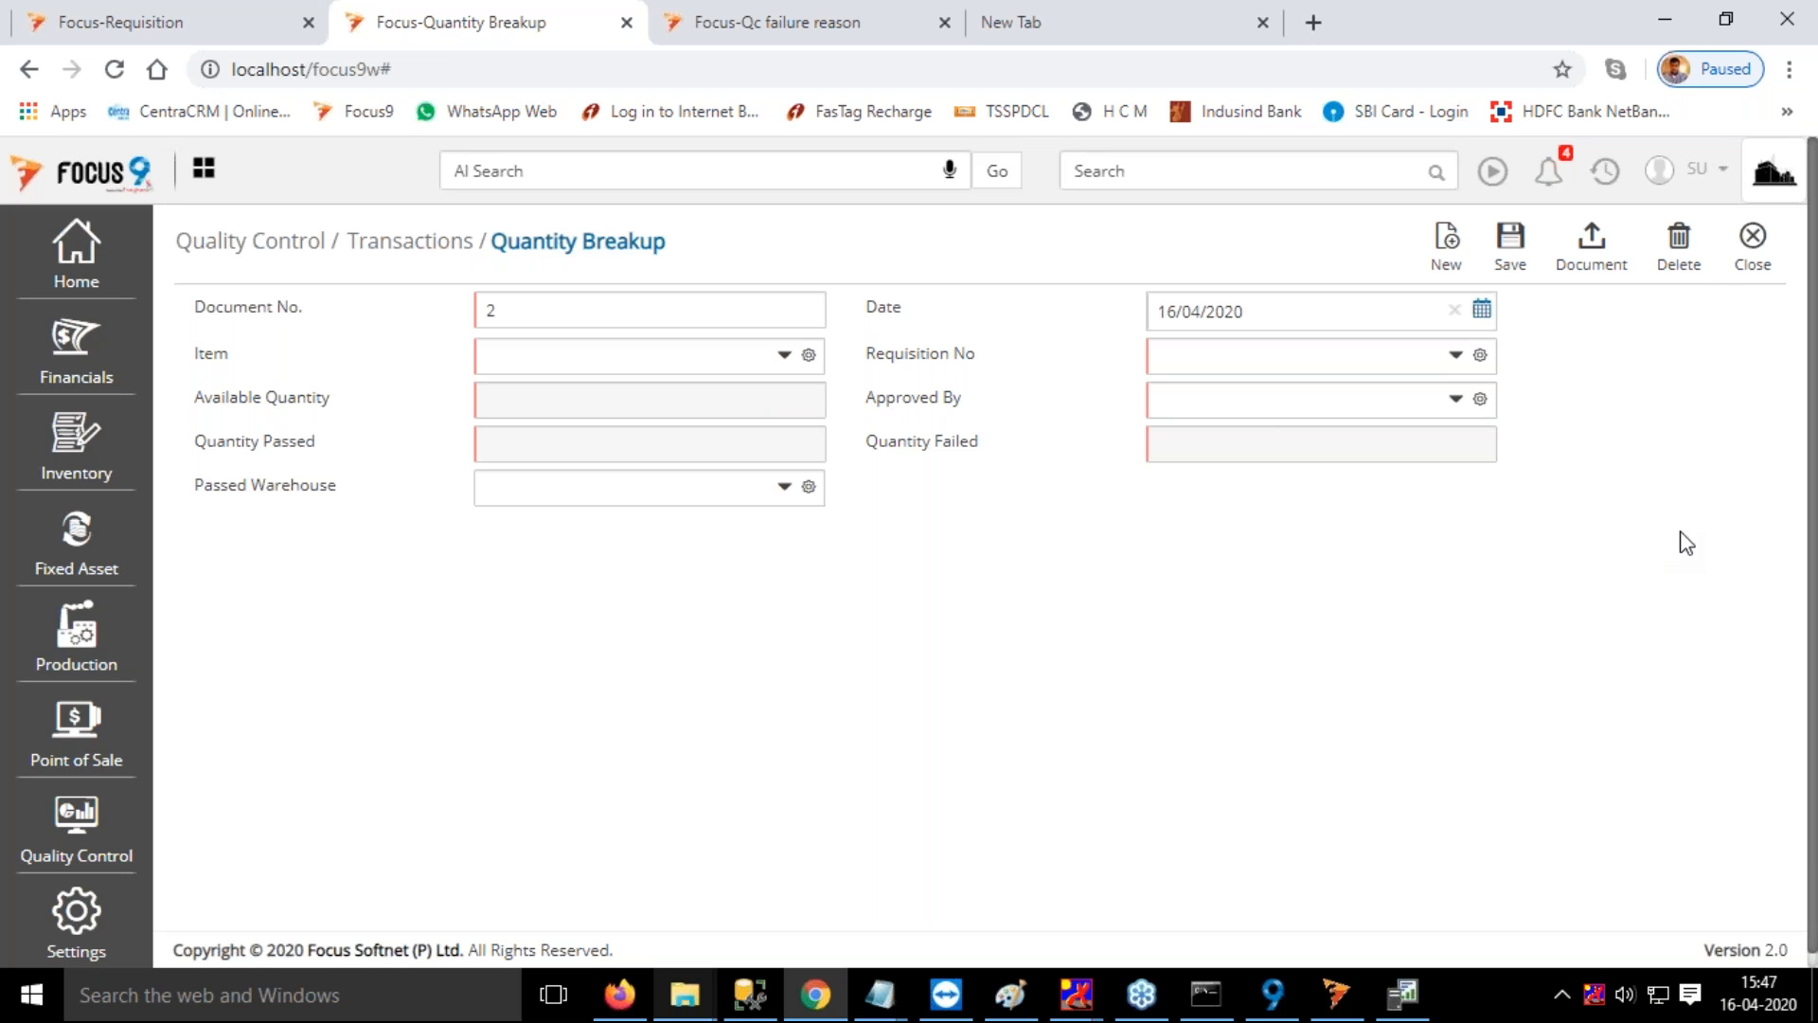
Close the Quantity Breakup entry, find the Stock Transfers transactions and review voucher 1
click(1755, 244)
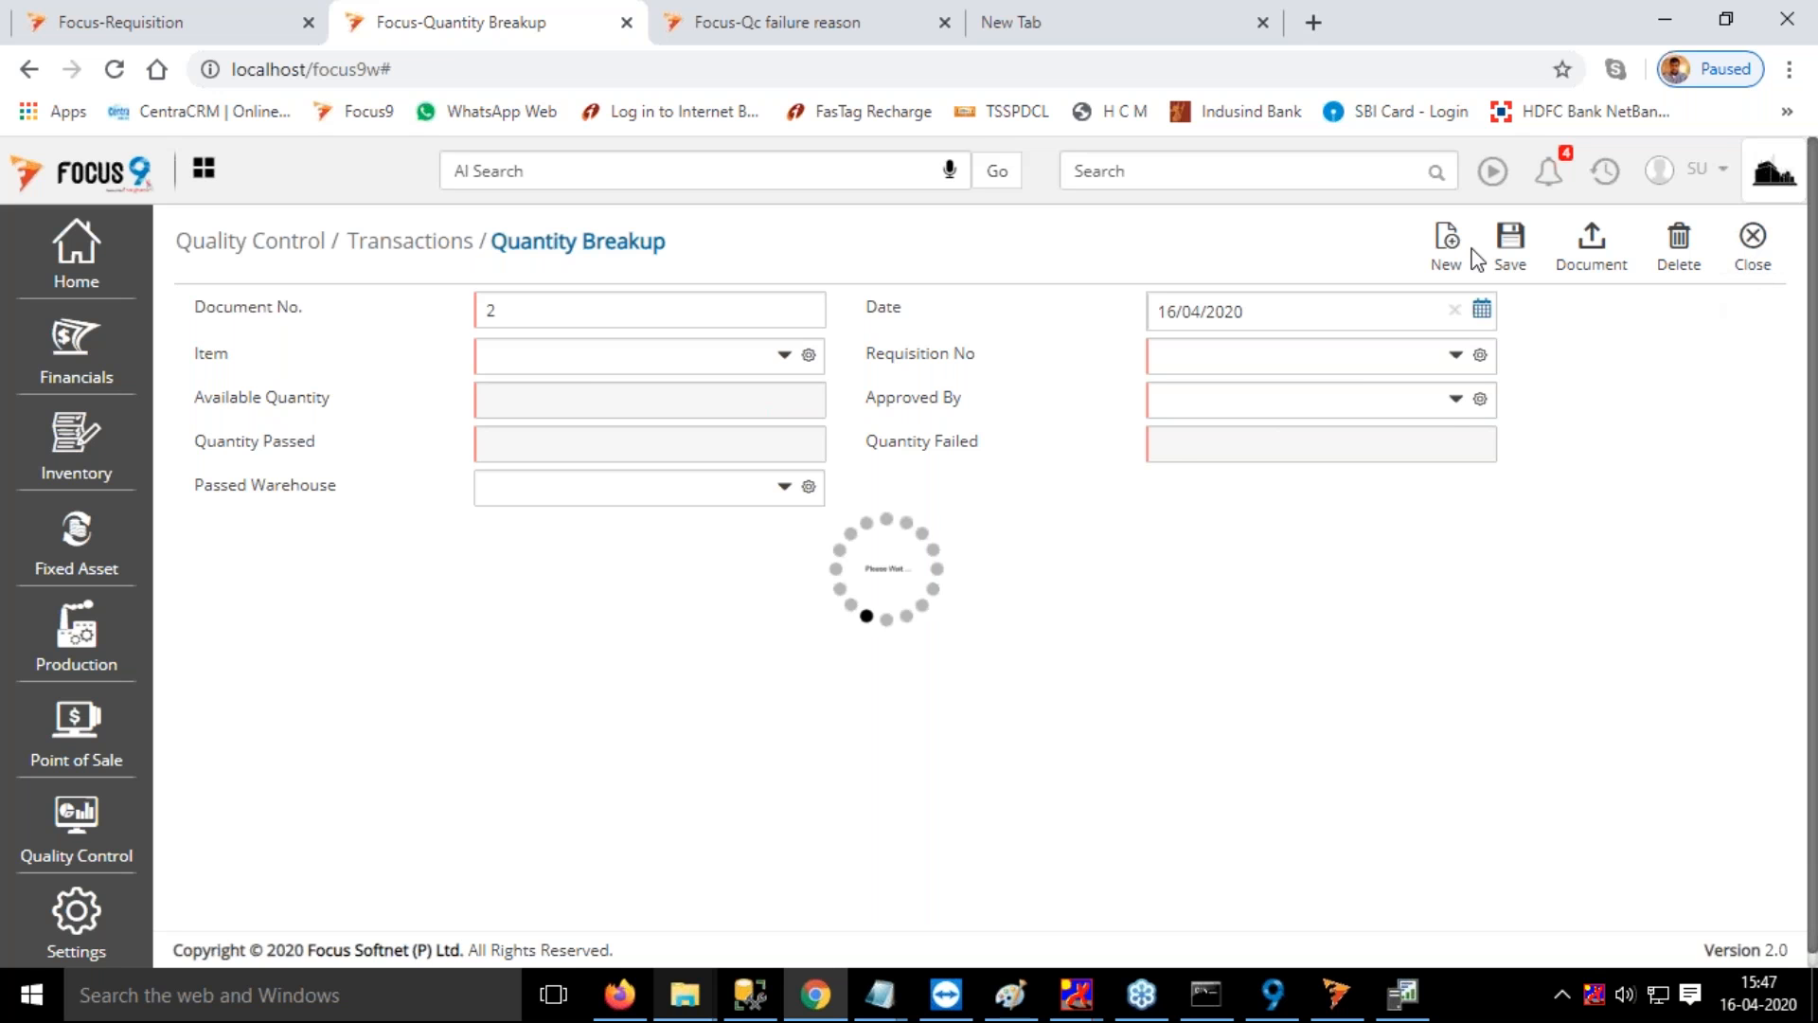
text(rec)
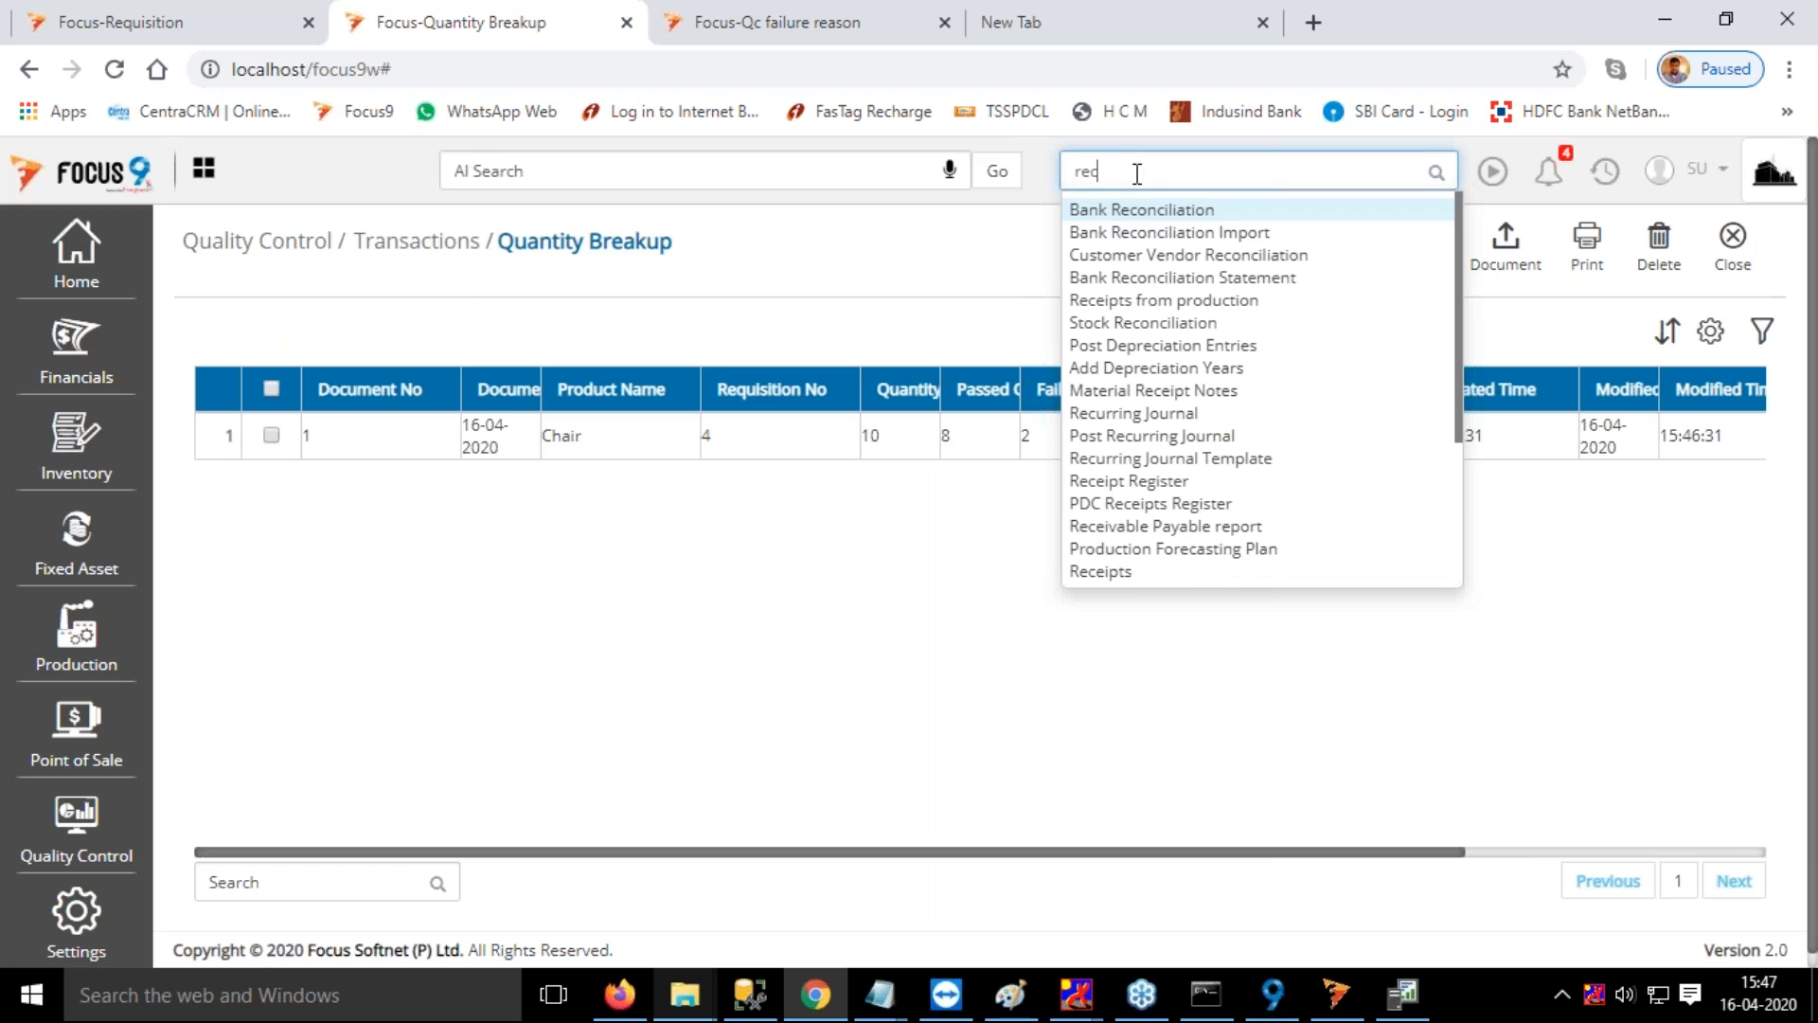
drag(1140, 172, 1066, 173)
text(sto)
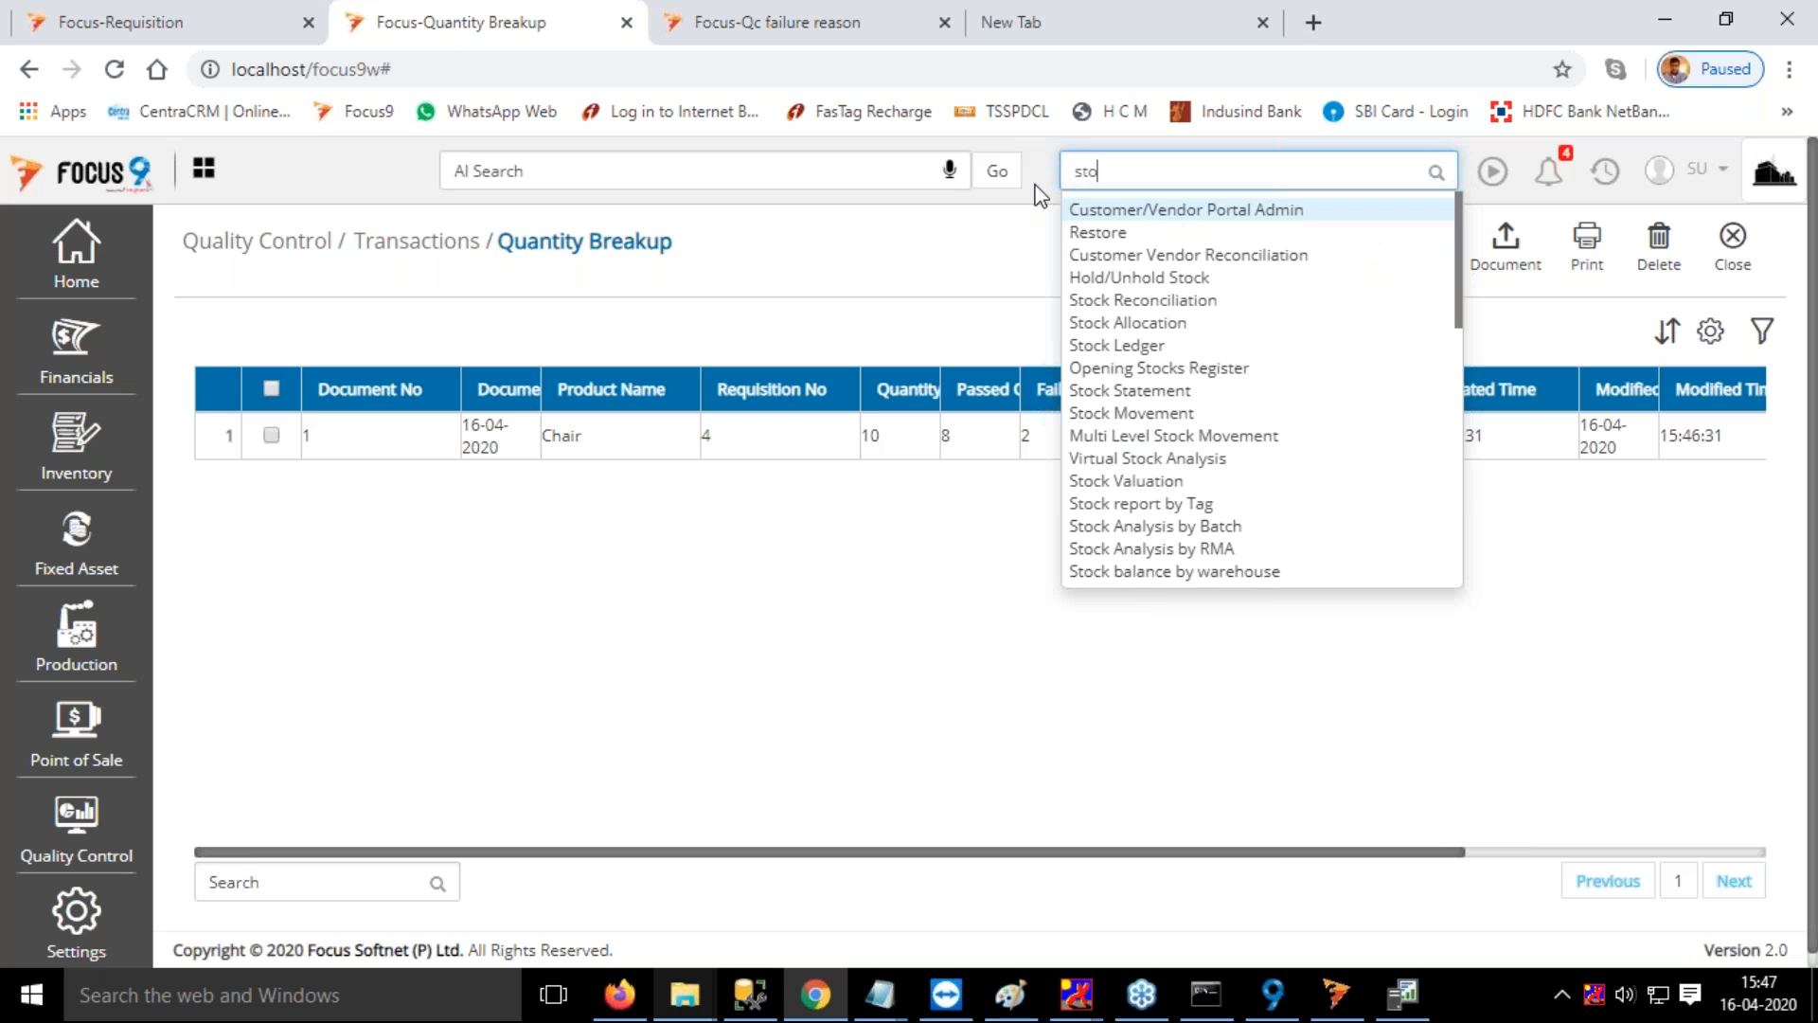
text(ck)
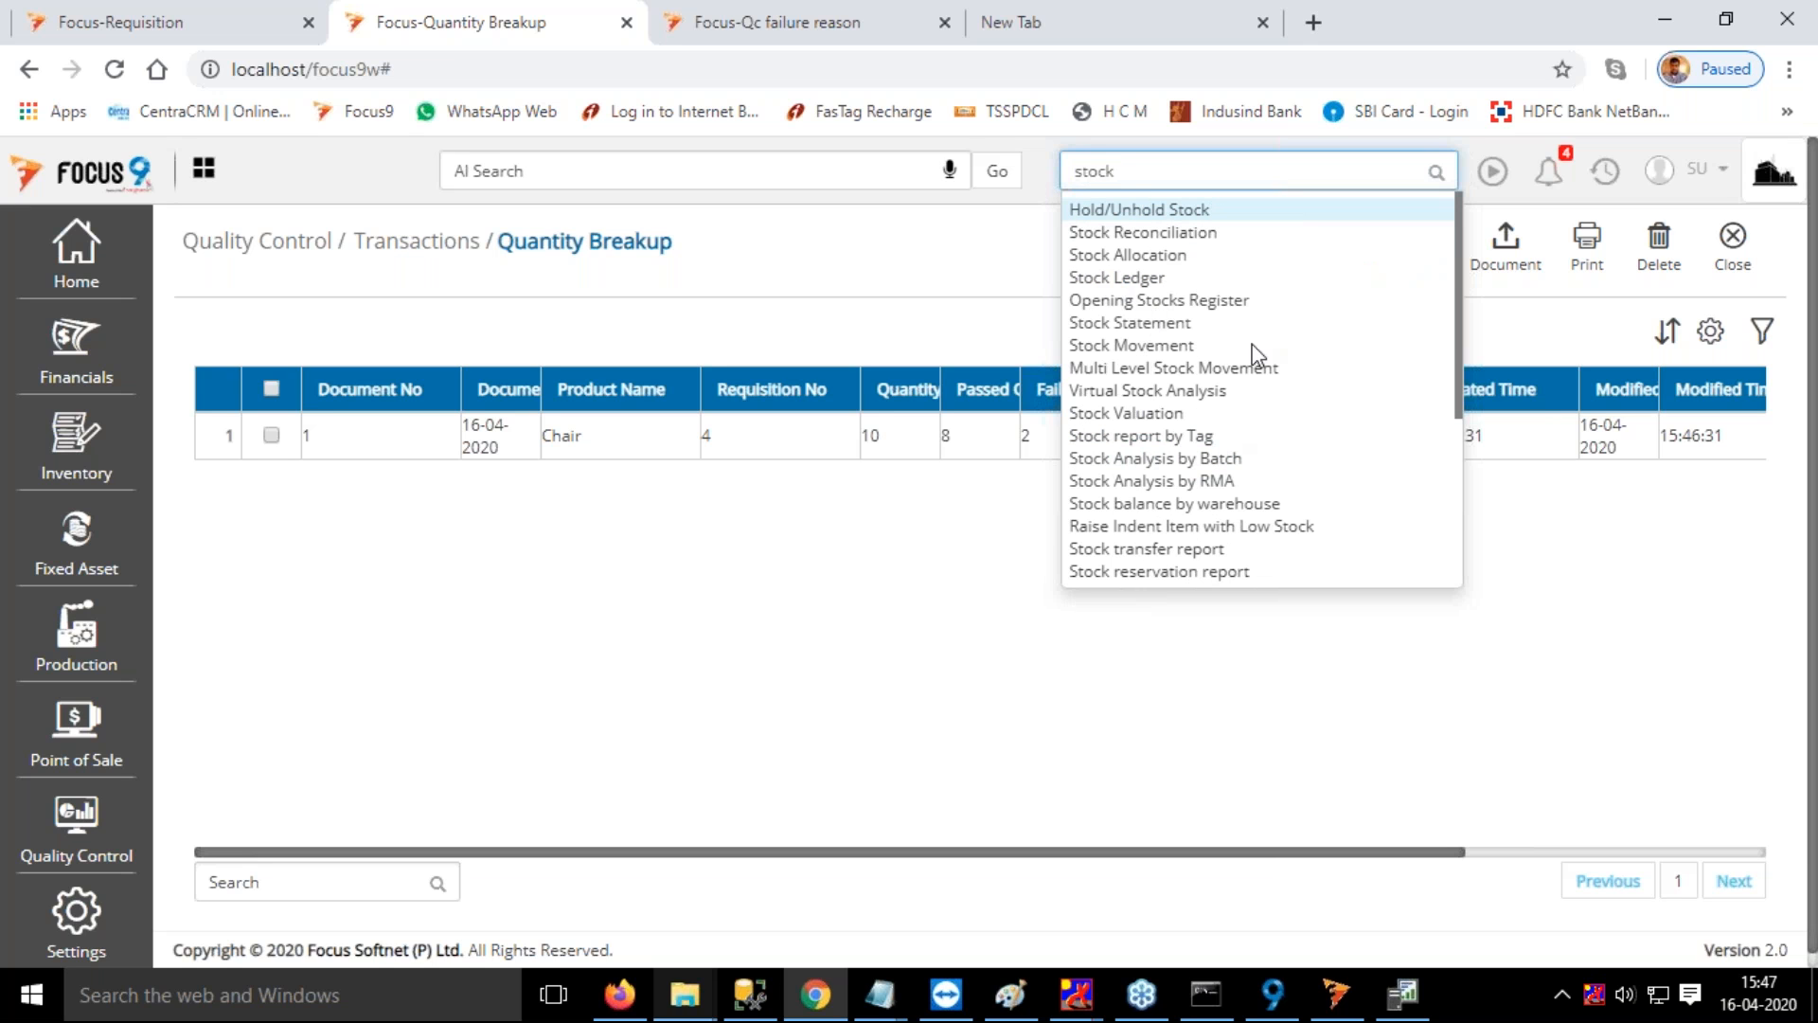
drag(1195, 175, 1047, 172)
text(stock tr)
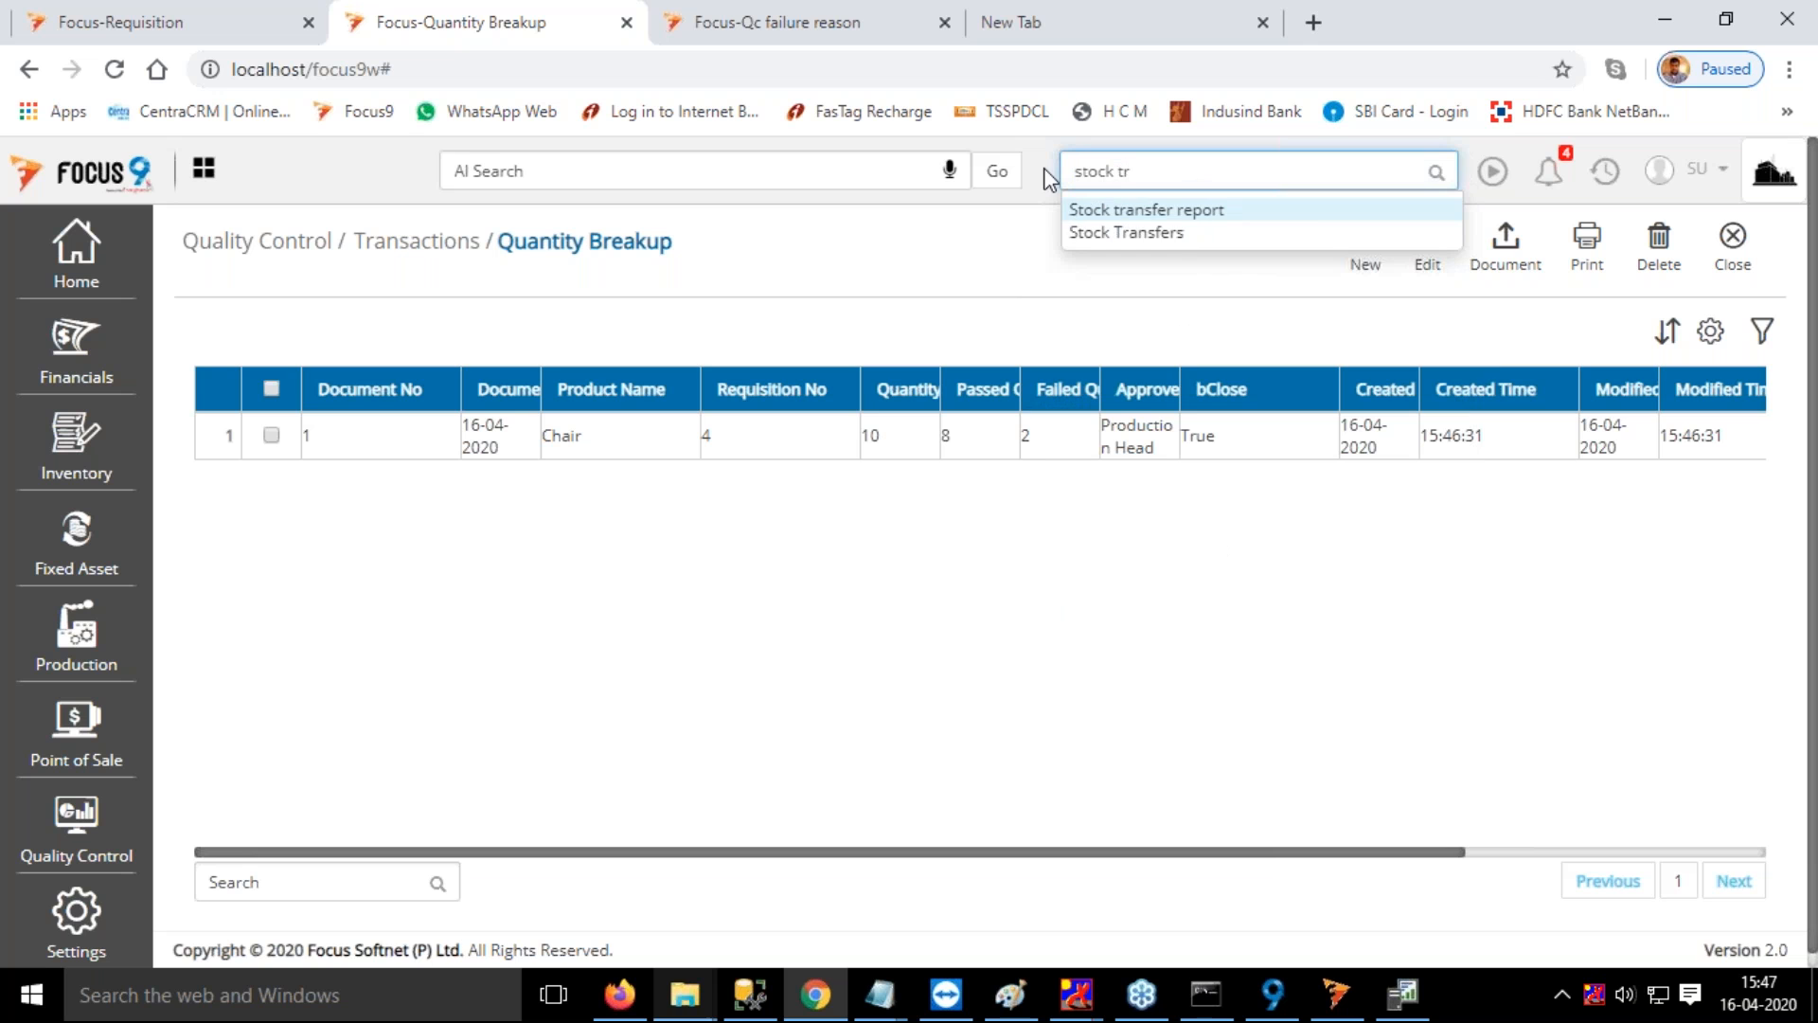
click(1170, 235)
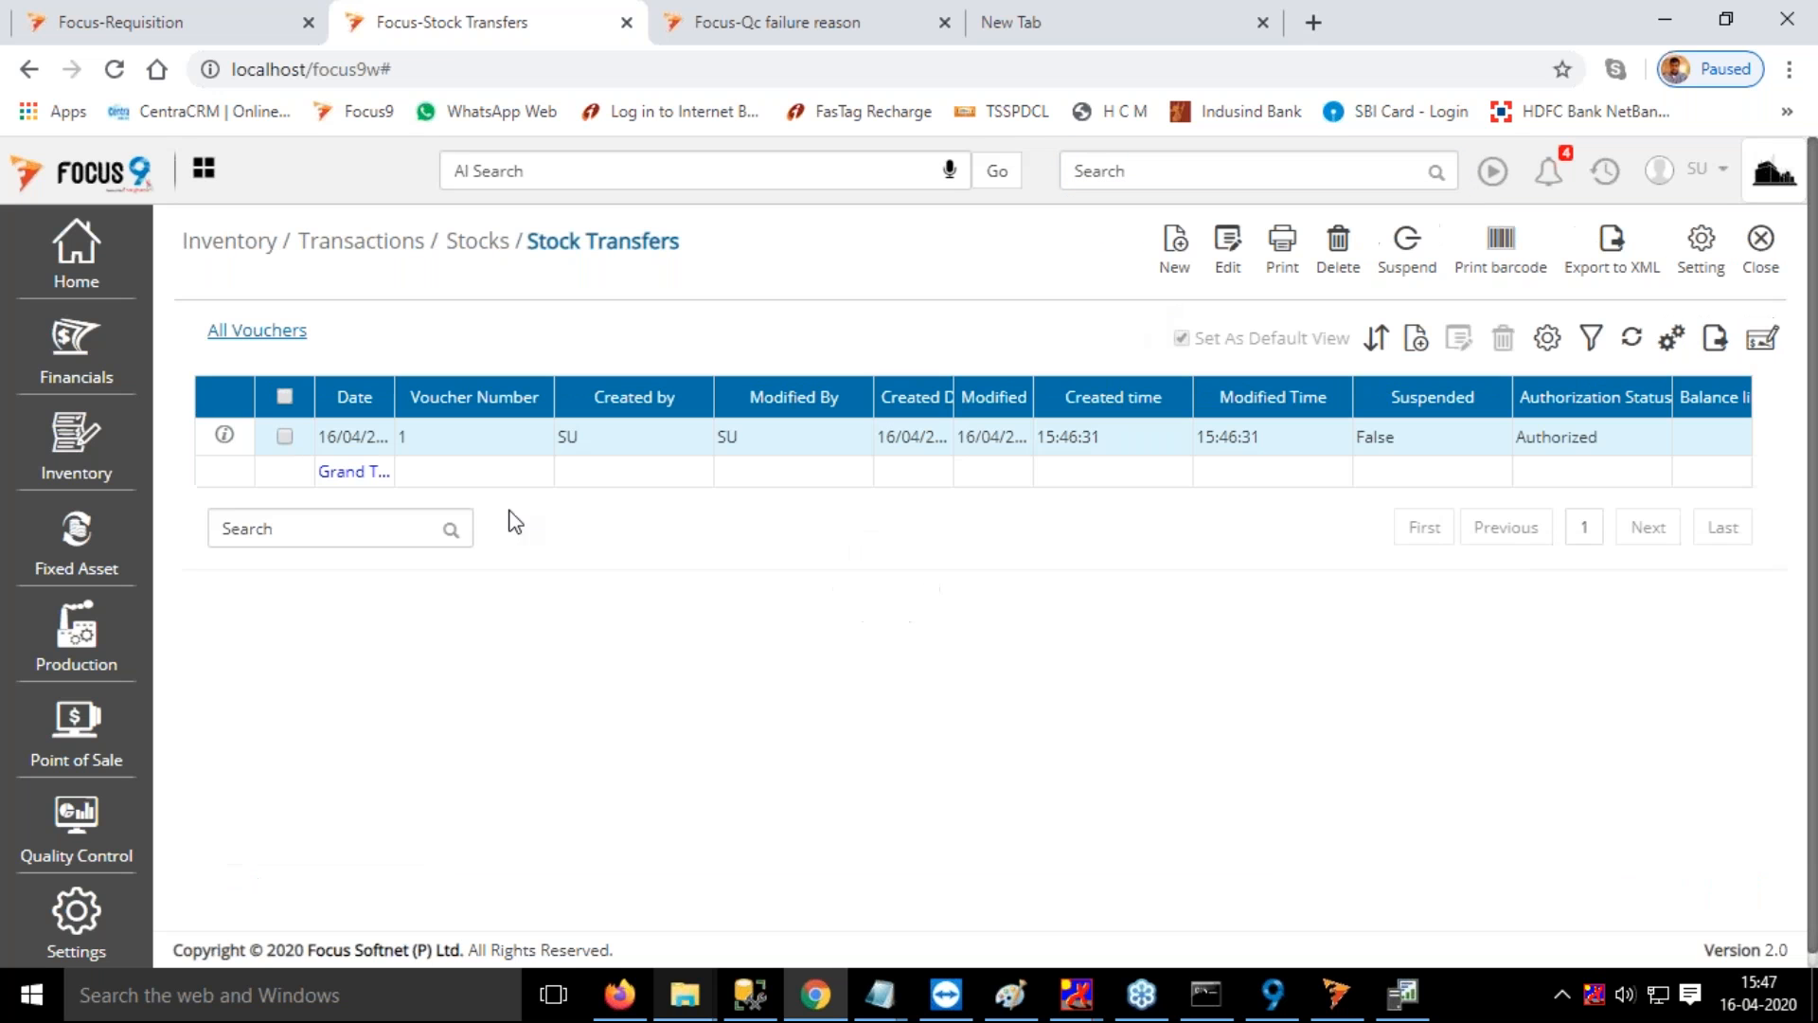
double_click(474, 441)
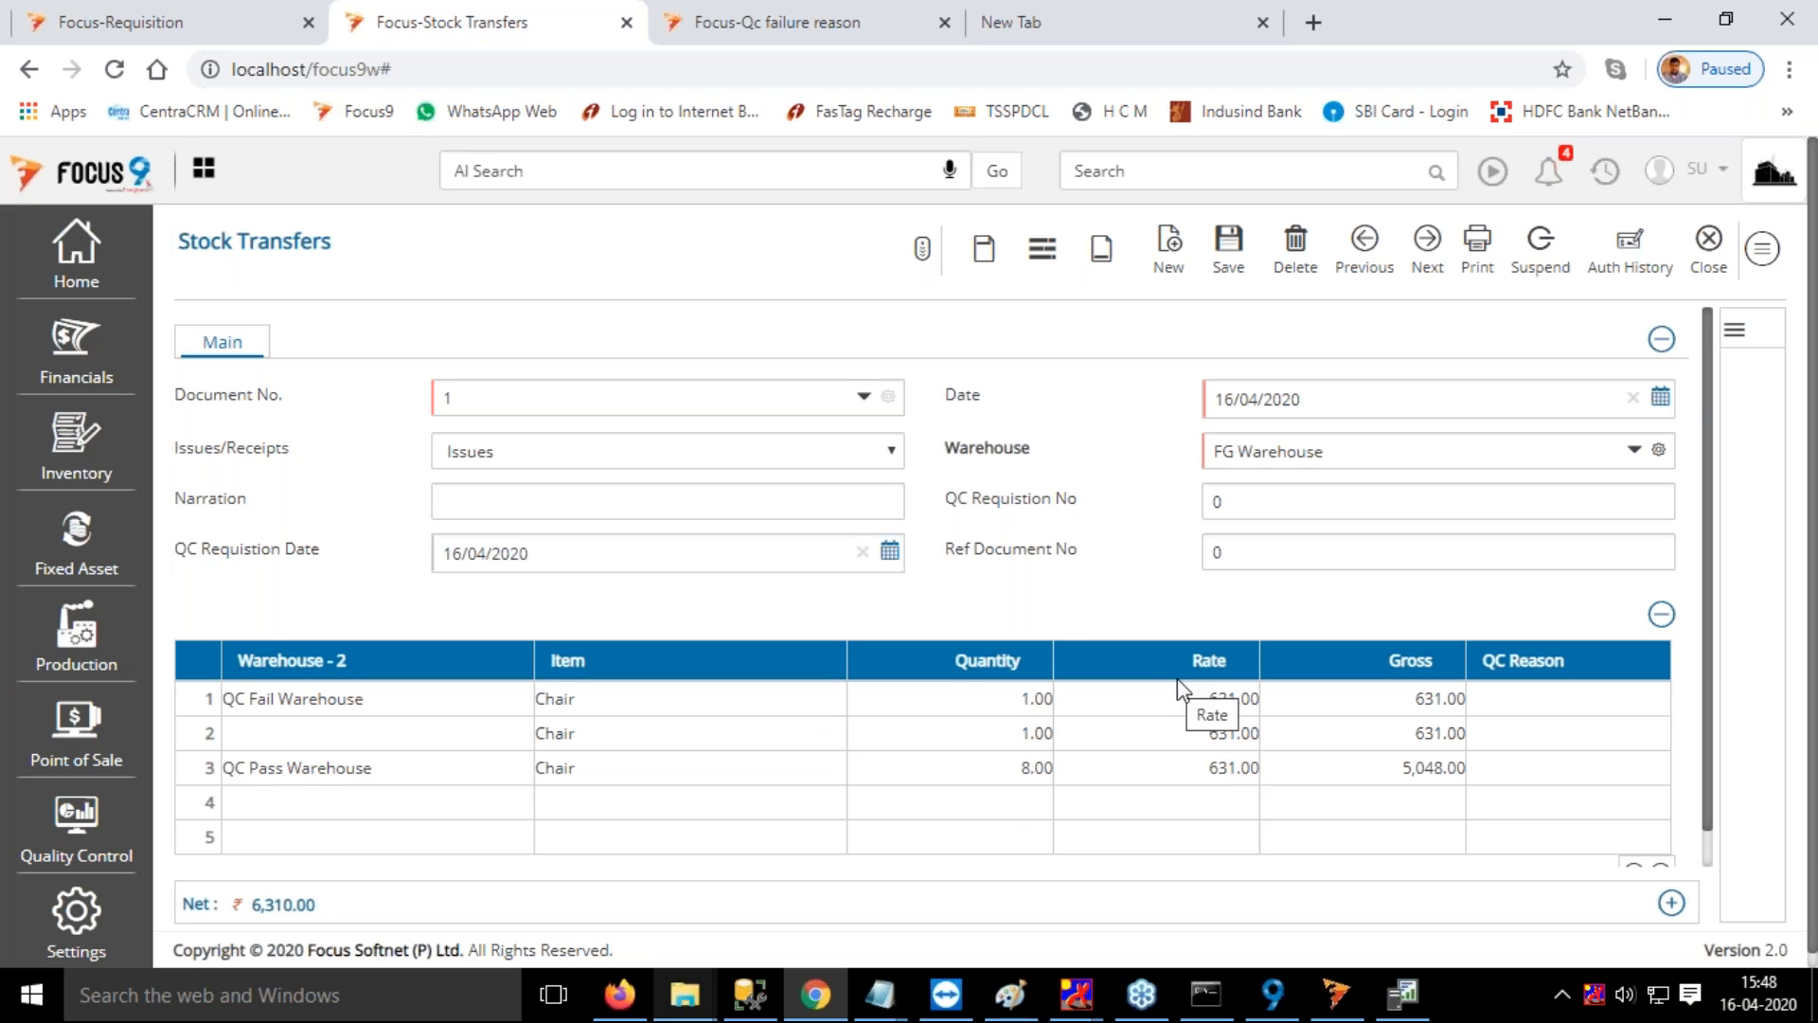
click(1708, 244)
Find and open the Material Requisition transaction list
click(1162, 176)
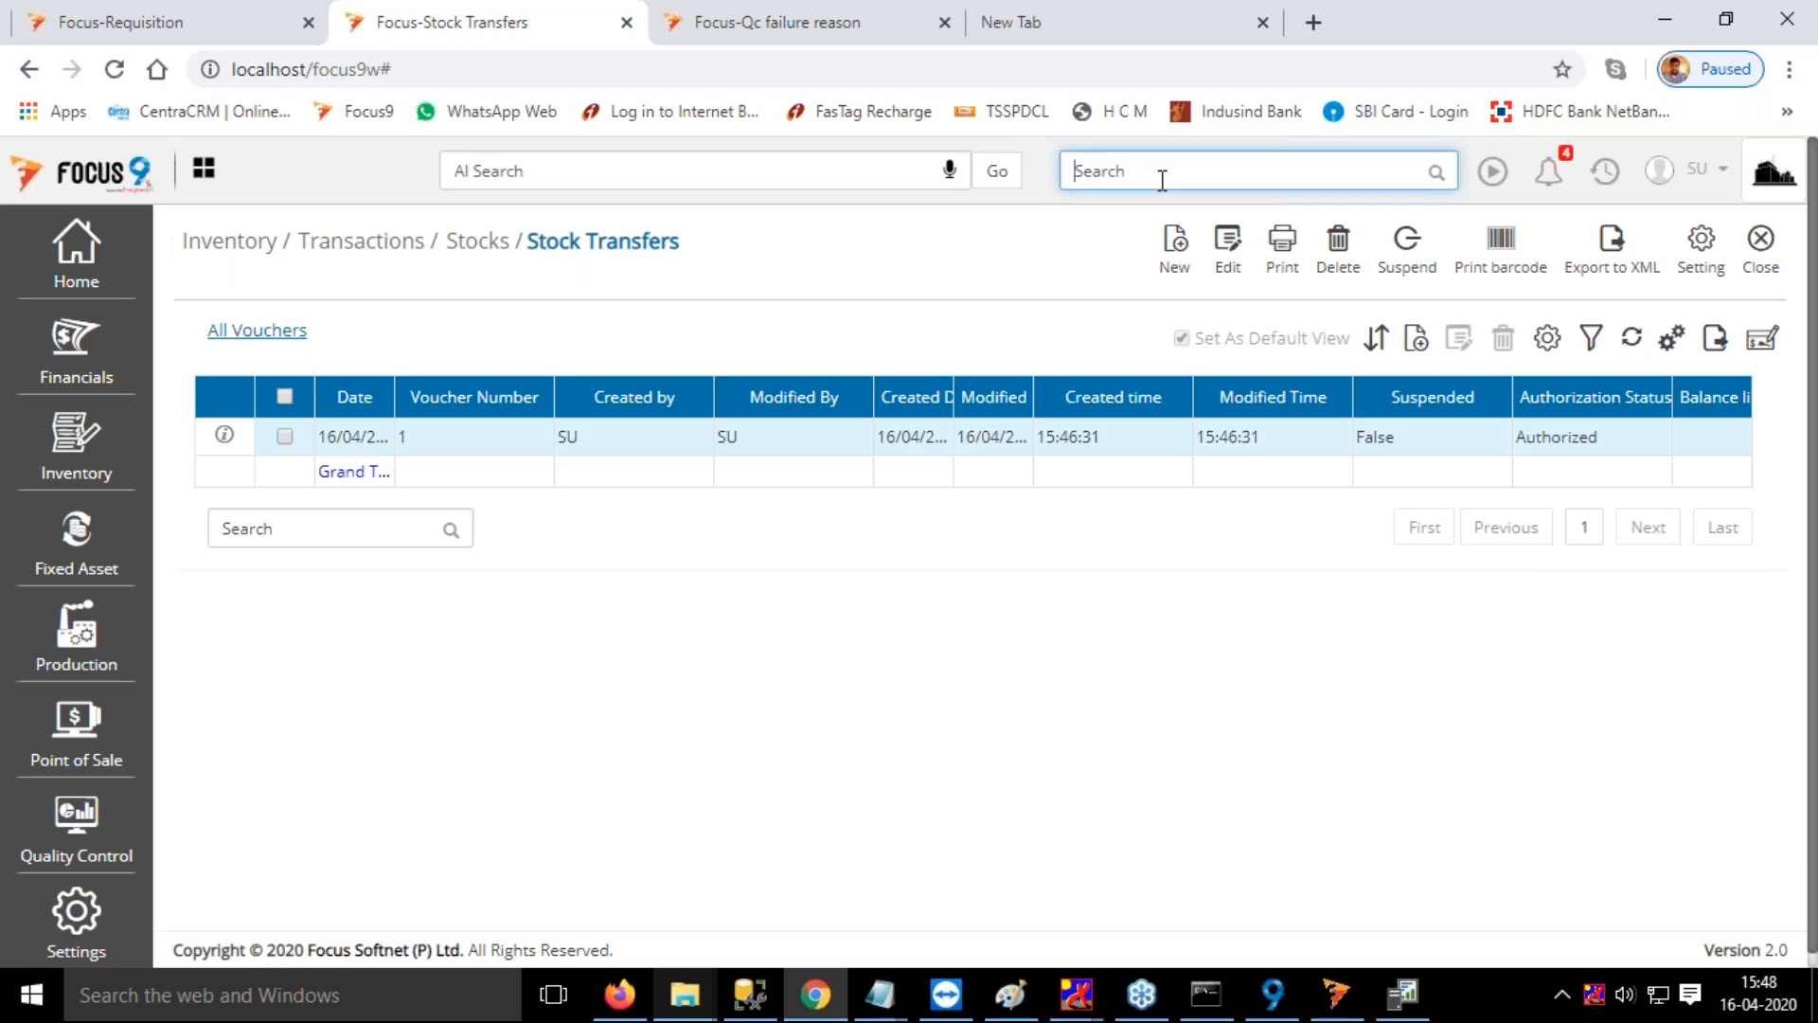
text(mate)
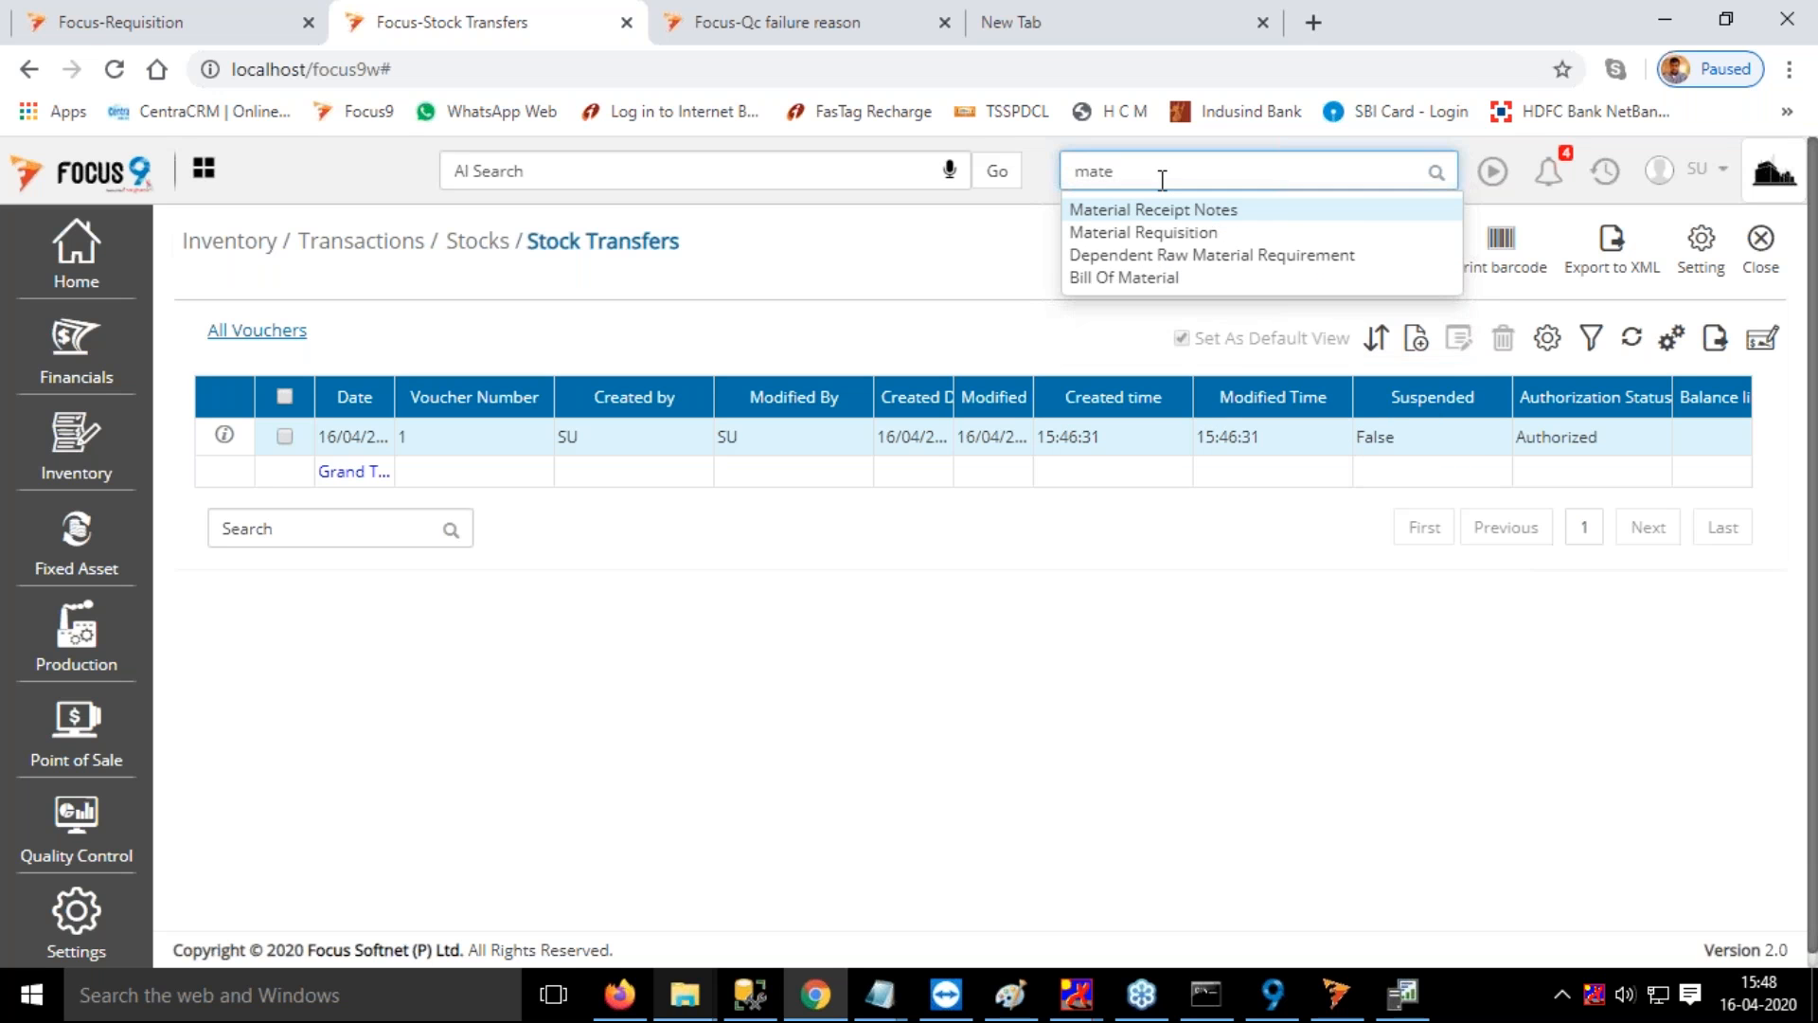
click(1165, 233)
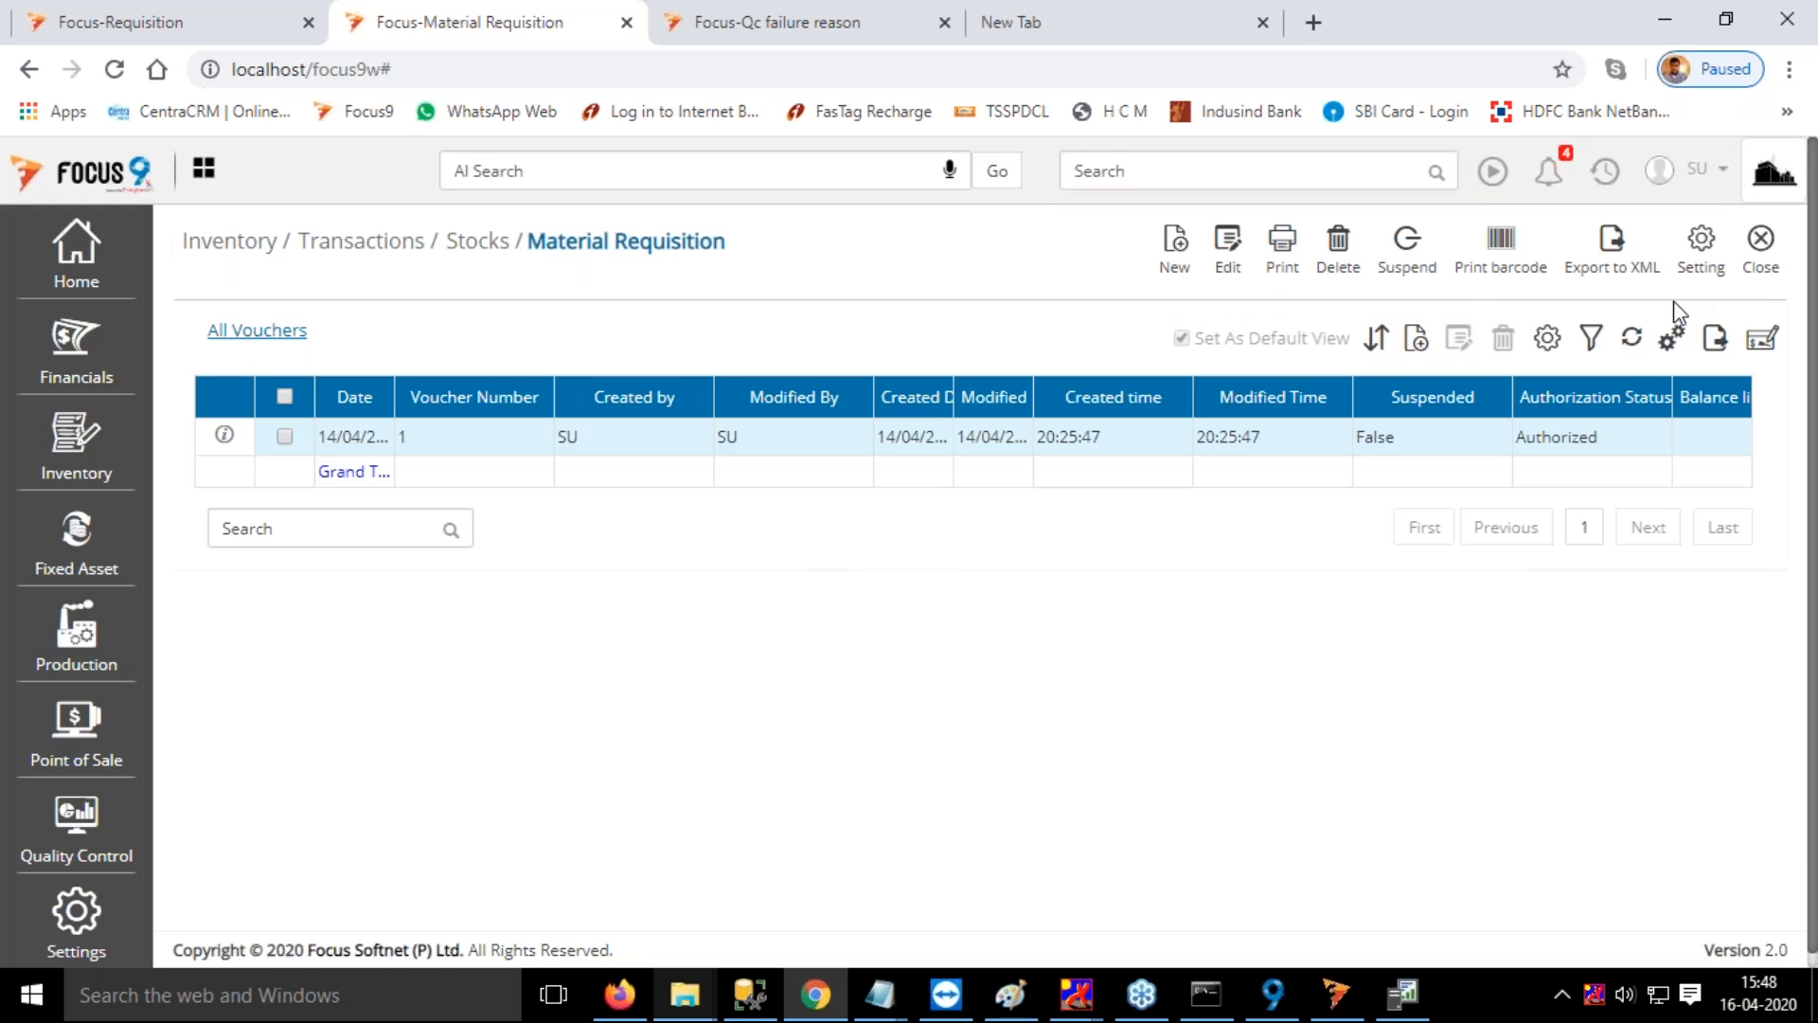
Turn on Enable QC in the inventory options of the Material Requisition settings, update them and close the document list
click(1700, 243)
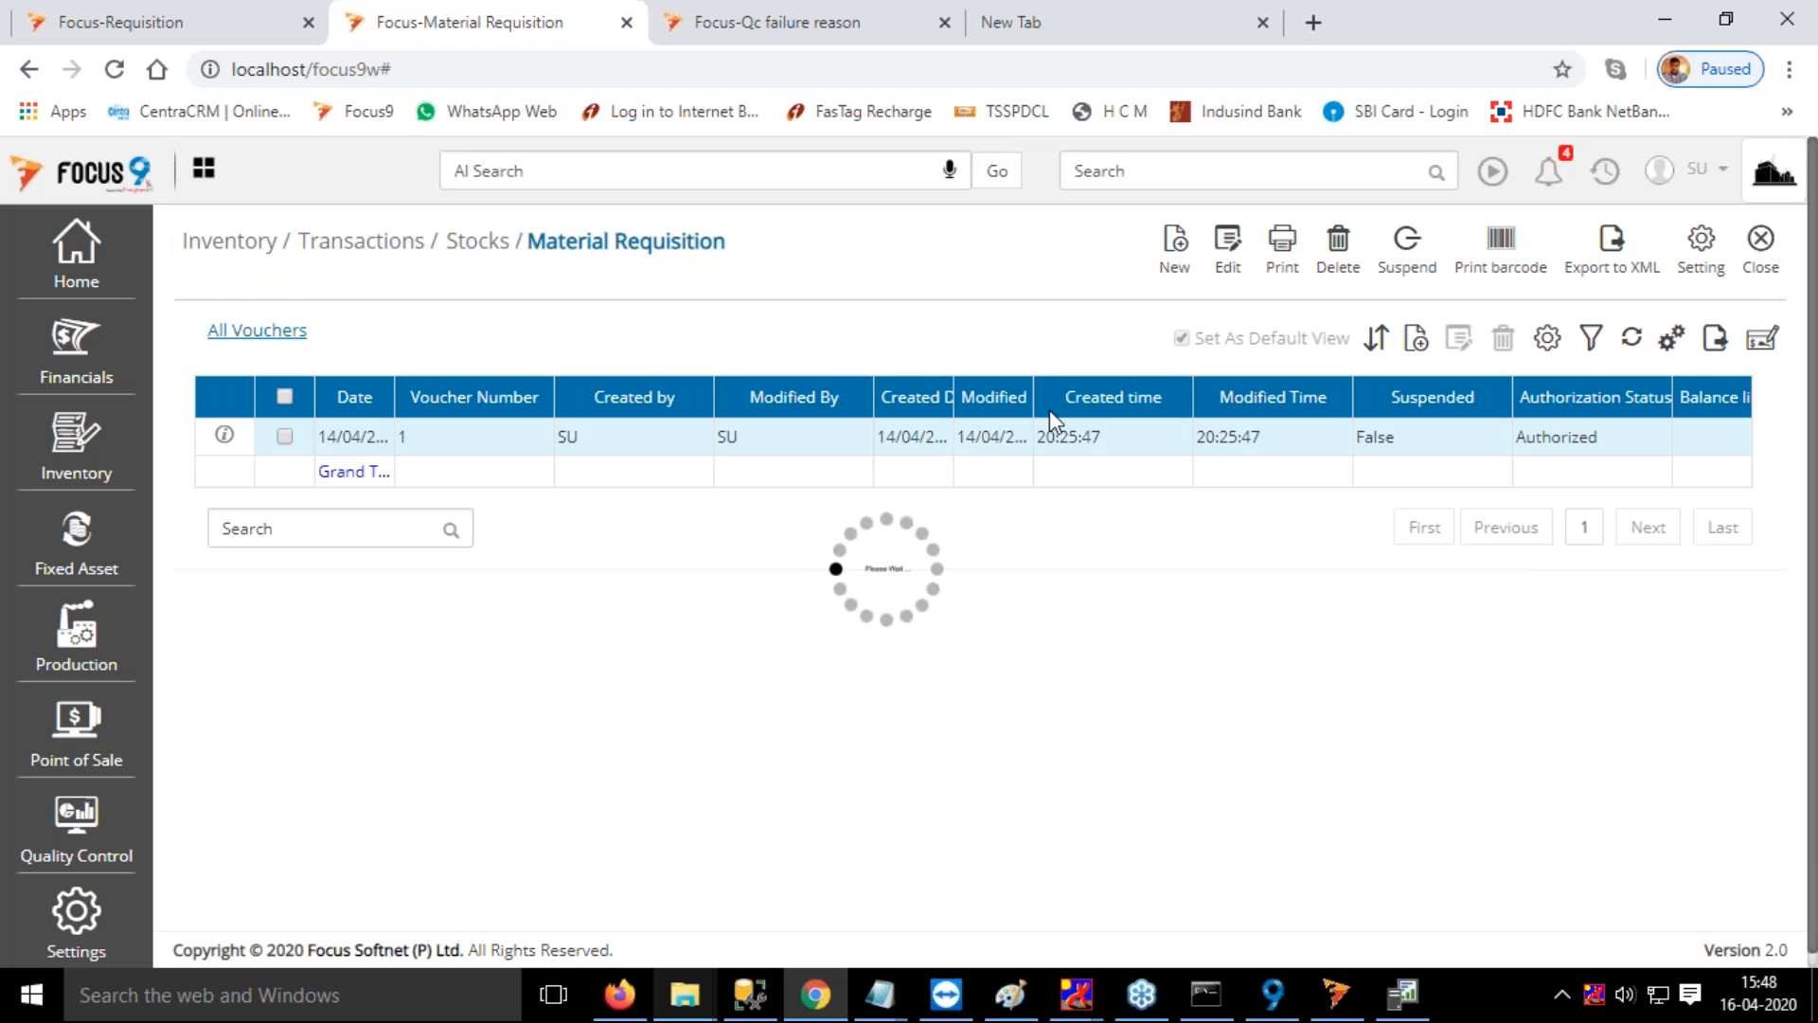
click(616, 326)
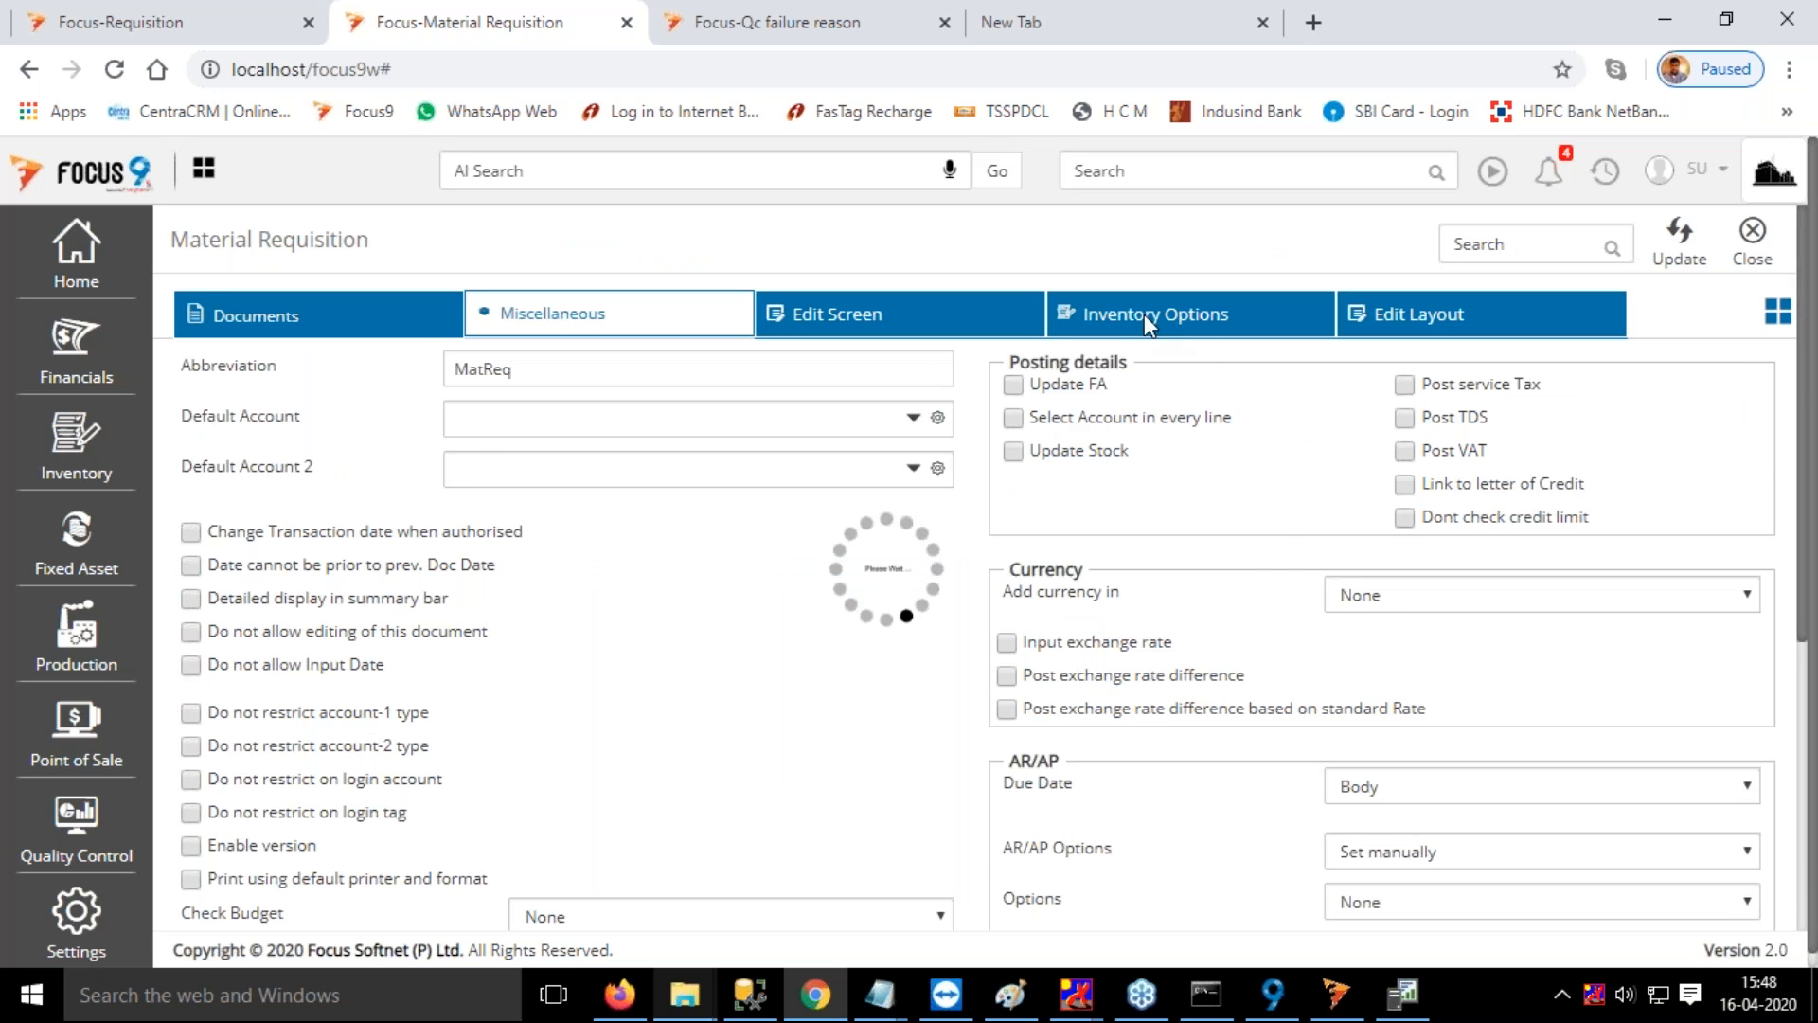
click(1144, 314)
scroll(642, 534, down, 3)
click(177, 865)
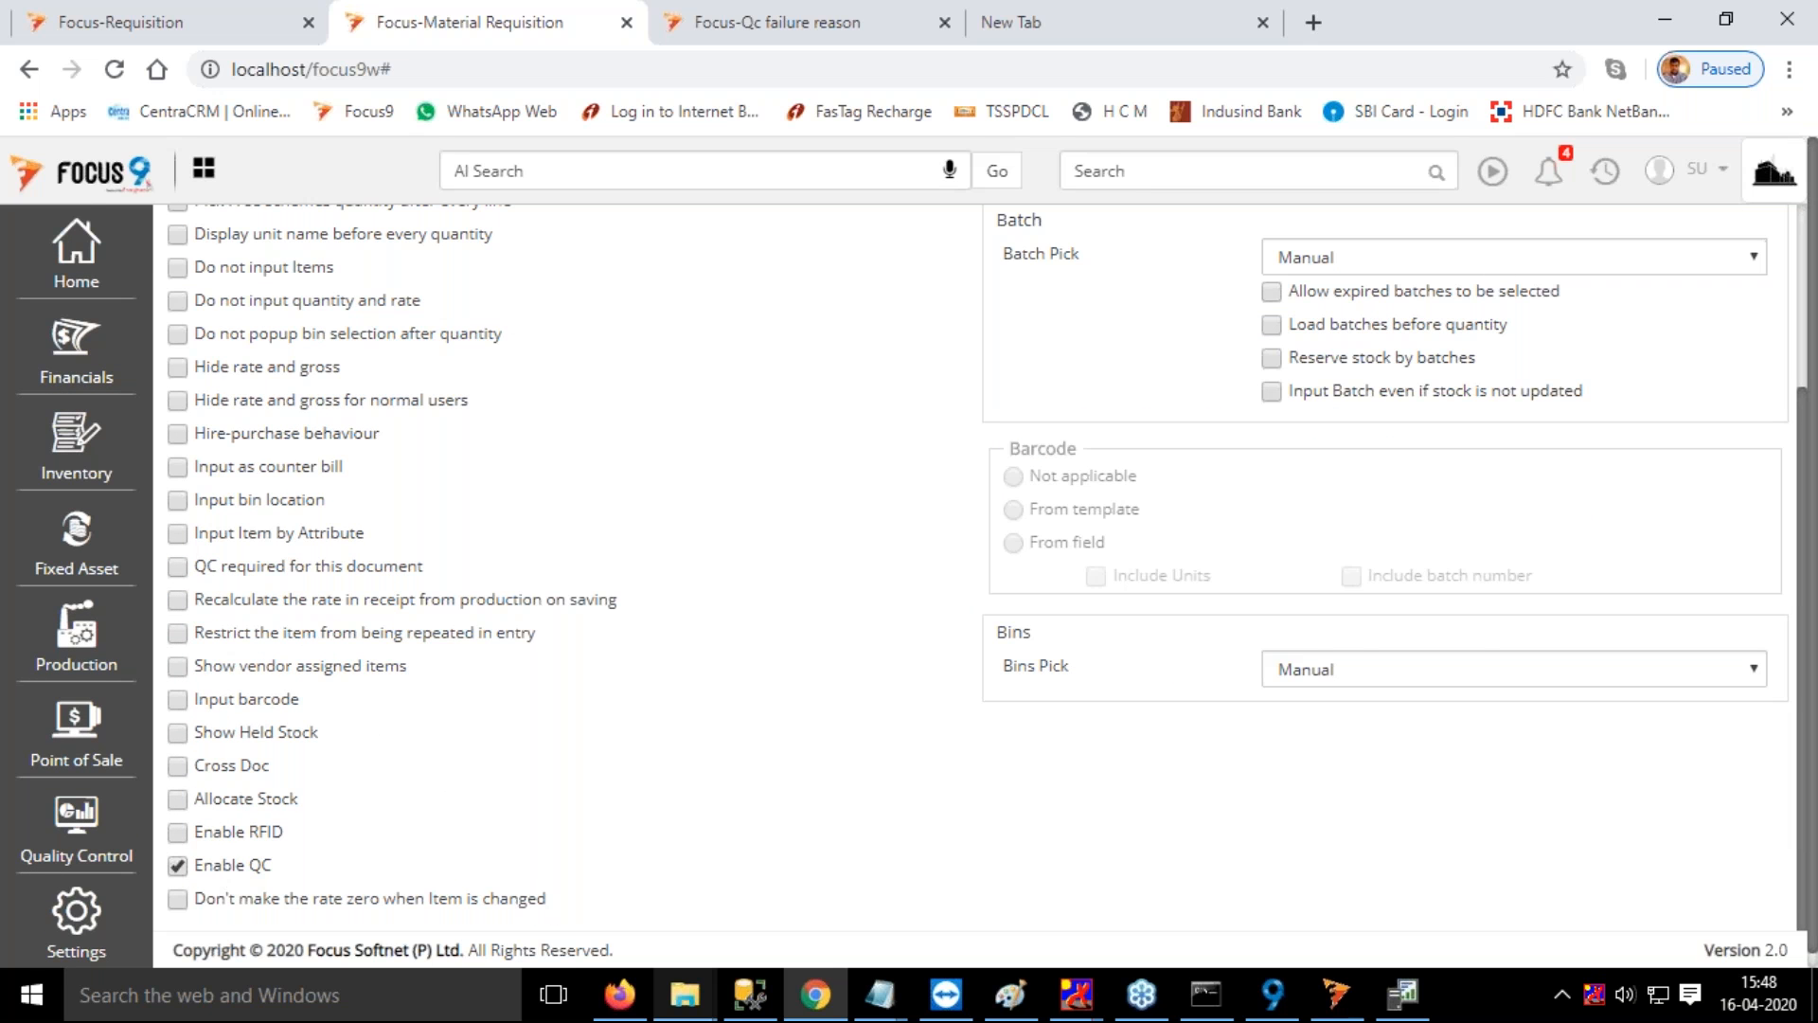
scroll(980, 569, up, 3)
click(1678, 244)
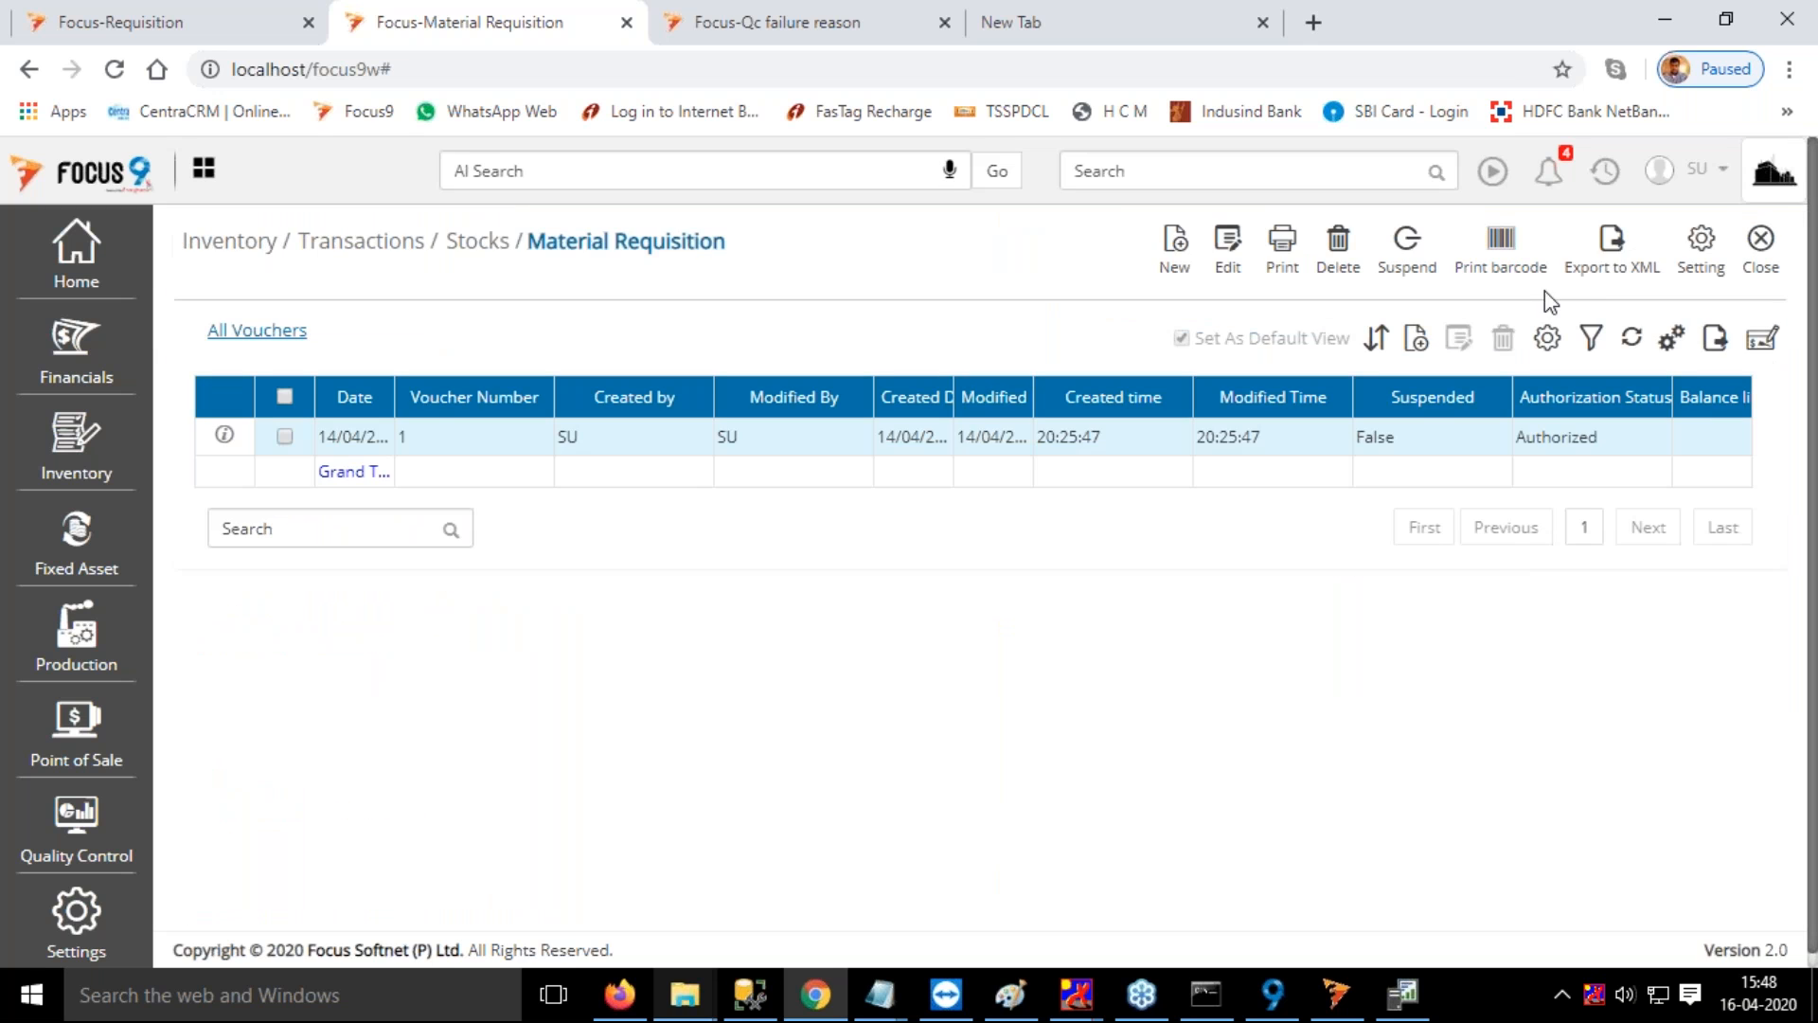
click(1760, 241)
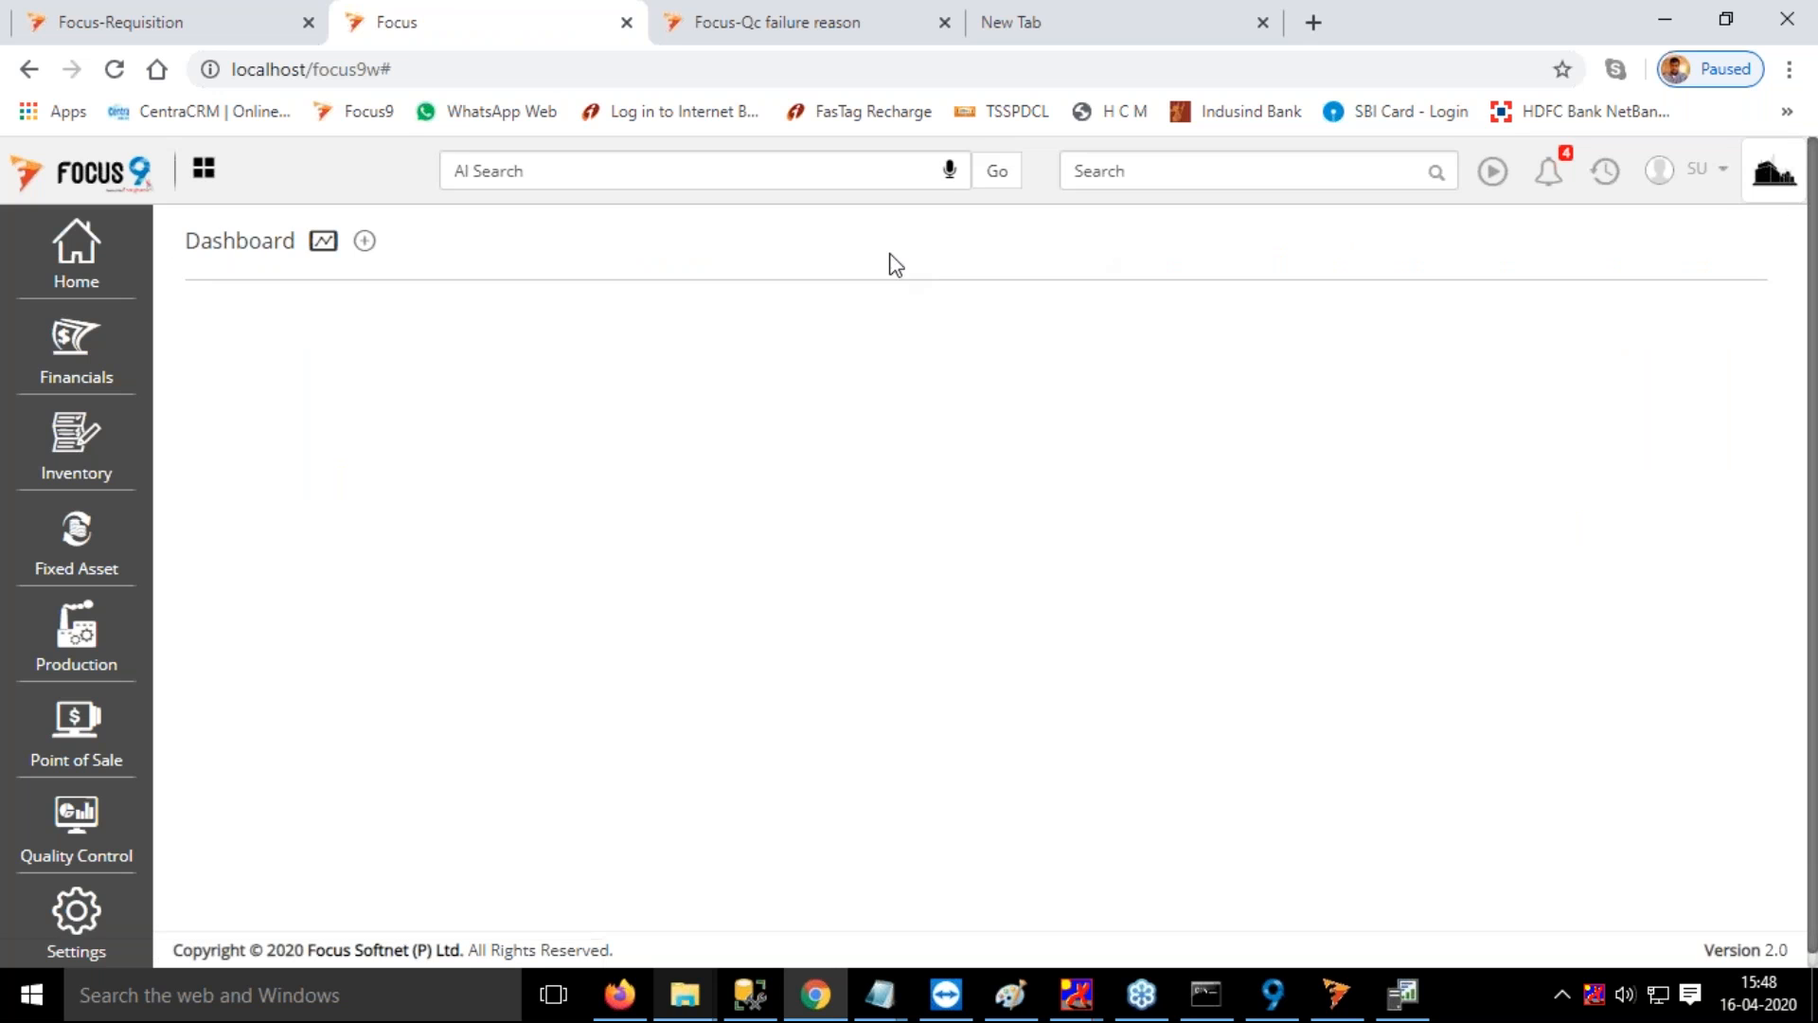
Reopen Material Requisition and start a new voucher
click(1121, 169)
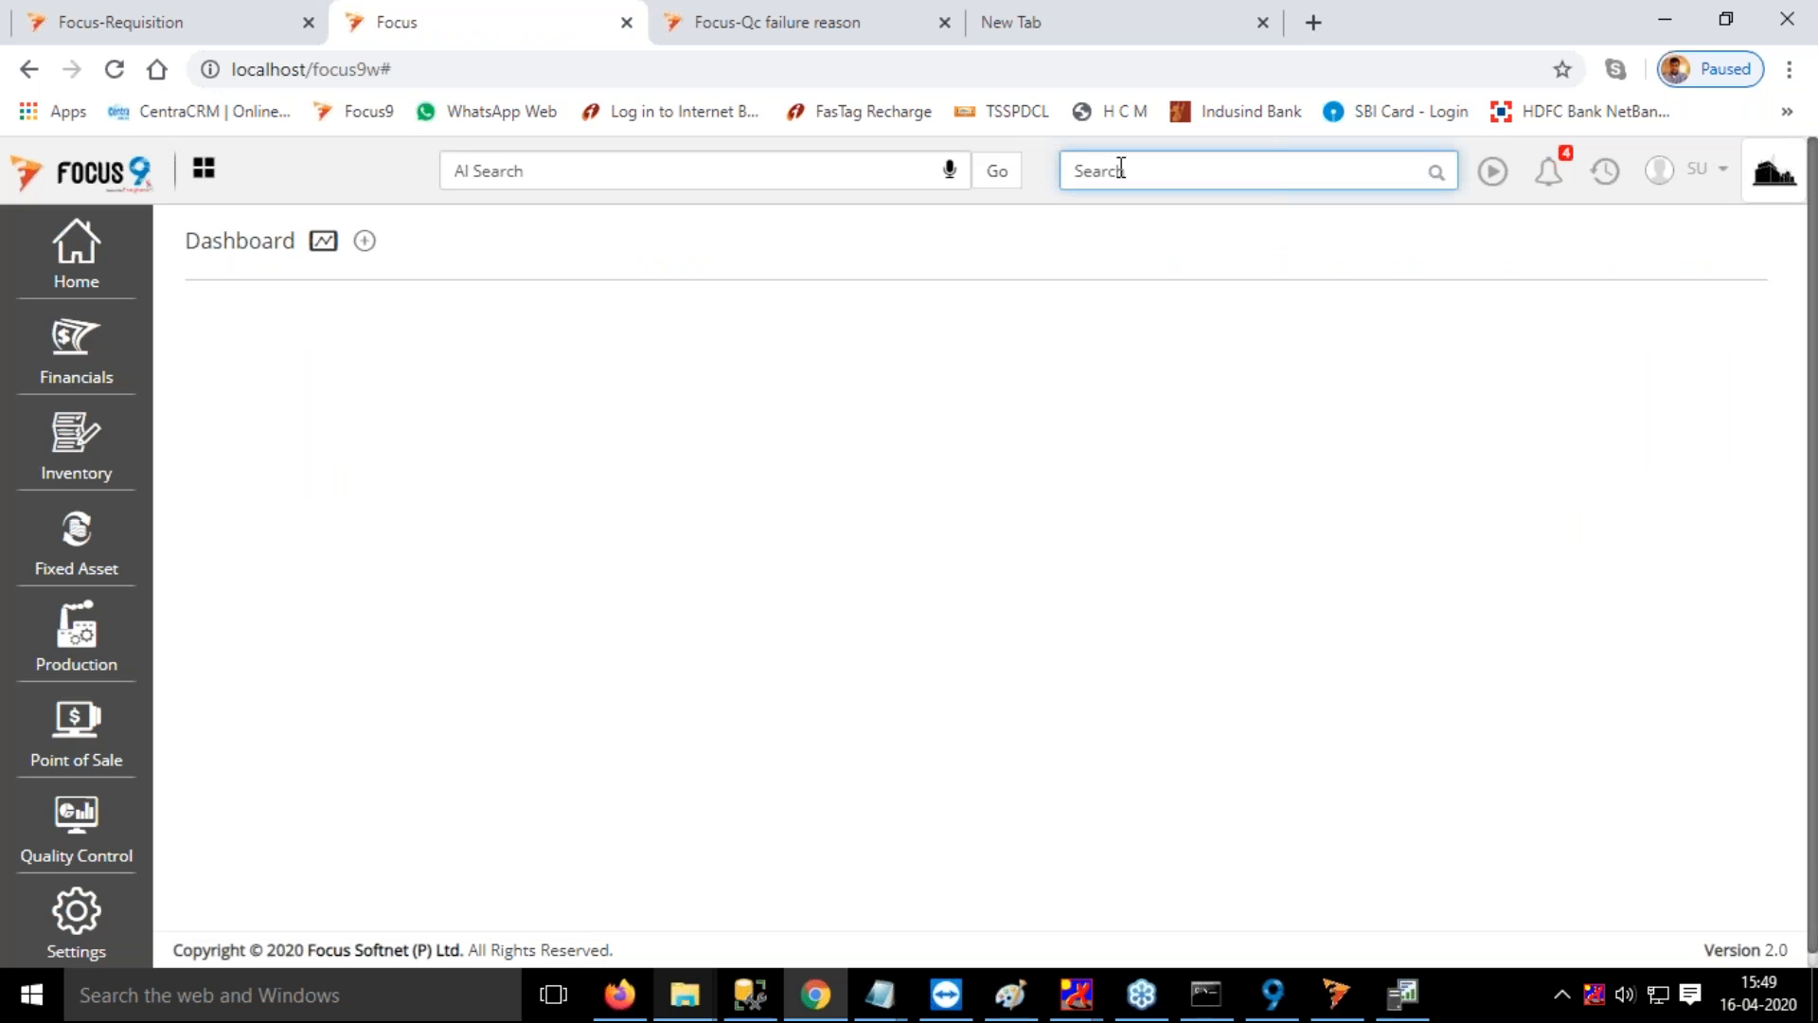
text(t)
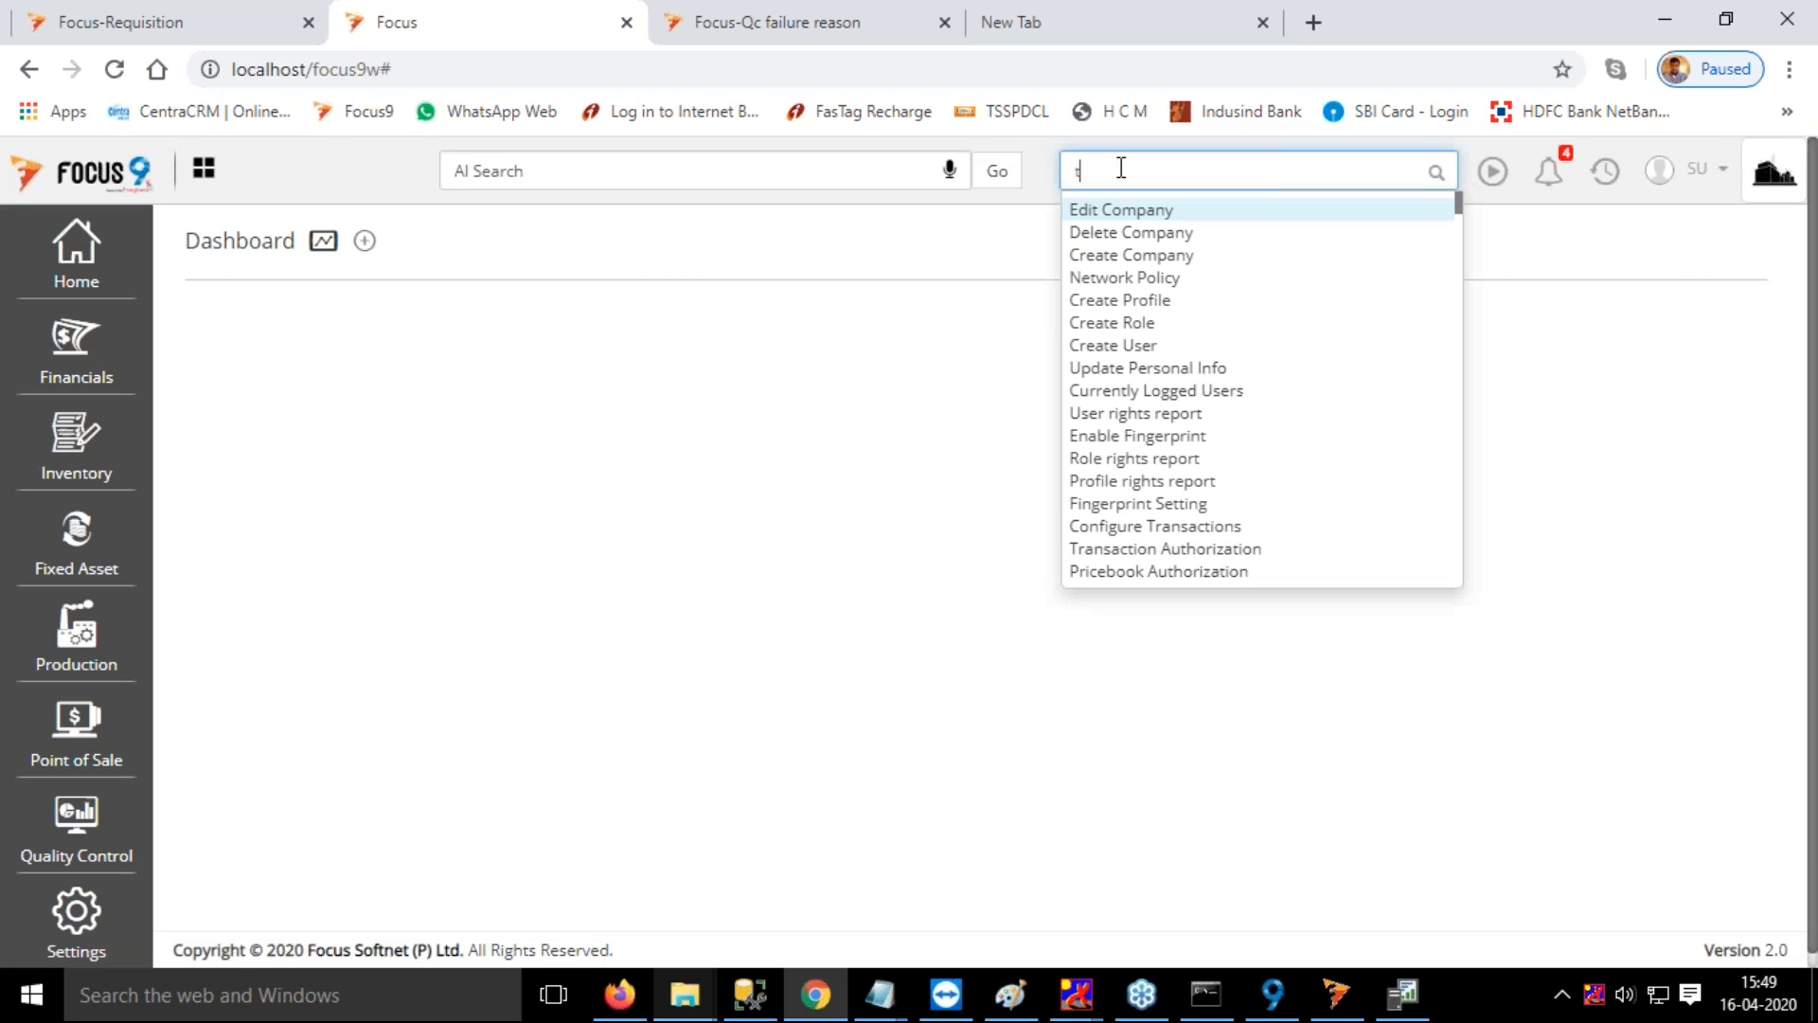
key(BackSpace)
text(materi)
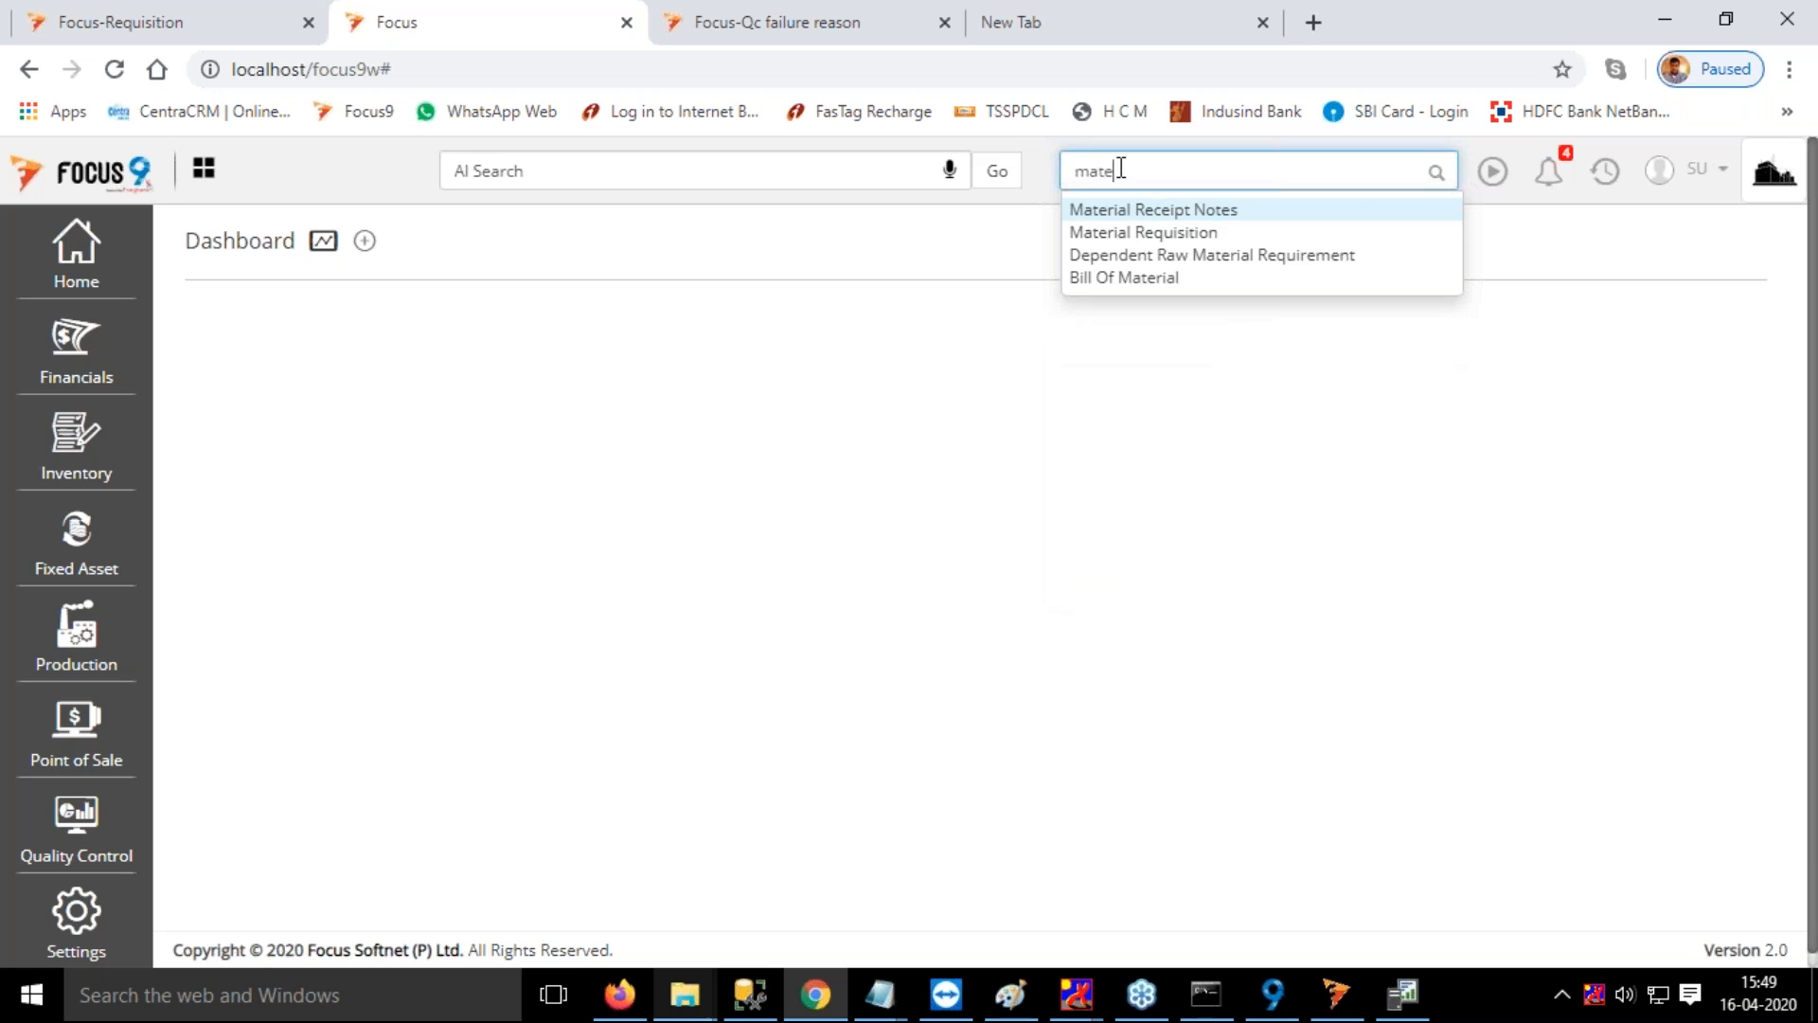
click(1173, 233)
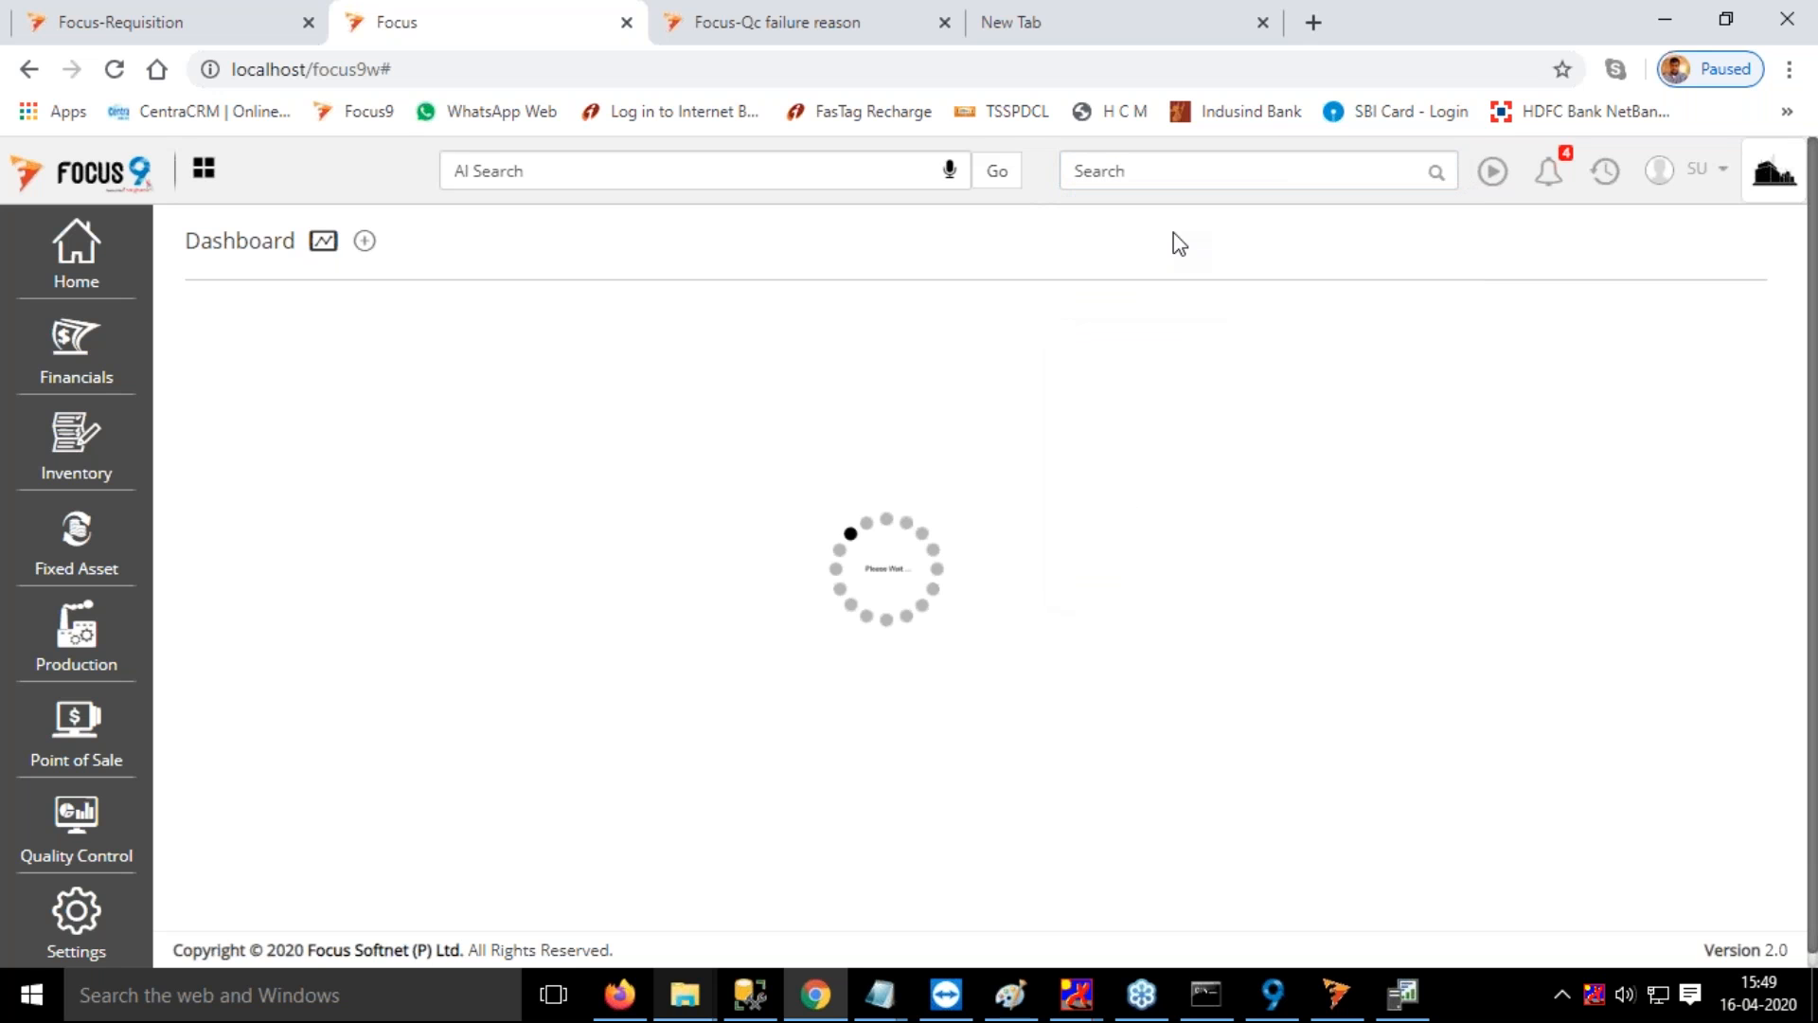
click(1175, 251)
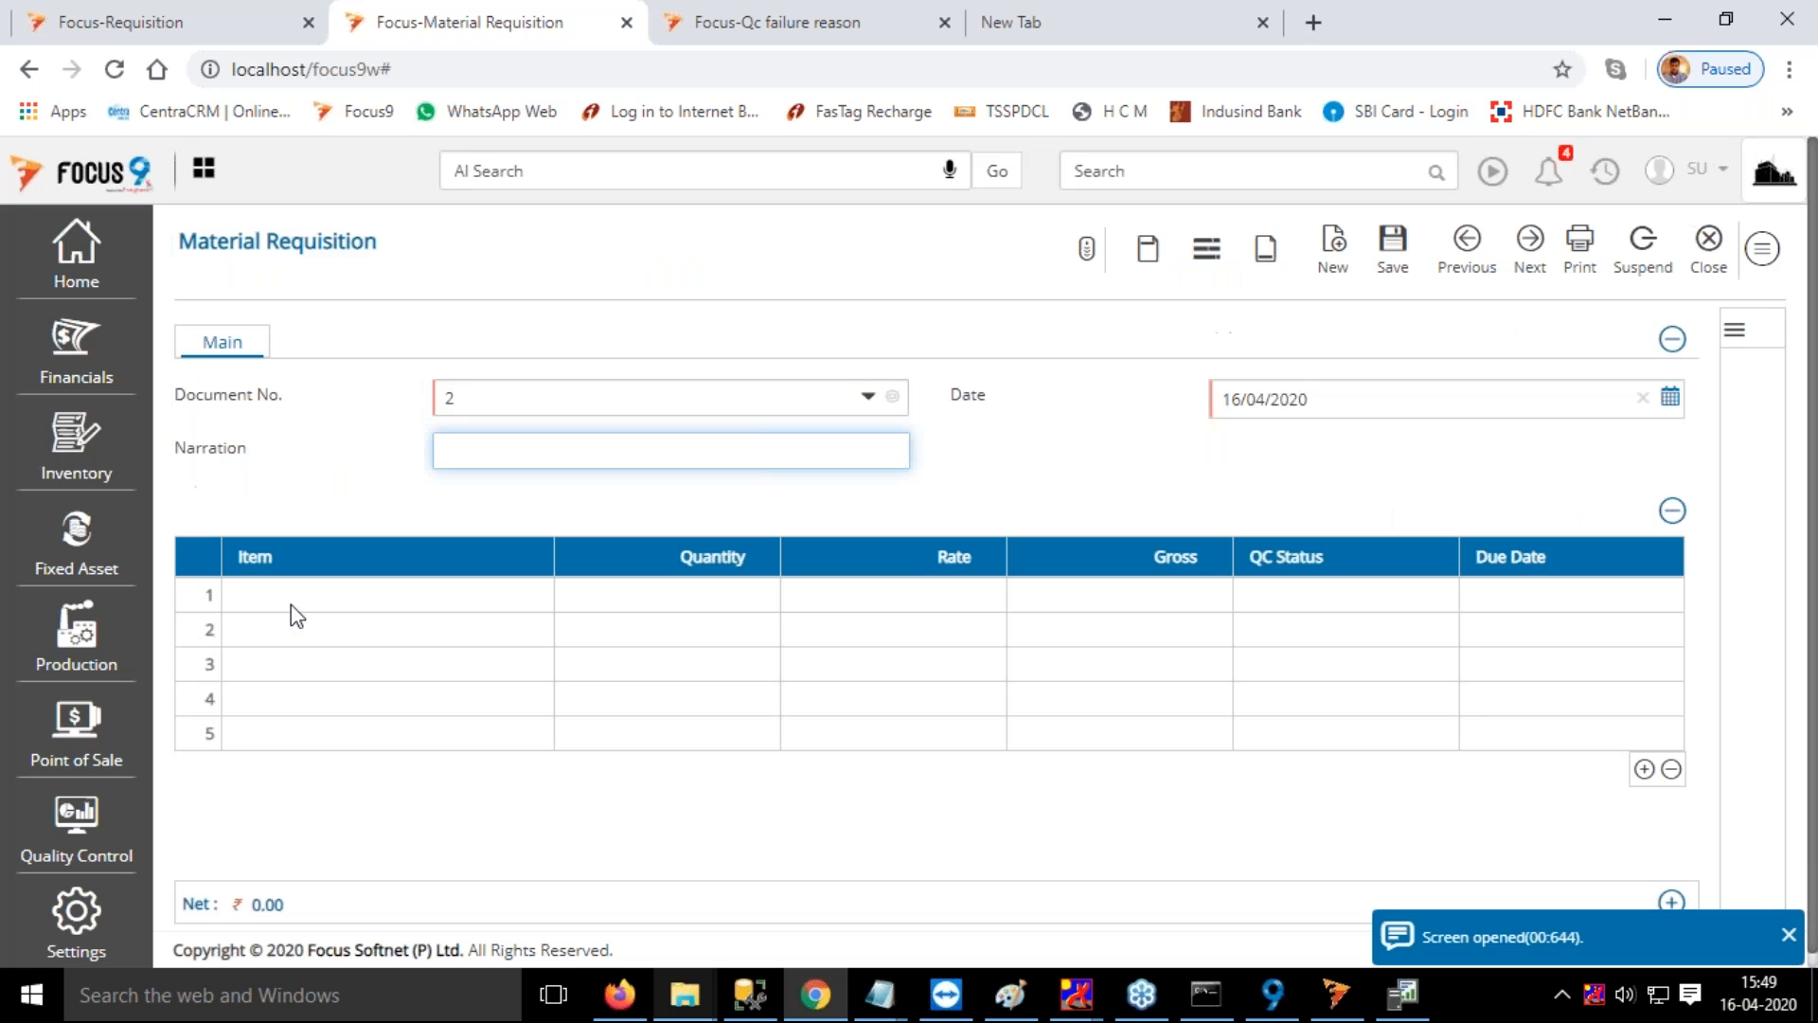
Fill the first row of the material requisition with Item 1, quantity 100 and rate 20
click(295, 598)
text(i)
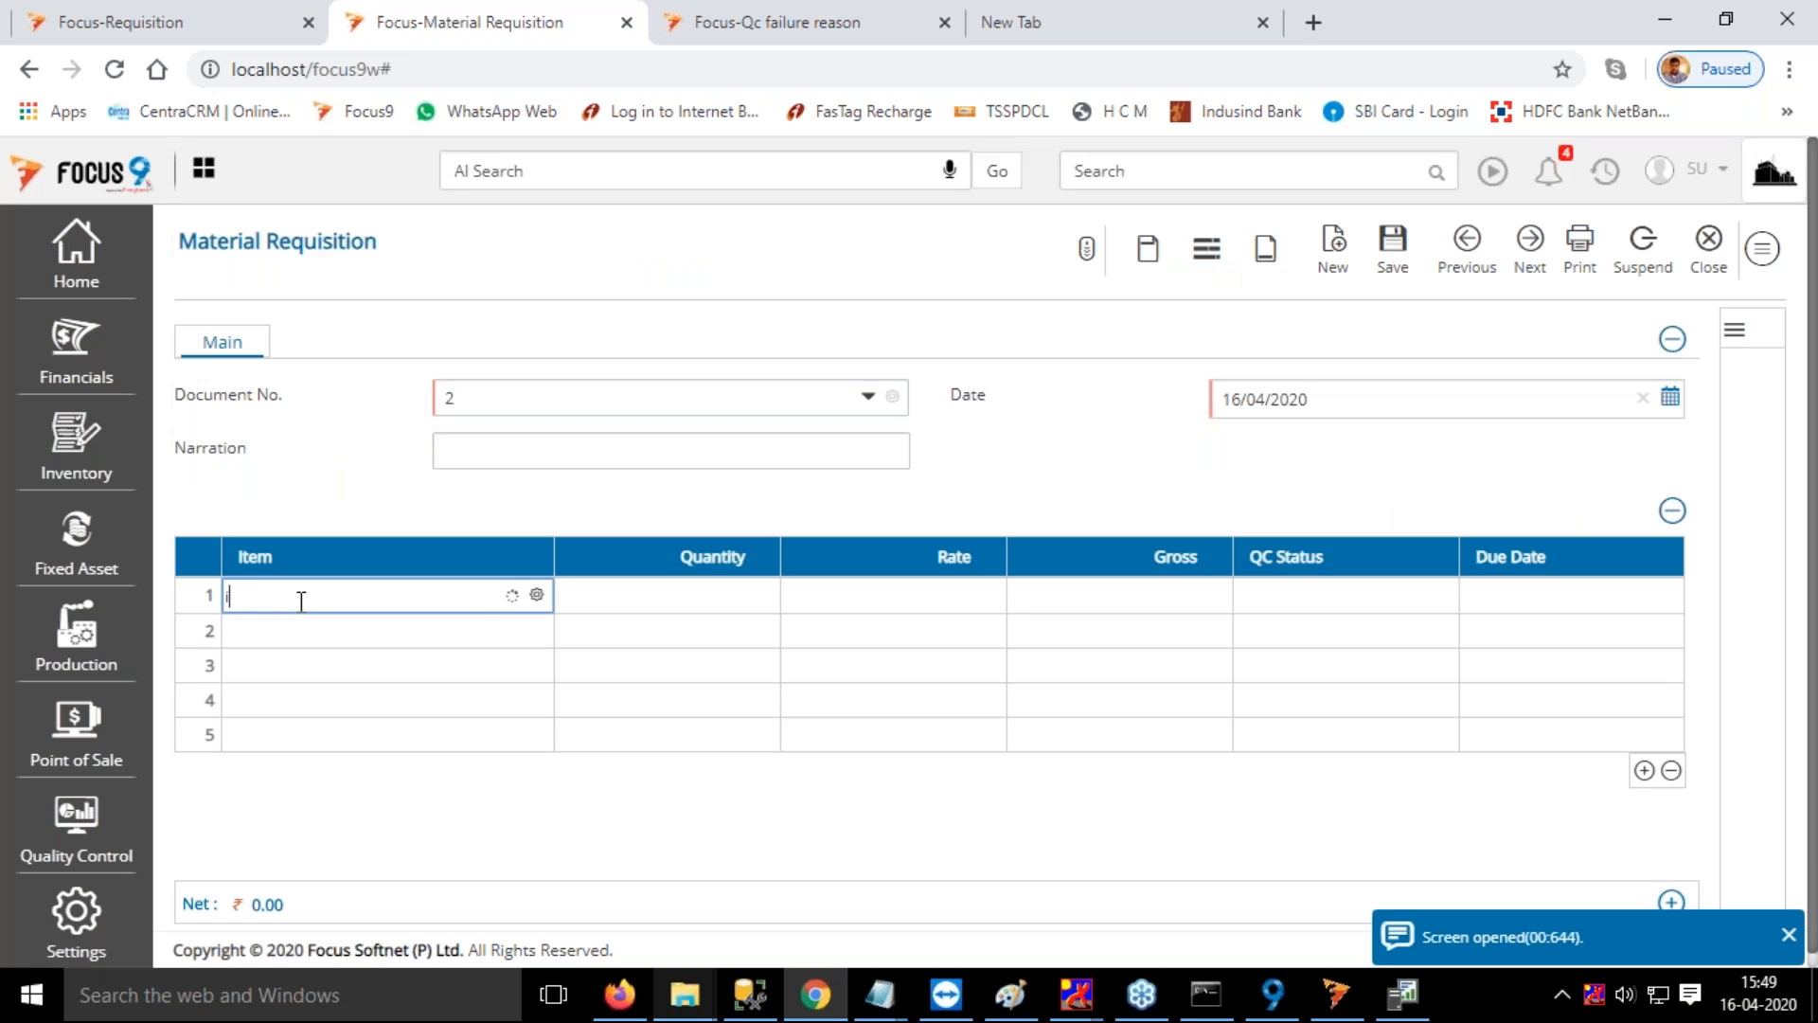
text(te)
key(Return)
text(100)
key(Return)
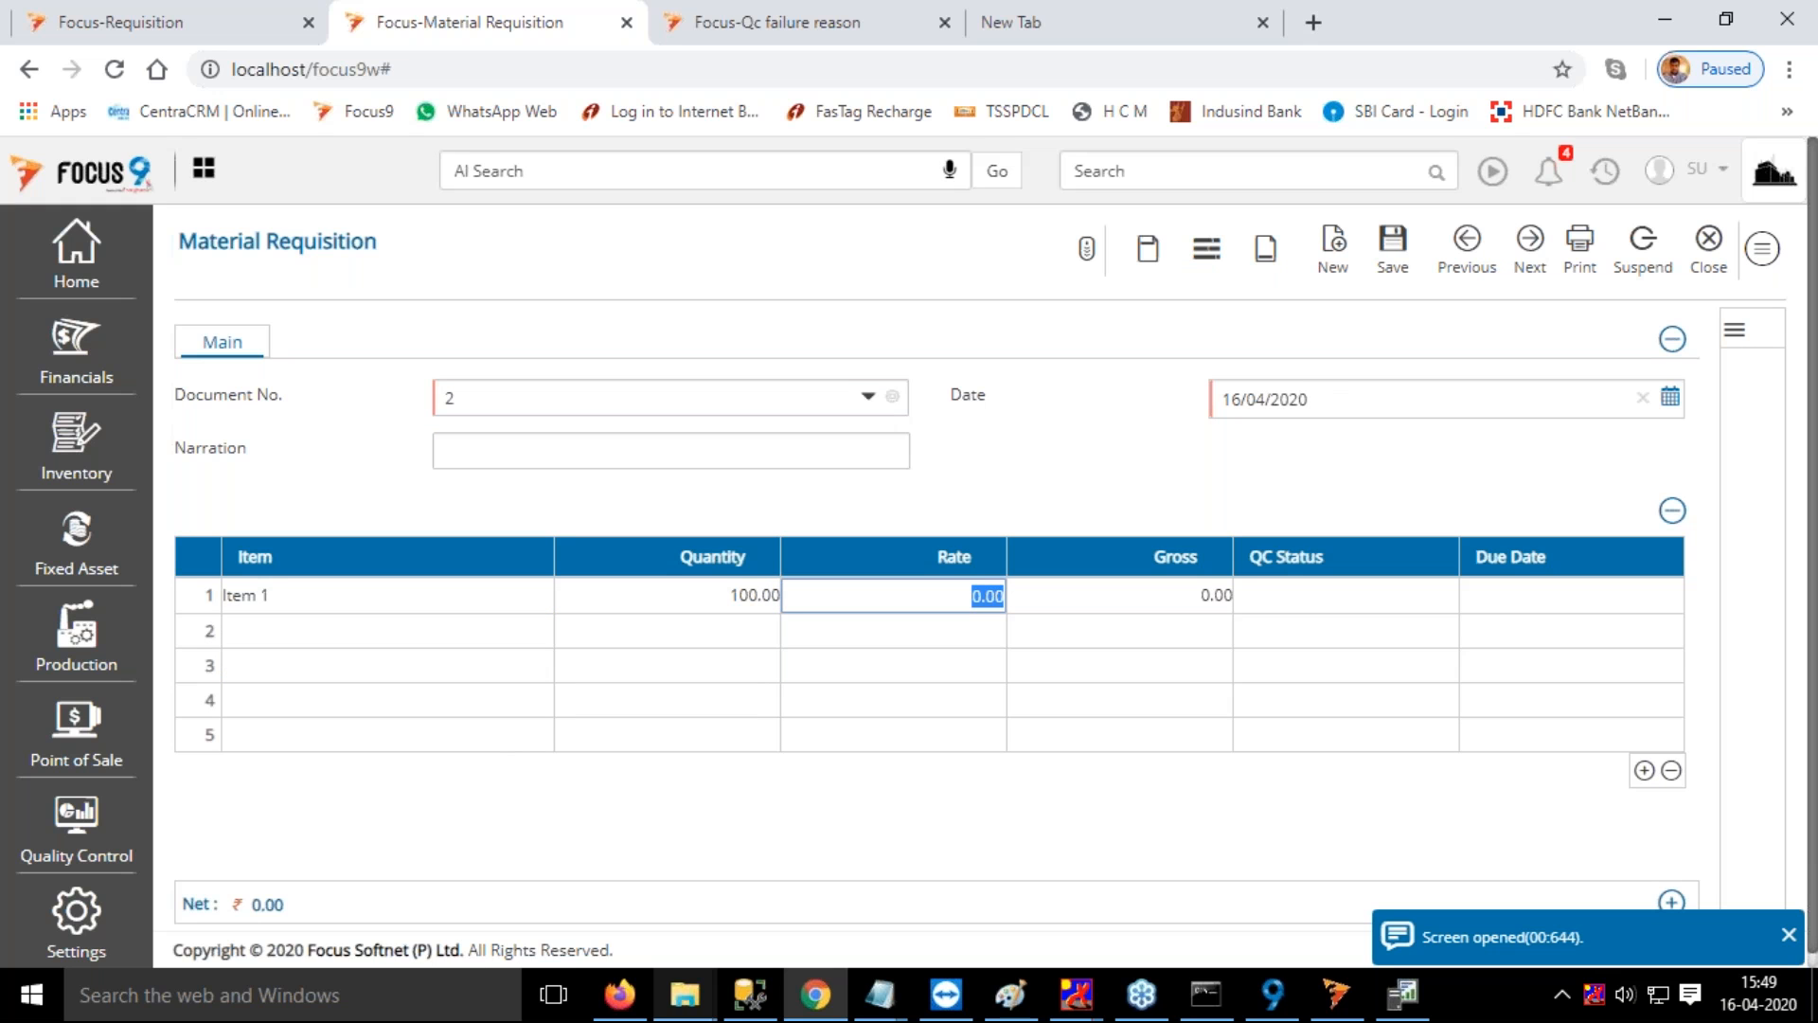
text(20)
key(Return)
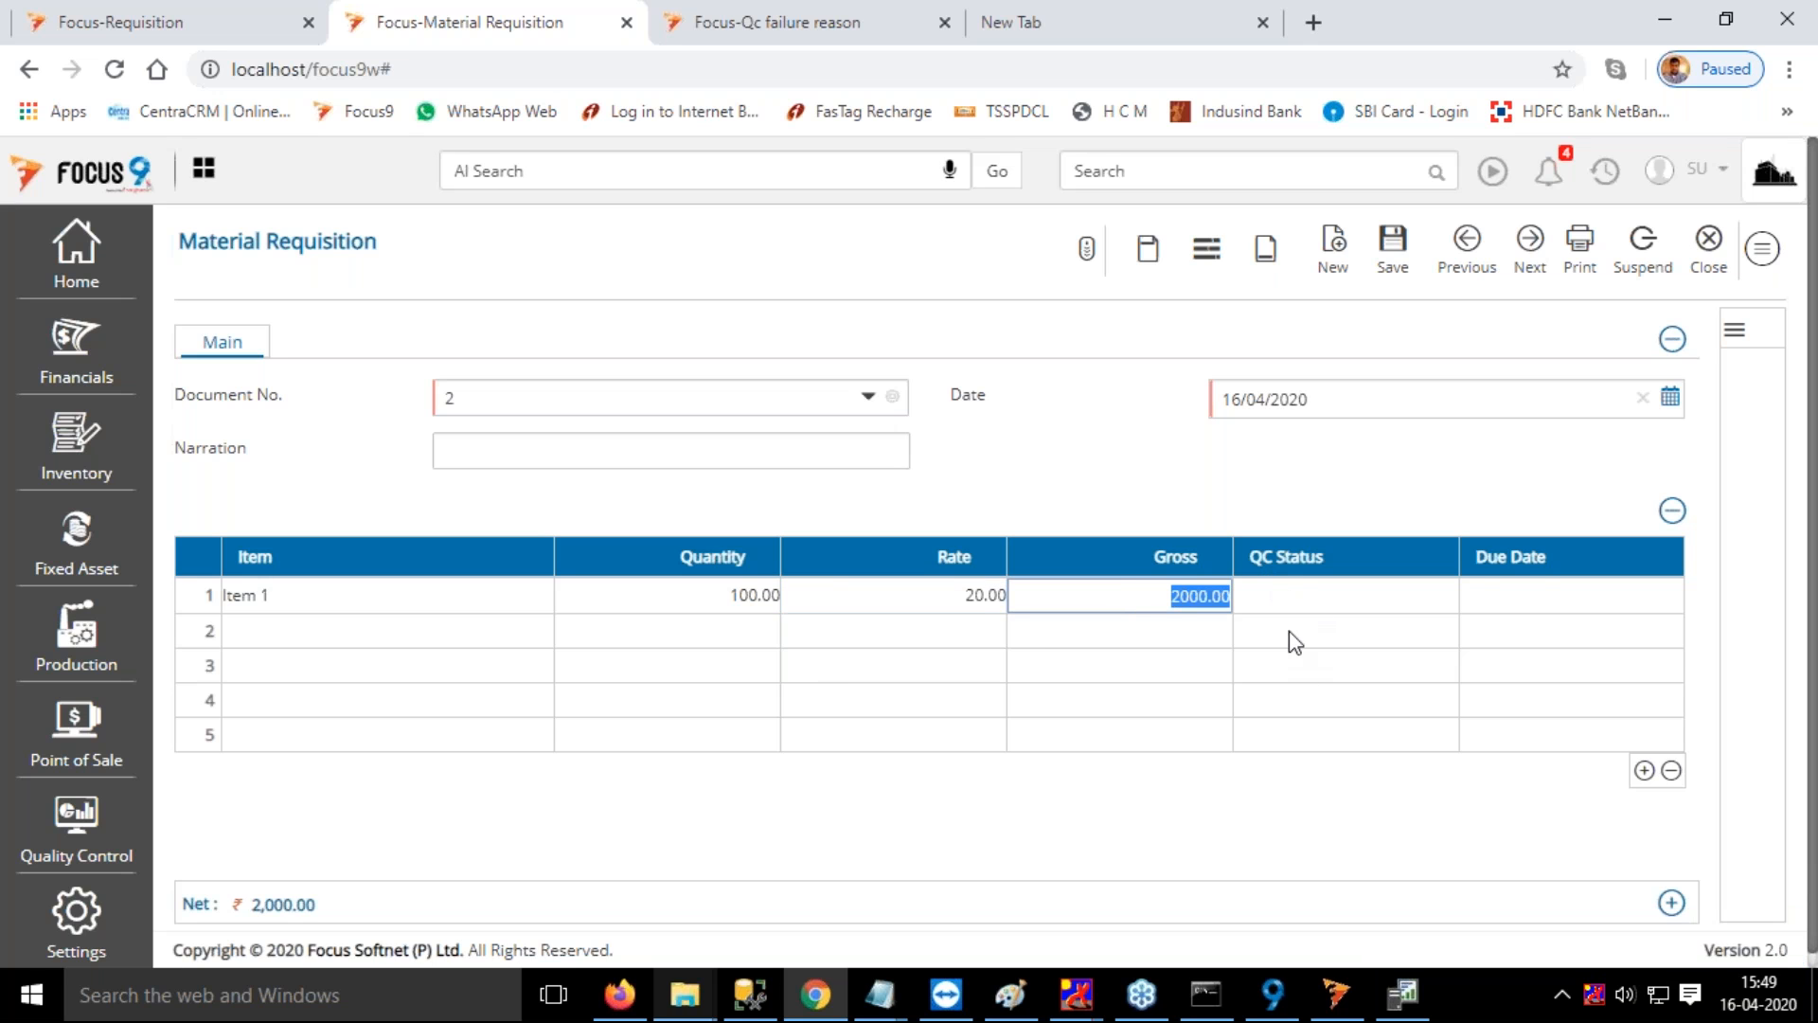
Set the Item 1 row's due date to 18/04/2020, save the material requisition and dismiss the notifications
click(1542, 594)
click(1668, 596)
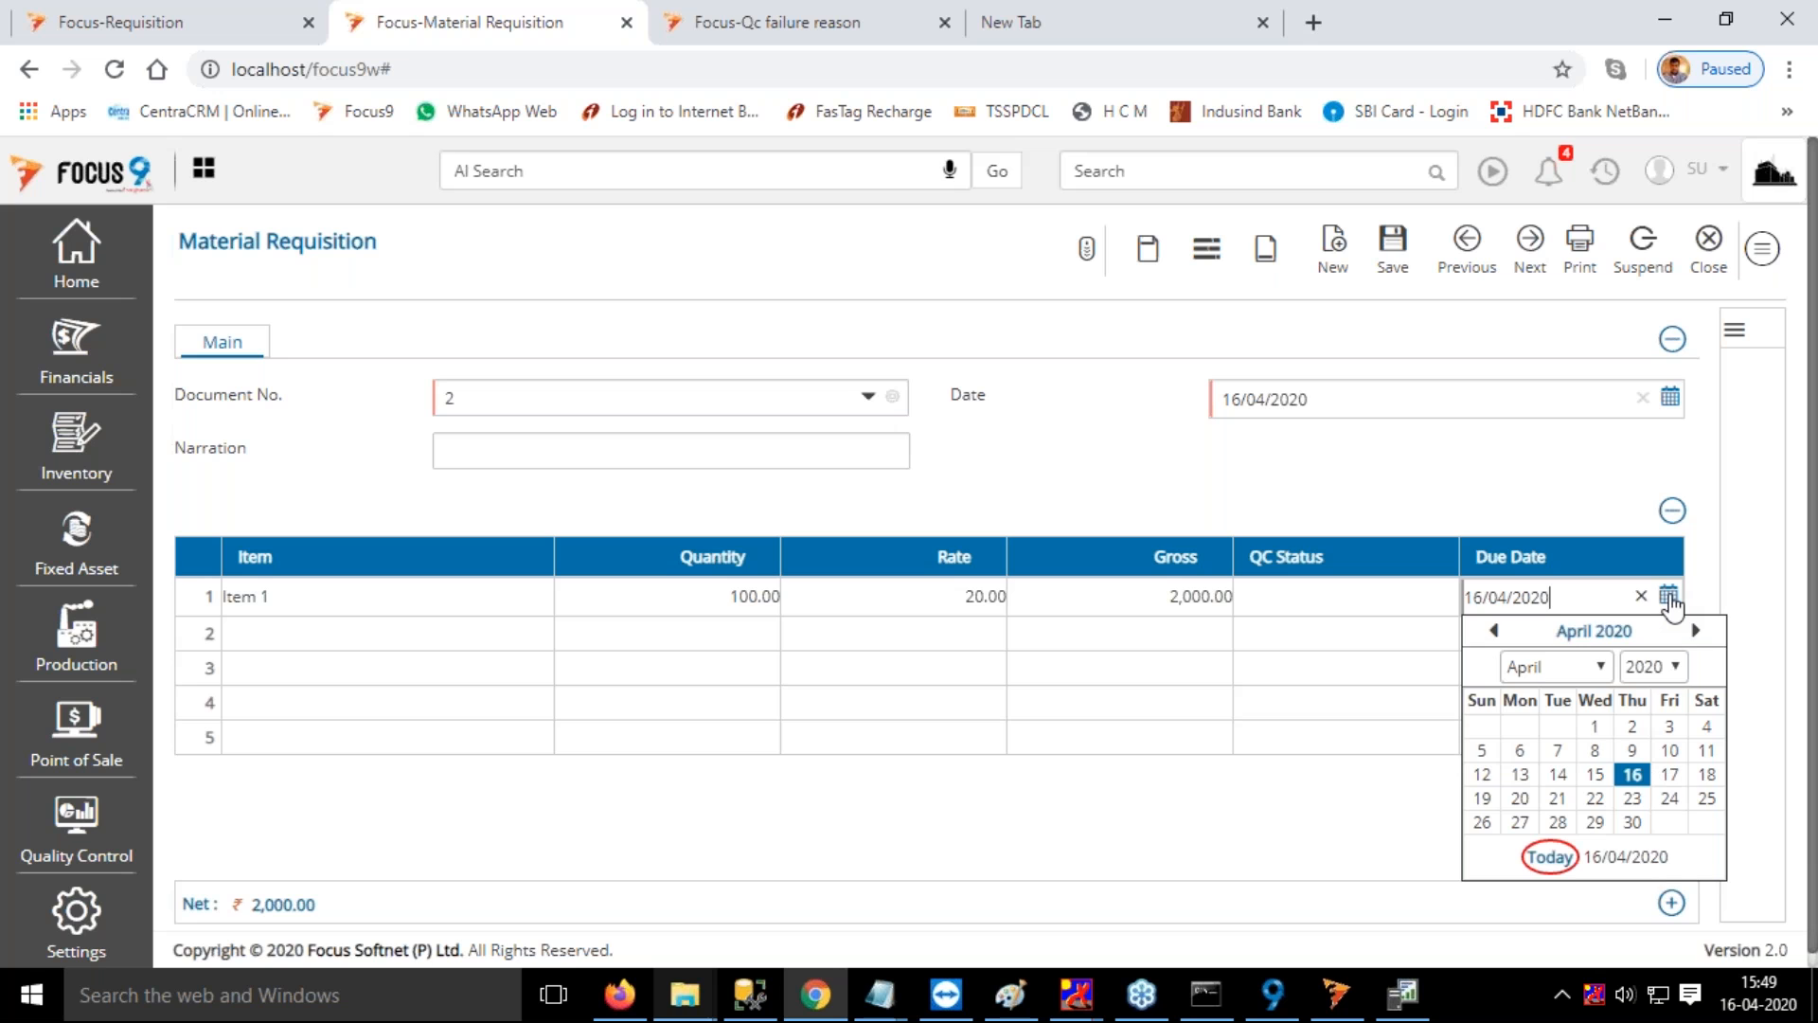
click(1707, 774)
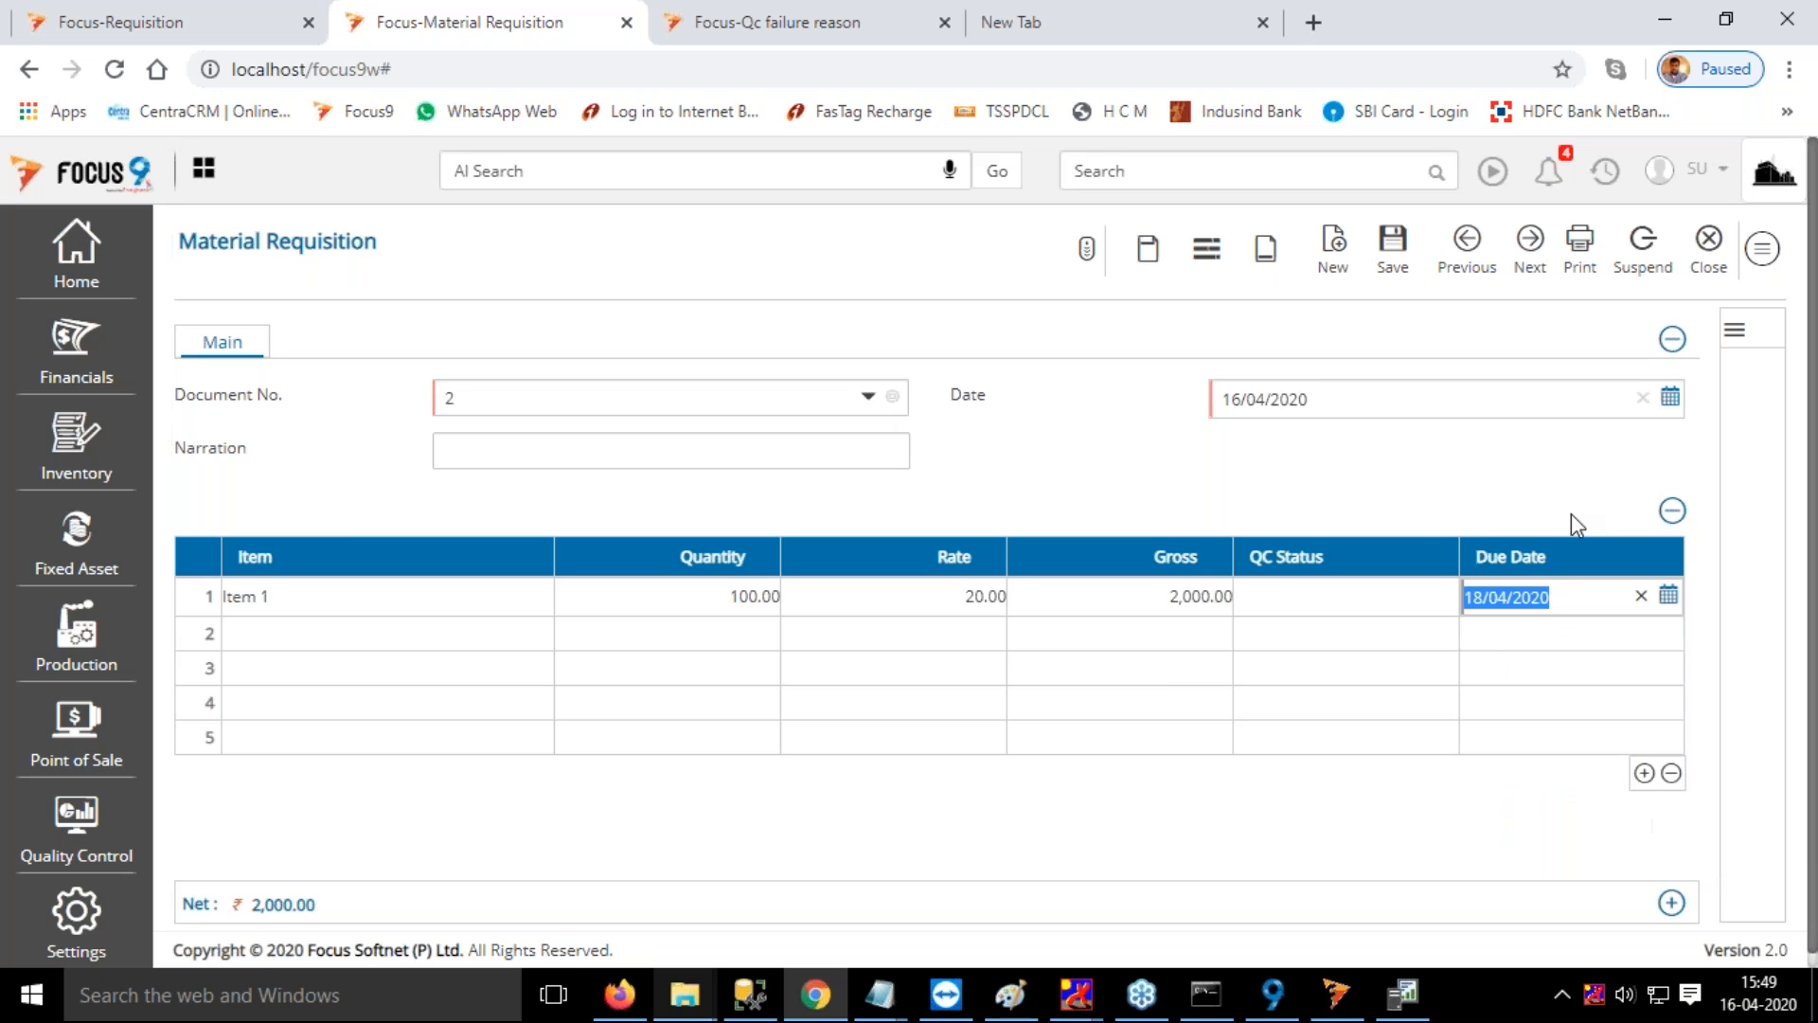
click(1393, 254)
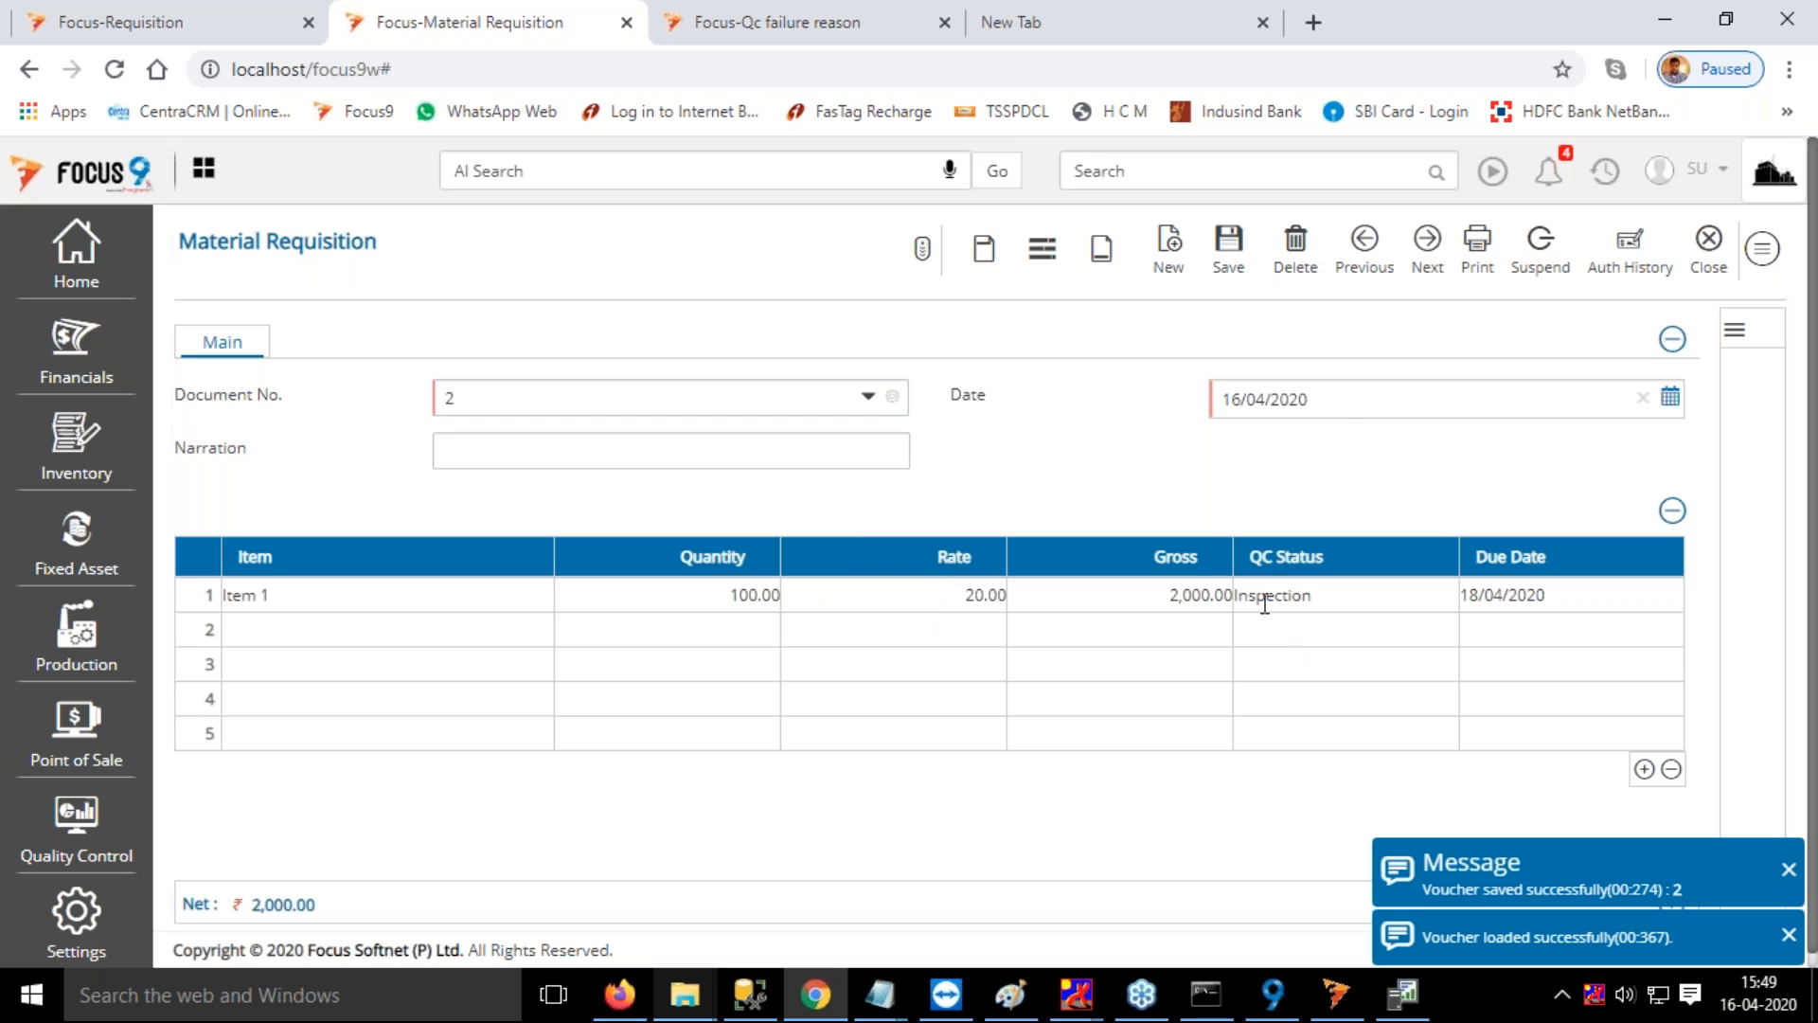
click(1789, 876)
click(1789, 937)
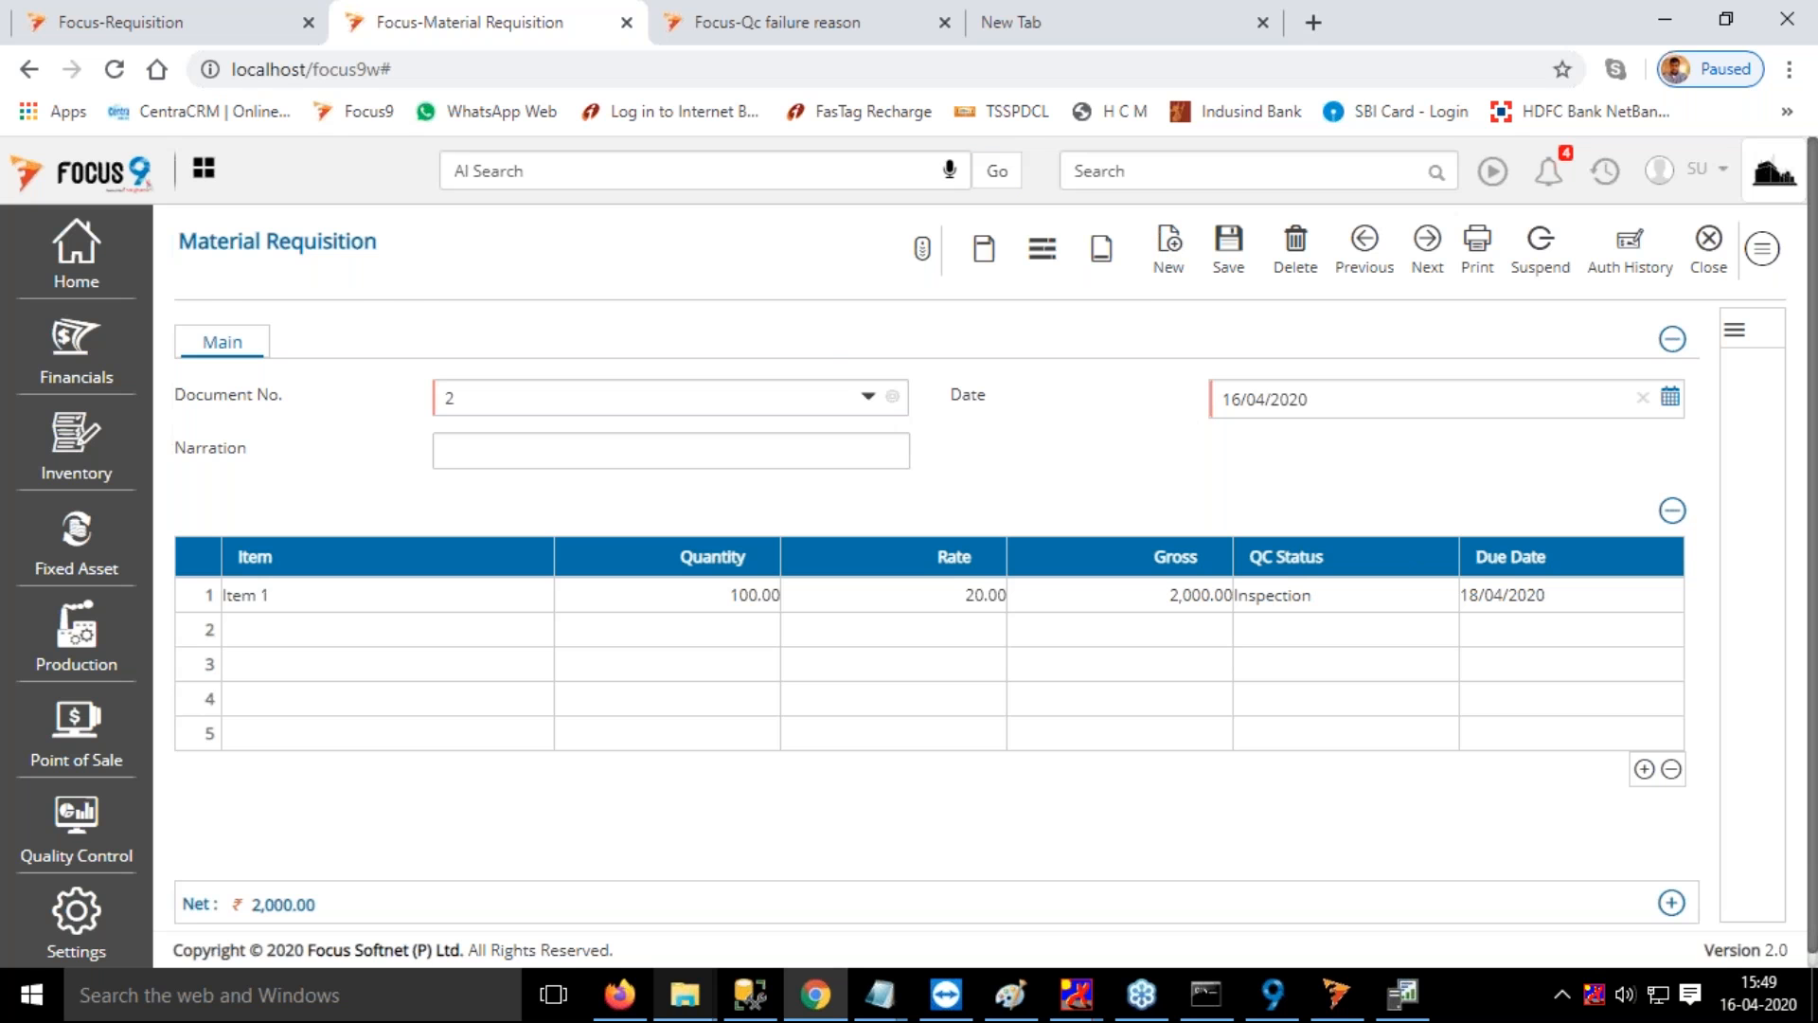
Switch to the Qc failure reason browser tab and open the Quality Control Requisition list there
key(ctrl+Tab)
click(1225, 170)
text(re)
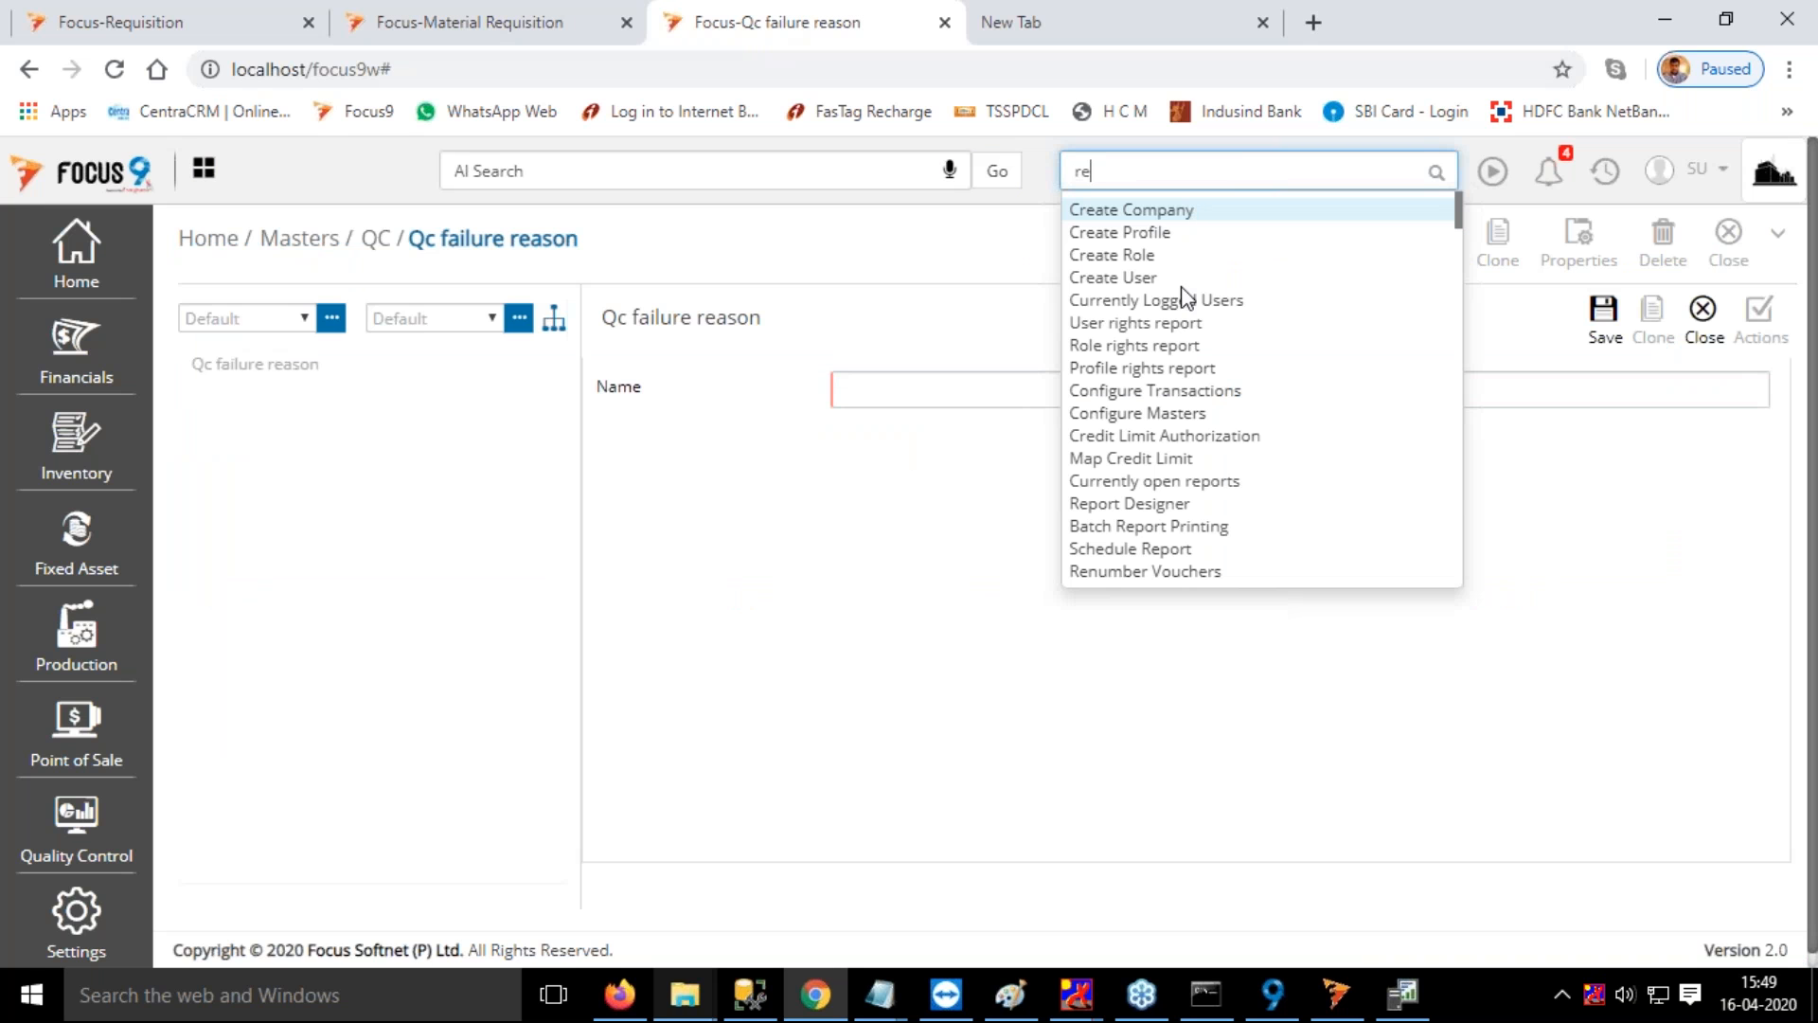
text(q)
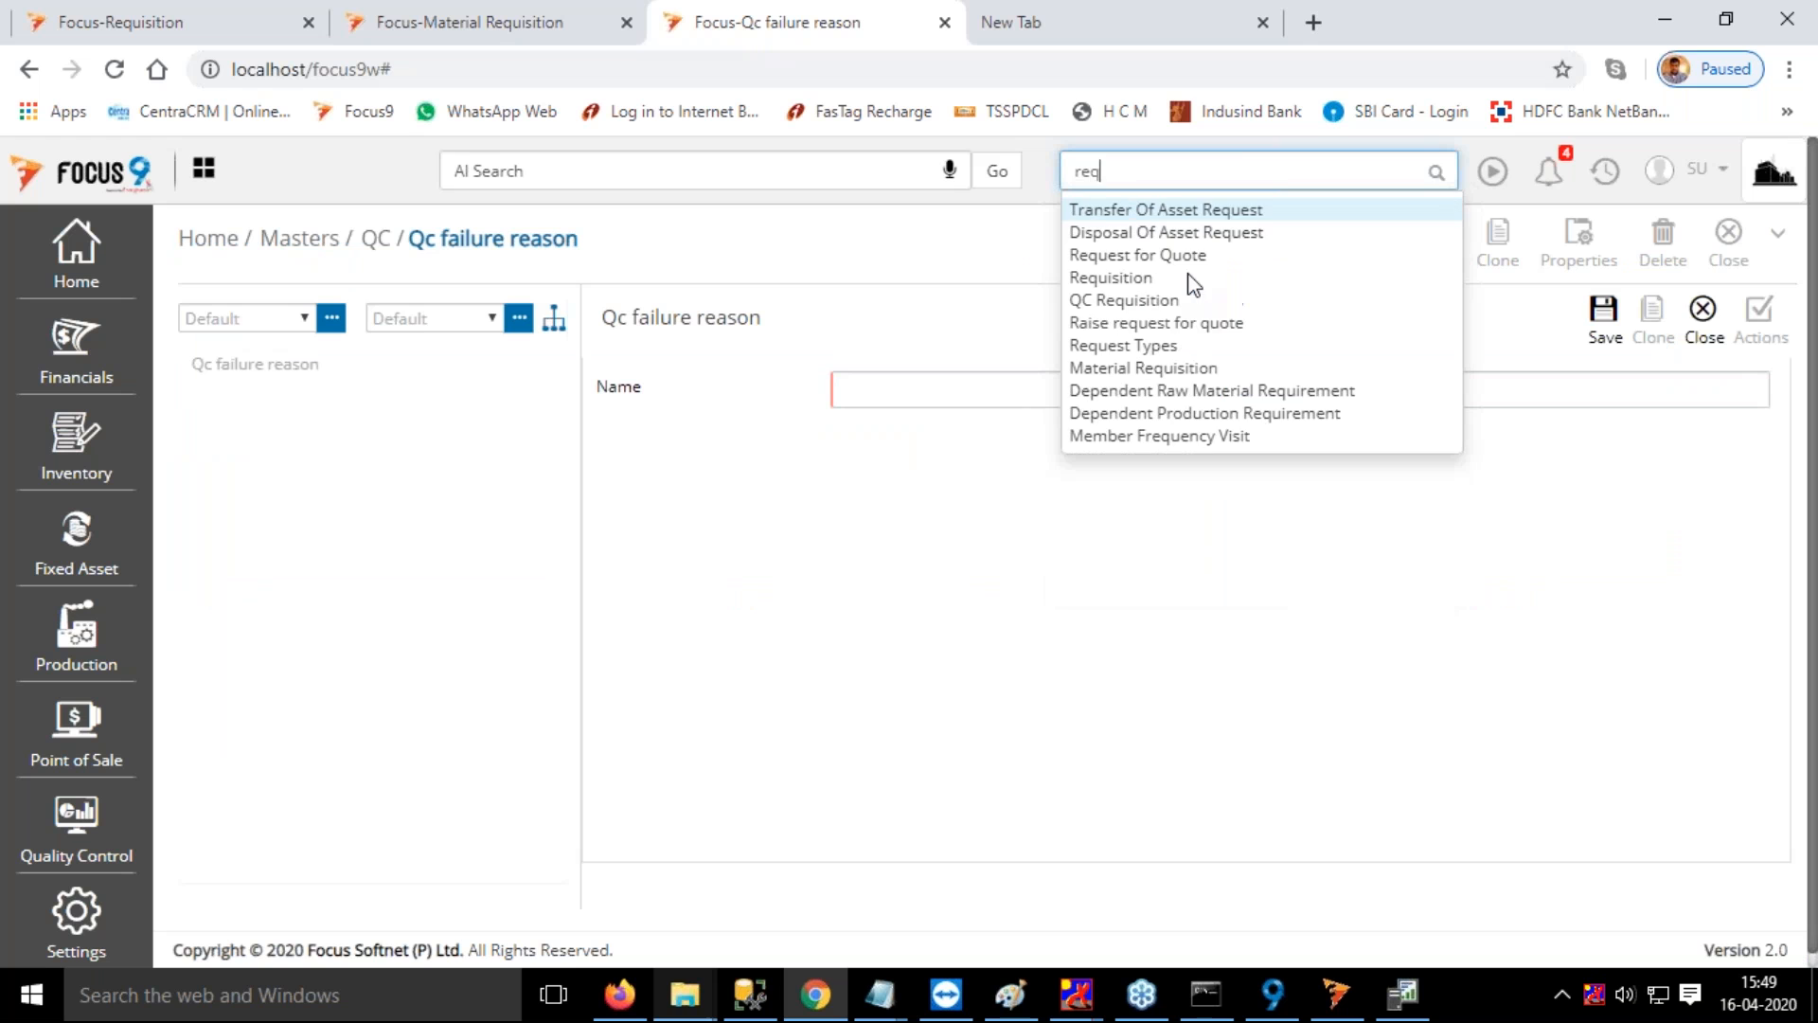
click(1109, 278)
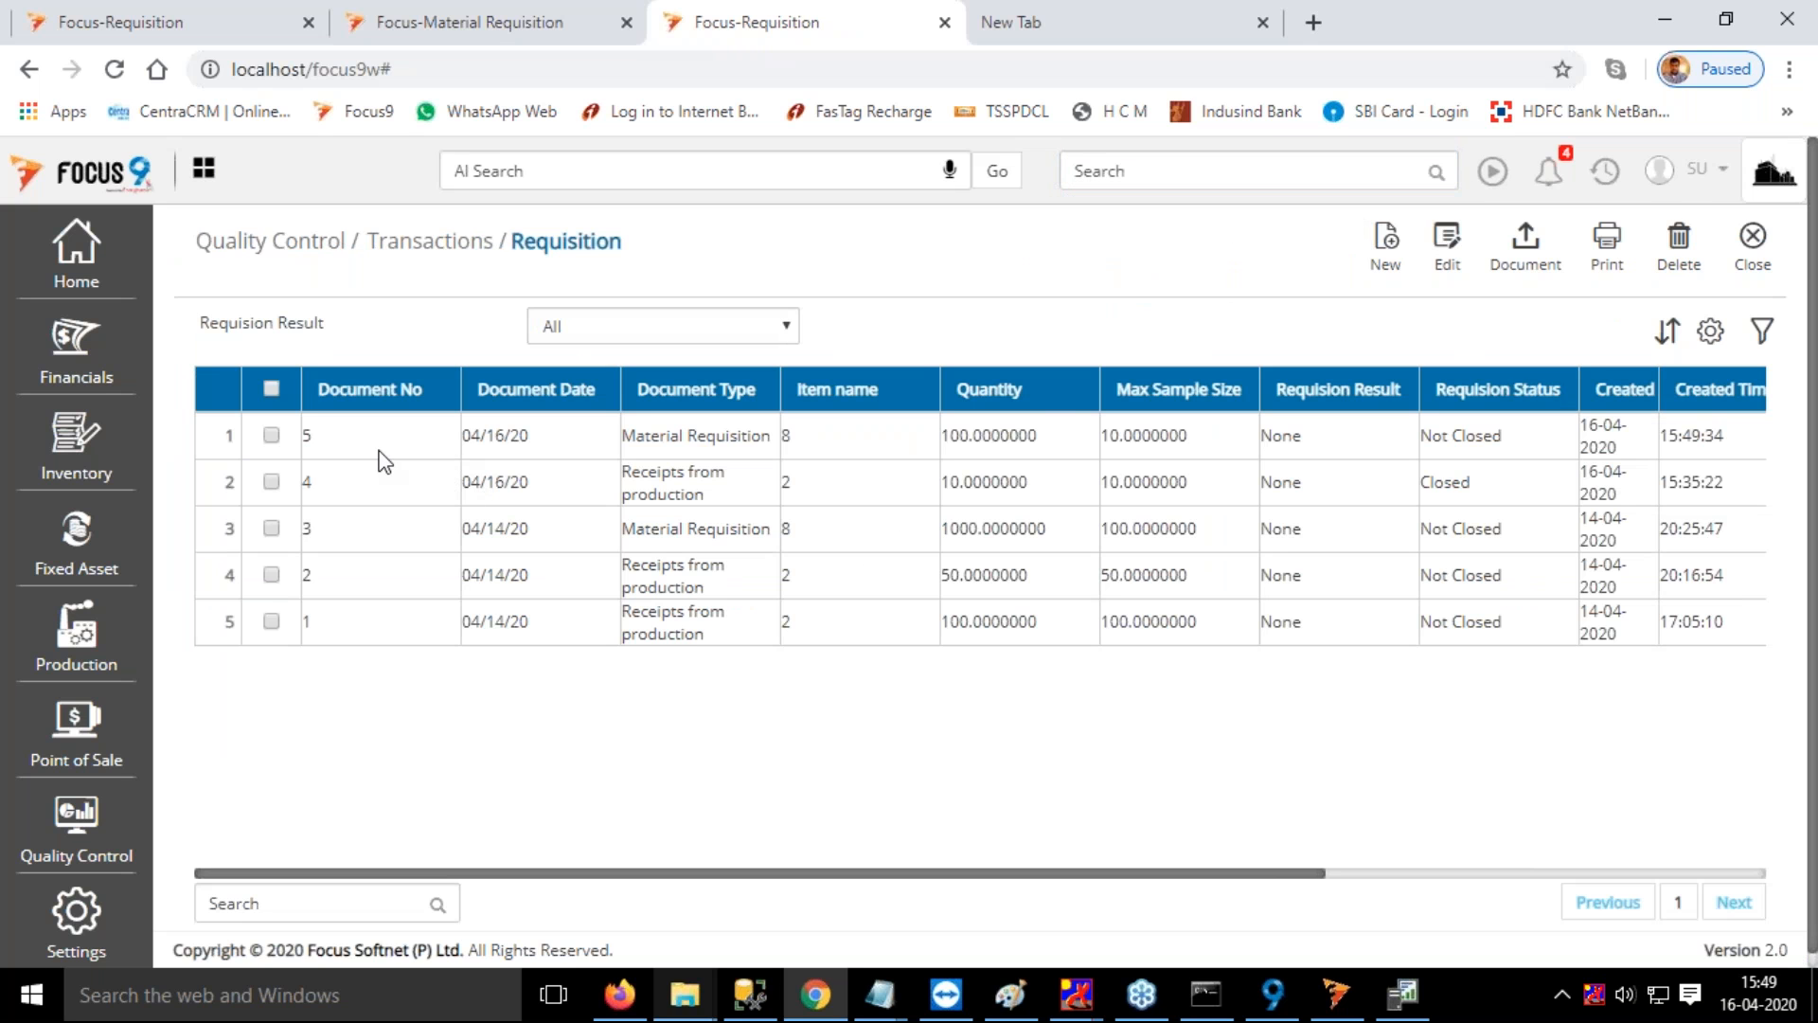
Review the test details of requisition 5 and close it together with the requisition list
double_click(367, 448)
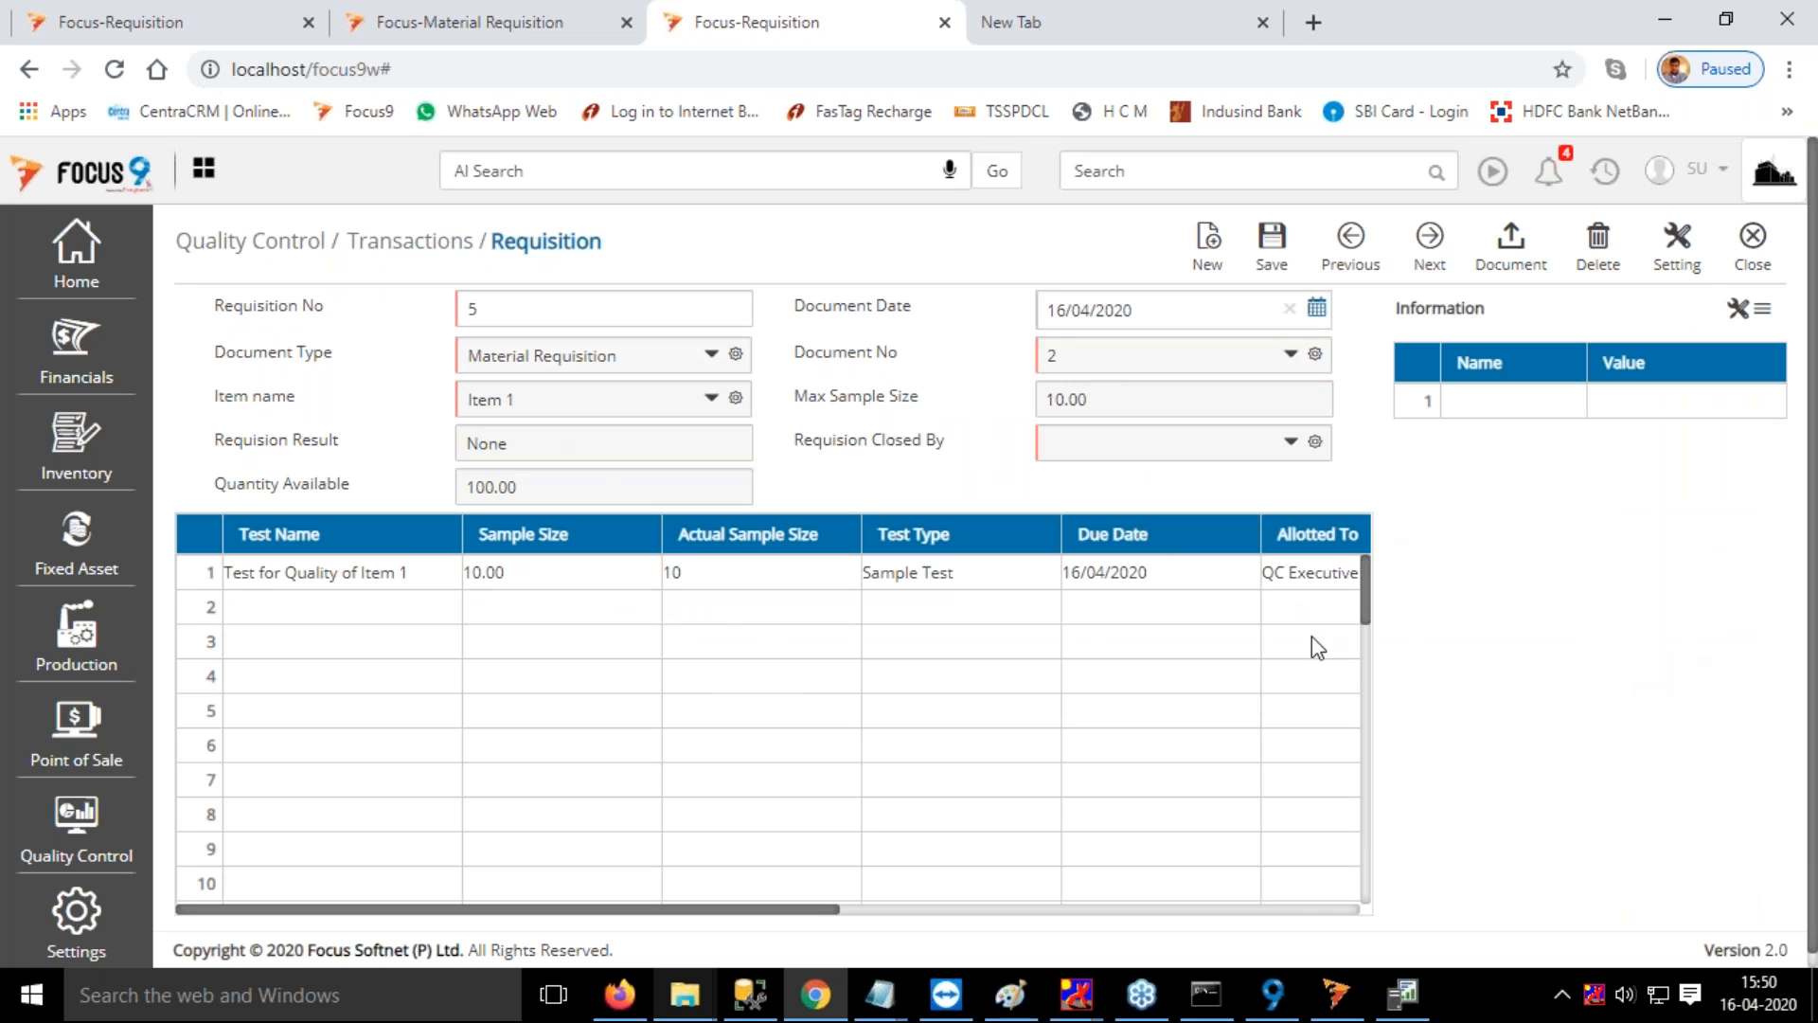
mouse_move(572, 911)
mouse_down()
mouse_move(685, 912)
mouse_move(552, 912)
mouse_up()
click(1750, 244)
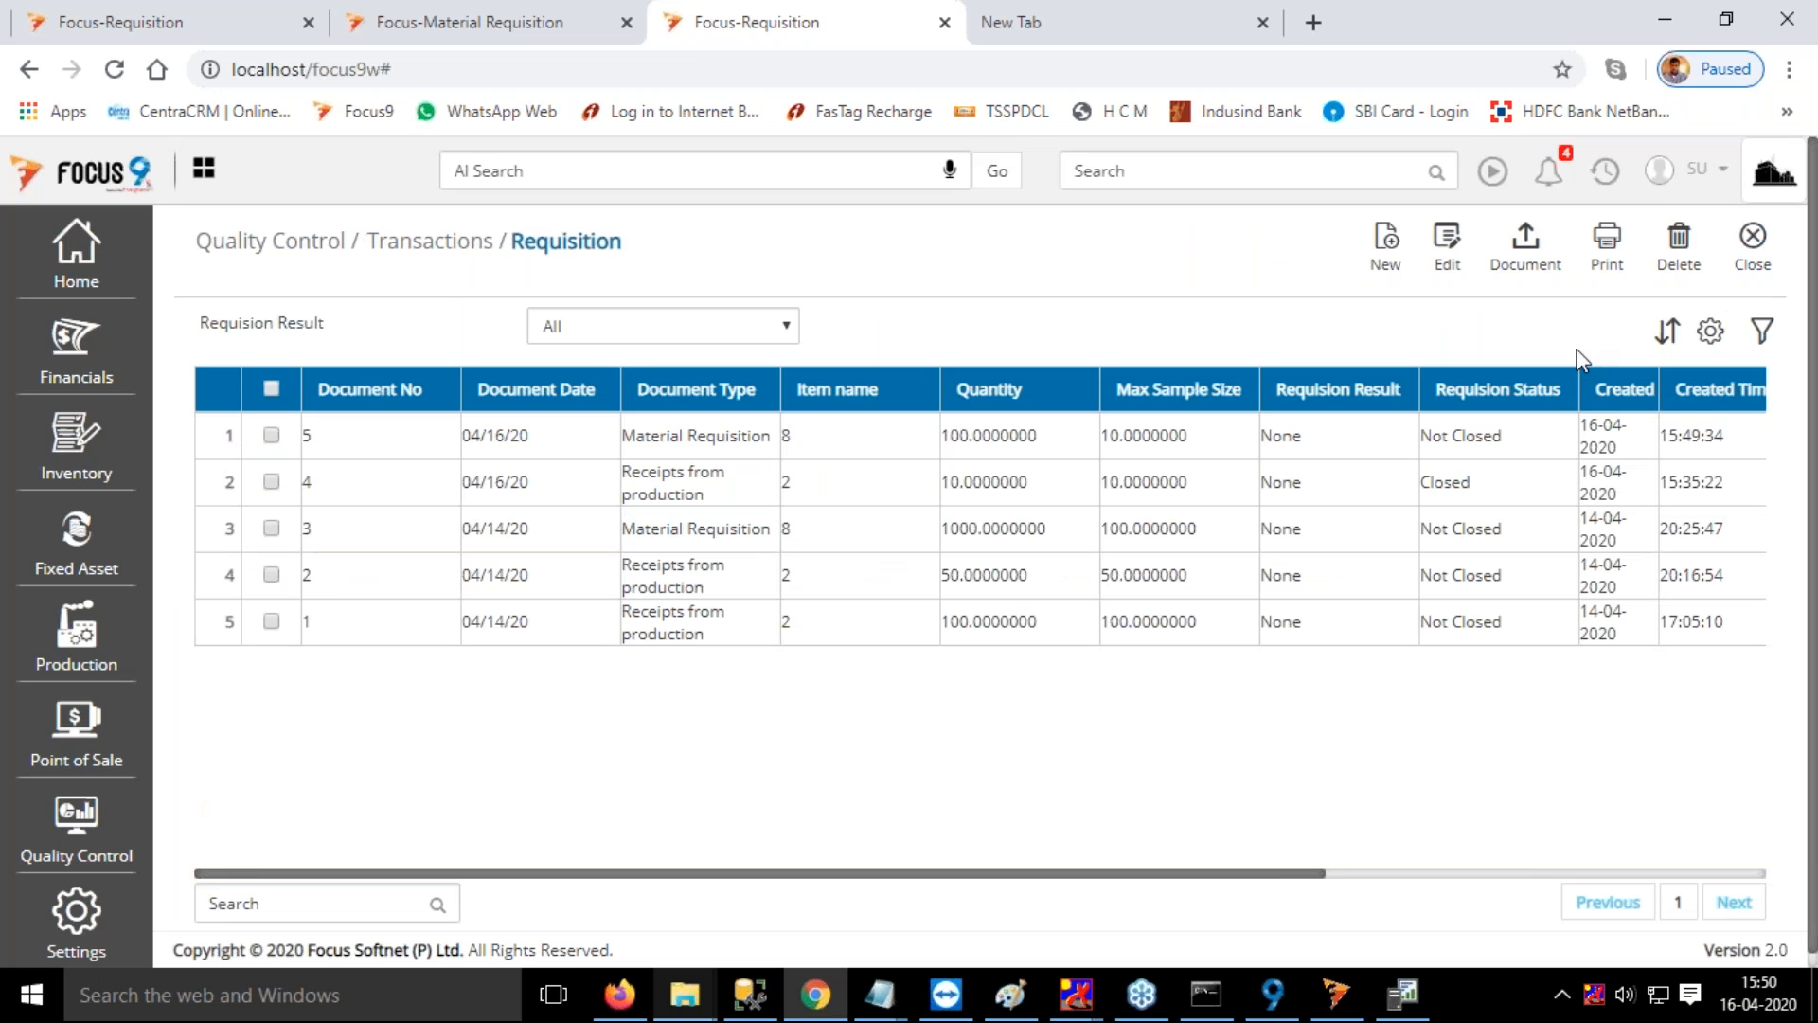
click(1753, 237)
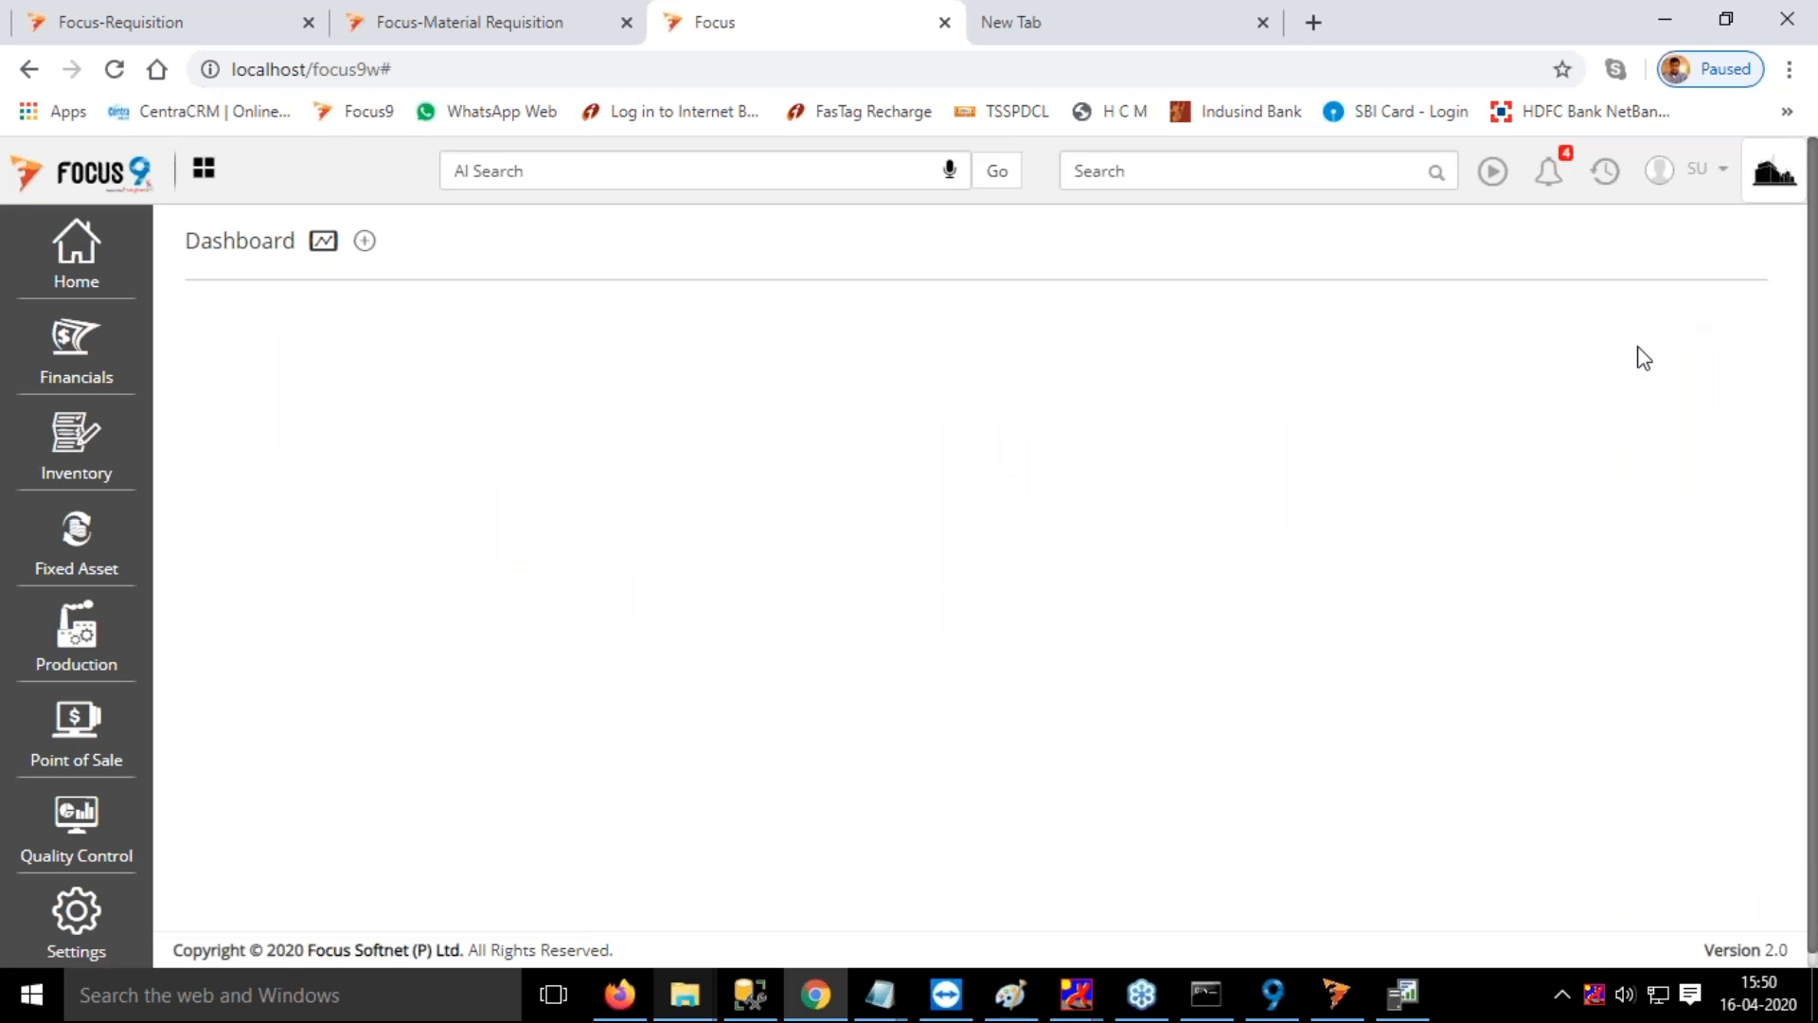
Open QC Inspection and start a new sample check for Item 1 against requisition 5
click(1241, 177)
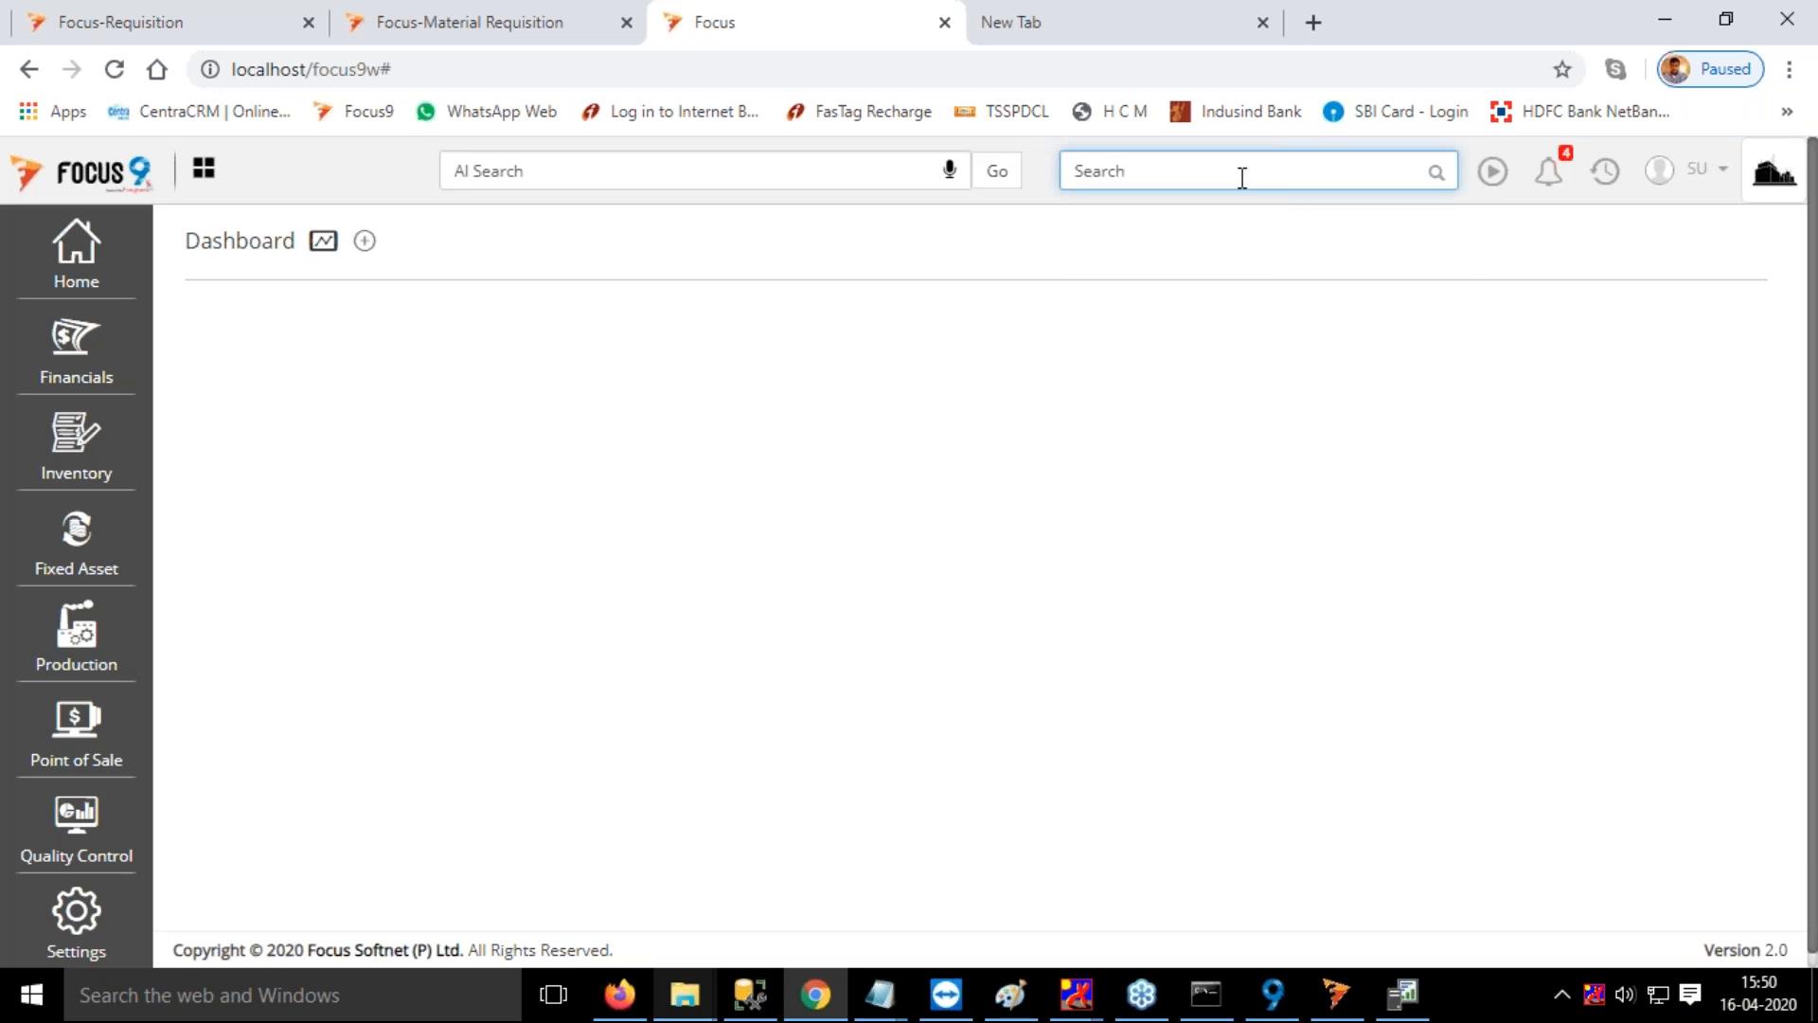
text(qc)
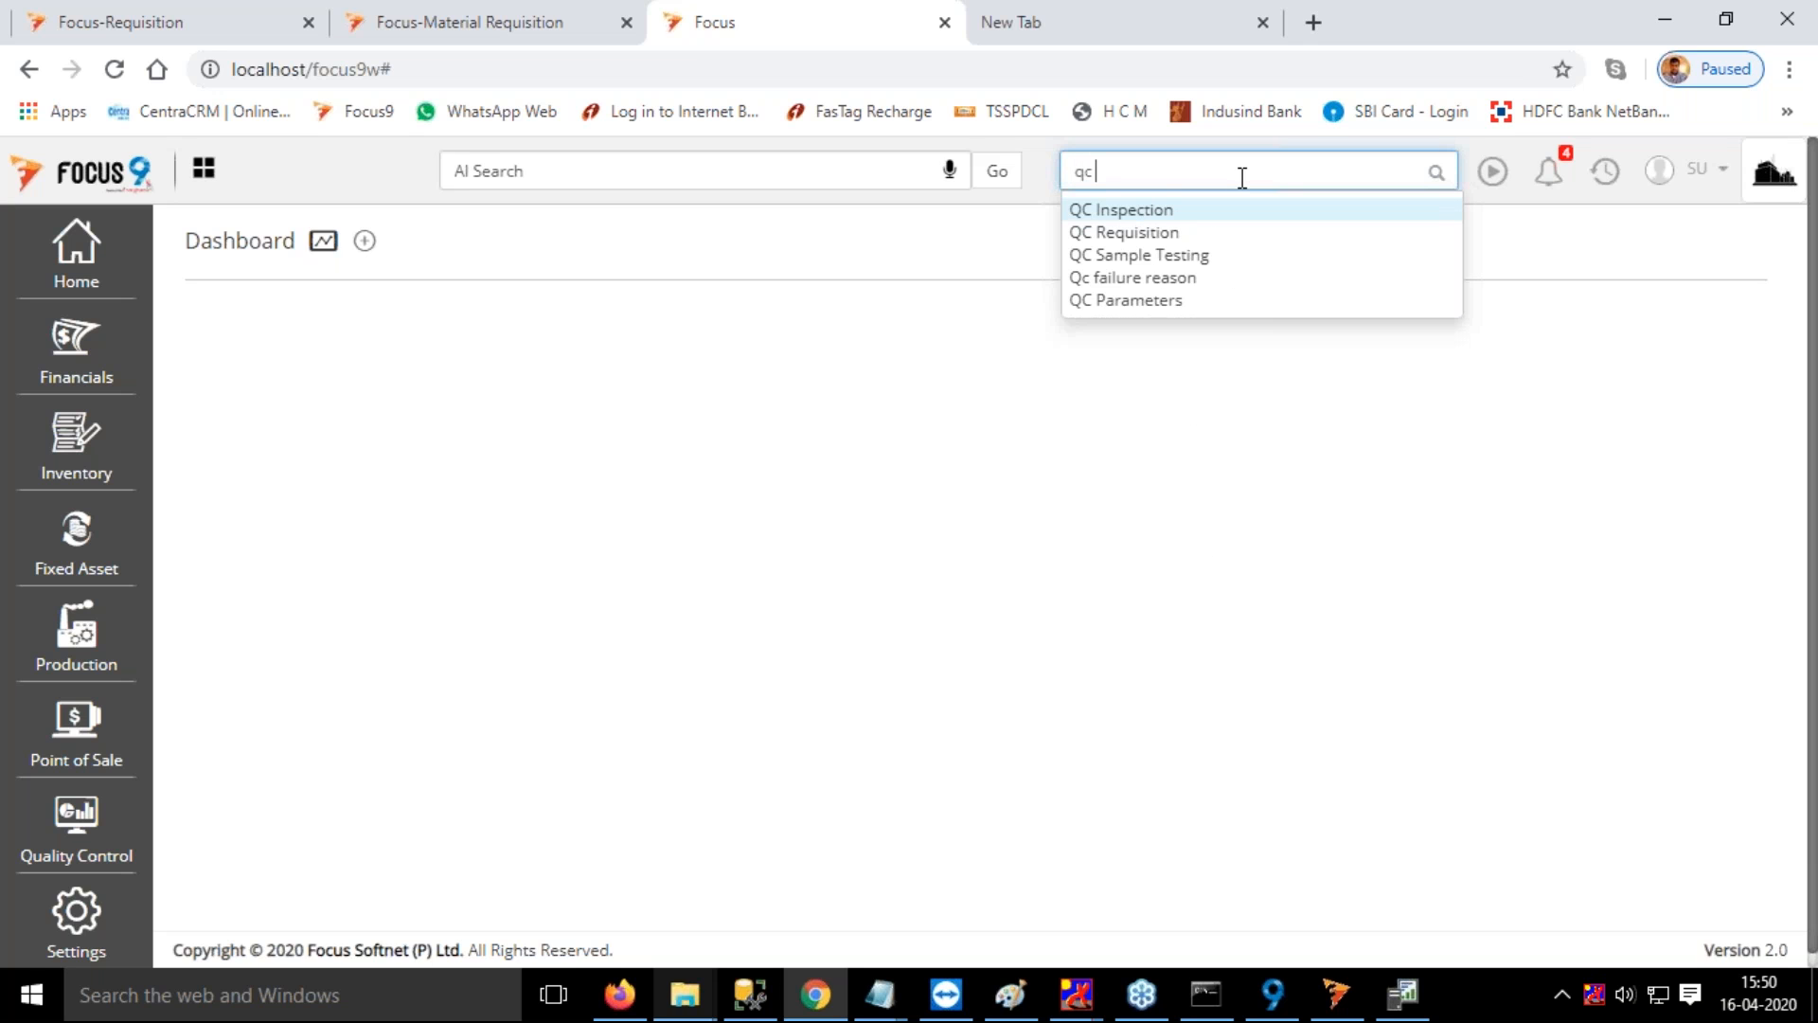
click(1155, 210)
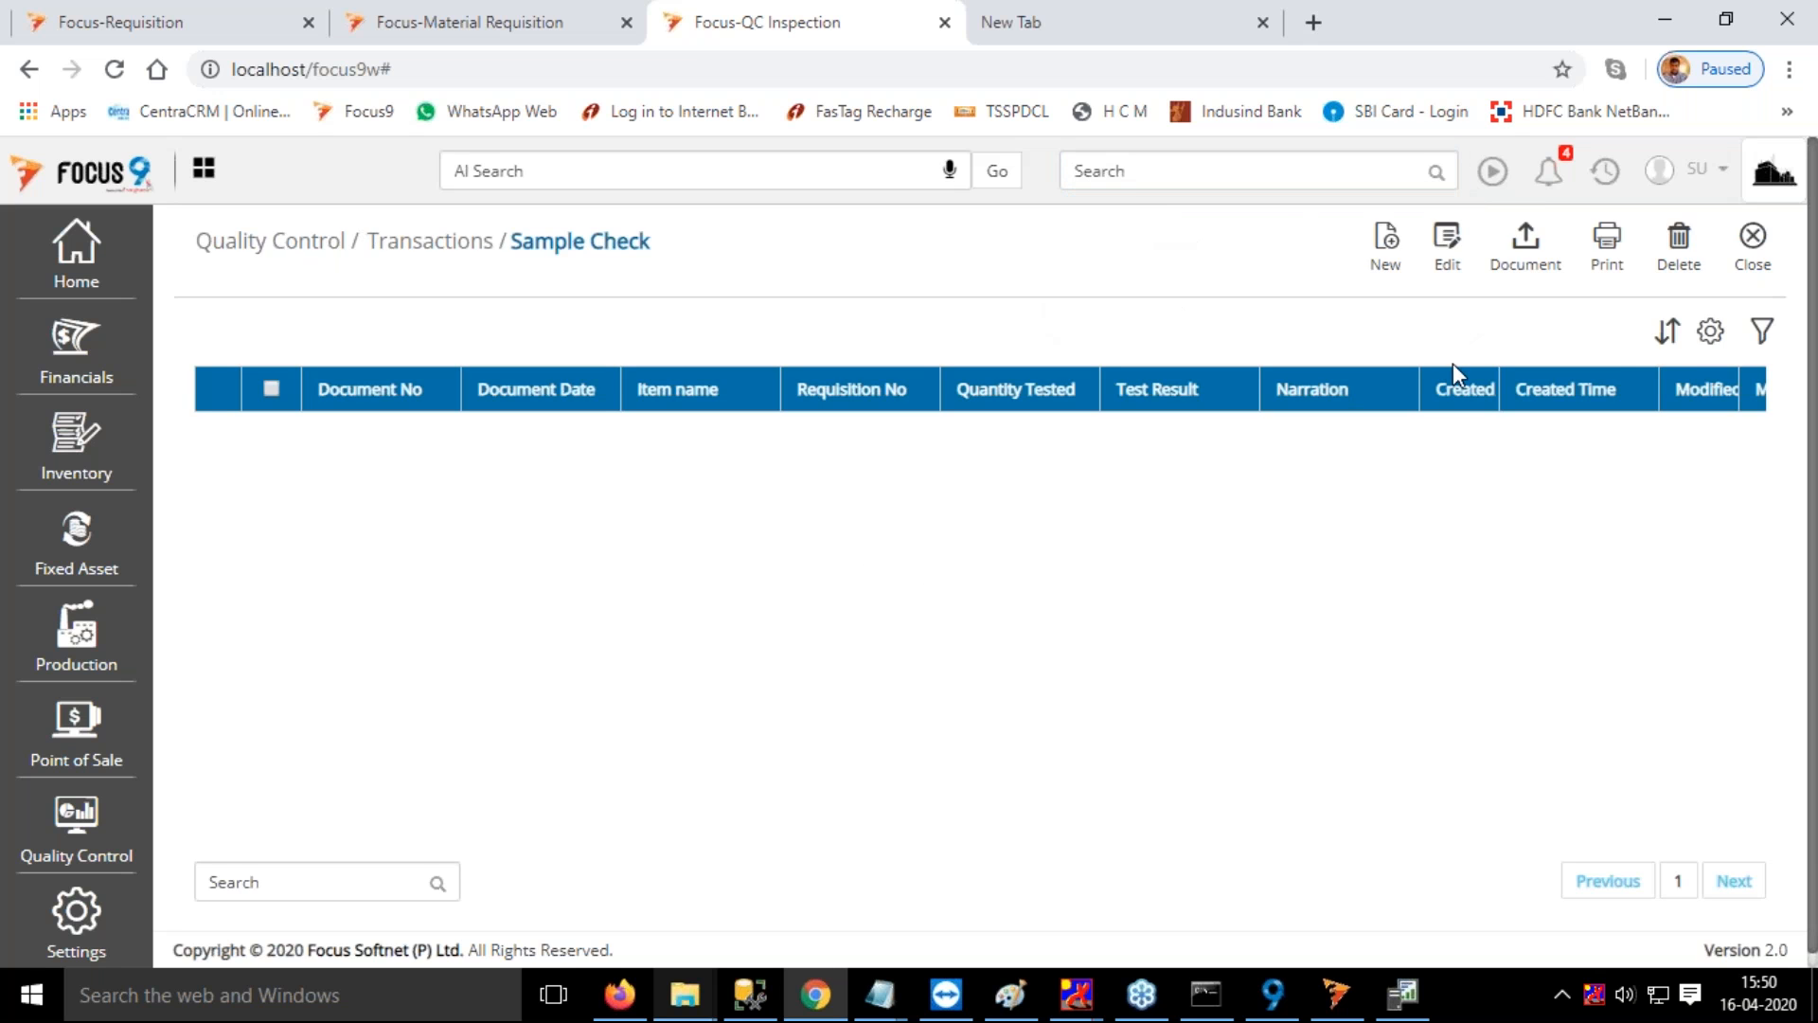
click(1382, 253)
click(580, 358)
text(ite)
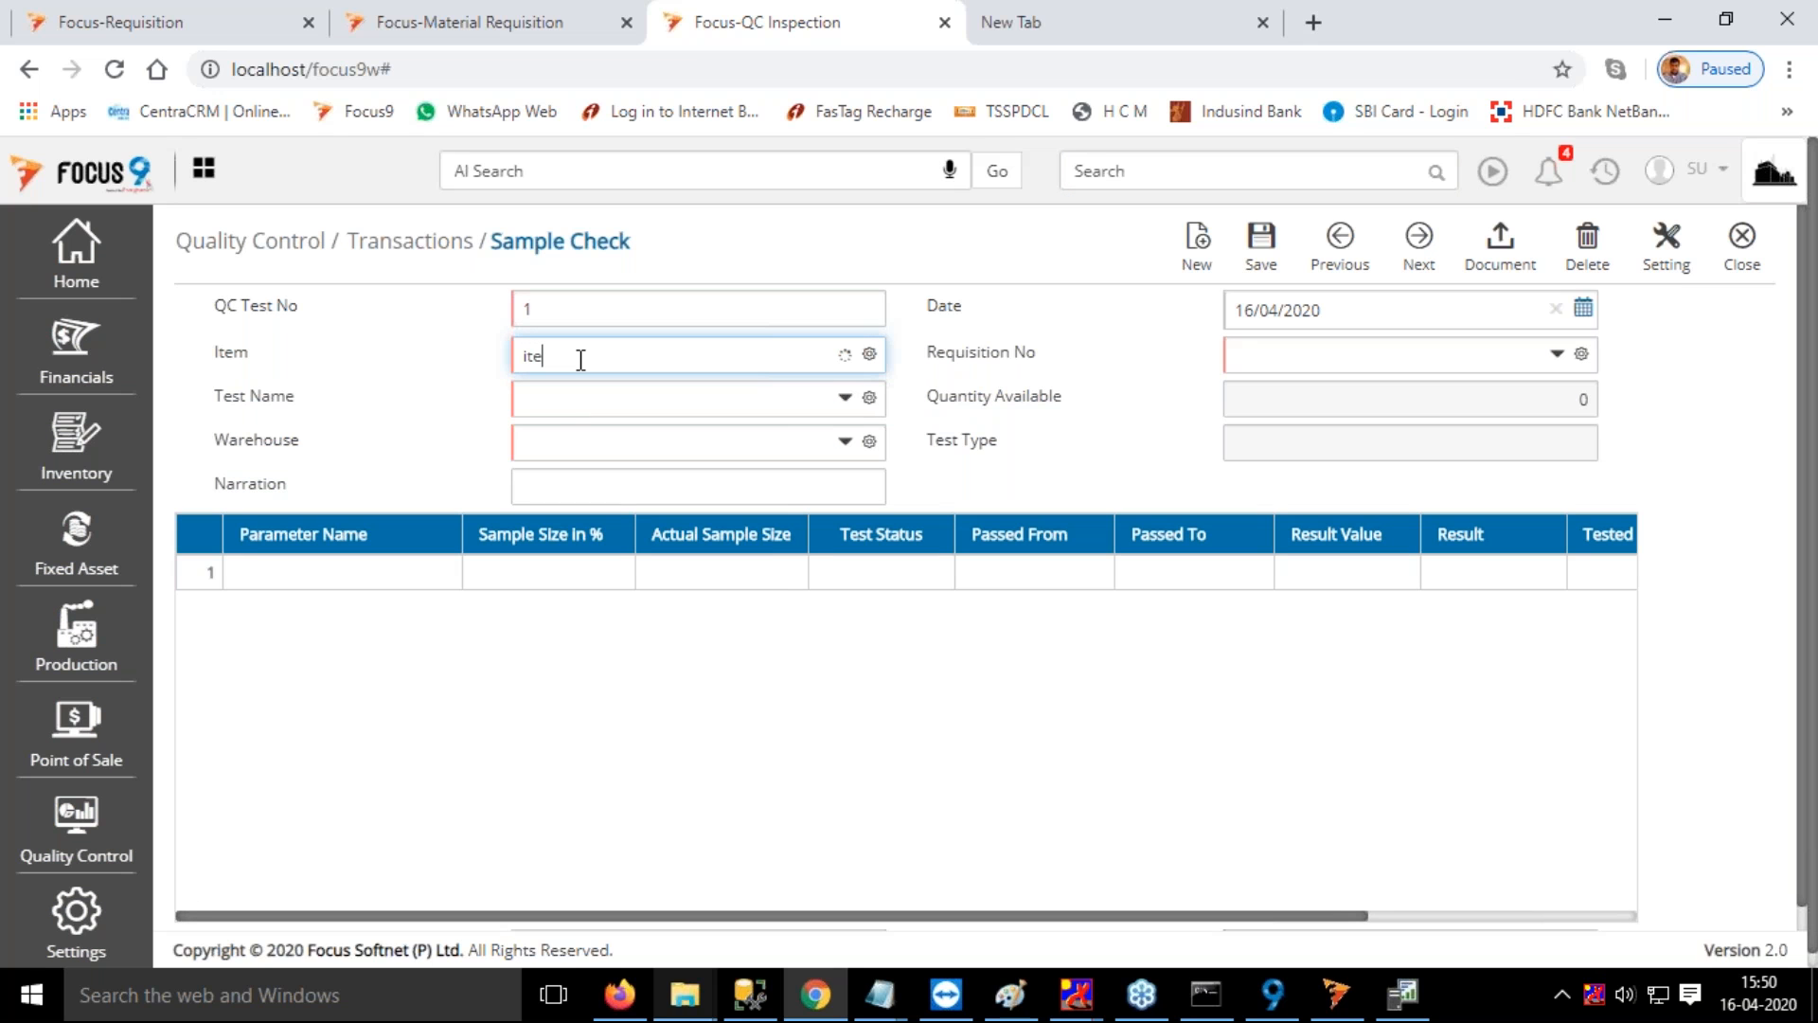
key(Return)
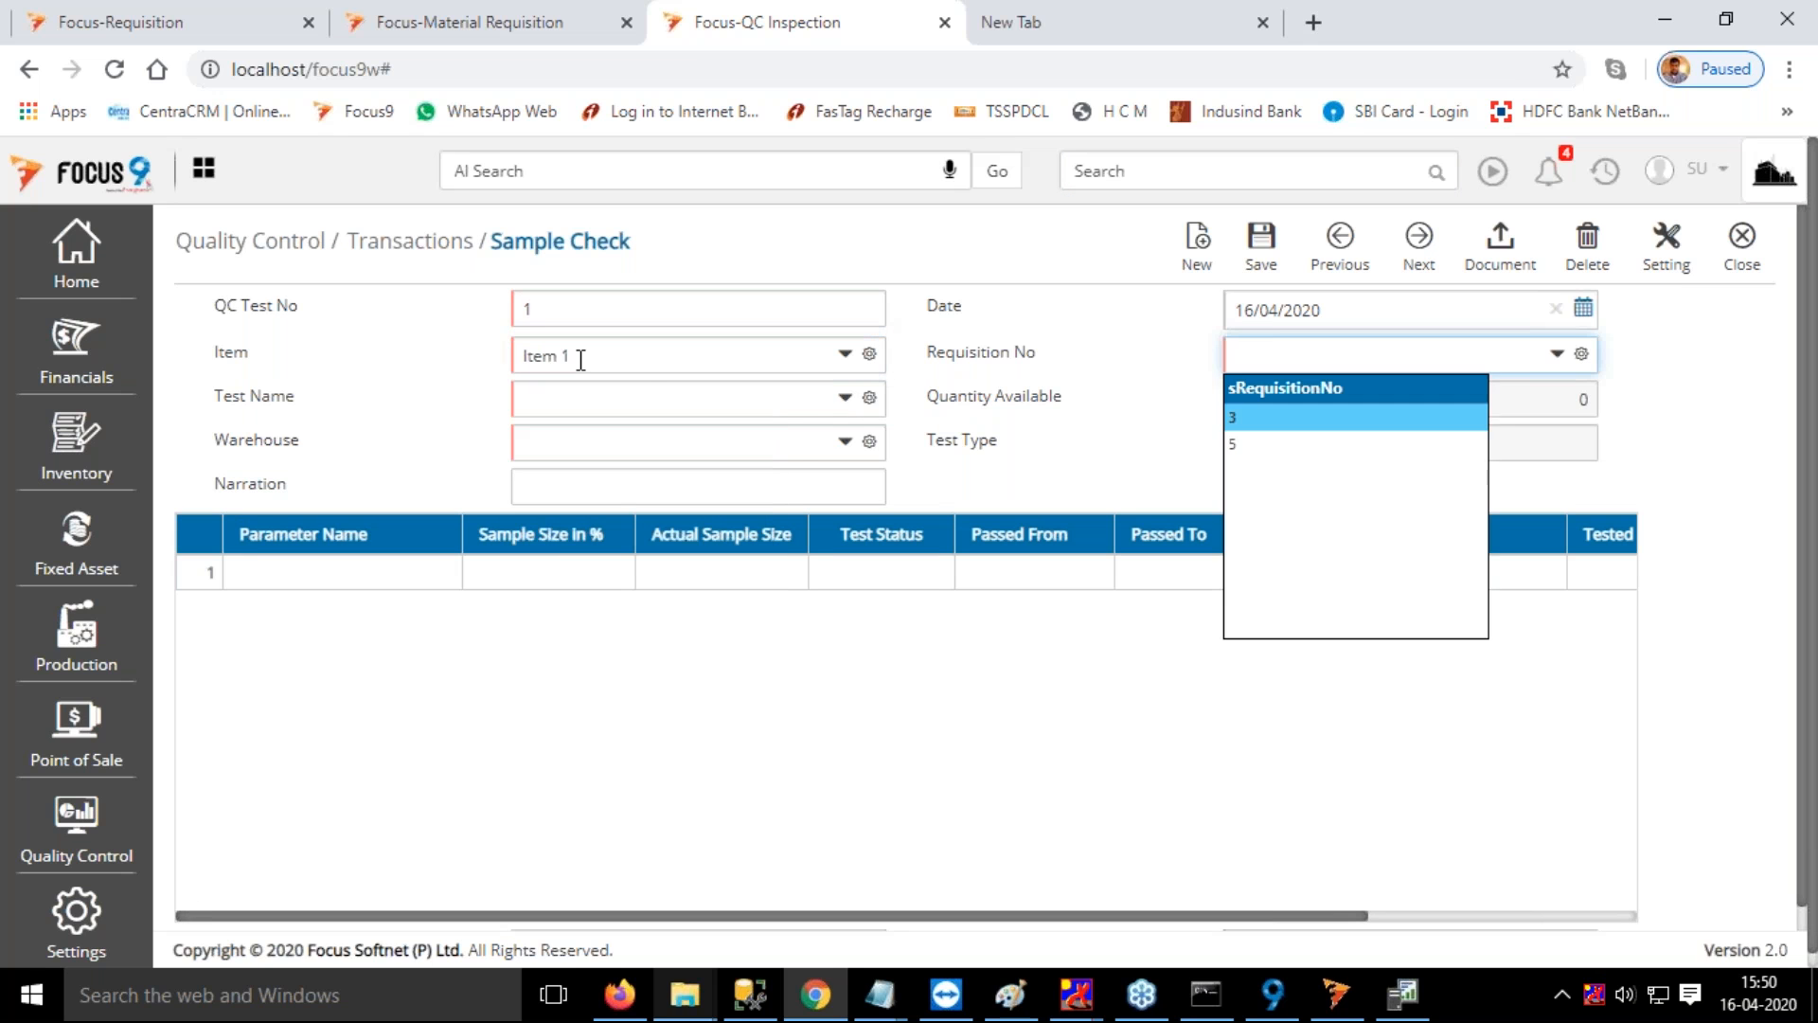
click(1238, 451)
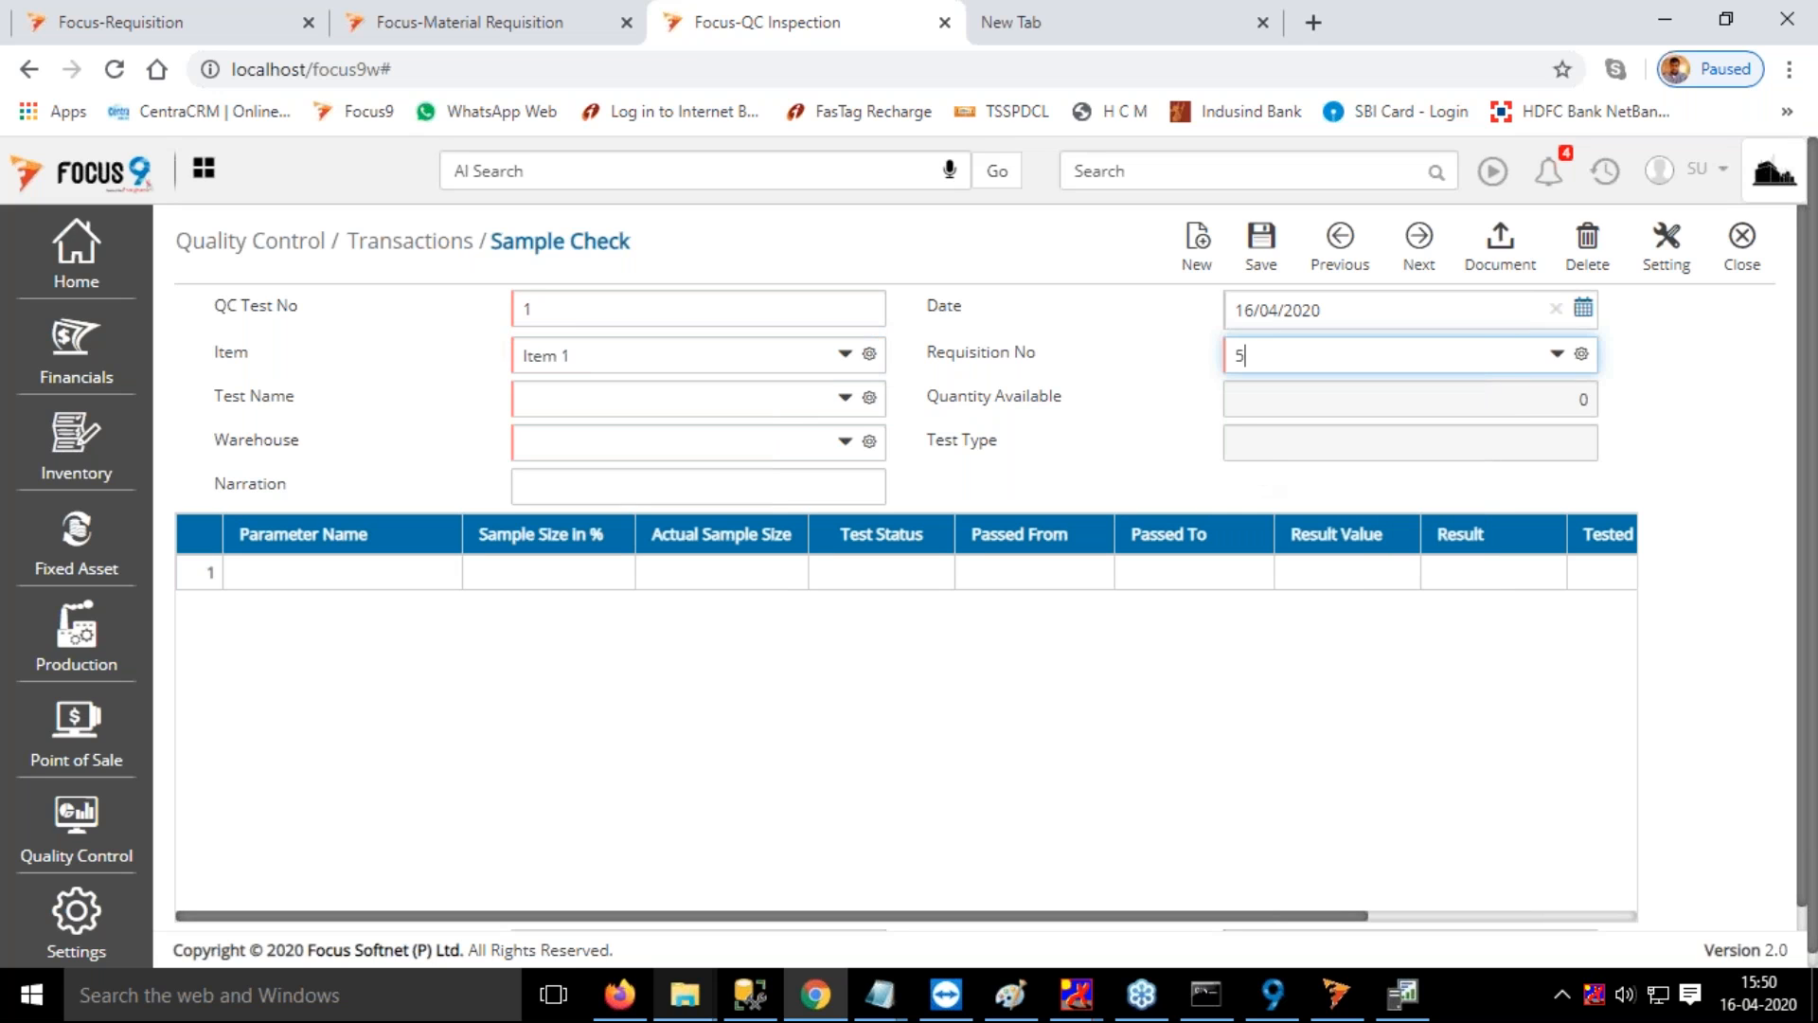
Assign the test "Test for Quality of Item 1" and RM Warehouse to the sample check
click(715, 400)
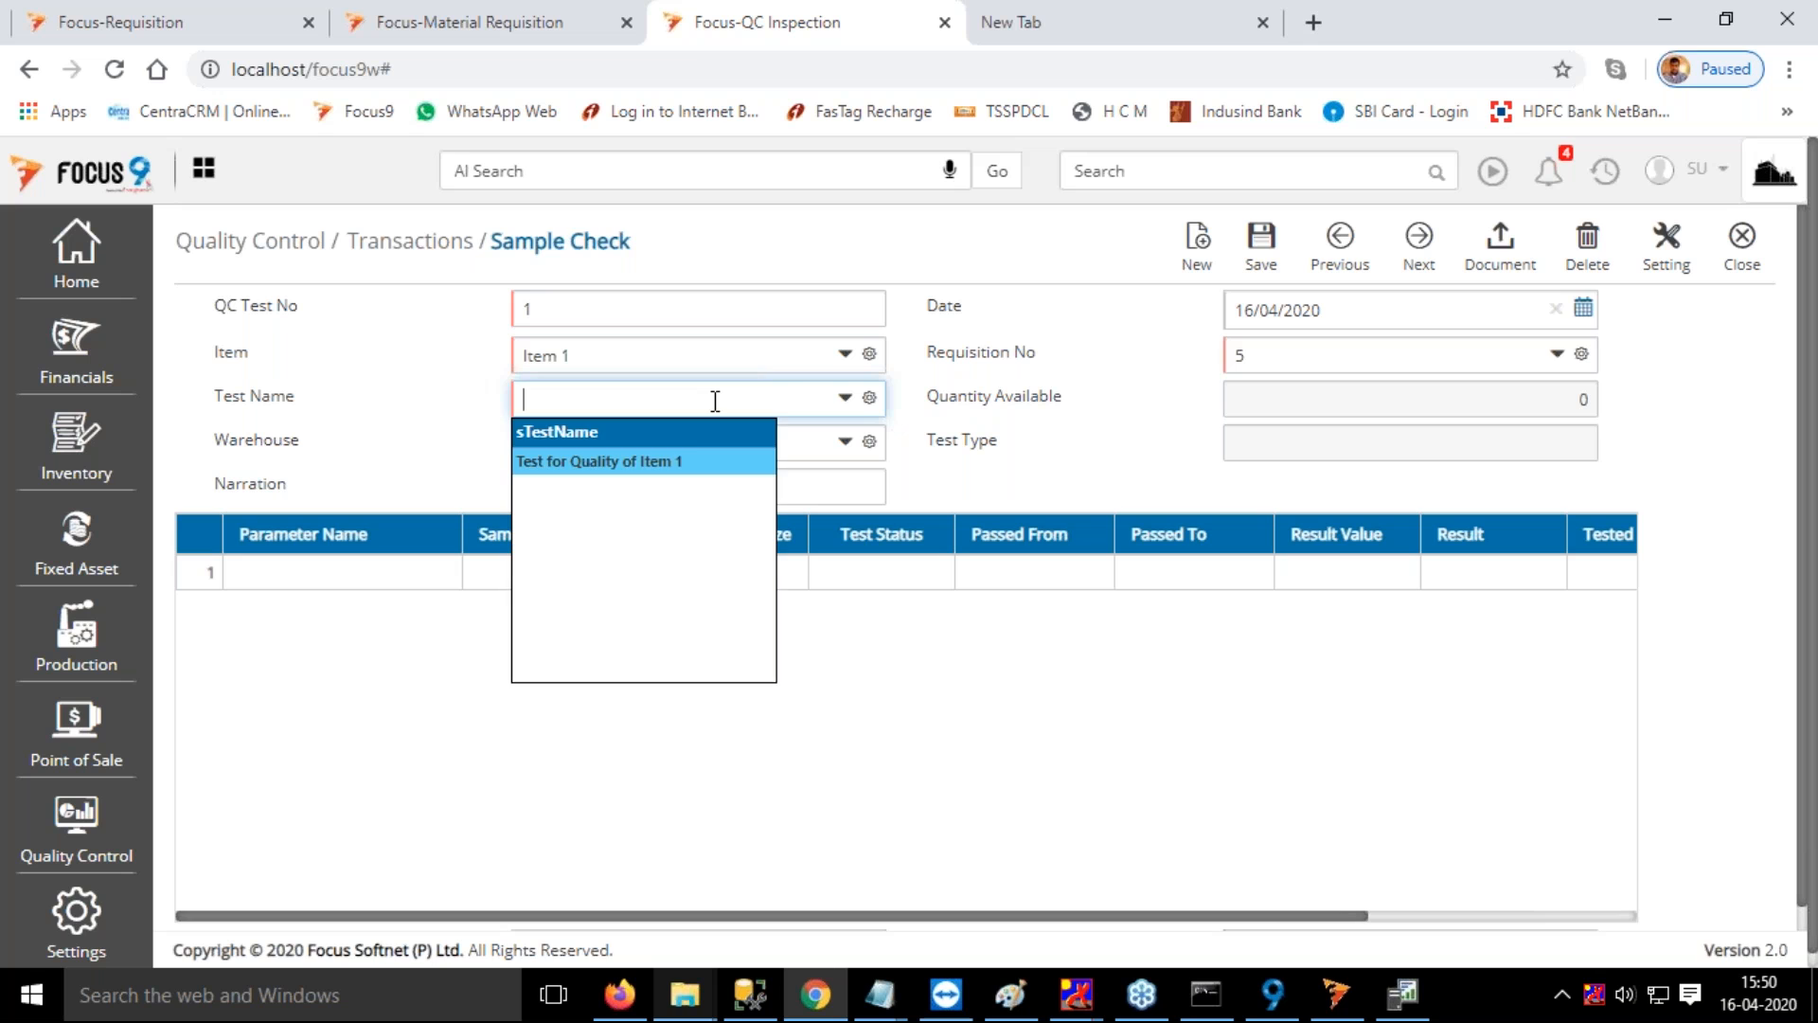
click(669, 460)
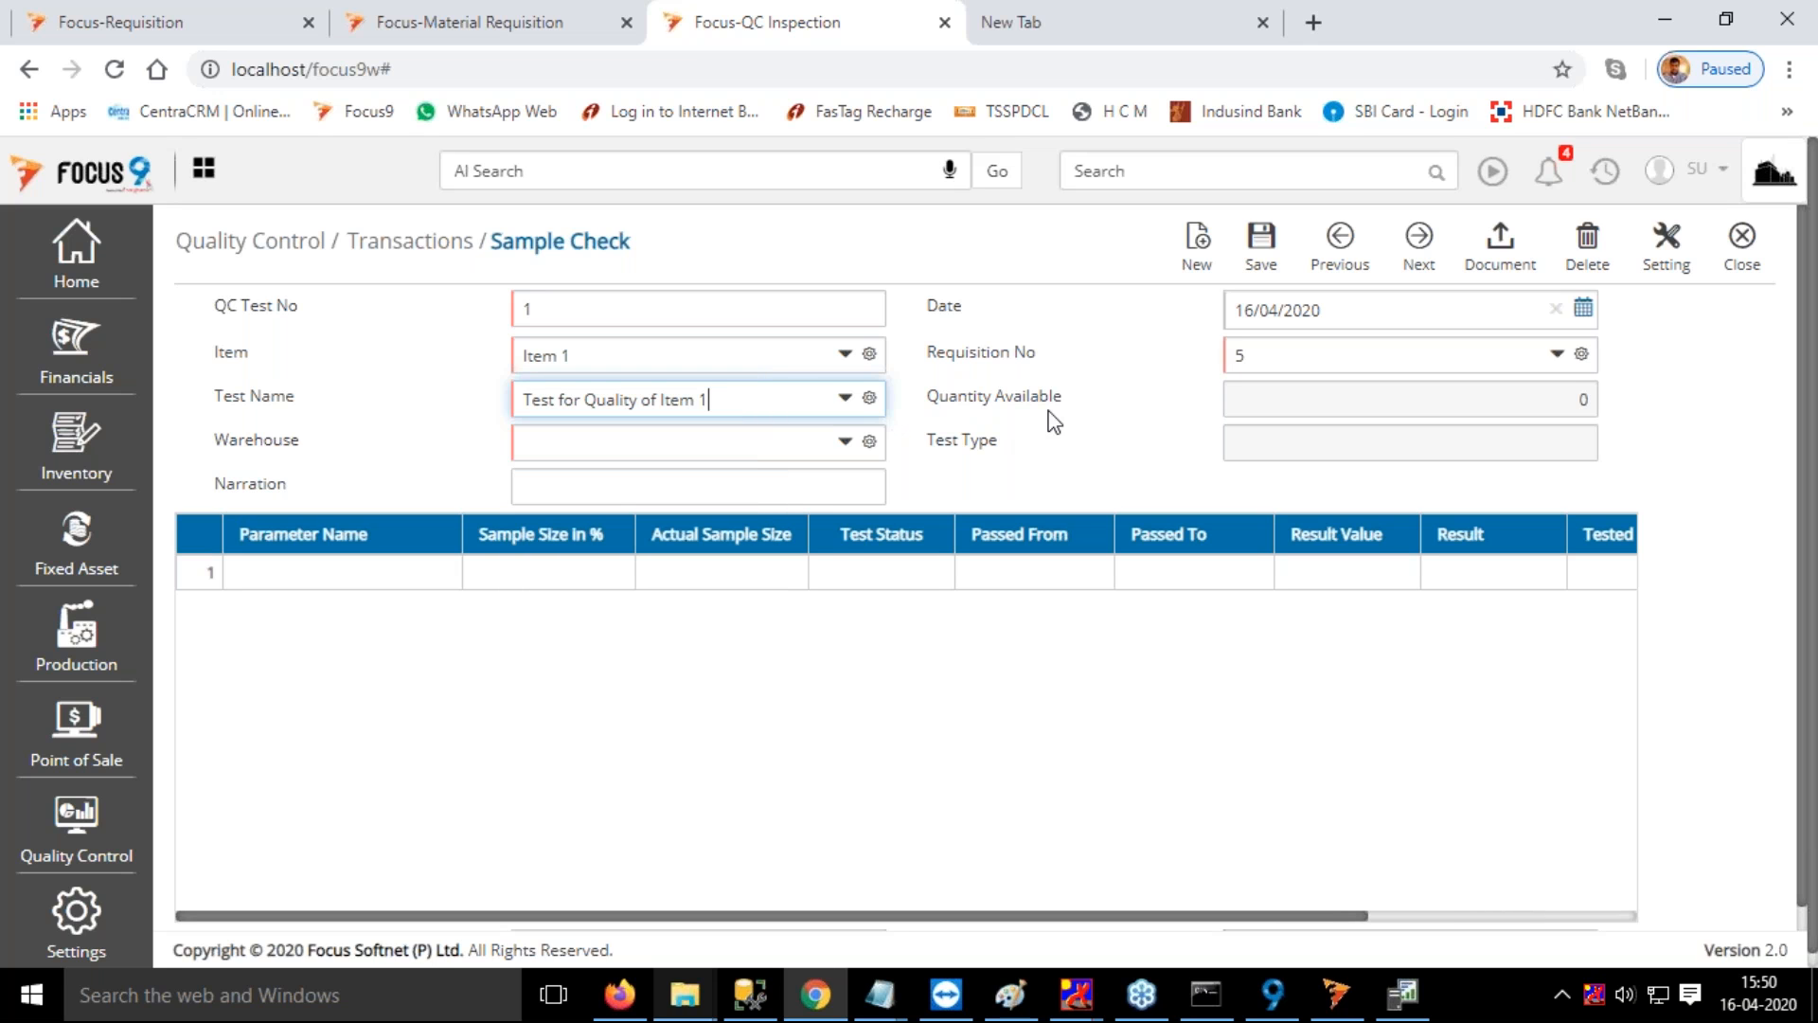
key(Tab)
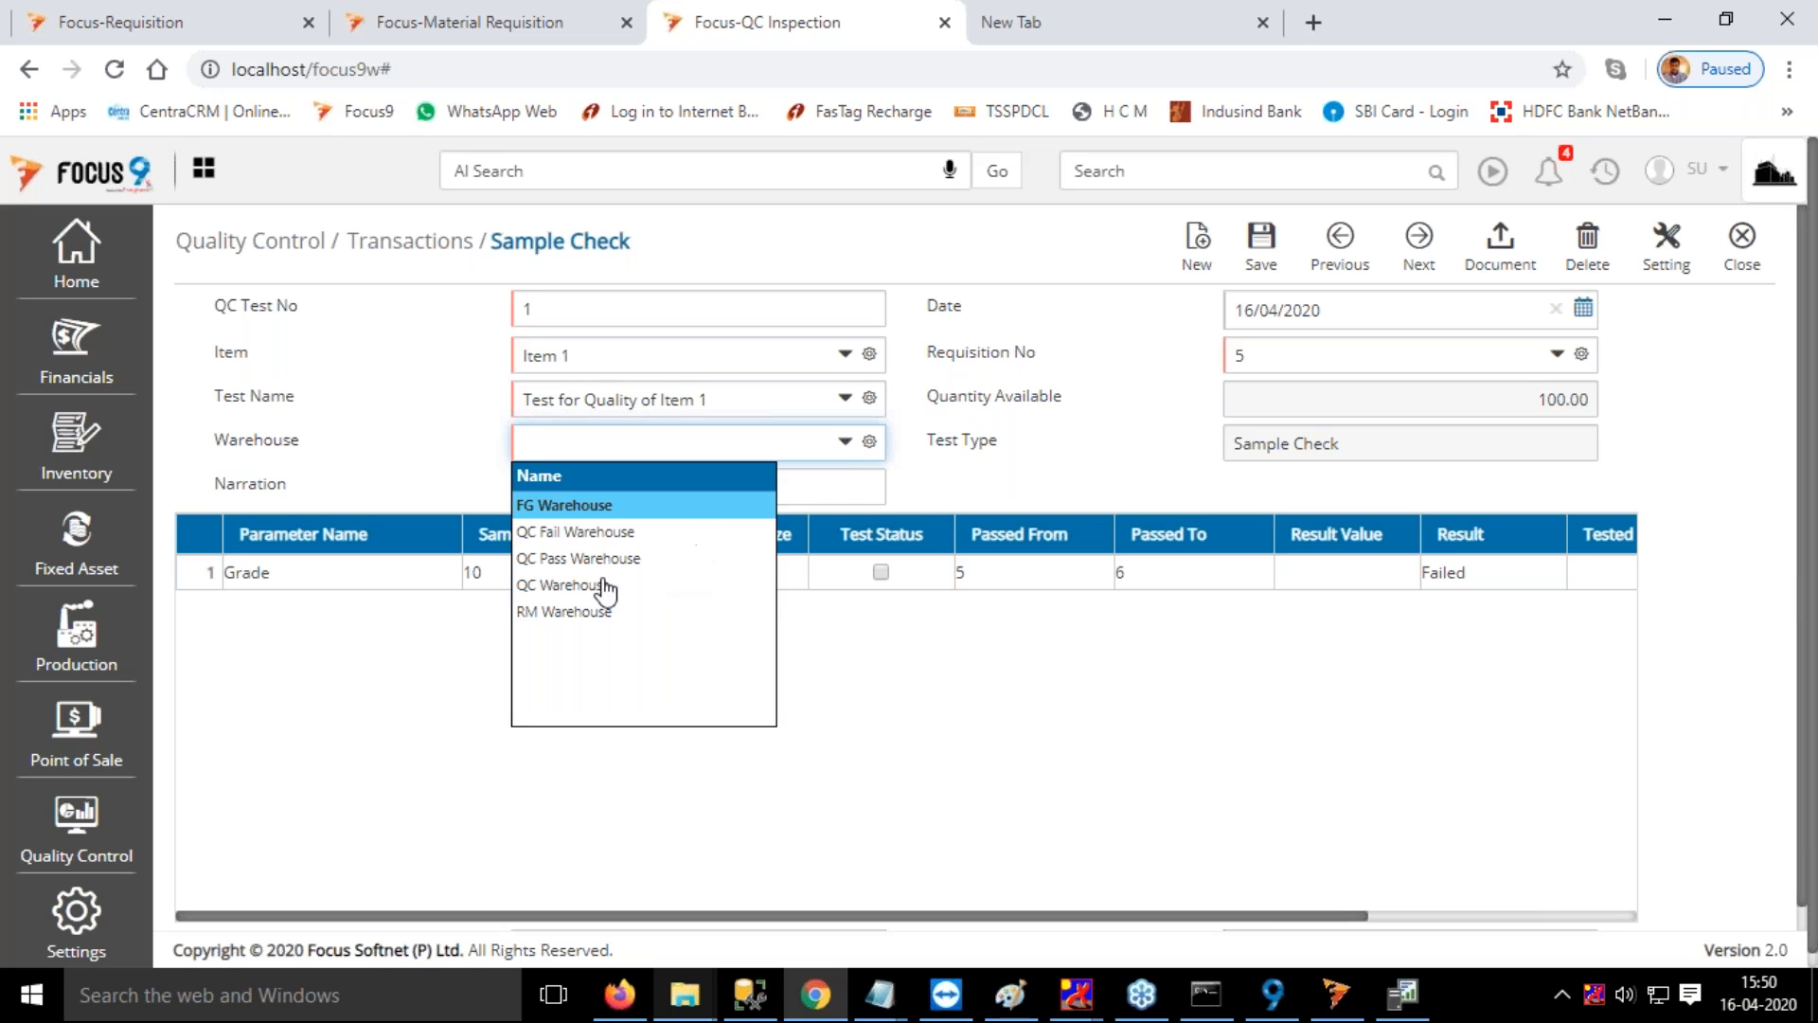
click(586, 622)
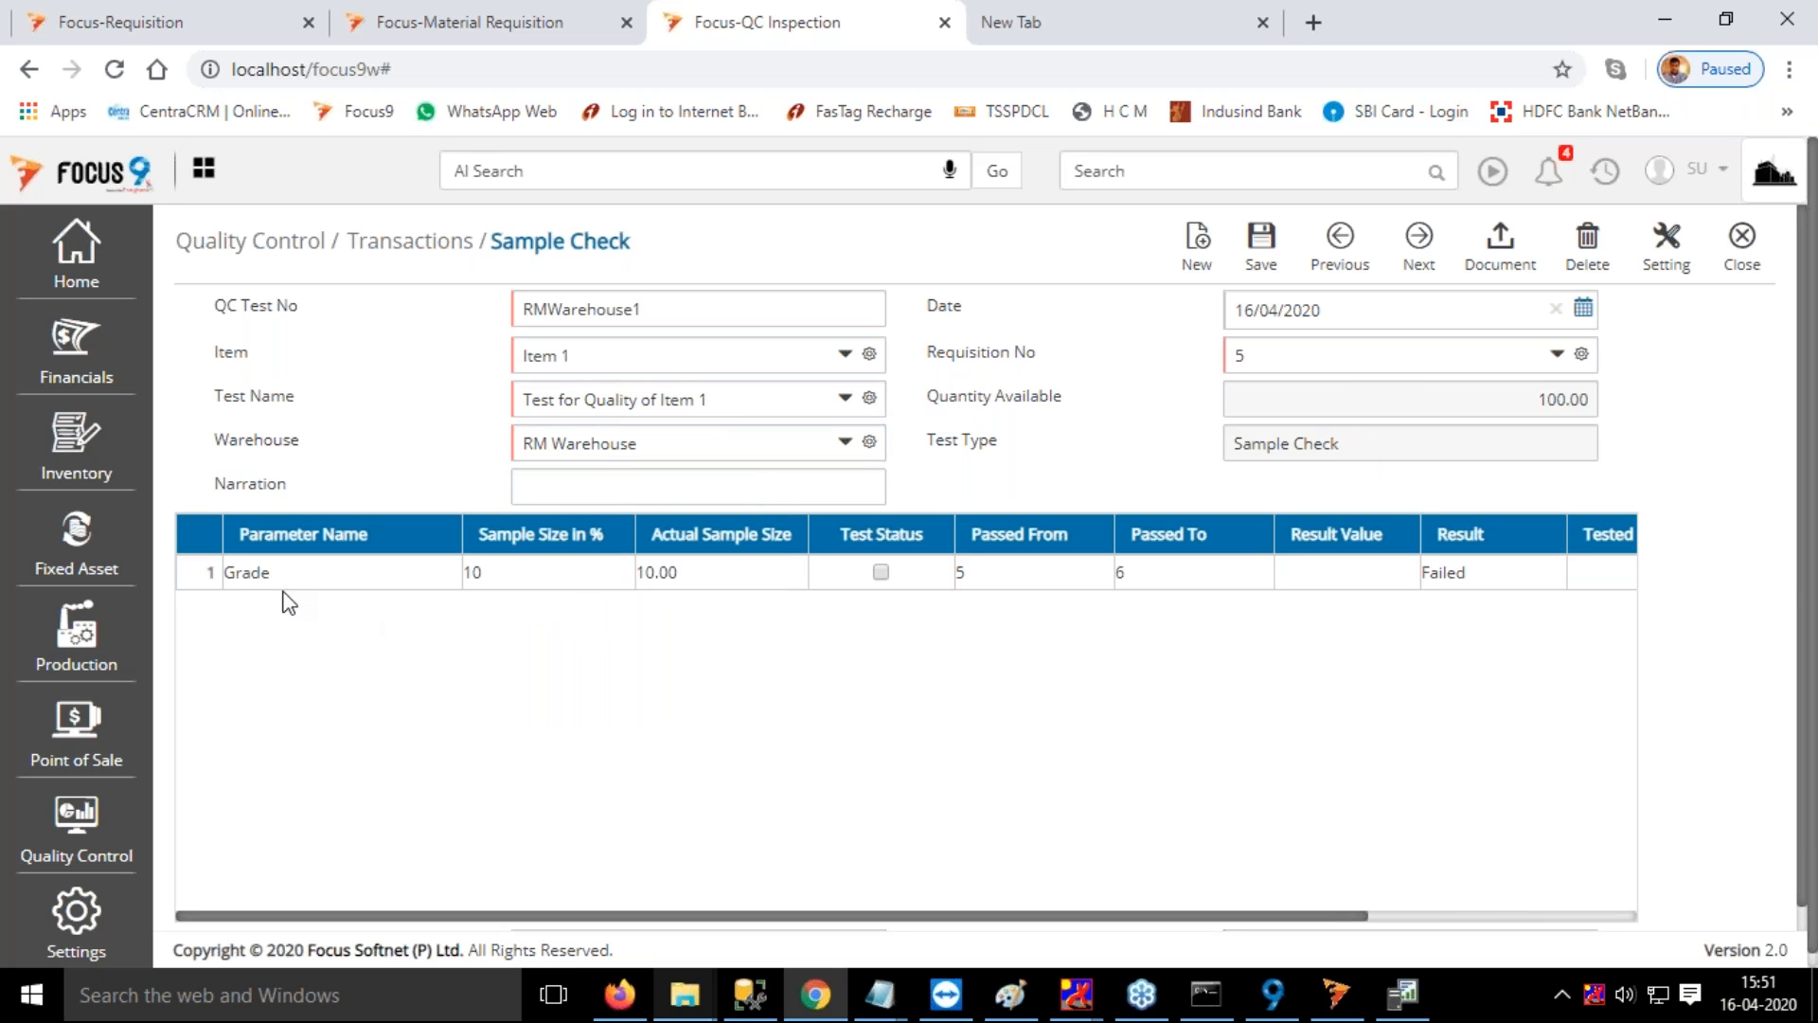
Mark the Grade parameter as tested with result value 5 and Production Head as the tester
click(881, 571)
key(Tab)
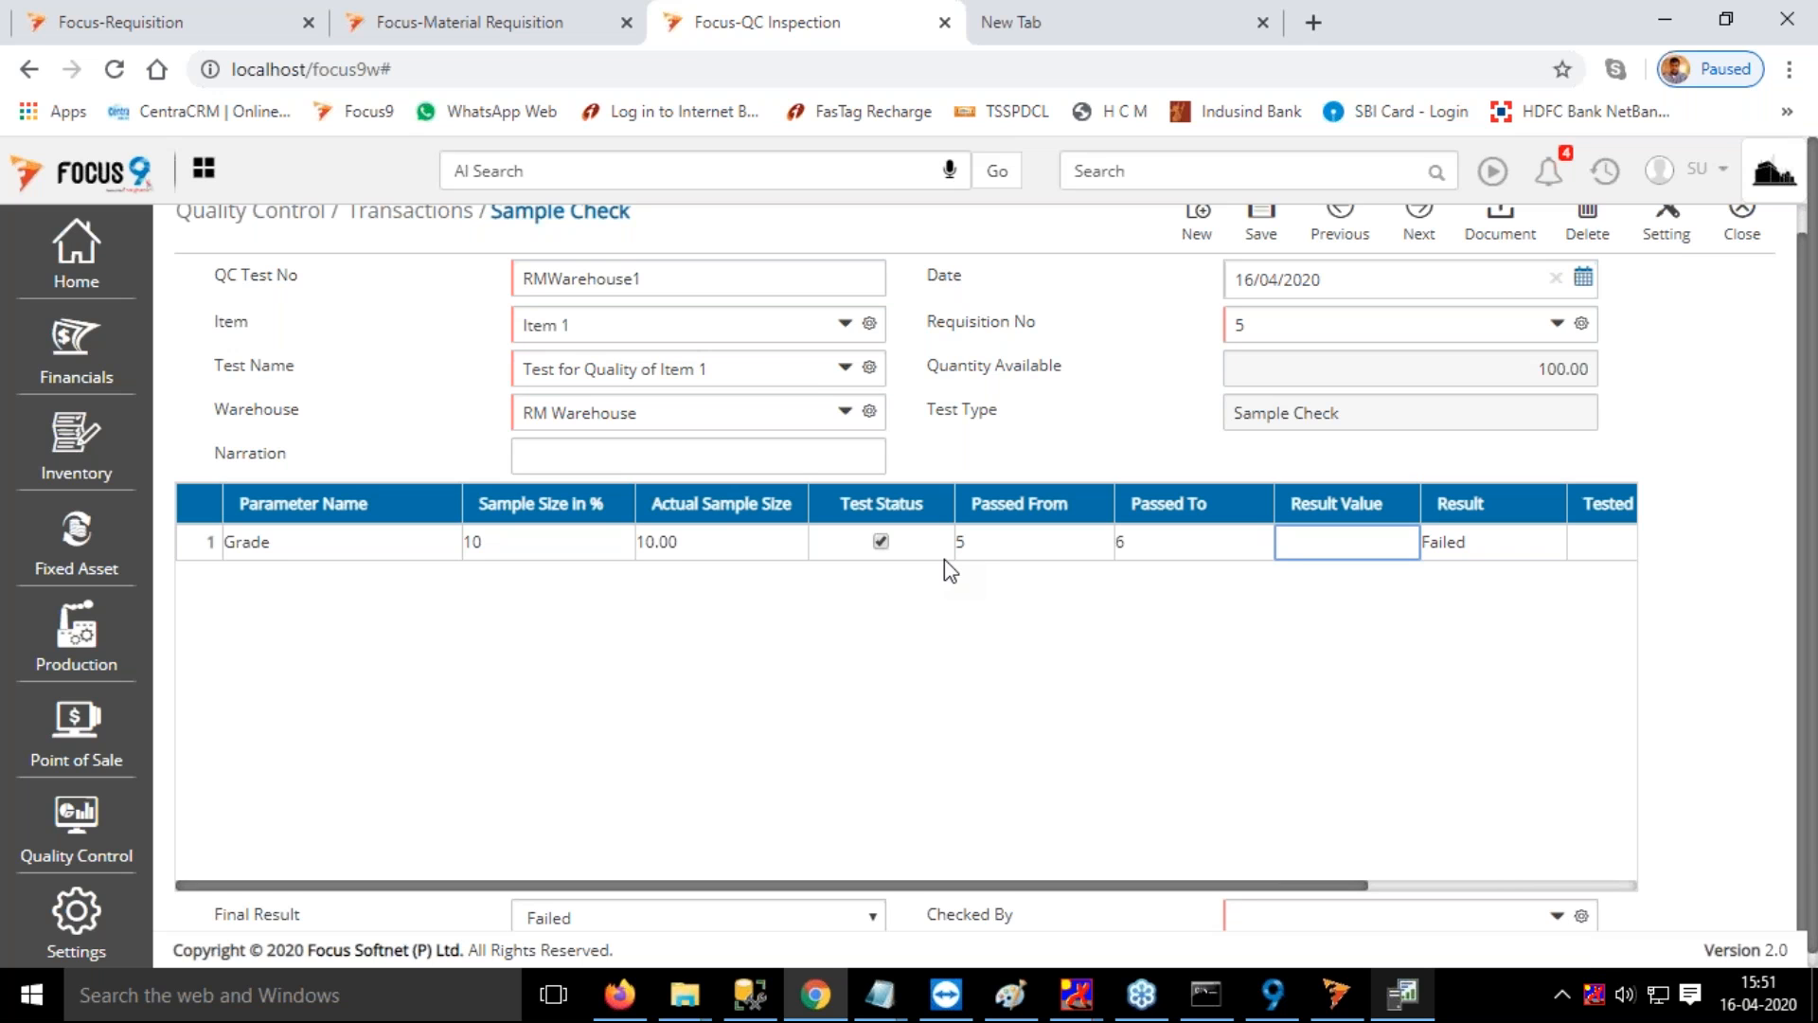
text(5)
key(Tab)
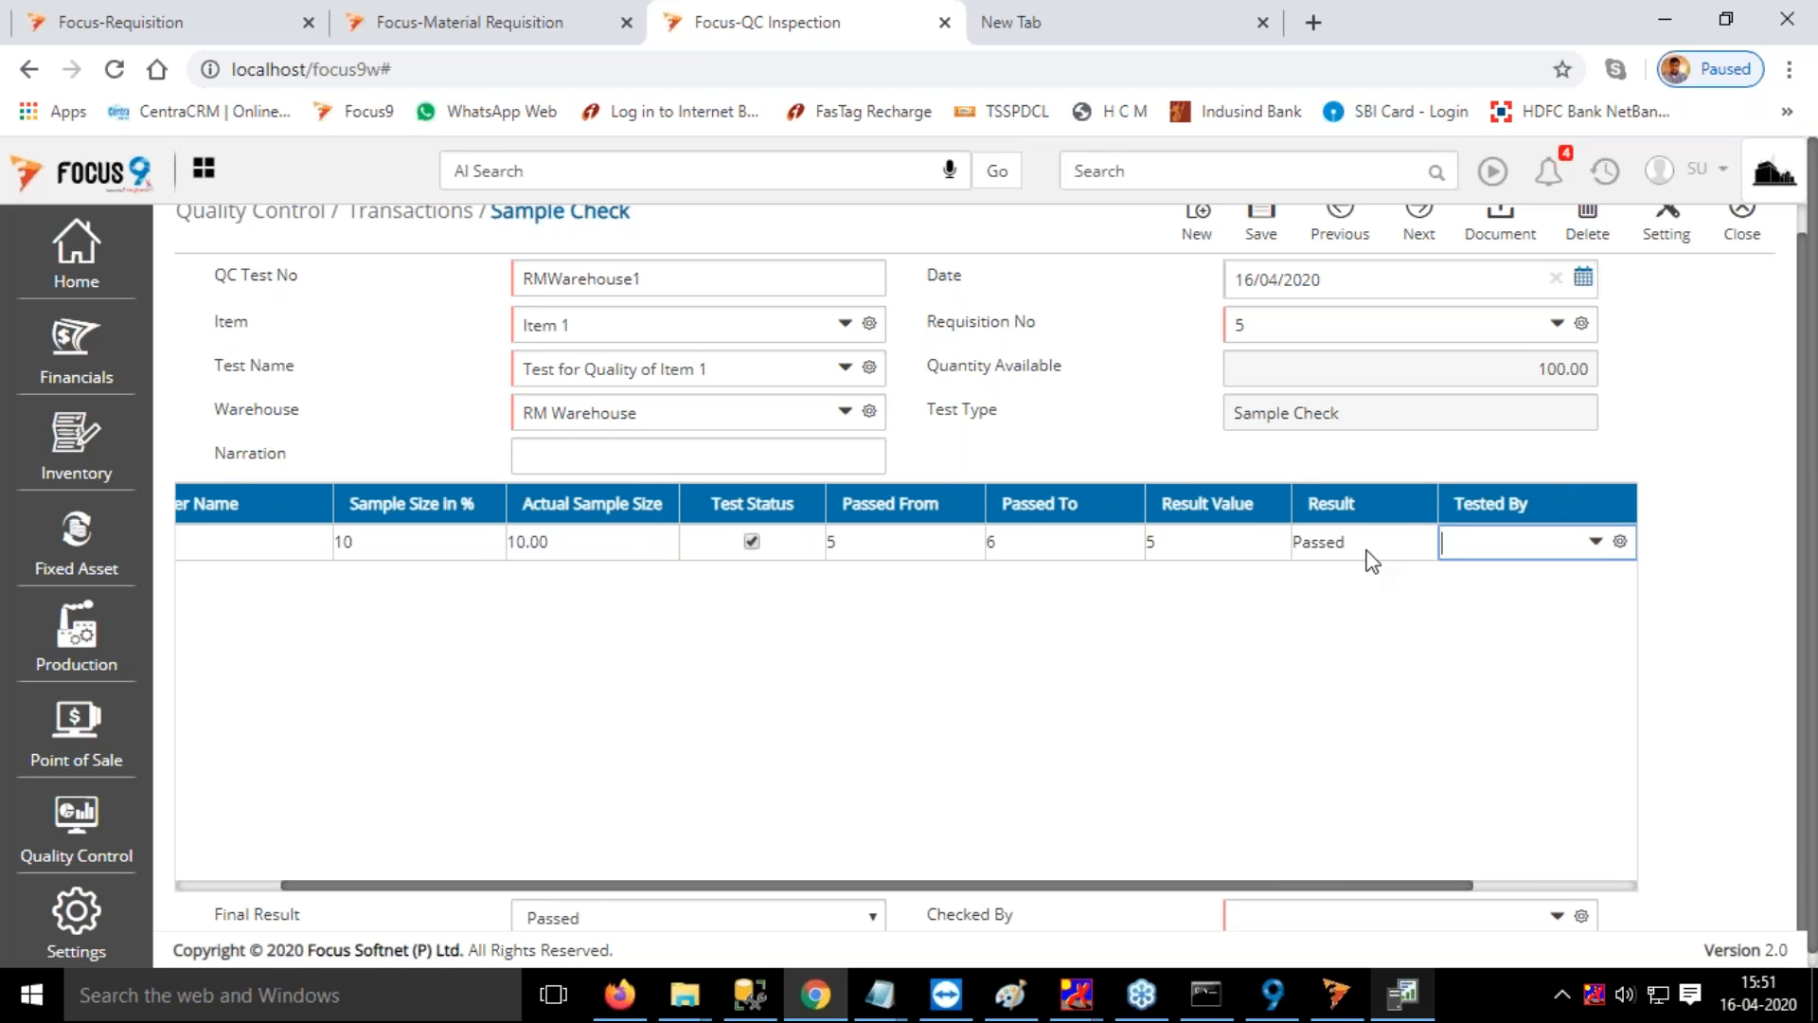
key(space)
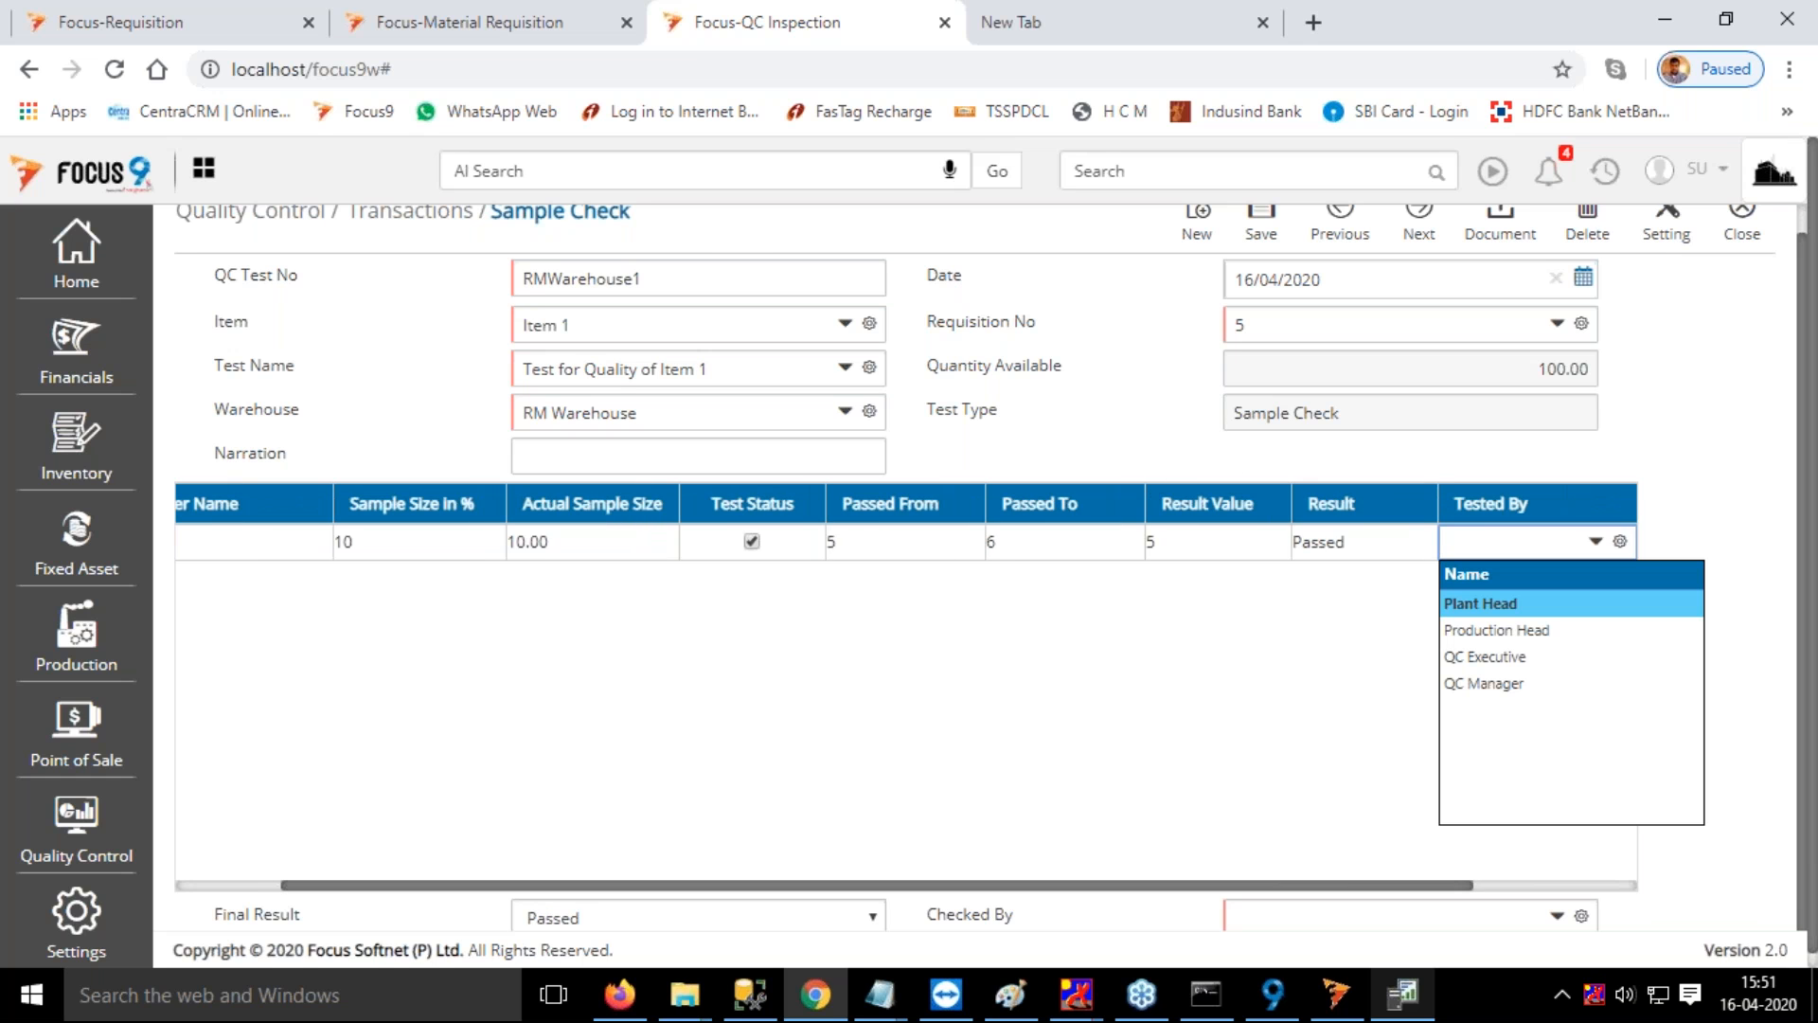
click(1510, 631)
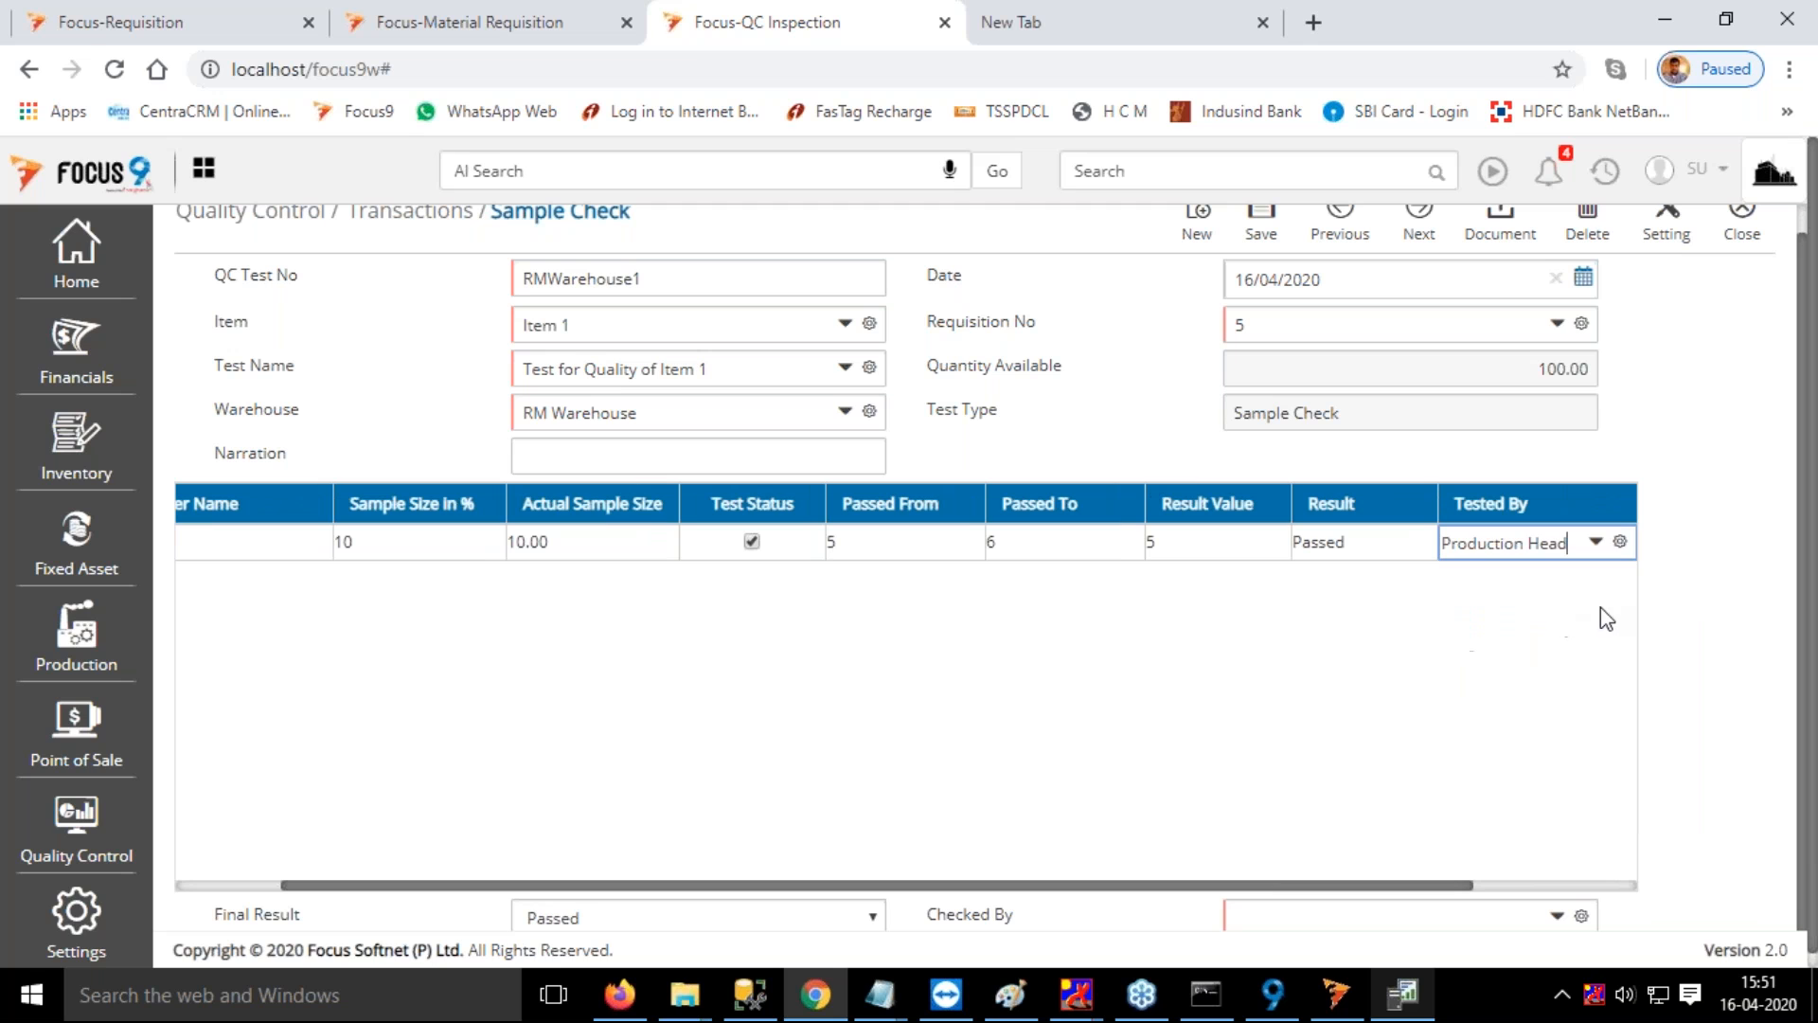
Change the Grade parameter's result value to 7 and its tester to QC Executive
drag(1570, 542, 1146, 547)
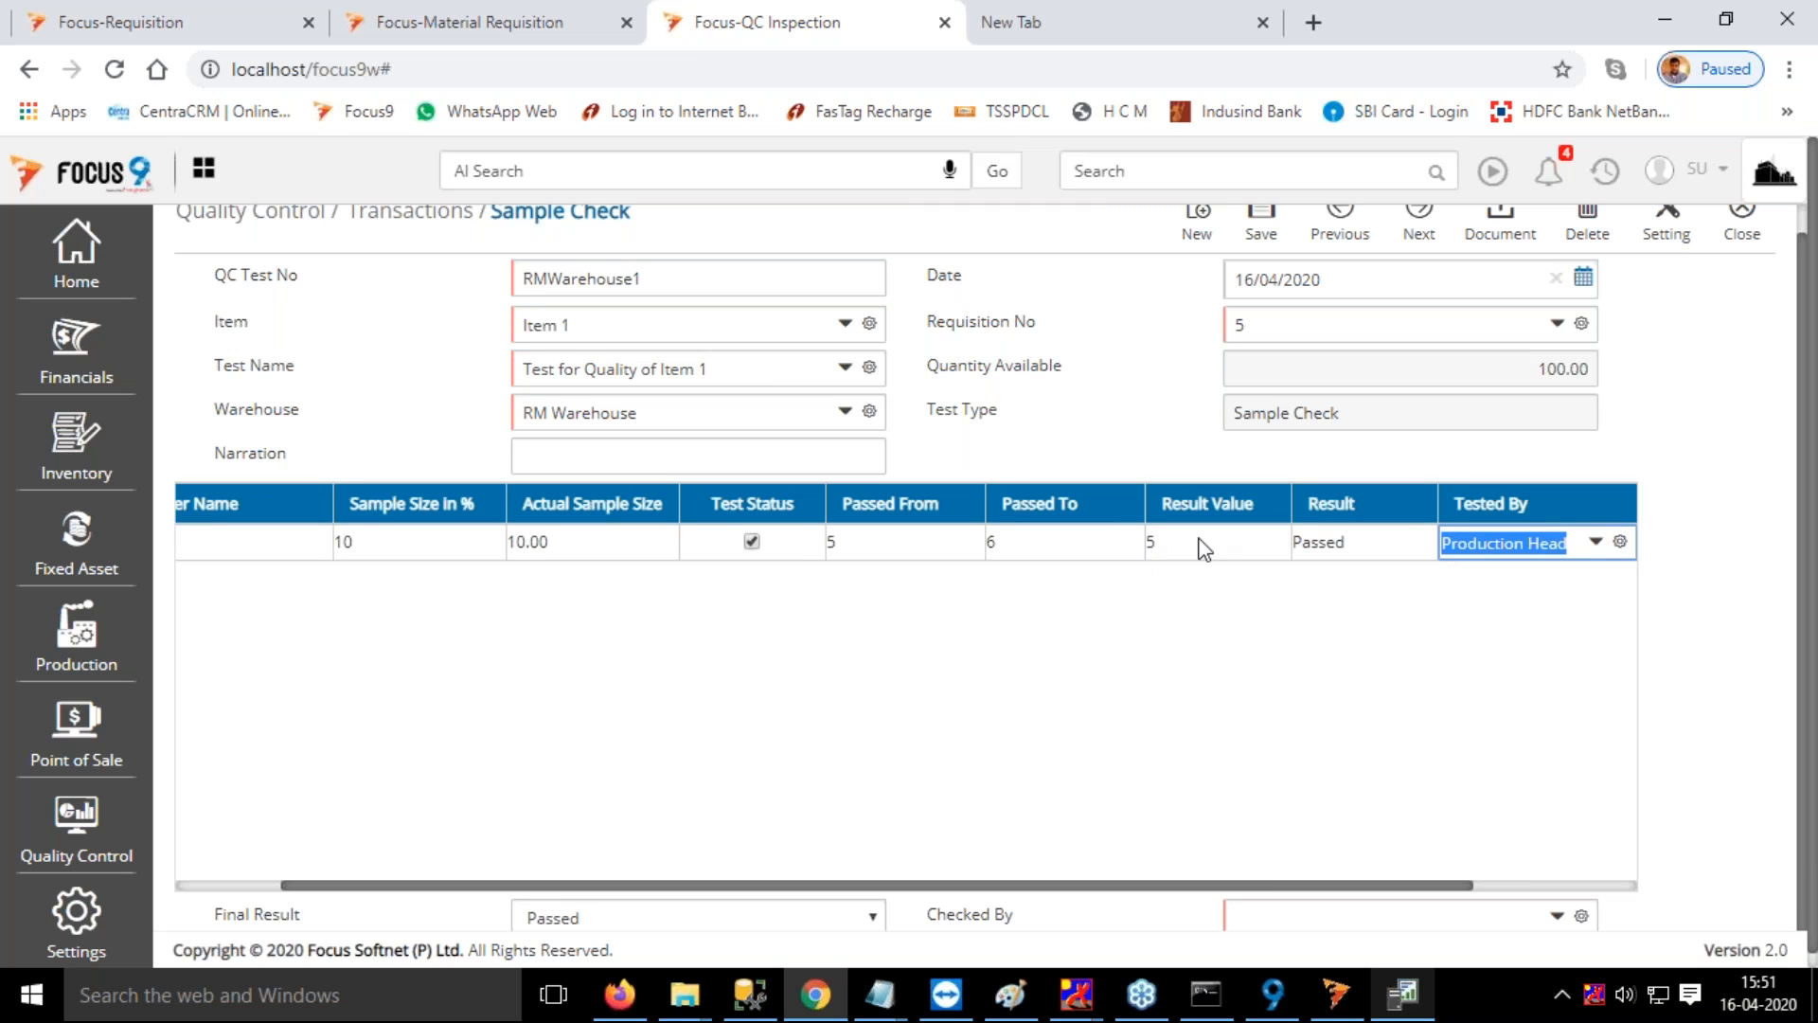
key(shift+Tab)
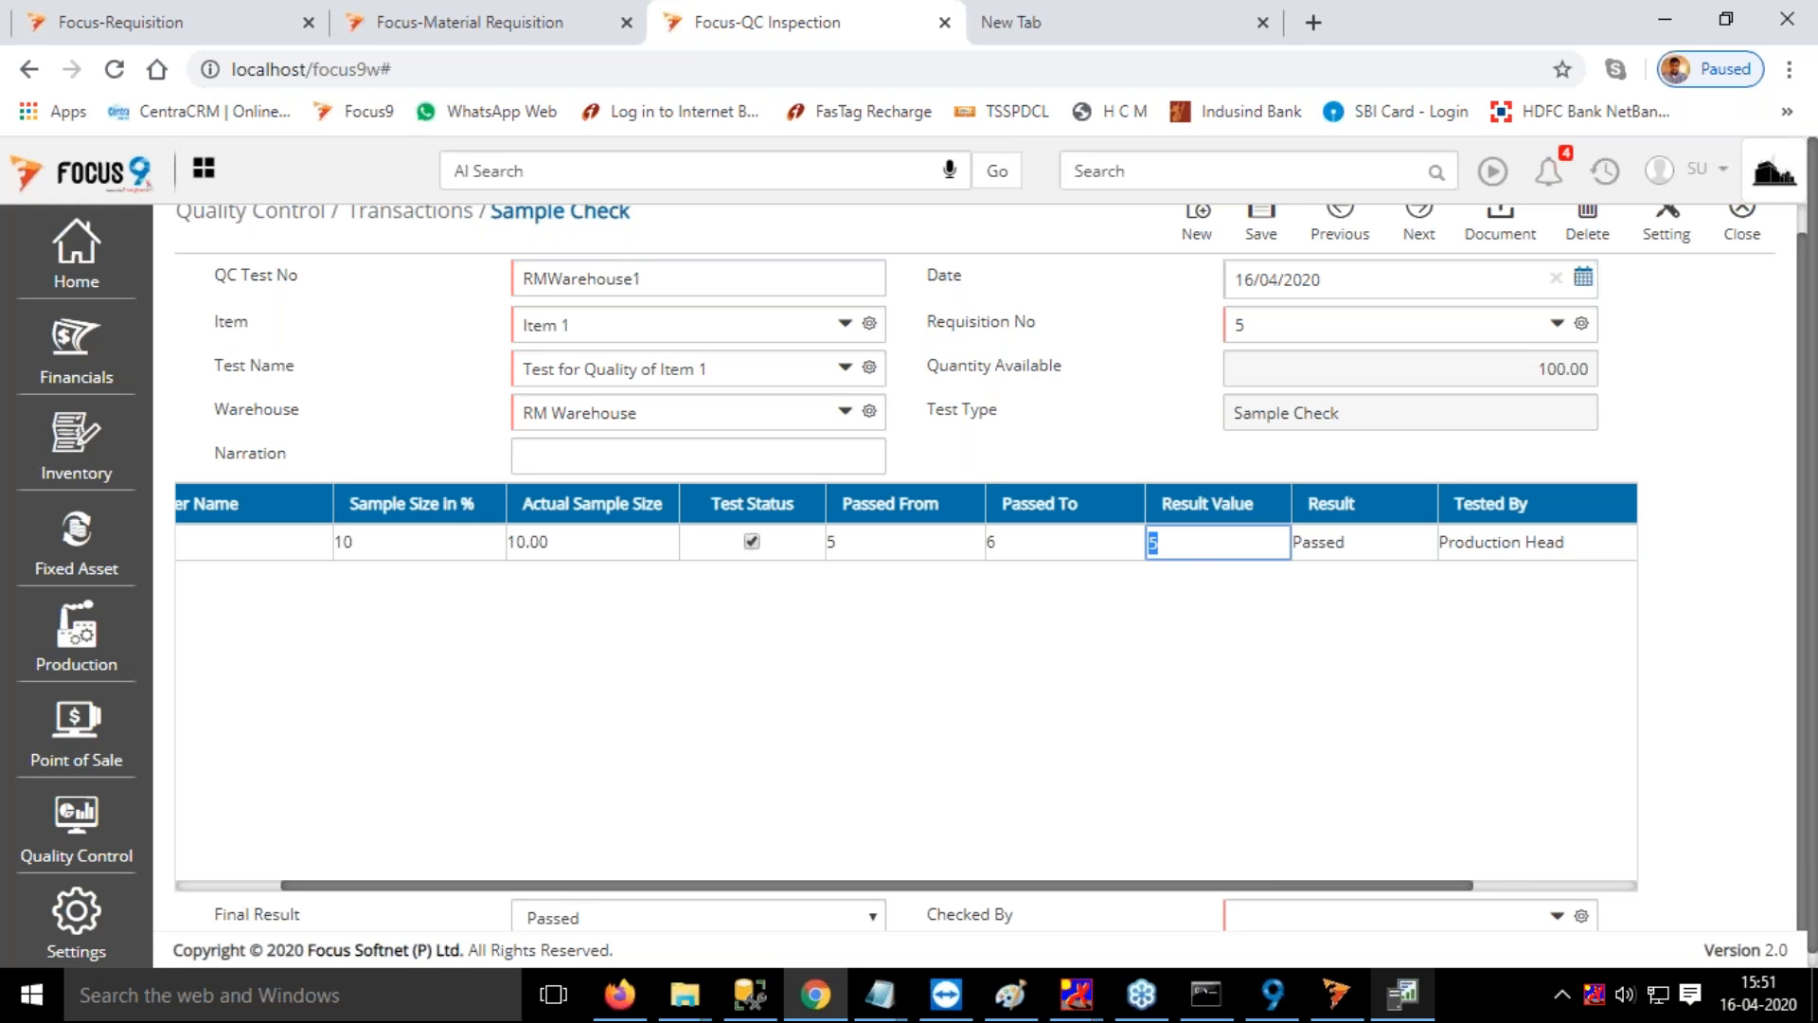
text(7)
key(Tab)
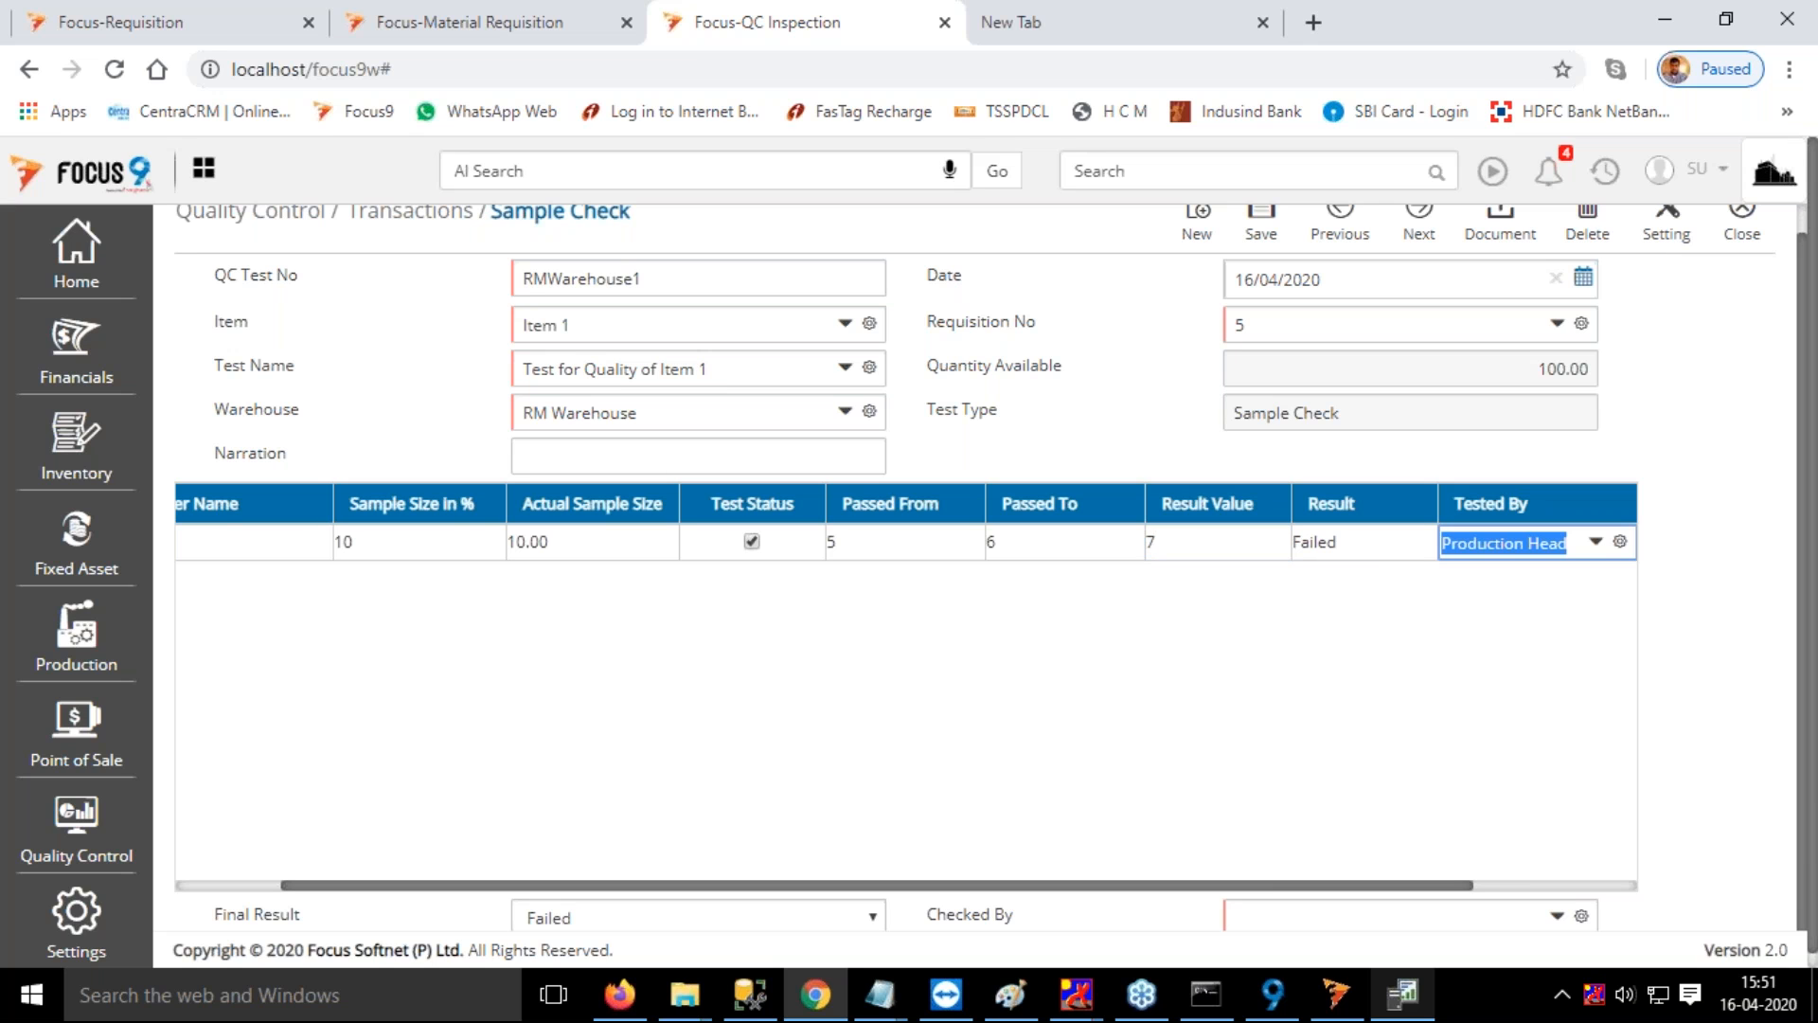
key(BackSpace)
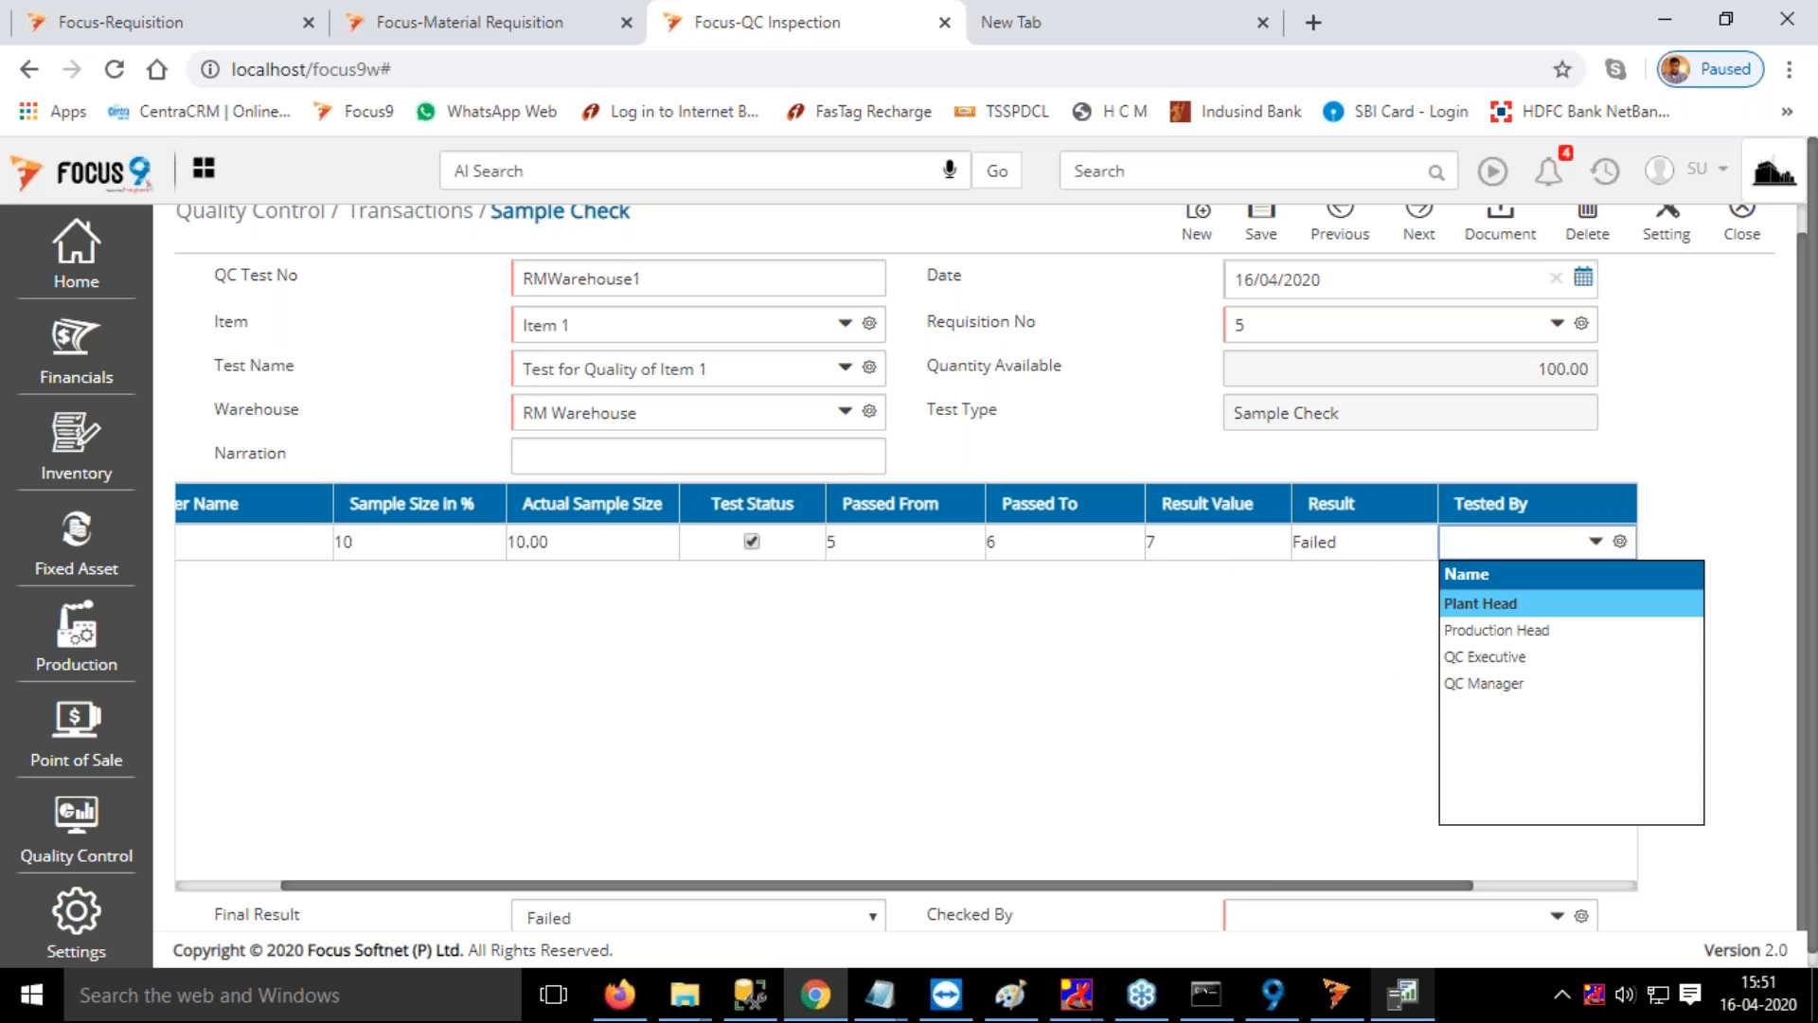
click(1487, 657)
Set the sample check's Checked By field to QC Manager
scroll(1242, 720, down, 1)
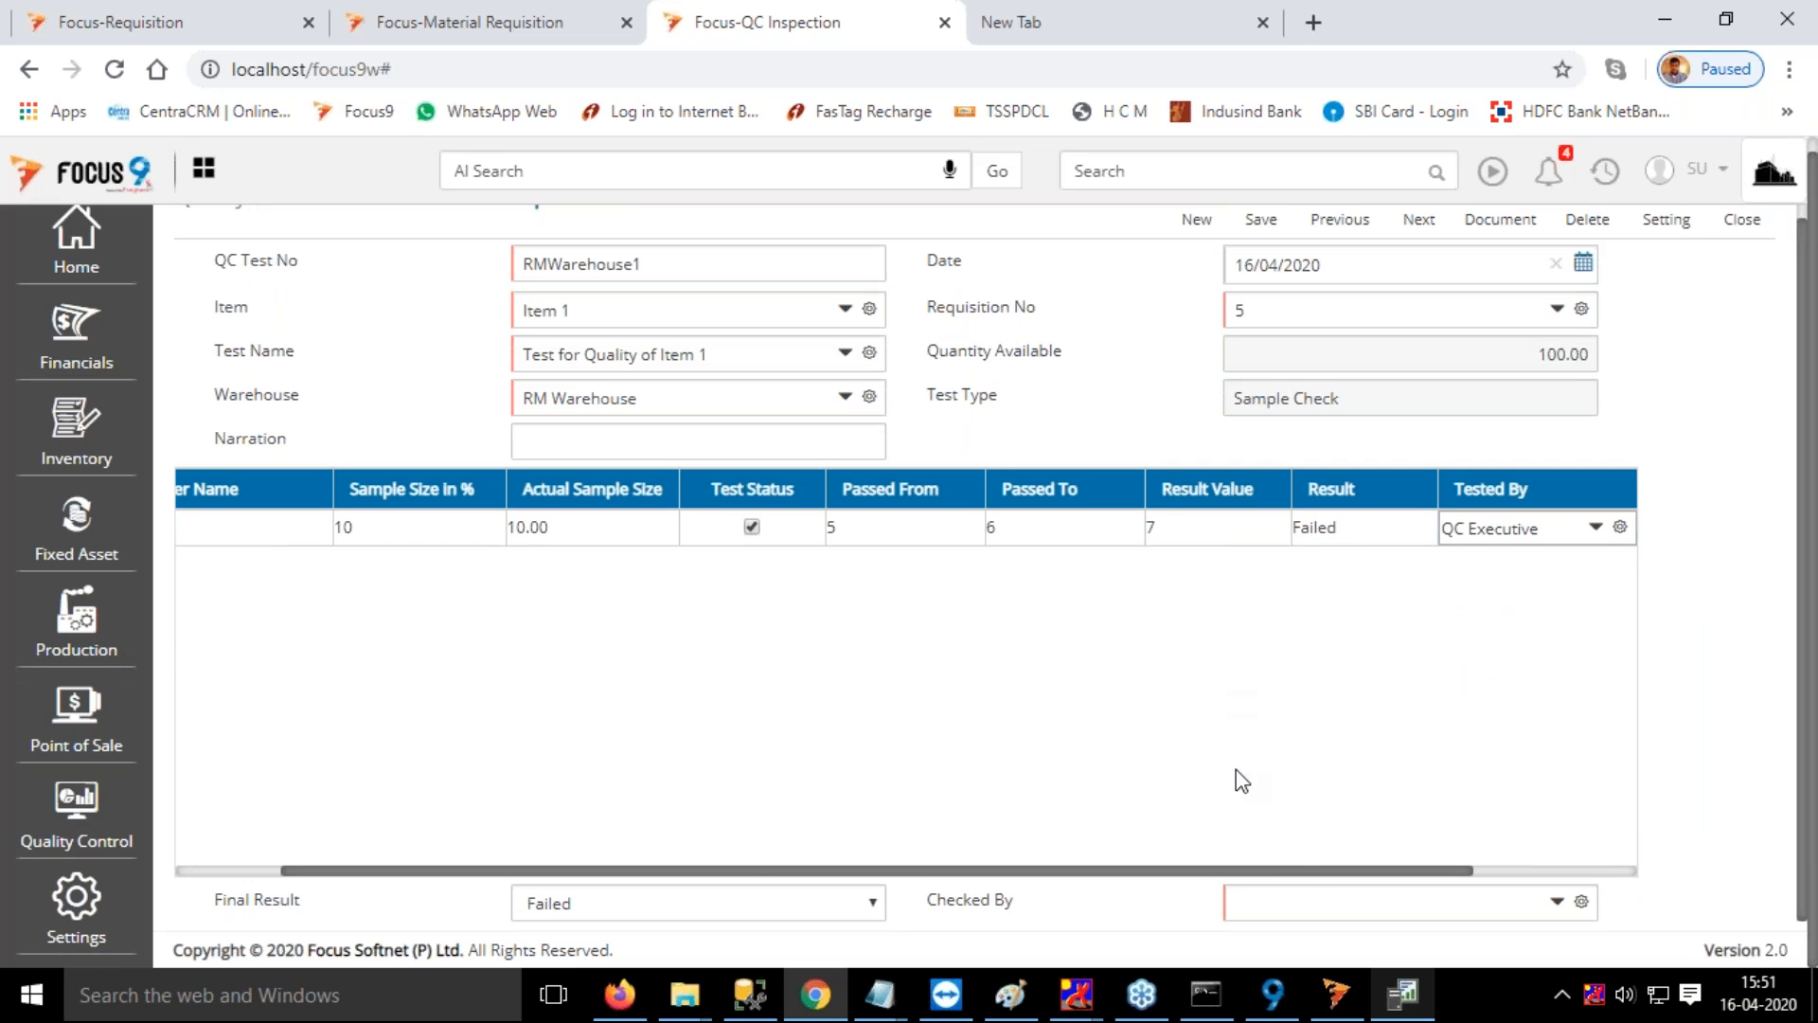
click(1285, 901)
key(space)
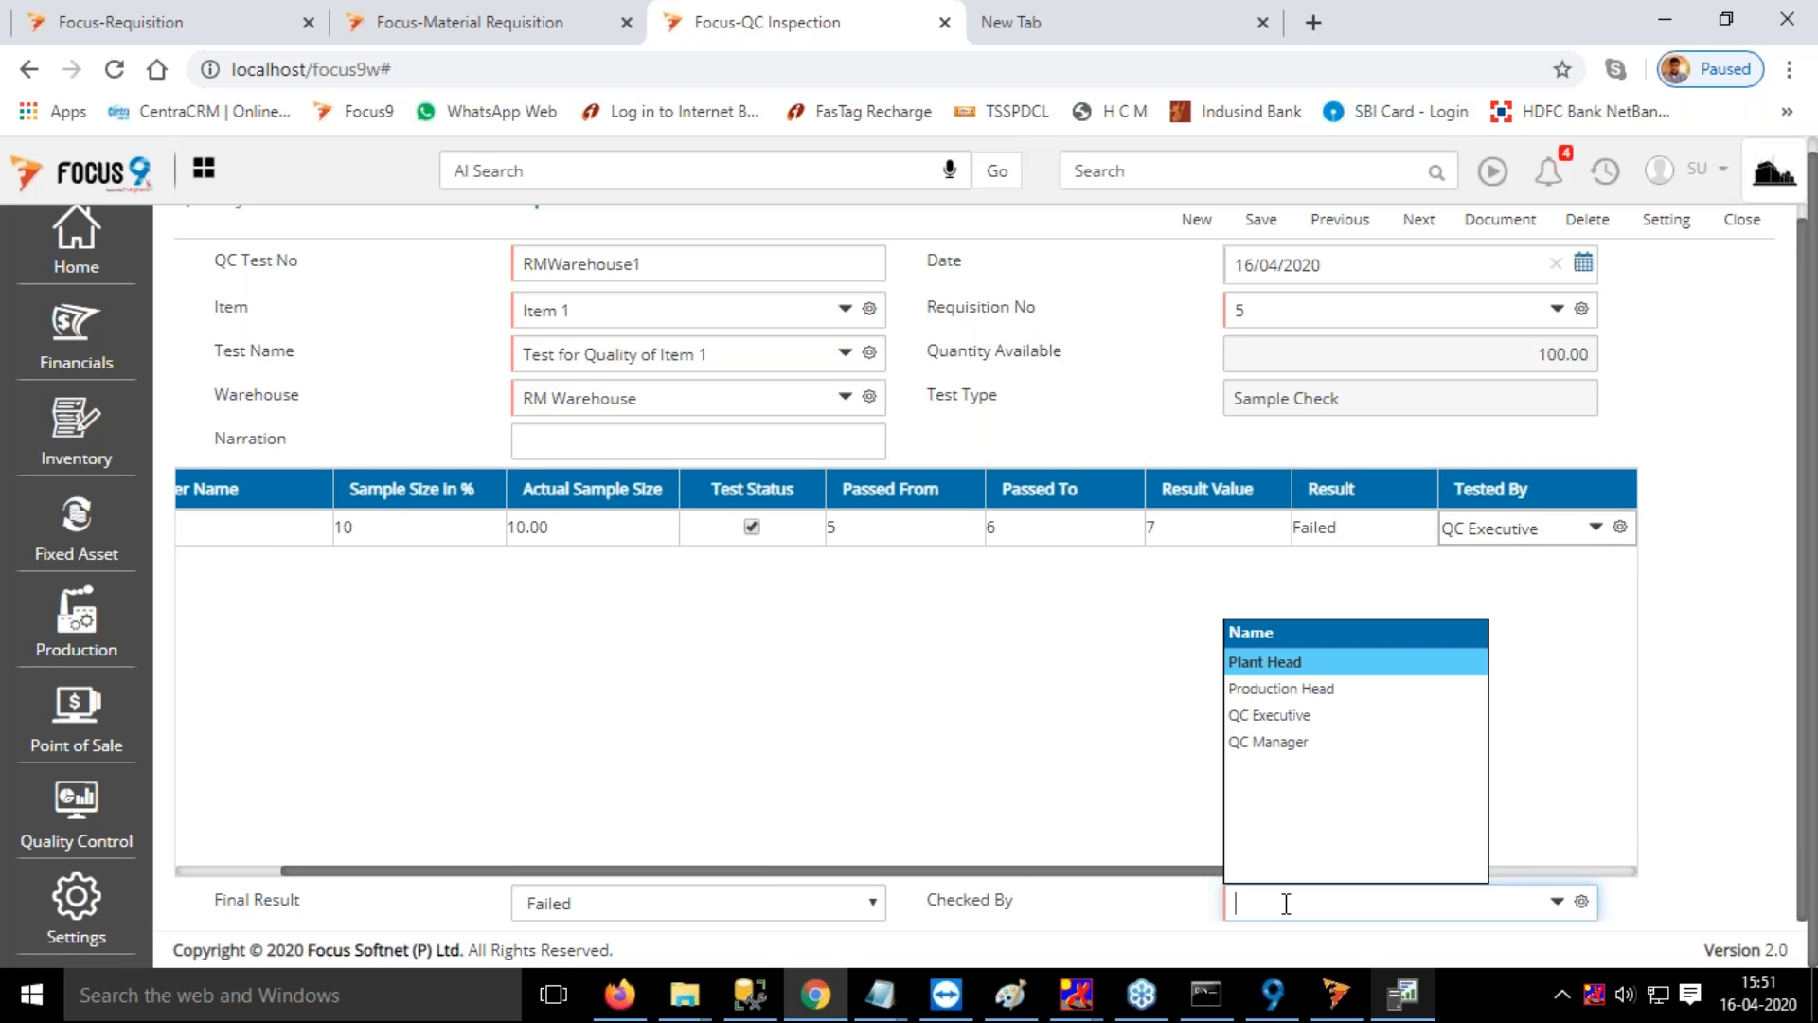
click(1276, 718)
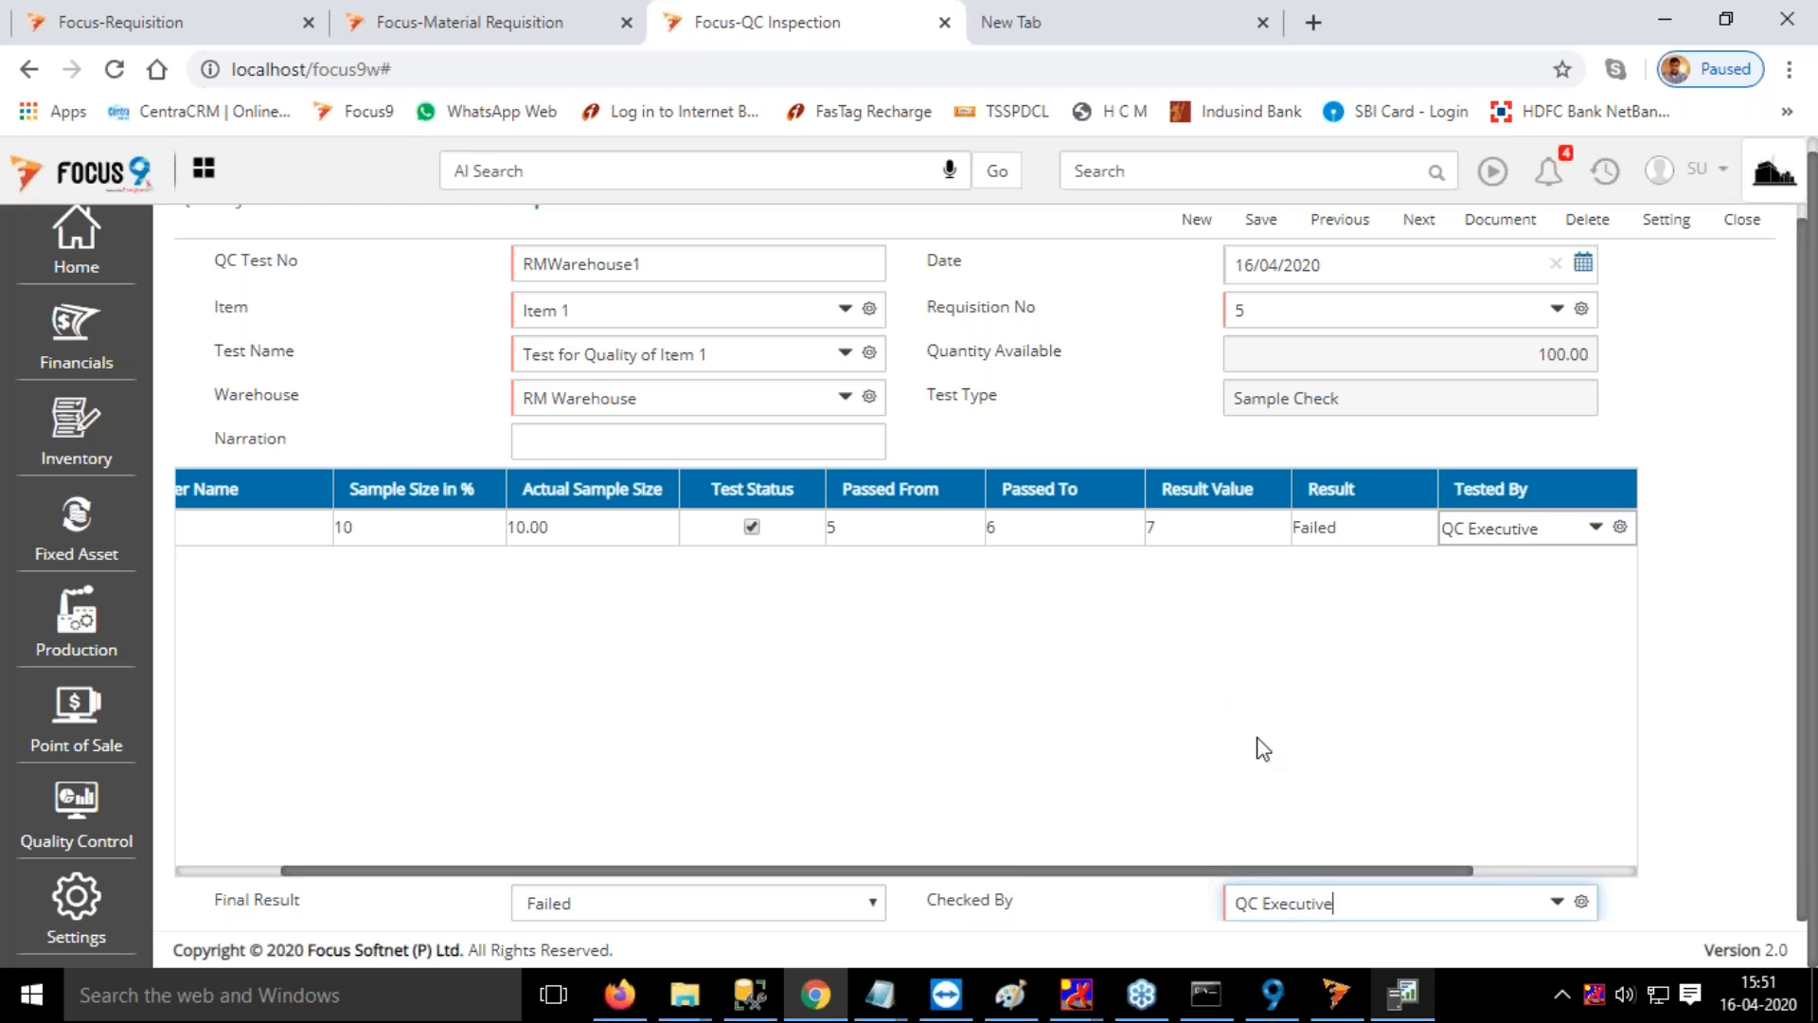
key(BackSpace)
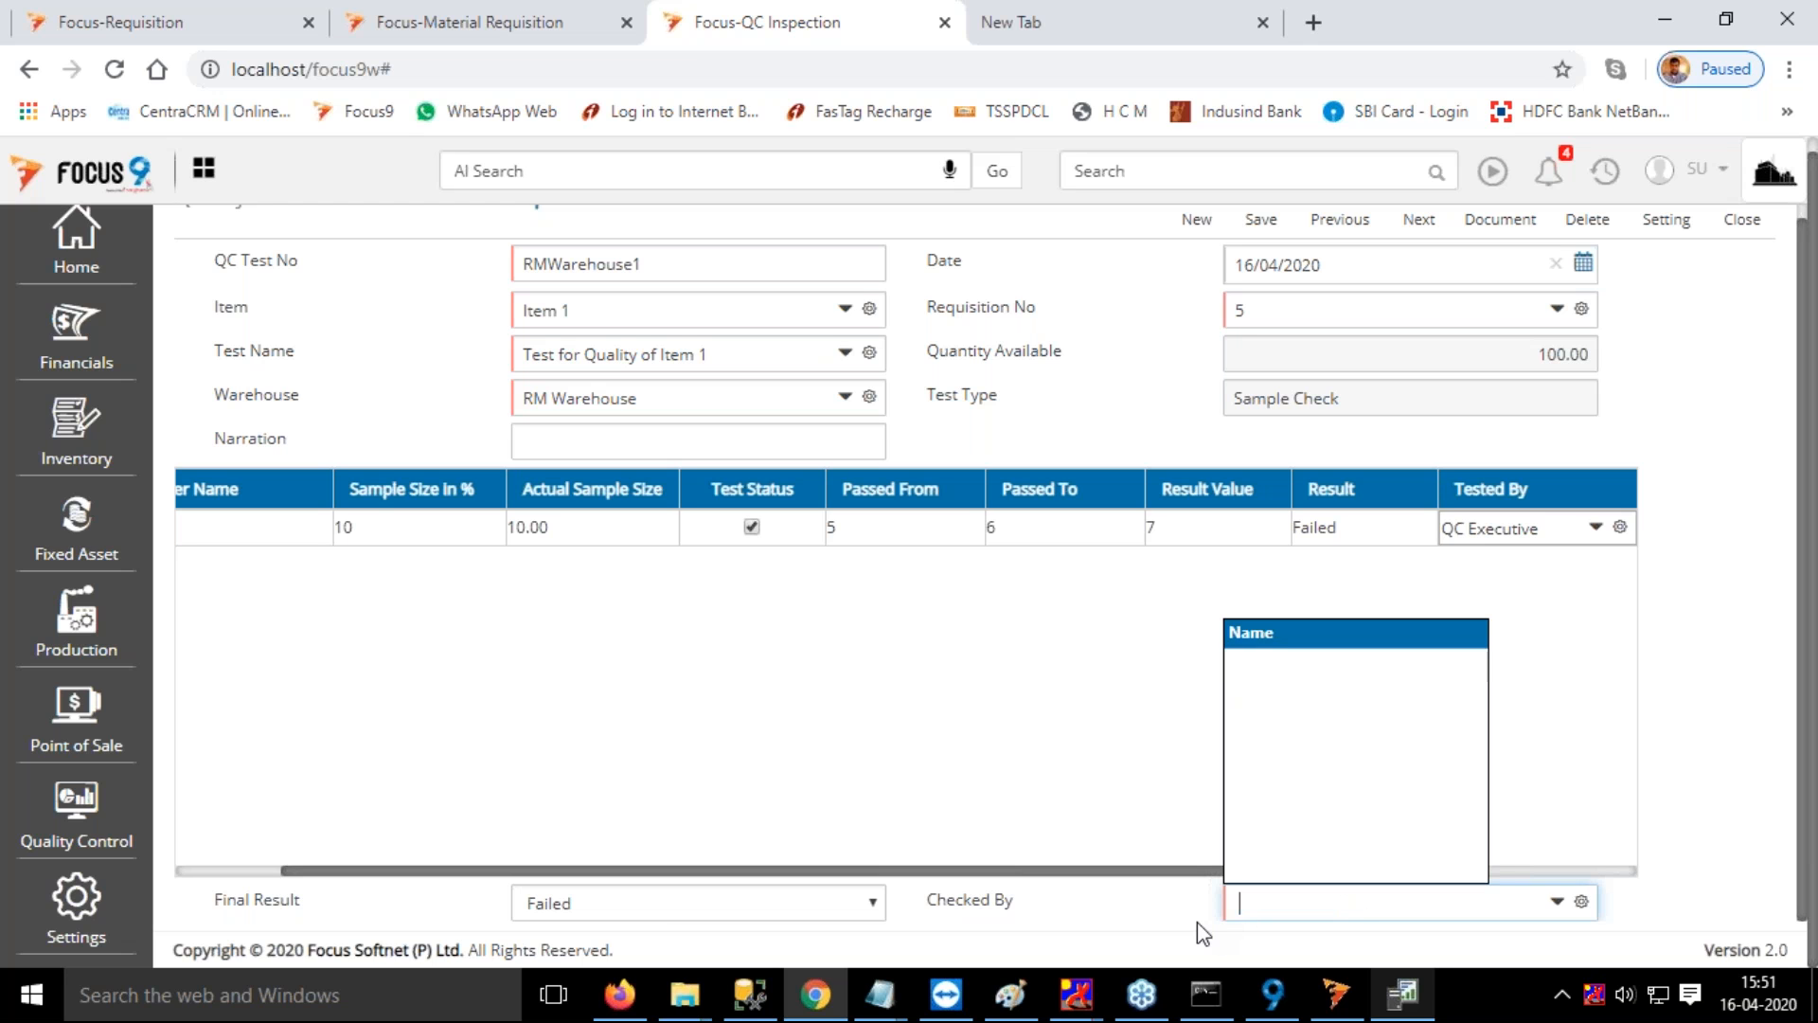
click(1281, 741)
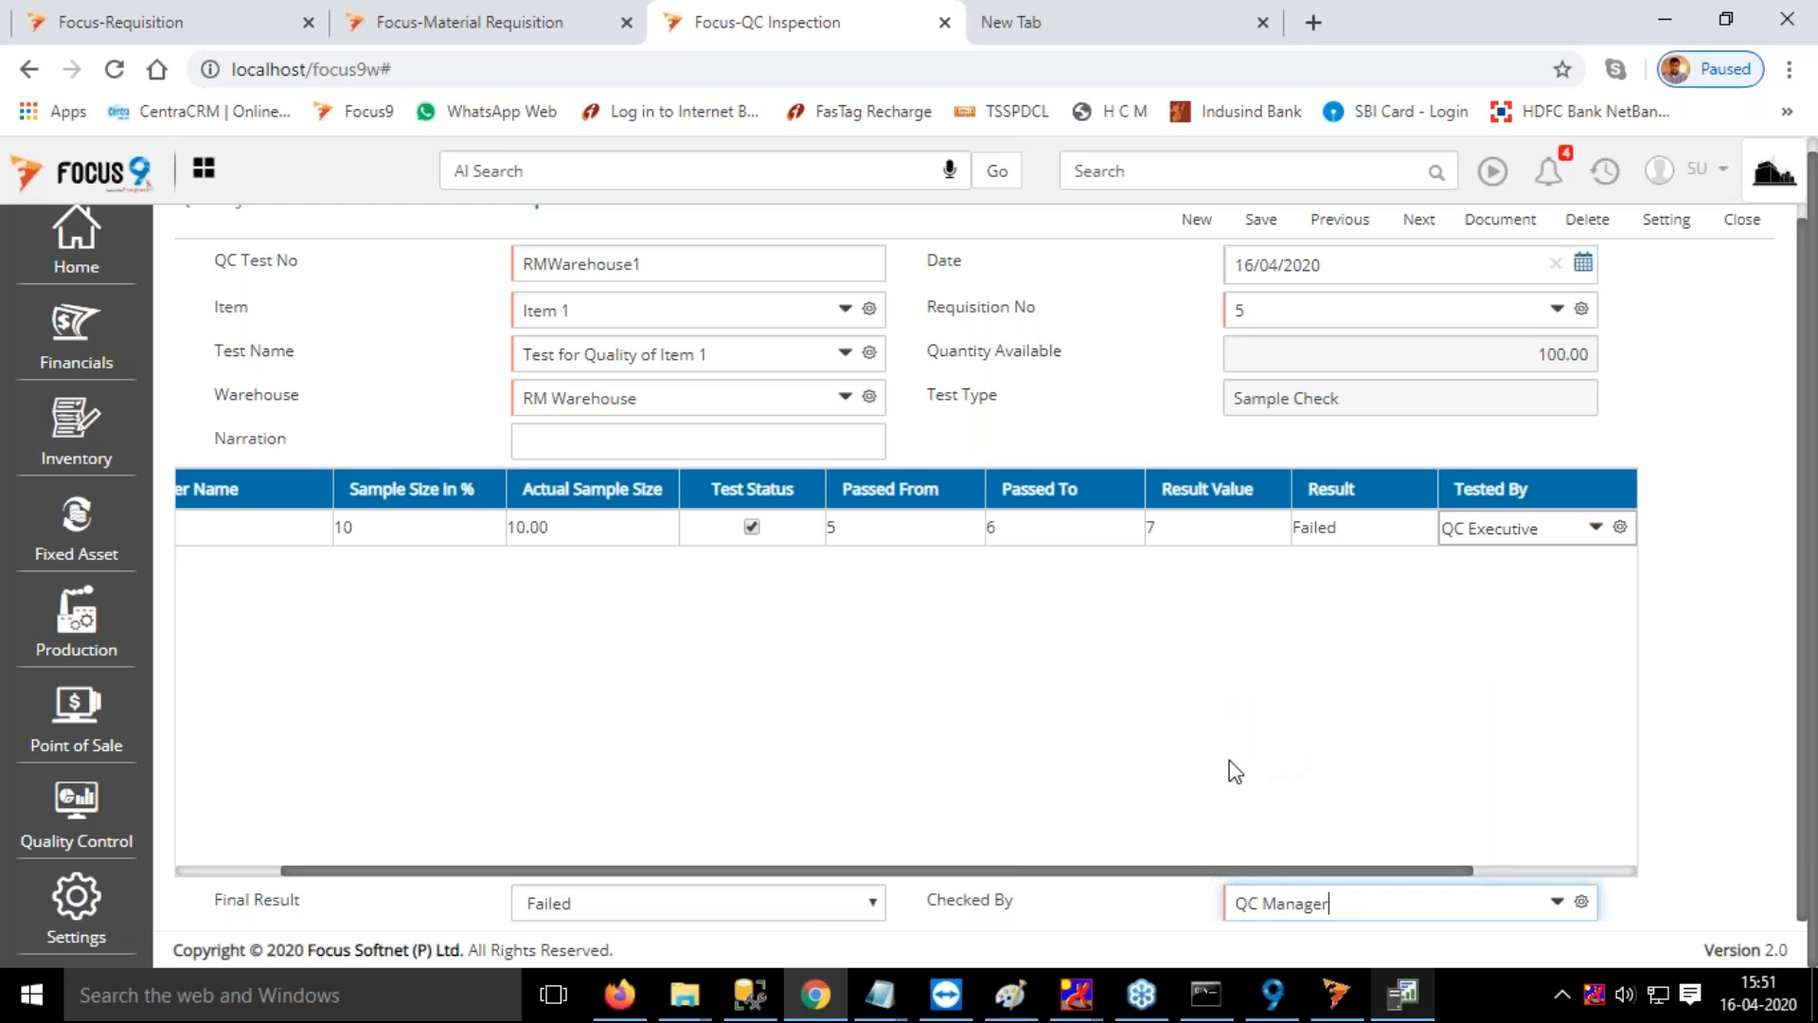
Review the sample check entries and save them without closing the requisition
scroll(1588, 473, up, 2)
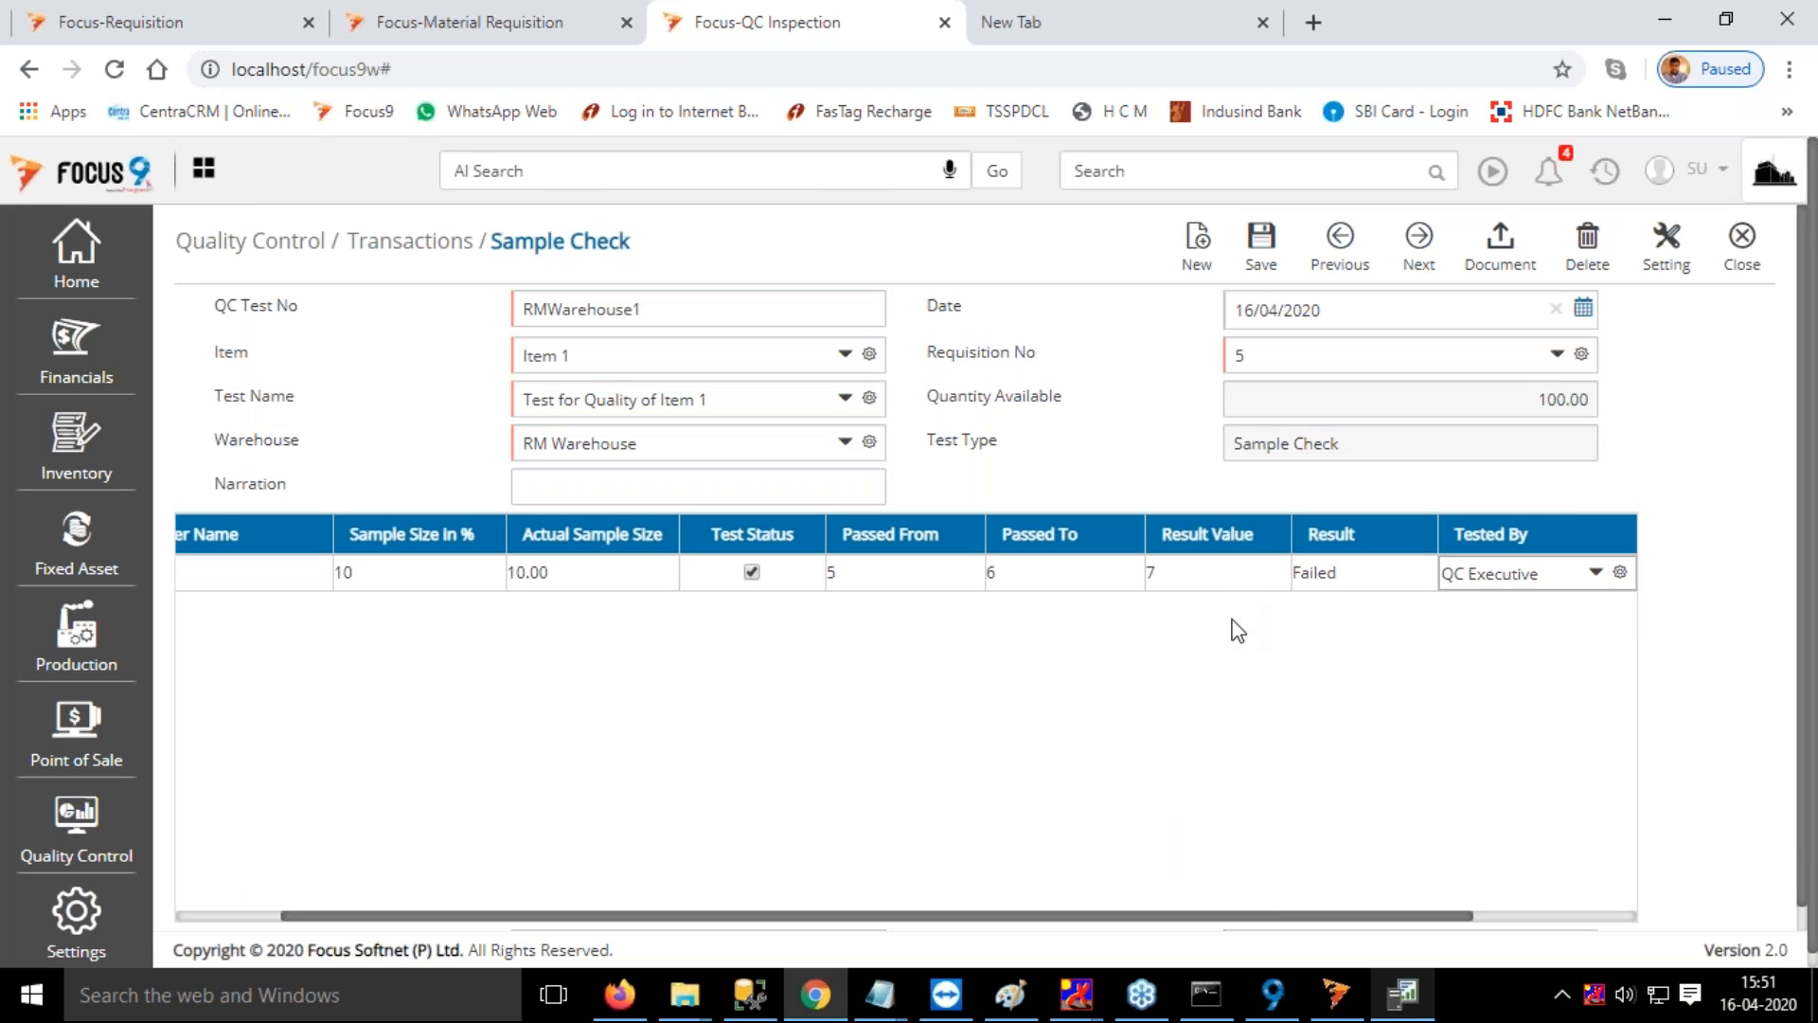
scroll(1237, 631, down, 1)
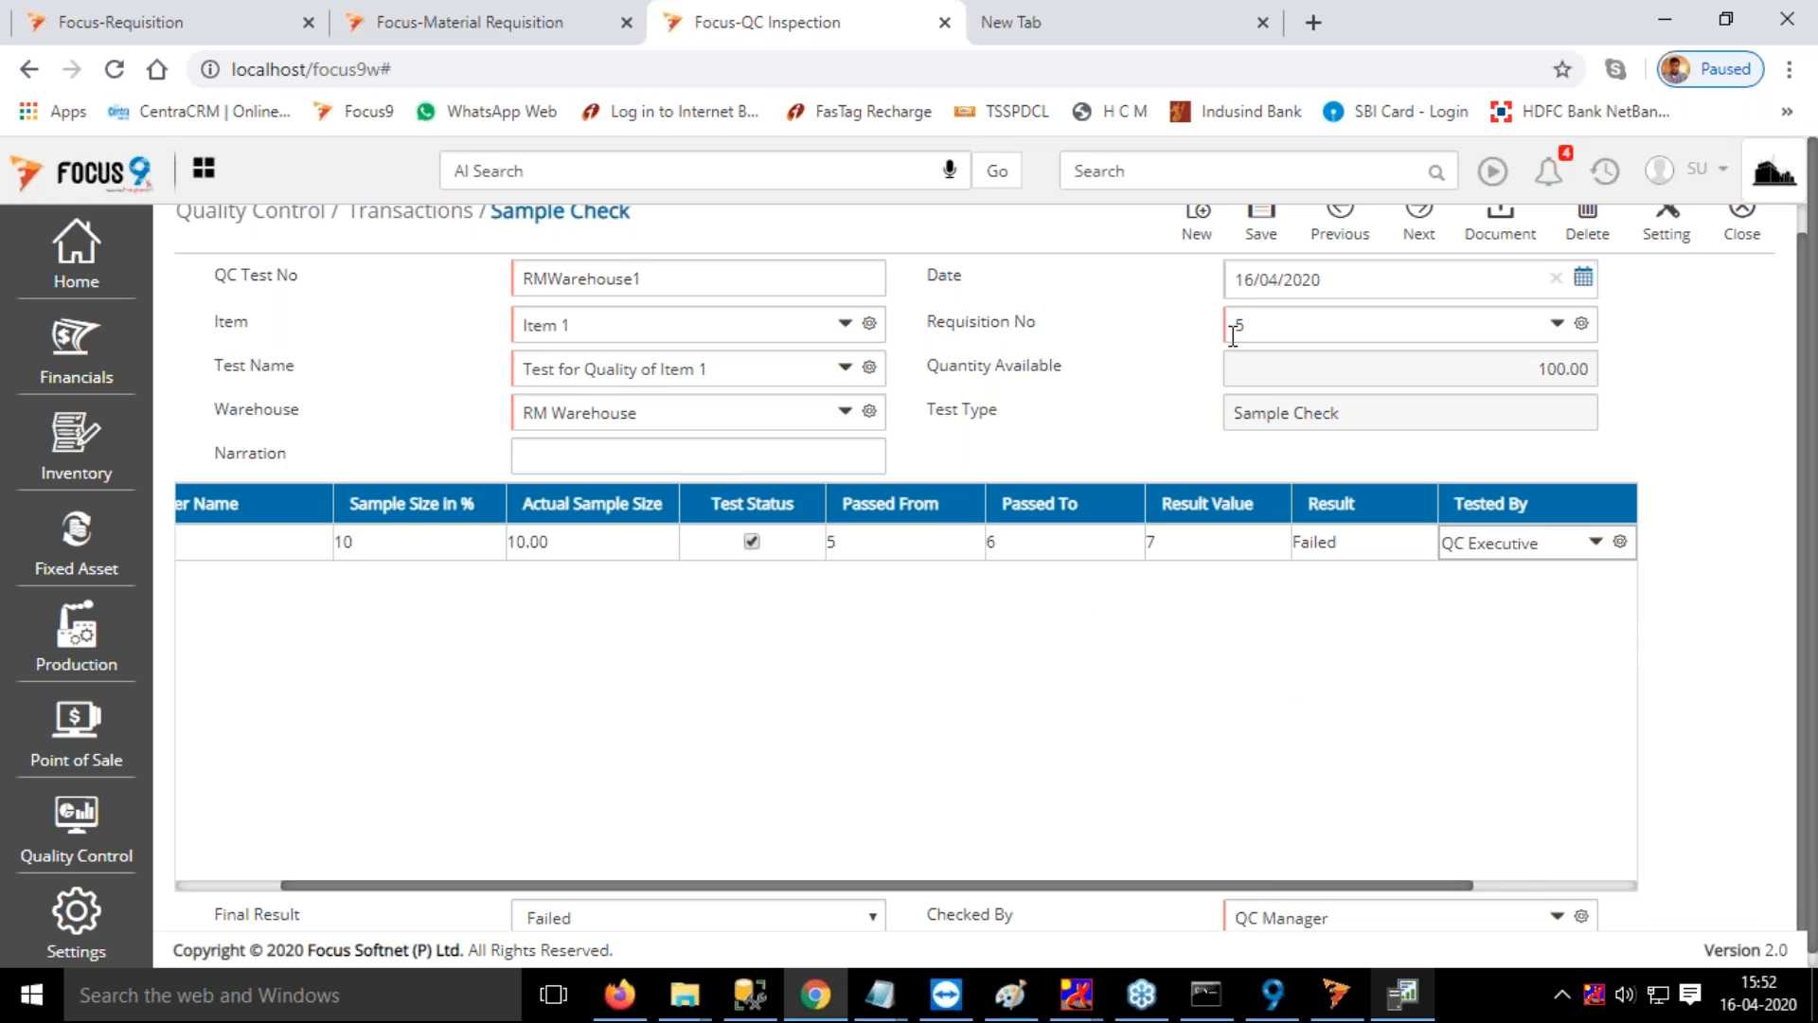
scroll(1142, 421, up, 1)
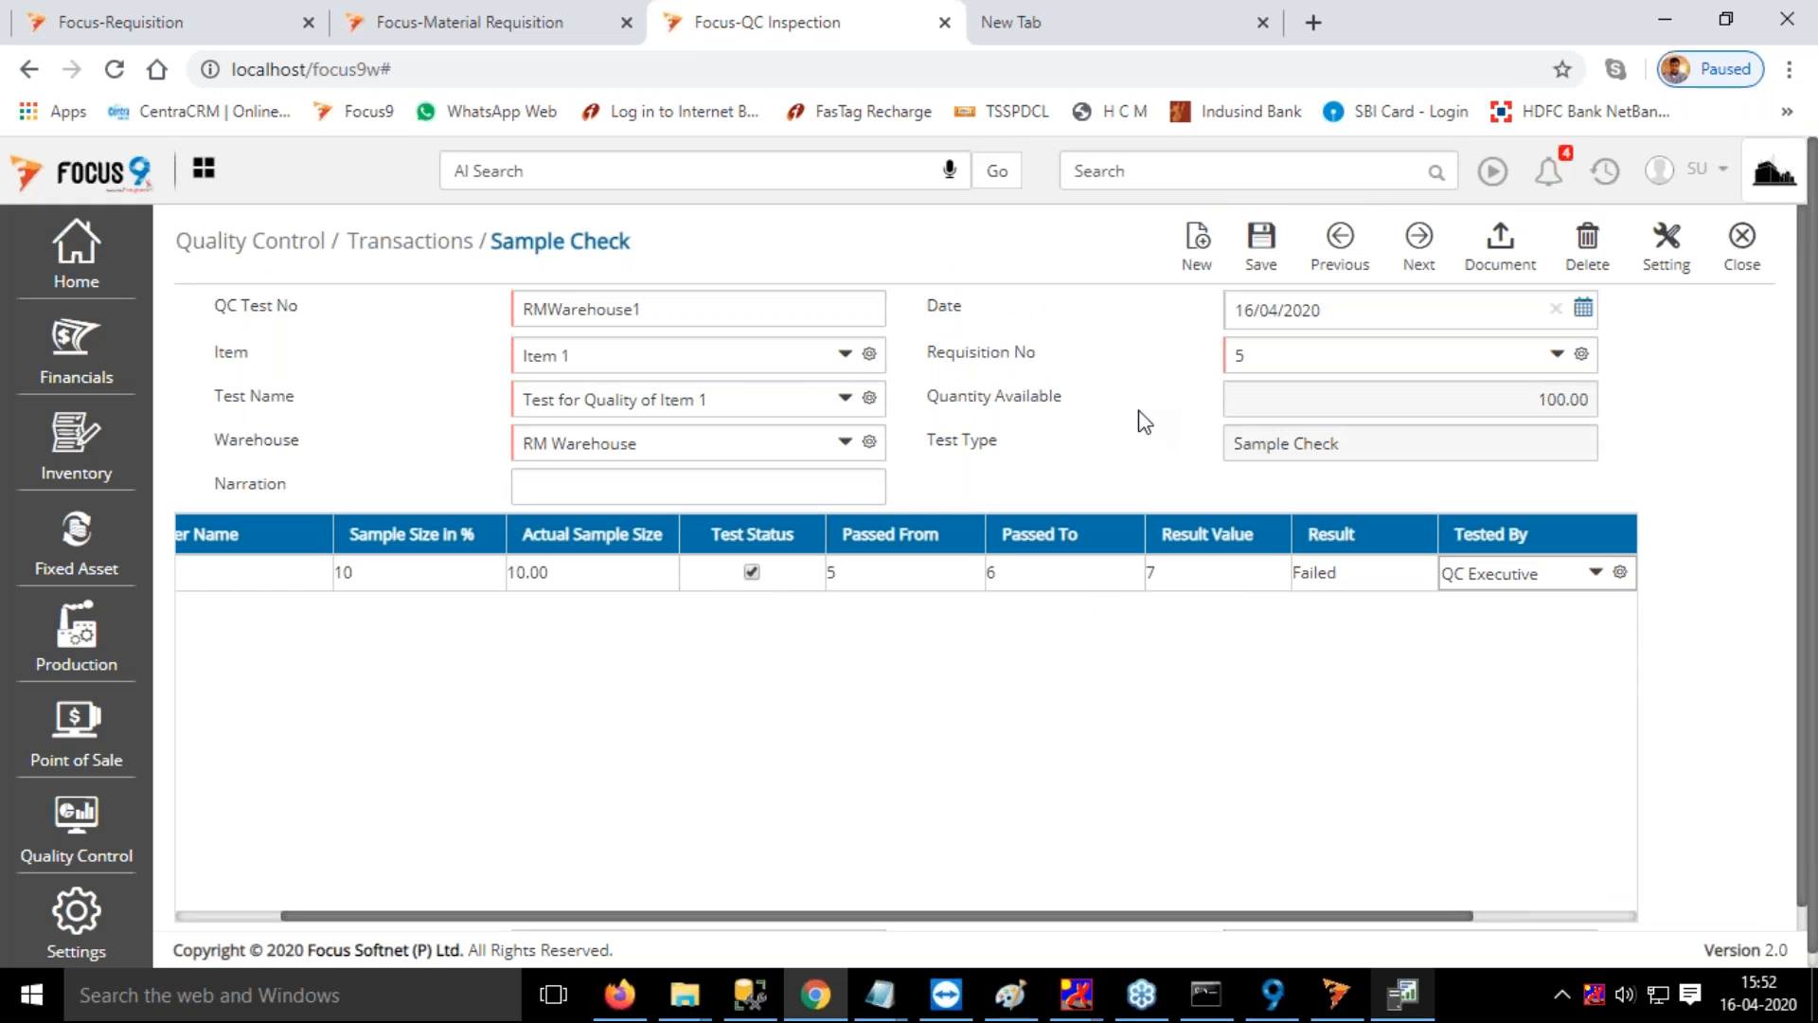
click(1259, 250)
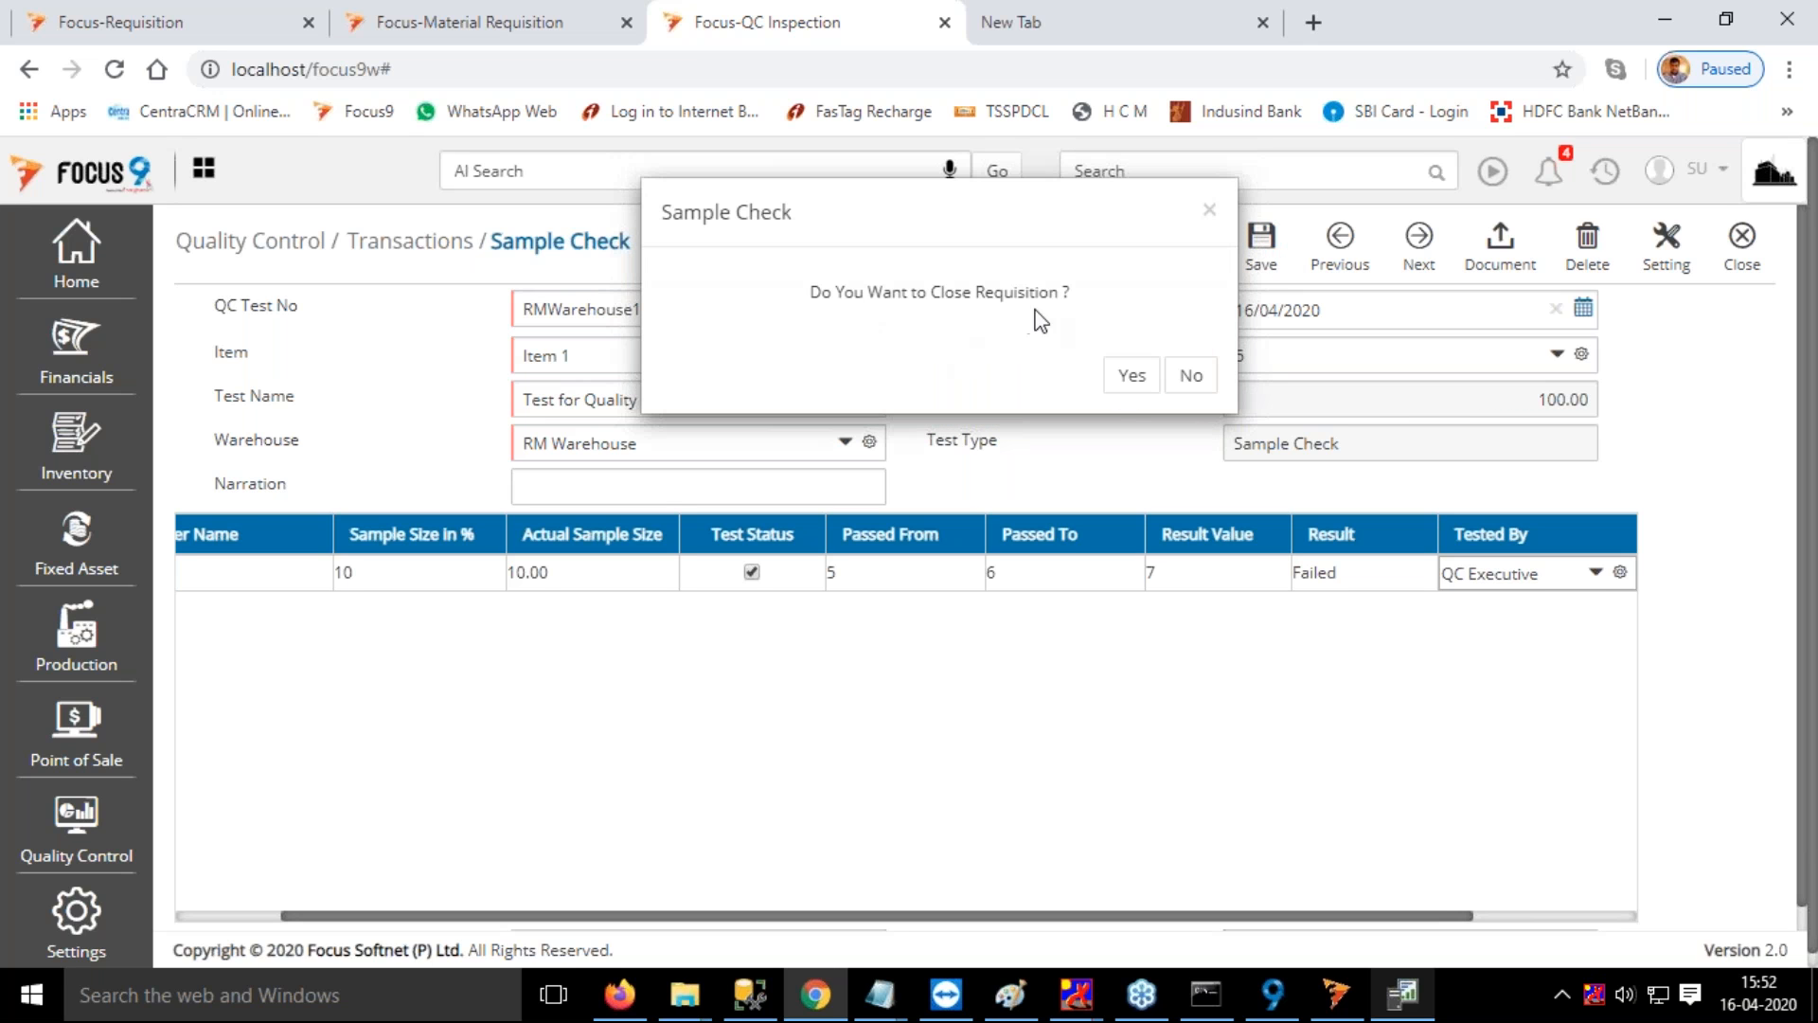
click(1190, 377)
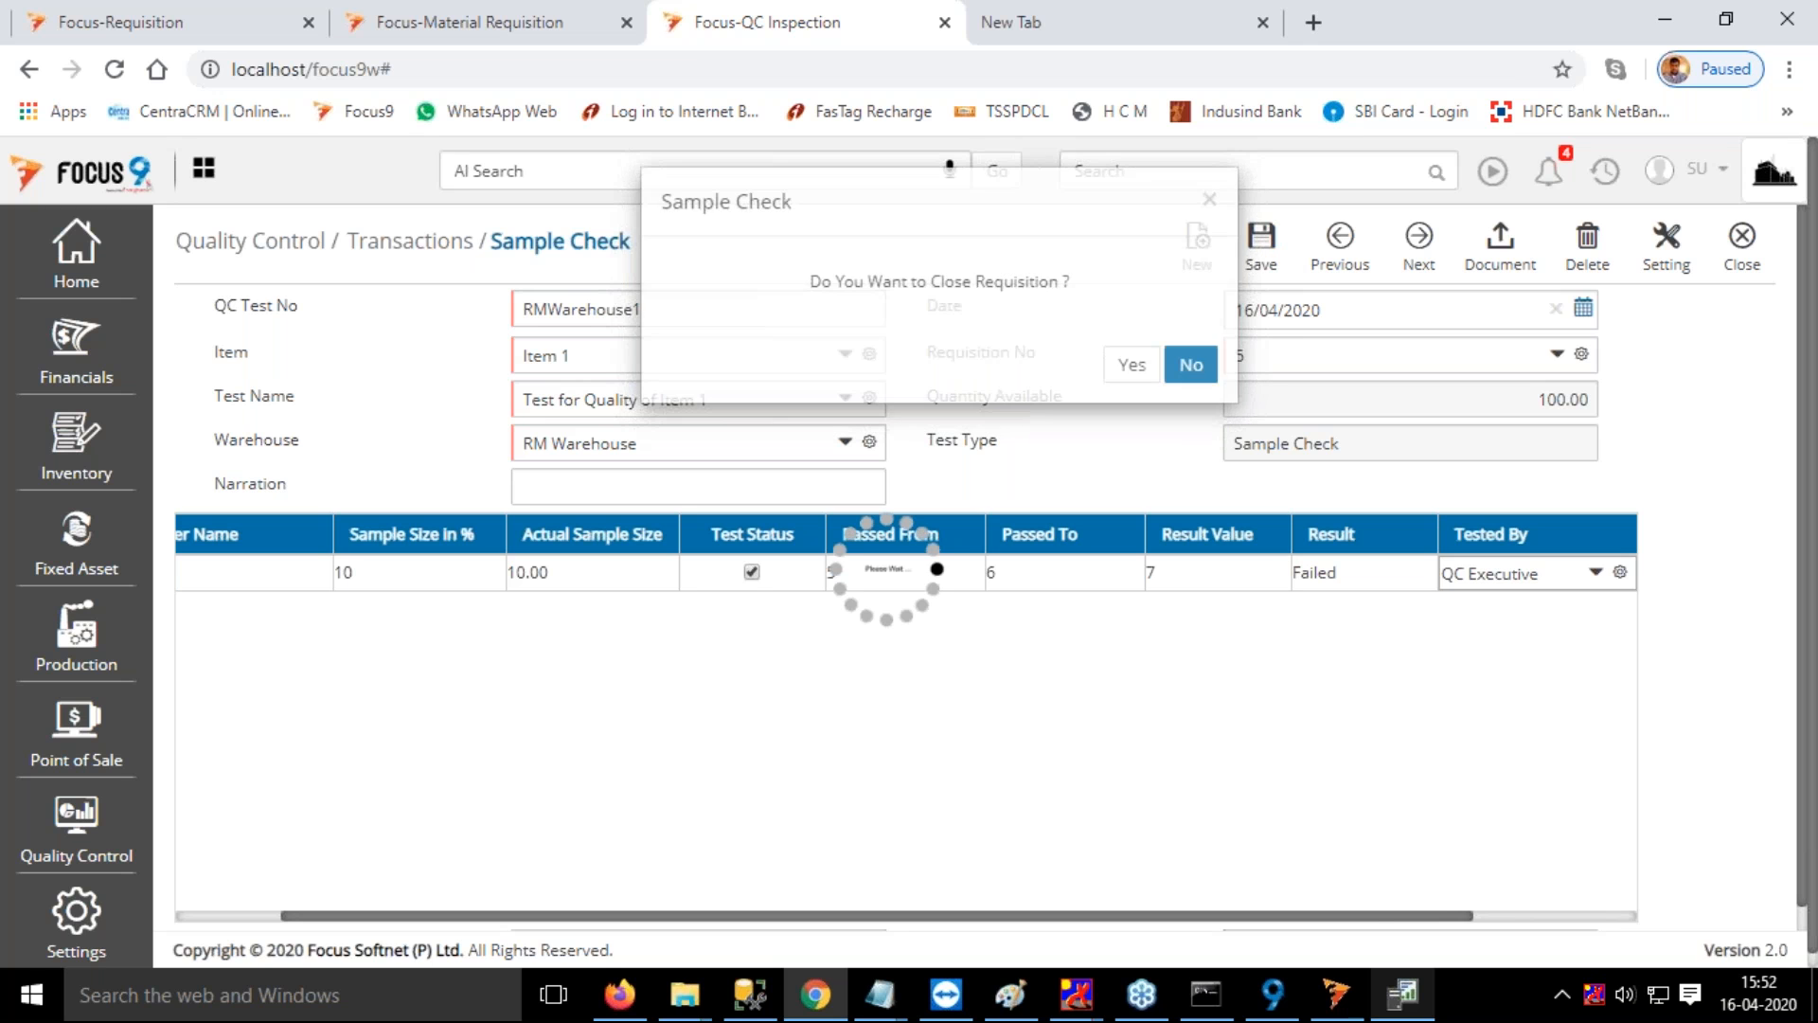
Open the Modify Test Result transaction and start a new document
click(1144, 171)
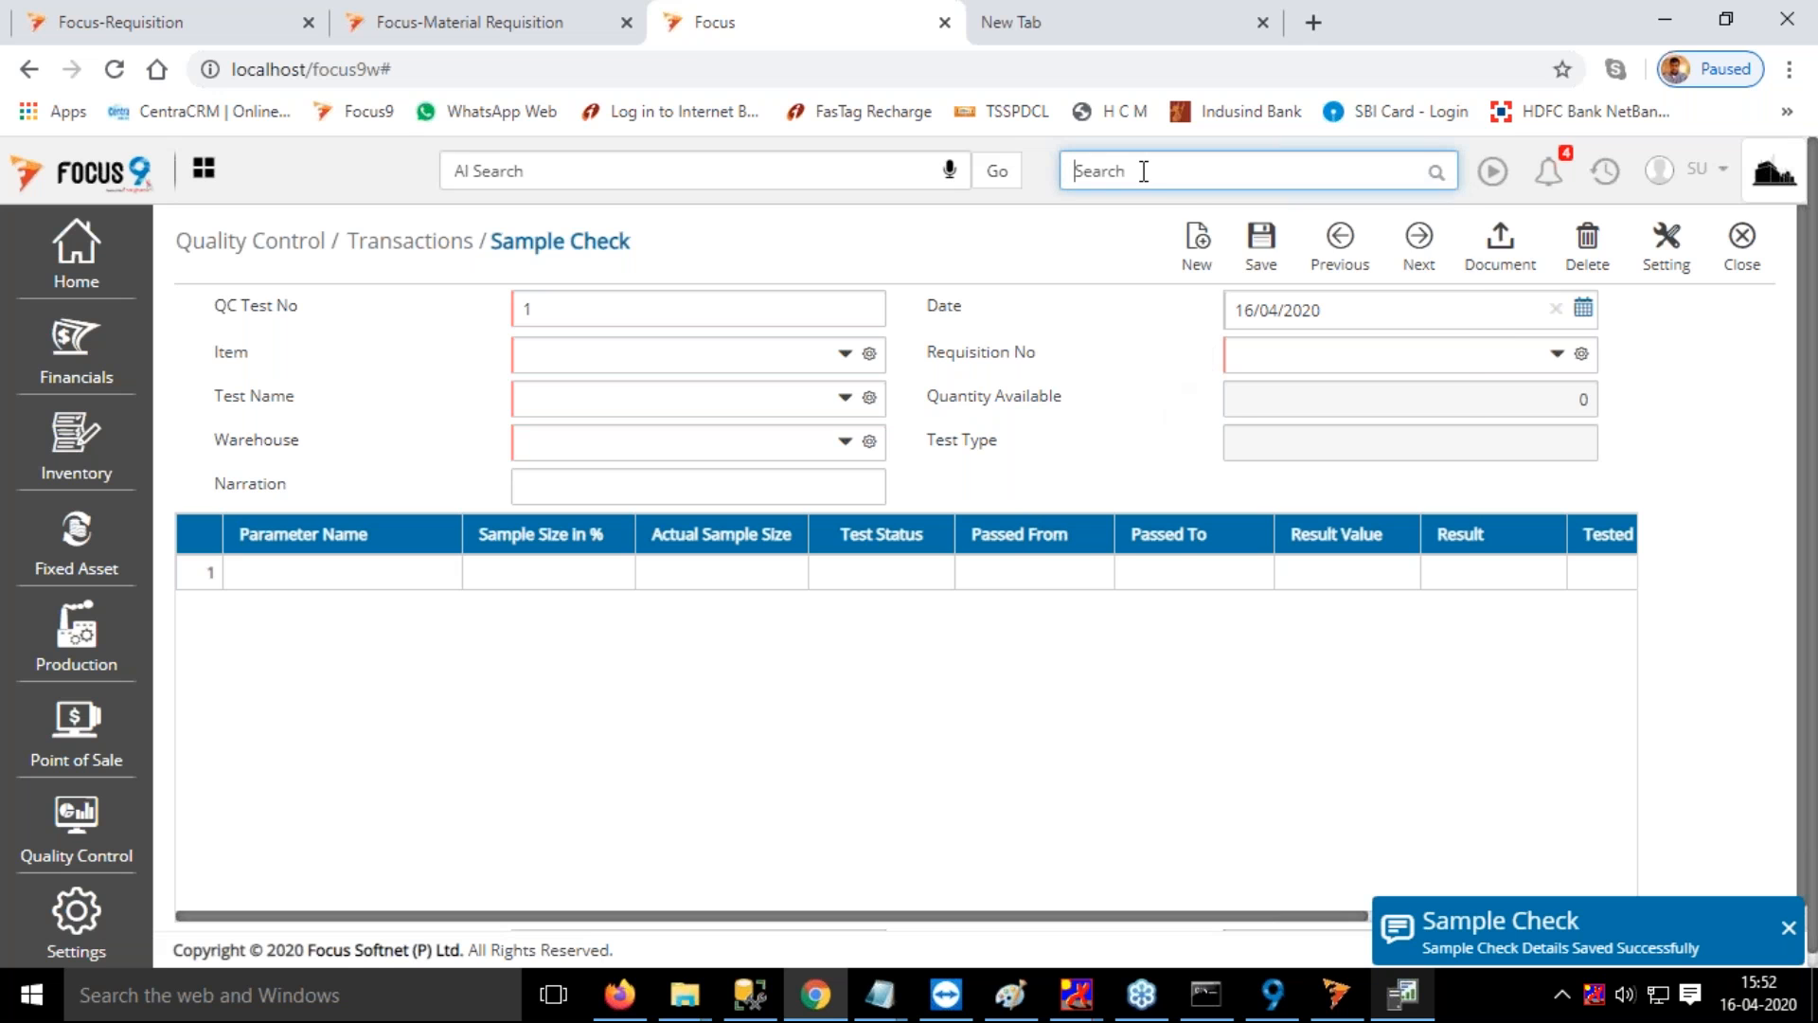
text(mod)
click(1157, 210)
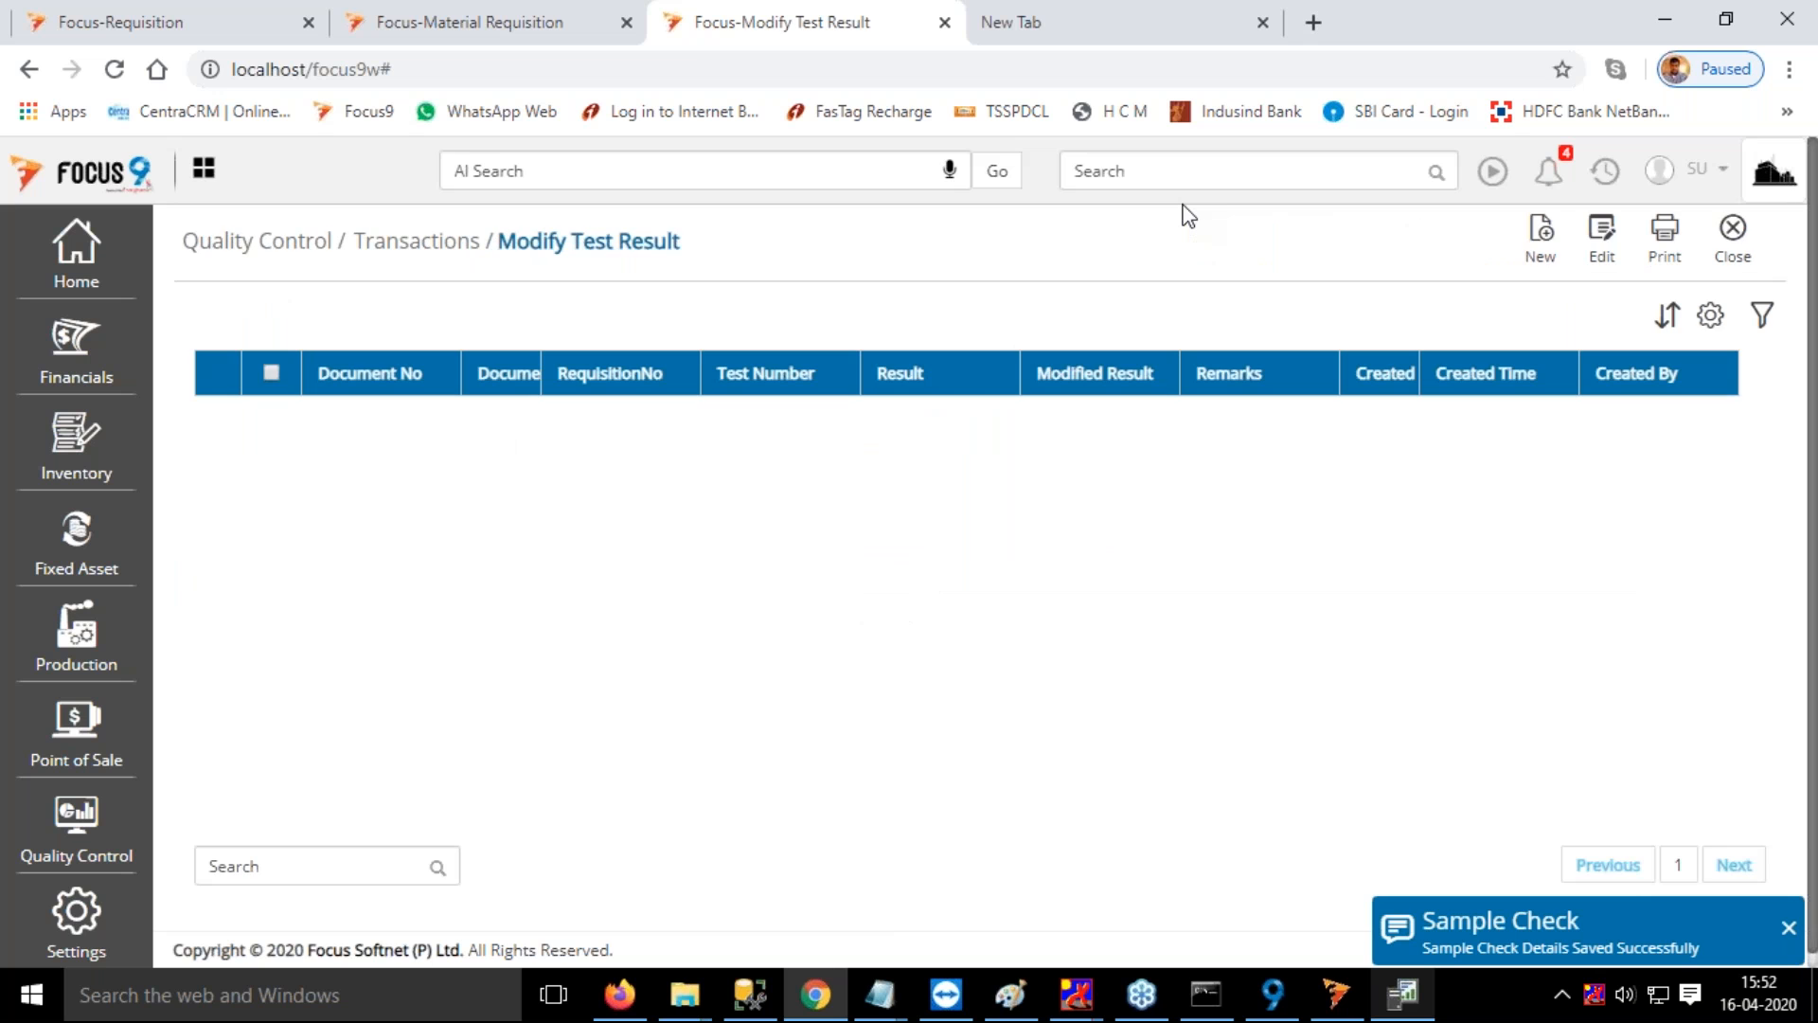
click(1541, 237)
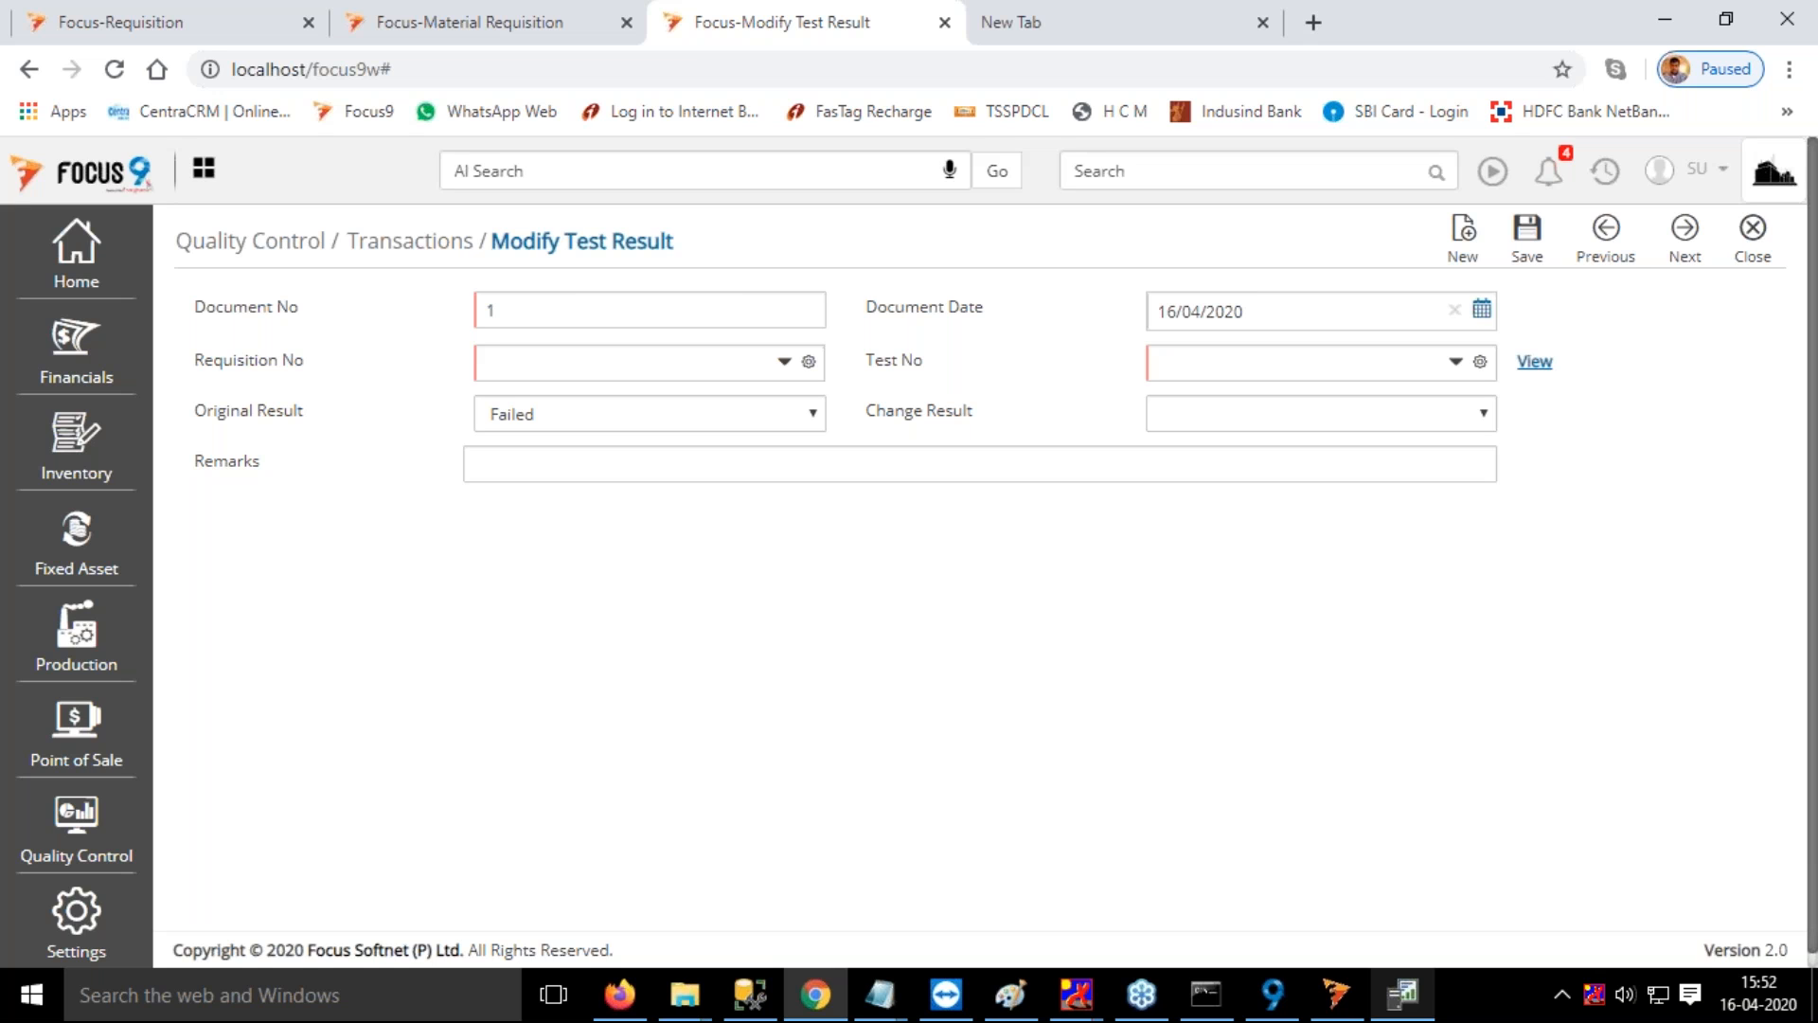
Select requisition 5 and test number RMWarehouse1 in the Modify Test Result document
click(620, 366)
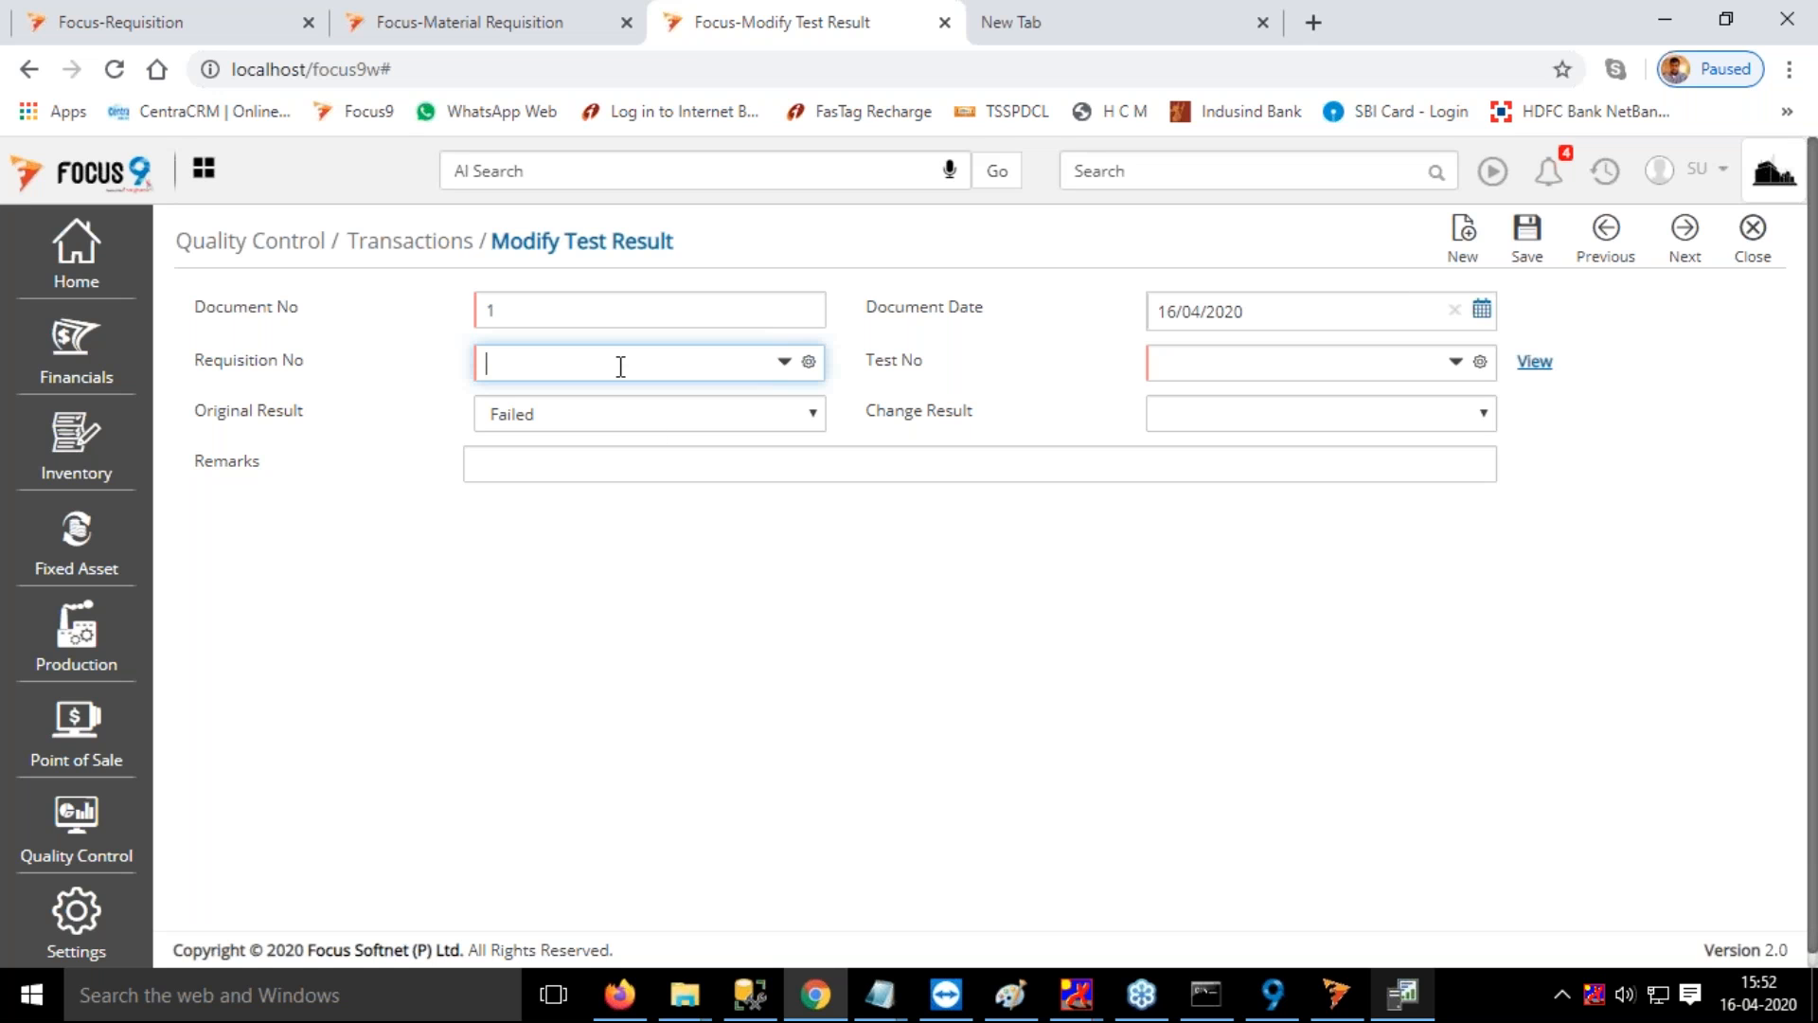
key(space)
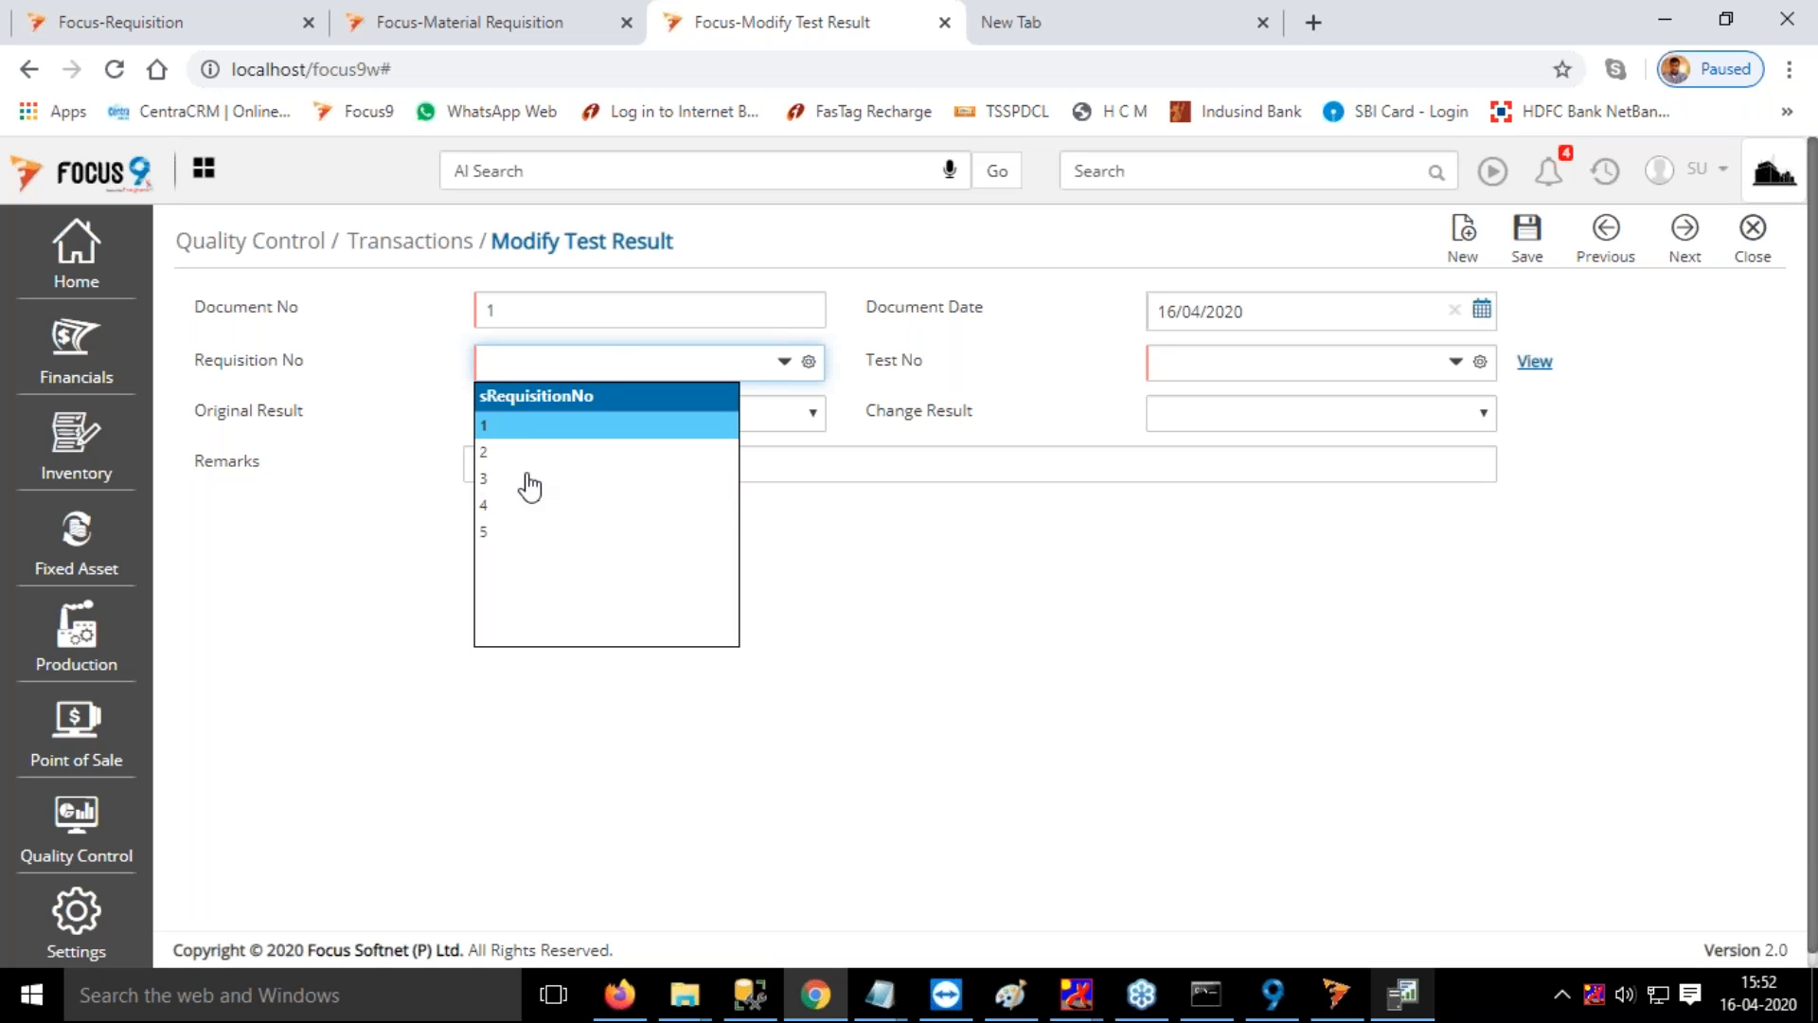
click(487, 533)
key(Tab)
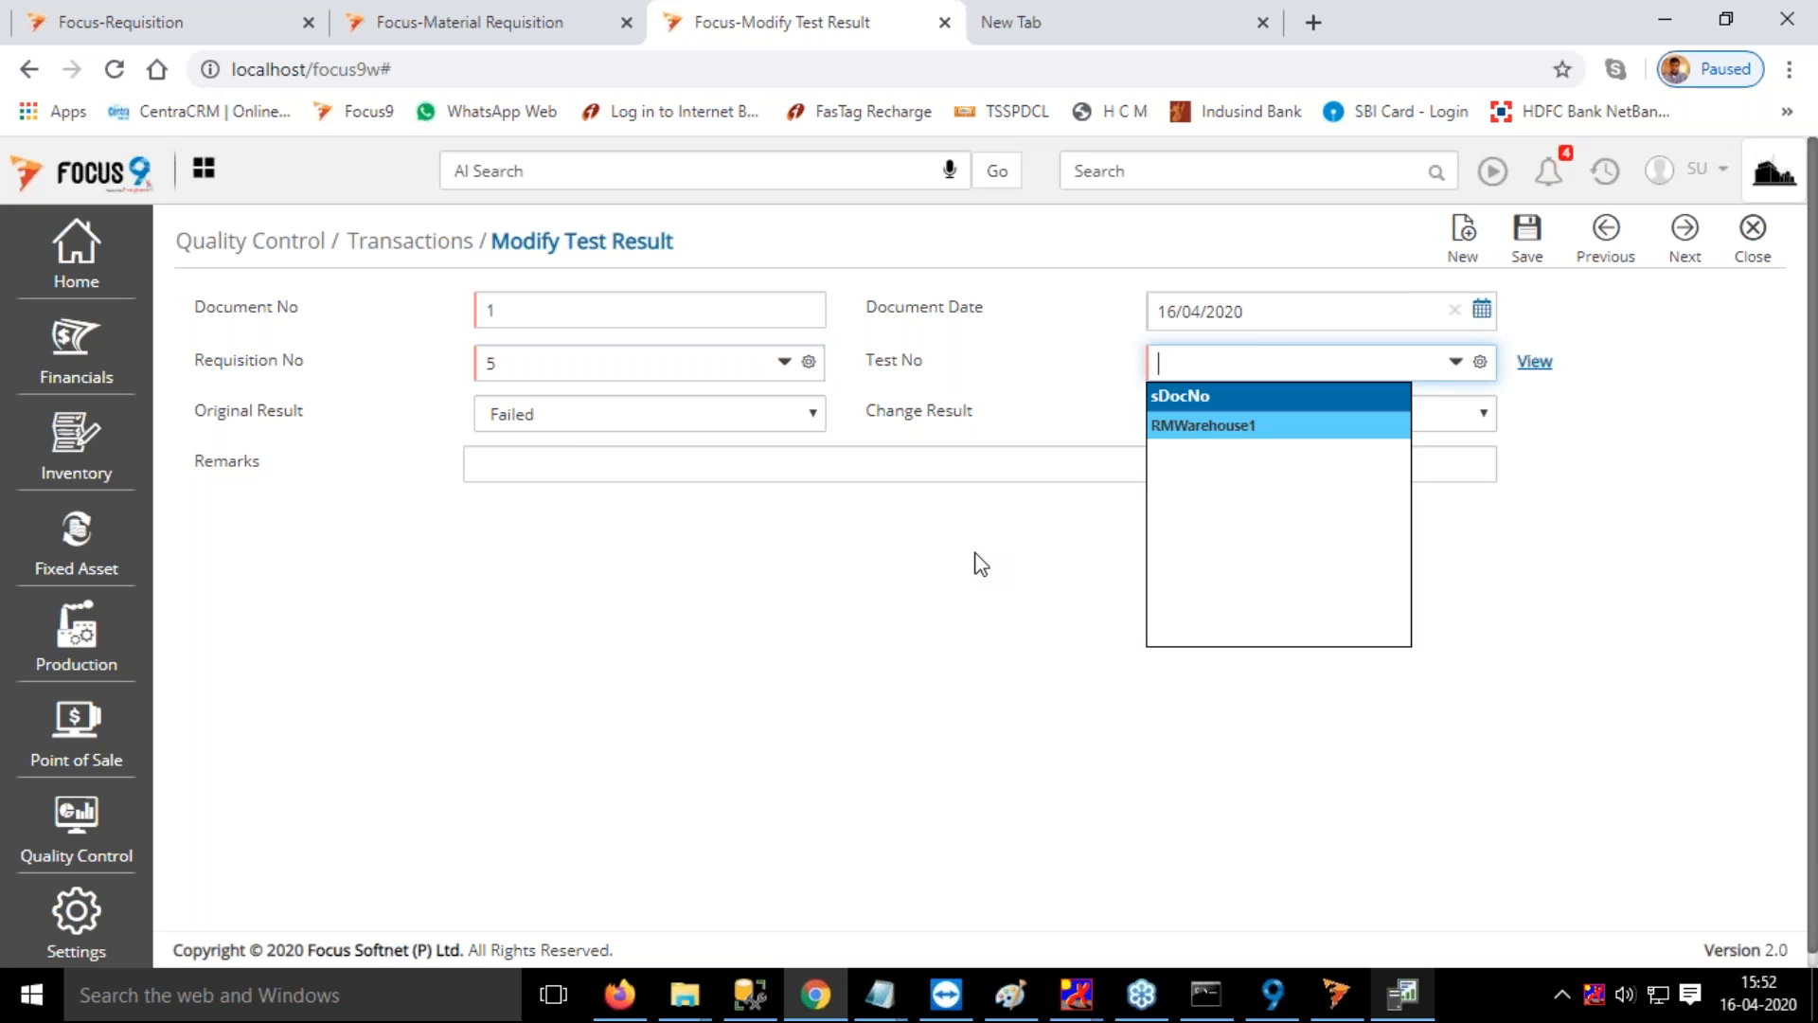
click(1231, 426)
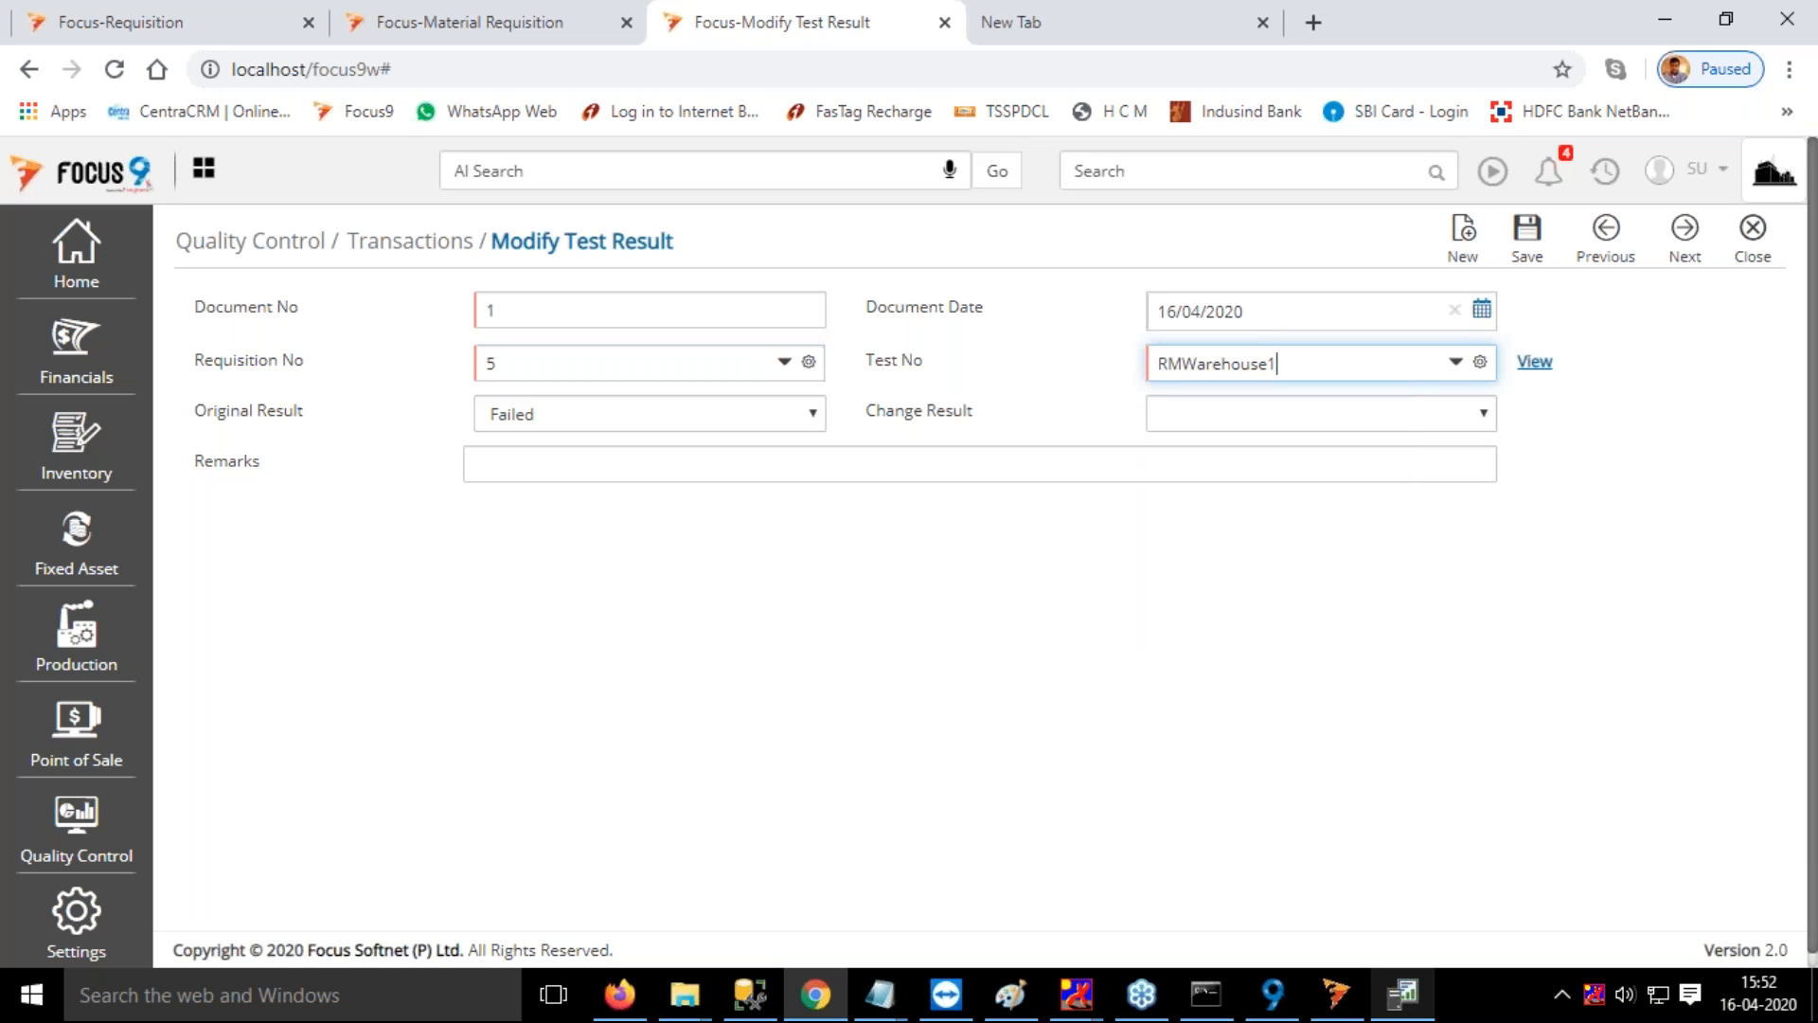
Change the test result to Passed and enter "none" as the remarks
key(Tab)
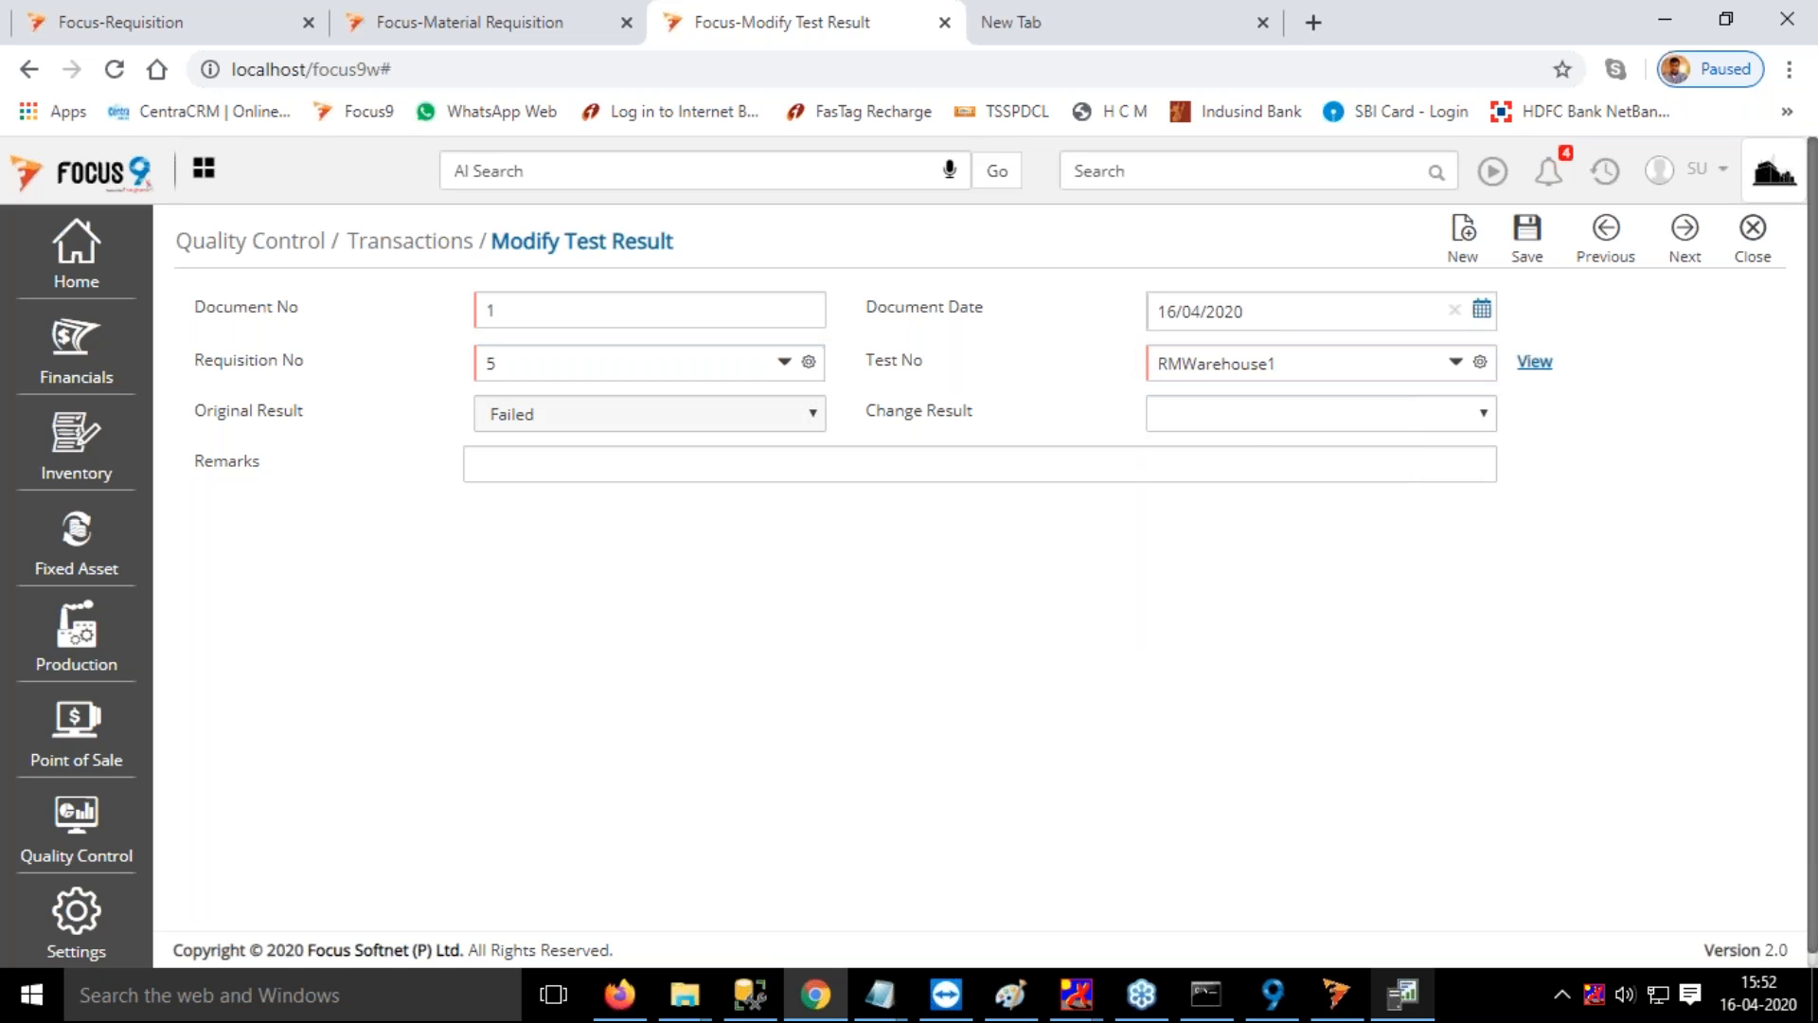
click(1247, 416)
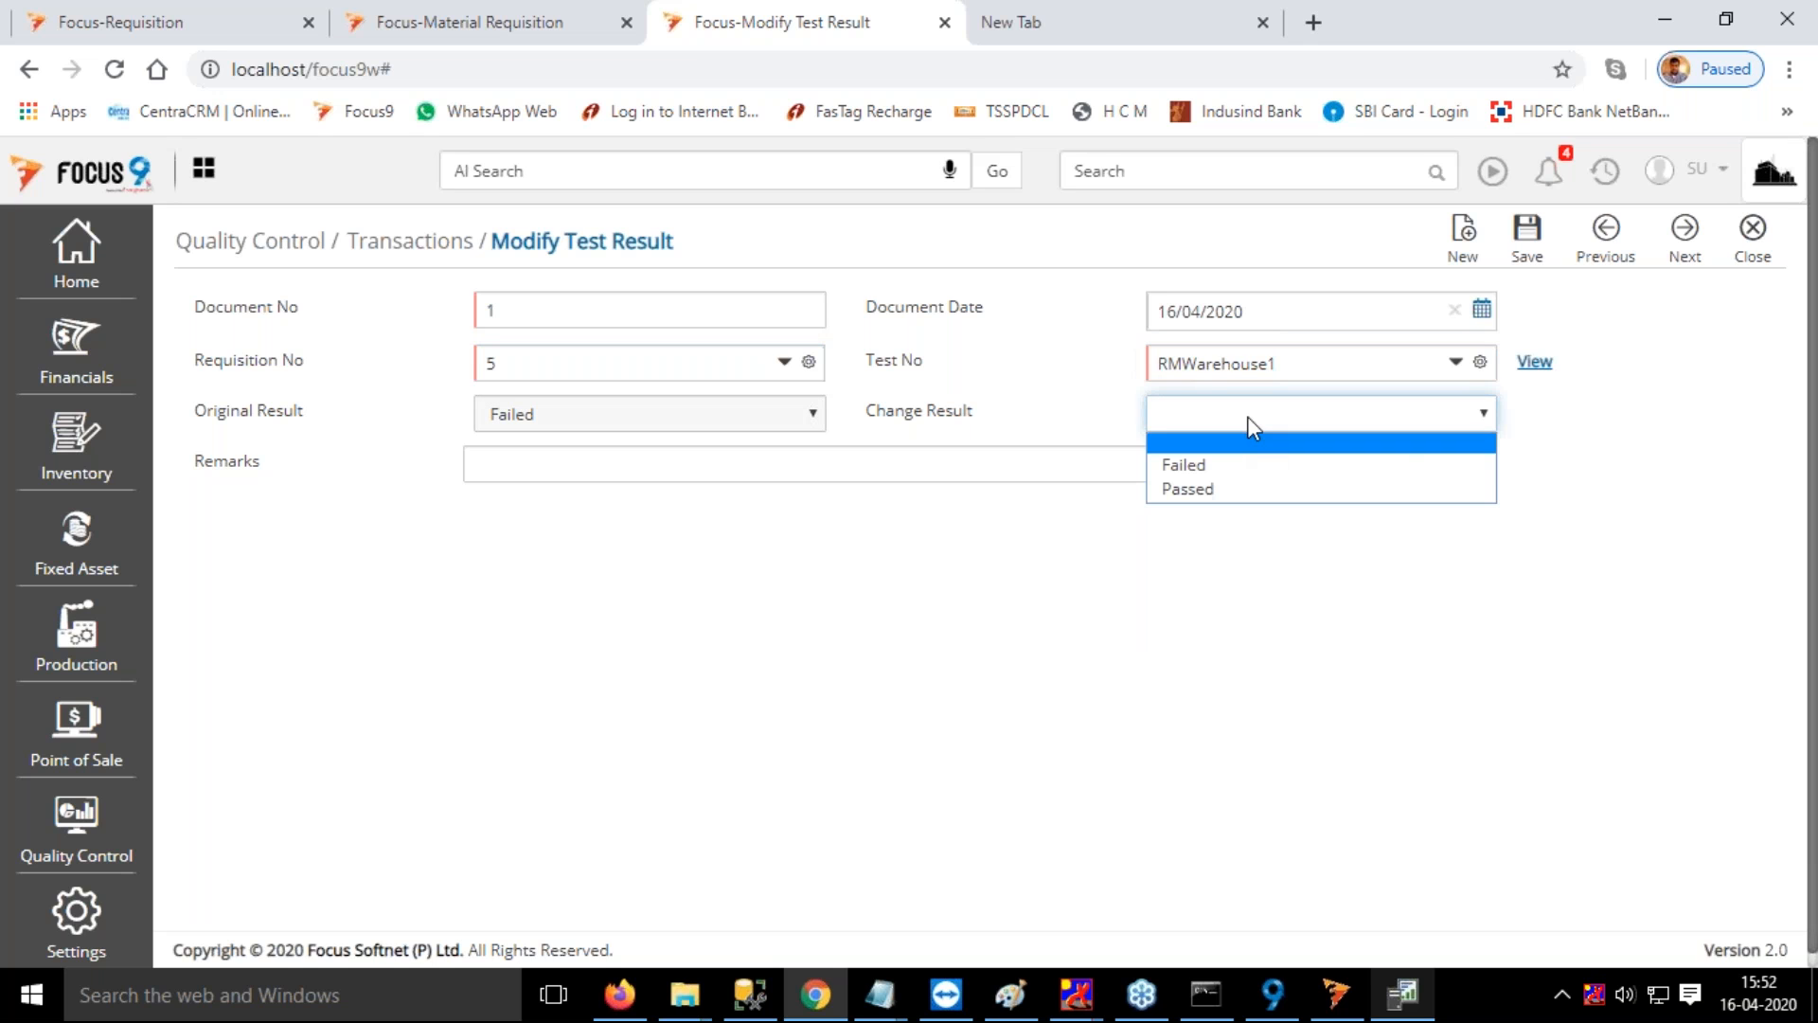
click(1235, 489)
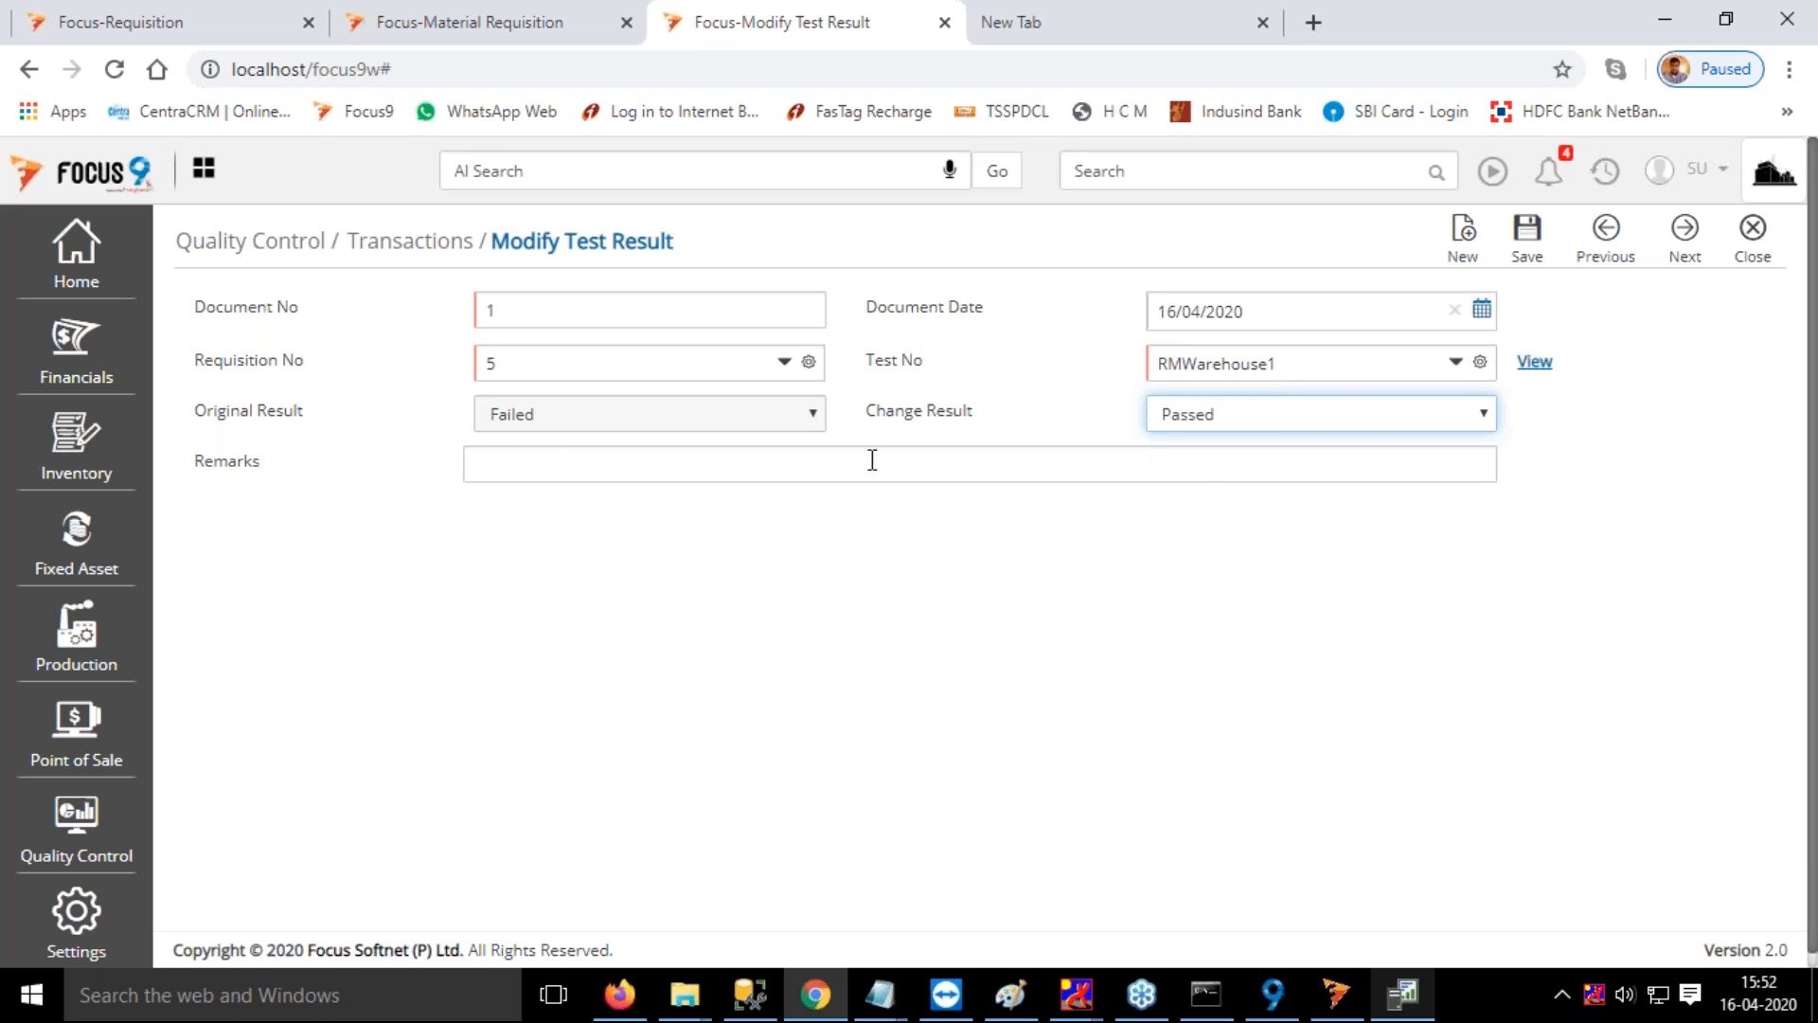
click(1177, 474)
text(none)
key(Tab)
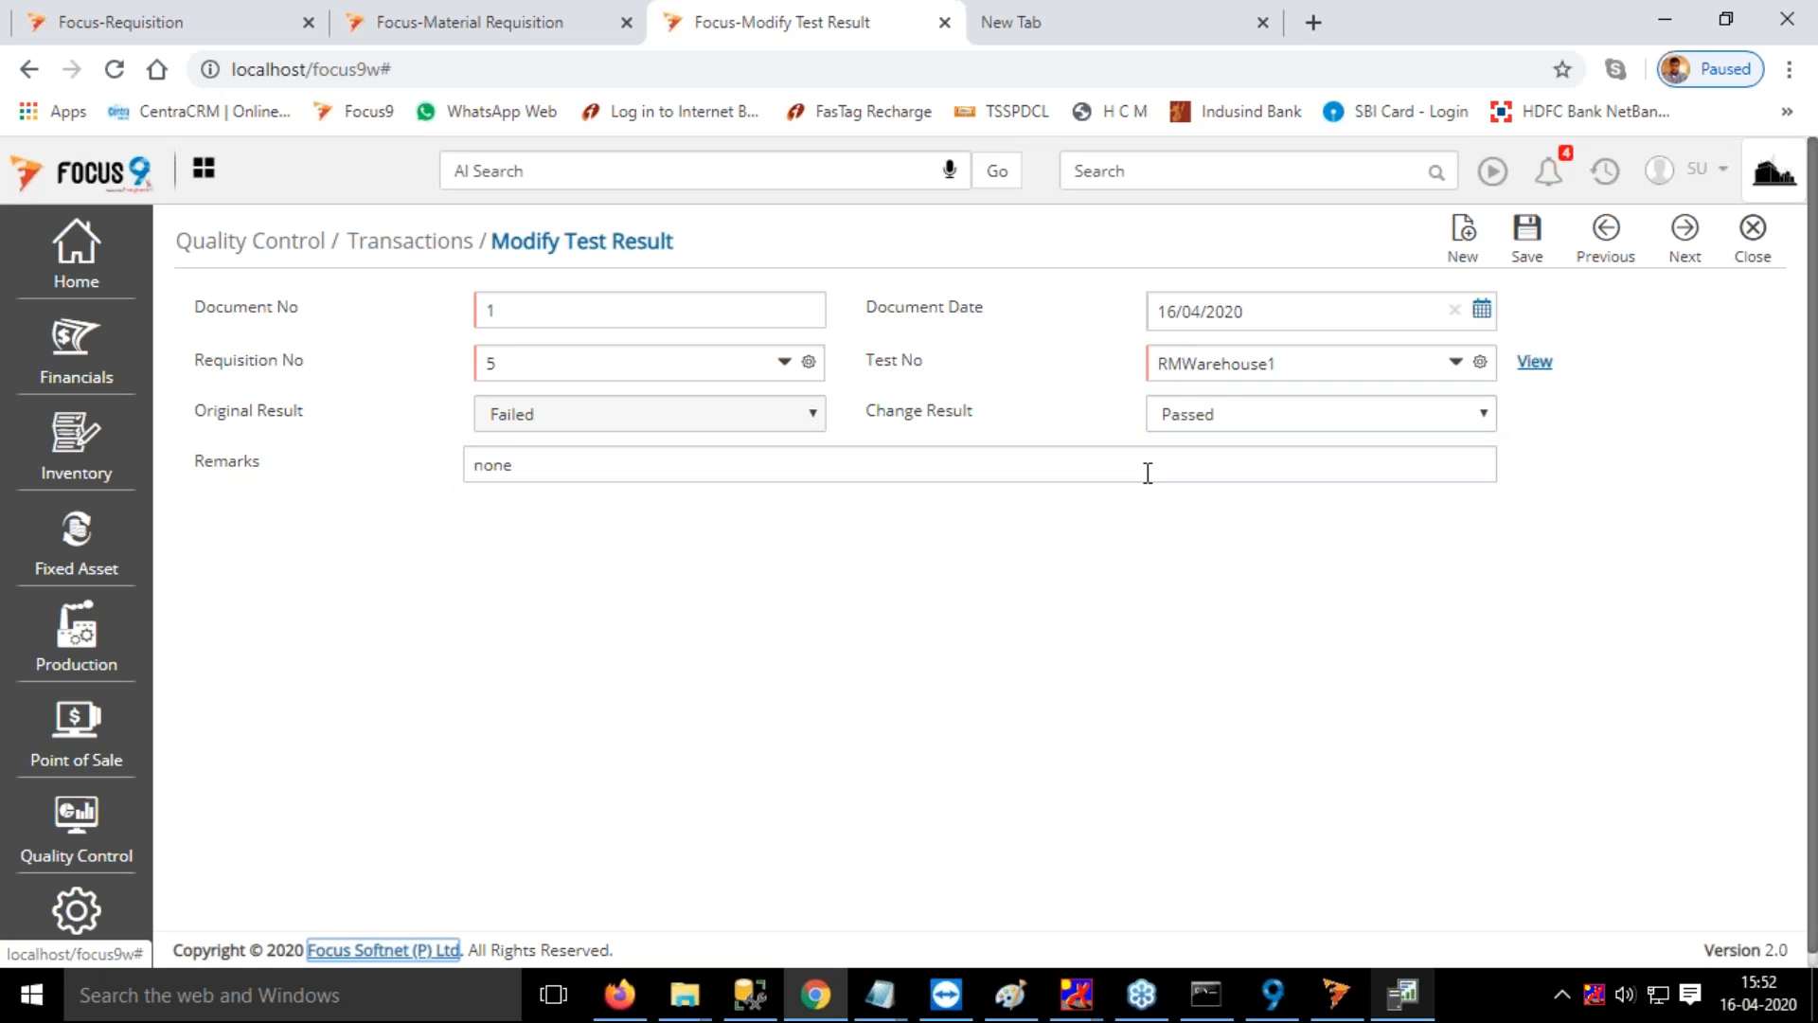
Display and review the details of test RMWarehouse1, and save the Modify Test Result document
scroll(1547, 446, down, 1)
scroll(1548, 447, up, 1)
click(1535, 363)
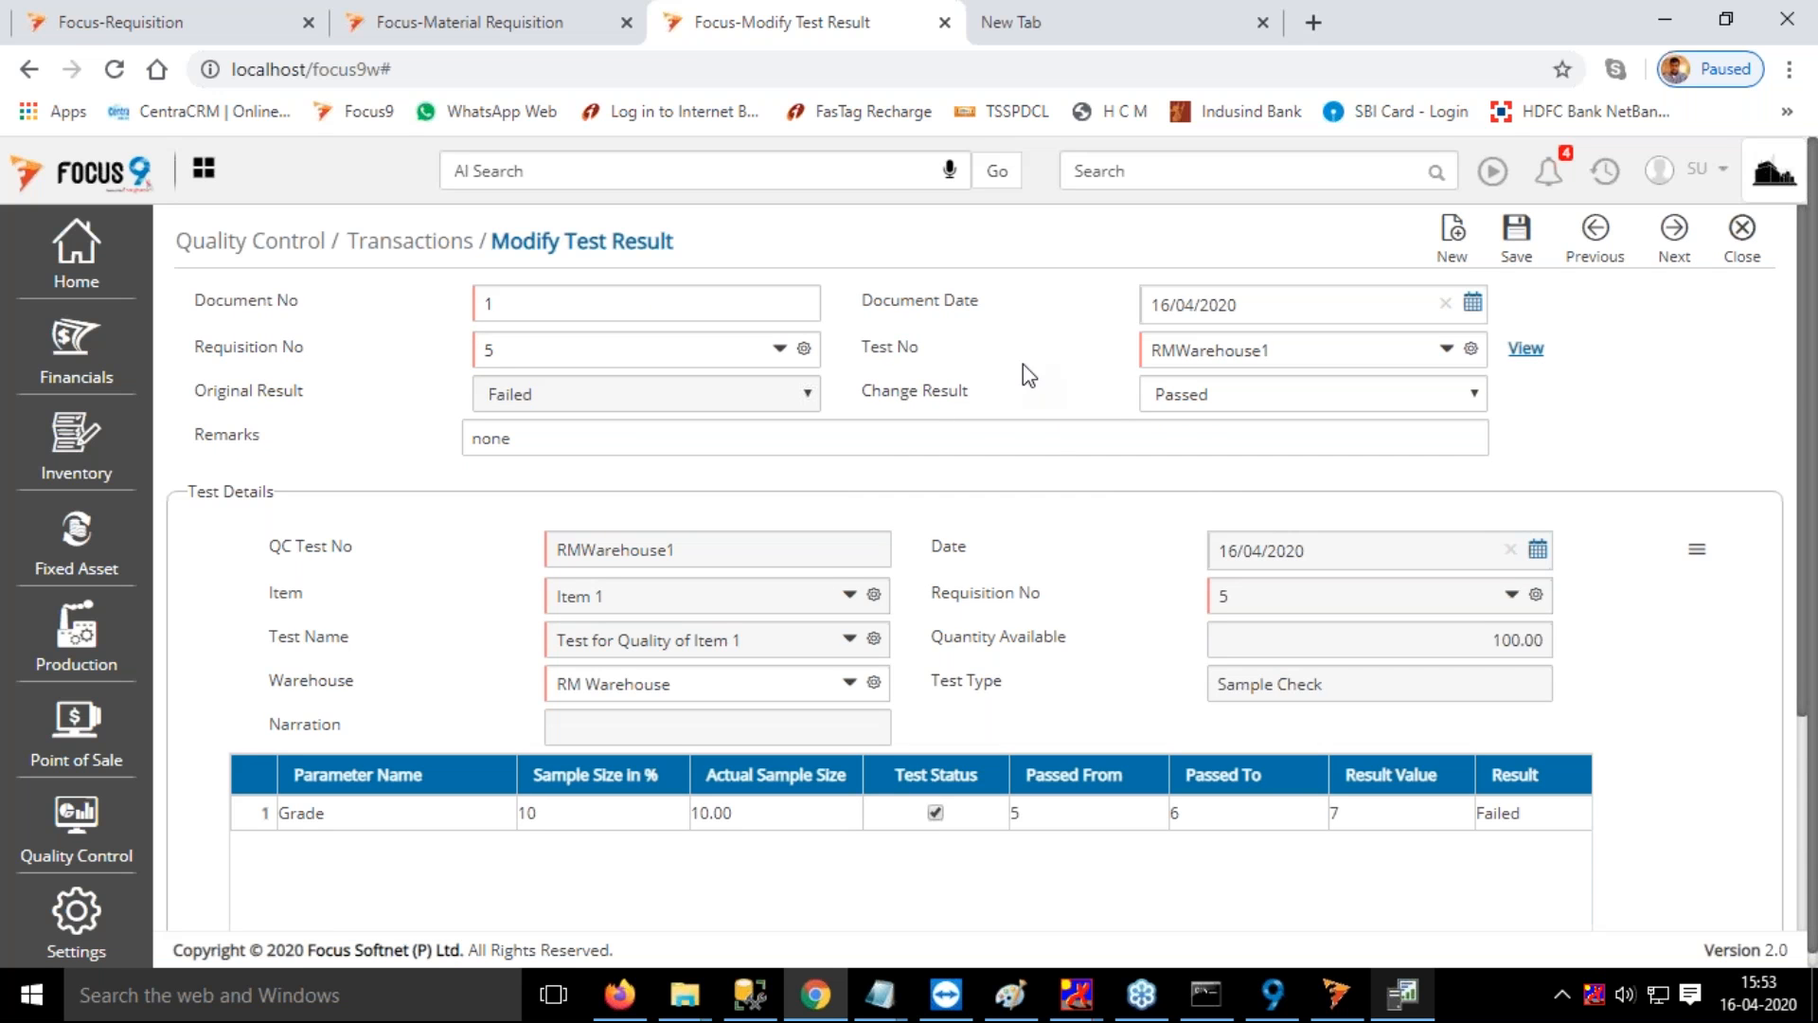
scroll(1017, 610, down, 3)
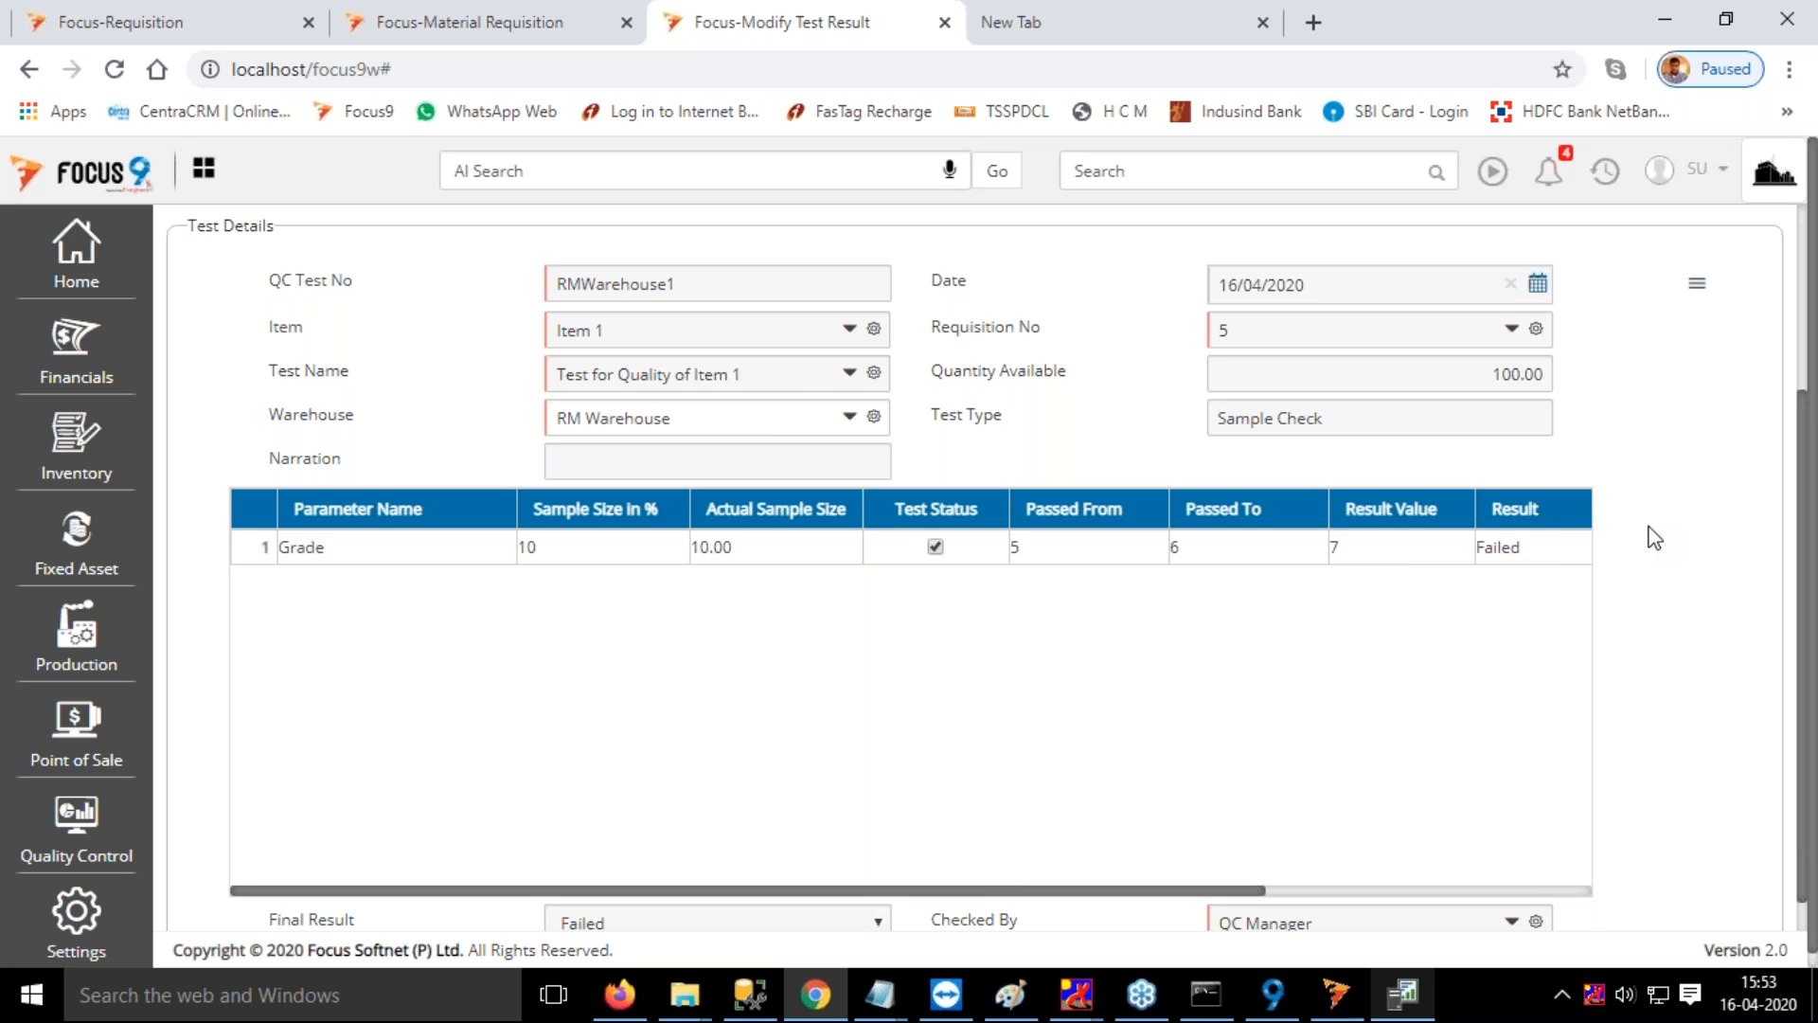
scroll(1654, 538, up, 3)
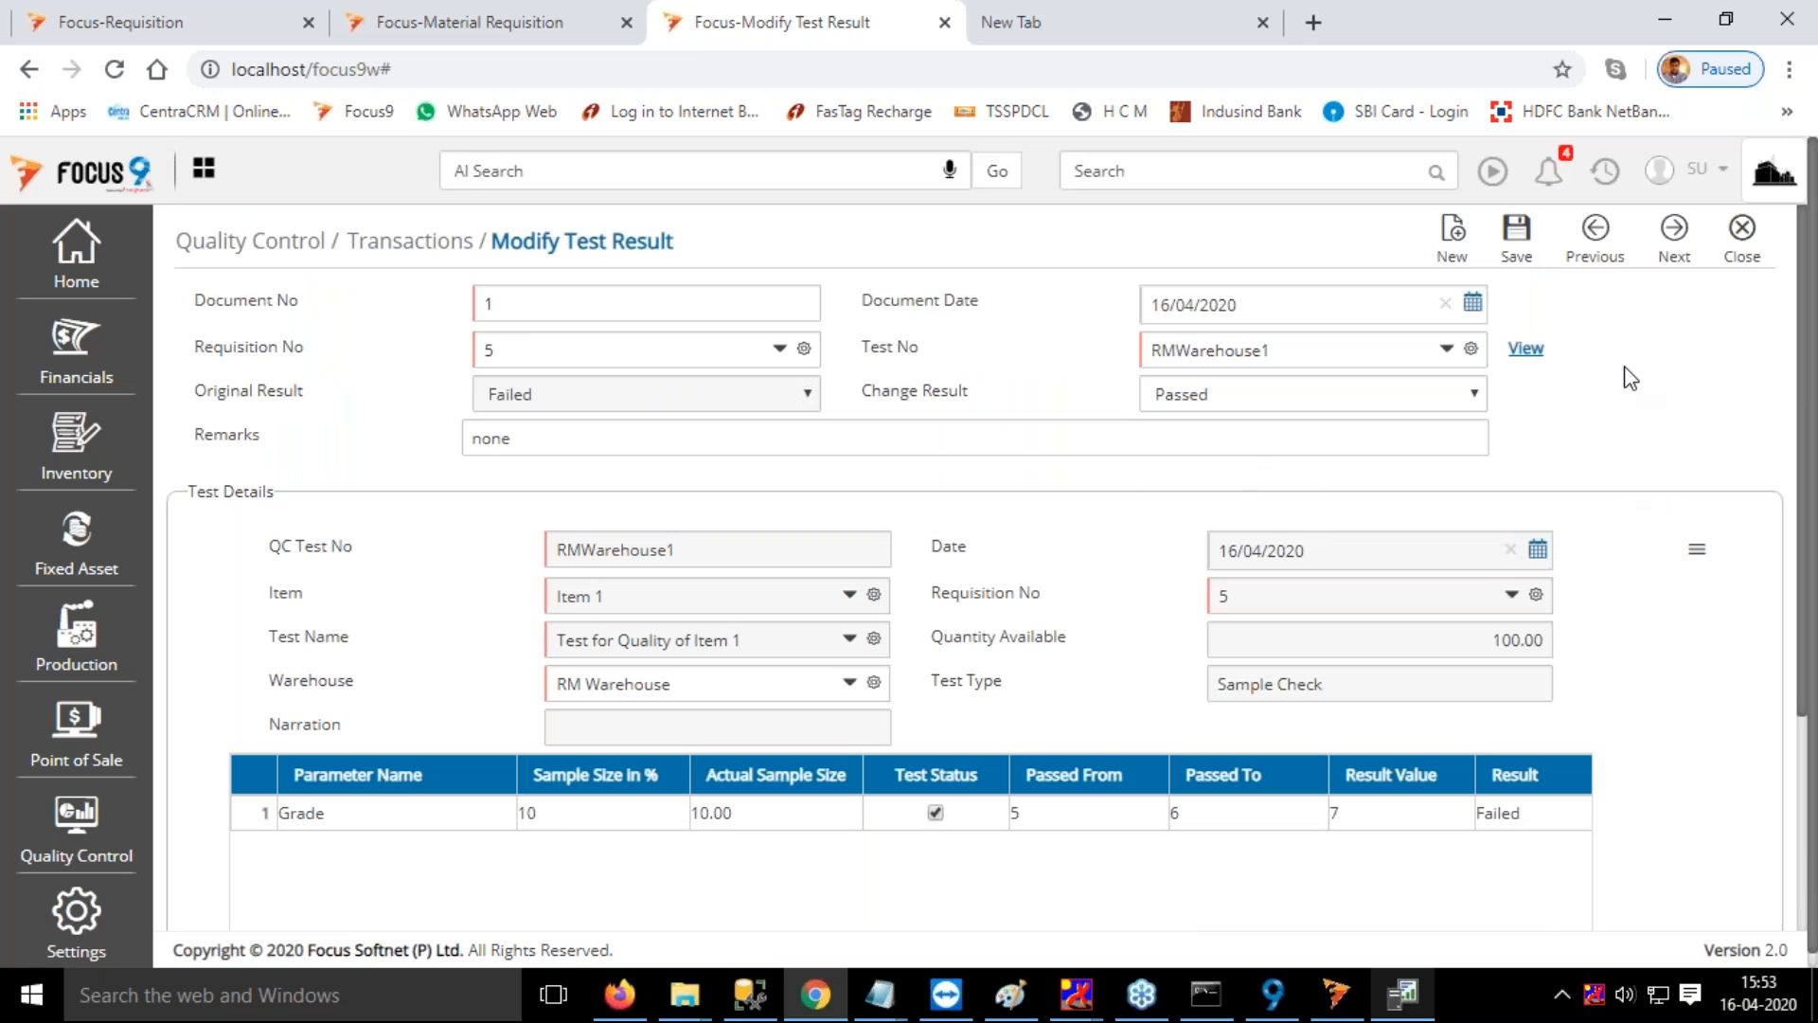
click(1518, 230)
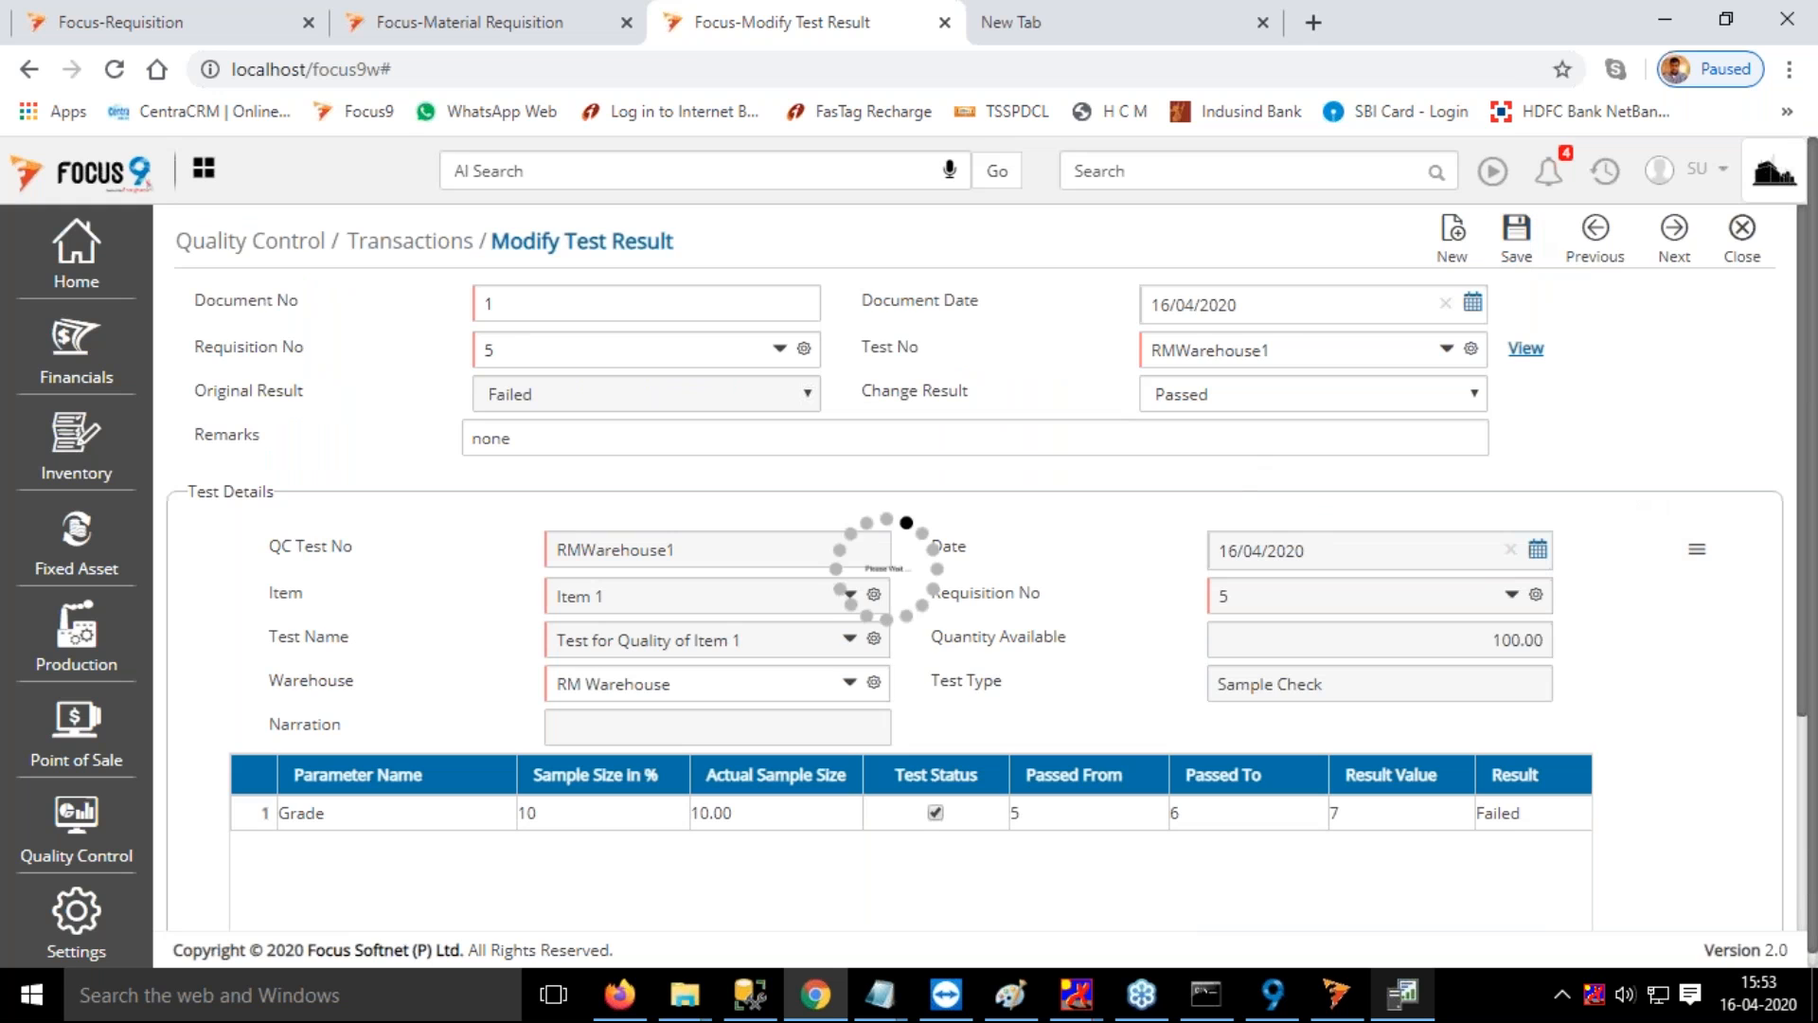
Find the Material Requisition transaction, inspect the item line and QC status of voucher 2, and close the voucher
click(1131, 174)
text(mate)
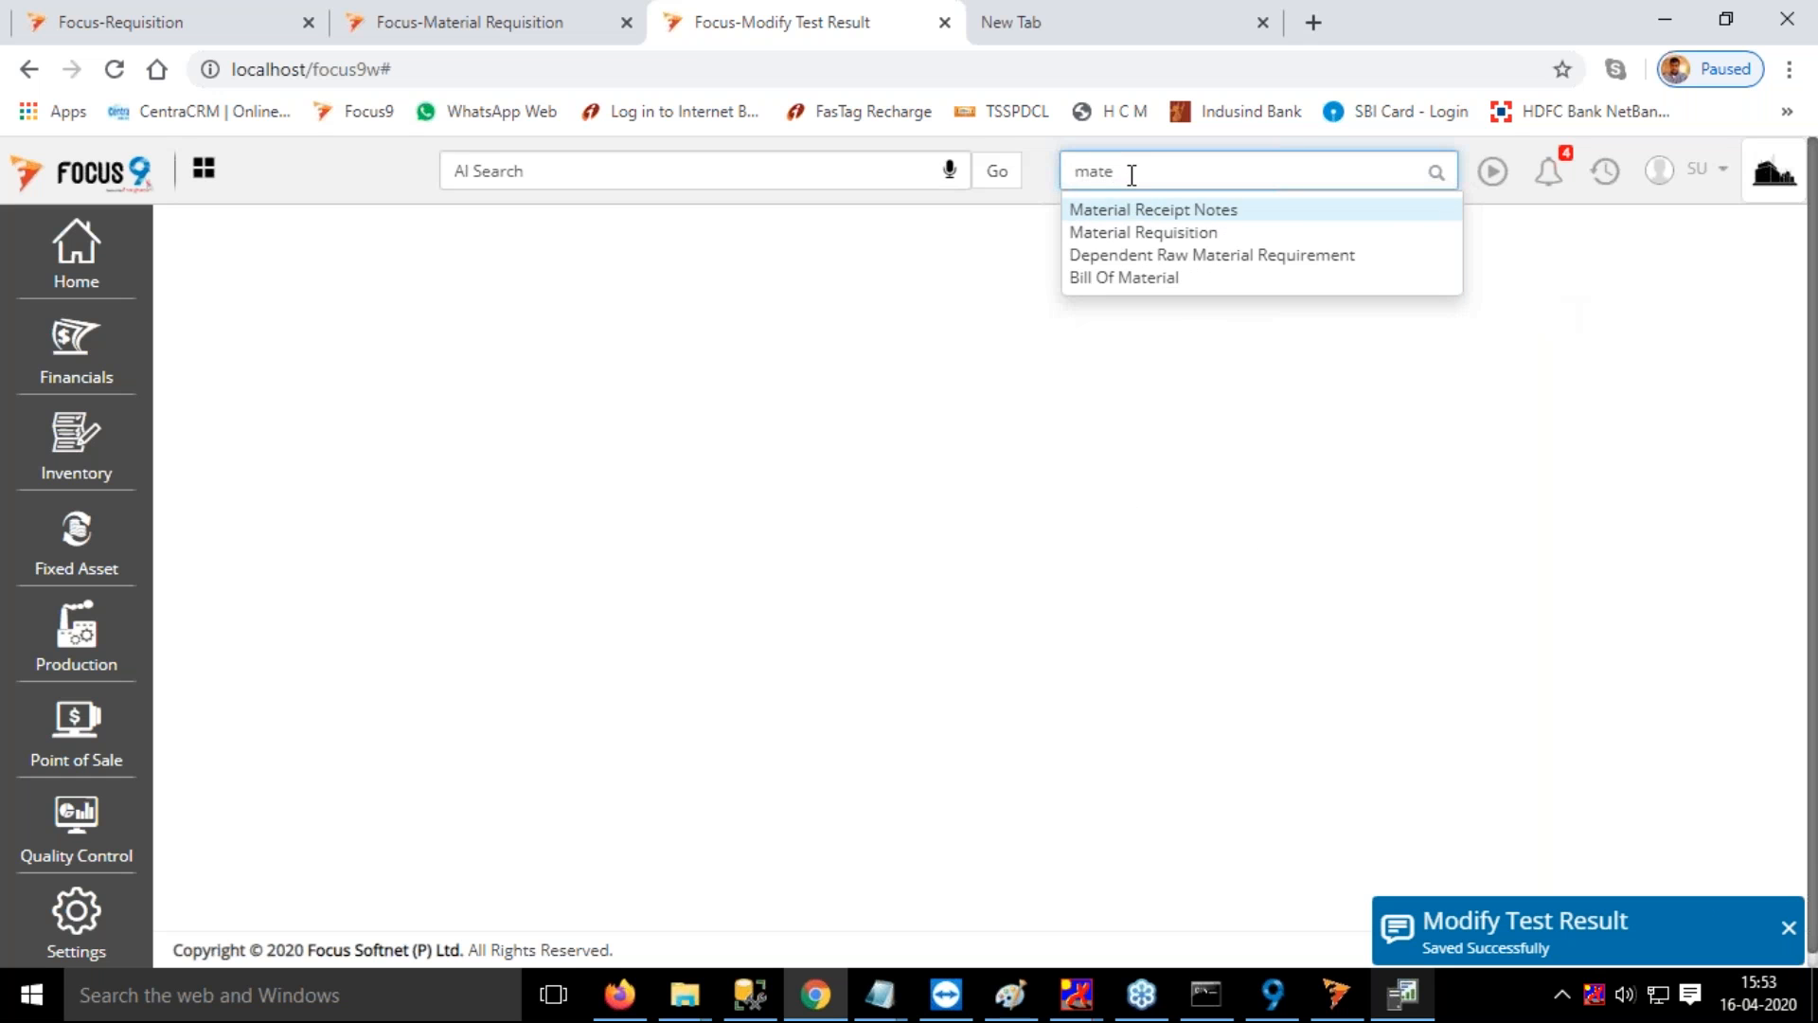
click(1172, 234)
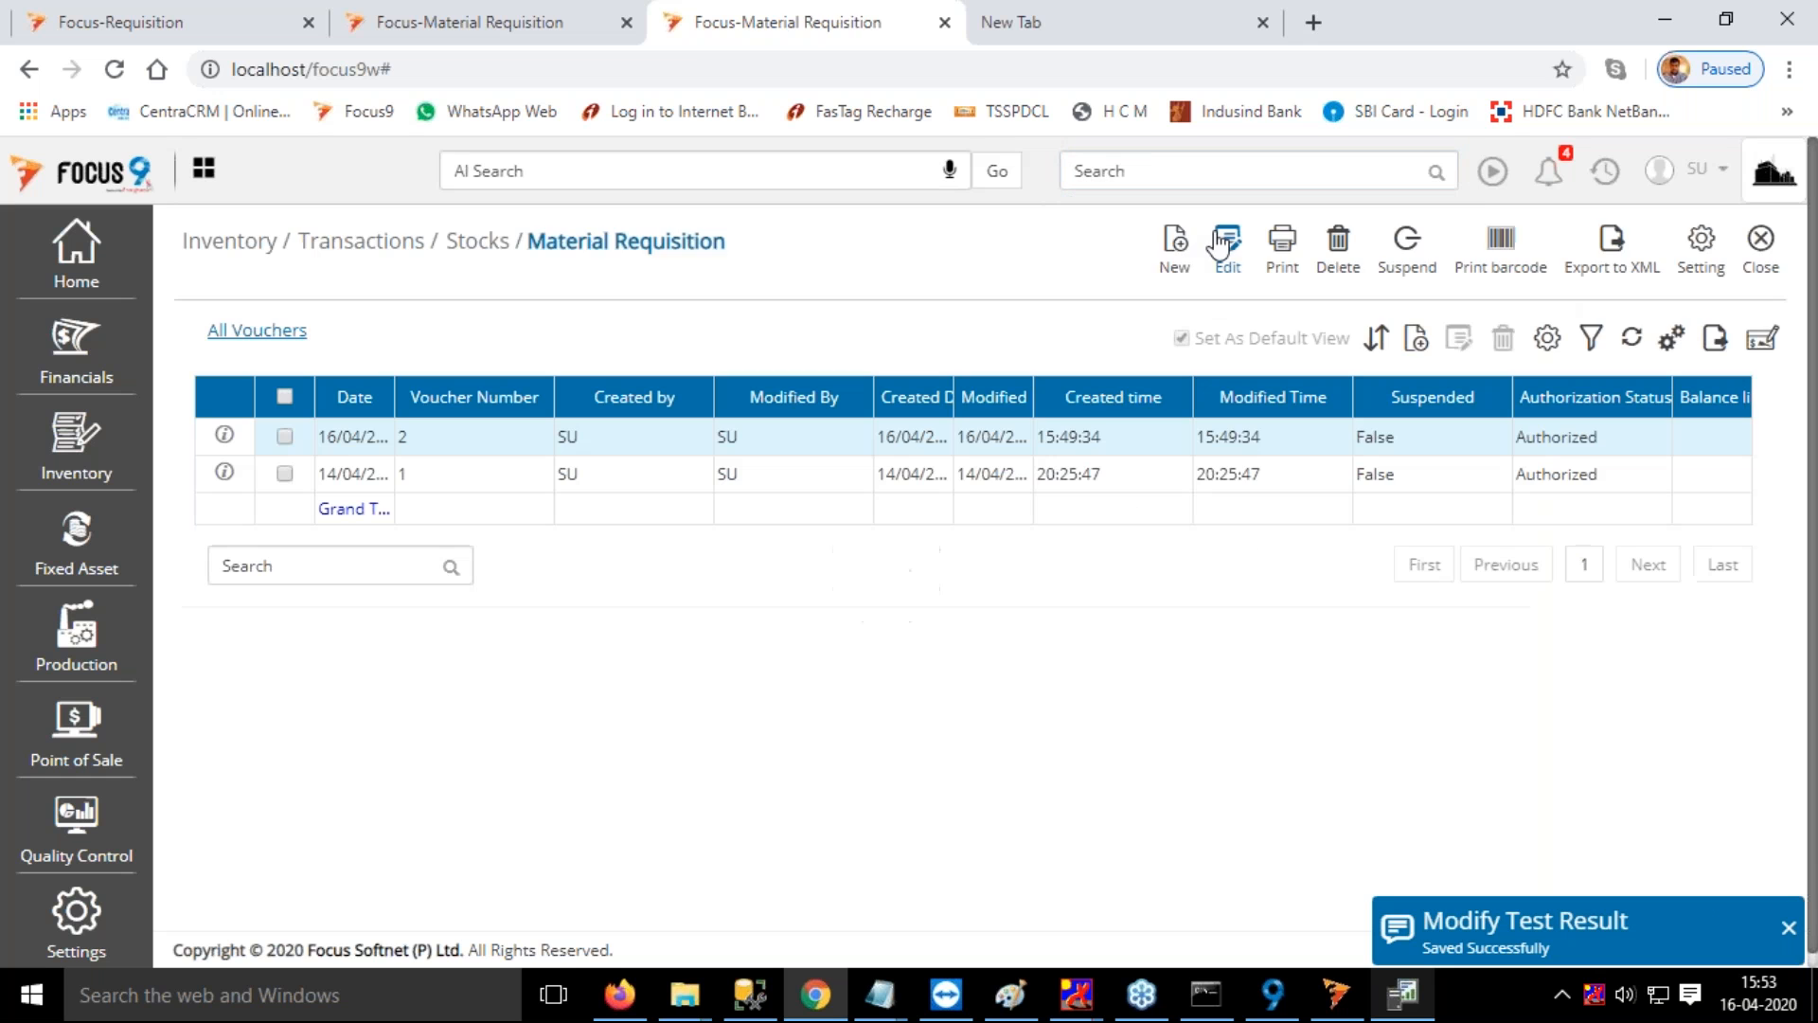
double_click(457, 451)
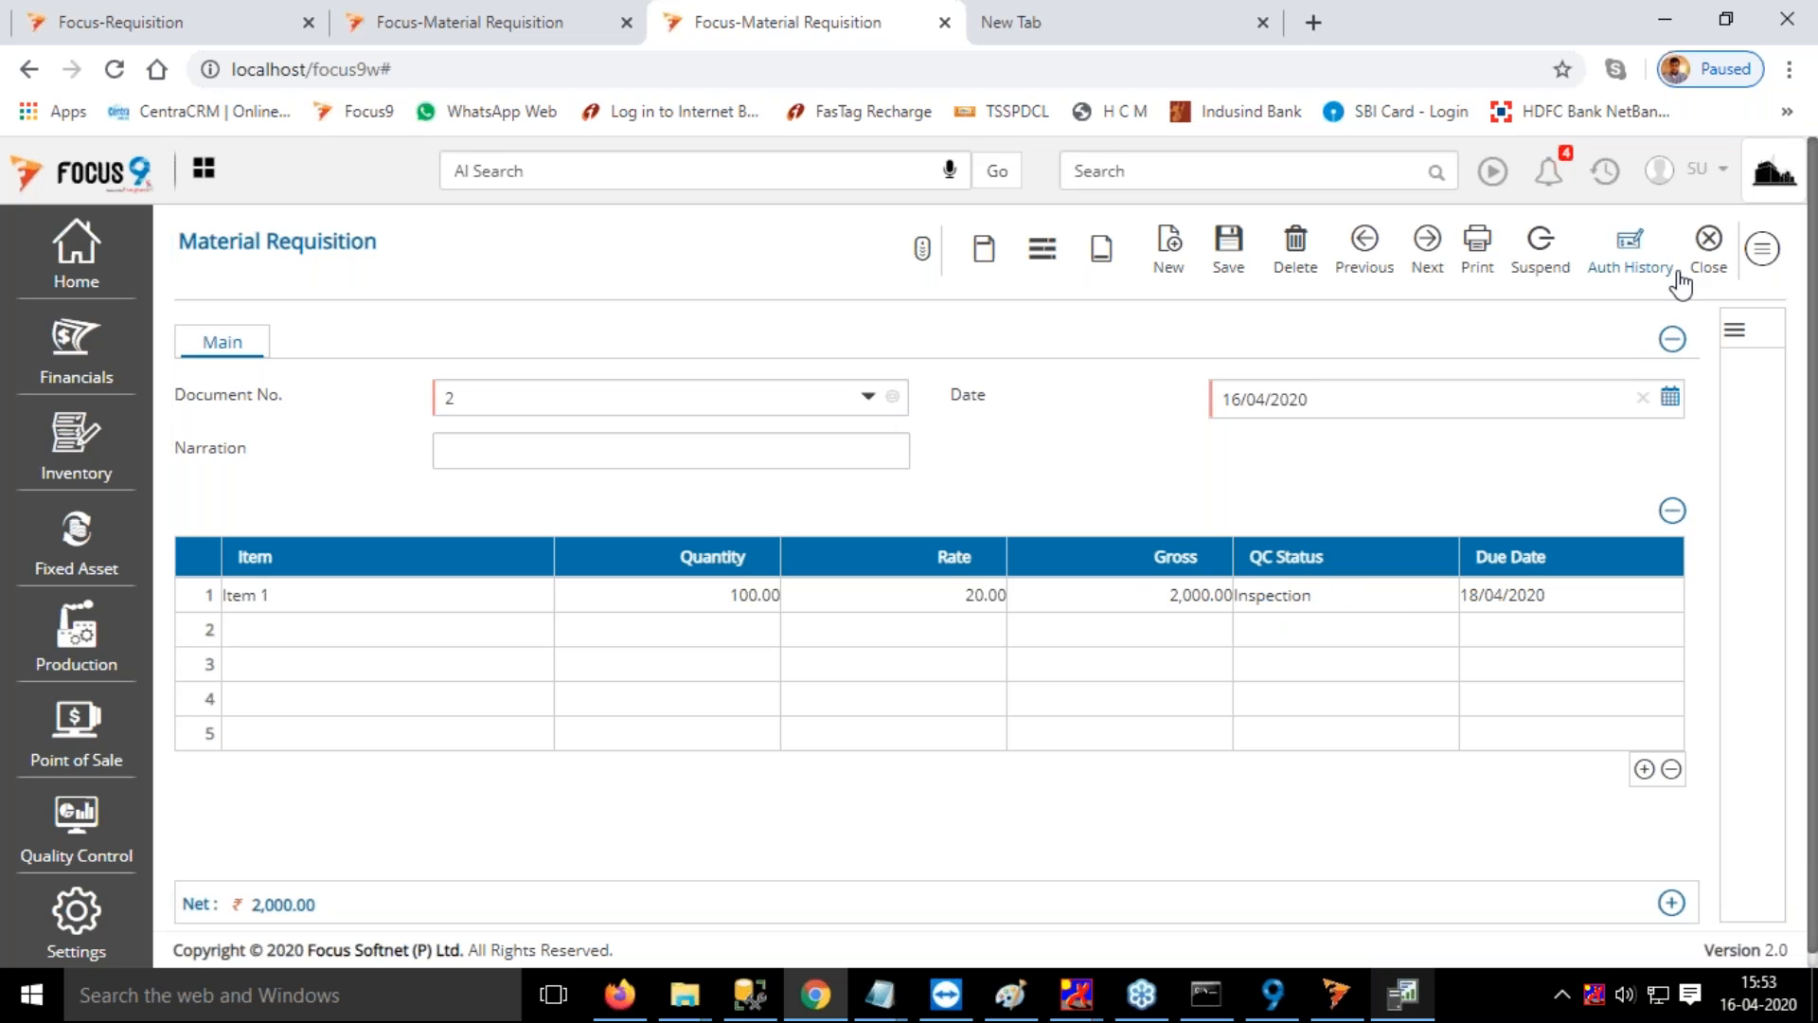
click(1710, 244)
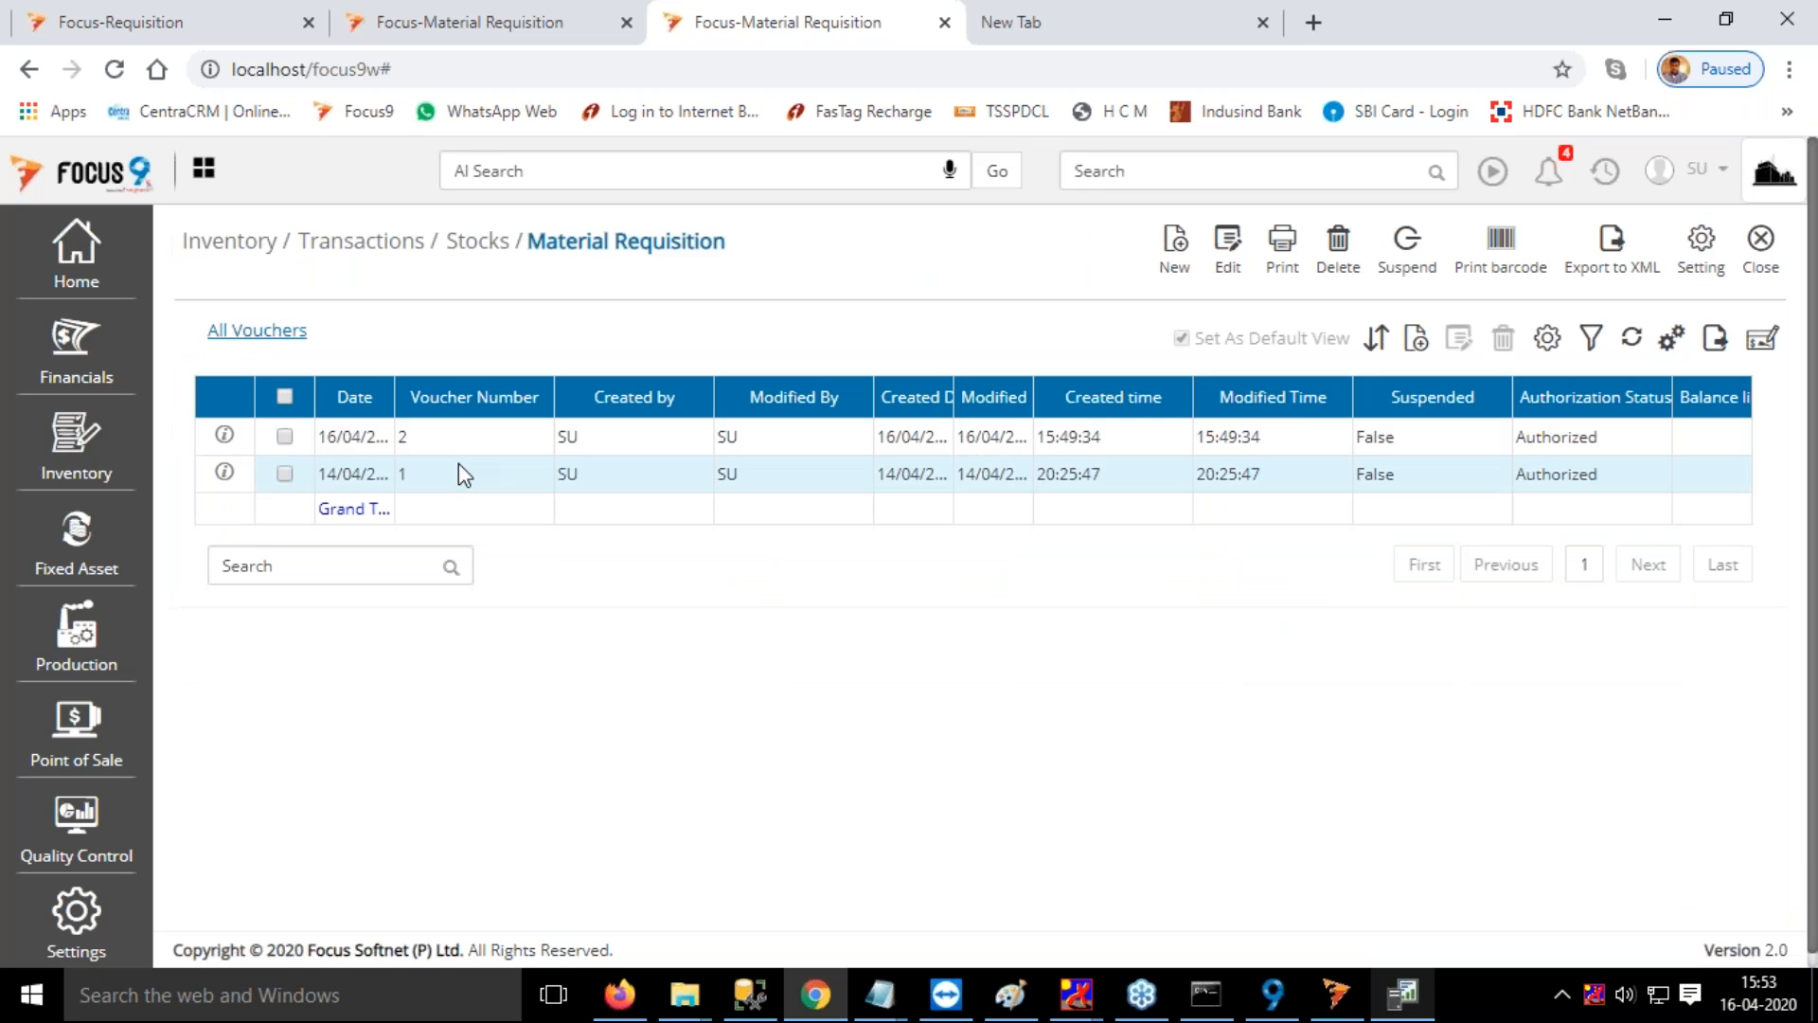
Open material requisition voucher 1 to check its item line and QC status, and return to the voucher list
double_click(458, 472)
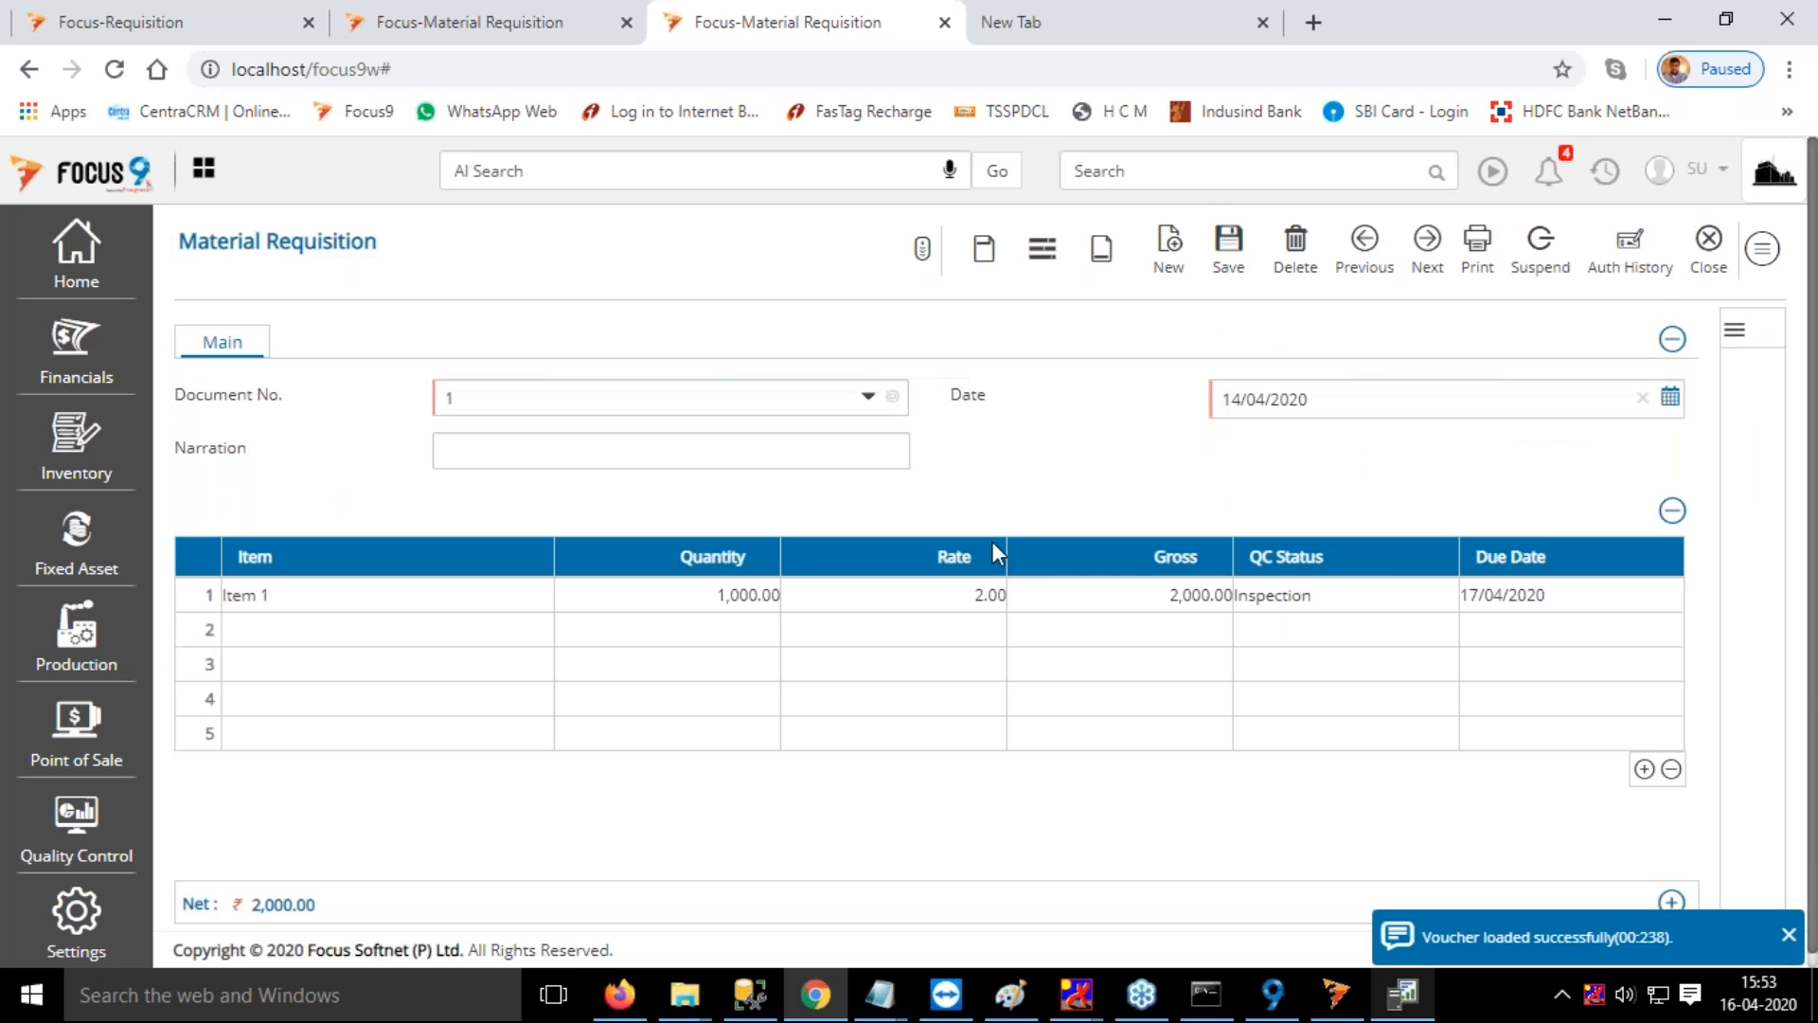
click(1789, 938)
click(1712, 254)
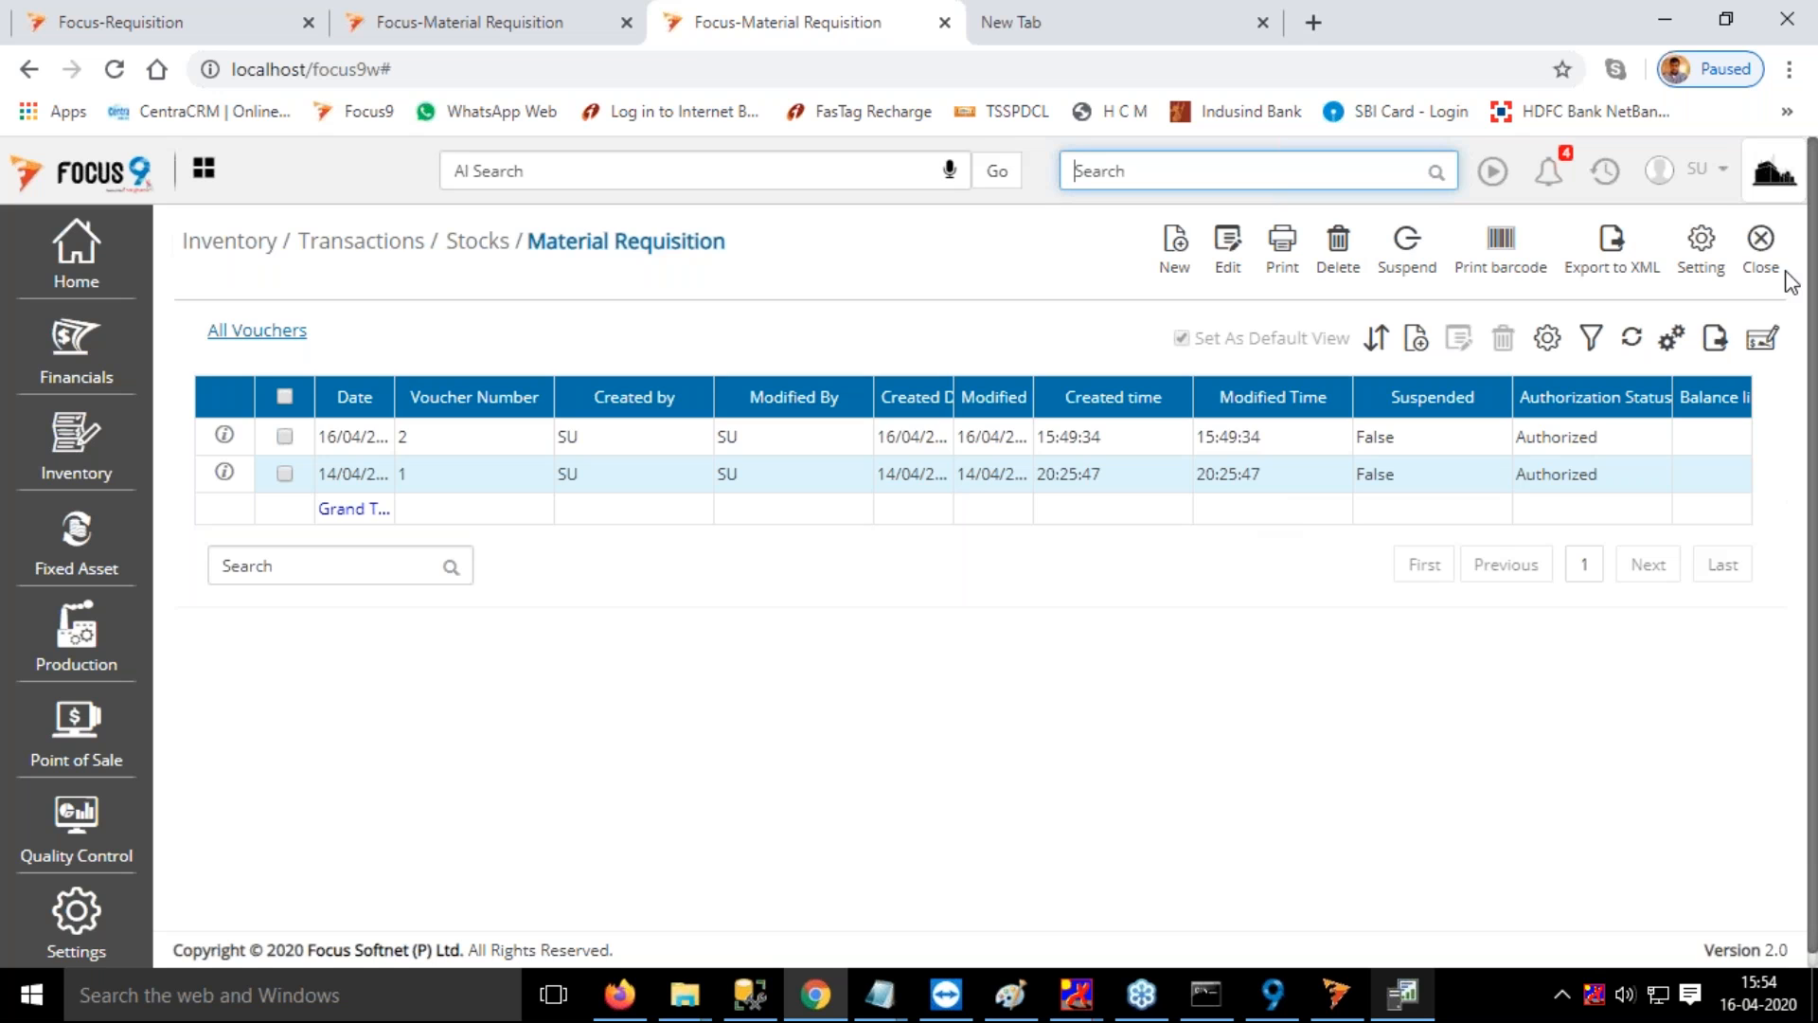
Close the material requisition list, log out, and choose the company ANDAA CO LTD 2020 [0B0] for login
click(1761, 248)
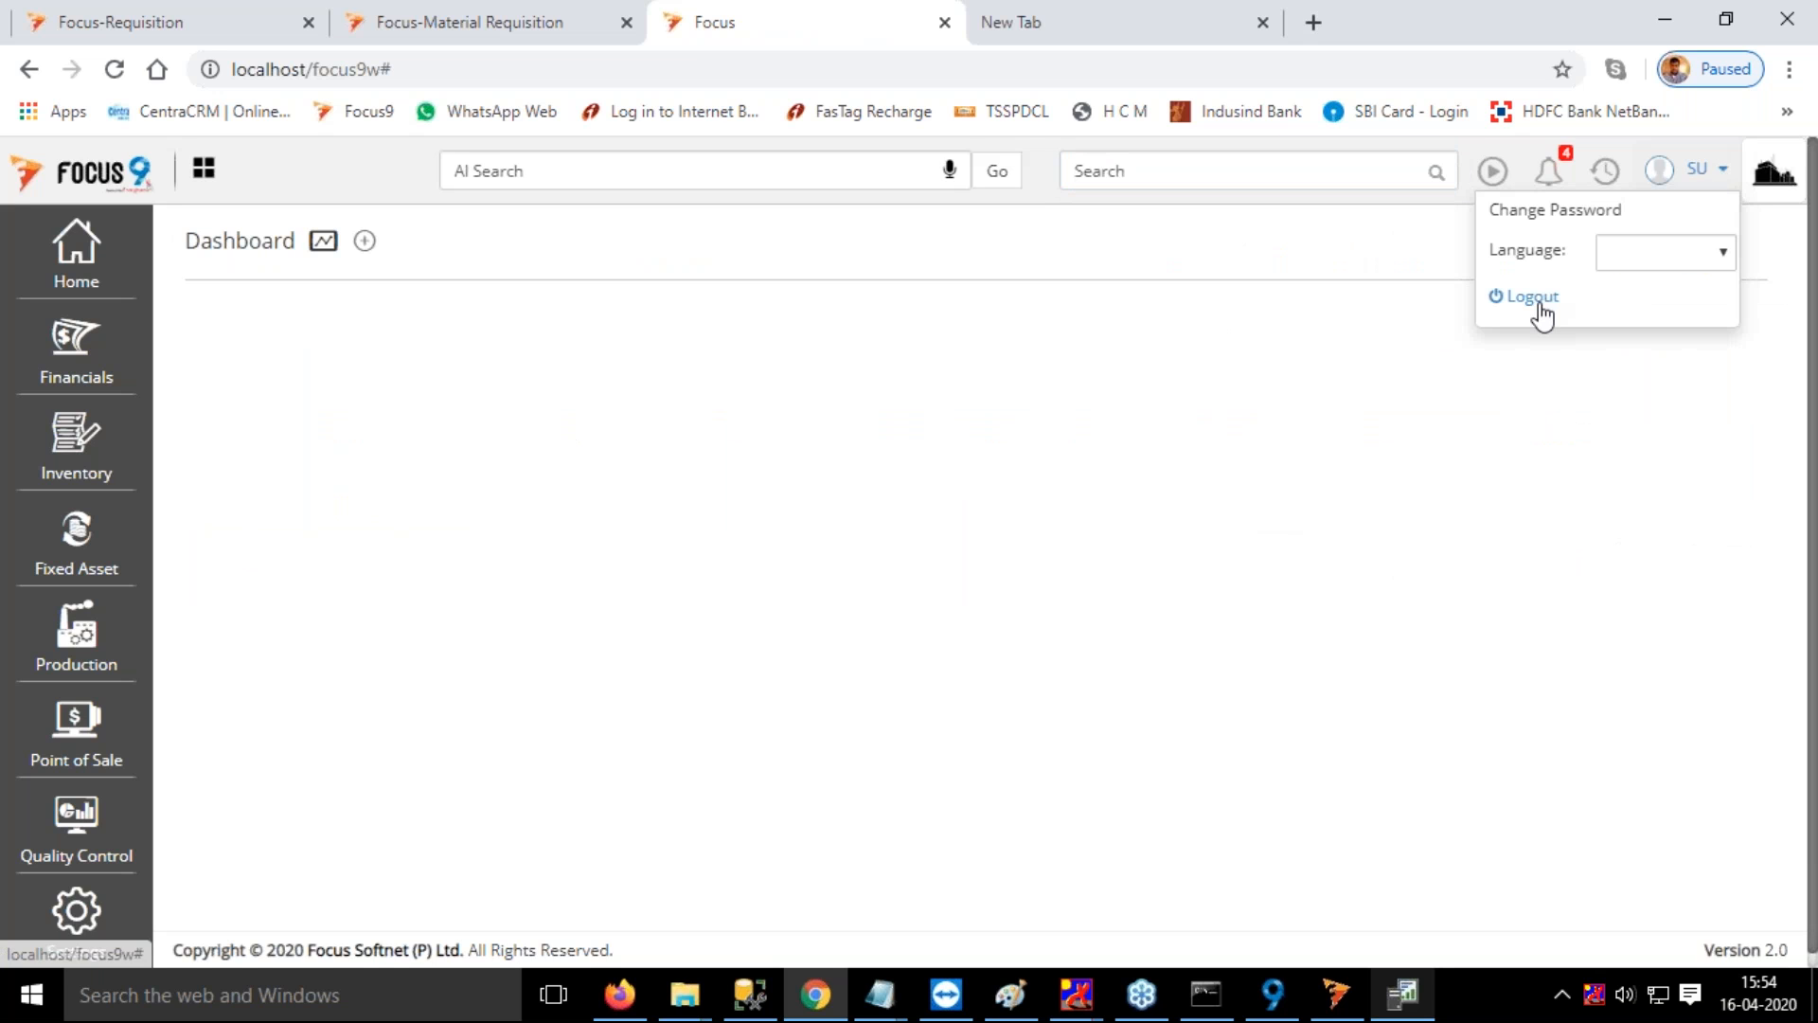
click(1539, 303)
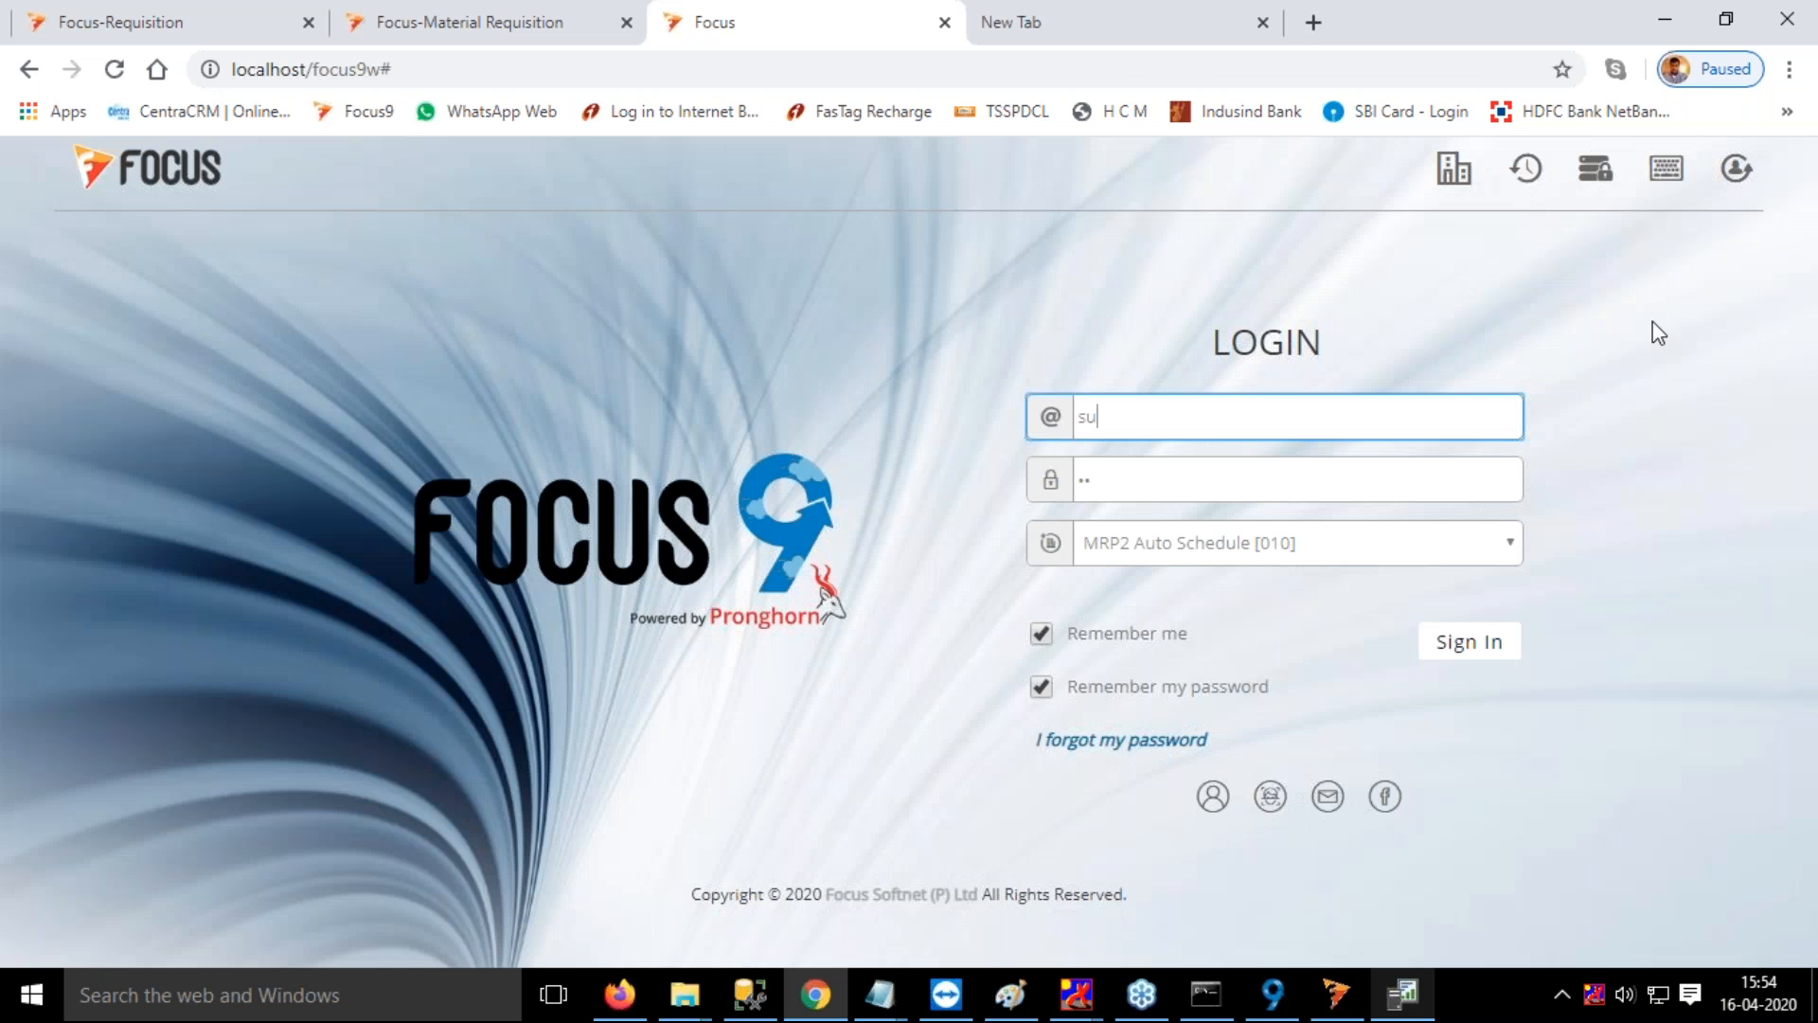
click(1316, 543)
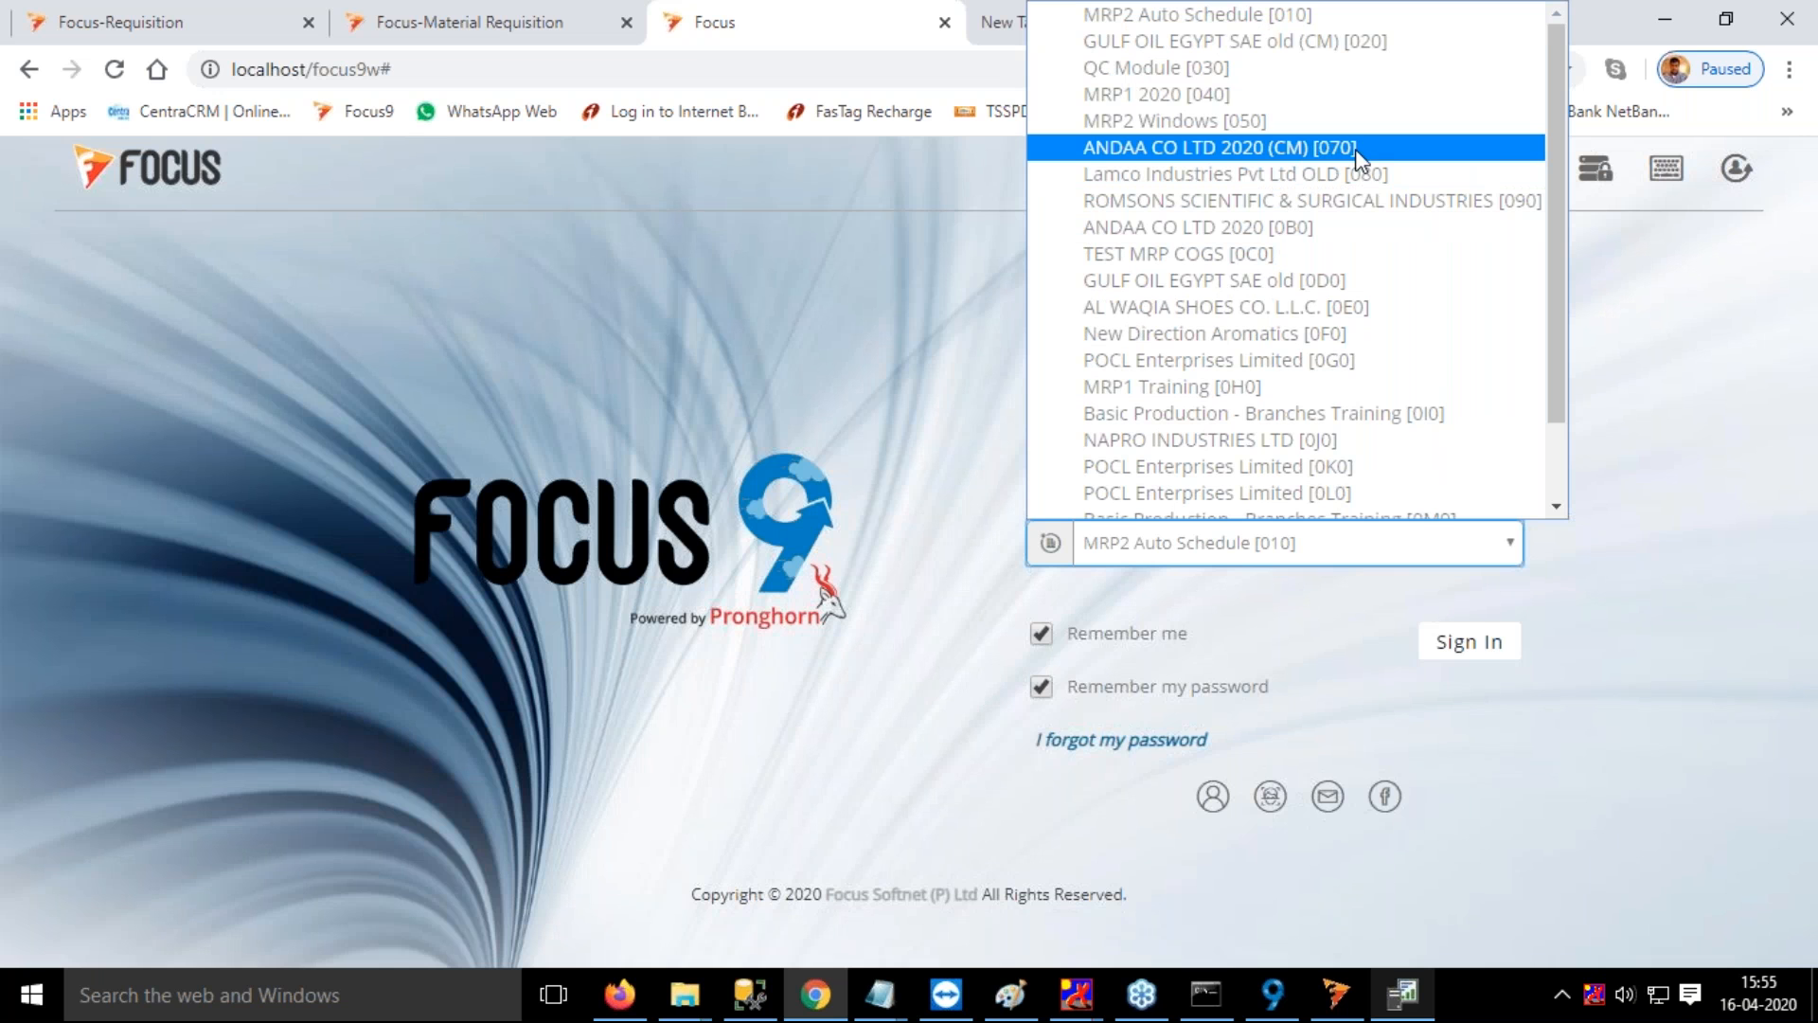
click(1344, 229)
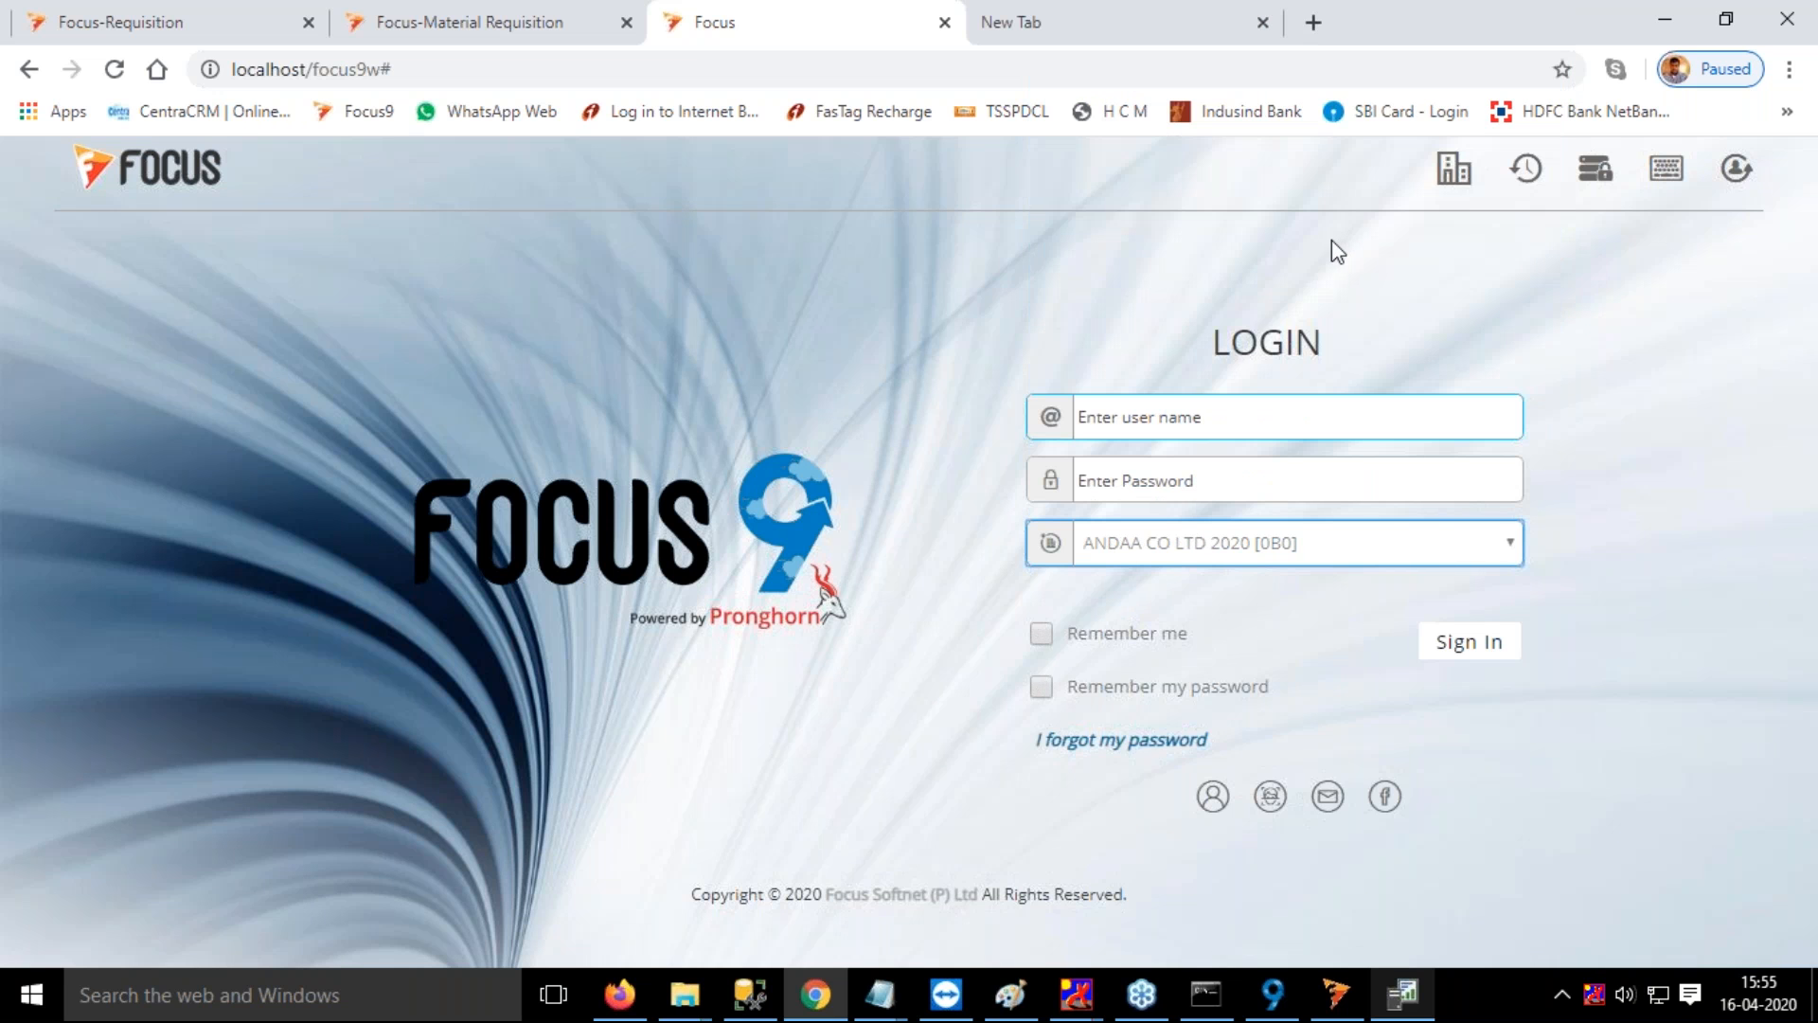
Enter the user name and account password, enable remembering both, and sign in
click(1238, 428)
text(su)
key(Tab)
text(su)
key(Tab)
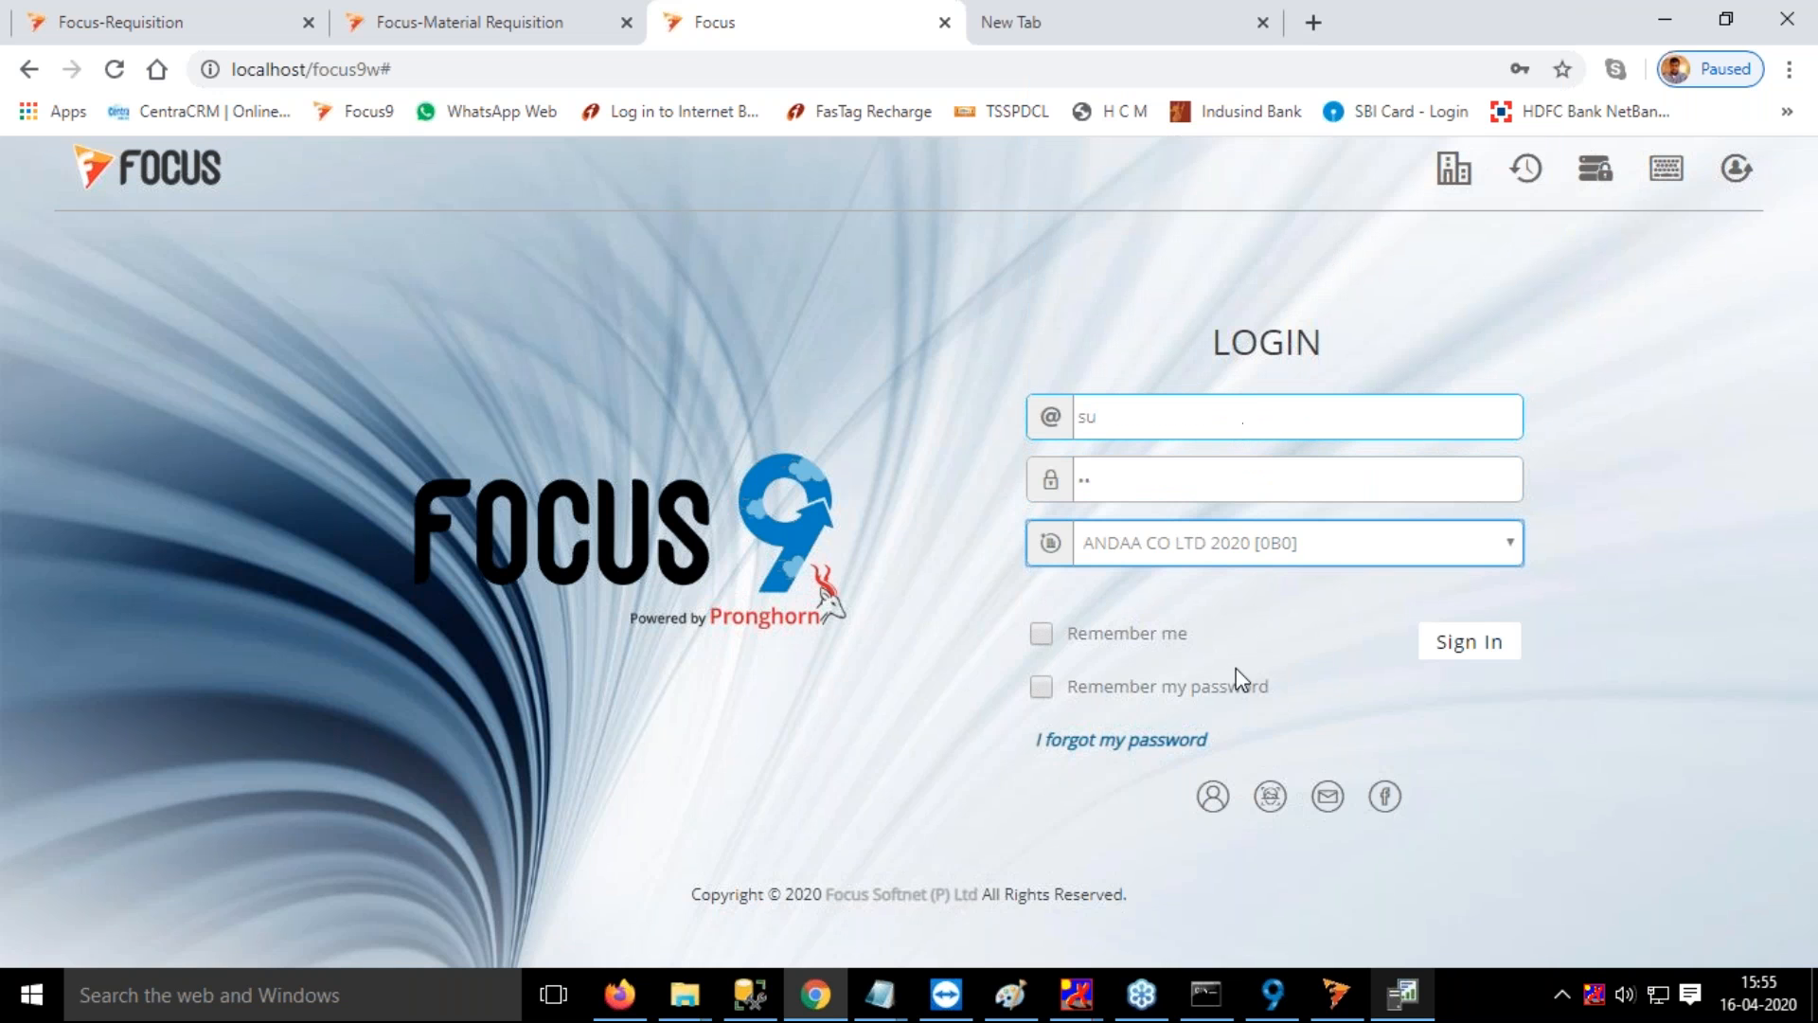
click(1223, 689)
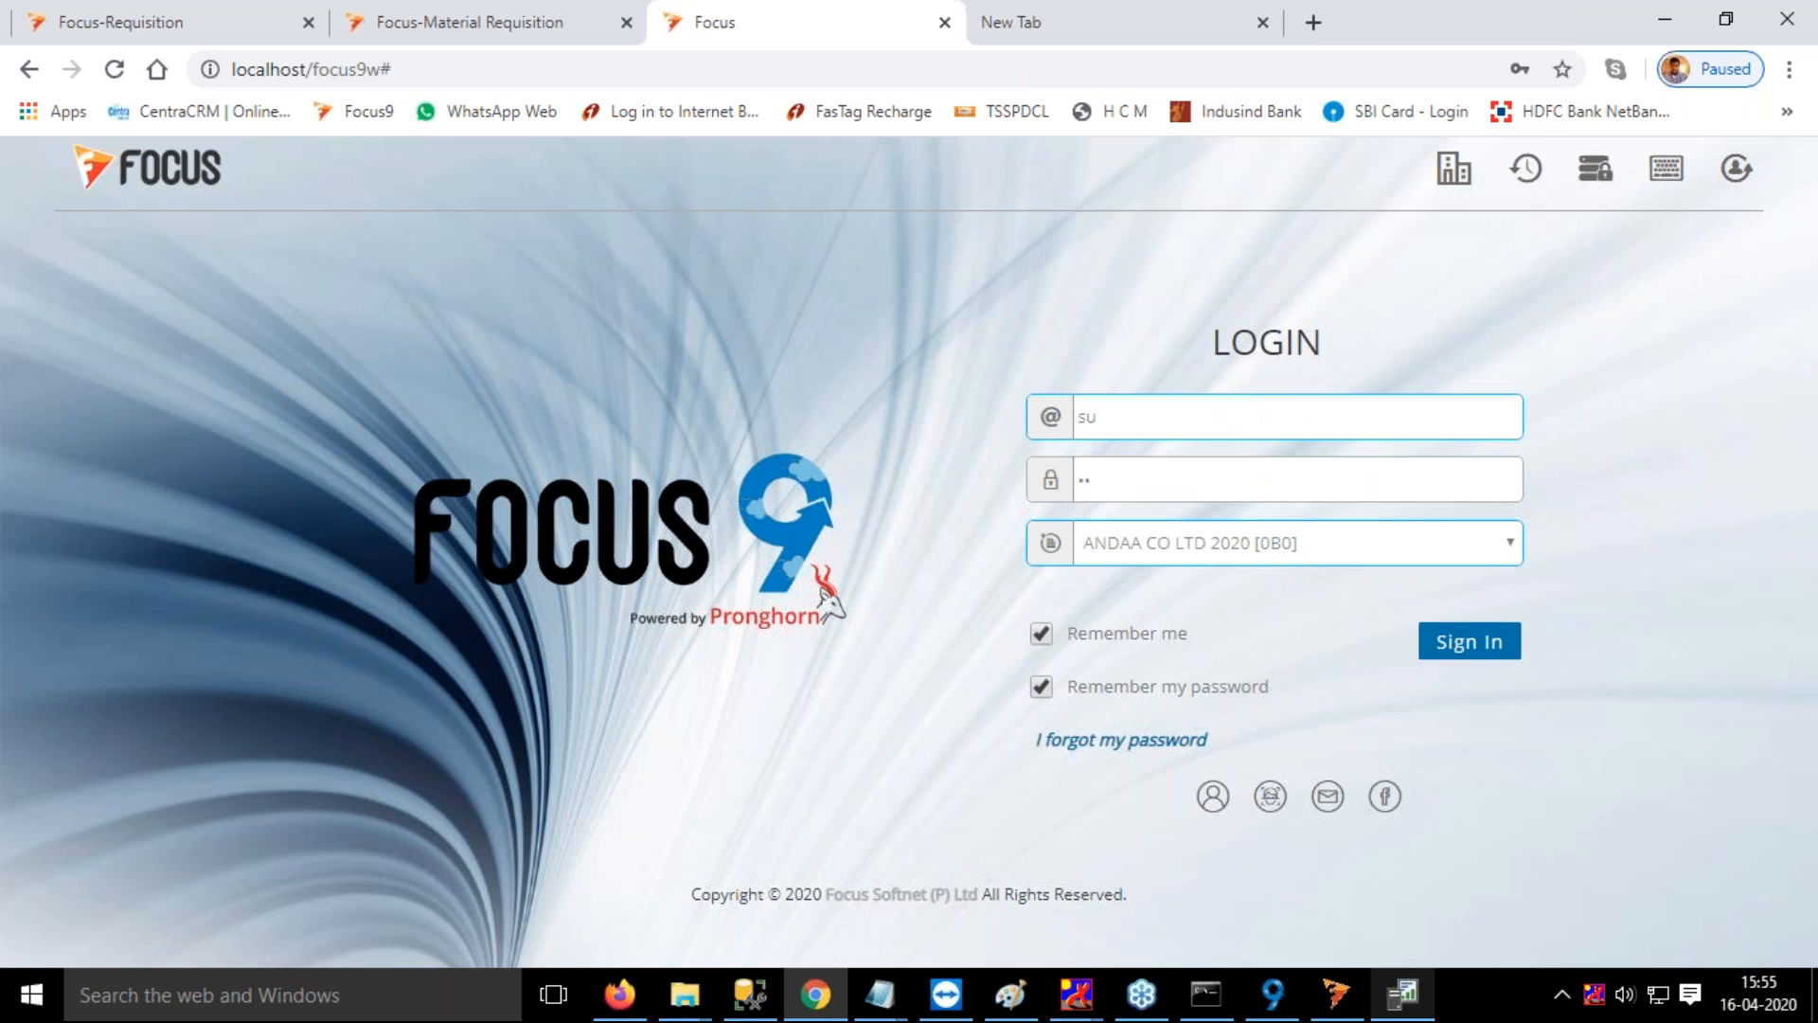
click(1469, 644)
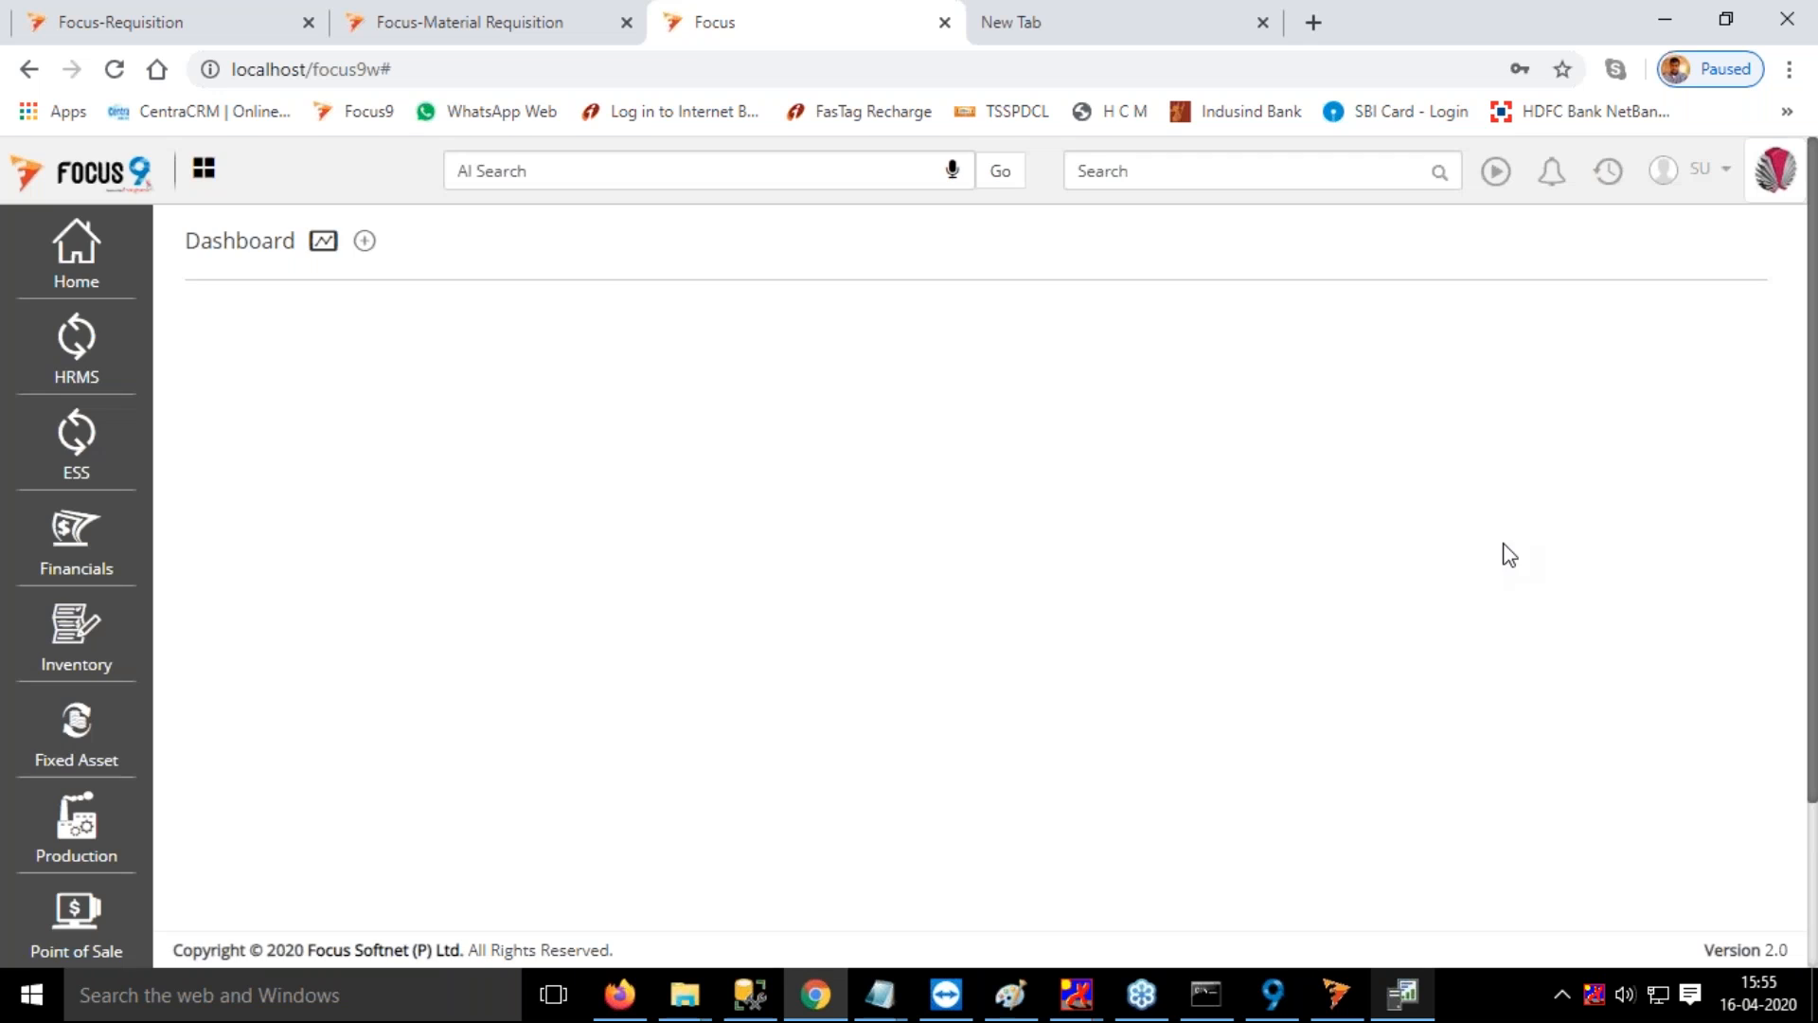
Find the Mold master and open the mold 16pcs Collectible Container Set - B1
click(1202, 171)
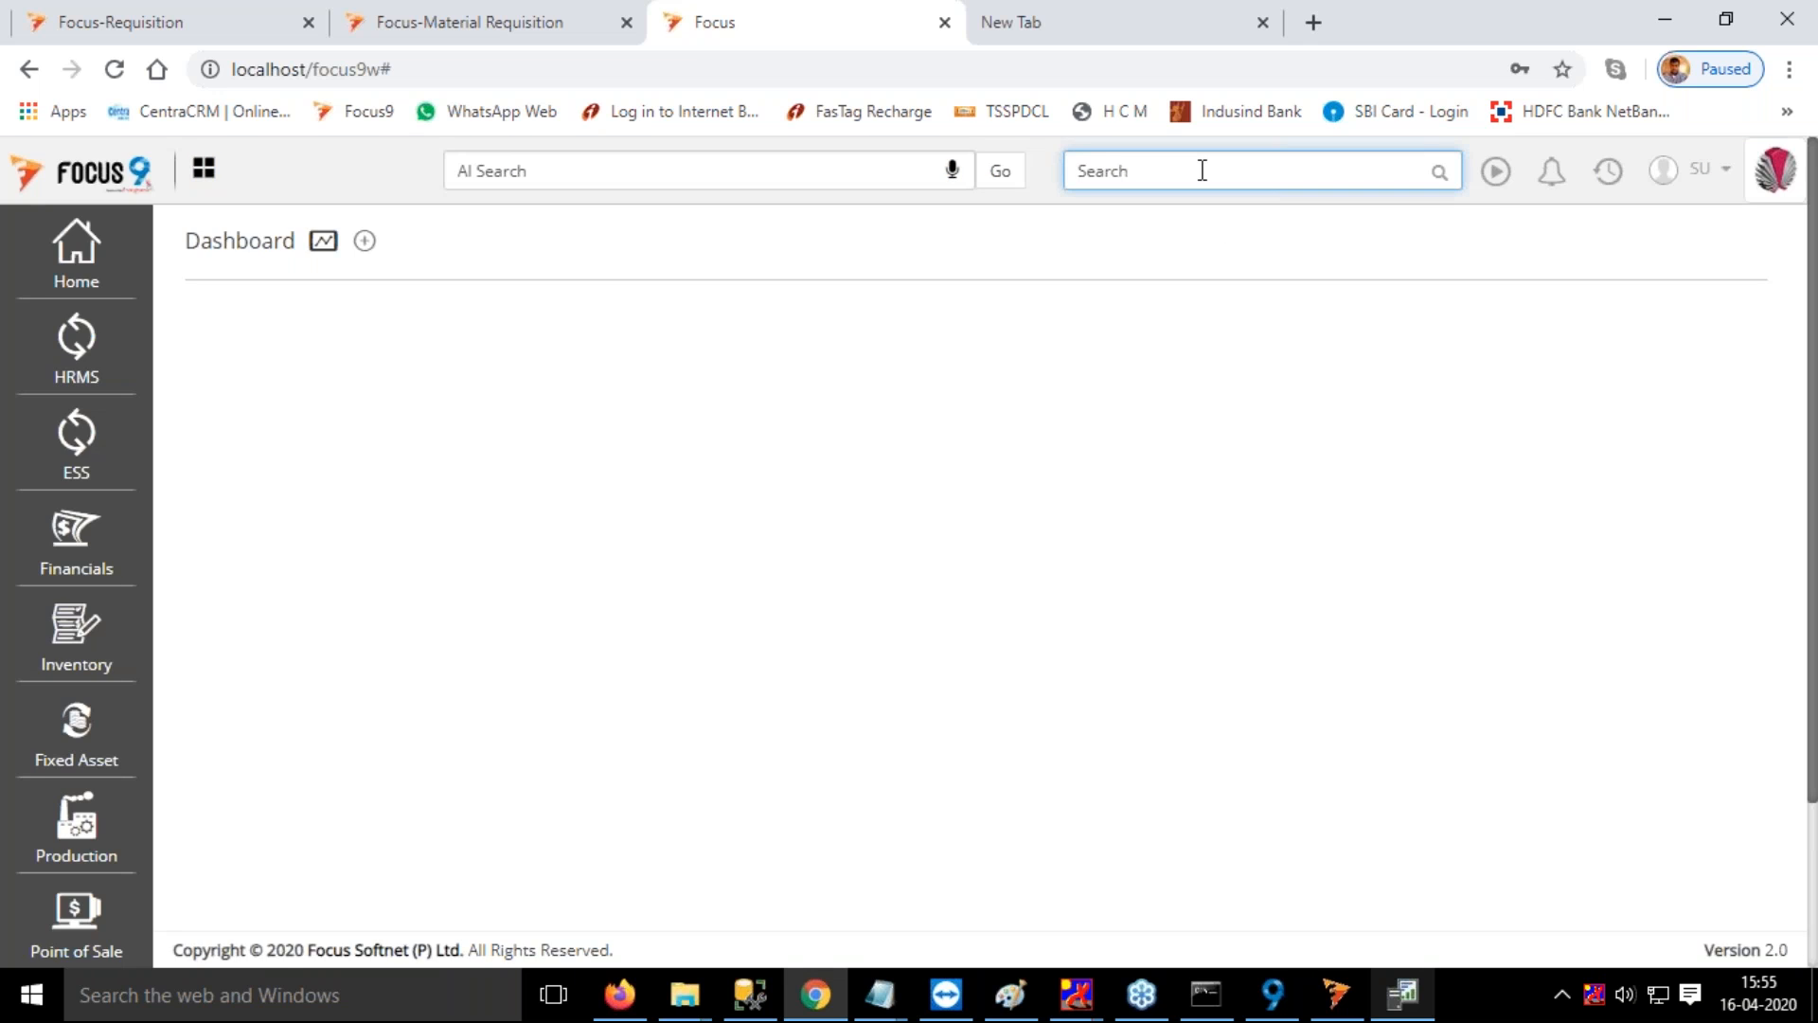
text(mold)
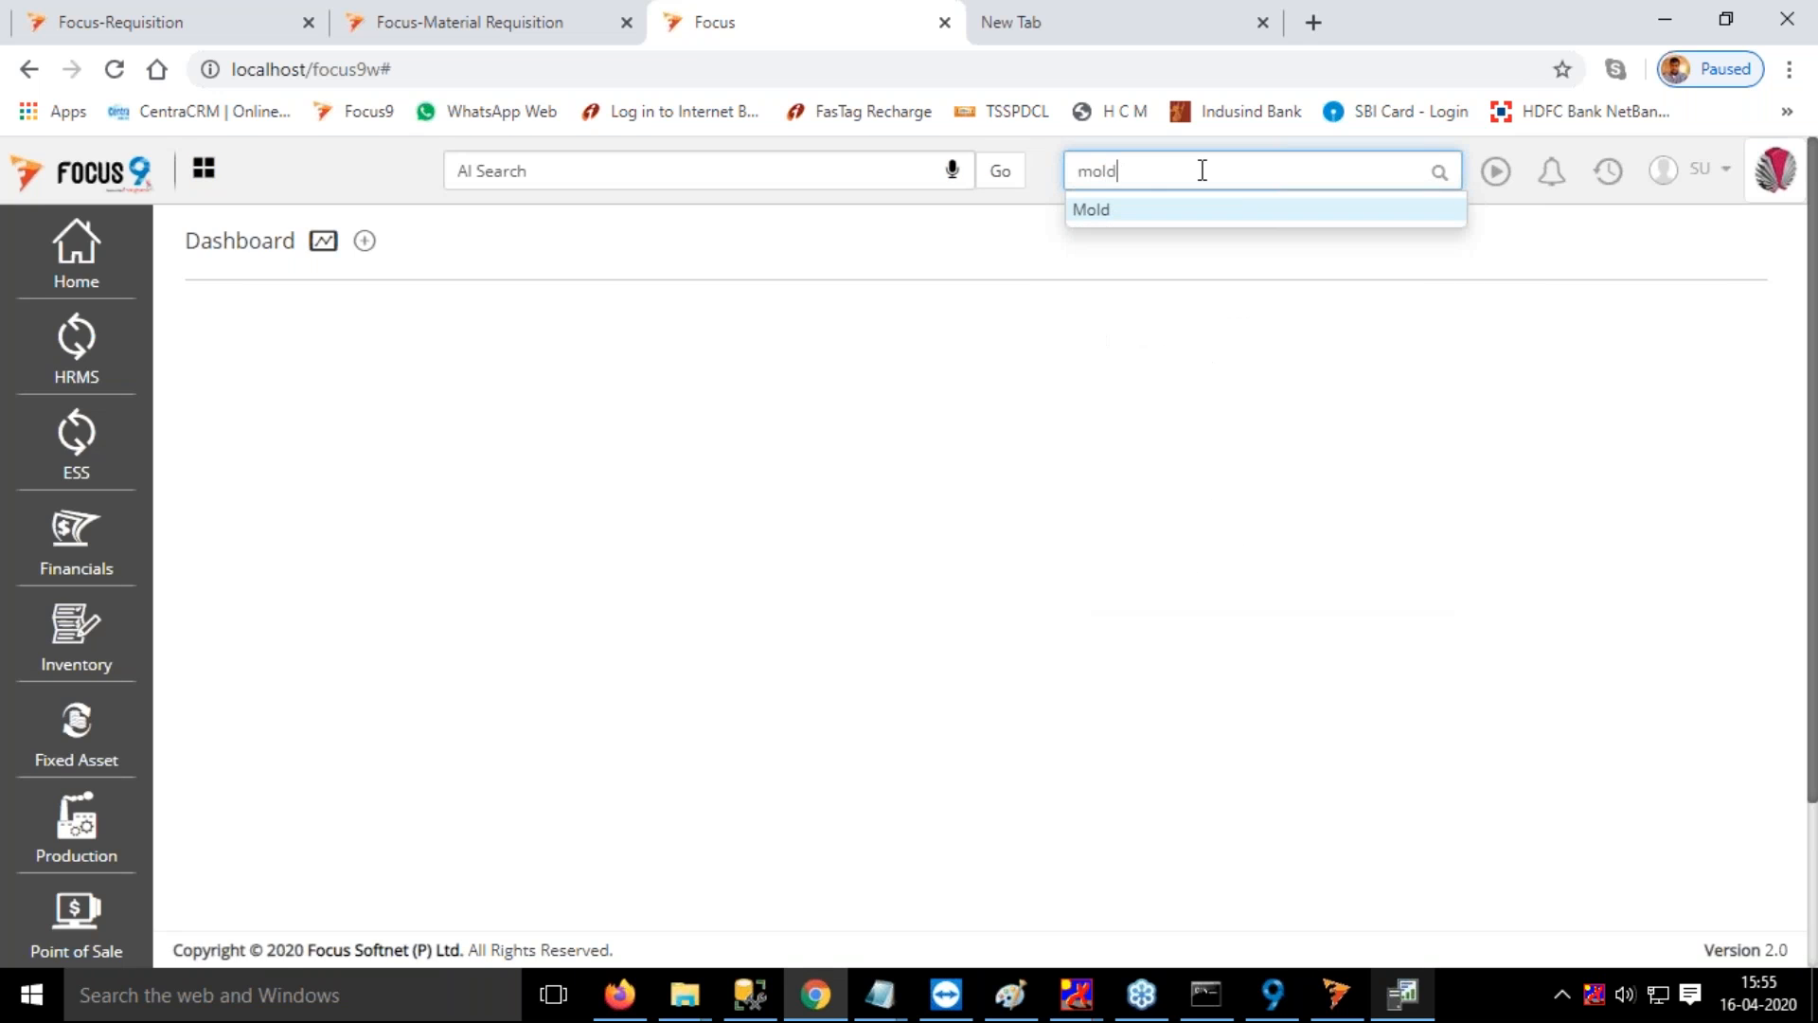
click(1098, 214)
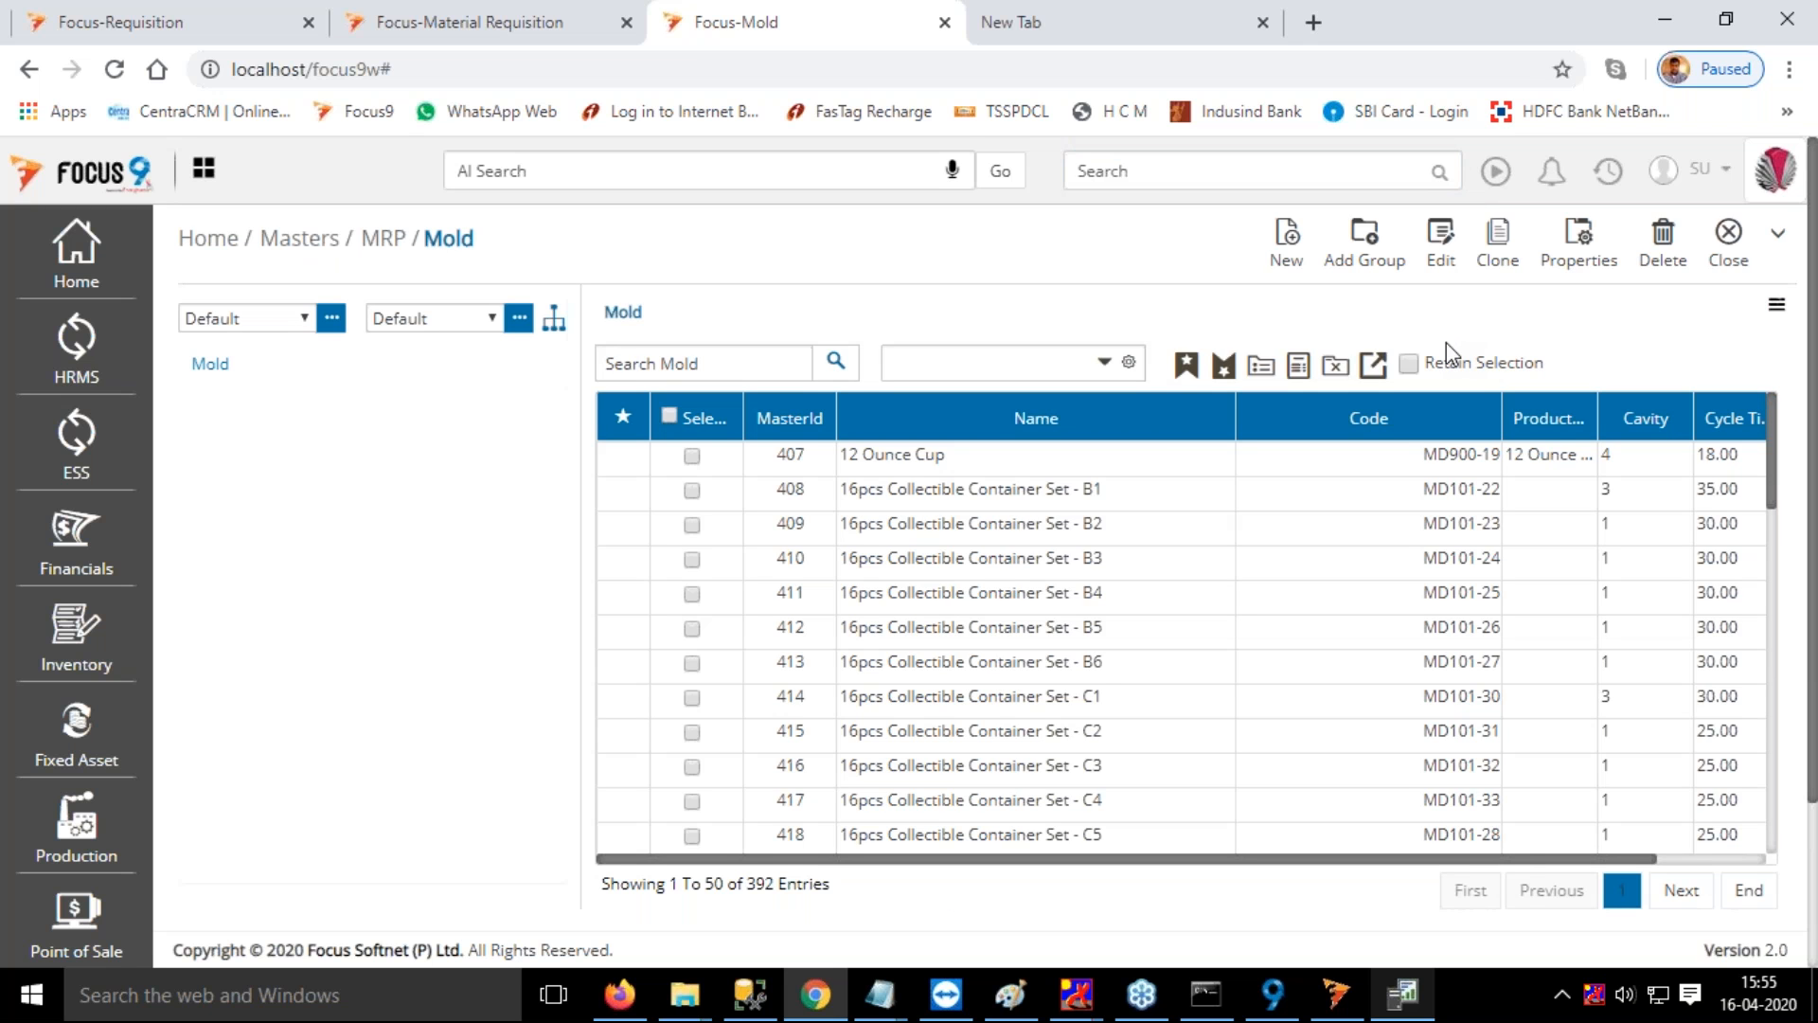
double_click(1139, 506)
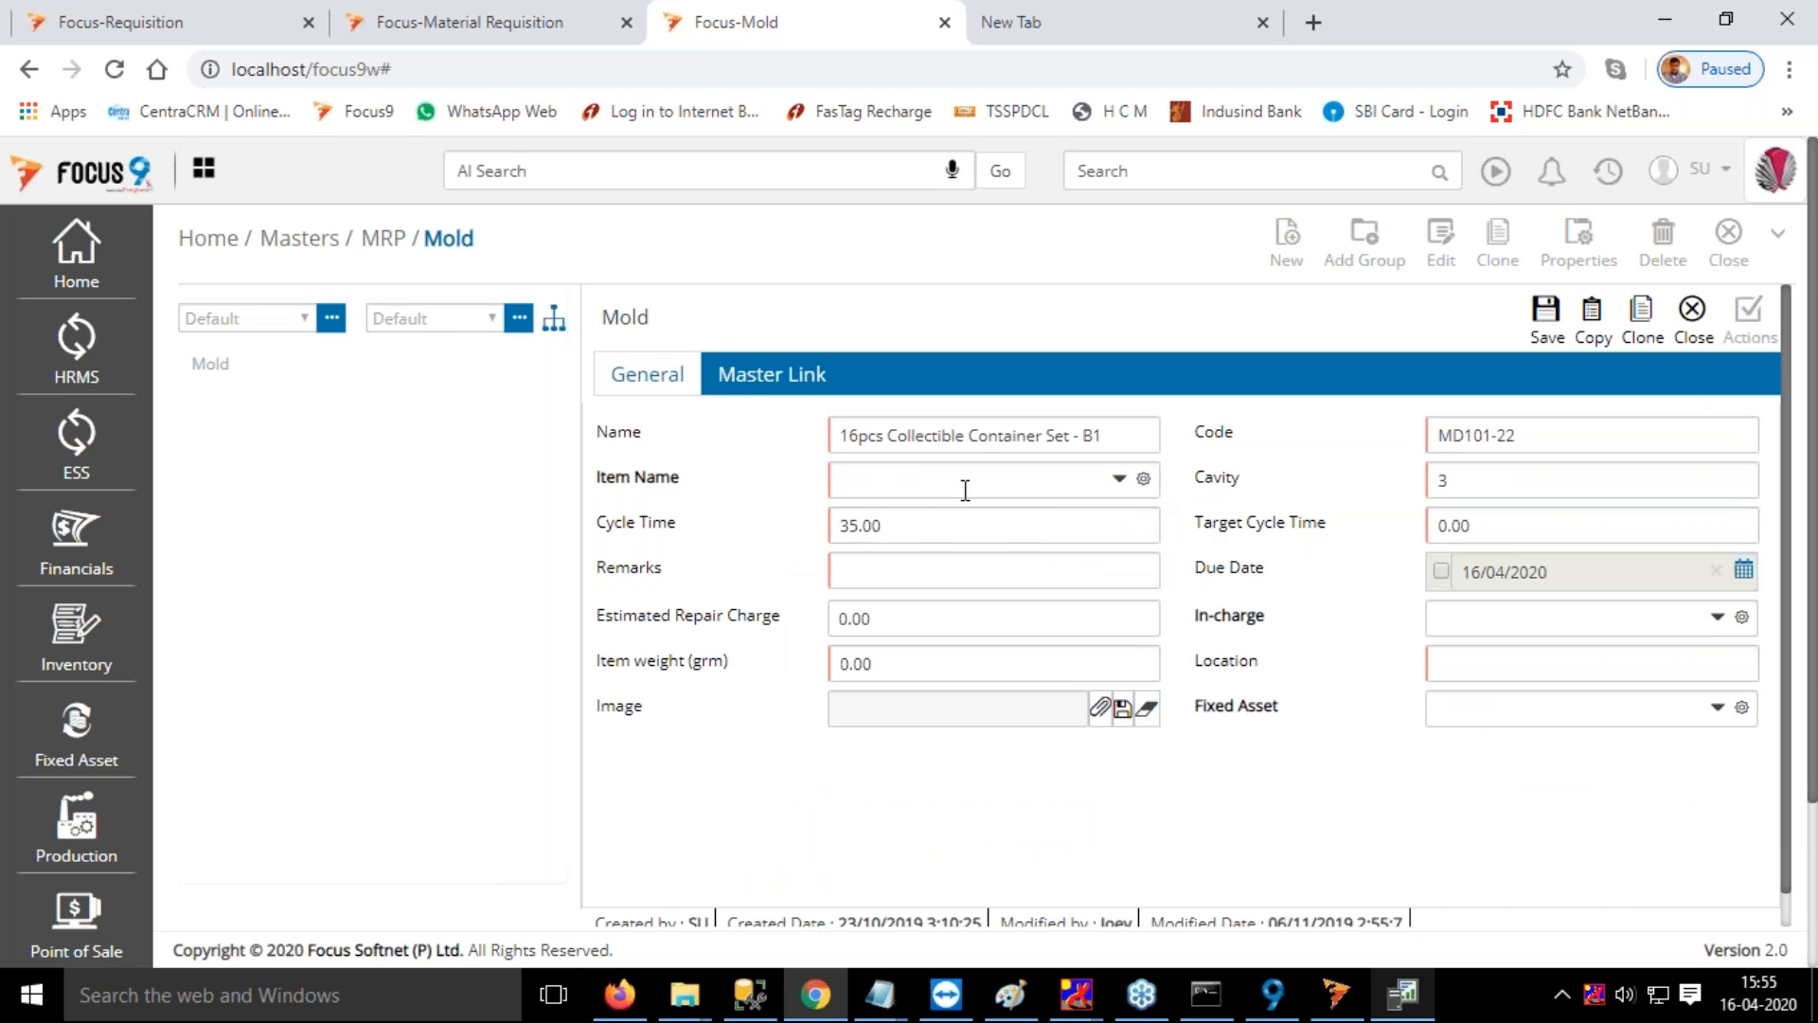
Set the mold's item name to 100-1 and its cycle time to 60
click(957, 482)
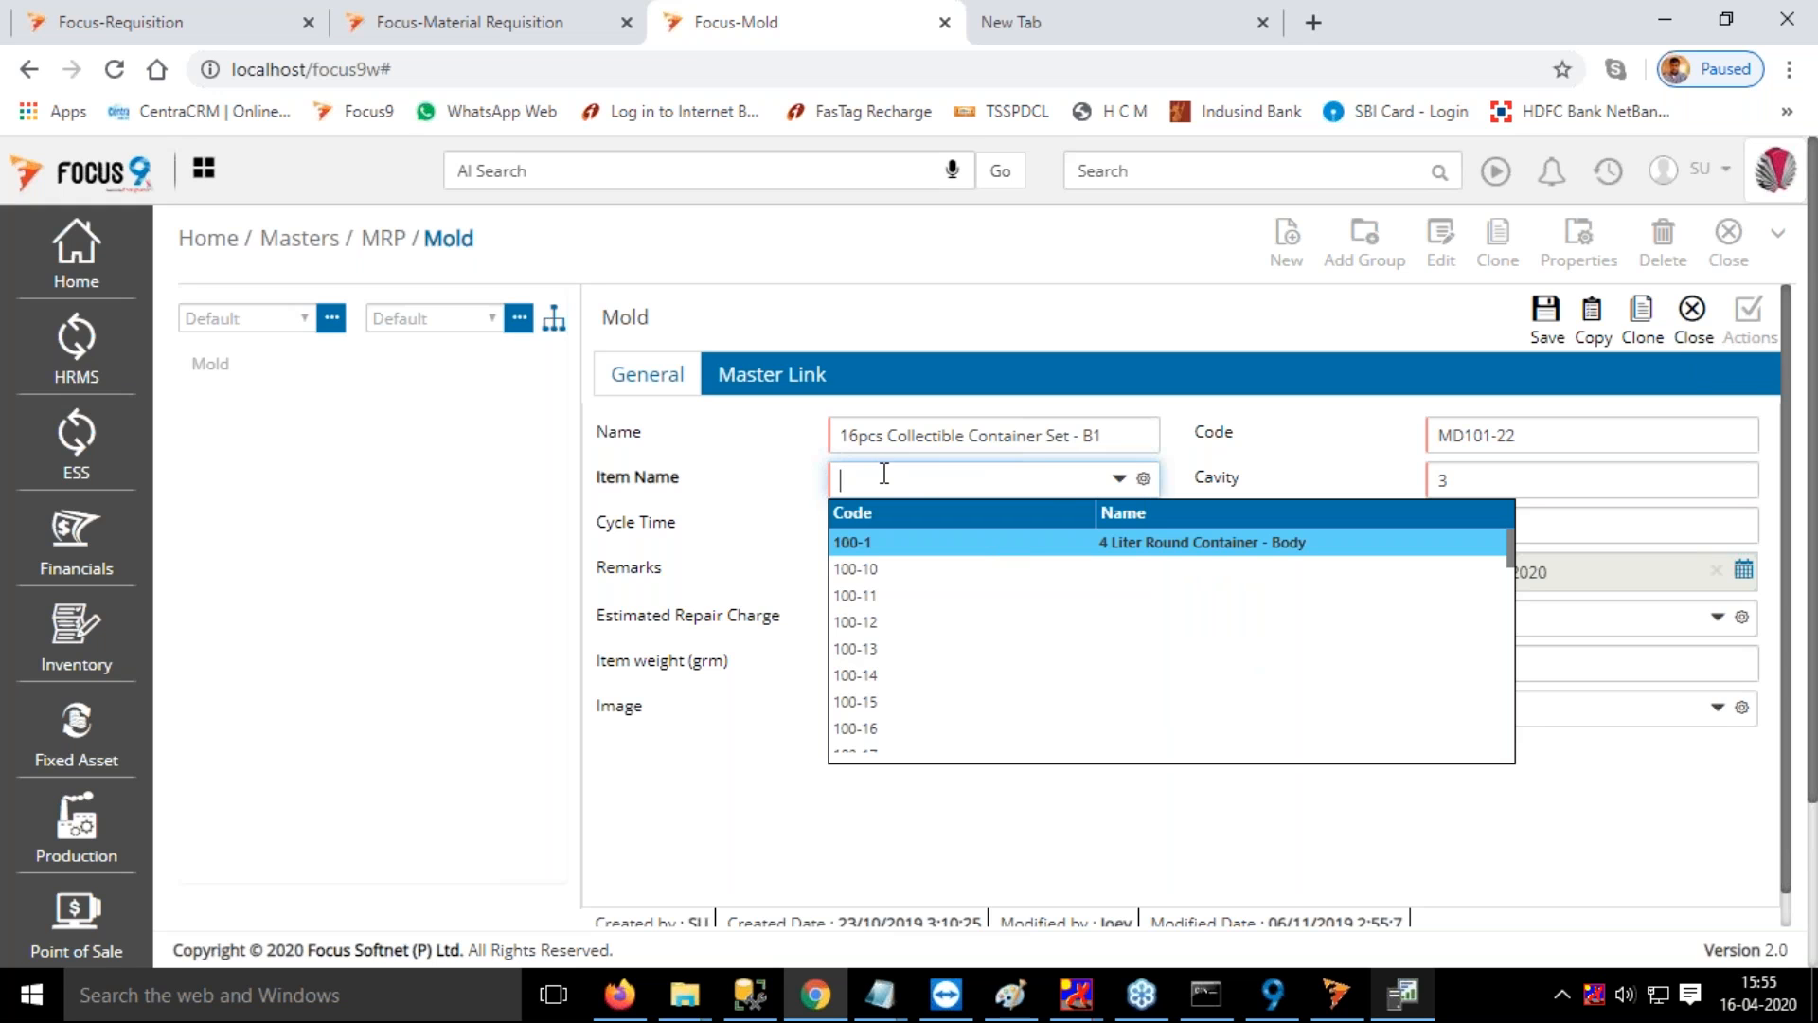
key(Return)
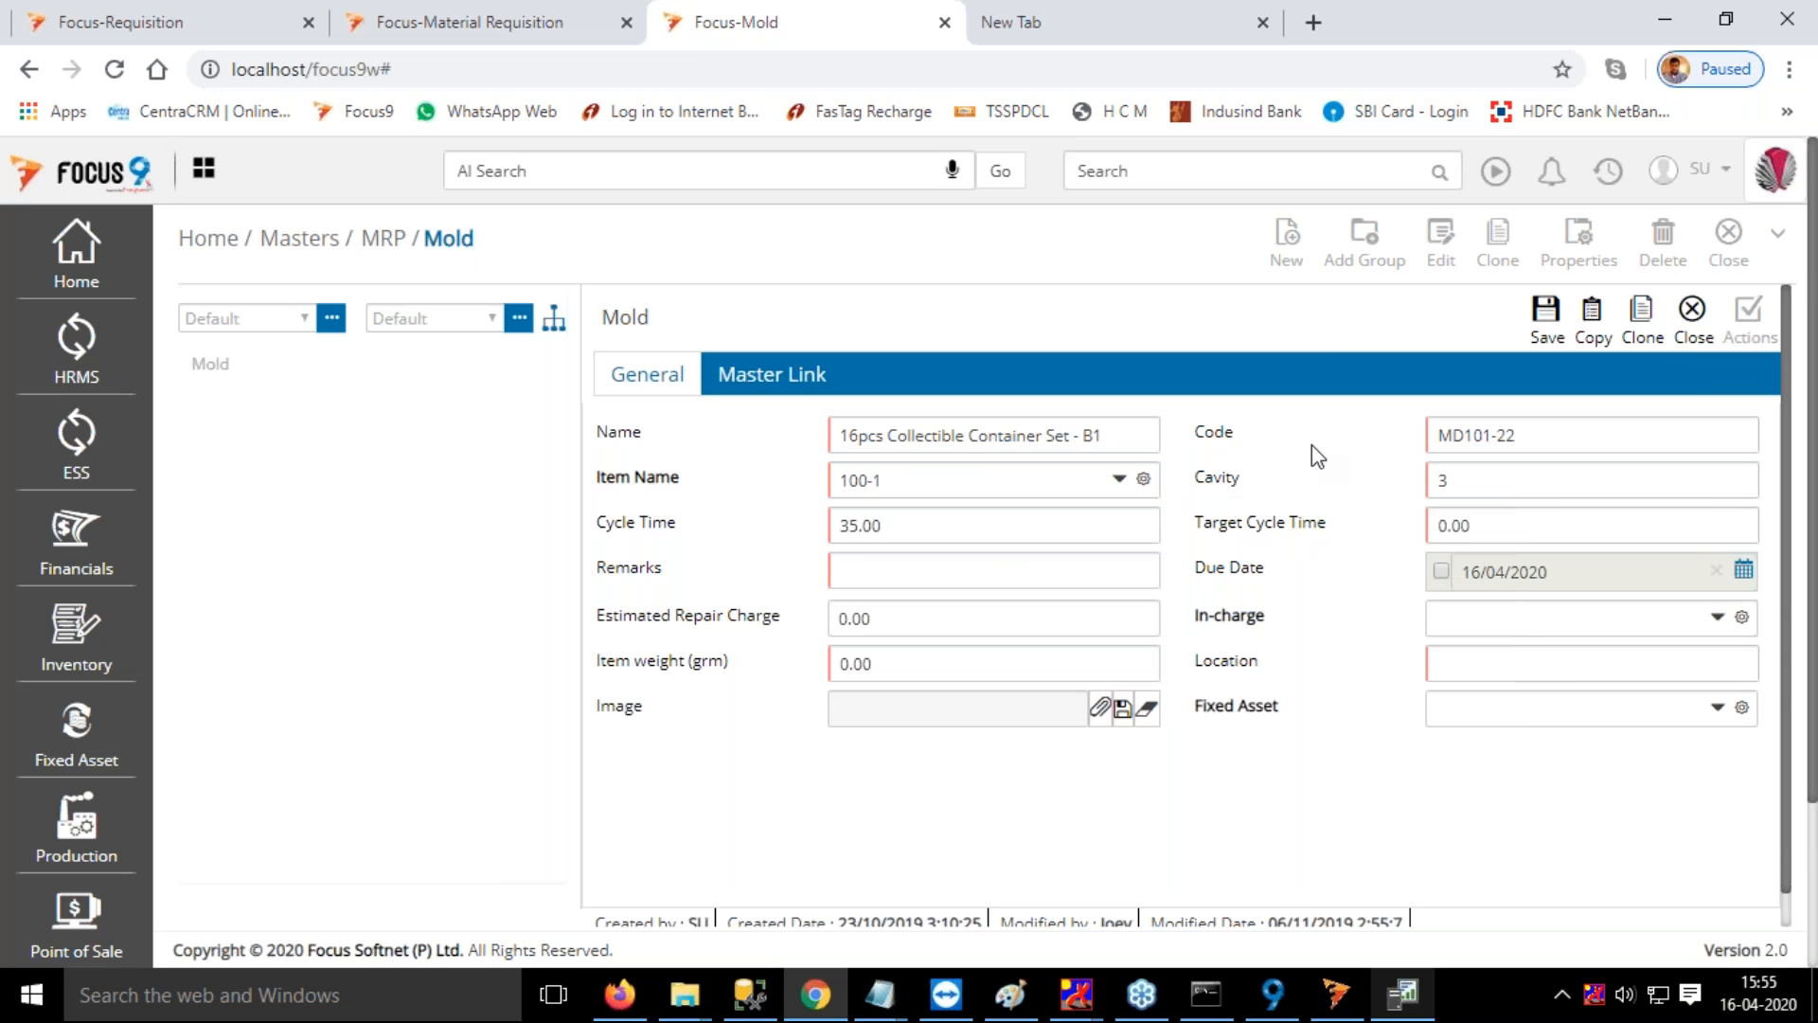
click(1427, 480)
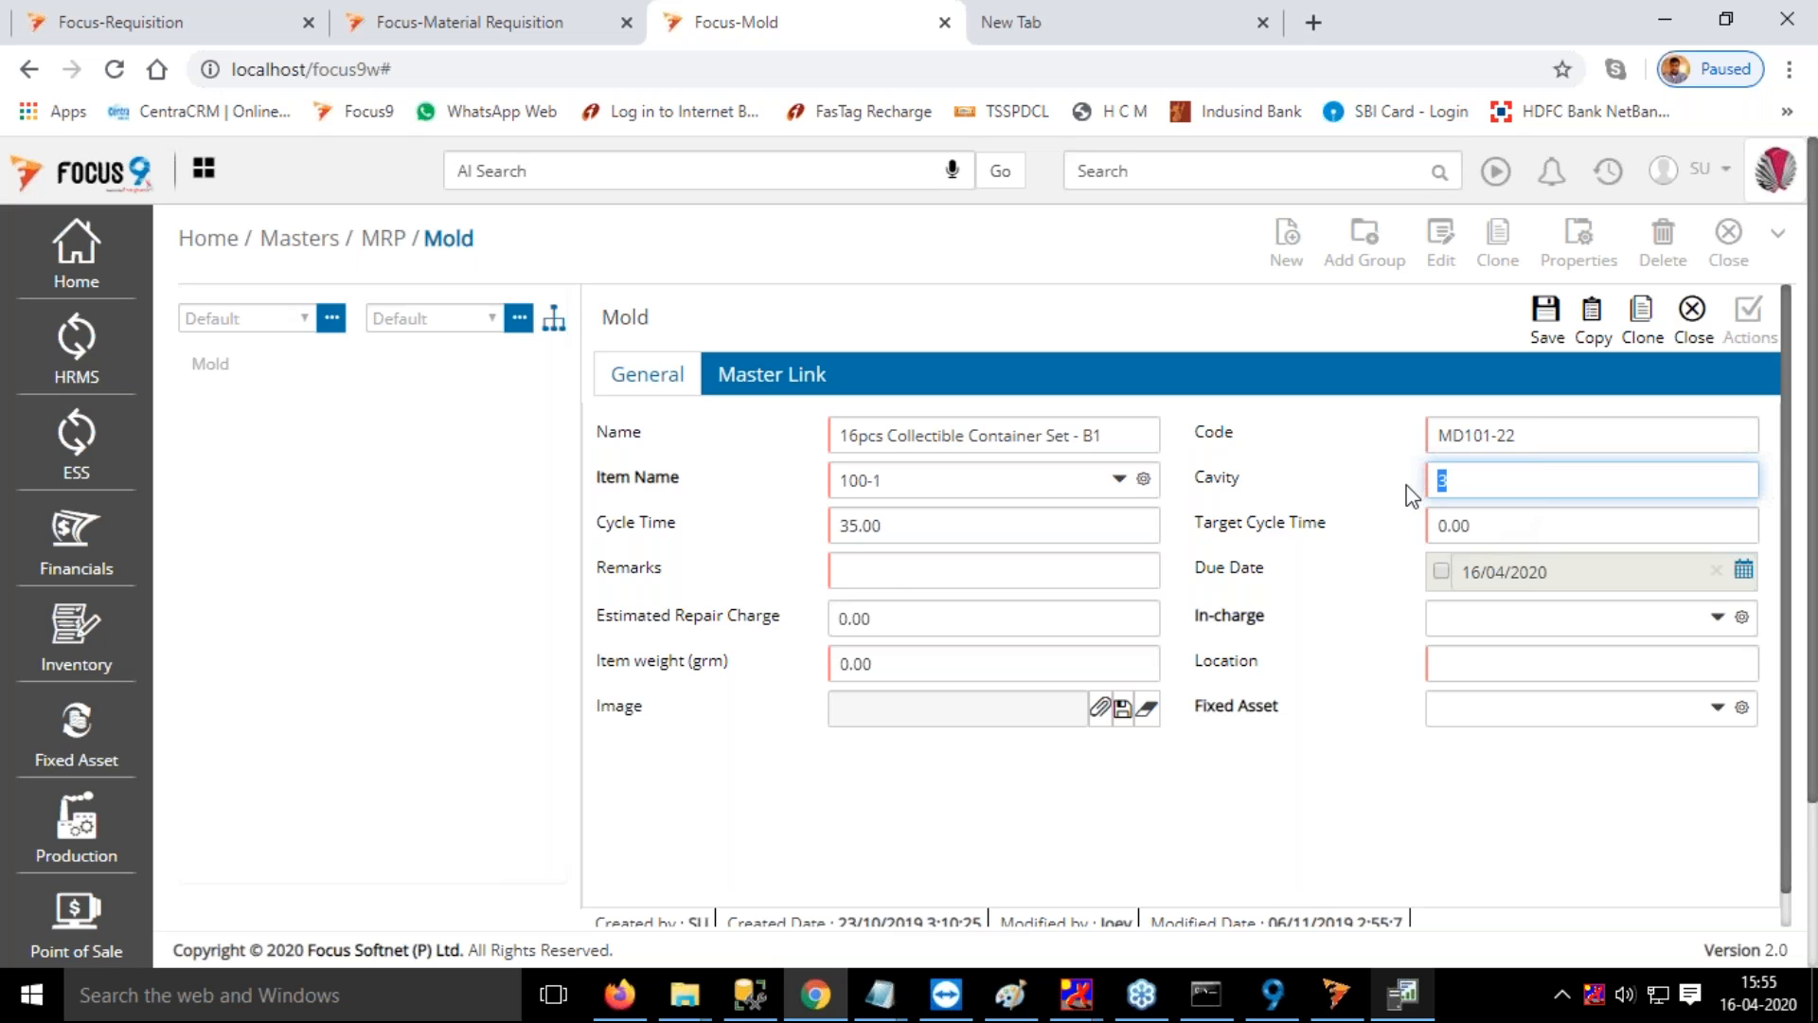
click(925, 524)
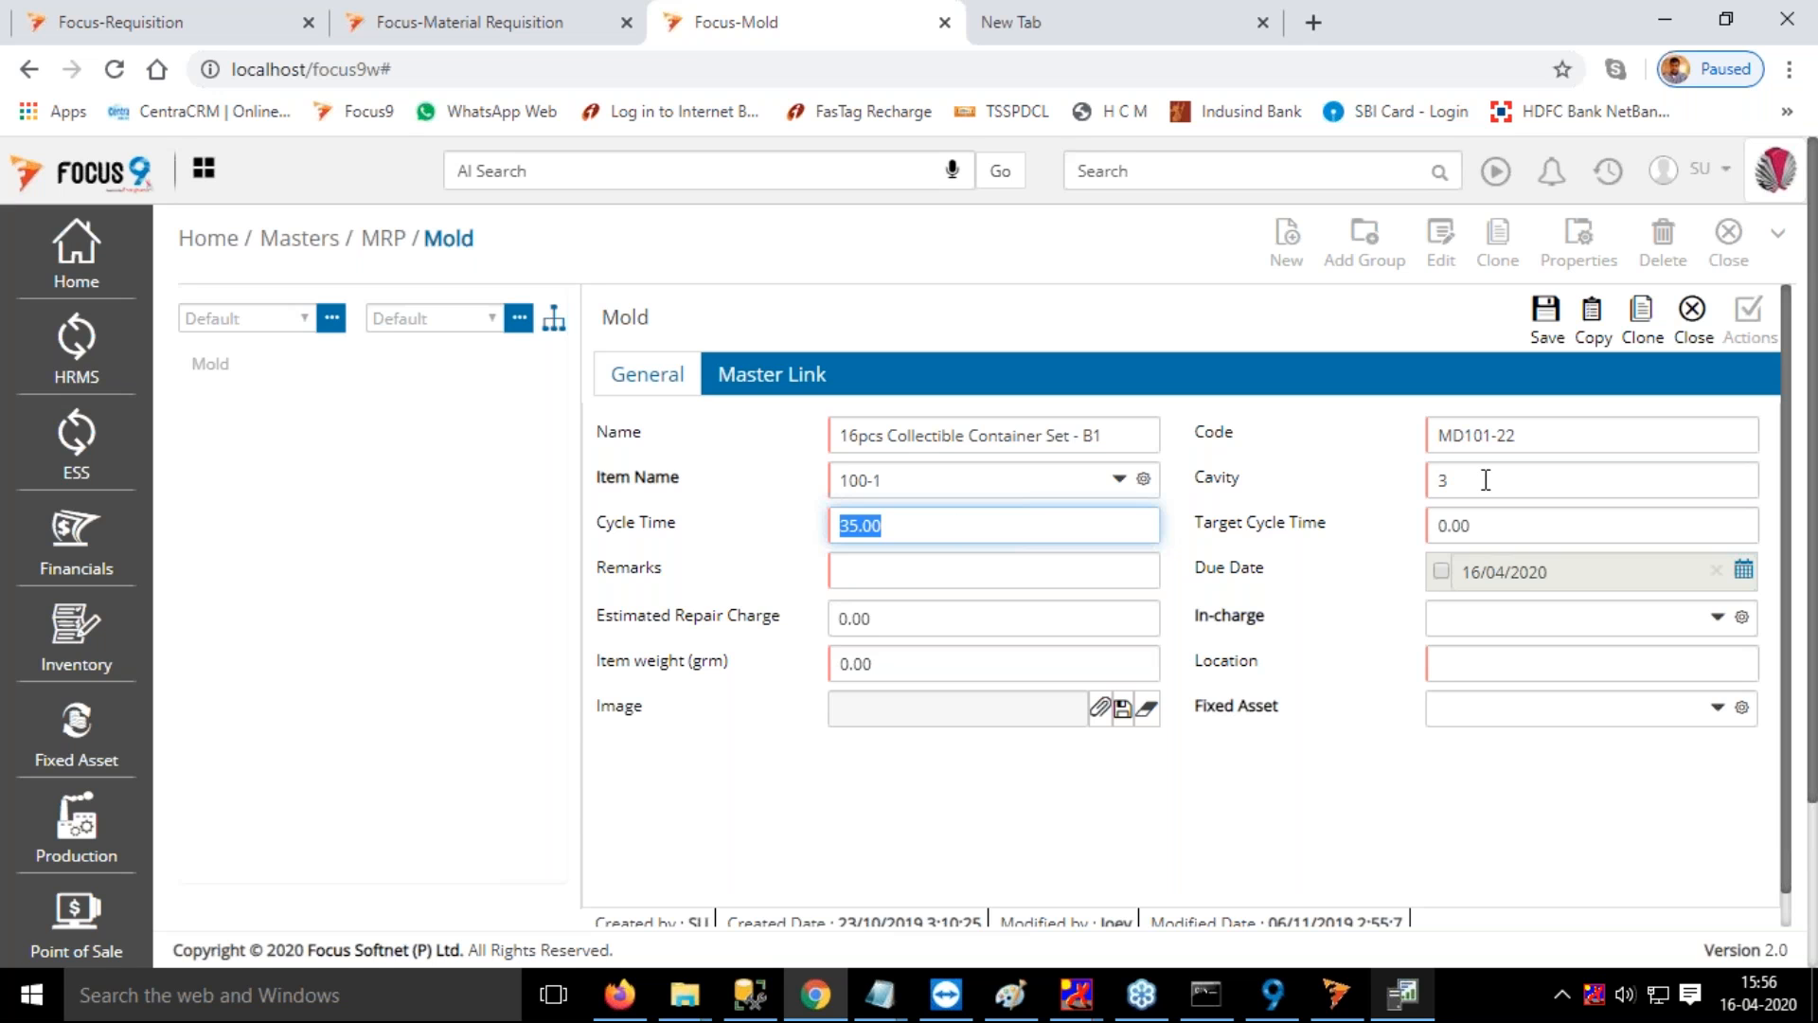
click(907, 532)
drag(907, 532, 829, 528)
text(60)
key(Tab)
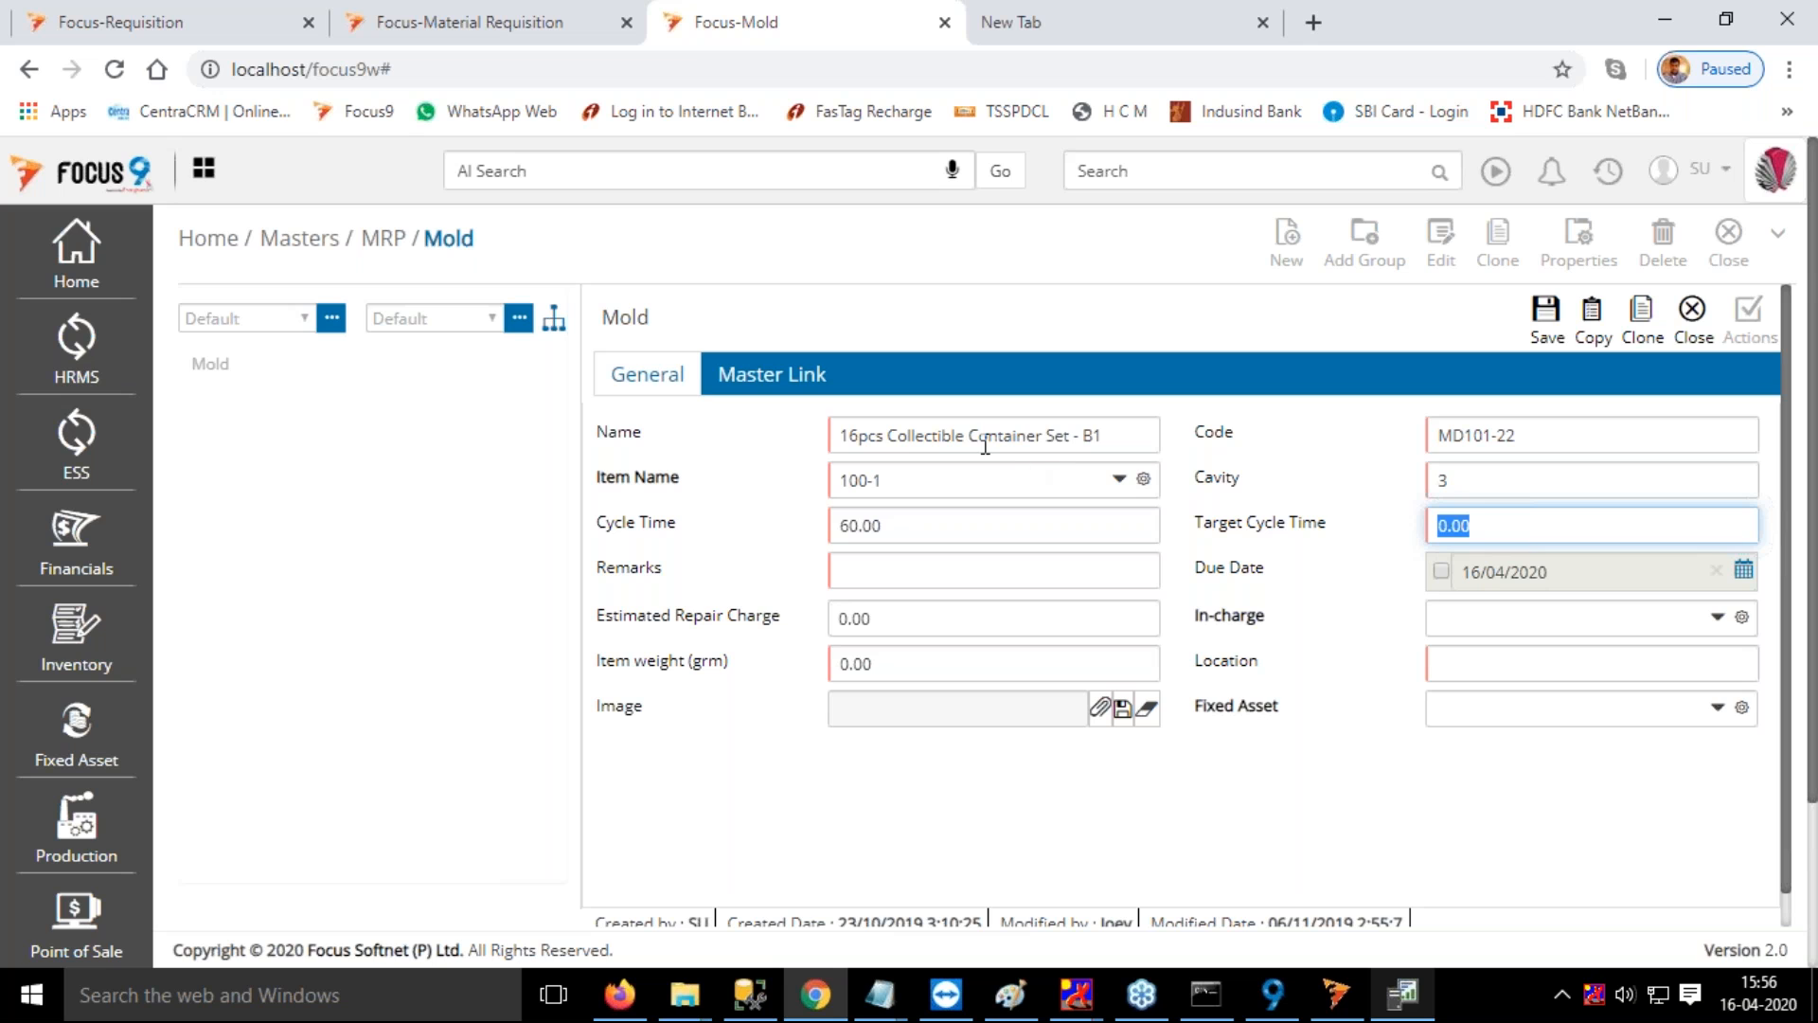
Review the mold's cavity, cycle time, item name and linkable work centers, and close the mold without saving
click(1472, 485)
click(935, 524)
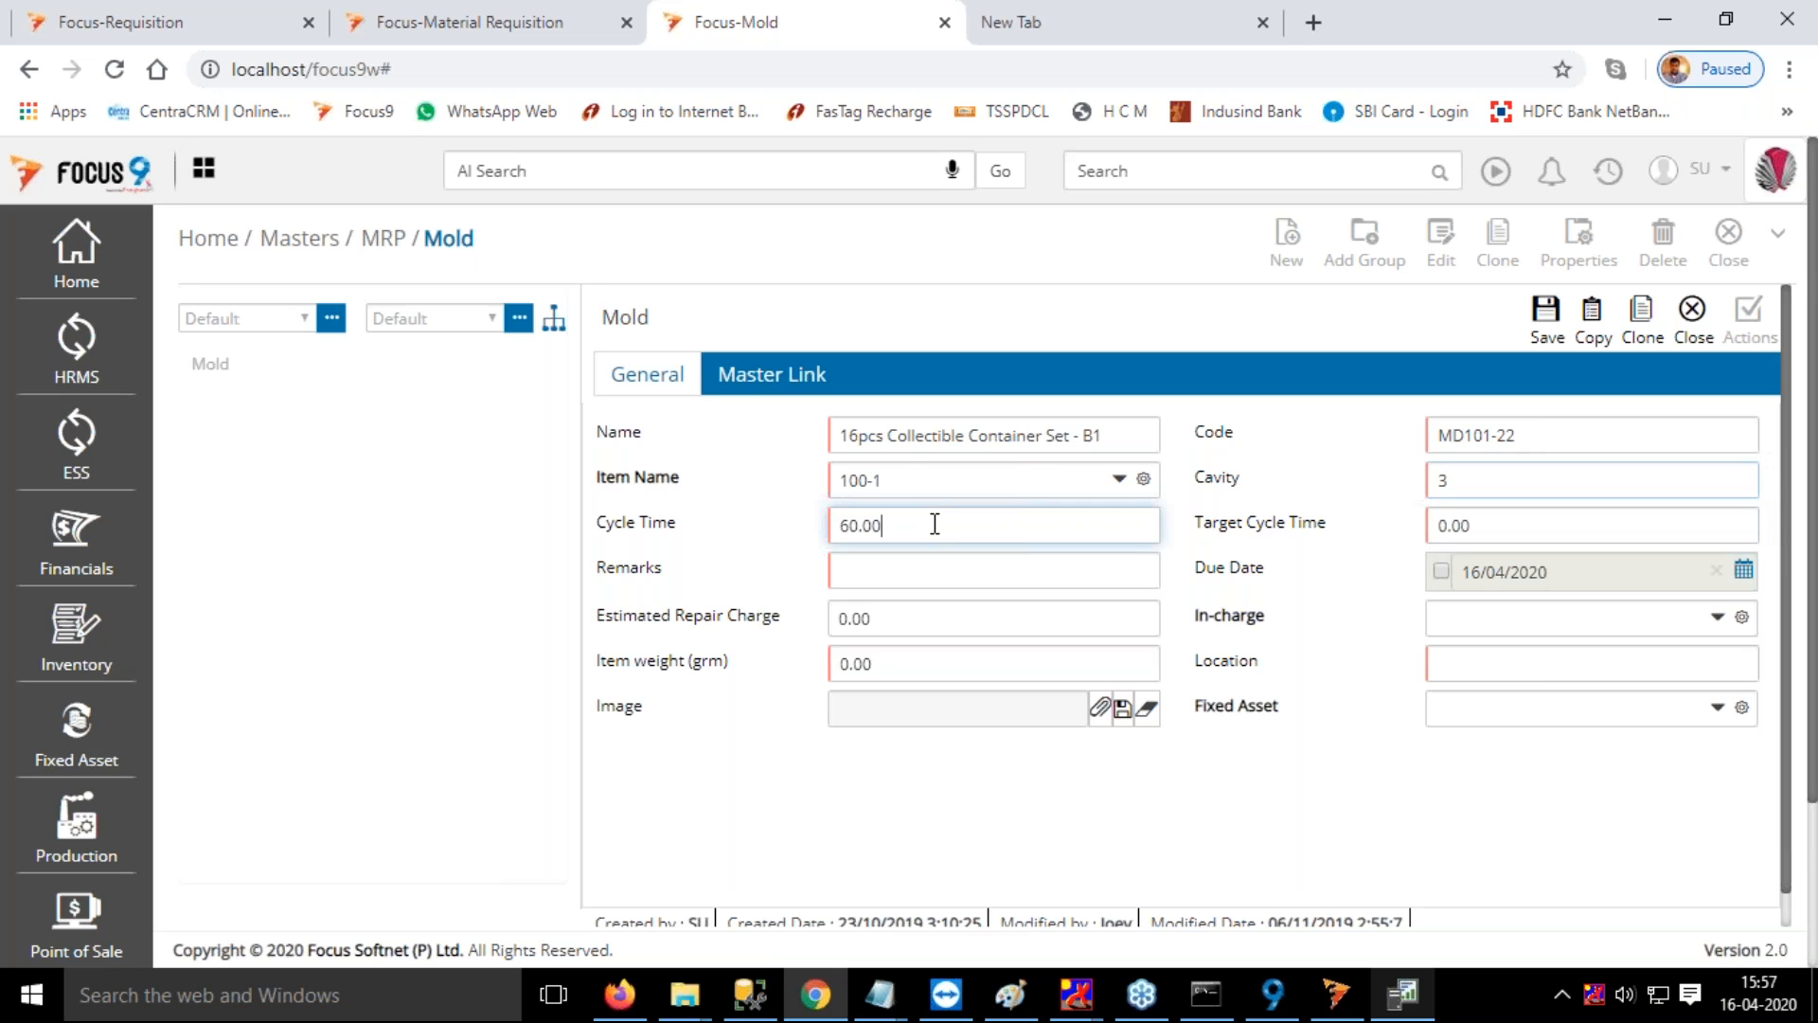
click(907, 484)
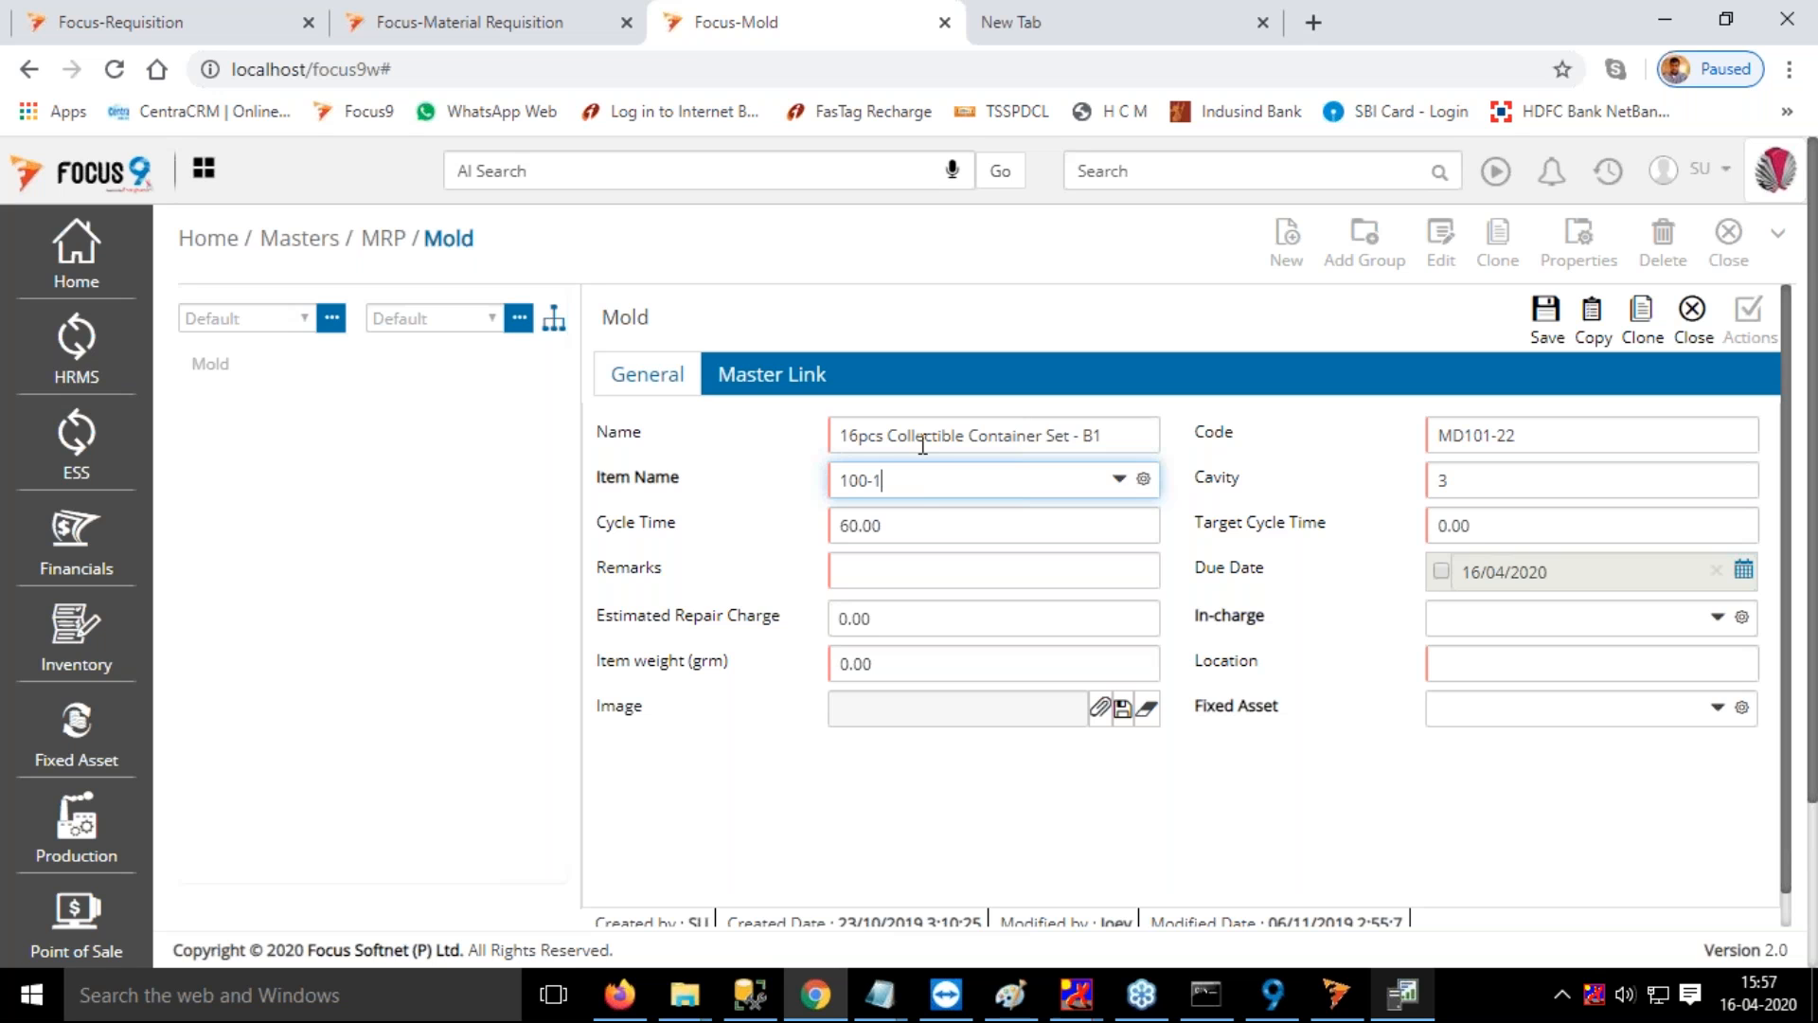
click(753, 383)
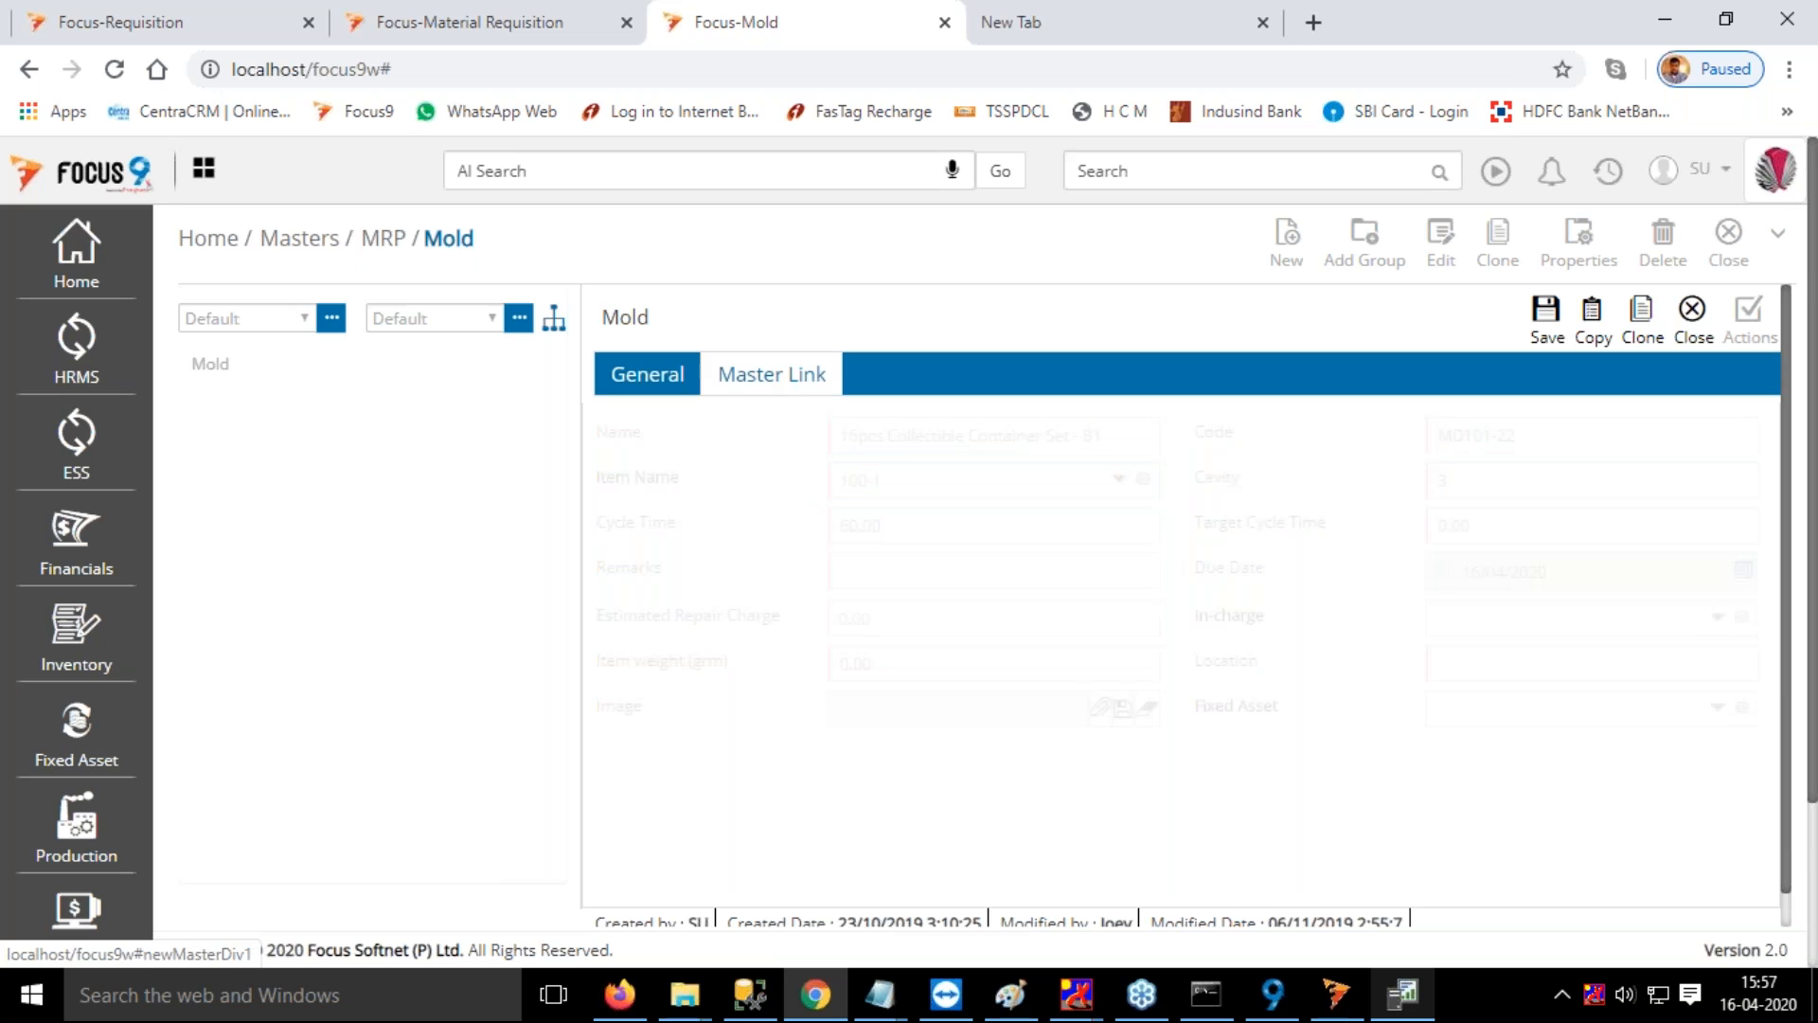
scroll(1155, 511, down, 1)
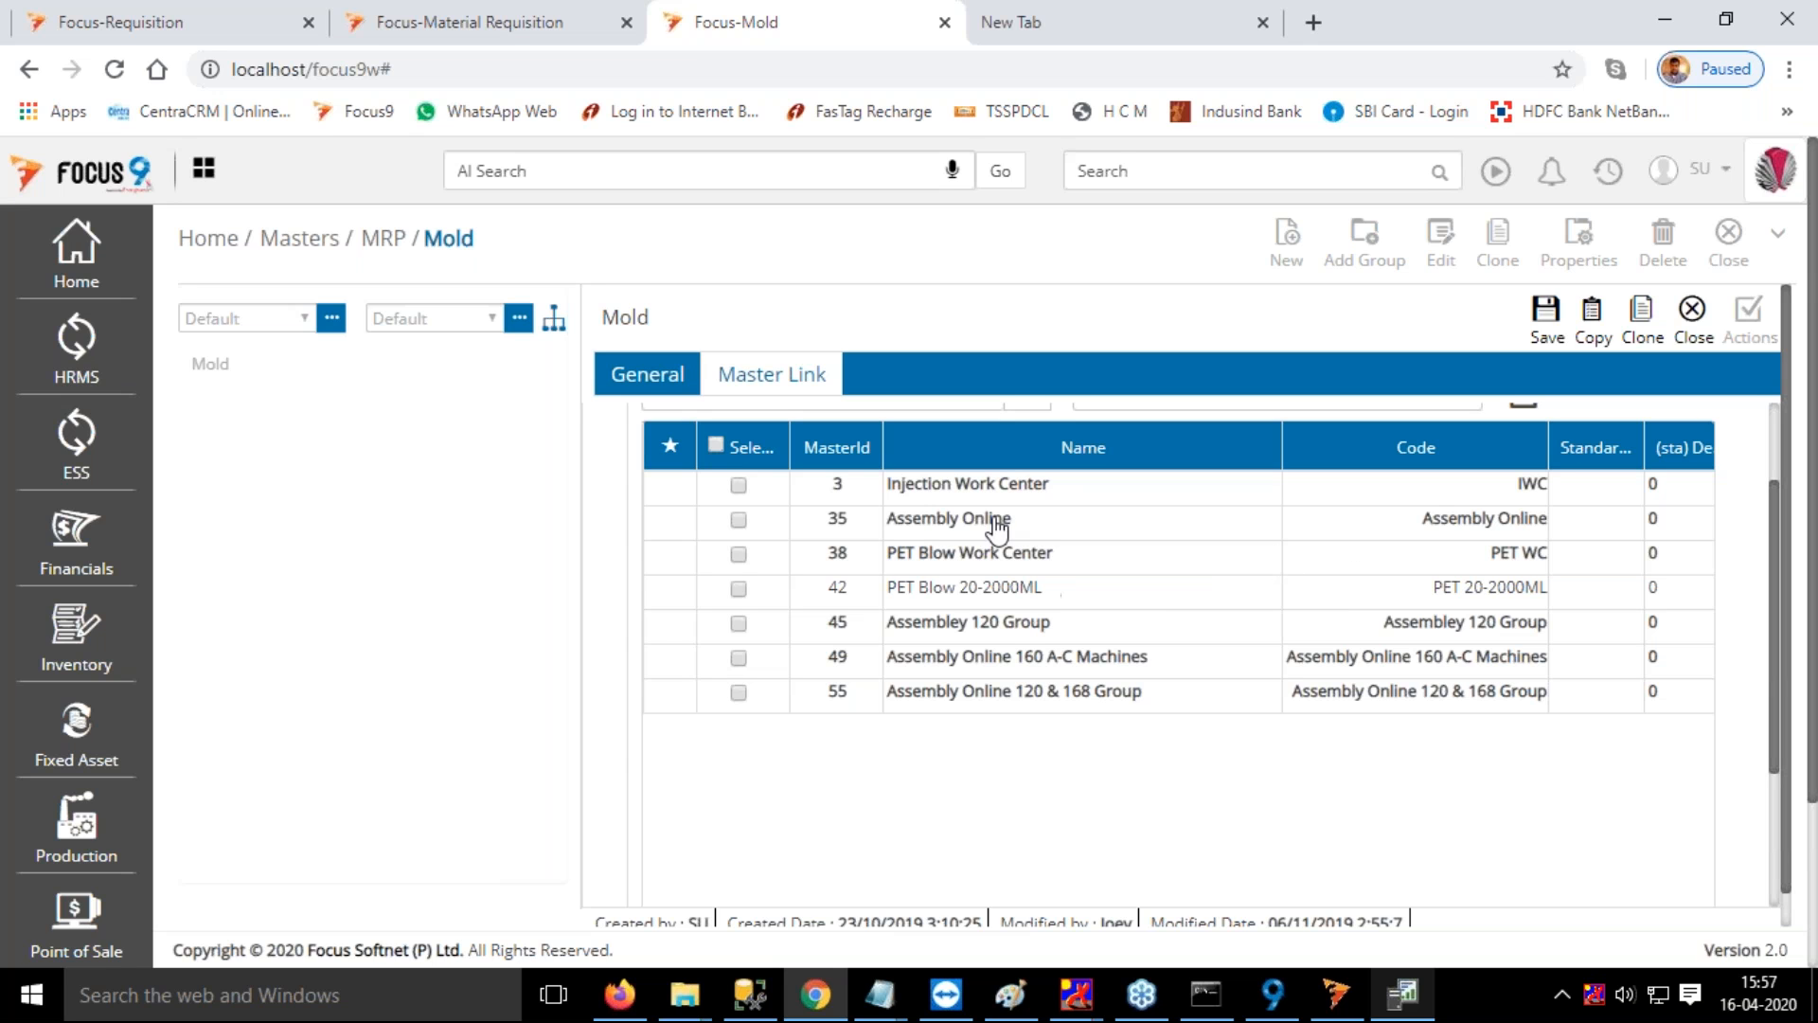
click(1693, 320)
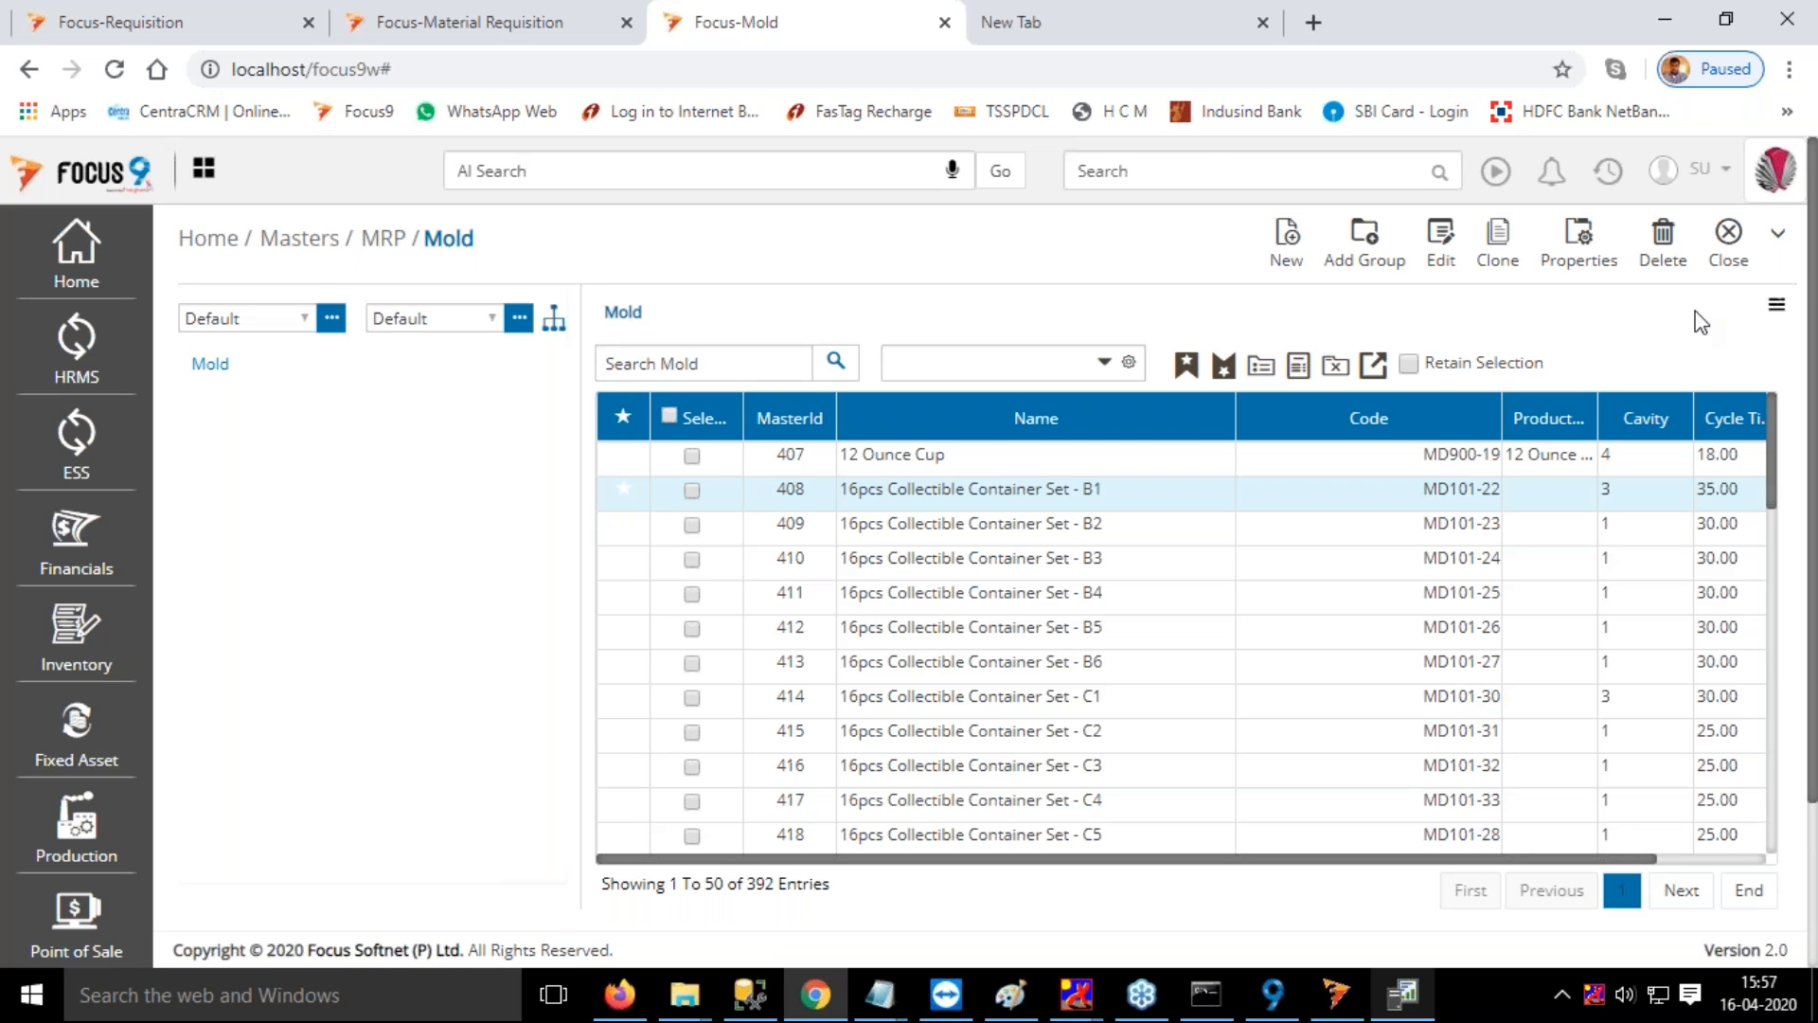
Find the Process master, inspect the Injection Moulding Operation's mold and capacity filter options, and close the master
click(1211, 171)
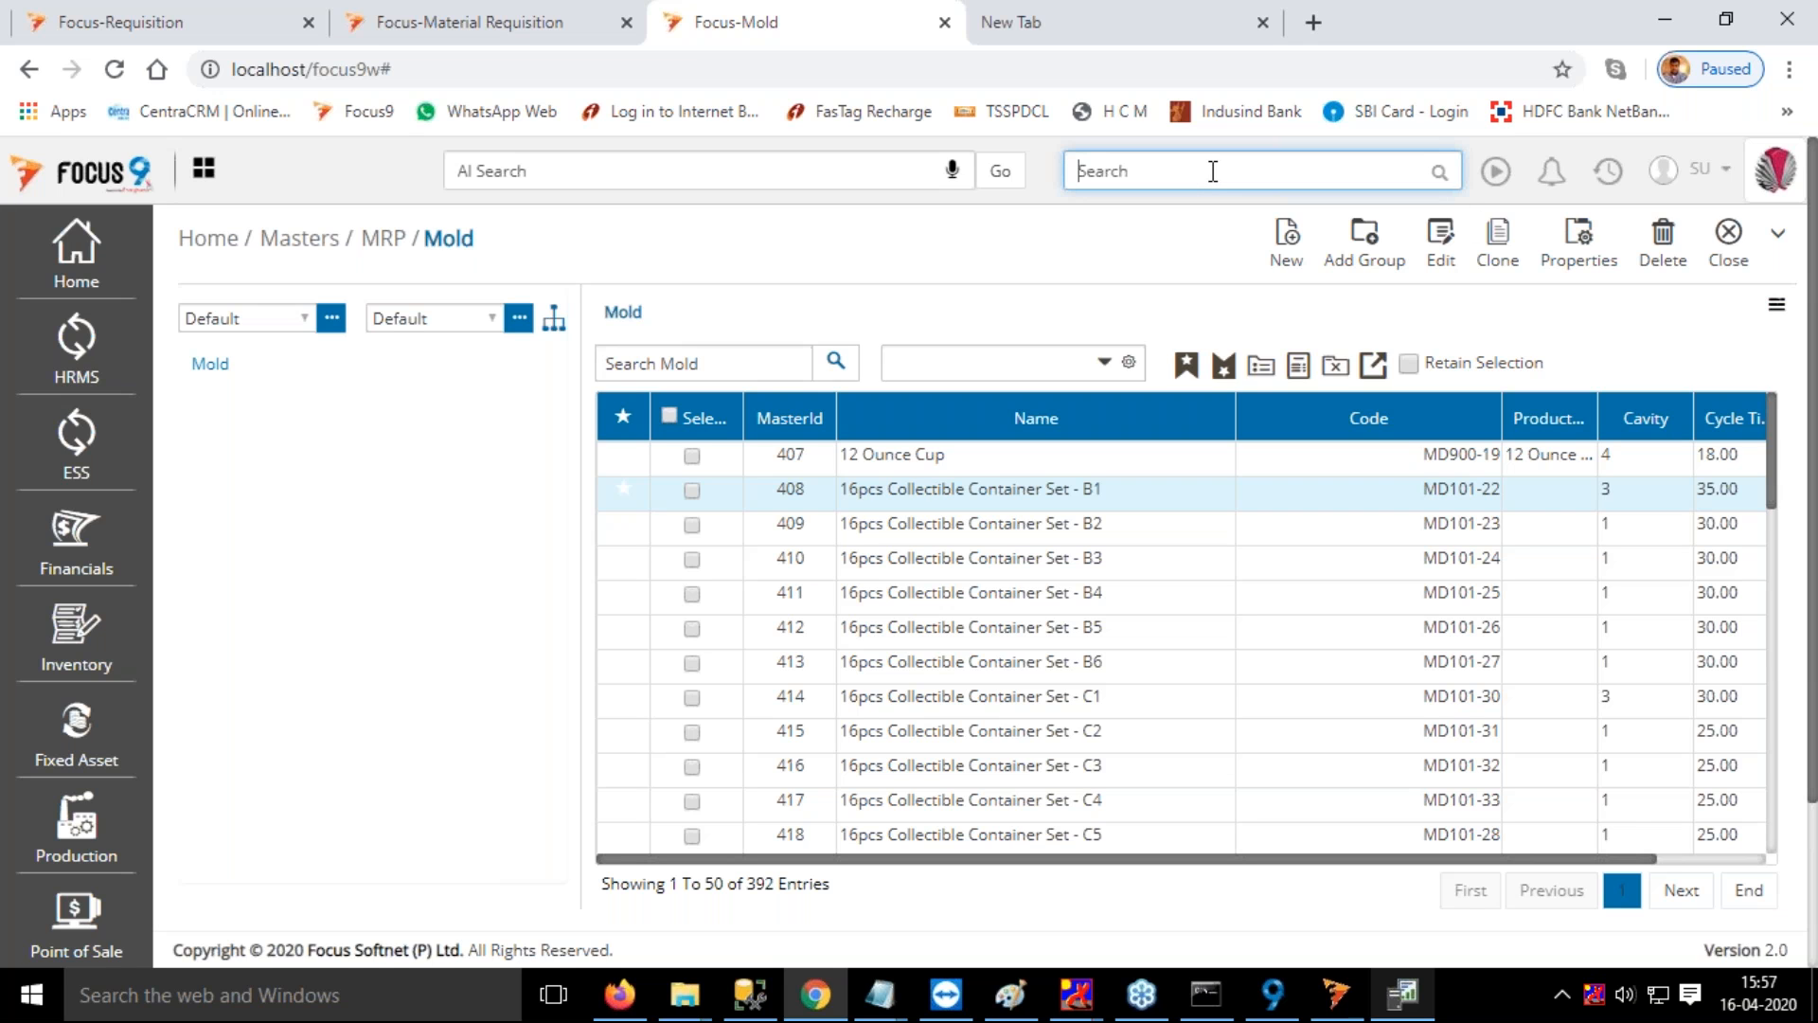
text(proce)
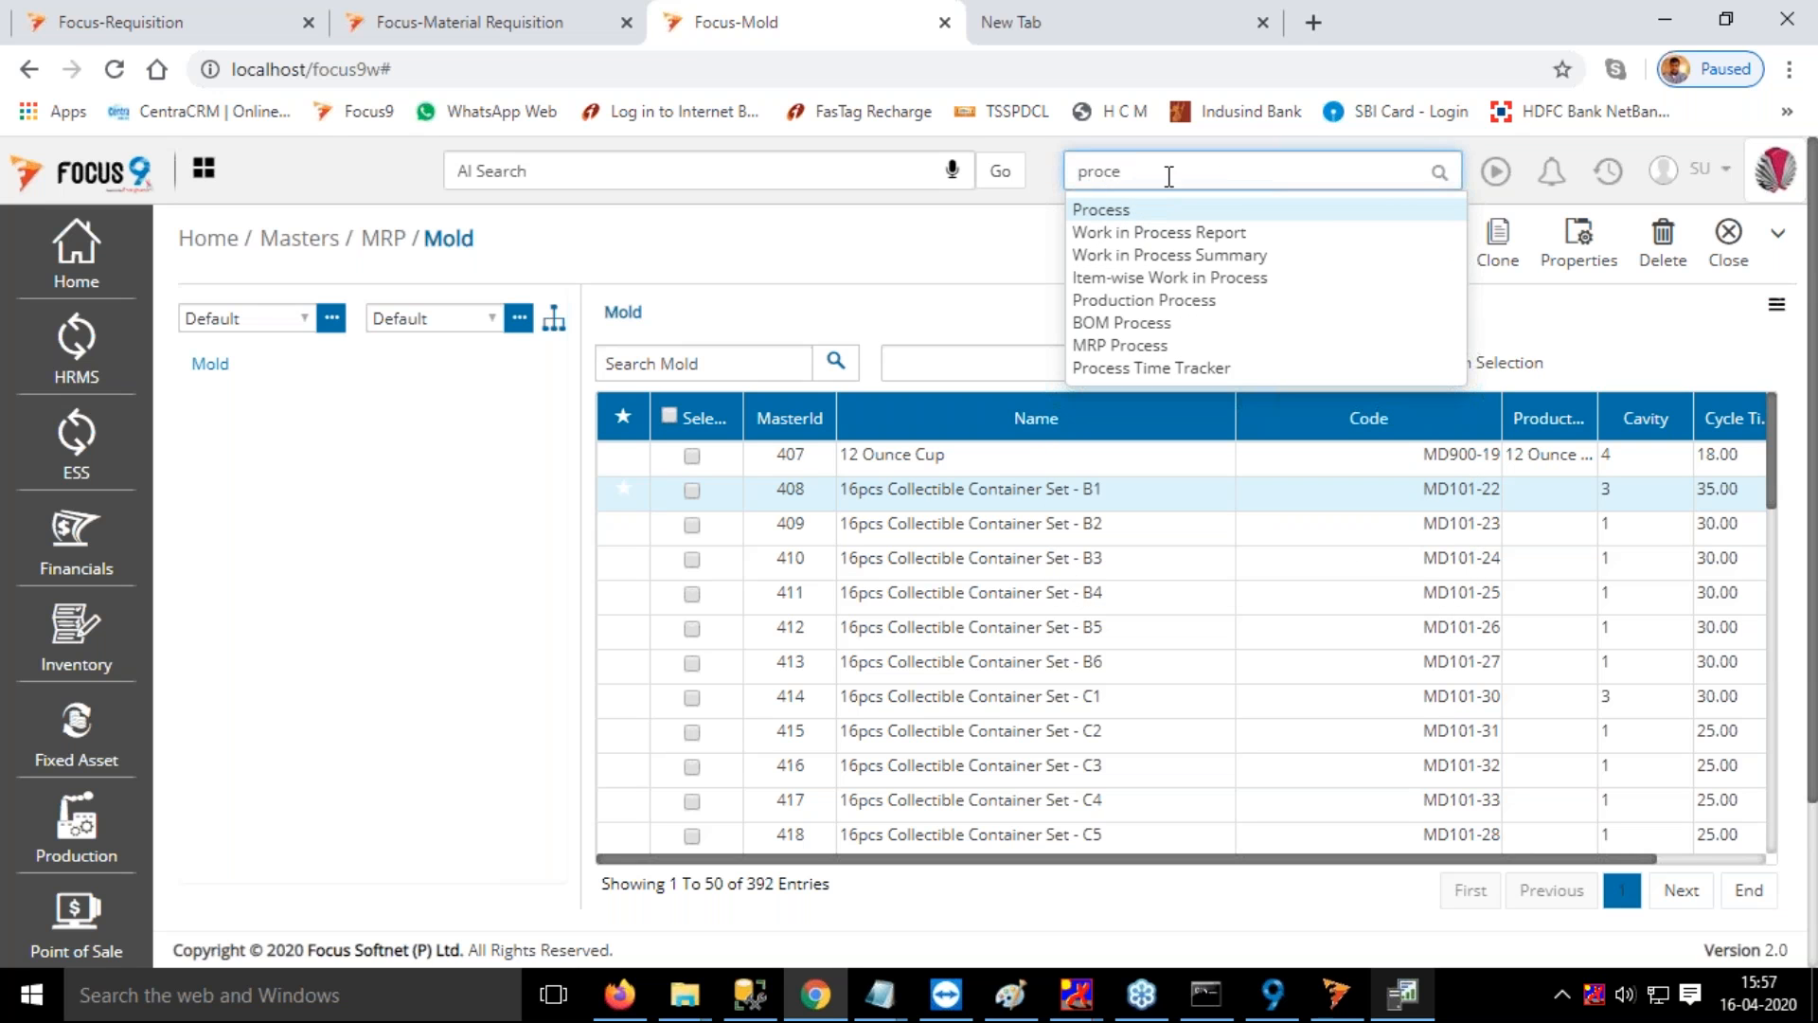
click(1113, 212)
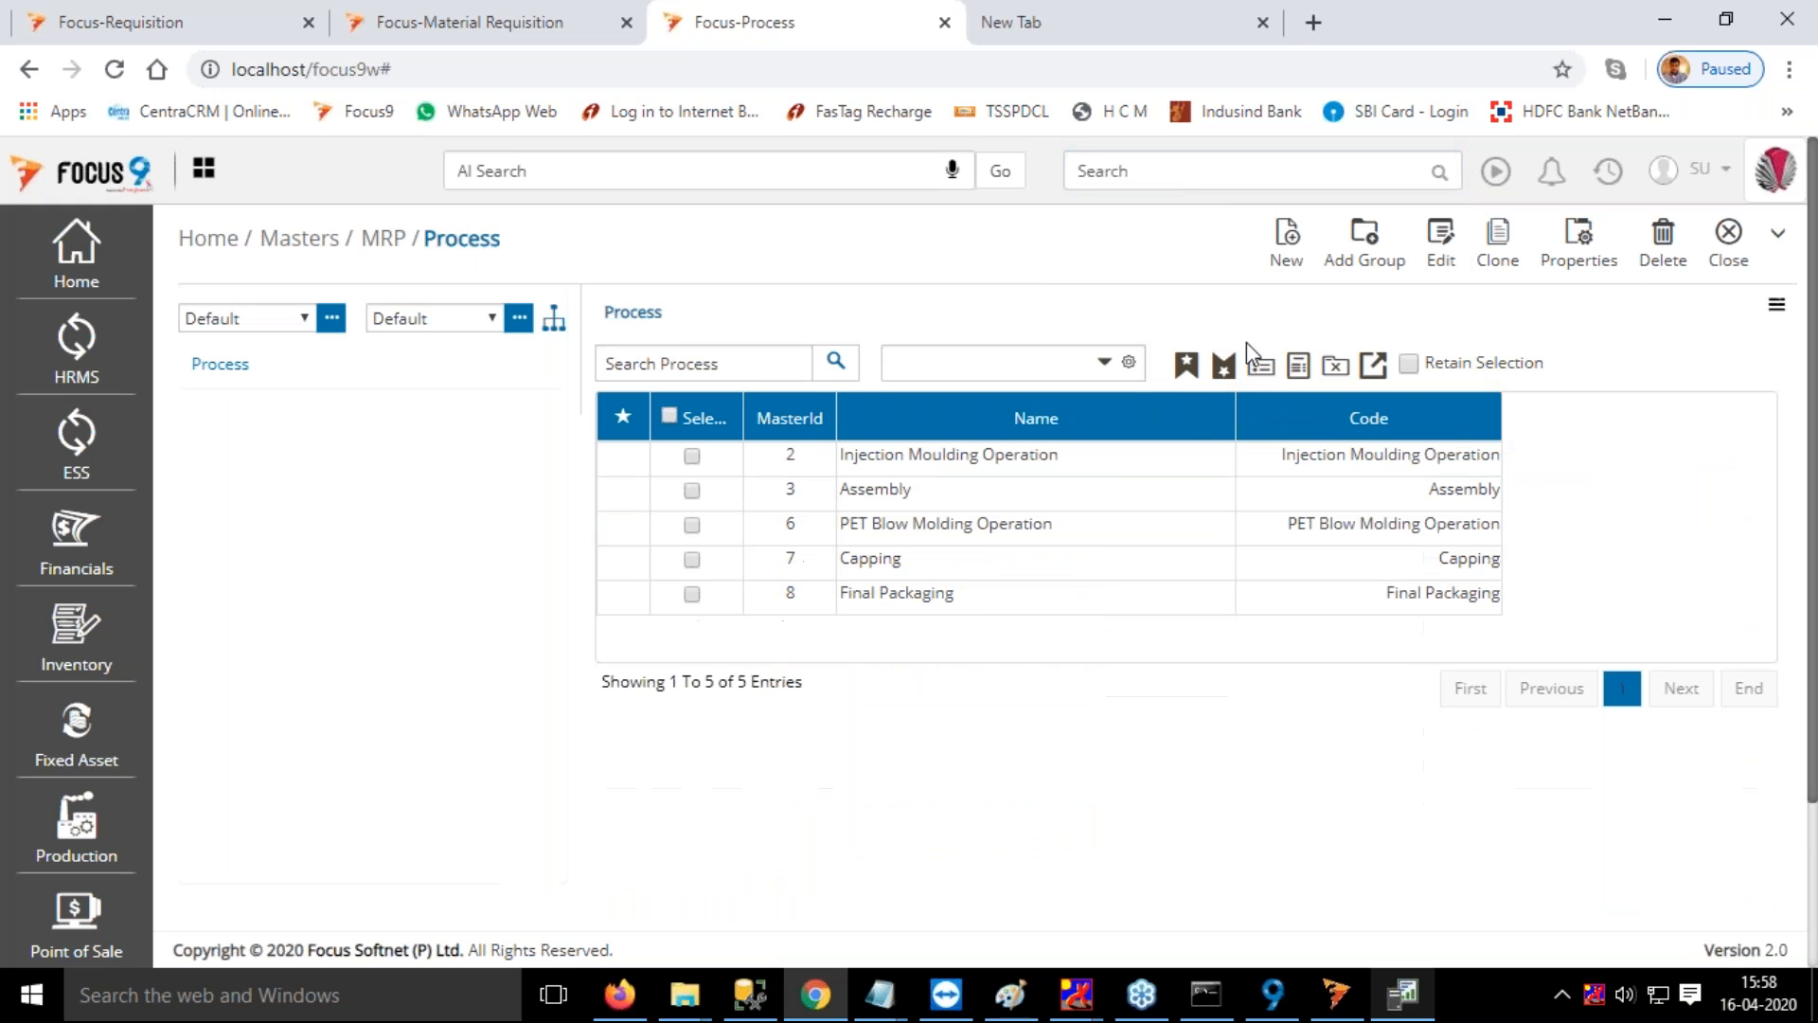
double_click(1088, 469)
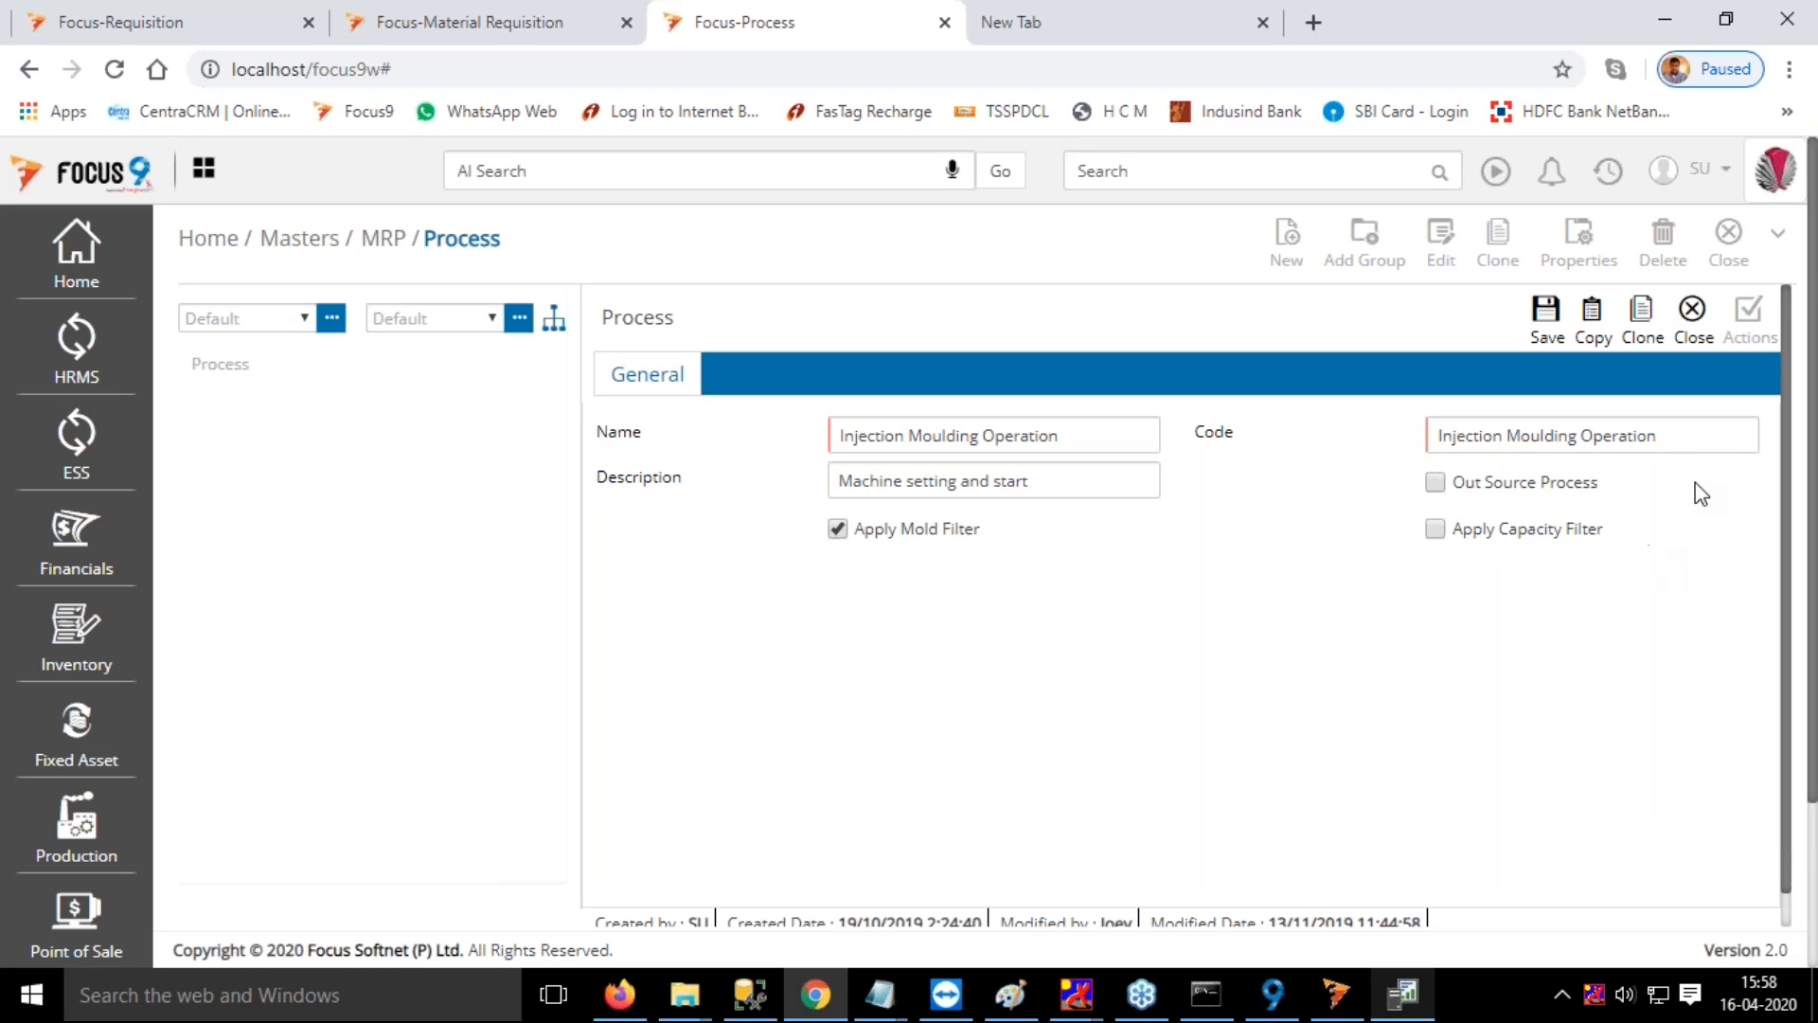
click(1693, 320)
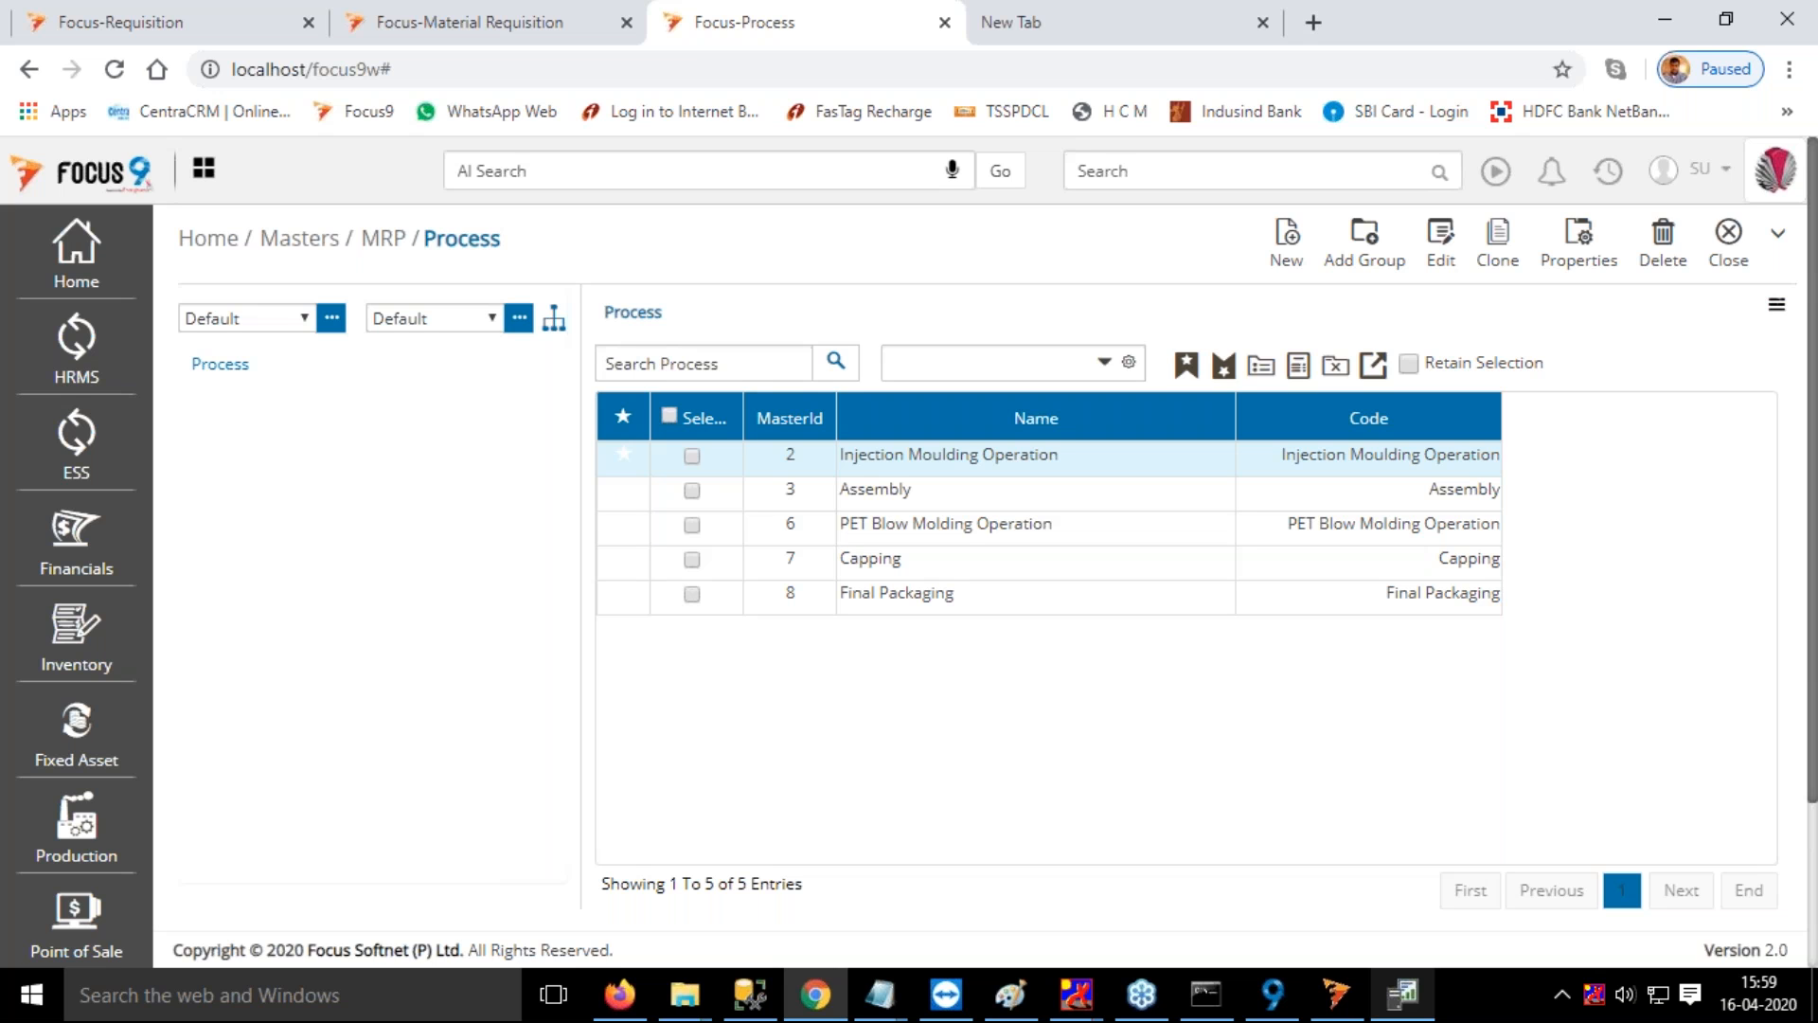
click(1731, 254)
Open MRP Process, set the end date to 23/04/2021, and load the planned orders
click(1188, 171)
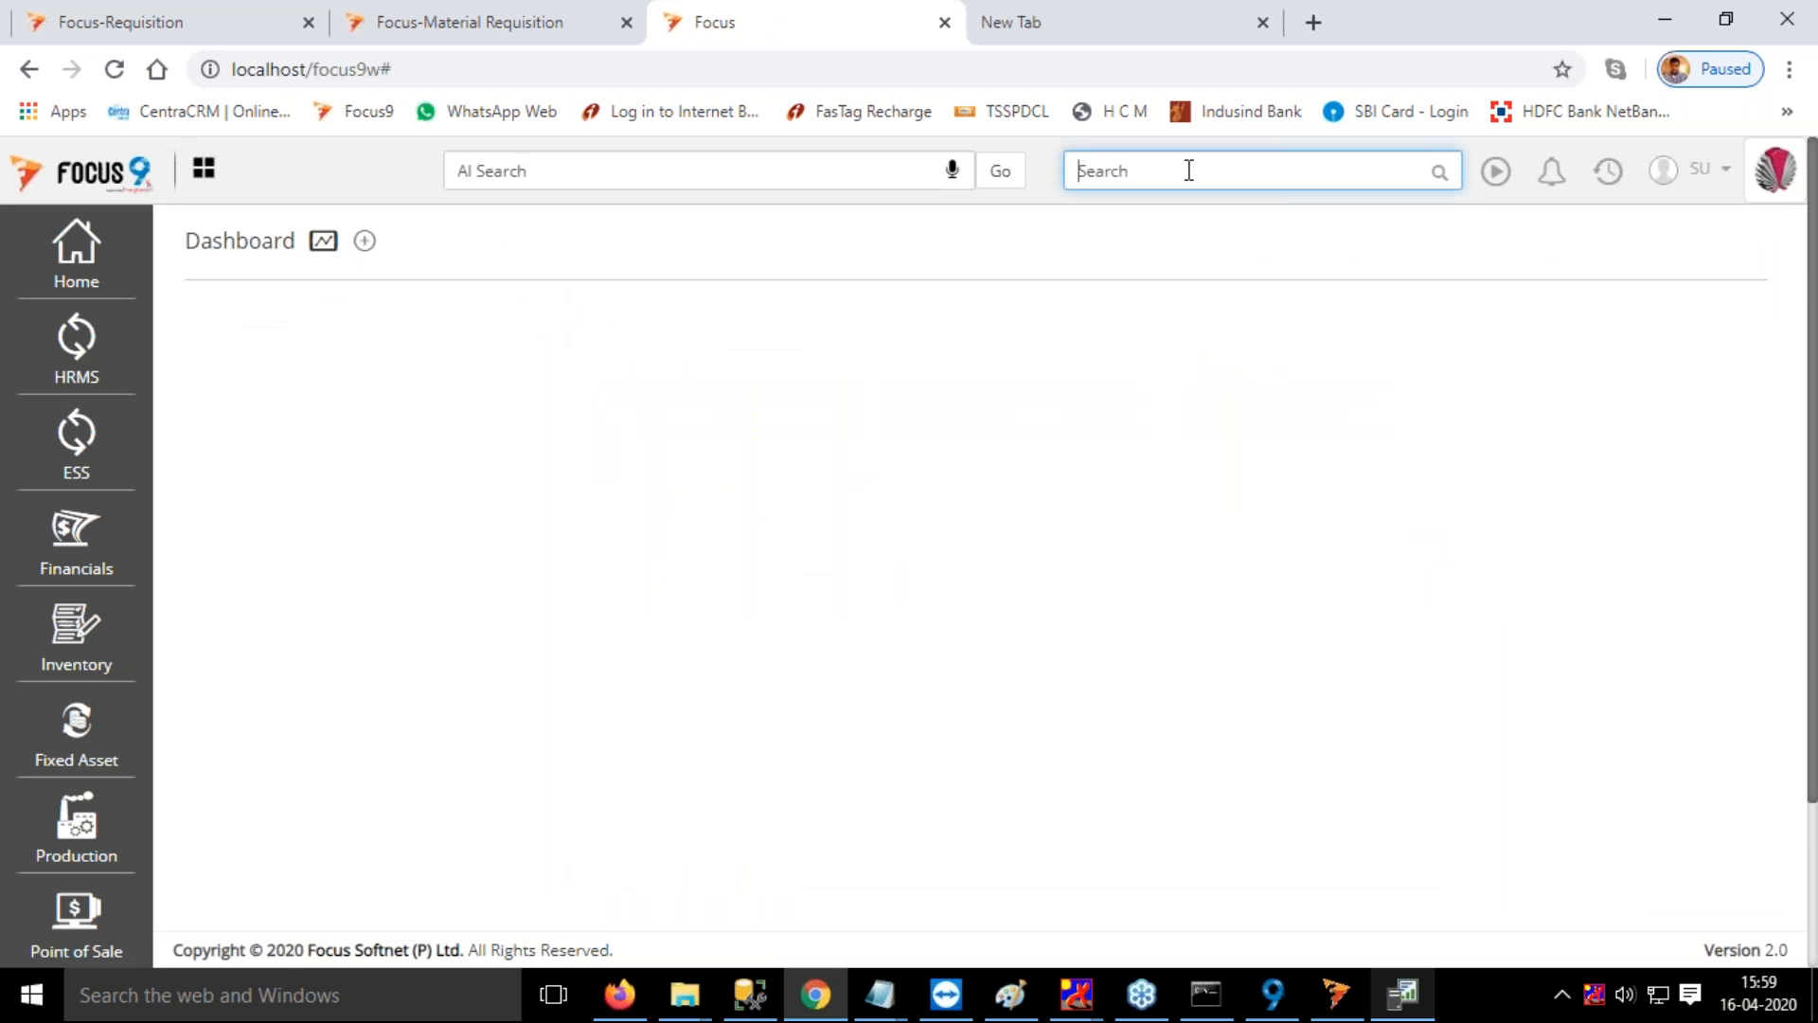
text(r)
key(BackSpace)
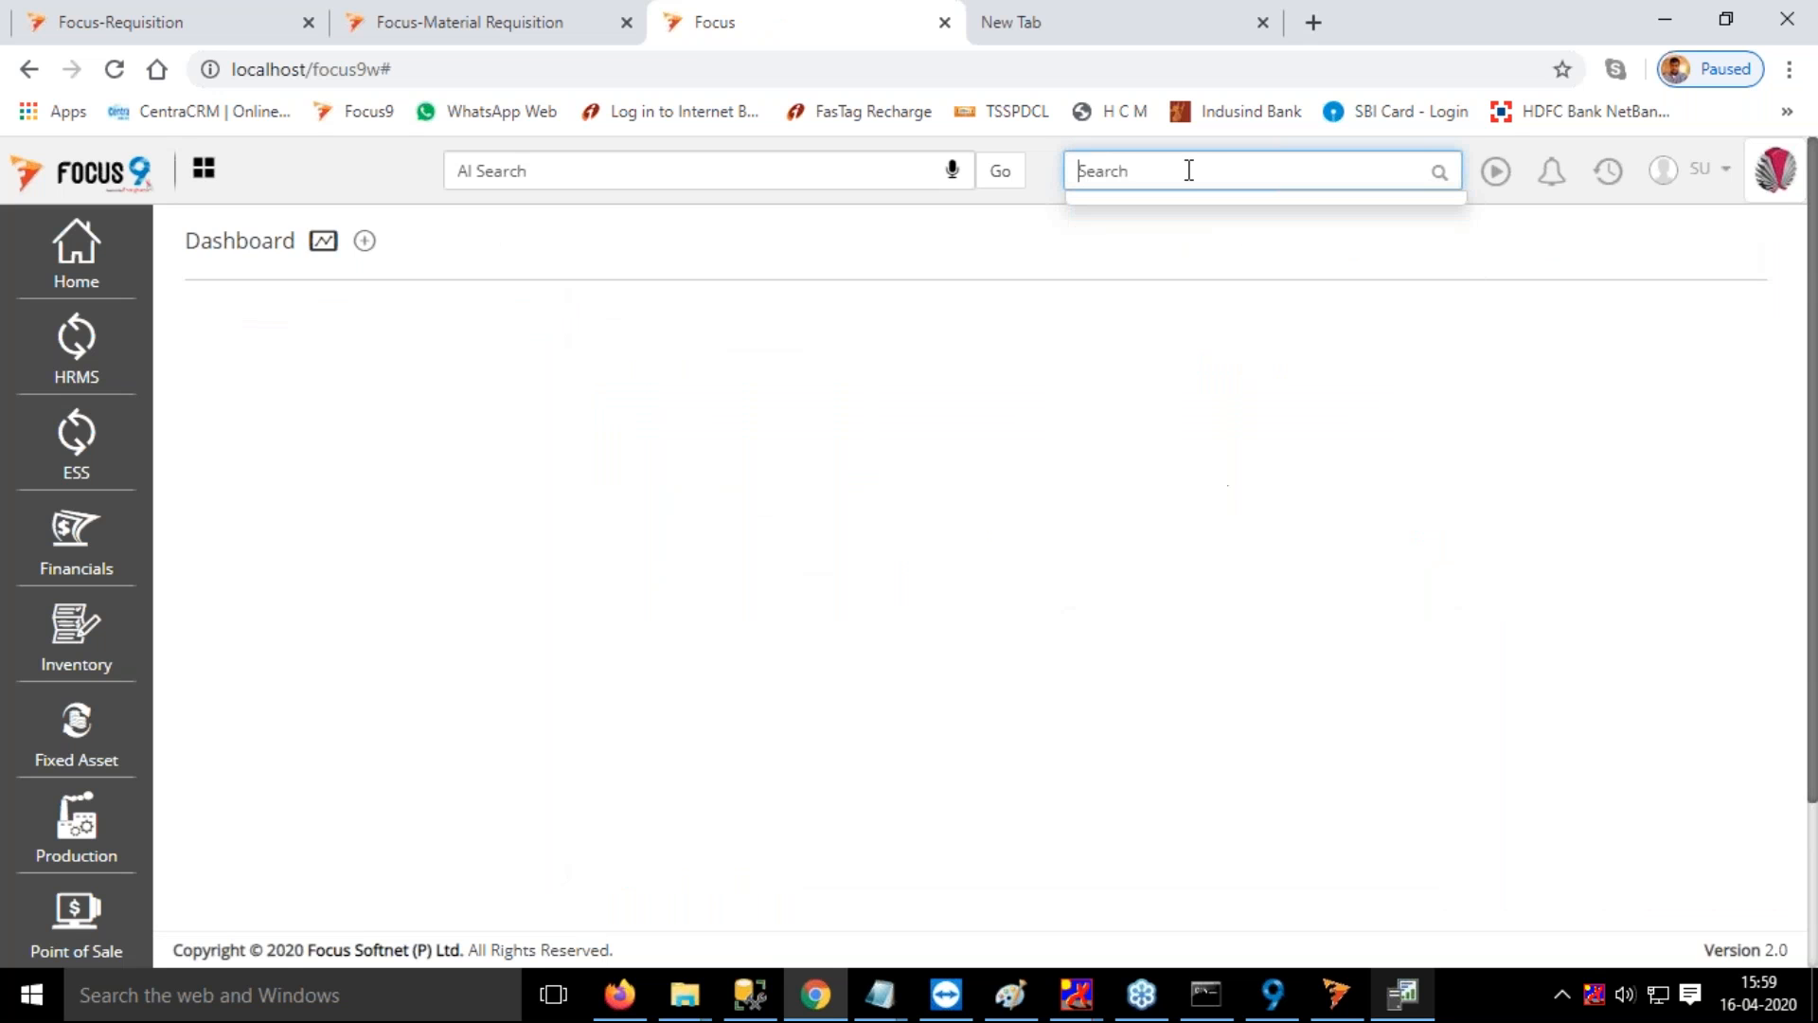
text(mrp)
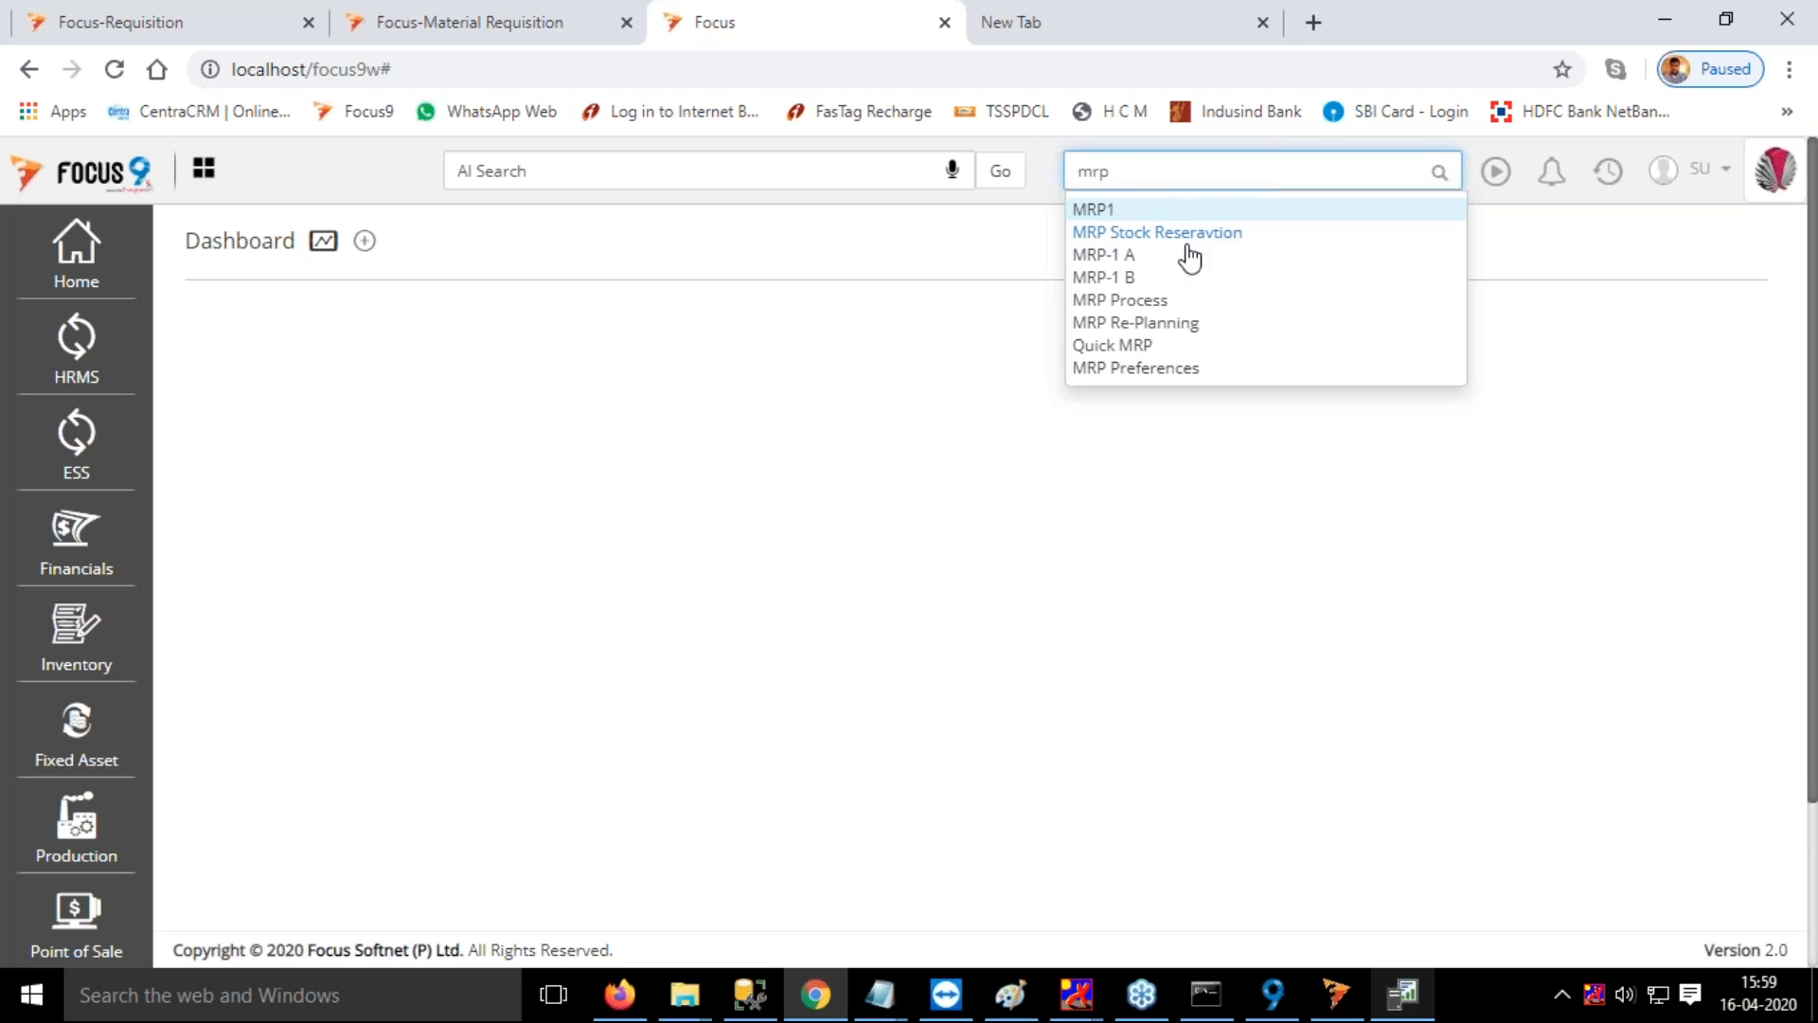
click(1133, 301)
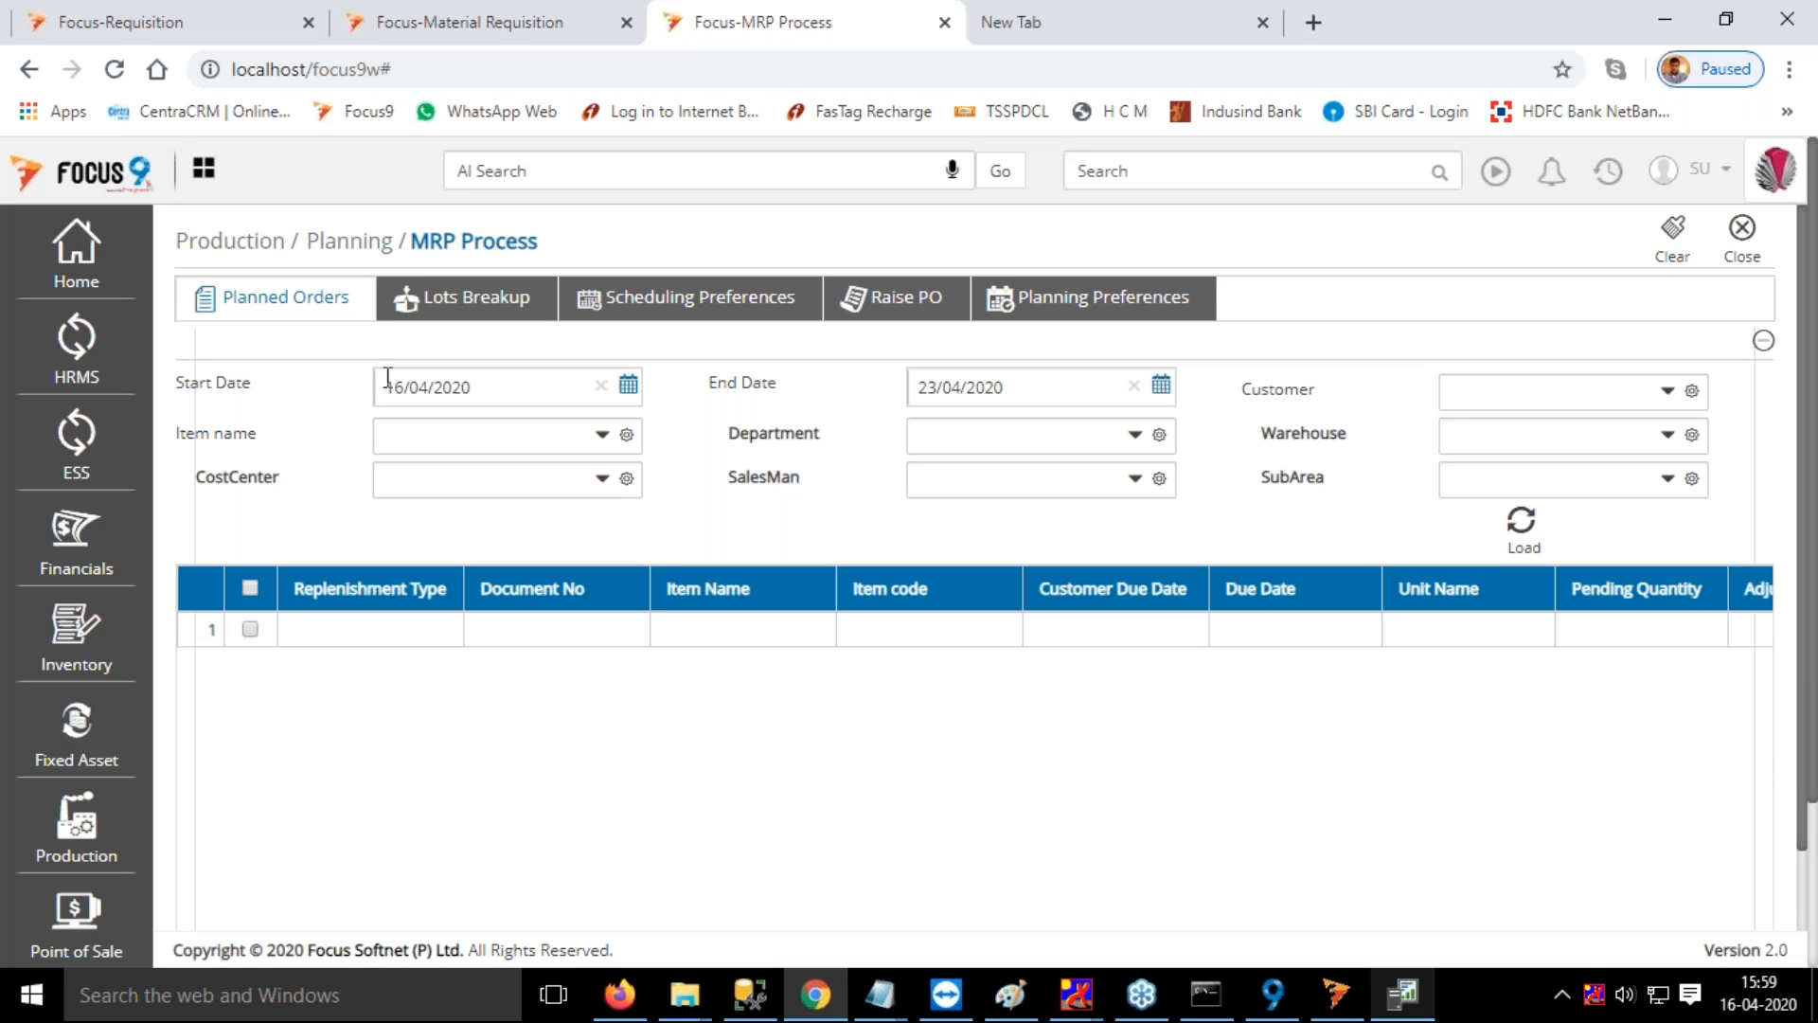
double_click(999, 393)
text(2021)
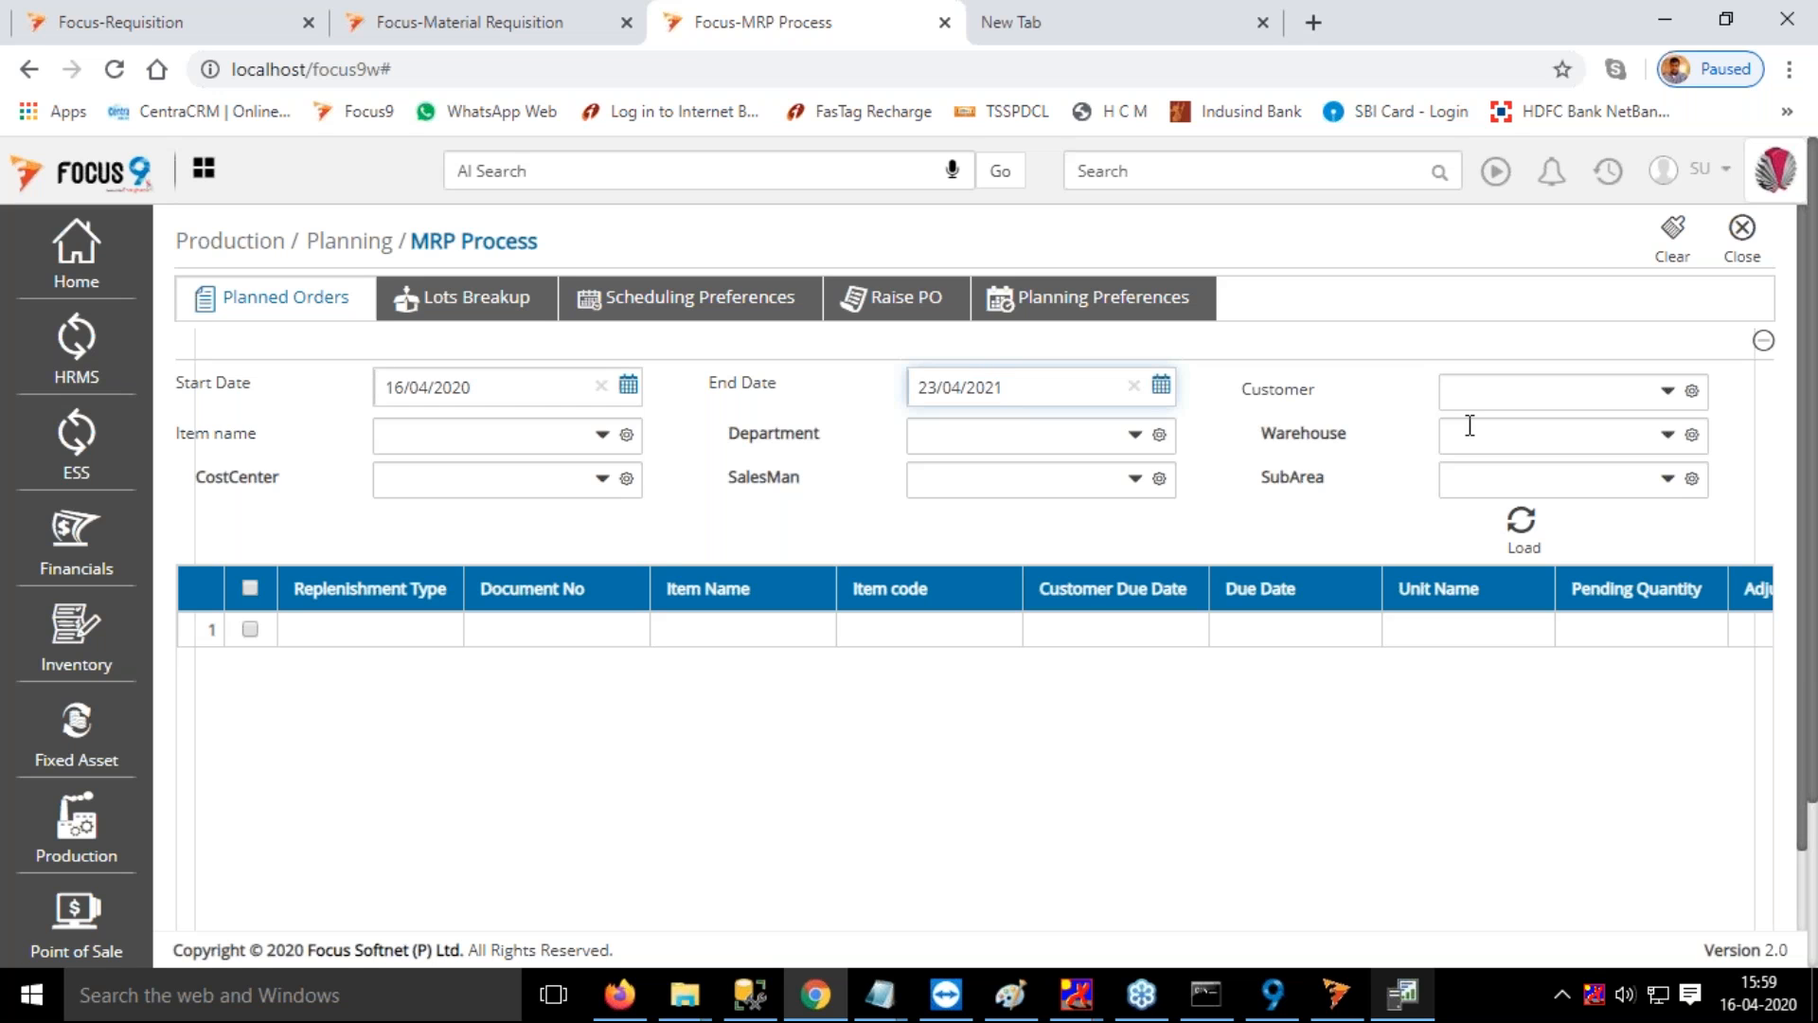
click(1523, 528)
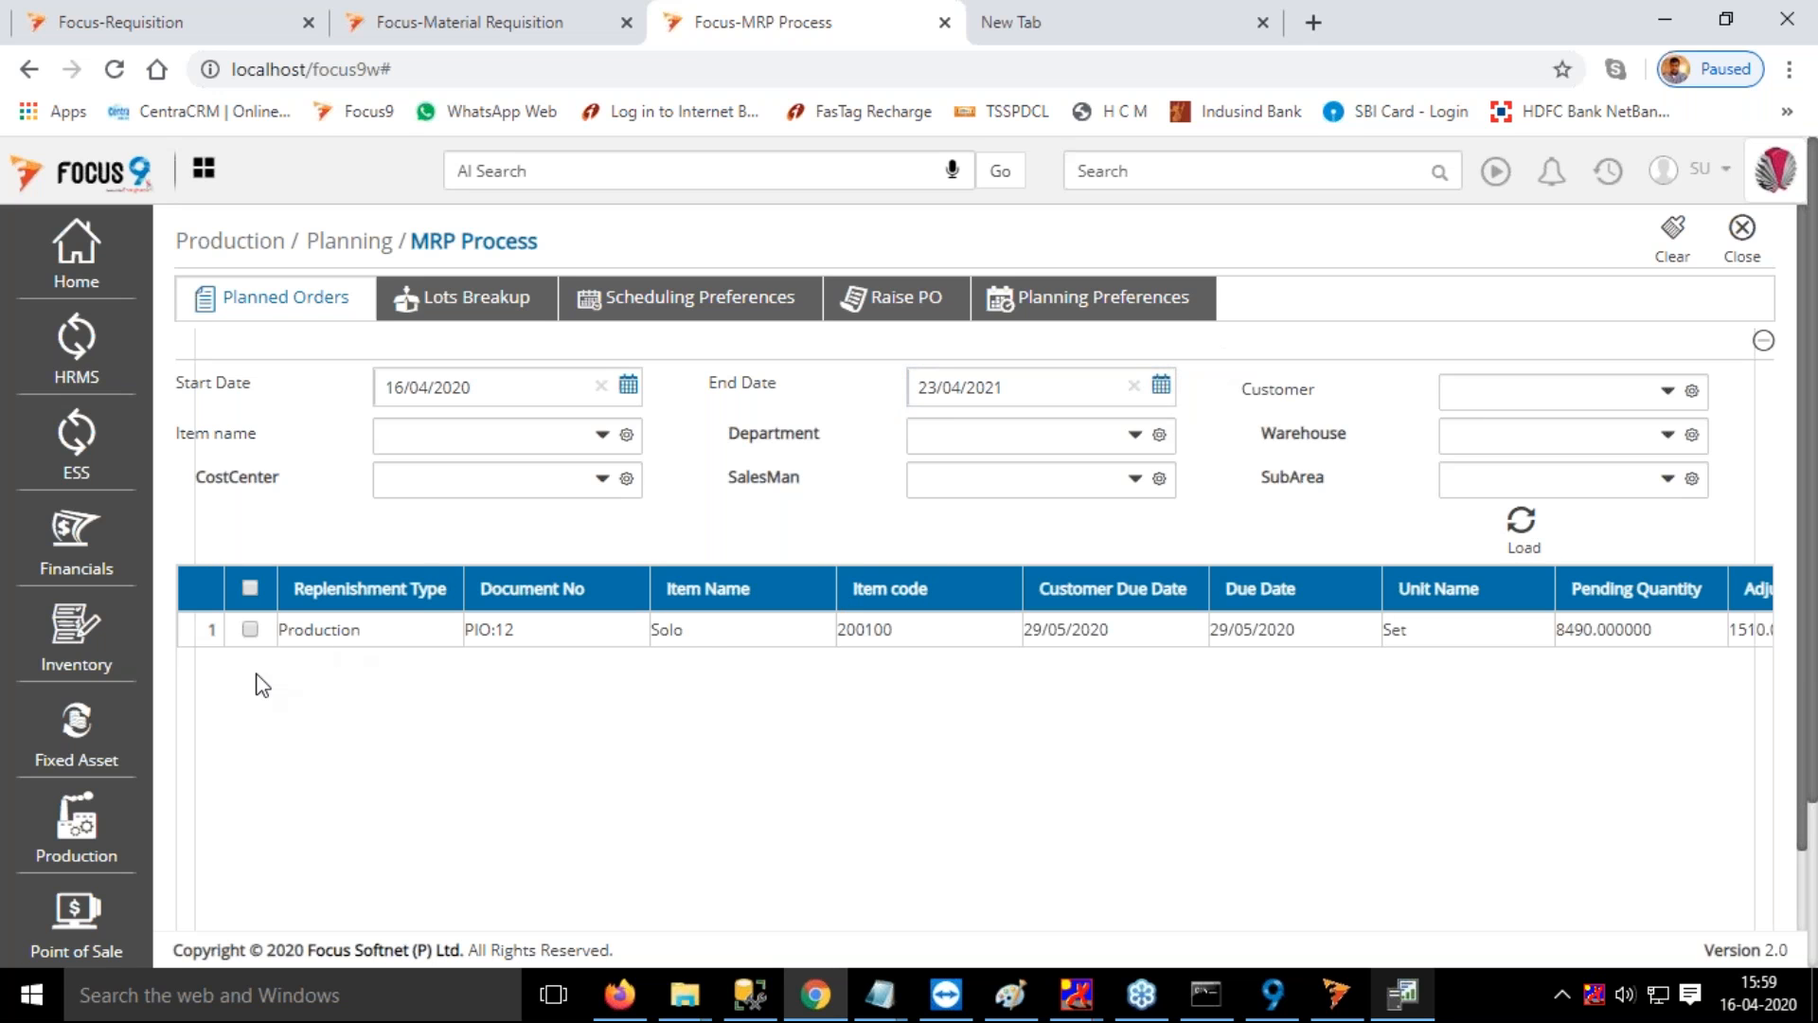
Select the planned production order PIO:12 for Solo and proceed to its lots breakup
click(251, 629)
scroll(1662, 772, down, 1)
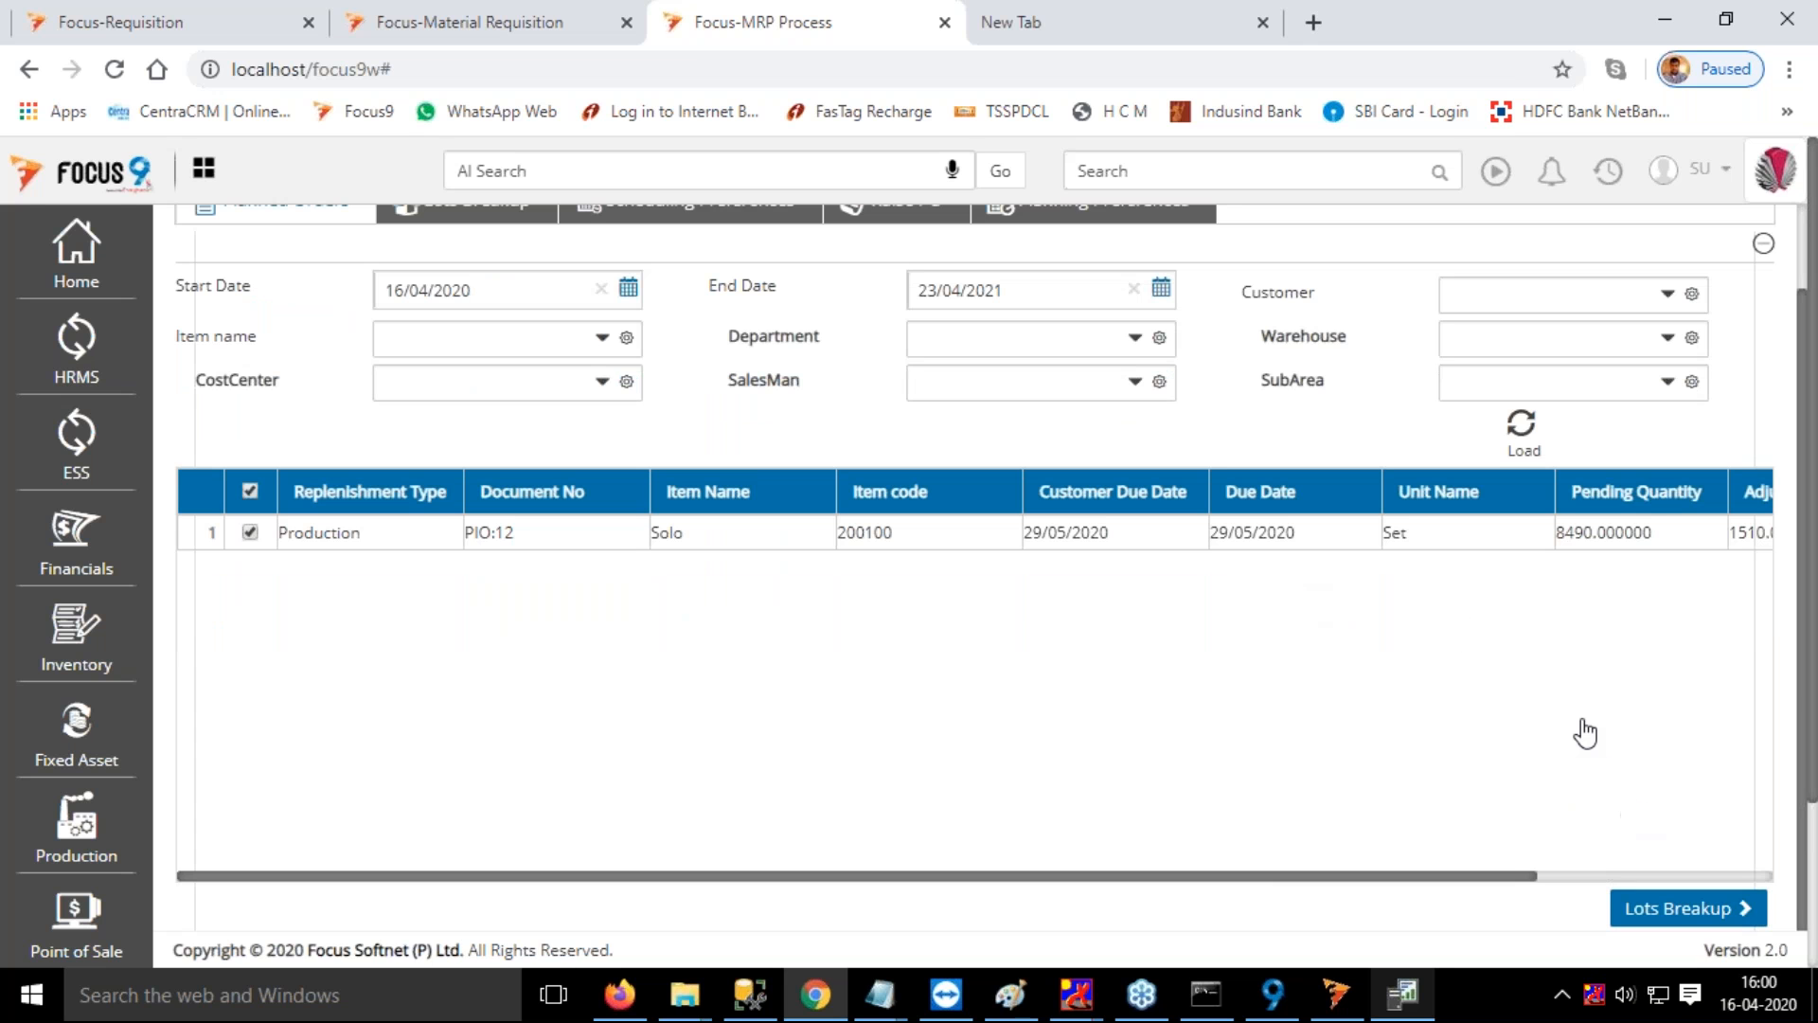
click(1688, 908)
Enter a lot quantity of 10000 for item 200100 and continue to the scheduling preferences
scroll(1136, 530, down, 2)
click(790, 380)
scroll(1015, 561, up, 1)
scroll(1015, 561, up, 1)
text(1)
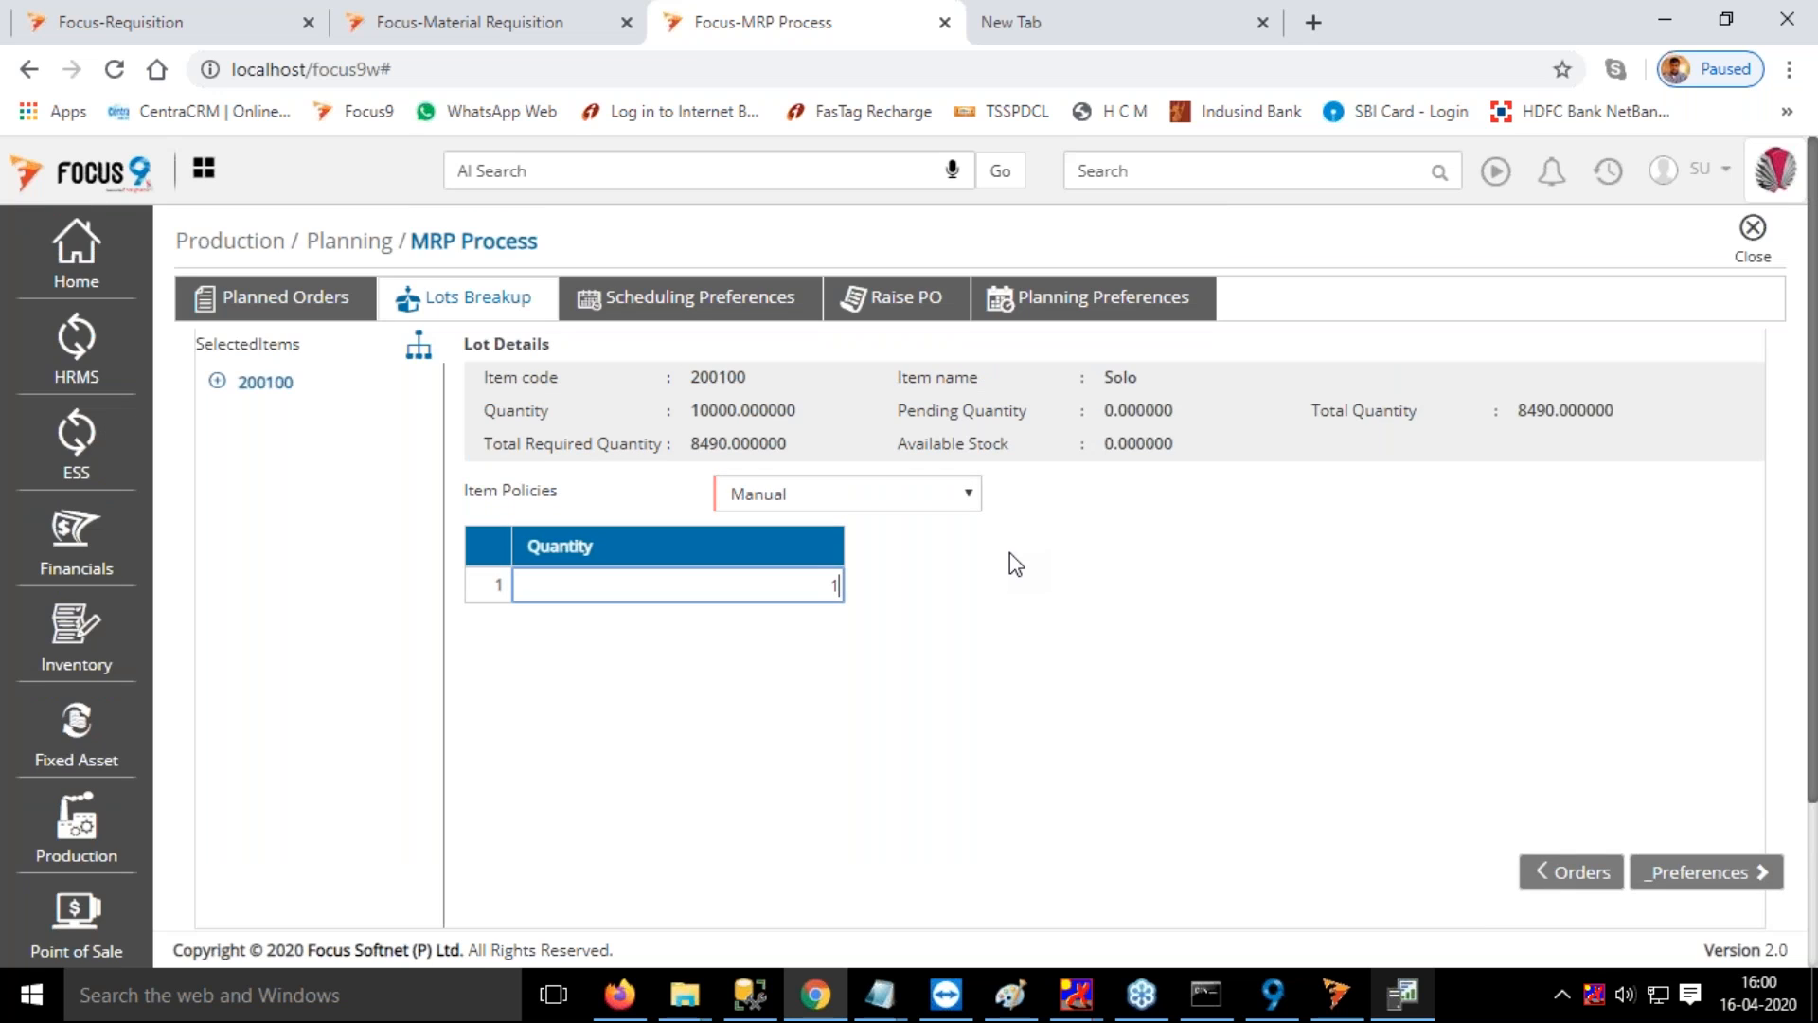
text(0000)
click(1709, 873)
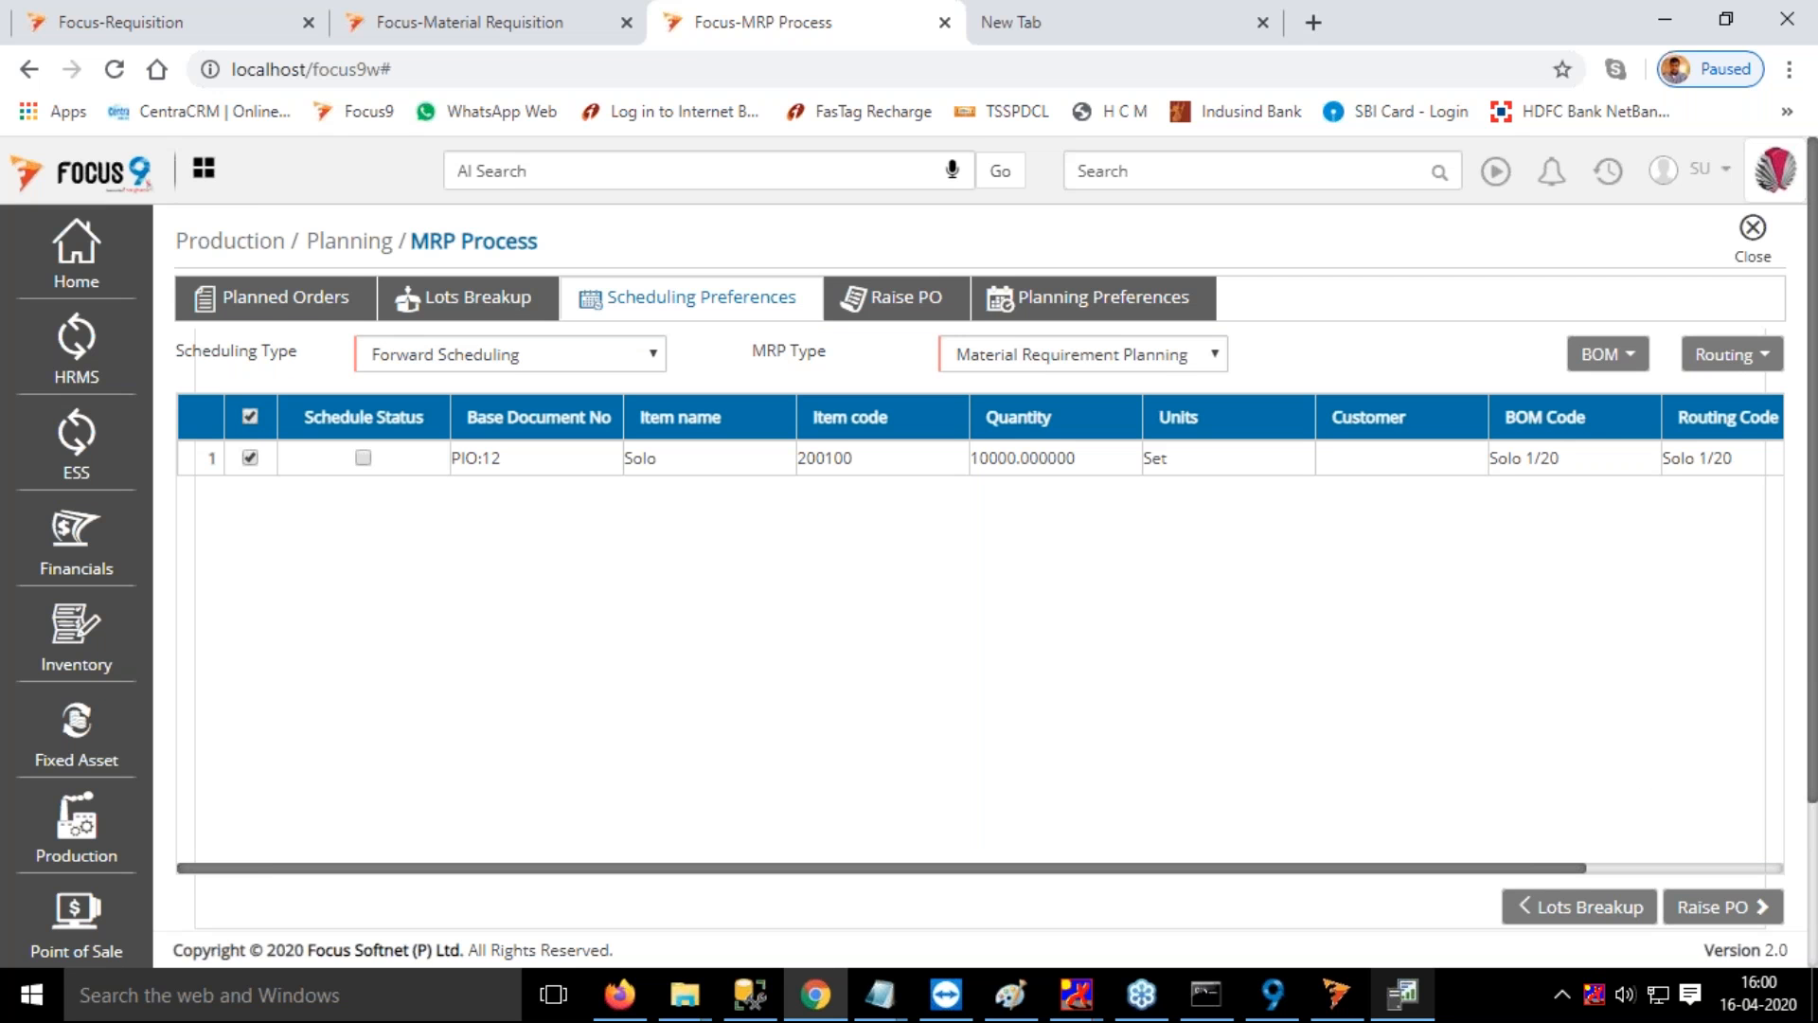
Proceed from the scheduling preferences to Raise PO for the Solo order, check its production dates, and explode its BOM
drag(1554, 869, 1725, 837)
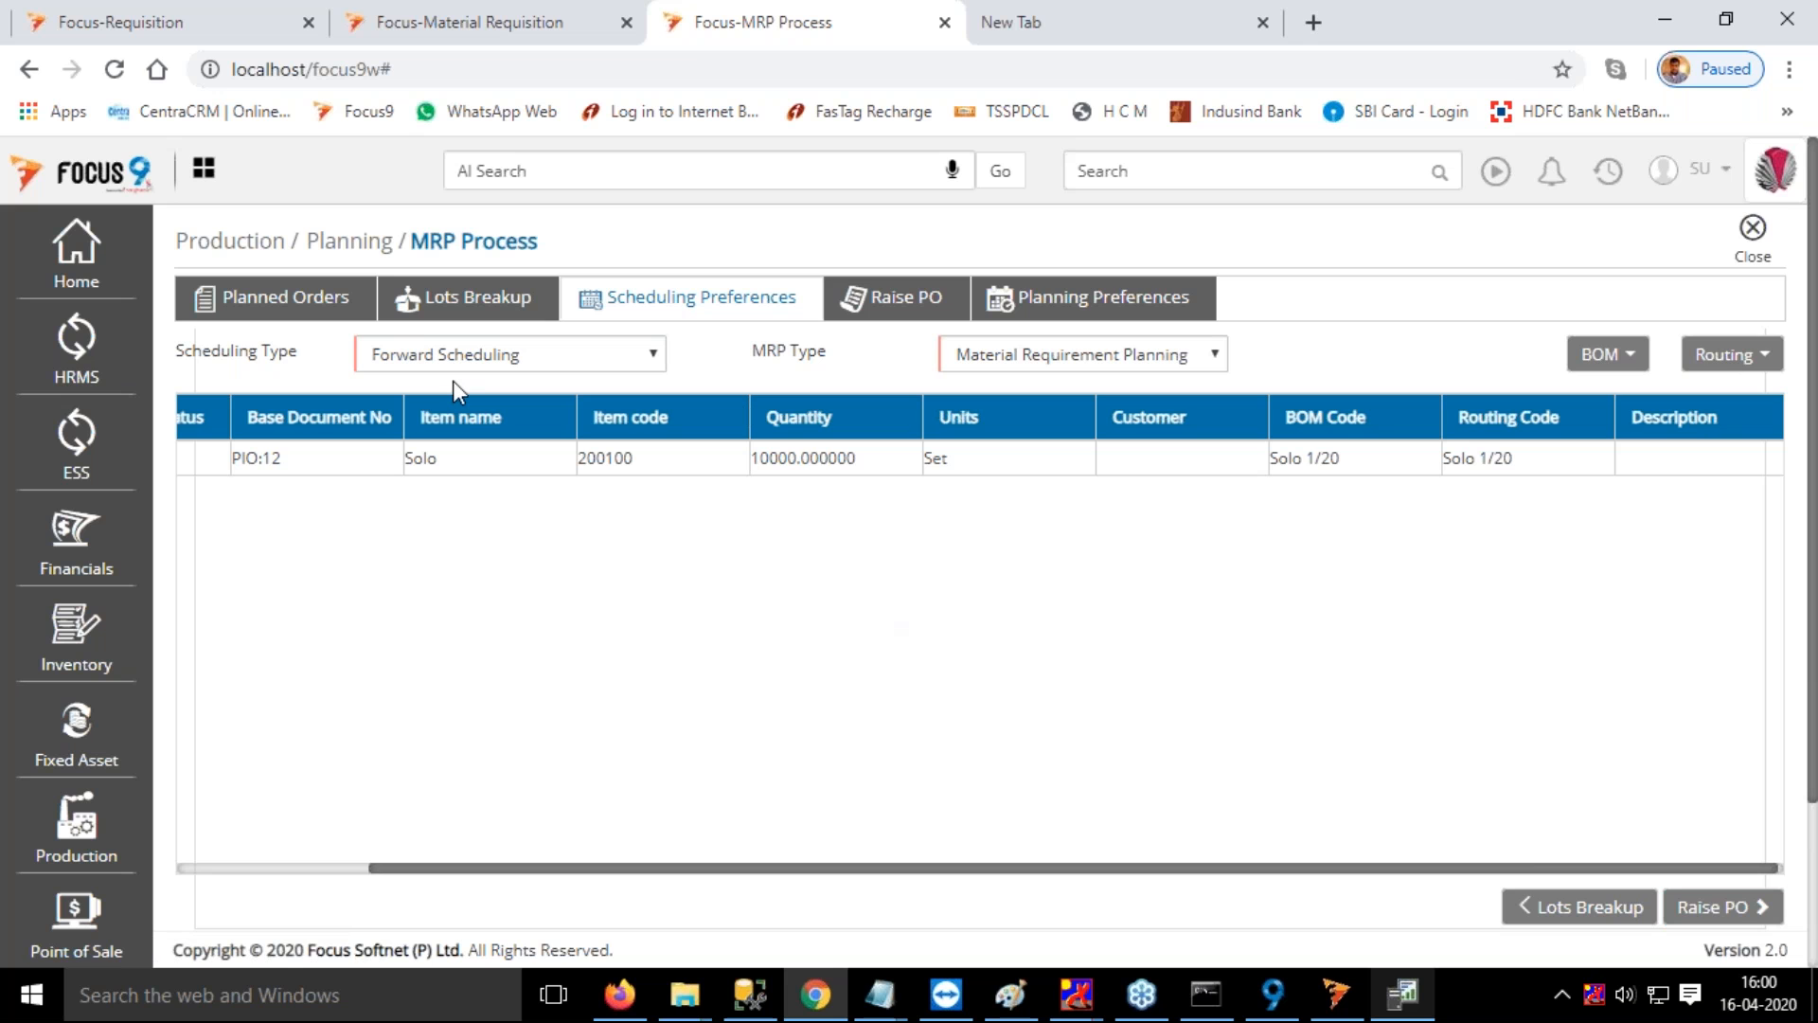
click(1735, 907)
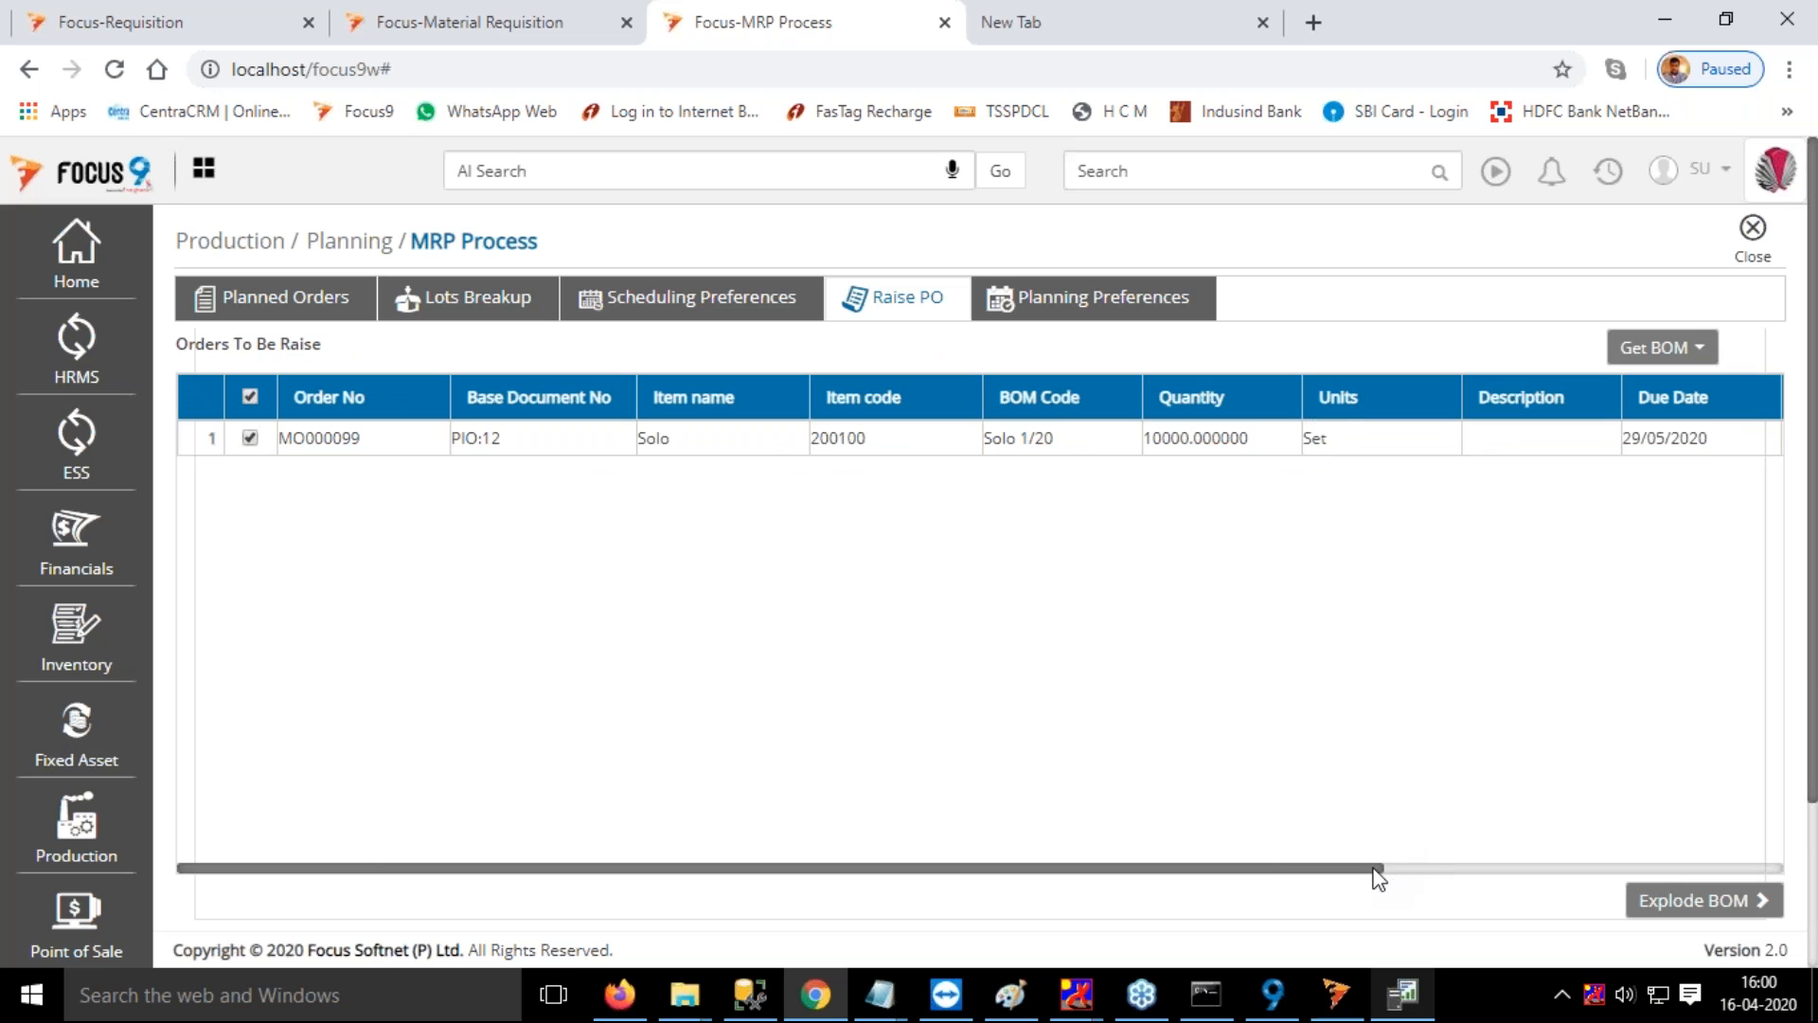
drag(1377, 879, 1671, 879)
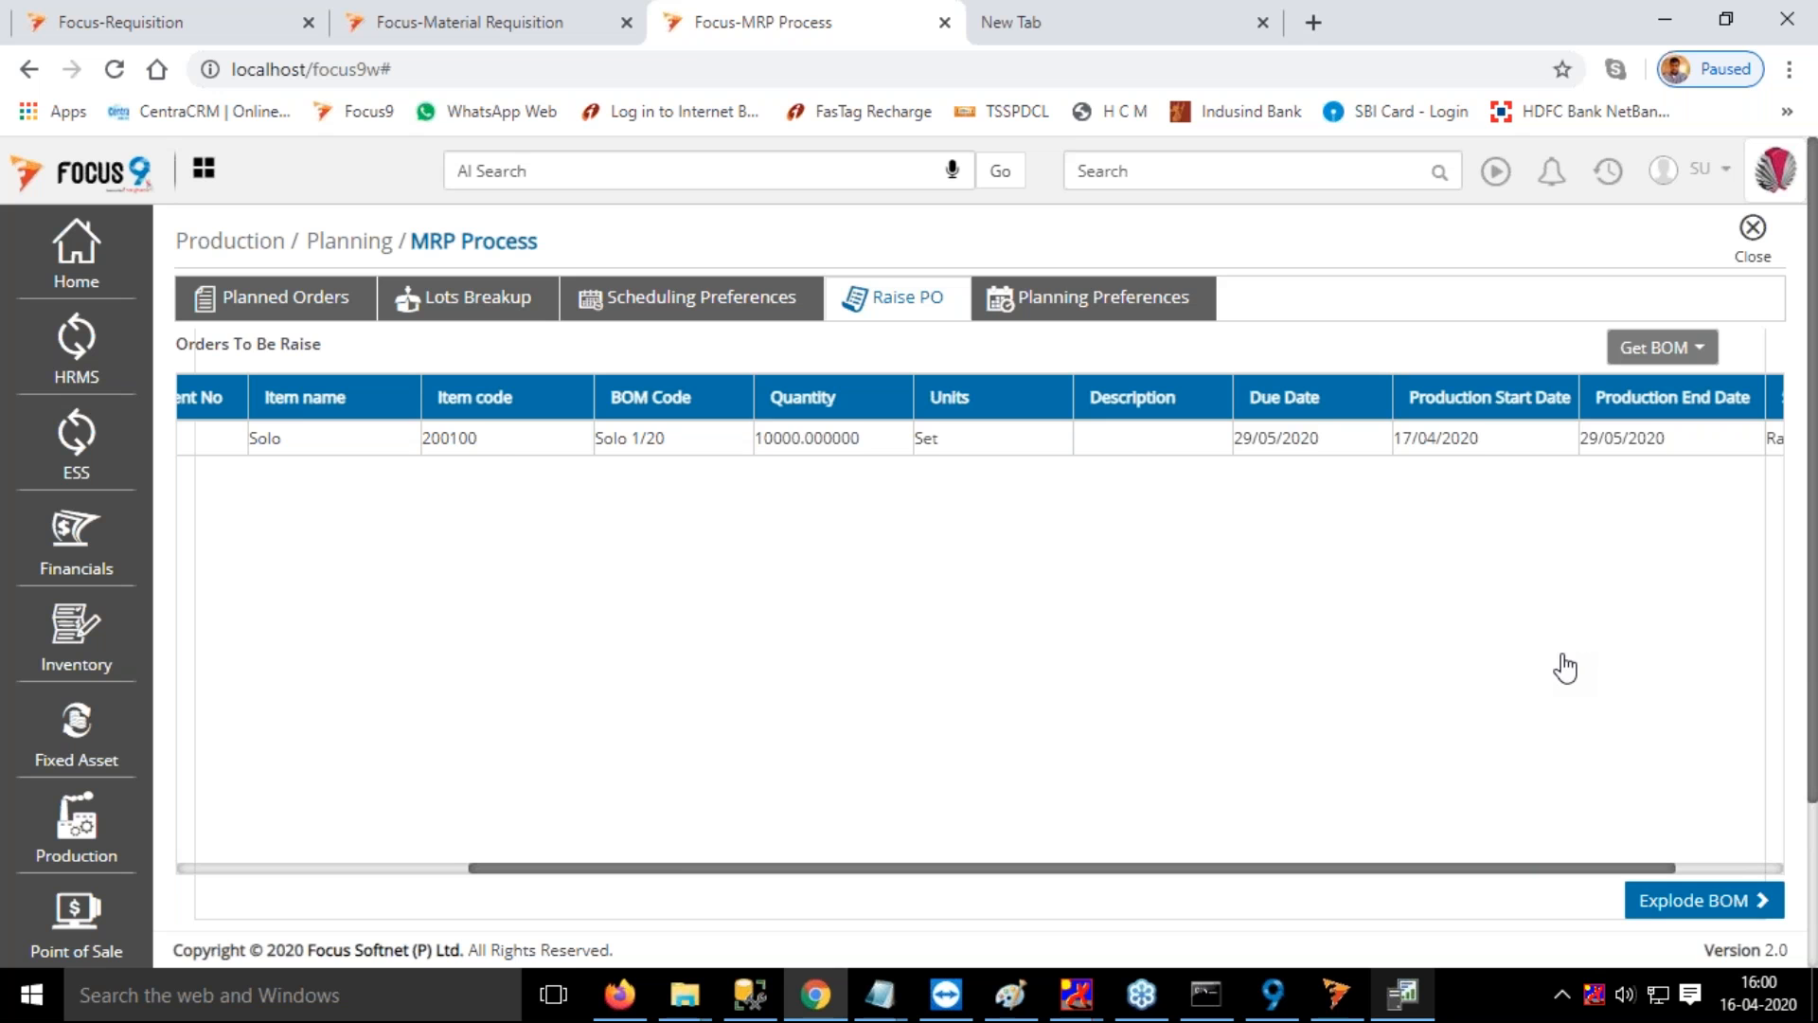
click(1741, 901)
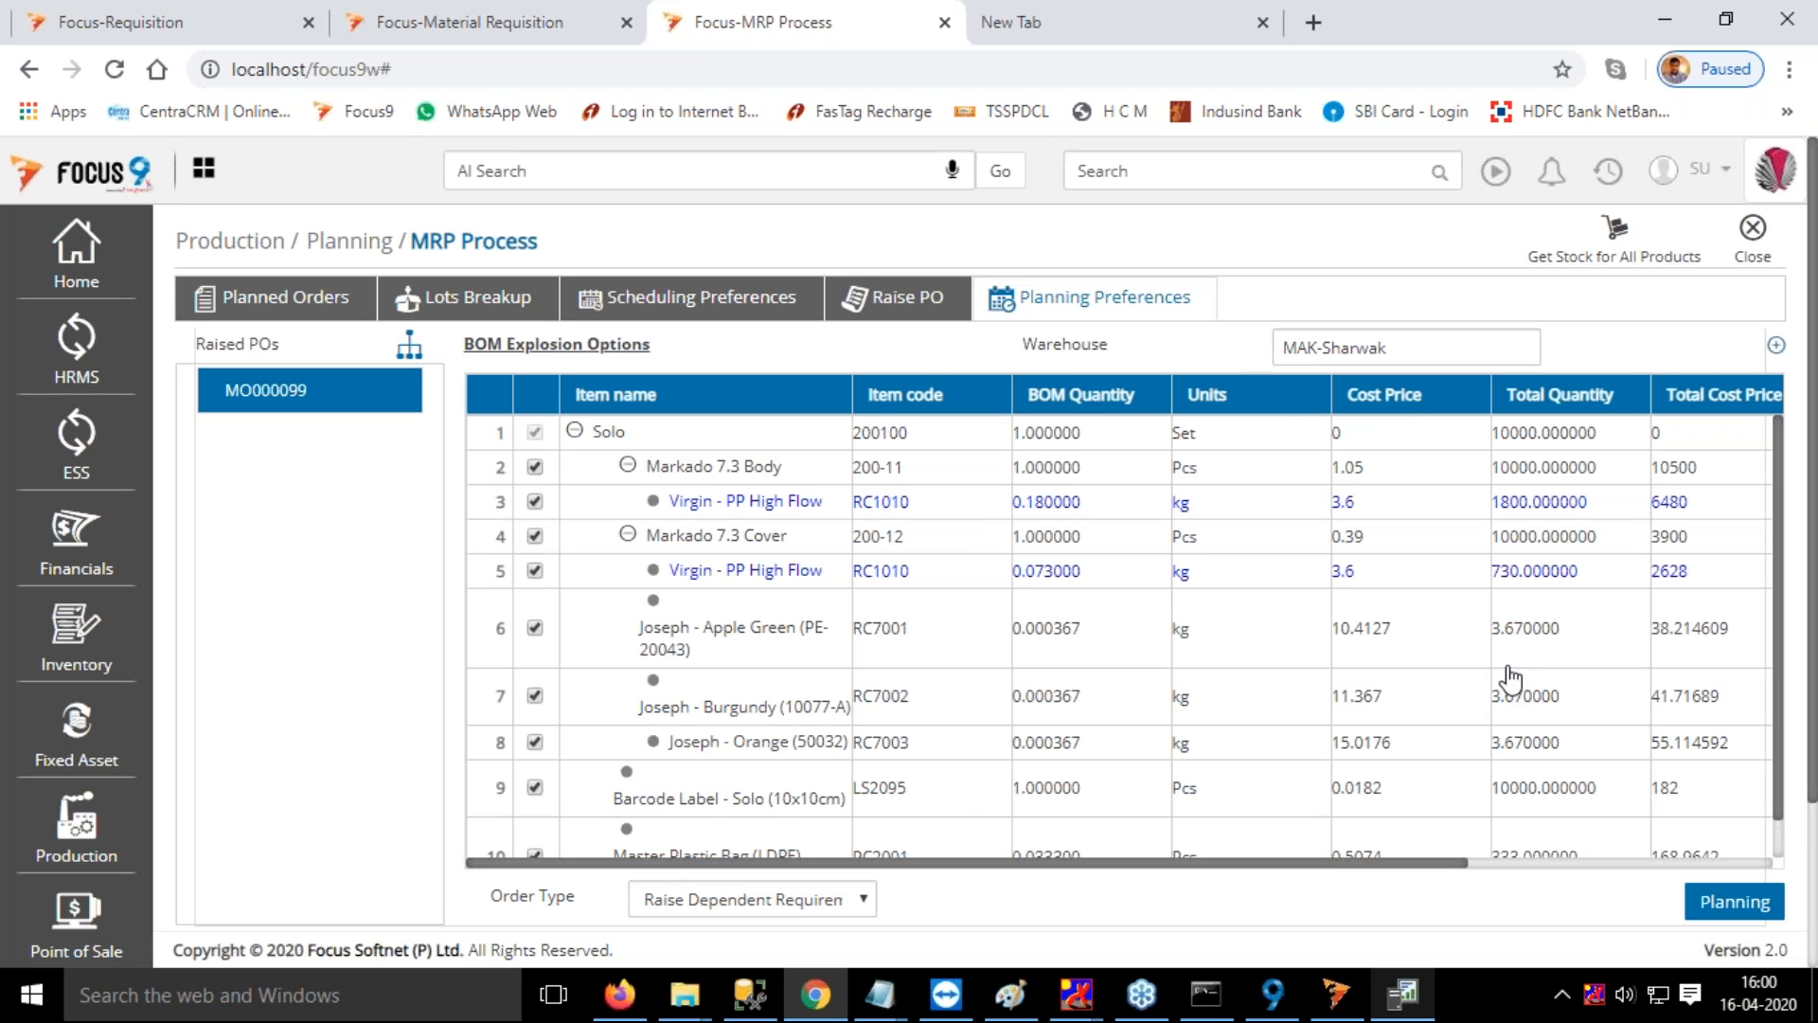
Run planning for the Solo order with dependent requirements raised, finish the MRP processing, and close MRP Process
drag(1416, 876, 1773, 877)
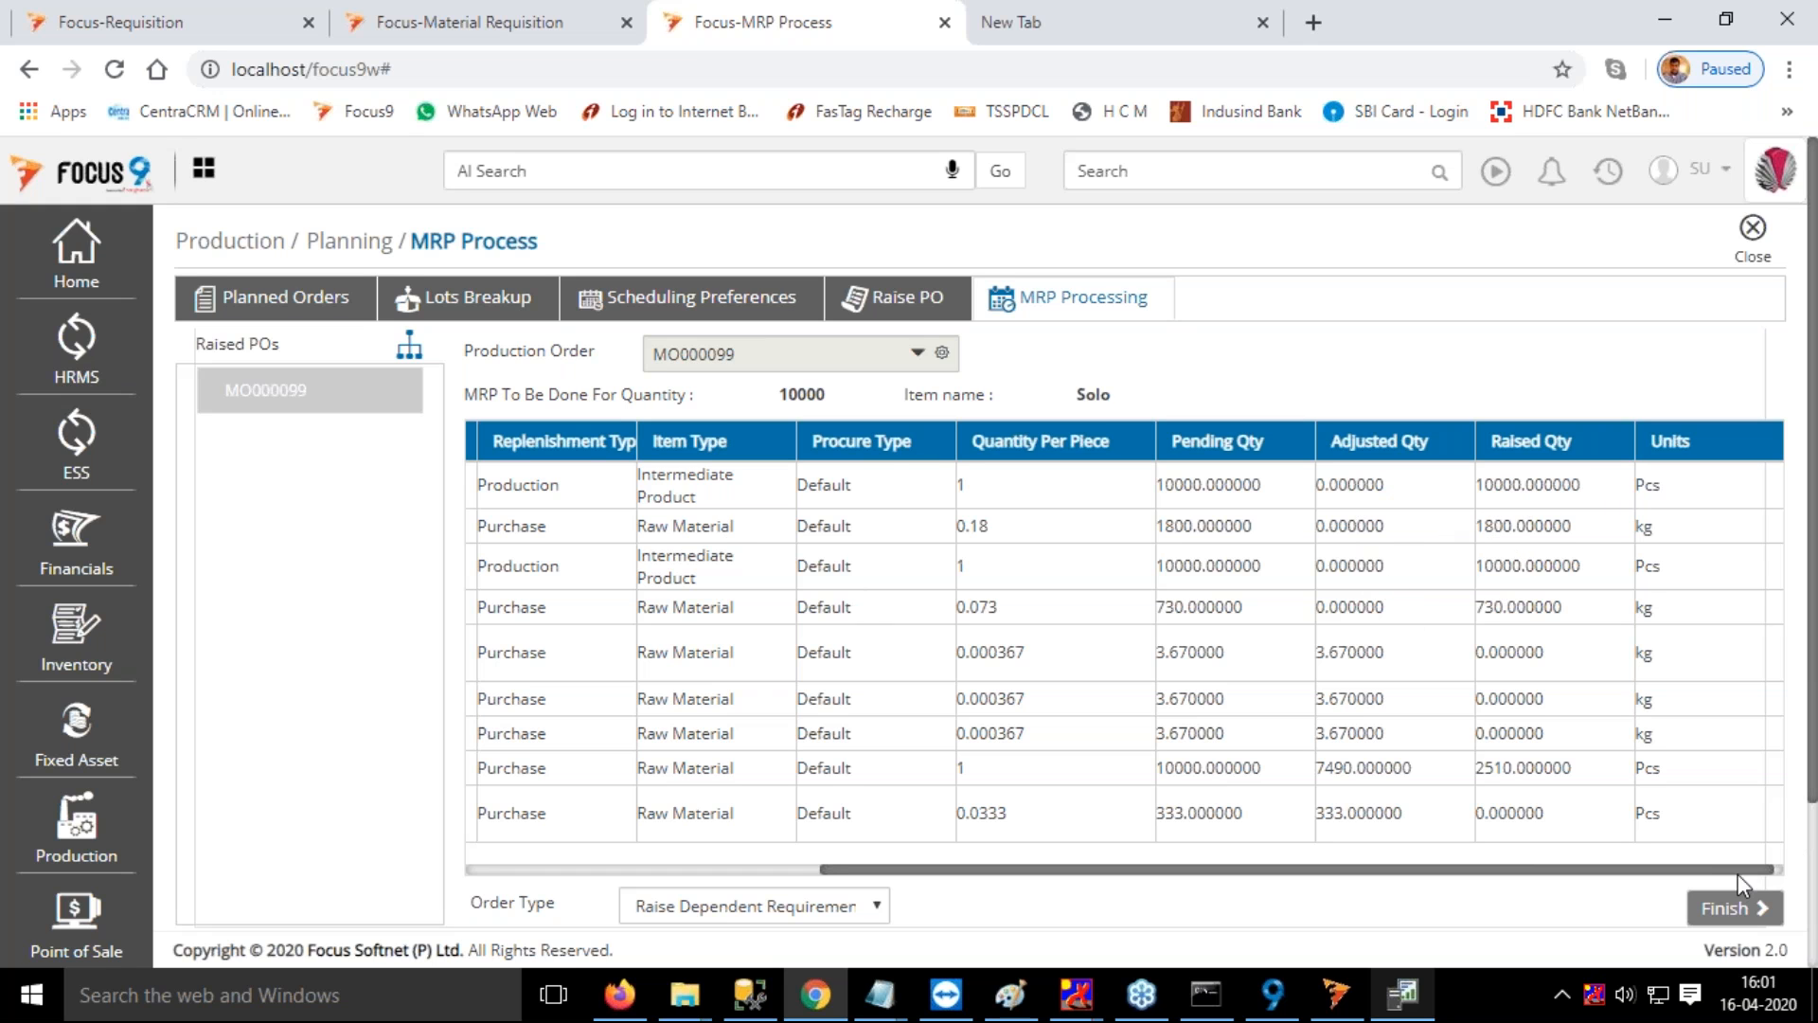
drag(1708, 869, 1724, 872)
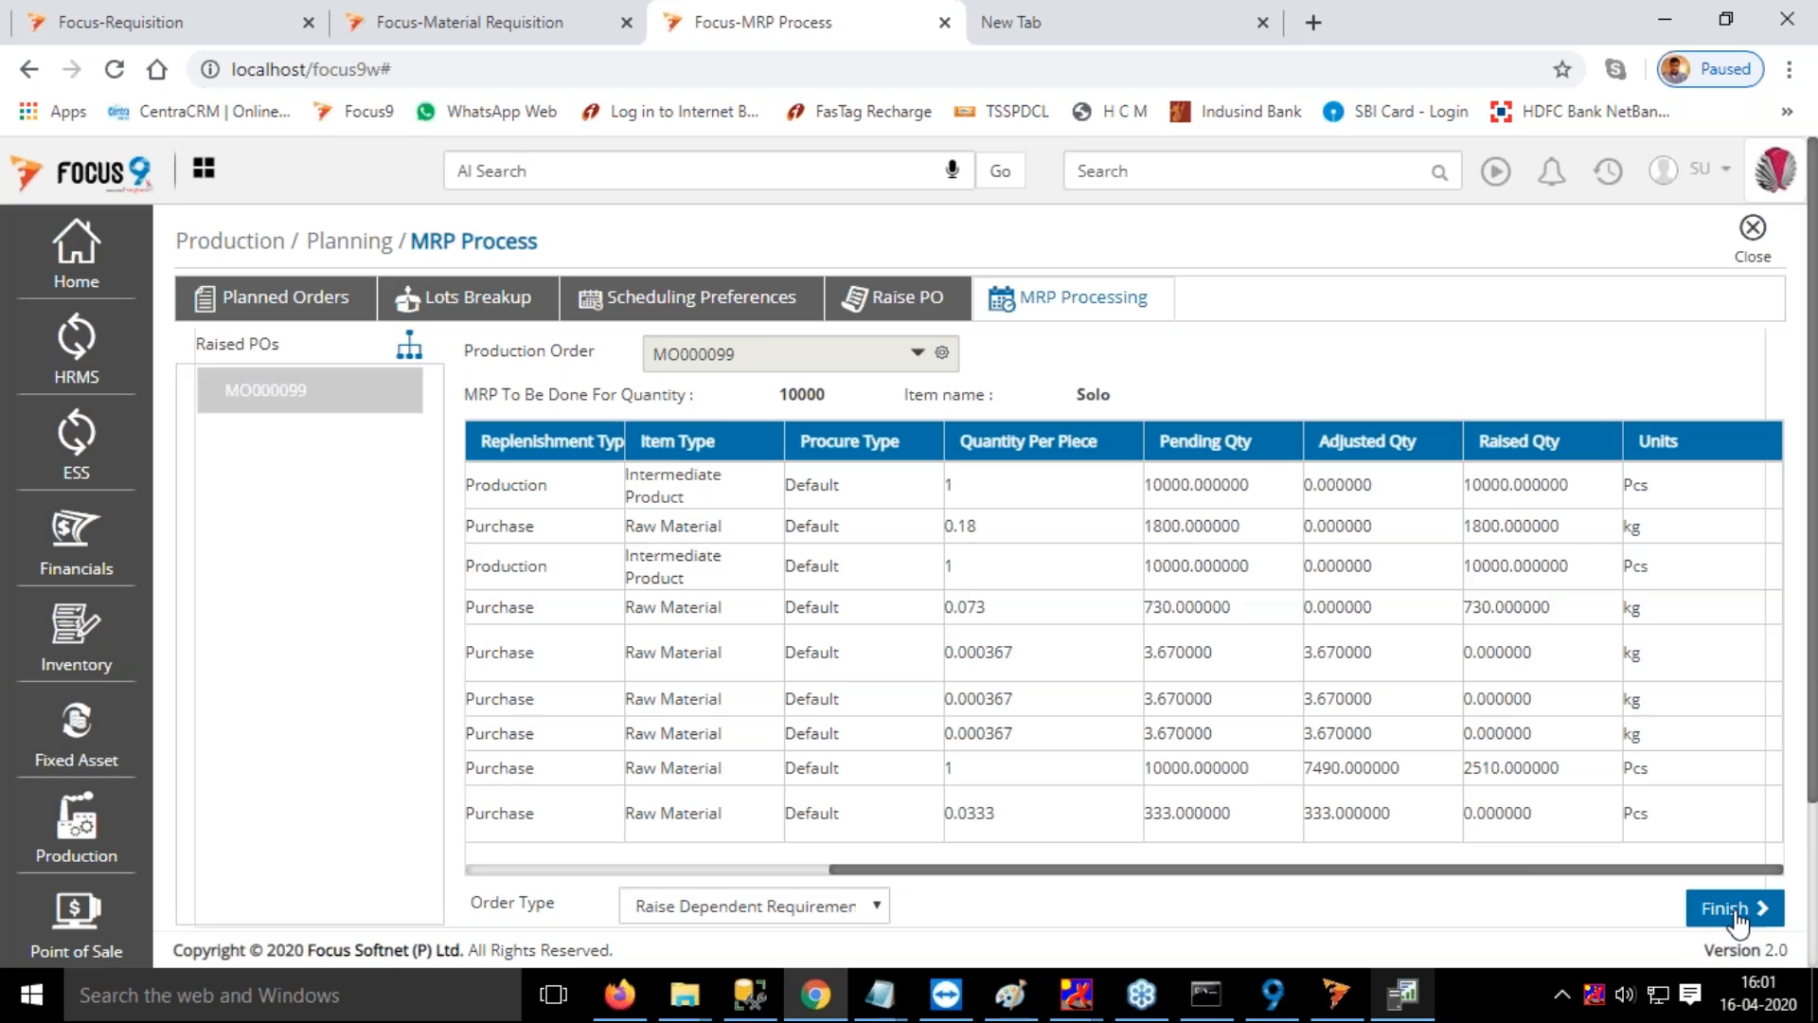
click(1737, 914)
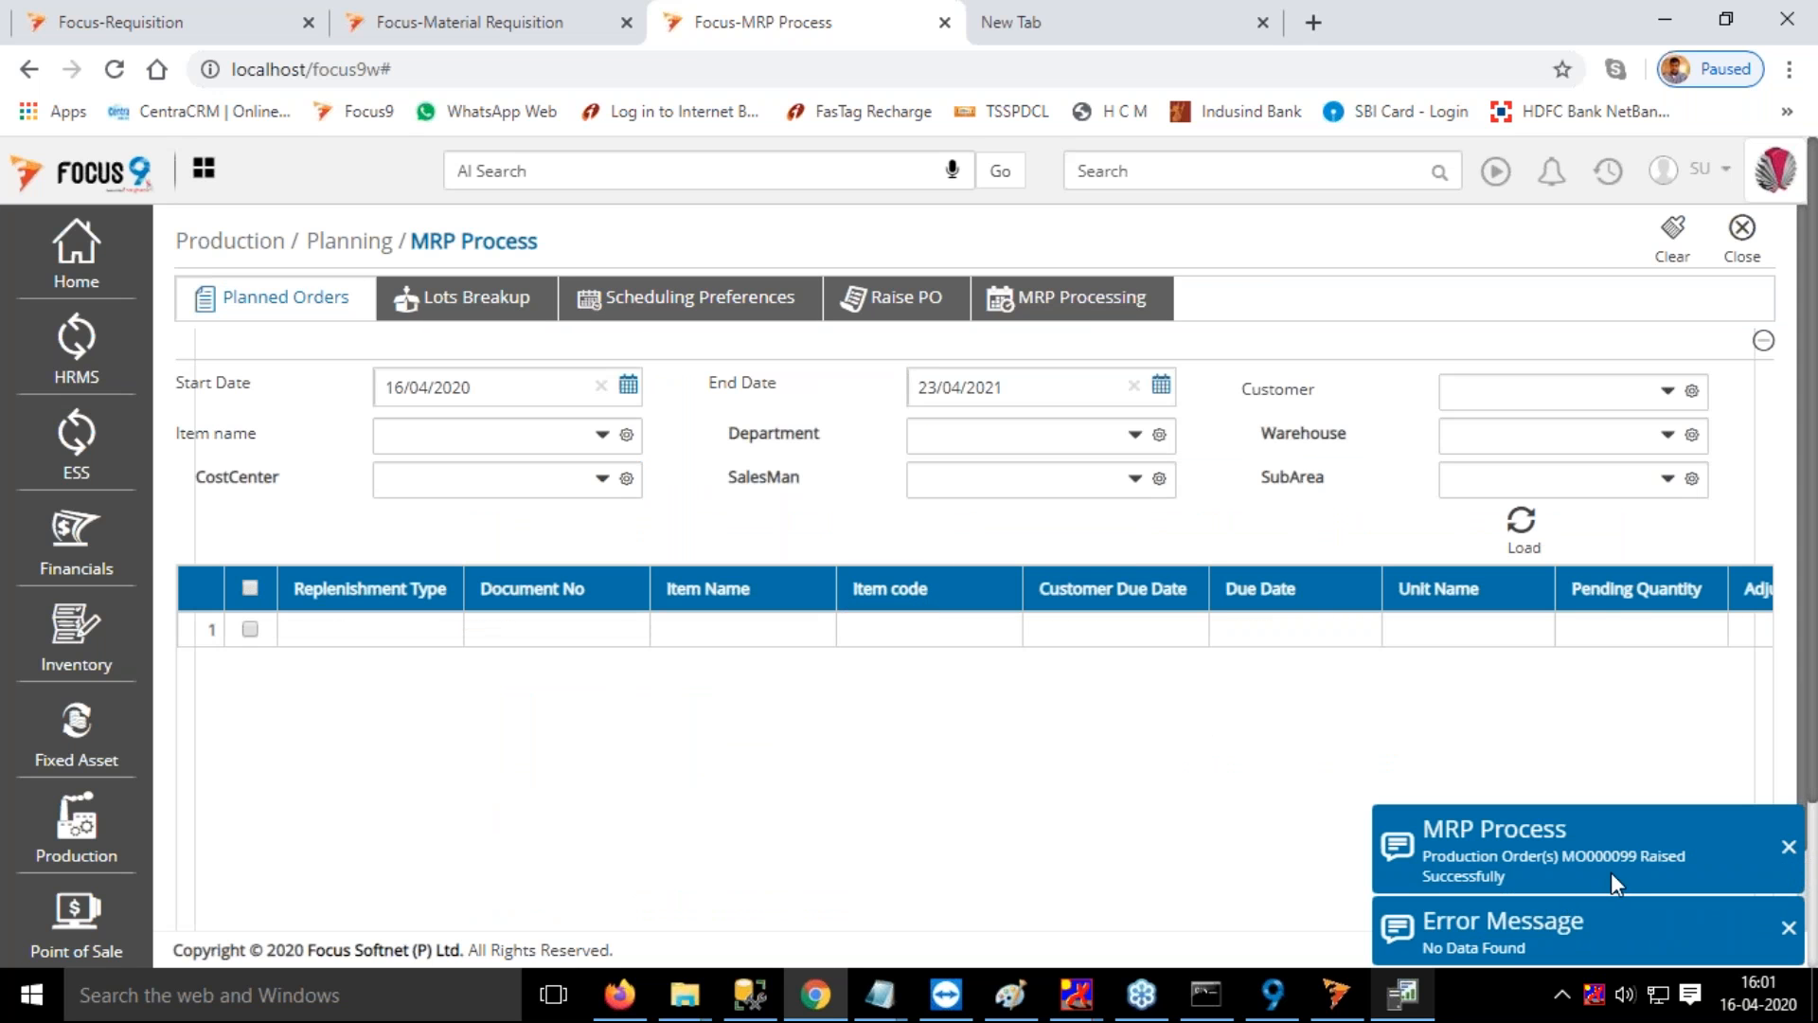
drag(1619, 856, 1654, 856)
click(1787, 850)
click(1745, 253)
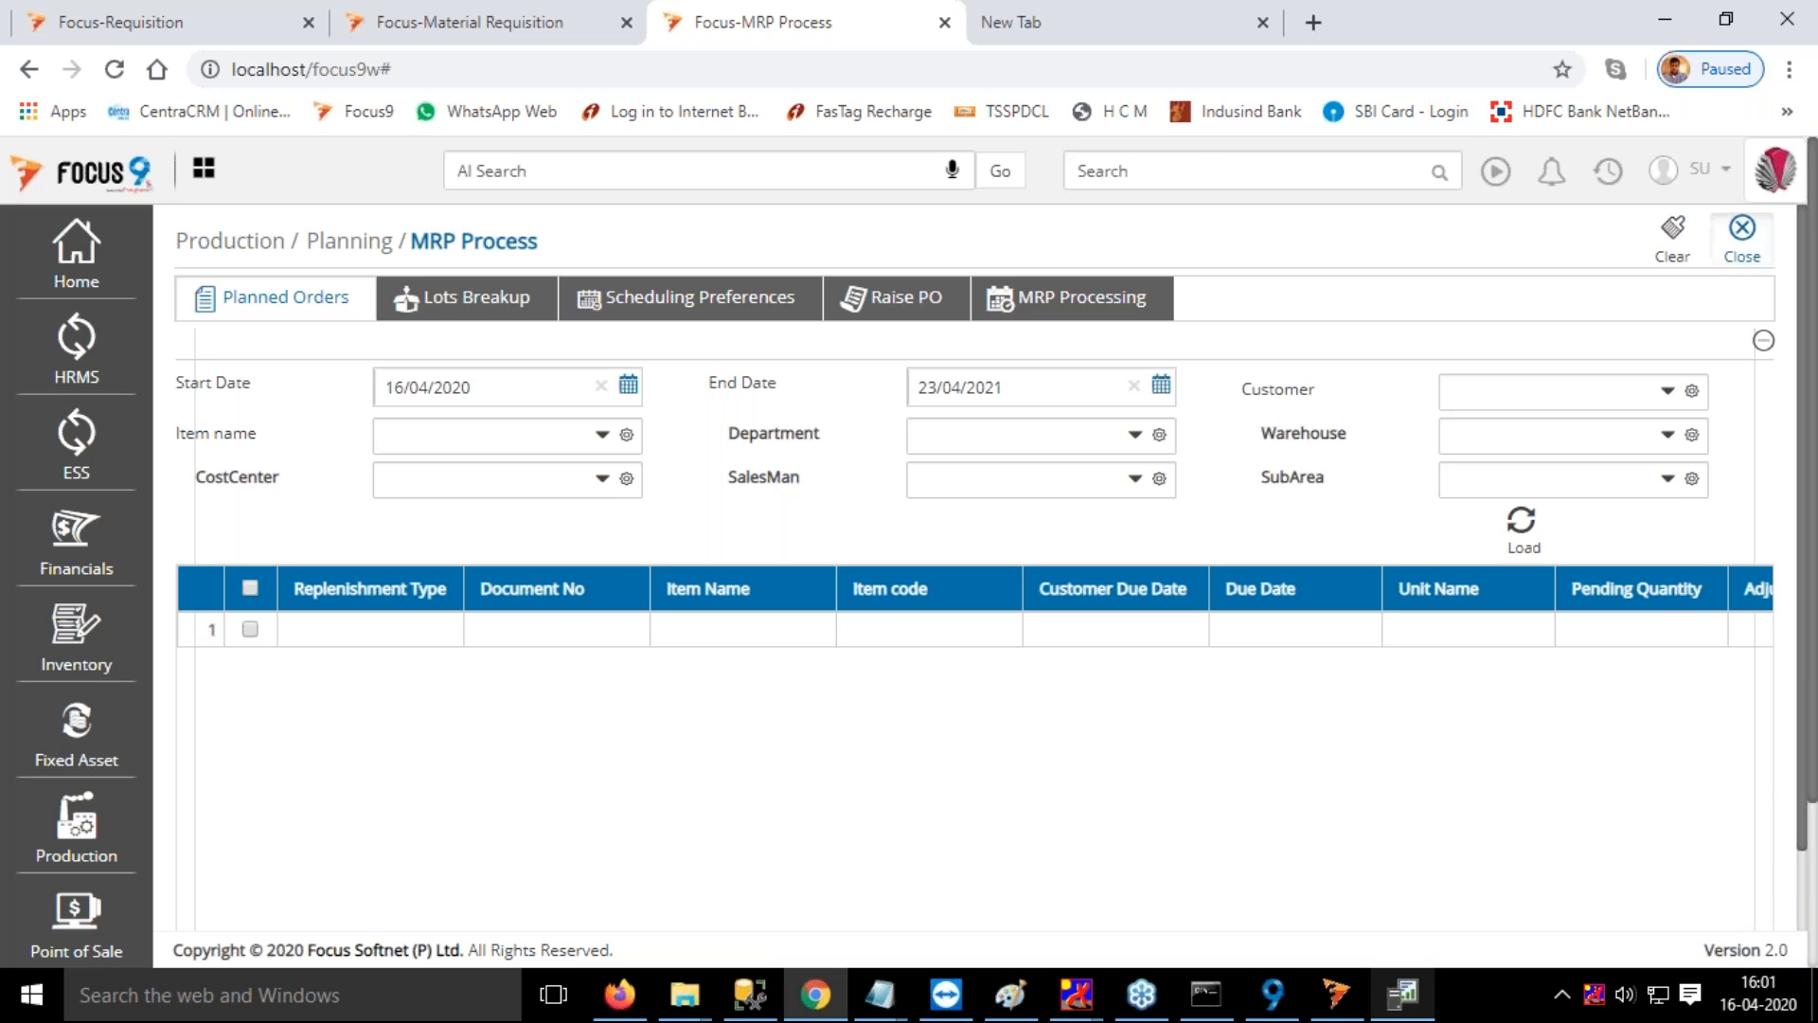
Search for and open Manual Schedule, set the end date to 30/06/2020, and get the order details
click(1190, 171)
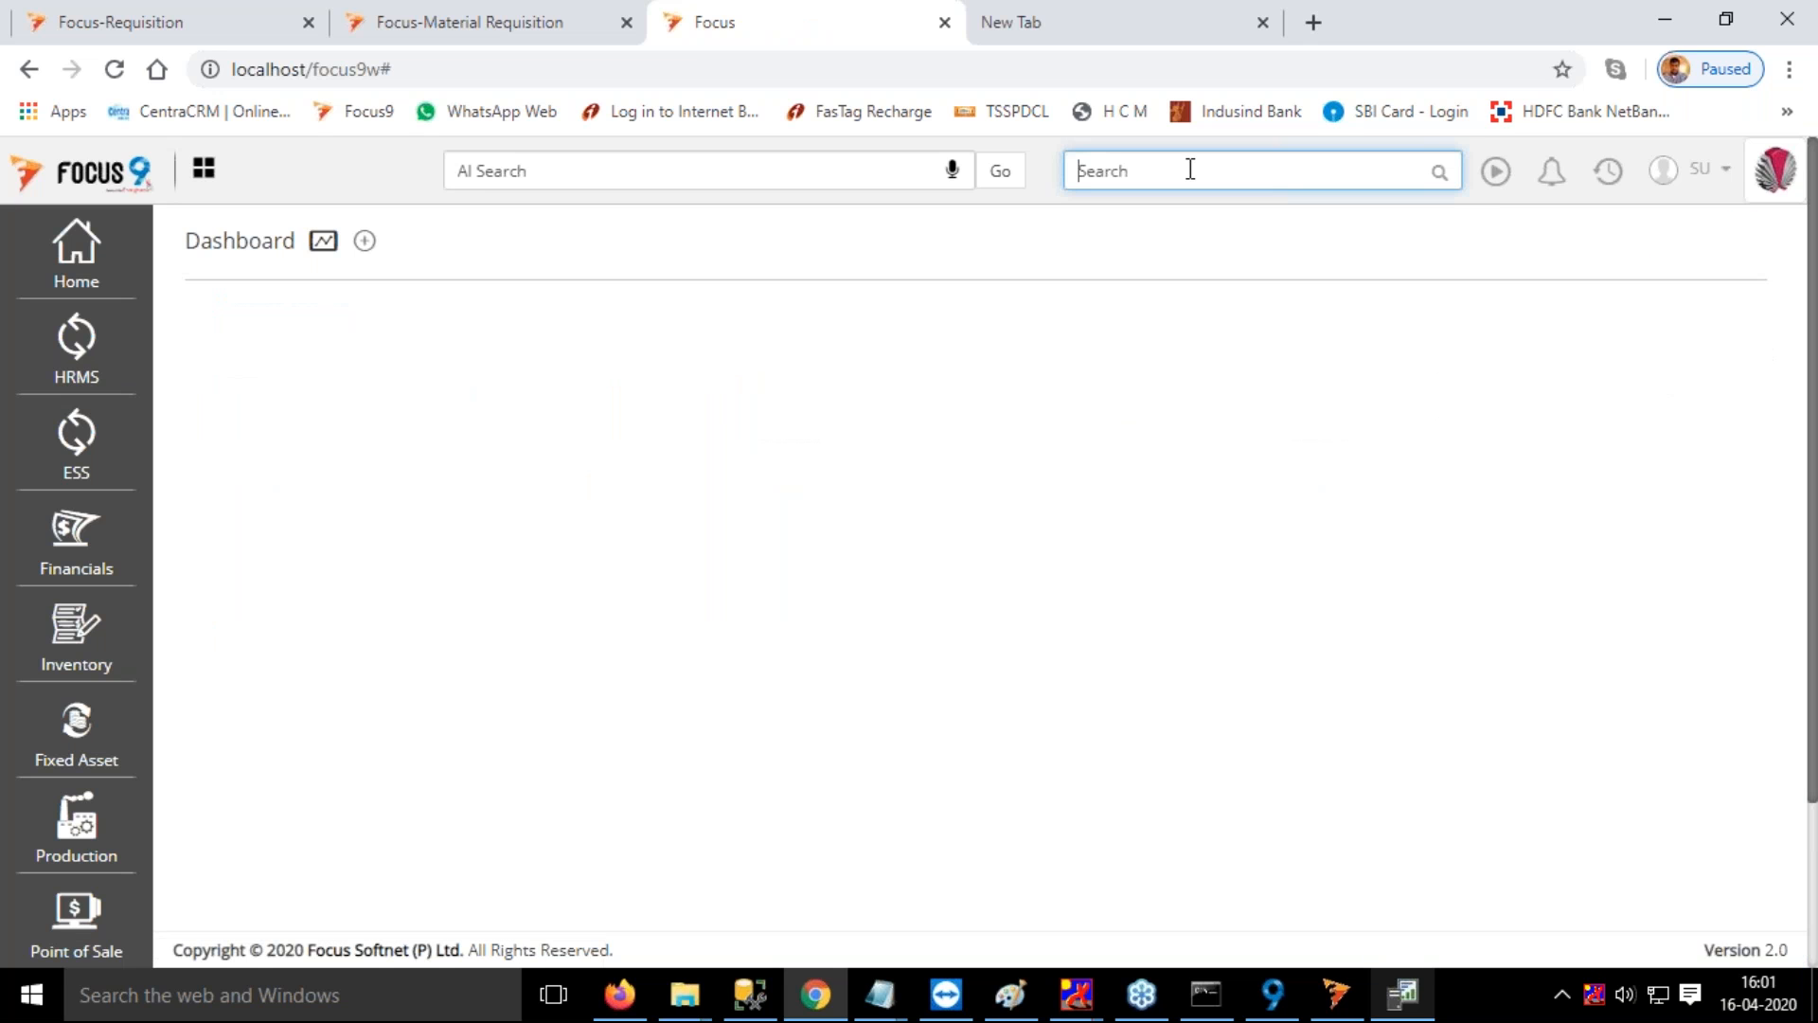
text(manu)
click(1183, 235)
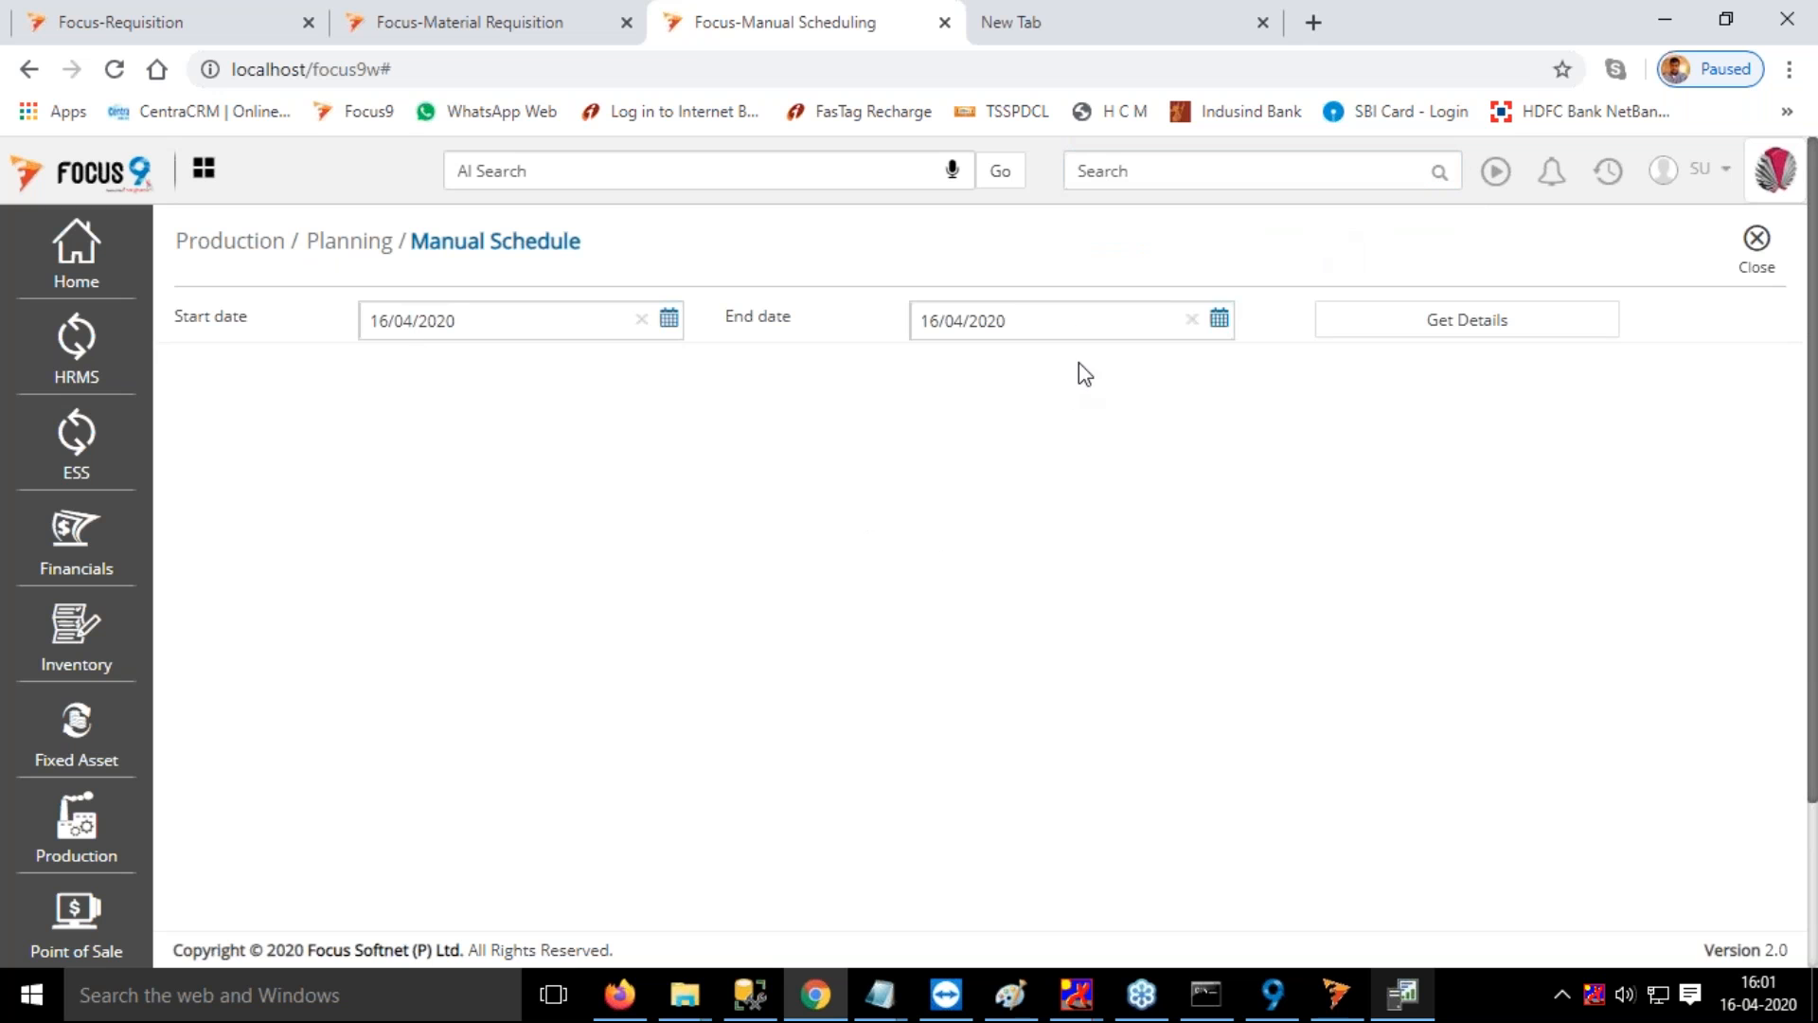
click(1220, 322)
click(1144, 356)
click(1145, 356)
click(1007, 546)
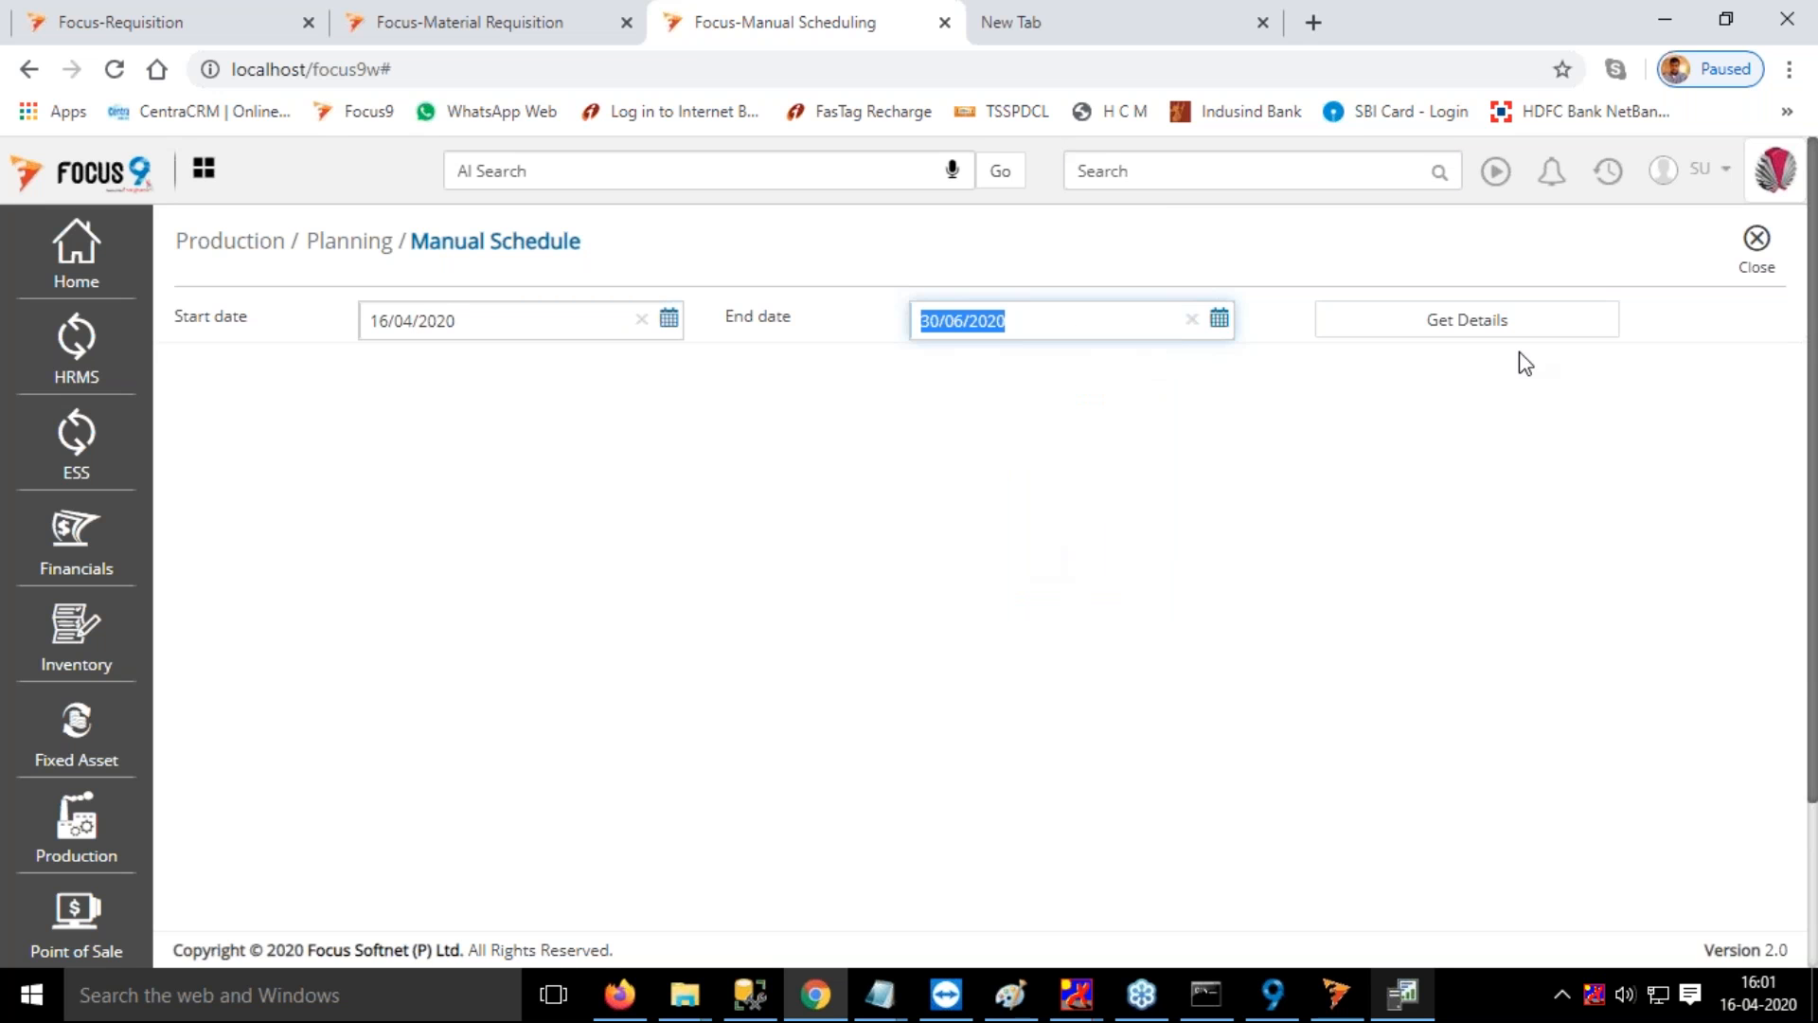
click(1510, 327)
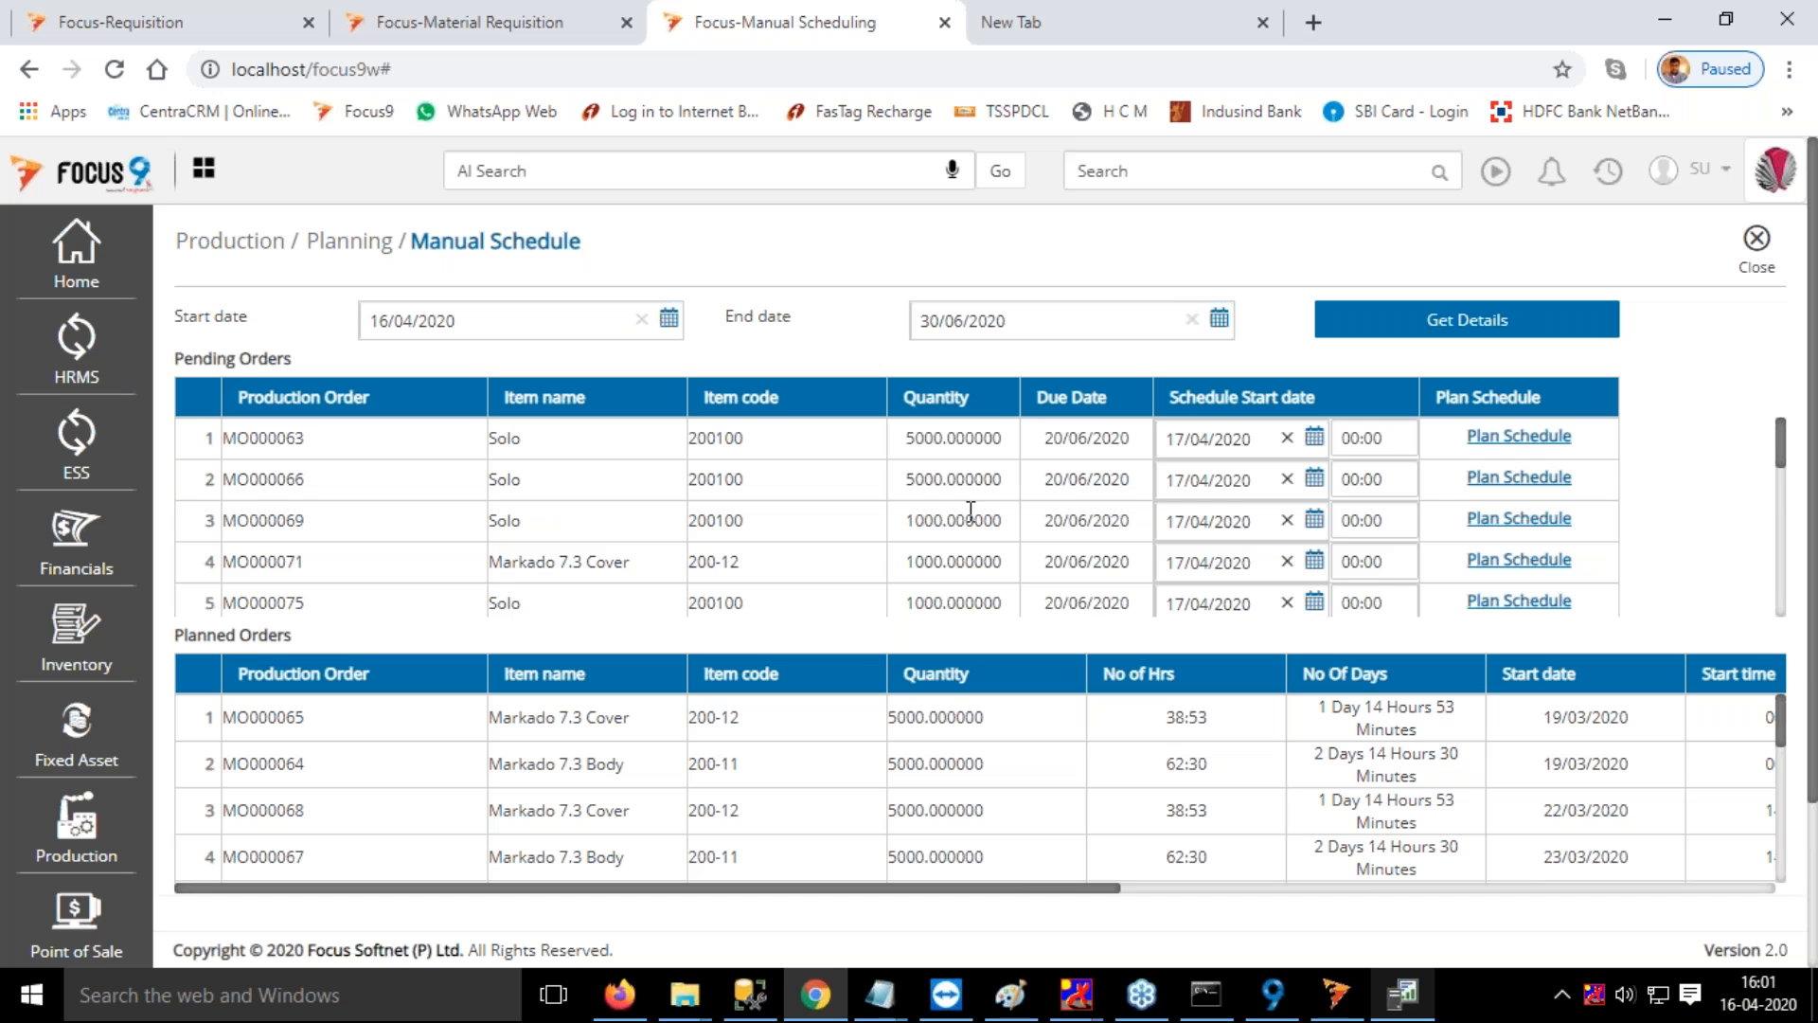
Find the pending Solo production order with quantity 10000 and try to plan its schedule
scroll(977, 511, down, 3)
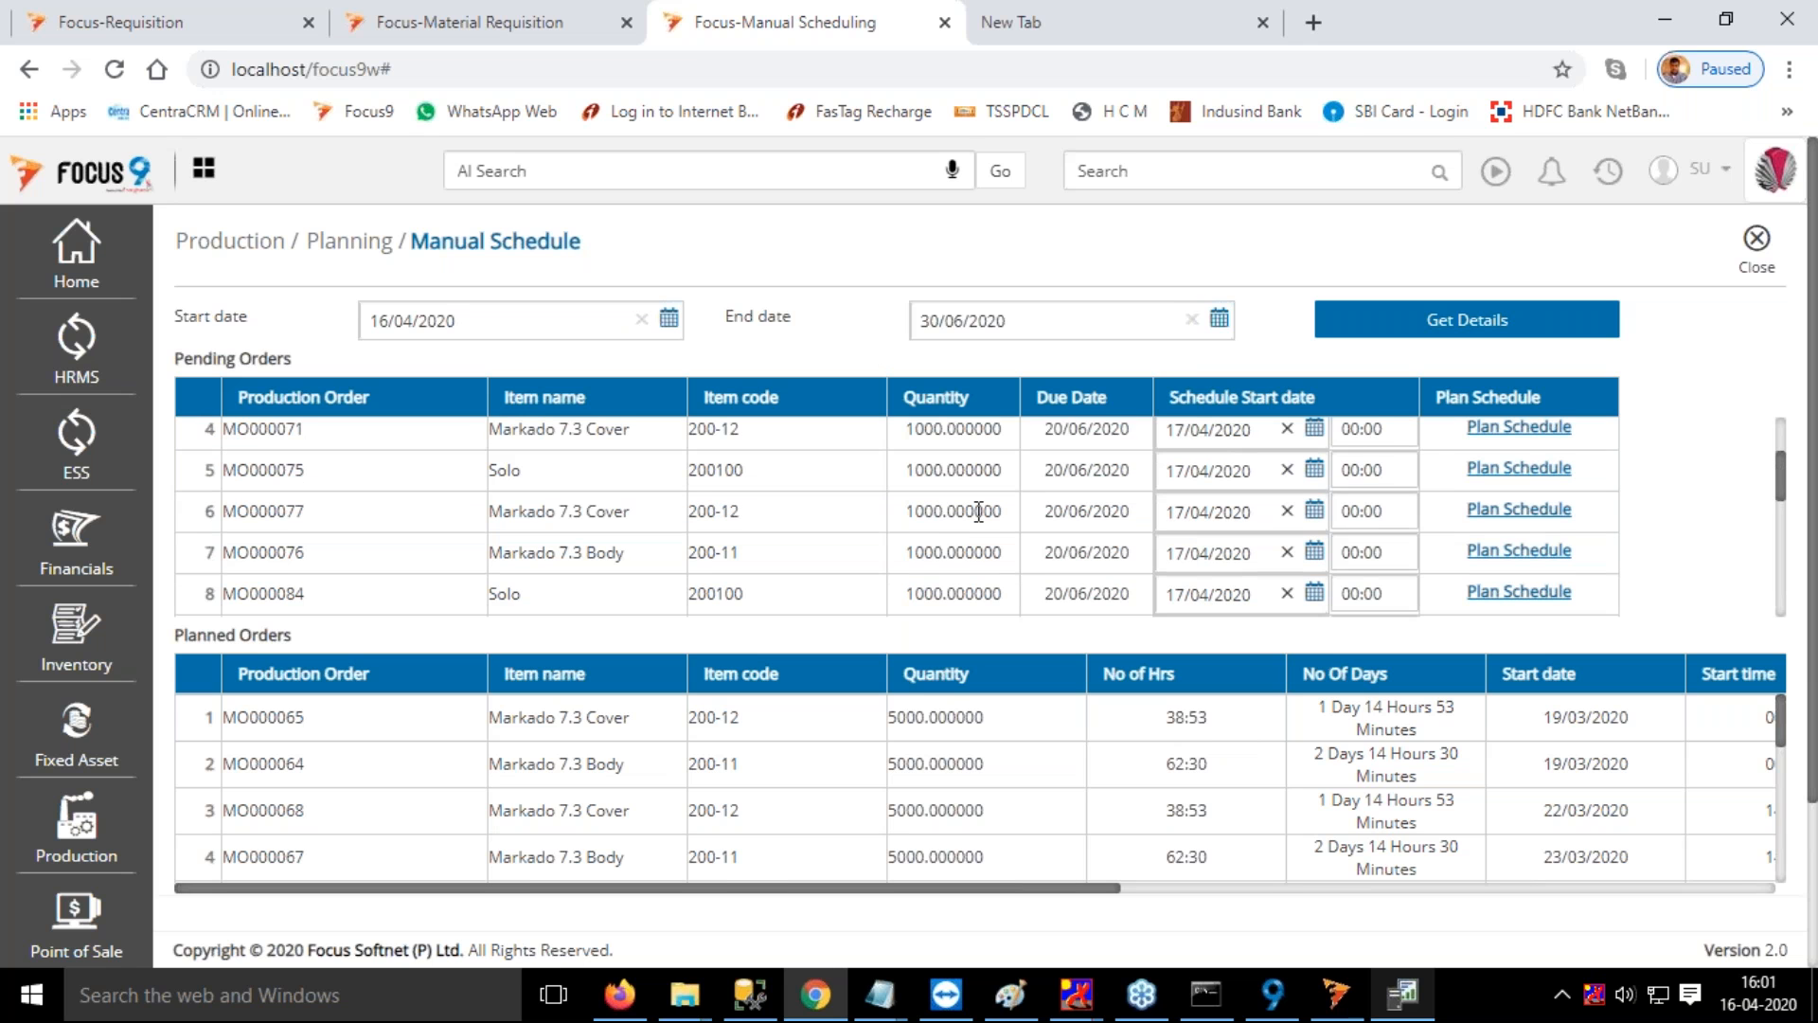
scroll(1004, 530, down, 5)
scroll(1039, 557, down, 2)
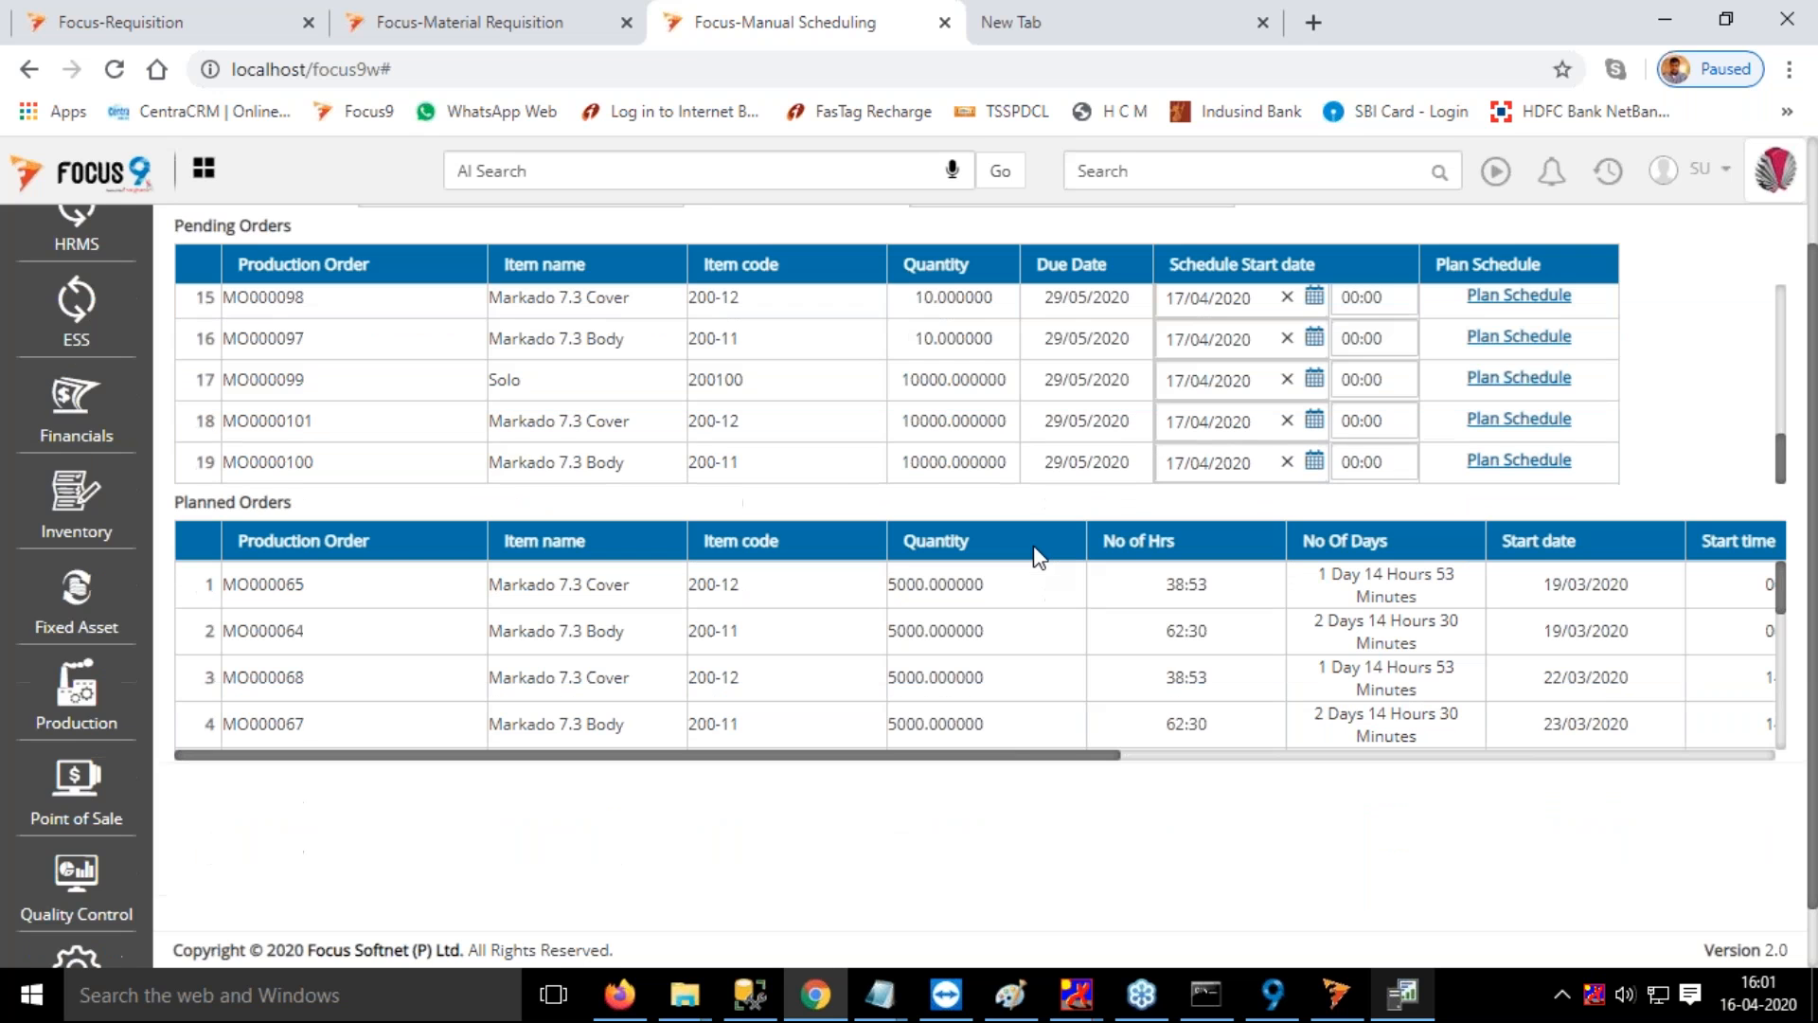
scroll(1038, 557, up, 1)
drag(223, 440, 318, 452)
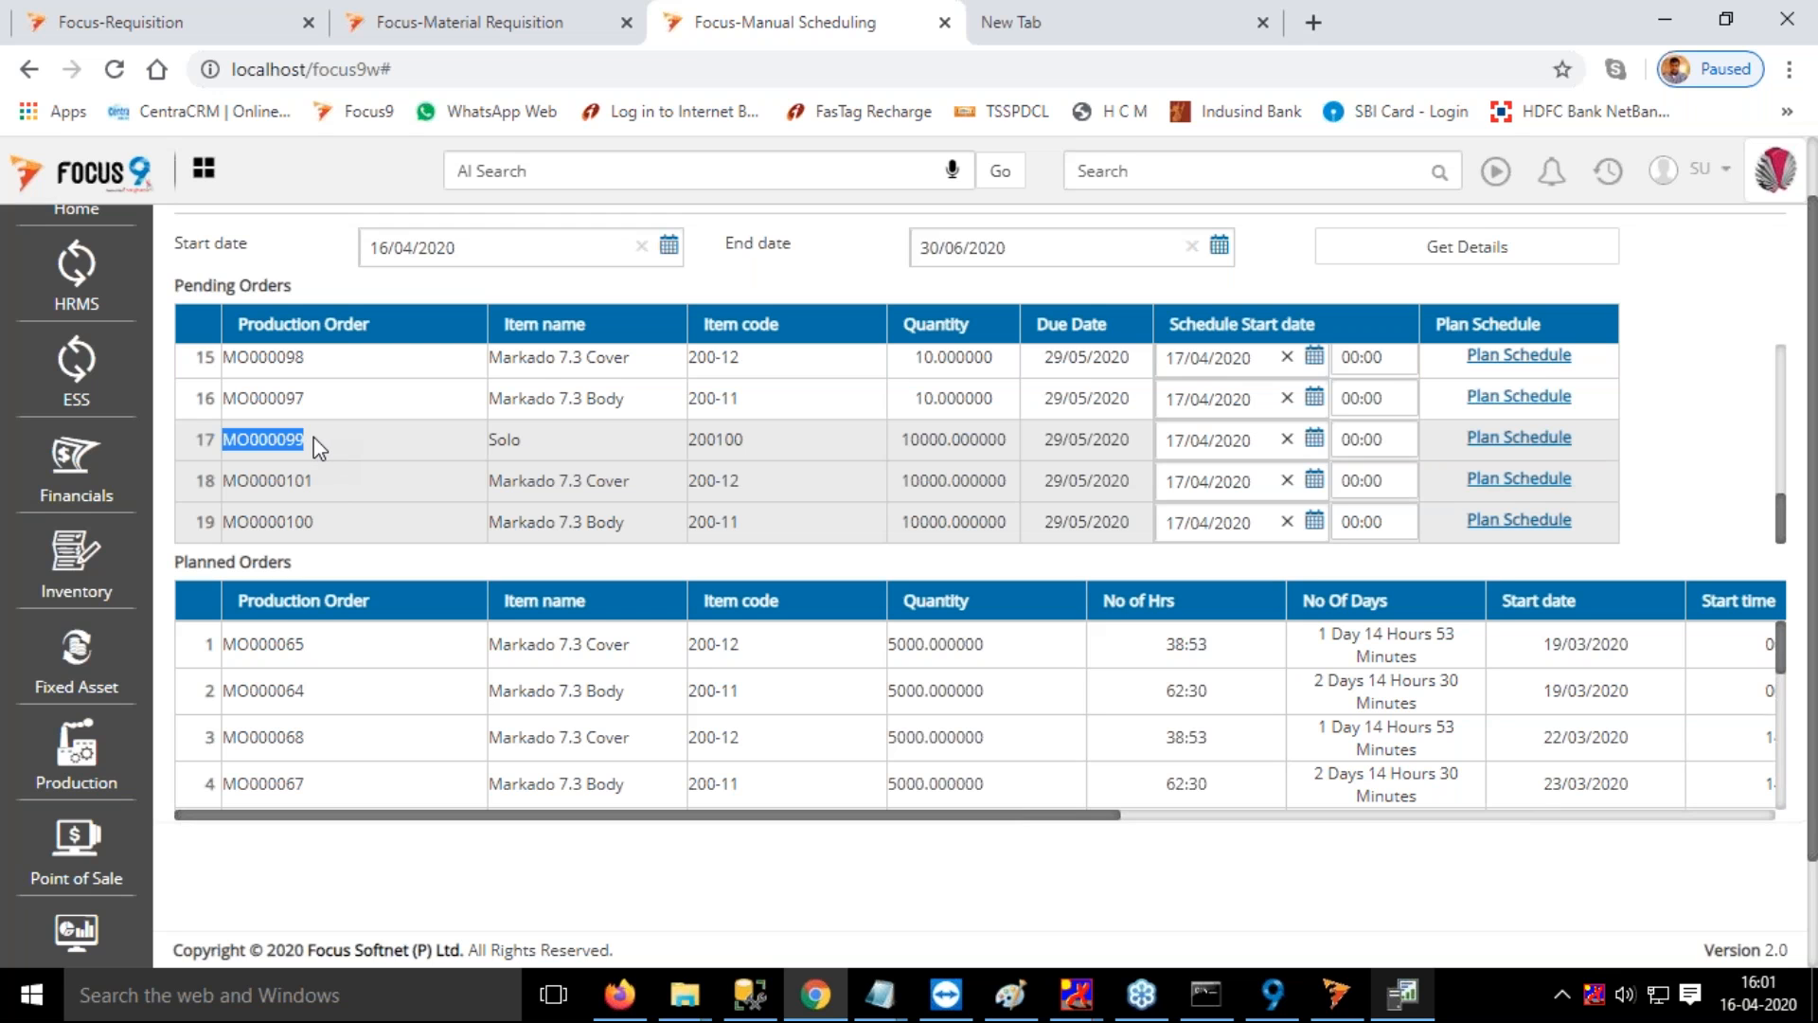
click(531, 447)
click(1510, 440)
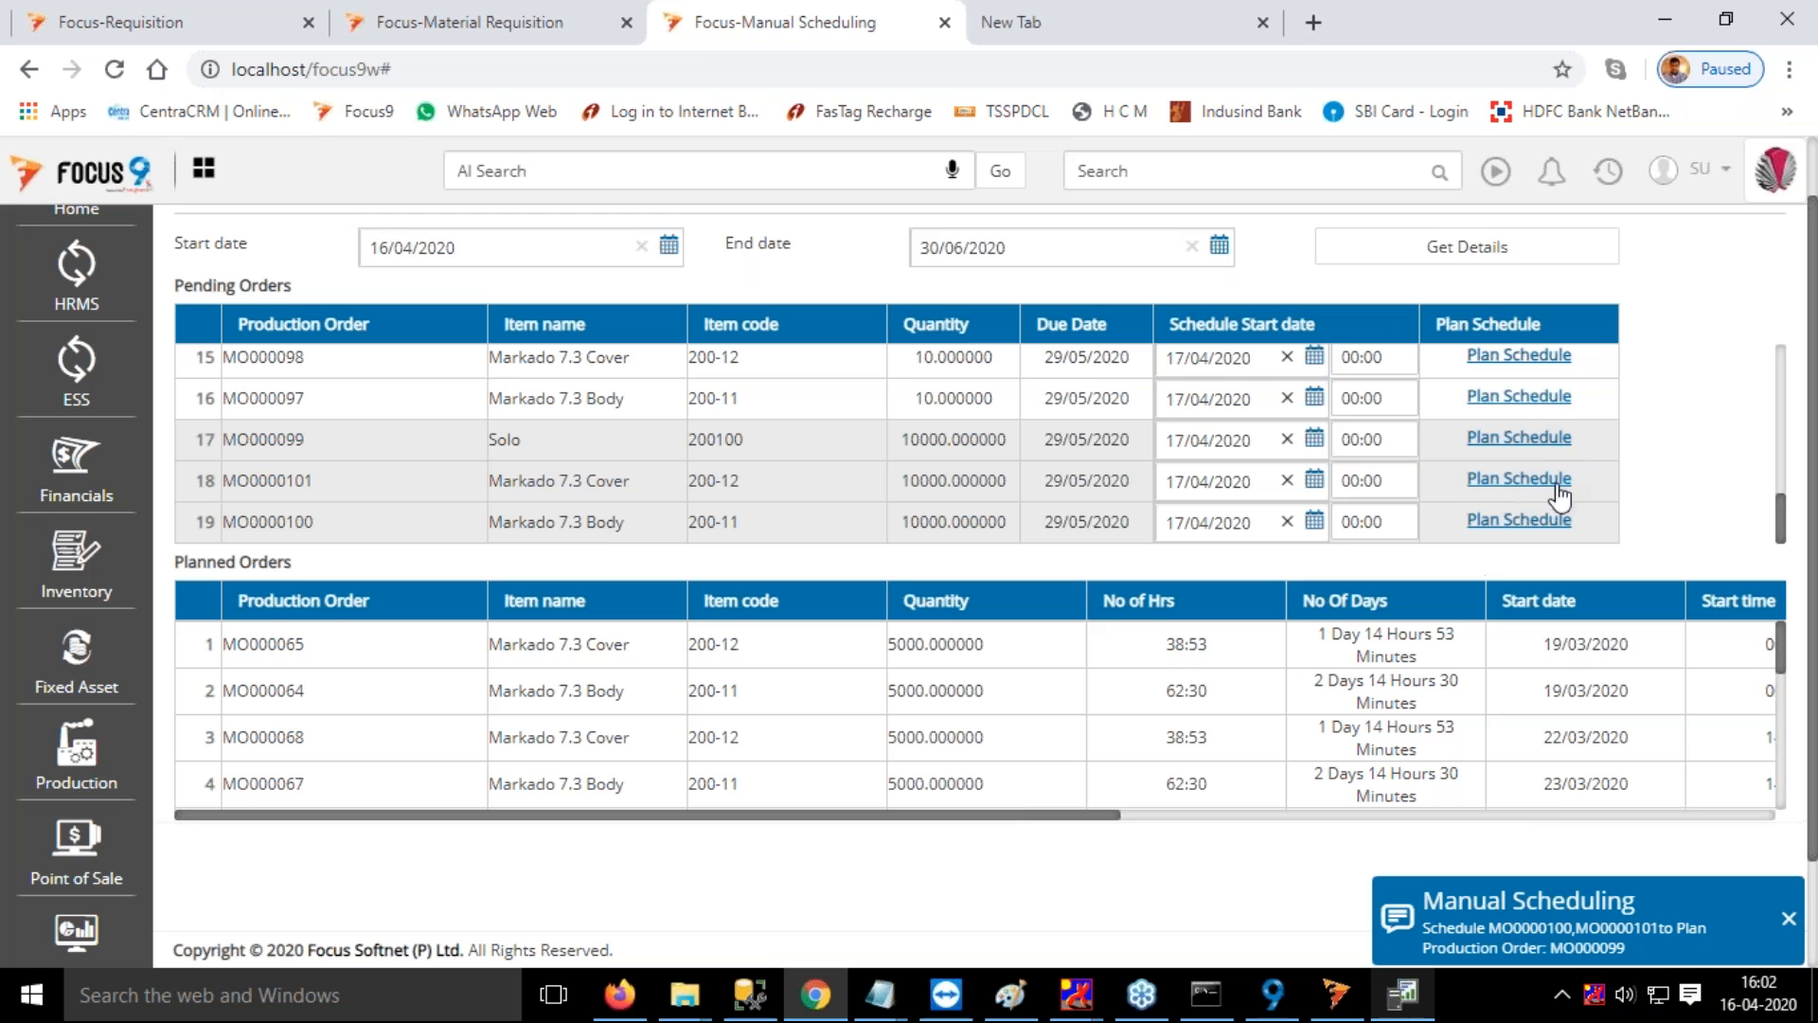
click(1788, 918)
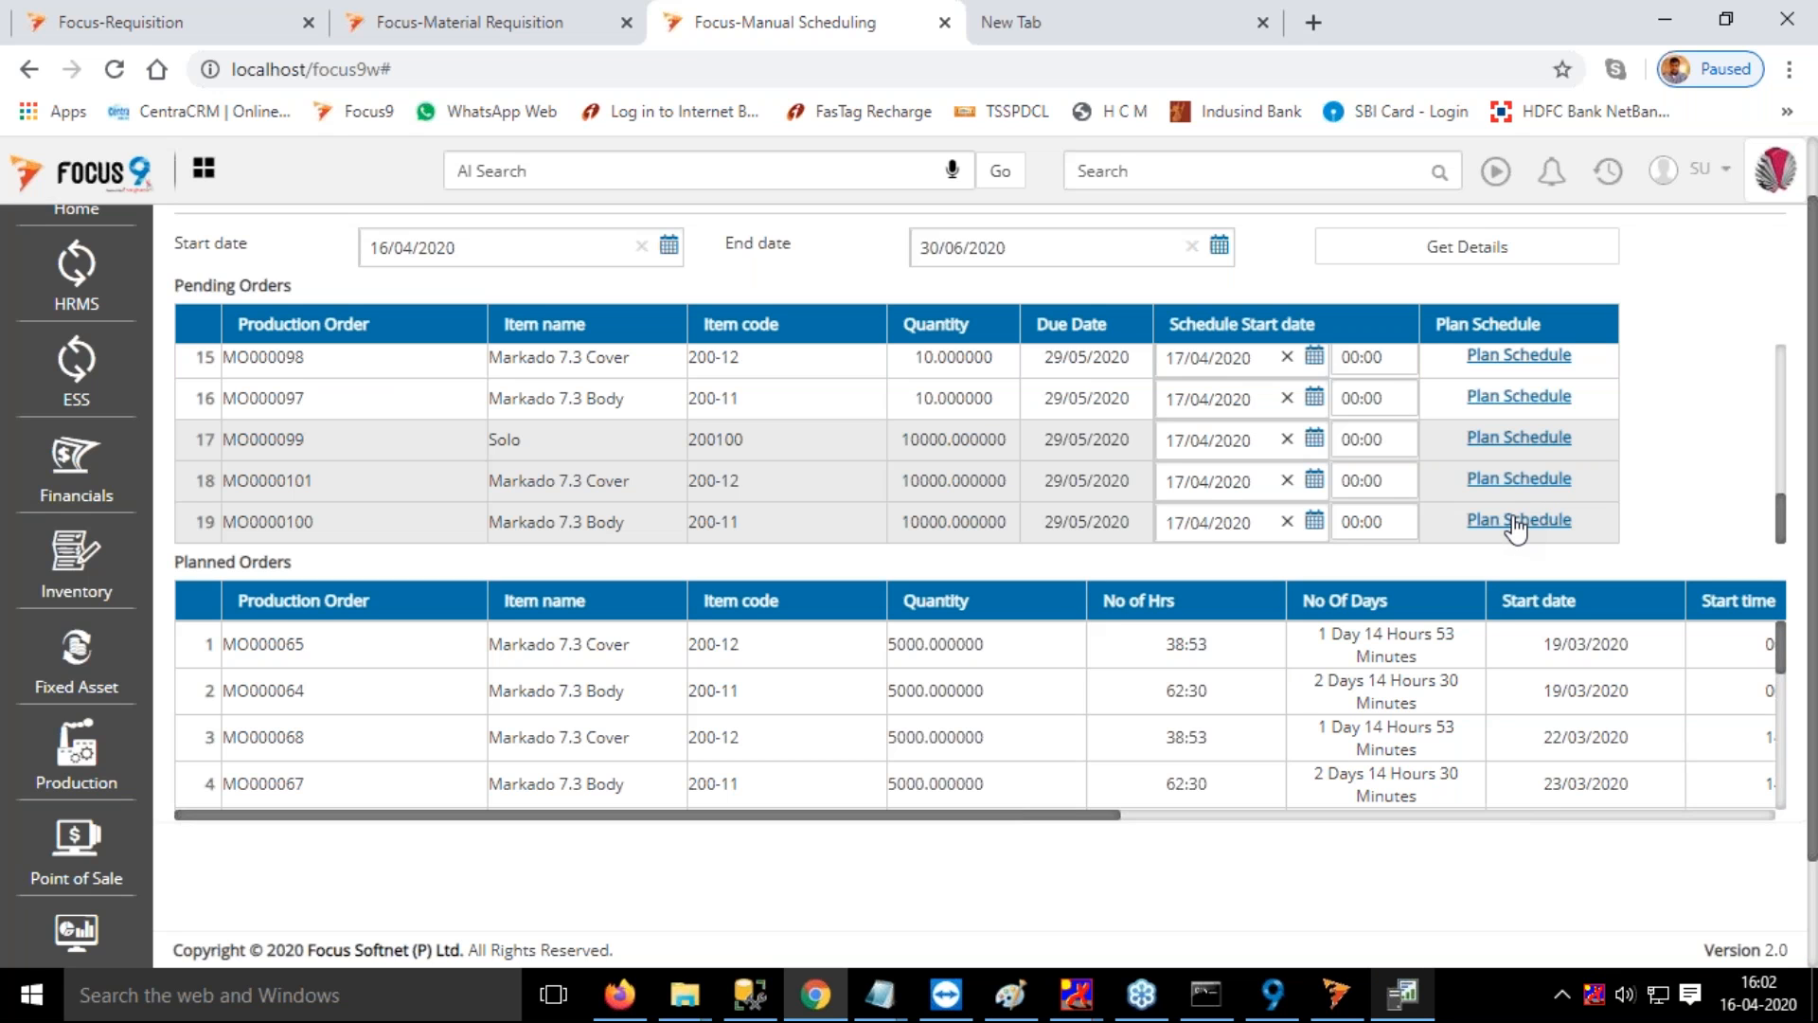
Plan the schedule of the pending Markado 7.3 Body order with quantity 10000 and select its injection work center row
click(1516, 521)
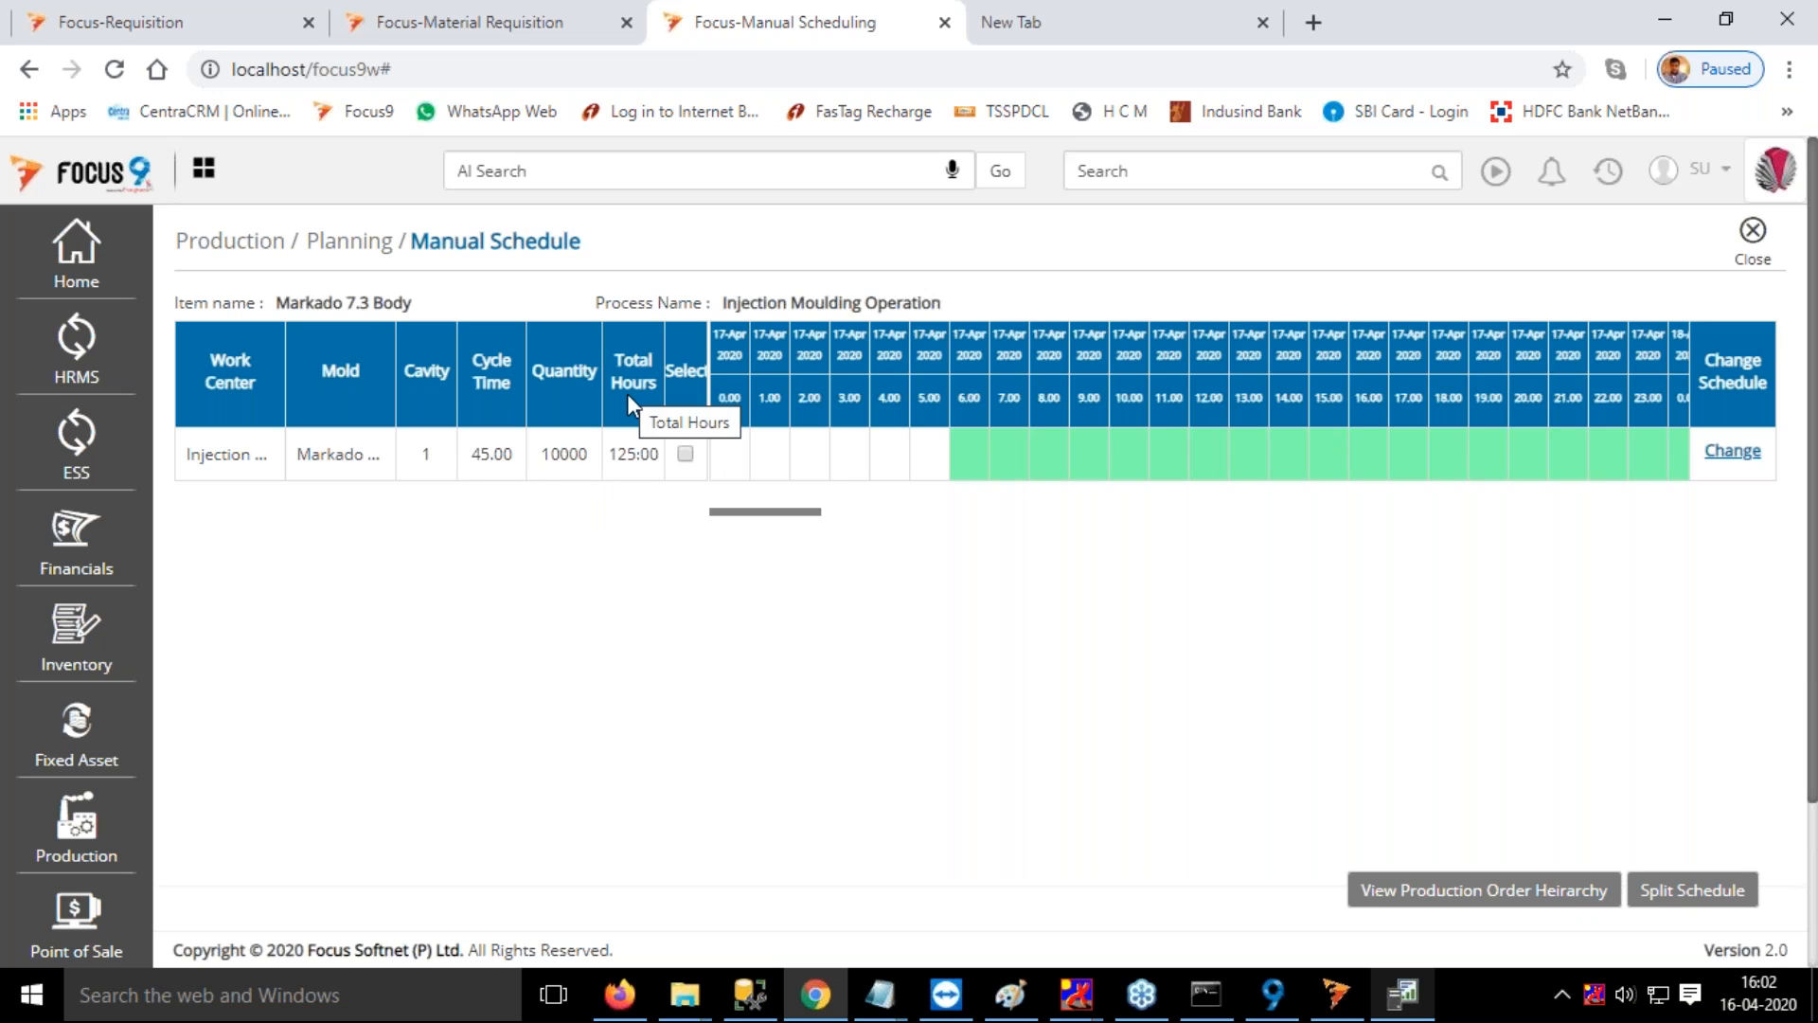
click(684, 454)
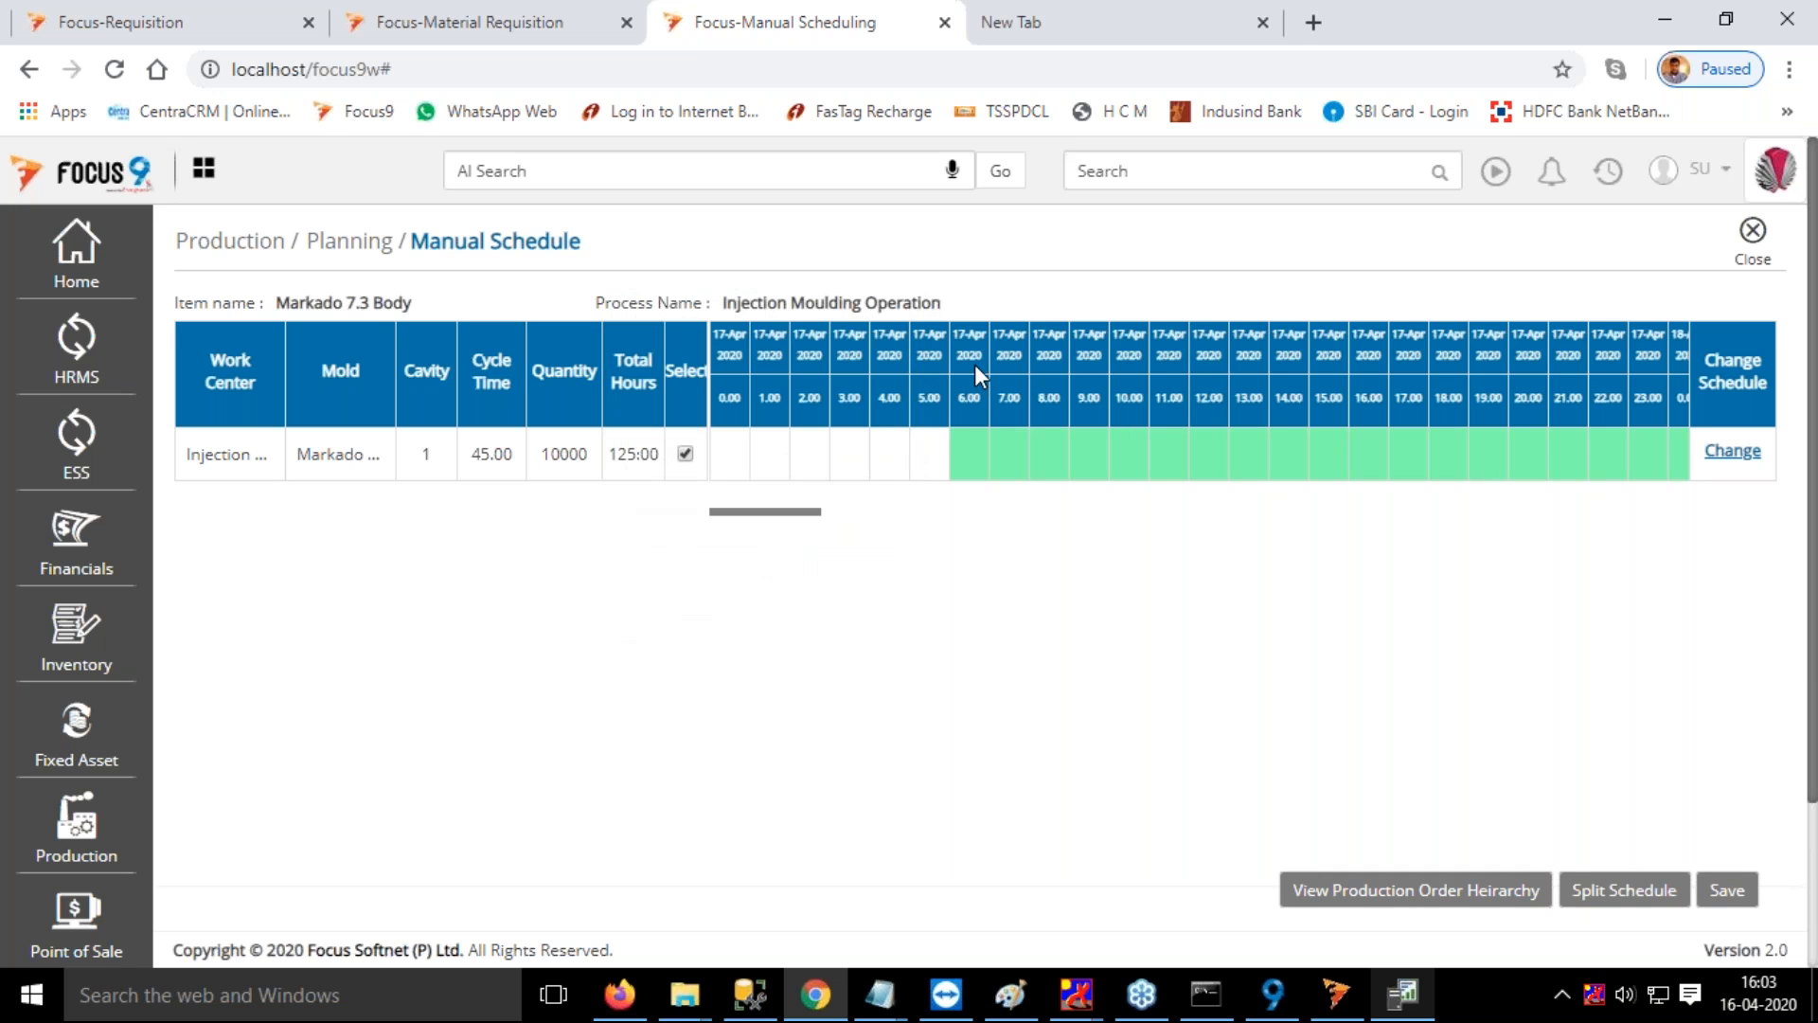
mouse_move(977, 449)
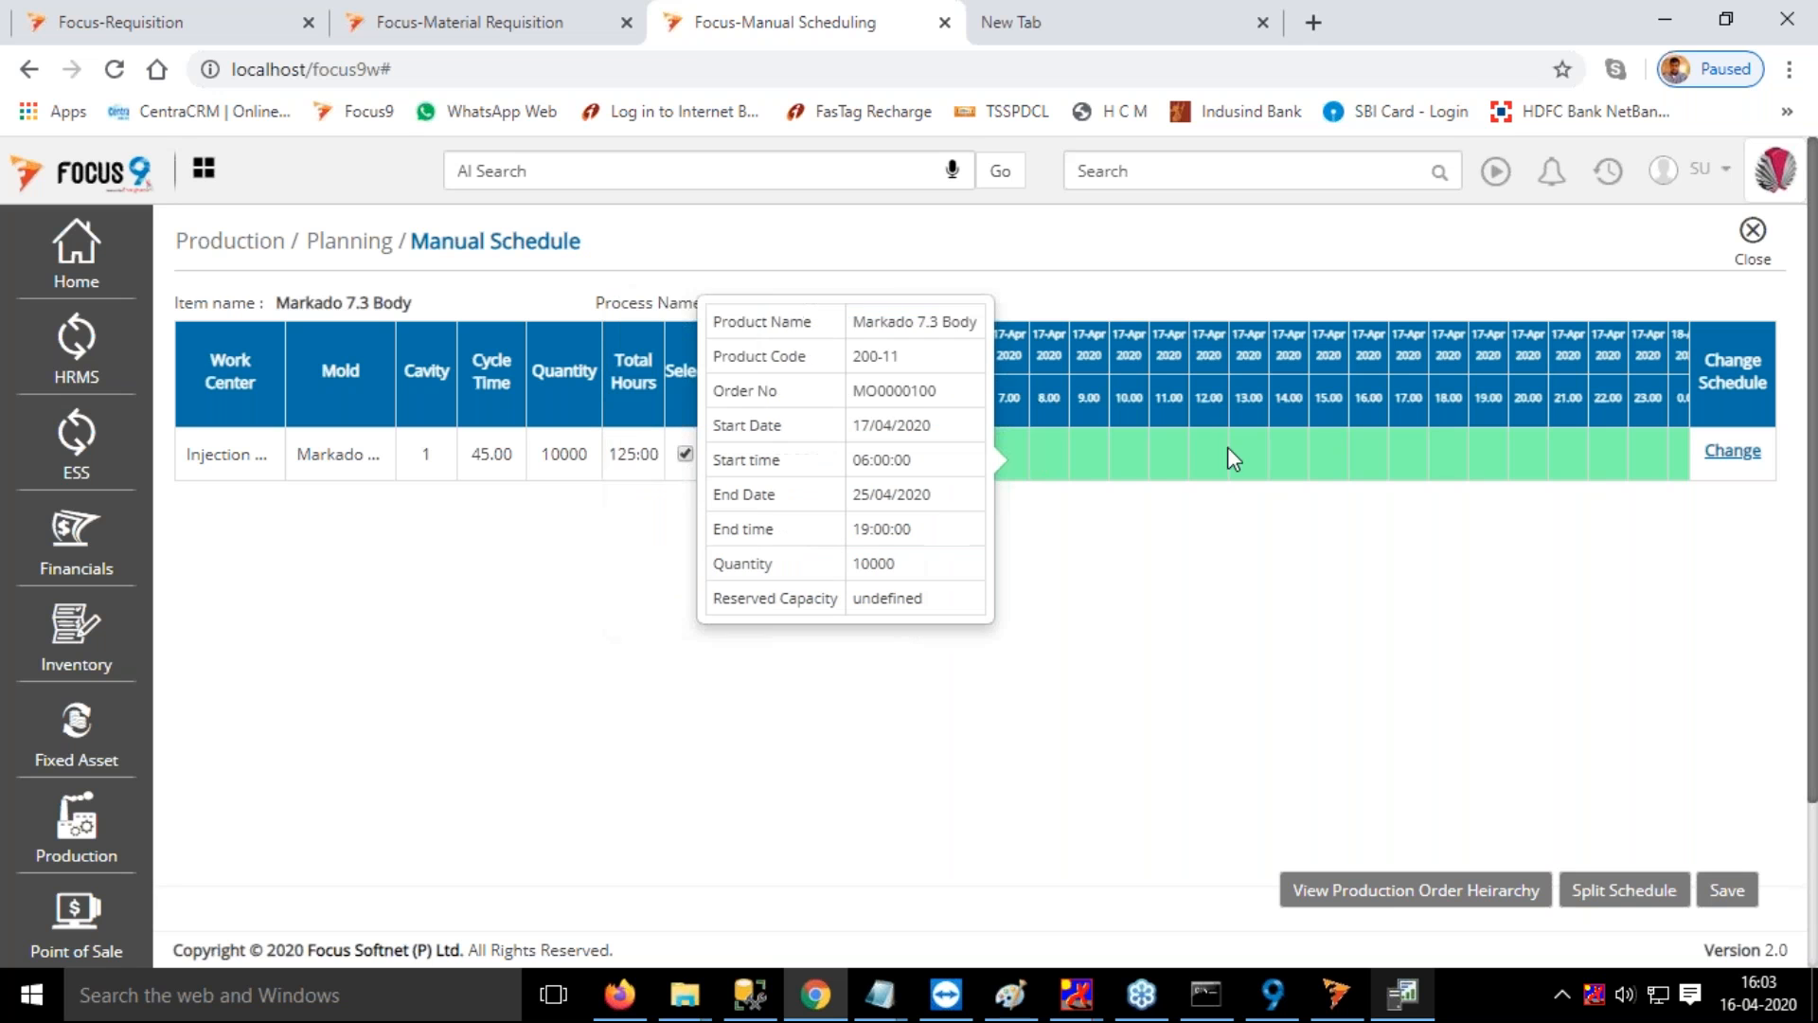
Open the schedule change calendar for Markado 7.3 Body and examine the days and hours allotted to the Injection Moulding Operation
click(1727, 457)
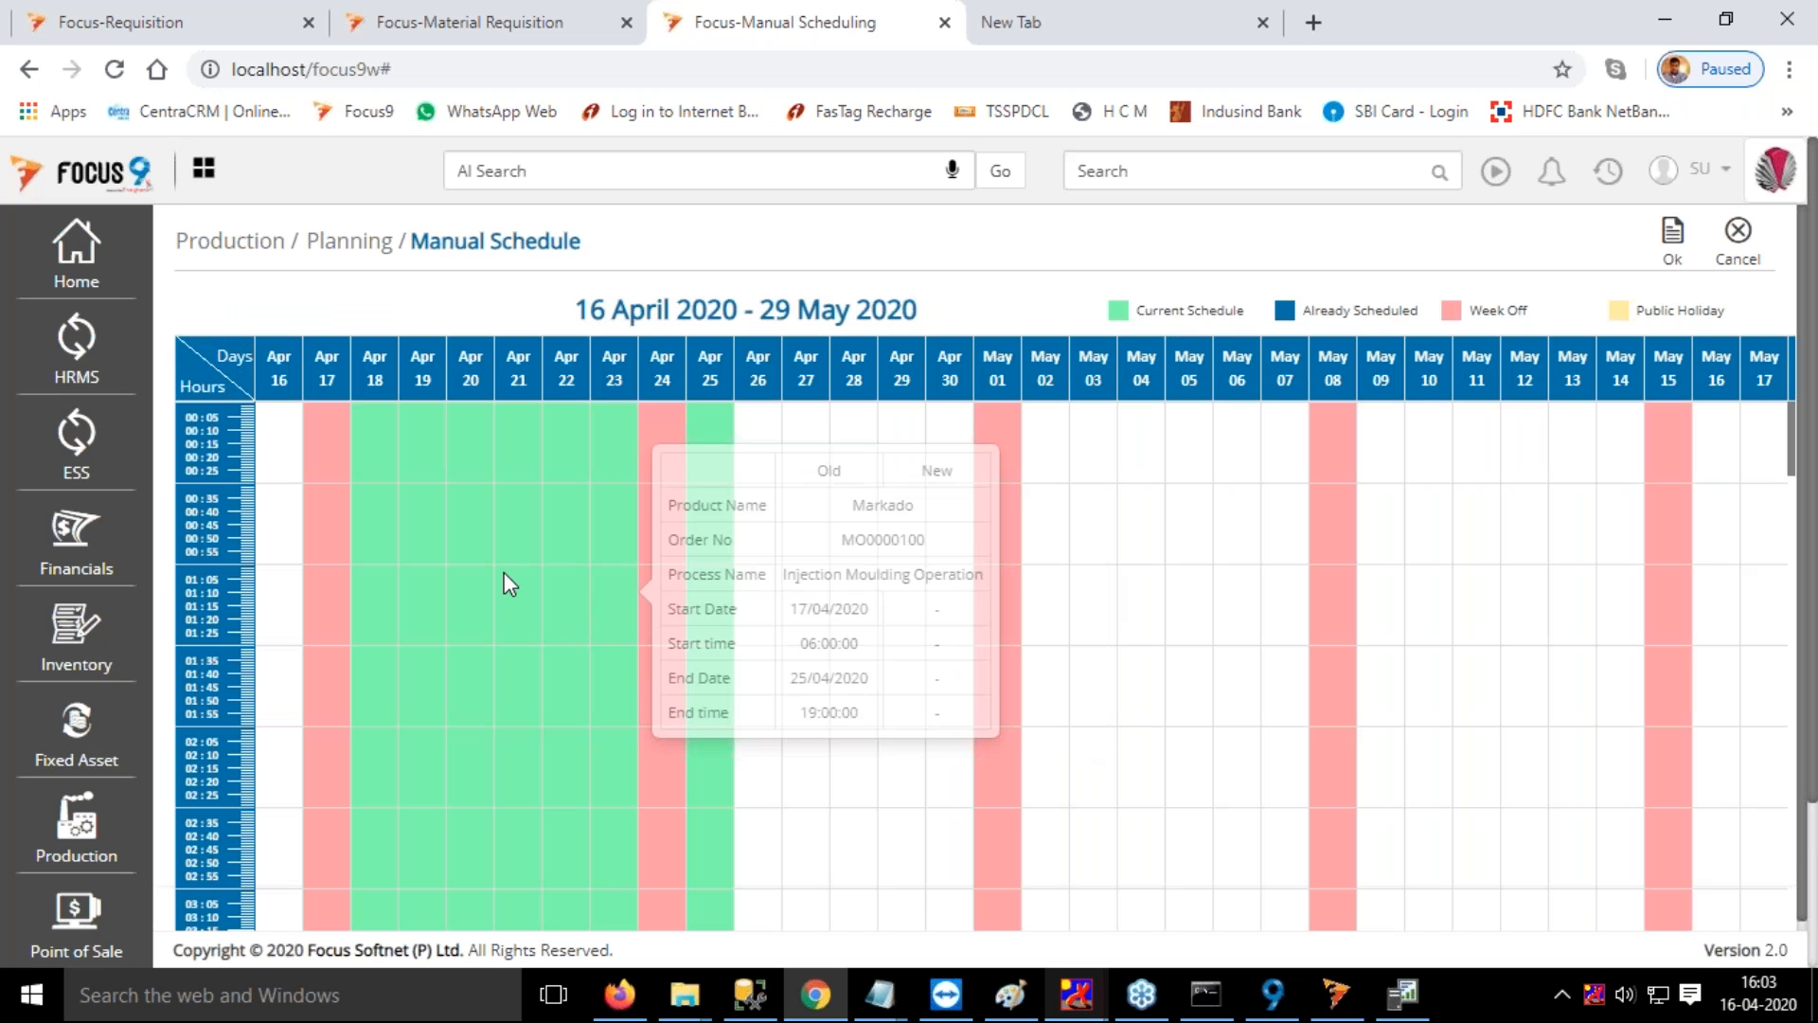
mouse_move(375, 439)
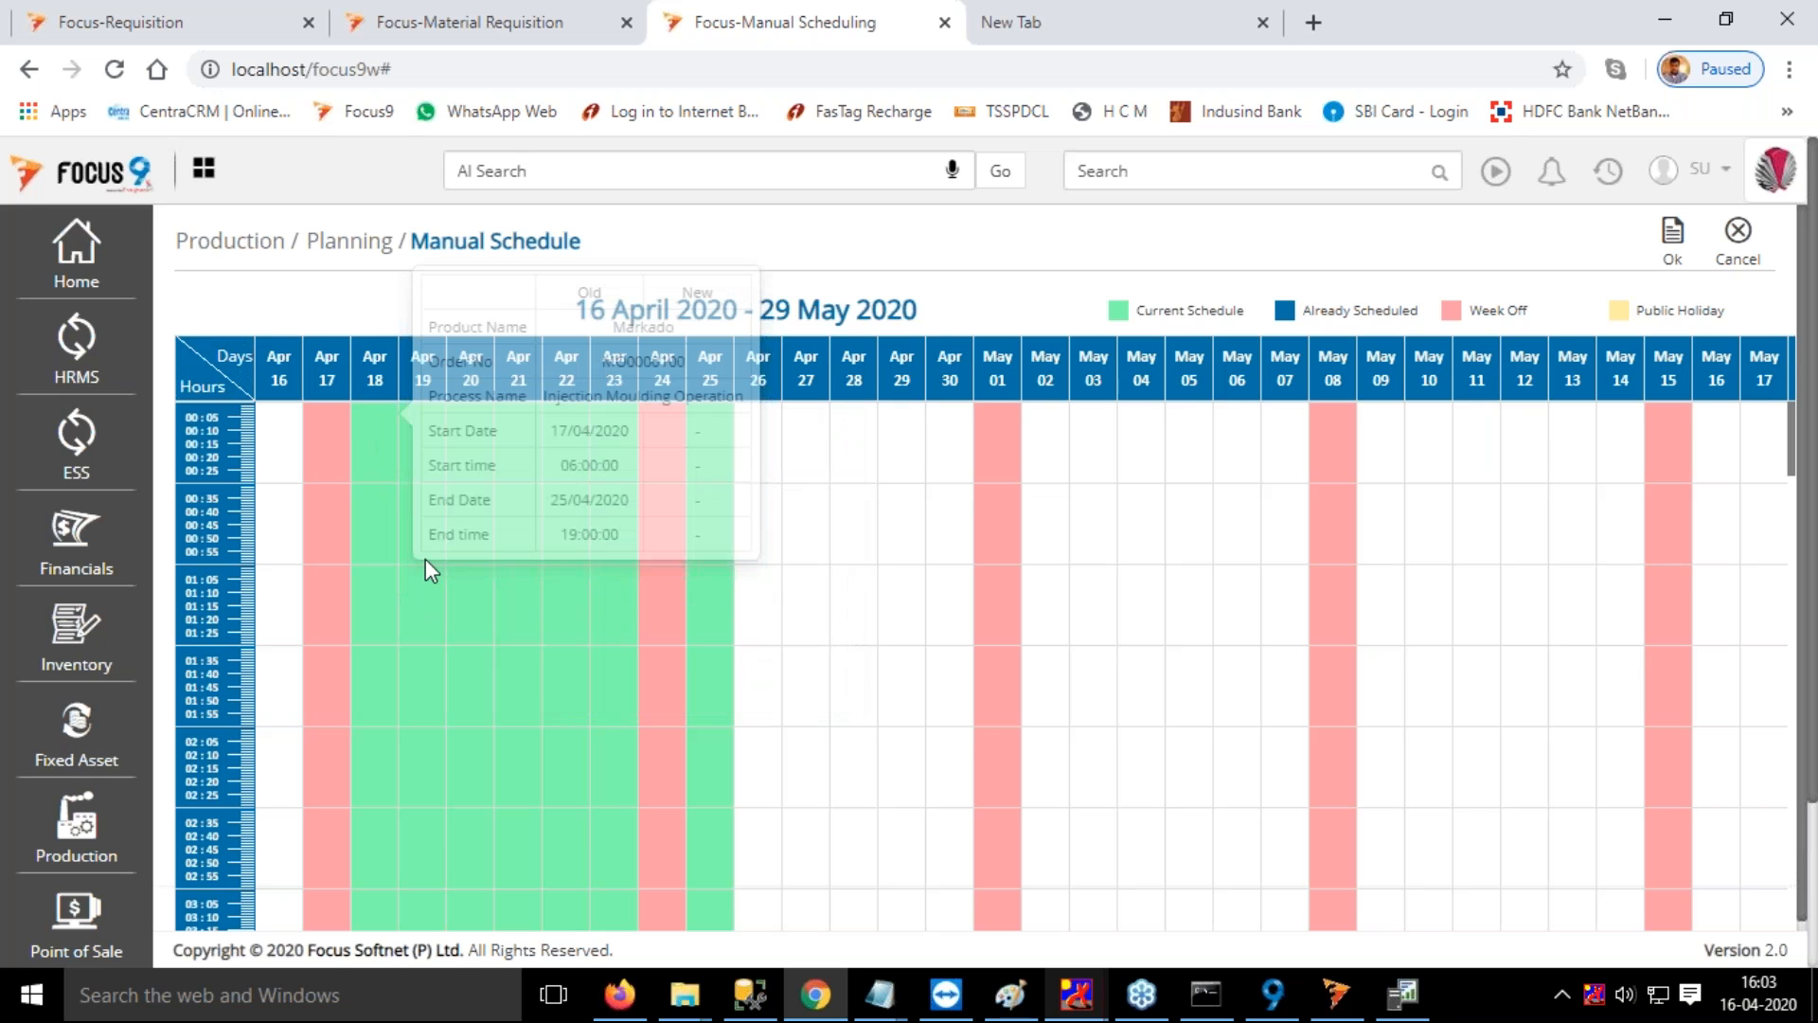
scroll(425, 558, down, 2)
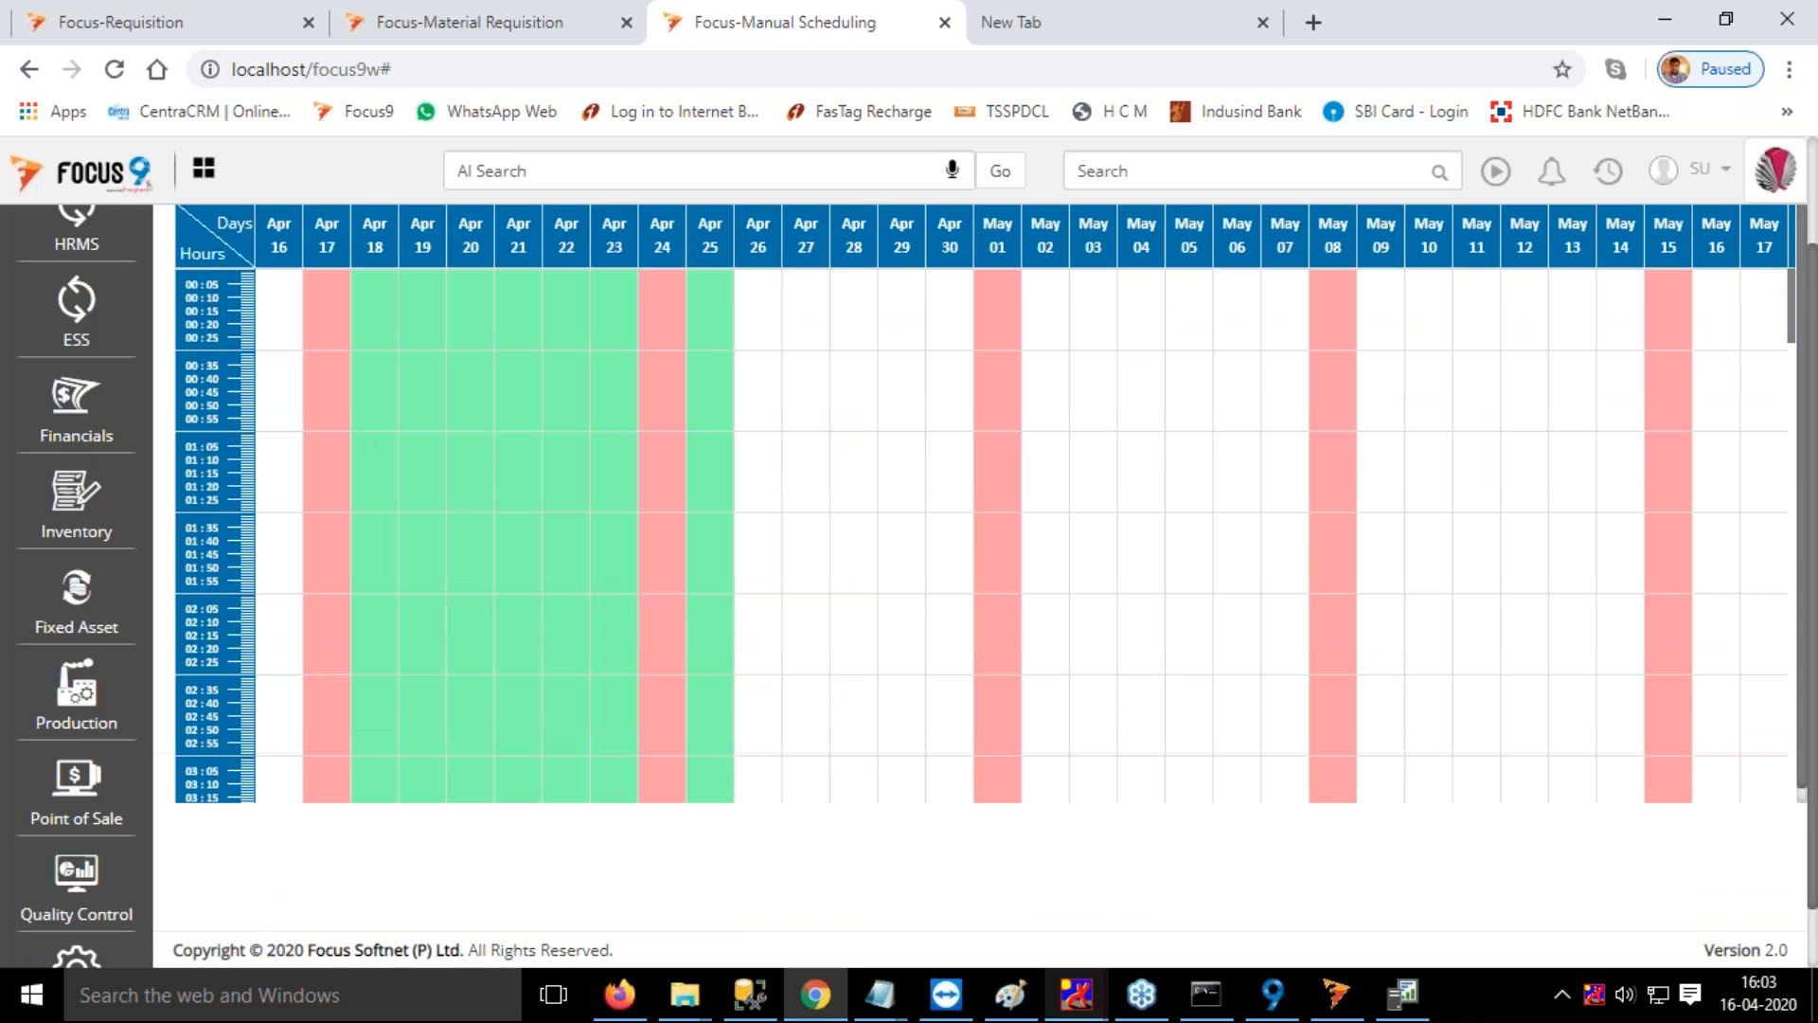
scroll(512, 649, down, 15)
mouse_move(511, 649)
scroll(402, 643, down, 1)
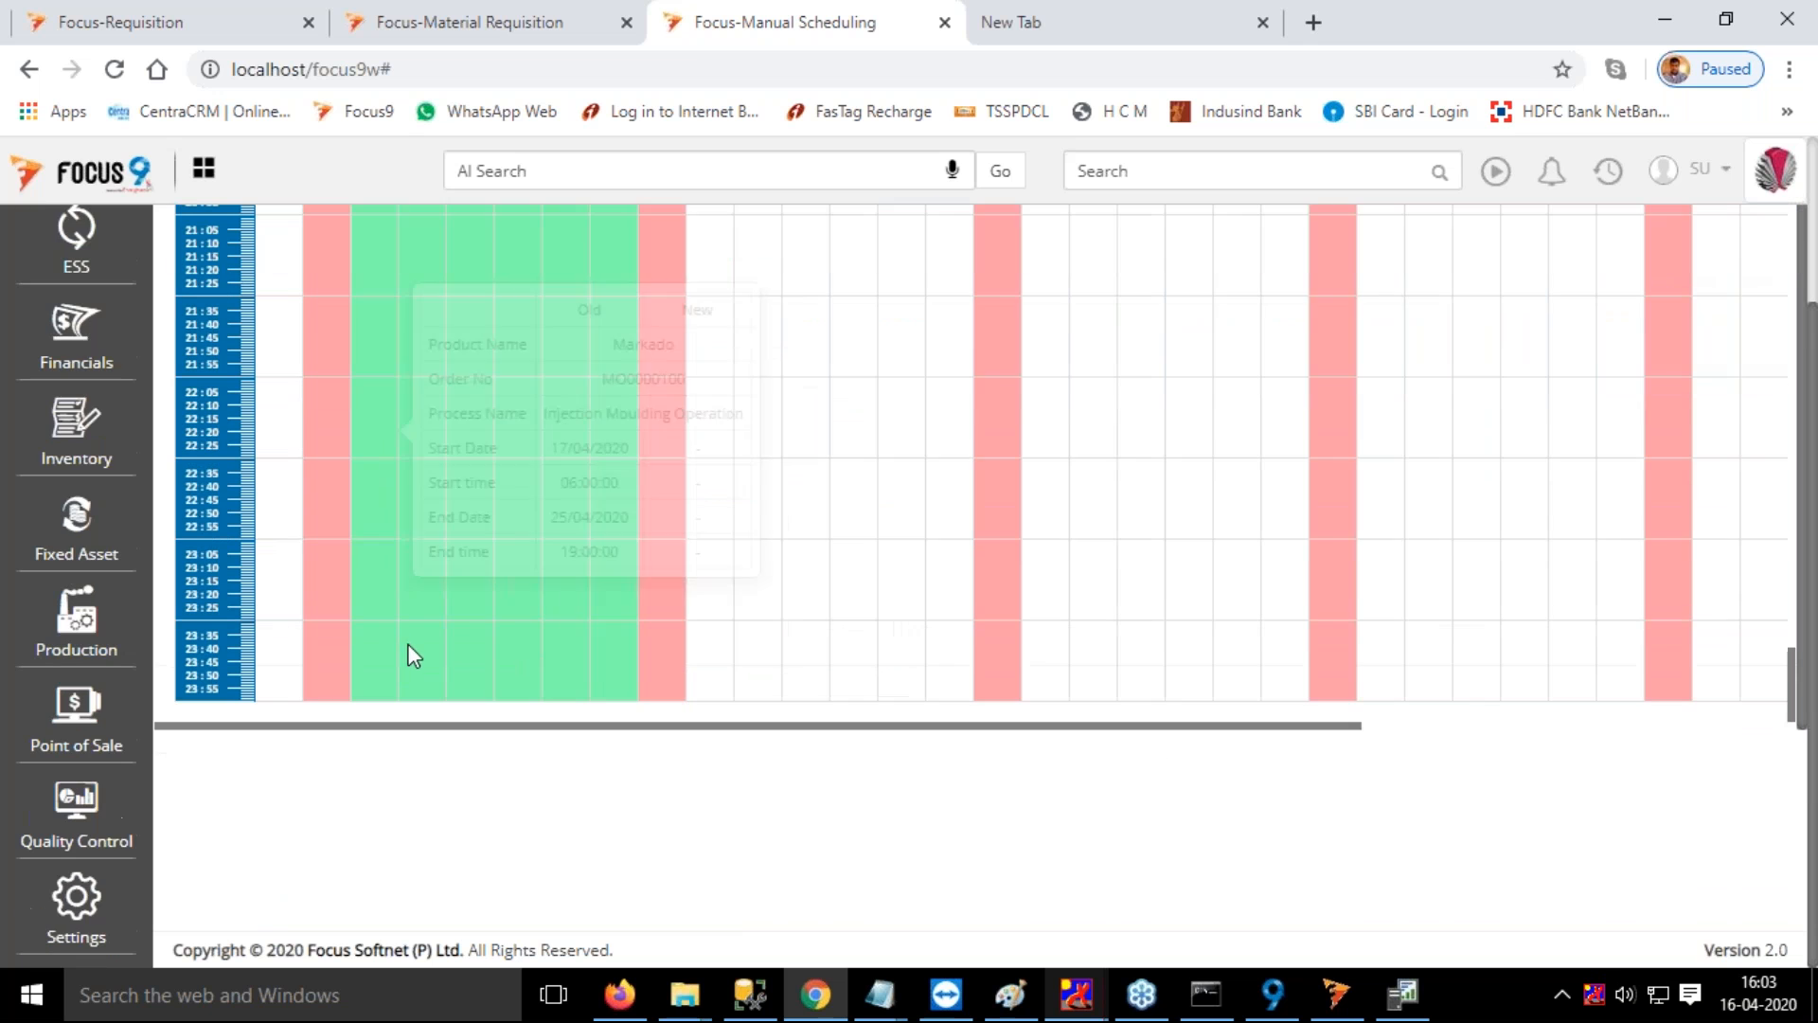
scroll(489, 613, up, 4)
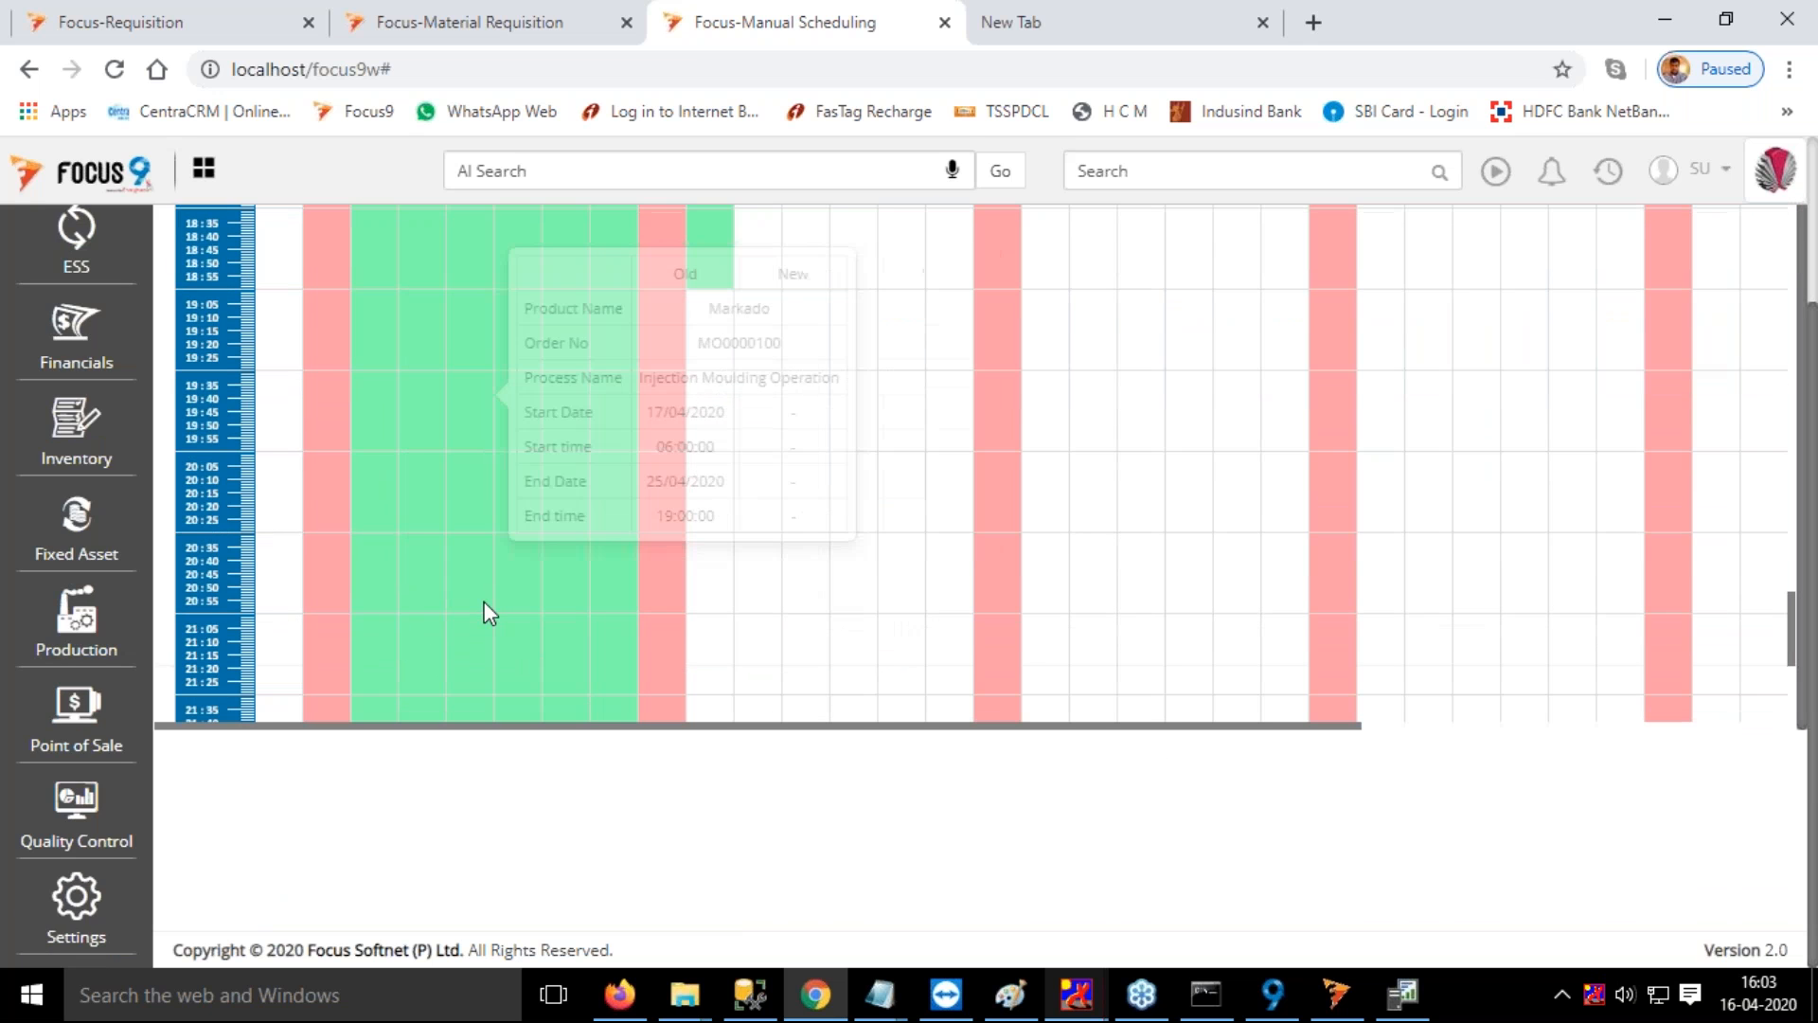
scroll(510, 553, up, 15)
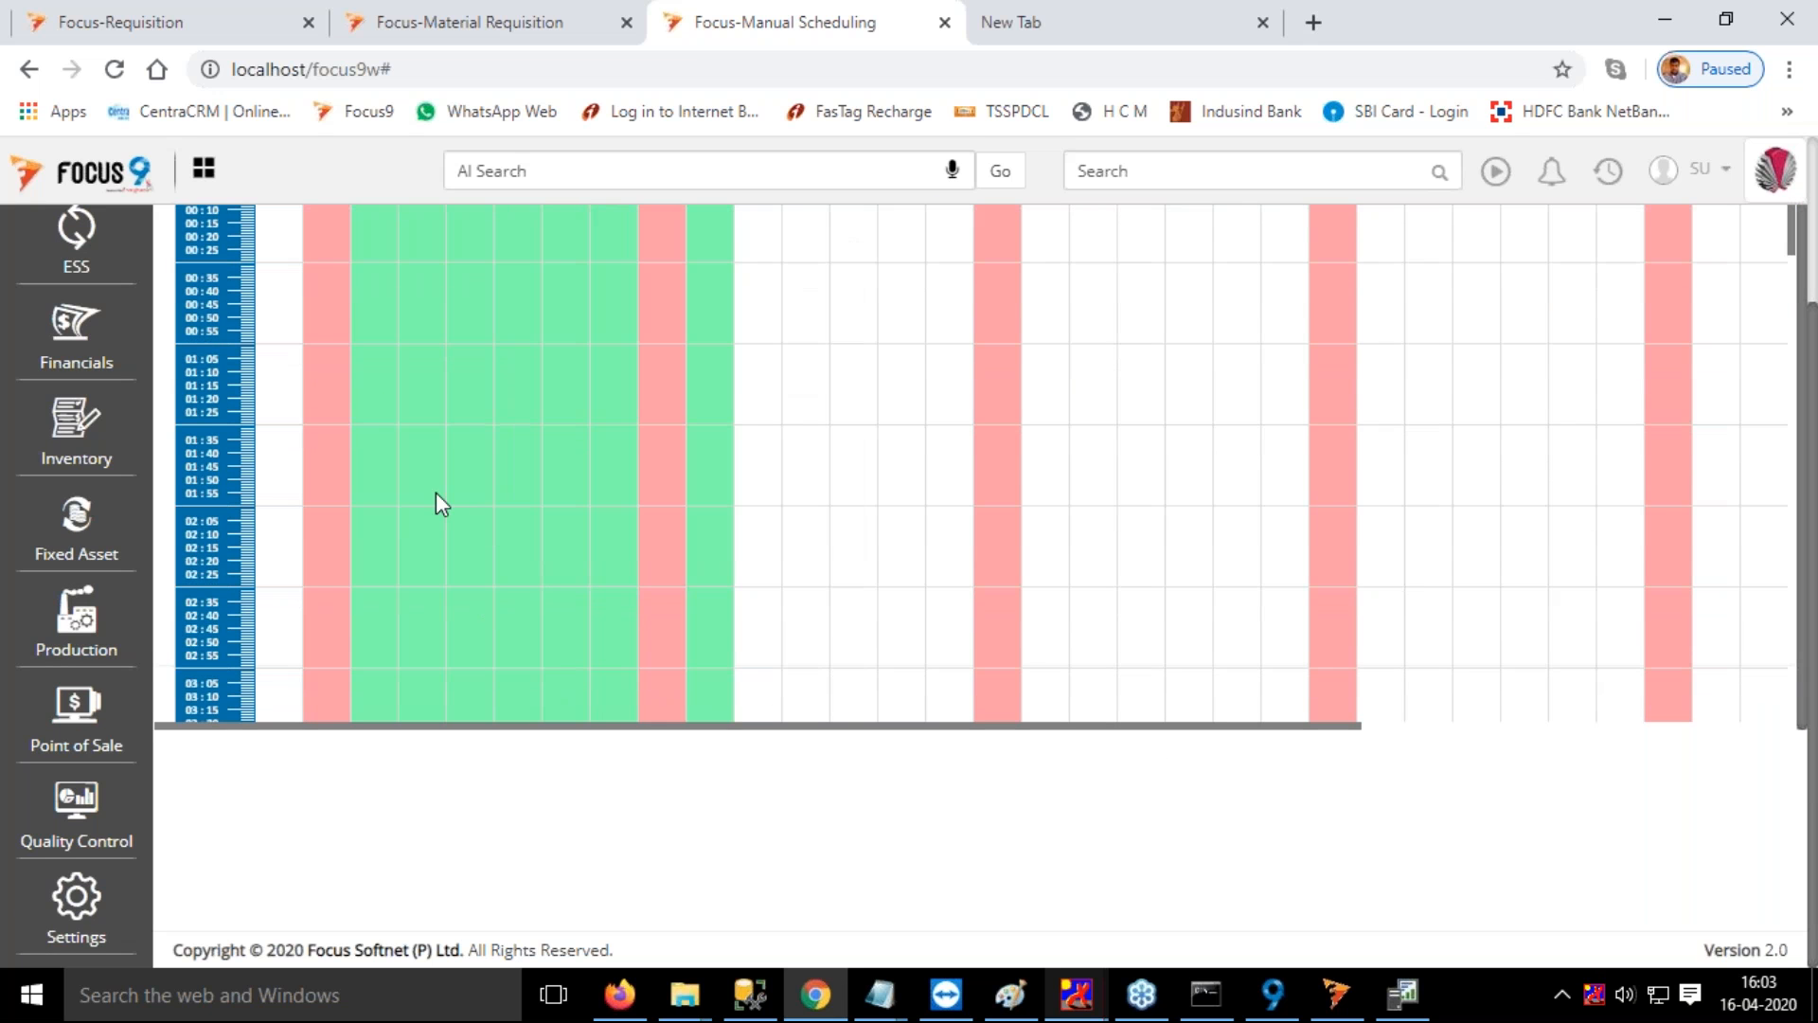
scroll(436, 492, up, 1)
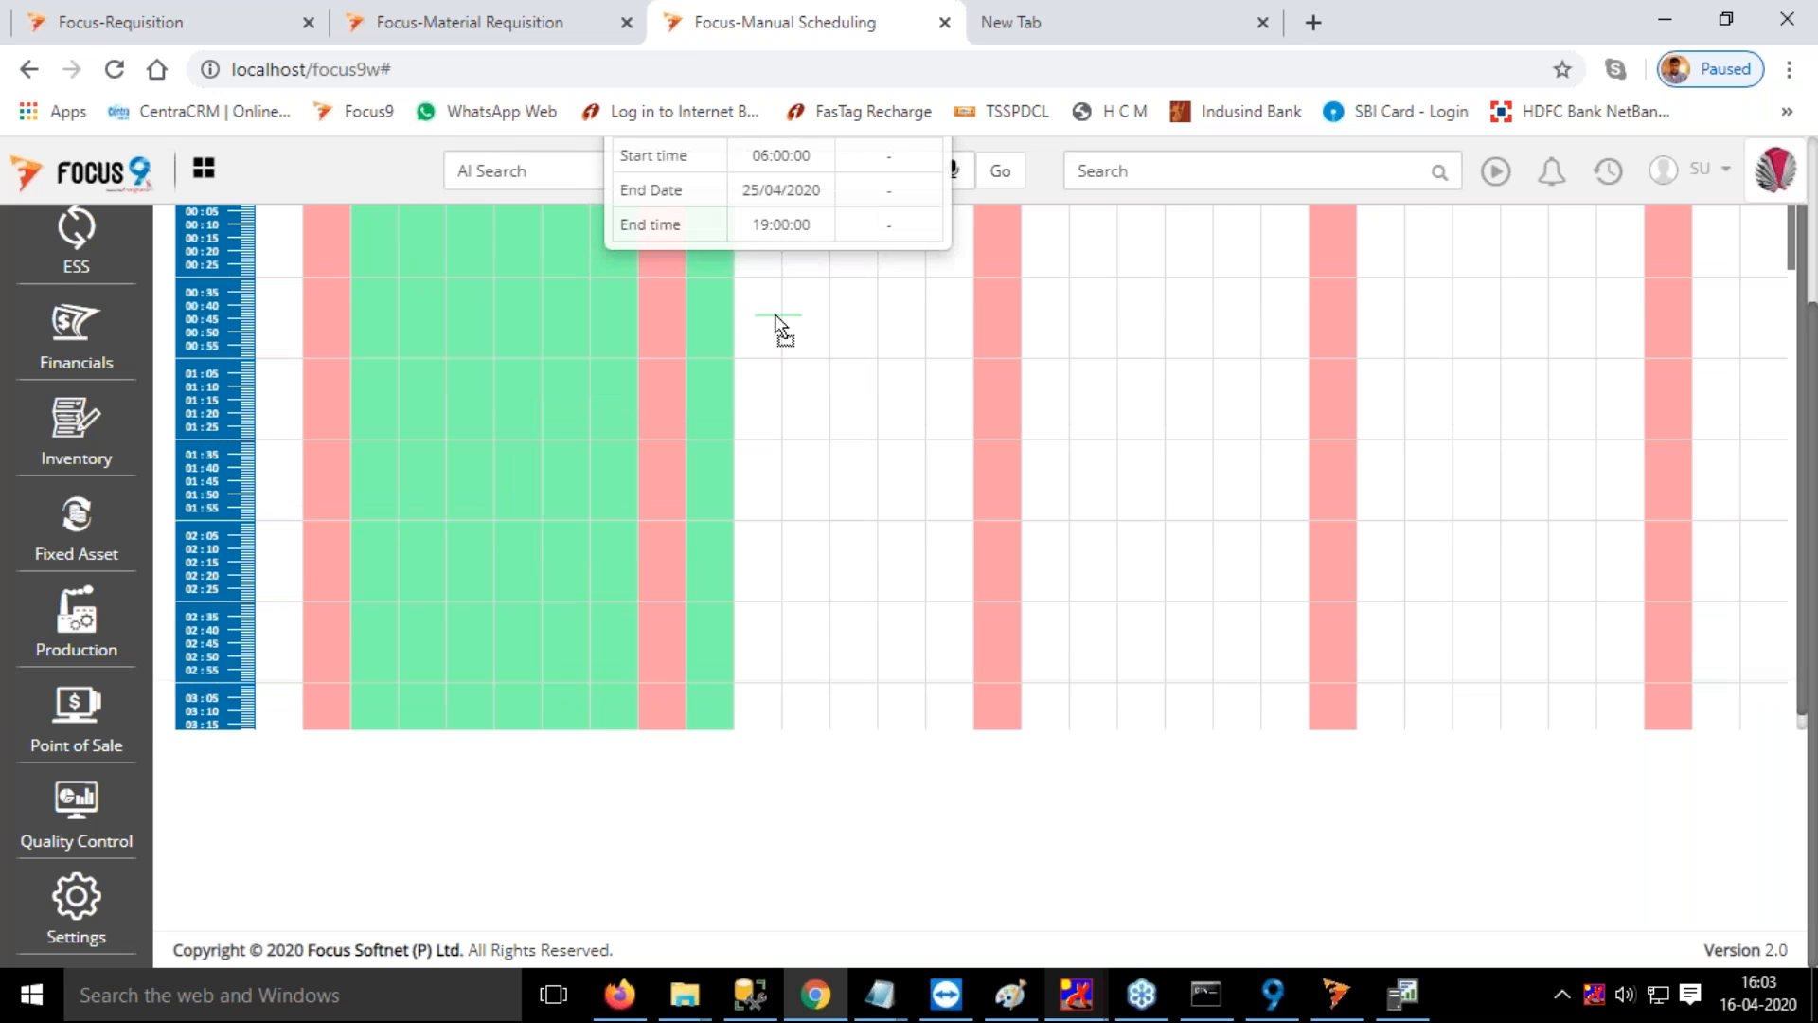
Move the Markado 7.3 Body schedule to a new start of 26/04/2020 at 00:07:00 and accept the change
drag(759, 319, 717, 230)
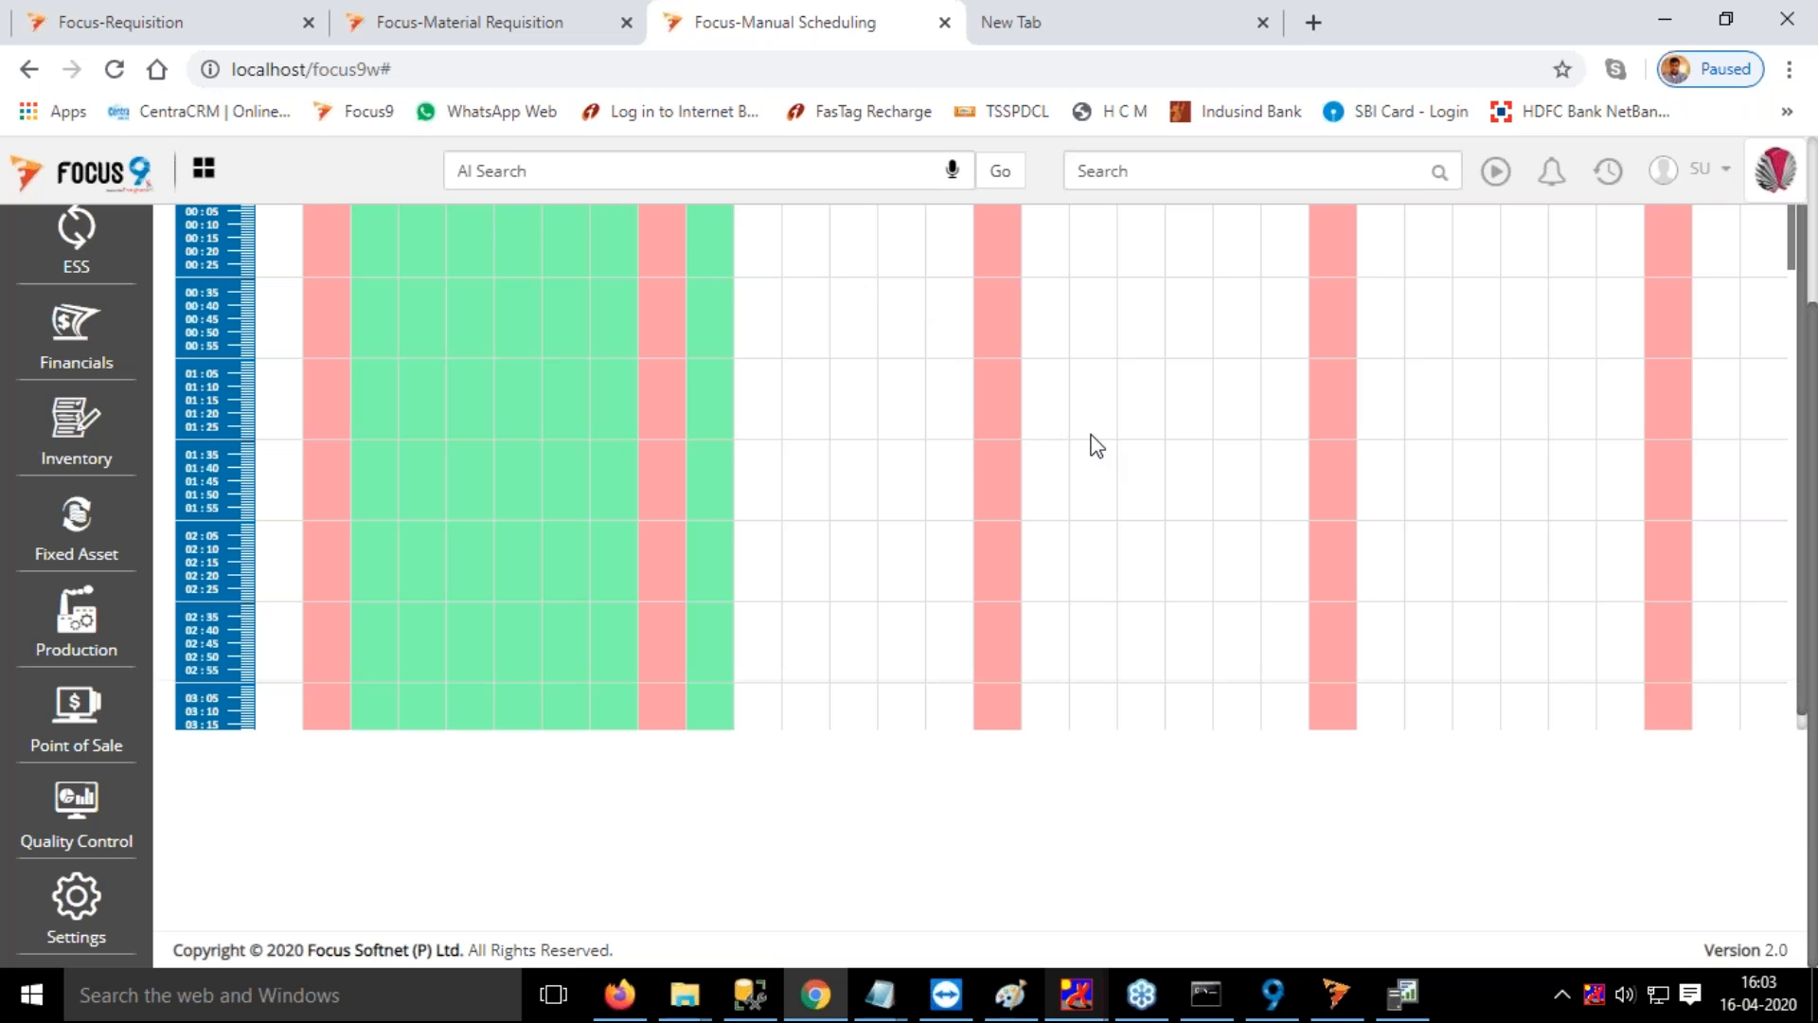
scroll(1091, 434, up, 2)
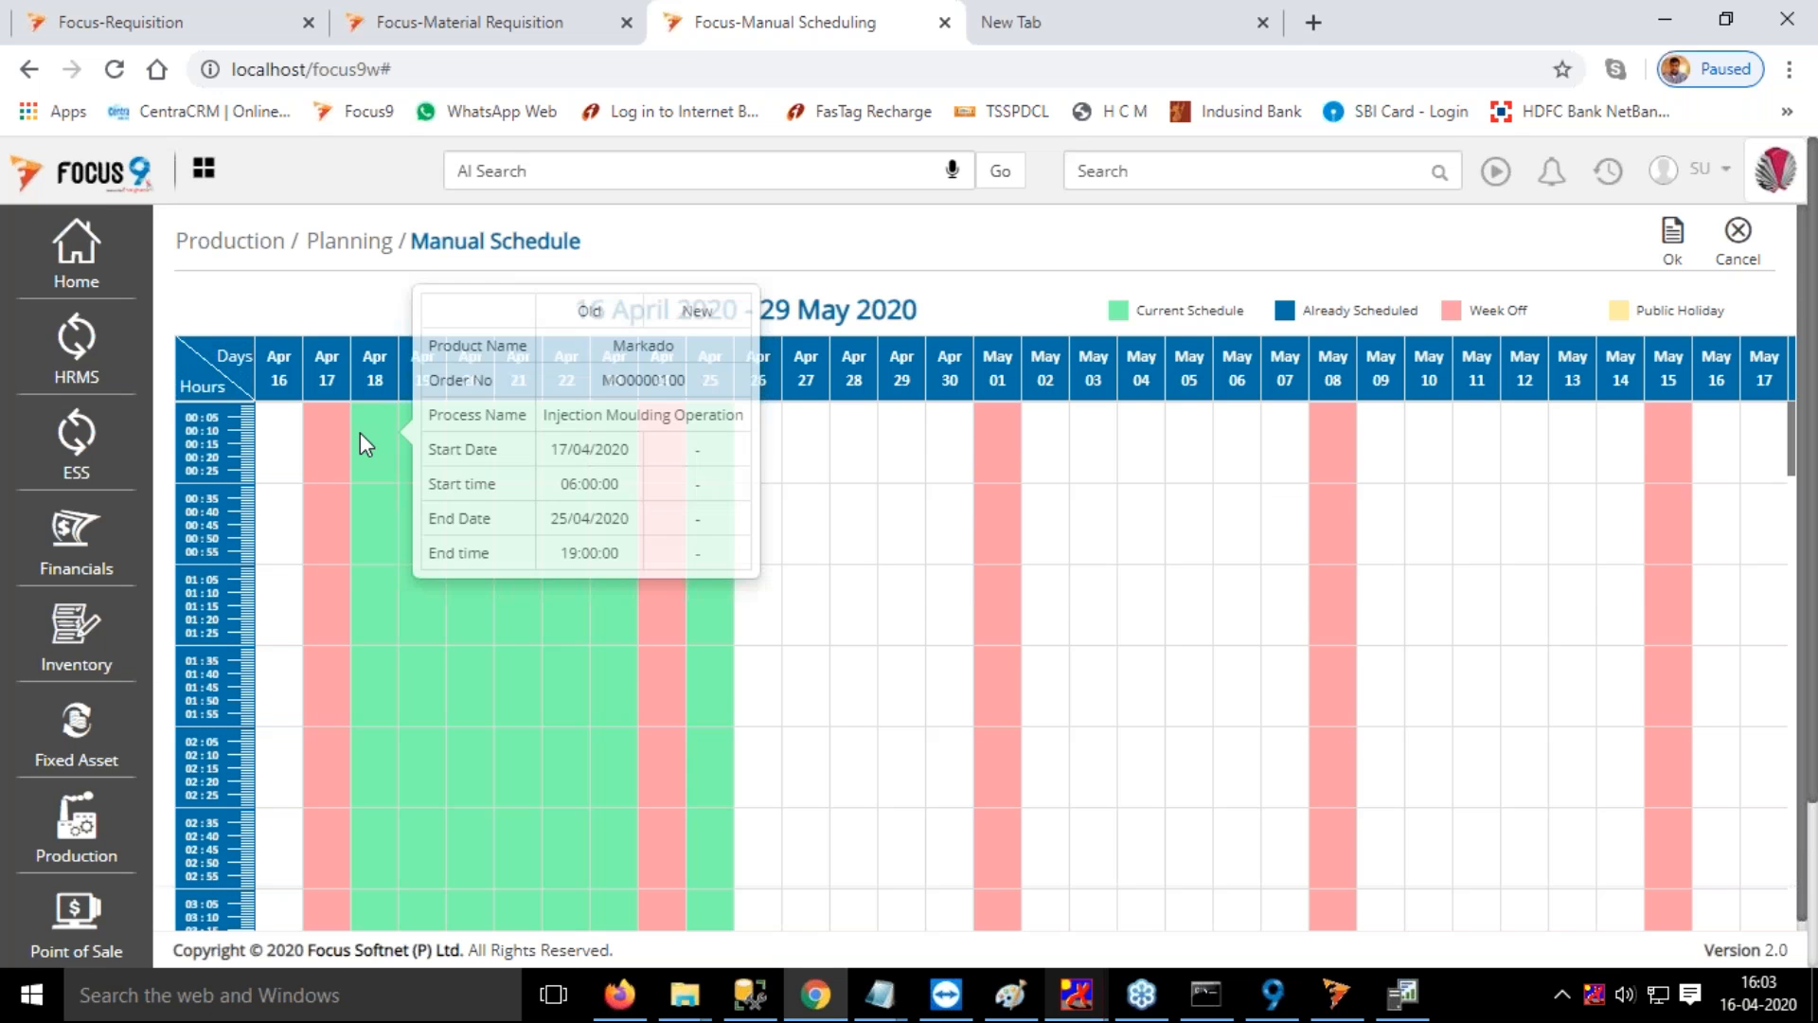
drag(772, 472, 744, 477)
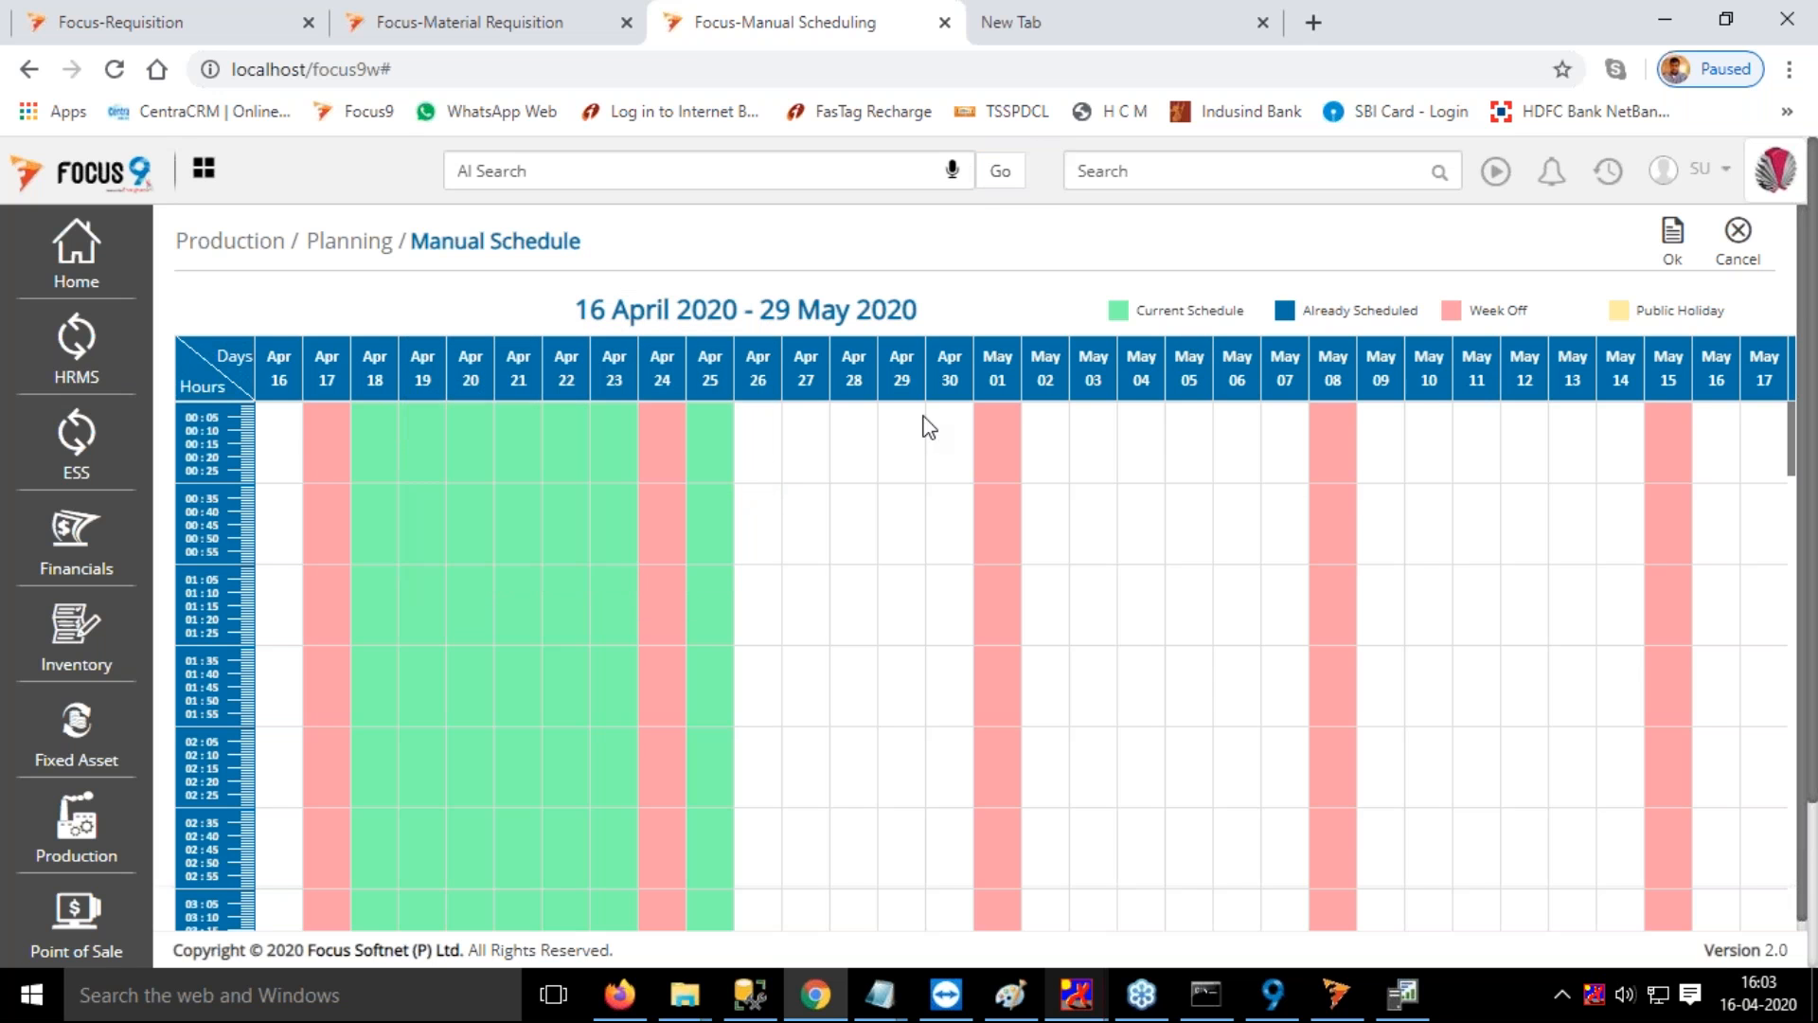
drag(705, 424, 748, 430)
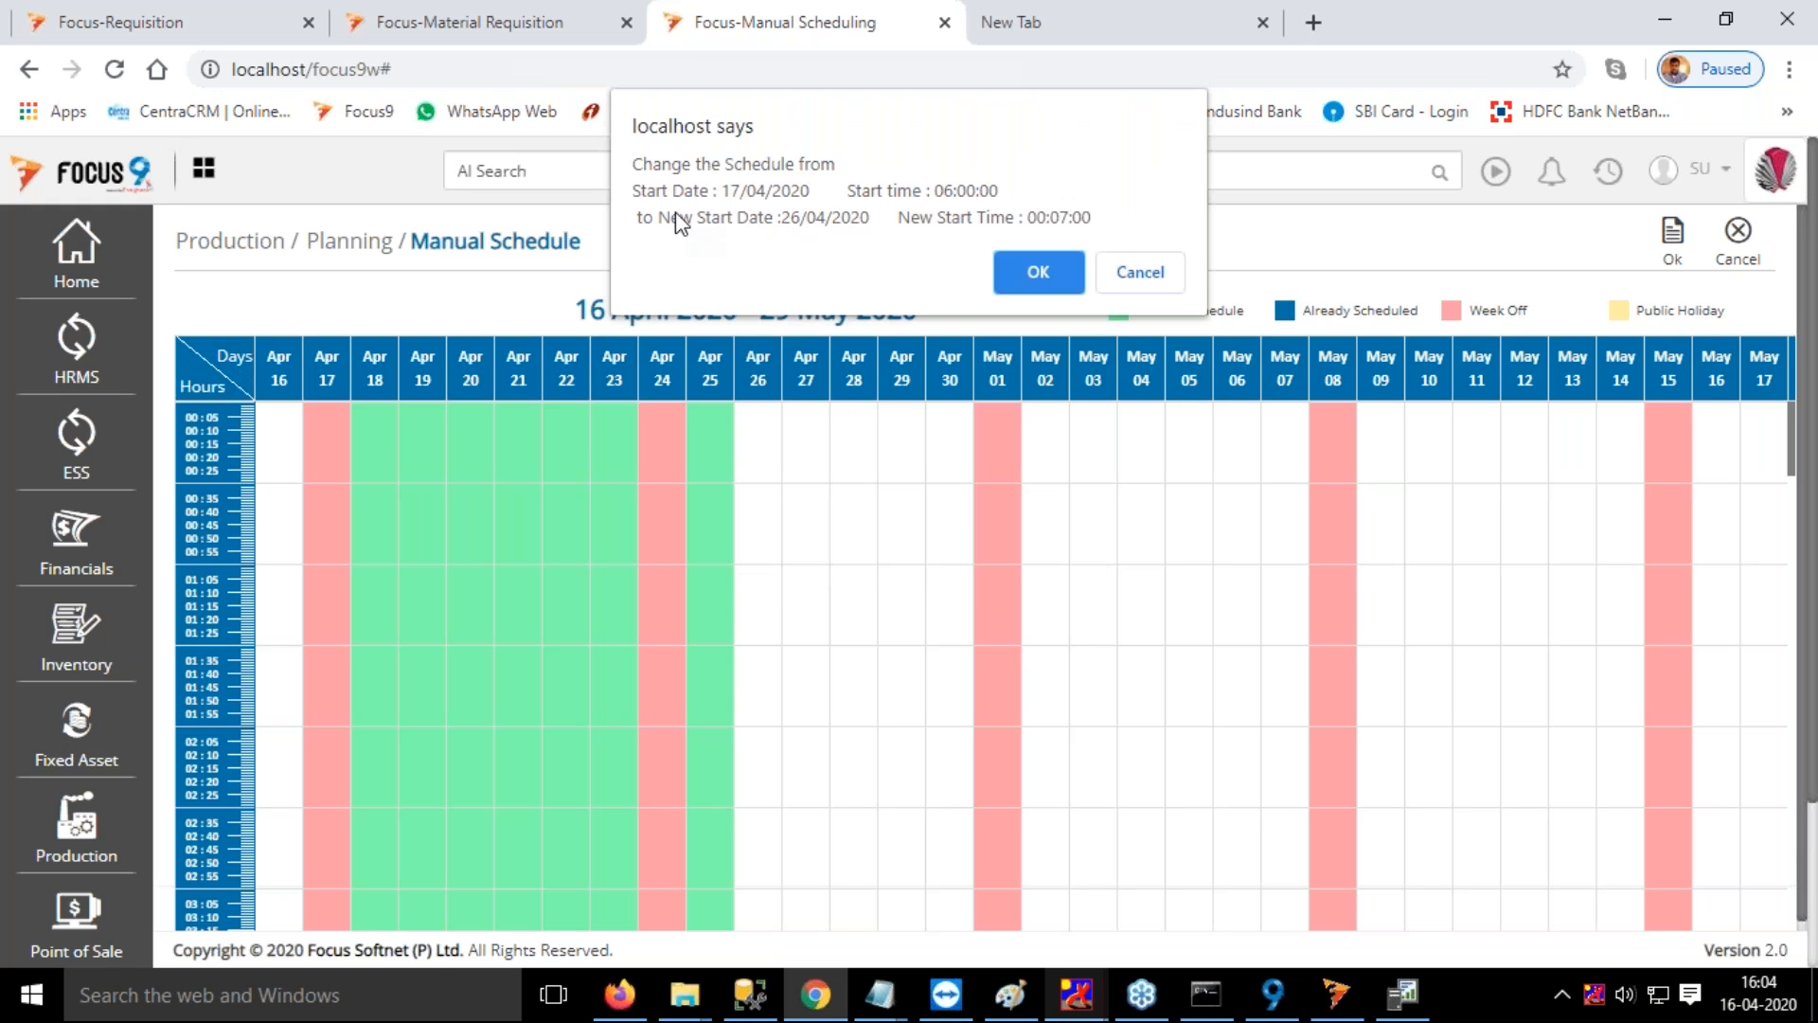
click(1043, 273)
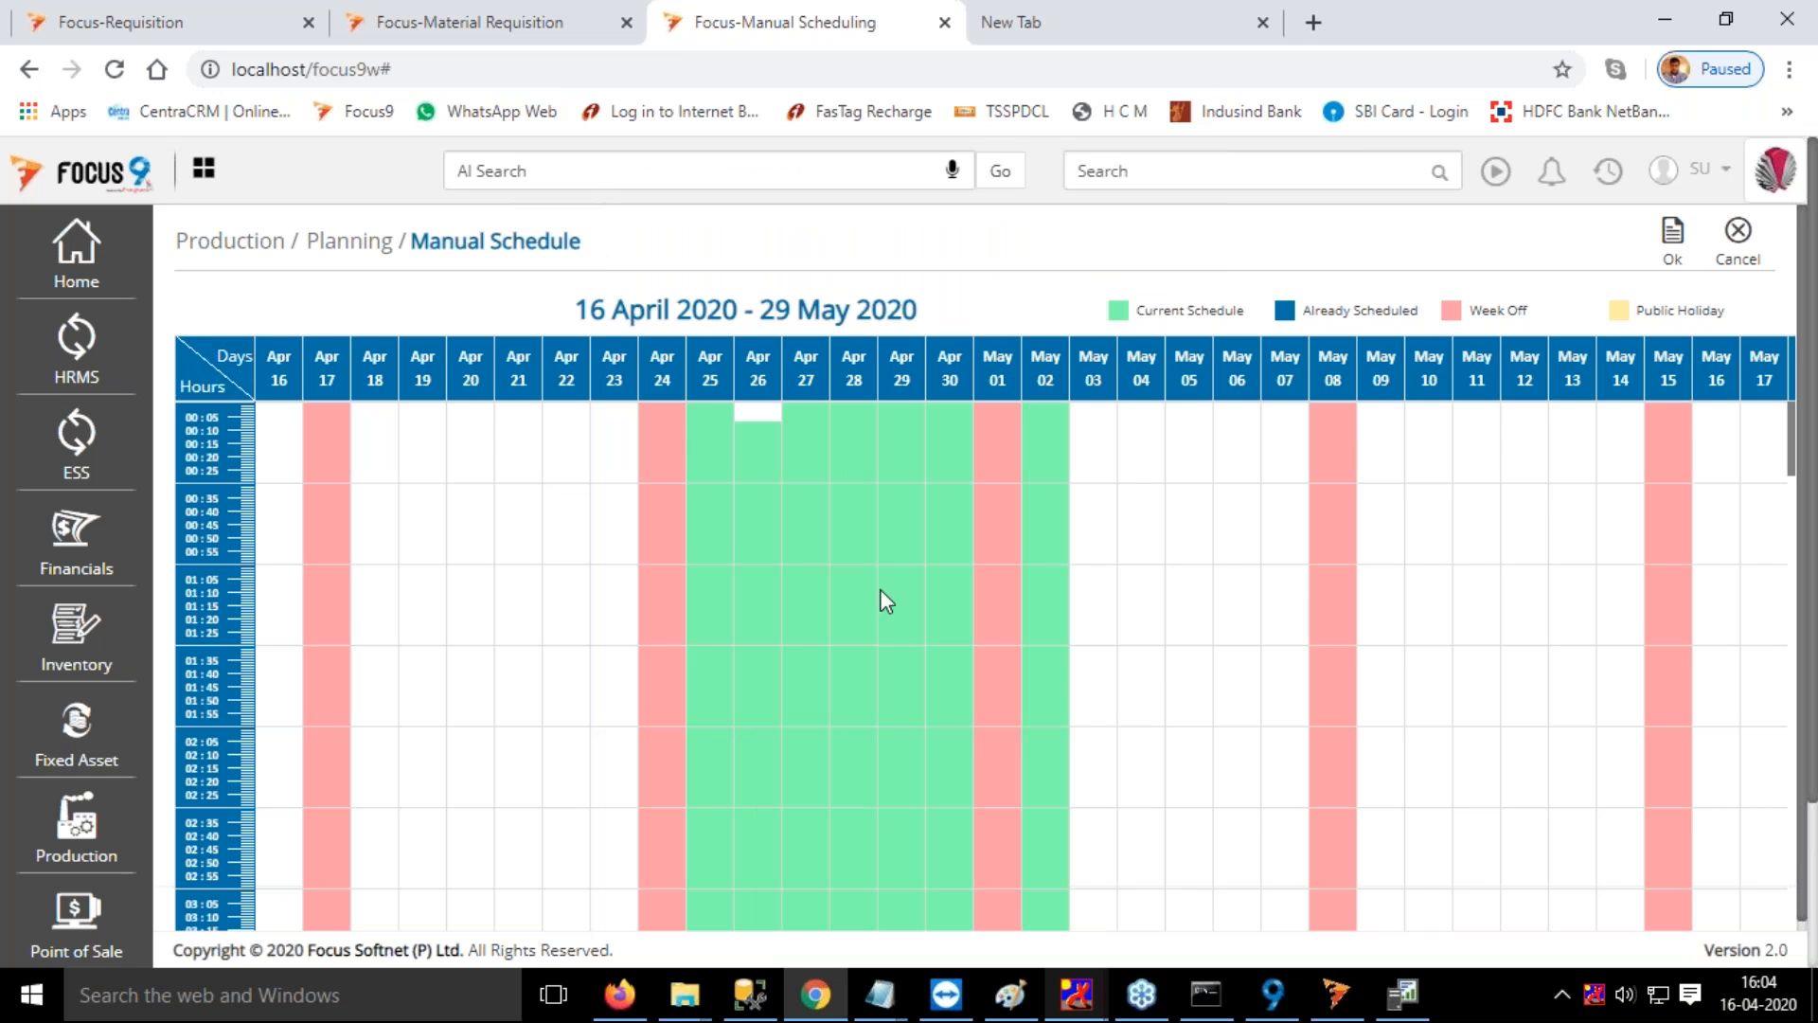
Examine the rescheduled Injection Moulding Operation hours throughout the day in the calendar
mouse_move(747, 426)
scroll(1179, 522, down, 1)
scroll(1178, 526, down, 10)
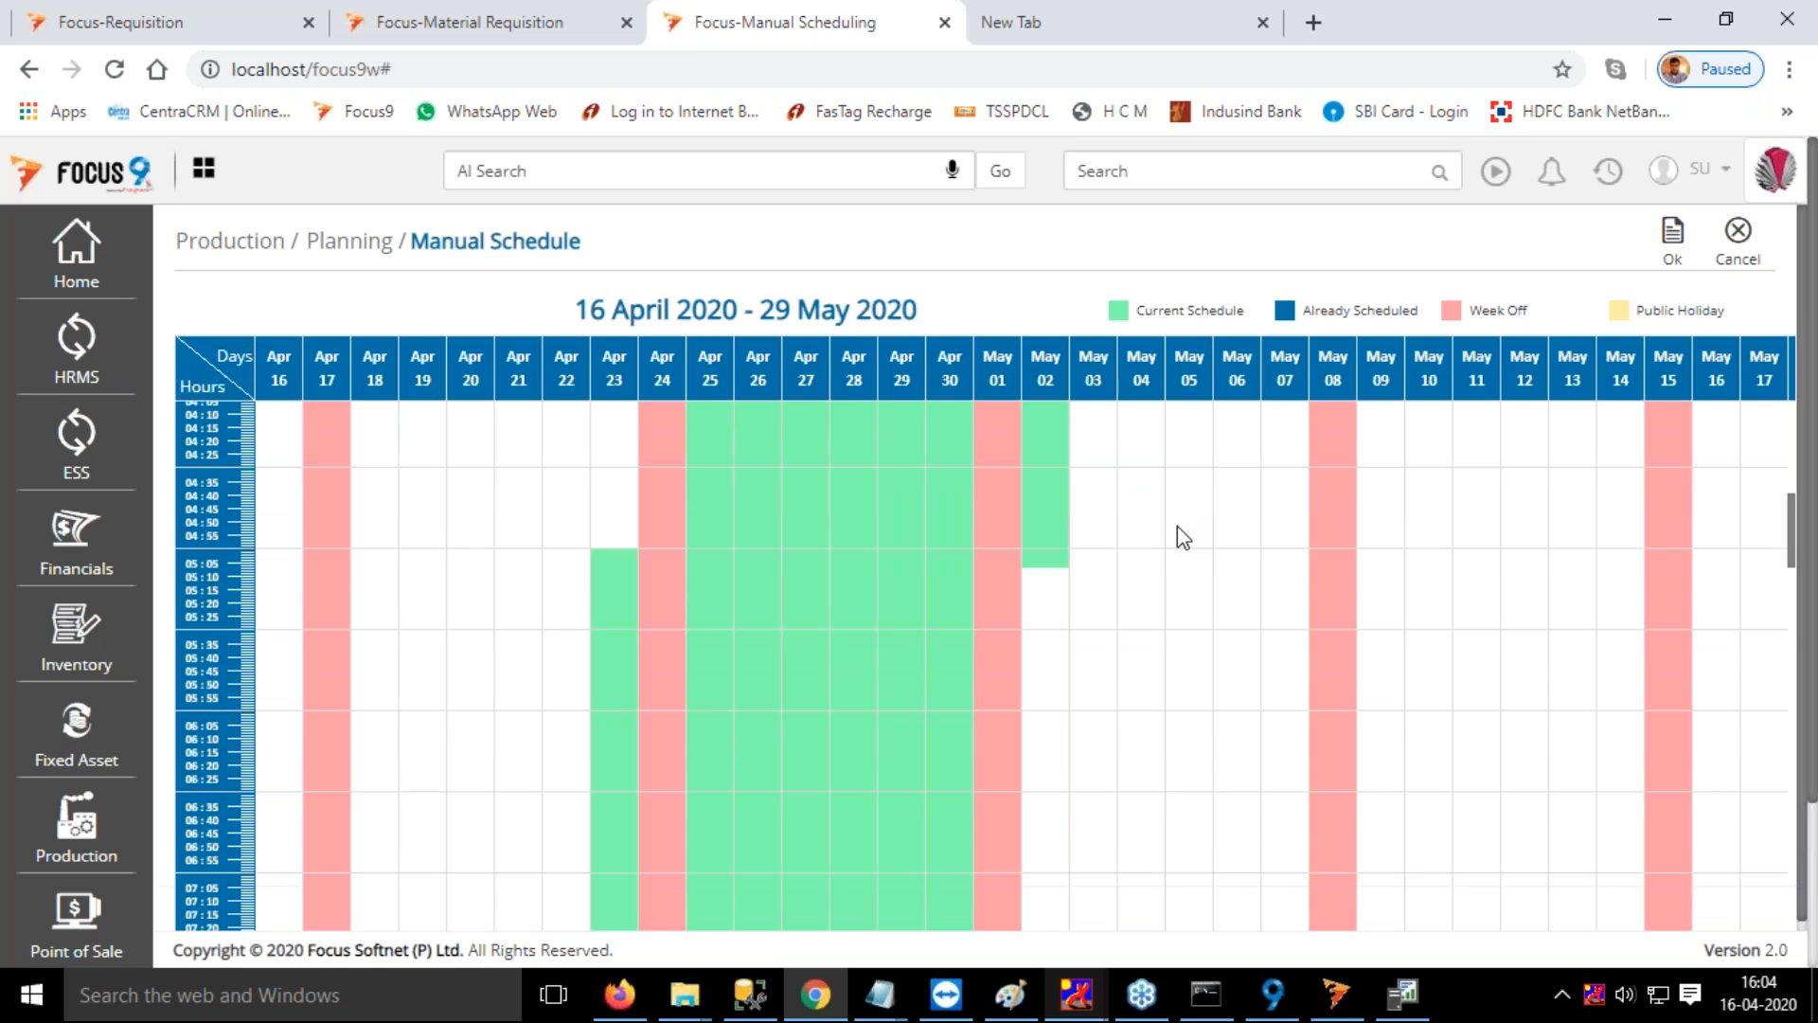
scroll(1178, 525, down, 3)
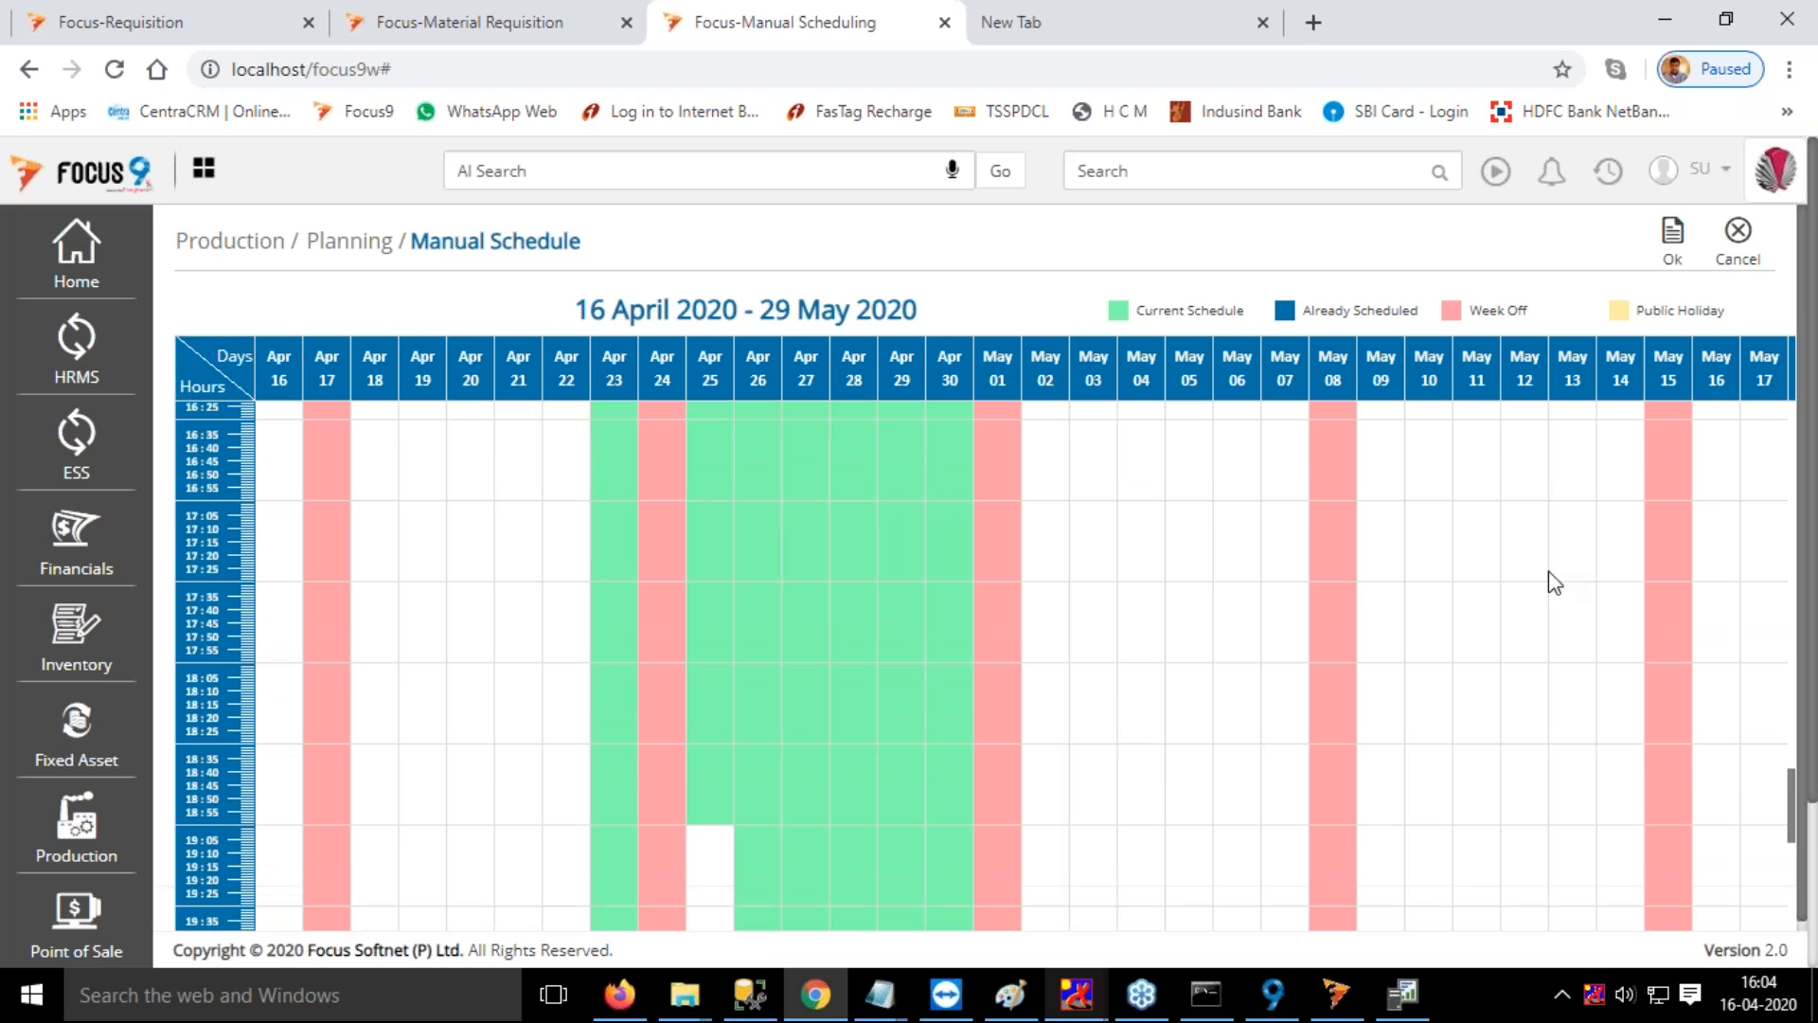
scroll(1575, 602, down, 1)
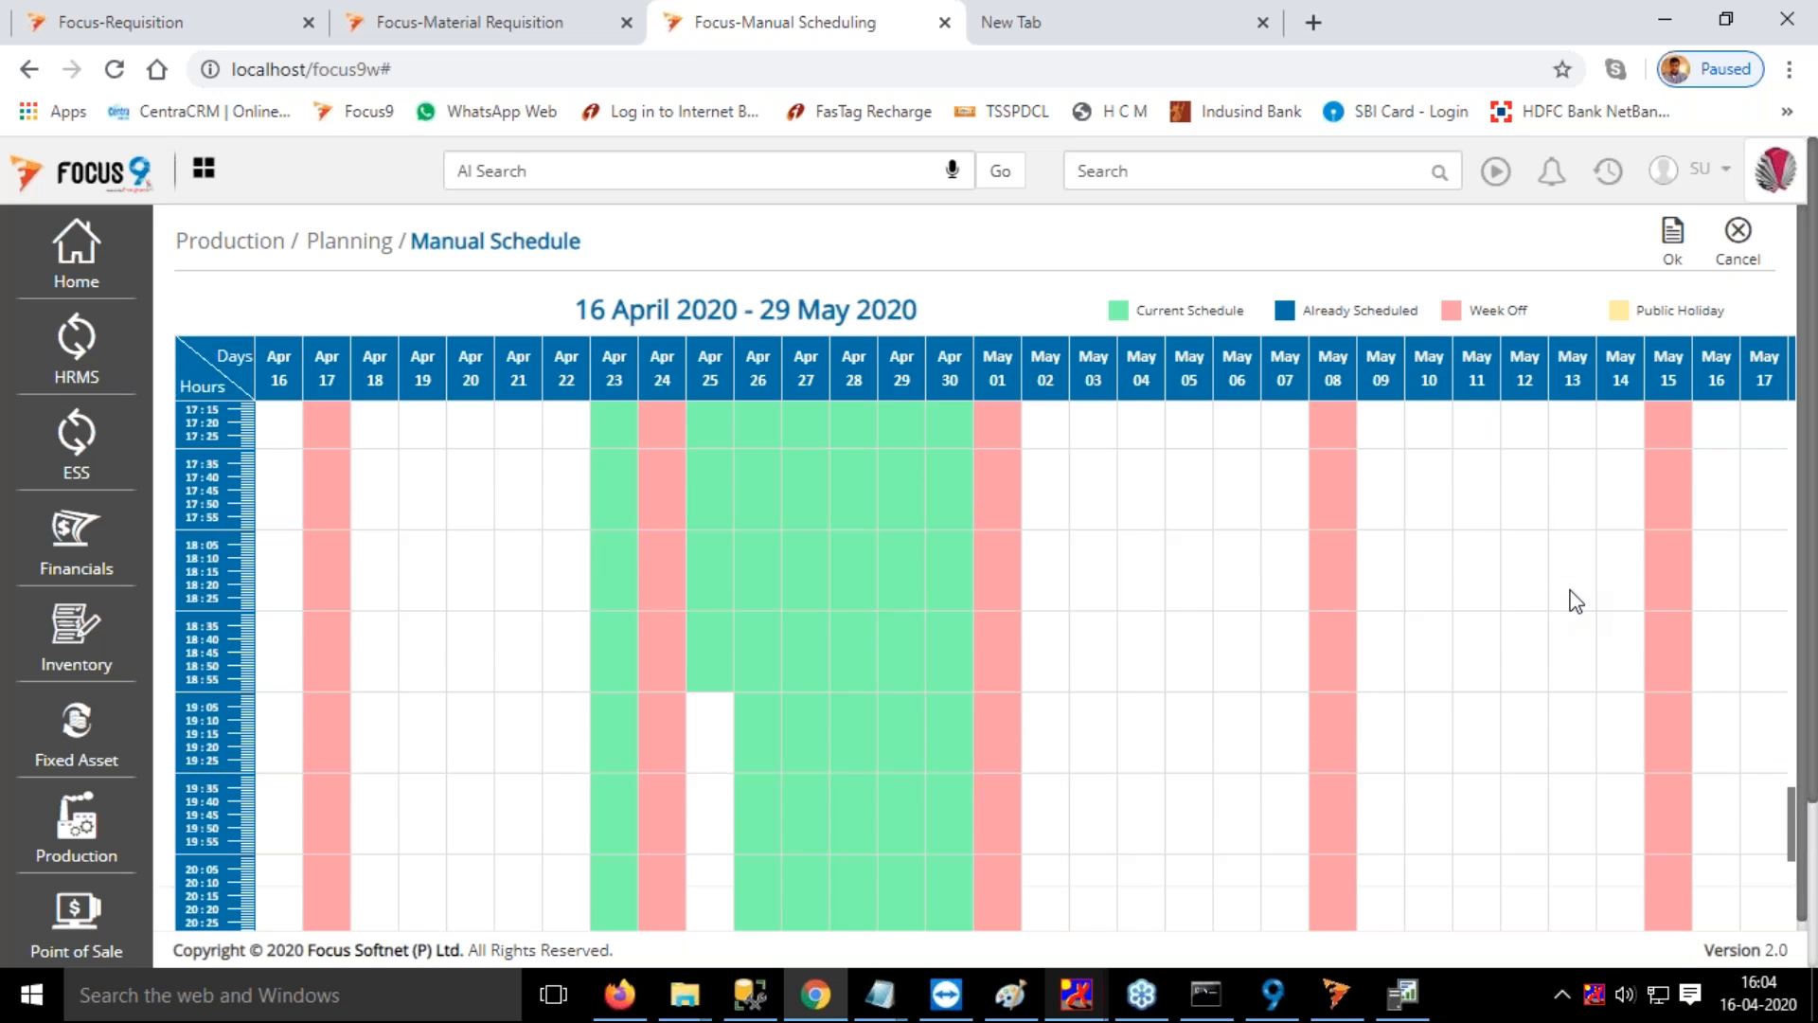
Accept the changed Markado 7.3 Body calendar, select its Injection Moulding Operation row and save the schedule
scroll(1575, 602, down, 4)
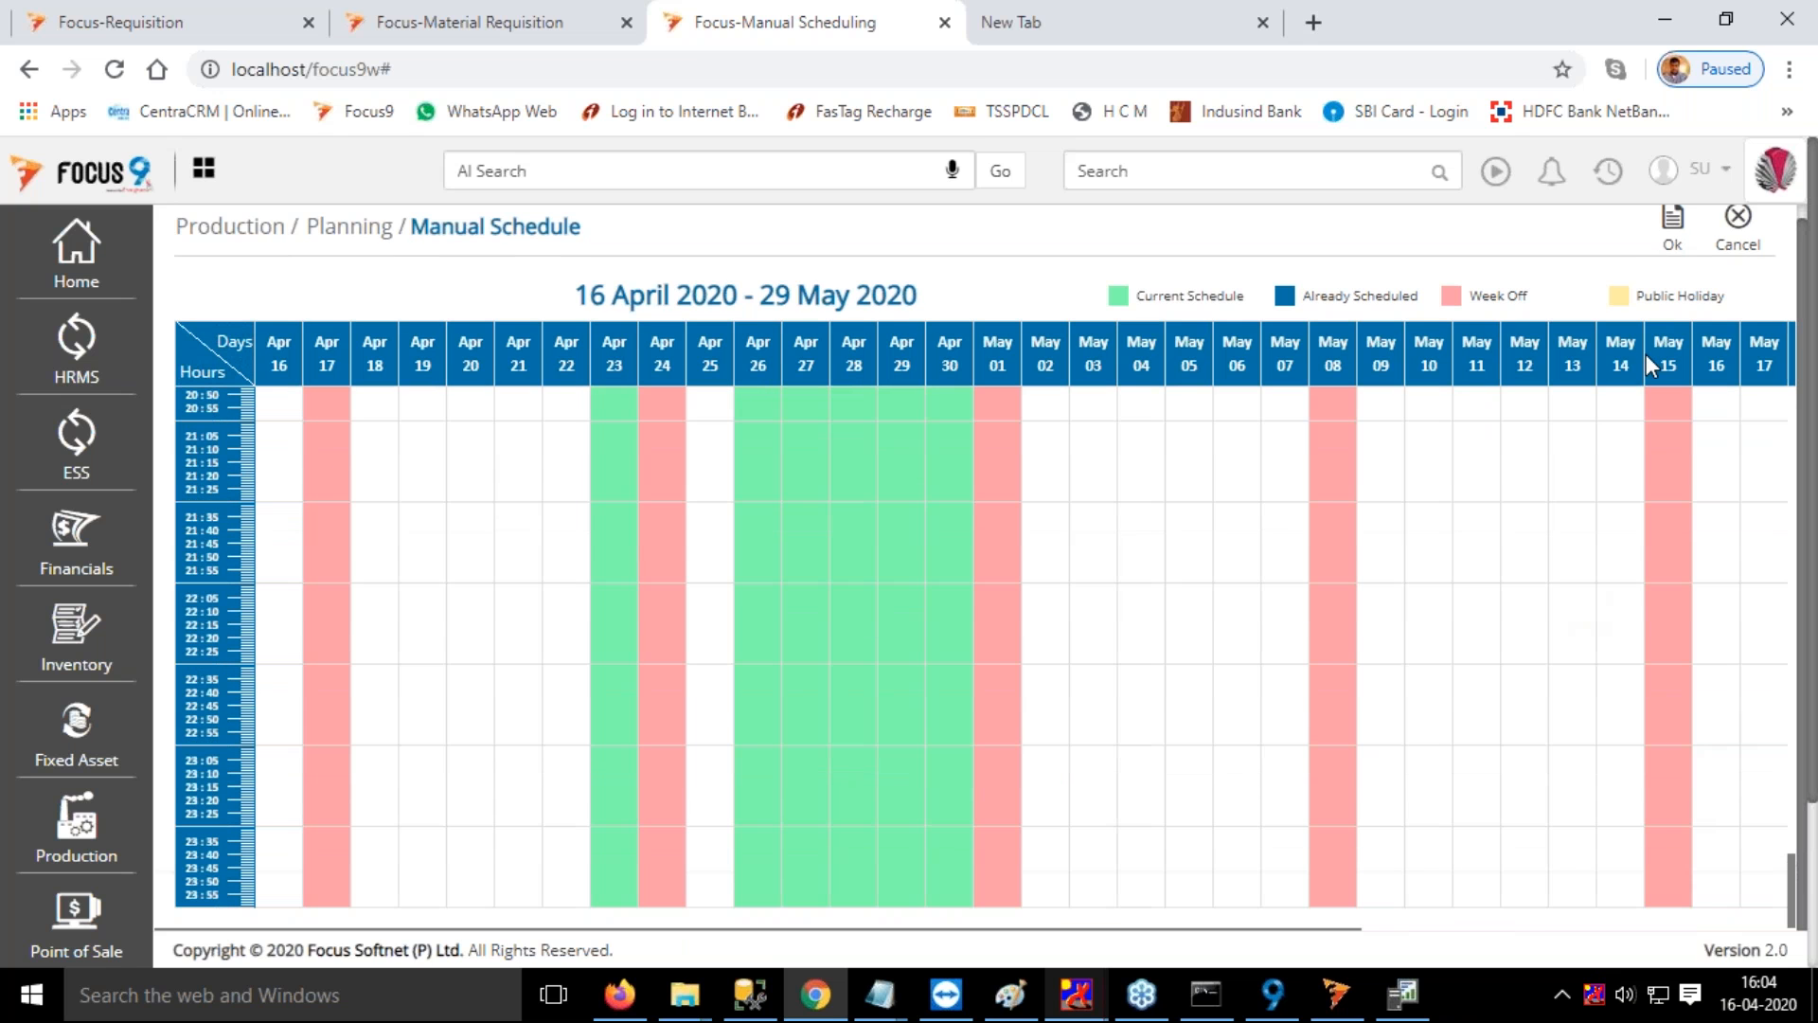
click(1671, 228)
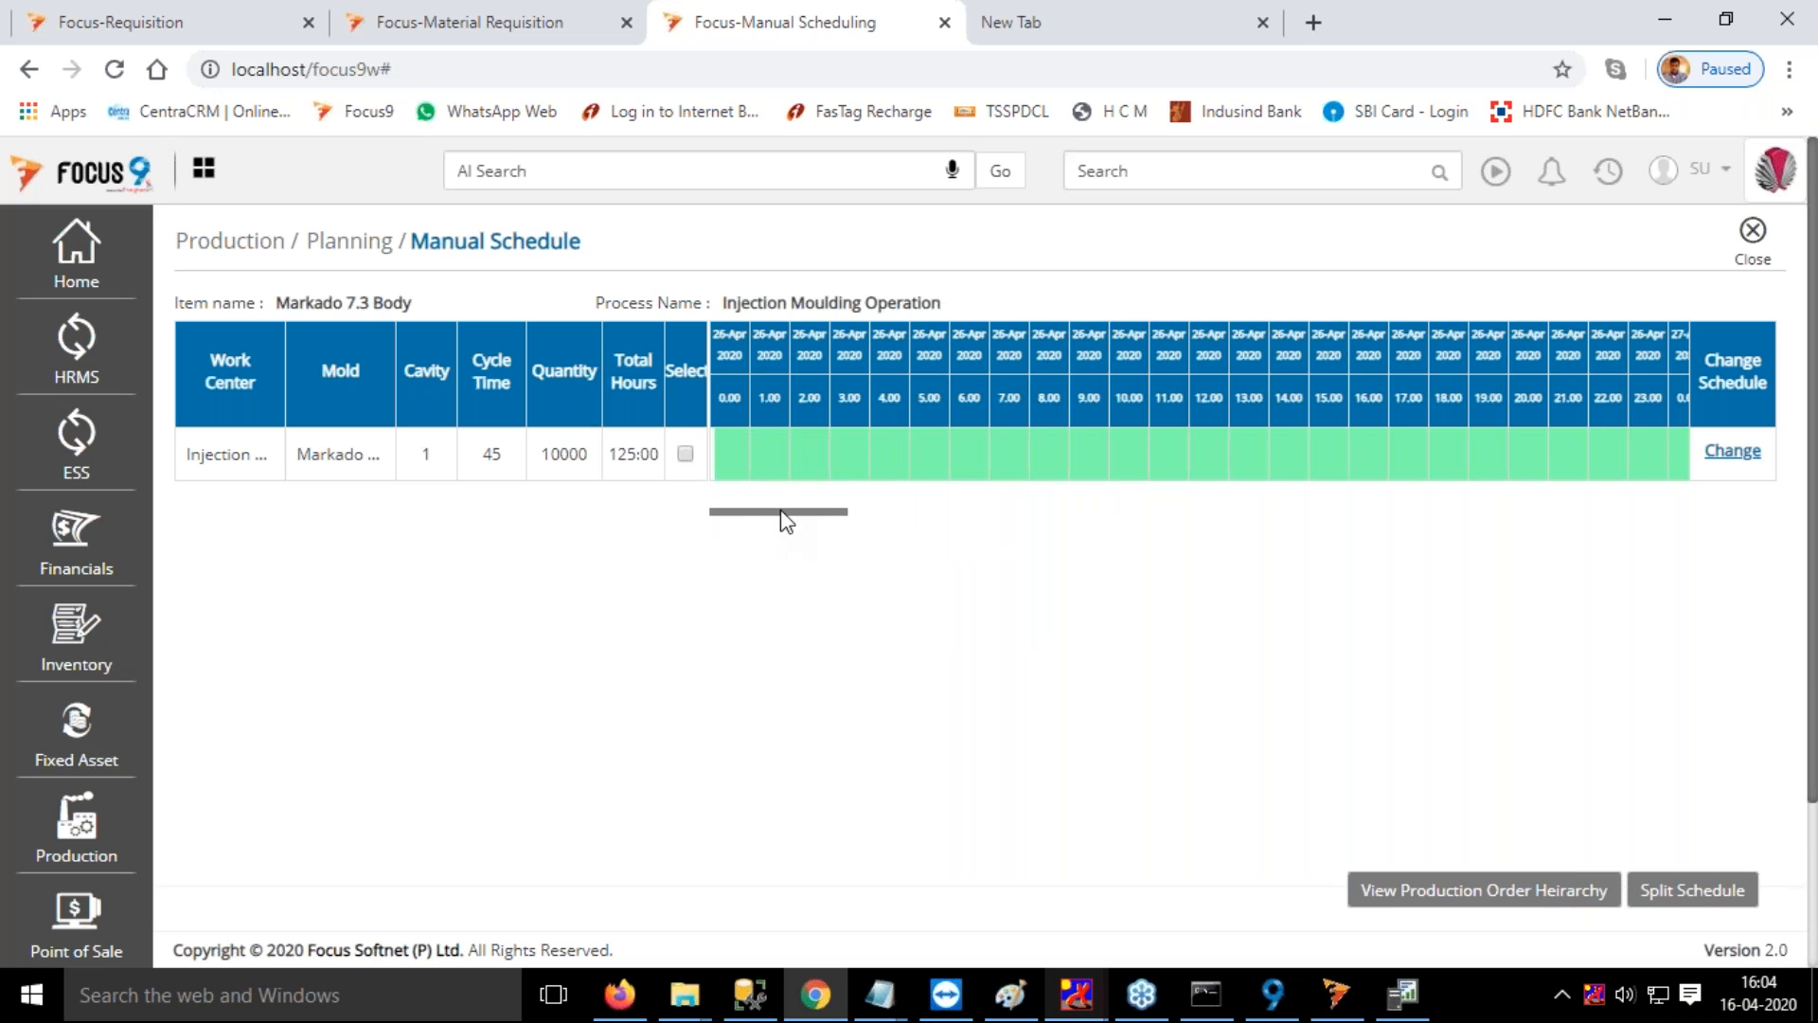
drag(750, 515, 697, 552)
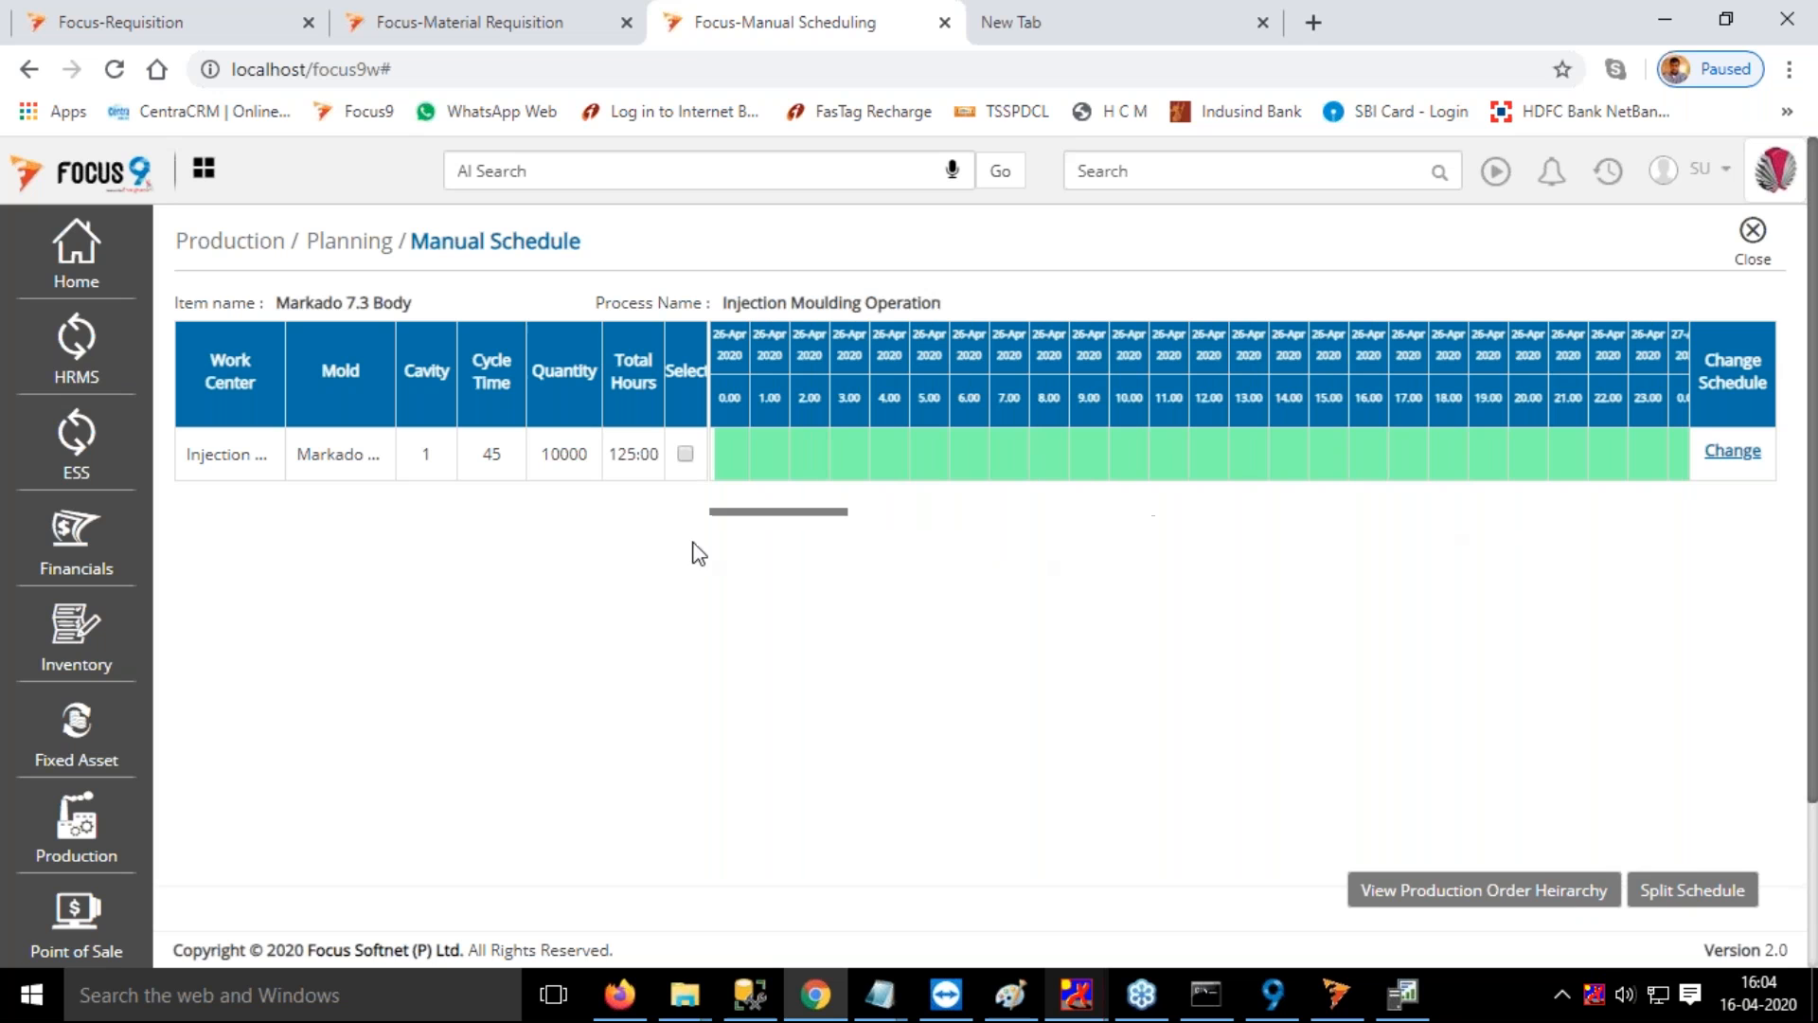
click(684, 455)
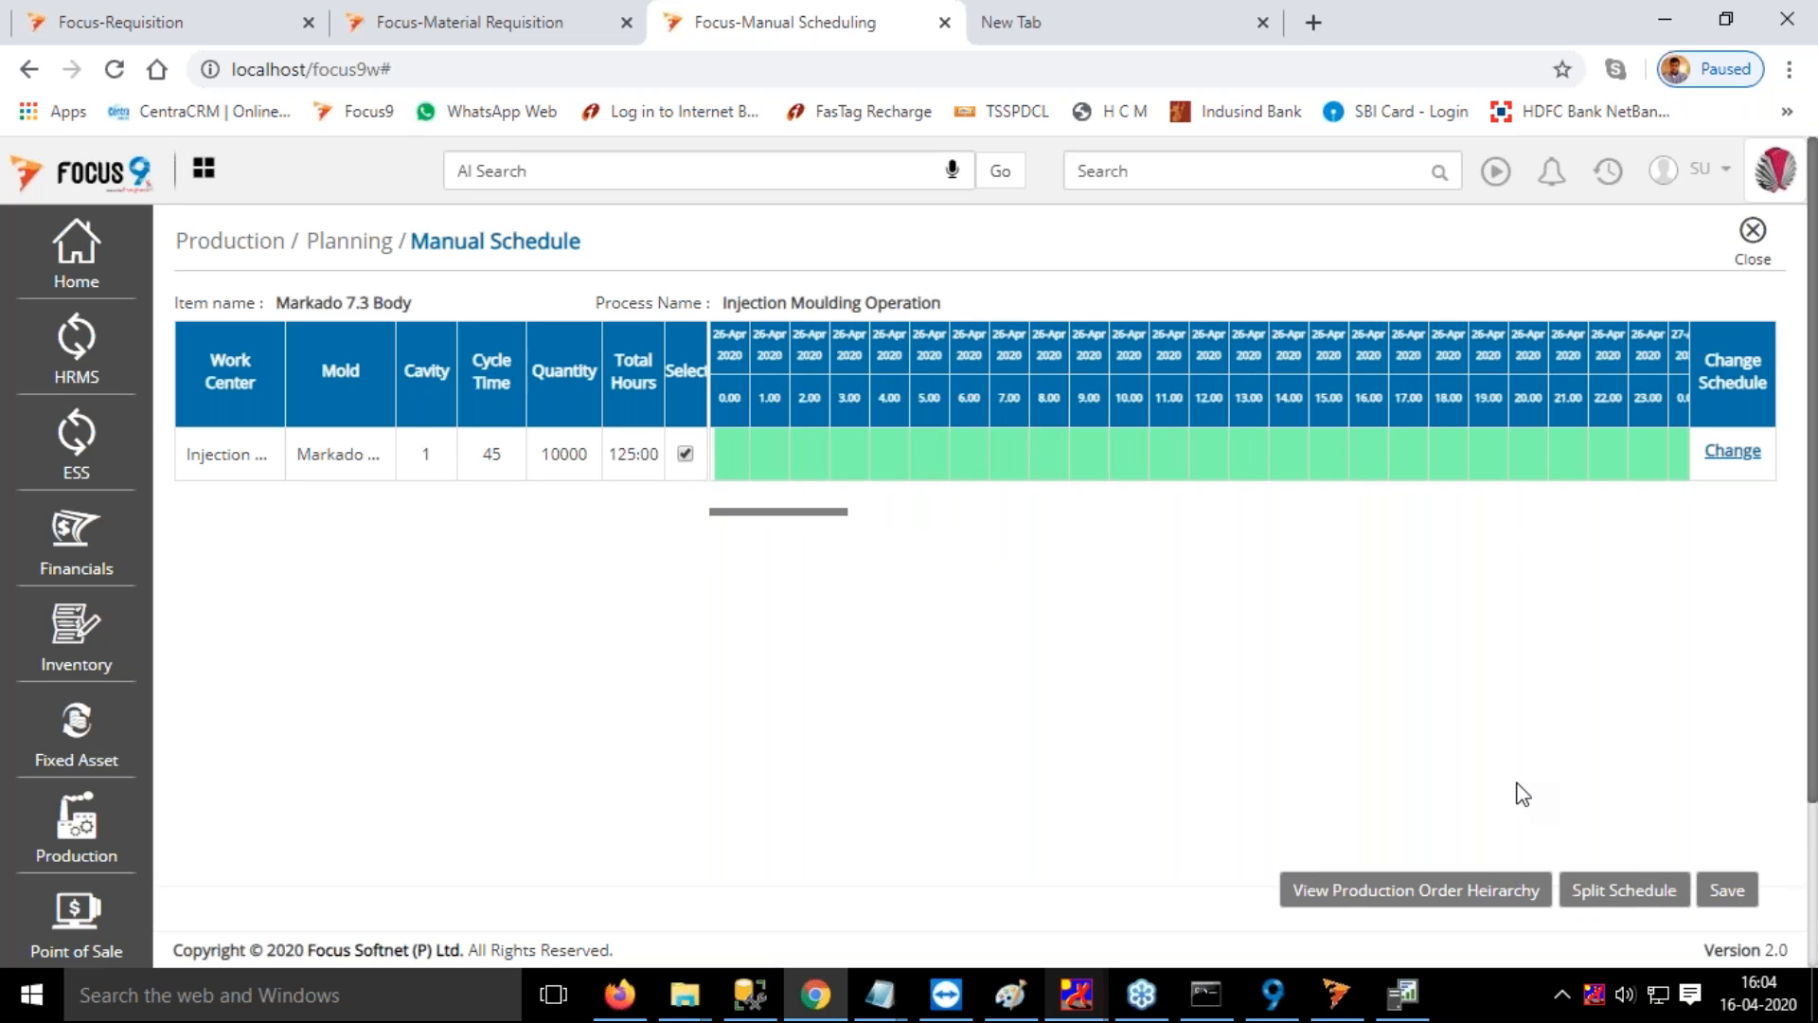
click(1727, 892)
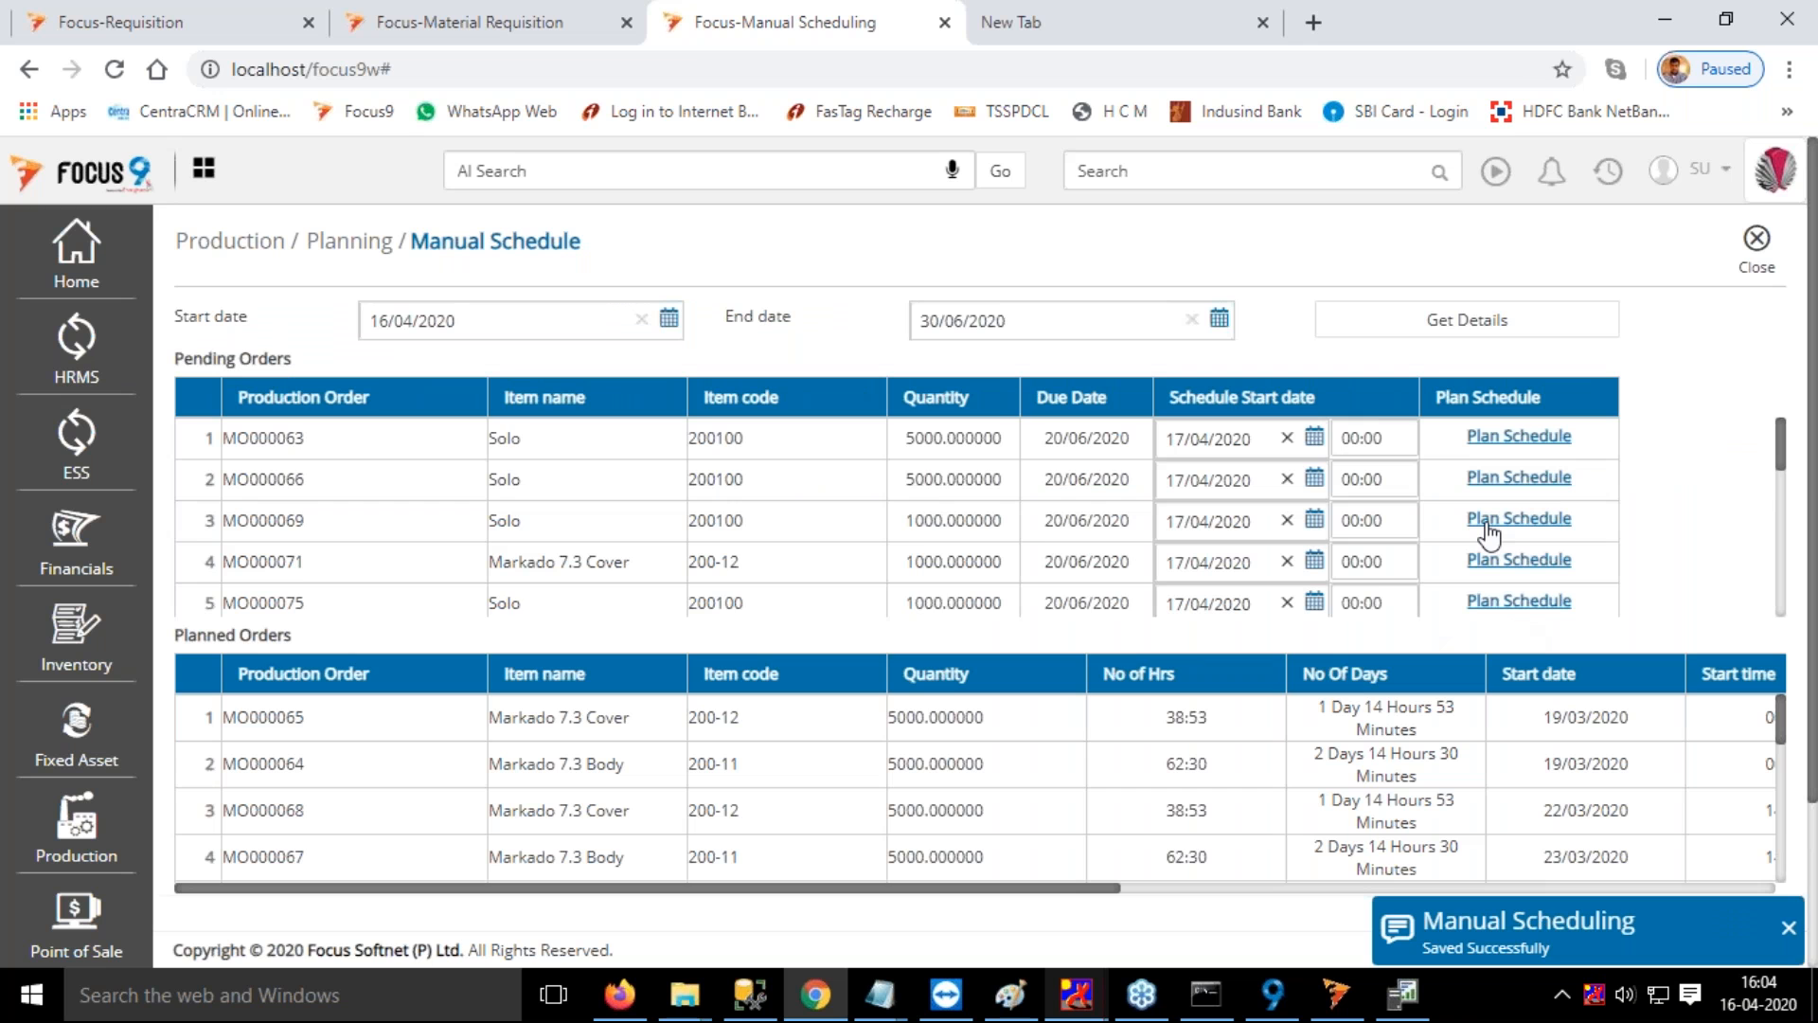
Plan the schedule of the pending Markado 7.3 Cover order with quantity 10000
scroll(1488, 535, down, 5)
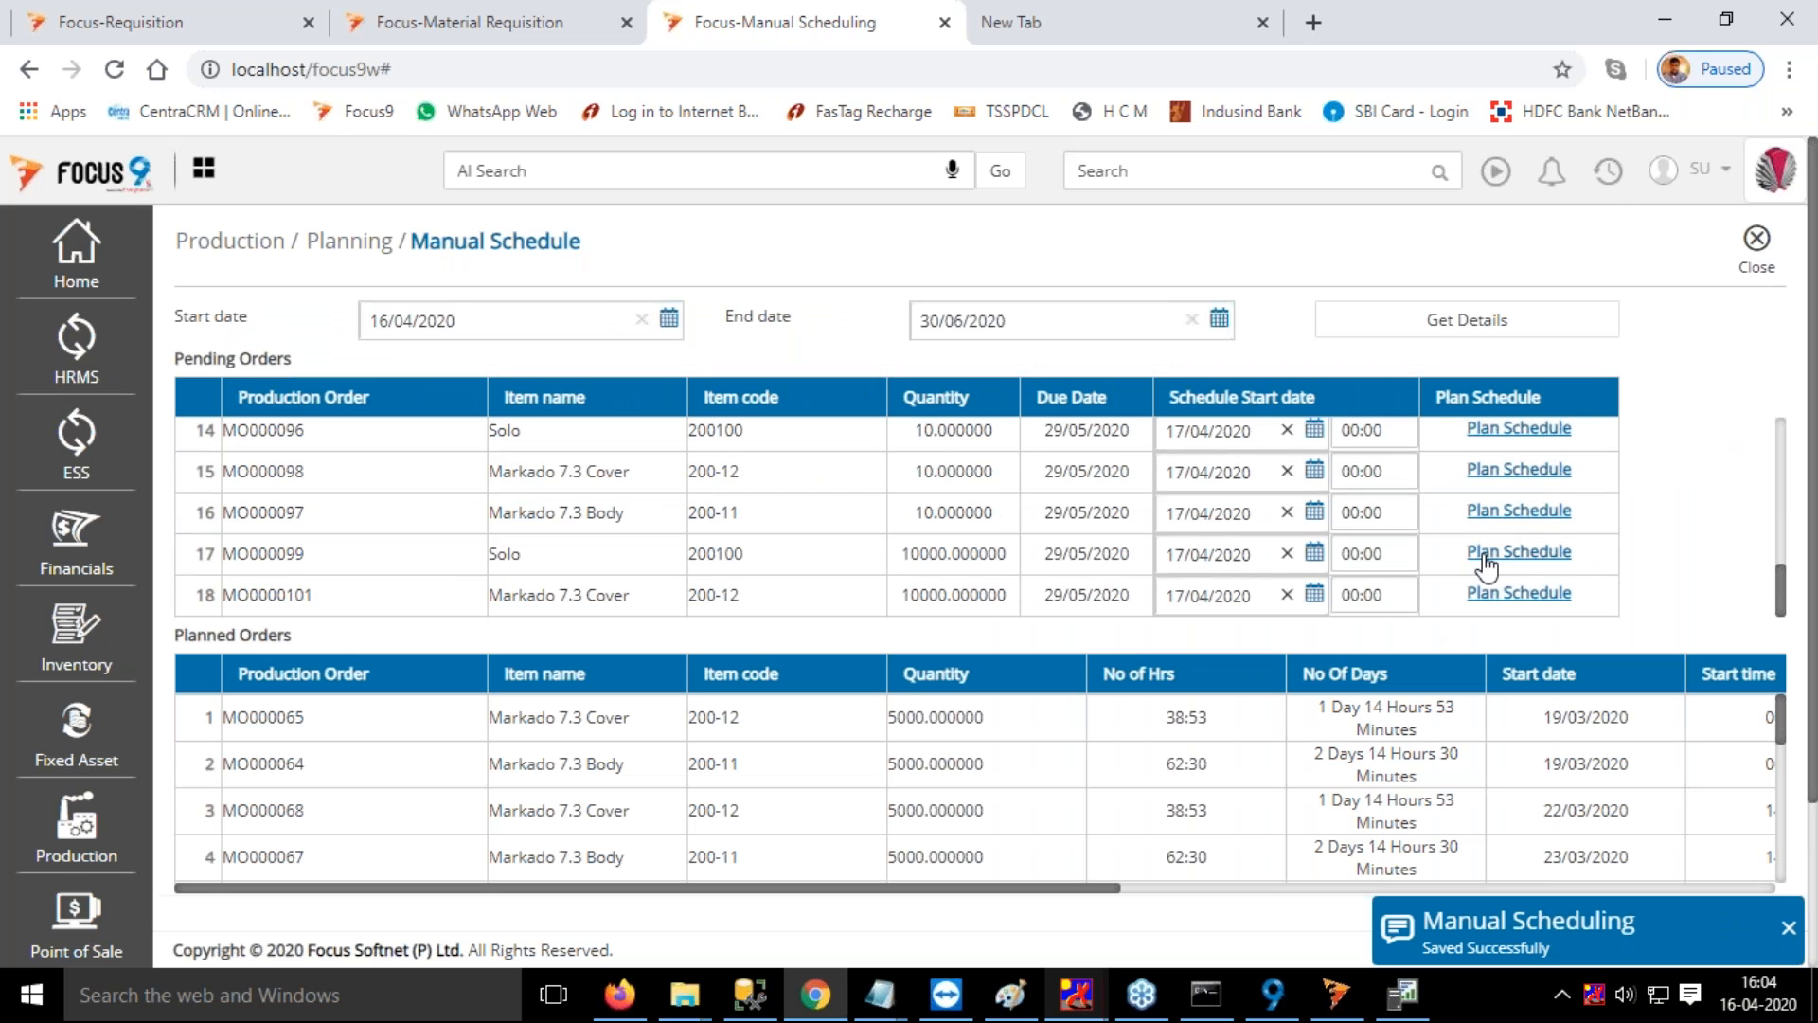
scroll(1506, 493, down, 2)
click(1518, 388)
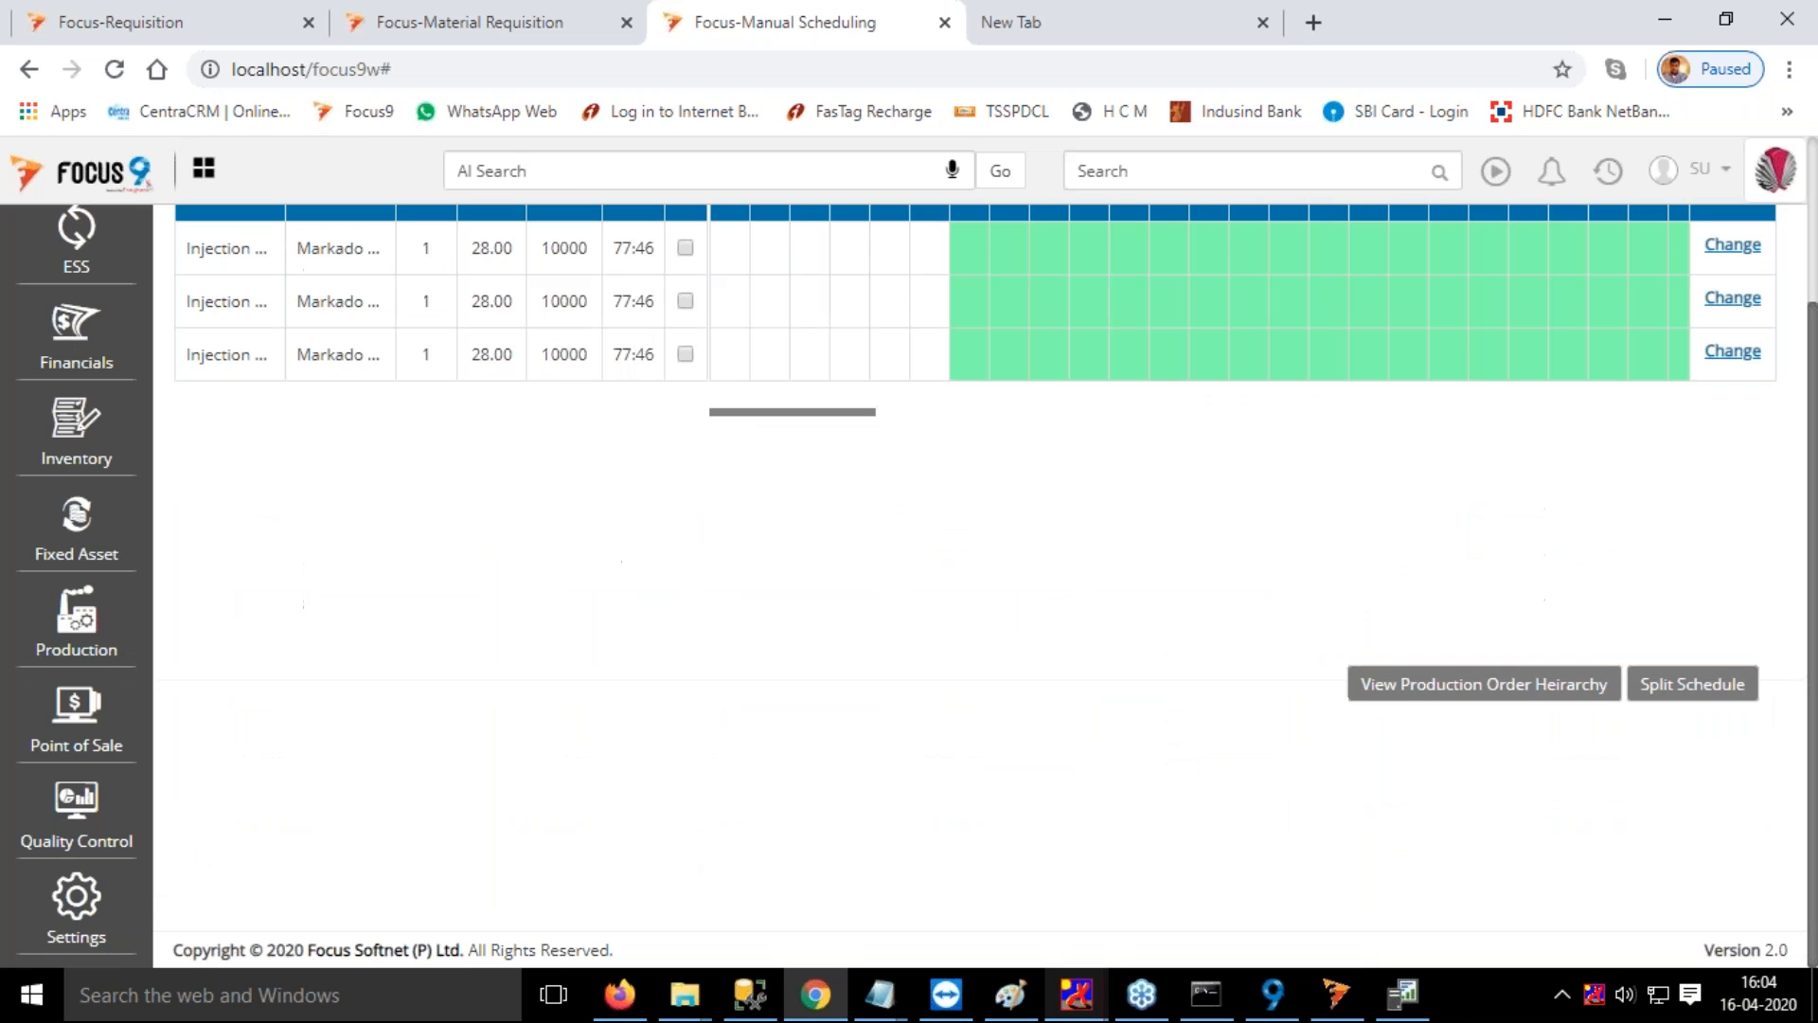
scroll(417, 468, up, 2)
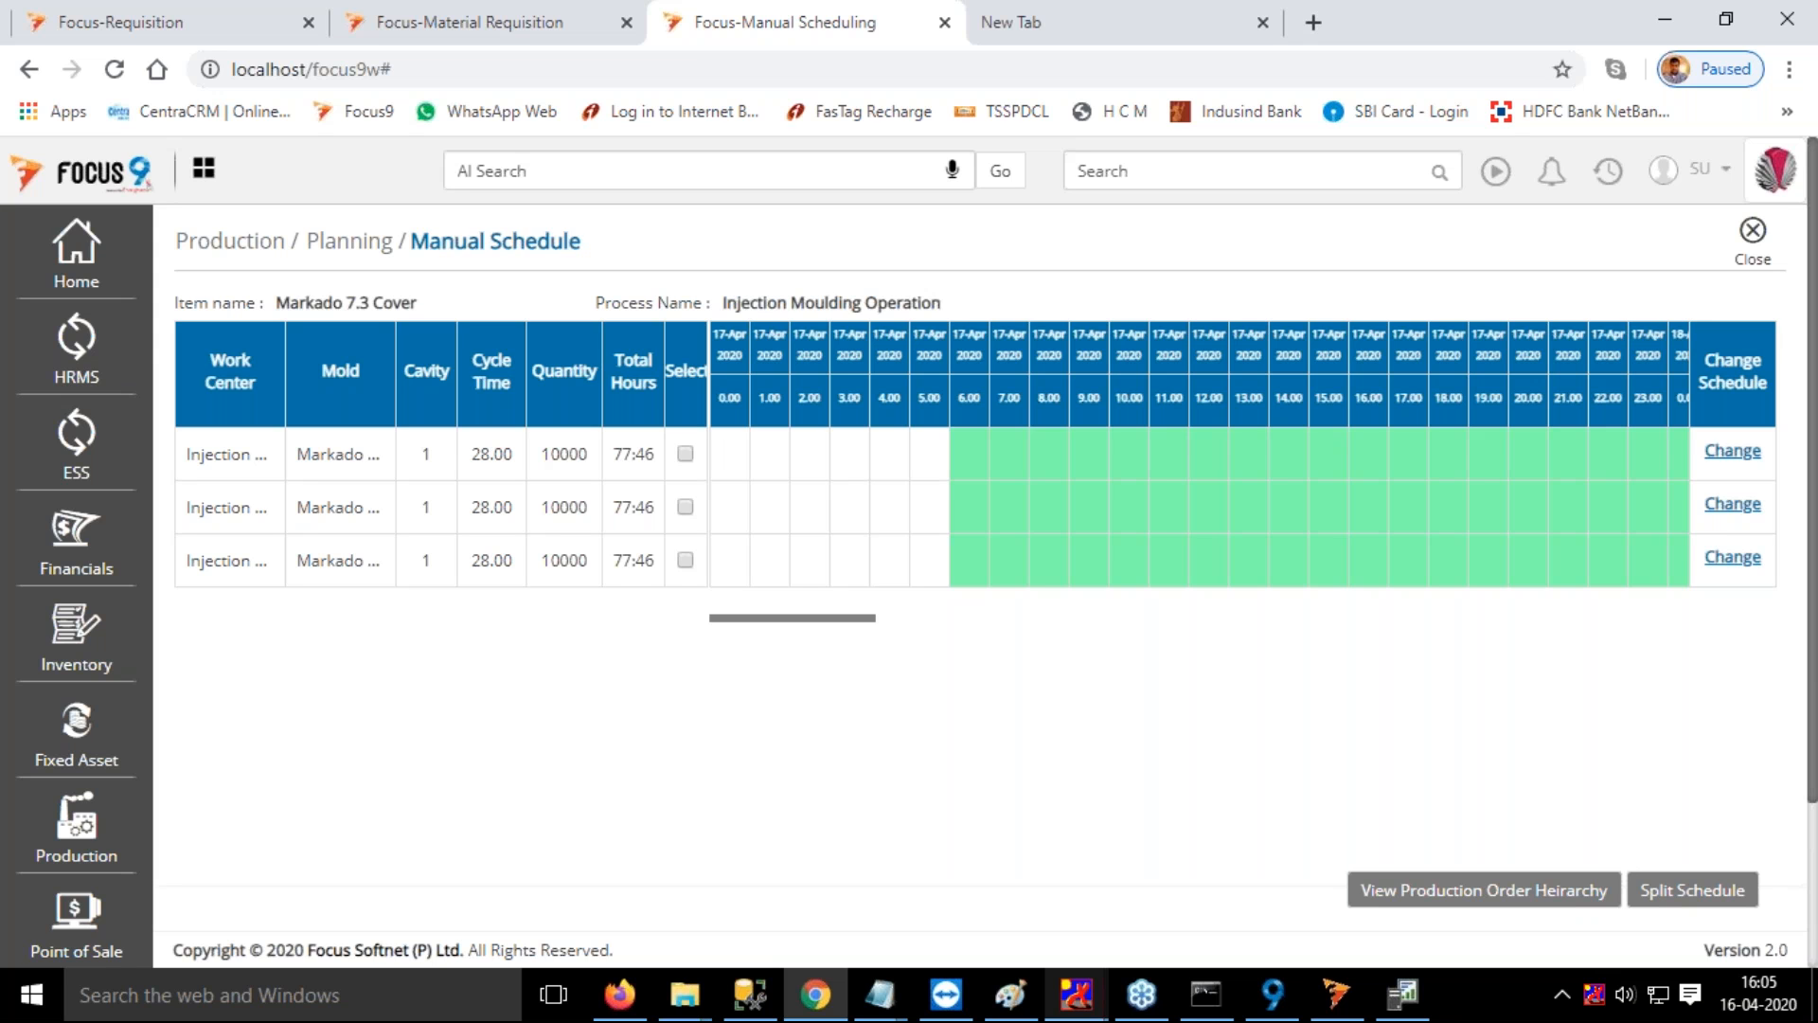
Try to split the Markado 7.3 Cover schedule between injection work centers, allotting 5000 to Injection 160A, and close the split without checking it
click(686, 508)
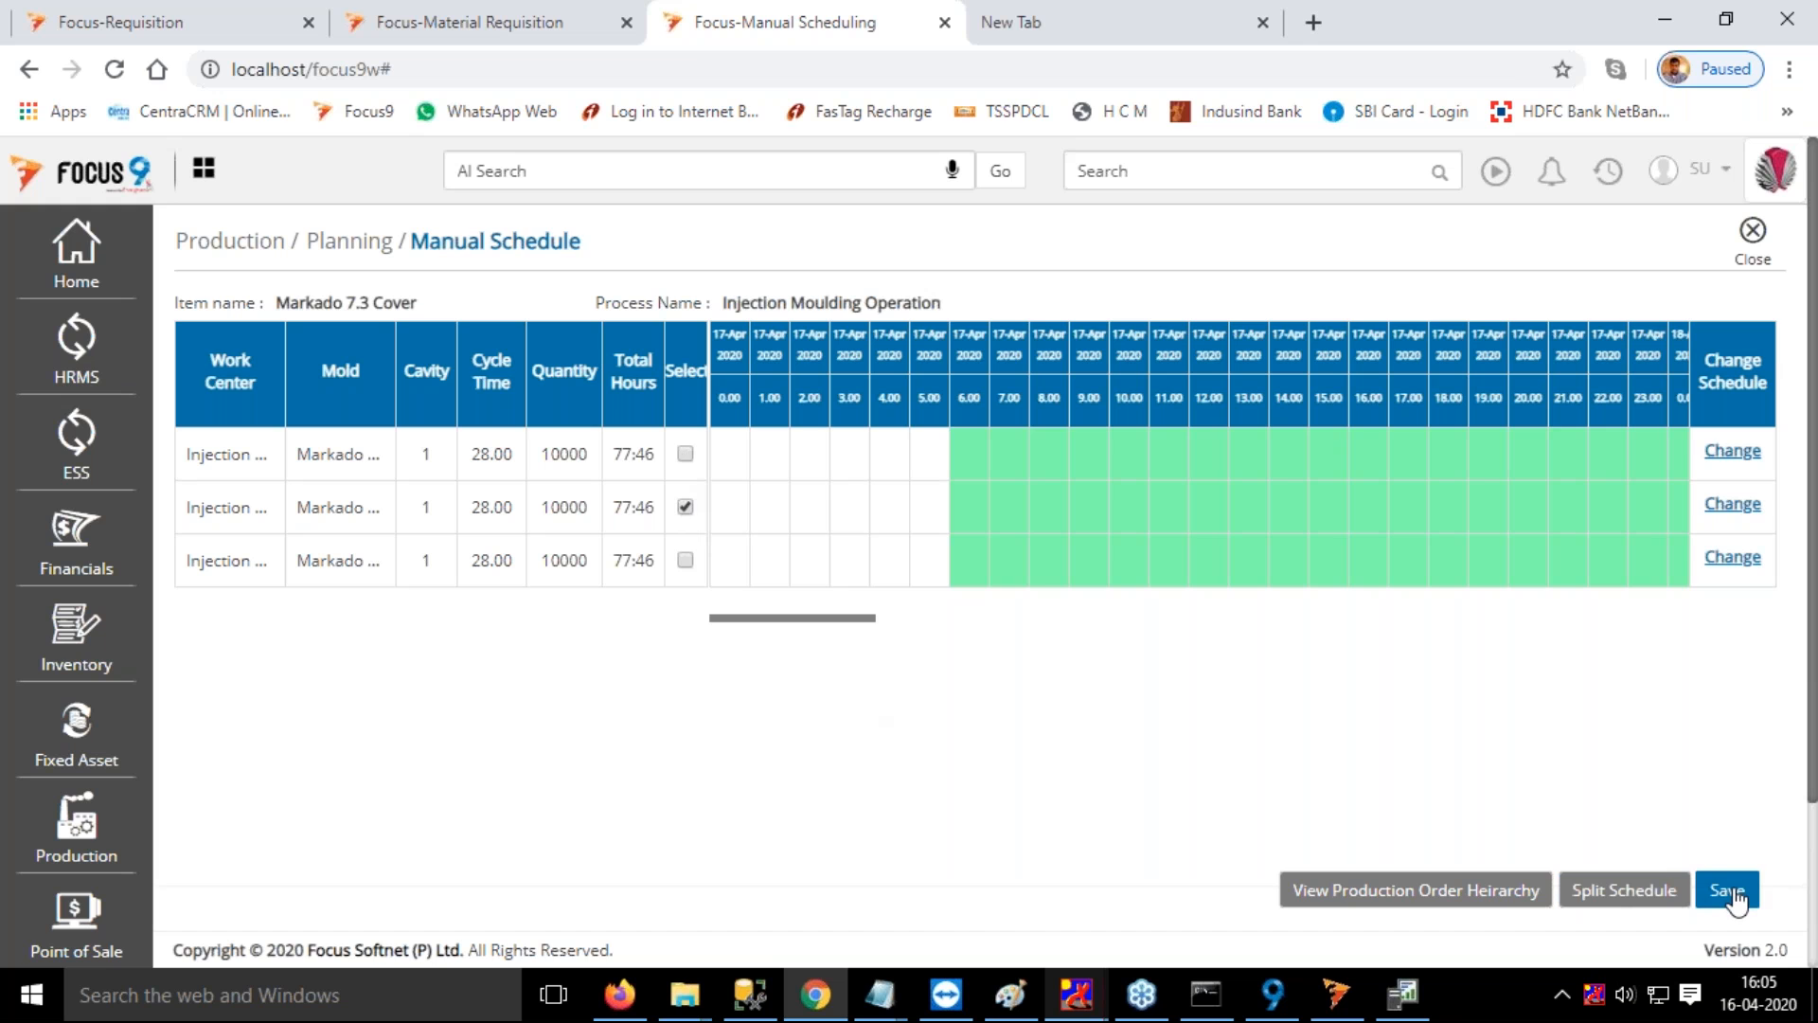
click(685, 508)
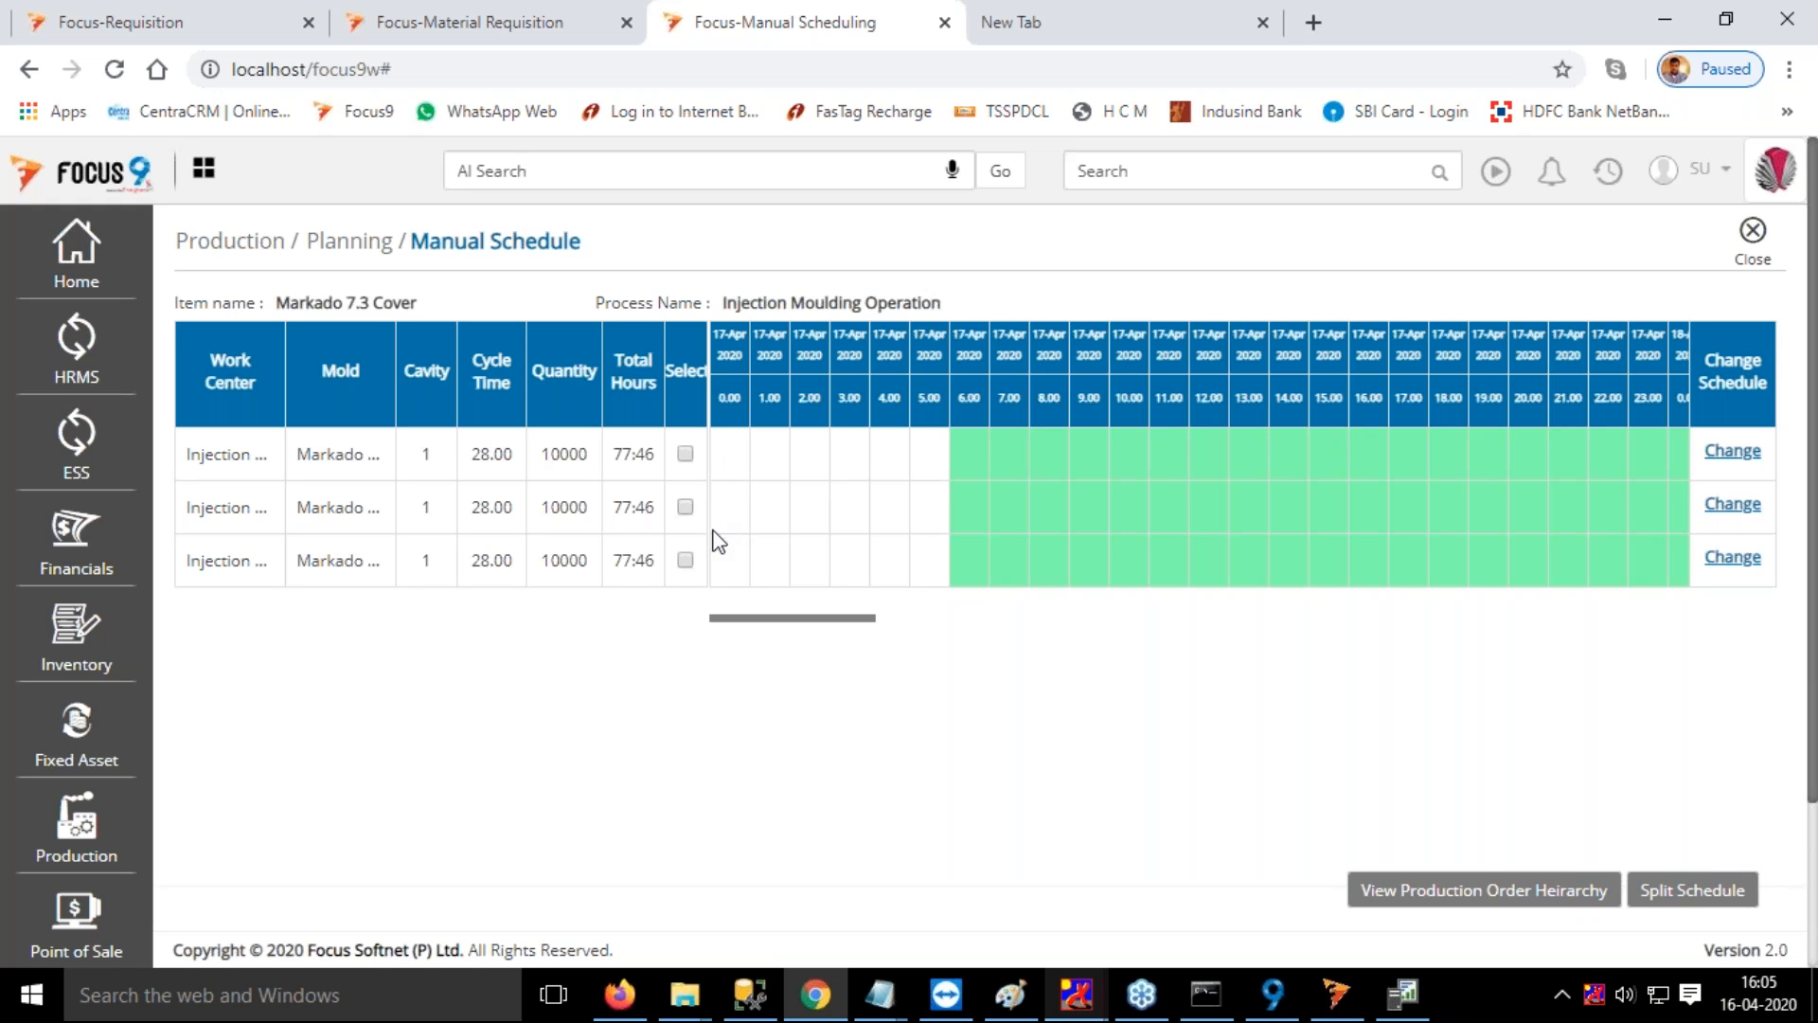
click(1702, 892)
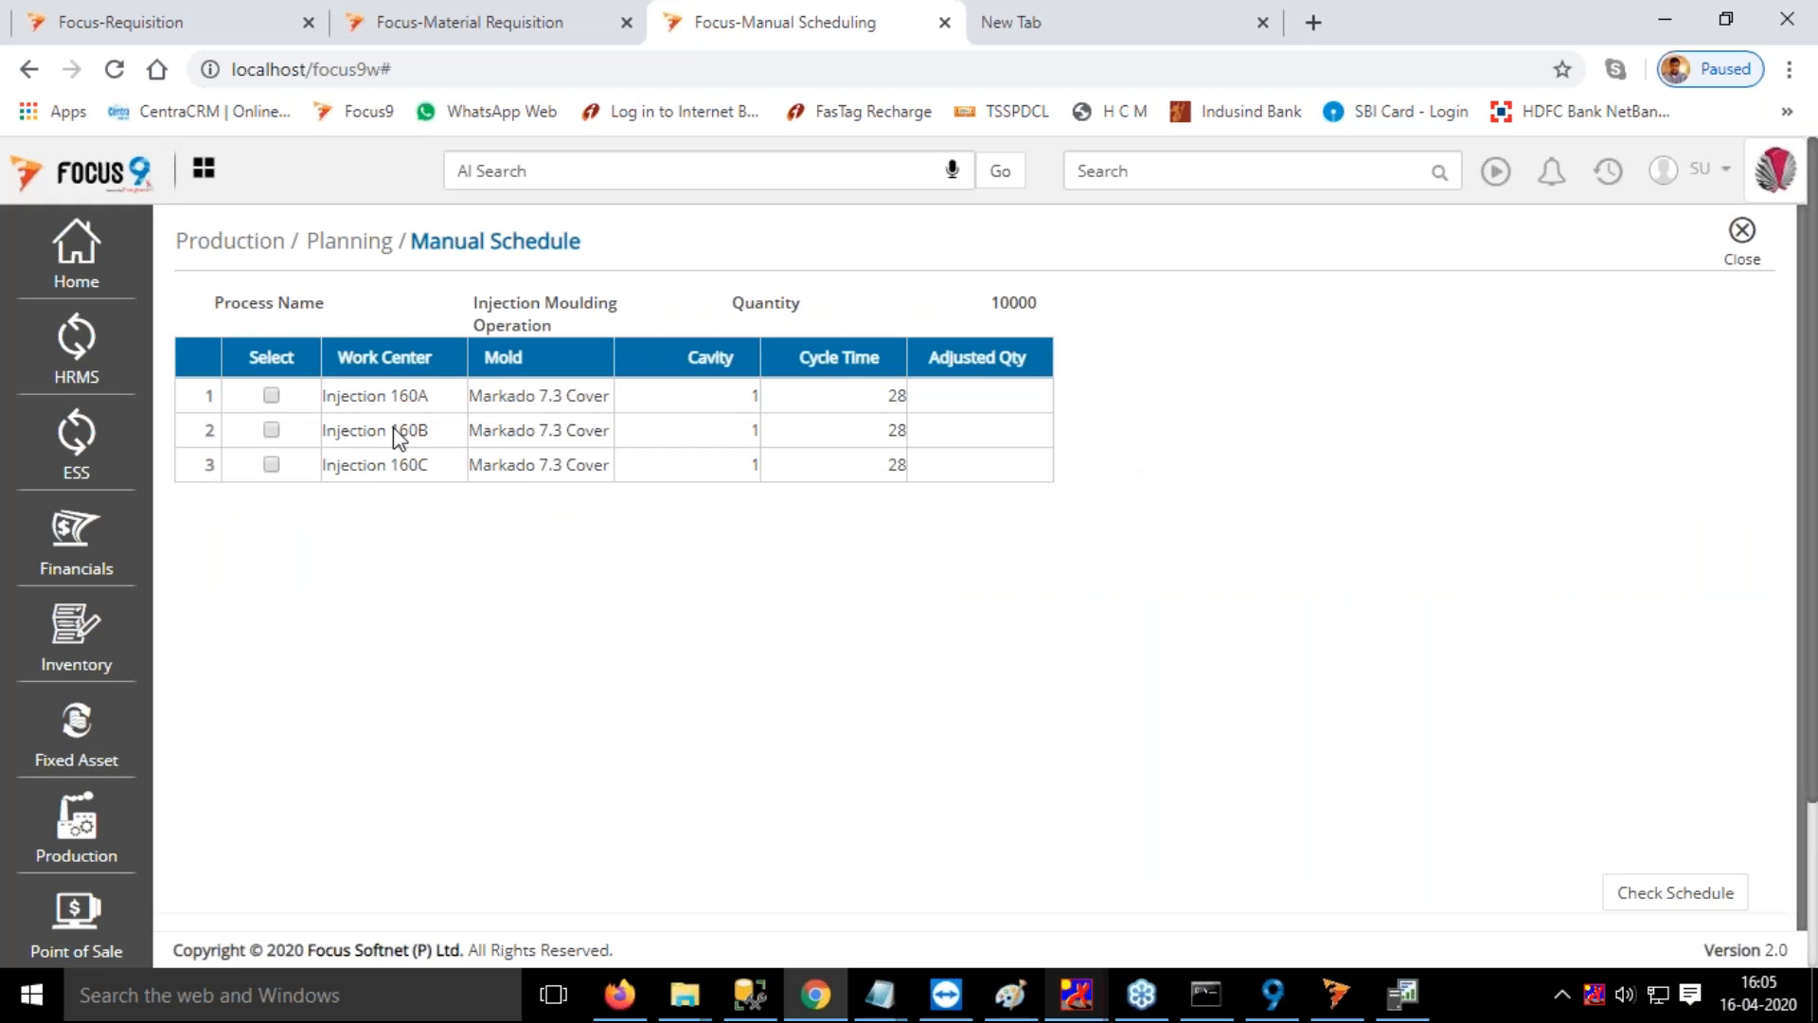
click(272, 396)
click(271, 431)
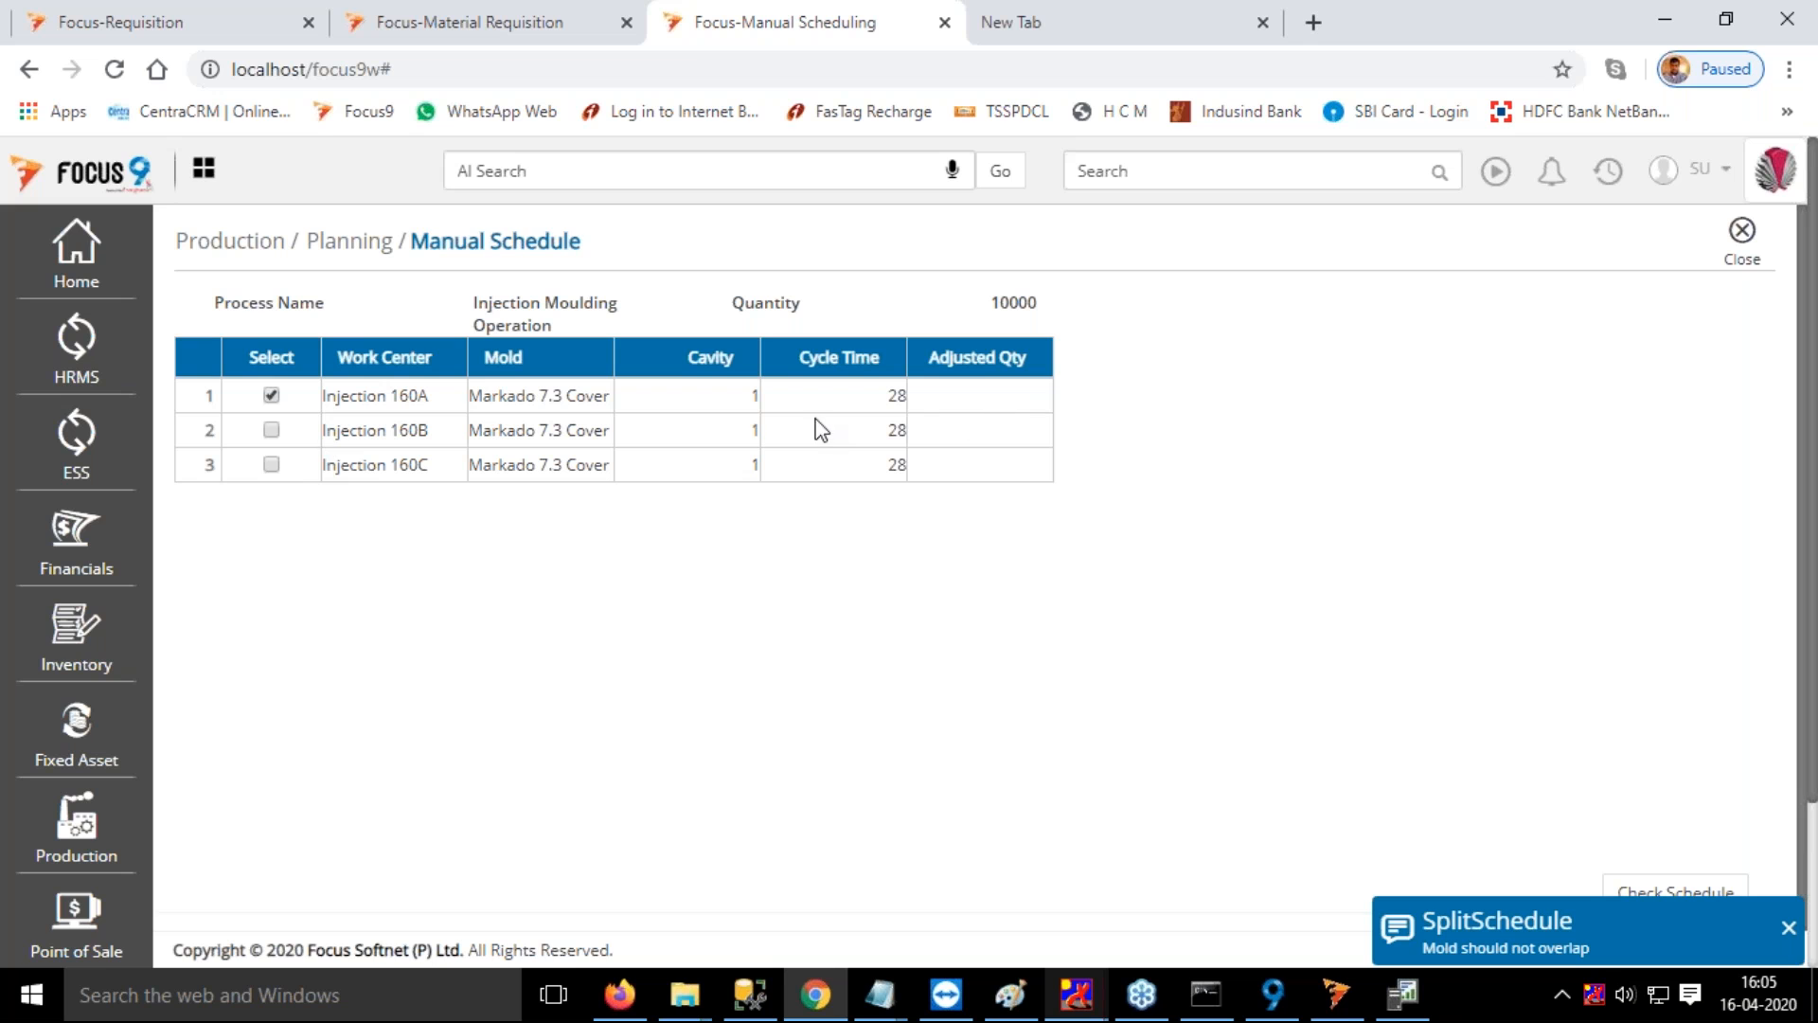
click(992, 398)
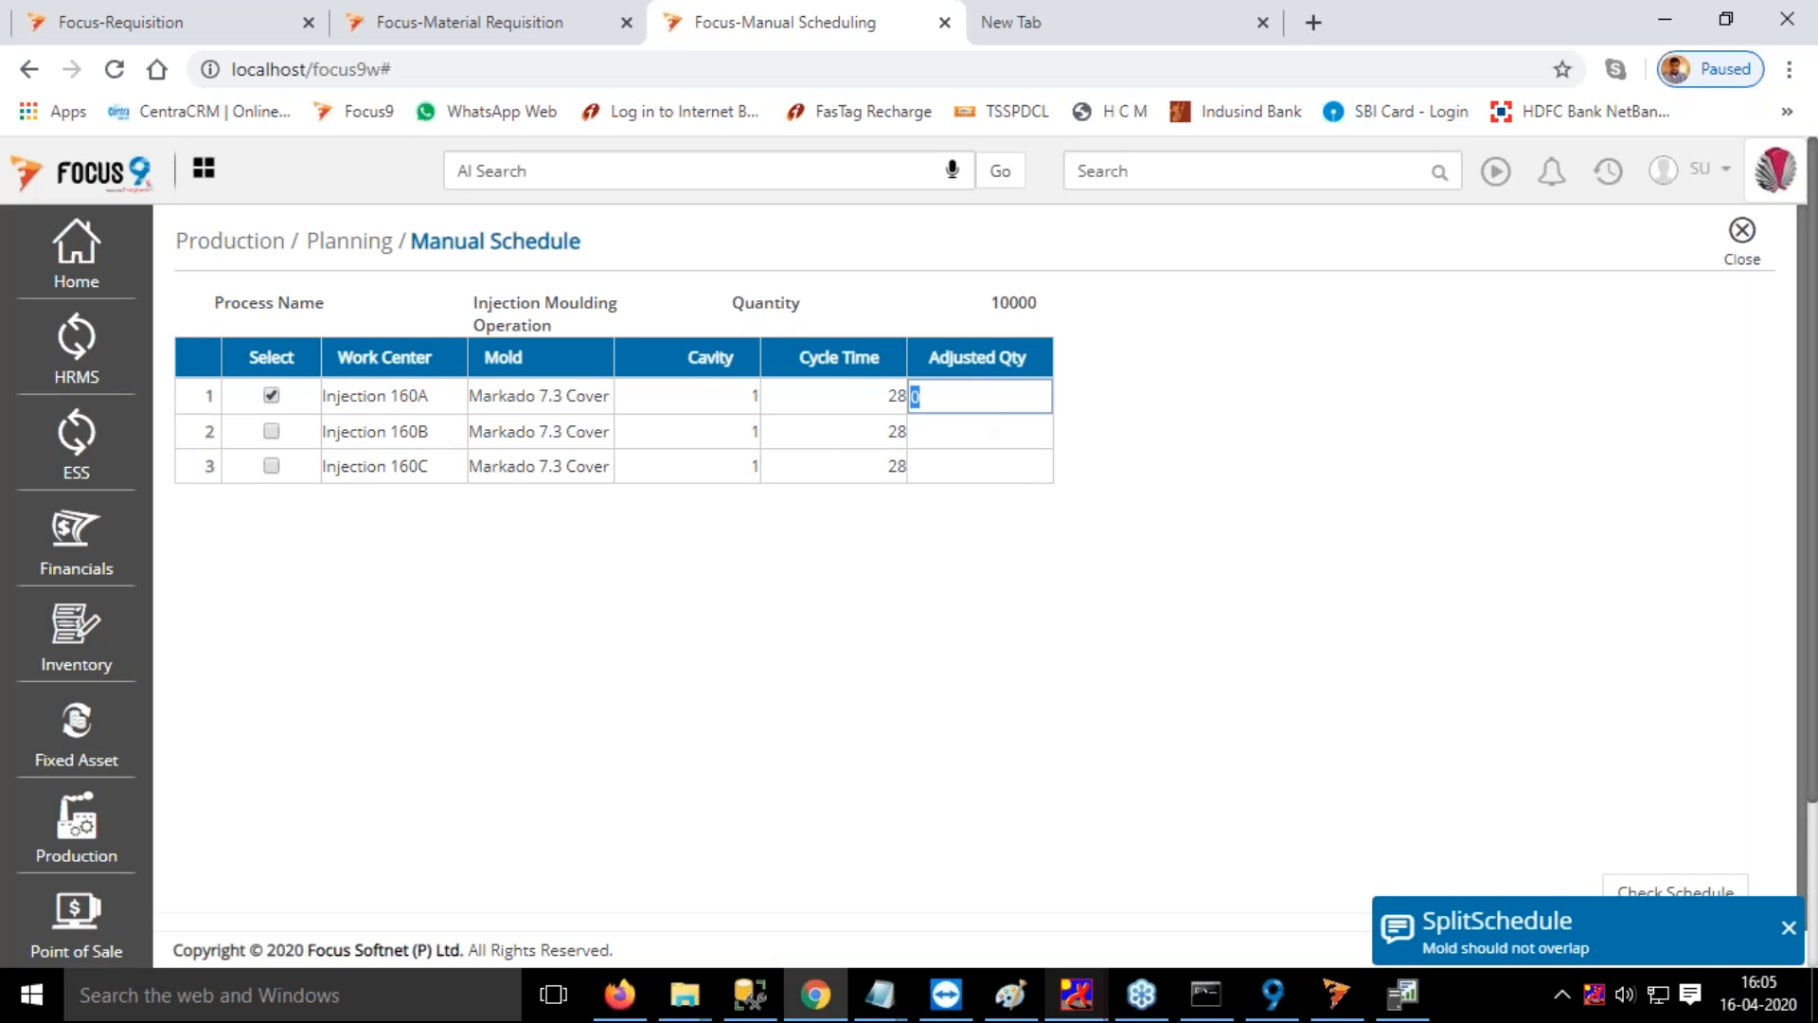
text(5000)
key(Tab)
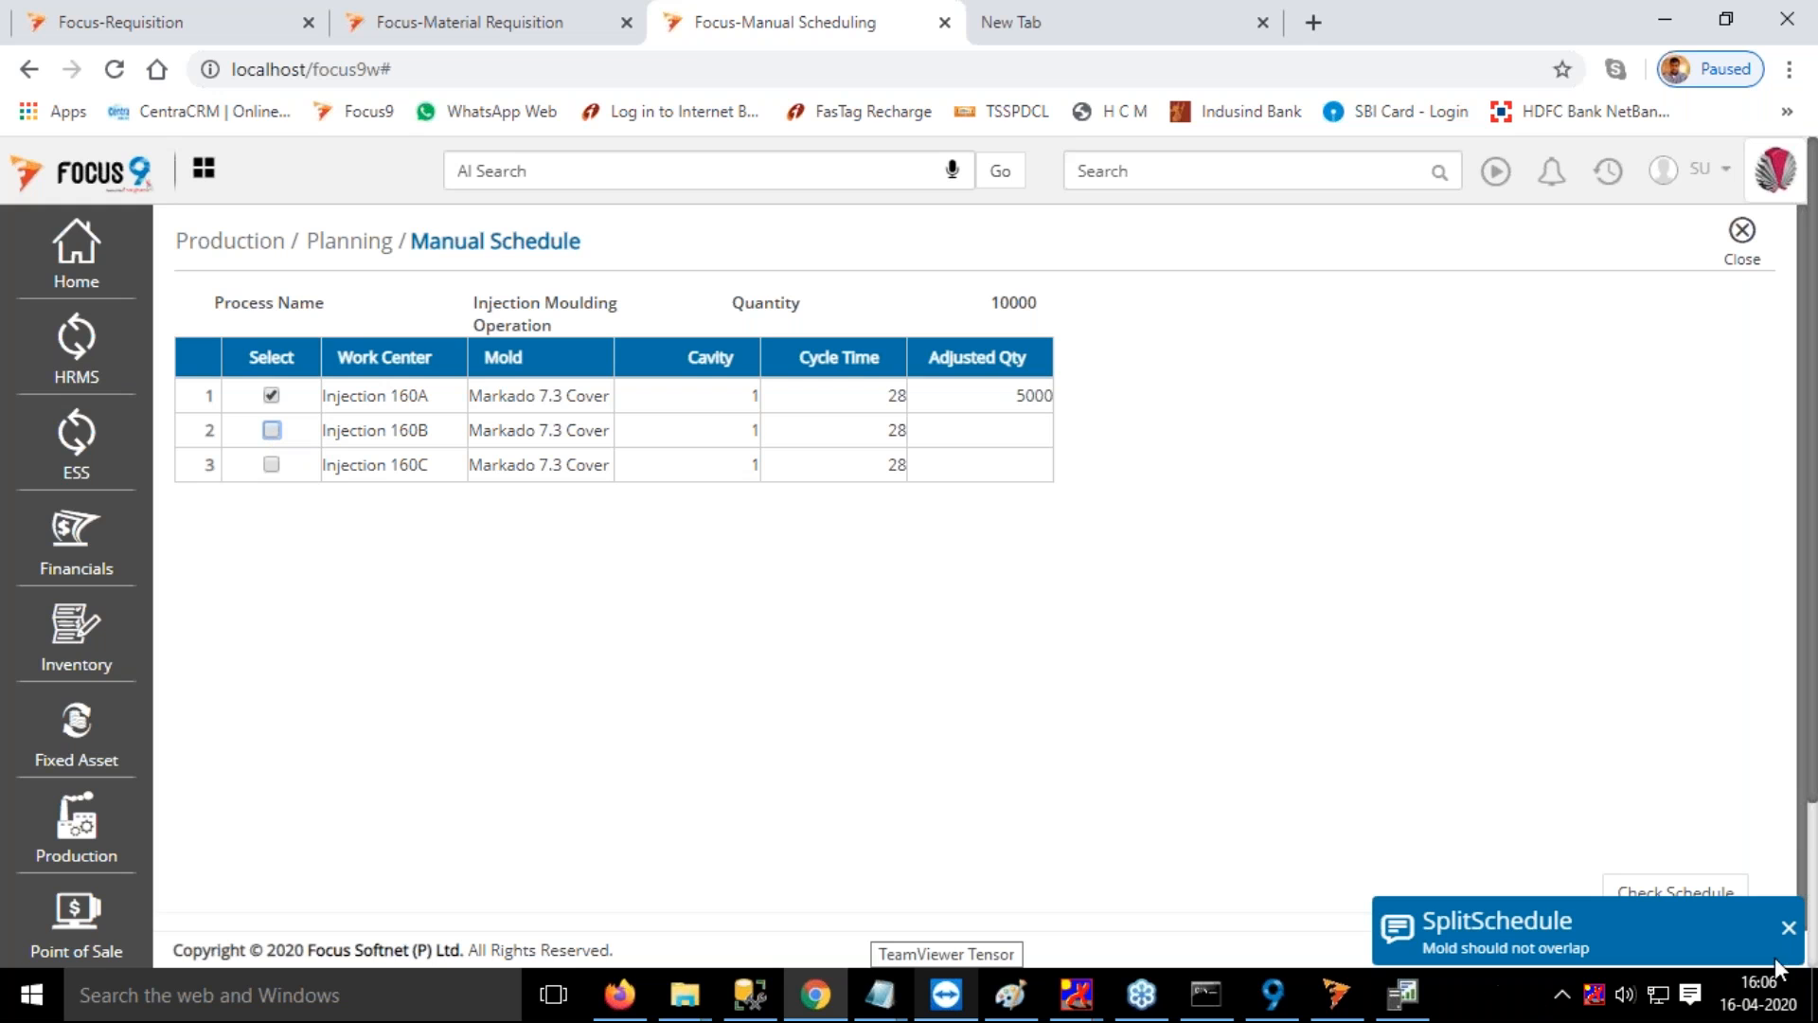
click(271, 464)
click(1787, 858)
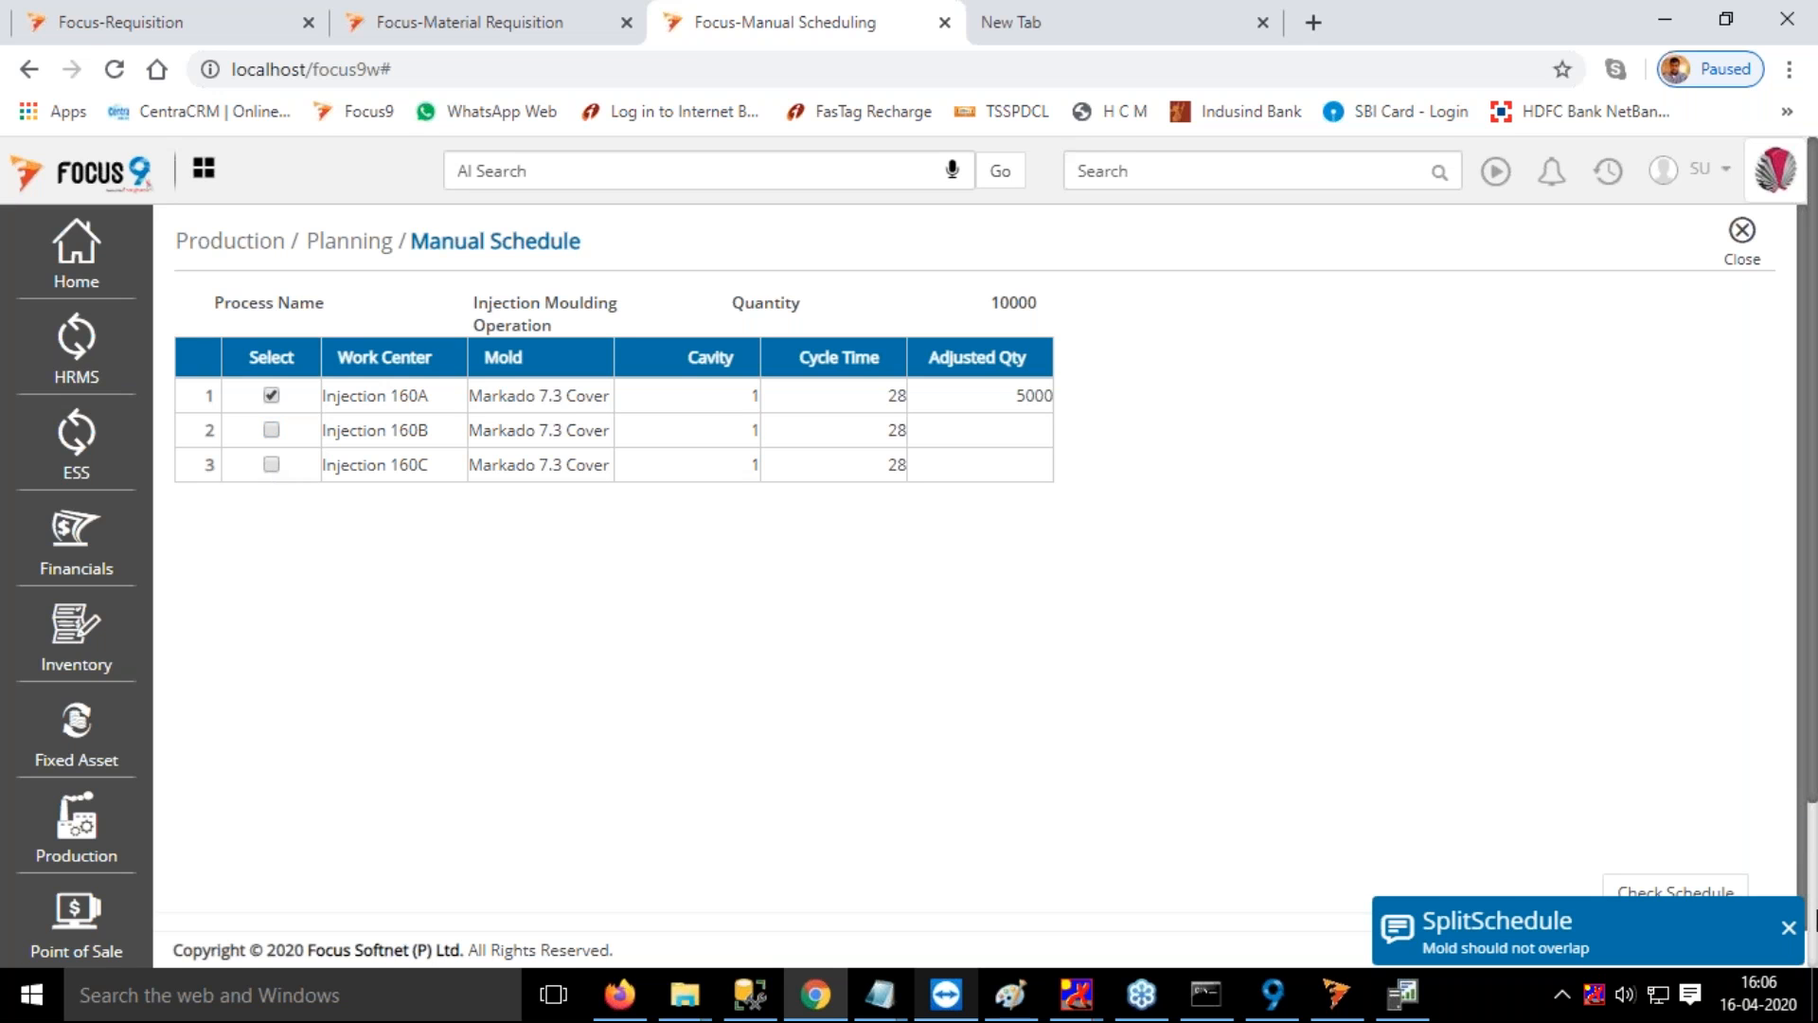
click(1788, 929)
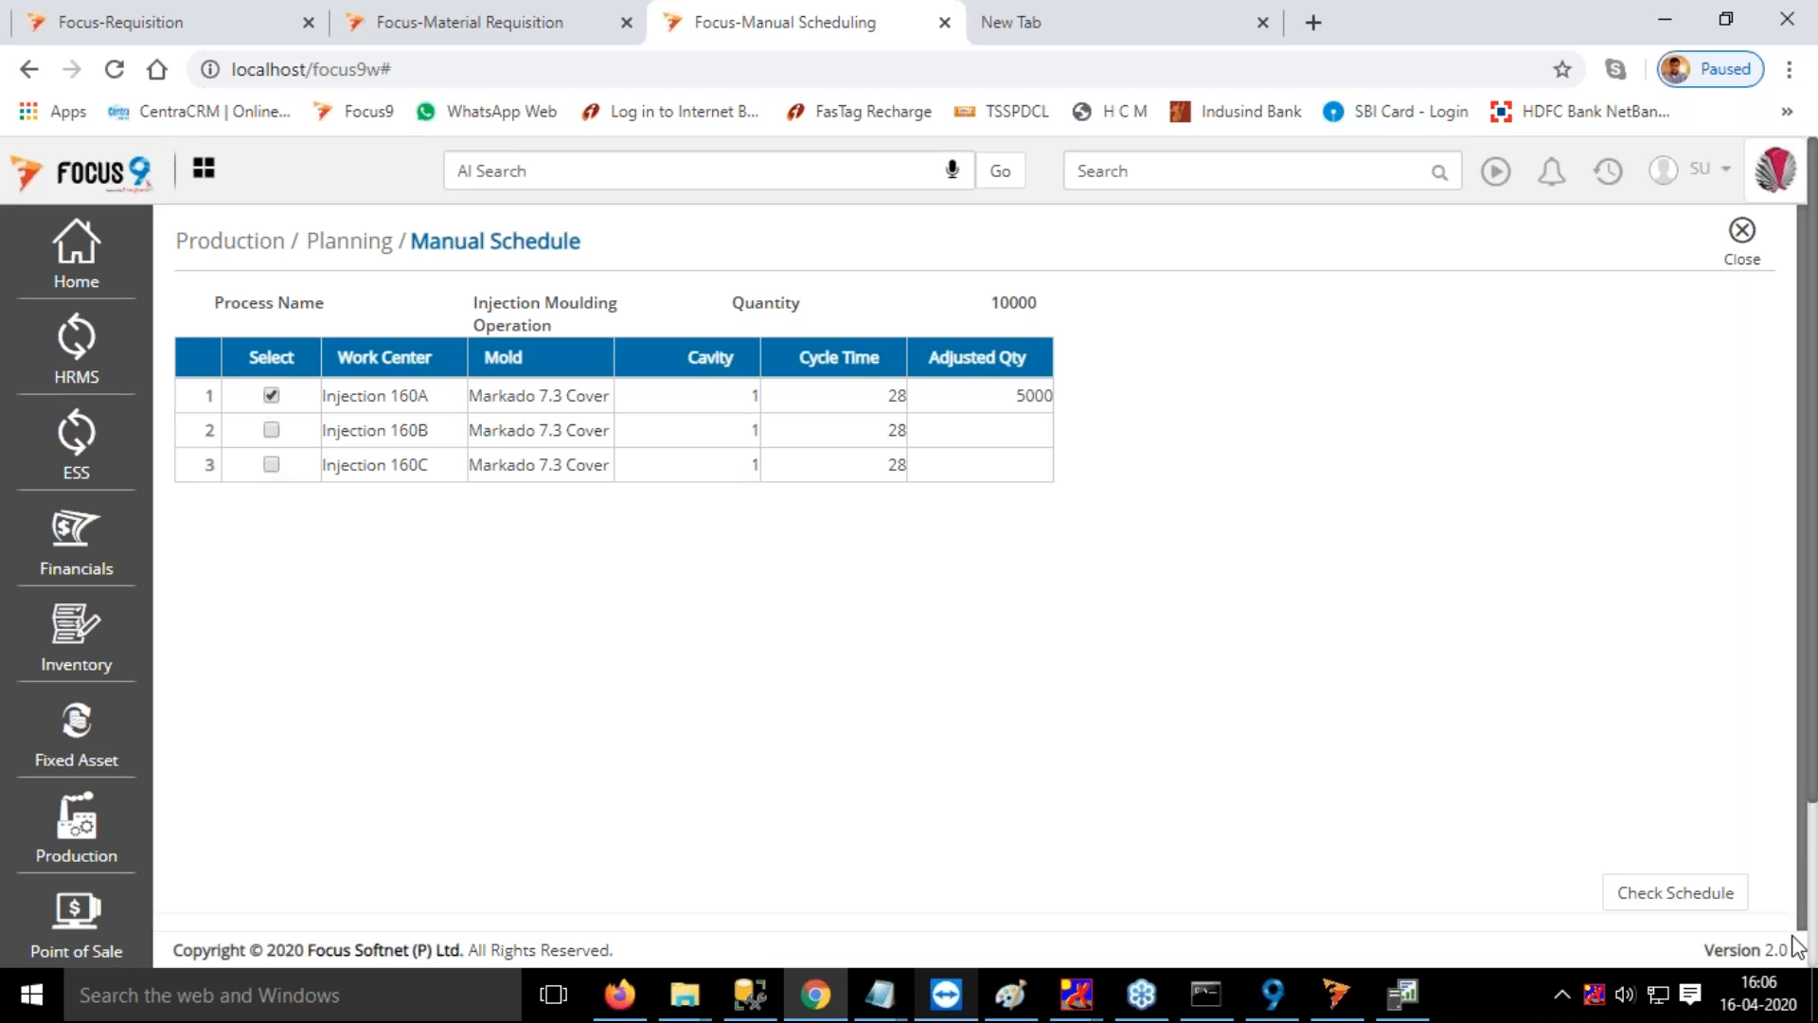
click(1731, 256)
Select the second injection work center row for Markado 7.3 Cover and save its schedule
click(684, 507)
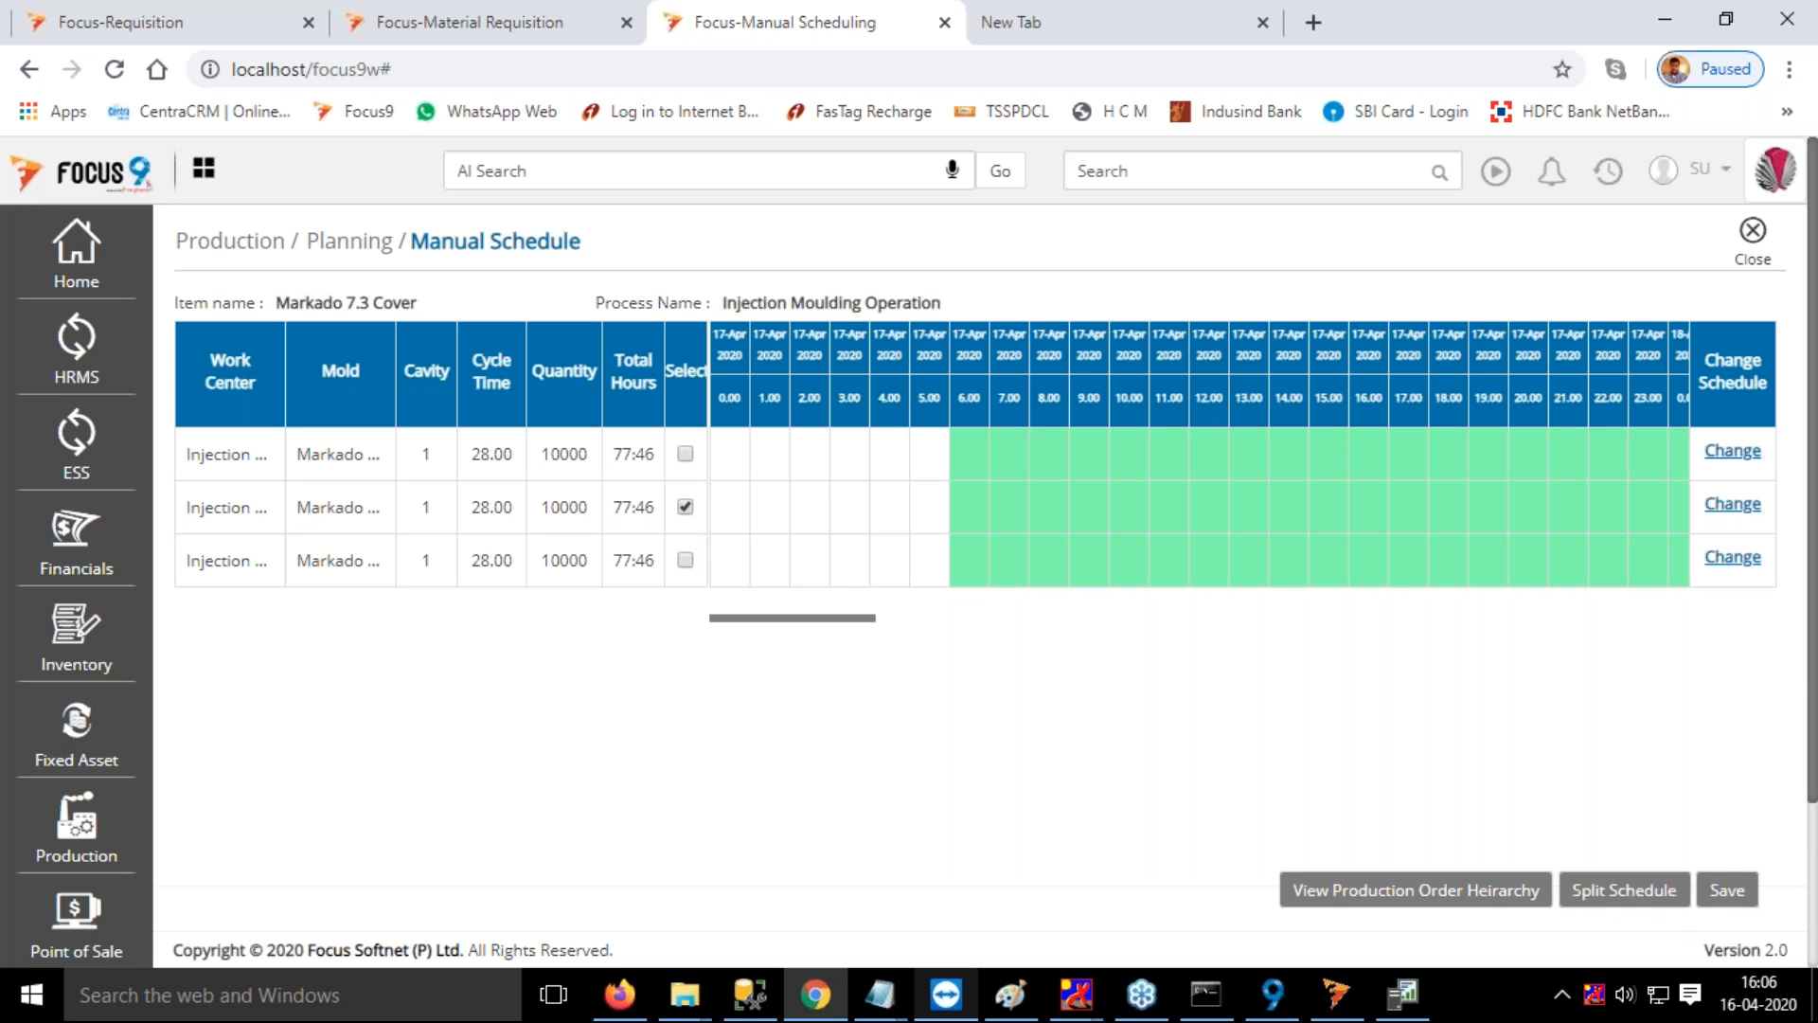
click(1742, 902)
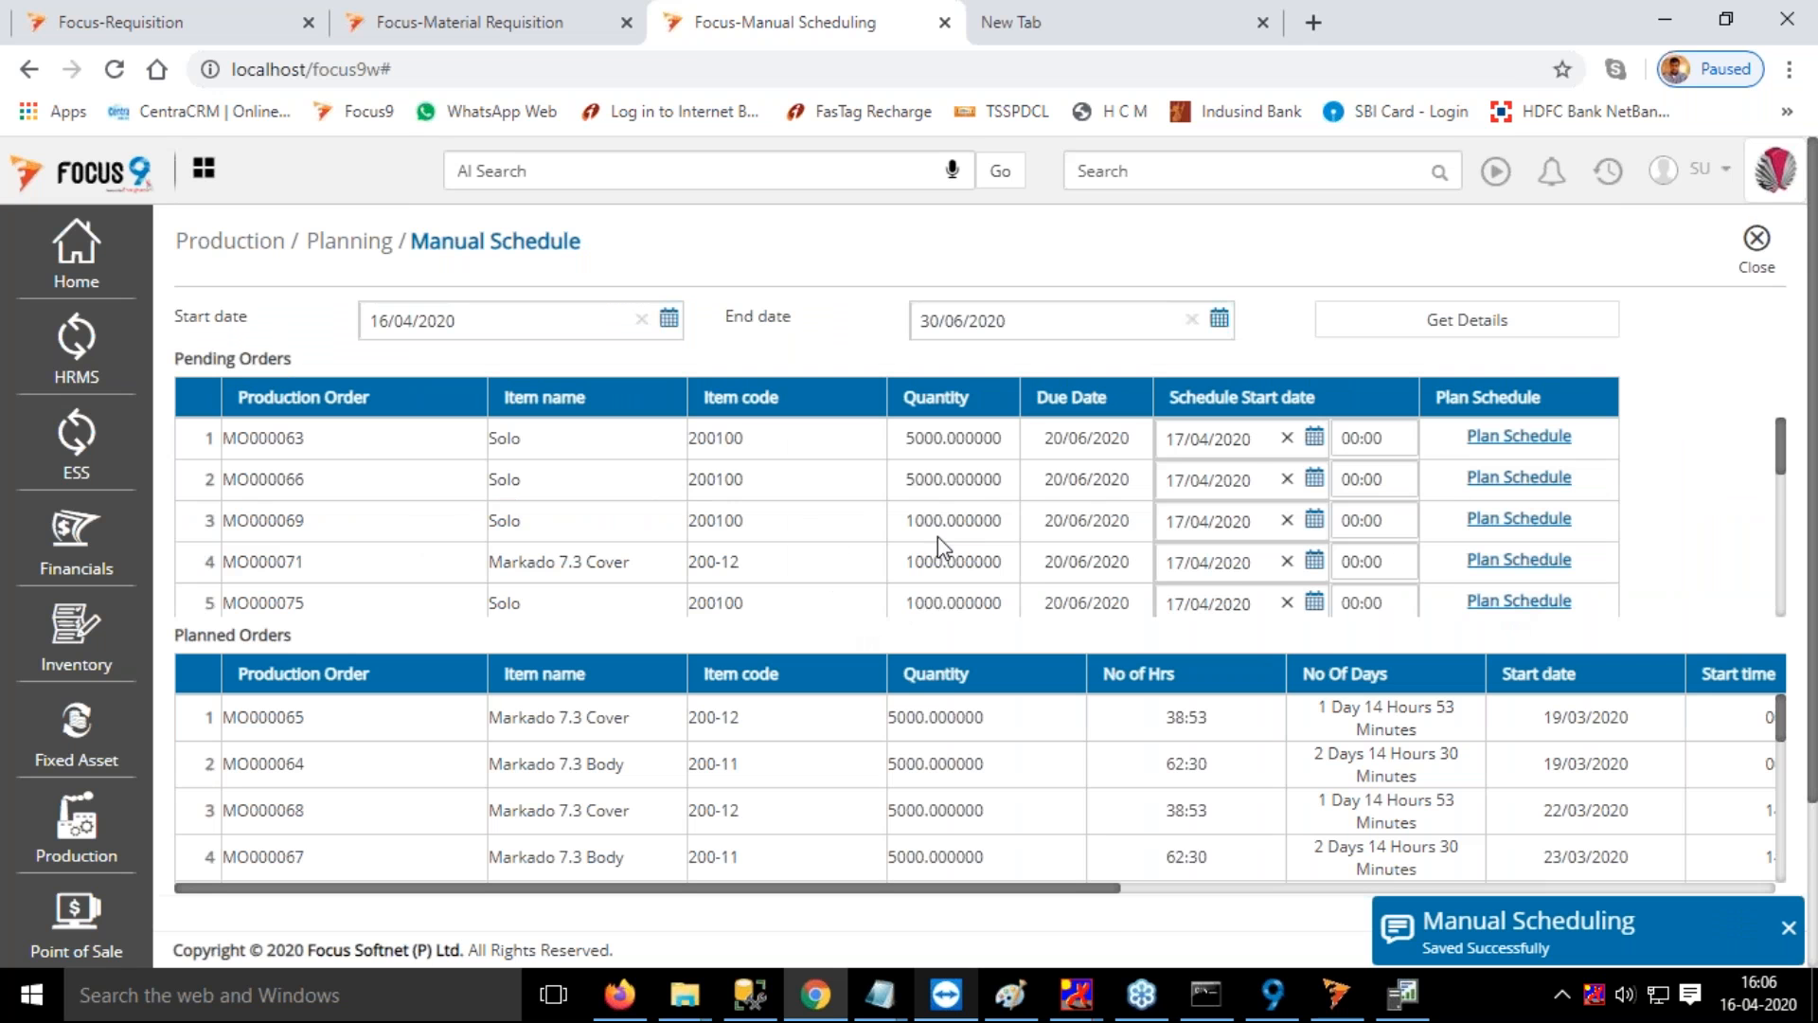
Plan the pending Solo order with quantity 10000 on the Assembly Online 350 work center and save its schedule
scroll(852, 568, down, 10)
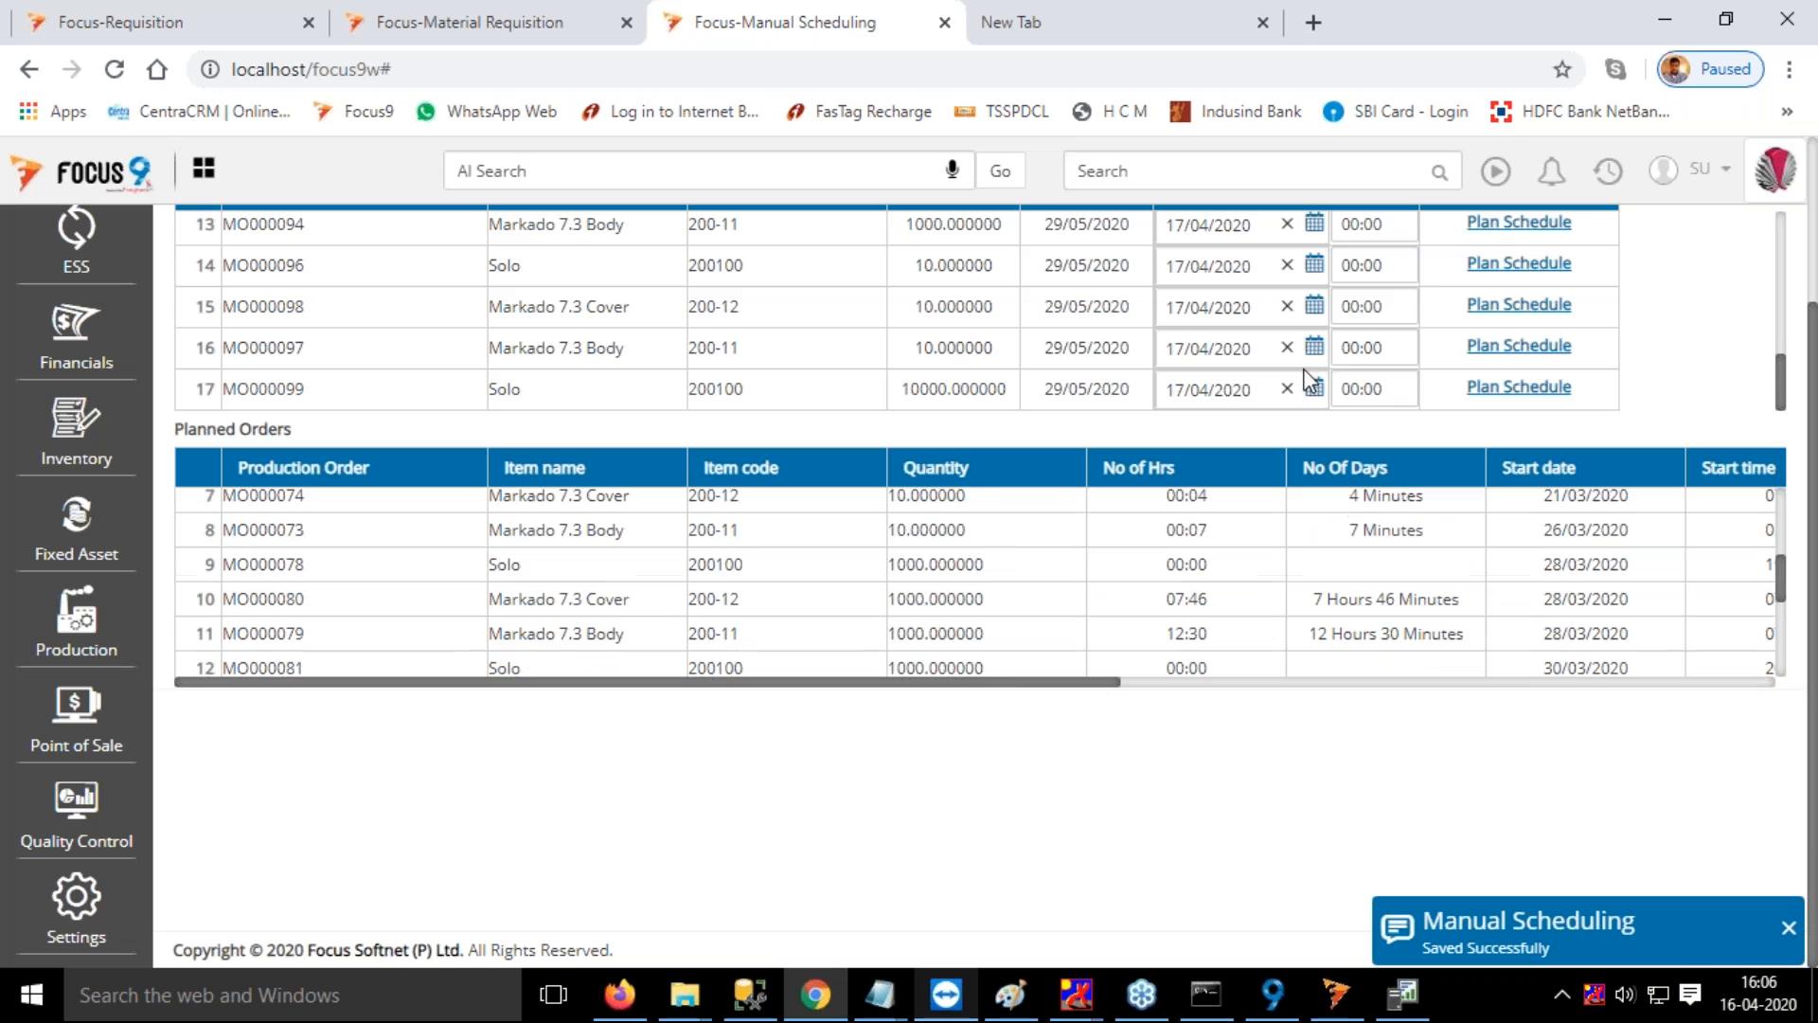
click(1541, 390)
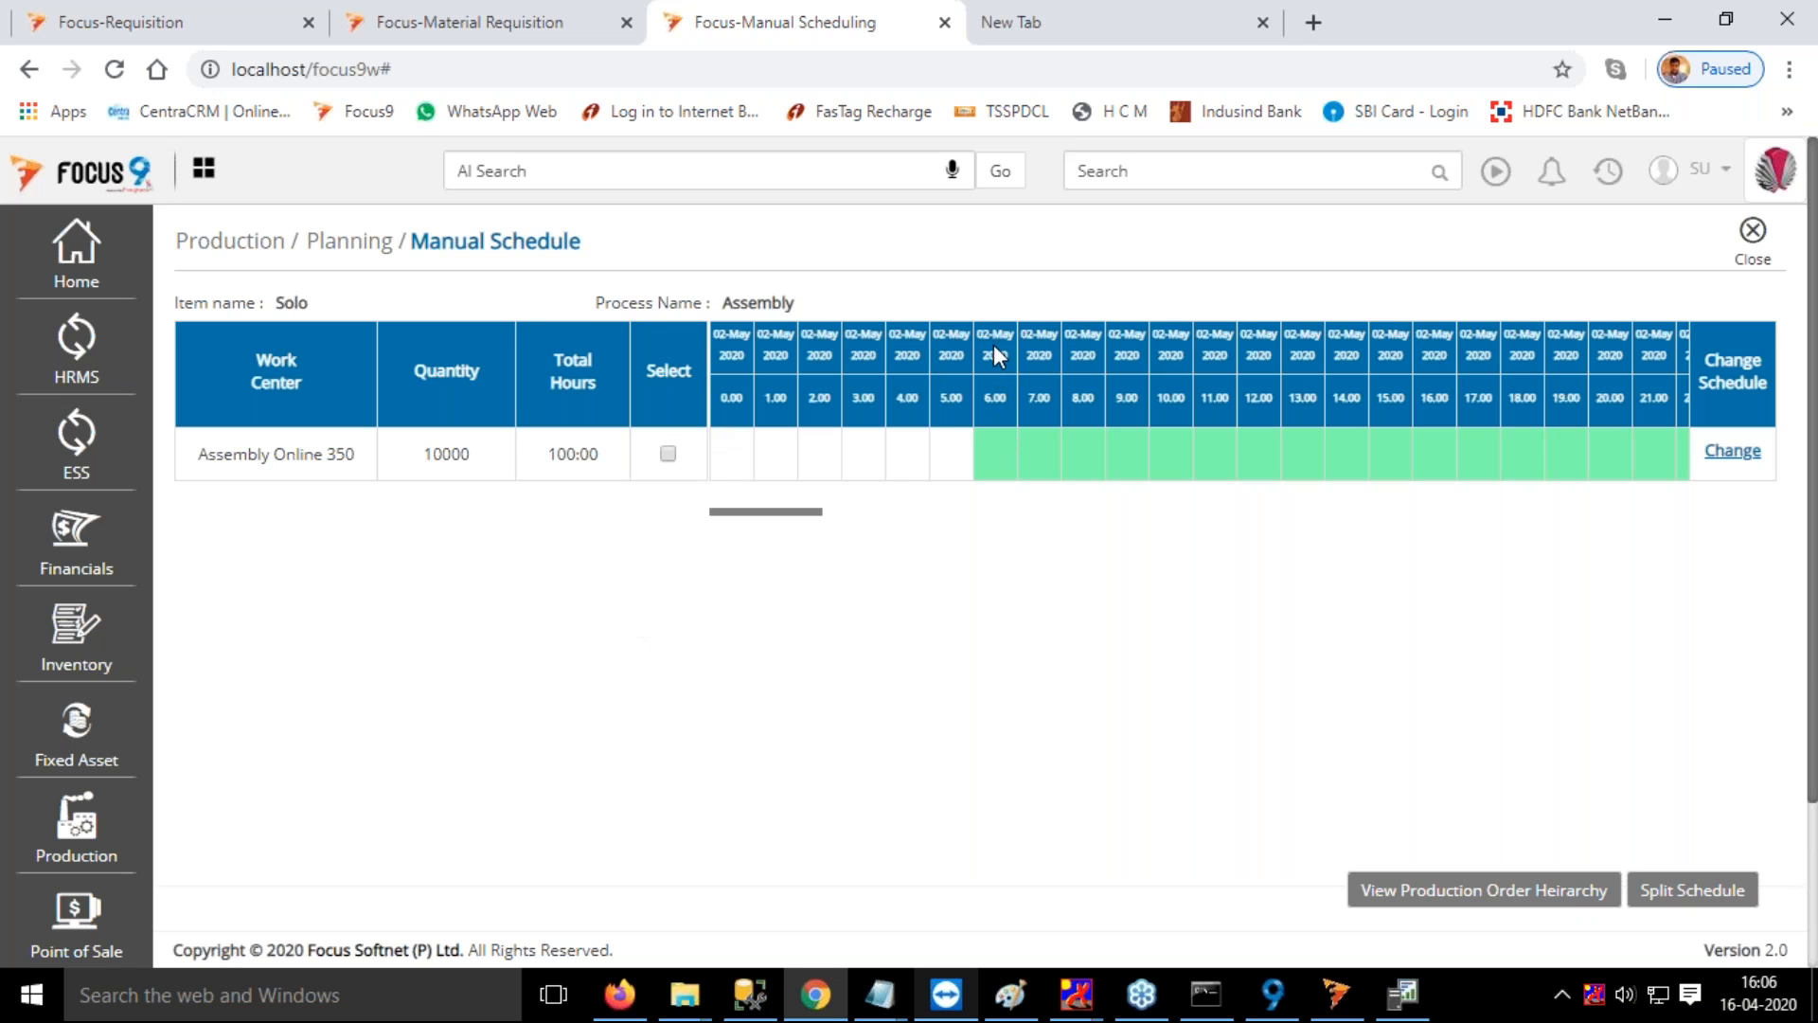
mouse_move(1004, 452)
click(668, 453)
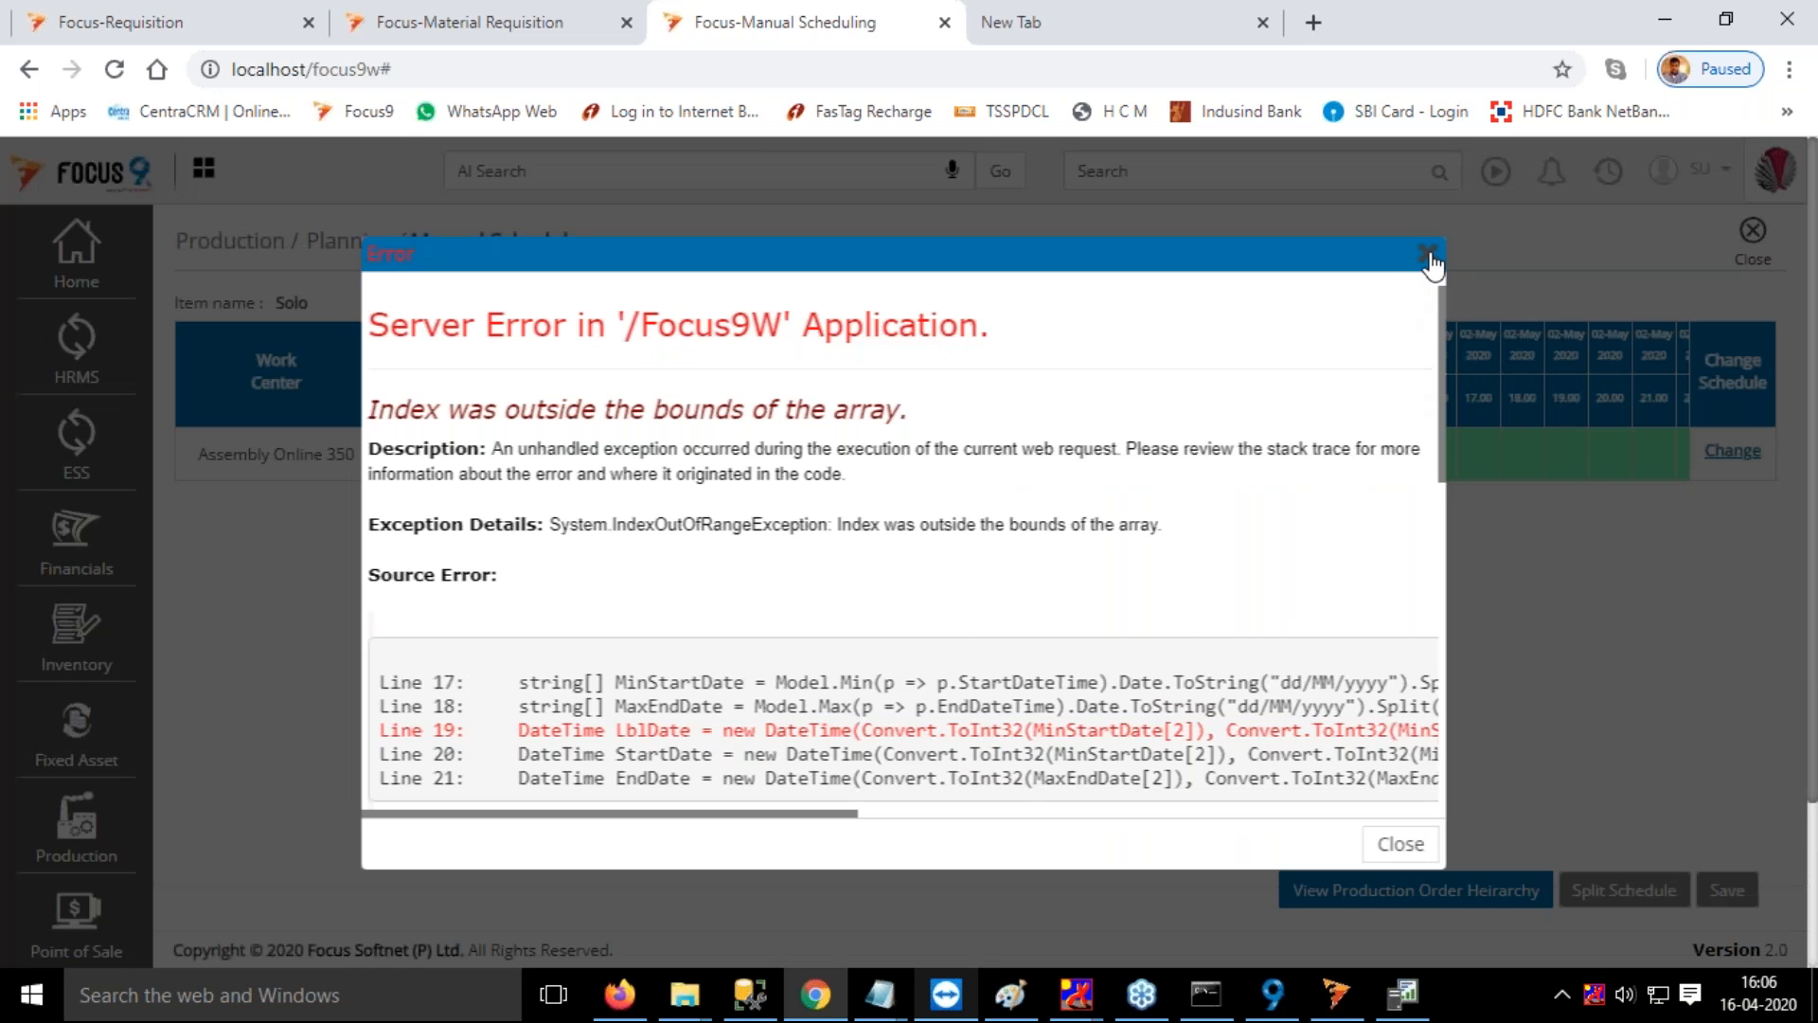
click(1429, 258)
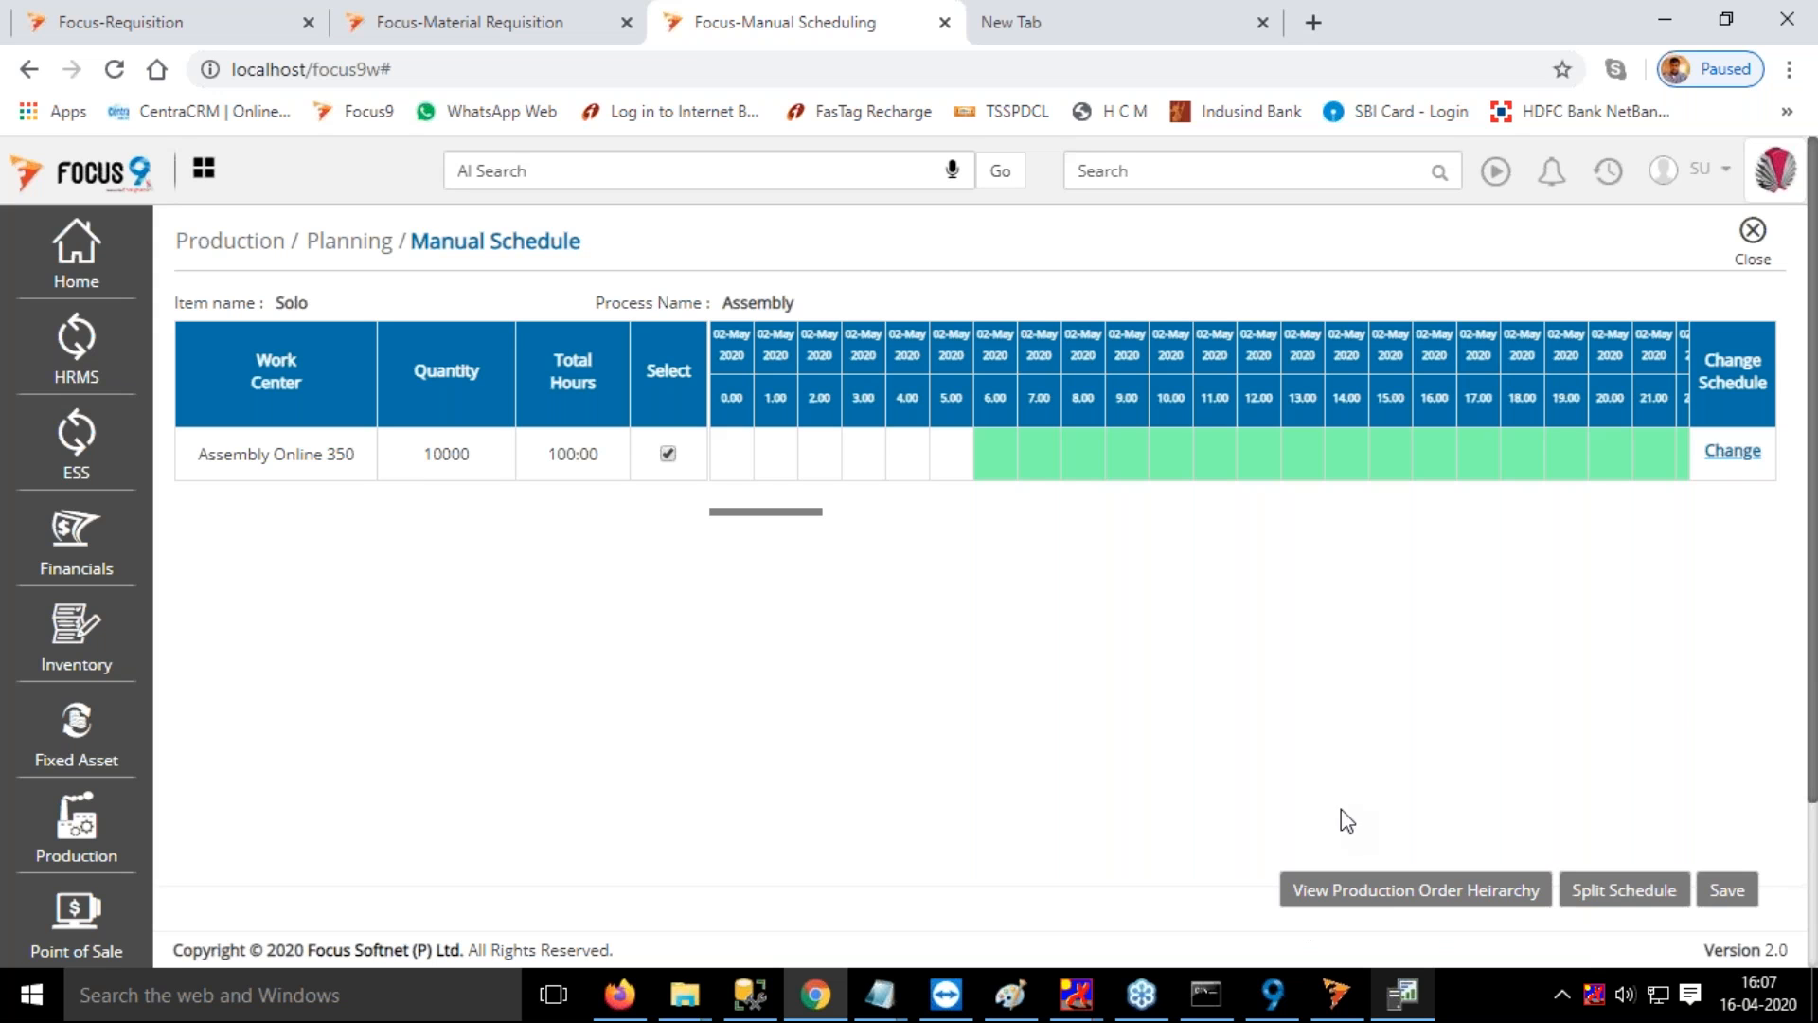
click(1741, 904)
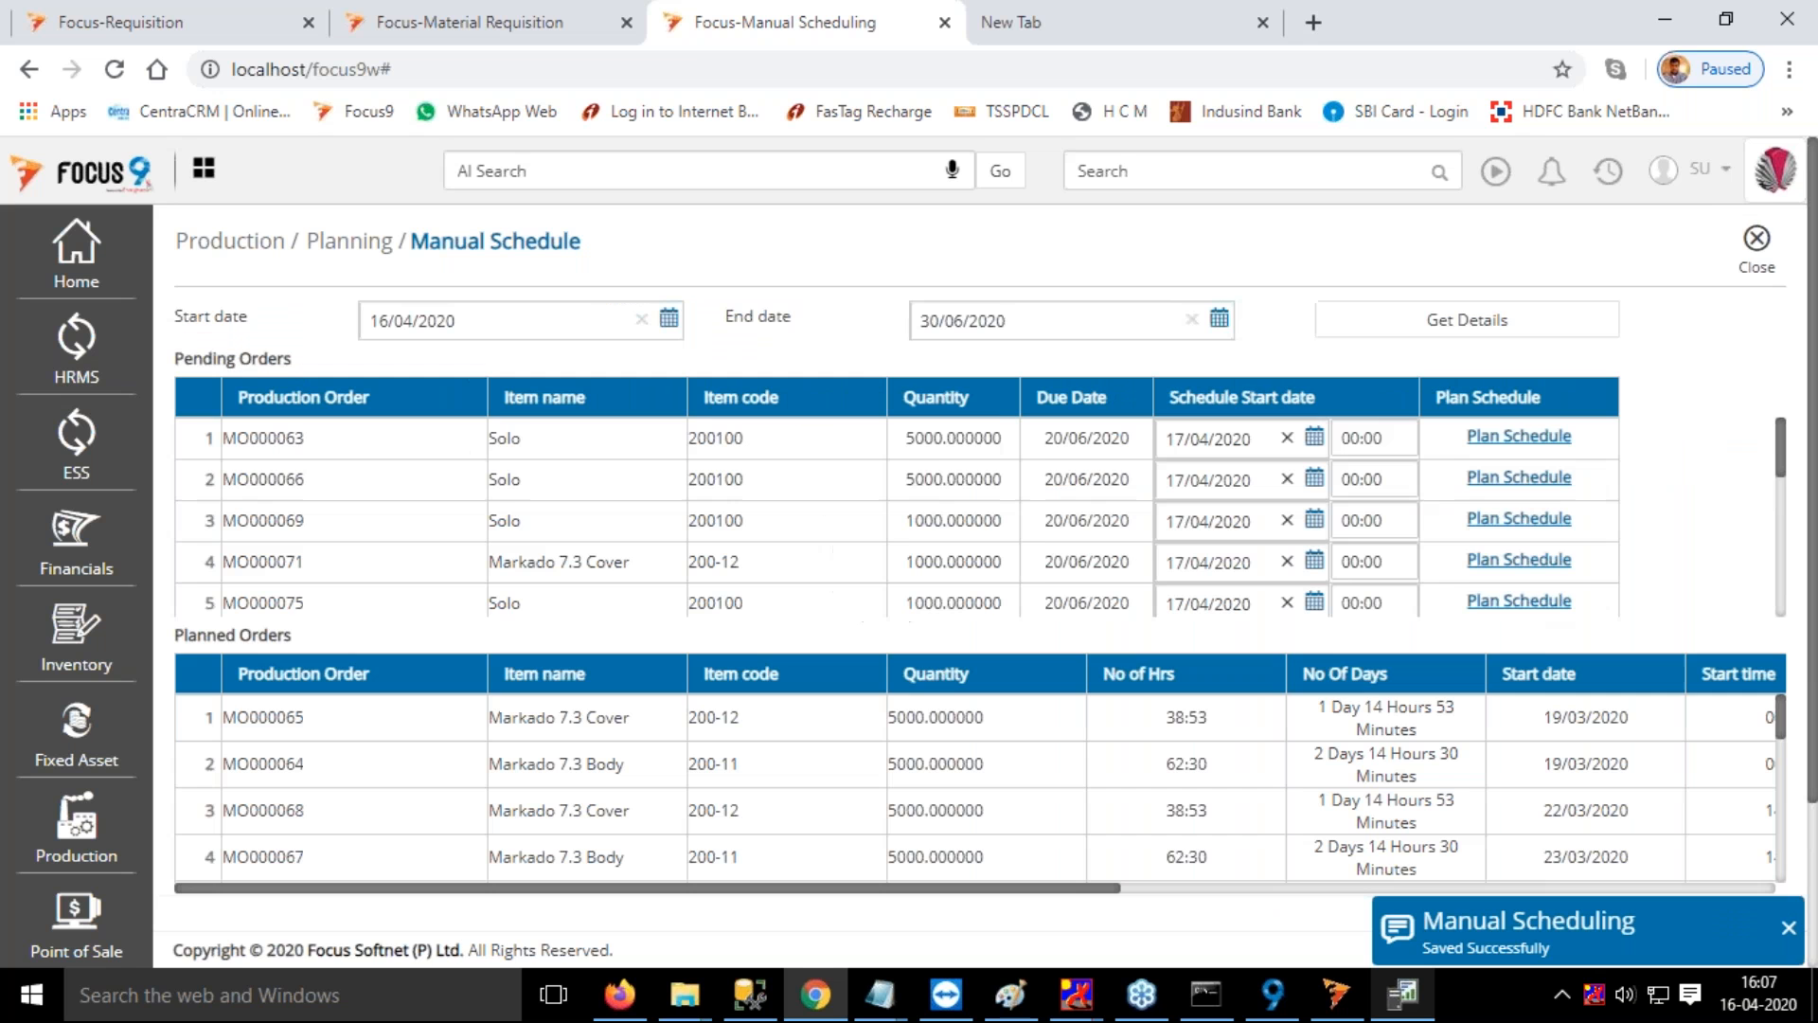
Check the remaining pending orders and open the Release Production Order screen
scroll(1386, 552, down, 2)
scroll(1386, 552, down, 5)
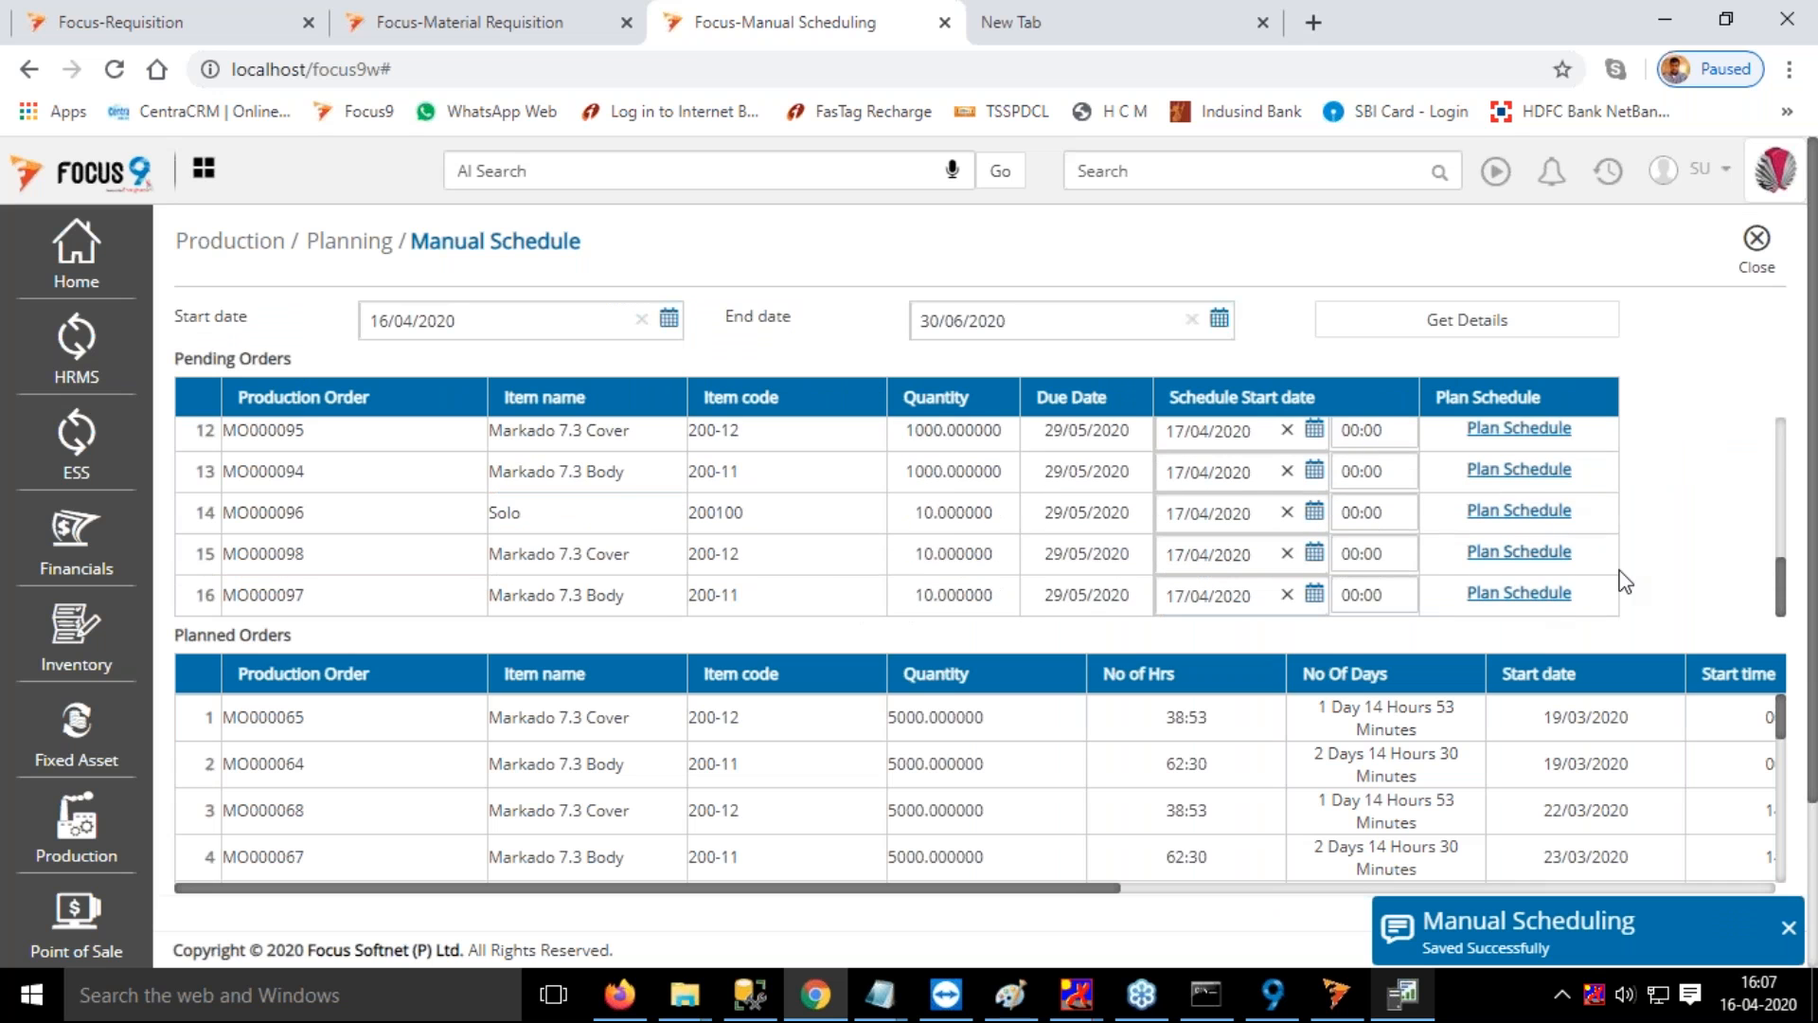
click(1202, 171)
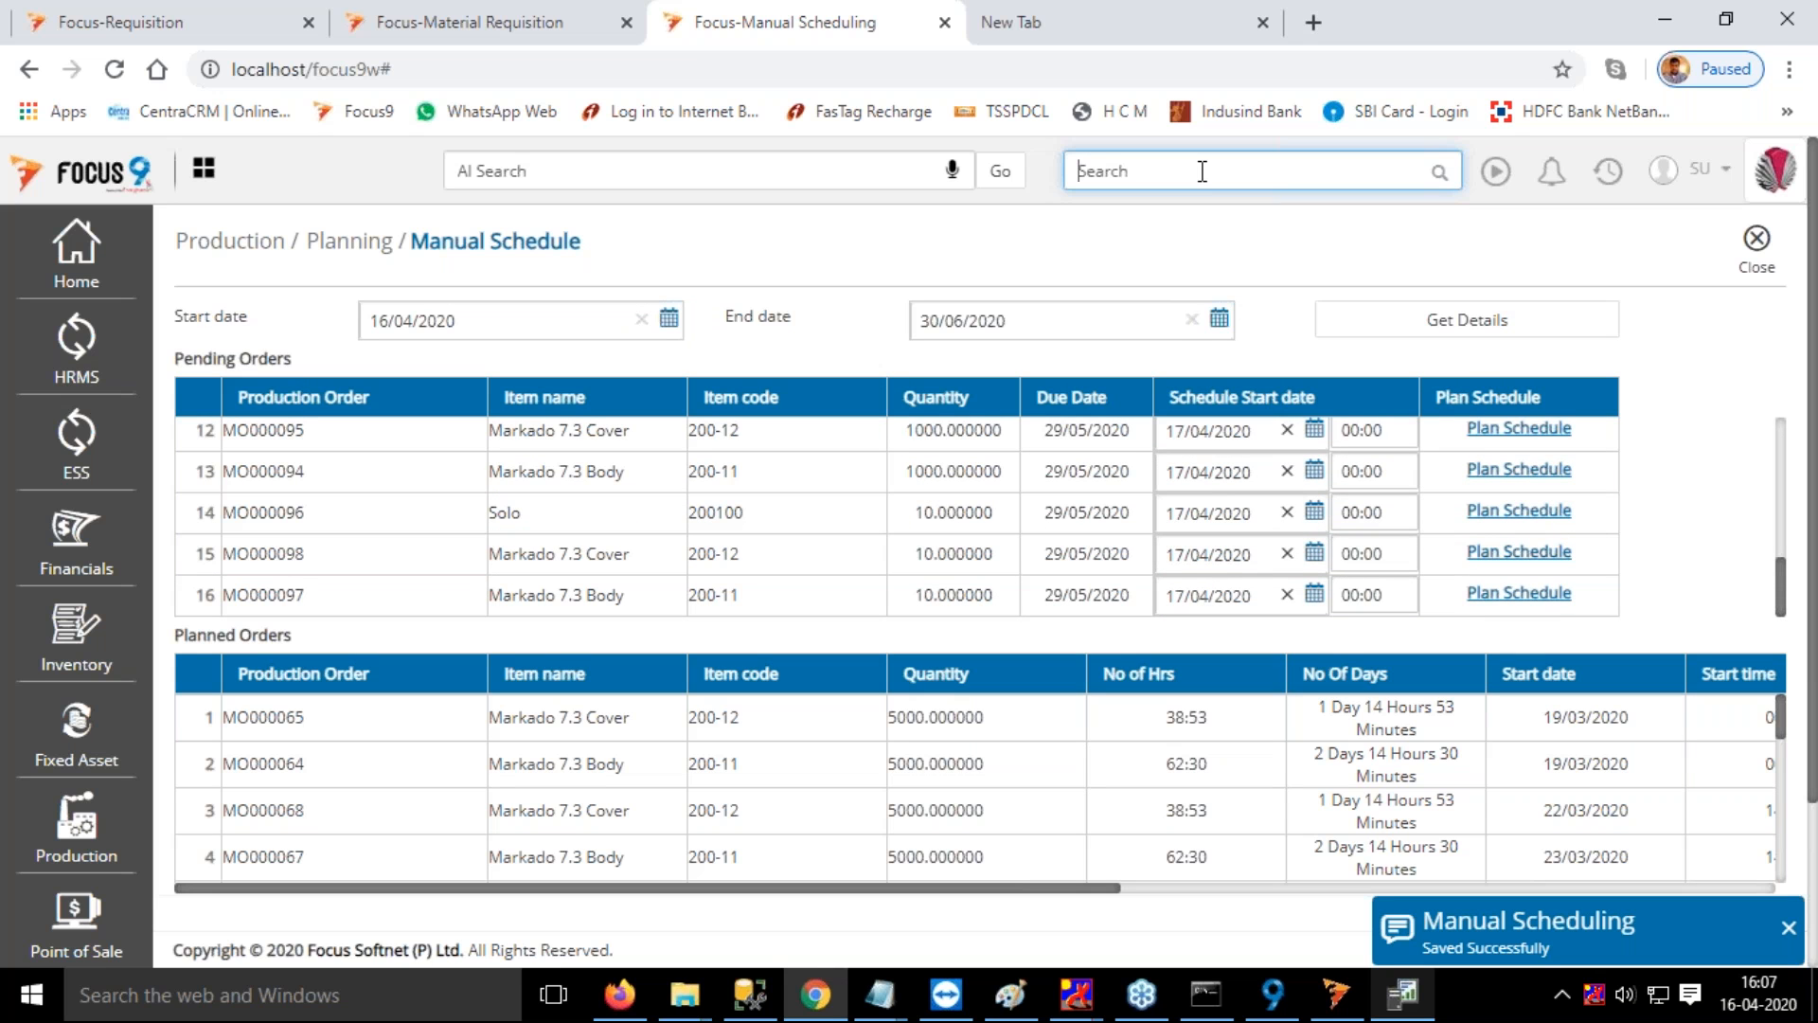
text(re)
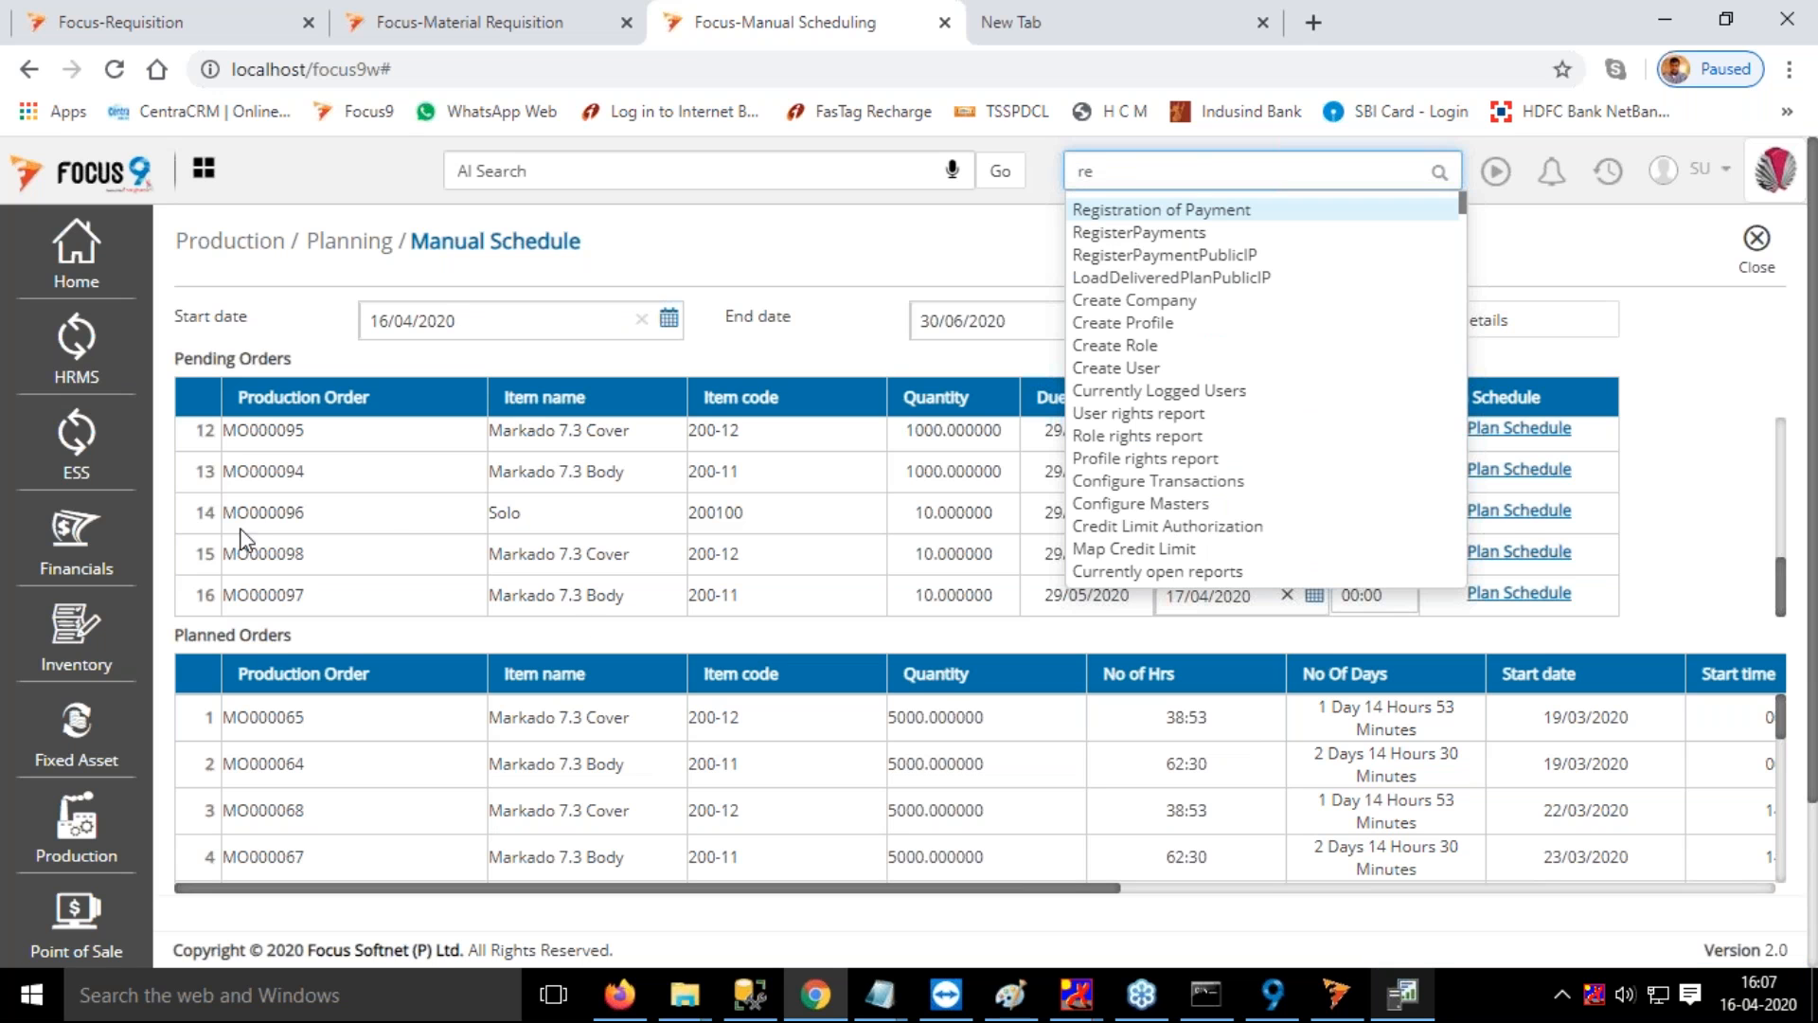
text(lease)
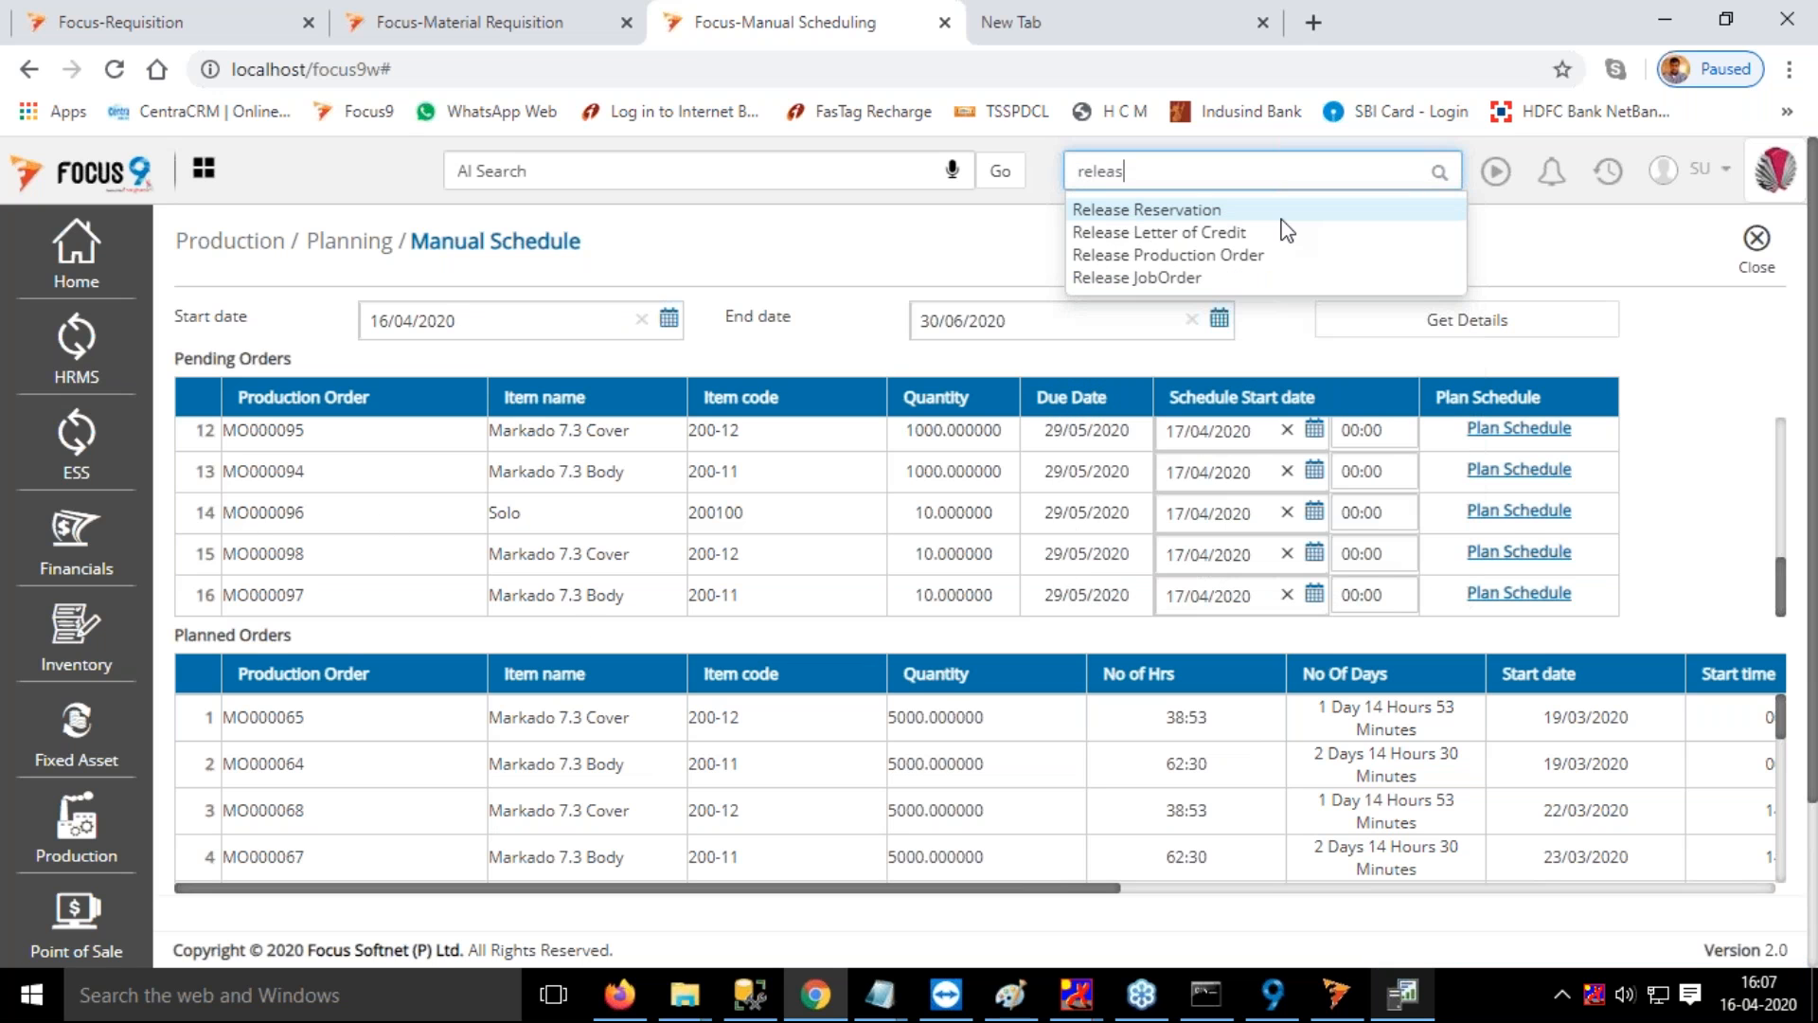
click(1246, 256)
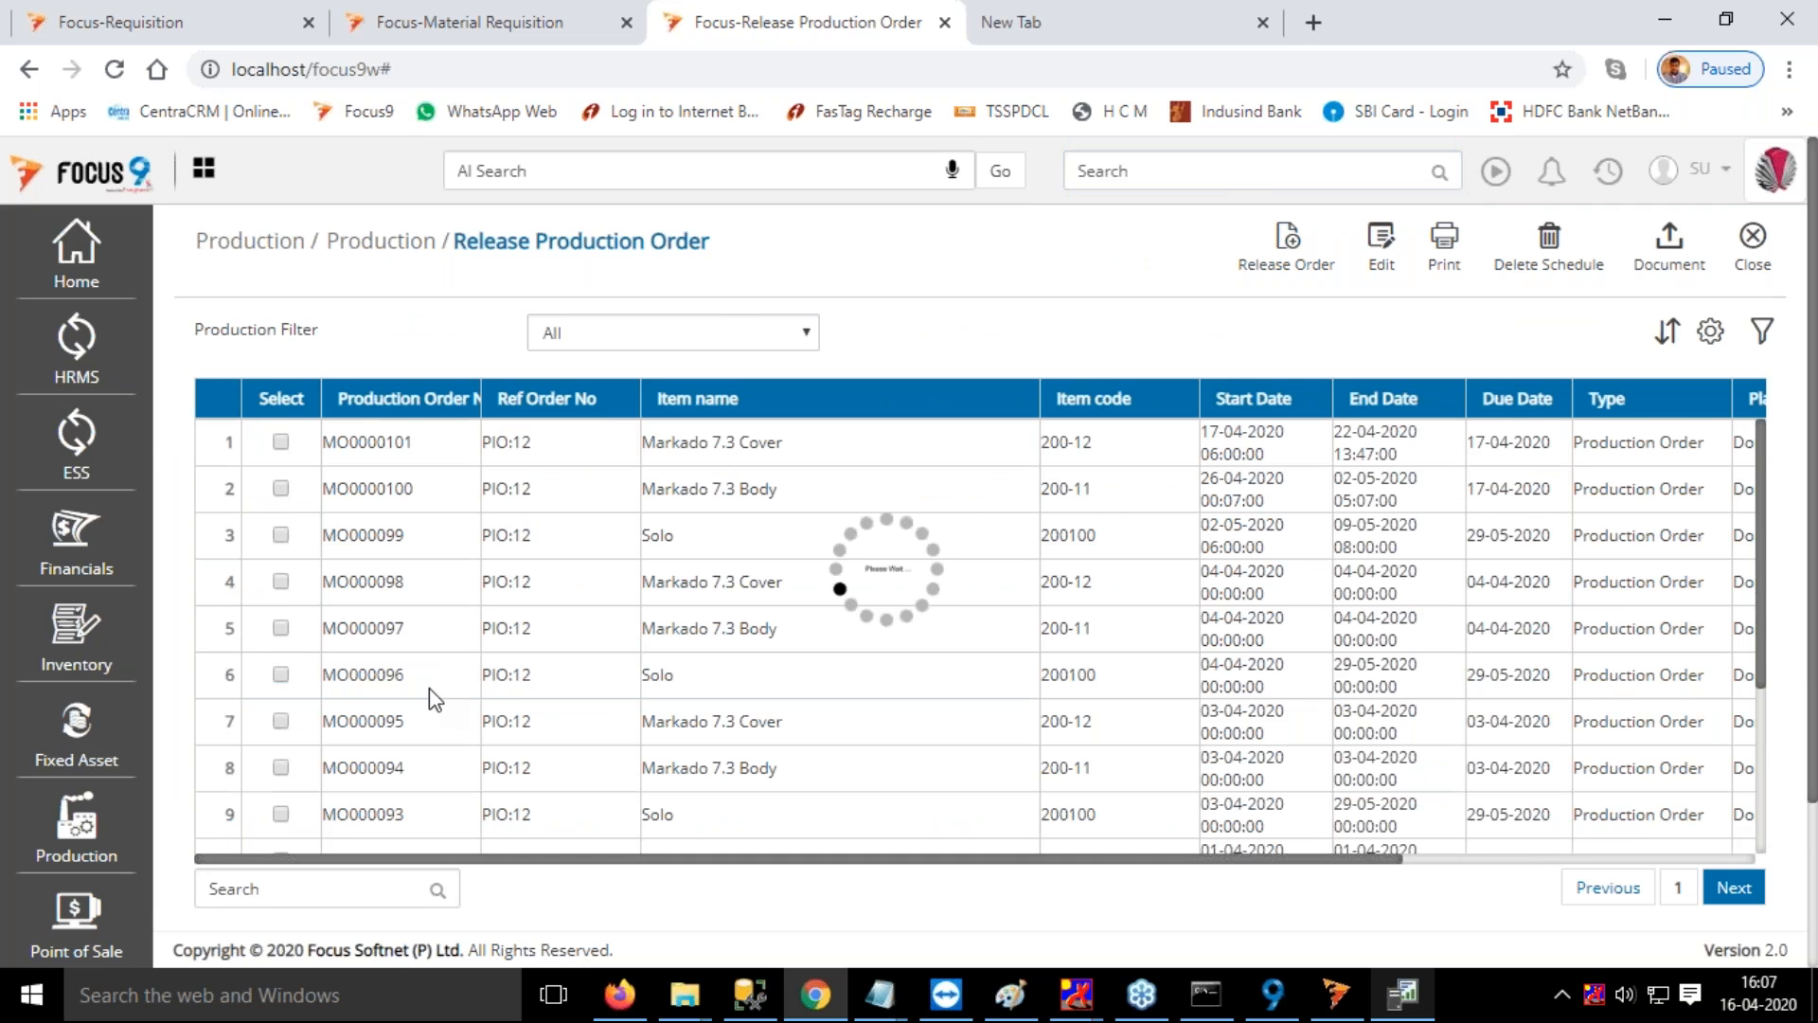
Set the Solo order's quantity to release to 10, choose cost center Sharwak, release the order and close it
click(1477, 438)
text(10)
key(Tab)
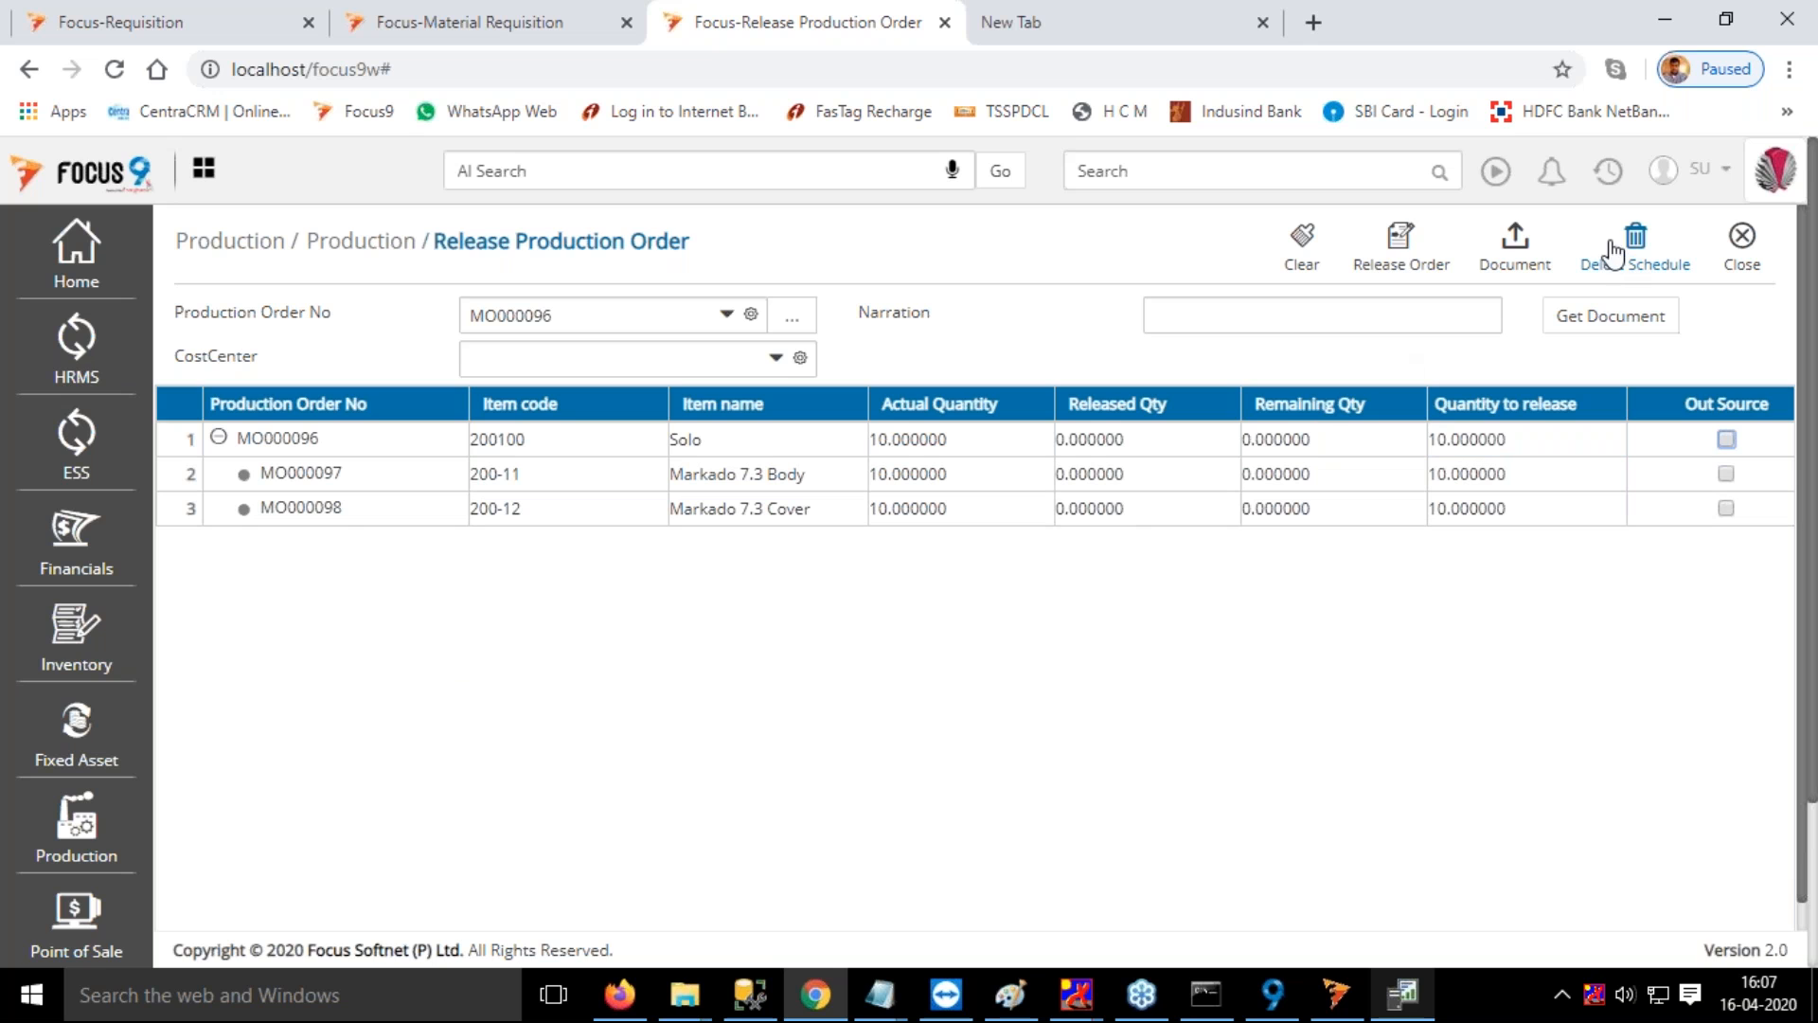
click(1400, 253)
click(548, 359)
click(507, 421)
click(1400, 248)
click(1740, 251)
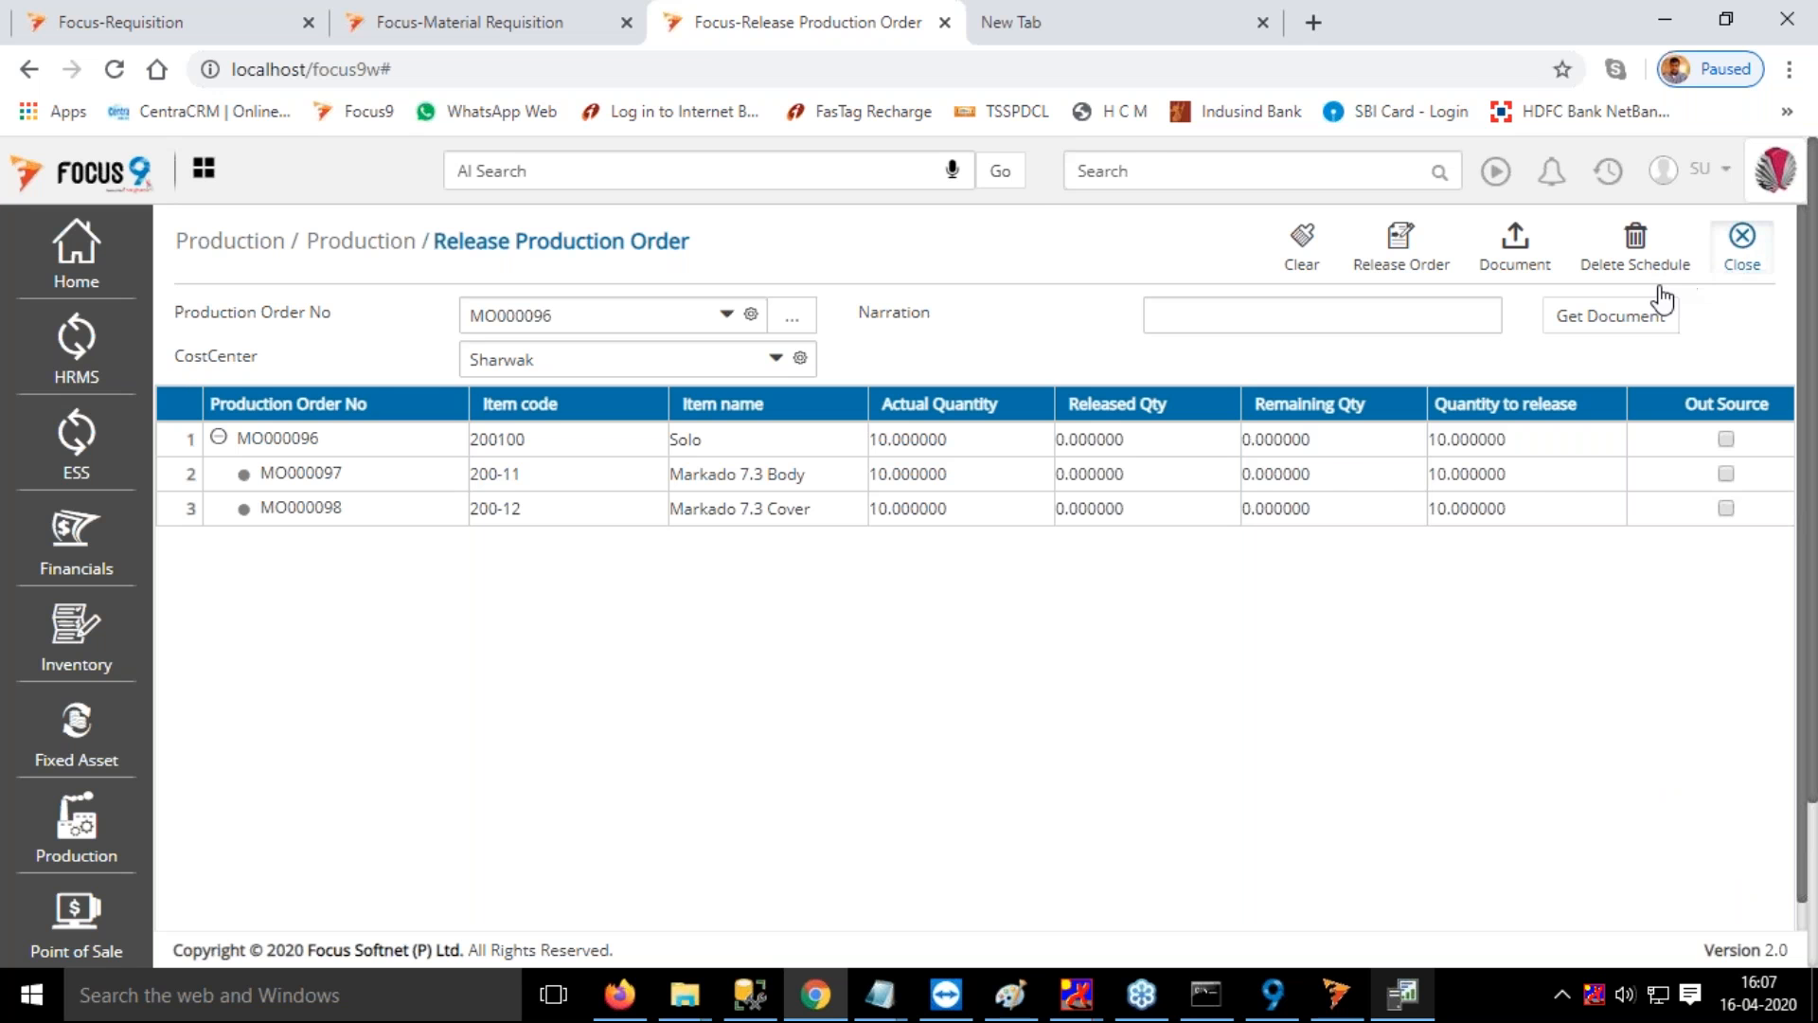
Try to load the documents in Dependent Raw Material Requirement and close the screen
click(1135, 168)
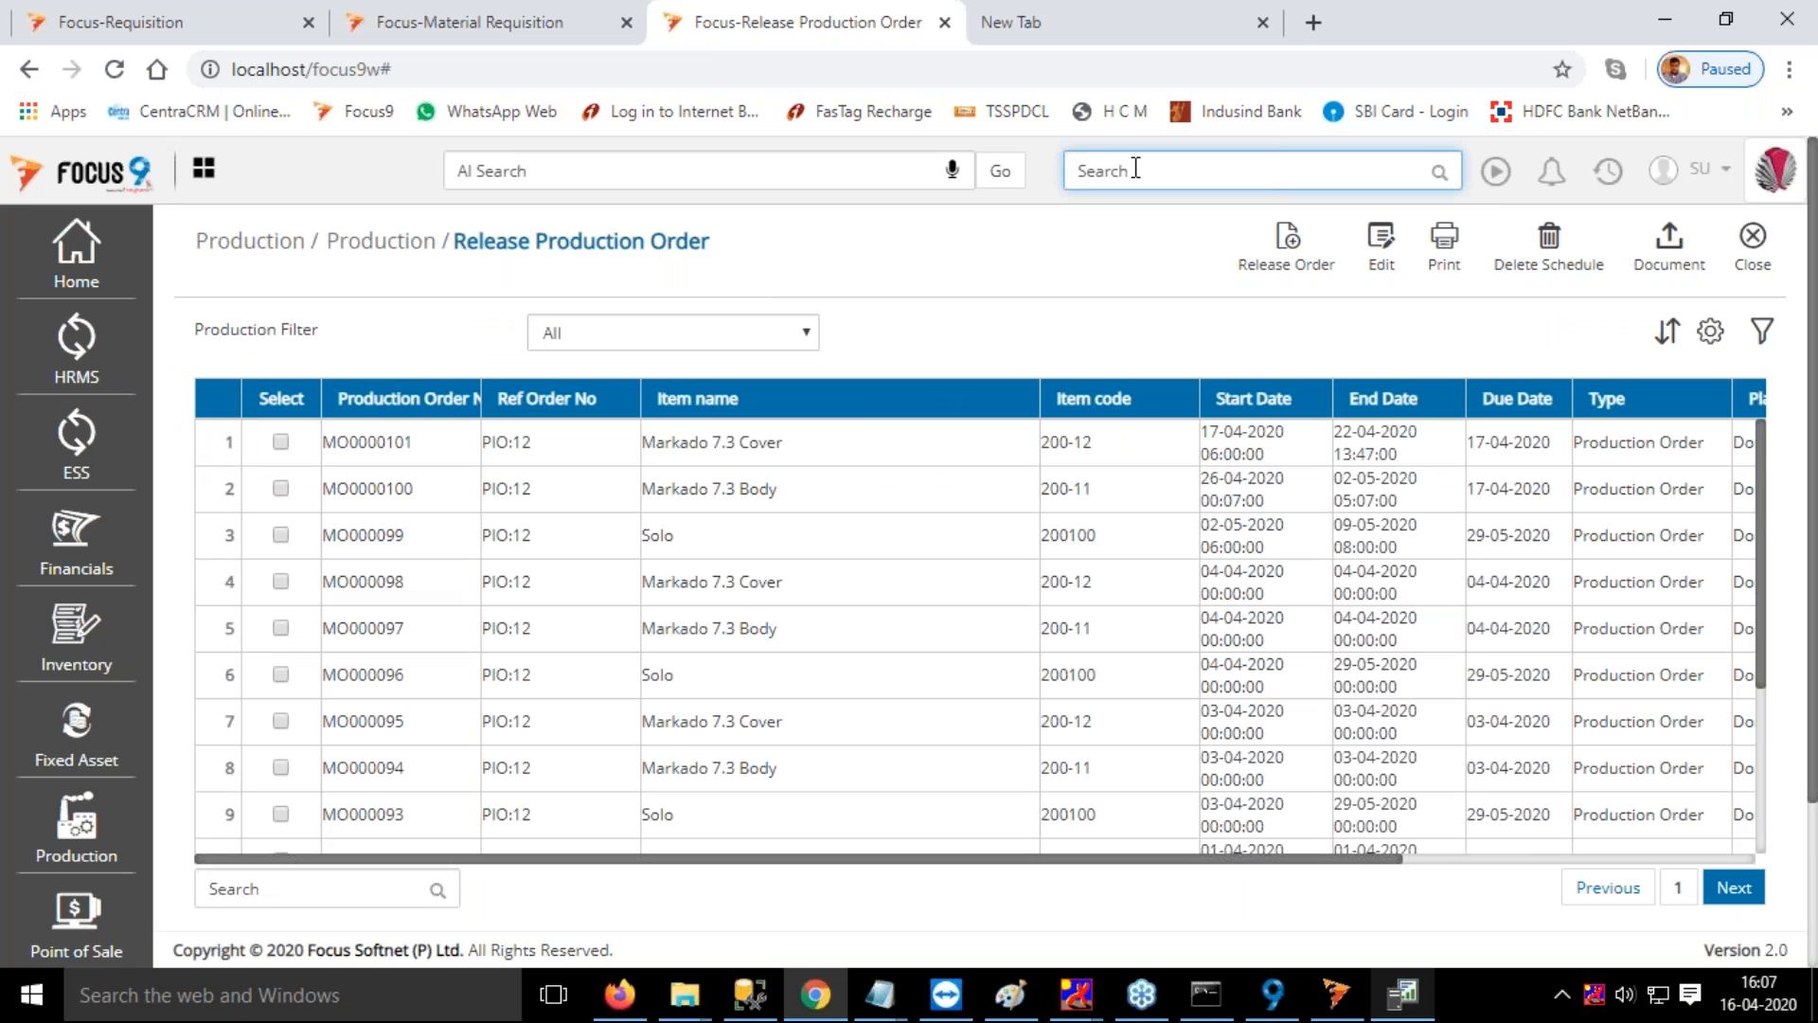
text(depe)
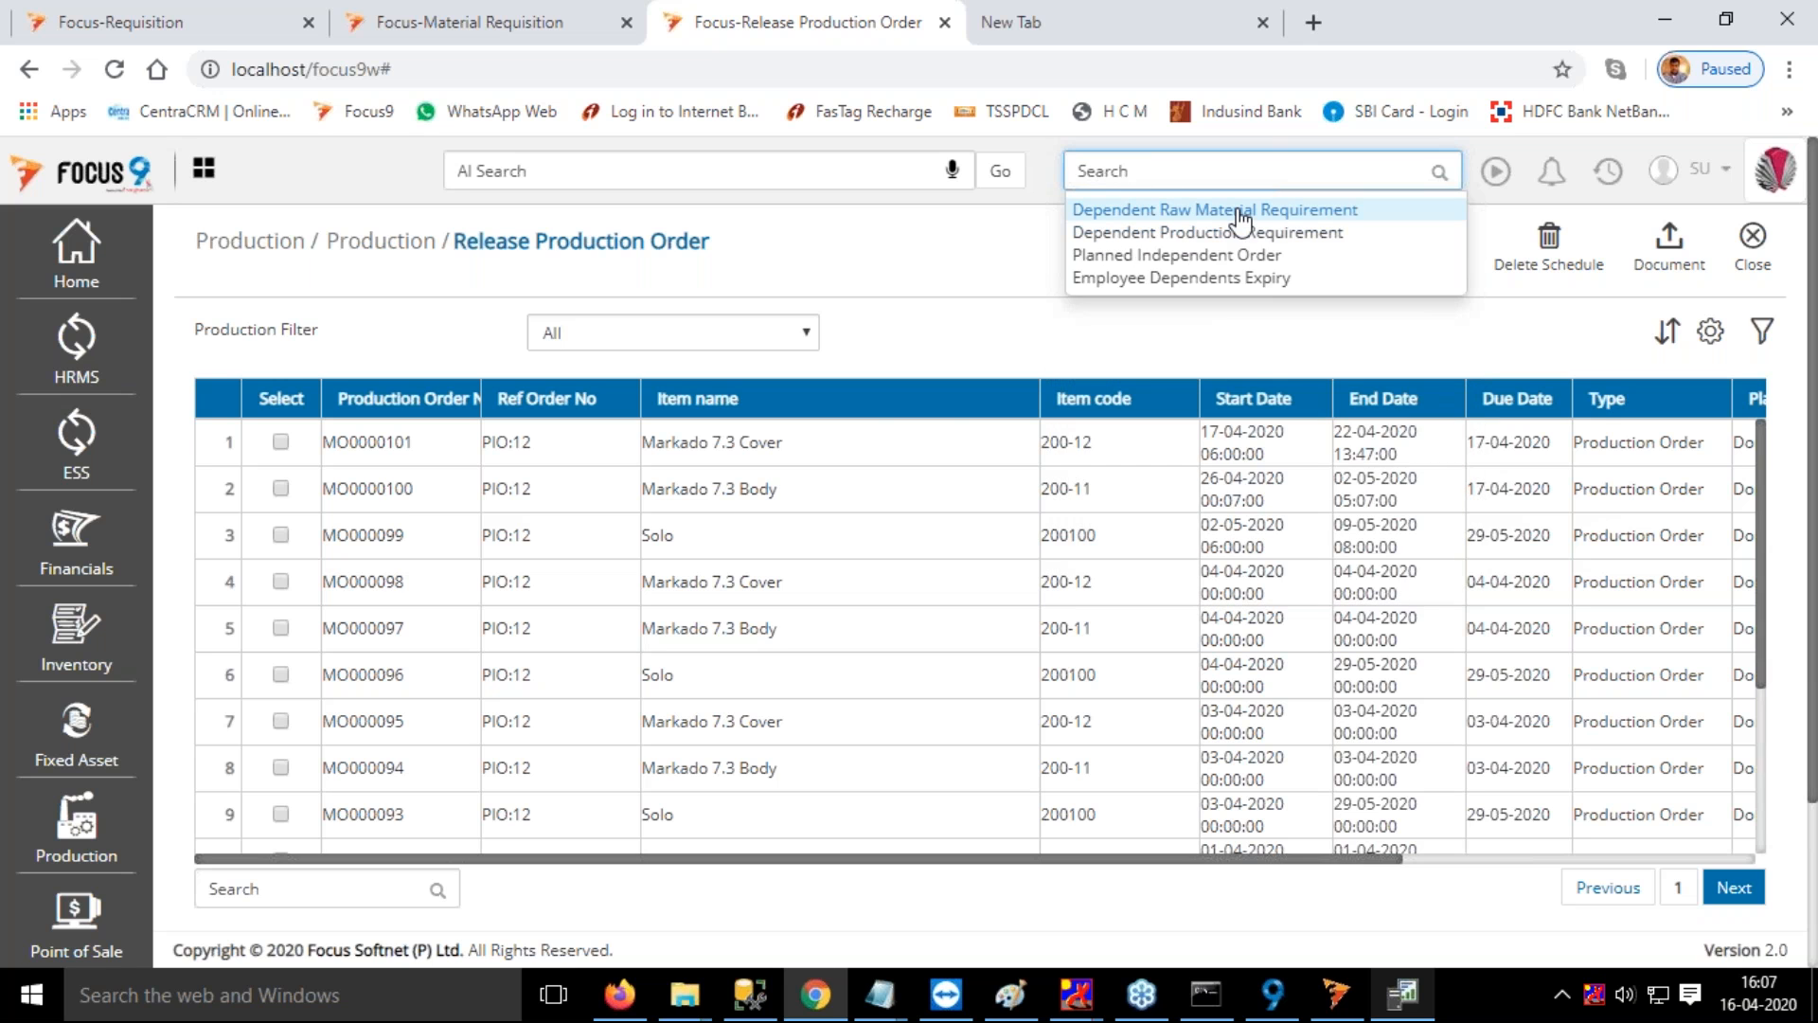
click(1242, 212)
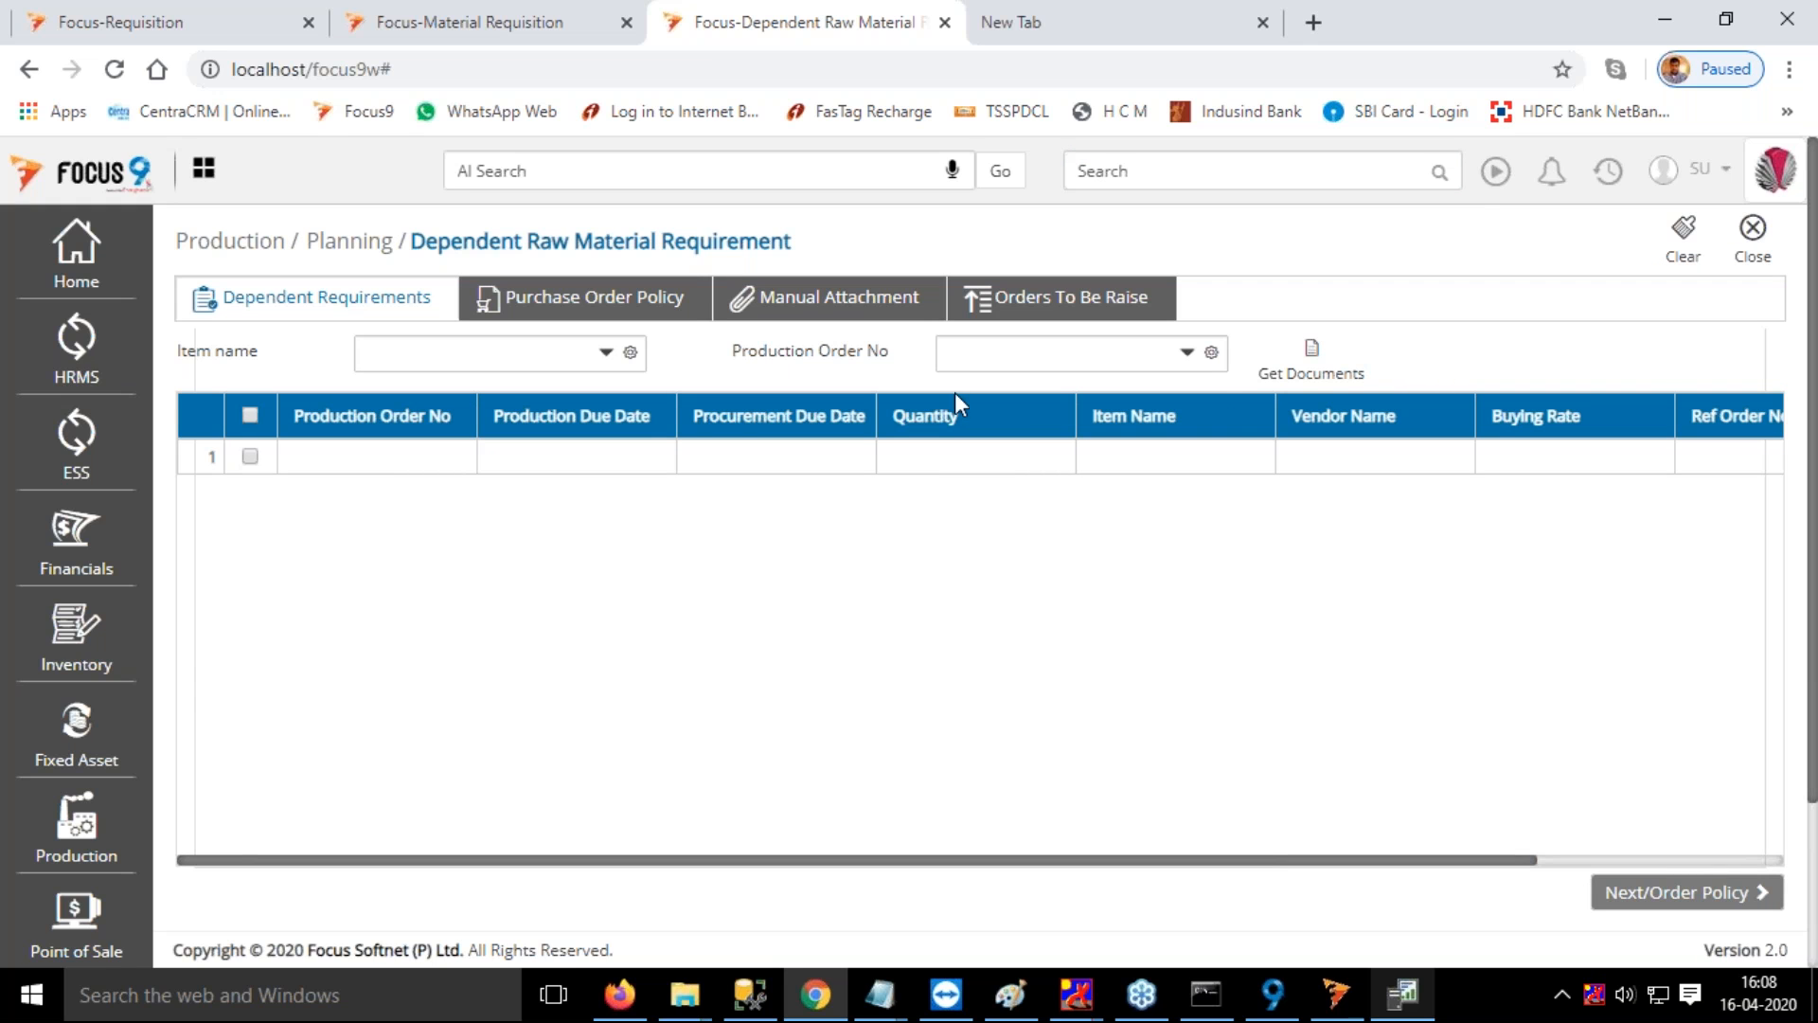
click(1269, 365)
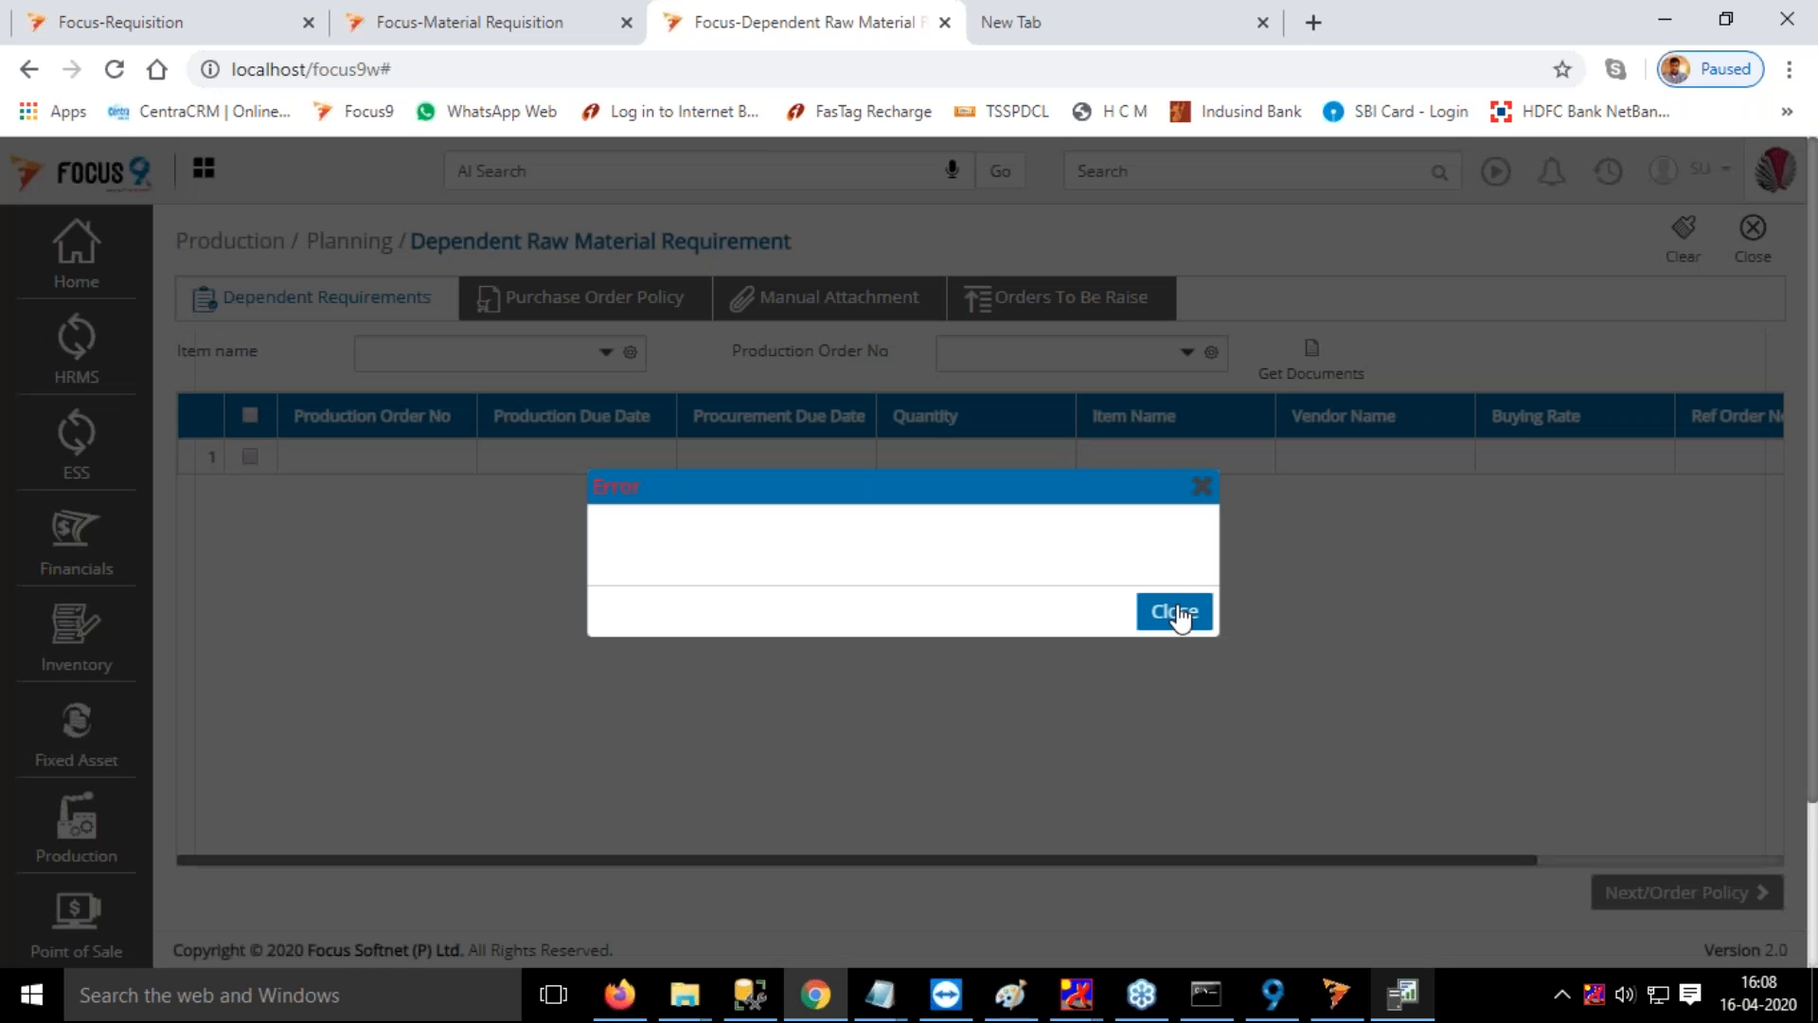
click(1176, 614)
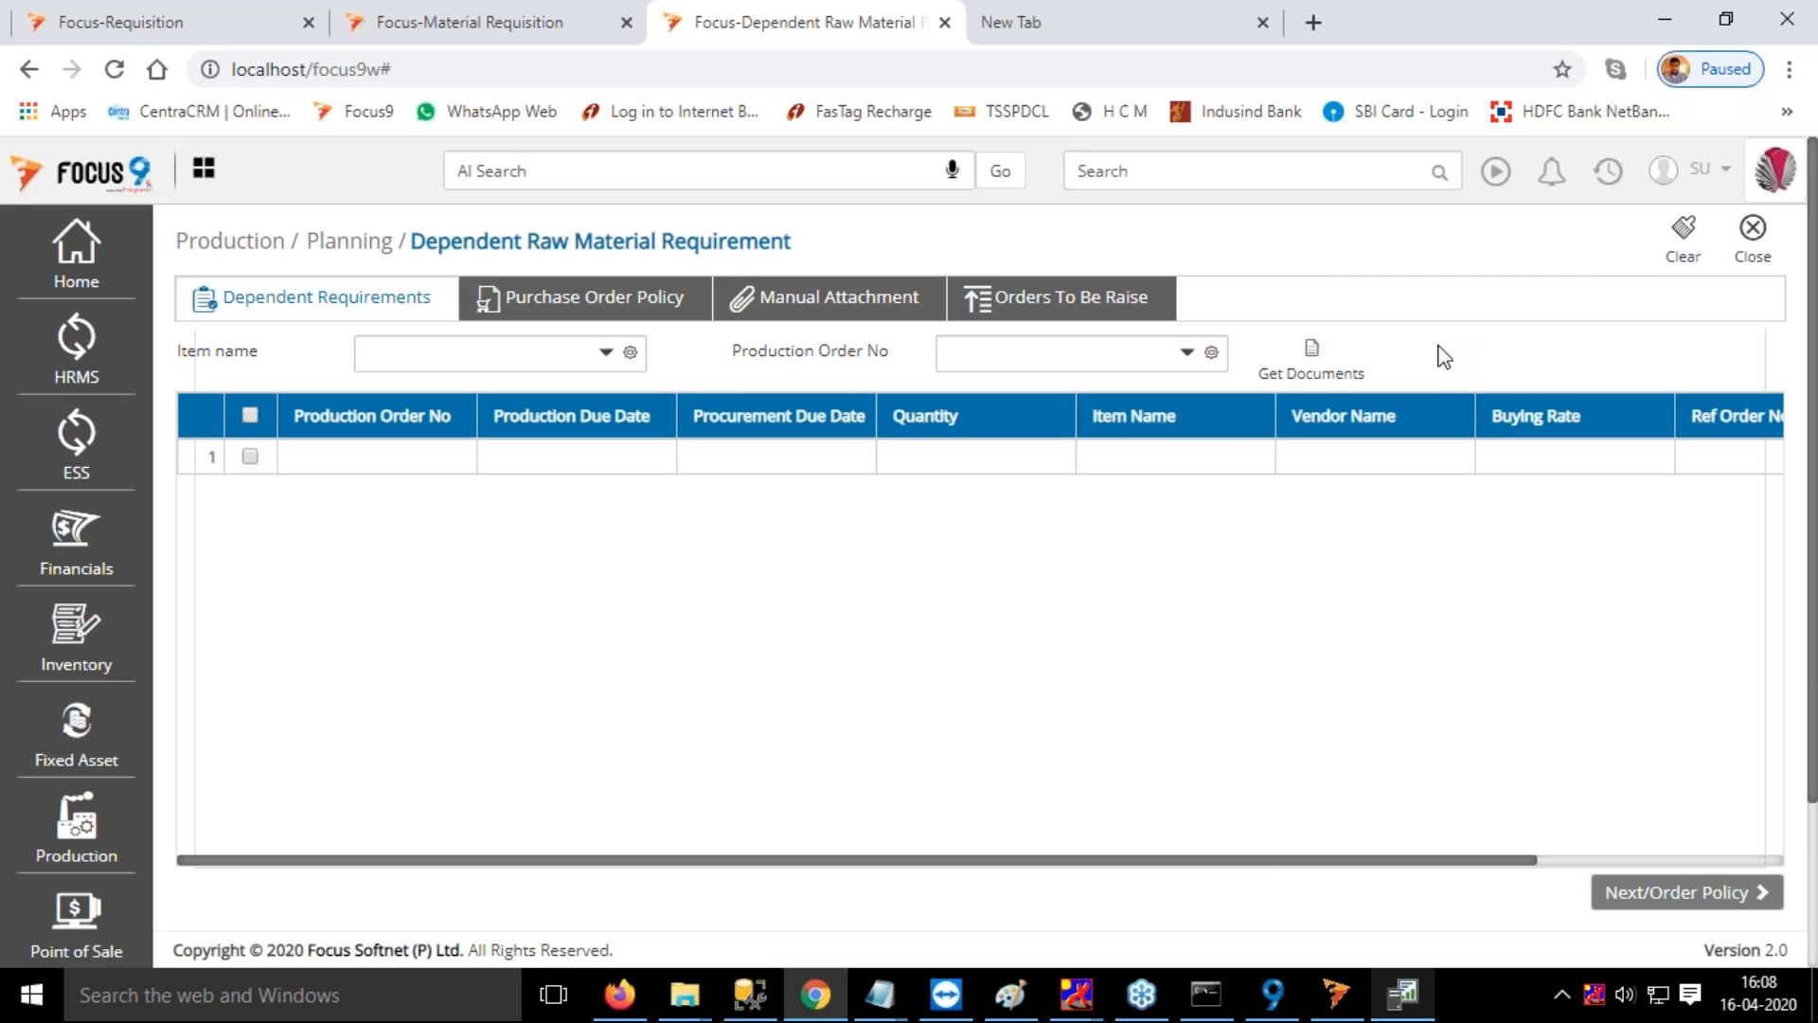
click(1751, 232)
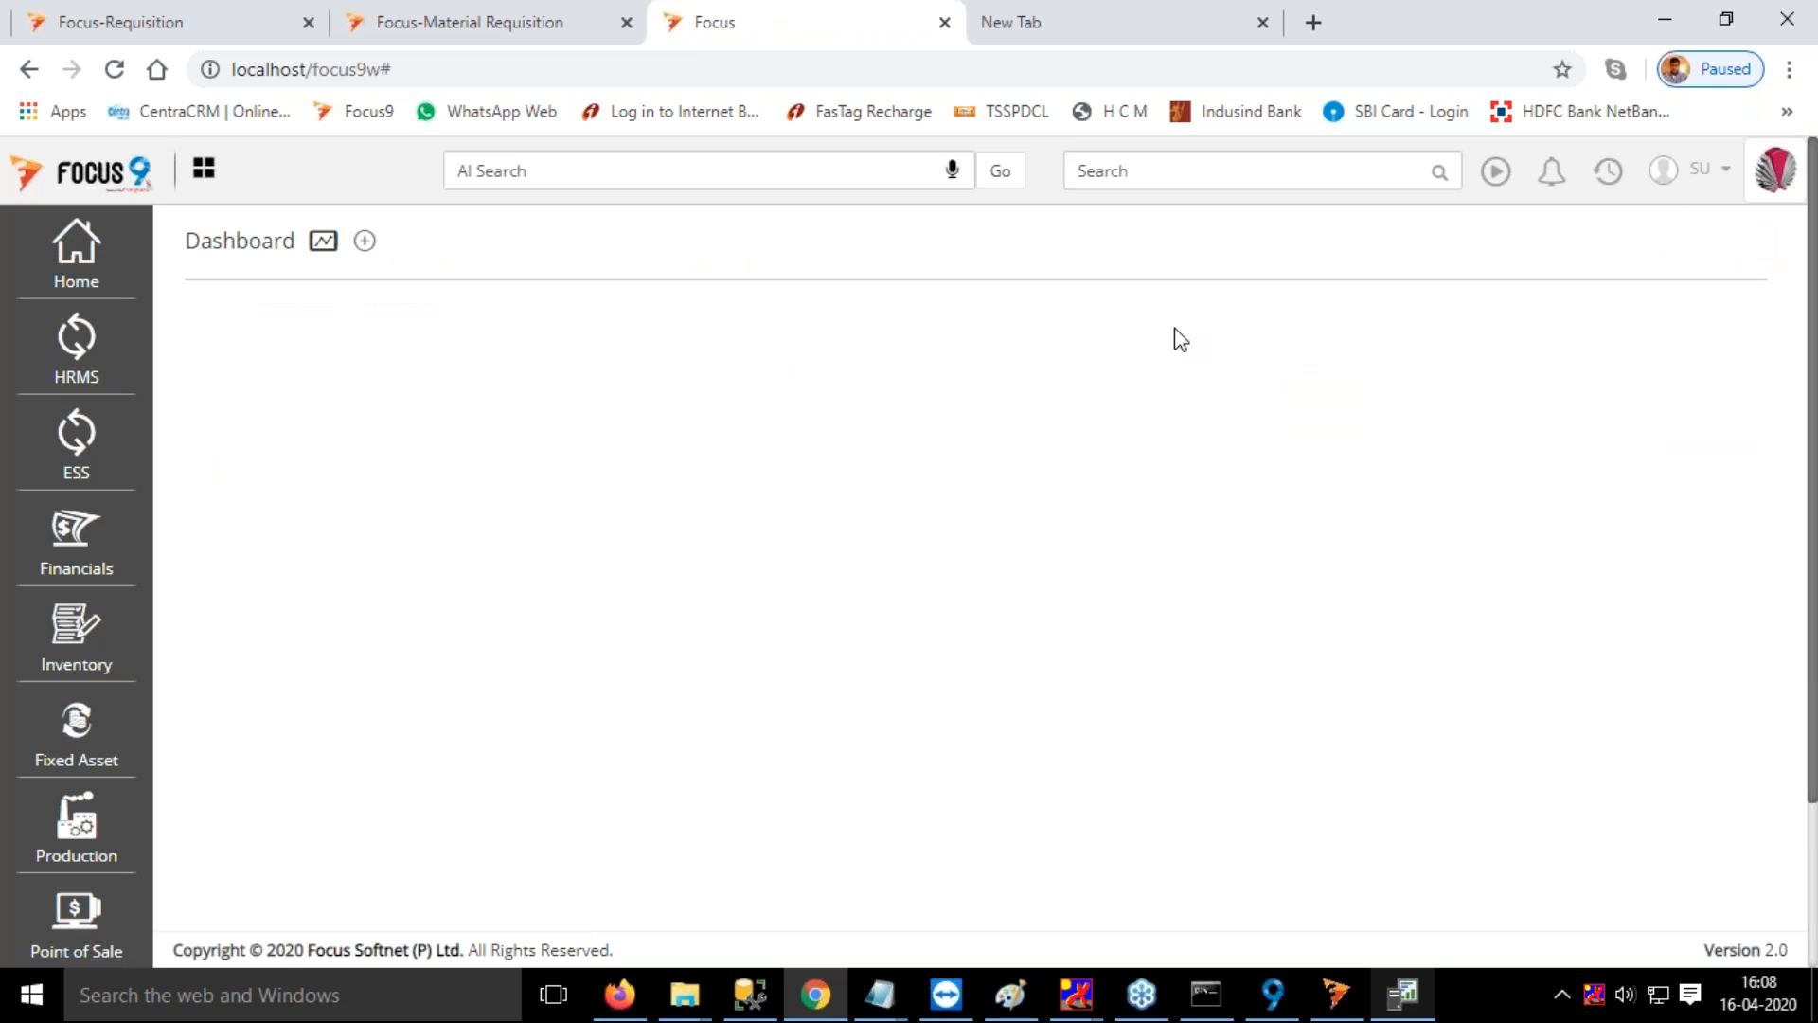
Review the list of planning functions available in the Production module
click(1177, 172)
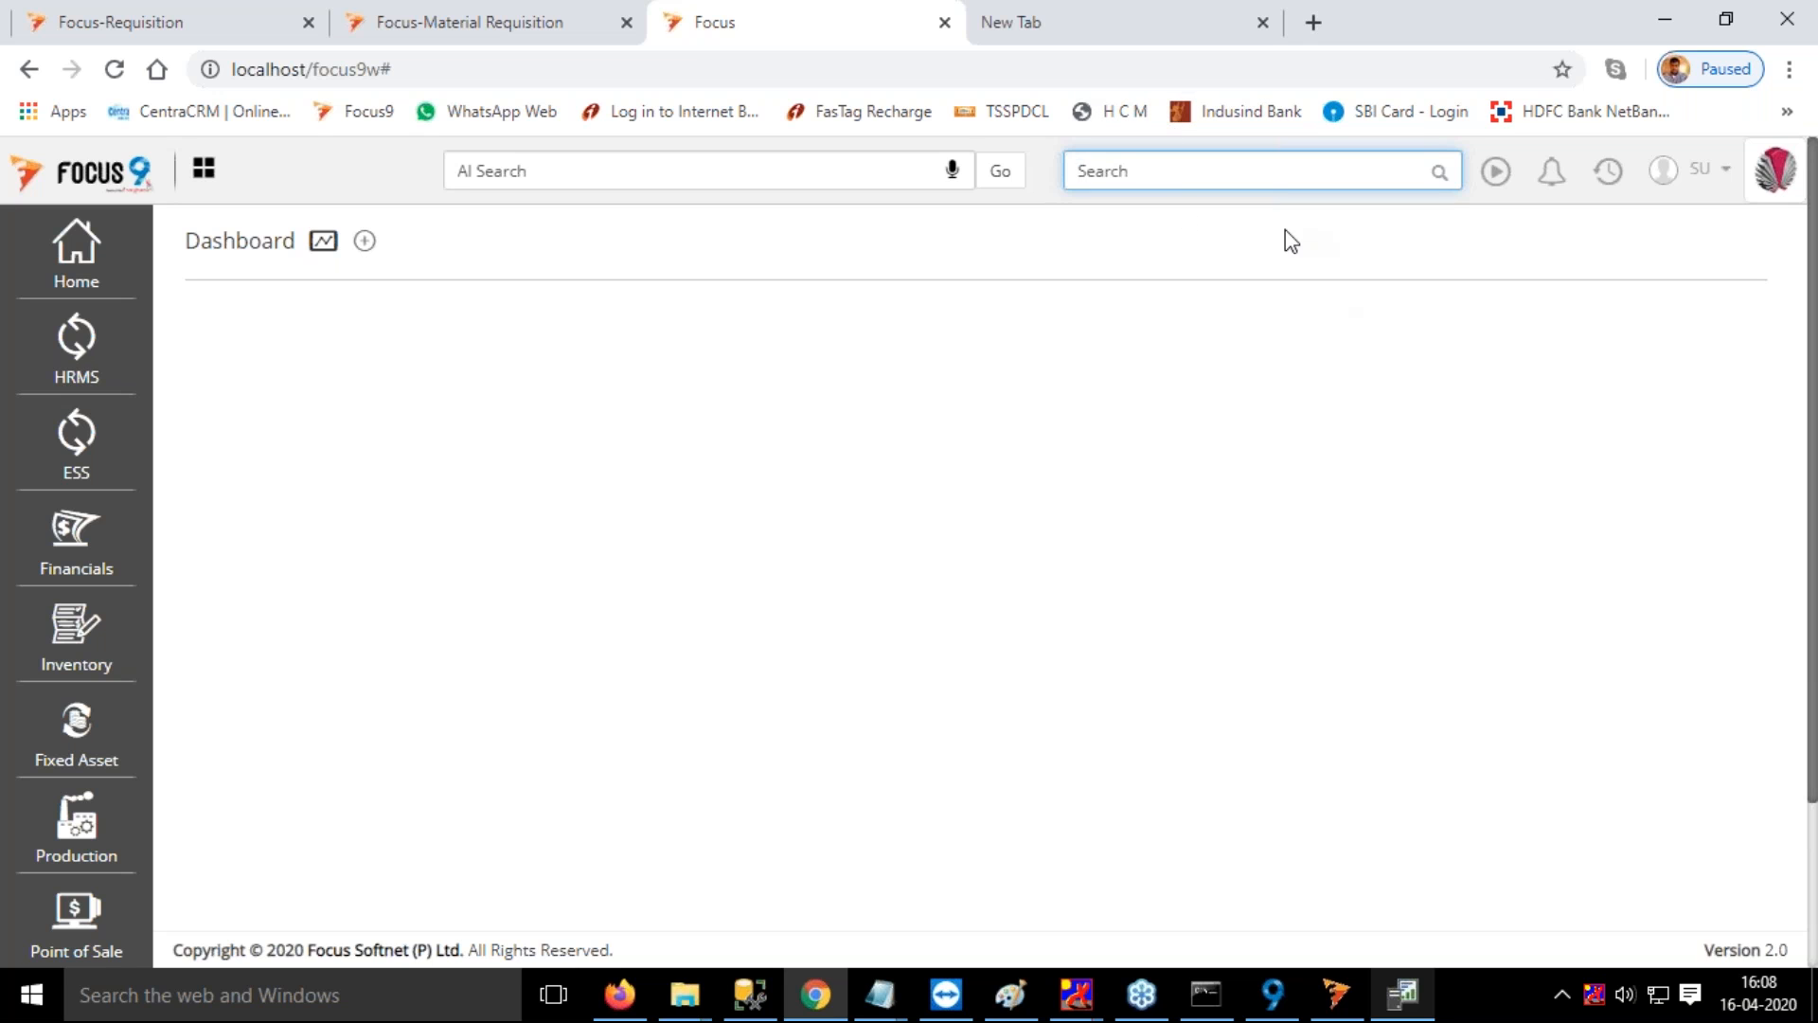
click(98, 842)
click(185, 717)
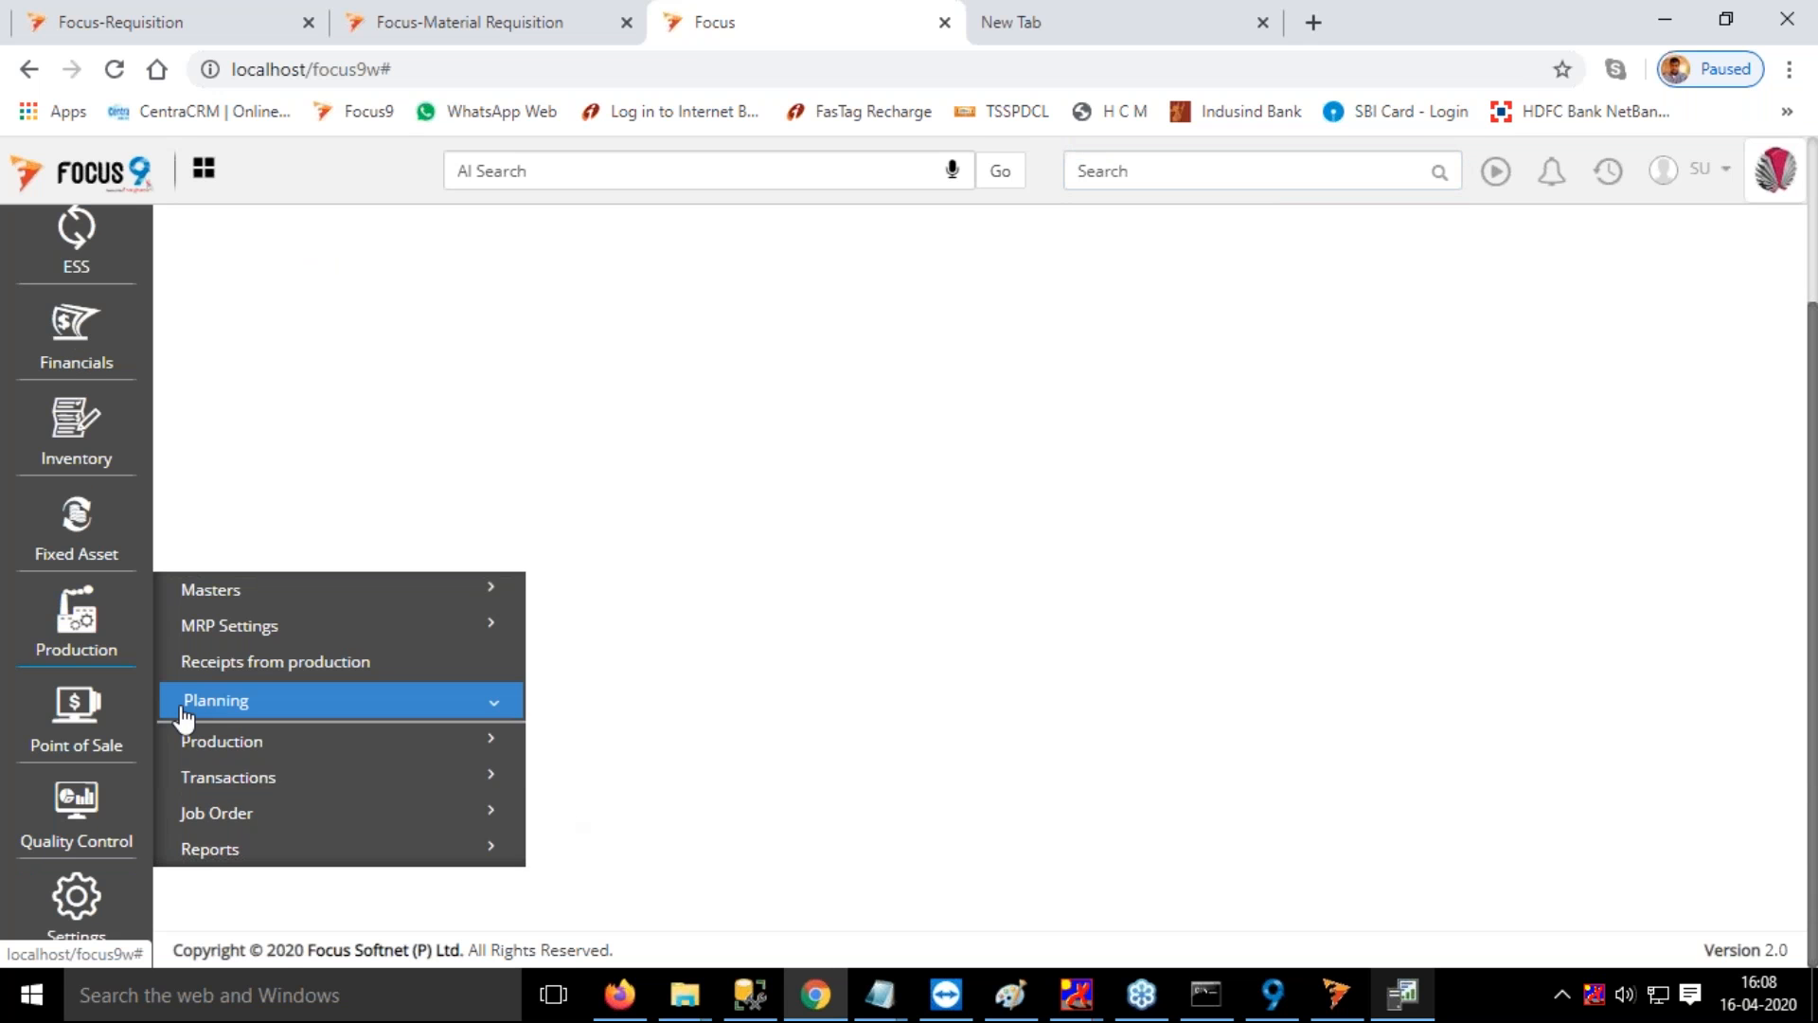
scroll(758, 715, down, 3)
scroll(757, 715, down, 4)
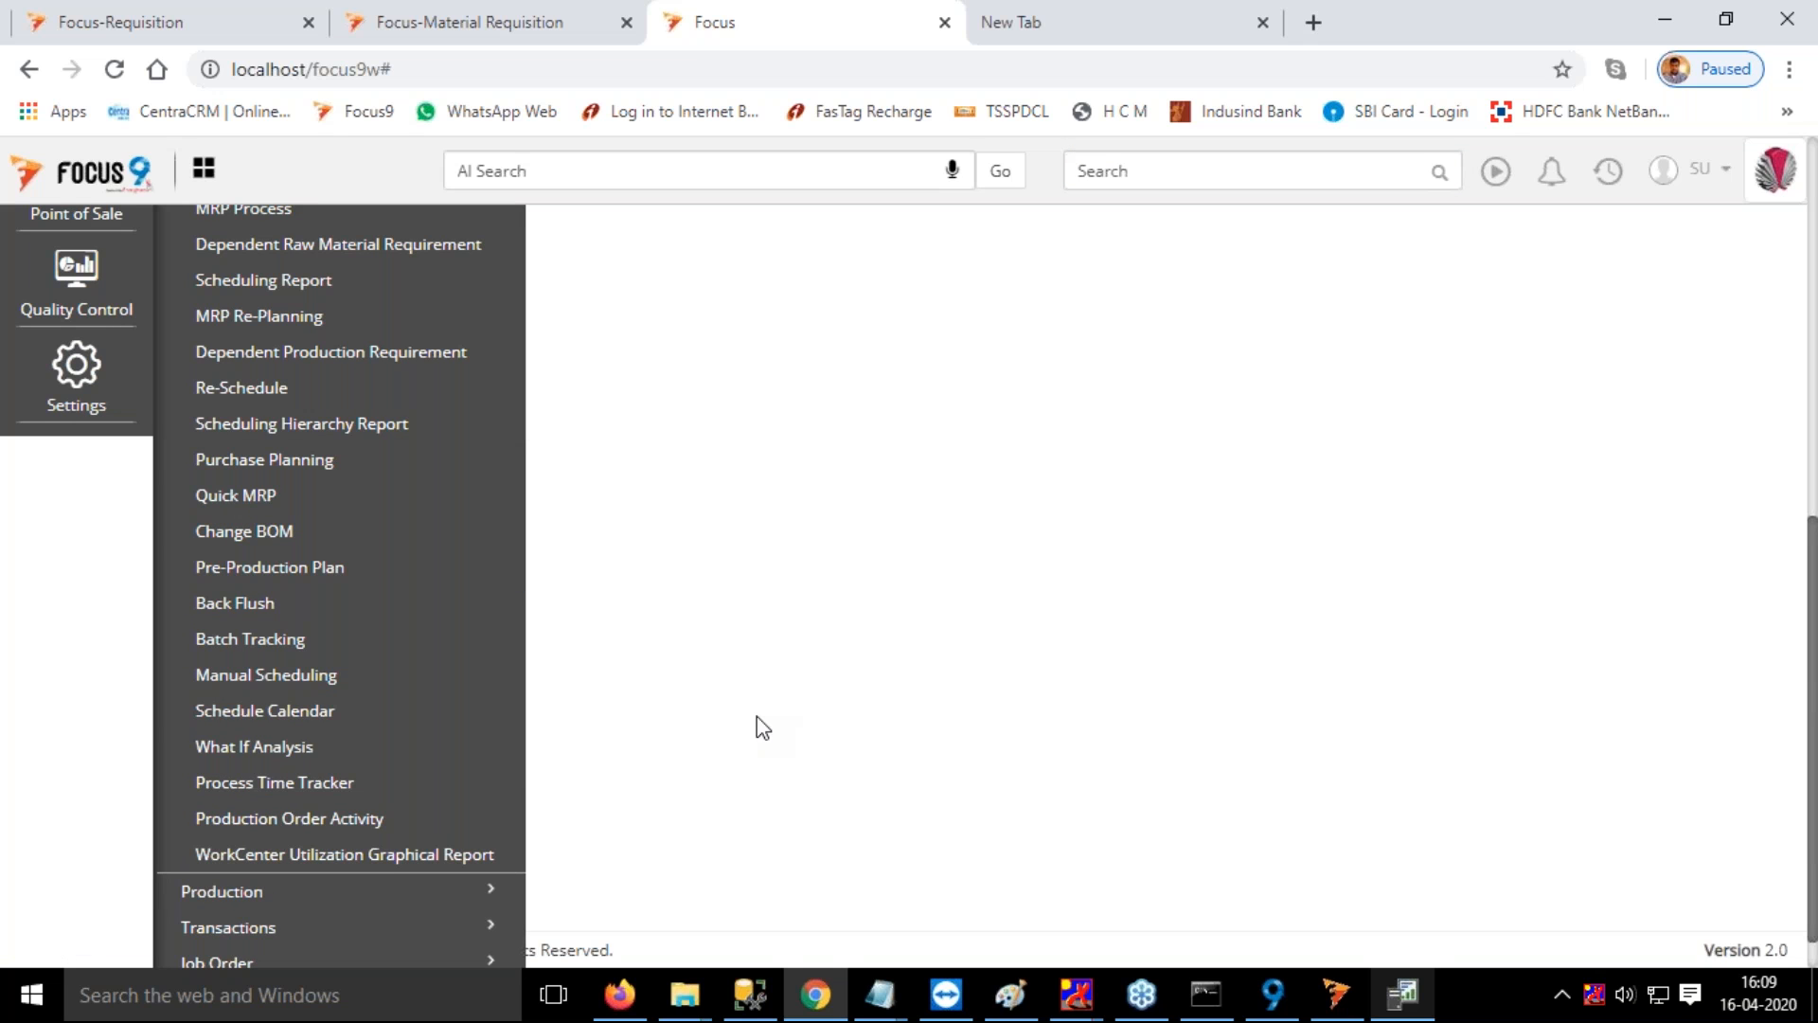
scroll(758, 716, up, 3)
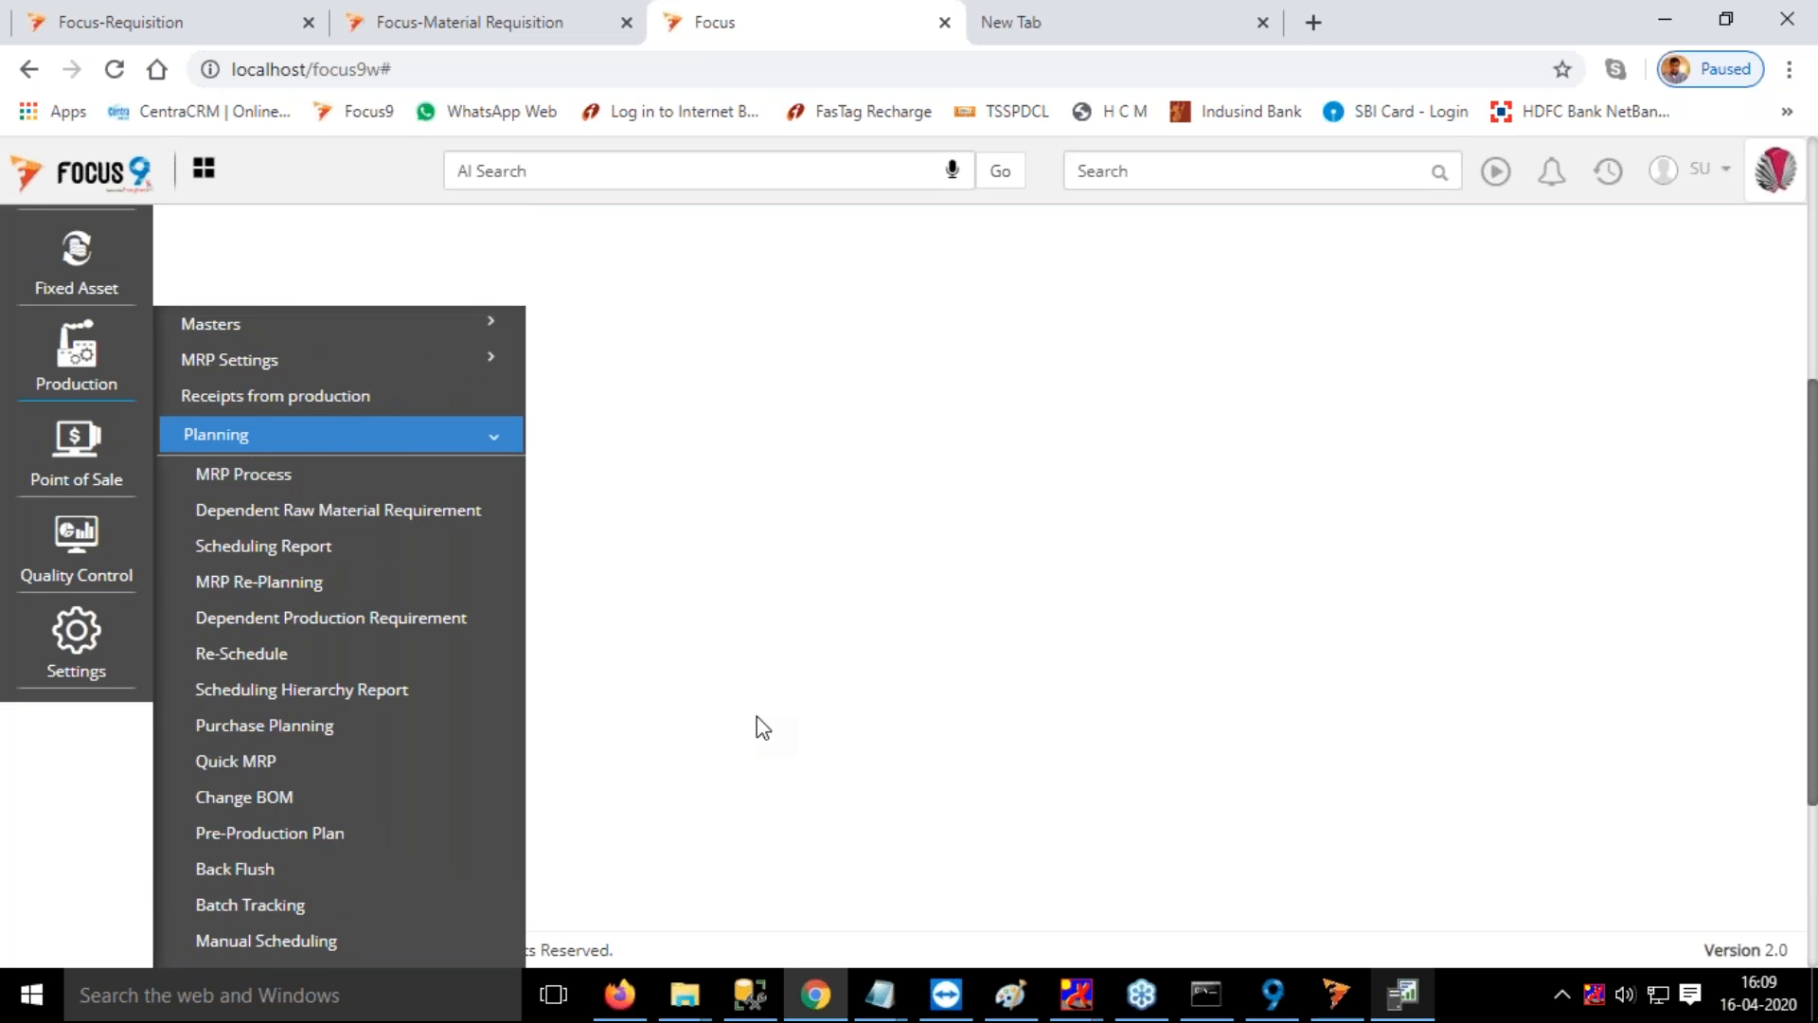
scroll(757, 716, down, 4)
scroll(757, 716, up, 5)
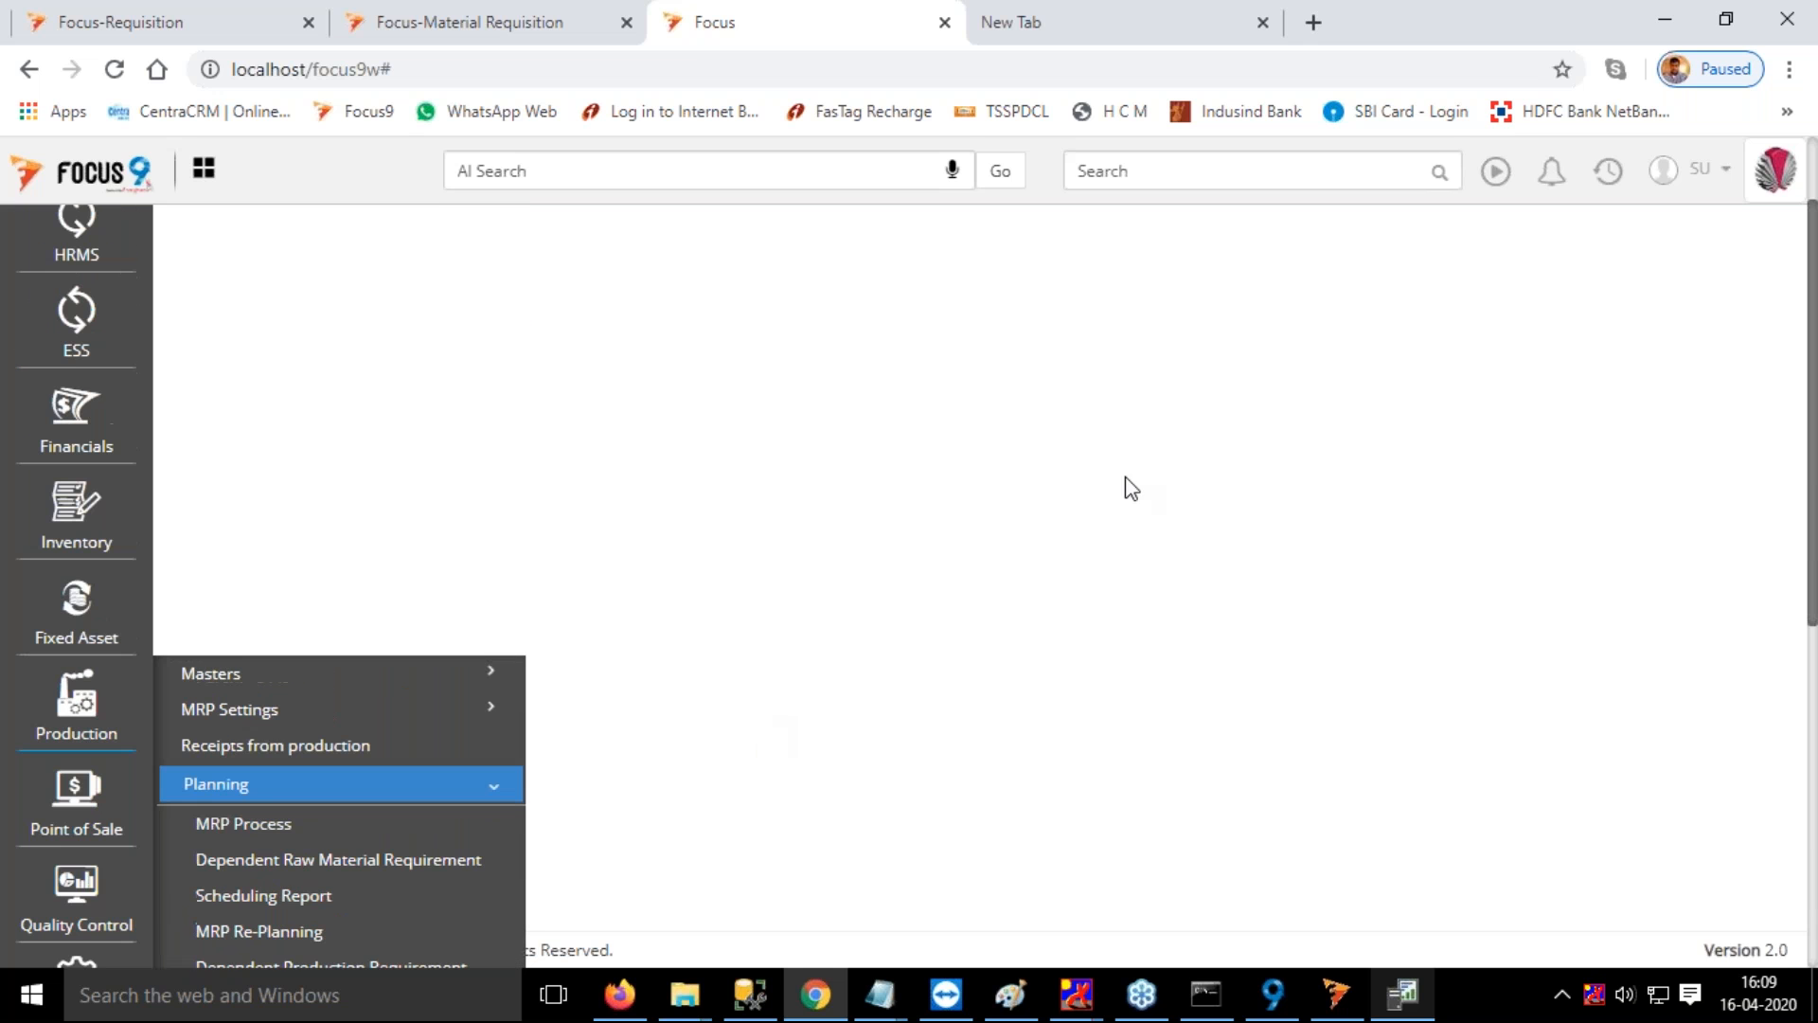
scroll(1163, 462, up, 2)
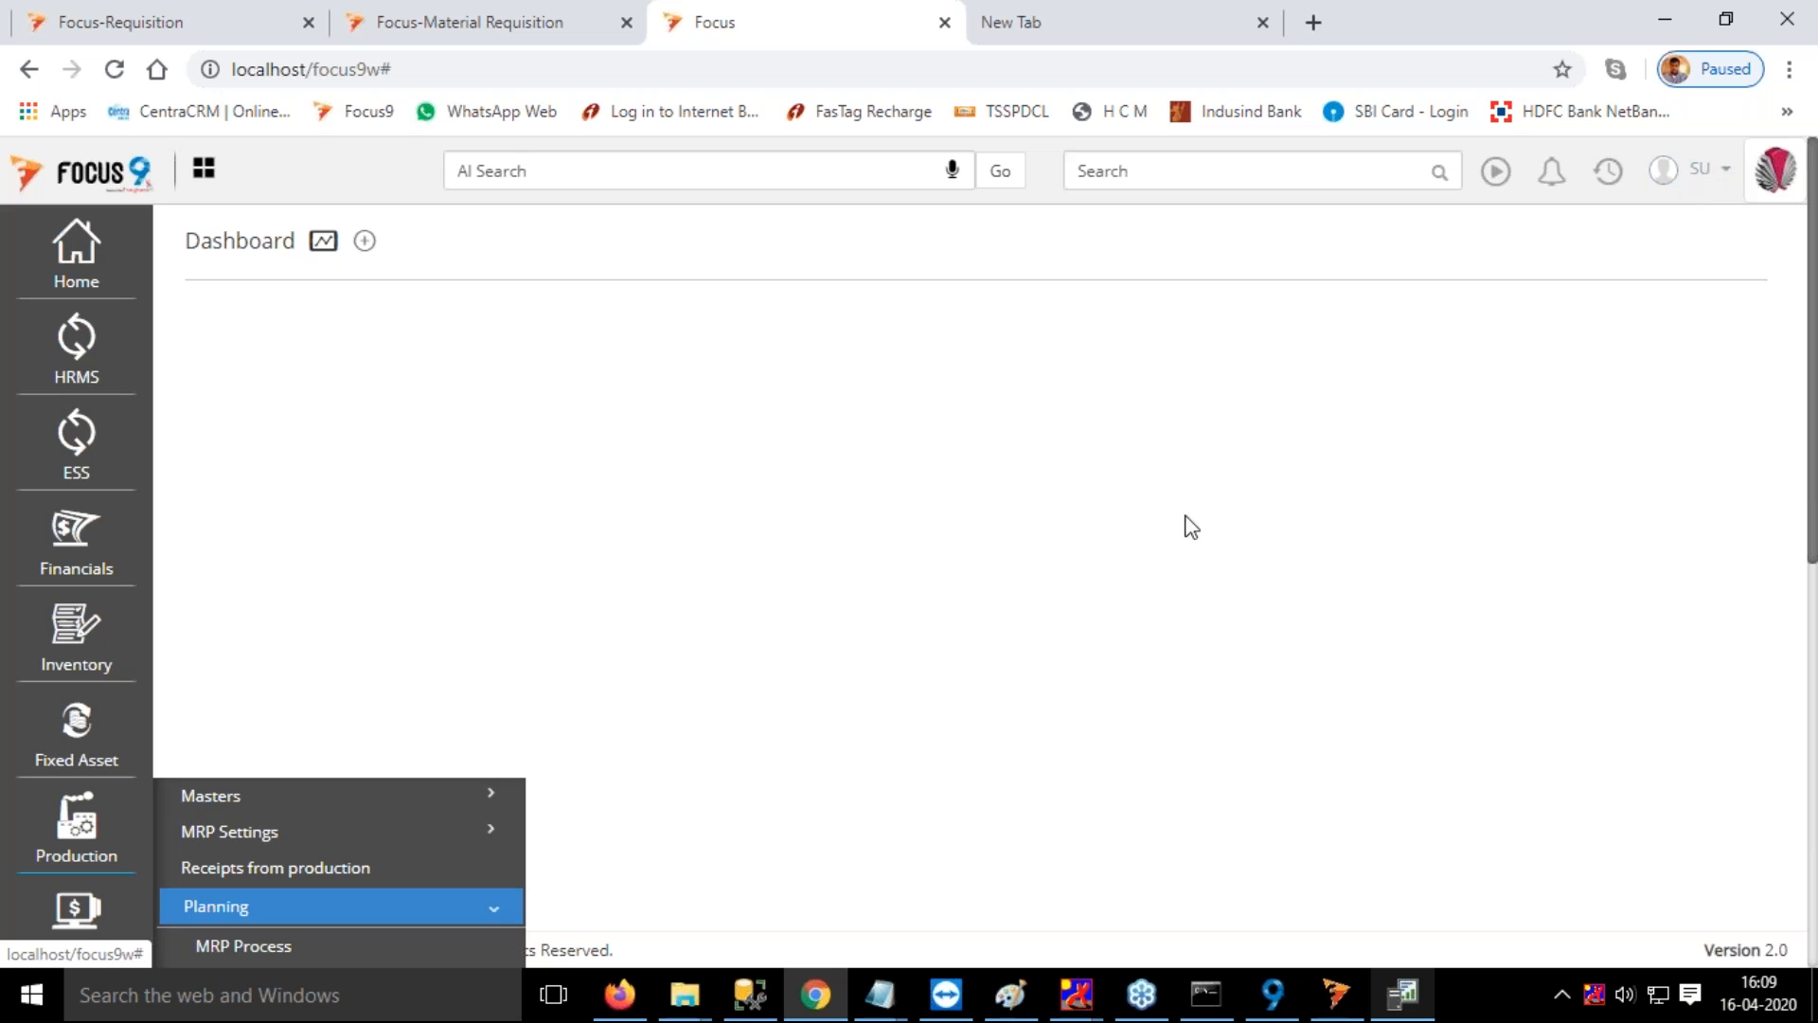
click(1090, 611)
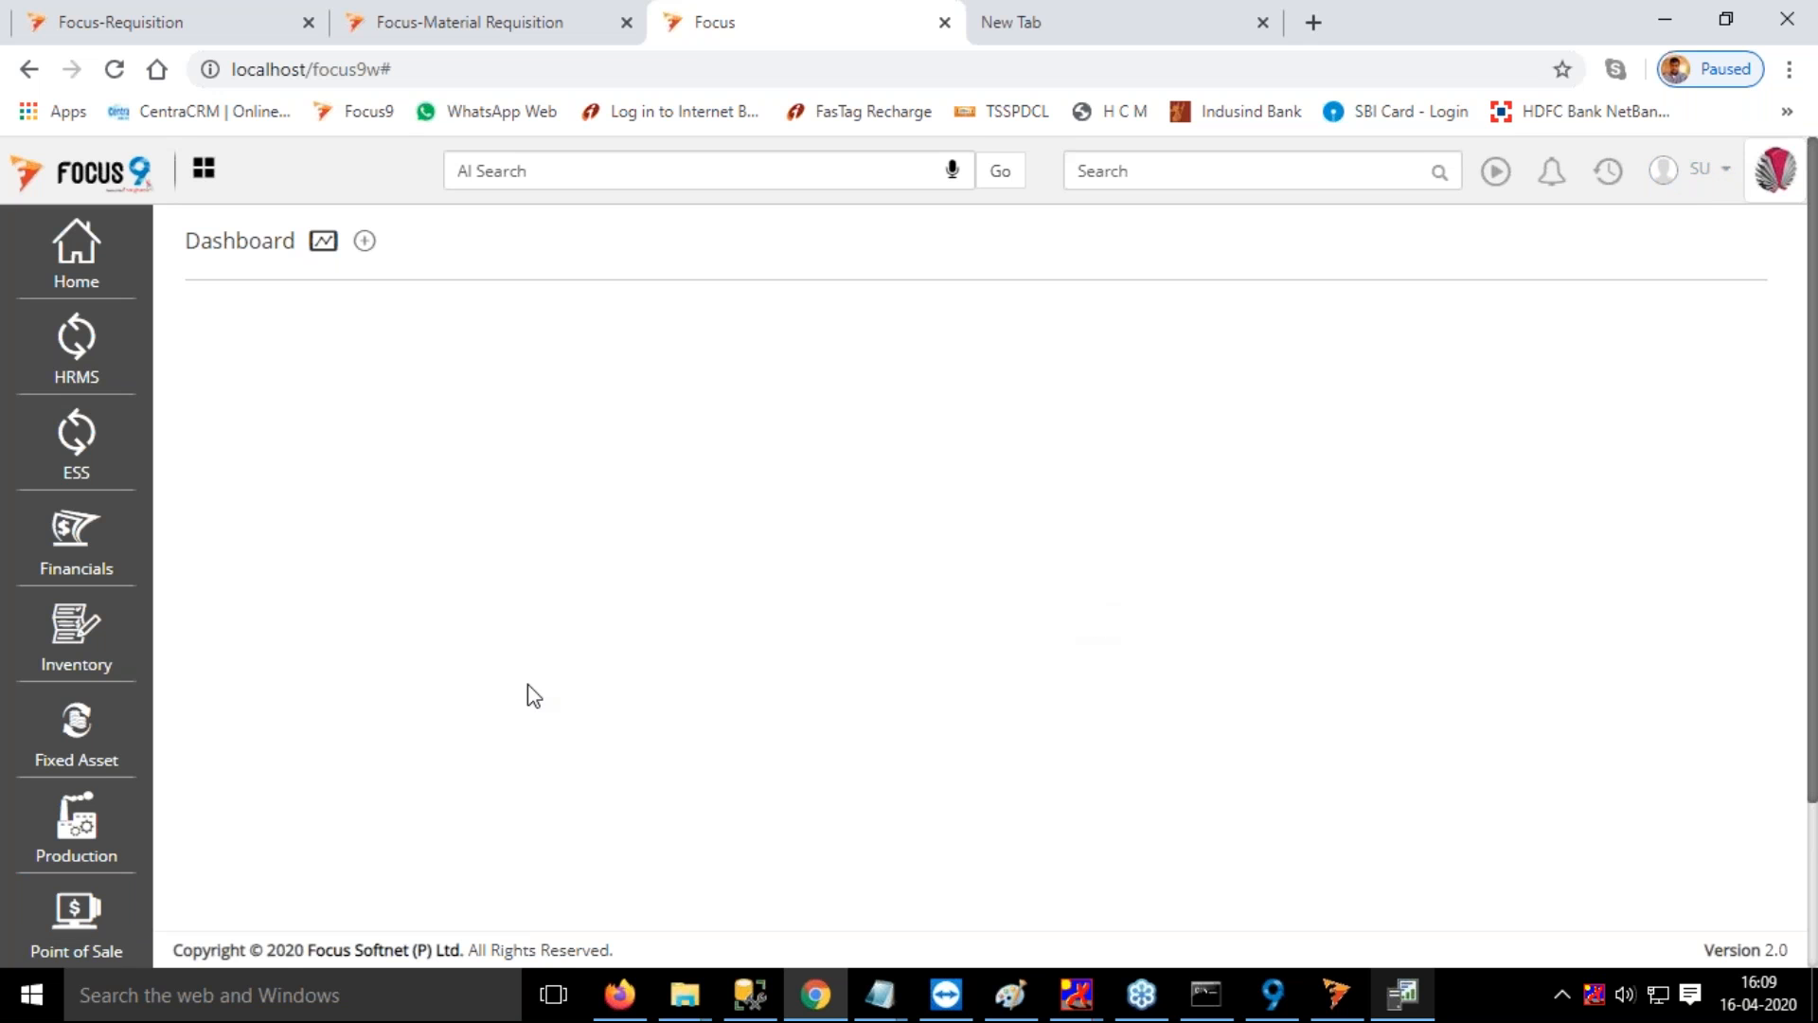
Open the Process Time Tracker, examine its production order and employee entry fields, and close it
click(88, 839)
scroll(644, 685, down, 5)
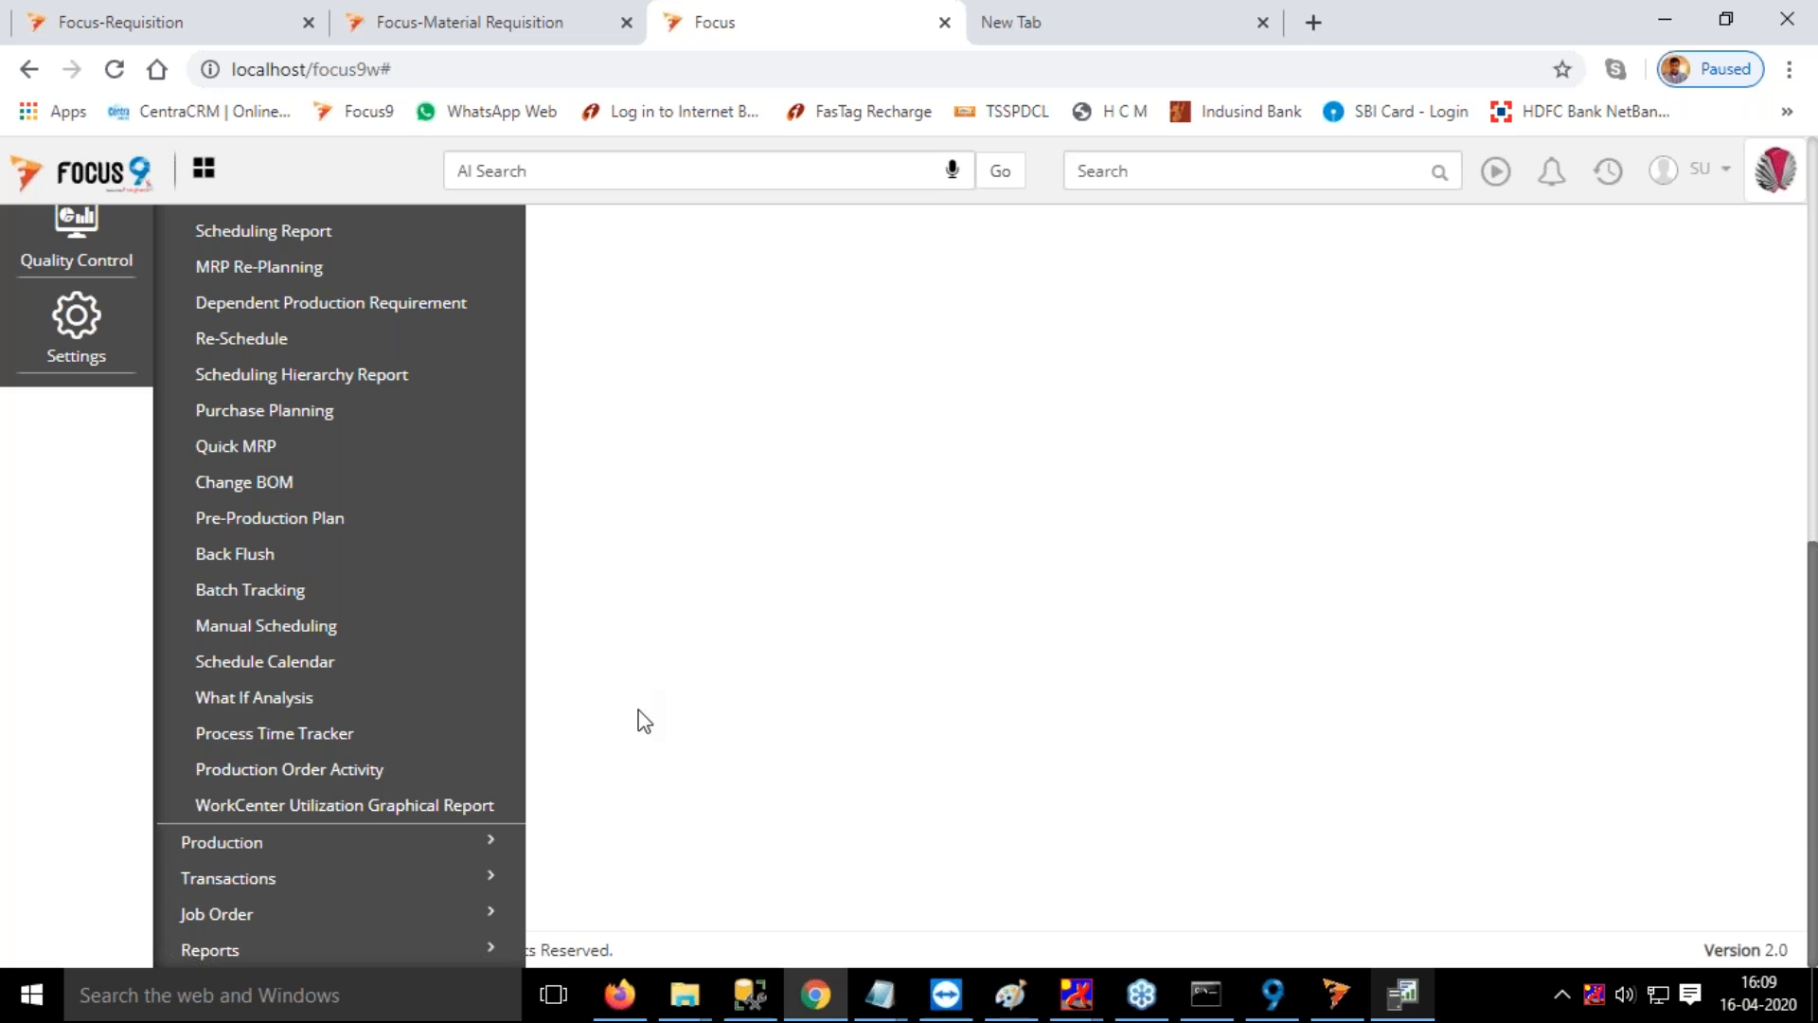
click(315, 741)
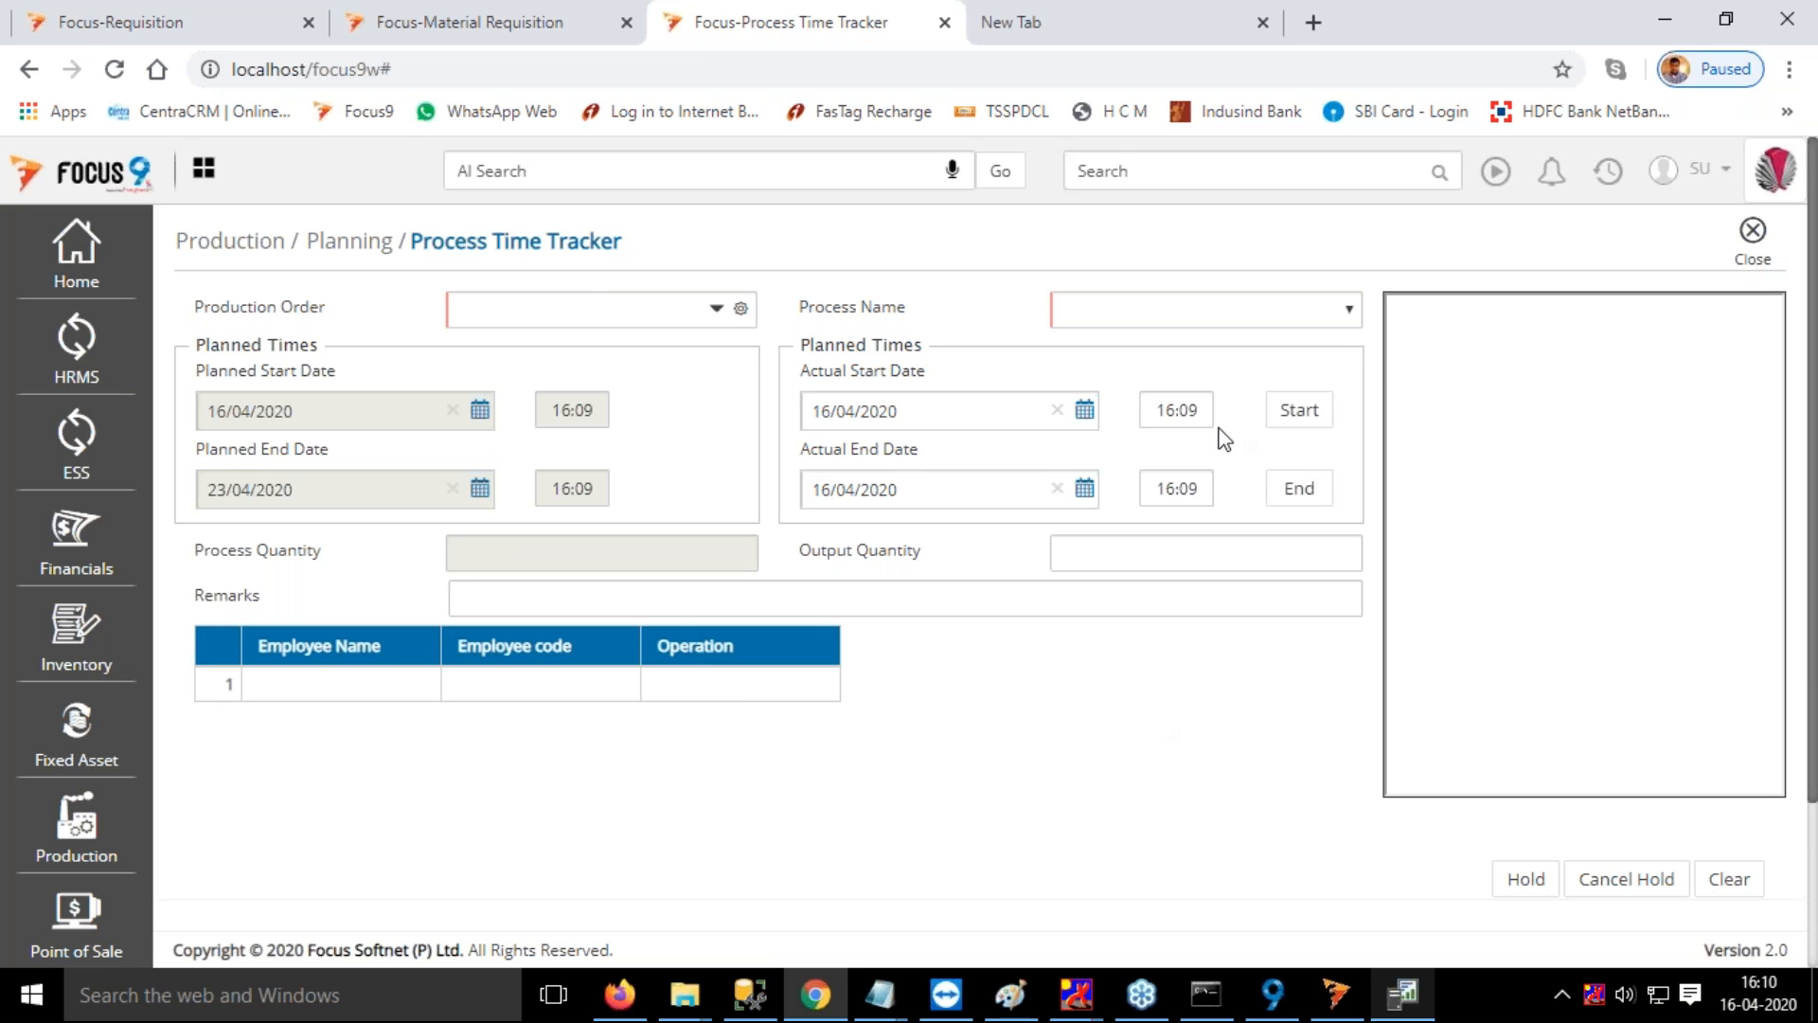
click(535, 312)
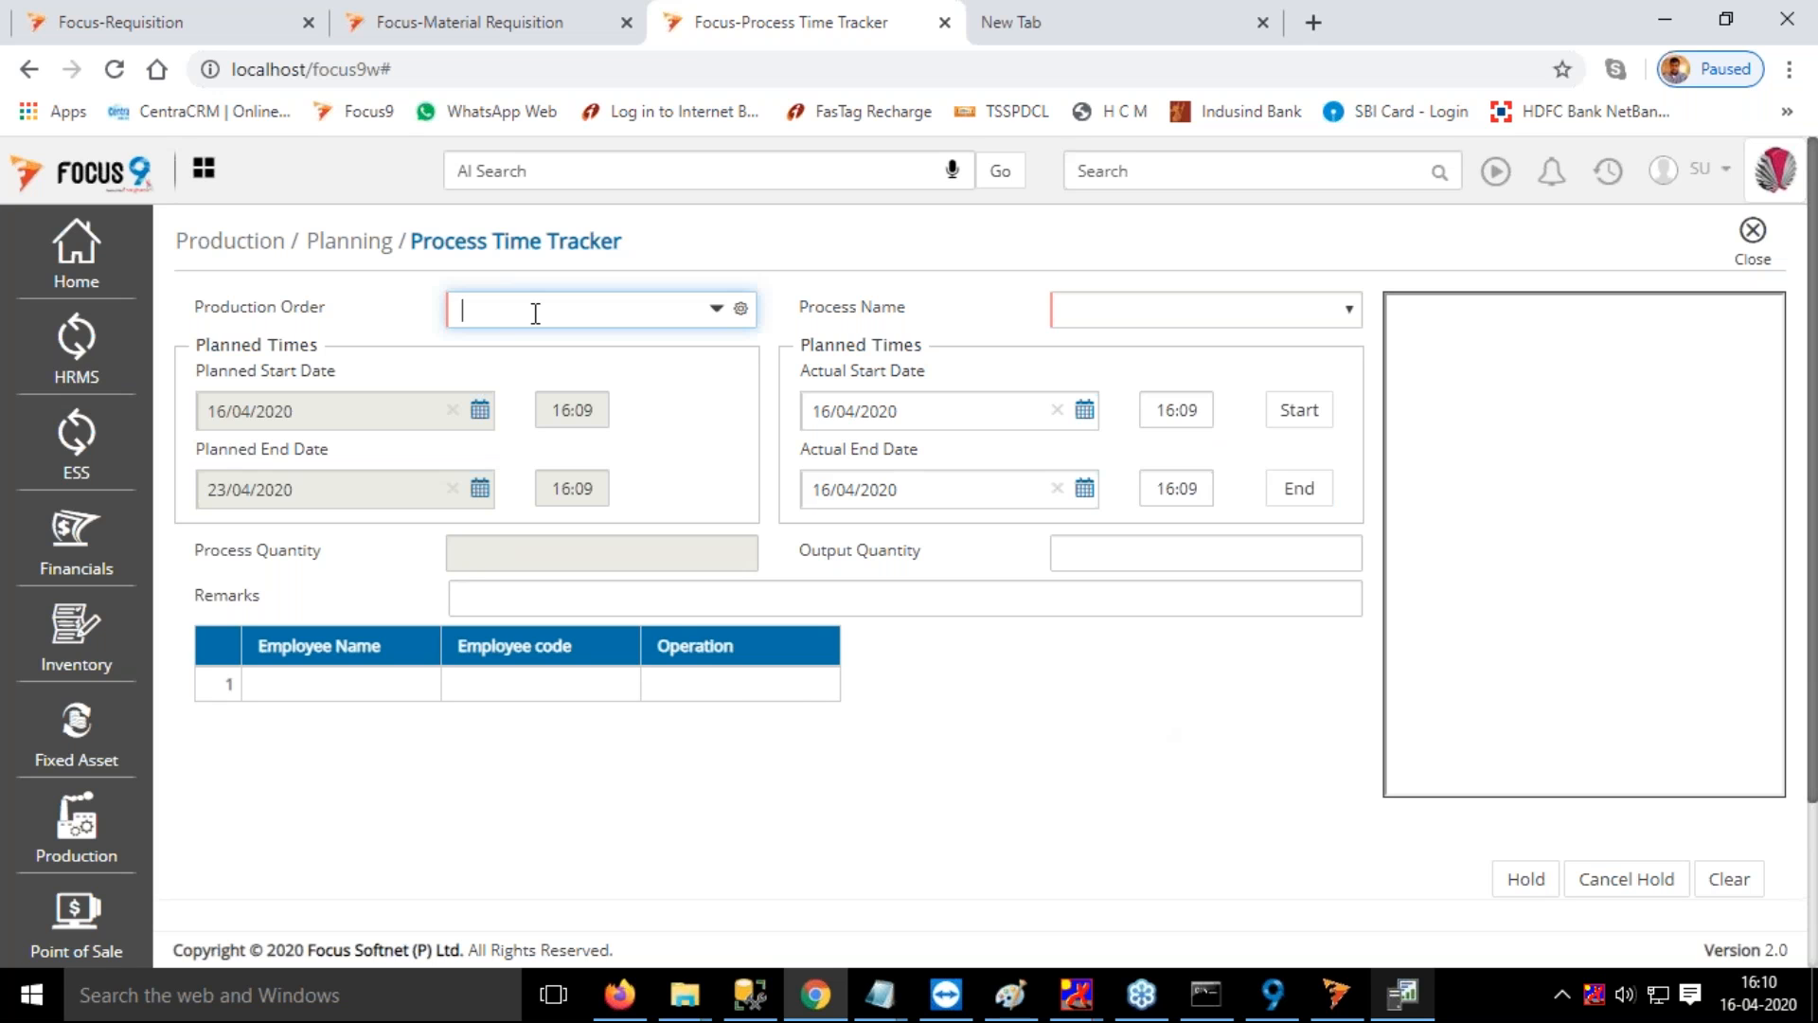
click(1788, 899)
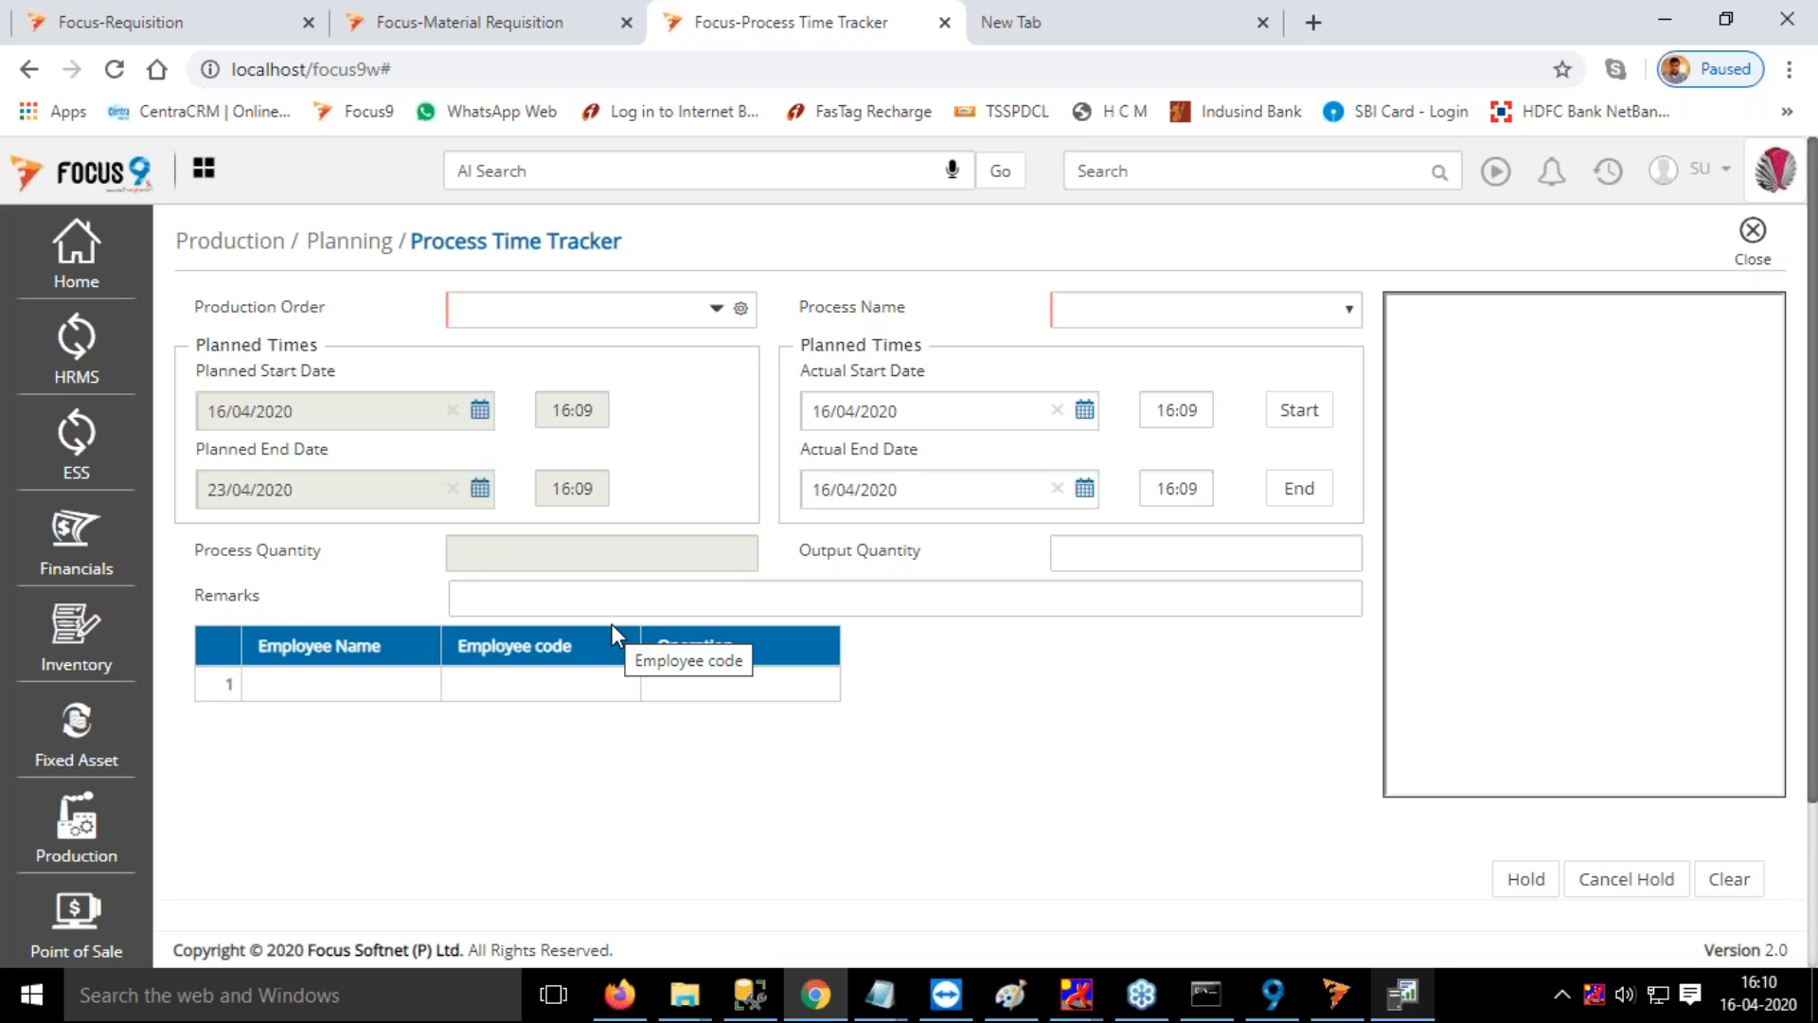
click(325, 690)
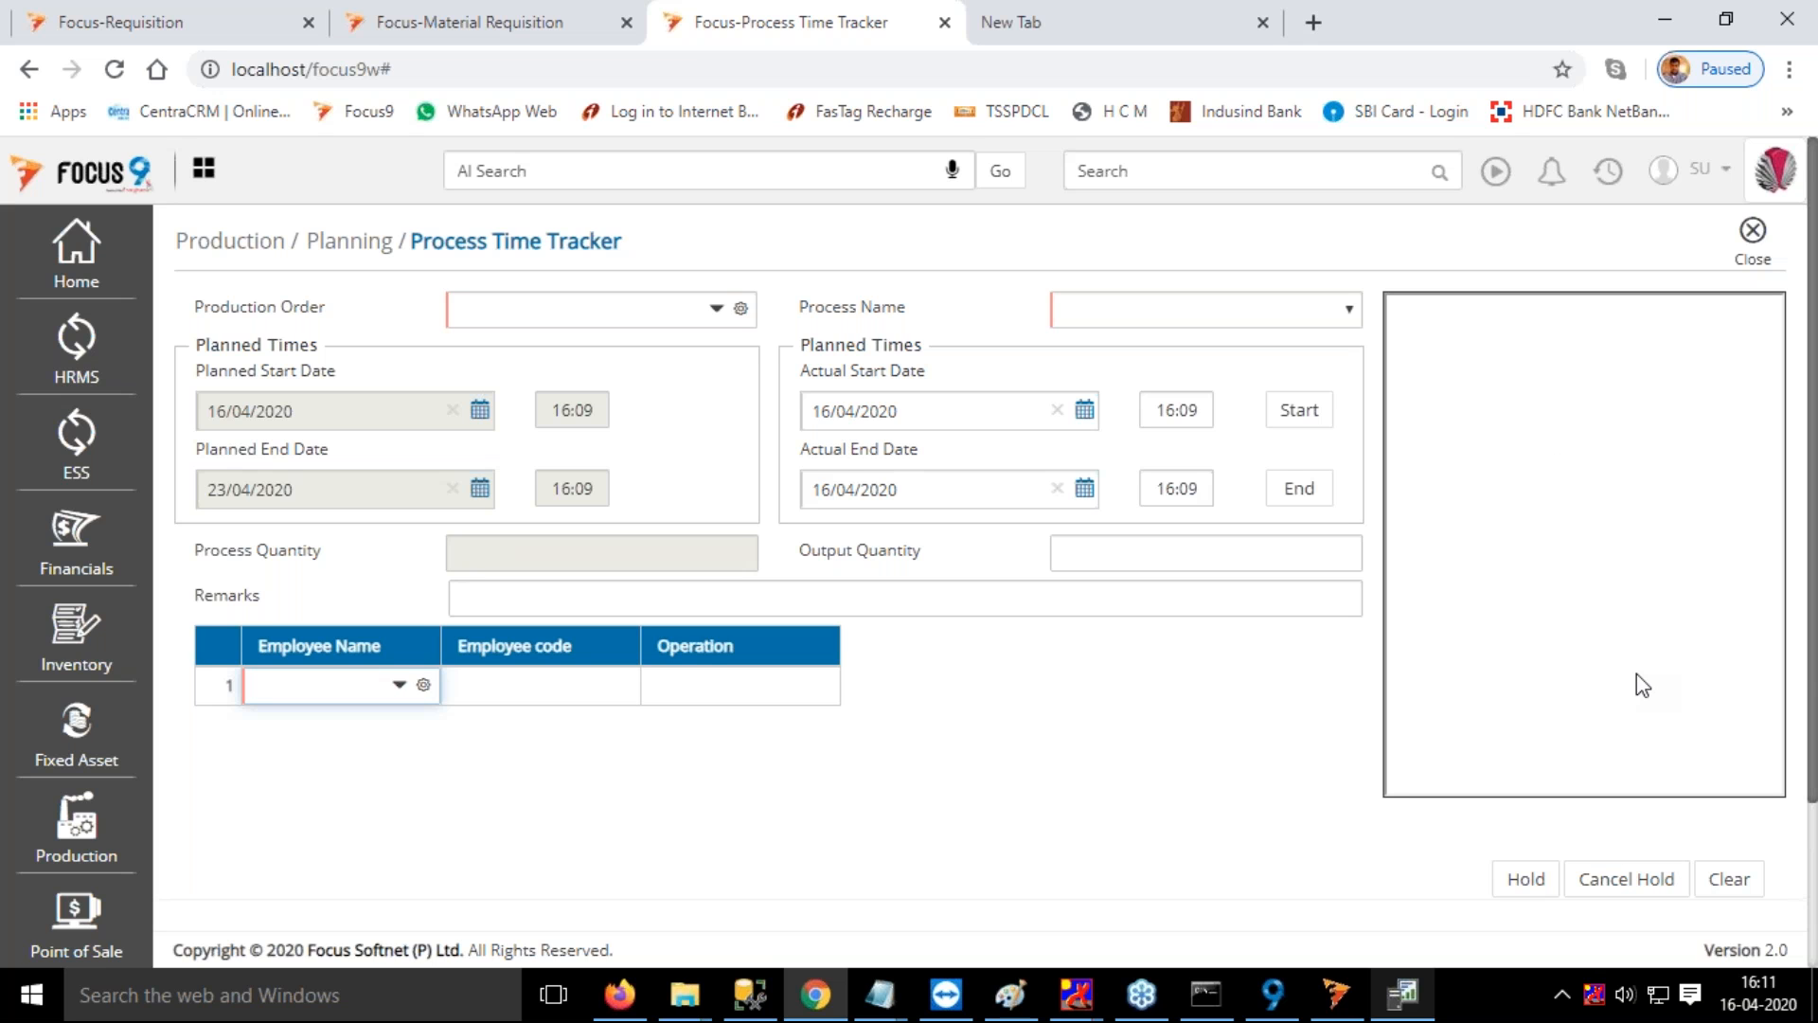
click(1754, 235)
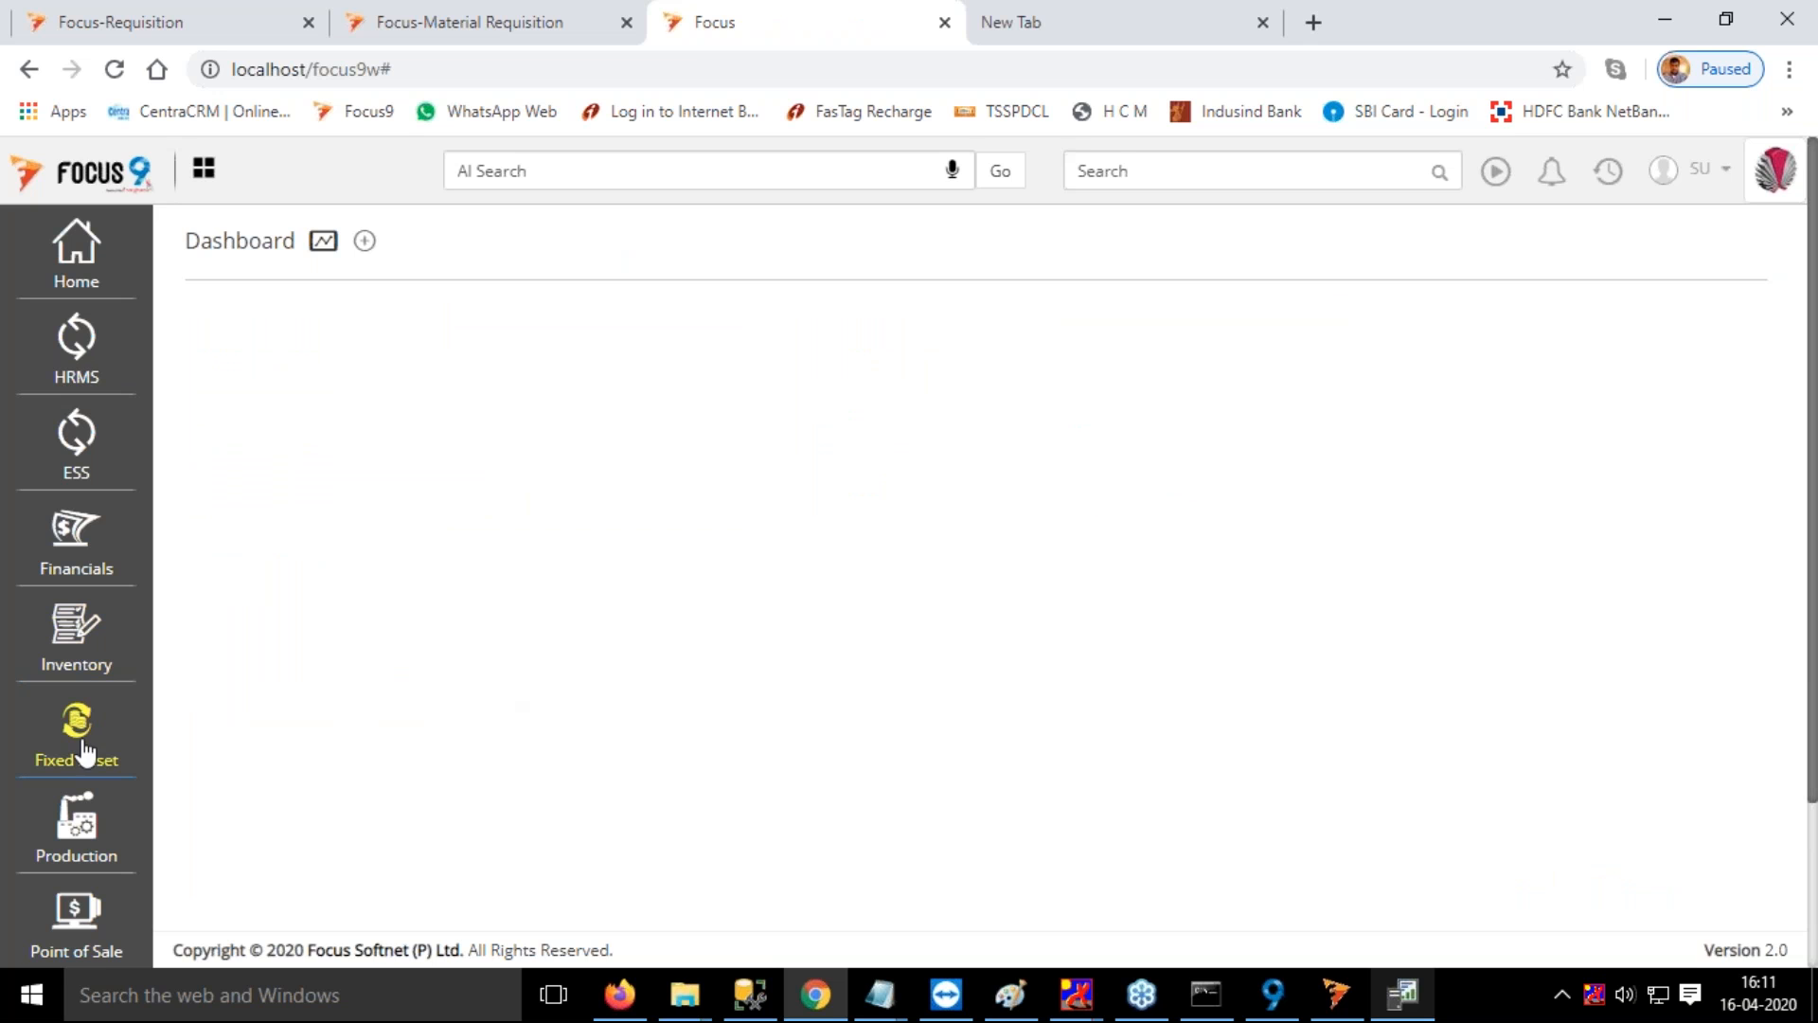
Look through the Production planning functions again, including Pre-Production Plan and Batch Tracking
click(86, 827)
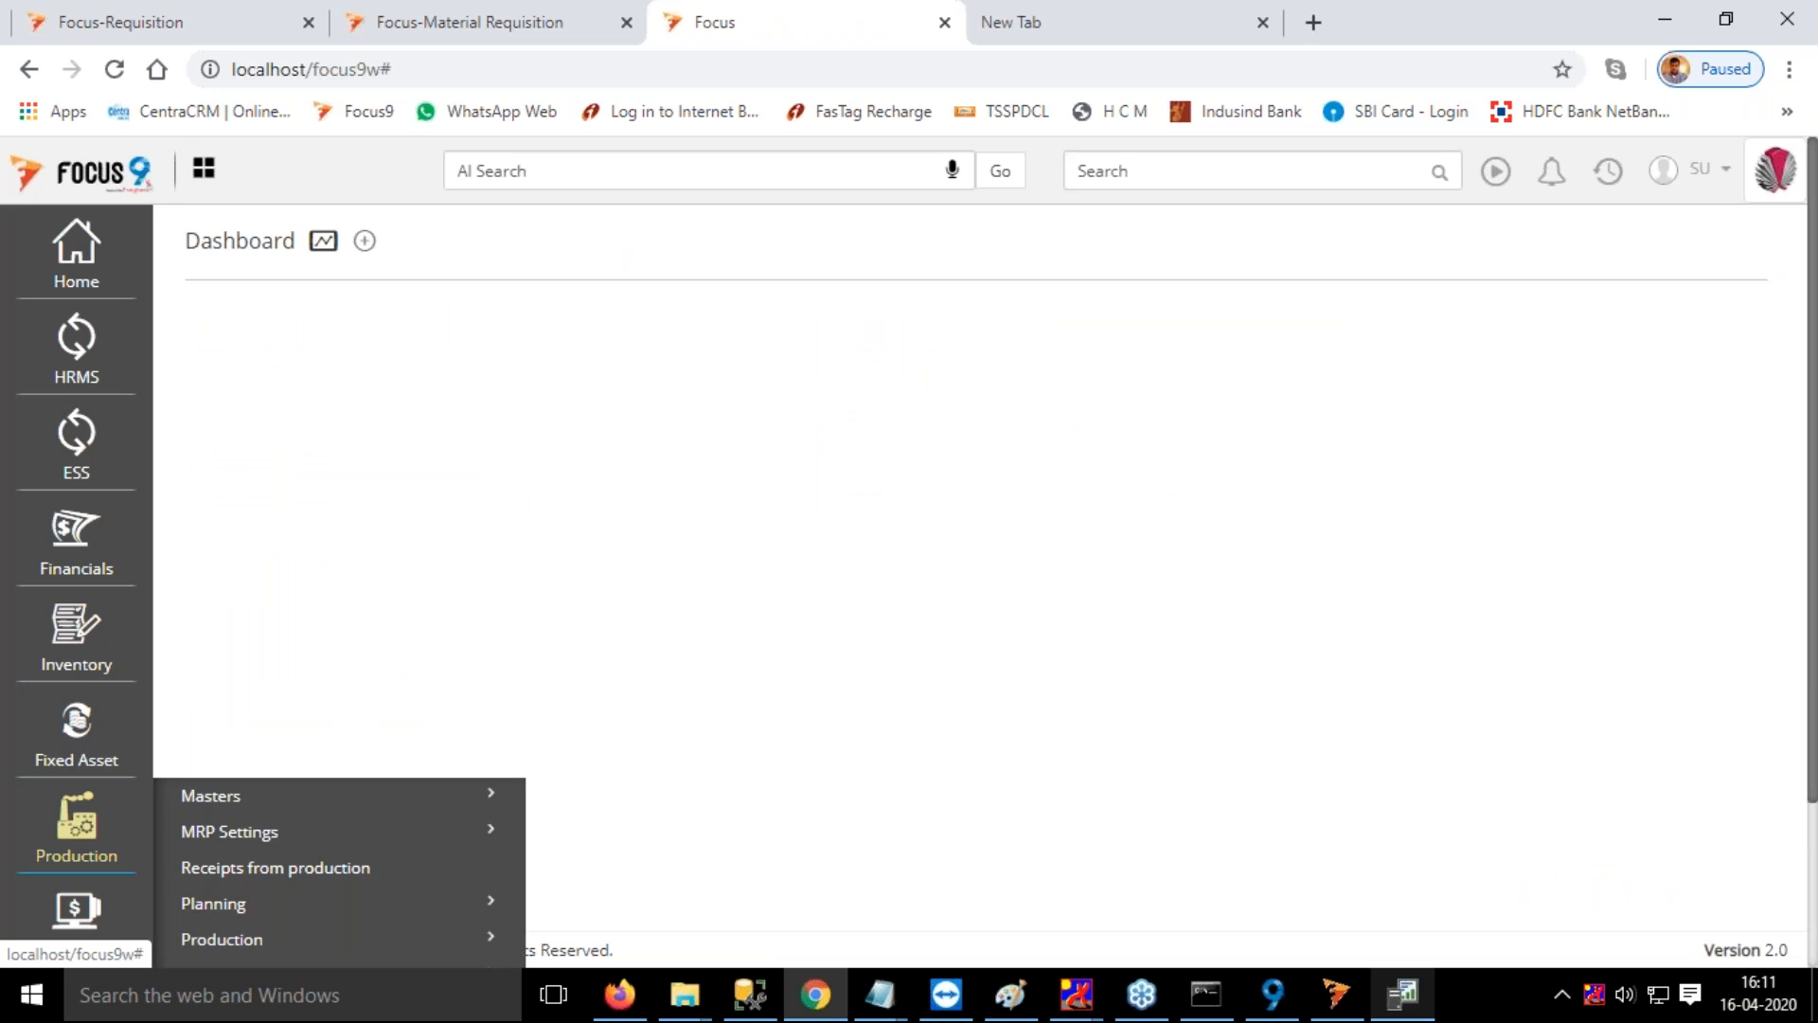
click(263, 708)
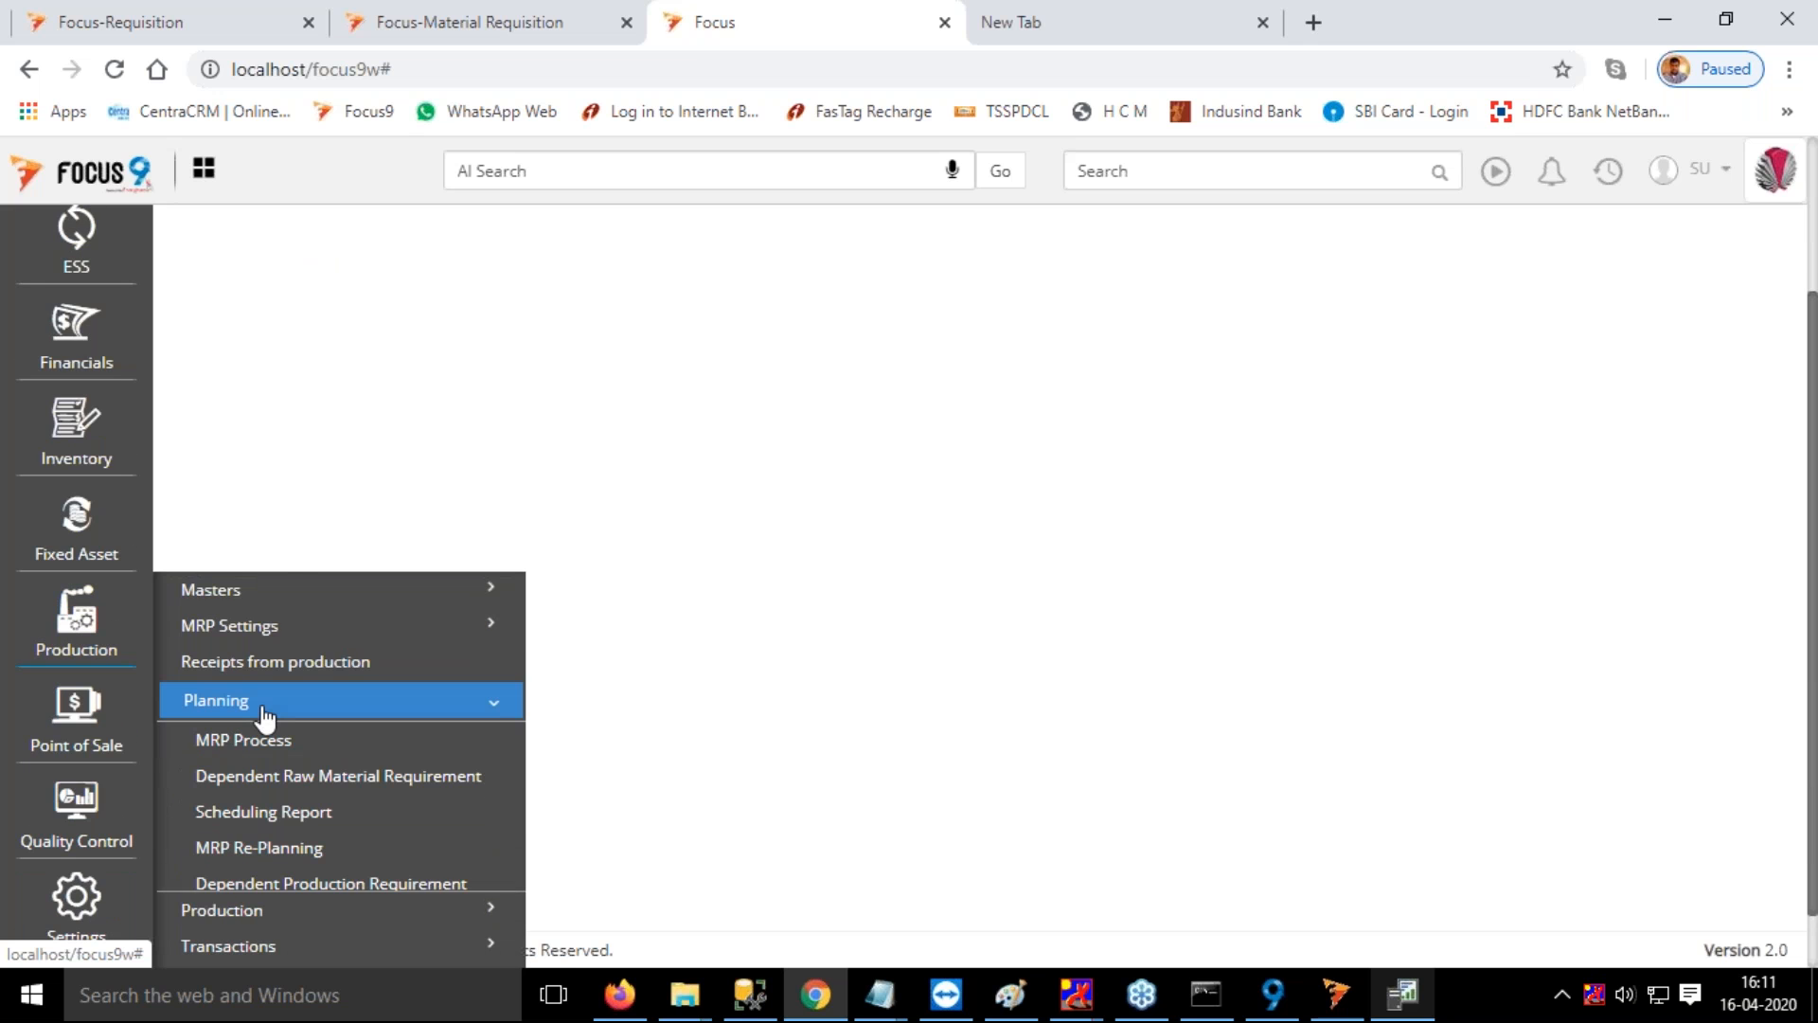
scroll(312, 725, down, 5)
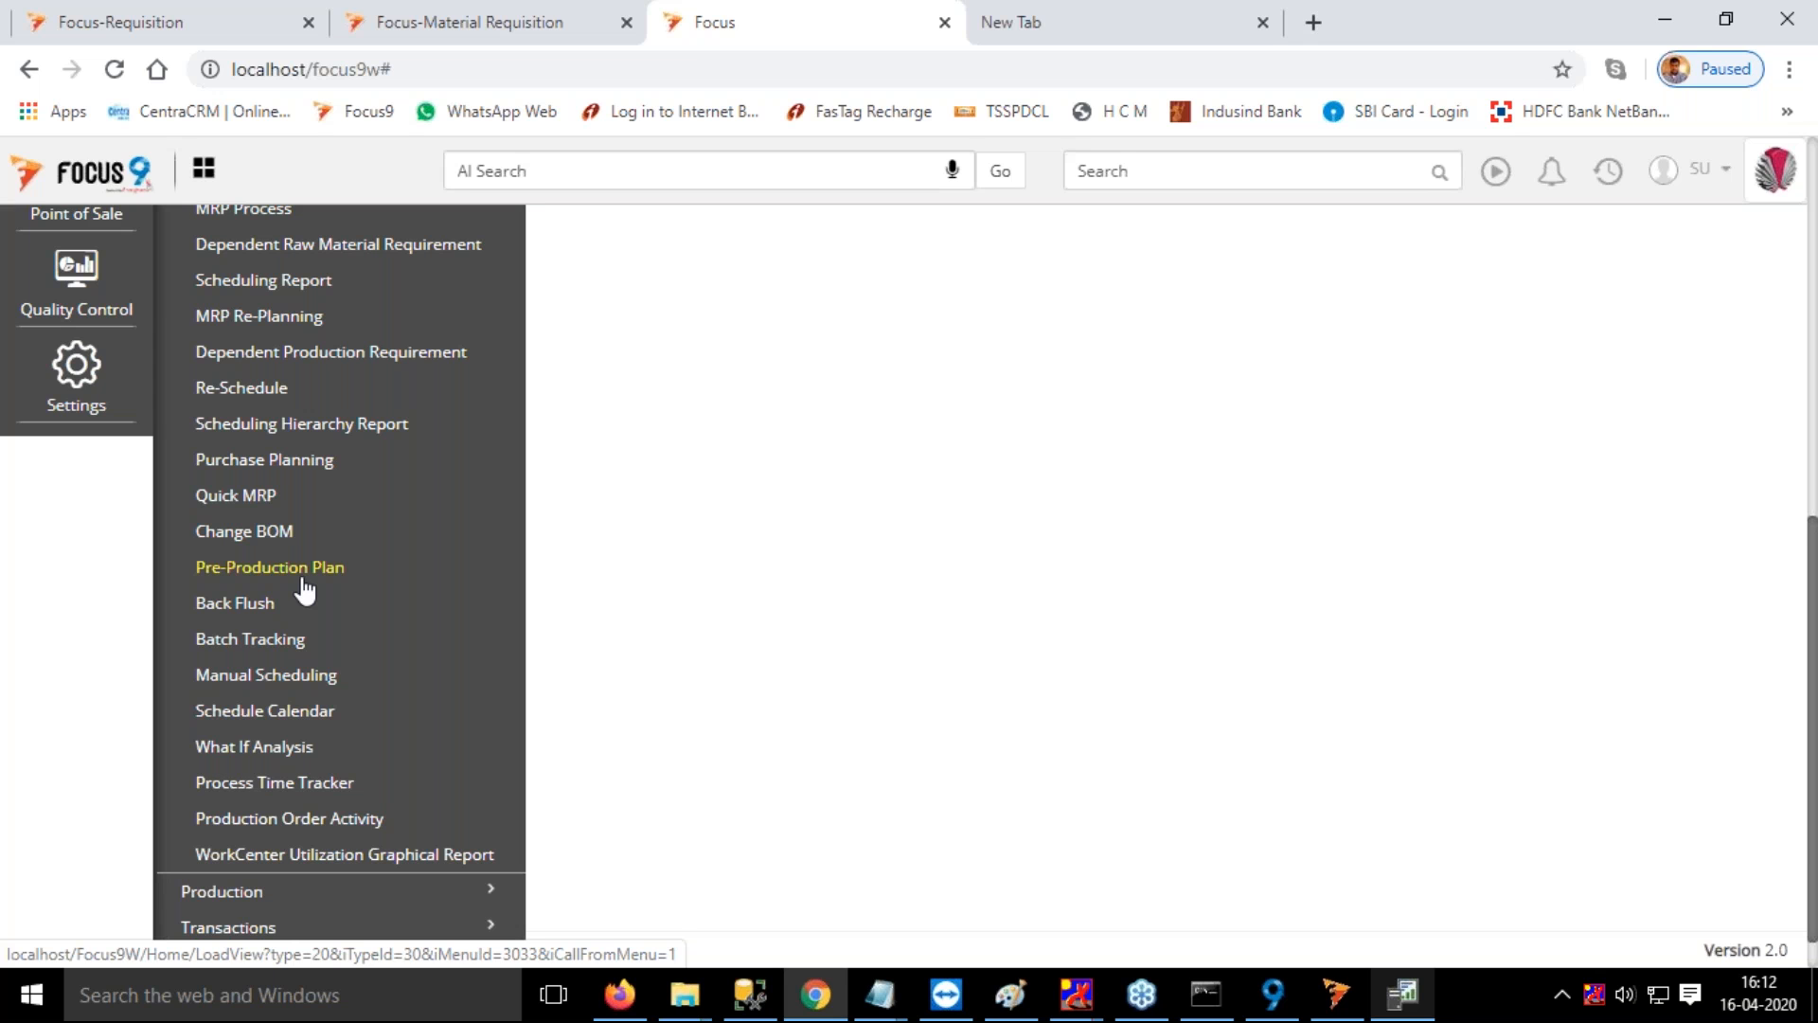
click(1051, 428)
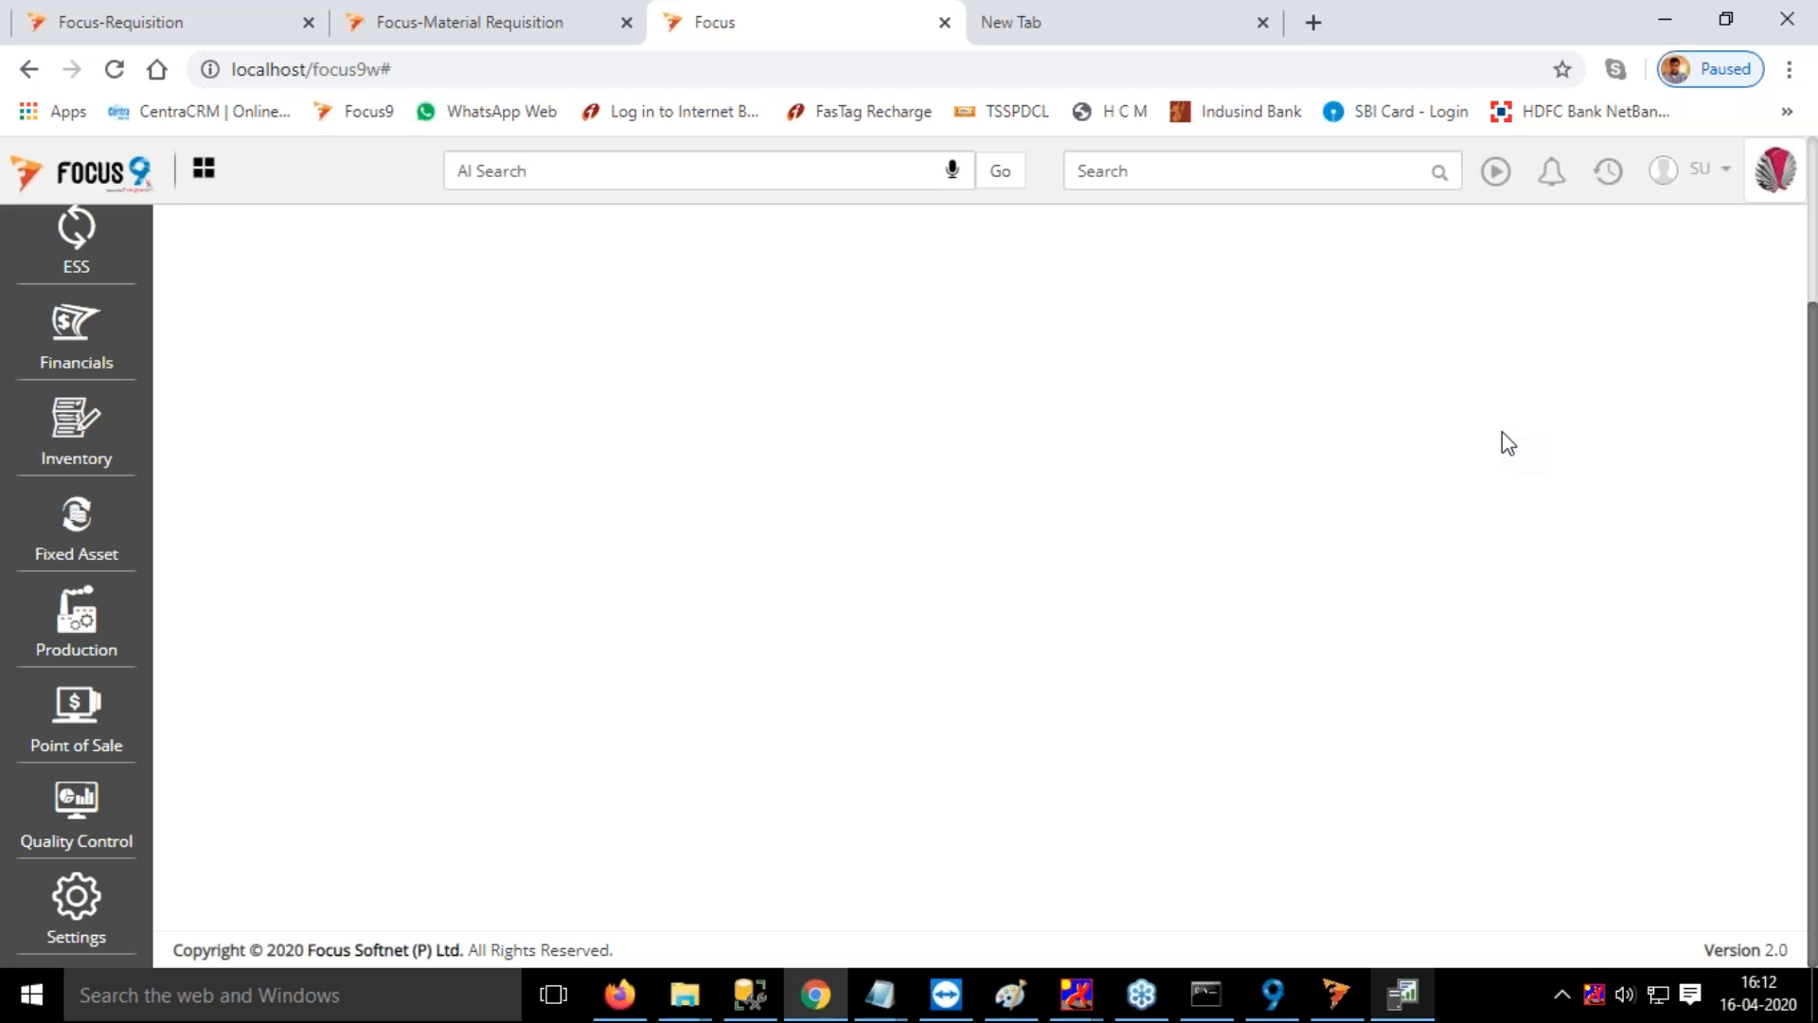
click(81, 623)
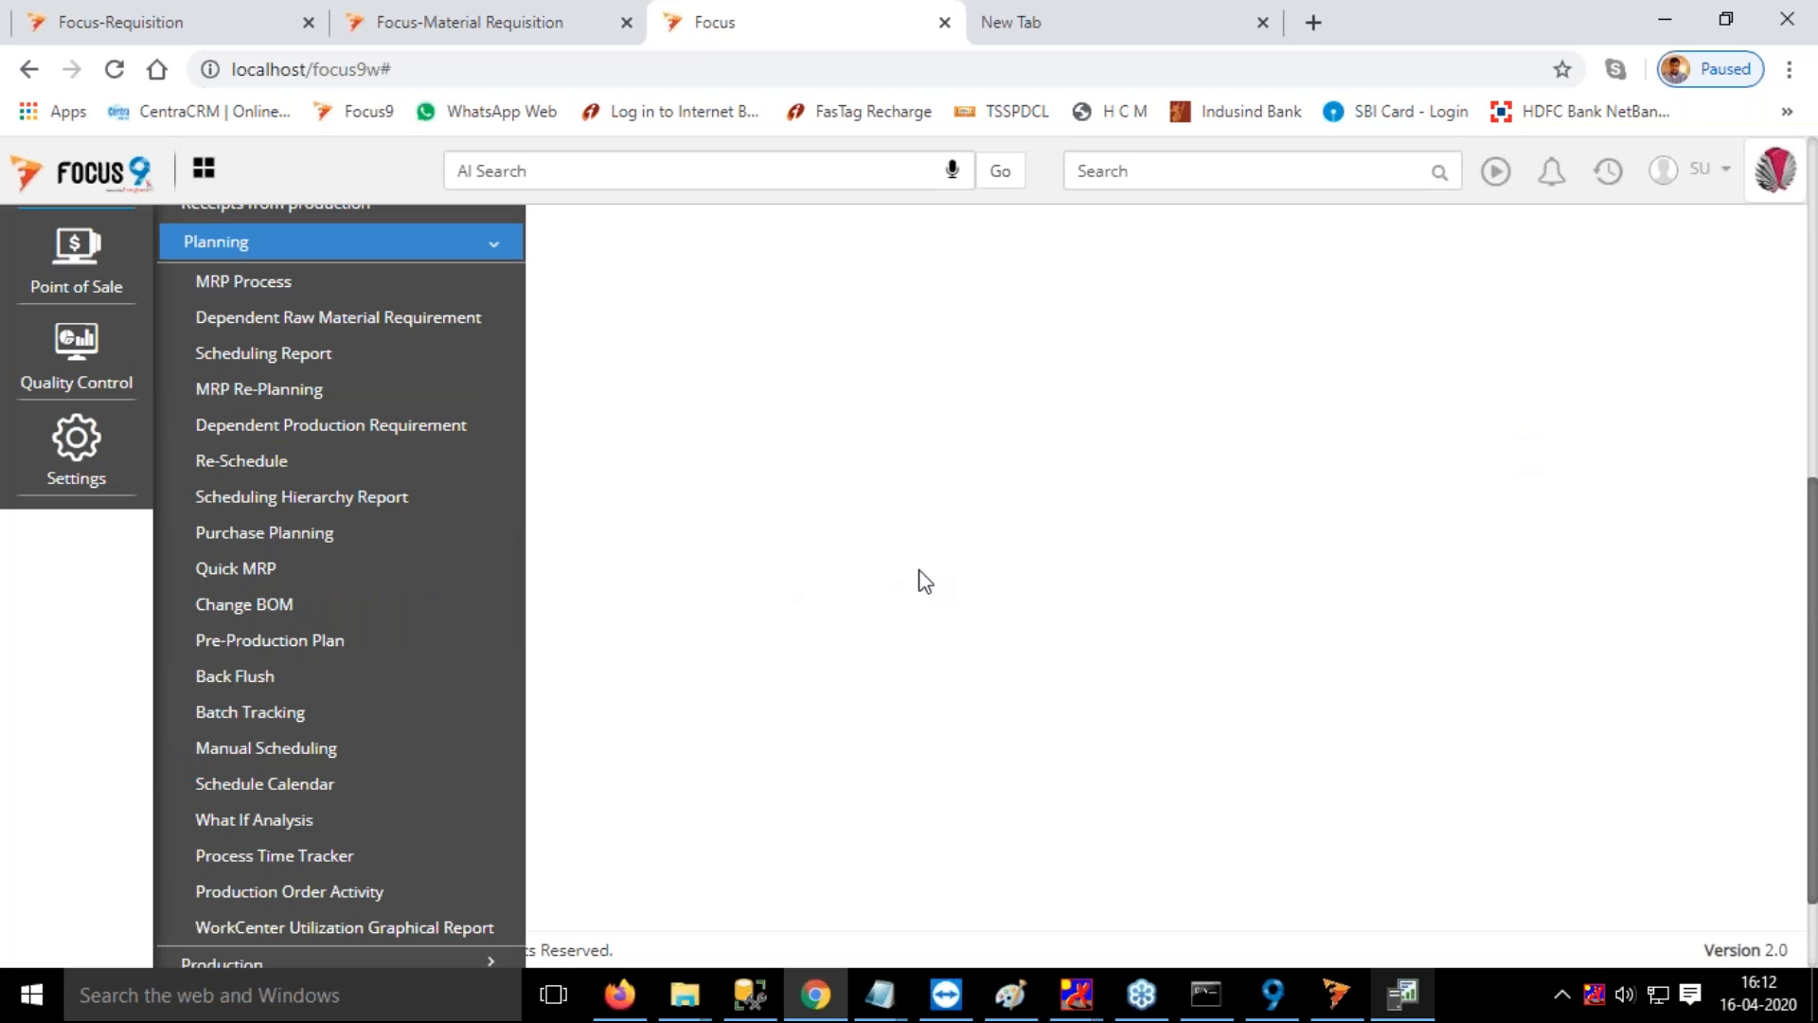
scroll(917, 564, down, 2)
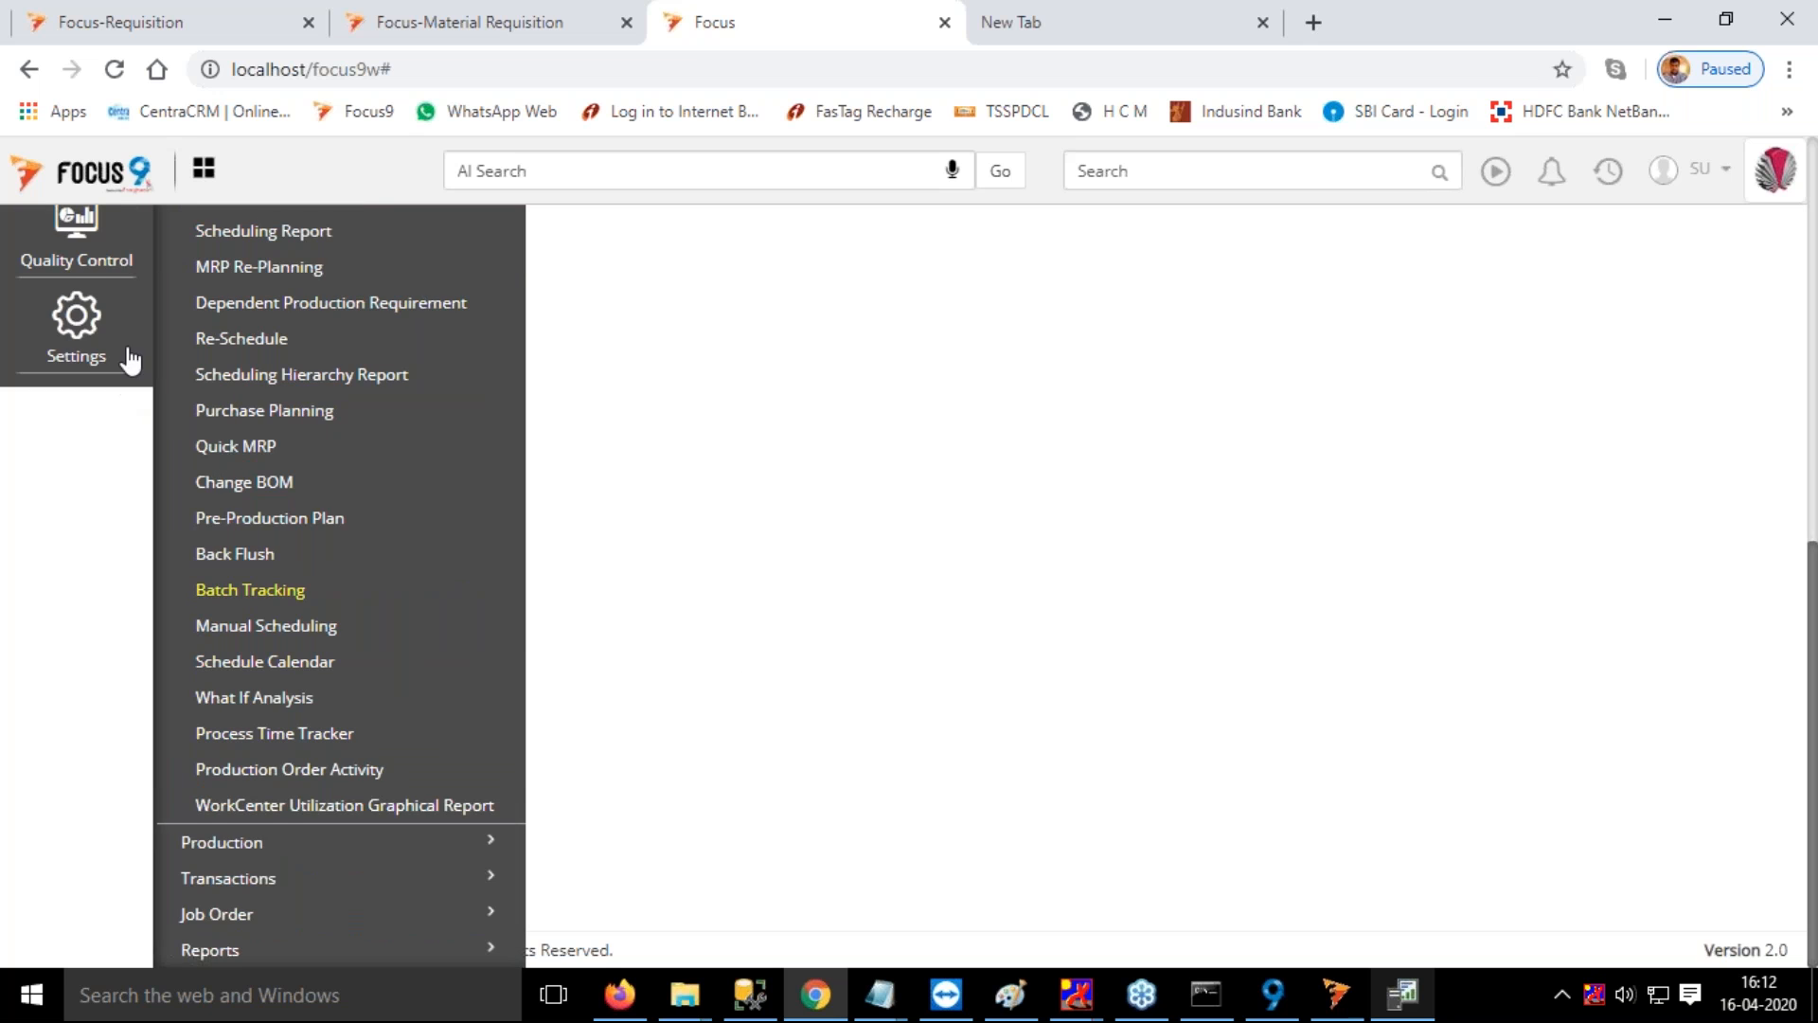
scroll(188, 439, up, 4)
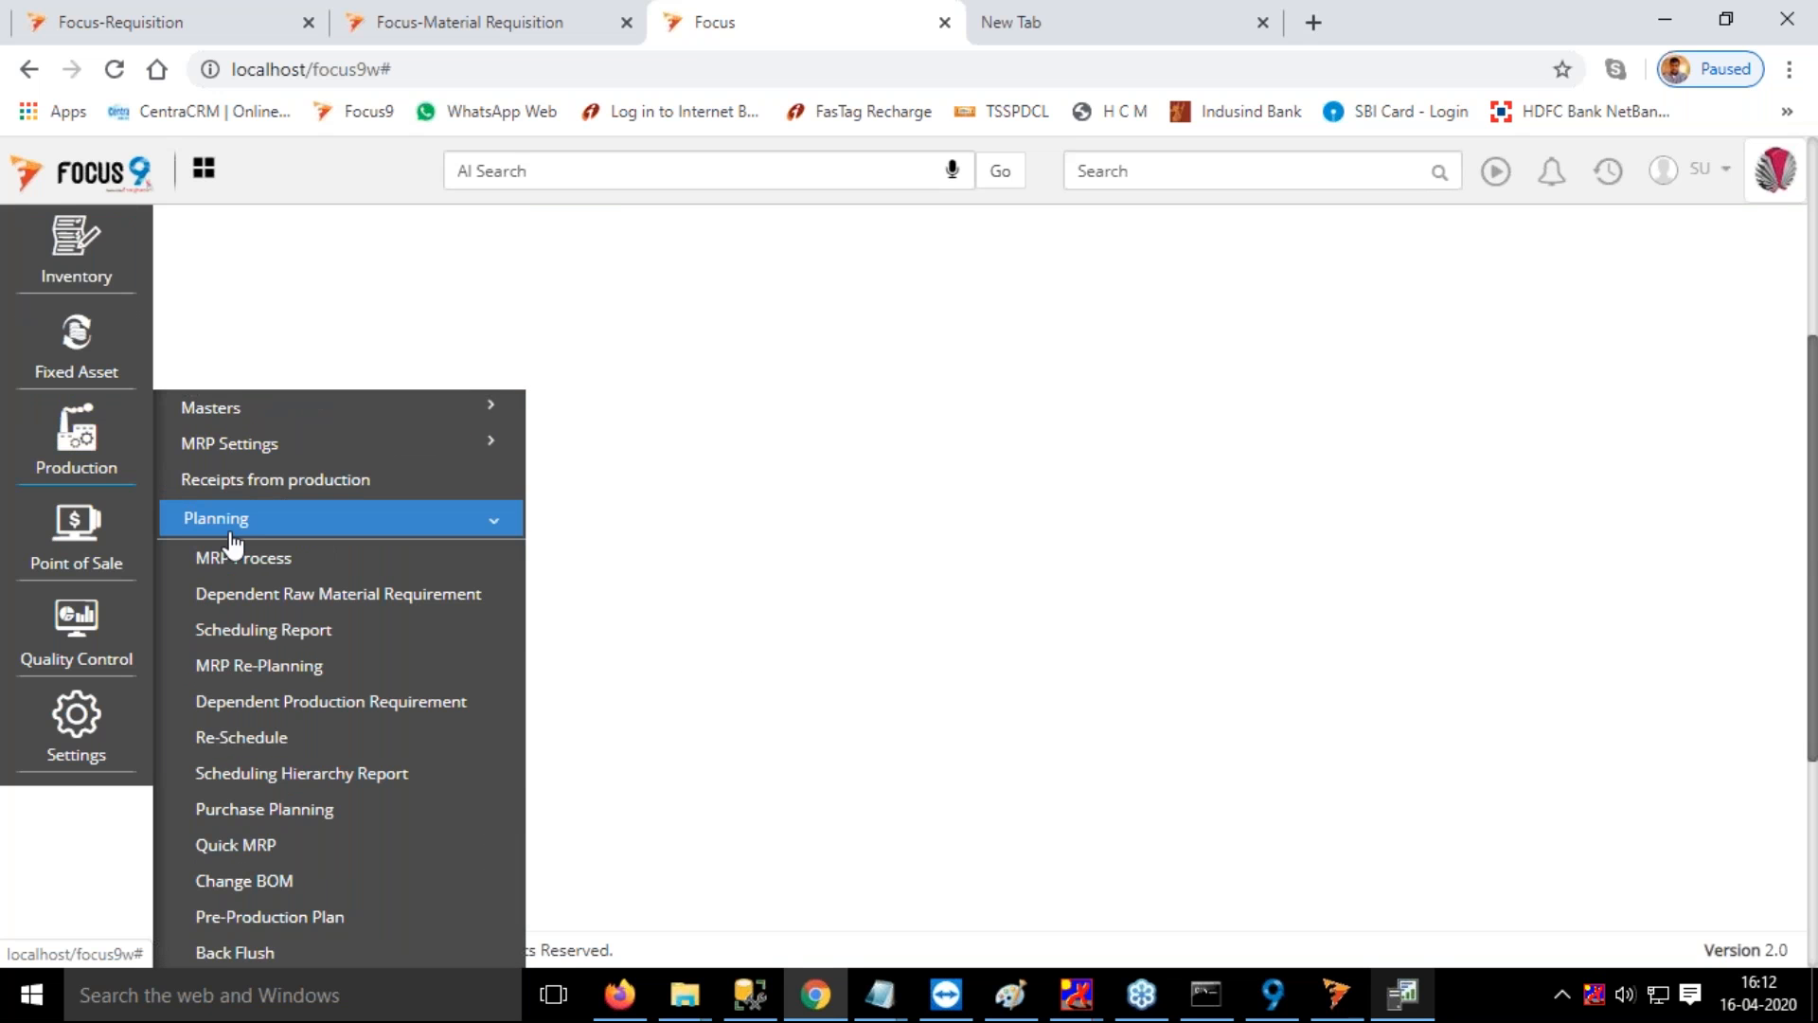
Open the Production order status report from the Production reports
click(270, 528)
click(253, 844)
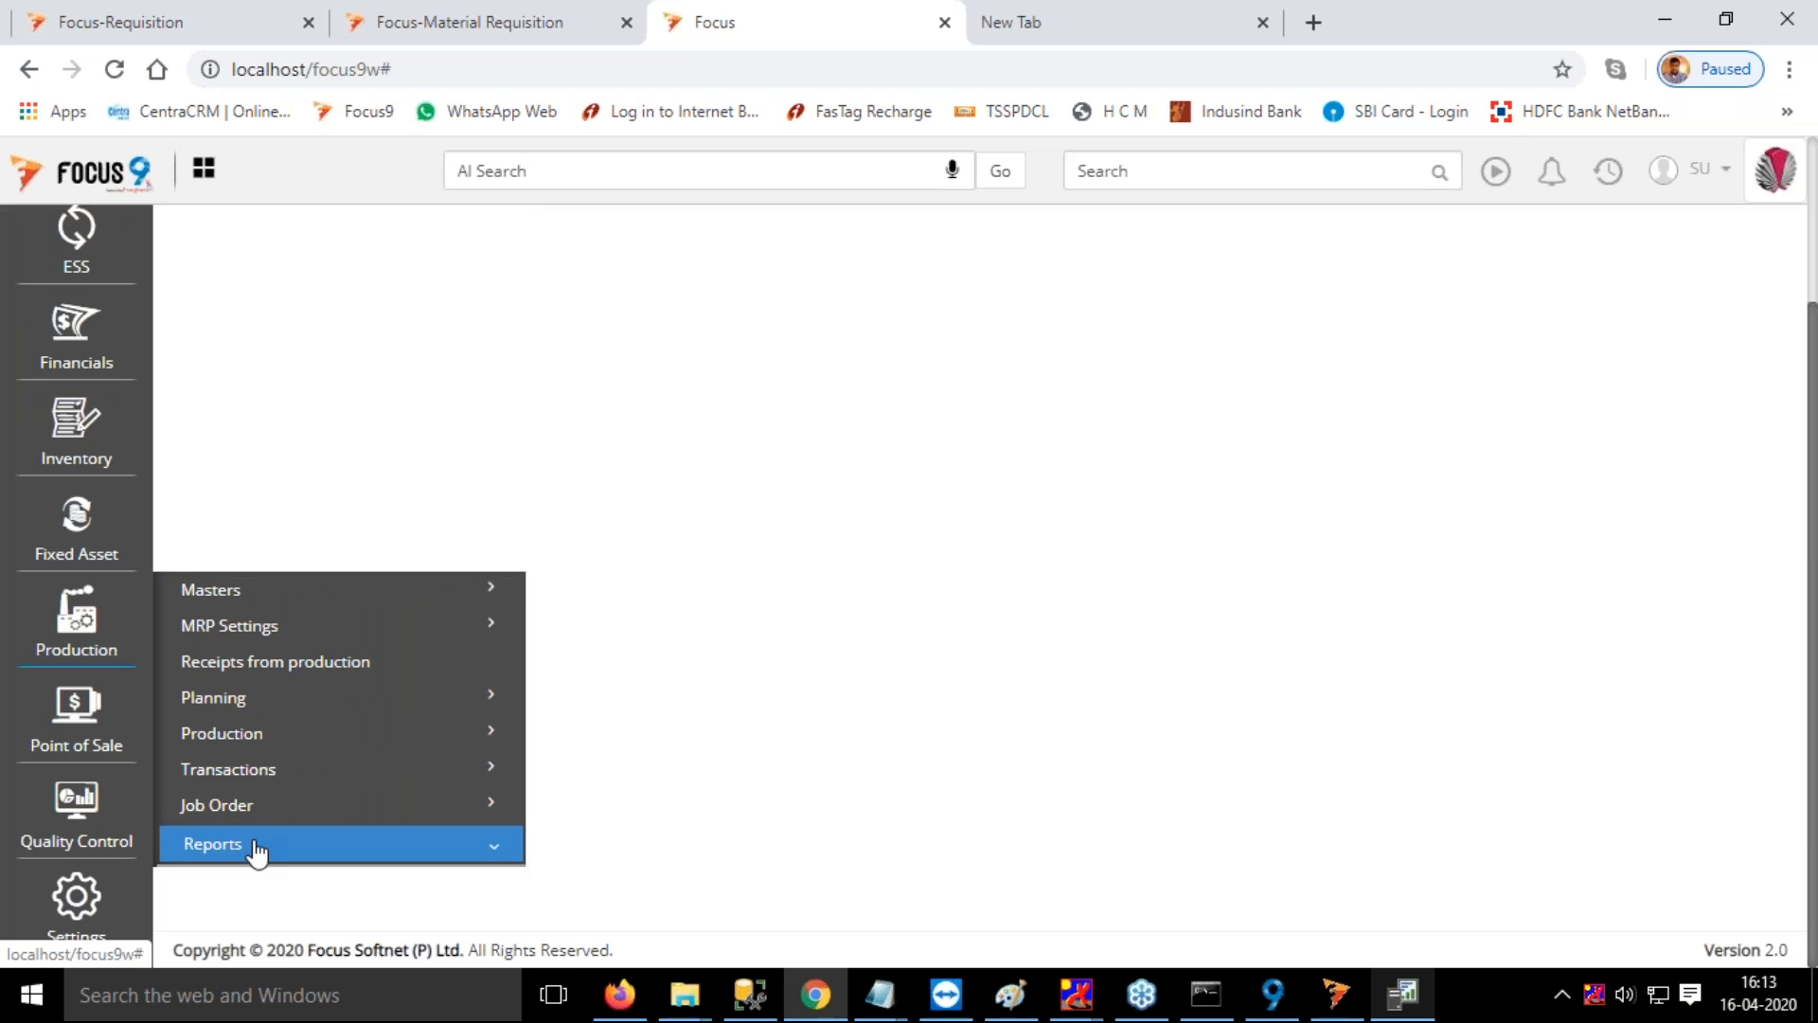
scroll(394, 921, down, 5)
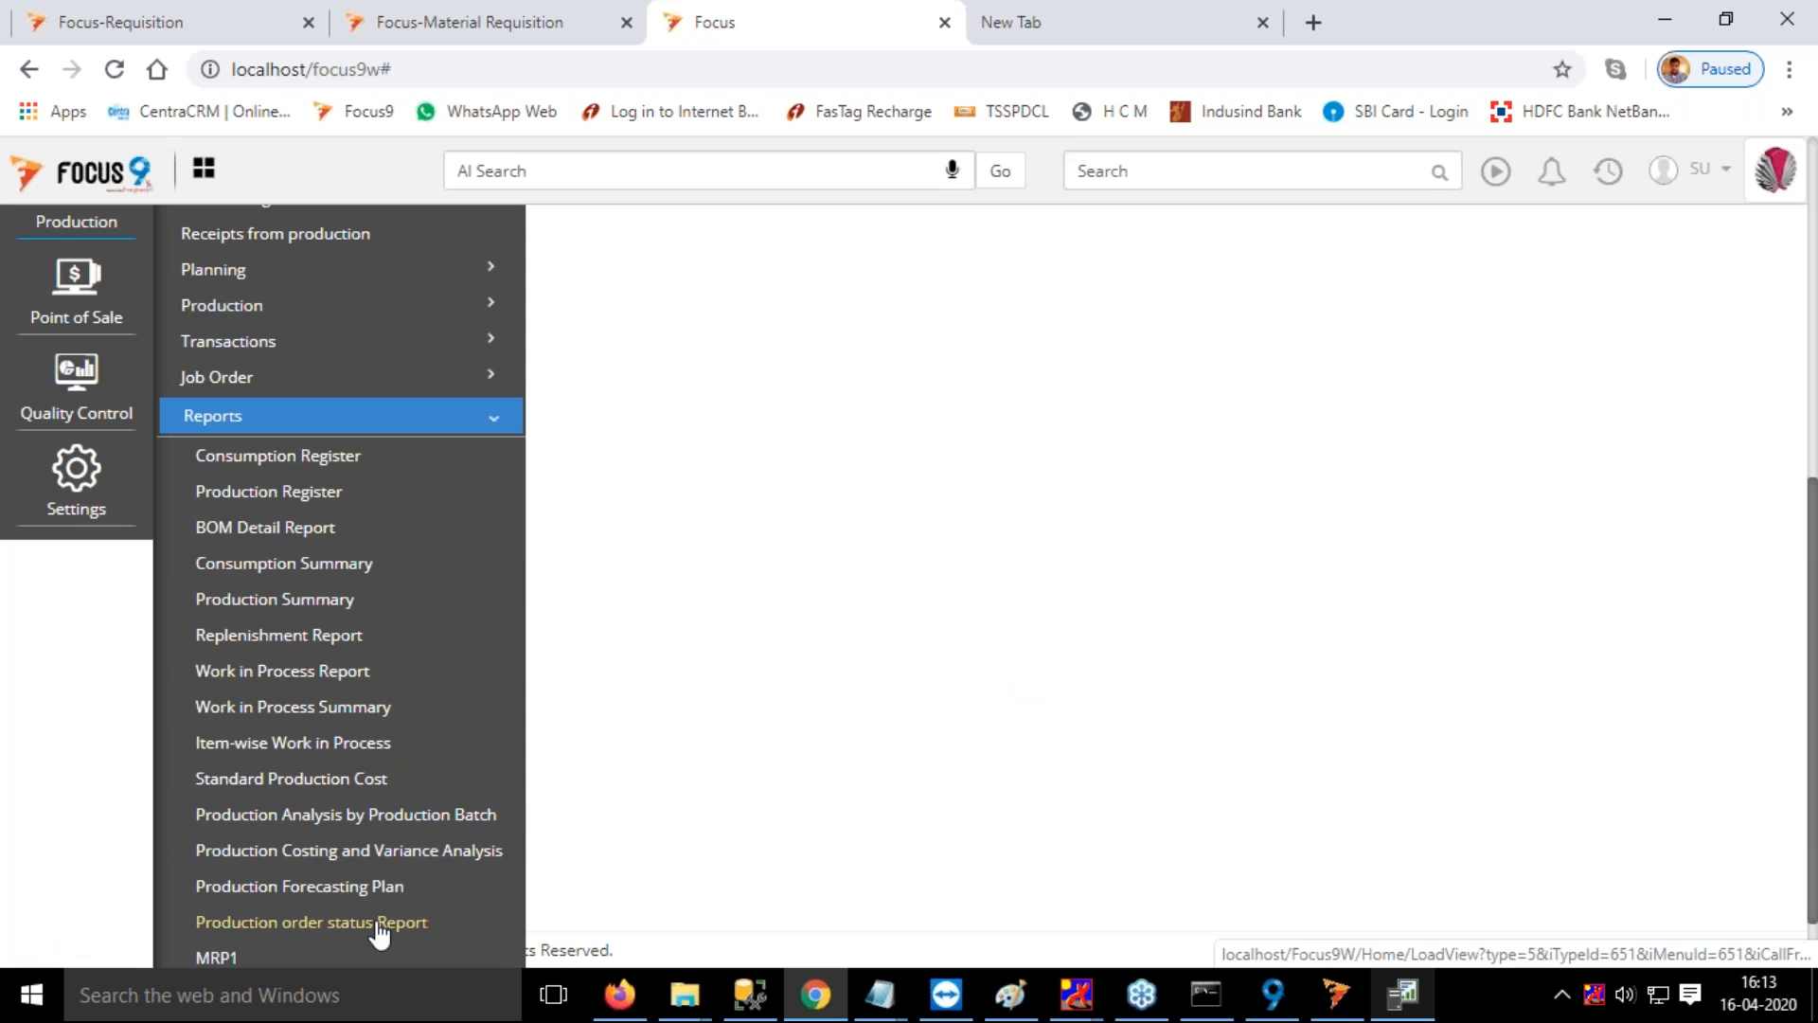
click(380, 923)
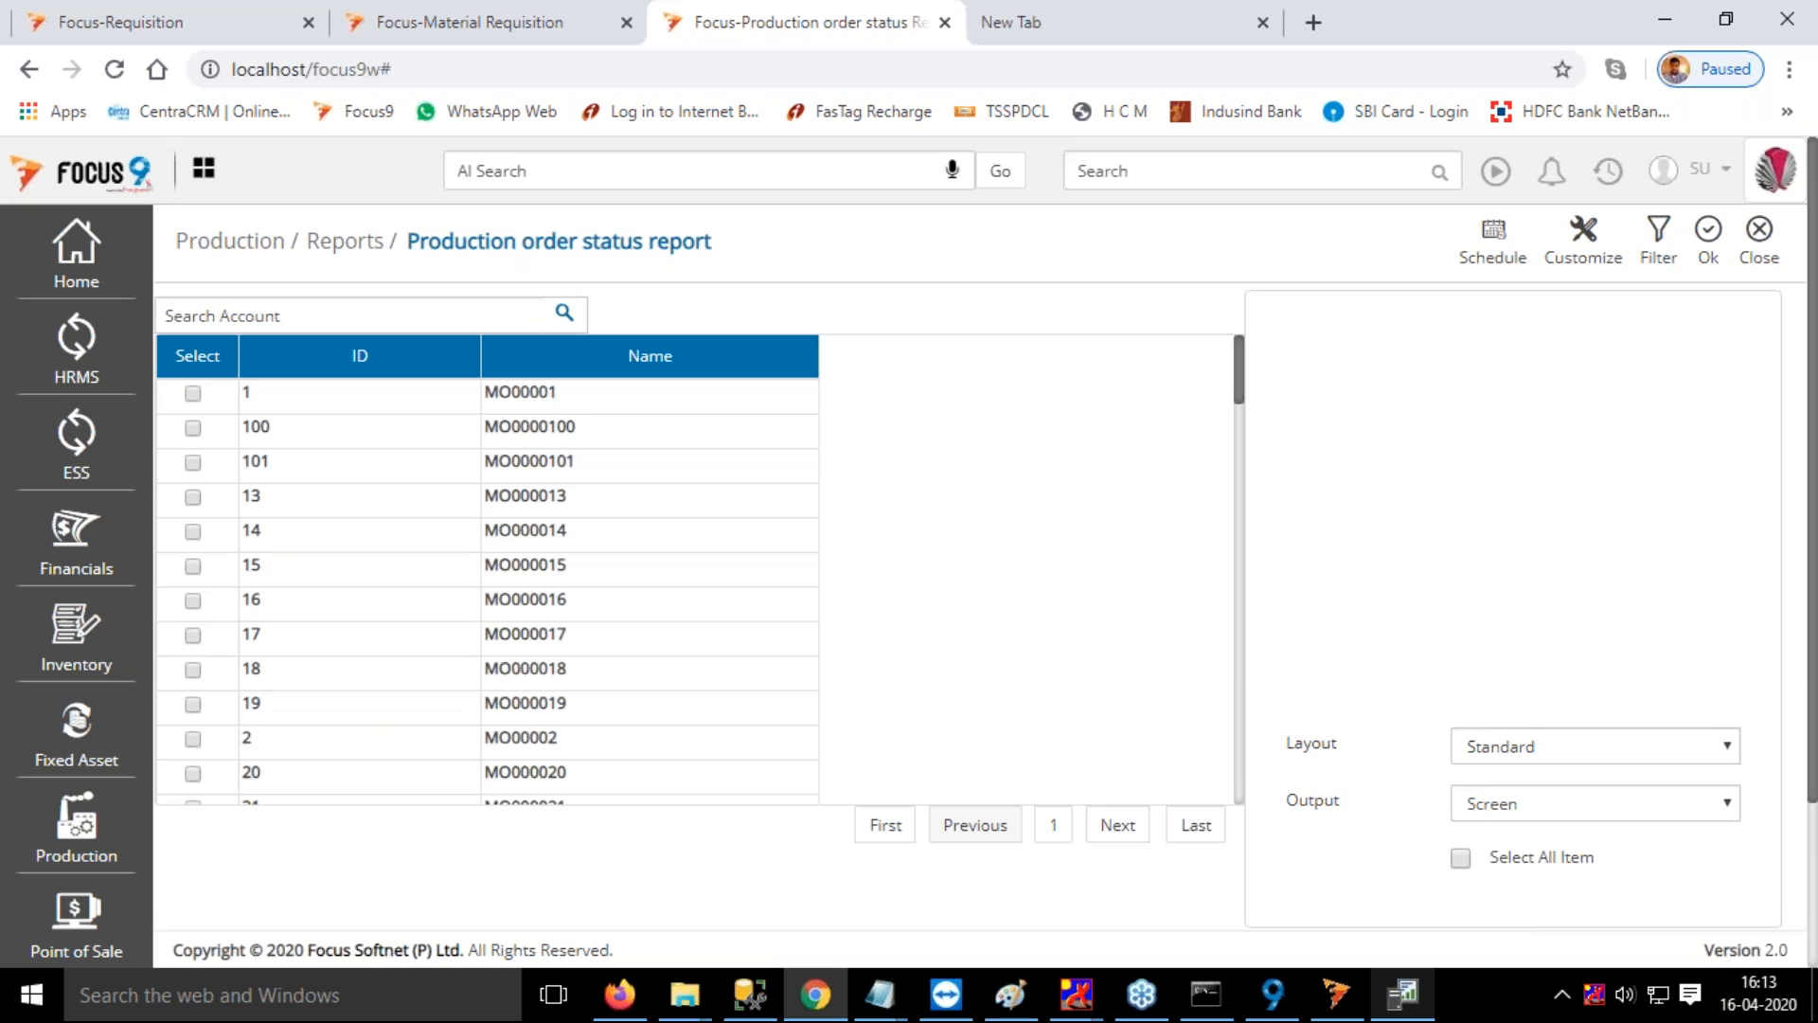
Run the status report on screen for the first five production orders in the list, using the Standard layout, and close its output
click(1547, 858)
click(1550, 865)
click(193, 393)
click(193, 428)
click(193, 462)
click(1709, 232)
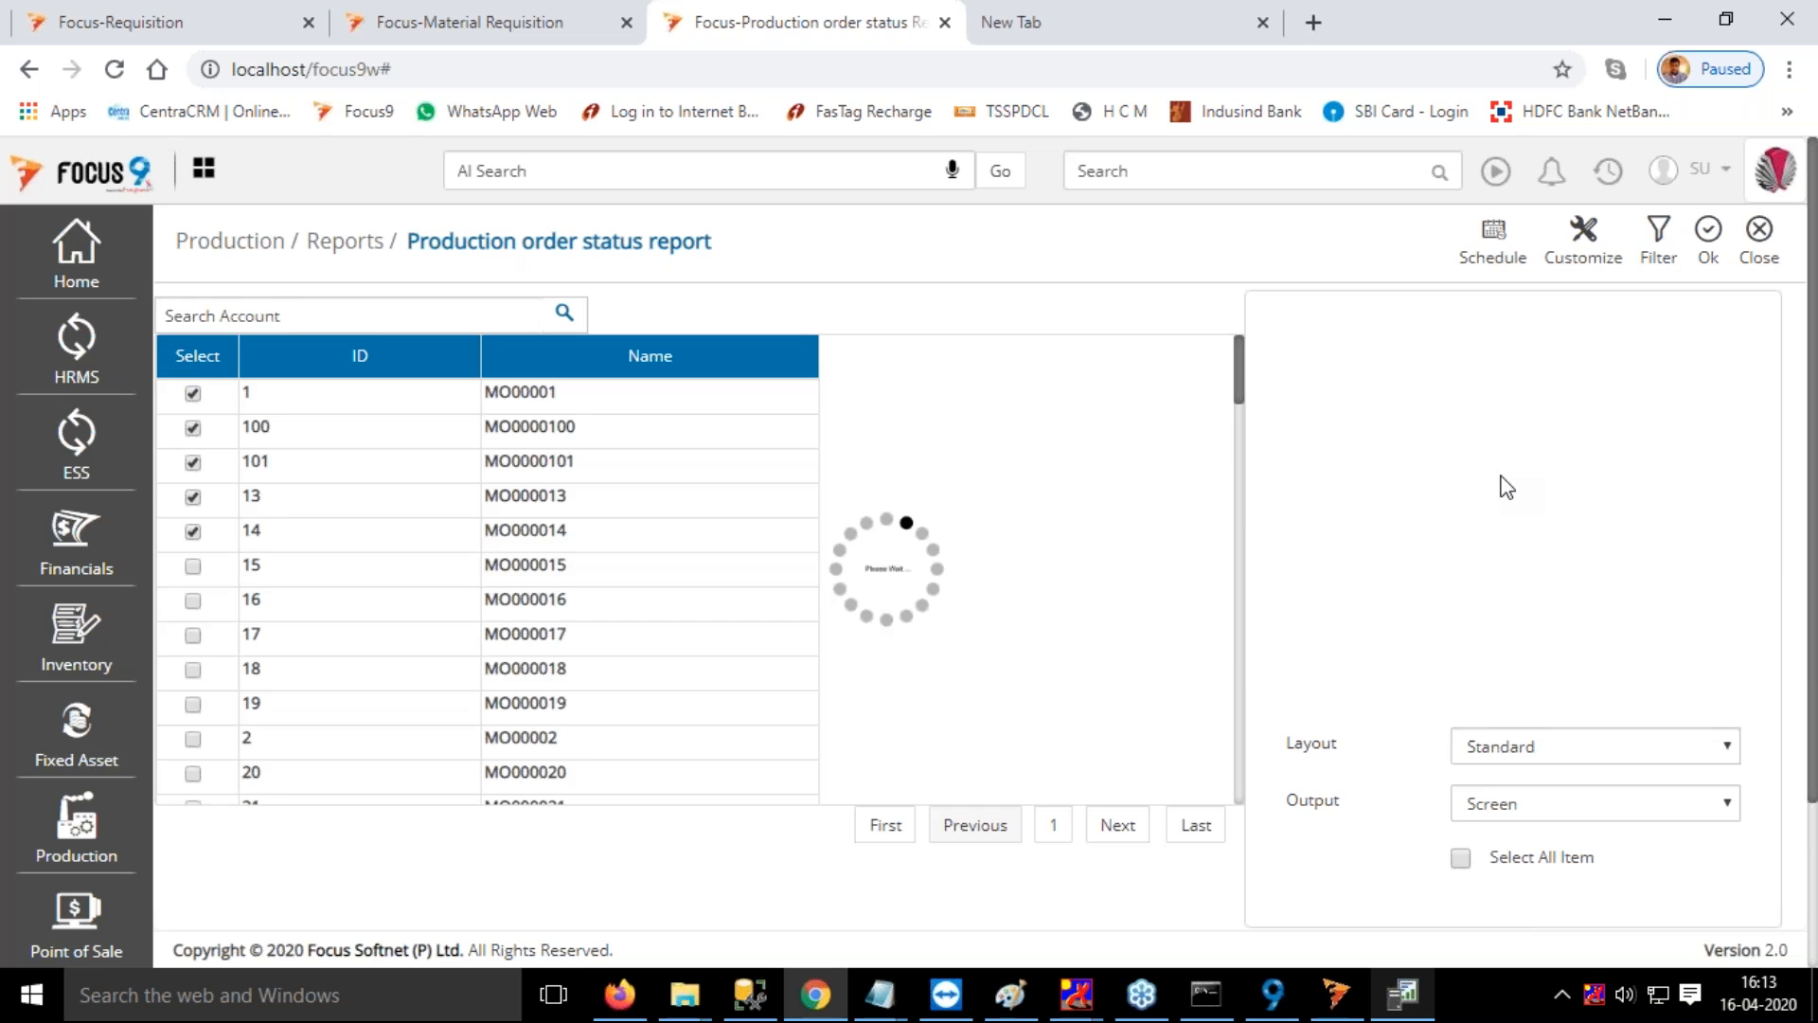
drag(946, 864, 905, 879)
click(1756, 248)
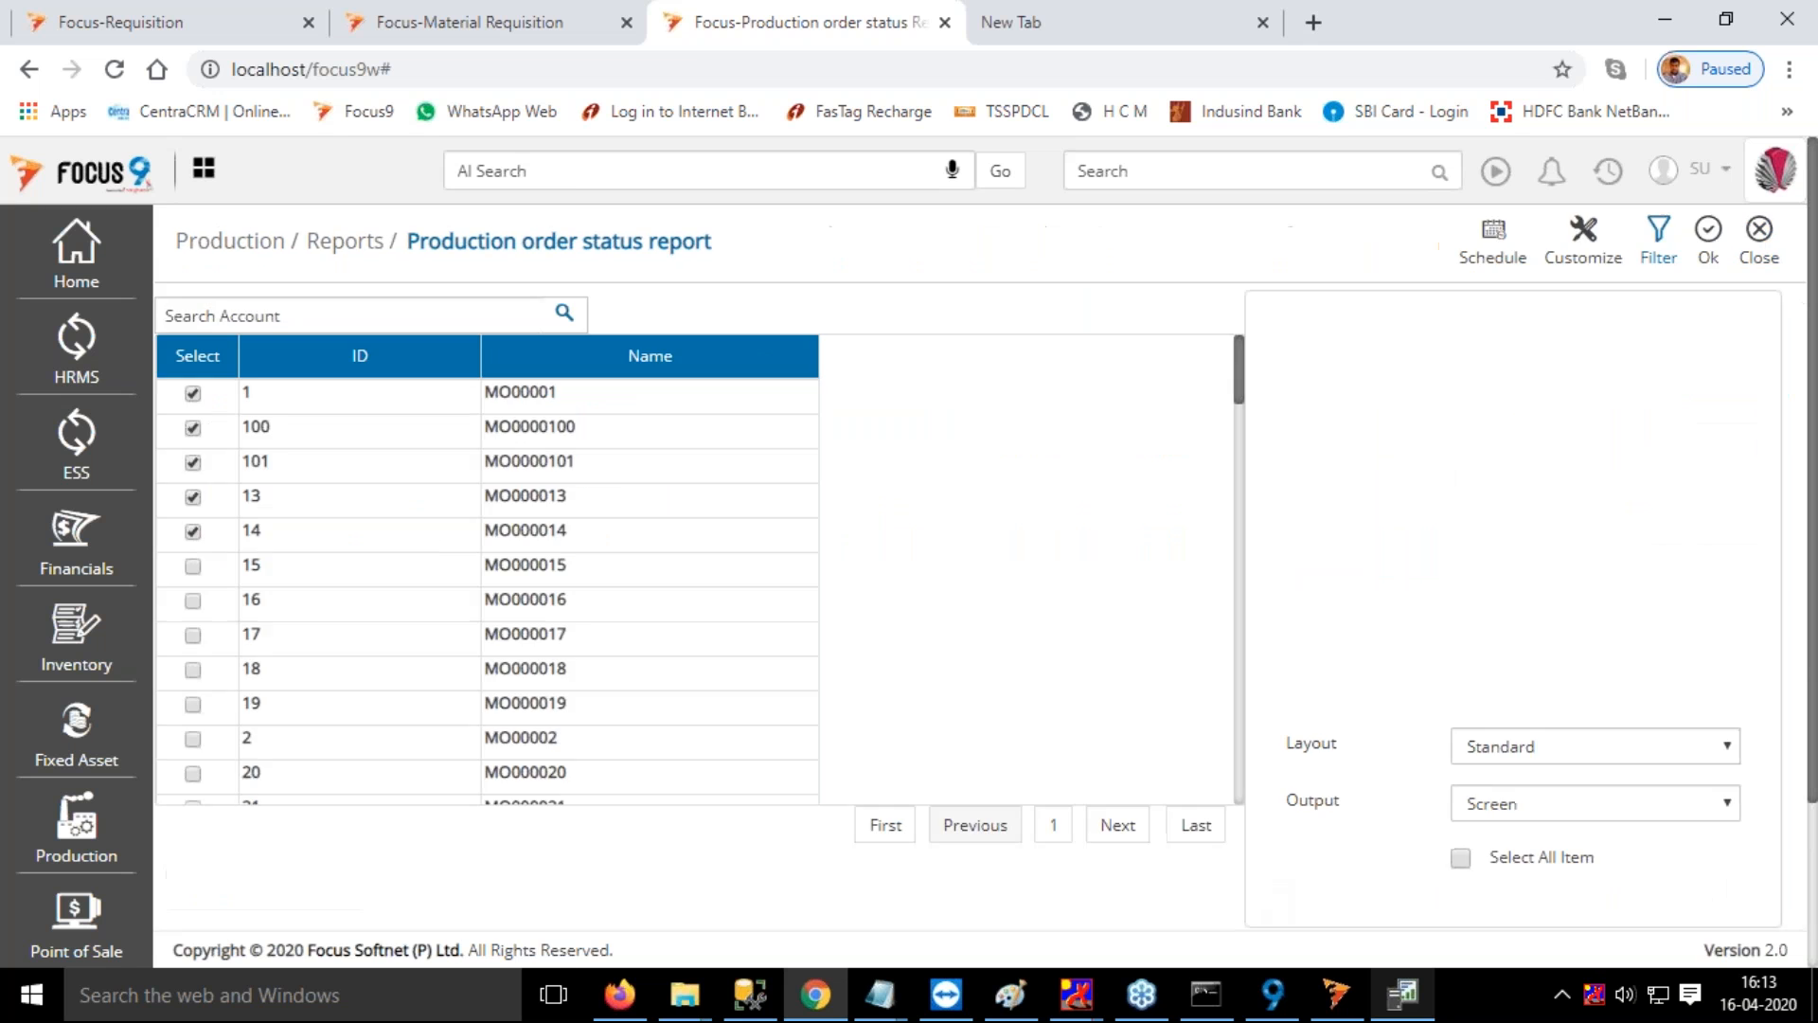
mouse_move(69, 841)
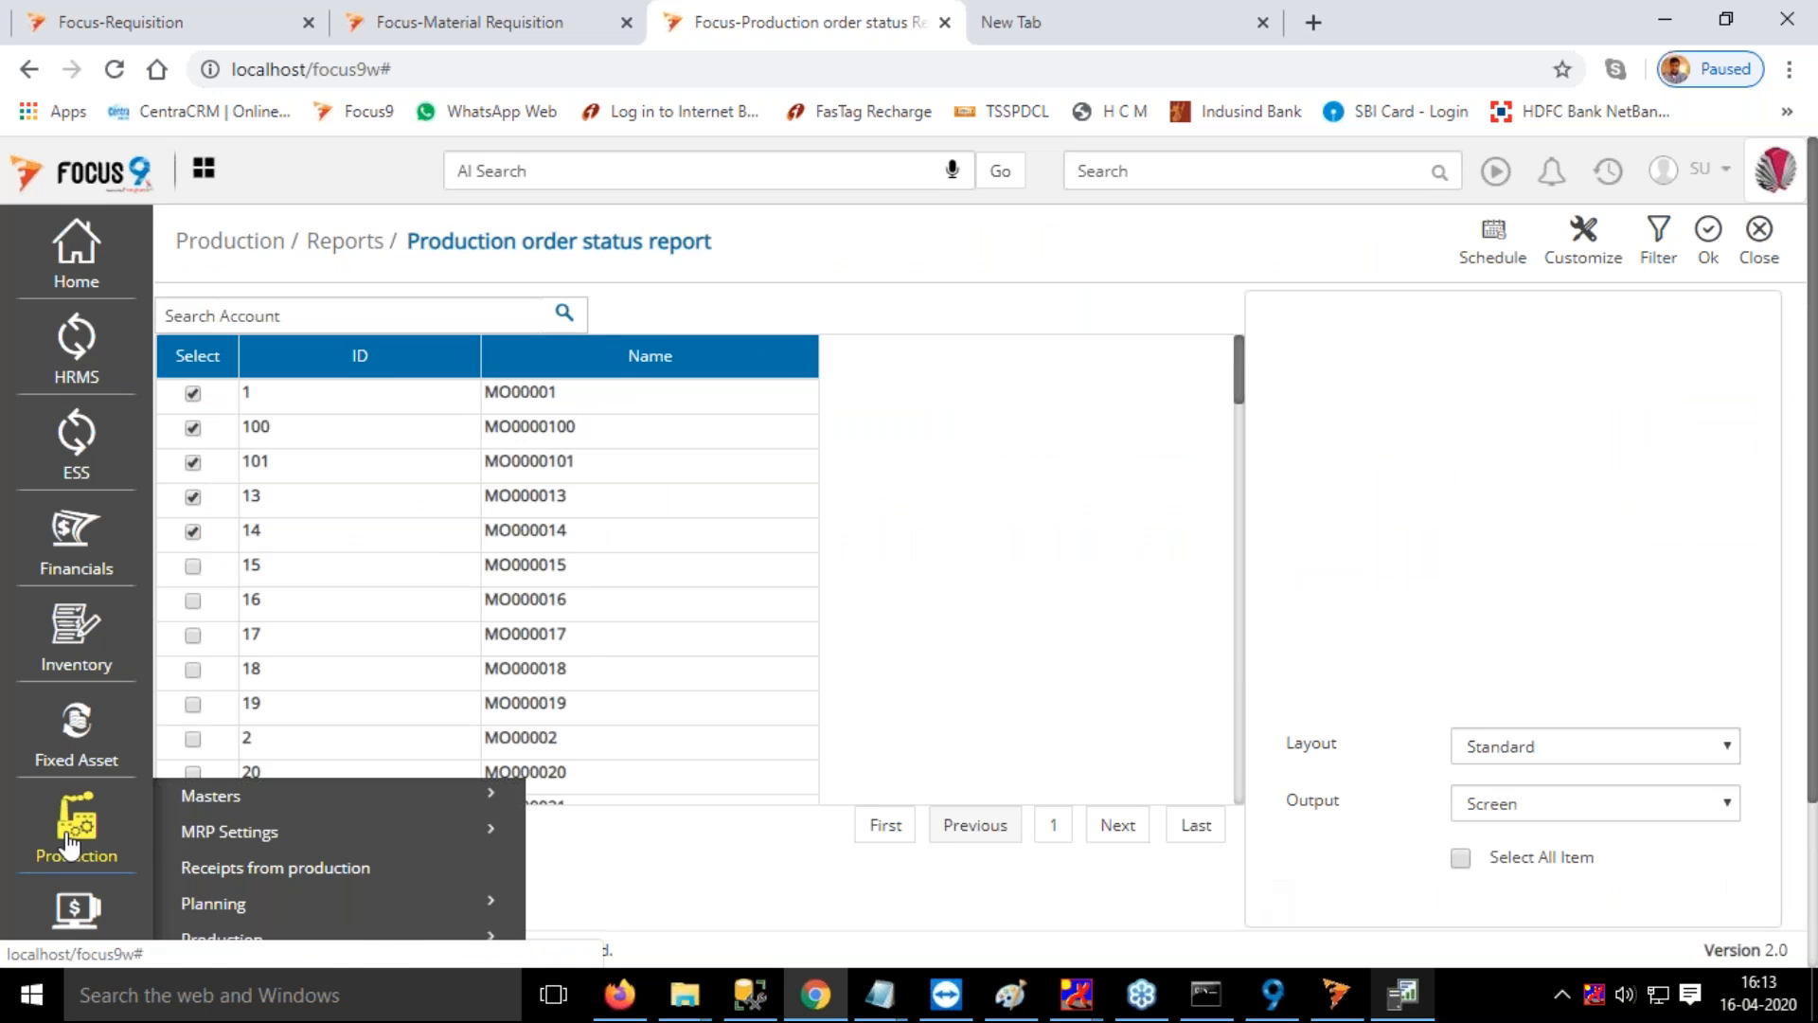
scroll(161, 809, down, 2)
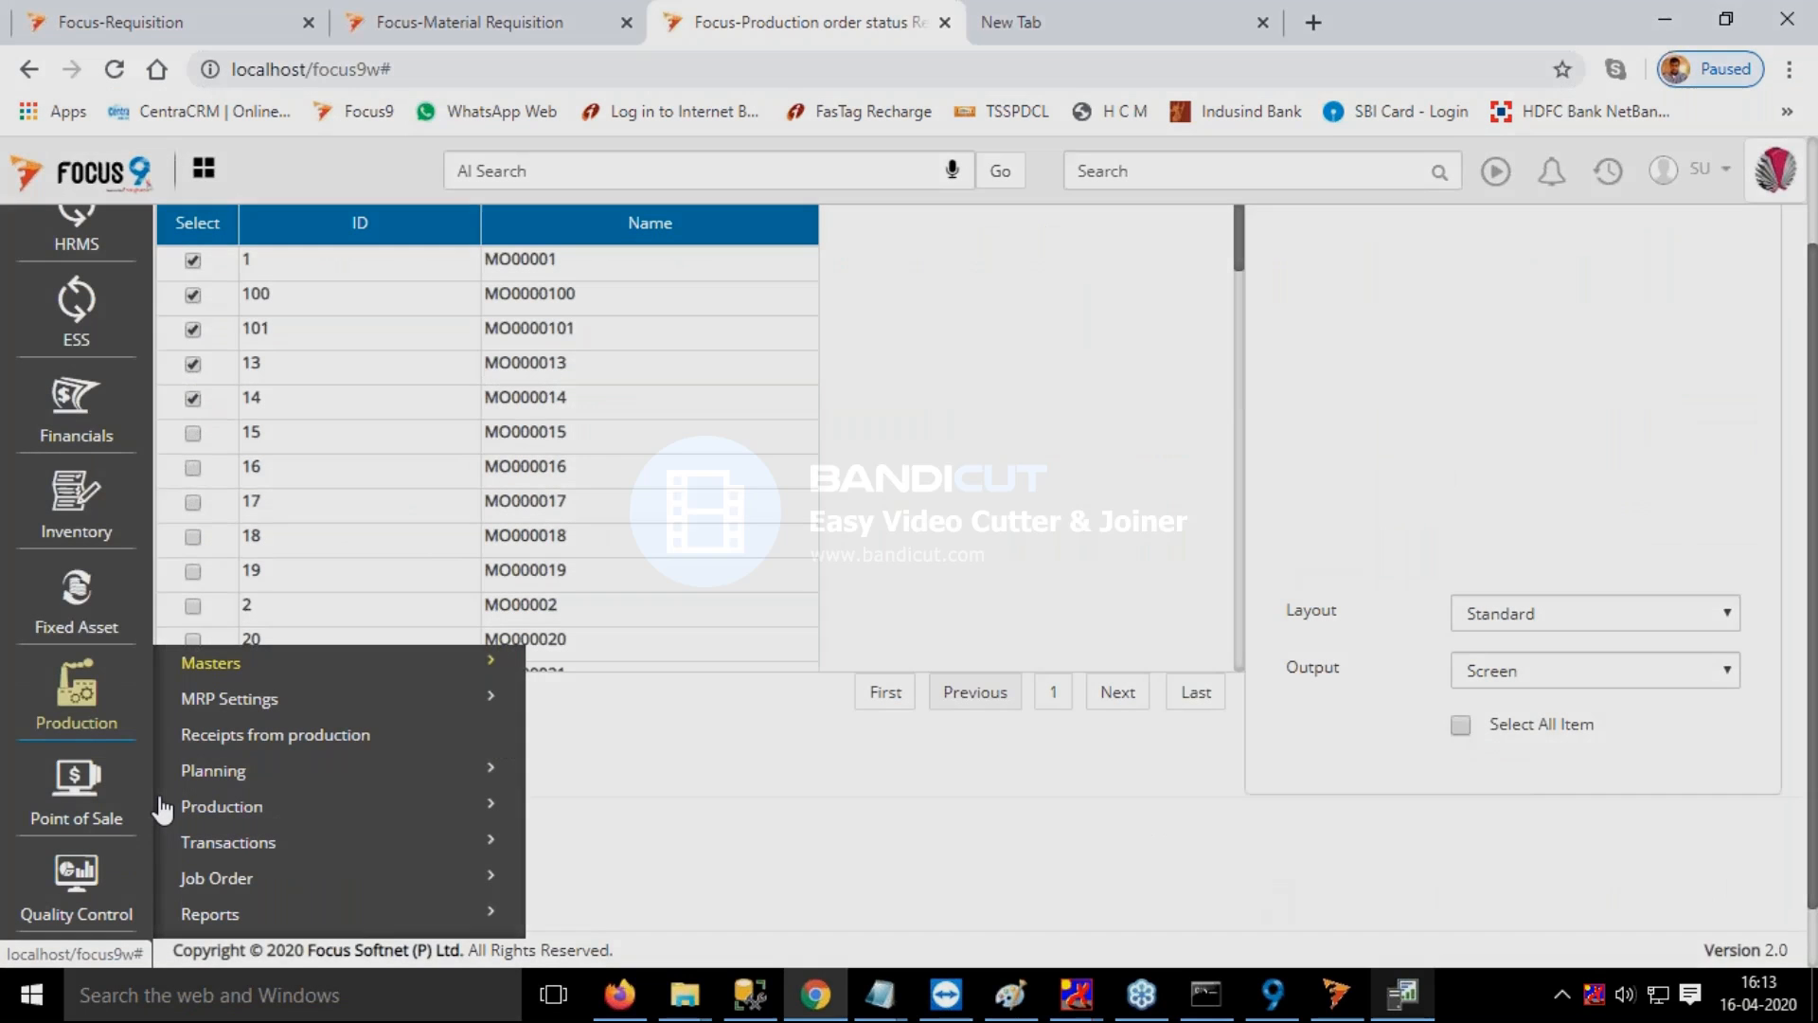